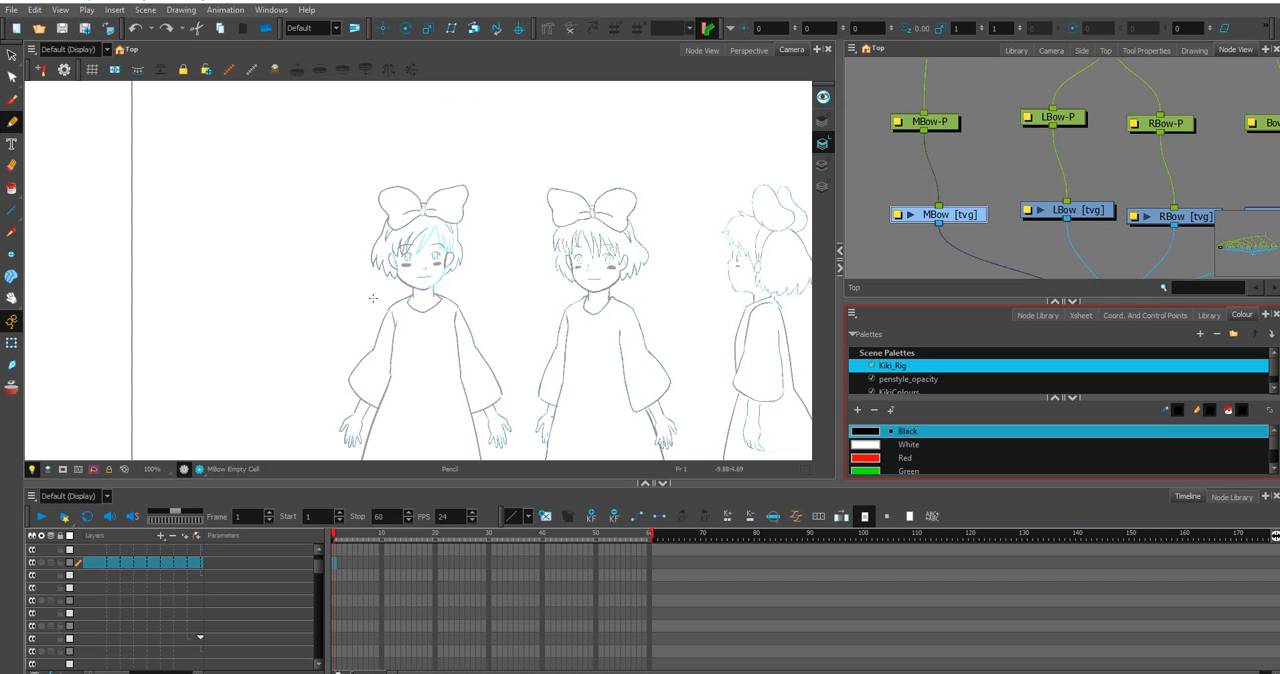
# Look through the scene palettes Kiki_Rig and penstyle_opacity and make KikiColours the active palette.
pyautogui.scroll(4, 280, 263)
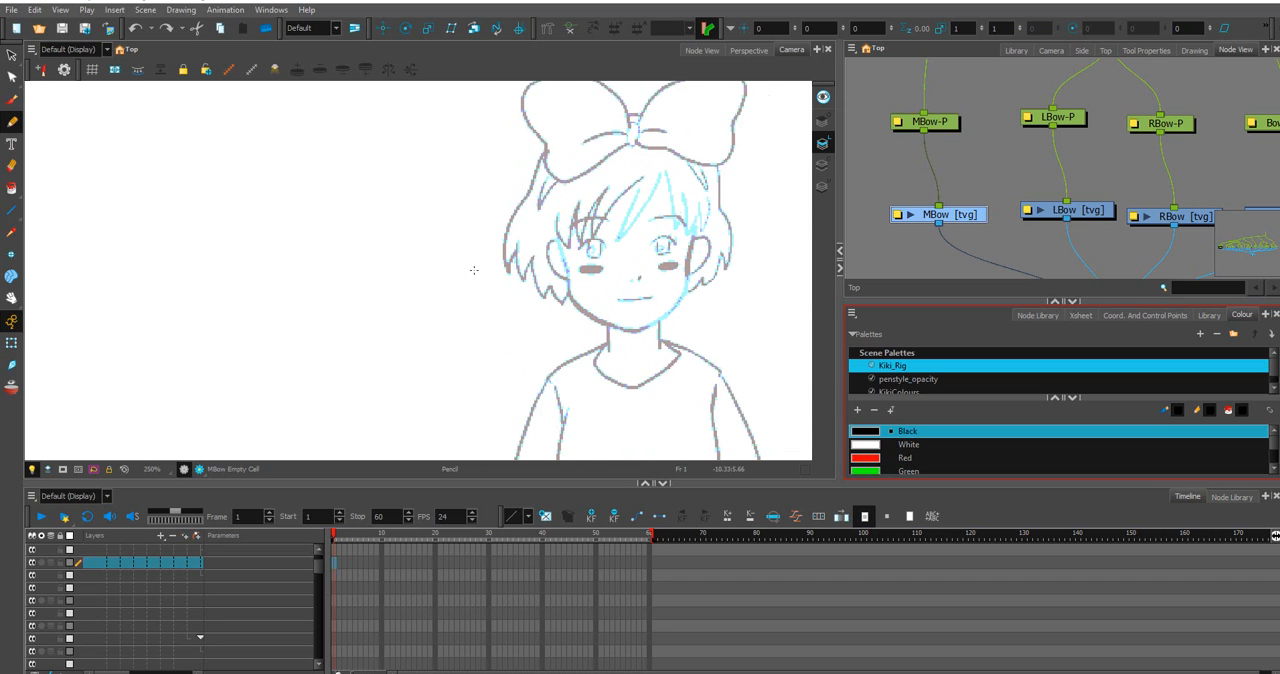
pyautogui.scroll(-1, 497, 269)
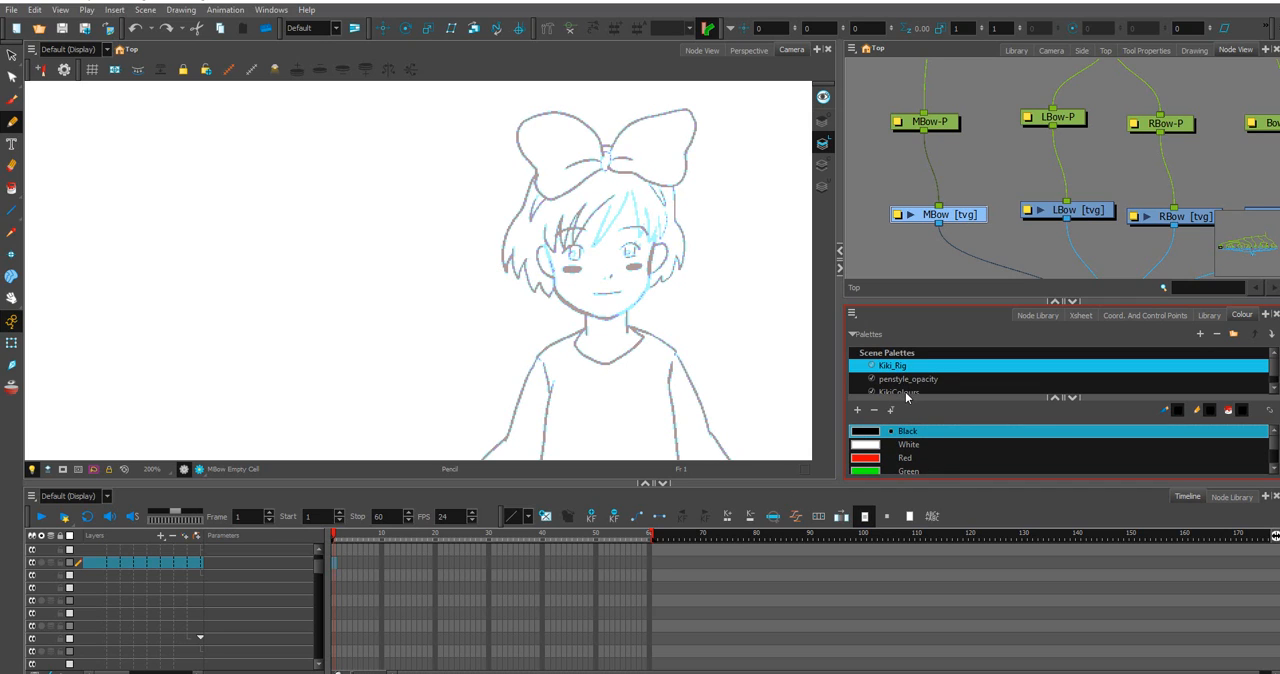
pyautogui.click(907, 393)
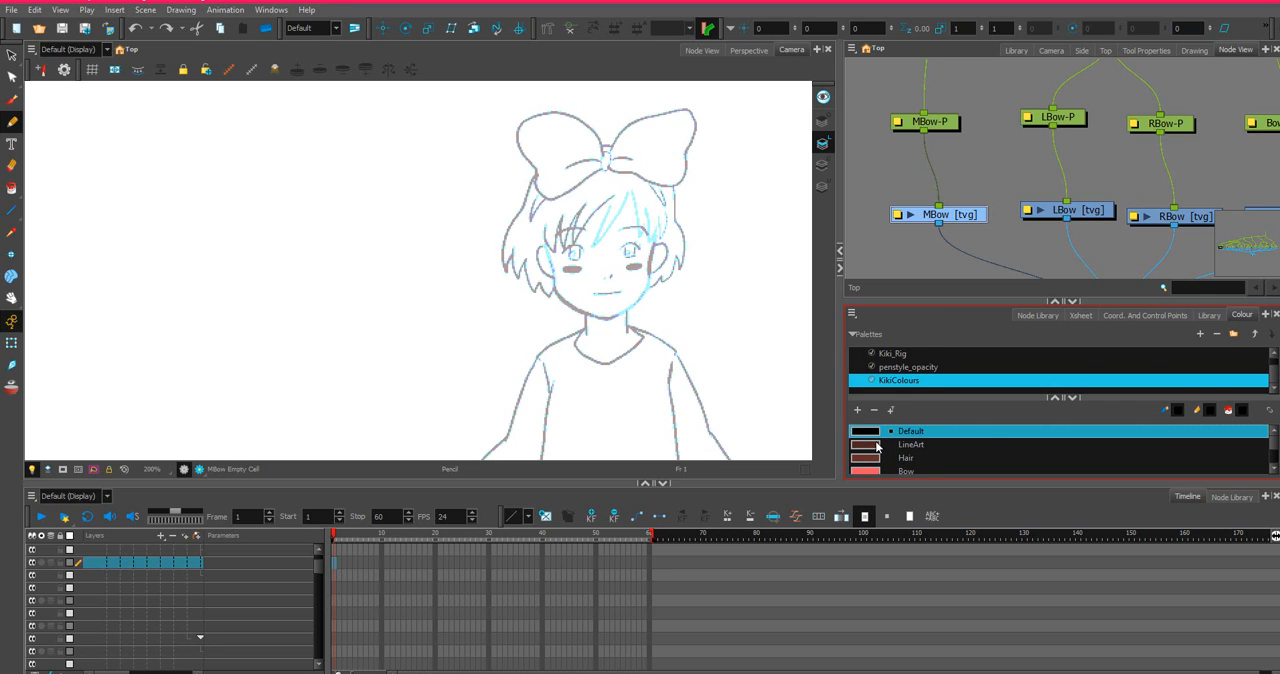
pyautogui.click(878, 446)
pyautogui.scroll(-1, 919, 461)
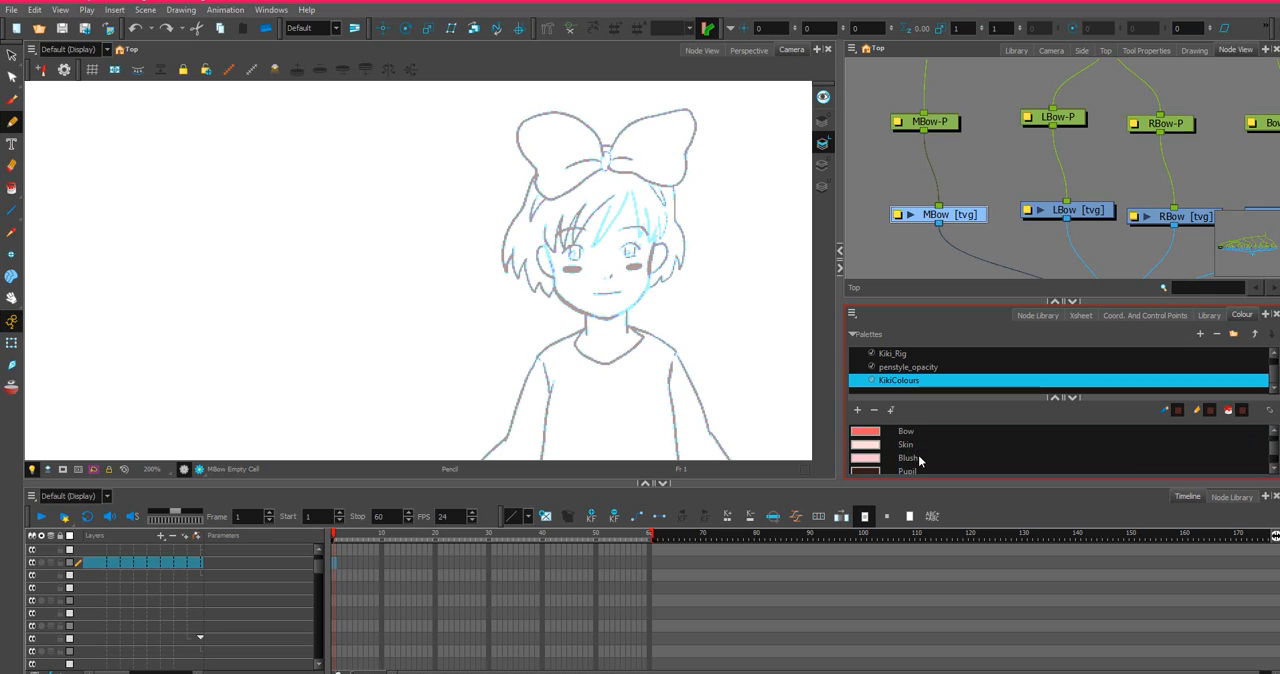
pyautogui.scroll(1, 919, 461)
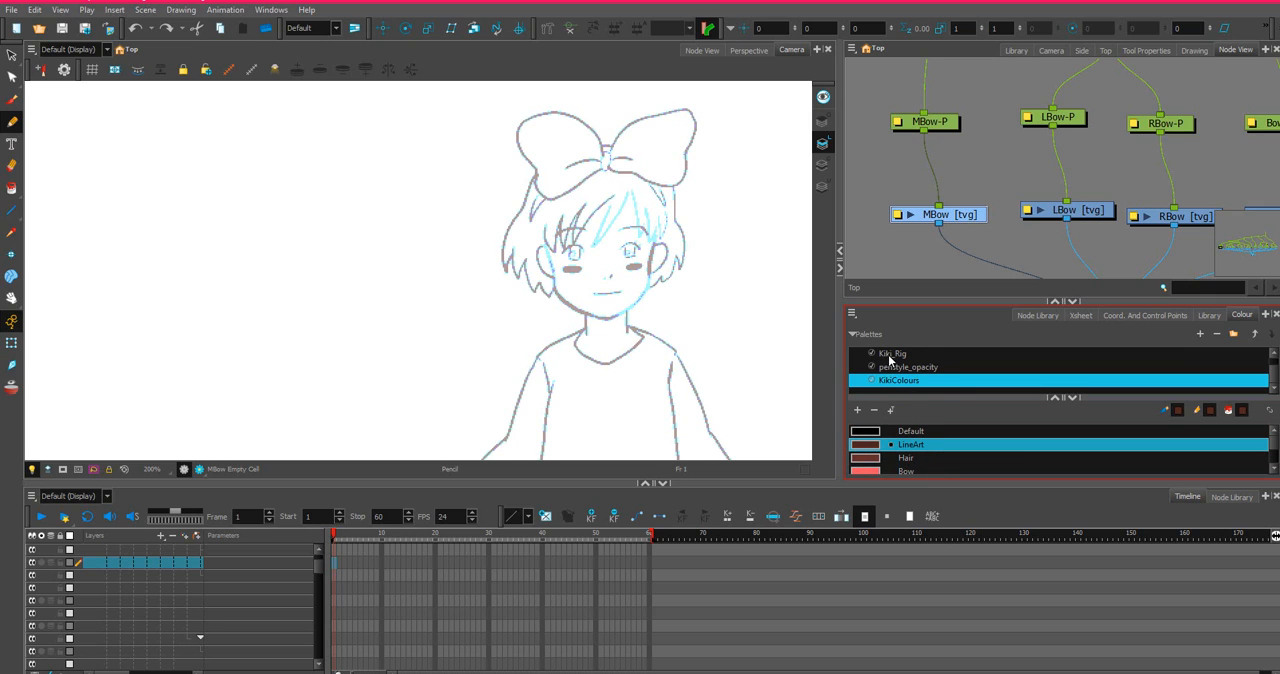
pyautogui.click(889, 355)
pyautogui.click(894, 367)
pyautogui.click(899, 380)
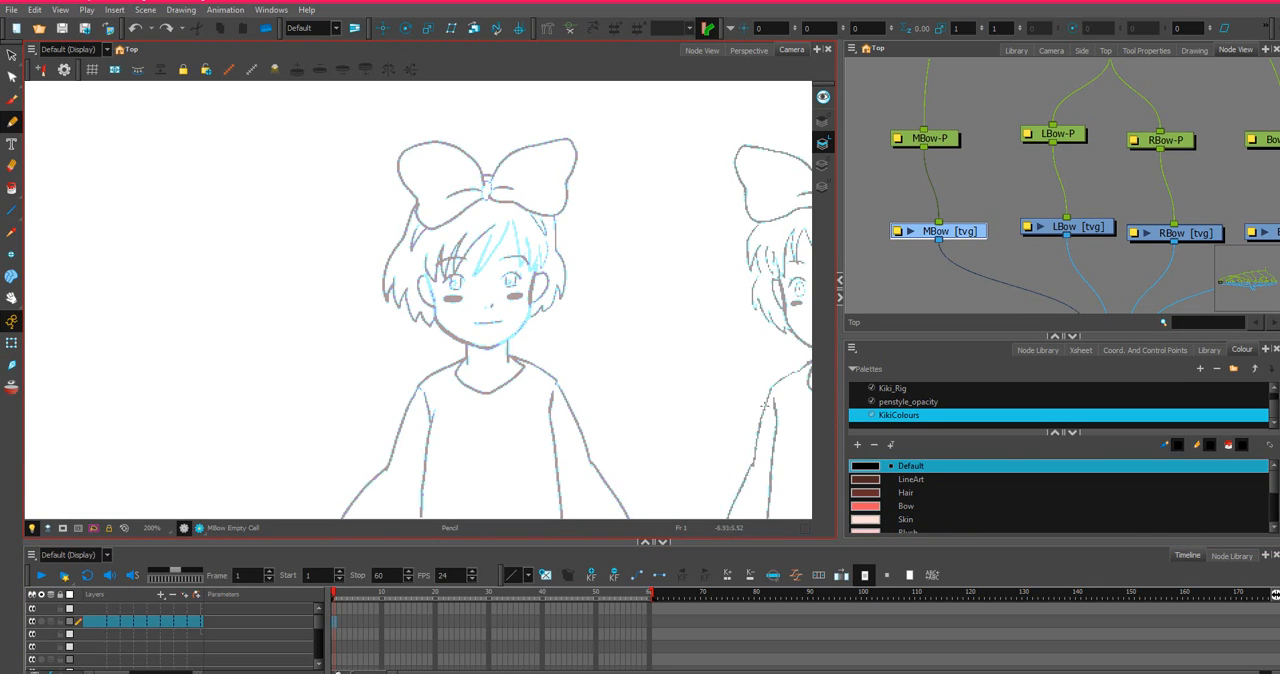
# Choose the LineArt colour from the KikiColours palette as the drawing colour.
pyautogui.scroll(-2, 468, 283)
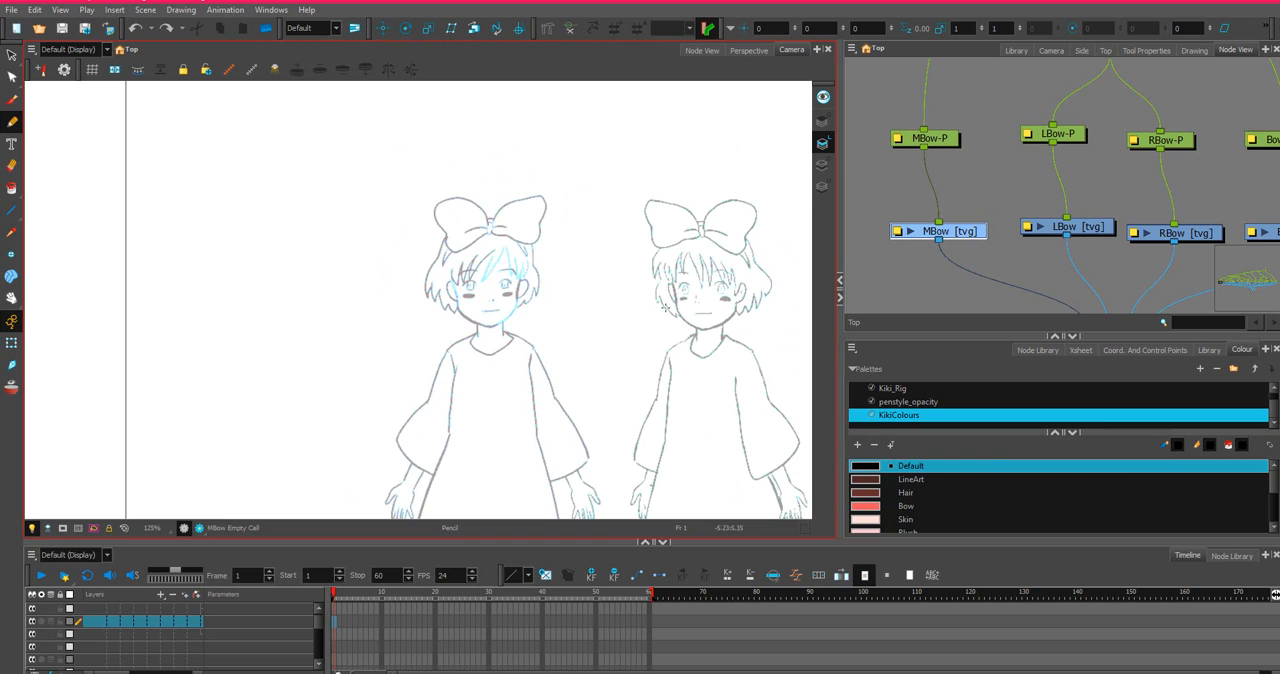
pyautogui.scroll(-1, 665, 308)
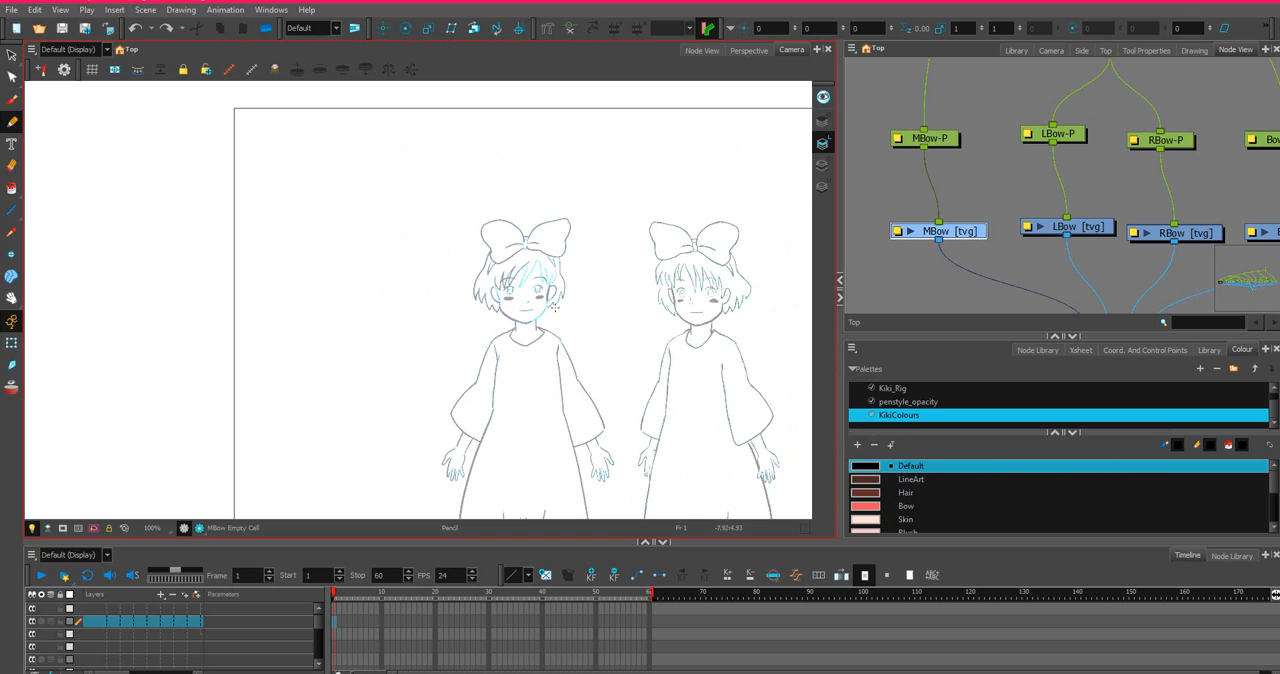
pyautogui.moveTo(654, 326); pyautogui.dragTo(523, 237)
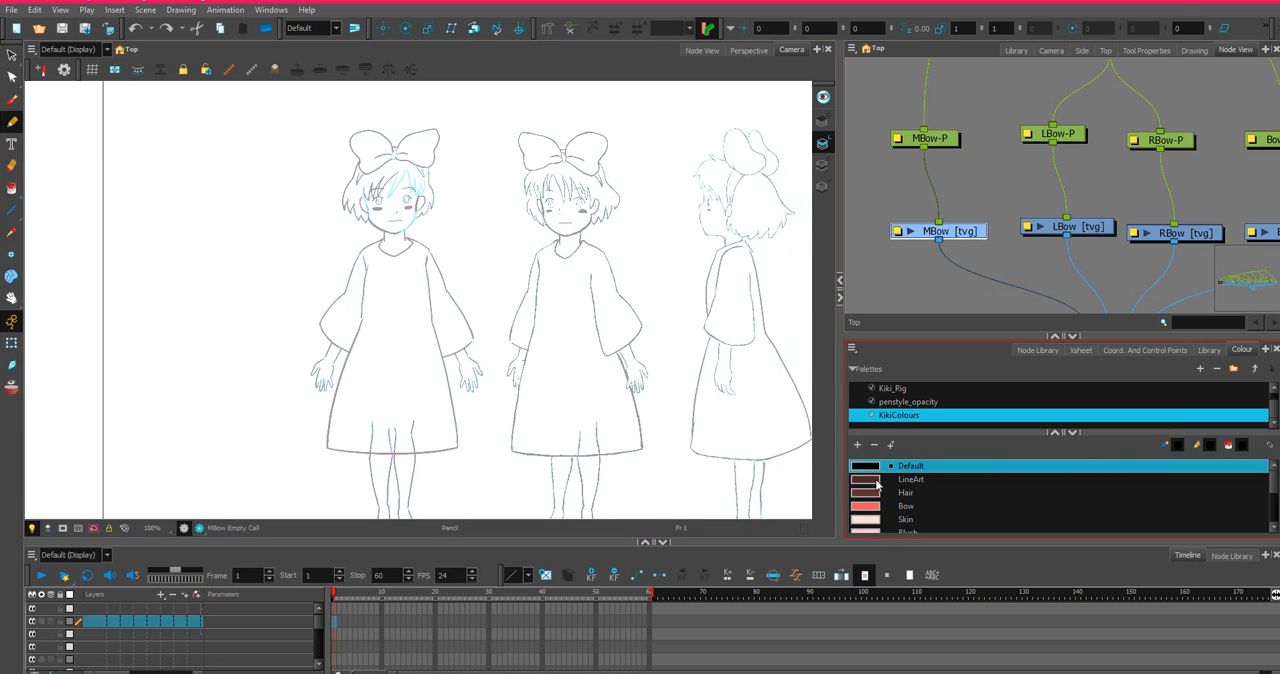
pyautogui.scroll(-3, 882, 493)
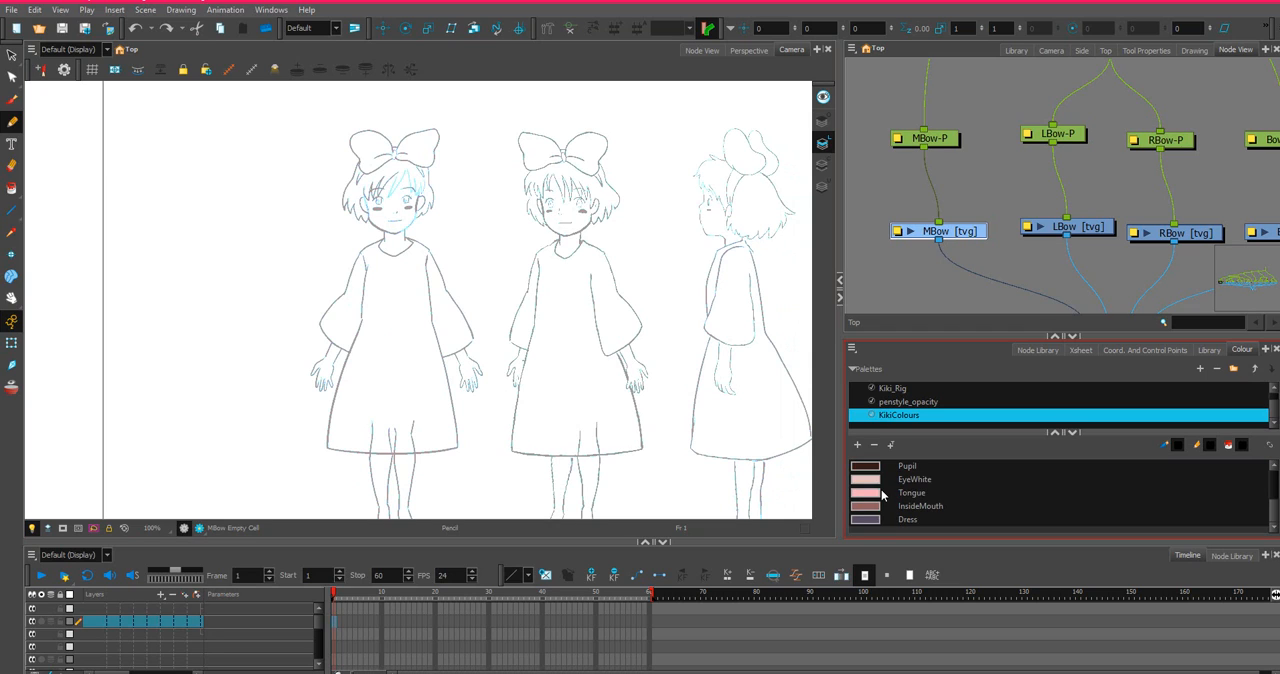
pyautogui.scroll(3, 872, 518)
pyautogui.scroll(-3, 872, 513)
pyautogui.scroll(3, 868, 510)
pyautogui.click(866, 480)
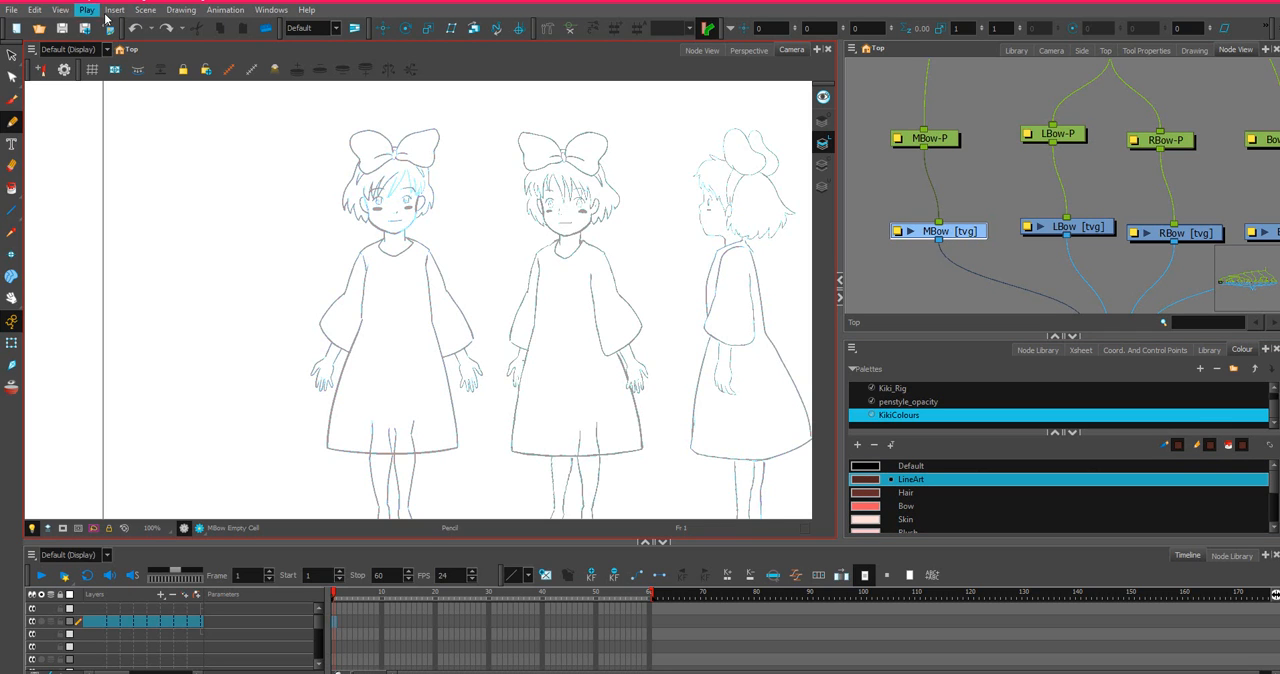
# Try a short pencil stroke at the front-view character's bow knot on the MBow layer.
pyautogui.scroll(4, 239, 134)
pyautogui.scroll(2, 623, 313)
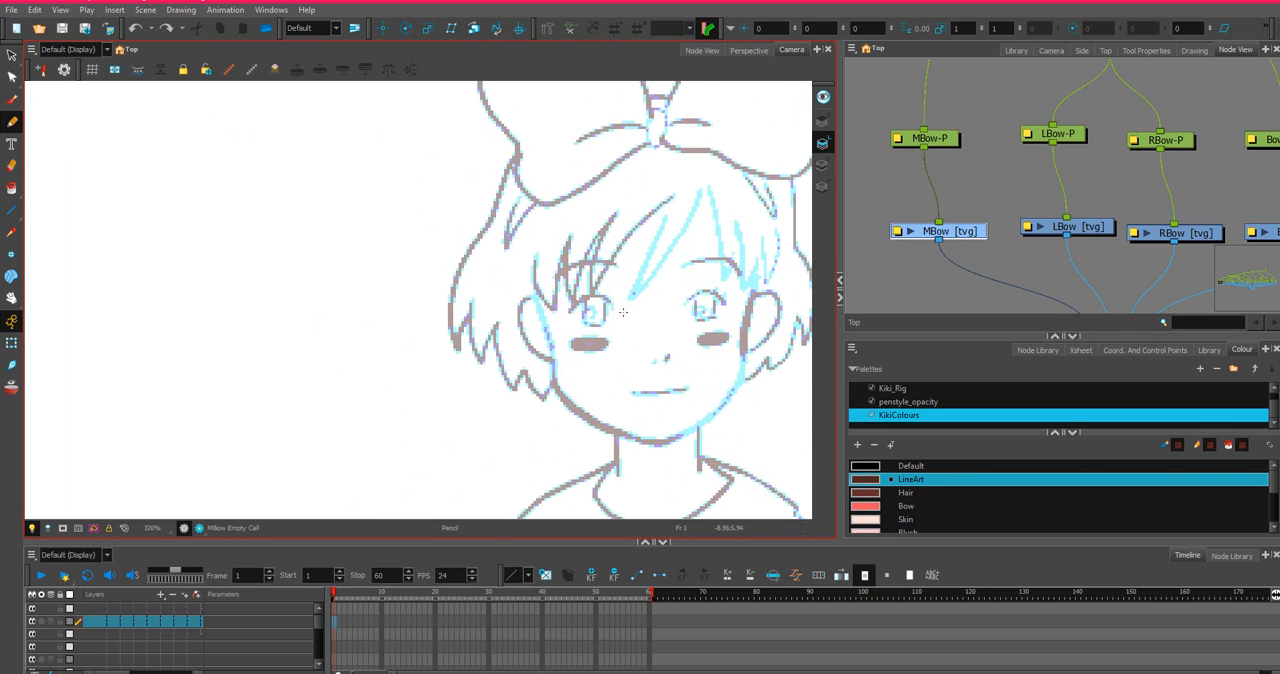
pyautogui.moveTo(651, 271); pyautogui.dragTo(428, 271)
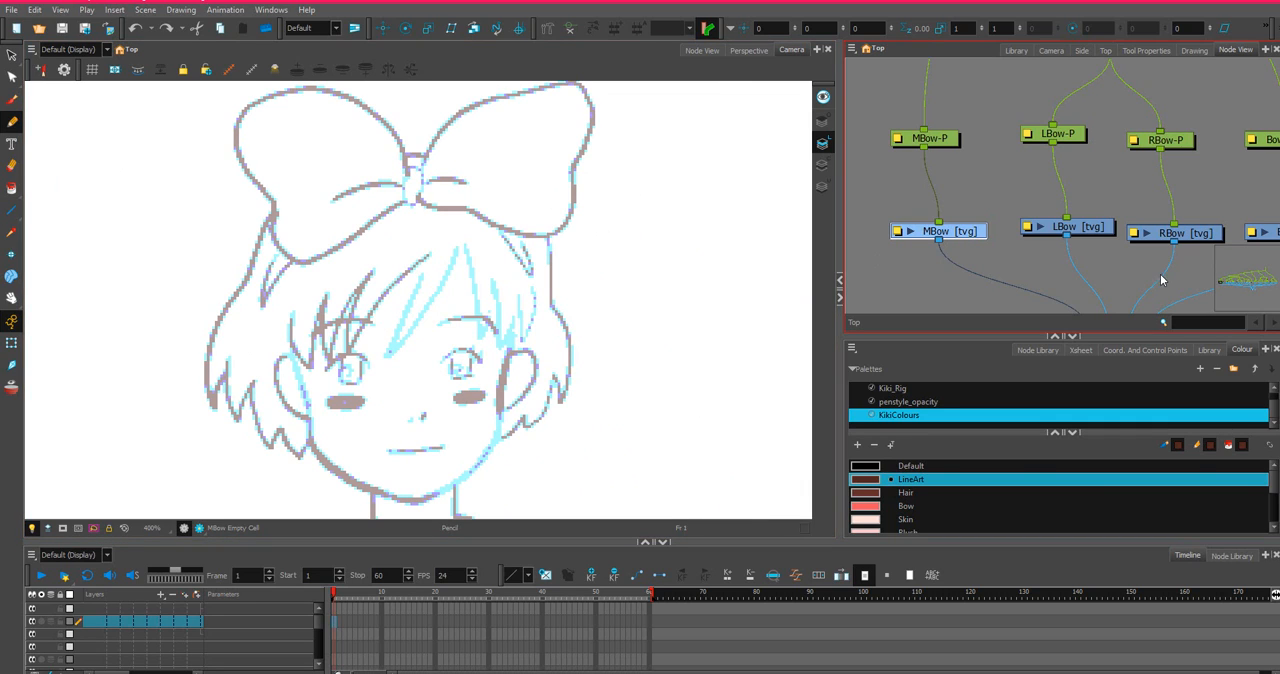
pyautogui.scroll(-10, 988, 155)
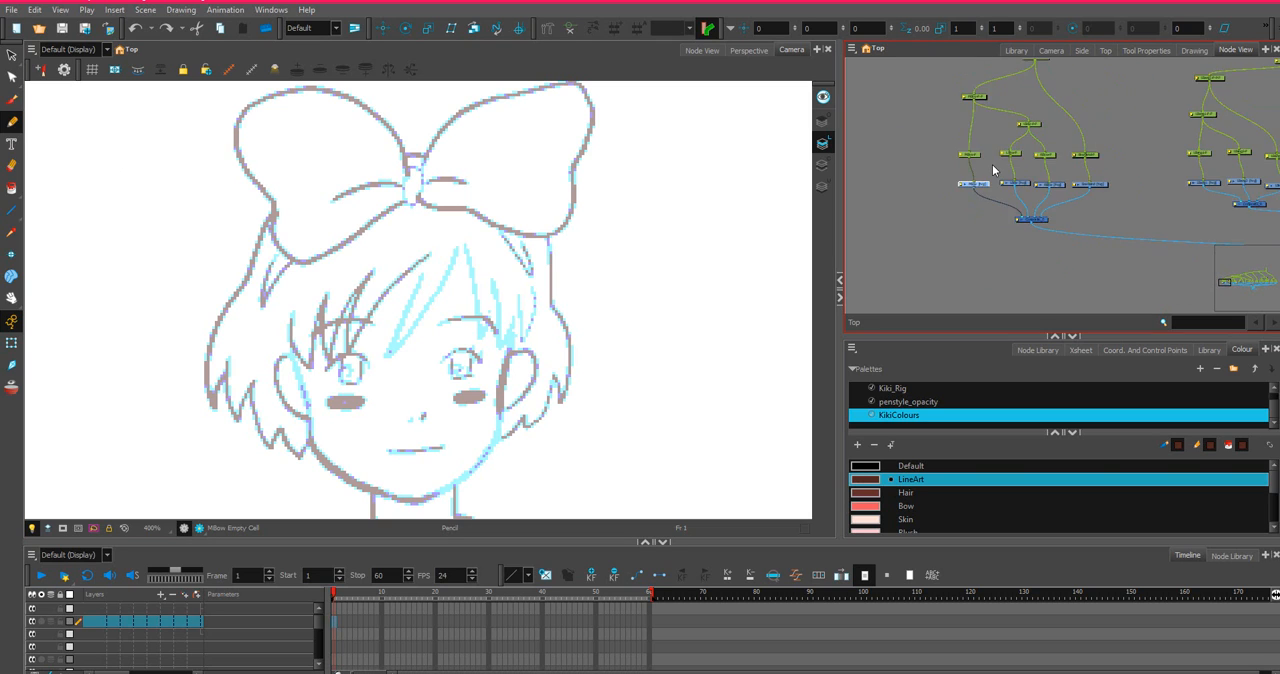
pyautogui.scroll(10, 1101, 149)
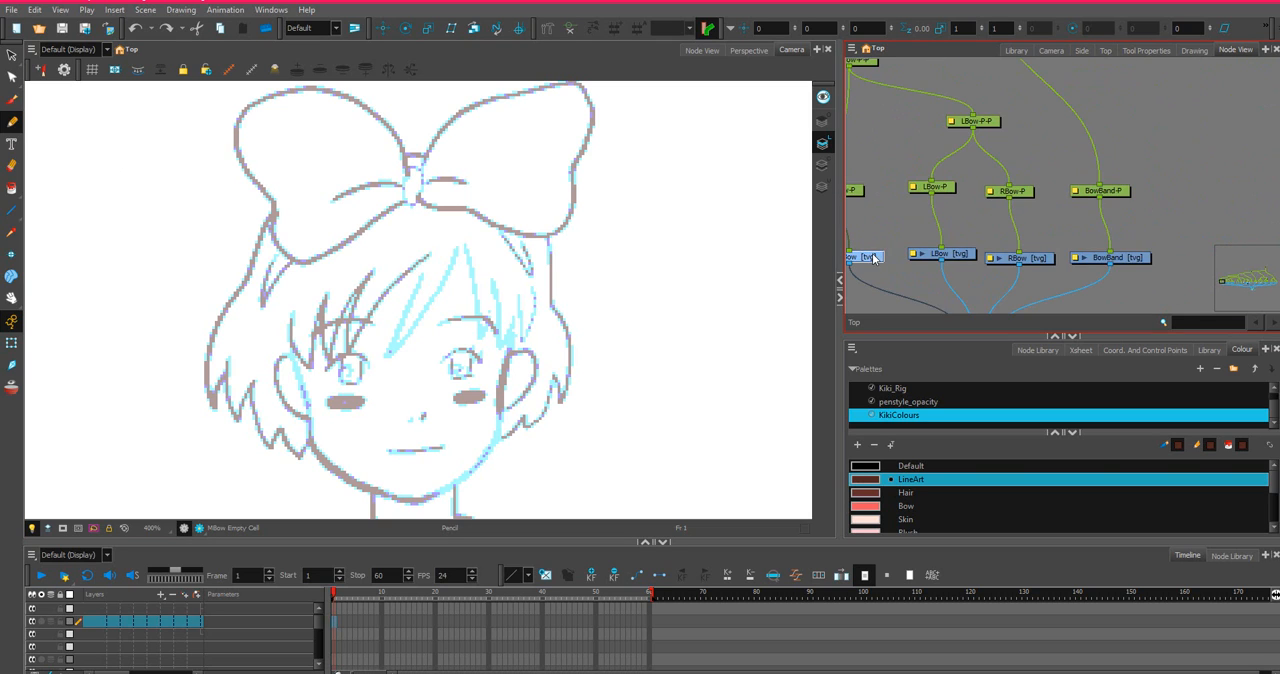
pyautogui.moveTo(946, 209); pyautogui.dragTo(1063, 185)
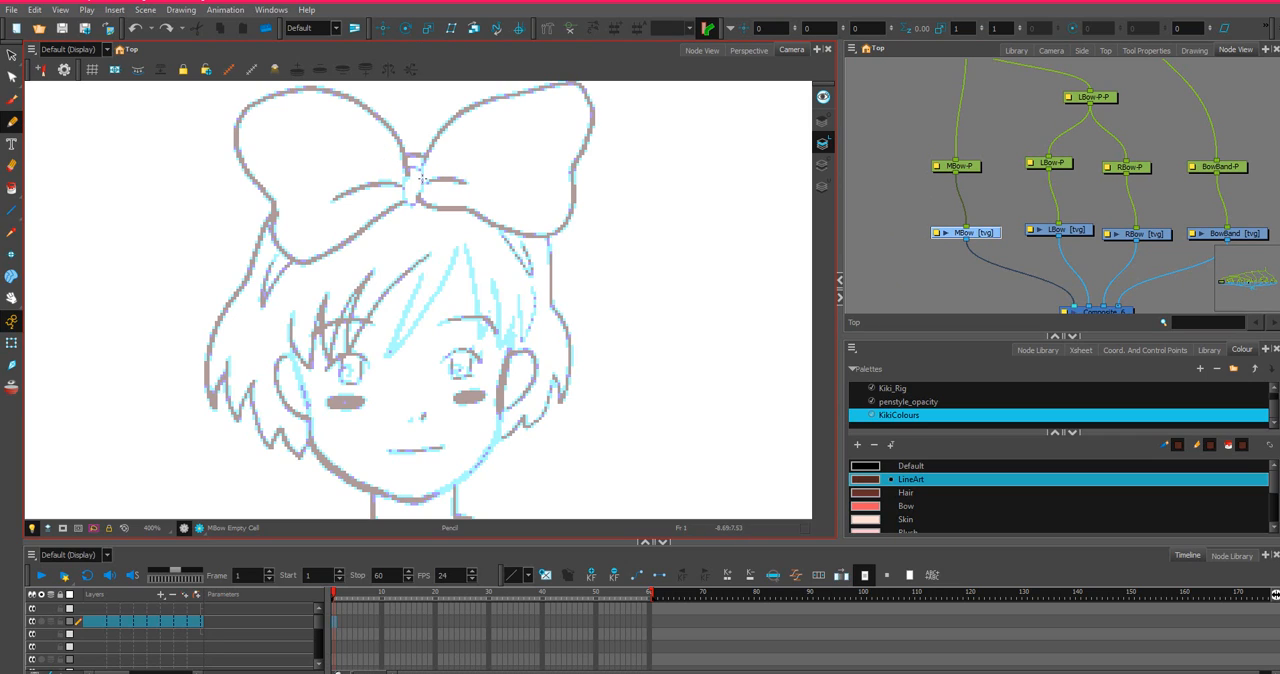
pyautogui.moveTo(417, 163)
pyautogui.mouseDown()
pyautogui.moveTo(402, 172)
pyautogui.moveTo(408, 202)
pyautogui.moveTo(426, 188)
pyautogui.moveTo(420, 162)
pyautogui.mouseUp()
pyautogui.hotkey('ctrl', 'z')
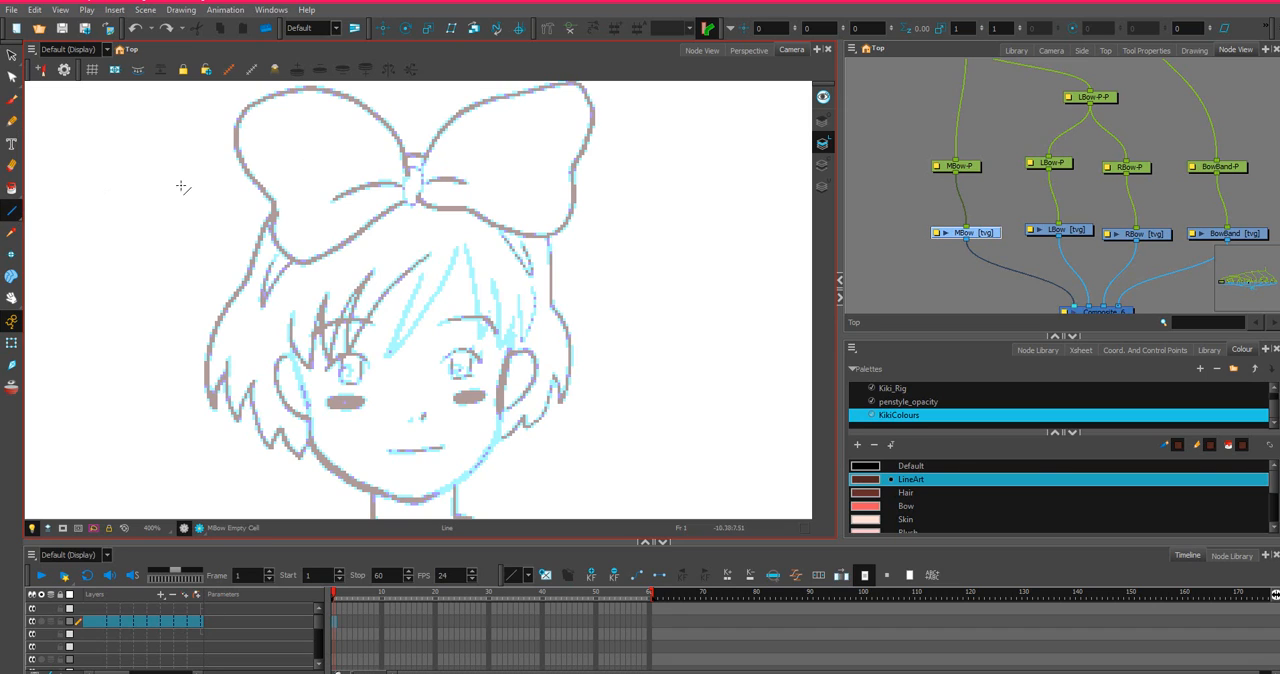
# Try an ellipse over the bow's central knot with the pencil size at 5.
pyautogui.click(12, 212)
pyautogui.click(55, 237)
pyautogui.moveTo(405, 180); pyautogui.dragTo(427, 210)
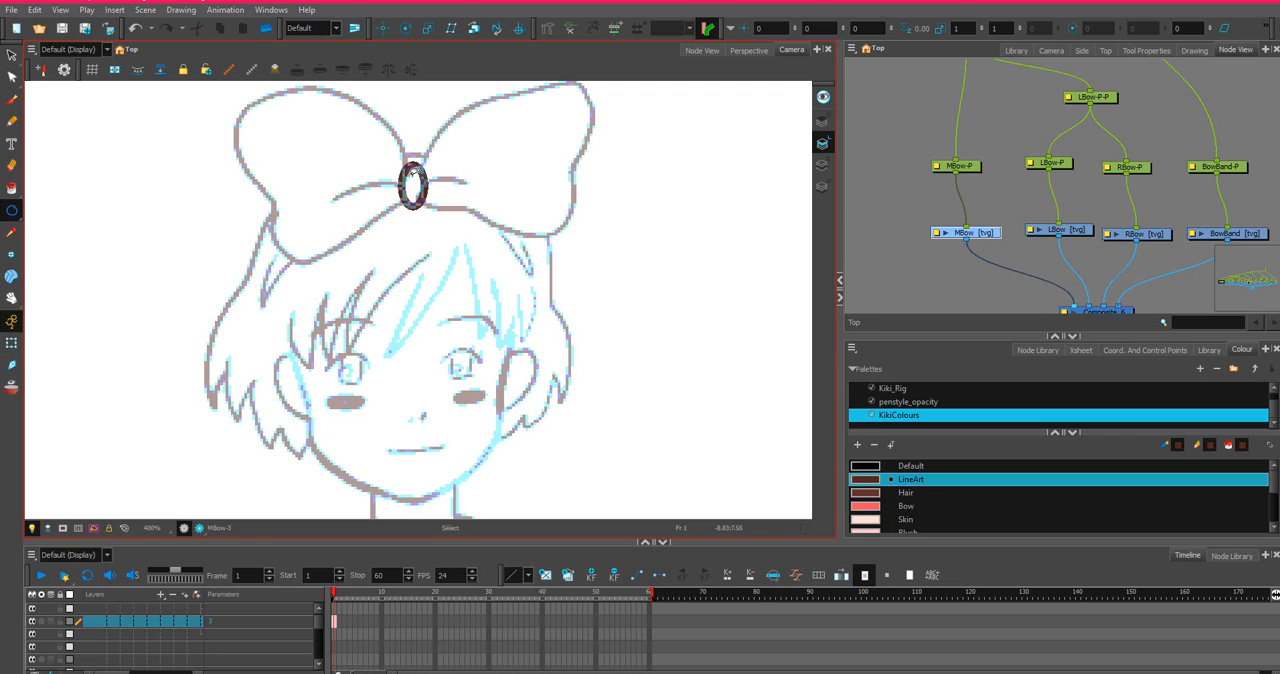
pyautogui.hotkey('ctrl', 'z')
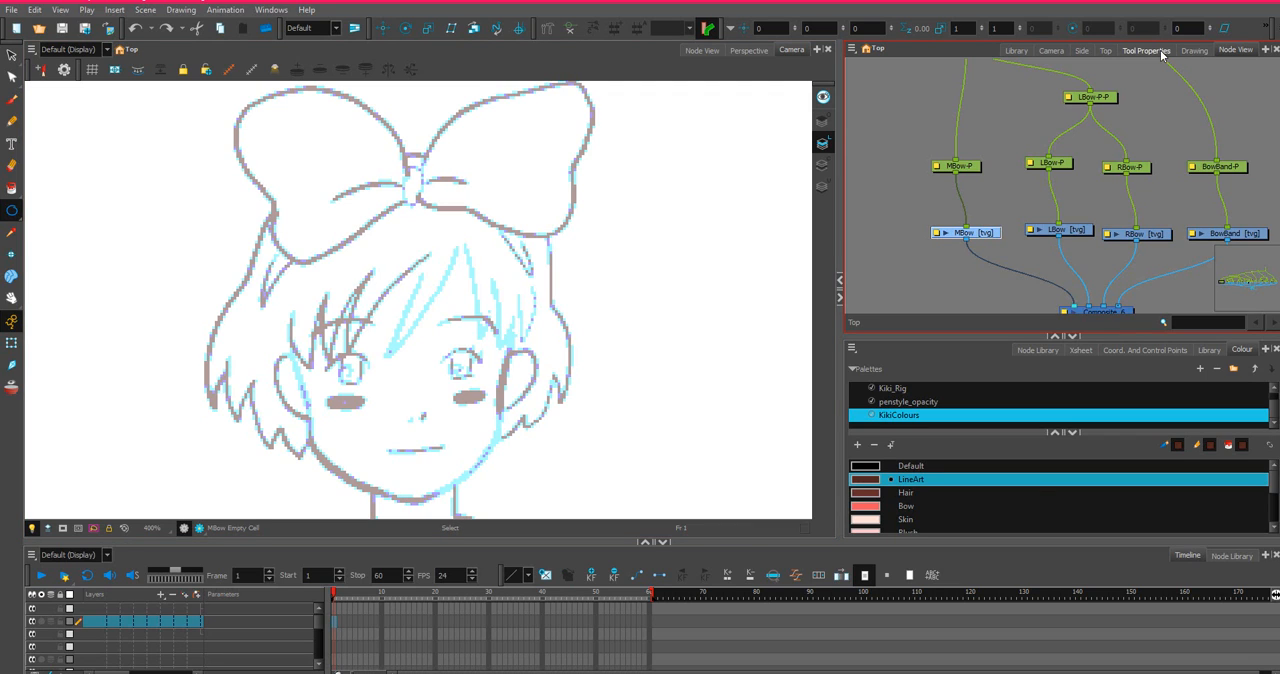
# Reduce the Ellipse tool's pencil size to 1 and test it with a small ellipse on the bow.
pyautogui.click(1145, 50)
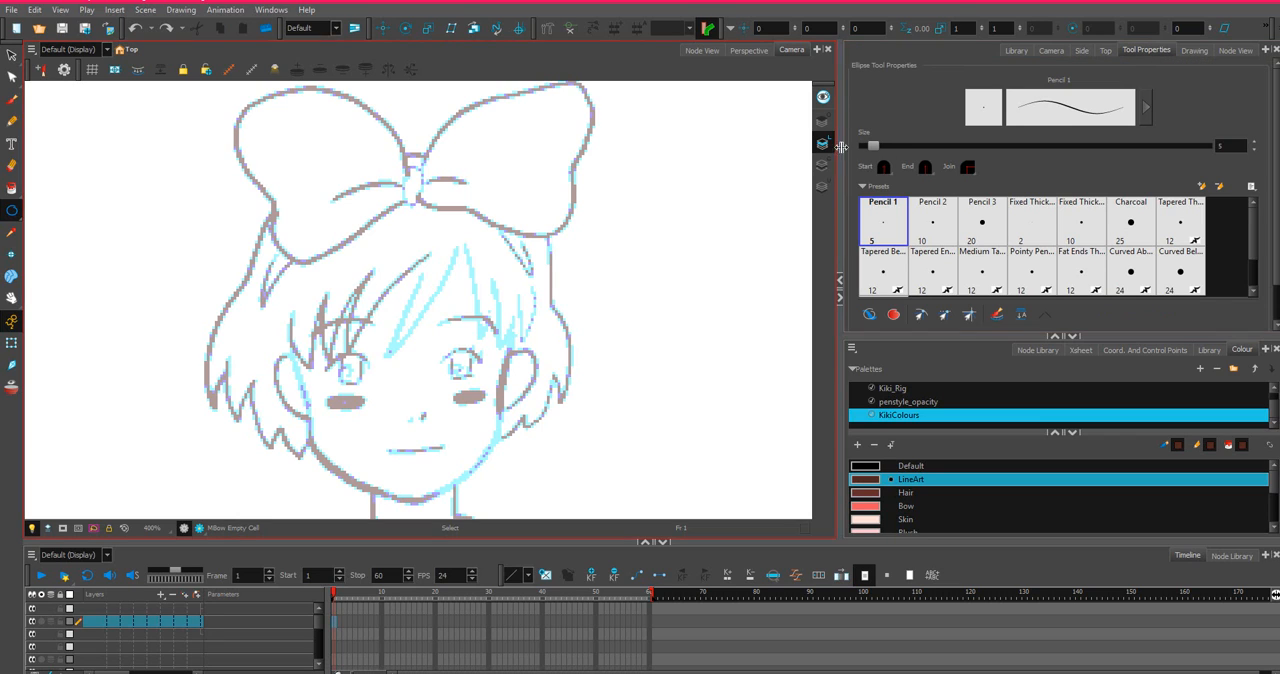
pyautogui.click(1254, 151)
pyautogui.click(1254, 151)
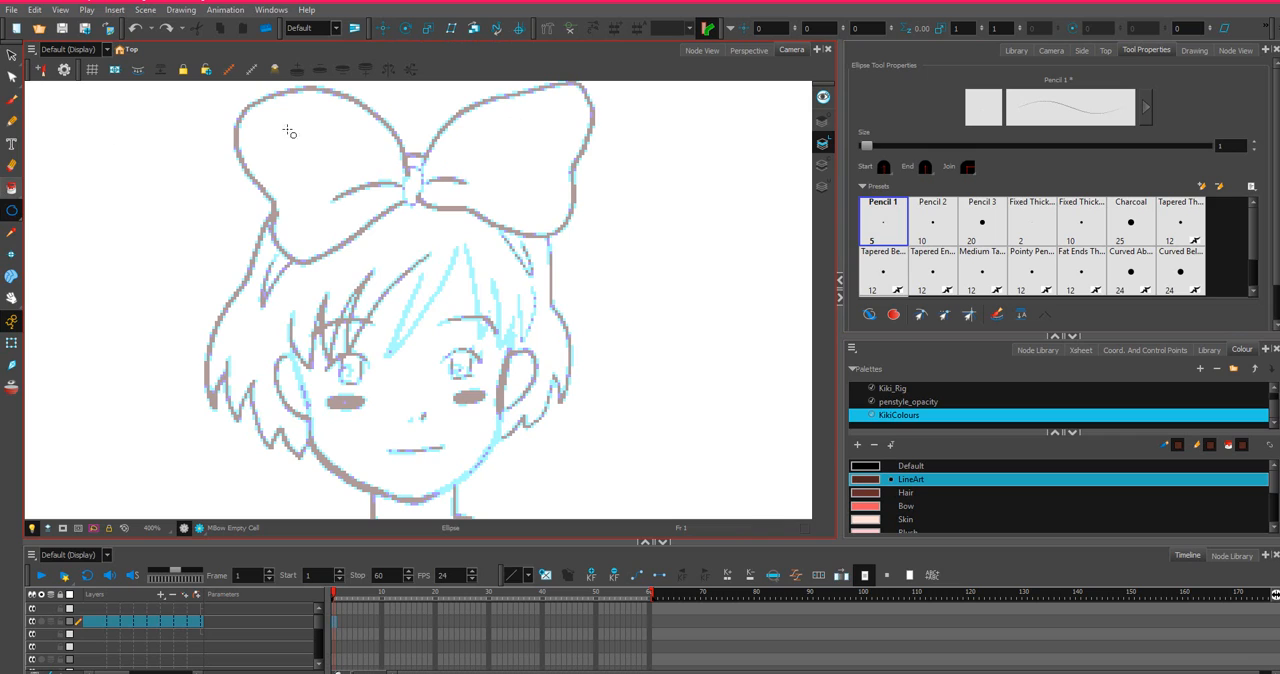
pyautogui.moveTo(456, 112); pyautogui.dragTo(490, 137)
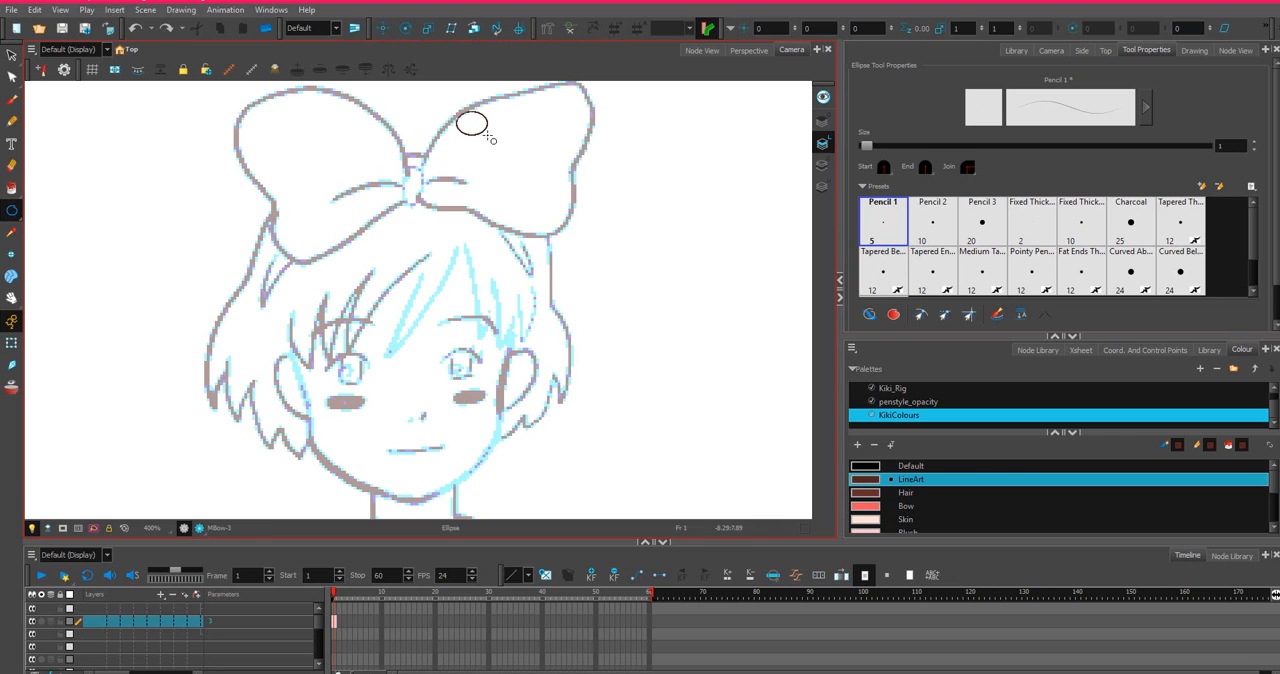
pyautogui.hotkey('ctrl', 'z')
pyautogui.hotkey('ctrl', 'z')
# Test the Line tool along the bow's upper edge, set its pencil size to 3, and undo the test line.
pyautogui.click(11, 211)
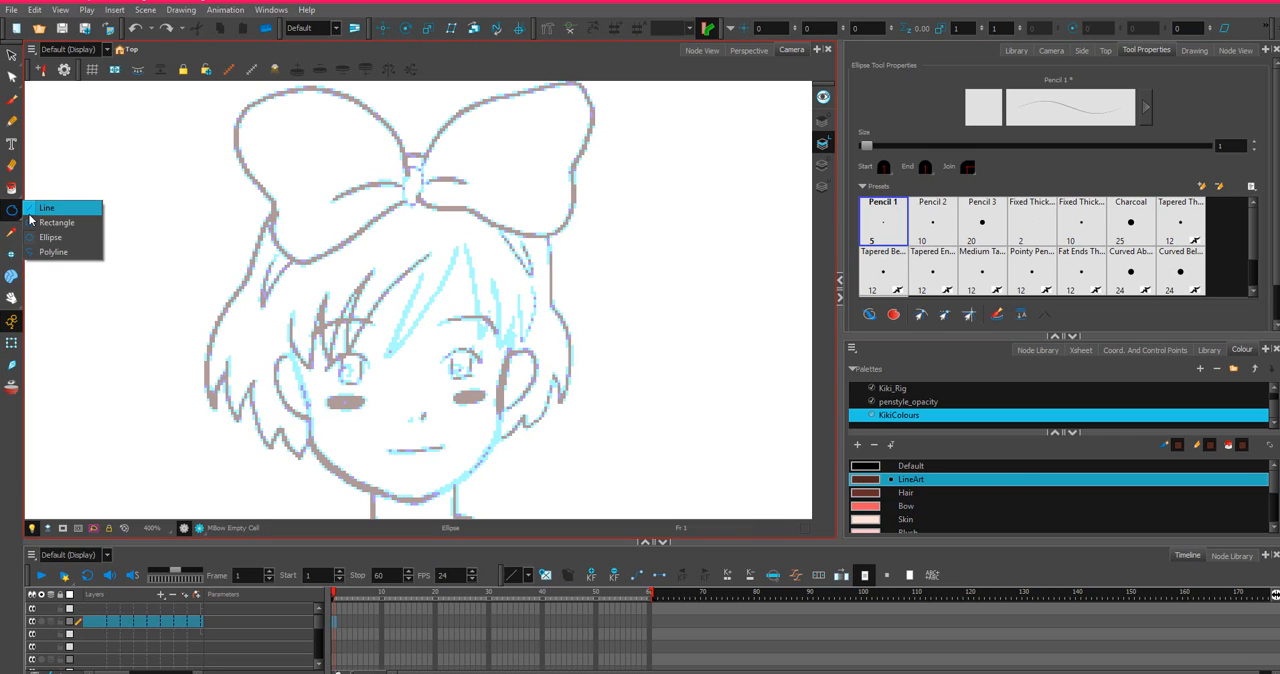
pyautogui.click(47, 208)
pyautogui.moveTo(416, 168)
pyautogui.mouseDown()
pyautogui.moveTo(440, 128)
pyautogui.moveTo(480, 103)
pyautogui.mouseUp()
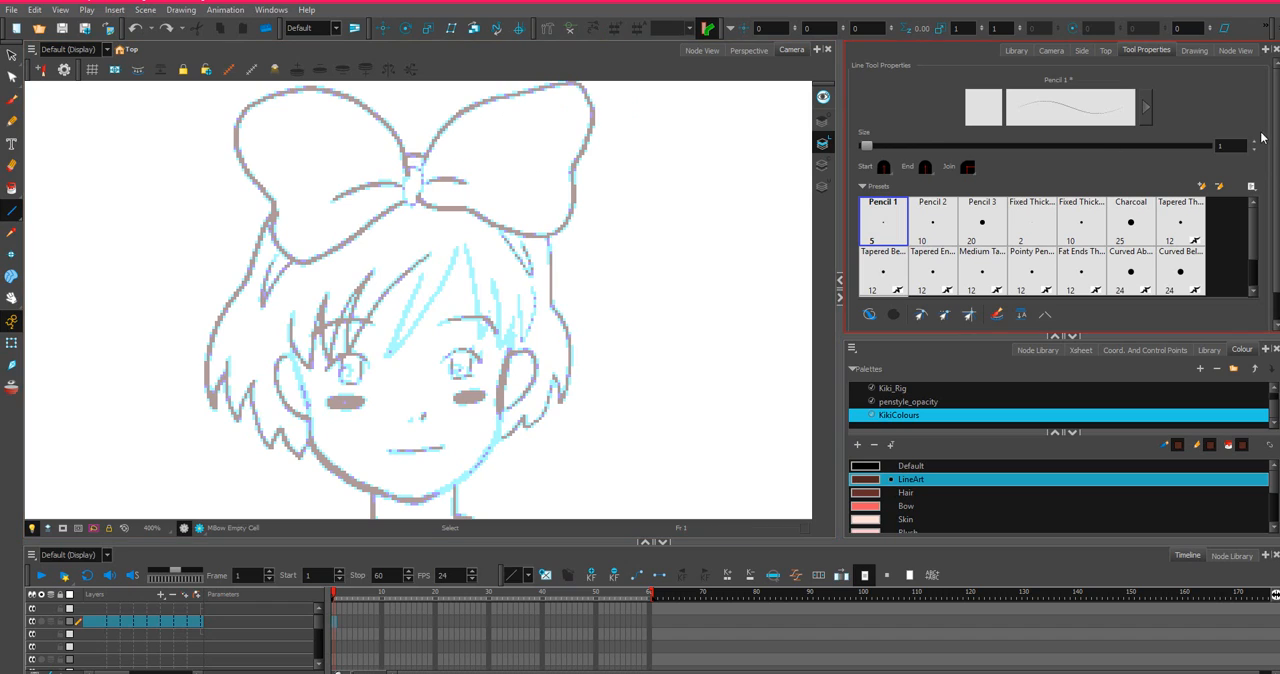
pyautogui.click(1254, 143)
pyautogui.moveTo(421, 162)
pyautogui.mouseDown()
pyautogui.moveTo(446, 118)
pyautogui.moveTo(474, 111)
pyautogui.moveTo(466, 102)
pyautogui.moveTo(446, 126)
pyautogui.mouseUp()
pyautogui.hotkey('ctrl', 'z')
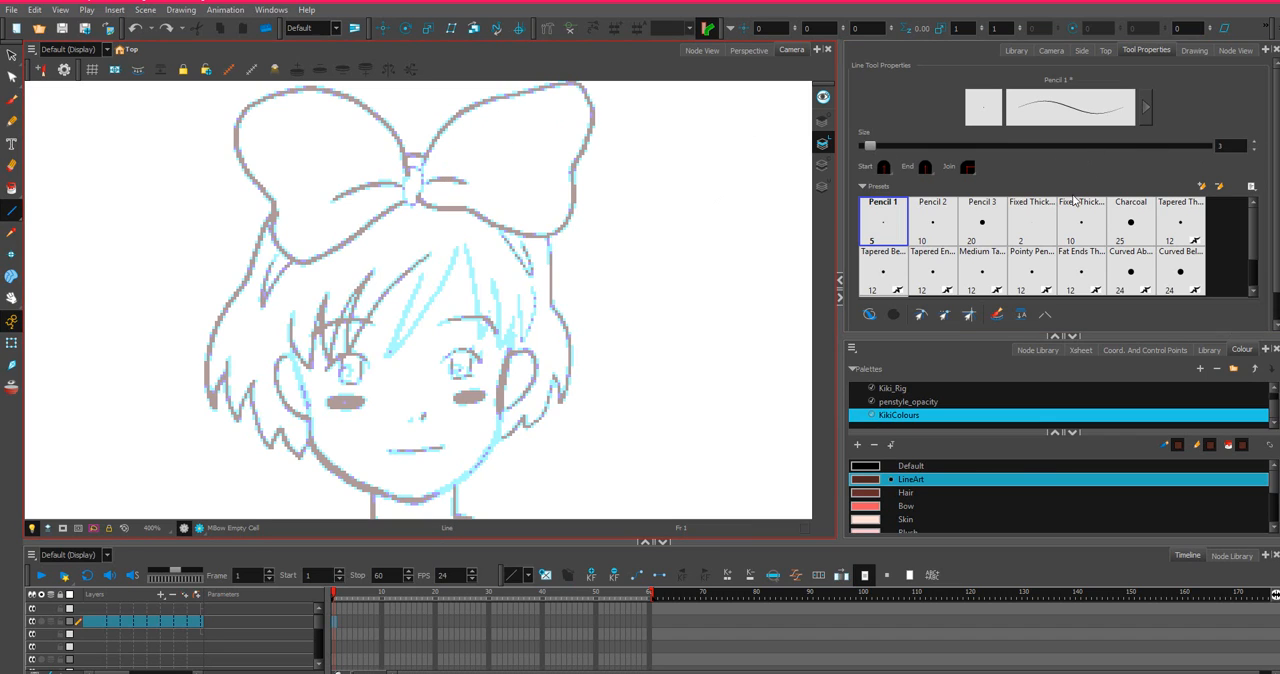
# Draw a narrow upright ellipse over the bow's central knot at pencil size 3.
pyautogui.moveTo(9, 215); pyautogui.dragTo(47, 237)
pyautogui.moveTo(401, 162); pyautogui.dragTo(425, 204)
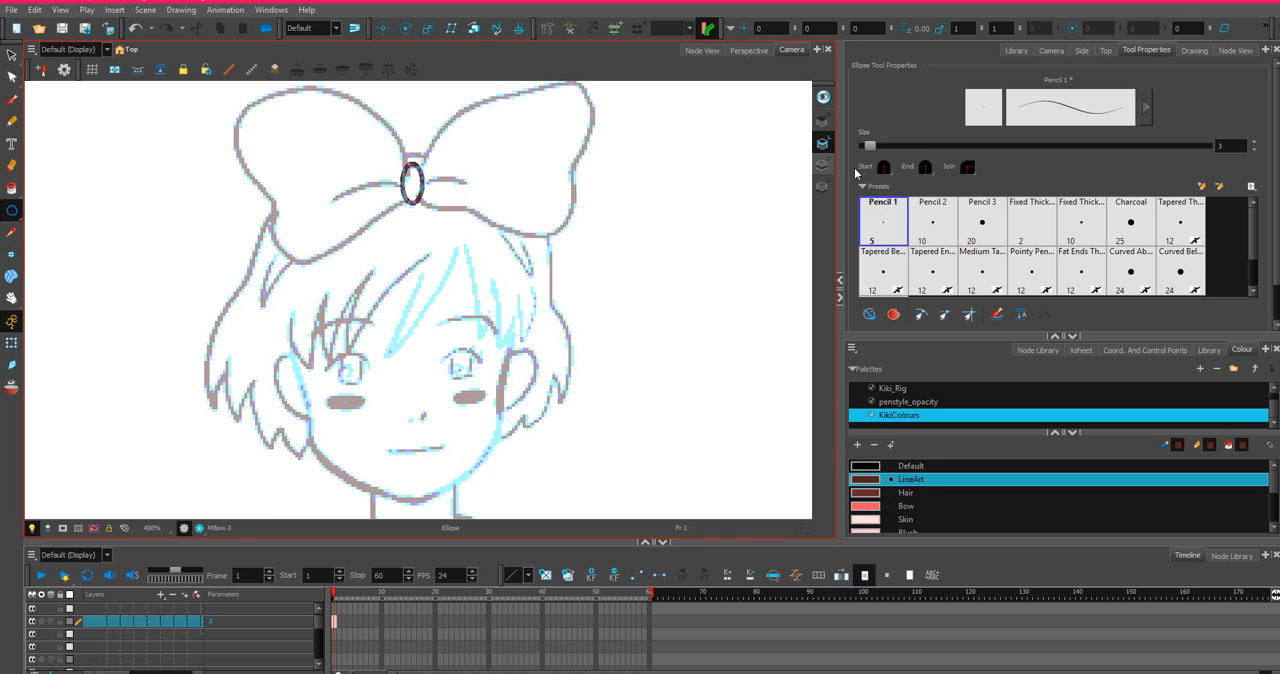
# Lower the ellipse's upper anchor points slightly with the Contour Editor.
pyautogui.click(12, 77)
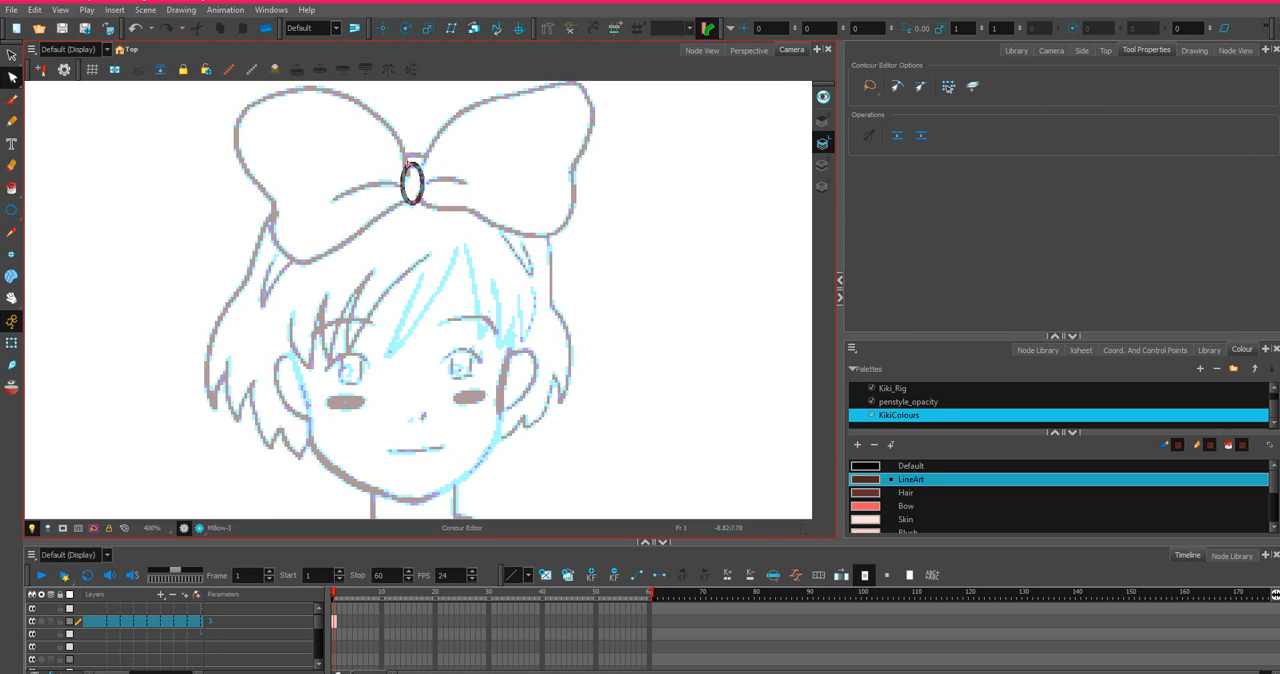
pyautogui.scroll(5, 412, 183)
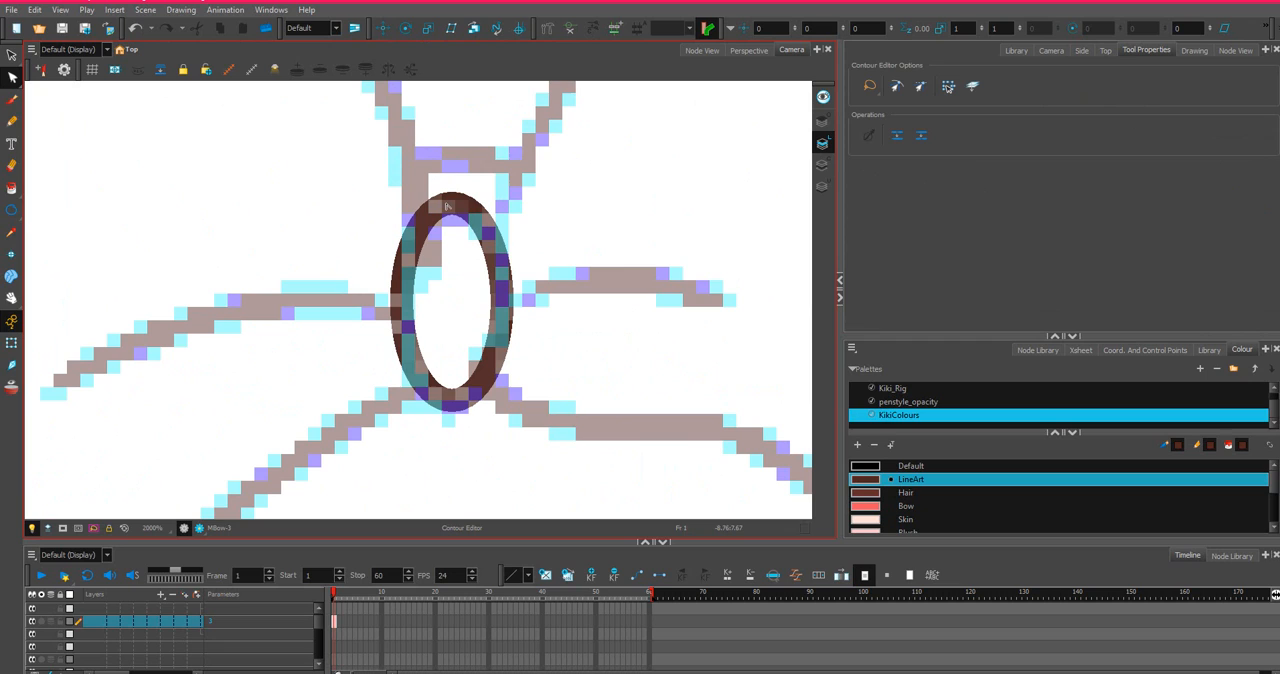
pyautogui.click(447, 206)
pyautogui.moveTo(516, 197)
pyautogui.mouseDown()
pyautogui.moveTo(470, 260)
pyautogui.moveTo(463, 177)
pyautogui.mouseUp()
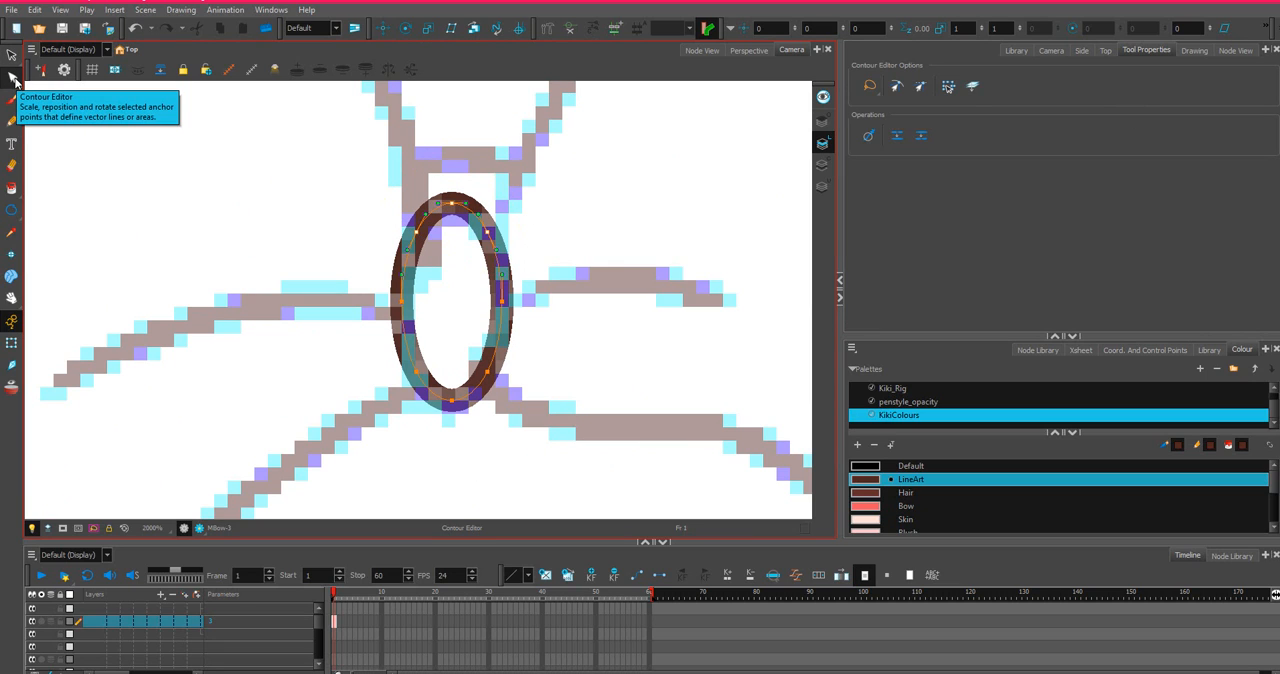
pyautogui.moveTo(486, 172)
pyautogui.mouseDown()
pyautogui.moveTo(401, 188)
pyautogui.moveTo(364, 212)
pyautogui.moveTo(414, 240)
pyautogui.moveTo(500, 238)
pyautogui.moveTo(467, 183)
pyautogui.moveTo(463, 228)
pyautogui.mouseUp()
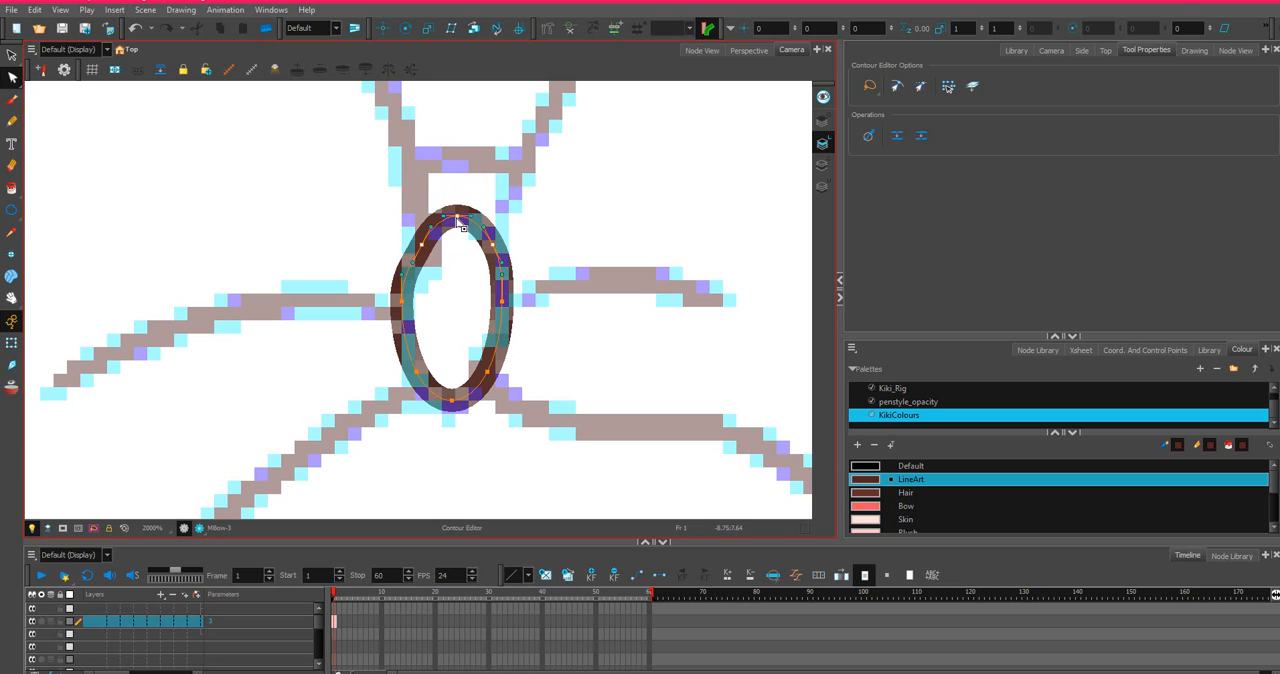
pyautogui.hotkey('ctrl', 'z')
pyautogui.click(541, 187)
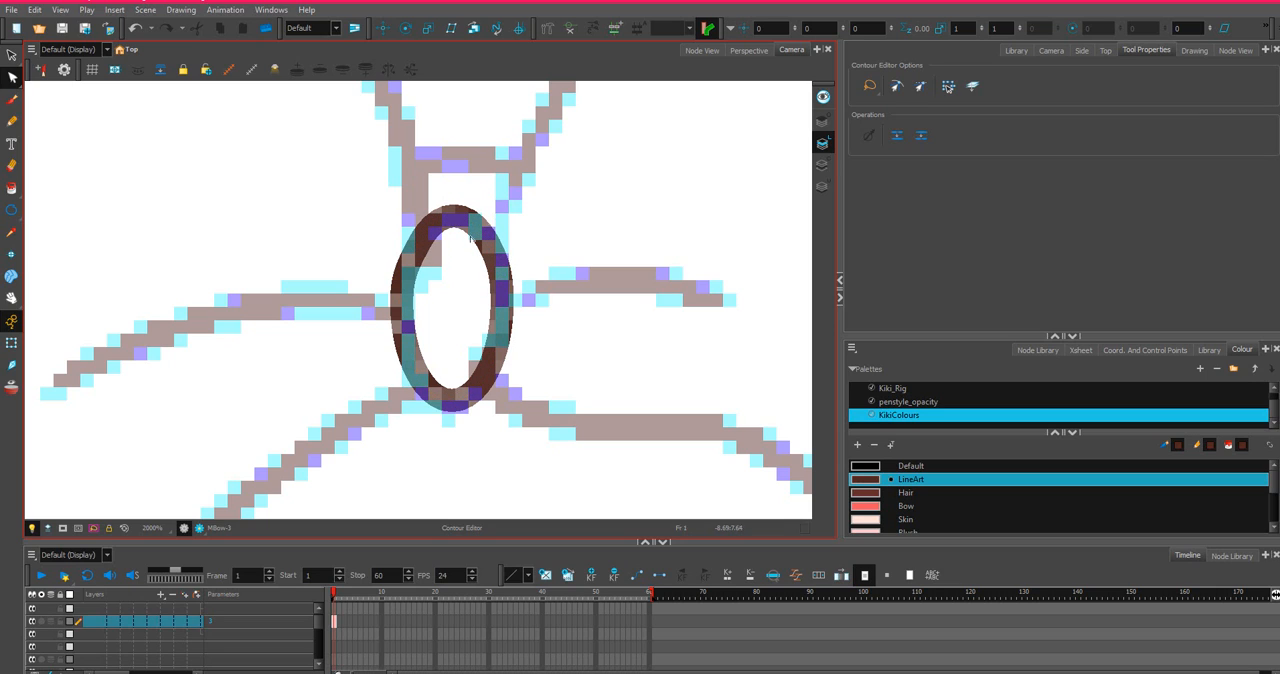
# Adjust the anchor points and curve handles on the knot ellipse's upper-left side.
pyautogui.click(405, 283)
pyautogui.moveTo(403, 277); pyautogui.dragTo(403, 283)
pyautogui.click(402, 302)
pyautogui.click(419, 246)
pyautogui.moveTo(432, 236); pyautogui.dragTo(437, 203)
pyautogui.hotkey('ctrl', 'z')
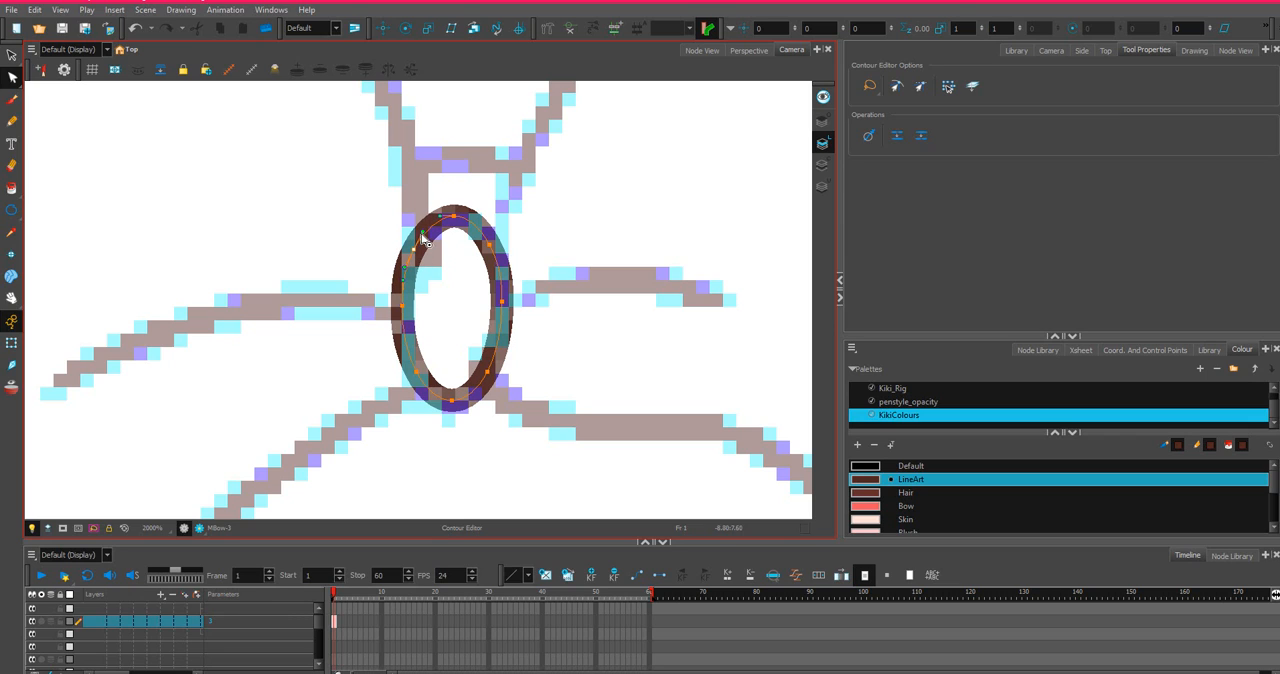
# Adjust the anchor points and curve handles along the top and upper-right side of the knot ellipse to follow the sketch.
pyautogui.moveTo(419, 229); pyautogui.dragTo(470, 217)
pyautogui.click(454, 216)
pyautogui.click(489, 245)
pyautogui.press('Delete')
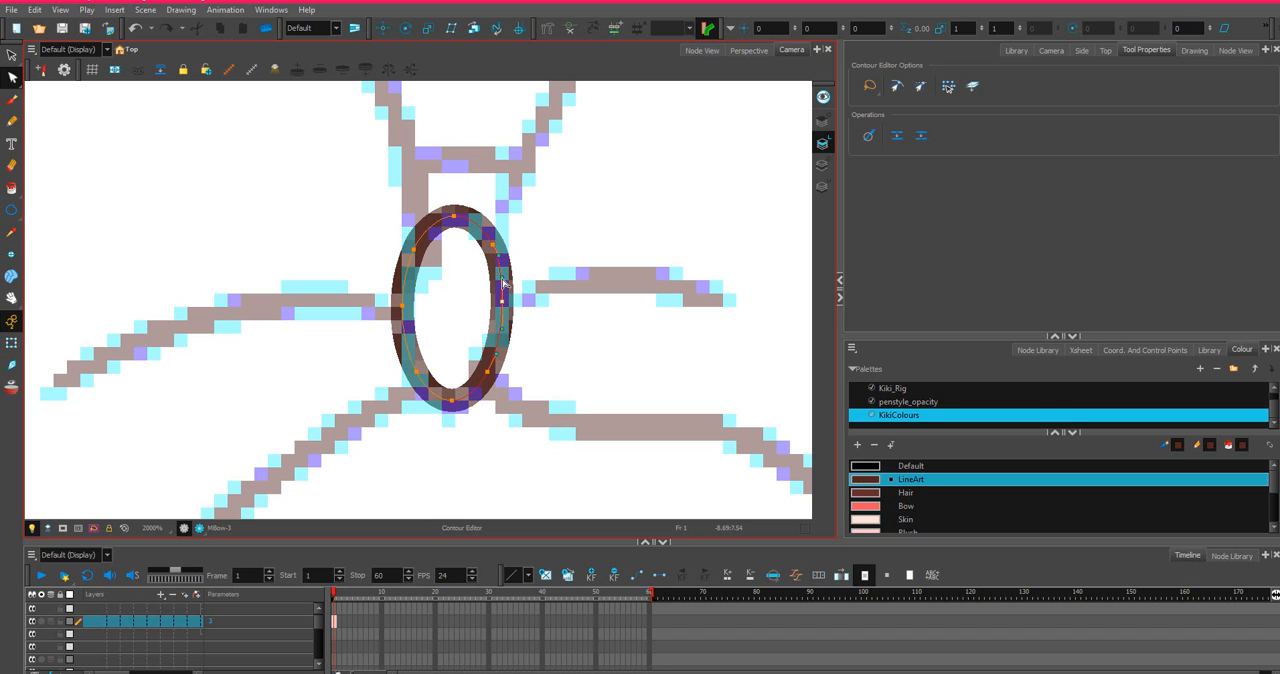
pyautogui.scroll(-4, 502, 284)
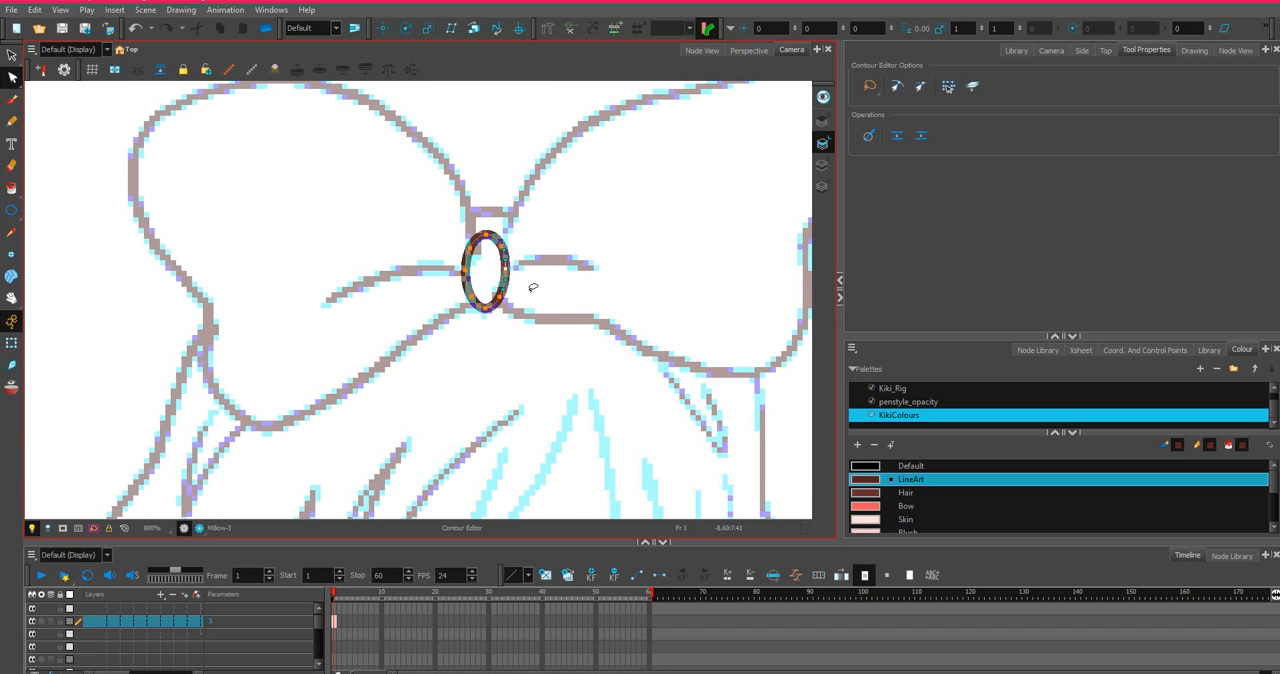
pyautogui.scroll(2, 531, 286)
pyautogui.scroll(1, 487, 316)
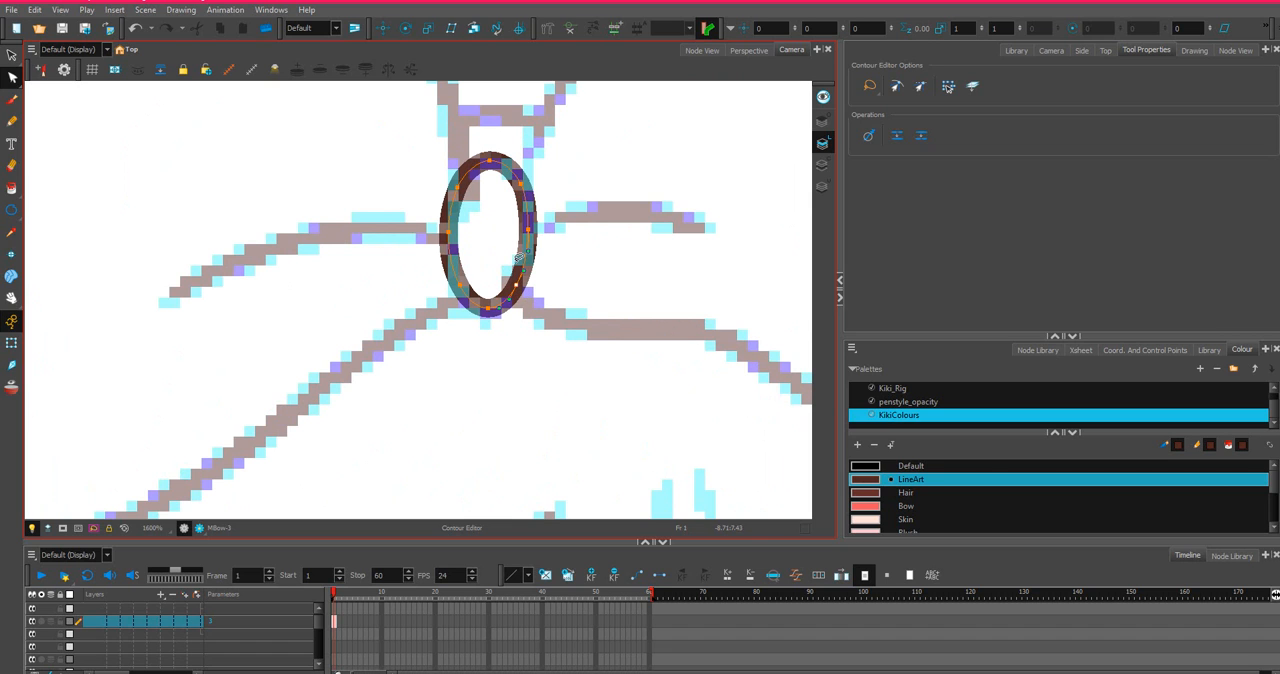
pyautogui.scroll(-3, 565, 282)
pyautogui.scroll(2, 597, 232)
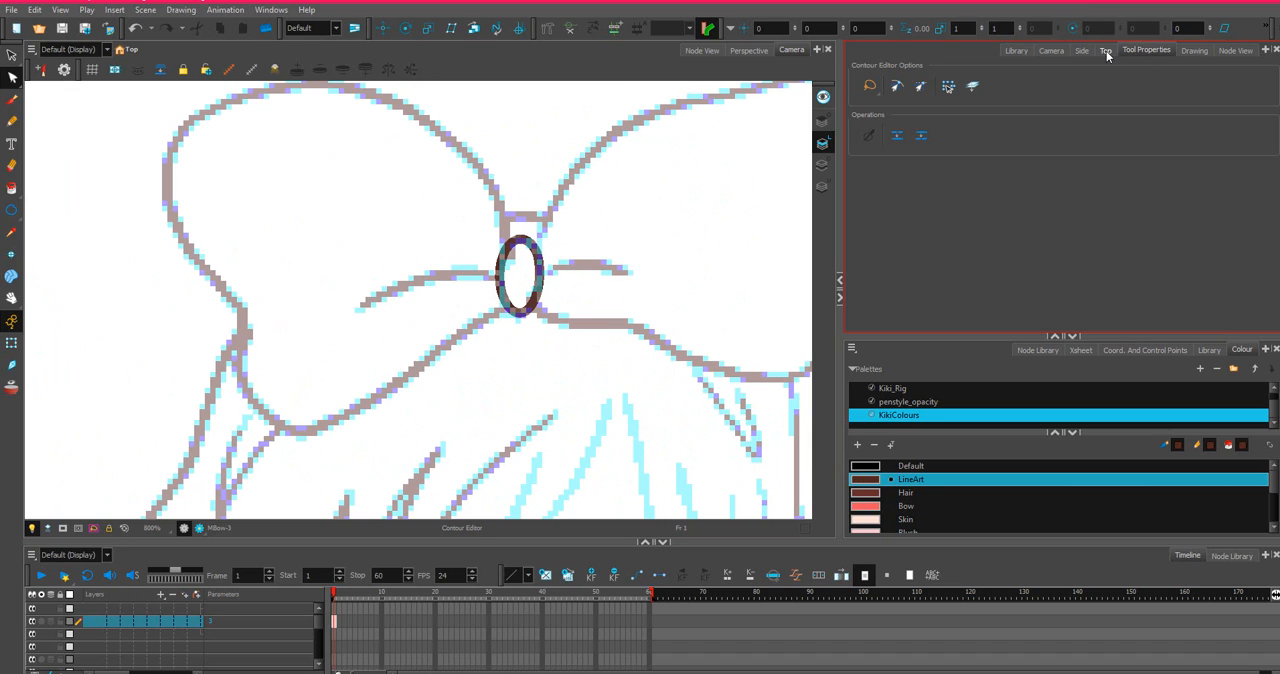
# Select the RBow drawing node in the node network.
pyautogui.click(1051, 51)
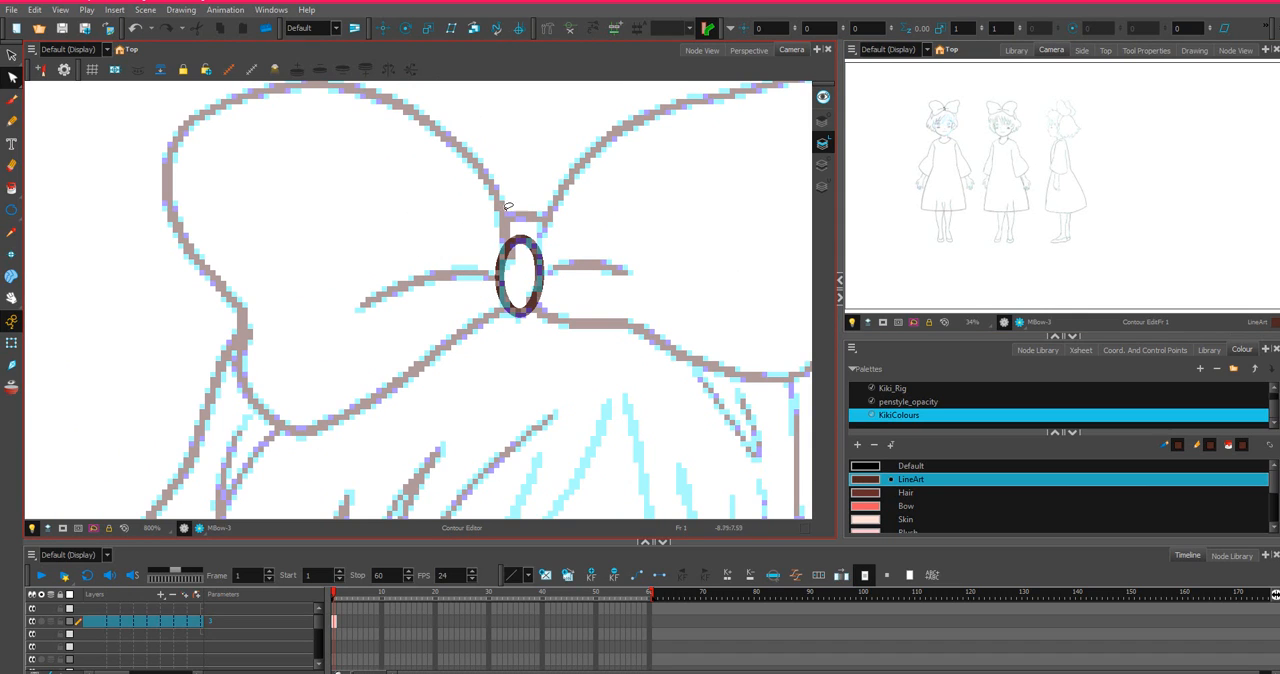
pyautogui.click(1167, 52)
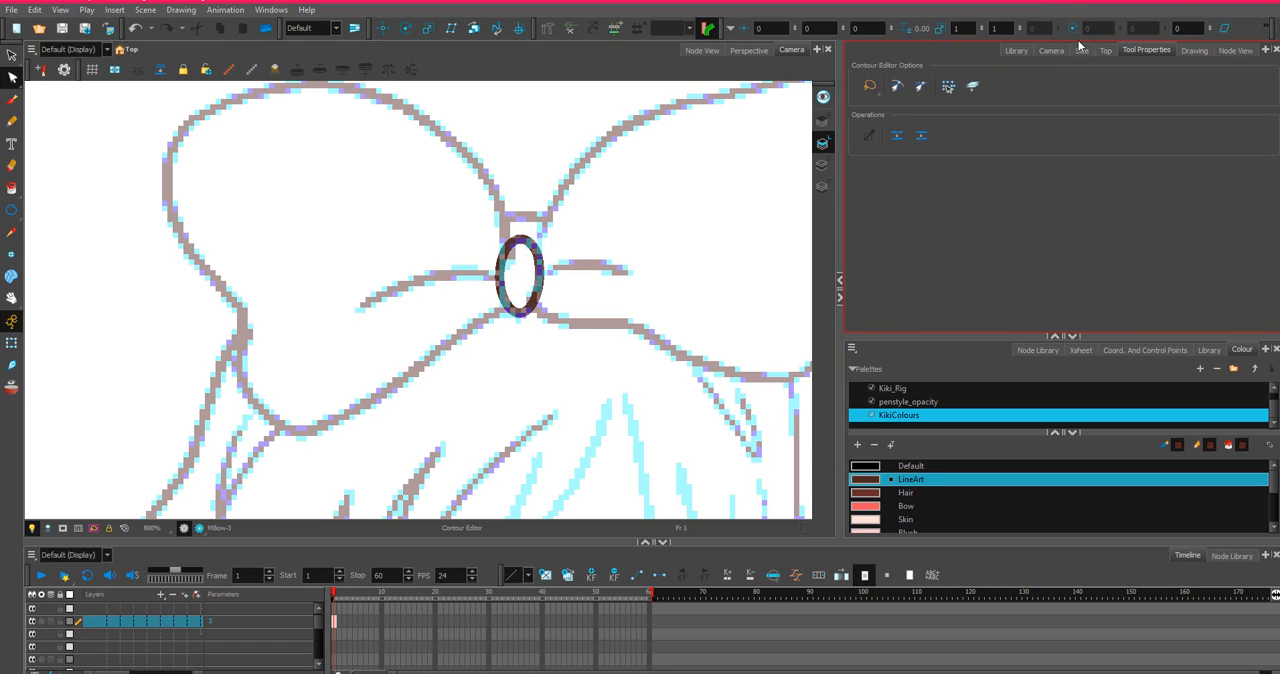
pyautogui.click(1237, 52)
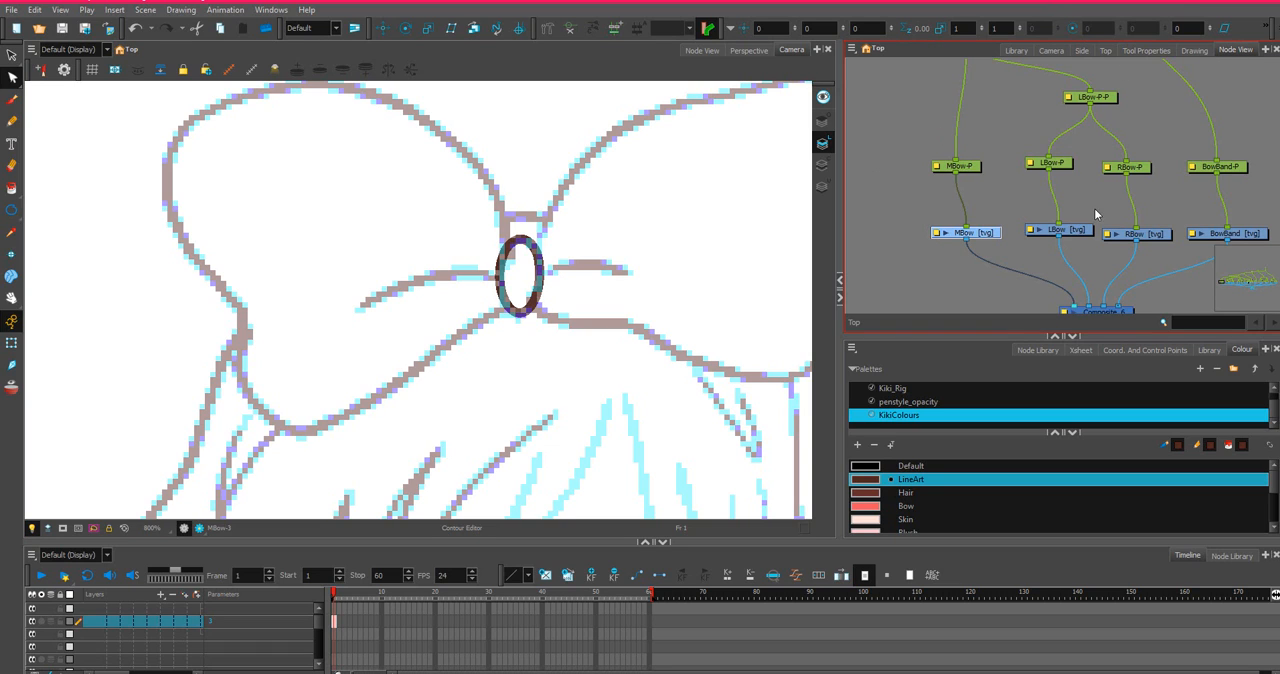
pyautogui.click(1152, 238)
# Draw a straight line from the knot to the left bow loop's outer notch and bend it upward into an arch with the Contour Editor.
pyautogui.scroll(-6, 740, 203)
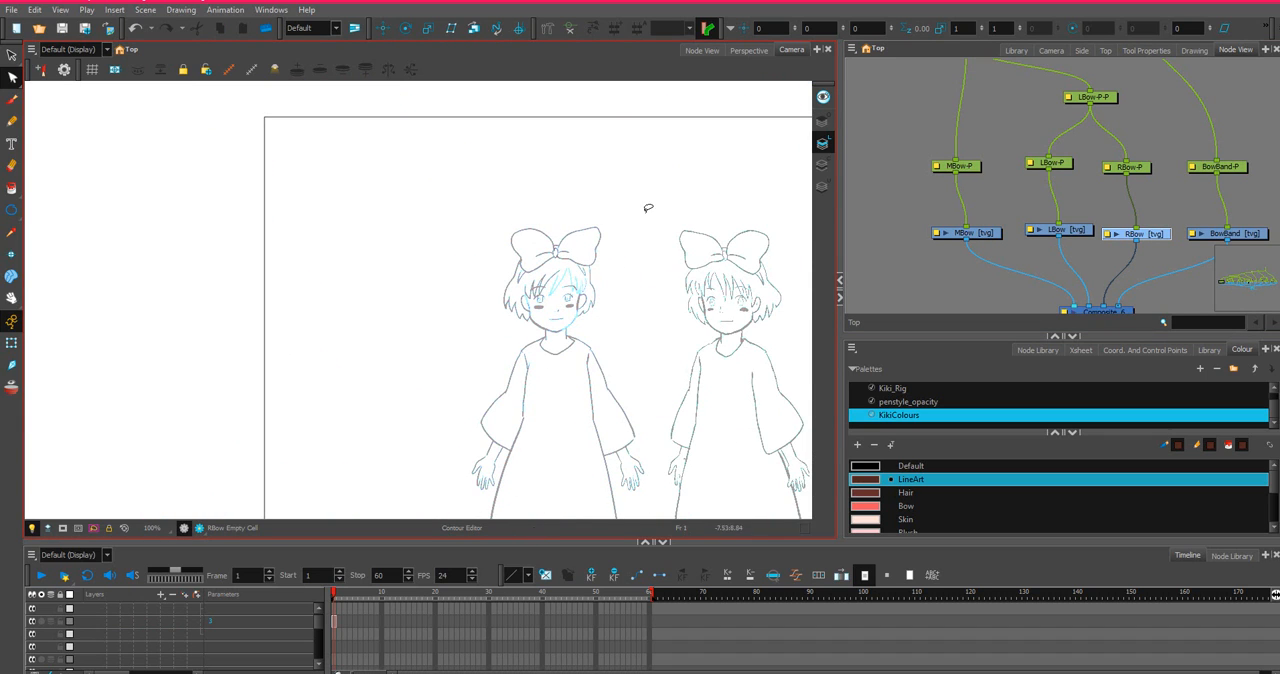
pyautogui.scroll(2, 612, 302)
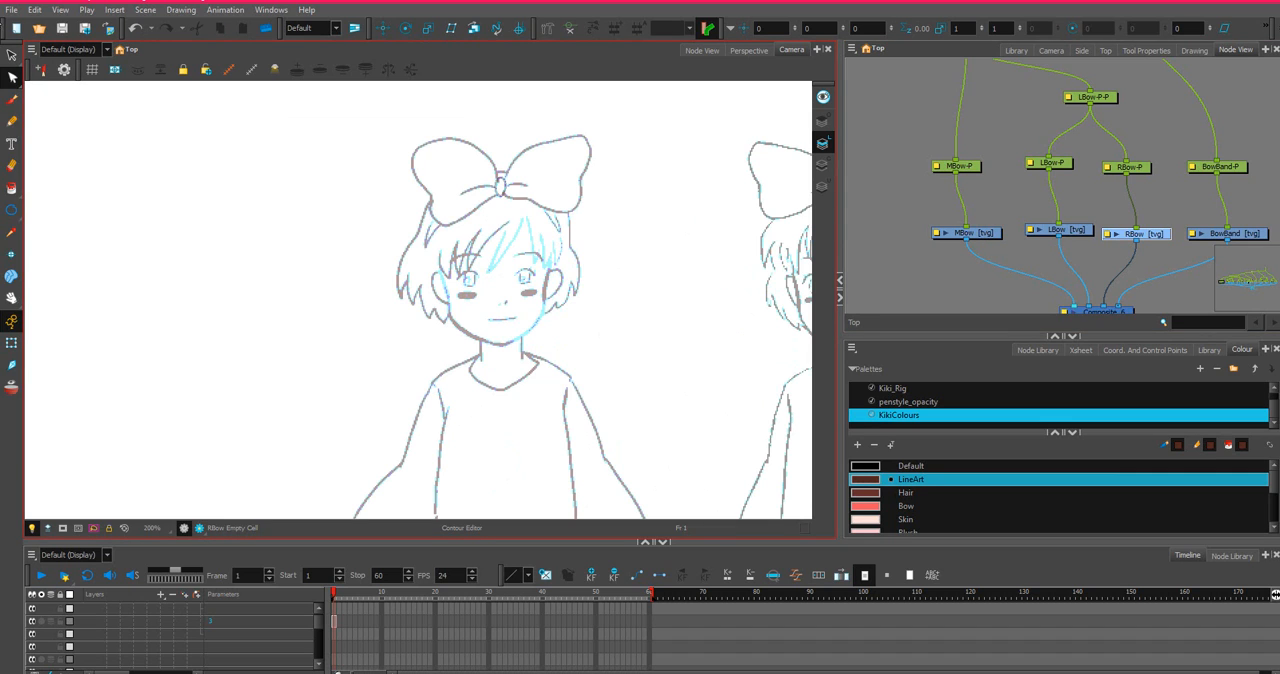
pyautogui.moveTo(12, 222); pyautogui.dragTo(45, 212)
pyautogui.scroll(6, 437, 157)
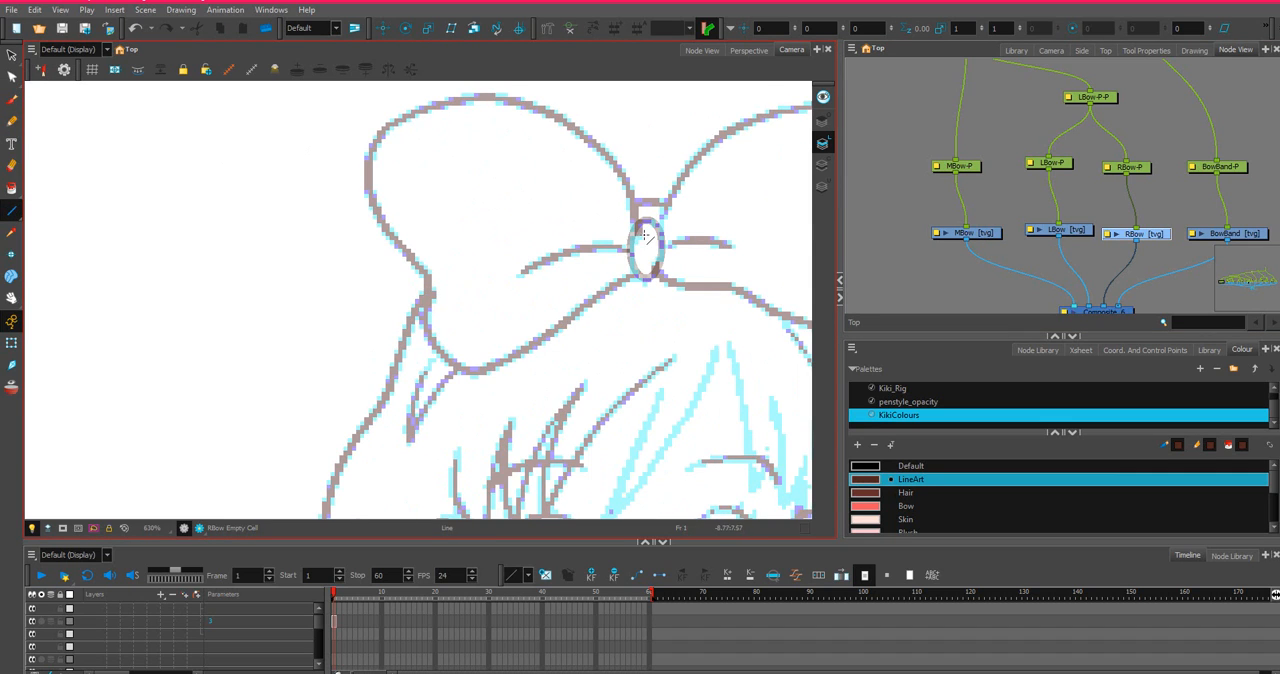
pyautogui.moveTo(640, 232); pyautogui.dragTo(428, 274)
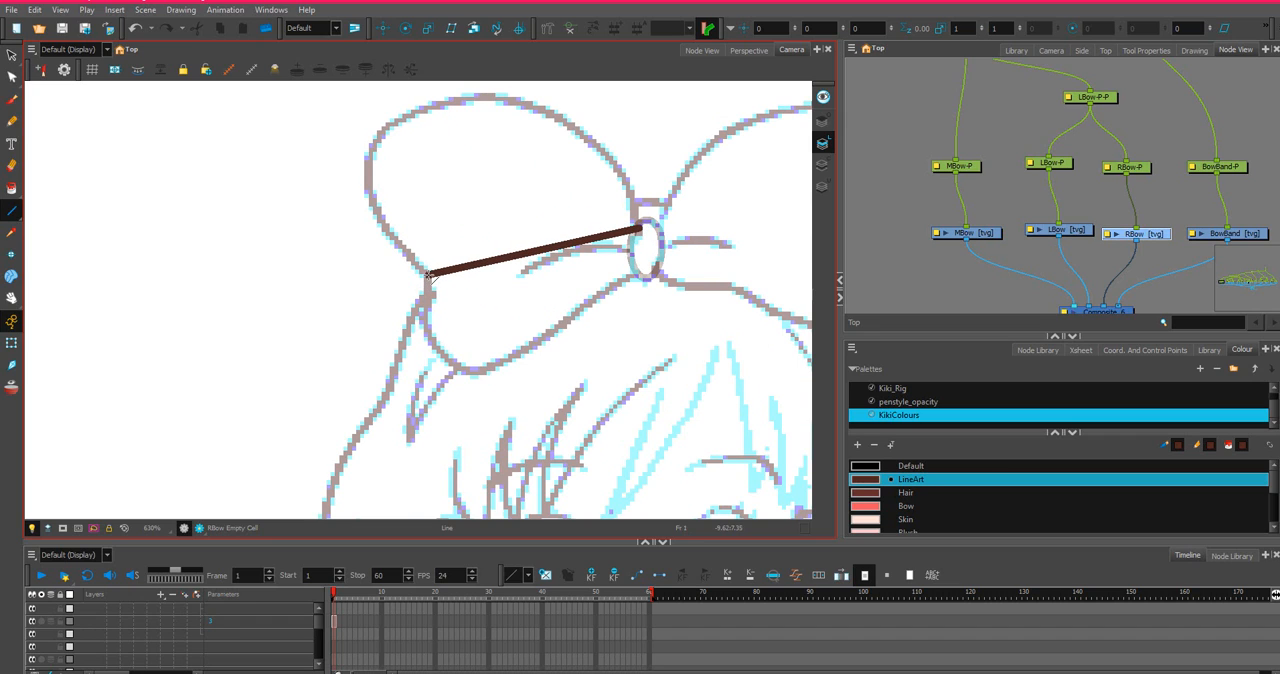
pyautogui.click(12, 77)
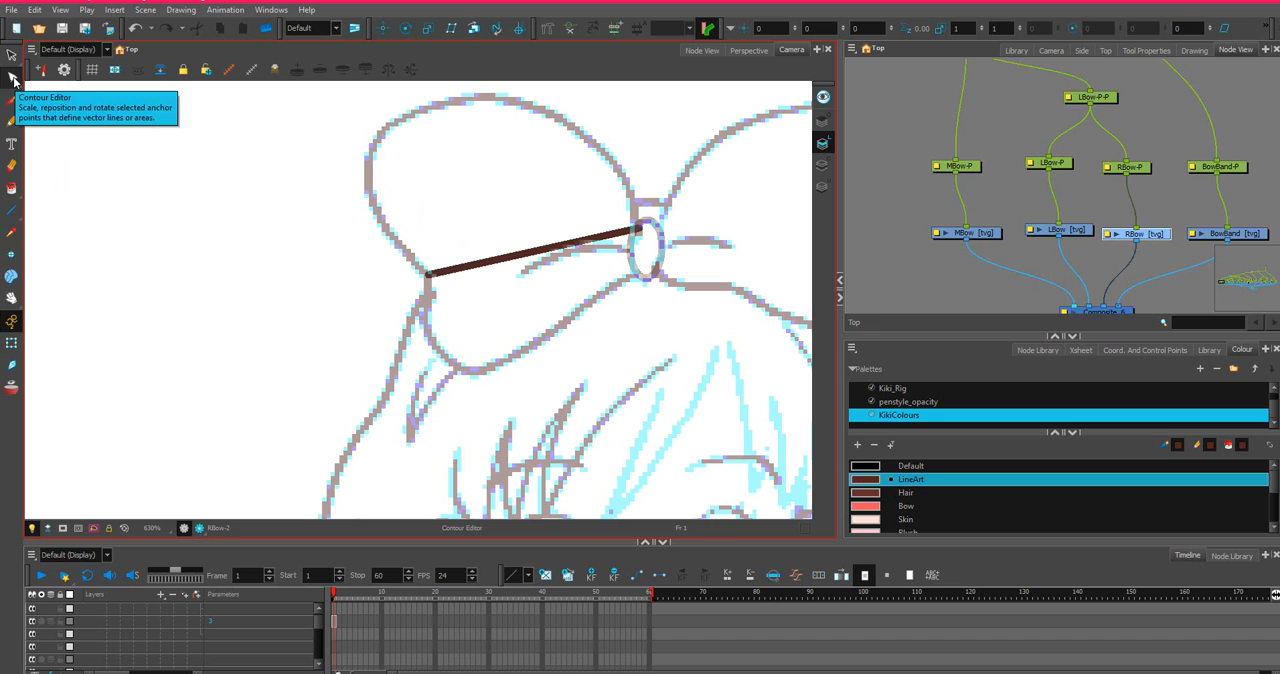
pyautogui.moveTo(533, 257); pyautogui.dragTo(405, 27)
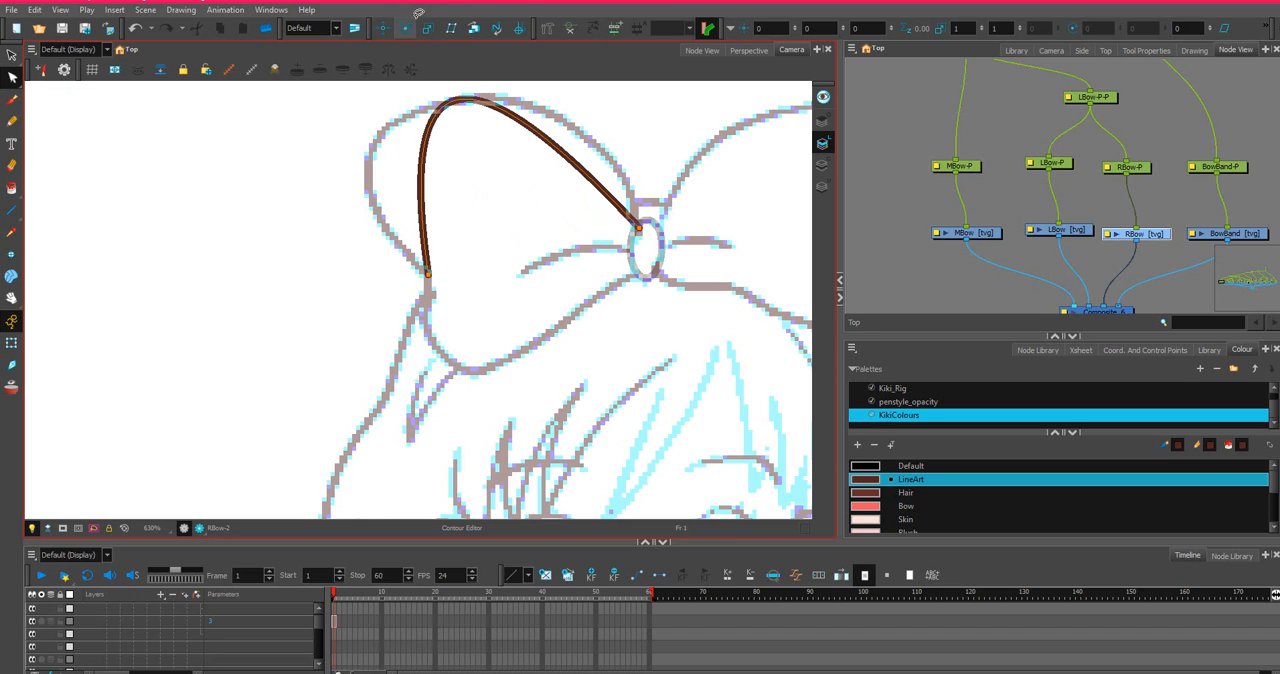
# Pull the arch out to the sketched loop, with added anchor points near the knot, at the top and on the outer left side.
pyautogui.scroll(-2, 587, 114)
pyautogui.scroll(3, 580, 214)
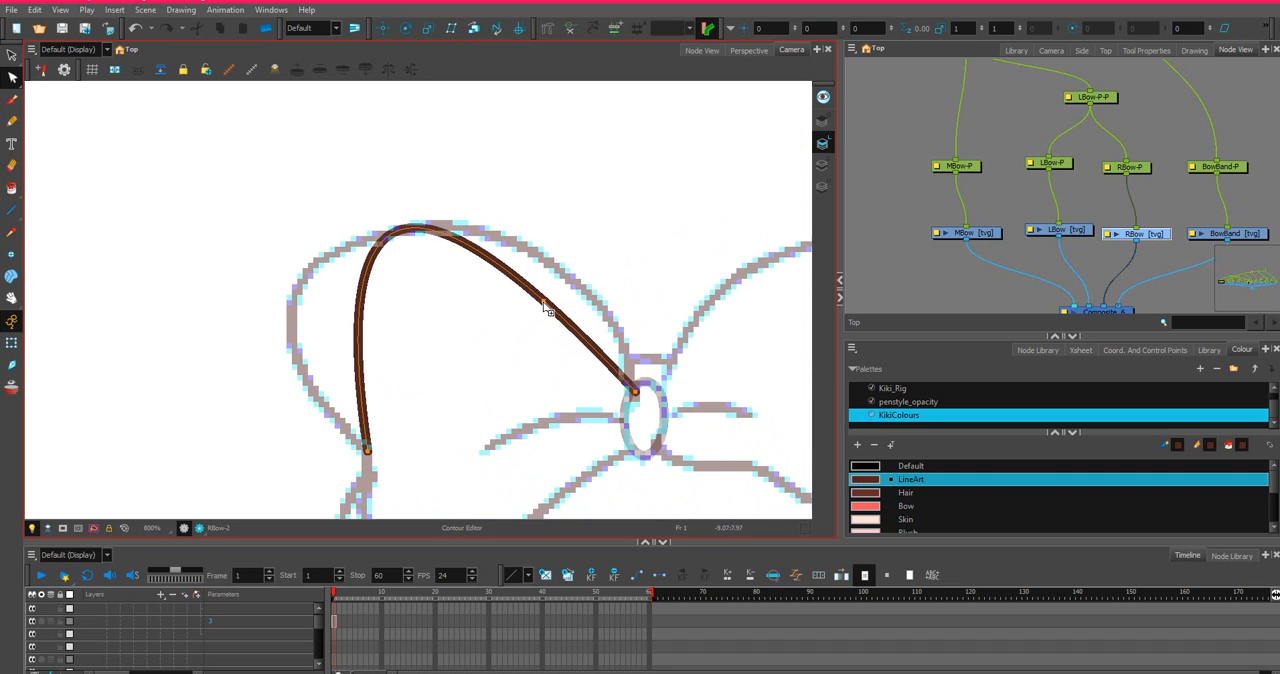
pyautogui.moveTo(545, 307); pyautogui.dragTo(593, 305)
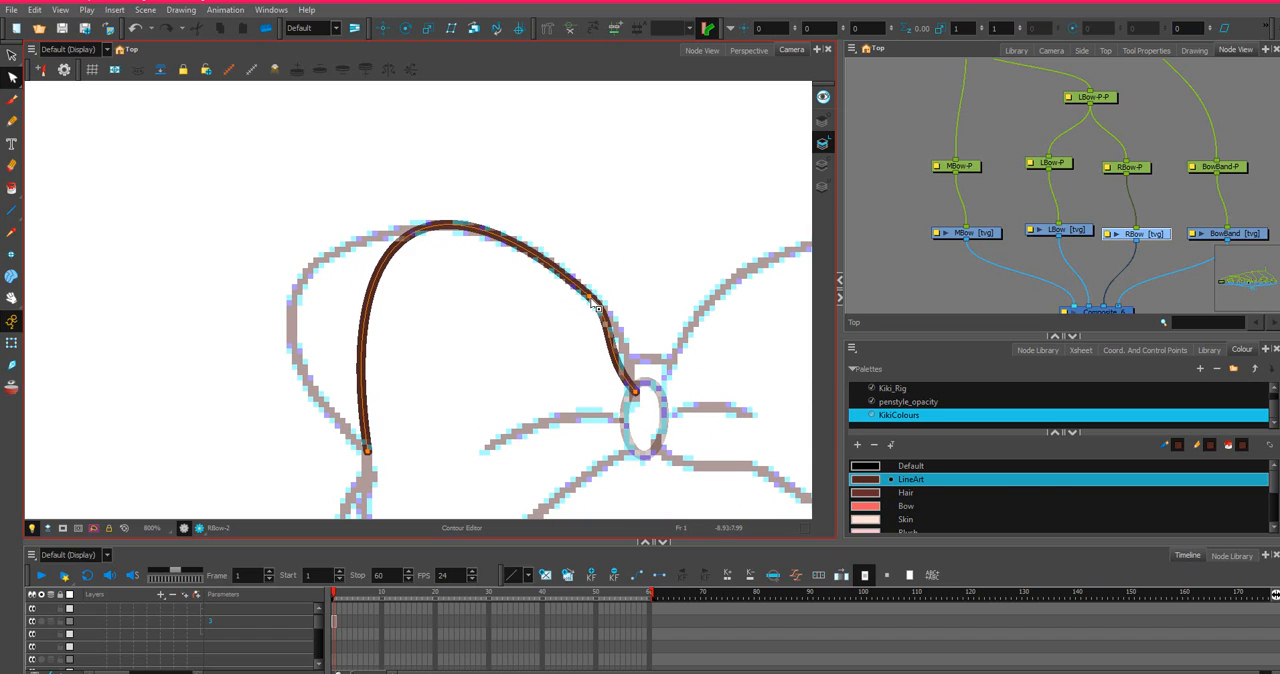
pyautogui.click(433, 229)
pyautogui.click(362, 358)
pyautogui.moveTo(364, 360); pyautogui.dragTo(290, 326)
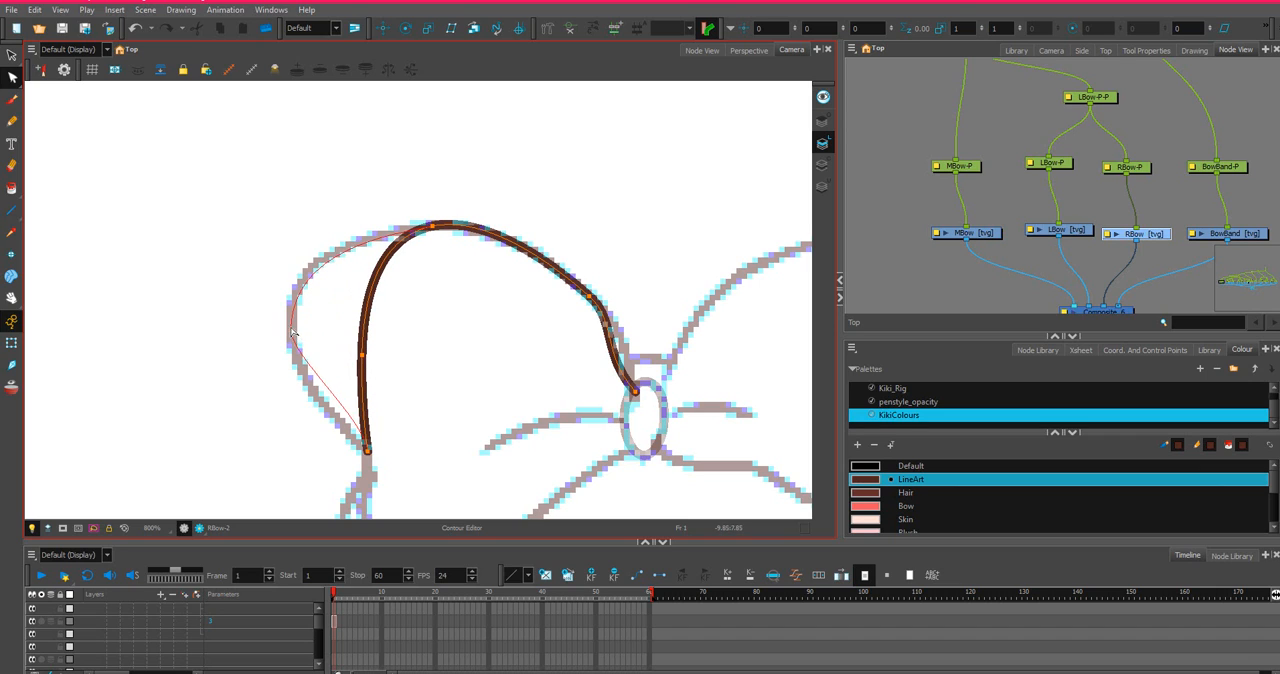
# Smooth the loop's curve between its top and the knot by adjusting the knot end point and the neighbouring curve handles.
pyautogui.click(592, 300)
pyautogui.moveTo(601, 358); pyautogui.dragTo(624, 351)
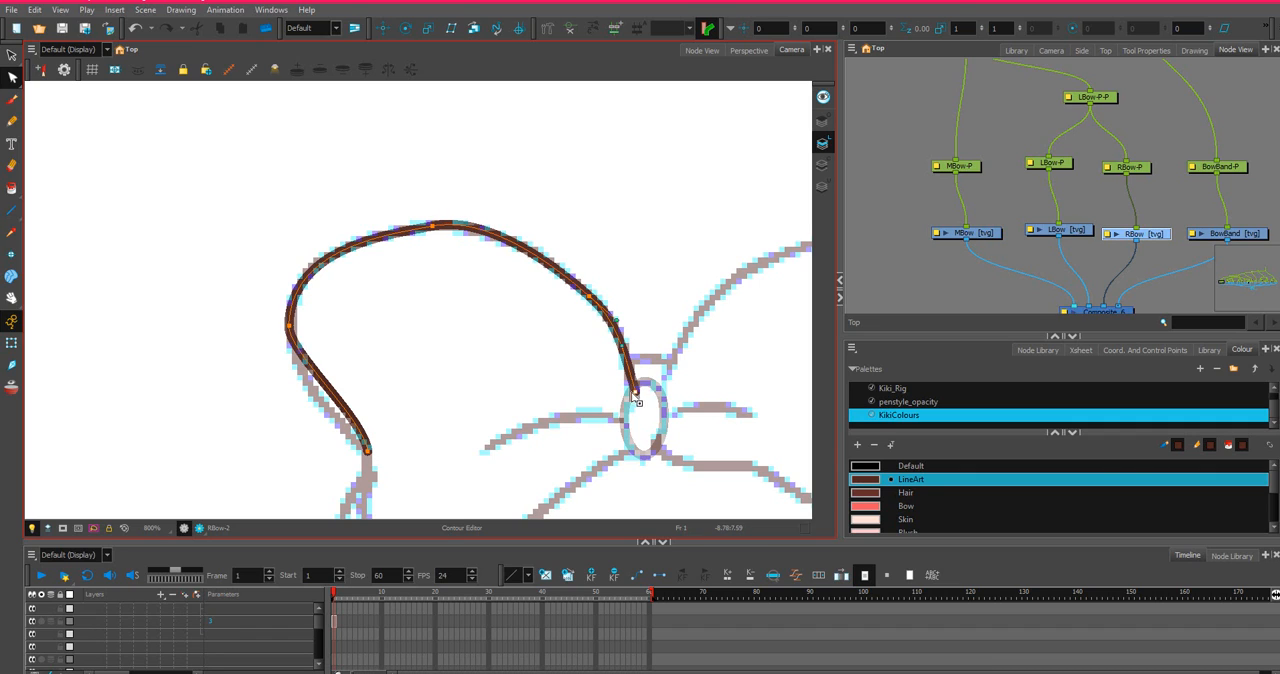
pyautogui.moveTo(635, 392); pyautogui.dragTo(635, 395)
pyautogui.moveTo(616, 321); pyautogui.dragTo(621, 331)
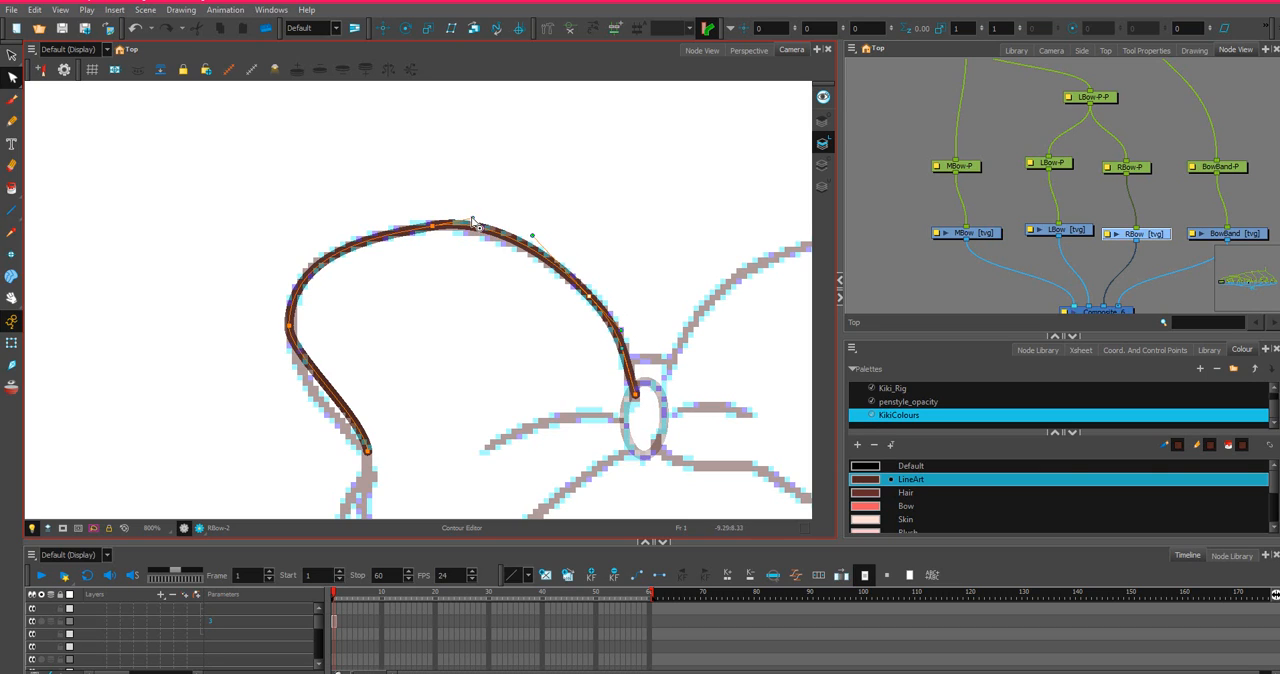
pyautogui.moveTo(473, 220); pyautogui.dragTo(471, 225)
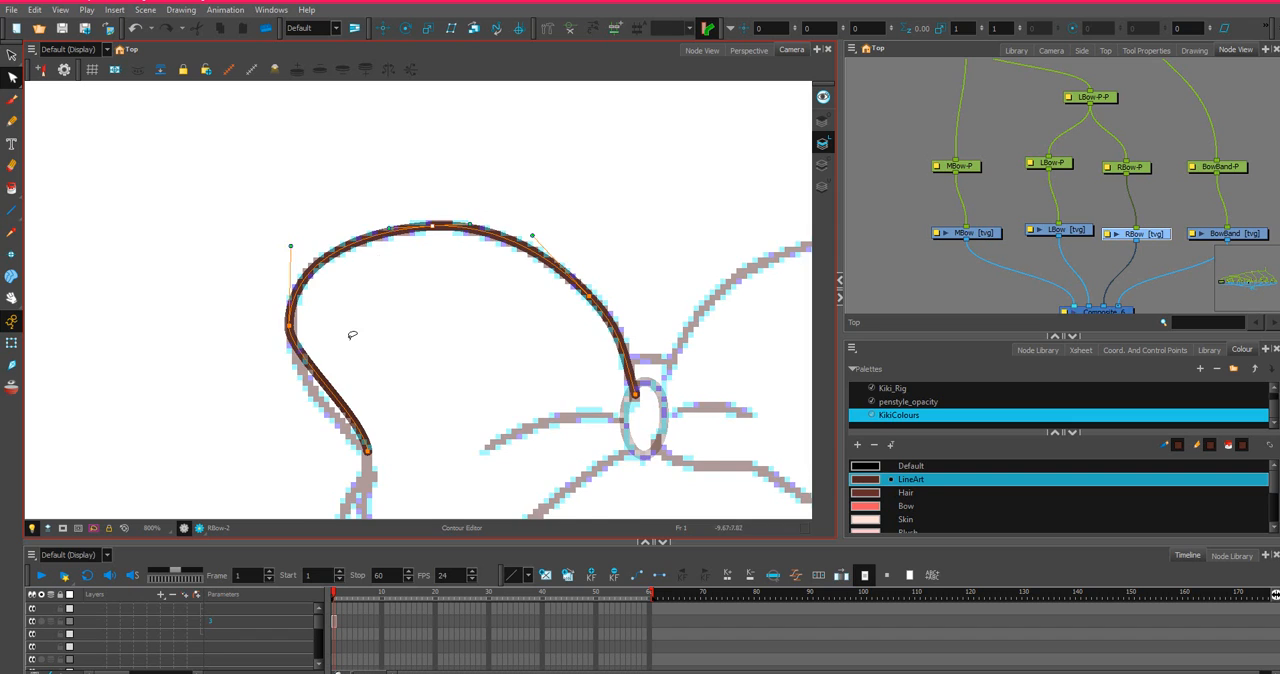
# Add an anchor point on the loop's lower-left stretch, move it onto the sketch, and straighten the curve into the notch.
pyautogui.scroll(-2, 352, 336)
pyautogui.moveTo(366, 339); pyautogui.dragTo(437, 260)
pyautogui.scroll(4, 412, 285)
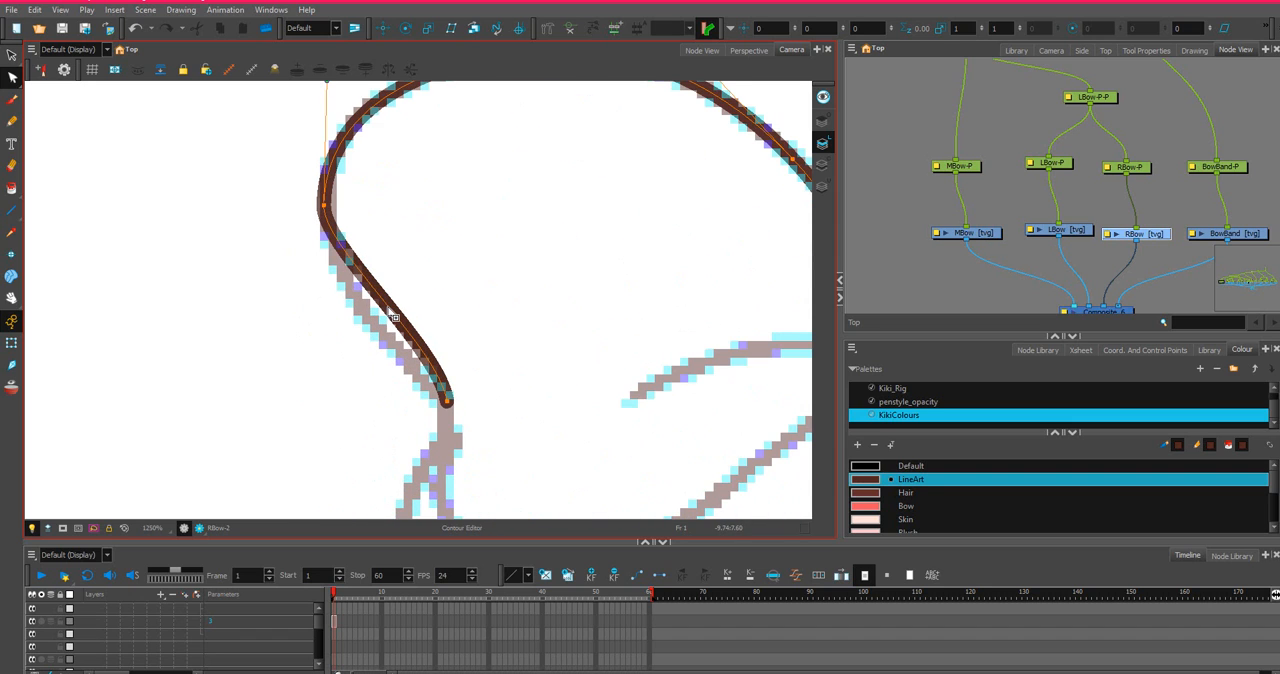
pyautogui.click(386, 304)
pyautogui.moveTo(380, 323); pyautogui.dragTo(378, 332)
pyautogui.click(448, 402)
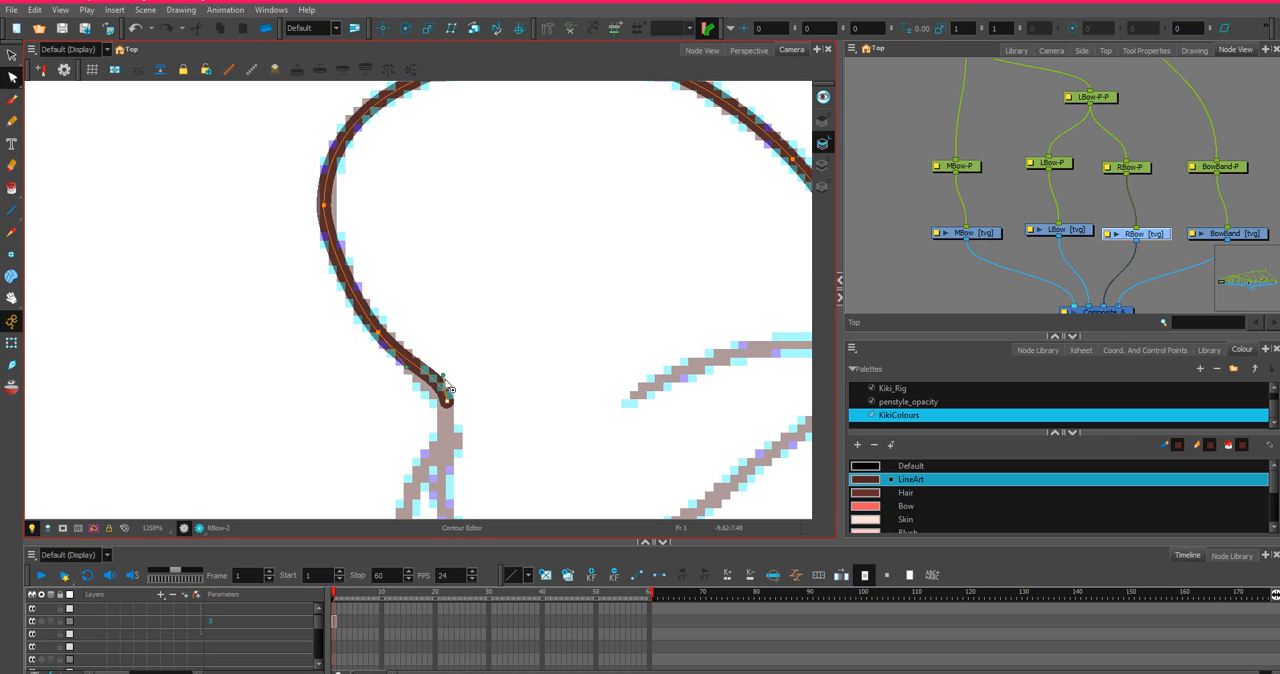
pyautogui.moveTo(442, 379)
pyautogui.mouseDown()
pyautogui.moveTo(433, 386)
pyautogui.moveTo(377, 335)
pyautogui.mouseUp()
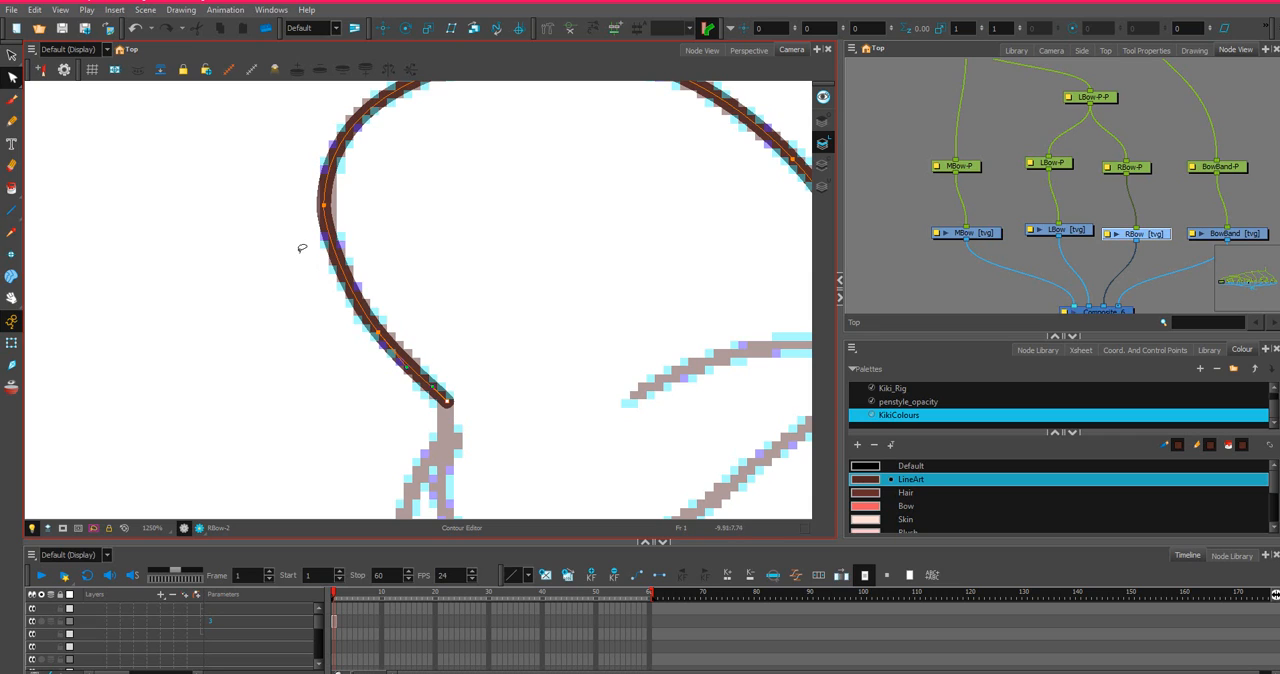
# Fine-tune the loop's outermost left anchor point and the curve handles below it to match the sketch.
pyautogui.click(325, 205)
pyautogui.moveTo(347, 297); pyautogui.dragTo(350, 303)
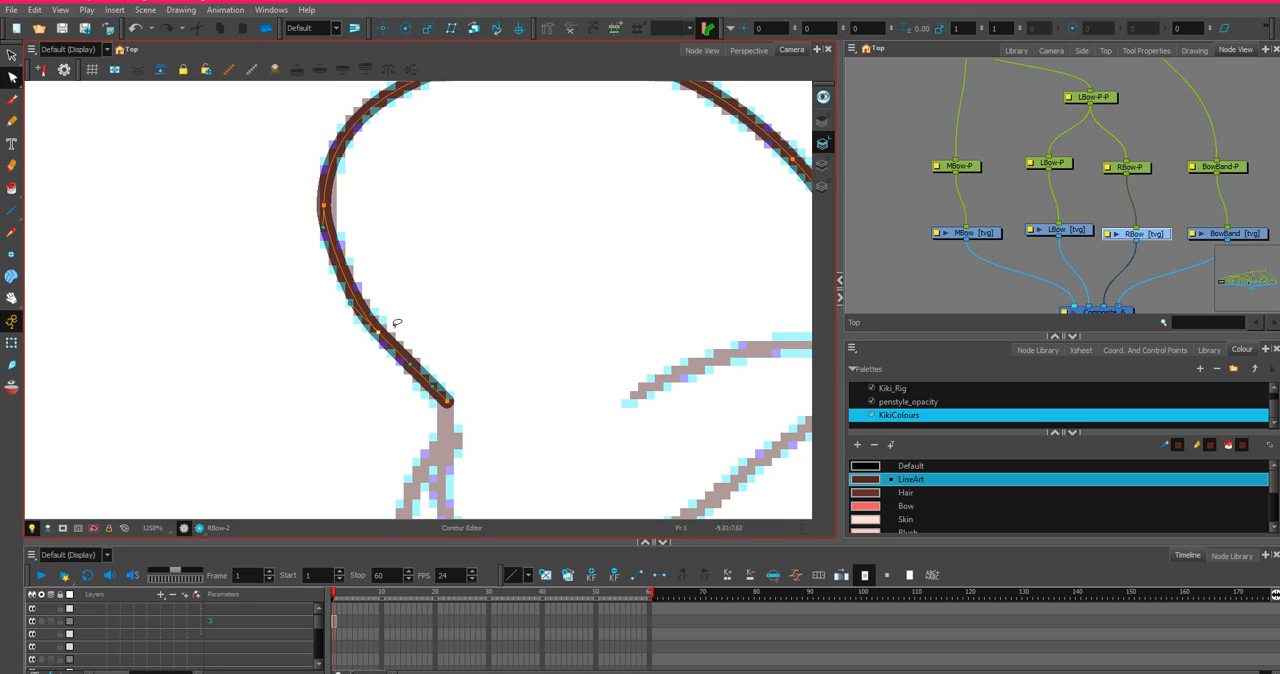
pyautogui.click(322, 240)
pyautogui.moveTo(322, 239); pyautogui.dragTo(327, 195)
pyautogui.scroll(1, 332, 208)
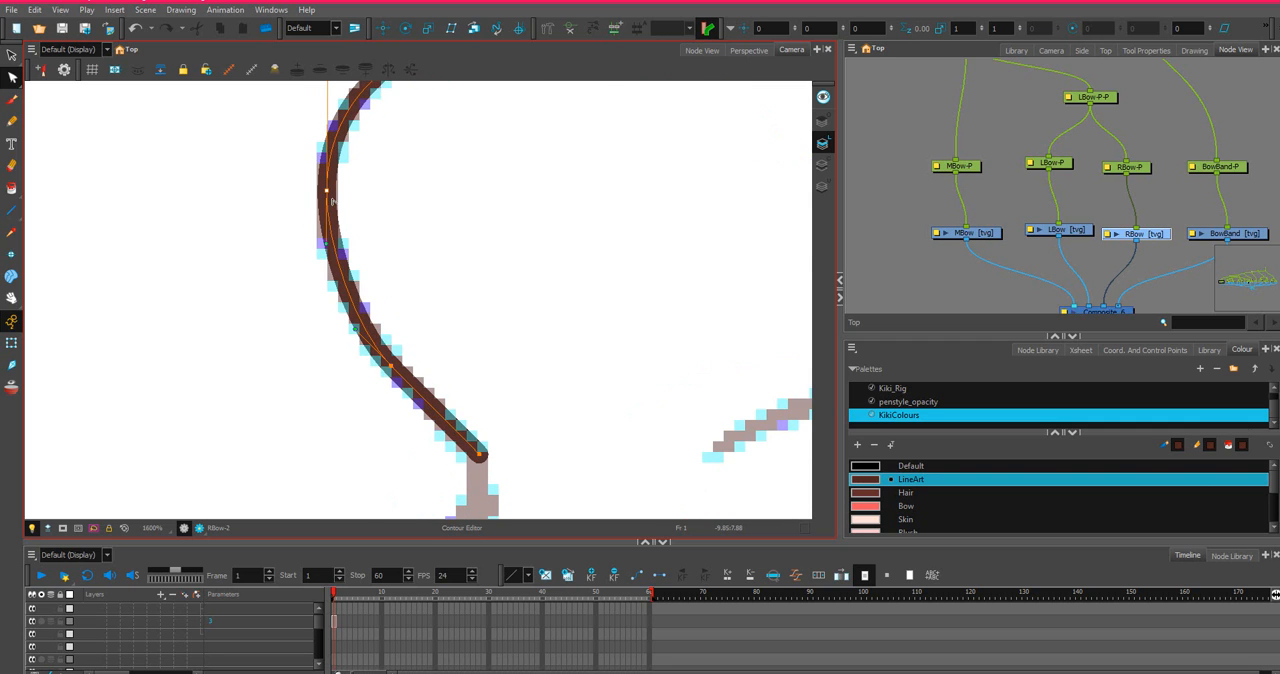
pyautogui.scroll(-5, 332, 201)
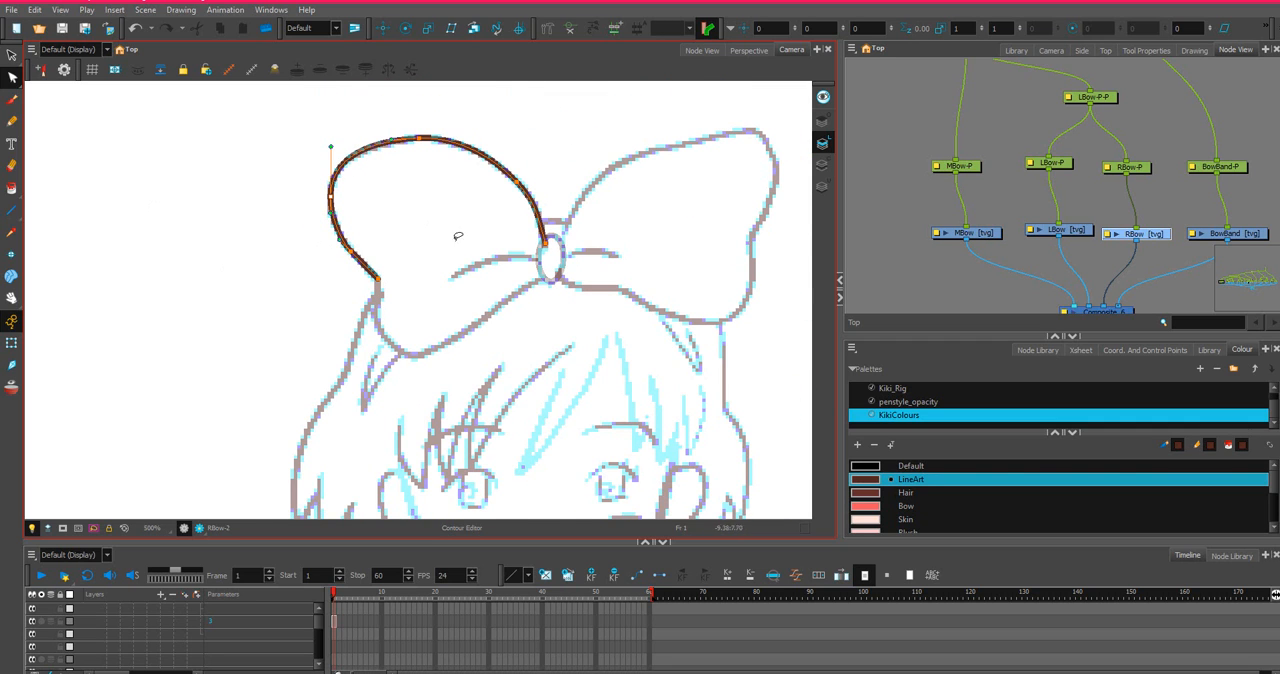
# Draw a straight line on the Line Art layer joining the loop's outer notch to its end at the knot.
pyautogui.scroll(2, 514, 229)
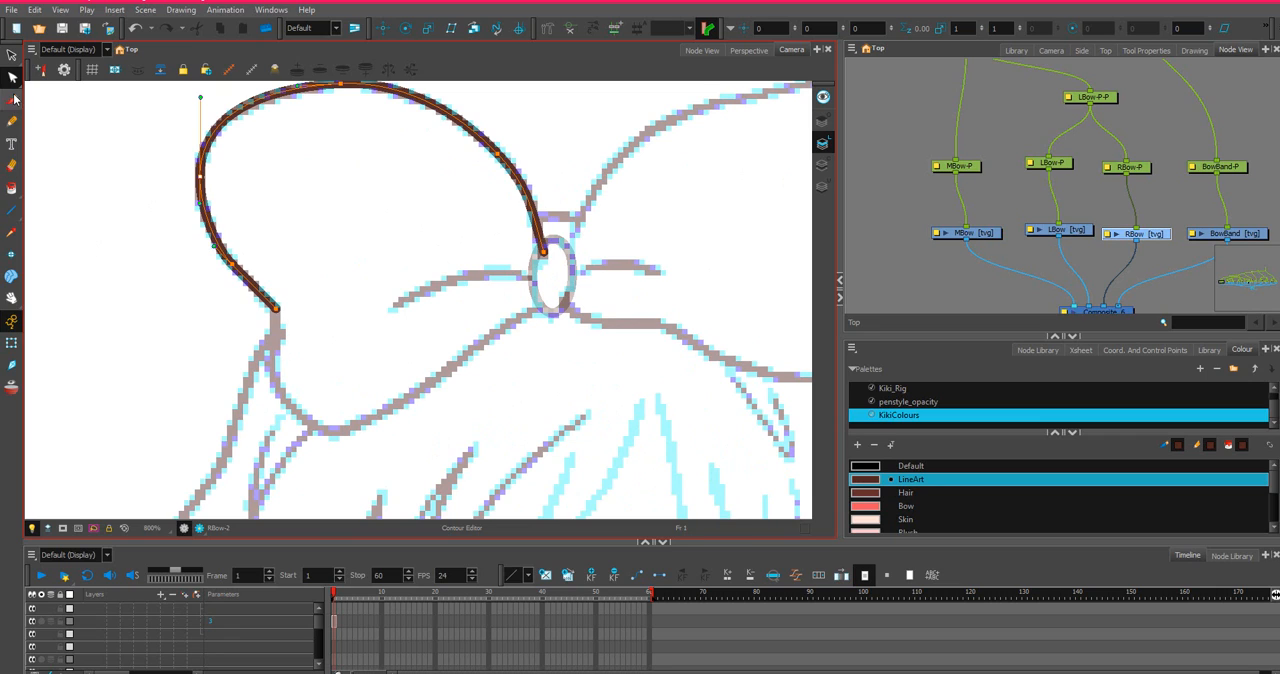
pyautogui.click(11, 210)
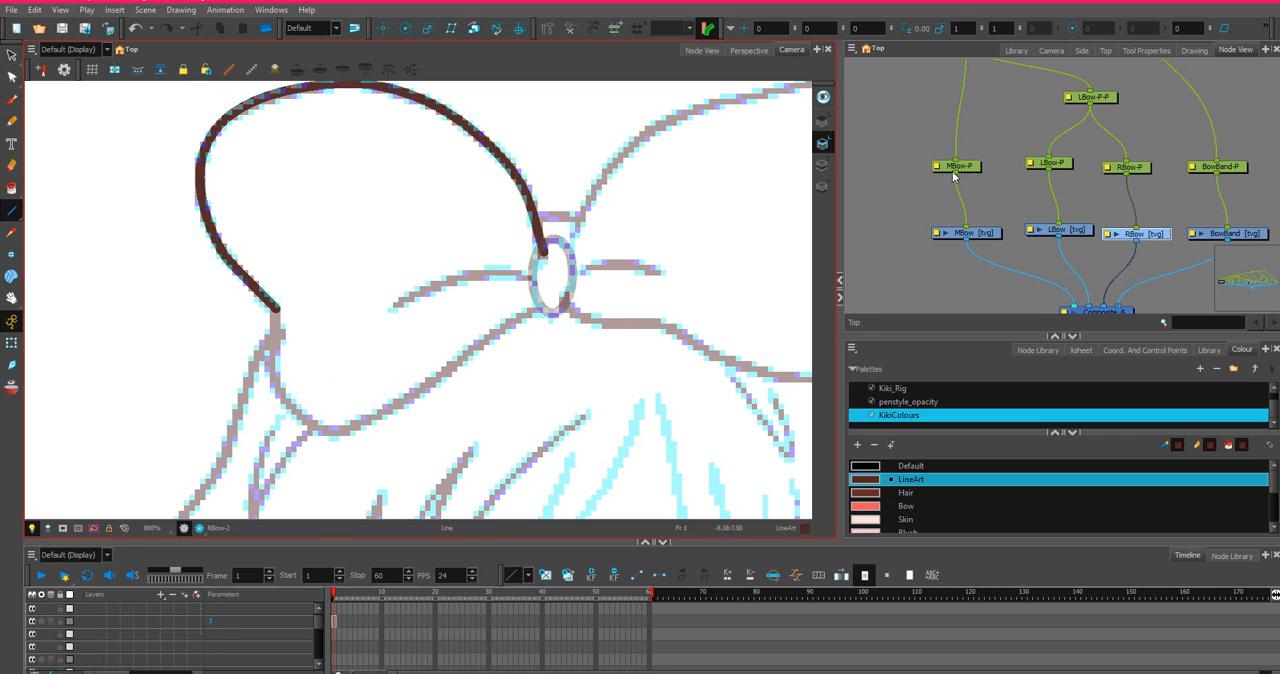
pyautogui.click(823, 144)
pyautogui.moveTo(277, 310); pyautogui.dragTo(263, 408)
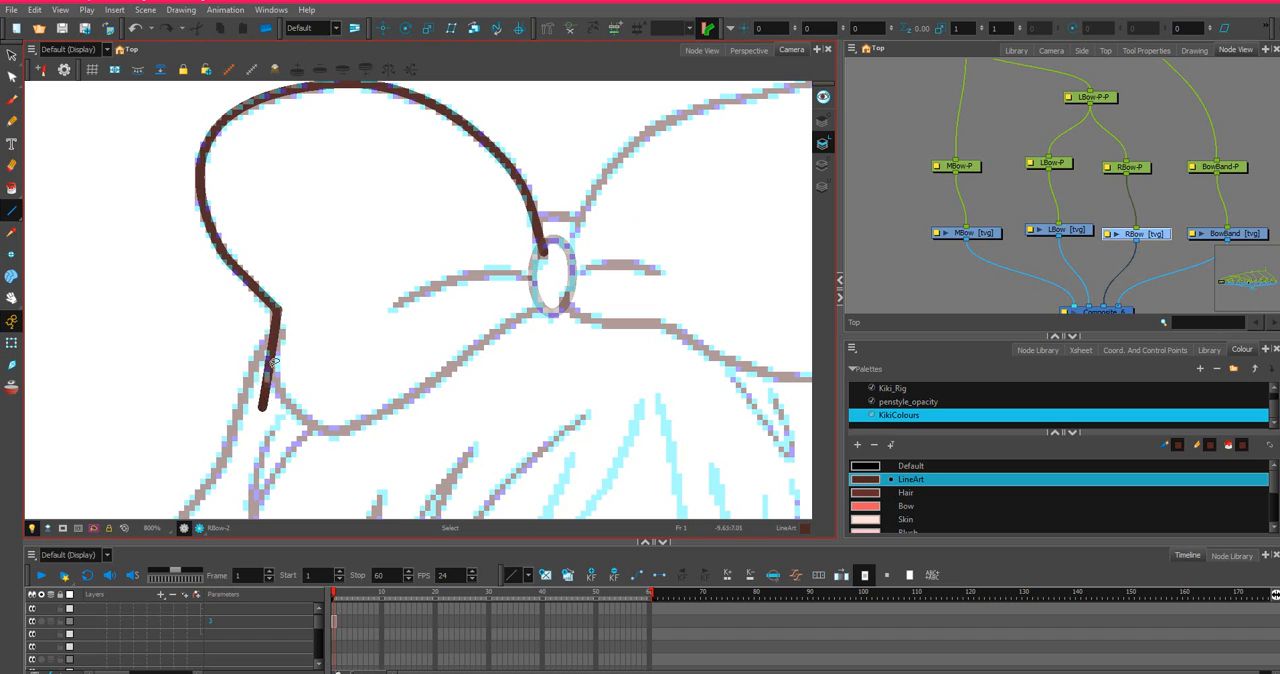
pyautogui.hotkey('ctrl', 'z')
pyautogui.moveTo(277, 309); pyautogui.dragTo(543, 258)
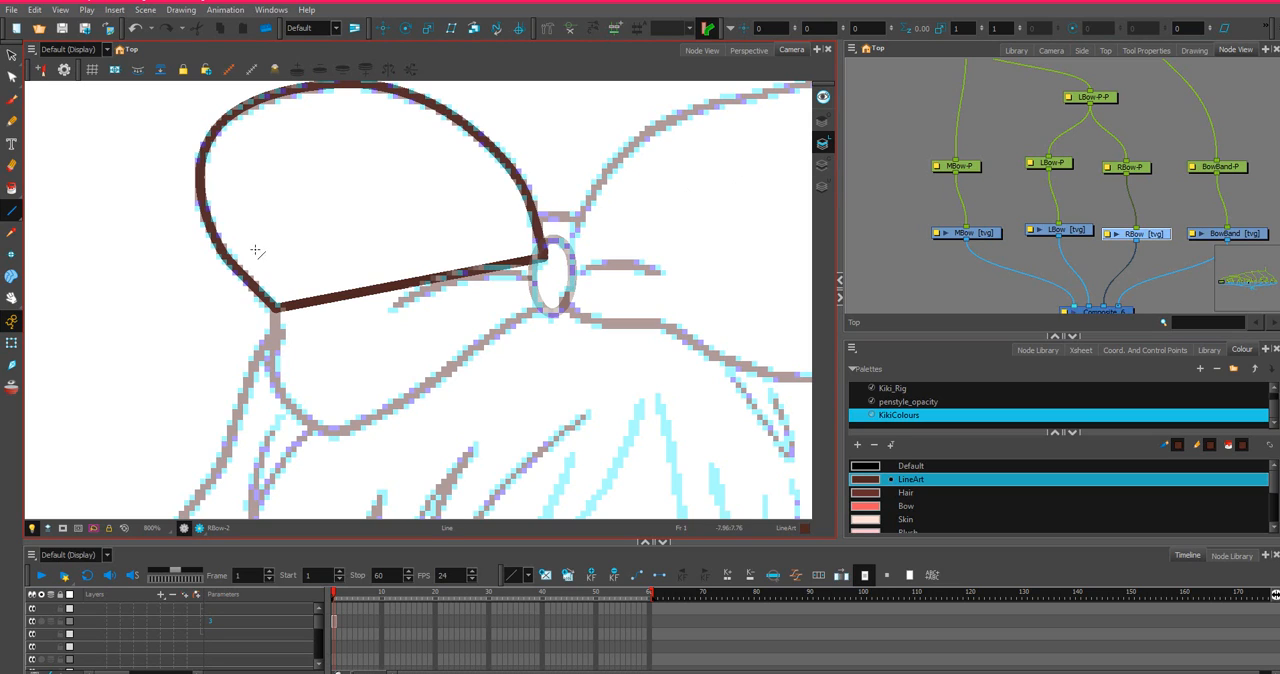
# Add two anchor points to the connecting line, placing one at the loop's bottom tip and the other on its lower-left side.
pyautogui.click(12, 77)
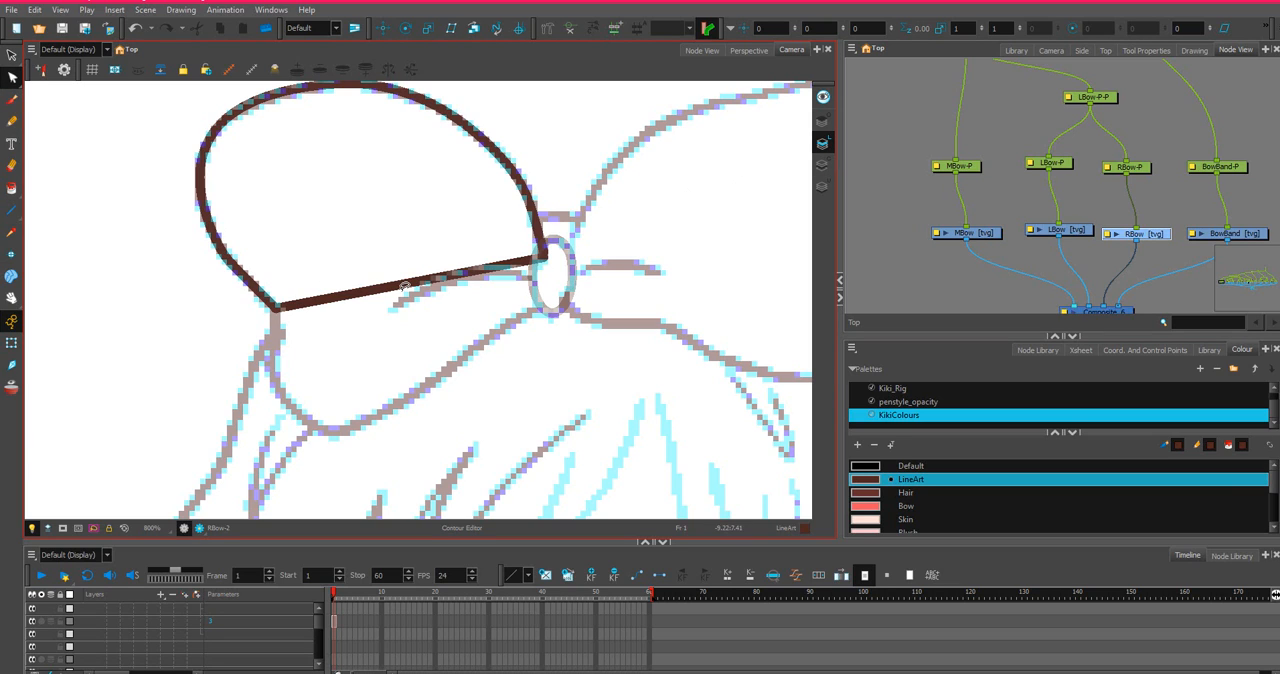
pyautogui.click(387, 288)
pyautogui.click(386, 289)
pyautogui.moveTo(389, 289); pyautogui.dragTo(318, 430)
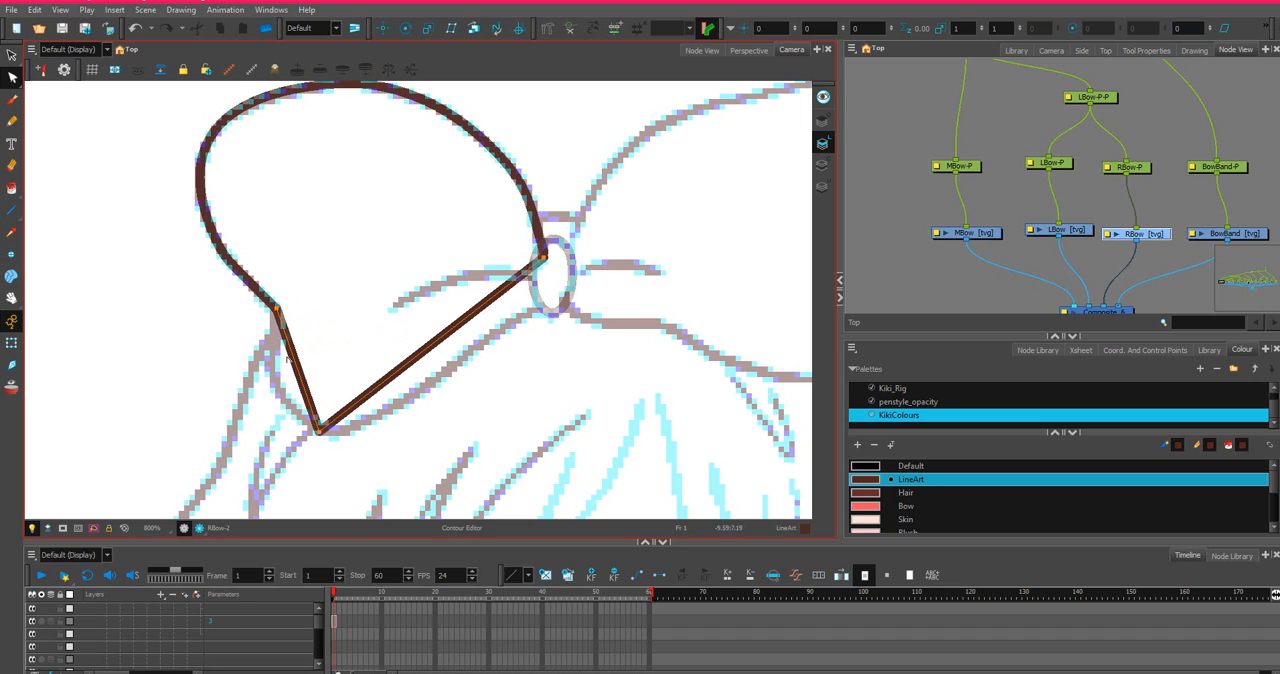
pyautogui.click(296, 372)
pyautogui.moveTo(296, 372); pyautogui.dragTo(268, 372)
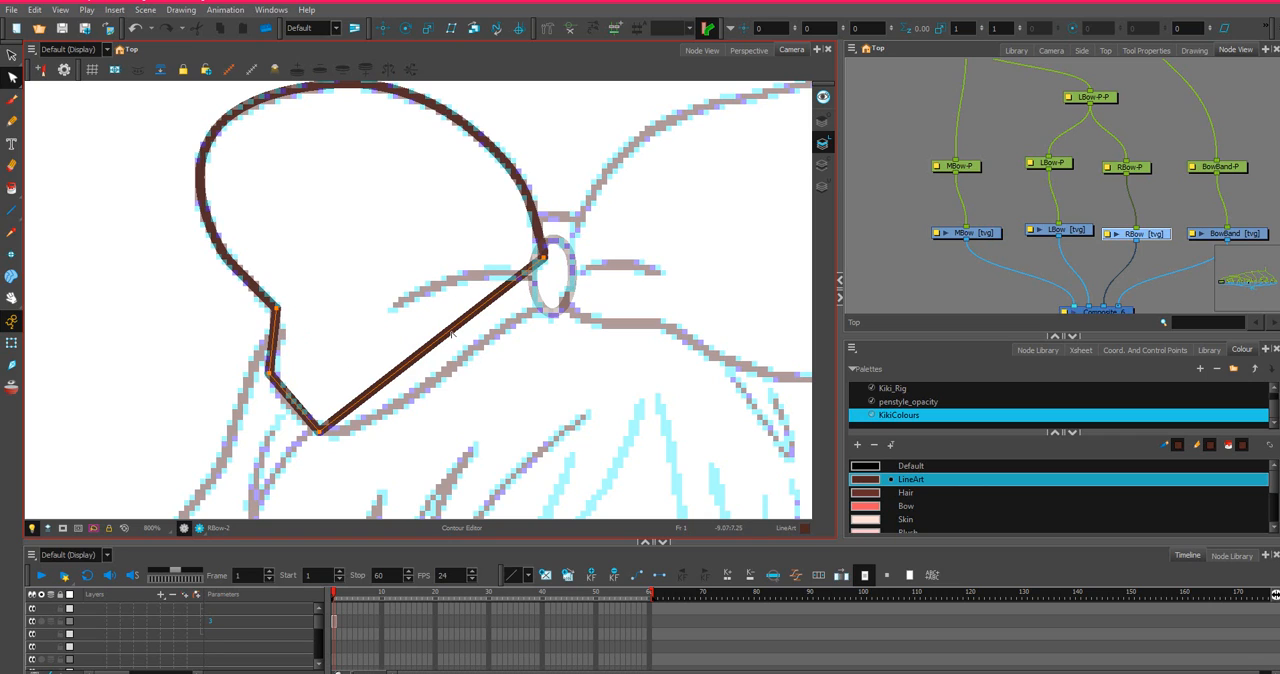
# Curve the line from the loop's bottom tip to the knot onto the sketch, placing an anchor point at the knot's lower edge.
pyautogui.moveTo(451, 334); pyautogui.dragTo(471, 358)
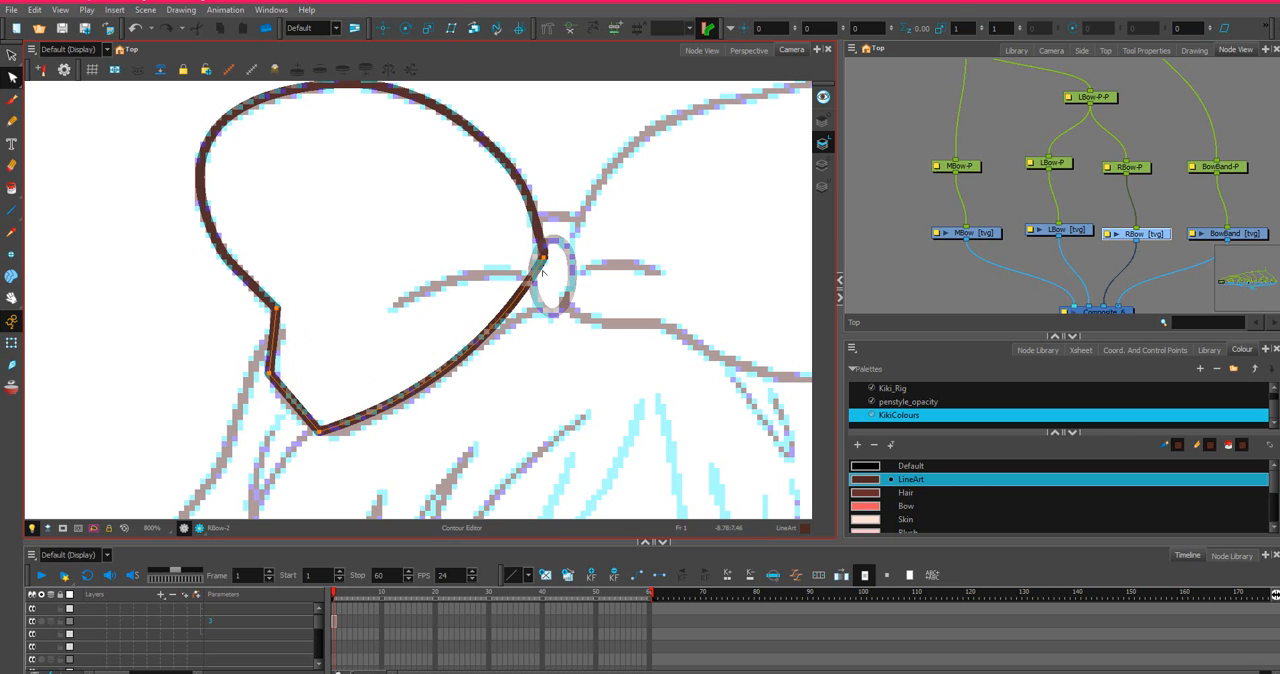
pyautogui.moveTo(533, 287)
pyautogui.mouseDown()
pyautogui.moveTo(547, 283)
pyautogui.moveTo(534, 301)
pyautogui.mouseUp()
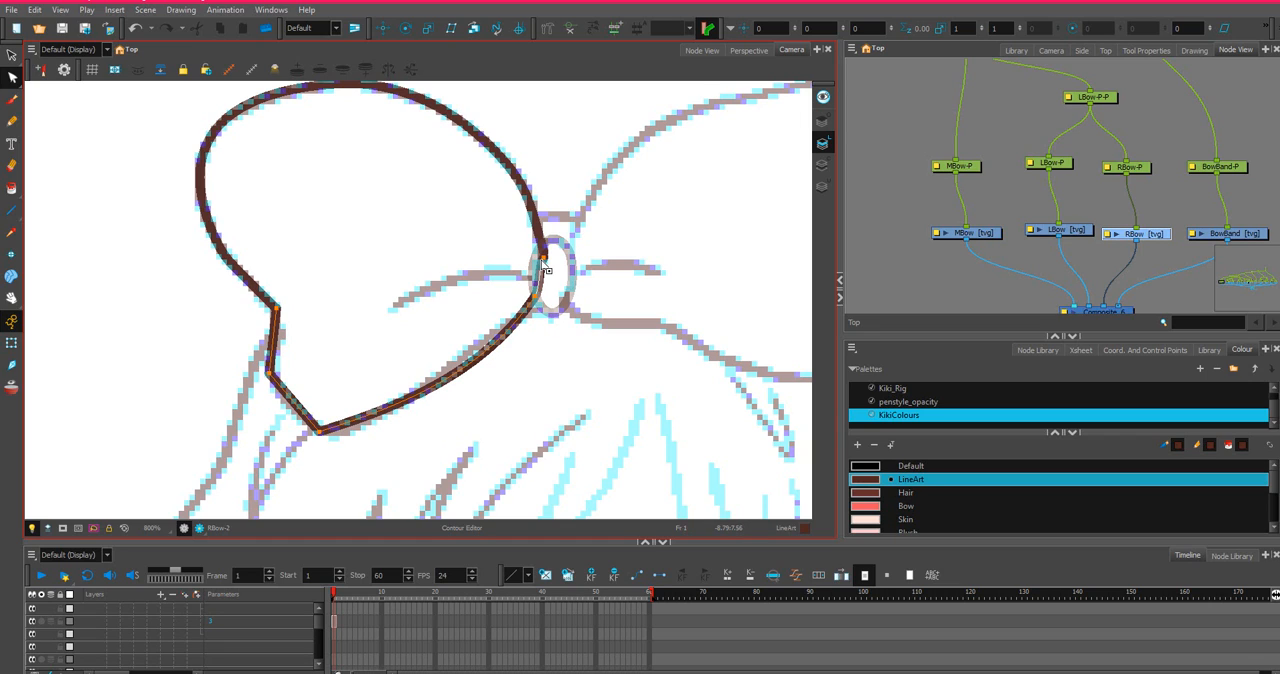
pyautogui.click(542, 260)
pyautogui.moveTo(544, 273); pyautogui.dragTo(539, 304)
# Bend the segments above and below the loop's lower-left anchor point onto the sketch and shift that anchor point slightly inward.
pyautogui.scroll(2, 351, 403)
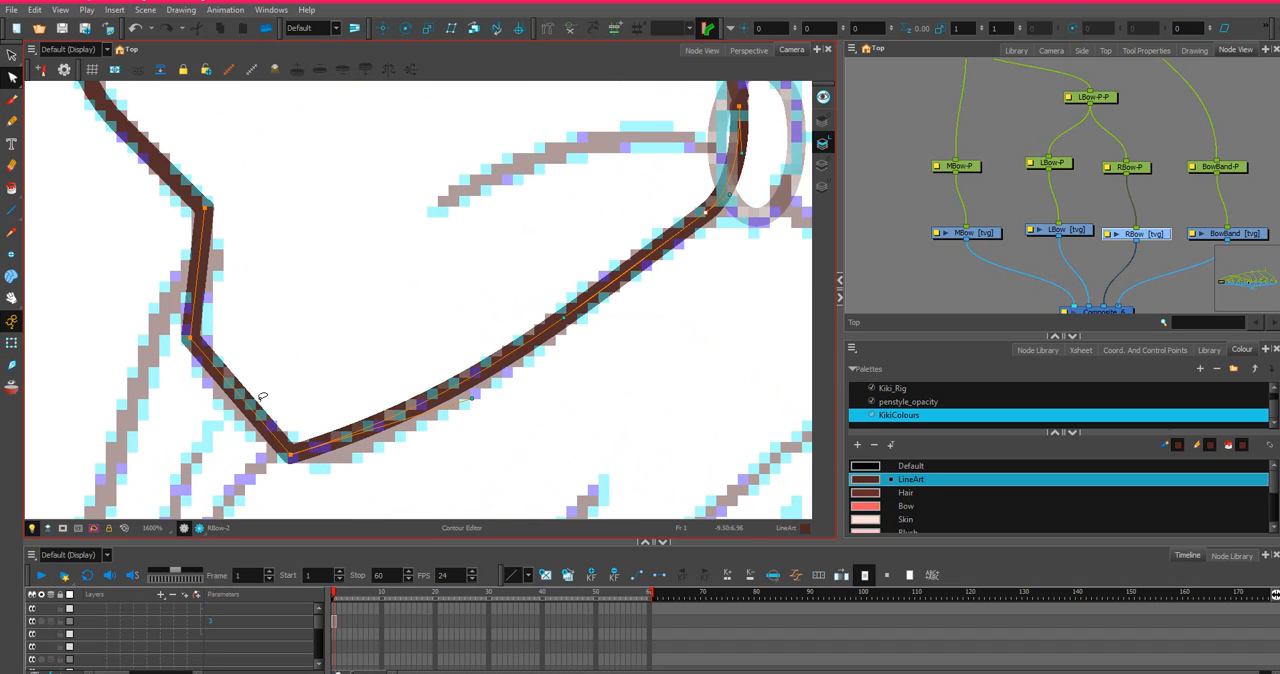
pyautogui.click(239, 403)
pyautogui.moveTo(226, 403); pyautogui.dragTo(220, 408)
pyautogui.click(191, 339)
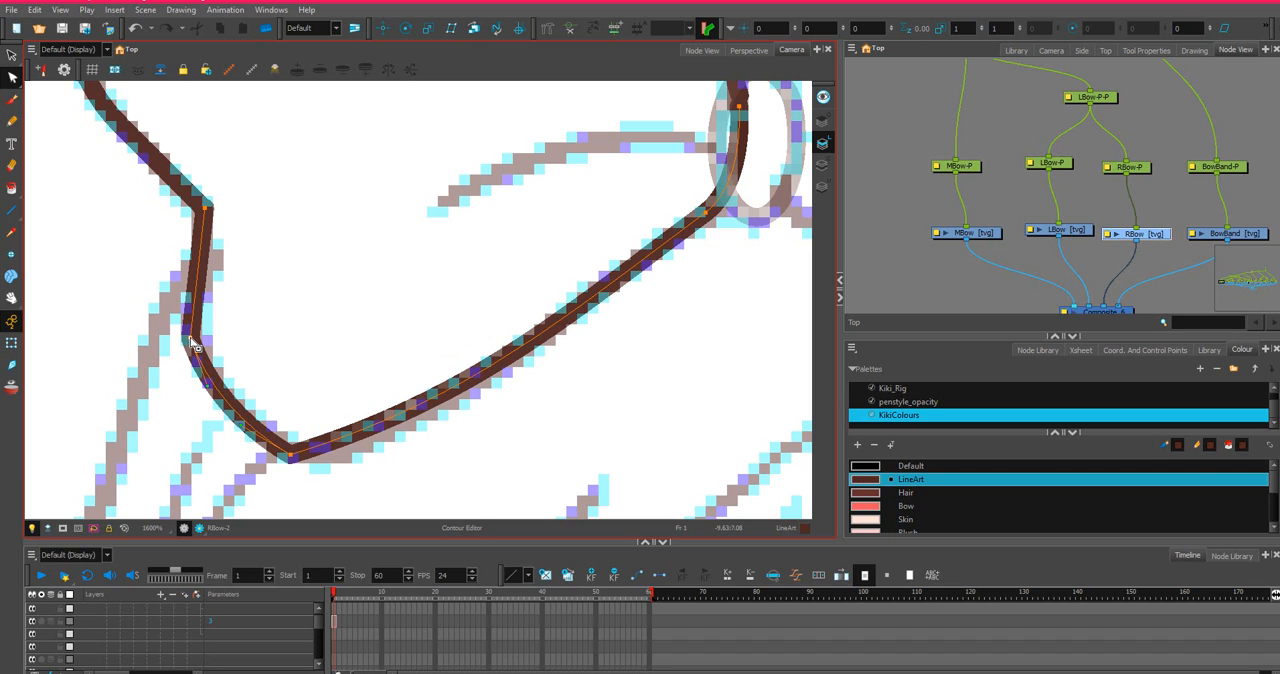
pyautogui.scroll(3, 228, 334)
pyautogui.scroll(-2, 229, 320)
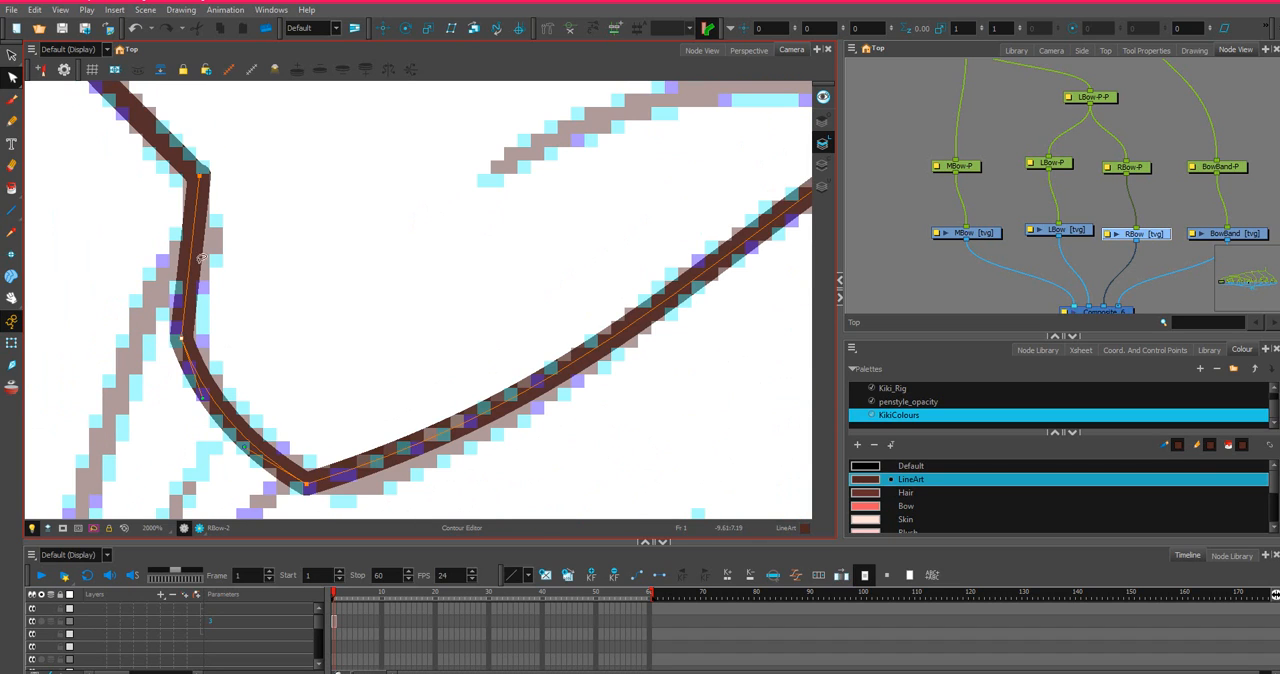
pyautogui.click(197, 257)
pyautogui.moveTo(190, 258)
pyautogui.mouseDown()
pyautogui.moveTo(183, 249)
pyautogui.moveTo(170, 302)
pyautogui.moveTo(188, 341)
pyautogui.mouseUp()
pyautogui.click(182, 340)
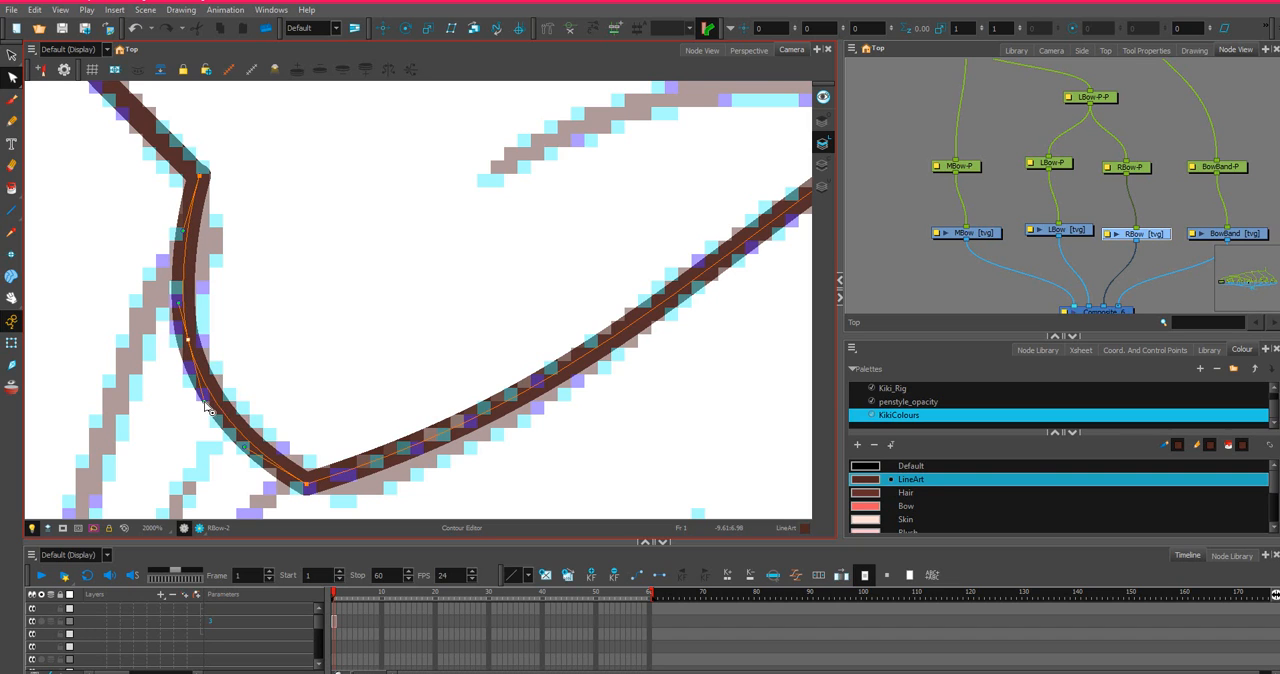
# Round off the loop's bottom tip by extending its curve handle toward the knot and adjusting its anchor point.
pyautogui.scroll(-2, 352, 446)
pyautogui.click(325, 471)
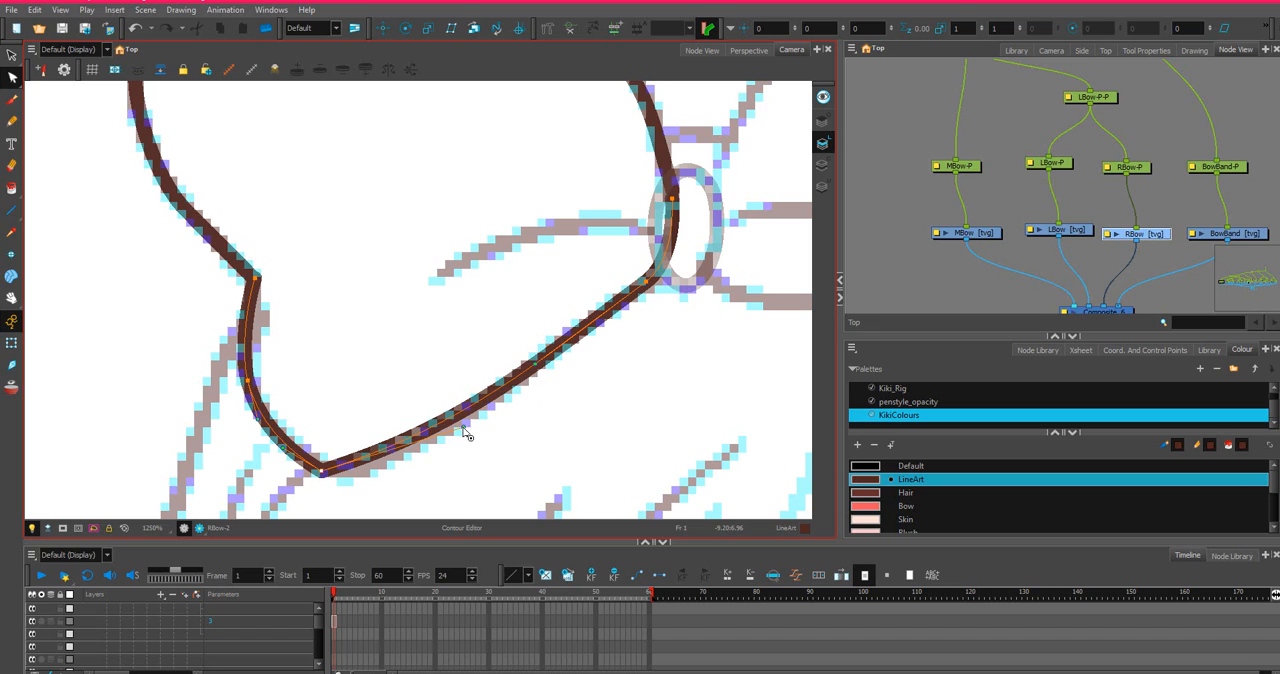
pyautogui.moveTo(463, 429); pyautogui.dragTo(402, 480)
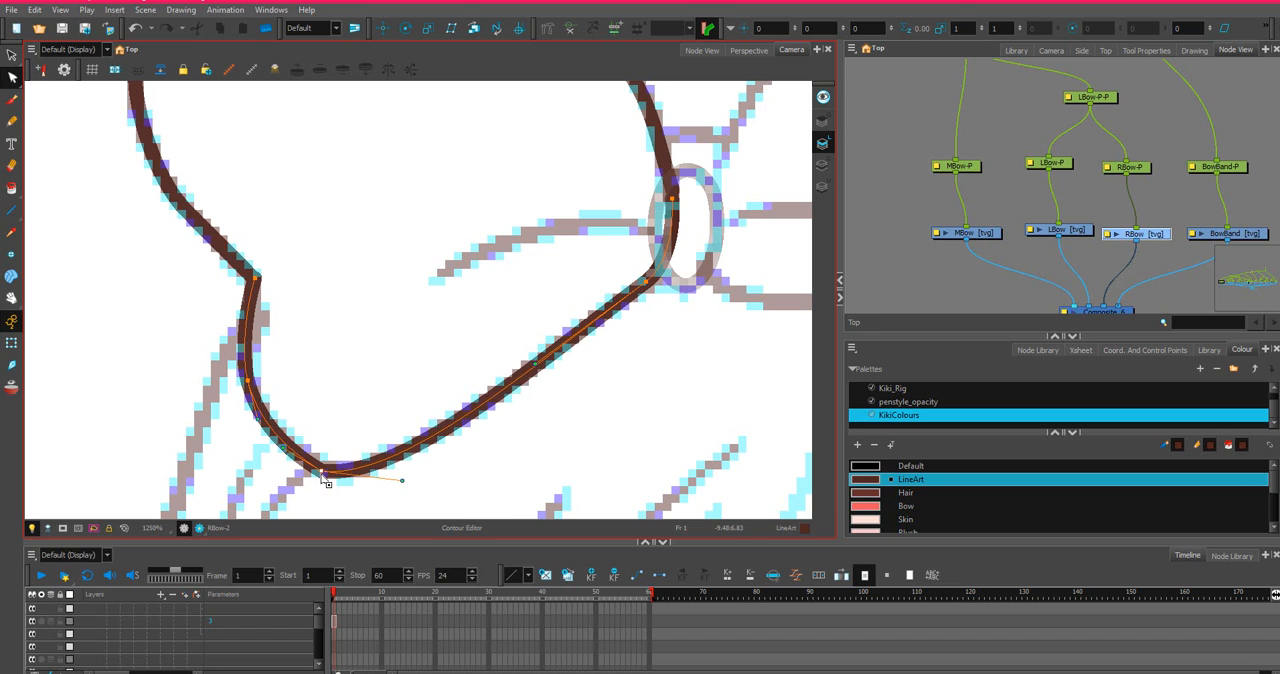
pyautogui.moveTo(318, 472)
pyautogui.mouseDown()
pyautogui.moveTo(292, 458)
pyautogui.moveTo(300, 466)
pyautogui.mouseUp()
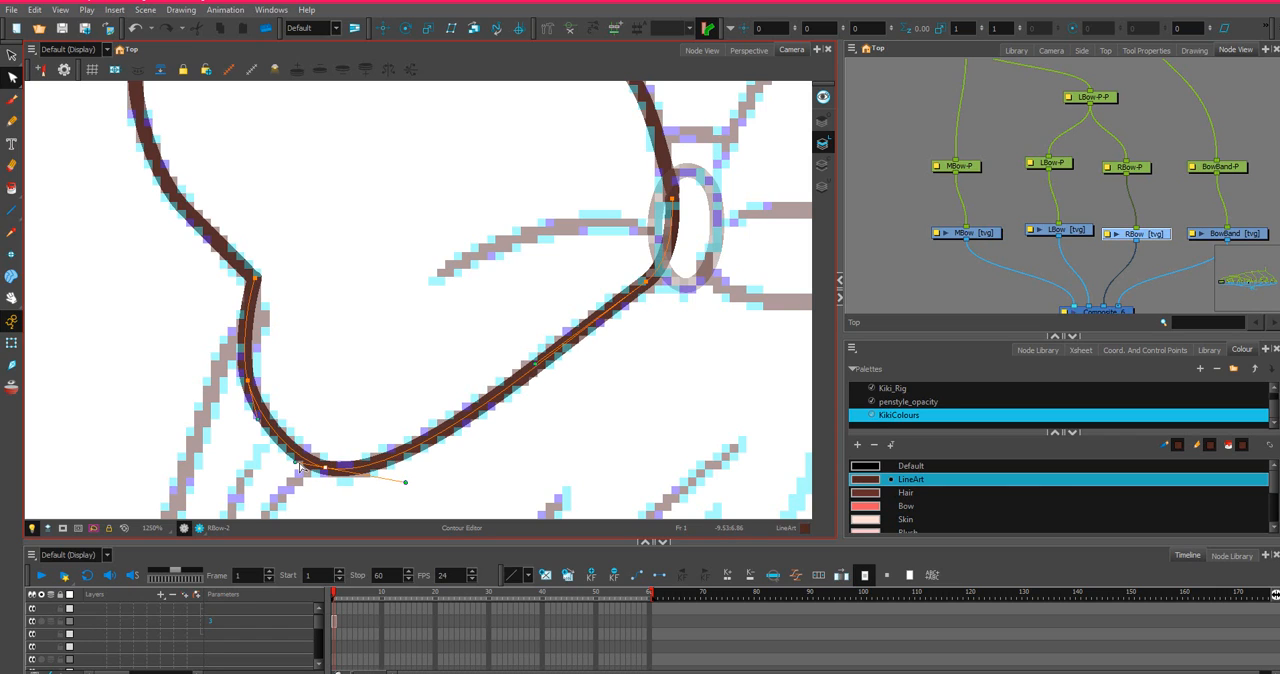
# Refine the loop's lower edge and nudge the two anchor points beside the knot.
pyautogui.click(538, 375)
pyautogui.moveTo(647, 282); pyautogui.dragTo(653, 279)
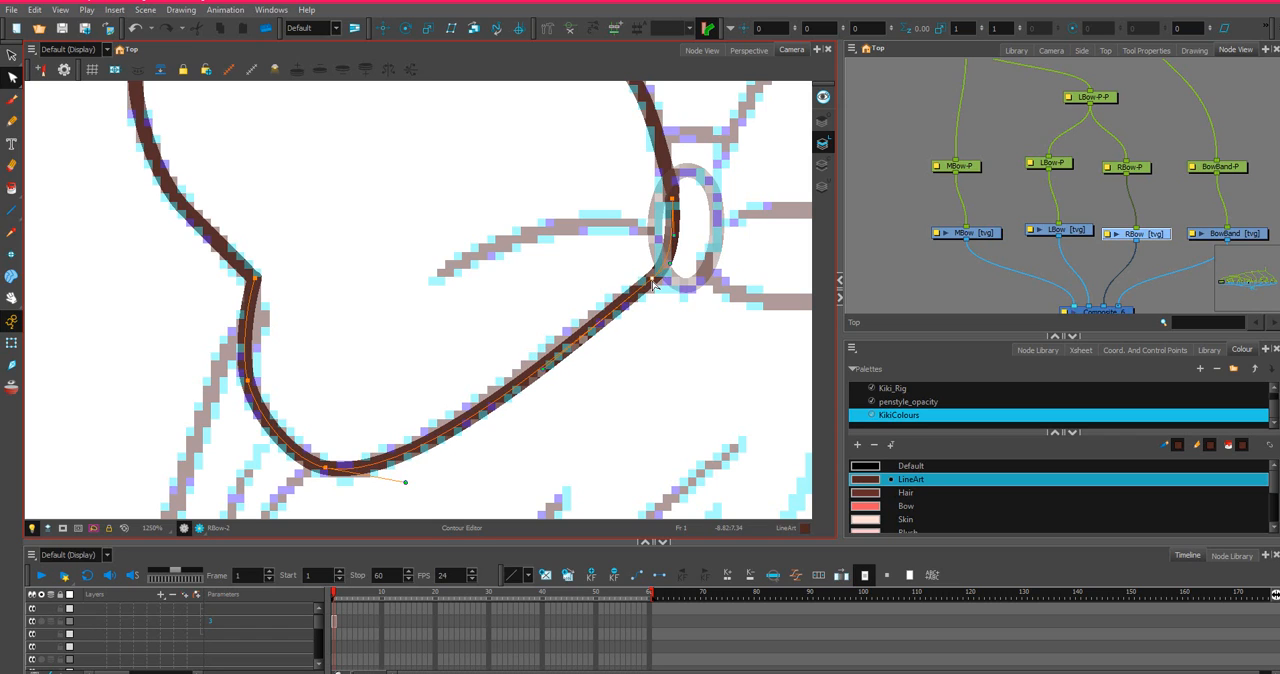
pyautogui.moveTo(672, 199)
pyautogui.mouseDown()
pyautogui.moveTo(664, 213)
pyautogui.moveTo(669, 194)
pyautogui.mouseUp()
# Align the two separate line ends at the knot so that they meet in one point.
pyautogui.scroll(6, 677, 199)
pyautogui.scroll(-2, 672, 193)
pyautogui.scroll(-1, 672, 193)
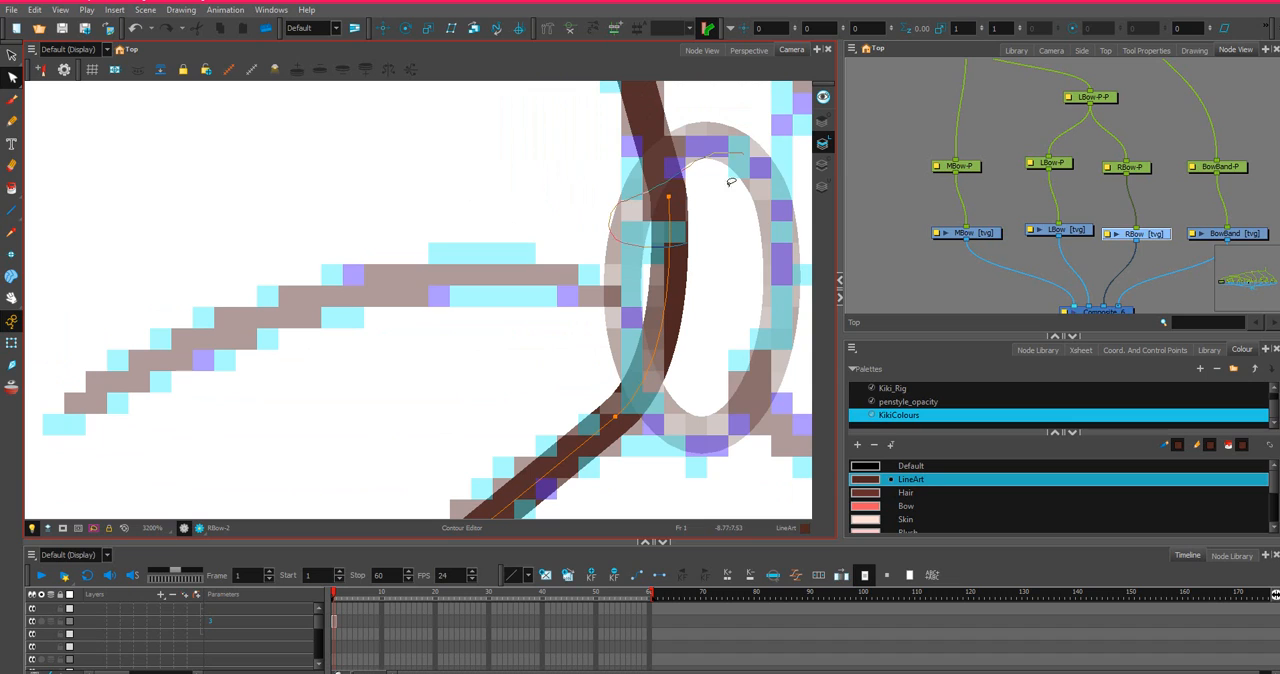
pyautogui.scroll(1, 672, 200)
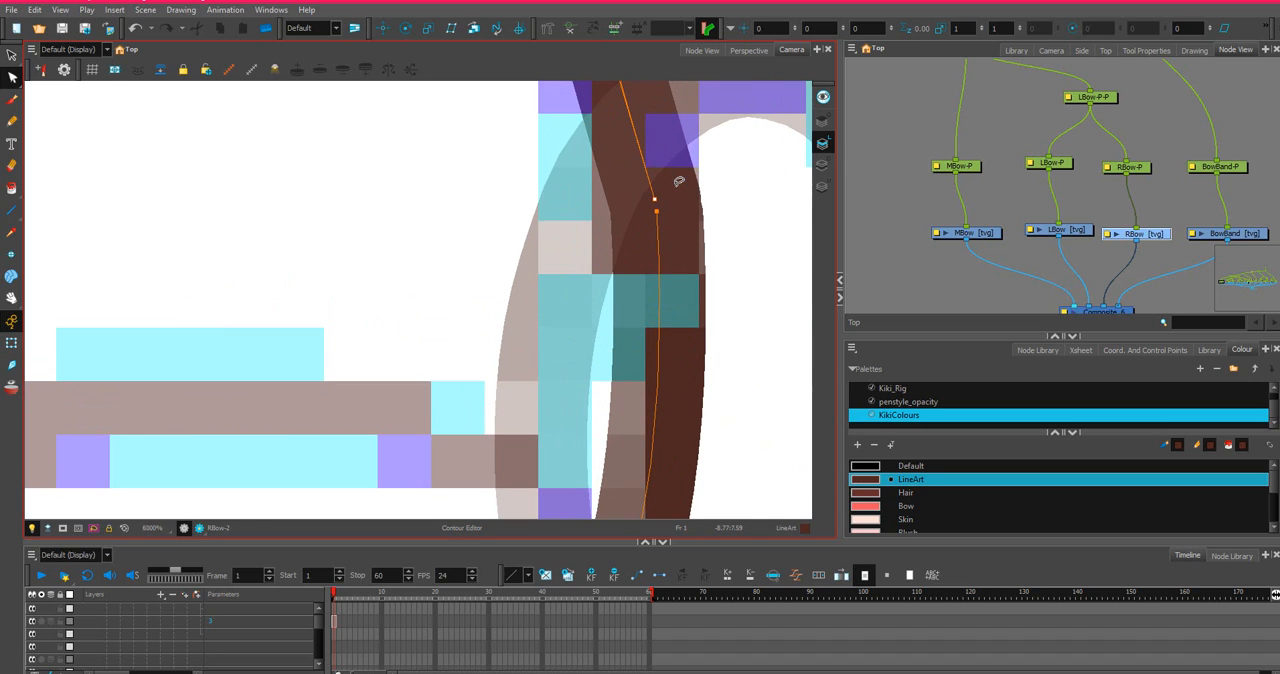
pyautogui.click(654, 201)
pyautogui.moveTo(658, 214); pyautogui.dragTo(657, 212)
pyautogui.click(657, 215)
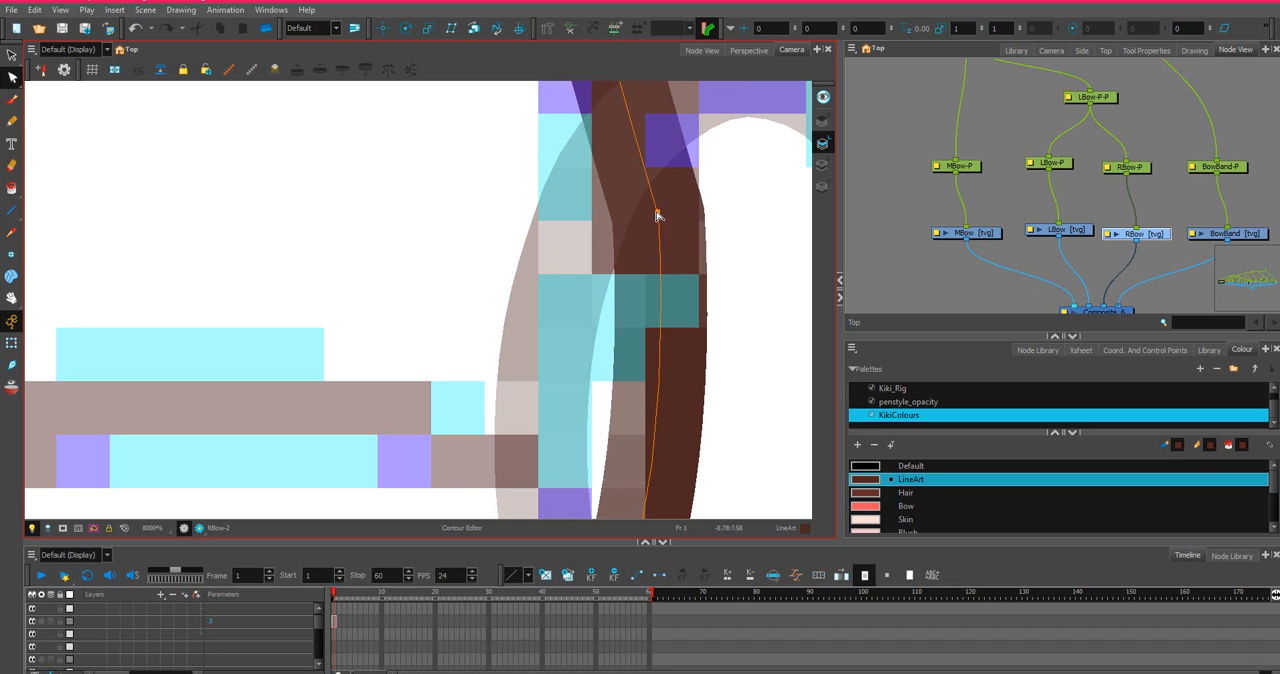
# Add an anchor point on the outline just below the loop's outer notch and move it onto the sketch.
pyautogui.scroll(-4, 668, 218)
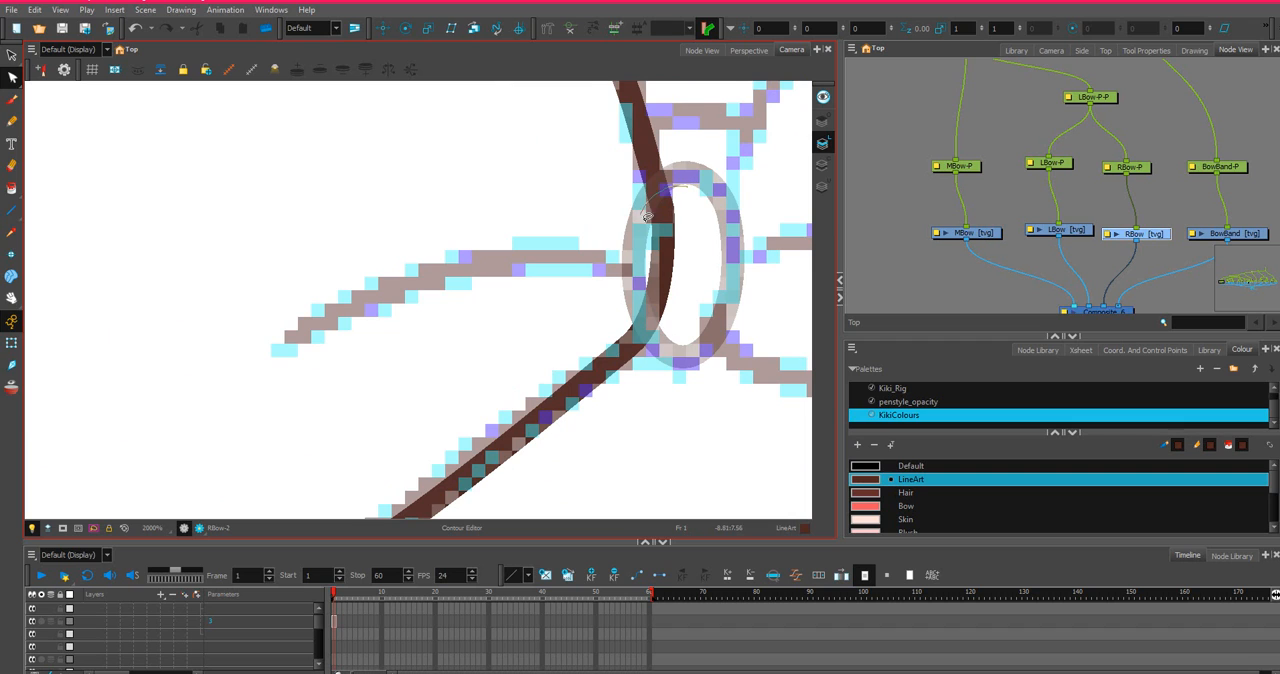
pyautogui.scroll(-1, 675, 178)
pyautogui.scroll(-1, 675, 178)
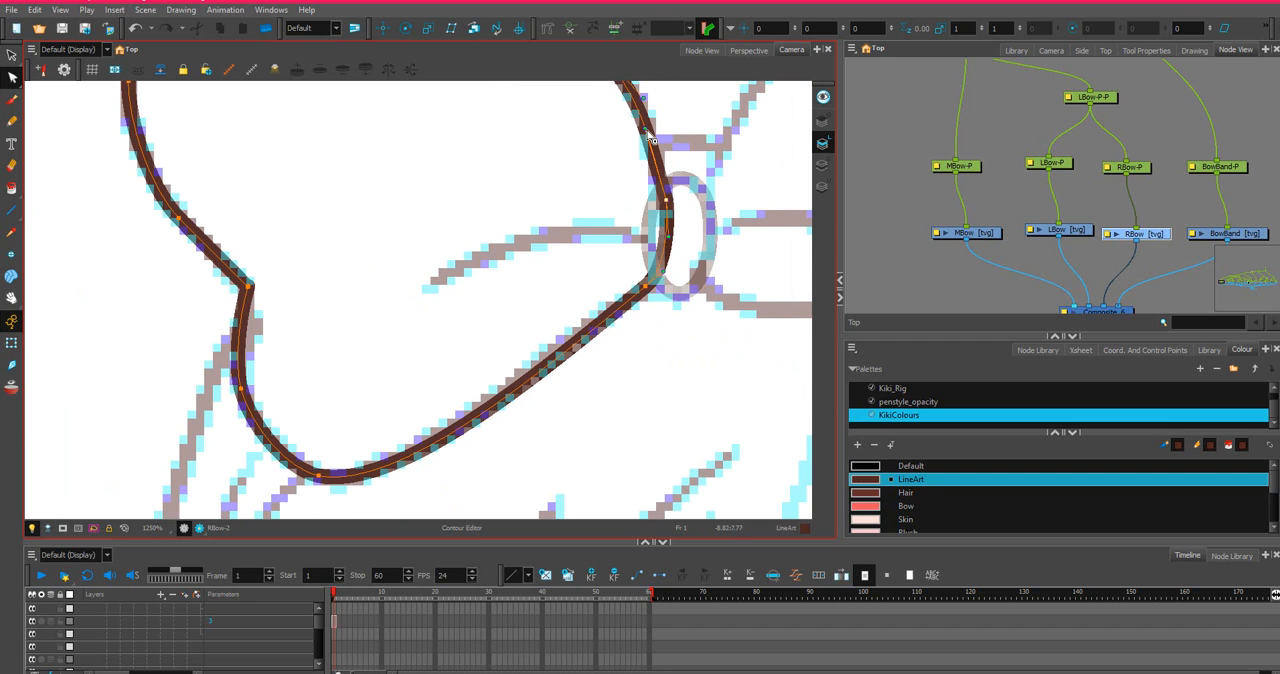
pyautogui.scroll(-5, 625, 165)
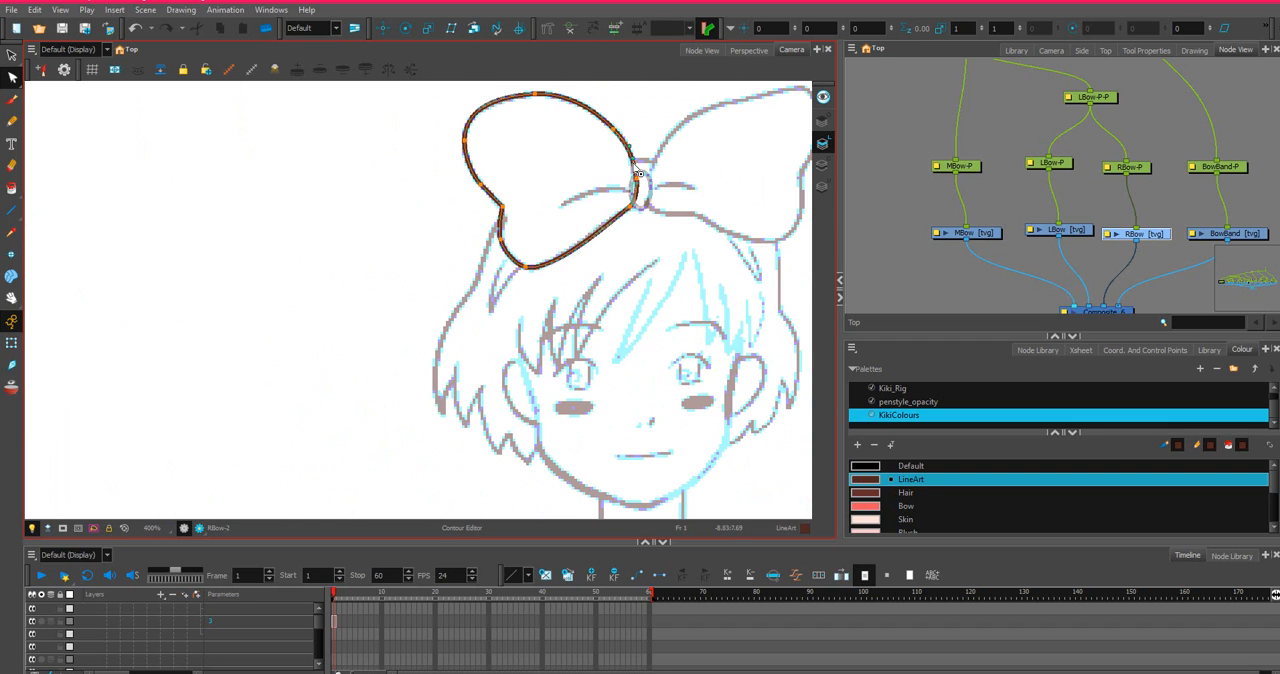
pyautogui.scroll(6, 474, 206)
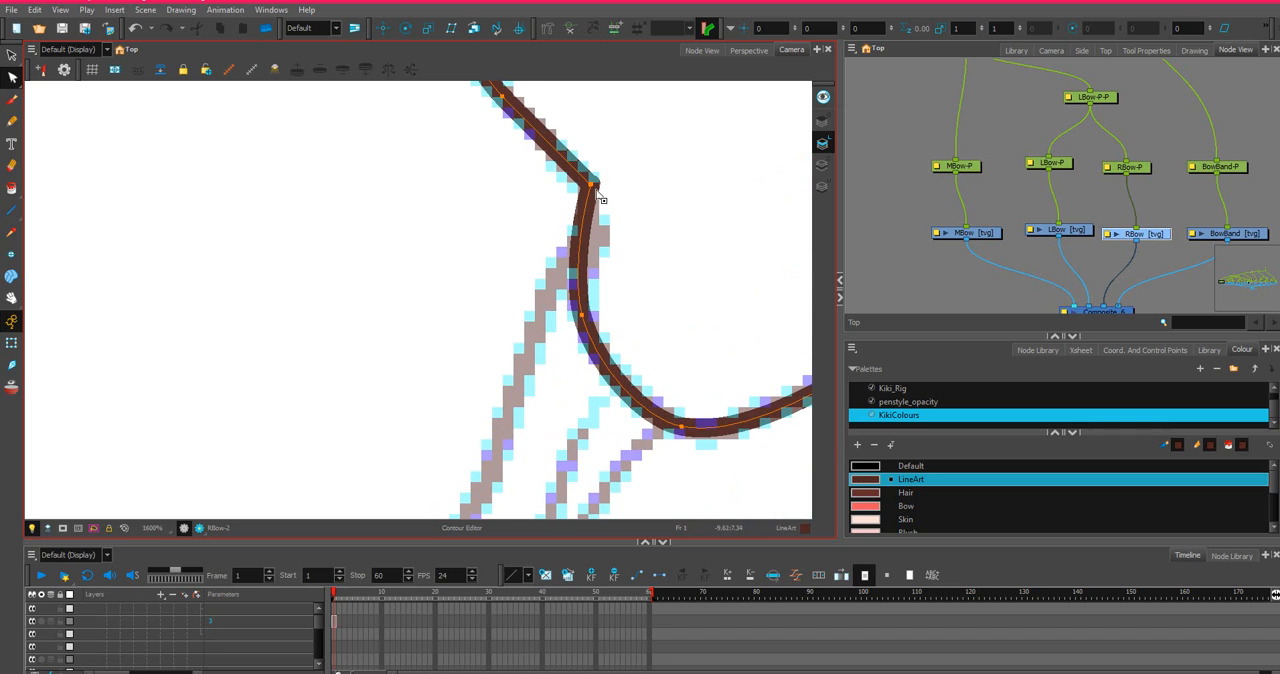
pyautogui.keyDown('ctrl'); pyautogui.click(585, 231); pyautogui.keyUp('ctrl')
pyautogui.moveTo(586, 232); pyautogui.dragTo(594, 234)
# Bring the line ends together at the outer notch, bend the curve below it outward, and shift the notch point slightly outward.
pyautogui.scroll(5, 590, 192)
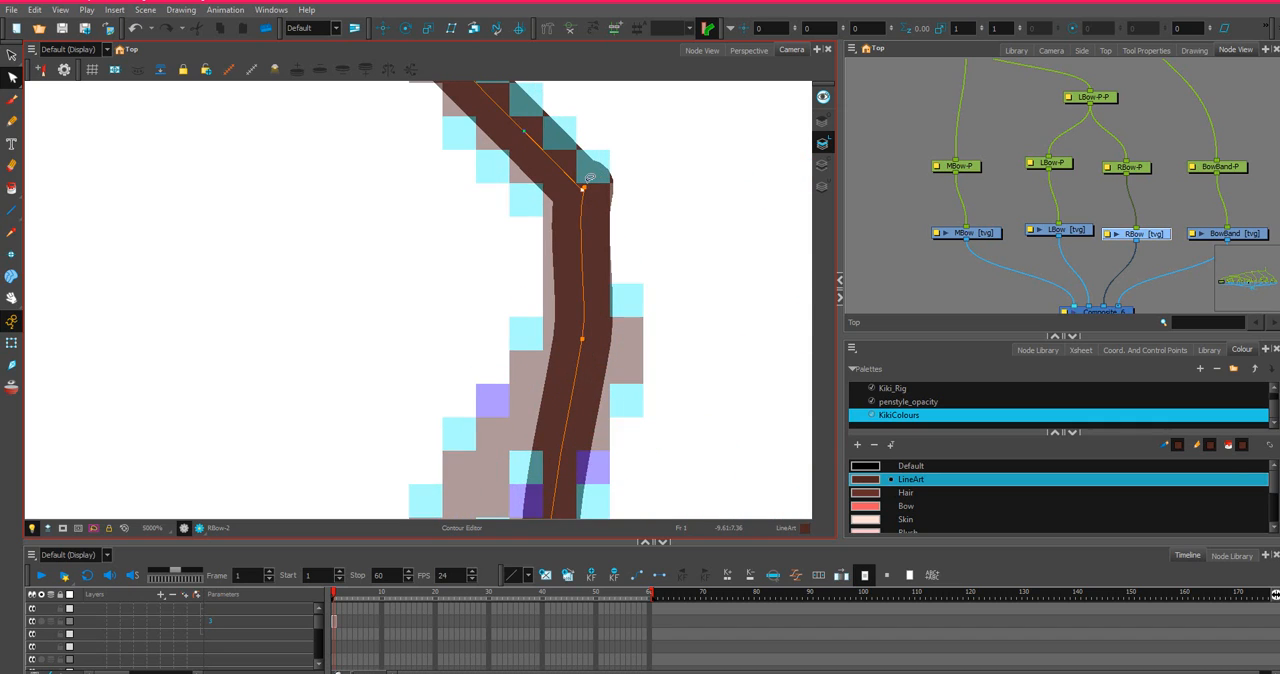
pyautogui.click(585, 192)
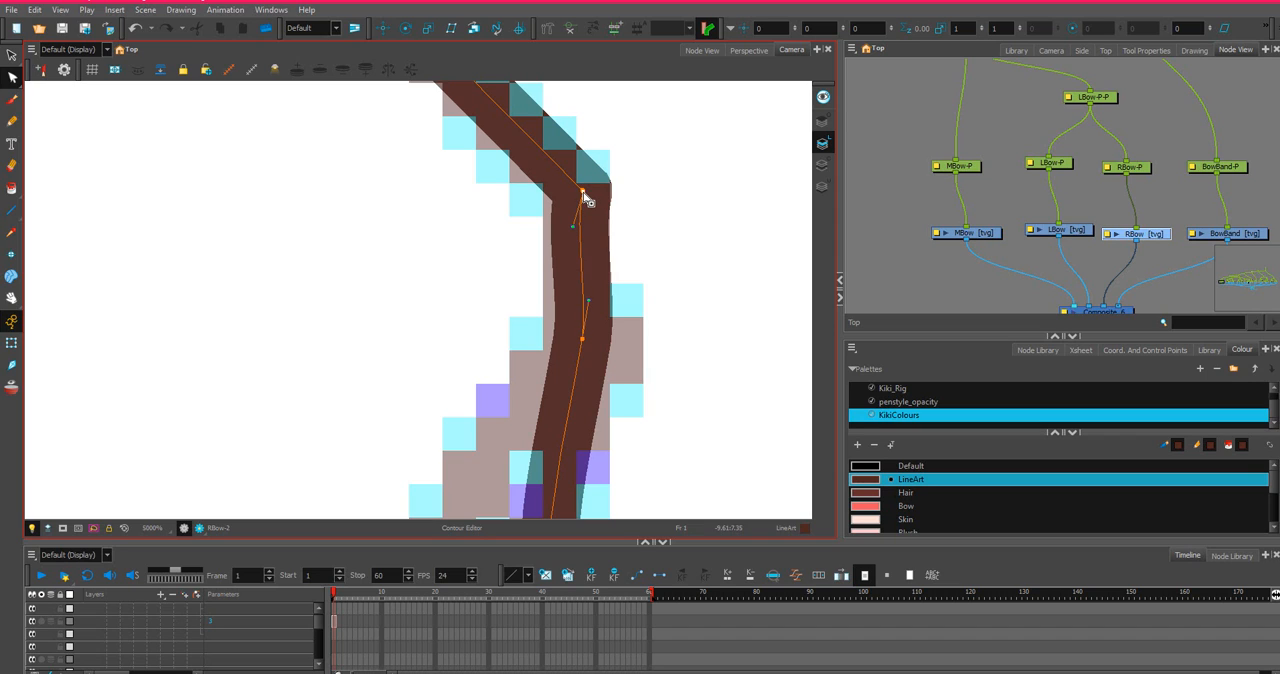
pyautogui.moveTo(577, 229)
pyautogui.mouseDown()
pyautogui.moveTo(594, 229)
pyautogui.moveTo(591, 240)
pyautogui.moveTo(591, 227)
pyautogui.mouseUp()
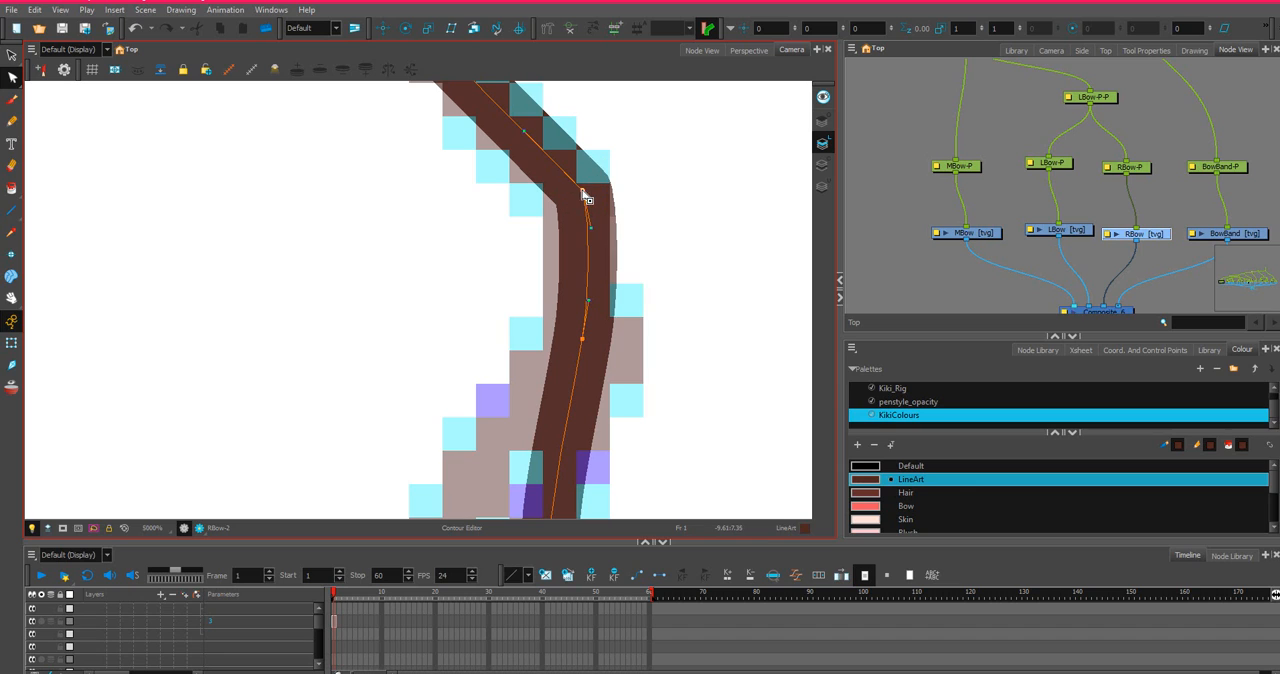
pyautogui.moveTo(583, 191); pyautogui.dragTo(573, 190)
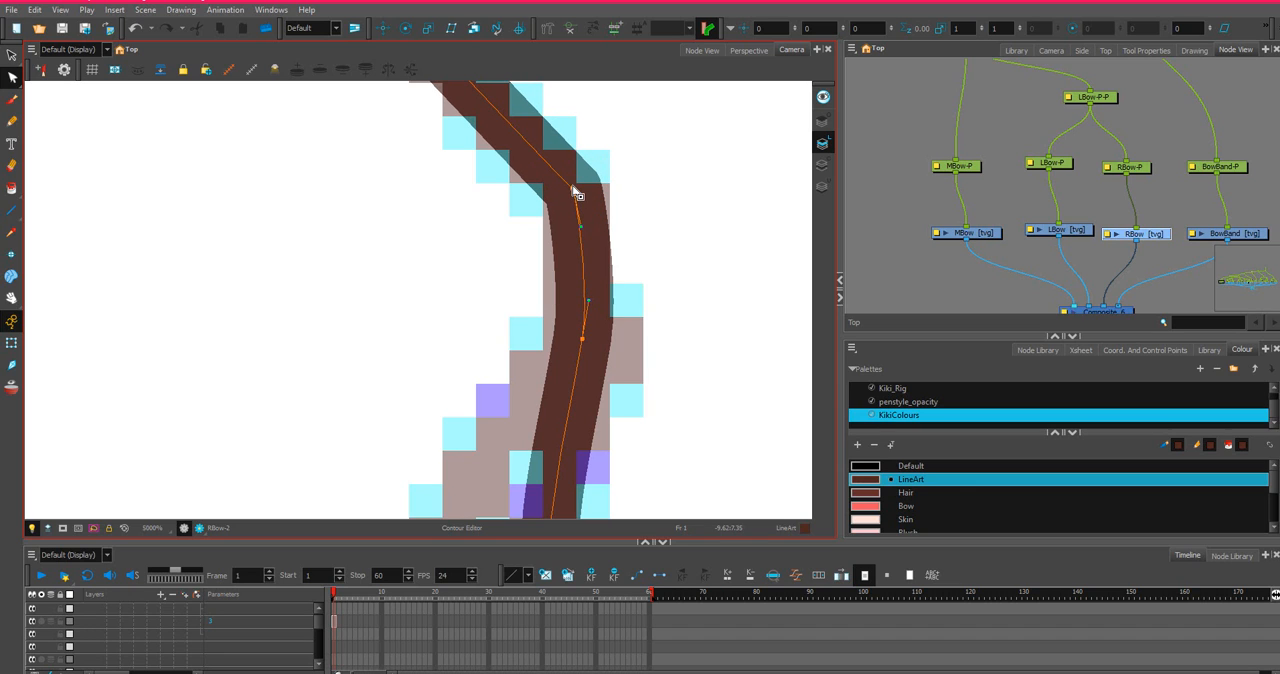
pyautogui.scroll(-3, 575, 191)
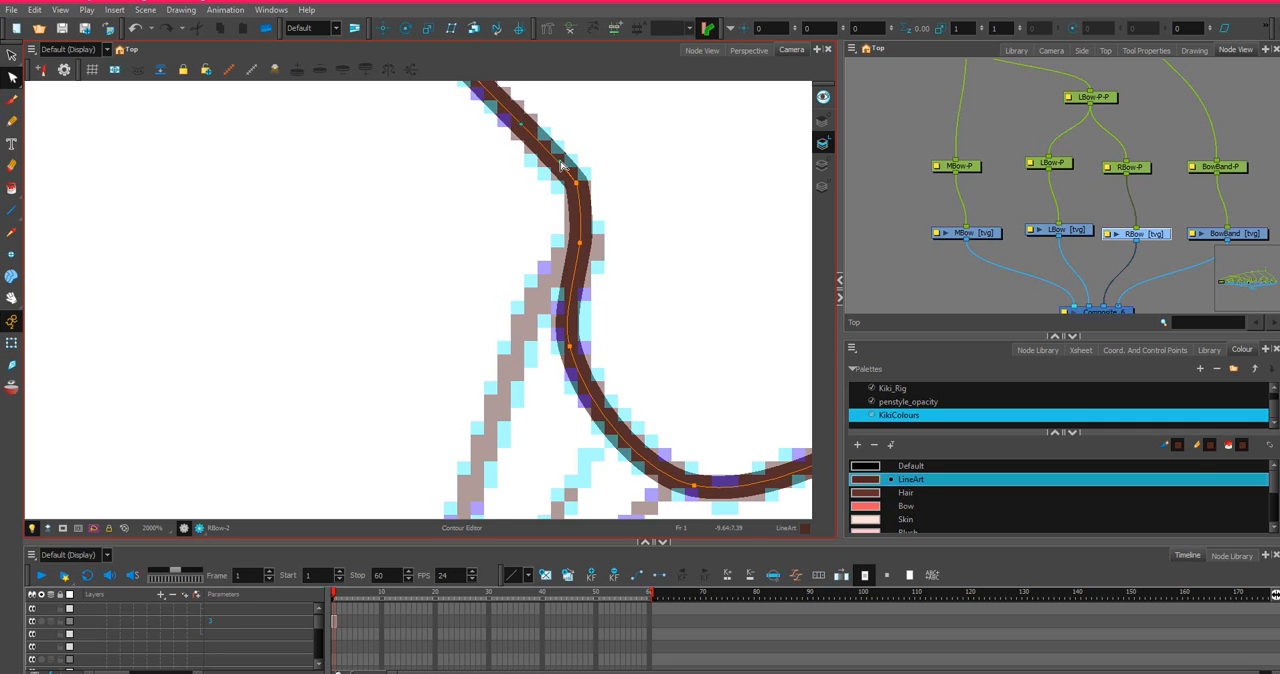
# Fine-tune the outer notch's anchor point and the curve handle directly below it to match the sketch.
pyautogui.scroll(-2, 562, 166)
pyautogui.scroll(-3, 620, 120)
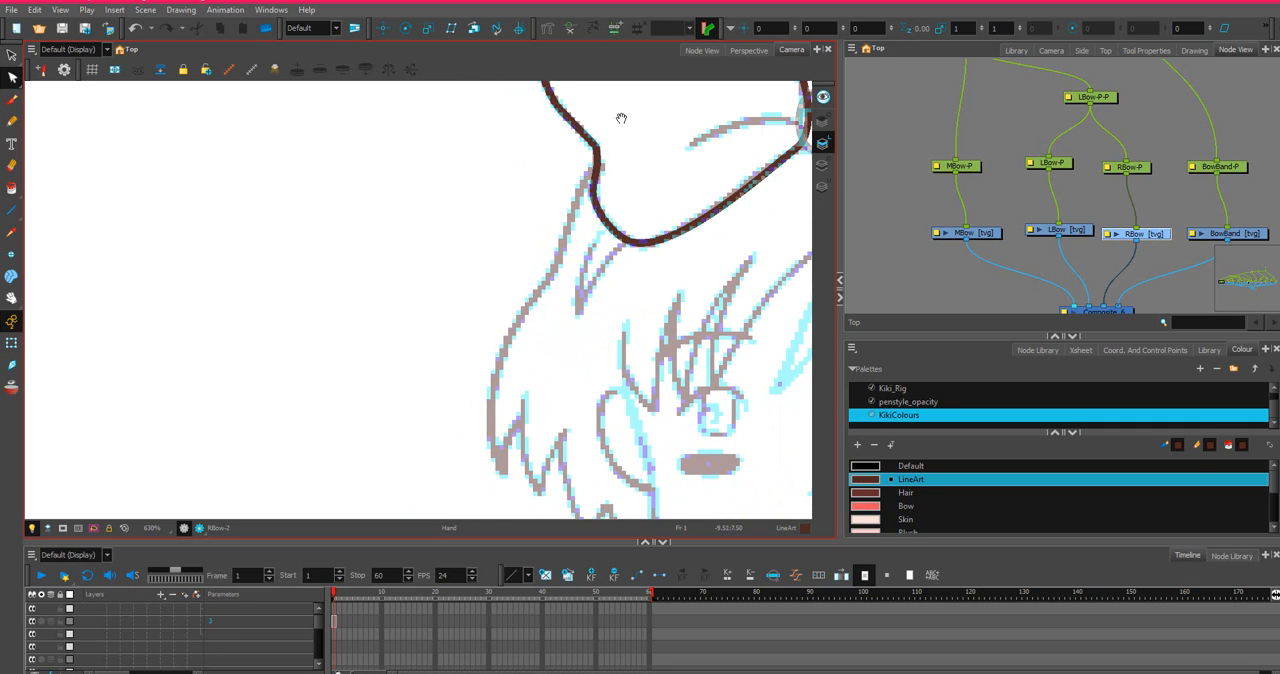
pyautogui.scroll(5, 586, 240)
pyautogui.press('space')
pyautogui.scroll(-4, 541, 268)
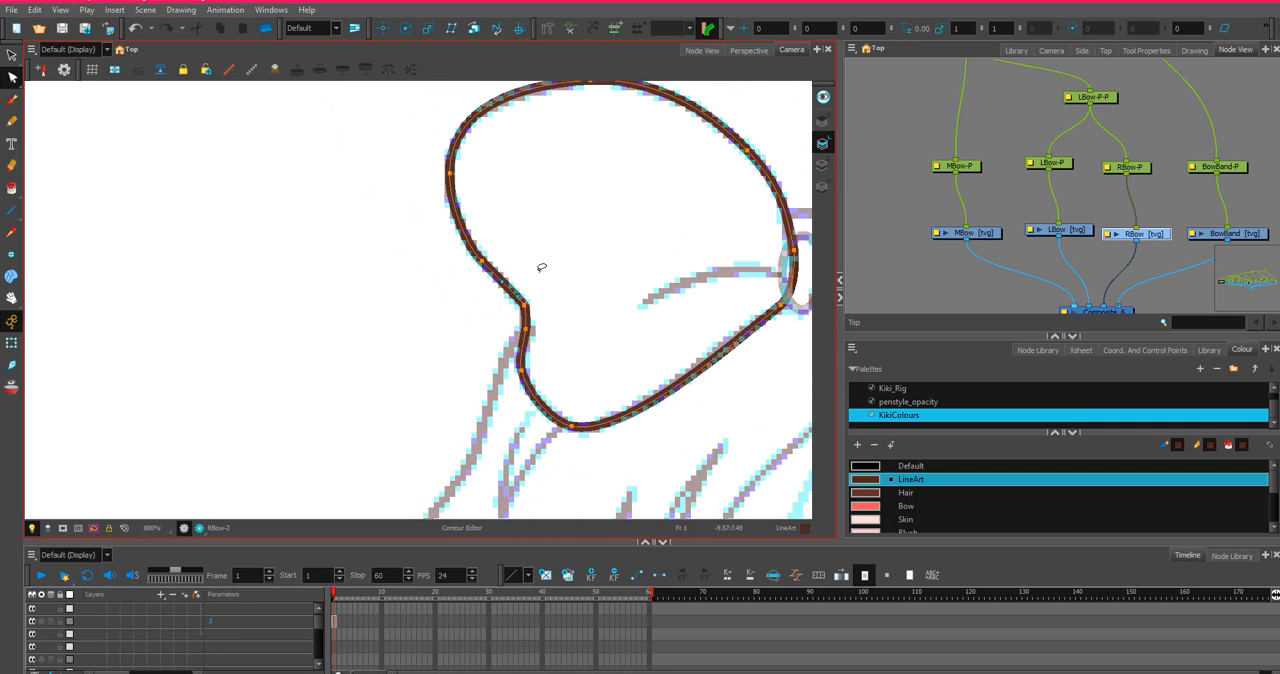
pyautogui.scroll(4, 530, 312)
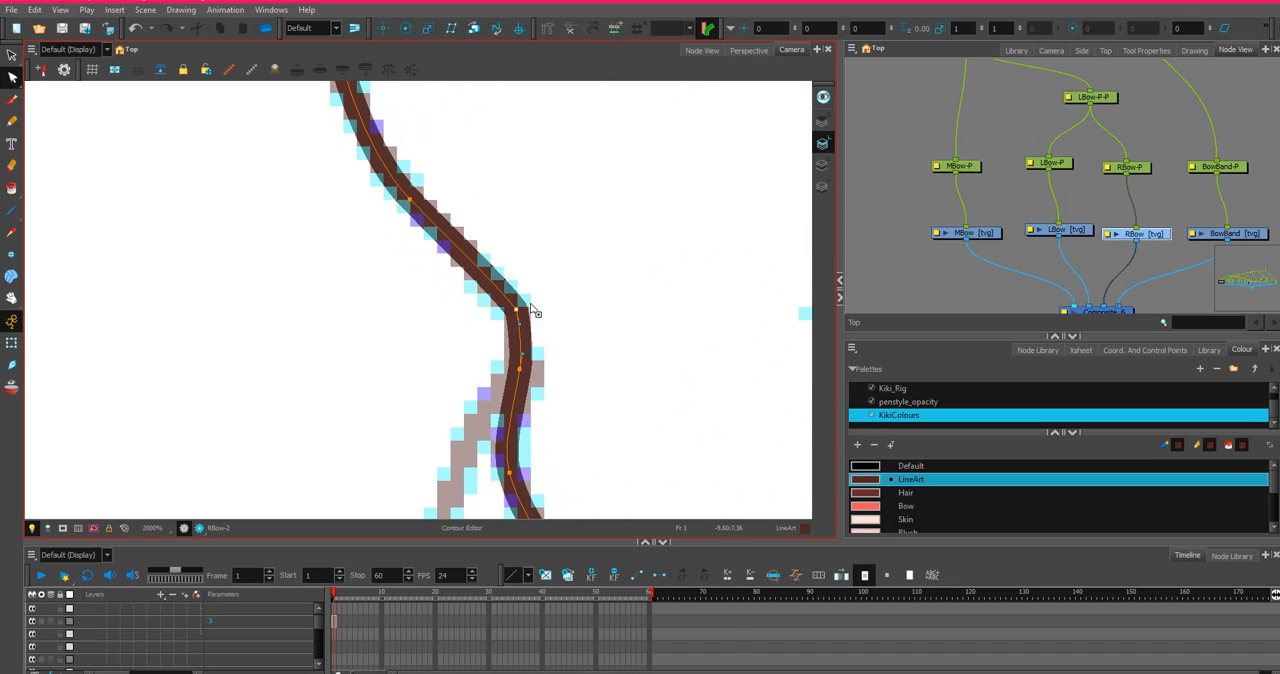
pyautogui.rightClick(518, 308)
pyautogui.click(538, 262)
pyautogui.moveTo(519, 324); pyautogui.dragTo(524, 320)
pyautogui.scroll(-5, 545, 295)
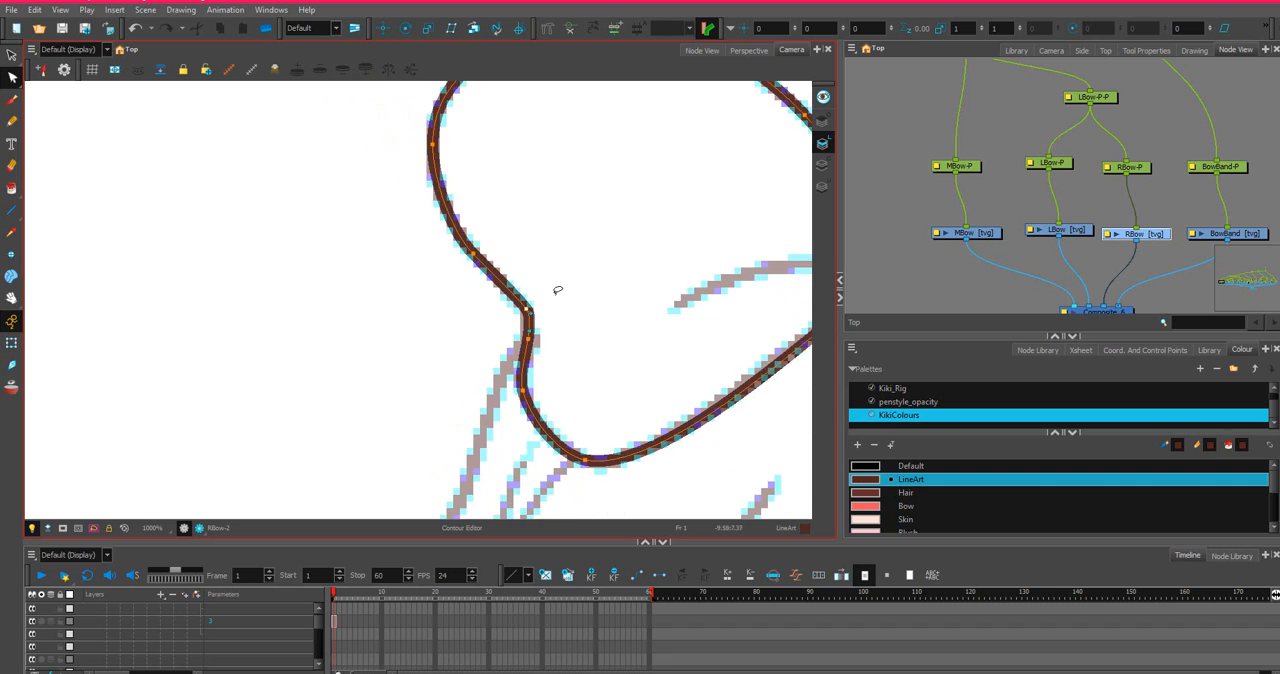
# Draw the crease line from the knot into the loop, arch it along the sketch, and extend its outer end slightly.
pyautogui.scroll(3, 538, 293)
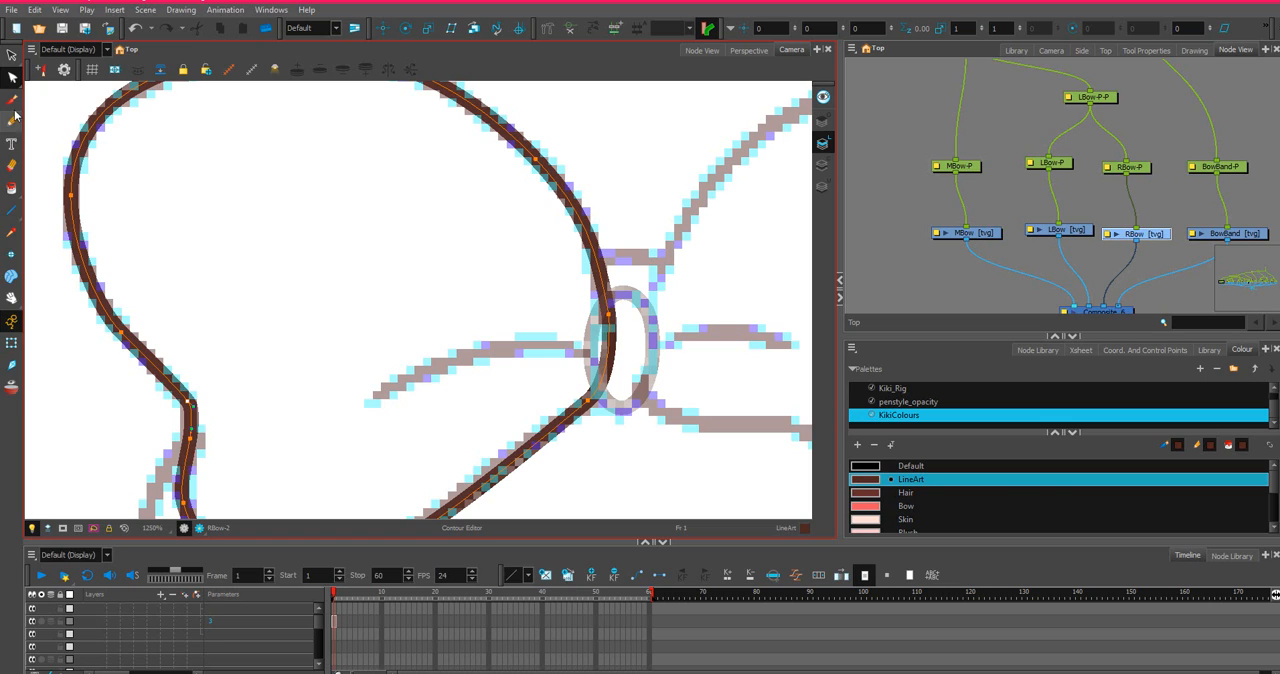
pyautogui.click(11, 210)
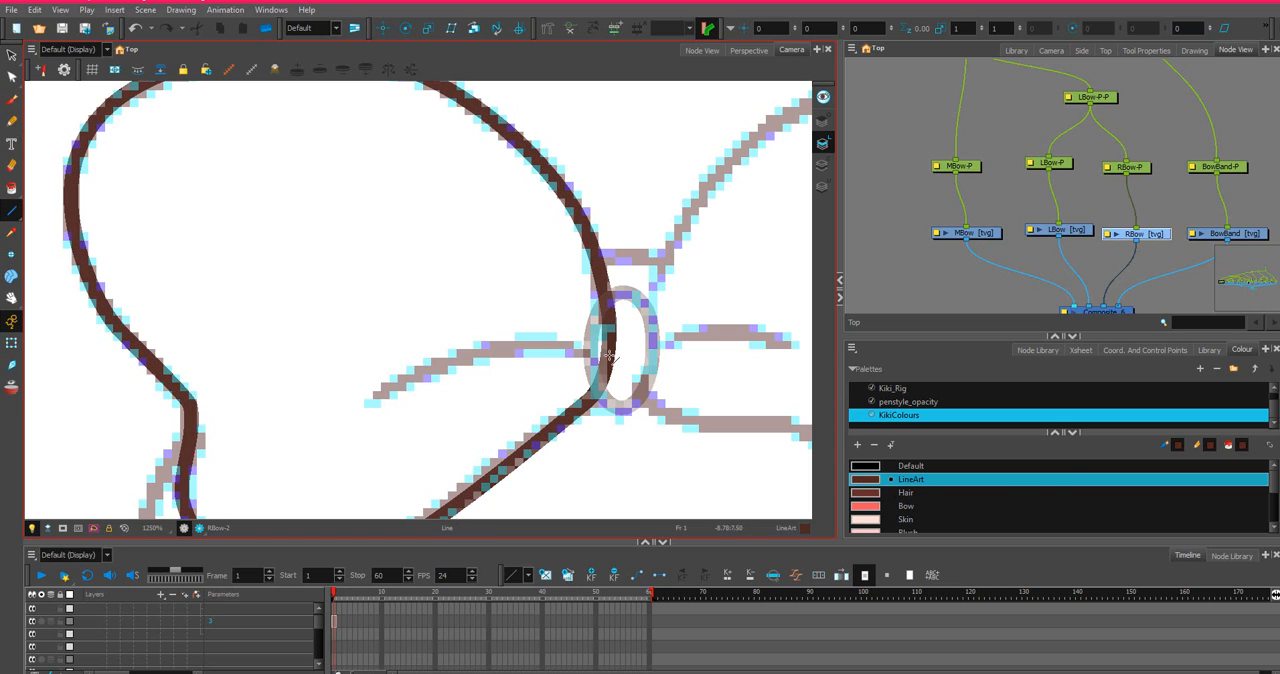
pyautogui.moveTo(605, 368)
pyautogui.mouseDown()
pyautogui.moveTo(431, 353)
pyautogui.moveTo(375, 392)
pyautogui.mouseUp()
pyautogui.click(13, 77)
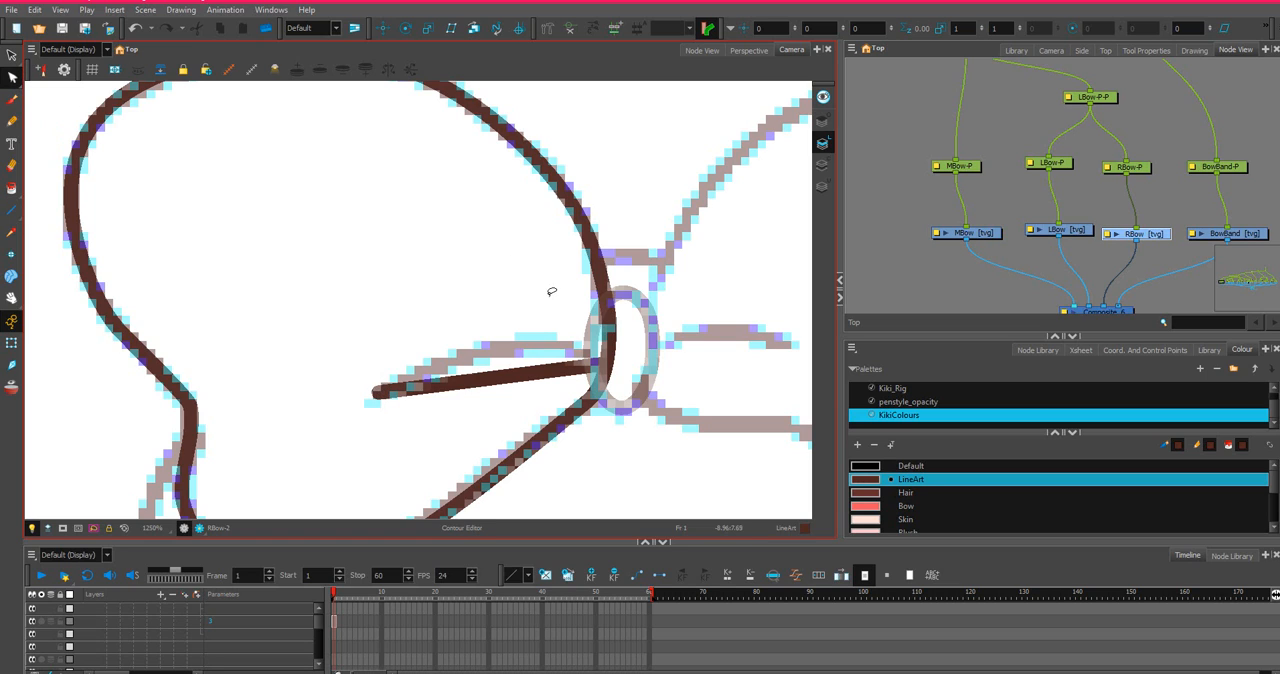
pyautogui.moveTo(516, 378); pyautogui.dragTo(516, 335)
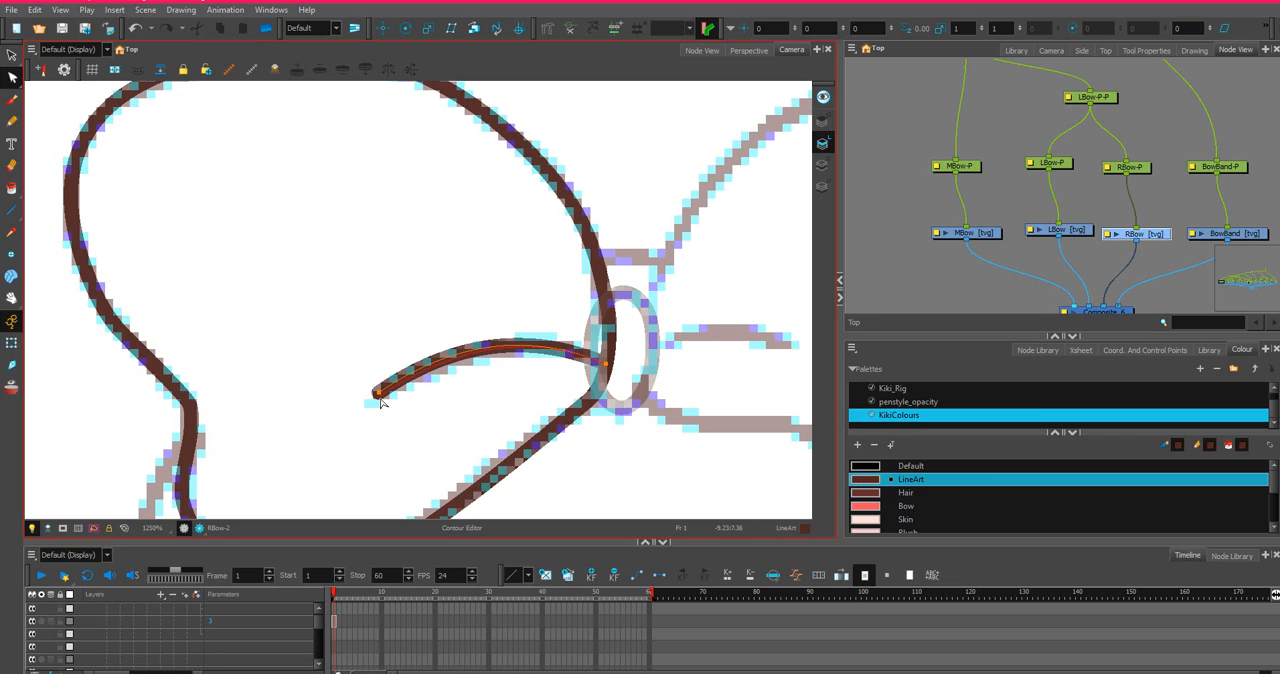
pyautogui.moveTo(379, 393); pyautogui.dragTo(373, 395)
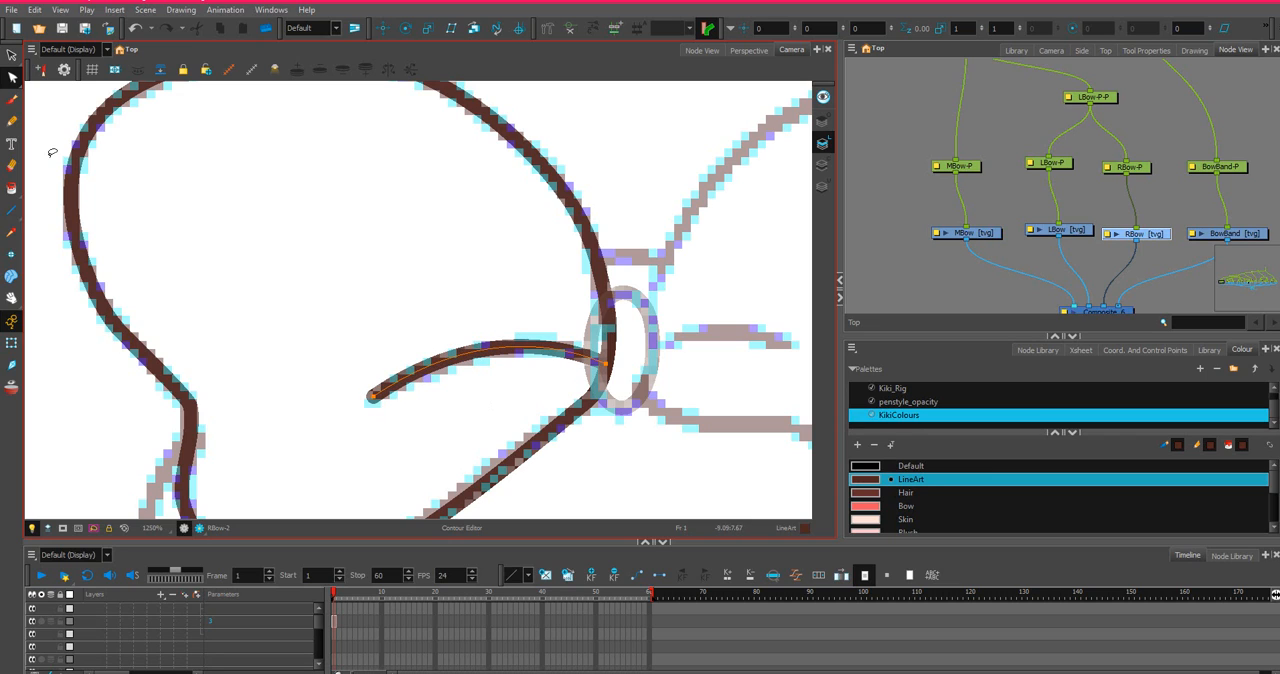
# Switch from the Contour Editor to the Pencil Editor tool.
pyautogui.click(16, 81)
pyautogui.click(37, 91)
pyautogui.click(12, 79)
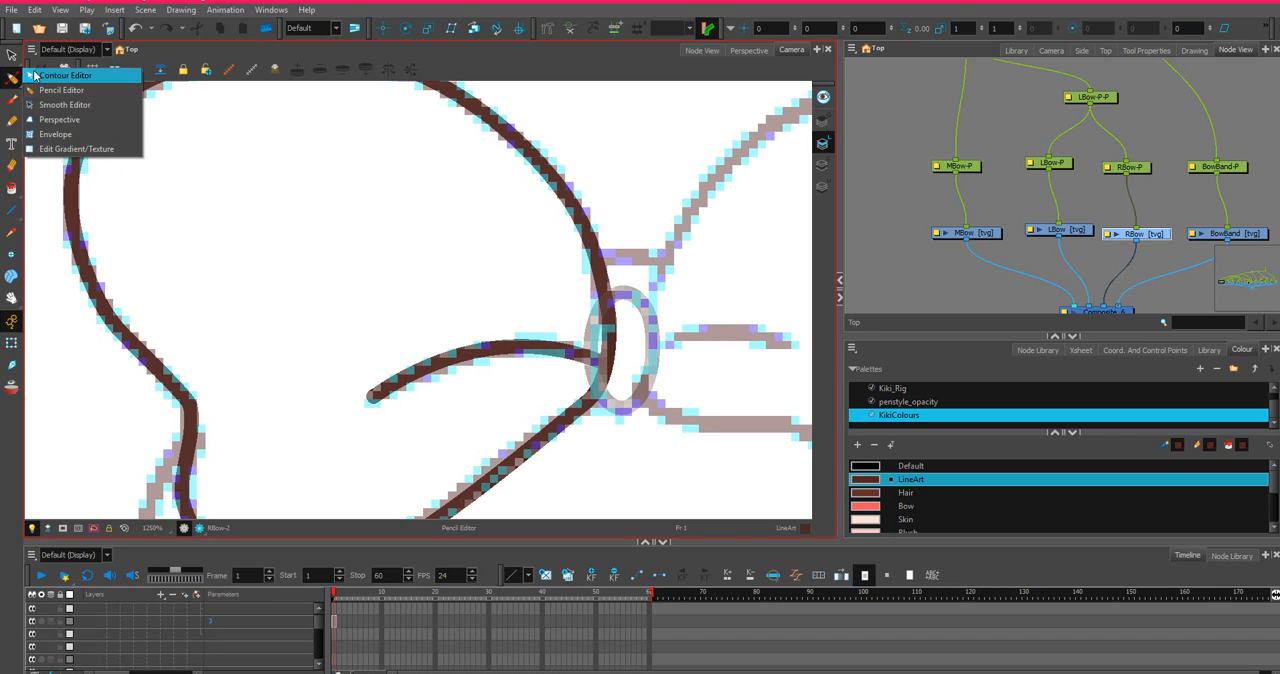
pyautogui.click(12, 79)
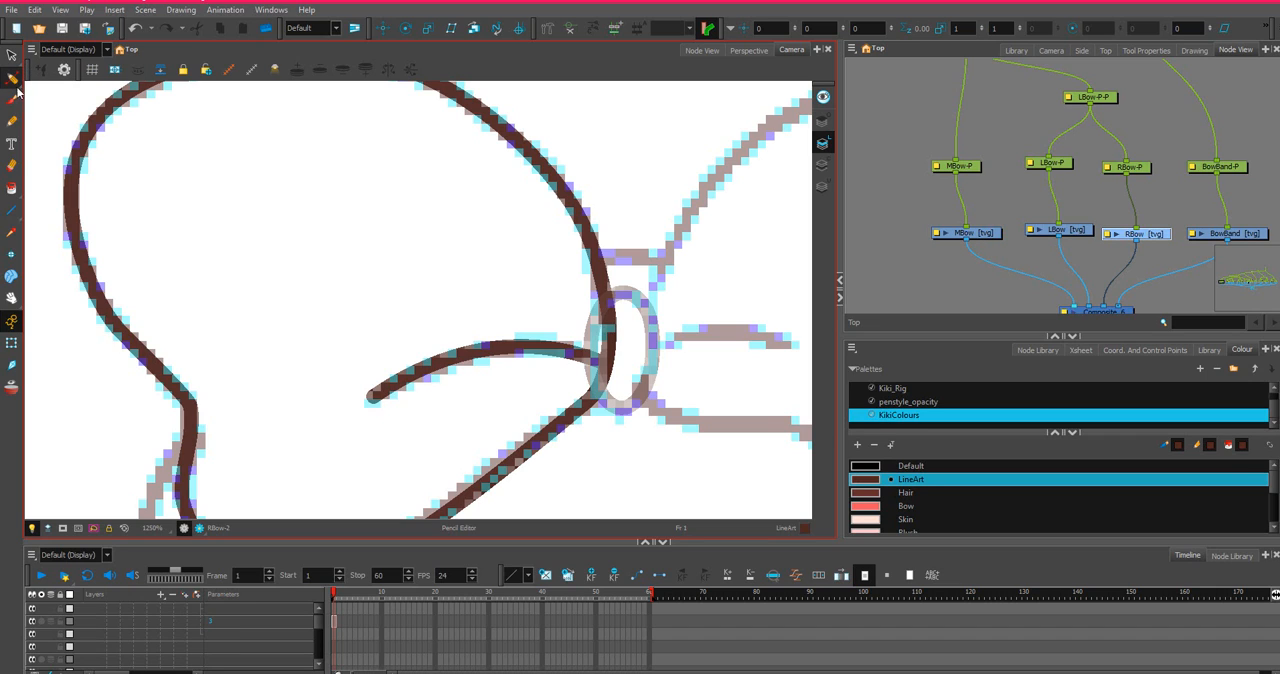
pyautogui.click(12, 79)
pyautogui.click(60, 75)
pyautogui.click(12, 79)
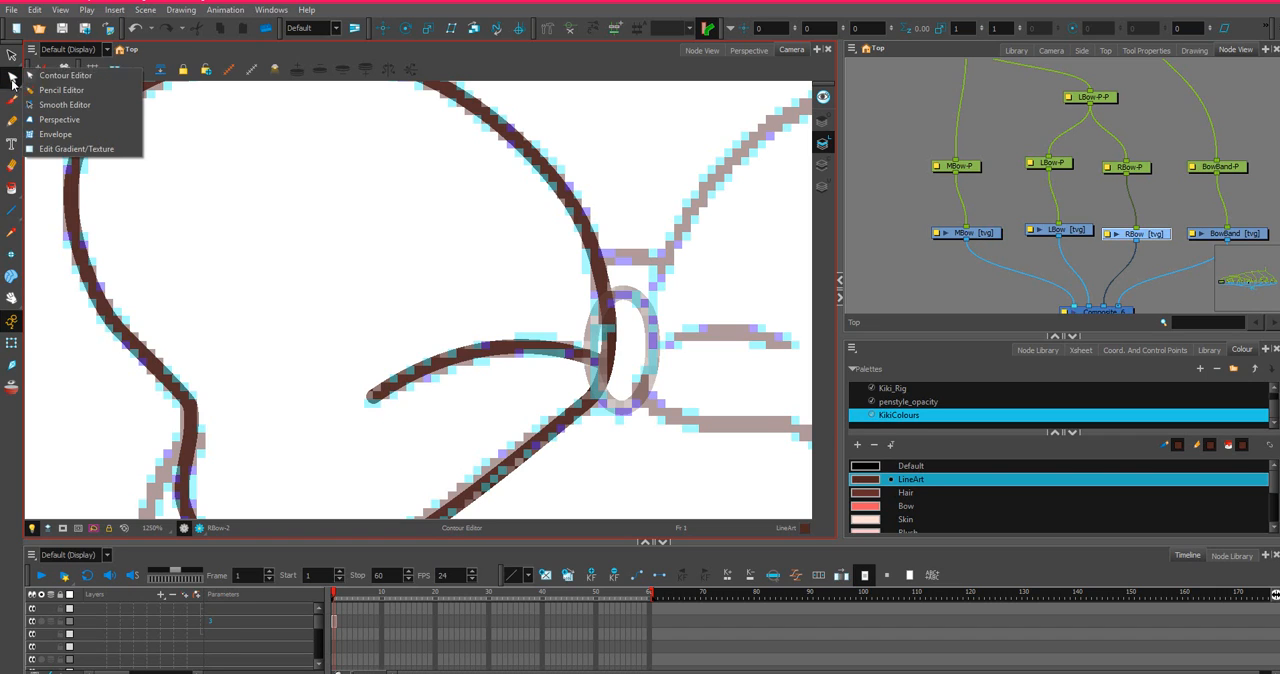
pyautogui.click(74, 91)
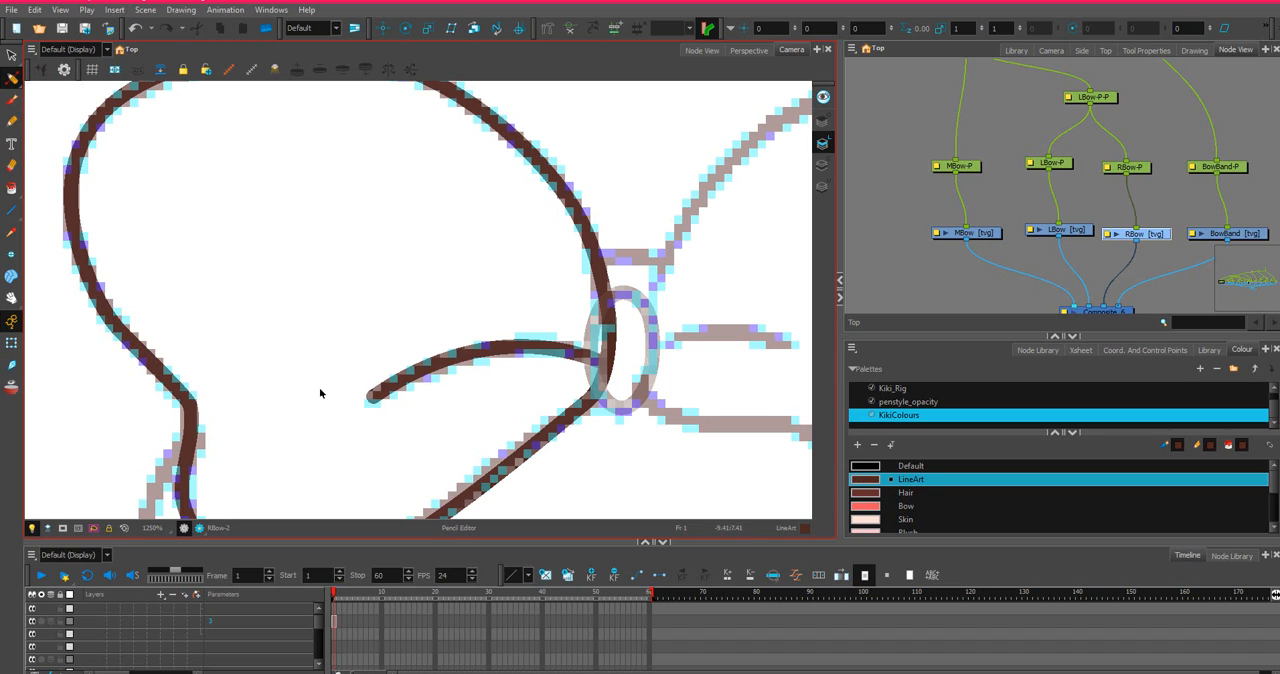
# Taper the outer end of the bow crease to a thin tip and bend its upper edge slightly upward there.
pyautogui.scroll(6, 375, 403)
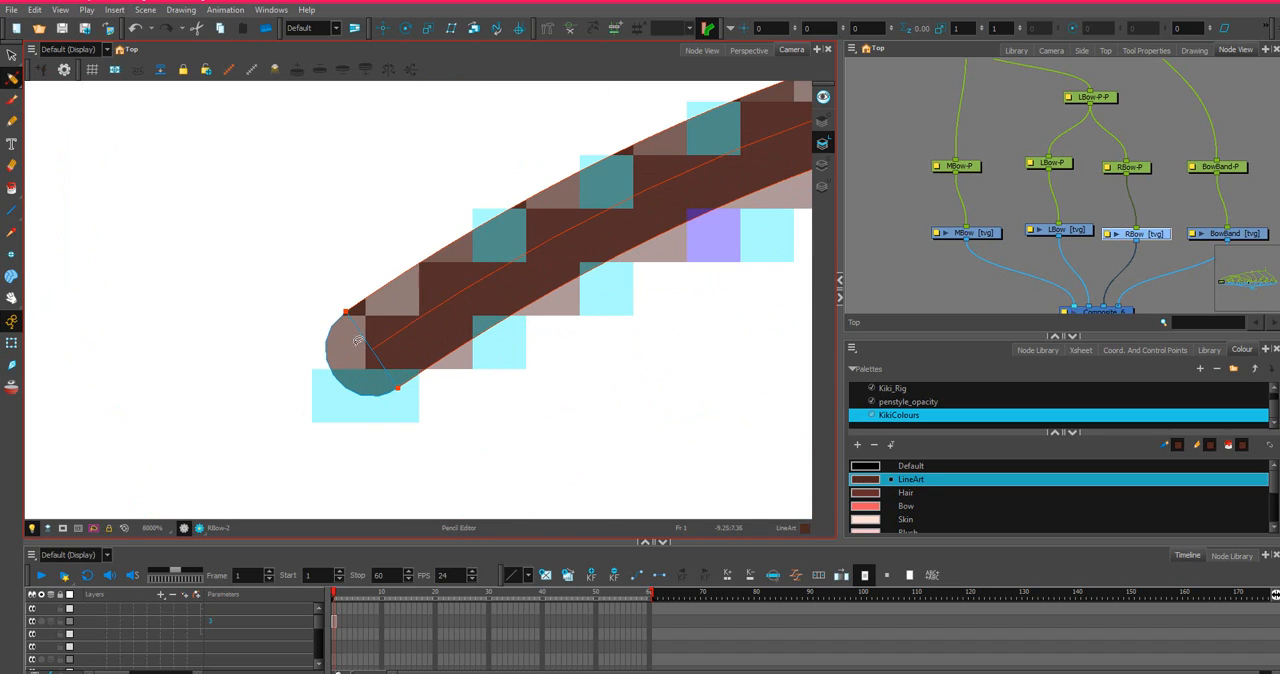
pyautogui.moveTo(350, 315)
pyautogui.mouseDown()
pyautogui.moveTo(305, 357)
pyautogui.moveTo(320, 382)
pyautogui.mouseUp()
pyautogui.scroll(-6, 390, 375)
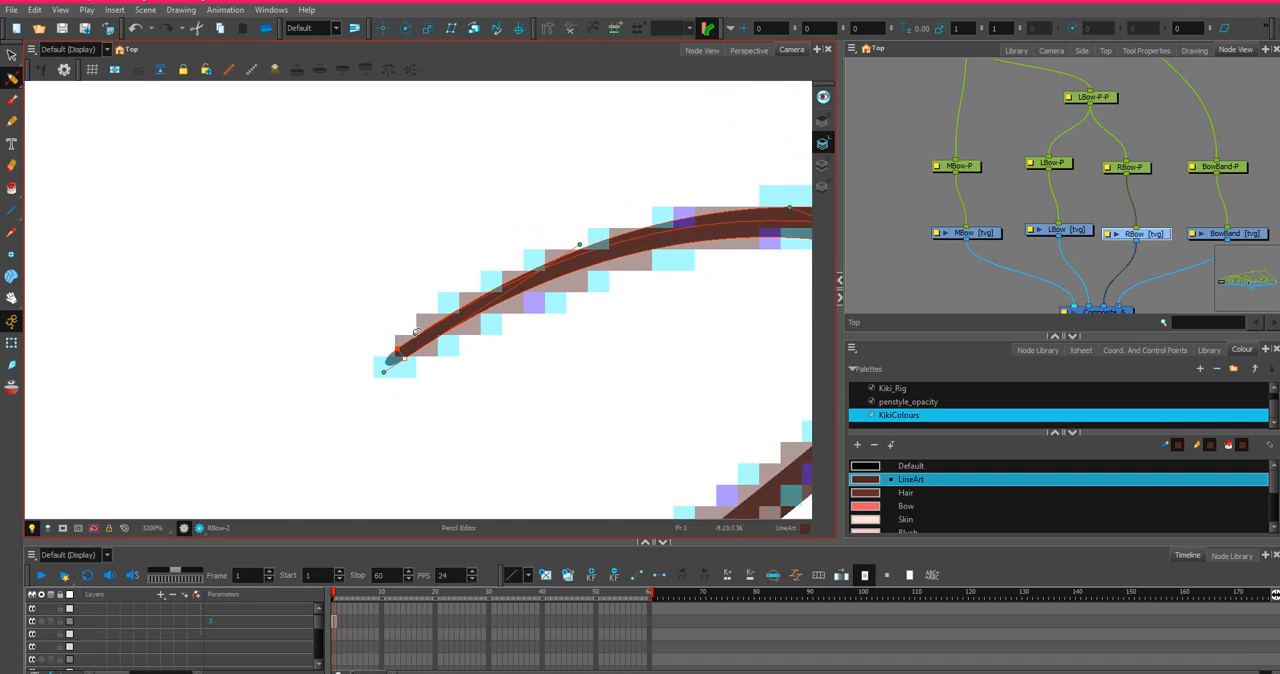
pyautogui.scroll(2, 420, 325)
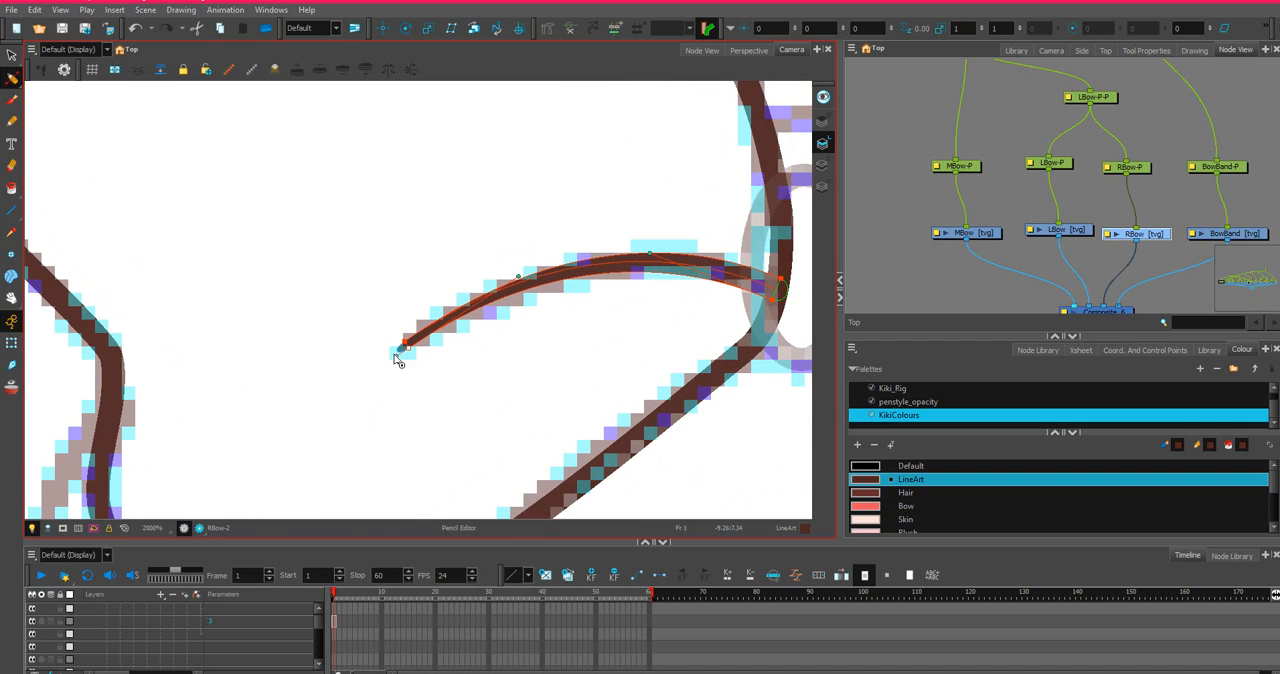
pyautogui.click(349, 222)
pyautogui.click(406, 344)
pyautogui.moveTo(514, 270); pyautogui.dragTo(509, 262)
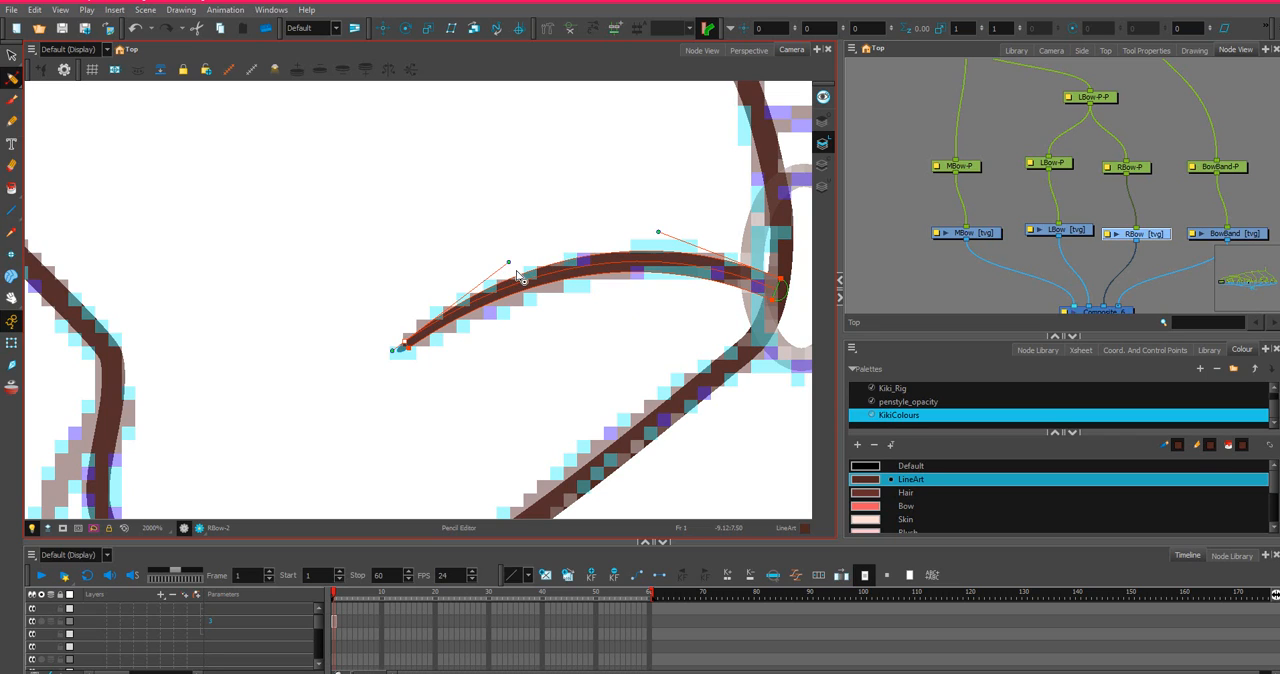
# Reshape the crease's lower and upper edges from their knot-end points, thickening the line toward the knot.
pyautogui.click(772, 301)
pyautogui.moveTo(651, 263); pyautogui.dragTo(649, 274)
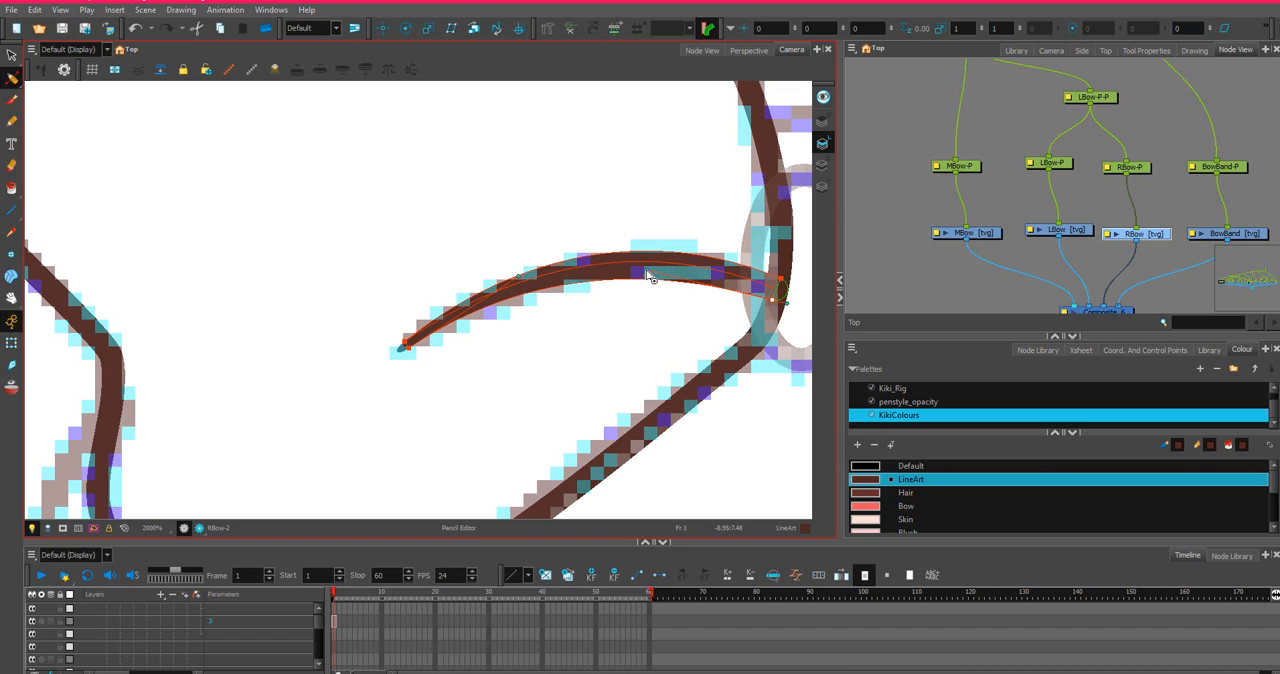
pyautogui.click(781, 280)
pyautogui.moveTo(658, 231); pyautogui.dragTo(677, 227)
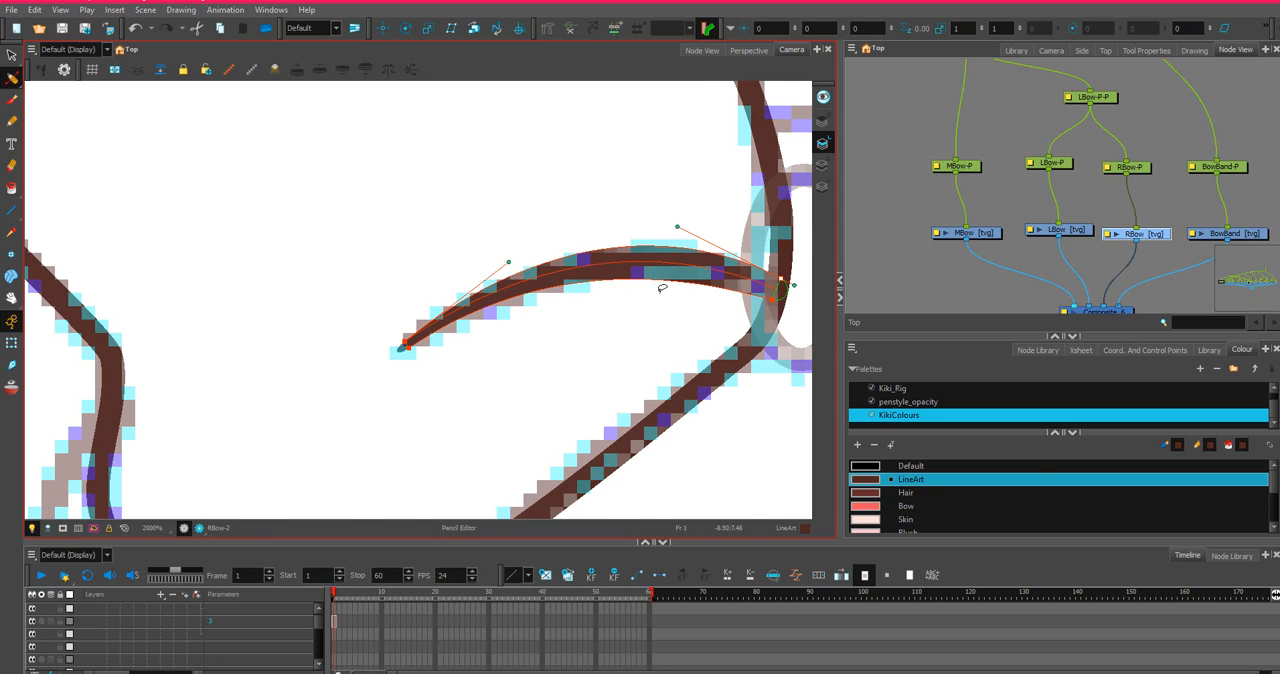
pyautogui.scroll(-3, 662, 288)
pyautogui.click(596, 210)
pyautogui.scroll(-1, 640, 240)
pyautogui.scroll(3, 676, 263)
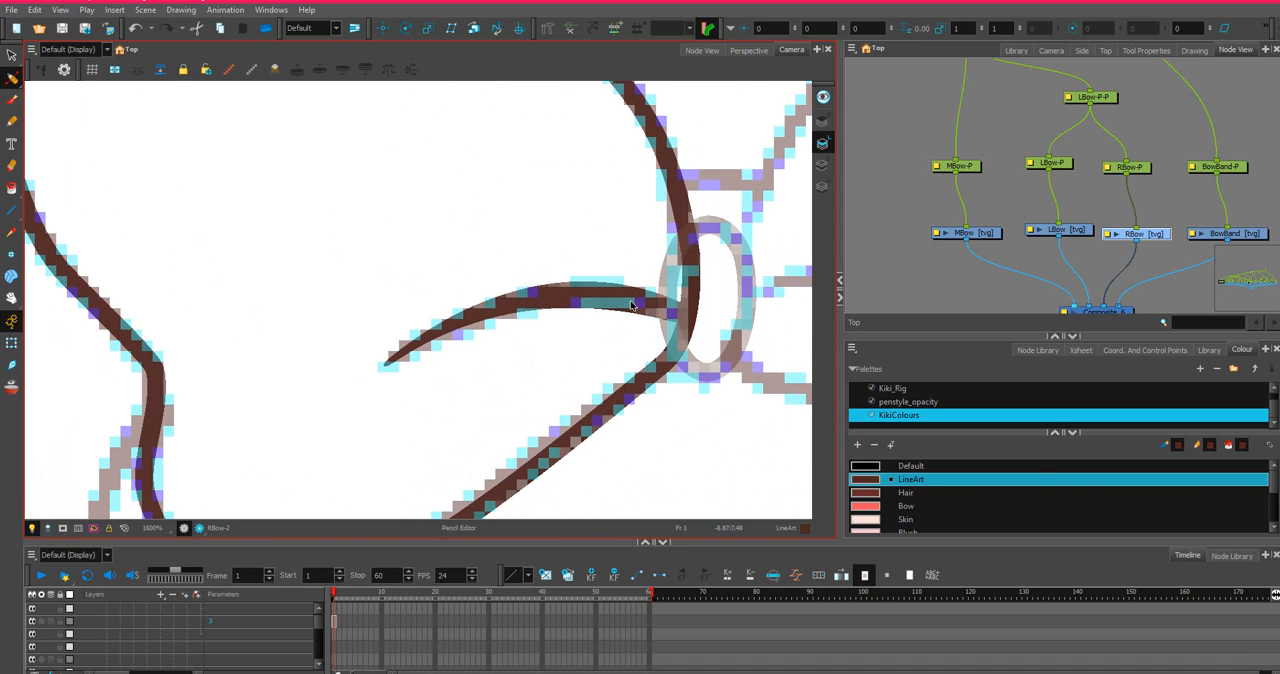
# Flatten the crease's upper edge near the knot and lower its bottom edge curve near the outer tip.
pyautogui.click(692, 308)
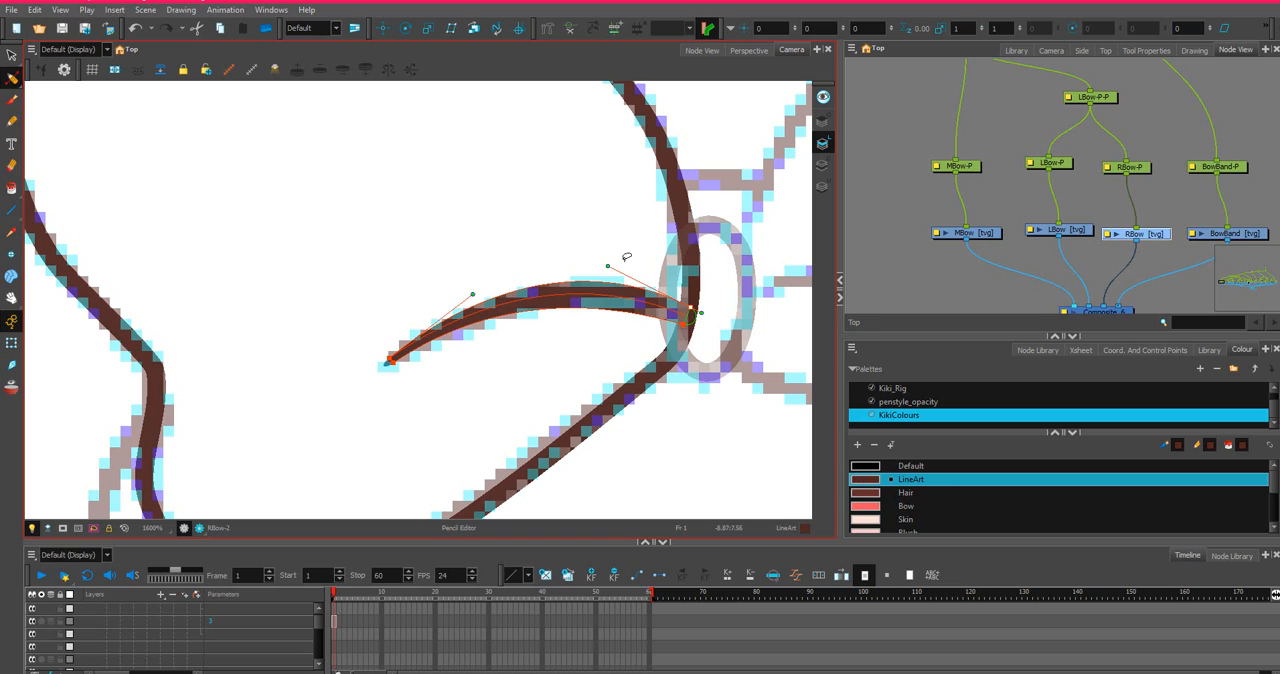
pyautogui.moveTo(608, 267)
pyautogui.mouseDown()
pyautogui.moveTo(637, 287)
pyautogui.moveTo(588, 307)
pyautogui.moveTo(608, 310)
pyautogui.mouseUp()
pyautogui.click(685, 328)
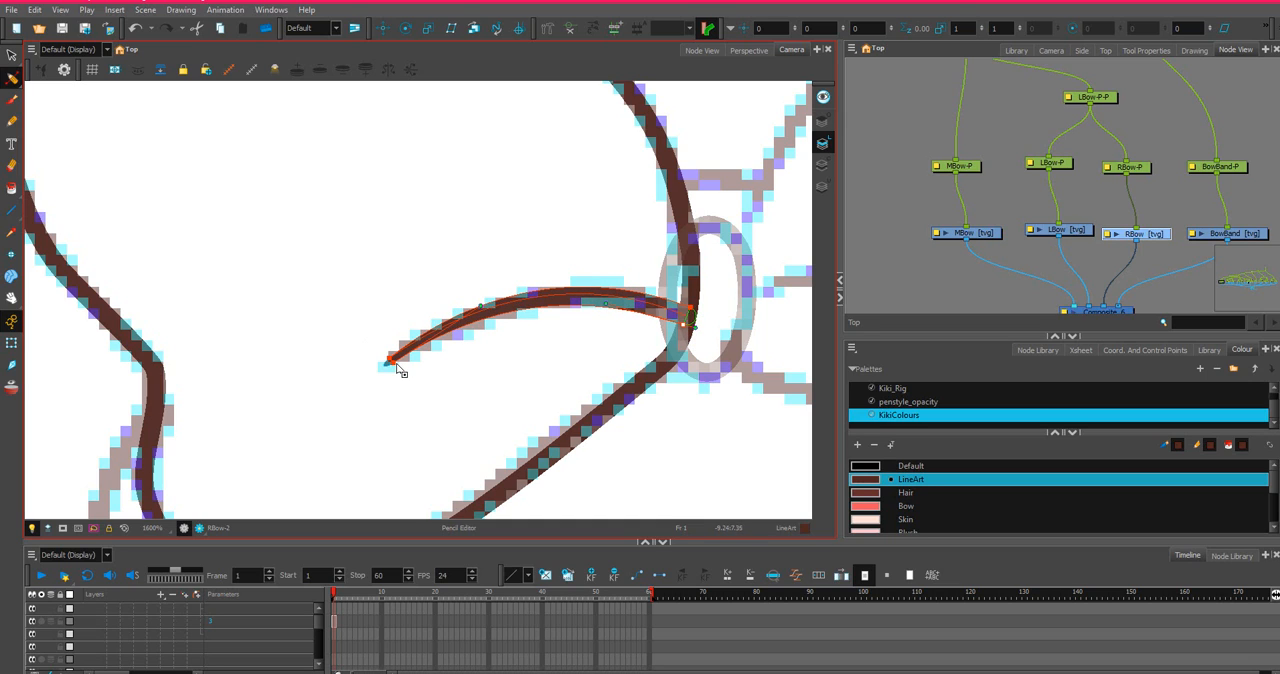
pyautogui.scroll(2, 483, 308)
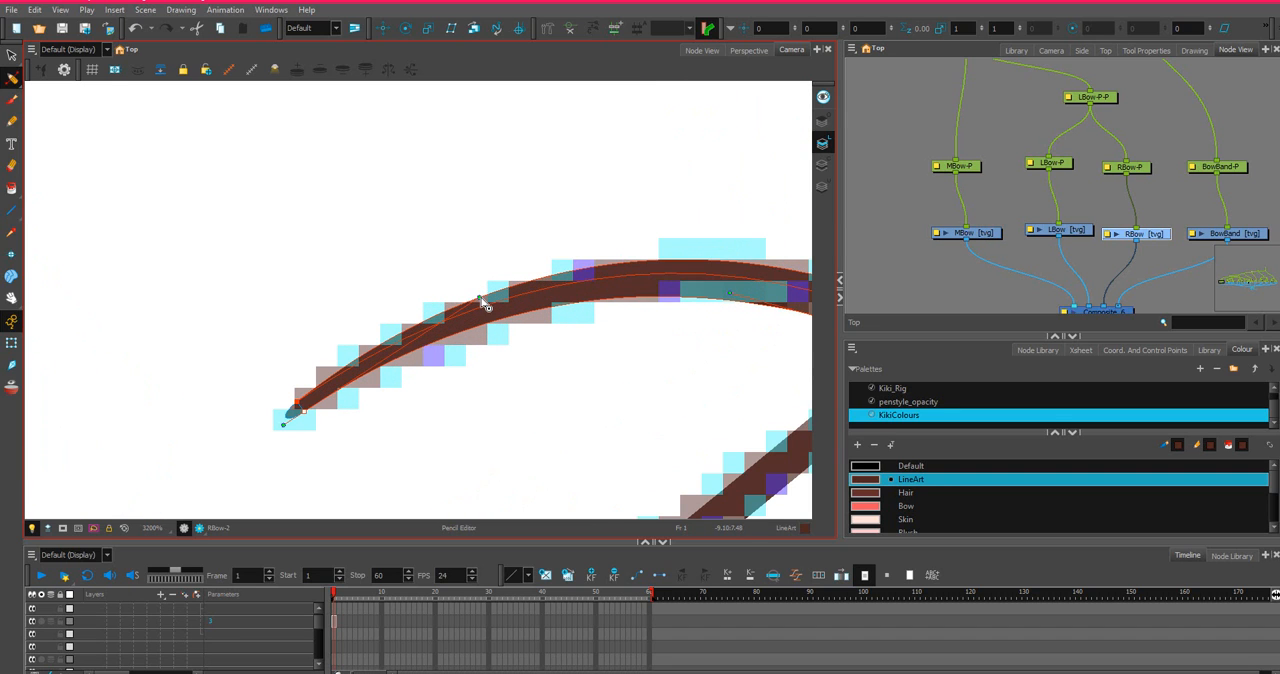
pyautogui.moveTo(478, 297); pyautogui.dragTo(491, 313)
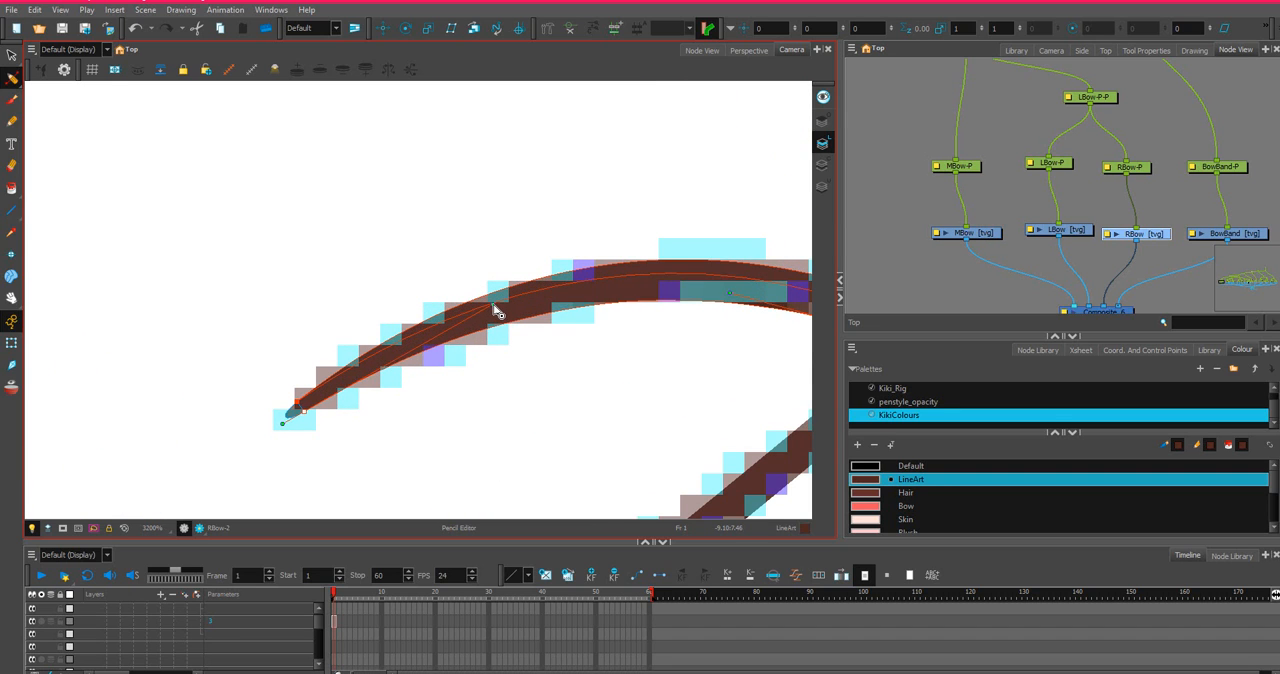
pyautogui.scroll(-5, 490, 305)
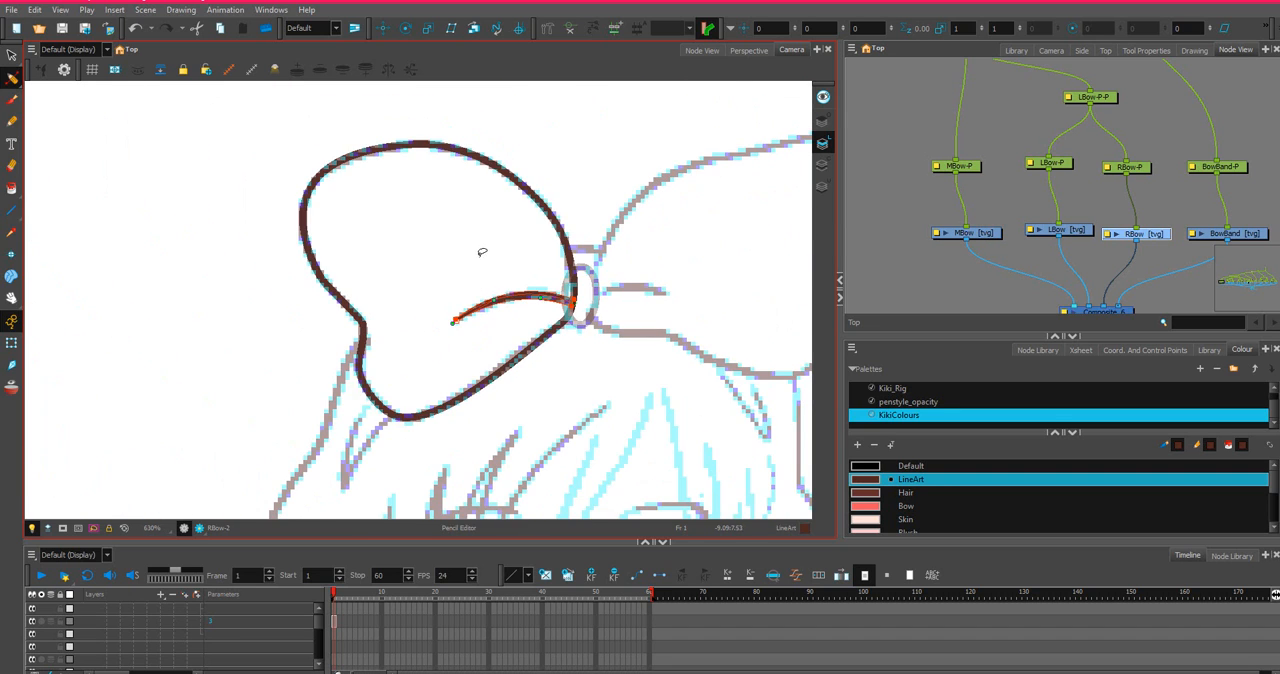
pyautogui.click(483, 253)
# Raise the crease's lower-edge point at the knot slightly and deselect the line.
pyautogui.scroll(2, 521, 289)
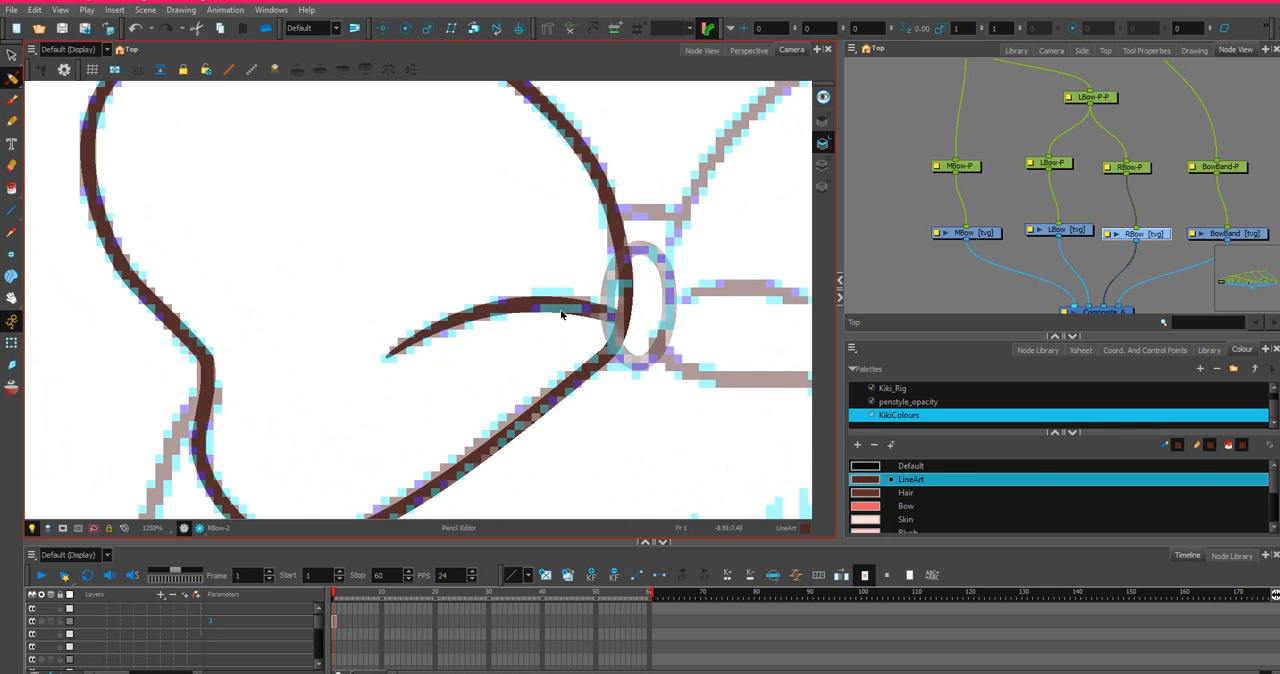
pyautogui.scroll(2, 596, 322)
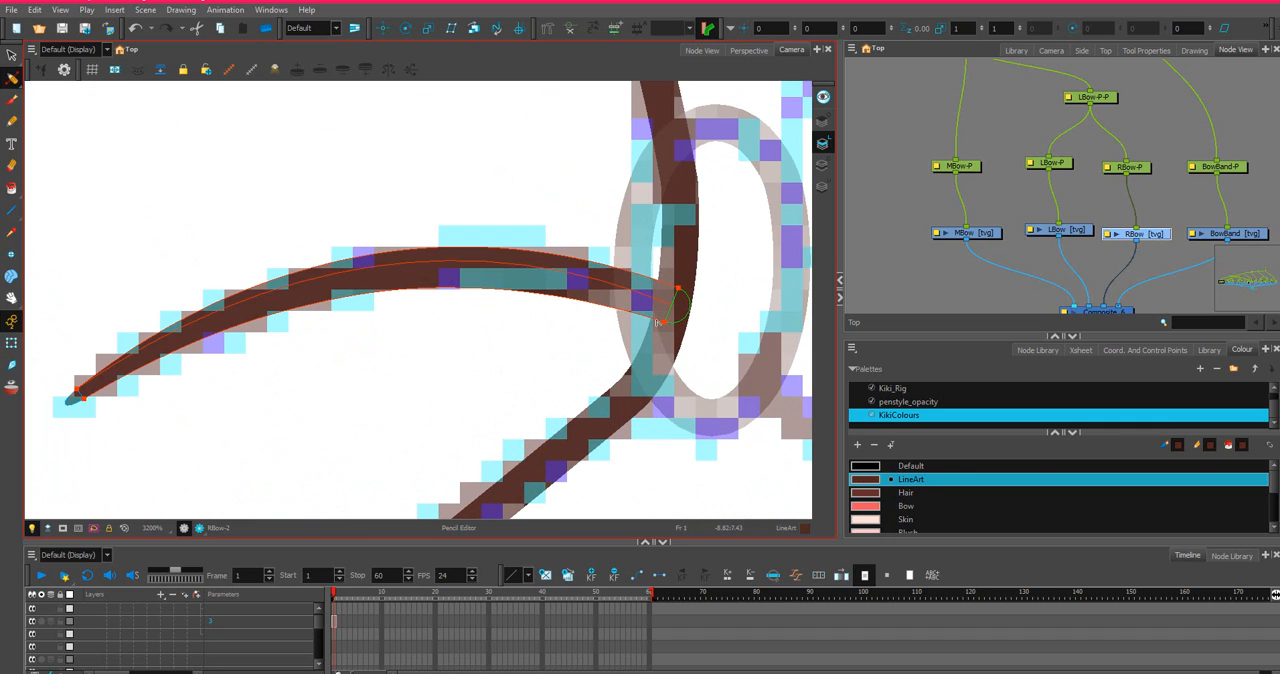
pyautogui.click(666, 326)
pyautogui.moveTo(669, 331); pyautogui.dragTo(648, 317)
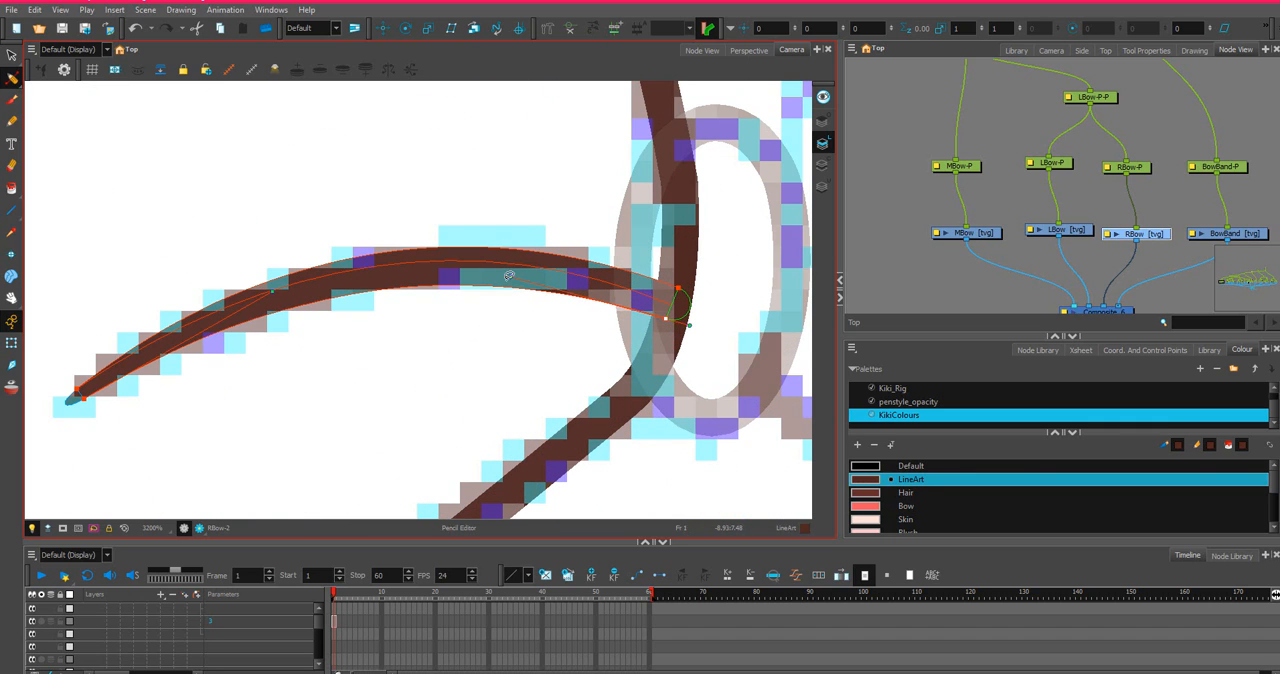
pyautogui.scroll(-2, 508, 278)
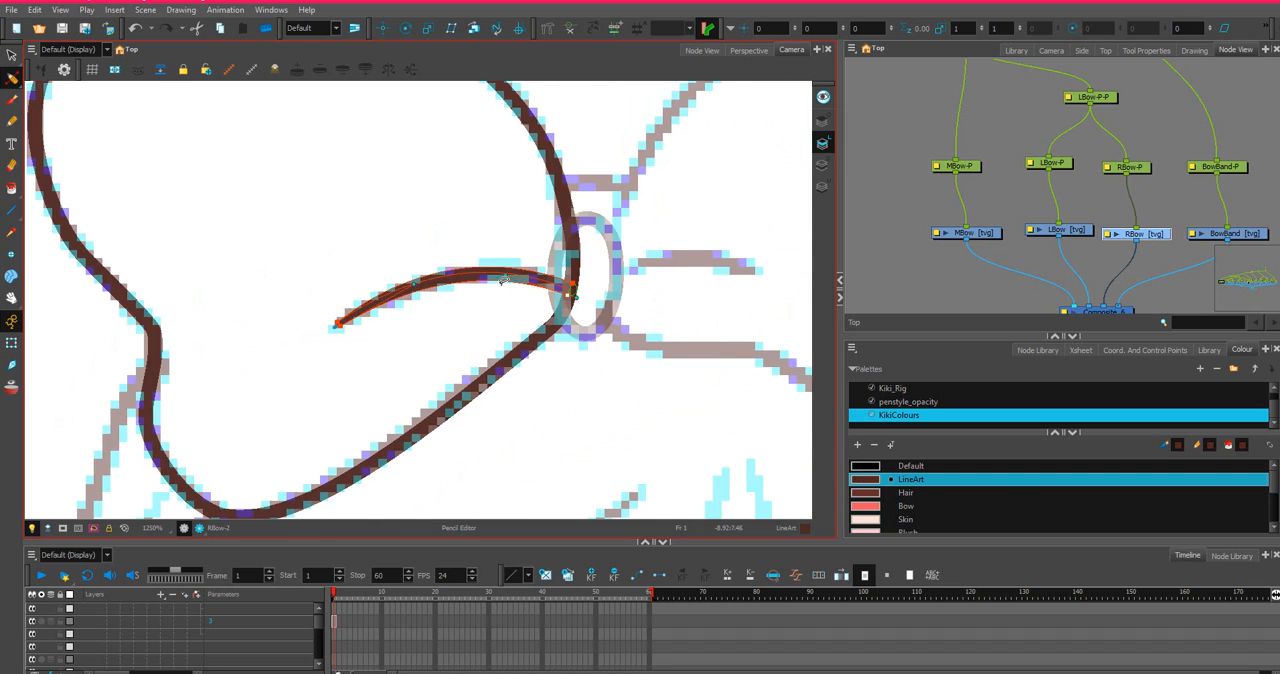
pyautogui.scroll(-2, 503, 280)
pyautogui.click(523, 194)
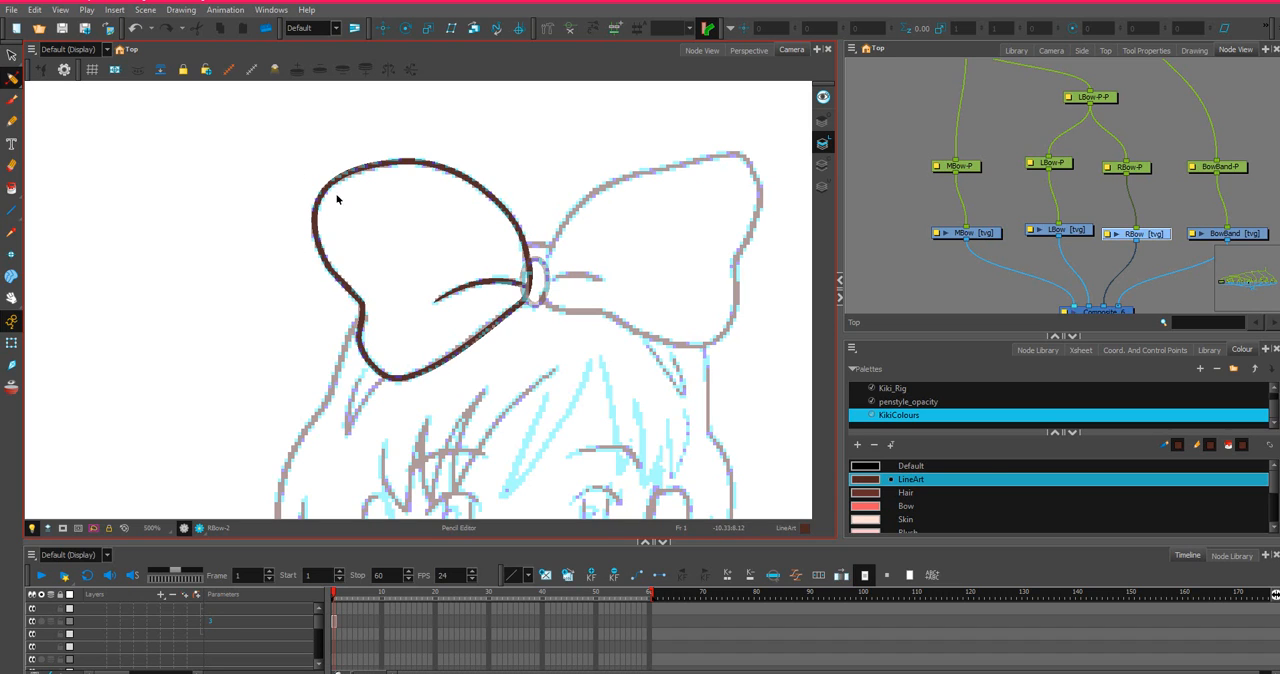
pyautogui.scroll(-3, 273, 485)
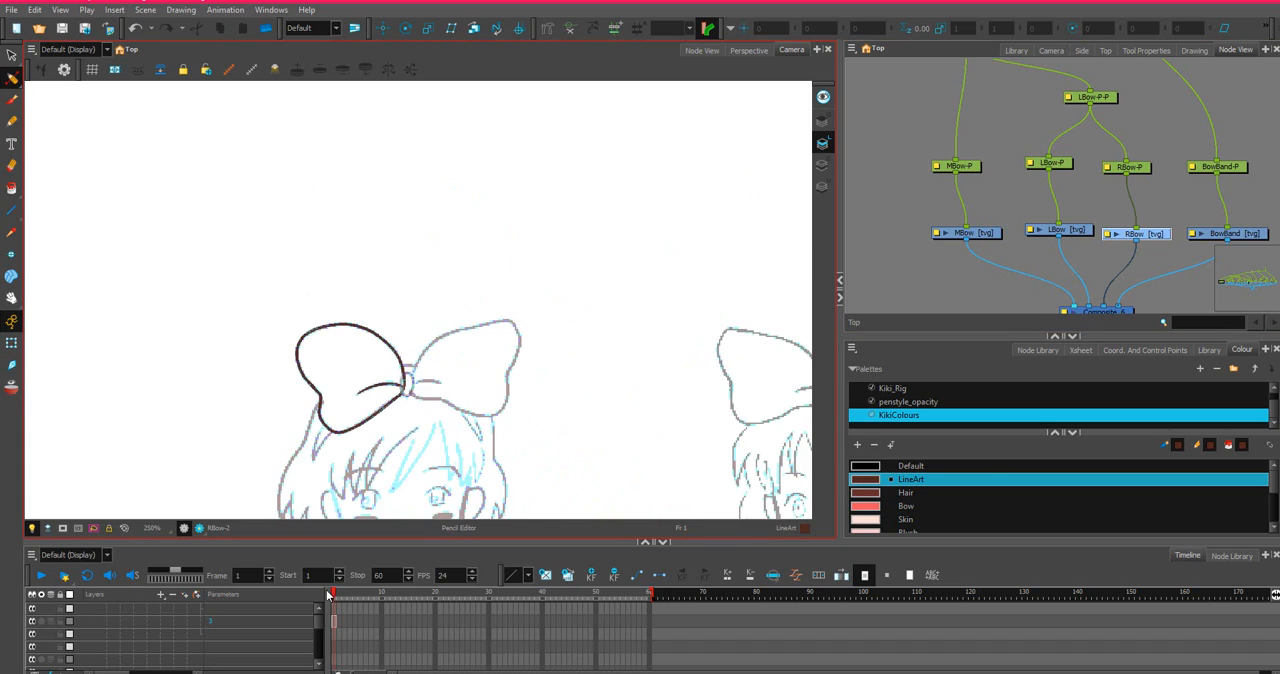
pyautogui.scroll(2, 307, 450)
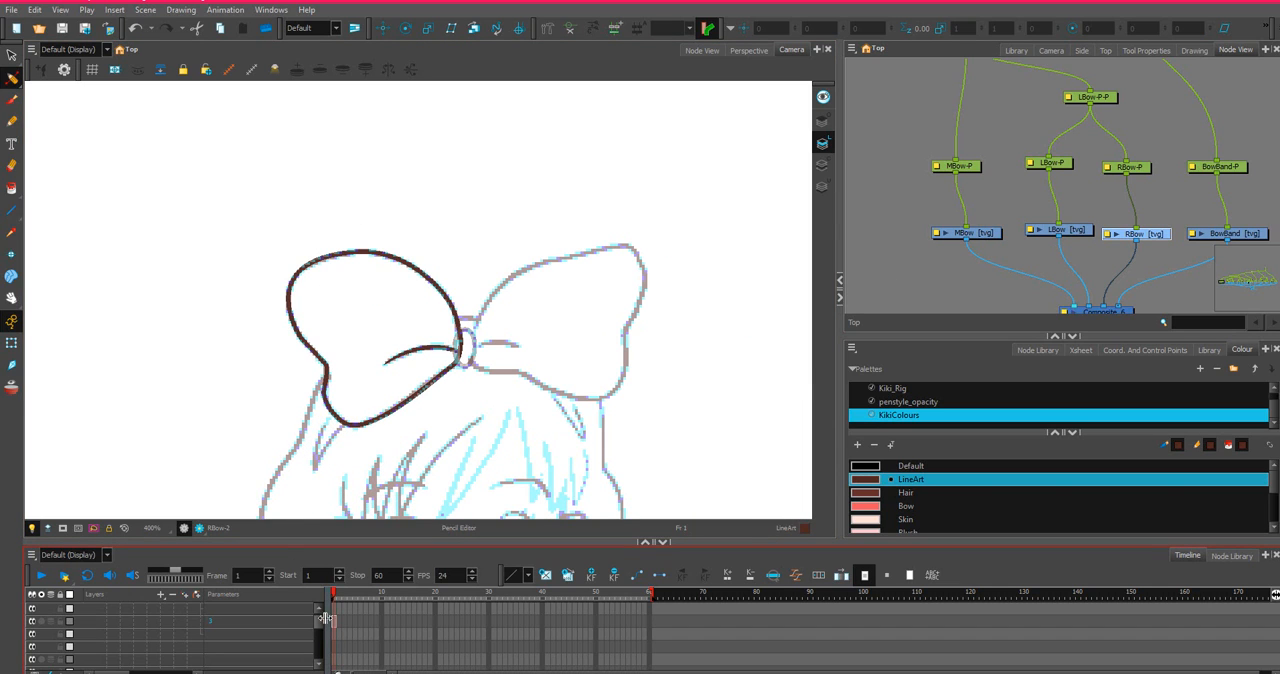
pyautogui.moveTo(319, 621); pyautogui.dragTo(311, 629)
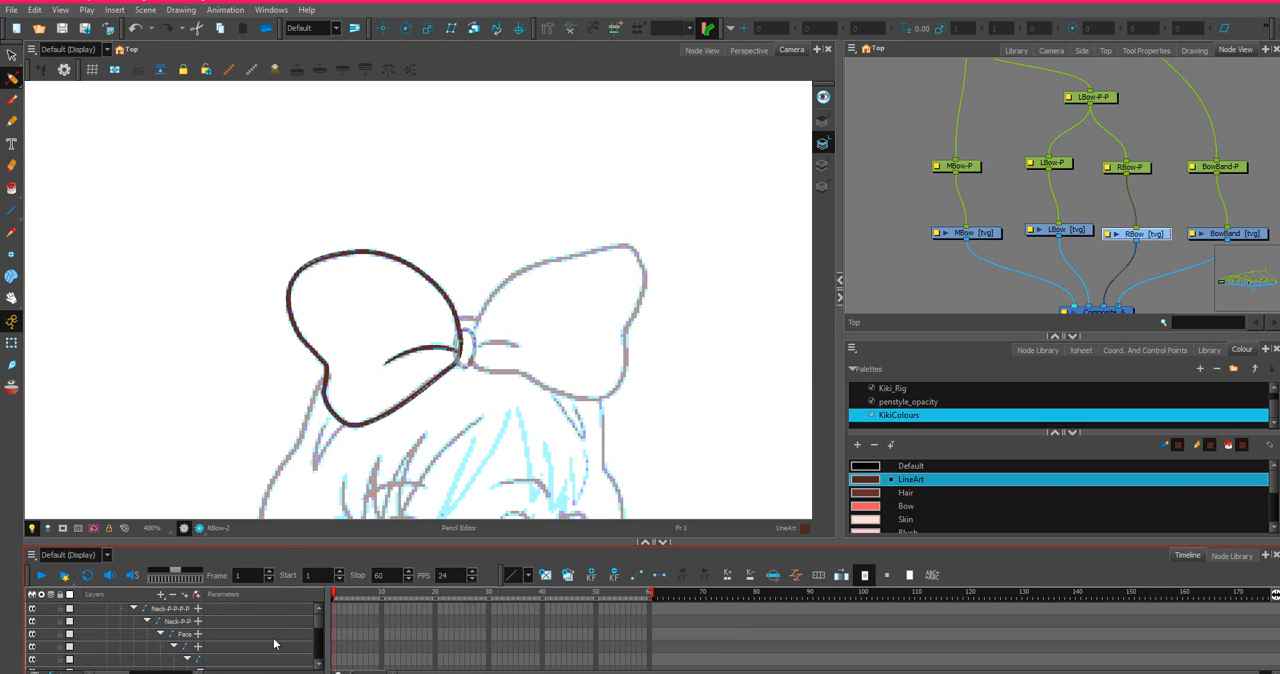
pyautogui.scroll(-3, 273, 638)
pyautogui.scroll(1, 274, 637)
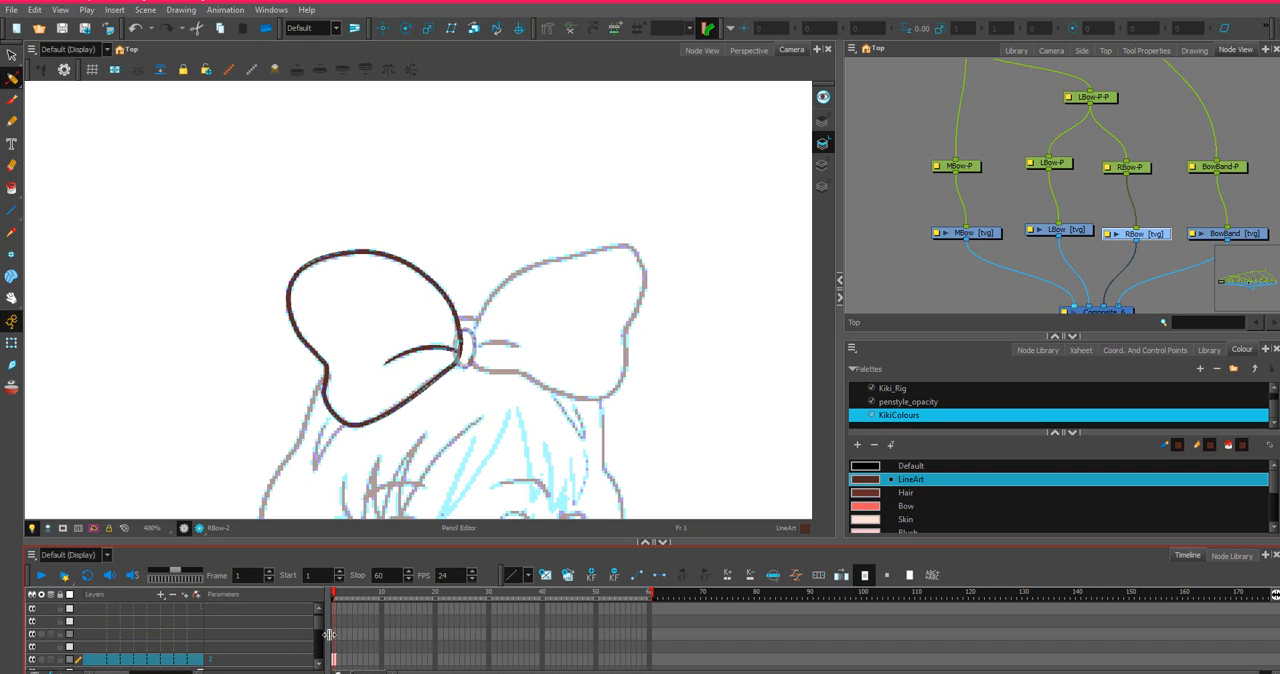
pyautogui.scroll(-1, 328, 329)
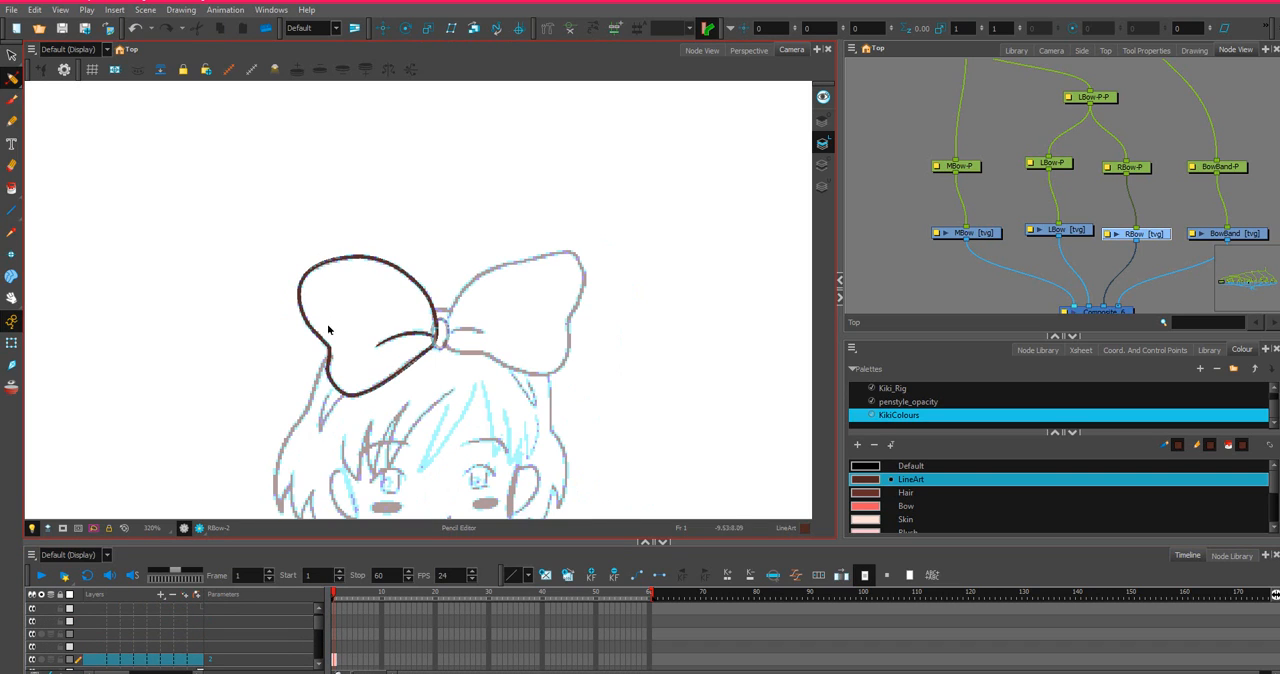
# Select the complete left bow loop with its crease and copy the drawing object.
pyautogui.hotkey('alt', 's')
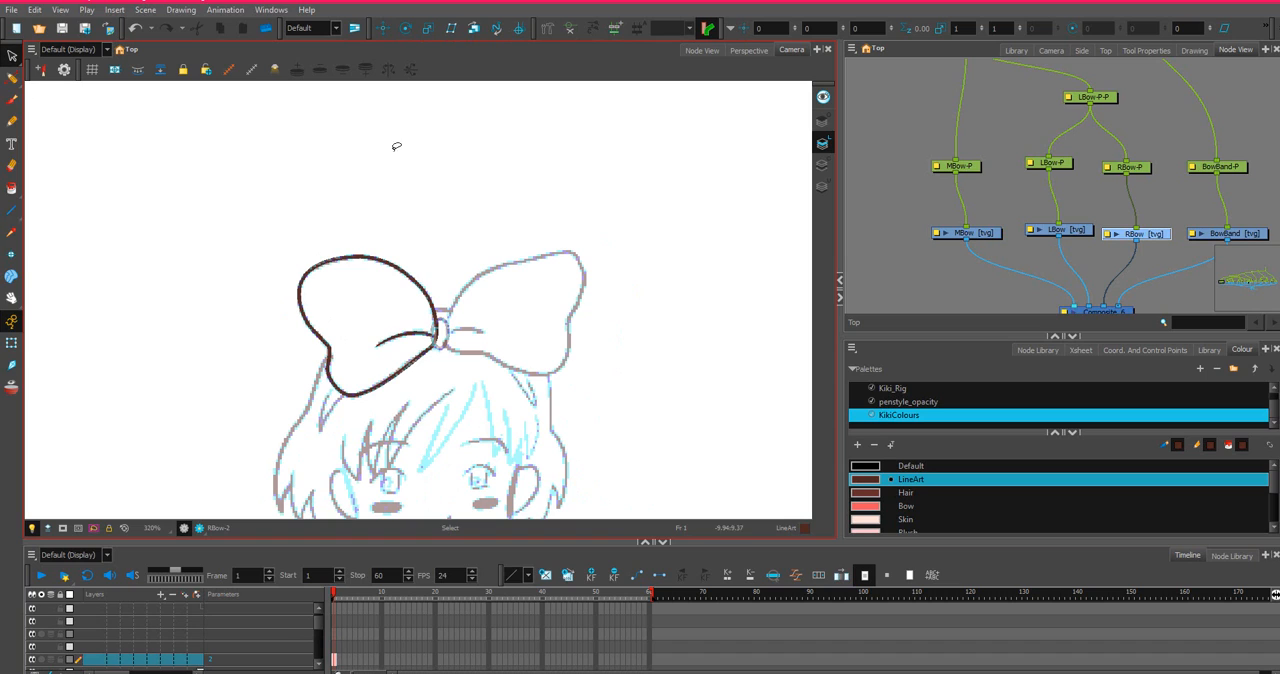
pyautogui.moveTo(253, 172)
pyautogui.mouseDown()
pyautogui.moveTo(328, 455)
pyautogui.moveTo(462, 330)
pyautogui.mouseUp()
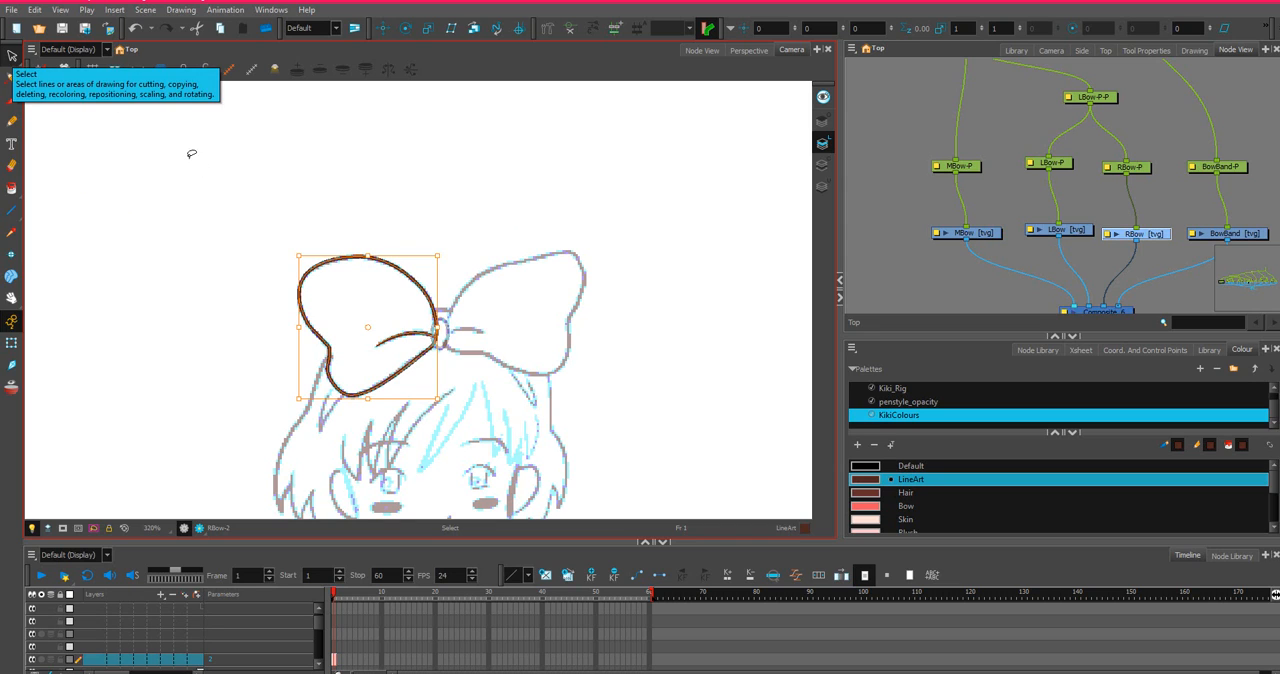
pyautogui.scroll(-3, 312, 630)
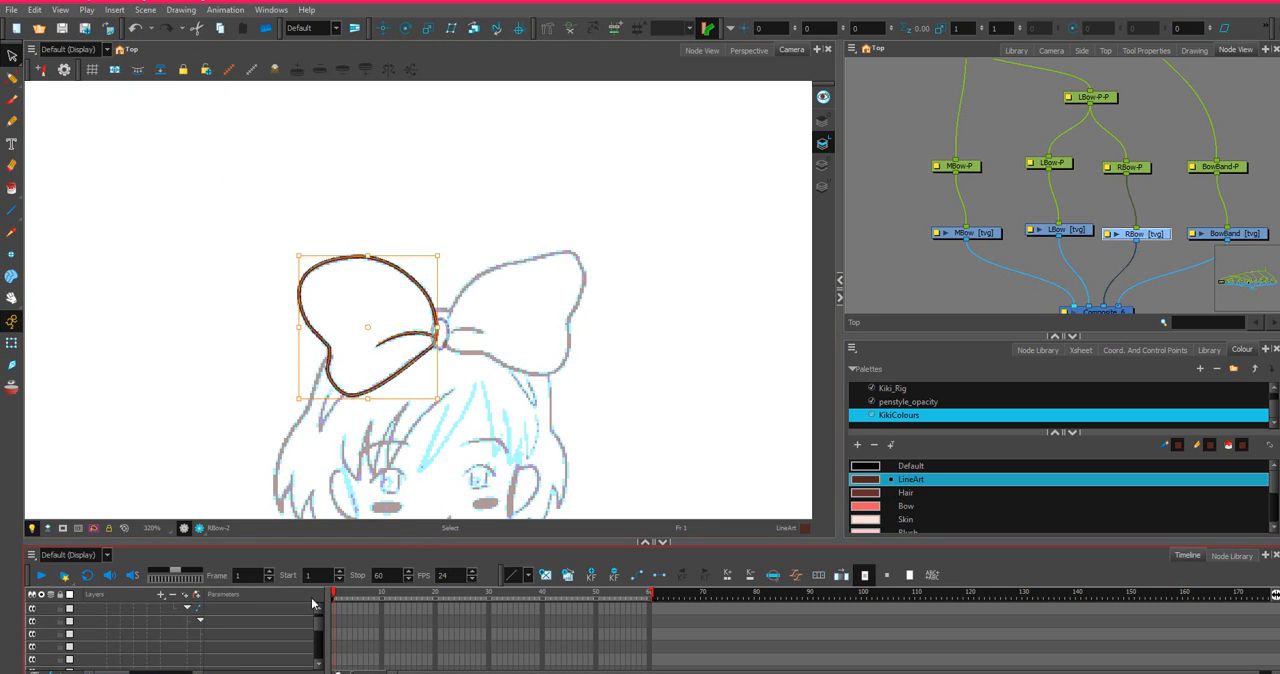
pyautogui.rightClick(395, 271)
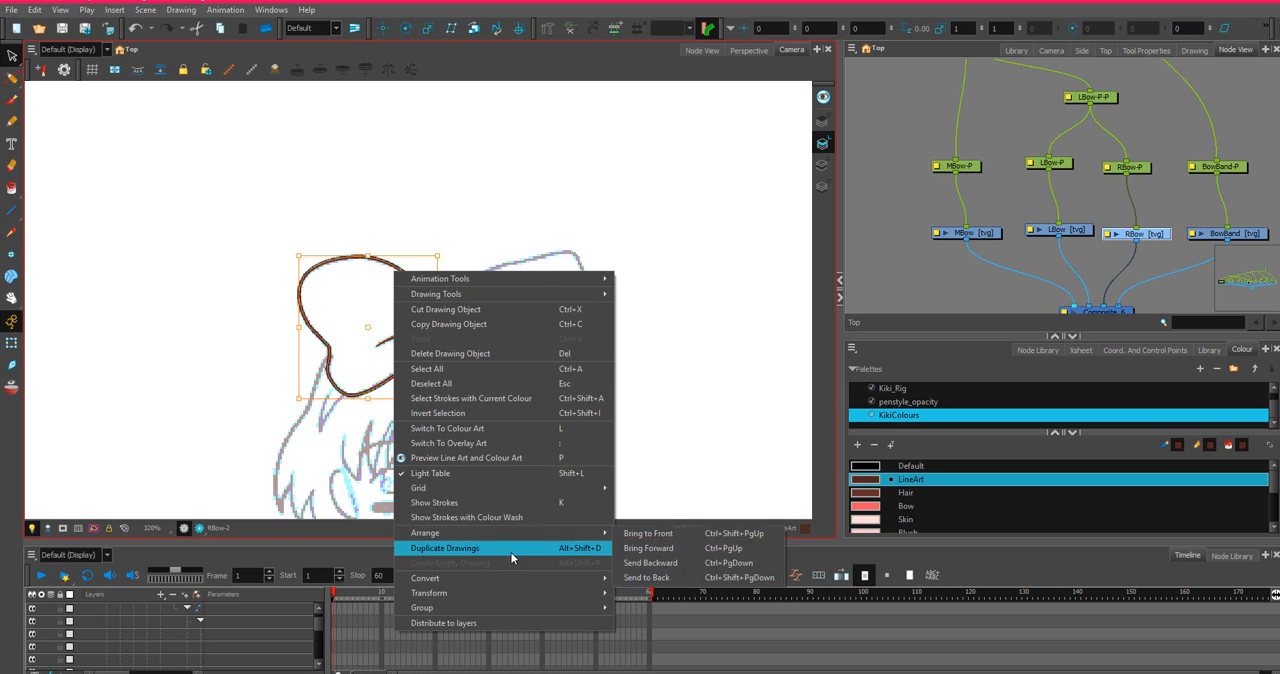
pyautogui.click(483, 325)
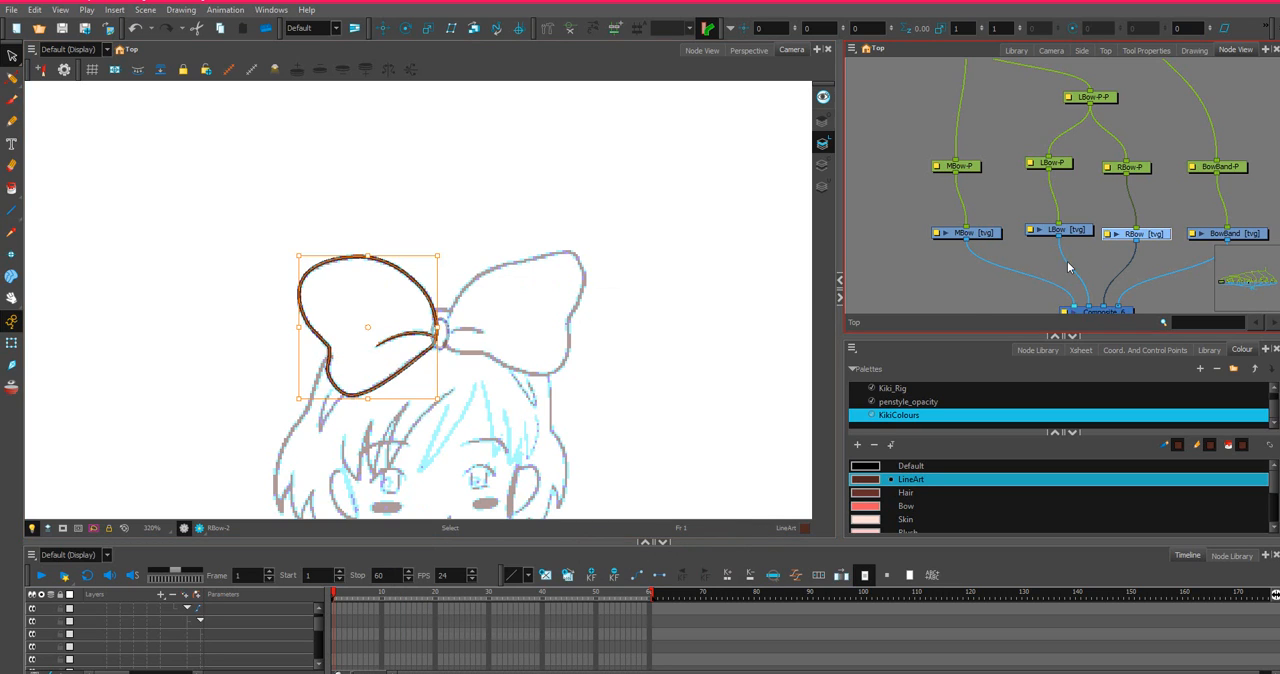
# Select the empty LBow drawing layer and bring its row into view in the timeline.
pyautogui.click(1078, 232)
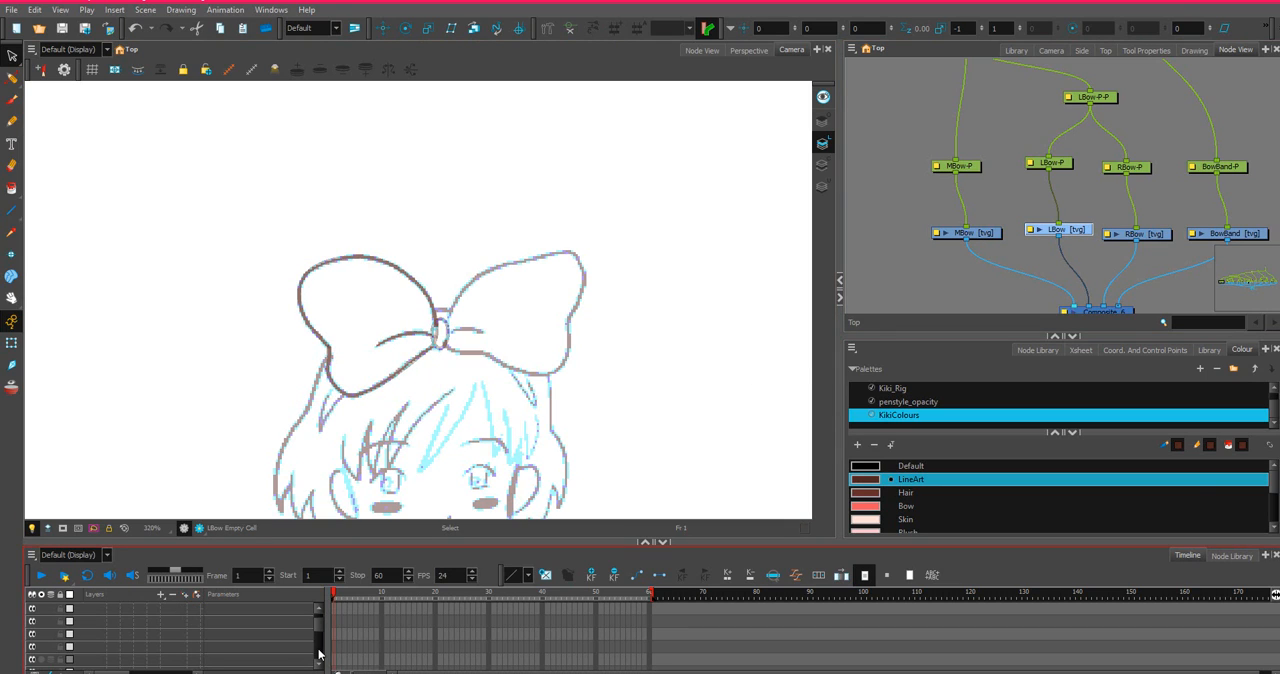
pyautogui.click(319, 651)
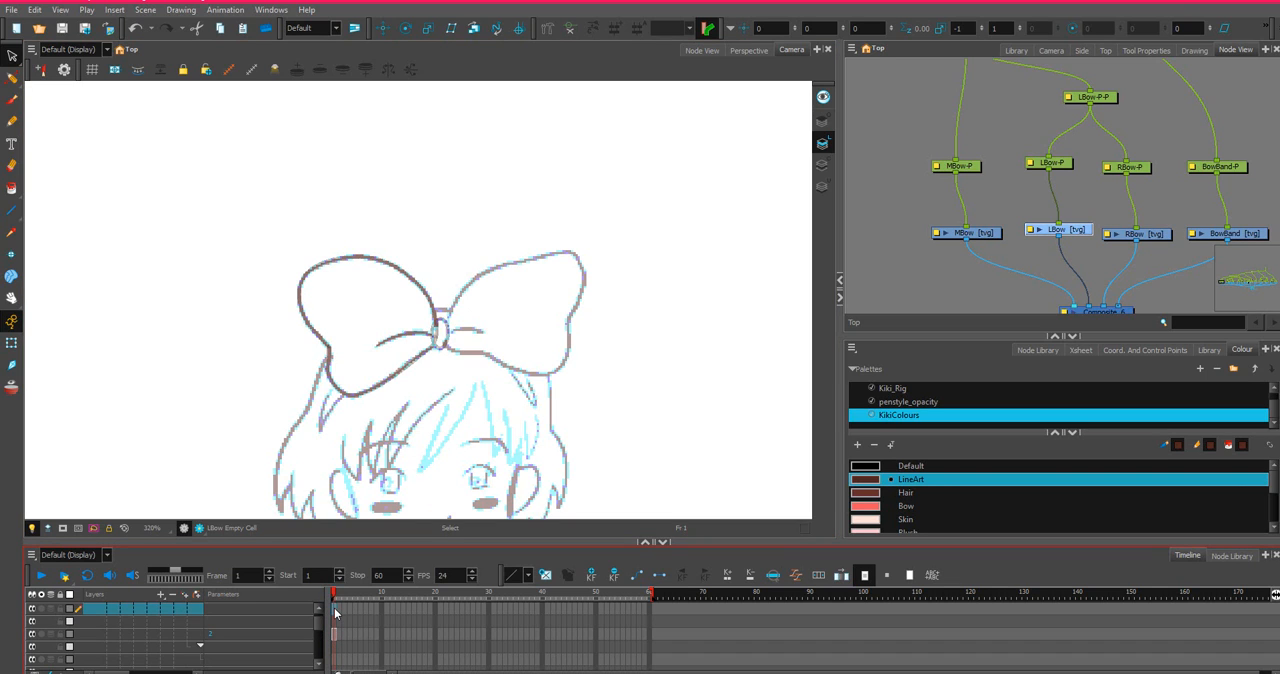
pyautogui.rightClick(334, 608)
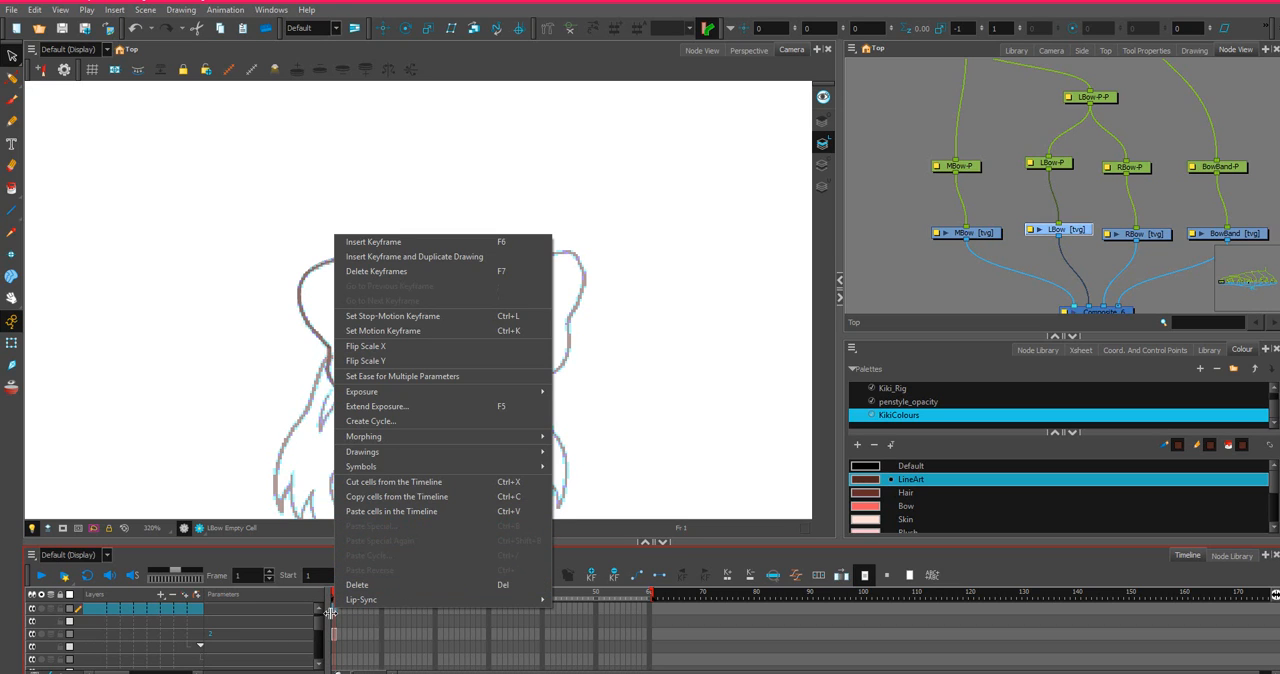
pyautogui.click(358, 619)
pyautogui.click(261, 633)
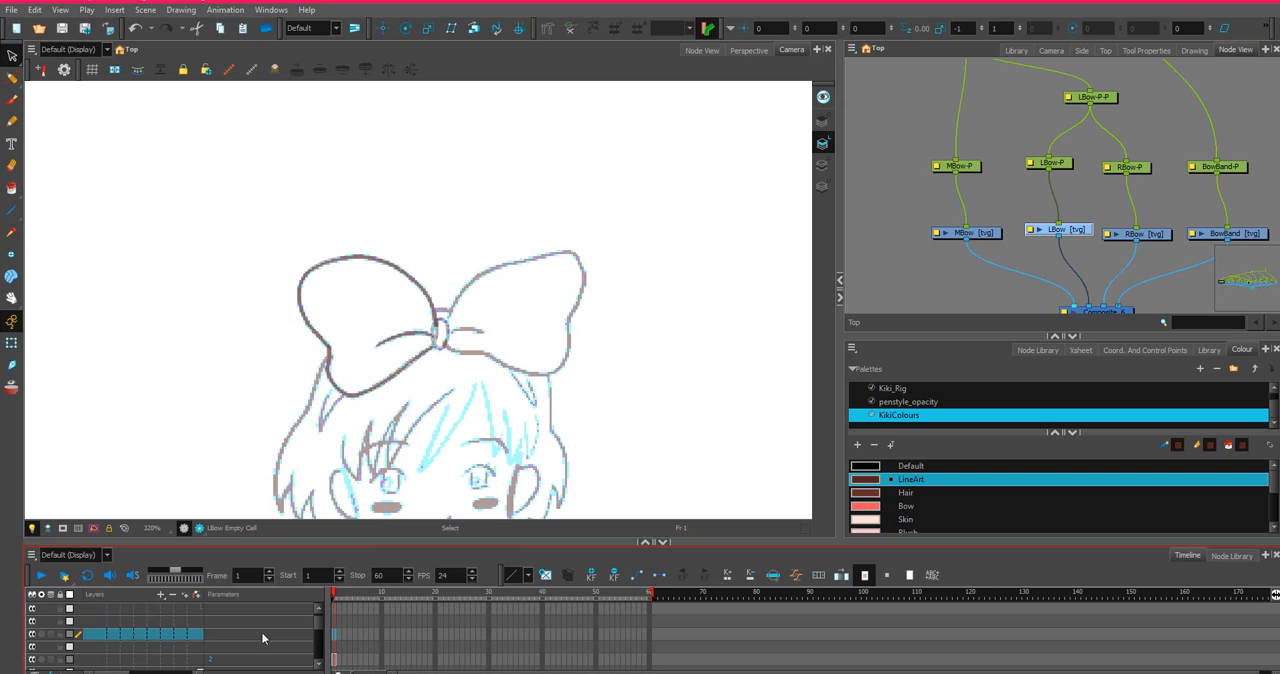
pyautogui.rightClick(334, 642)
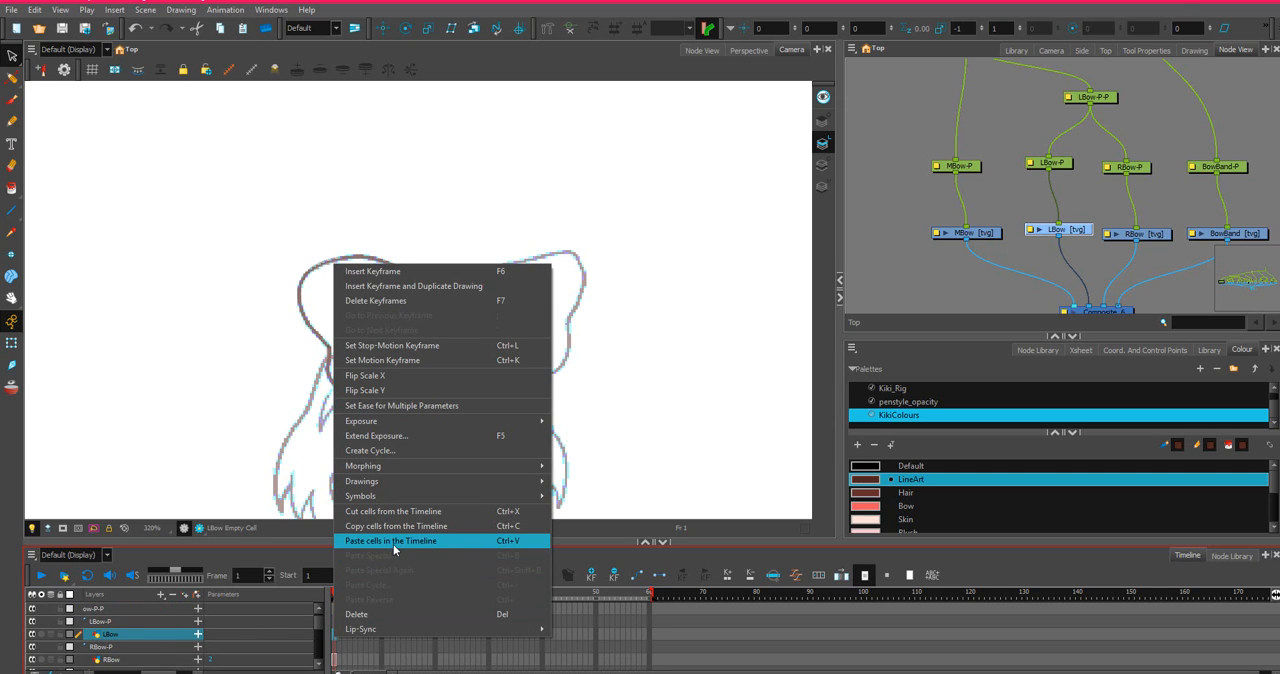
# Copy the RBow layer's drawing cell at frame 1 from the timeline.
pyautogui.click(334, 660)
pyautogui.rightClick(335, 660)
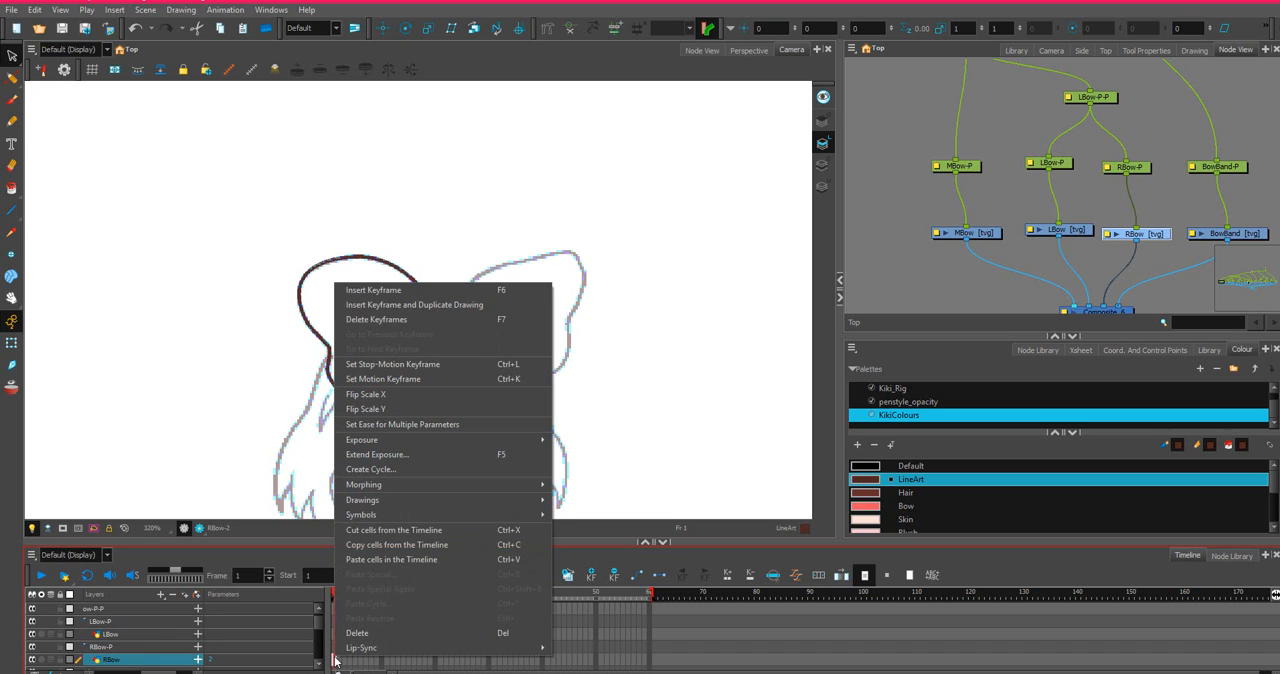
pyautogui.click(389, 549)
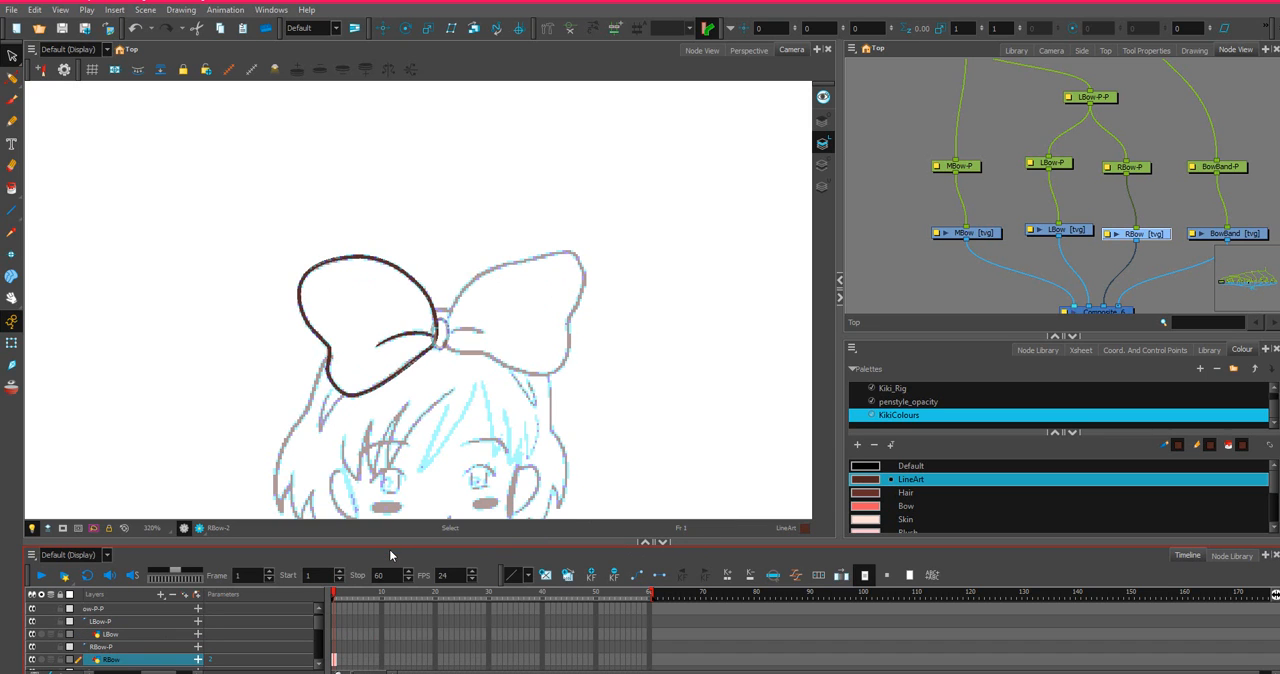
pyautogui.click(333, 631)
pyautogui.rightClick(333, 631)
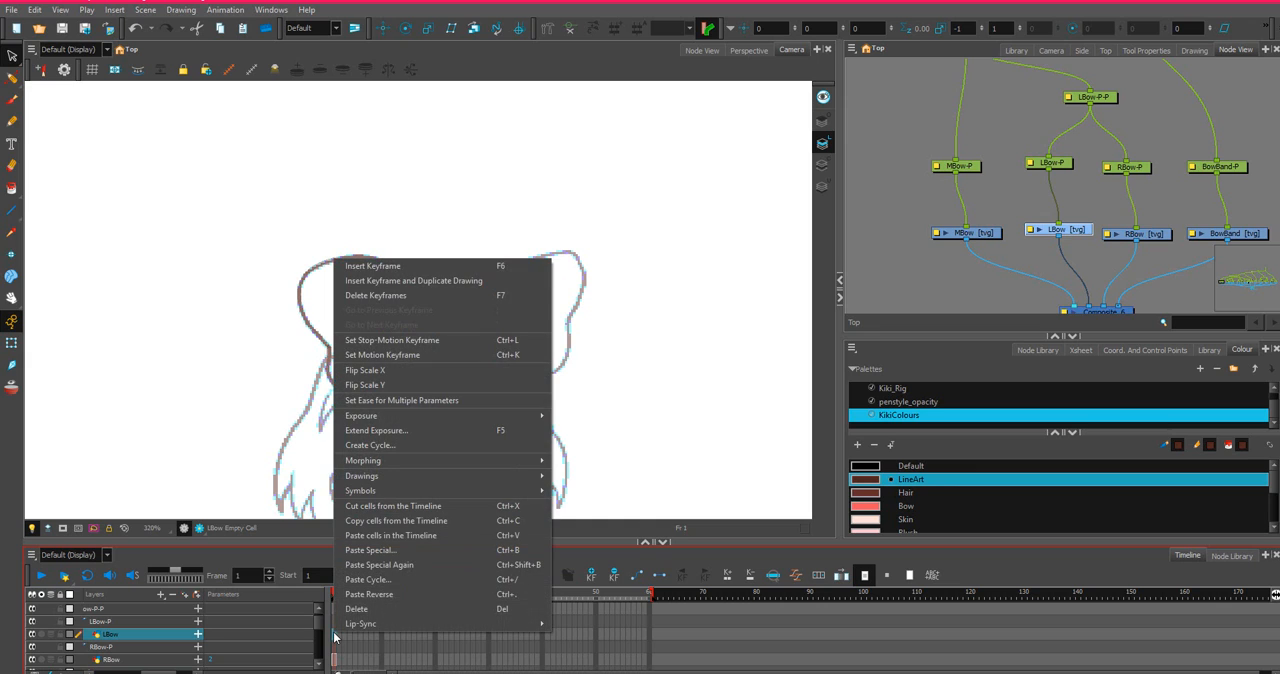
pyautogui.click(333, 660)
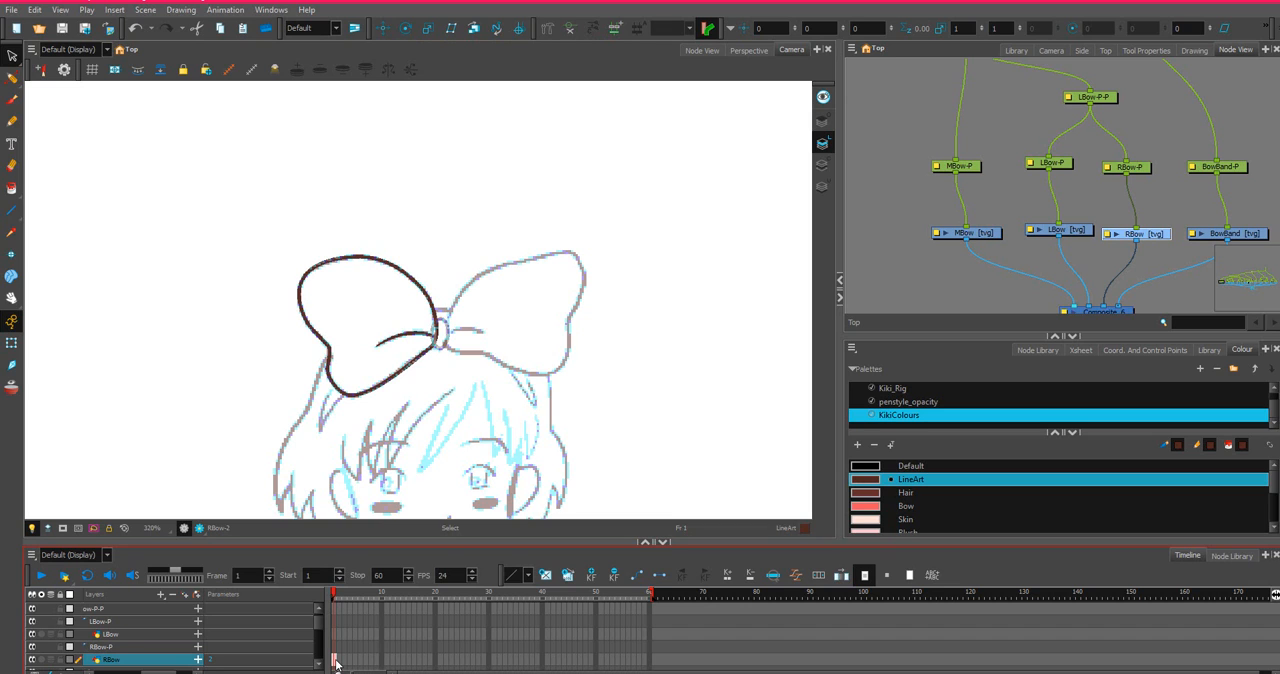
pyautogui.rightClick(336, 662)
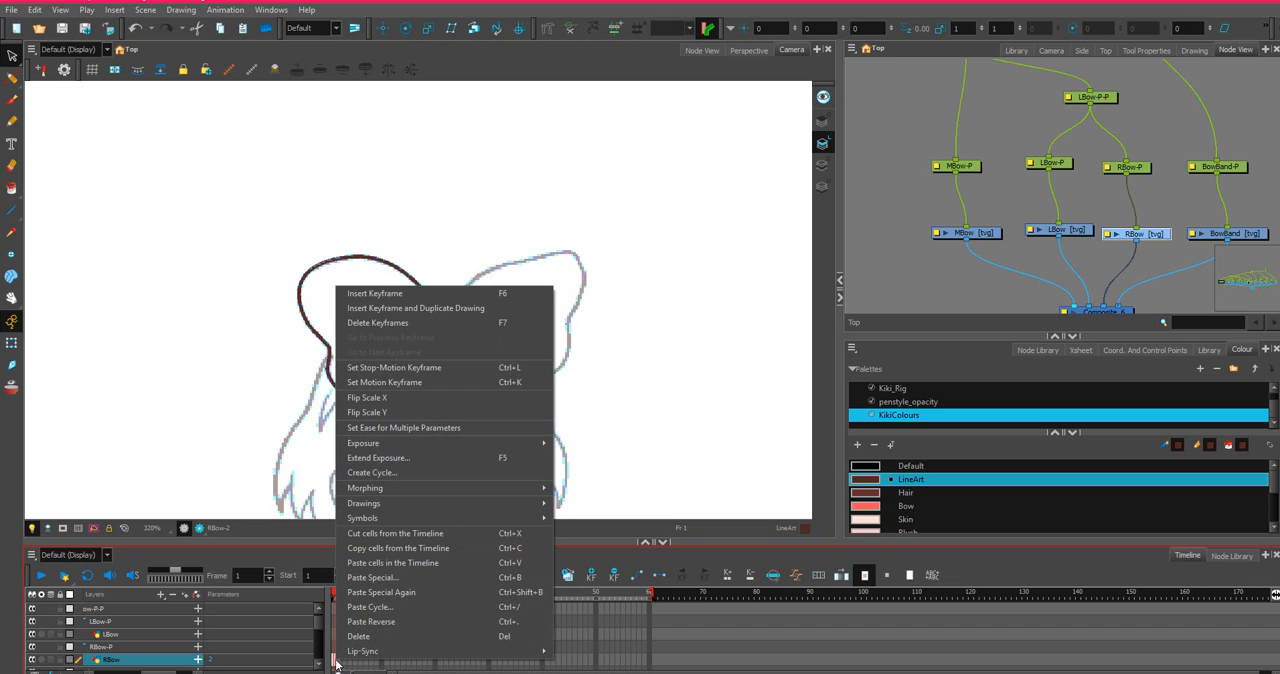
pyautogui.click(379, 554)
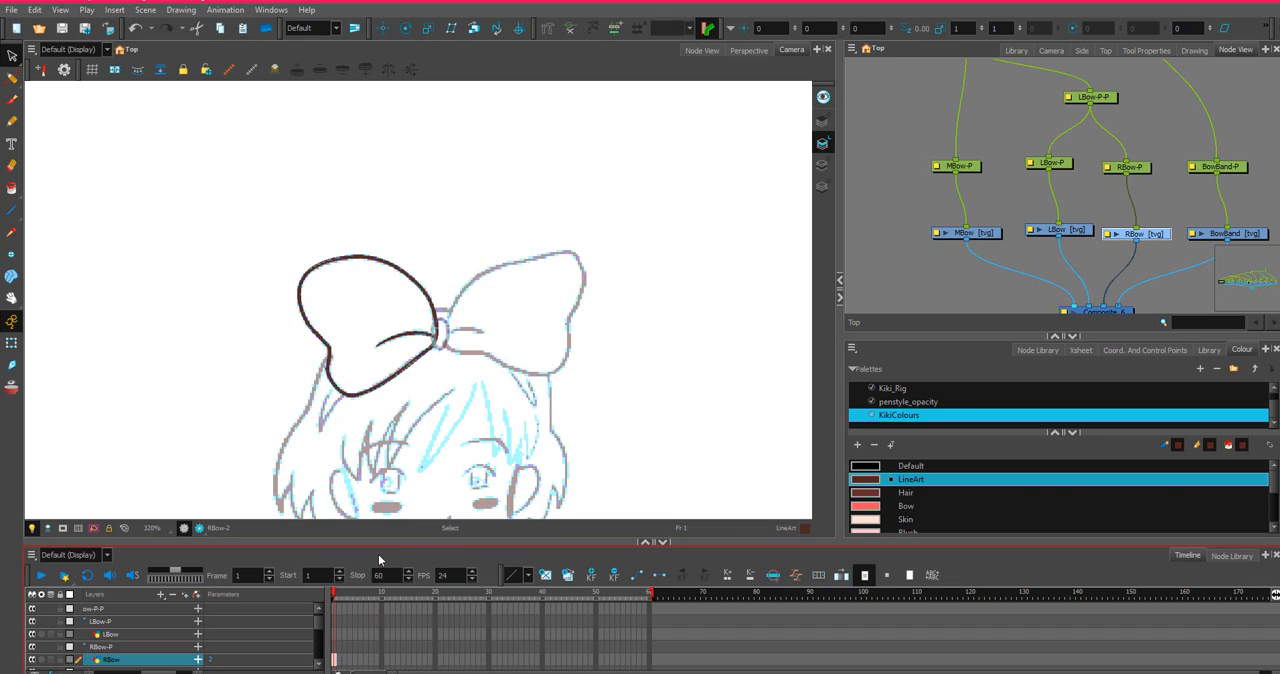
# Paste Special the copied RBow drawing into the LBow layer at frame 1, set to always create drawing files.
pyautogui.click(335, 635)
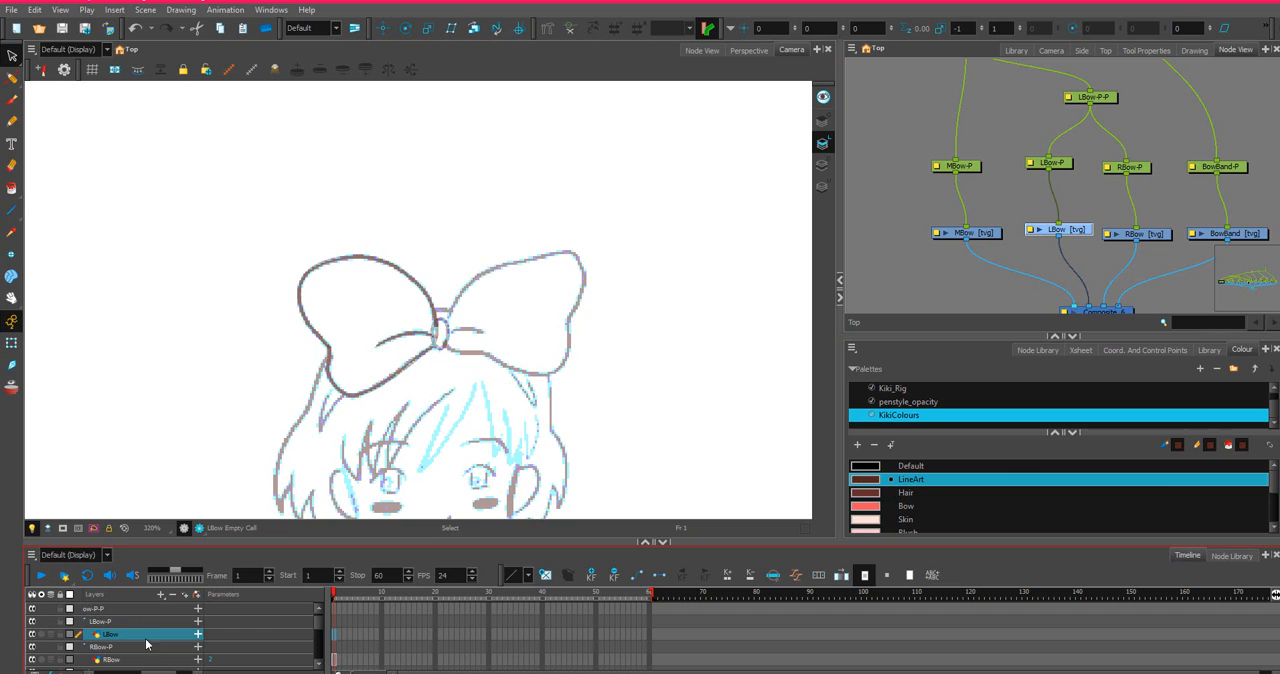
pyautogui.rightClick(333, 636)
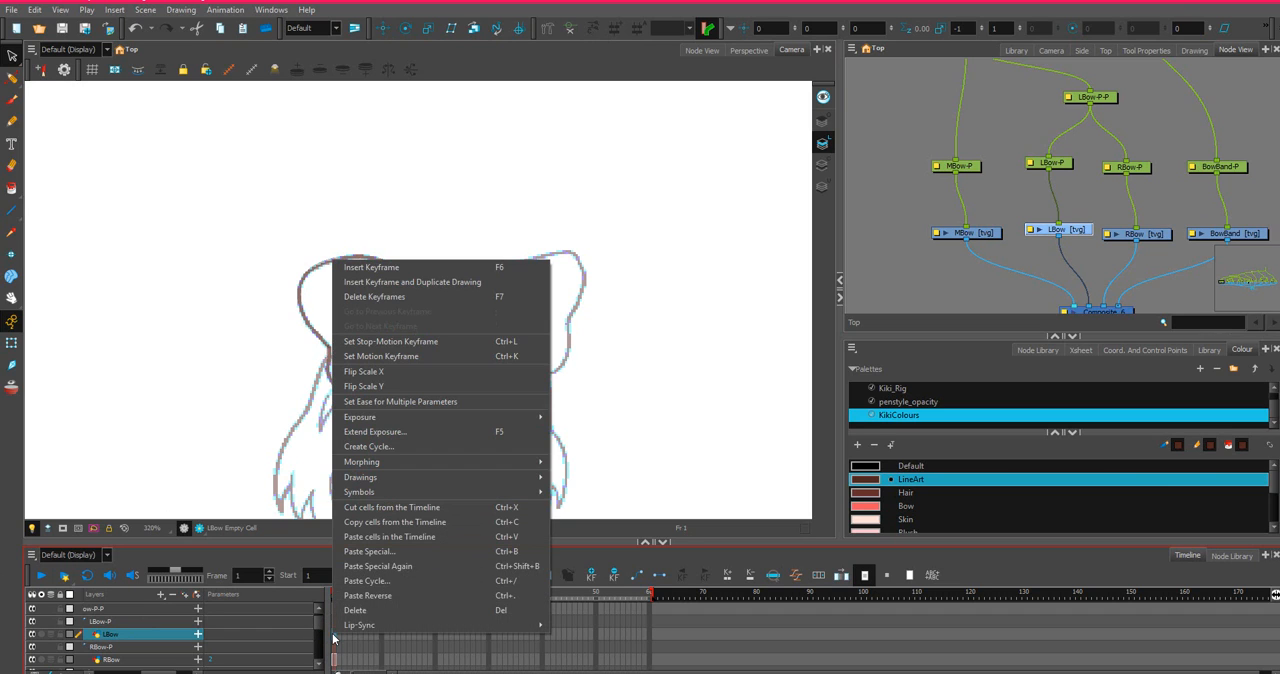
pyautogui.click(373, 552)
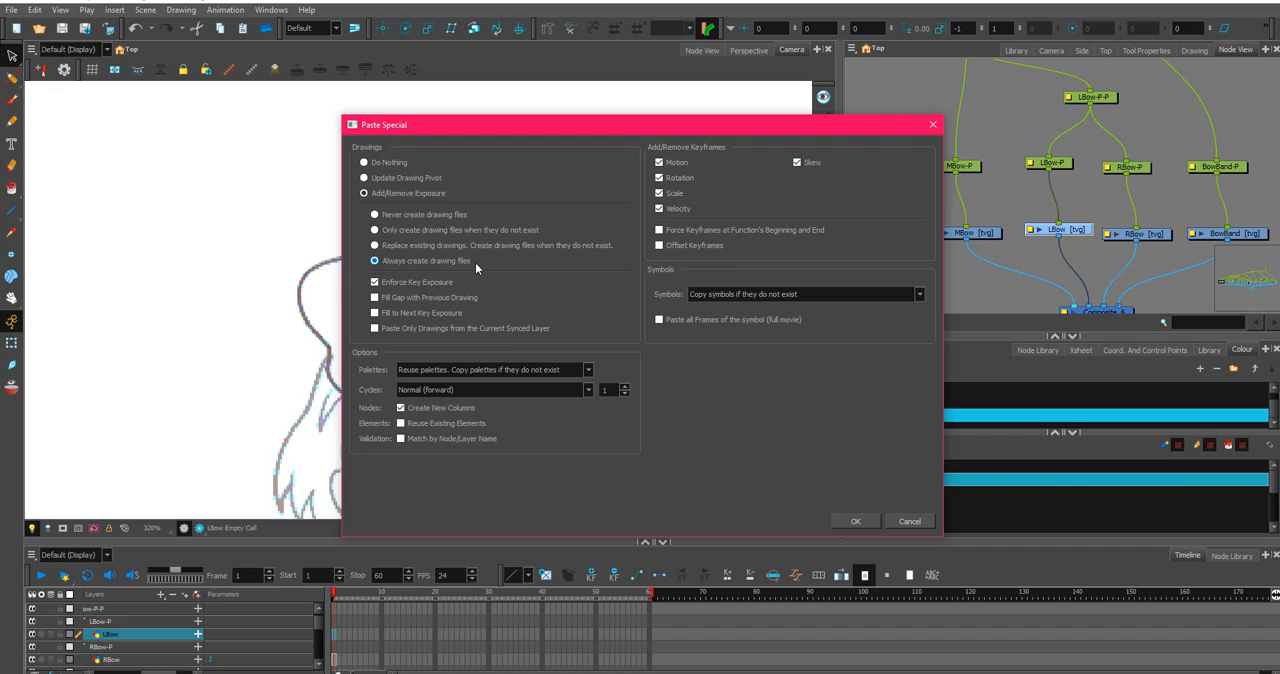
pyautogui.click(857, 521)
# Apply Flip Scale X to the LBow cell at frame 1 until the pasted loop is mirrored horizontally.
pyautogui.click(334, 637)
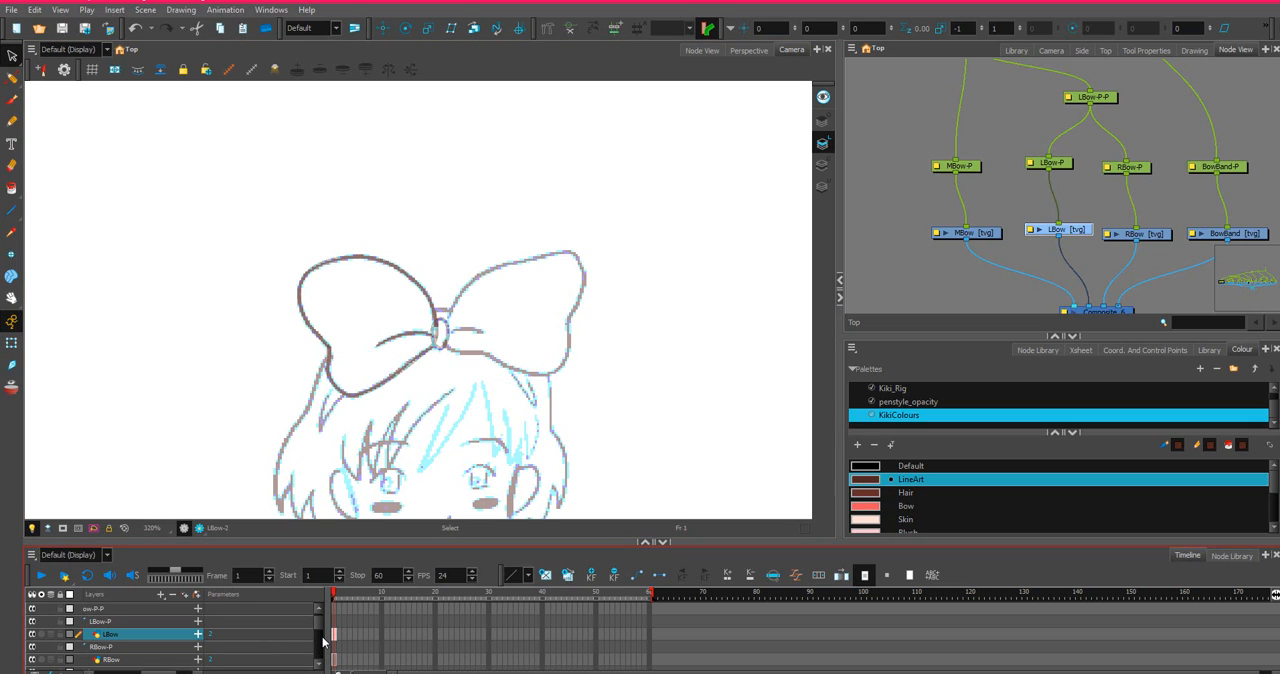
pyautogui.rightClick(335, 639)
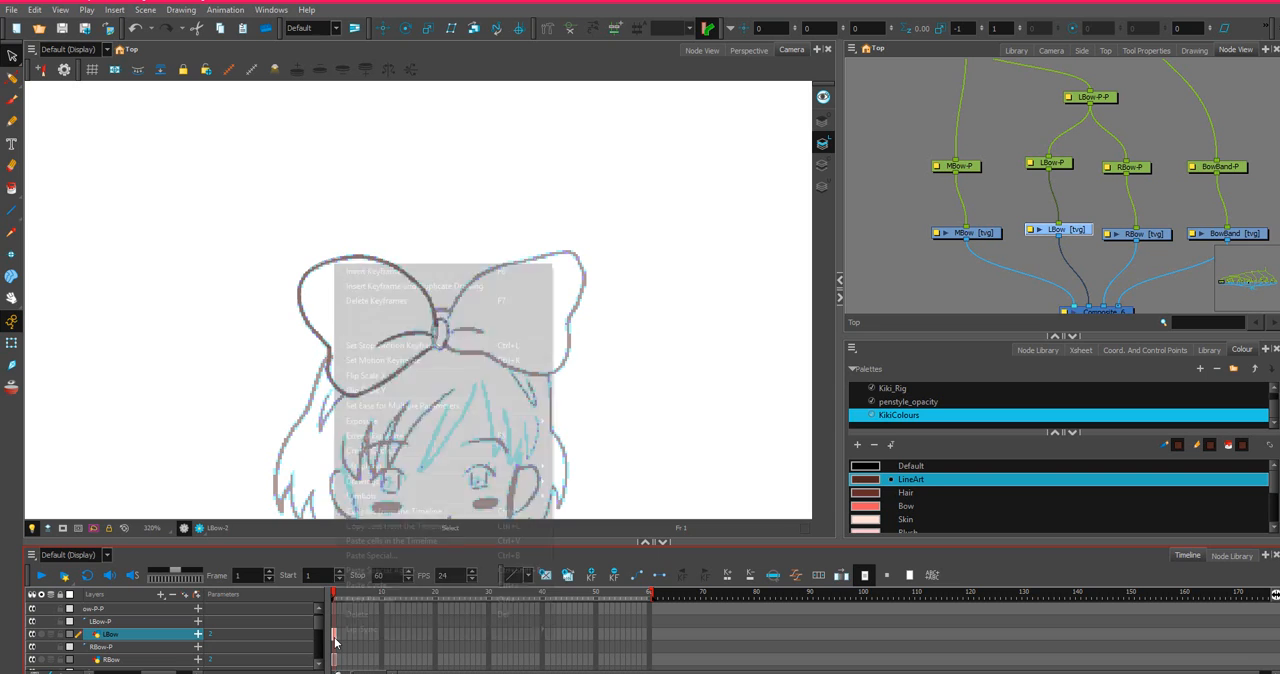
pyautogui.click(406, 376)
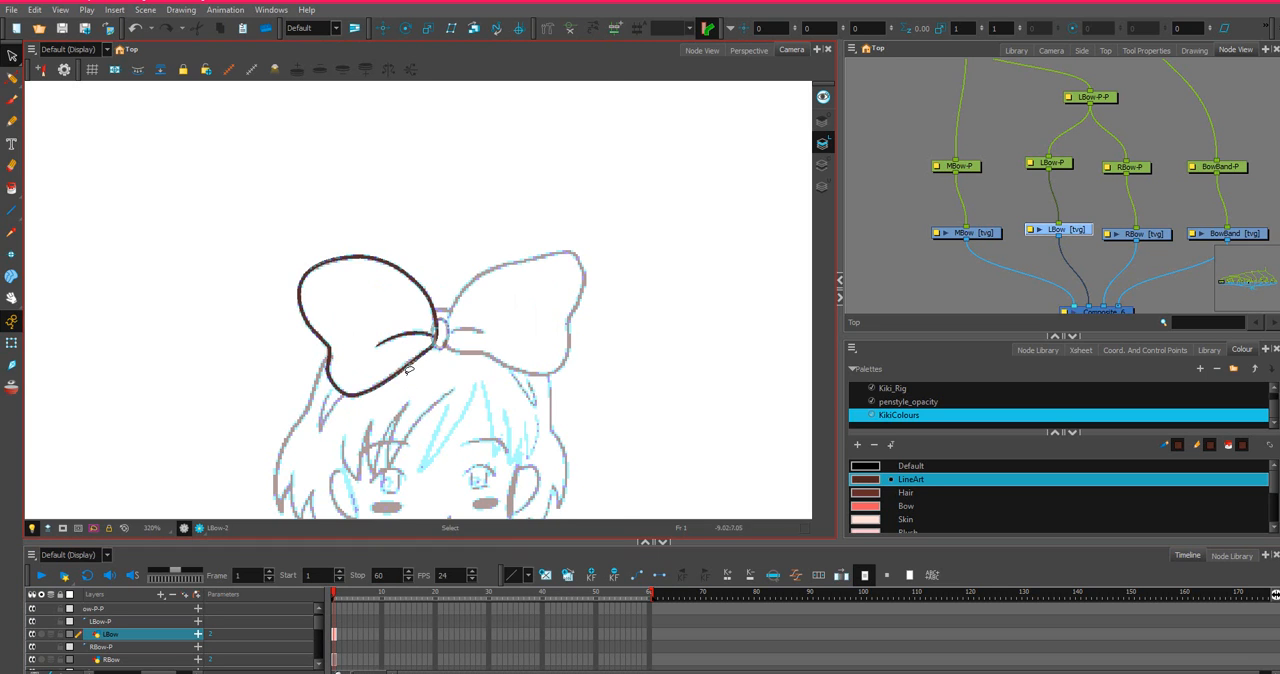
pyautogui.scroll(-4, 406, 380)
pyautogui.scroll(3, 503, 369)
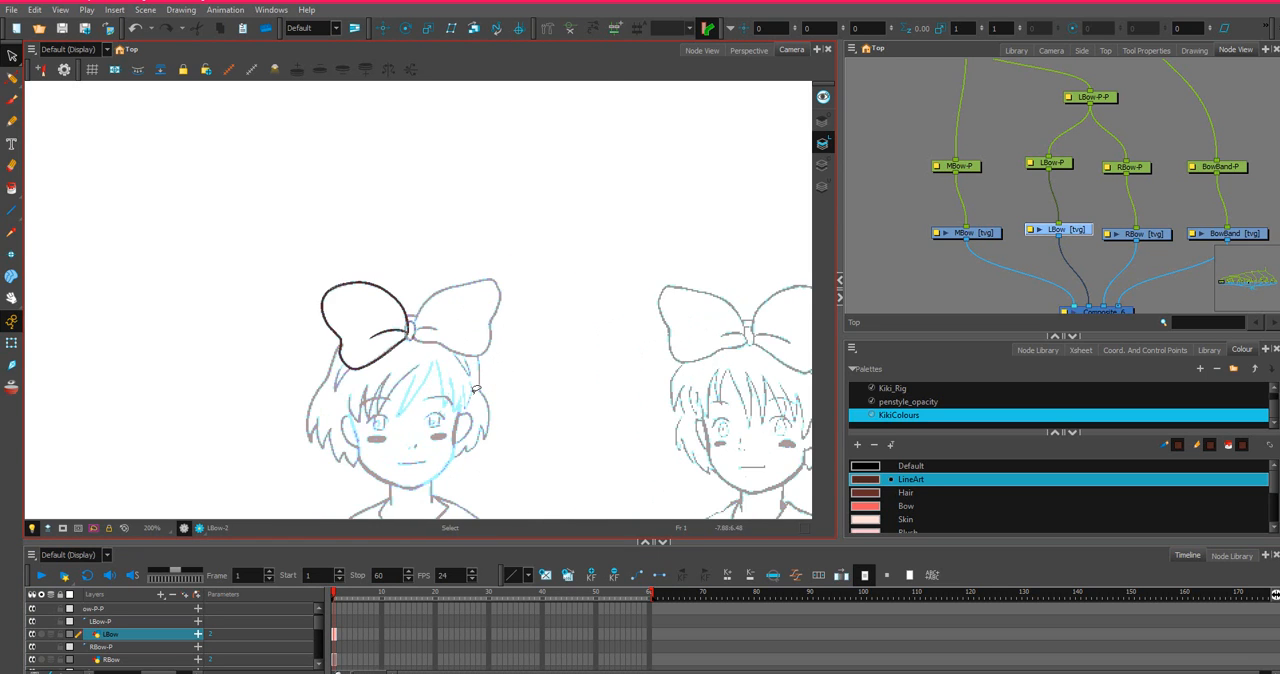
pyautogui.rightClick(334, 636)
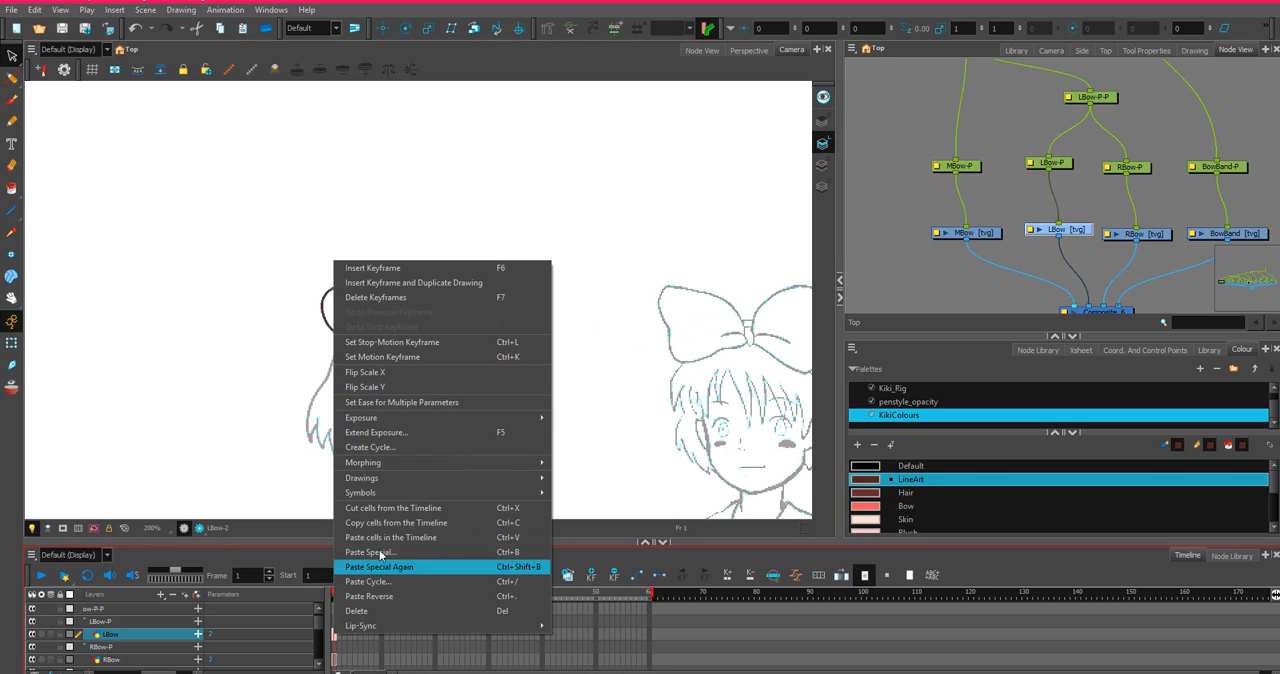
pyautogui.click(398, 372)
pyautogui.scroll(-6, 560, 351)
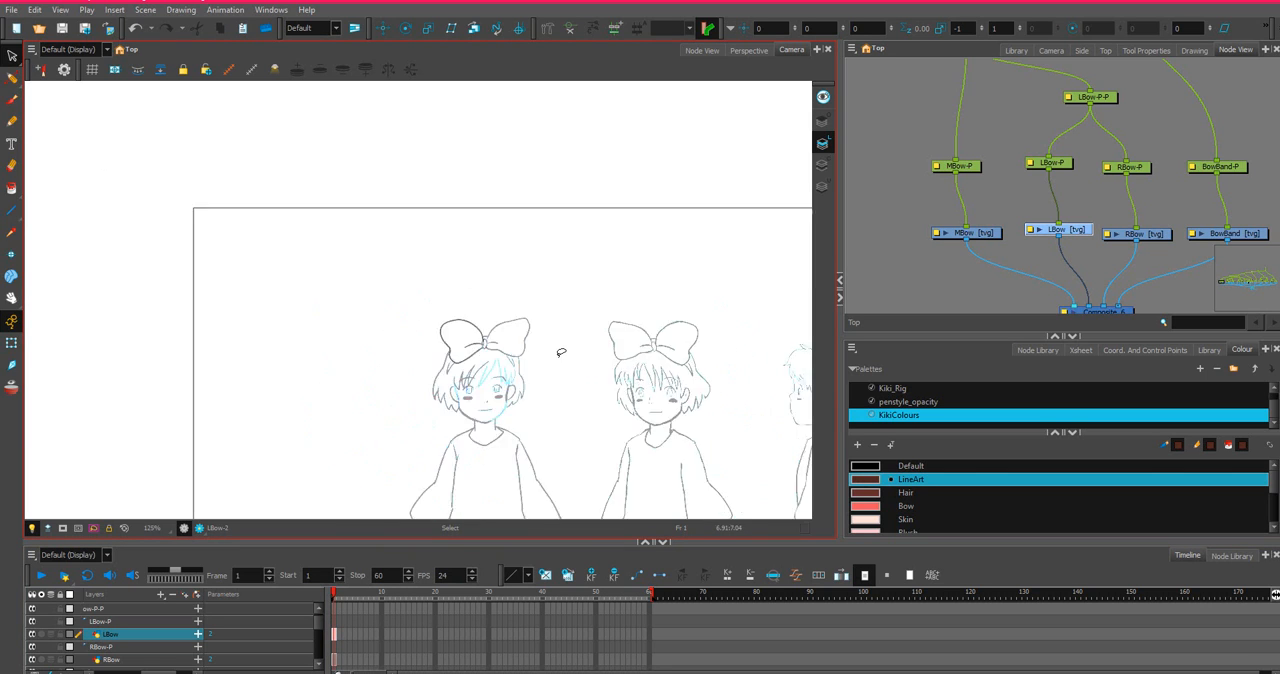
pyautogui.scroll(2, 760, 356)
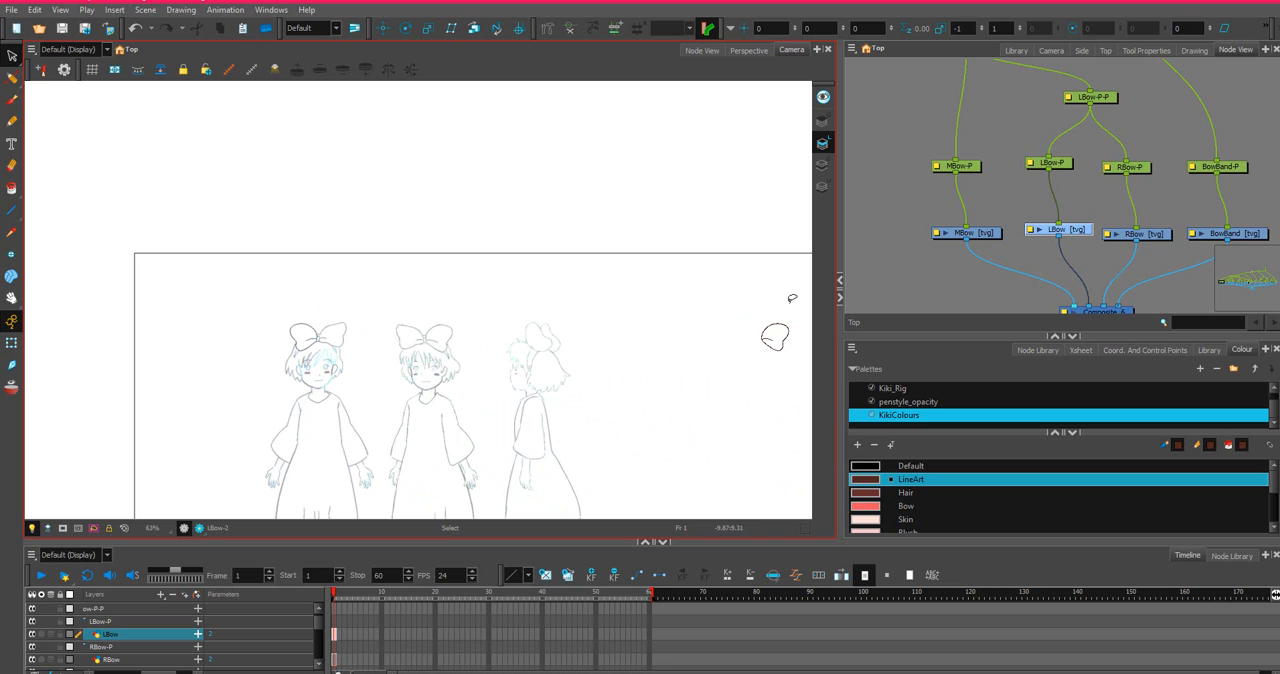
# Try to move the mirrored LBow loop outline toward the character and undo the move.
pyautogui.click(12, 57)
pyautogui.moveTo(777, 297)
pyautogui.mouseDown()
pyautogui.moveTo(731, 345)
pyautogui.moveTo(783, 283)
pyautogui.moveTo(723, 289)
pyautogui.mouseUp()
pyautogui.scroll(3, 743, 362)
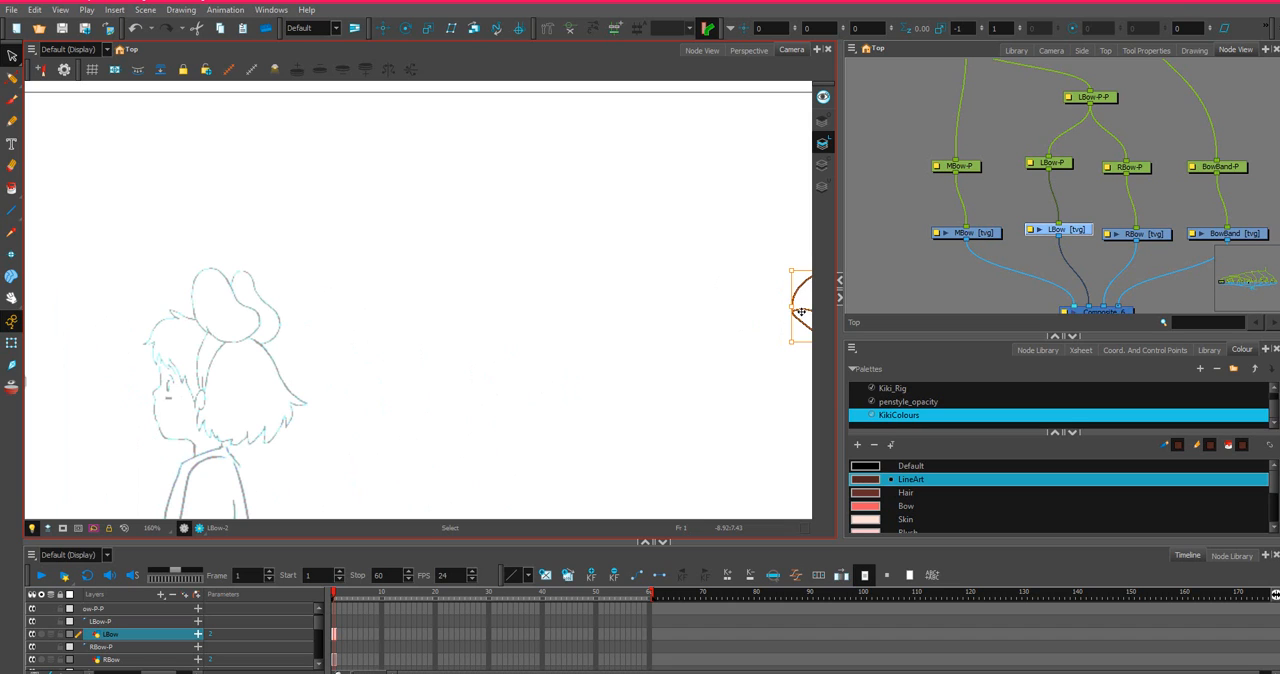
pyautogui.moveTo(801, 312); pyautogui.dragTo(392, 308)
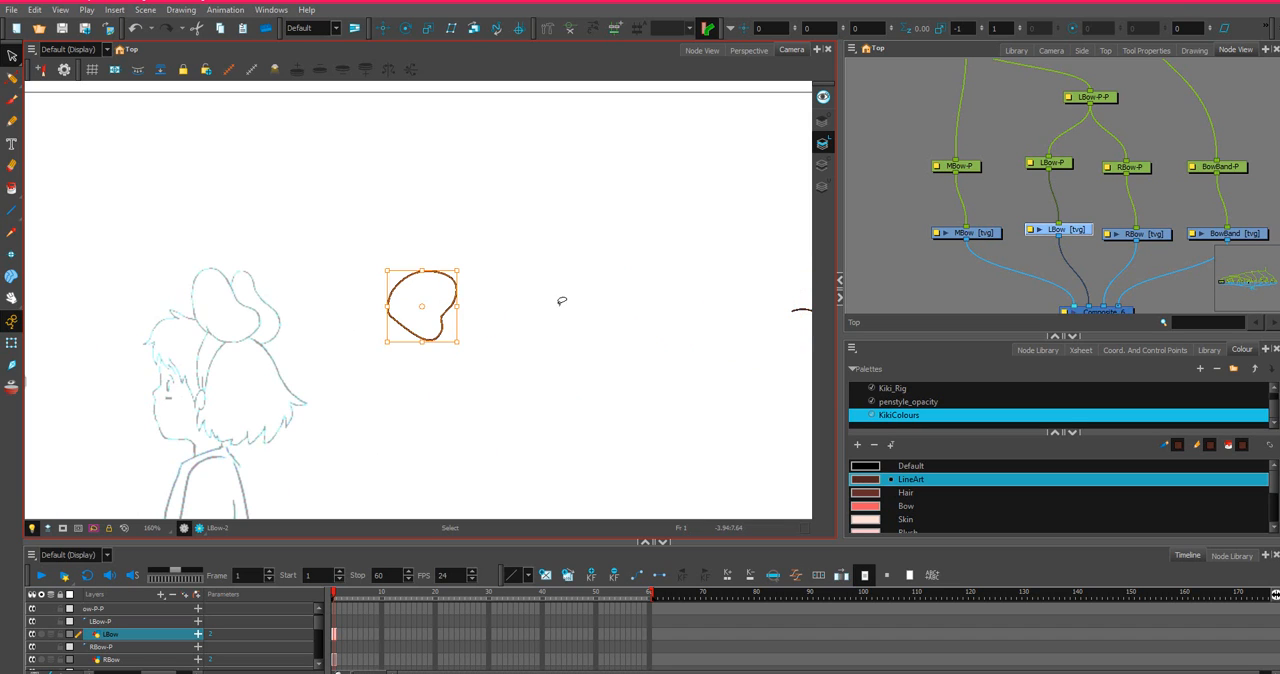
pyautogui.scroll(-3, 561, 300)
pyautogui.hotkey('ctrl', 'z')
# Try moving the mirrored loop together with its crease over to the front-view head, and undo the misplaced moves.
pyautogui.moveTo(774, 257)
pyautogui.mouseDown()
pyautogui.moveTo(680, 250)
pyautogui.moveTo(804, 311)
pyautogui.moveTo(739, 265)
pyautogui.moveTo(710, 335)
pyautogui.moveTo(717, 277)
pyautogui.moveTo(704, 333)
pyautogui.moveTo(756, 280)
pyautogui.moveTo(676, 296)
pyautogui.moveTo(757, 259)
pyautogui.mouseUp()
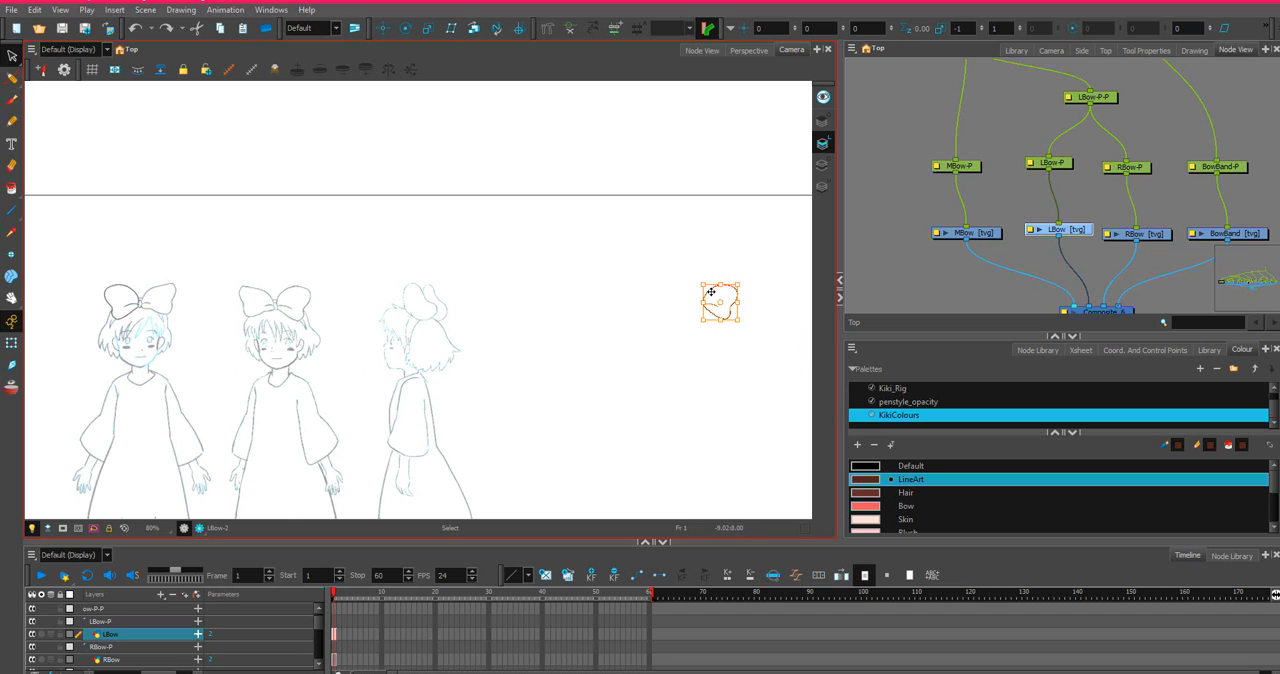
pyautogui.moveTo(710, 292)
pyautogui.mouseDown()
pyautogui.moveTo(371, 317)
pyautogui.moveTo(116, 291)
pyautogui.mouseUp()
pyautogui.scroll(2, 340, 292)
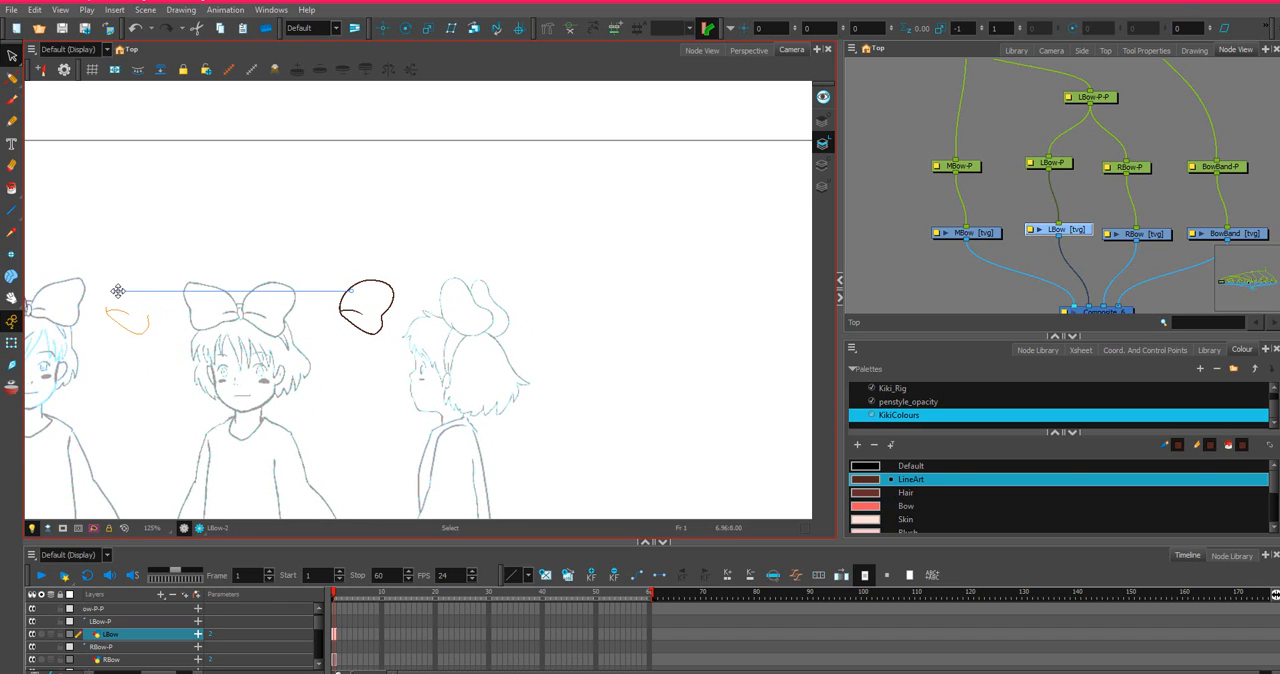
pyautogui.hotkey('ctrl', 'z')
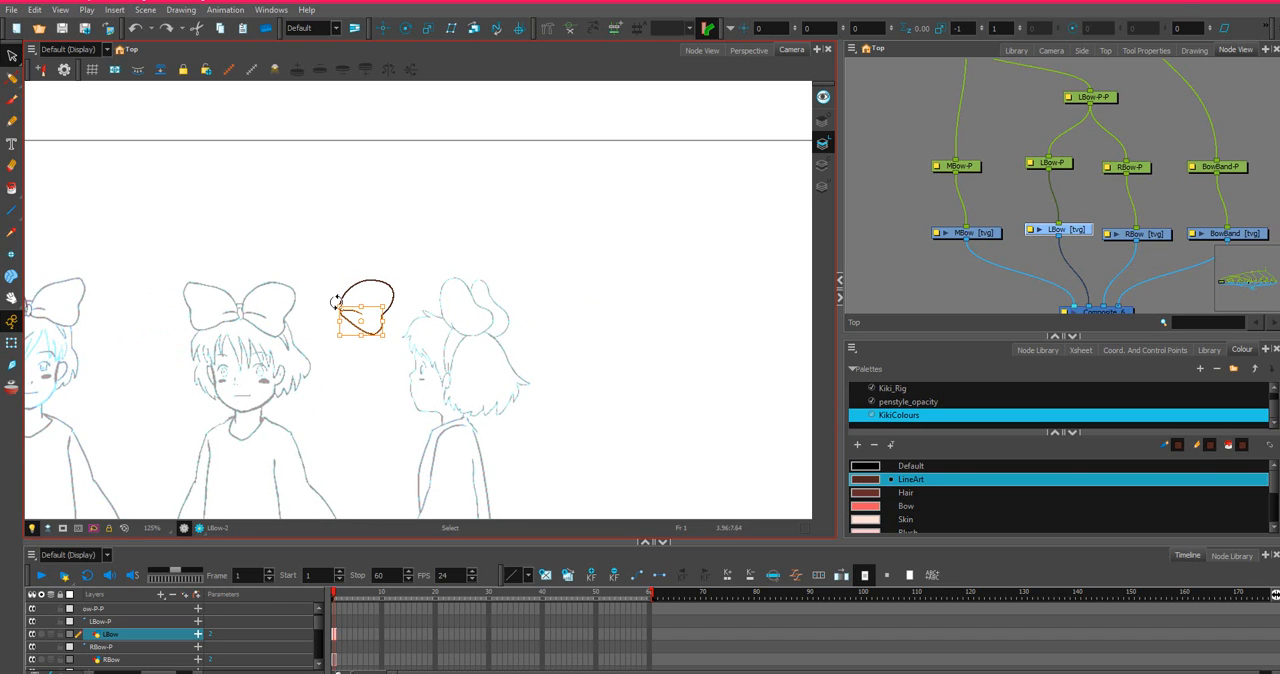
pyautogui.moveTo(337, 303)
pyautogui.mouseDown()
pyautogui.moveTo(263, 363)
pyautogui.moveTo(425, 283)
pyautogui.moveTo(403, 272)
pyautogui.moveTo(287, 327)
pyautogui.moveTo(400, 316)
pyautogui.moveTo(450, 259)
pyautogui.moveTo(312, 294)
pyautogui.moveTo(343, 325)
pyautogui.moveTo(438, 285)
pyautogui.moveTo(171, 297)
pyautogui.moveTo(200, 286)
pyautogui.mouseUp()
pyautogui.scroll(-3, 228, 273)
pyautogui.hotkey('ctrl', 'z')
pyautogui.hotkey('ctrl', 'z')
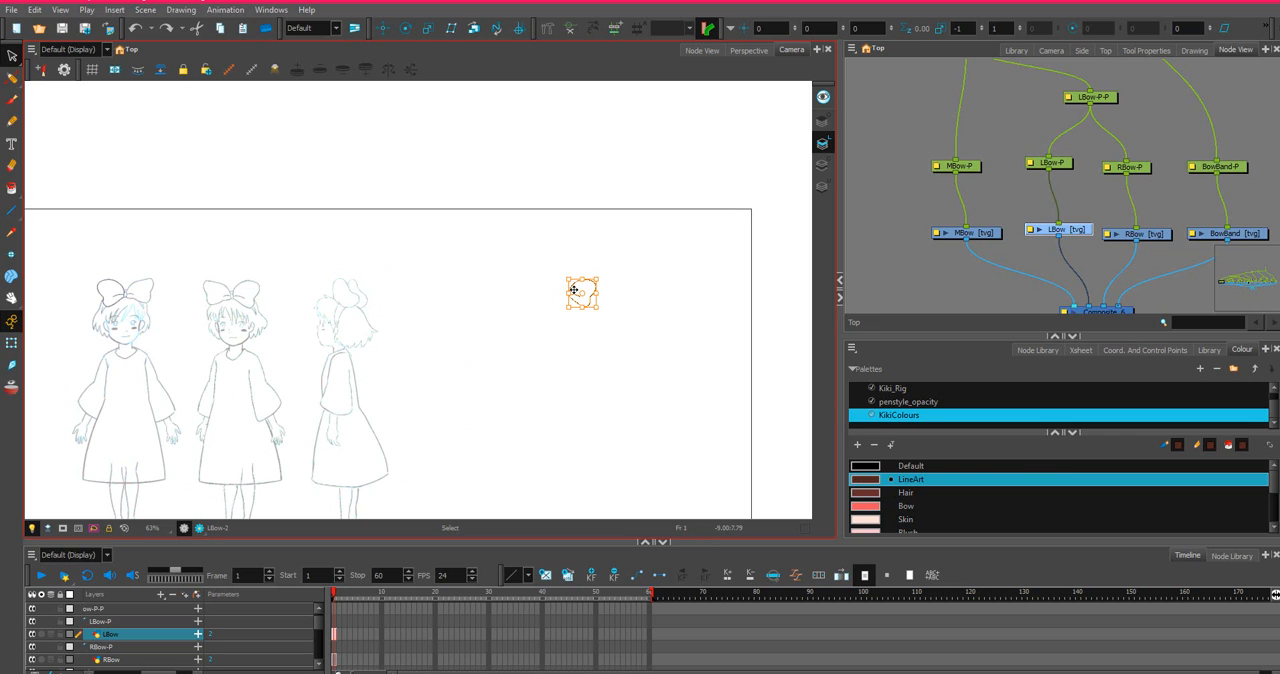
# Move the selected mirrored loop with its crease onto the right half of the front-view bow sketch.
pyautogui.moveTo(559, 289); pyautogui.dragTo(128, 293)
pyautogui.scroll(6, 128, 293)
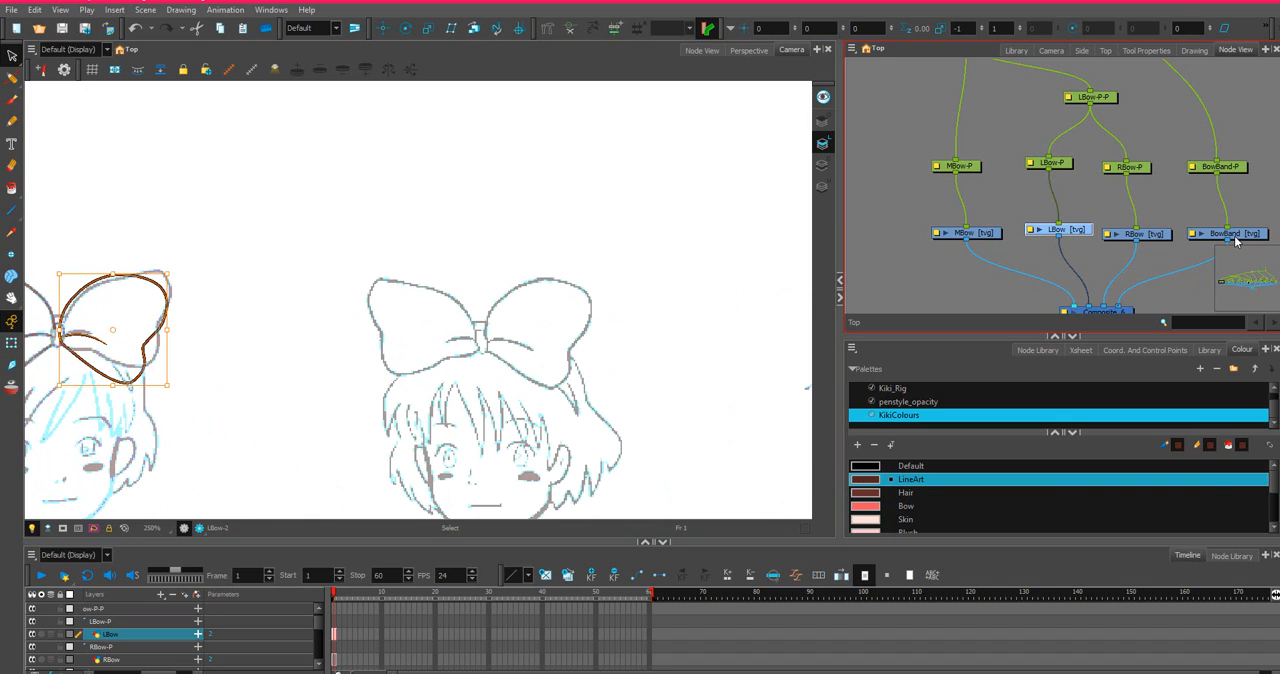
pyautogui.moveTo(566, 191); pyautogui.dragTo(852, 190)
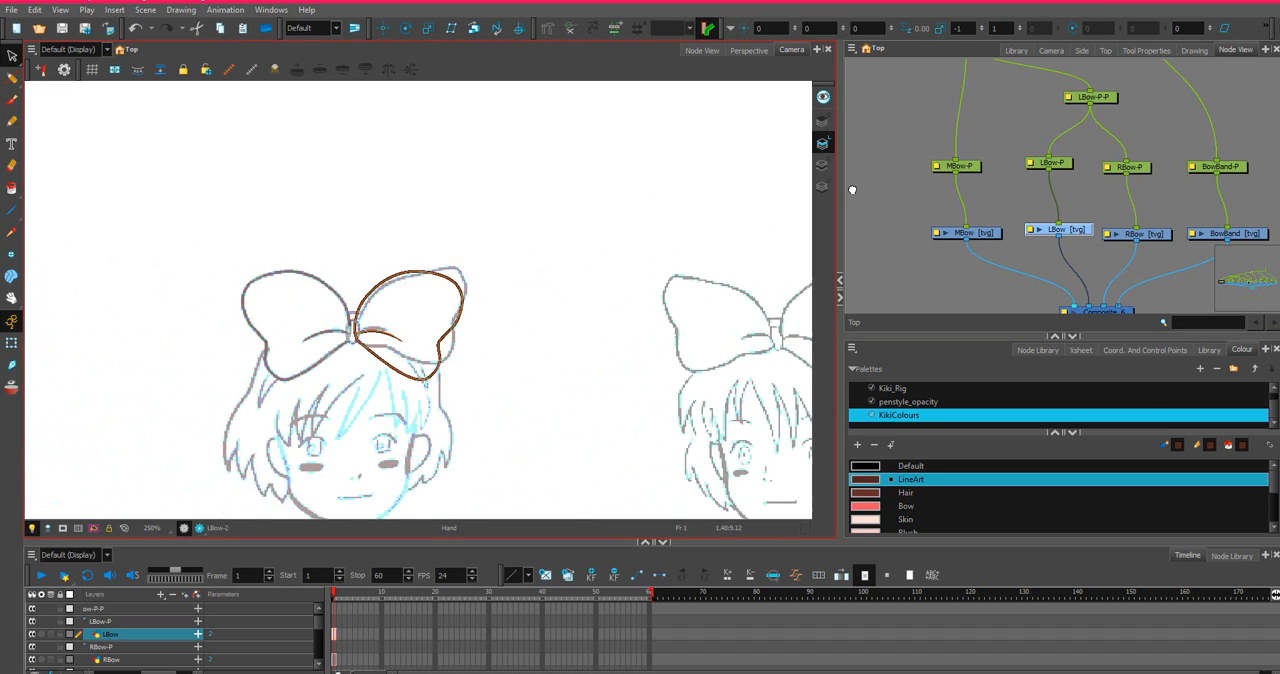
pyautogui.scroll(1, 546, 220)
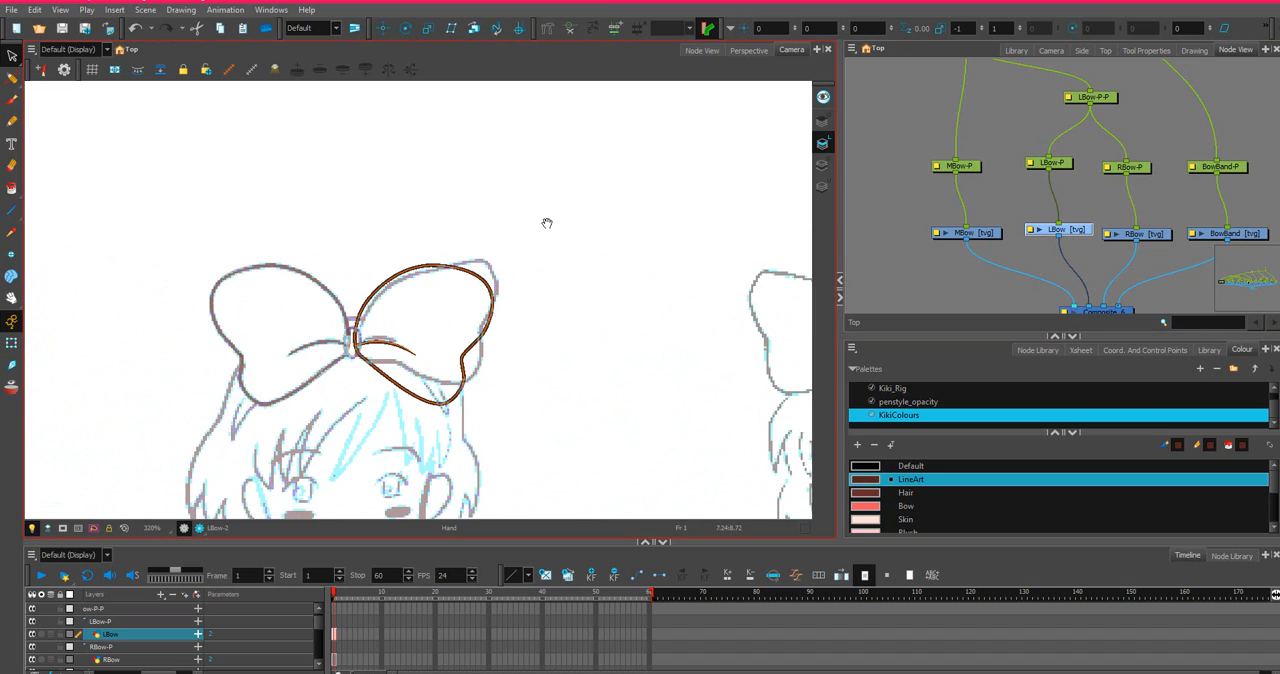
# Select the whole LBow drawing and nudge it slightly to the right so its inner end sits beside the bow knot.
pyautogui.hotkey('ctrl', 'a')
pyautogui.press('Right')
pyautogui.press('Right')
pyautogui.press('Right')
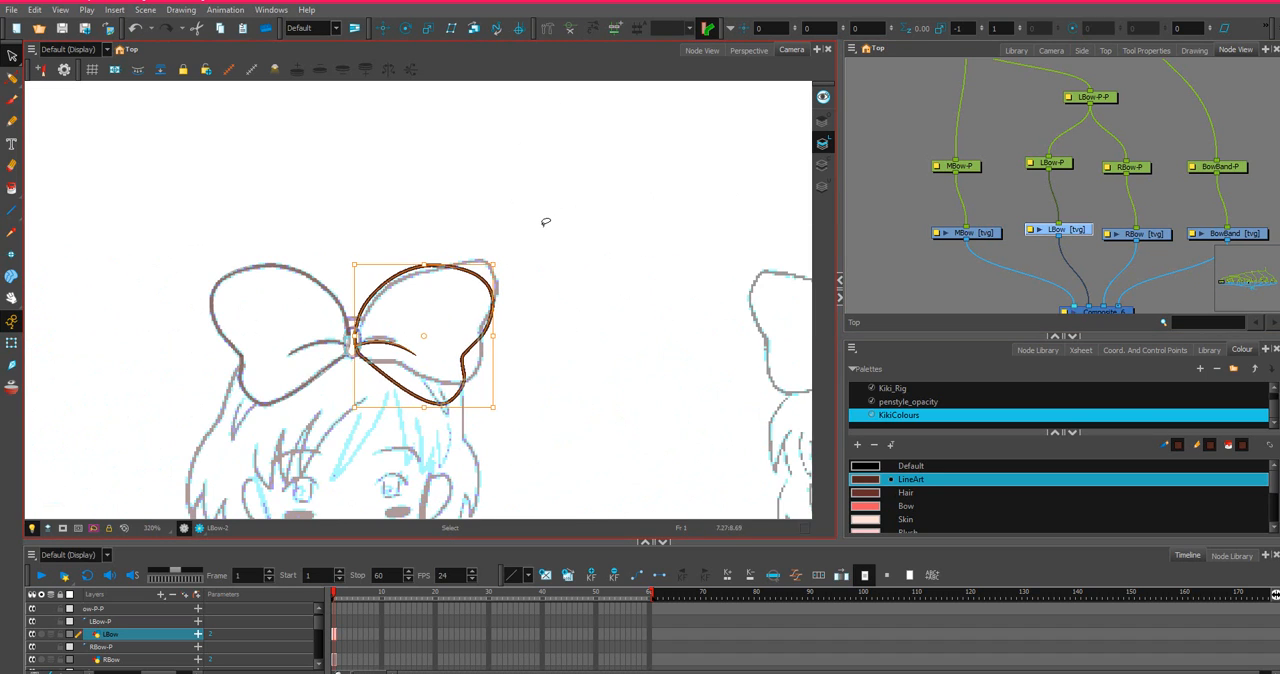
pyautogui.press('Right')
pyautogui.press('Right')
pyautogui.press('Right')
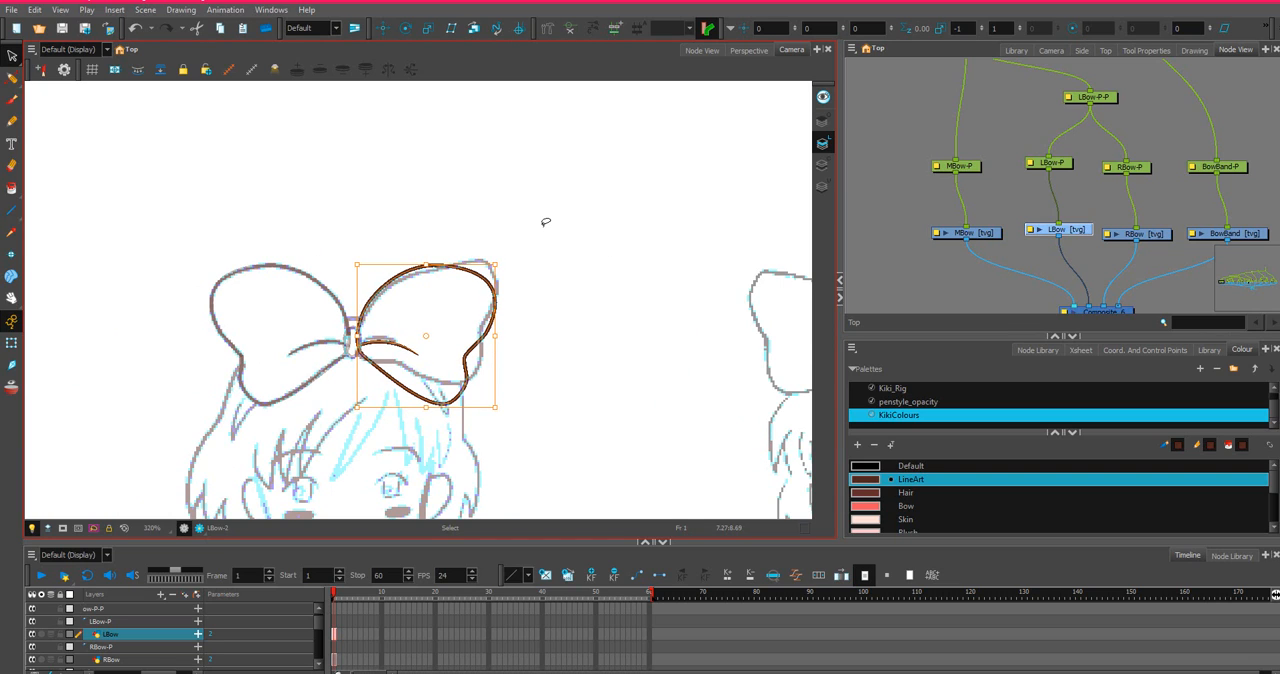
pyautogui.press('Right')
pyautogui.press('Right')
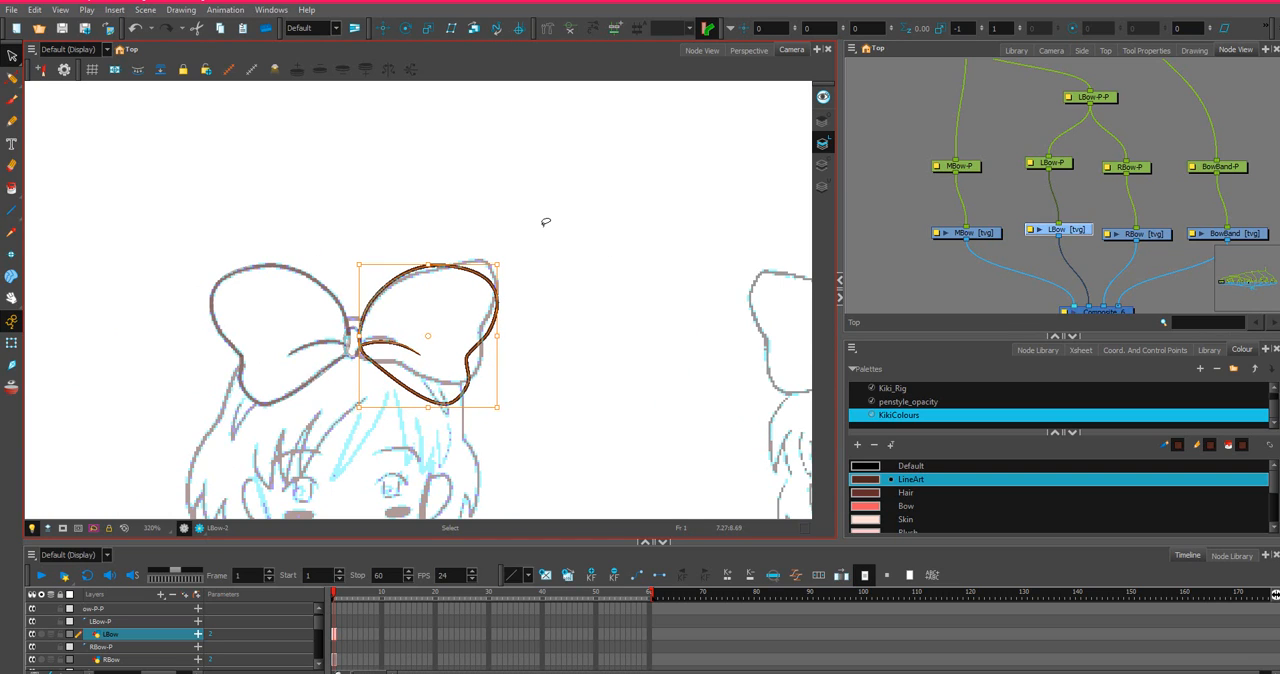
pyautogui.press('Left')
pyautogui.press('Left')
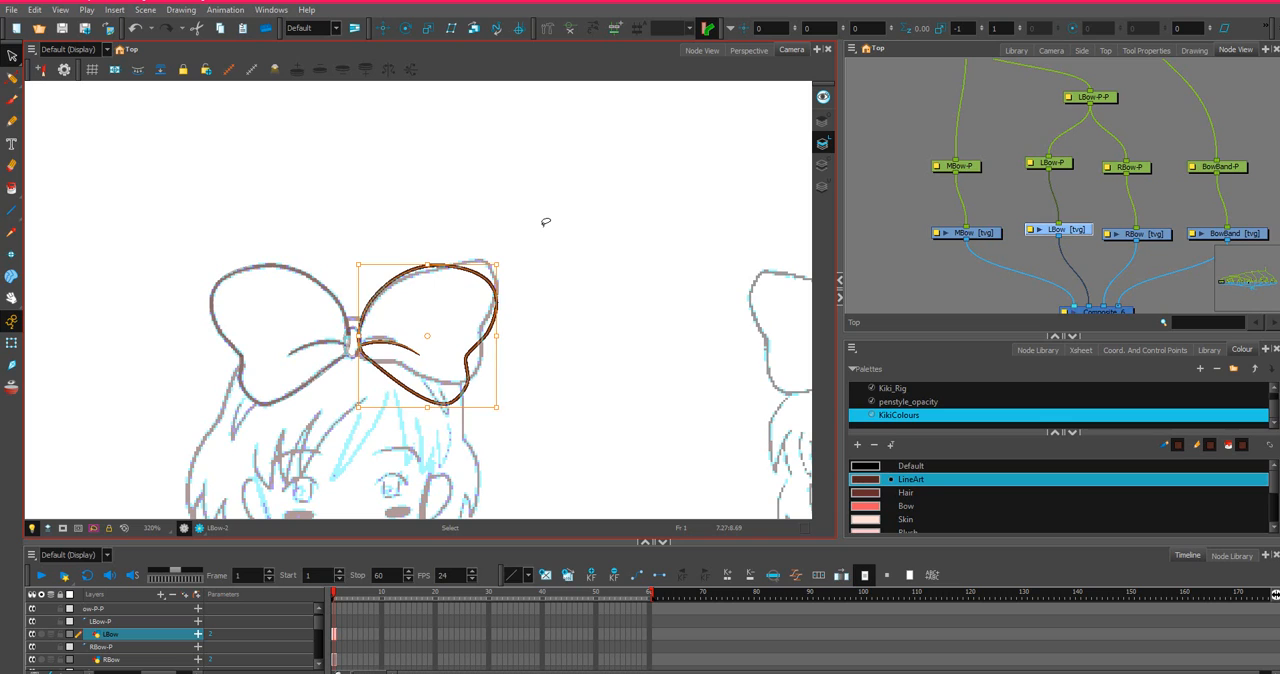
pyautogui.press('Left')
pyautogui.press('Left')
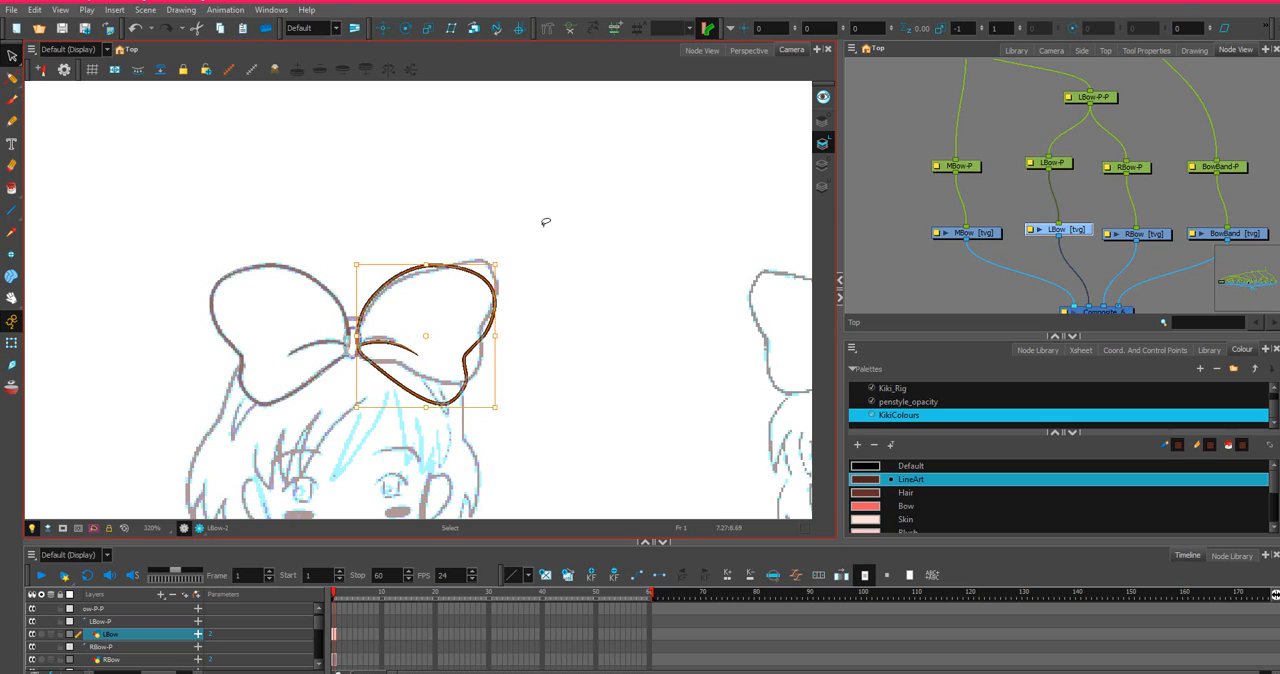
pyautogui.scroll(2, 438, 219)
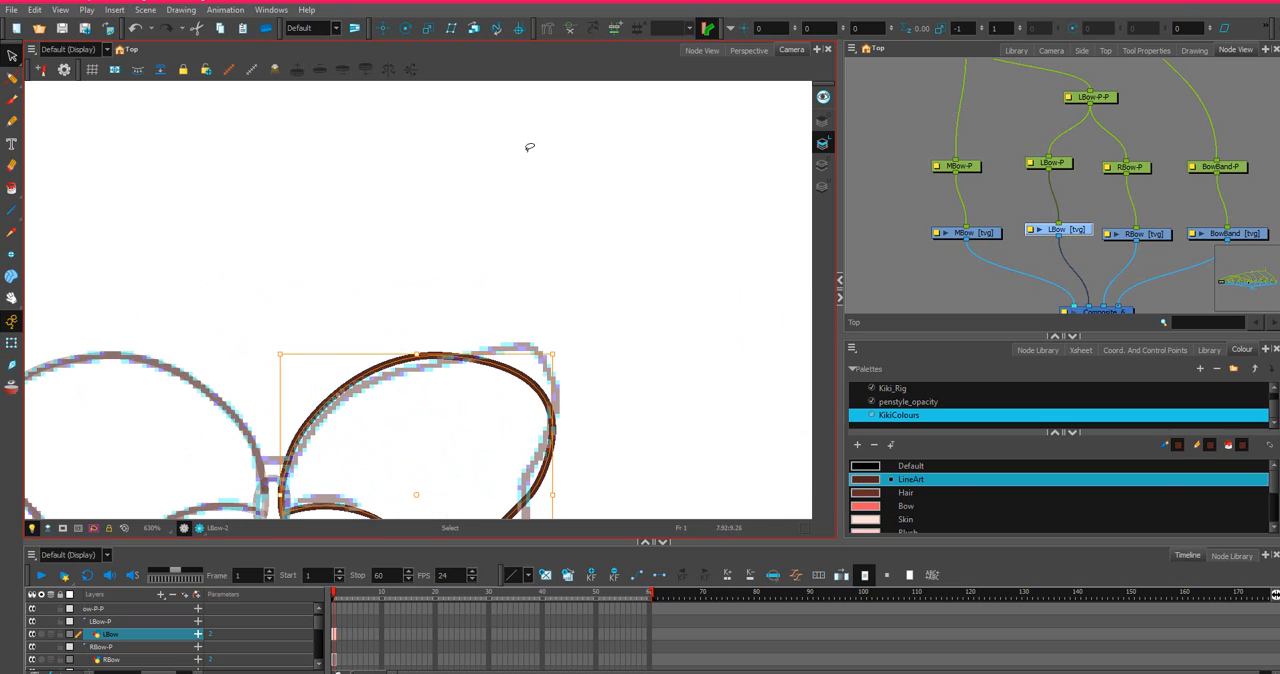
pyautogui.moveTo(529, 246); pyautogui.dragTo(607, 140)
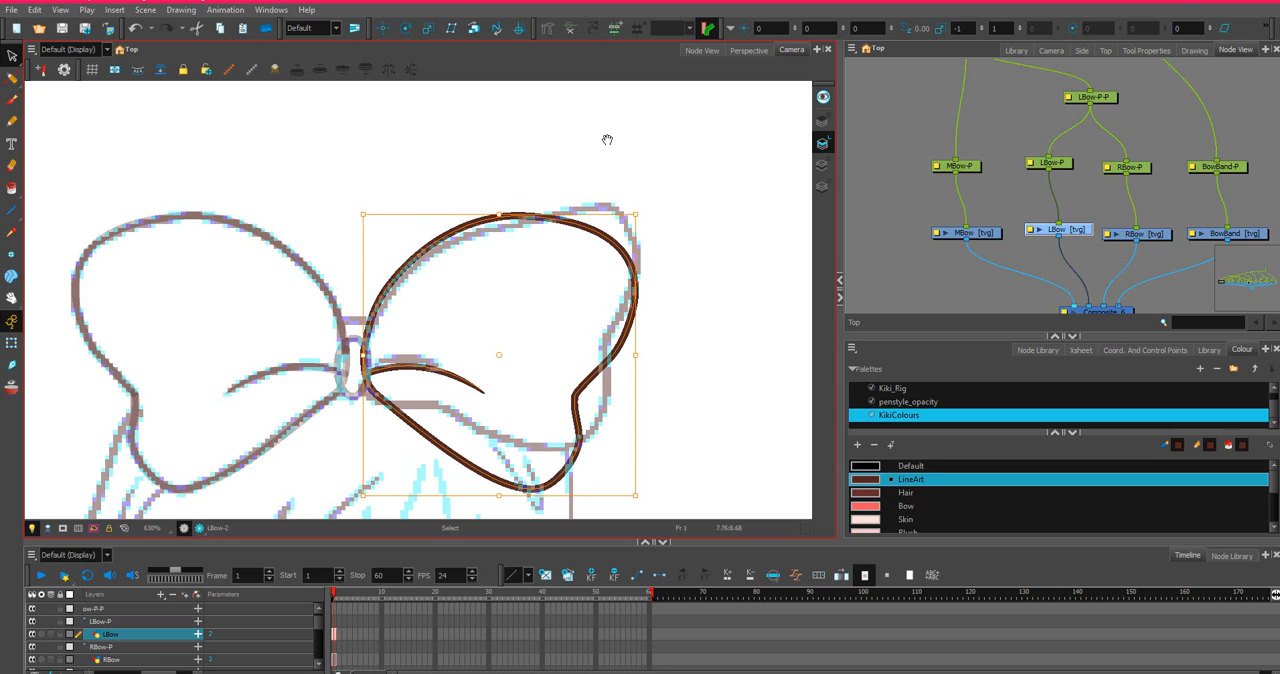
pyautogui.scroll(-2, 526, 199)
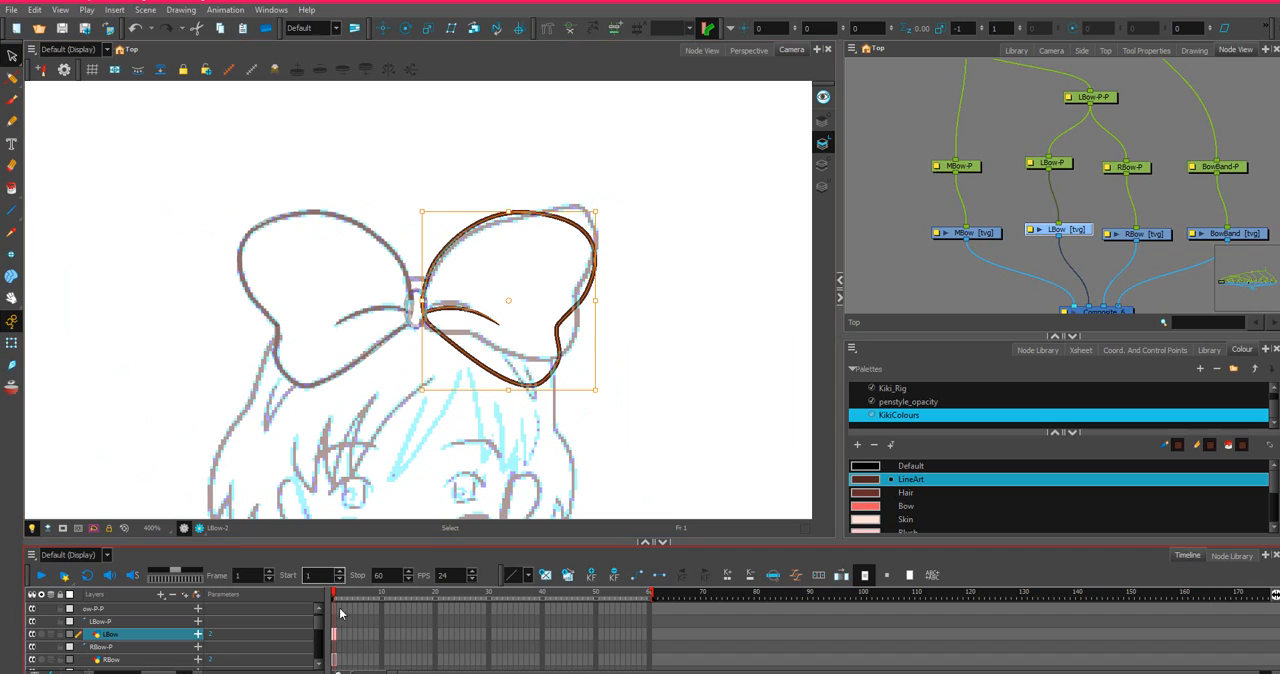
# Select the empty BowBand drawing layer and bring its row into view in the timeline.
pyautogui.click(985, 235)
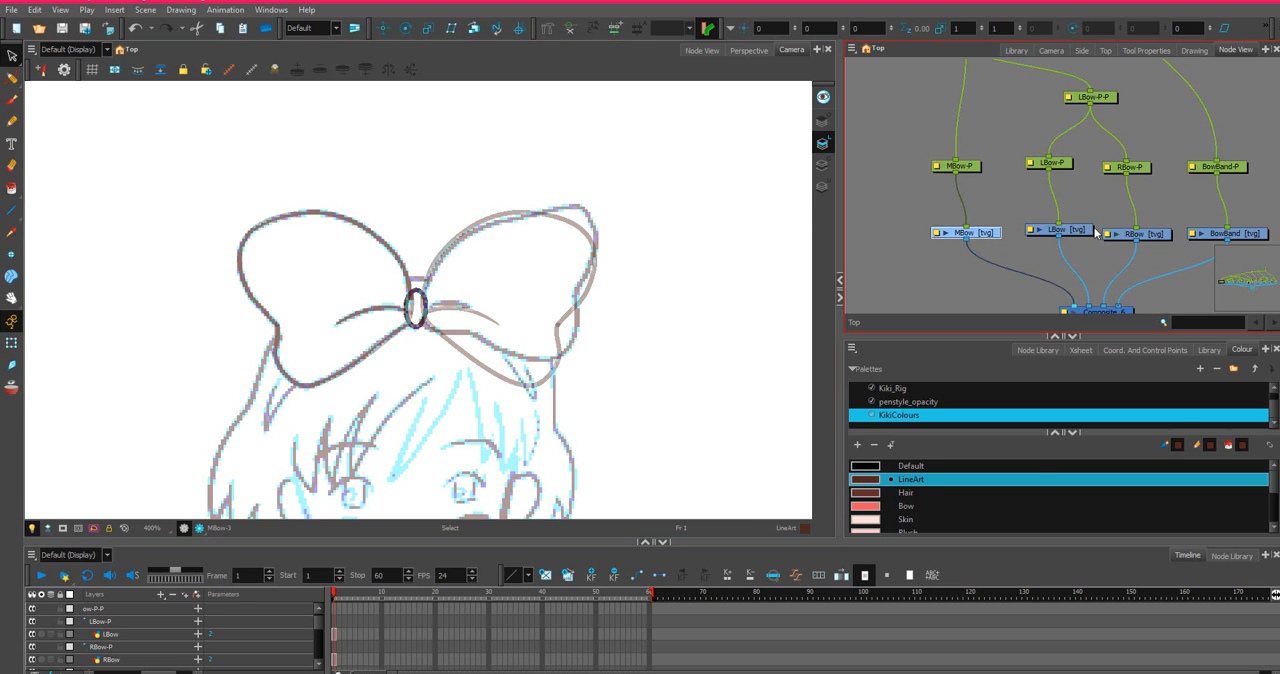
pyautogui.scroll(-3, 335, 455)
pyautogui.scroll(2, 335, 455)
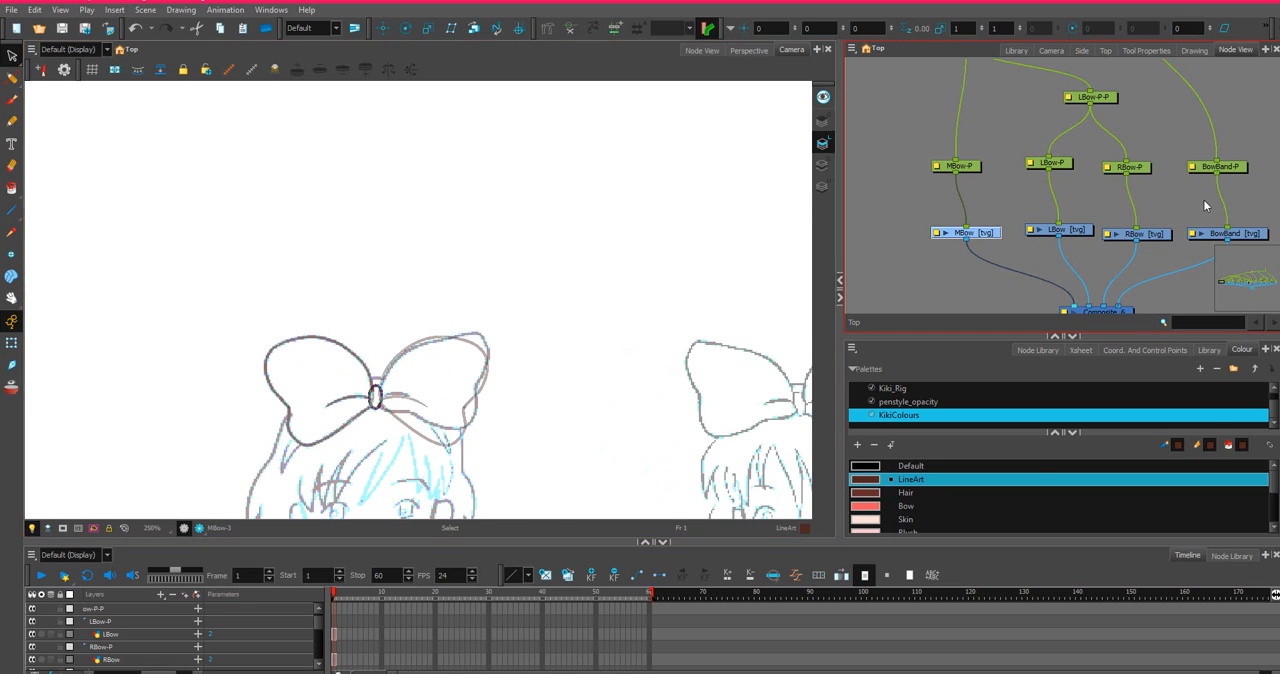
pyautogui.click(1240, 234)
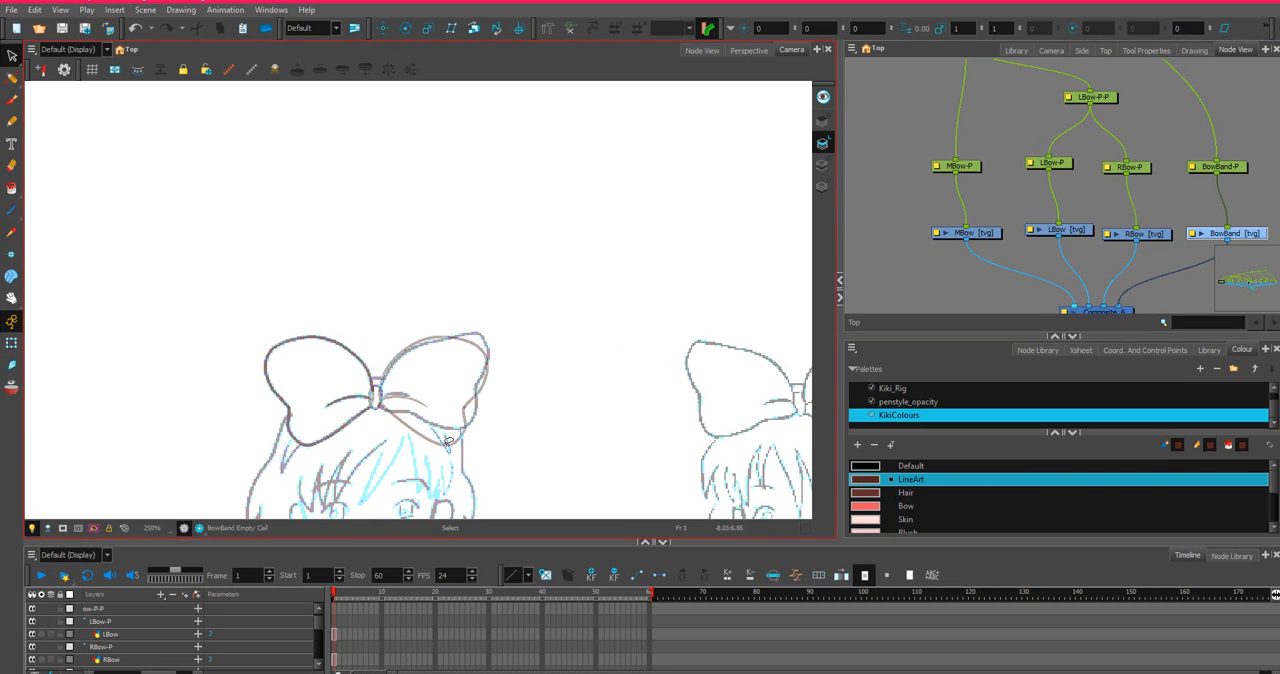
pyautogui.moveTo(551, 365); pyautogui.dragTo(694, 234)
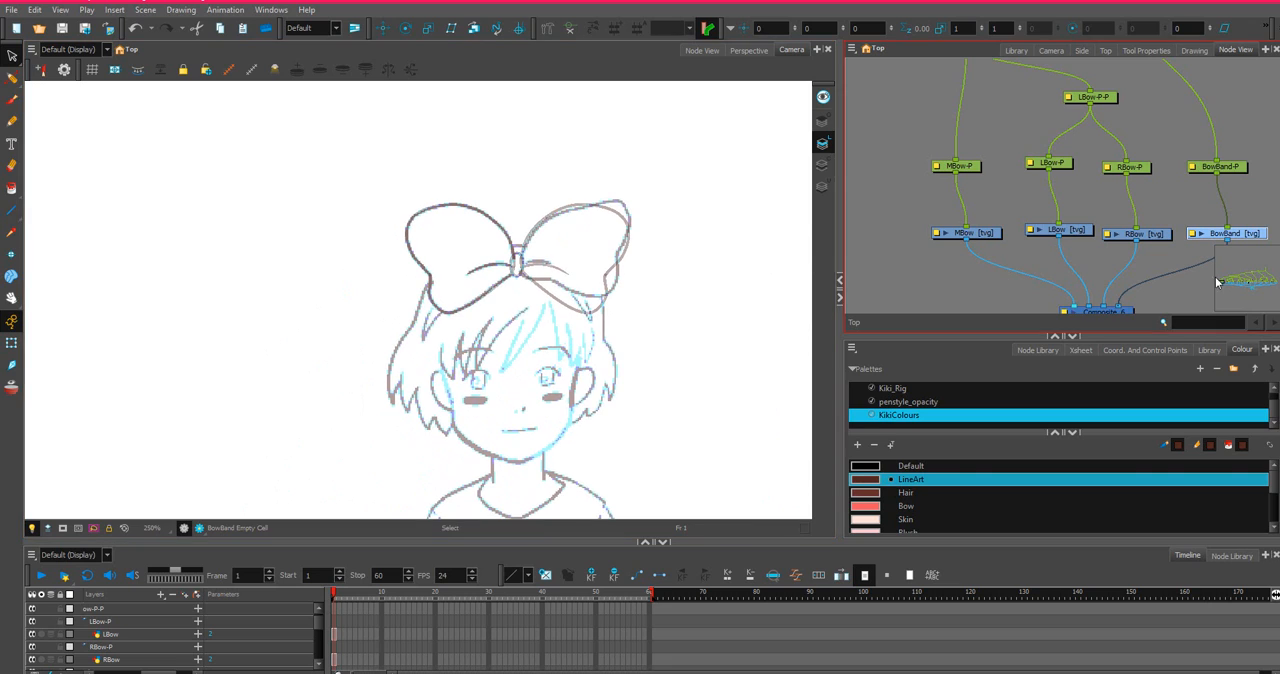
pyautogui.moveTo(1250, 240); pyautogui.dragTo(1253, 237)
pyautogui.click(319, 651)
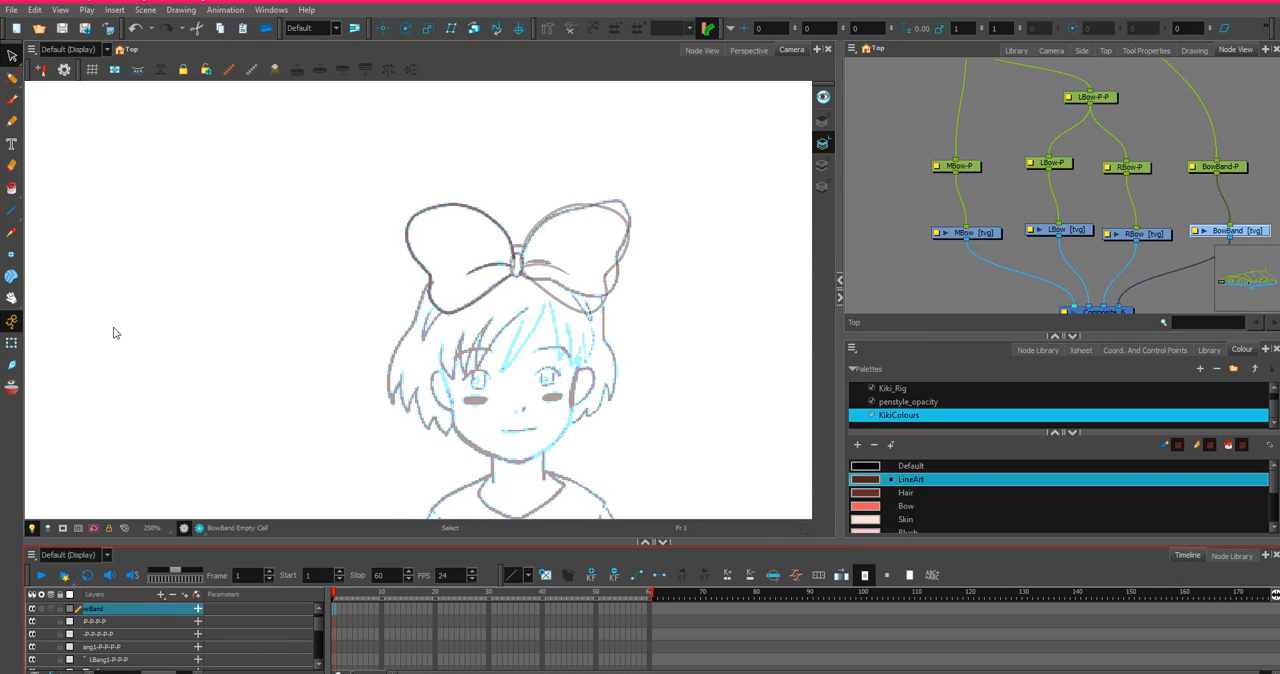
# Draw a straight hairband line below the bow, from the left side of the hair to the right side.
pyautogui.click(12, 210)
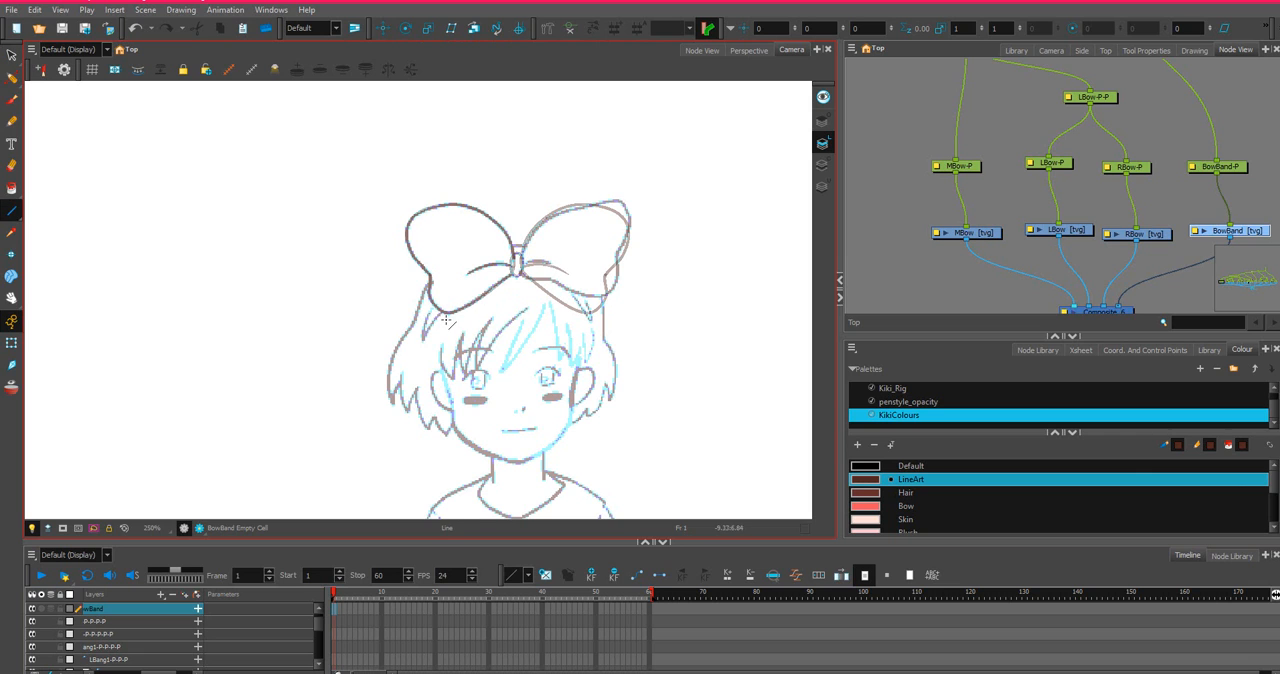
pyautogui.moveTo(424, 340); pyautogui.dragTo(590, 320)
pyautogui.scroll(4, 500, 298)
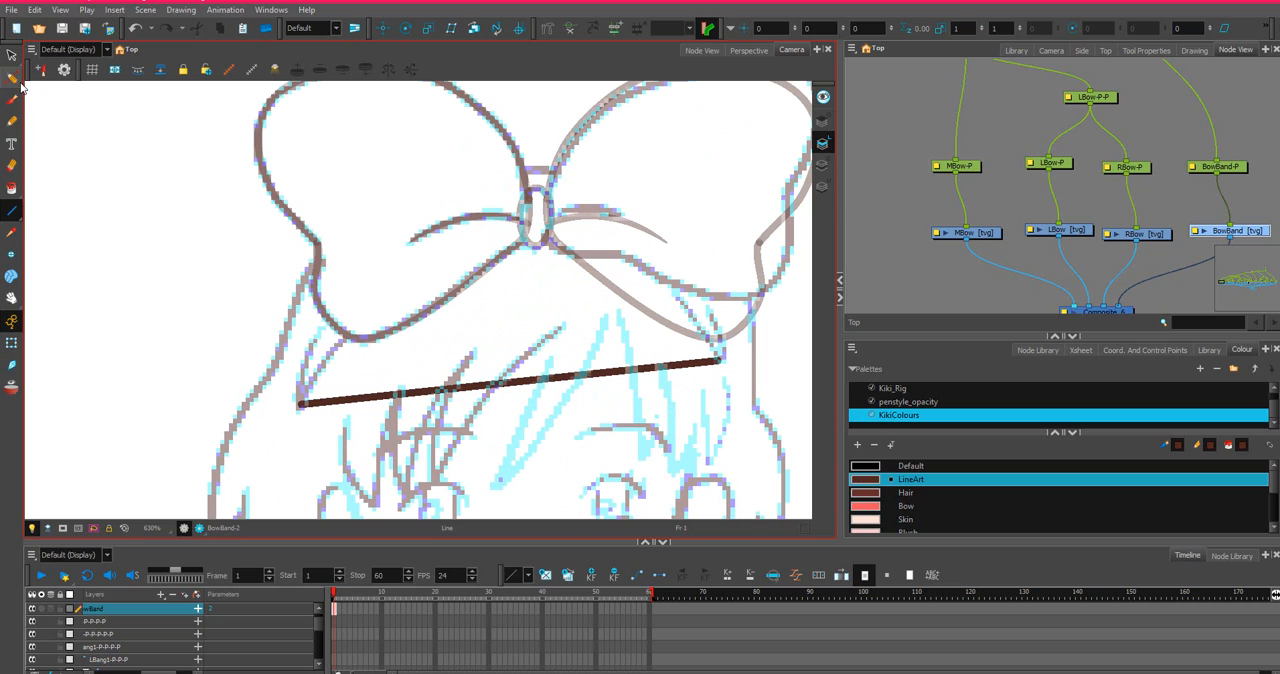
# Bend the BowBand line upward with the Contour Editor into an arch passing just under the bow knot.
pyautogui.click(19, 83)
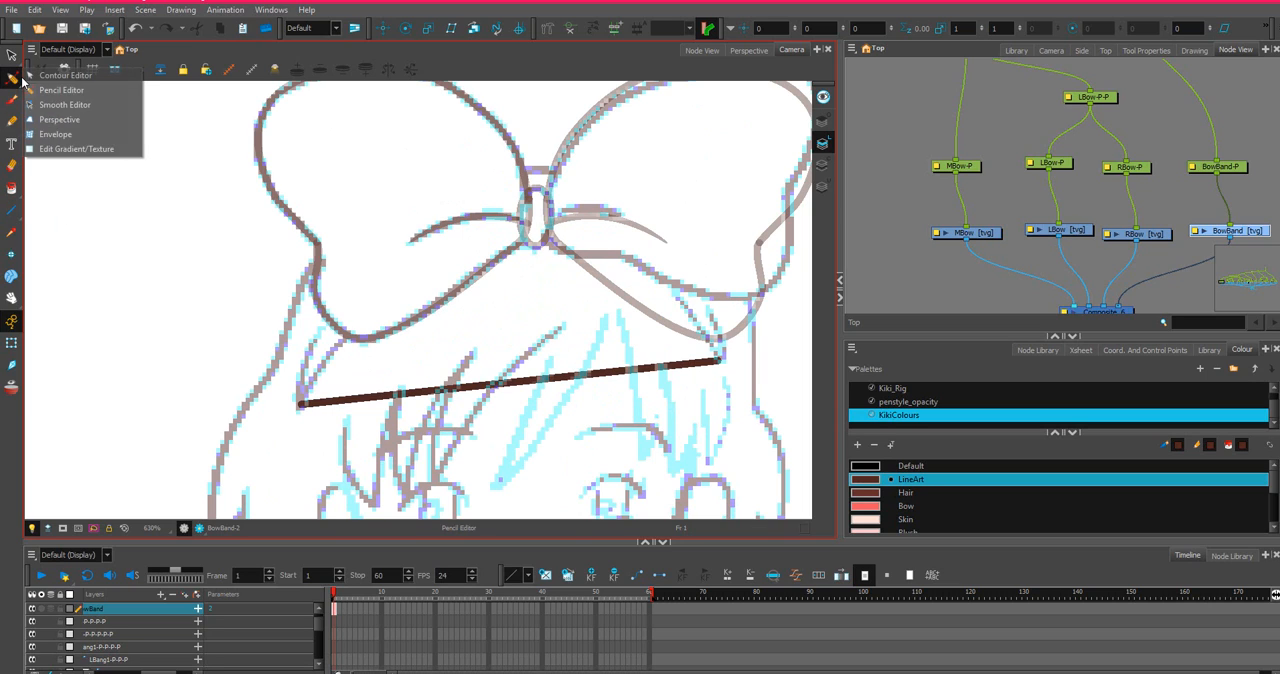
pyautogui.click(32, 79)
pyautogui.click(515, 380)
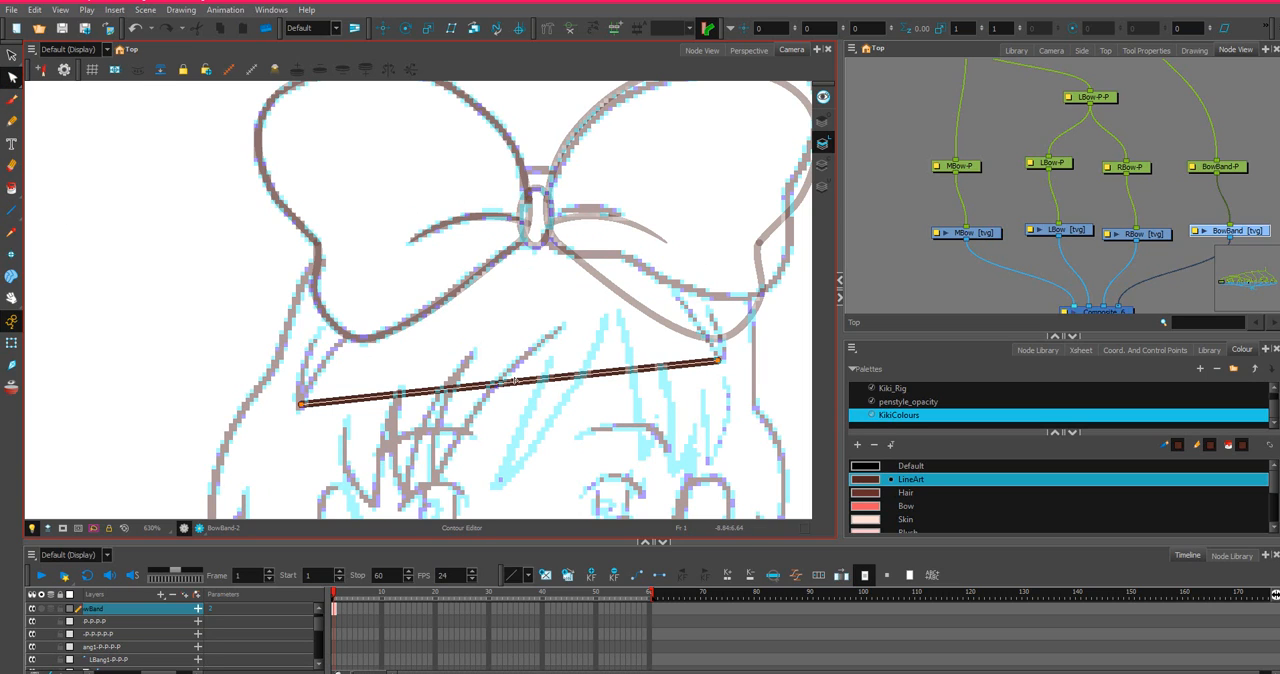
pyautogui.moveTo(515, 383); pyautogui.dragTo(528, 158)
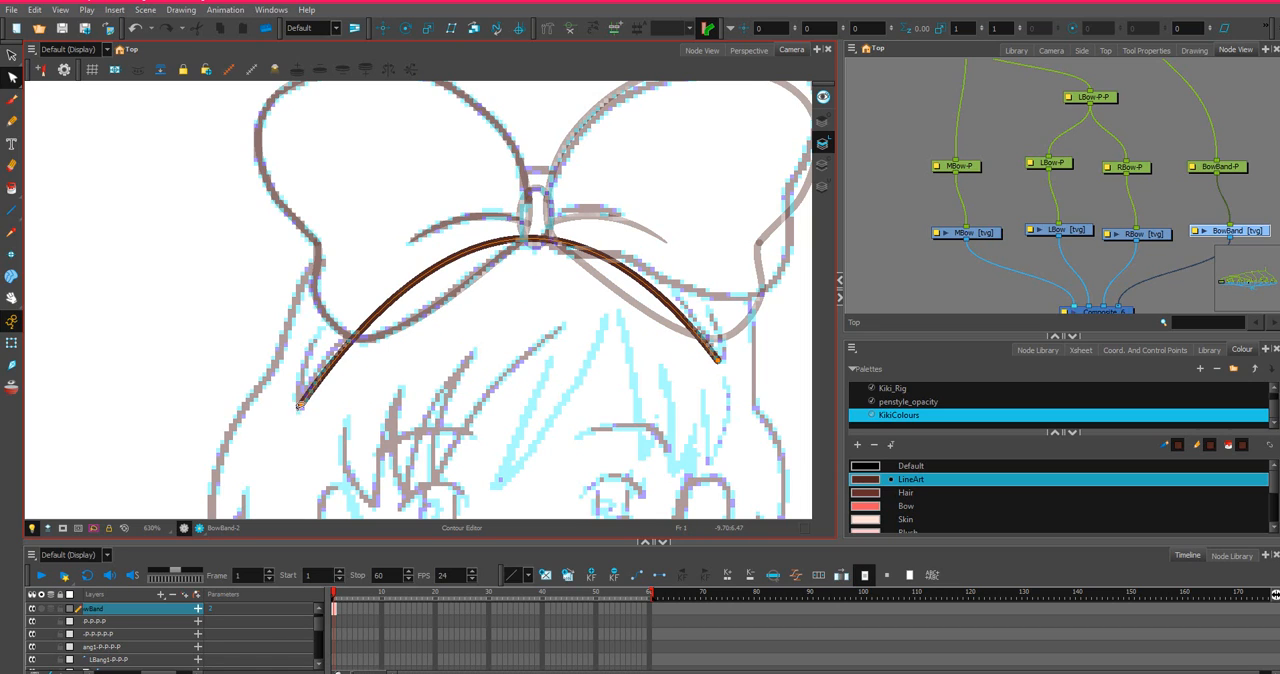
# Reshape the BowBand arch by widening both end curve handles and nudging its right tip onto the sketch.
pyautogui.click(300, 408)
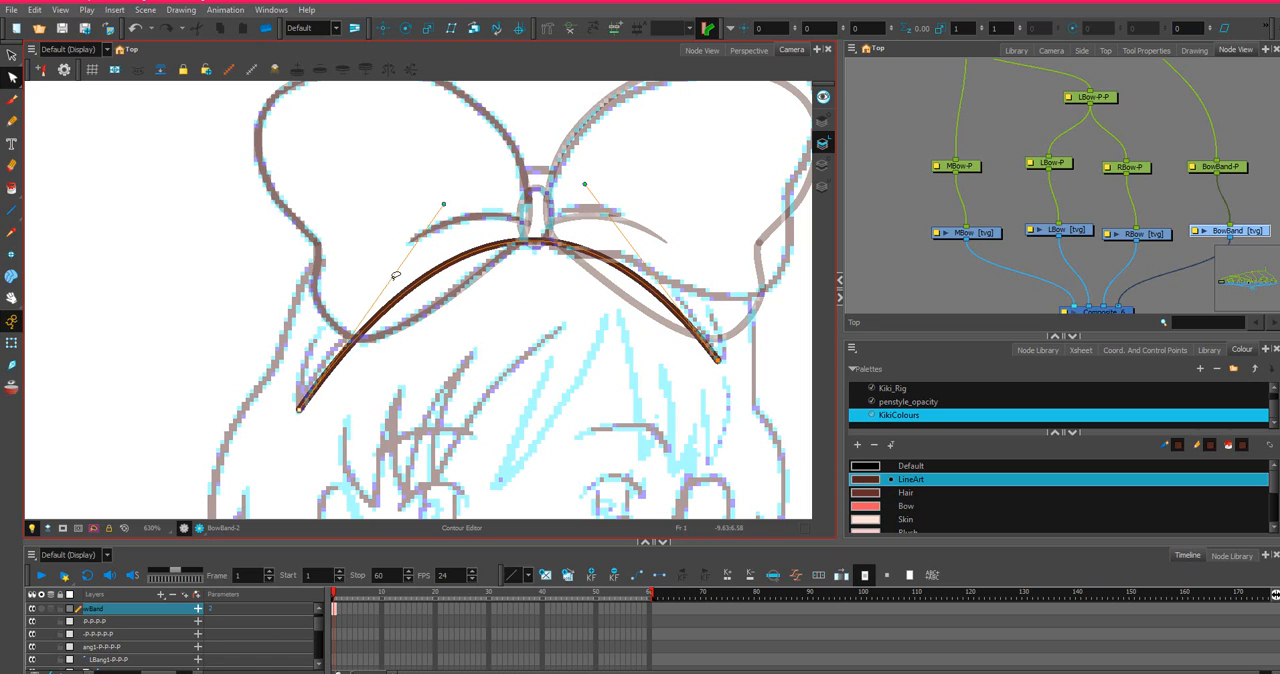
pyautogui.moveTo(445, 205); pyautogui.dragTo(409, 194)
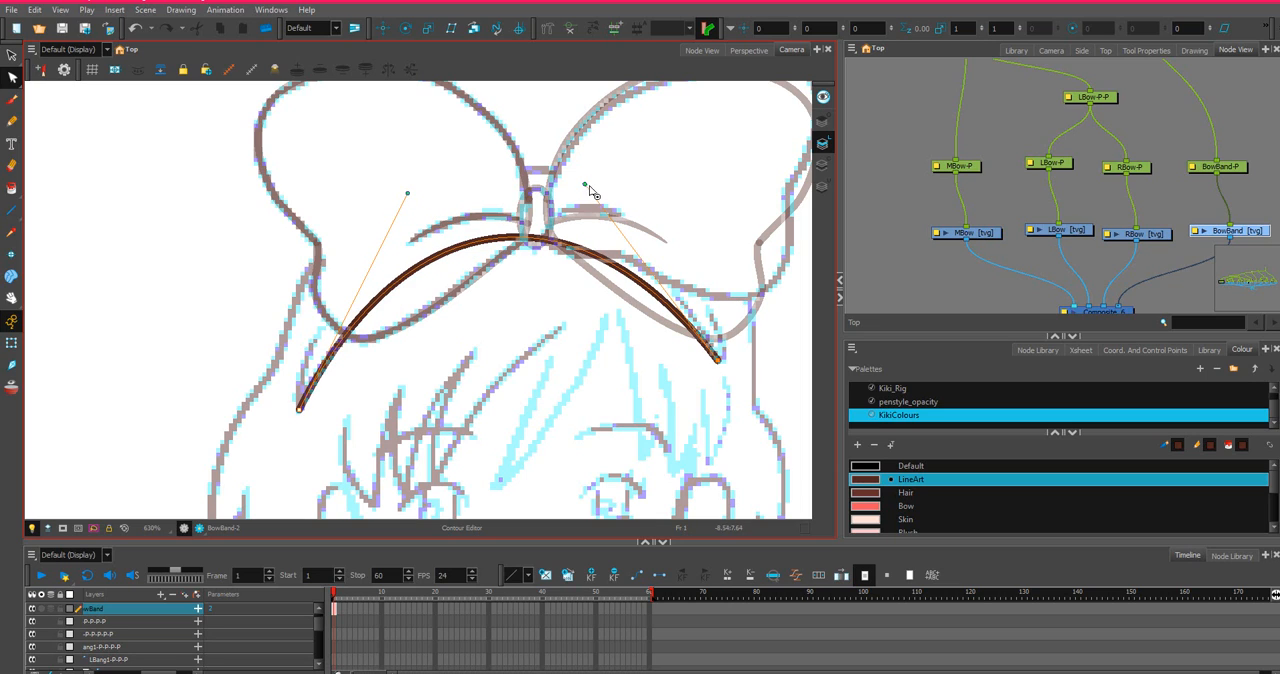
pyautogui.moveTo(588, 184); pyautogui.dragTo(633, 185)
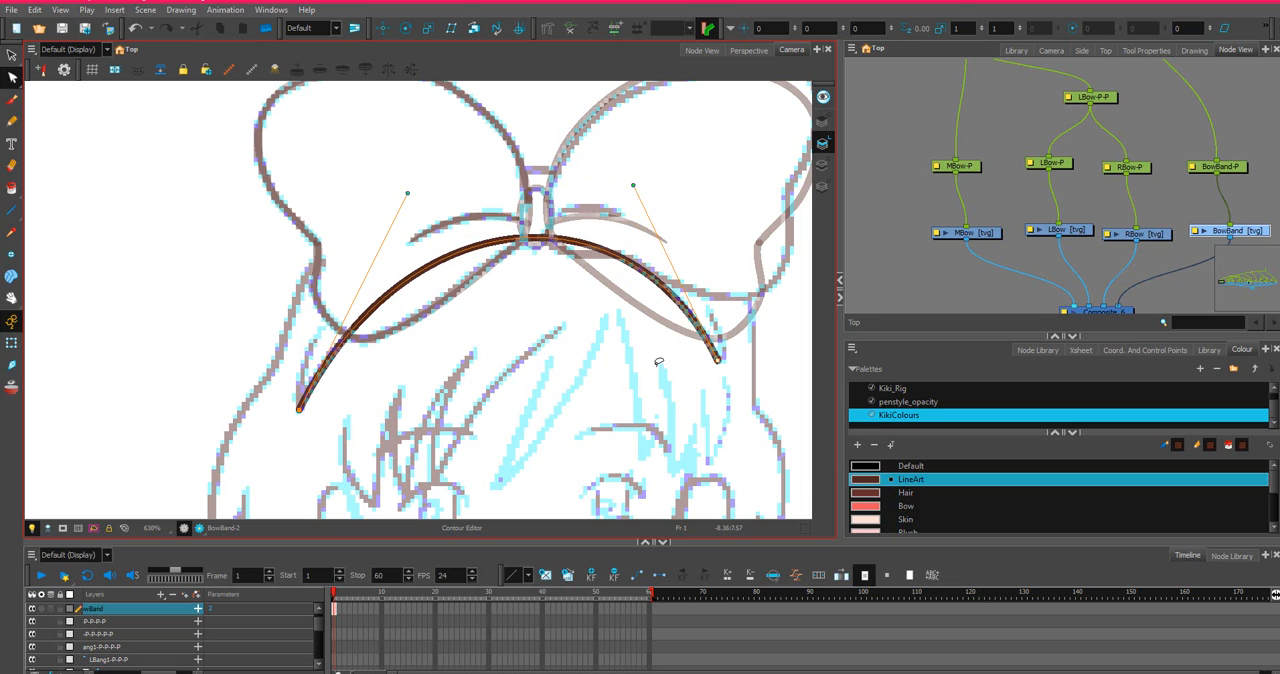
pyautogui.moveTo(720, 364); pyautogui.dragTo(724, 365)
pyautogui.moveTo(637, 183); pyautogui.dragTo(635, 190)
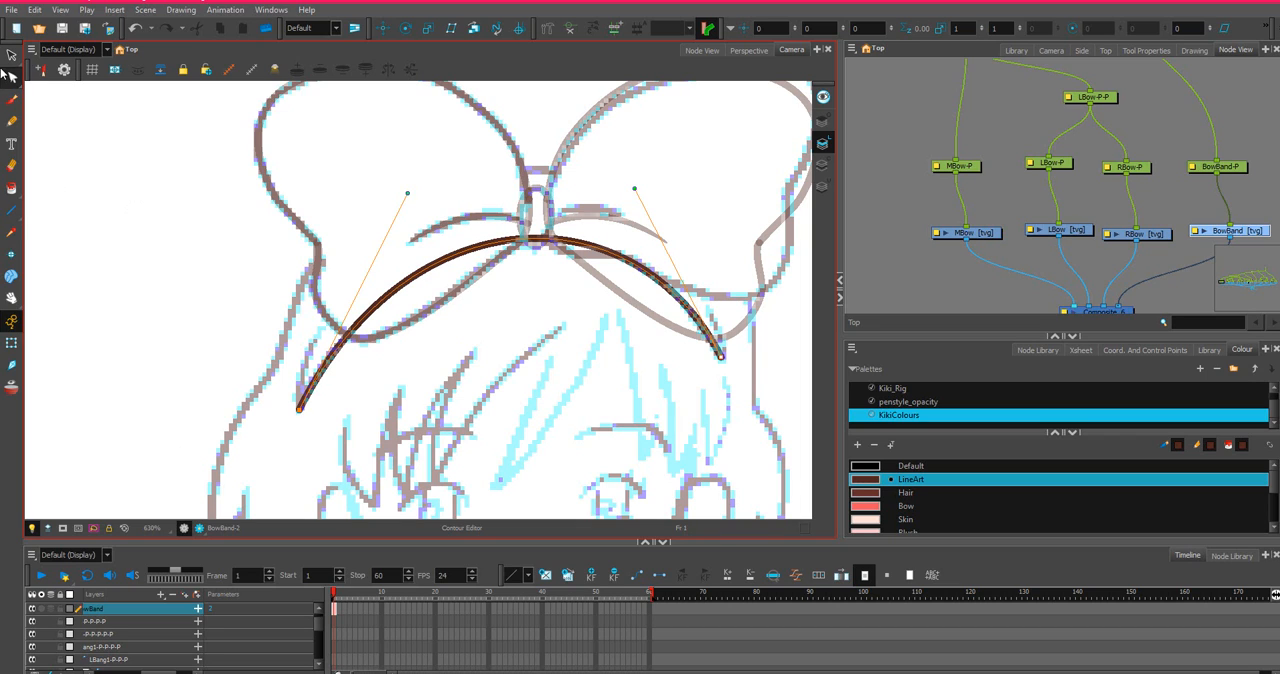
# Draw a second BowBand line between the arch's two tips and bend it upward into a higher arch.
pyautogui.click(11, 210)
pyautogui.moveTo(300, 410); pyautogui.dragTo(722, 359)
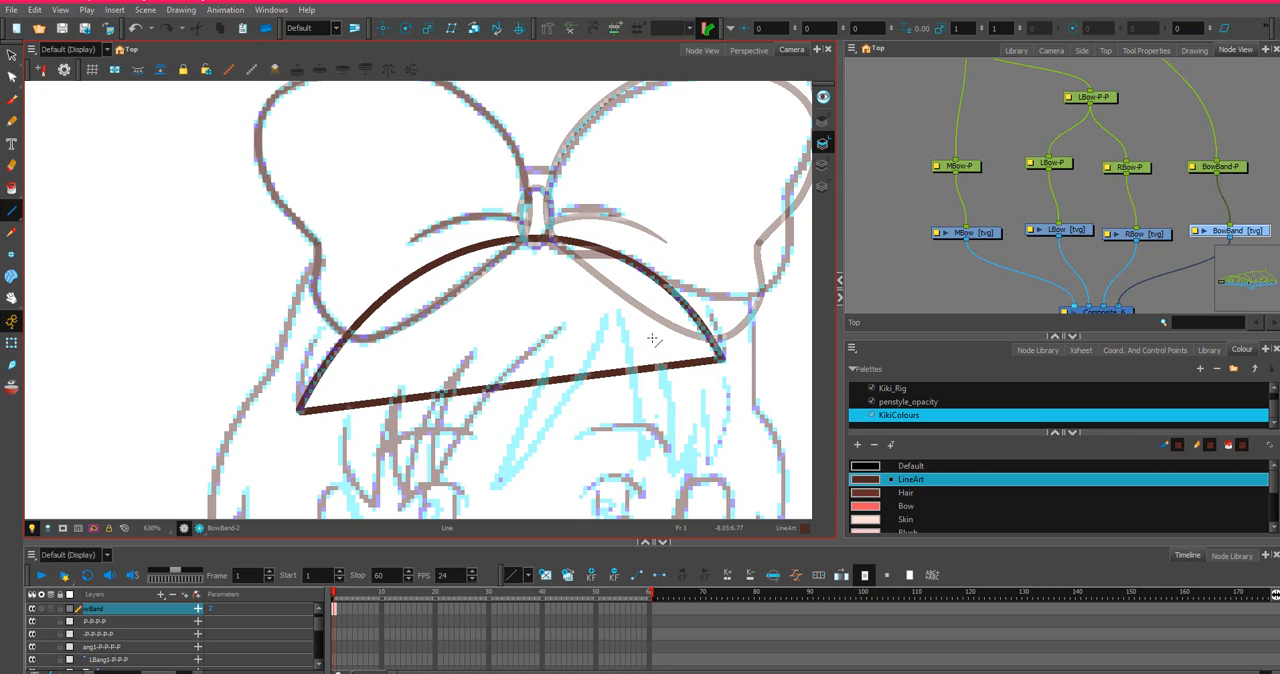
pyautogui.click(11, 77)
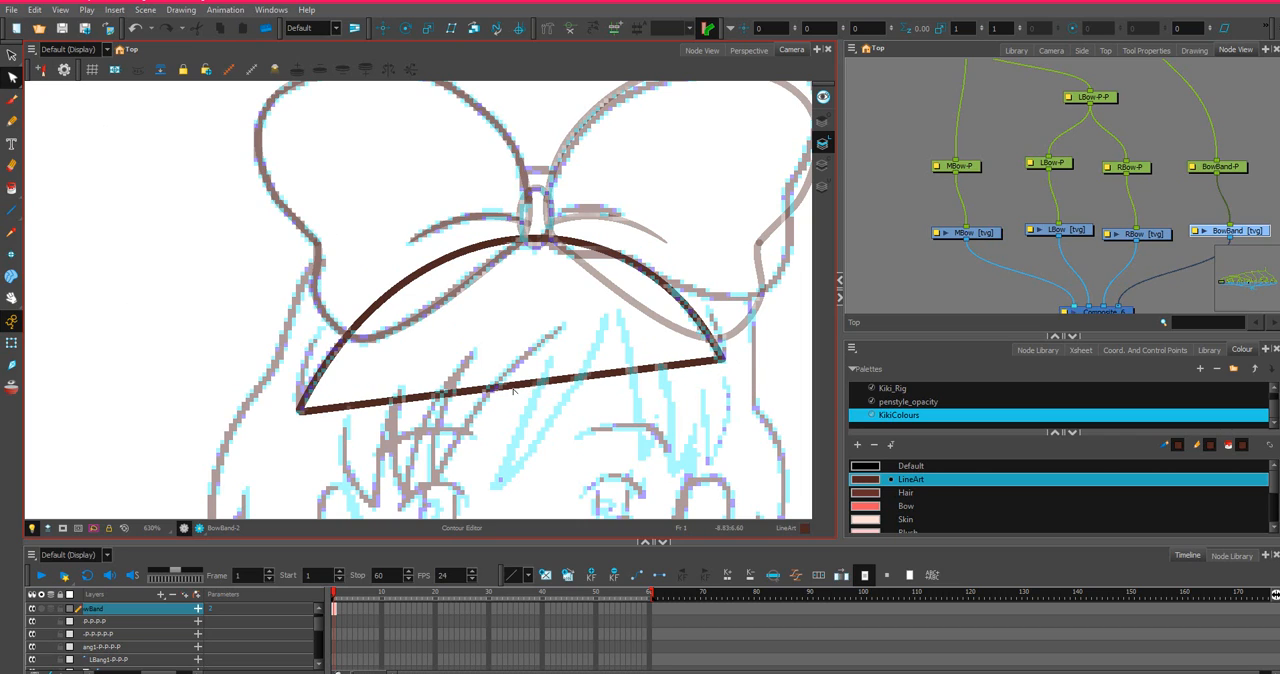
pyautogui.moveTo(519, 387); pyautogui.dragTo(519, 101)
pyautogui.click(408, 262)
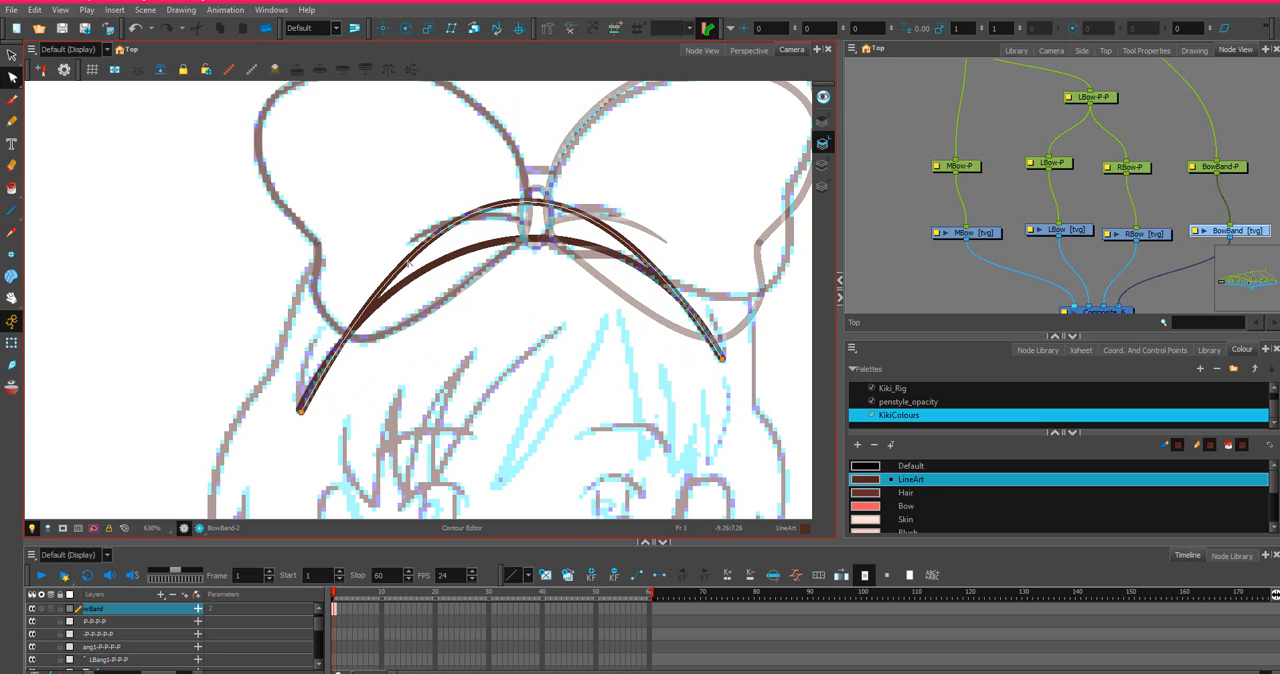
# Round out the upper BowBand arch by spreading both end handles outward and raising its middle across the bow knot.
pyautogui.click(300, 411)
pyautogui.moveTo(300, 411); pyautogui.dragTo(308, 198)
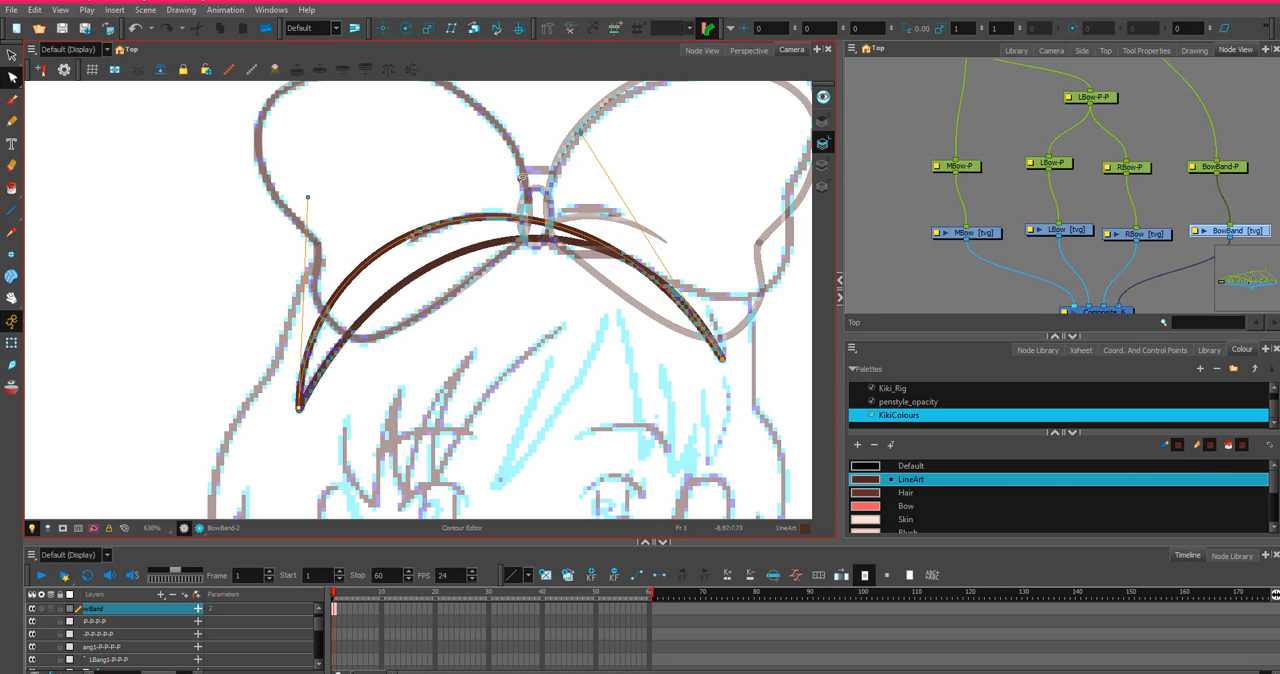
pyautogui.moveTo(586, 137); pyautogui.dragTo(695, 140)
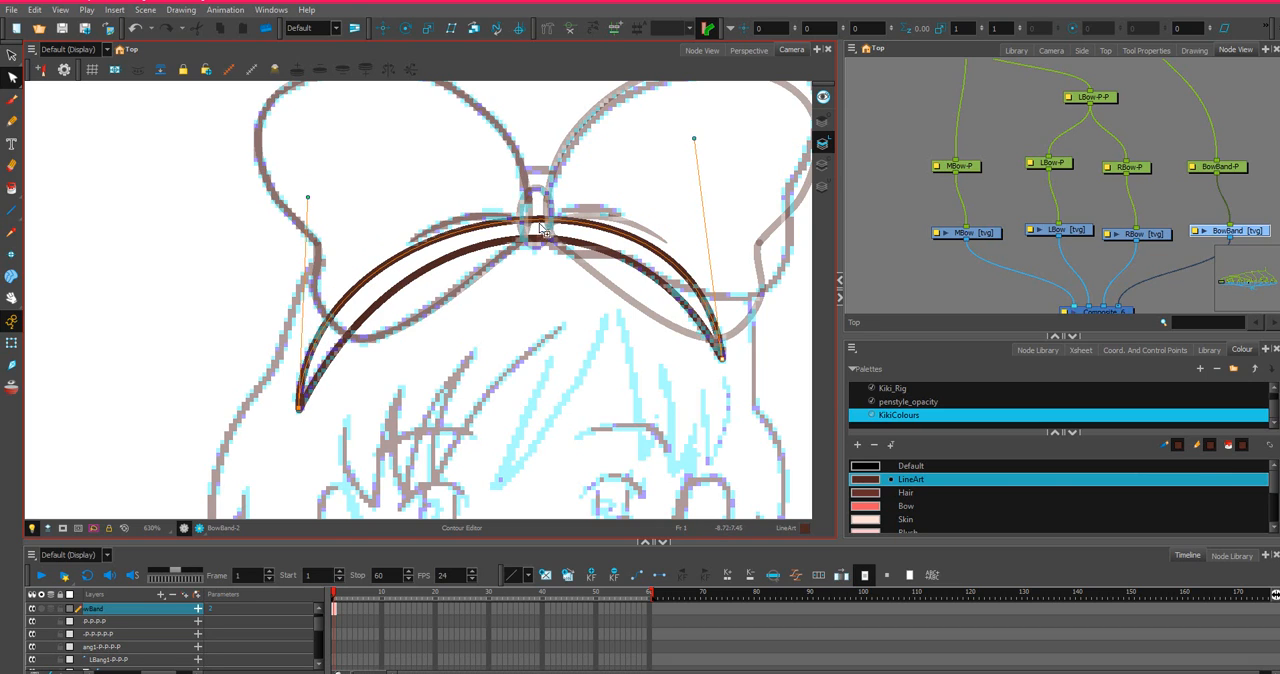
pyautogui.moveTo(543, 228); pyautogui.dragTo(537, 208)
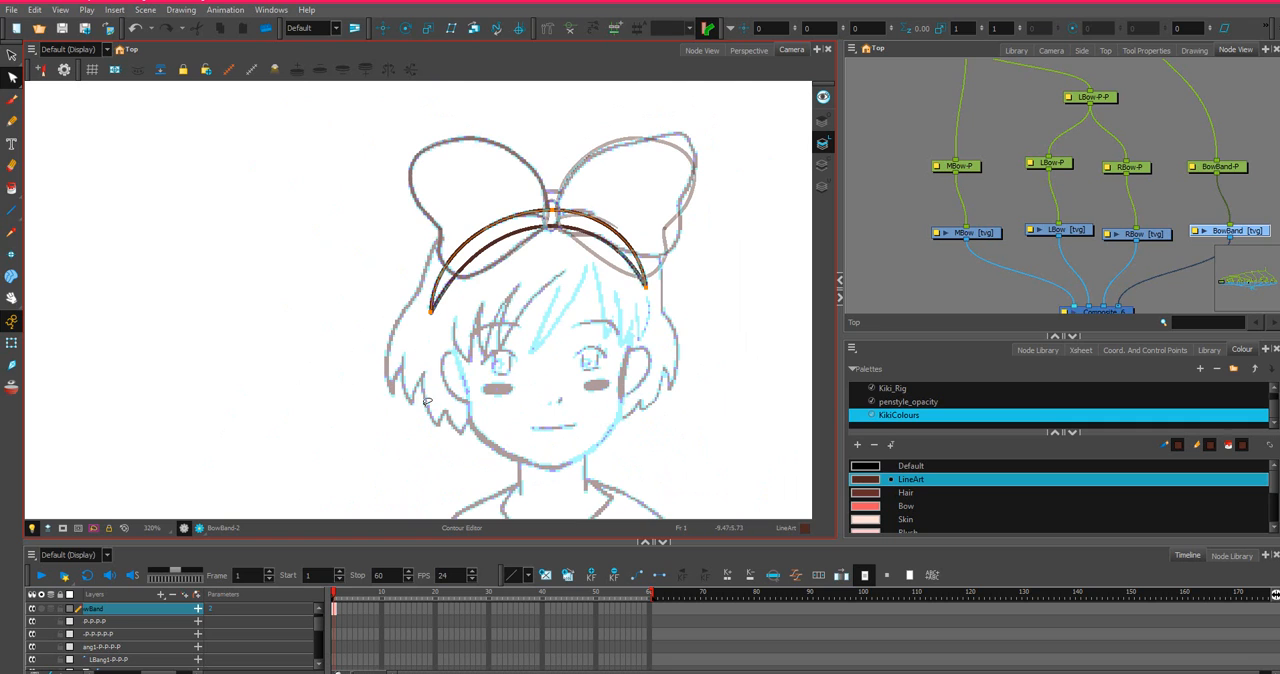
# Inspect the left and right tips of the hairband where the two BowBand arches meet.
pyautogui.scroll(7, 448, 334)
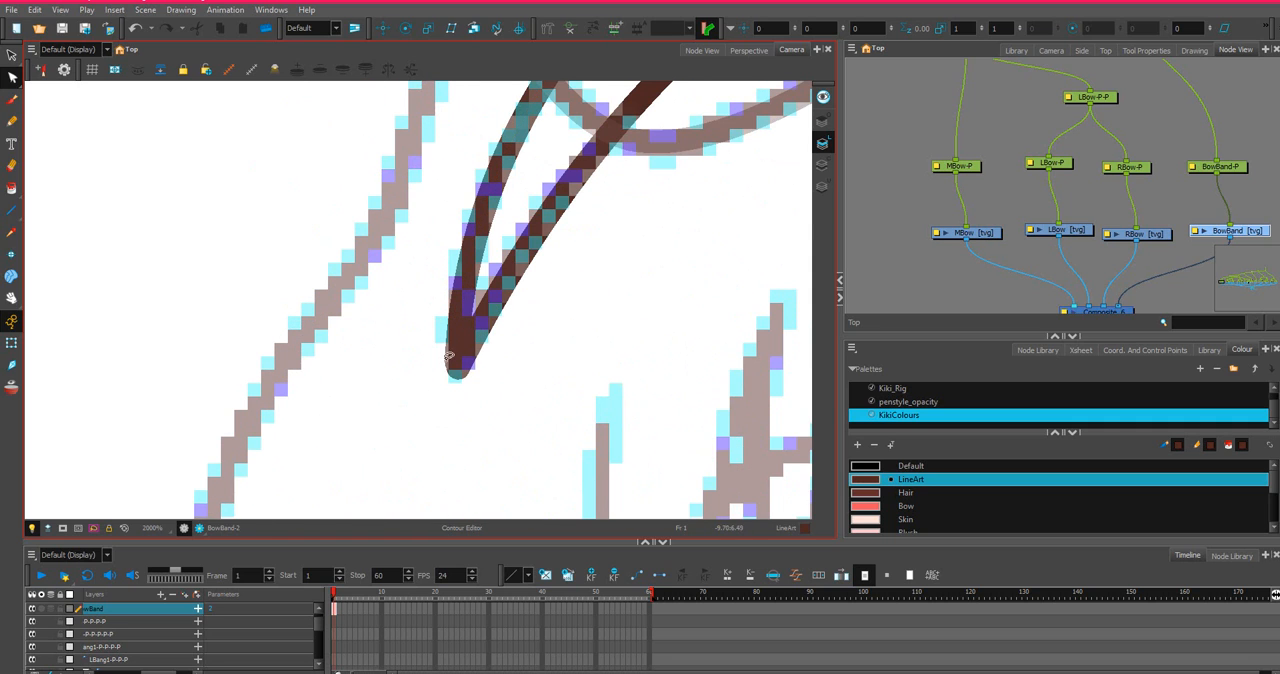
pyautogui.click(455, 365)
pyautogui.scroll(-3, 664, 336)
pyautogui.moveTo(680, 314); pyautogui.dragTo(94, 312)
pyautogui.scroll(3, 394, 189)
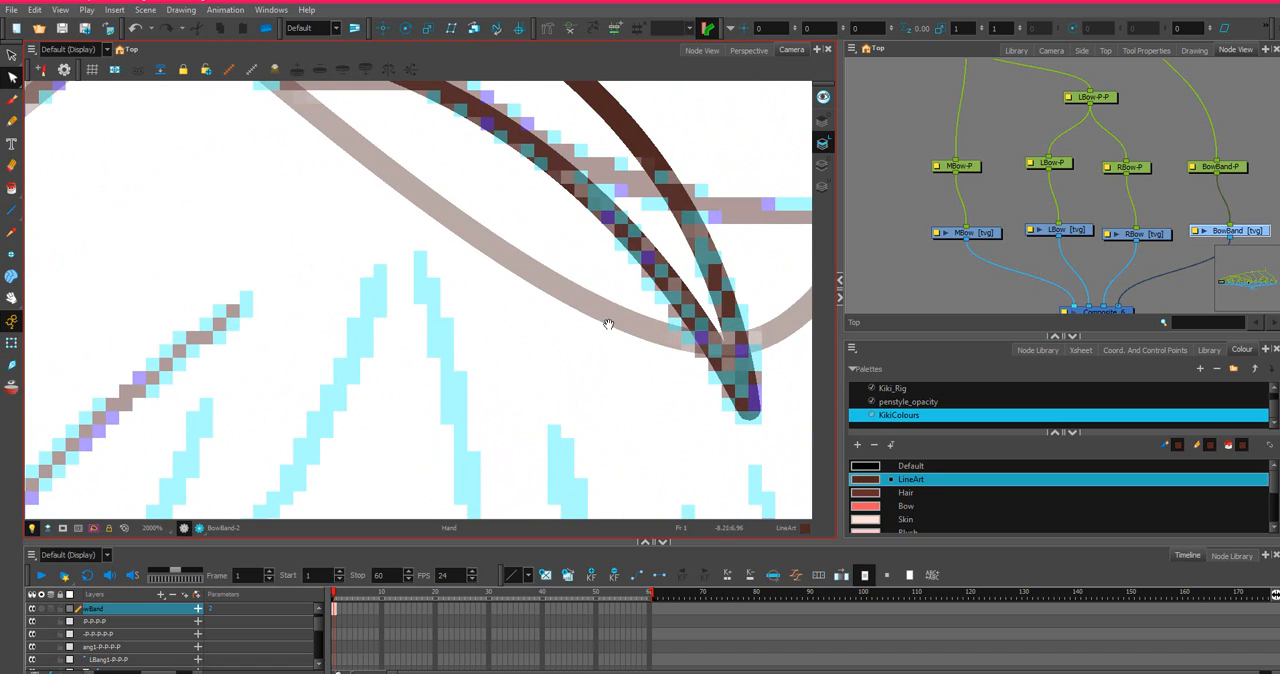
pyautogui.scroll(-5, 600, 430)
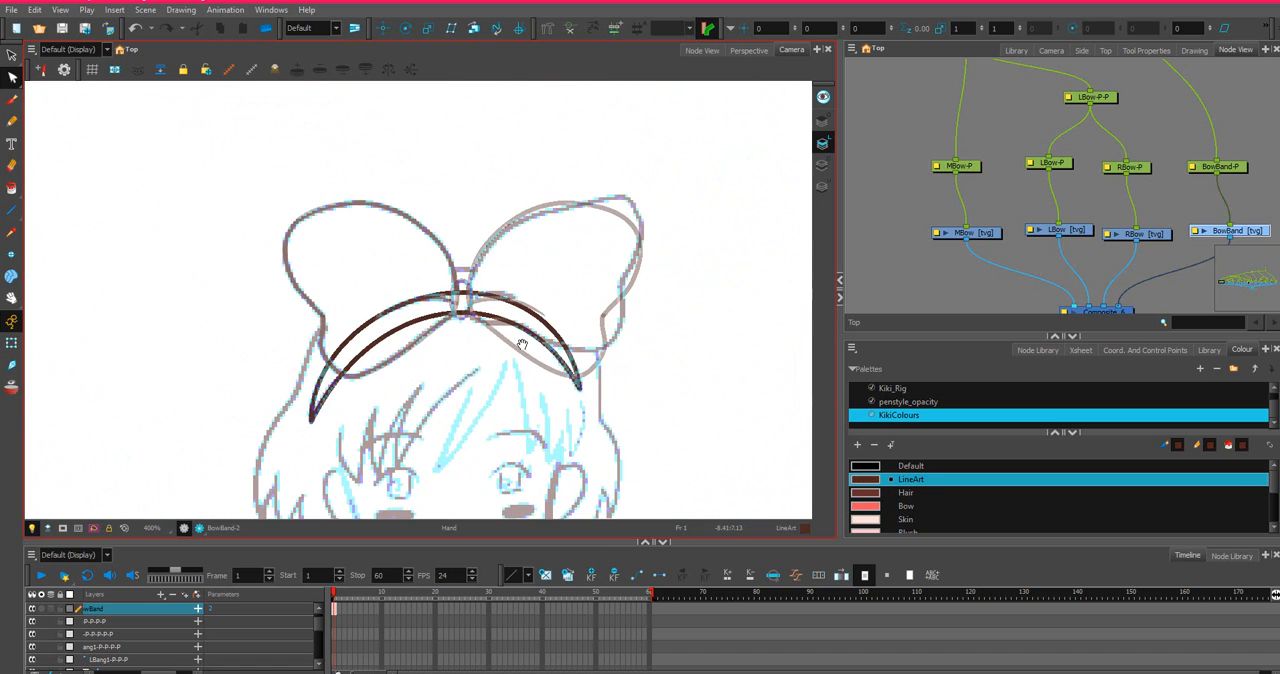
pyautogui.scroll(4, 448, 348)
pyautogui.scroll(-3, 585, 338)
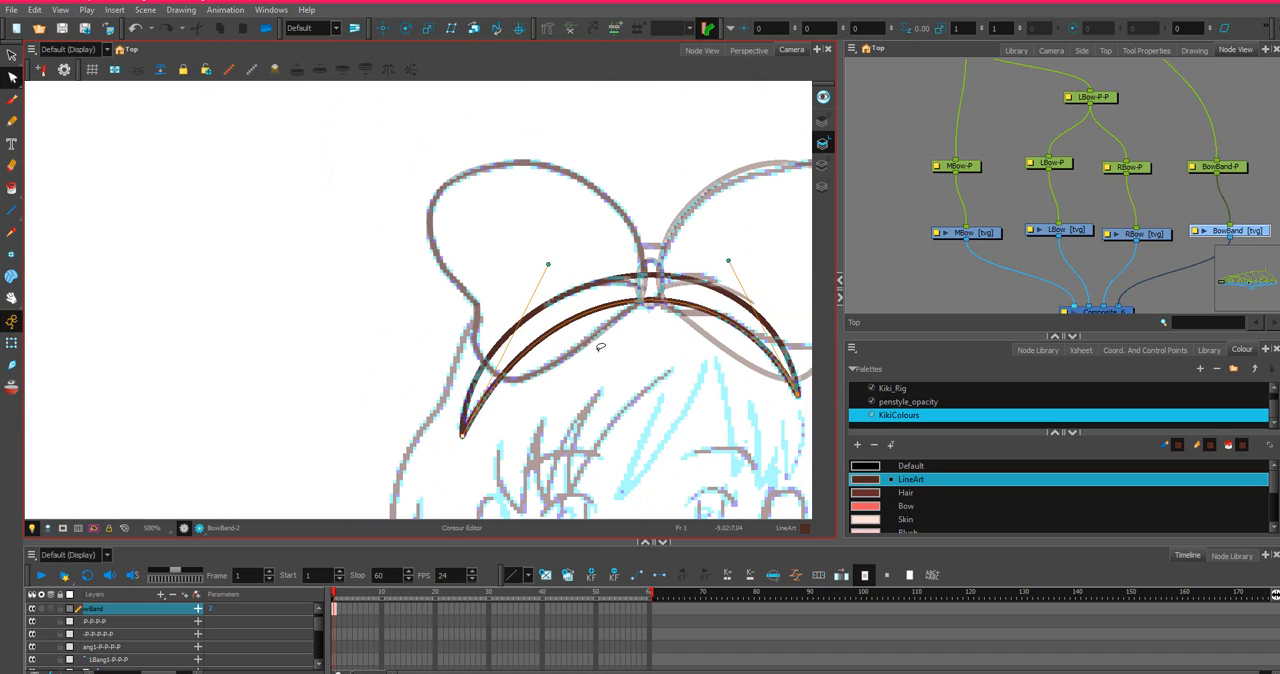
# Raise the middle of the lower BowBand arch slightly and fine-tune the curve handle of its right end.
pyautogui.click(680, 303)
pyautogui.moveTo(678, 299); pyautogui.dragTo(678, 296)
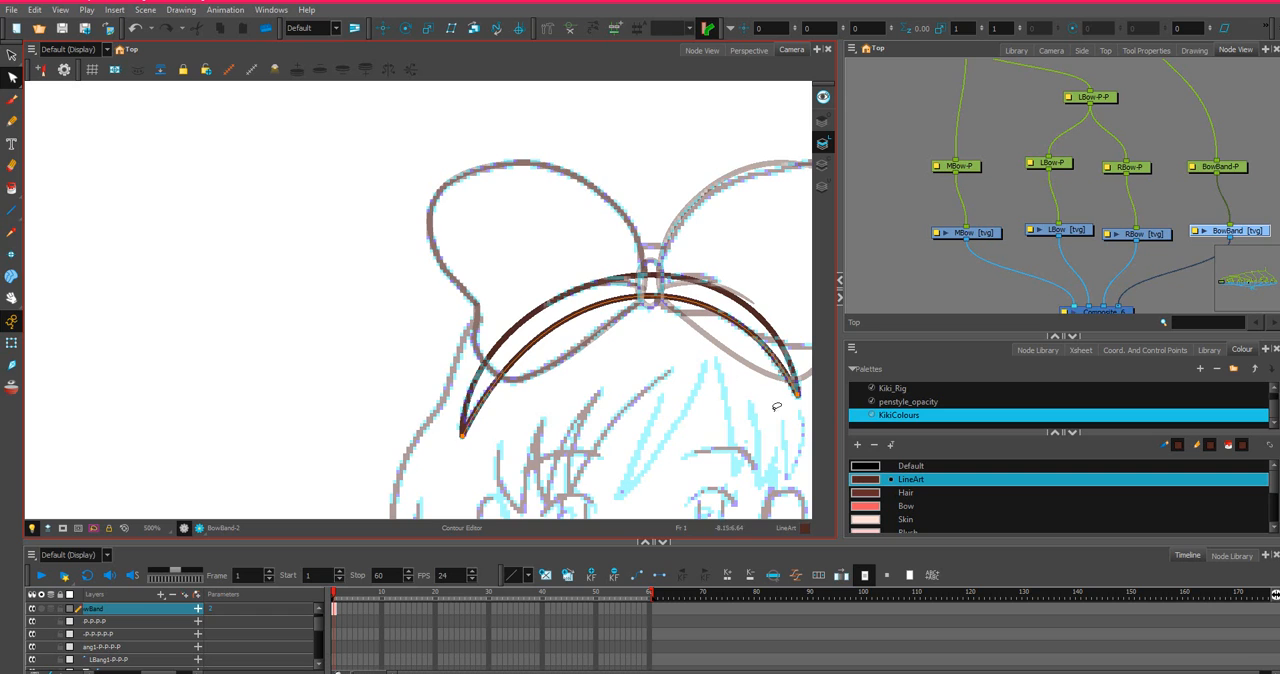
pyautogui.scroll(-1, 757, 427)
pyautogui.scroll(4, 745, 394)
pyautogui.press('space')
pyautogui.moveTo(750, 397); pyautogui.dragTo(569, 360)
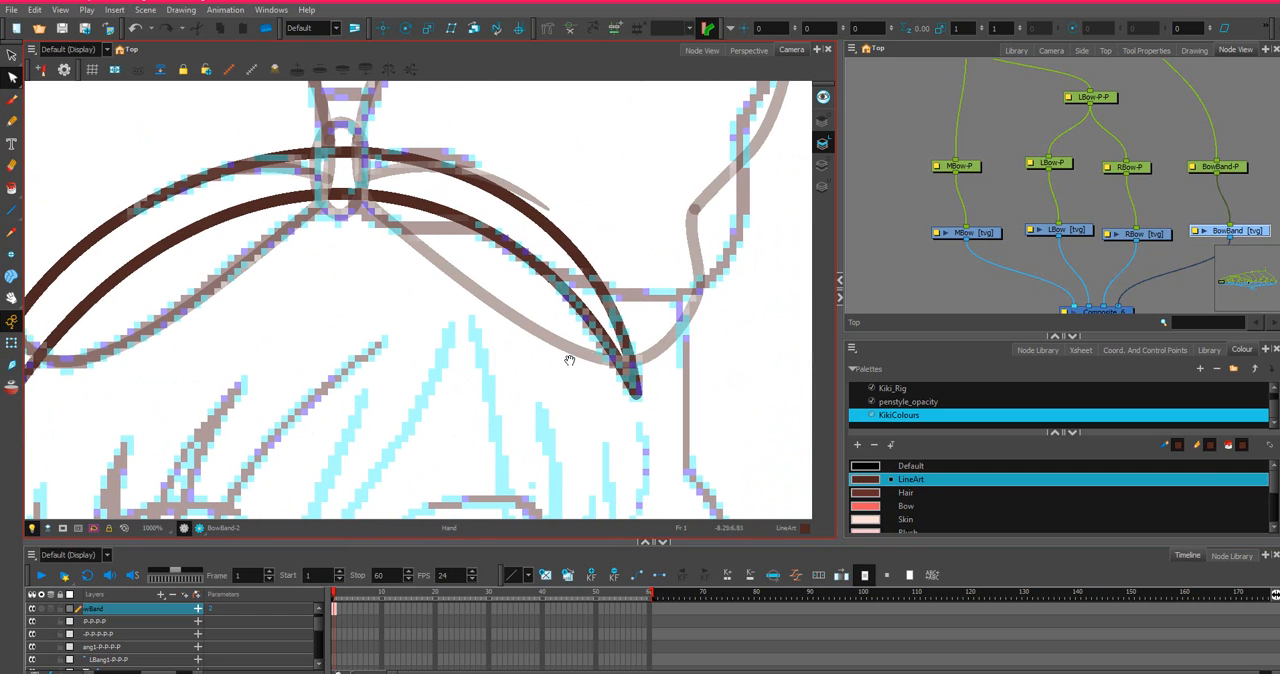
pyautogui.click(635, 392)
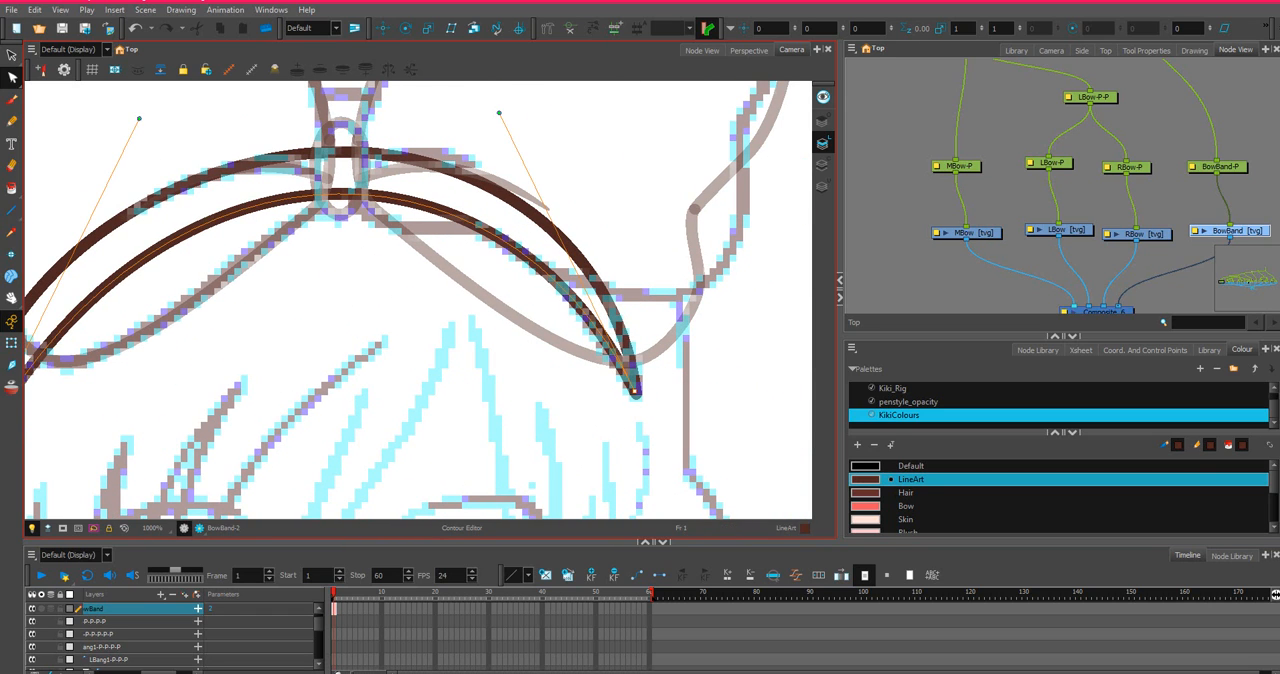
pyautogui.moveTo(499, 113); pyautogui.dragTo(497, 121)
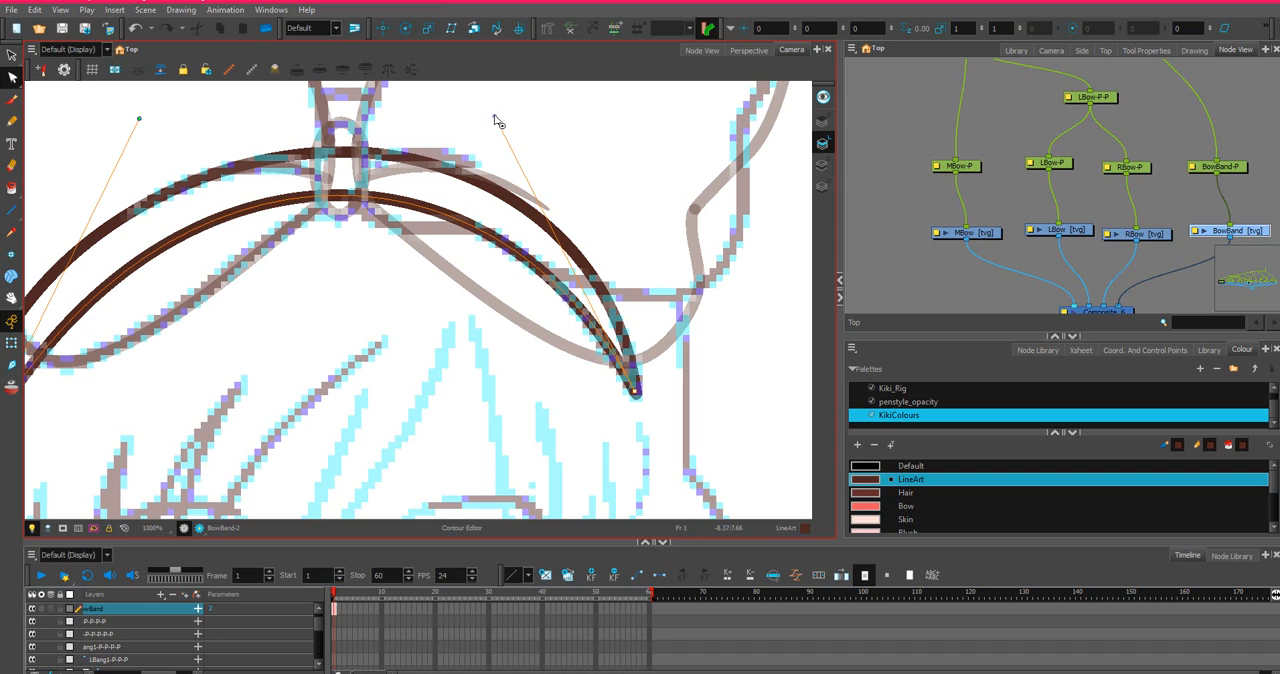
pyautogui.scroll(-2, 405, 237)
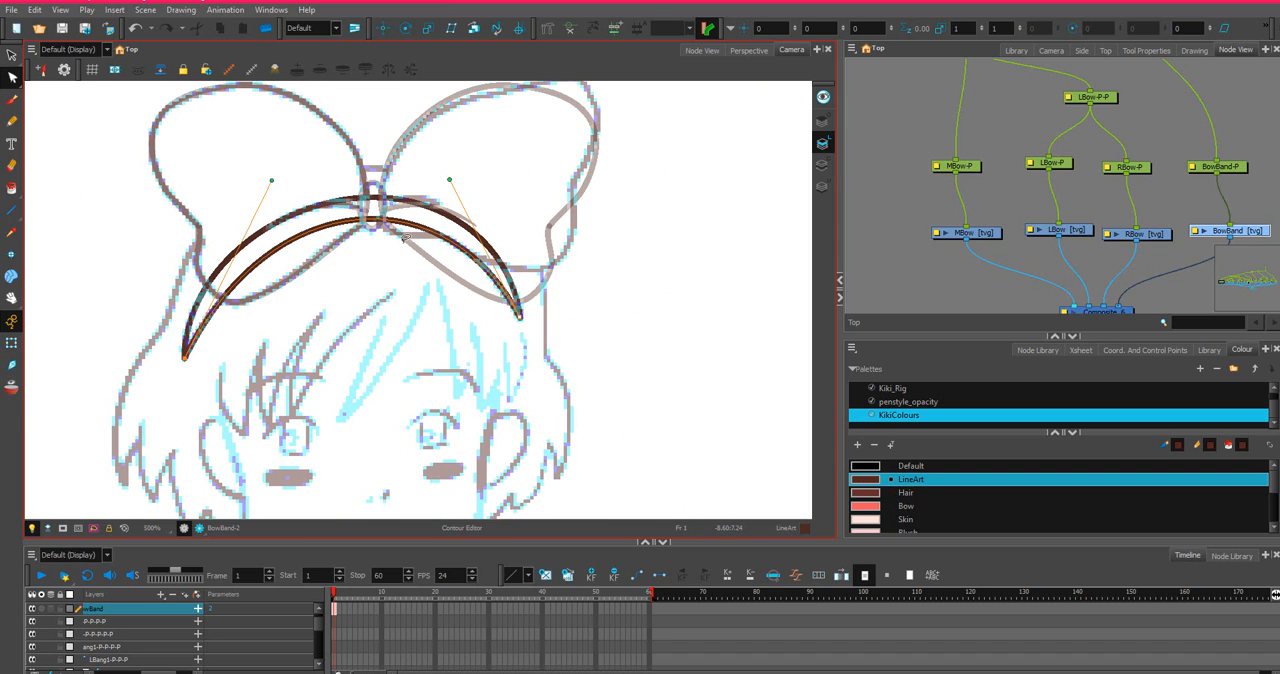
# Deselect the hairband line, locate the LBang1 drawing node in the network and select it.
pyautogui.scroll(-5, 405, 237)
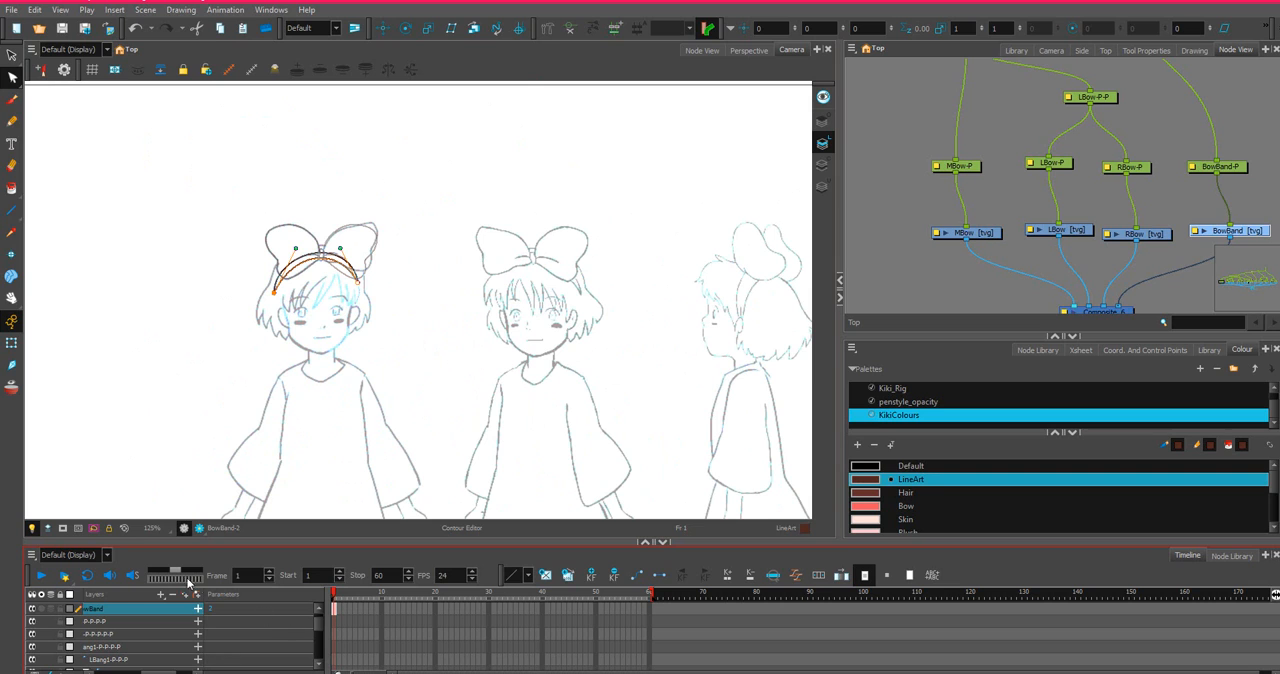
pyautogui.scroll(-2, 862, 187)
pyautogui.scroll(-1, 328, 326)
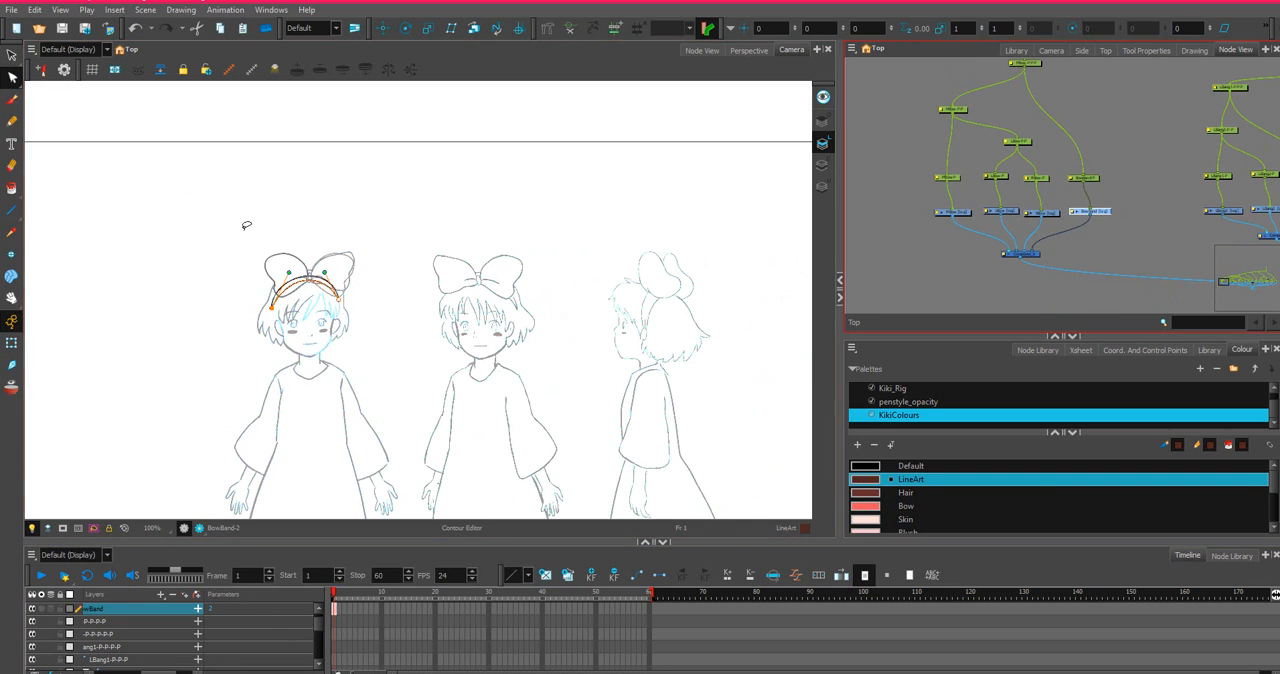
pyautogui.click(388, 182)
pyautogui.scroll(5, 937, 170)
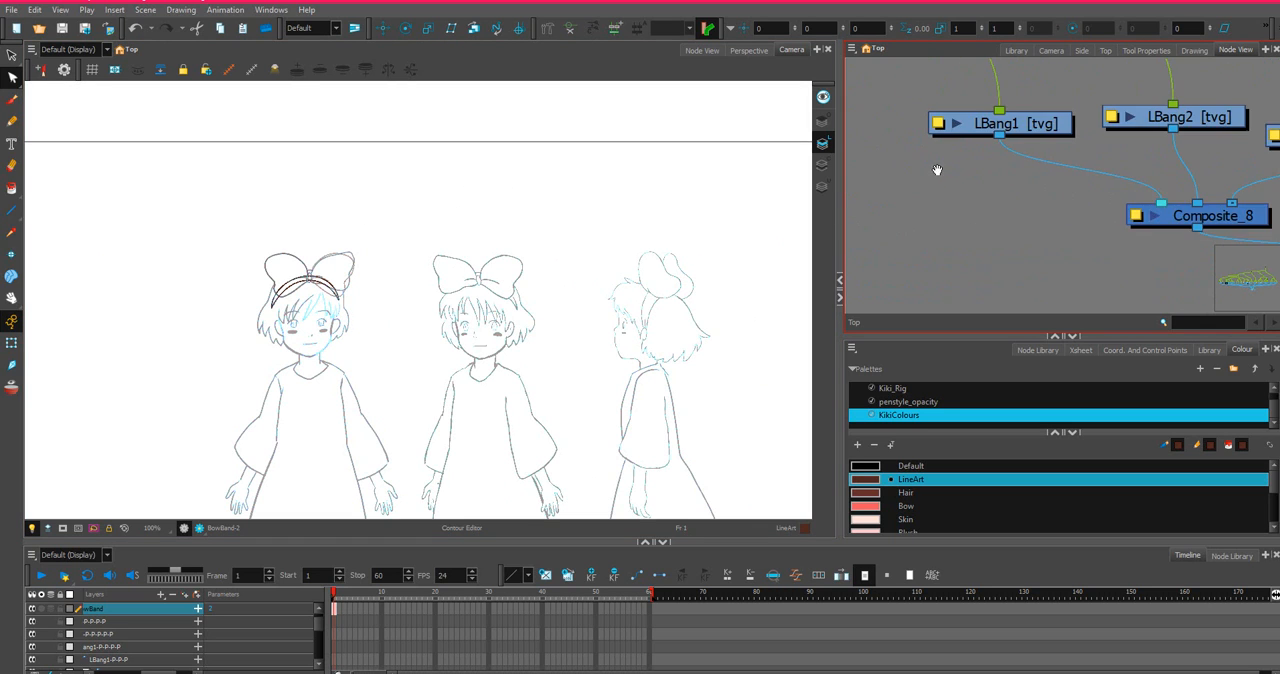
pyautogui.scroll(3, 937, 170)
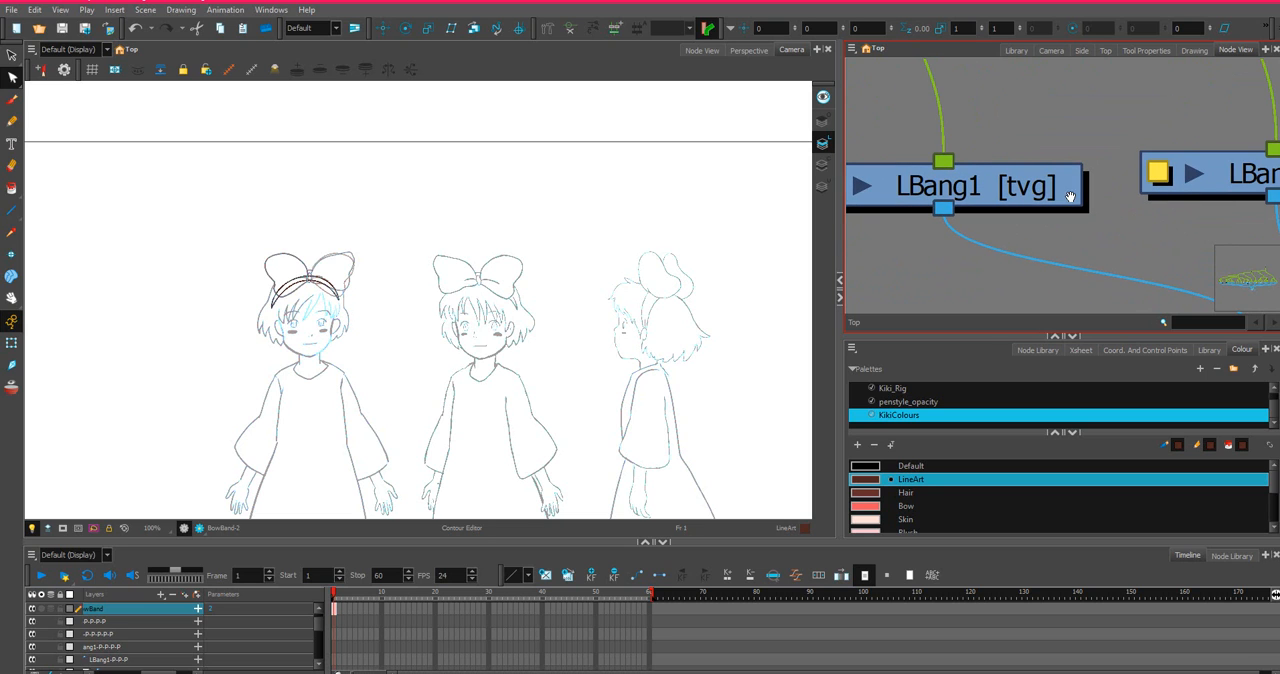
pyautogui.scroll(1, 66, 232)
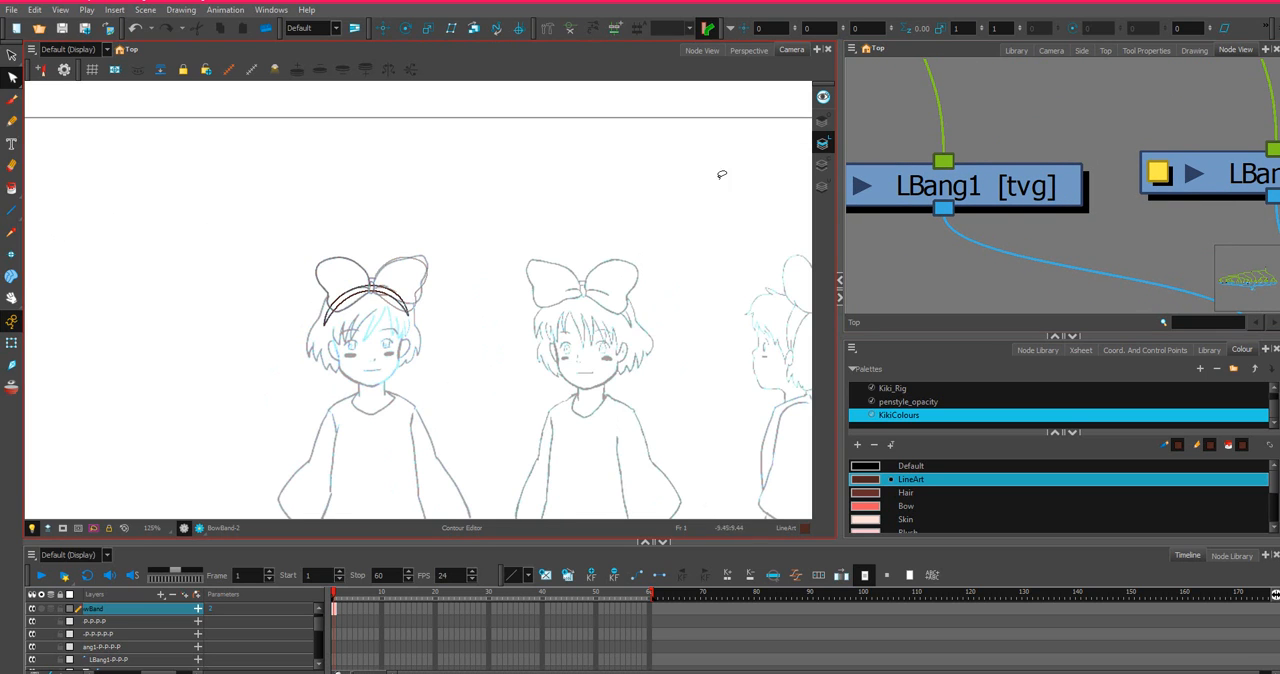
pyautogui.click(991, 182)
pyautogui.scroll(6, 413, 329)
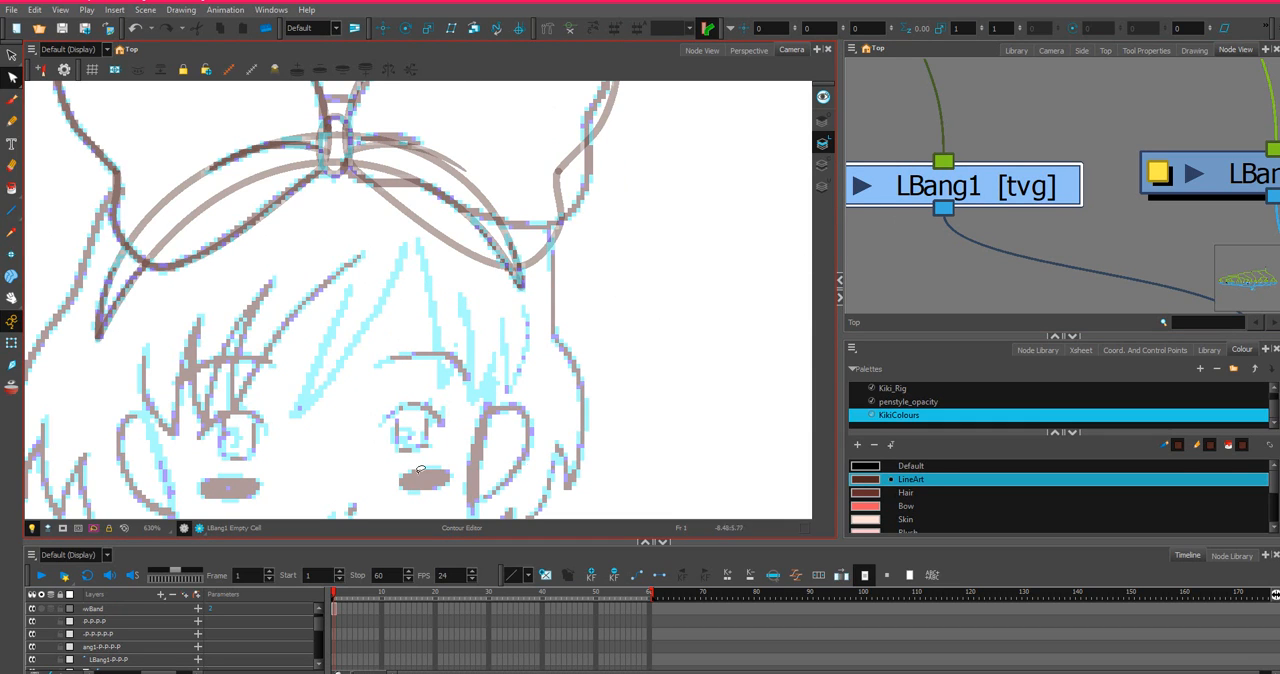
# Draw the outer edge of the LBang1 strand below the hairband's right tip and bow it outward along the sketch.
pyautogui.scroll(-4, 372, 408)
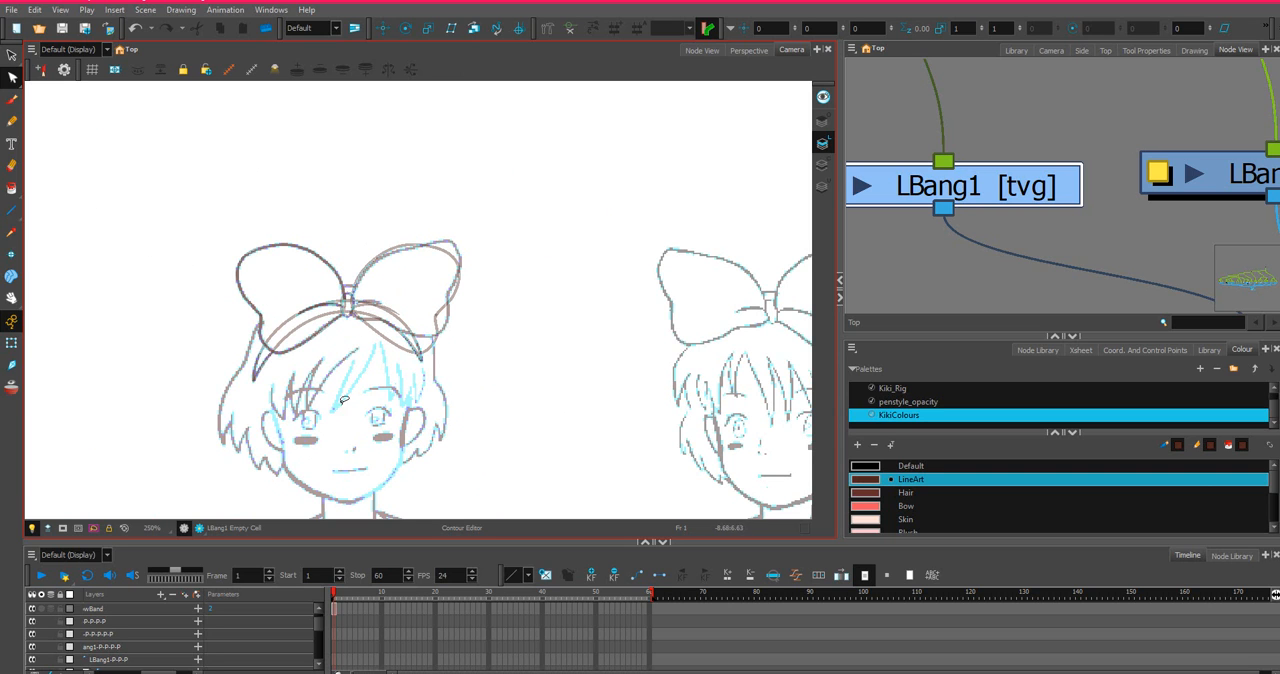
pyautogui.scroll(4, 356, 440)
pyautogui.moveTo(348, 404); pyautogui.dragTo(450, 179)
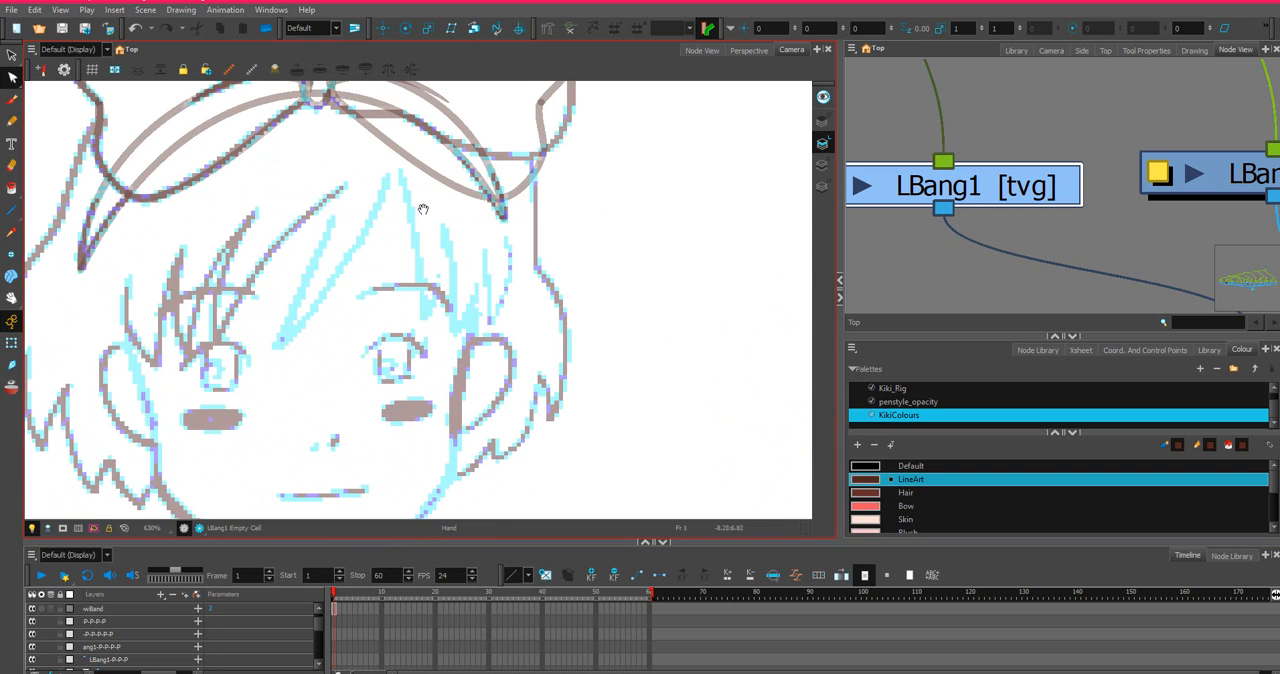
pyautogui.scroll(2, 423, 209)
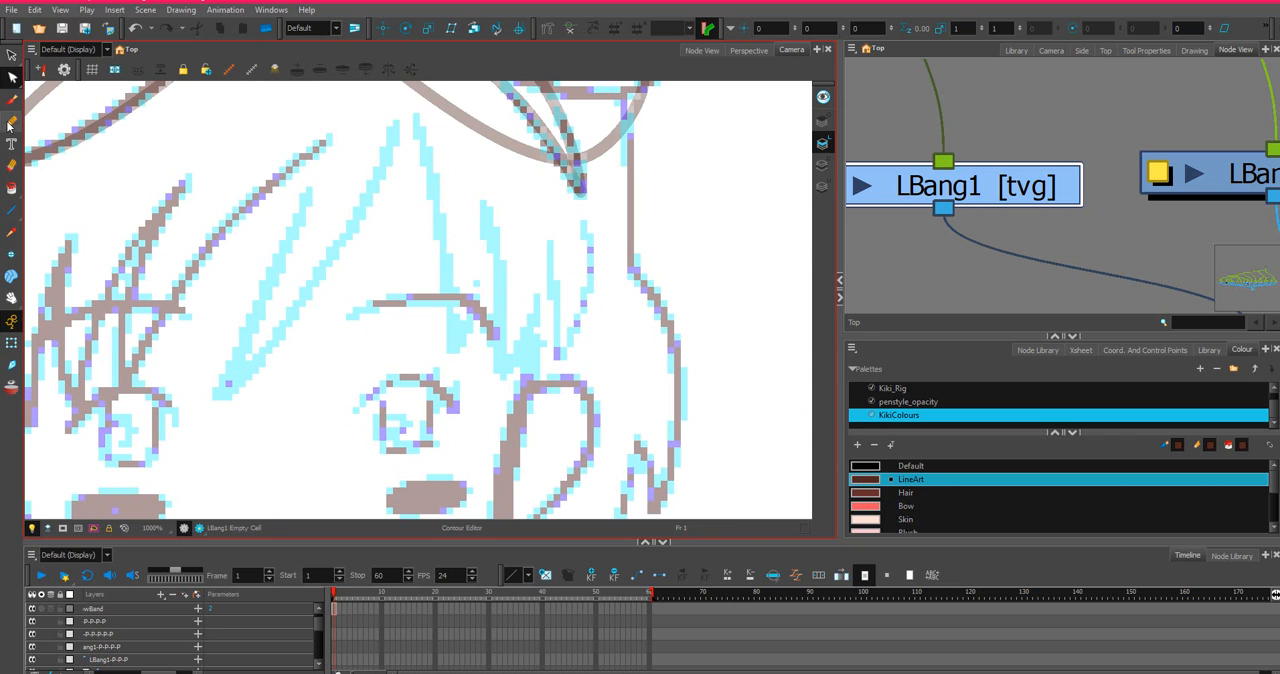
pyautogui.click(11, 210)
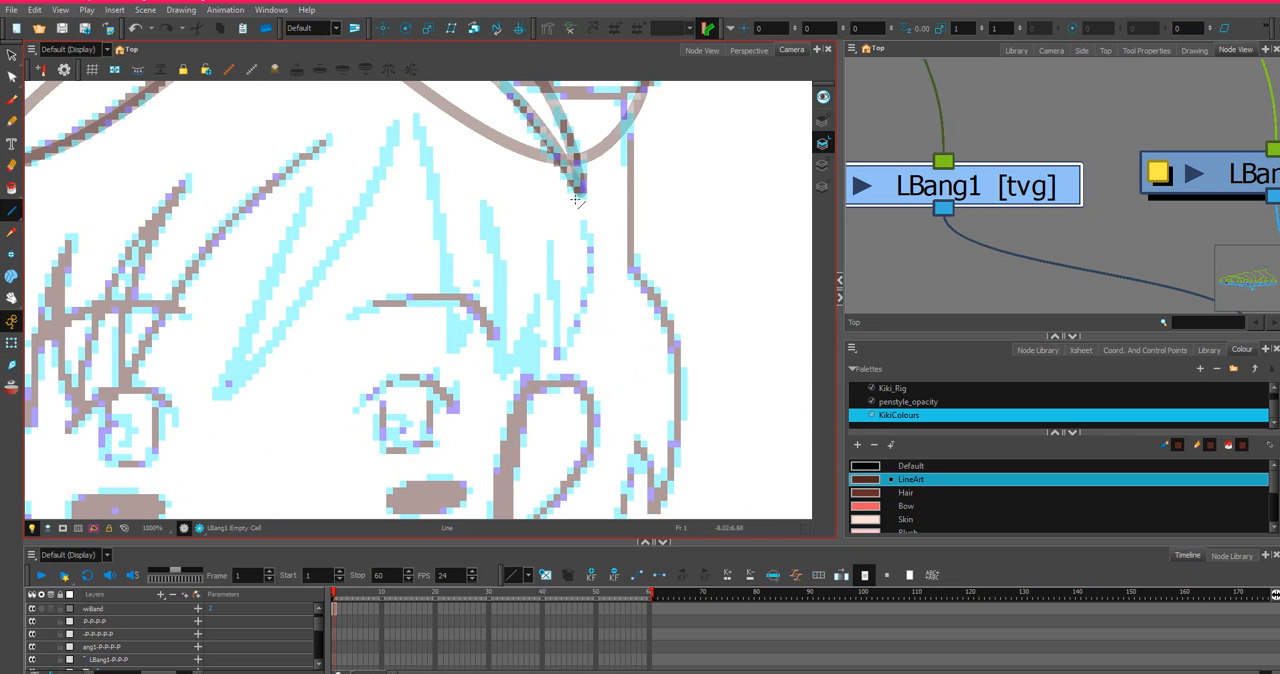
pyautogui.moveTo(582, 221); pyautogui.dragTo(558, 355)
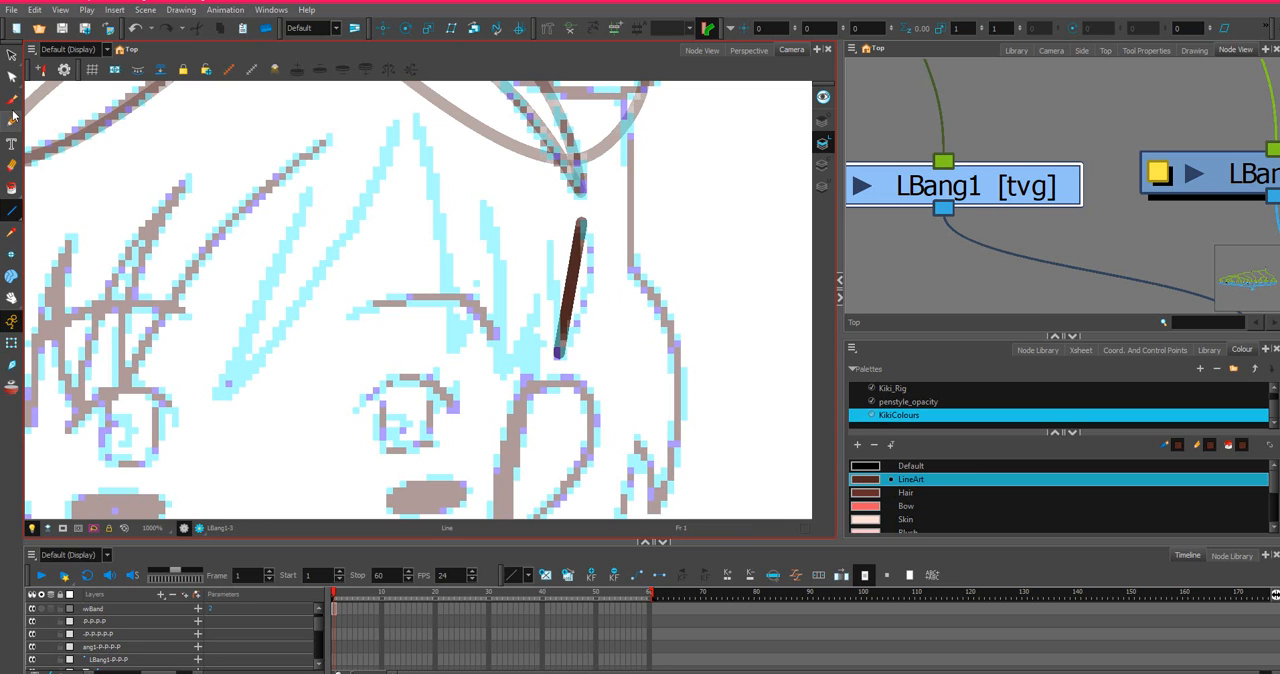
pyautogui.click(12, 77)
pyautogui.moveTo(576, 272); pyautogui.dragTo(601, 272)
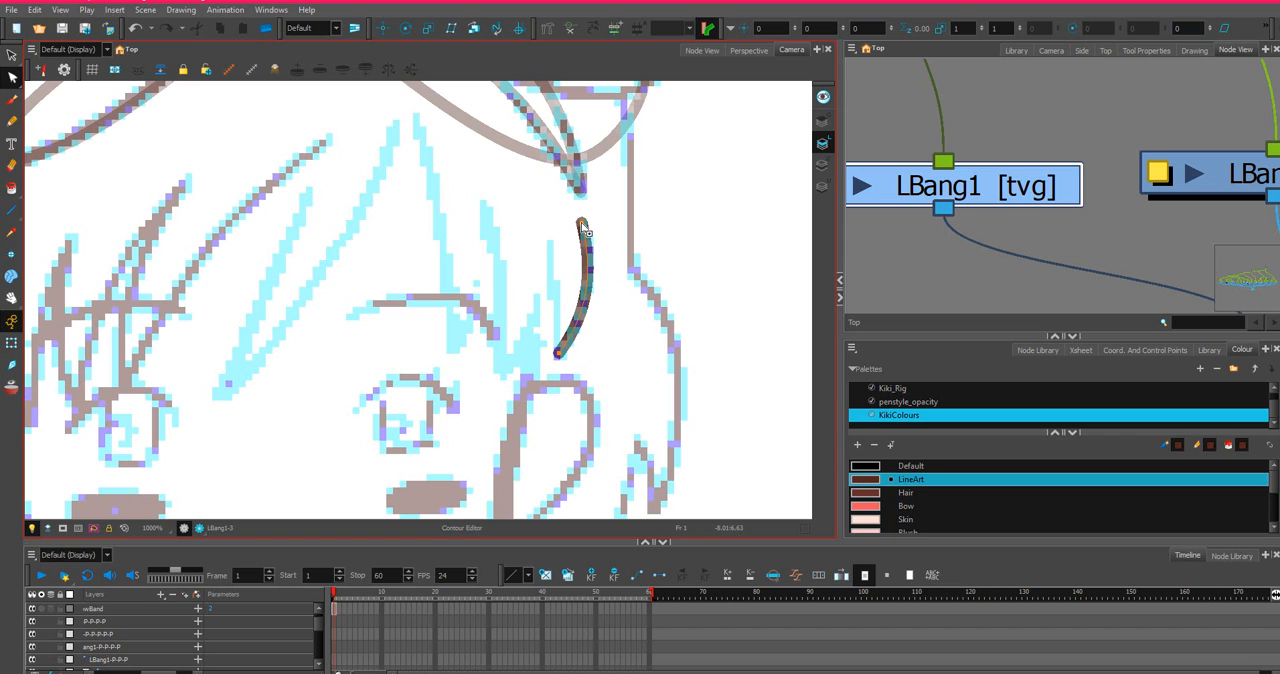
pyautogui.moveTo(584, 229); pyautogui.dragTo(584, 218)
# Draw a straight inner edge for the LBang1 strand from its lower tip up to the sketched upper end.
pyautogui.click(12, 210)
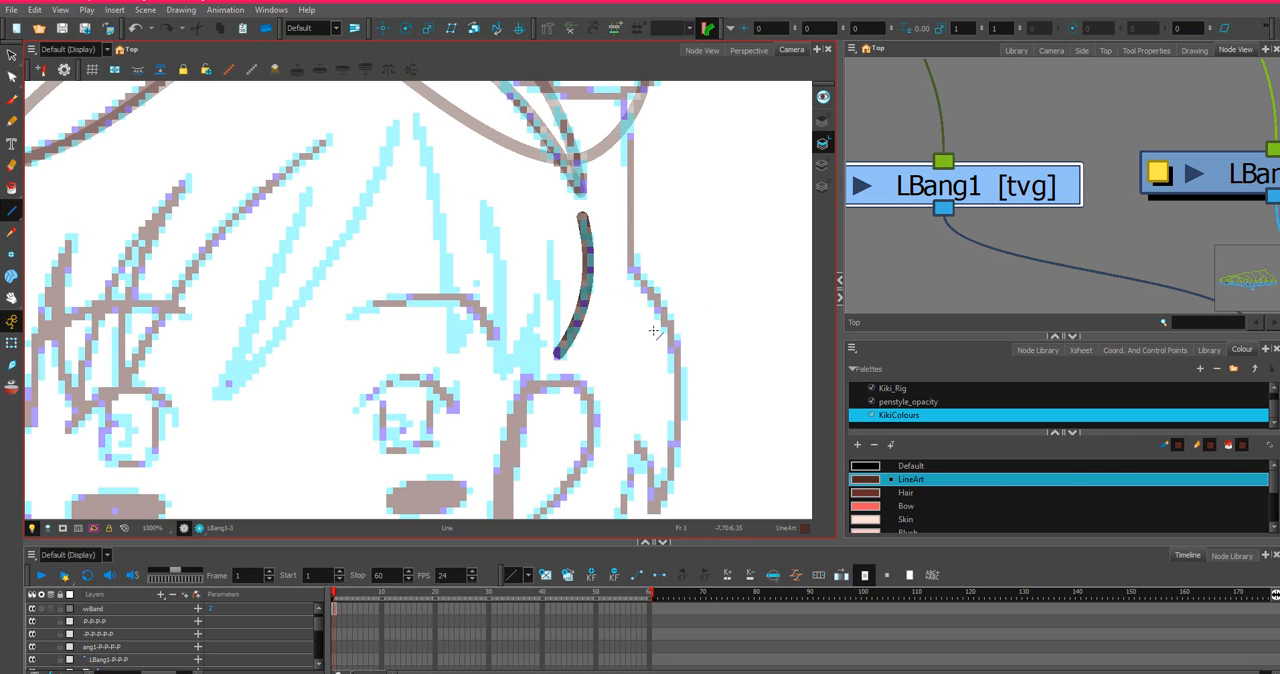
pyautogui.moveTo(558, 352); pyautogui.dragTo(550, 237)
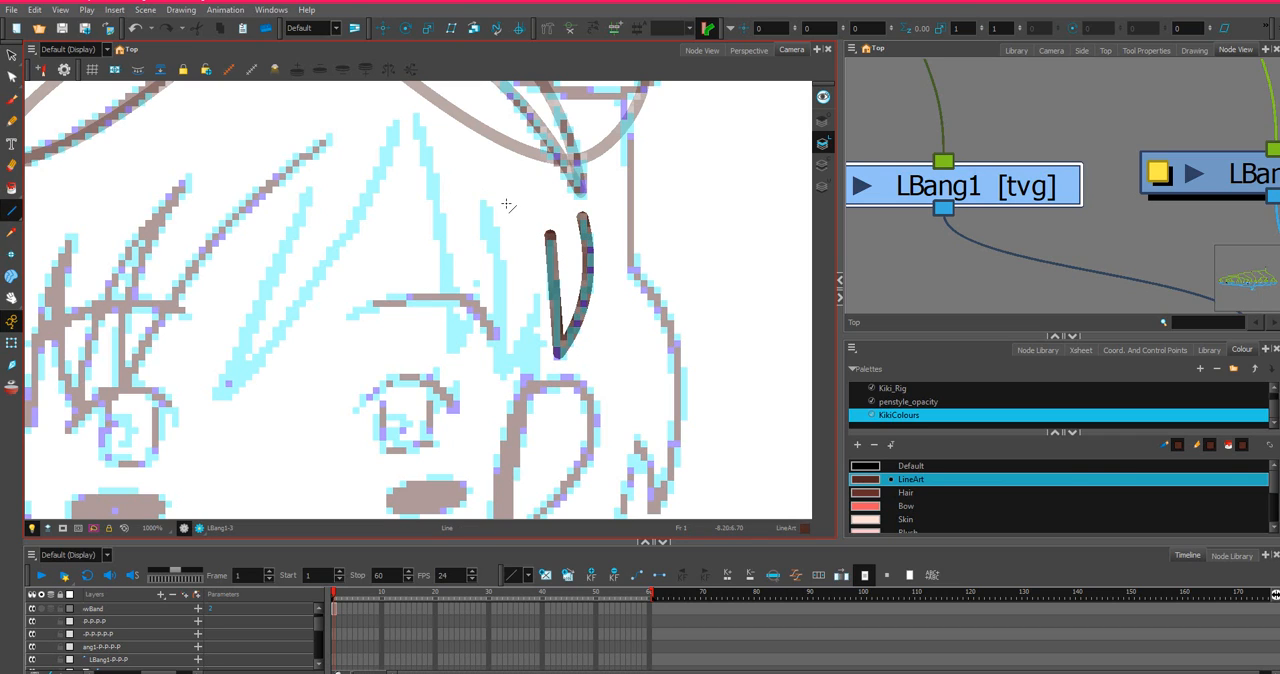
# Extend the inner edge of the LBang1 strand by moving its upper end up to the hairband's lower arch.
pyautogui.scroll(-1, 507, 205)
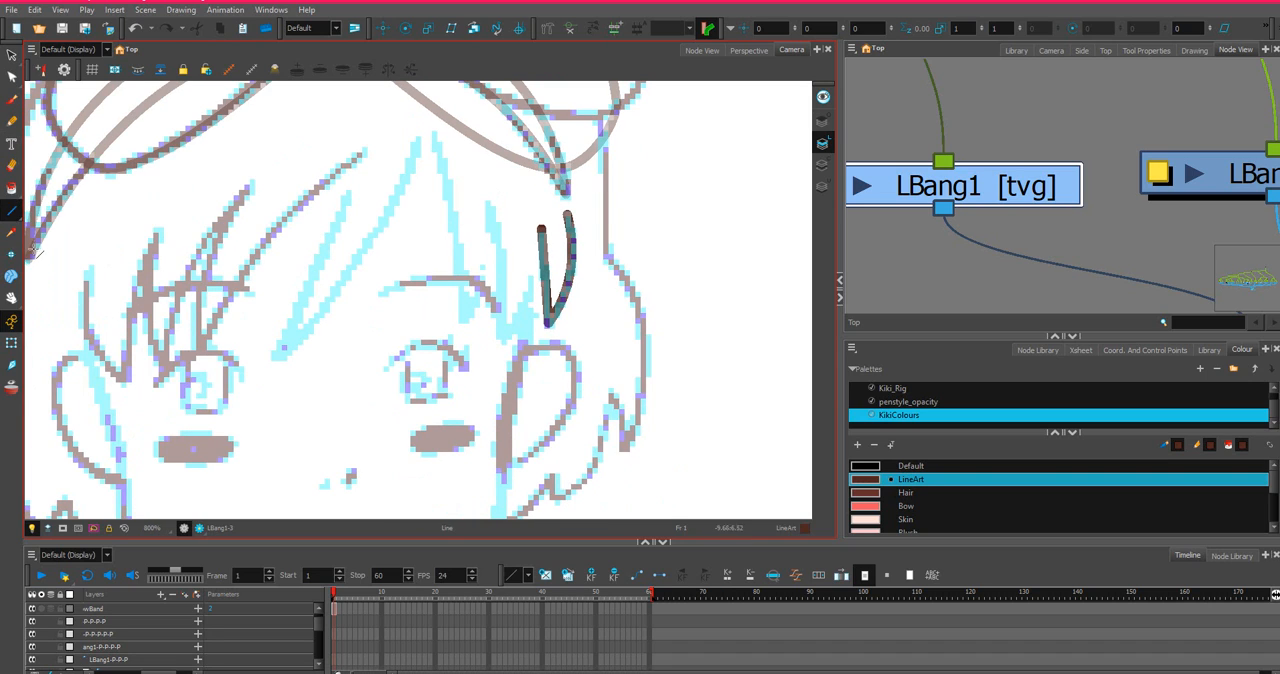
pyautogui.click(11, 187)
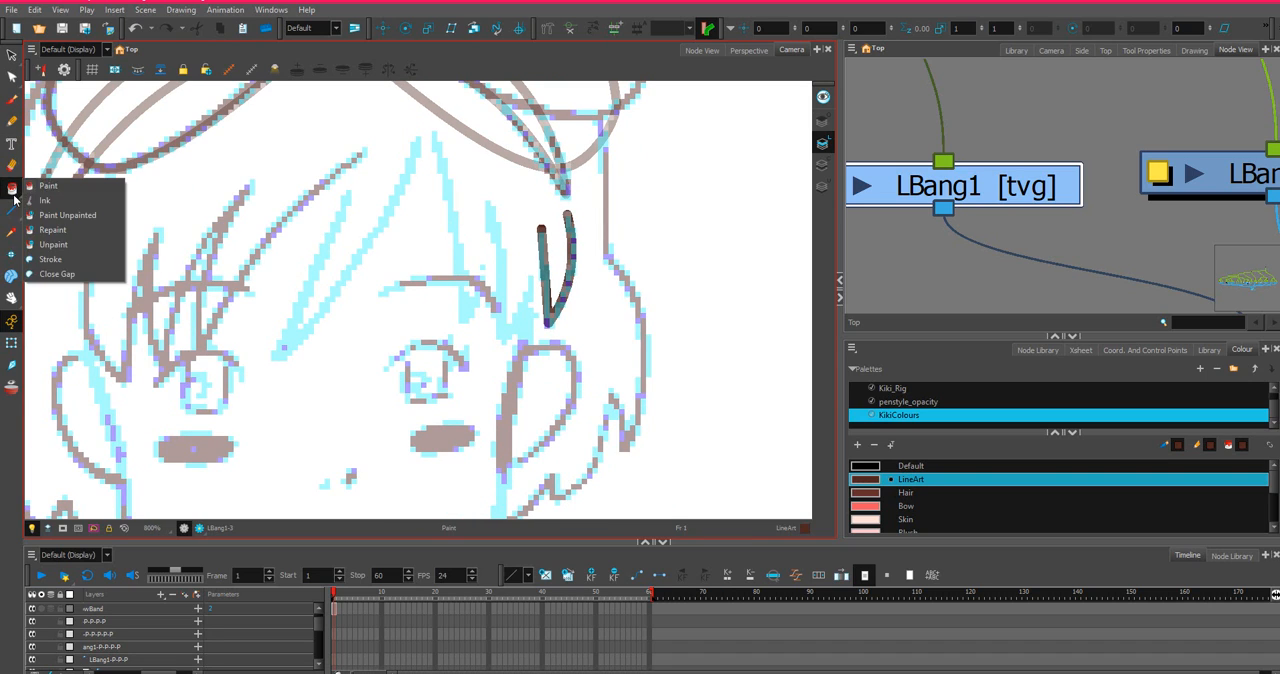
pyautogui.click(55, 260)
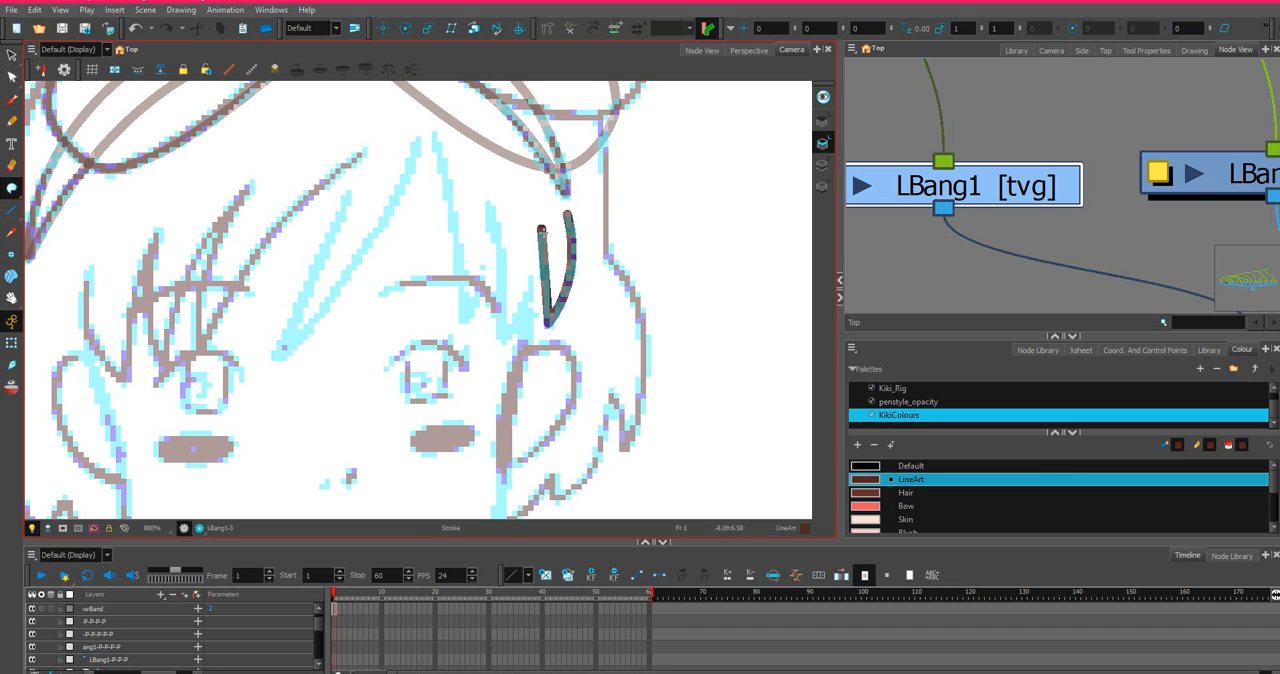
pyautogui.click(12, 78)
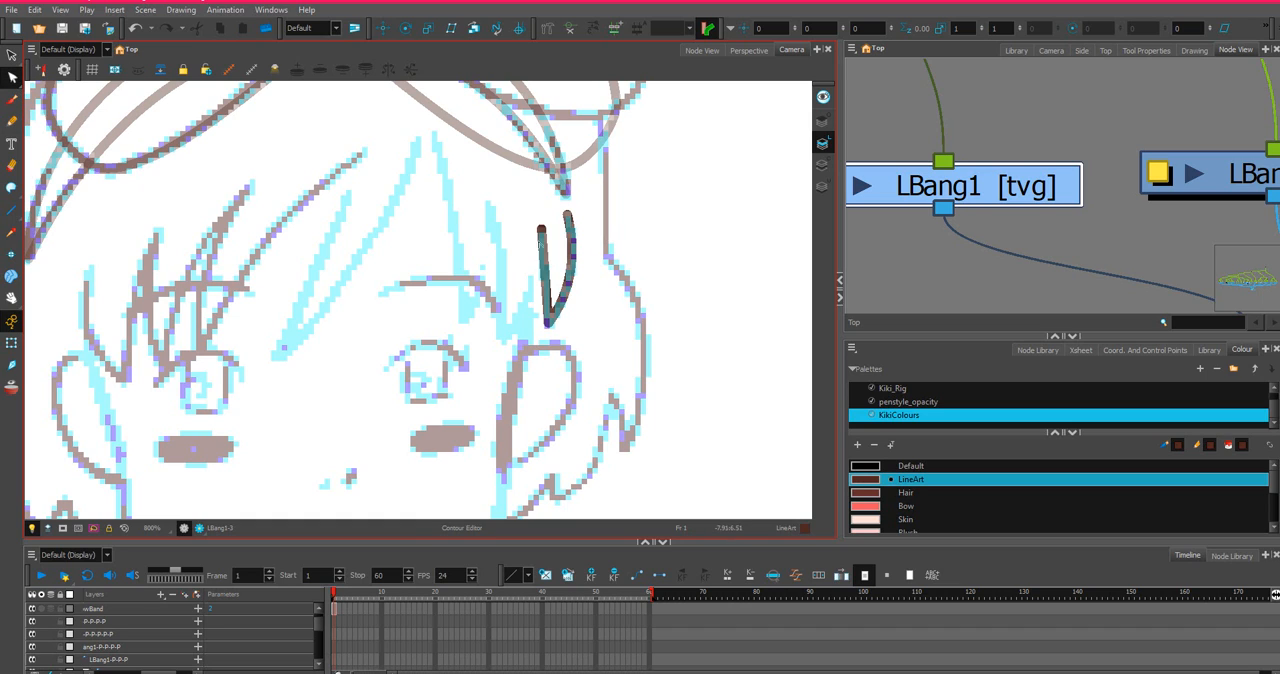
pyautogui.moveTo(541, 230); pyautogui.dragTo(526, 174)
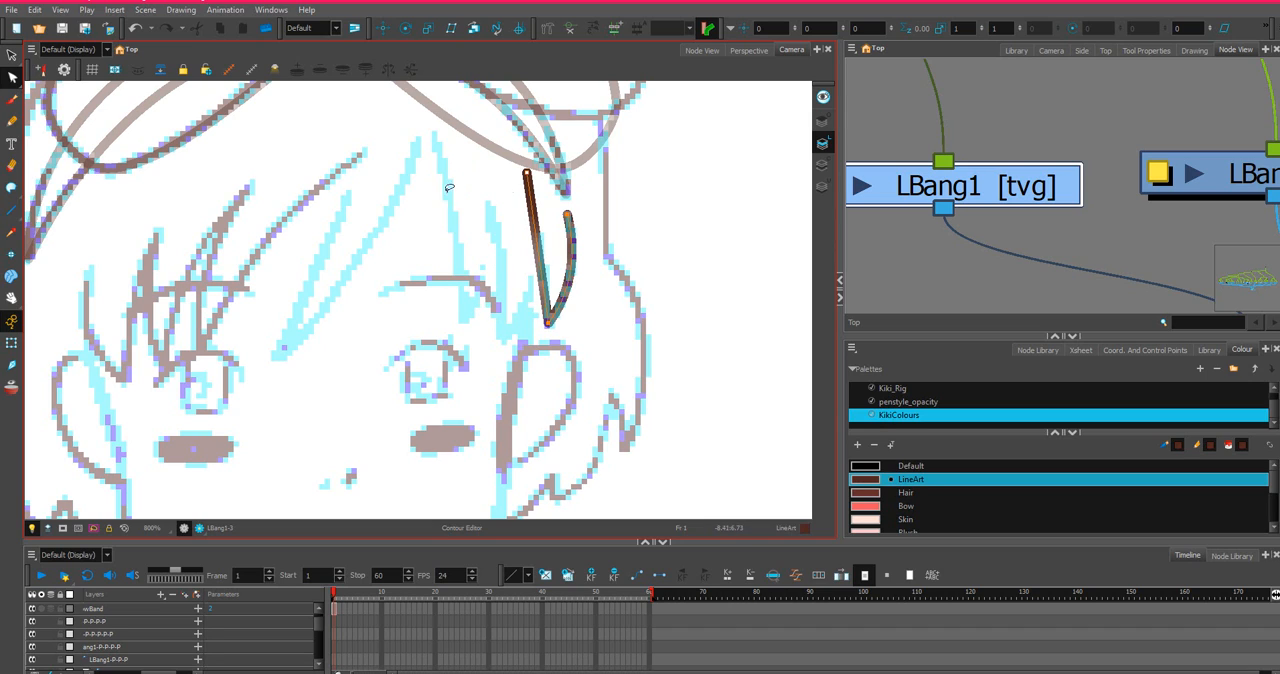
# Close the open top of the LBang1 strand with an invisible stroke arching up over the hairband tip between its two edges.
pyautogui.click(12, 188)
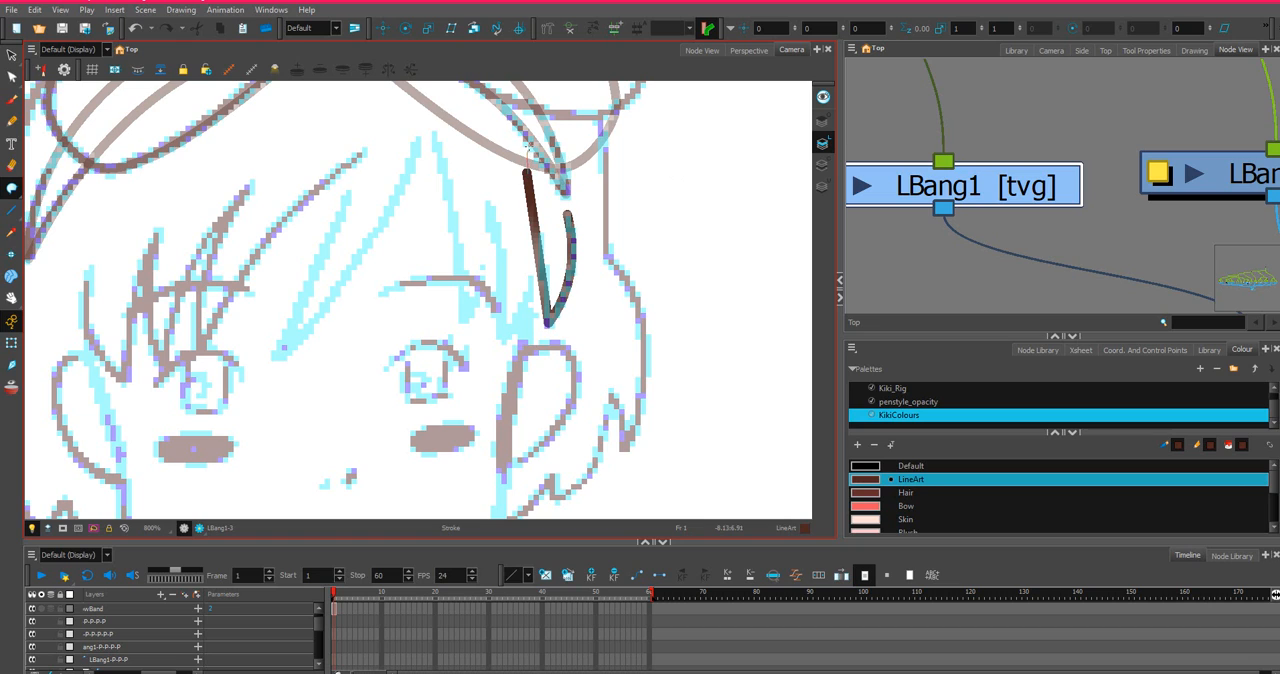
pyautogui.click(584, 215)
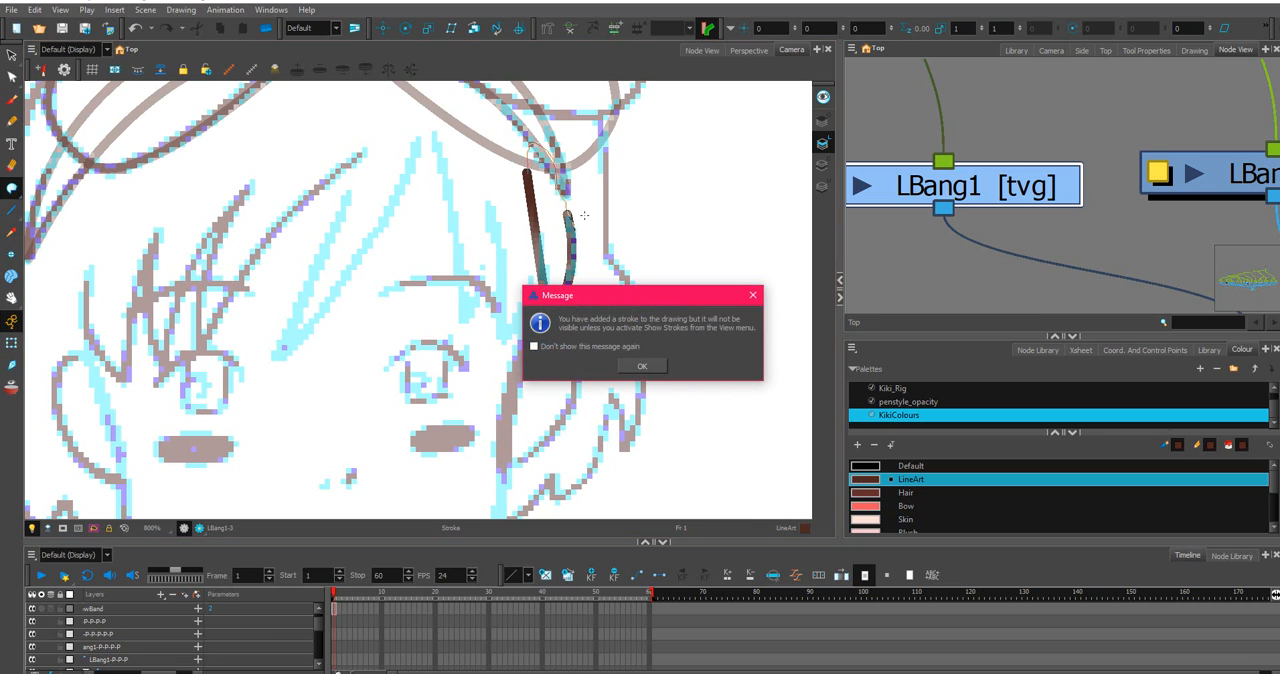
pyautogui.click(645, 367)
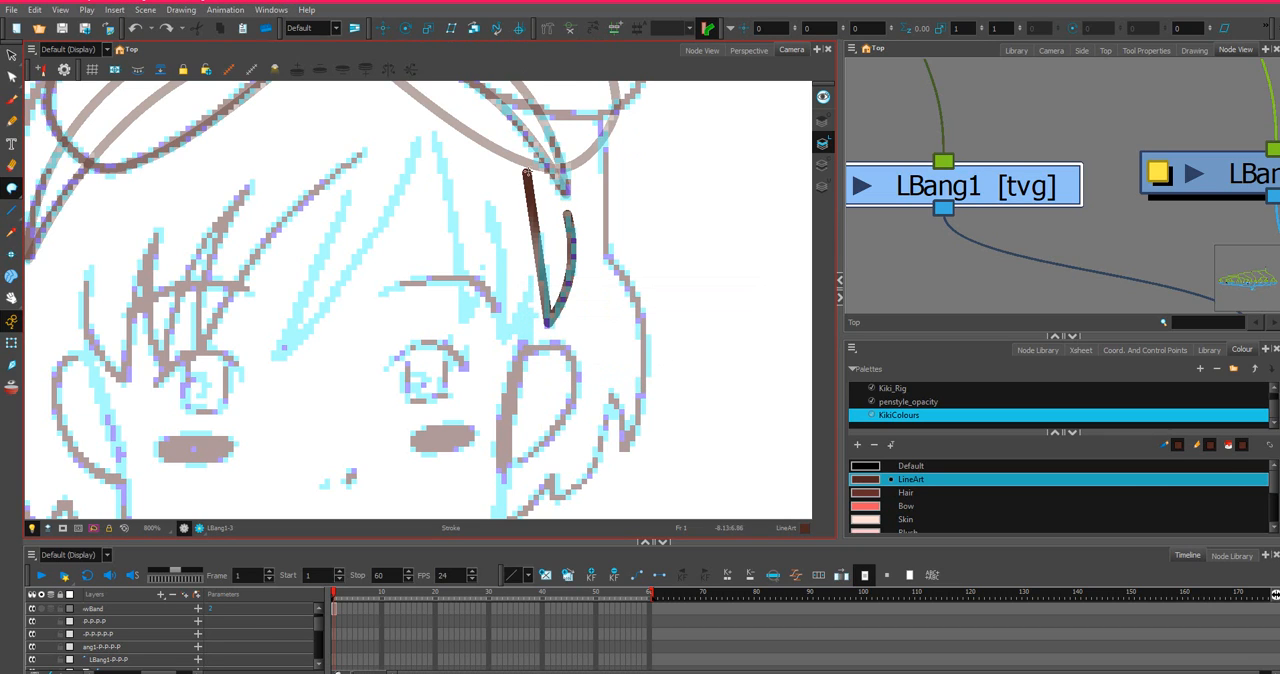
pyautogui.moveTo(537, 125); pyautogui.dragTo(574, 240)
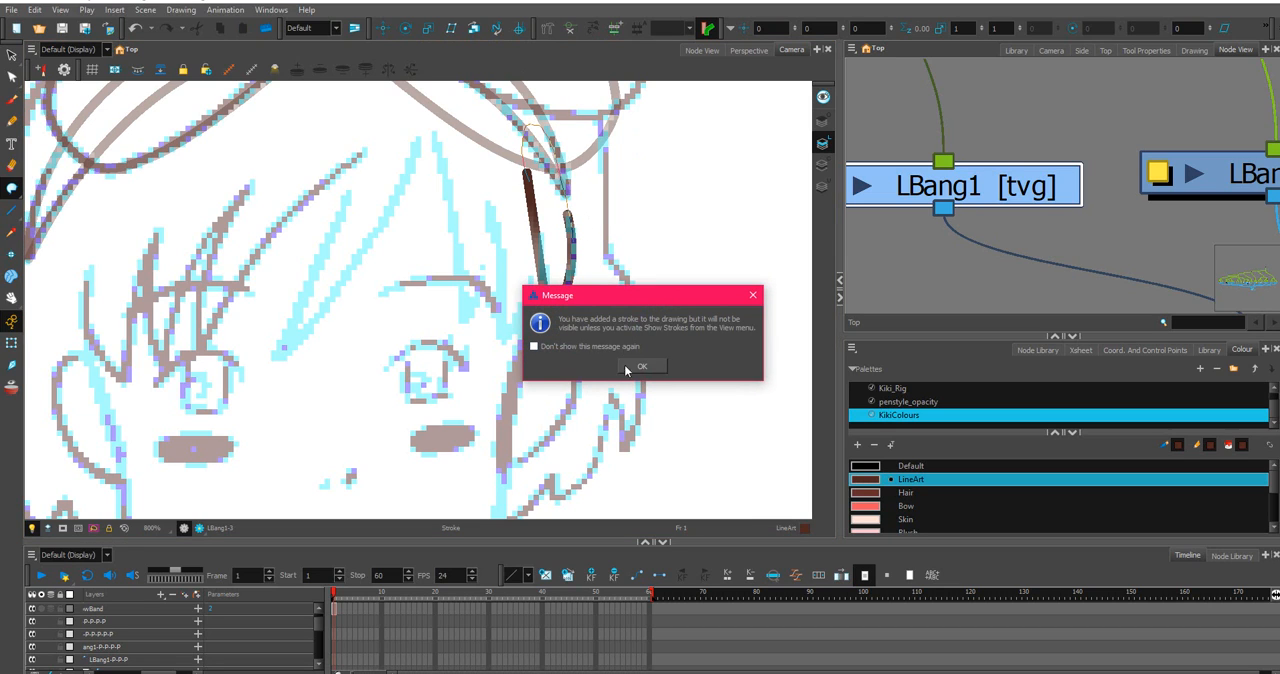
# Stop the hidden-stroke message from appearing again and turn on the display of strokes.
pyautogui.click(534, 346)
pyautogui.click(645, 366)
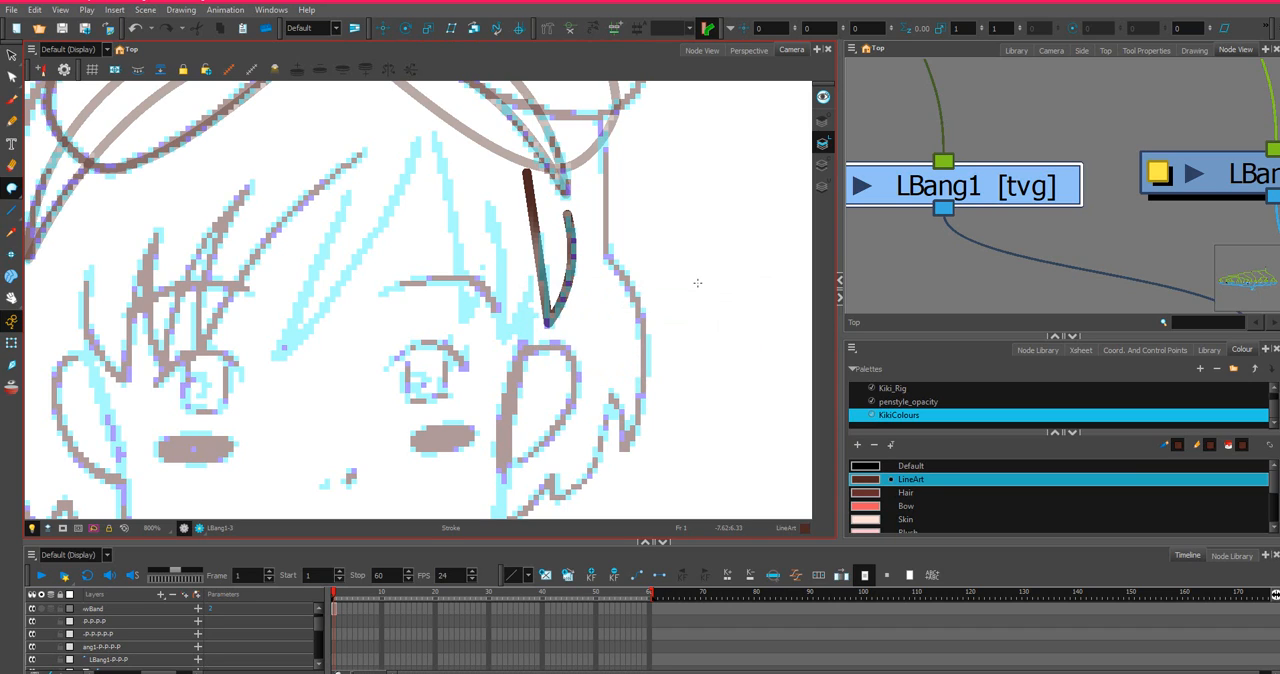
pyautogui.press('k')
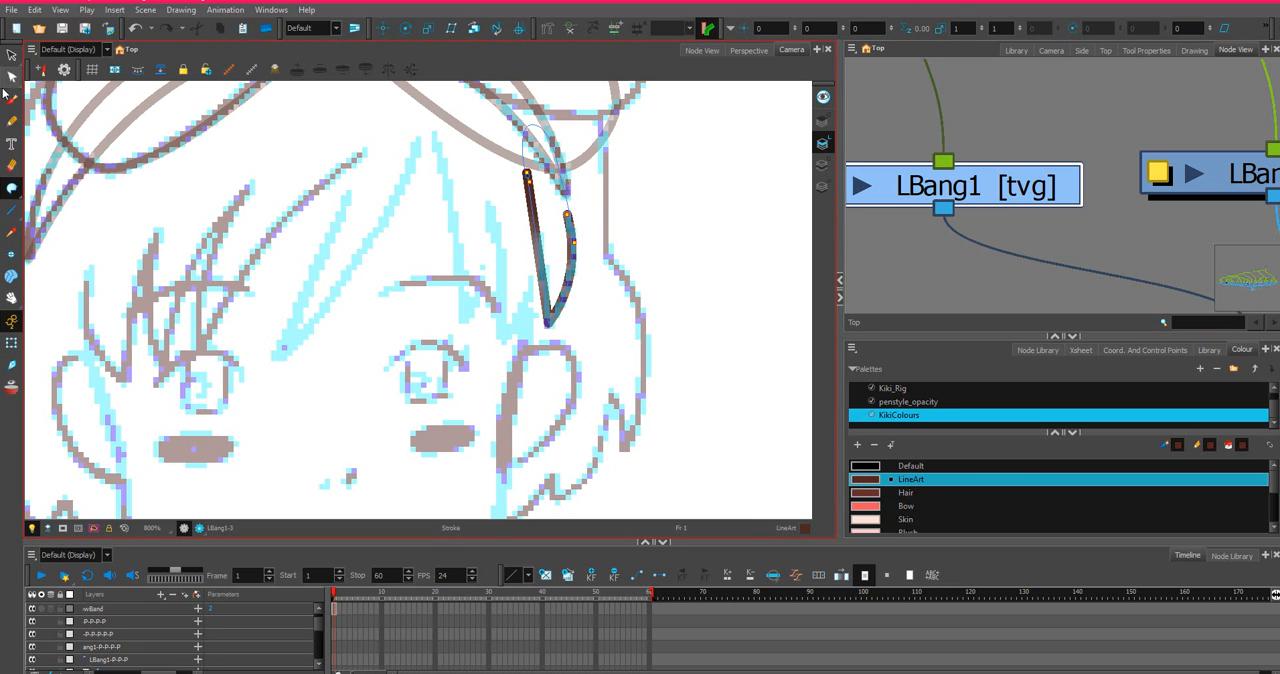
# Draw the LBang2 strand as two straight lines from its upper ends beneath the hairband to the sketched lower tip.
pyautogui.click(9, 124)
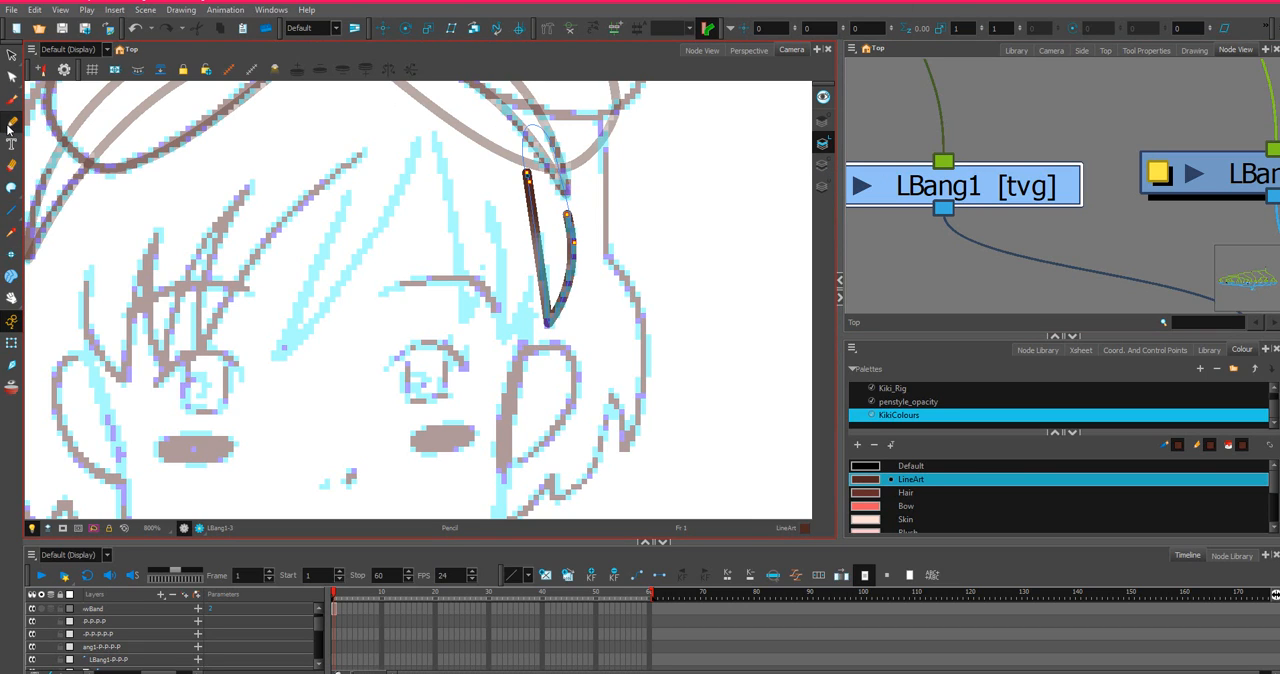
pyautogui.click(11, 188)
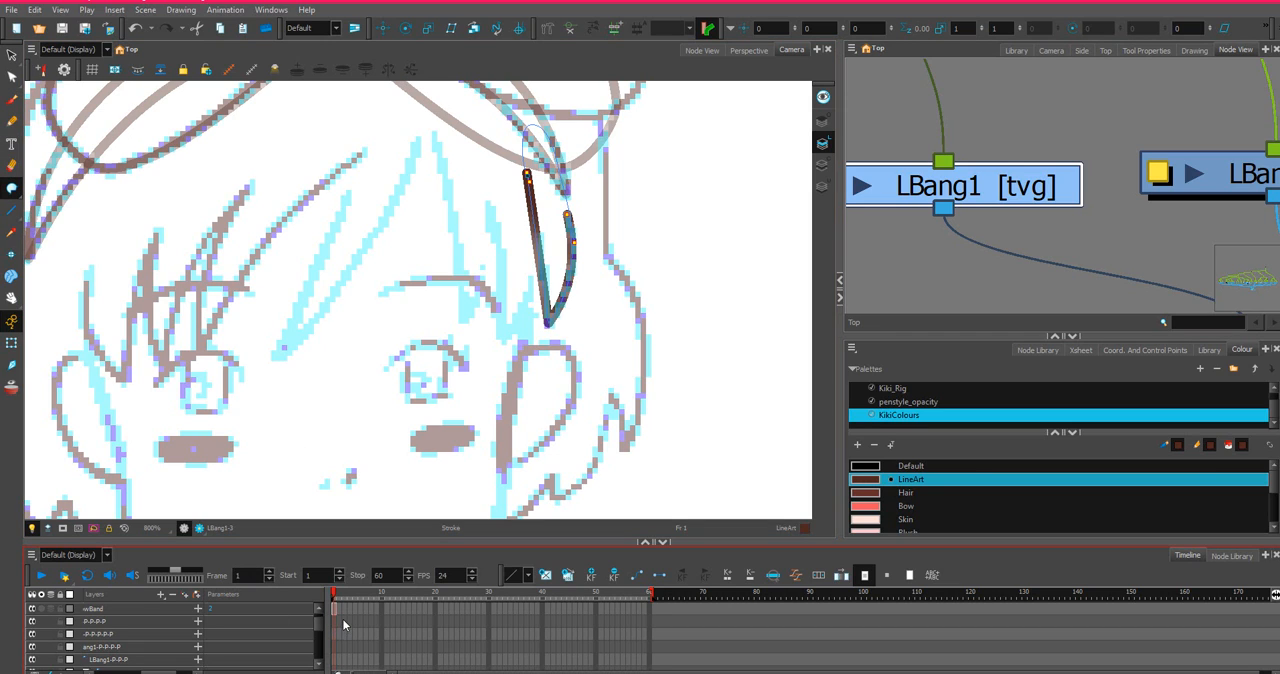
pyautogui.click(7, 218)
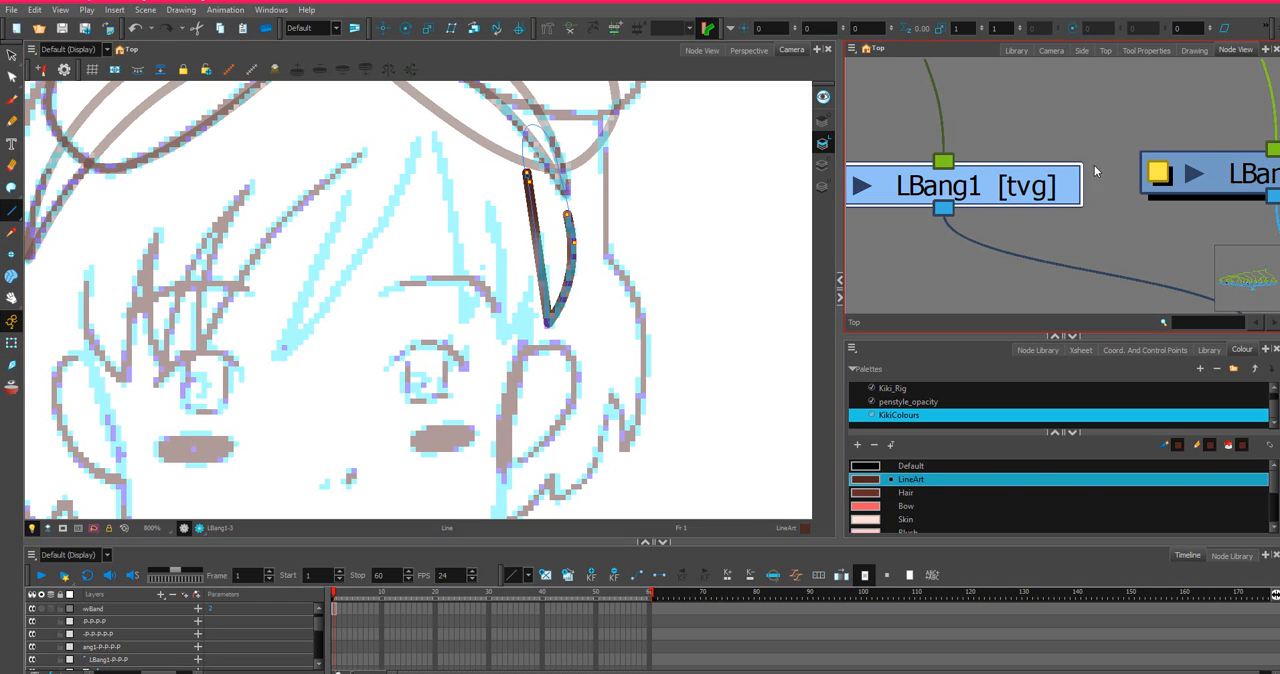
pyautogui.scroll(-2, 1188, 158)
pyautogui.click(1247, 171)
pyautogui.scroll(-2, 1180, 165)
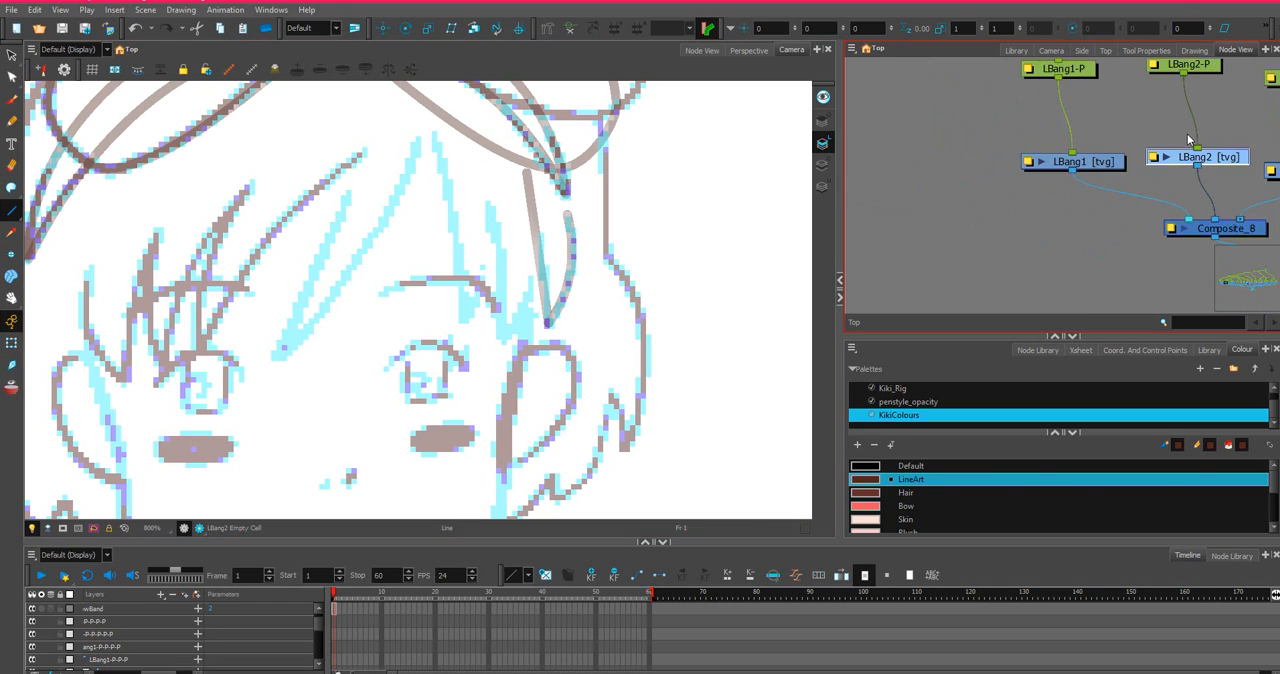
pyautogui.scroll(2, 426, 287)
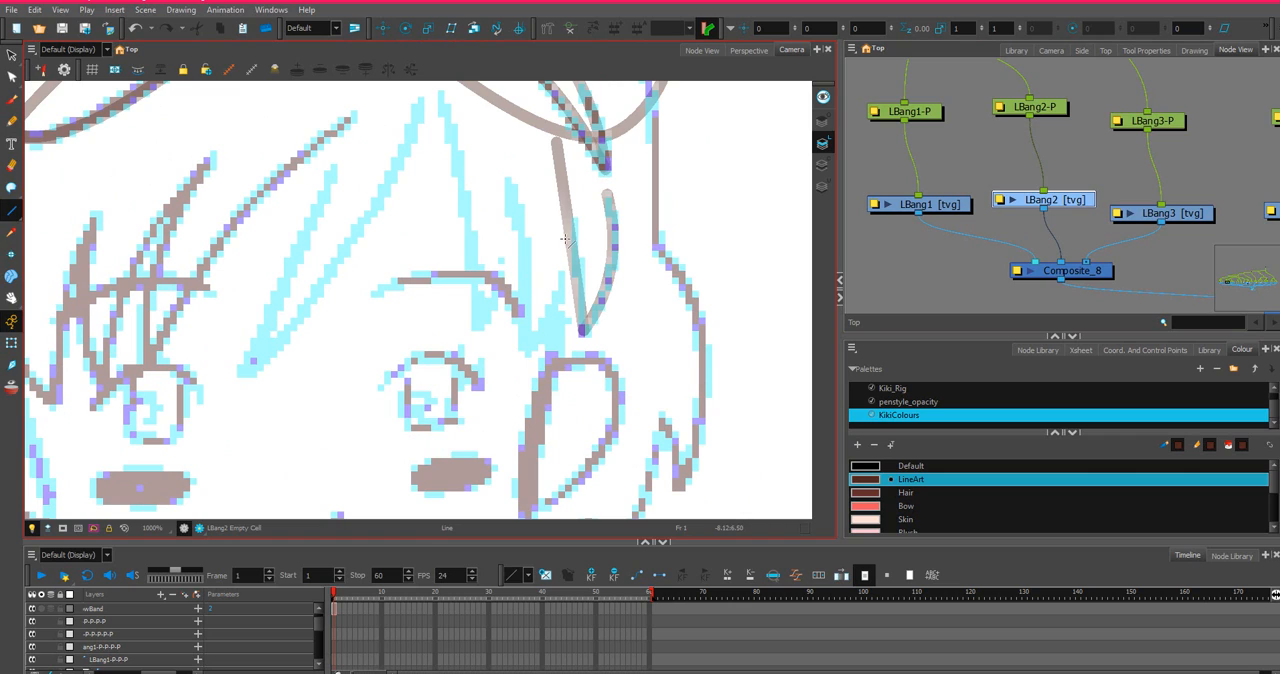
pyautogui.moveTo(574, 214)
pyautogui.mouseDown()
pyautogui.moveTo(558, 306)
pyautogui.moveTo(527, 357)
pyautogui.mouseUp()
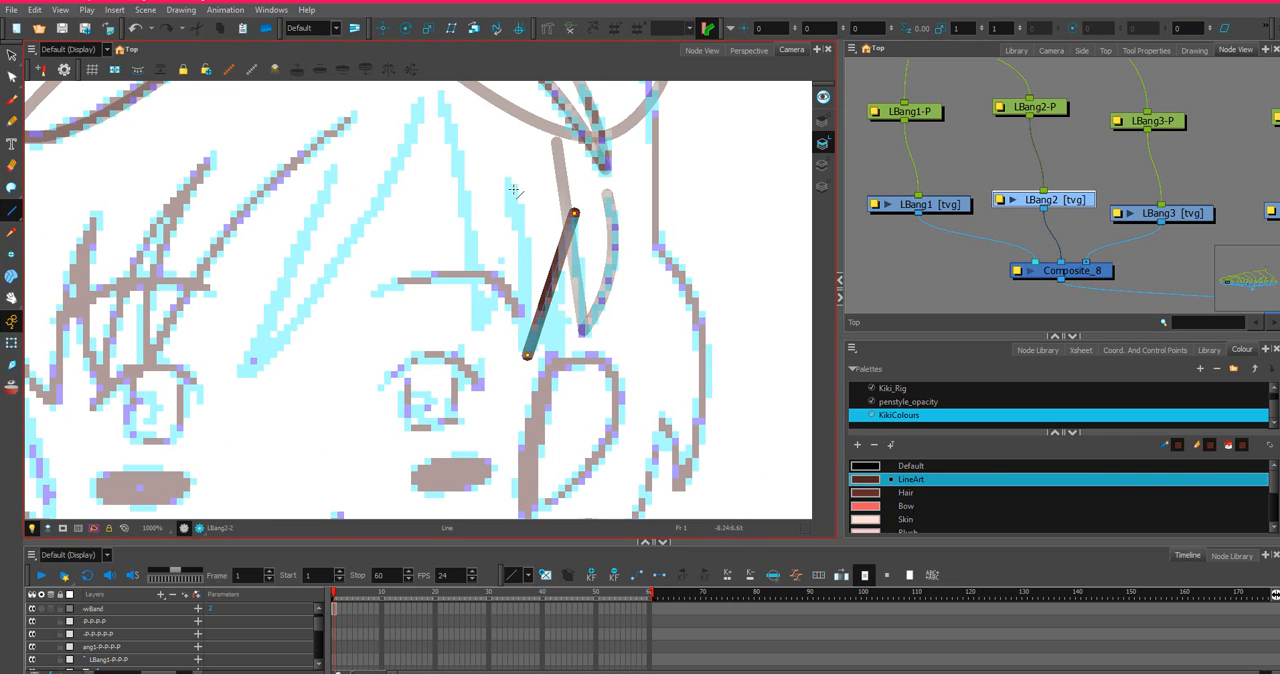
pyautogui.moveTo(495, 121); pyautogui.dragTo(527, 357)
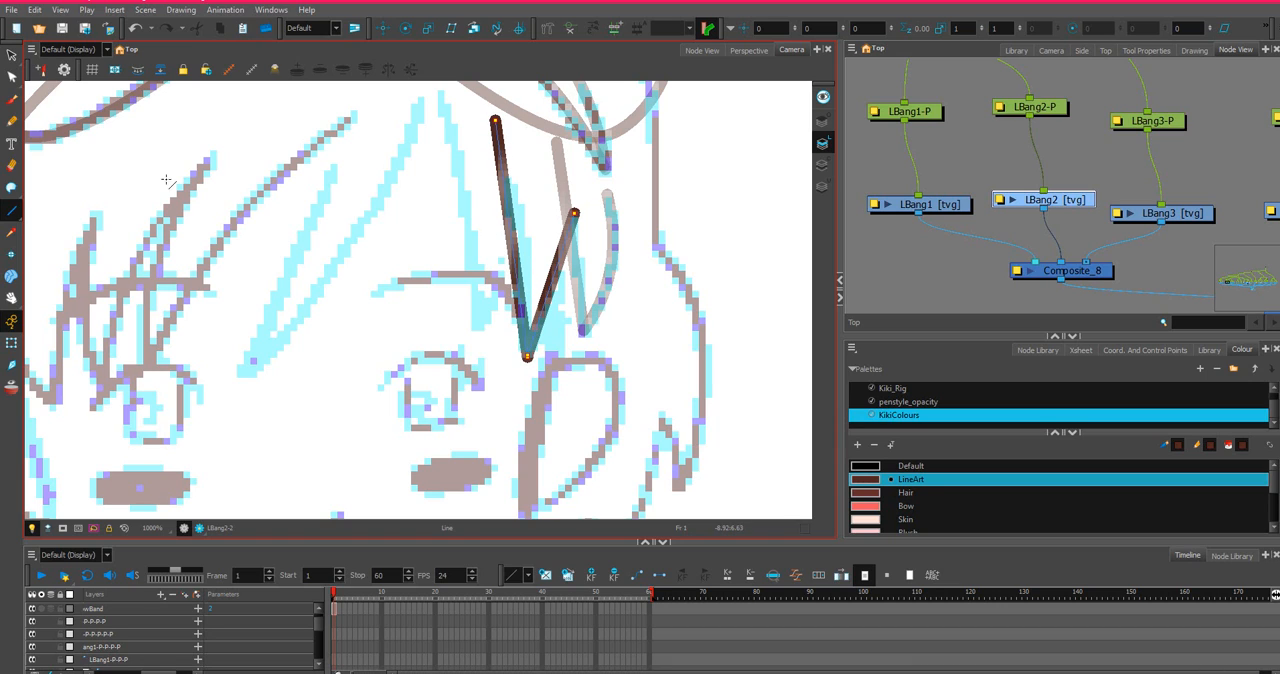
# Bend the outer and inner edges of the LBang2 strand outward to follow the sketched curves.
pyautogui.click(12, 77)
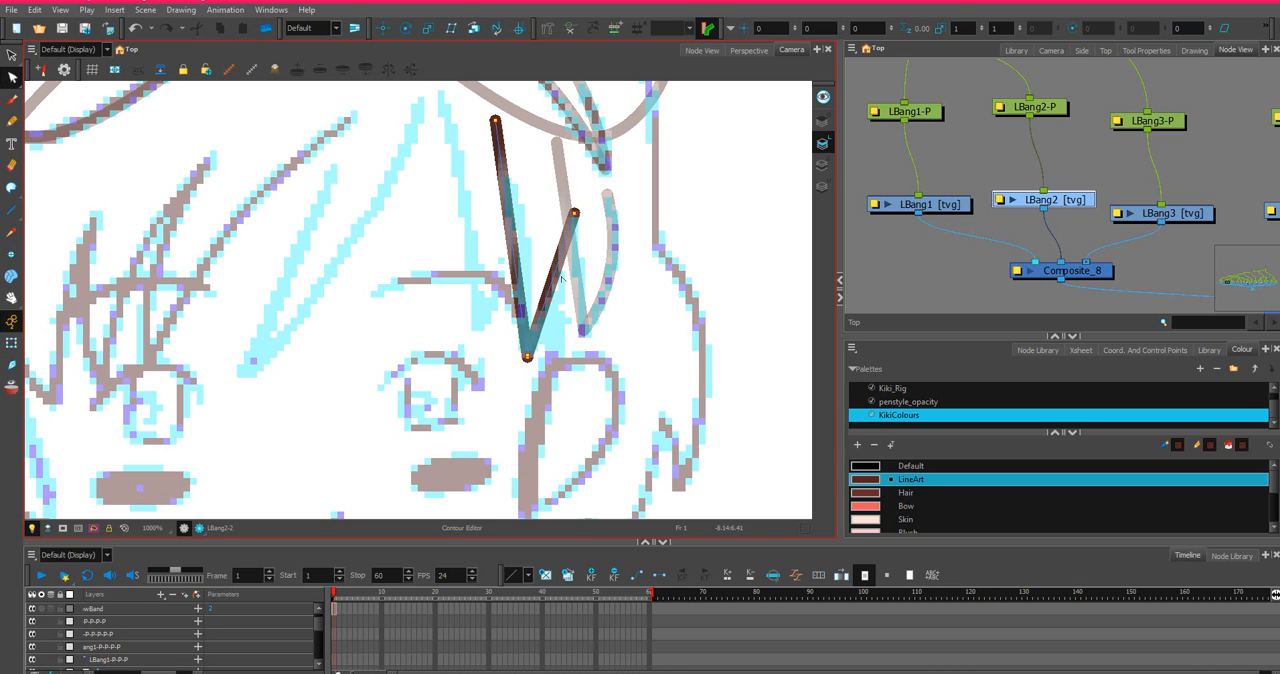
pyautogui.moveTo(562, 279); pyautogui.dragTo(564, 273)
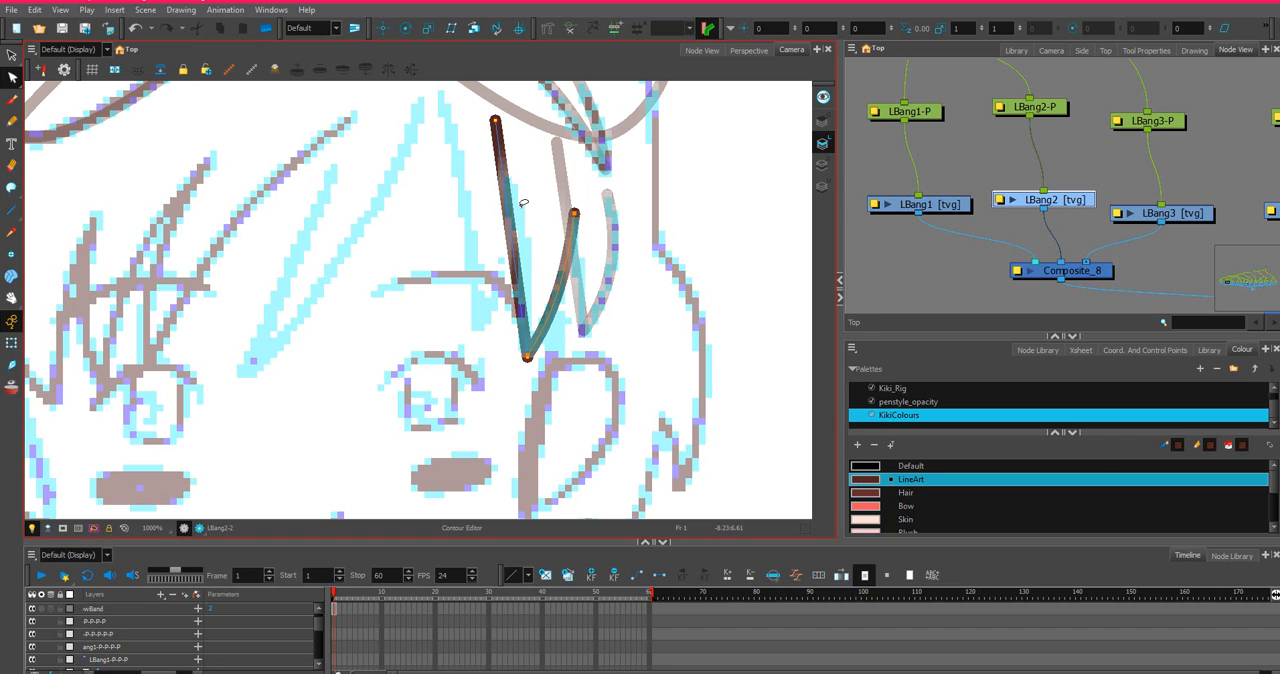
pyautogui.moveTo(523, 203); pyautogui.dragTo(525, 198)
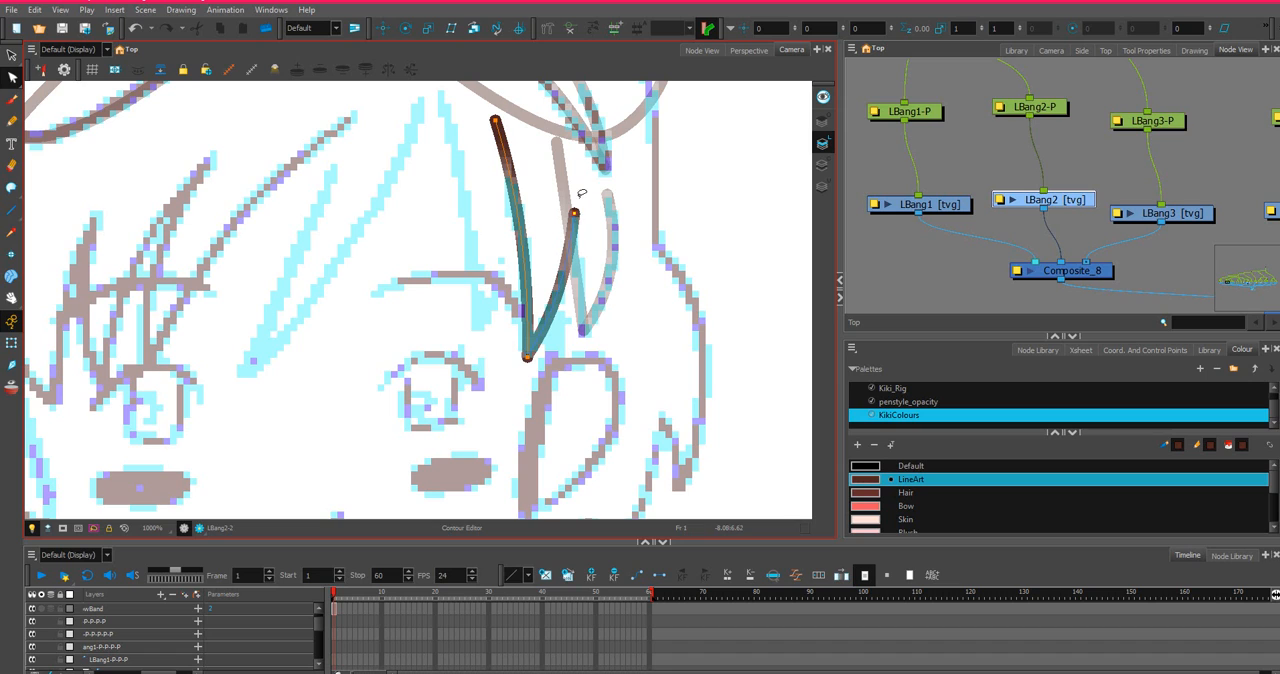
# Try raising the upper end of the LBang2 strand's outer edge and undo the change.
pyautogui.moveTo(574, 212); pyautogui.dragTo(577, 193)
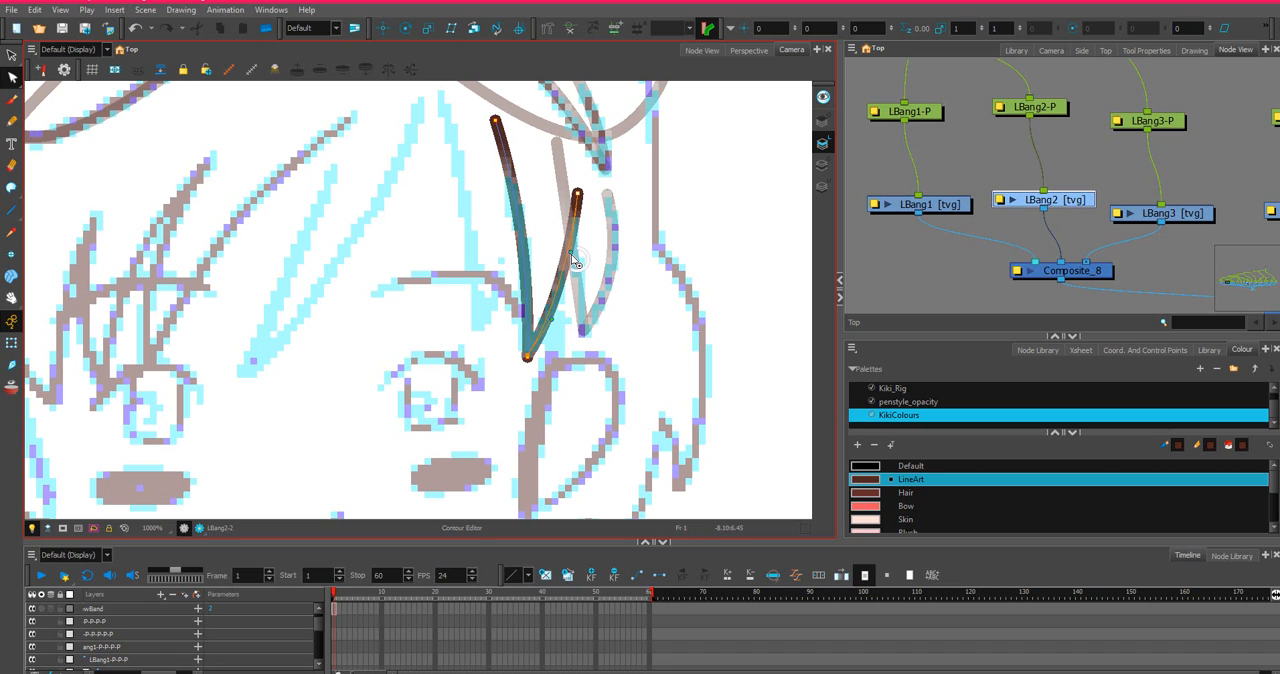
pyautogui.rightClick(572, 256)
pyautogui.press('Escape')
pyautogui.hotkey('ctrl', 'z')
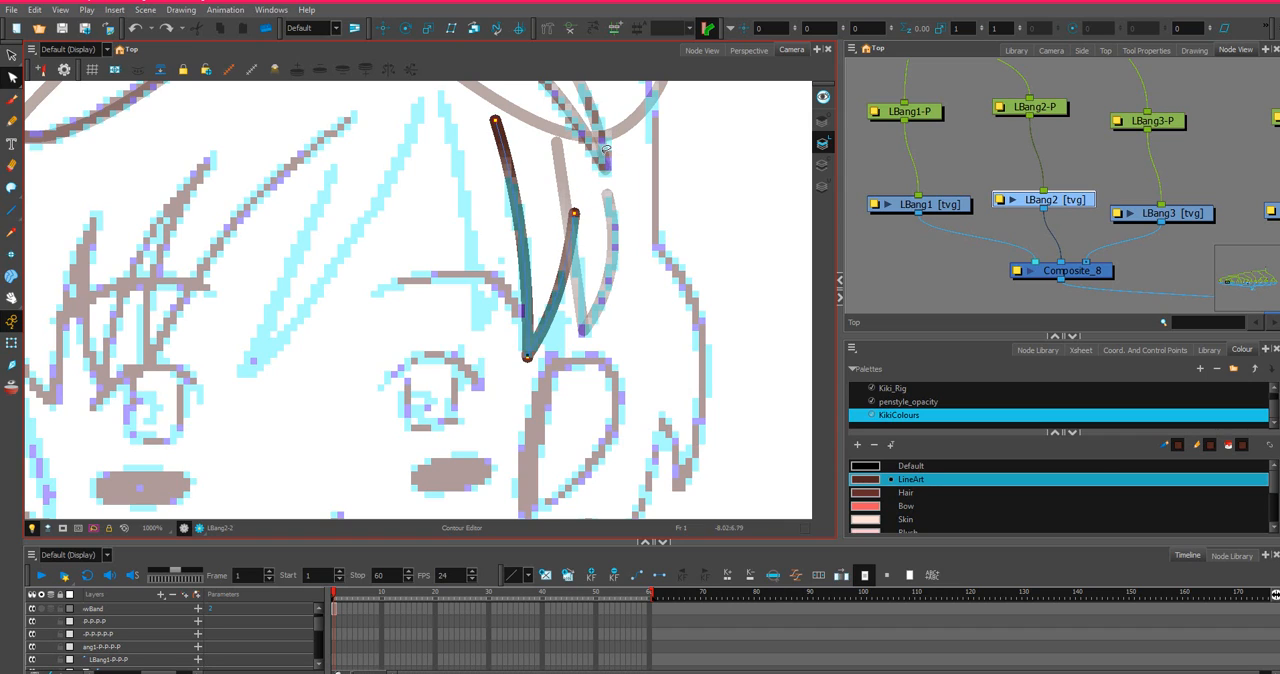
# Try closing the open top of the LBang2 strand with an invisible stroke and undo it.
pyautogui.click(11, 187)
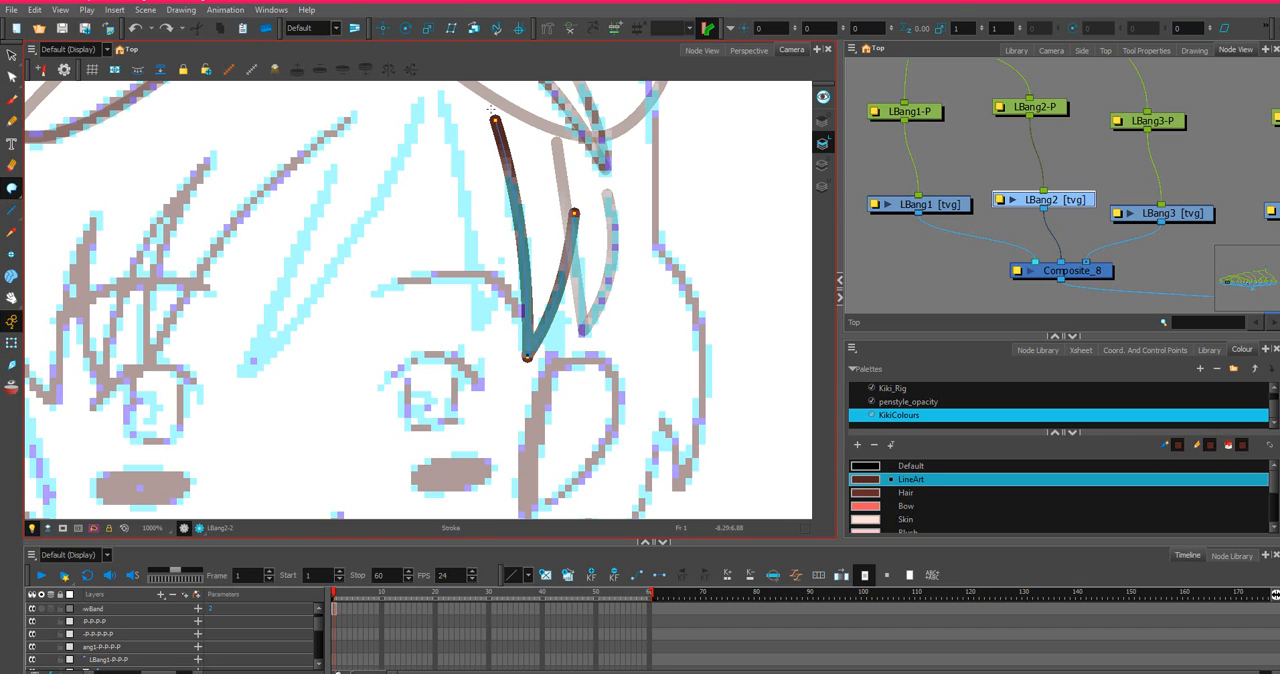
pyautogui.moveTo(527, 91)
pyautogui.mouseDown()
pyautogui.moveTo(556, 119)
pyautogui.moveTo(570, 167)
pyautogui.mouseUp()
pyautogui.moveTo(574, 211); pyautogui.dragTo(574, 214)
pyautogui.hotkey('ctrl', 'z')
# Extend the outer edge of the LBang2 strand by moving its upper end up, and readjust the edge's curve.
pyautogui.click(14, 77)
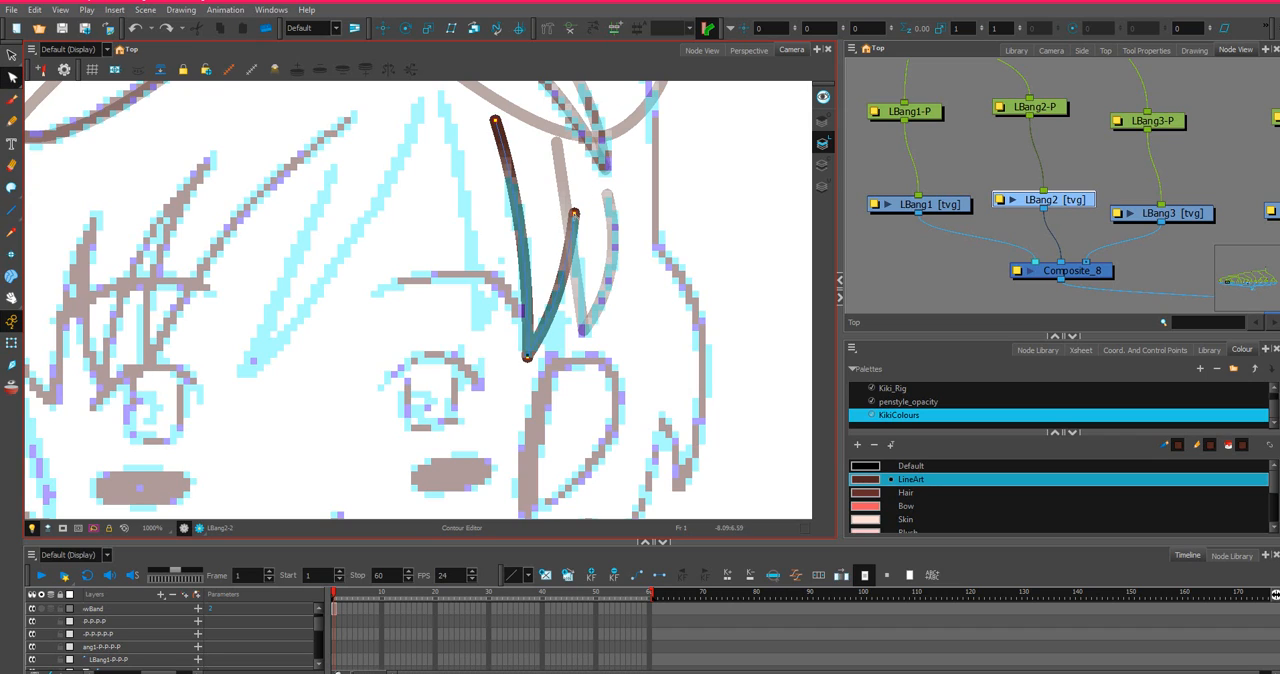
pyautogui.moveTo(575, 213); pyautogui.dragTo(577, 193)
pyautogui.moveTo(571, 253); pyautogui.dragTo(576, 251)
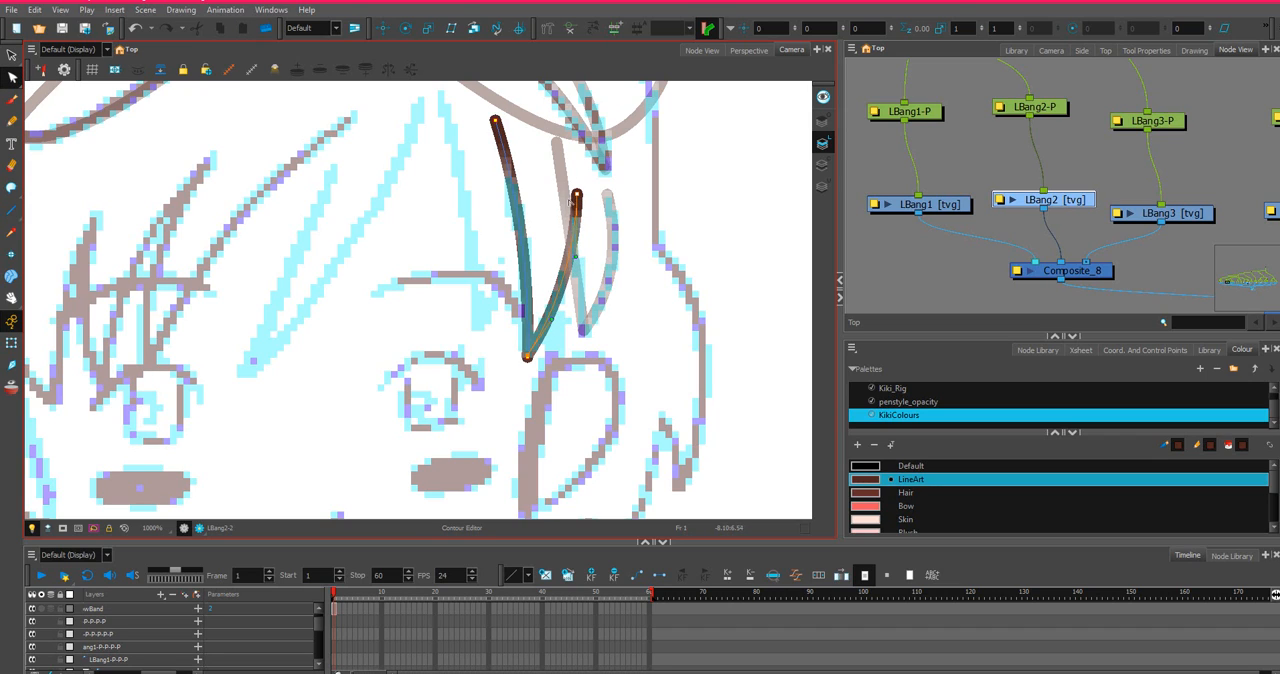
# Close the open top of the LBang2 strand with an invisible stroke arching over the hairband between its two edges.
pyautogui.click(11, 188)
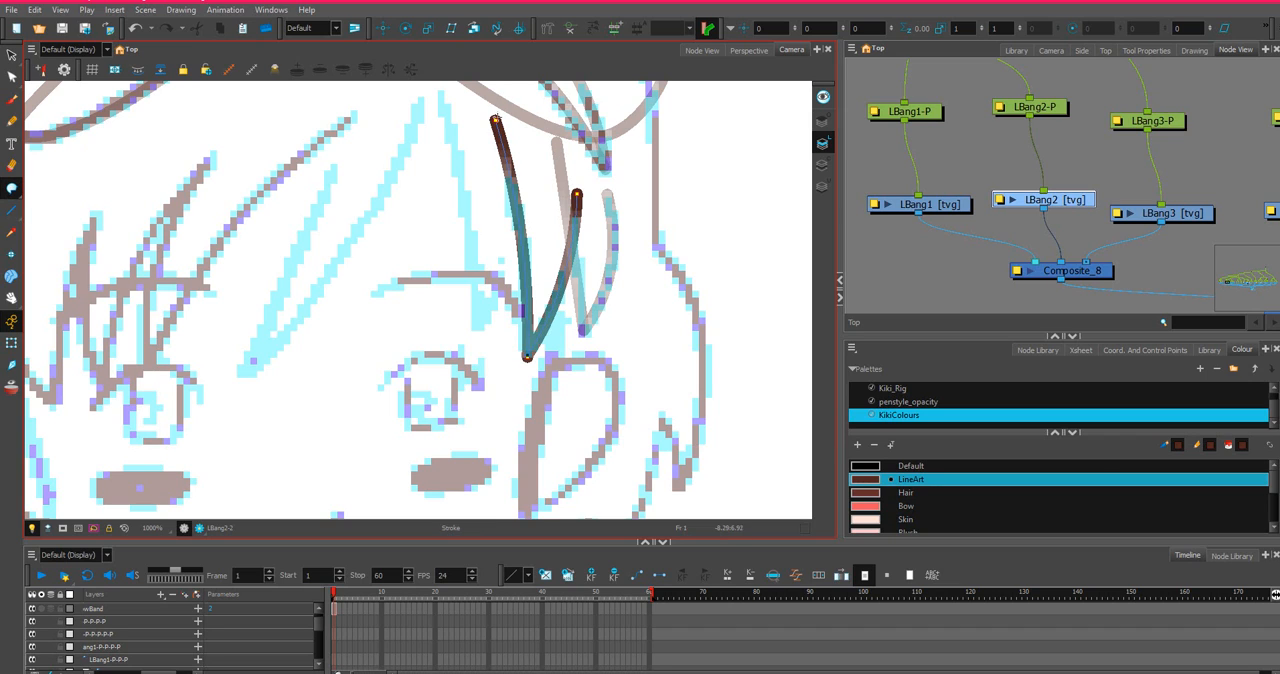
pyautogui.moveTo(540, 99); pyautogui.dragTo(576, 192)
pyautogui.hotkey('ctrl', 'z')
pyautogui.moveTo(566, 142); pyautogui.dragTo(575, 208)
pyautogui.scroll(-2, 491, 236)
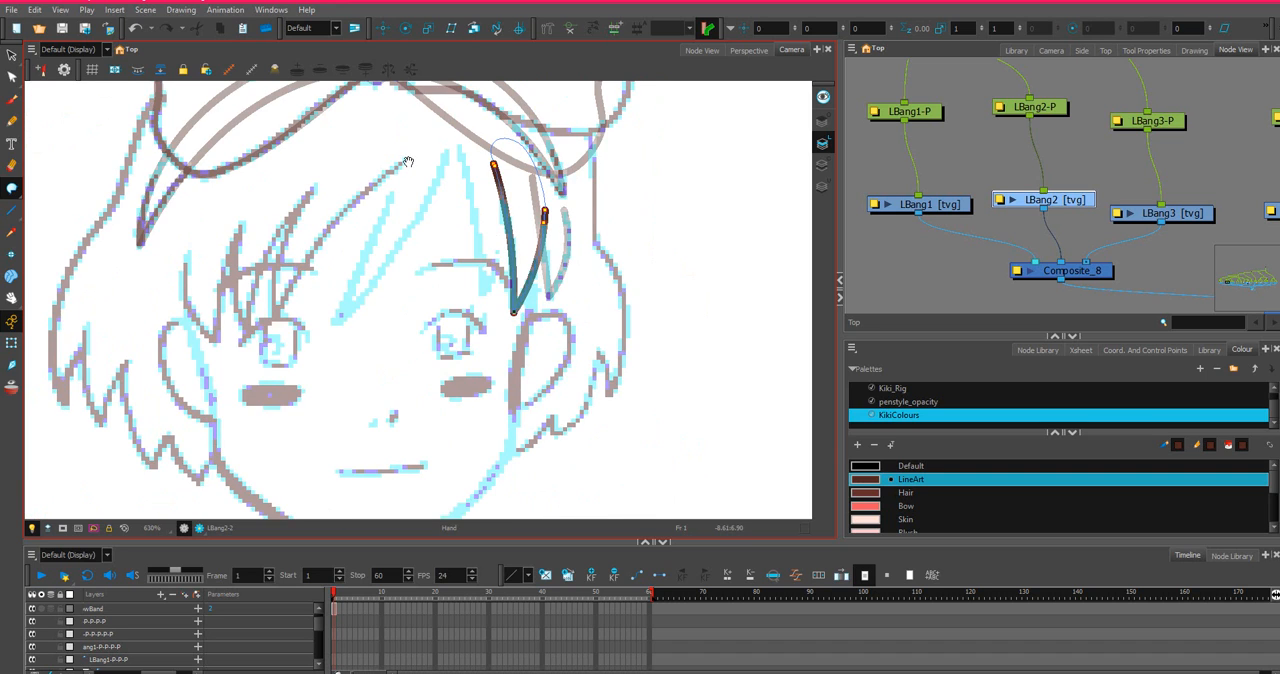
pyautogui.moveTo(408, 162); pyautogui.dragTo(397, 226)
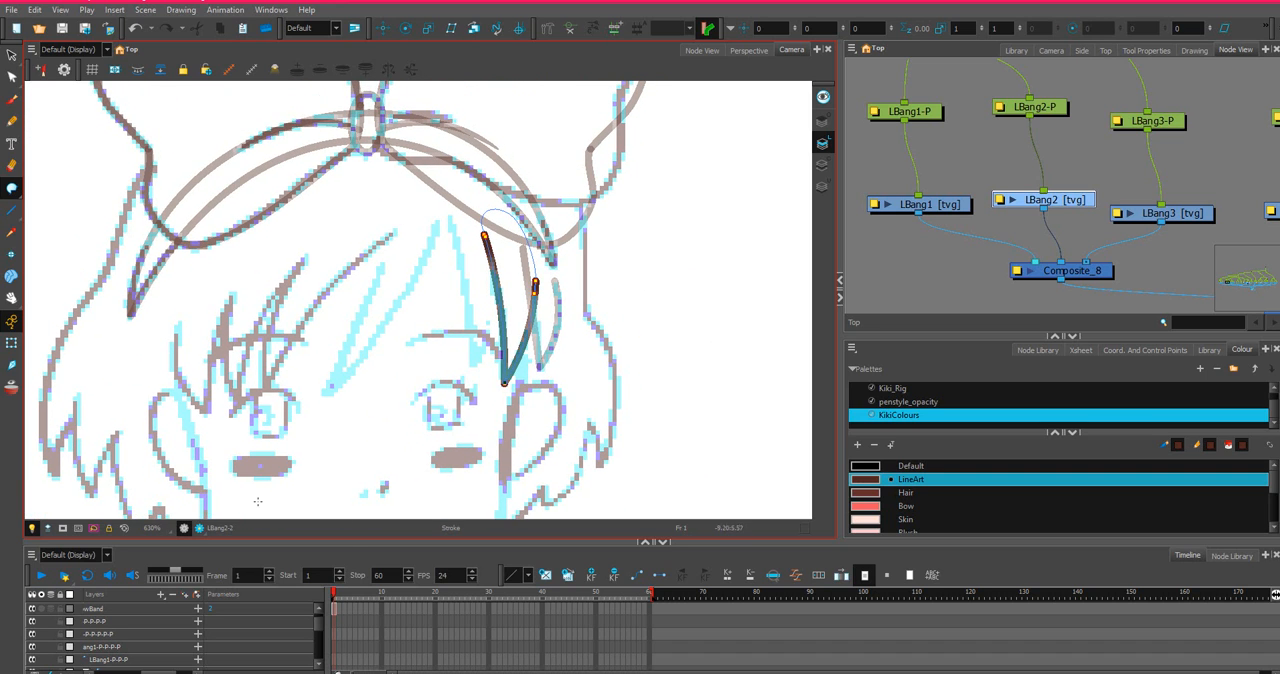
pyautogui.click(13, 192)
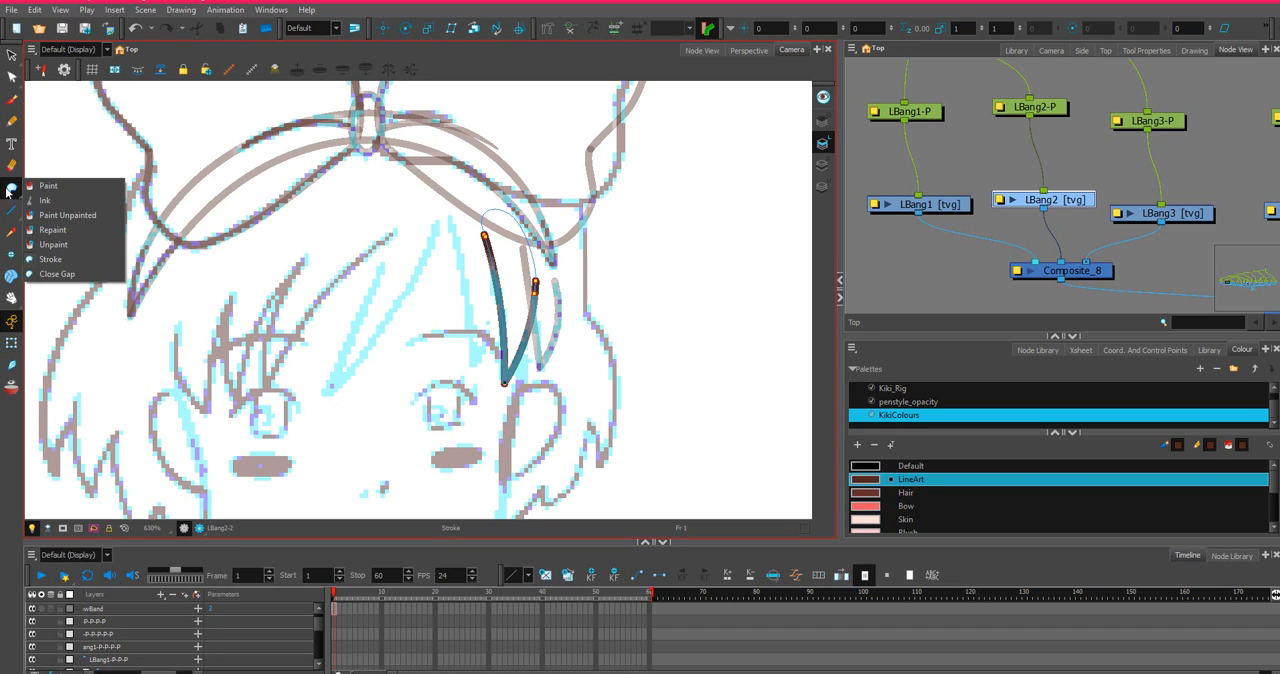
pyautogui.click(7, 192)
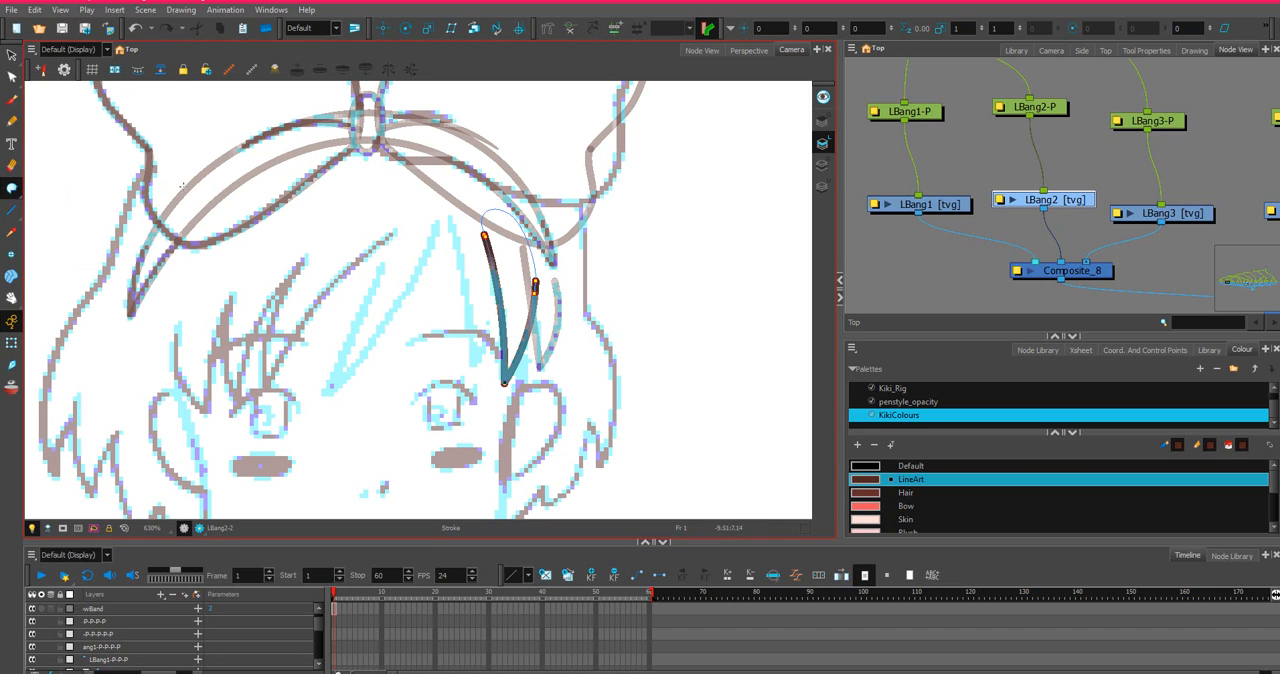
# Draw the LBang3 strand as two straight lines meeting at its lower tip, with the inner one reaching up to the hairband.
pyautogui.click(7, 214)
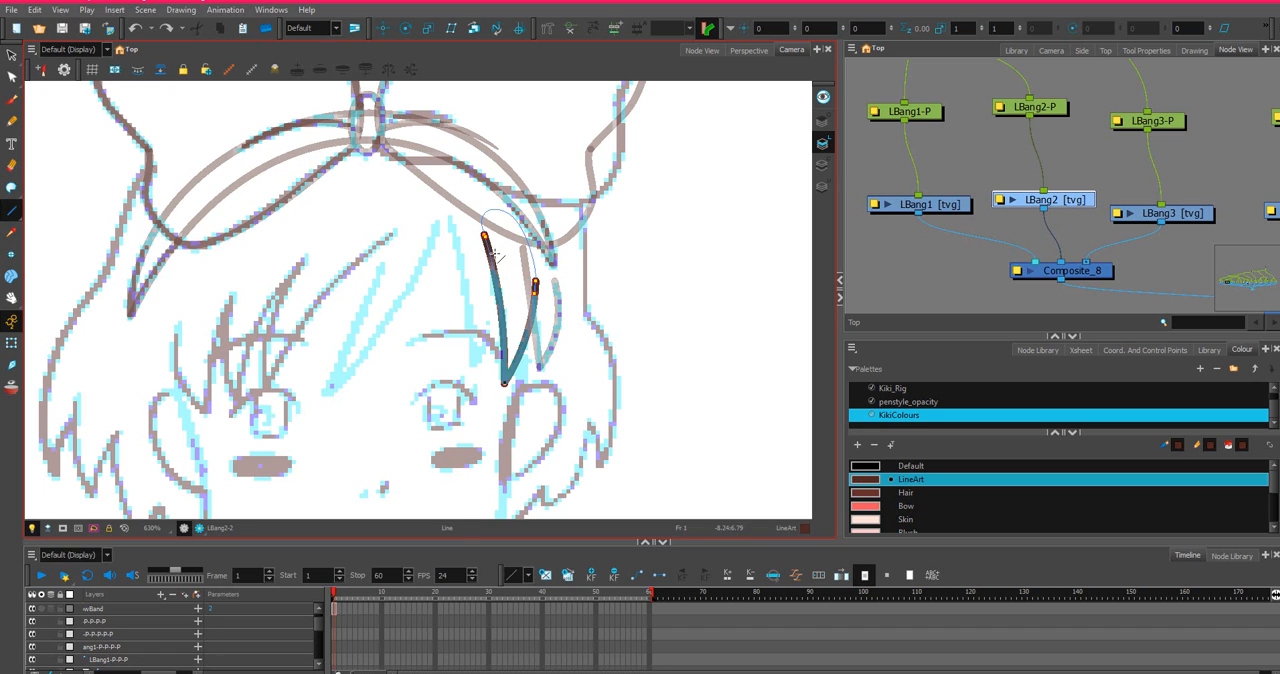
pyautogui.moveTo(486, 238); pyautogui.dragTo(491, 342)
pyautogui.hotkey('ctrl', 'z')
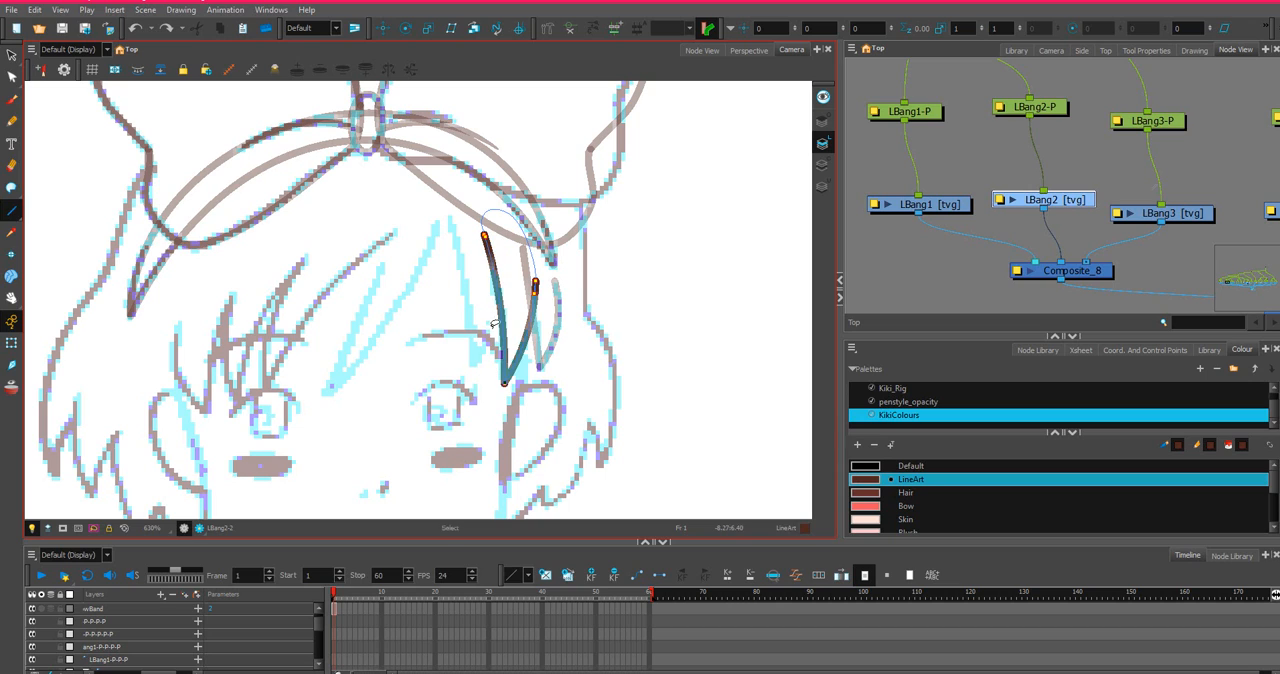
pyautogui.click(1186, 217)
pyautogui.moveTo(497, 252)
pyautogui.mouseDown()
pyautogui.moveTo(498, 312)
pyautogui.moveTo(472, 370)
pyautogui.moveTo(441, 168)
pyautogui.mouseUp()
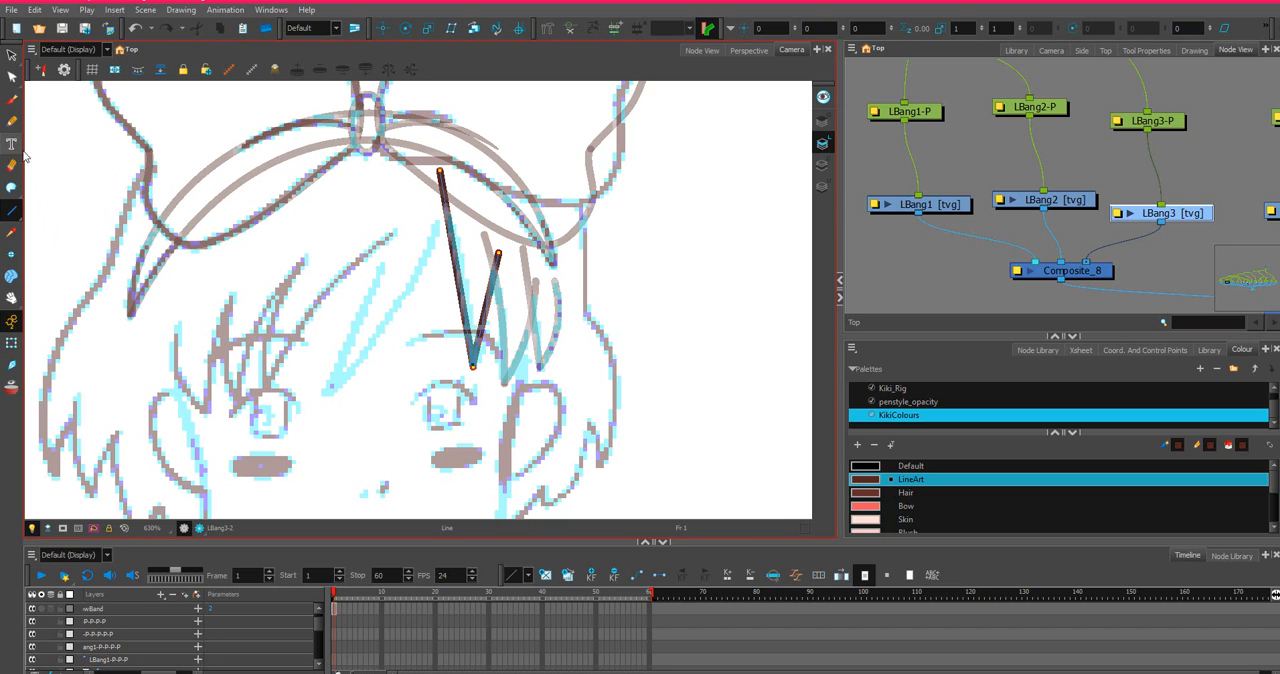
# Bend both edges of the LBang3 strand to the sketch and raise the outer edge's upper end to the hairband's lower arch.
pyautogui.click(12, 77)
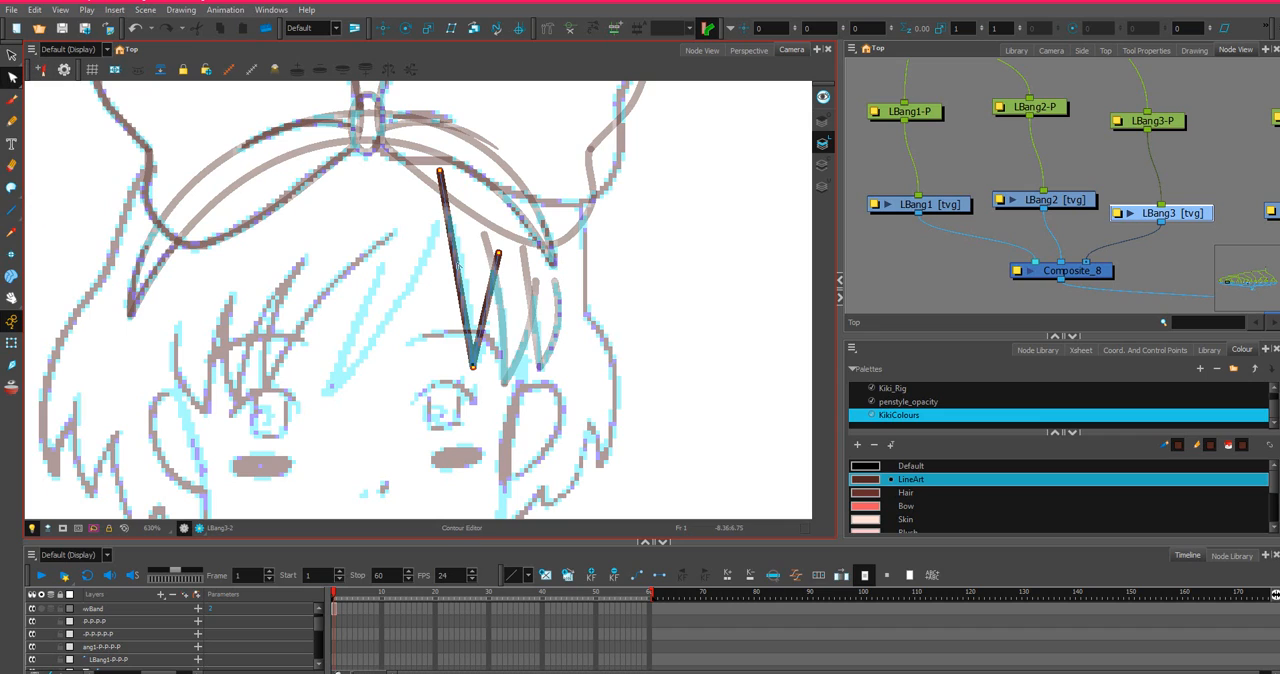
pyautogui.moveTo(456, 263)
pyautogui.mouseDown()
pyautogui.moveTo(499, 305)
pyautogui.moveTo(504, 294)
pyautogui.mouseUp()
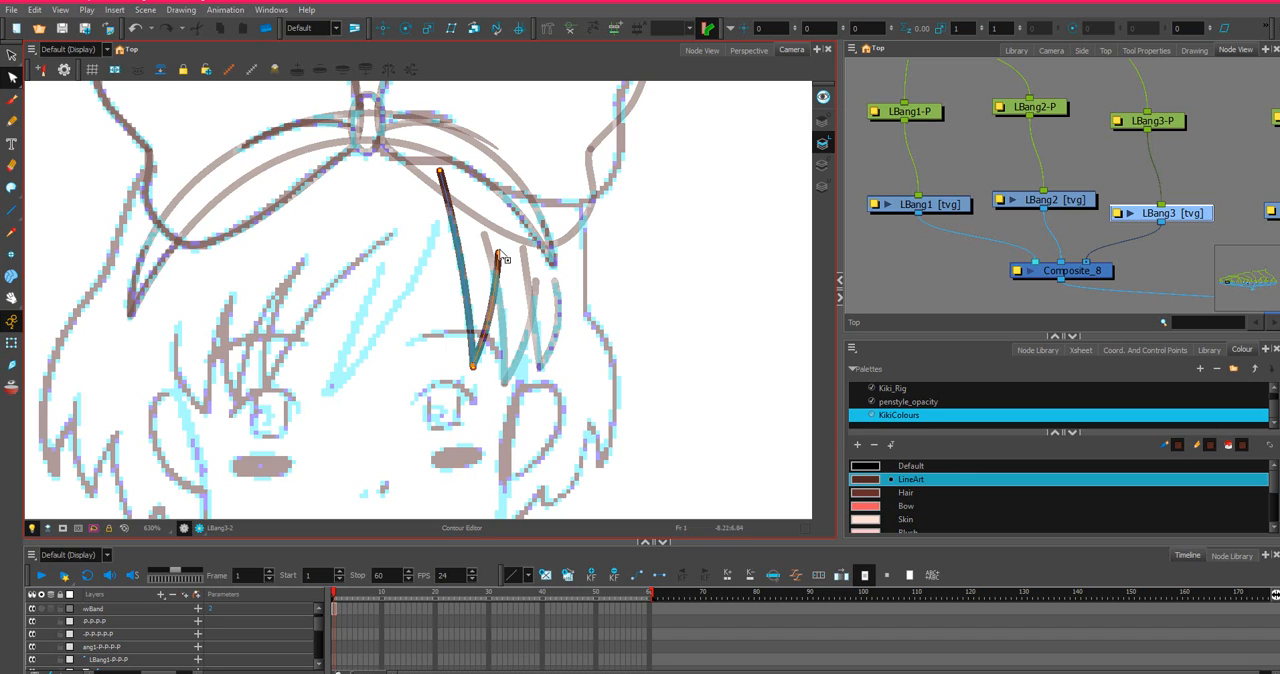
pyautogui.moveTo(500, 254); pyautogui.dragTo(505, 238)
pyautogui.moveTo(505, 288); pyautogui.dragTo(504, 300)
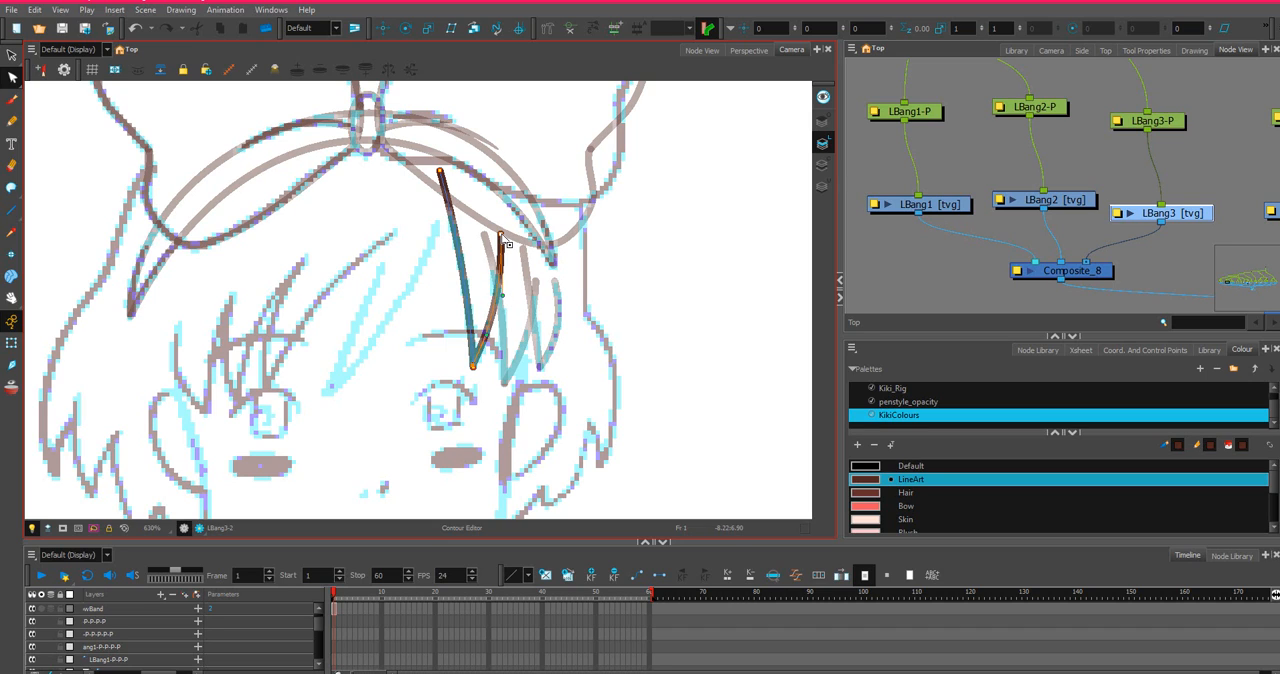
pyautogui.moveTo(502, 238); pyautogui.dragTo(497, 231)
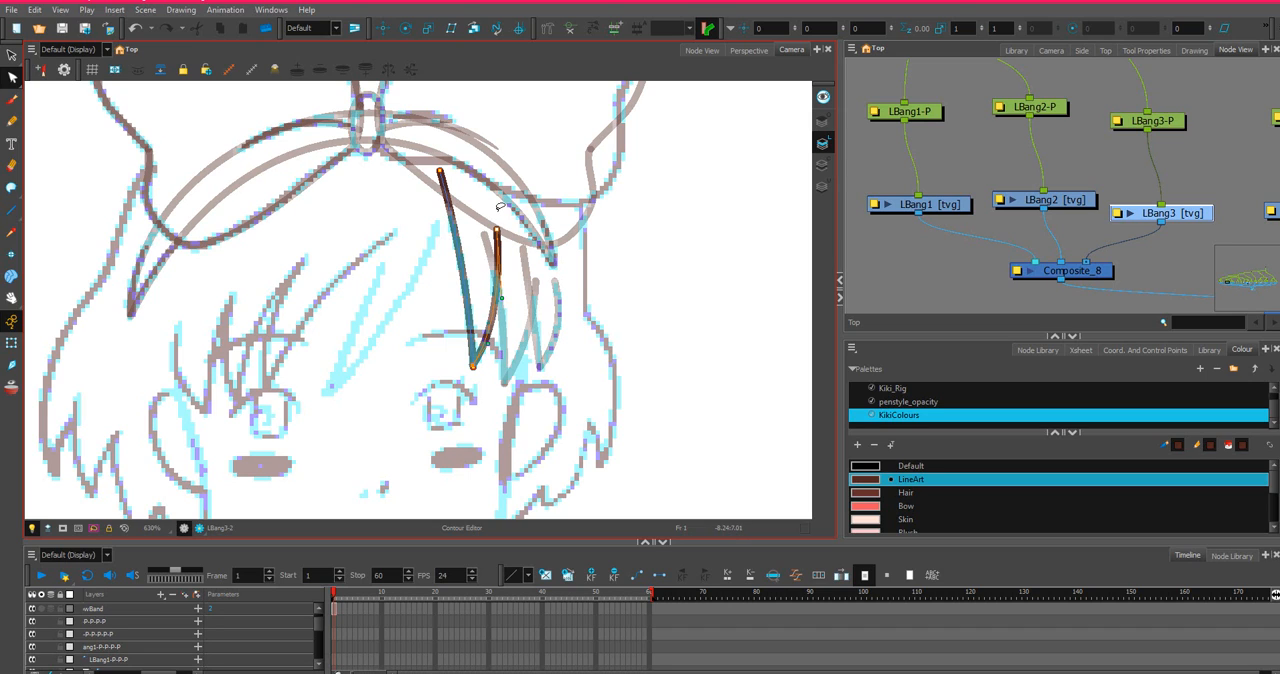
pyautogui.moveTo(496, 230); pyautogui.dragTo(496, 230)
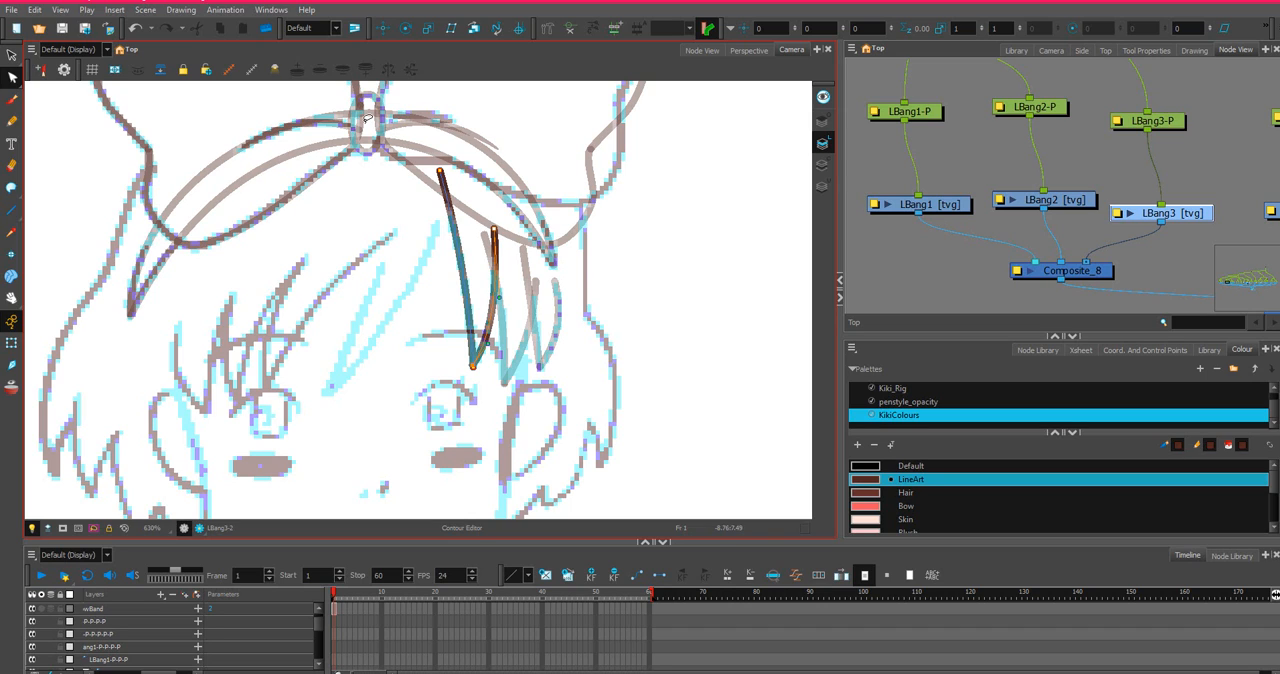
# Close the open top of the LBang3 strand with an invisible stroke curving between its two upper ends.
pyautogui.click(12, 187)
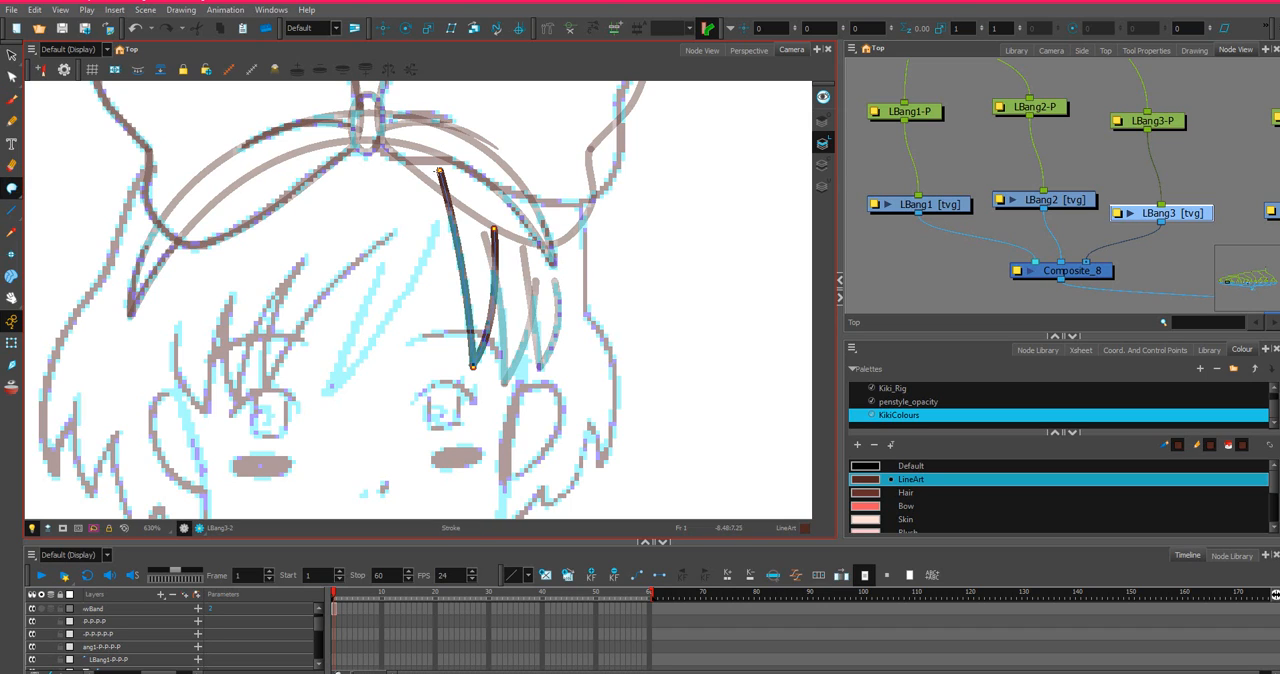
pyautogui.moveTo(479, 194); pyautogui.dragTo(494, 234)
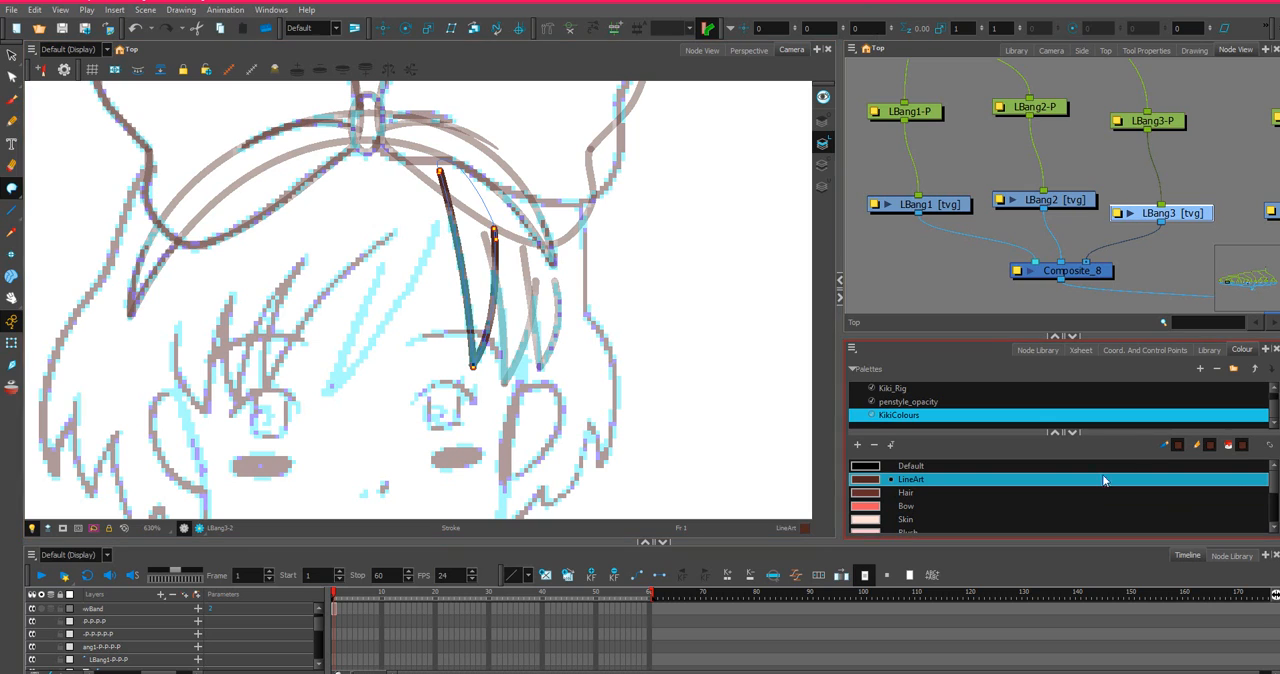
# Draw a straight edge on the MBang drawing from the hairband down to the sketched strand tip and activate the Contour Editor.
pyautogui.scroll(-3, 1181, 140)
pyautogui.moveTo(1181, 140); pyautogui.dragTo(930, 136)
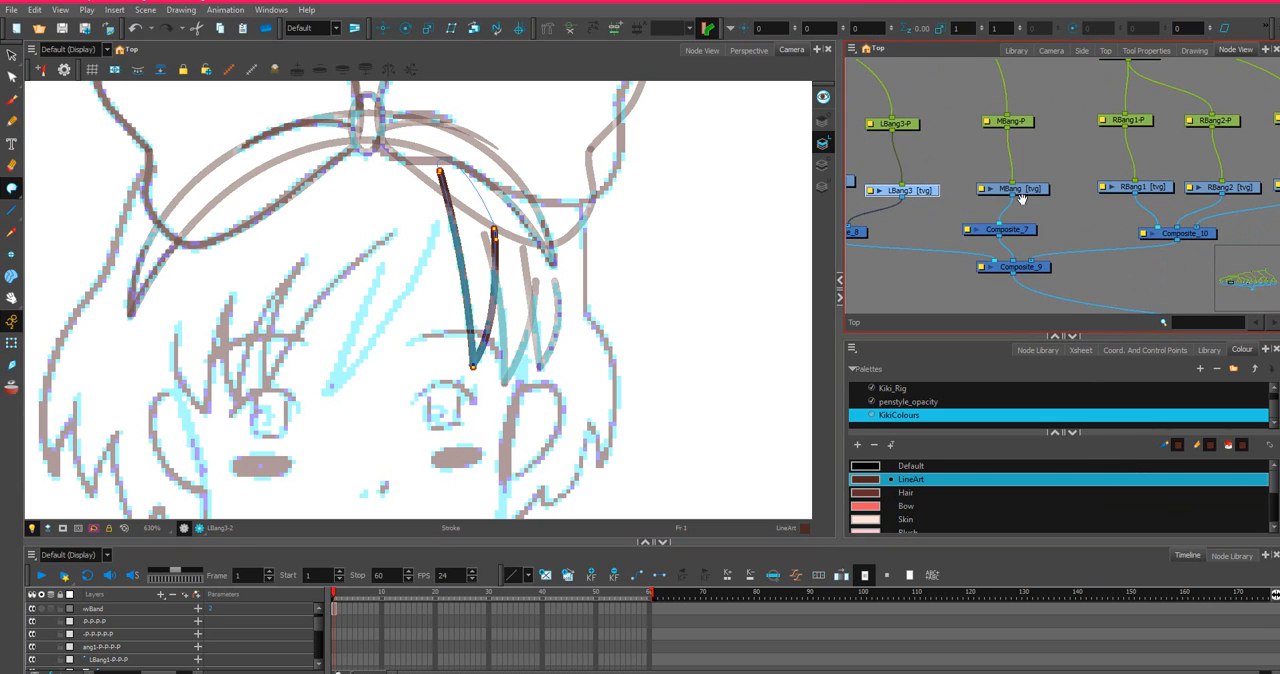
pyautogui.click(1018, 196)
pyautogui.click(1035, 189)
pyautogui.scroll(1, 302, 242)
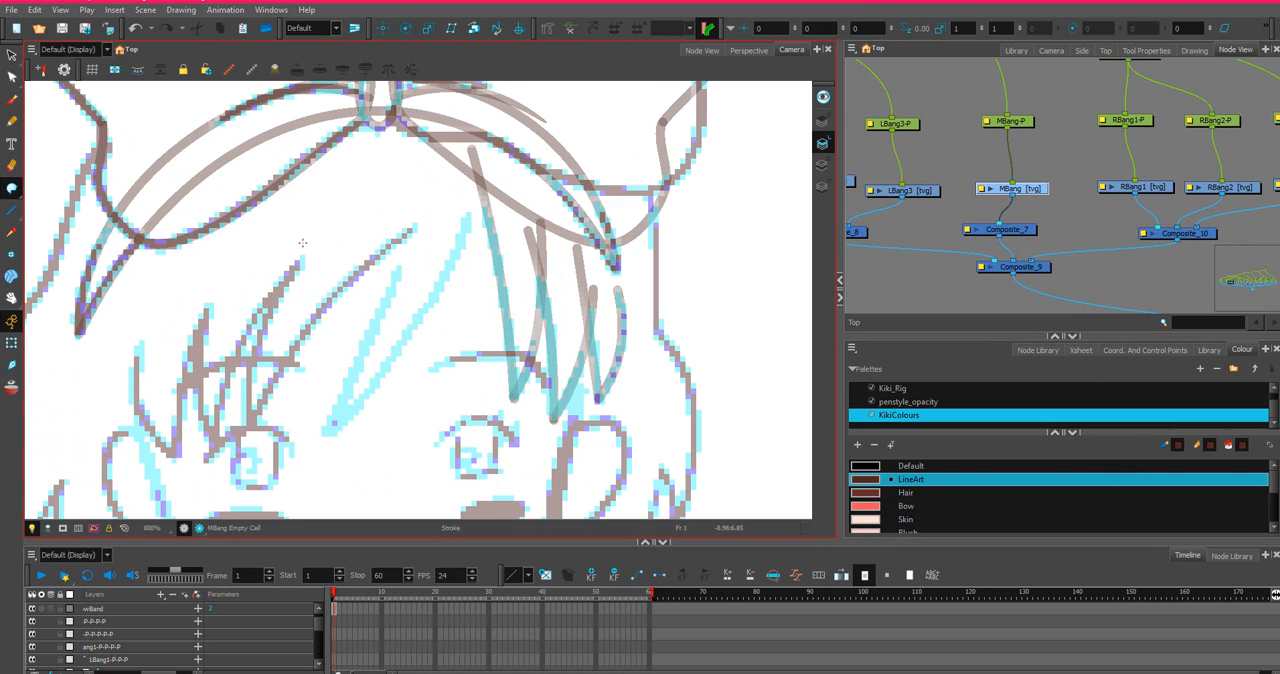
pyautogui.hotkey('alt', '\\')
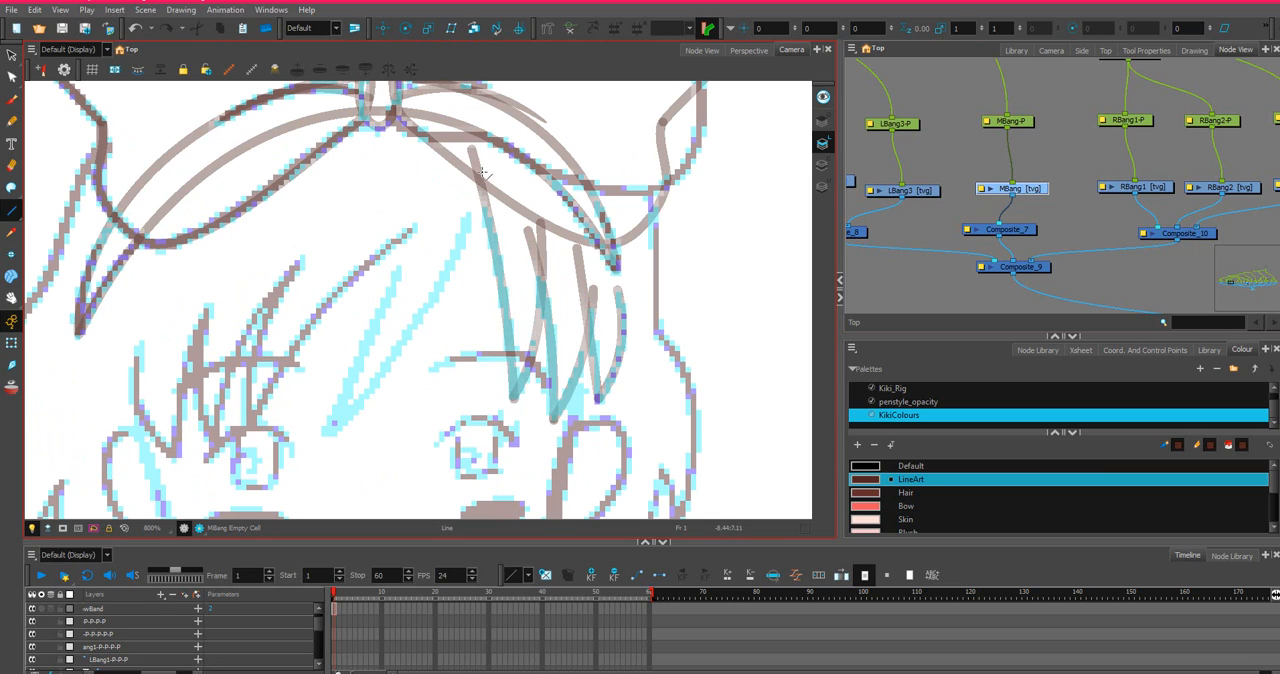
pyautogui.moveTo(482, 162); pyautogui.dragTo(325, 434)
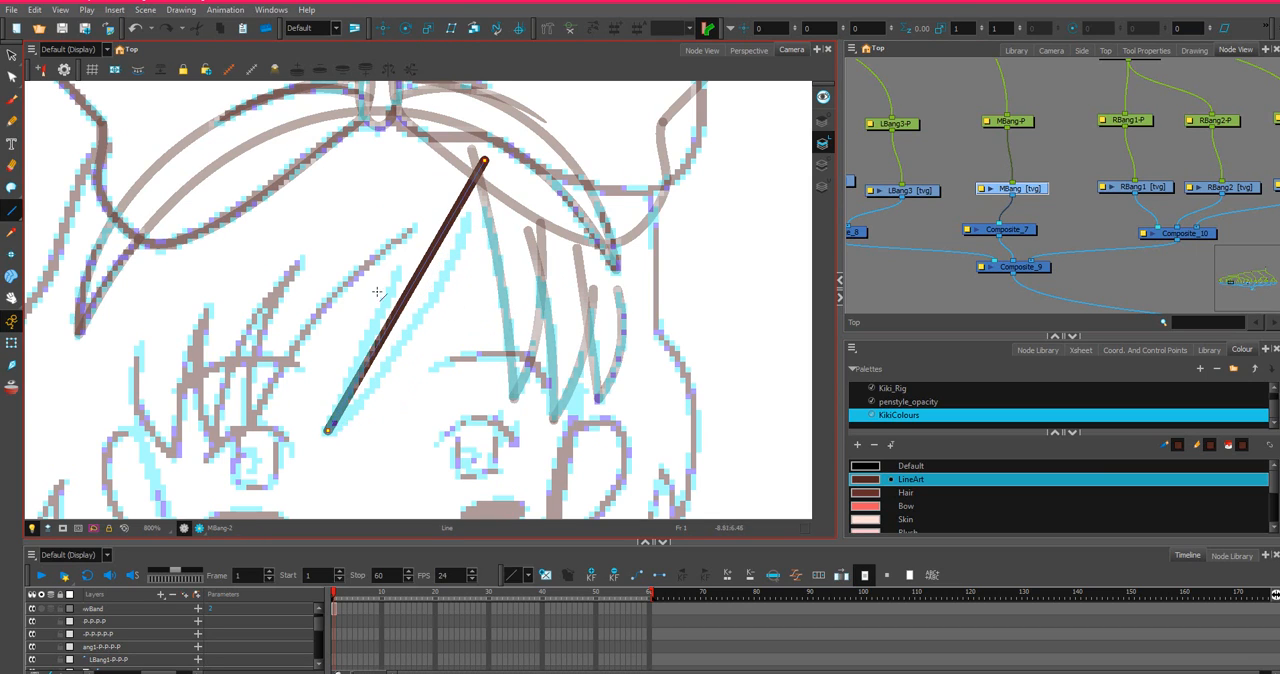
pyautogui.hotkey('alt', 'q')
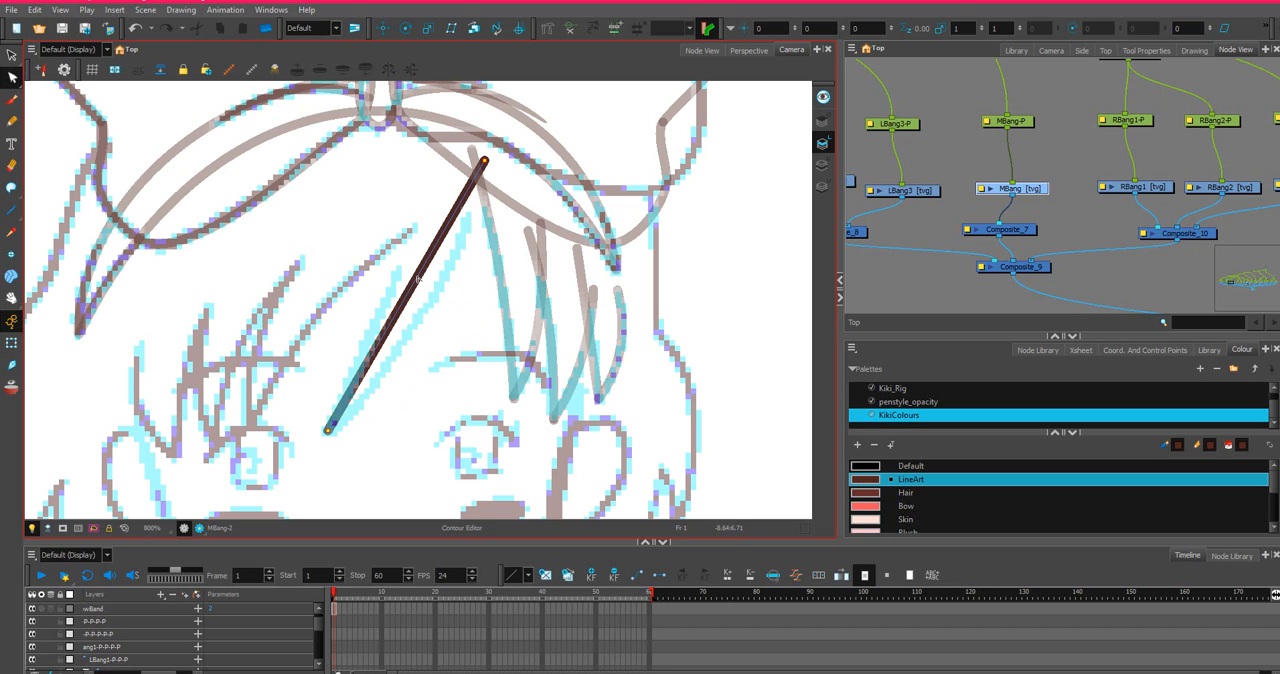
# Bend the MBang strand's first edge to the sketch and draw a second straight edge meeting it at the lower tip.
pyautogui.moveTo(418, 279); pyautogui.dragTo(474, 282)
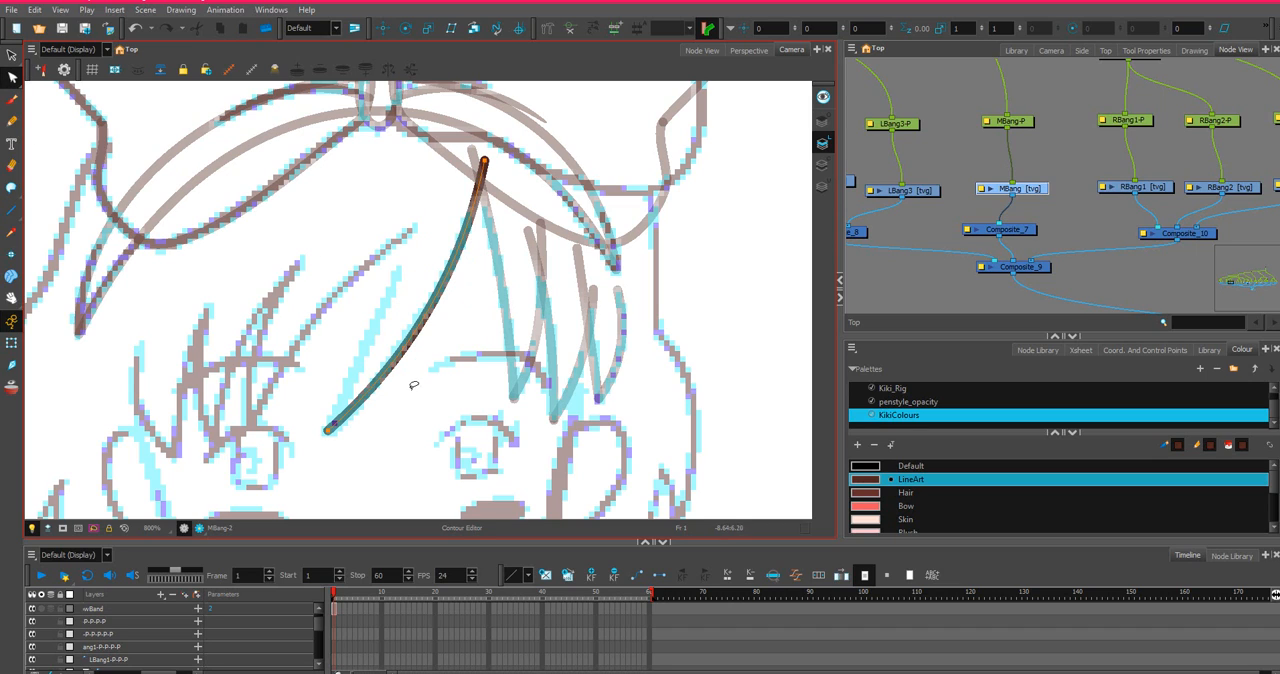
pyautogui.click(12, 210)
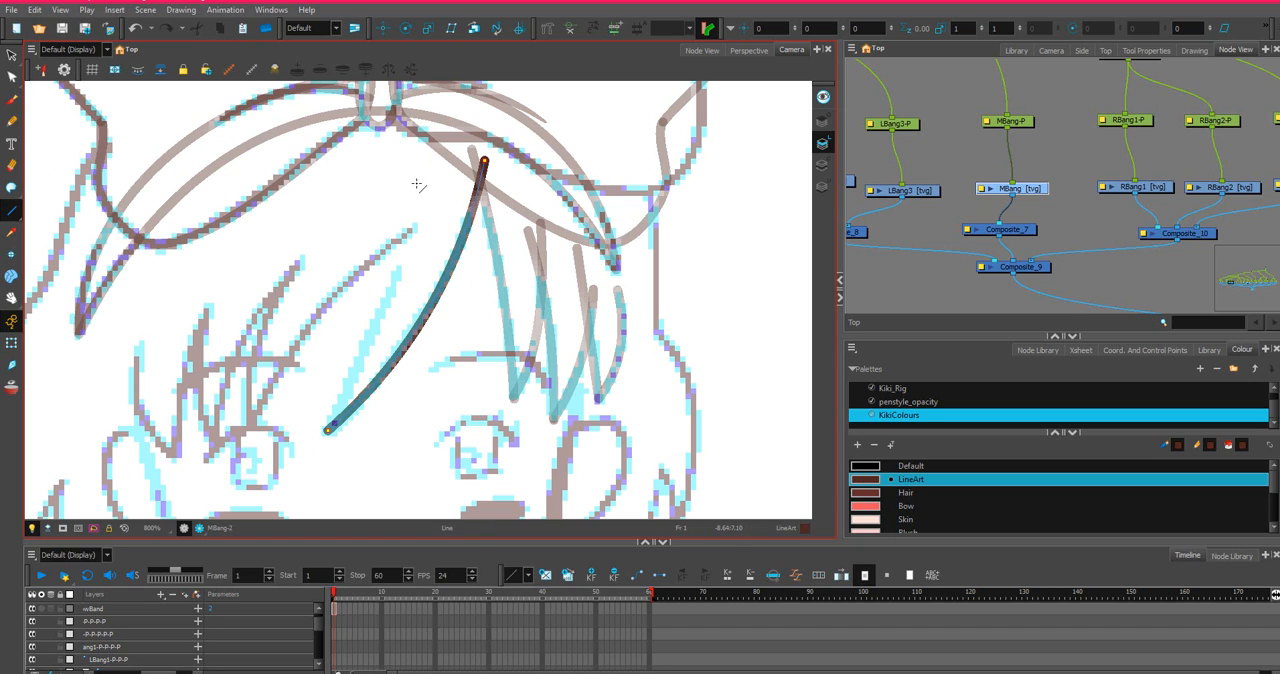
pyautogui.moveTo(417, 184)
pyautogui.mouseDown()
pyautogui.moveTo(374, 334)
pyautogui.moveTo(328, 431)
pyautogui.mouseUp()
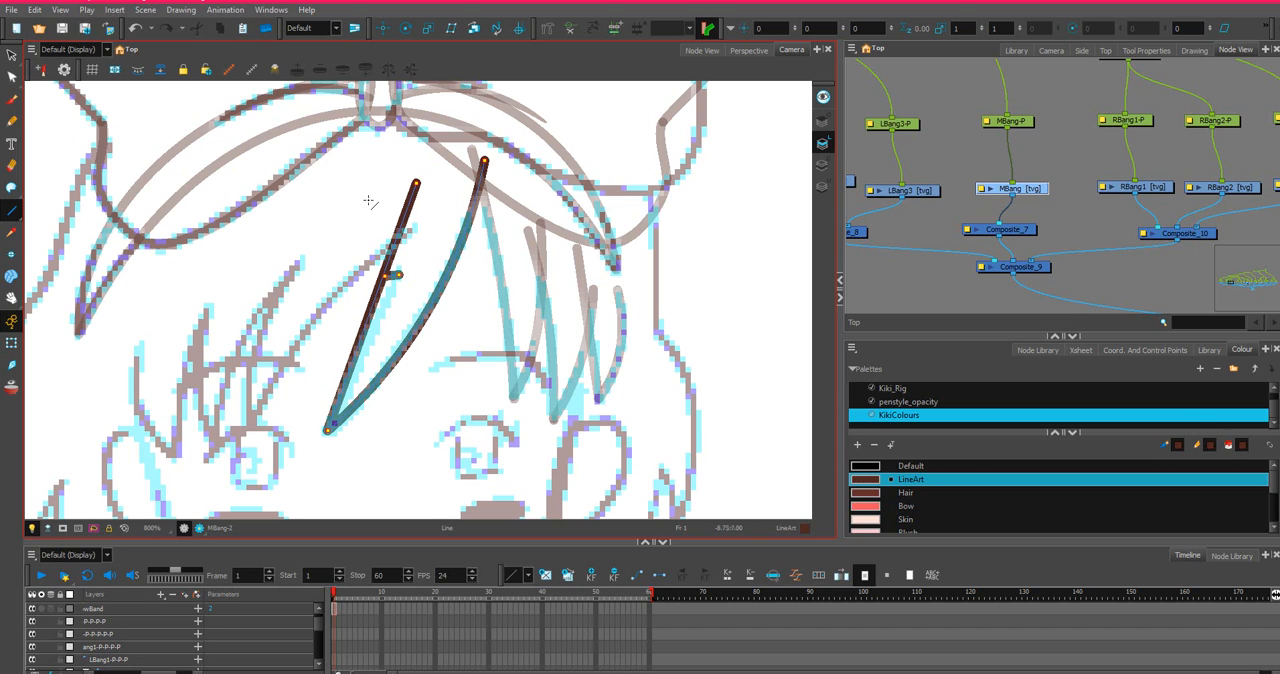
# Curve the second MBang edge to the sketch and close the strand's open top with an invisible stroke arching between both upper ends.
pyautogui.click(12, 78)
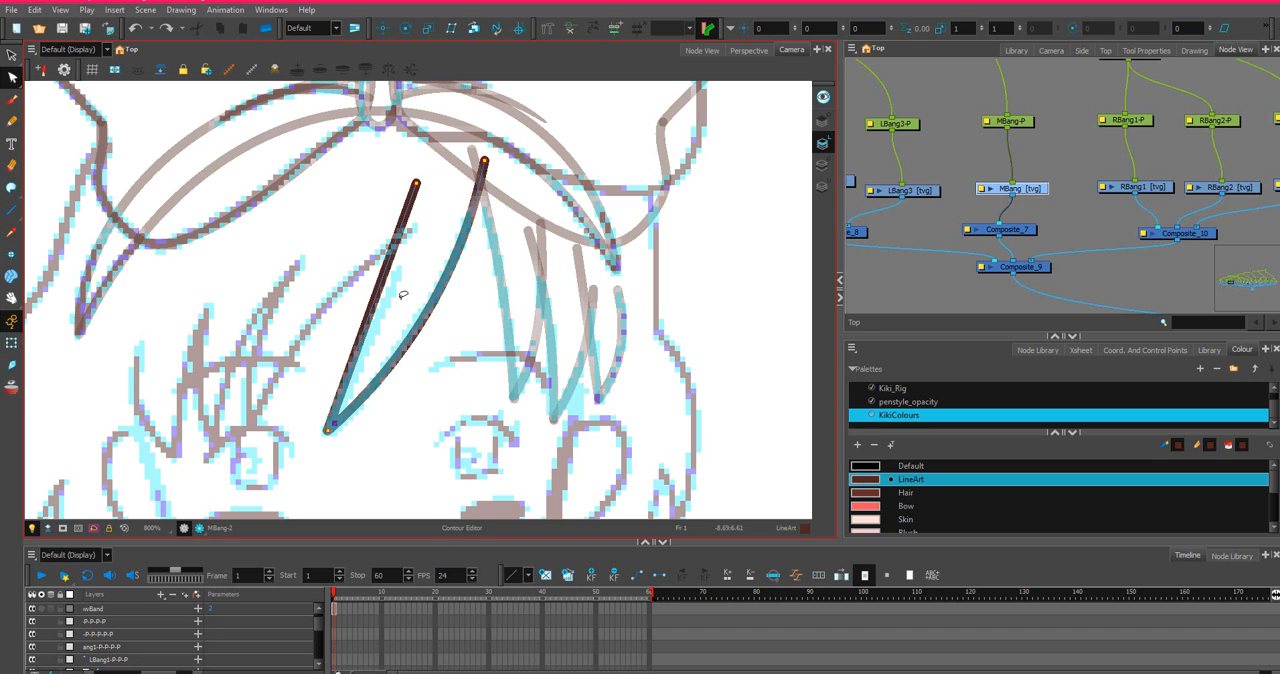
pyautogui.moveTo(403, 294); pyautogui.dragTo(398, 279)
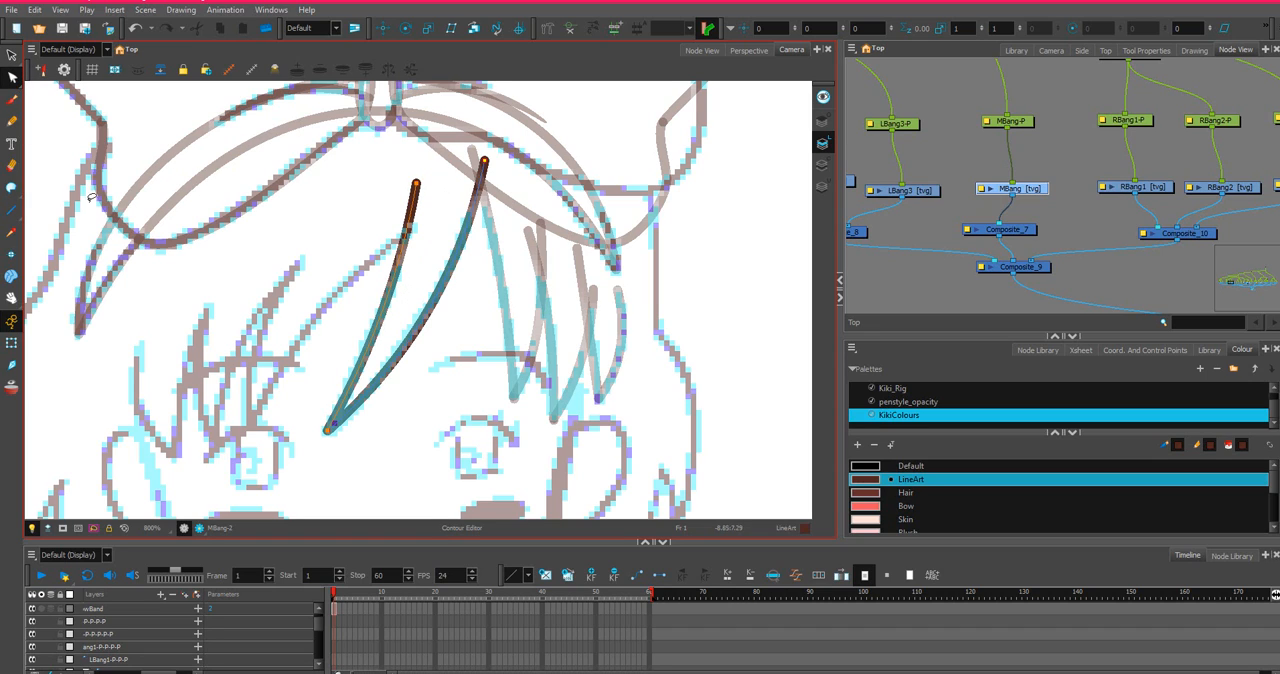
pyautogui.click(12, 188)
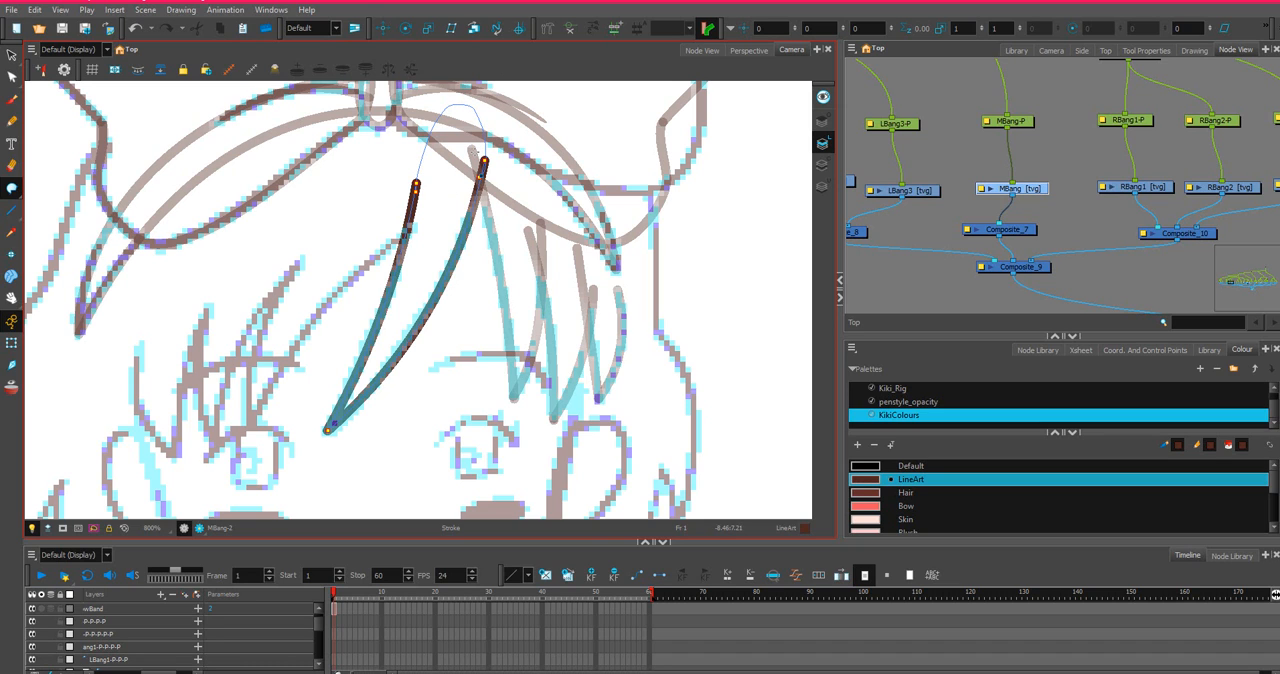
# Draw the inner edge of the RBang1 strand as a straight line from the MBang strand's upper part down to the sketched tip.
pyautogui.scroll(-2, 420, 102)
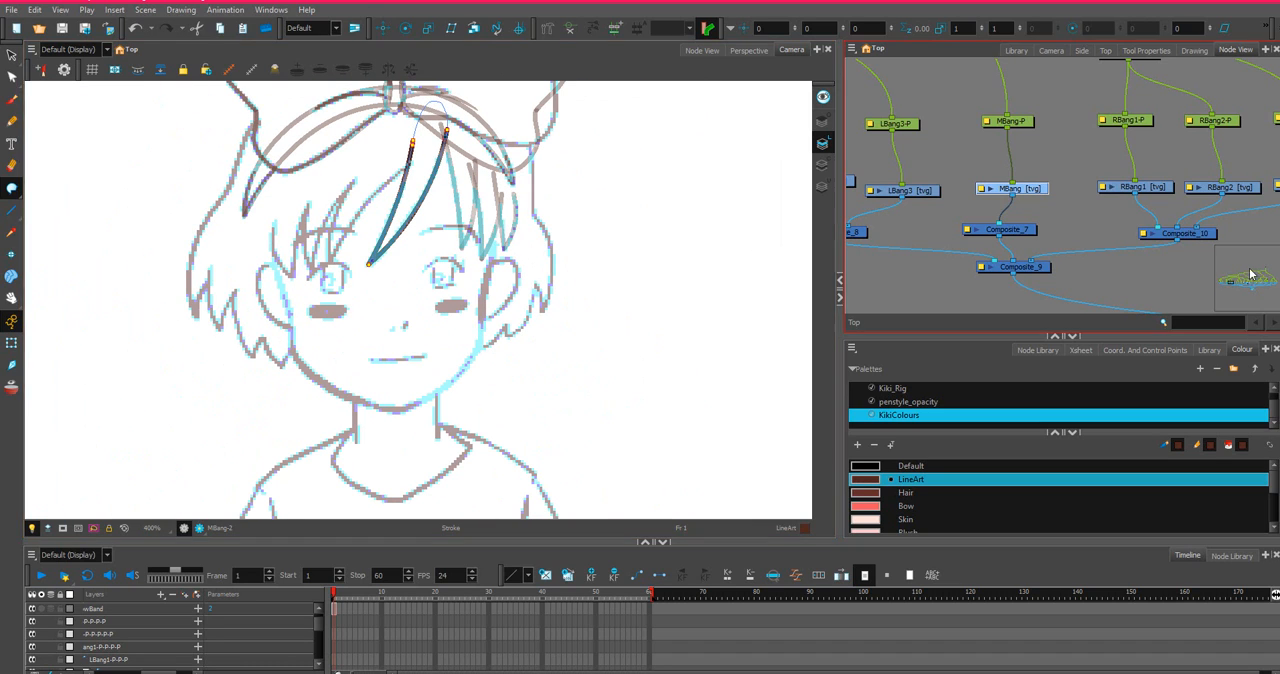
pyautogui.click(1143, 186)
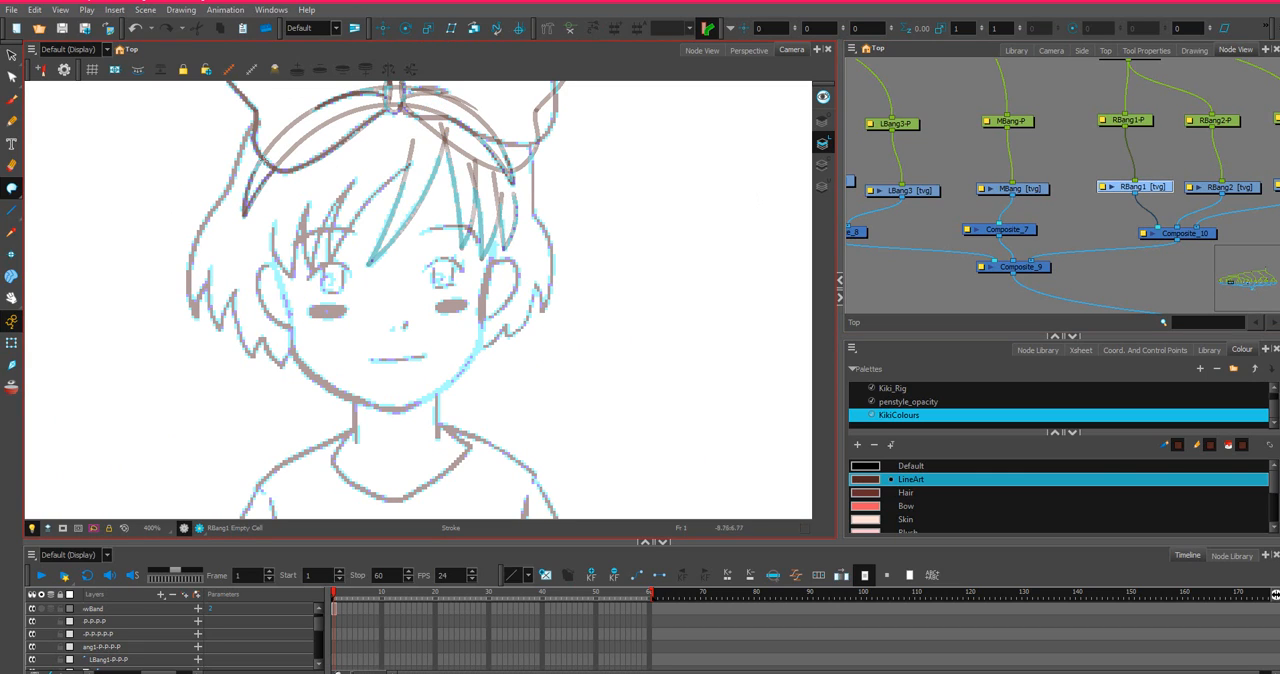
pyautogui.click(12, 210)
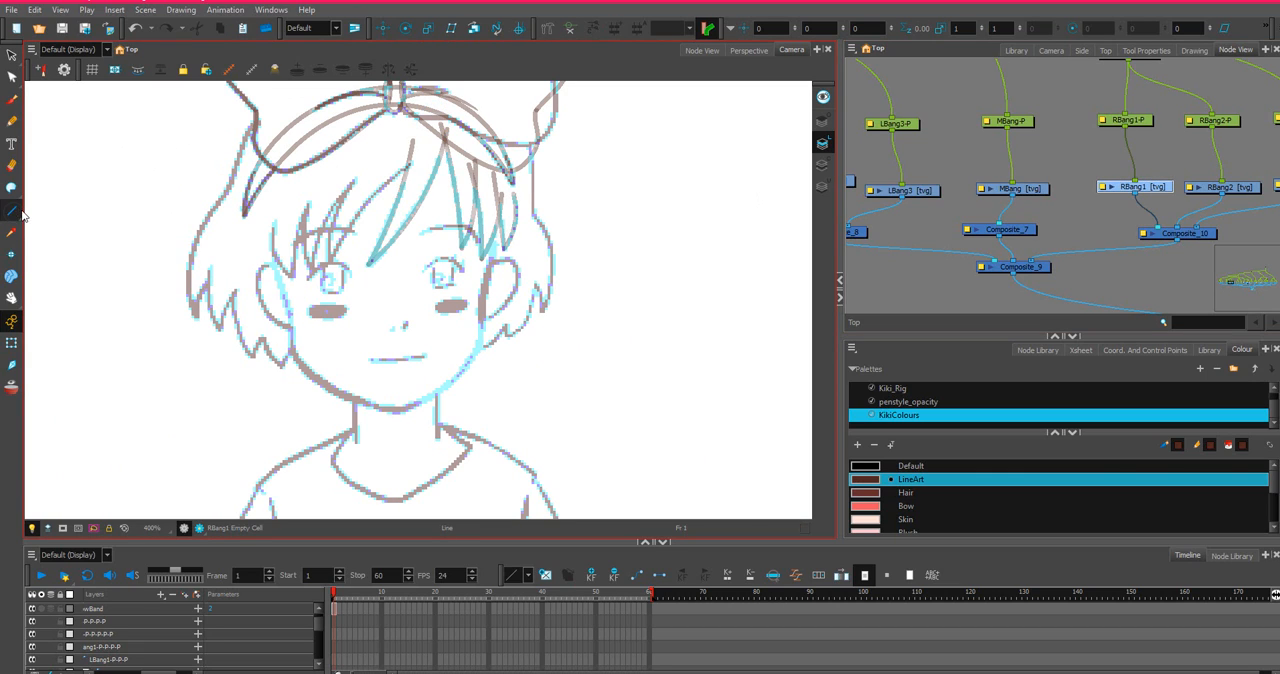
pyautogui.moveTo(421, 161)
pyautogui.mouseDown()
pyautogui.moveTo(376, 192)
pyautogui.moveTo(322, 276)
pyautogui.moveTo(330, 264)
pyautogui.mouseUp()
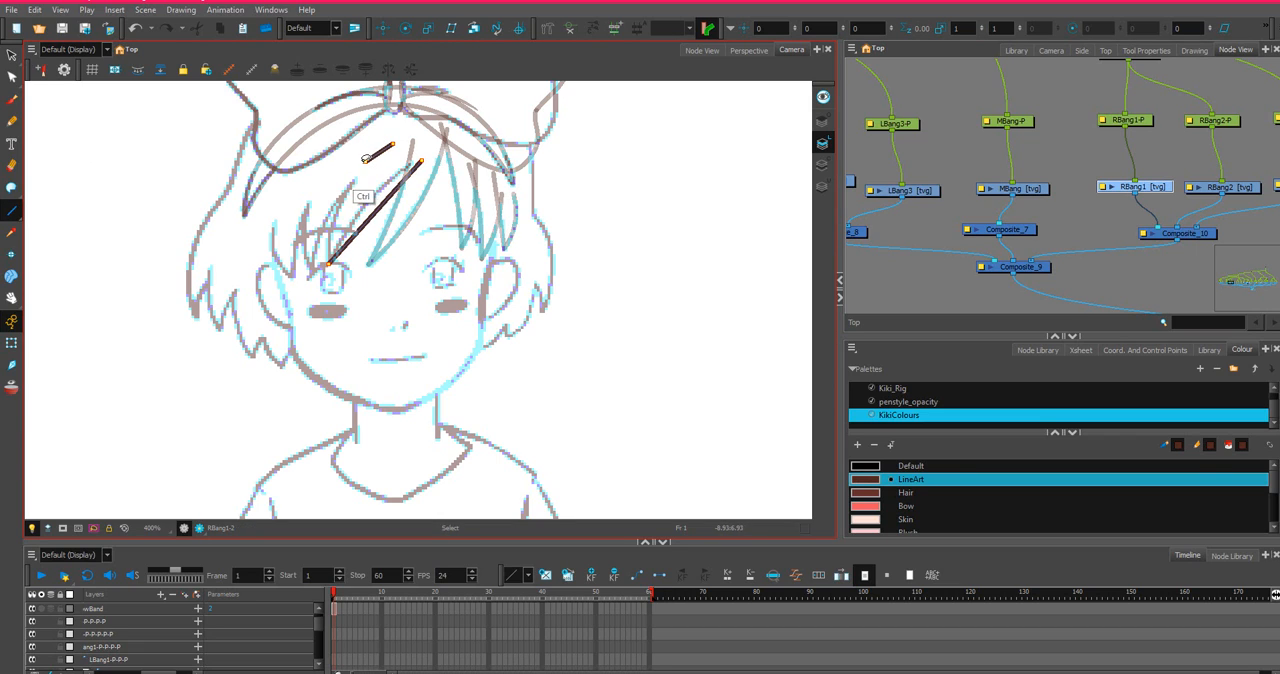
# Add the outer edge of the RBang1 strand as a straight line between its lower tip and the sketched upper end.
pyautogui.moveTo(362, 169); pyautogui.dragTo(329, 244)
pyautogui.hotkey('ctrl', 'z')
pyautogui.moveTo(356, 177); pyautogui.dragTo(329, 263)
pyautogui.scroll(4, 348, 243)
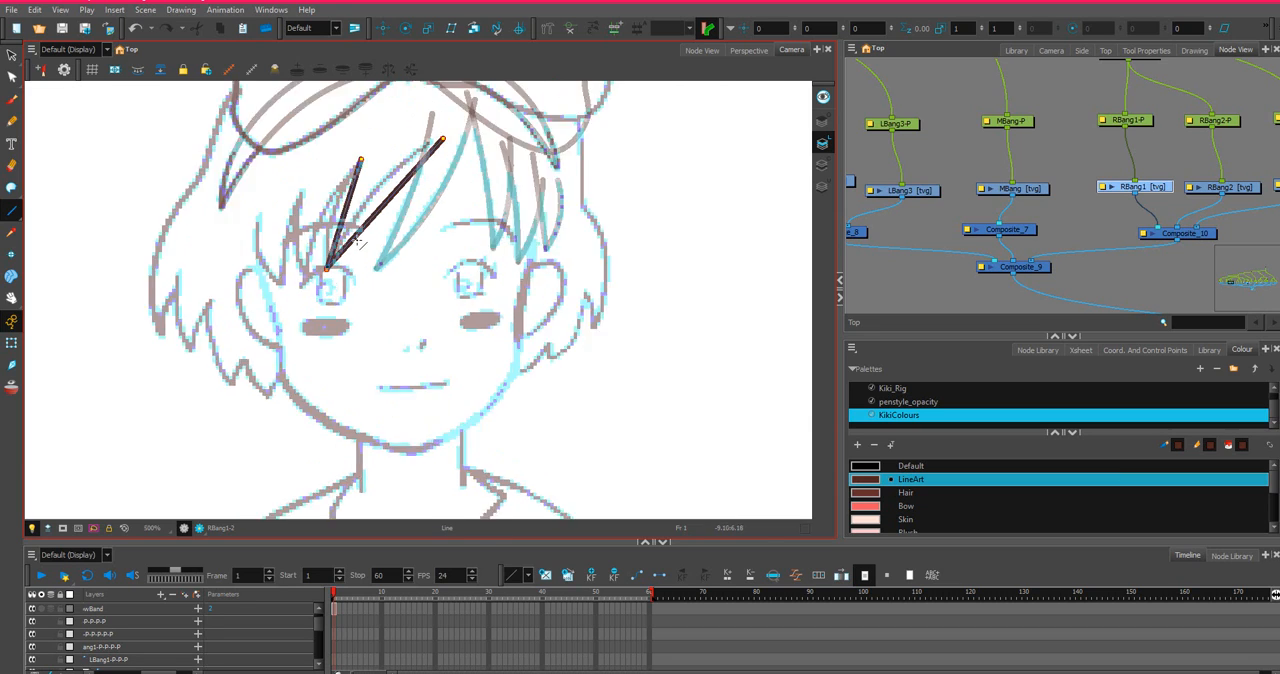
pyautogui.moveTo(454, 262); pyautogui.dragTo(507, 401)
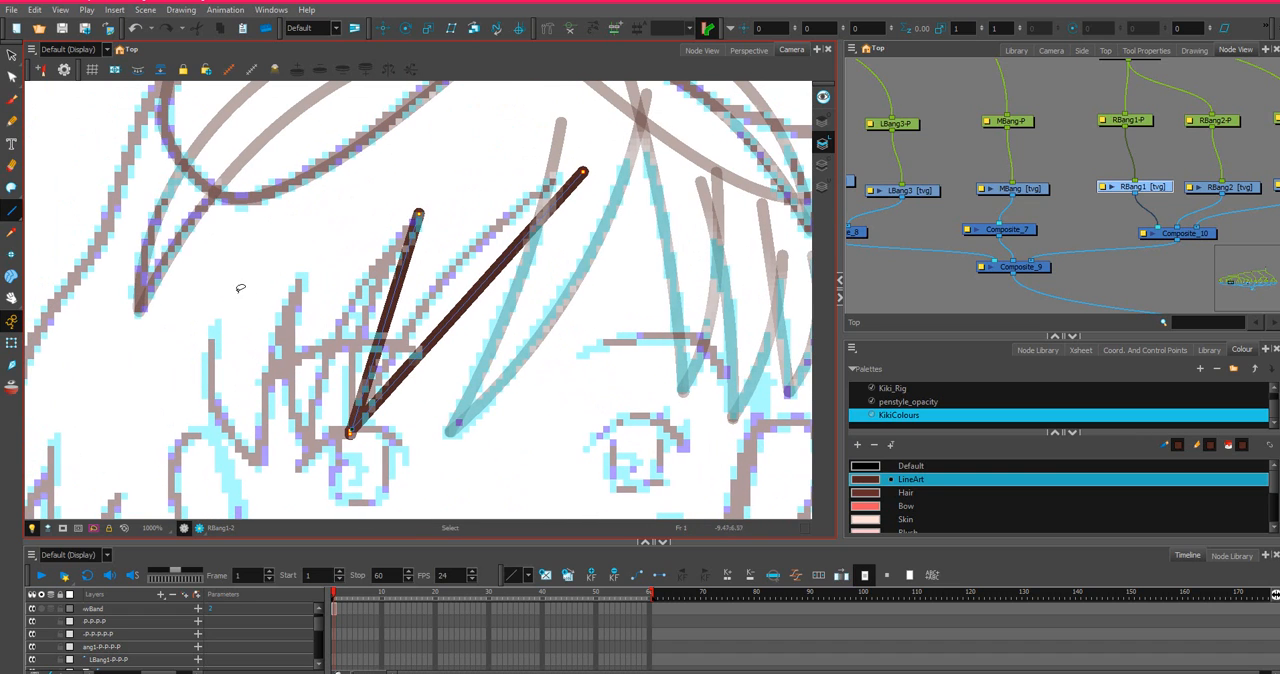
pyautogui.hotkey('ctrl', 'z')
pyautogui.moveTo(349, 429)
pyautogui.mouseDown()
pyautogui.moveTo(371, 271)
pyautogui.moveTo(412, 219)
pyautogui.mouseUp()
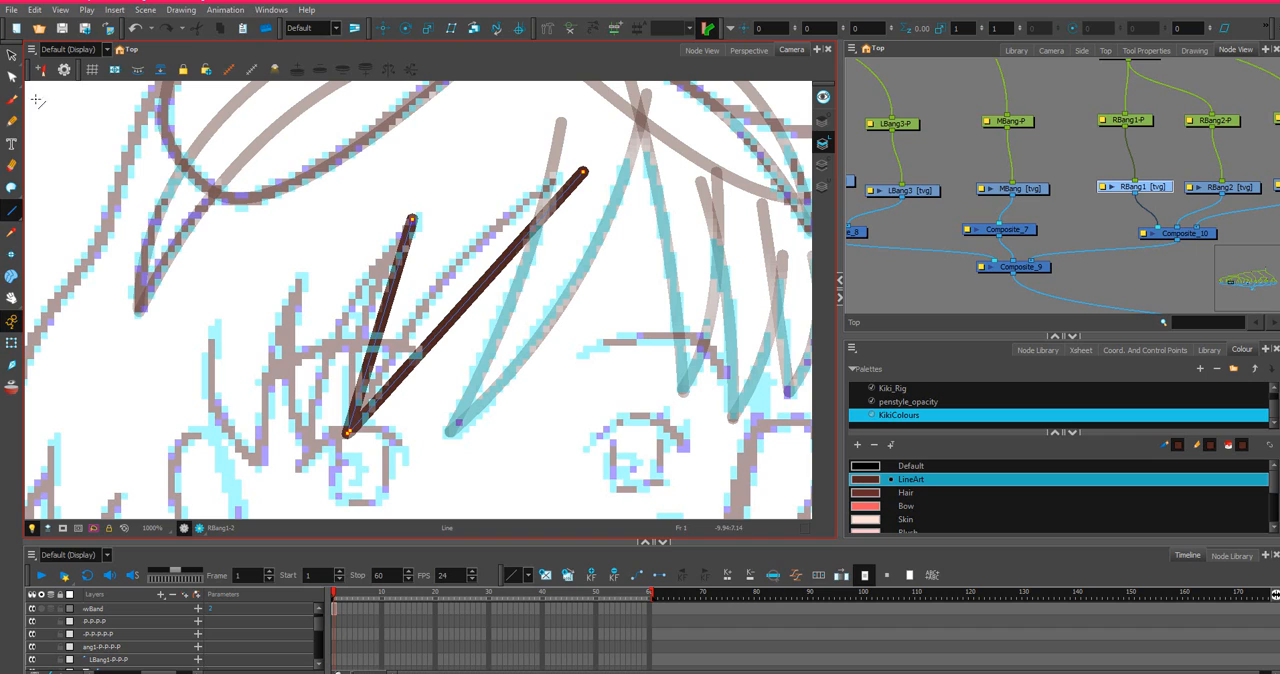
# Bend both edges of the RBang1 strand with the Contour Editor to follow the sketched curves.
pyautogui.click(12, 77)
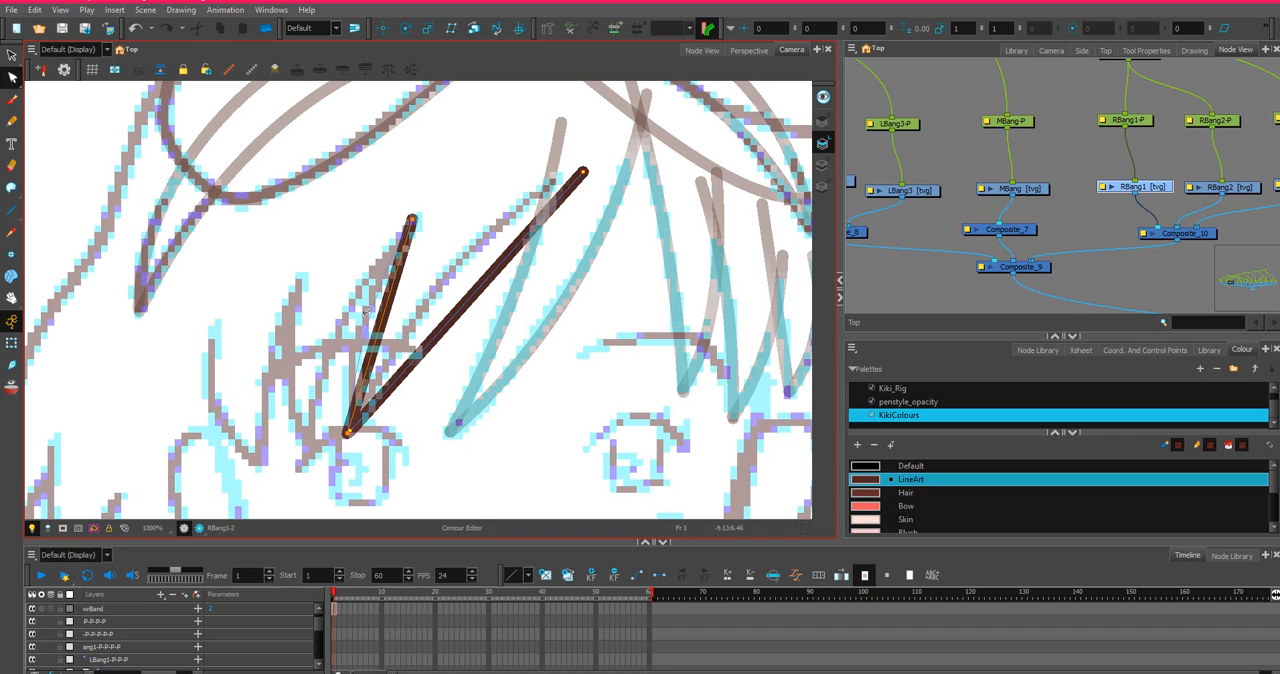
pyautogui.moveTo(367, 310); pyautogui.dragTo(371, 320)
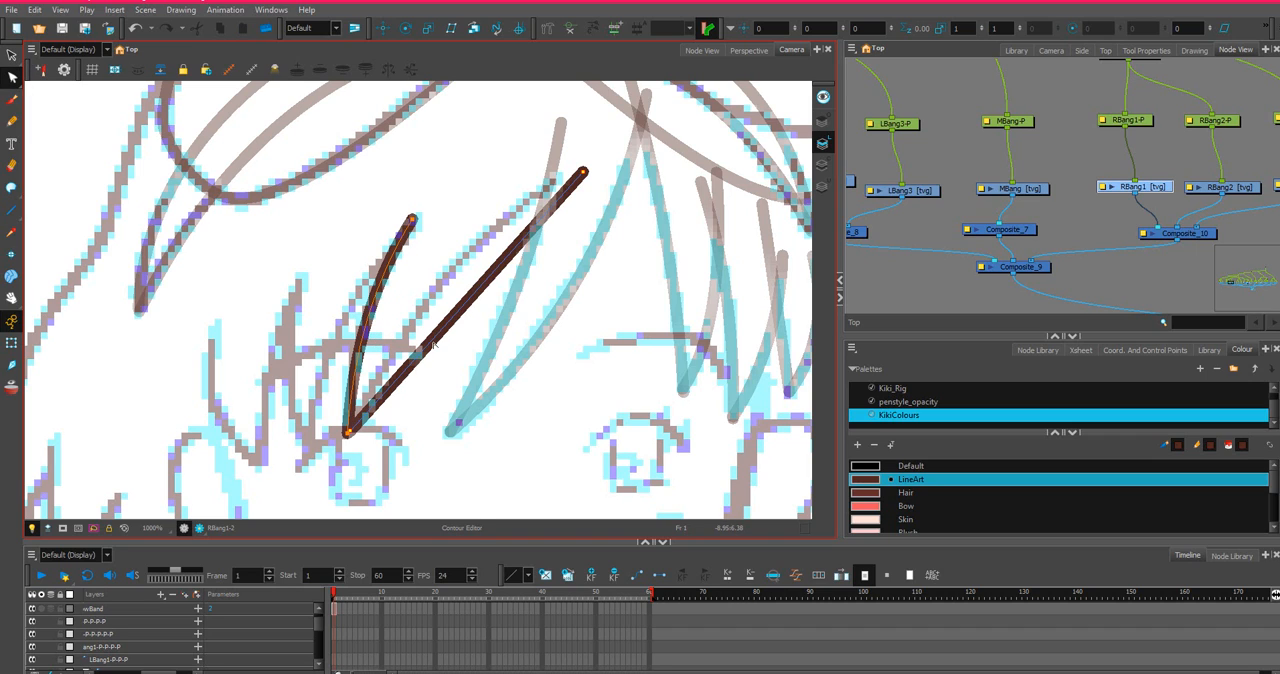
pyautogui.moveTo(432, 289); pyautogui.dragTo(433, 270)
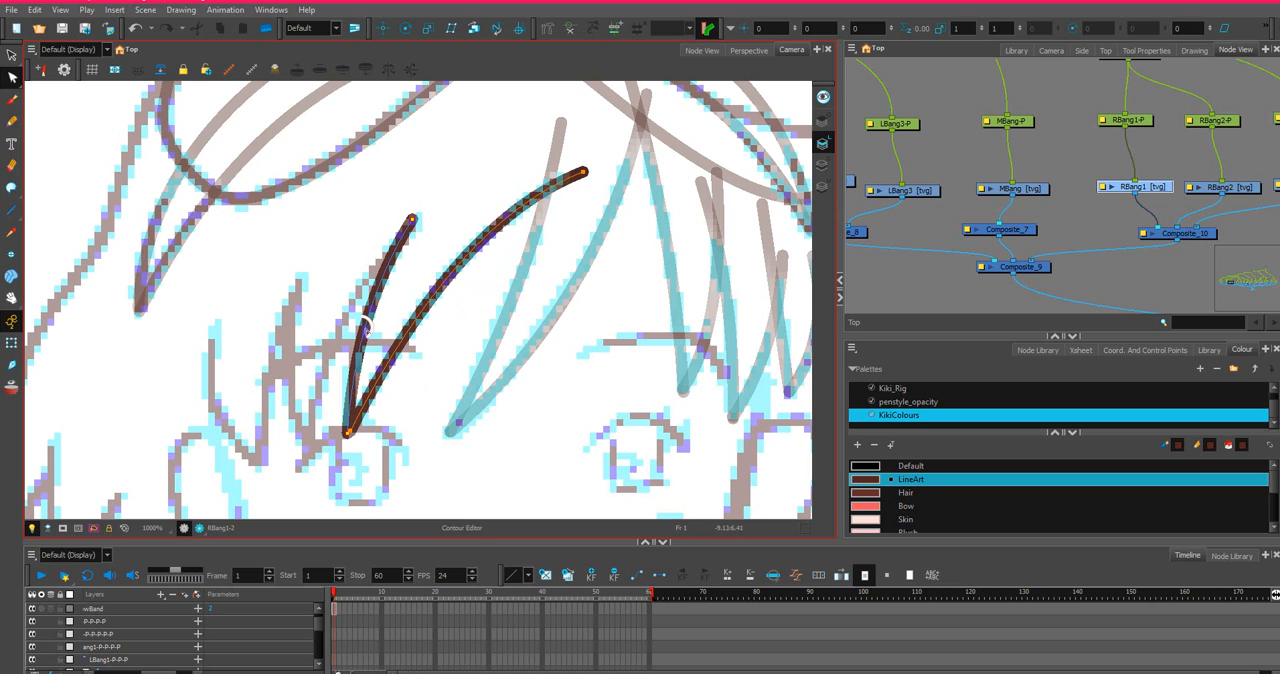
pyautogui.rightClick(369, 325)
pyautogui.click(372, 312)
pyautogui.moveTo(368, 304); pyautogui.dragTo(365, 286)
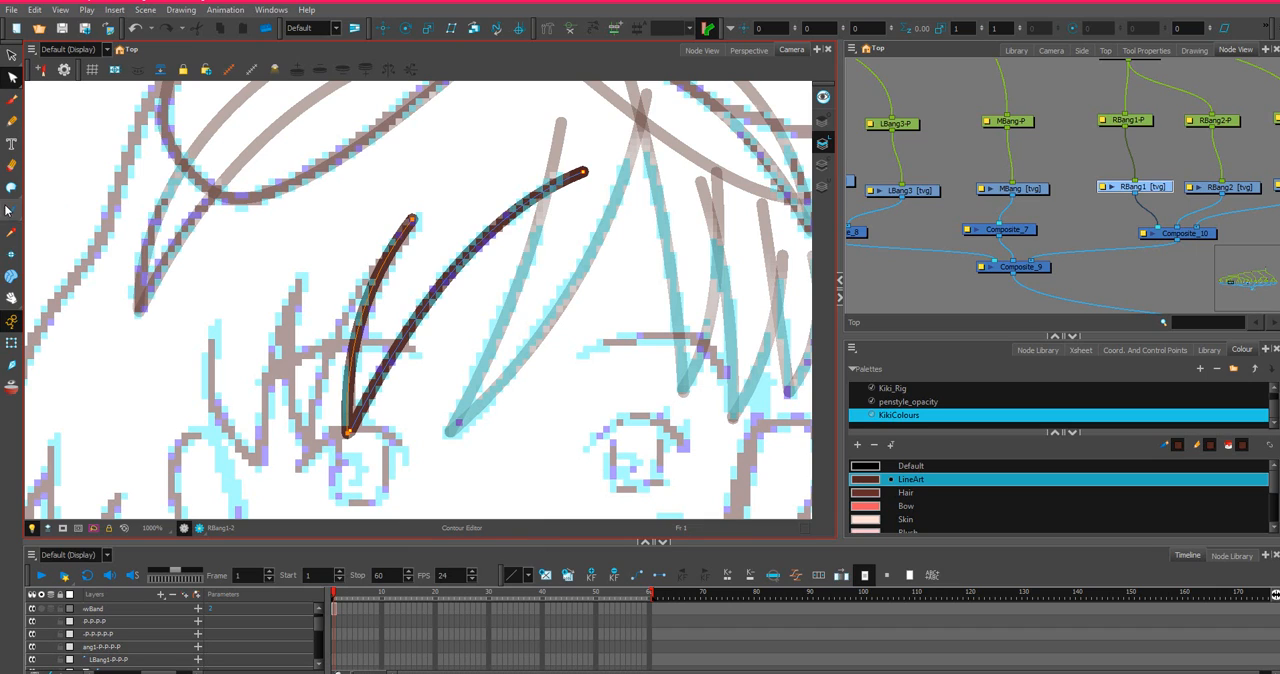
# Close the open top of the RBang1 strand with an invisible stroke between its two upper ends, redrawing it until it connects.
pyautogui.click(11, 188)
pyautogui.moveTo(411, 218); pyautogui.dragTo(529, 122)
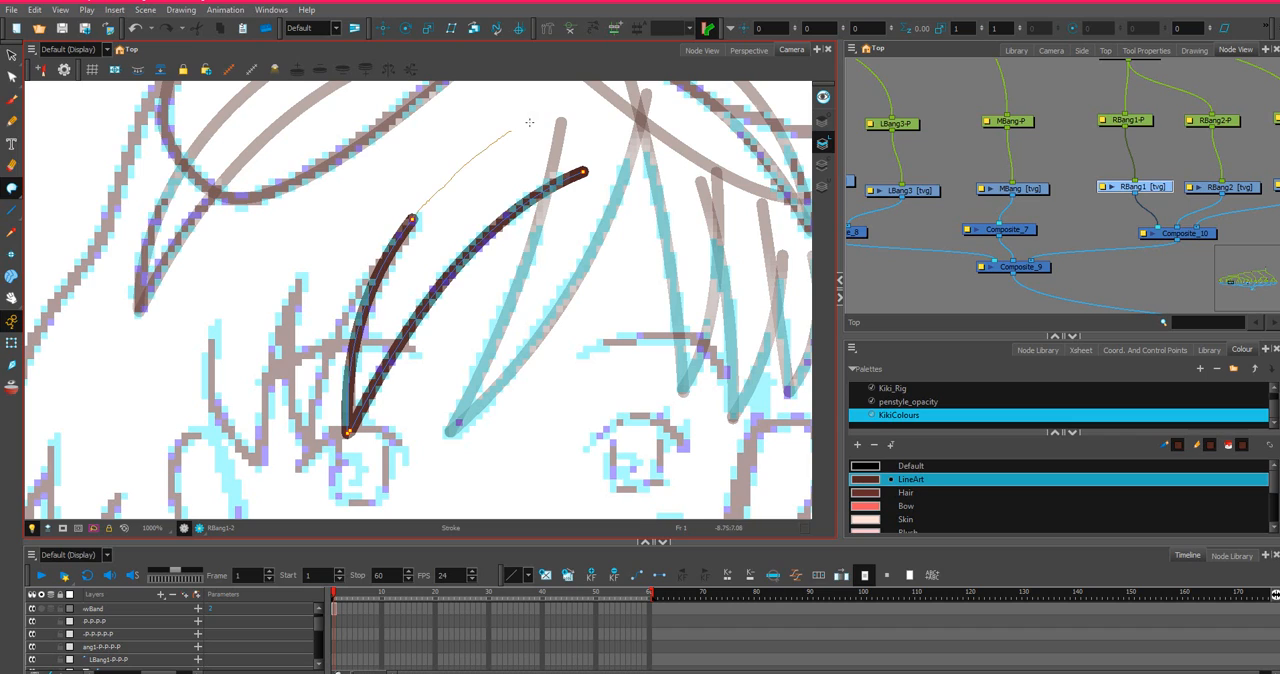
pyautogui.moveTo(584, 172); pyautogui.dragTo(584, 172)
pyautogui.hotkey('ctrl', 'z')
pyautogui.moveTo(411, 220)
pyautogui.mouseDown()
pyautogui.moveTo(523, 119)
pyautogui.moveTo(585, 118)
pyautogui.moveTo(583, 173)
pyautogui.mouseUp()
pyautogui.hotkey('ctrl', 'z')
pyautogui.moveTo(411, 218)
pyautogui.mouseDown()
pyautogui.moveTo(584, 125)
pyautogui.moveTo(574, 186)
pyautogui.mouseUp()
pyautogui.hotkey('ctrl', 'z')
pyautogui.moveTo(411, 218)
pyautogui.mouseDown()
pyautogui.moveTo(540, 120)
pyautogui.moveTo(590, 114)
pyautogui.moveTo(614, 130)
pyautogui.moveTo(576, 165)
pyautogui.mouseUp()
# Draw the RBang2 strand on its own drawing as two straight lines meeting at the sketched lower tip.
pyautogui.click(1244, 187)
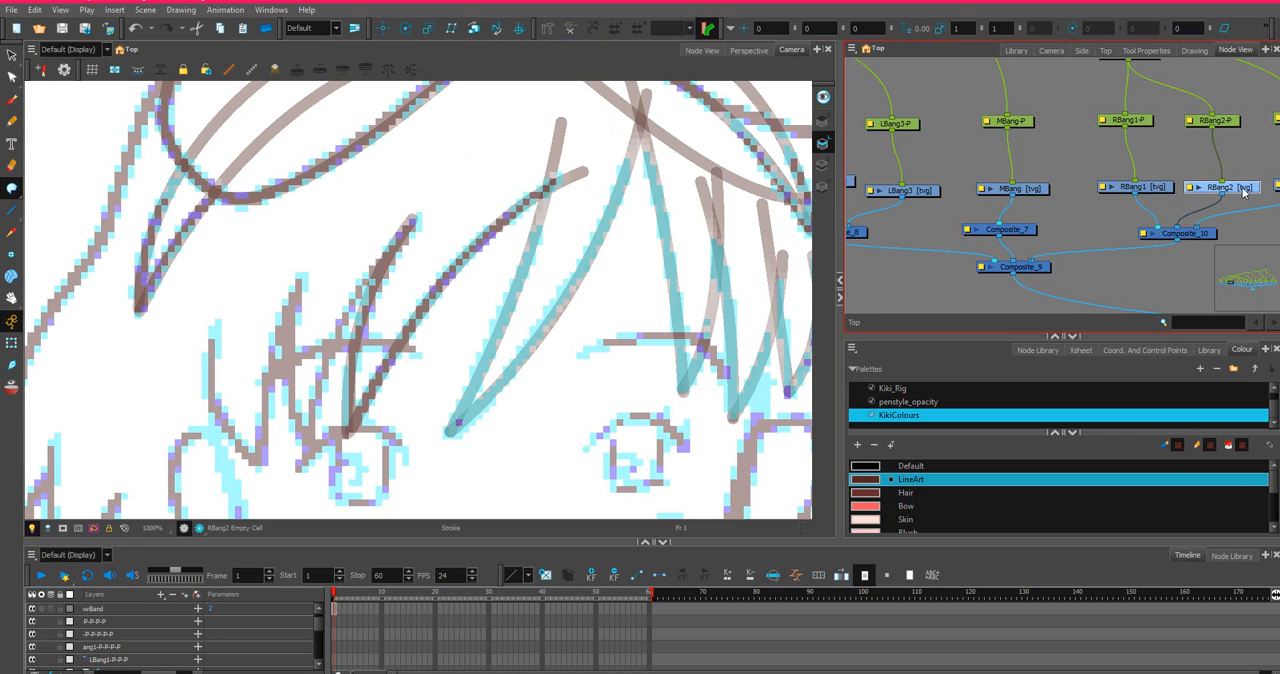
pyautogui.click(12, 210)
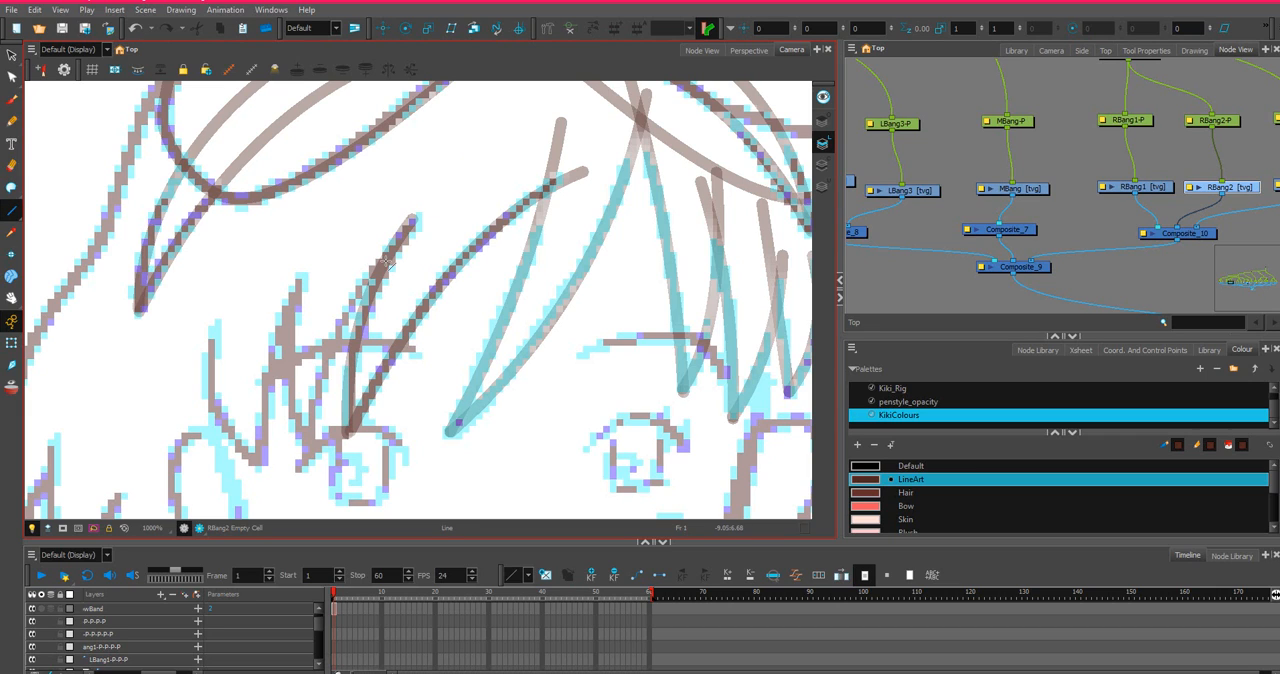
pyautogui.moveTo(426, 224)
pyautogui.mouseDown()
pyautogui.moveTo(309, 409)
pyautogui.moveTo(309, 452)
pyautogui.mouseUp()
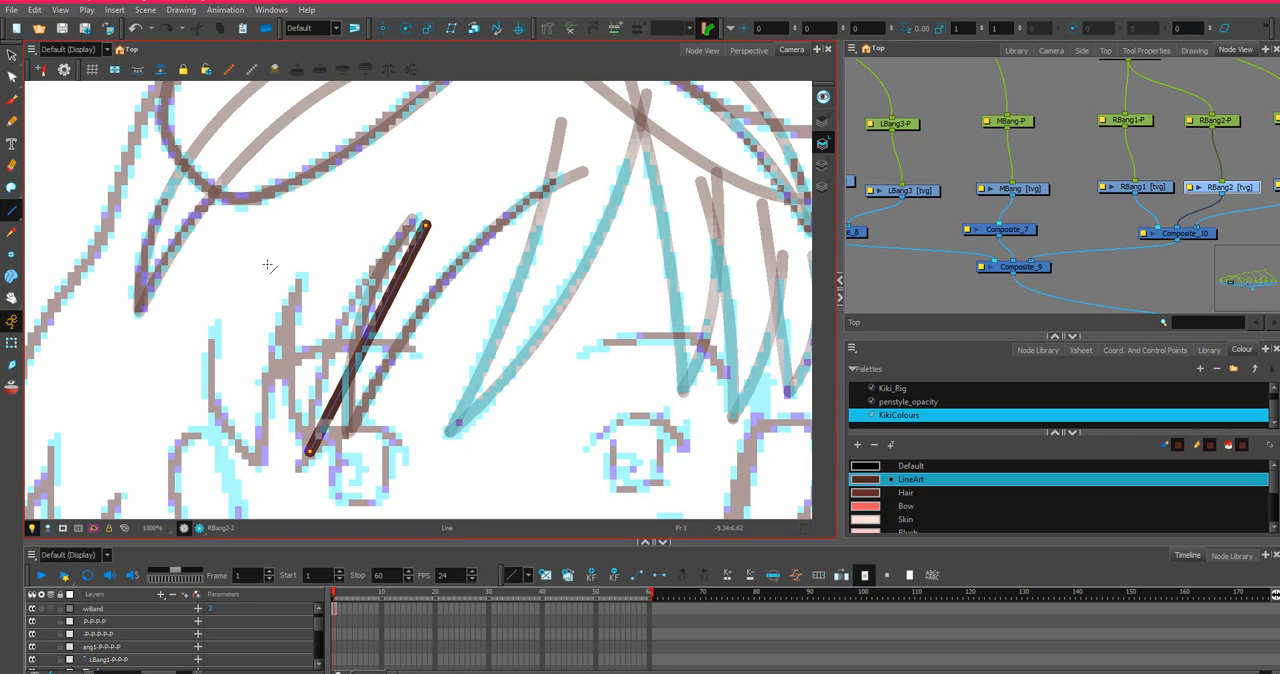
pyautogui.moveTo(306, 245); pyautogui.dragTo(309, 452)
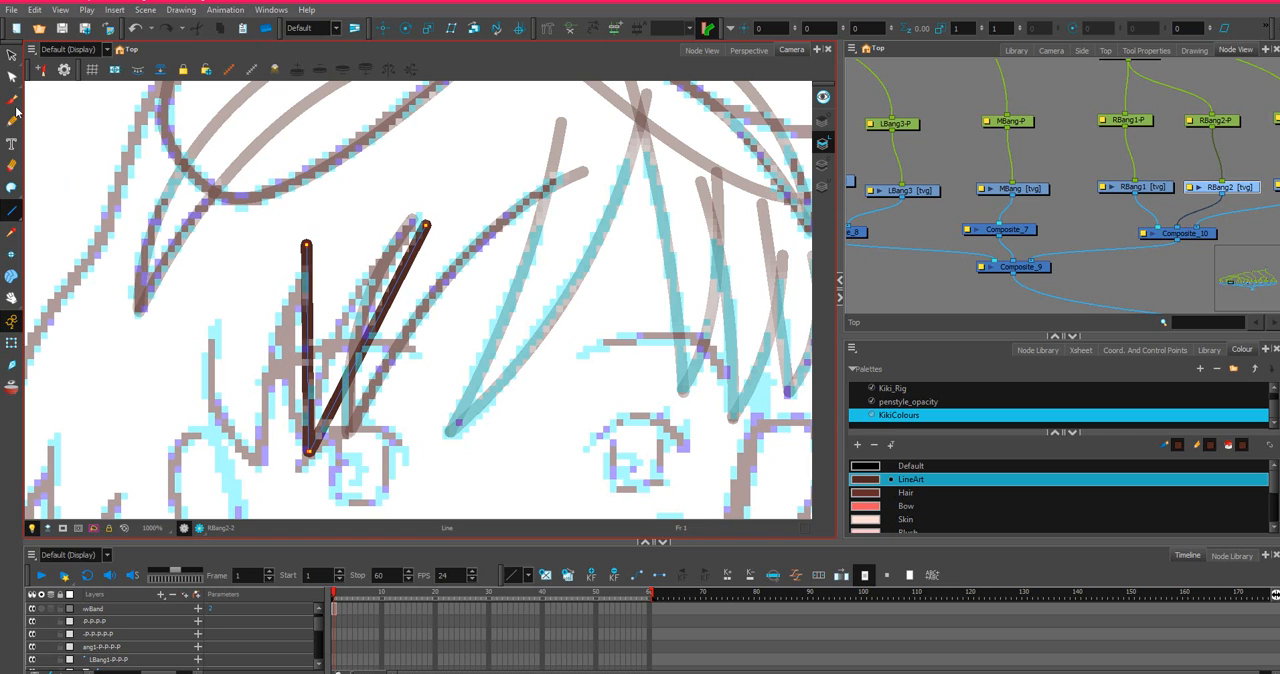
# Bend both RBang2 edges to the sketch, raising the inner edge's upper end slightly and adjusting its curve handles.
pyautogui.click(12, 77)
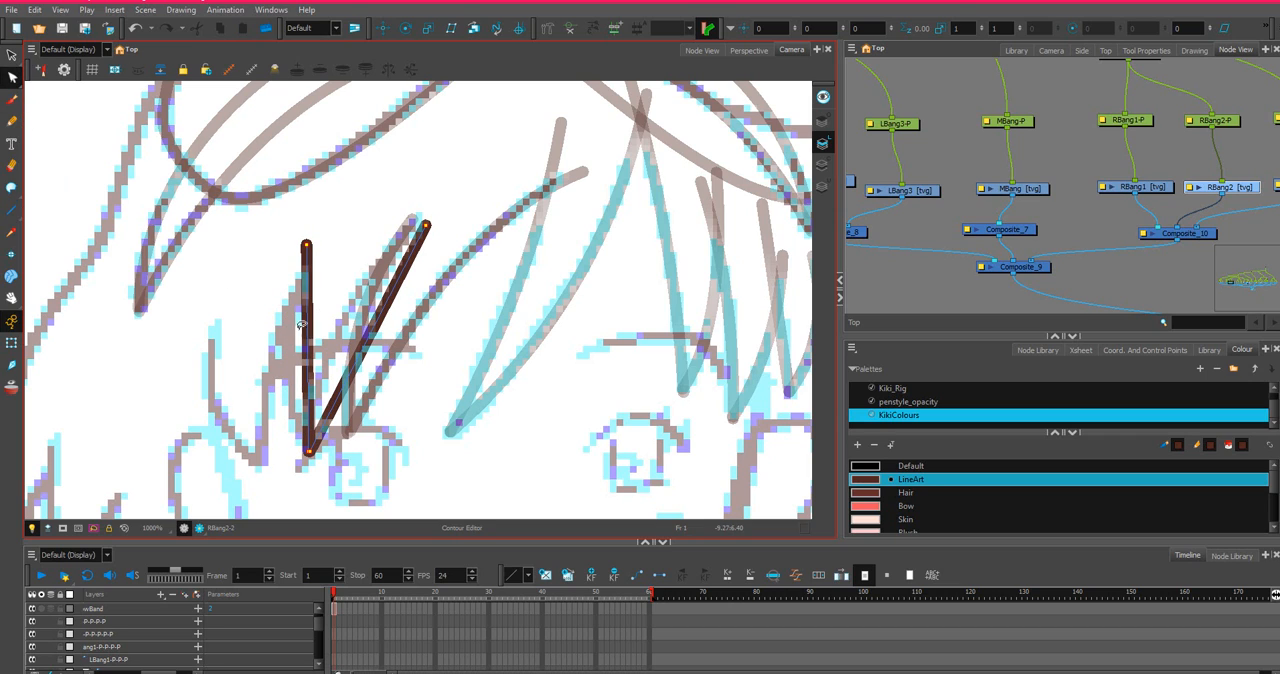
pyautogui.moveTo(301, 326); pyautogui.dragTo(276, 321)
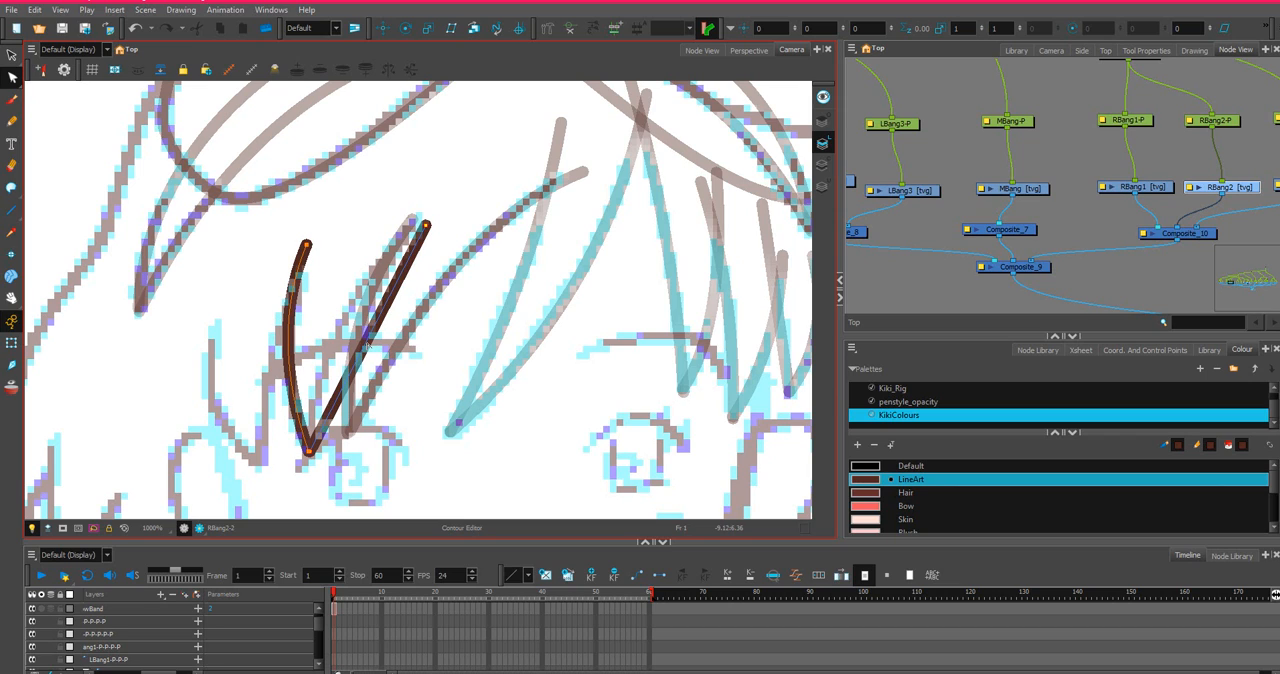
pyautogui.moveTo(367, 346); pyautogui.dragTo(342, 294)
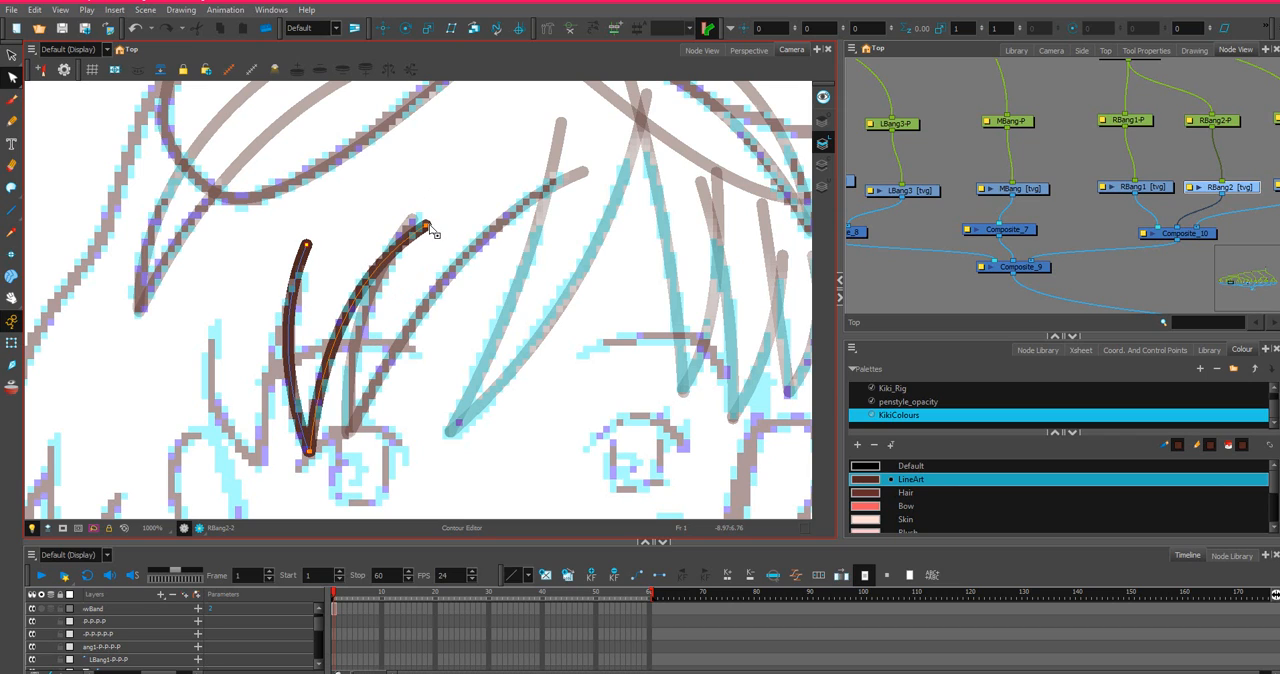
pyautogui.moveTo(426, 226); pyautogui.dragTo(426, 220)
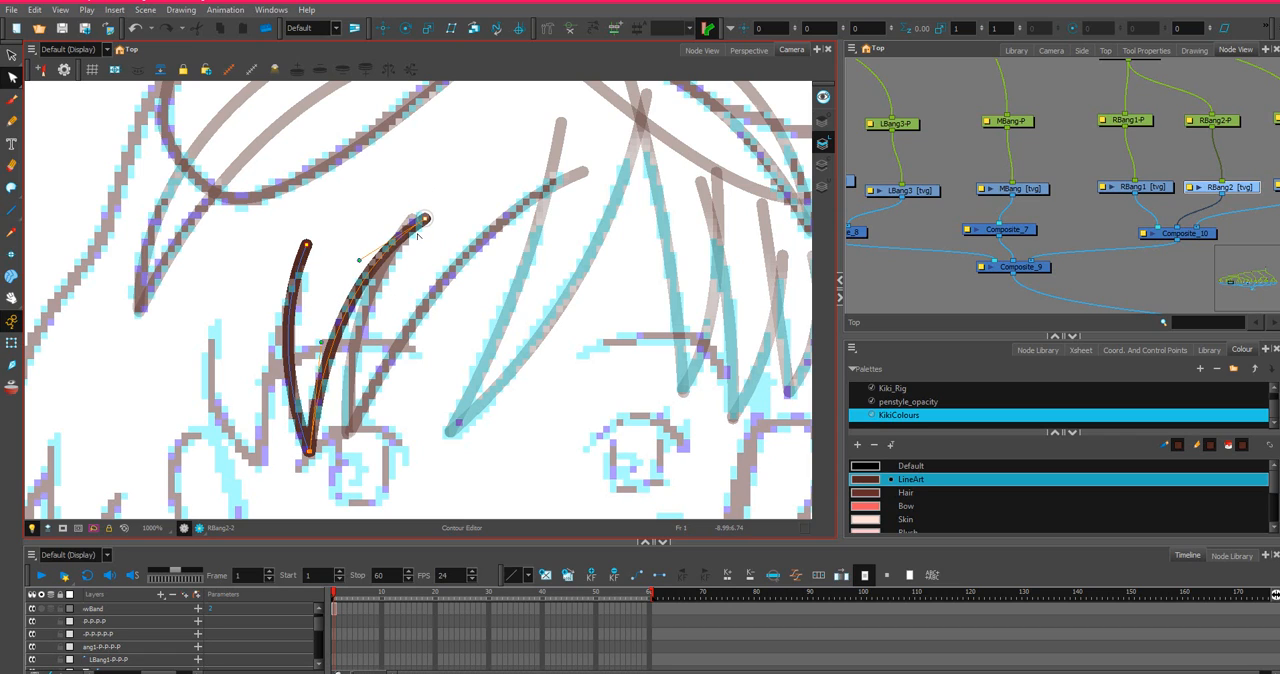
pyautogui.moveTo(360, 264); pyautogui.dragTo(370, 273)
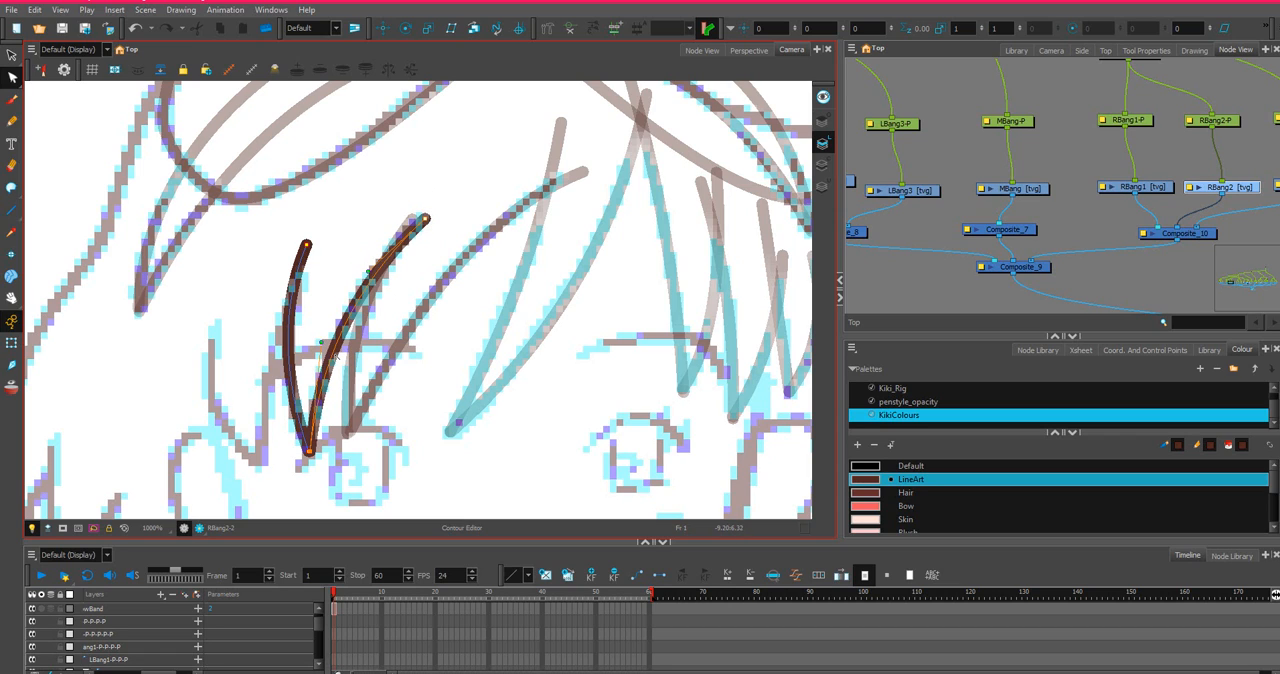
pyautogui.moveTo(321, 344); pyautogui.dragTo(319, 362)
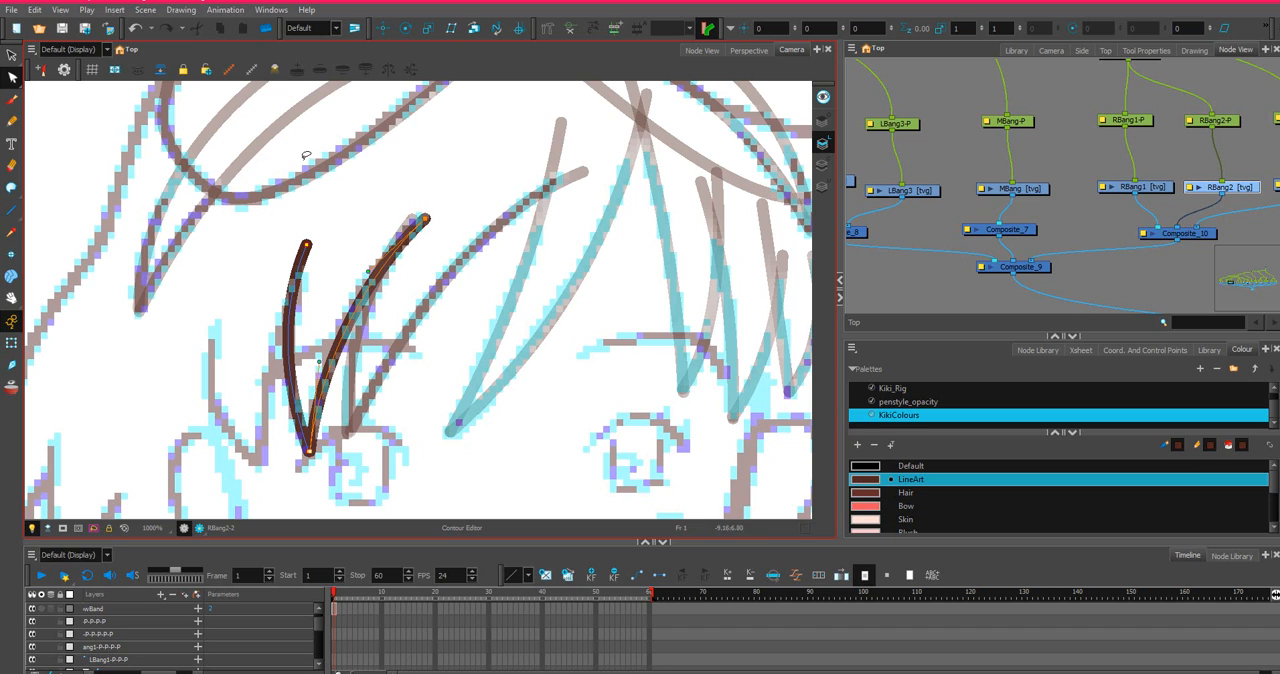
# Close the open top of the RBang2 strand with an invisible stroke arching between its two upper ends.
pyautogui.click(12, 187)
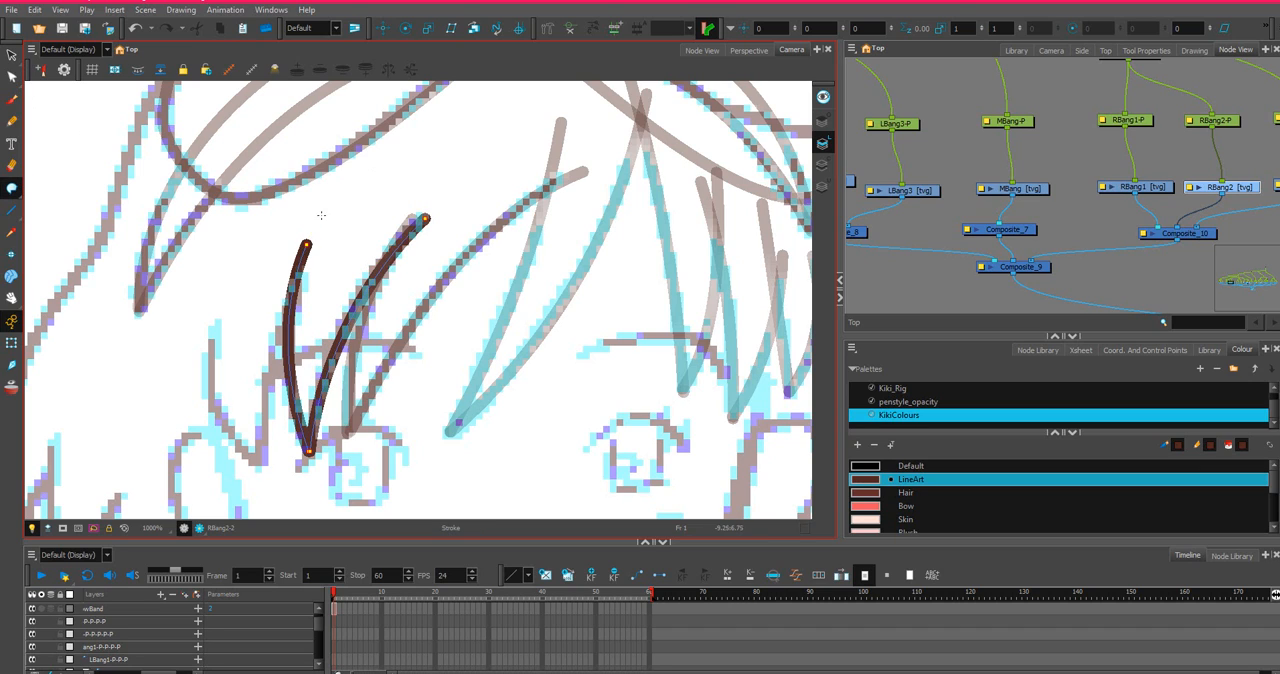
pyautogui.moveTo(306, 244); pyautogui.dragTo(397, 162)
pyautogui.moveTo(431, 214); pyautogui.dragTo(433, 214)
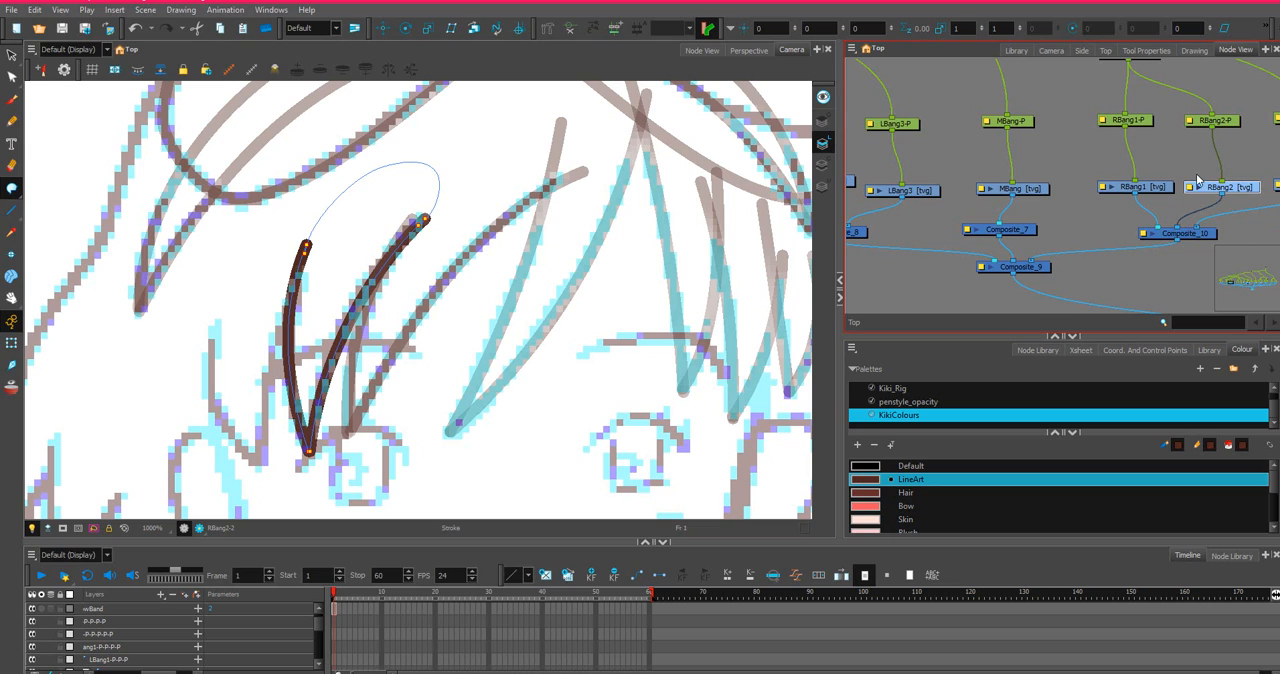
# Line up the RBang3 node with its neighbours and draw its strand as two straight lines meeting at the sketched lower tip.
pyautogui.moveTo(1256, 150); pyautogui.dragTo(1070, 146)
pyautogui.click(1141, 180)
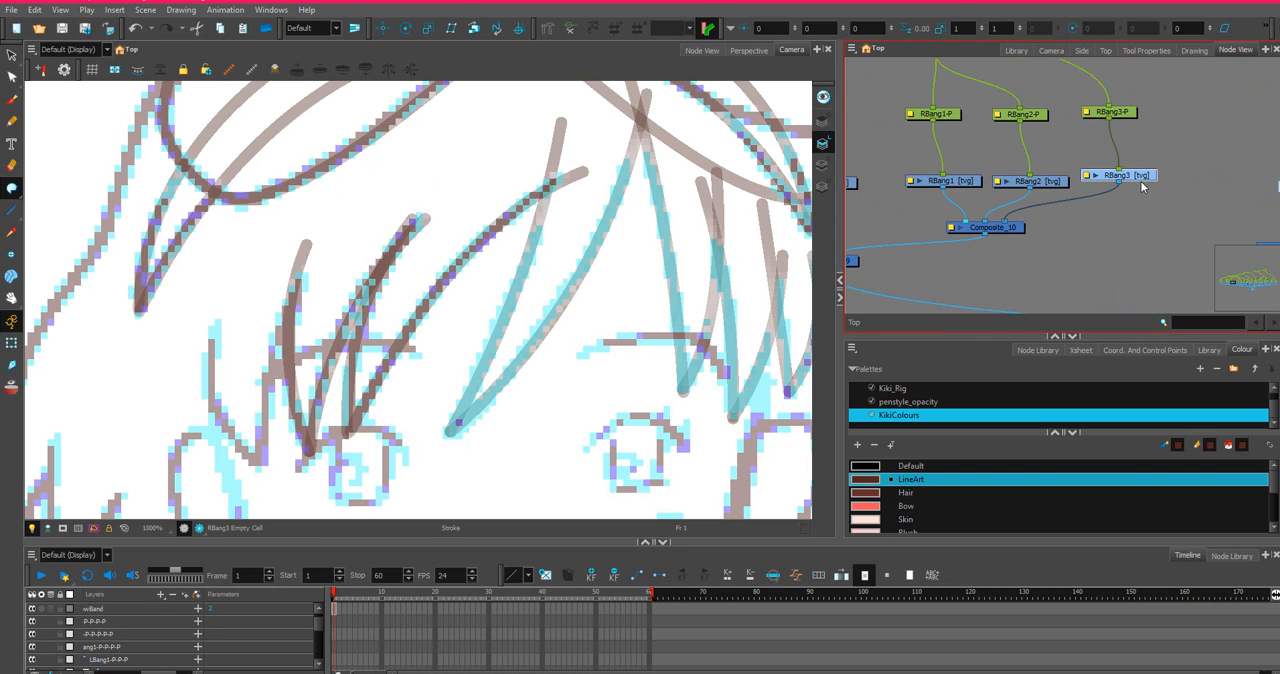
pyautogui.moveTo(1145, 184); pyautogui.dragTo(1143, 191)
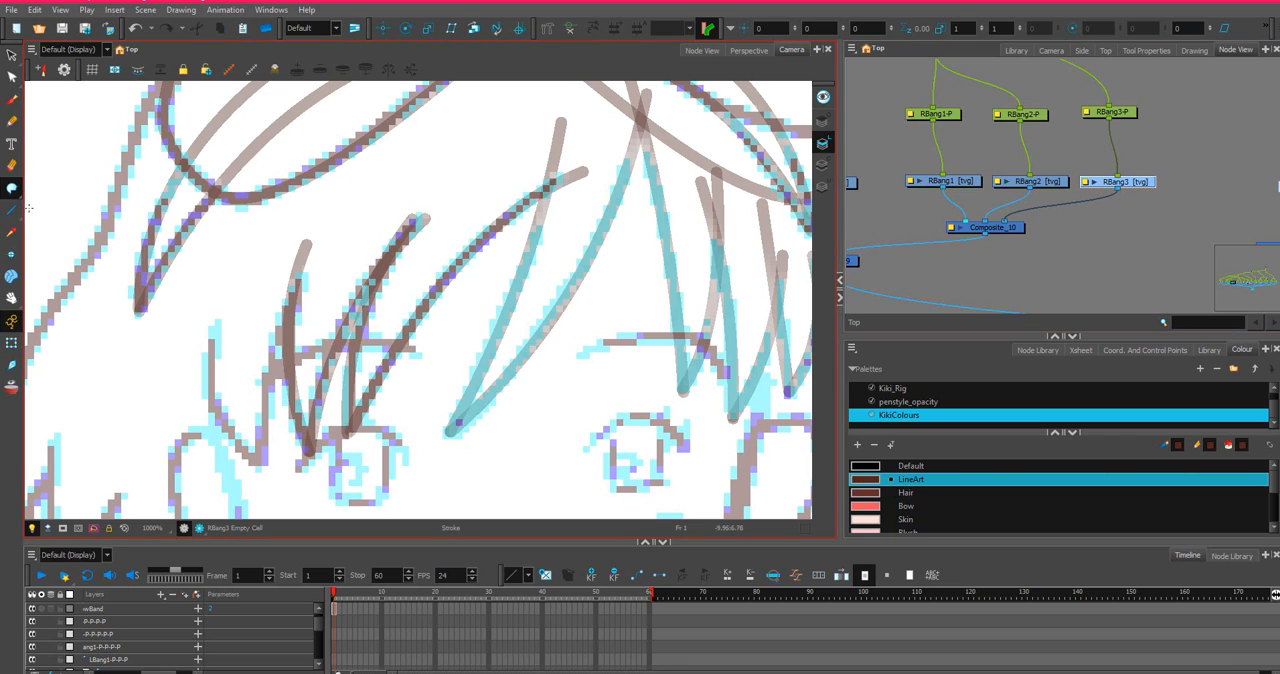
pyautogui.hotkey('alt', 'l')
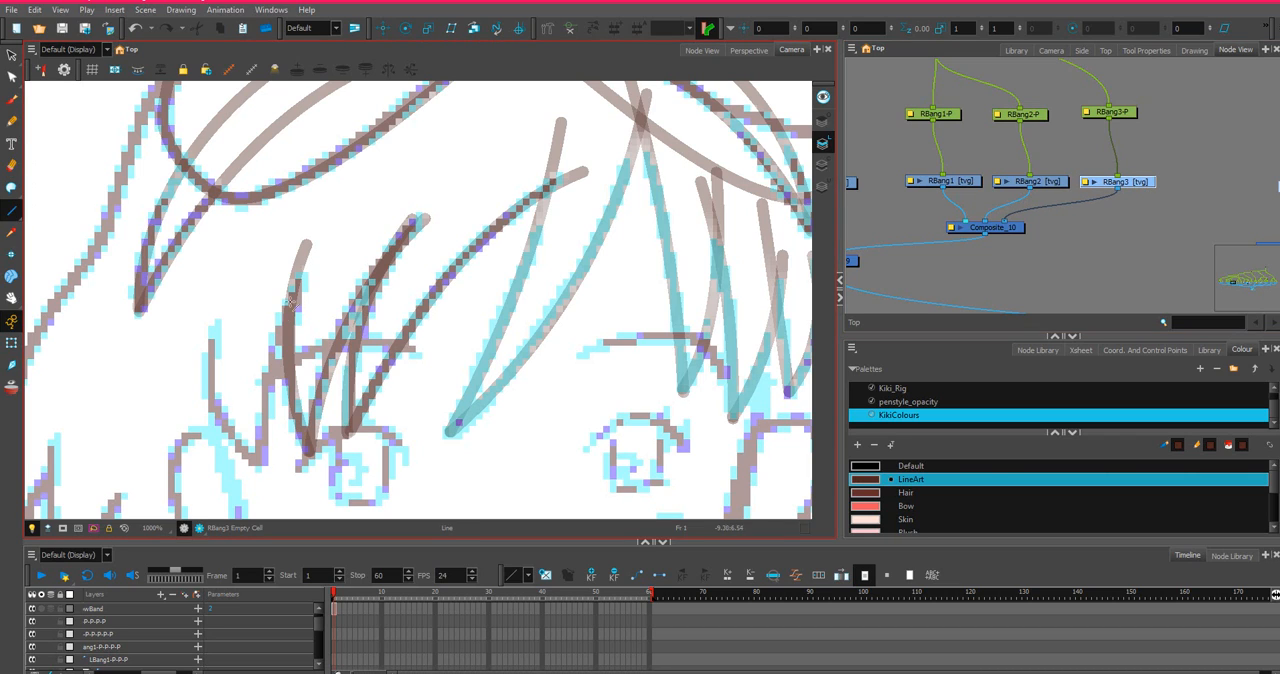
pyautogui.moveTo(310, 270)
pyautogui.mouseDown()
pyautogui.moveTo(260, 466)
pyautogui.moveTo(234, 446)
pyautogui.moveTo(197, 340)
pyautogui.moveTo(214, 323)
pyautogui.mouseUp()
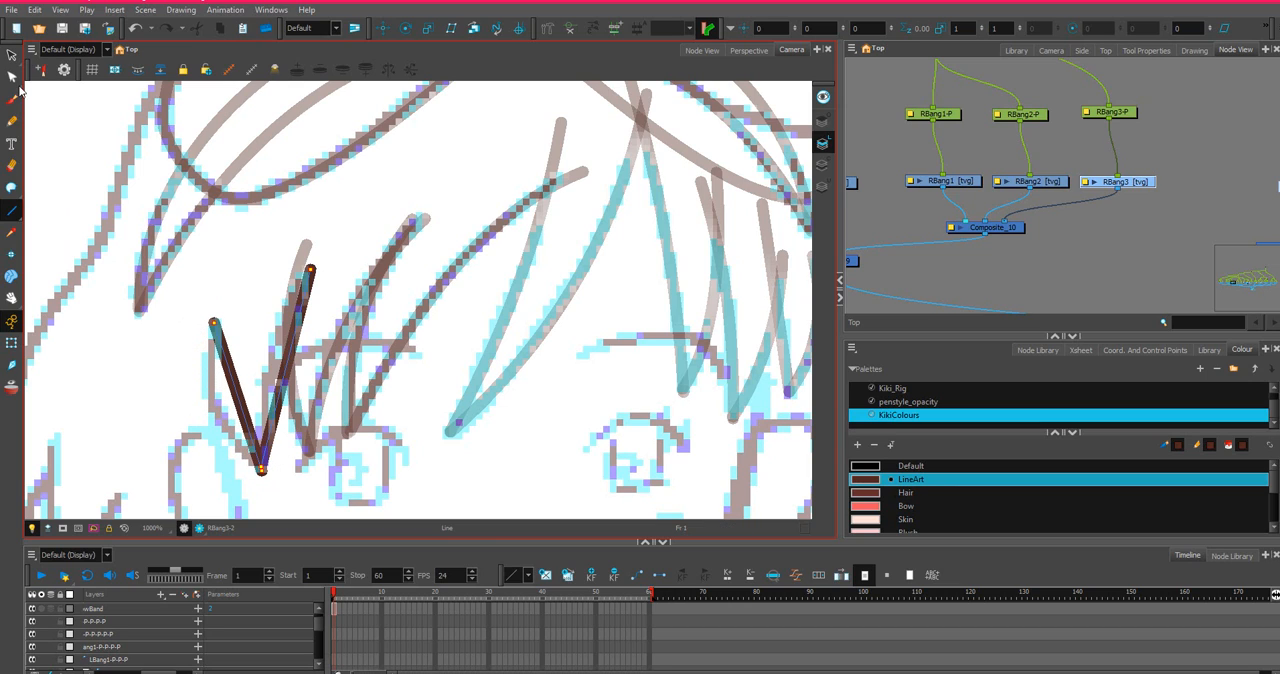
# Bend both edges of the RBang3 strand with the Contour Editor to follow the sketched curves.
pyautogui.hotkey('alt', 'q')
pyautogui.moveTo(213, 405); pyautogui.dragTo(209, 412)
pyautogui.moveTo(287, 325); pyautogui.dragTo(283, 327)
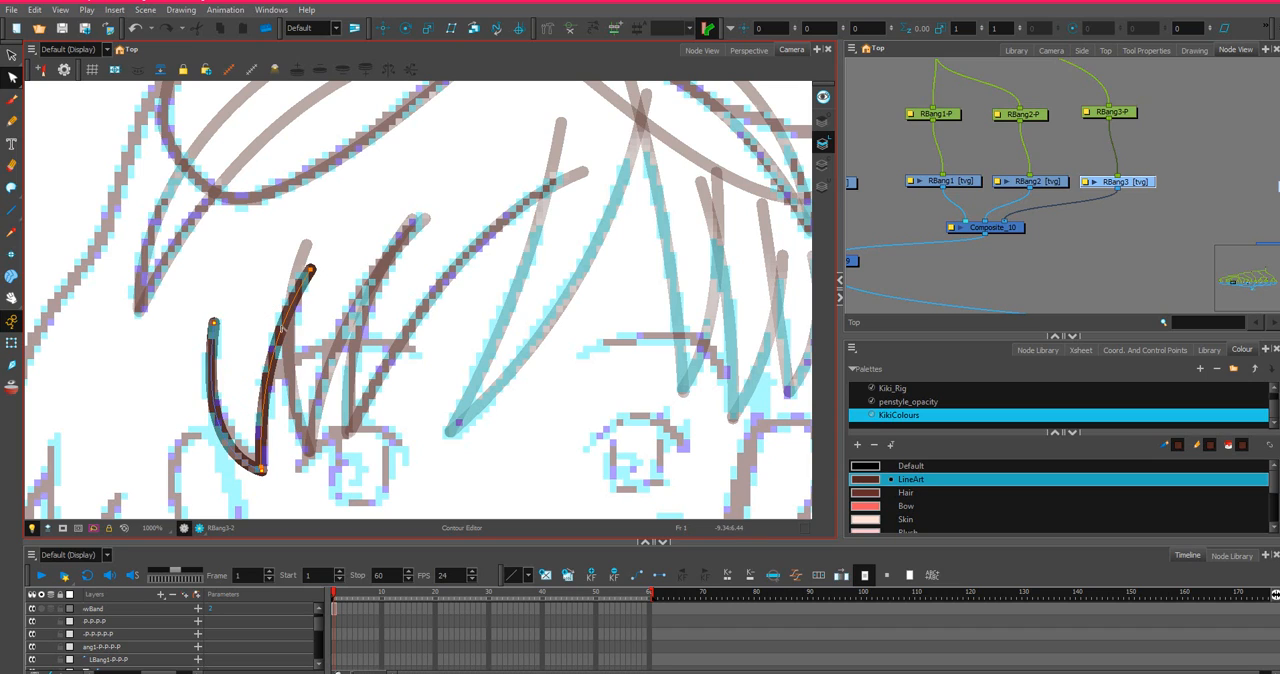
# Raise the lower tip of the RBang3 strand slightly and adjust the outer edge's curve handle to match the sketch.
pyautogui.click(262, 466)
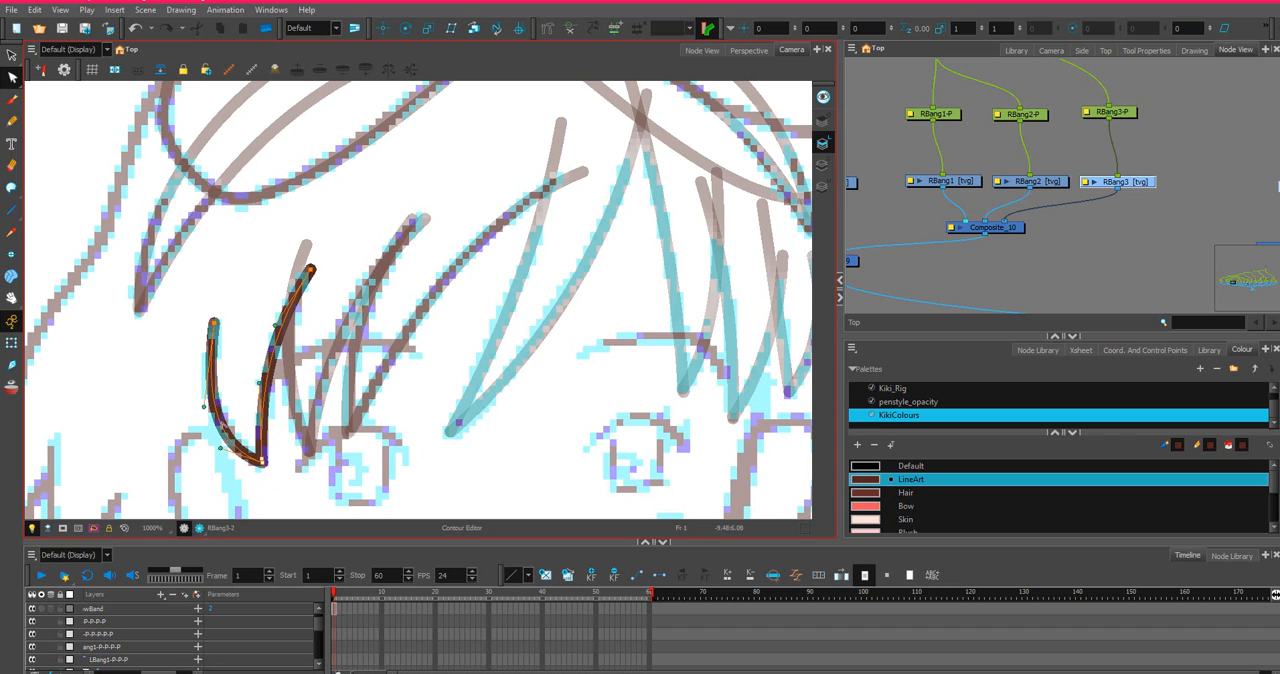
pyautogui.moveTo(204, 406); pyautogui.dragTo(200, 391)
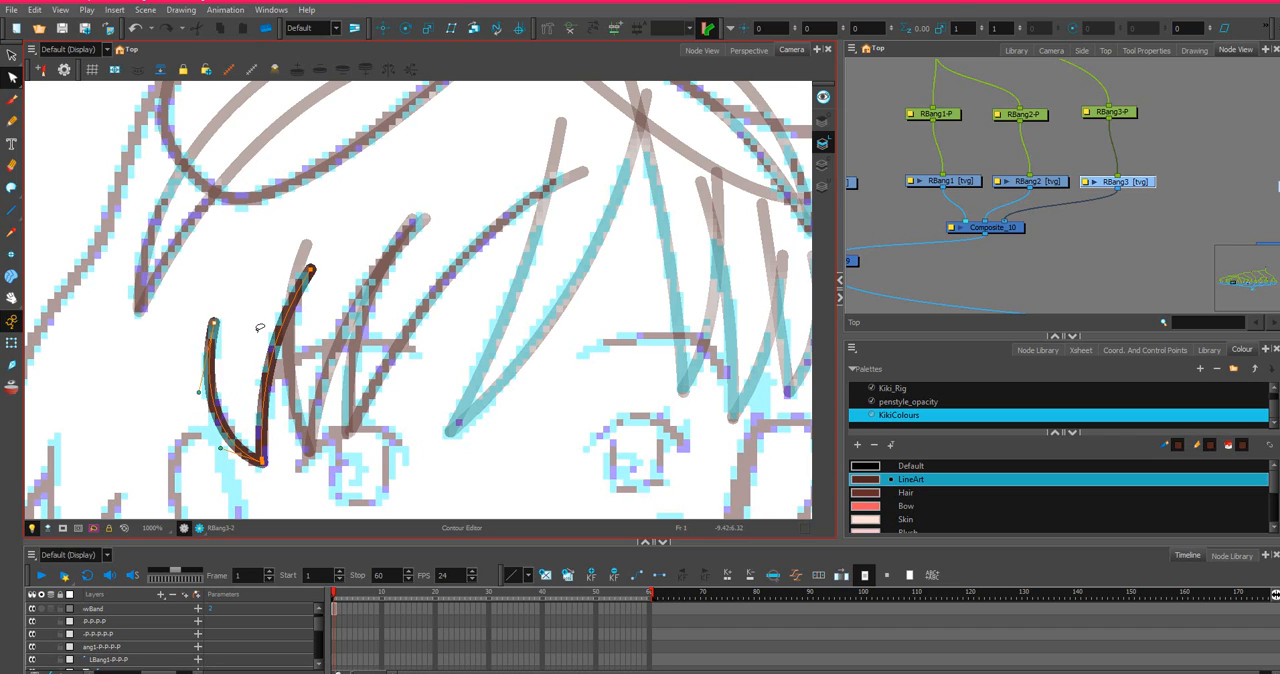
pyautogui.click(361, 329)
# Close the open top of the RBang3 strand with an invisible stroke arching high between its two upper ends.
pyautogui.click(12, 188)
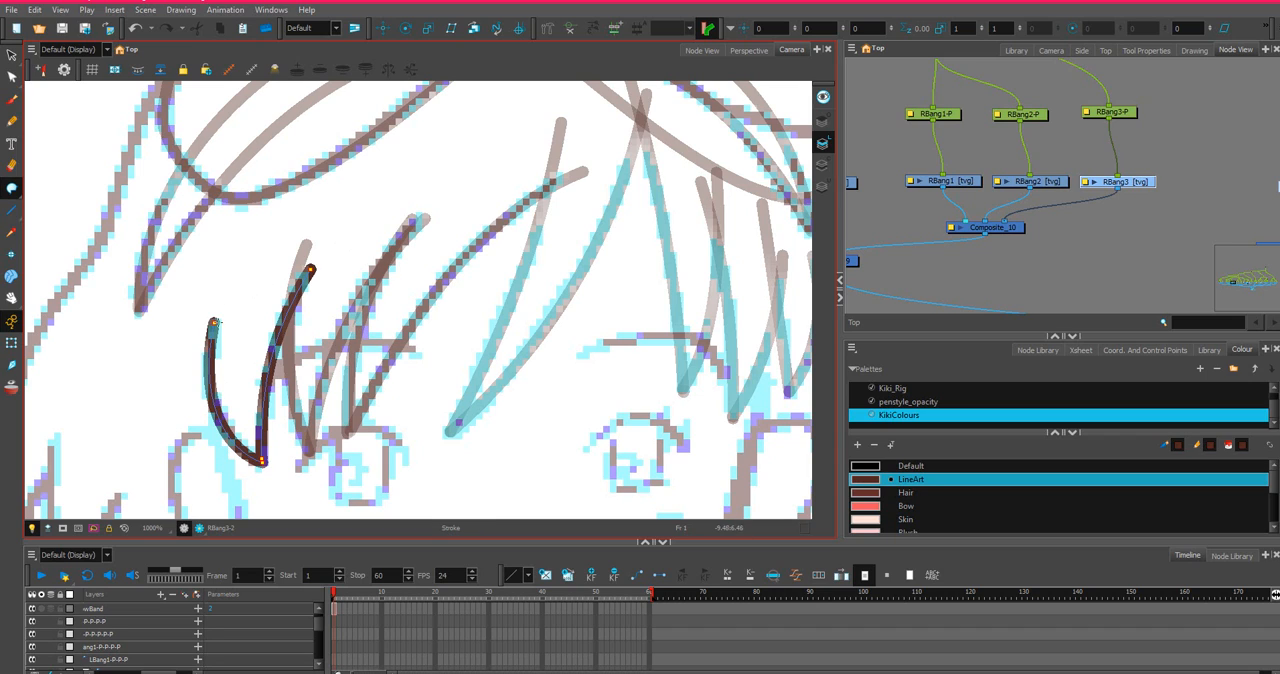
pyautogui.moveTo(228, 292)
pyautogui.mouseDown()
pyautogui.moveTo(270, 233)
pyautogui.moveTo(324, 212)
pyautogui.mouseUp()
pyautogui.moveTo(318, 258); pyautogui.dragTo(311, 268)
pyautogui.hotkey('alt', 's')
pyautogui.moveTo(214, 323); pyautogui.dragTo(325, 150)
pyautogui.moveTo(296, 284); pyautogui.dragTo(294, 283)
pyautogui.scroll(-5, 294, 282)
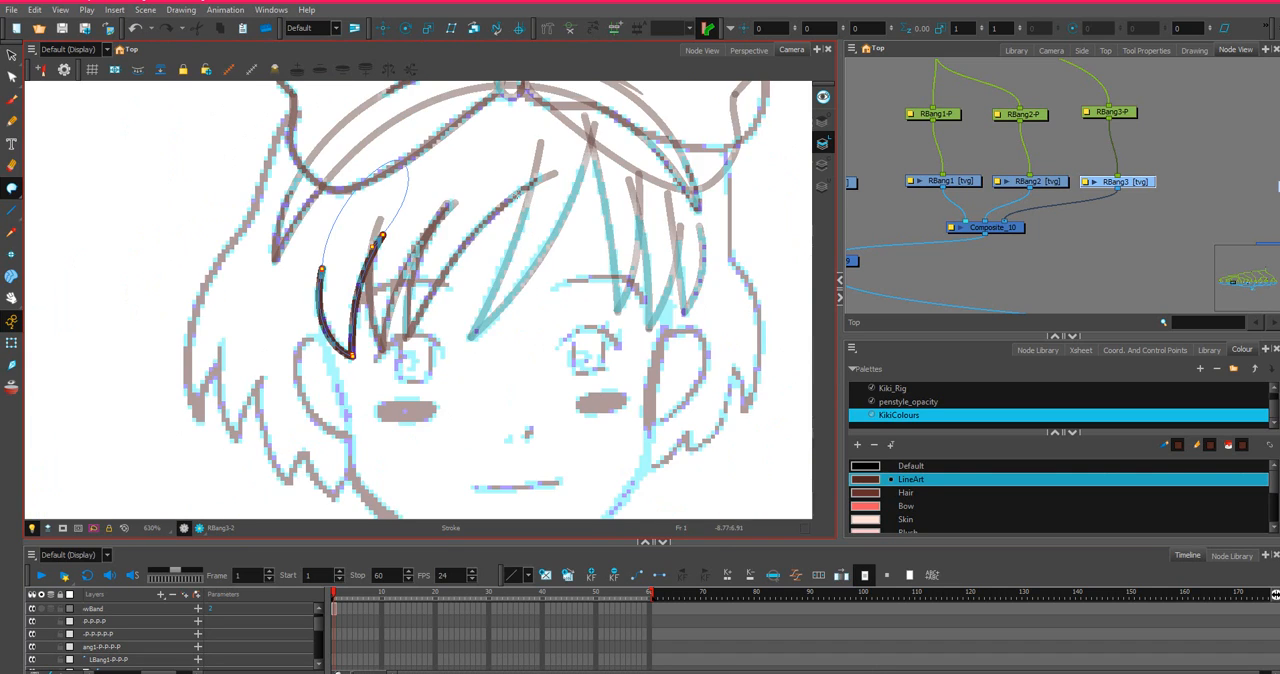
pyautogui.scroll(-2, 1197, 183)
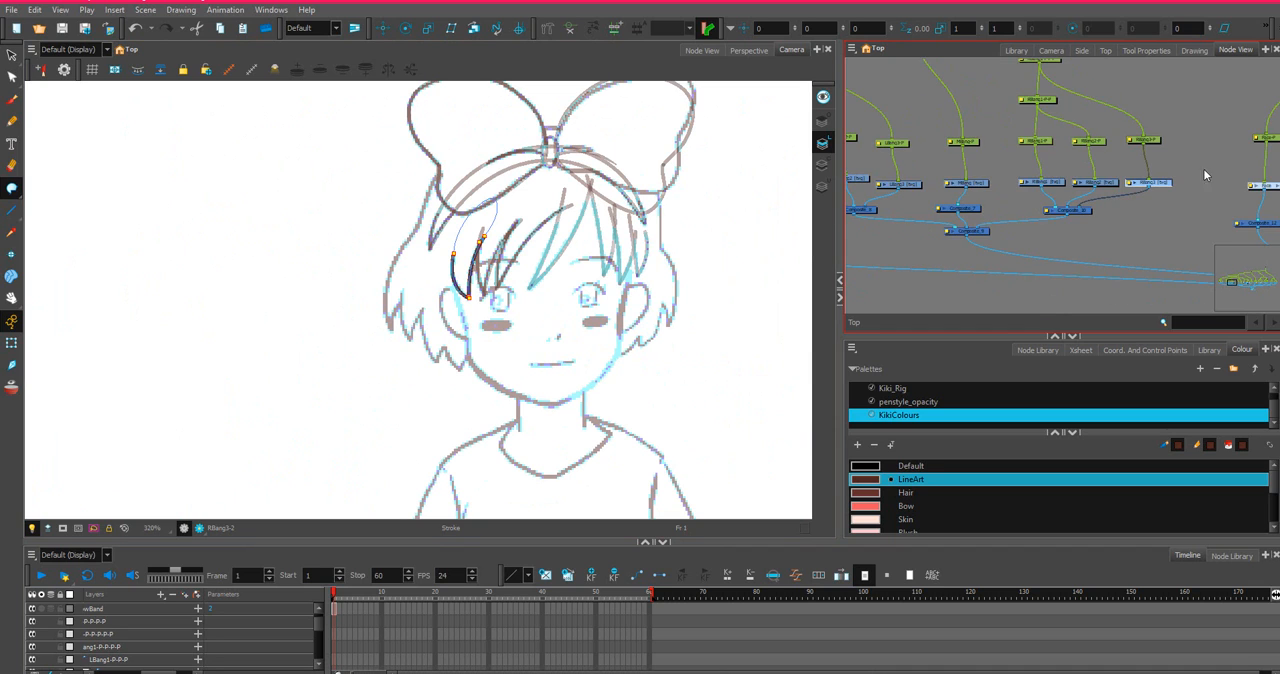
# Locate the Head node in the node network and make it the active drawing.
pyautogui.moveTo(1233, 150); pyautogui.dragTo(1009, 197)
pyautogui.scroll(3, 552, 215)
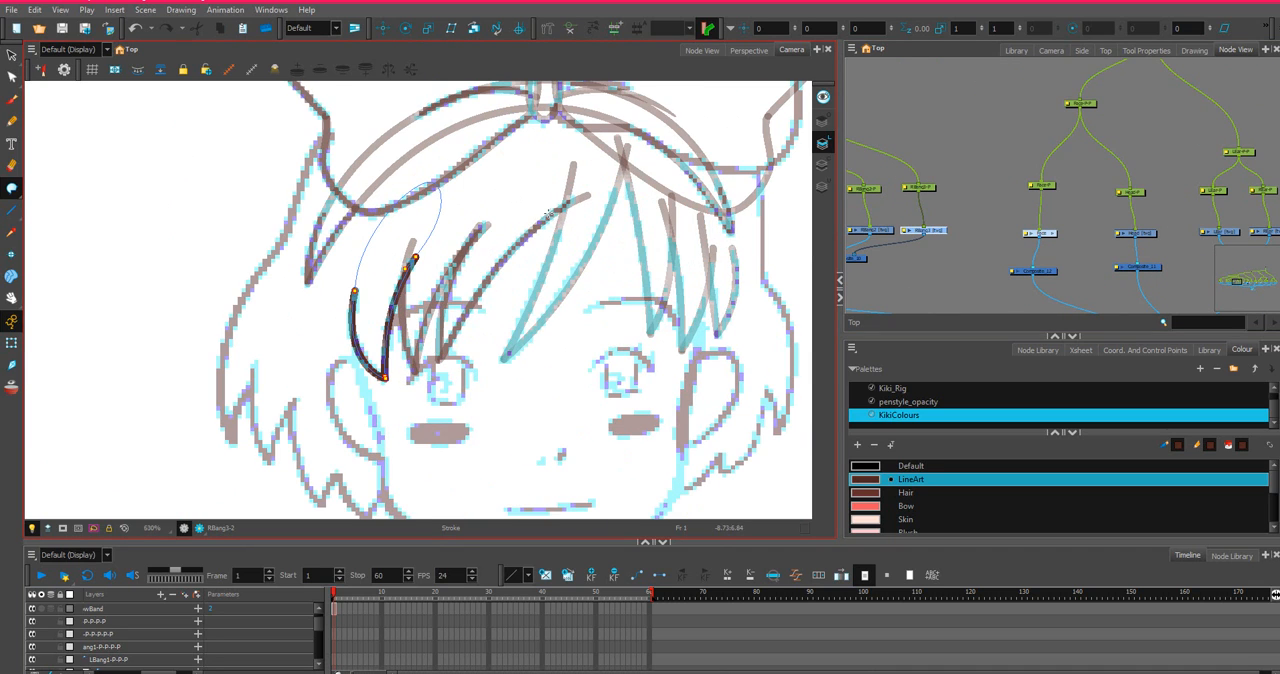
pyautogui.scroll(3, 1041, 221)
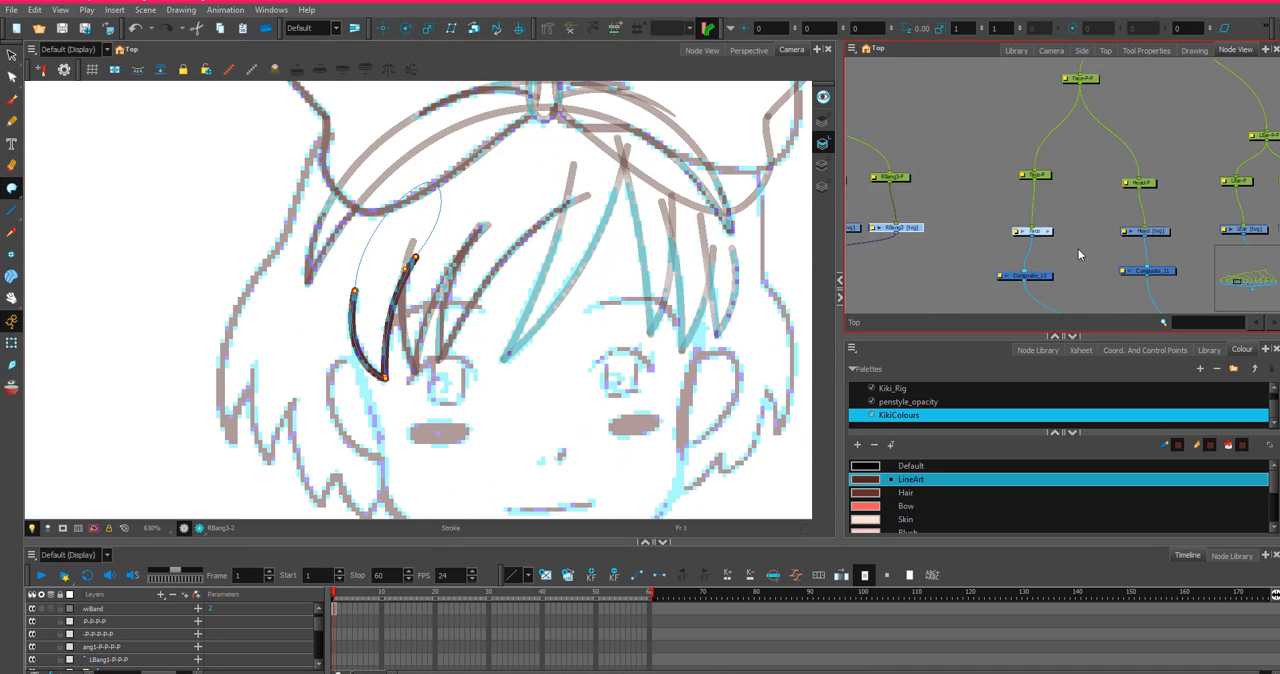
pyautogui.moveTo(1094, 224); pyautogui.dragTo(1003, 178)
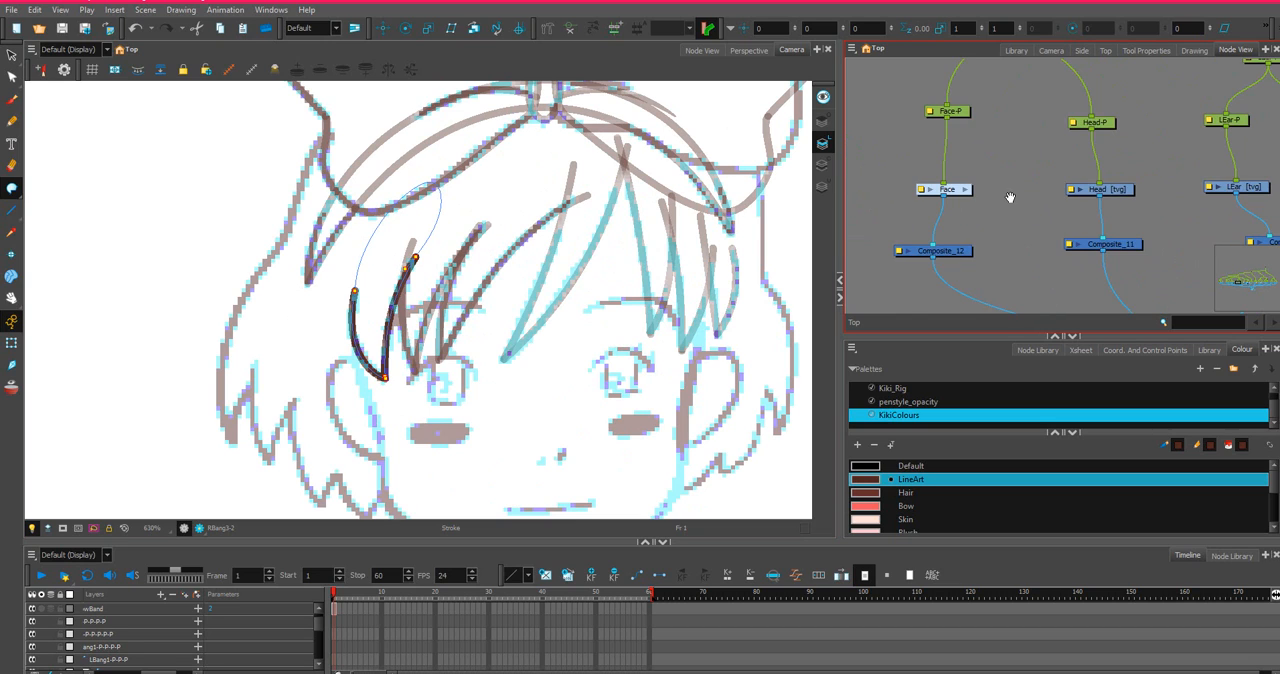
pyautogui.scroll(2, 1009, 197)
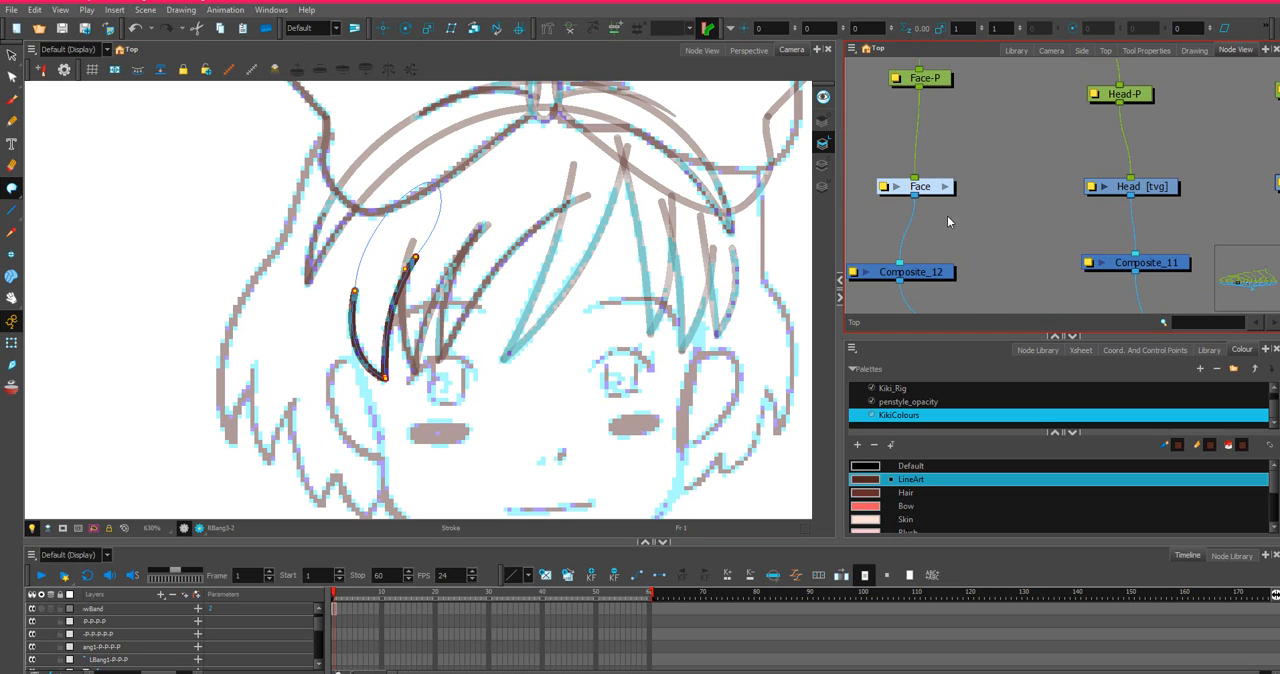
pyautogui.click(1140, 190)
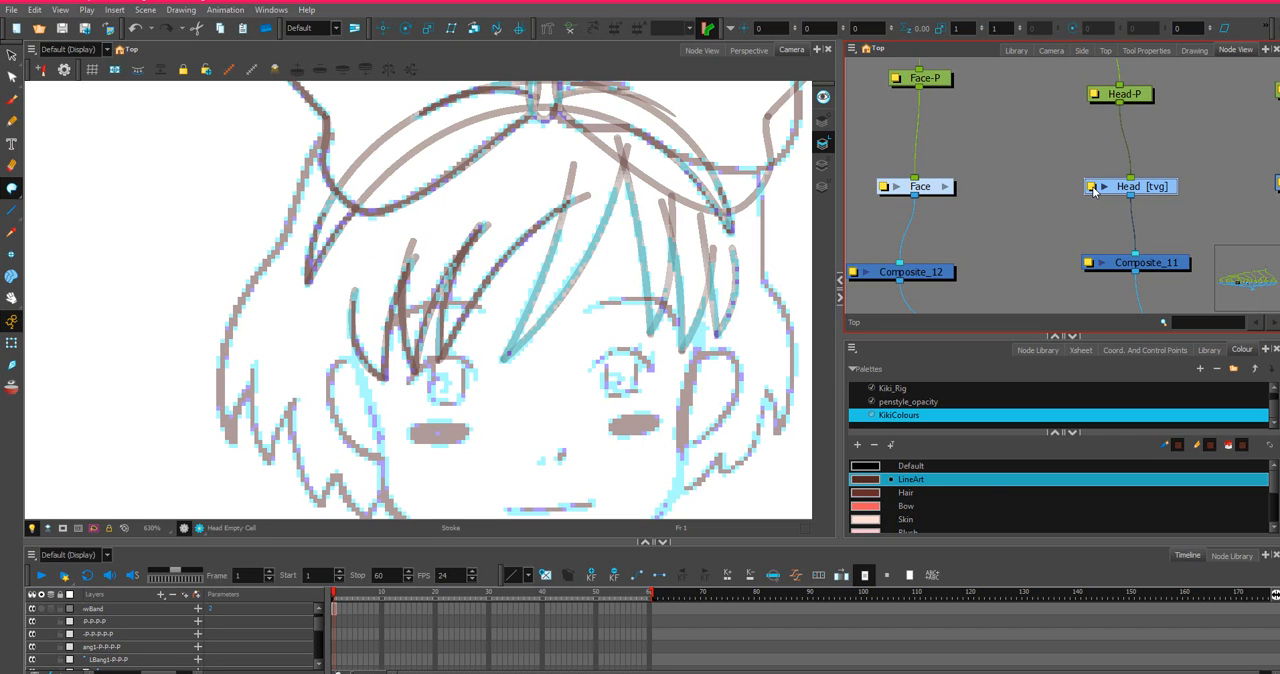
pyautogui.click(1105, 187)
pyautogui.click(1105, 187)
pyautogui.click(1105, 187)
pyautogui.click(1105, 187)
# Draw a LineArt ellipse on the Head drawing around the sketched face, from just below the hairband to the chin.
pyautogui.scroll(1, 440, 348)
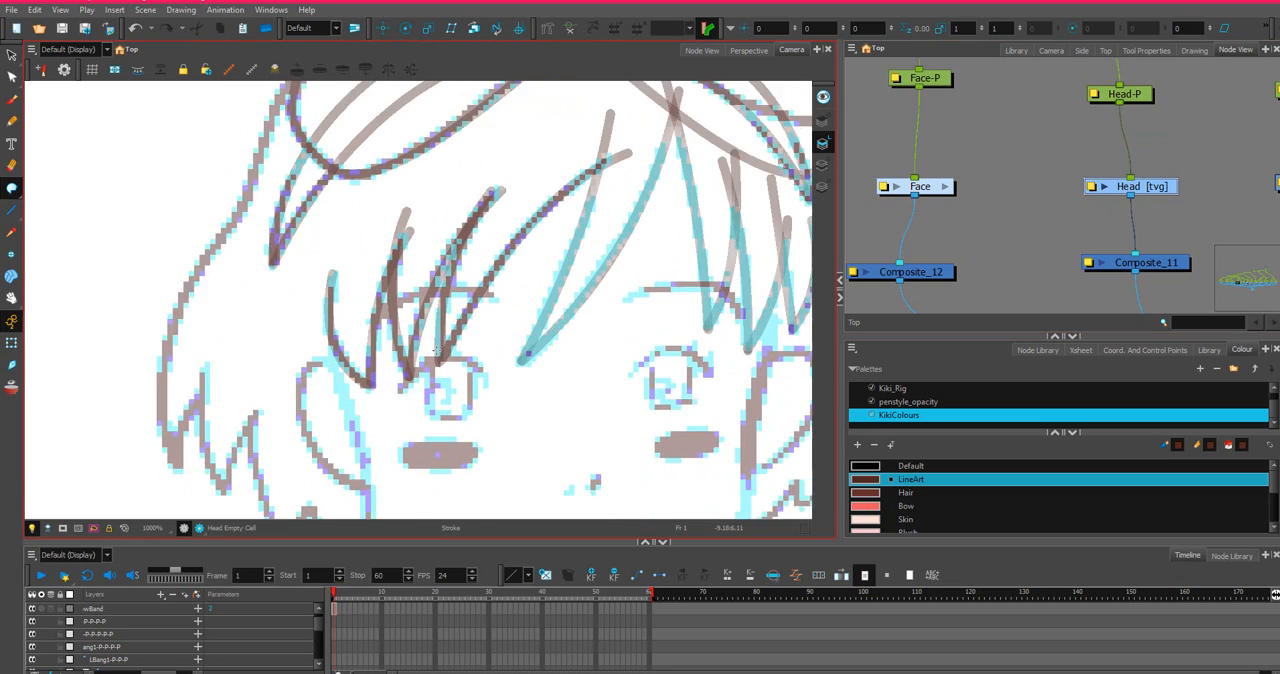
pyautogui.scroll(-2, 440, 350)
pyautogui.moveTo(518, 262)
pyautogui.mouseDown()
pyautogui.moveTo(268, 191)
pyautogui.moveTo(409, 224)
pyautogui.mouseUp()
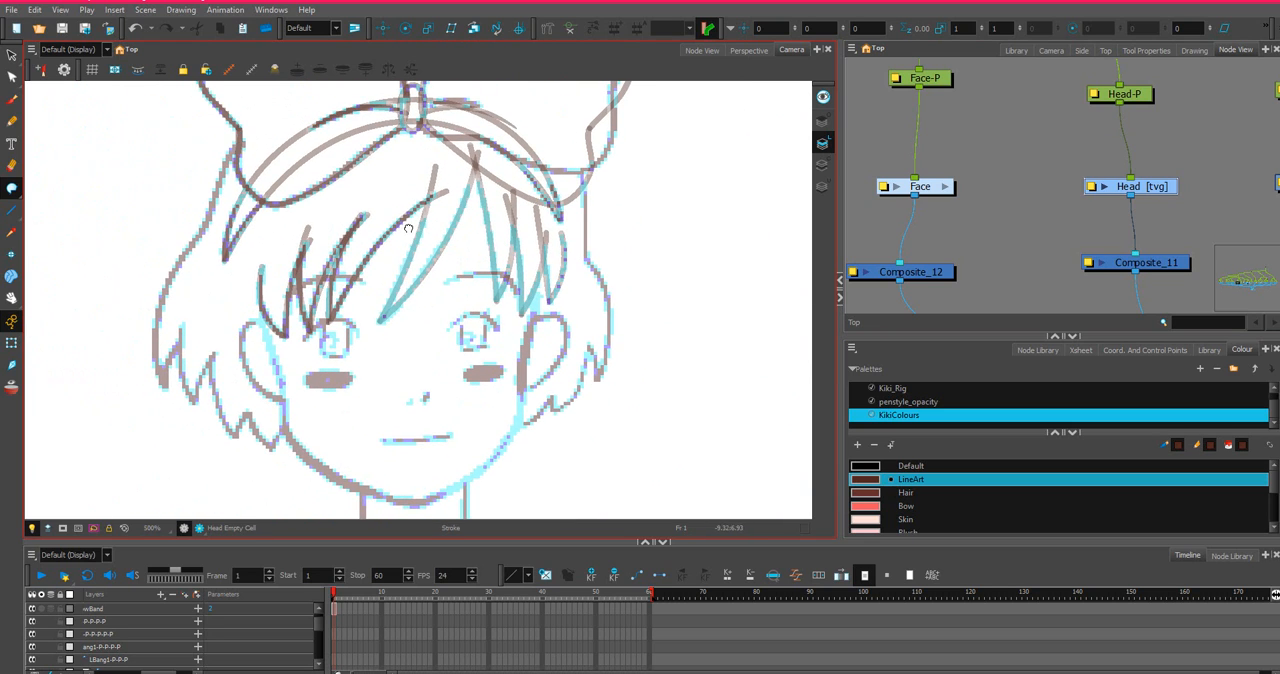
pyautogui.click(11, 210)
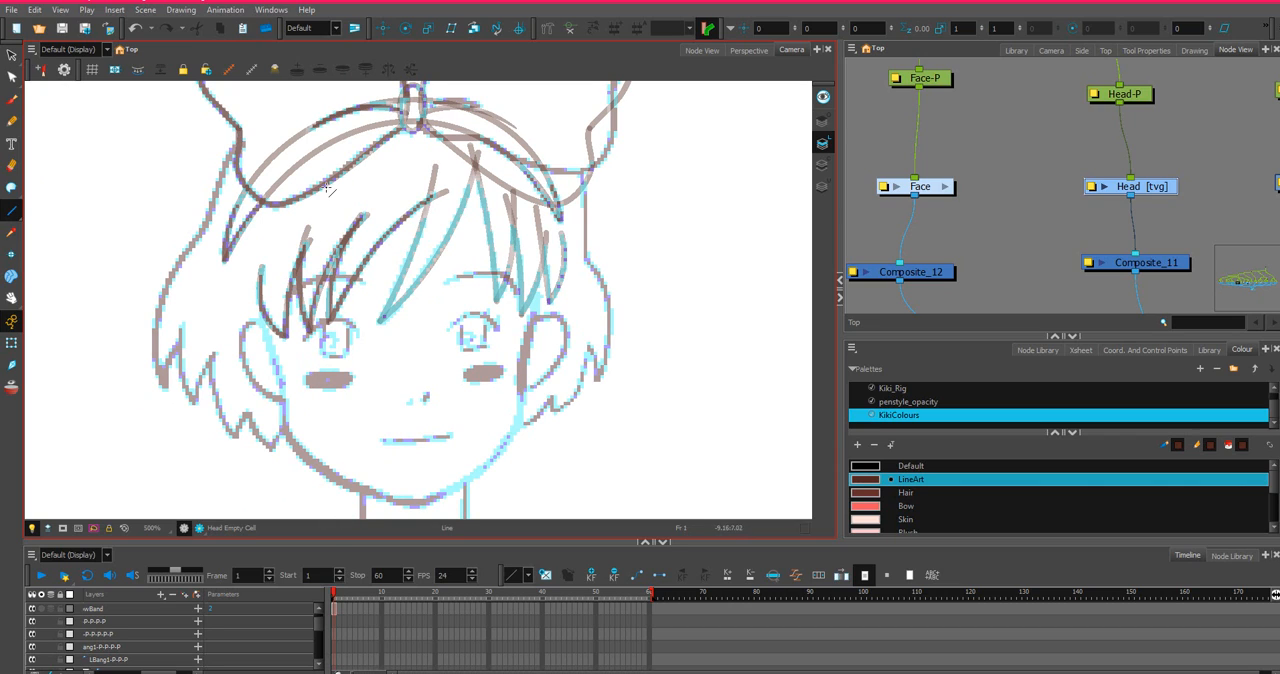
pyautogui.click(13, 212)
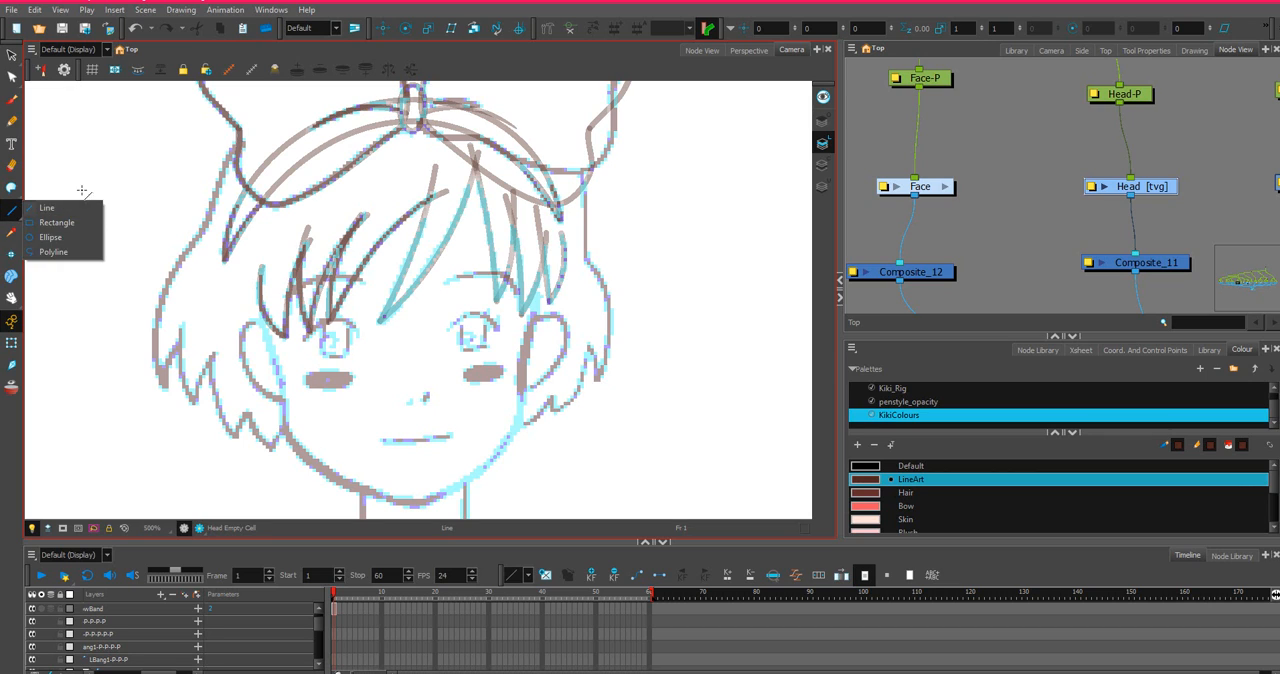
pyautogui.click(50, 237)
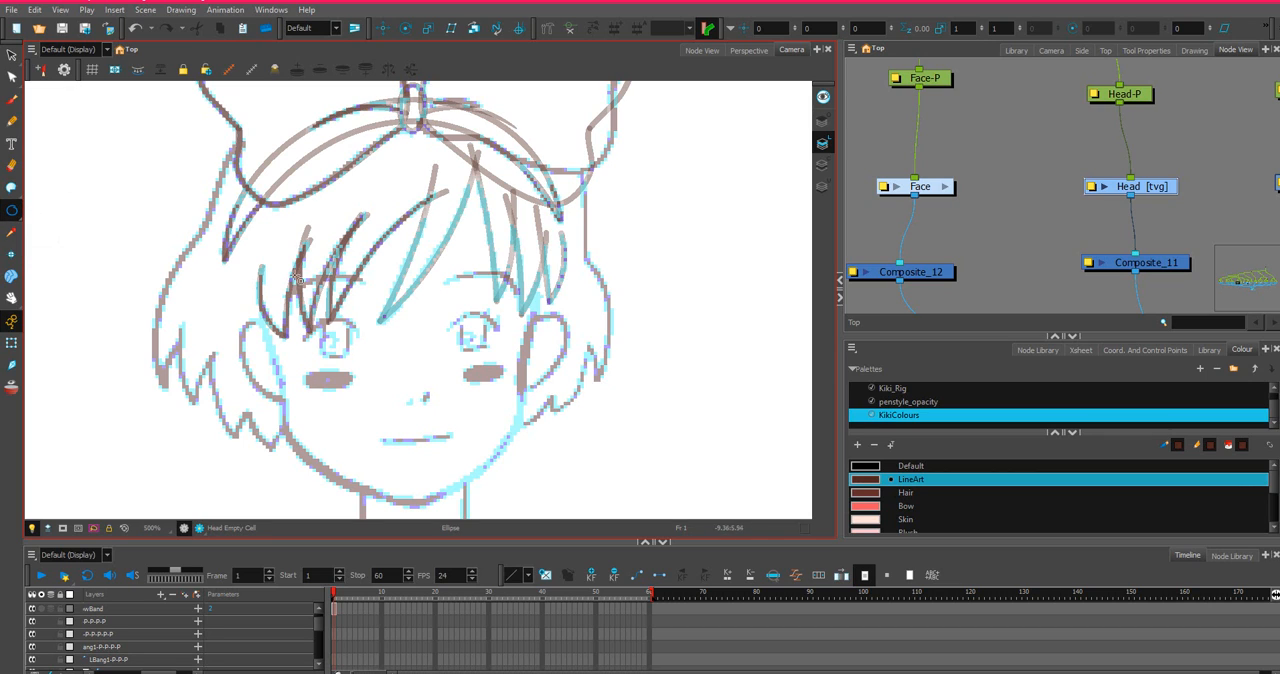
pyautogui.moveTo(251, 162)
pyautogui.mouseDown()
pyautogui.moveTo(340, 366)
pyautogui.moveTo(506, 438)
pyautogui.moveTo(543, 502)
pyautogui.mouseUp()
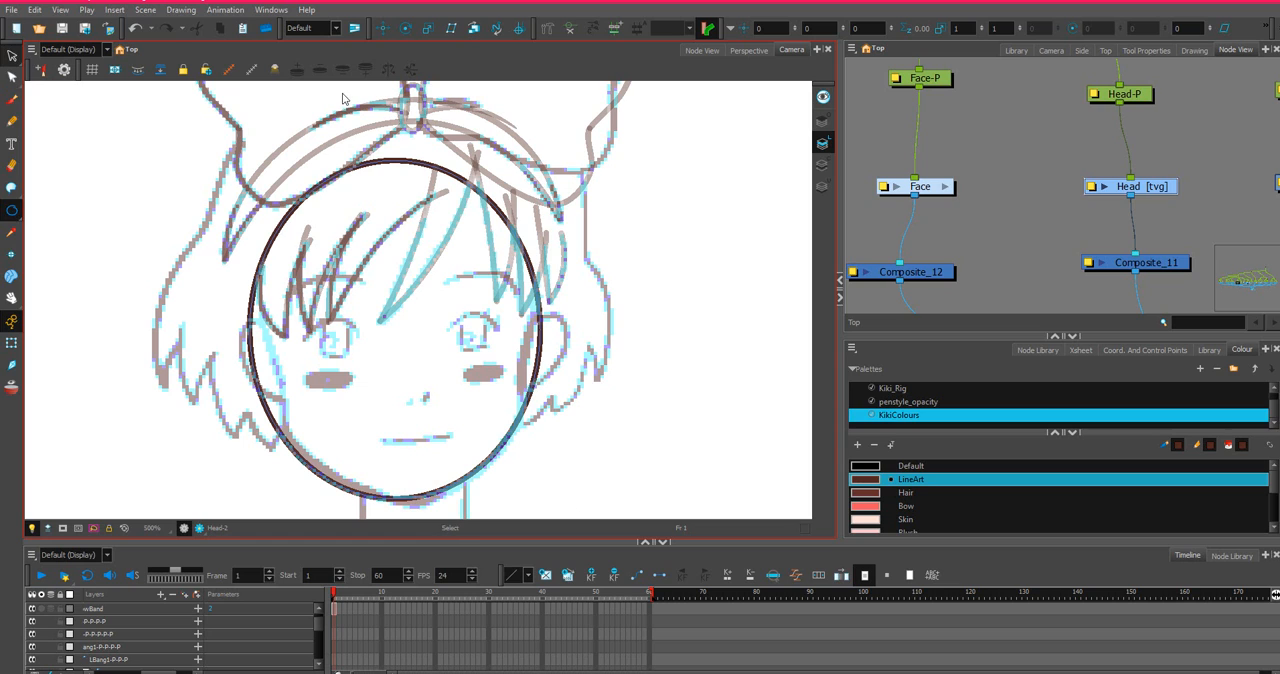
# Select the head ellipse and nudge it slightly right to line up with the sketched chin.
pyautogui.click(11, 55)
pyautogui.moveTo(712, 110)
pyautogui.mouseDown()
pyautogui.moveTo(276, 114)
pyautogui.moveTo(726, 104)
pyautogui.mouseUp()
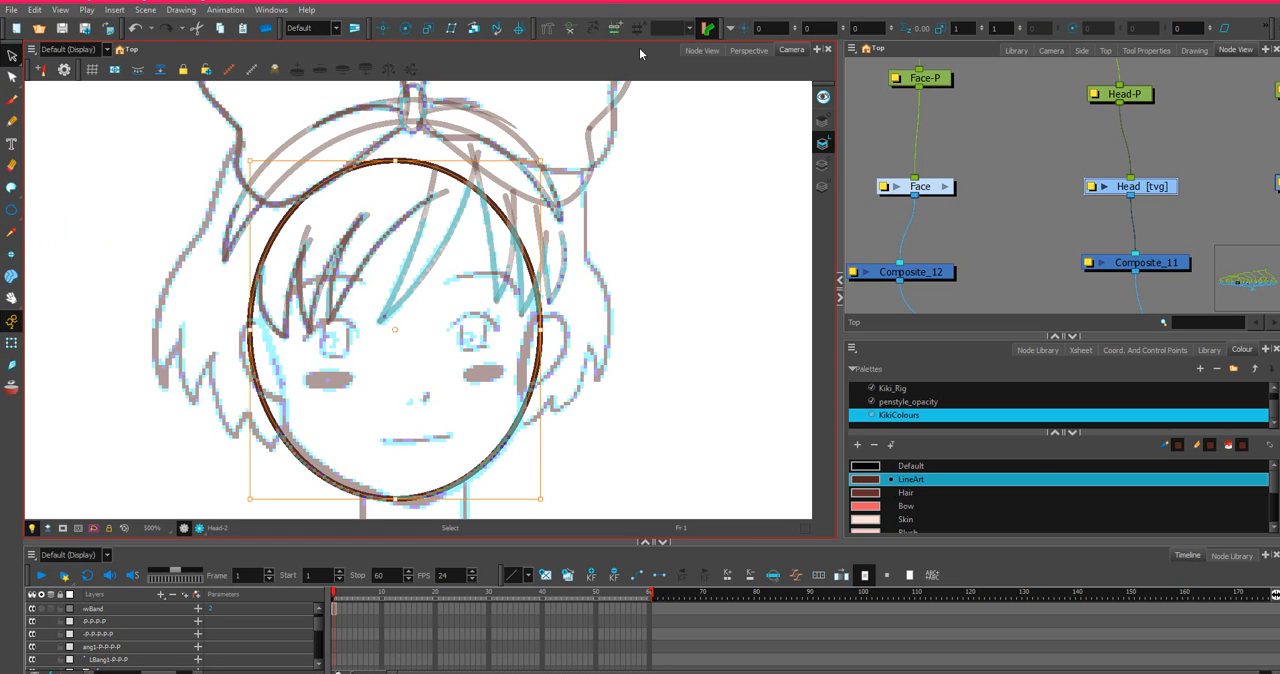
pyautogui.press('Right')
pyautogui.press('Right')
pyautogui.press('Right')
pyautogui.press('Right')
pyautogui.press('Right')
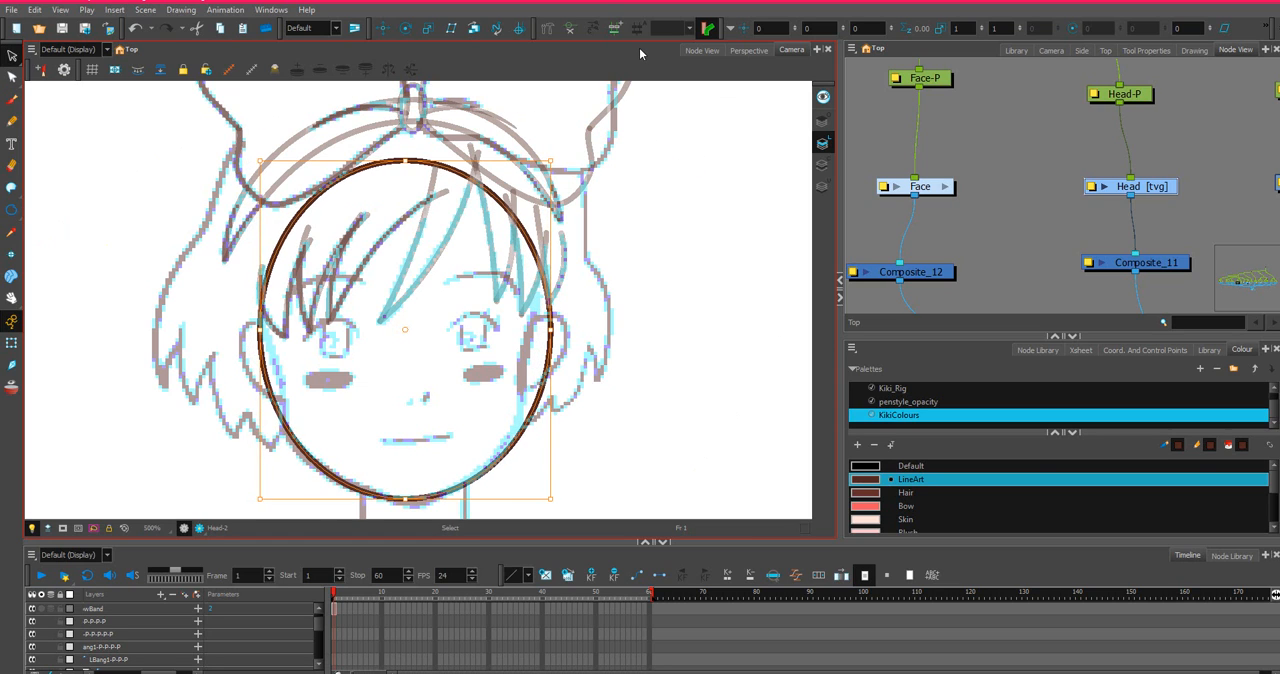
pyautogui.press('Right')
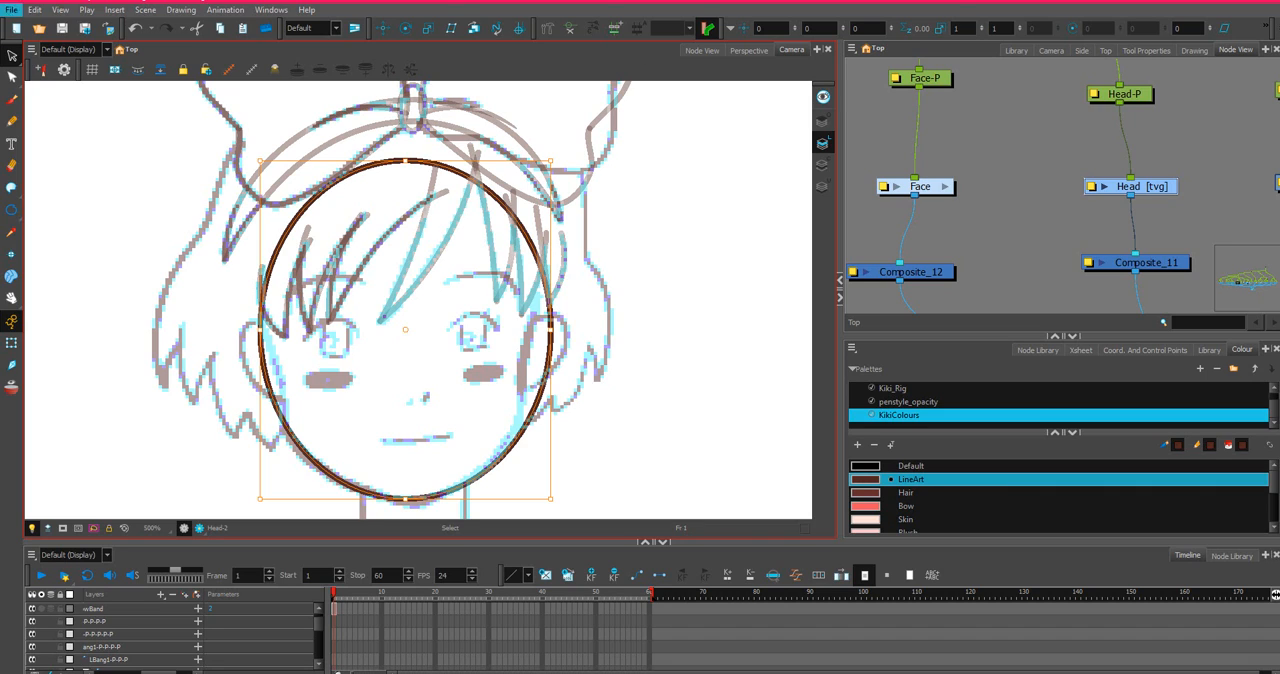
# Raise the upper part of the head ellipse slightly by moving its upper contour points together.
pyautogui.click(12, 77)
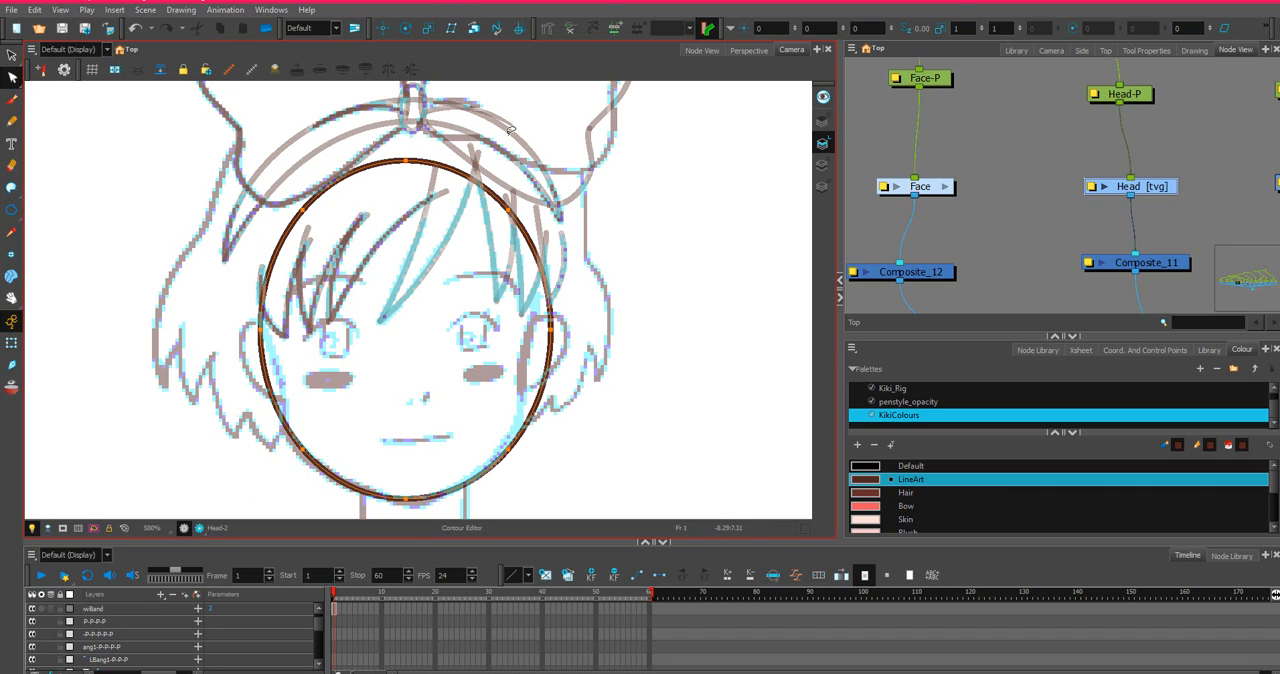
pyautogui.moveTo(511, 130)
pyautogui.mouseDown()
pyautogui.moveTo(306, 210)
pyautogui.moveTo(338, 240)
pyautogui.moveTo(550, 118)
pyautogui.moveTo(242, 252)
pyautogui.moveTo(495, 86)
pyautogui.moveTo(489, 134)
pyautogui.mouseUp()
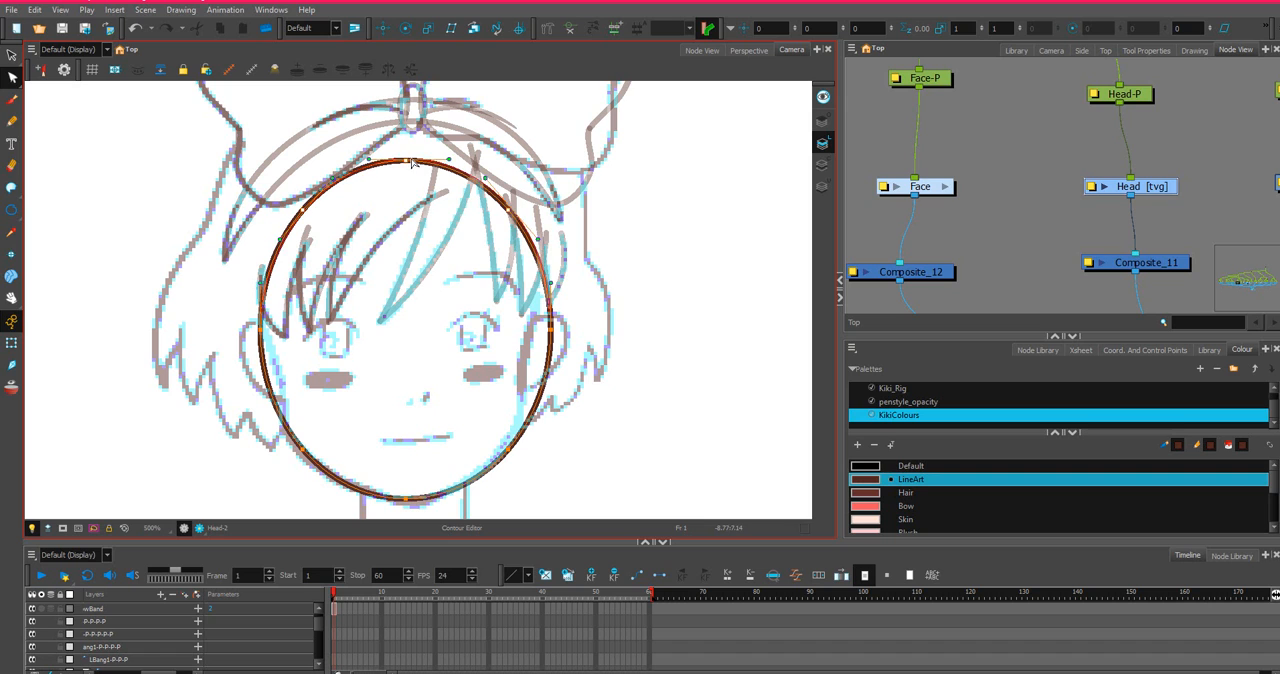
pyautogui.moveTo(412, 162); pyautogui.dragTo(415, 157)
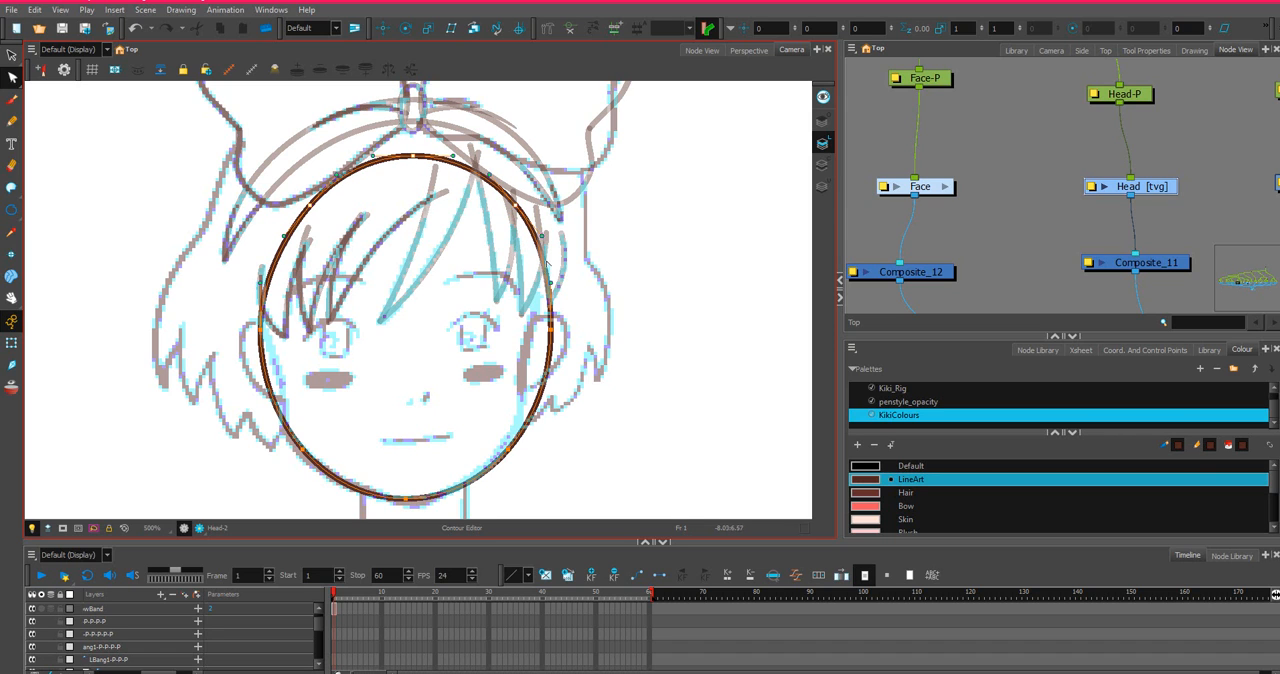
# Reshape the right side of the head outline, adding a contour point at the jaw corner and pulling the temple and cheek inward.
pyautogui.scroll(3, 551, 321)
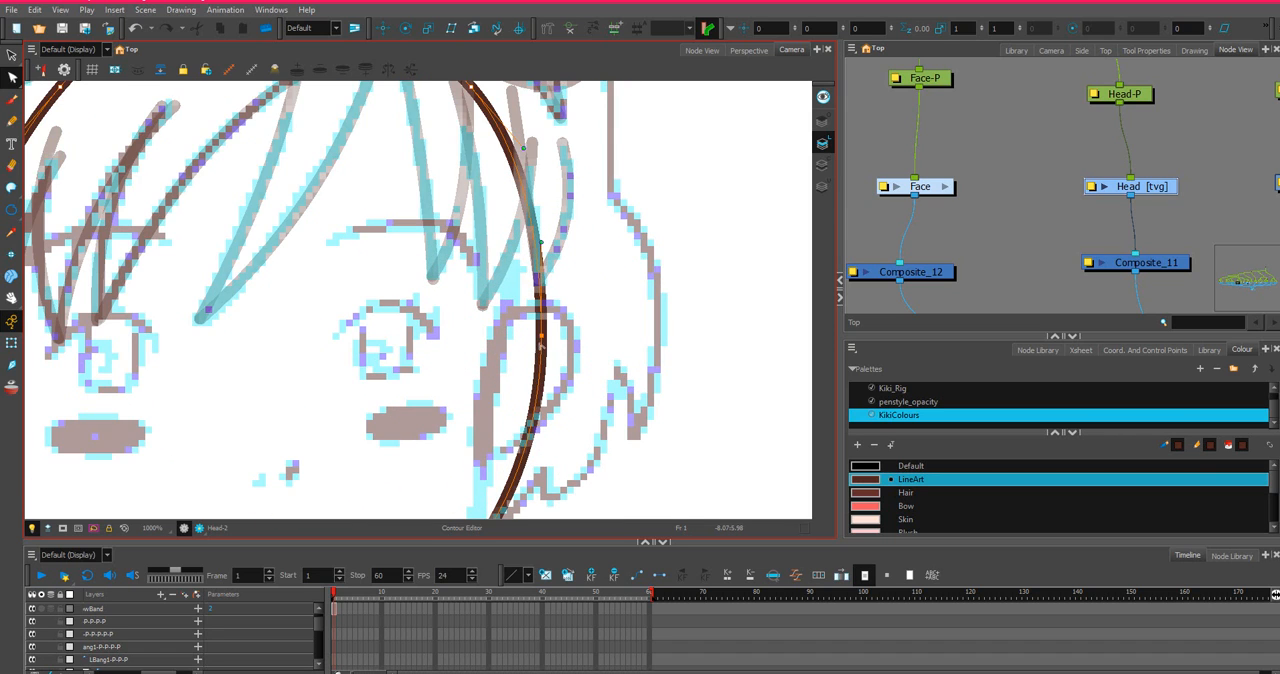
pyautogui.scroll(-5, 547, 377)
pyautogui.scroll(4, 547, 377)
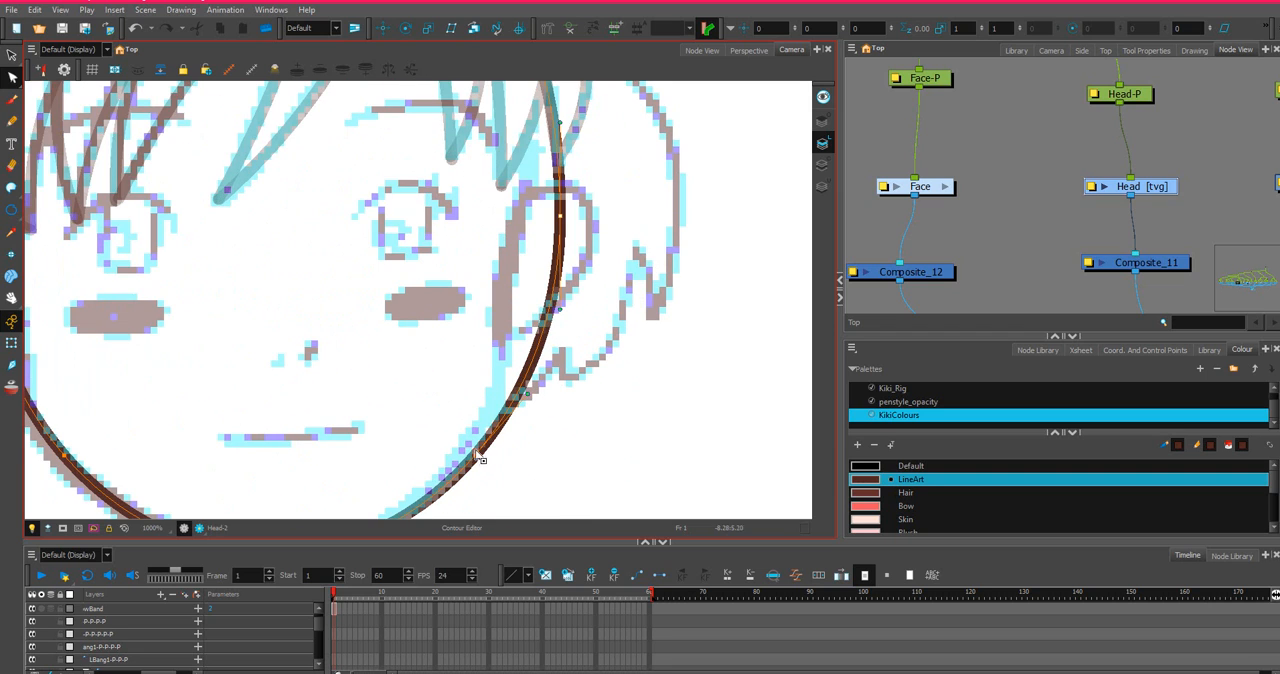
pyautogui.moveTo(468, 451); pyautogui.dragTo(469, 448)
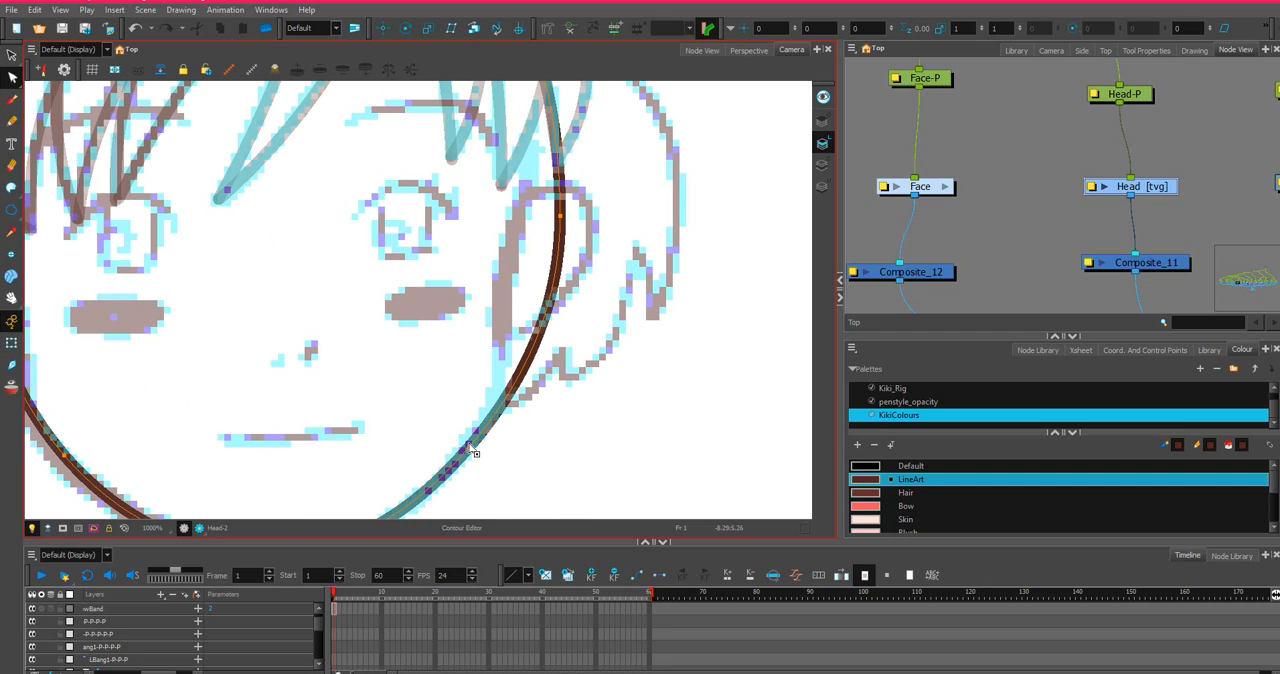
pyautogui.moveTo(470, 447); pyautogui.dragTo(467, 445)
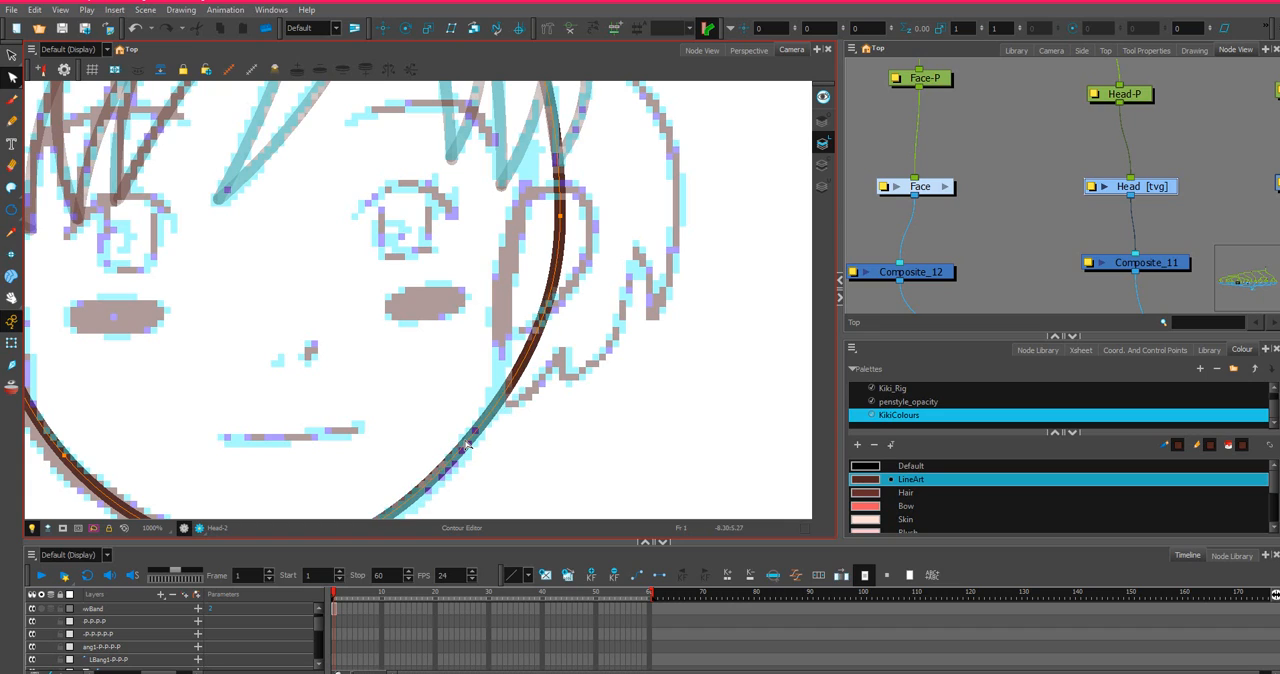
pyautogui.keyDown('ctrl'); pyautogui.click(501, 396); pyautogui.keyUp('ctrl')
pyautogui.moveTo(560, 217); pyautogui.dragTo(523, 215)
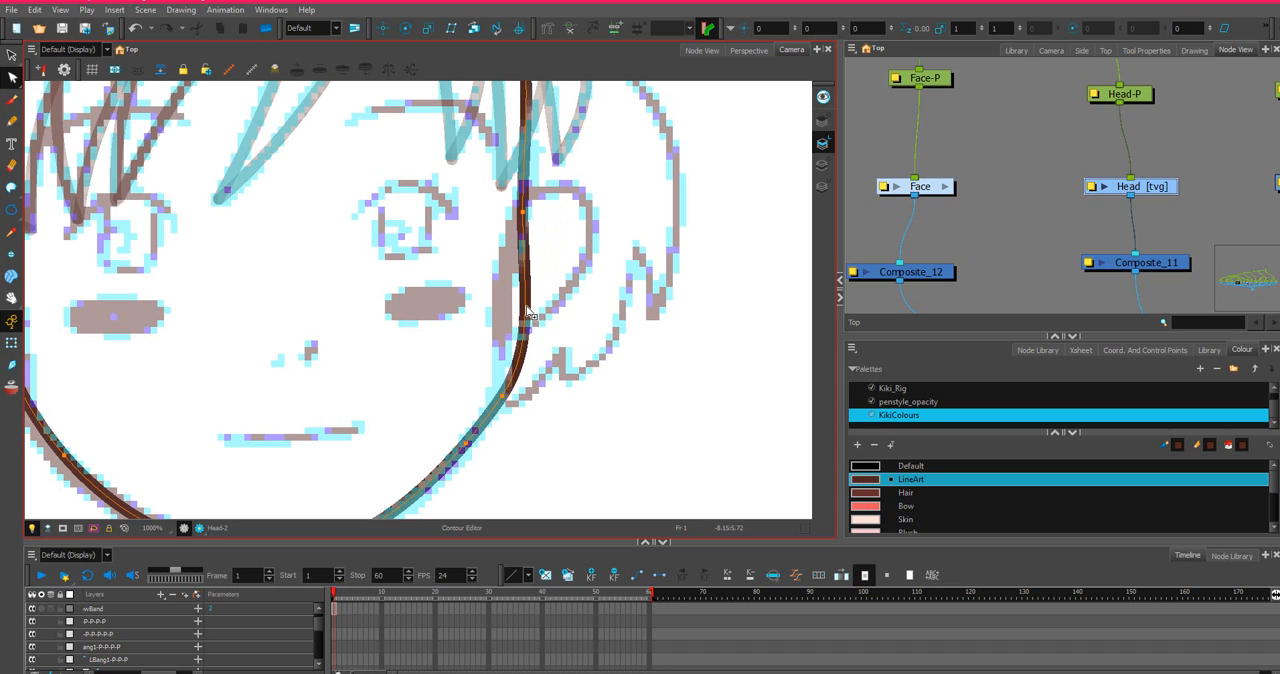
pyautogui.moveTo(526, 307); pyautogui.dragTo(500, 309)
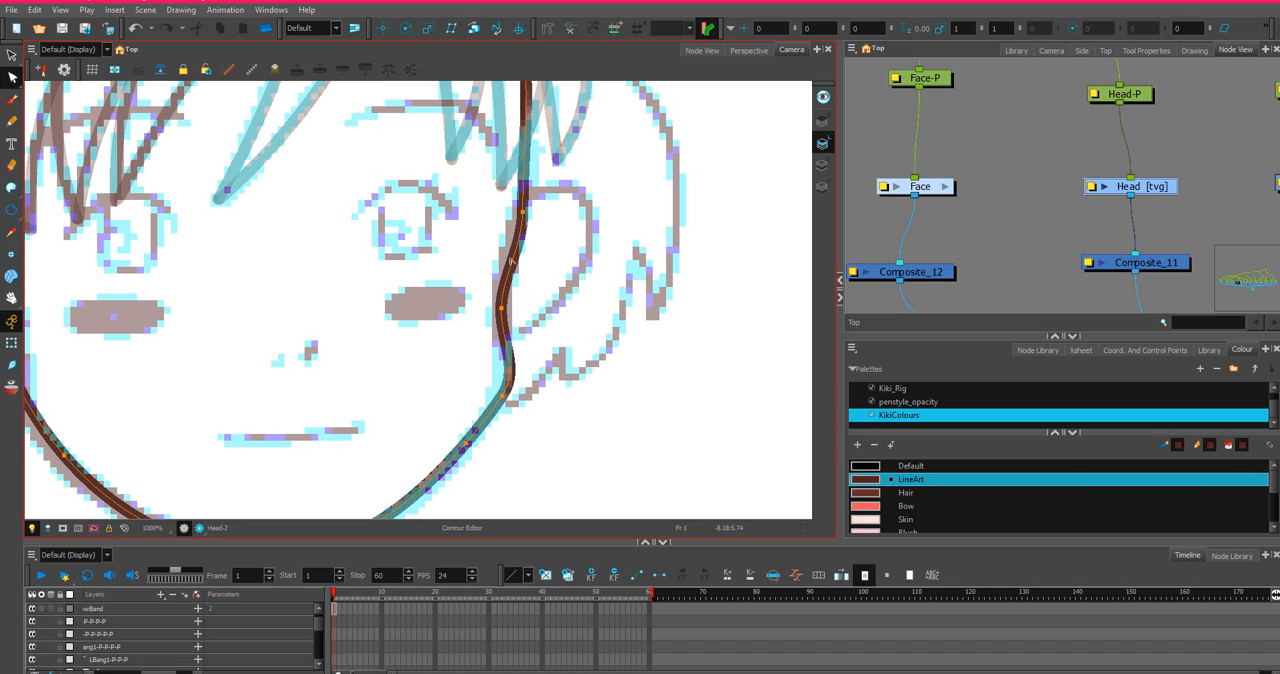
# Make the Head drawing active again and check the Contour Editor's tool options.
pyautogui.scroll(-1, 529, 226)
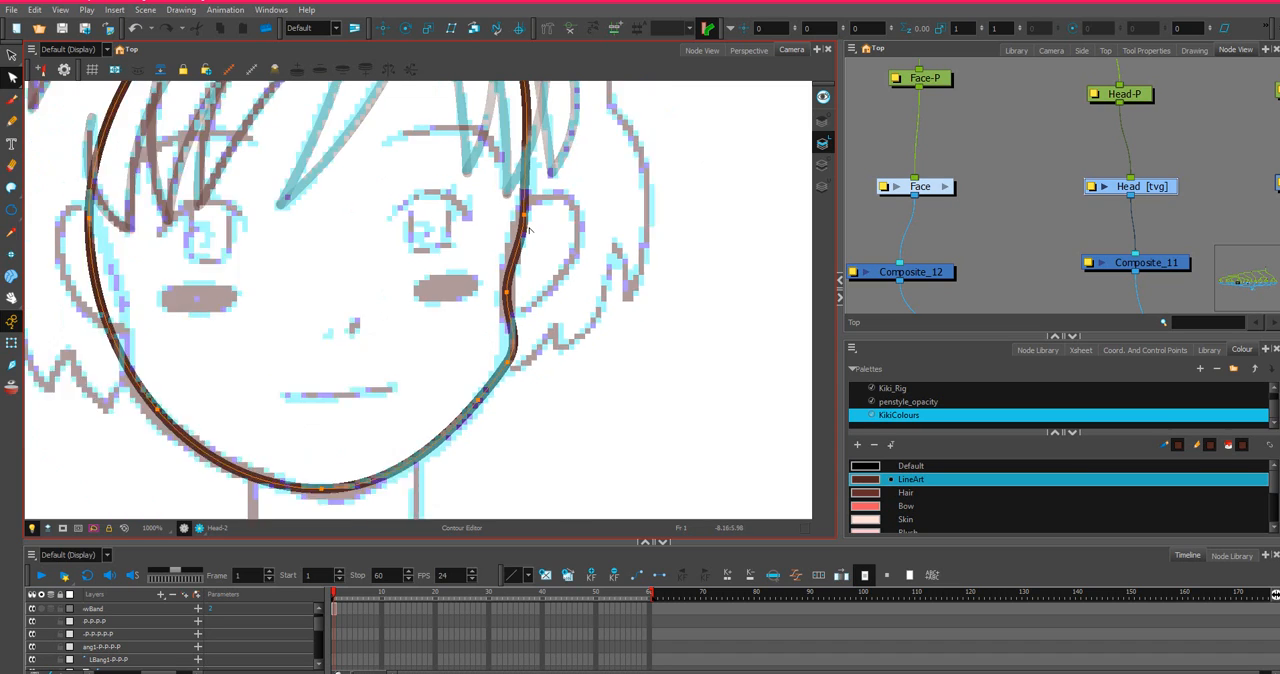
pyautogui.scroll(-3, 529, 228)
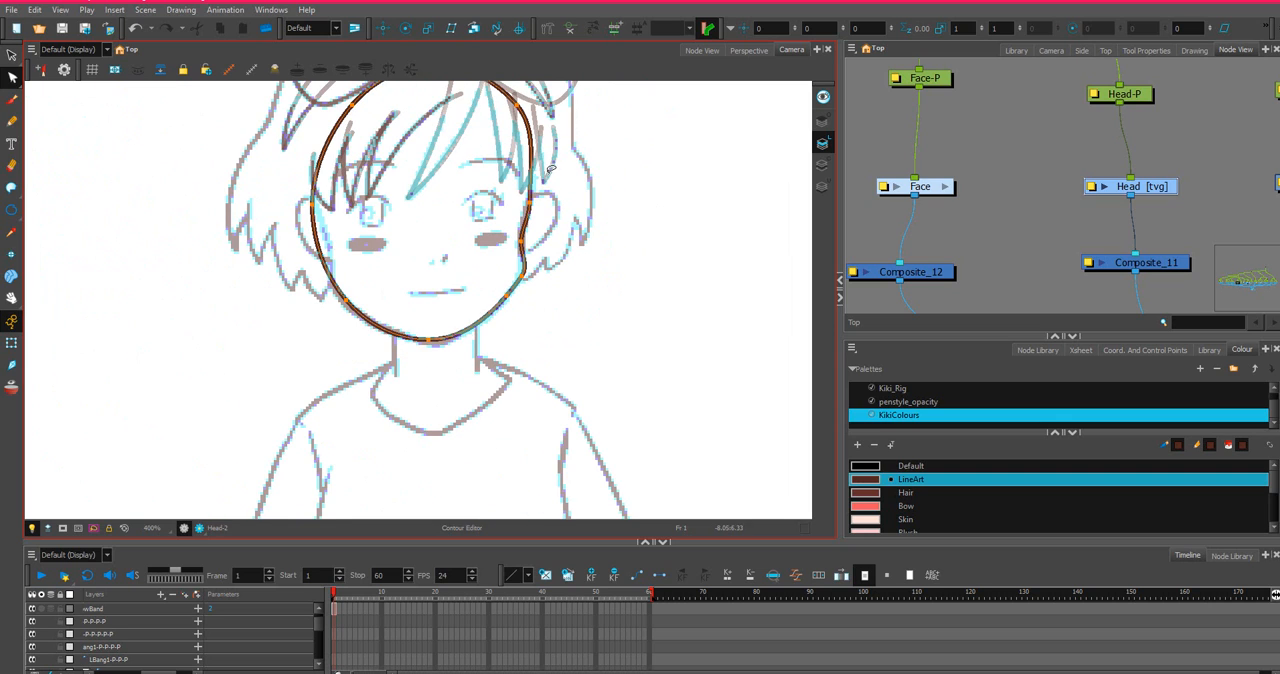
pyautogui.moveTo(547, 164)
pyautogui.mouseDown()
pyautogui.moveTo(566, 258)
pyautogui.moveTo(583, 200)
pyautogui.mouseUp()
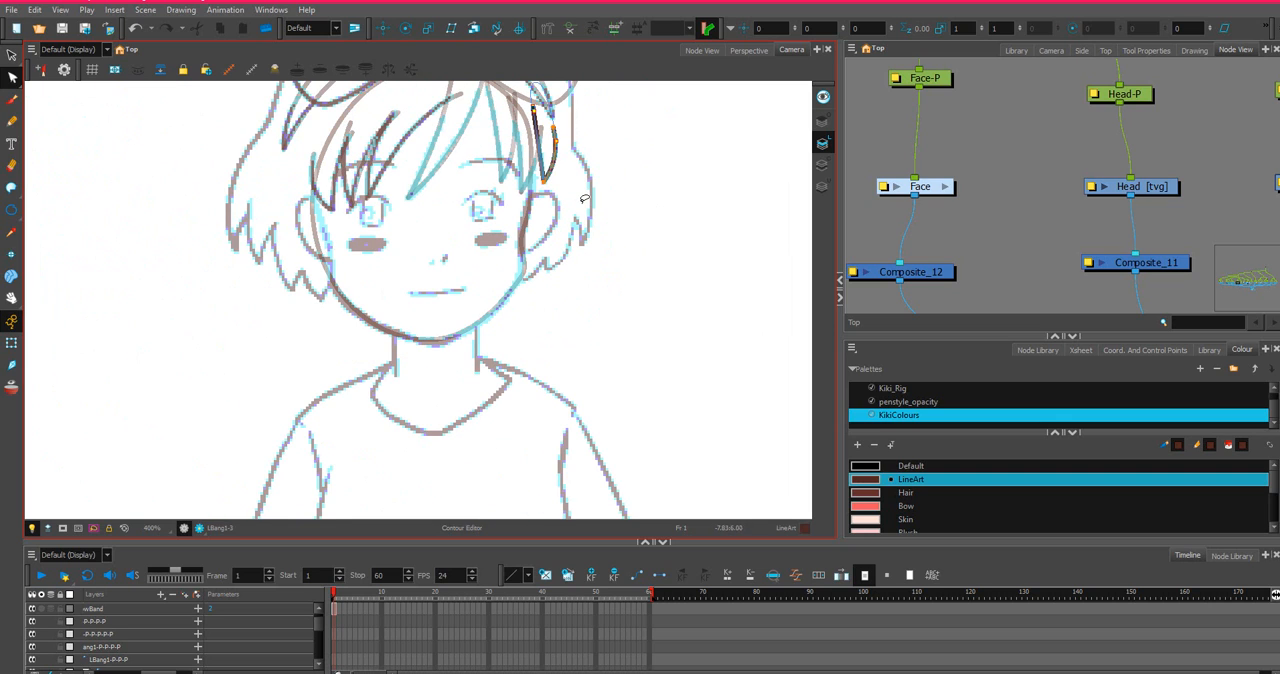
pyautogui.click(1162, 182)
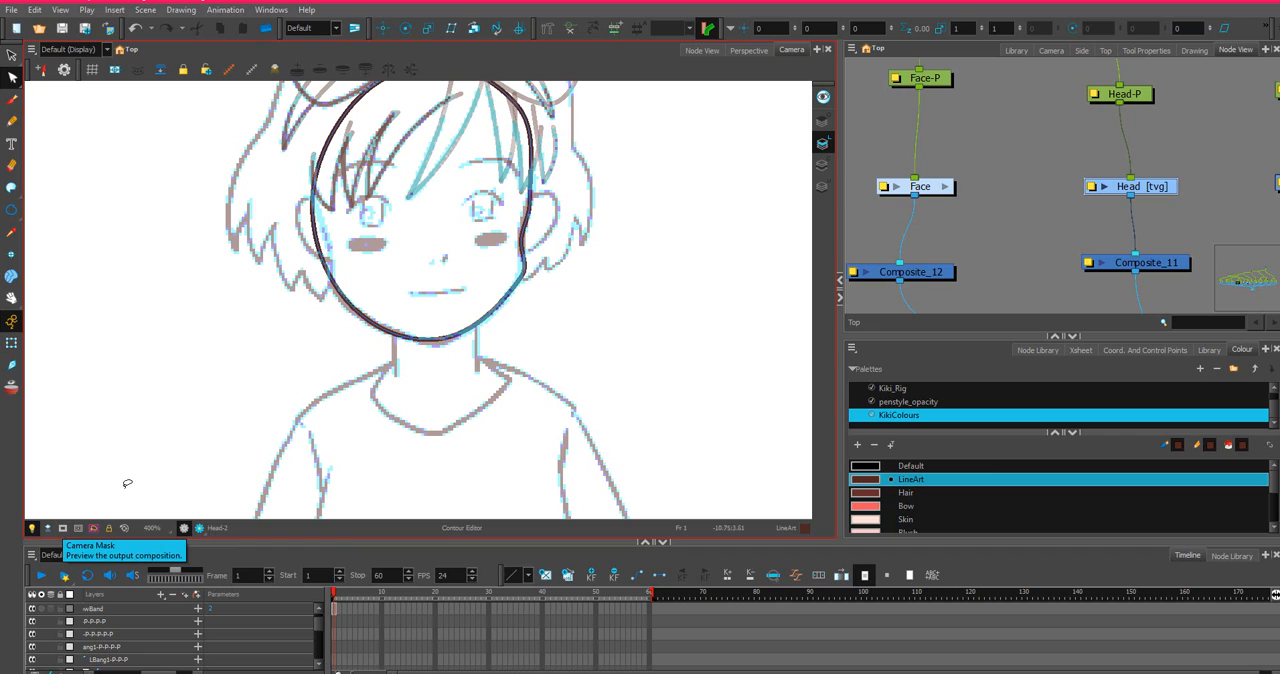
pyautogui.click(1145, 50)
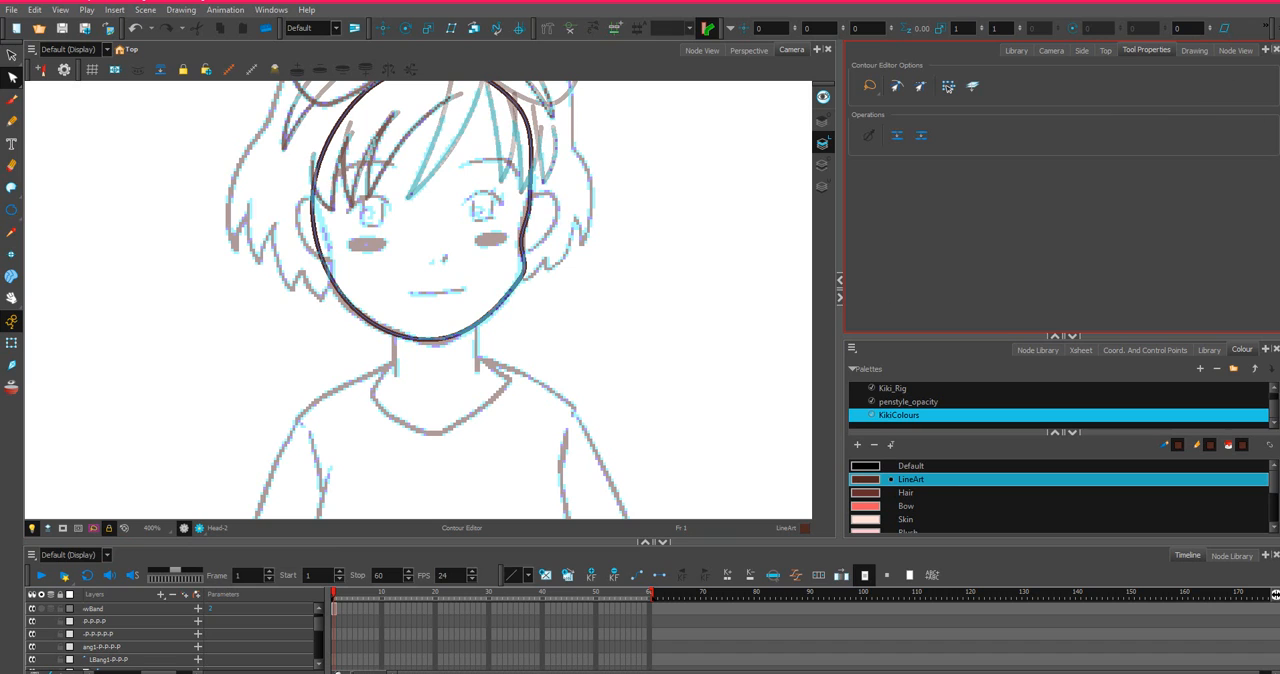
pyautogui.click(1236, 50)
pyautogui.moveTo(188, 174)
pyautogui.mouseDown()
pyautogui.moveTo(610, 181)
pyautogui.moveTo(404, 48)
pyautogui.mouseUp()
pyautogui.scroll(-1, 465, 155)
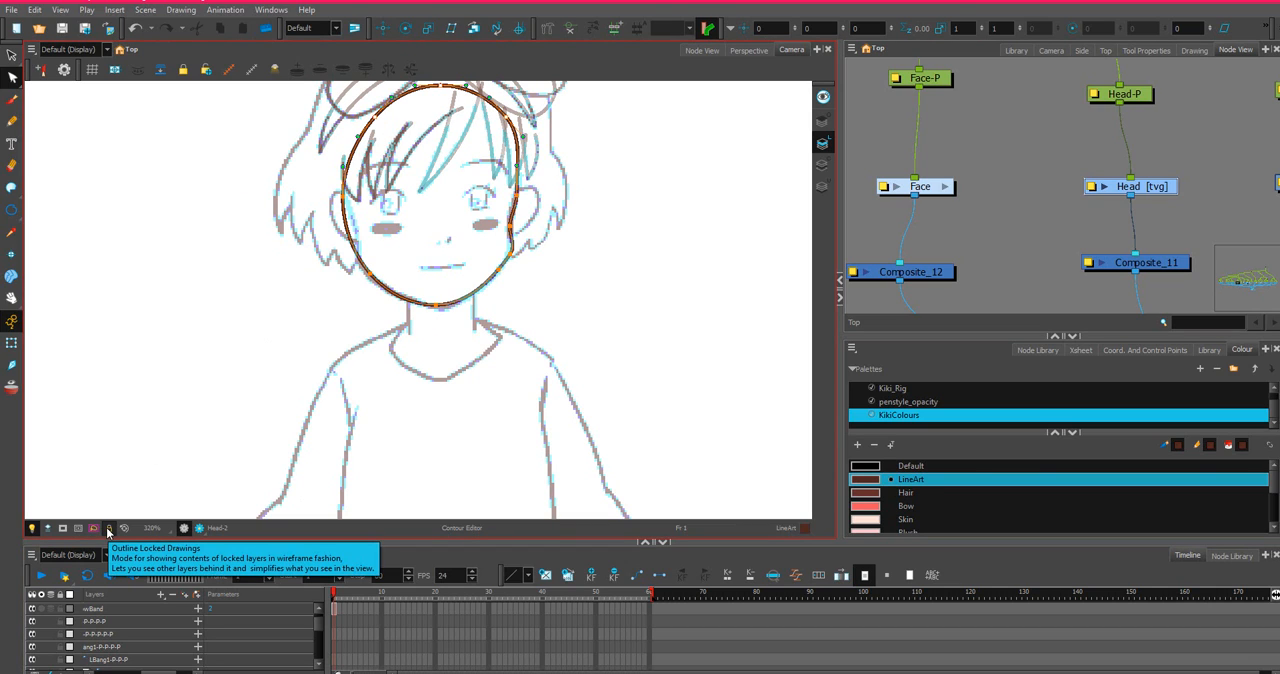
# Refine the right side of the head outline, adjusting the temple curve and smoothing the jaw corner to follow the sketch.
pyautogui.scroll(2, 509, 274)
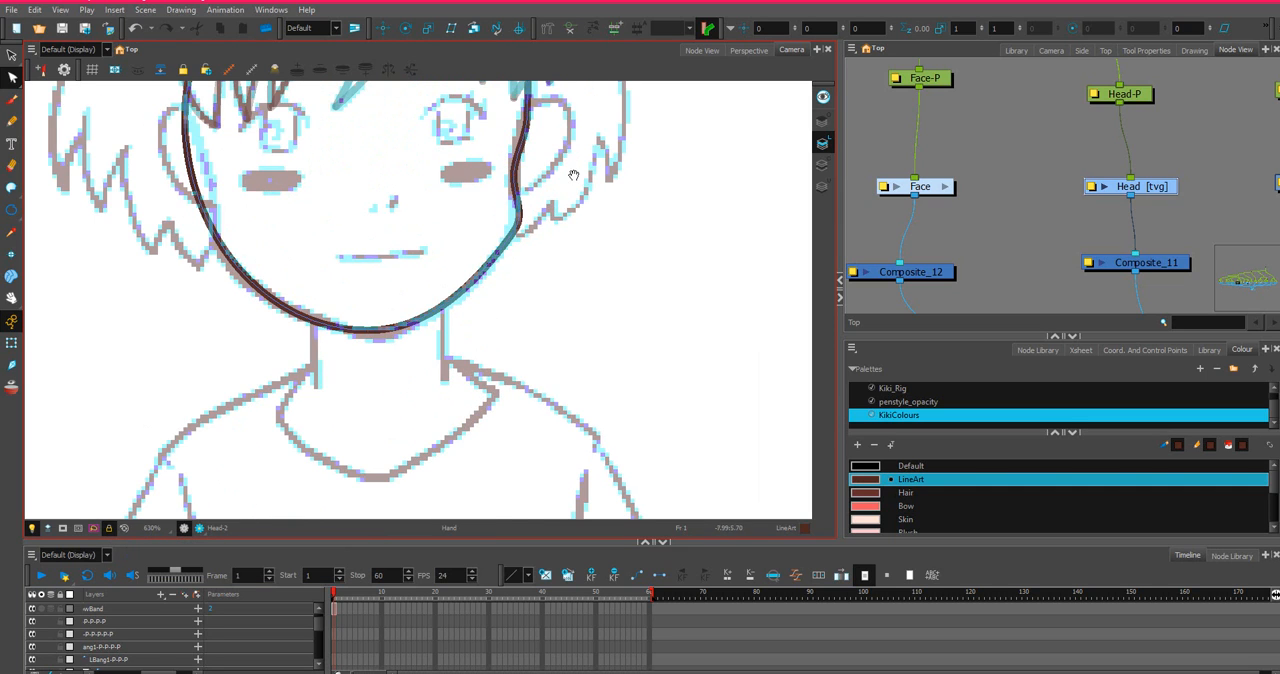
pyautogui.moveTo(574, 177); pyautogui.dragTo(606, 338)
pyautogui.moveTo(560, 275); pyautogui.dragTo(562, 245)
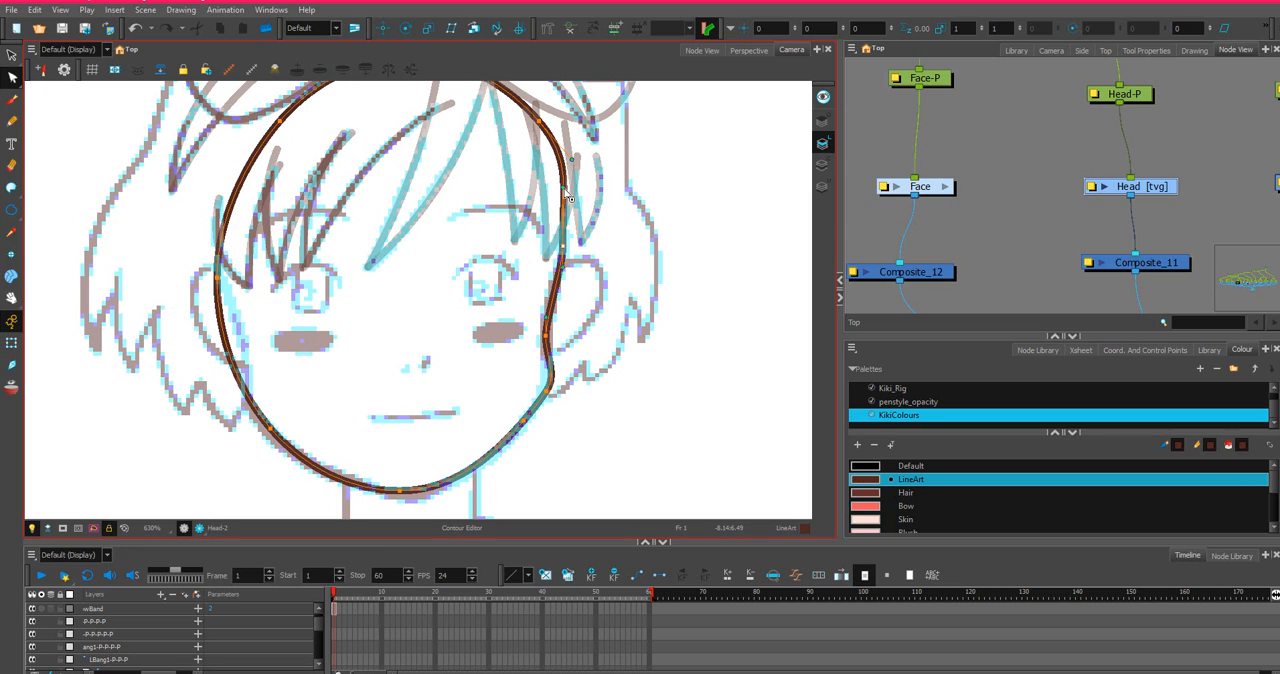
pyautogui.moveTo(565, 194); pyautogui.dragTo(566, 208)
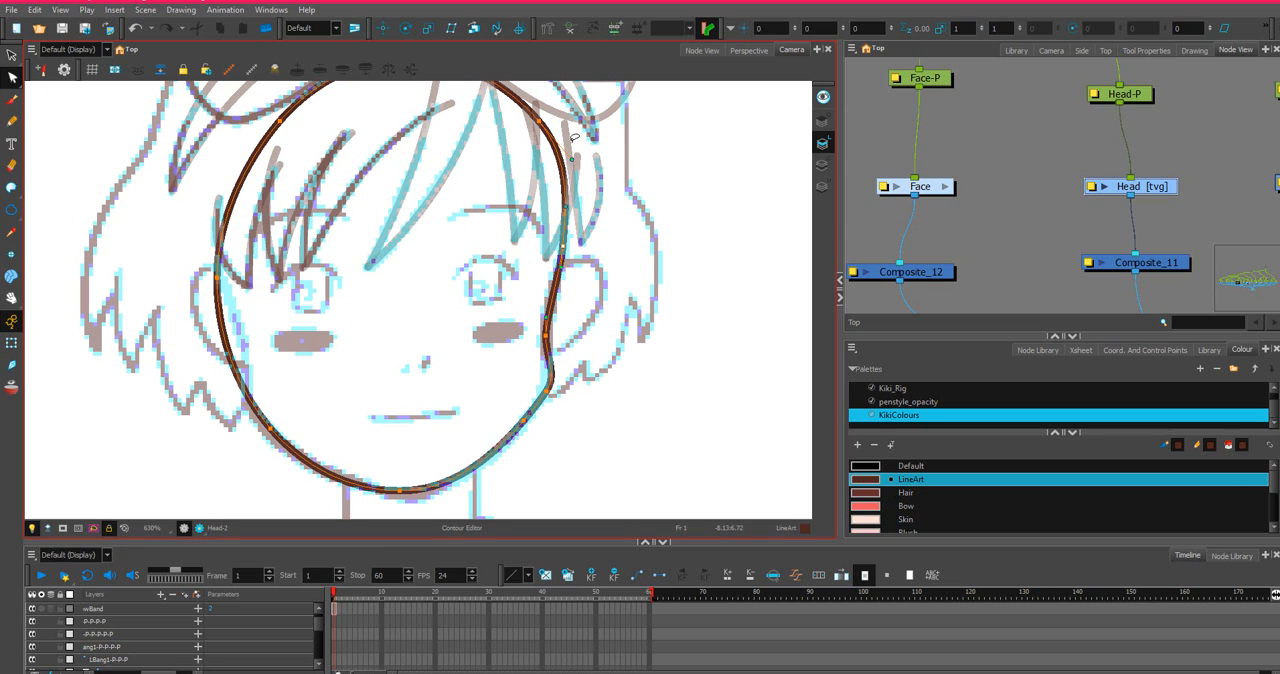
pyautogui.scroll(-2, 575, 137)
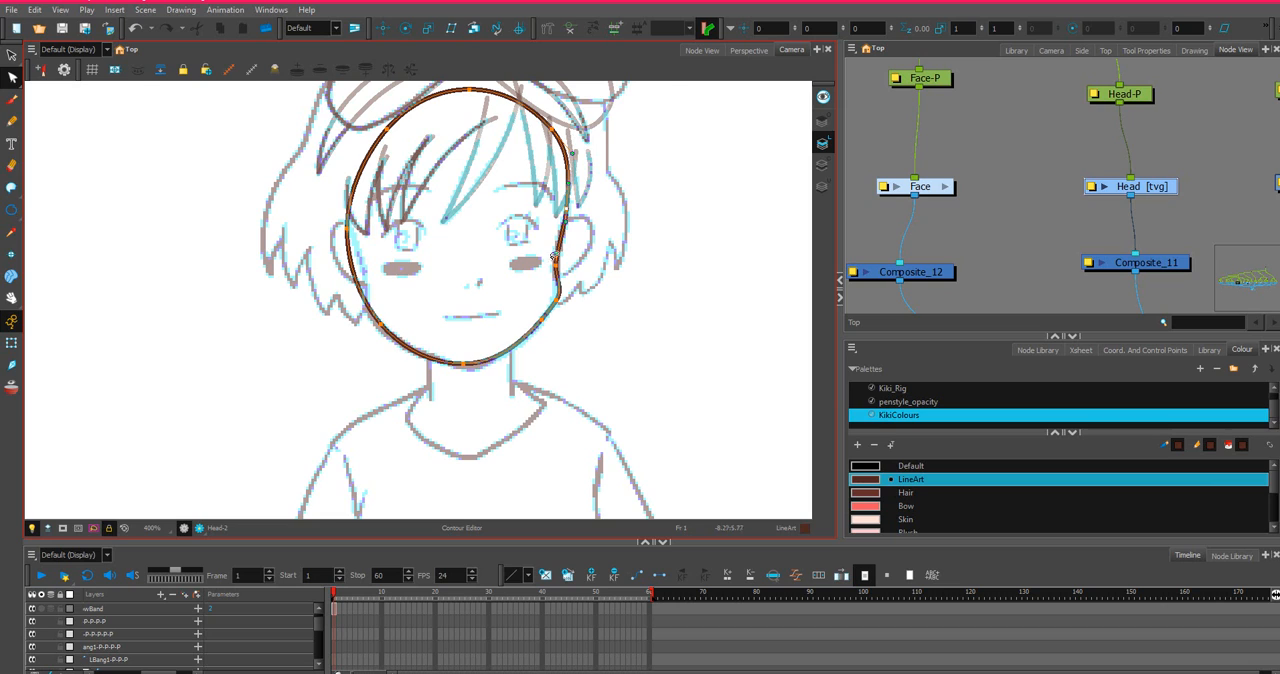
pyautogui.scroll(2, 555, 256)
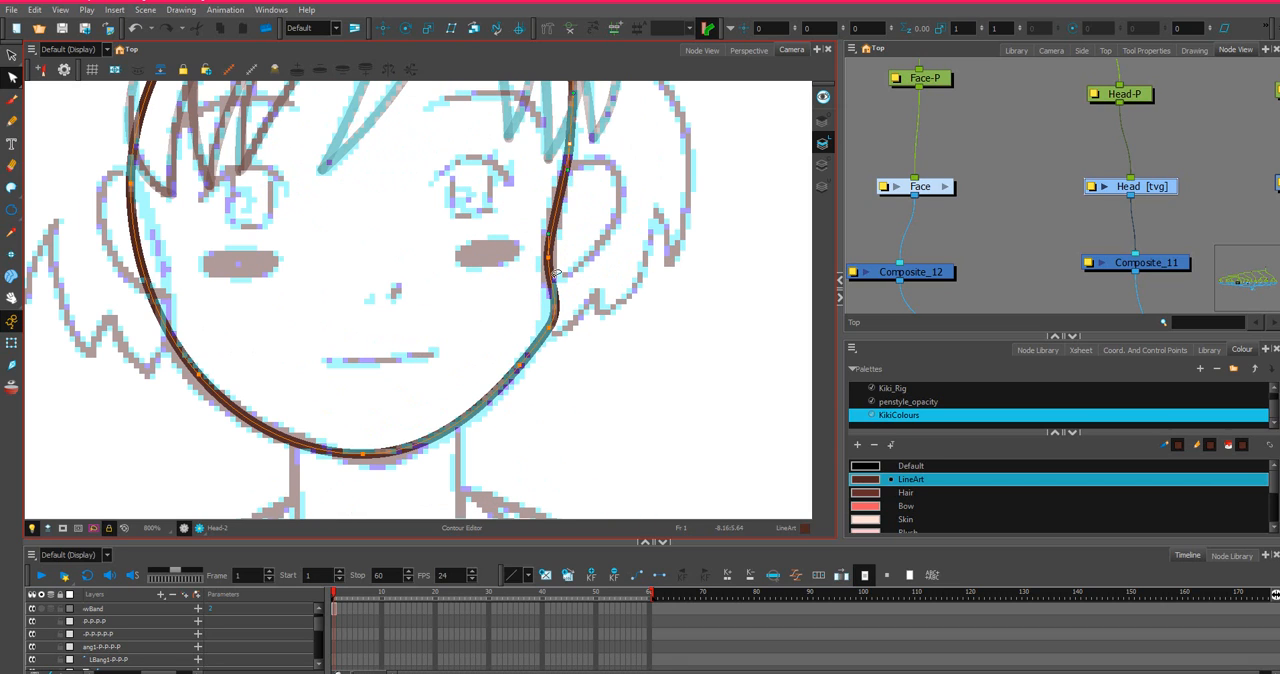
pyautogui.moveTo(549, 328)
pyautogui.mouseDown()
pyautogui.moveTo(538, 352)
pyautogui.moveTo(550, 315)
pyautogui.mouseUp()
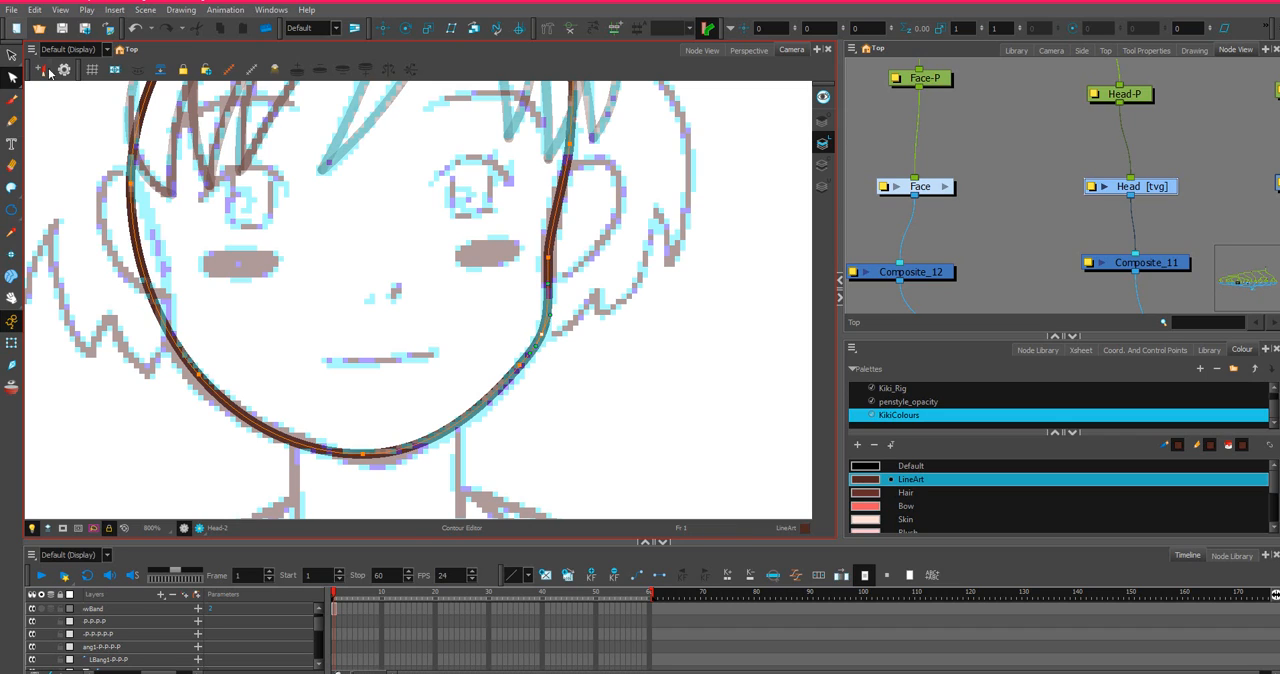
# Check the Select tool's options and return to the node network.
pyautogui.click(12, 55)
pyautogui.click(1158, 49)
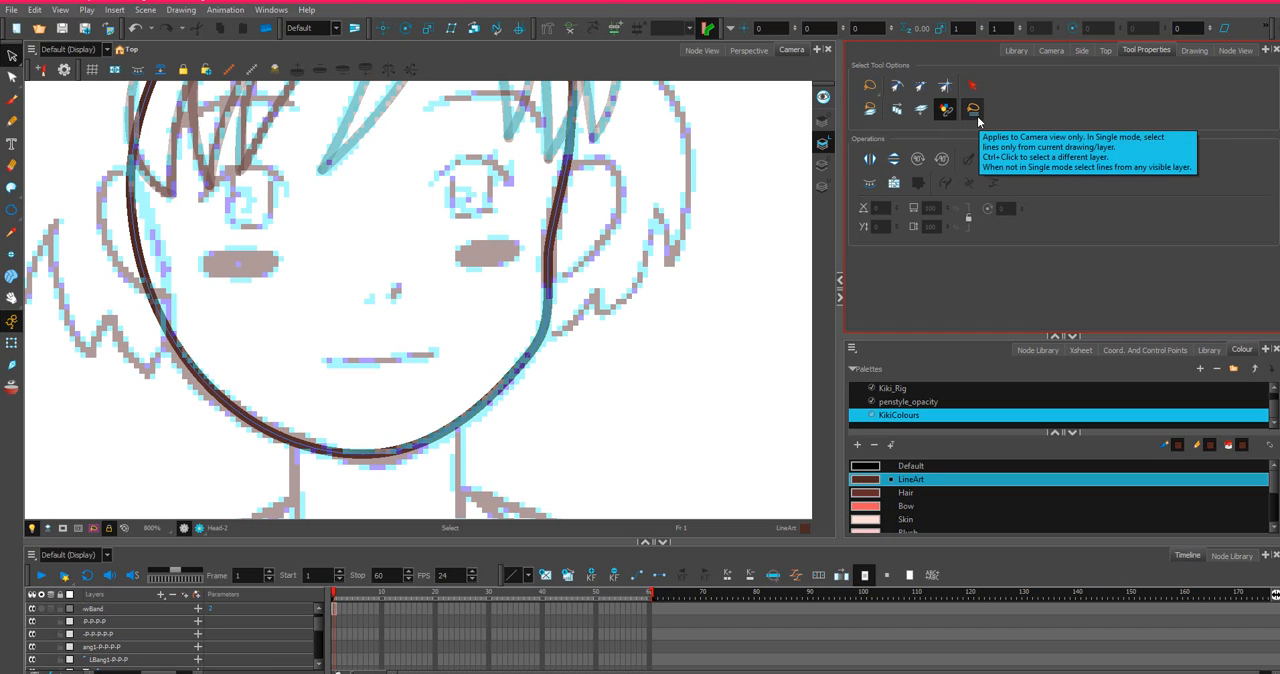
pyautogui.click(1236, 50)
pyautogui.scroll(-4, 291, 212)
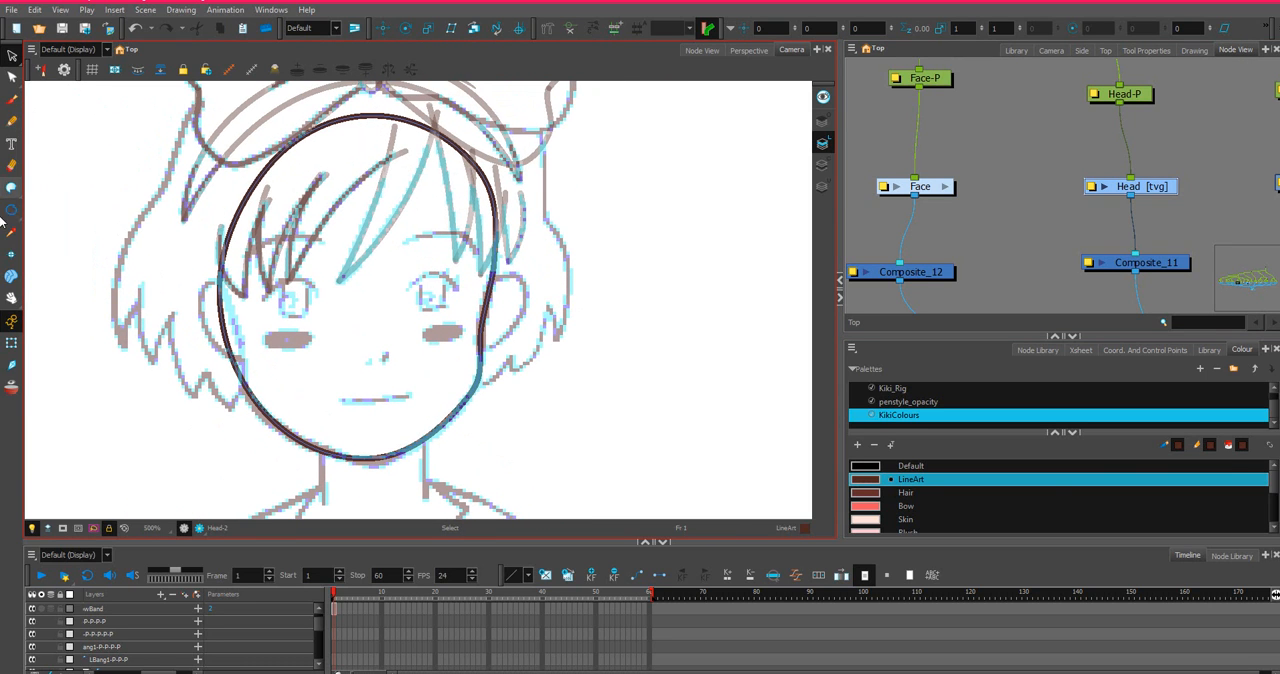
# Shape the left jaw corner of the head outline with the Contour Editor, pulling the cheek point inward onto the sketch.
pyautogui.click(12, 77)
pyautogui.click(219, 300)
pyautogui.scroll(2, 230, 330)
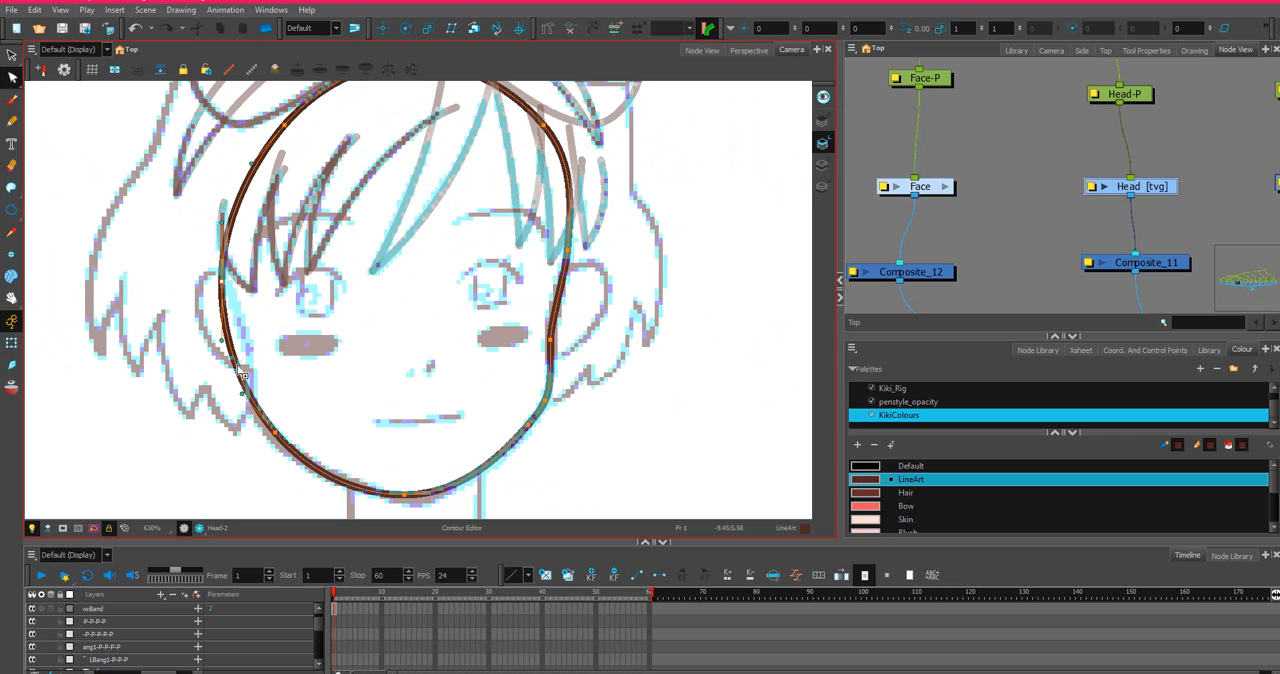
pyautogui.moveTo(242, 373); pyautogui.dragTo(248, 365)
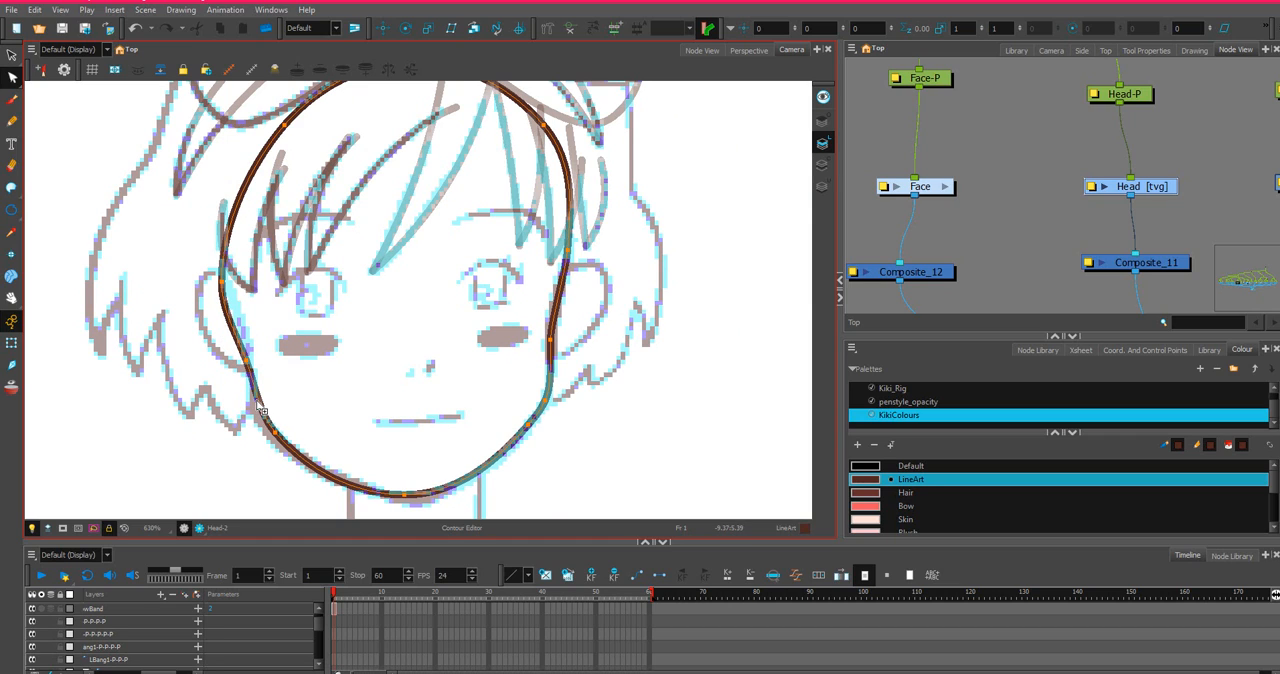
pyautogui.hotkey('ctrl', 'z')
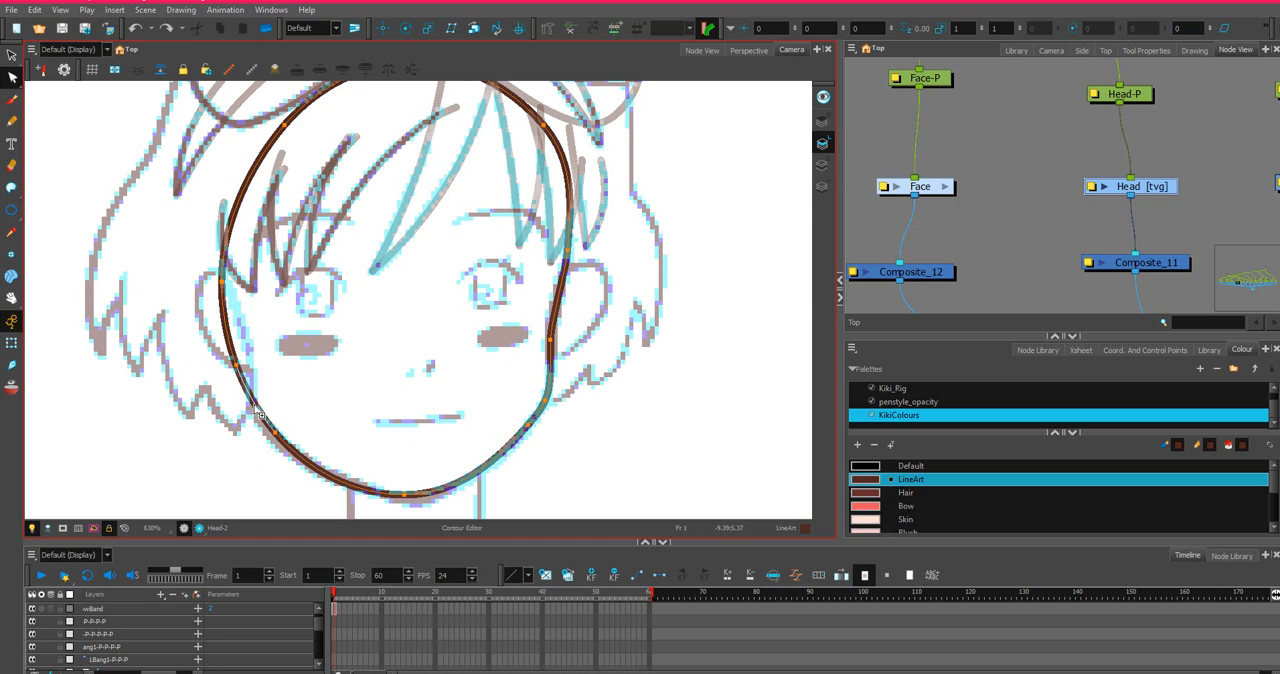
pyautogui.click(243, 370)
pyautogui.moveTo(237, 364); pyautogui.dragTo(251, 370)
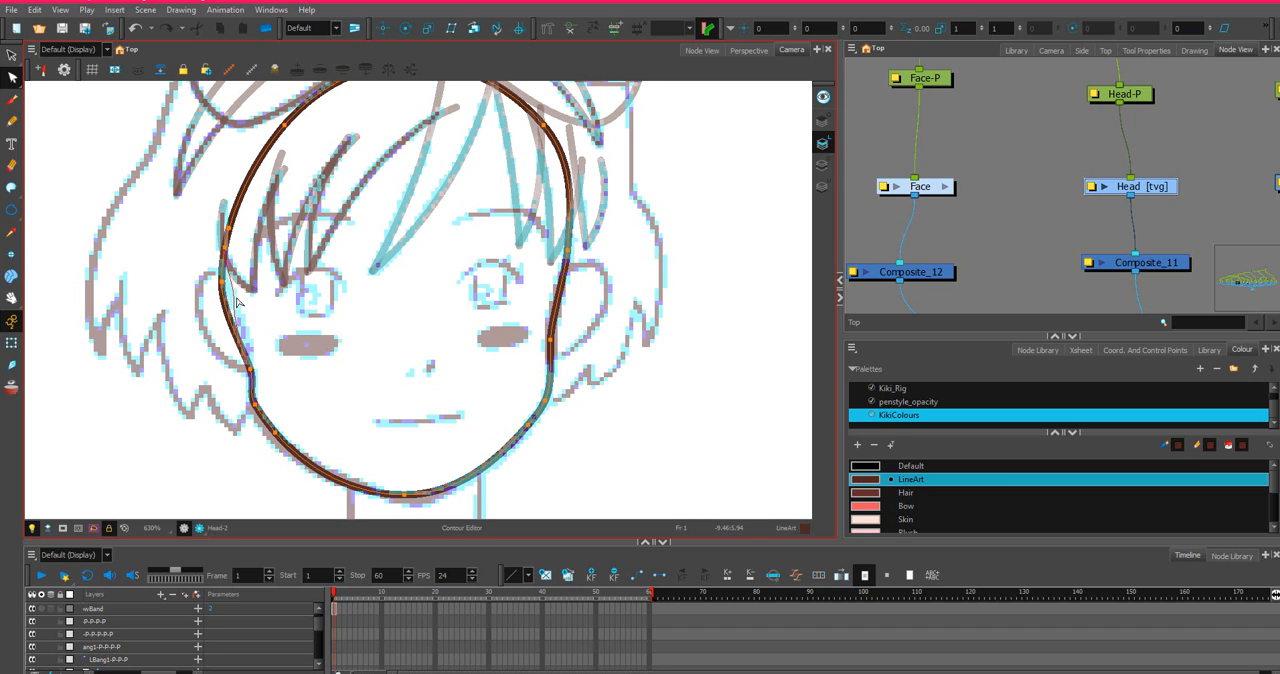
# Adjust the left cheek contour between the temple and jaw so it follows the sketched face edge beside the ear.
pyautogui.moveTo(235, 300); pyautogui.dragTo(234, 302)
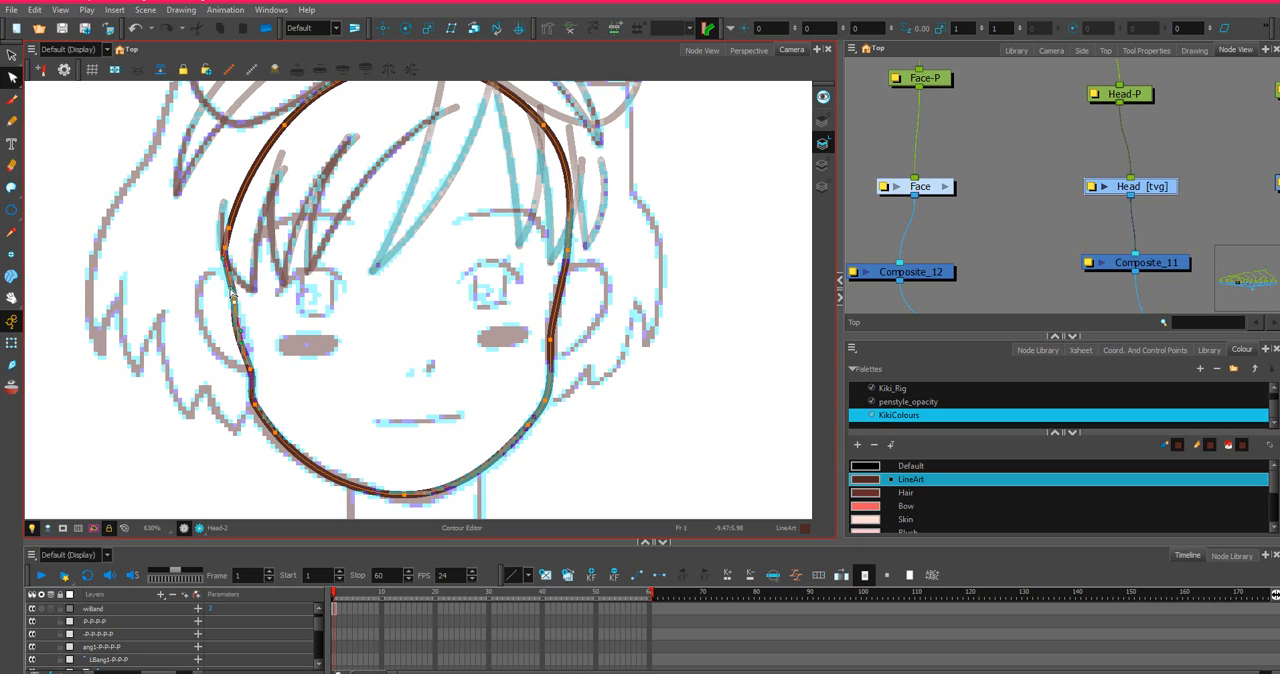
pyautogui.moveTo(231, 292); pyautogui.dragTo(236, 302)
pyautogui.scroll(2, 238, 352)
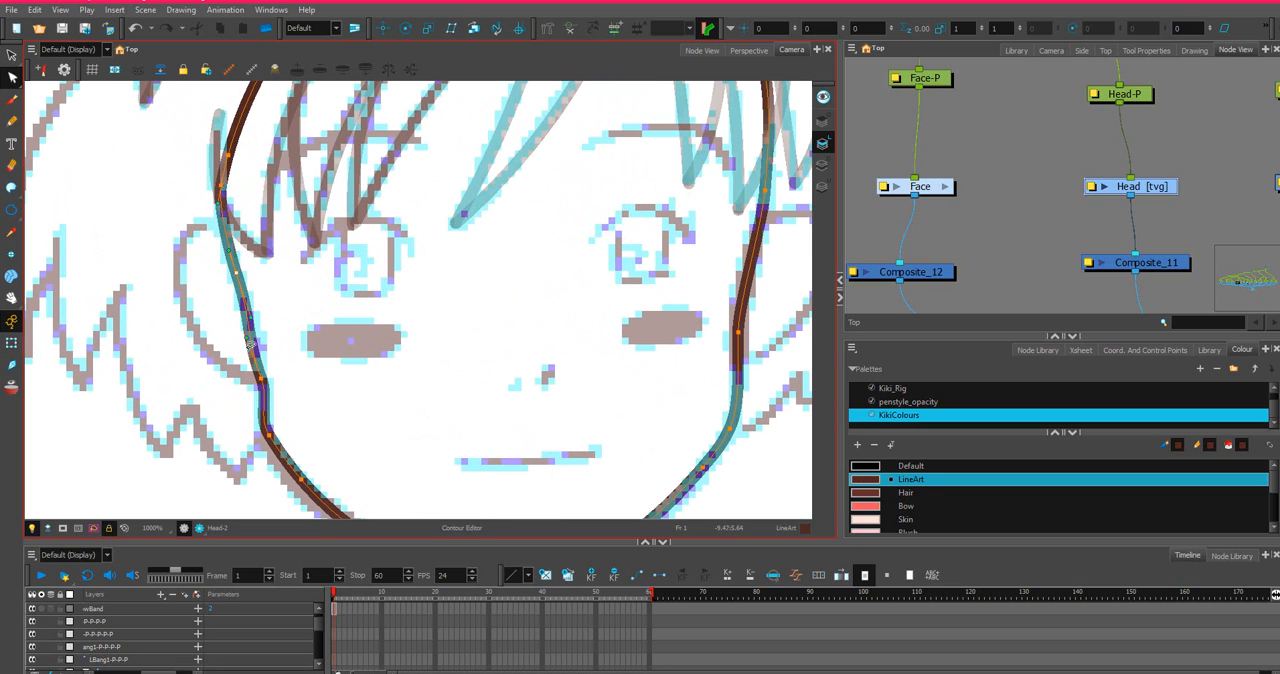
pyautogui.moveTo(249, 342); pyautogui.dragTo(257, 343)
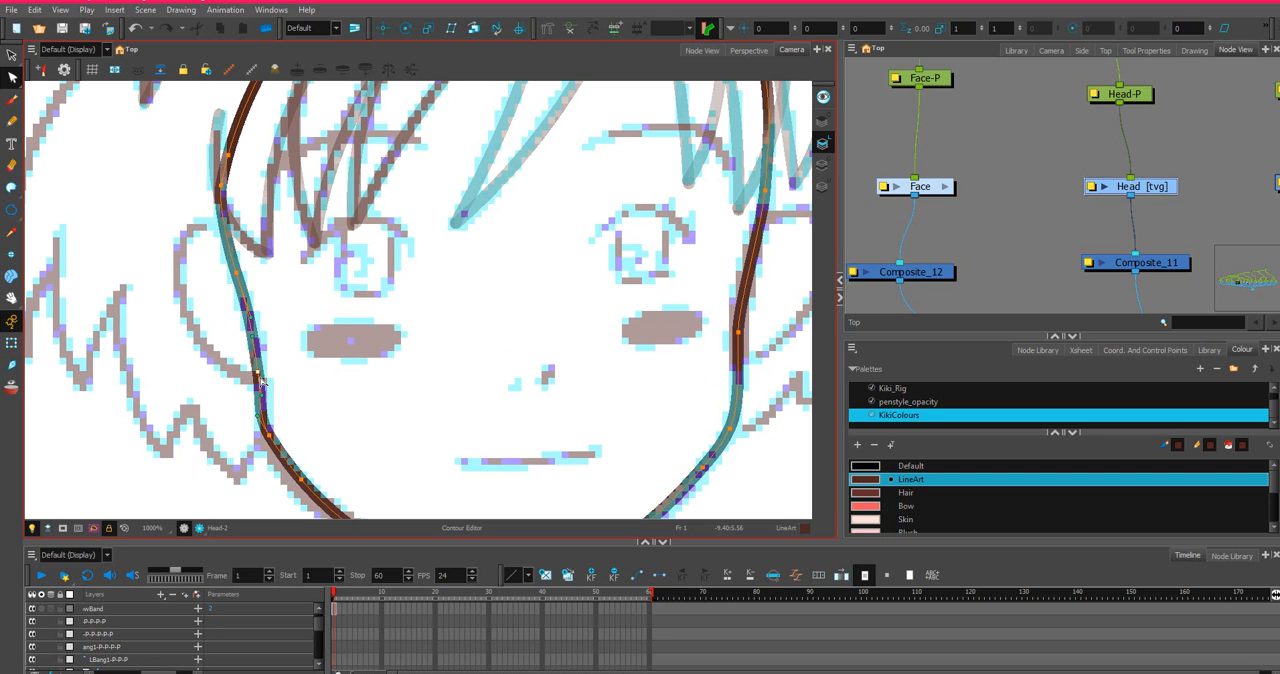
pyautogui.scroll(-2, 231, 264)
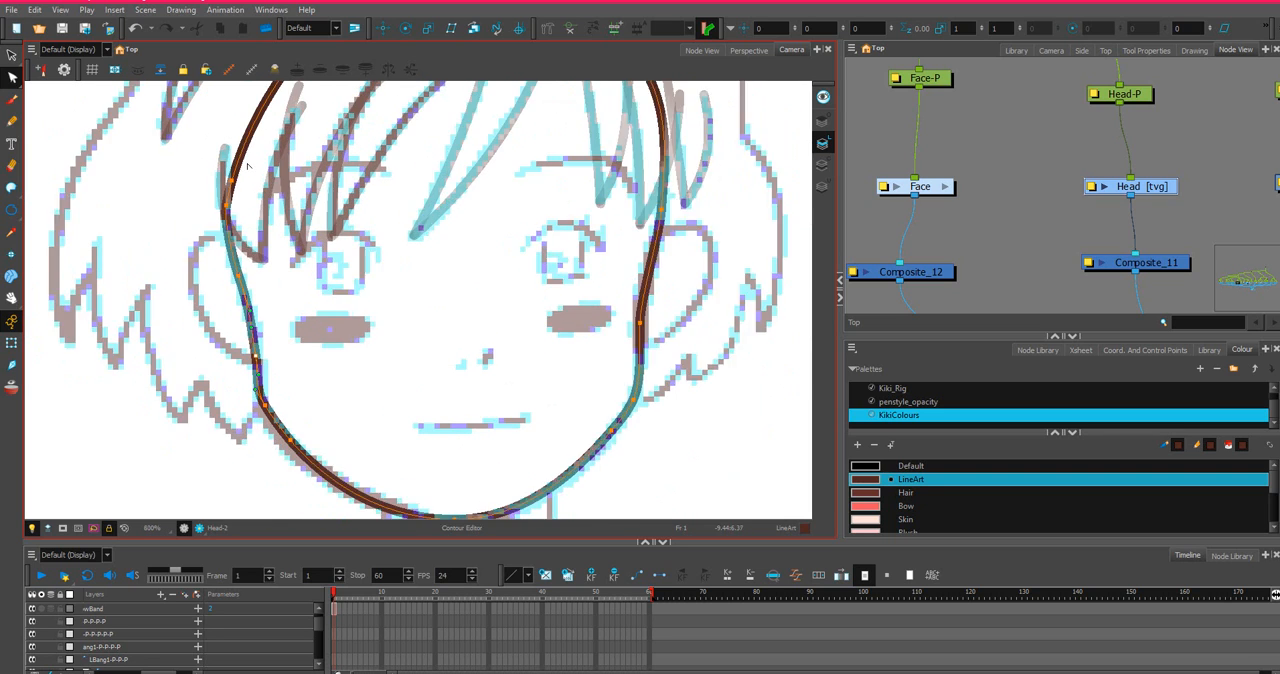
# Reshape the left forehead contour, raising the upper point toward the headband and setting the side point slightly inward.
pyautogui.moveTo(298, 255); pyautogui.dragTo(243, 282)
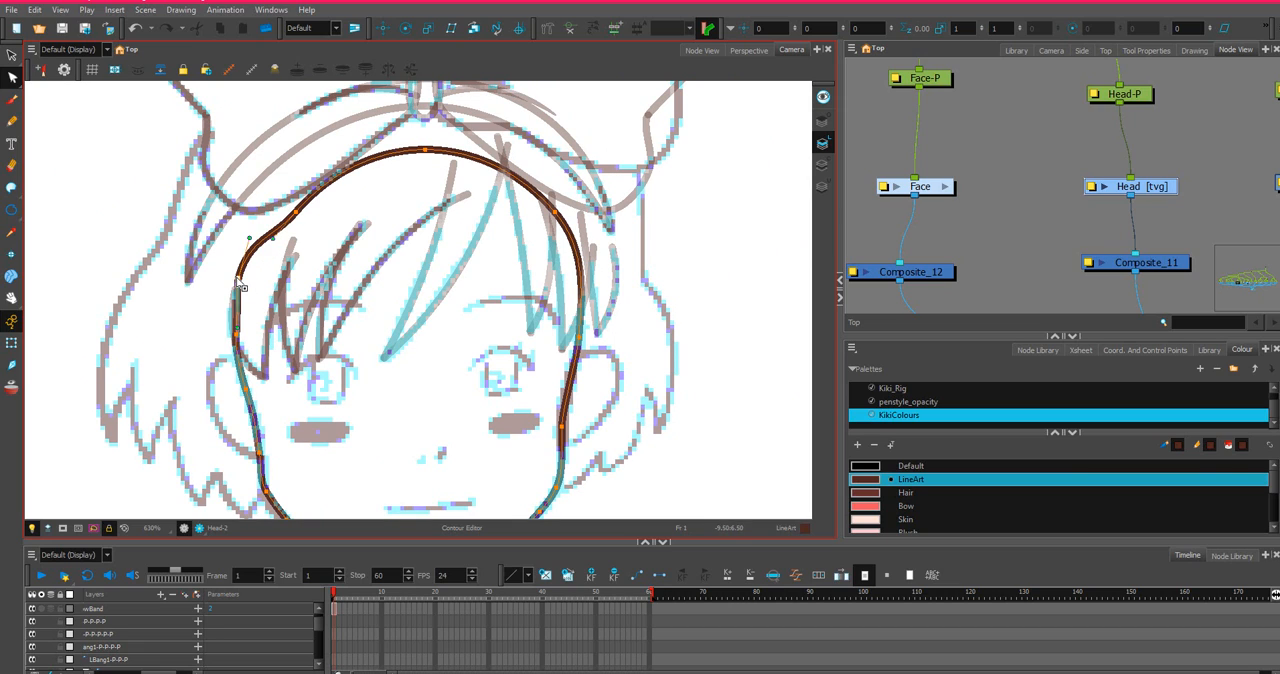
pyautogui.moveTo(299, 216); pyautogui.dragTo(299, 203)
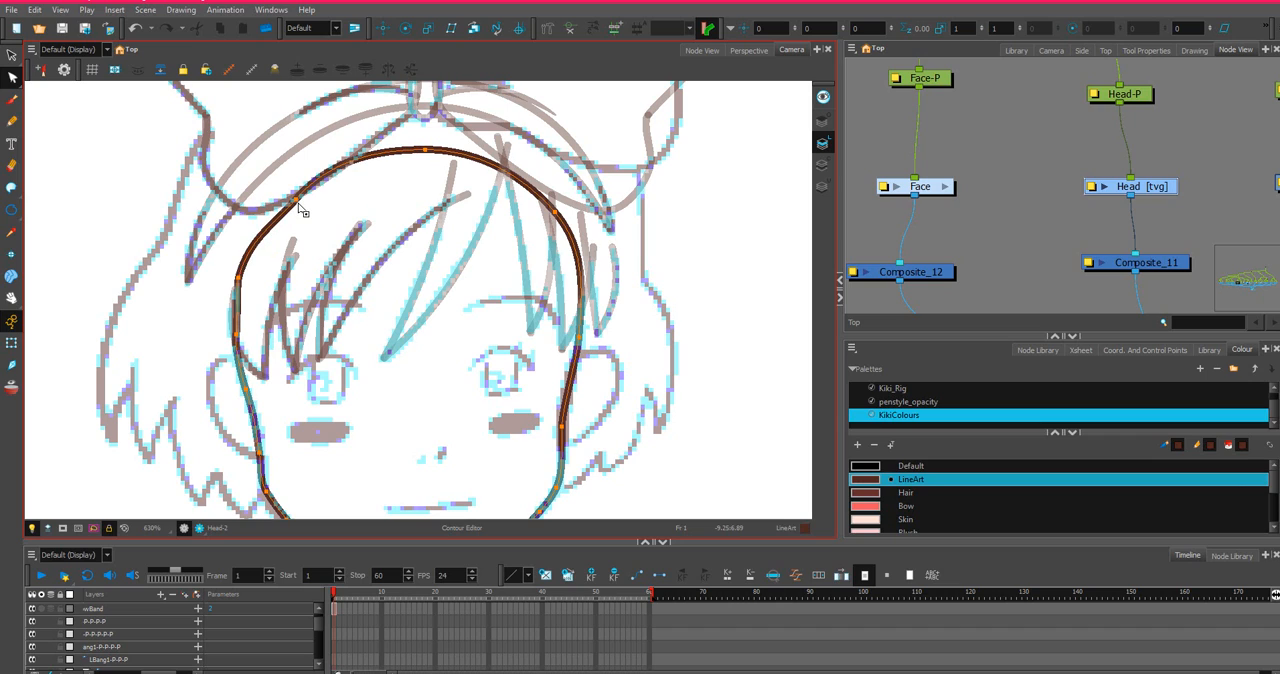
pyautogui.moveTo(254, 244); pyautogui.dragTo(243, 281)
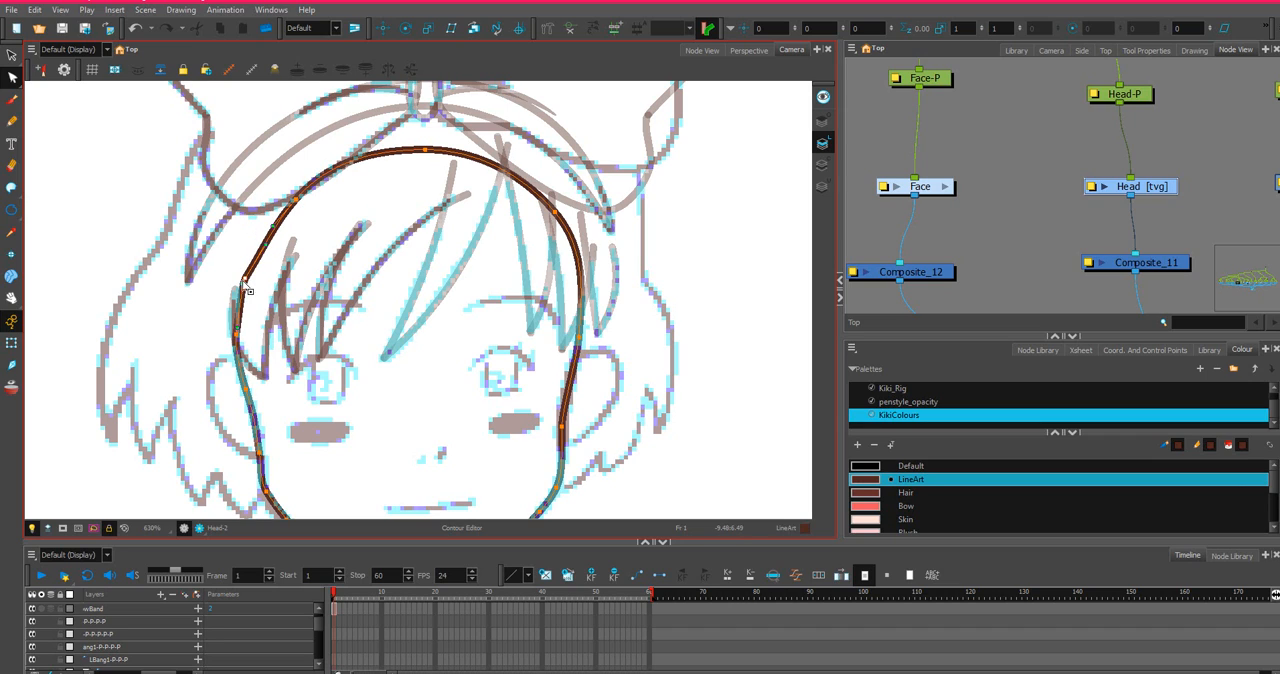
pyautogui.scroll(4, 243, 300)
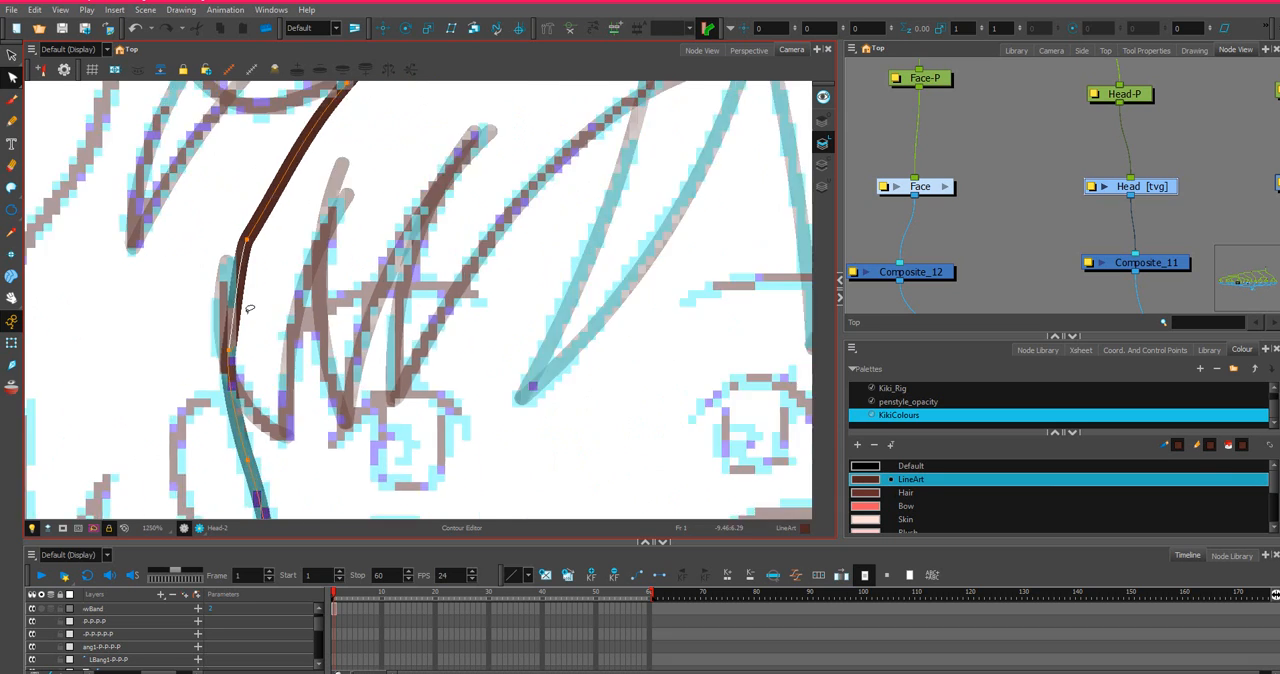
pyautogui.scroll(-2, 255, 230)
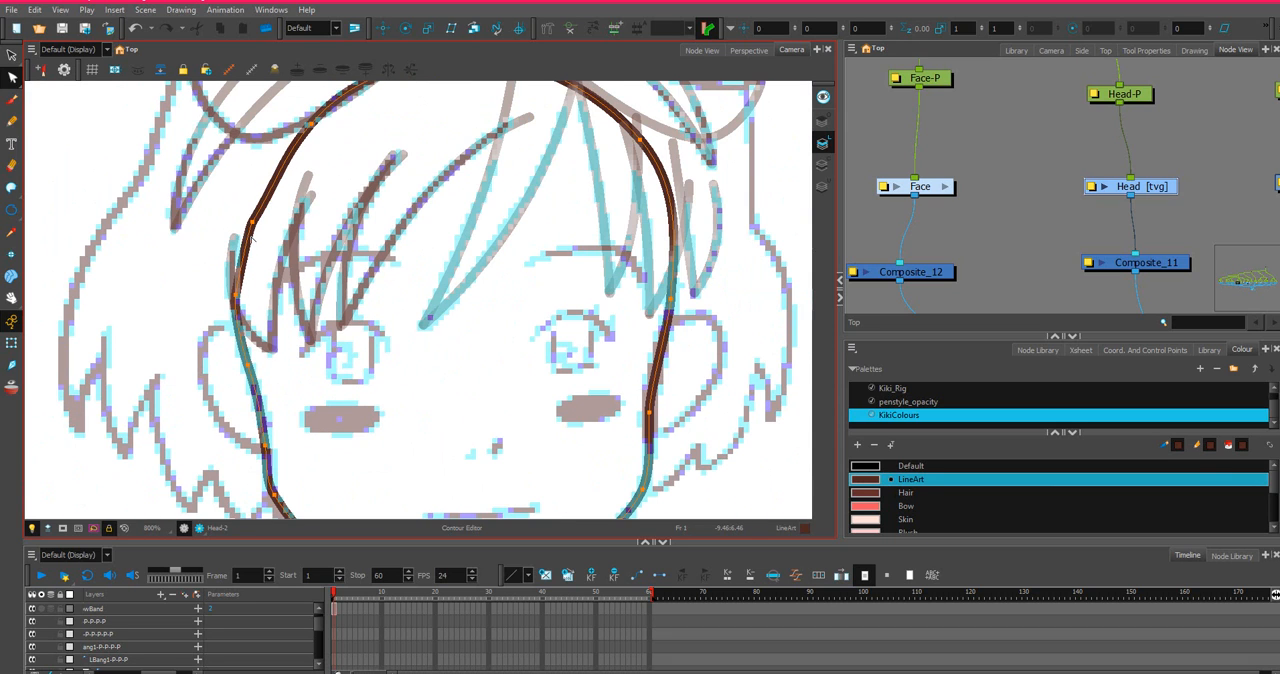
# Move the head outline's upper-left point inward, then shift the crown point right and lower it slightly beneath the bow.
pyautogui.press('space')
pyautogui.moveTo(362, 226); pyautogui.dragTo(415, 386)
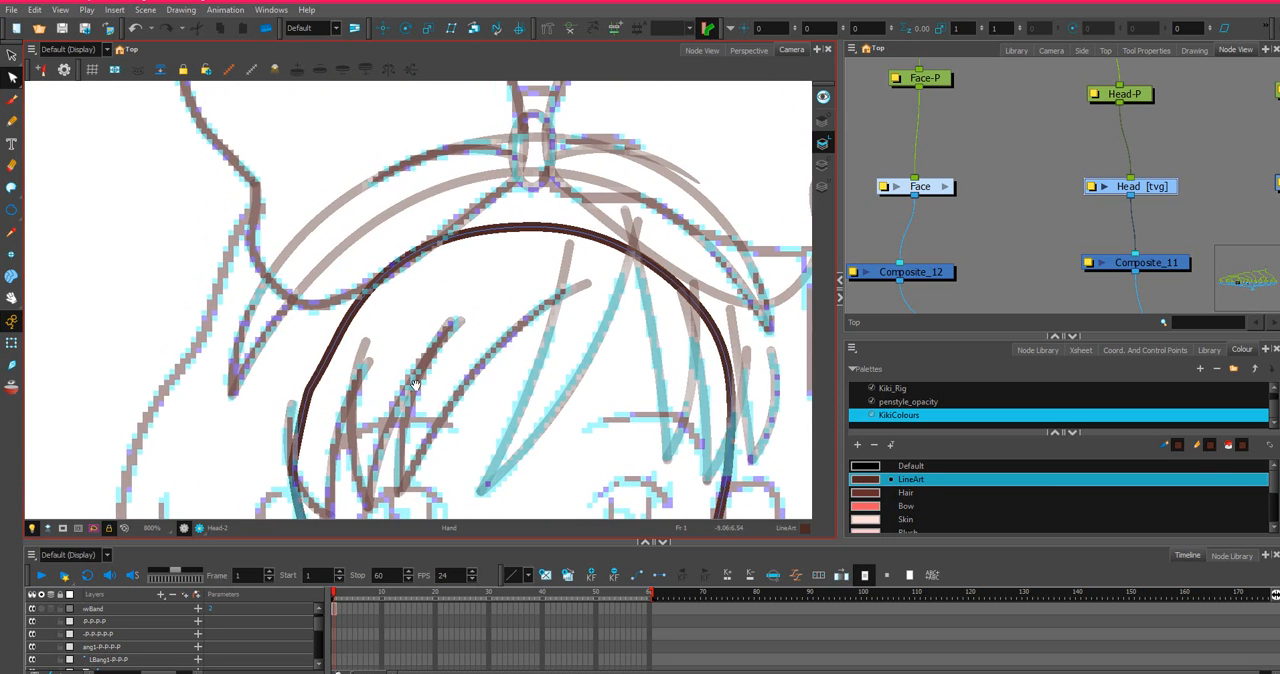
pyautogui.scroll(-4, 331, 448)
pyautogui.scroll(2, 351, 438)
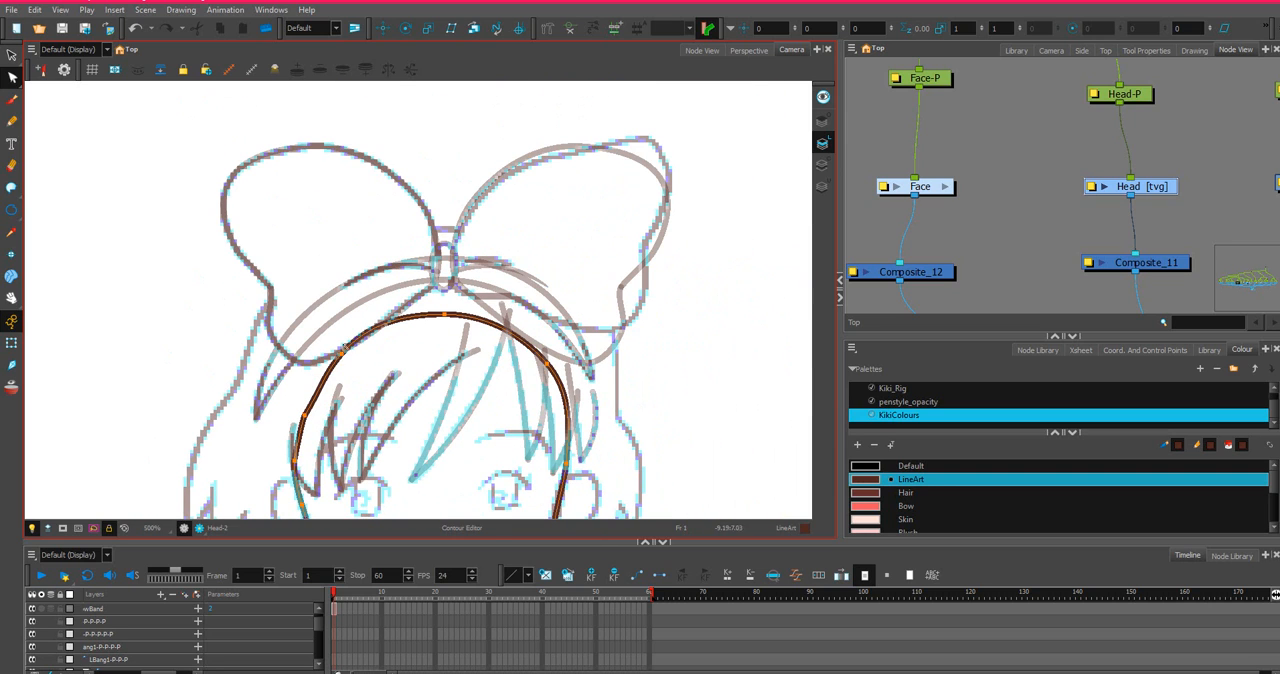
pyautogui.moveTo(346, 358); pyautogui.dragTo(368, 342)
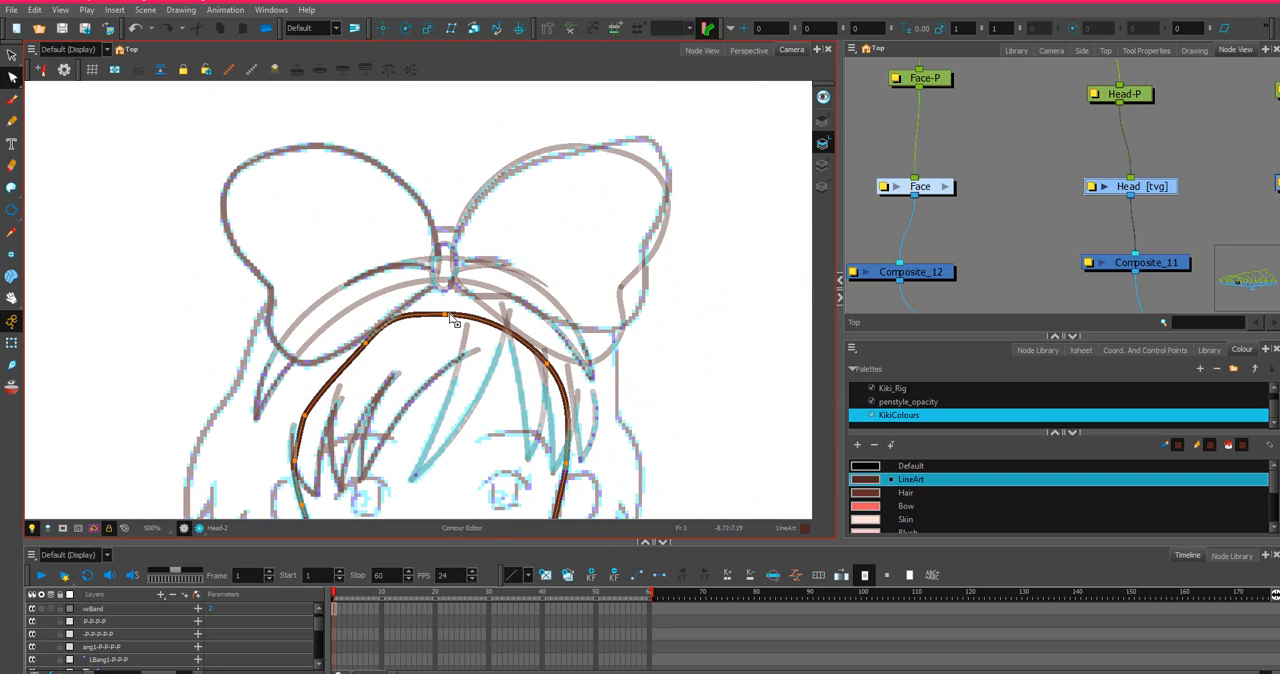
pyautogui.moveTo(450, 318); pyautogui.dragTo(544, 356)
pyautogui.click(549, 366)
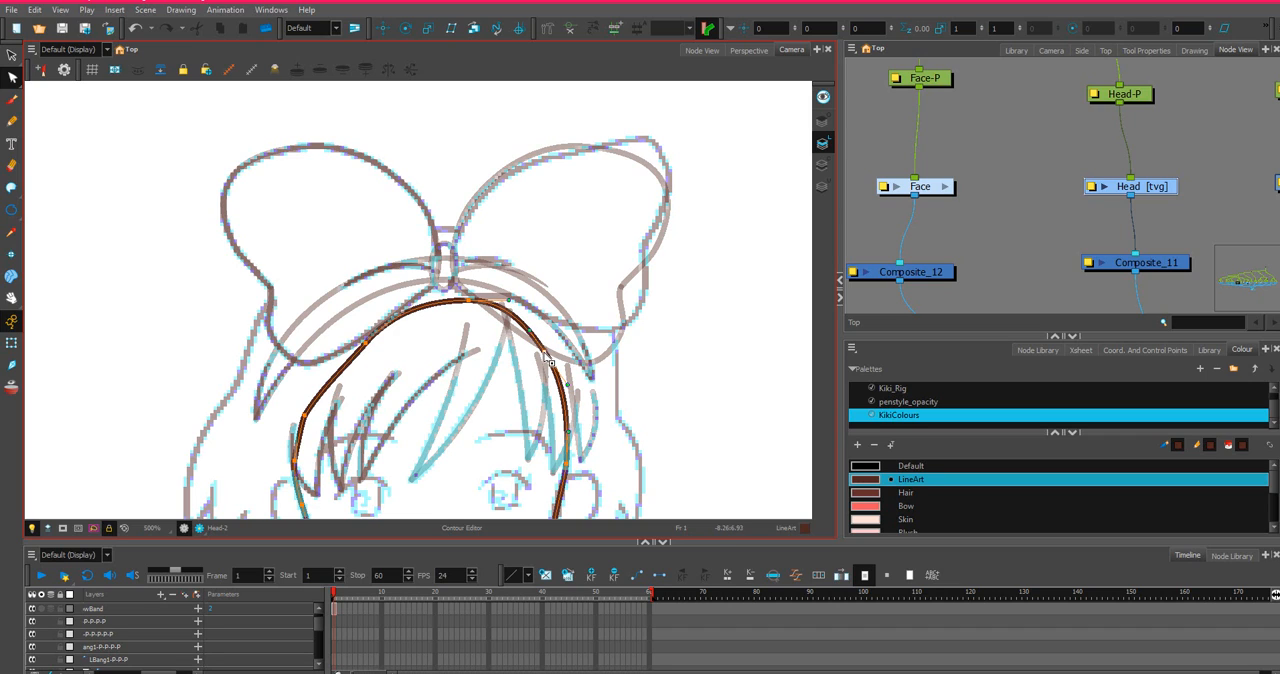
pyautogui.click(467, 304)
pyautogui.click(468, 301)
pyautogui.moveTo(468, 301); pyautogui.dragTo(468, 310)
pyautogui.scroll(-3, 359, 351)
pyautogui.scroll(4, 359, 351)
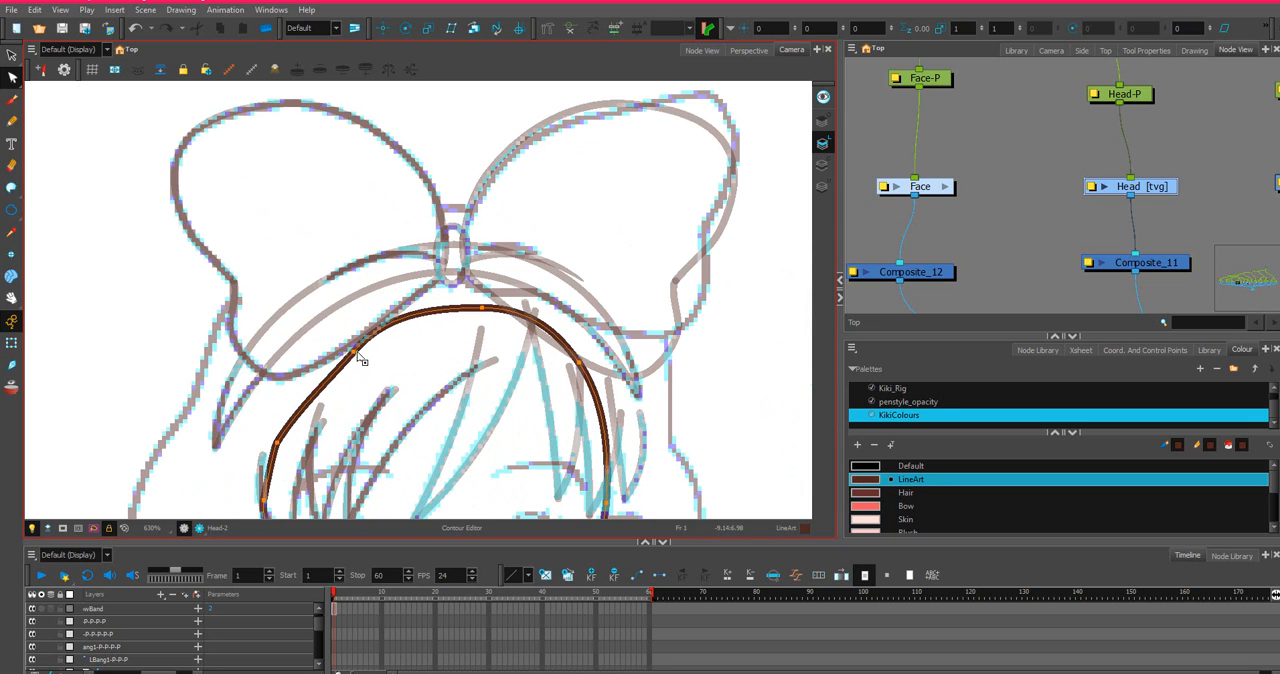
# Round the upper-left curve of the head outline and move the crown point slightly left beneath the bow.
pyautogui.press('space')
pyautogui.moveTo(347, 358); pyautogui.dragTo(418, 308)
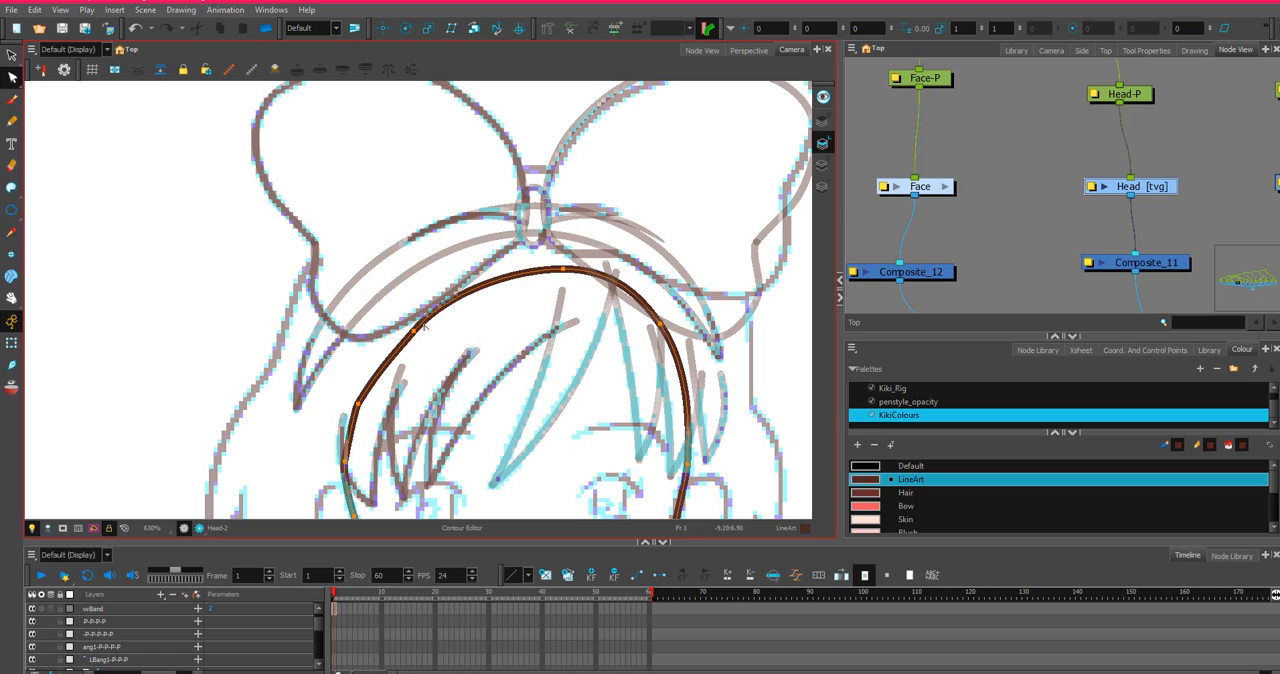
pyautogui.click(416, 332)
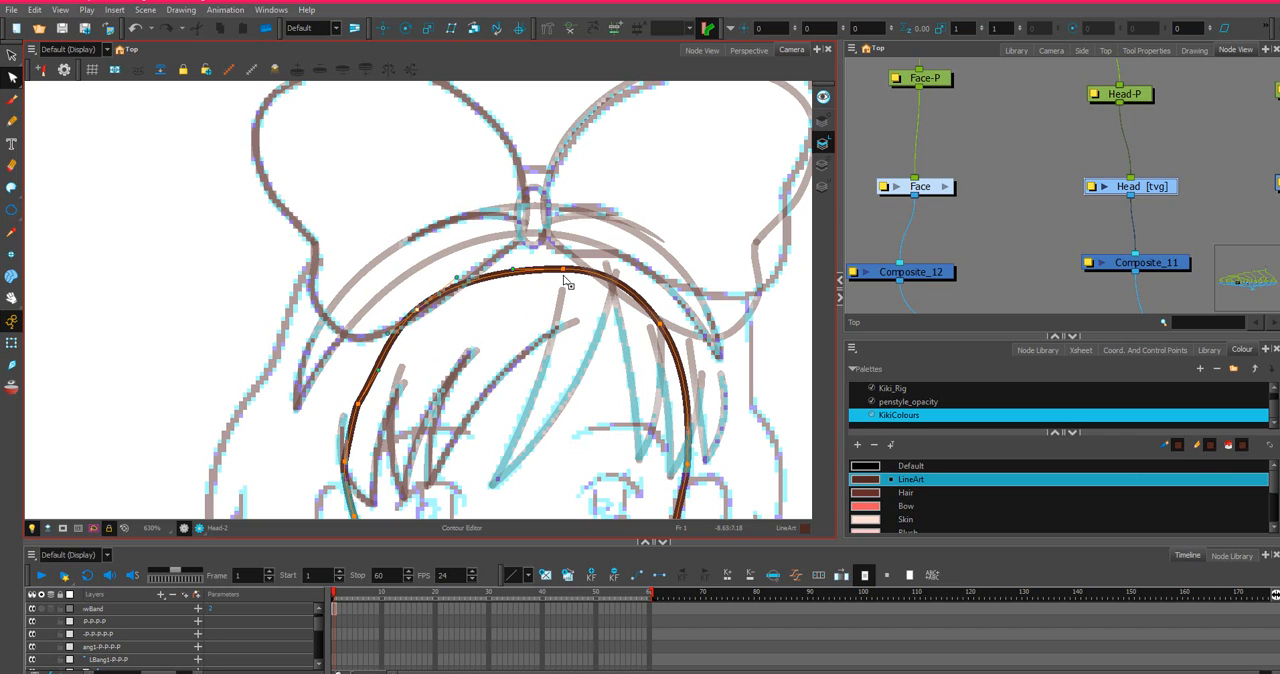
pyautogui.moveTo(563, 269)
pyautogui.mouseDown()
pyautogui.moveTo(532, 268)
pyautogui.moveTo(544, 266)
pyautogui.mouseUp()
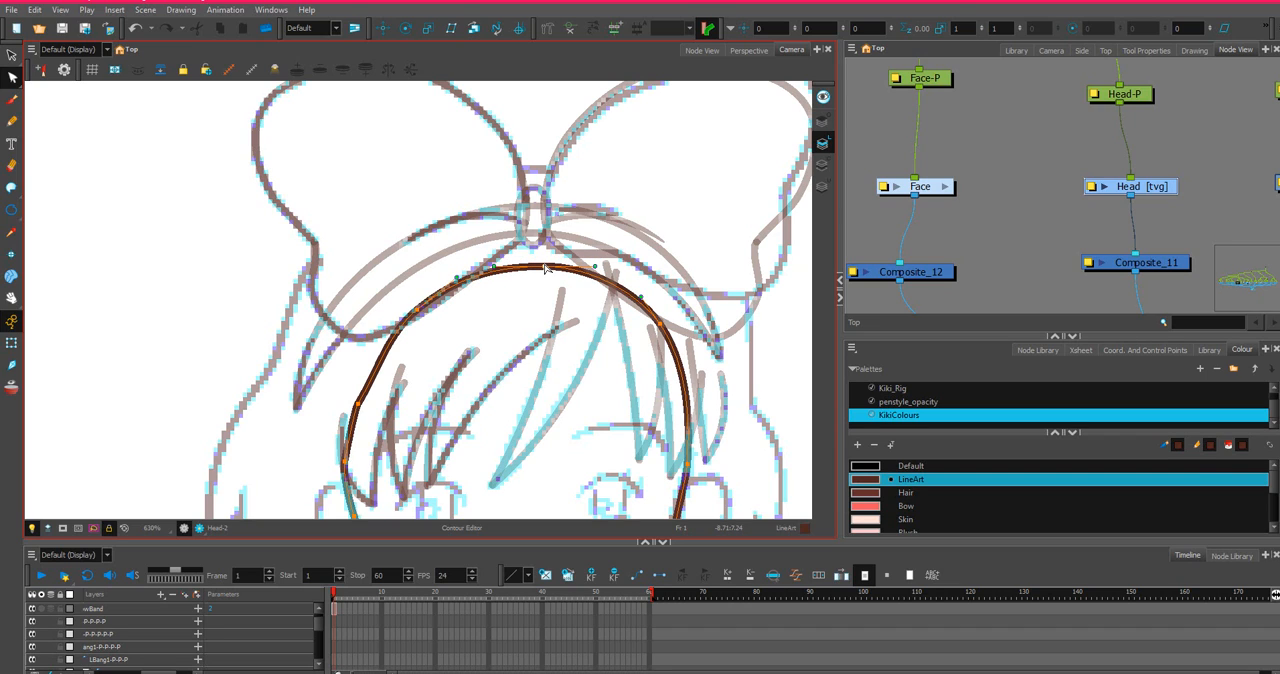
pyautogui.click(545, 267)
# Smooth the left temple of the head outline by bending its curve and moving the contour point slightly outward.
pyautogui.click(358, 407)
pyautogui.moveTo(373, 371); pyautogui.dragTo(366, 373)
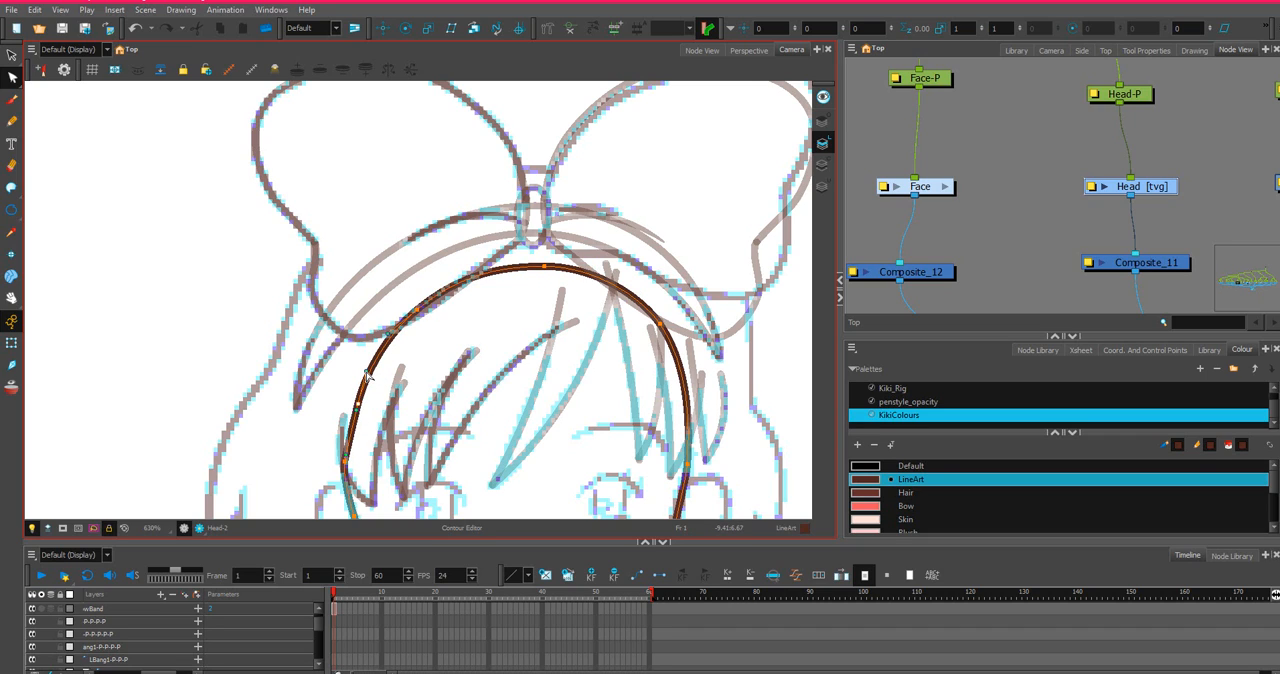
pyautogui.scroll(-3, 357, 452)
pyautogui.scroll(4, 520, 287)
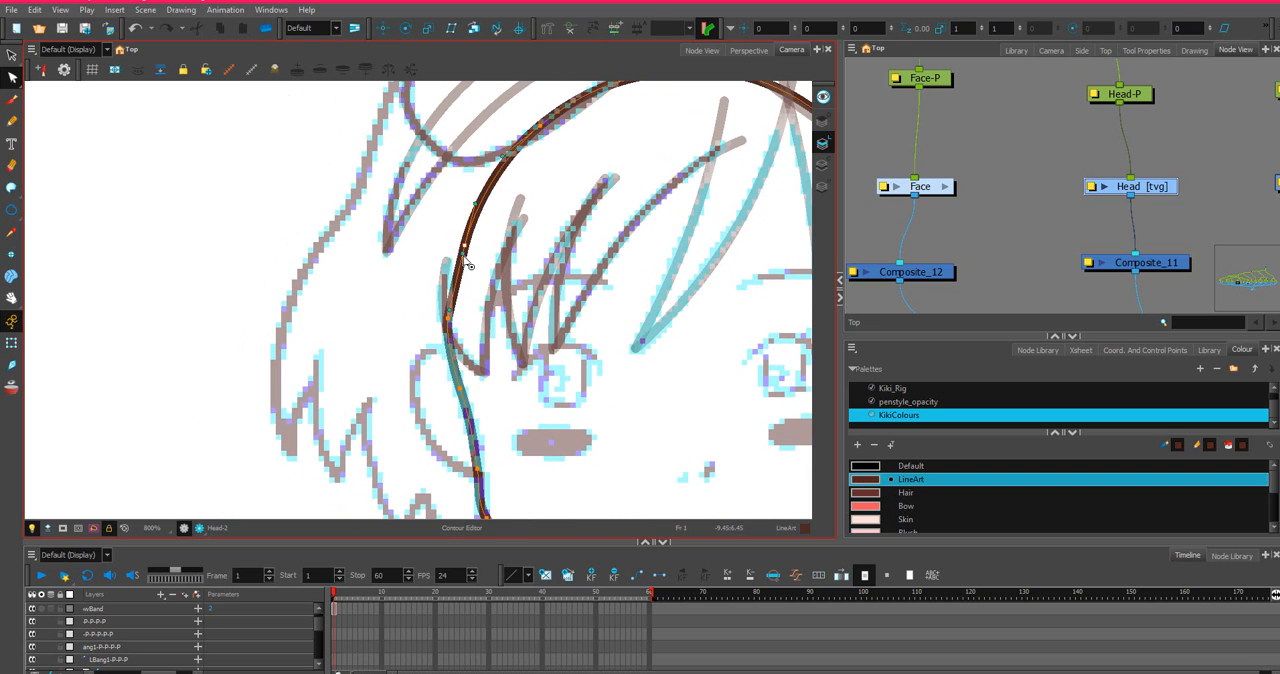
pyautogui.moveTo(464, 257); pyautogui.dragTo(458, 251)
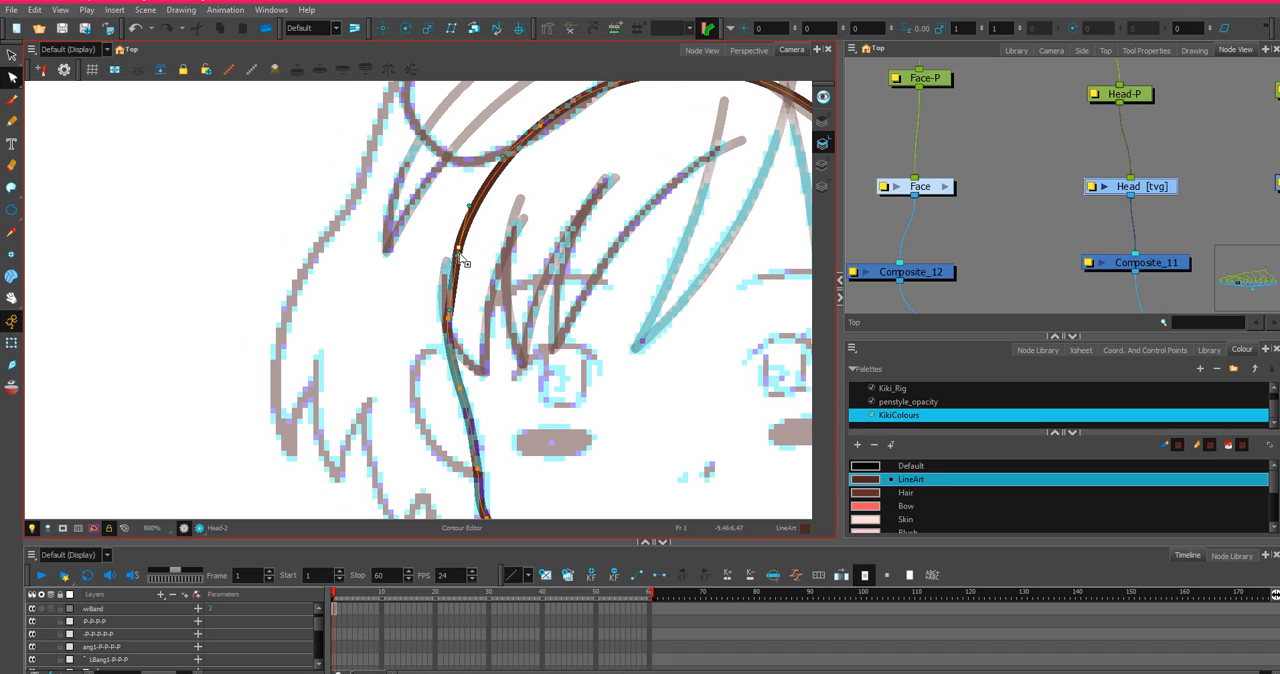
pyautogui.scroll(-2, 458, 263)
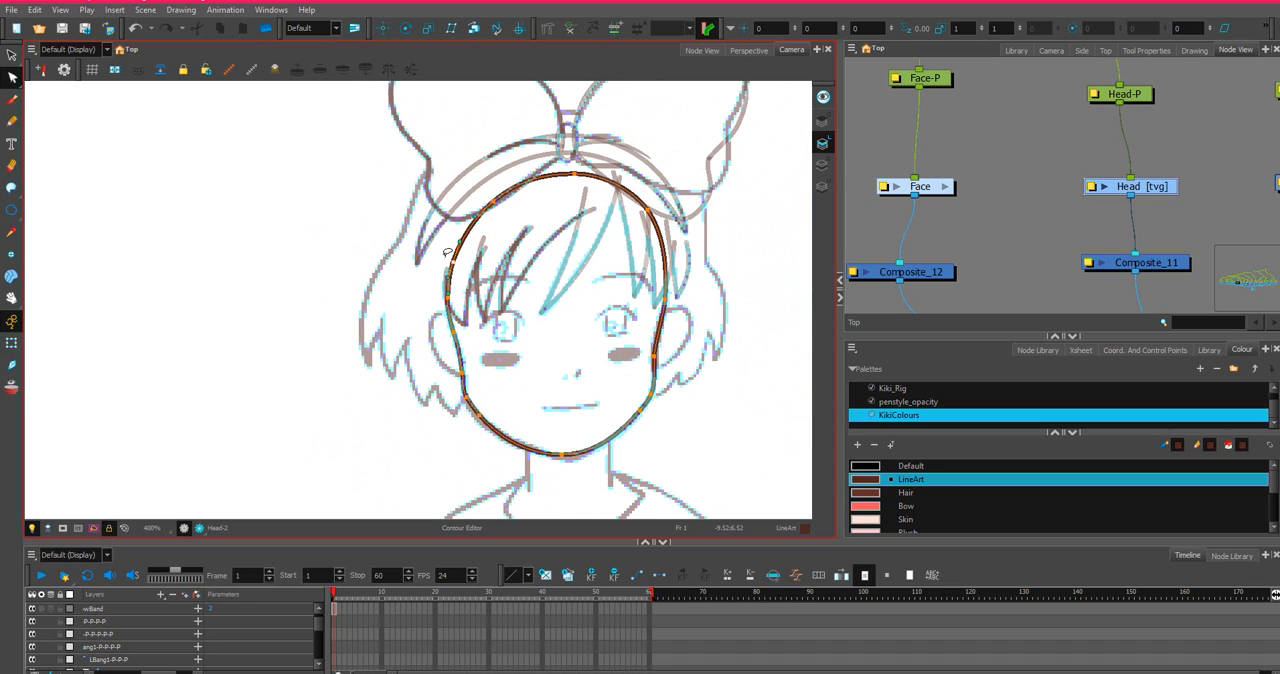
# Lower the crown point slightly and move the upper-left contour point outward to even out the top of the head.
pyautogui.moveTo(670, 184)
pyautogui.mouseDown()
pyautogui.moveTo(486, 174)
pyautogui.moveTo(514, 218)
pyautogui.moveTo(662, 180)
pyautogui.mouseUp()
pyautogui.moveTo(574, 175); pyautogui.dragTo(577, 183)
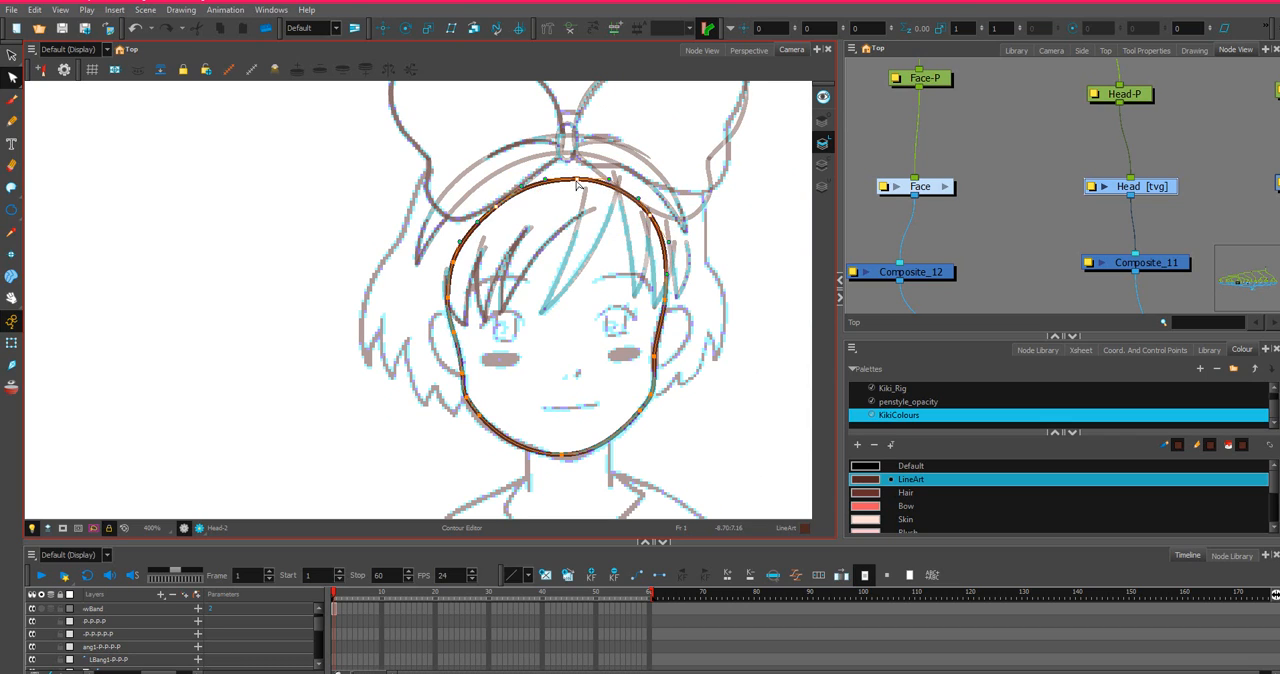
pyautogui.click(503, 212)
pyautogui.moveTo(496, 210); pyautogui.dragTo(485, 208)
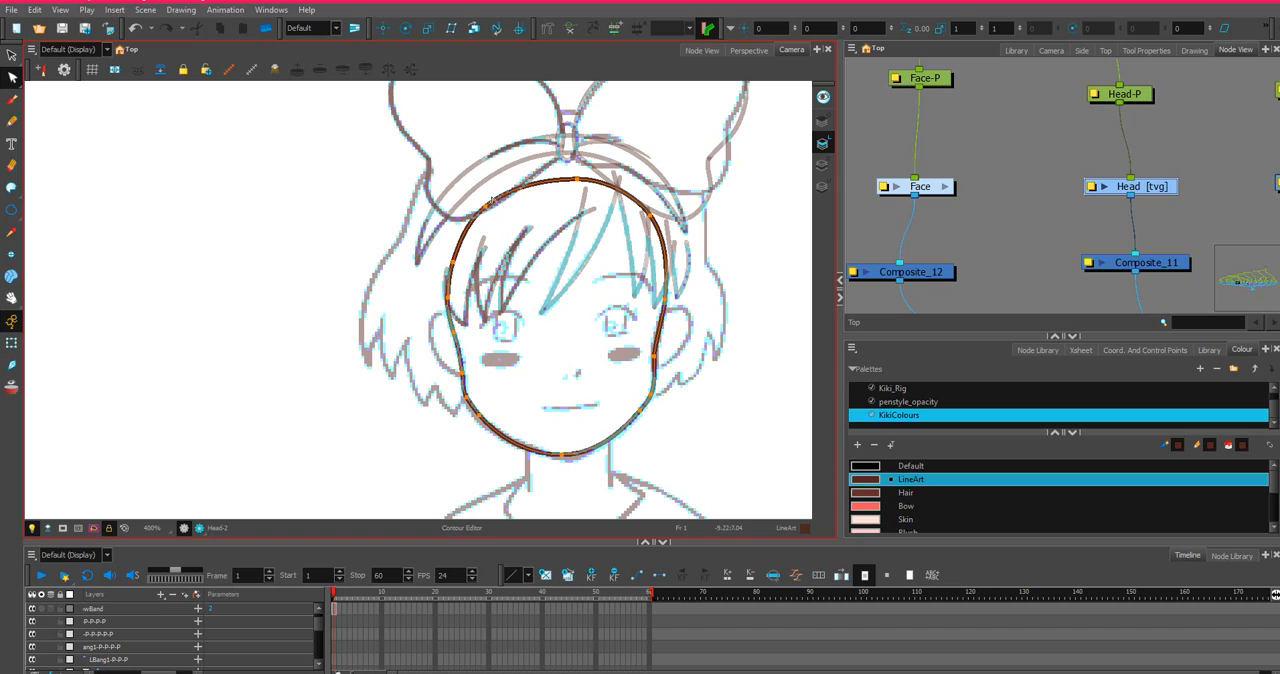
pyautogui.click(510, 186)
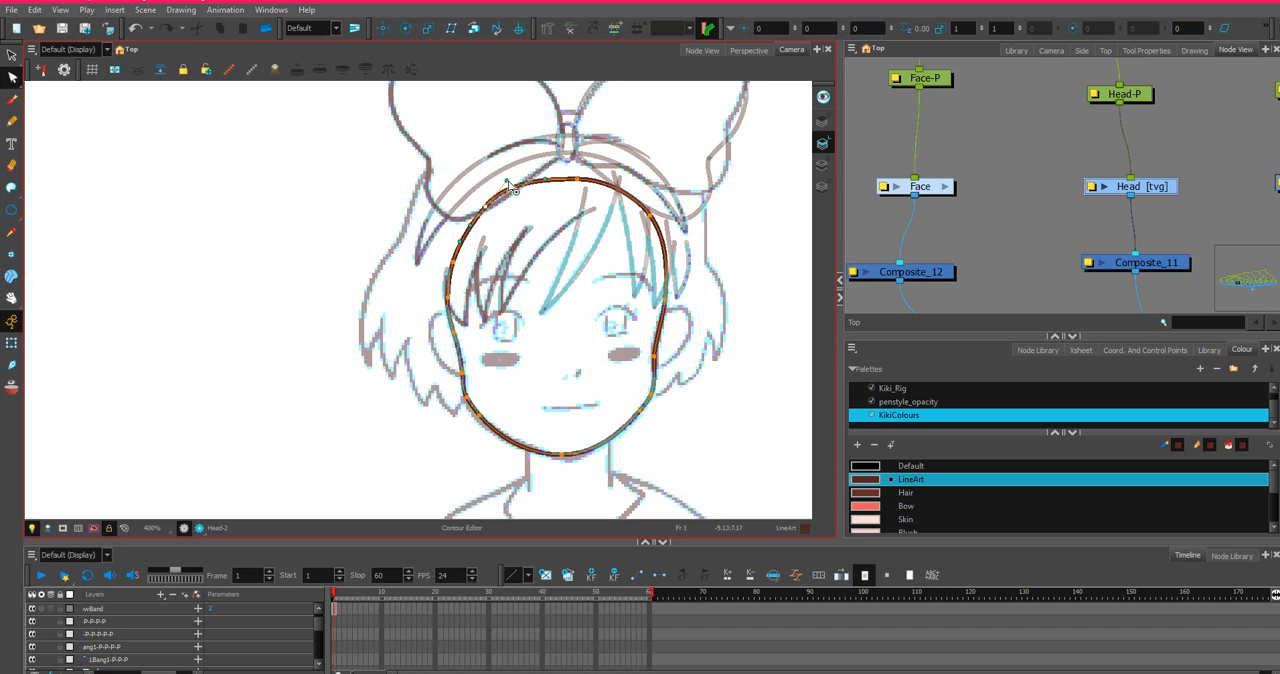
pyautogui.click(583, 164)
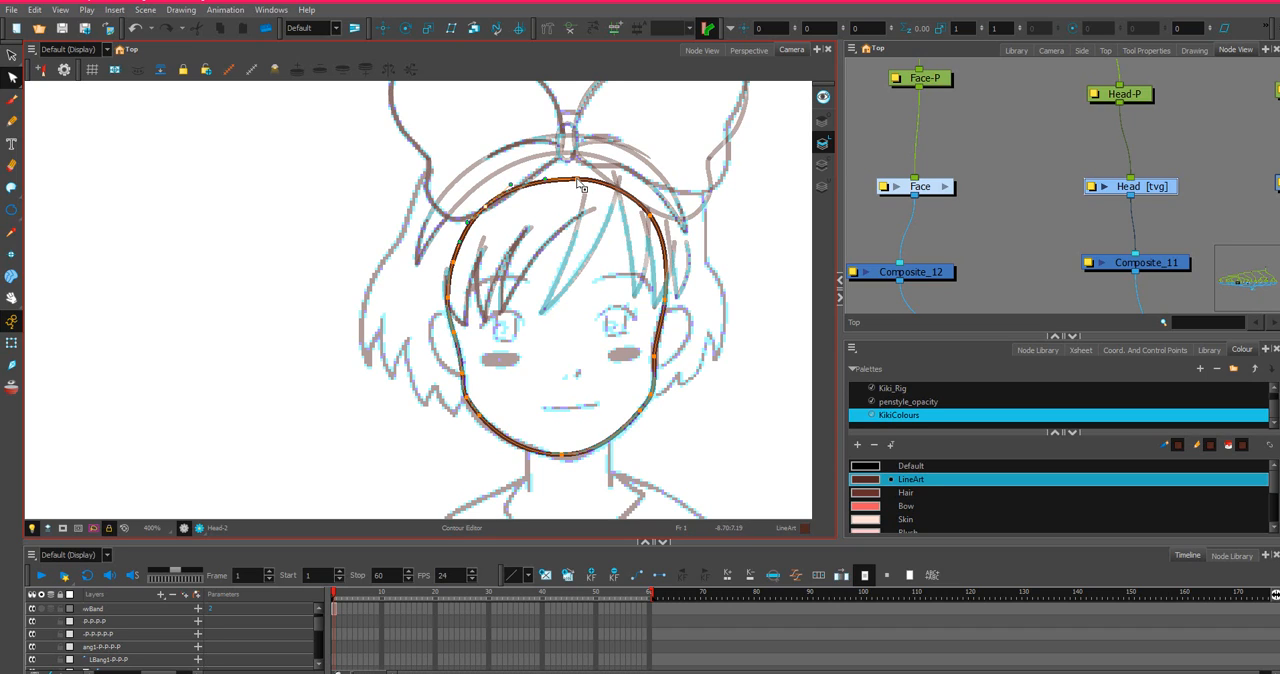
# Raise the head outline's crown point slightly to the left and round the upper-right curve outward.
pyautogui.moveTo(577, 180); pyautogui.dragTo(565, 172)
pyautogui.click(580, 176)
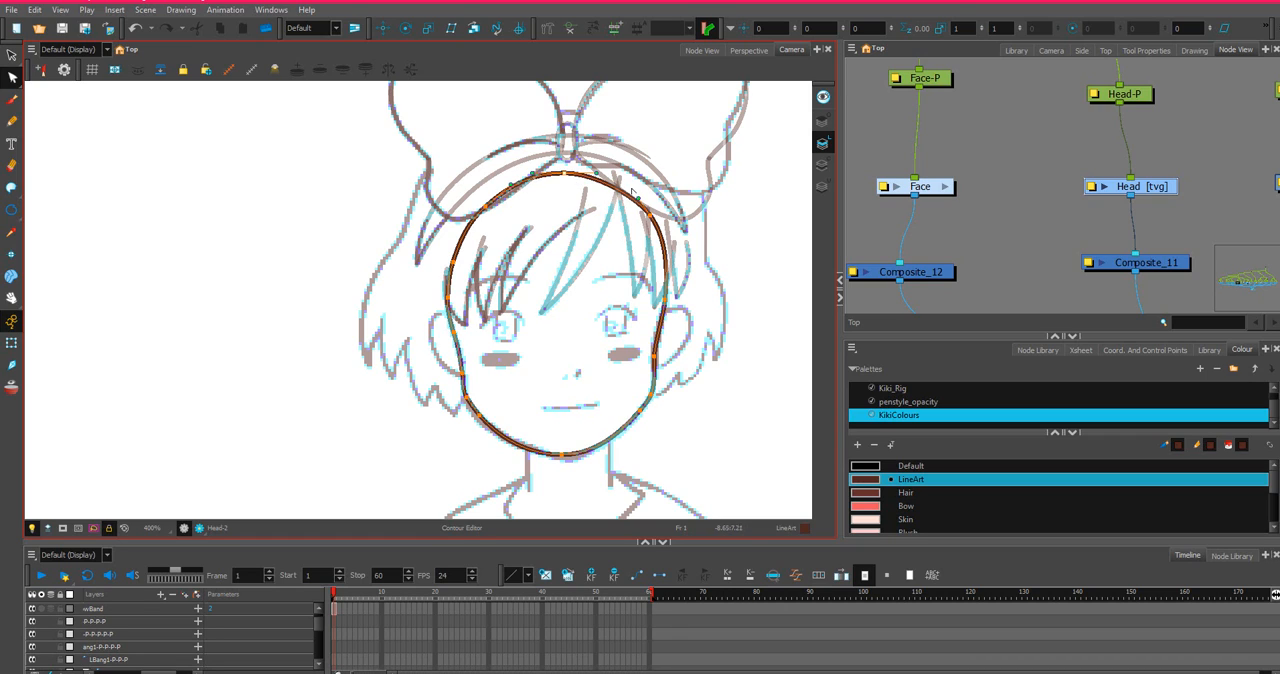
pyautogui.scroll(3, 548, 174)
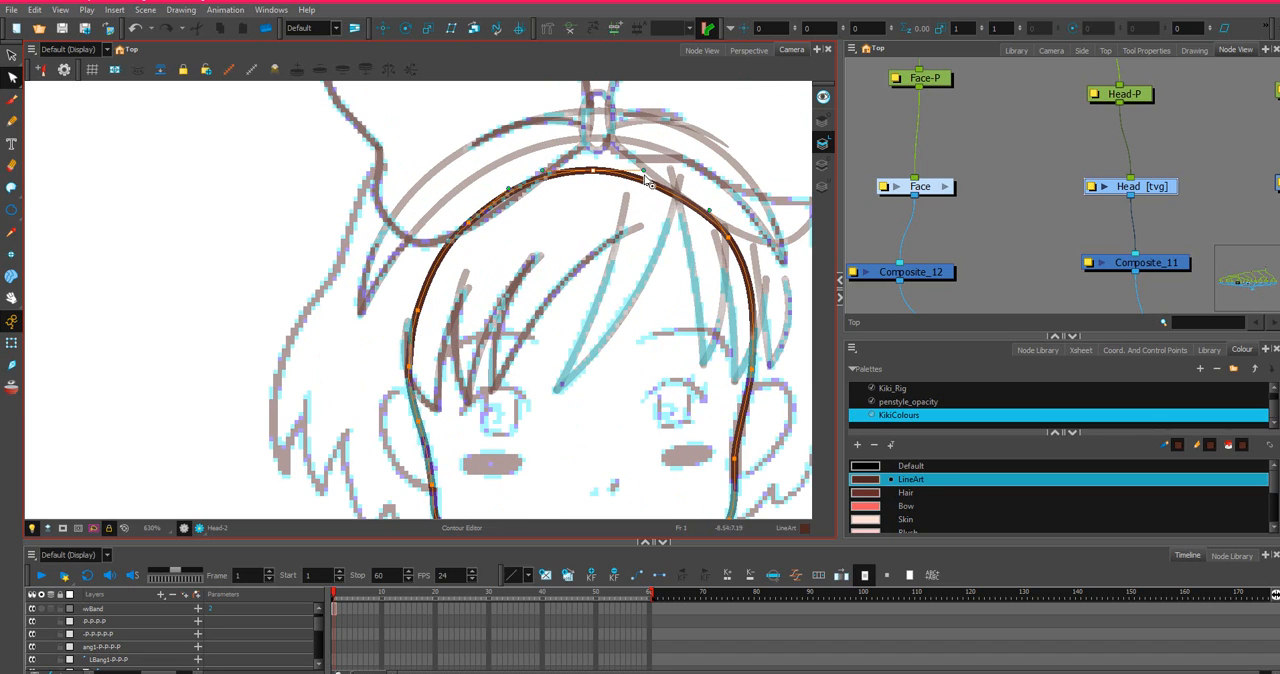
pyautogui.moveTo(666, 167); pyautogui.dragTo(683, 180)
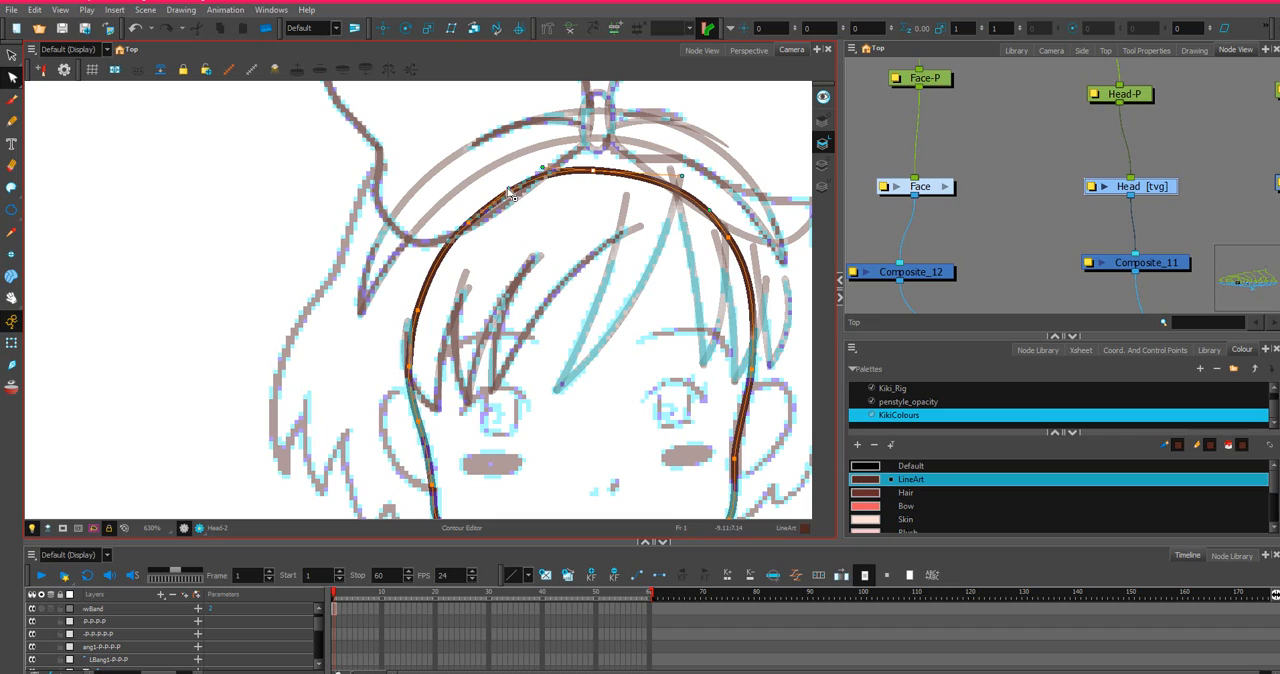
# Round the upper-left of the head outline by bending the curve outward and lowering the handle beside the crown slightly.
pyautogui.moveTo(512, 201); pyautogui.dragTo(464, 230)
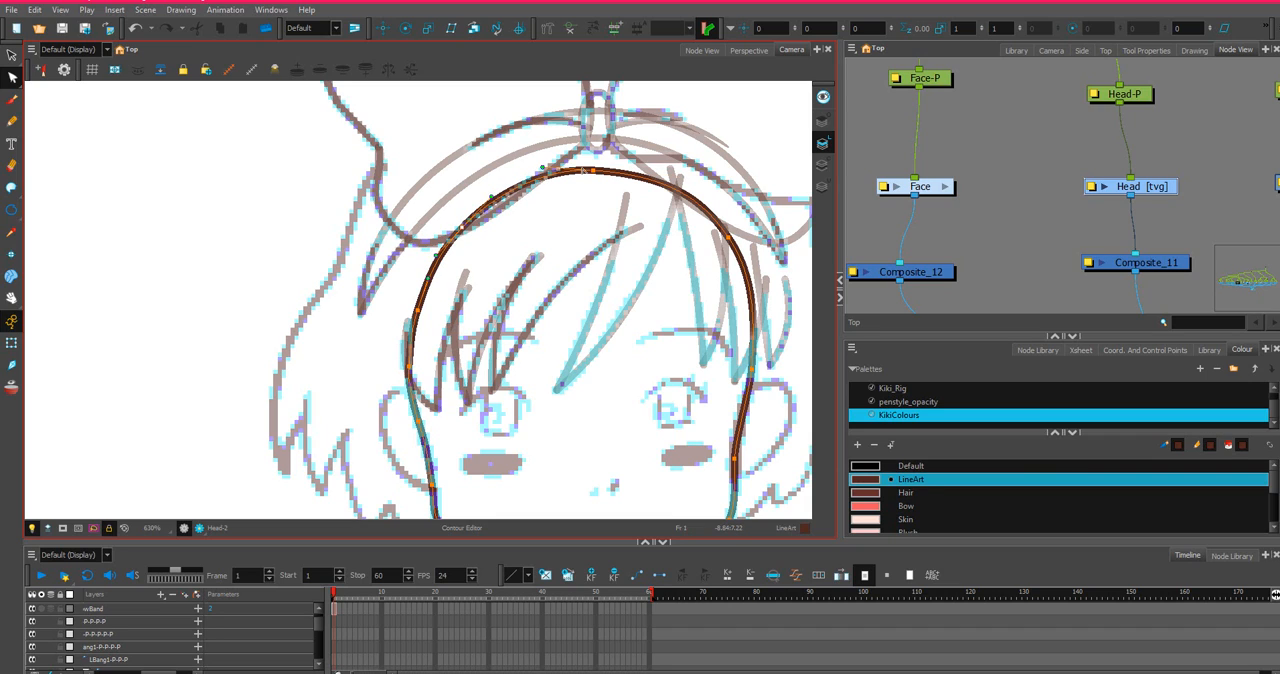
pyautogui.moveTo(542, 169); pyautogui.dragTo(539, 174)
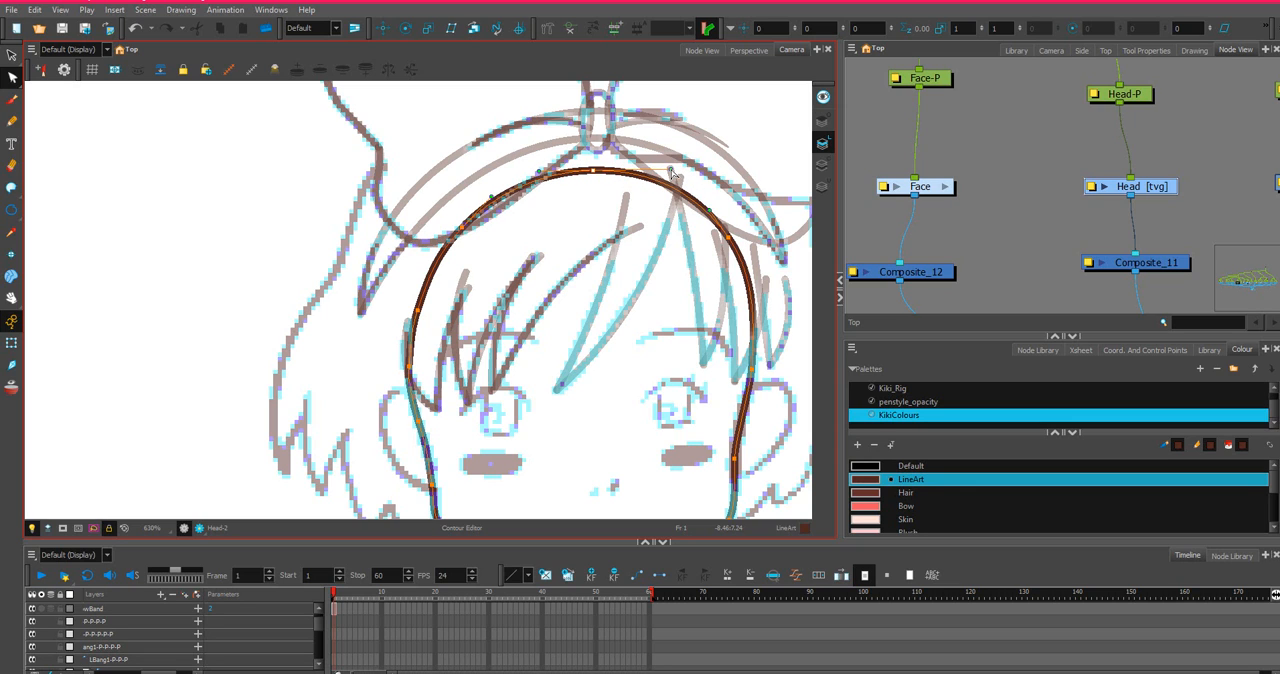
pyautogui.scroll(-2, 610, 217)
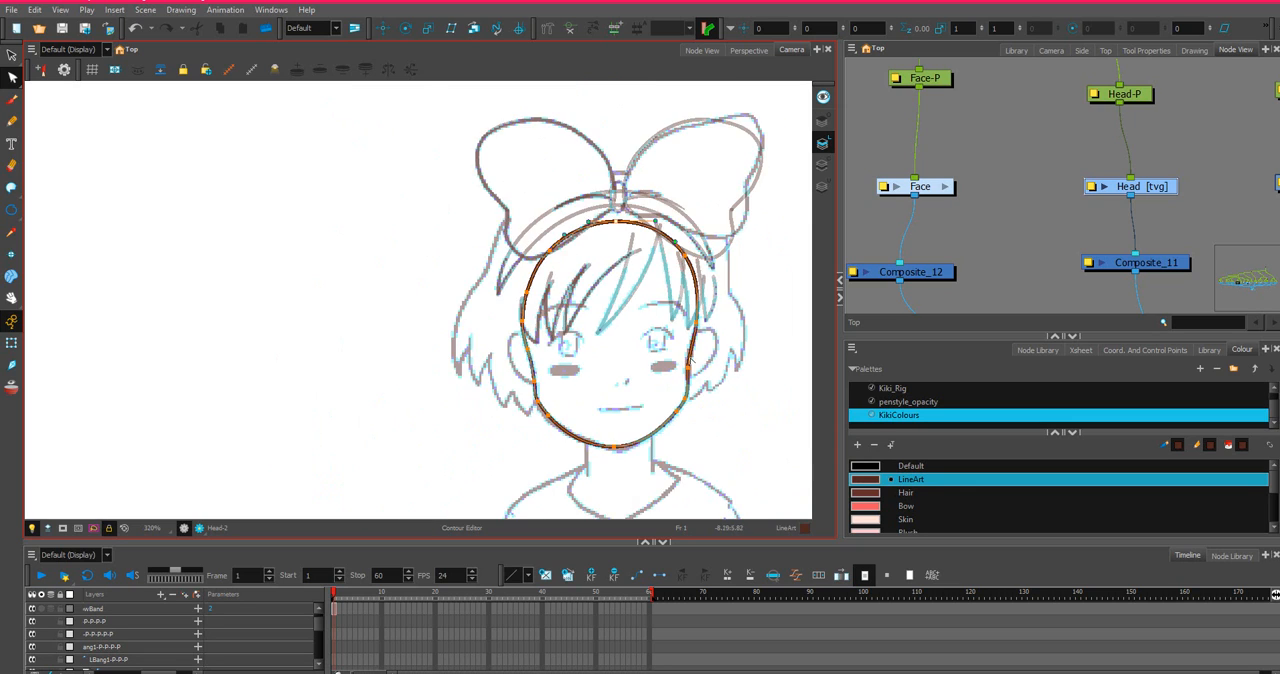
# Move the head outline's right temple point slightly inward and smooth the curve down to the right cheek.
pyautogui.scroll(3, 653, 299)
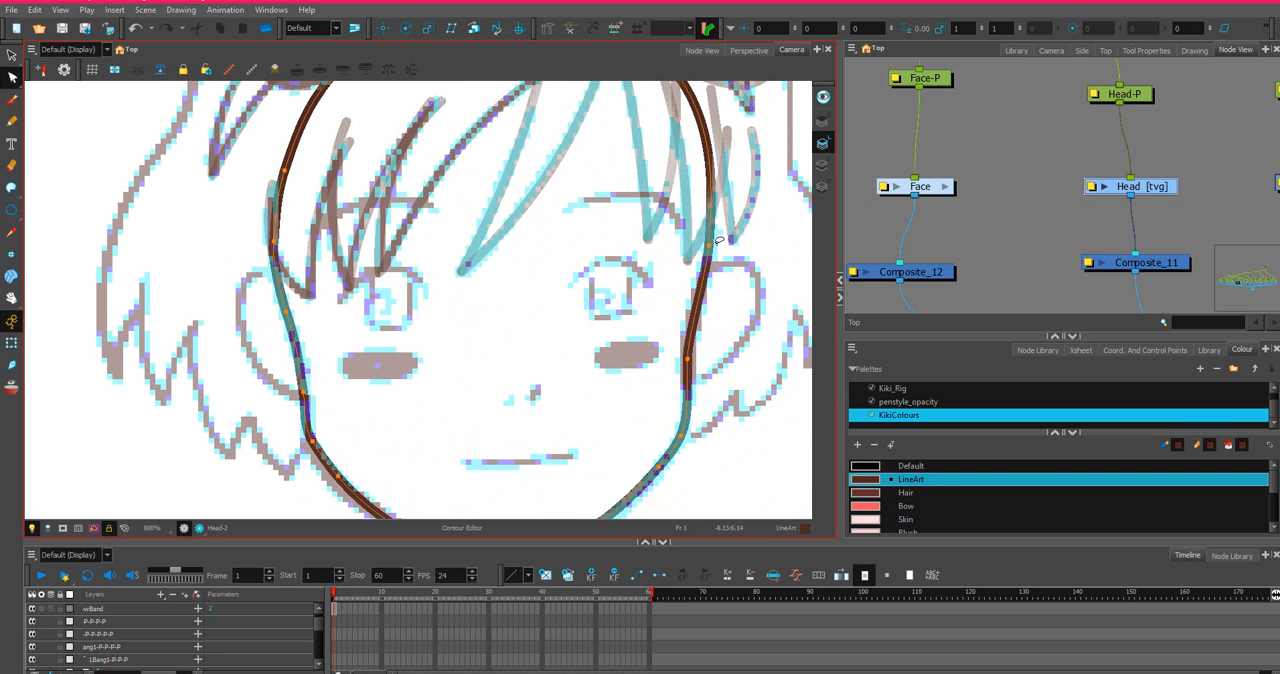
pyautogui.moveTo(710, 248); pyautogui.dragTo(706, 250)
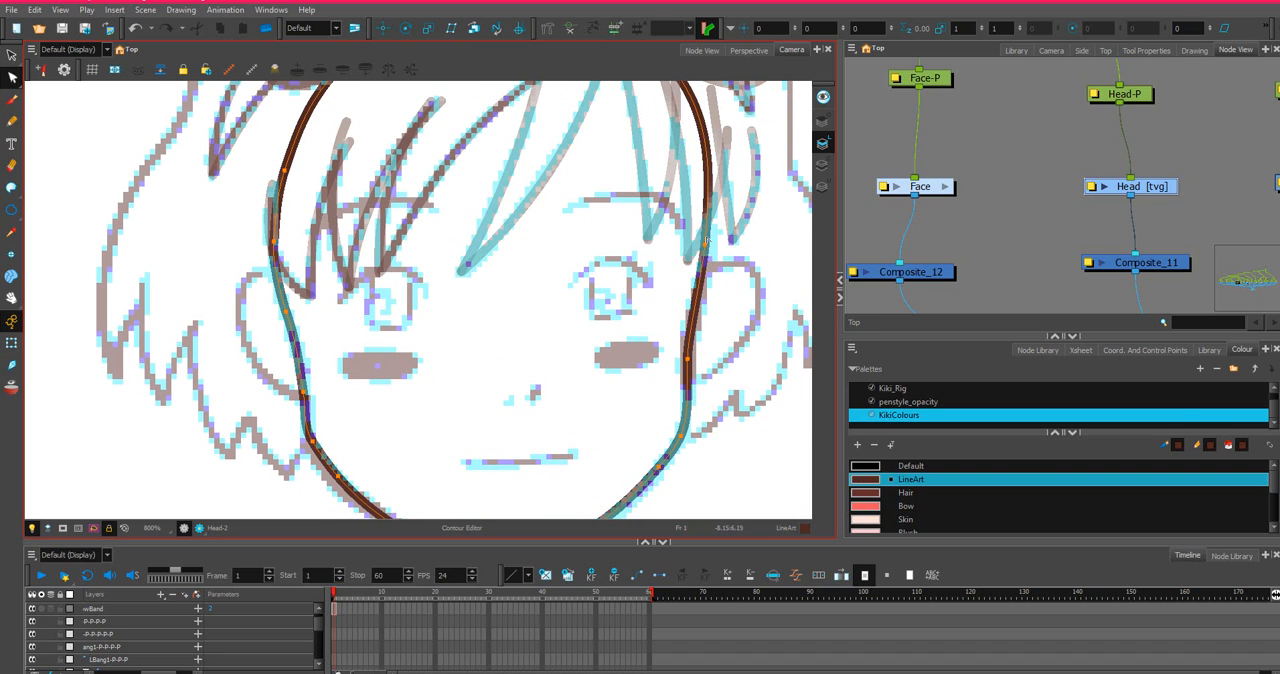
pyautogui.moveTo(691, 360); pyautogui.dragTo(688, 334)
pyautogui.scroll(-1, 700, 412)
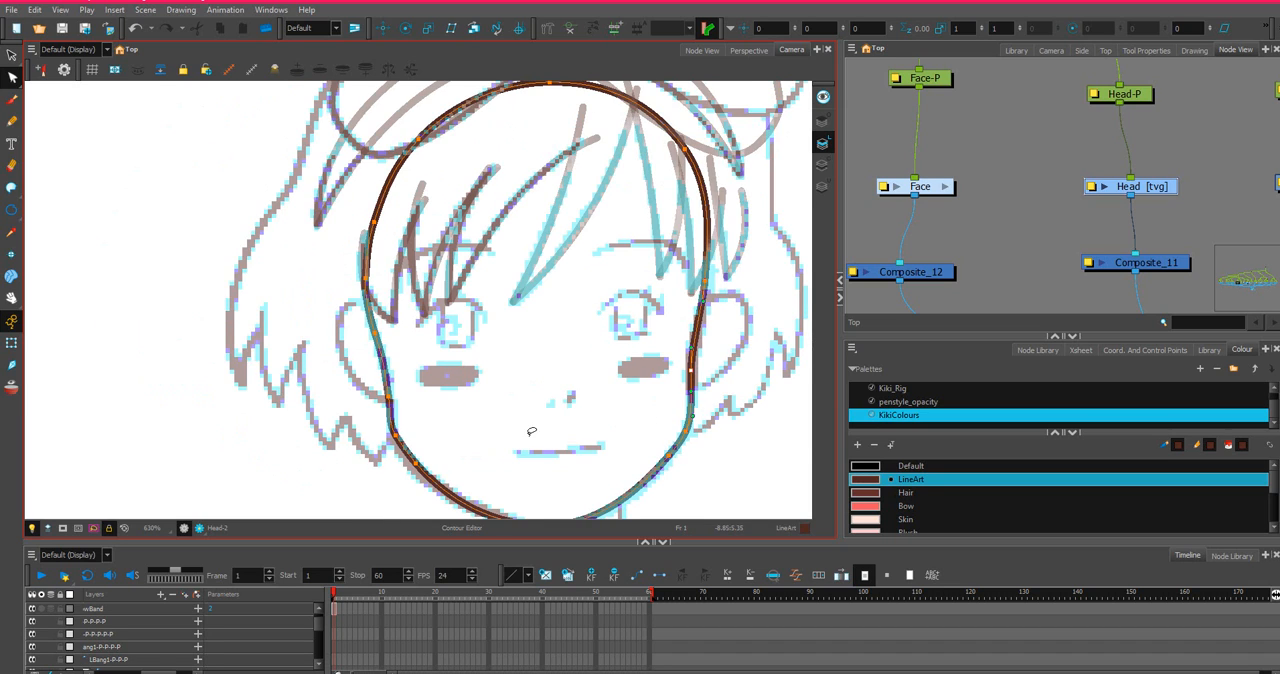
# Move the left cheek point of the head outline slightly upward to follow the sketch beside the ear.
pyautogui.scroll(1, 362, 403)
pyautogui.scroll(-1, 360, 400)
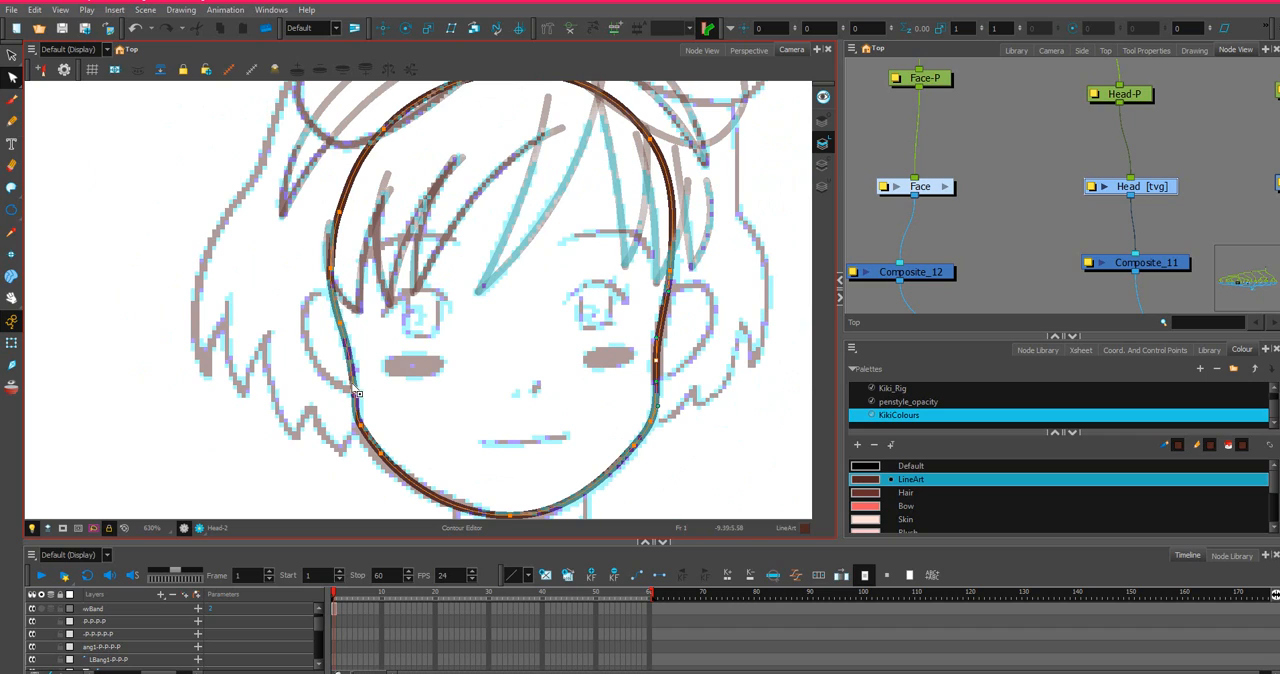
pyautogui.click(354, 386)
pyautogui.moveTo(355, 375); pyautogui.dragTo(356, 377)
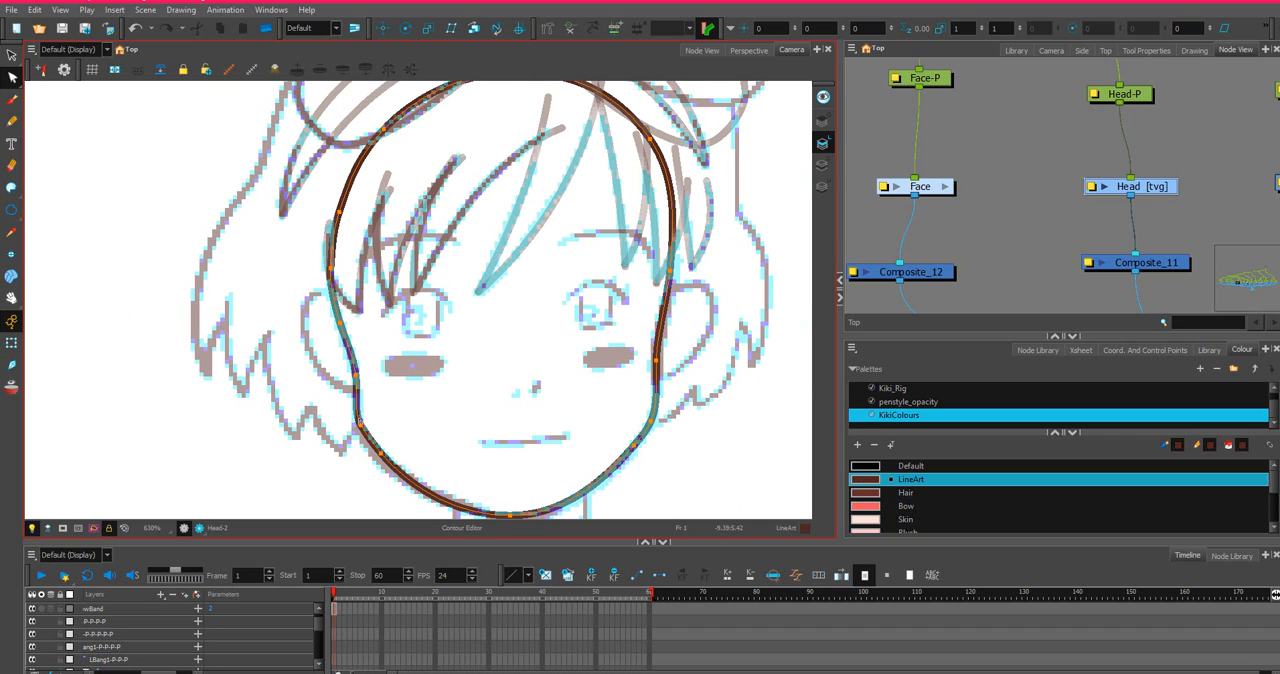
# Move the head outline's chin point slightly right and down and adjust the lower-left jaw curve toward the sketch.
pyautogui.scroll(-2, 362, 422)
pyautogui.scroll(1, 362, 422)
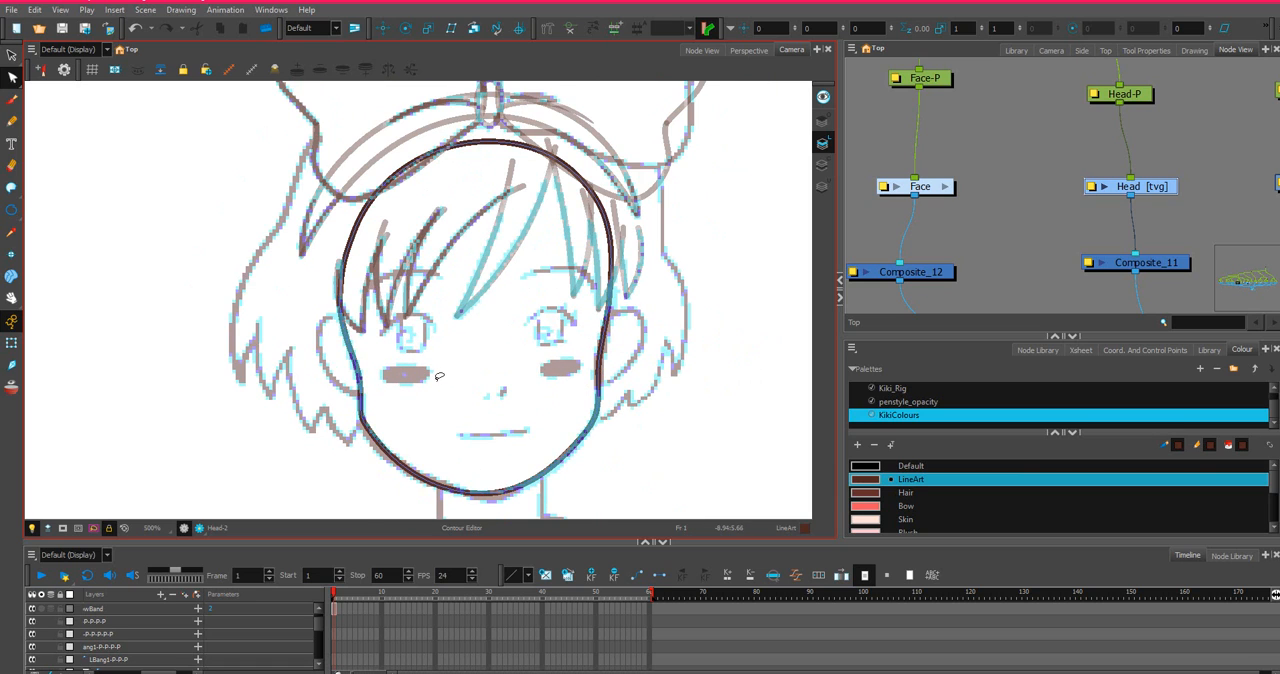
pyautogui.scroll(-2, 439, 376)
pyautogui.scroll(4, 470, 499)
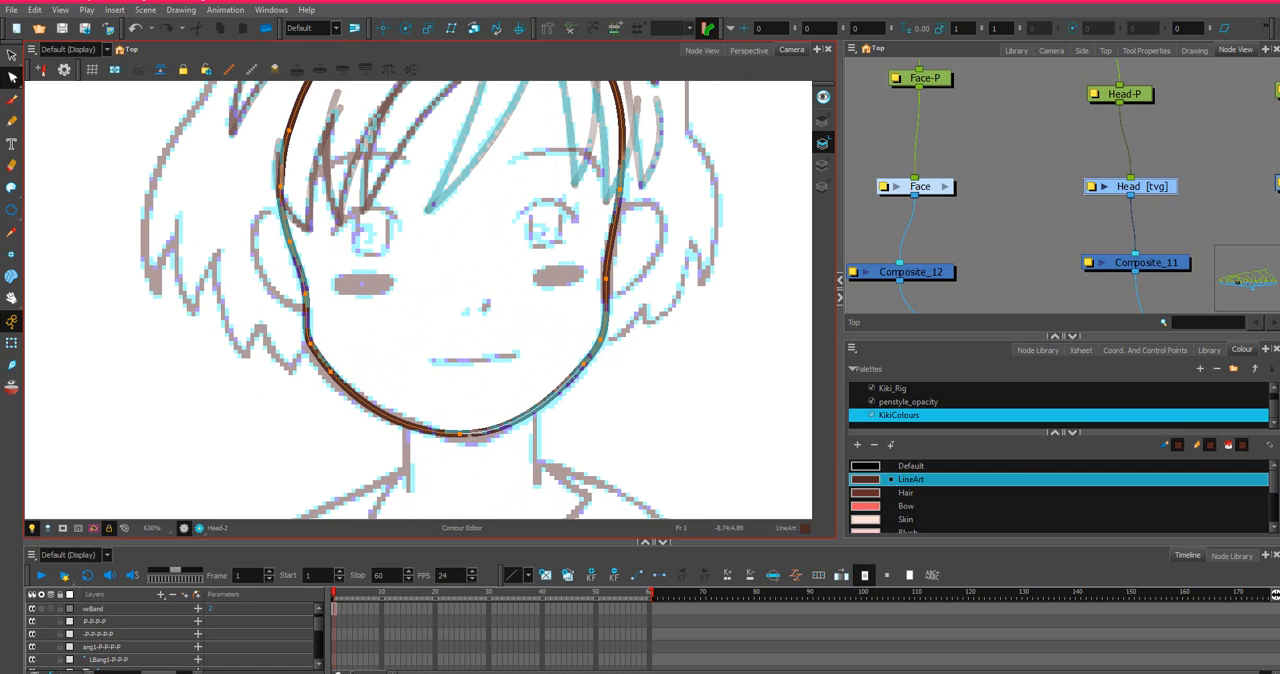
pyautogui.moveTo(460, 435); pyautogui.dragTo(507, 440)
pyautogui.moveTo(420, 438); pyautogui.dragTo(432, 439)
pyautogui.scroll(-1, 361, 397)
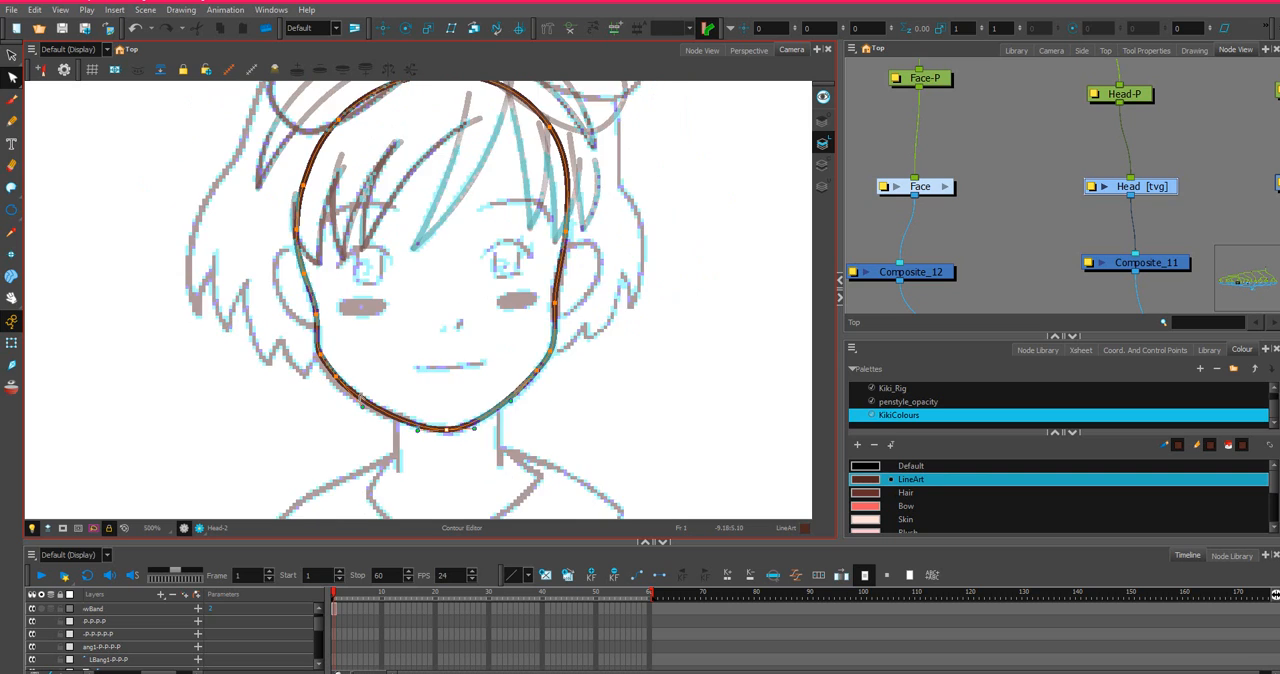
pyautogui.scroll(4, 362, 399)
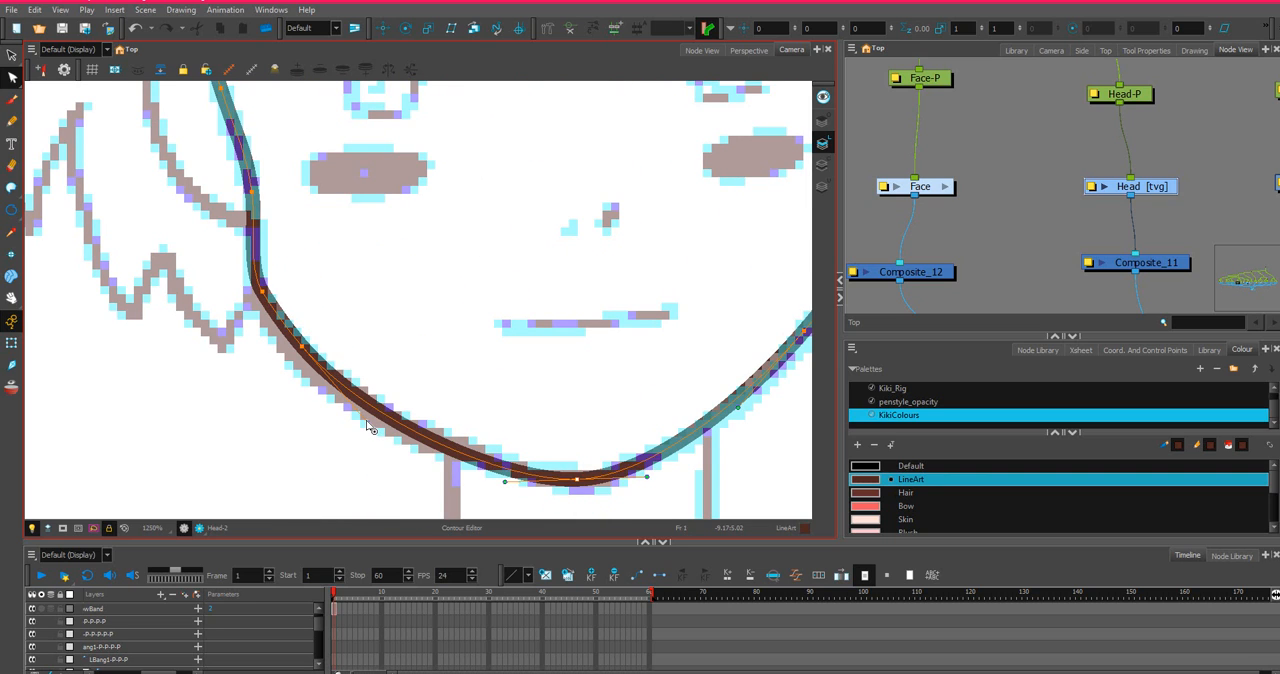
pyautogui.scroll(-4, 367, 425)
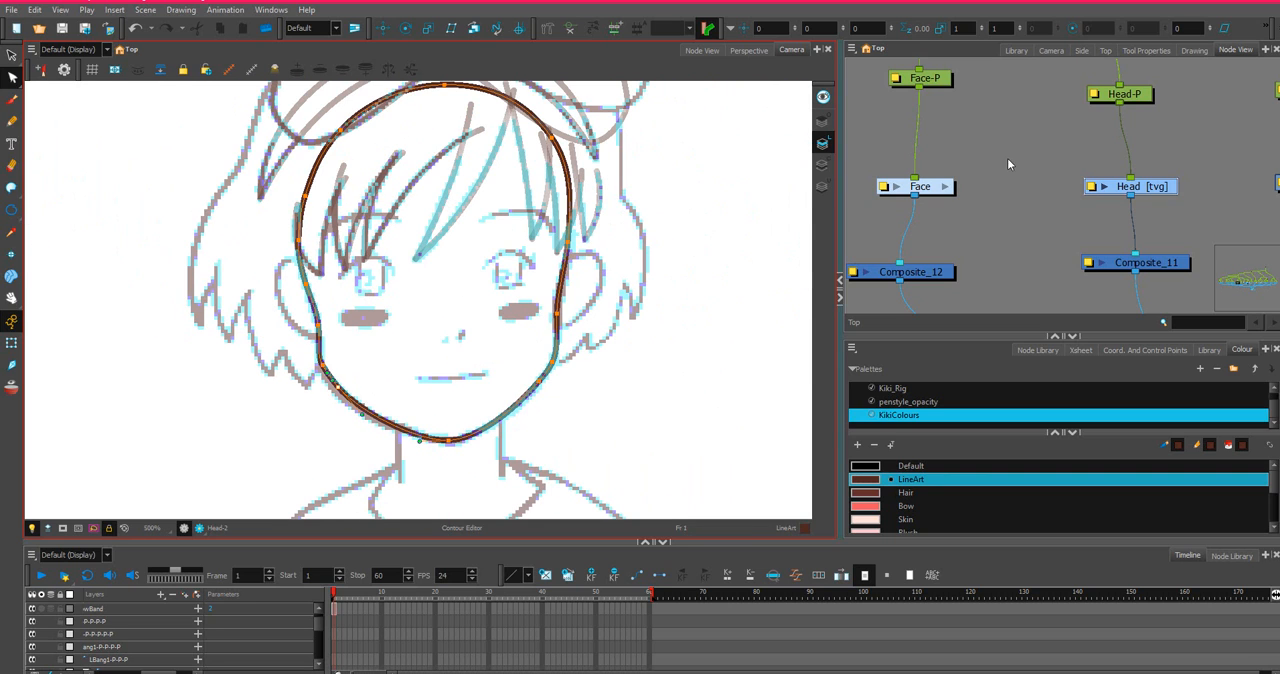
# Locate the Kiki_Turn_Around reference drawing in the node network and select it.
pyautogui.click(1016, 196)
pyautogui.scroll(-2, 1005, 197)
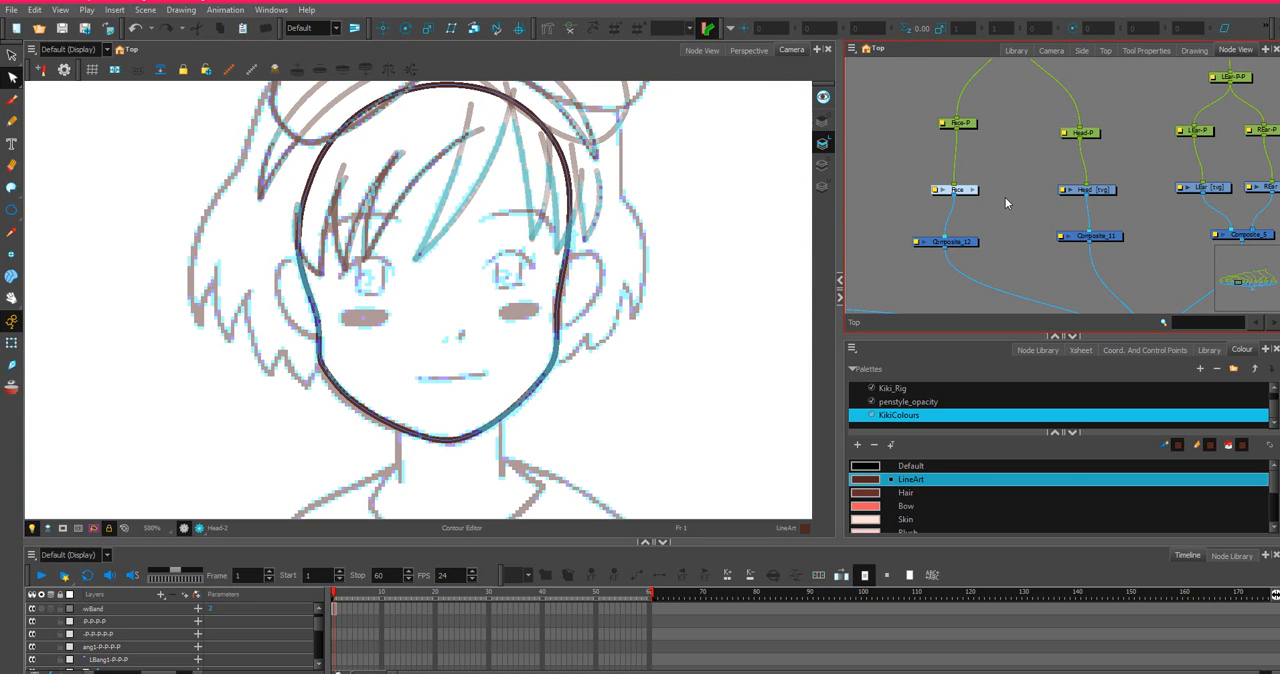
pyautogui.scroll(-3, 384, 236)
pyautogui.scroll(-4, 437, 226)
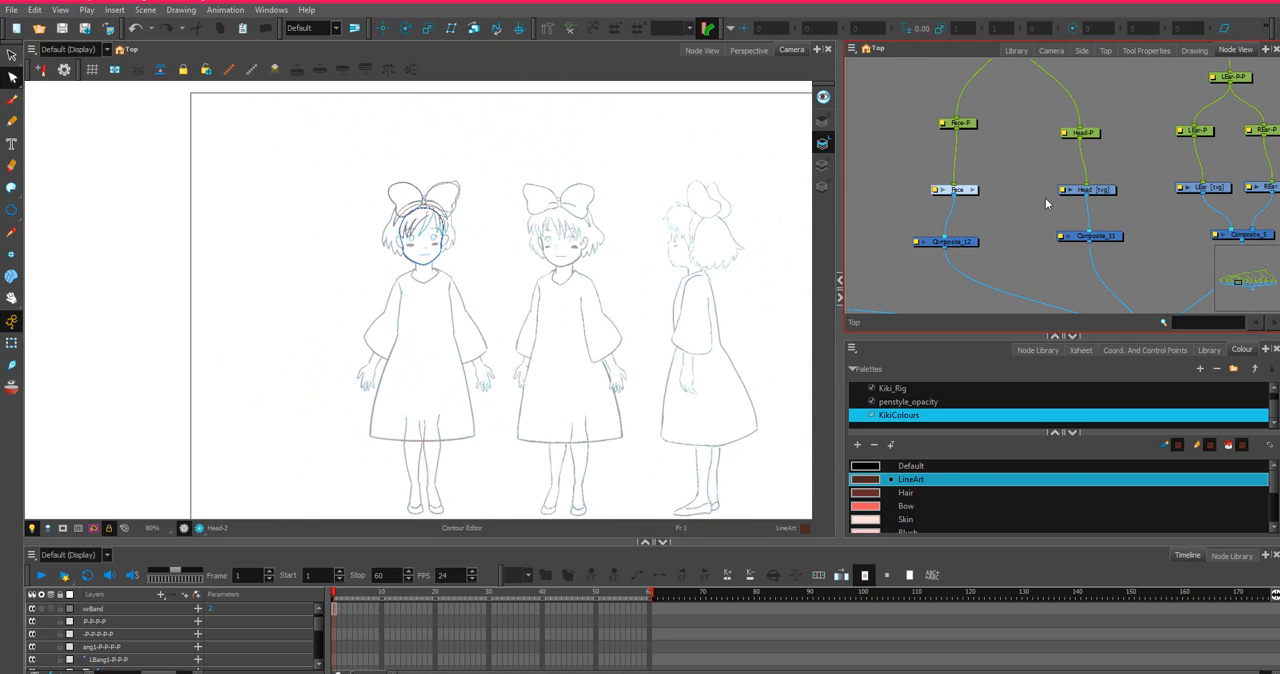
pyautogui.scroll(-2, 1217, 203)
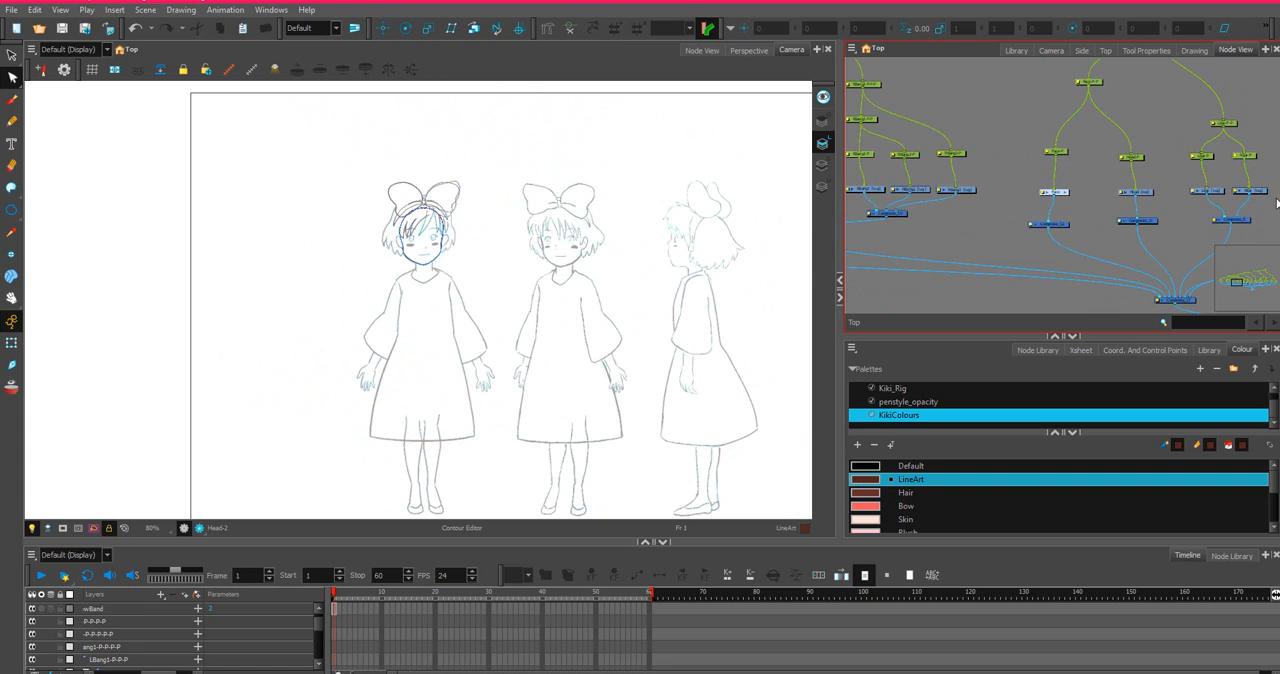
pyautogui.moveTo(1248, 198); pyautogui.dragTo(954, 184)
pyautogui.moveTo(1111, 207); pyautogui.dragTo(855, 157)
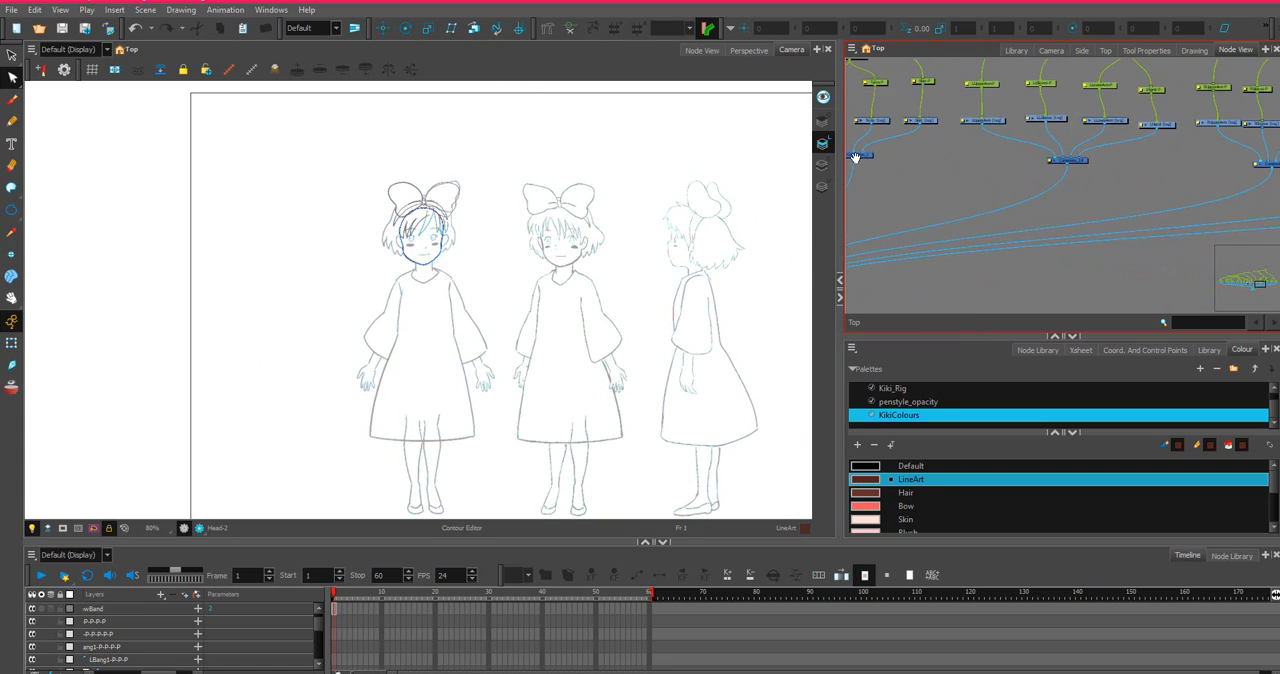
pyautogui.moveTo(1205, 159); pyautogui.dragTo(797, 129)
pyautogui.moveTo(1255, 180); pyautogui.dragTo(877, 219)
pyautogui.moveTo(994, 187); pyautogui.dragTo(1203, 81)
pyautogui.moveTo(940, 182); pyautogui.dragTo(1157, 234)
pyautogui.moveTo(905, 278); pyautogui.dragTo(1094, 228)
pyautogui.scroll(3, 1050, 190)
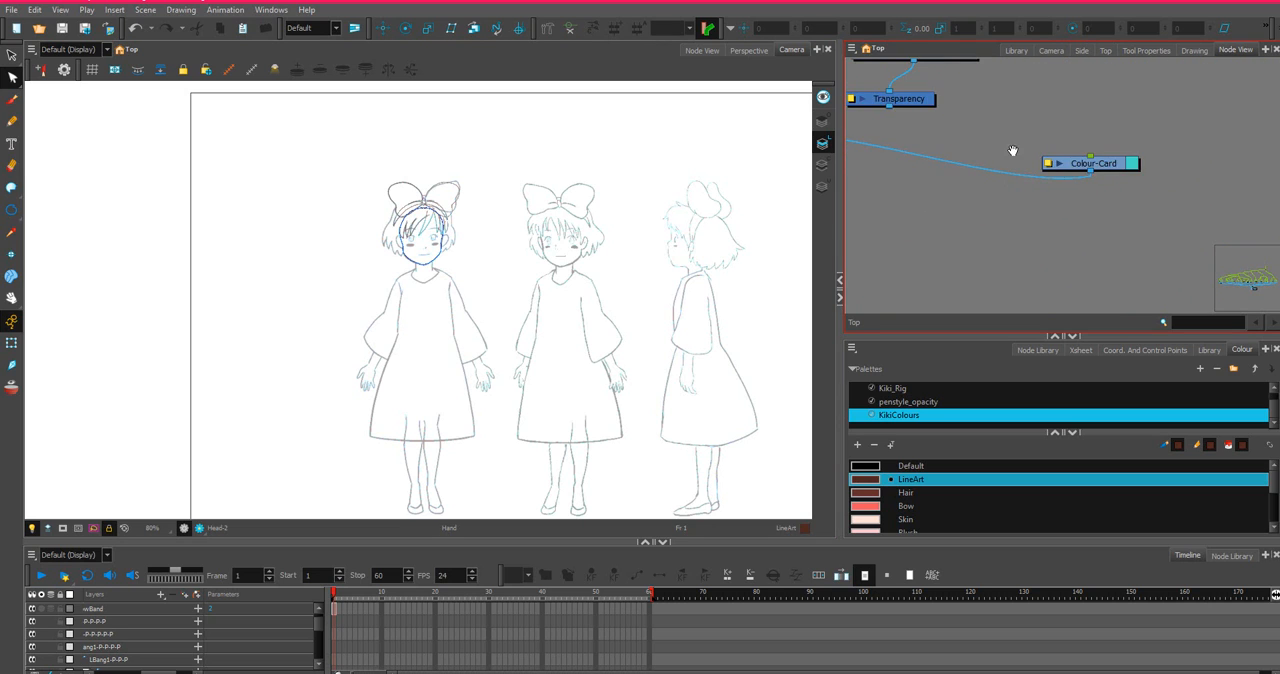
pyautogui.moveTo(1014, 151); pyautogui.dragTo(1114, 247)
pyautogui.click(1053, 158)
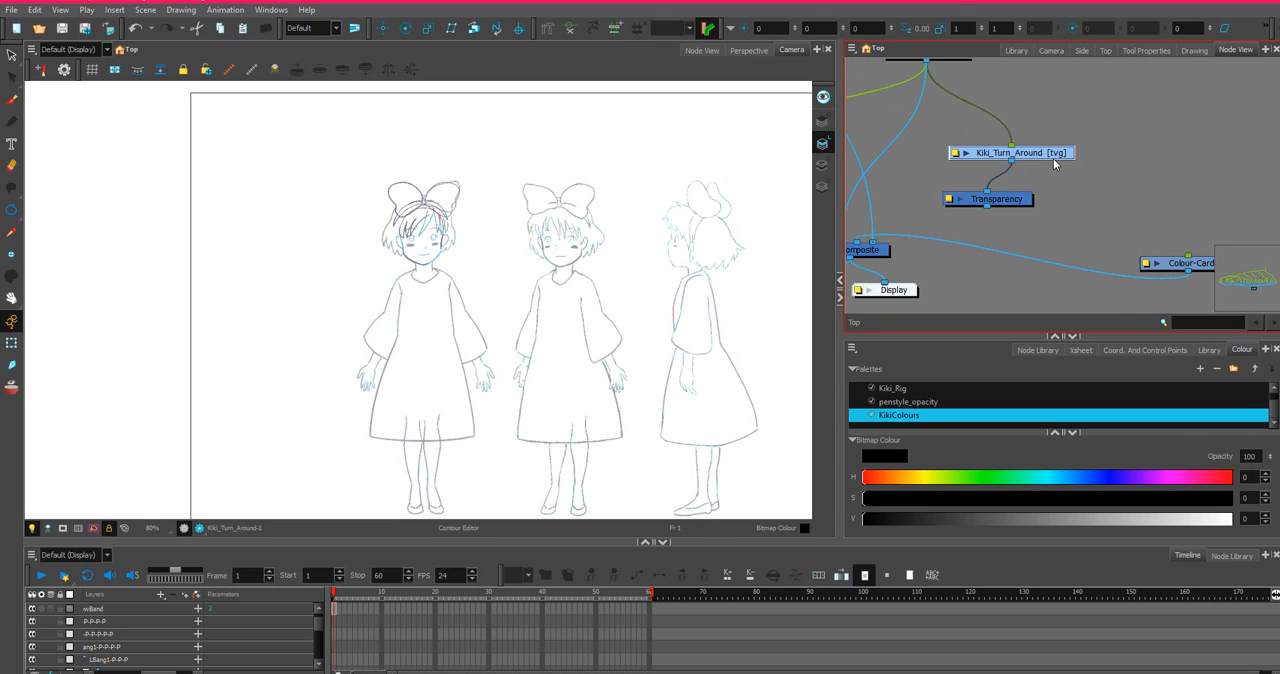
# Select the Kiki_Turn_Around_1 reference drawing and hide its layer.
pyautogui.scroll(-3, 1014, 243)
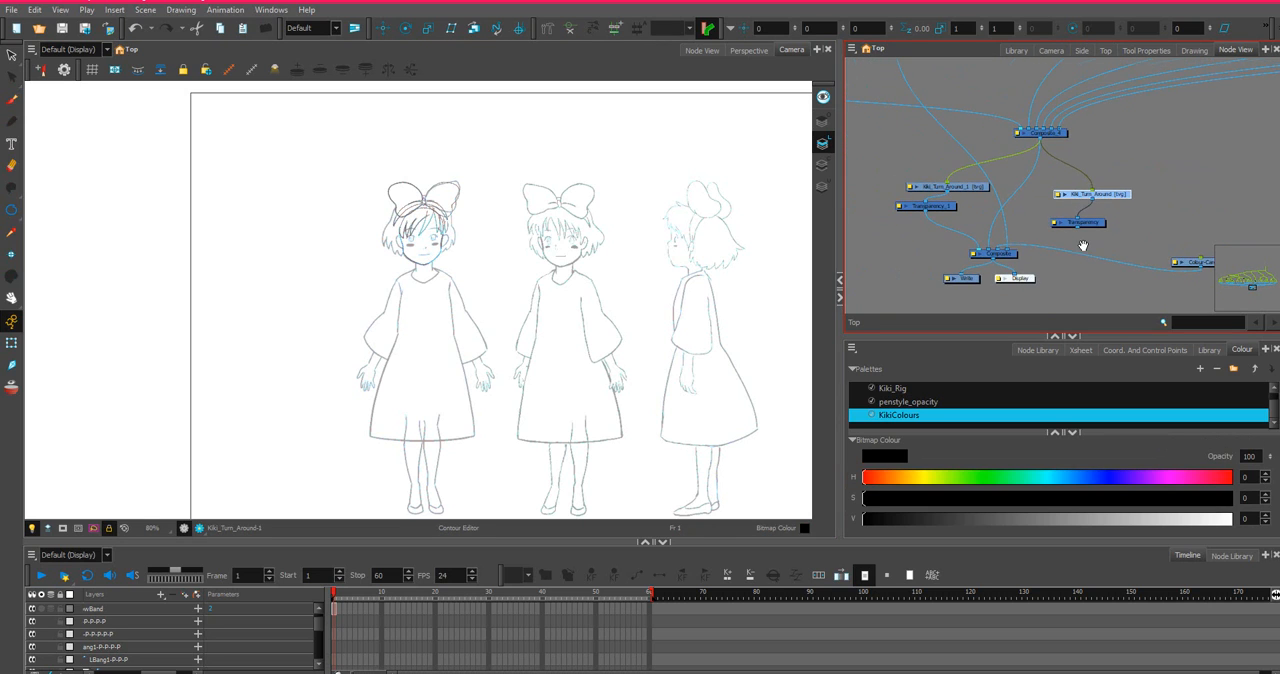
pyautogui.click(957, 188)
pyautogui.press('o')
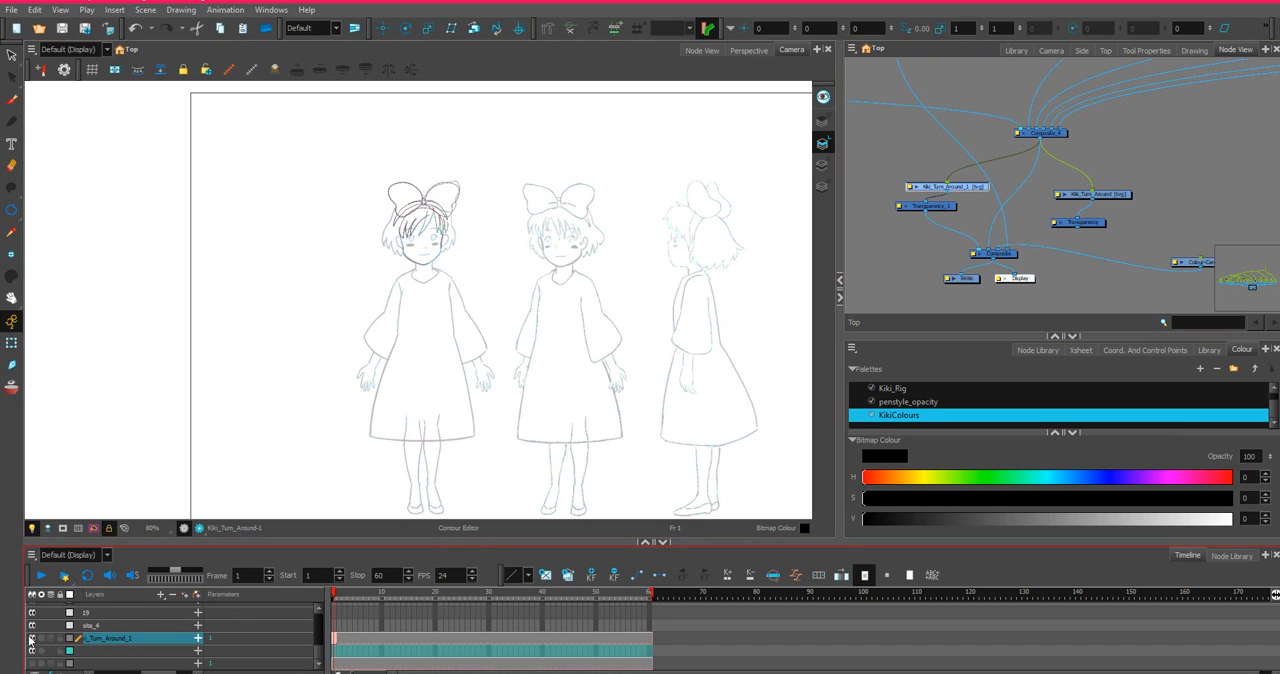
pyautogui.click(30, 643)
# Examine the head, hair and bow line art without the sketch, and show the Kiki_Turn_Around_1 layer again.
pyautogui.scroll(5, 249, 240)
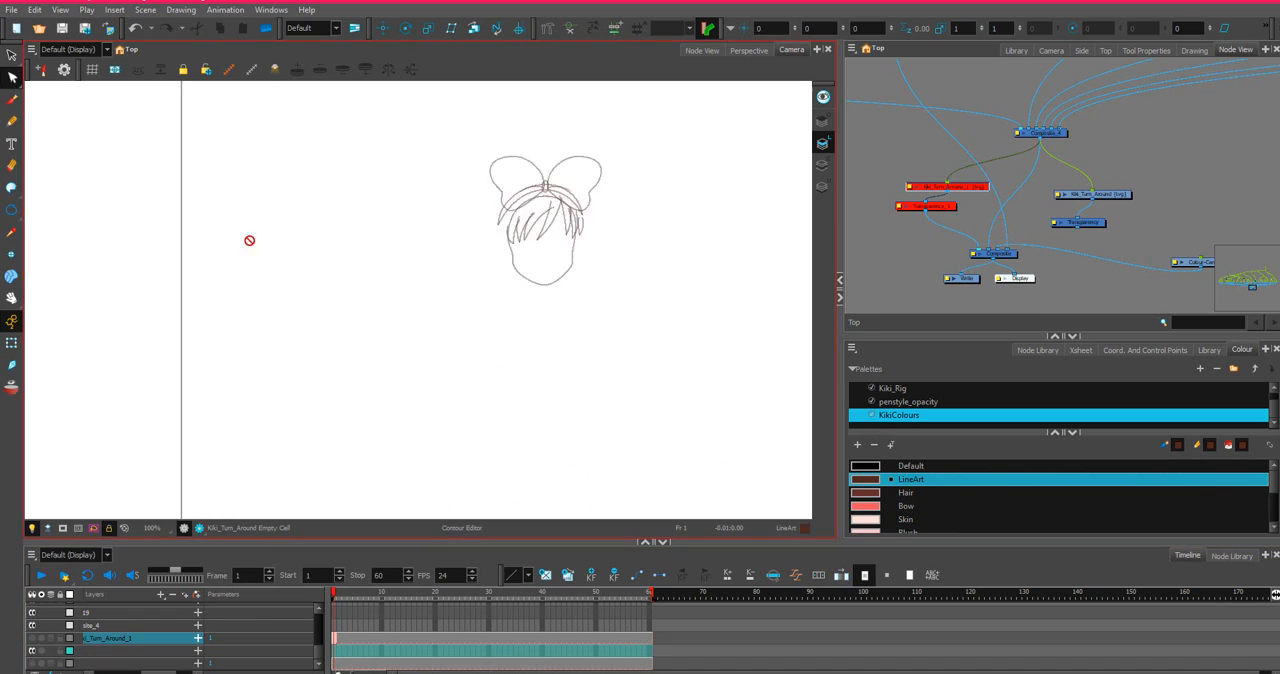
pyautogui.moveTo(580, 263); pyautogui.dragTo(237, 249)
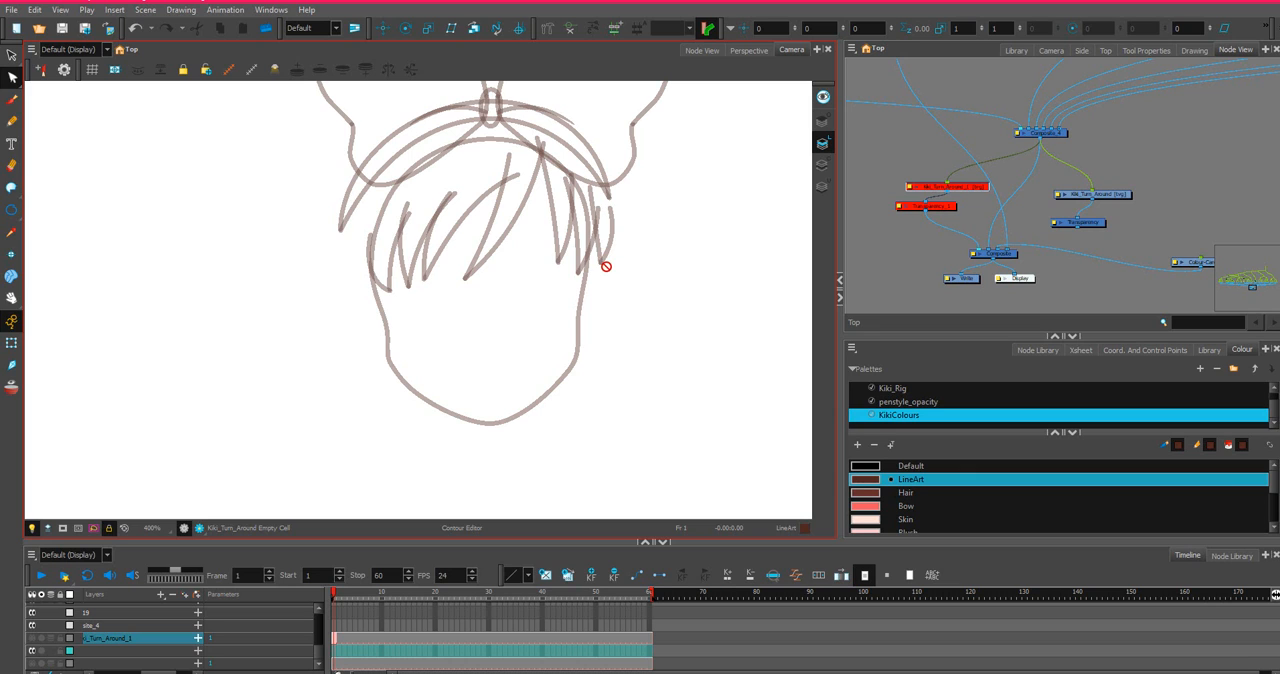
pyautogui.scroll(3, 504, 309)
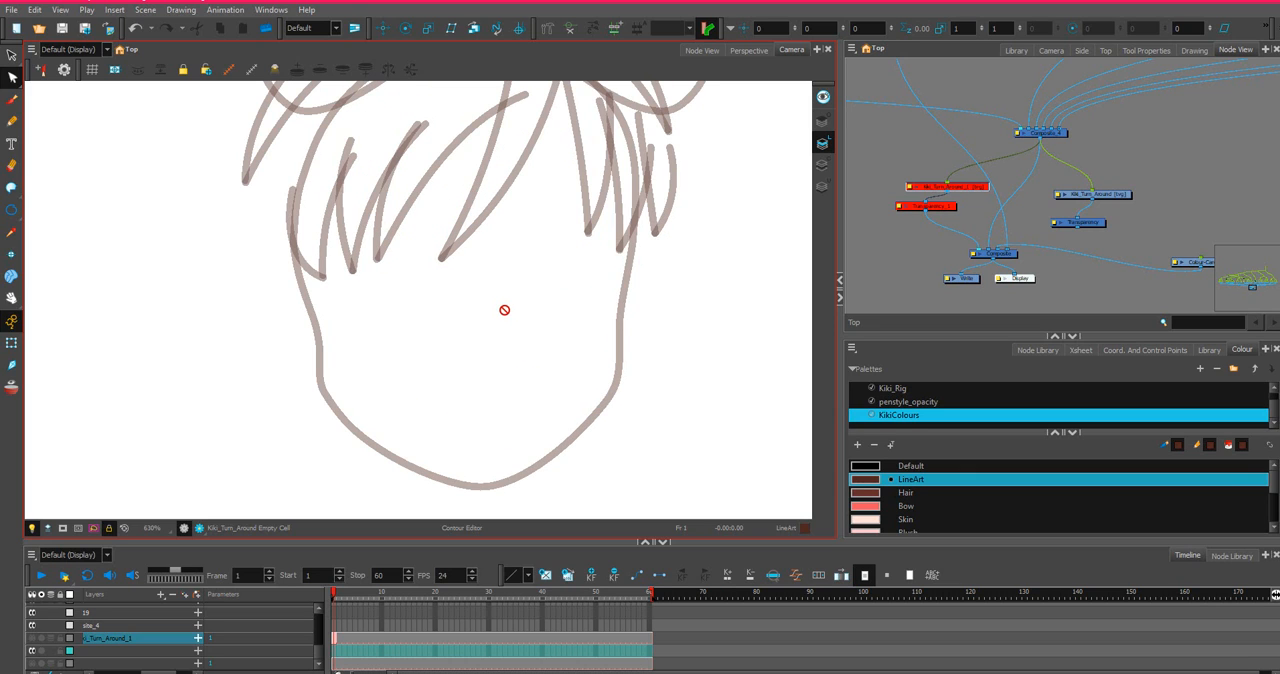
pyautogui.scroll(-1, 504, 309)
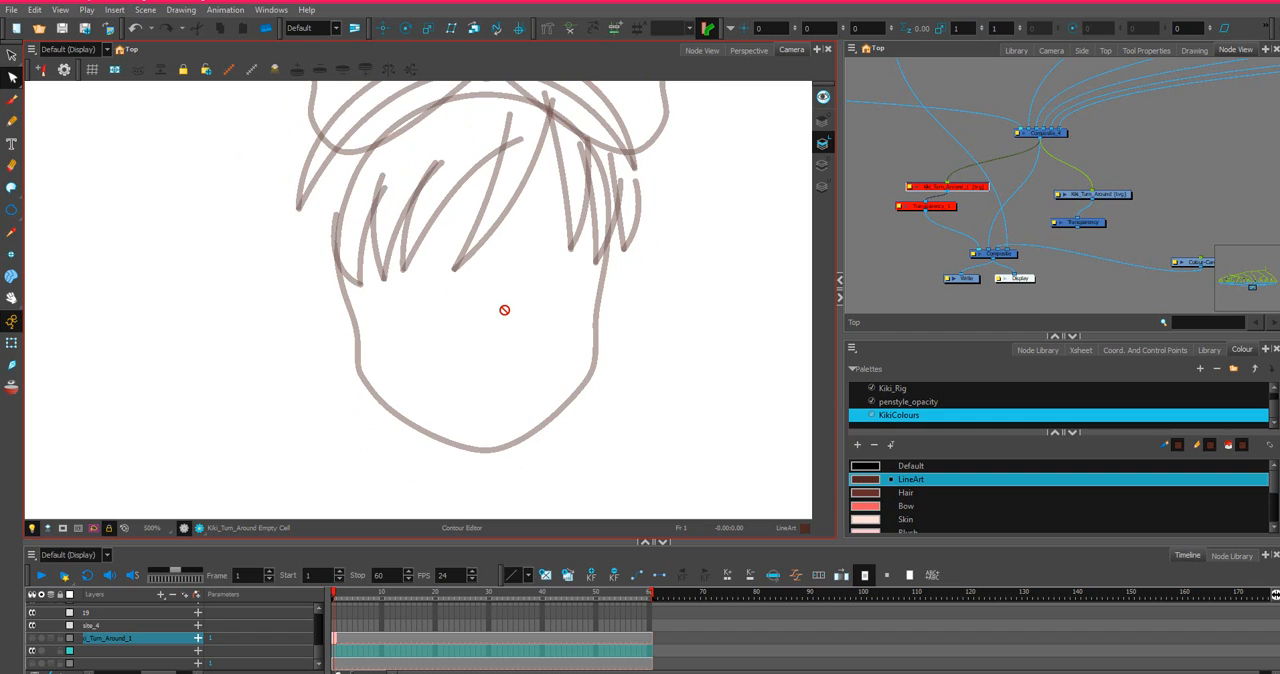
pyautogui.click(31, 638)
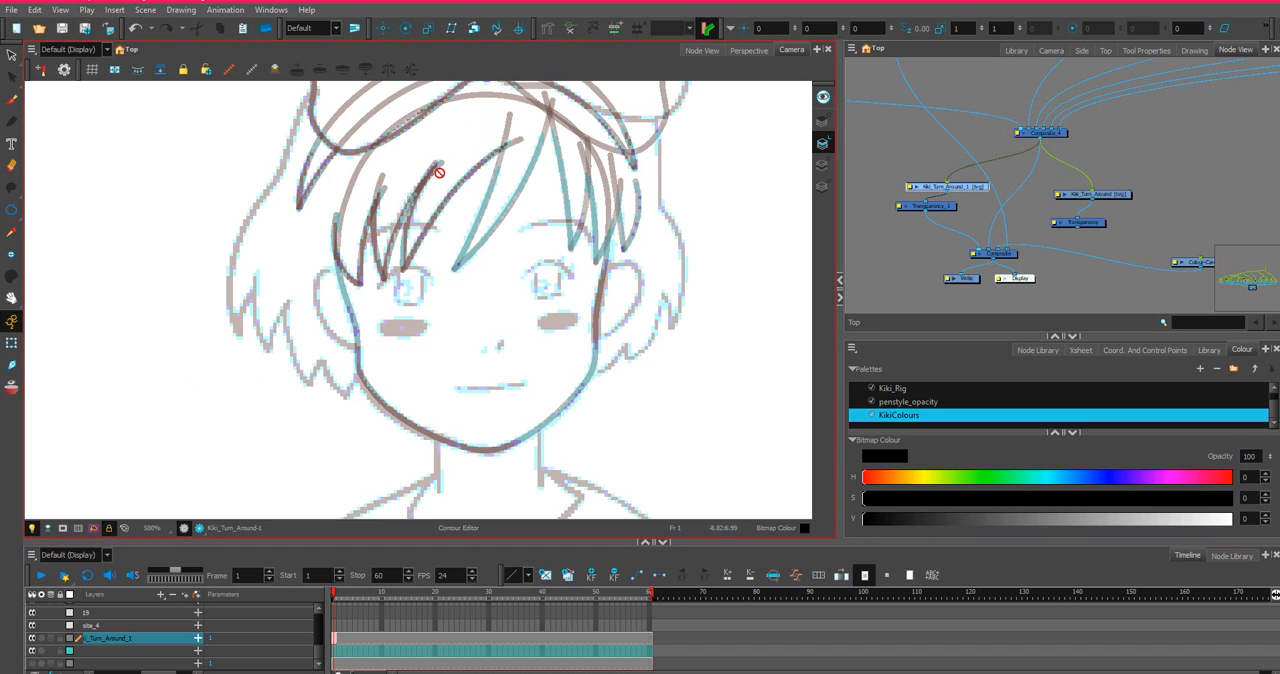
# Examine the contours of the LBang1, LBang2 and LBang3 hair drawings over the sketch, selecting each in turn.
pyautogui.scroll(-5, 1037, 82)
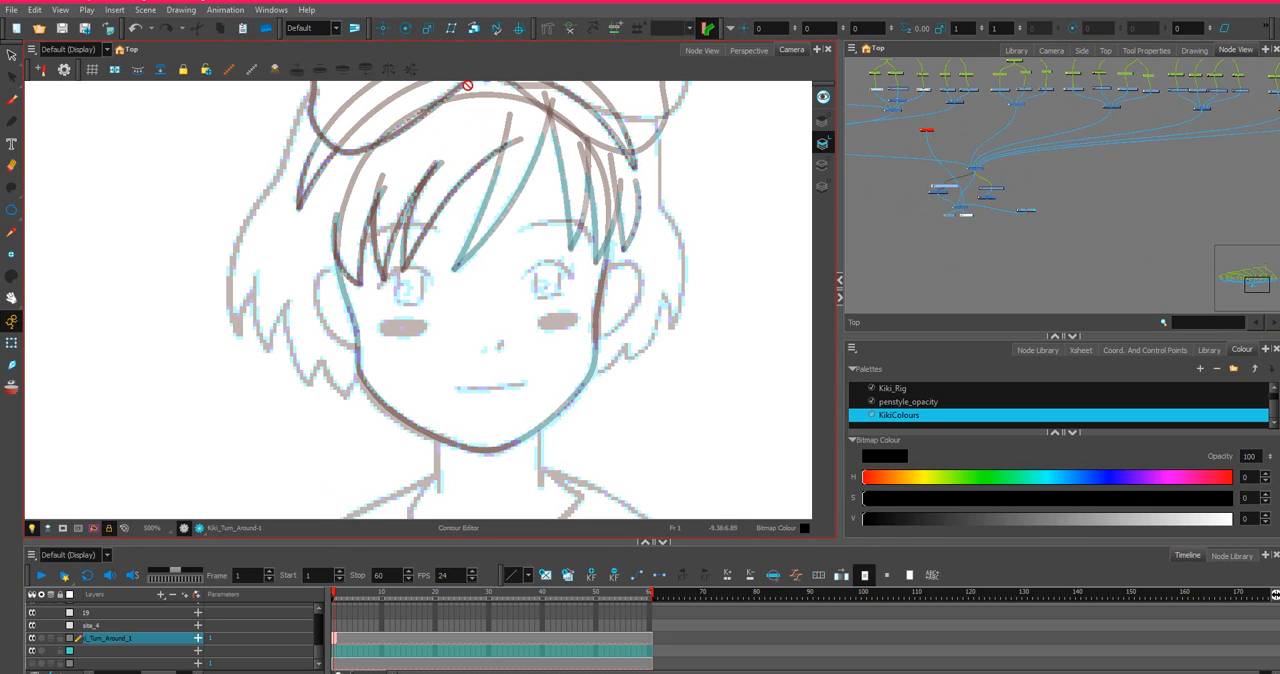
pyautogui.scroll(5, 910, 110)
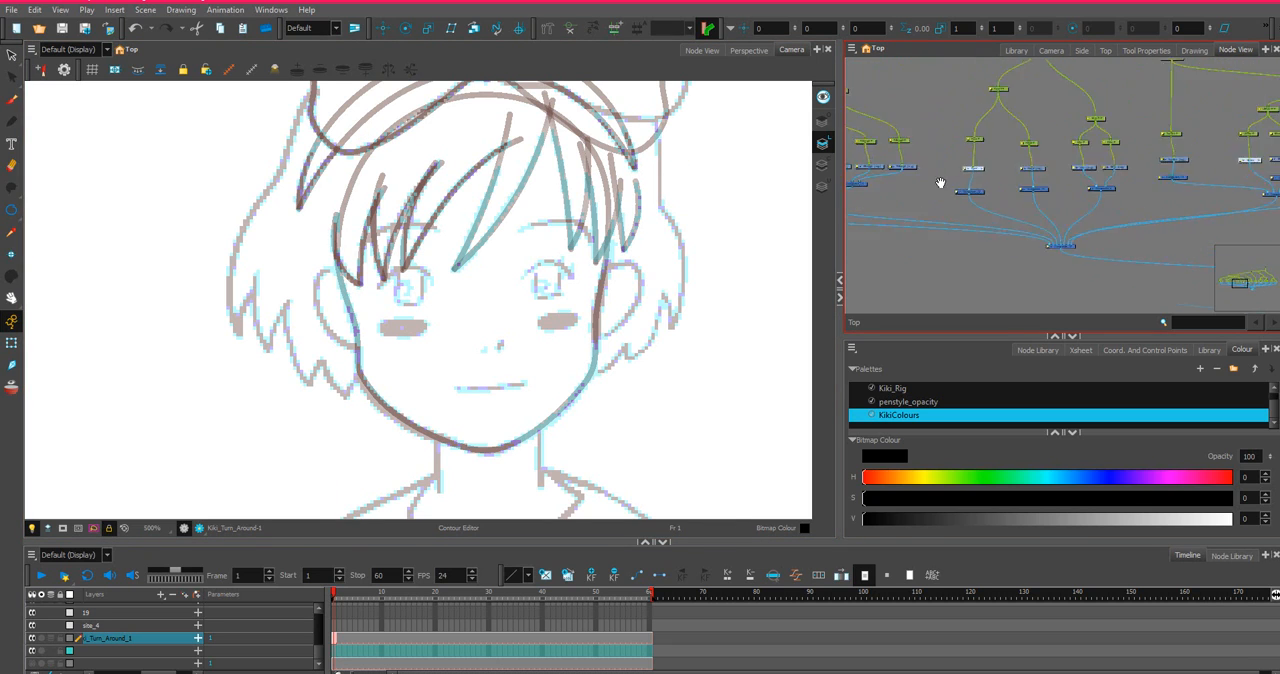
pyautogui.scroll(5, 1040, 200)
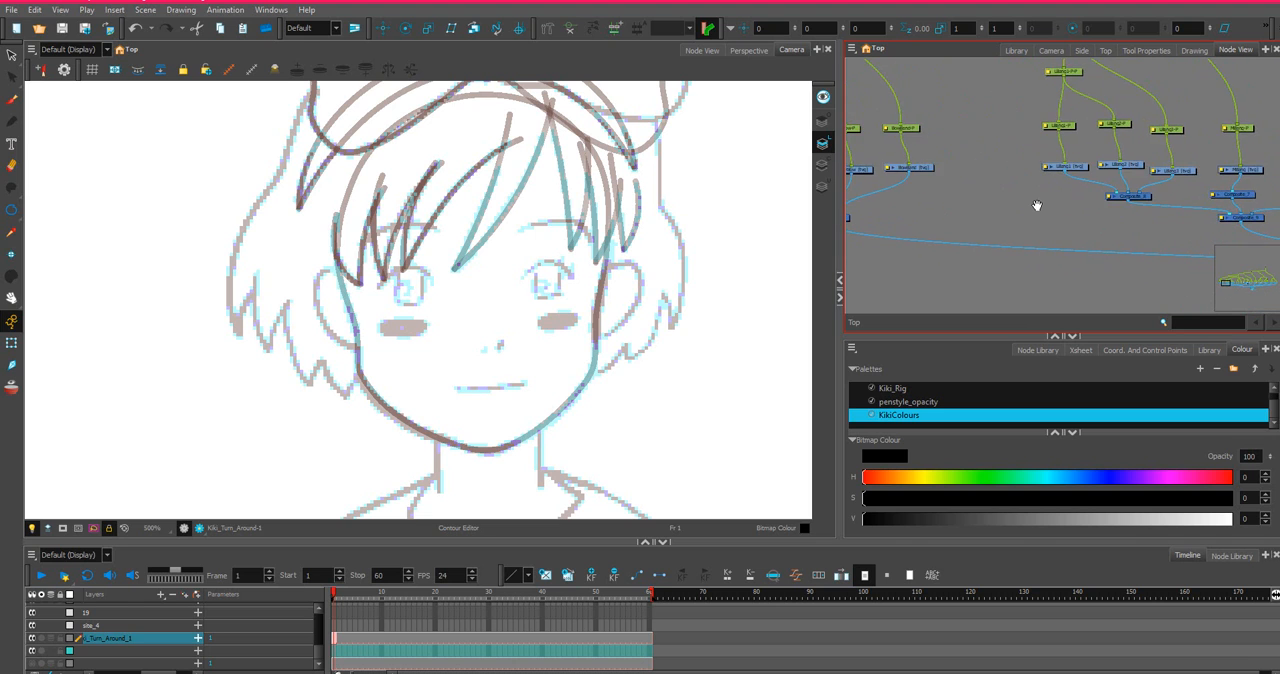
pyautogui.click(1113, 133)
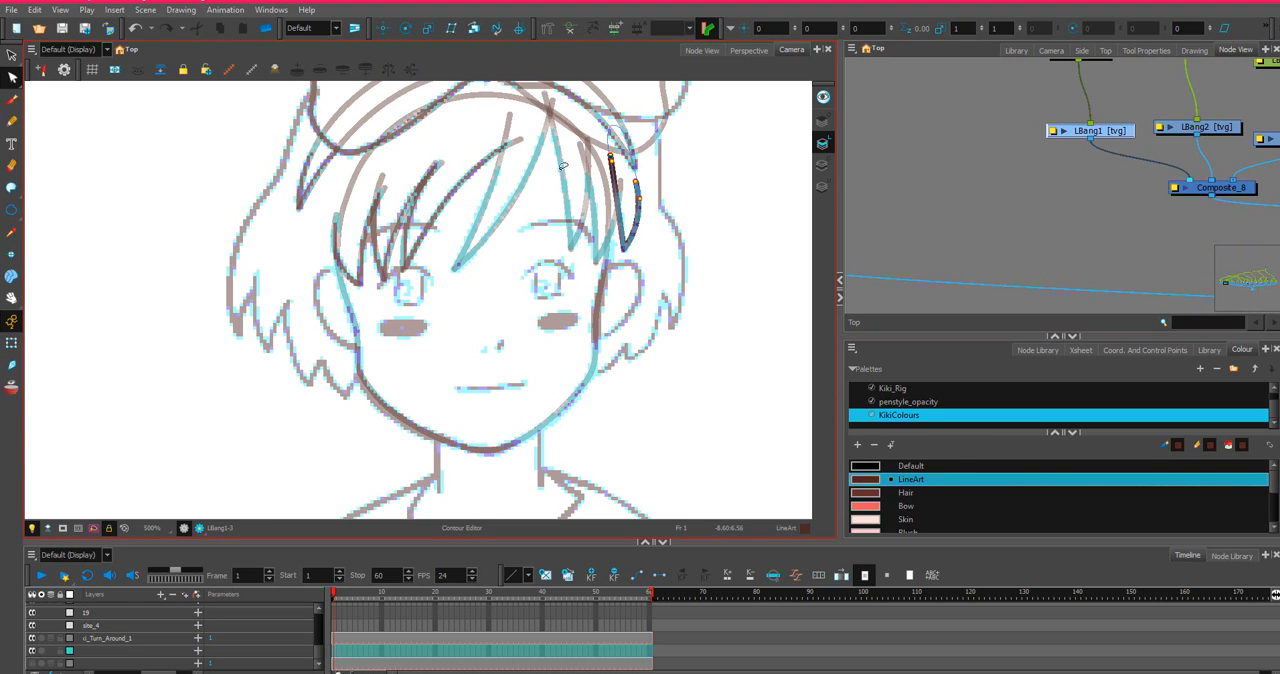
pyautogui.scroll(-1, 626, 161)
pyautogui.scroll(2, 616, 129)
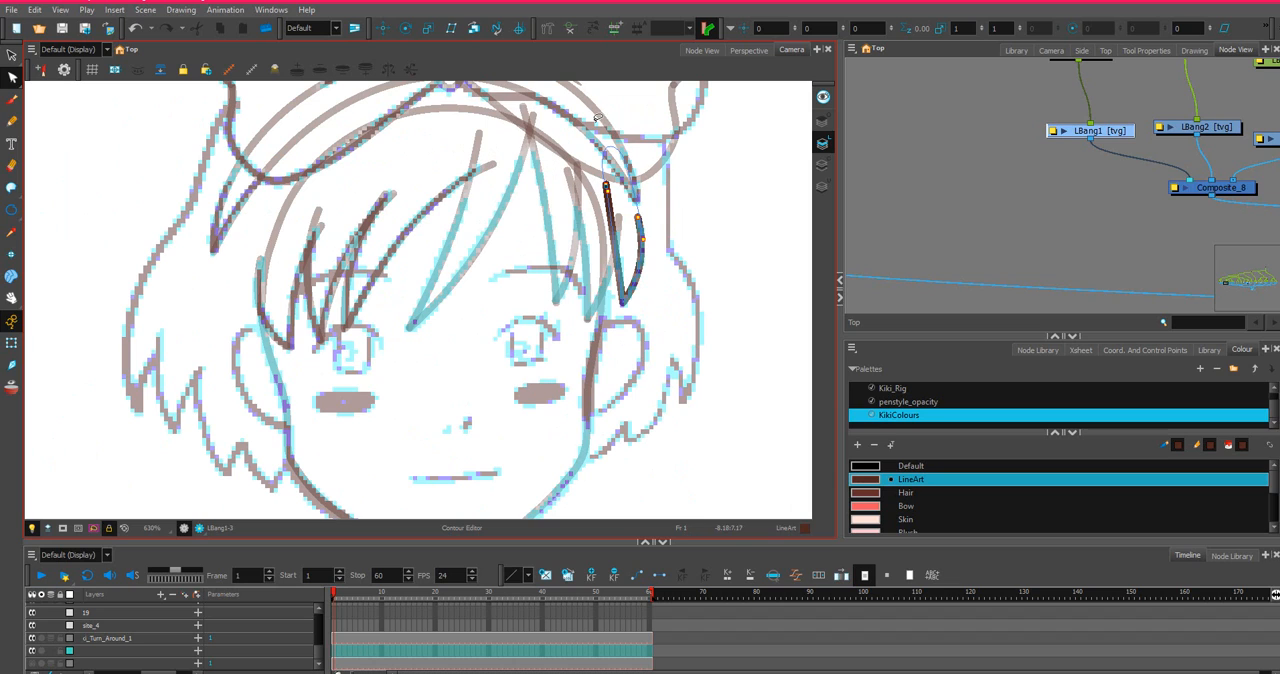
pyautogui.scroll(-3, 1003, 215)
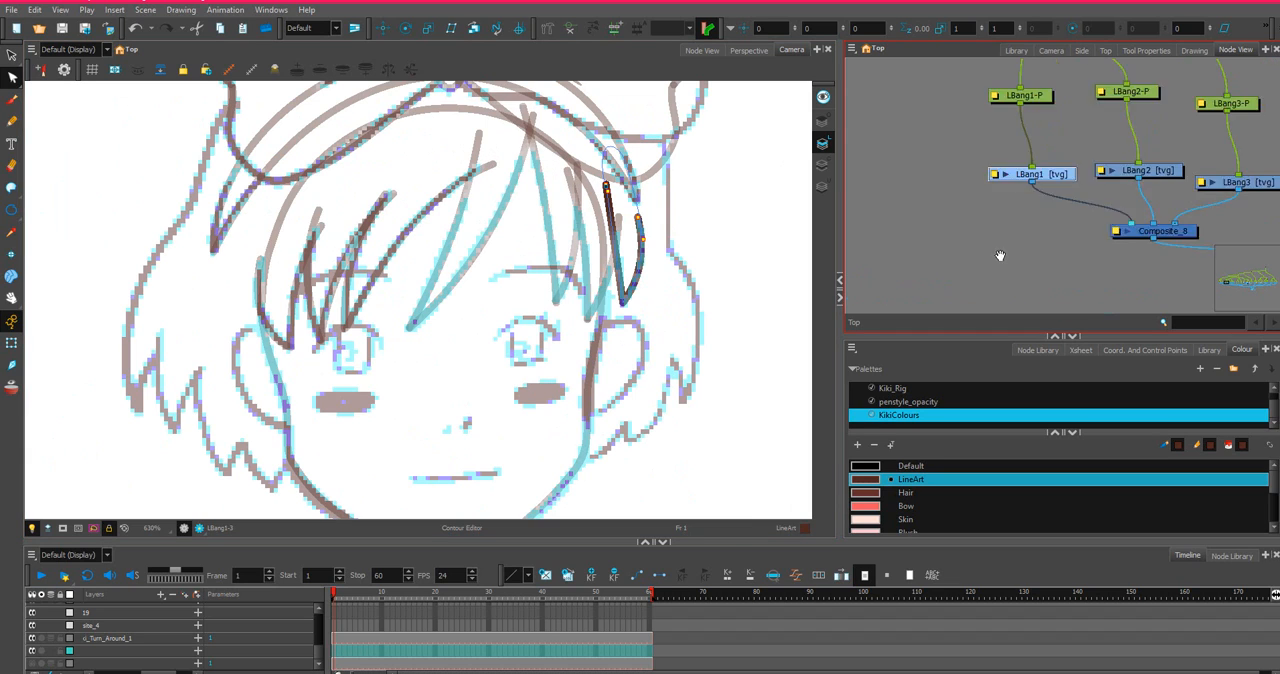
pyautogui.click(999, 225)
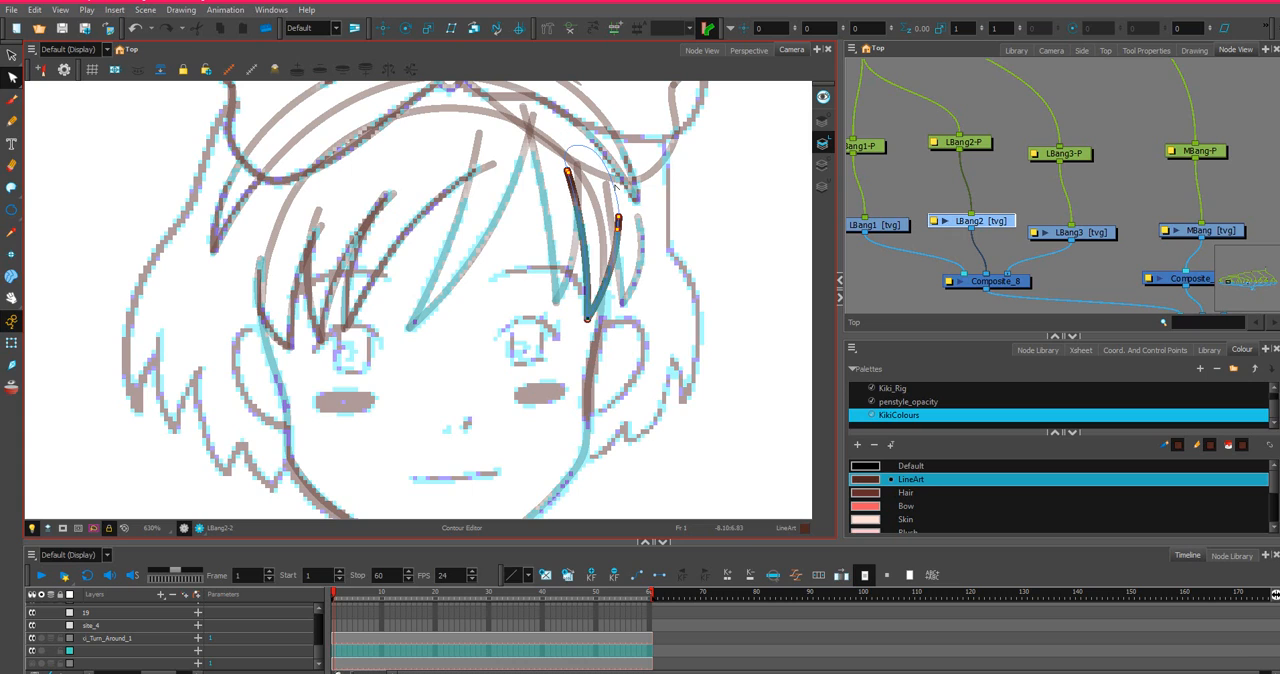
pyautogui.click(1000, 225)
pyautogui.click(1101, 236)
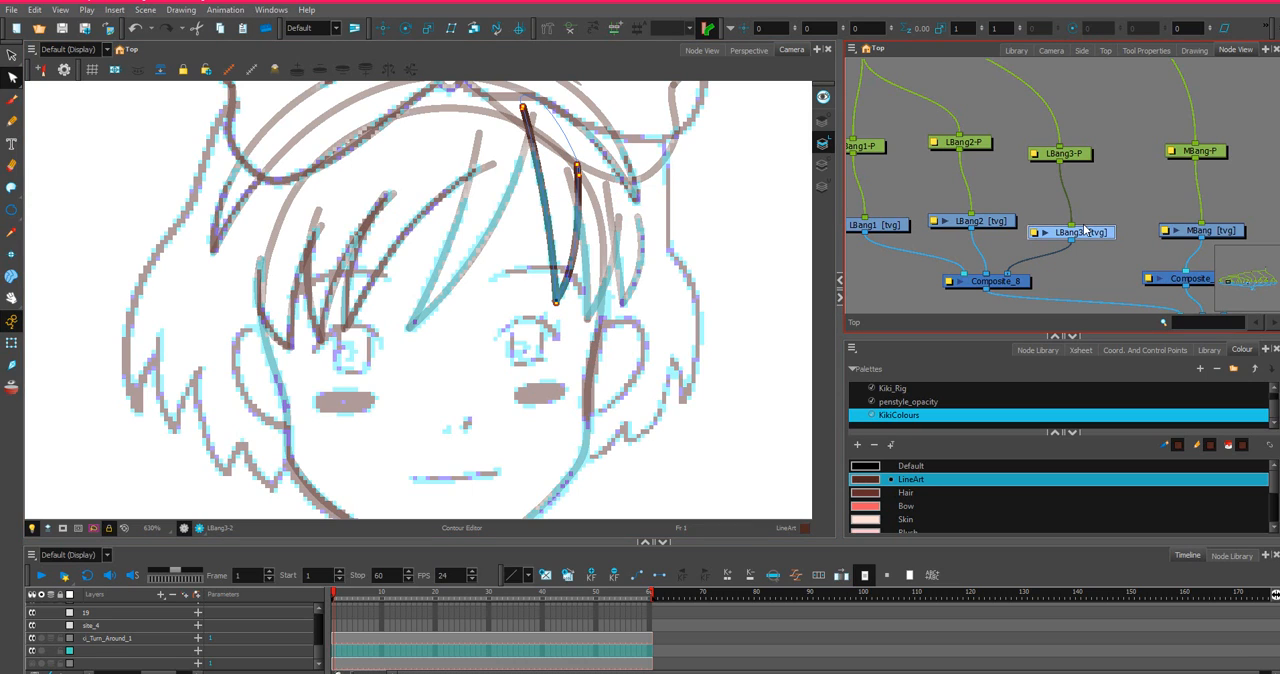
# Examine the contours of the MBang and RBang1 hair drawings over the sketch, selecting each in turn.
pyautogui.scroll(-1, 597, 148)
pyautogui.click(1215, 230)
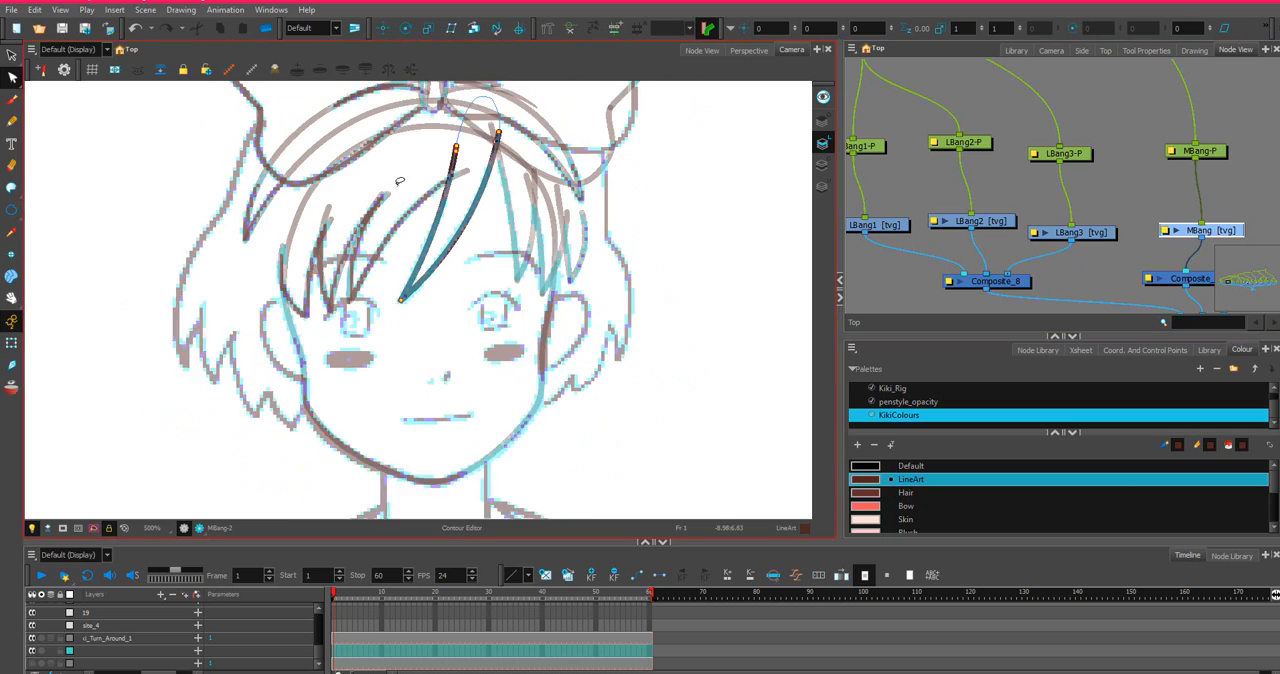
pyautogui.scroll(-1, 400, 181)
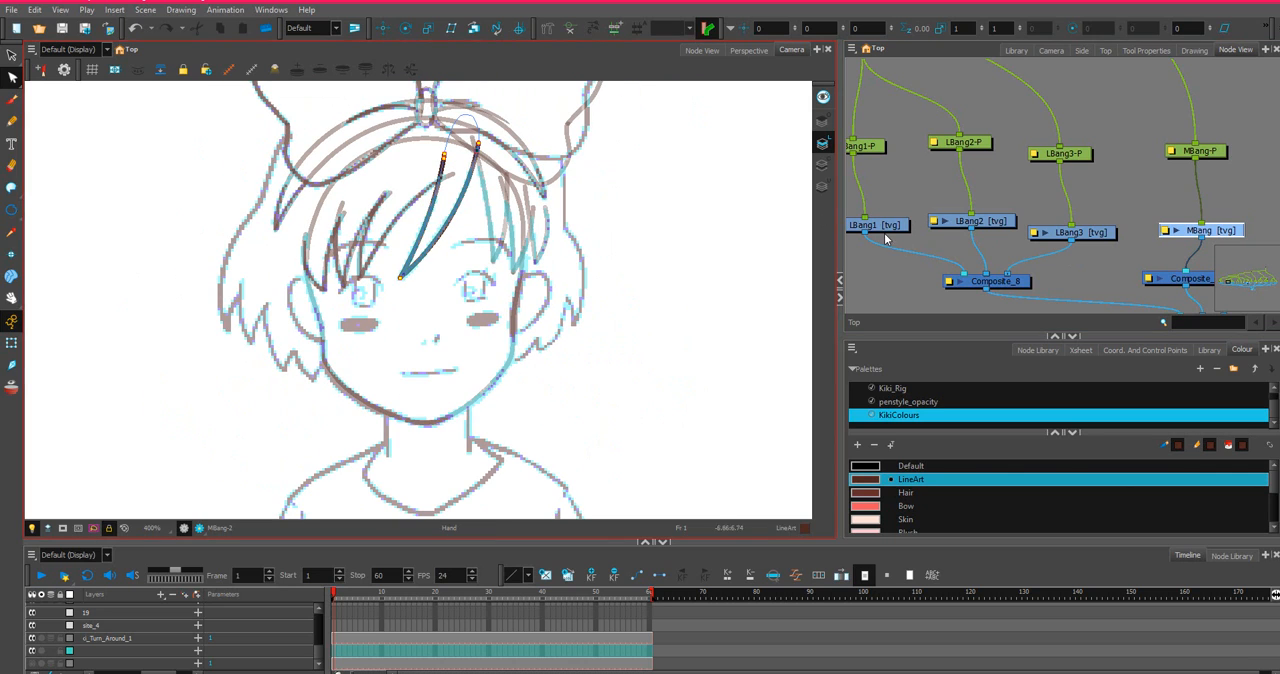
pyautogui.moveTo(1248, 212); pyautogui.dragTo(984, 204)
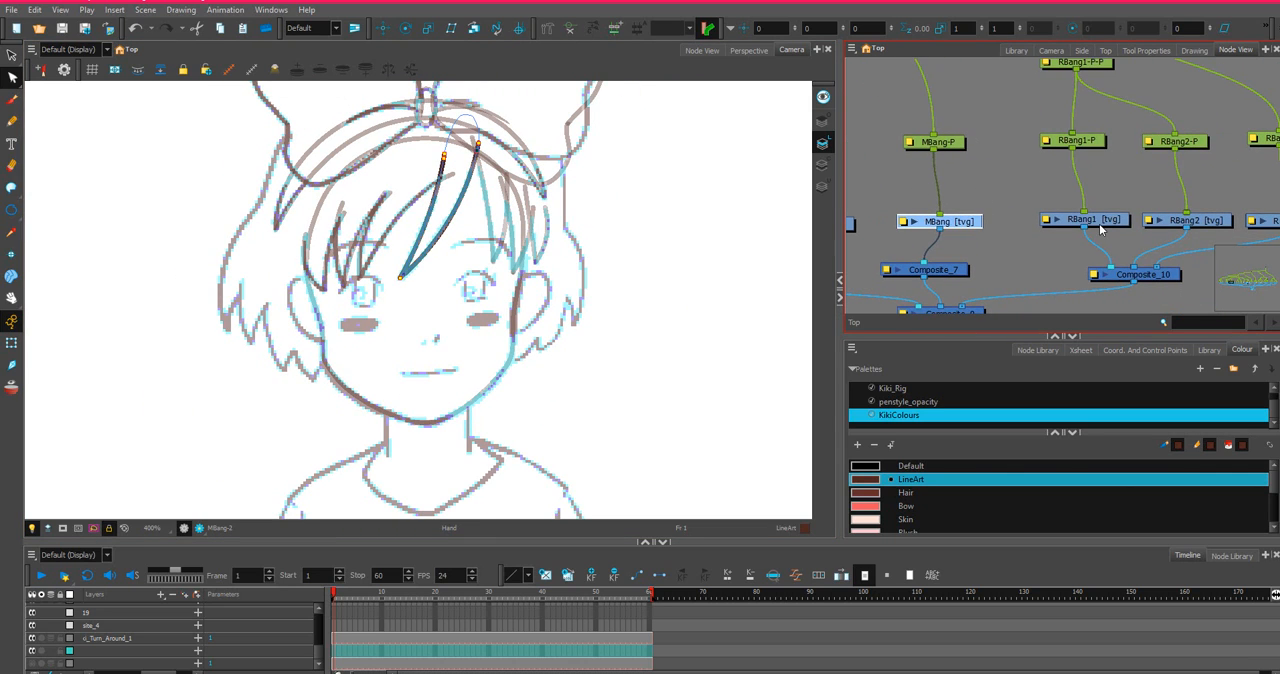
pyautogui.click(1100, 222)
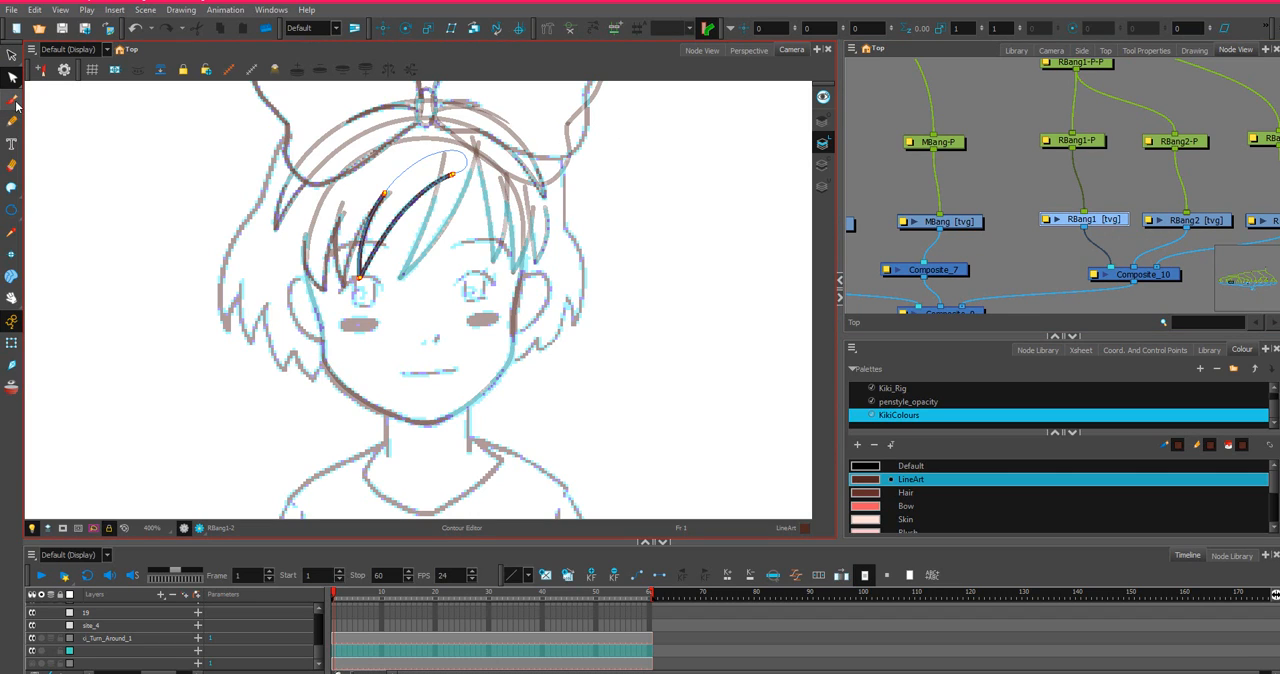
pyautogui.click(964, 221)
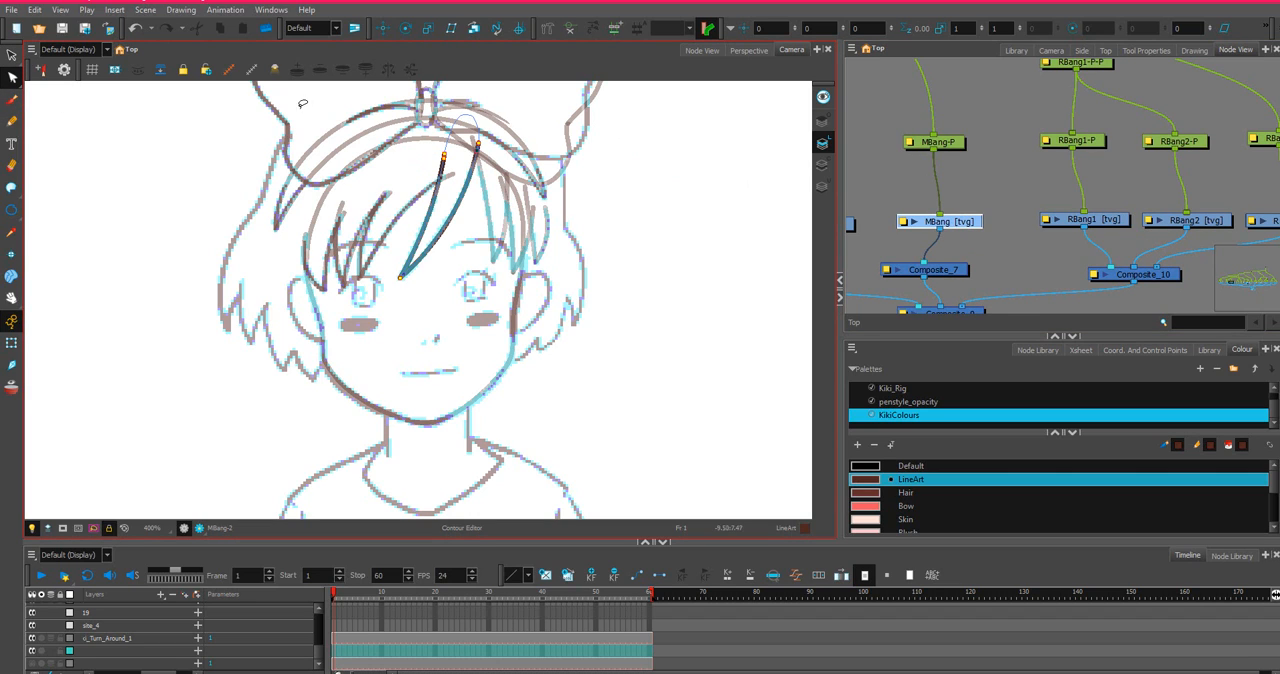
# Select the RBang1 drawing and extend the invisible curve closing its upper end up toward the hairband with the Contour Editor.
pyautogui.click(1095, 222)
pyautogui.scroll(2, 418, 133)
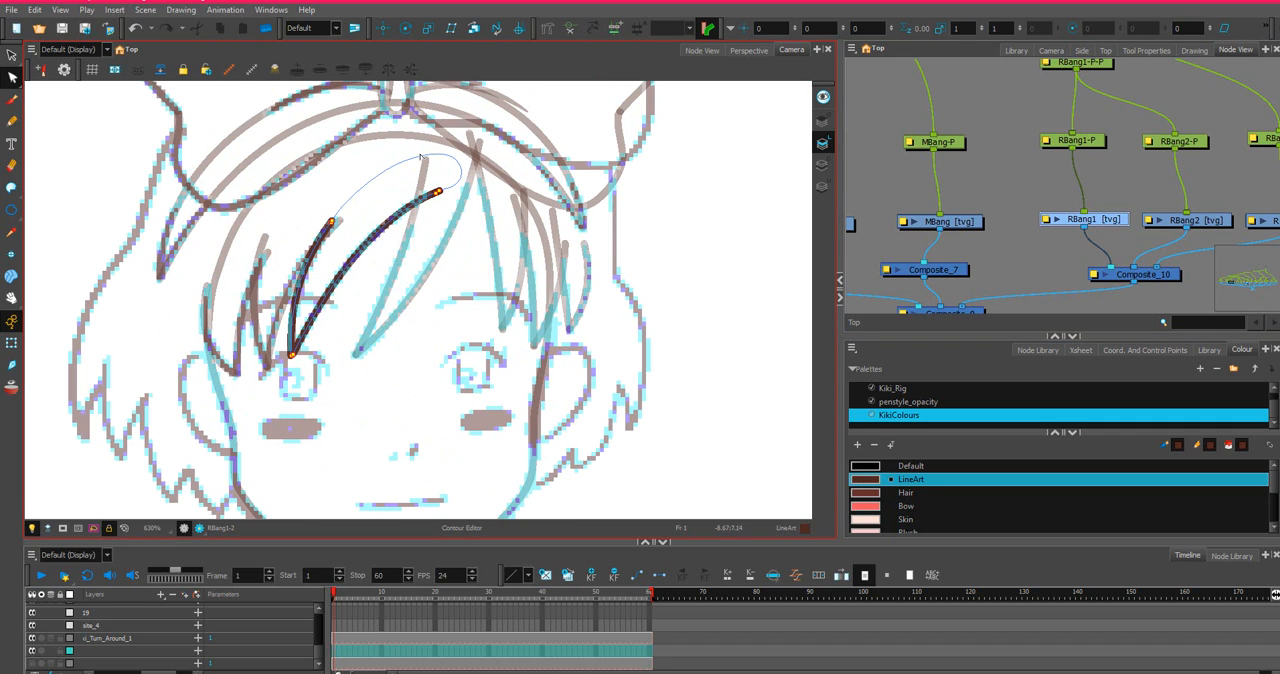
pyautogui.click(11, 78)
pyautogui.click(476, 141)
pyautogui.moveTo(349, 140)
pyautogui.mouseDown()
pyautogui.moveTo(351, 200)
pyautogui.moveTo(404, 162)
pyautogui.moveTo(486, 164)
pyautogui.moveTo(489, 136)
pyautogui.mouseUp()
pyautogui.moveTo(404, 162); pyautogui.dragTo(485, 140)
pyautogui.scroll(2, 436, 170)
pyautogui.hotkey('ctrl', 'z')
pyautogui.click(489, 168)
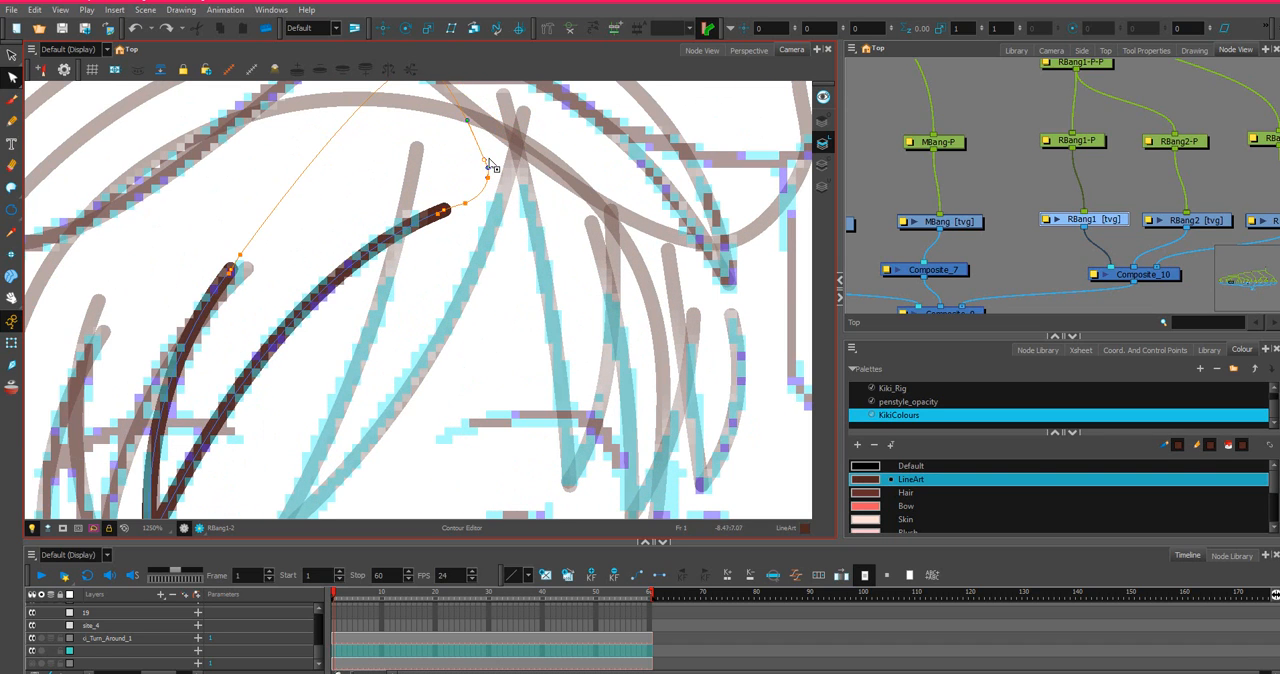
# Fine-tune the upper points of RBang1's invisible closing curve so its peak sits just under the bow knot.
pyautogui.scroll(-2, 491, 166)
pyautogui.moveTo(492, 169)
pyautogui.mouseDown()
pyautogui.moveTo(503, 142)
pyautogui.moveTo(493, 171)
pyautogui.mouseUp()
pyautogui.scroll(-3, 345, 210)
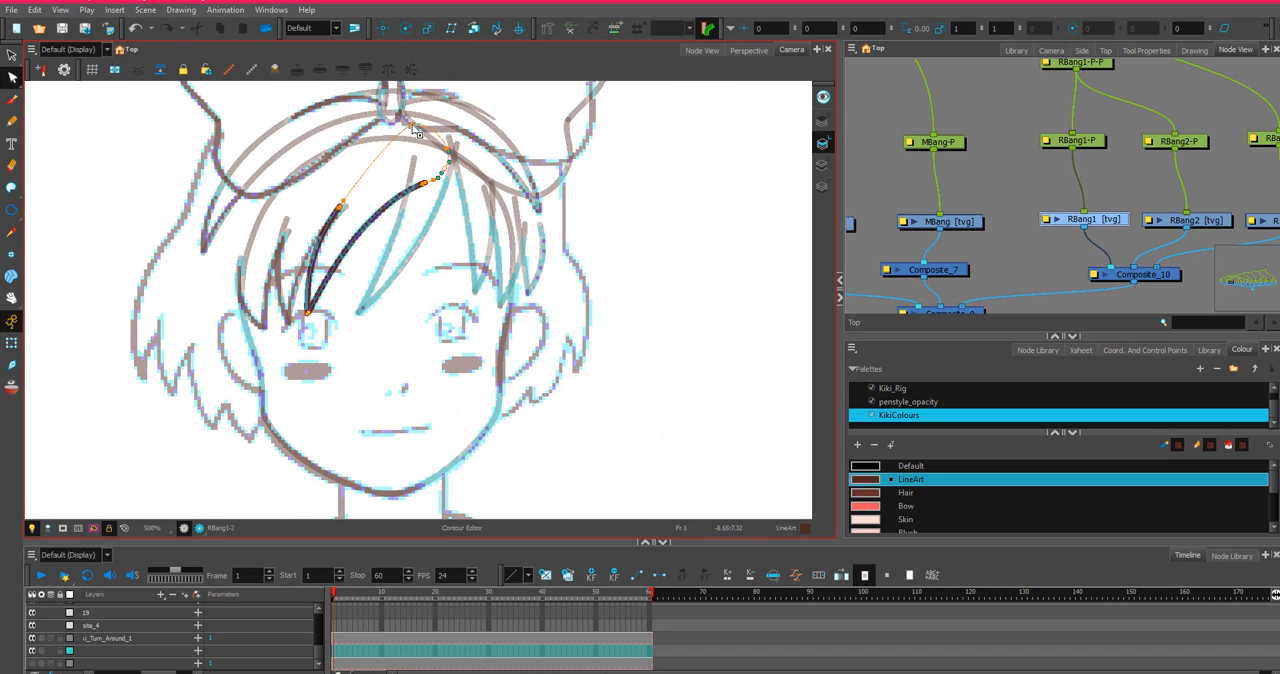
pyautogui.moveTo(412, 126); pyautogui.dragTo(416, 124)
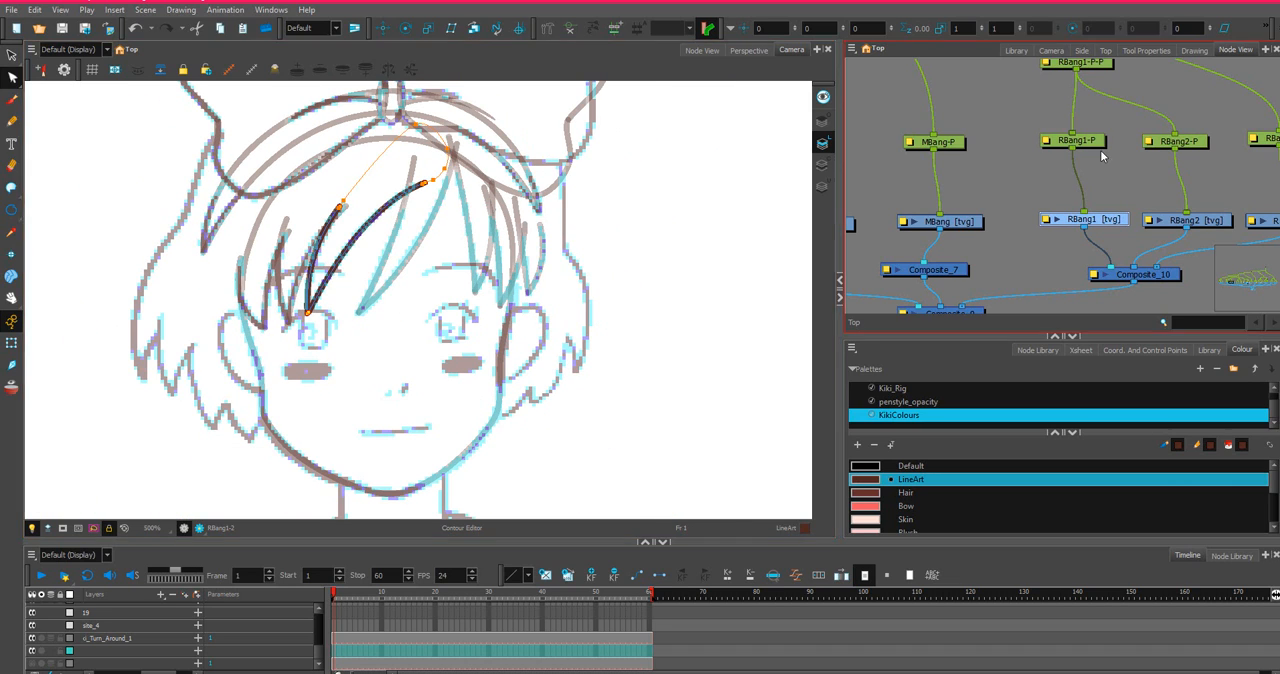
# Select the RBang2 drawing and reshape its invisible closing curve so it reaches up along the hairband to the bow.
pyautogui.click(1203, 226)
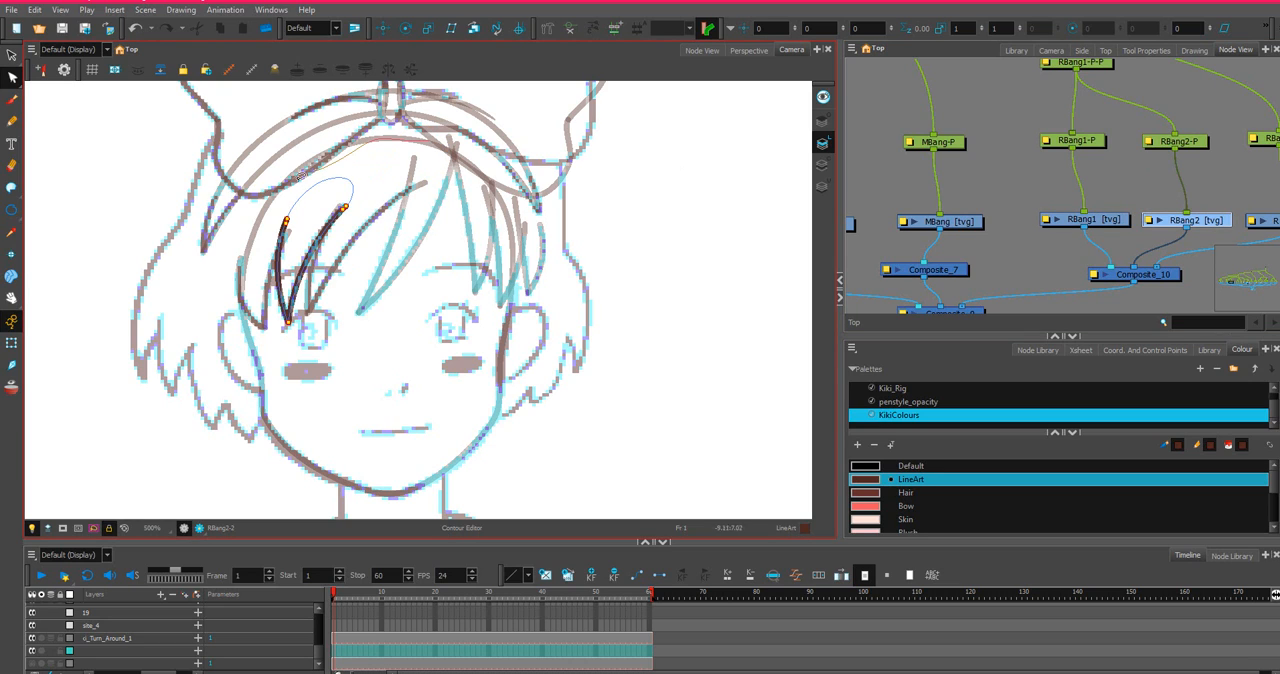
pyautogui.moveTo(324, 182); pyautogui.dragTo(331, 151)
pyautogui.scroll(1, 390, 119)
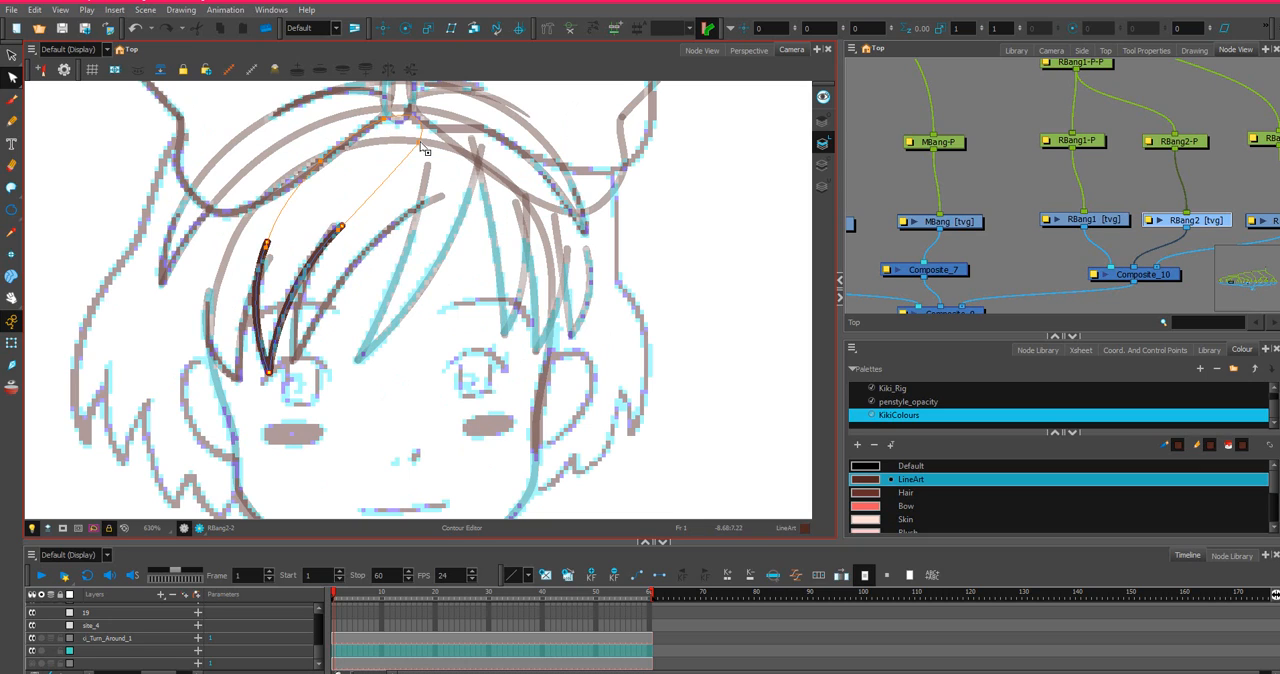
pyautogui.moveTo(420, 143); pyautogui.dragTo(435, 151)
pyautogui.click(321, 168)
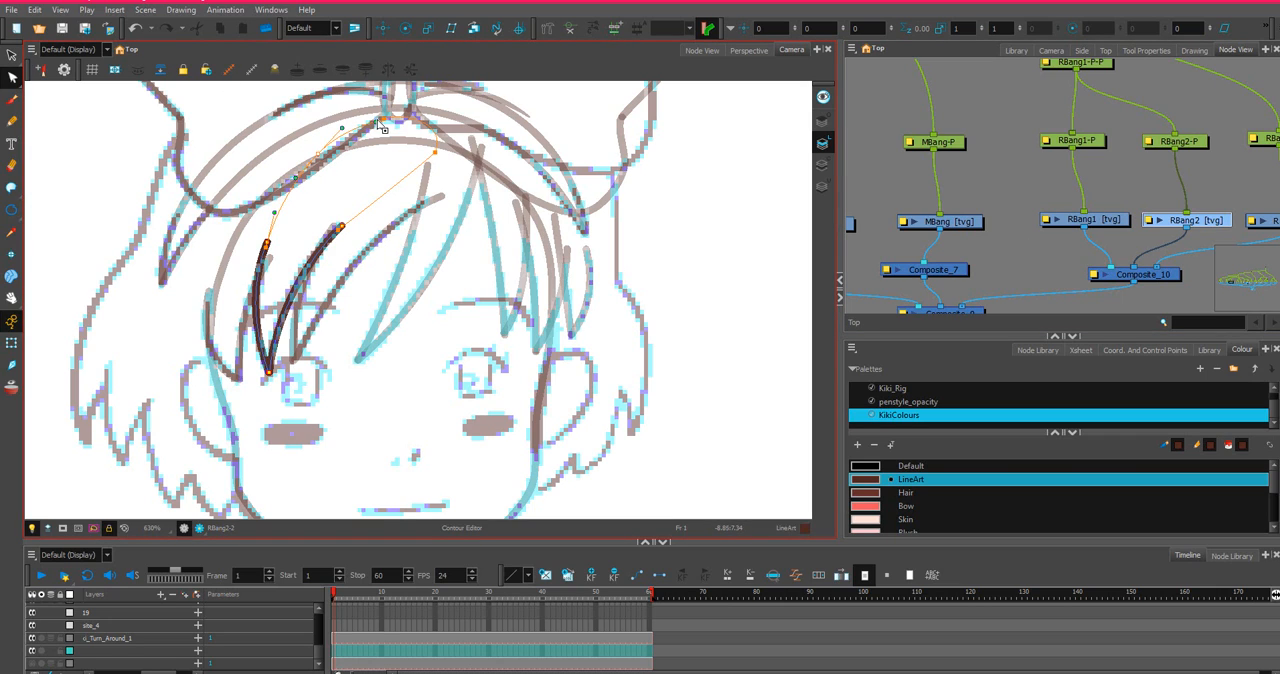
pyautogui.moveTo(377, 122); pyautogui.dragTo(372, 120)
# Select the RBang3 drawing and raise the peak of its invisible closing curve toward the hairband.
pyautogui.moveTo(1186, 199); pyautogui.dragTo(963, 191)
pyautogui.click(1092, 213)
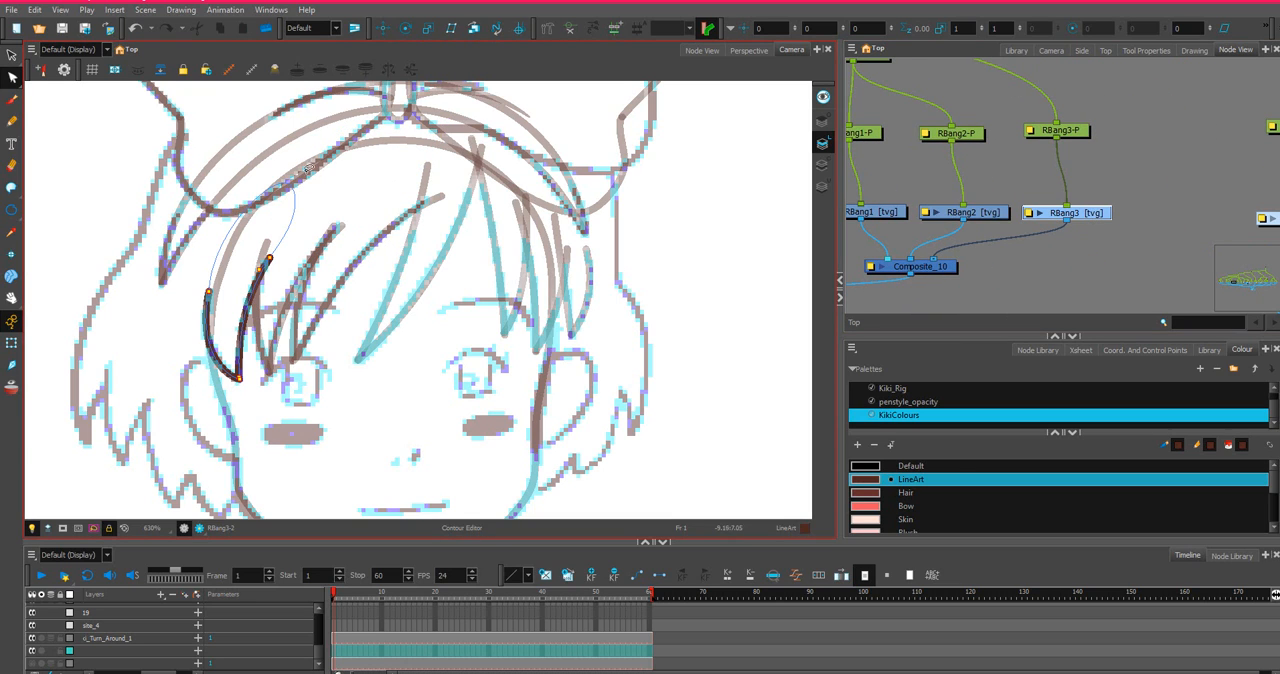
pyautogui.click(288, 192)
pyautogui.moveTo(273, 203); pyautogui.dragTo(292, 160)
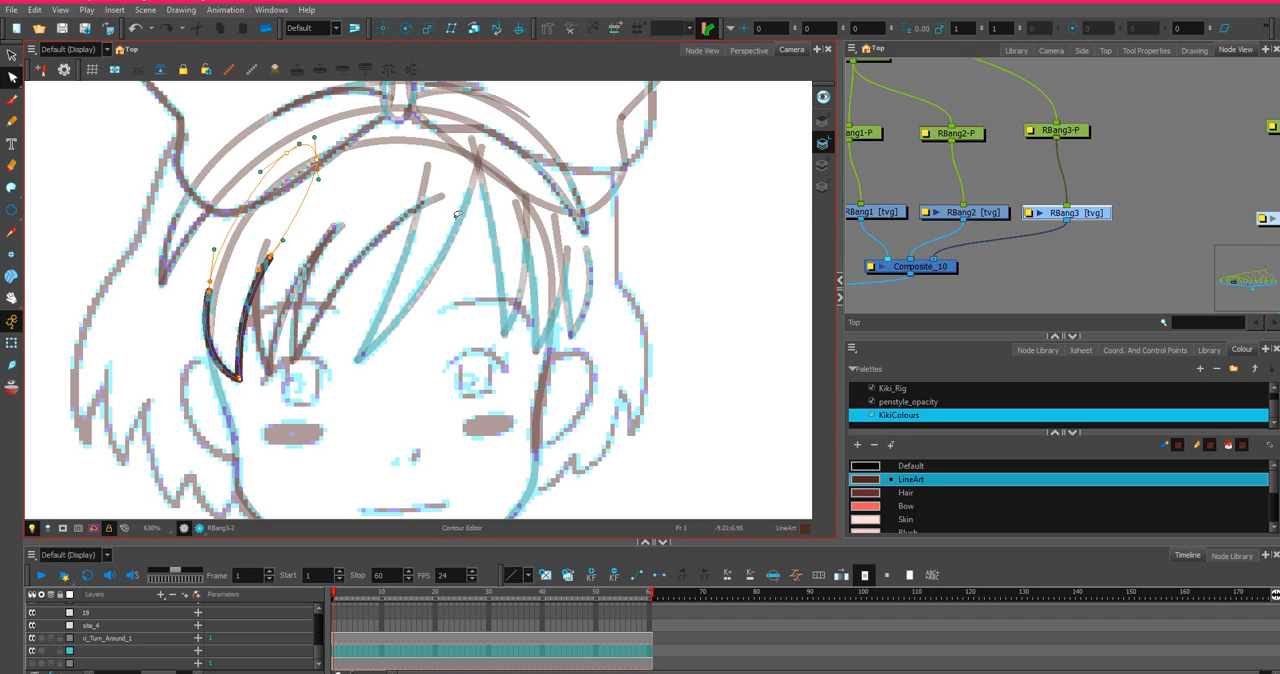
# Select the RBang1, RBang2 and RBang3 drawings together and try to lasso their contours at once.
pyautogui.click(1078, 220)
pyautogui.keyDown('ctrl'); pyautogui.click(985, 213); pyautogui.keyUp('ctrl')
pyautogui.keyDown('ctrl'); pyautogui.click(884, 214); pyautogui.keyUp('ctrl')
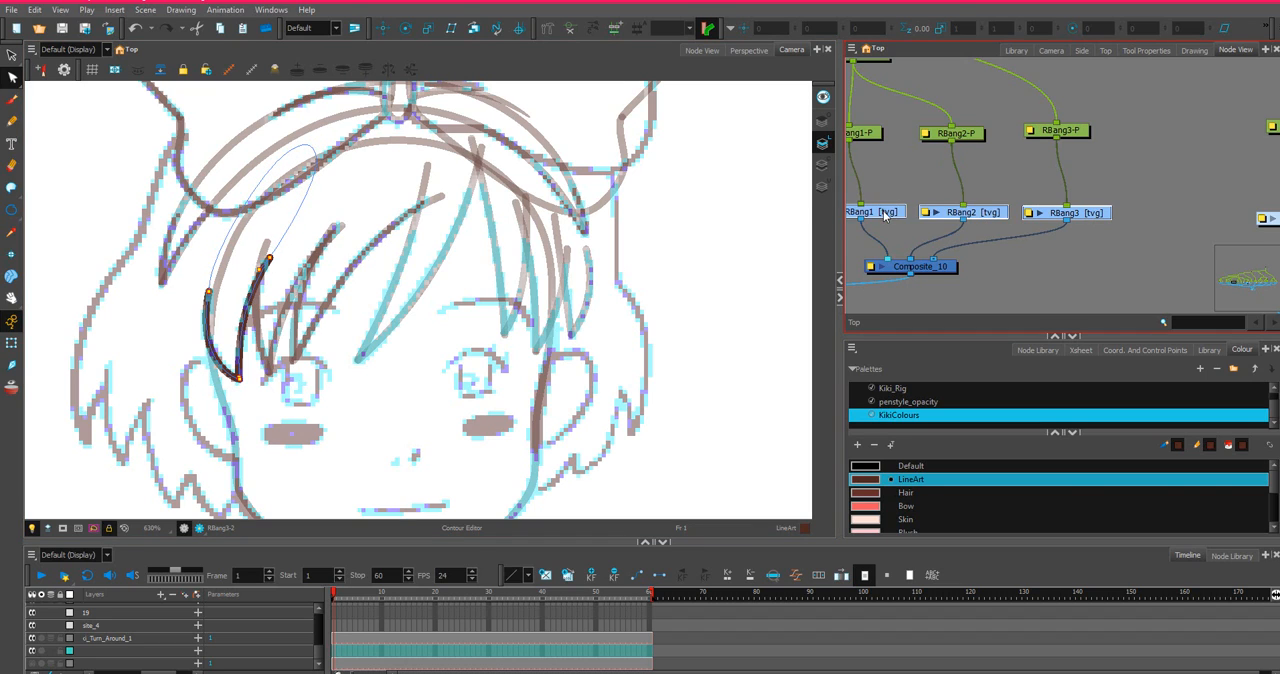
pyautogui.scroll(-2, 355, 160)
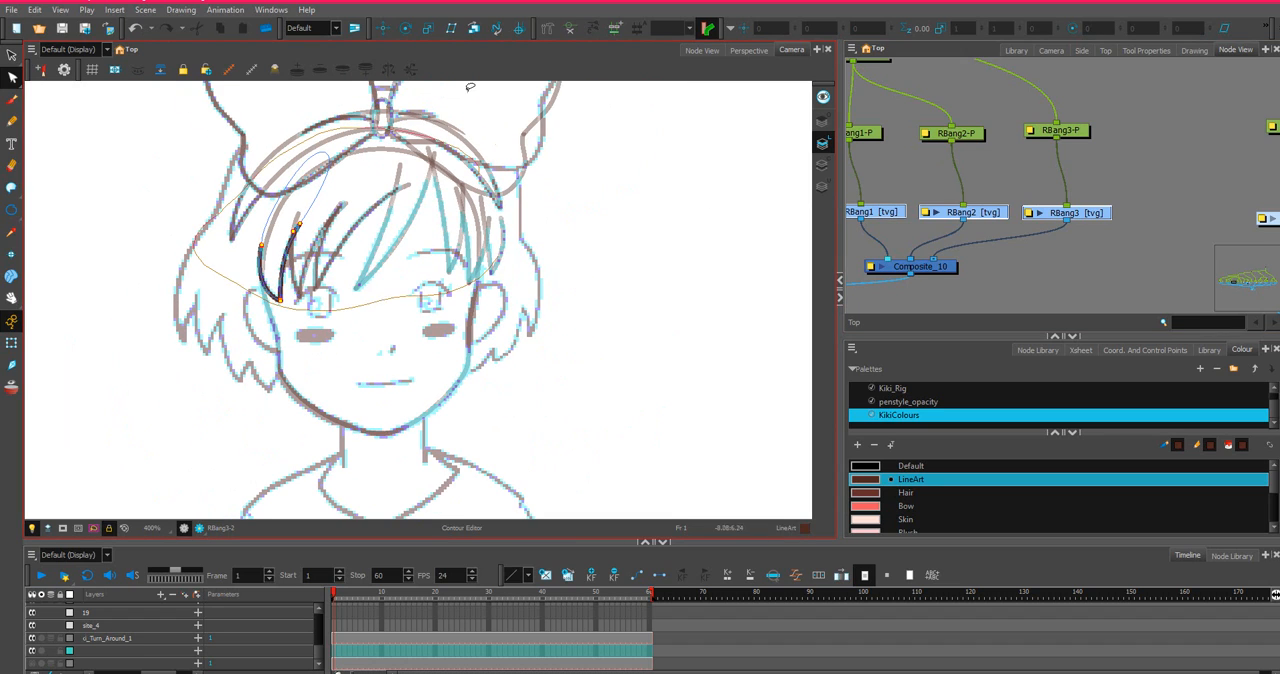
# Let the Select tool work across all drawings, select the head and hair strokes together, and examine how their invisible curves overlap.
pyautogui.click(1146, 50)
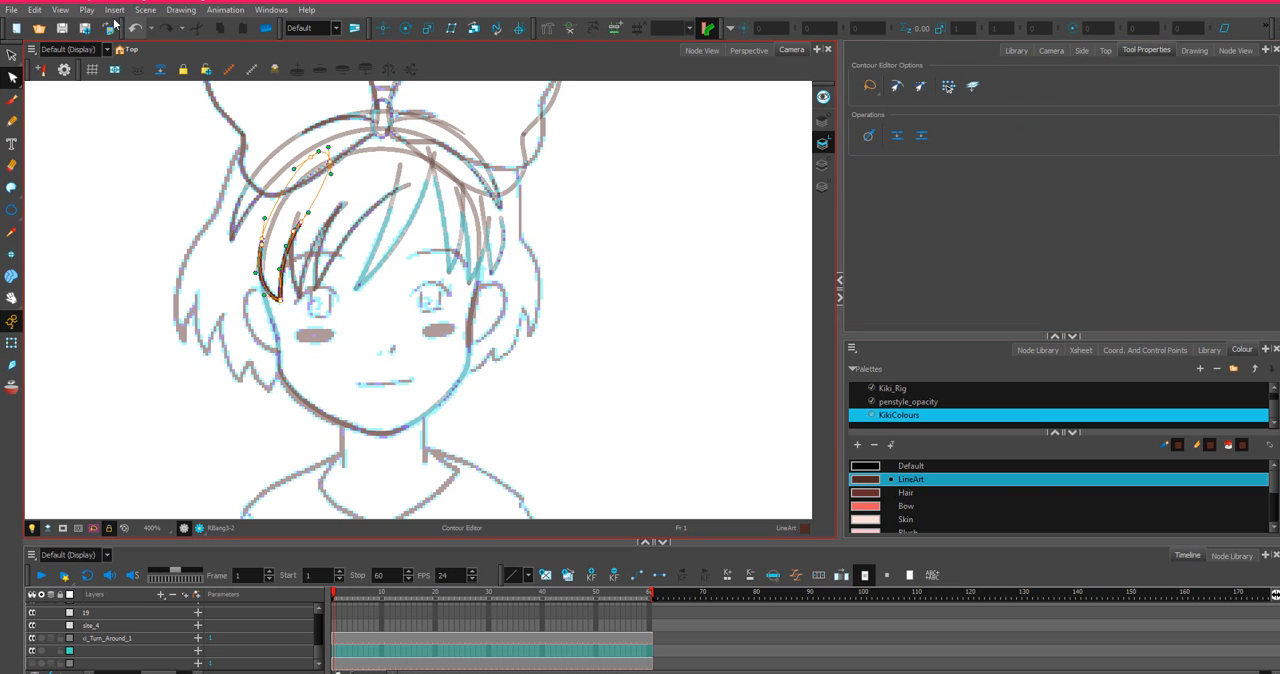
pyautogui.click(11, 56)
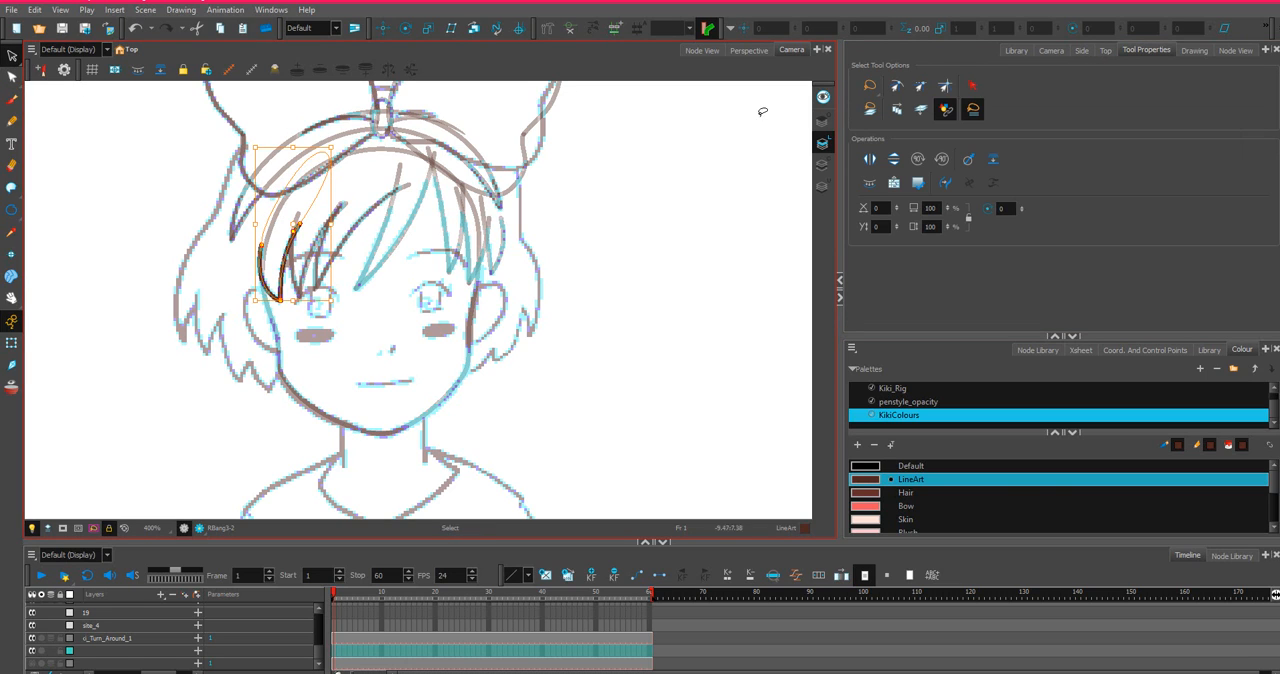
pyautogui.click(971, 110)
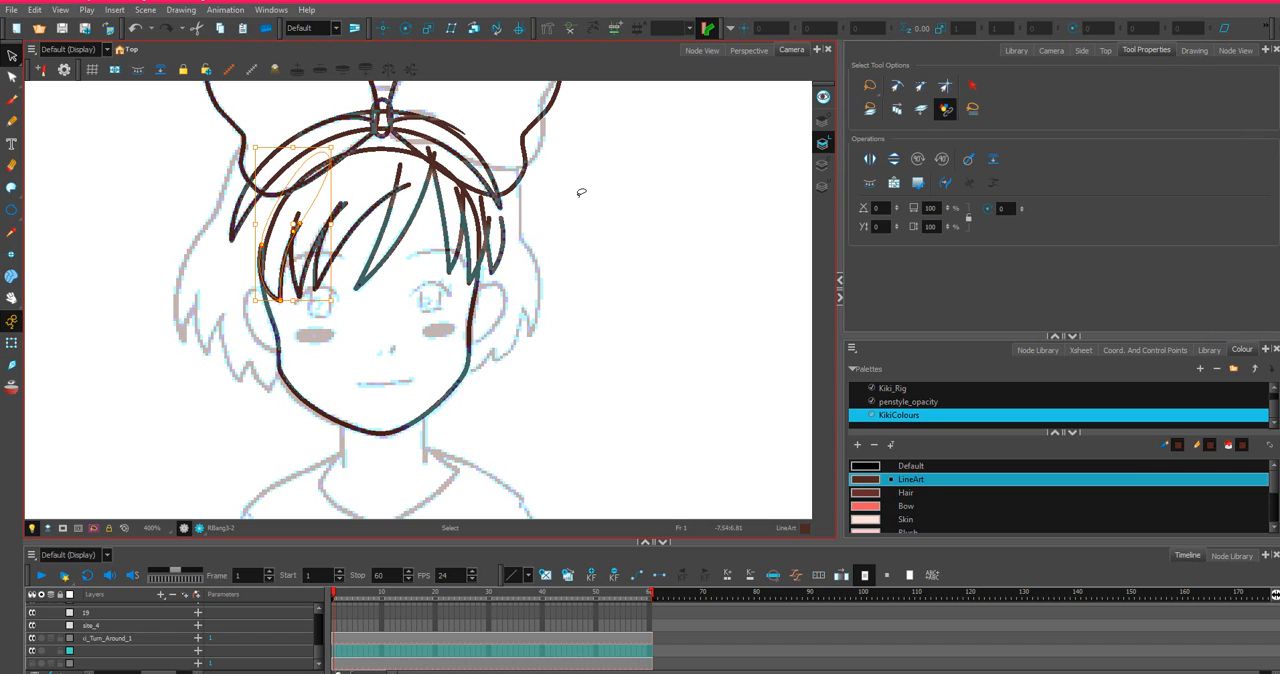
pyautogui.moveTo(581, 194)
pyautogui.mouseDown()
pyautogui.moveTo(296, 162)
pyautogui.moveTo(360, 271)
pyautogui.mouseUp()
pyautogui.press('2')
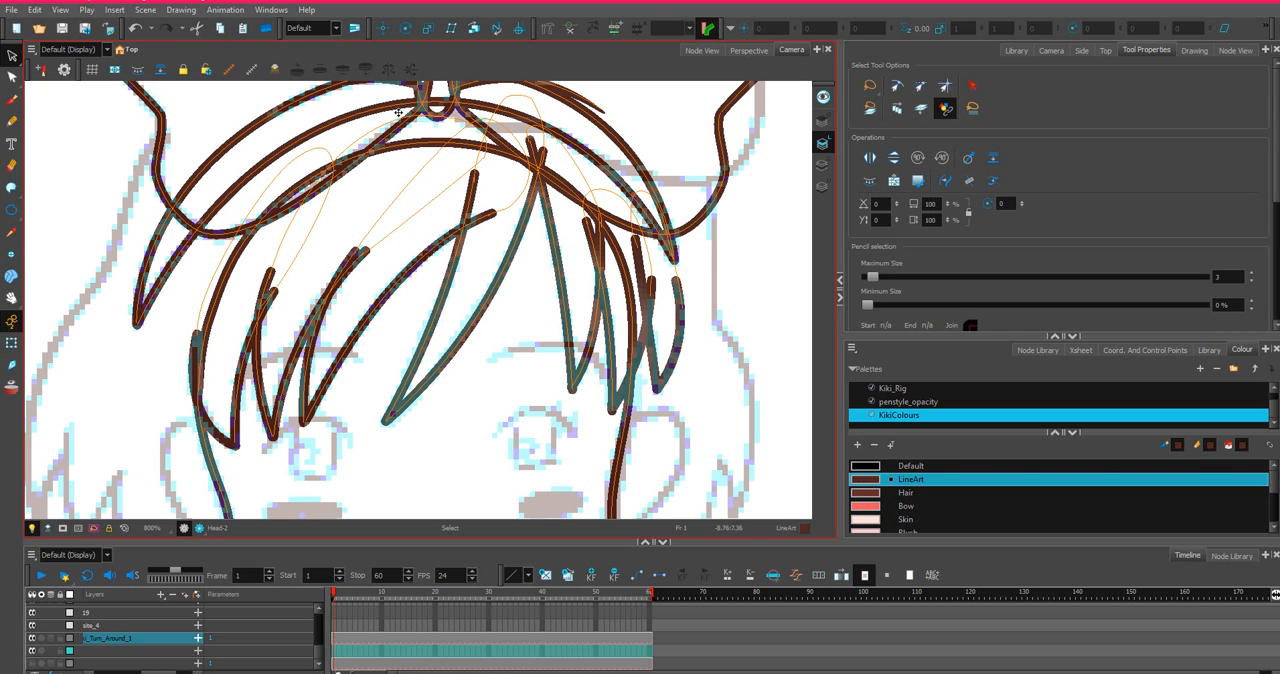
pyautogui.press('2')
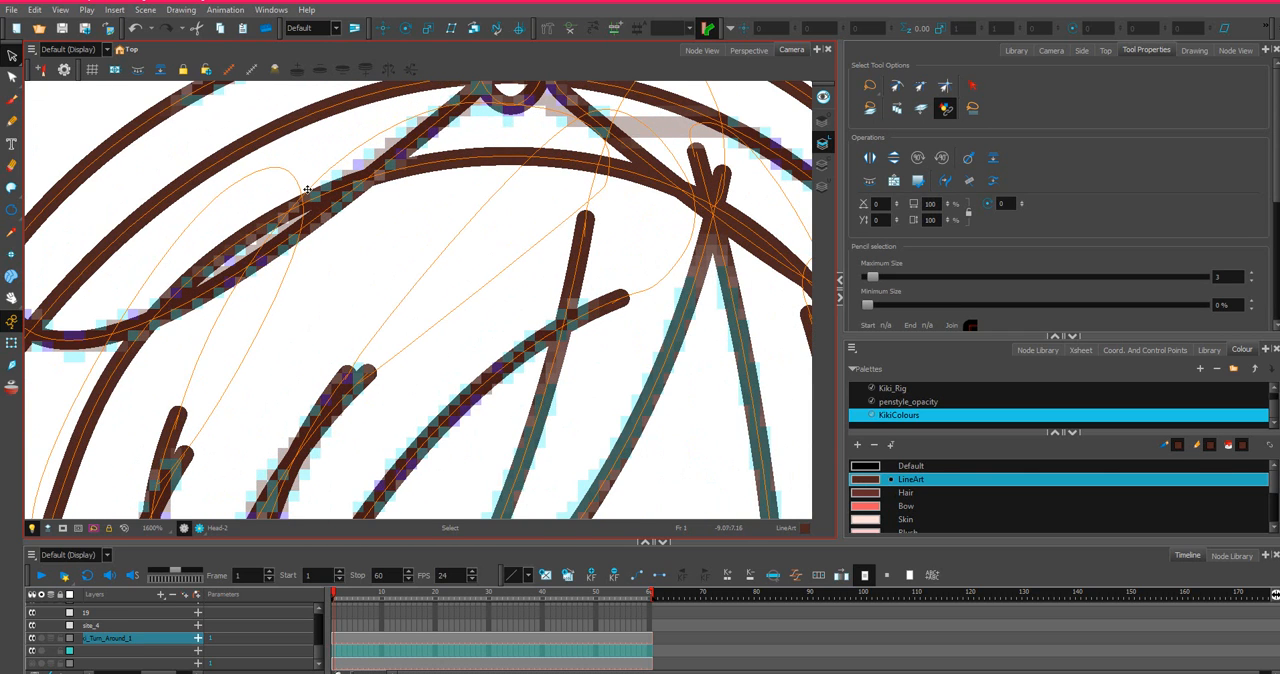
pyautogui.press('1')
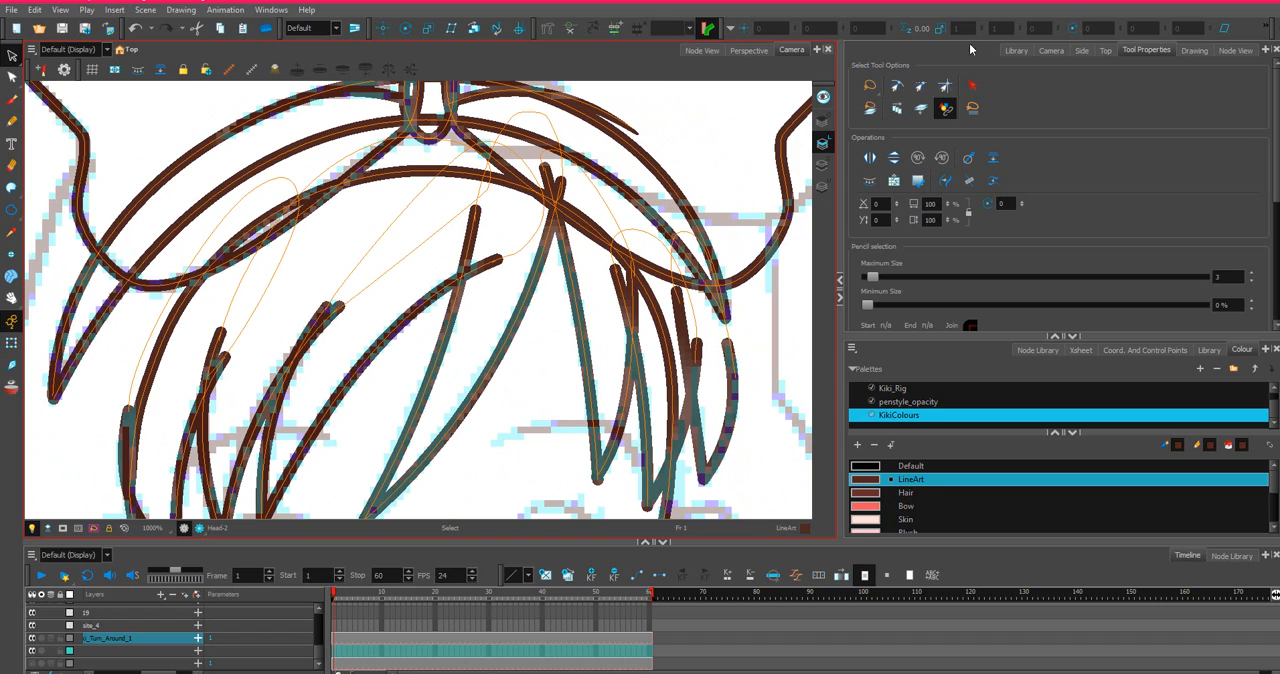
# Limit the Select tool to a single drawing again, and undo the shift of the selected artwork.
pyautogui.click(972, 108)
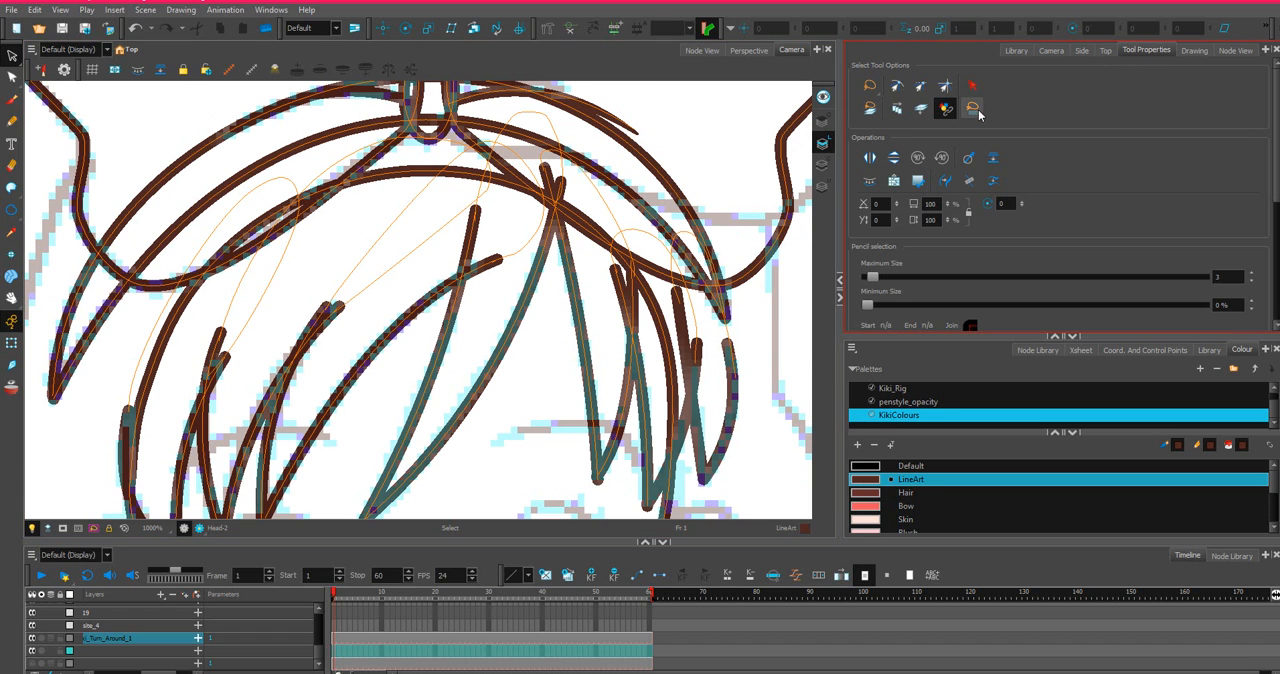
pyautogui.click(445, 200)
pyautogui.press('1')
pyautogui.press('1')
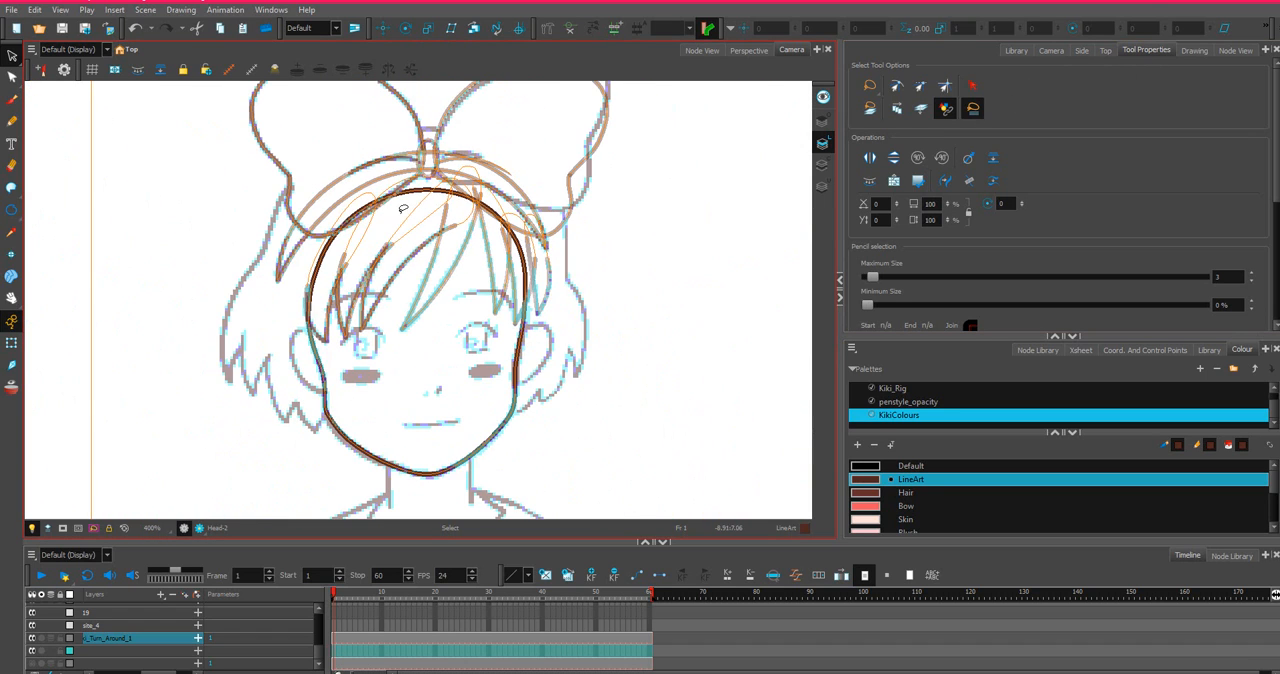
pyautogui.press('2')
pyautogui.moveTo(304, 278)
pyautogui.mouseDown()
pyautogui.moveTo(335, 326)
pyautogui.moveTo(378, 328)
pyautogui.mouseUp()
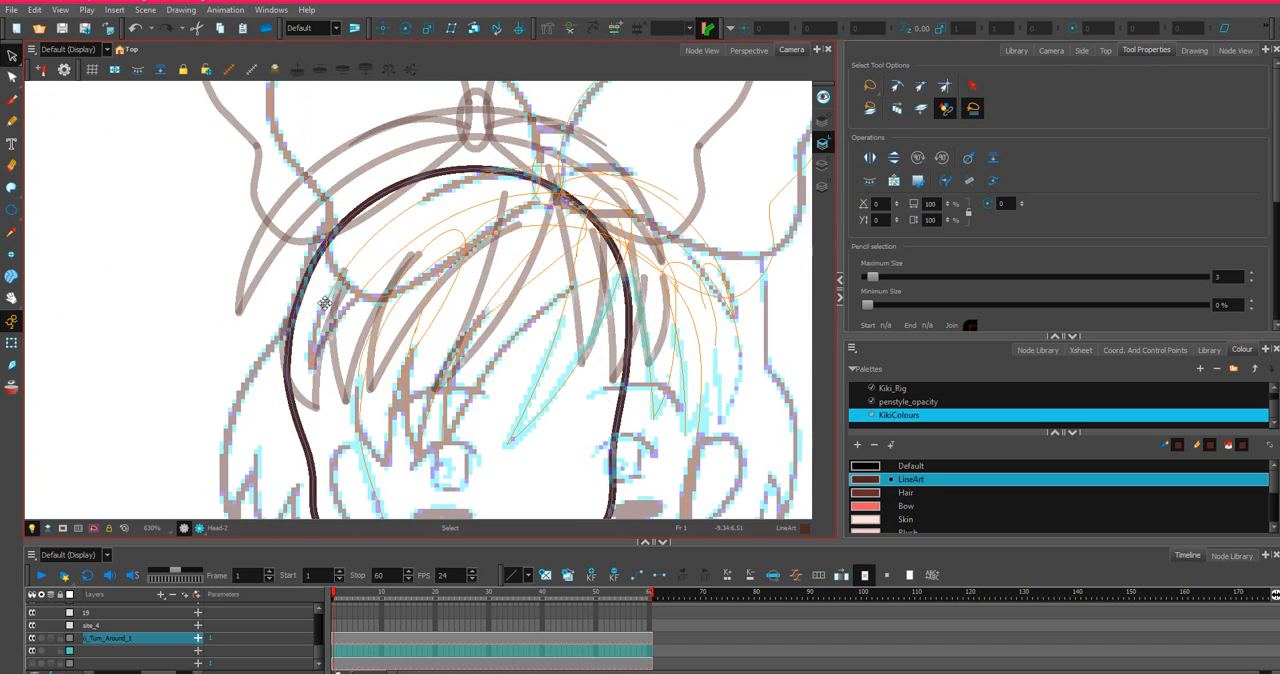
pyautogui.hotkey('ctrl', 'z')
# Select only the RBang3 drawing and pull the peak of its invisible closing curve further up toward the bow with the Contour Editor.
pyautogui.click(1236, 50)
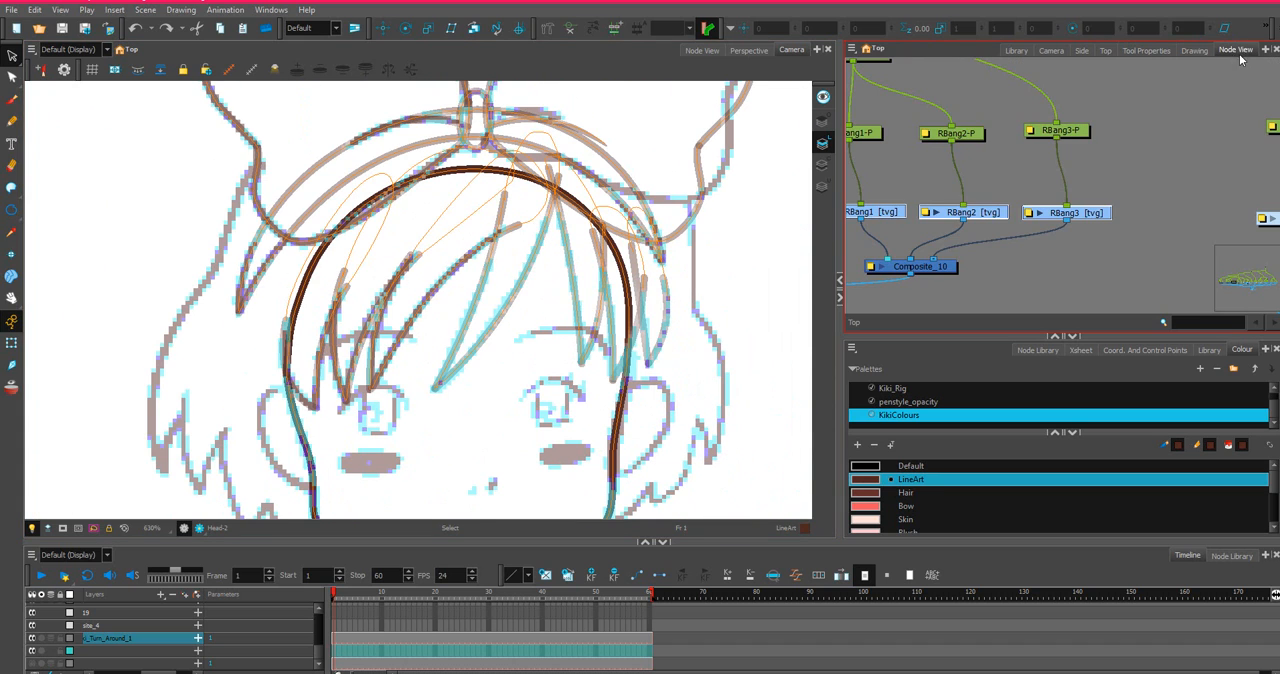
pyautogui.click(1006, 204)
pyautogui.click(1097, 215)
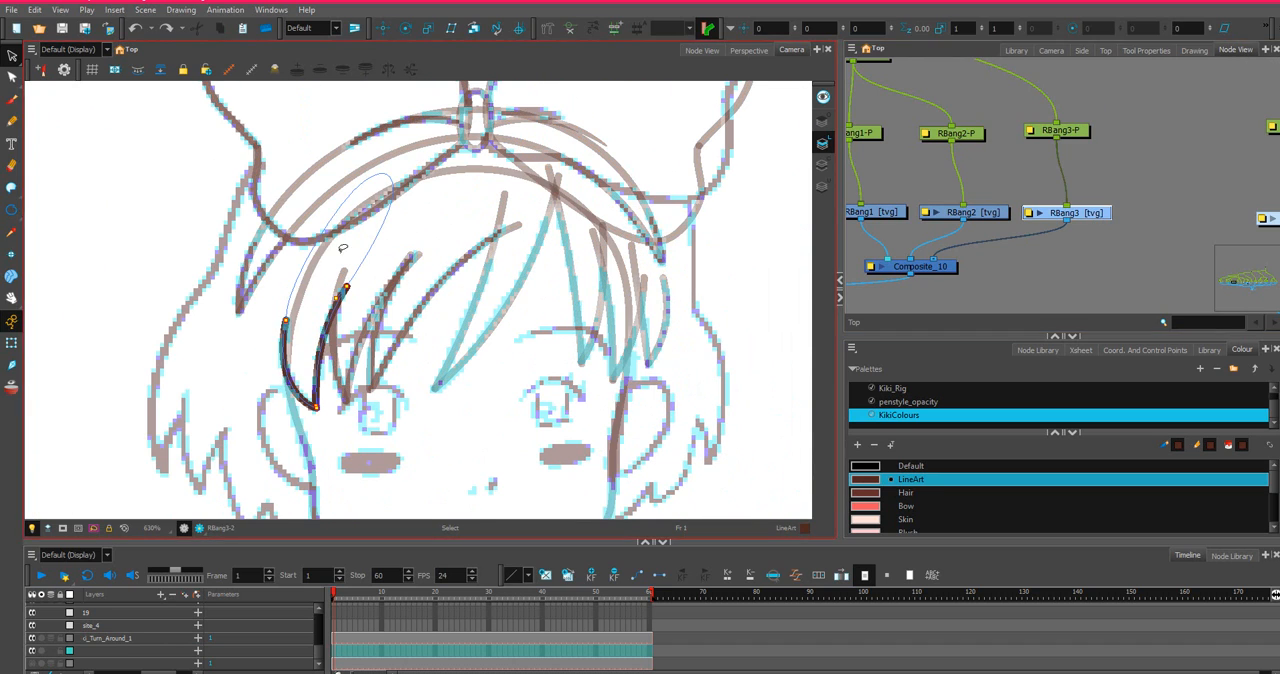
pyautogui.click(11, 77)
pyautogui.moveTo(405, 155)
pyautogui.mouseDown()
pyautogui.moveTo(388, 246)
pyautogui.moveTo(402, 152)
pyautogui.moveTo(398, 180)
pyautogui.moveTo(430, 159)
pyautogui.moveTo(368, 155)
pyautogui.moveTo(436, 183)
pyautogui.mouseUp()
pyautogui.click(400, 153)
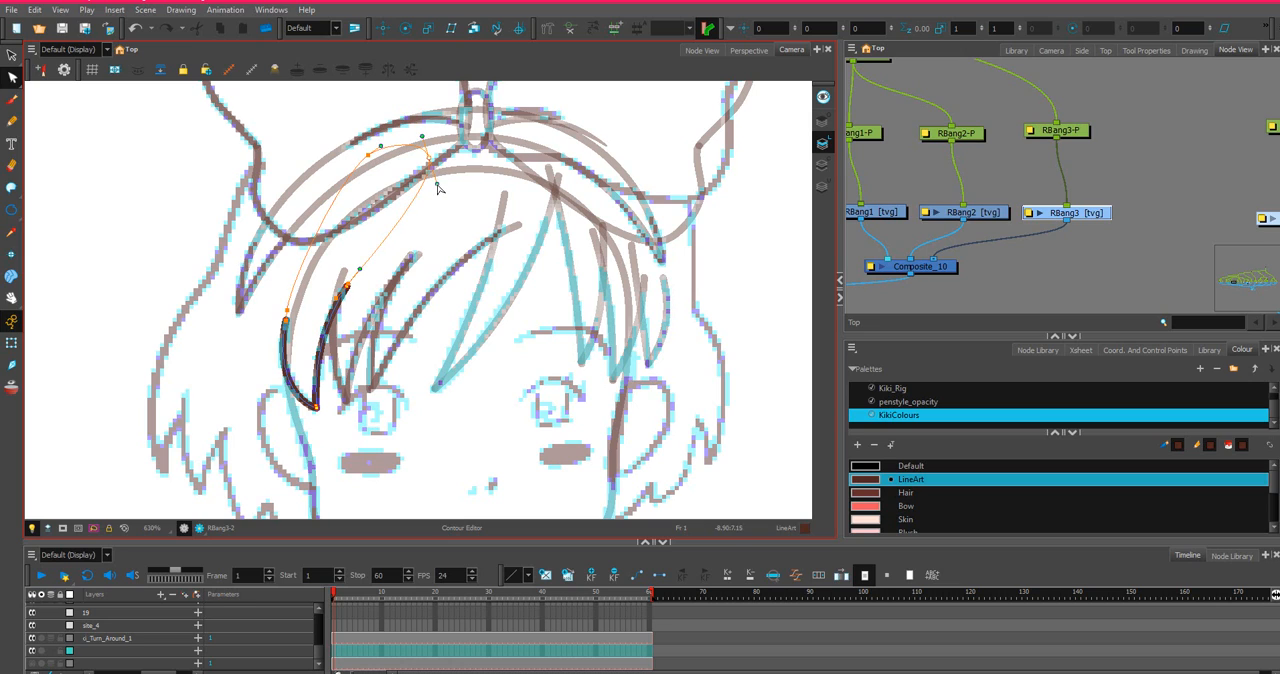
# Adjust the curve handles on both sides of RBang3's invisible closing curve so it follows the head more fully.
pyautogui.moveTo(360, 269); pyautogui.dragTo(372, 258)
pyautogui.click(371, 159)
pyautogui.scroll(1, 381, 196)
pyautogui.scroll(1, 318, 262)
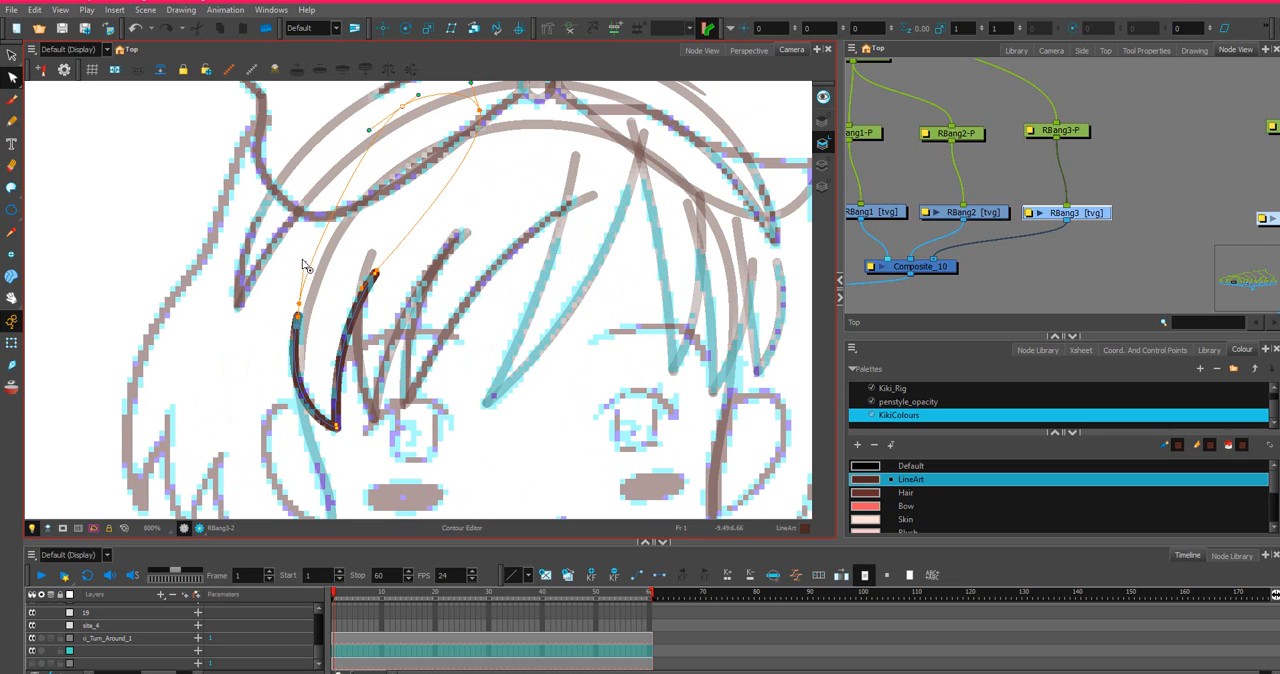
pyautogui.moveTo(306, 263); pyautogui.dragTo(309, 193)
pyautogui.scroll(-4, 323, 203)
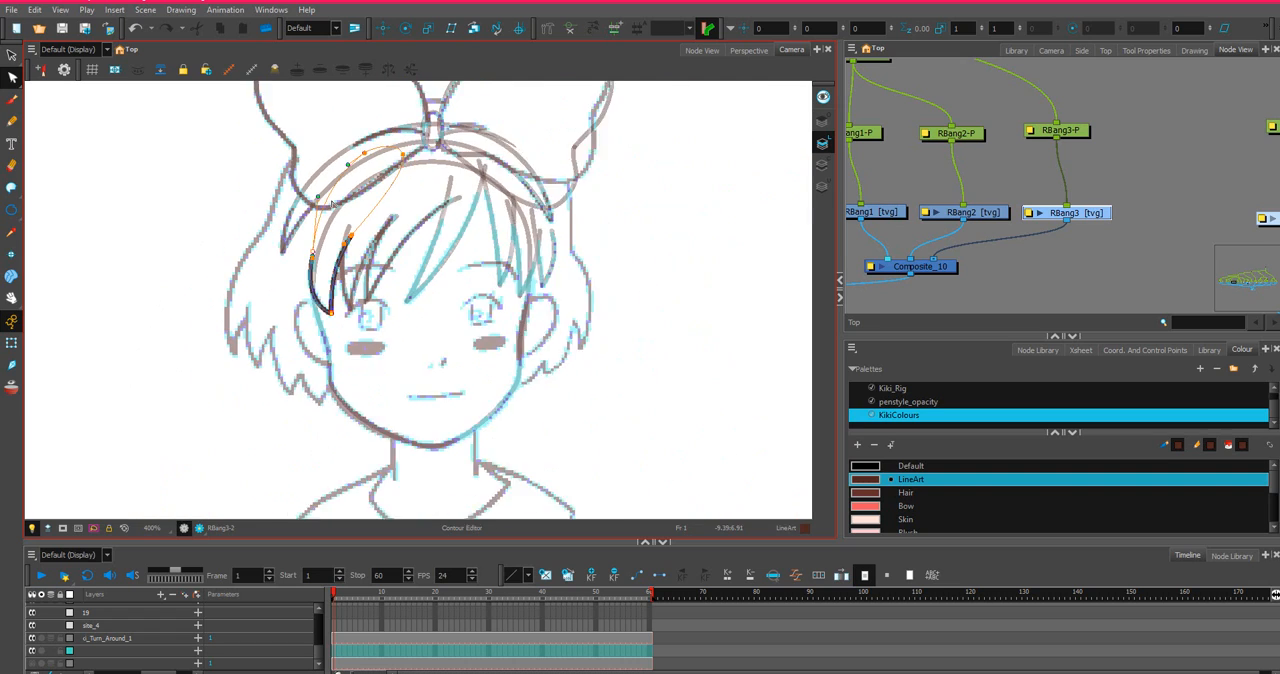
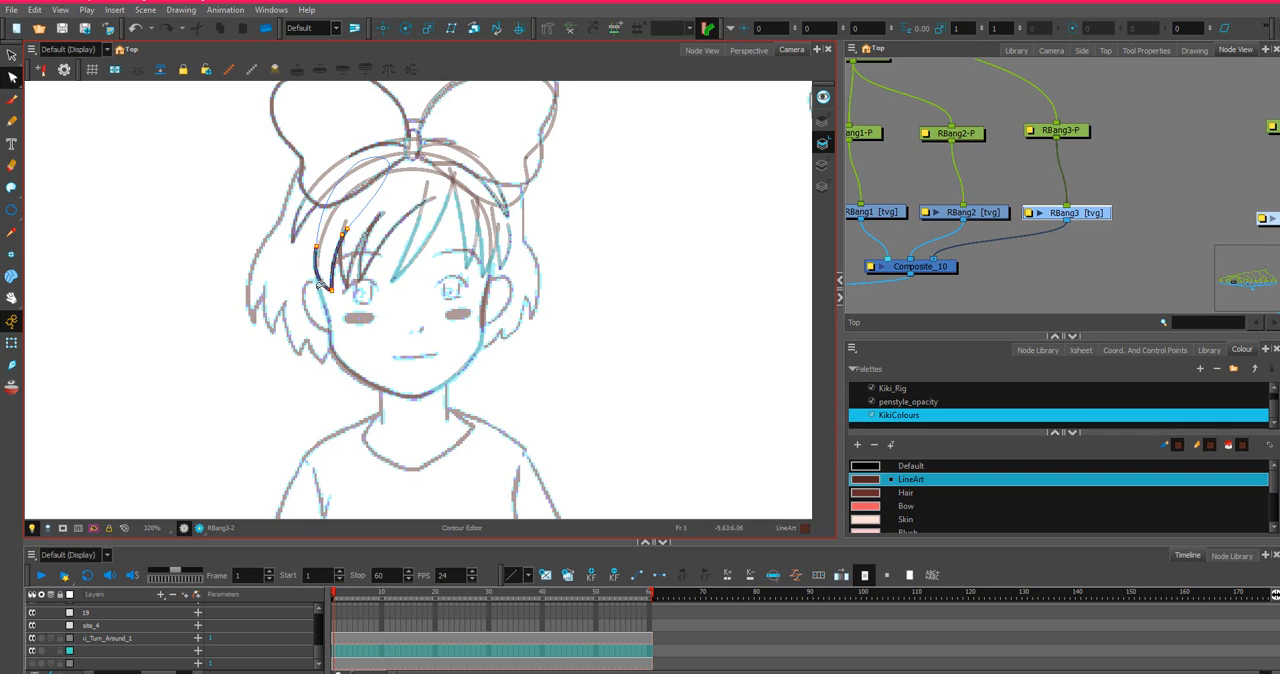
# Locate the Face group beside the head nodes in the node network and open it.
pyautogui.scroll(4, 333, 237)
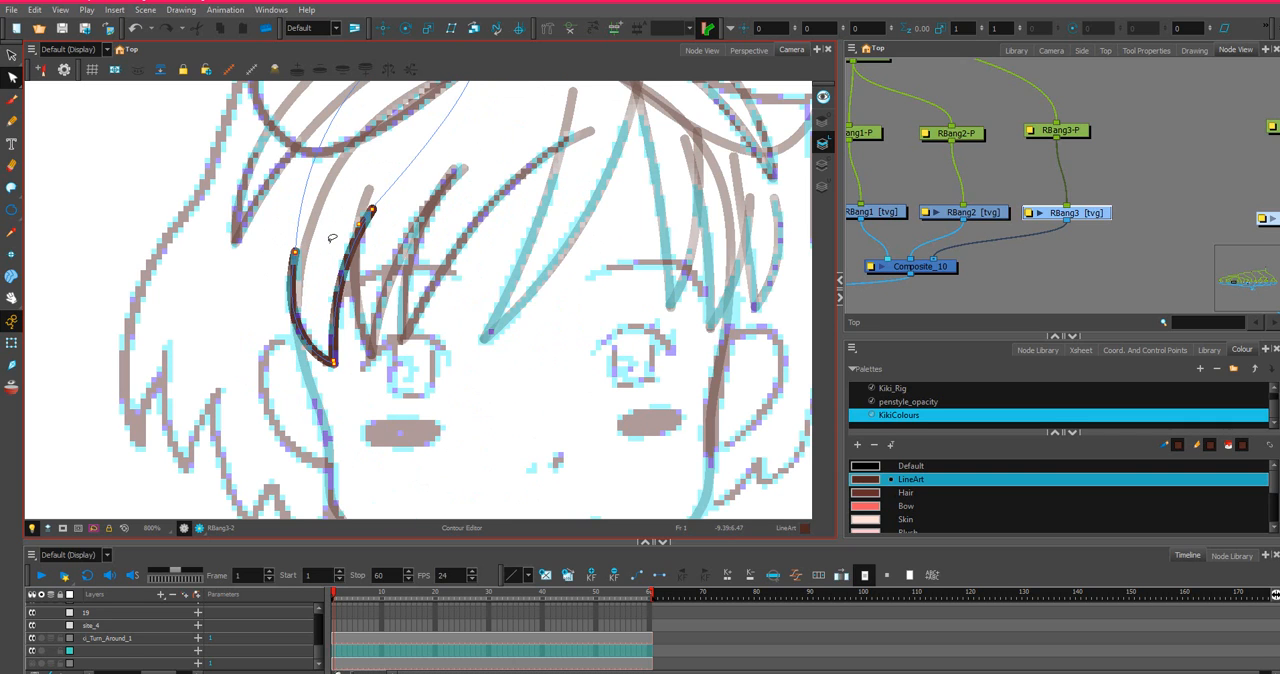
pyautogui.scroll(-3, 1127, 216)
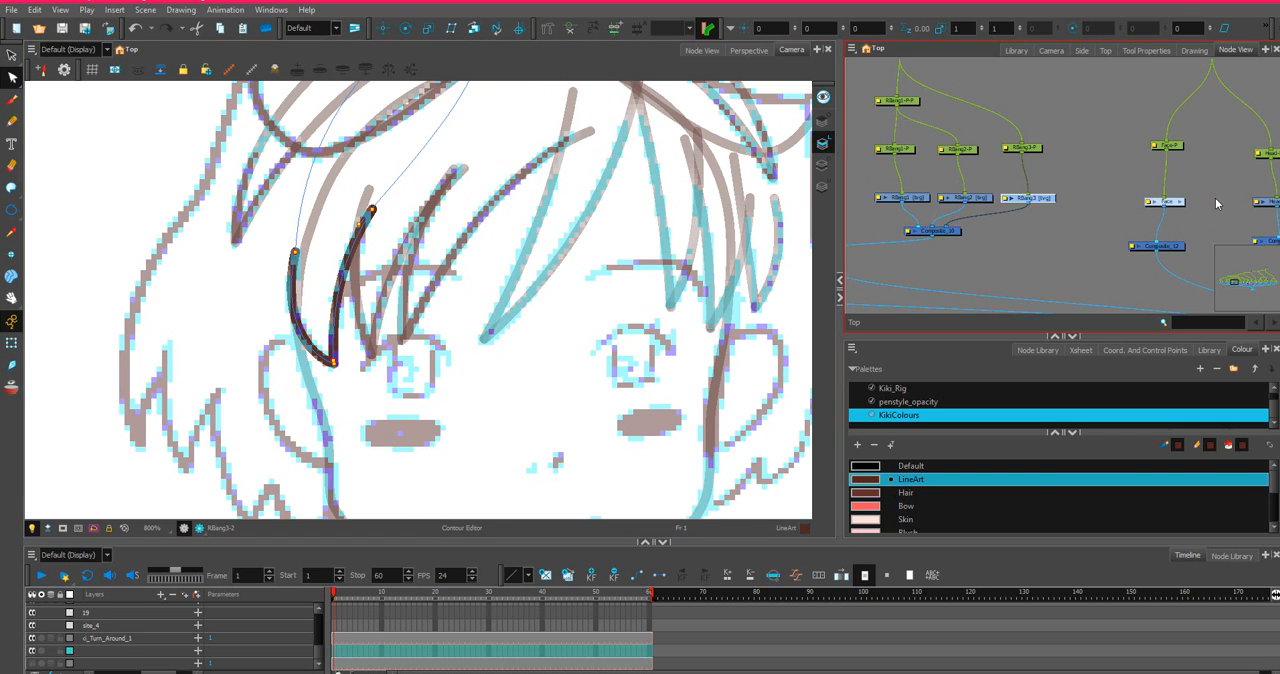
pyautogui.moveTo(1215, 198); pyautogui.dragTo(1051, 170)
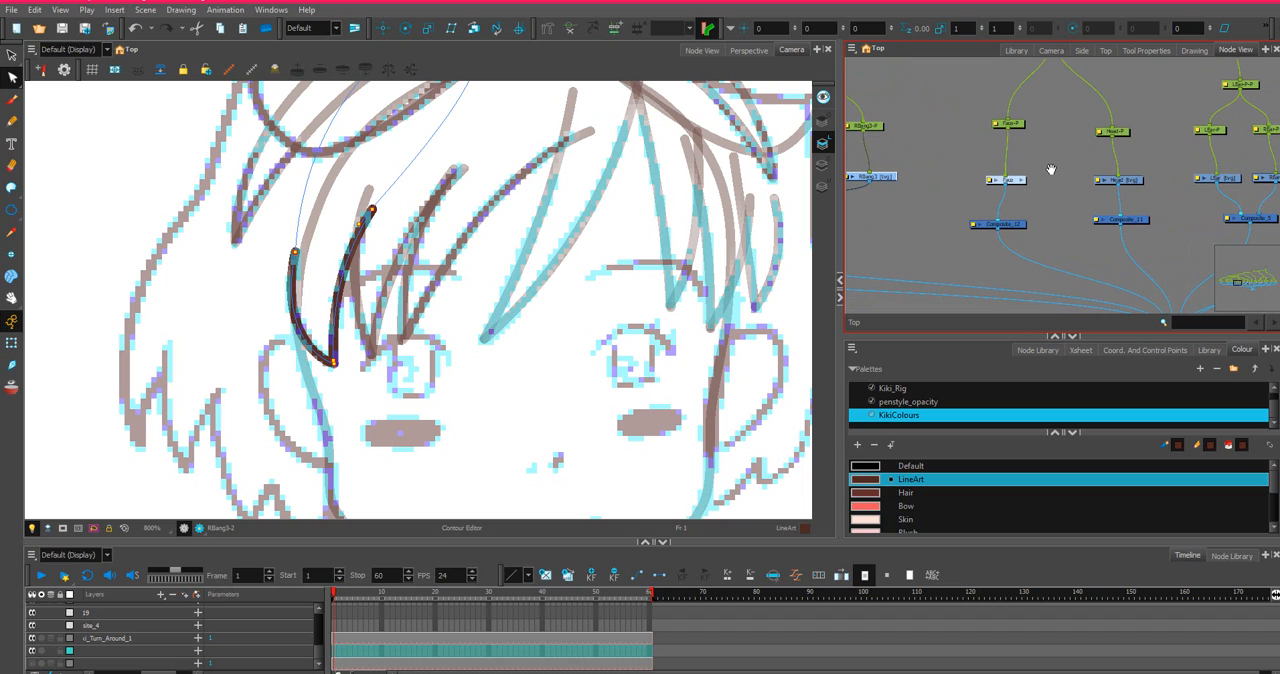
pyautogui.click(1140, 189)
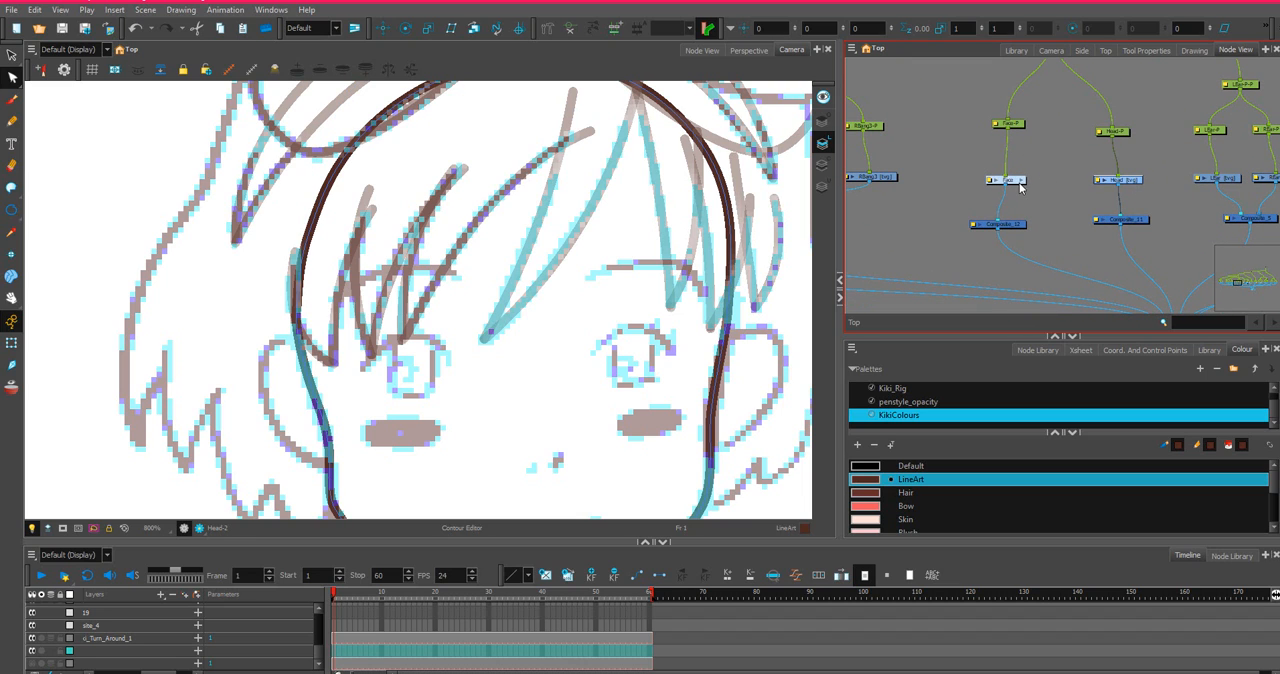
pyautogui.click(1020, 185)
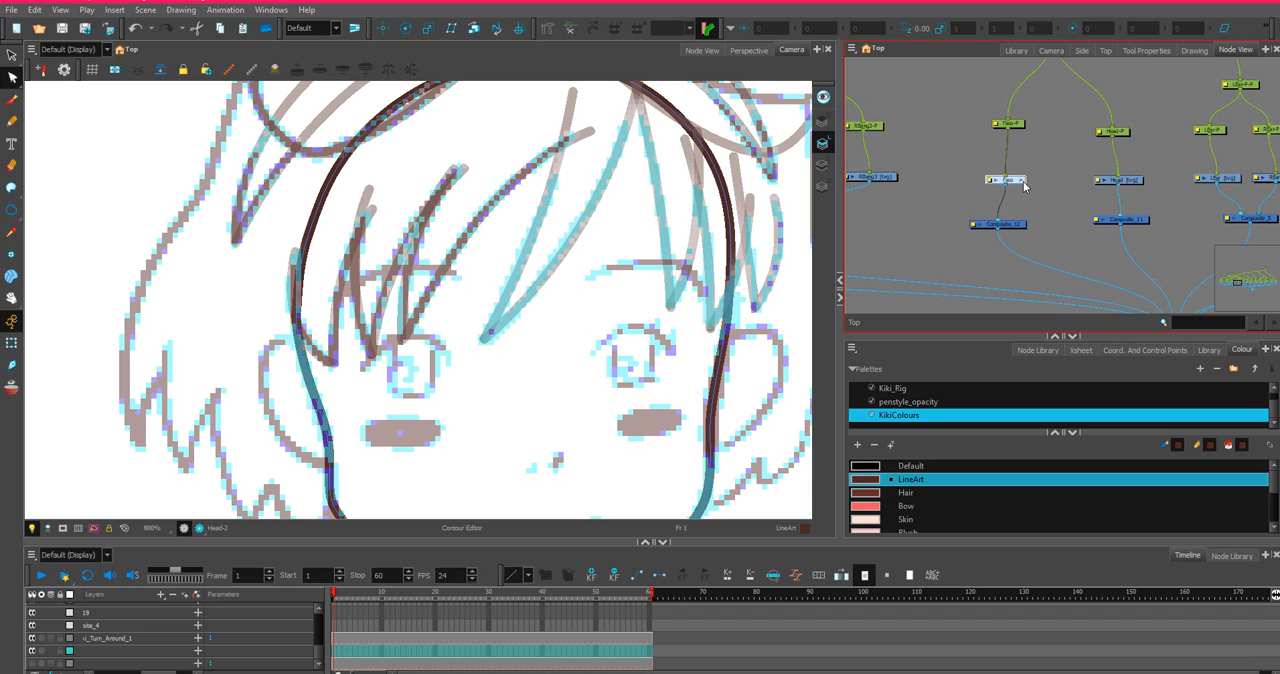
pyautogui.scroll(5, 1008, 185)
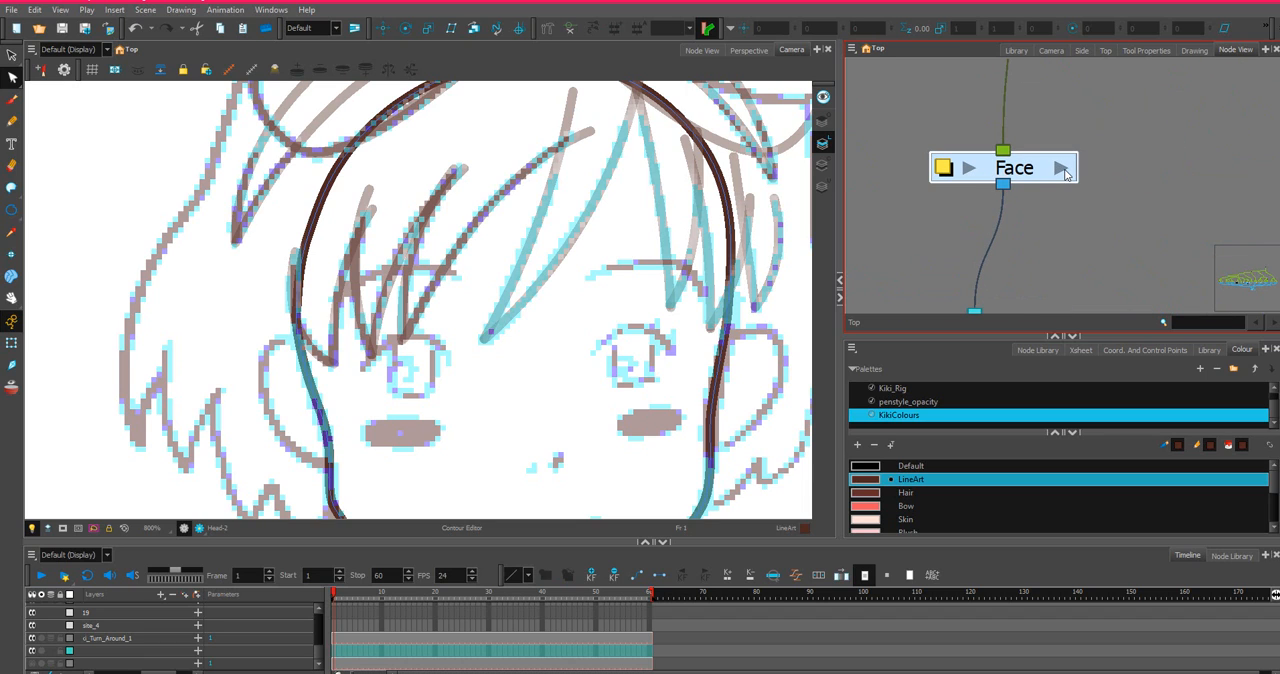
pyautogui.click(1059, 169)
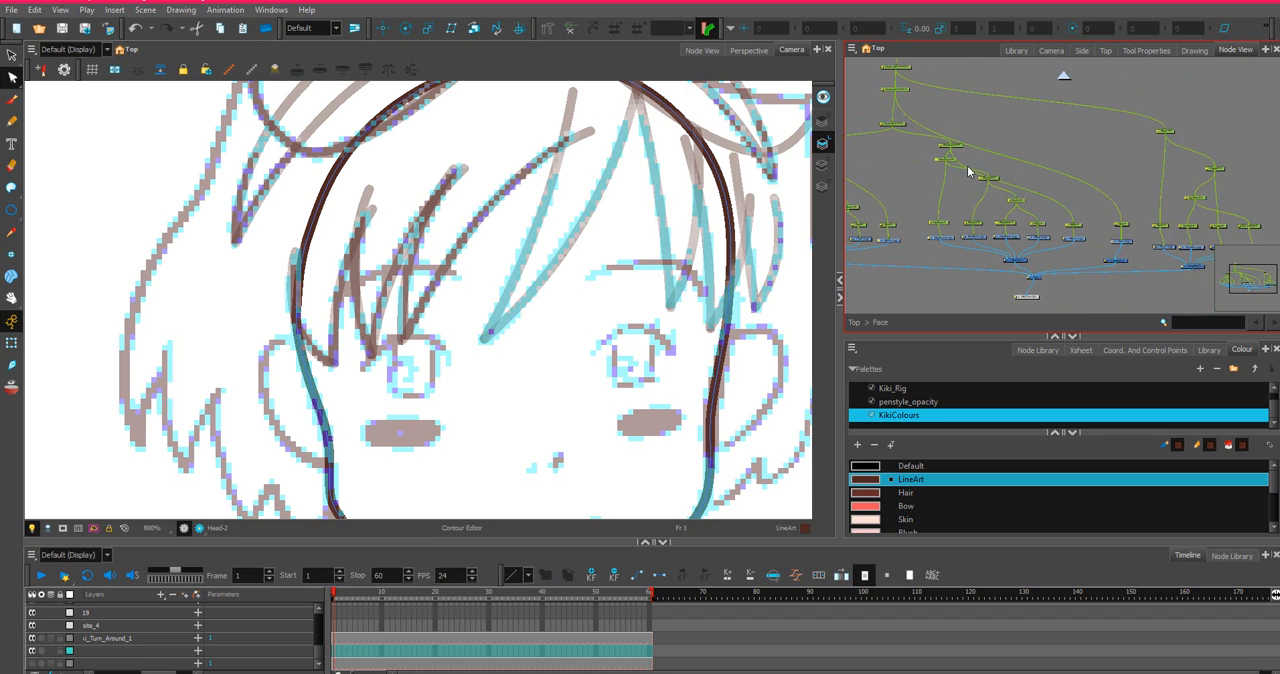
# Select the empty LEyebrow drawing and draw a straight line across the sketched left eyebrow, end to end, with the Line tool.
pyautogui.scroll(2, 971, 172)
pyautogui.moveTo(931, 183); pyautogui.dragTo(1072, 171)
pyautogui.scroll(6, 1071, 171)
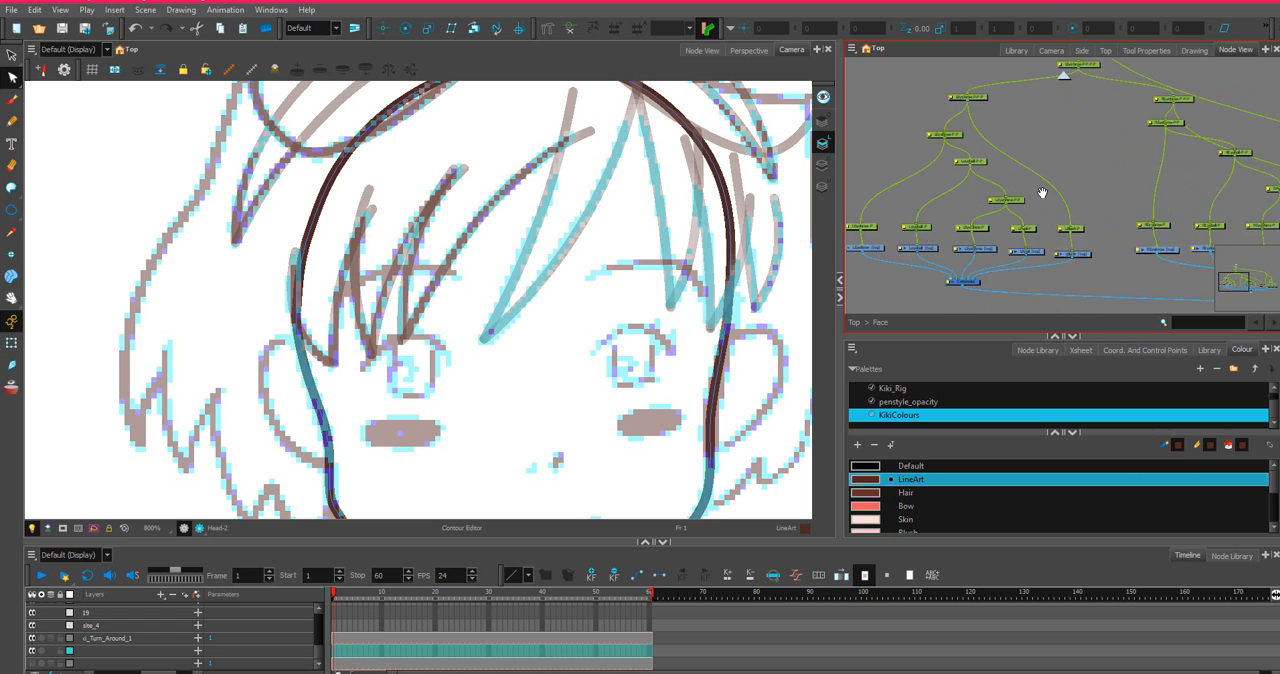
pyautogui.scroll(-4, 1030, 205)
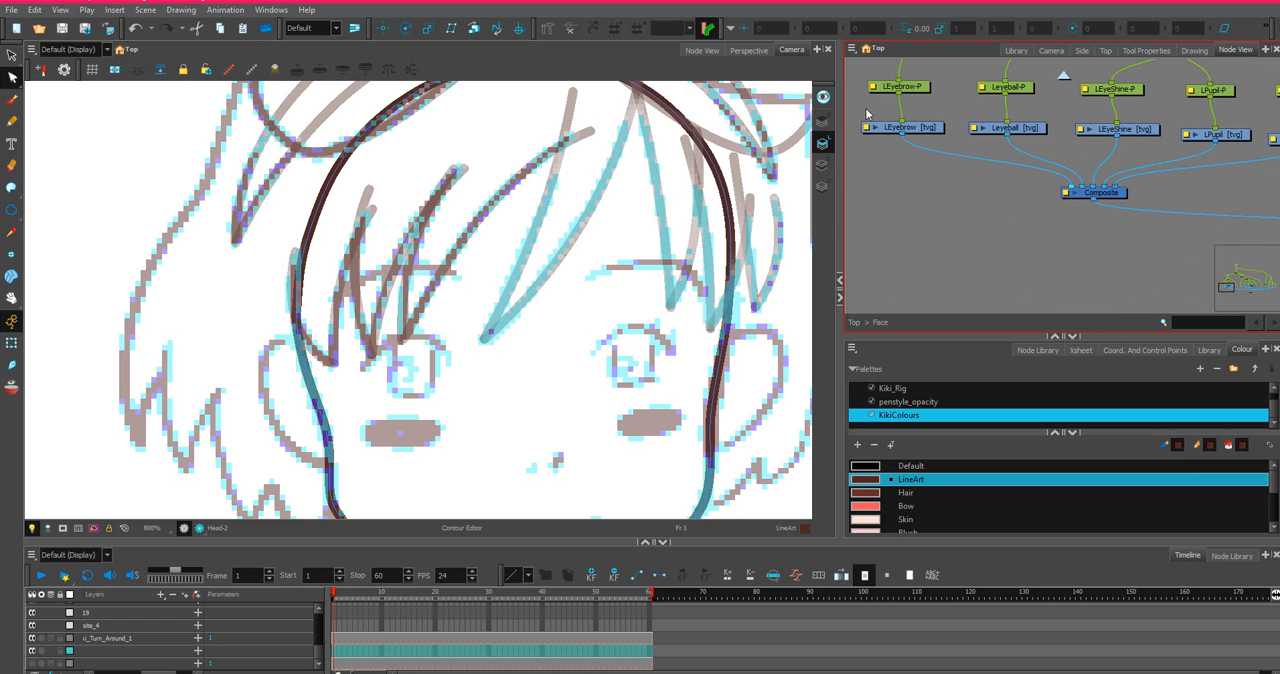
pyautogui.scroll(3, 925, 100)
pyautogui.click(924, 88)
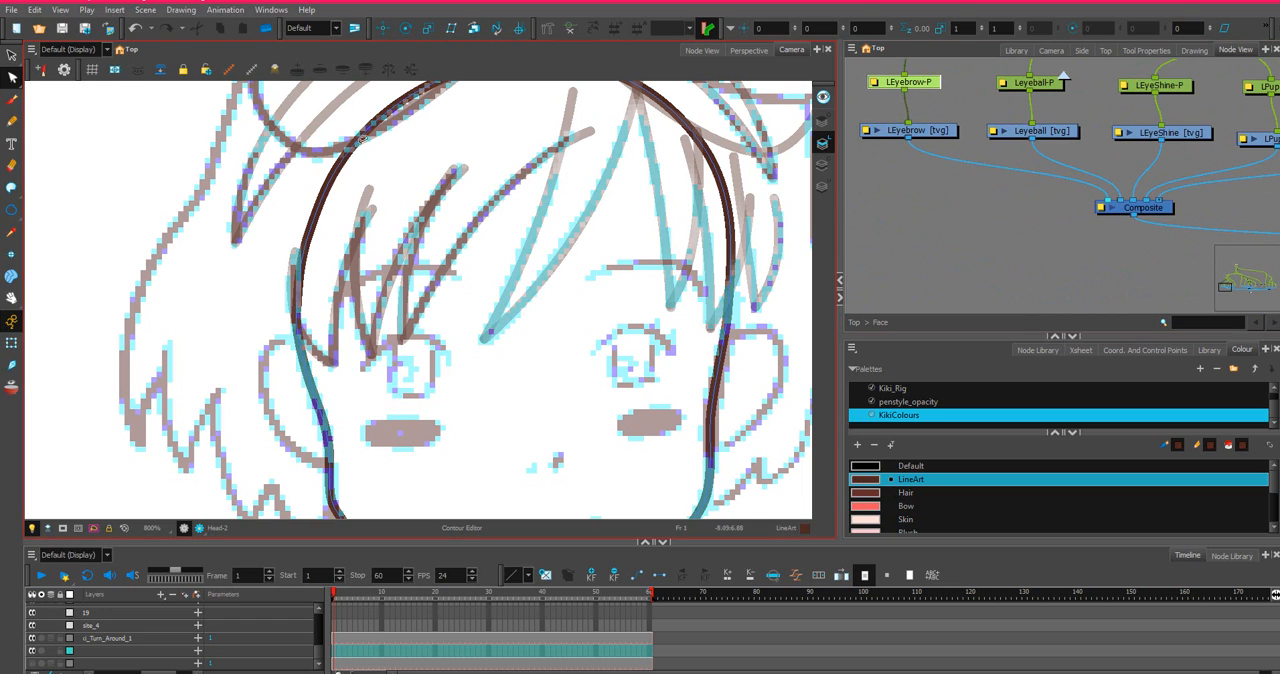
pyautogui.moveTo(11, 209); pyautogui.dragTo(42, 206)
pyautogui.click(953, 133)
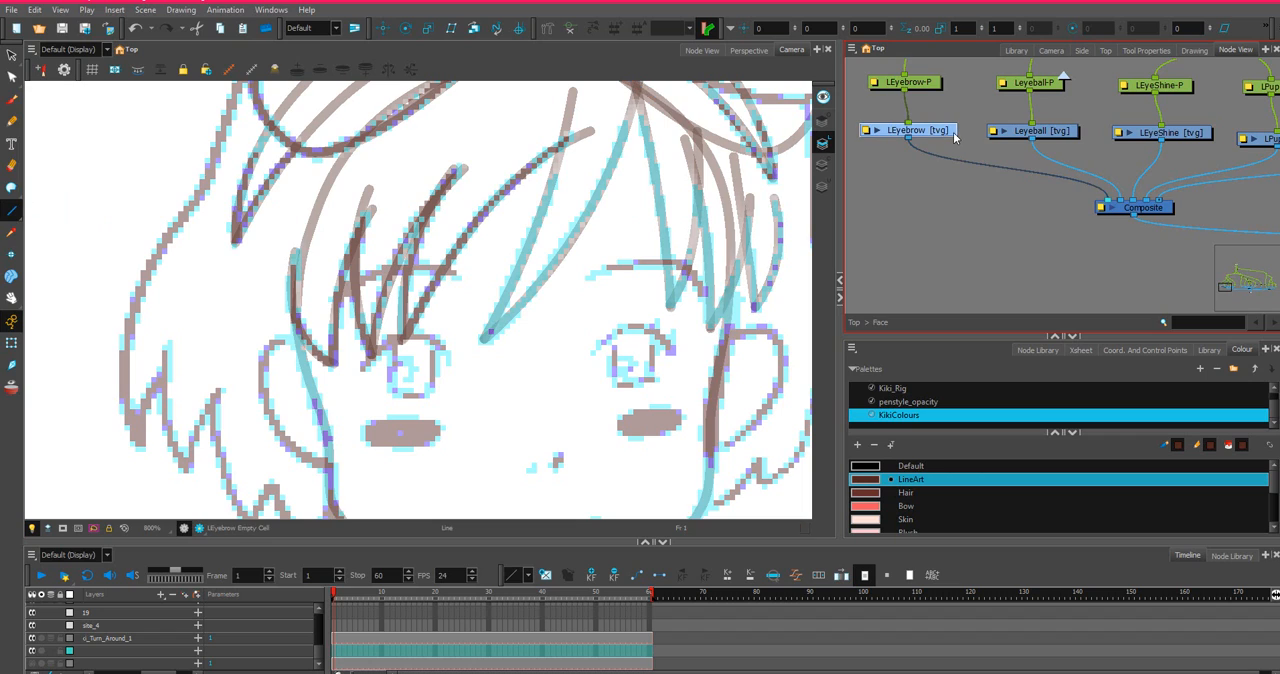
pyautogui.moveTo(589, 278); pyautogui.dragTo(705, 293)
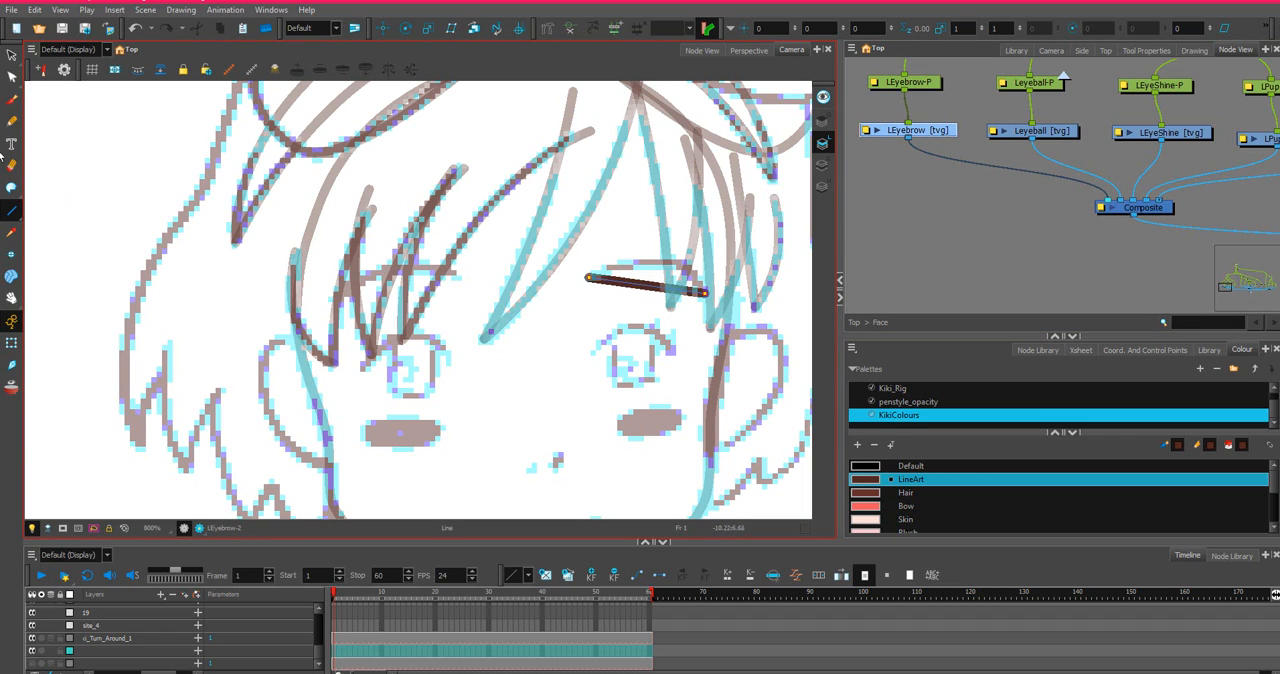
# Bend the left eyebrow line into an arch with the Contour Editor and adjust its curve handles to follow the sketch.
pyautogui.hotkey('alt', 'q')
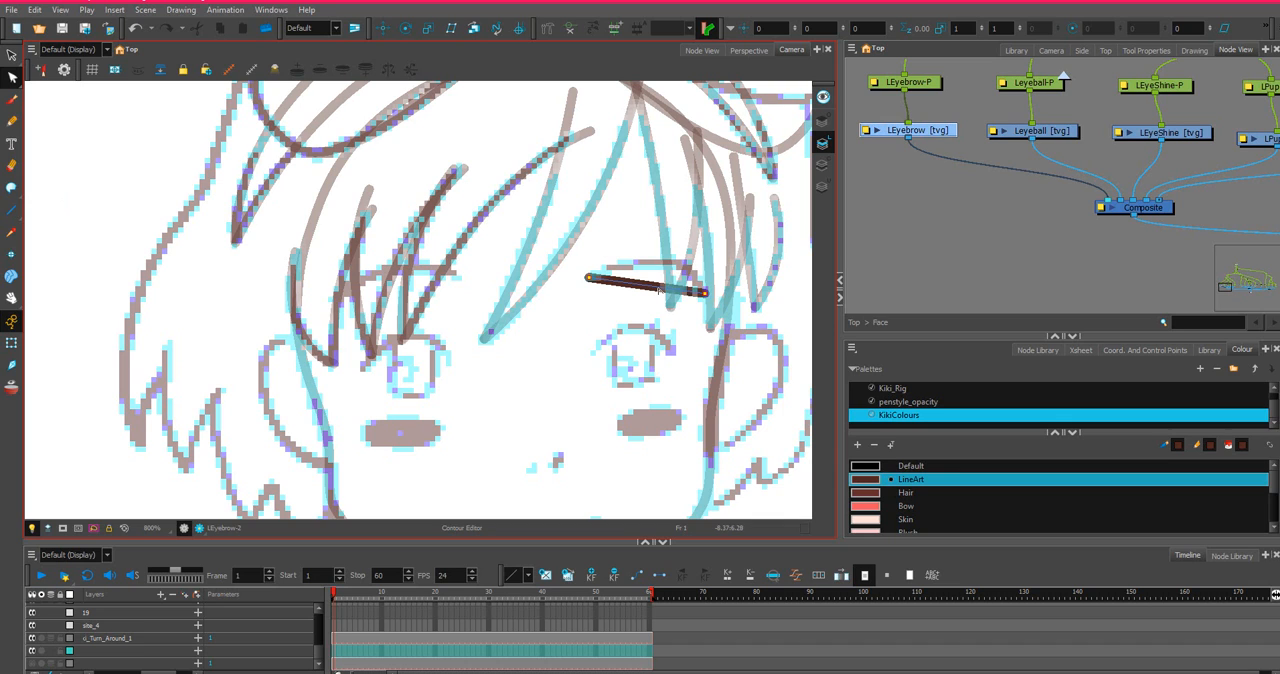
pyautogui.click(659, 288)
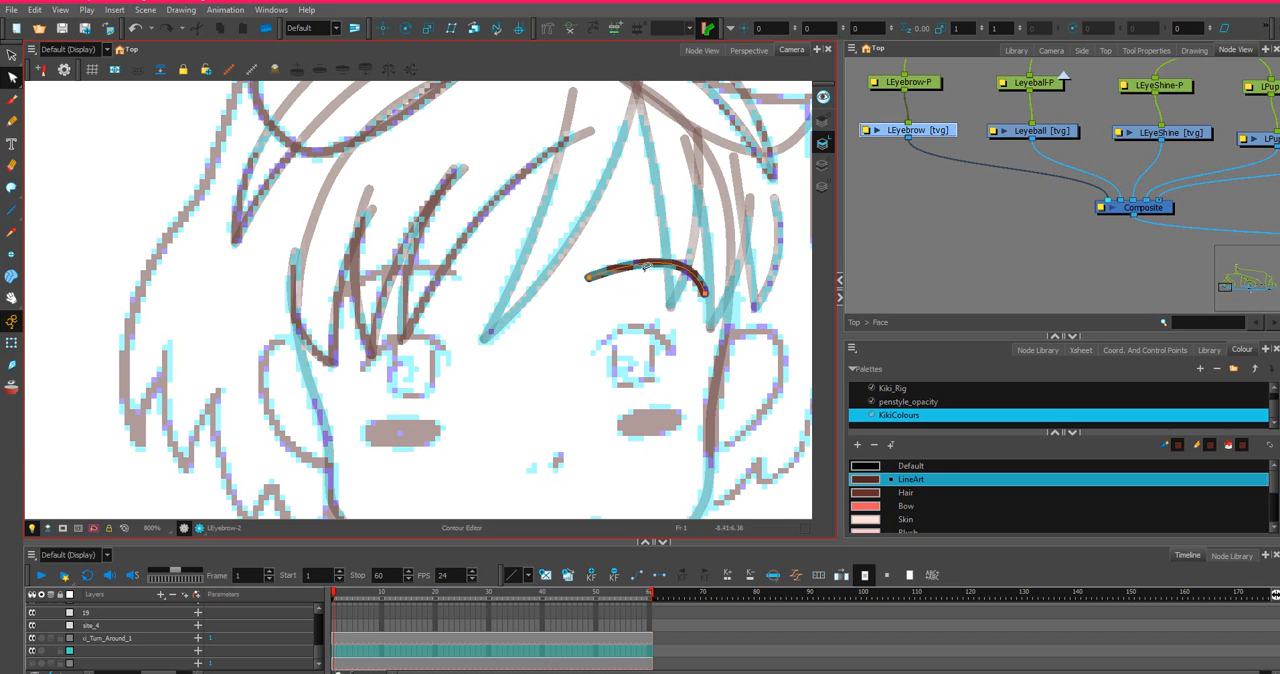
pyautogui.scroll(1, 645, 266)
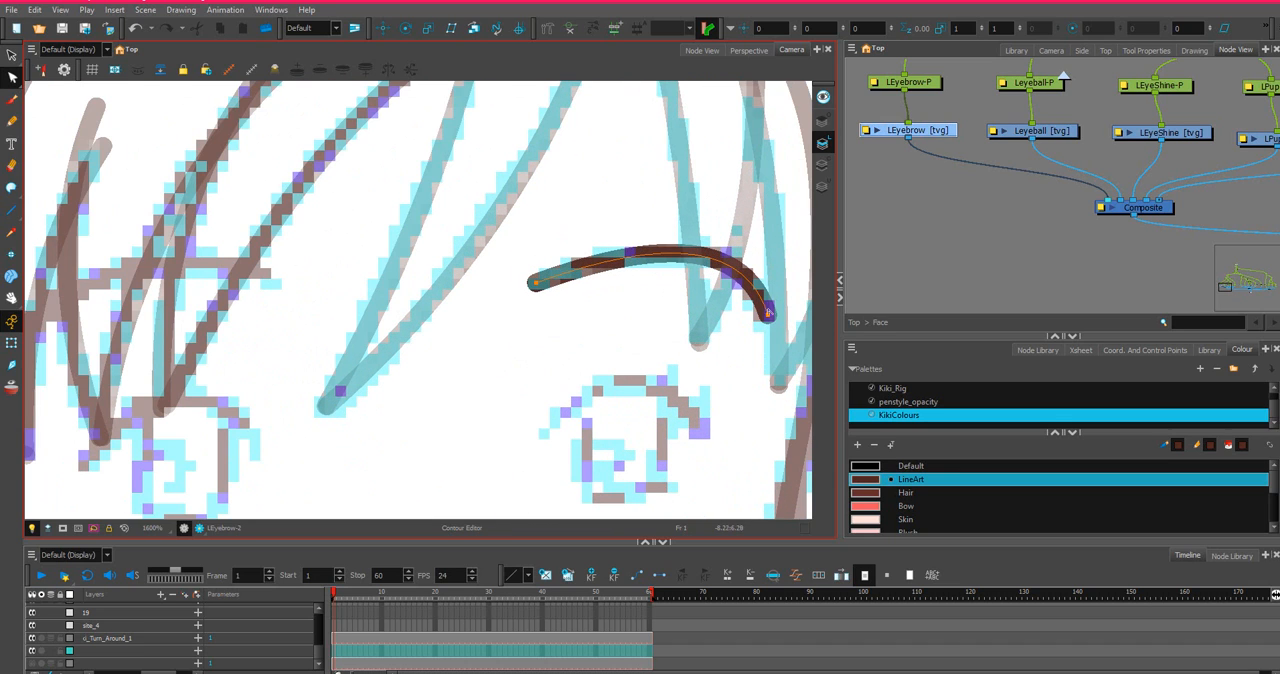
pyautogui.click(768, 313)
pyautogui.moveTo(748, 244)
pyautogui.mouseDown()
pyautogui.moveTo(746, 231)
pyautogui.moveTo(650, 243)
pyautogui.moveTo(663, 251)
pyautogui.mouseUp()
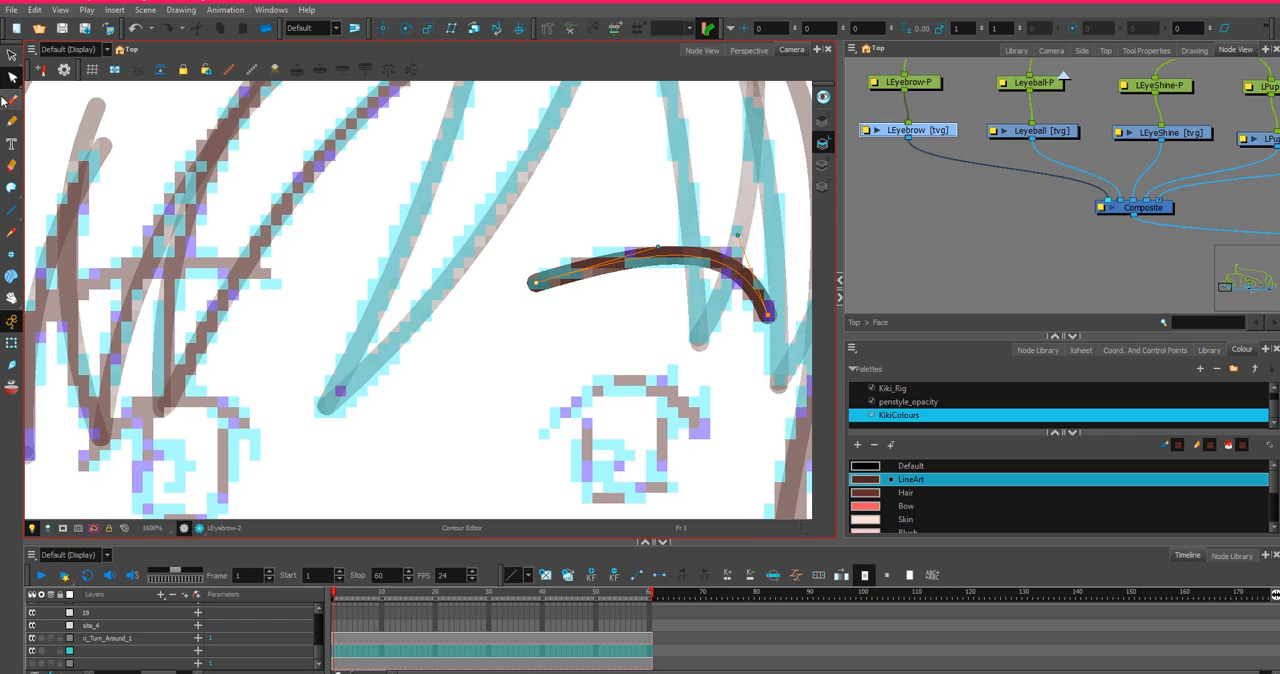
# Taper the inner end of the left eyebrow with the Pencil Editor and smooth the upper thickness curve.
pyautogui.click(11, 77)
pyautogui.click(60, 88)
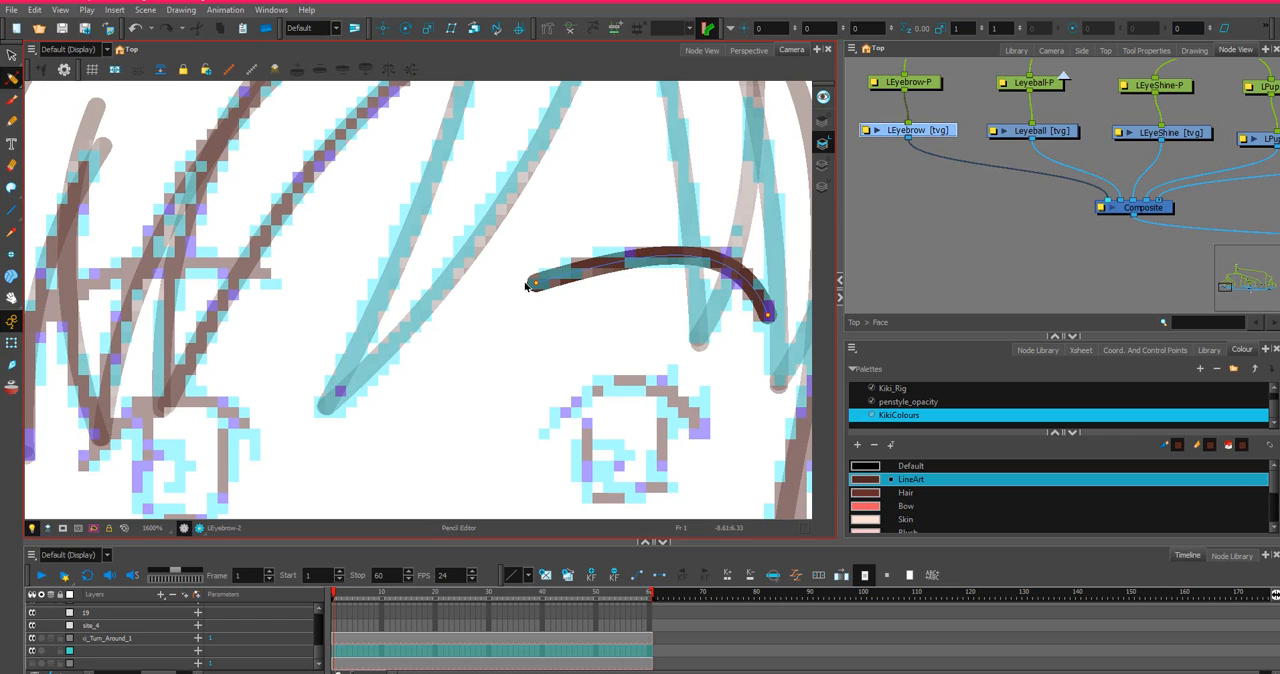
pyautogui.click(535, 285)
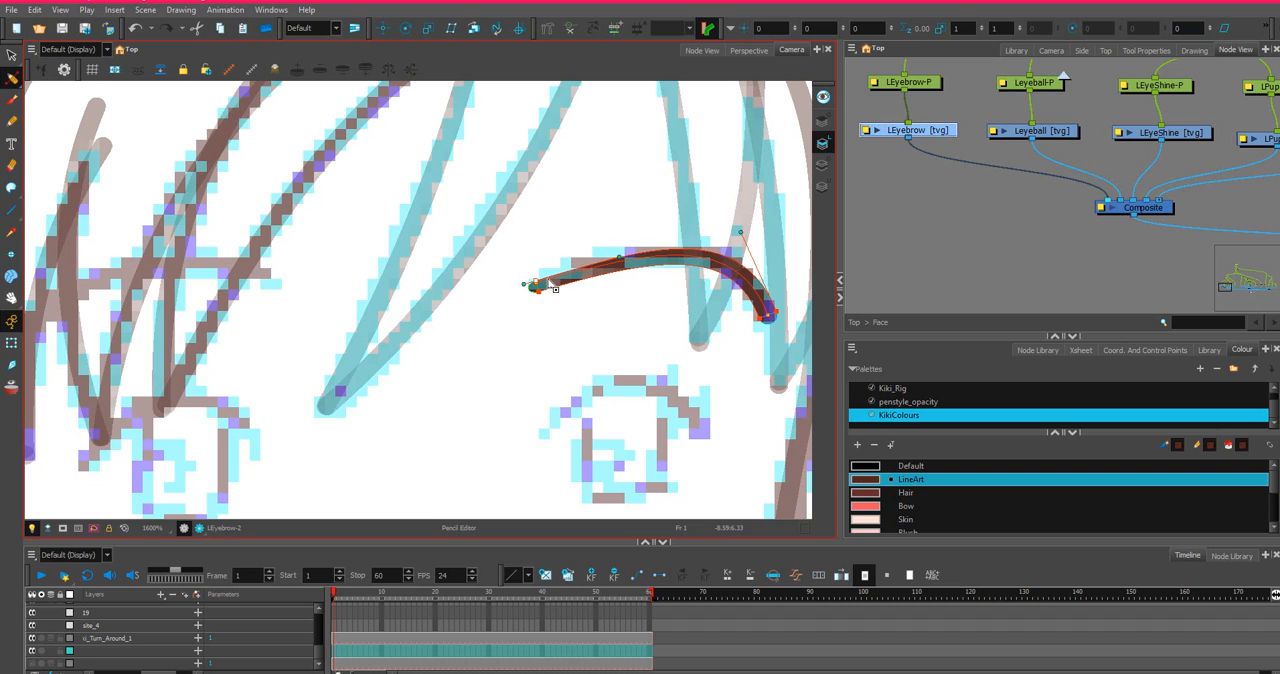
pyautogui.click(621, 256)
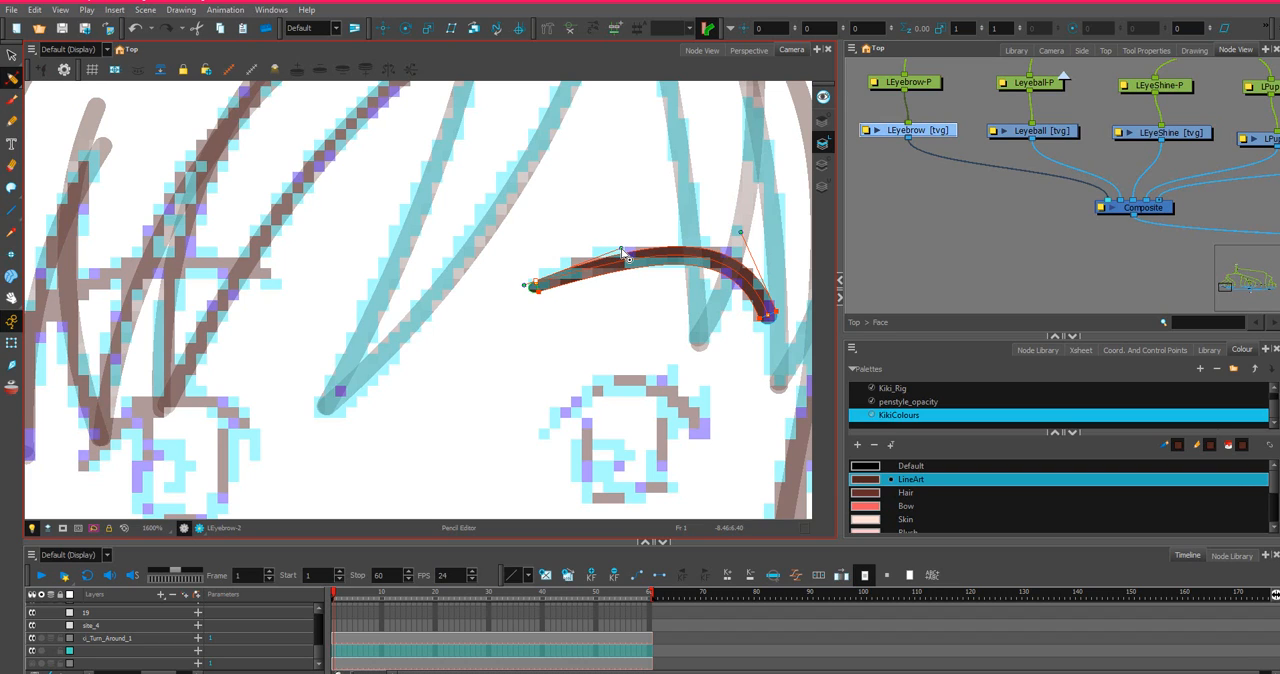
pyautogui.scroll(1, 549, 292)
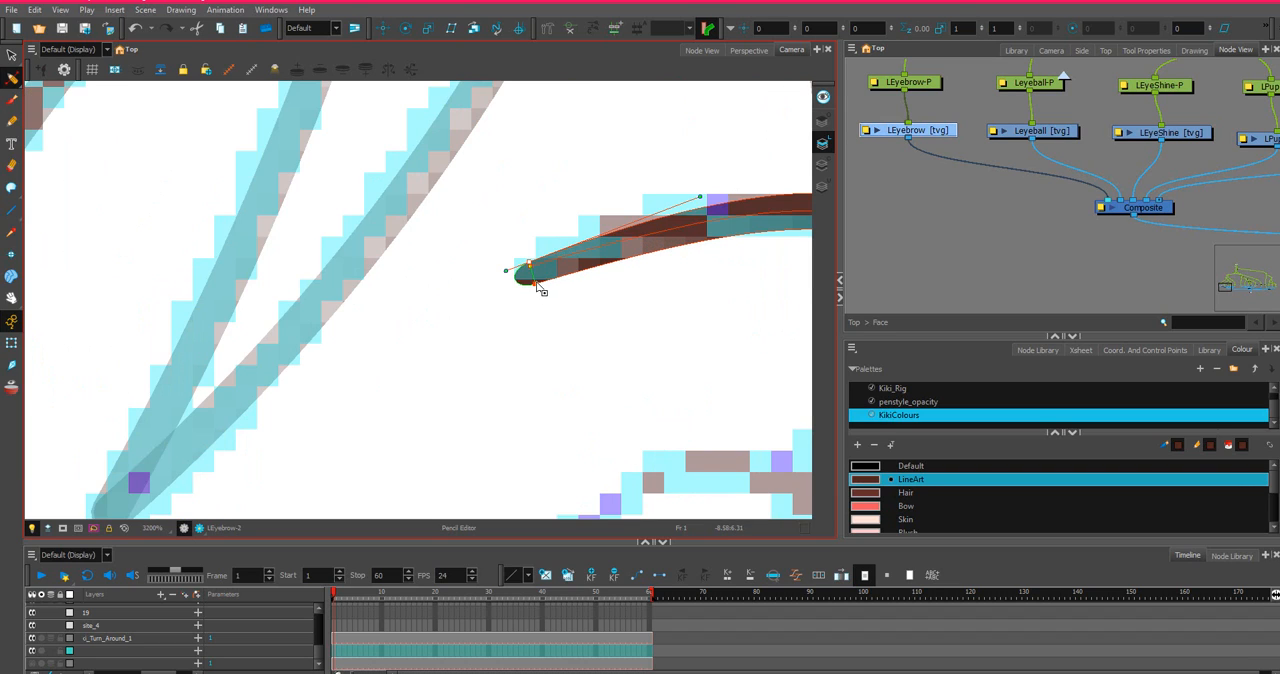
# Reshape the thickness at the outer end of the left eyebrow and draw its rounded tip out into a narrower point.
pyautogui.scroll(-2, 658, 279)
pyautogui.press('space')
pyautogui.moveTo(637, 283); pyautogui.dragTo(474, 280)
pyautogui.scroll(2, 675, 308)
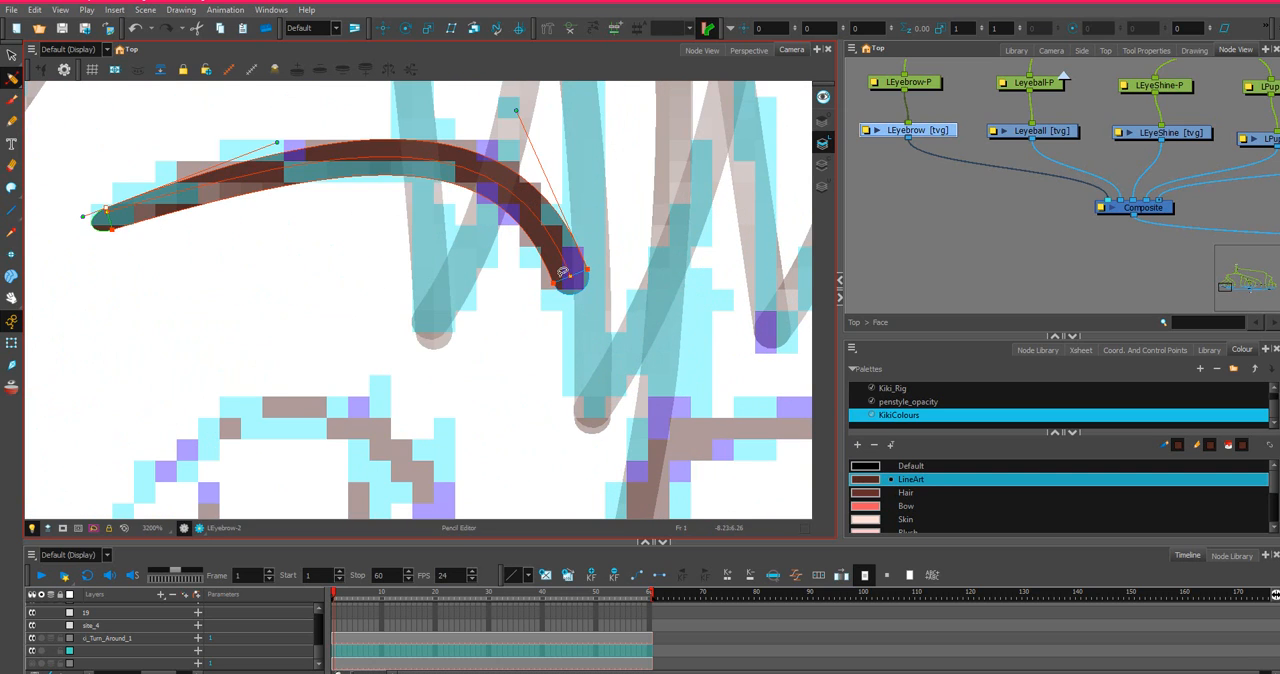
pyautogui.moveTo(555, 283)
pyautogui.mouseDown()
pyautogui.moveTo(565, 279)
pyautogui.moveTo(575, 314)
pyautogui.moveTo(554, 284)
pyautogui.mouseUp()
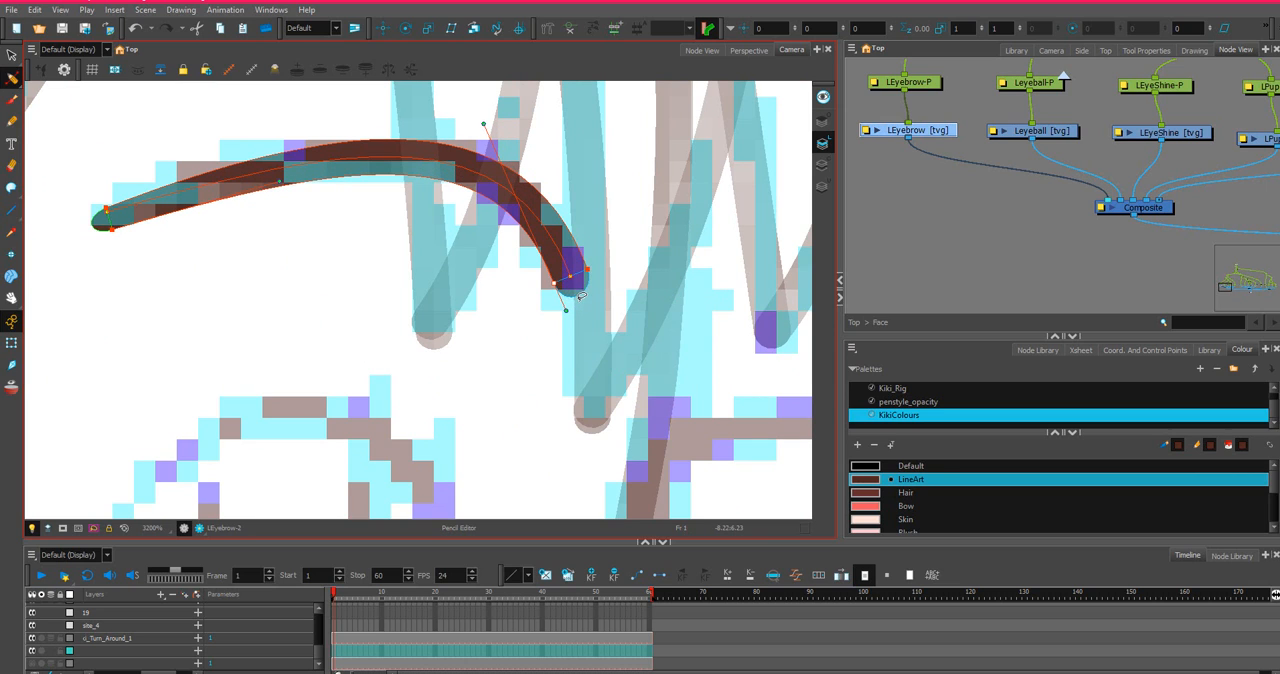
pyautogui.scroll(3, 580, 295)
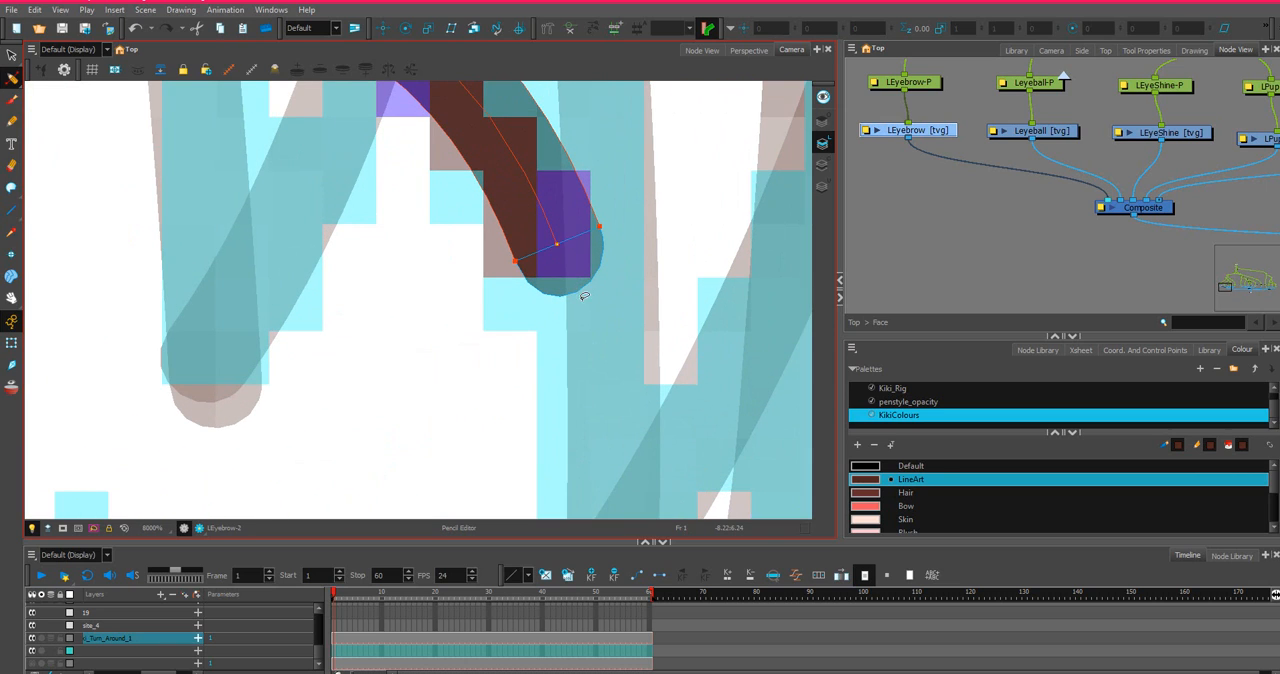
pyautogui.moveTo(584, 296)
pyautogui.mouseDown()
pyautogui.moveTo(1259, 110)
pyautogui.moveTo(1226, 32)
pyautogui.moveTo(1190, 55)
pyautogui.mouseUp()
# Refine the lower thickness curve of the left eyebrow by pulling its outer handle upward, keeping the middle fuller than the ends.
pyautogui.scroll(-1, 486, 152)
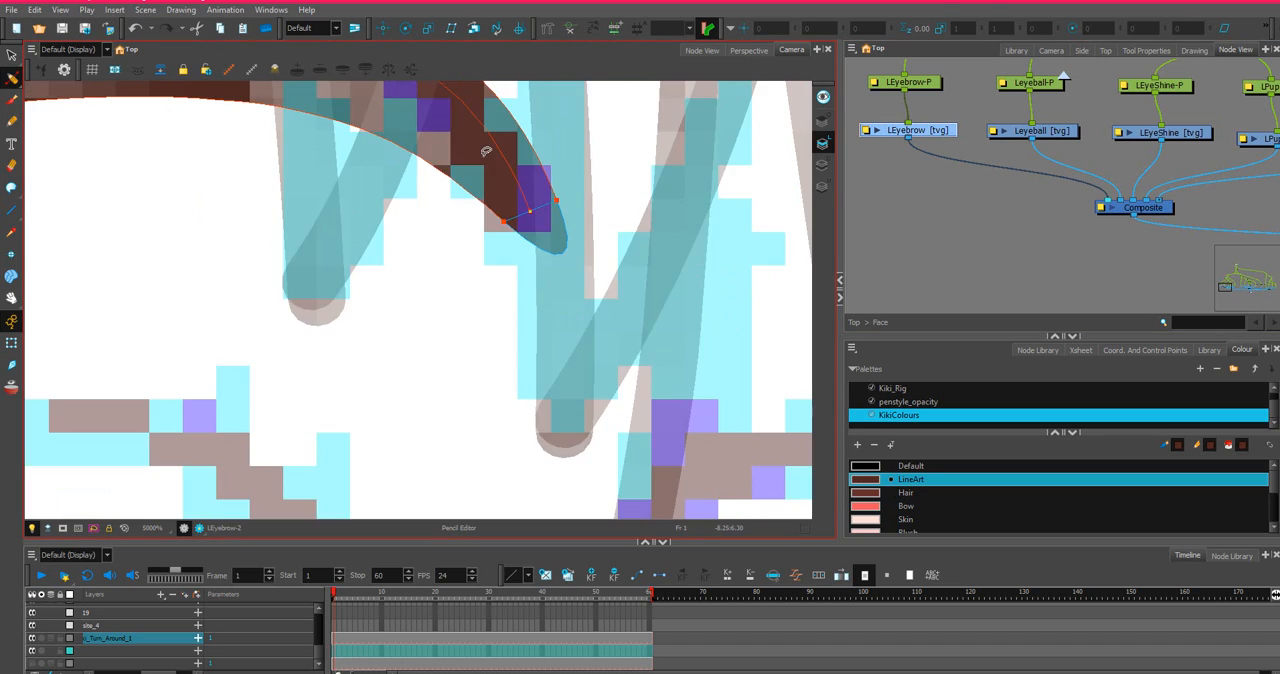
pyautogui.scroll(-3, 486, 152)
pyautogui.moveTo(400, 105); pyautogui.dragTo(484, 216)
pyautogui.scroll(2, 528, 222)
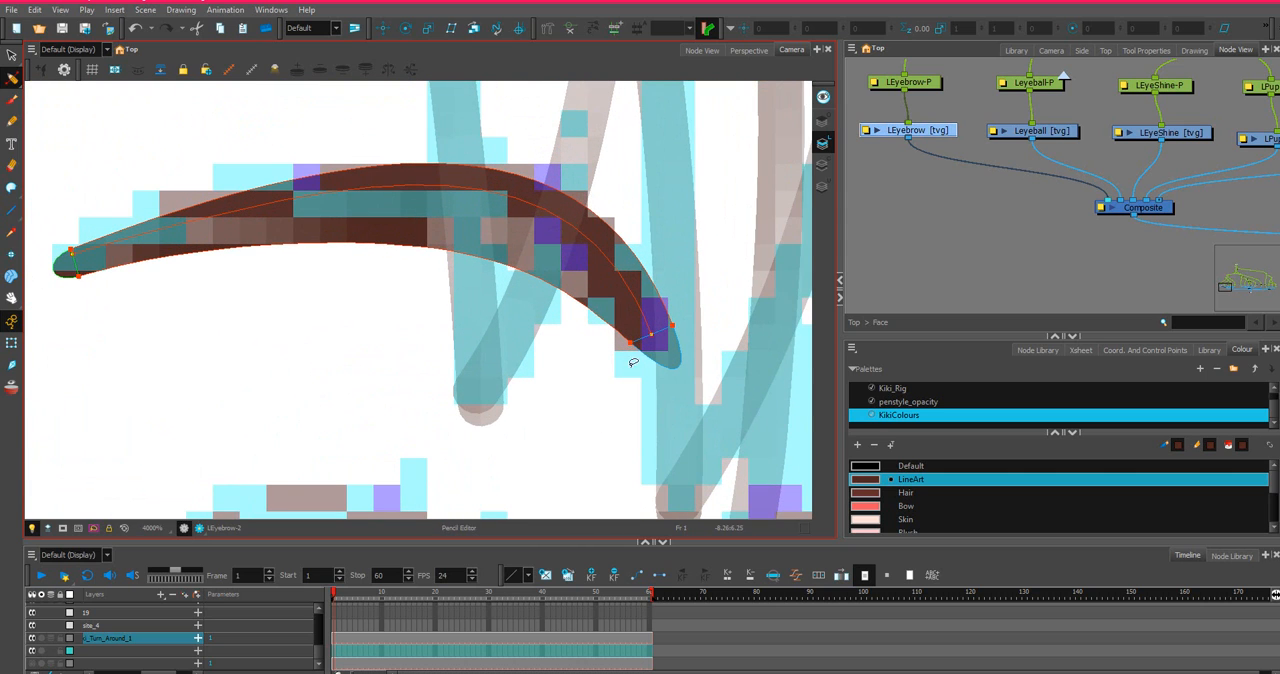
pyautogui.click(631, 343)
pyautogui.moveTo(465, 211)
pyautogui.mouseDown()
pyautogui.moveTo(474, 166)
pyautogui.moveTo(453, 110)
pyautogui.mouseUp()
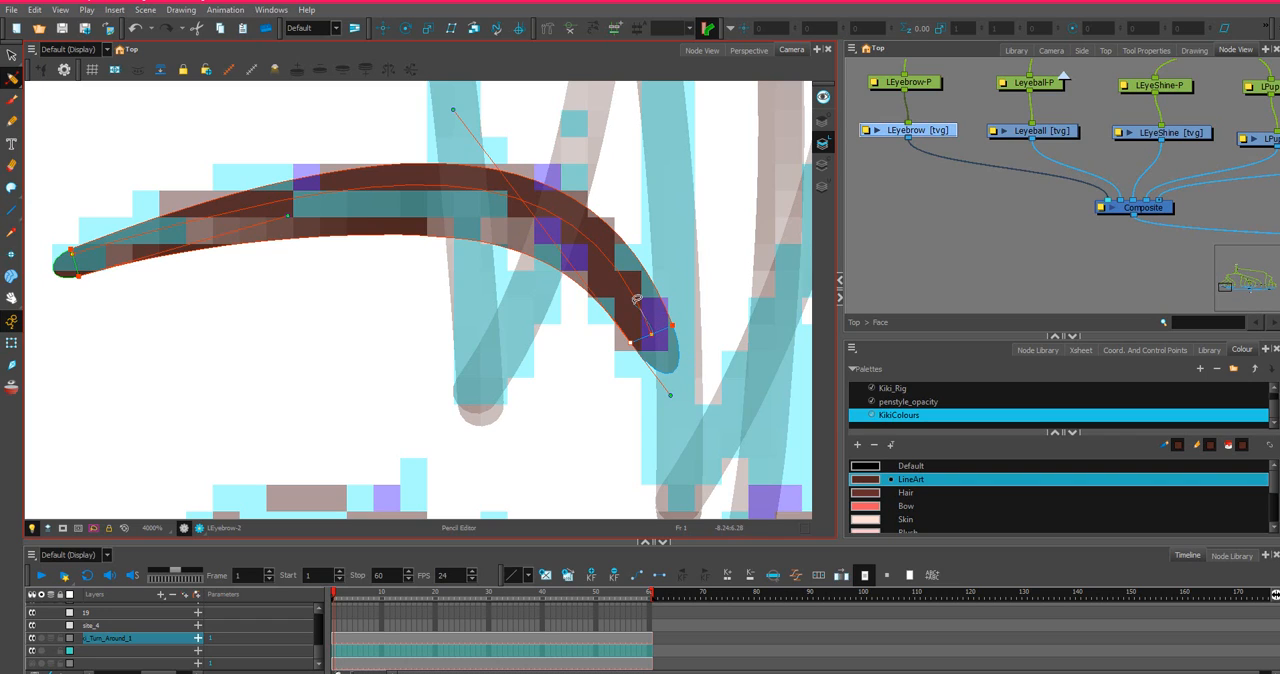
pyautogui.click(653, 330)
# Nudge the outer end point of the left eyebrow slightly up and inward with the Contour Editor.
pyautogui.click(11, 78)
pyautogui.click(55, 86)
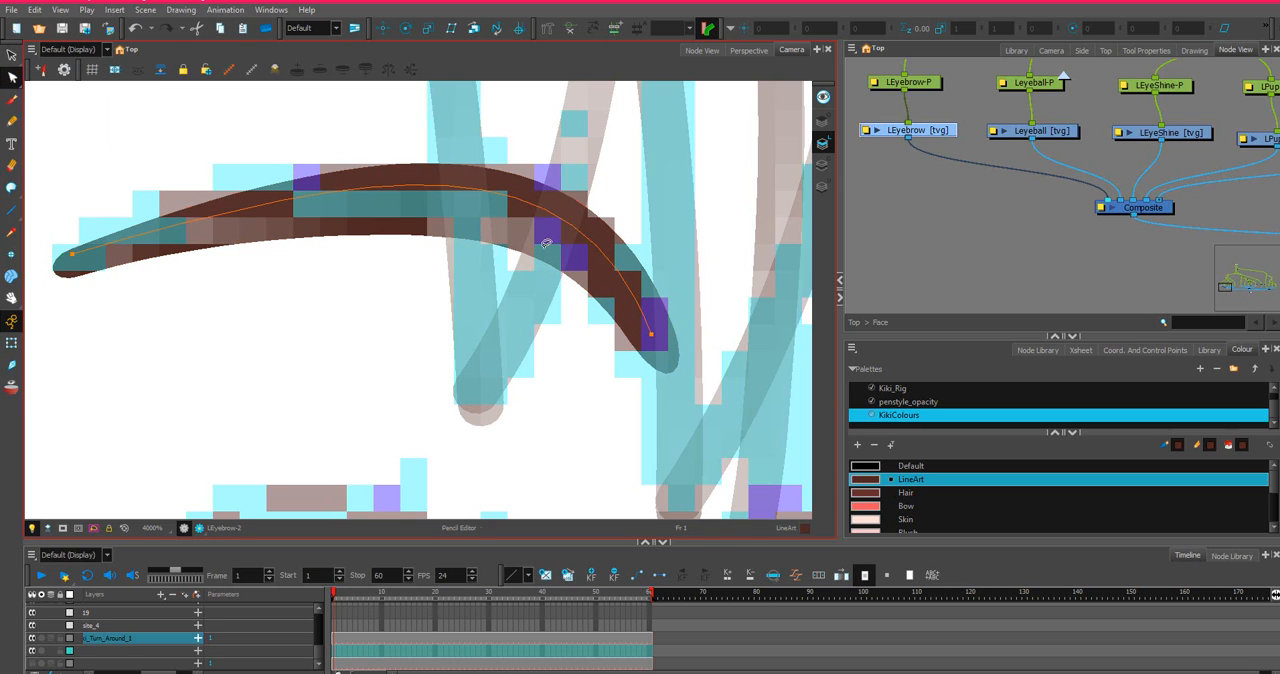
pyautogui.moveTo(661, 343); pyautogui.dragTo(642, 327)
pyautogui.scroll(-3, 416, 124)
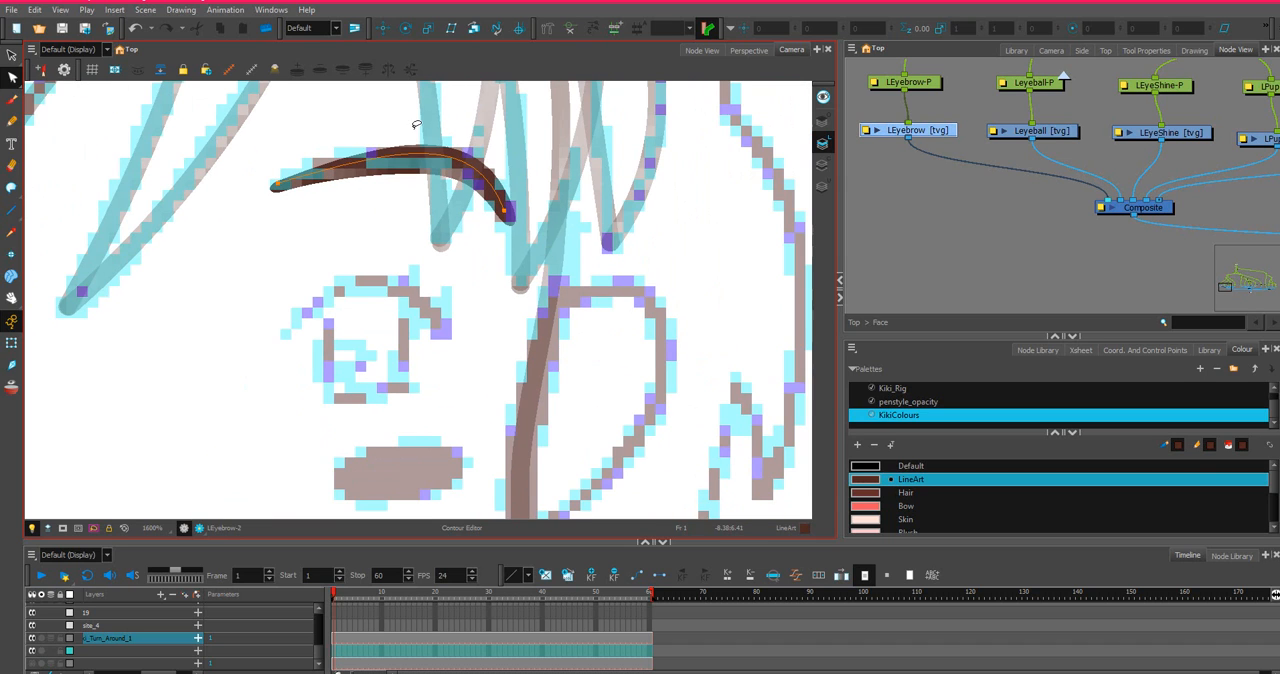
pyautogui.moveTo(513, 165); pyautogui.dragTo(584, 305)
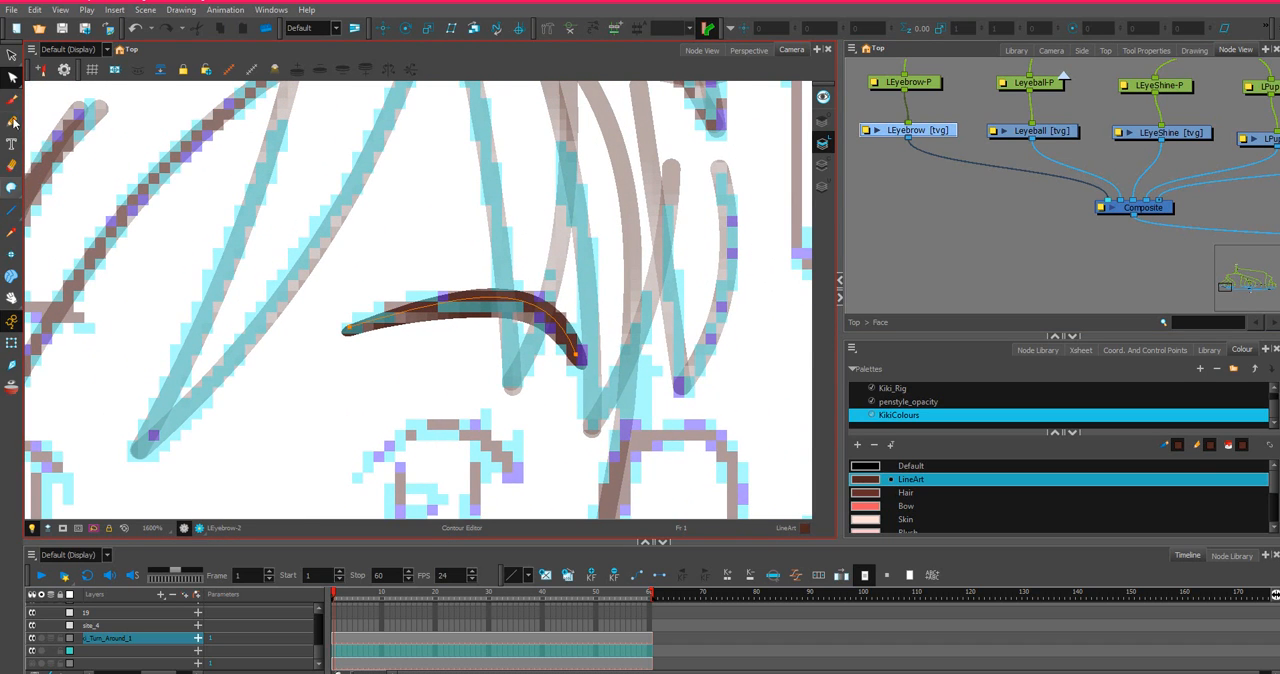
# Copy the LEyebrow drawing's cell at frame 1 of the timeline, and select the empty REyebrow drawing.
pyautogui.click(10, 56)
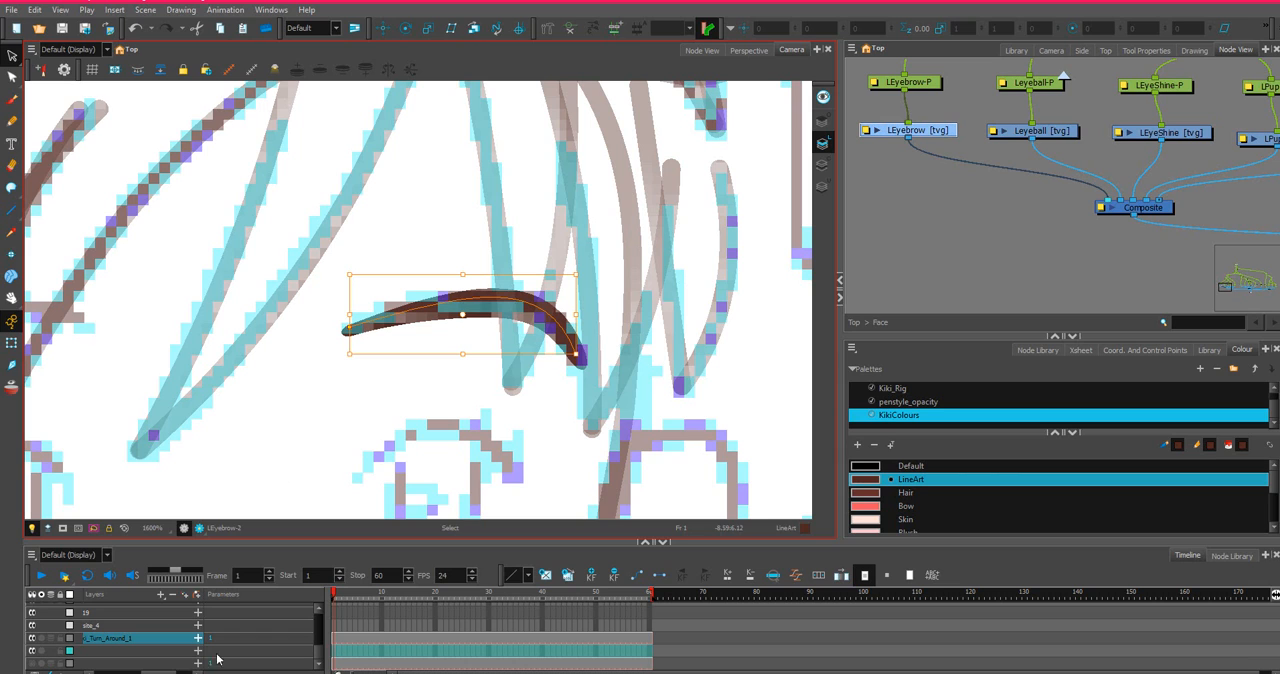
pyautogui.press('o')
pyautogui.rightClick(337, 614)
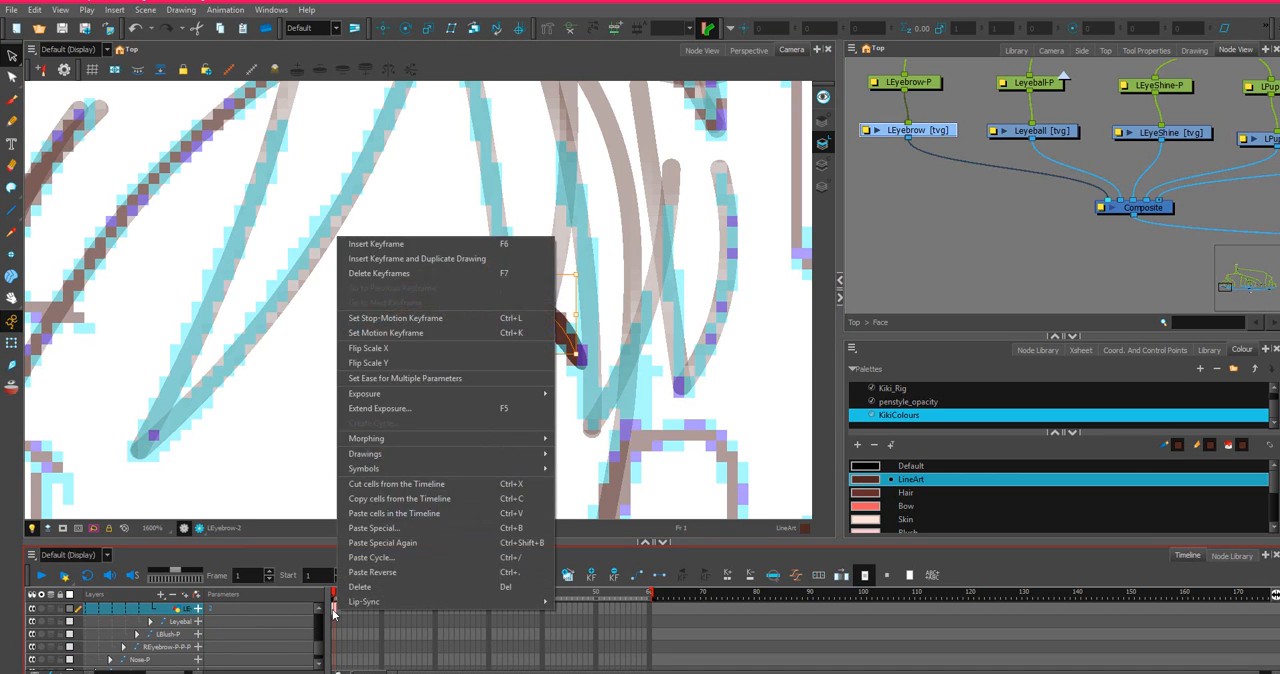
pyautogui.click(385, 498)
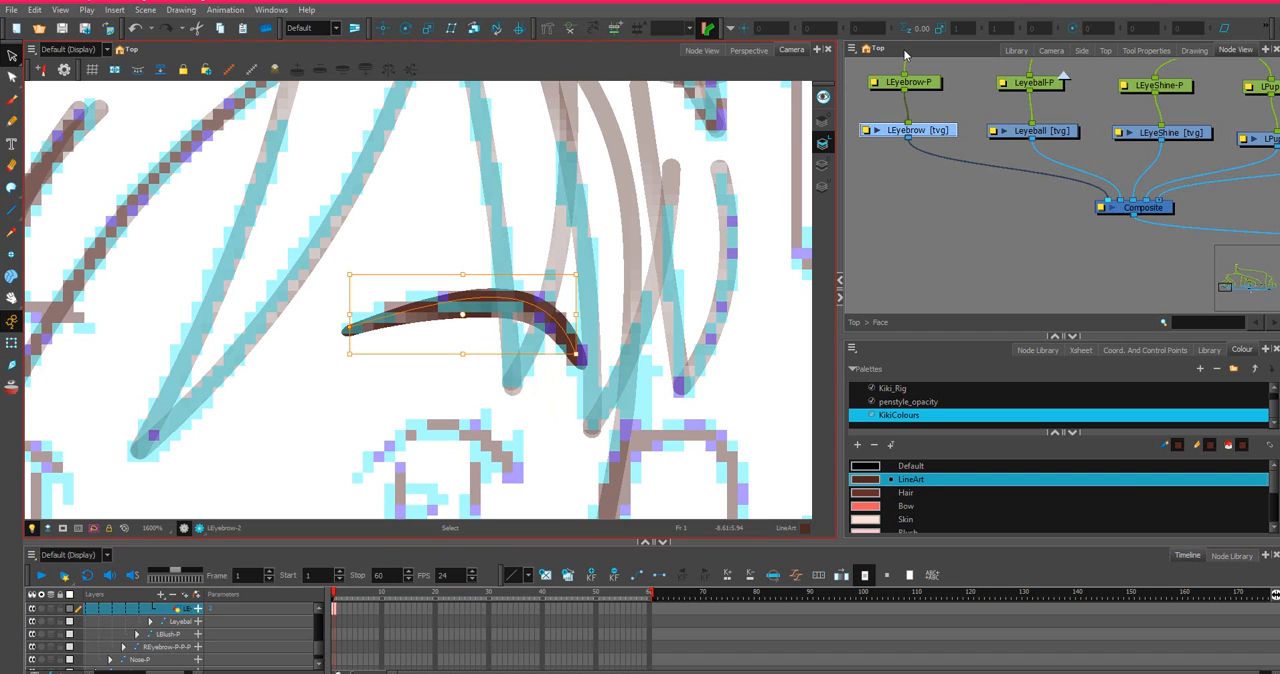
pyautogui.scroll(-4, 1077, 119)
pyautogui.scroll(4, 1077, 119)
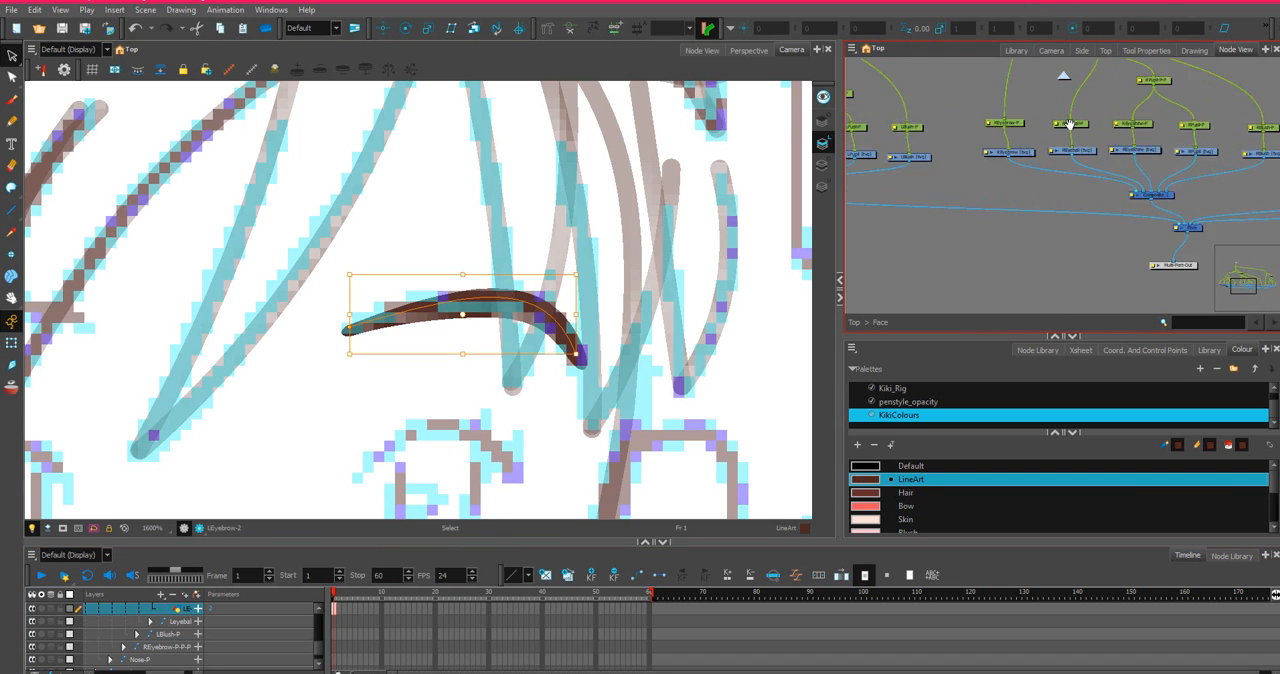
pyautogui.click(1002, 182)
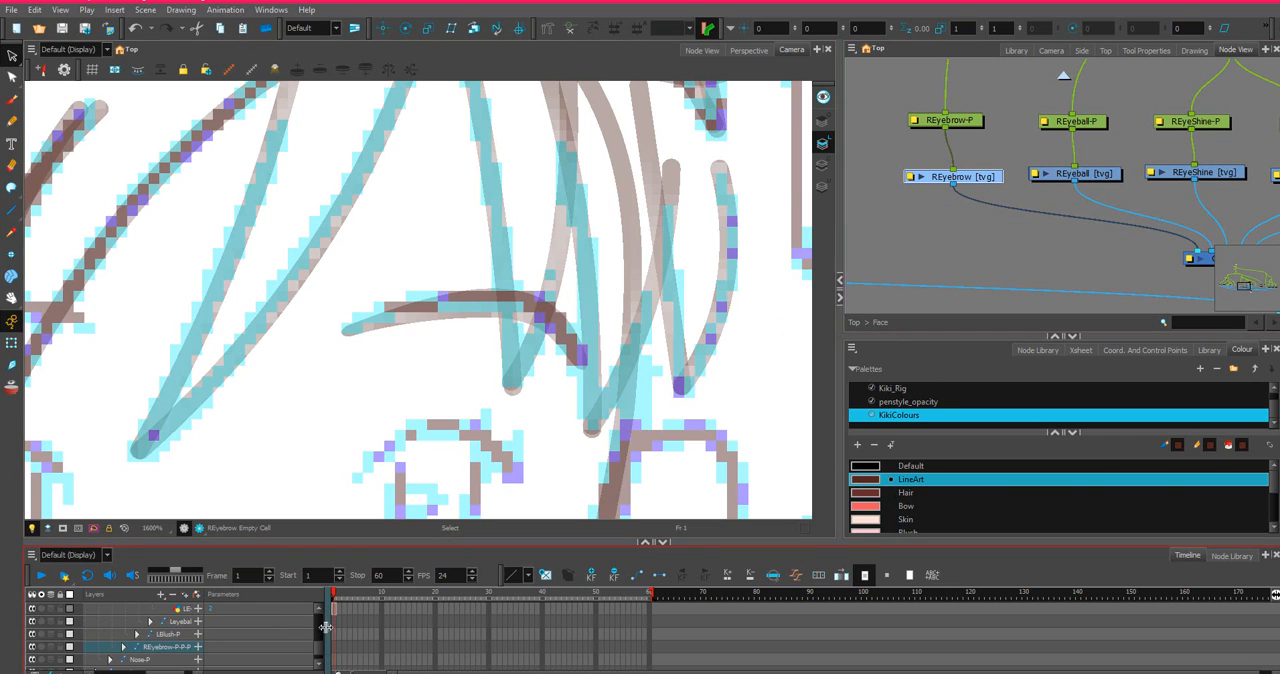
# Try to paste the copied eyebrow cell into frame 1 of the REyebrow layer with Paste Special, always creating drawing files.
pyautogui.scroll(-1, 314, 627)
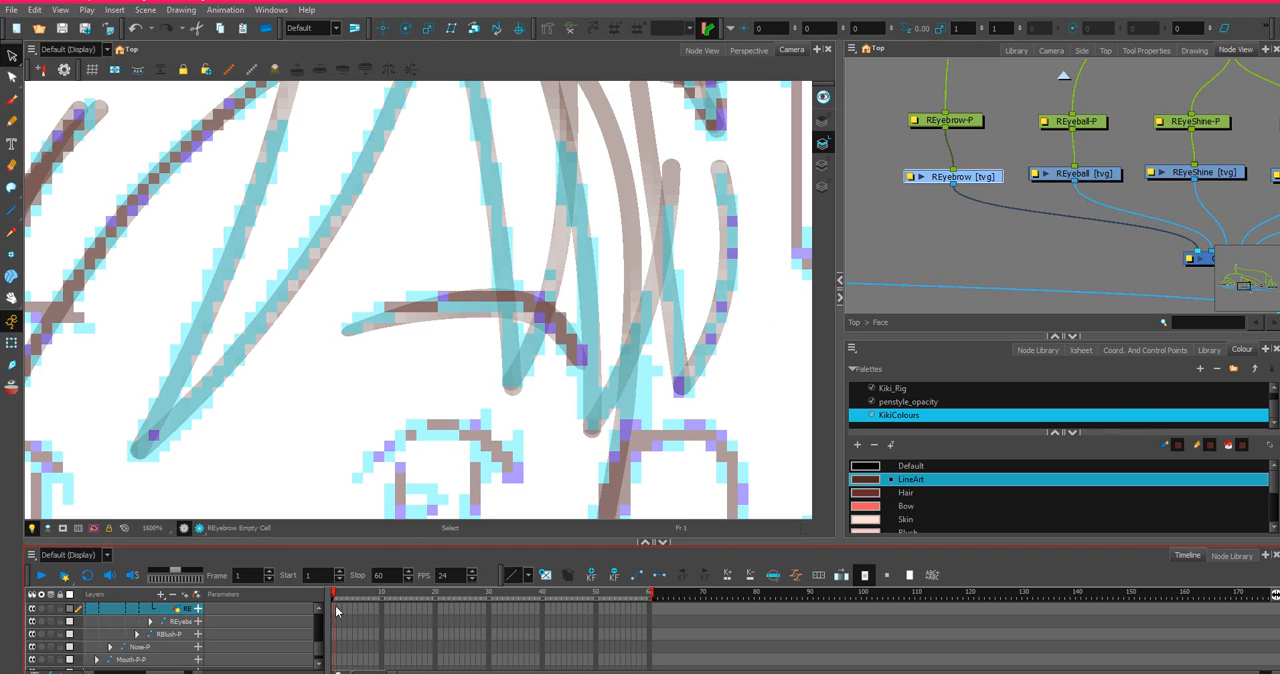
pyautogui.rightClick(335, 606)
pyautogui.click(334, 606)
pyautogui.rightClick(334, 606)
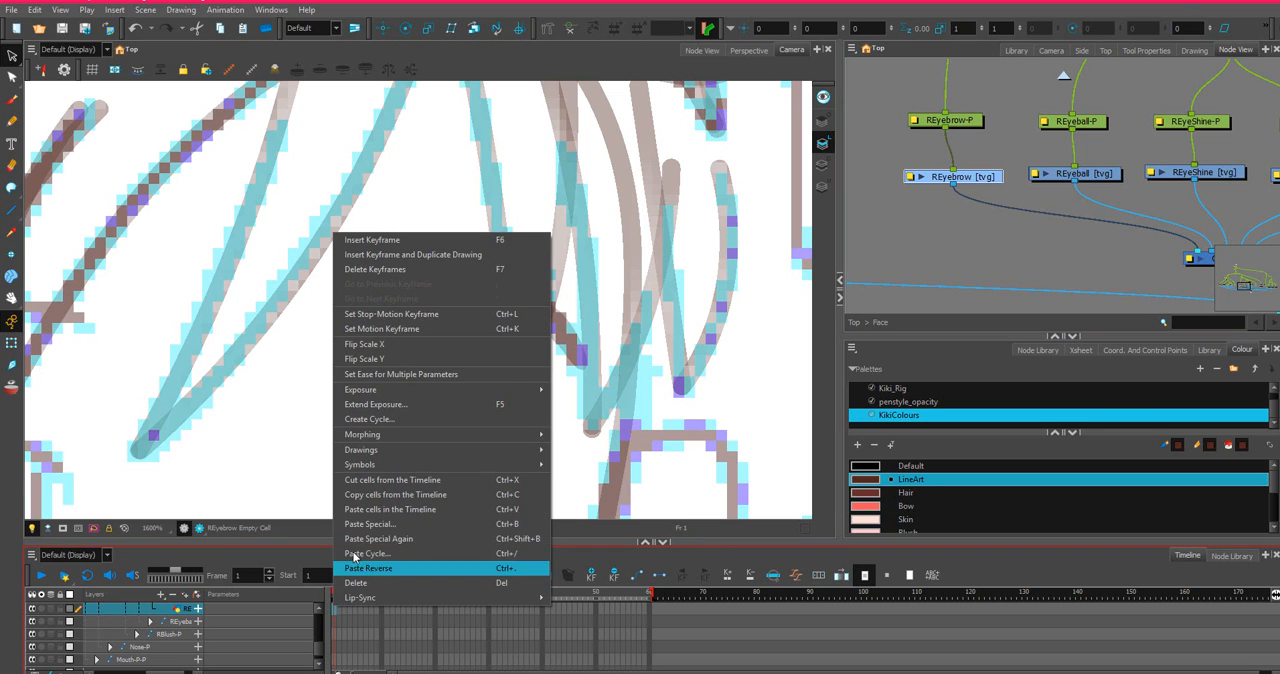
pyautogui.click(389, 524)
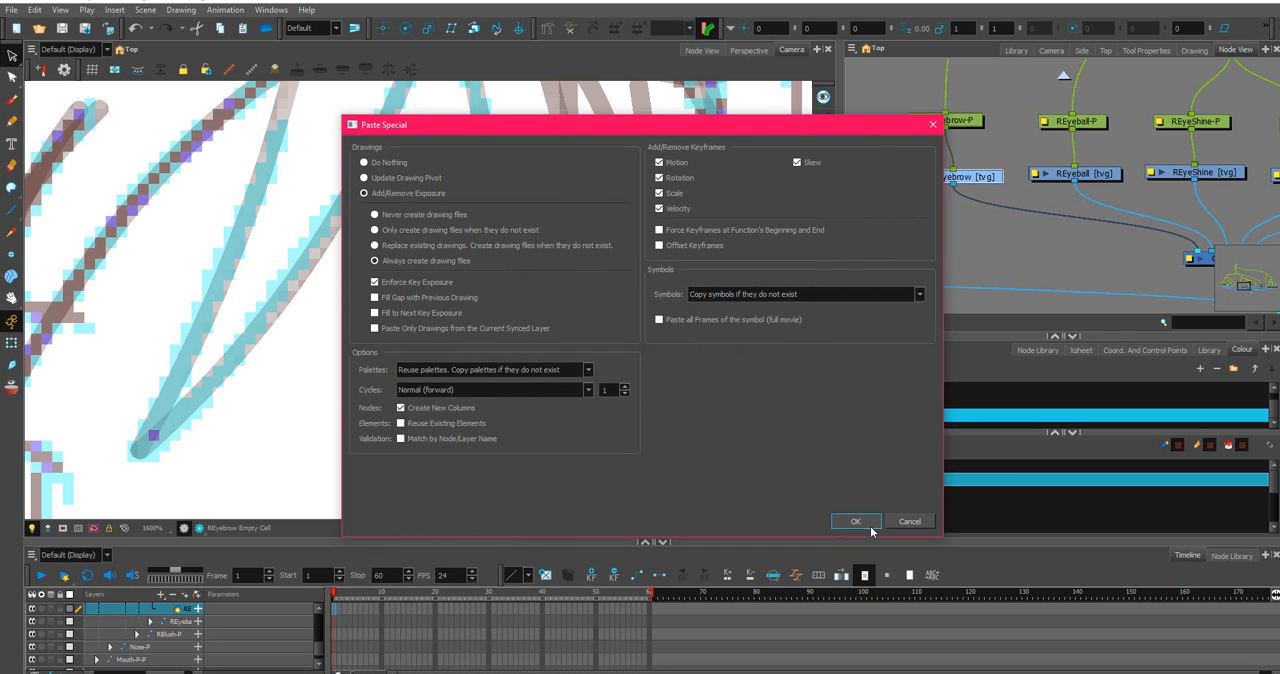
pyautogui.click(870, 527)
pyautogui.press('2')
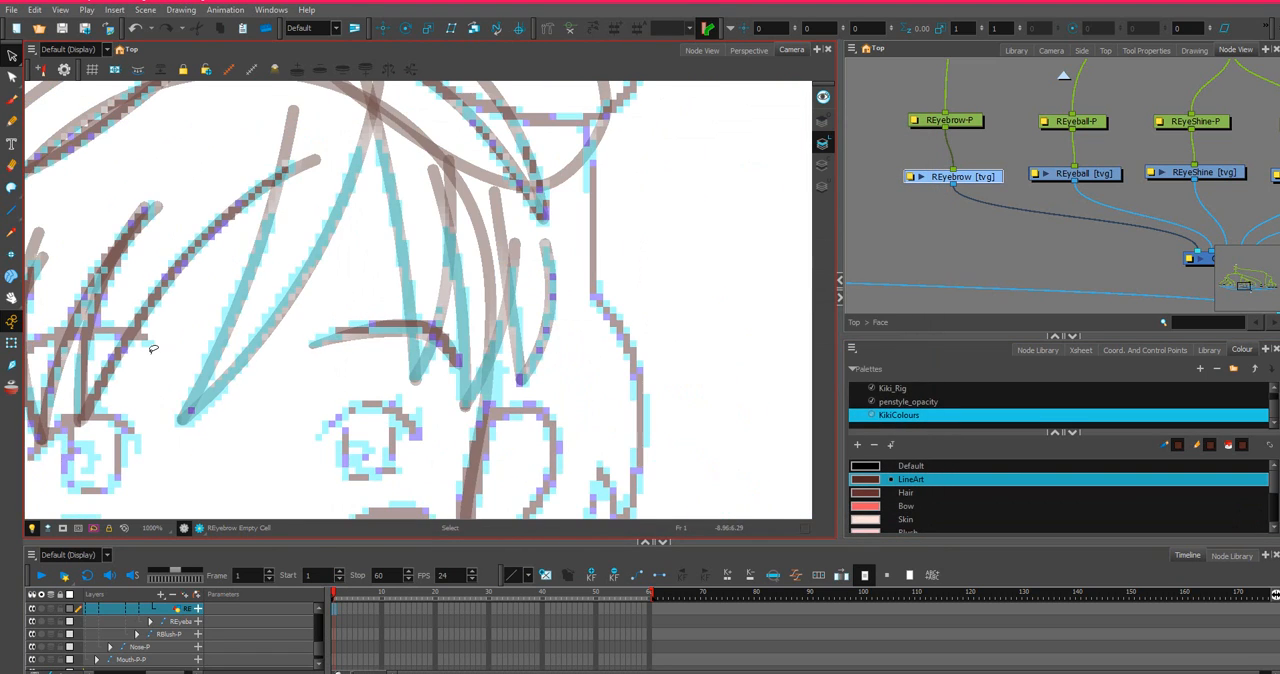
pyautogui.rightClick(336, 614)
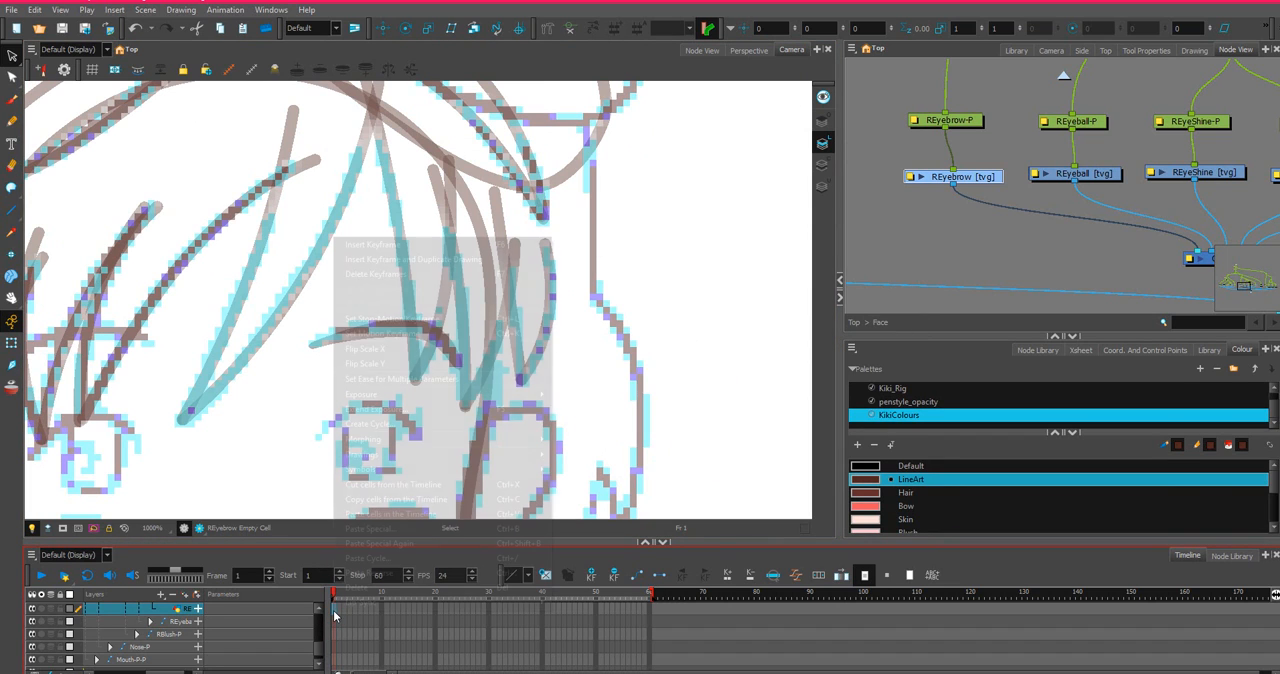
pyautogui.click(376, 530)
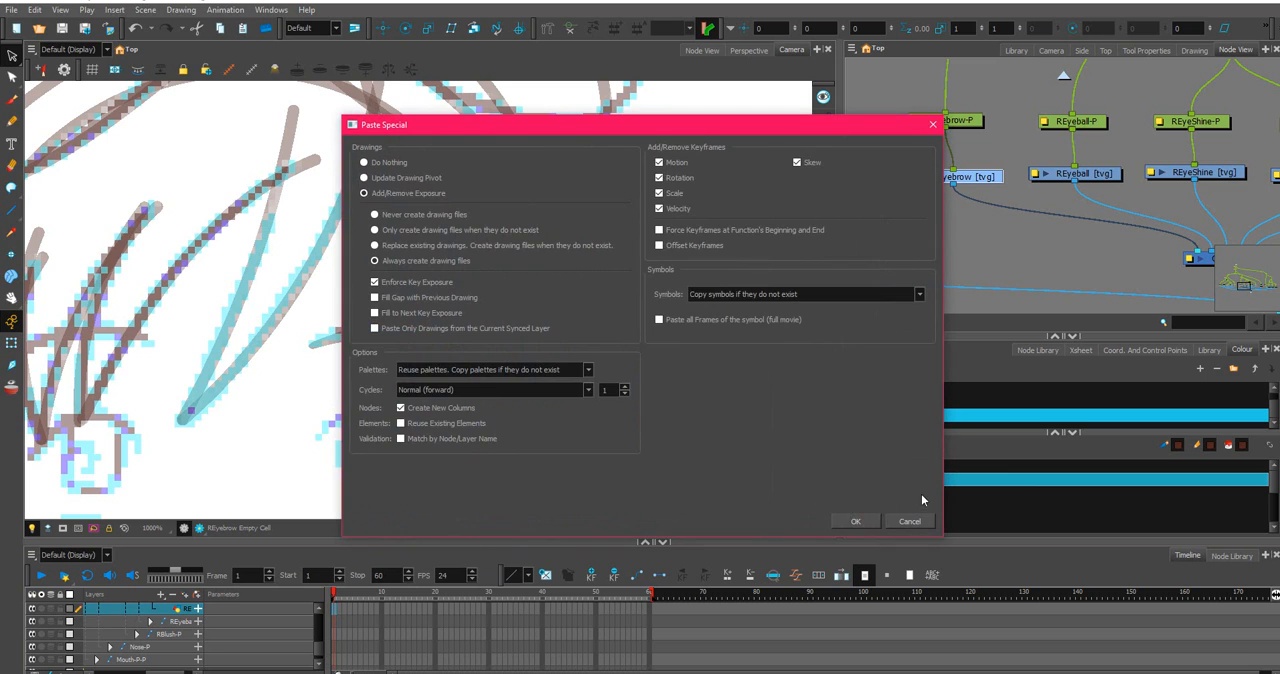
pyautogui.click(853, 521)
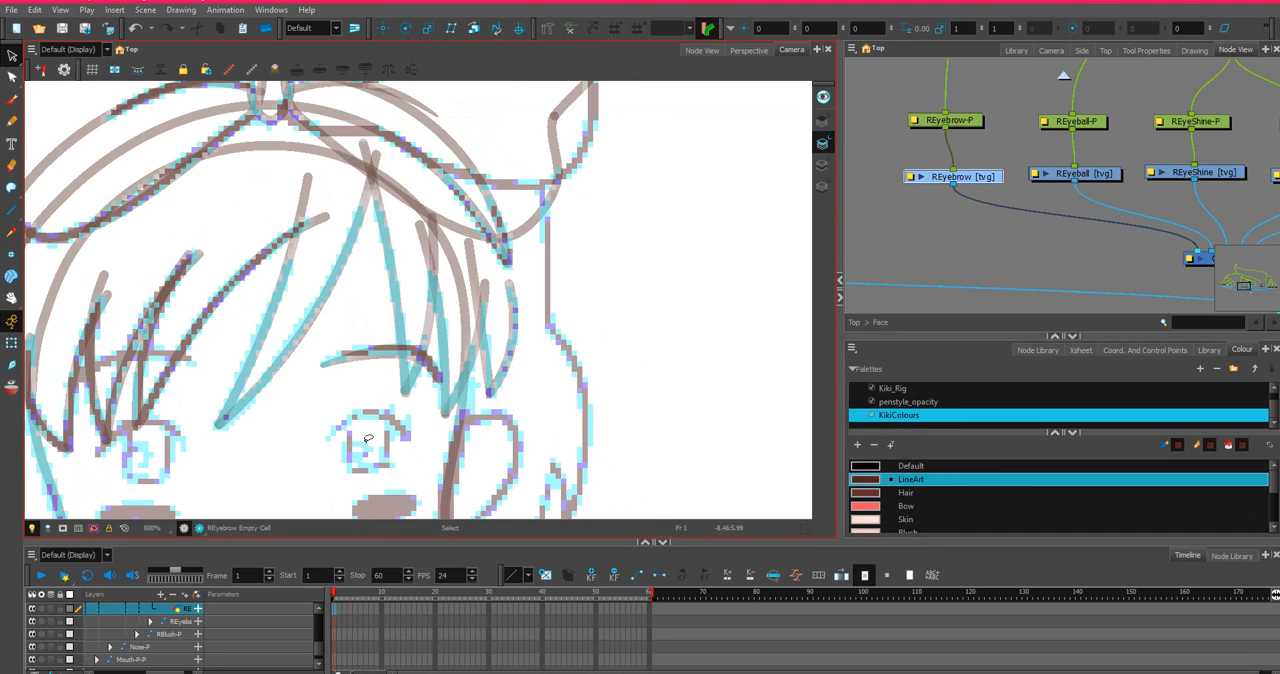
# Select the LEyebrow drawing node and copy its cell at frame 1 from the timeline.
pyautogui.scroll(-3, 958, 192)
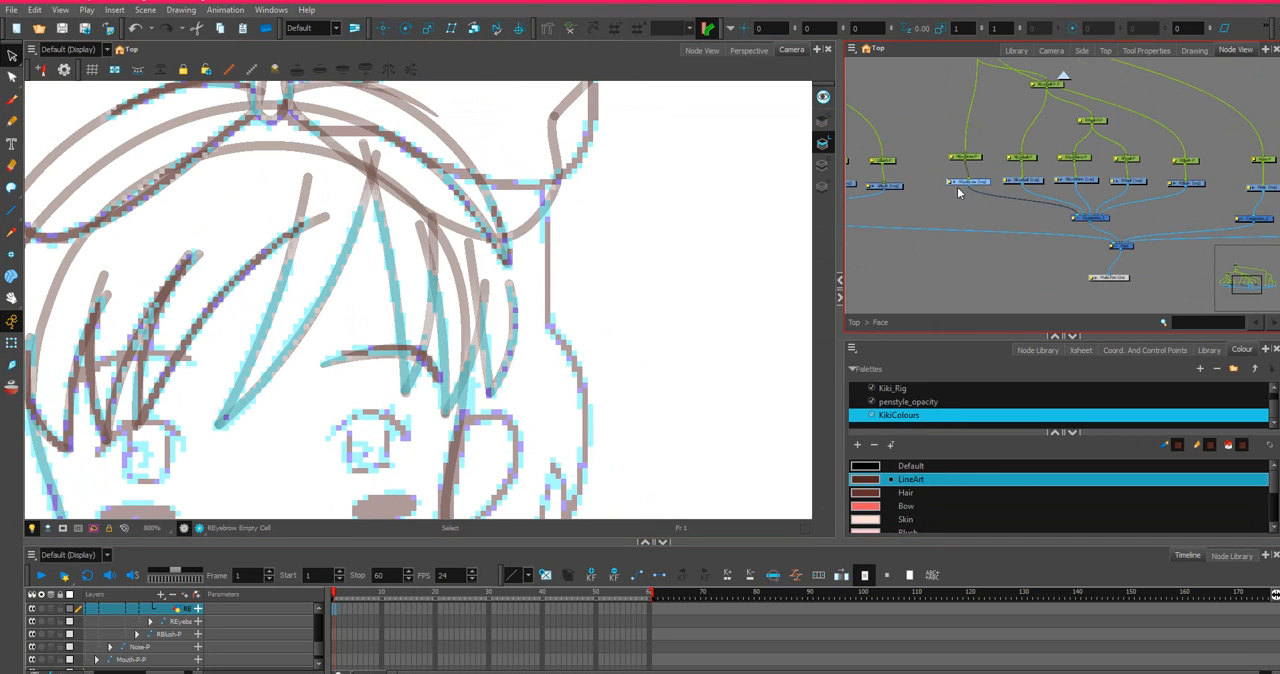
pyautogui.moveTo(939, 194); pyautogui.dragTo(1217, 218)
pyautogui.scroll(-6, 559, 218)
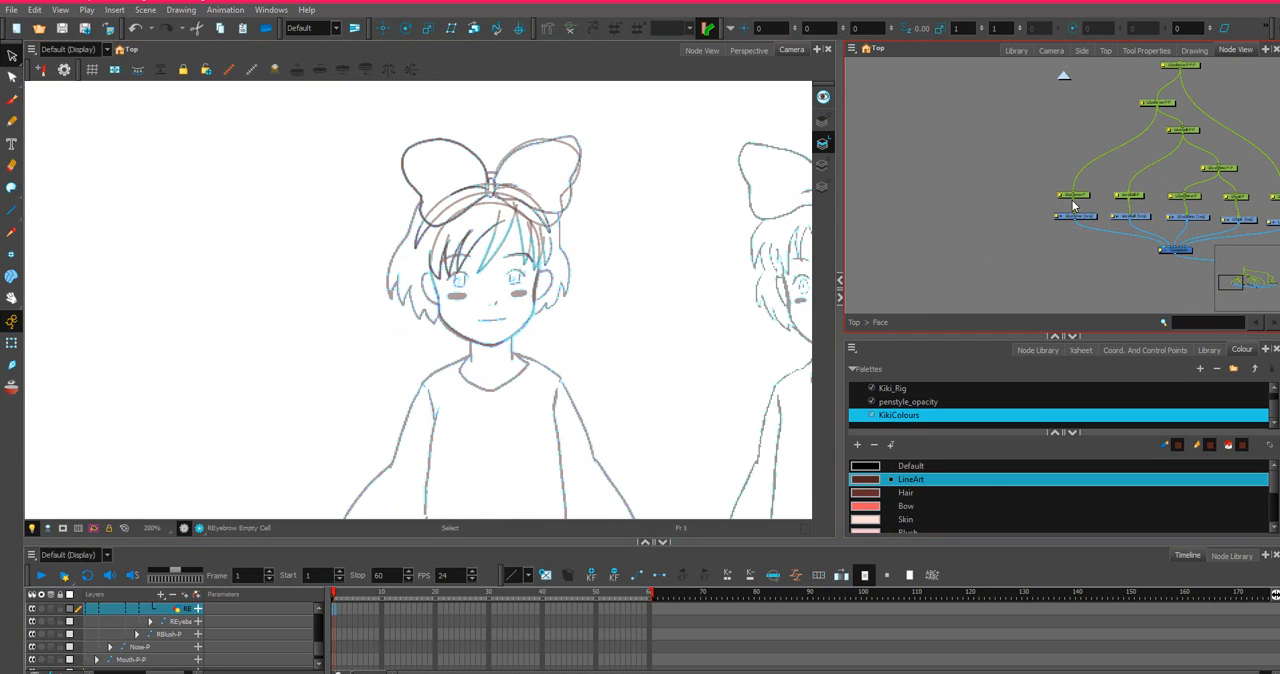
pyautogui.scroll(2, 1095, 229)
pyautogui.click(1095, 229)
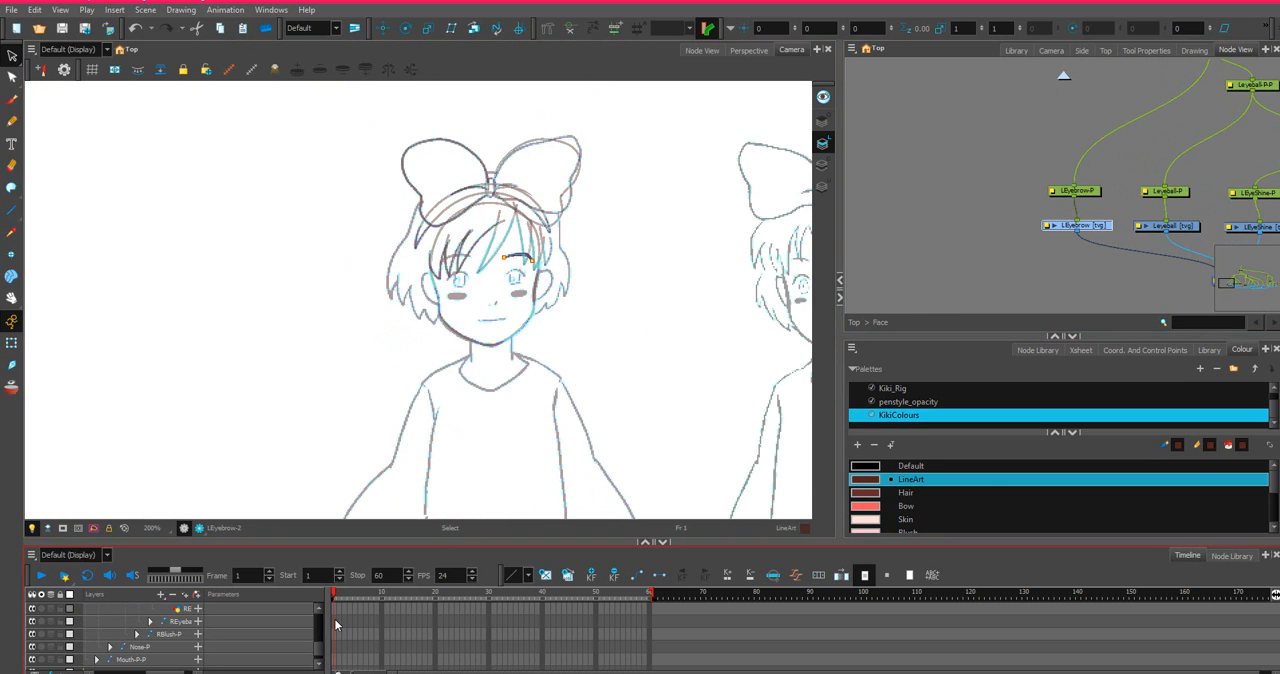
pyautogui.rightClick(333, 616)
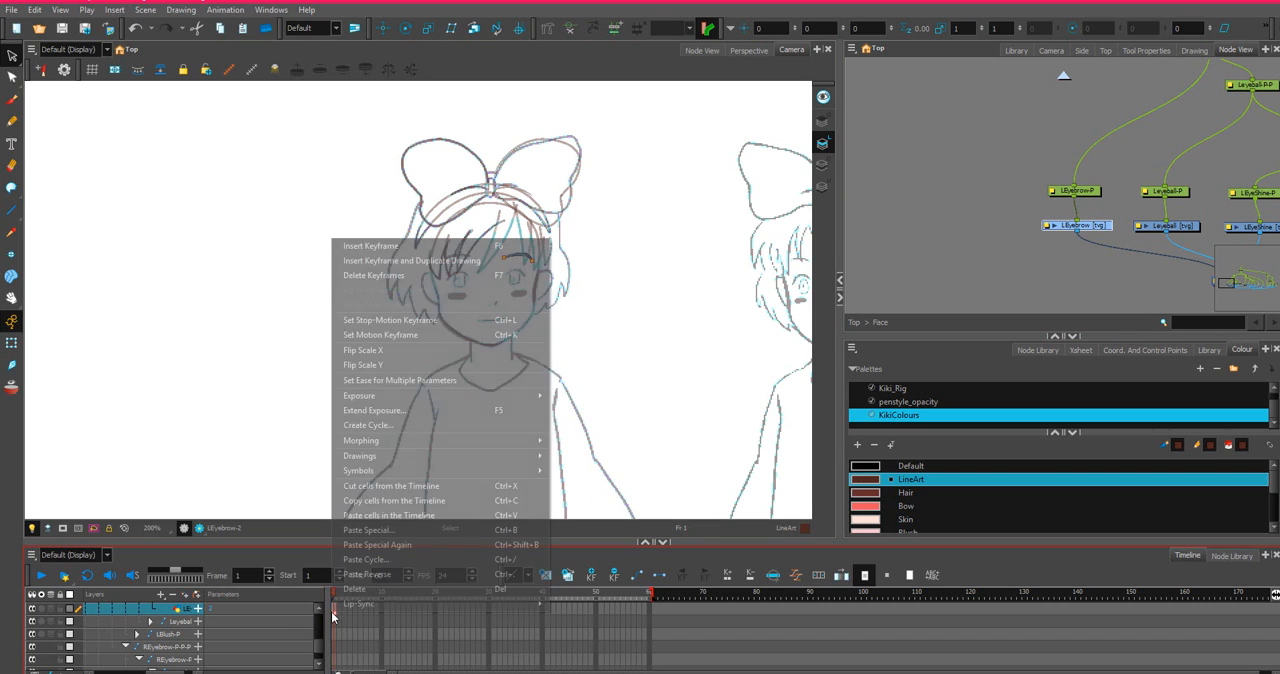
pyautogui.click(389, 497)
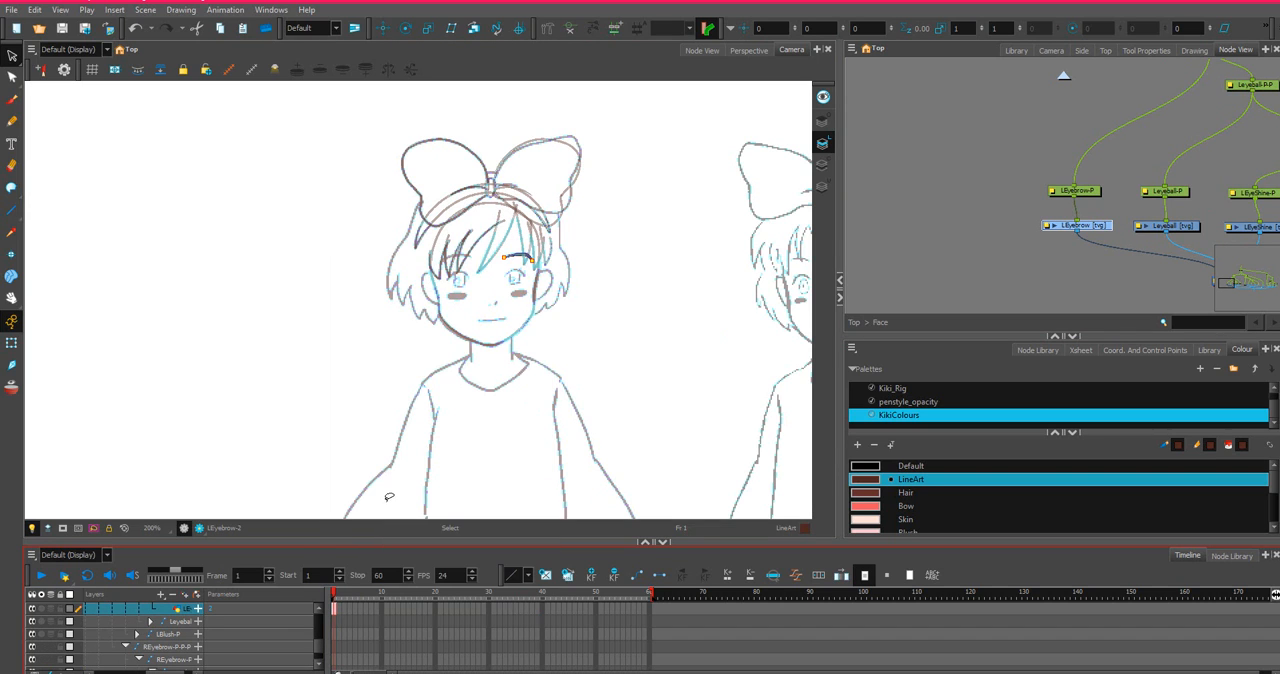
# Paste the copied eyebrow into frame 1 of the REyebrow drawing with Paste Special, always creating drawing files.
pyautogui.moveTo(1150, 230); pyautogui.dragTo(851, 246)
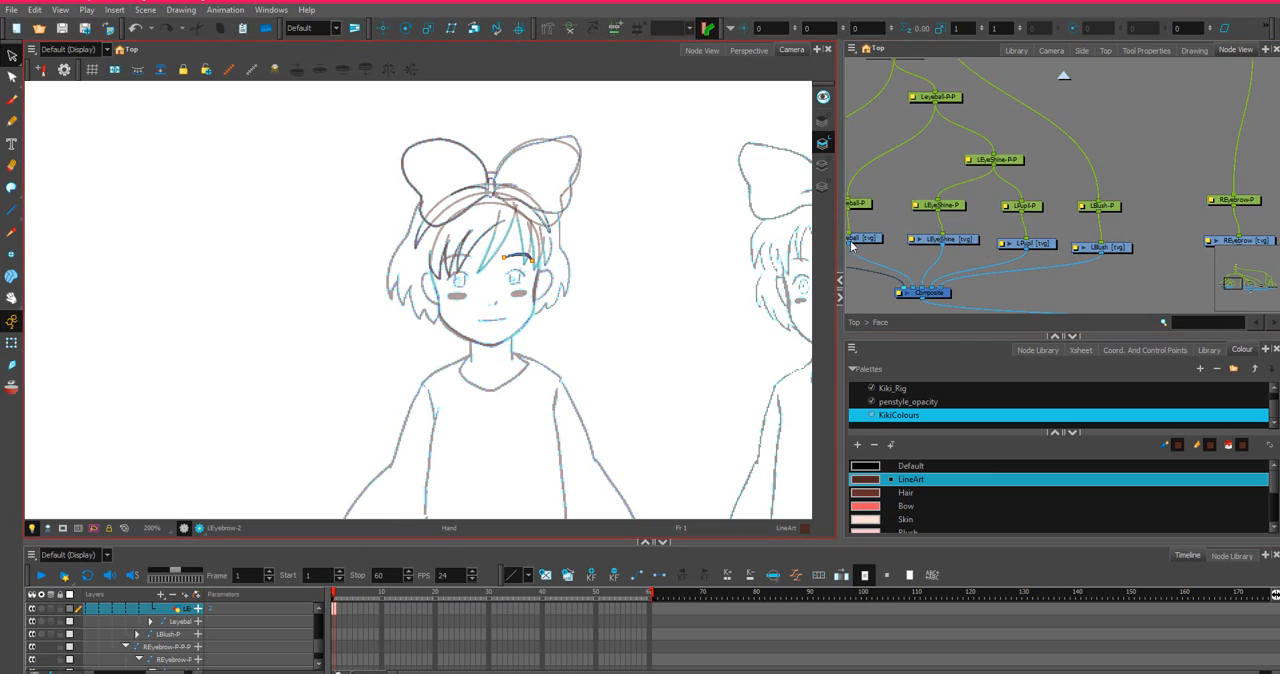
pyautogui.moveTo(1237, 213); pyautogui.dragTo(1079, 193)
pyautogui.click(1101, 227)
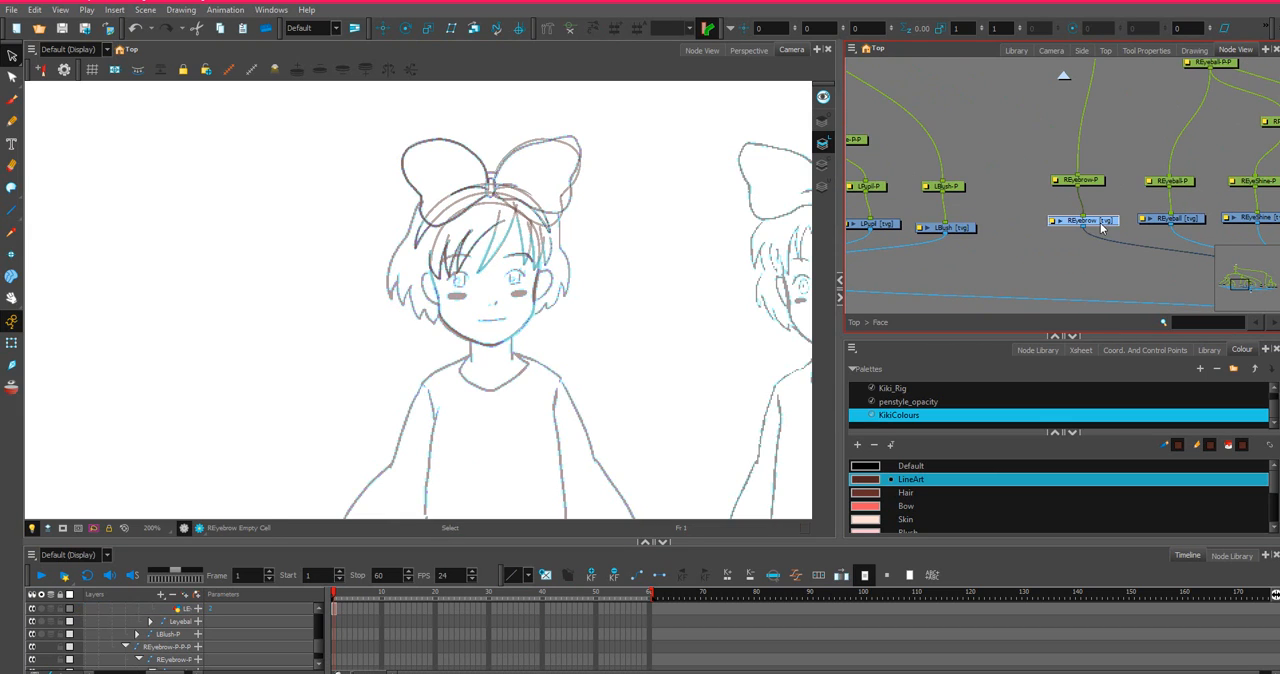
pyautogui.scroll(-2, 320, 626)
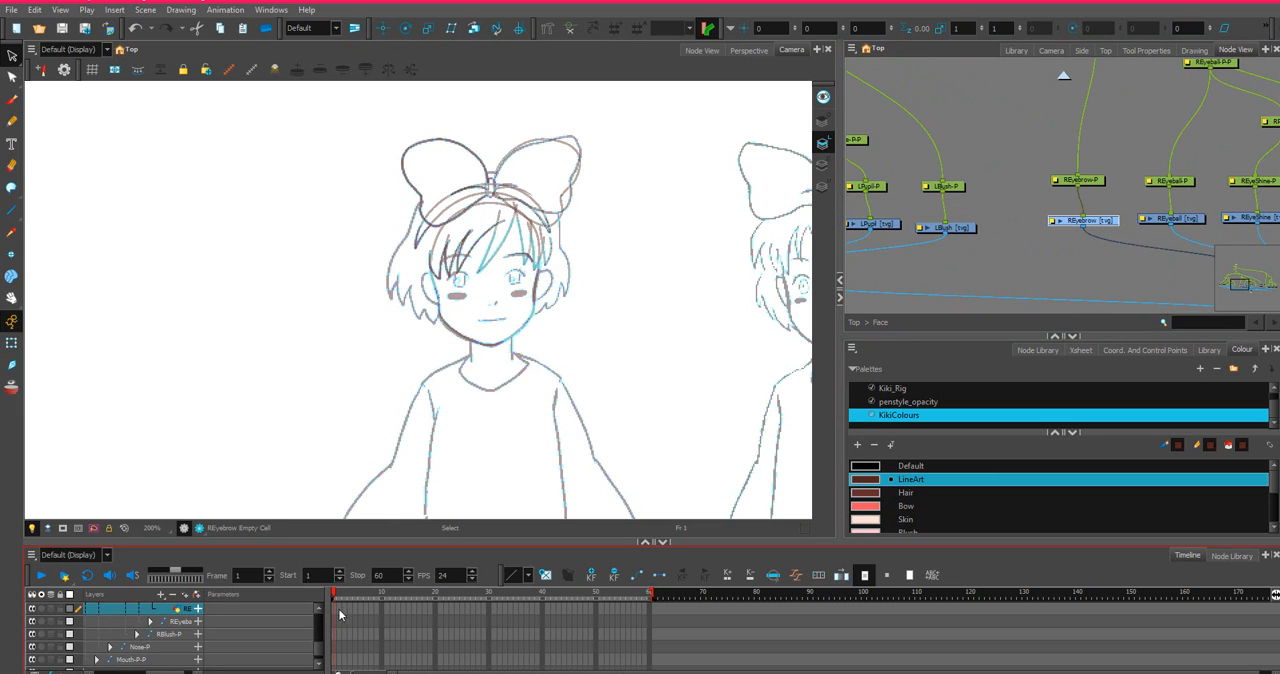
pyautogui.rightClick(333, 607)
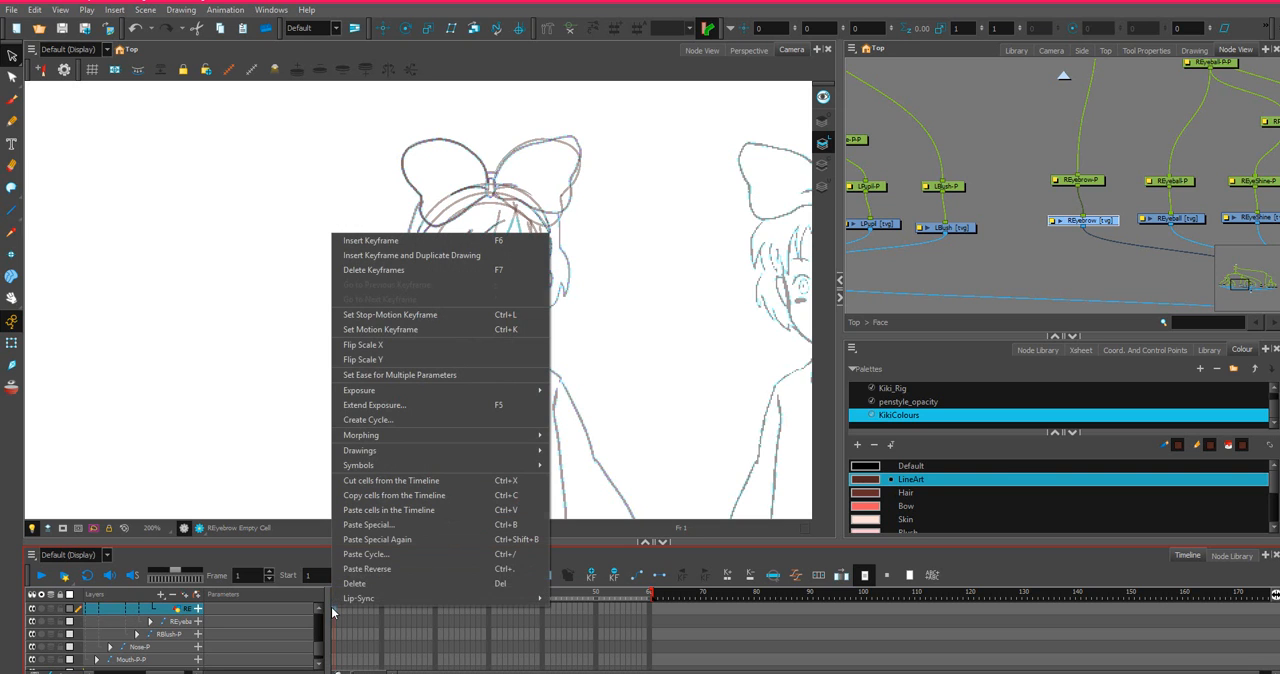
pyautogui.click(383, 530)
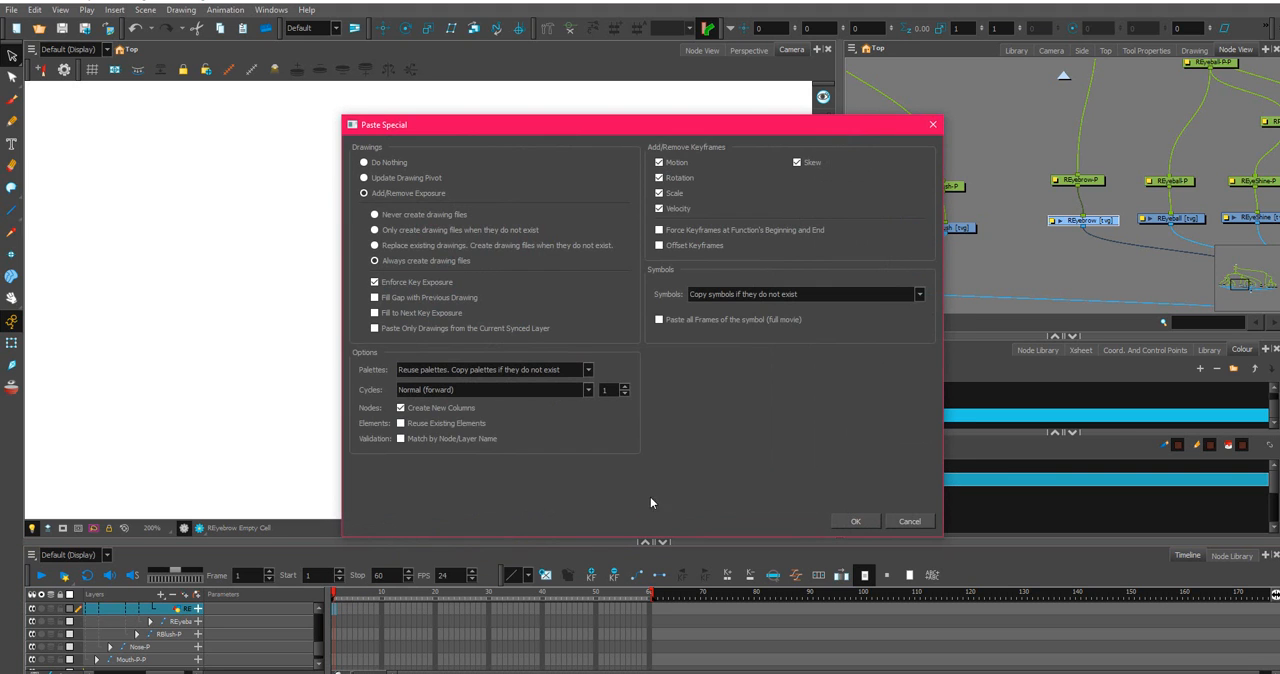
pyautogui.click(855, 522)
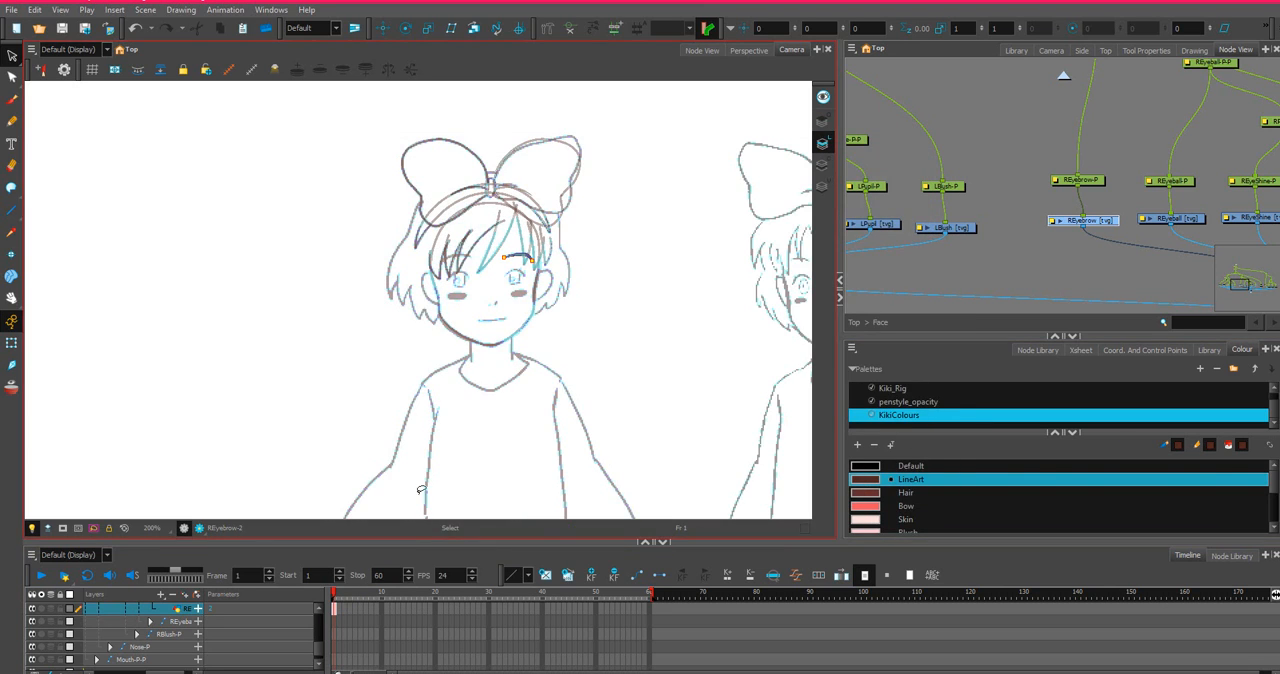
pyautogui.press('2')
pyautogui.press('2')
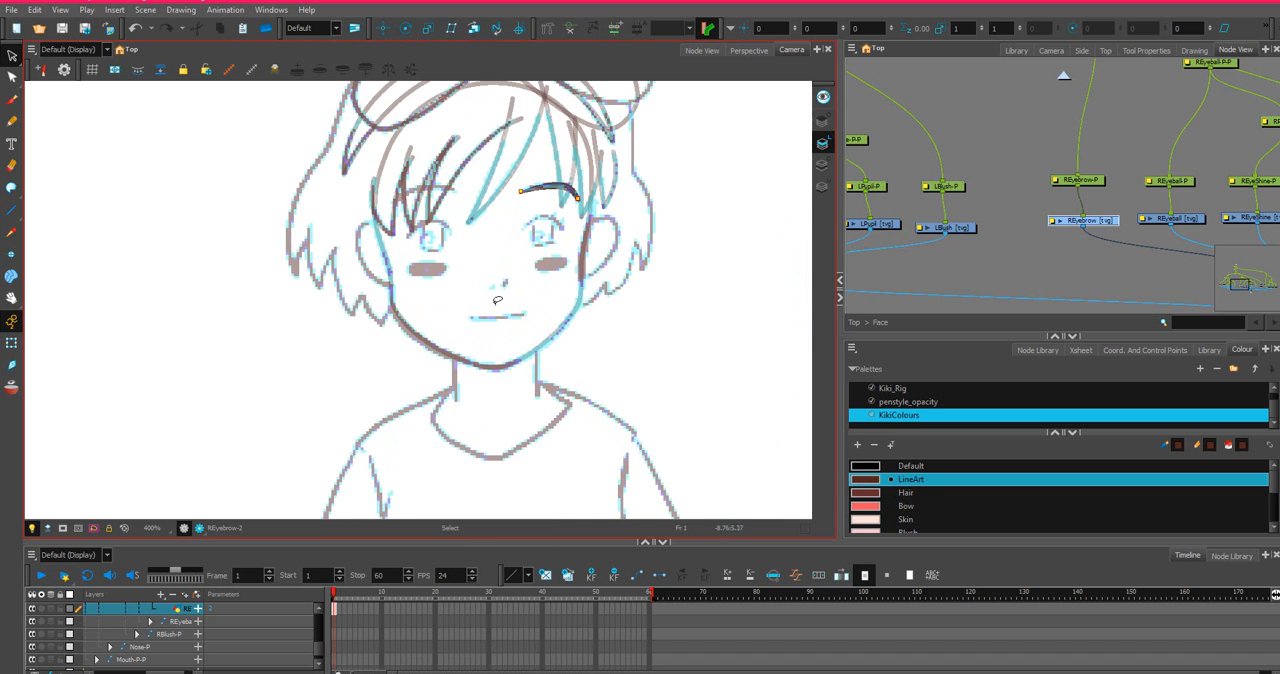
# Mirror the REyebrow drawing at frame 1 horizontally with Flip Scale X.
pyautogui.rightClick(335, 610)
pyautogui.click(370, 343)
pyautogui.scroll(-8, 543, 174)
pyautogui.moveTo(702, 184); pyautogui.dragTo(372, 246)
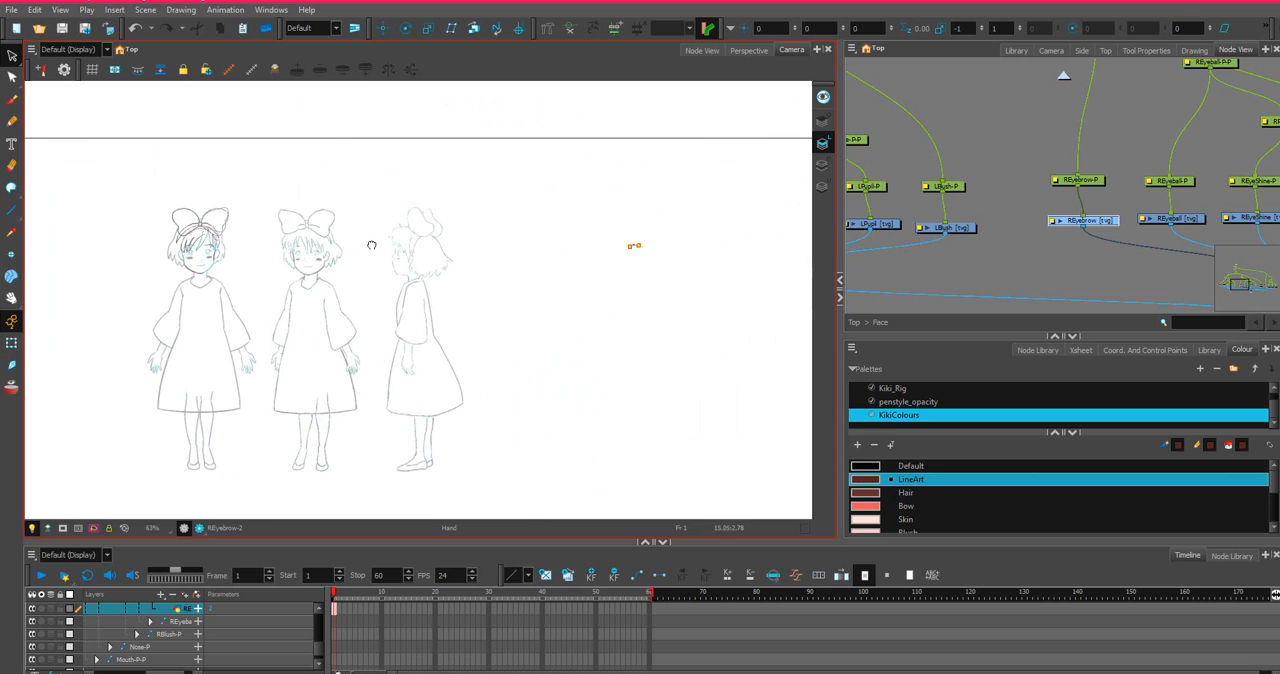
# Select the mirrored eyebrow stroke and move it back onto the front-view face, above the character's right eye.
pyautogui.click(12, 57)
pyautogui.moveTo(582, 232); pyautogui.dragTo(610, 250)
pyautogui.scroll(6, 614, 246)
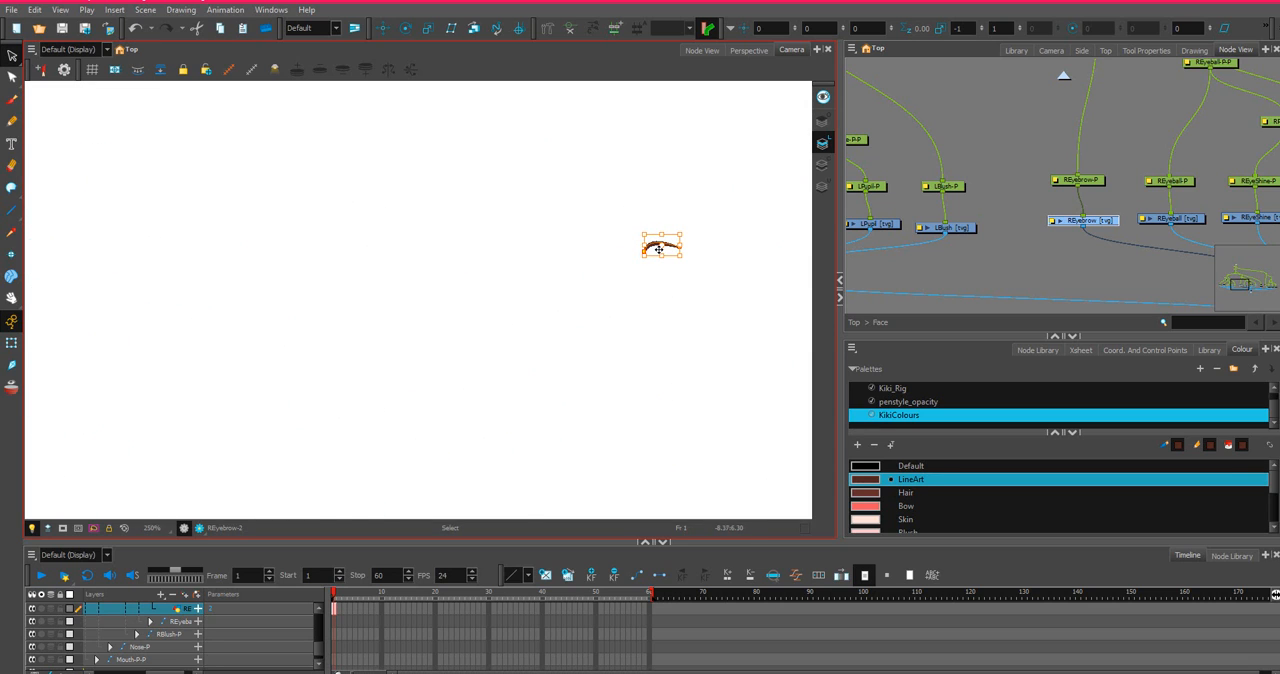
pyautogui.moveTo(654, 246); pyautogui.dragTo(49, 246)
pyautogui.moveTo(129, 202); pyautogui.dragTo(701, 198)
pyautogui.moveTo(415, 243); pyautogui.dragTo(476, 245)
pyautogui.moveTo(660, 256)
pyautogui.mouseDown()
pyautogui.moveTo(243, 246)
pyautogui.moveTo(146, 237)
pyautogui.moveTo(132, 219)
pyautogui.moveTo(580, 206)
pyautogui.moveTo(714, 251)
pyautogui.mouseUp()
pyautogui.click(741, 297)
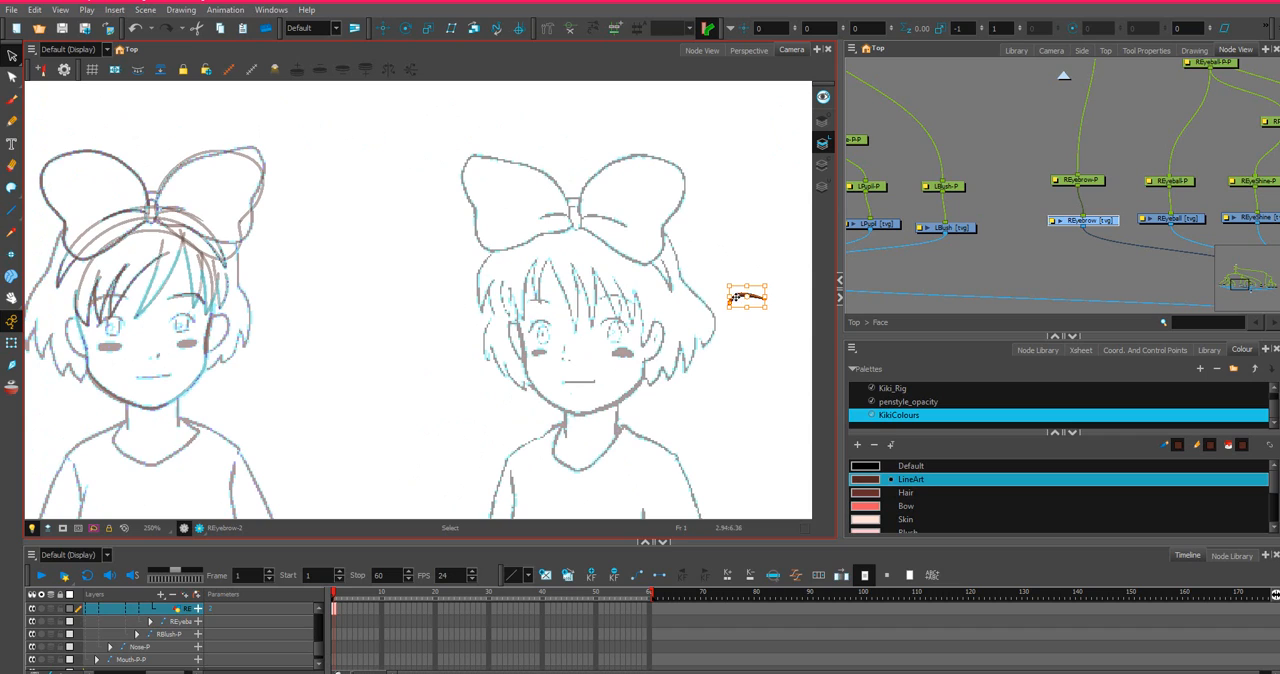
pyautogui.click(478, 279)
pyautogui.click(745, 296)
pyautogui.moveTo(738, 298); pyautogui.dragTo(98, 294)
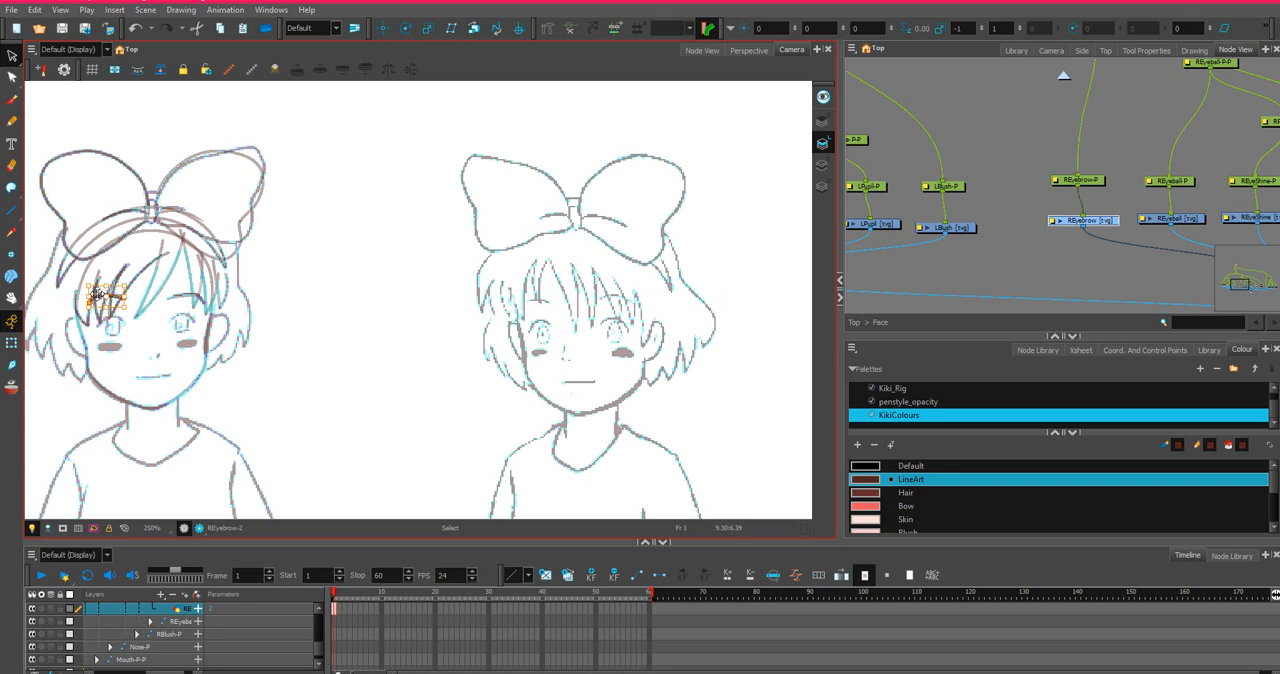
# Nudge the right eyebrow slightly inward in small increments to line it up with the reference sketch.
pyautogui.scroll(4, 119, 282)
pyautogui.moveTo(225, 242); pyautogui.dragTo(407, 238)
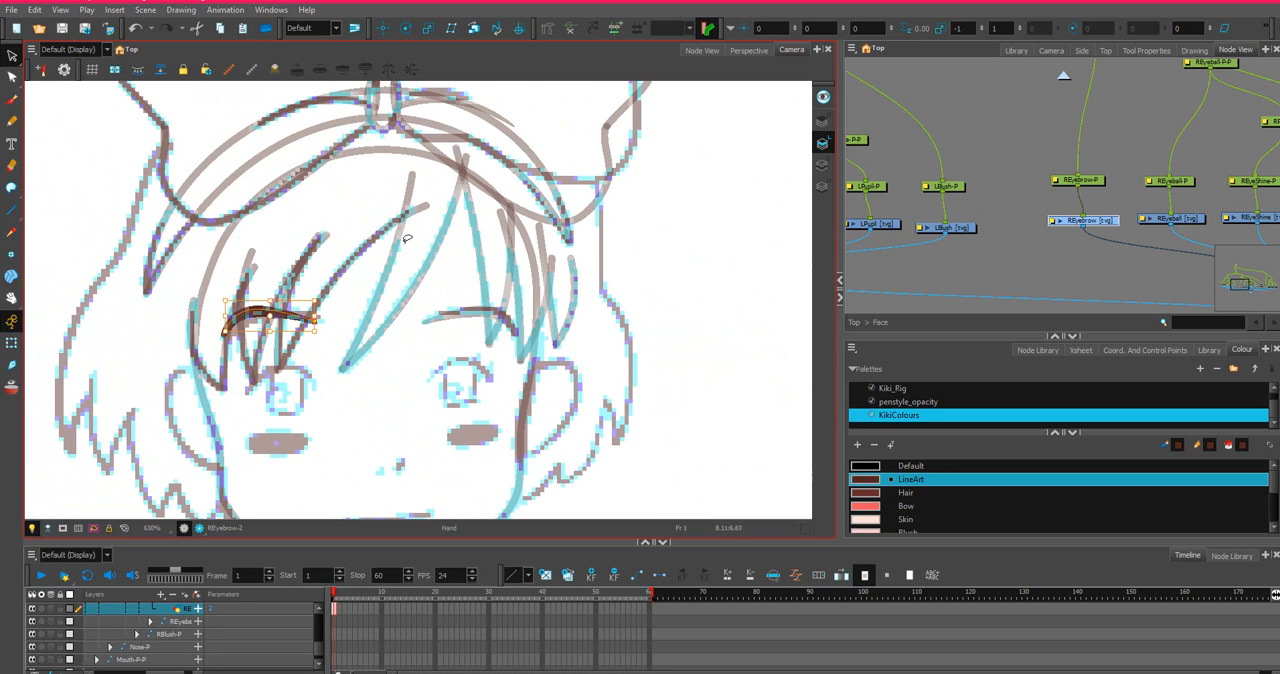
pyautogui.scroll(2, 331, 265)
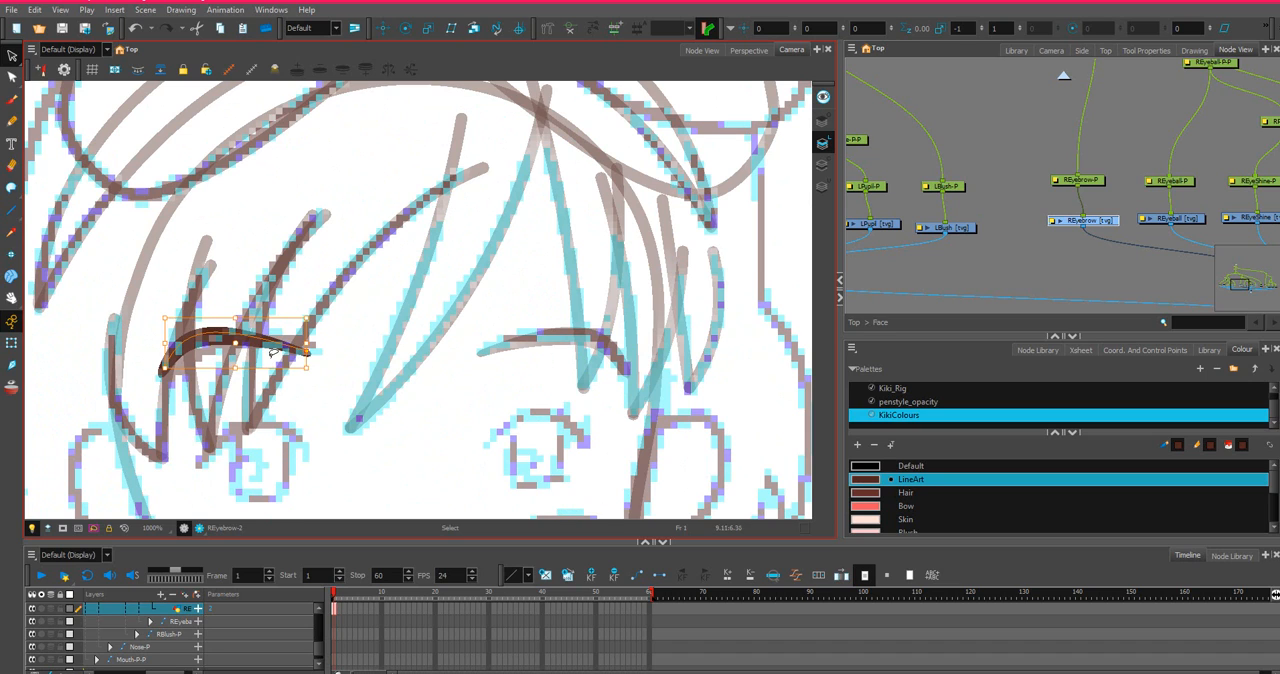
pyautogui.scroll(1, 273, 352)
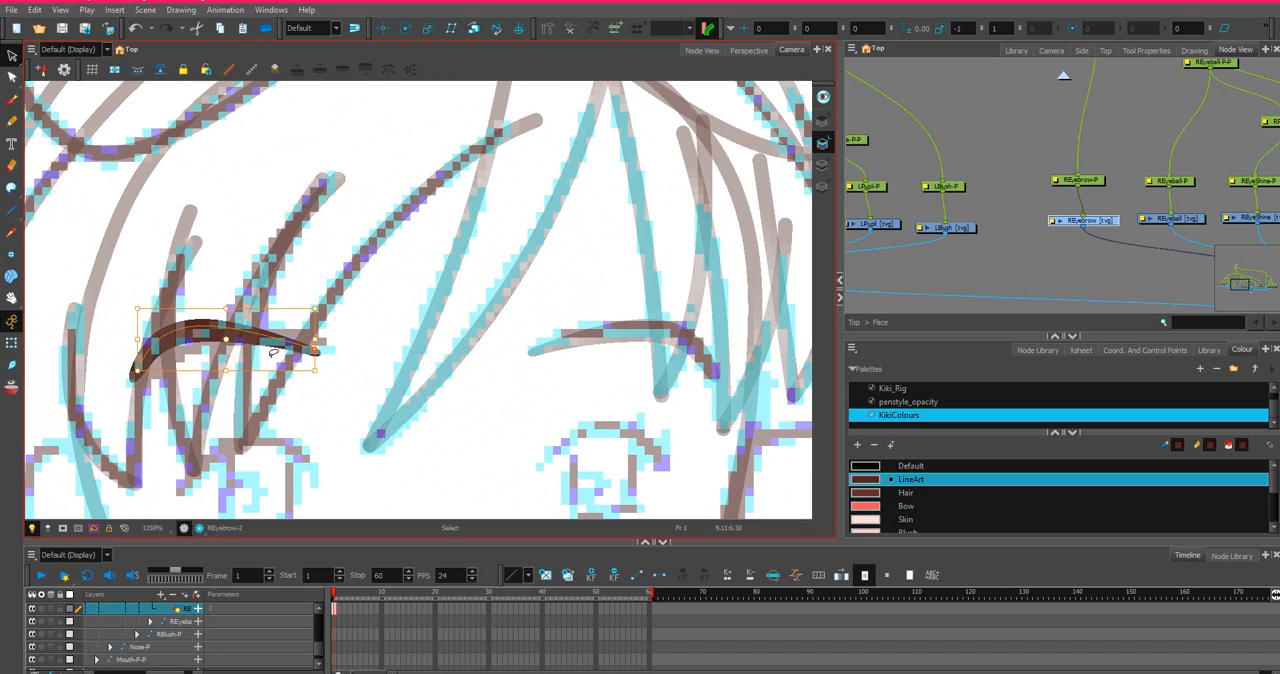
pyautogui.moveTo(238, 327); pyautogui.dragTo(253, 331)
pyautogui.hotkey('ctrl', 'z')
pyautogui.press('Right')
pyautogui.press('Right')
pyautogui.press('Right')
pyautogui.press('Right')
pyautogui.press('Right')
pyautogui.press('Right')
pyautogui.press('Right')
pyautogui.press('Right')
pyautogui.press('Right')
pyautogui.press('Right')
pyautogui.press('Right')
pyautogui.press('Right')
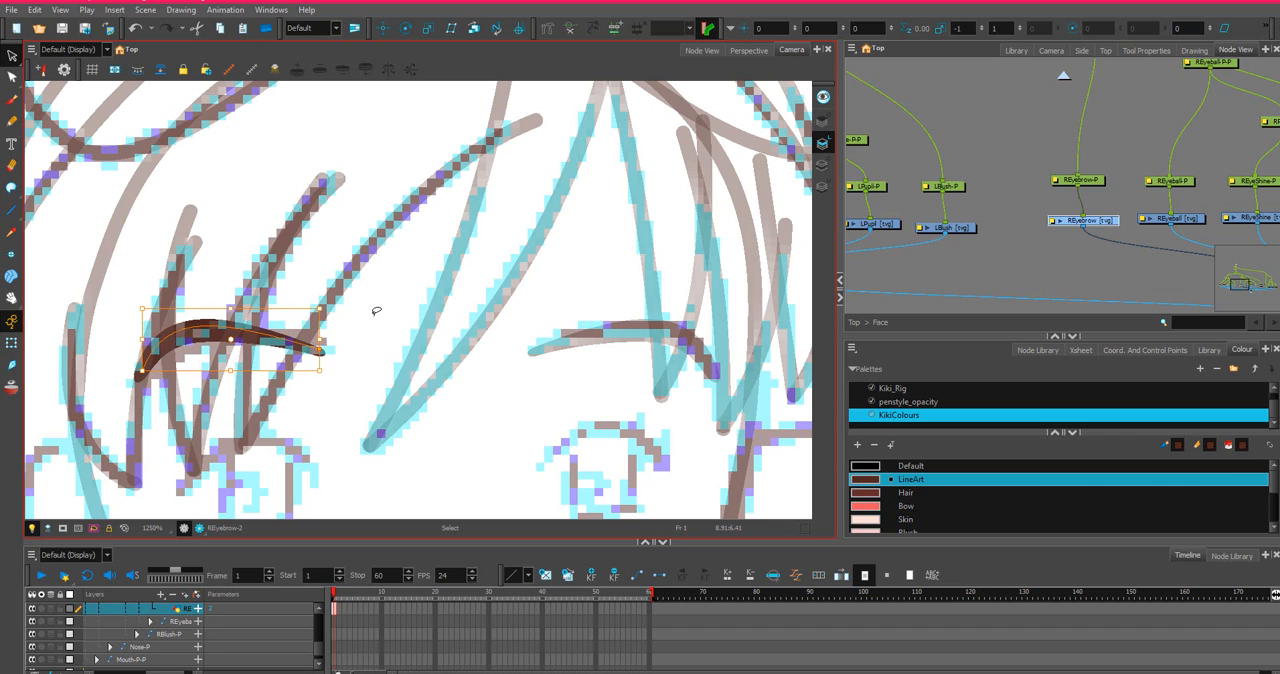
pyautogui.press('Right')
pyautogui.press('Right')
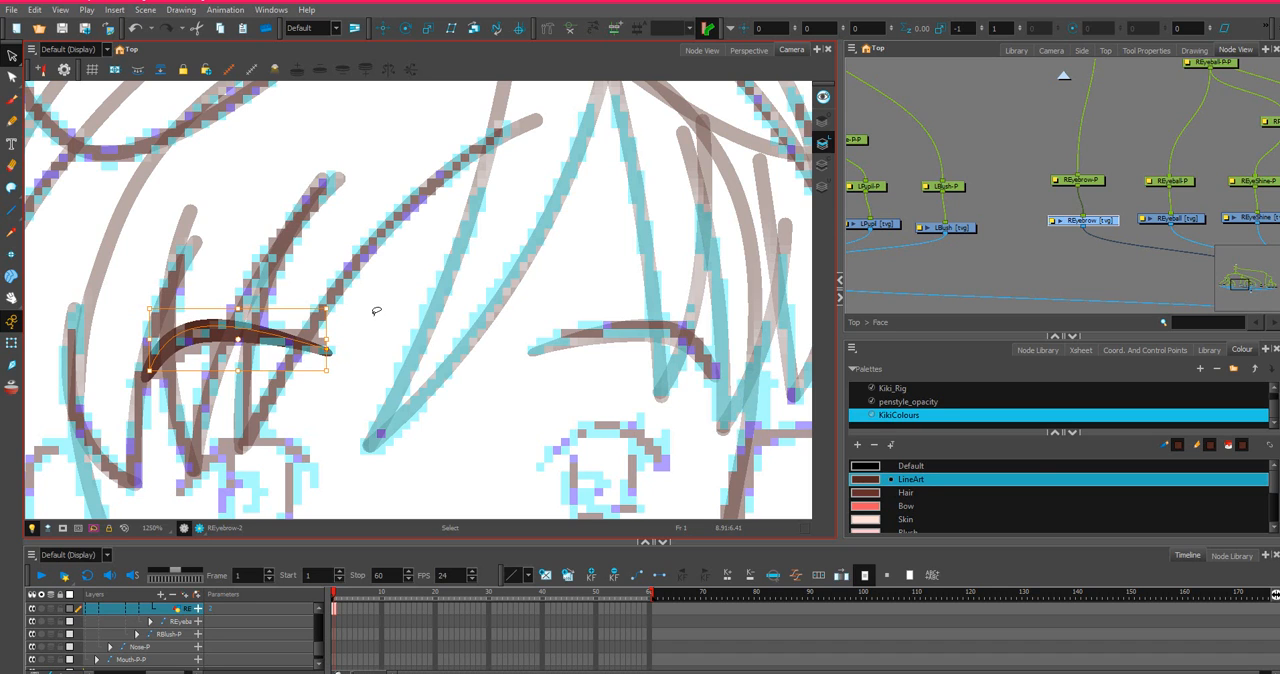
pyautogui.press('Right')
pyautogui.press('Right')
pyautogui.scroll(-5, 380, 320)
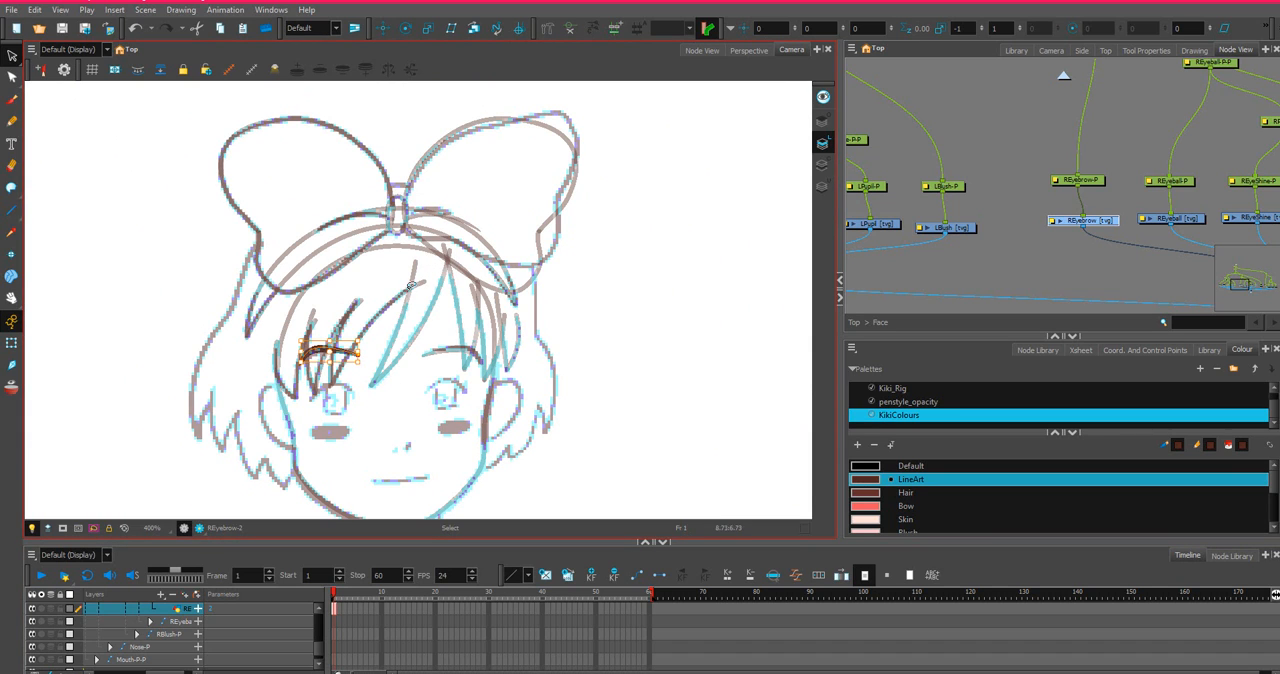
# Select the empty Leyeball drawing node in the face network.
pyautogui.scroll(-3, 1066, 232)
pyautogui.scroll(1, 920, 222)
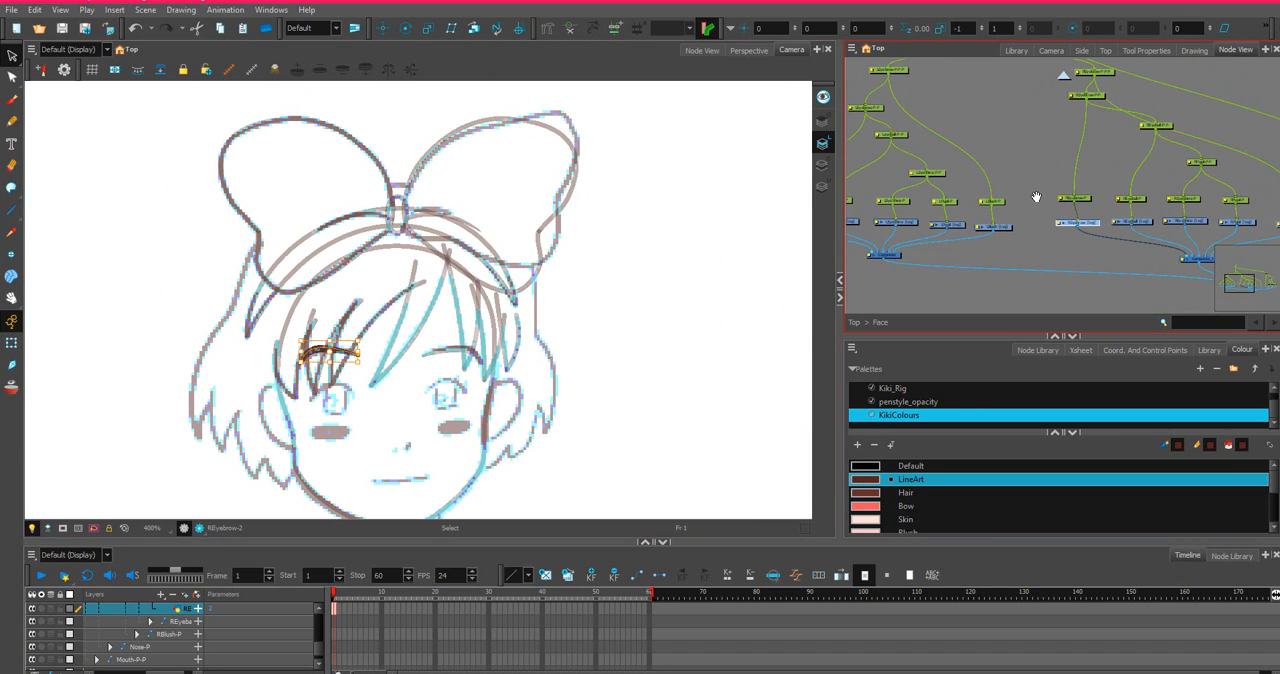
pyautogui.moveTo(1036, 197); pyautogui.dragTo(1090, 173)
pyautogui.scroll(4, 958, 160)
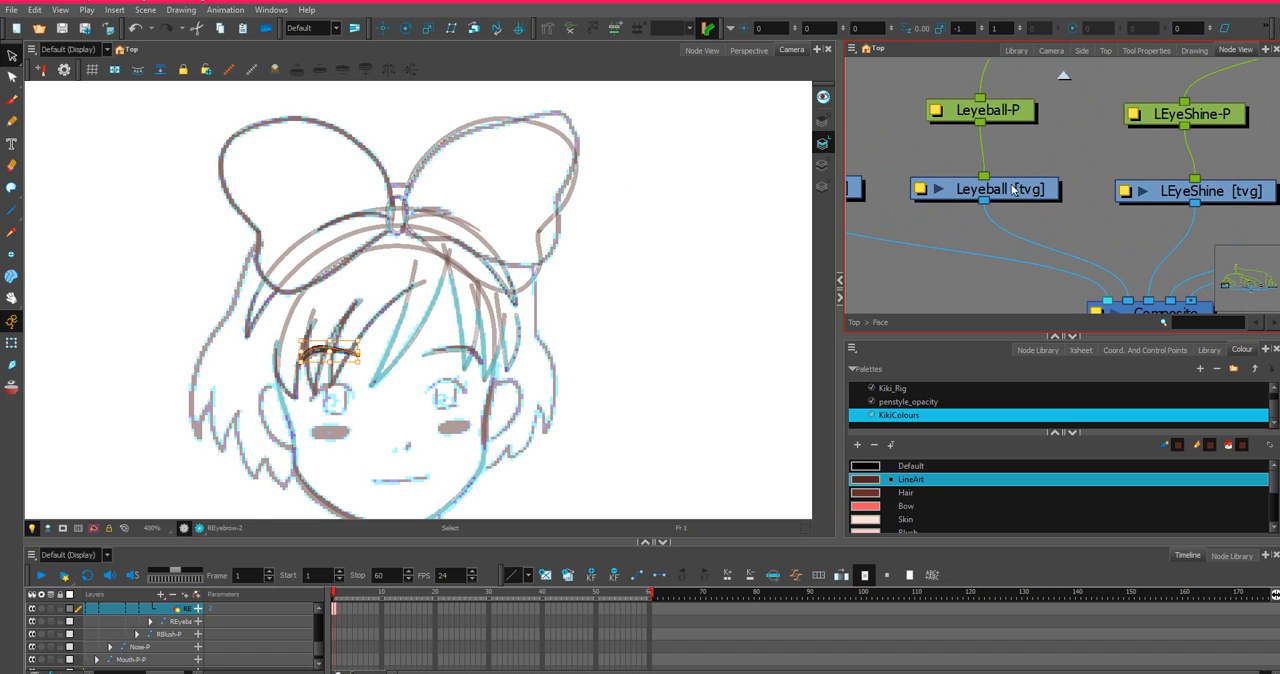
pyautogui.click(1013, 189)
# Examine how the left eyeball, eye shine, pupil and blush nodes are arranged and connected in the face network.
pyautogui.scroll(-2, 1013, 189)
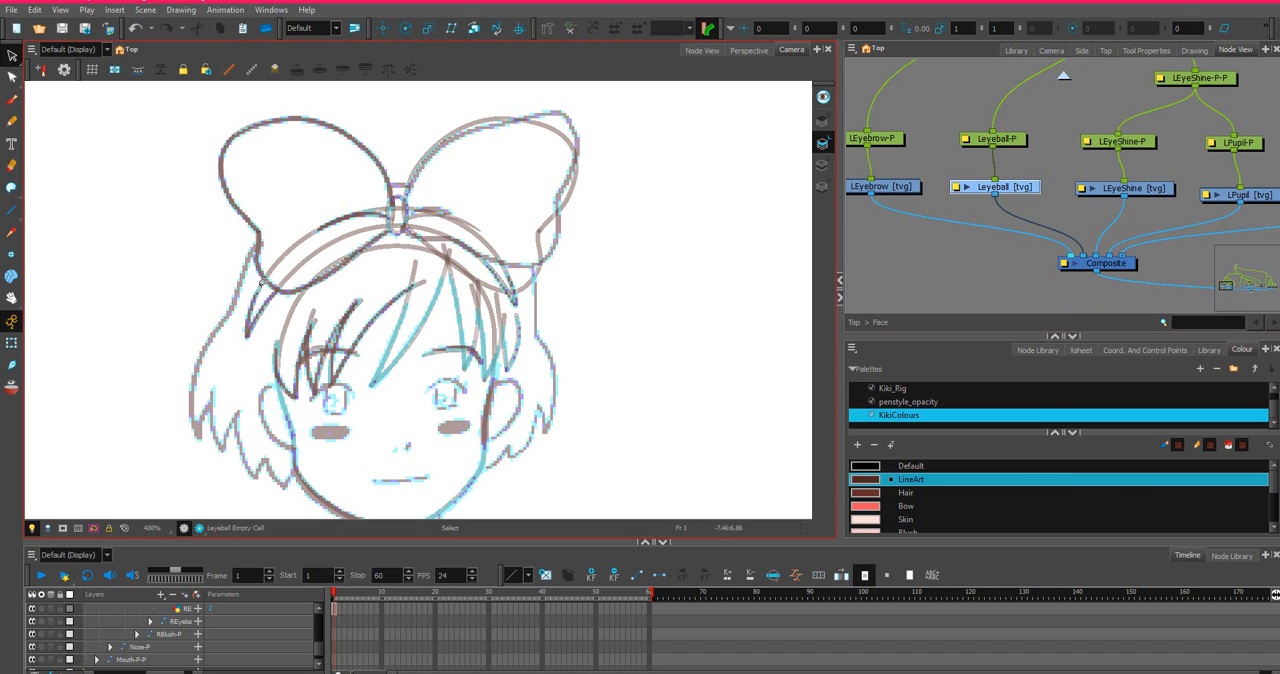
pyautogui.scroll(-1, 1087, 193)
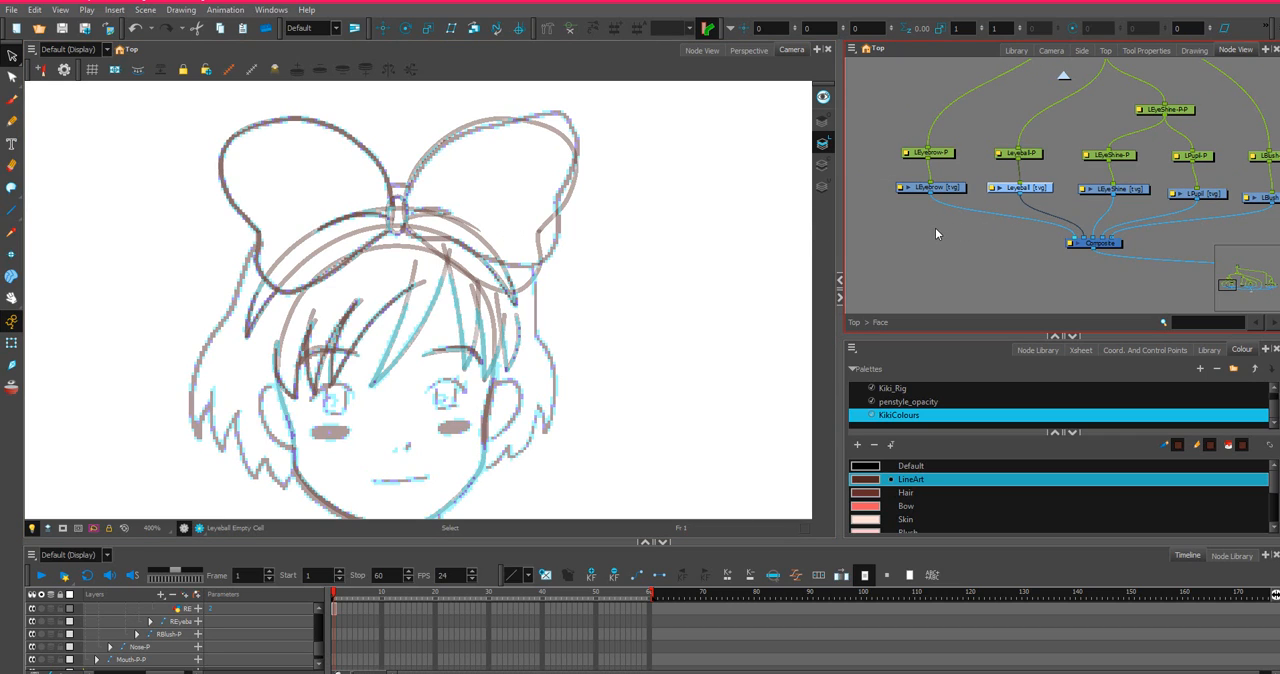
pyautogui.scroll(-2, 936, 229)
pyautogui.scroll(2, 1114, 182)
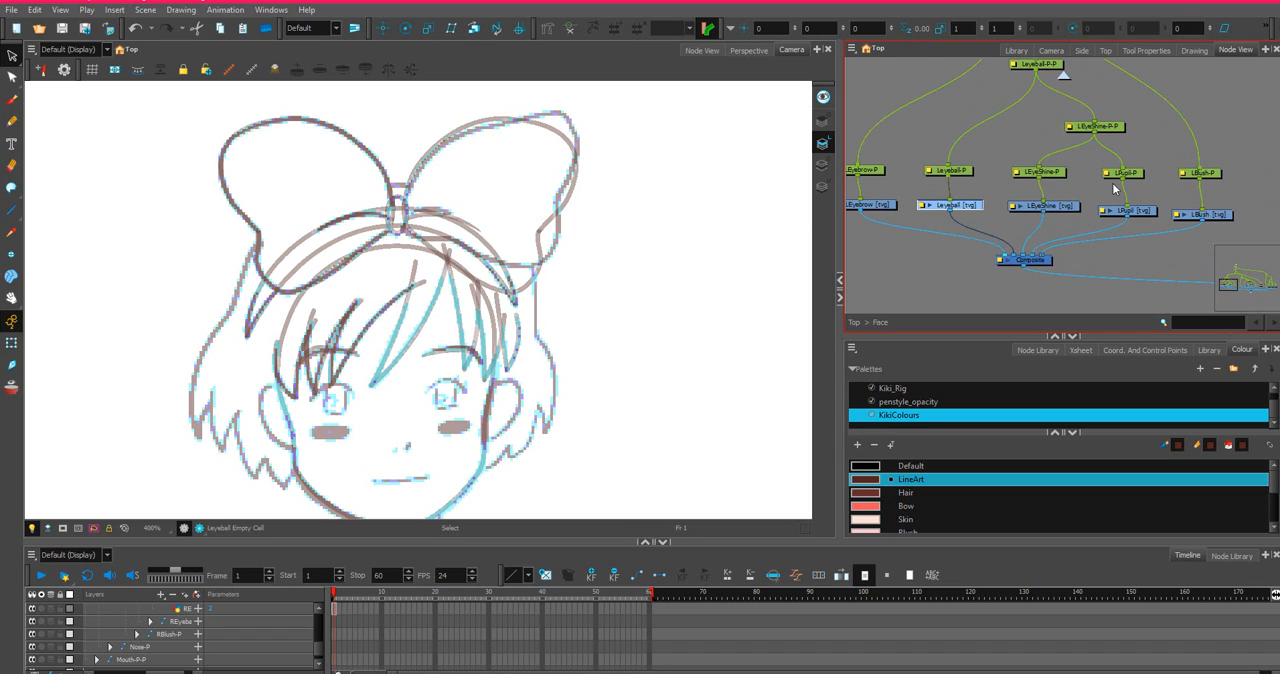
pyautogui.scroll(1, 1114, 187)
pyautogui.scroll(1, 1088, 186)
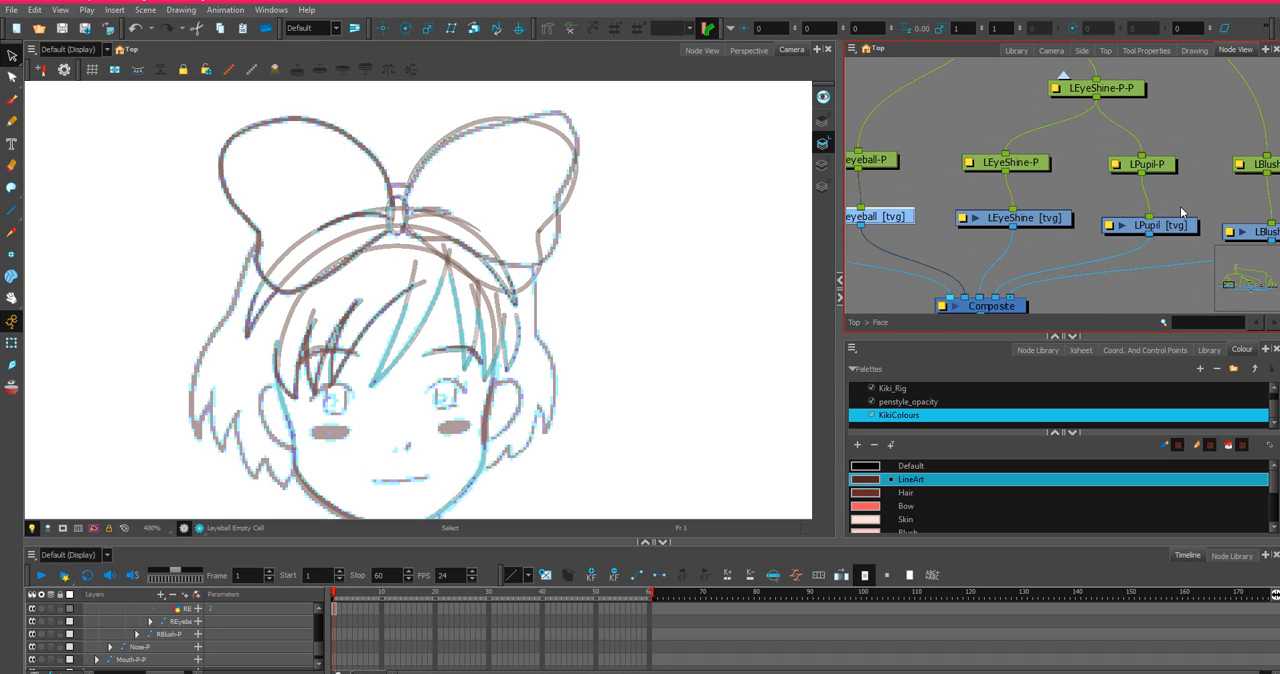
pyautogui.scroll(-1, 1176, 218)
pyautogui.scroll(-1, 1174, 221)
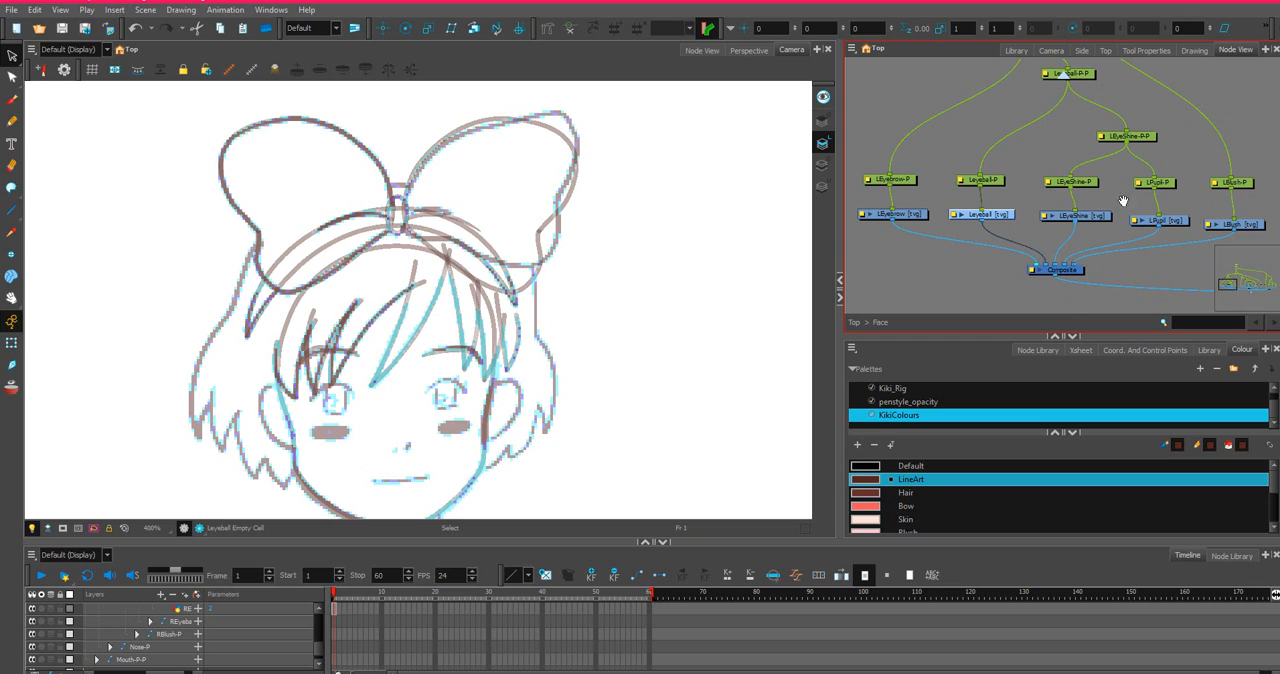
# Move the LEyebrow drawing node and its peg away from the Leyeball nodes to open up space between them.
pyautogui.moveTo(949, 241); pyautogui.dragTo(989, 220)
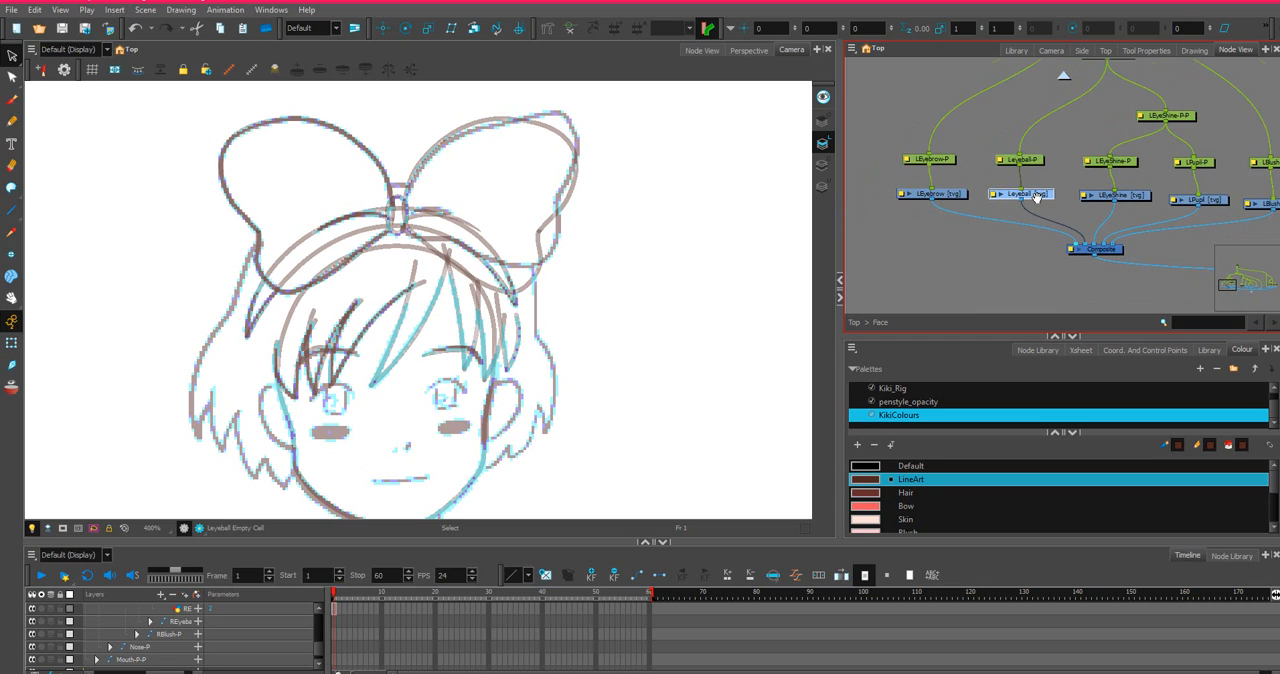
pyautogui.scroll(2, 1037, 197)
pyautogui.moveTo(1217, 221); pyautogui.dragTo(1062, 217)
pyautogui.scroll(1, 1148, 197)
pyautogui.scroll(-2, 1160, 204)
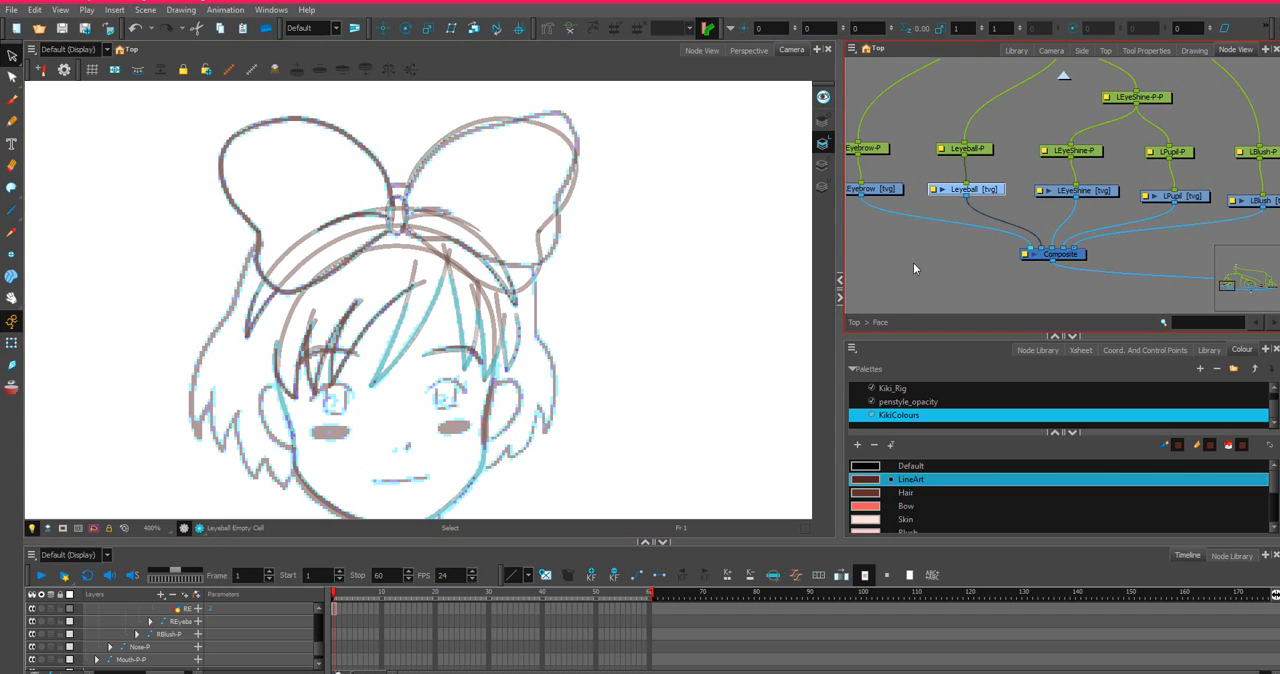
pyautogui.scroll(-4, 913, 262)
pyautogui.moveTo(894, 281); pyautogui.dragTo(927, 144)
pyautogui.scroll(5, 968, 218)
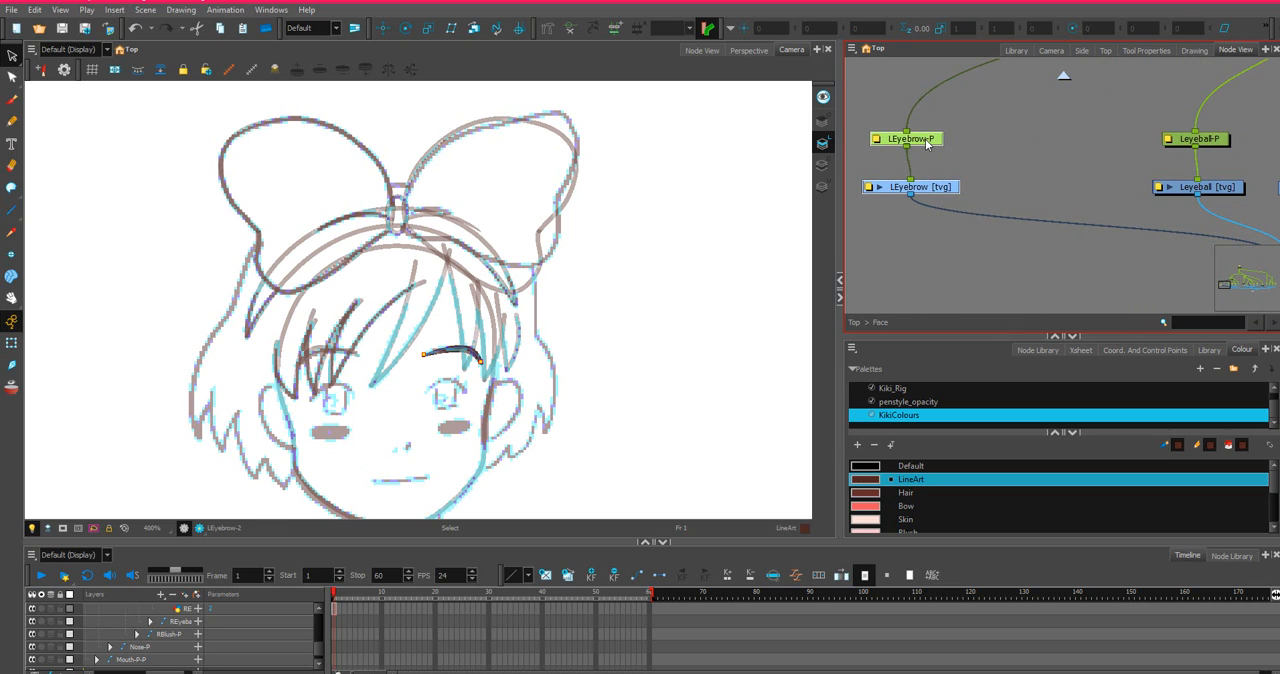
# Add a vector drawing layer named EyeLash and place it between the LEyebrow and Leyeball nodes.
pyautogui.rightClick(1057, 184)
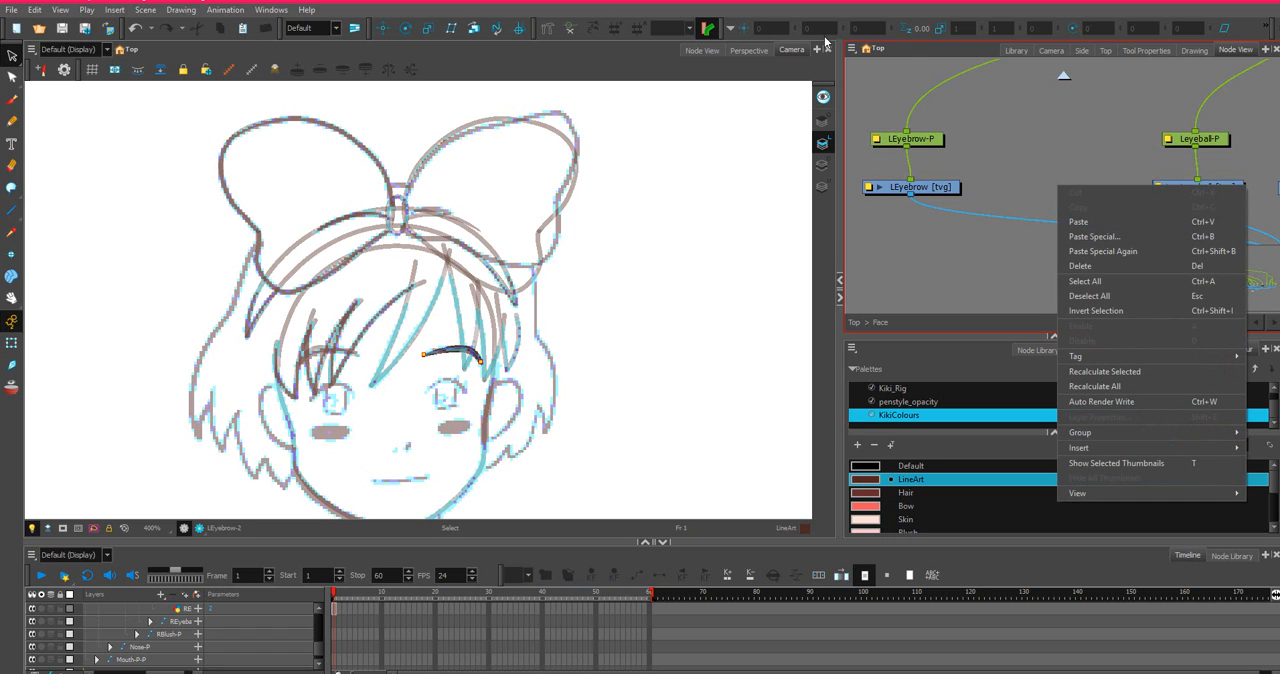
pyautogui.click(851, 48)
pyautogui.moveTo(902, 120)
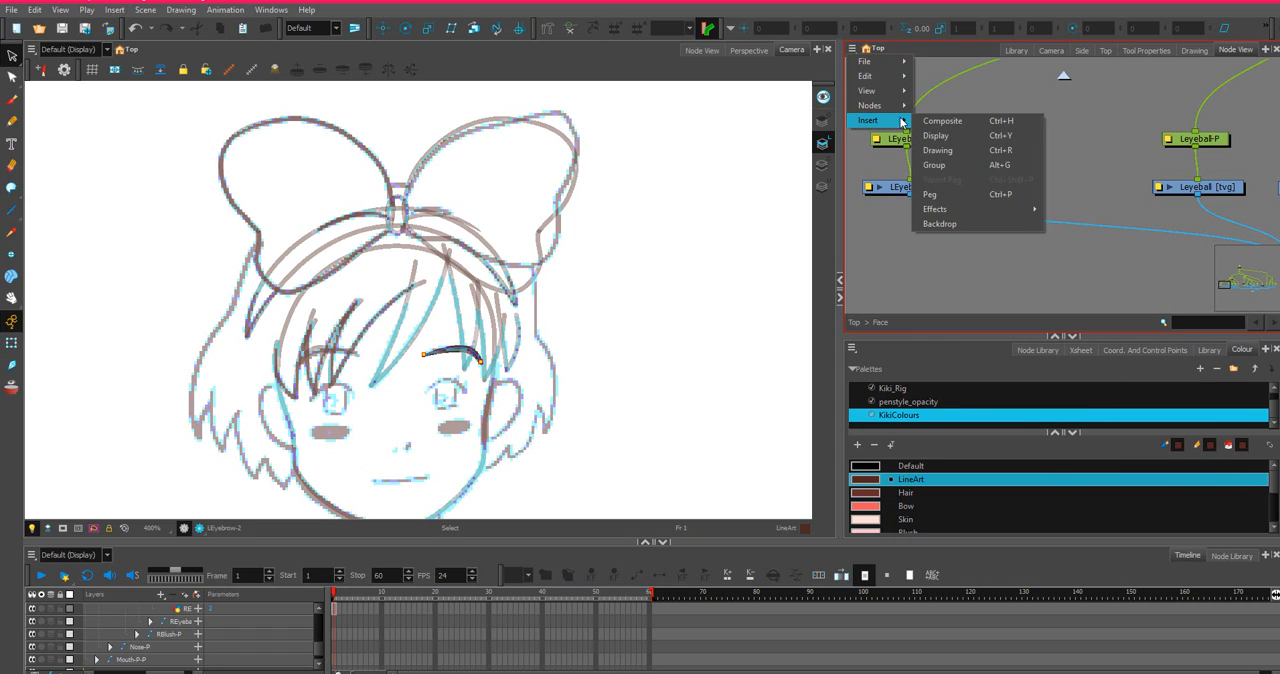
pyautogui.click(952, 150)
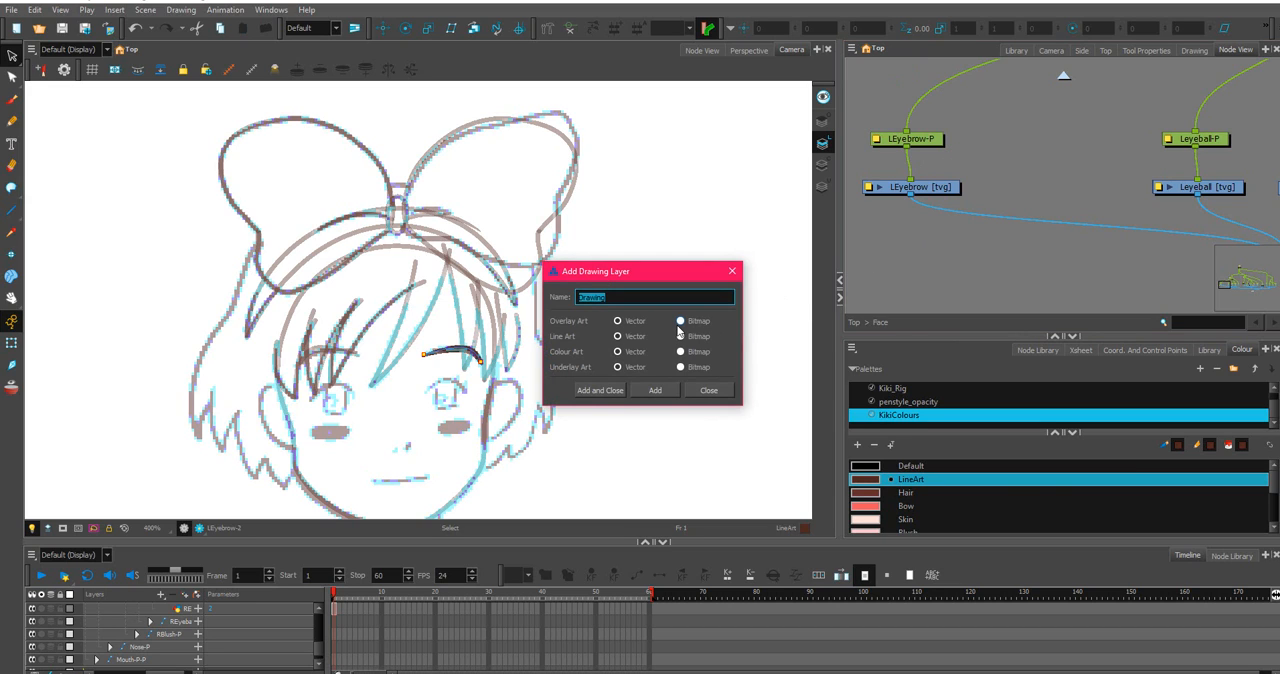
pyautogui.write('EyeLash')
pyautogui.press('Return')
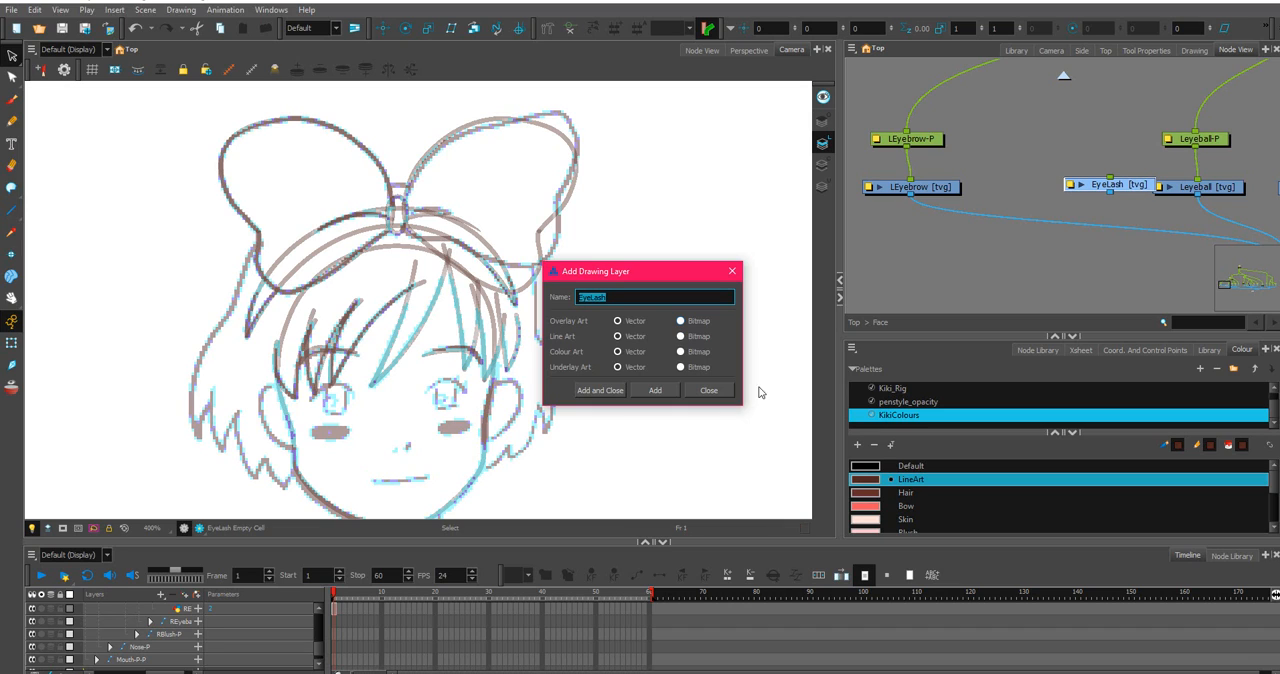
pyautogui.click(709, 390)
pyautogui.moveTo(1135, 190); pyautogui.dragTo(1088, 186)
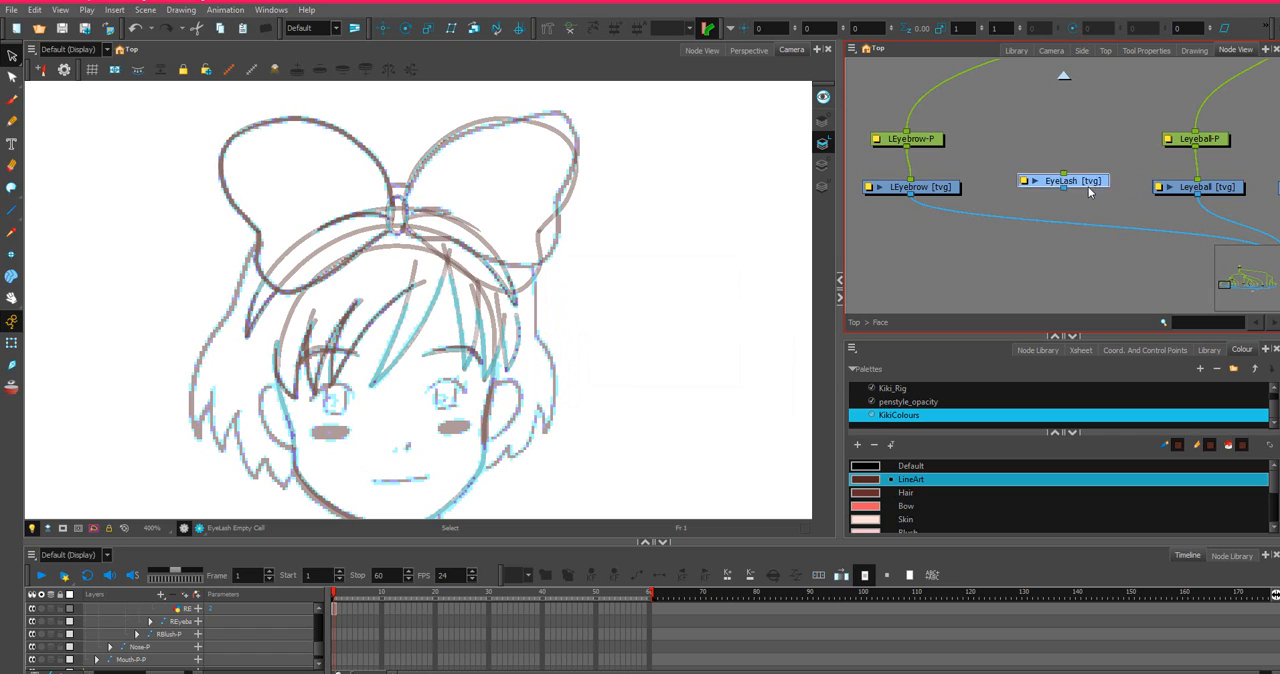
# Connect the EyeLash drawing to the left eye's composite and add a parent peg to it.
pyautogui.scroll(-3, 1057, 197)
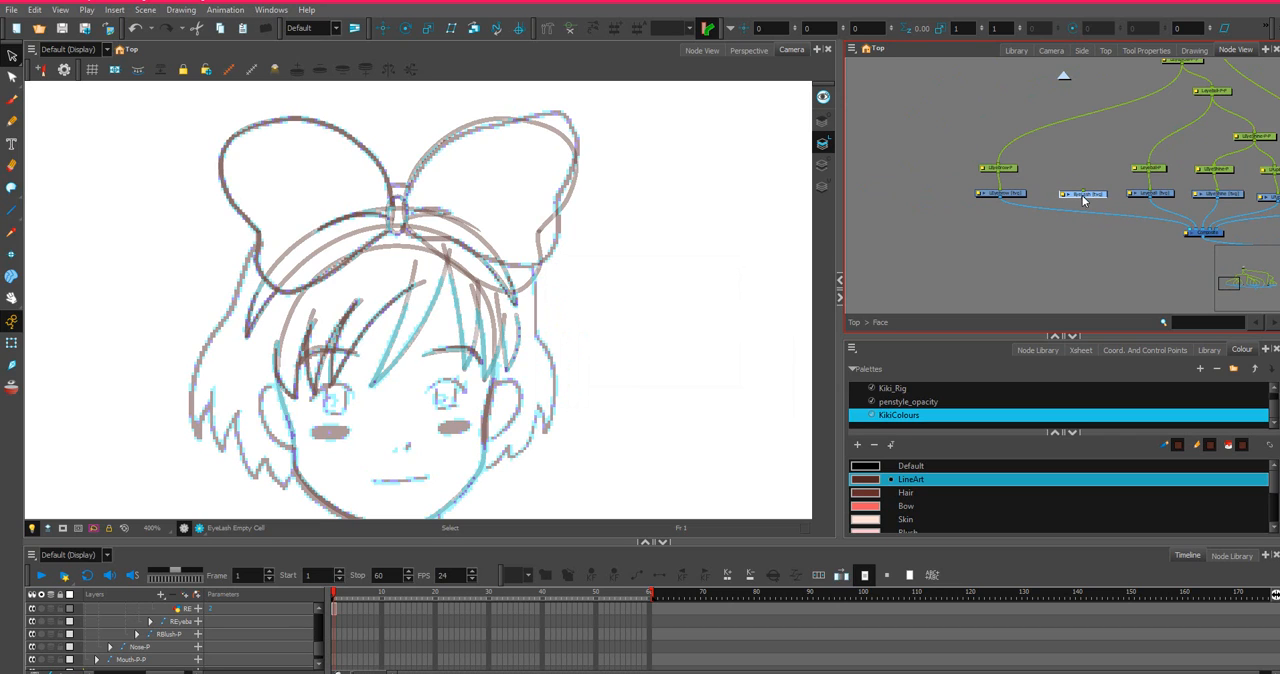
pyautogui.moveTo(1085, 200); pyautogui.dragTo(1195, 234)
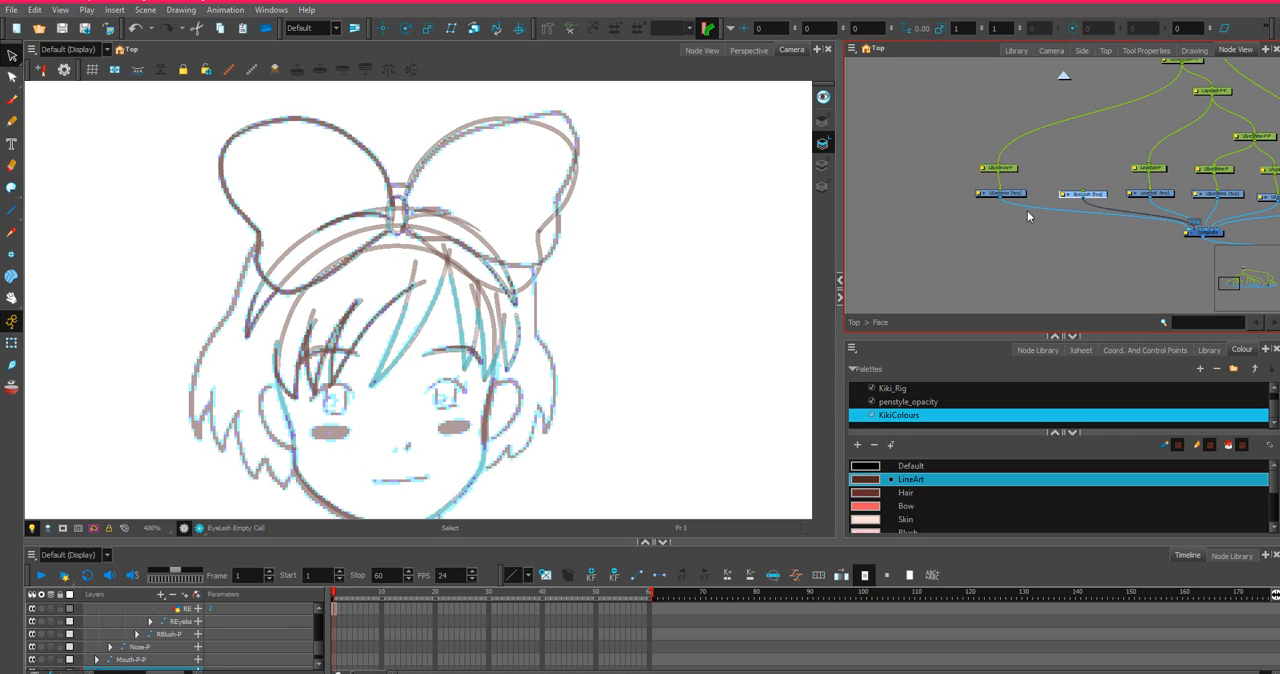
pyautogui.scroll(2, 1086, 186)
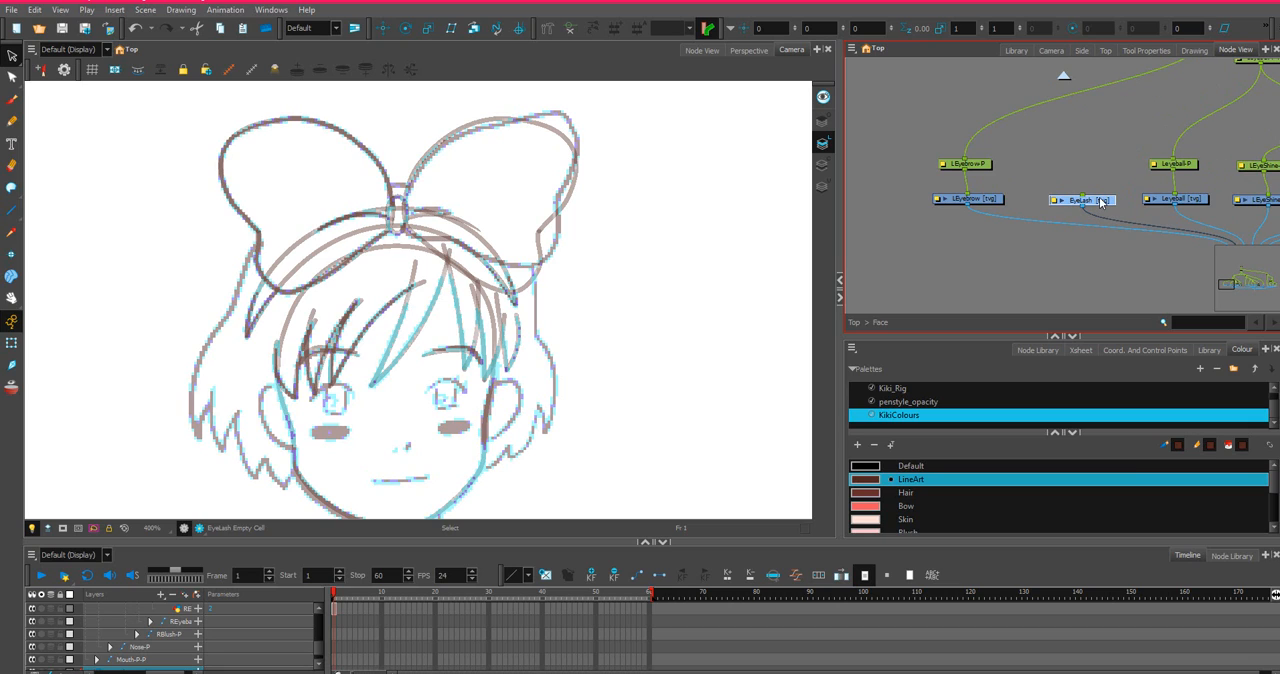
pyautogui.hotkey('ctrl', 'p')
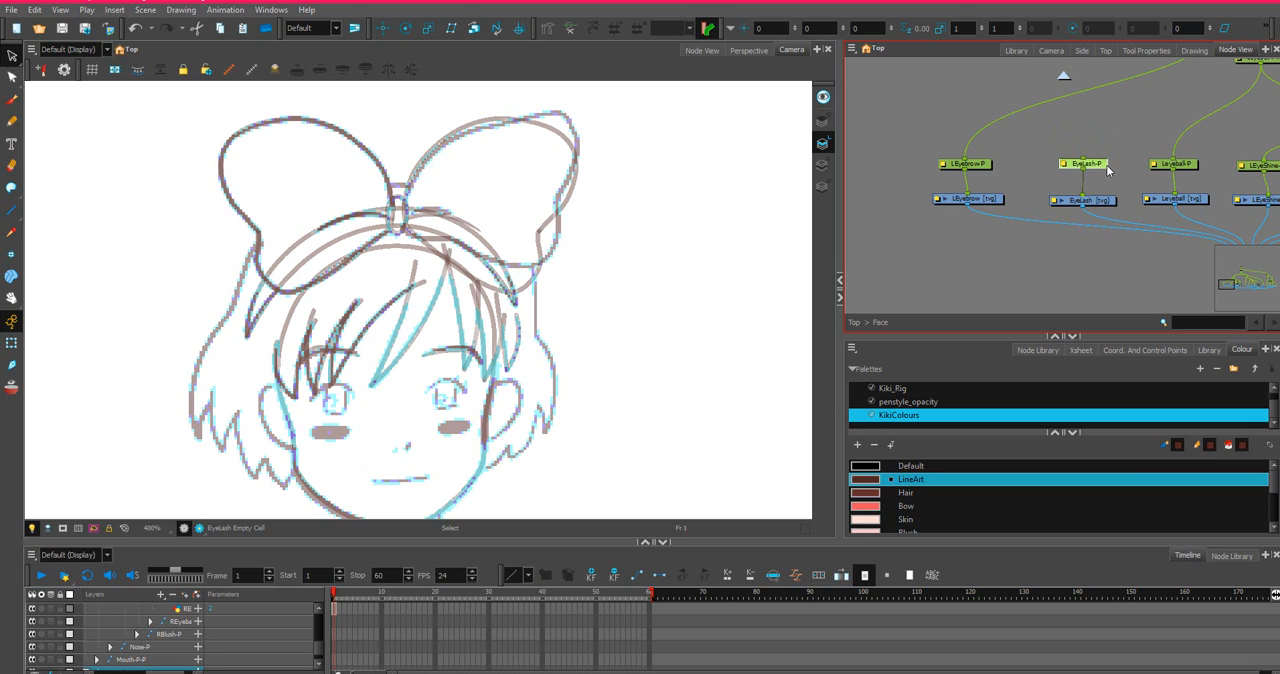
# Connect the EyeLash peg beneath the left eyeball's upper peg, Leyeball-P-P.
pyautogui.scroll(-3, 1154, 97)
pyautogui.scroll(3, 1154, 97)
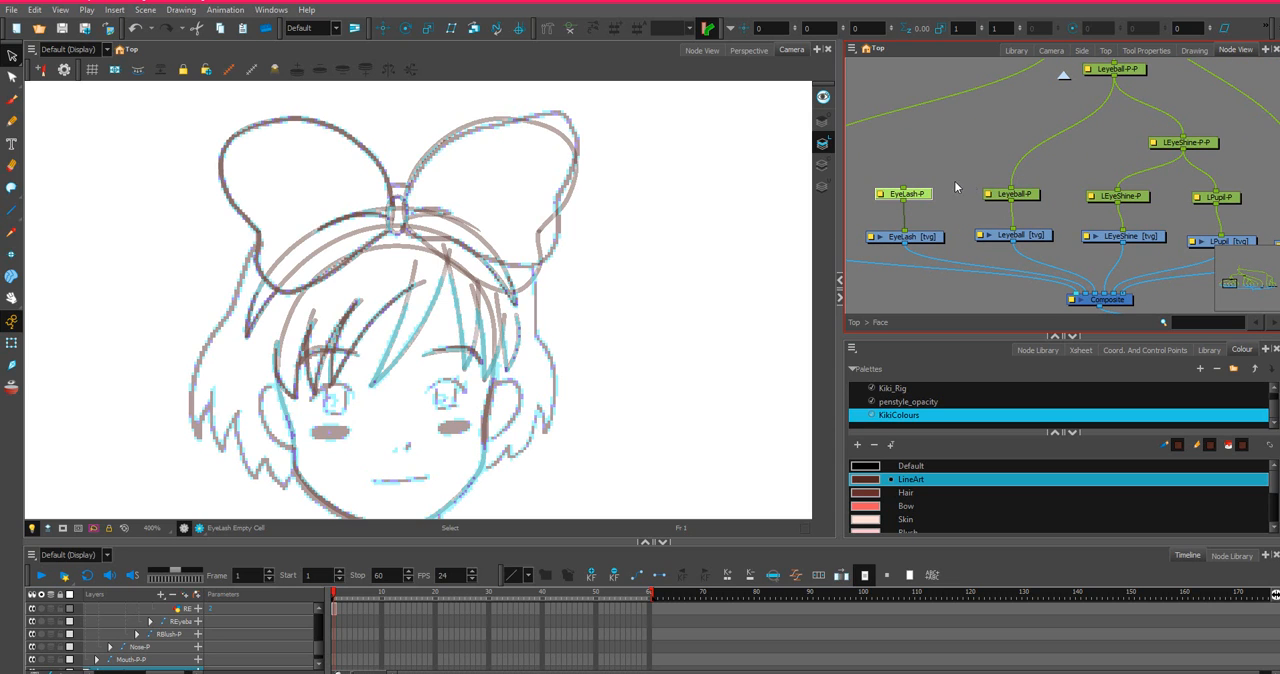
pyautogui.moveTo(904, 187); pyautogui.dragTo(1103, 72)
pyautogui.scroll(-2, 928, 214)
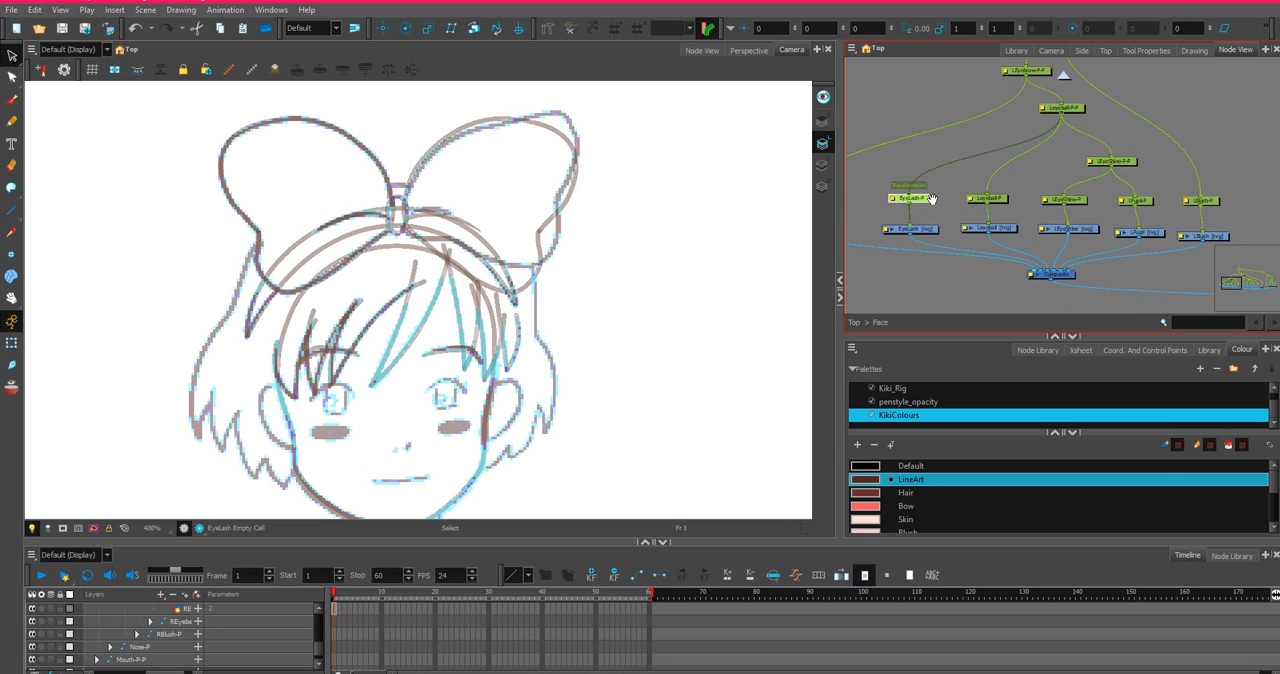
# Rename the EyeLash drawing node as LEyeLash.
pyautogui.scroll(4, 931, 199)
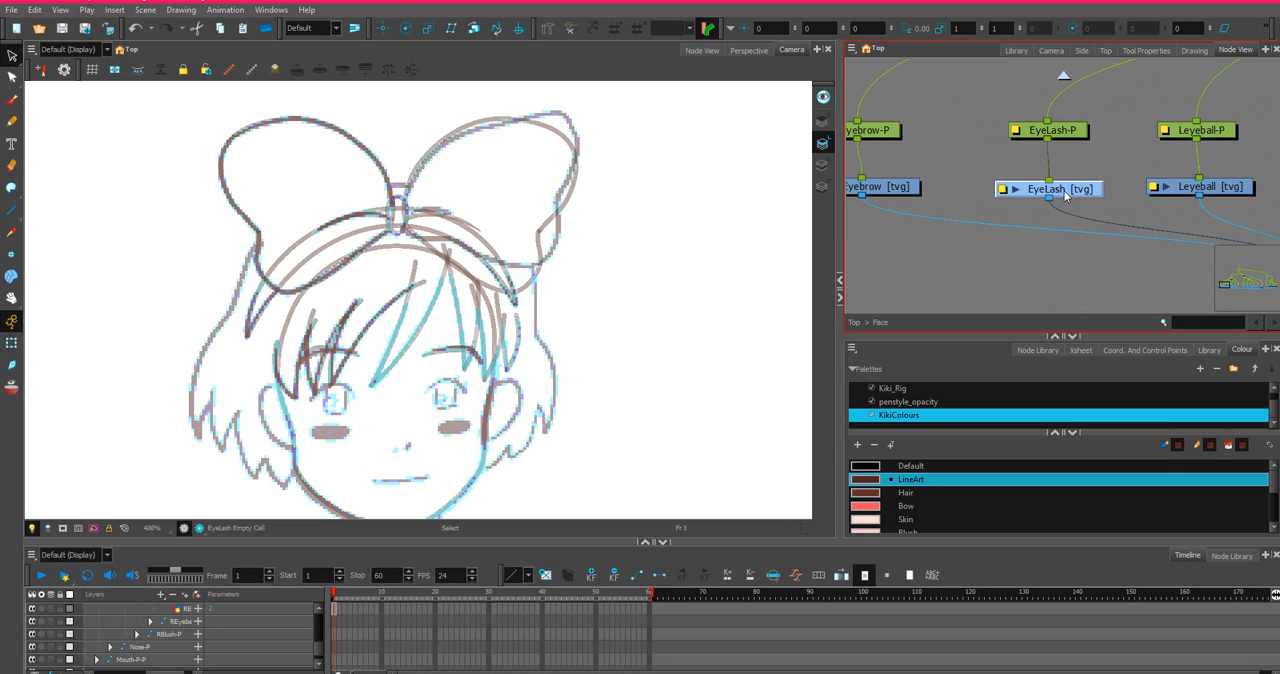
pyautogui.scroll(2, 120, 271)
pyautogui.moveTo(543, 300)
pyautogui.mouseDown()
pyautogui.moveTo(446, 205)
pyautogui.moveTo(458, 162)
pyautogui.mouseUp()
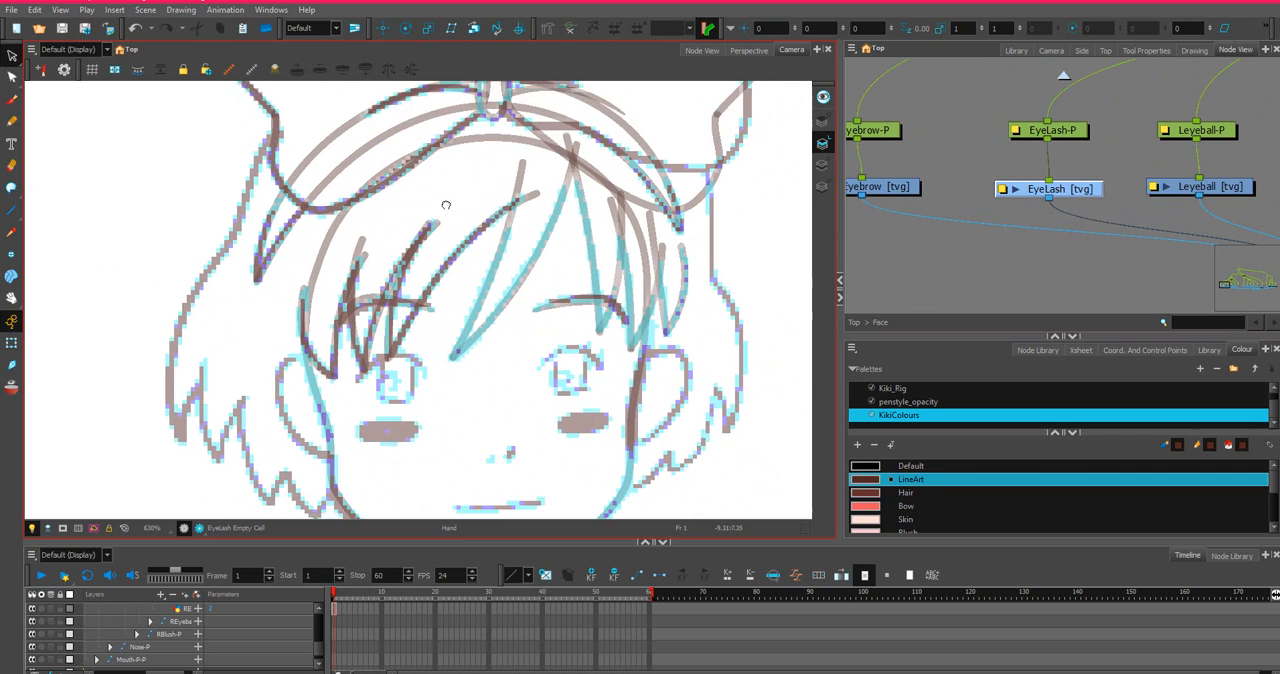
pyautogui.scroll(1, 428, 290)
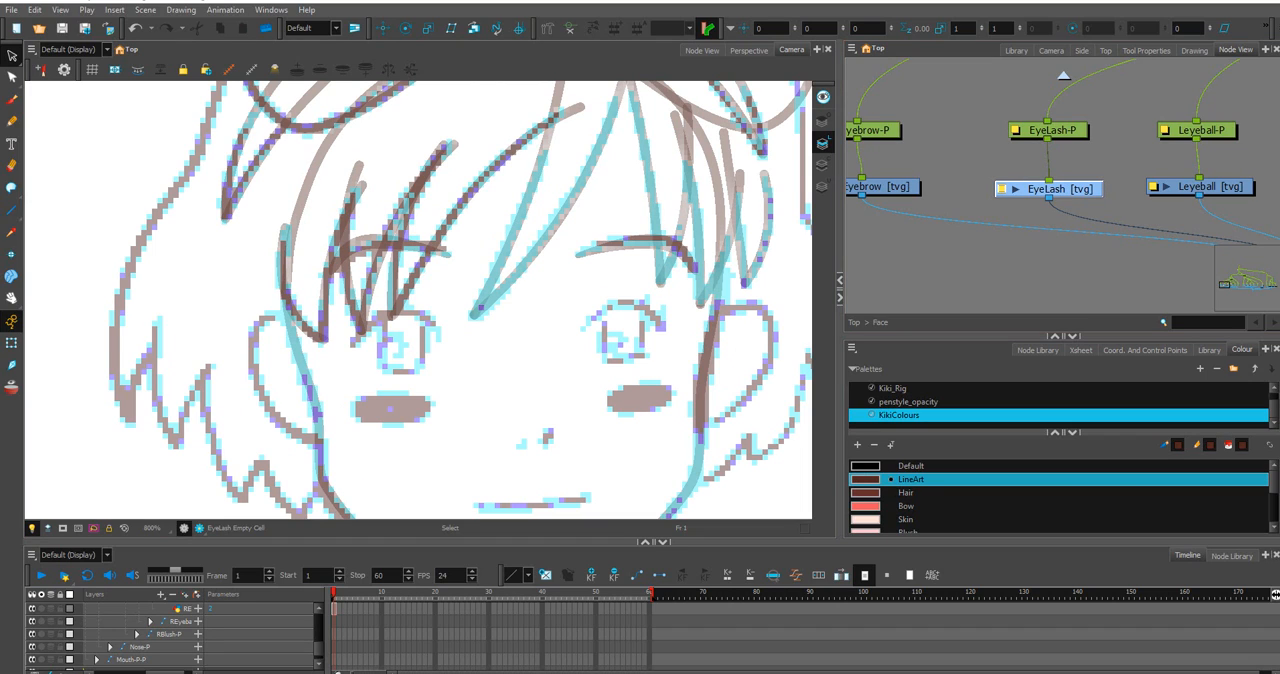
pyautogui.write('L')
pyautogui.press('Return')
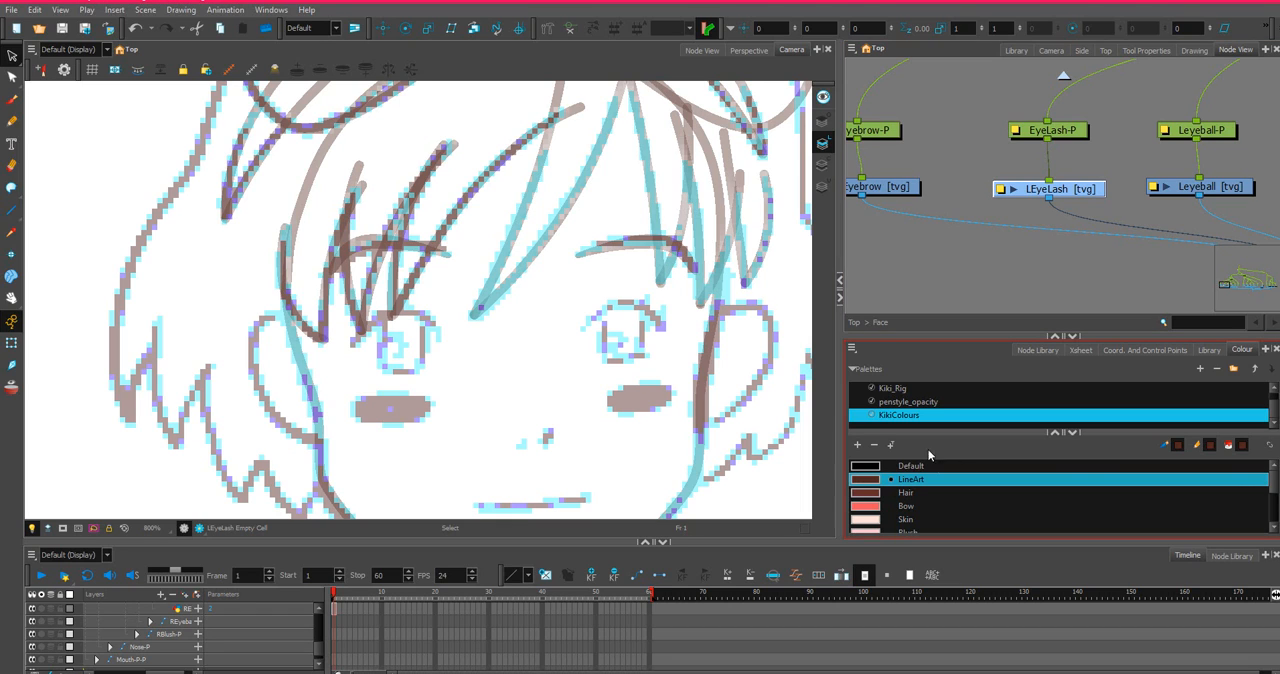
# Shift the REyebrow drawing node and its peg away from the REyeball nodes.
pyautogui.scroll(-3, 1117, 232)
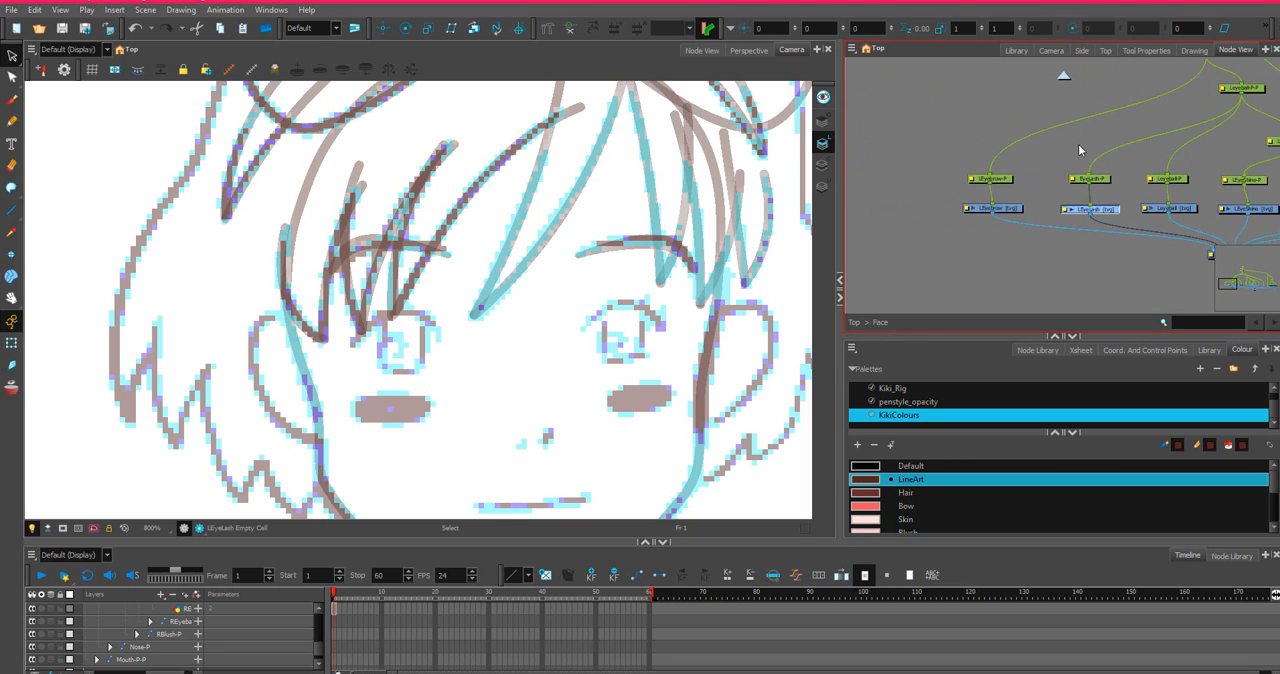
pyautogui.moveTo(1073, 150); pyautogui.dragTo(1072, 215)
pyautogui.moveTo(1138, 171); pyautogui.dragTo(660, 153)
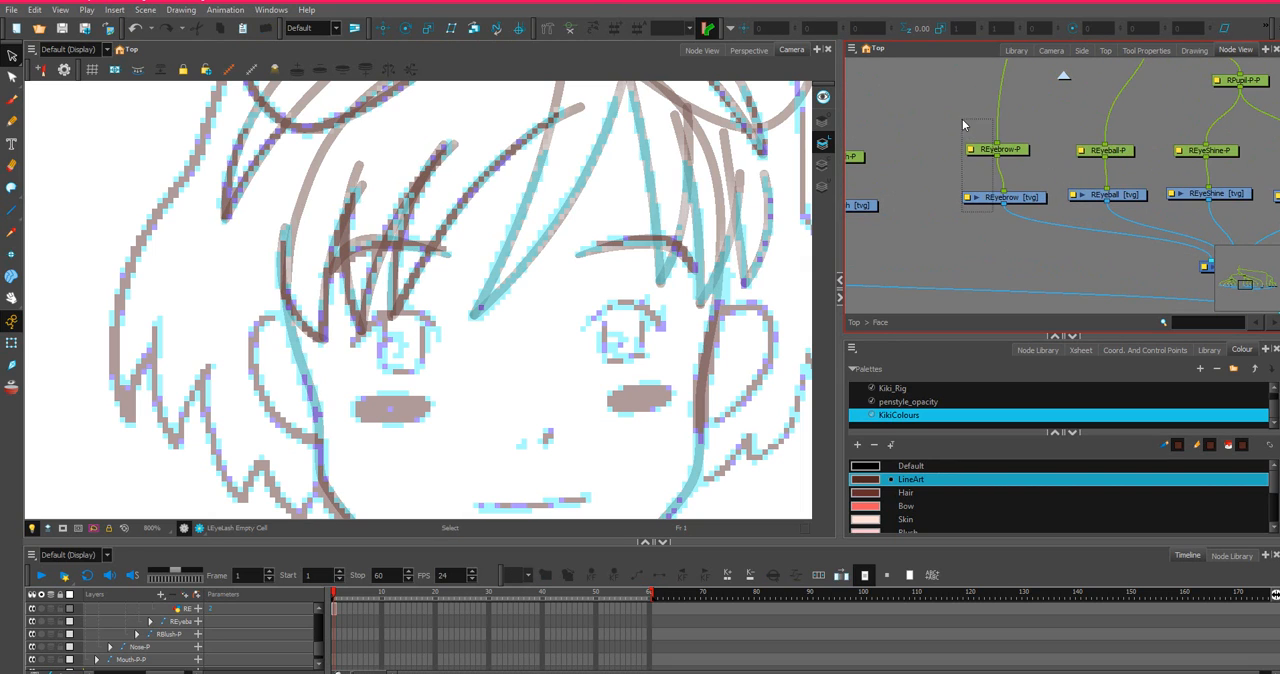
pyautogui.click(1000, 153)
pyautogui.scroll(2, 990, 153)
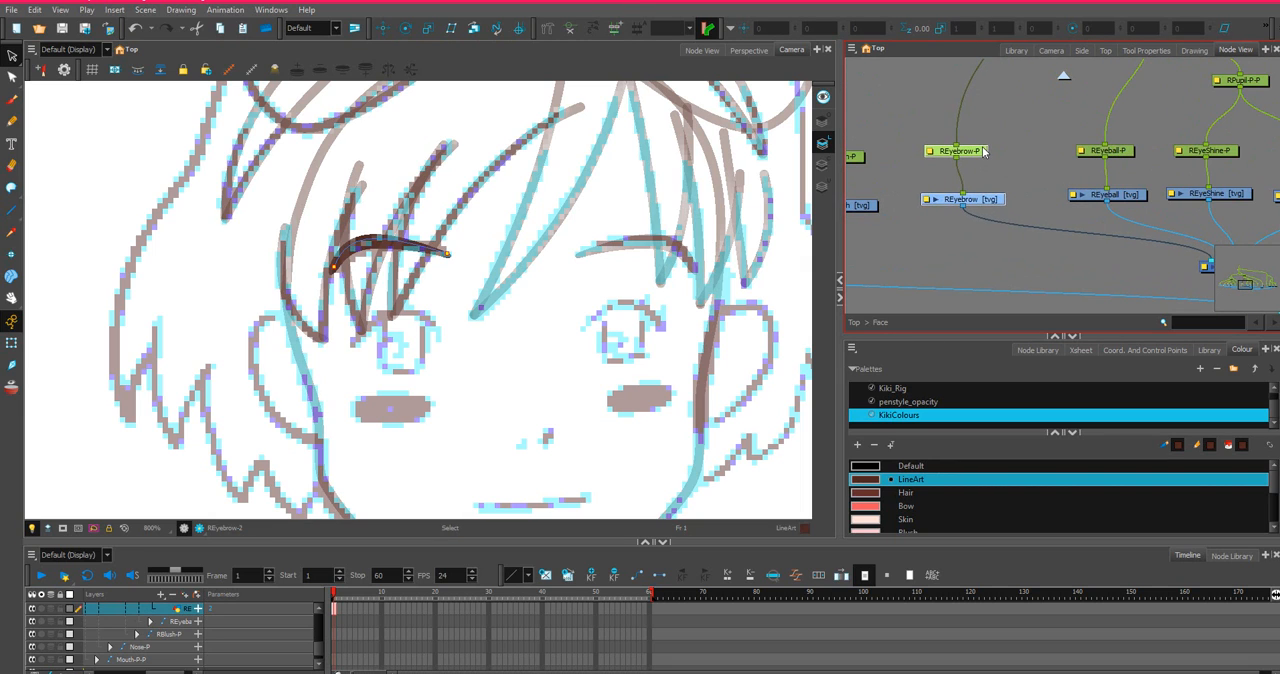
pyautogui.scroll(-3, 1022, 185)
pyautogui.scroll(-3, 1022, 185)
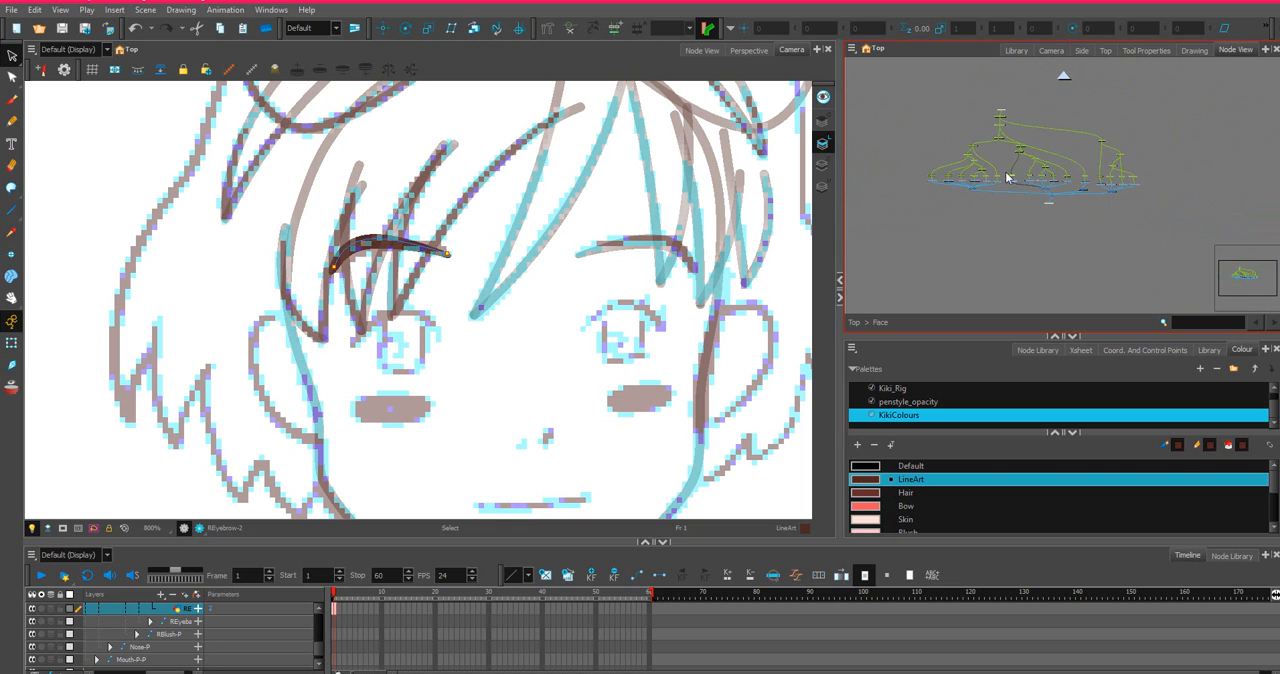
# Move the left-eye node group away from the right-eye nodes and shift REyebrow with its peg further from REyeball.
pyautogui.moveTo(907, 122); pyautogui.dragTo(995, 198)
pyautogui.click(910, 136)
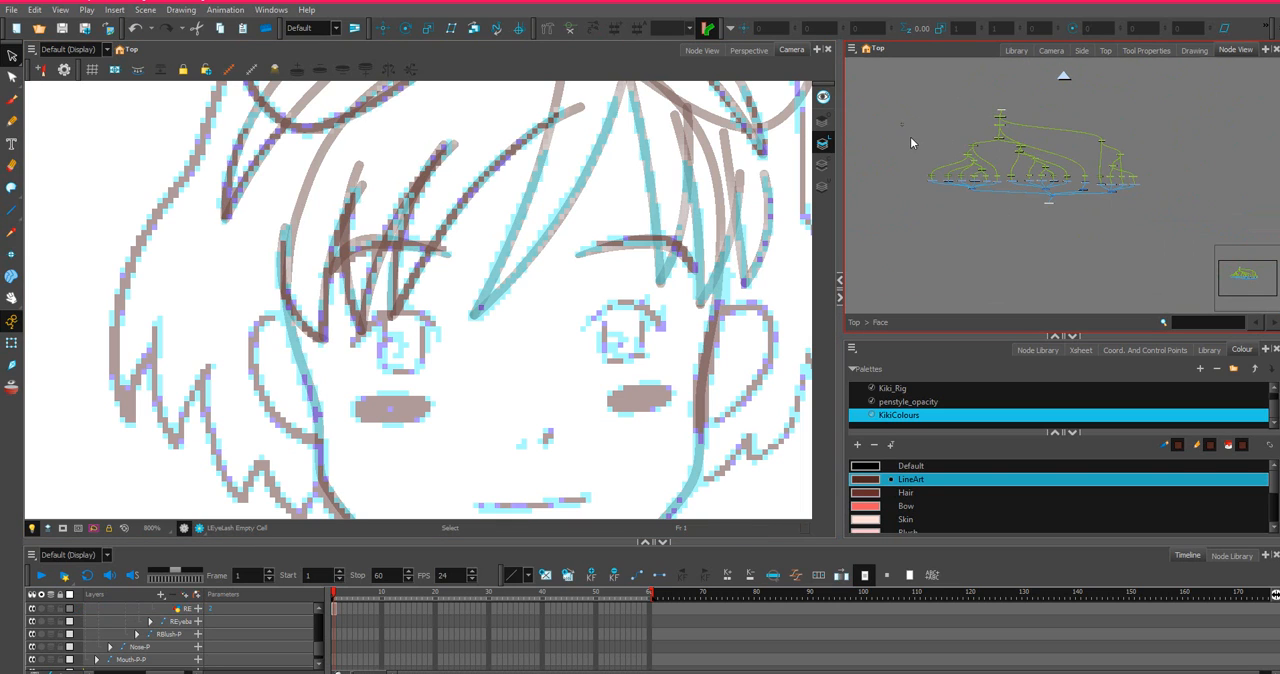
pyautogui.moveTo(901, 121); pyautogui.dragTo(984, 187)
pyautogui.moveTo(910, 138); pyautogui.dragTo(997, 195)
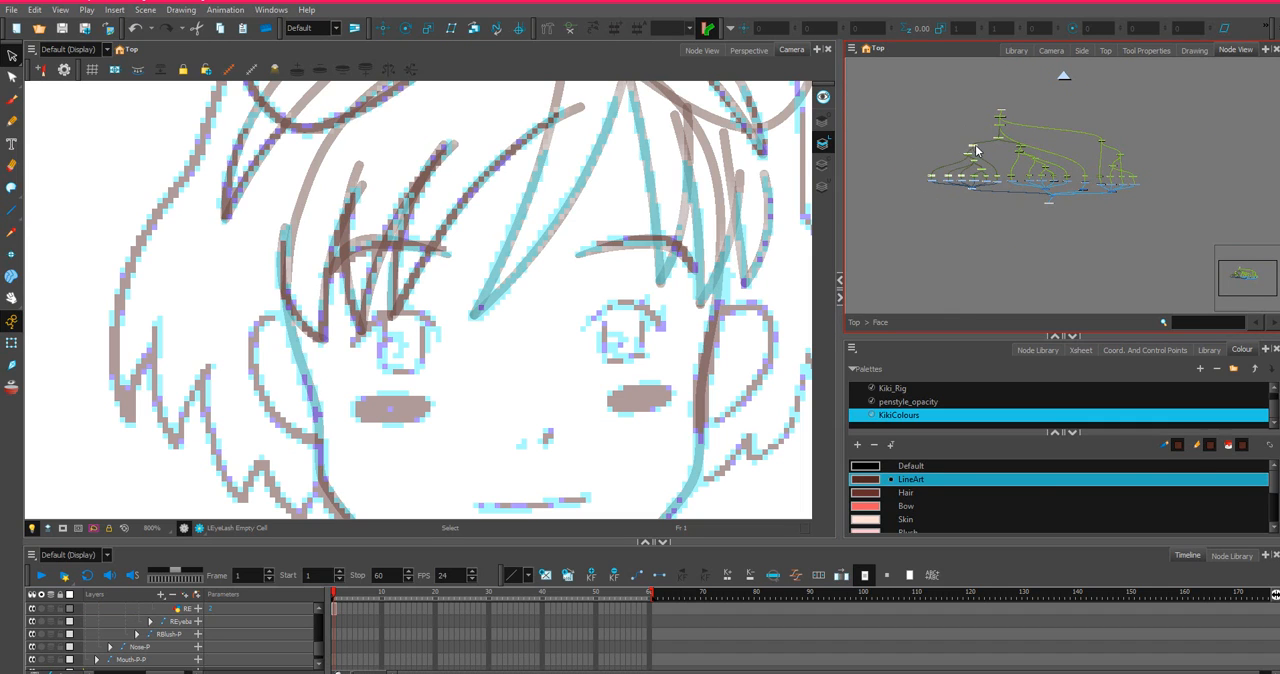
pyautogui.moveTo(974, 153); pyautogui.dragTo(963, 150)
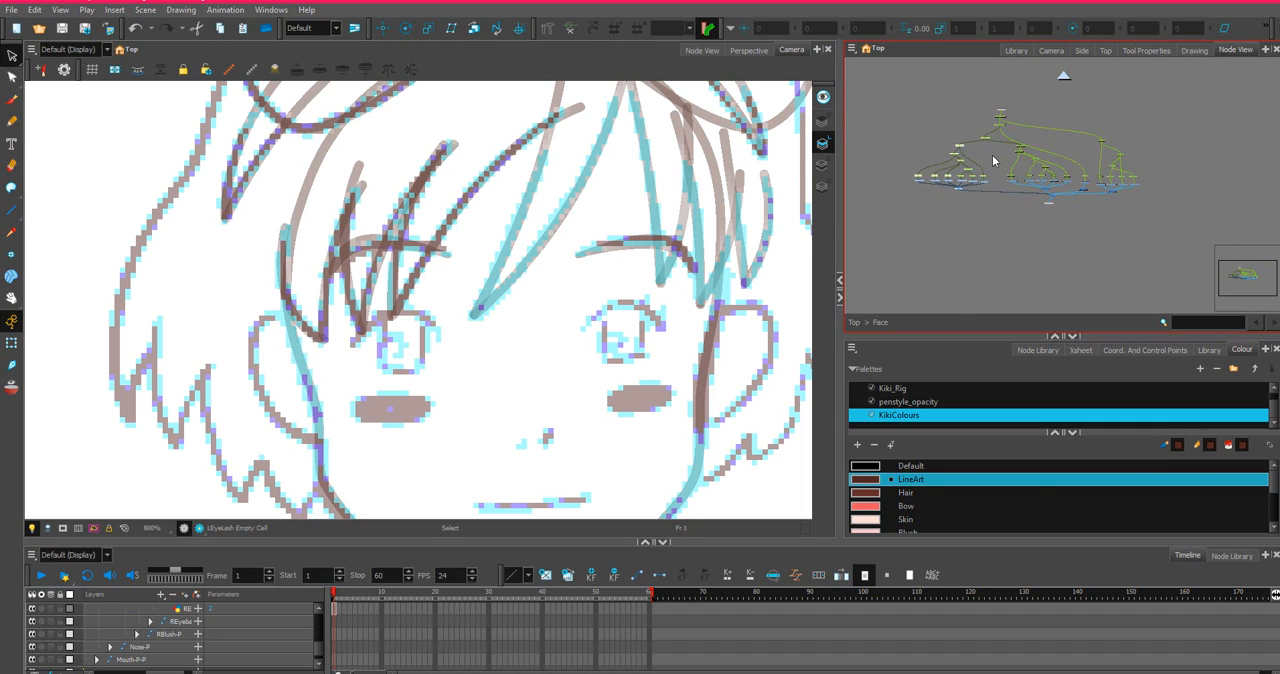
pyautogui.scroll(5, 996, 161)
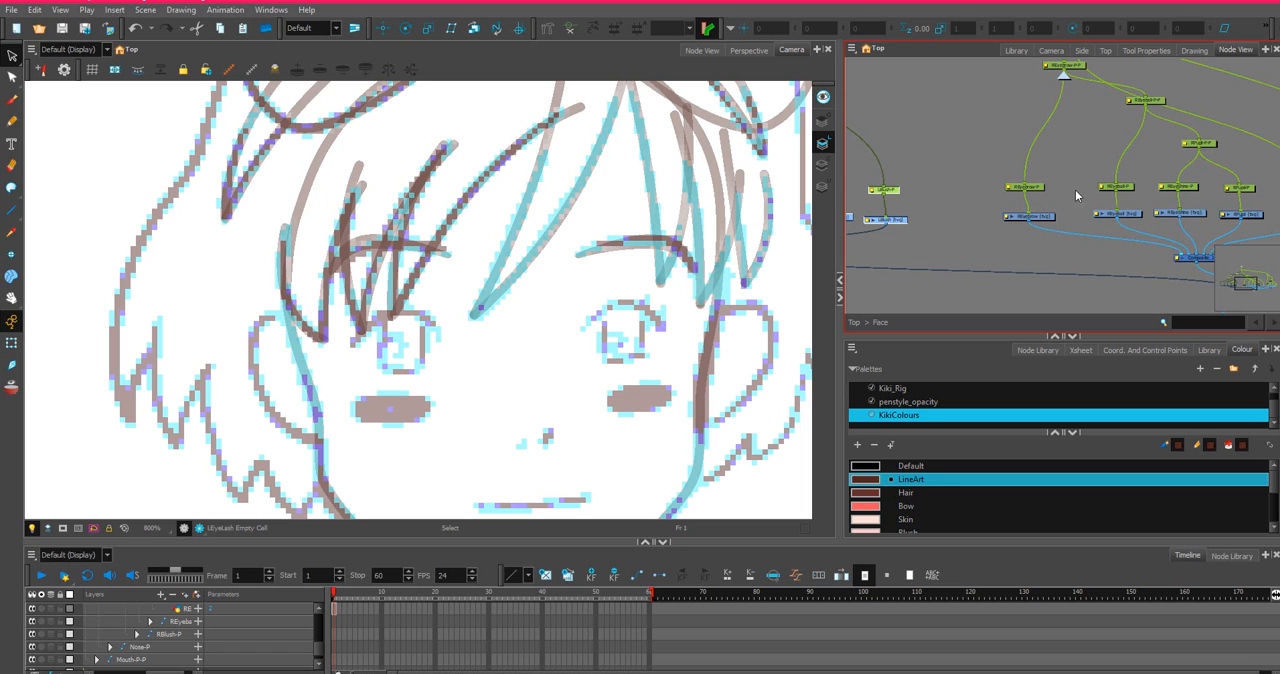
pyautogui.moveTo(1038, 188); pyautogui.dragTo(1014, 193)
# Add a vector drawing layer named REyelash beside the REyeball node and connect it to the right eye's composite.
pyautogui.click(851, 48)
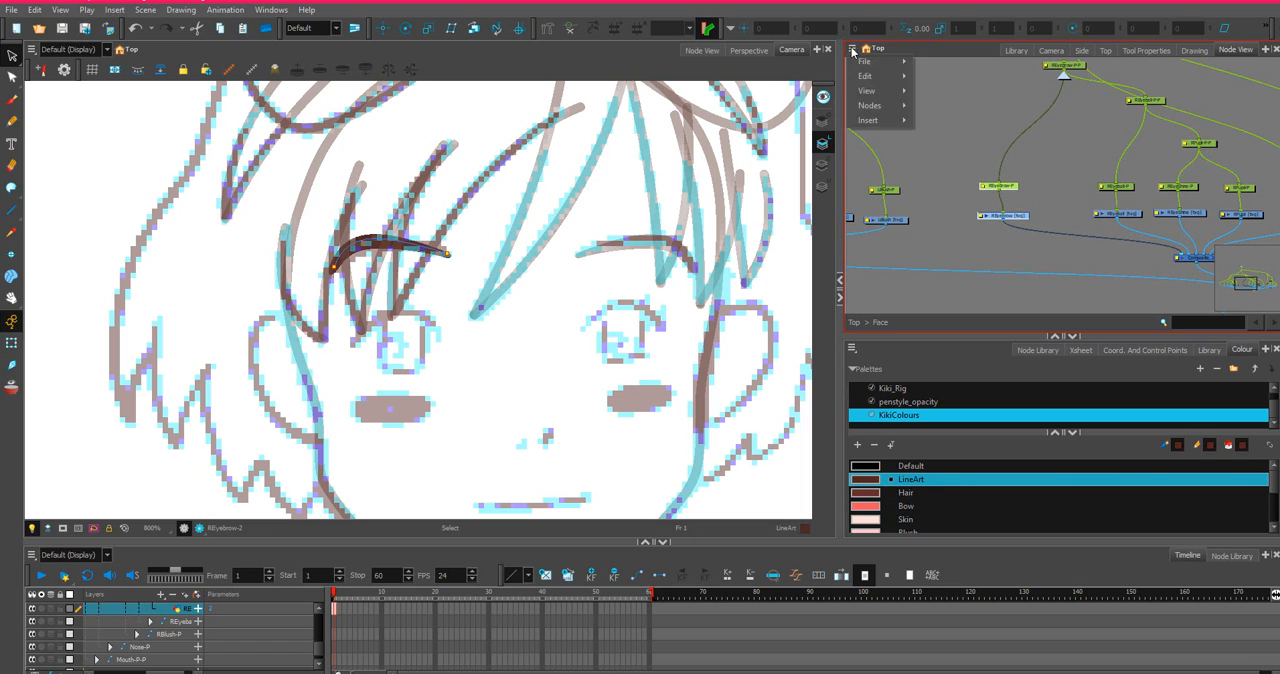
pyautogui.moveTo(896, 108)
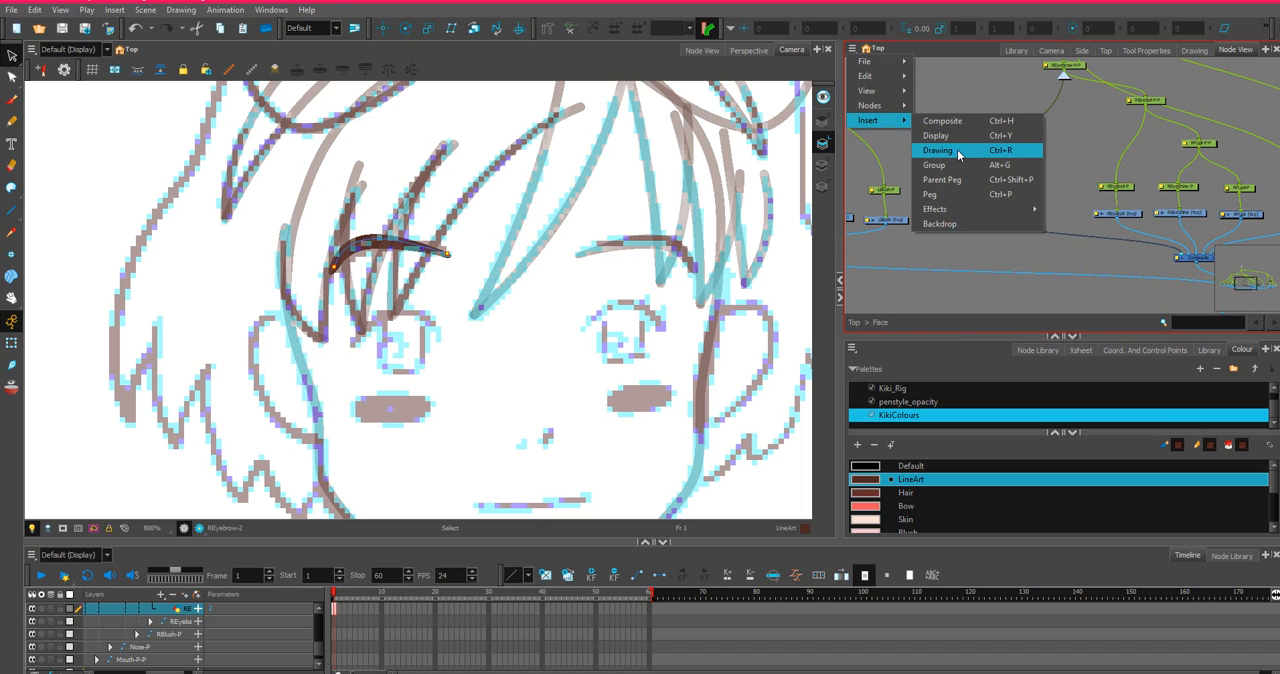
pyautogui.click(957, 149)
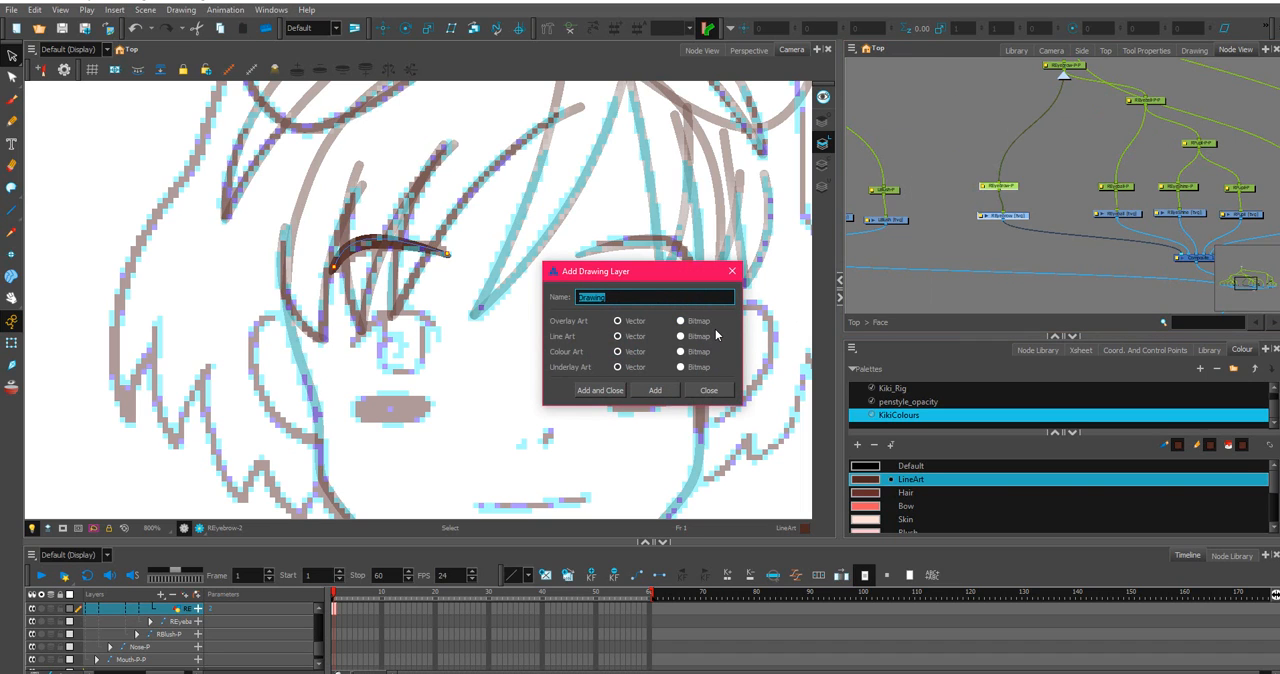
pyautogui.write('REyelash')
pyautogui.press('Return')
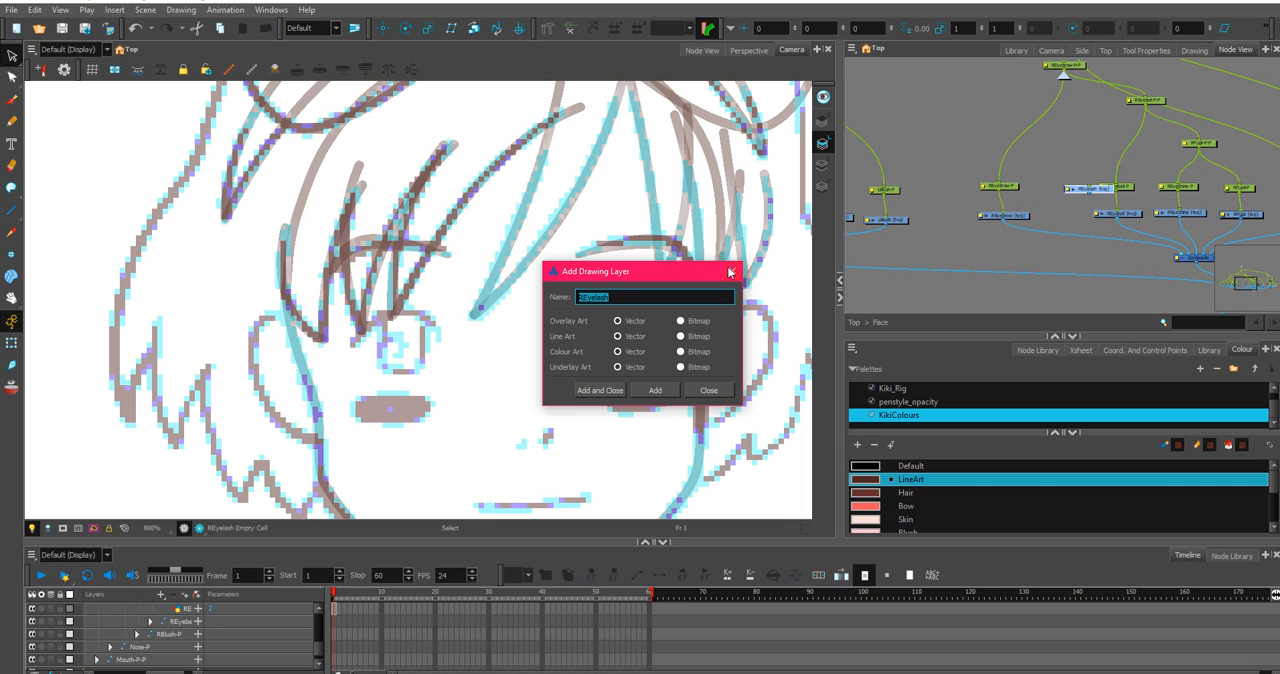
pyautogui.press('Escape')
pyautogui.moveTo(1093, 195); pyautogui.dragTo(1186, 256)
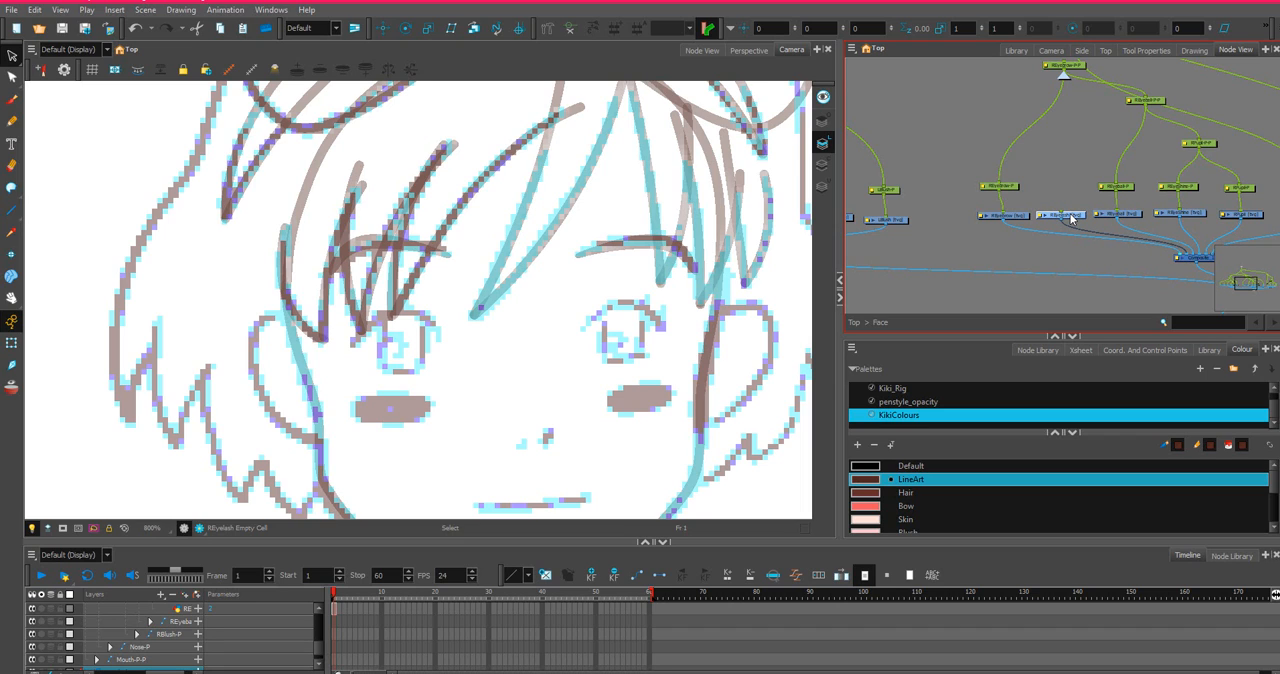
# Add a peg to the REyelash drawing and connect it beneath the right eyeball's upper peg.
pyautogui.hotkey('ctrl', 'p')
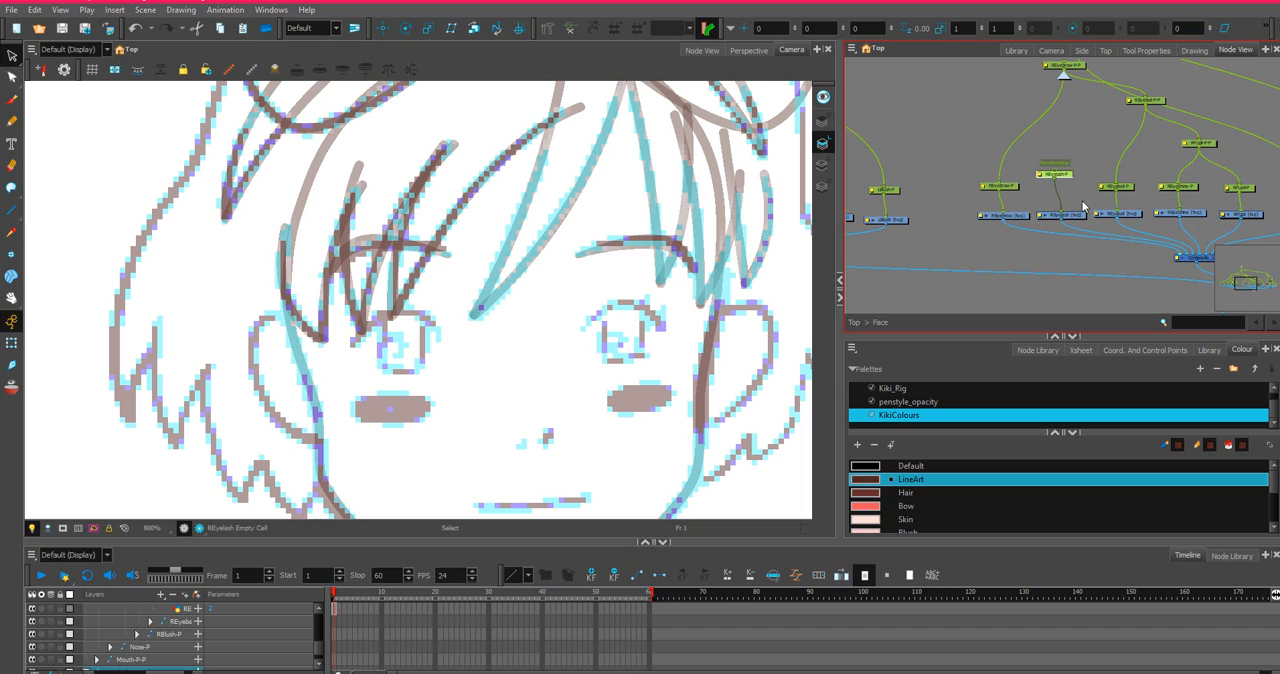
pyautogui.moveTo(1067, 184); pyautogui.dragTo(1057, 186)
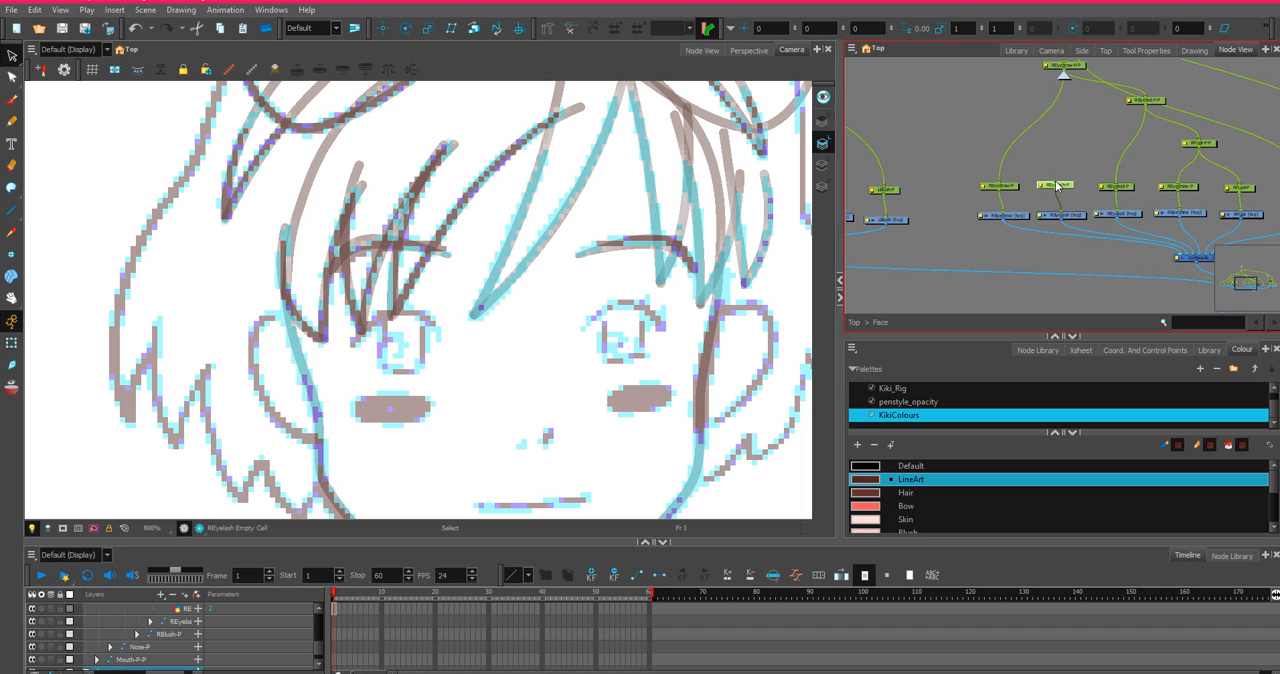
pyautogui.moveTo(1139, 96); pyautogui.dragTo(1140, 99)
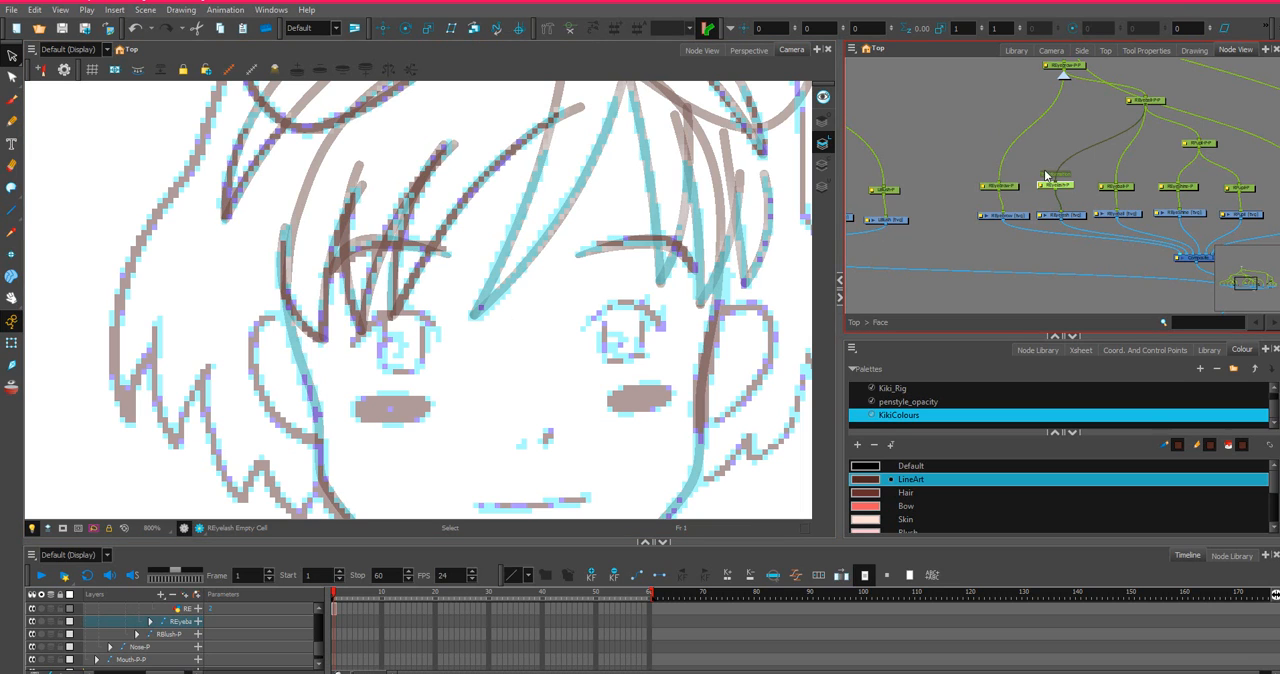
# Select the LEyeLash drawing node in the face network as the layer to draw on.
pyautogui.scroll(-1, 1066, 183)
pyautogui.scroll(5, 1003, 238)
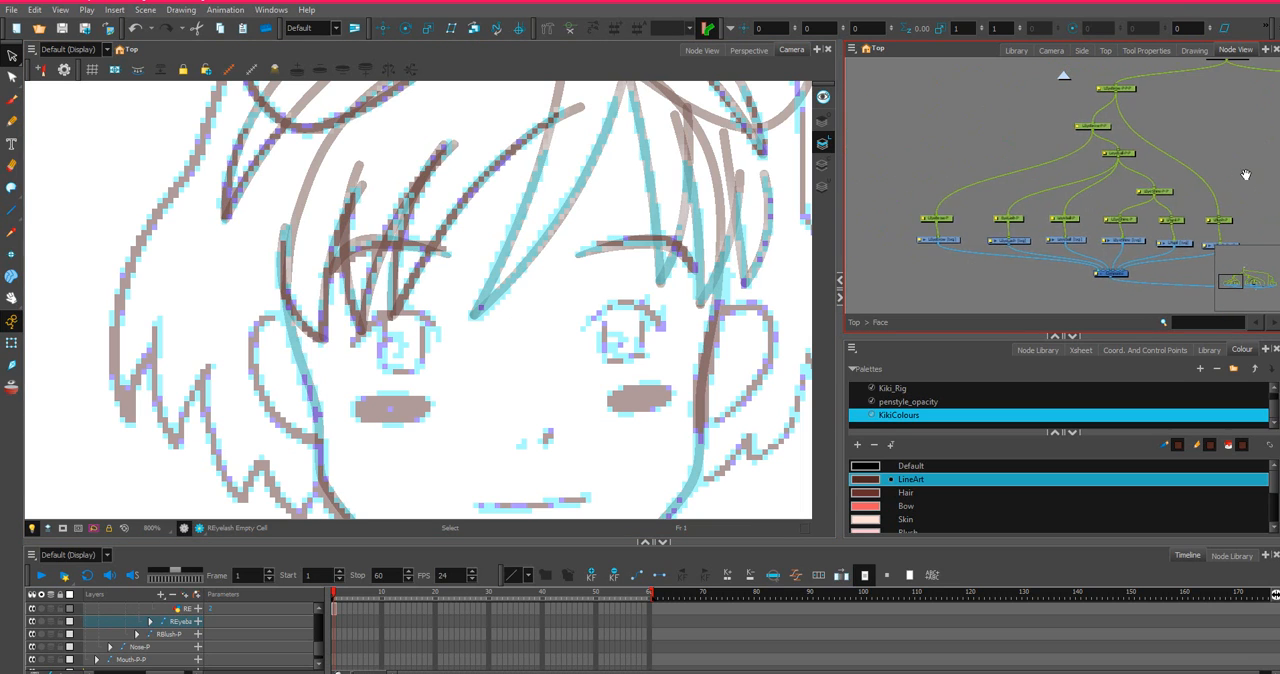
pyautogui.click(1003, 238)
pyautogui.scroll(1, 385, 258)
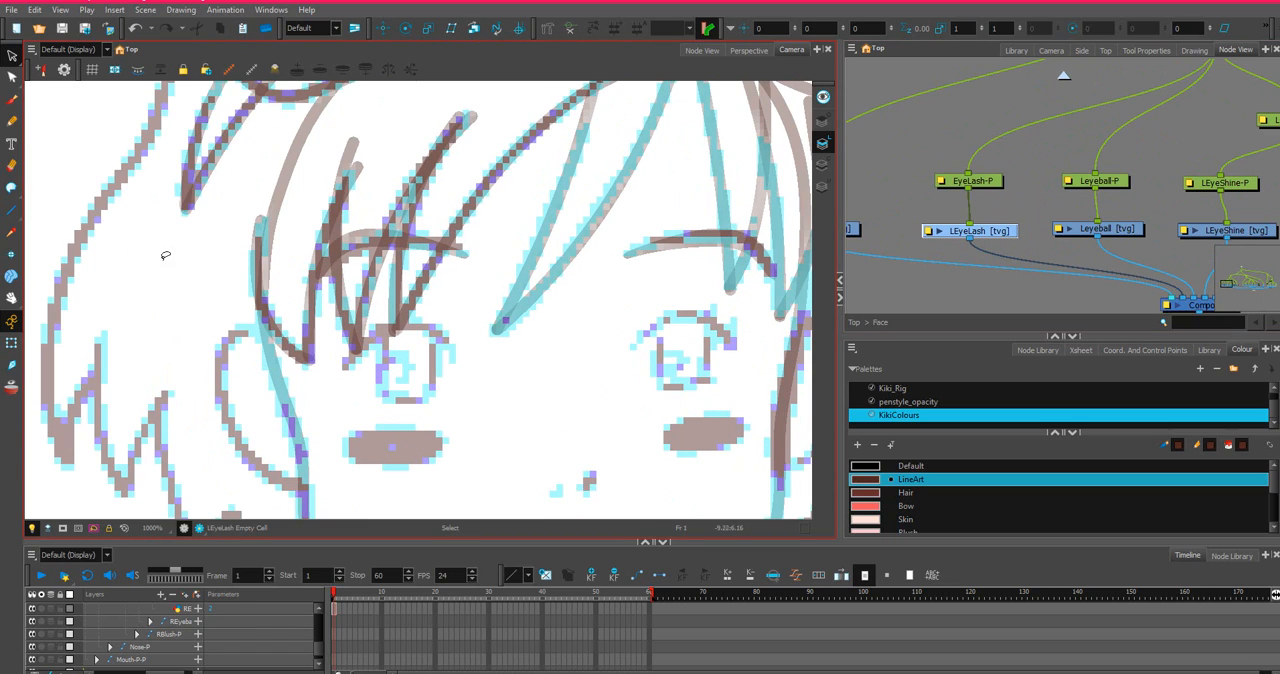
# Draw a straight LineArt line across the top of the left eye on LEyeLash and bend it into an arch.
pyautogui.click(11, 210)
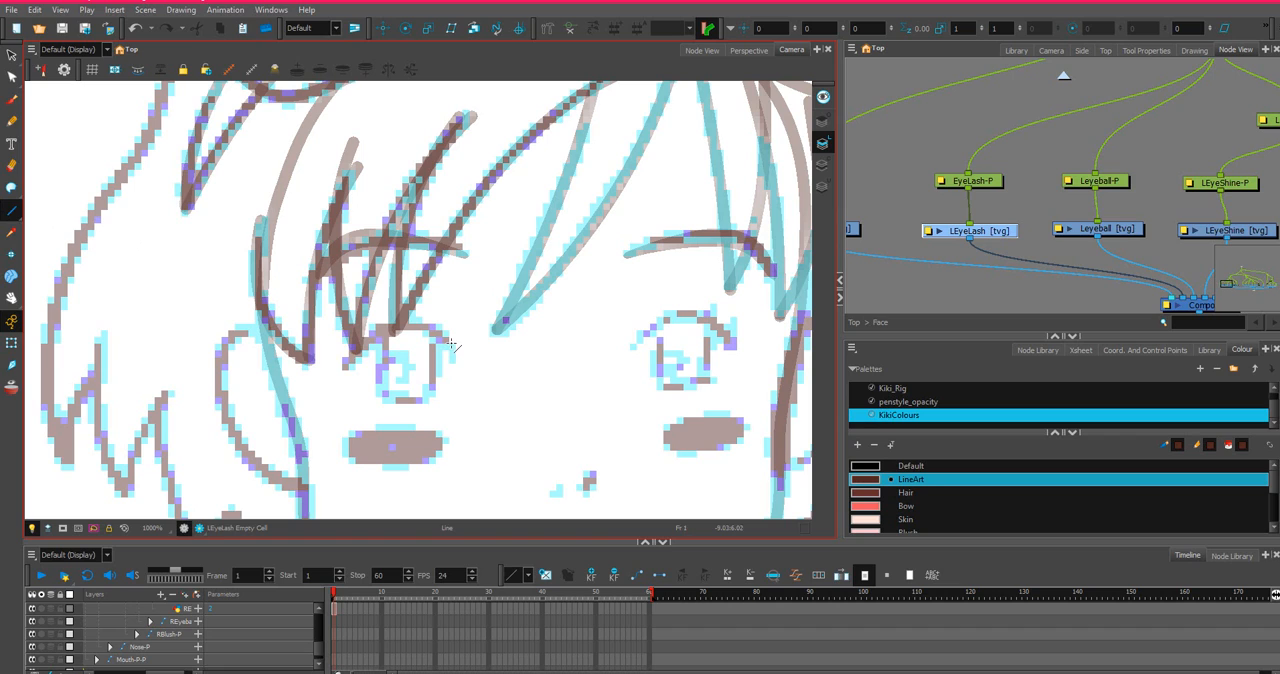
pyautogui.moveTo(452, 344)
pyautogui.mouseDown()
pyautogui.moveTo(410, 318)
pyautogui.moveTo(316, 366)
pyautogui.moveTo(343, 366)
pyautogui.mouseUp()
pyautogui.hotkey('ctrl', 'z')
pyautogui.click(11, 77)
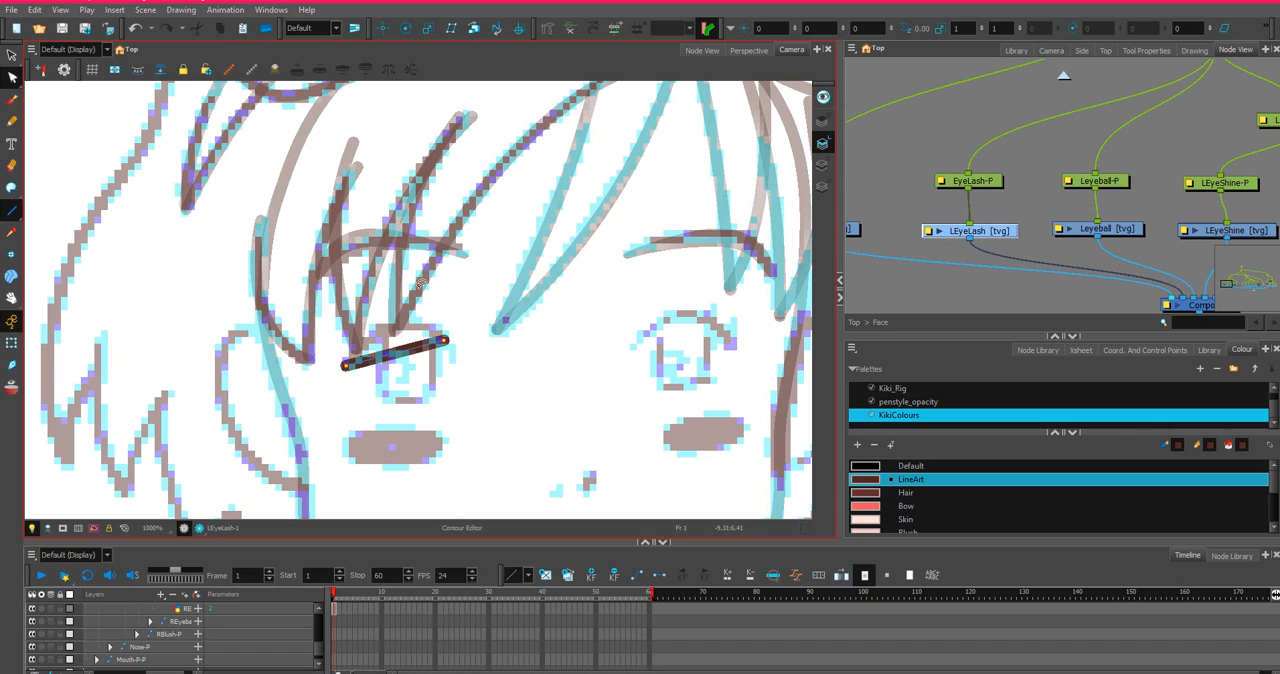
pyautogui.moveTo(398, 354); pyautogui.dragTo(402, 314)
pyautogui.scroll(3, 406, 325)
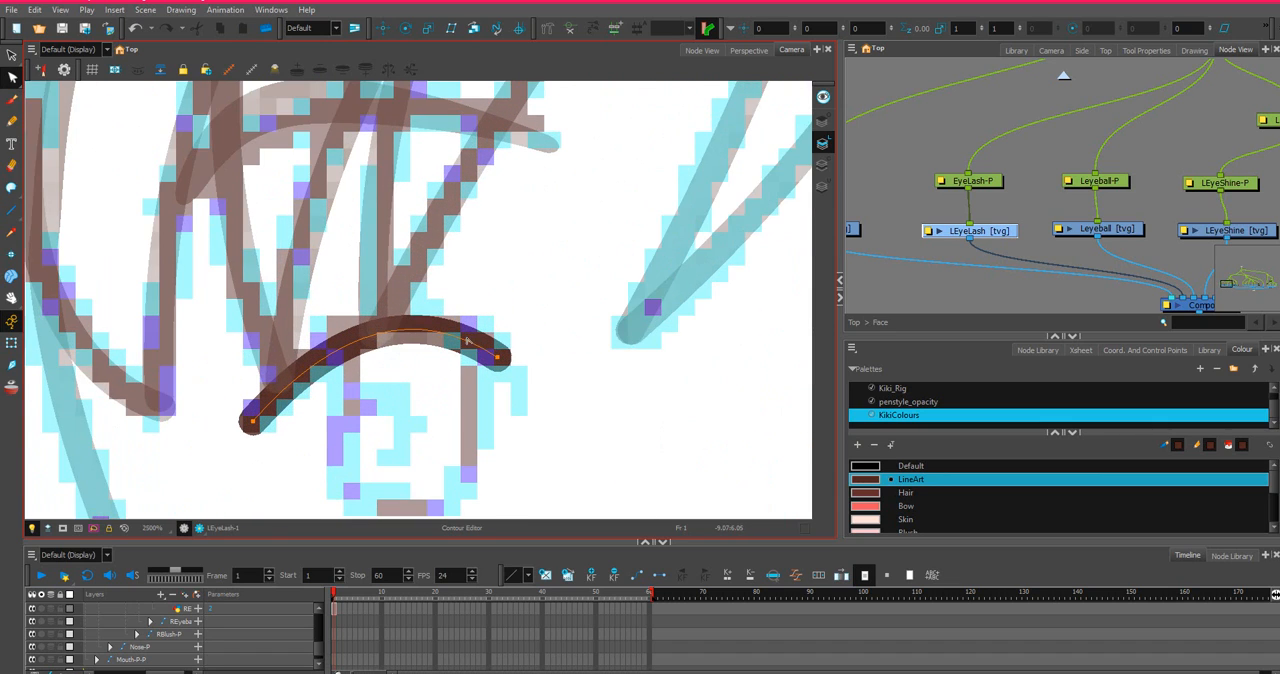
# Add two contour points along the left eyelash arch and adjust them to follow the sketched lash.
pyautogui.moveTo(463, 332); pyautogui.dragTo(463, 329)
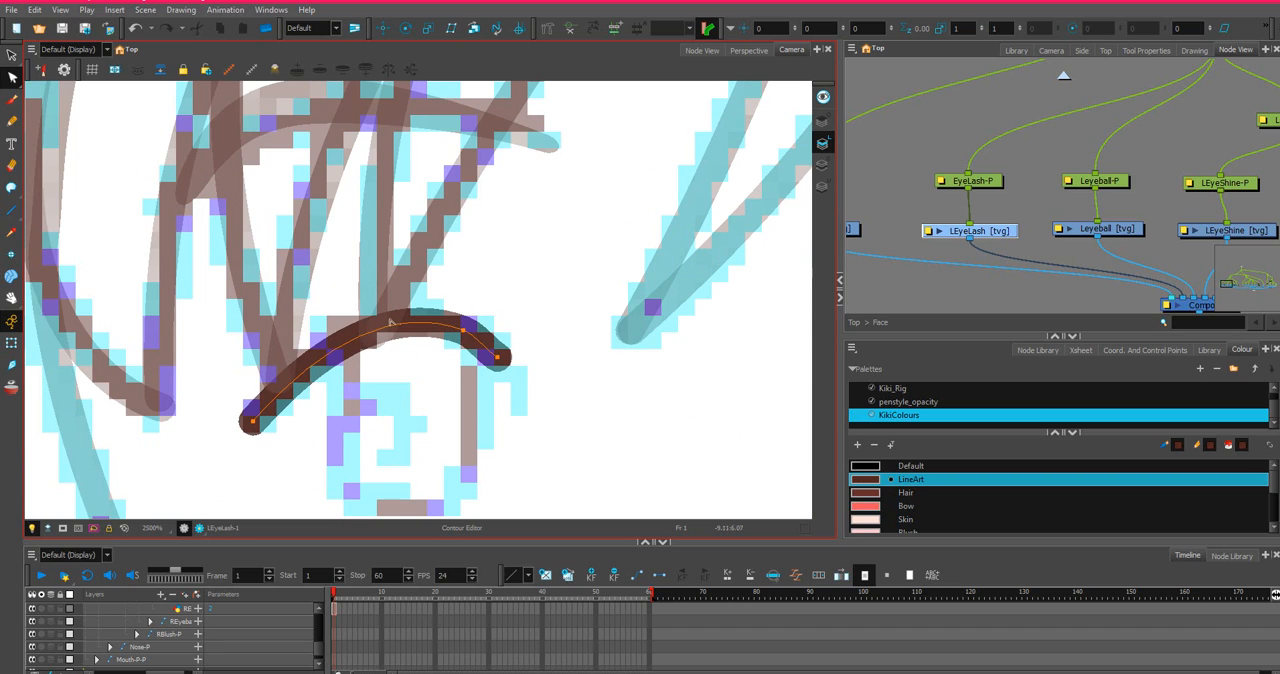
pyautogui.click(327, 351)
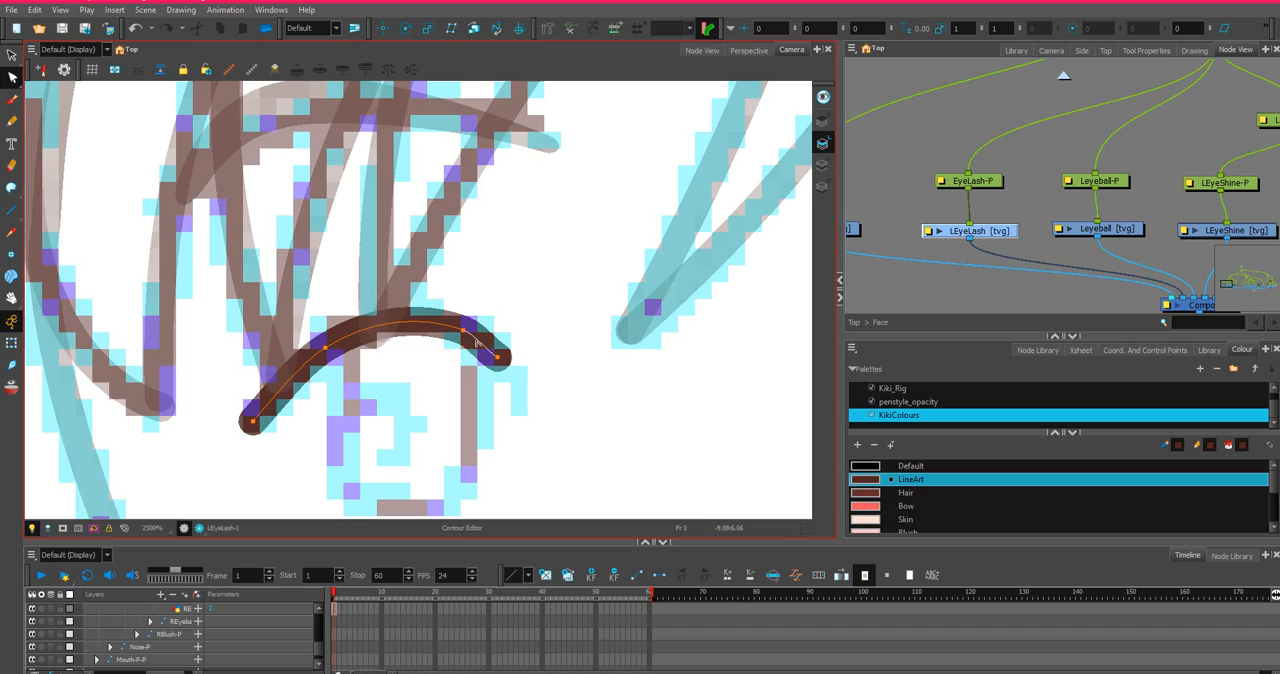
pyautogui.click(489, 348)
pyautogui.click(465, 330)
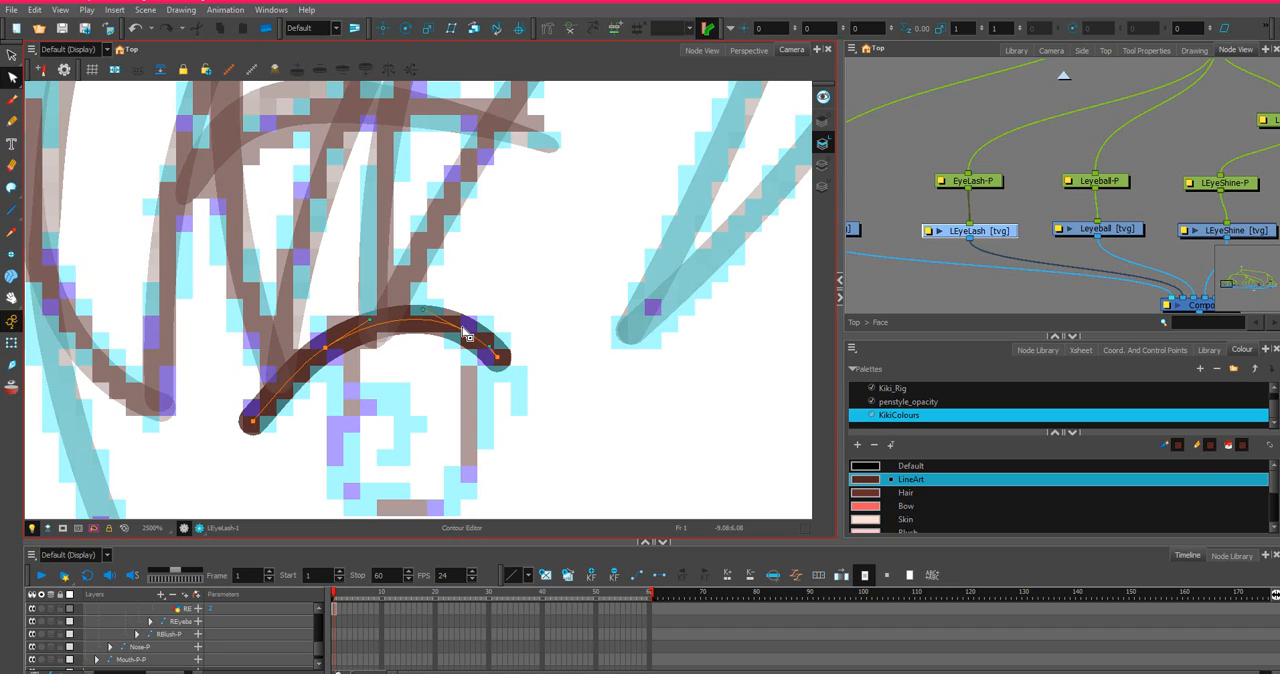
pyautogui.moveTo(423, 309)
pyautogui.mouseDown()
pyautogui.moveTo(419, 322)
pyautogui.moveTo(471, 325)
pyautogui.moveTo(420, 320)
pyautogui.mouseUp()
pyautogui.click(326, 348)
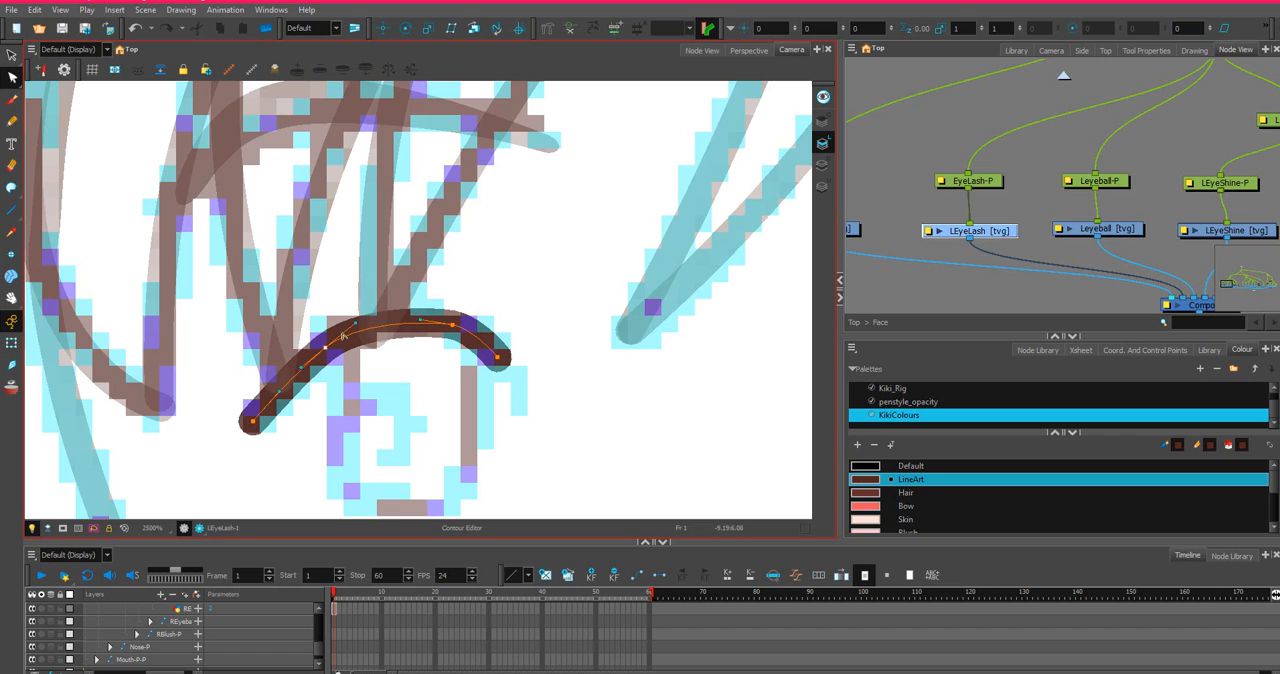
pyautogui.moveTo(326, 348); pyautogui.dragTo(317, 351)
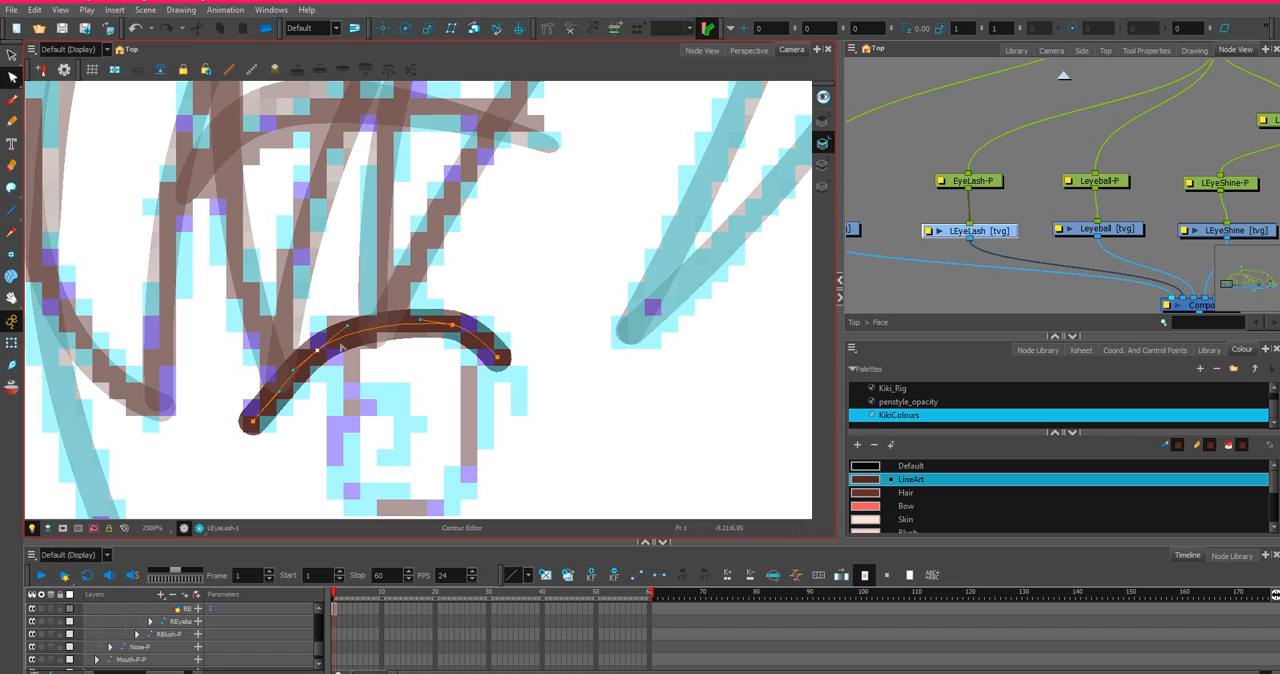
# Pull the left eyelash's inner end downward and round the curve leading to it.
pyautogui.moveTo(451, 328)
pyautogui.mouseDown()
pyautogui.moveTo(495, 348)
pyautogui.moveTo(520, 402)
pyautogui.mouseUp()
pyautogui.scroll(-1, 489, 350)
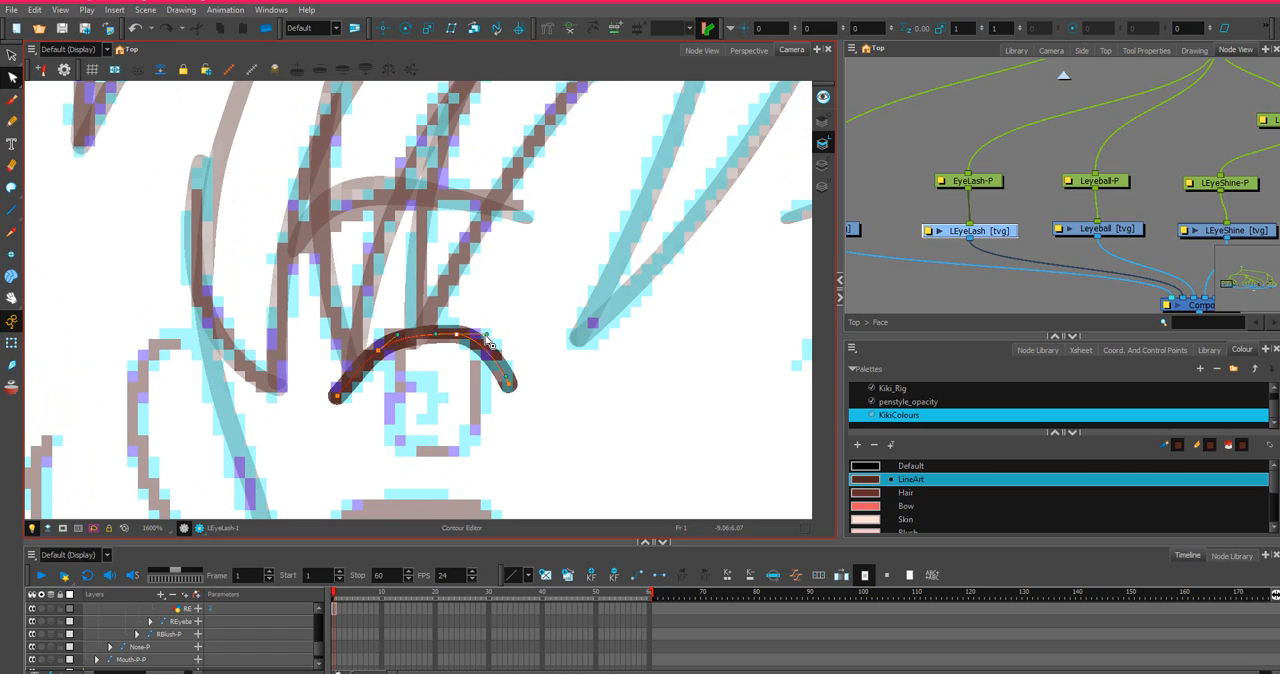
pyautogui.click(462, 336)
pyautogui.moveTo(464, 338)
pyautogui.mouseDown()
pyautogui.moveTo(486, 341)
pyautogui.moveTo(437, 328)
pyautogui.moveTo(494, 337)
pyautogui.mouseUp()
pyautogui.moveTo(508, 382); pyautogui.dragTo(511, 379)
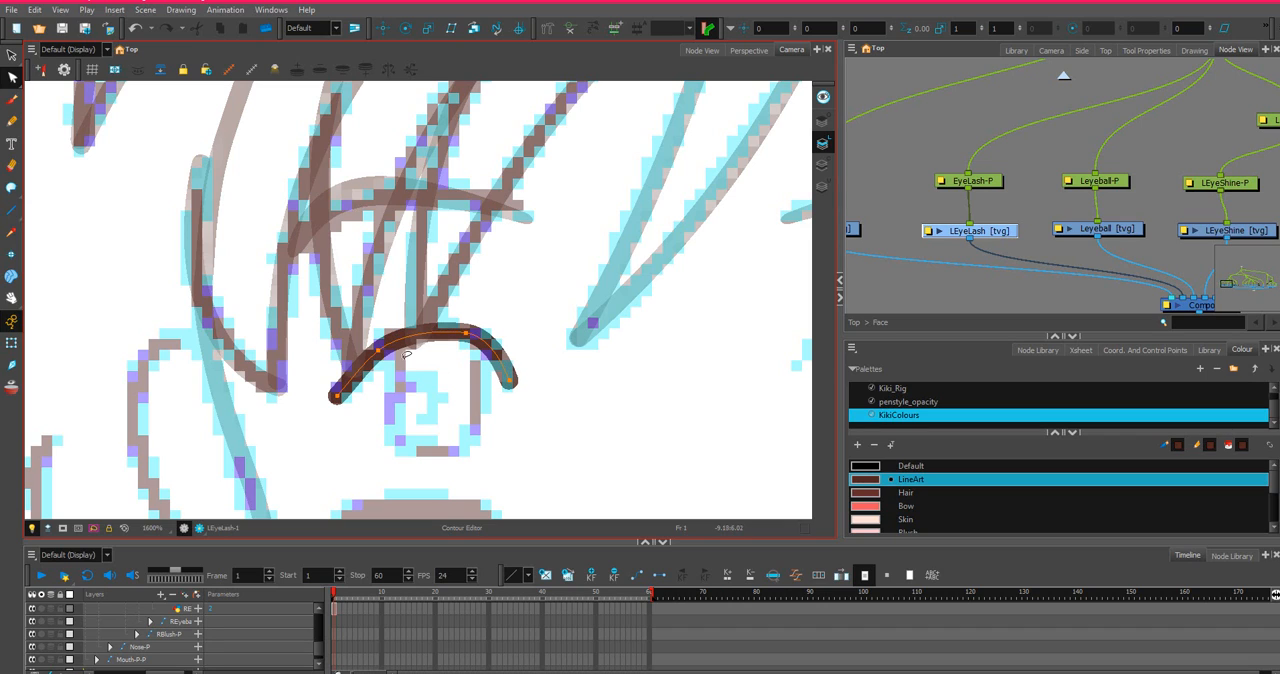
# Fine-tune the contour points on the left eyelash's outer slope and crown to smooth the arch.
pyautogui.click(337, 396)
pyautogui.moveTo(357, 378); pyautogui.dragTo(350, 375)
pyautogui.click(380, 348)
pyautogui.press('Delete')
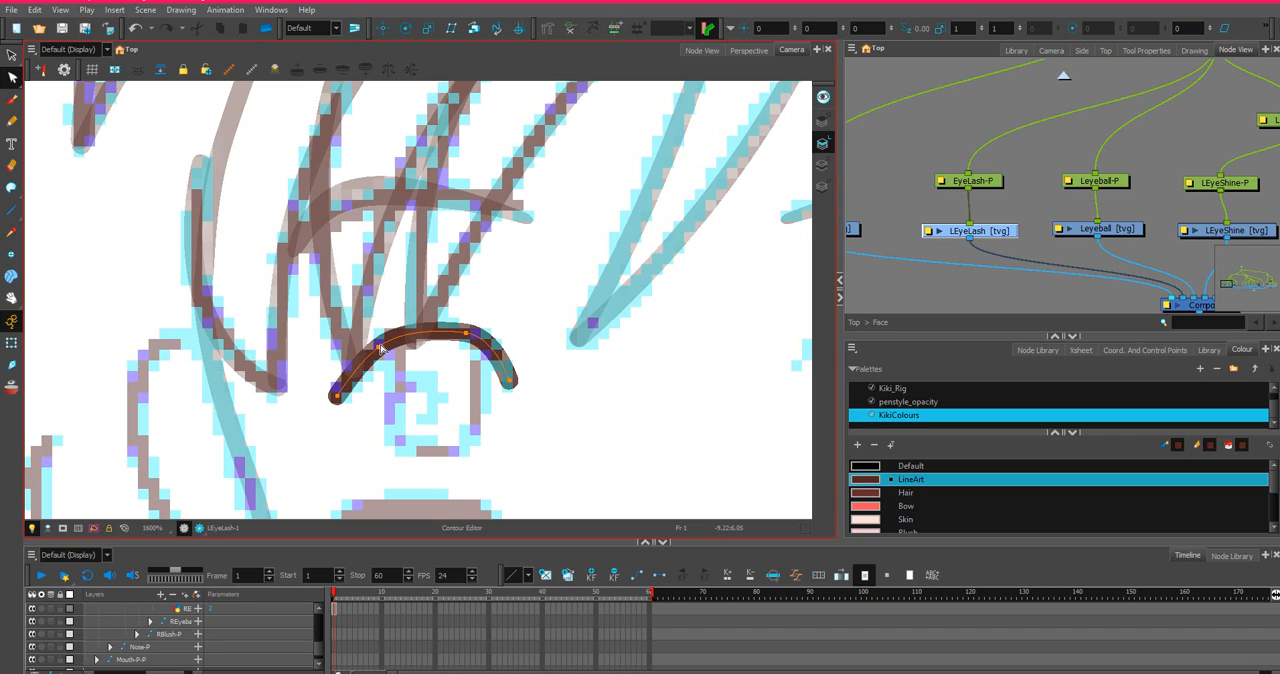
pyautogui.moveTo(384, 346); pyautogui.dragTo(387, 347)
pyautogui.click(466, 334)
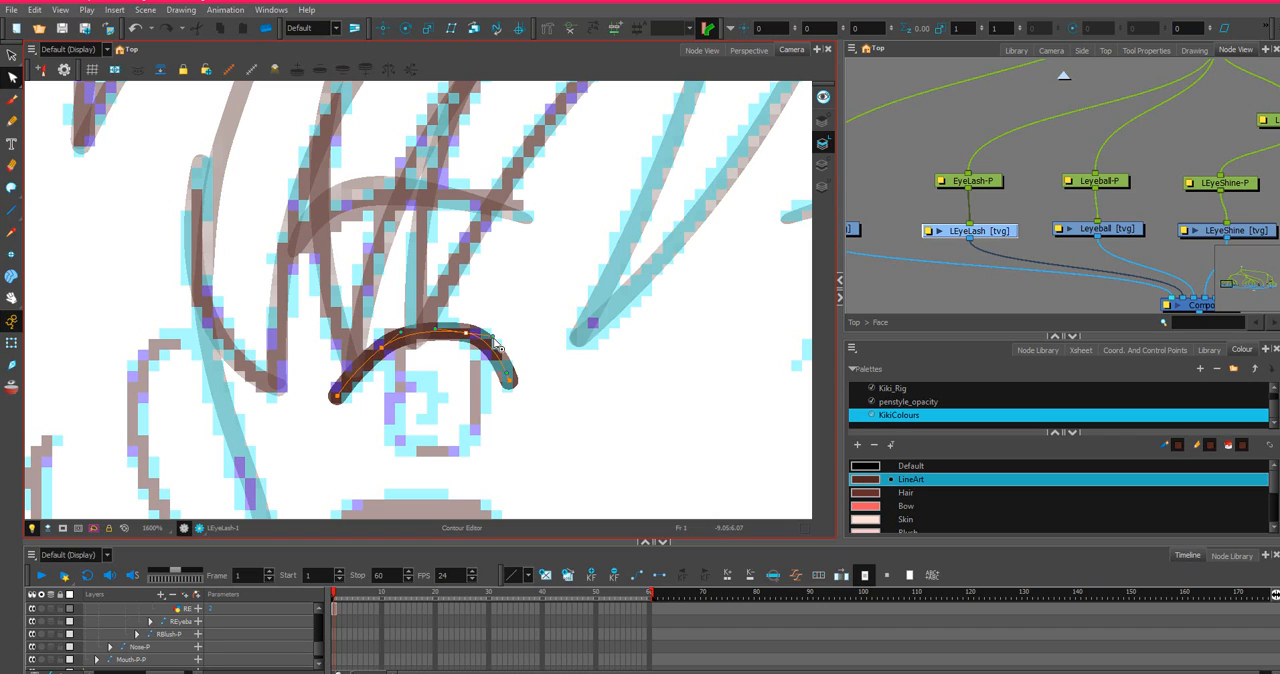
pyautogui.moveTo(489, 336); pyautogui.dragTo(463, 335)
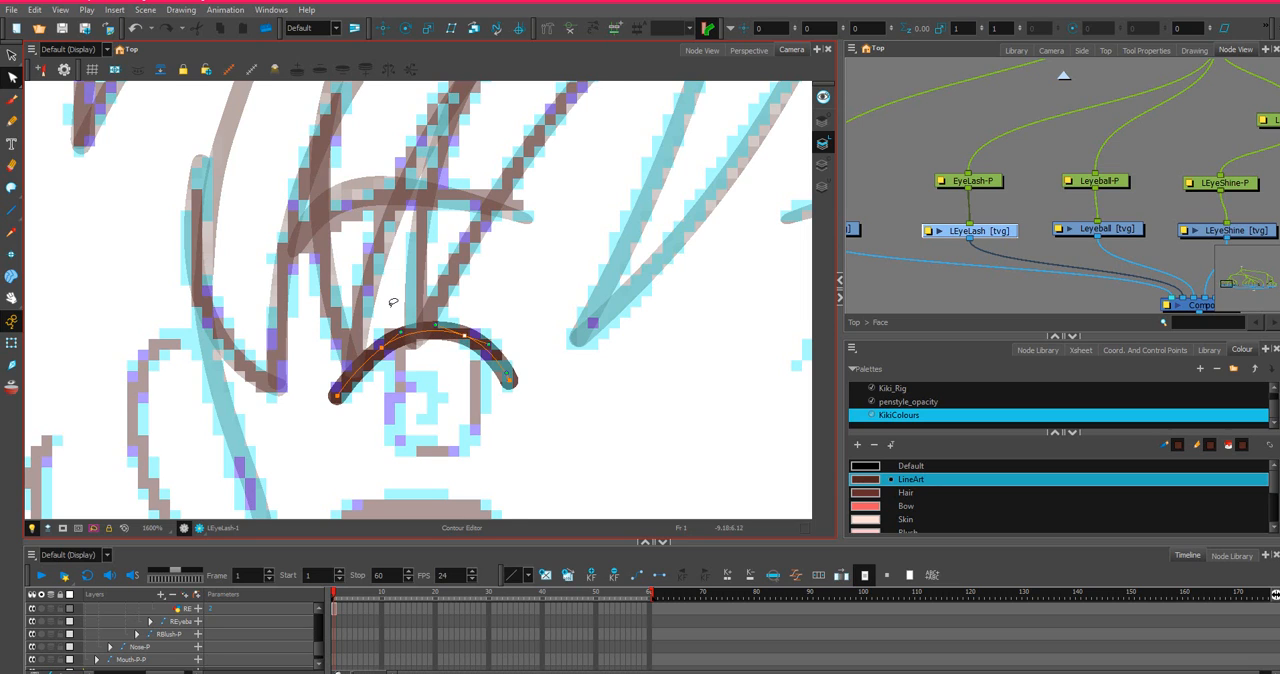
pyautogui.scroll(-2, 393, 302)
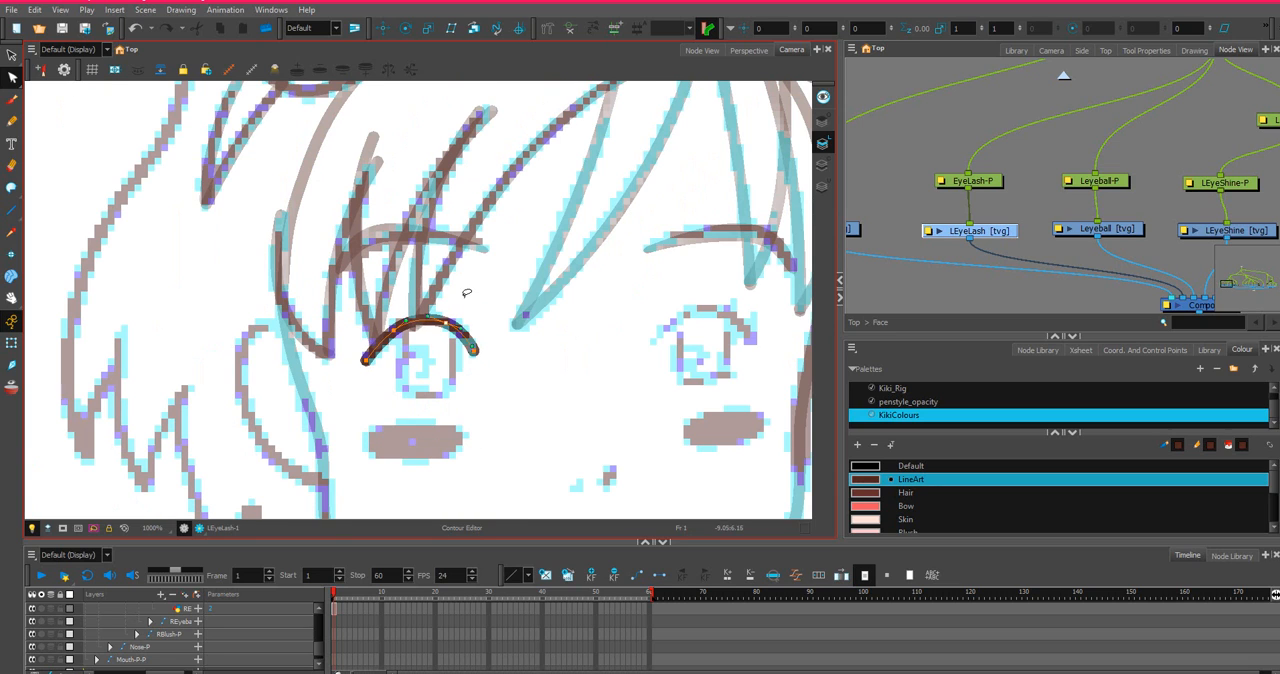
# Draw an invisible stroke arching high above the left eyelash, joining its two ends into a closed shape.
pyautogui.click(12, 190)
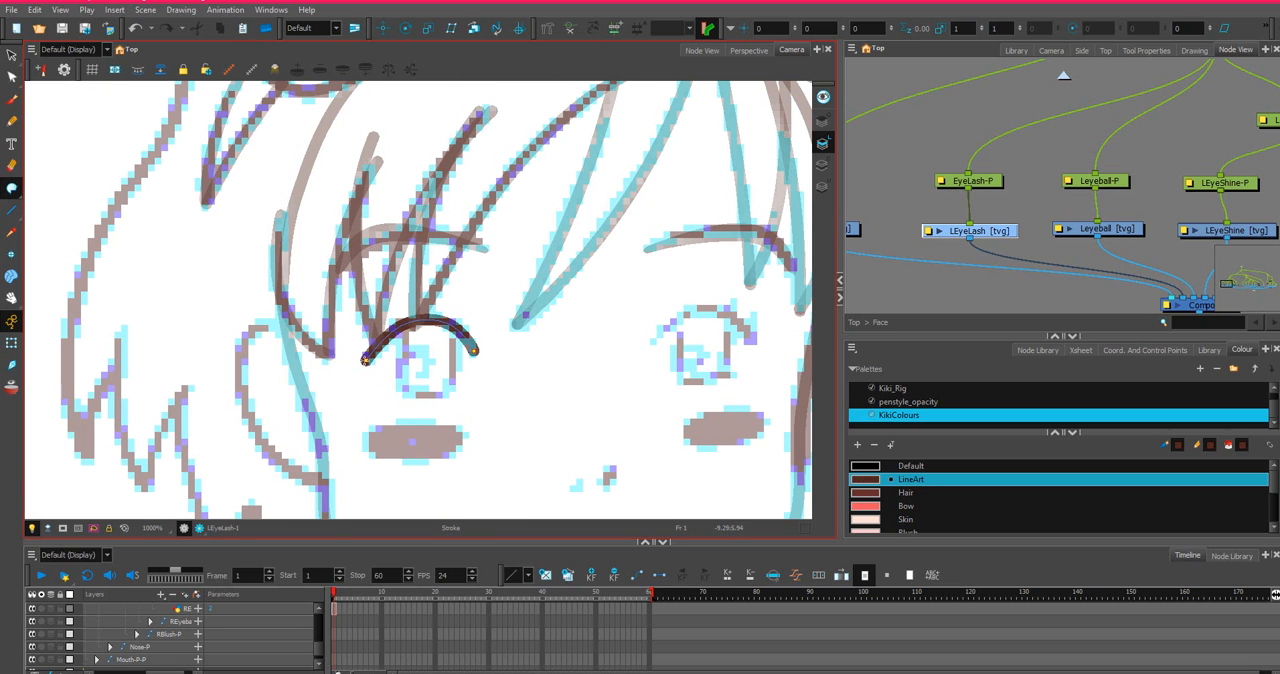
pyautogui.moveTo(343, 263); pyautogui.dragTo(392, 207)
pyautogui.moveTo(469, 357); pyautogui.dragTo(465, 366)
pyautogui.hotkey('alt', 's')
pyautogui.moveTo(342, 317); pyautogui.dragTo(341, 249)
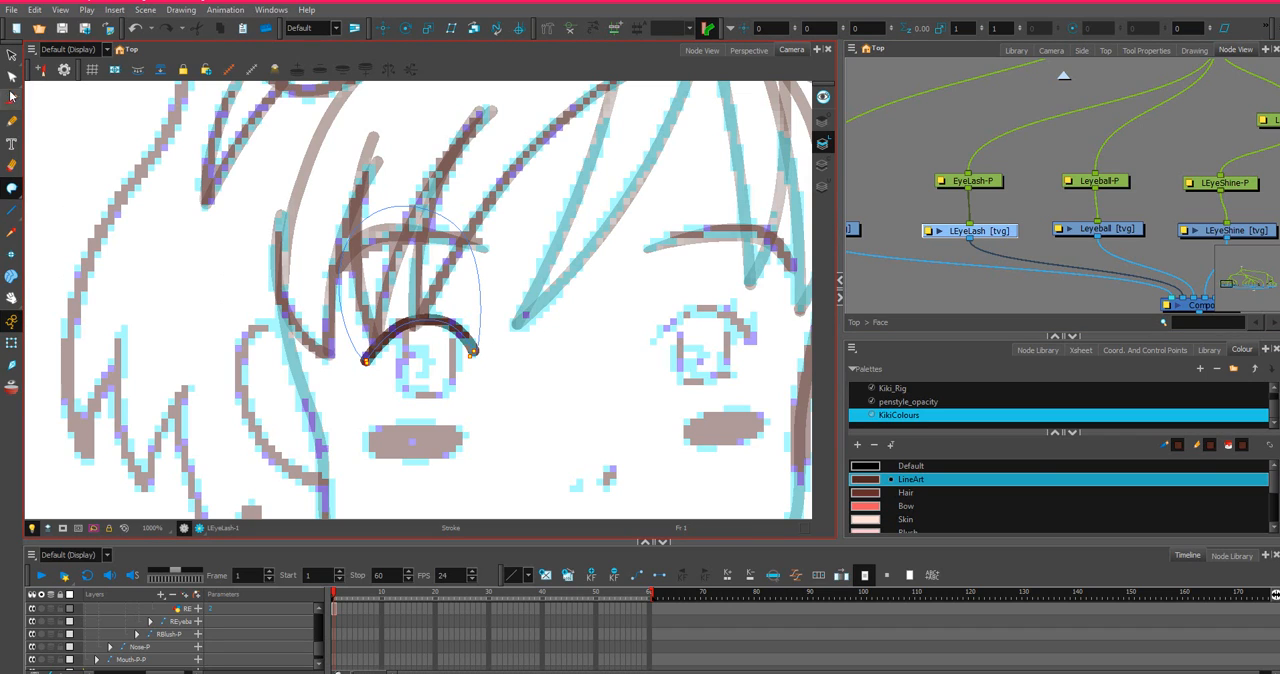
# Try to draw a Bow-coloured pencil line between the two ends of the left eyelash.
pyautogui.click(12, 120)
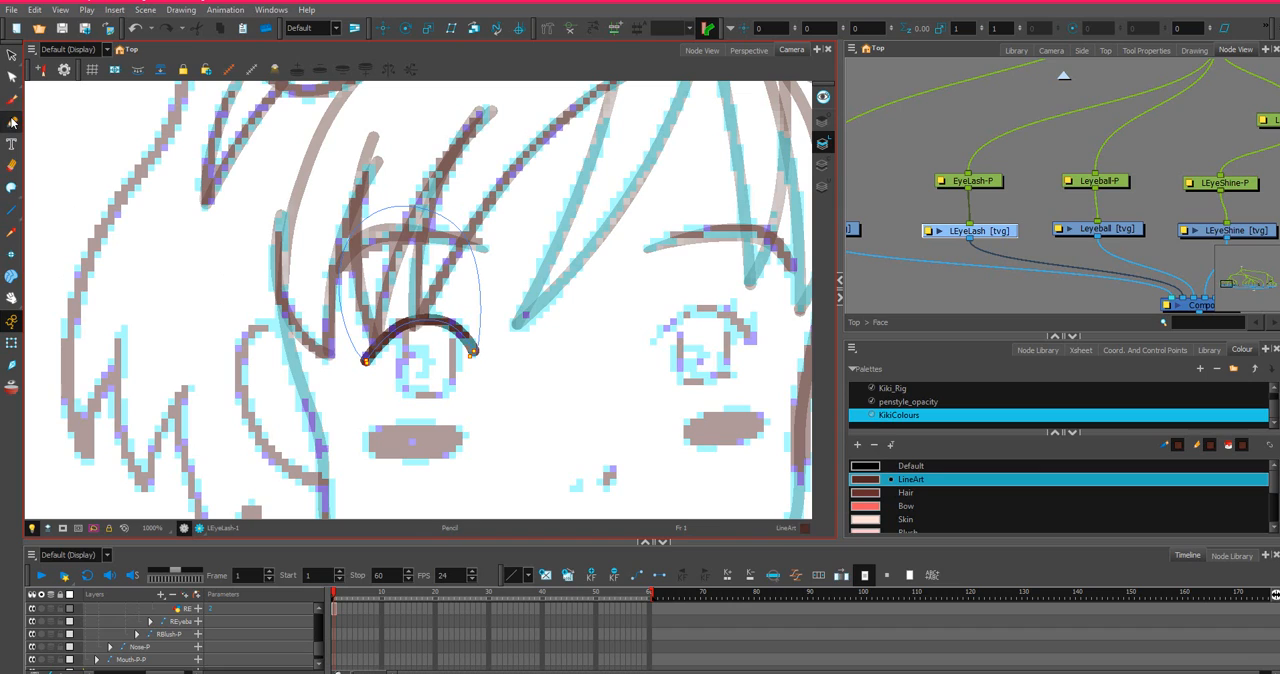
pyautogui.click(884, 503)
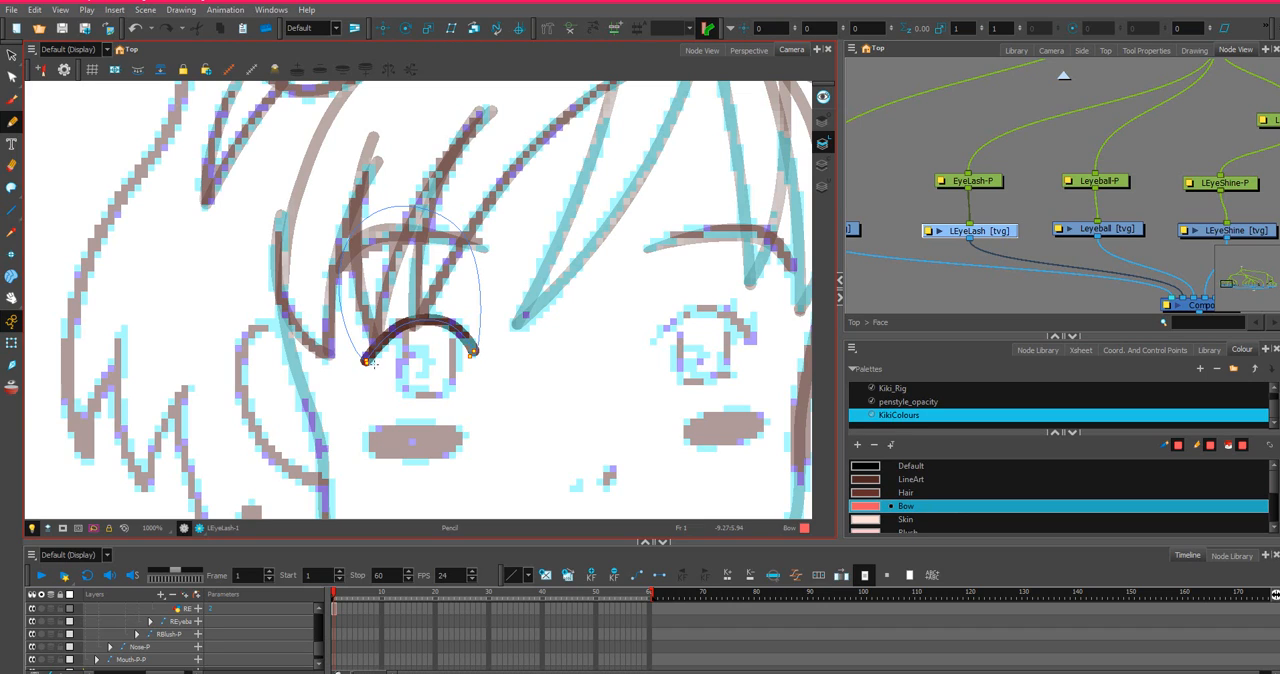
pyautogui.moveTo(367, 365); pyautogui.dragTo(481, 357)
pyautogui.hotkey('ctrl', 'z')
pyautogui.moveTo(366, 361); pyautogui.dragTo(484, 358)
pyautogui.hotkey('ctrl', 'z')
pyautogui.moveTo(367, 362); pyautogui.dragTo(482, 356)
pyautogui.hotkey('ctrl', 'z')
pyautogui.moveTo(454, 281)
pyautogui.mouseDown()
pyautogui.moveTo(471, 314)
pyautogui.moveTo(415, 257)
pyautogui.mouseUp()
pyautogui.hotkey('ctrl', 'z')
pyautogui.scroll(-2, 508, 309)
pyautogui.scroll(2, 525, 307)
pyautogui.scroll(-1, 538, 304)
pyautogui.scroll(2, 540, 304)
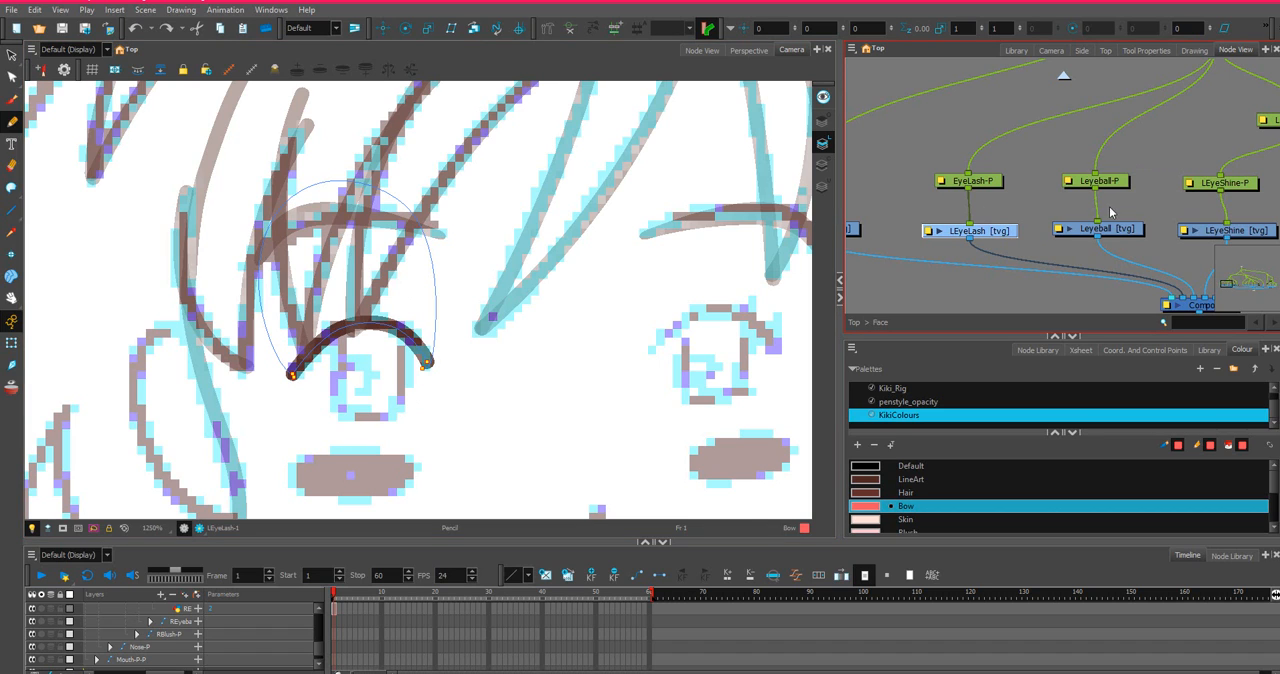
# Select the Leyeball drawing node and make LineArt the active colour again.
pyautogui.click(1140, 229)
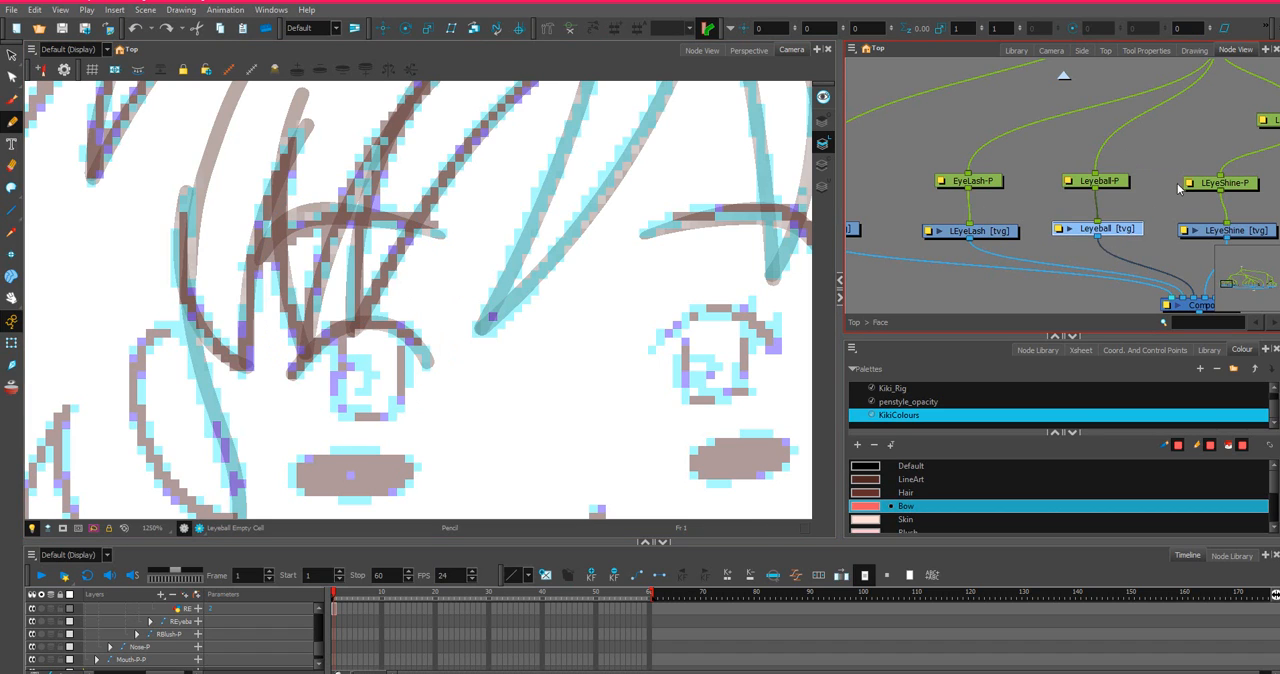
pyautogui.scroll(-1, 1186, 183)
pyautogui.moveTo(1186, 183); pyautogui.dragTo(1021, 162)
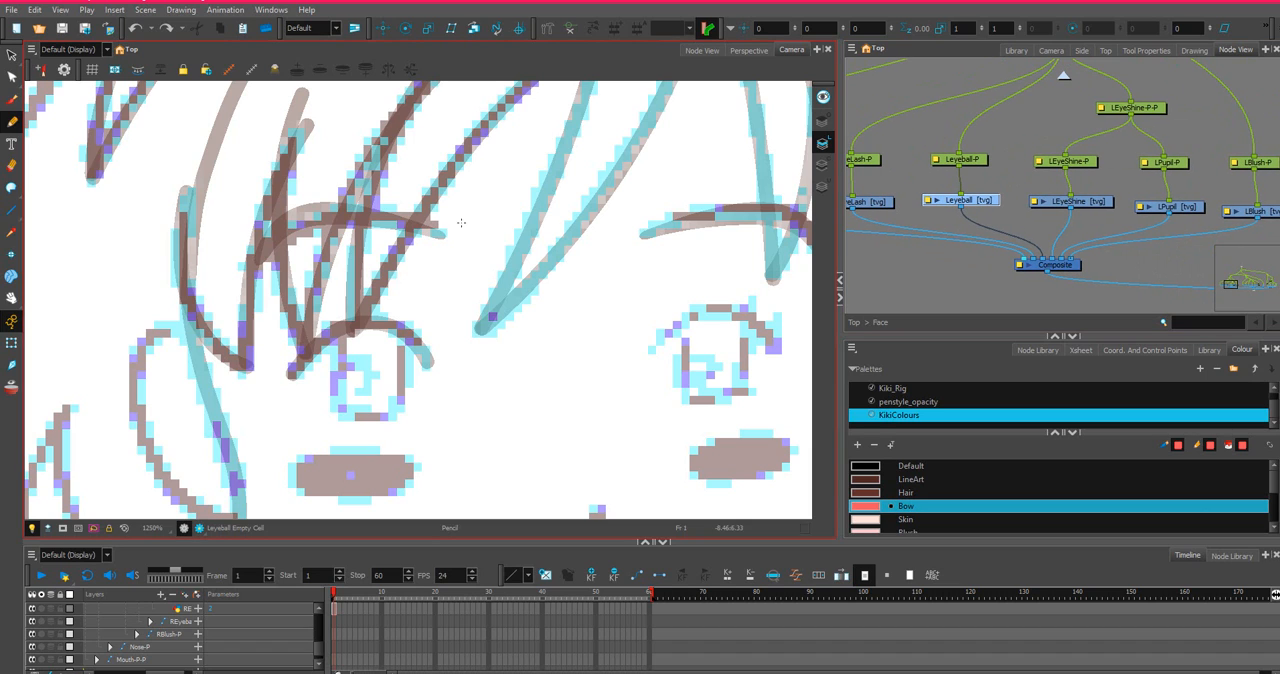
pyautogui.click(879, 481)
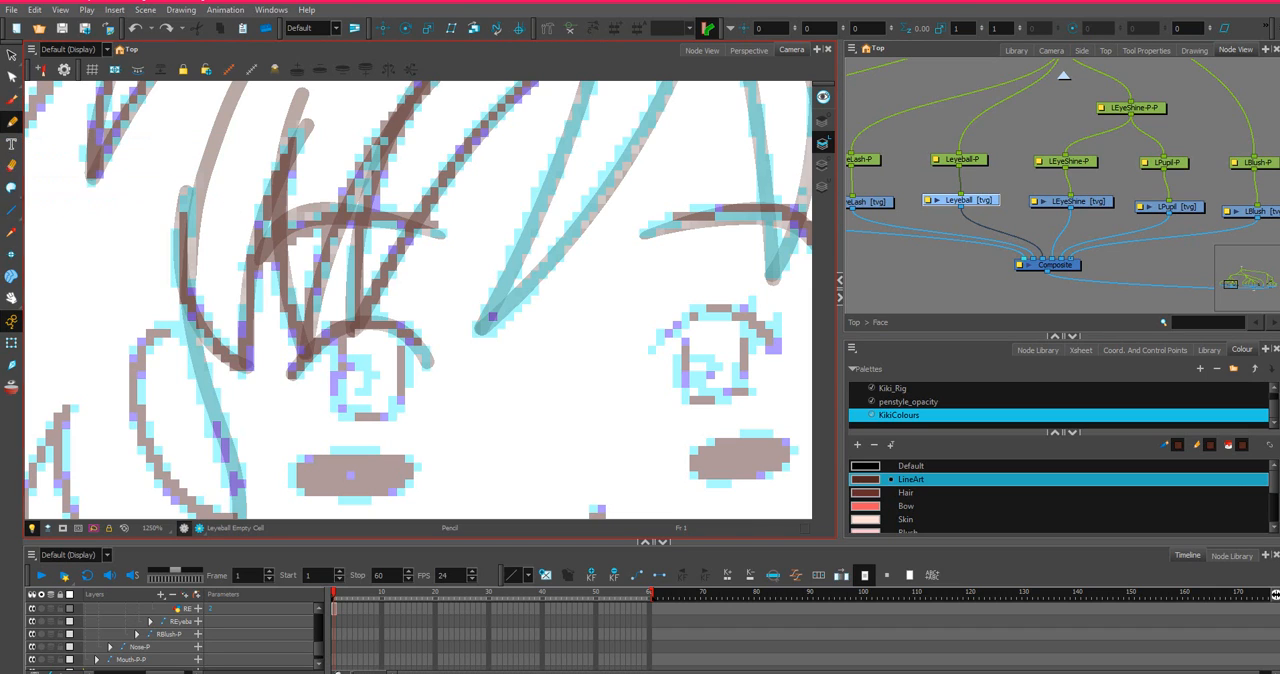
pyautogui.scroll(5, 311, 610)
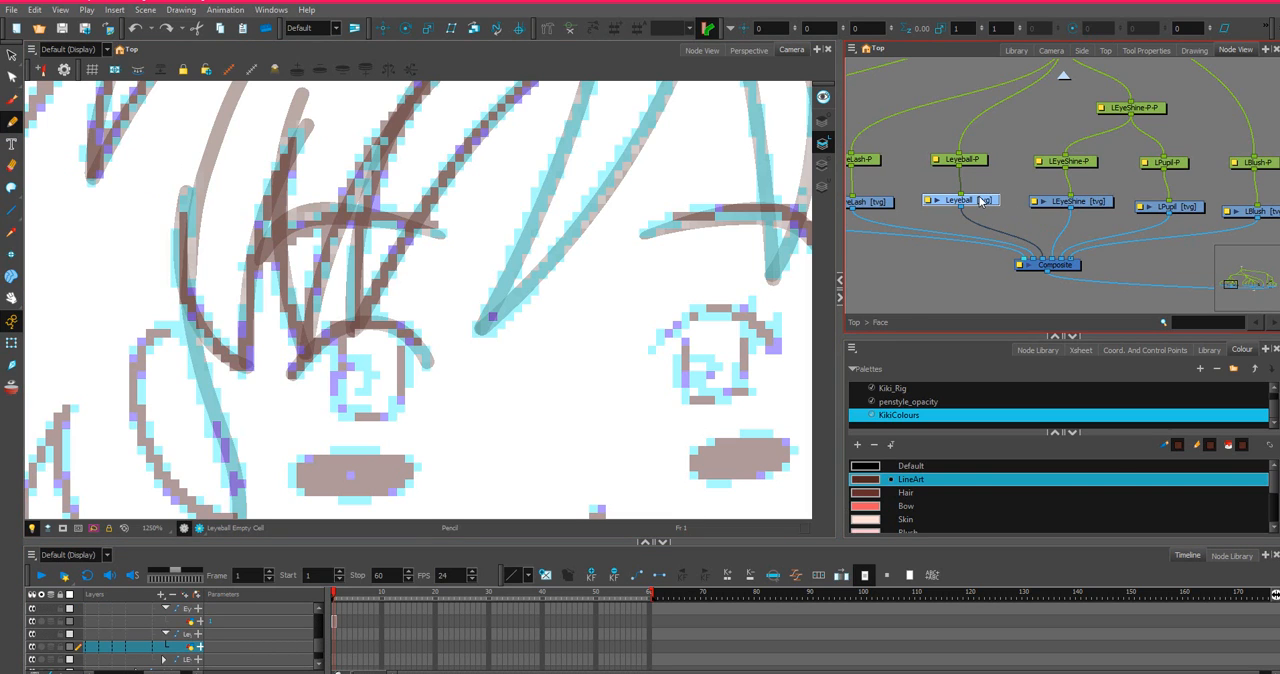
# Copy the LEyeLash drawing's cell at frame 1 in the timeline.
pyautogui.click(890, 203)
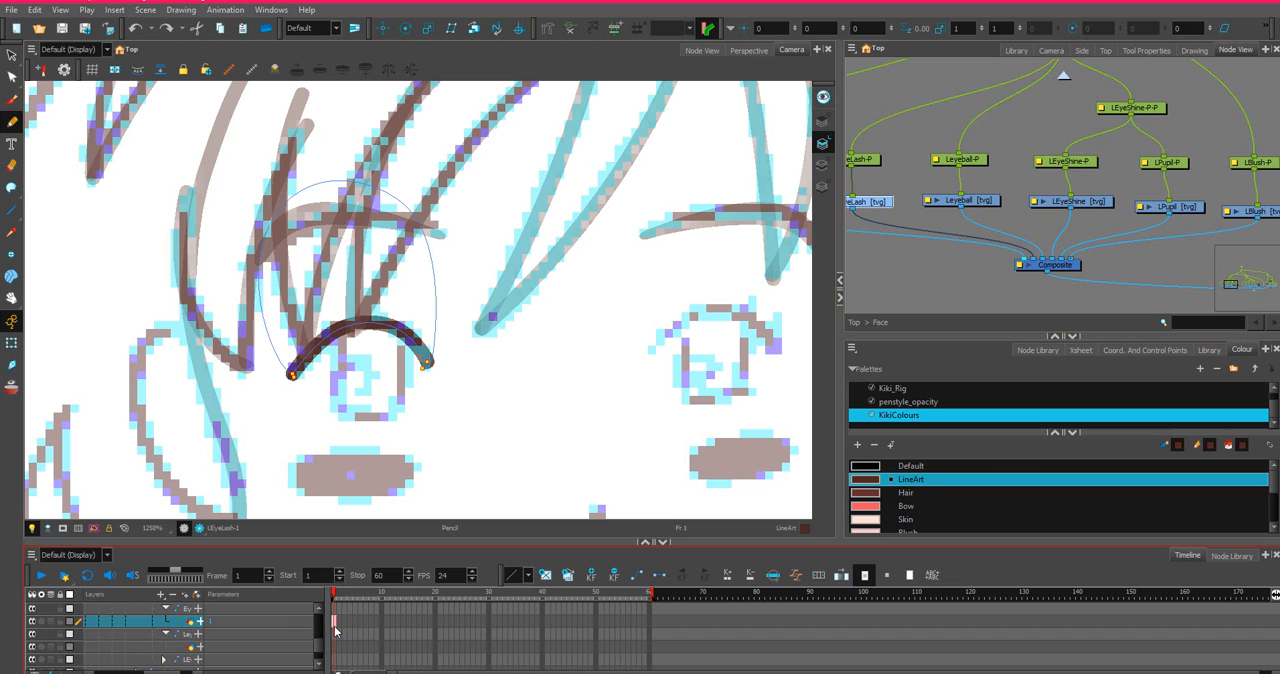
pyautogui.rightClick(334, 626)
pyautogui.click(333, 627)
pyautogui.rightClick(333, 625)
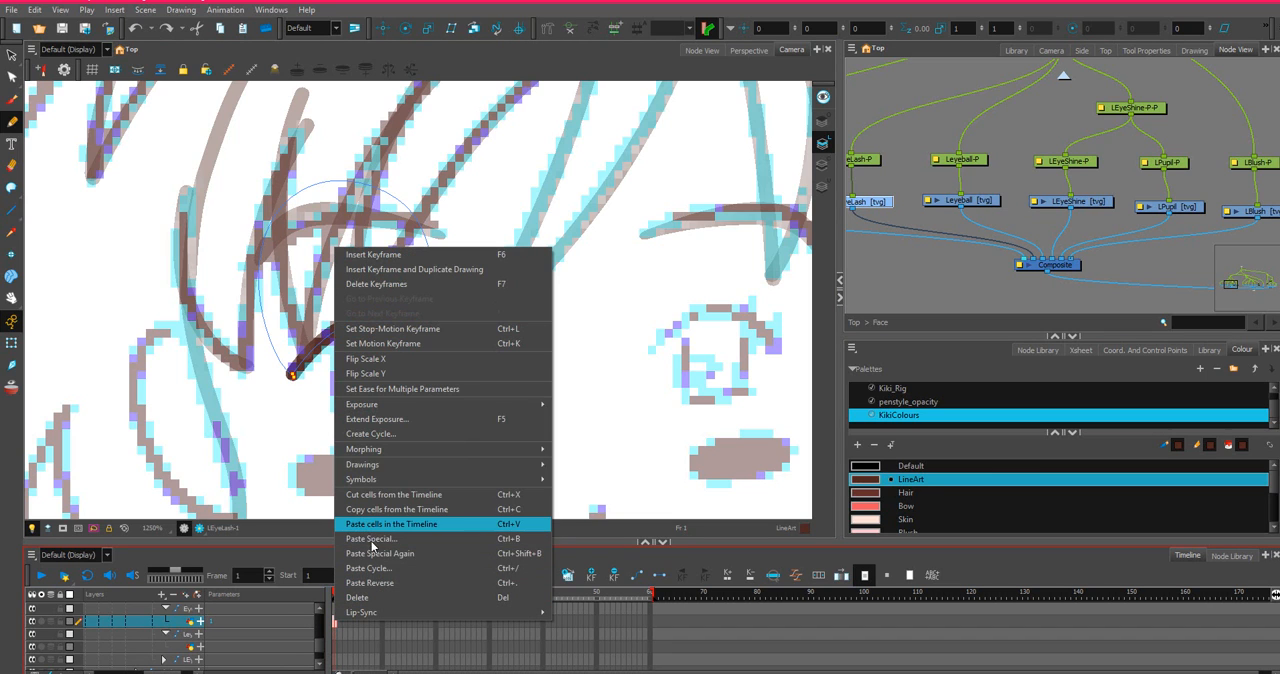
pyautogui.click(385, 522)
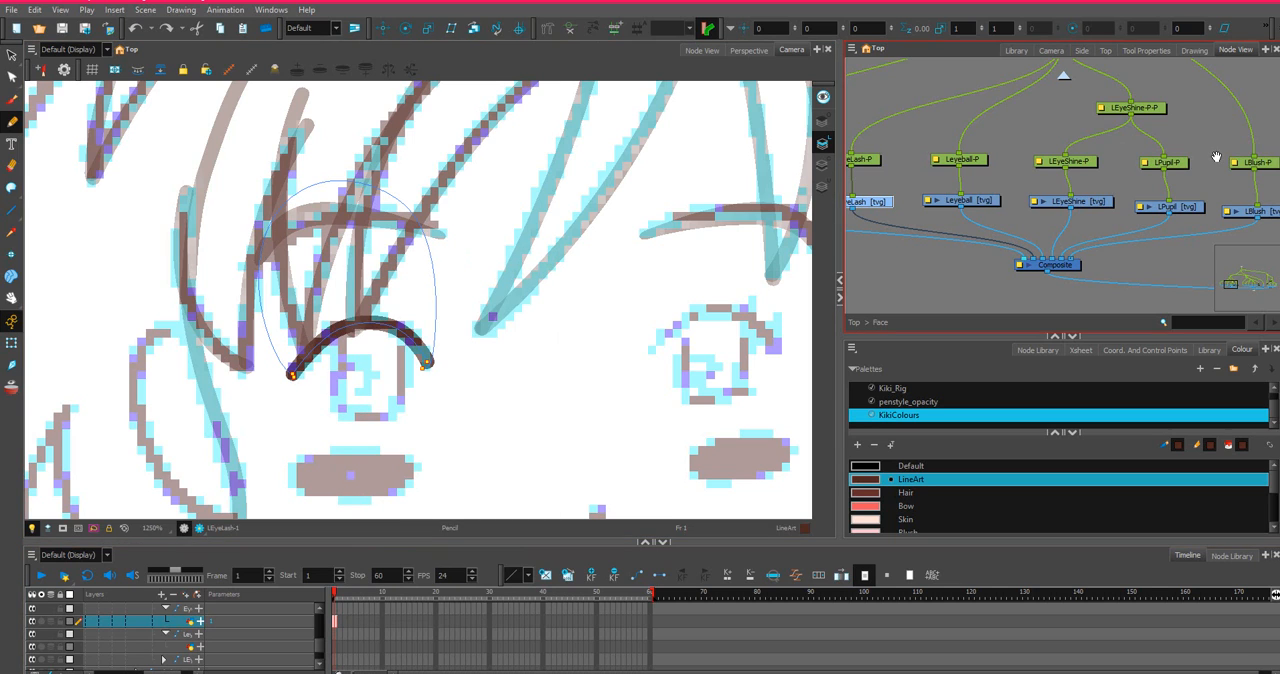
# Paste the copied eyelash into REyelash at frame 1 with Paste Special, always creating drawing files.
pyautogui.moveTo(1216, 157); pyautogui.dragTo(1093, 201)
pyautogui.click(1093, 201)
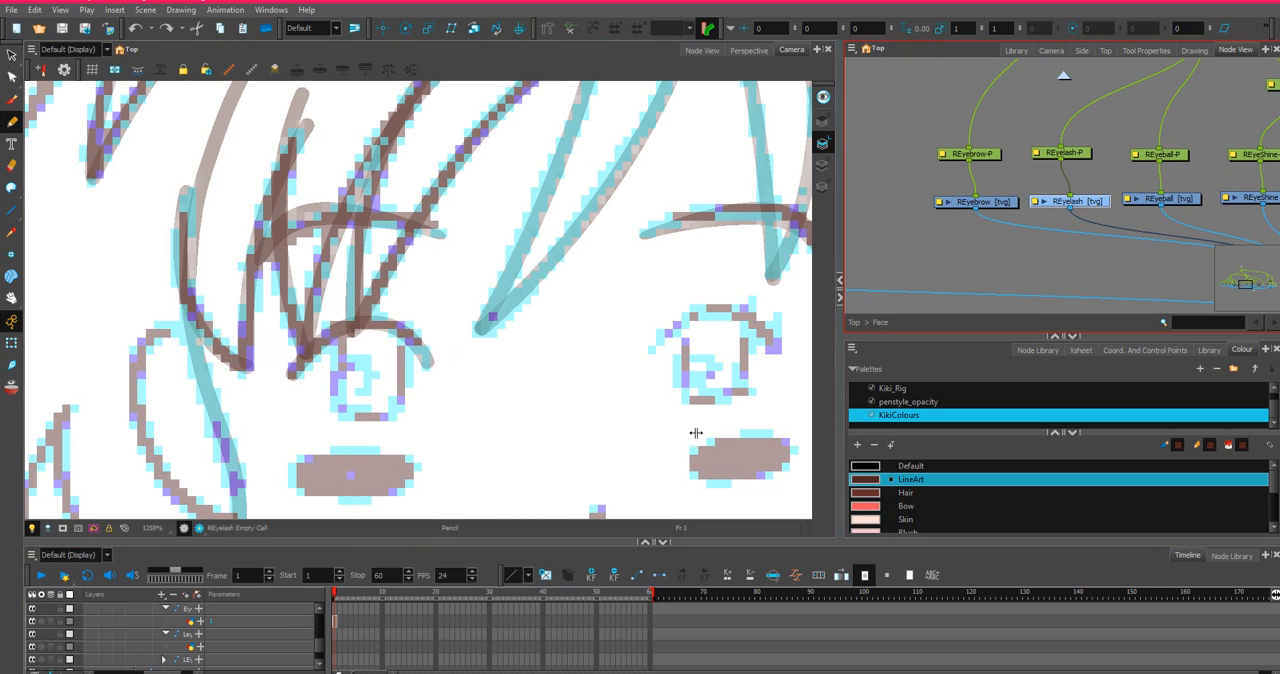
pyautogui.moveTo(321, 646); pyautogui.dragTo(321, 648)
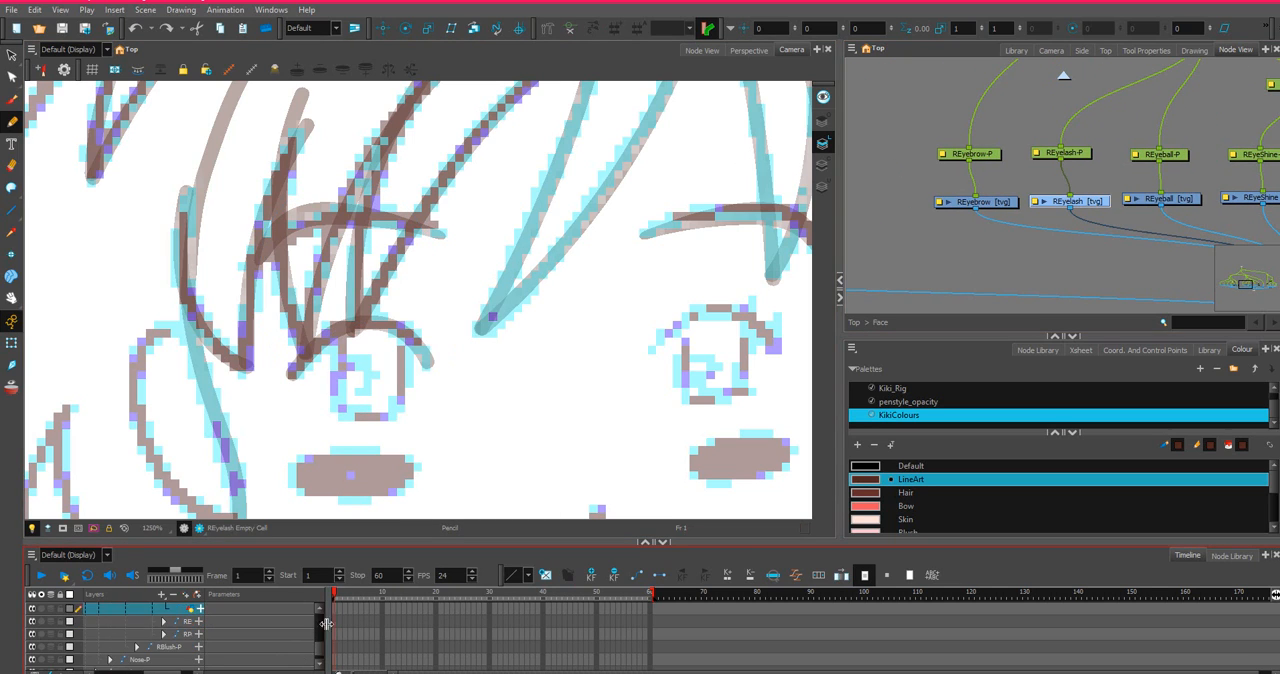
pyautogui.rightClick(334, 611)
pyautogui.click(334, 611)
pyautogui.rightClick(334, 613)
pyautogui.click(417, 521)
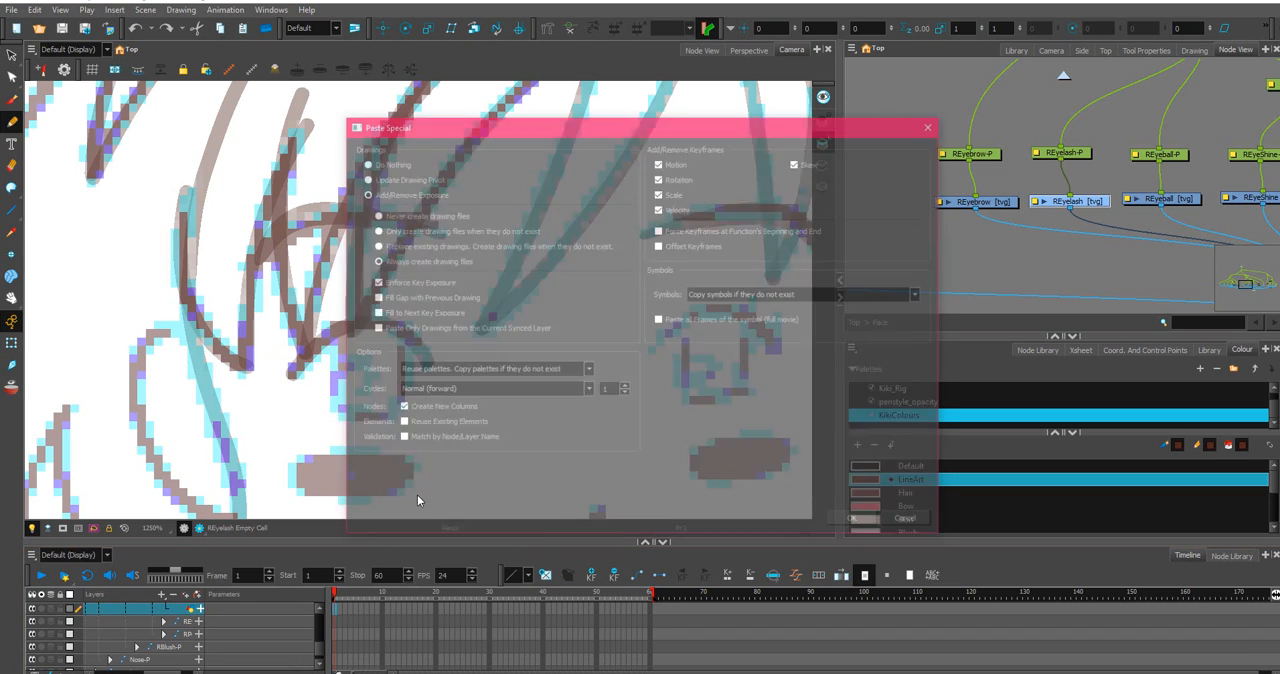
pyautogui.click(856, 522)
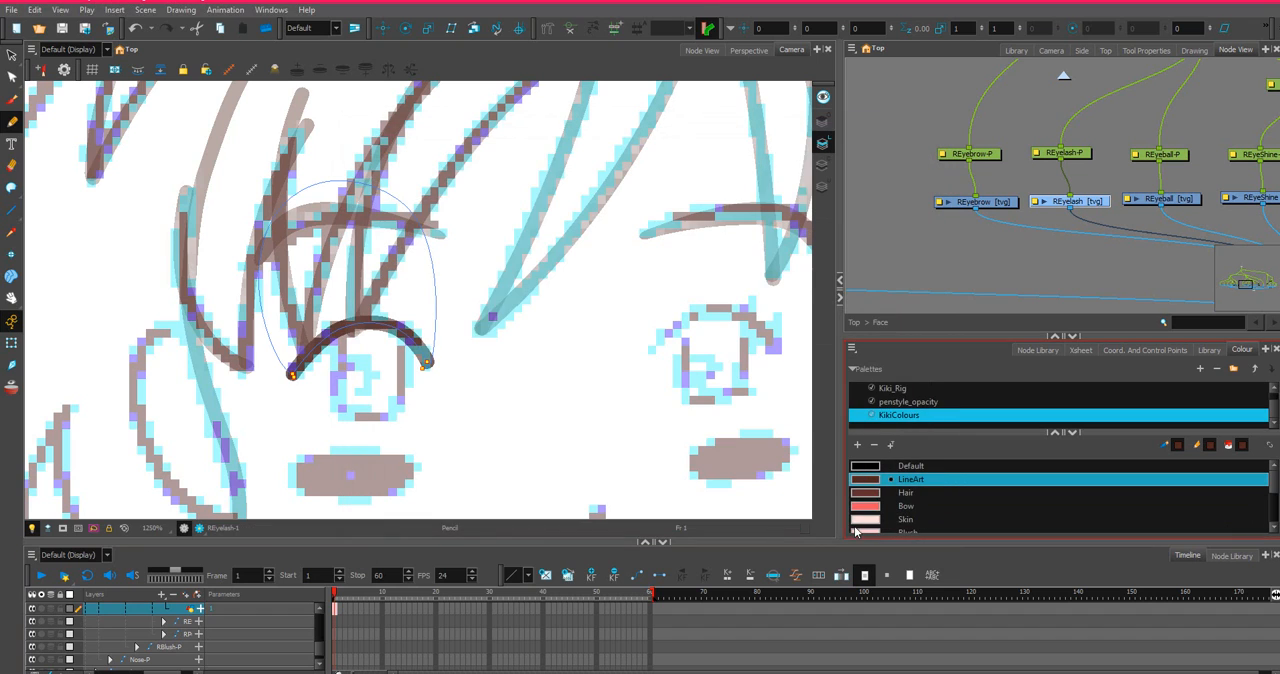
# Mirror the pasted REyelash drawing horizontally with Flip Scale X.
pyautogui.scroll(-1, 172, 364)
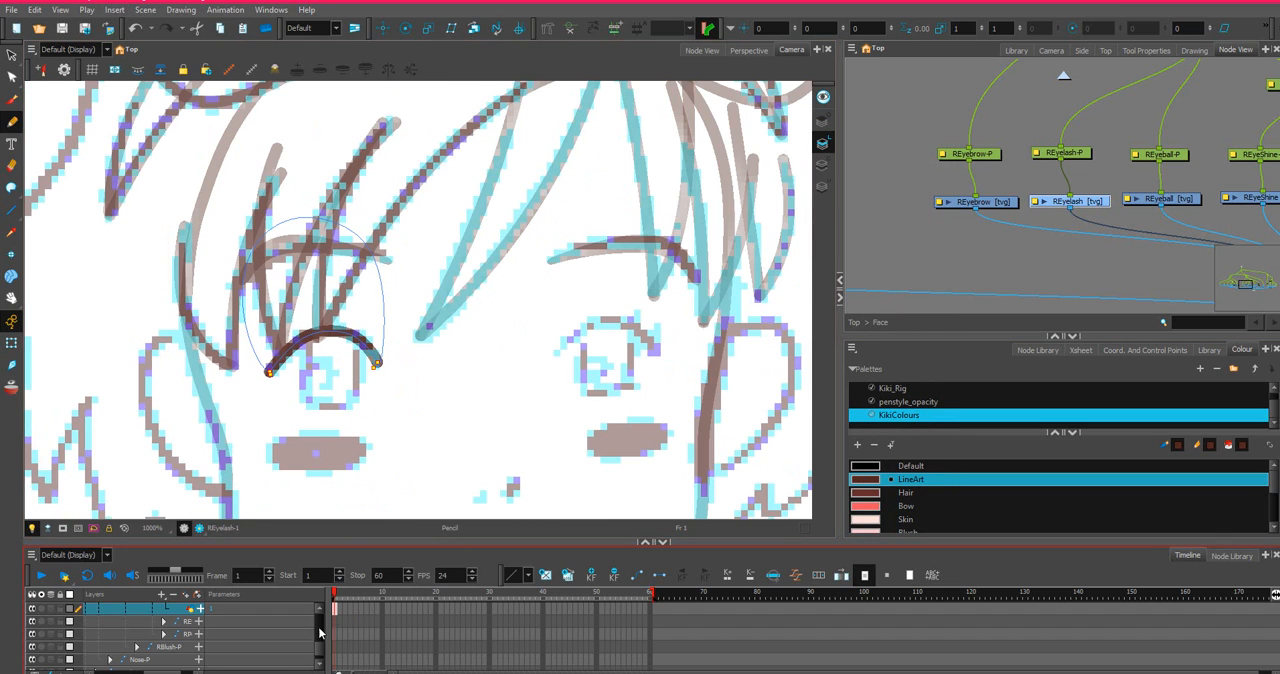
pyautogui.rightClick(334, 612)
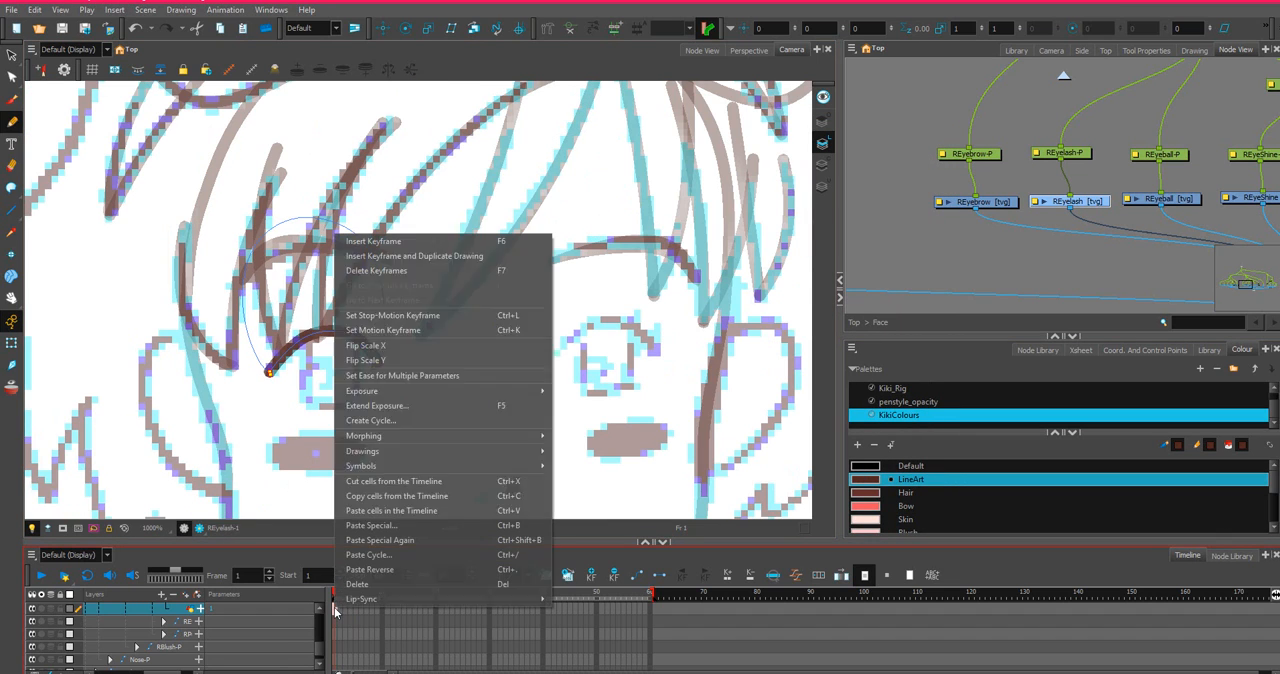
pyautogui.click(411, 347)
pyautogui.scroll(-2, 412, 345)
pyautogui.scroll(-5, 411, 345)
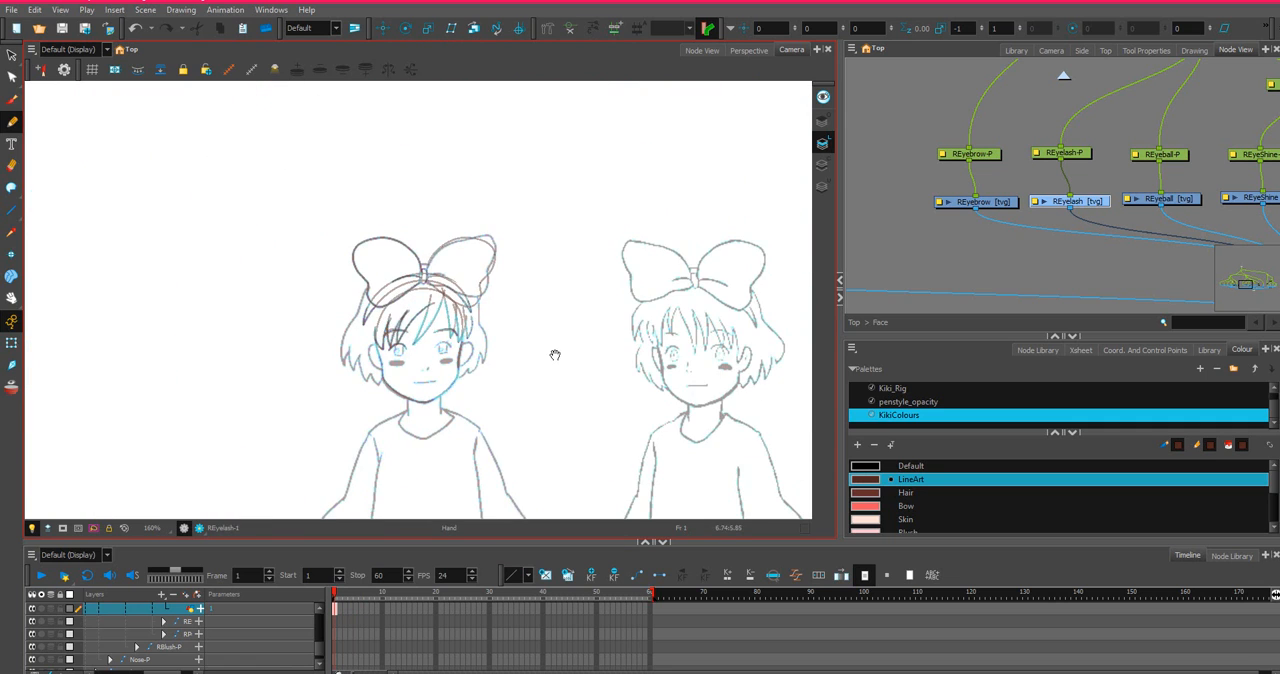
pyautogui.moveTo(555, 355); pyautogui.dragTo(211, 323)
pyautogui.scroll(-5, 583, 309)
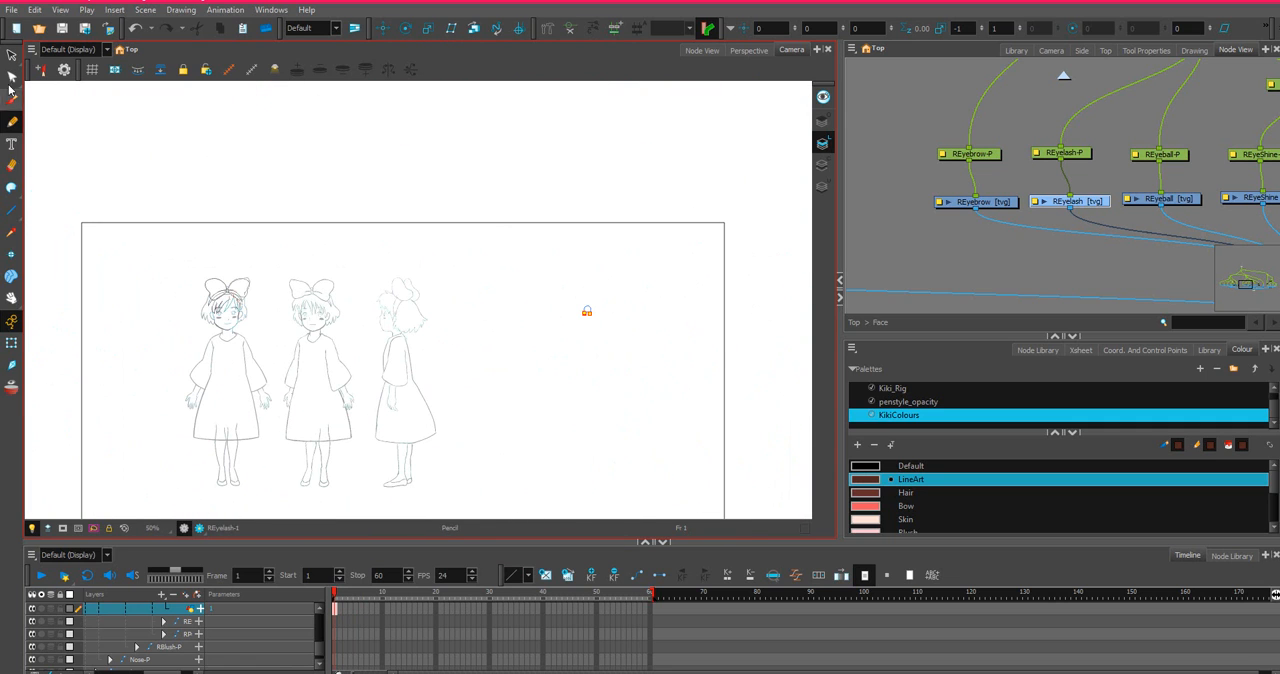
# Select the mirrored REyelash artwork and move it onto the front-view face, over the eye without a finished eyelash.
pyautogui.click(12, 55)
pyautogui.moveTo(655, 288)
pyautogui.mouseDown()
pyautogui.moveTo(612, 364)
pyautogui.moveTo(572, 318)
pyautogui.moveTo(297, 311)
pyautogui.moveTo(478, 330)
pyautogui.mouseUp()
pyautogui.scroll(1, 537, 320)
pyautogui.scroll(-2, 597, 309)
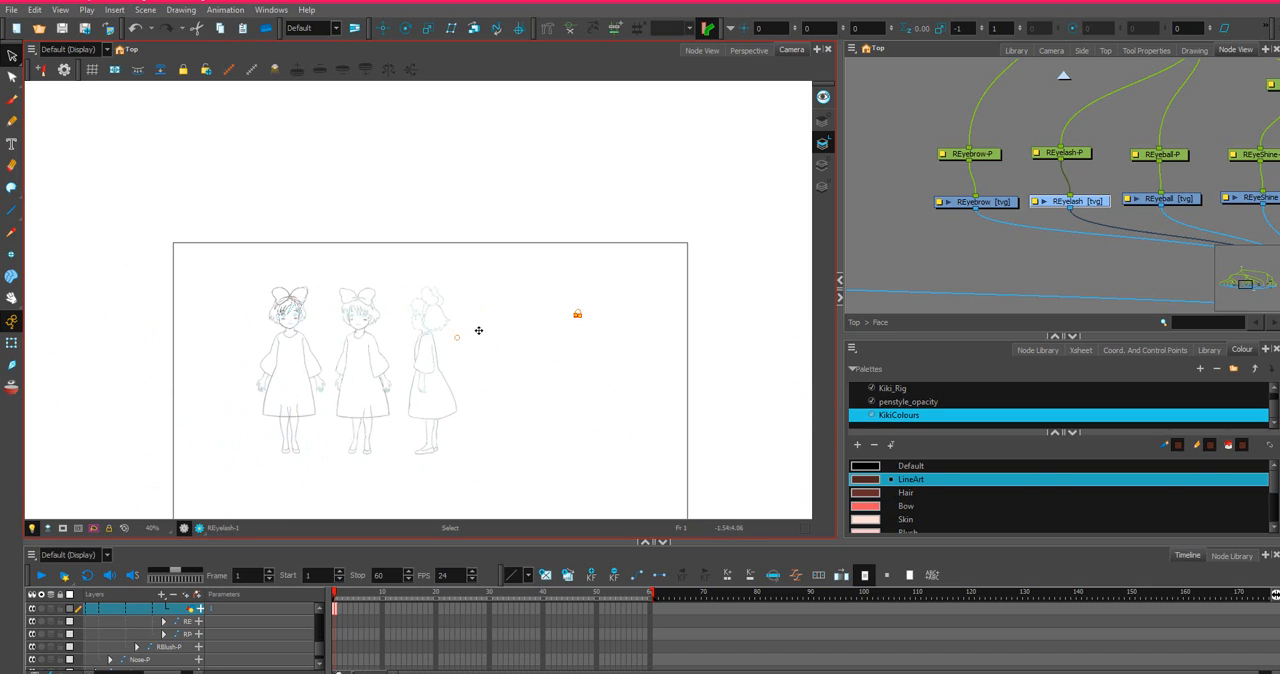
pyautogui.click(572, 316)
pyautogui.scroll(5, 600, 335)
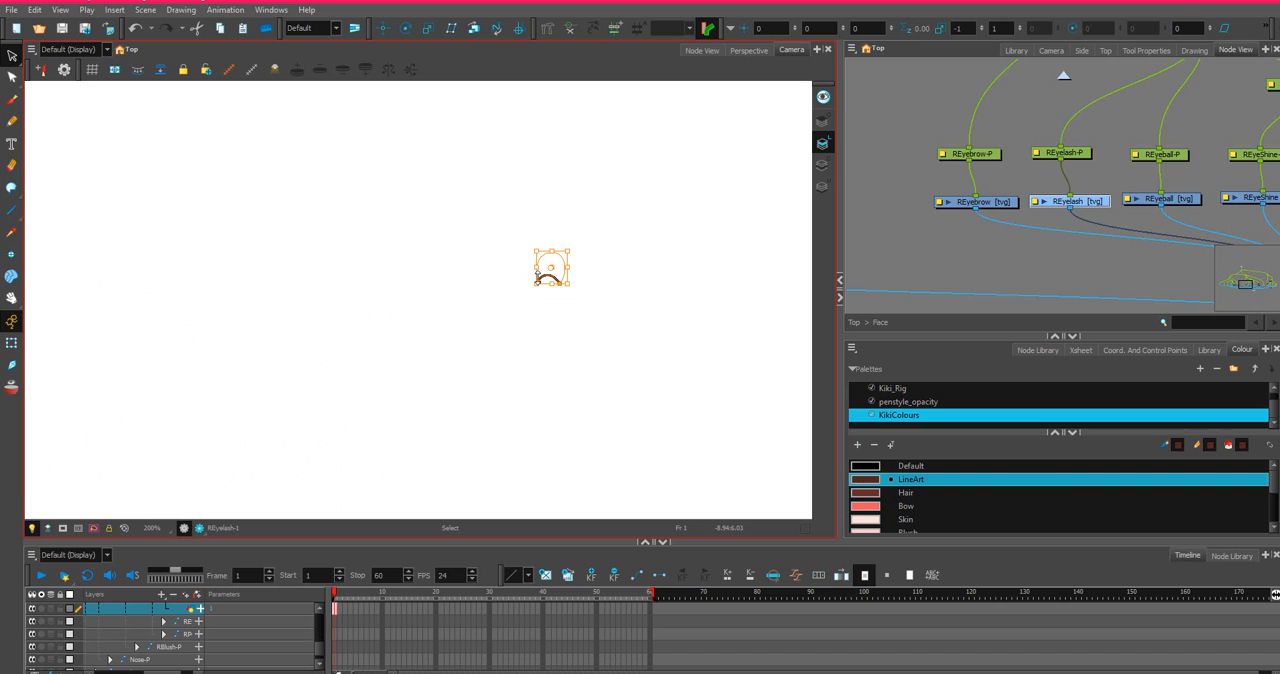
pyautogui.scroll(-1, 544, 278)
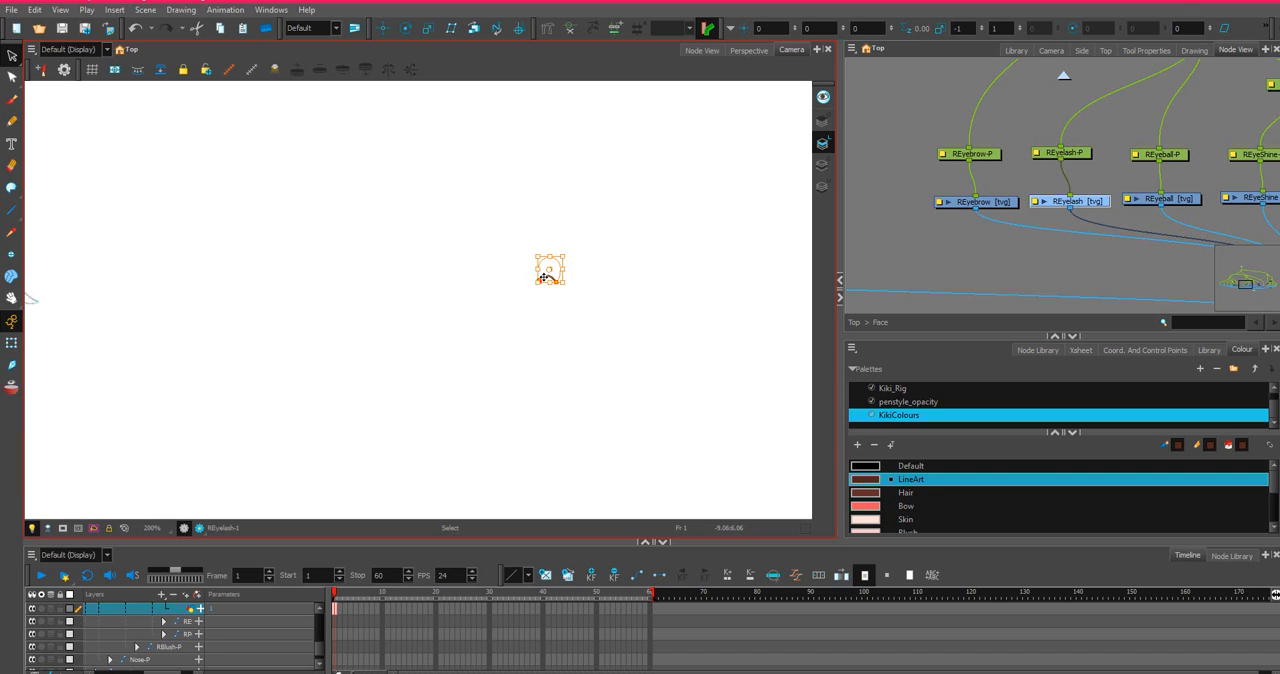
pyautogui.scroll(-4, 544, 278)
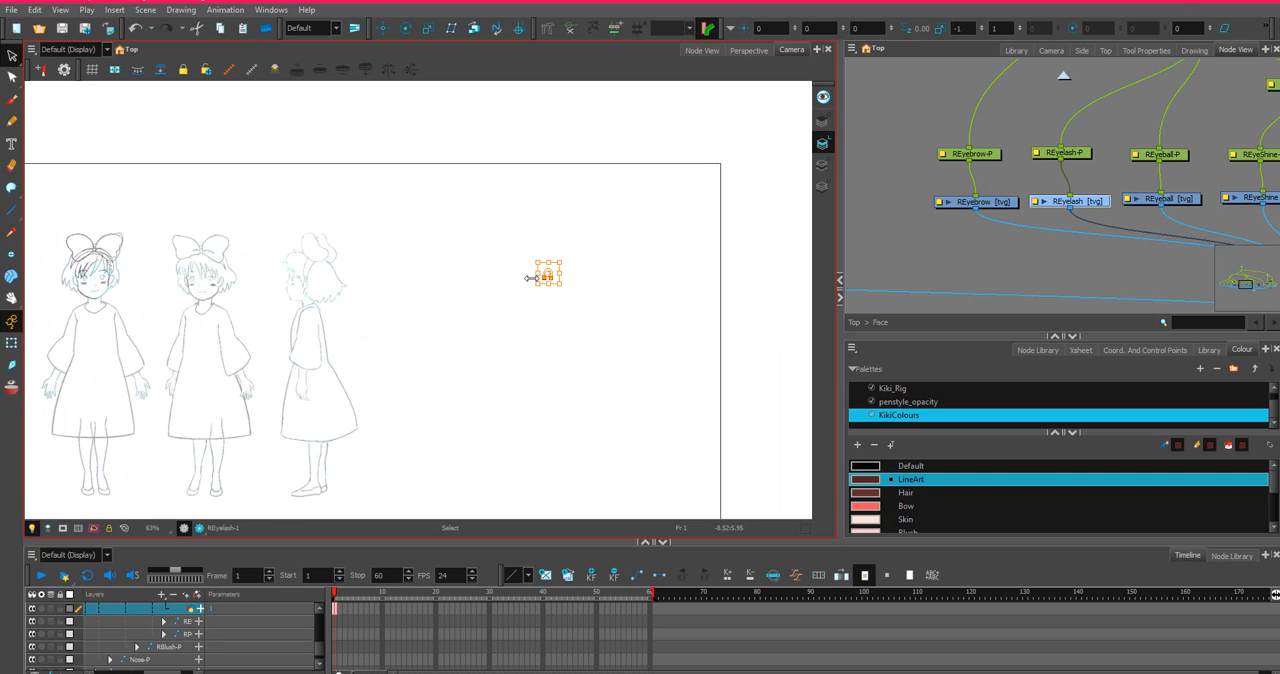
pyautogui.scroll(1, 530, 278)
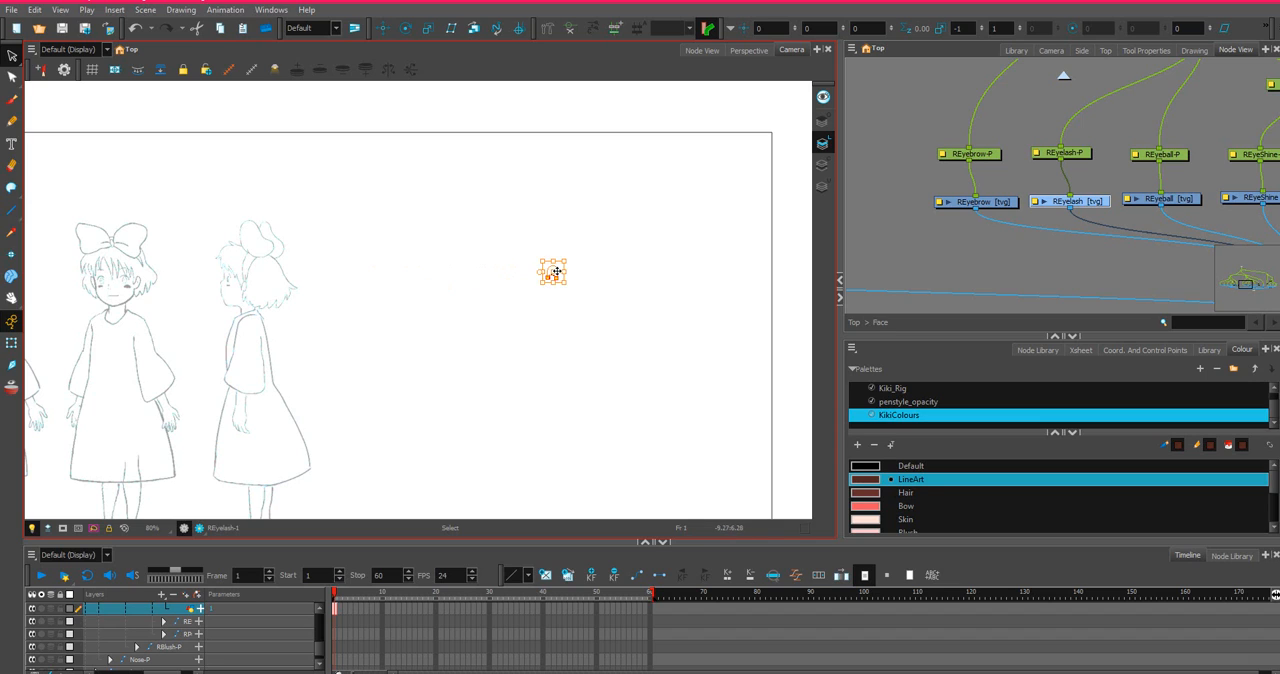
pyautogui.moveTo(556, 272); pyautogui.dragTo(181, 270)
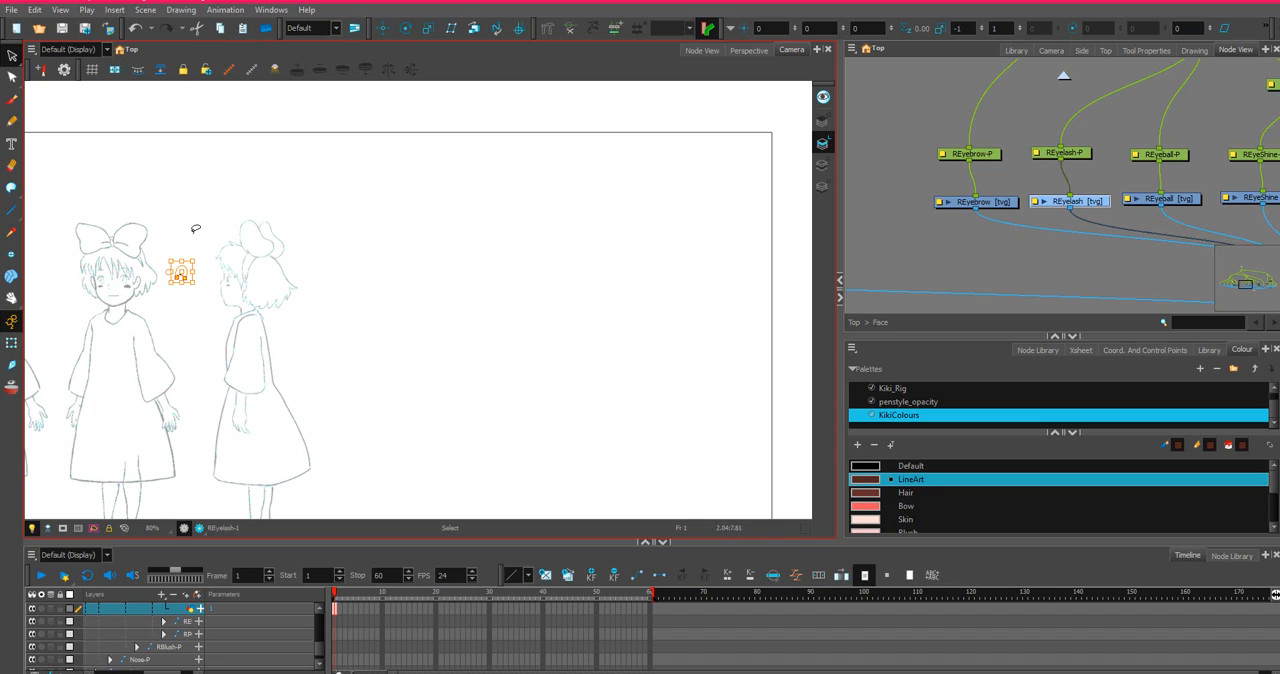
pyautogui.scroll(-1, 203, 237)
pyautogui.moveTo(323, 240); pyautogui.dragTo(658, 253)
pyautogui.scroll(3, 548, 258)
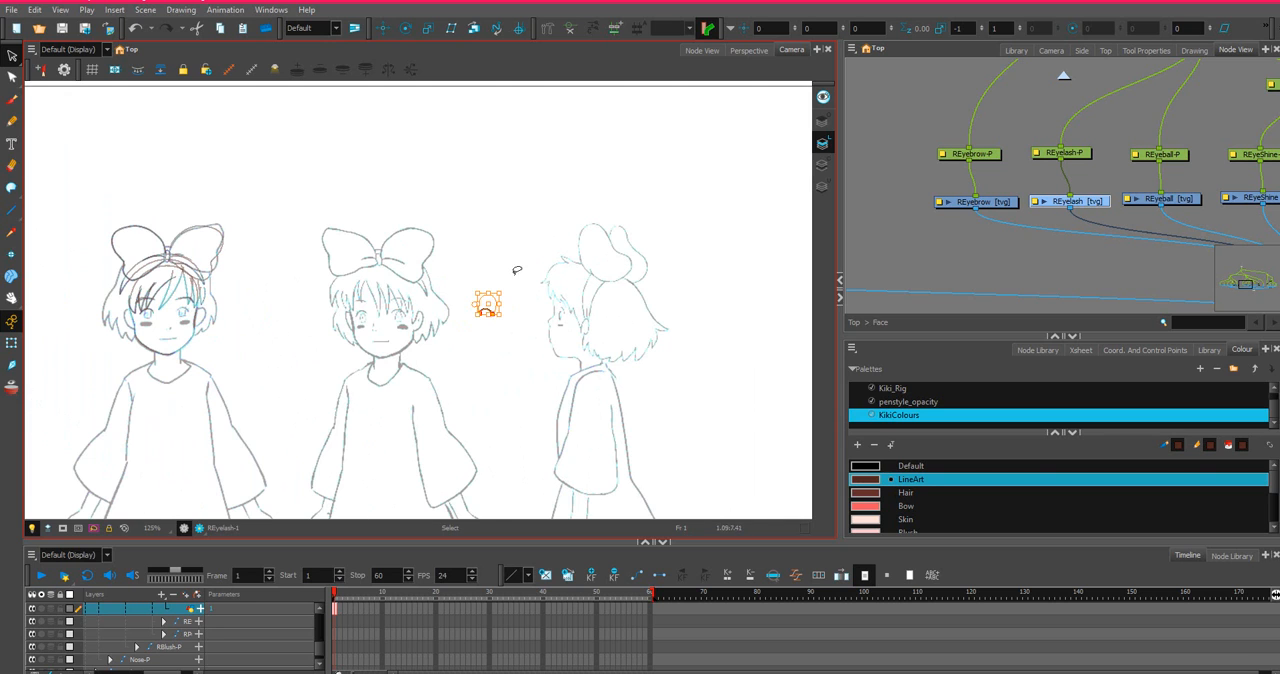
pyautogui.moveTo(485, 297); pyautogui.dragTo(185, 299)
pyautogui.scroll(3, 213, 299)
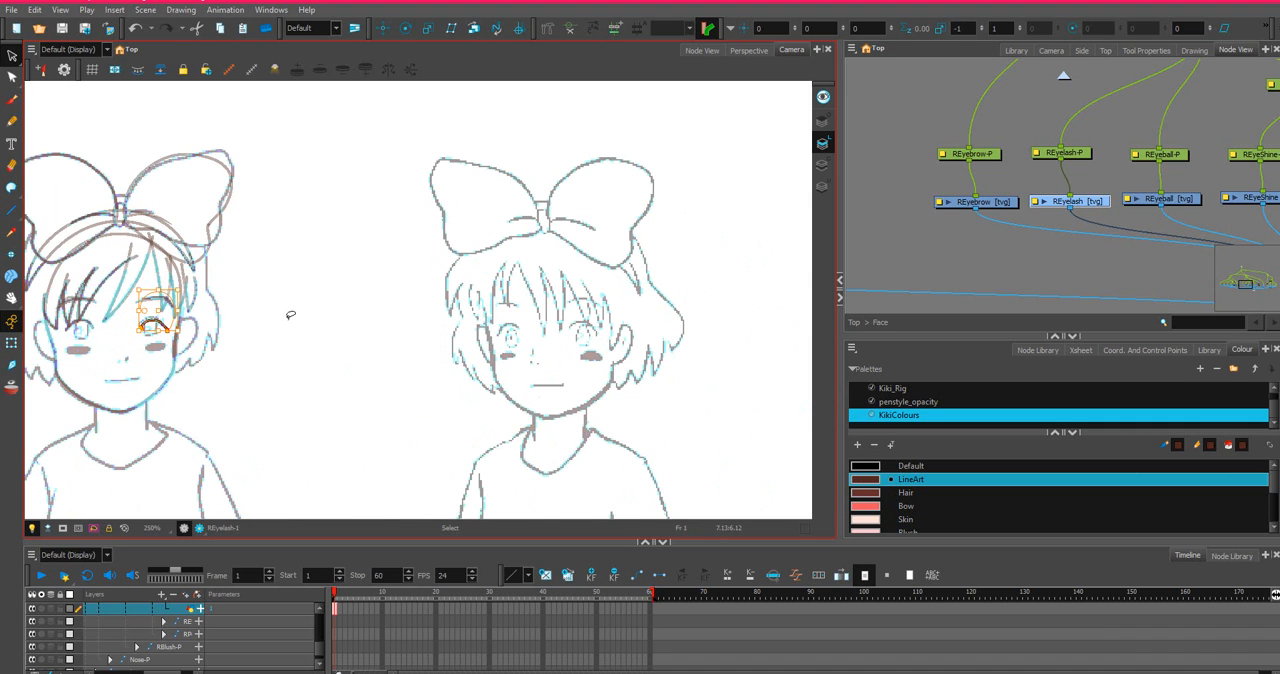
# Nudge the mirrored eyelash sideways toward the nose in small increments to align it with the reference eye.
pyautogui.moveTo(194, 366); pyautogui.dragTo(435, 383)
pyautogui.scroll(4, 435, 383)
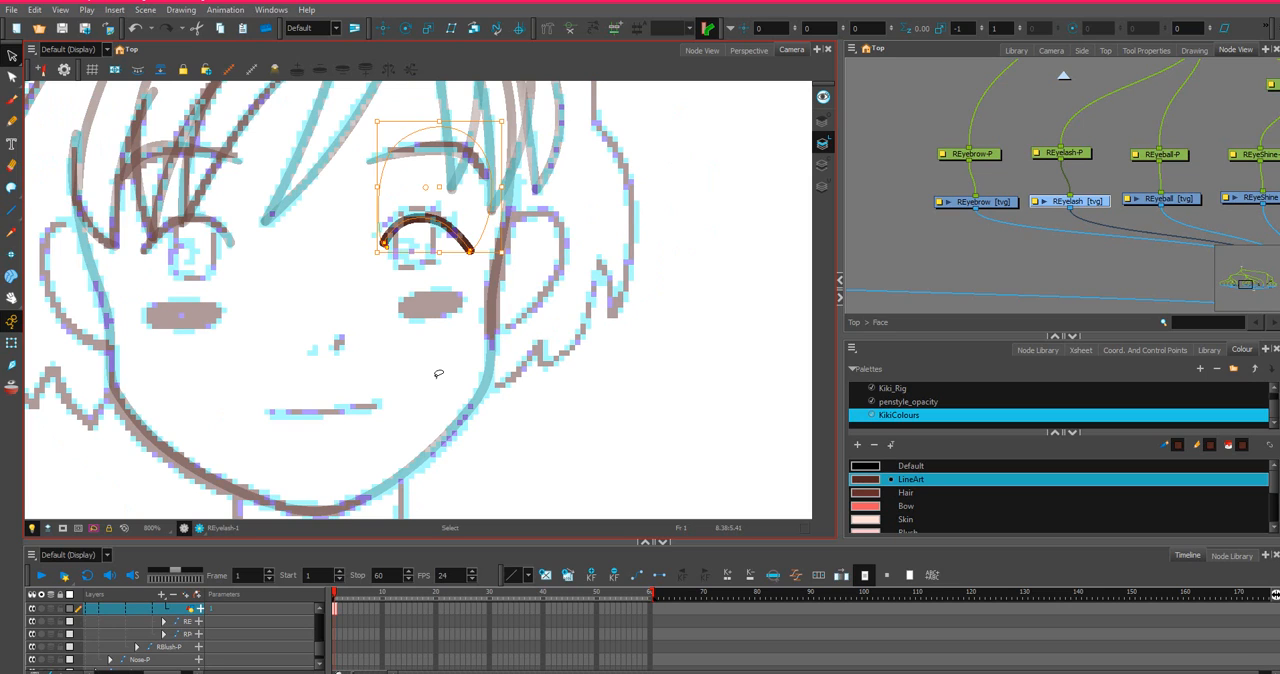
pyautogui.press('Left')
pyautogui.press('Left')
pyautogui.press('Left')
pyautogui.press('Left')
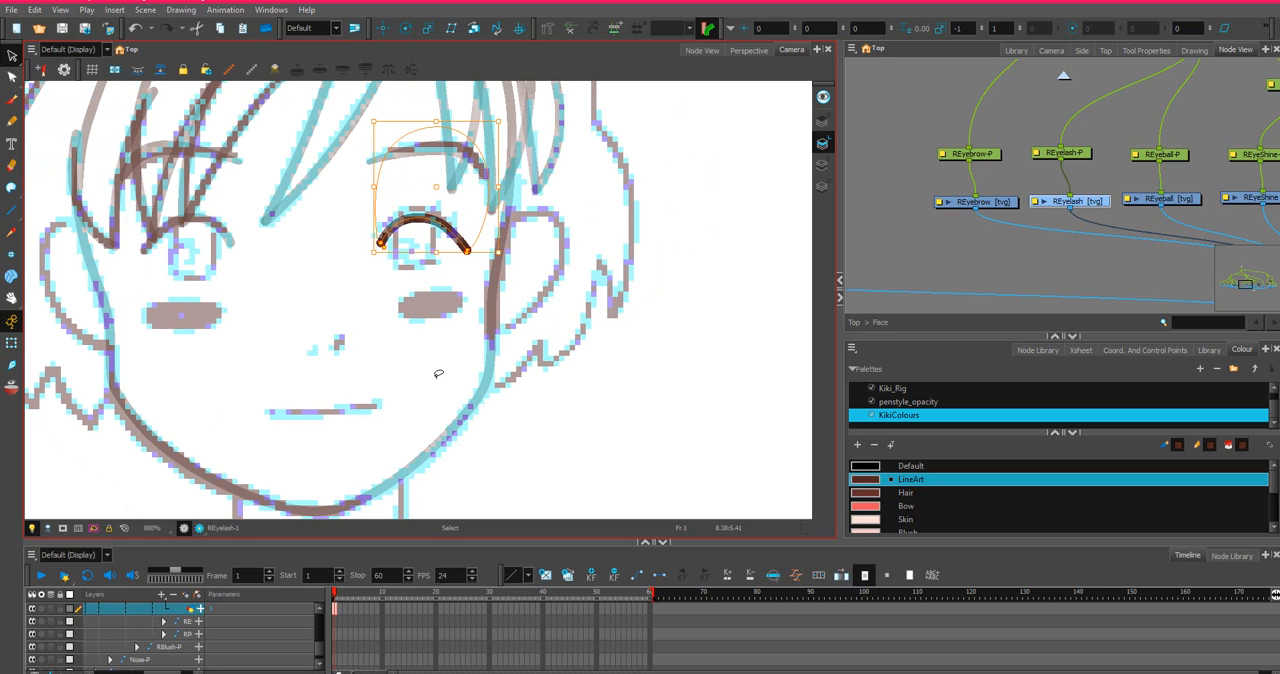
pyautogui.press('Left')
pyautogui.press('Left')
pyautogui.press('Left')
pyautogui.press('Left')
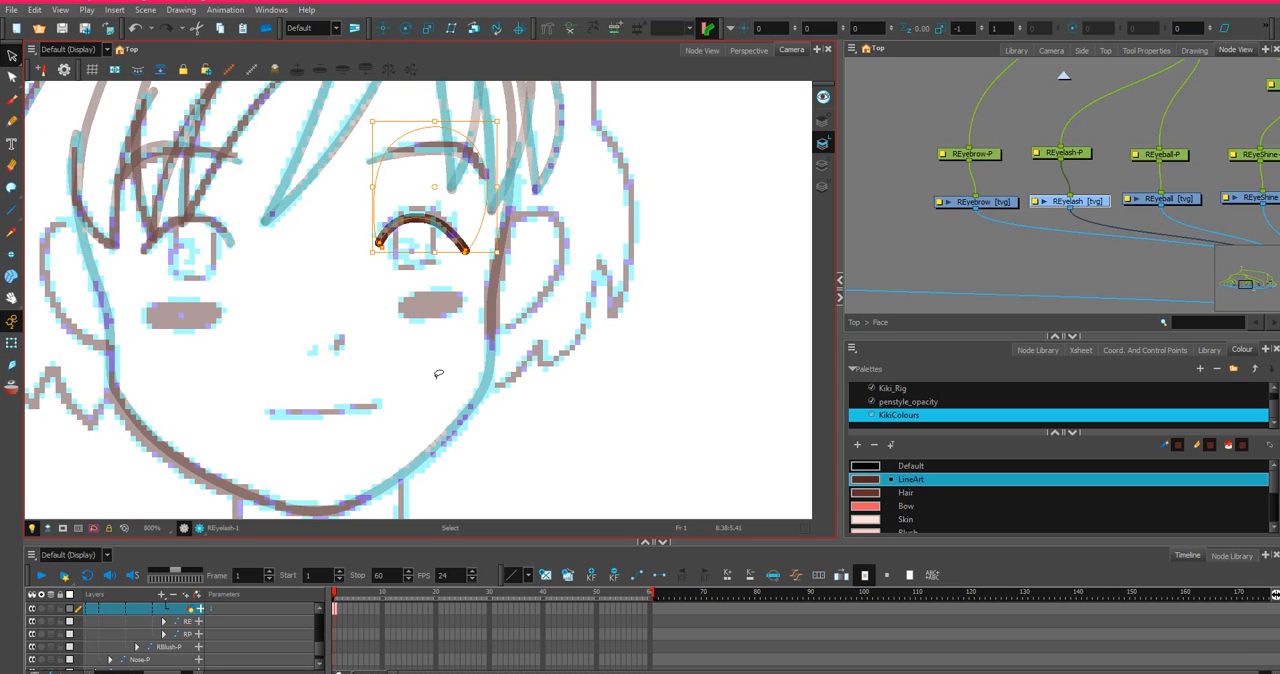
pyautogui.press('Left')
pyautogui.press('Left')
pyautogui.press('Left')
pyautogui.press('Left')
pyautogui.press('Left')
pyautogui.press('Left')
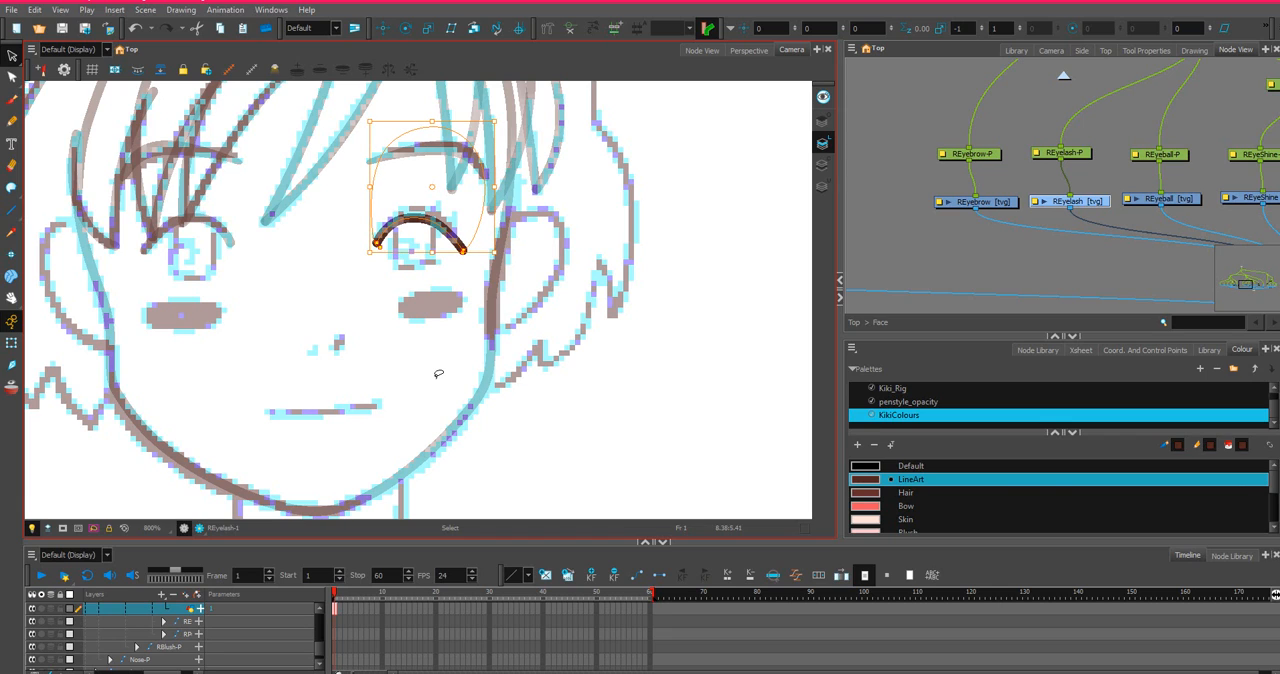
pyautogui.press('Left')
pyautogui.press('Left')
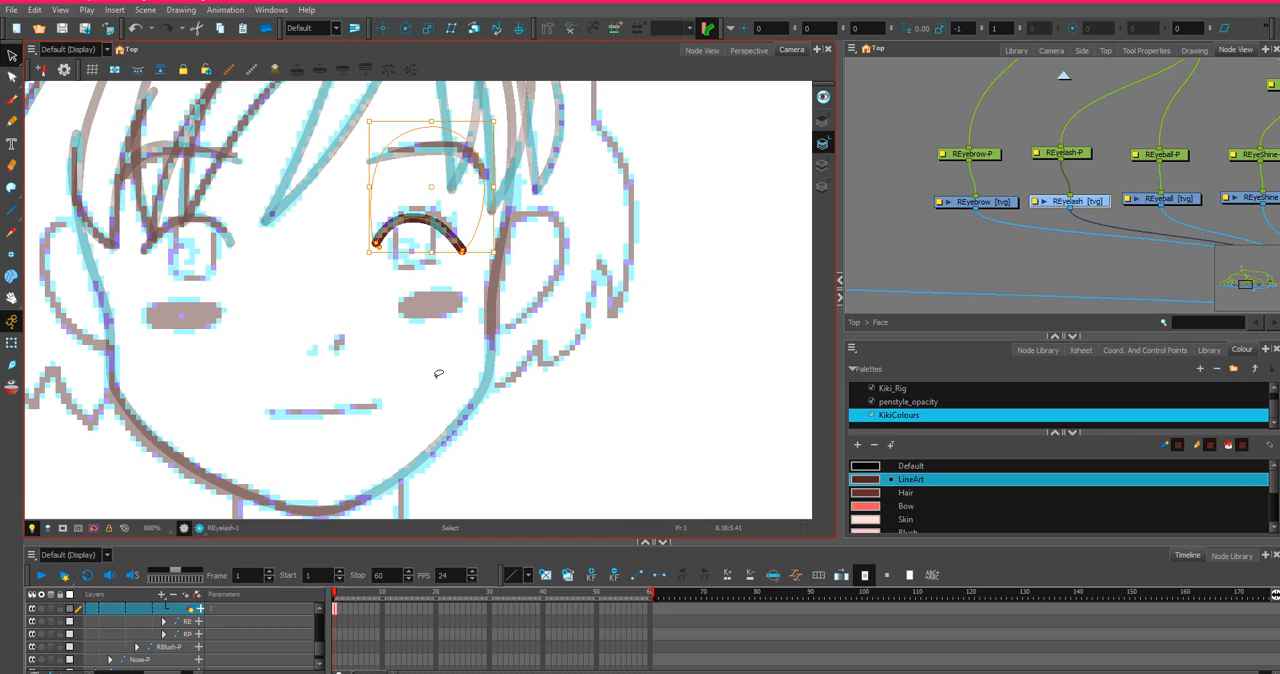
pyautogui.press('Left')
pyautogui.press('Left')
pyautogui.press('Left')
# Select the Leyeball drawing node and activate the Stroke tool for outlining the eye beneath the finished left eyelash.
pyautogui.scroll(-2, 1196, 182)
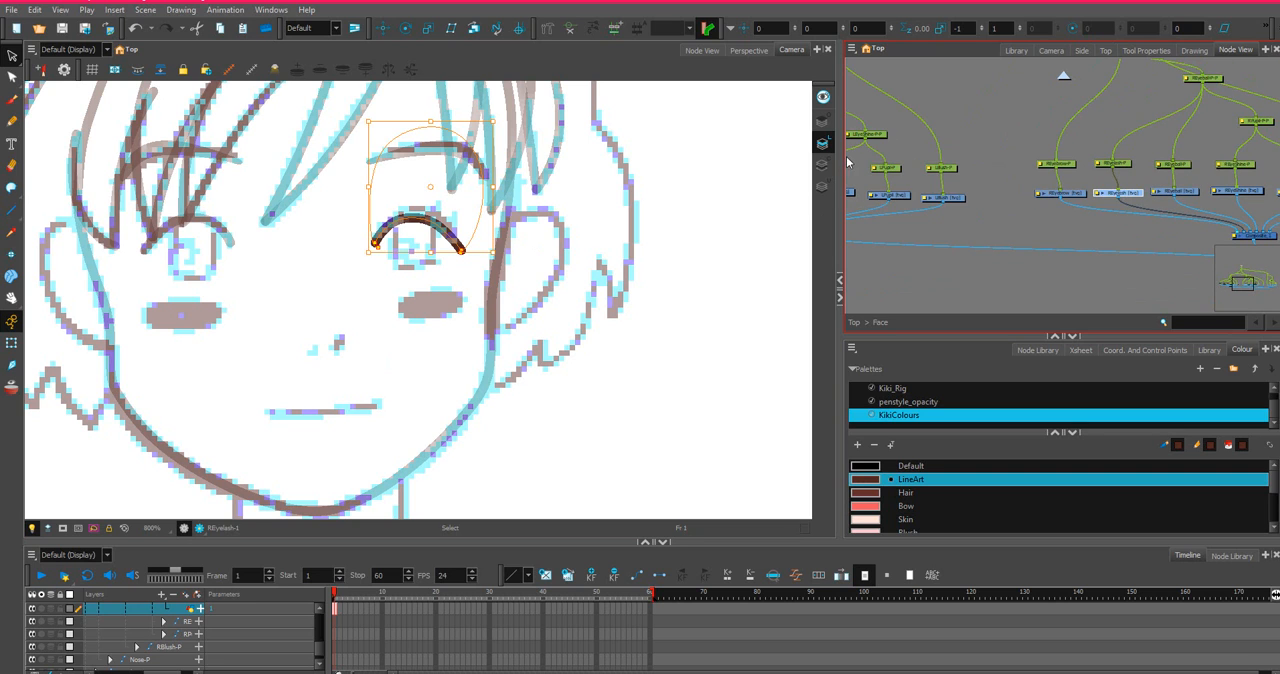
pyautogui.moveTo(892, 159); pyautogui.dragTo(1164, 171)
pyautogui.click(990, 207)
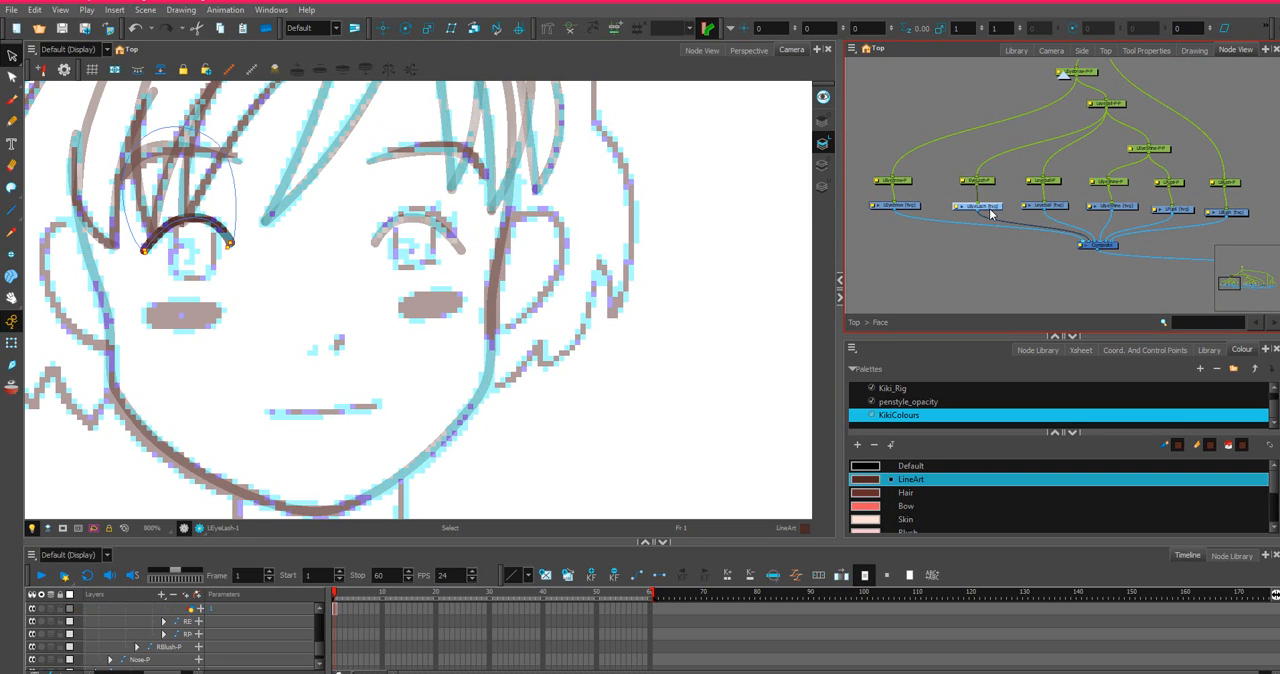
pyautogui.scroll(2, 313, 170)
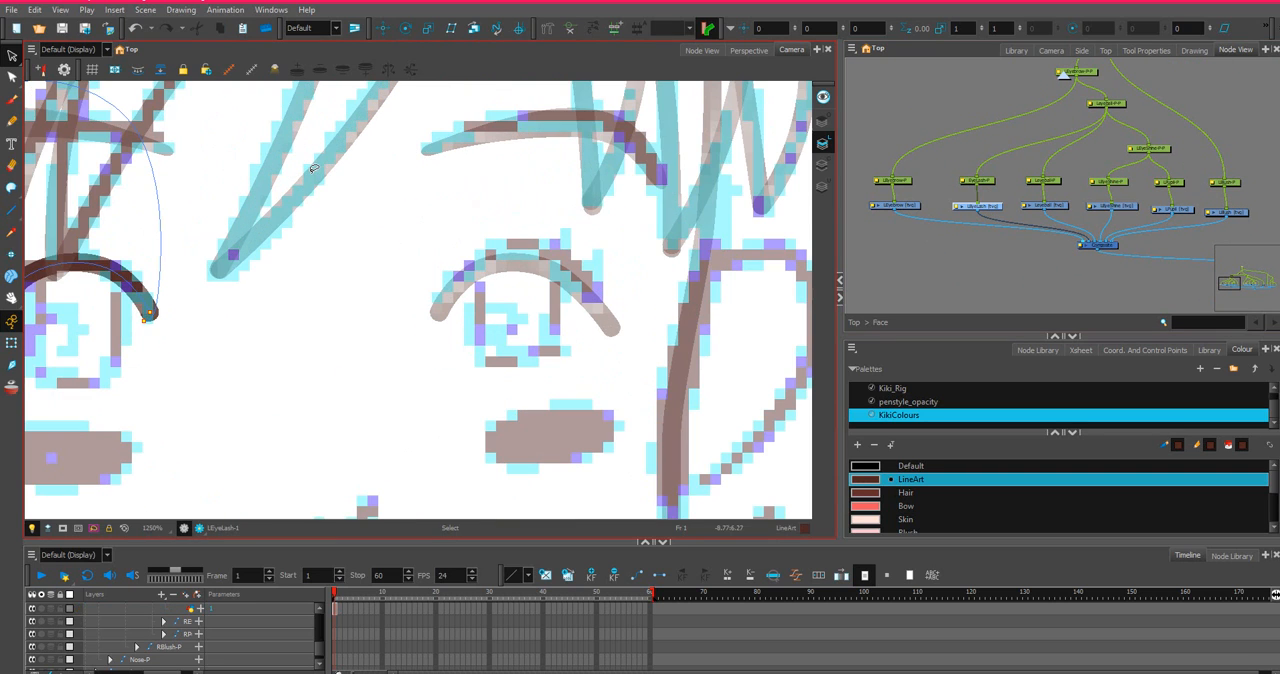
pyautogui.click(1045, 204)
pyautogui.moveTo(174, 217); pyautogui.dragTo(625, 222)
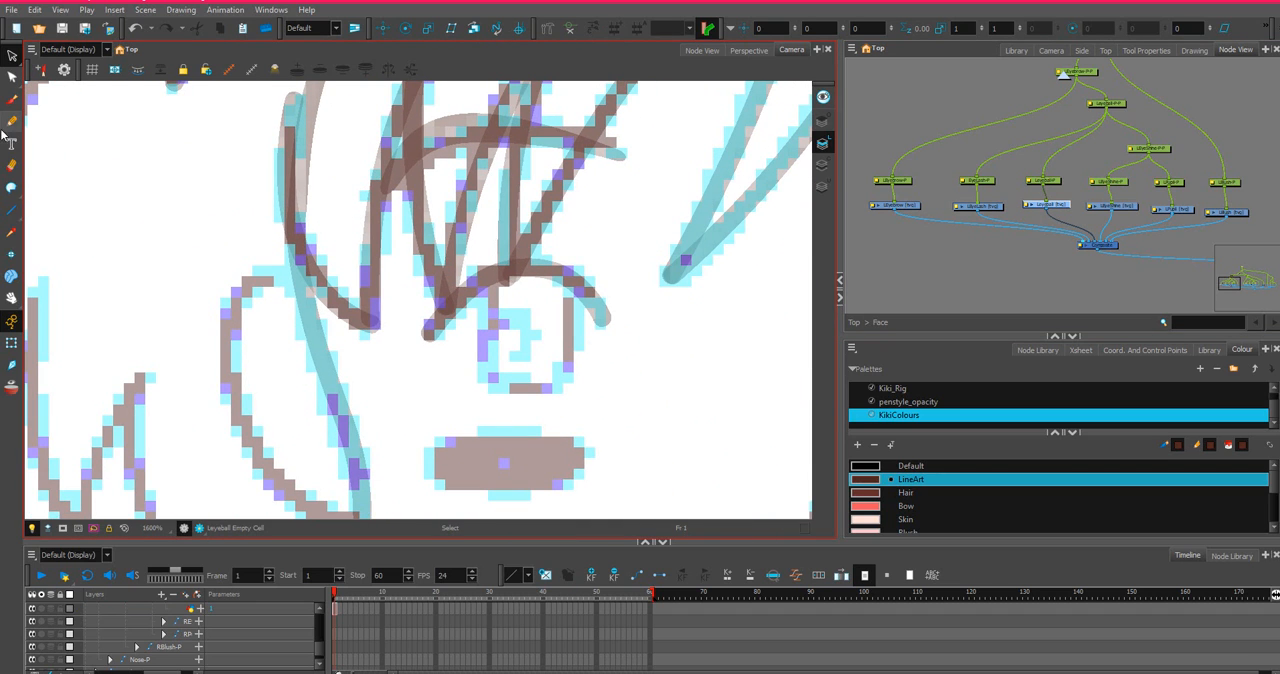
pyautogui.click(11, 187)
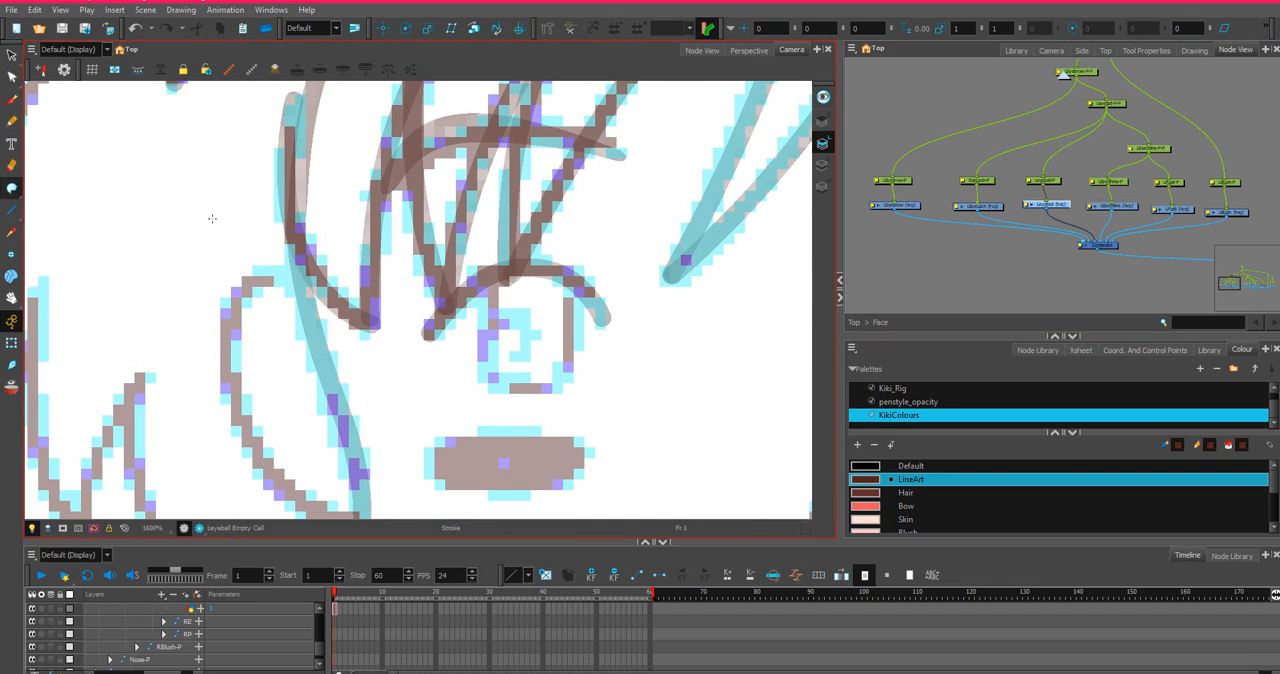
# Try to draw a closed eyeball outline with the Stroke tool around the left eye, and undo it.
pyautogui.scroll(-1, 568, 276)
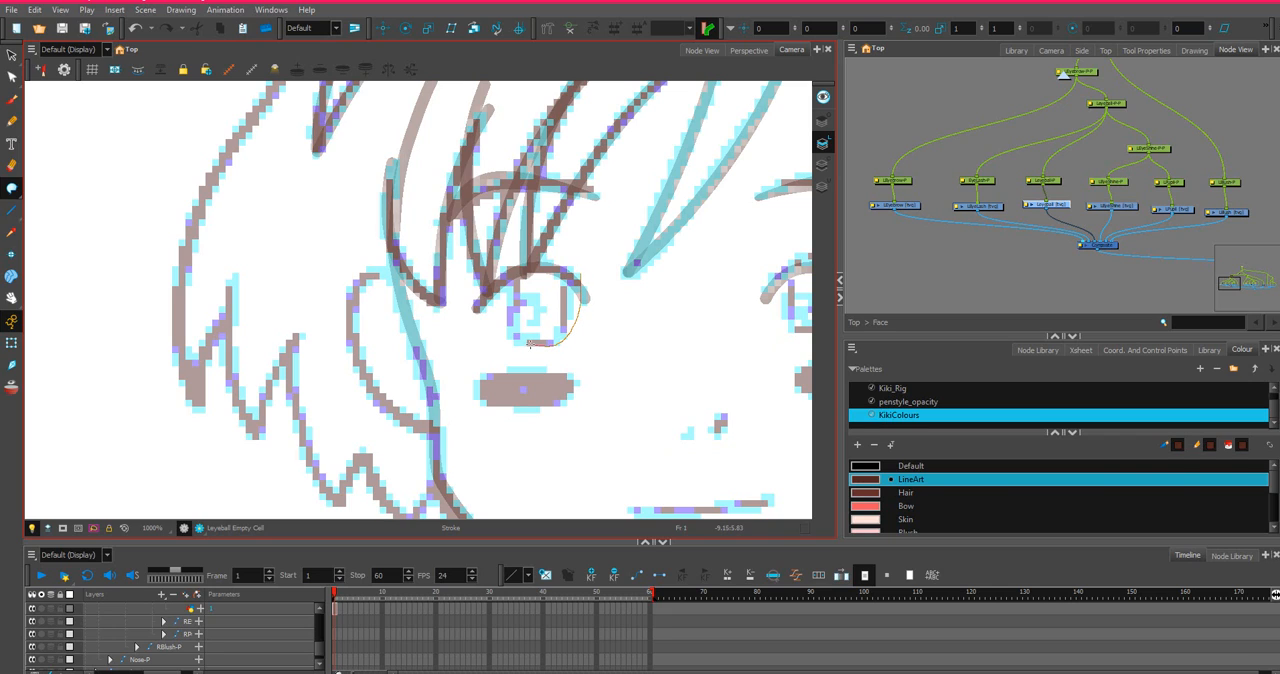
pyautogui.moveTo(491, 327)
pyautogui.mouseDown()
pyautogui.moveTo(470, 258)
pyautogui.moveTo(478, 206)
pyautogui.moveTo(525, 181)
pyautogui.mouseUp()
pyautogui.moveTo(577, 256); pyautogui.dragTo(576, 268)
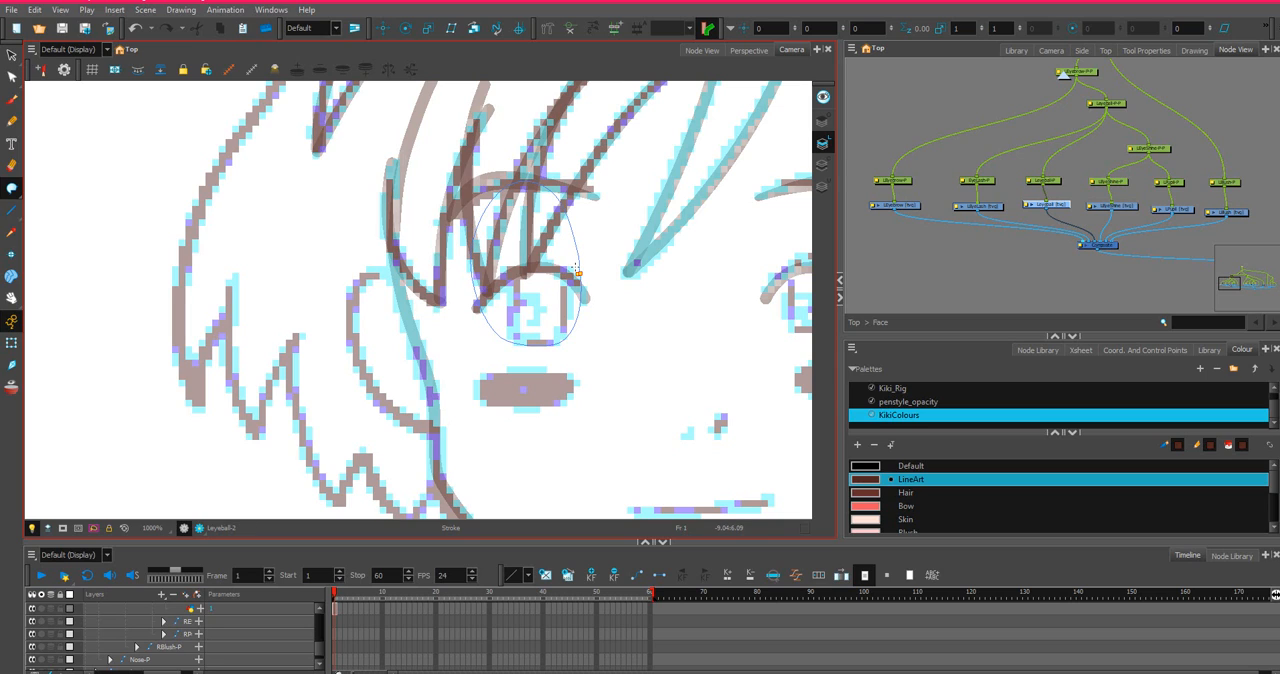
pyautogui.hotkey('ctrl', 'z')
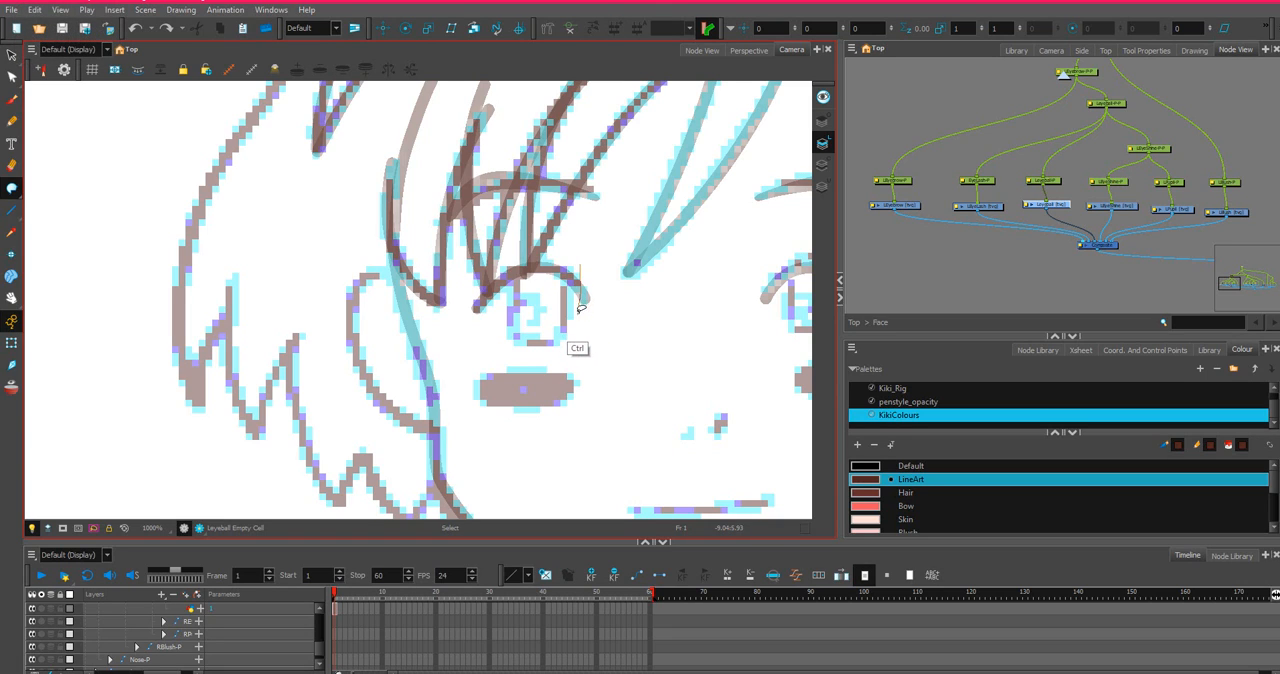
pyautogui.hotkey('ctrl', 'z')
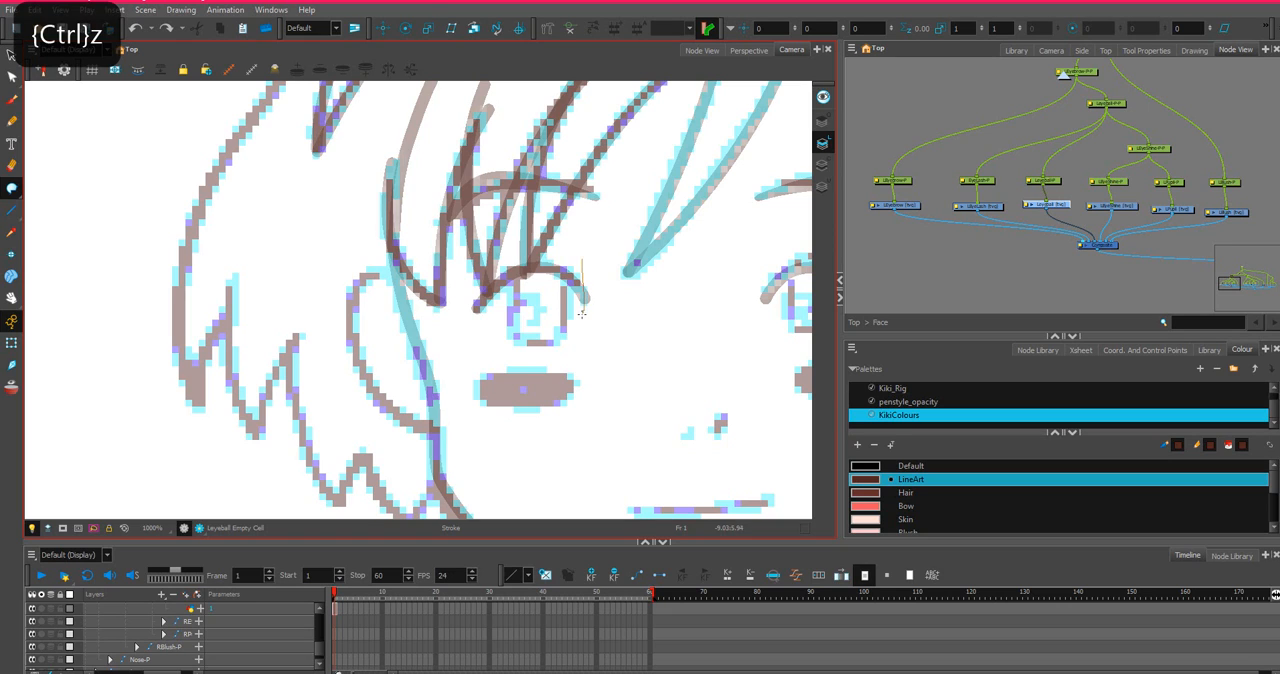
# Draw a closed oval stroke around the left eye, following its lower edge and extending above the eyelash.
pyautogui.moveTo(581, 313); pyautogui.dragTo(568, 335)
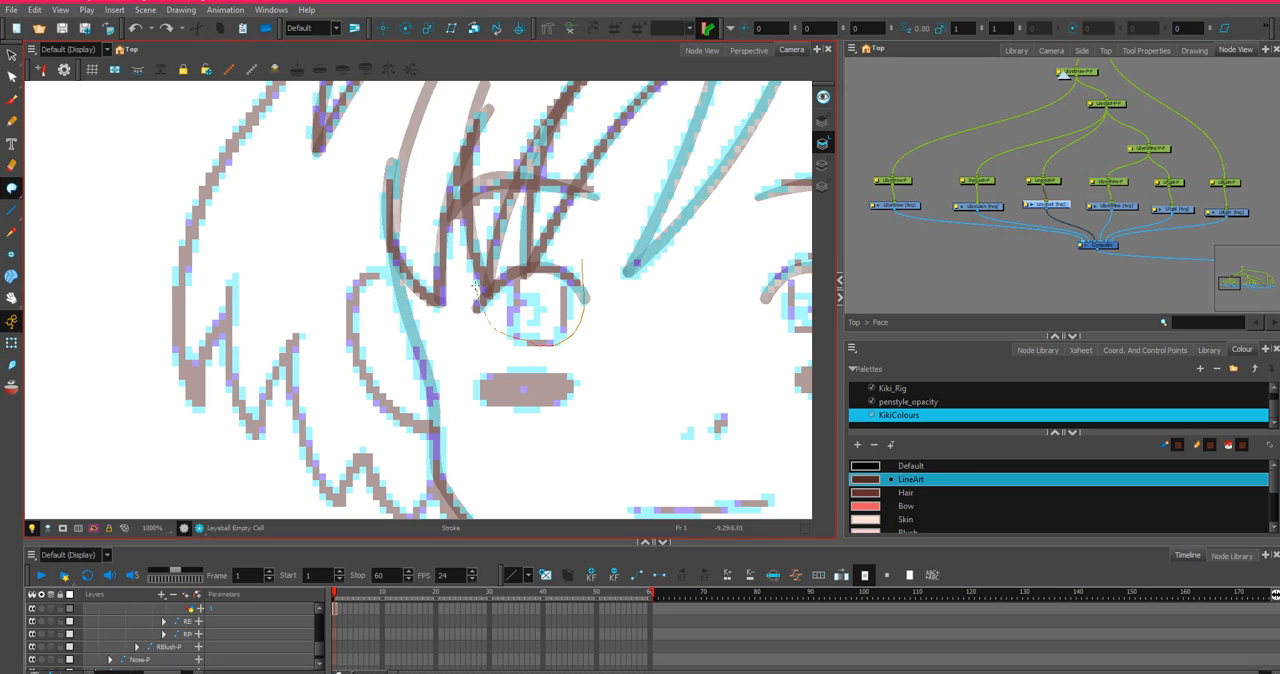
pyautogui.moveTo(474, 243)
pyautogui.mouseDown()
pyautogui.moveTo(485, 211)
pyautogui.moveTo(505, 205)
pyautogui.moveTo(551, 213)
pyautogui.moveTo(581, 265)
pyautogui.mouseUp()
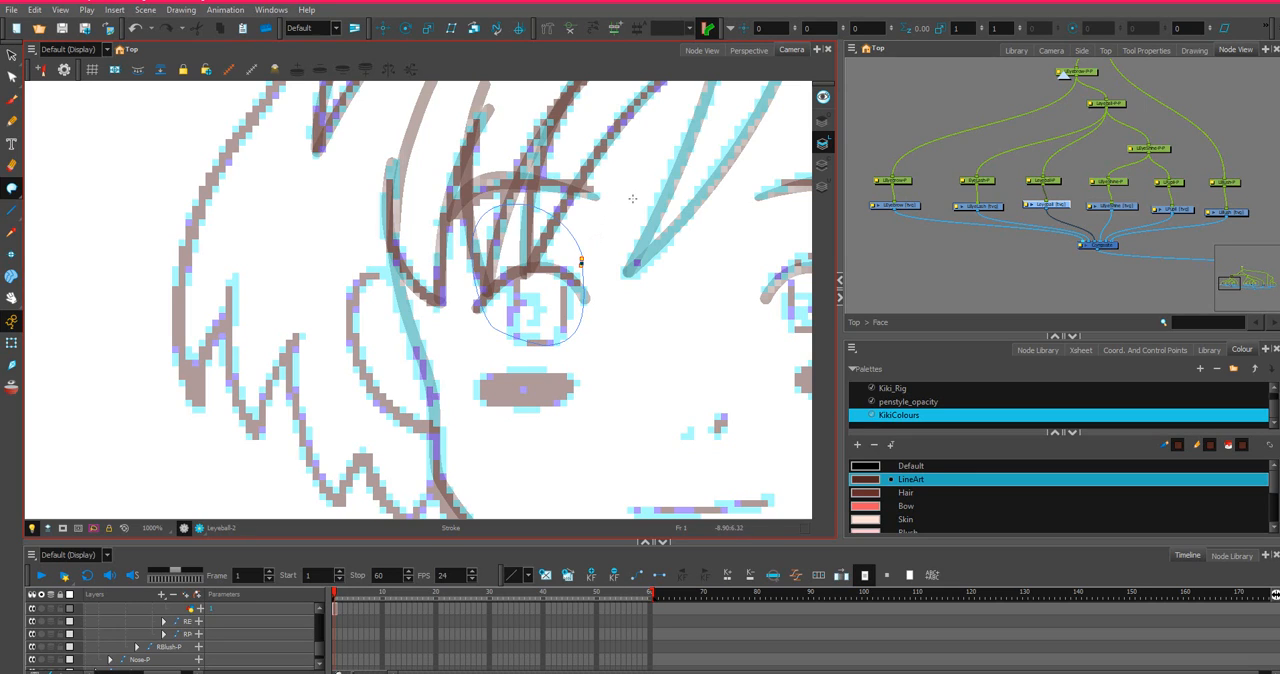
# Round the eyeball outline's lower outer corner by adjusting its point's curve handle with the Contour Editor.
pyautogui.click(10, 77)
pyautogui.scroll(2, 645, 314)
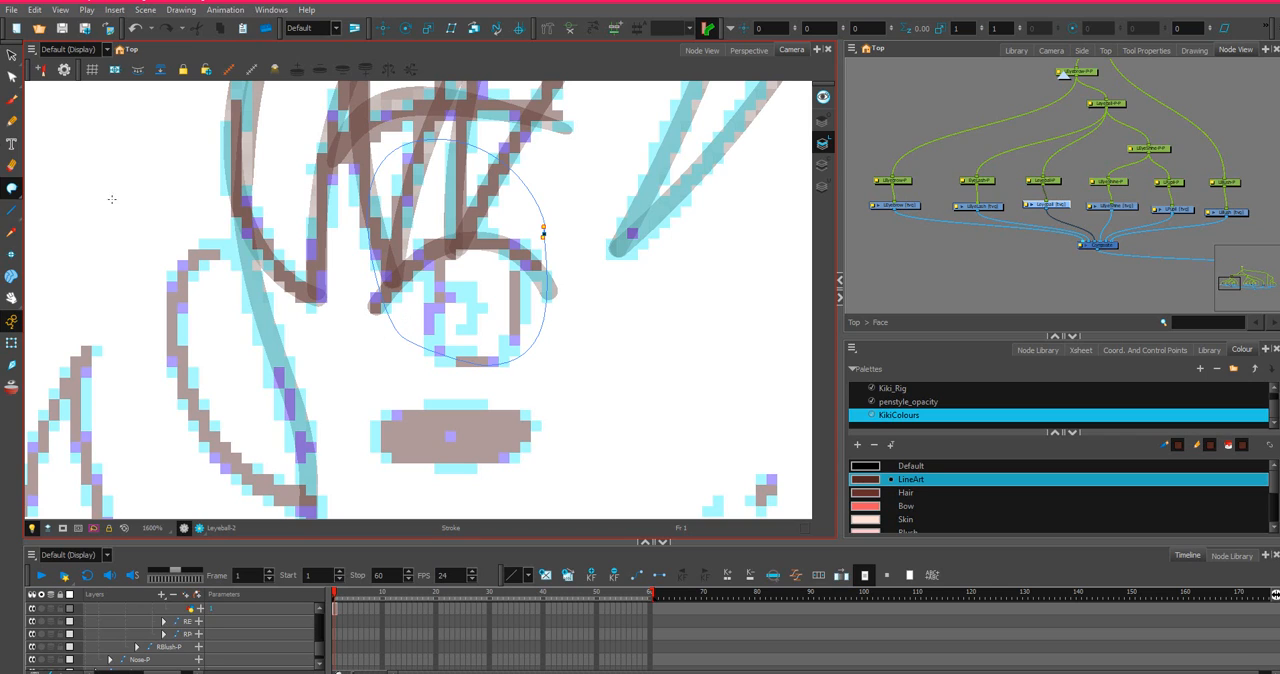
pyautogui.click(10, 77)
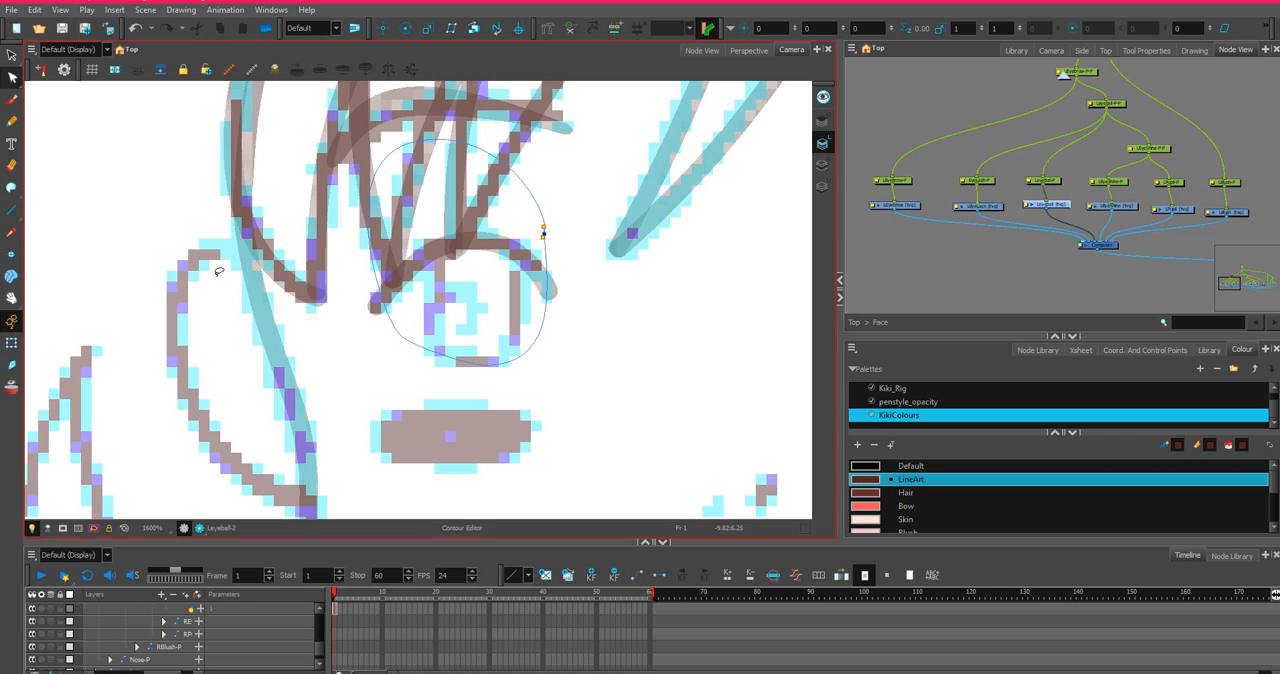
pyautogui.click(394, 323)
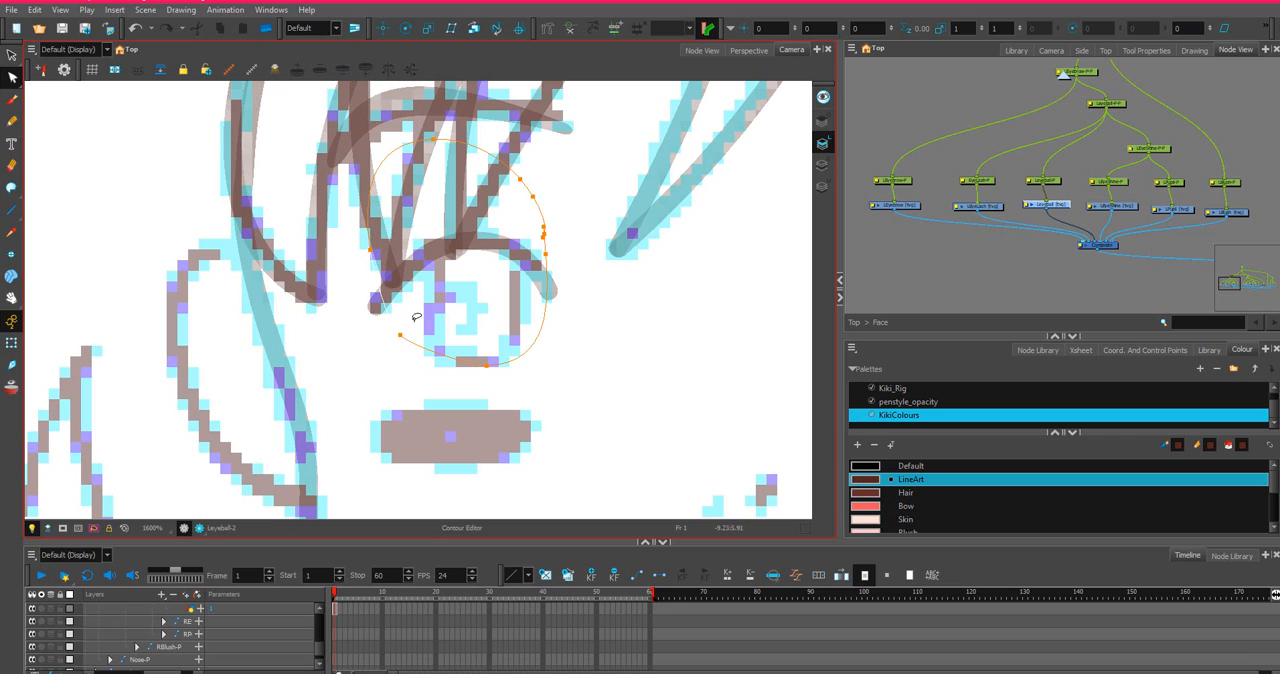
pyautogui.click(400, 335)
pyautogui.moveTo(398, 338); pyautogui.dragTo(451, 374)
pyautogui.scroll(3, 497, 366)
pyautogui.scroll(-3, 435, 372)
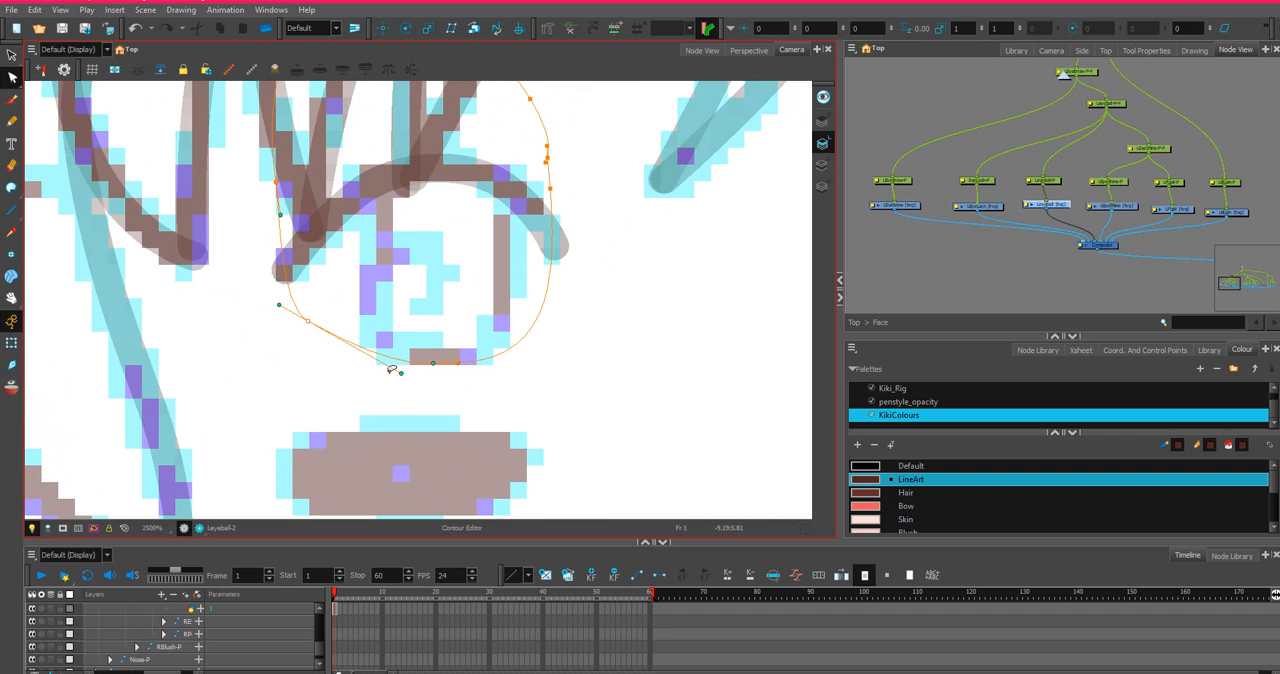
pyautogui.moveTo(401, 379); pyautogui.dragTo(359, 379)
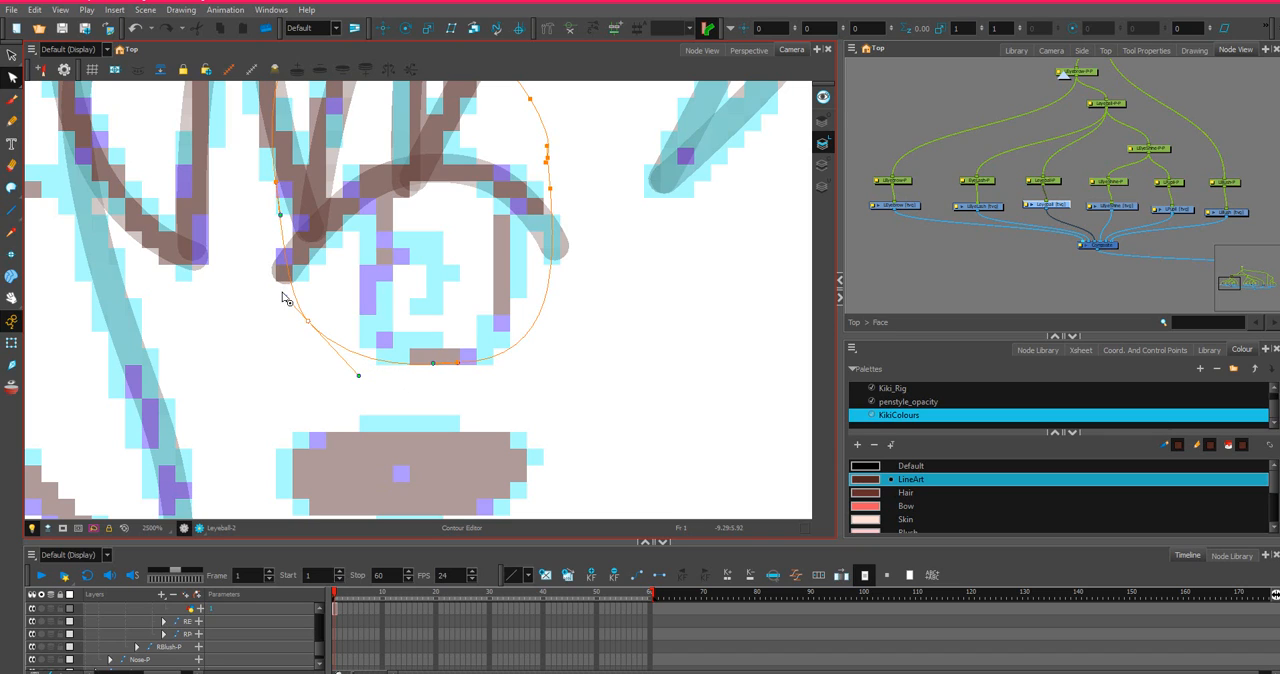
# Adjust the curve handle on the eyeball outline's outer edge to bow that side slightly outward.
pyautogui.scroll(-1, 383, 260)
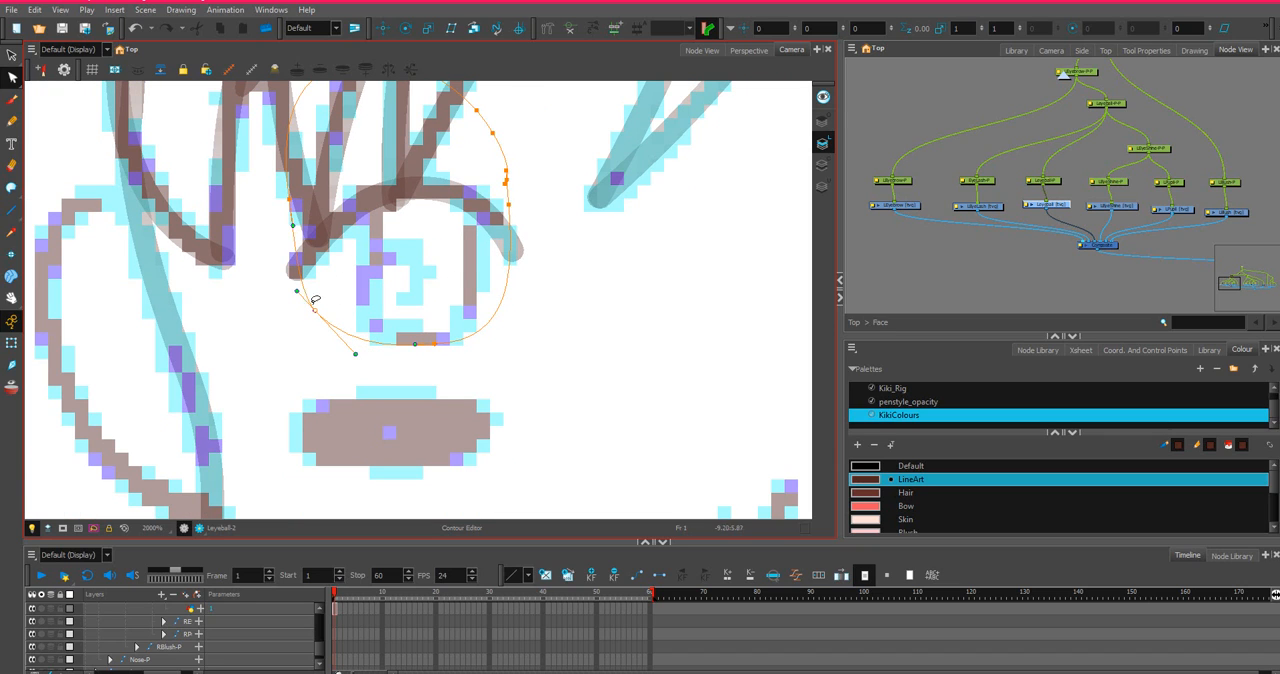
pyautogui.click(293, 228)
pyautogui.moveTo(295, 232); pyautogui.dragTo(288, 232)
# Smooth the eyeball outline's nose-side edge by adjusting the closely spaced contour points beside the eyelash.
pyautogui.scroll(1, 520, 160)
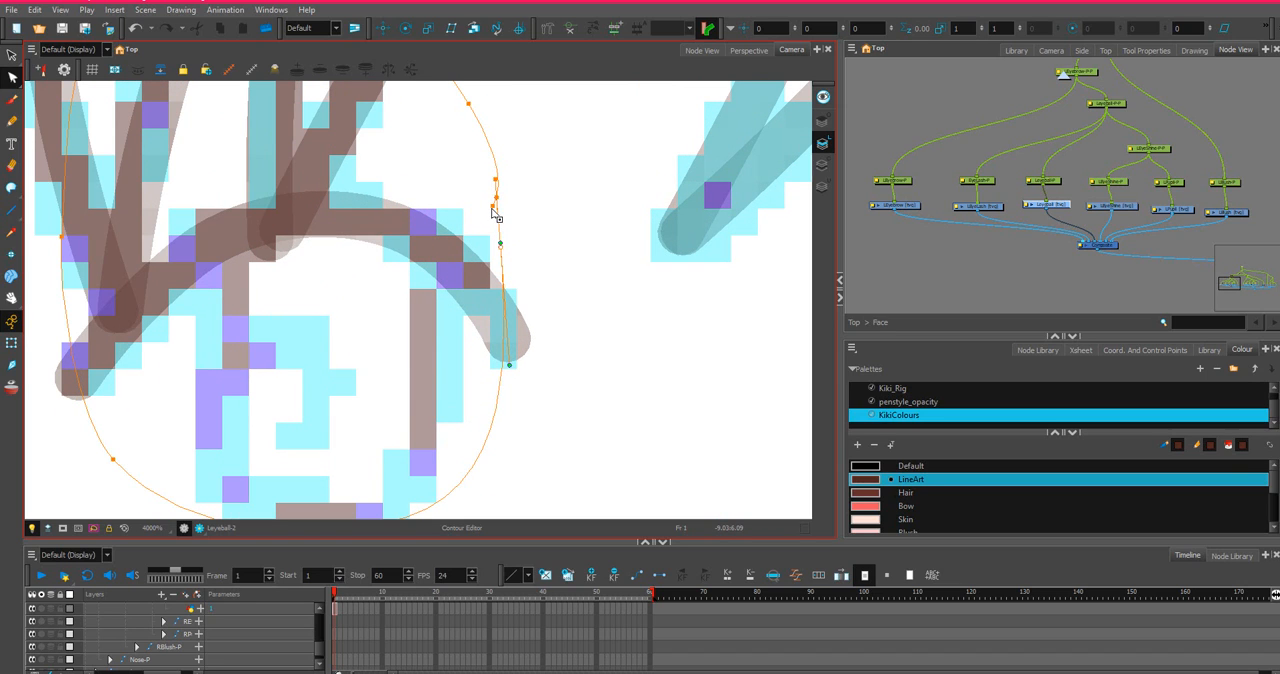
pyautogui.click(493, 208)
pyautogui.click(497, 197)
pyautogui.moveTo(506, 164)
pyautogui.mouseDown()
pyautogui.moveTo(481, 162)
pyautogui.moveTo(492, 165)
pyautogui.mouseUp()
pyautogui.scroll(-3, 537, 199)
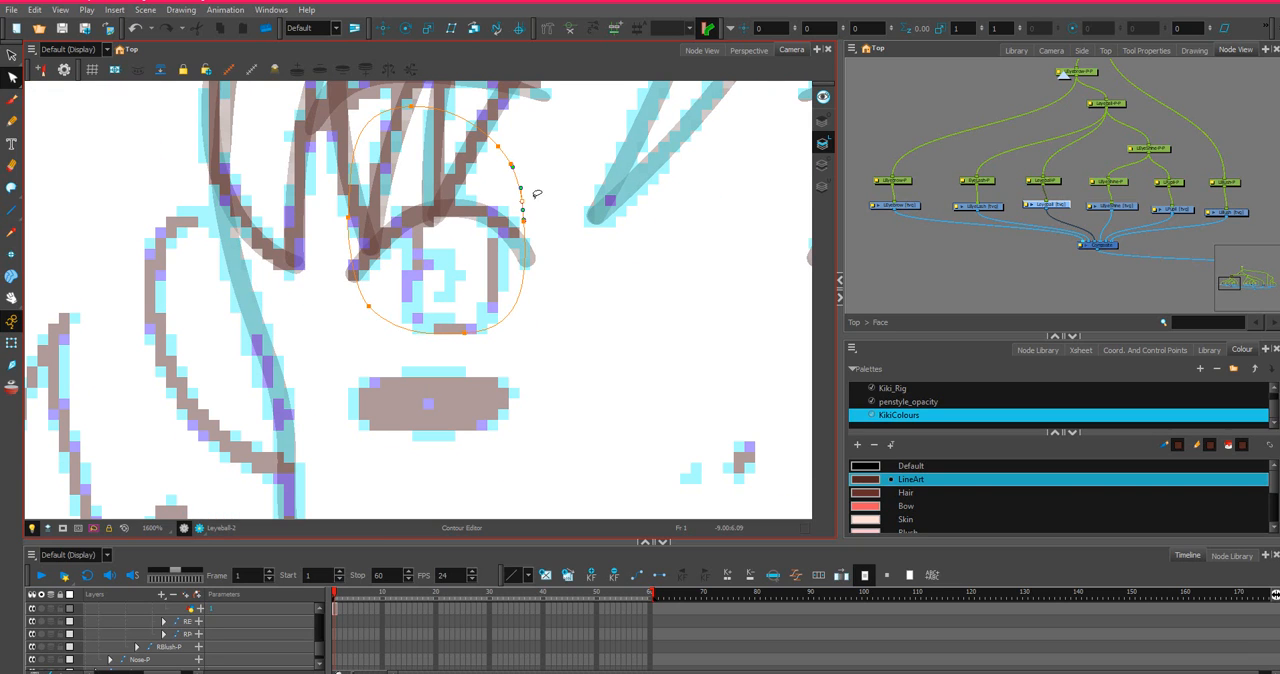
# Reshape the top of the eyeball outline by moving its uppermost contour point outward, away from the nose.
pyautogui.click(412, 106)
pyautogui.moveTo(412, 109); pyautogui.dragTo(372, 119)
pyautogui.scroll(-2, 387, 114)
pyautogui.scroll(2, 507, 163)
pyautogui.scroll(-1, 506, 163)
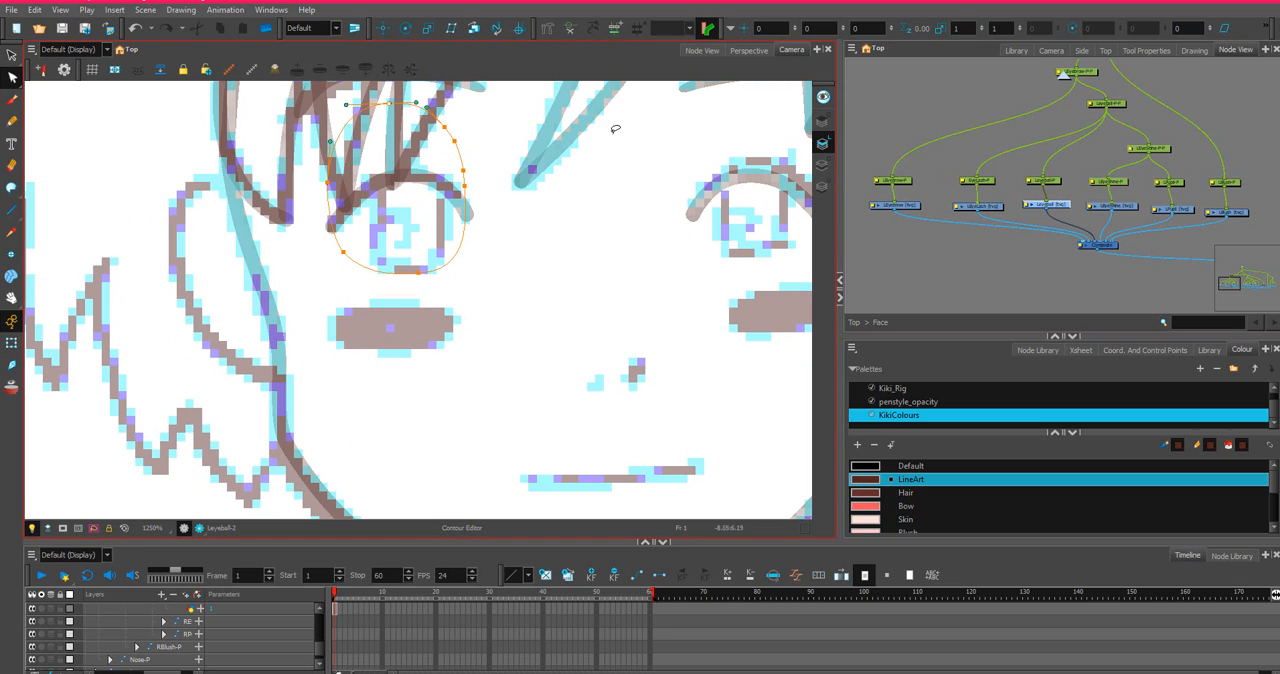
# Select the finished left eyeball outline and copy its layer's frame 1 cell from the timeline.
pyautogui.click(13, 56)
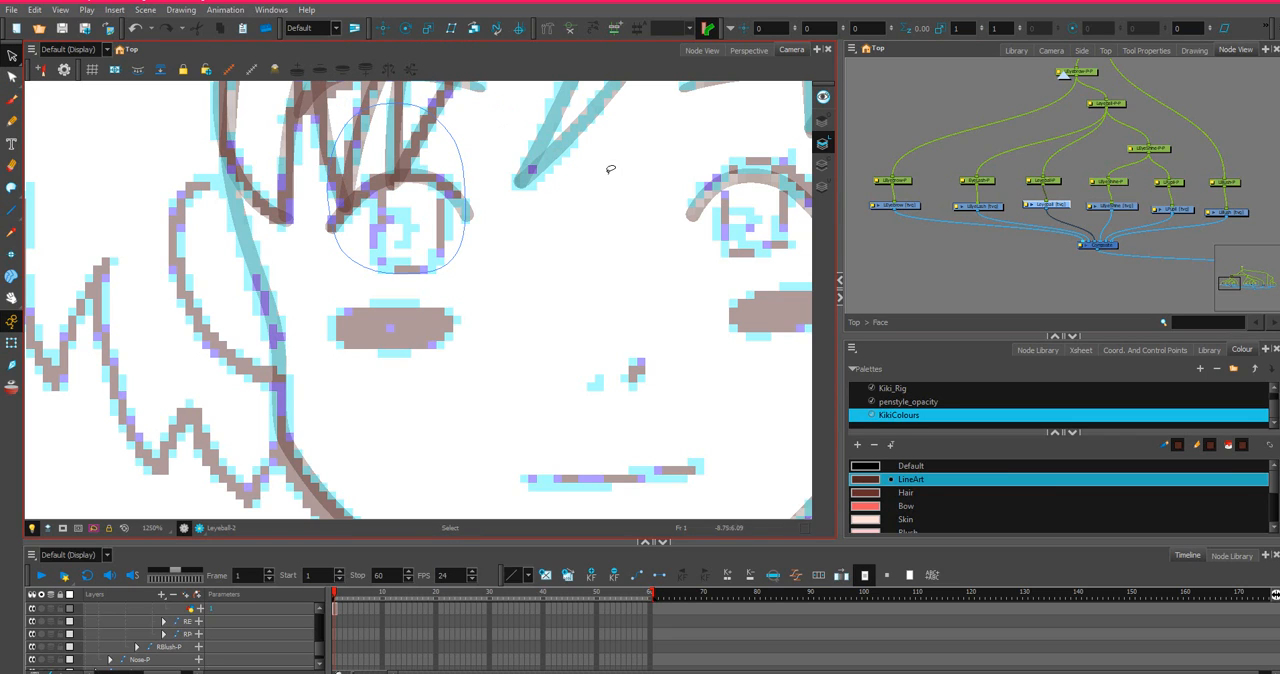
pyautogui.moveTo(610, 172)
pyautogui.mouseDown()
pyautogui.moveTo(468, 70)
pyautogui.moveTo(265, 210)
pyautogui.moveTo(396, 313)
pyautogui.moveTo(360, 308)
pyautogui.mouseUp()
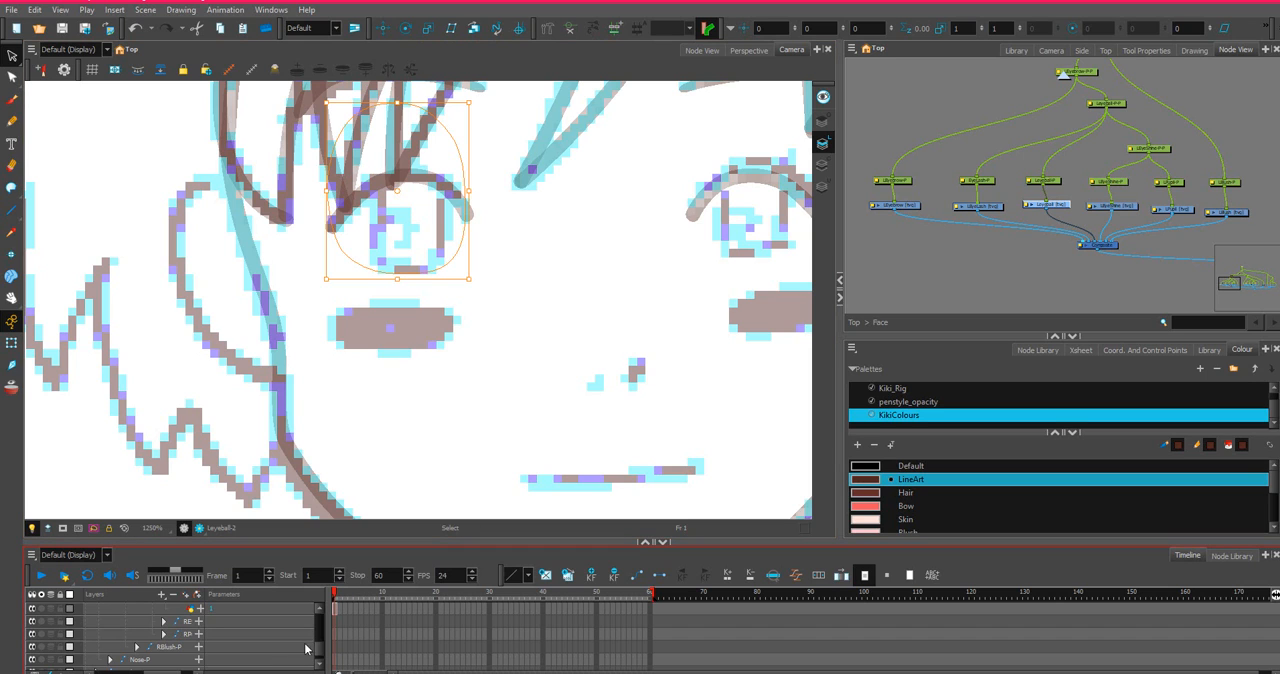
pyautogui.press('o')
pyautogui.rightClick(334, 610)
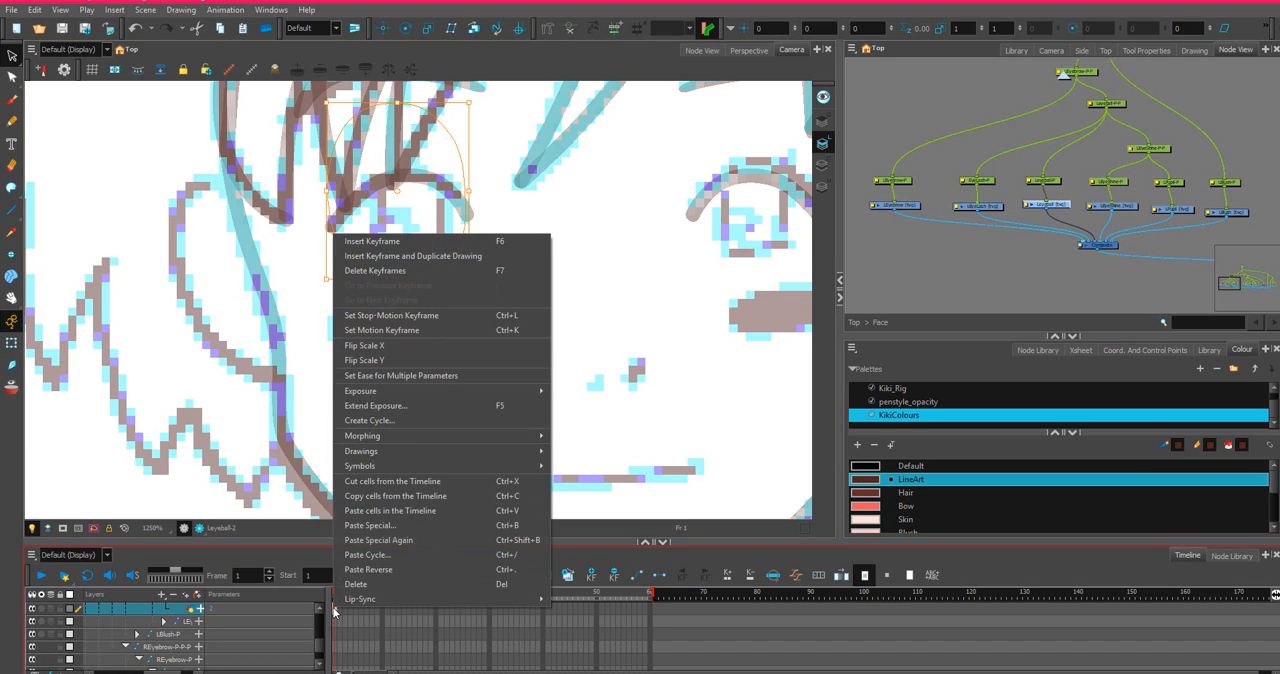
pyautogui.click(393, 505)
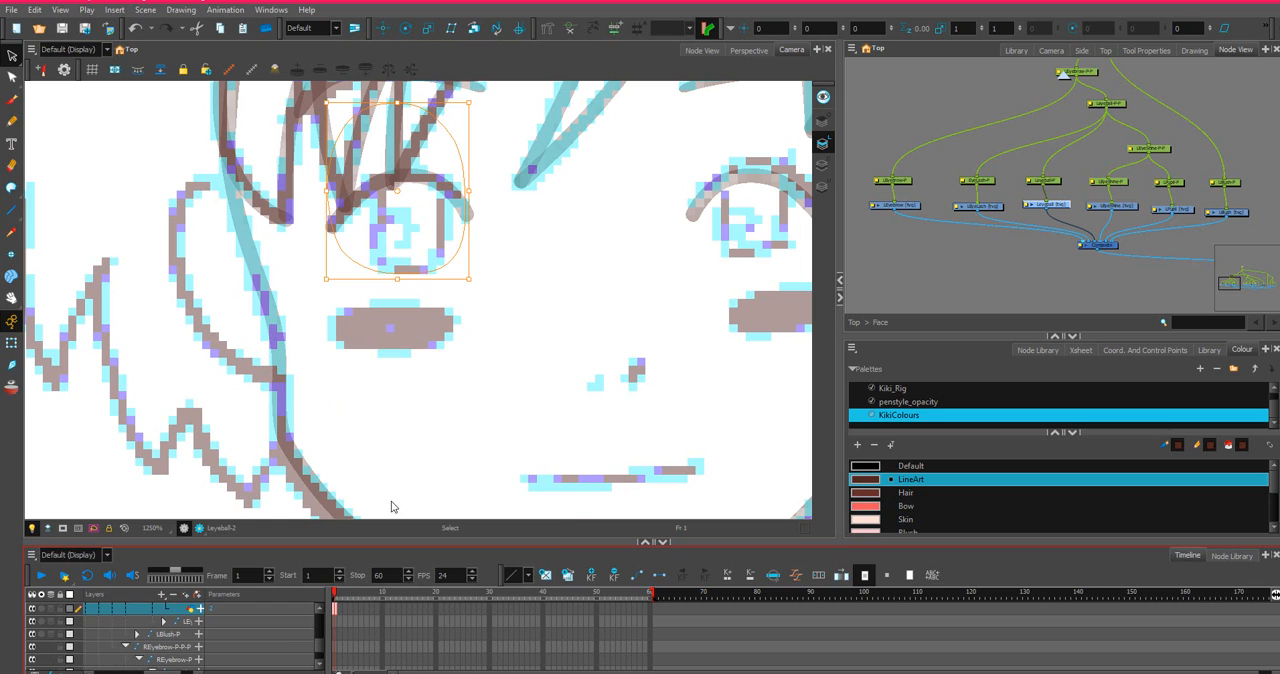
# Select the REyelash drawing in the node network and delete its mirrored eyelash and eyeball artwork.
pyautogui.click(1178, 212)
pyautogui.scroll(-2, 1142, 213)
pyautogui.press('space')
pyautogui.moveTo(1248, 171); pyautogui.dragTo(1011, 188)
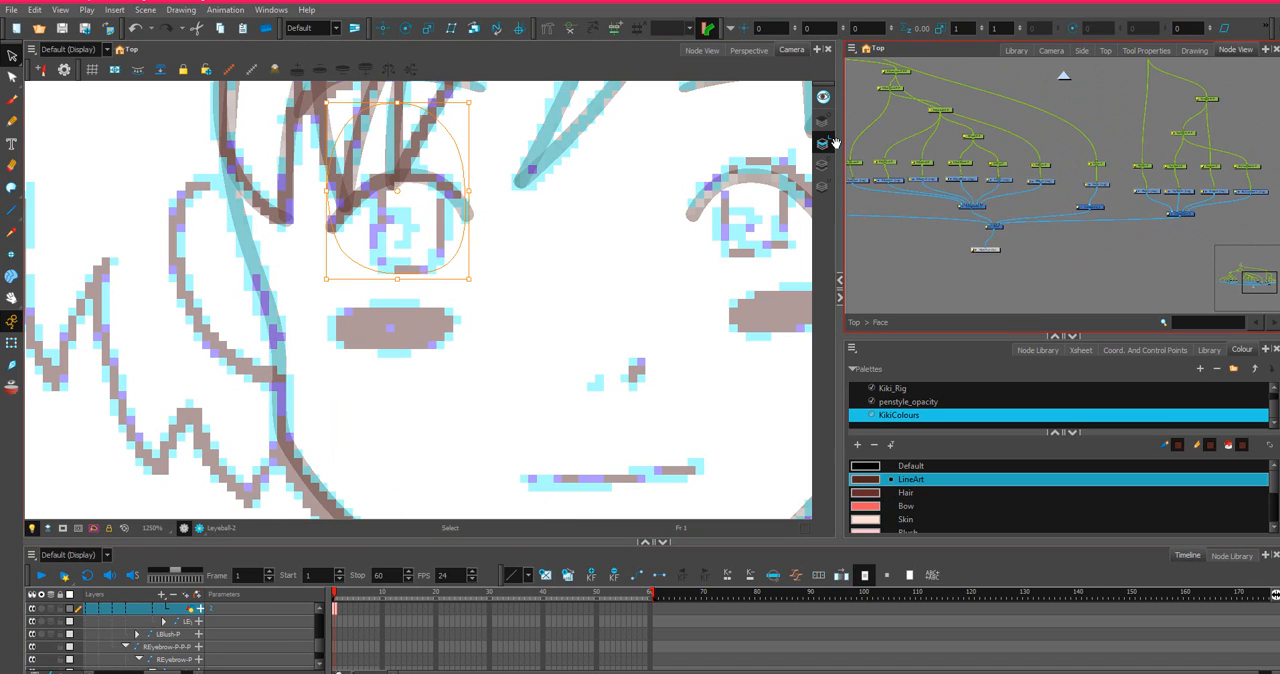
pyautogui.scroll(3, 1011, 188)
pyautogui.scroll(1, 1011, 188)
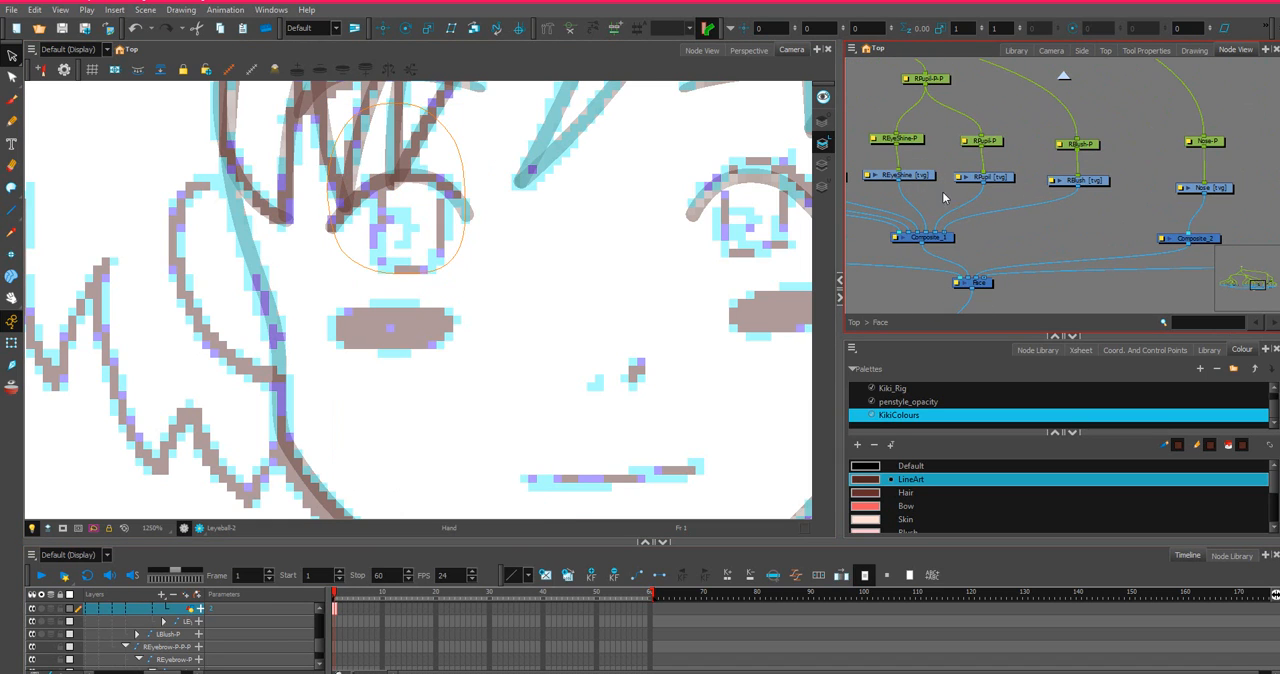
pyautogui.moveTo(905, 205); pyautogui.dragTo(1036, 222)
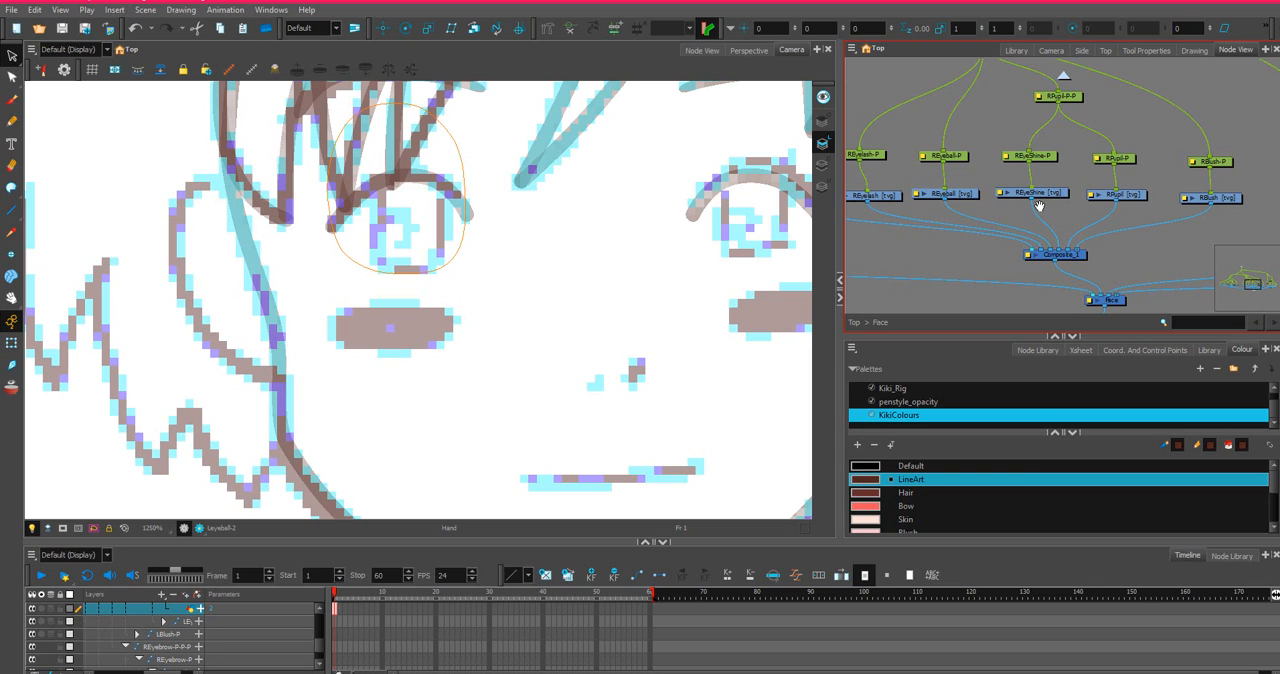
pyautogui.scroll(-3, 913, 202)
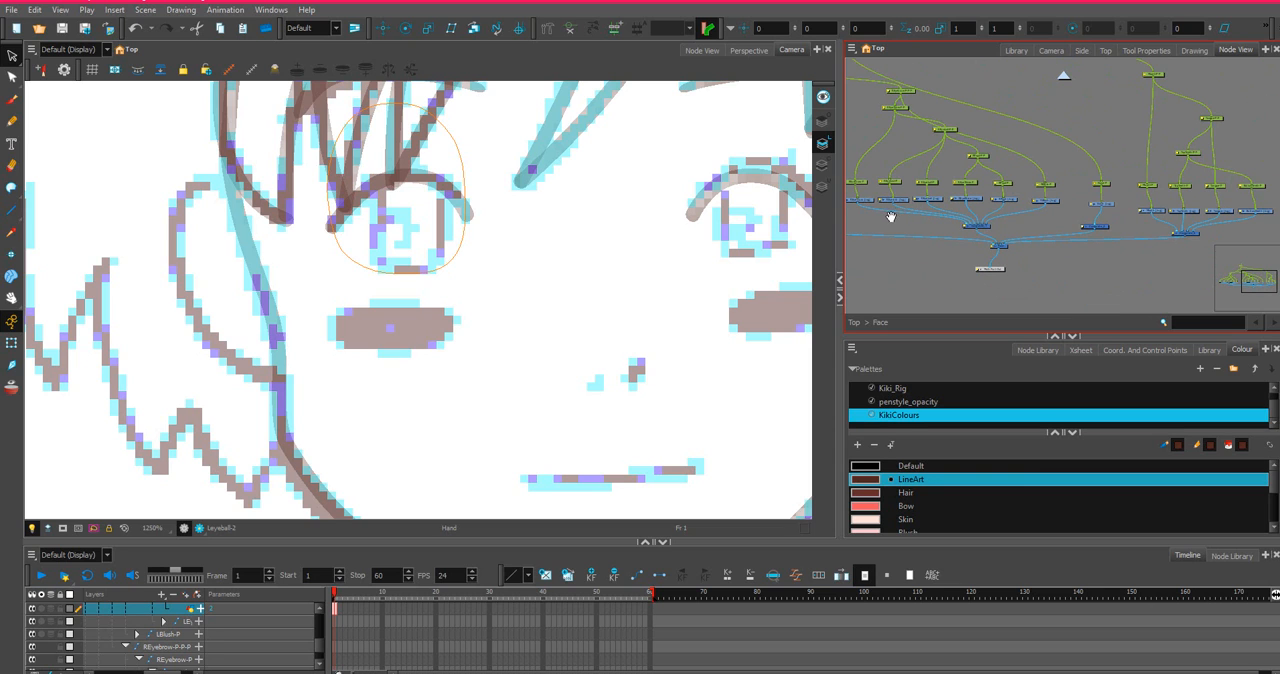
pyautogui.scroll(3, 1093, 191)
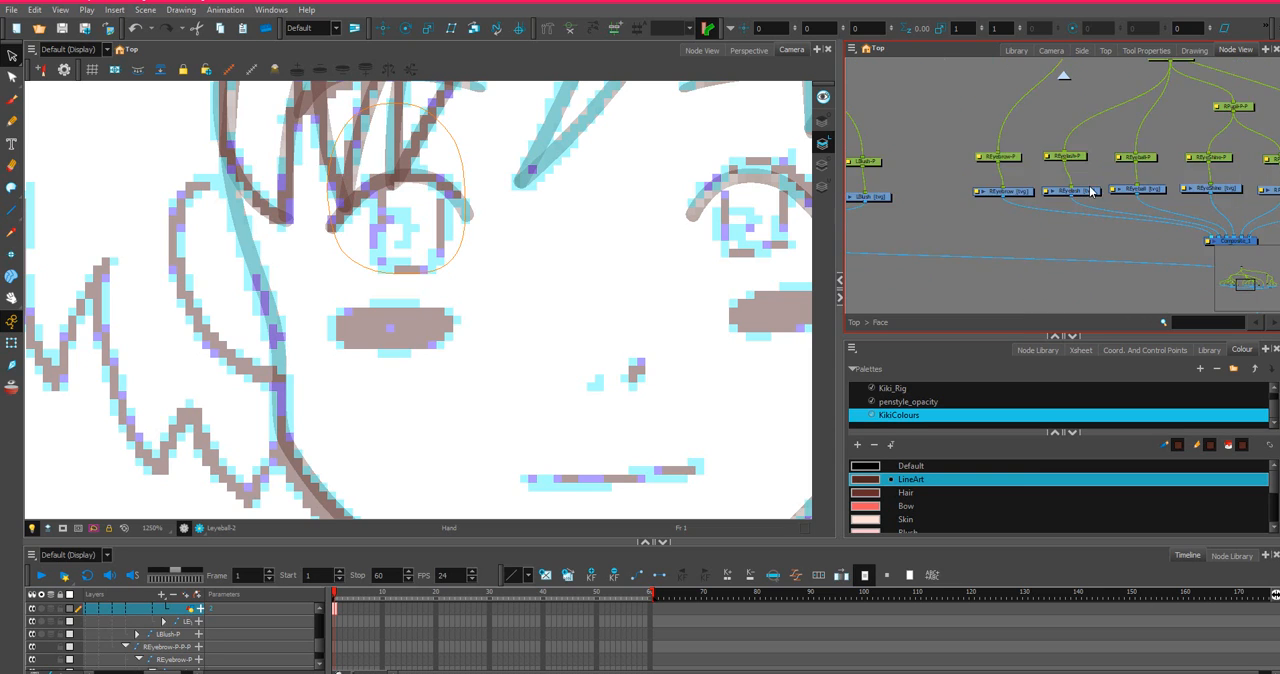
pyautogui.click(1087, 193)
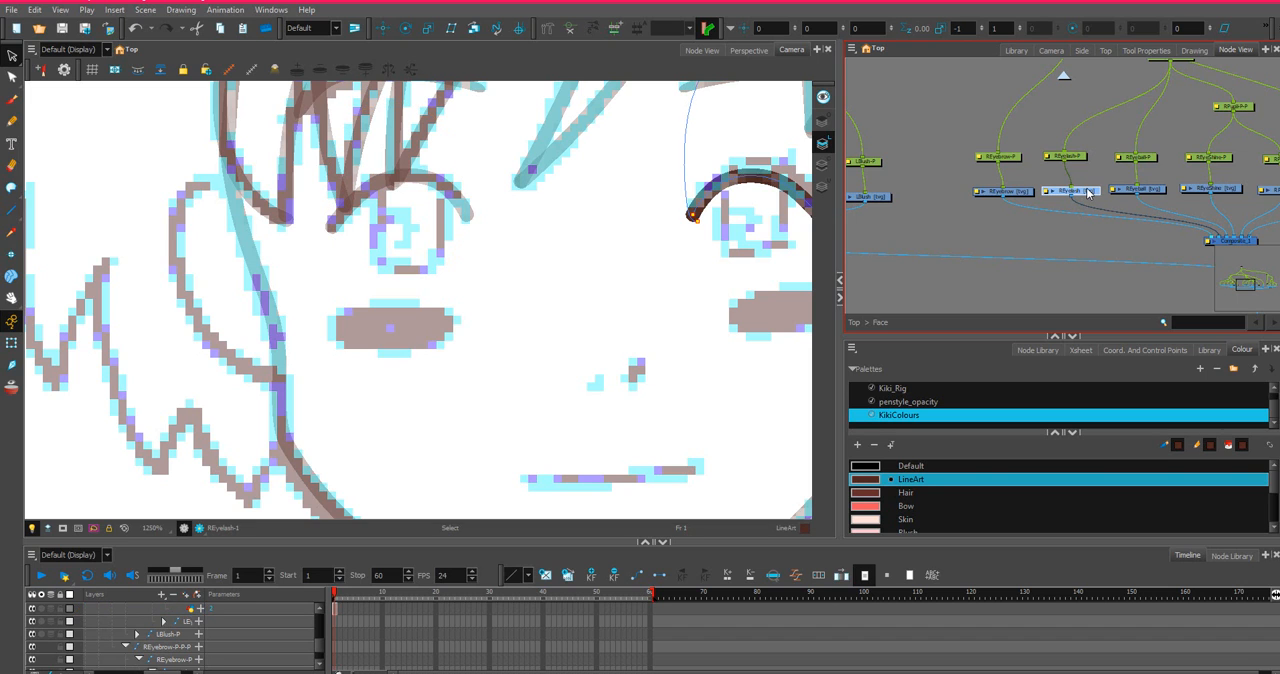
pyautogui.scroll(-5, 580, 145)
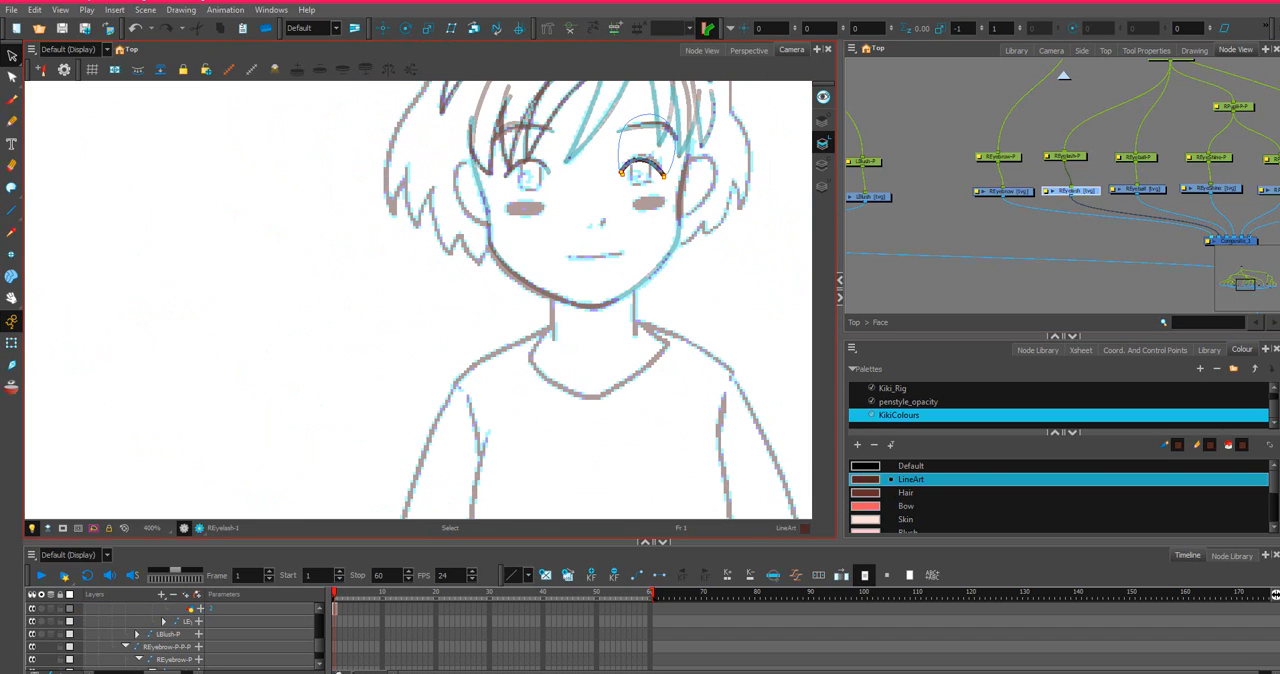
pyautogui.click(12, 54)
pyautogui.moveTo(725, 140)
pyautogui.mouseDown()
pyautogui.moveTo(660, 93)
pyautogui.moveTo(573, 168)
pyautogui.moveTo(748, 87)
pyautogui.mouseUp()
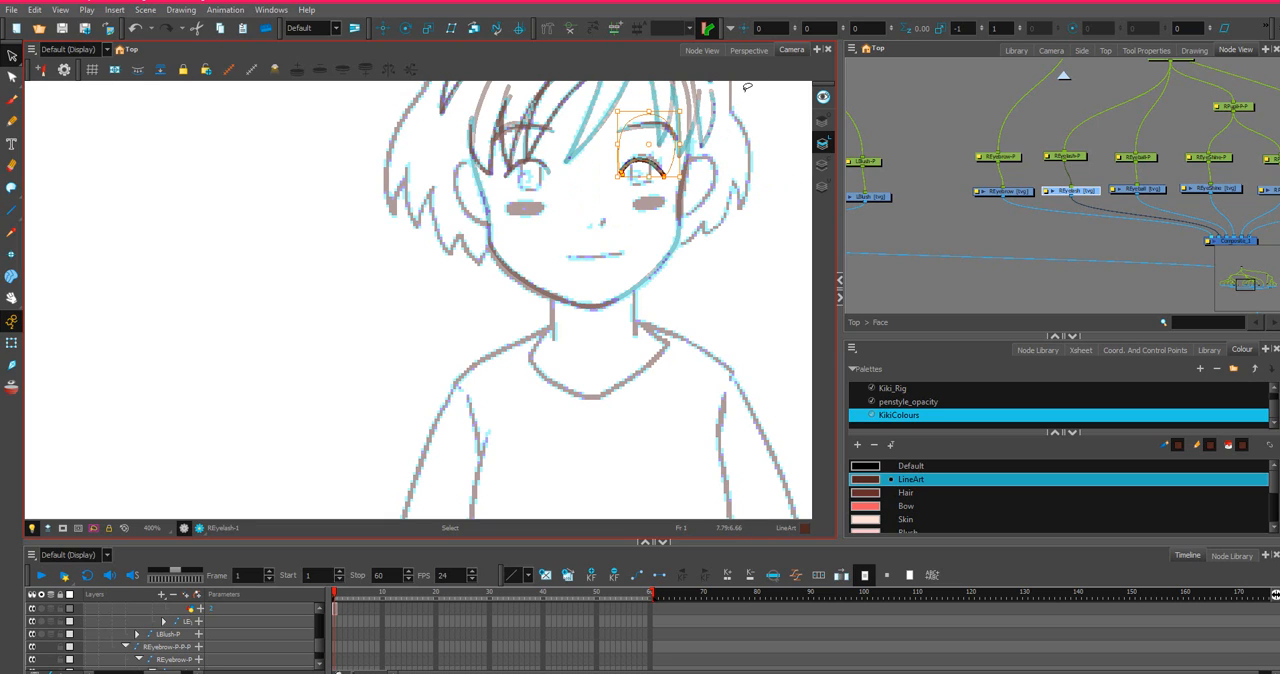
pyautogui.press('Delete')
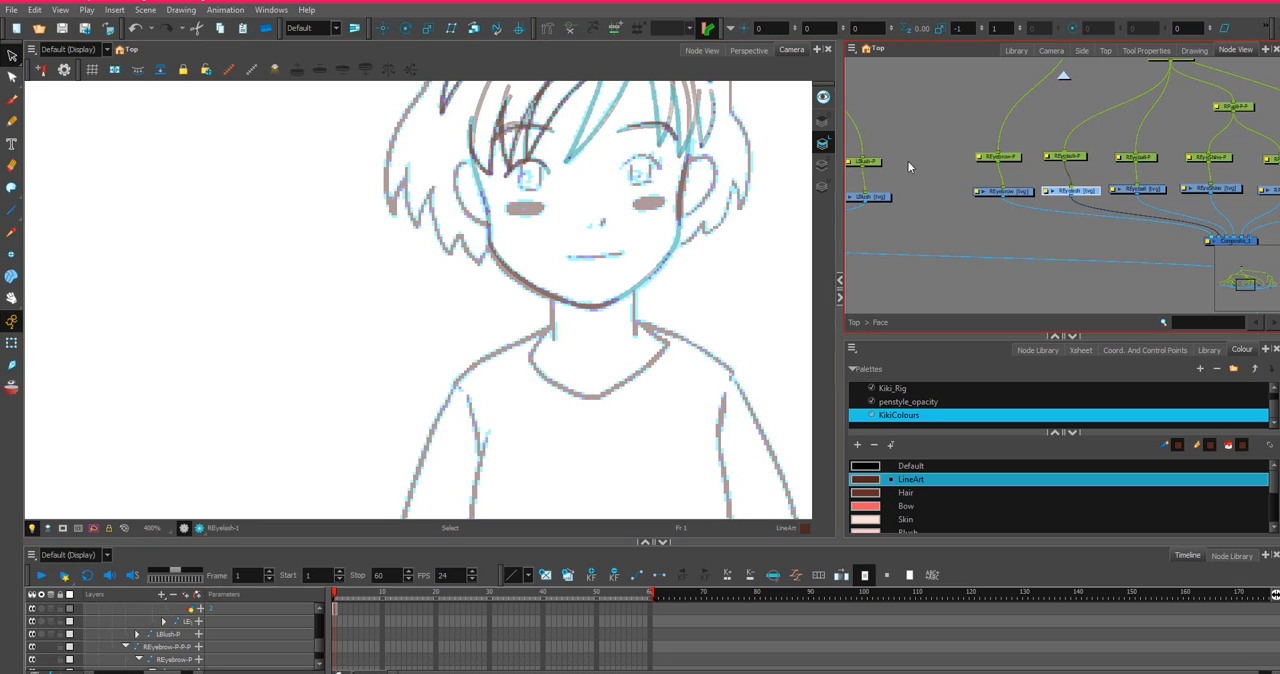
# Select the LEyelash drawing node and copy its frame 1 cell from the timeline.
pyautogui.moveTo(906, 168); pyautogui.dragTo(1244, 181)
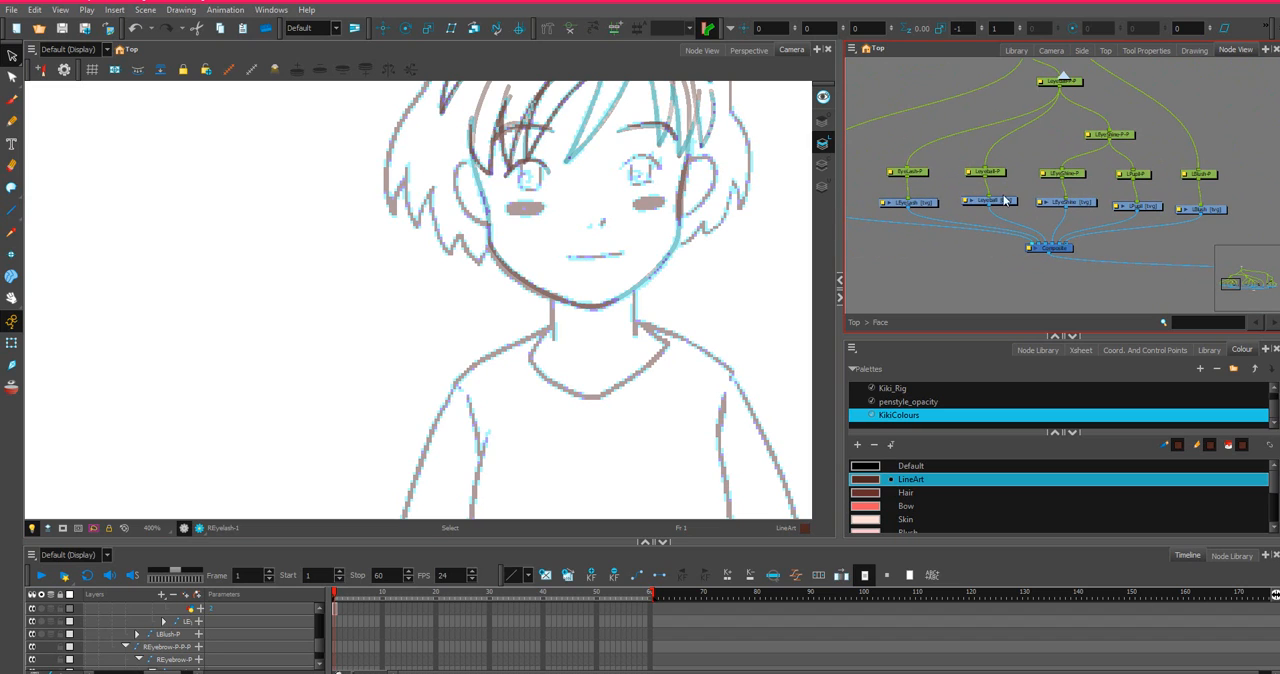
pyautogui.click(932, 206)
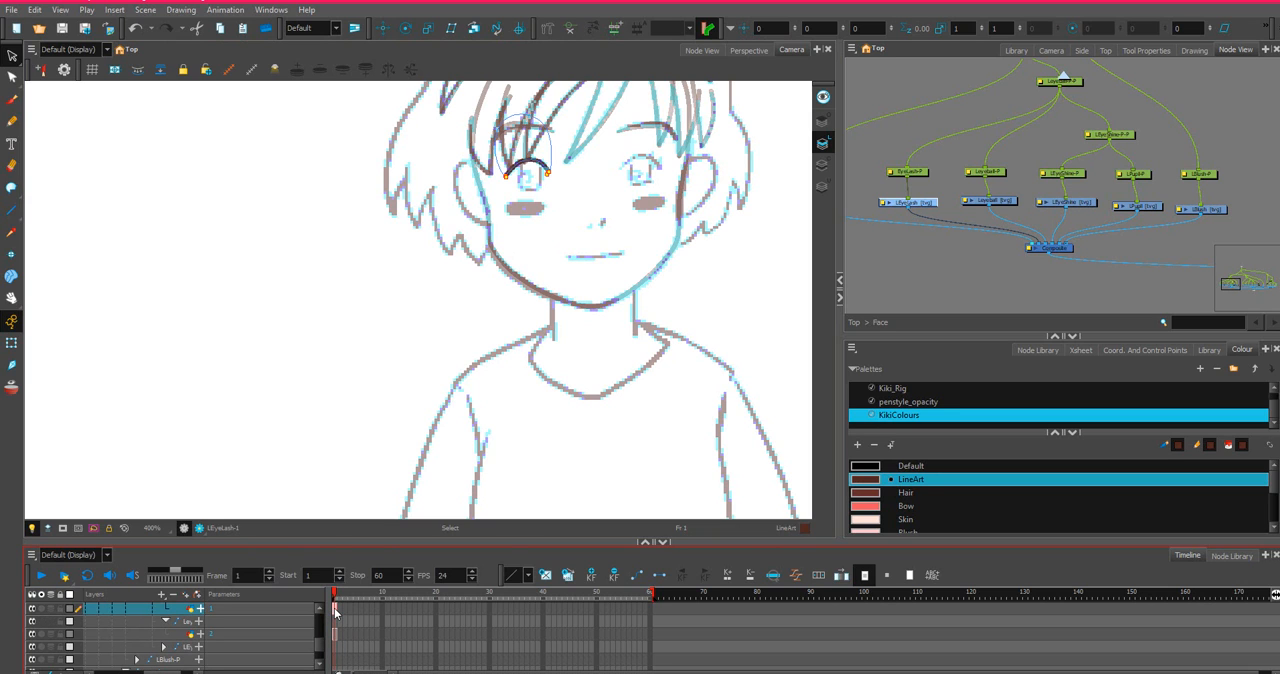
pyautogui.rightClick(335, 610)
pyautogui.click(370, 495)
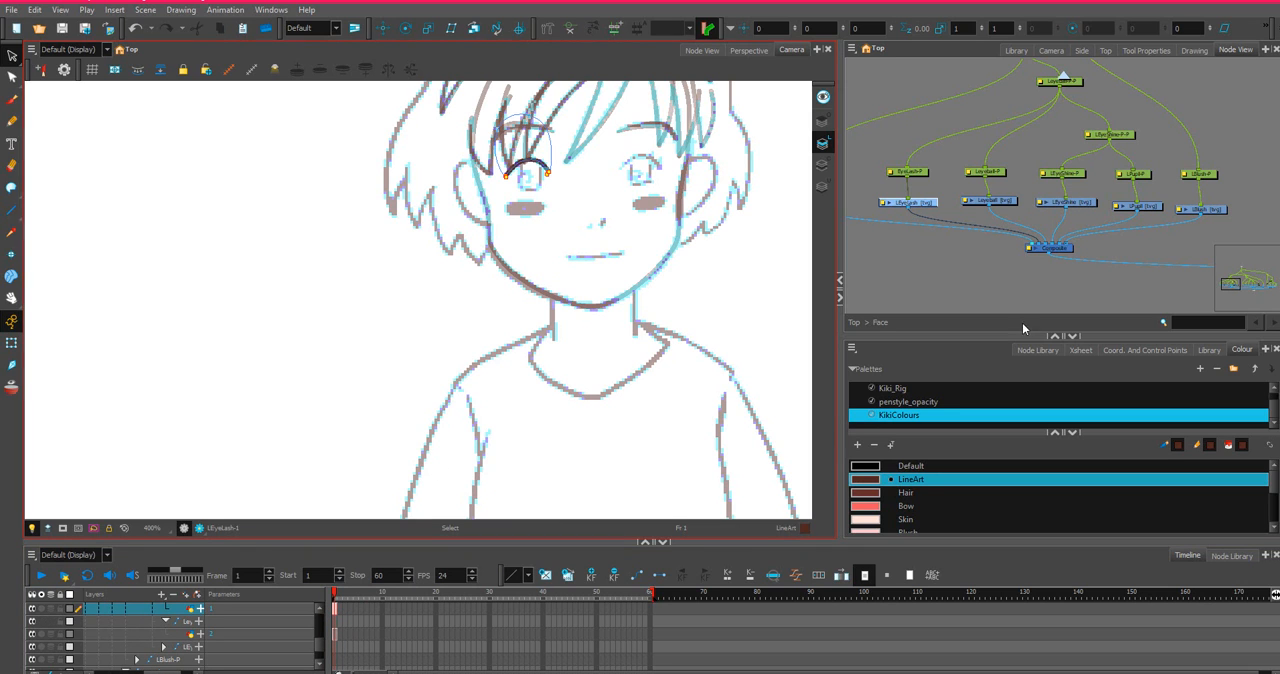
# Select the REyelash drawing node and delete its frame 1 cell from the timeline.
pyautogui.scroll(-3, 1080, 290)
pyautogui.moveTo(1148, 238); pyautogui.dragTo(866, 166)
pyautogui.scroll(4, 955, 181)
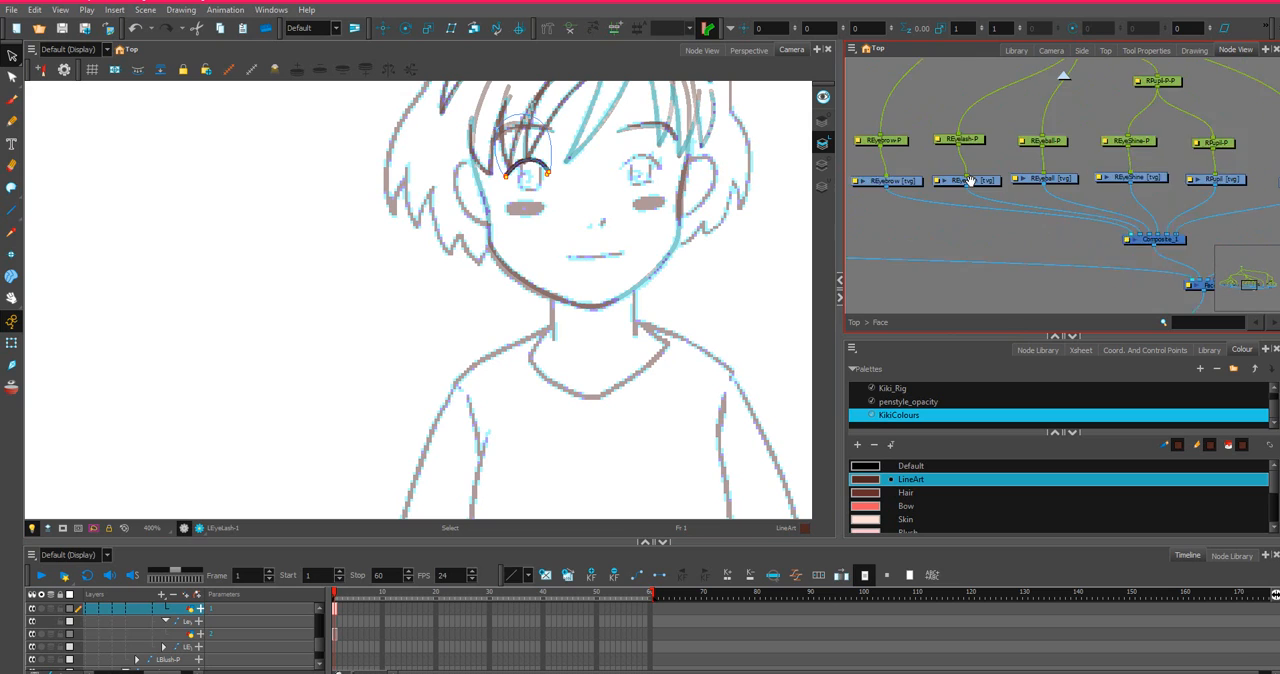
pyautogui.scroll(1, 968, 181)
pyautogui.click(968, 181)
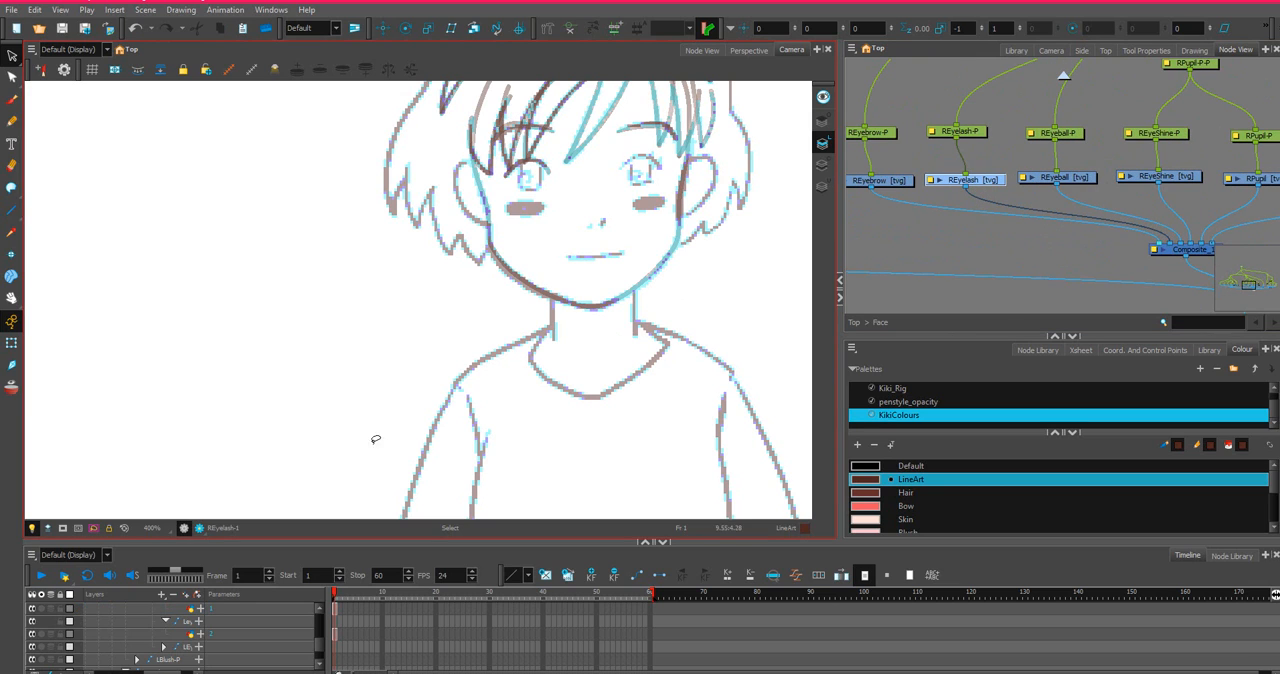
pyautogui.press('o')
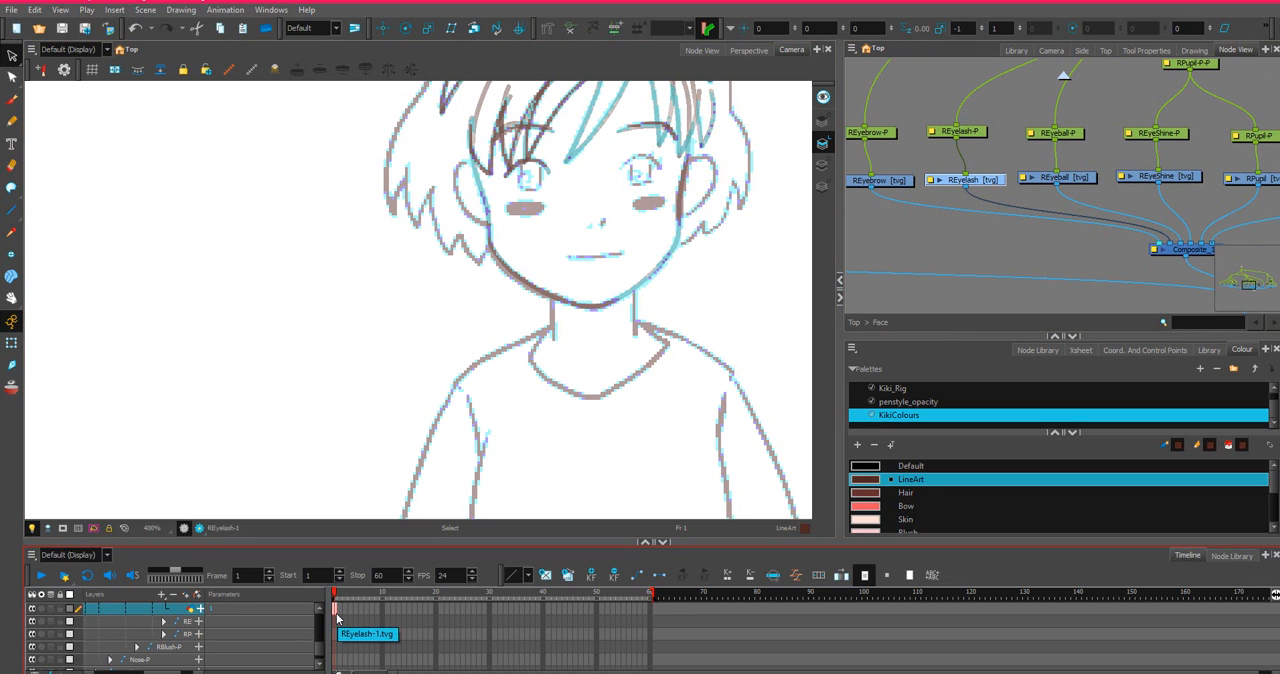
pyautogui.rightClick(336, 612)
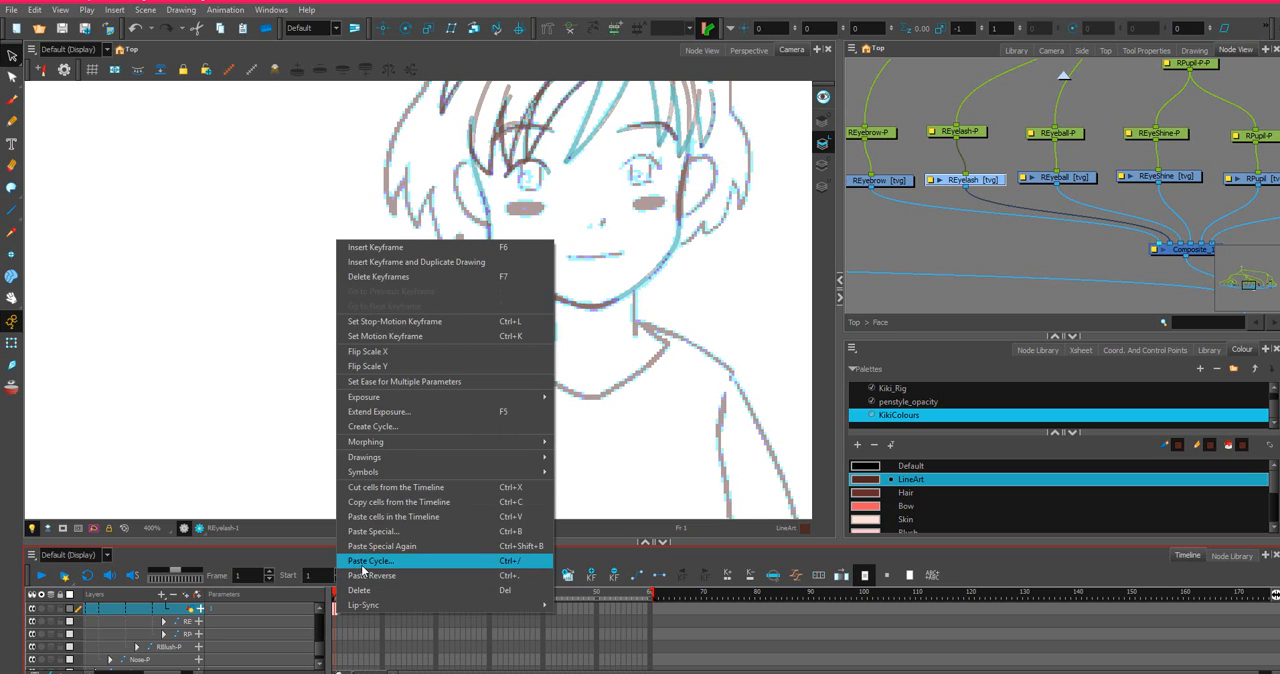
pyautogui.click(360, 590)
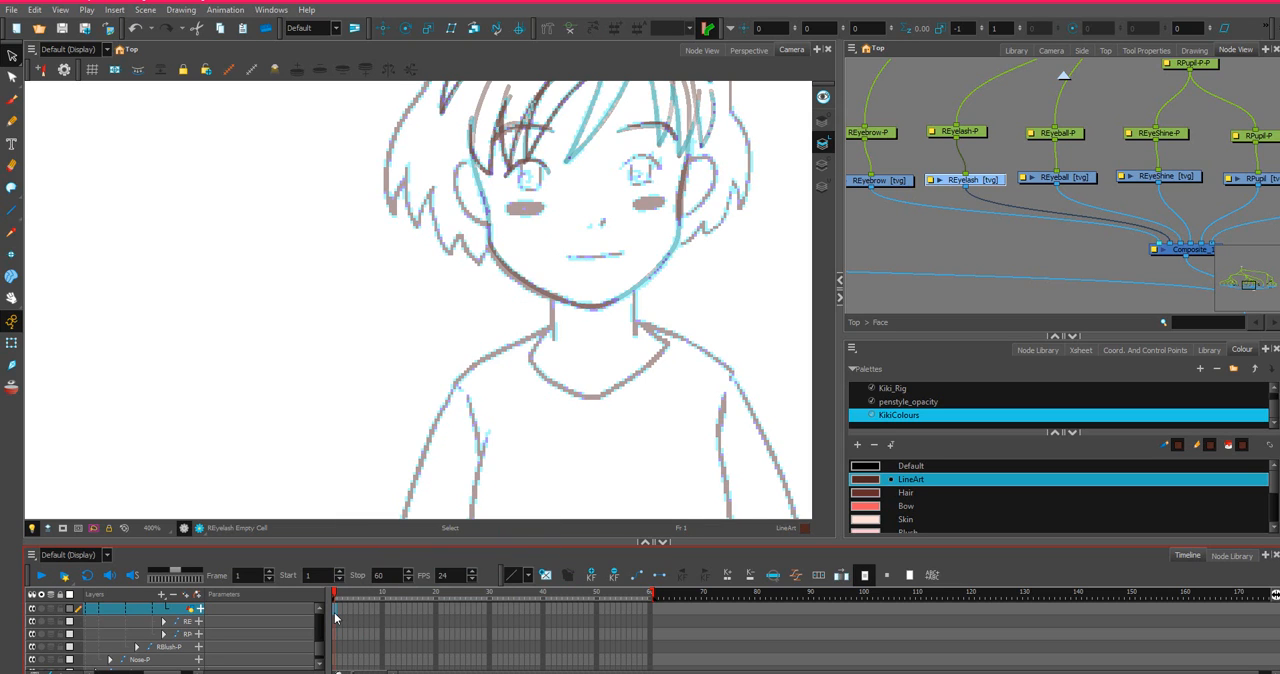
# Use Paste Special to place the copied left eyelash drawing into frame 1 of REyelash.
pyautogui.rightClick(336, 610)
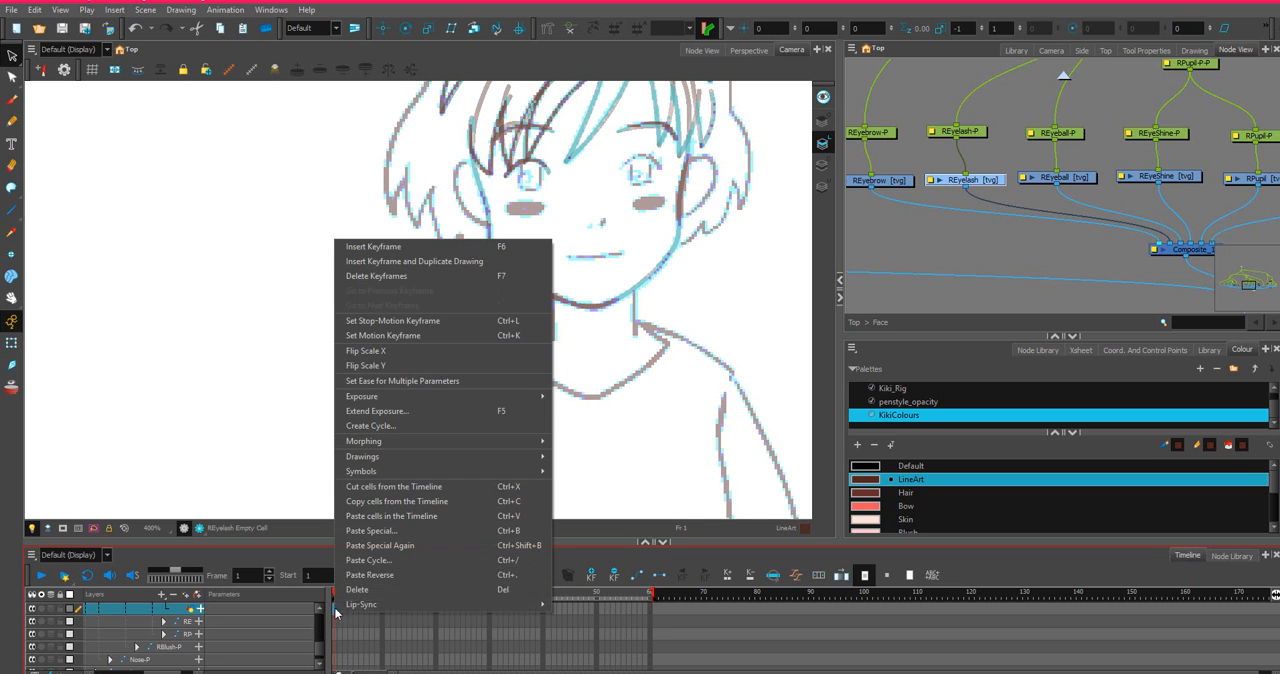
pyautogui.click(386, 531)
pyautogui.click(853, 522)
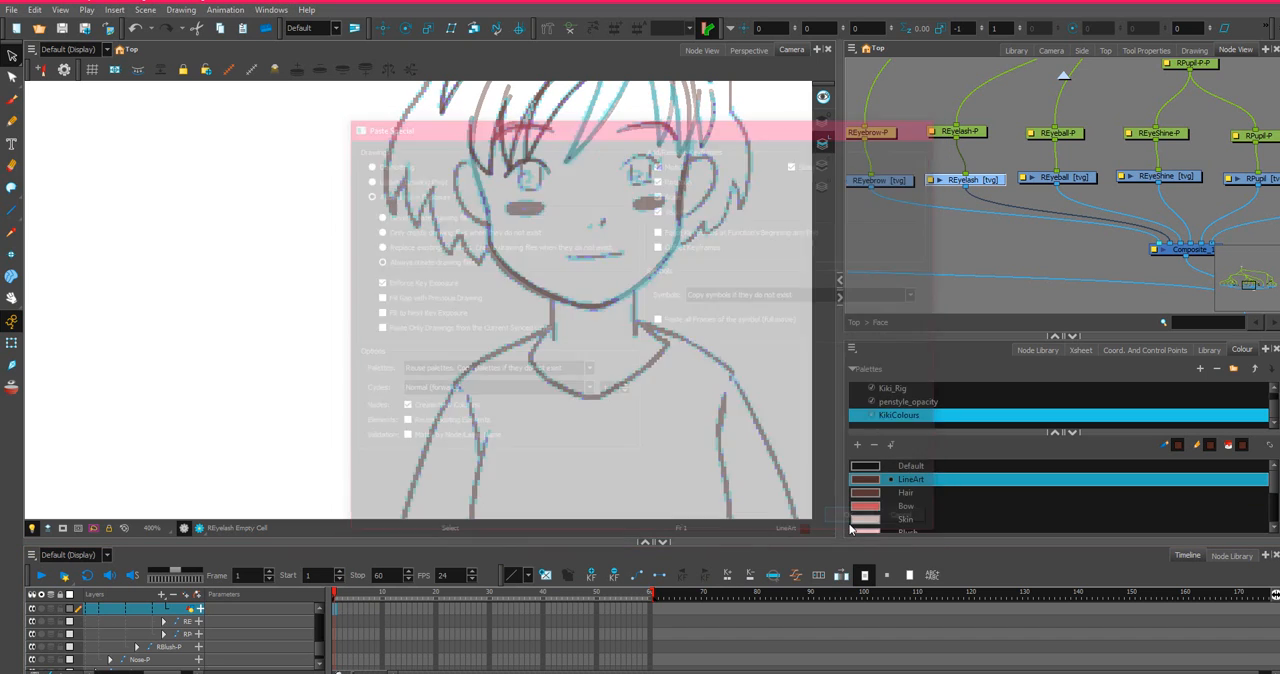
# Check where the pasted right eyelash drawing sits relative to the character turnaround.
pyautogui.scroll(-5, 585, 400)
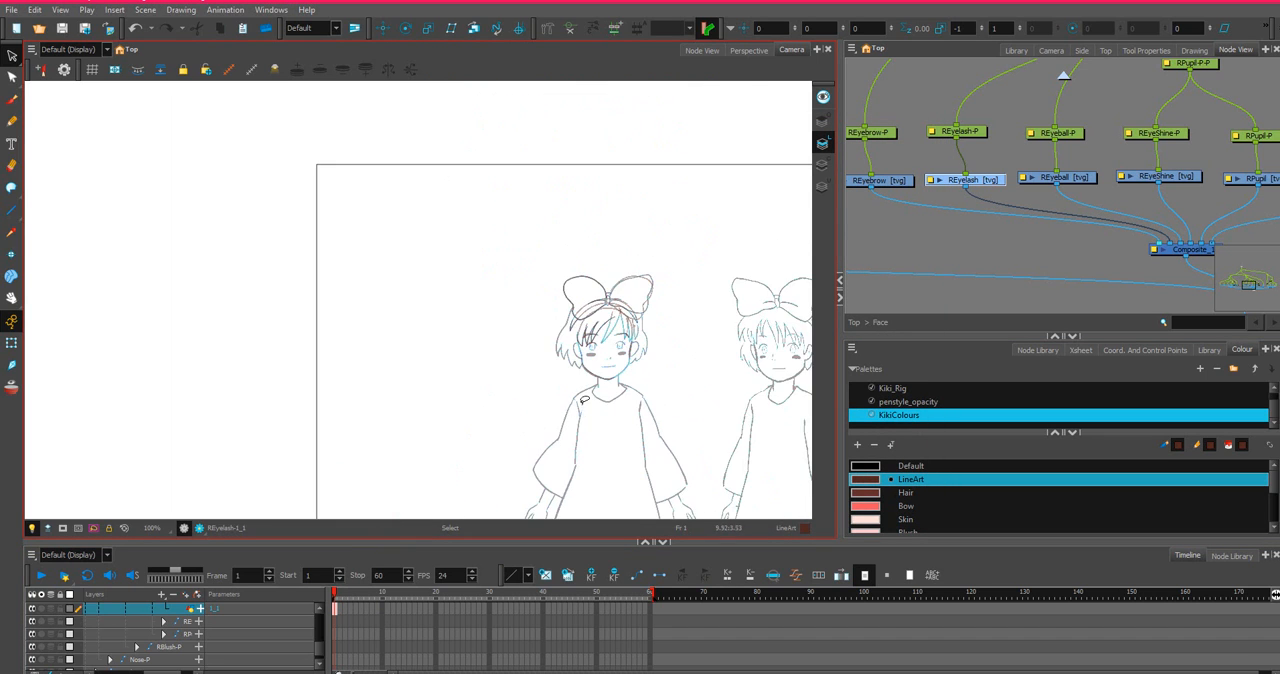
pyautogui.moveTo(701, 343); pyautogui.dragTo(457, 312)
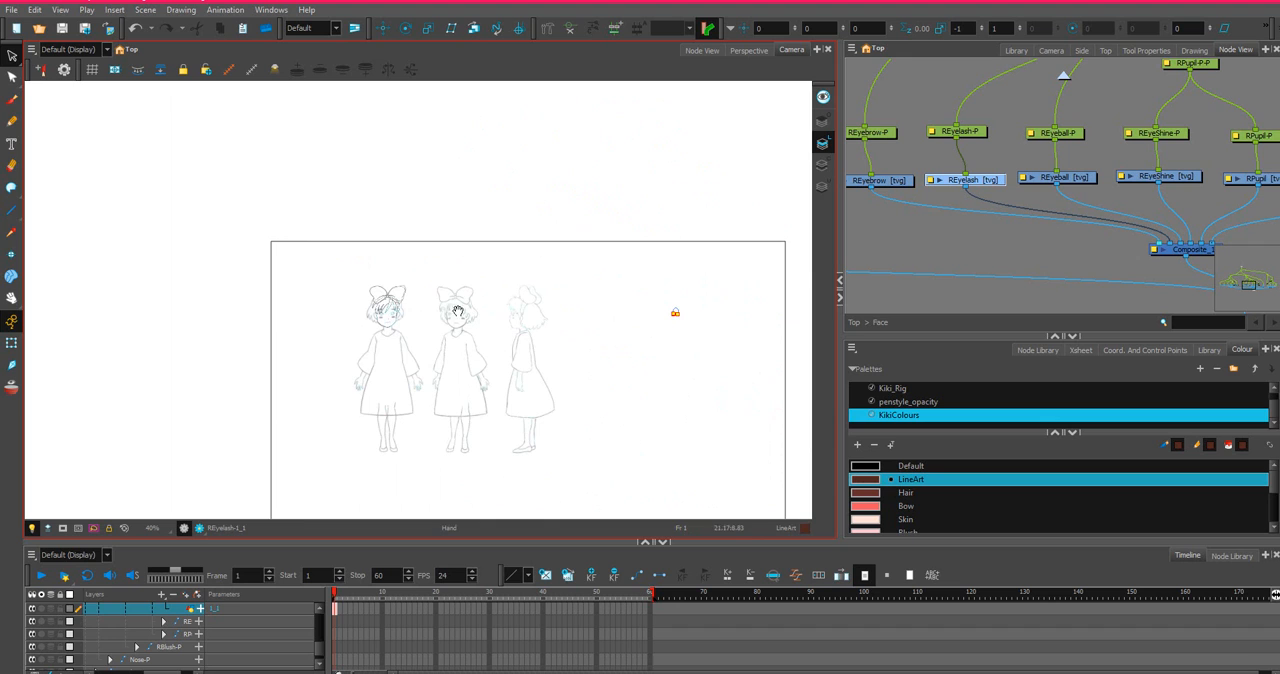
pyautogui.scroll(6, 640, 320)
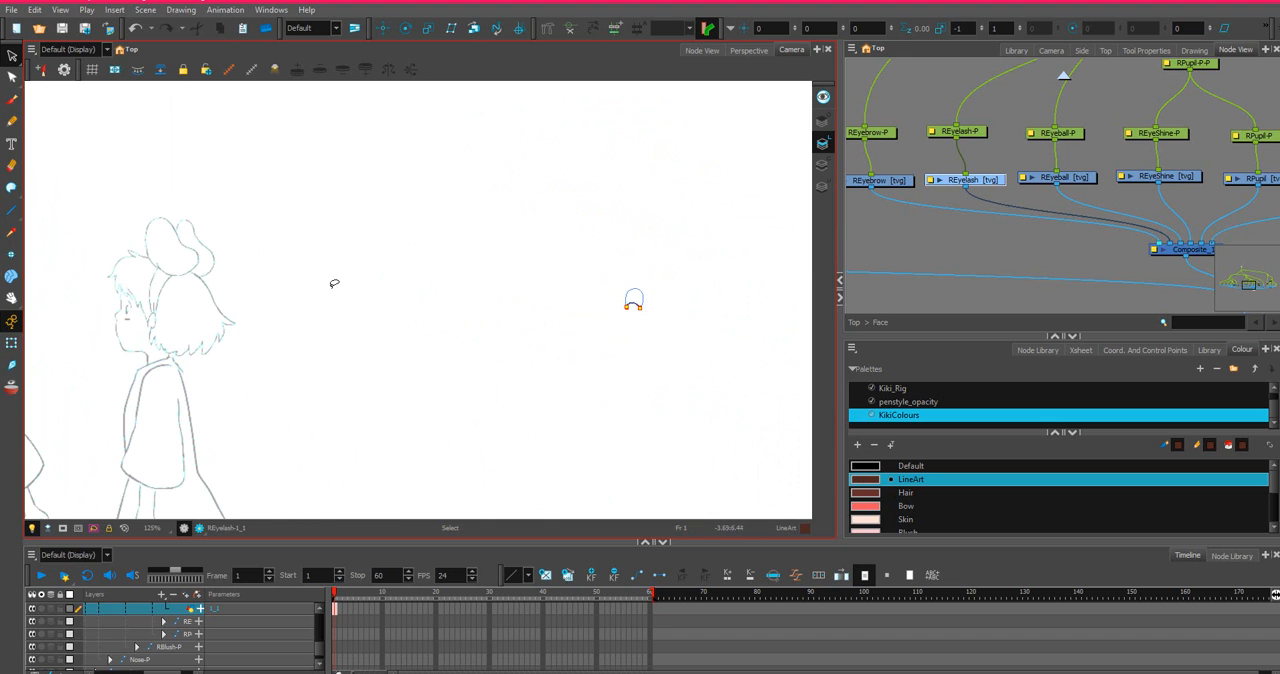
pyautogui.moveTo(288, 306); pyautogui.dragTo(756, 326)
pyautogui.moveTo(150, 292); pyautogui.dragTo(368, 342)
pyautogui.scroll(5, 368, 342)
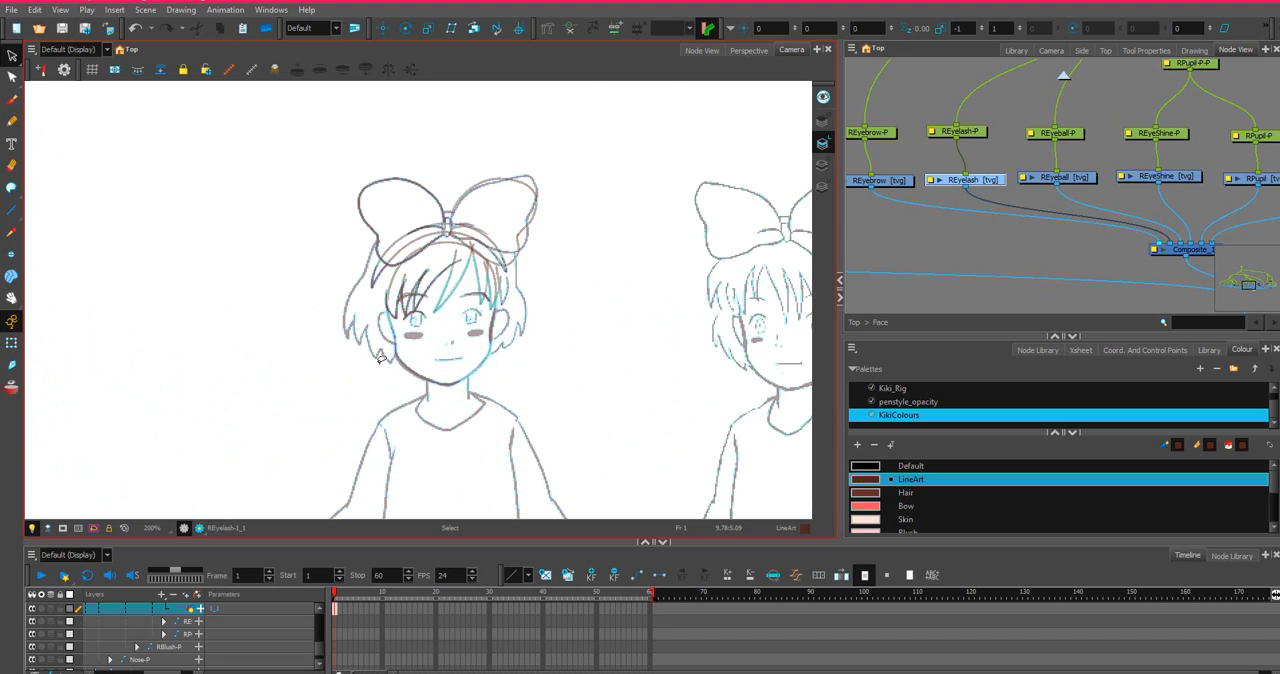
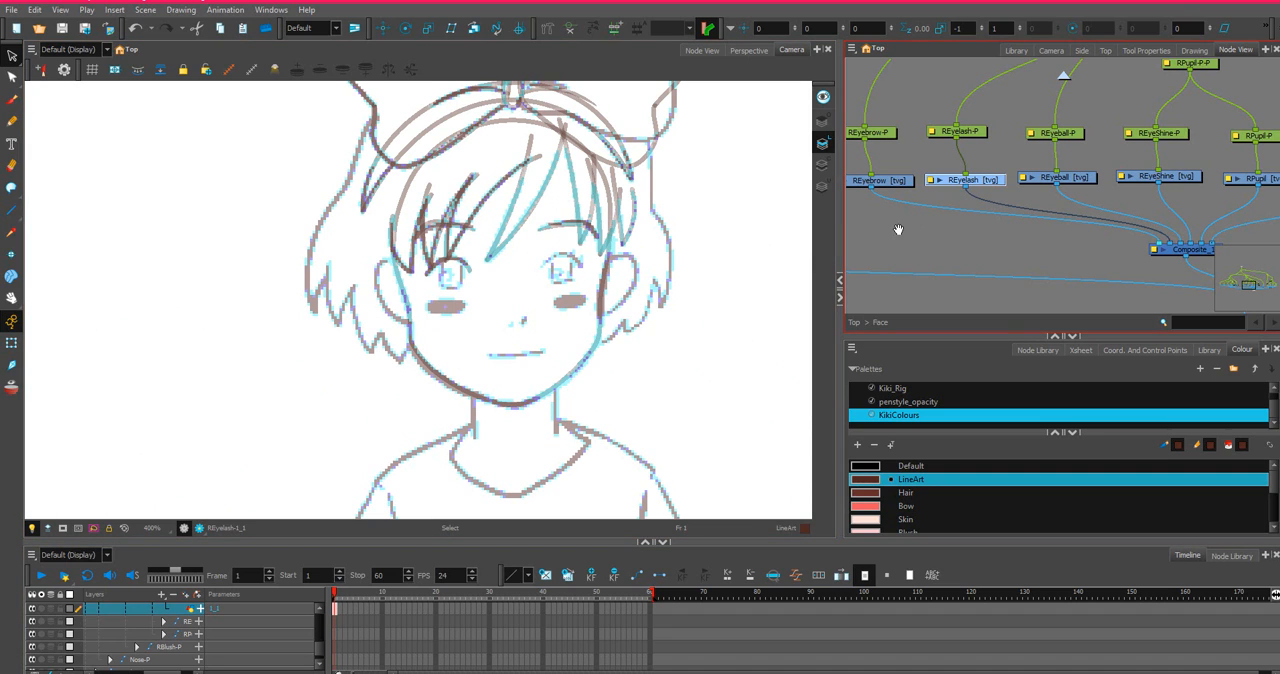
# Select the Leyeball drawing node and copy its frame 1 cell from the timeline.
pyautogui.moveTo(898, 230); pyautogui.dragTo(1140, 271)
pyautogui.moveTo(898, 225); pyautogui.dragTo(1193, 236)
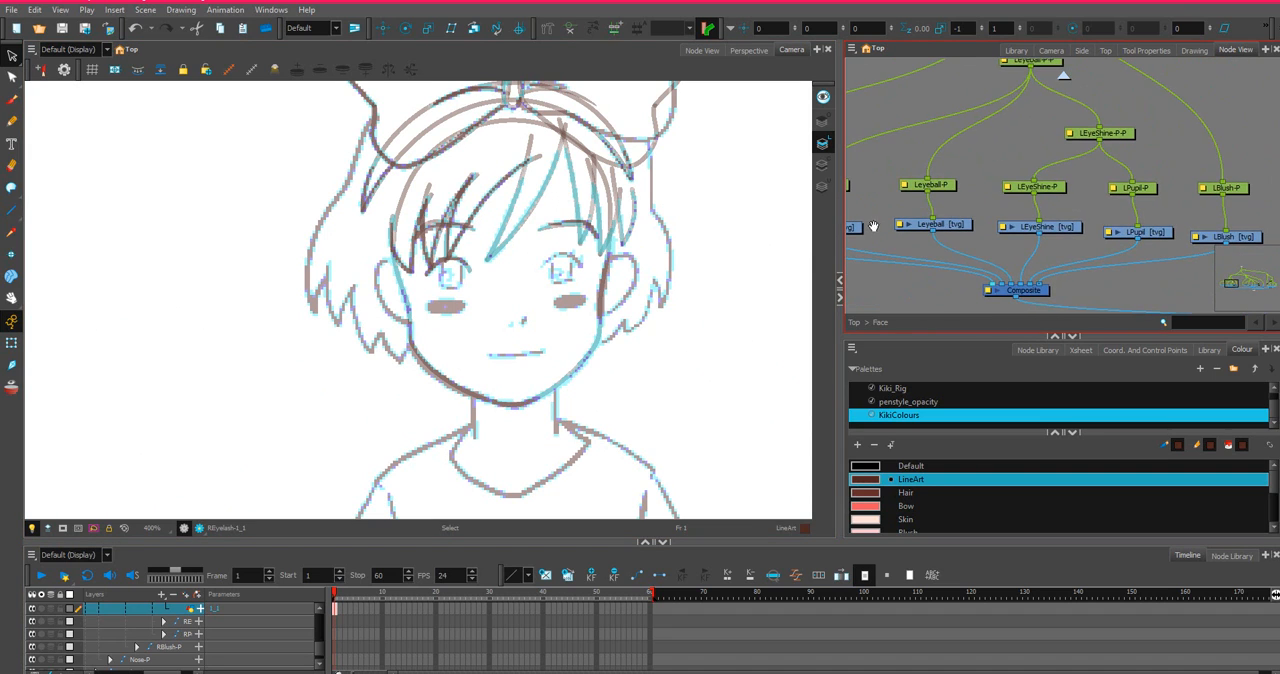
pyautogui.moveTo(873, 227); pyautogui.dragTo(993, 220)
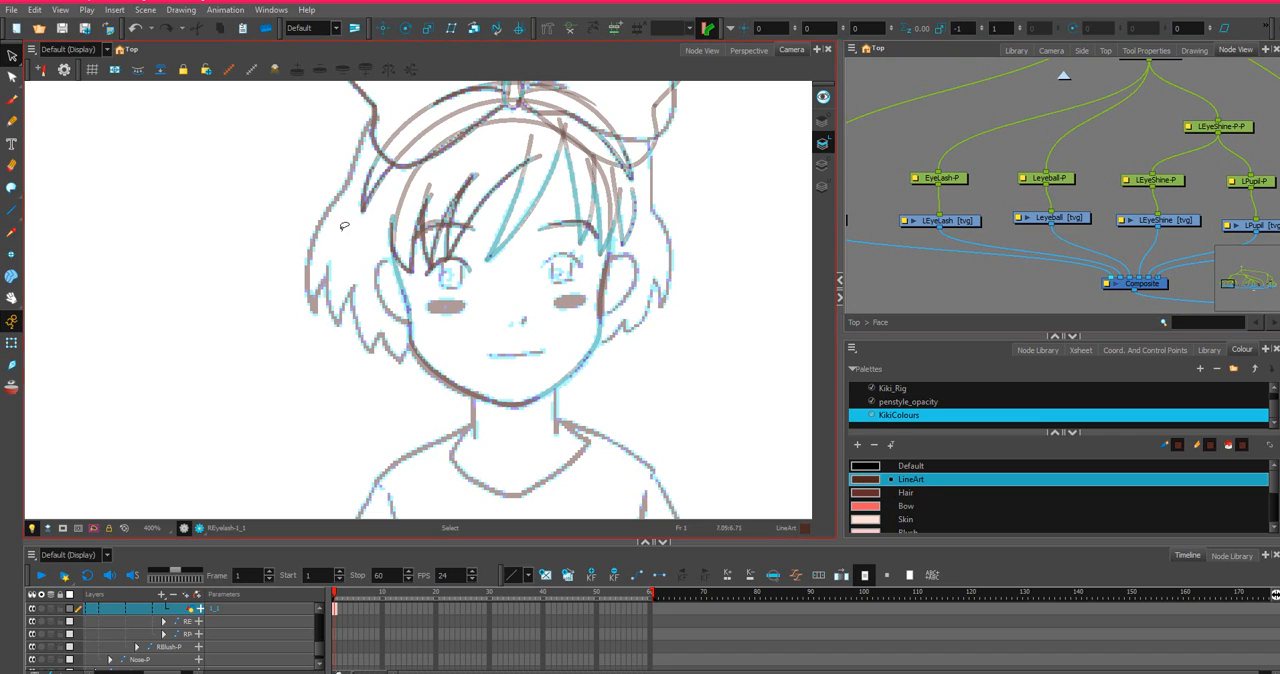
pyautogui.click(1078, 222)
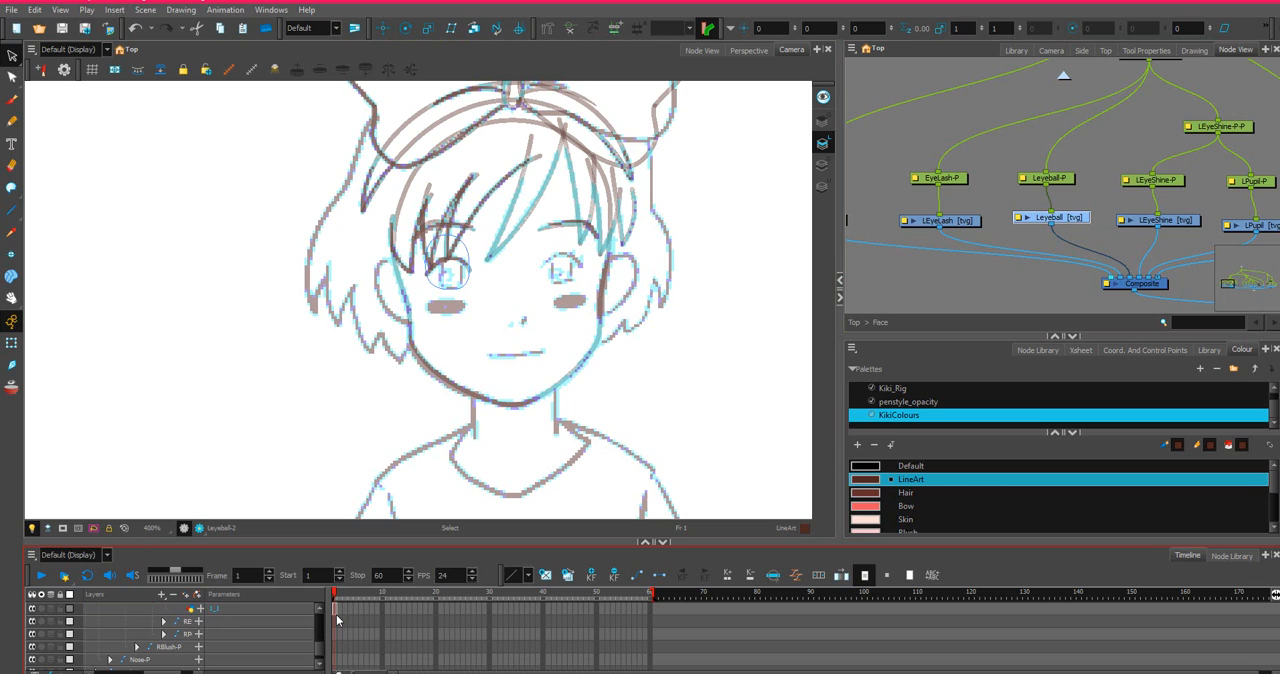
pyautogui.press('o')
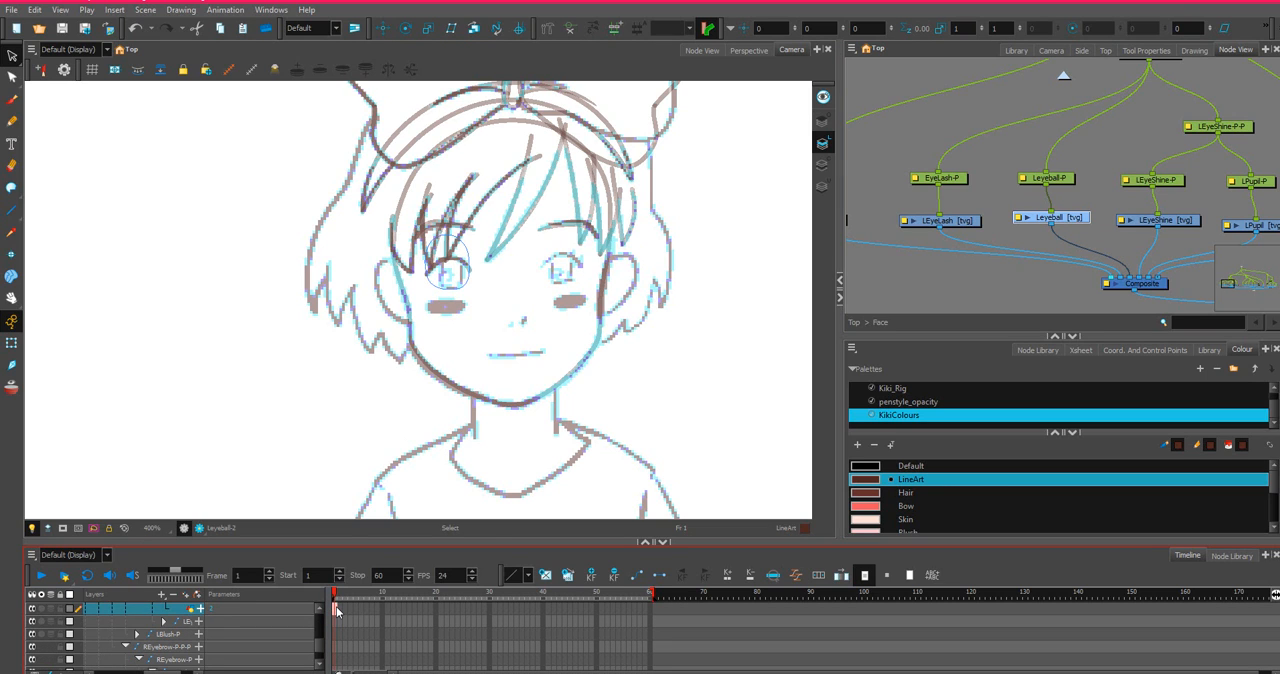
pyautogui.rightClick(336, 609)
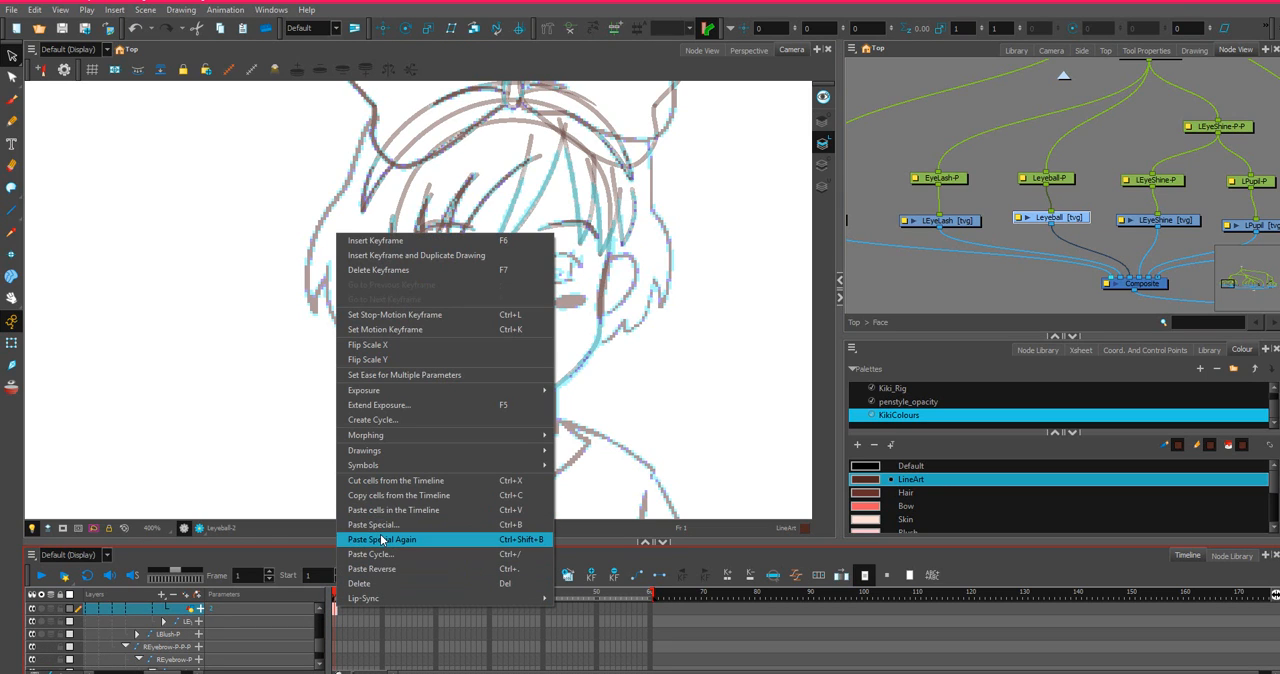
pyautogui.click(397, 495)
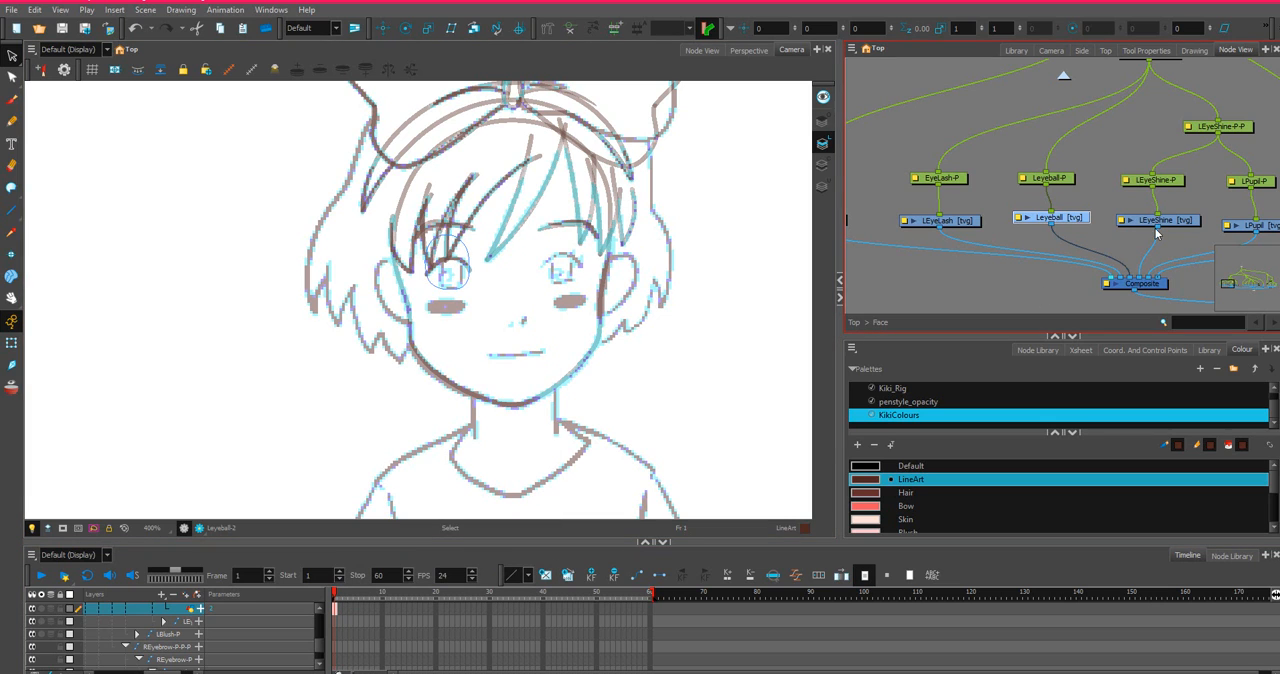
# Paste the copied left eyeball into frame 1 of the REyeball drawing with Paste Special, always creating drawing files.
pyautogui.moveTo(1157, 233); pyautogui.dragTo(690, 208)
pyautogui.moveTo(1066, 235); pyautogui.dragTo(972, 217)
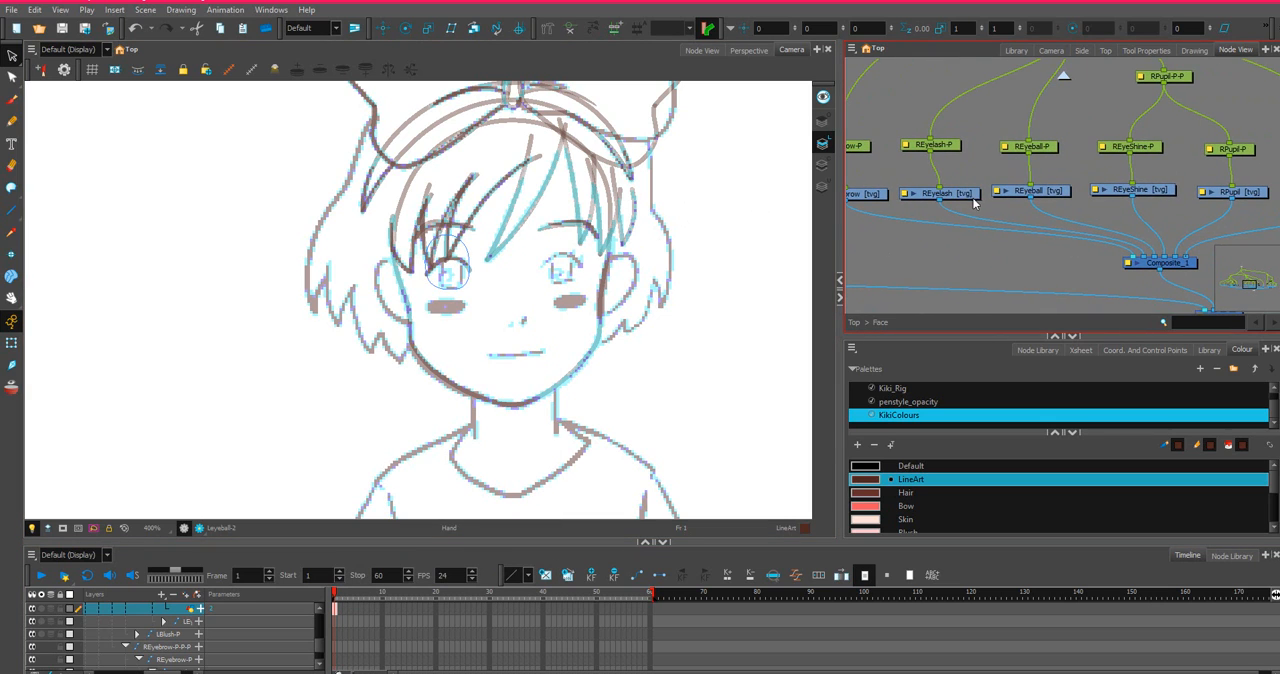
pyautogui.click(971, 199)
pyautogui.click(1043, 195)
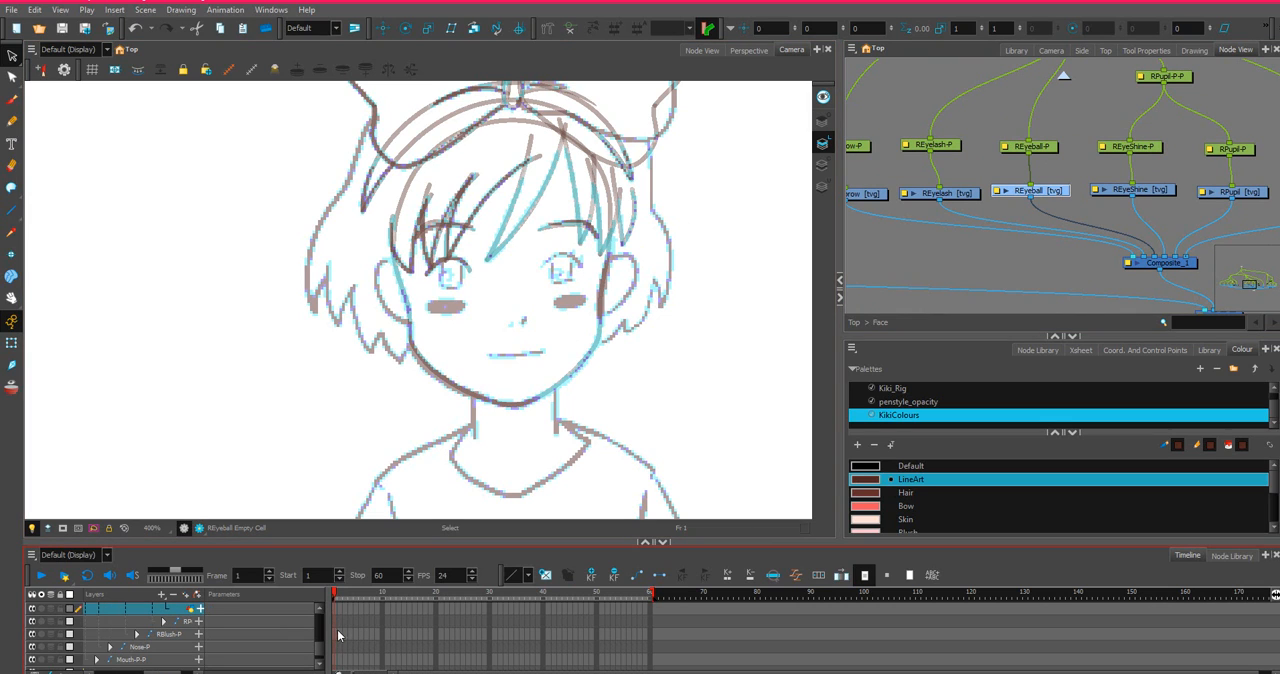
pyautogui.rightClick(333, 610)
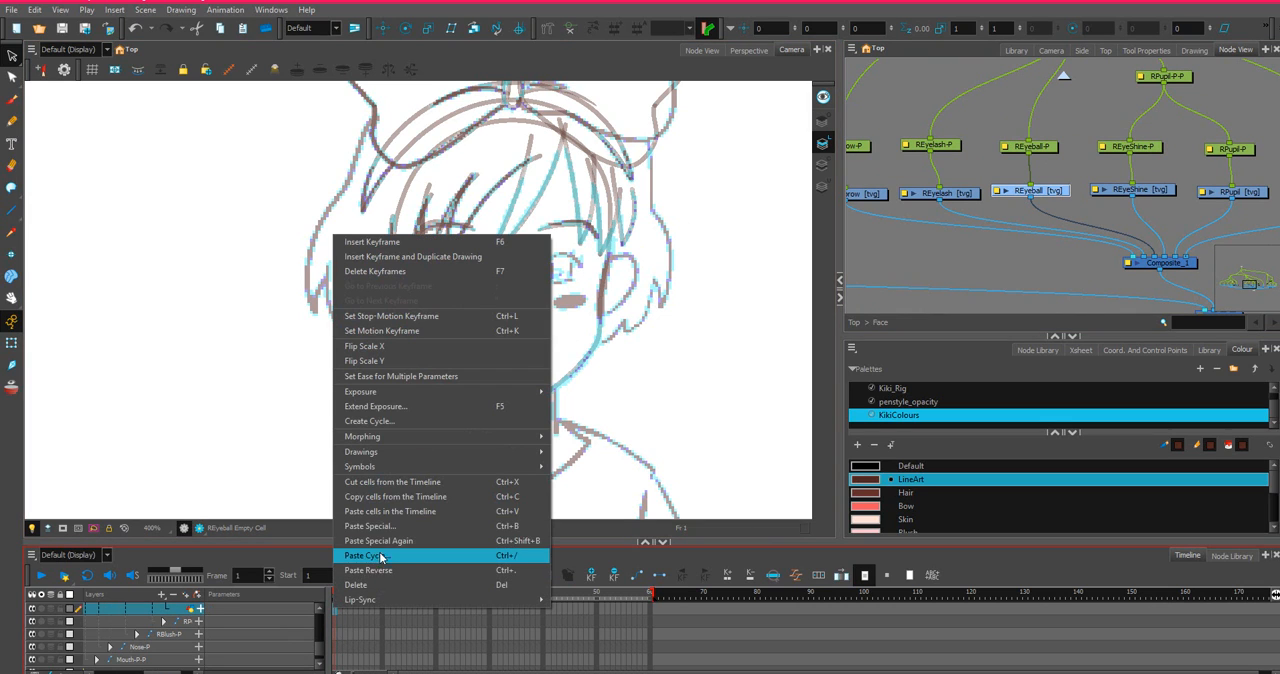
pyautogui.click(407, 527)
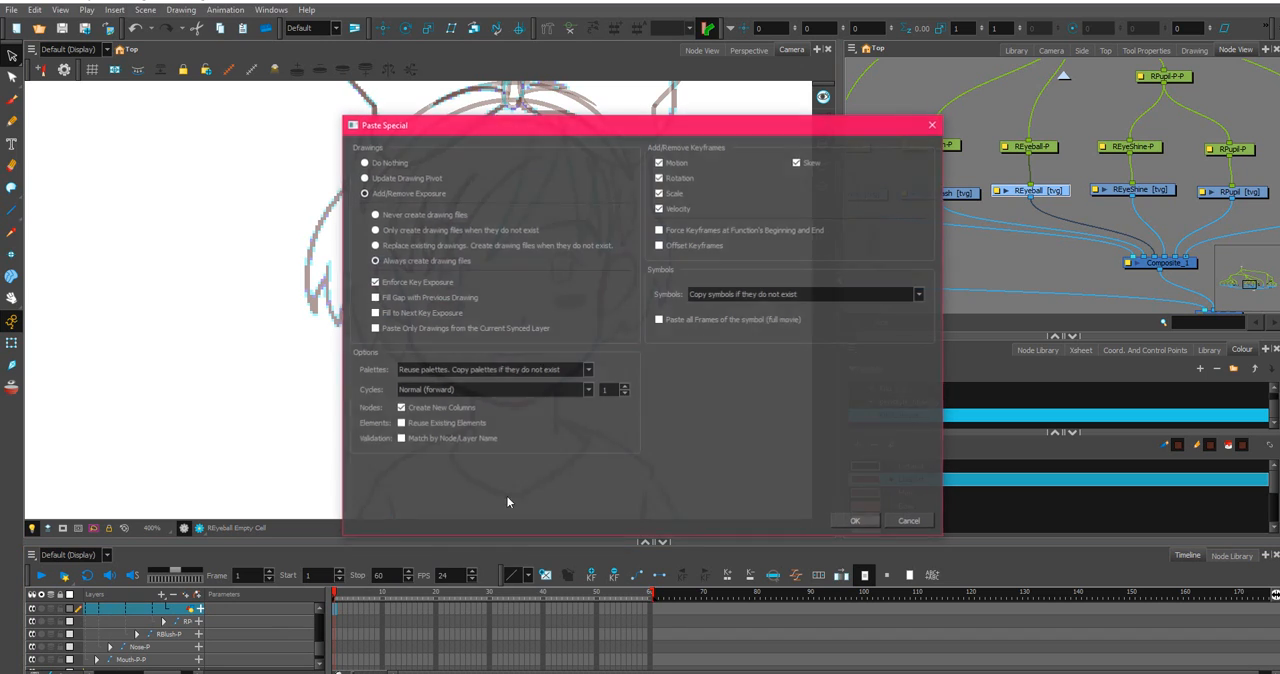
pyautogui.click(855, 520)
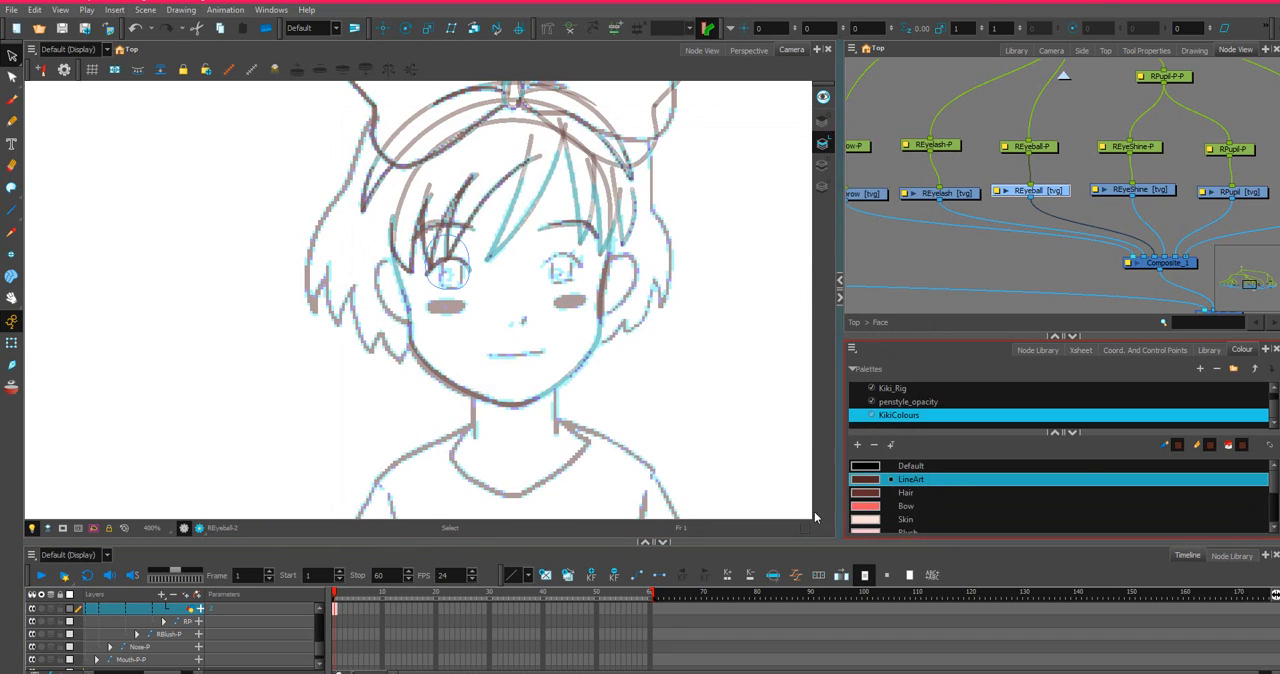
# Mirror the REyeball cell at frame 1 with Flip Scale X and locate the flipped eyeball outline.
pyautogui.rightClick(335, 609)
pyautogui.click(374, 347)
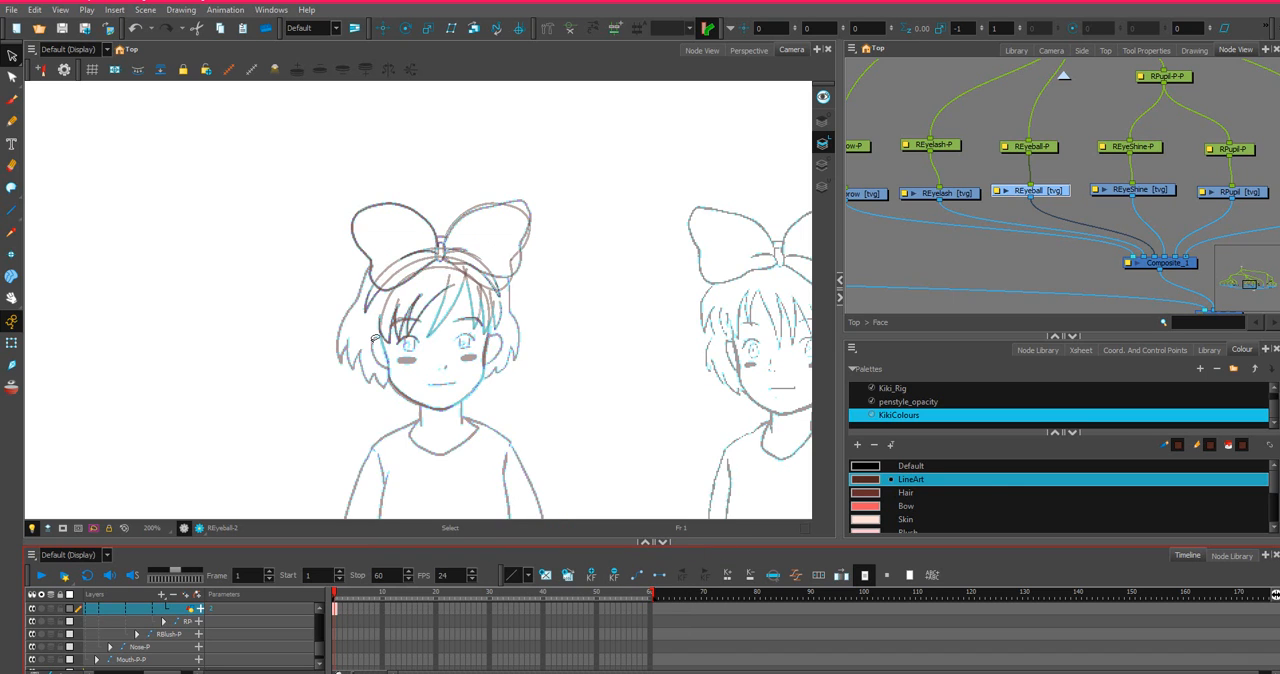
pyautogui.scroll(-4, 456, 336)
pyautogui.press('space')
pyautogui.moveTo(618, 326); pyautogui.dragTo(271, 302)
pyautogui.scroll(3, 698, 301)
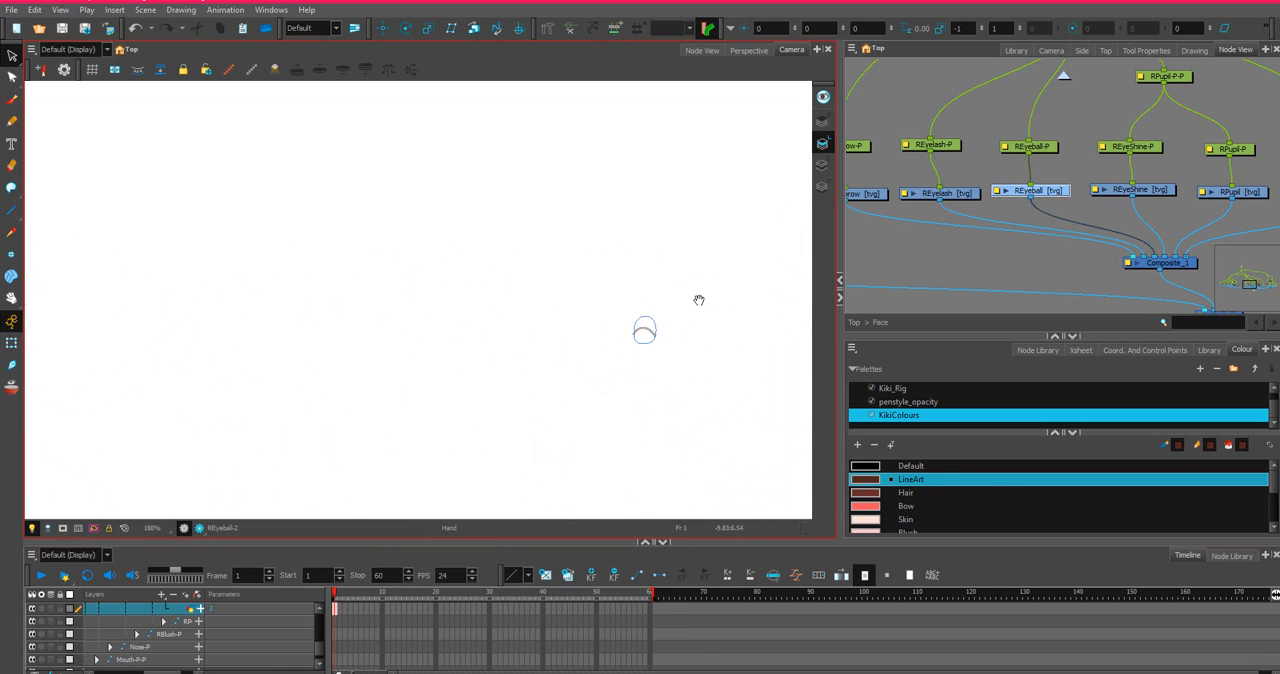
pyautogui.scroll(3, 704, 328)
pyautogui.scroll(2, 564, 360)
pyautogui.scroll(1, 564, 360)
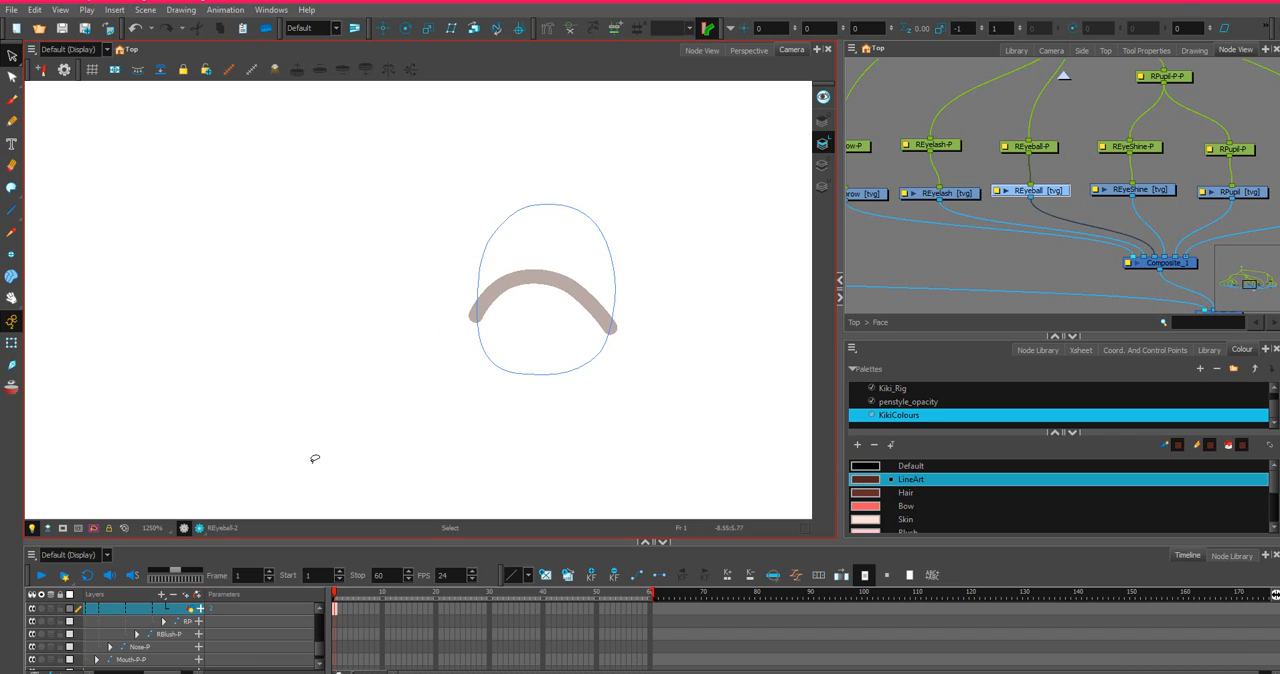
# Select the flipped right-eye strokes and move them onto the right eye of the front-view character.
pyautogui.click(1143, 50)
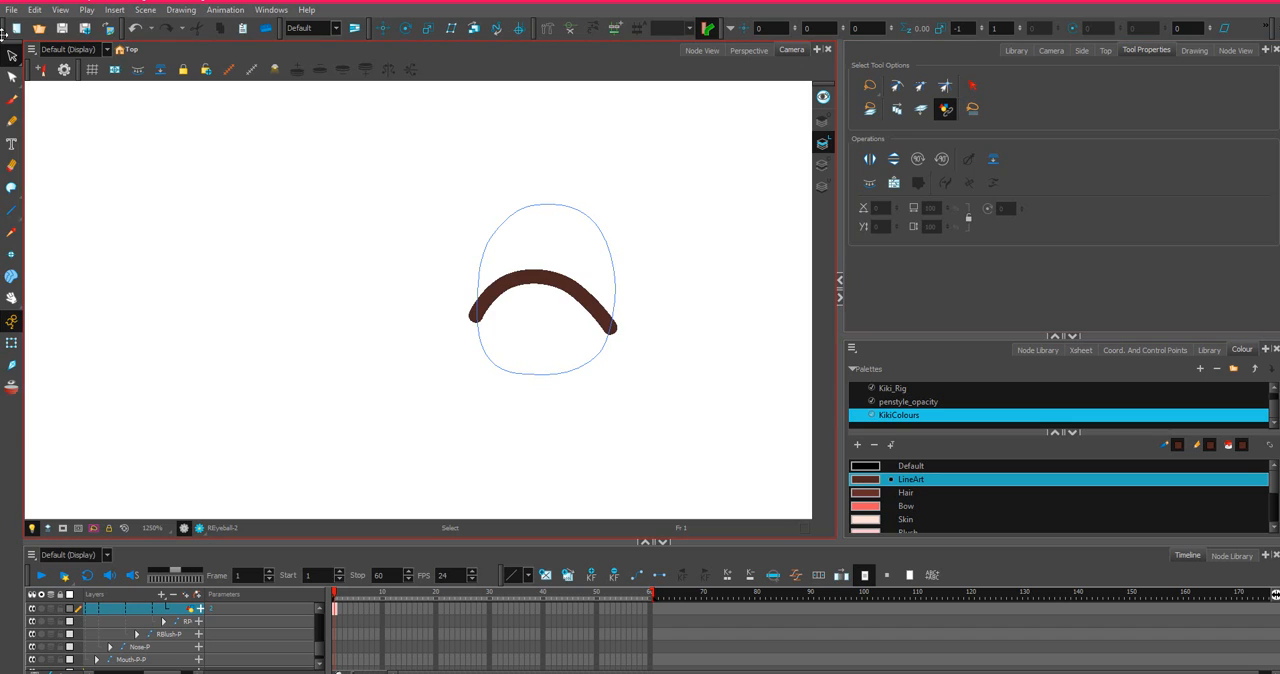
pyautogui.moveTo(645, 141)
pyautogui.mouseDown()
pyautogui.moveTo(494, 371)
pyautogui.moveTo(682, 130)
pyautogui.mouseUp()
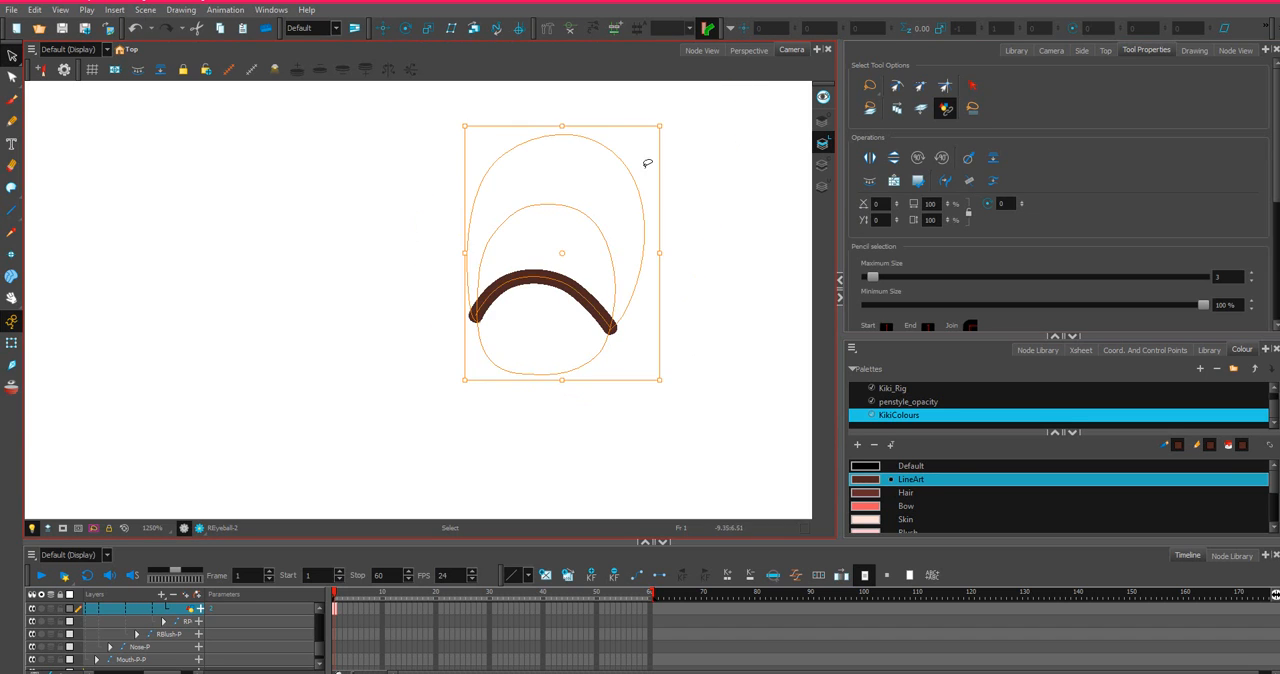
pyautogui.scroll(-7, 512, 190)
pyautogui.press('space')
pyautogui.moveTo(367, 229)
pyautogui.mouseDown()
pyautogui.moveTo(467, 280)
pyautogui.moveTo(571, 260)
pyautogui.mouseUp()
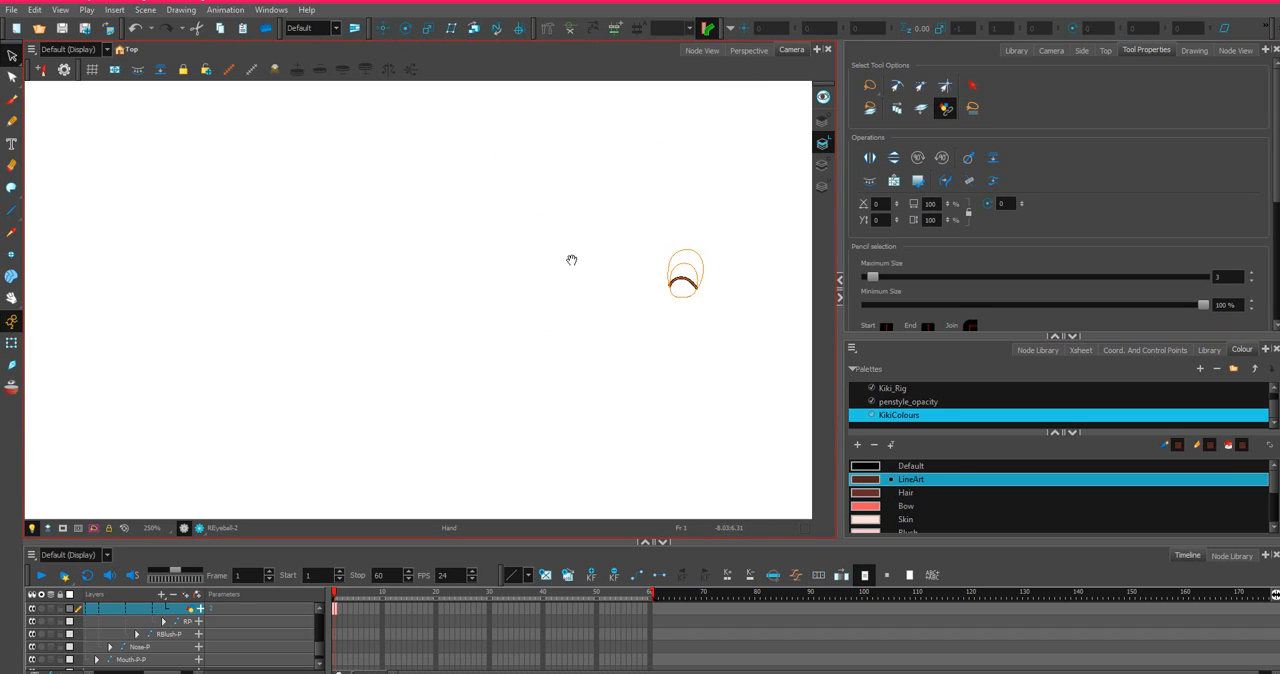
pyautogui.scroll(-8, 575, 255)
pyautogui.scroll(3, 570, 272)
pyautogui.scroll(4, 553, 284)
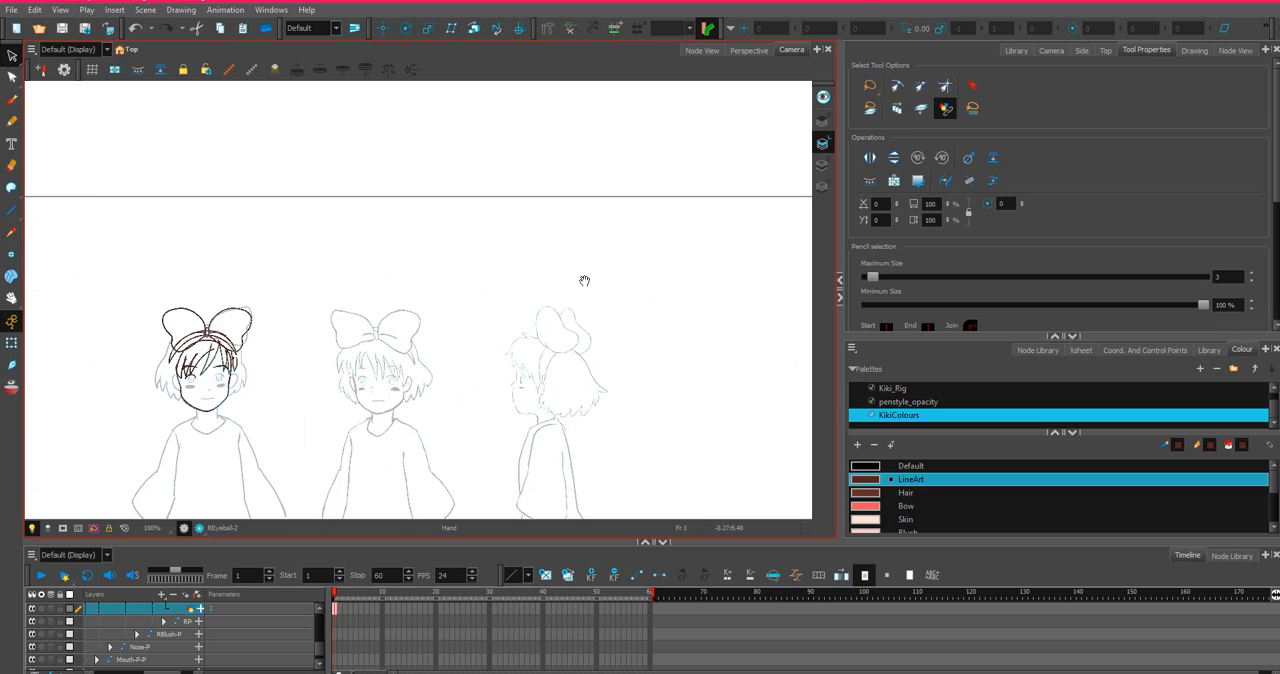
pyautogui.scroll(-3, 583, 277)
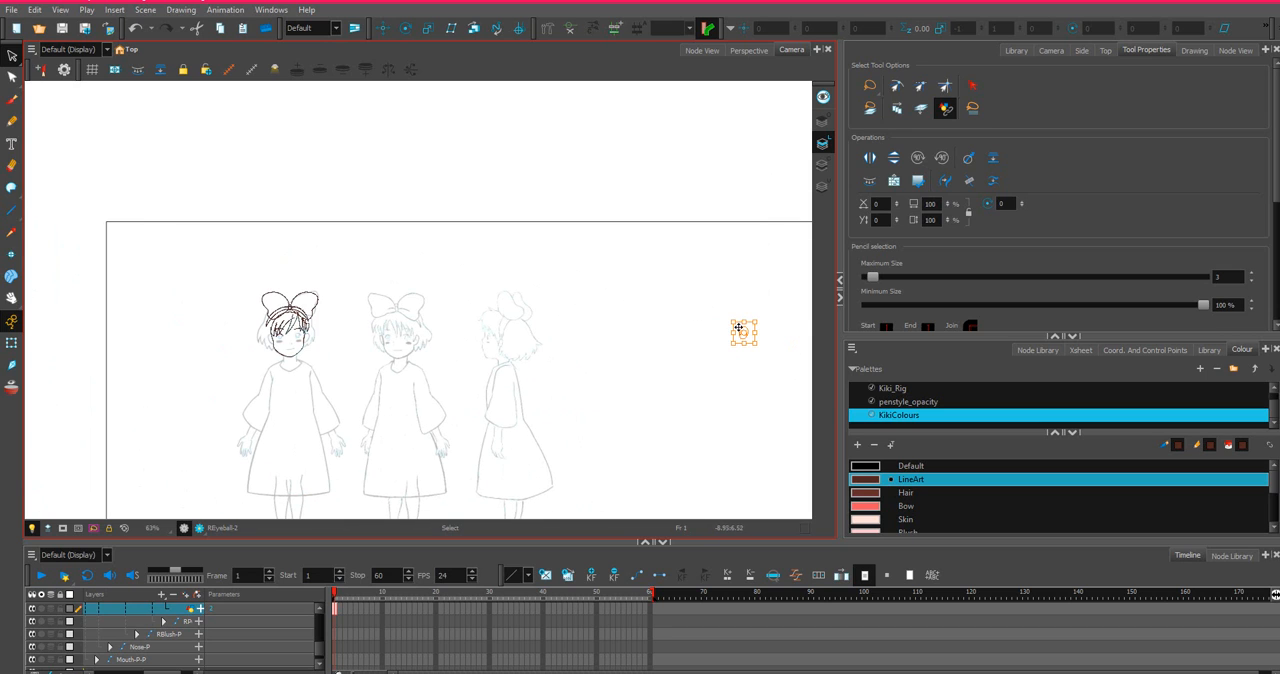
pyautogui.moveTo(741, 330); pyautogui.dragTo(589, 322)
pyautogui.click(742, 331)
pyautogui.moveTo(741, 330); pyautogui.dragTo(300, 328)
pyautogui.scroll(10, 300, 328)
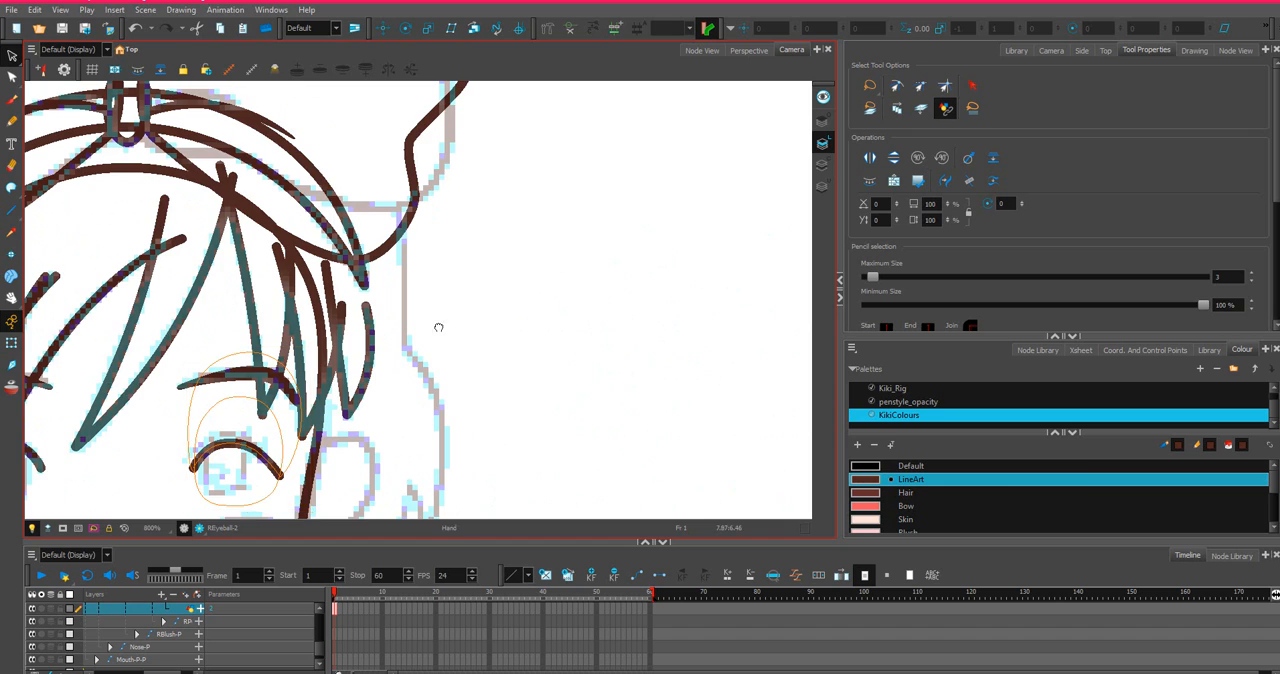
# Nudge the selected right-eye strokes slightly left to align them with the sketched eye, and deselect them.
pyautogui.moveTo(439, 327); pyautogui.dragTo(752, 216)
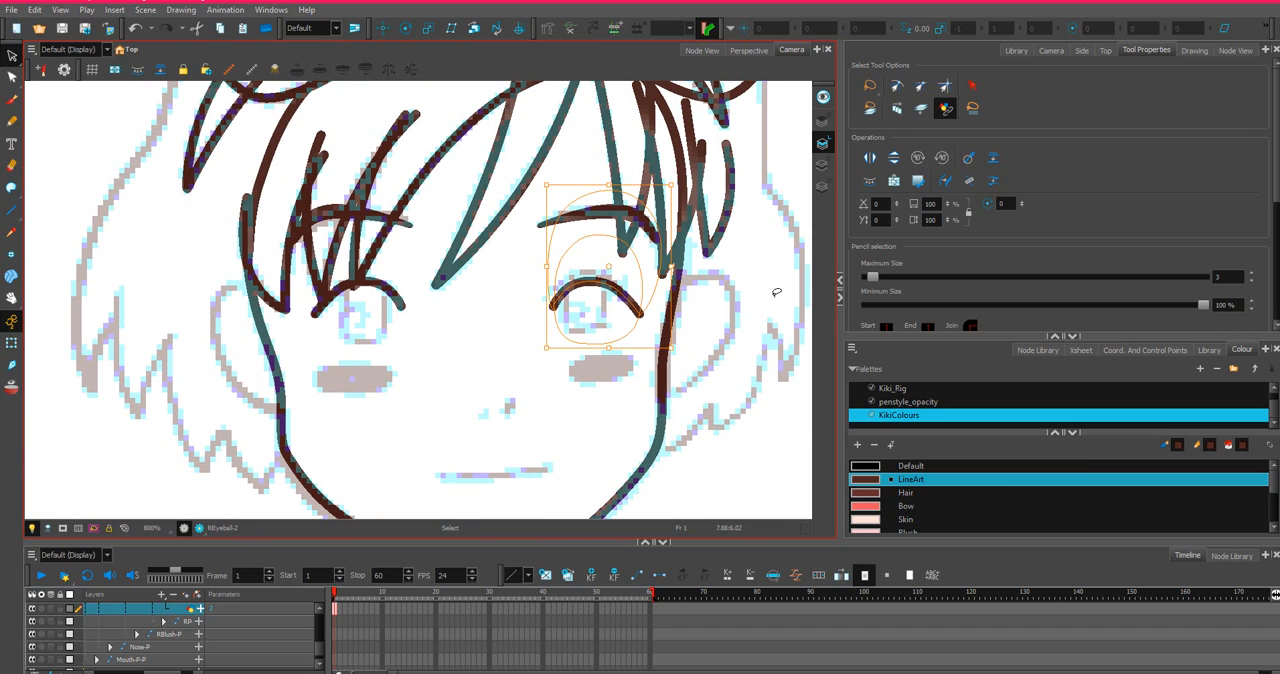
pyautogui.press('Left')
pyautogui.press('Left')
pyautogui.press('Left')
pyautogui.press('Left')
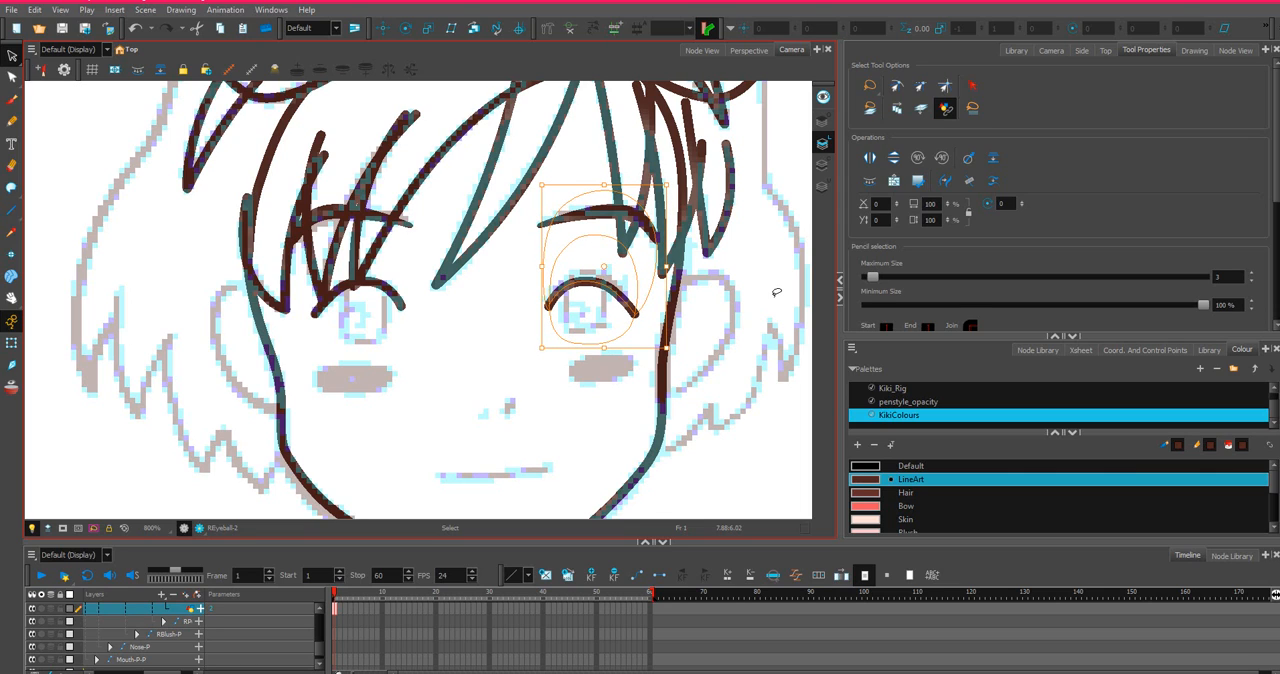
pyautogui.press('Left')
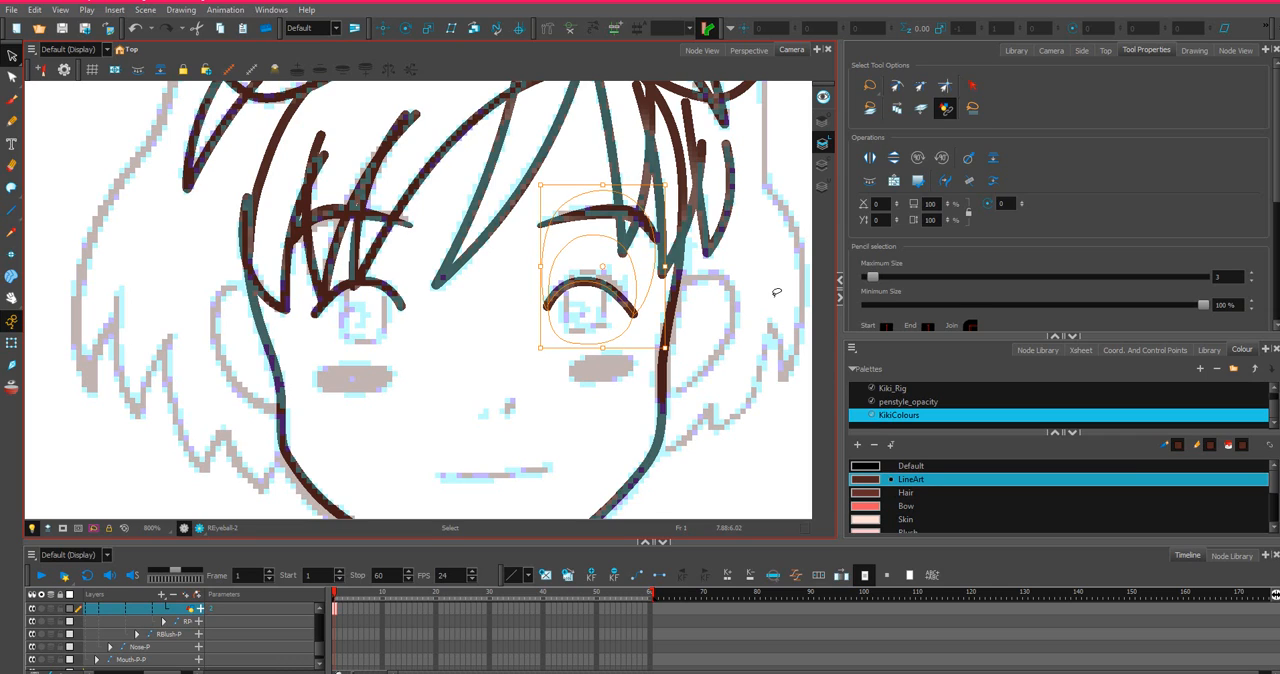
pyautogui.press('Left')
pyautogui.press('Right')
pyautogui.click(771, 313)
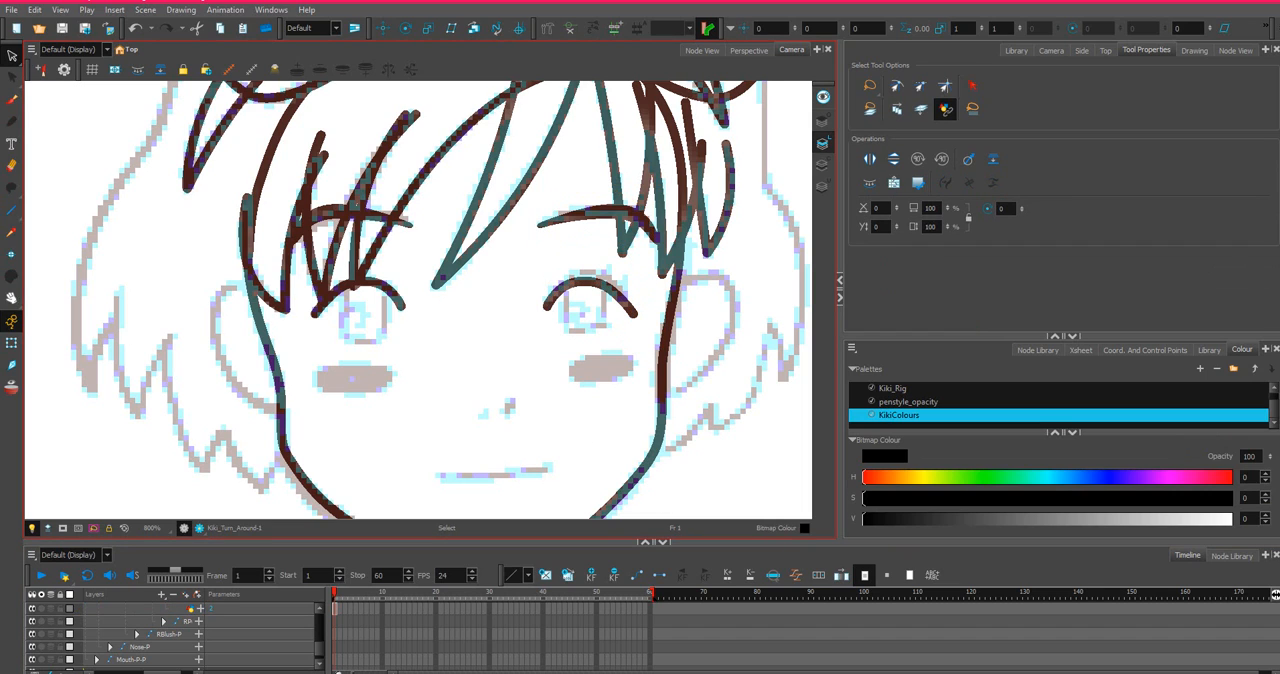
# Find the left eye's nodes in the face network and select the LPupil drawing.
pyautogui.click(1235, 50)
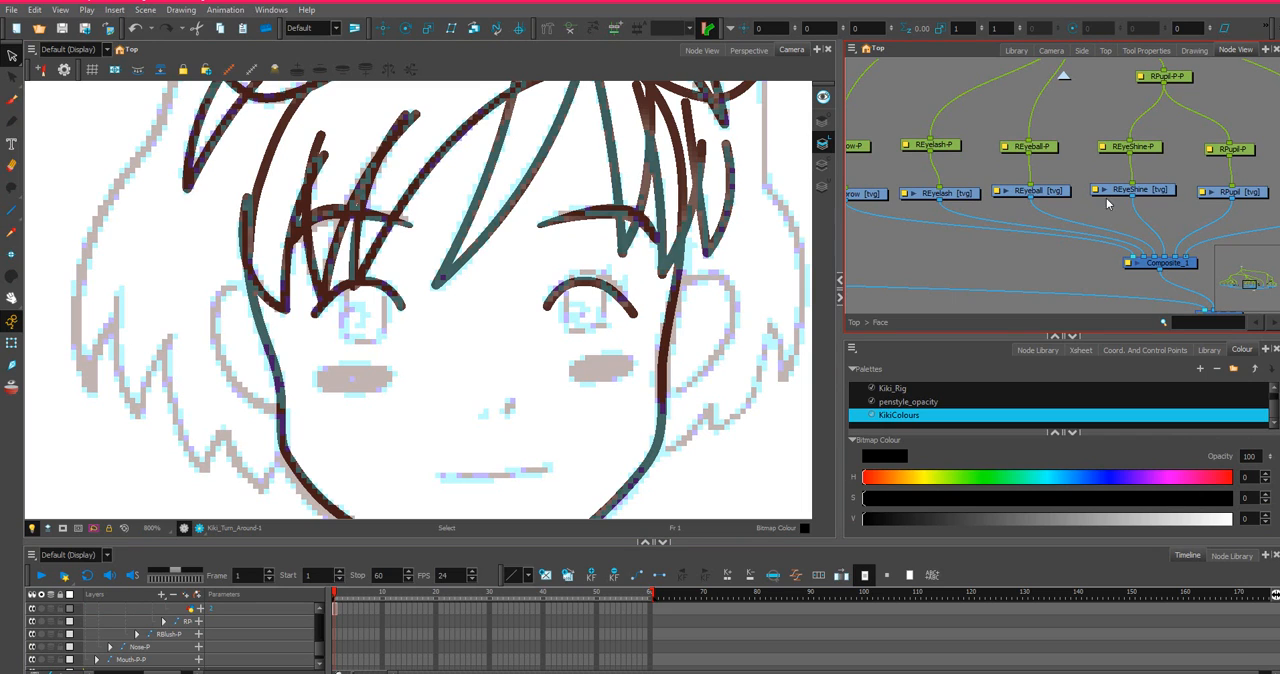
pyautogui.click(1248, 197)
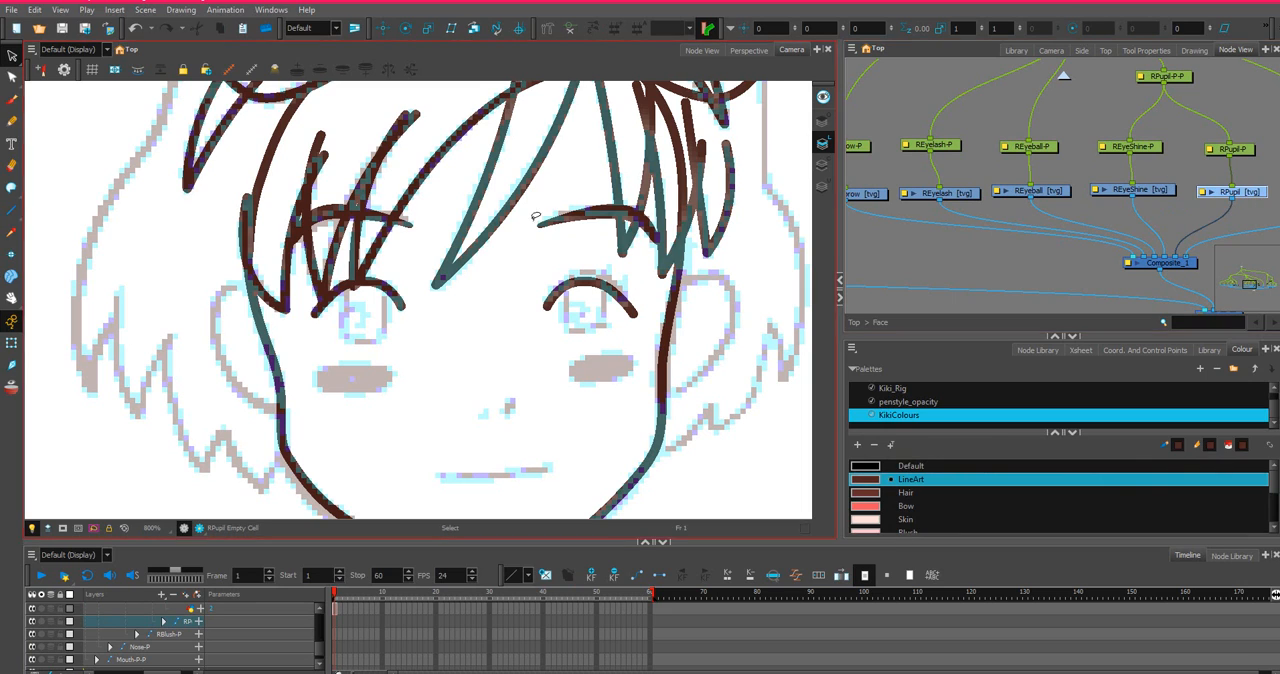
pyautogui.scroll(-3, 1255, 203)
pyautogui.scroll(3, 1261, 207)
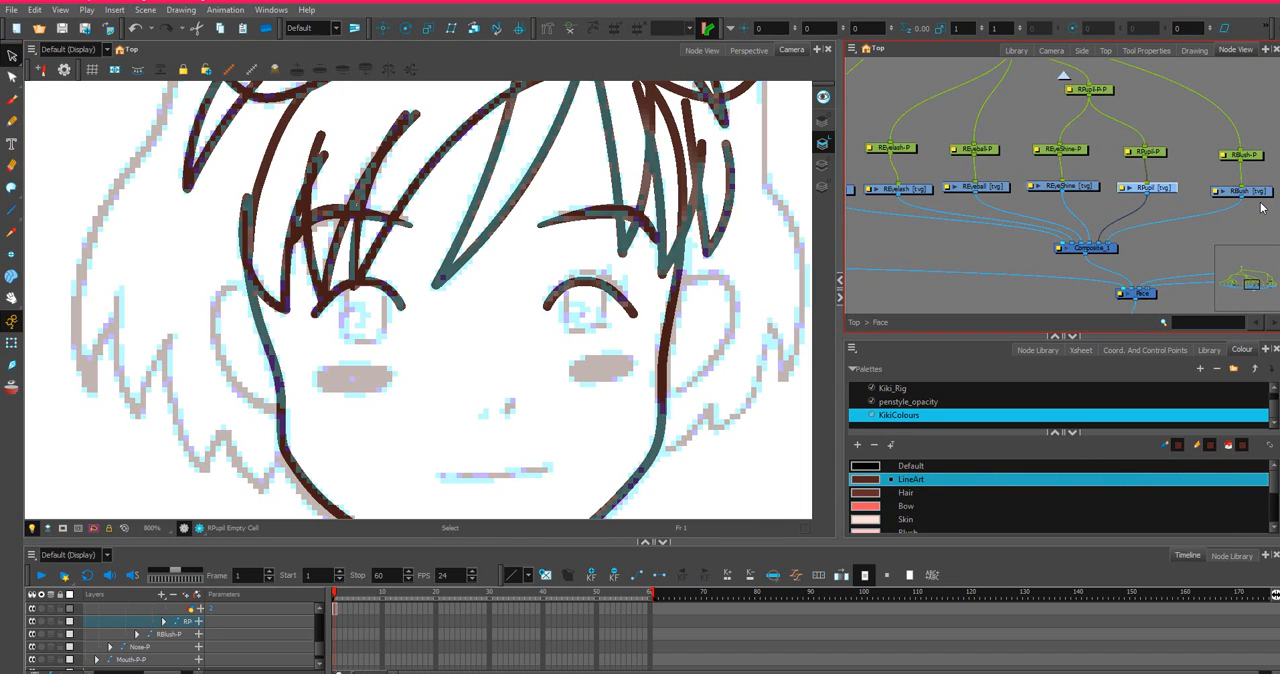
pyautogui.scroll(1, 1259, 207)
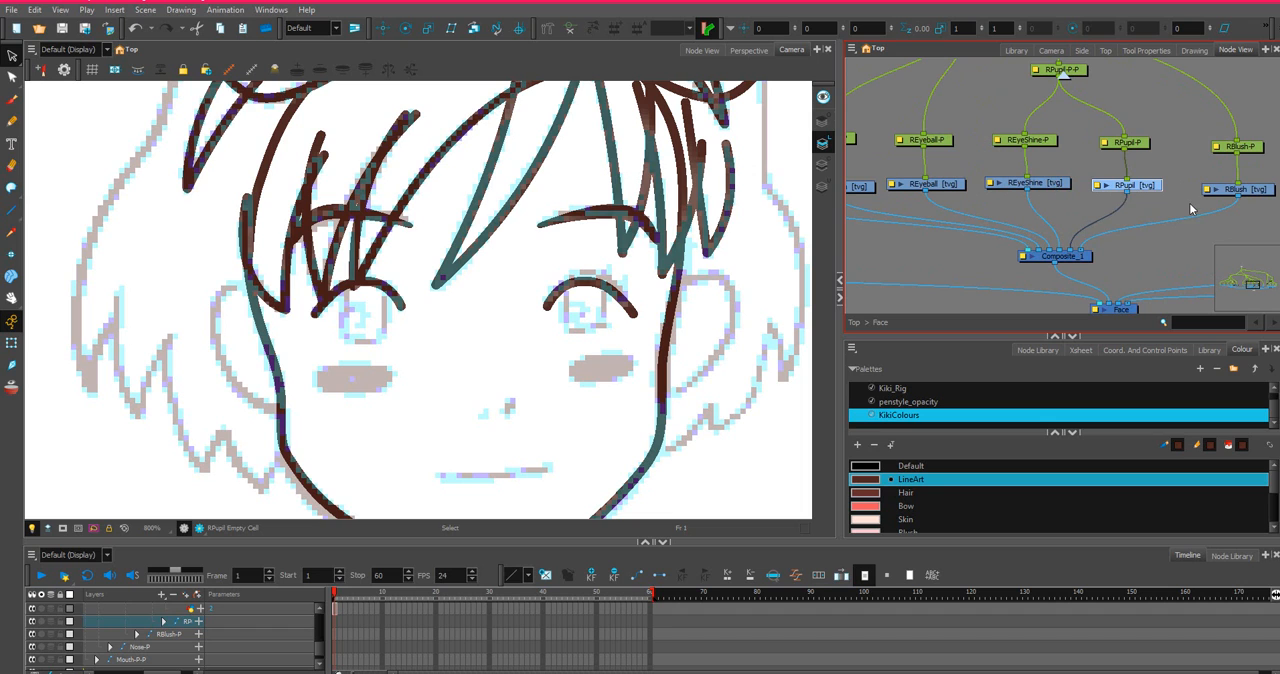
pyautogui.scroll(-3, 1062, 178)
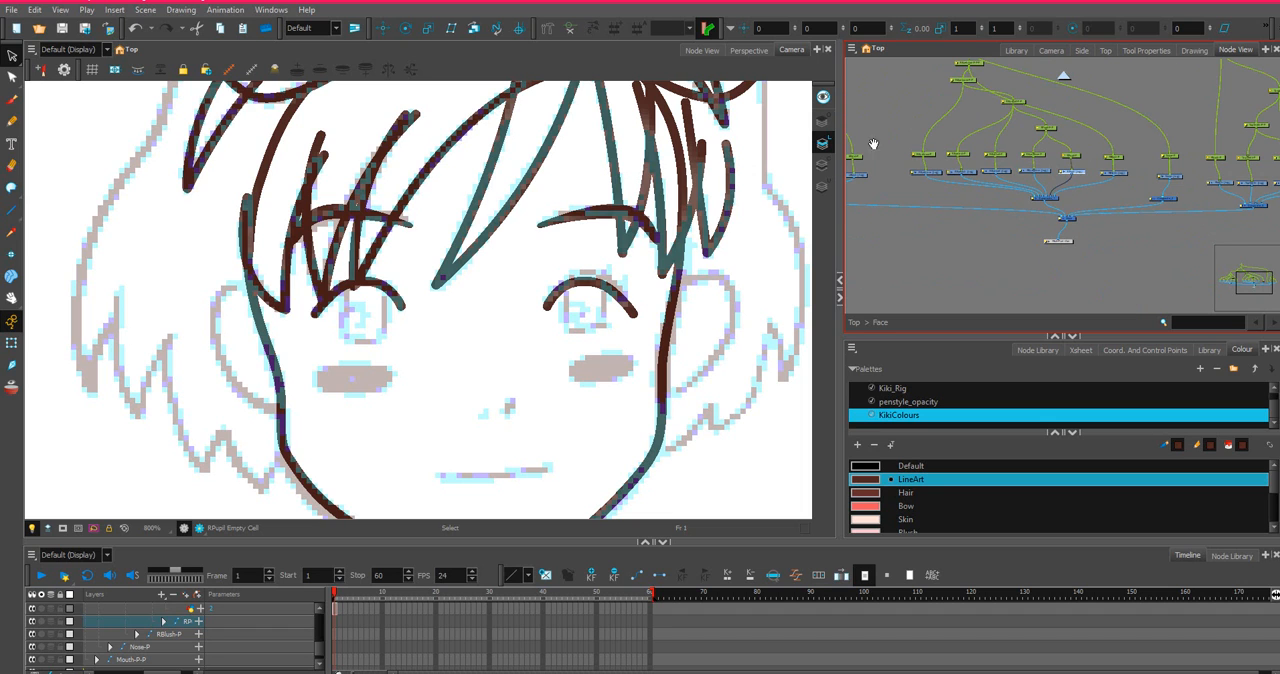
pyautogui.moveTo(873, 144); pyautogui.dragTo(1177, 191)
pyautogui.scroll(2, 1162, 189)
pyautogui.scroll(2, 1037, 241)
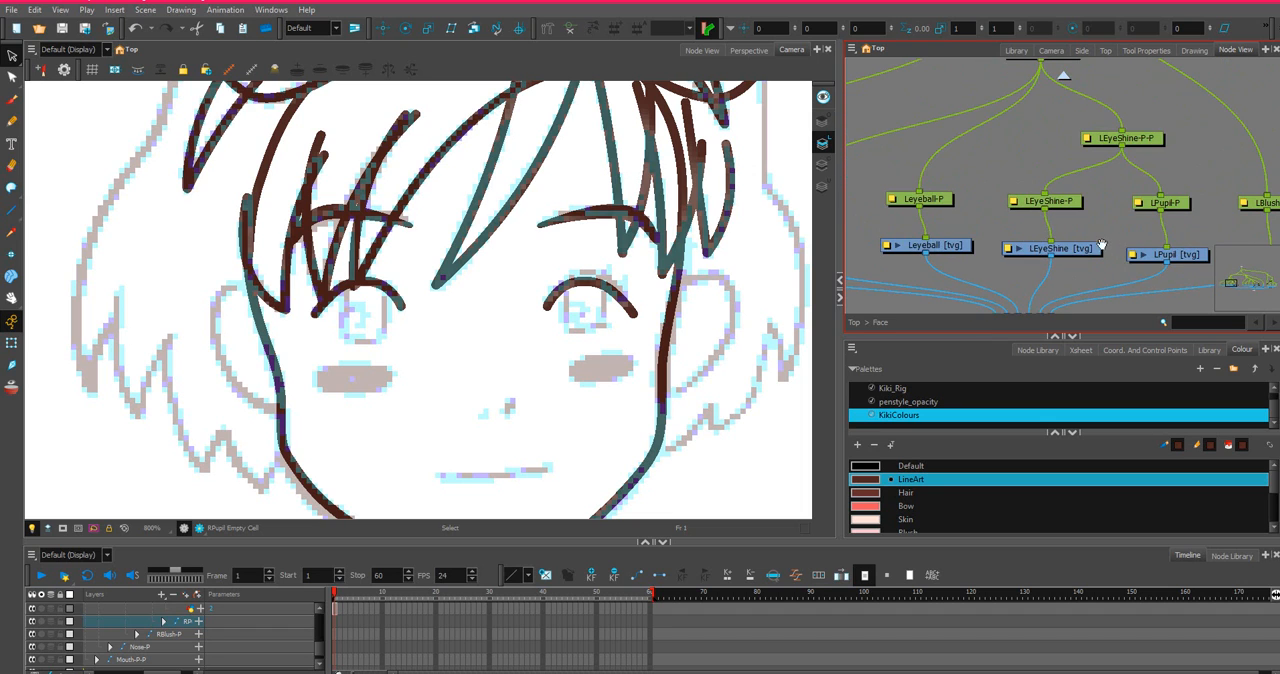
pyautogui.moveTo(1102, 244); pyautogui.dragTo(1084, 208)
pyautogui.click(1190, 219)
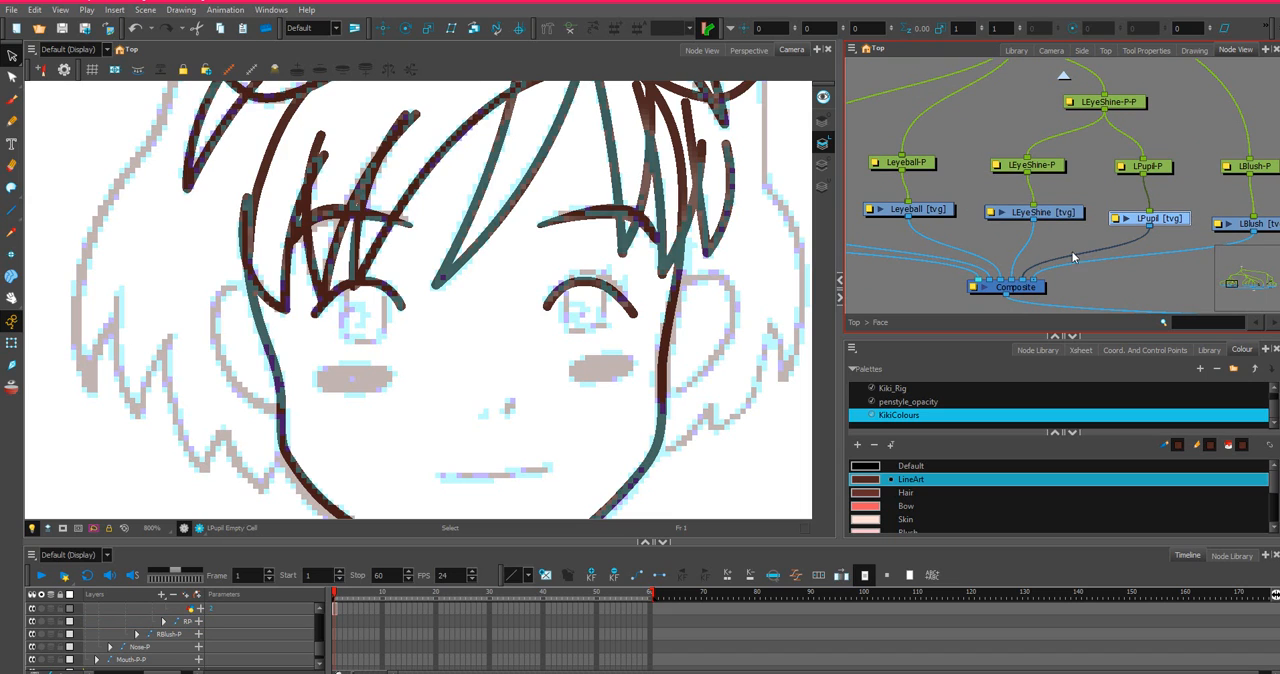
# Draw a tall LineArt ellipse around the sketched left pupil in frame 1 of LPupil.
pyautogui.click(12, 216)
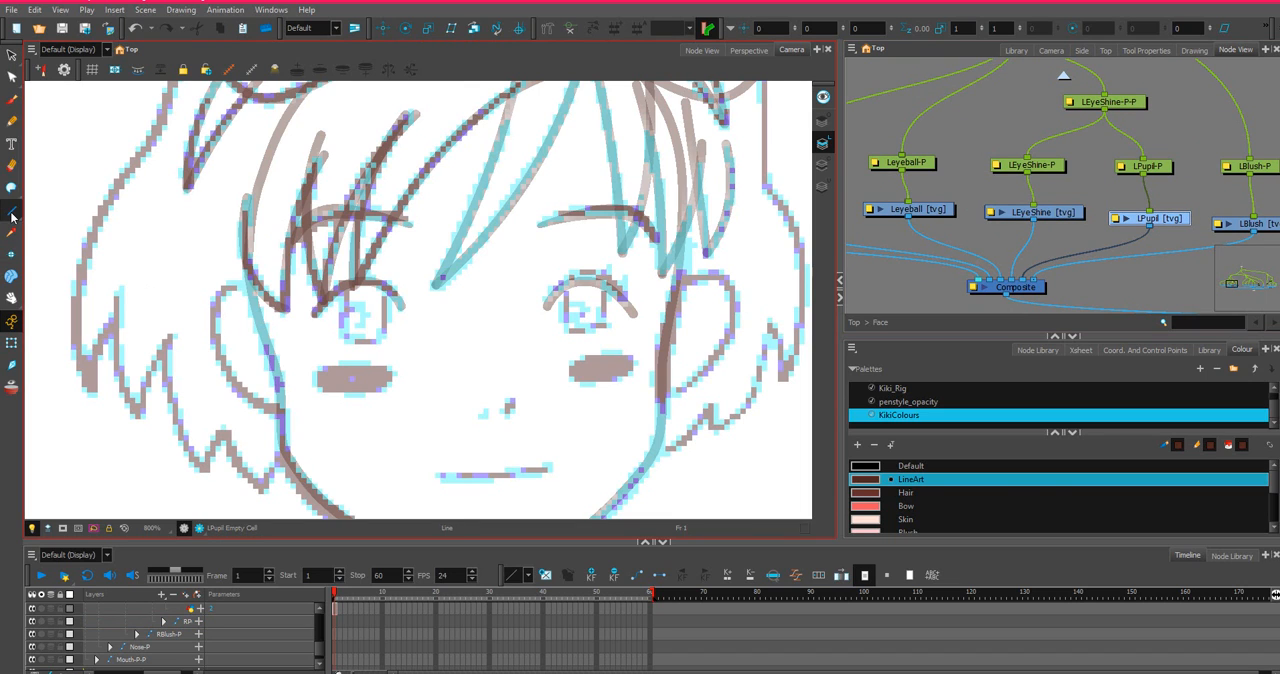
pyautogui.moveTo(11, 216); pyautogui.dragTo(45, 240)
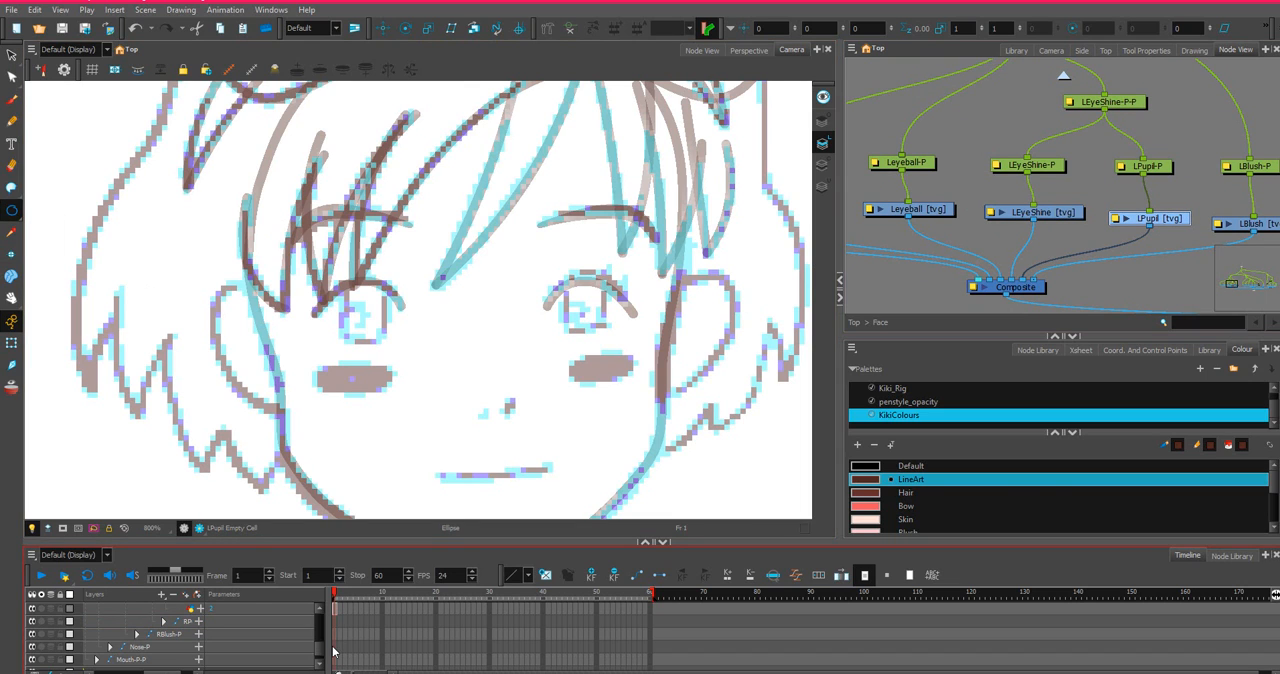
pyautogui.scroll(4, 348, 658)
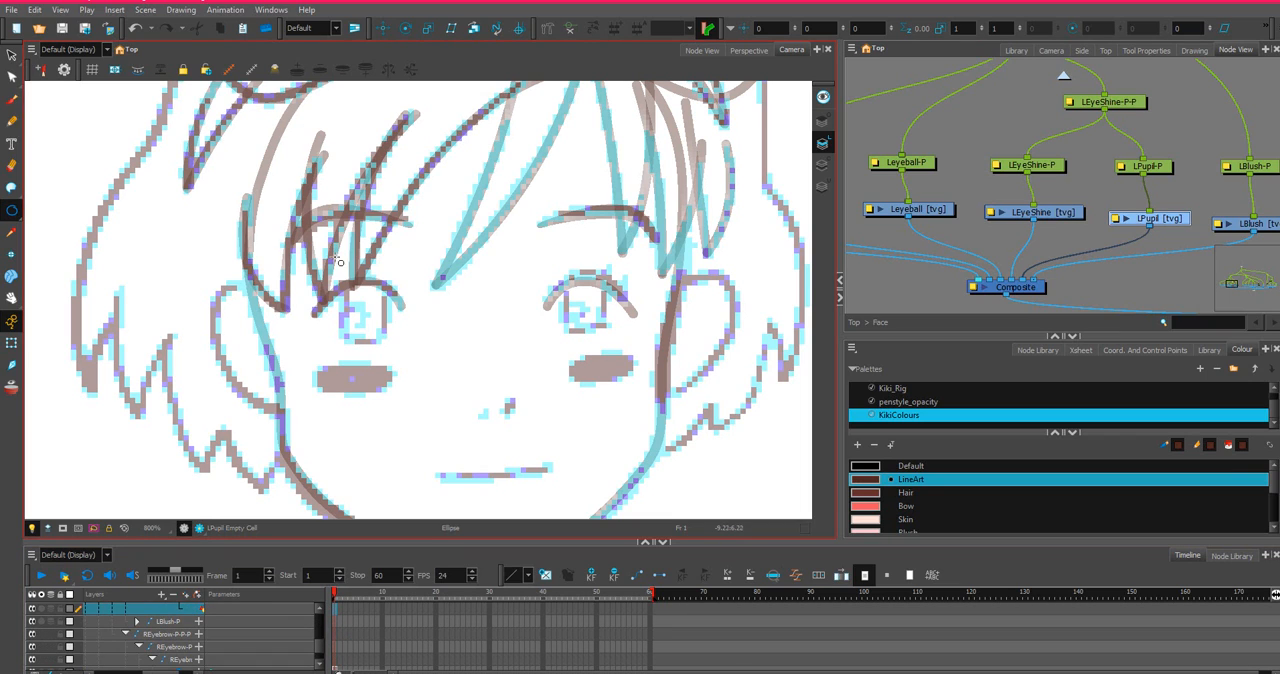
pyautogui.moveTo(339, 262); pyautogui.dragTo(390, 345)
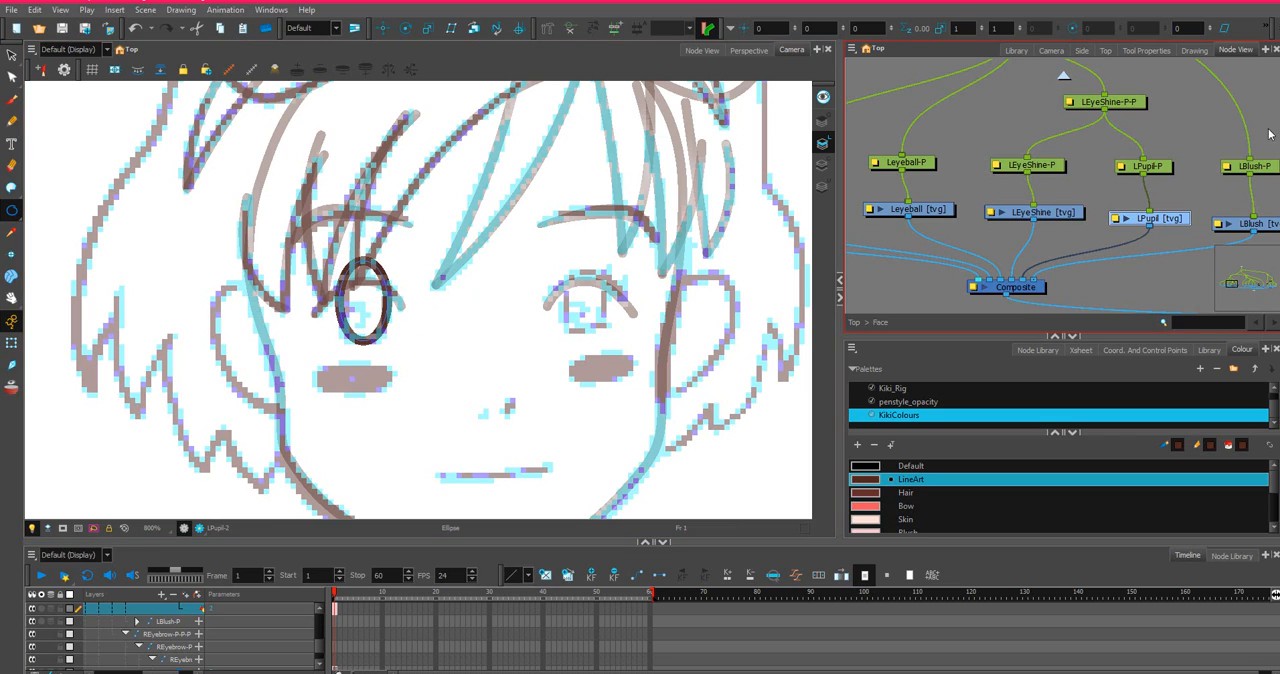
# Check the Ellipse tool's pencil settings and examine the drawn left pupil outline up close against the sketch.
pyautogui.click(1190, 52)
pyautogui.click(1142, 52)
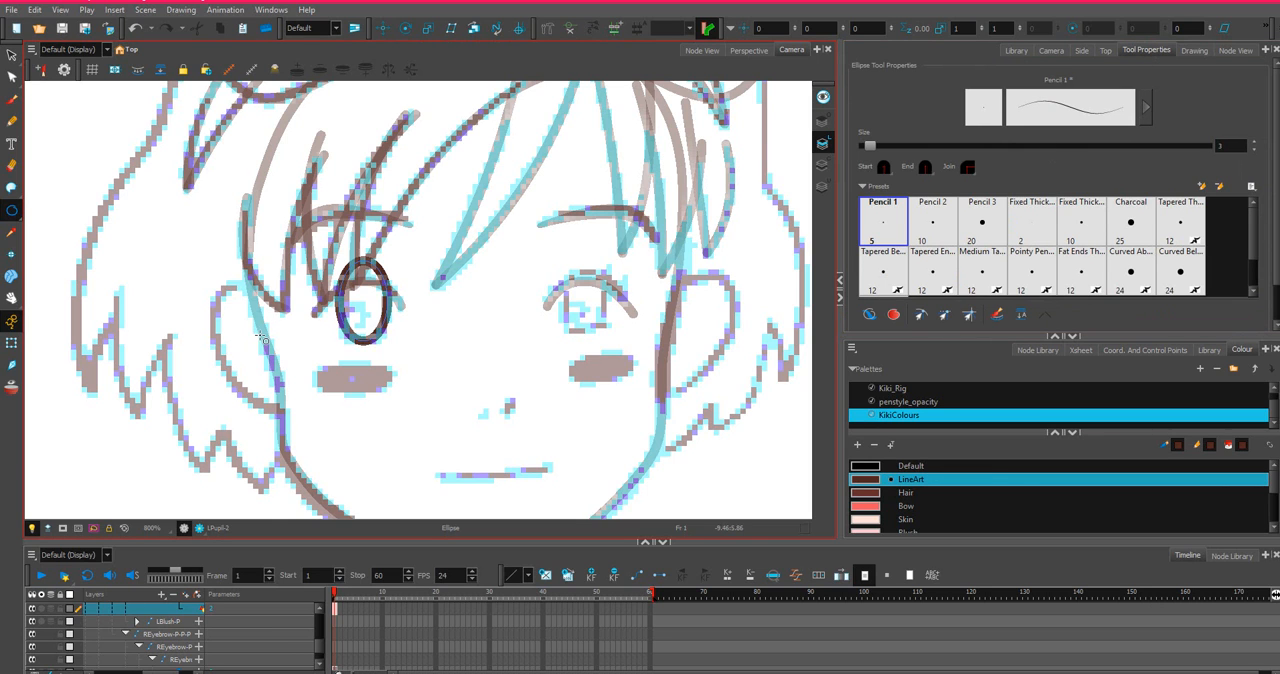
pyautogui.scroll(1, 262, 338)
pyautogui.scroll(1, 323, 363)
pyautogui.scroll(-1, 351, 354)
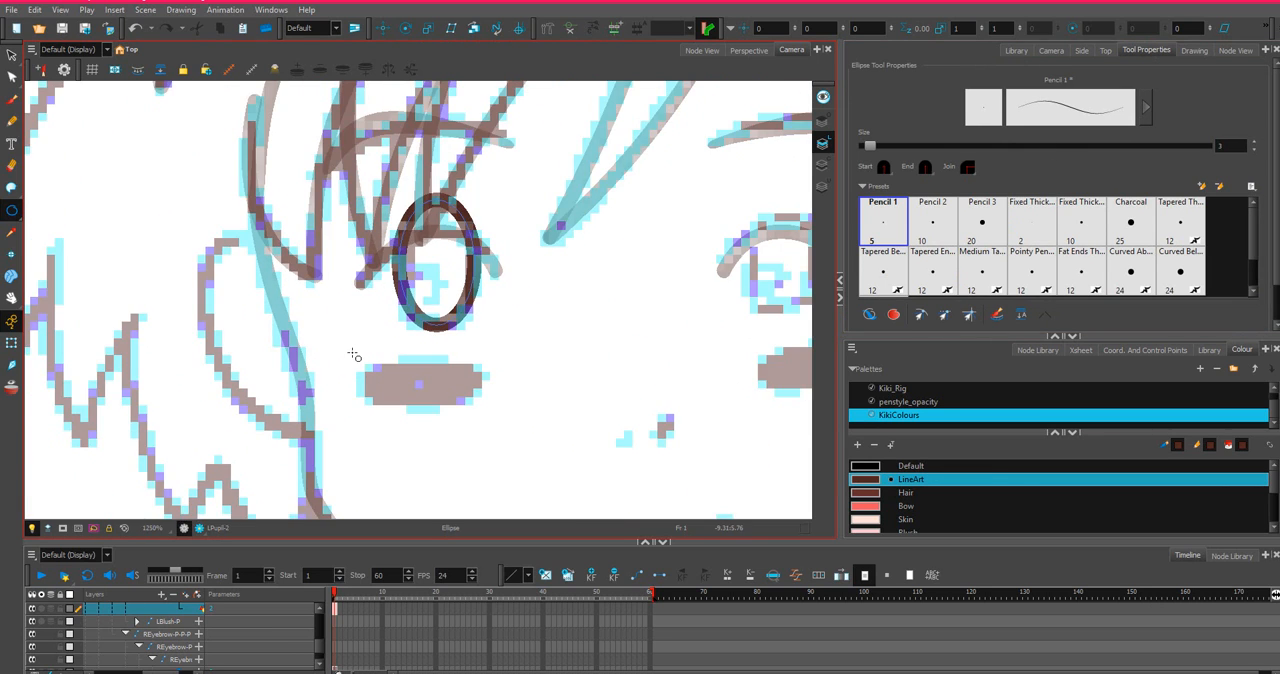
pyautogui.scroll(-1, 385, 341)
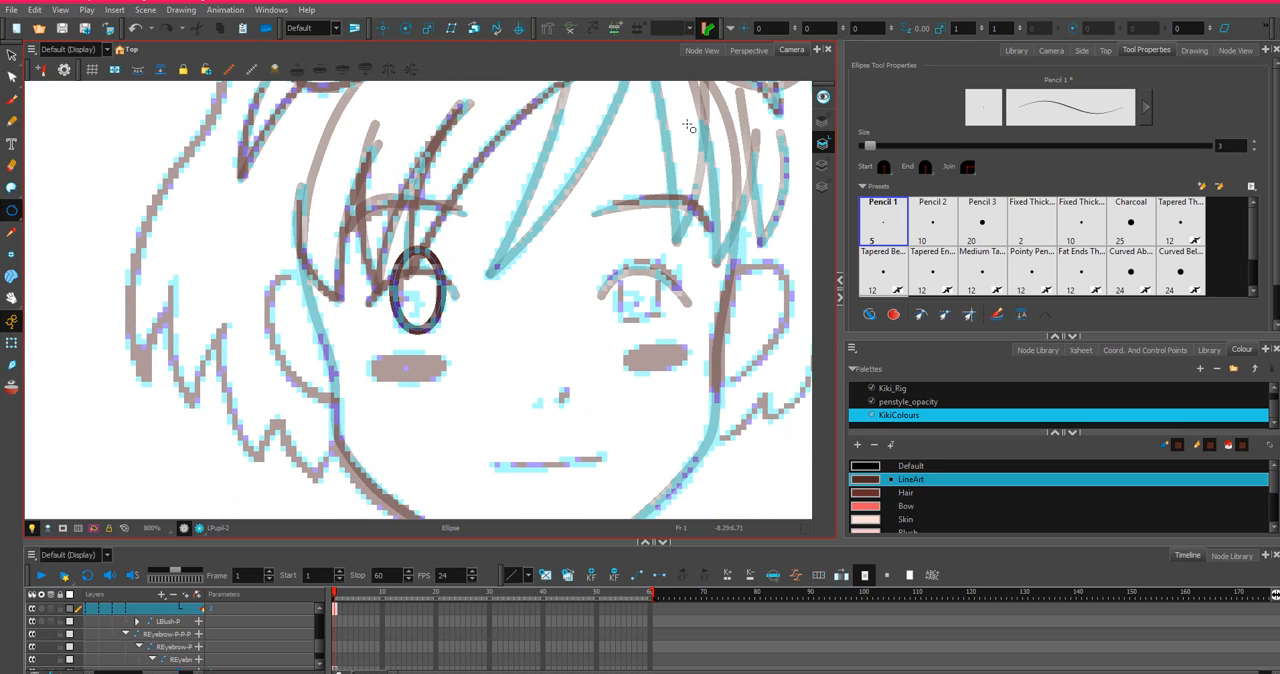
pyautogui.scroll(1, 295, 245)
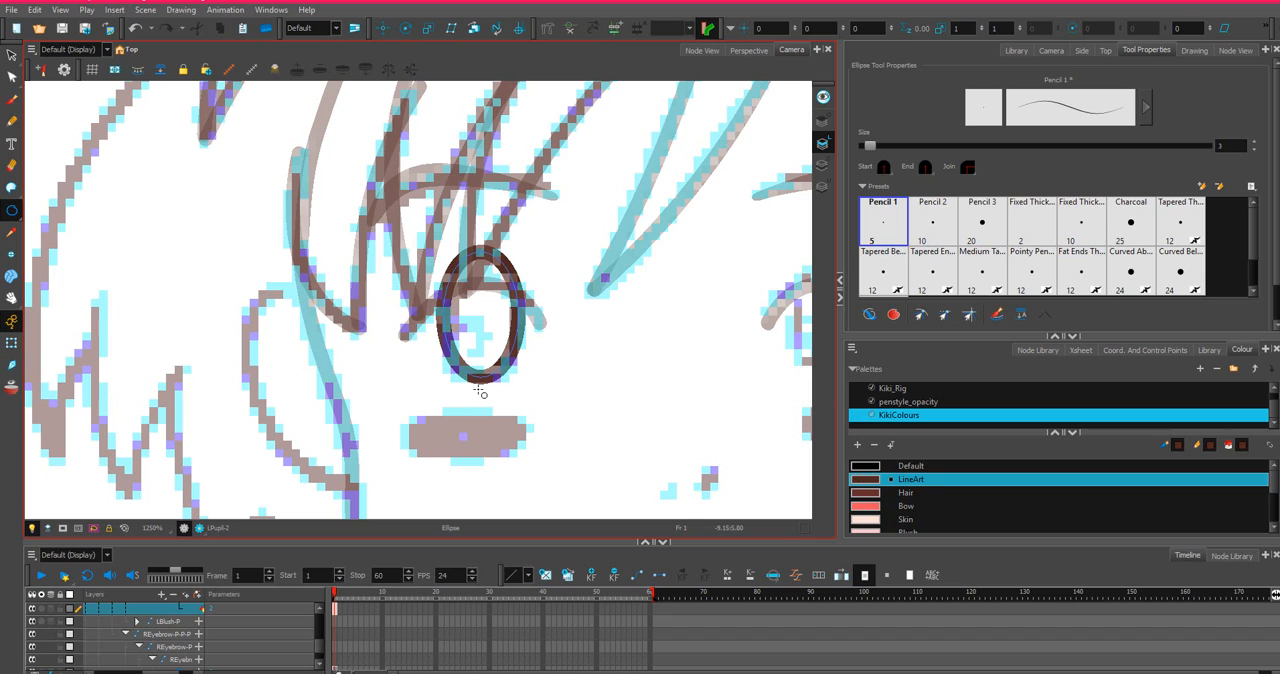
pyautogui.scroll(-1, 621, 228)
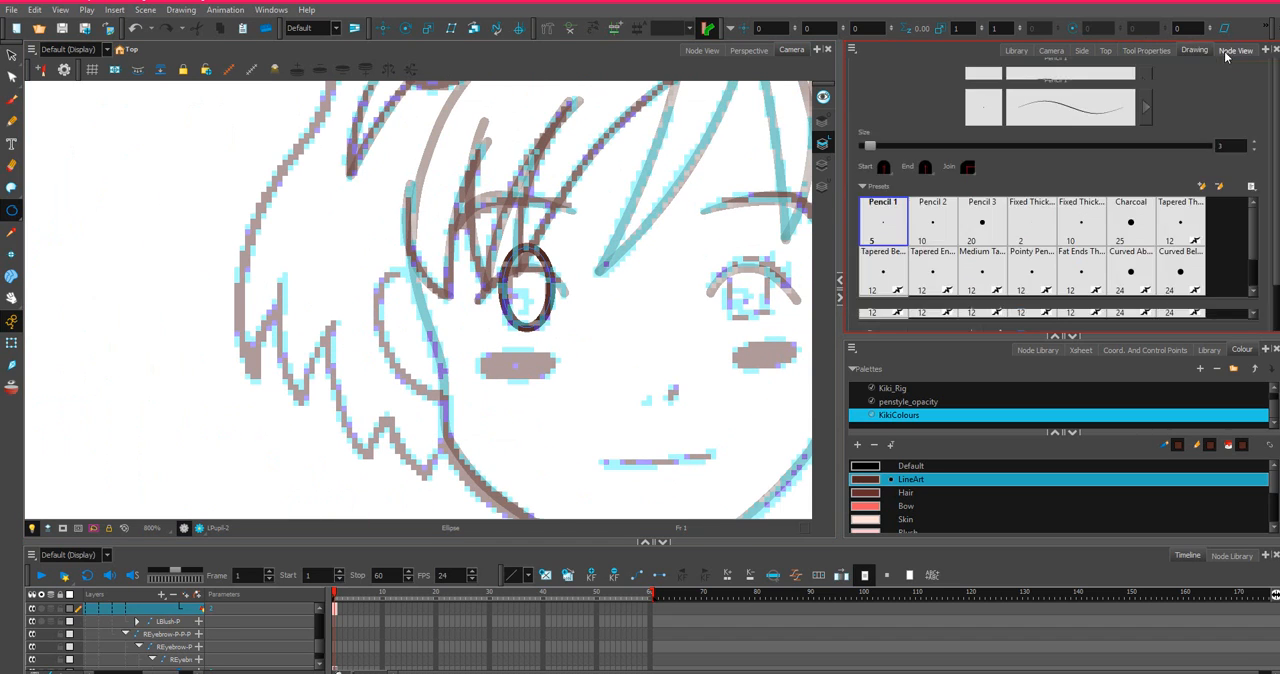
pyautogui.click(1234, 50)
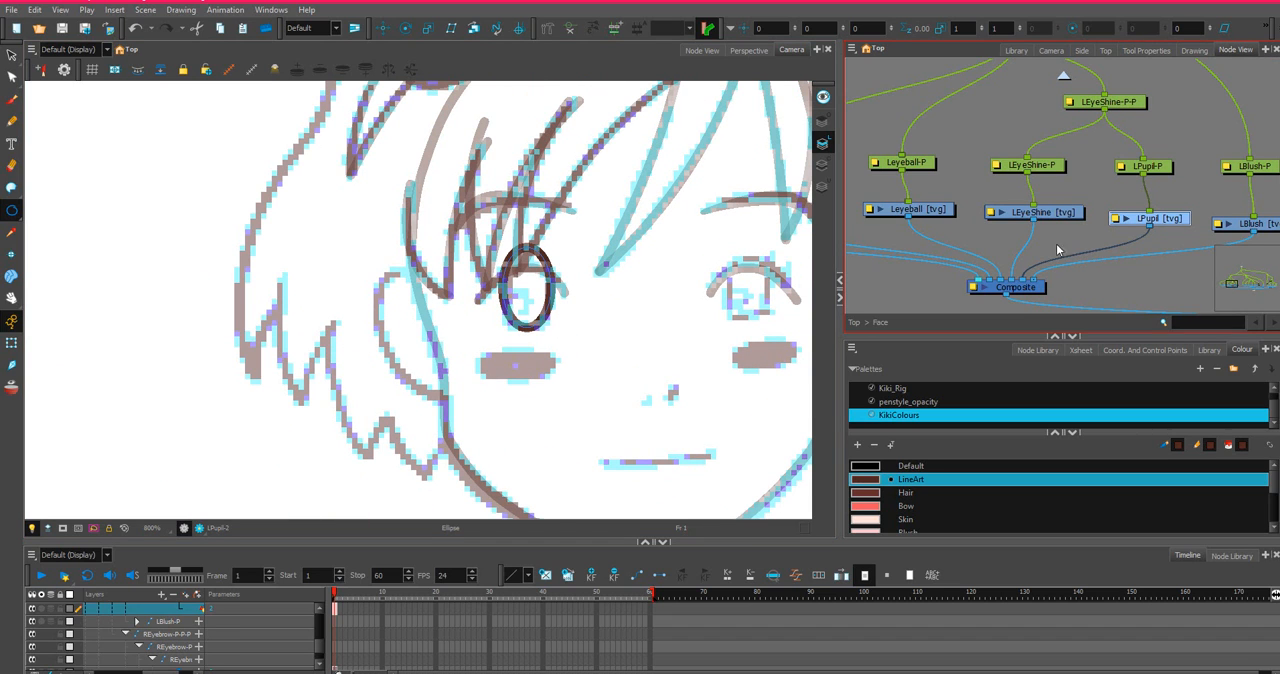
pyautogui.moveTo(1212, 218); pyautogui.dragTo(1180, 211)
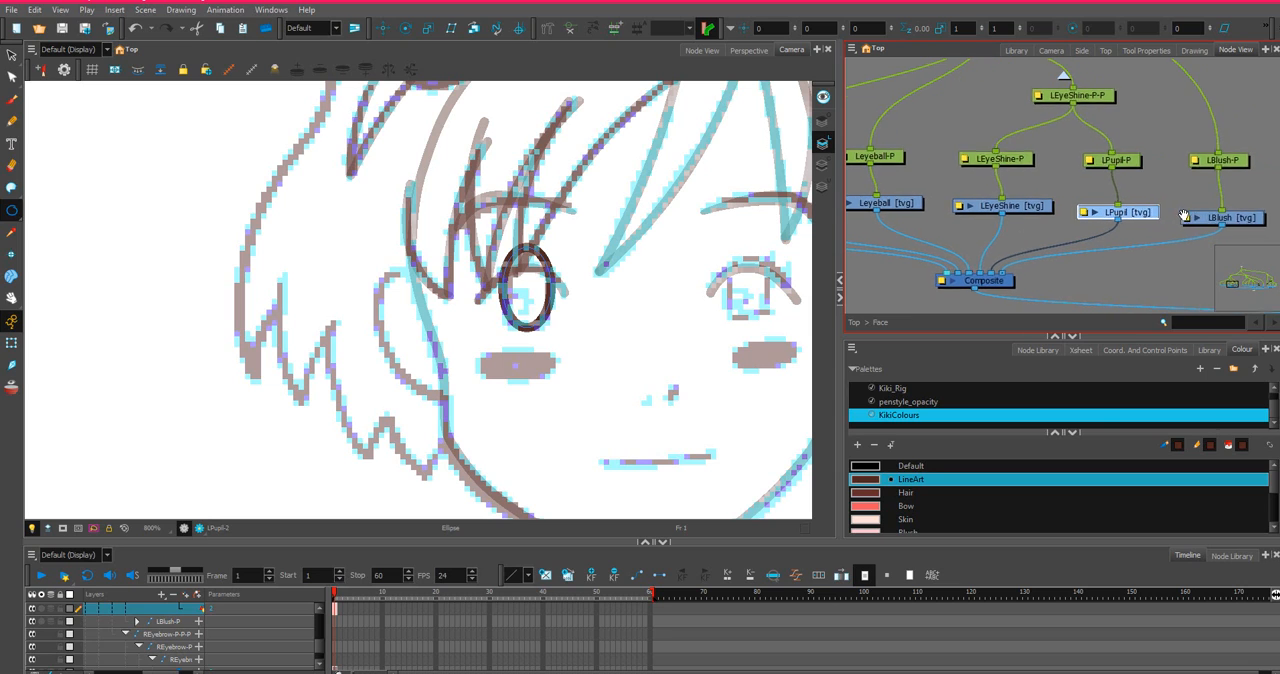
# Undo the LineArt ellipse in LPupil and redraw it in the Pupil colour around the sketched left pupil.
pyautogui.scroll(-3, 977, 514)
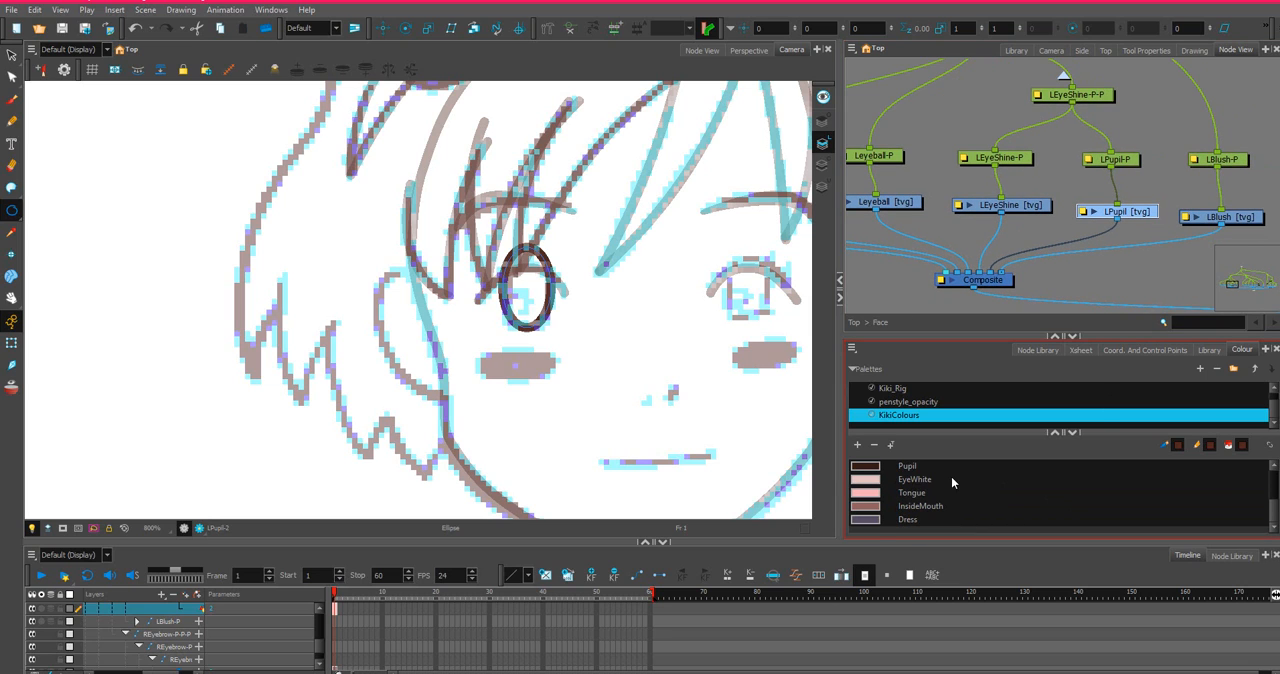
pyautogui.scroll(2, 930, 490)
pyautogui.scroll(-2, 920, 512)
pyautogui.click(914, 467)
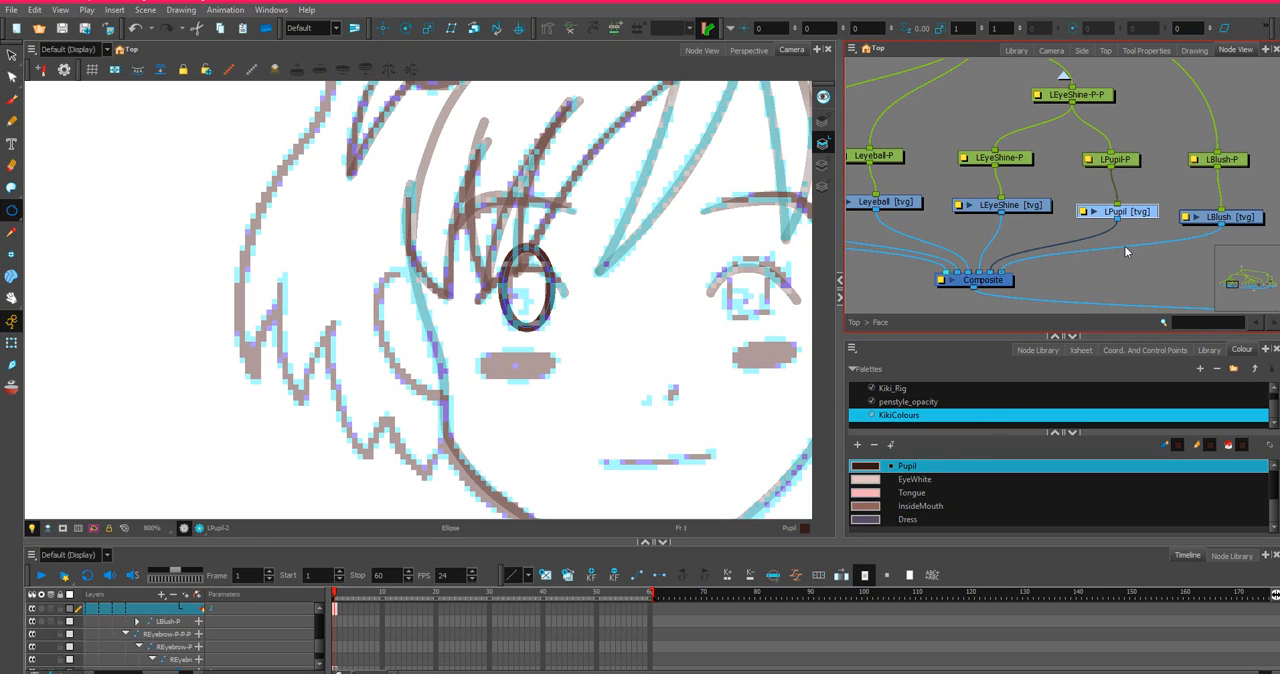
pyautogui.hotkey('ctrl', 'z')
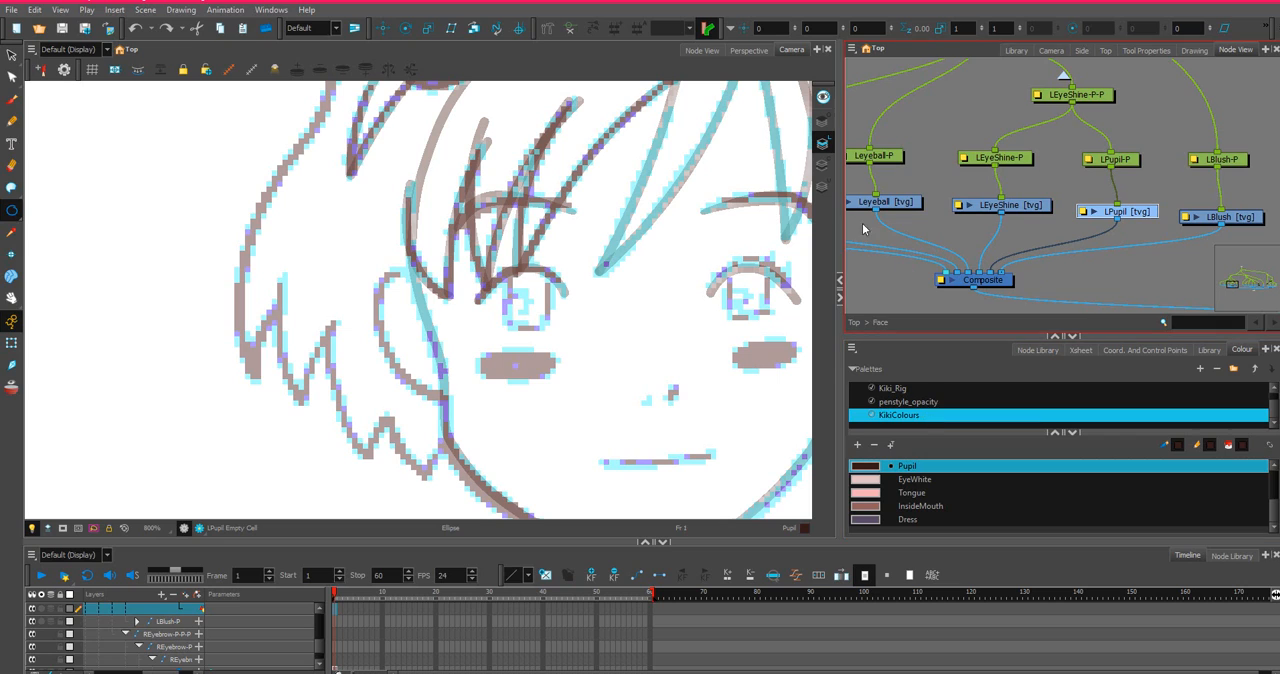
pyautogui.click(10, 213)
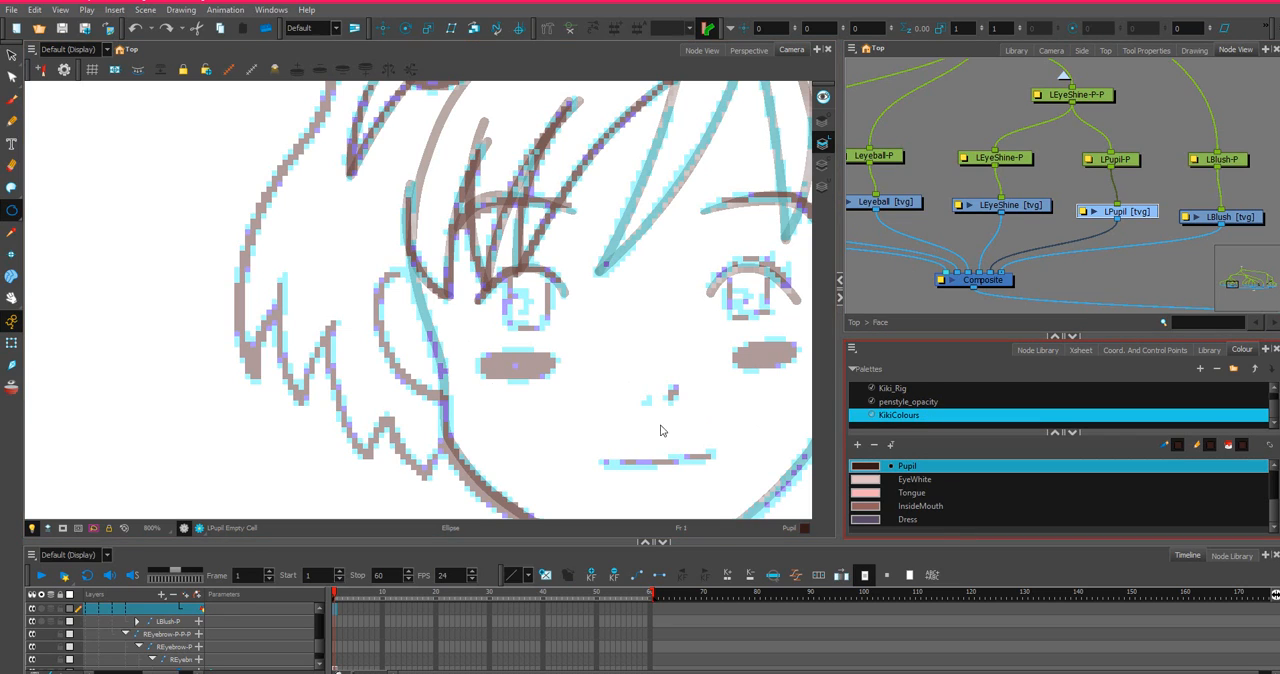
pyautogui.moveTo(506, 242)
pyautogui.mouseDown()
pyautogui.moveTo(520, 310)
pyautogui.moveTo(552, 328)
pyautogui.mouseUp()
# Widen the left pupil ellipse by moving its left and right contour points slightly outward.
pyautogui.scroll(3, 524, 295)
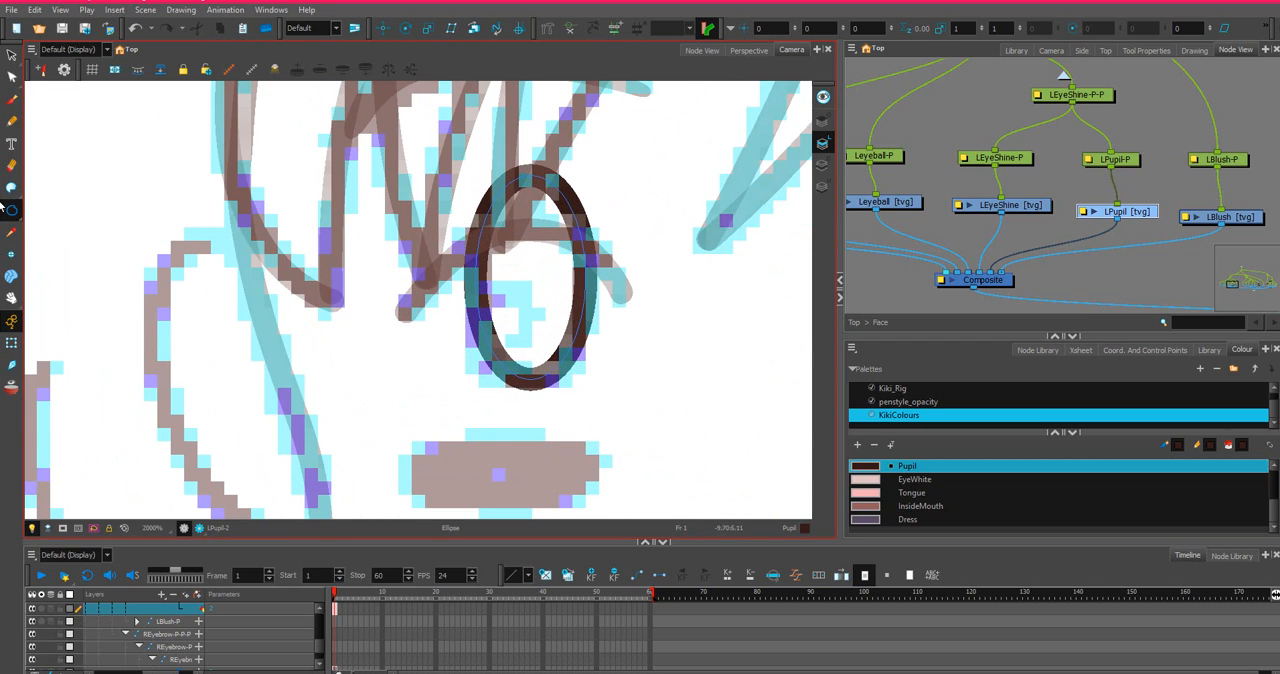
pyautogui.click(12, 77)
pyautogui.click(488, 352)
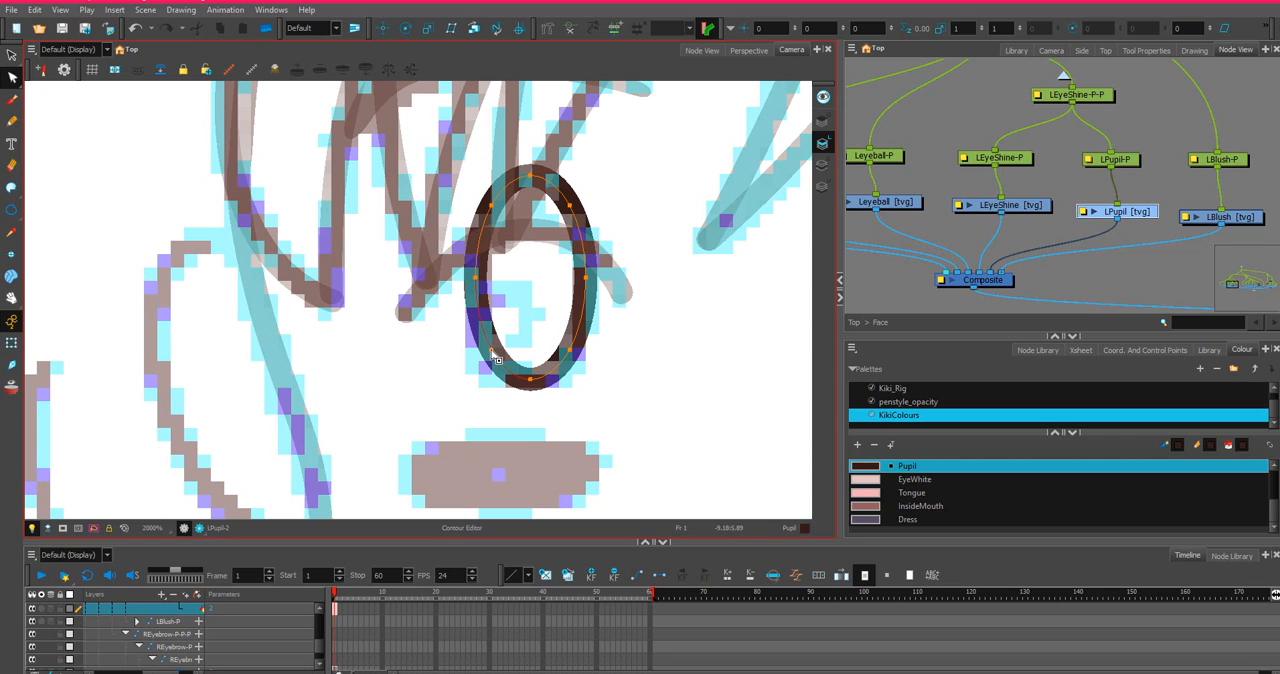
pyautogui.moveTo(472, 238)
pyautogui.mouseDown()
pyautogui.moveTo(477, 362)
pyautogui.moveTo(515, 340)
pyautogui.moveTo(516, 285)
pyautogui.mouseUp()
pyautogui.moveTo(483, 292); pyautogui.dragTo(473, 291)
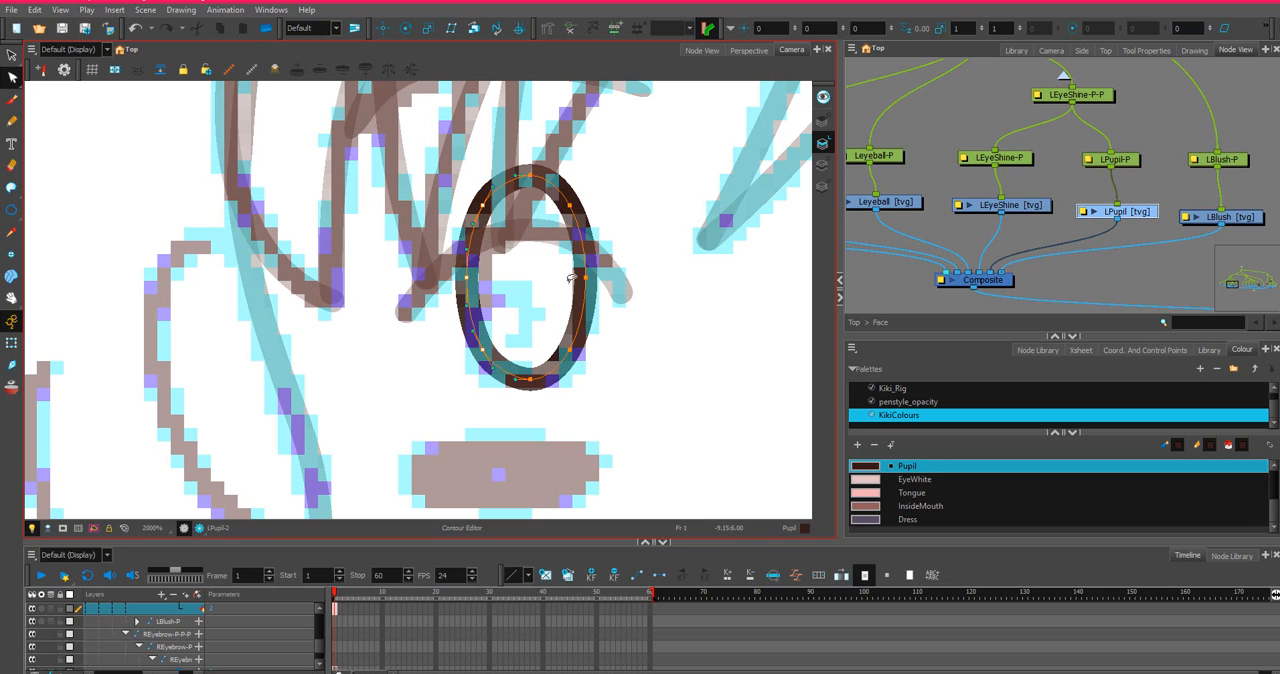
pyautogui.moveTo(600, 186)
pyautogui.mouseDown()
pyautogui.moveTo(552, 292)
pyautogui.moveTo(600, 300)
pyautogui.moveTo(594, 206)
pyautogui.mouseUp()
pyautogui.moveTo(588, 270); pyautogui.dragTo(590, 280)
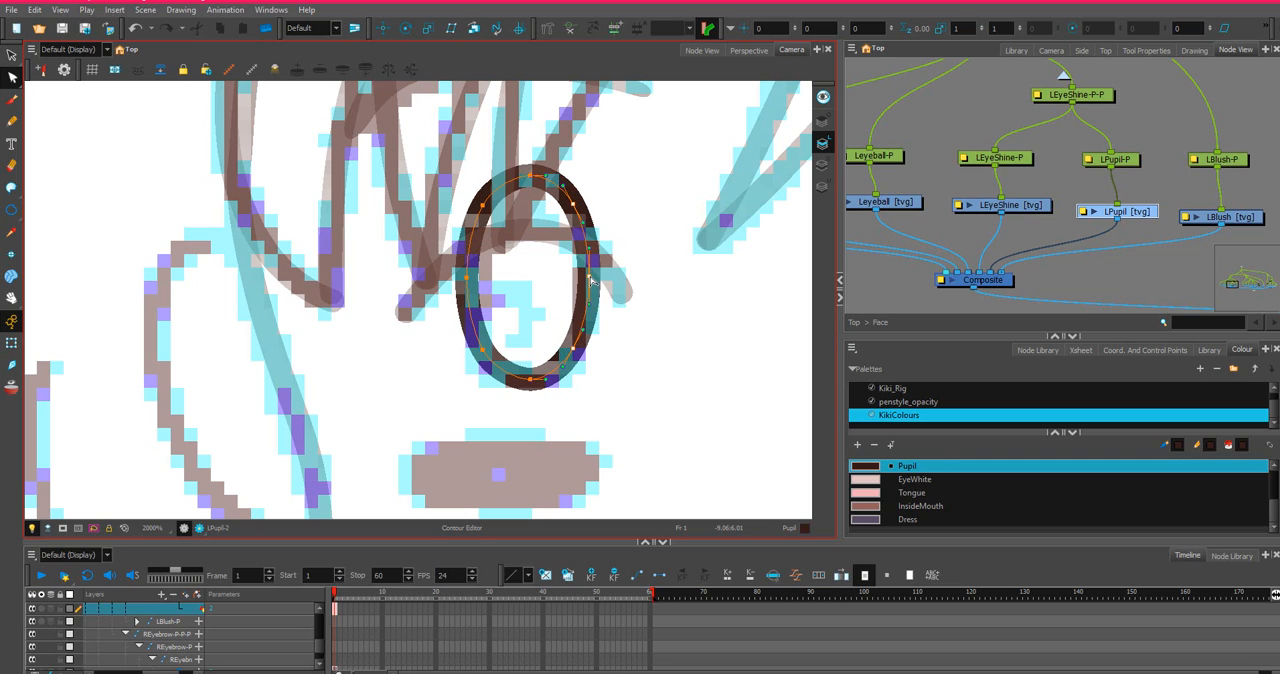
# Square off the left pupil outline by nudging its lower and upper diagonal contour points outward.
pyautogui.click(590, 350)
pyautogui.click(576, 355)
pyautogui.click(576, 356)
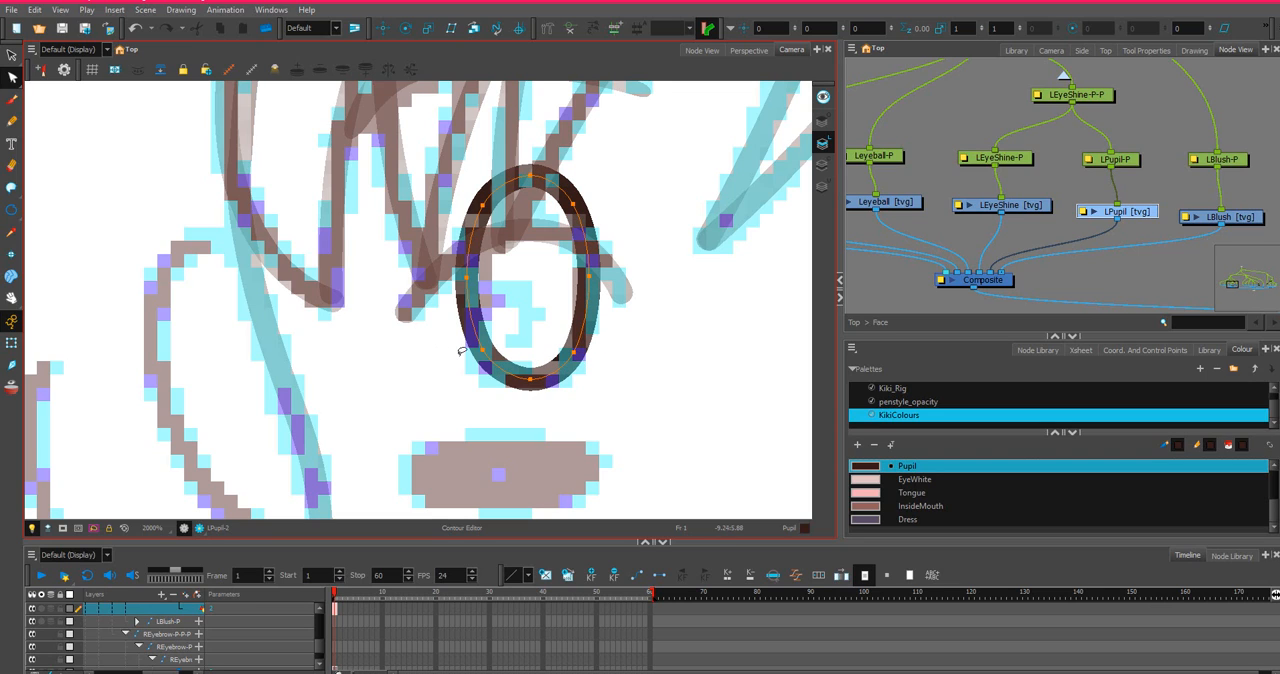
pyautogui.moveTo(480, 356); pyautogui.dragTo(478, 359)
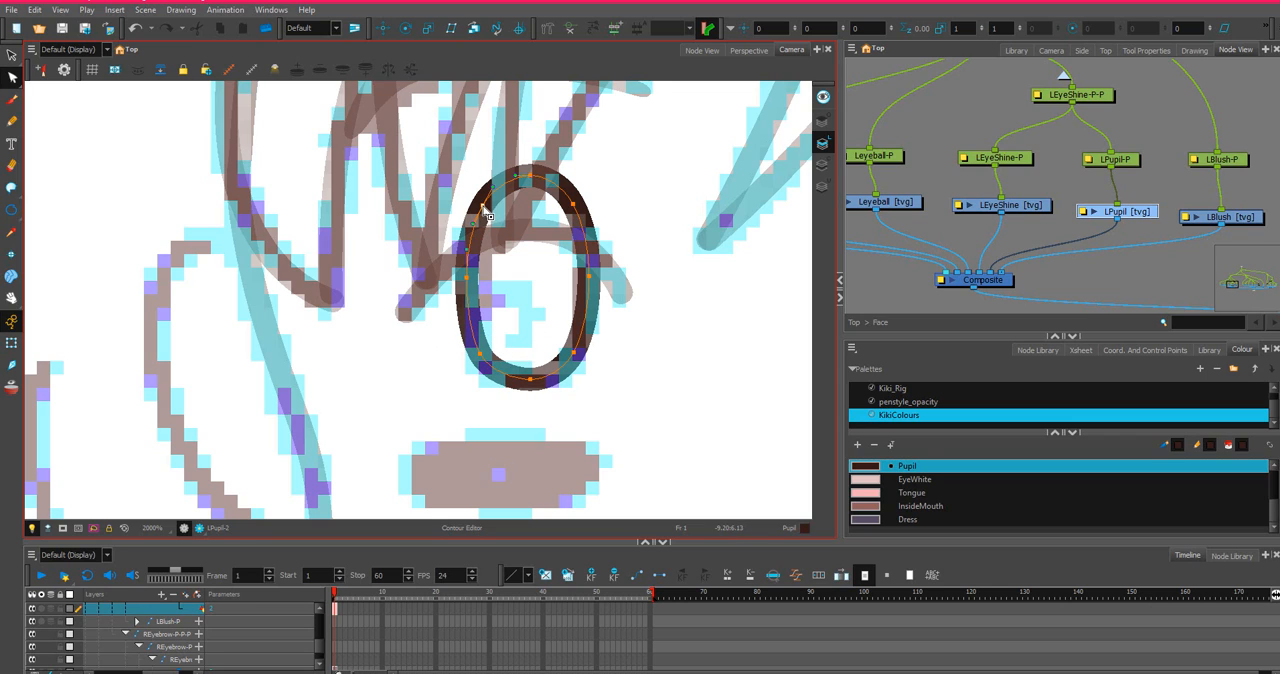
pyautogui.moveTo(481, 201); pyautogui.dragTo(484, 198)
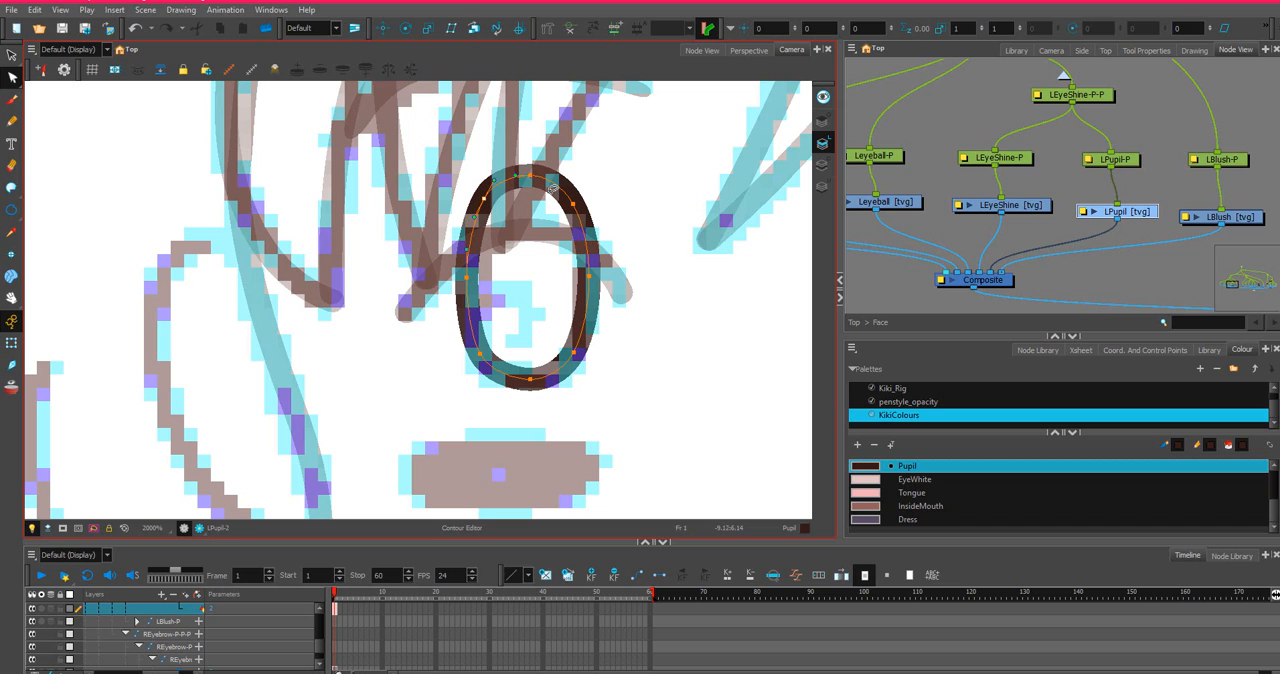
pyautogui.moveTo(575, 207); pyautogui.dragTo(576, 201)
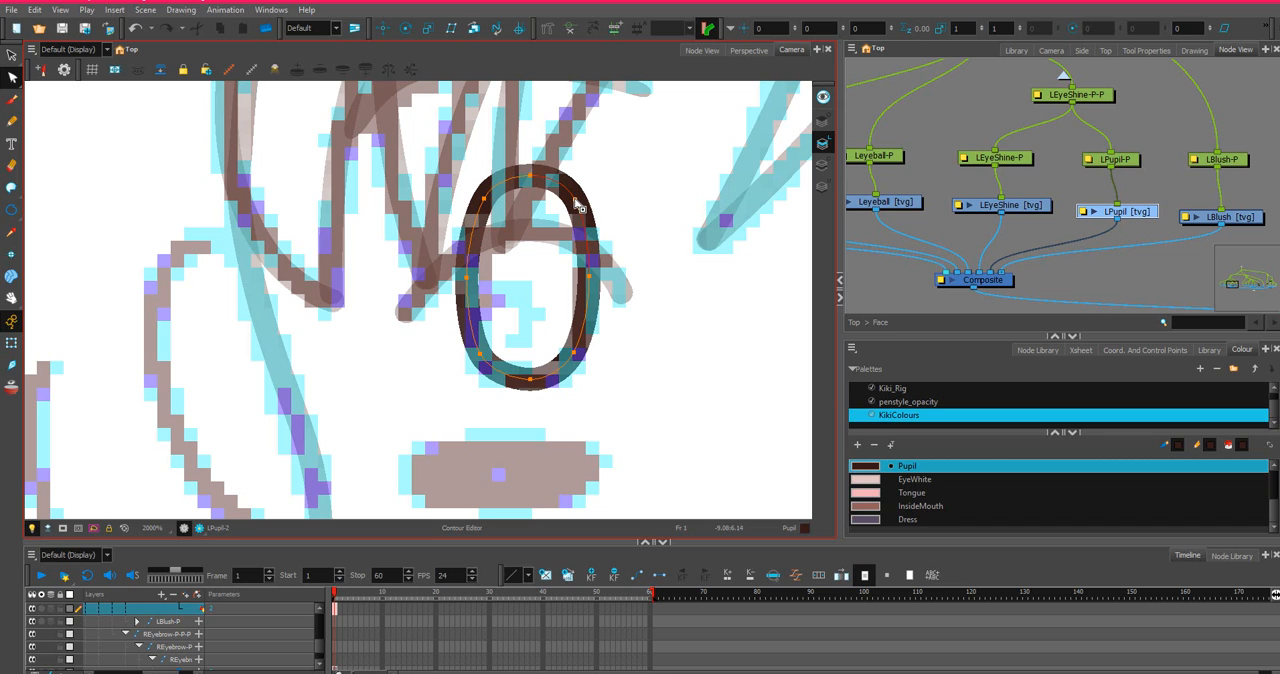
pyautogui.scroll(-3, 630, 263)
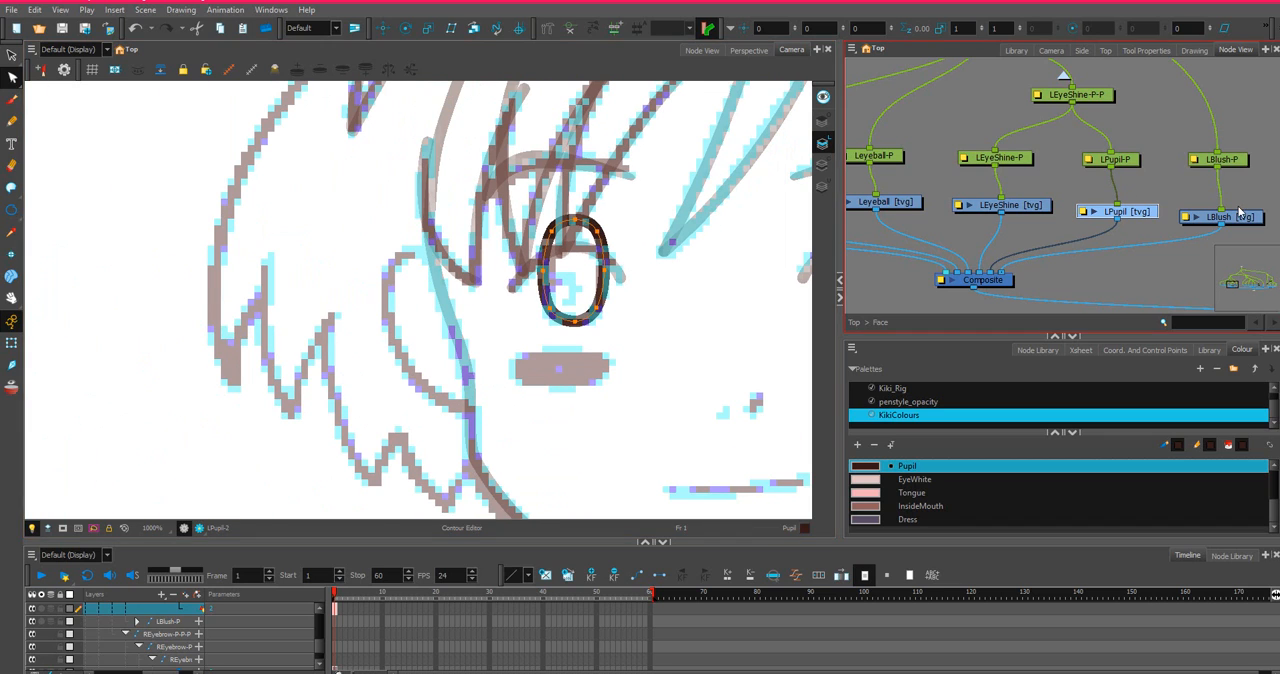
# Draw a flat ellipse in the Blush colour over the sketched left cheek mark in the LBlush drawing.
pyautogui.click(1010, 205)
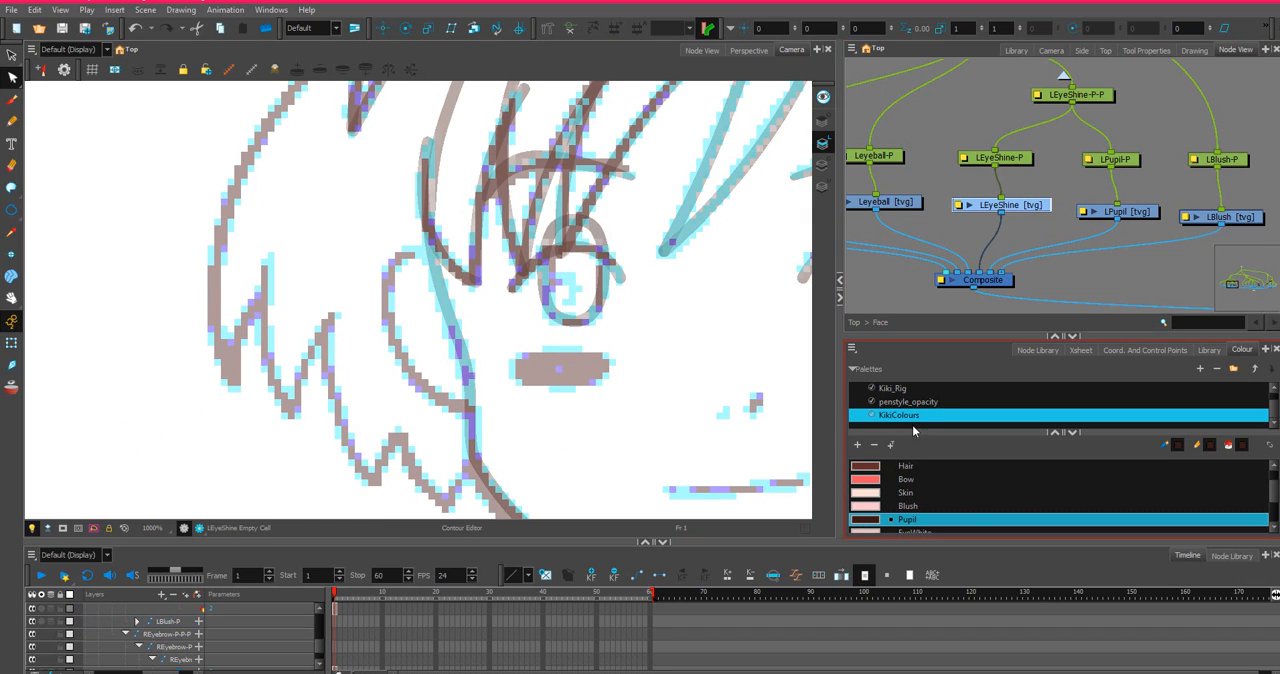
pyautogui.scroll(-1, 890, 500)
pyautogui.click(868, 467)
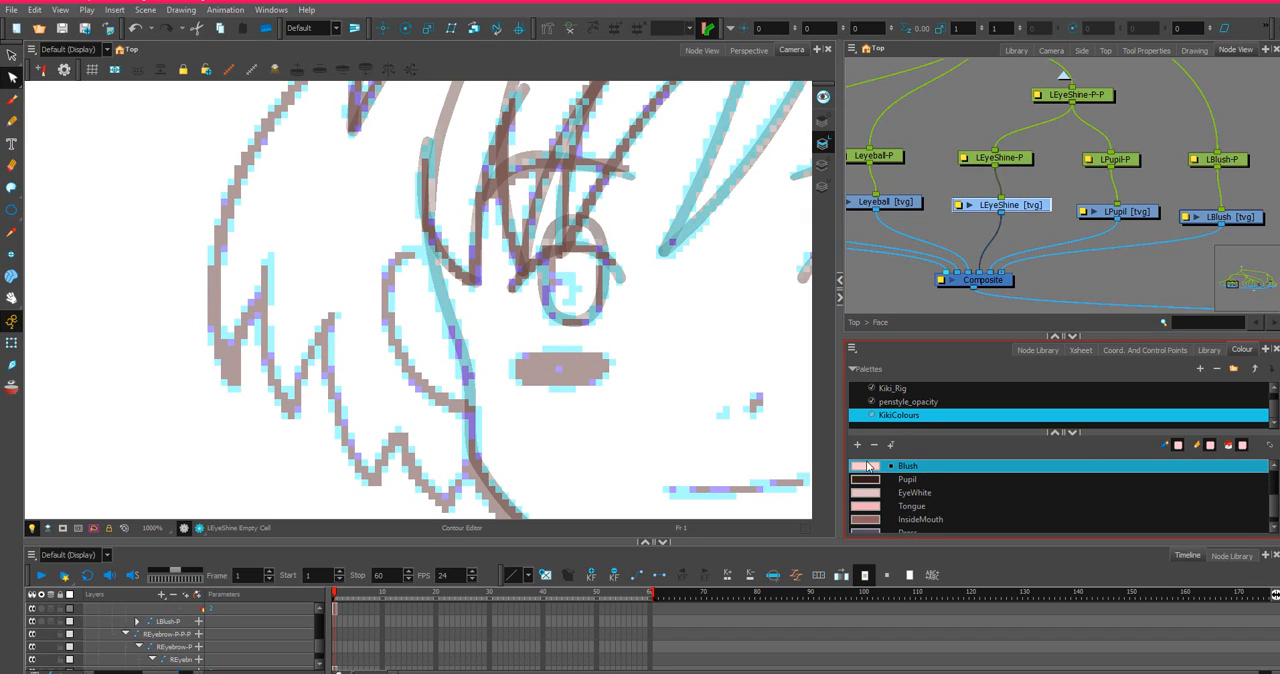
pyautogui.click(1240, 216)
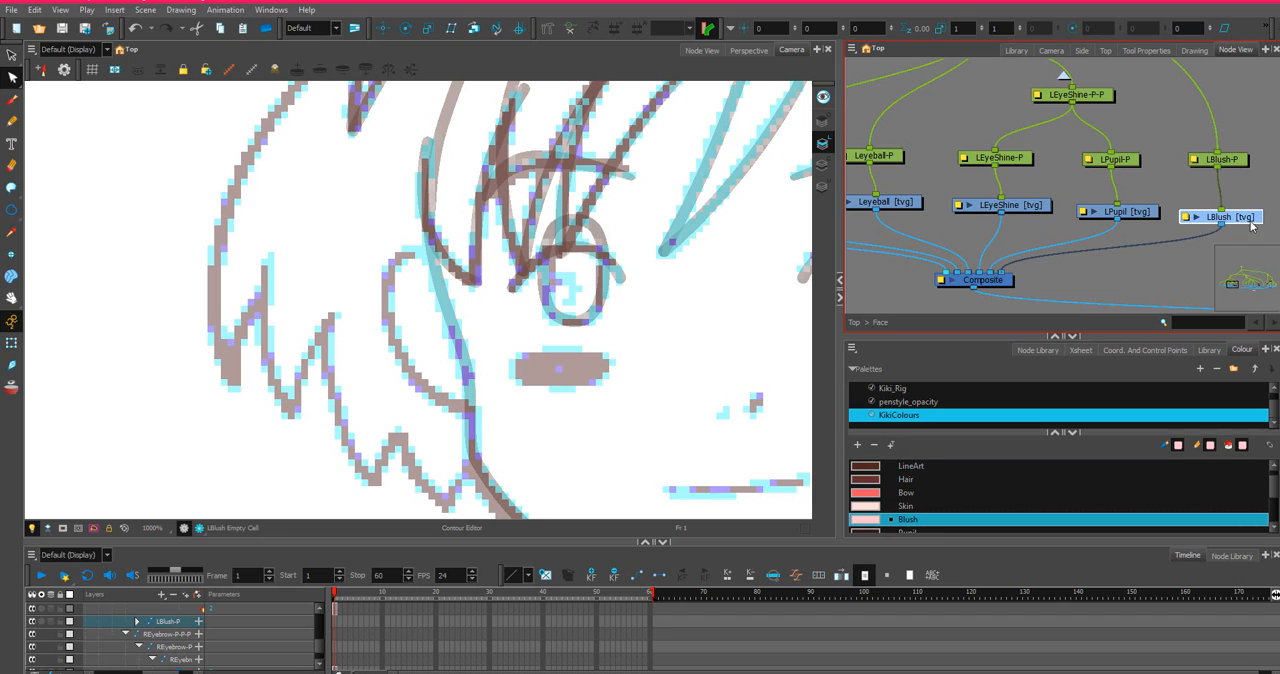
pyautogui.click(11, 210)
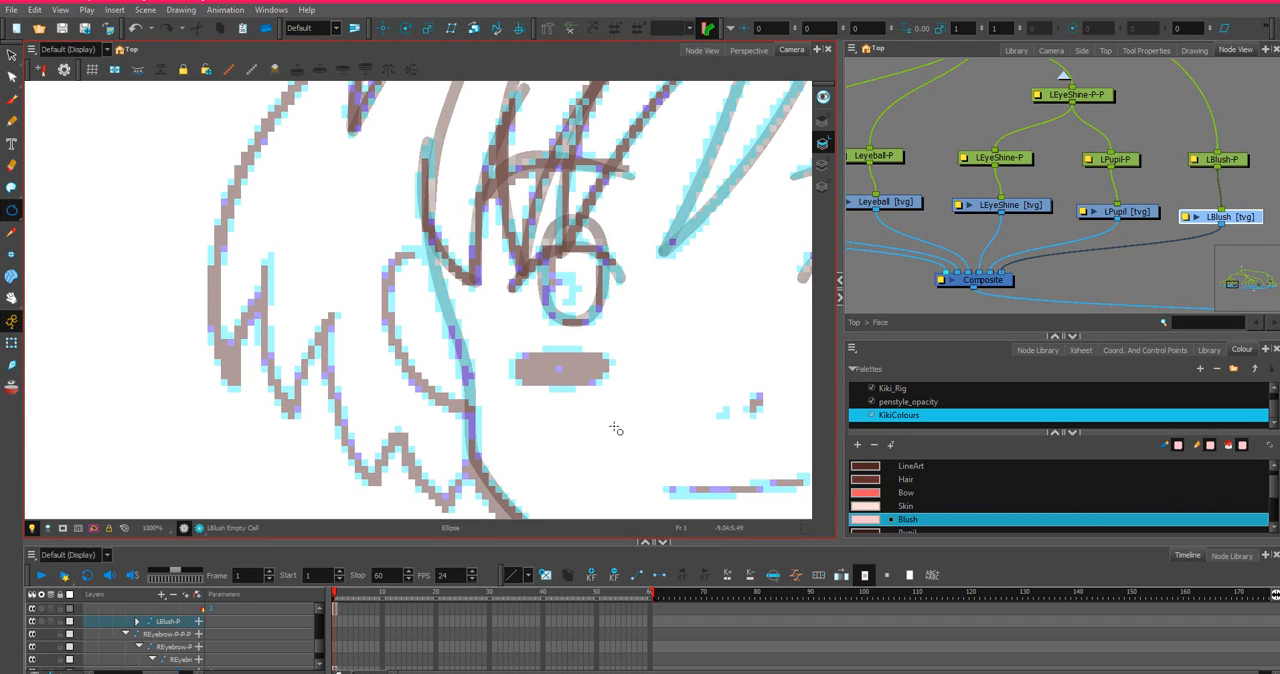
pyautogui.moveTo(519, 361); pyautogui.dragTo(607, 384)
pyautogui.hotkey('ctrl', 'z')
pyautogui.moveTo(517, 356); pyautogui.dragTo(609, 385)
# Widen the left blush ellipse by pulling its two end contour points outward past the sketched mark.
pyautogui.click(12, 77)
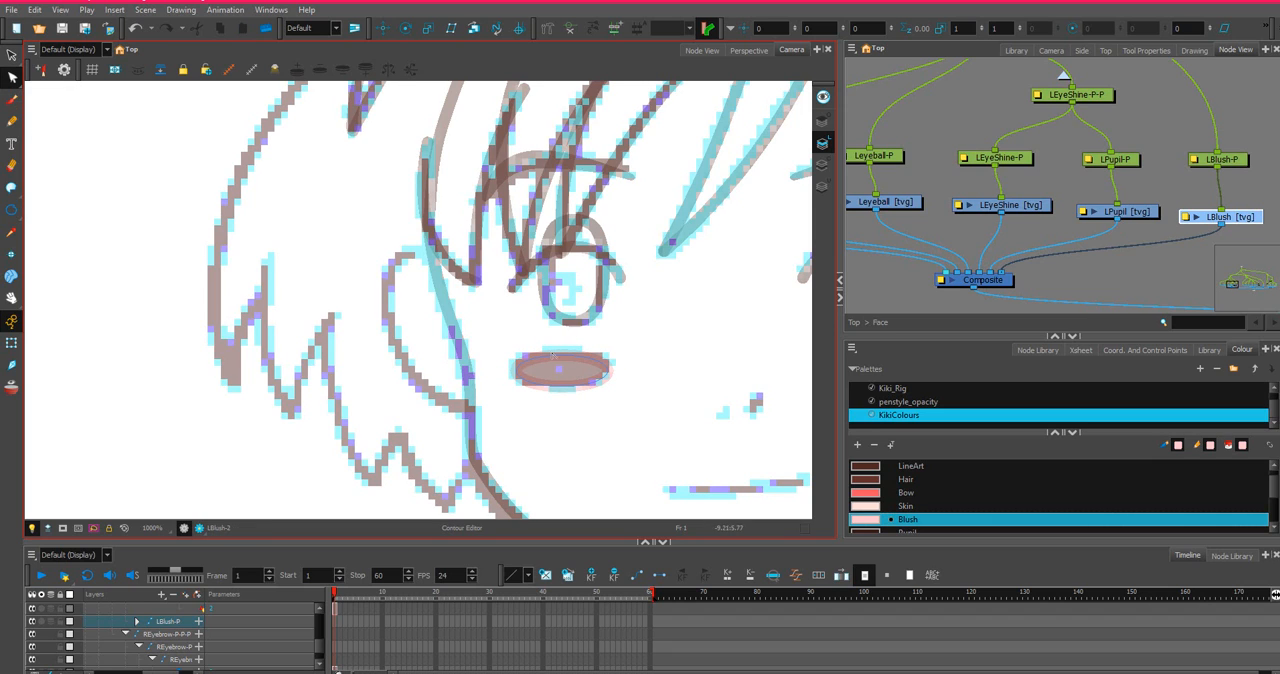
pyautogui.click(559, 352)
pyautogui.moveTo(614, 352)
pyautogui.mouseDown()
pyautogui.moveTo(517, 362)
pyautogui.moveTo(600, 368)
pyautogui.moveTo(601, 347)
pyautogui.moveTo(530, 323)
pyautogui.mouseUp()
pyautogui.scroll(3, 600, 346)
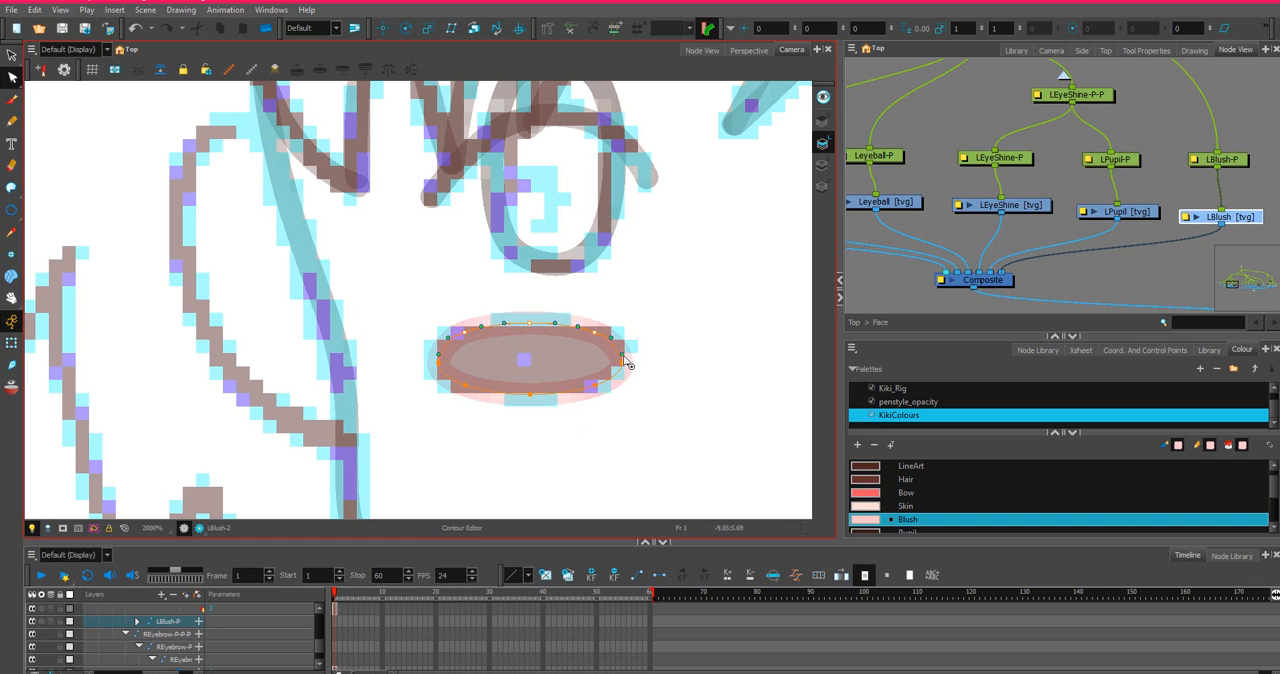
pyautogui.moveTo(623, 363)
pyautogui.mouseDown()
pyautogui.moveTo(624, 345)
pyautogui.moveTo(626, 376)
pyautogui.mouseUp()
pyautogui.click(433, 360)
pyautogui.moveTo(433, 357)
pyautogui.mouseDown()
pyautogui.moveTo(431, 344)
pyautogui.moveTo(430, 378)
pyautogui.mouseUp()
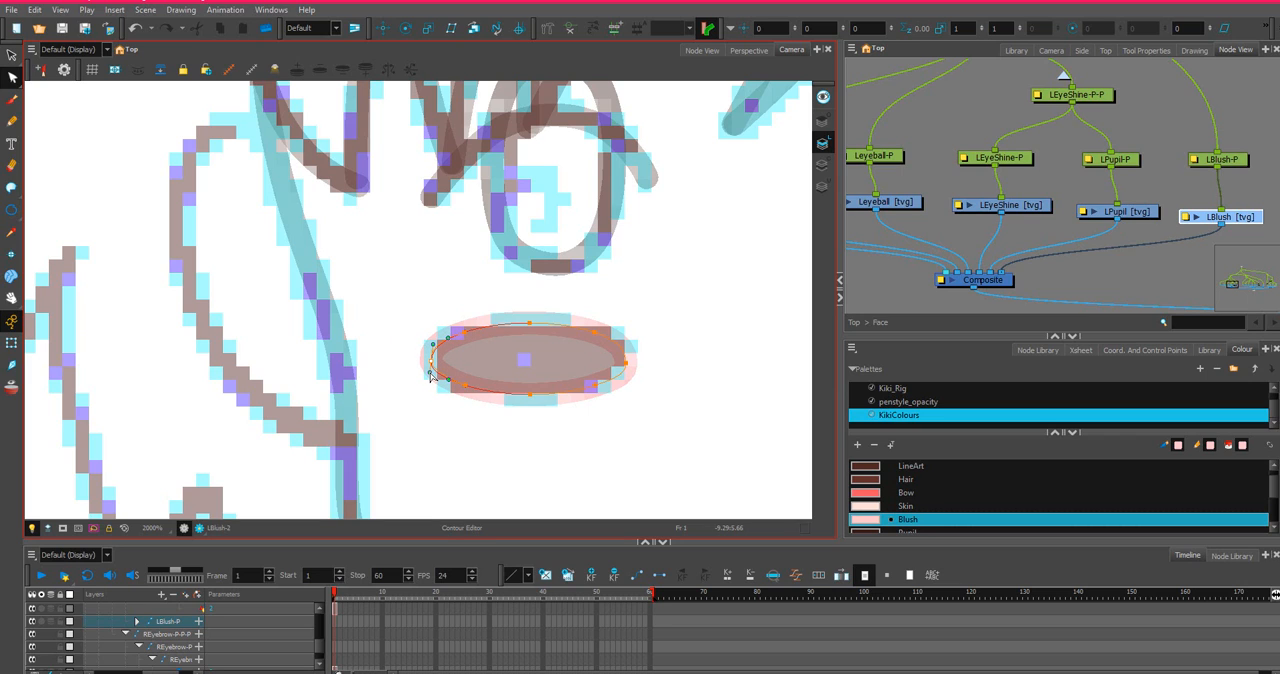
# Refine the lower curve of the left blush ellipse by adjusting its lower-left and lower-right contour points.
pyautogui.scroll(2, 458, 400)
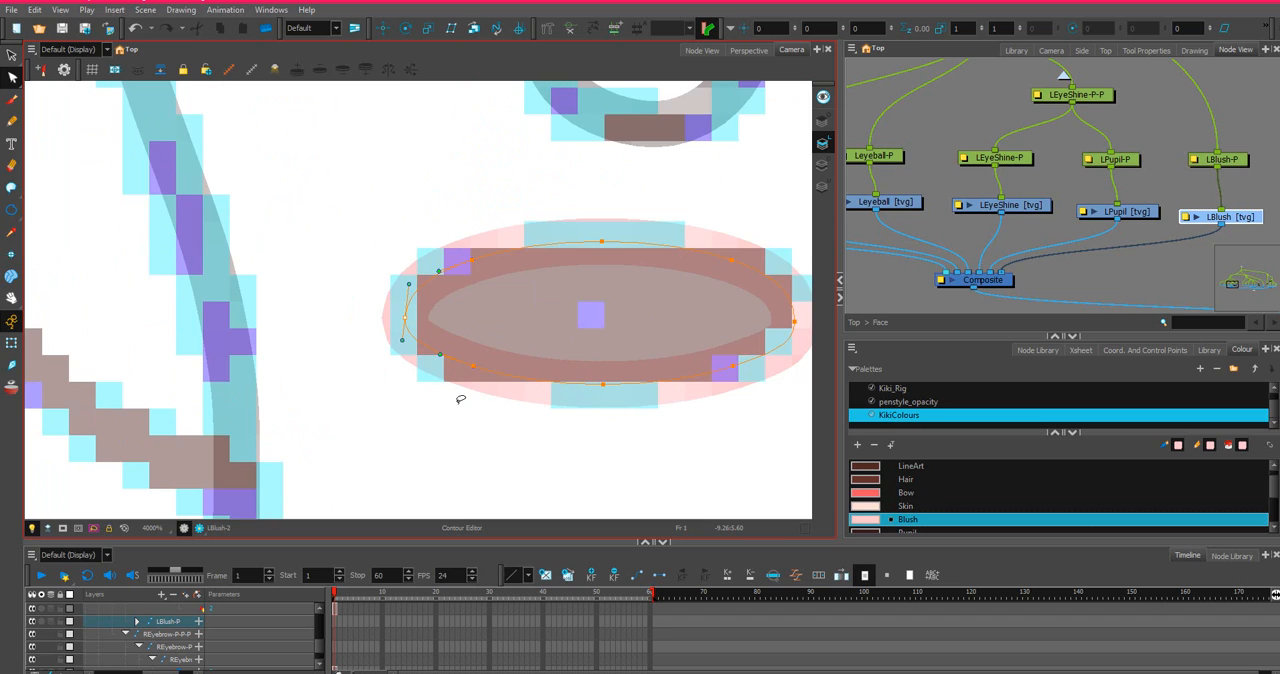
pyautogui.scroll(-1, 460, 399)
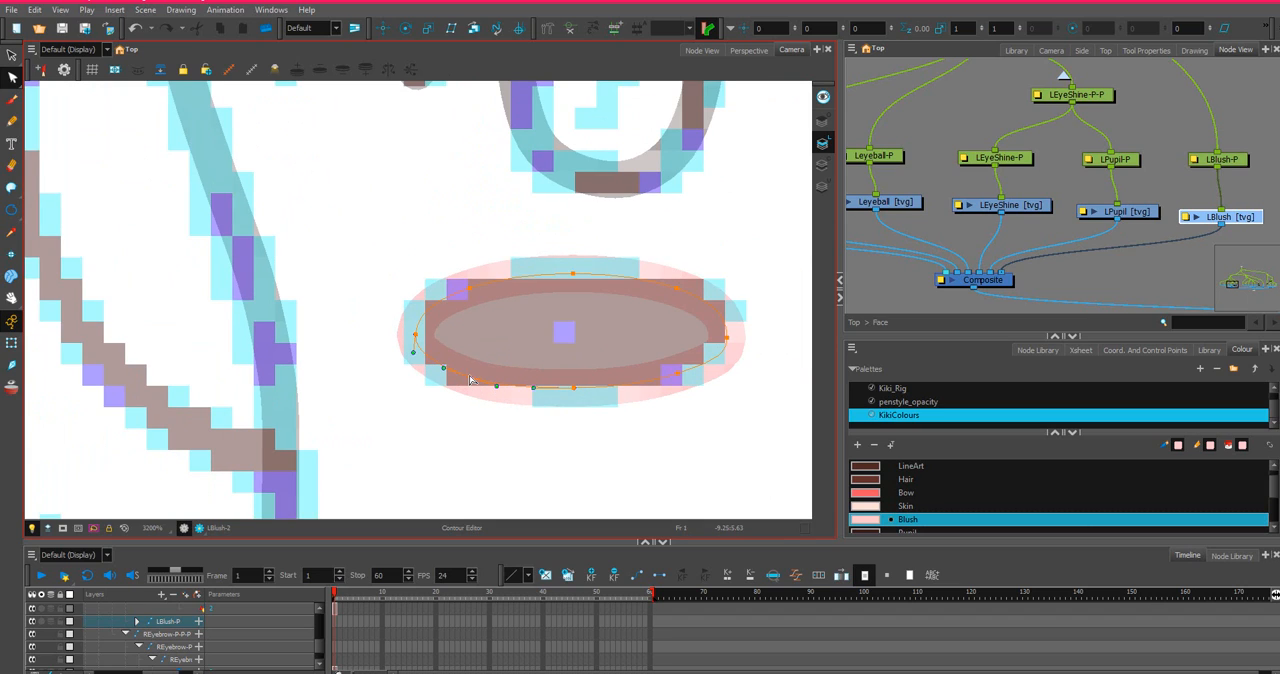
pyautogui.click(682, 376)
pyautogui.scroll(-3, 682, 382)
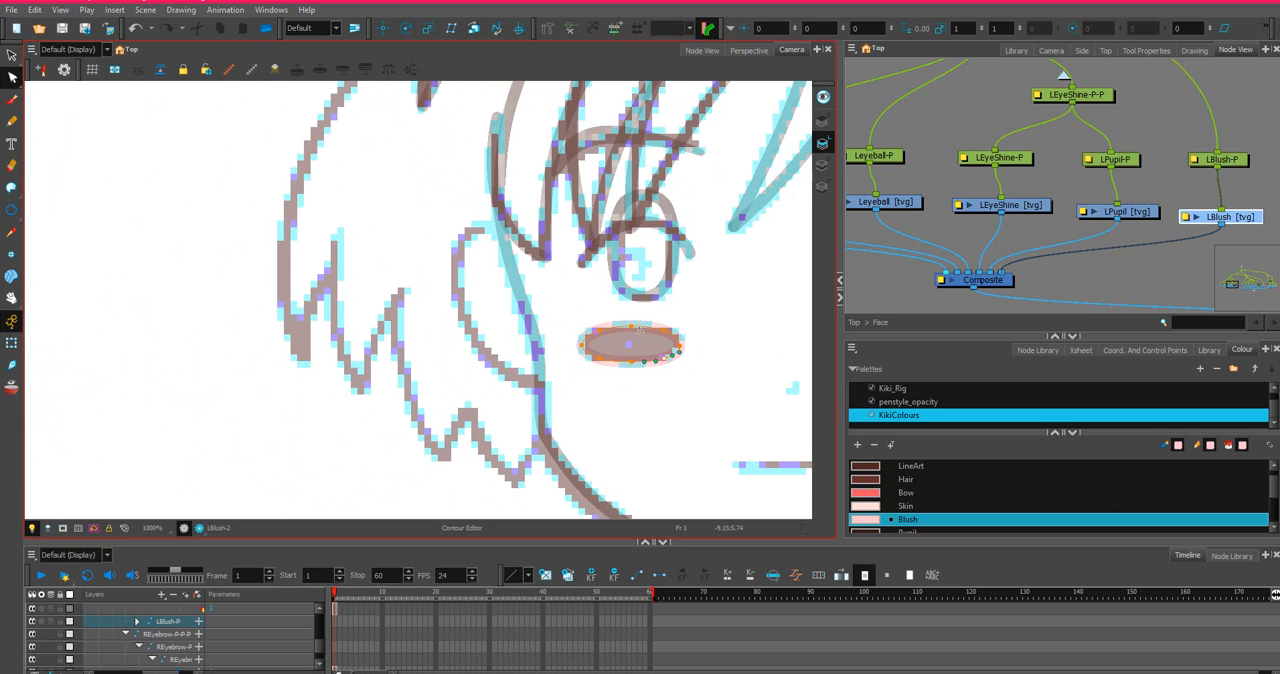
# Draw a small circle in the EyeWhite colour over the sketched highlight of the left pupil in the LEyeShine drawing.
pyautogui.moveTo(642, 300); pyautogui.dragTo(446, 331)
pyautogui.click(1030, 205)
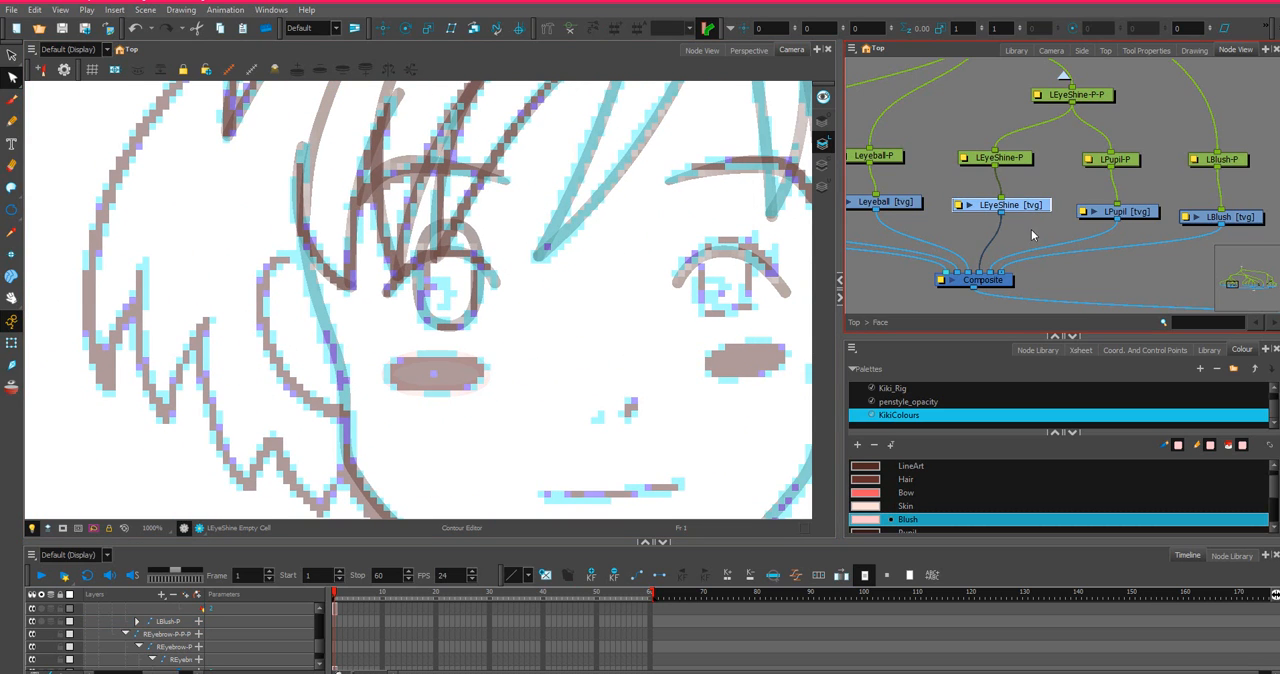
pyautogui.scroll(-2, 903, 490)
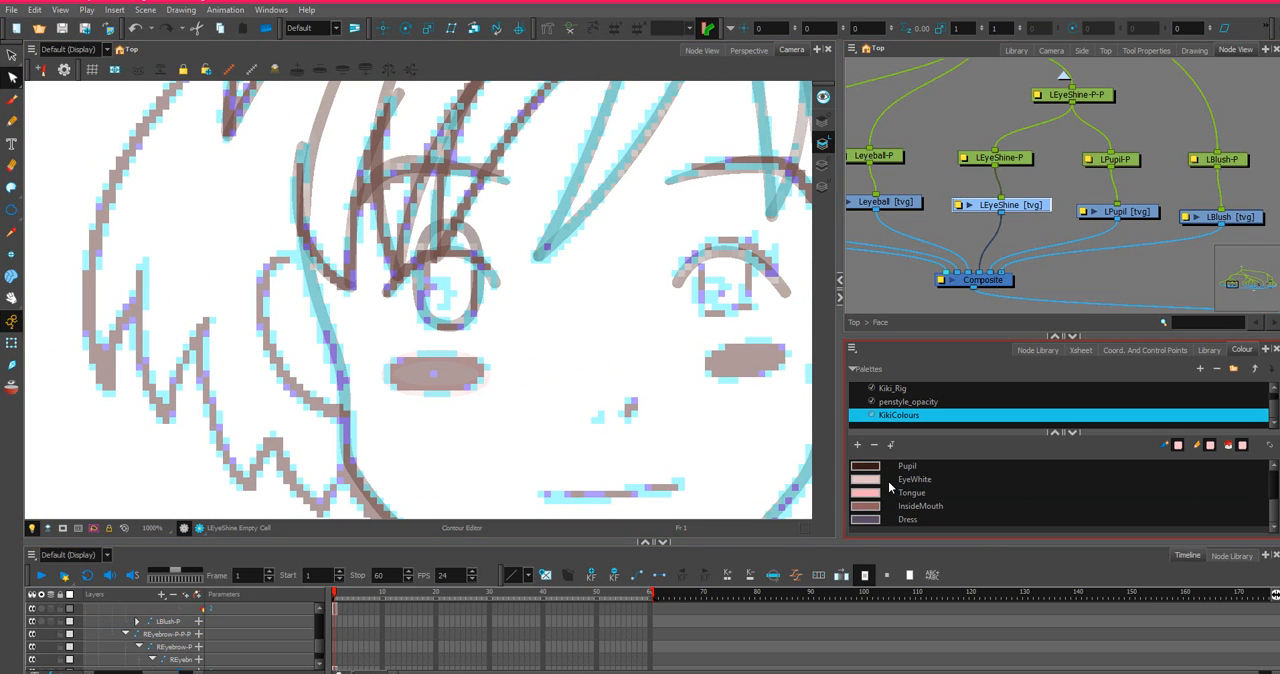
pyautogui.click(890, 482)
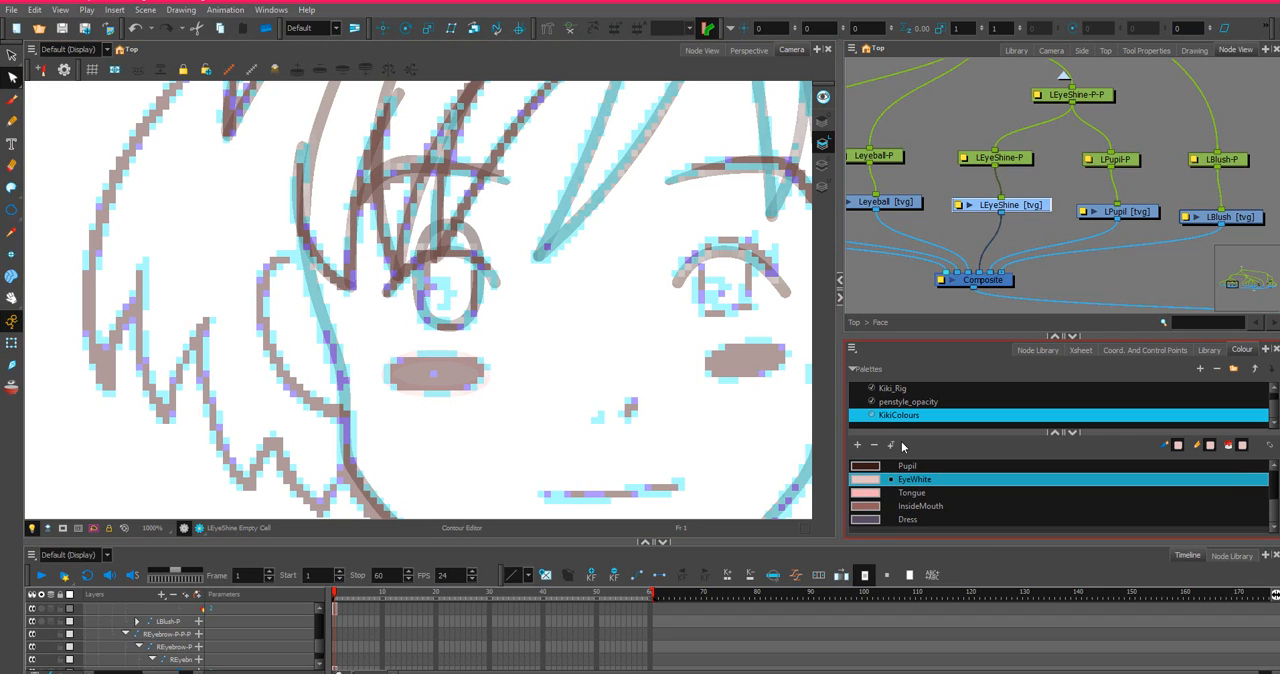
pyautogui.scroll(2, 370, 287)
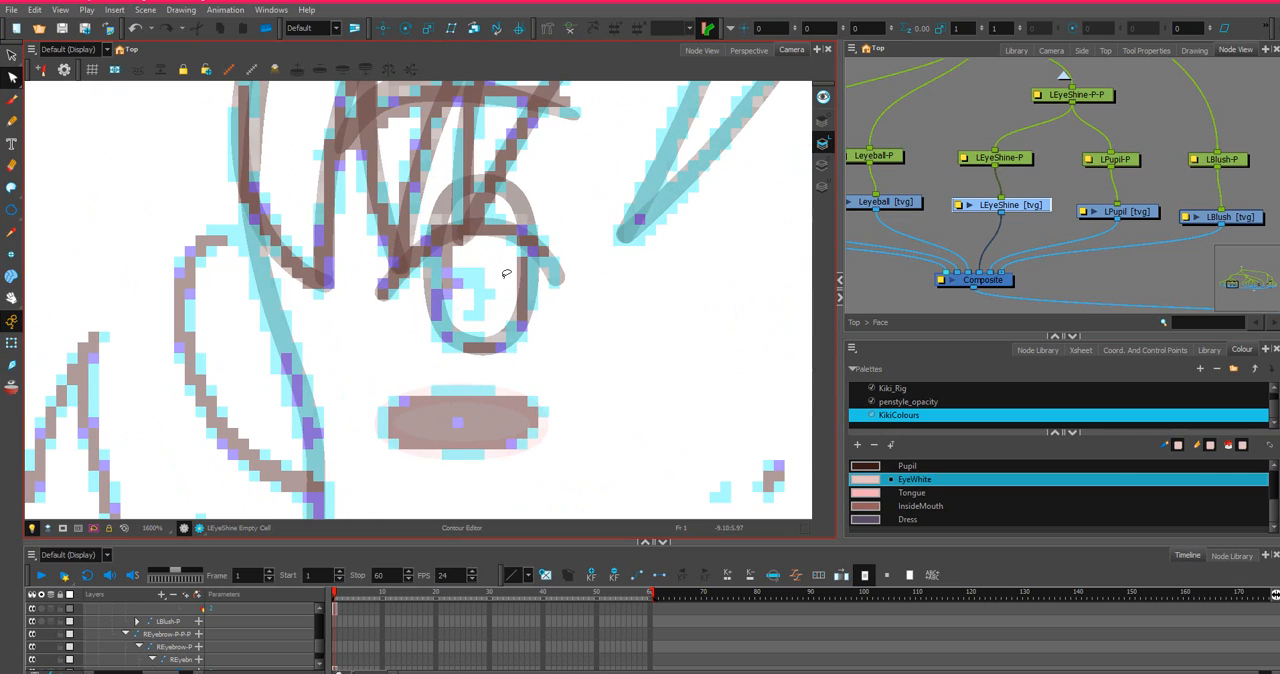
pyautogui.click(11, 210)
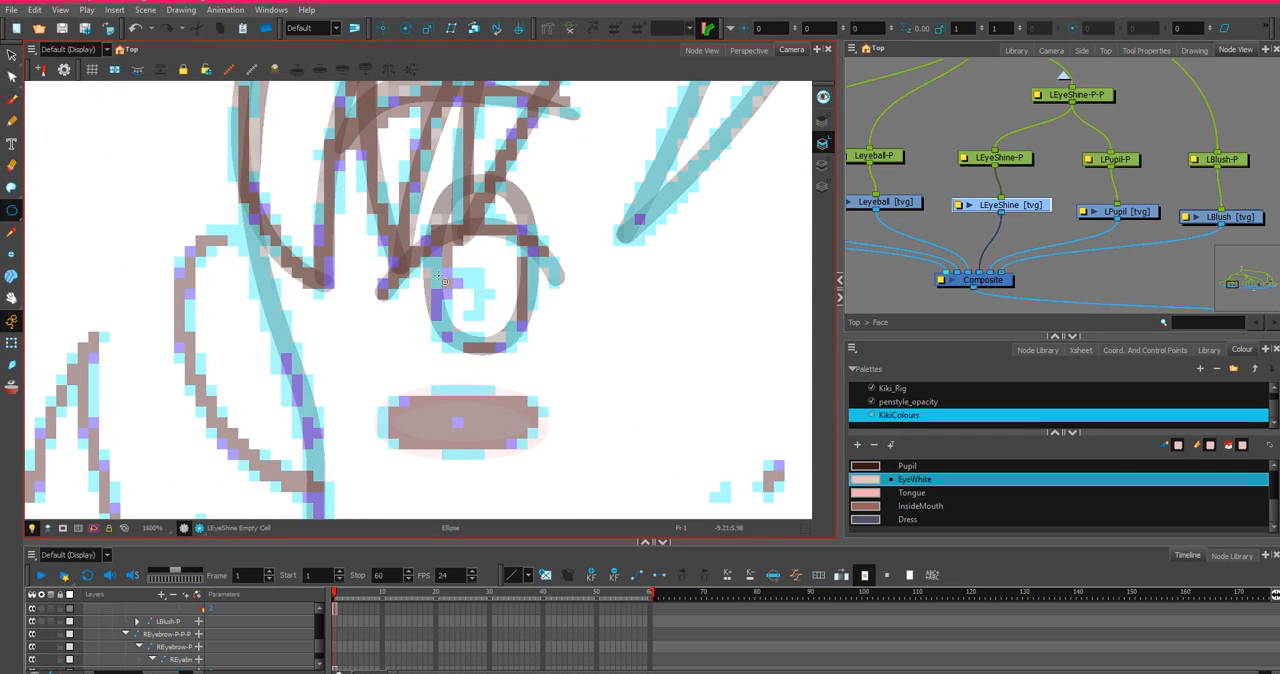
pyautogui.moveTo(438, 276)
pyautogui.mouseDown()
pyautogui.moveTo(494, 328)
pyautogui.moveTo(481, 312)
pyautogui.mouseUp()
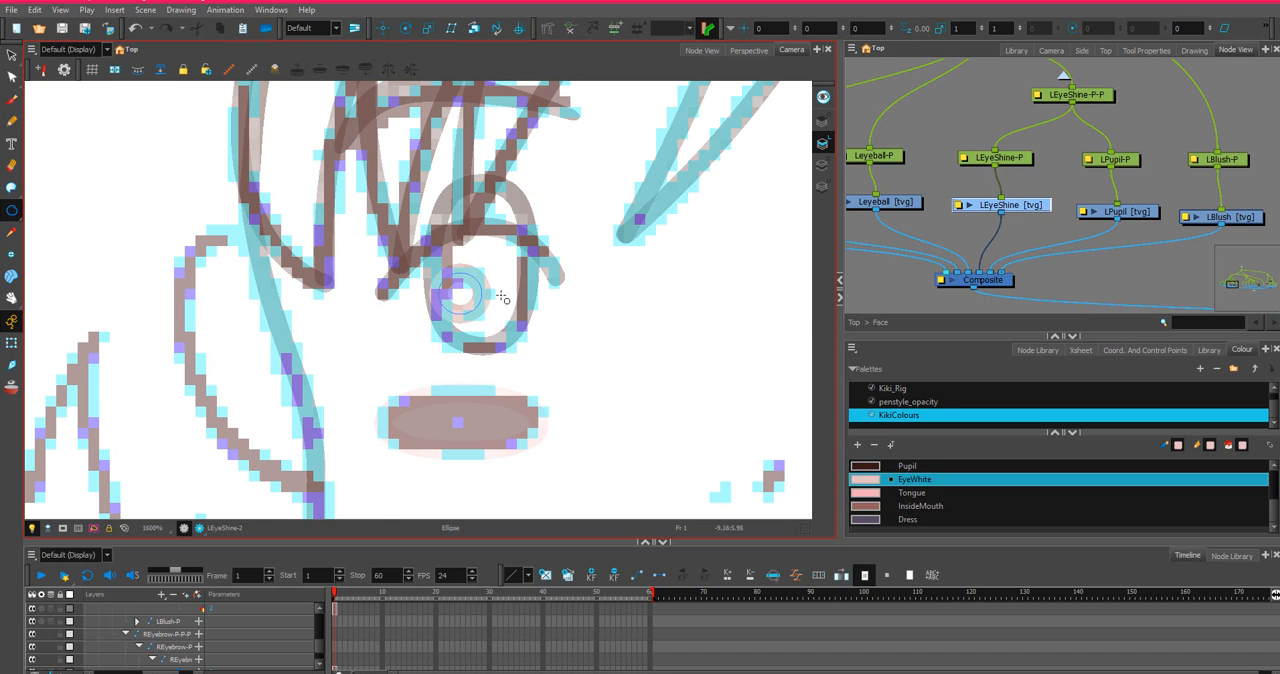
pyautogui.scroll(2, 519, 303)
pyautogui.scroll(-5, 519, 303)
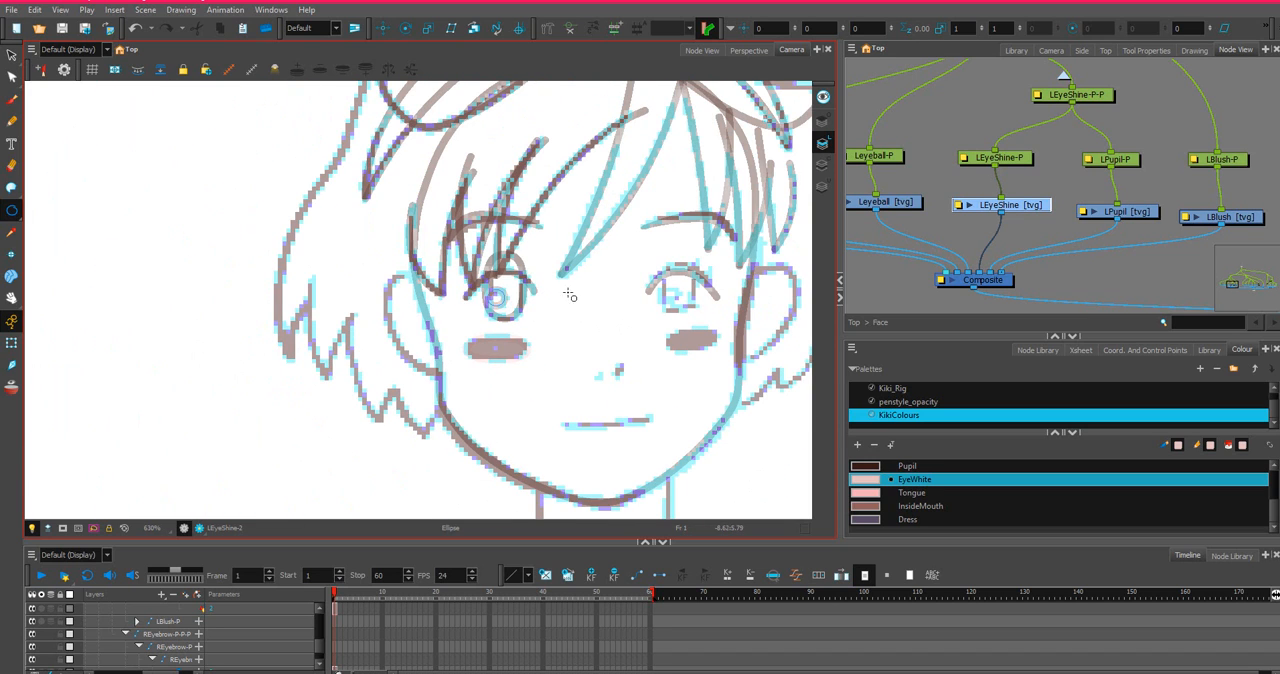
# Copy the left eye shine's frame 1 cell from the LEyeShine layer.
pyautogui.click(11, 57)
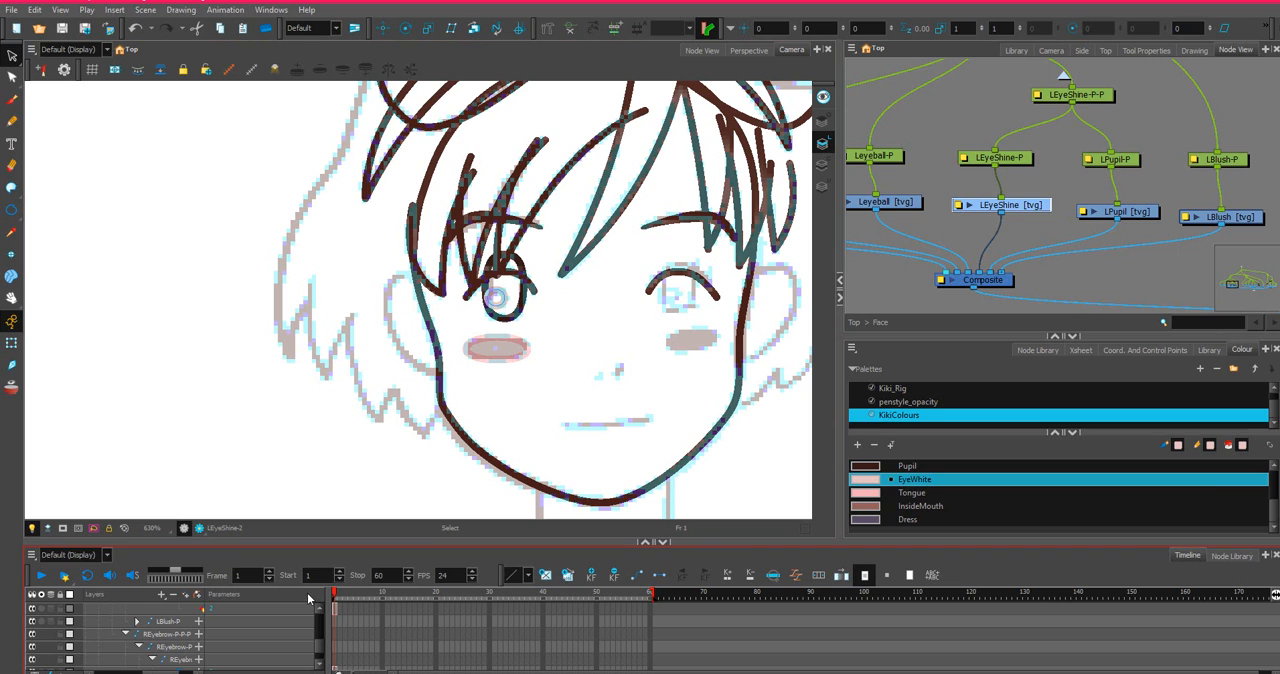
pyautogui.press('o')
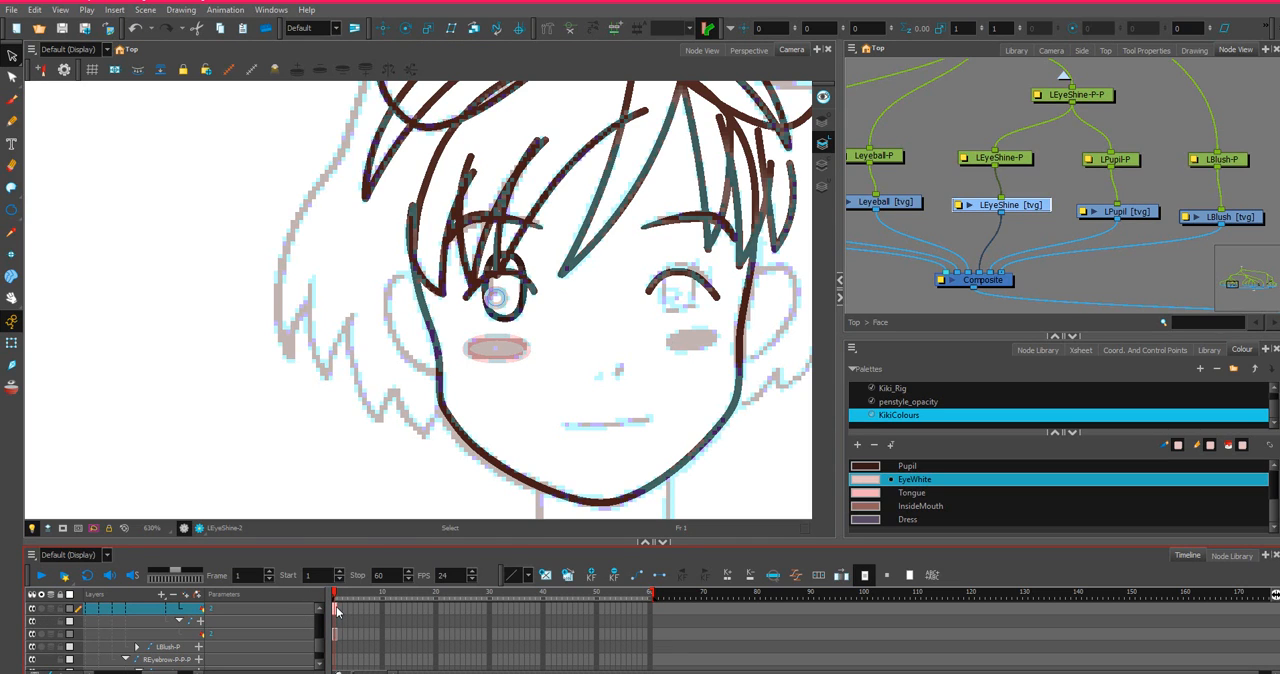
pyautogui.rightClick(336, 610)
pyautogui.click(399, 501)
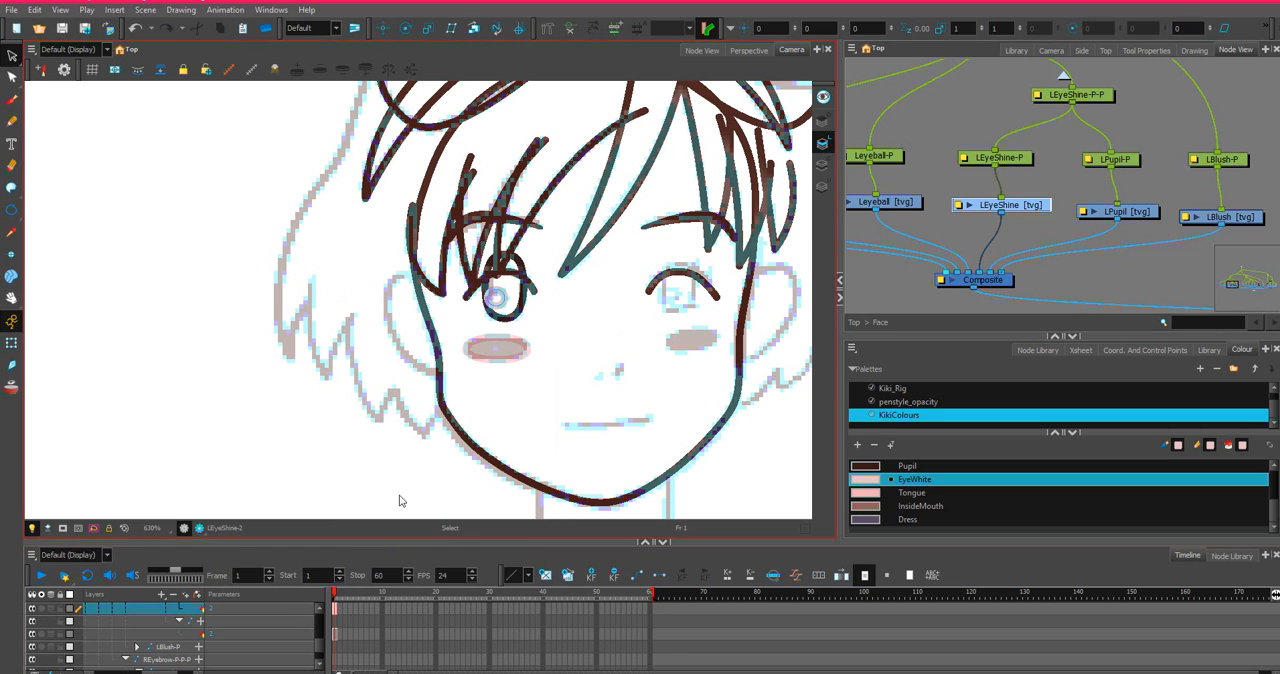
# Paste the copied eye shine into frame 1 of the REyeShine drawing with Paste Special, always creating drawing files.
pyautogui.moveTo(1213, 216); pyautogui.dragTo(967, 187)
pyautogui.scroll(-2, 967, 187)
pyautogui.scroll(-2, 890, 238)
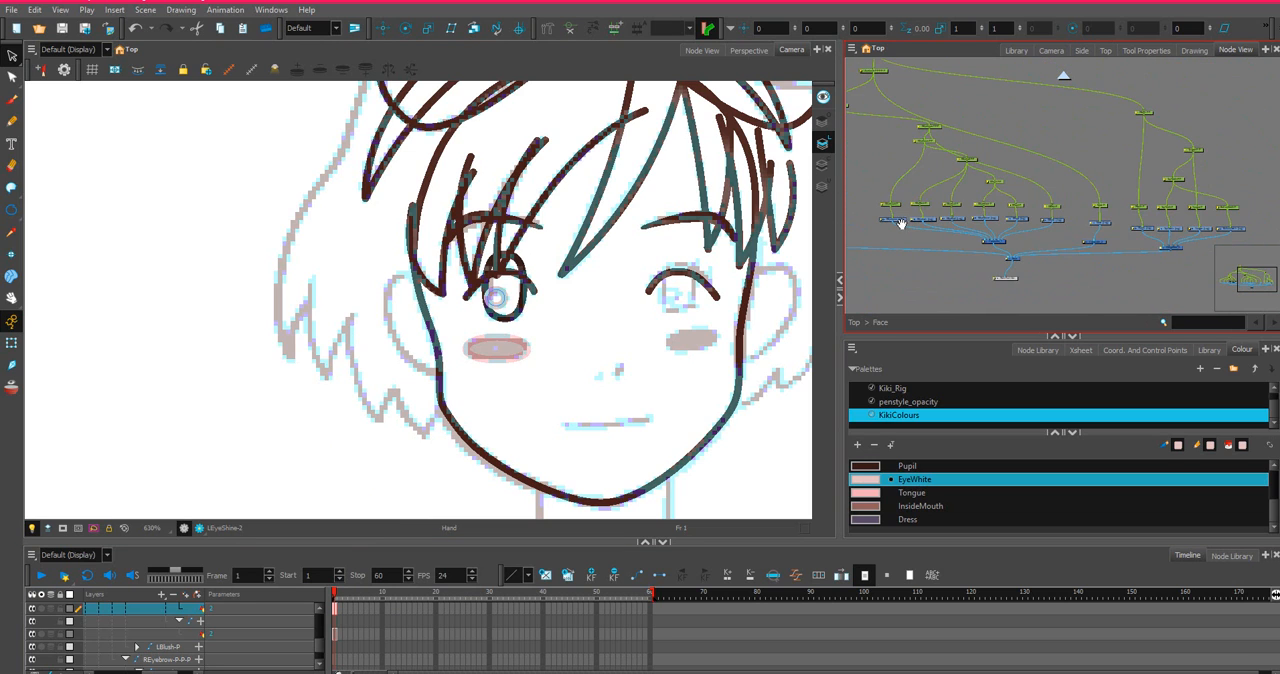
pyautogui.scroll(-2, 960, 222)
pyautogui.scroll(4, 1040, 212)
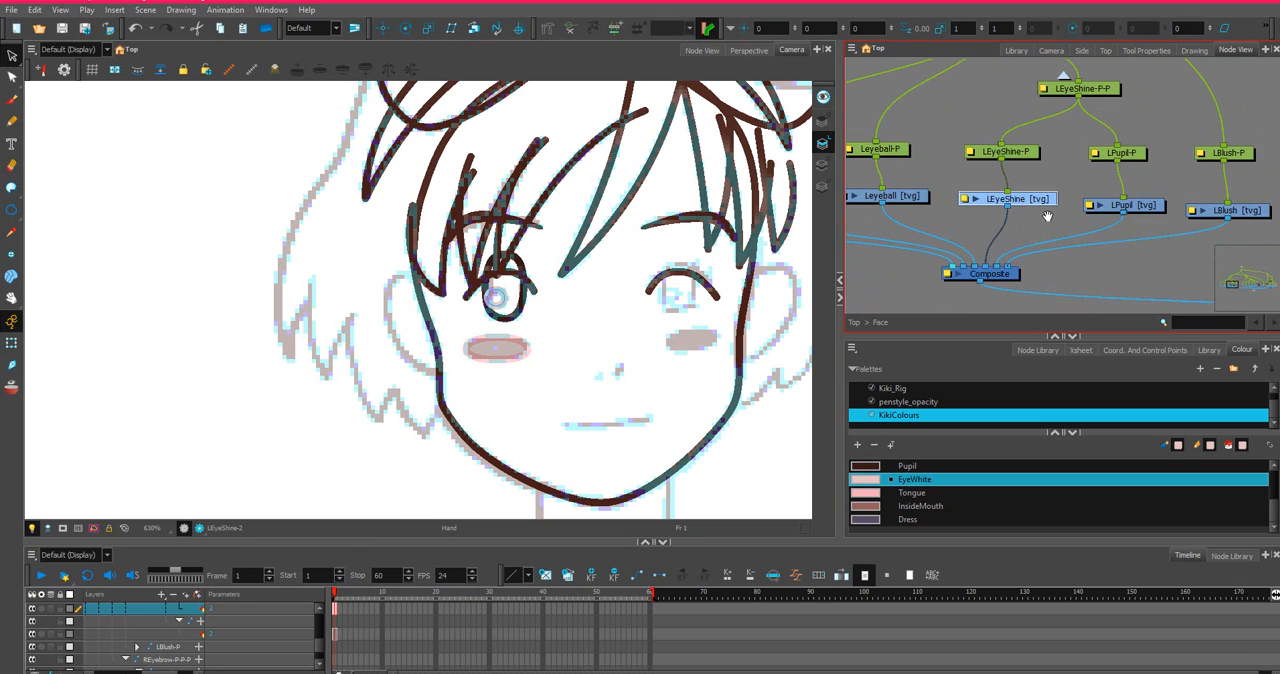
pyautogui.scroll(-3, 1060, 225)
pyautogui.scroll(2, 946, 235)
pyautogui.scroll(2, 991, 224)
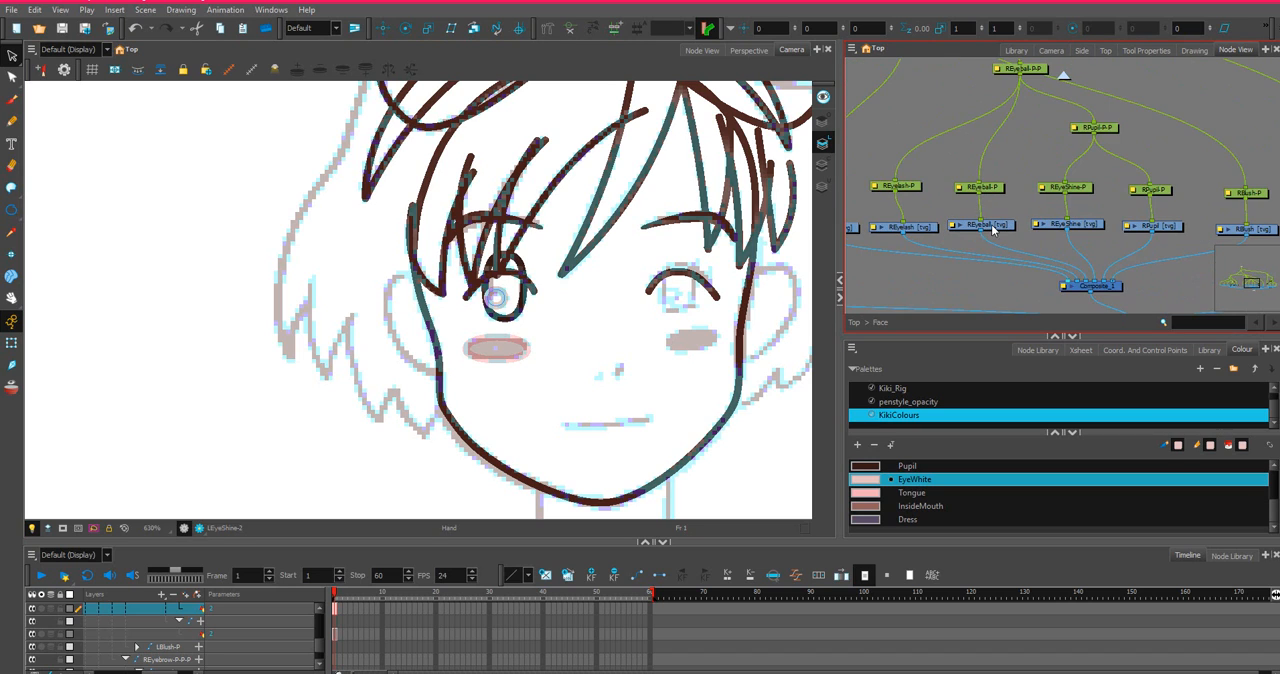
pyautogui.scroll(2, 1100, 235)
pyautogui.click(1128, 224)
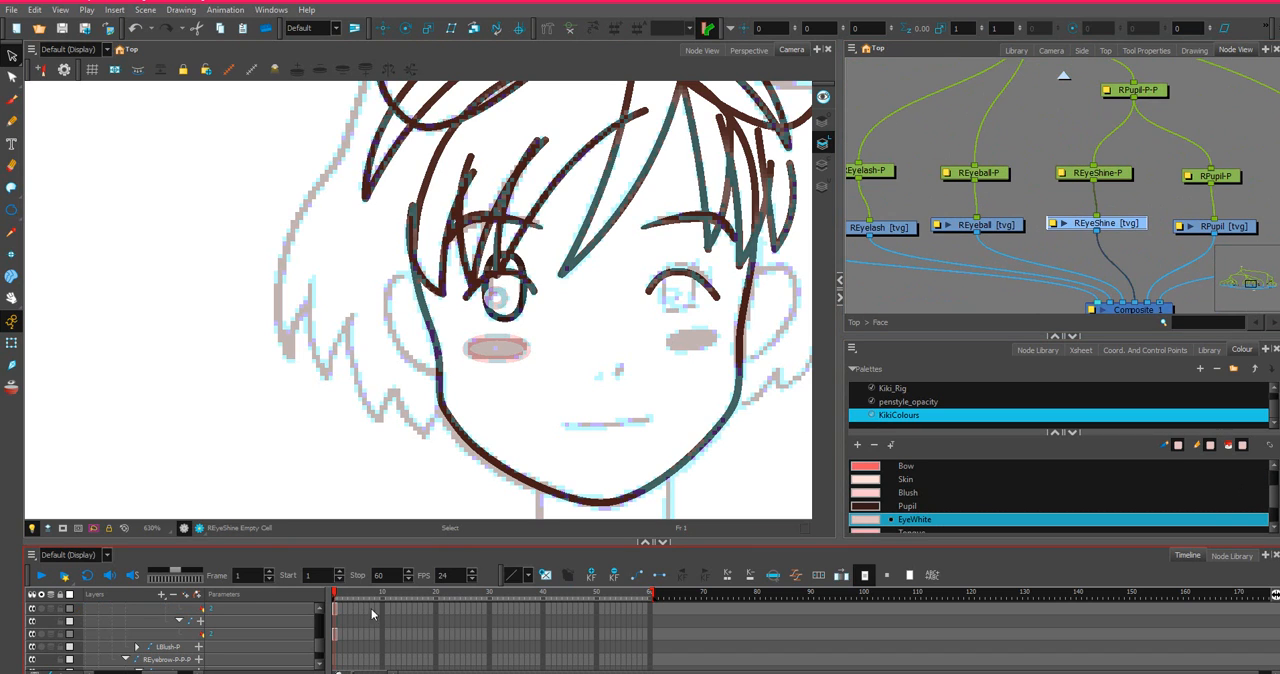
pyautogui.scroll(1, 339, 651)
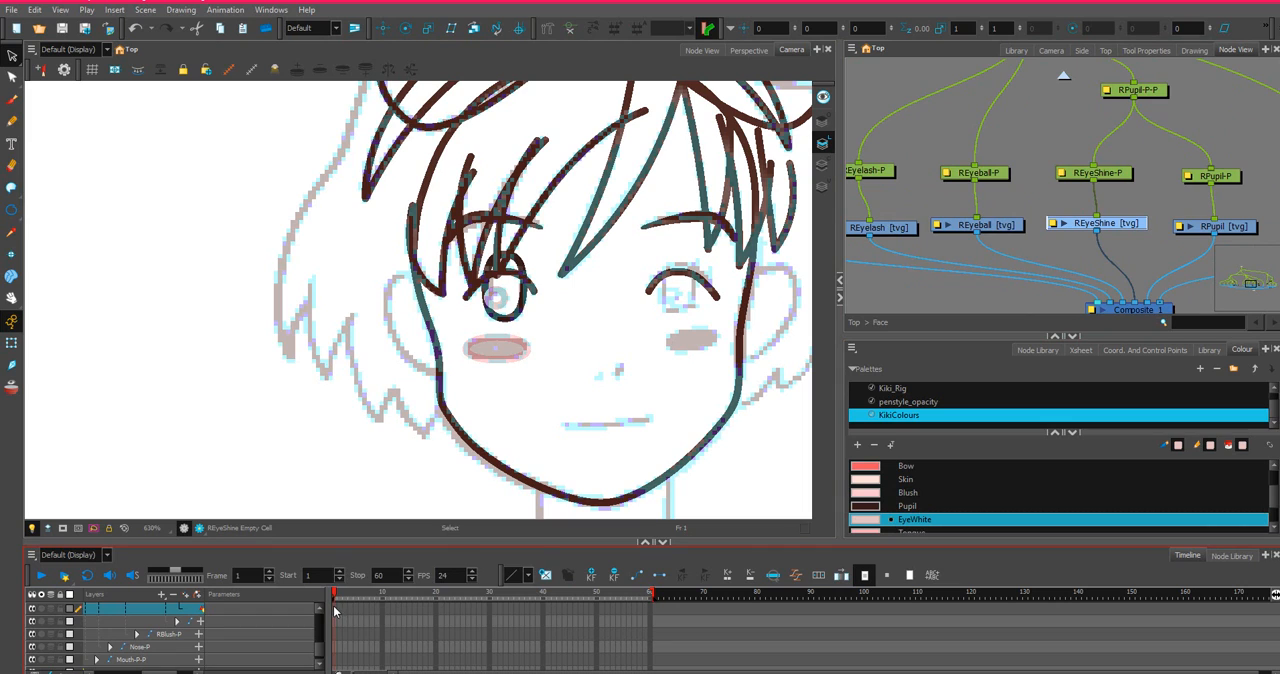
pyautogui.rightClick(334, 610)
pyautogui.click(338, 606)
pyautogui.hotkey('ctrl', 'z')
pyautogui.rightClick(343, 610)
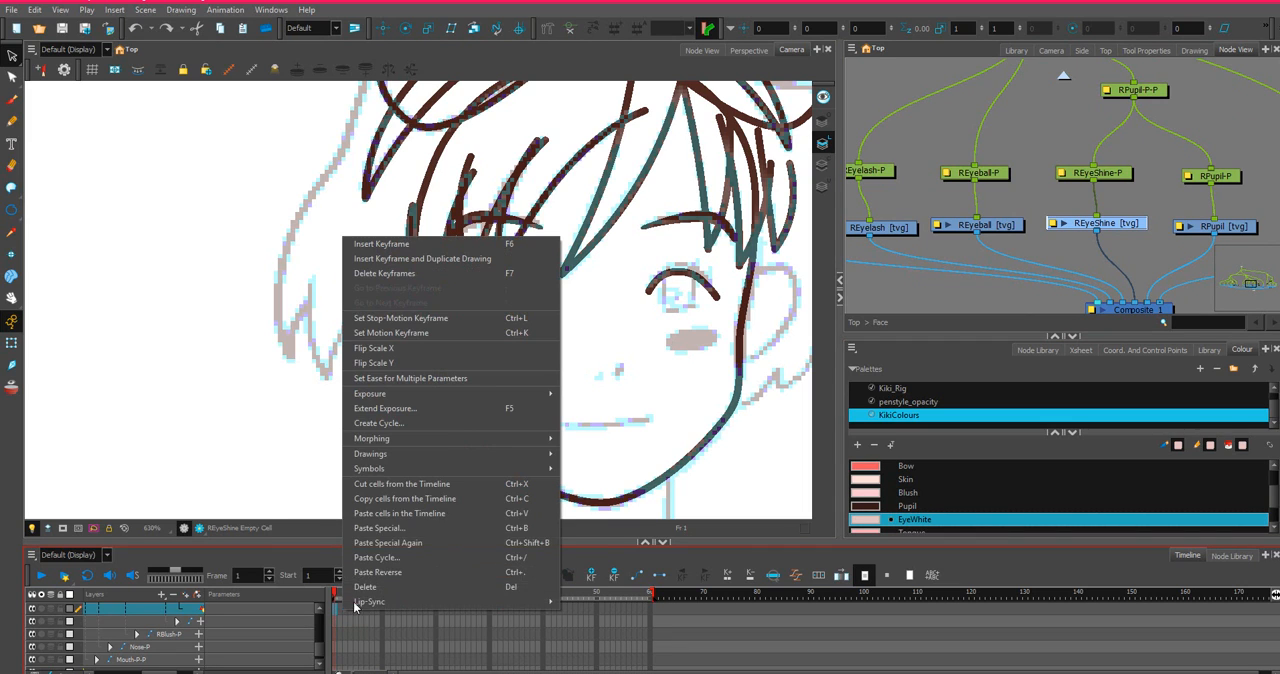
pyautogui.click(380, 528)
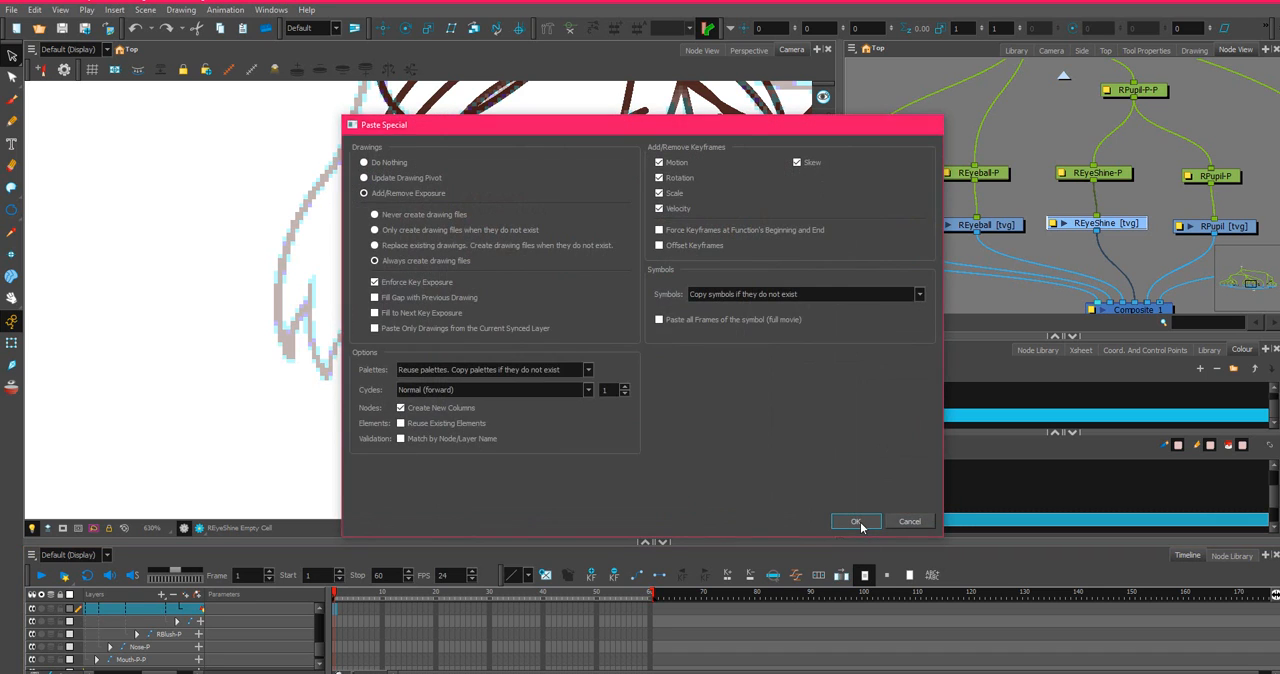
pyautogui.click(860, 522)
pyautogui.scroll(-2, 897, 229)
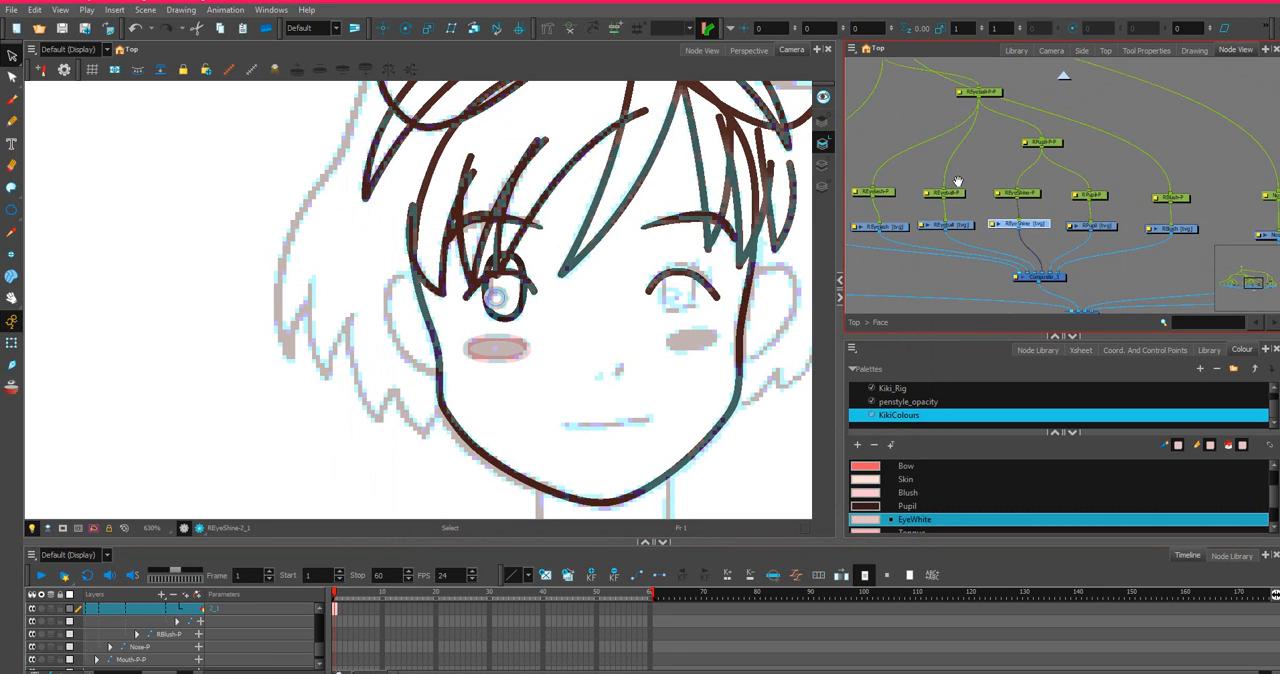
pyautogui.moveTo(959, 184); pyautogui.dragTo(1247, 202)
pyautogui.moveTo(999, 203); pyautogui.dragTo(1185, 203)
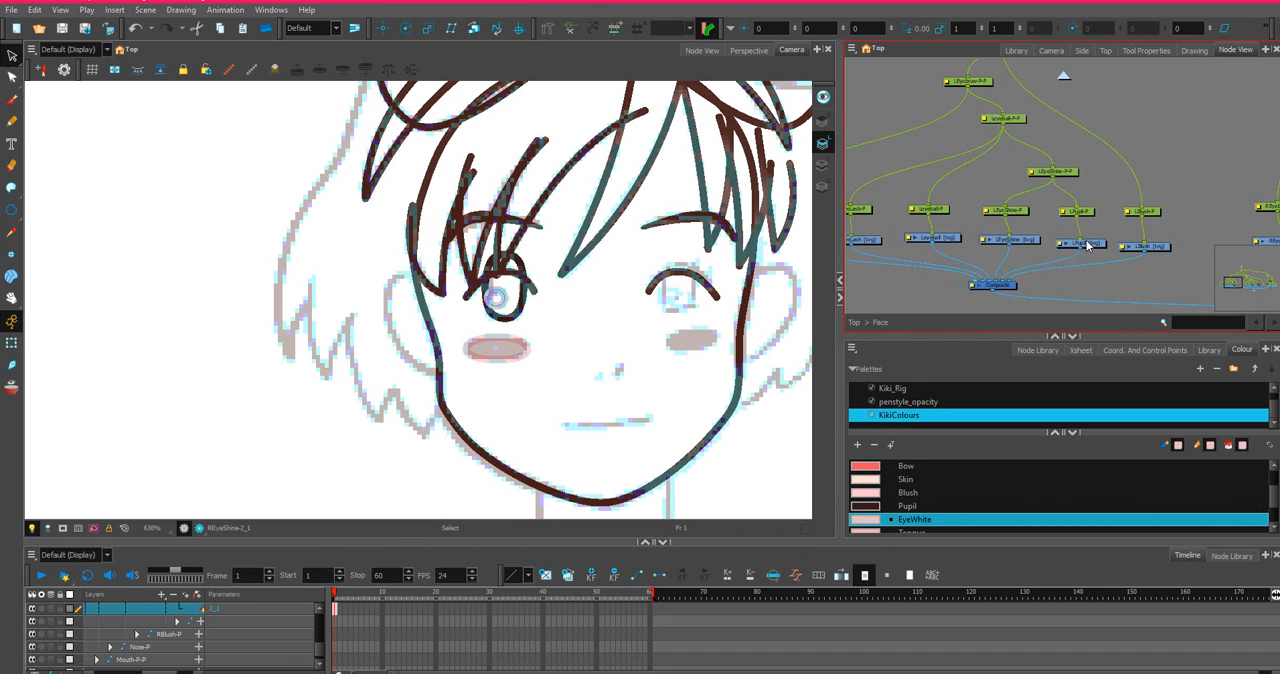
pyautogui.click(1088, 243)
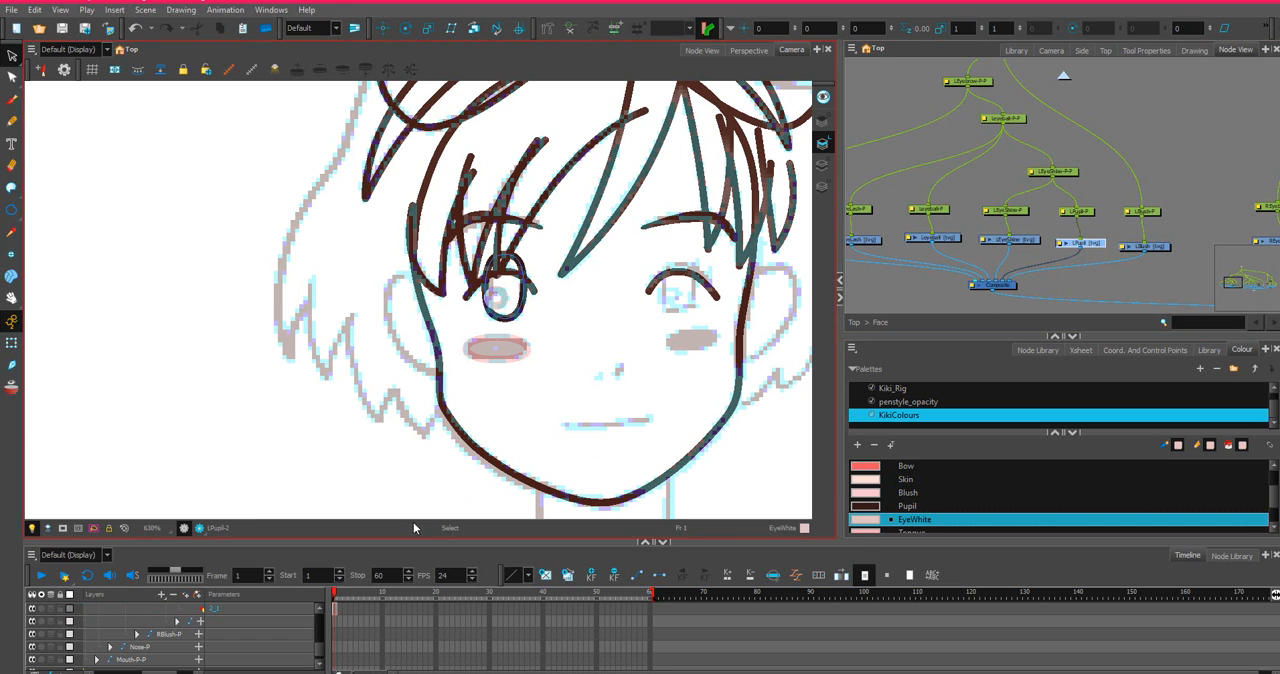
pyautogui.rightClick(336, 609)
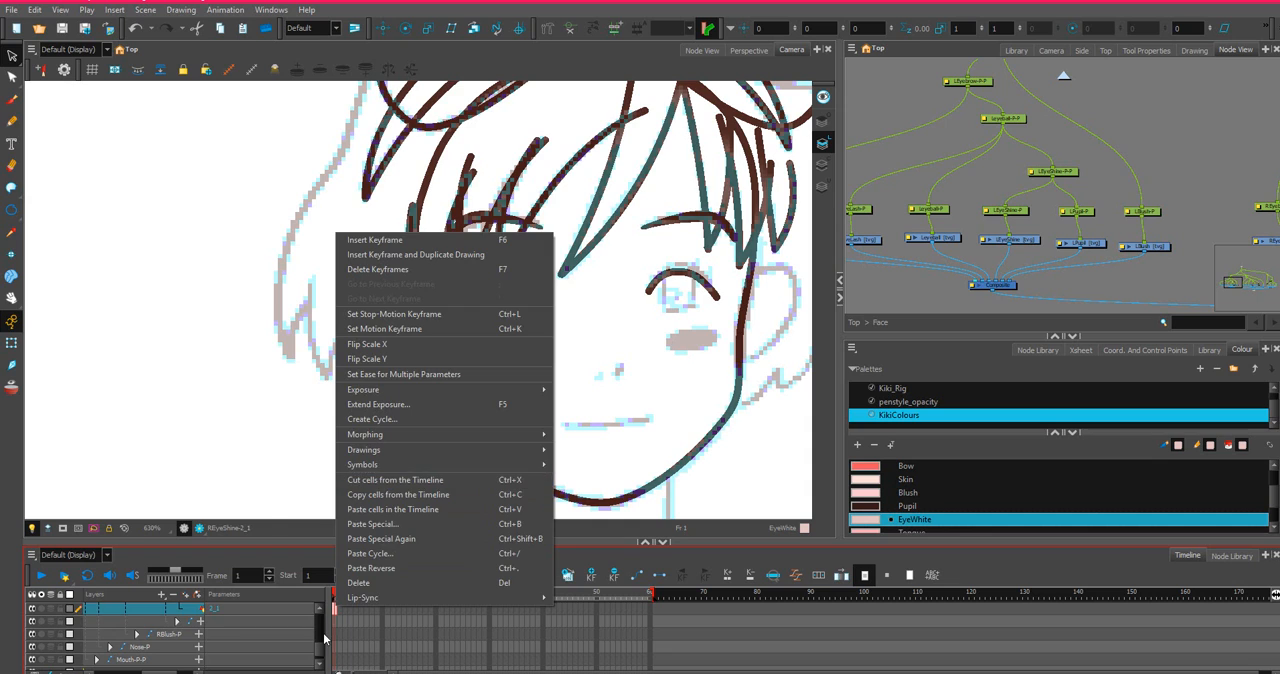
pyautogui.click(389, 481)
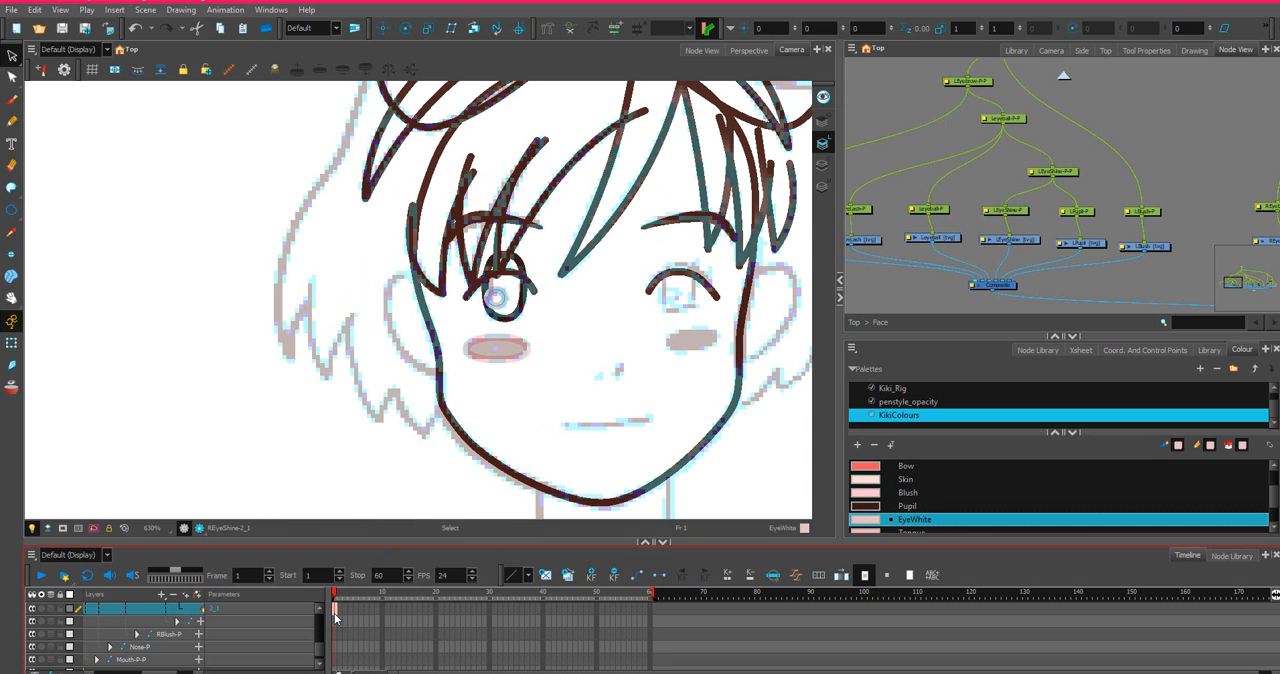
# Copy the left pupil's frame 1 cell from the LPupil layer.
pyautogui.click(1100, 244)
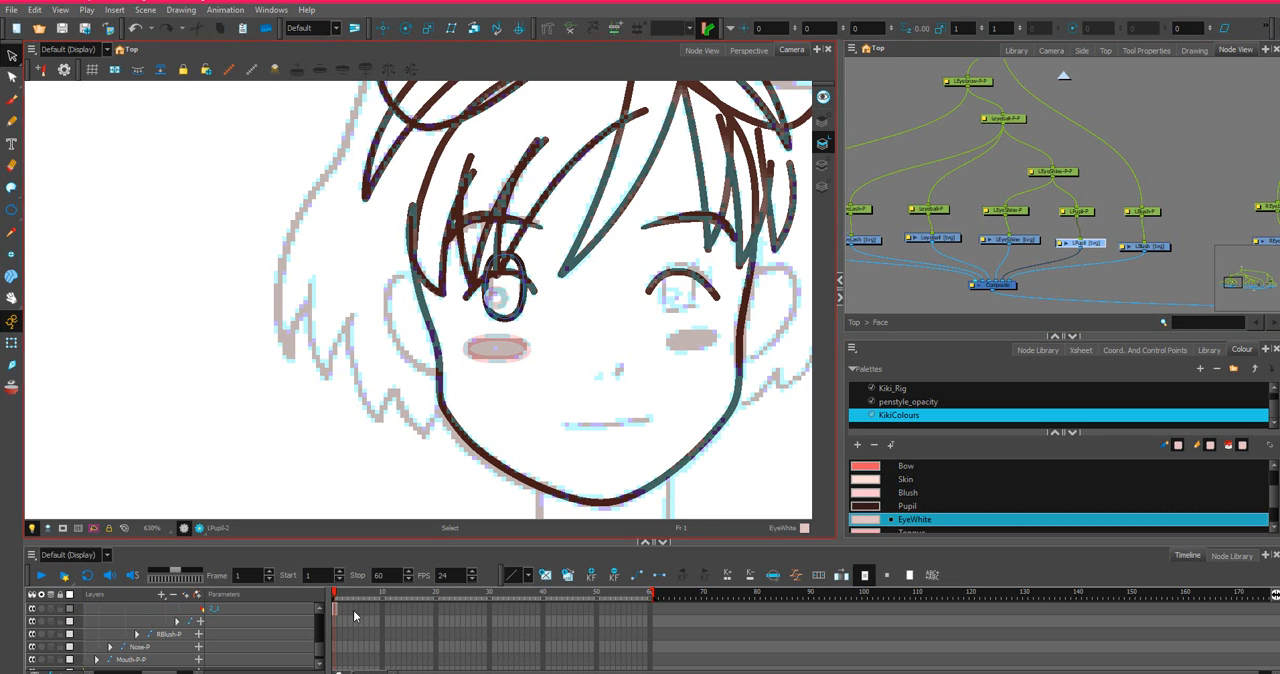
pyautogui.scroll(-1, 335, 622)
pyautogui.rightClick(334, 612)
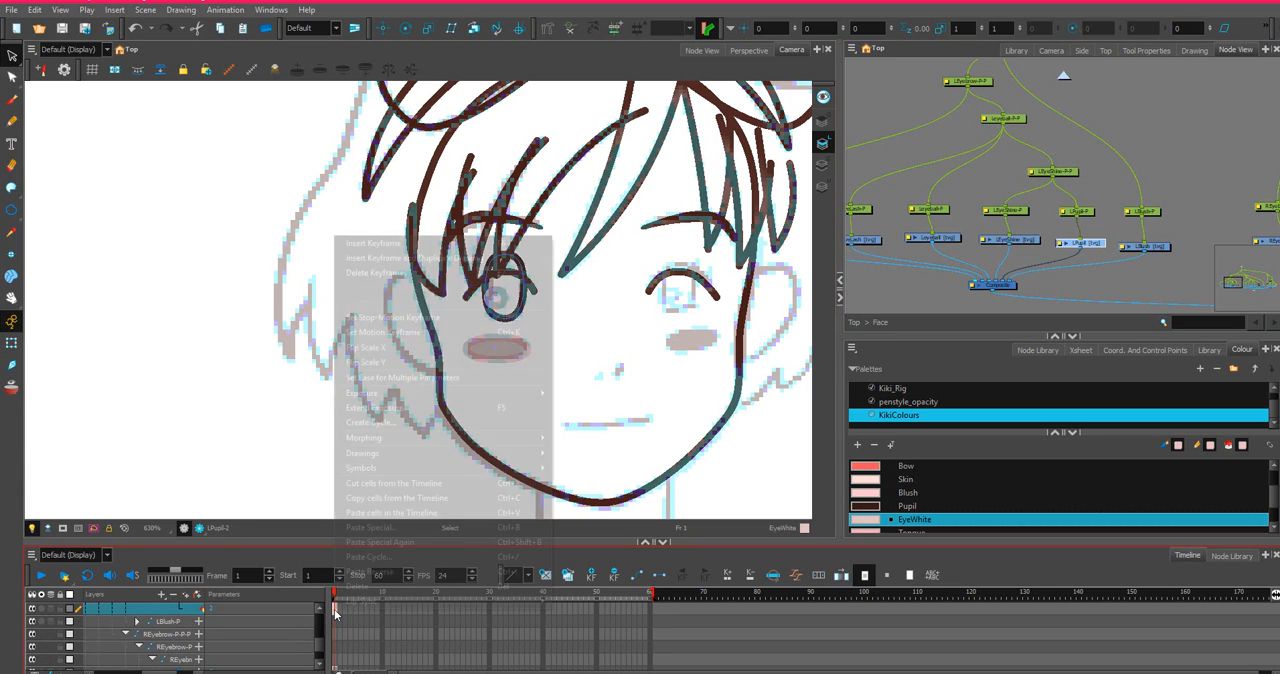
pyautogui.click(384, 498)
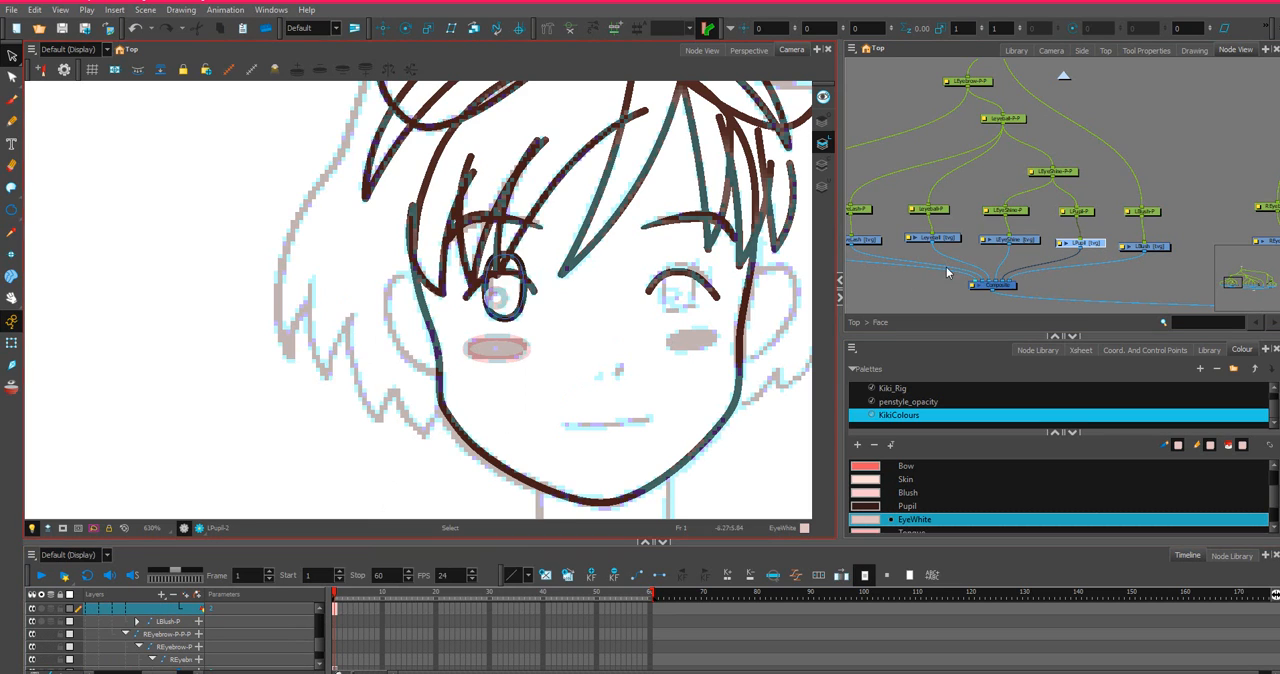
# Paste the copied pupil into frame 1 of the RPupil drawing with Paste Special.
pyautogui.moveTo(1166, 280); pyautogui.dragTo(780, 286)
pyautogui.scroll(4, 1069, 258)
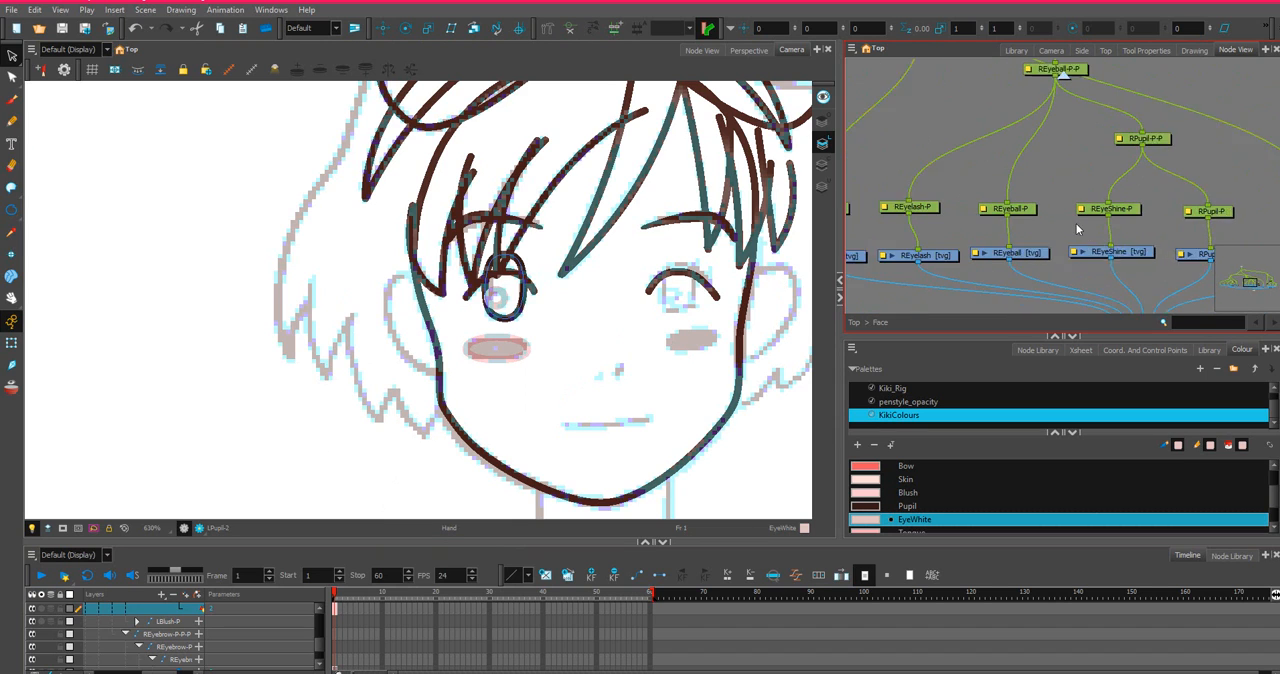
pyautogui.scroll(-2, 1112, 260)
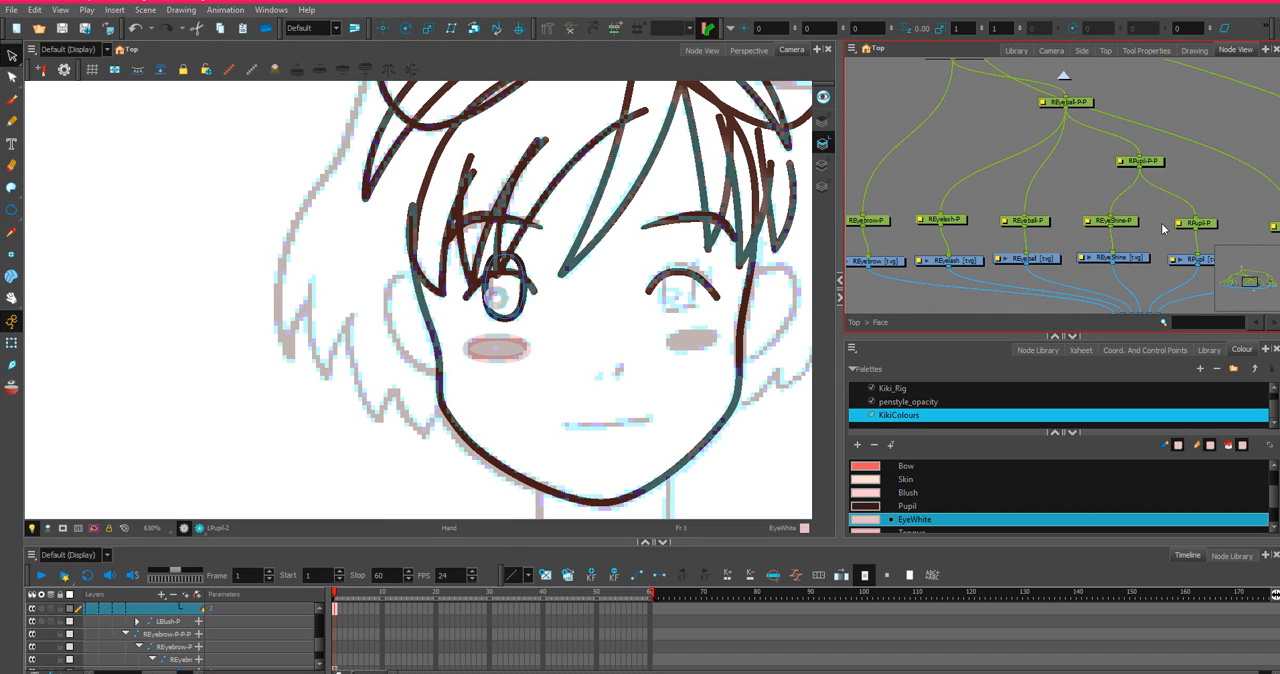
pyautogui.moveTo(1163, 229); pyautogui.dragTo(1080, 234)
pyautogui.click(1120, 264)
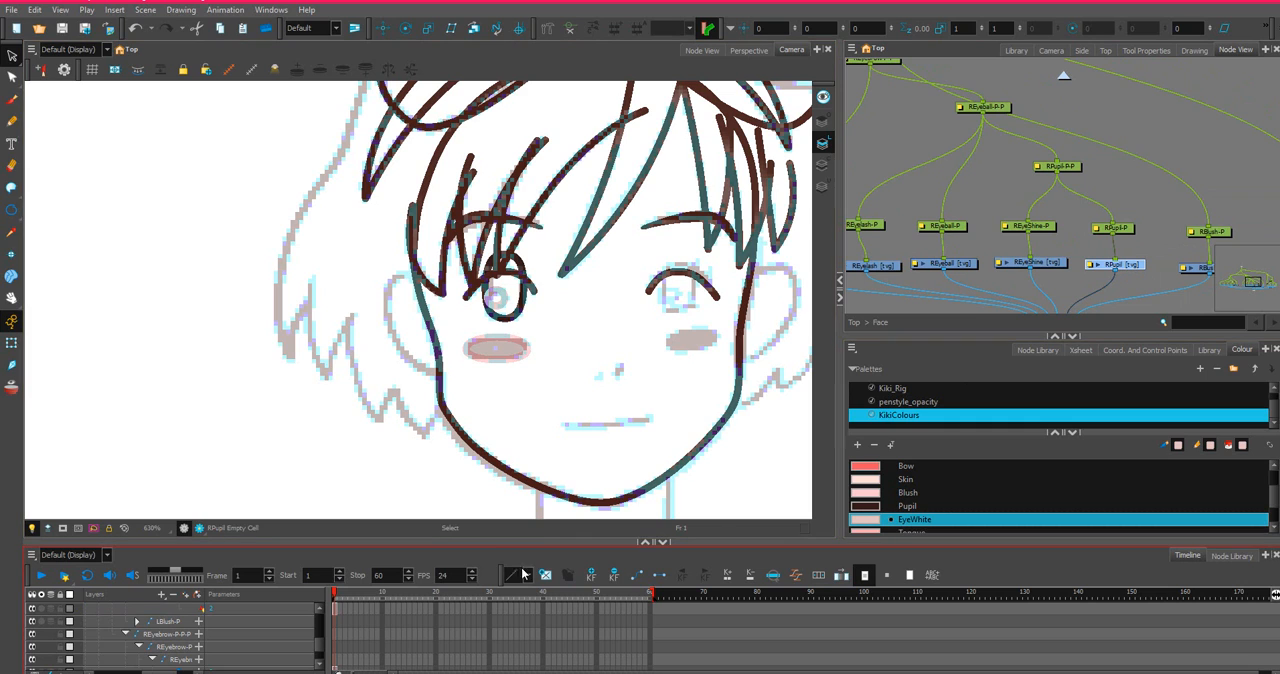
pyautogui.press('o')
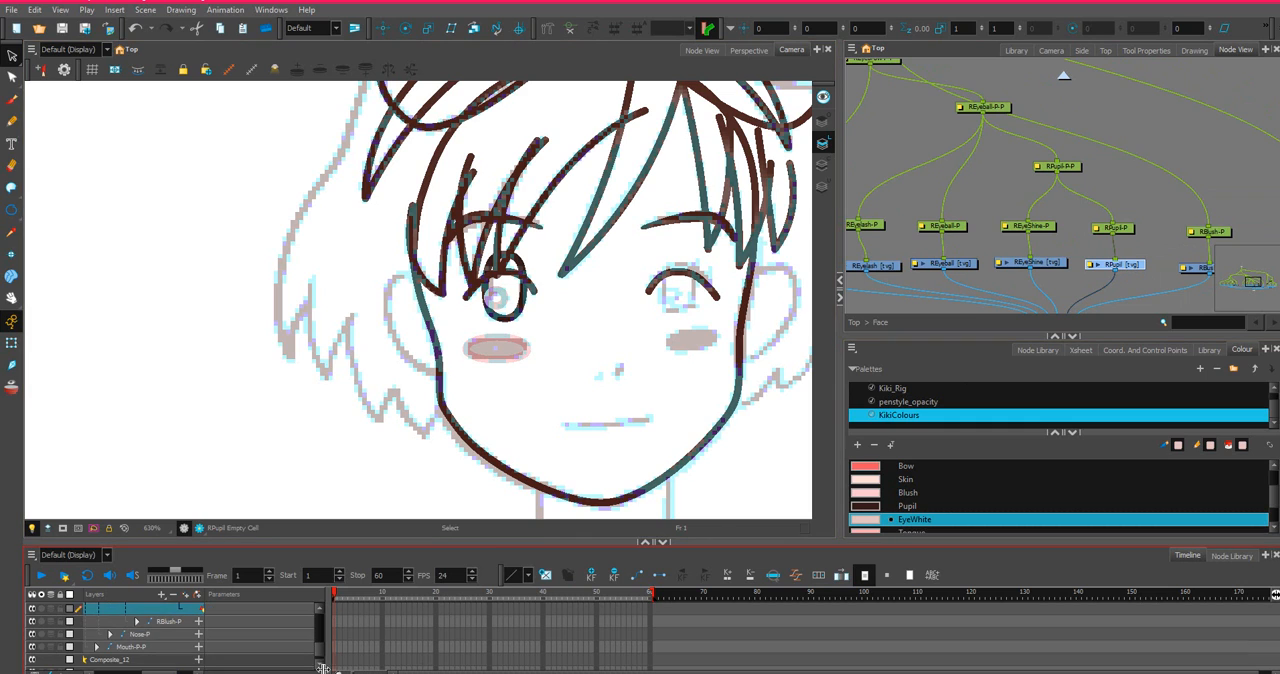
pyautogui.rightClick(336, 614)
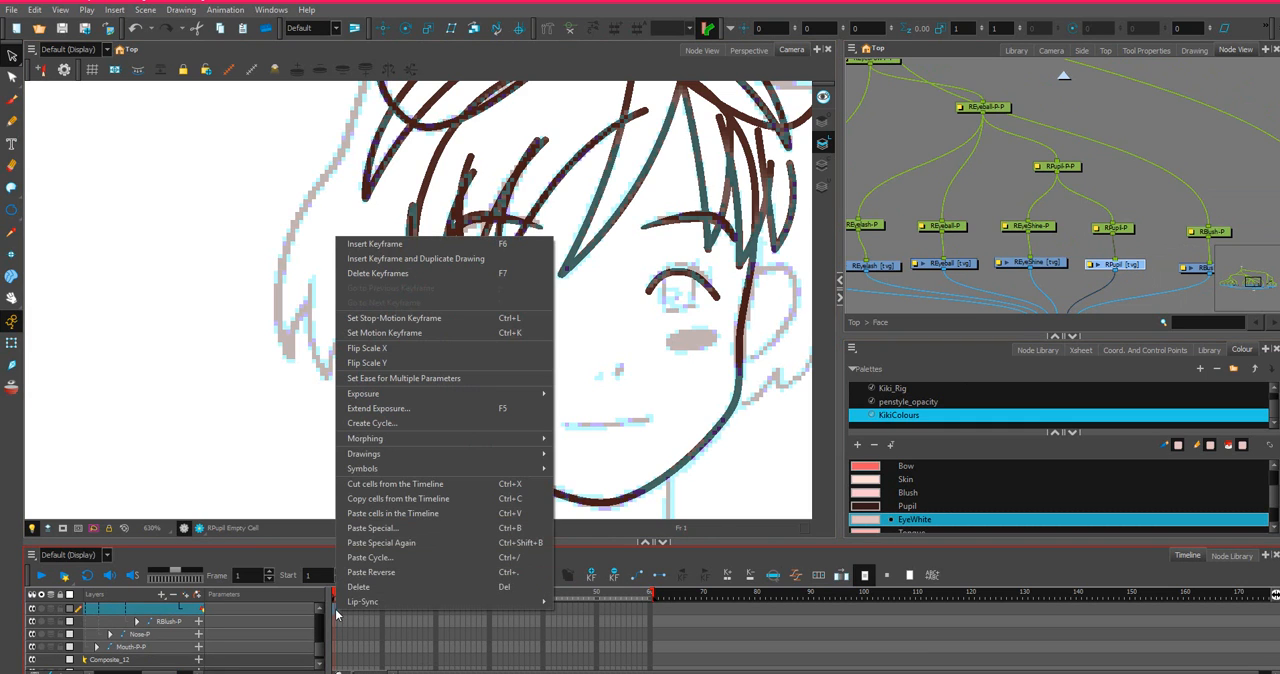
pyautogui.click(382, 528)
pyautogui.click(856, 521)
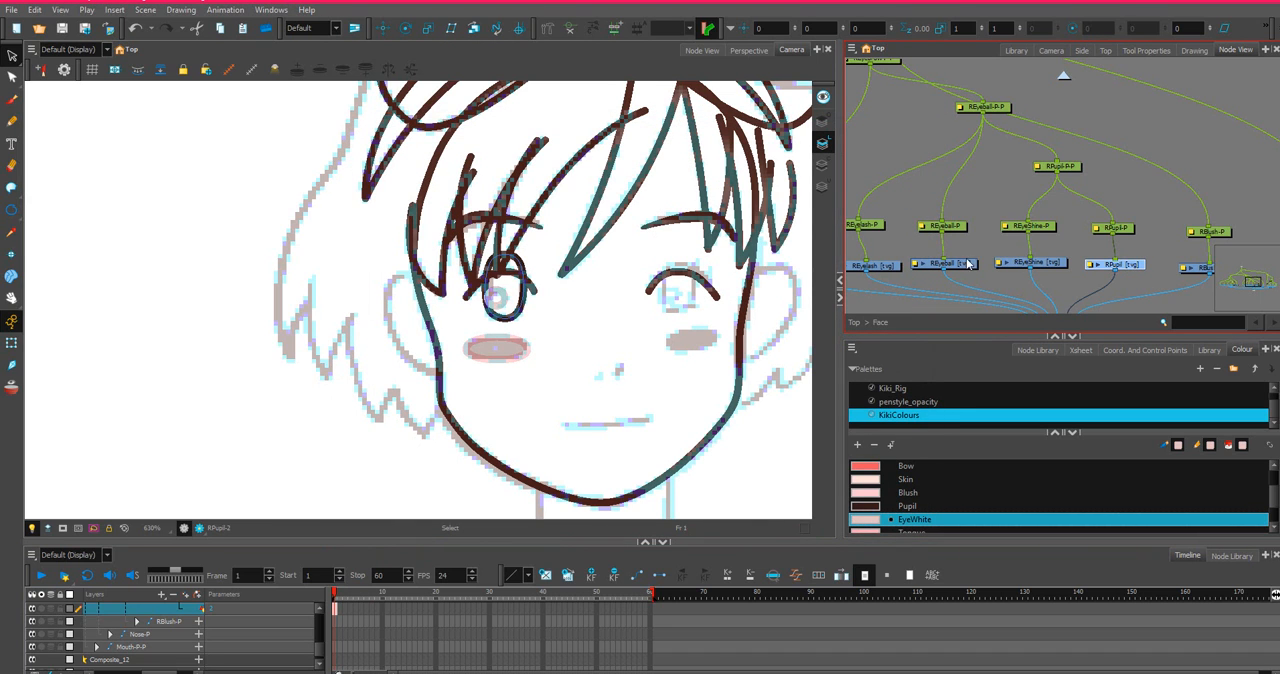
# Copy the left cheek blush's frame 1 cell from the LBlush layer.
pyautogui.moveTo(926, 248); pyautogui.dragTo(1179, 235)
pyautogui.moveTo(1012, 232); pyautogui.dragTo(1098, 223)
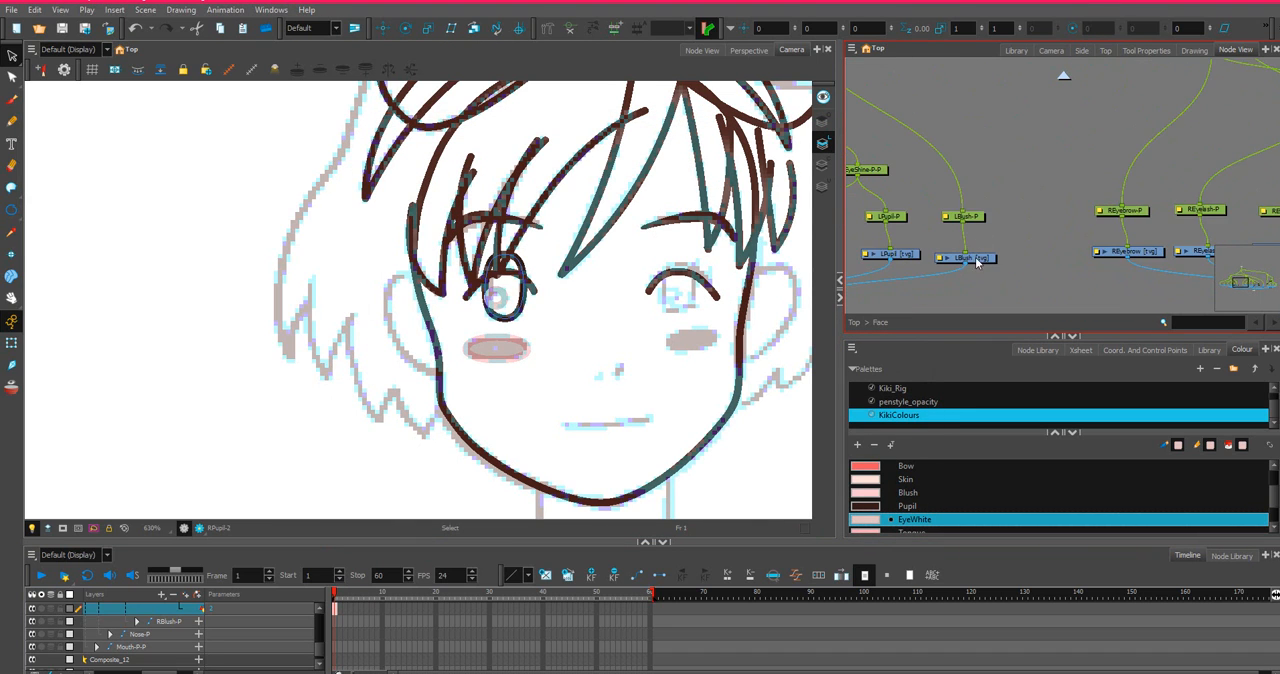
pyautogui.click(987, 264)
pyautogui.press('o')
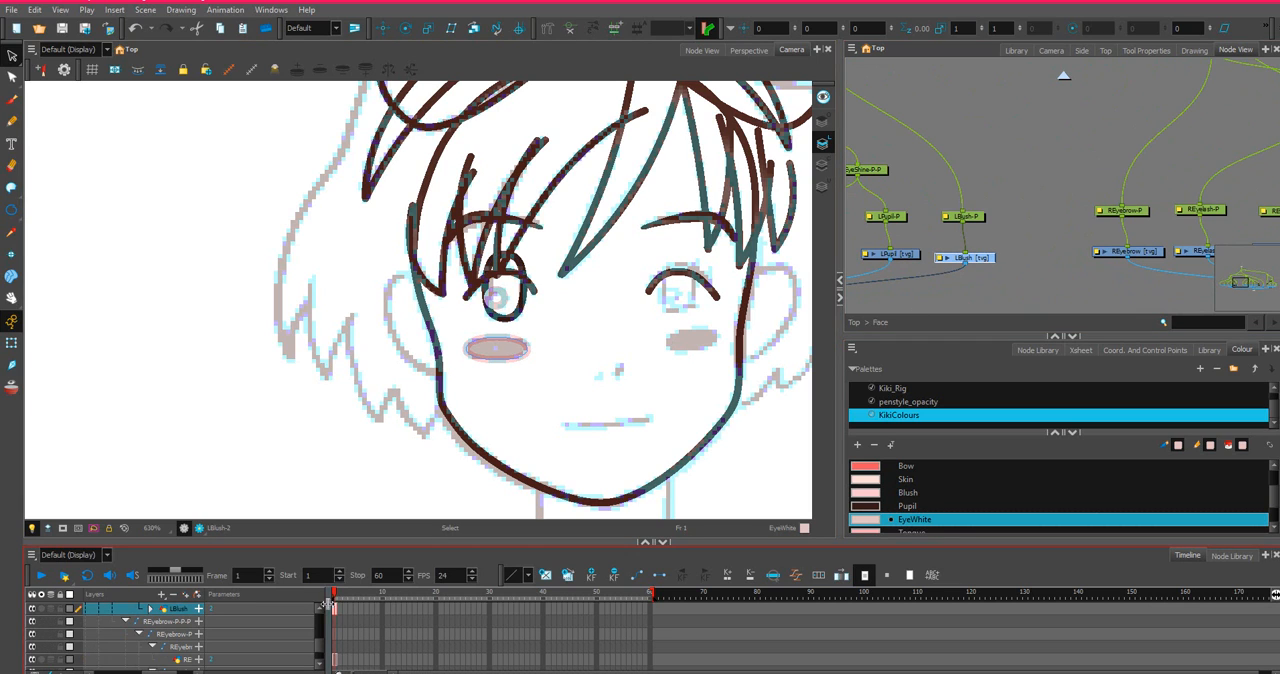
pyautogui.rightClick(337, 607)
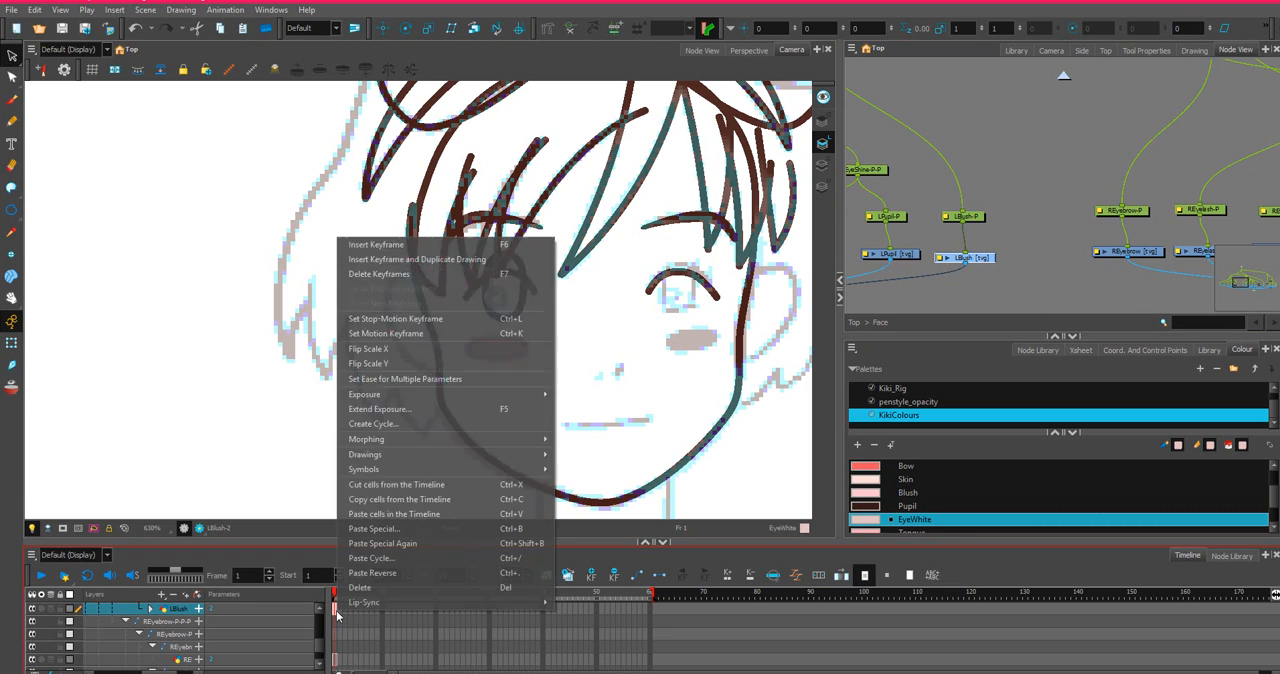
pyautogui.click(400, 500)
# Paste the copied blush into frame 1 of the RBlush drawing with Paste Special, always creating drawing files.
pyautogui.moveTo(1176, 164); pyautogui.dragTo(808, 178)
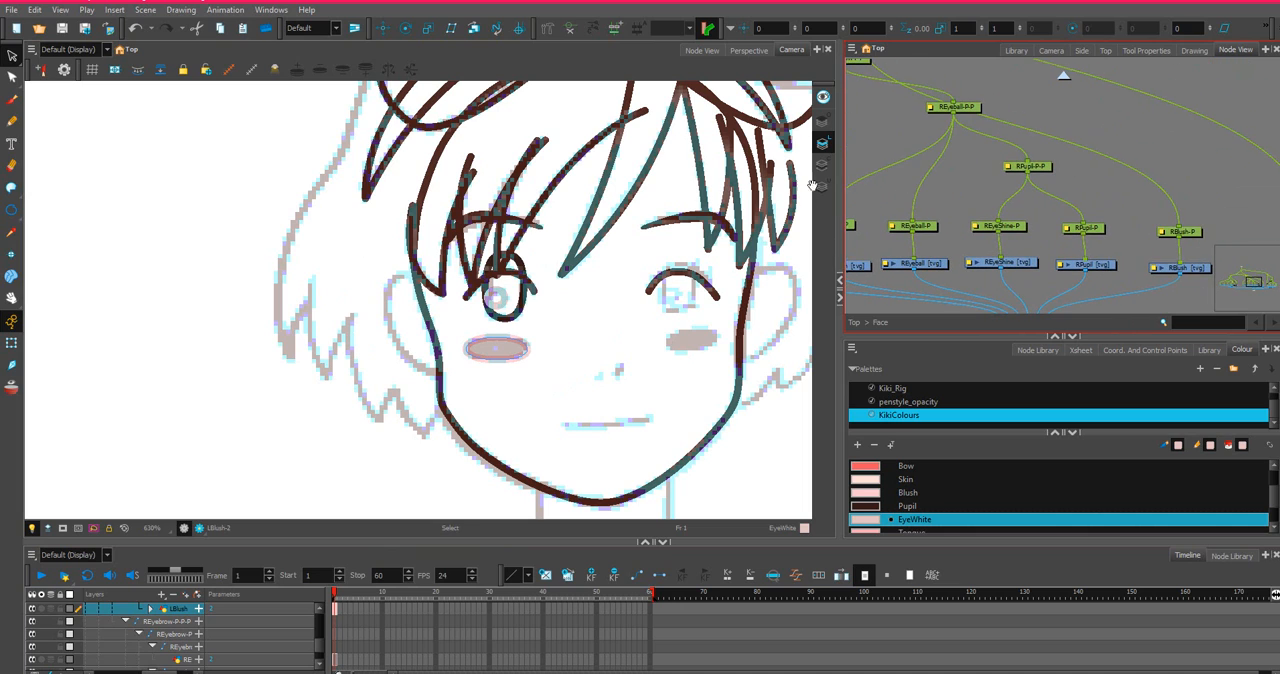
pyautogui.click(1160, 268)
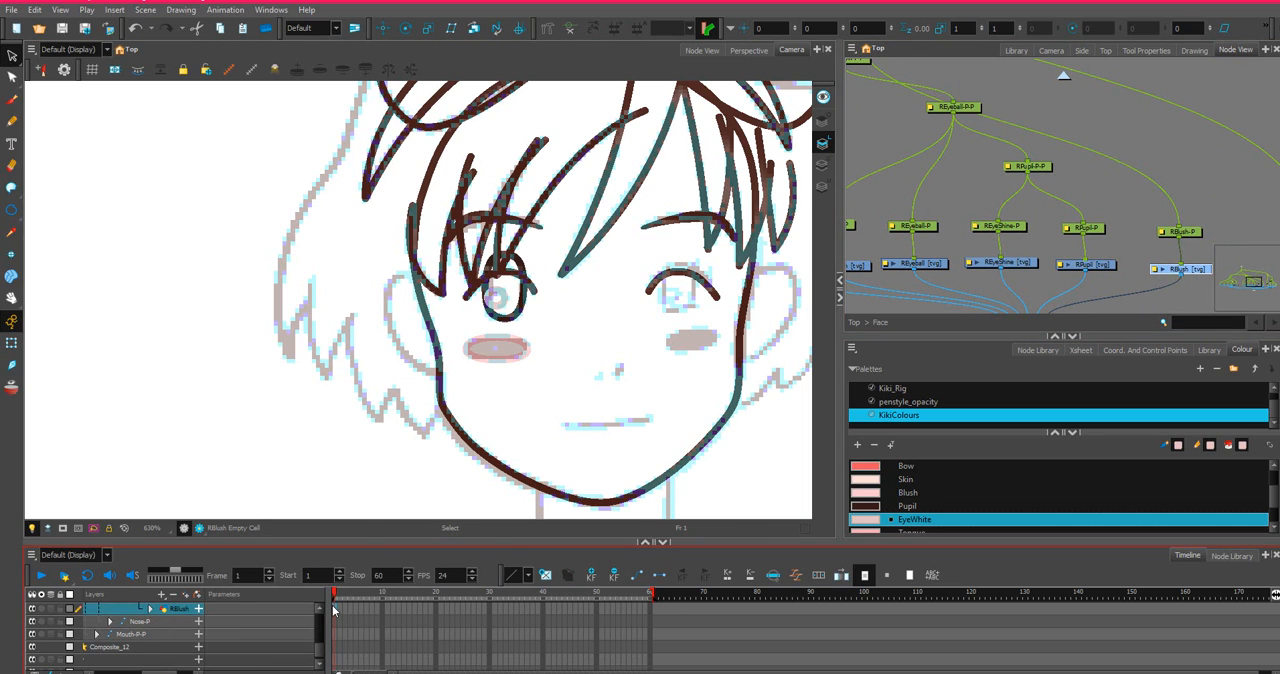
pyautogui.rightClick(333, 610)
pyautogui.click(358, 521)
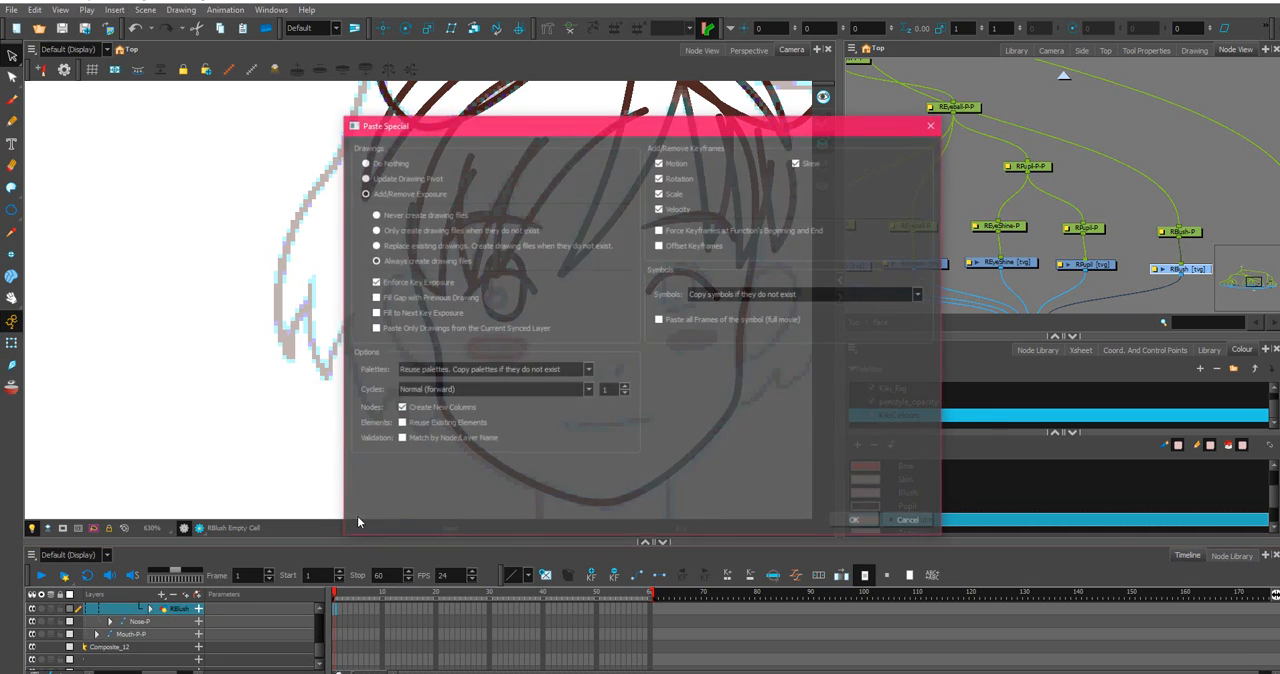
pyautogui.click(853, 521)
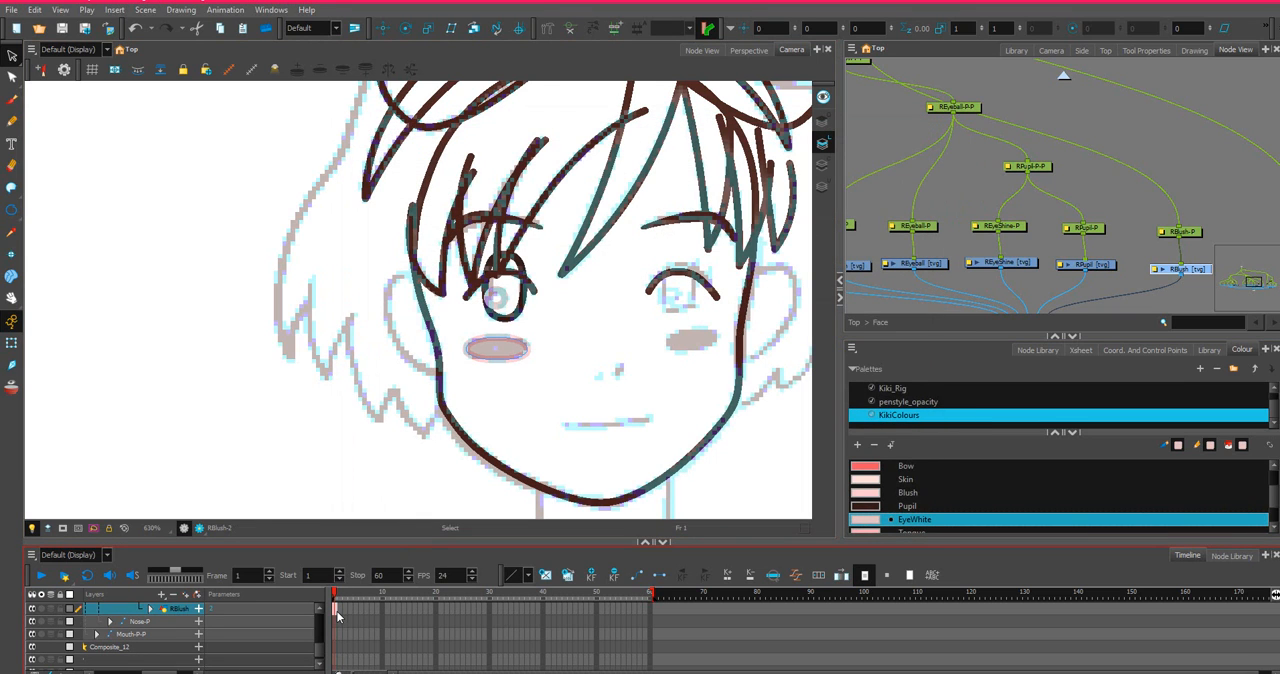
# Flip the frame 1 cells of the RBlush, RPupil and REyeShine layers horizontally with Flip Scale X.
pyautogui.rightClick(337, 616)
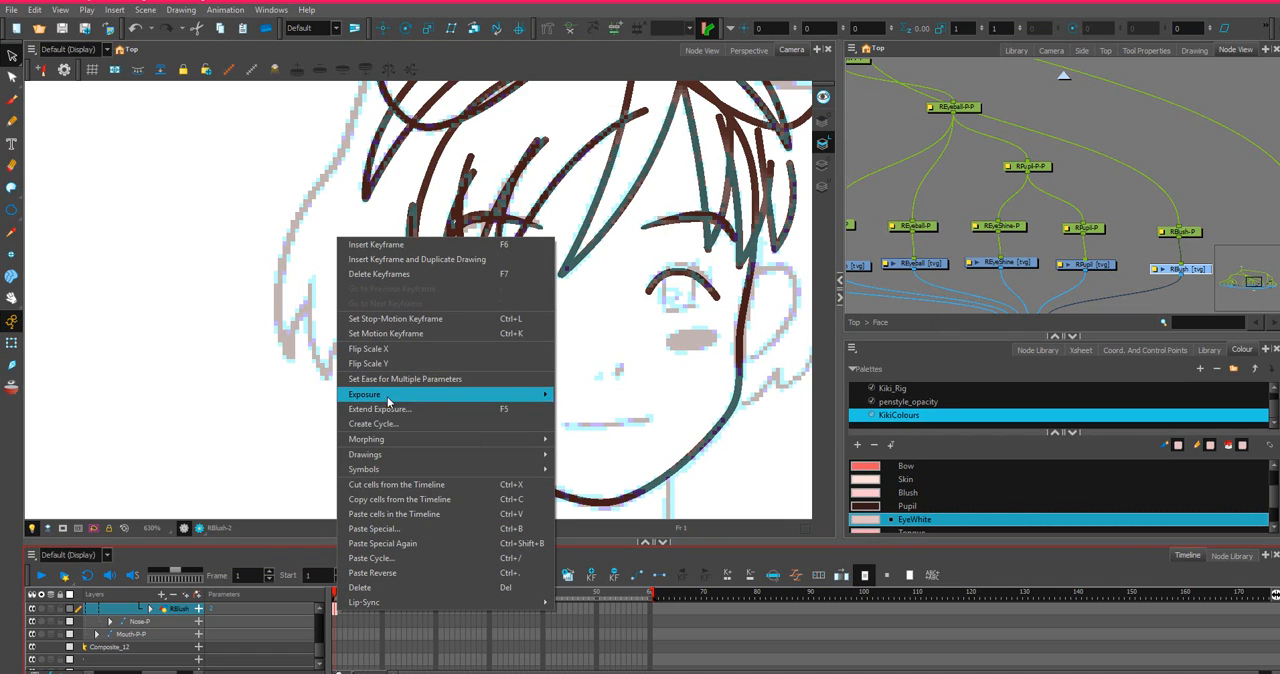
pyautogui.click(403, 349)
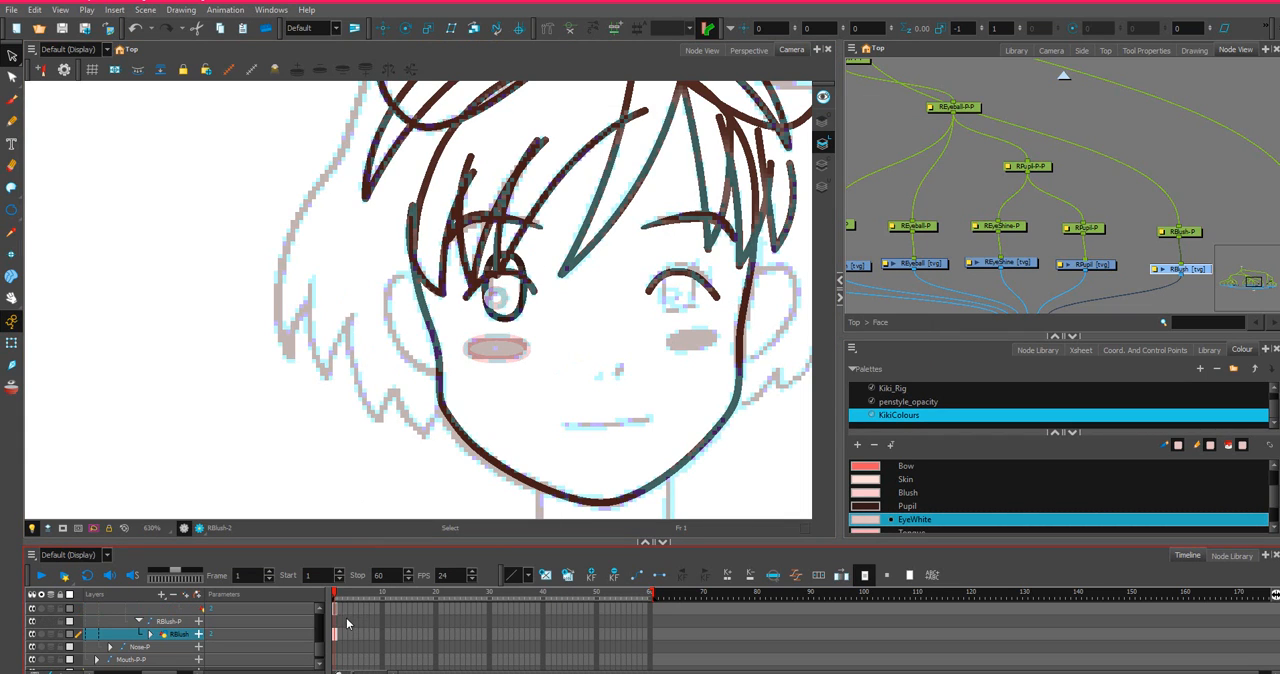
pyautogui.click(338, 607)
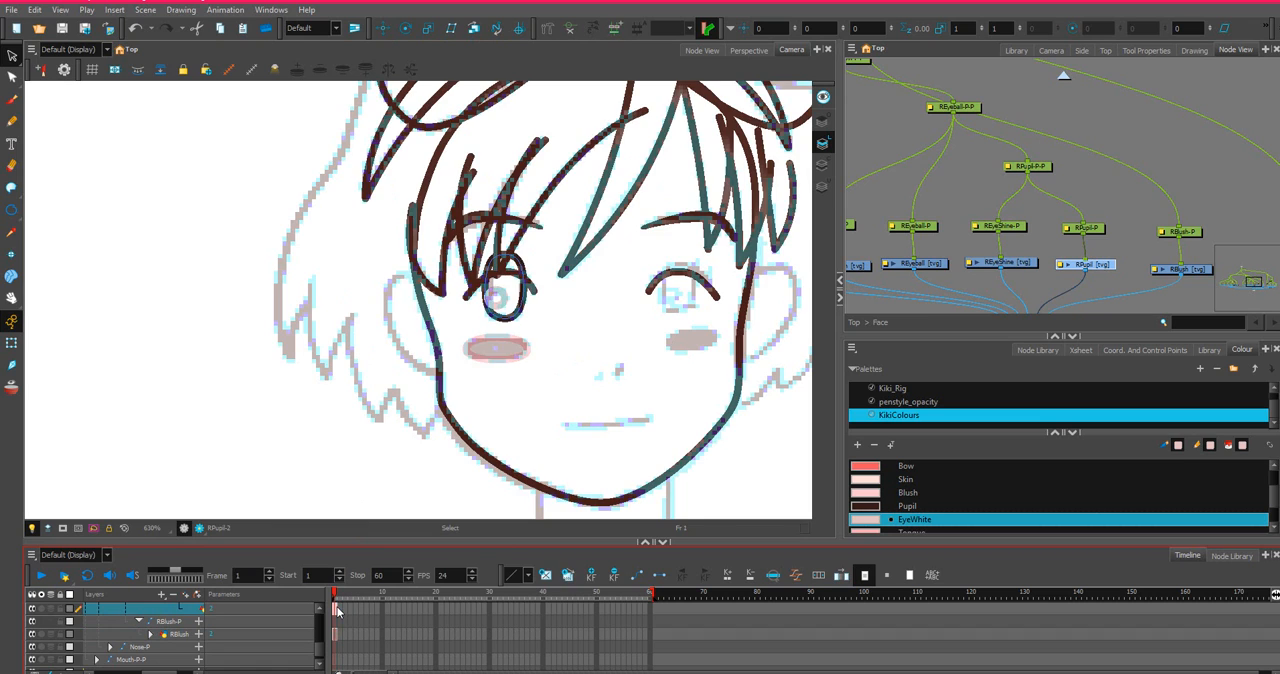
pyautogui.rightClick(338, 607)
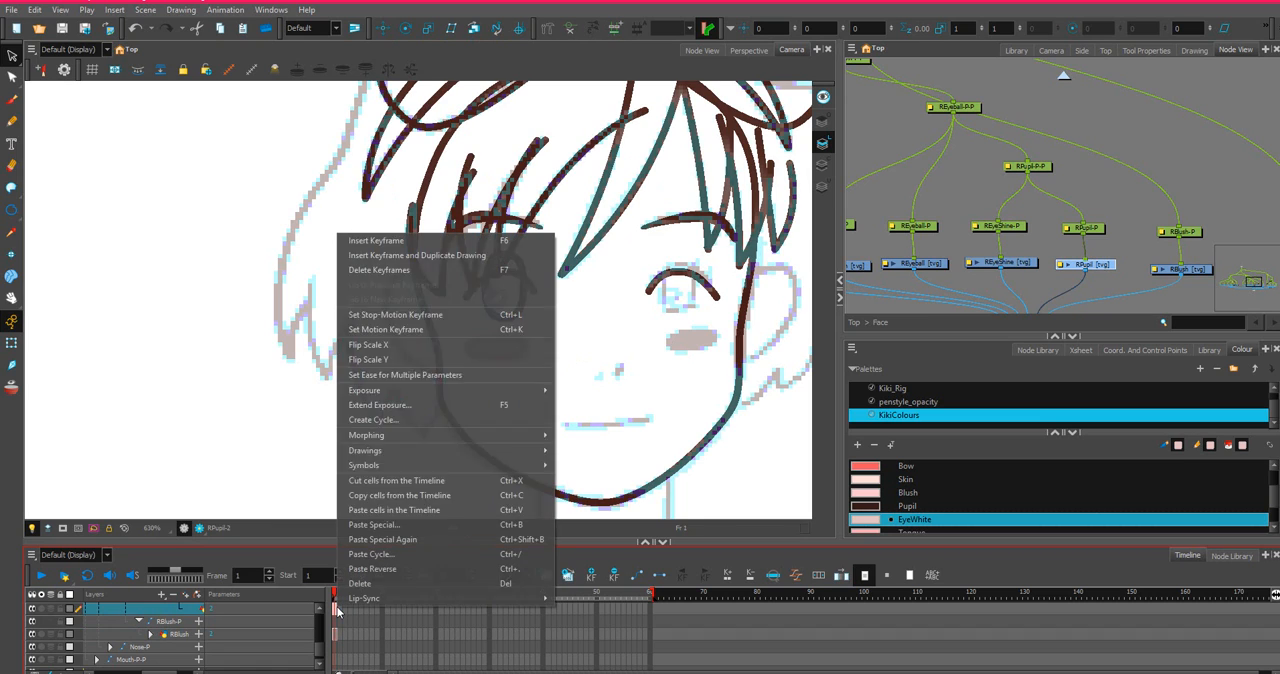
pyautogui.click(378, 345)
pyautogui.scroll(2, 348, 620)
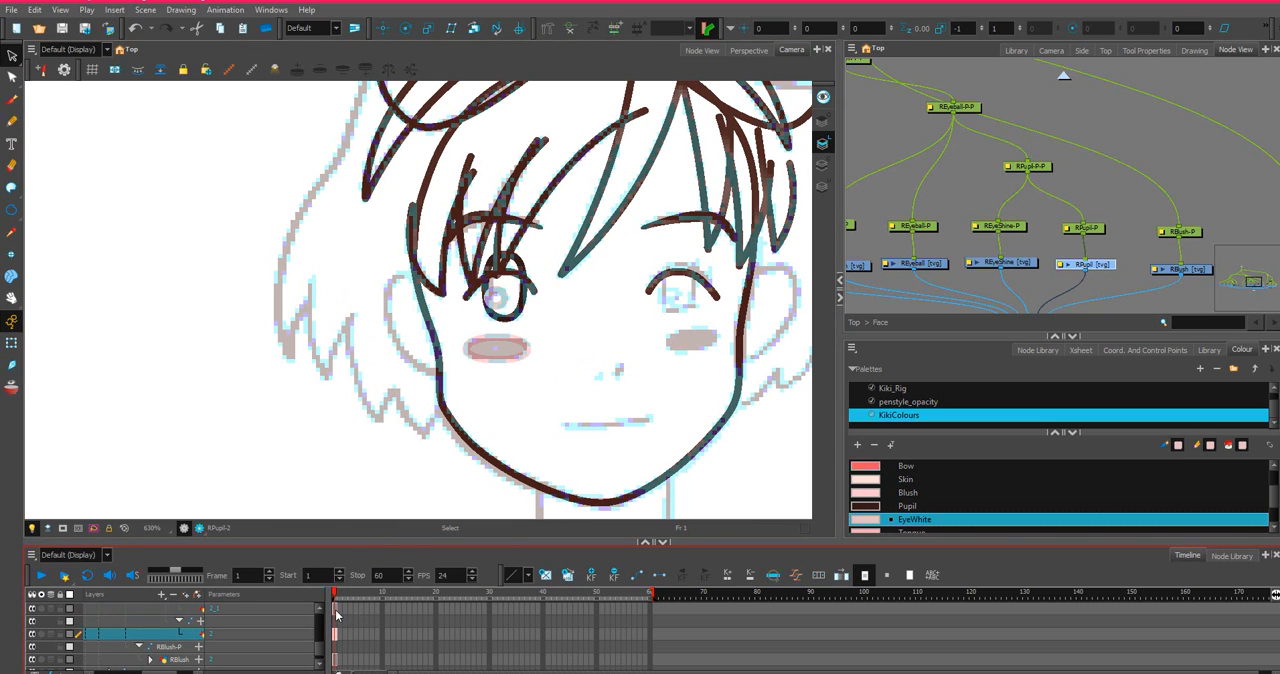
pyautogui.click(336, 609)
pyautogui.rightClick(336, 609)
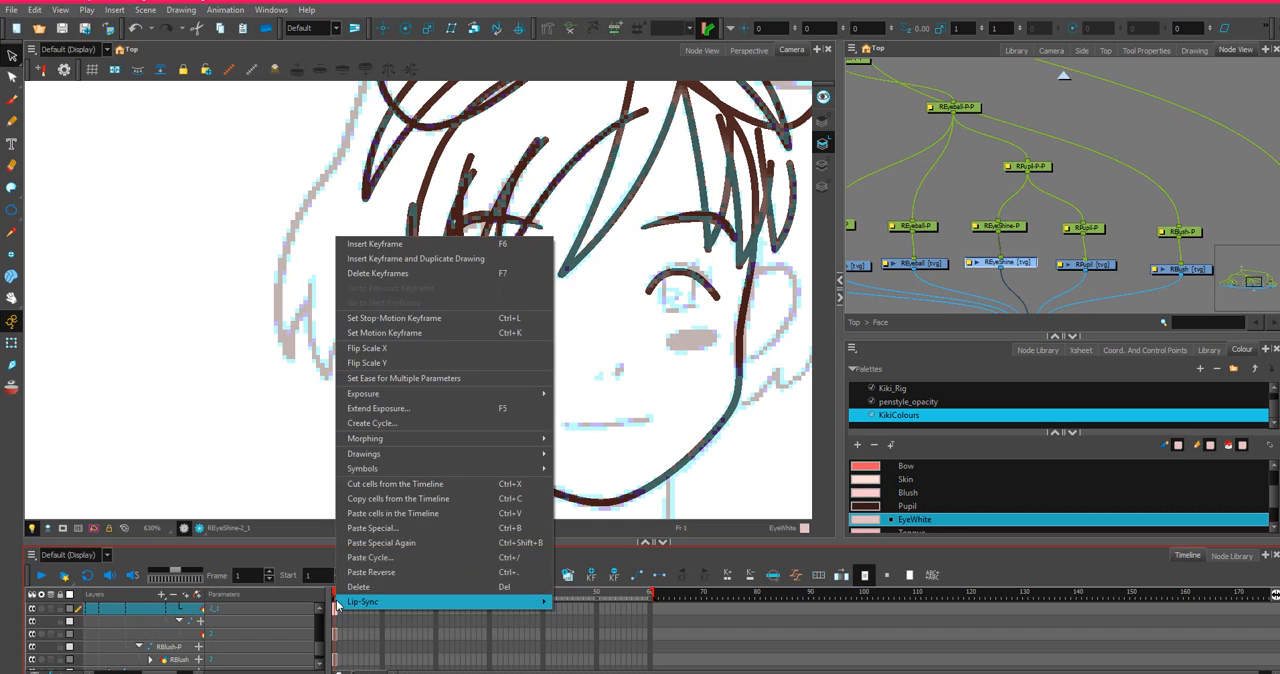
pyautogui.click(390, 348)
# Locate the flipped right pupil, eye shine and blush beyond the character drawings and select them together.
pyautogui.scroll(-2, 488, 383)
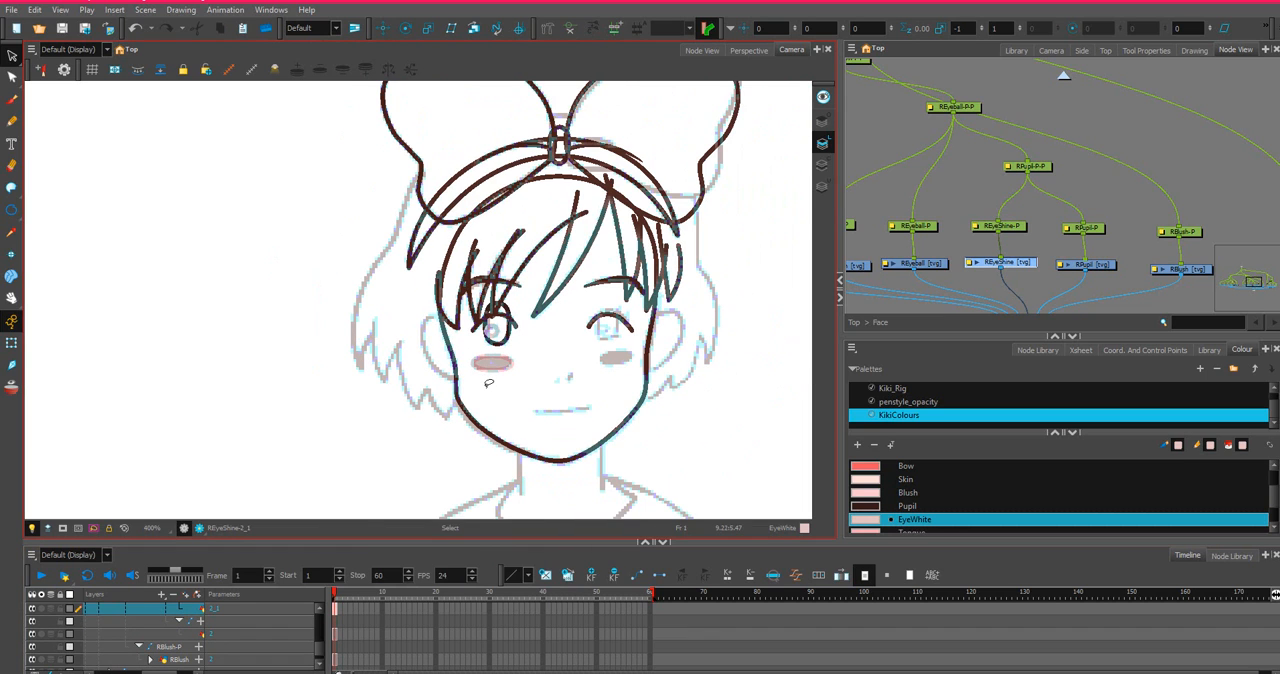
pyautogui.scroll(-8, 489, 383)
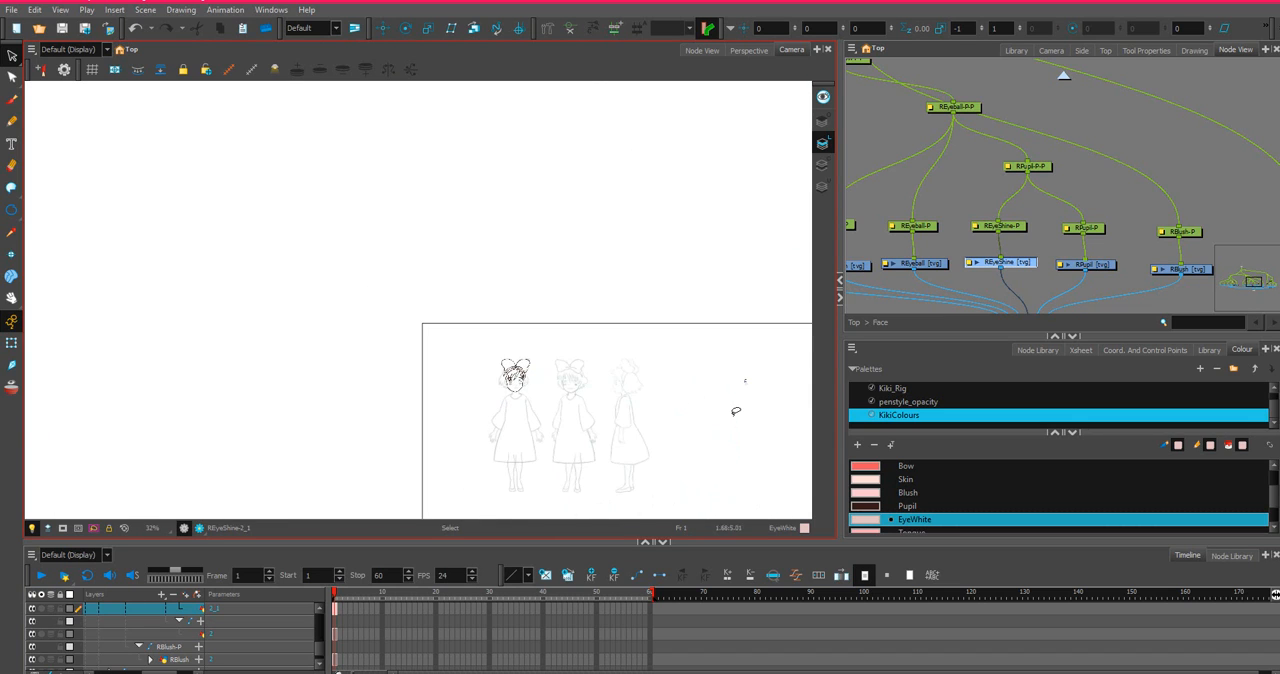
pyautogui.scroll(5, 736, 411)
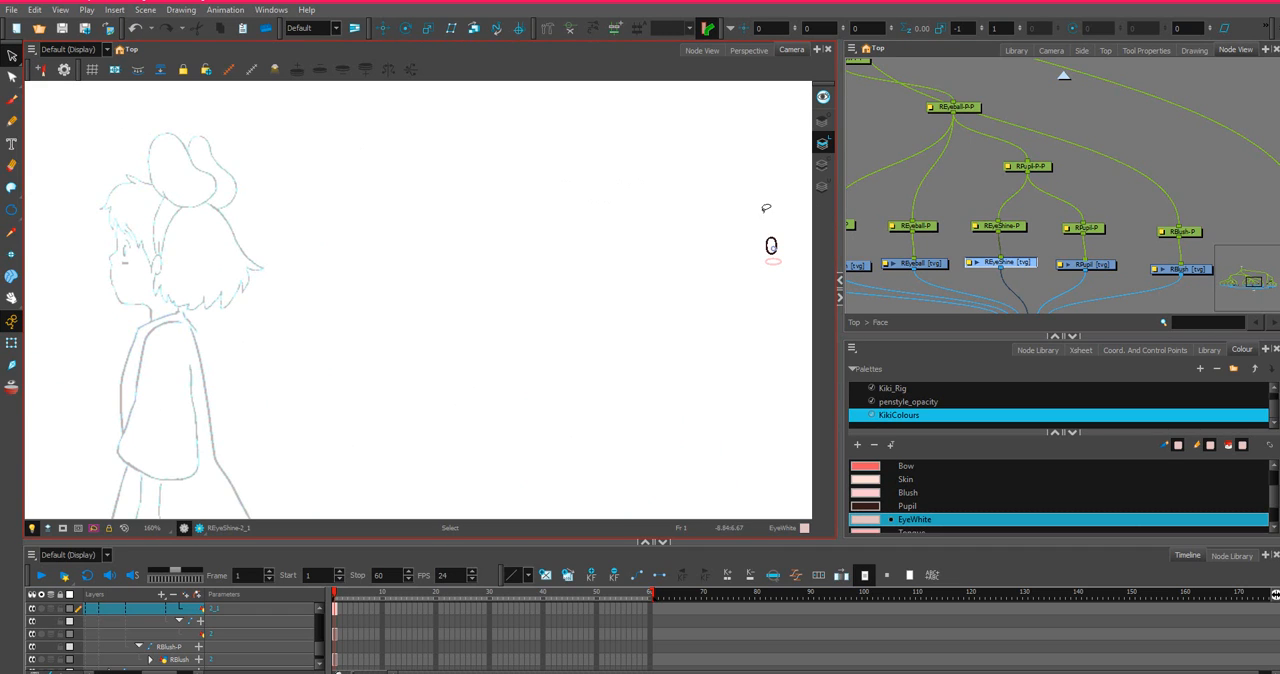
pyautogui.moveTo(766, 208)
pyautogui.mouseDown()
pyautogui.moveTo(740, 298)
pyautogui.moveTo(770, 206)
pyautogui.mouseUp()
pyautogui.scroll(-3, 150, 260)
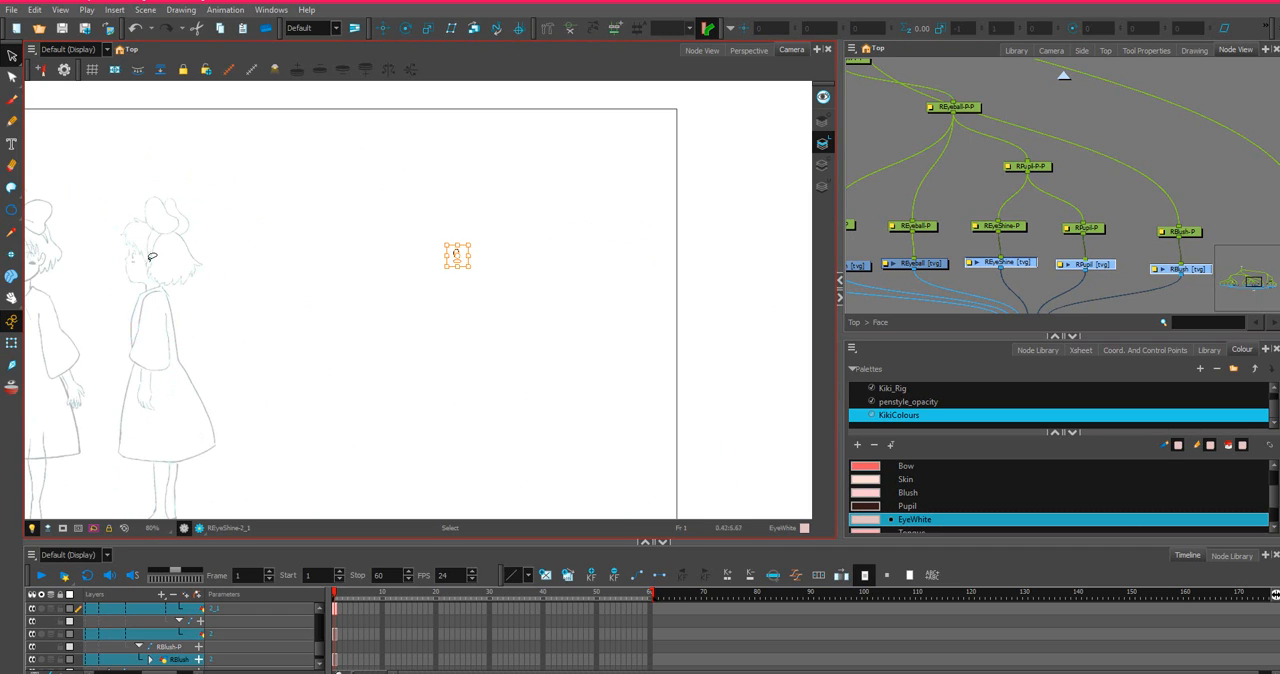
pyautogui.moveTo(77, 295); pyautogui.dragTo(317, 334)
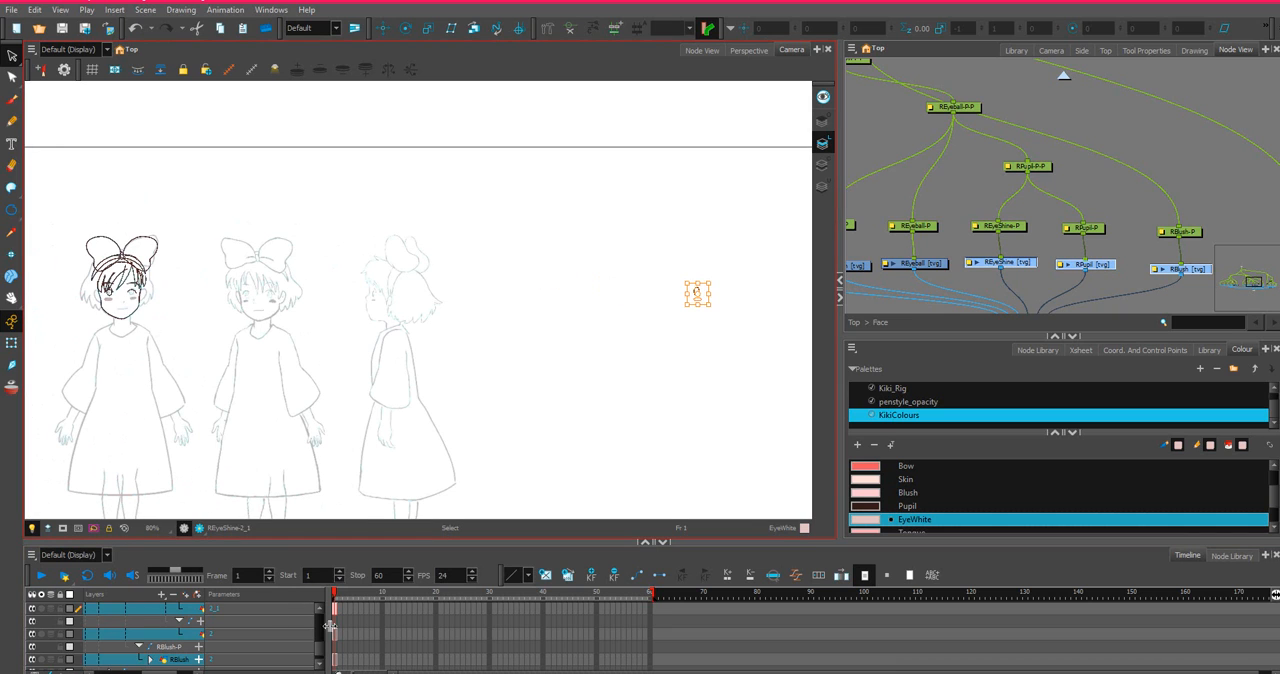
# Copy the left eyelash's frame 1 cell from the LEyeLash layer.
pyautogui.scroll(1, 337, 623)
pyautogui.scroll(-4, 1057, 215)
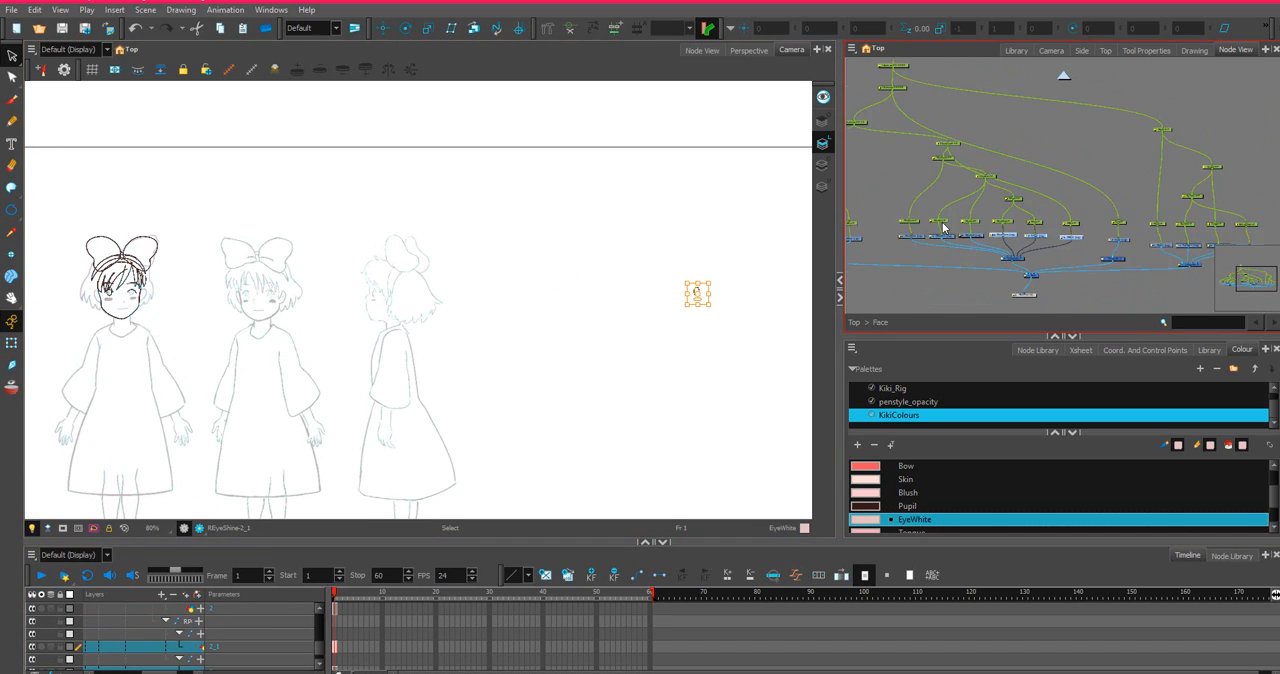
pyautogui.scroll(5, 1057, 215)
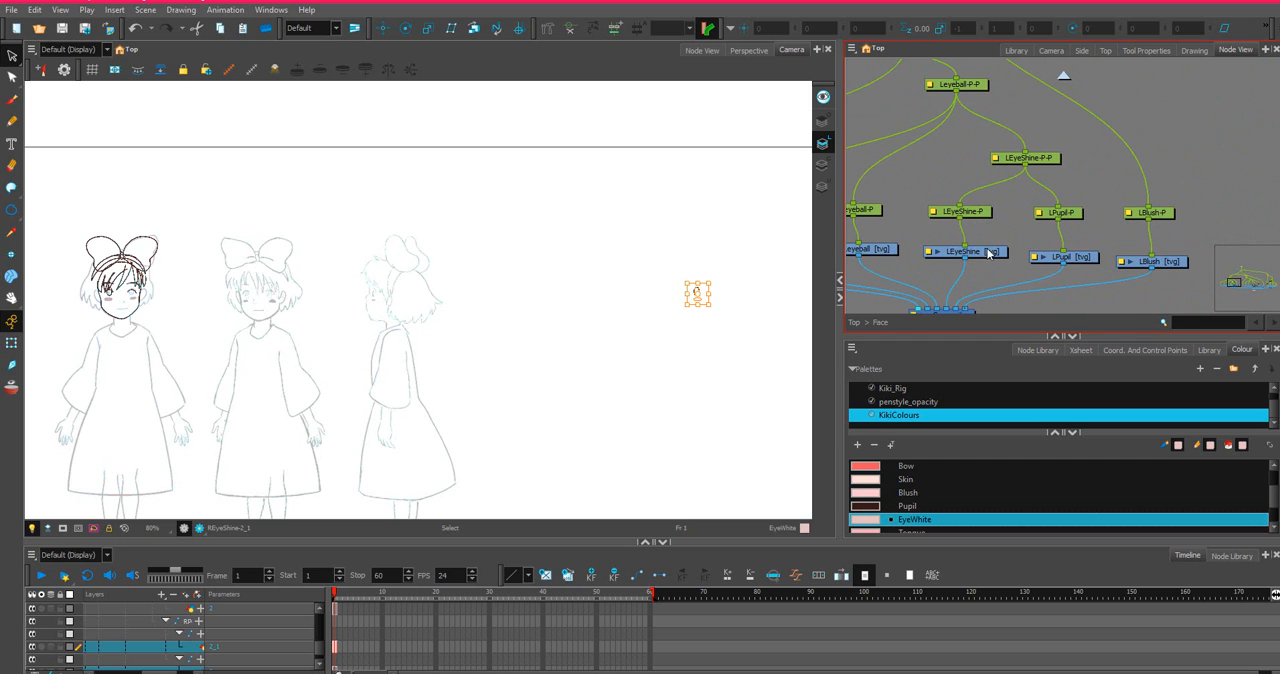
pyautogui.click(989, 254)
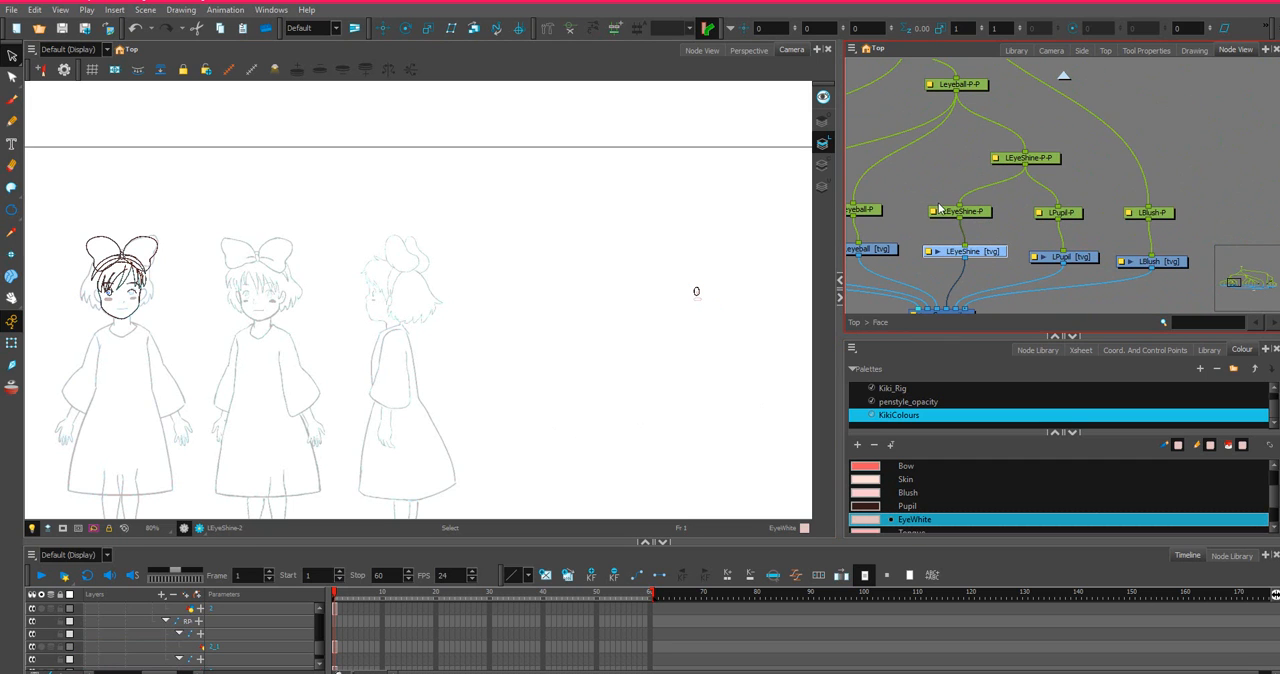
pyautogui.scroll(-3, 1066, 210)
pyautogui.scroll(3, 1066, 210)
pyautogui.click(955, 241)
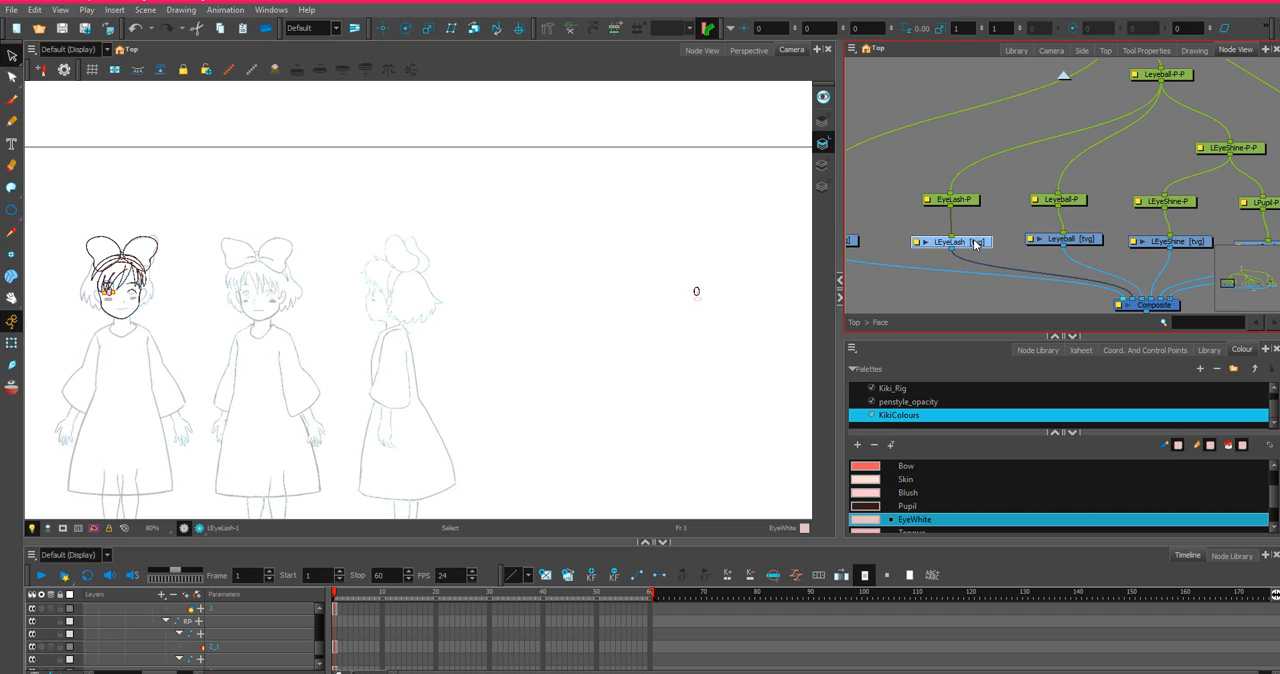
pyautogui.press('o')
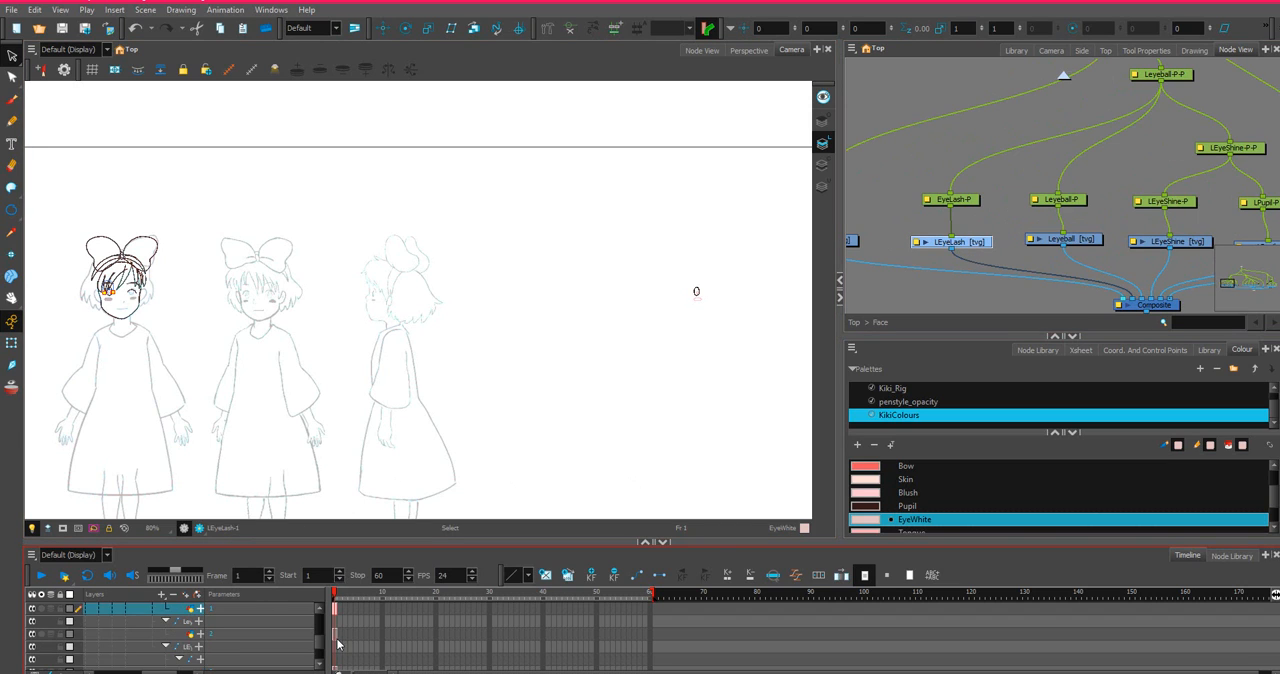
pyautogui.scroll(1, 337, 644)
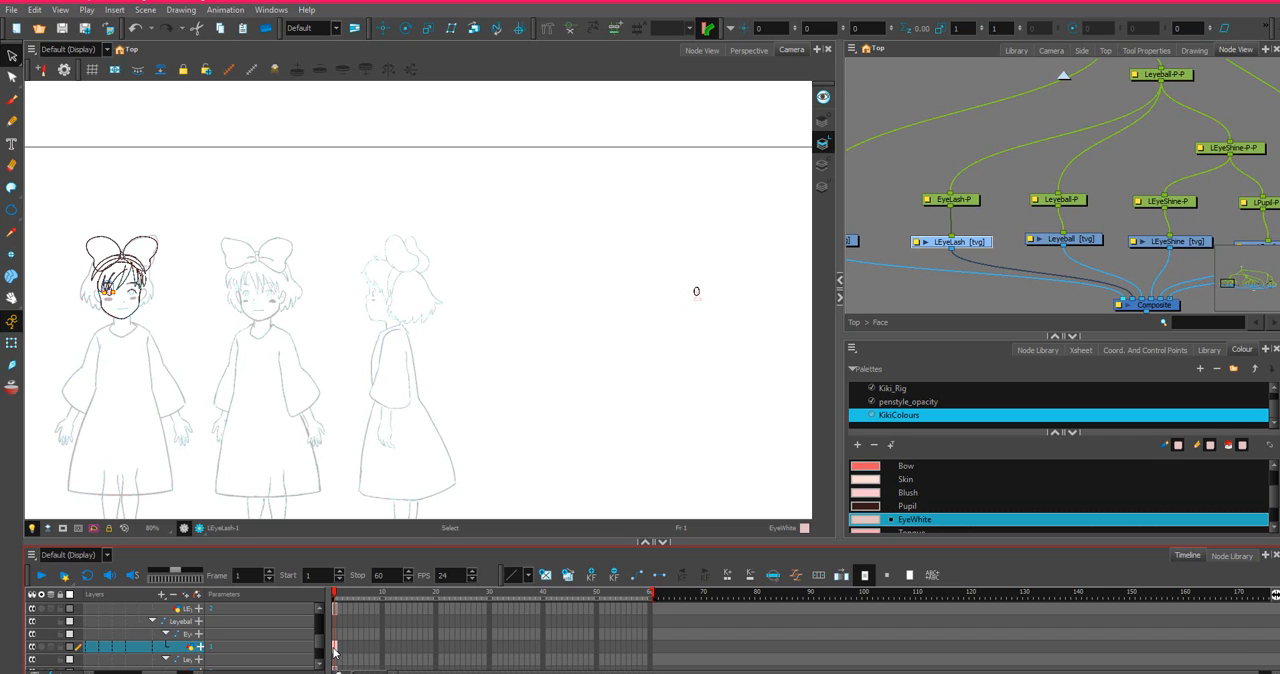
pyautogui.scroll(-1, 337, 653)
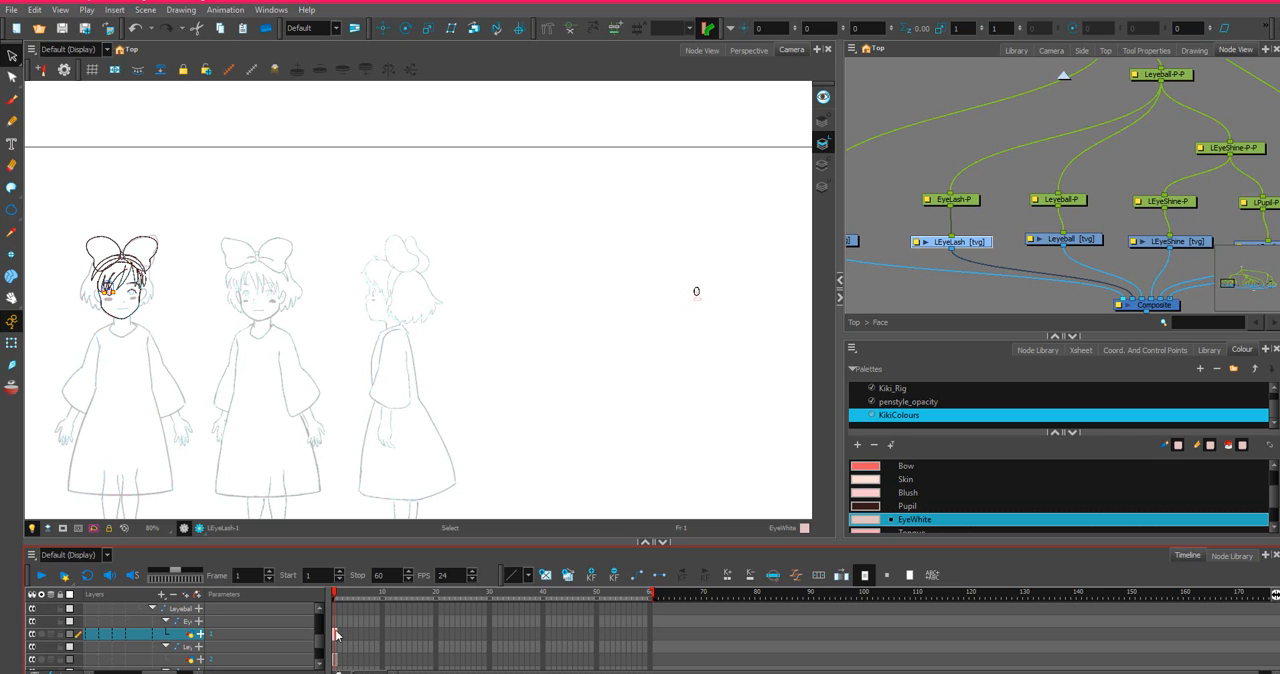
pyautogui.moveTo(157, 672); pyautogui.dragTo(175, 672)
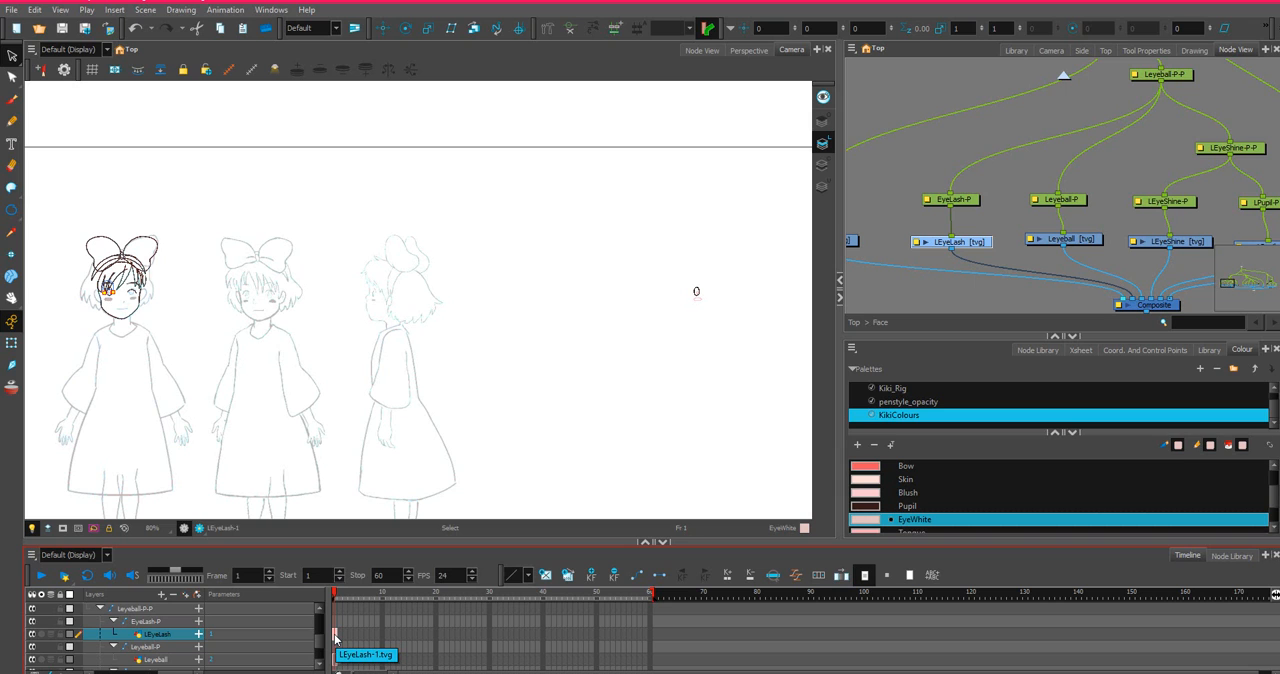
pyautogui.rightClick(336, 637)
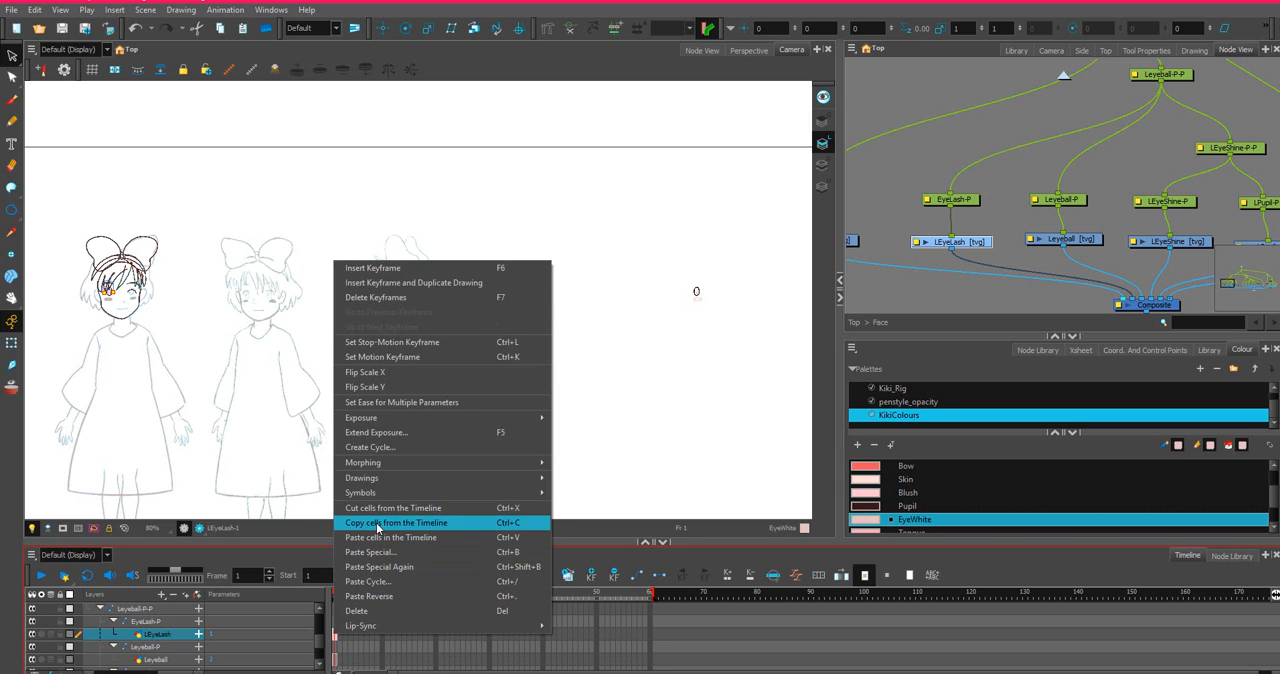
pyautogui.click(377, 523)
pyautogui.scroll(-5, 1020, 172)
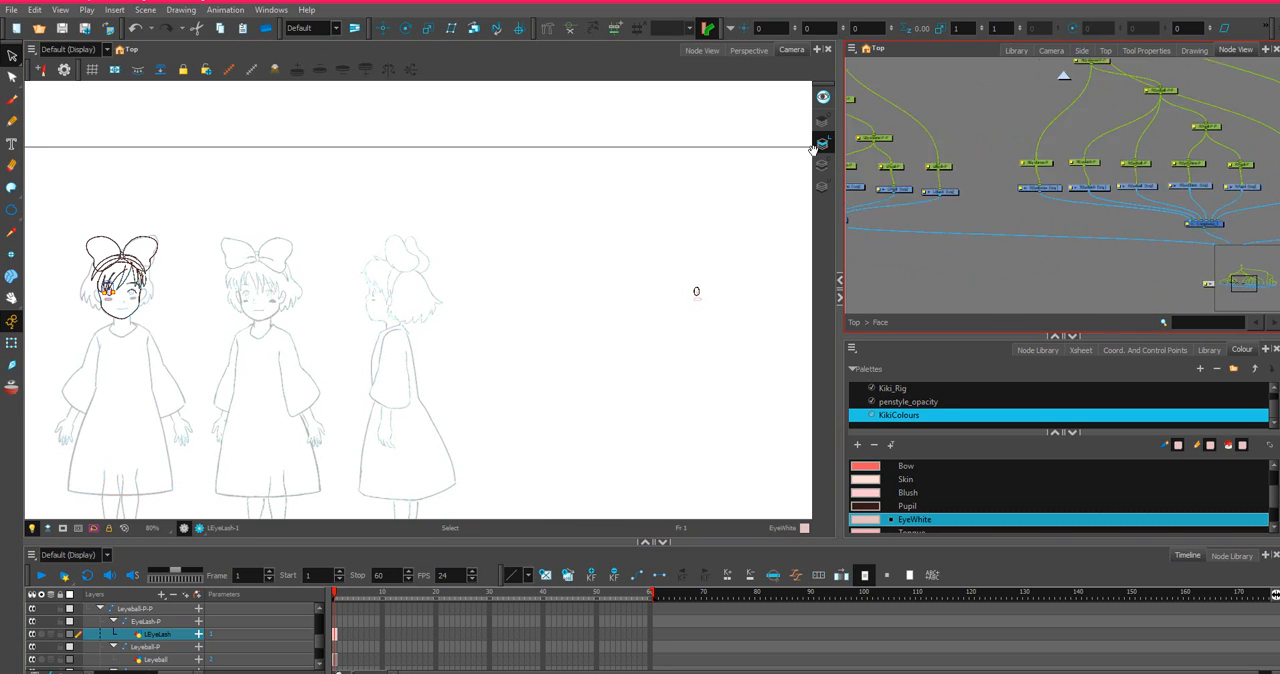
pyautogui.scroll(4, 1020, 172)
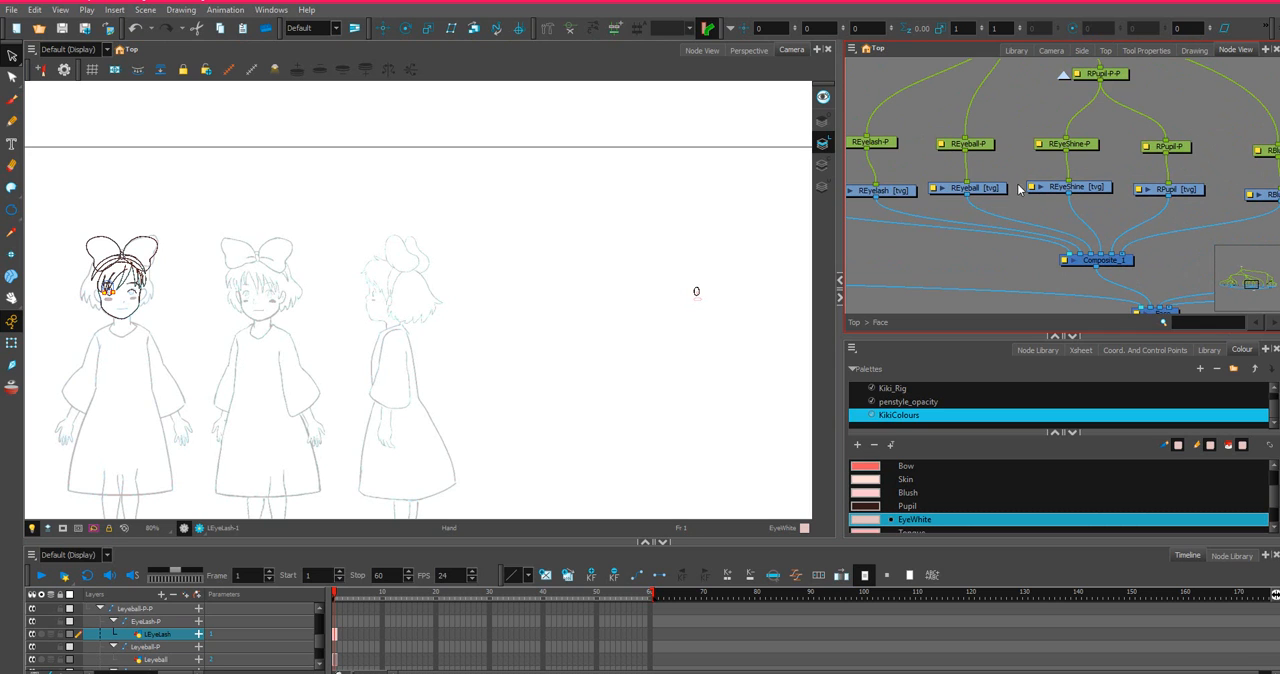
pyautogui.click(990, 190)
pyautogui.click(902, 194)
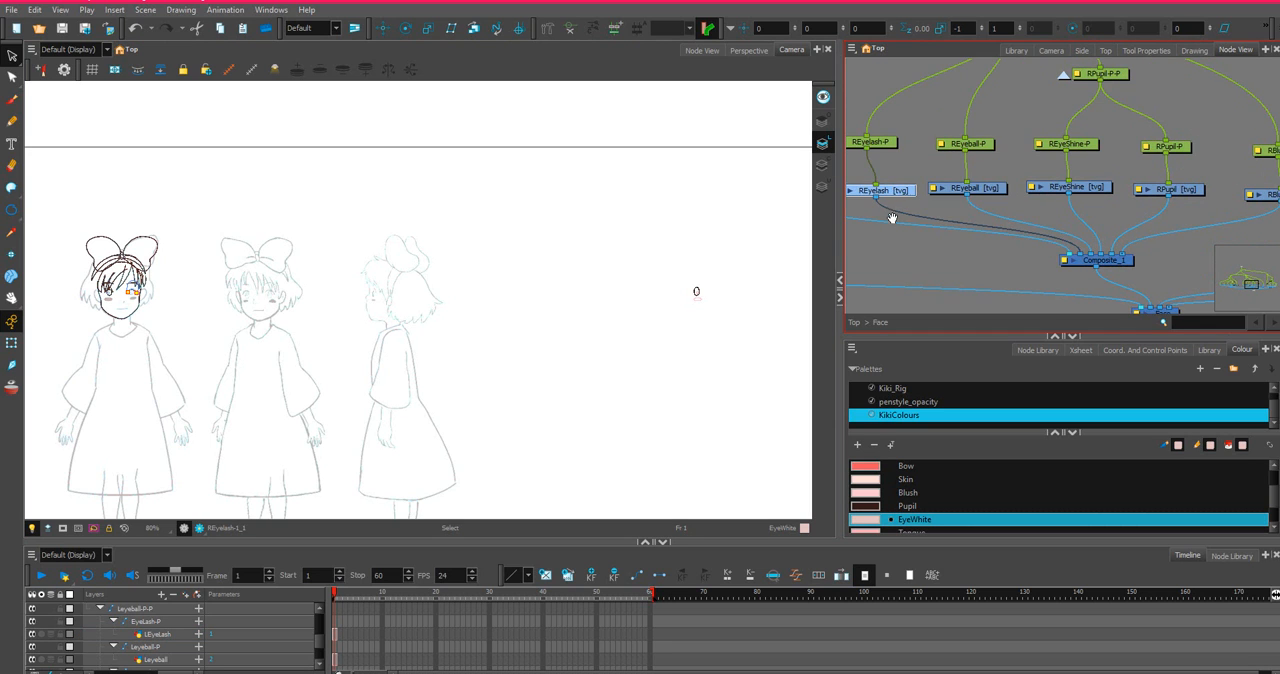
pyautogui.scroll(-4, 1198, 228)
pyautogui.scroll(-1, 884, 206)
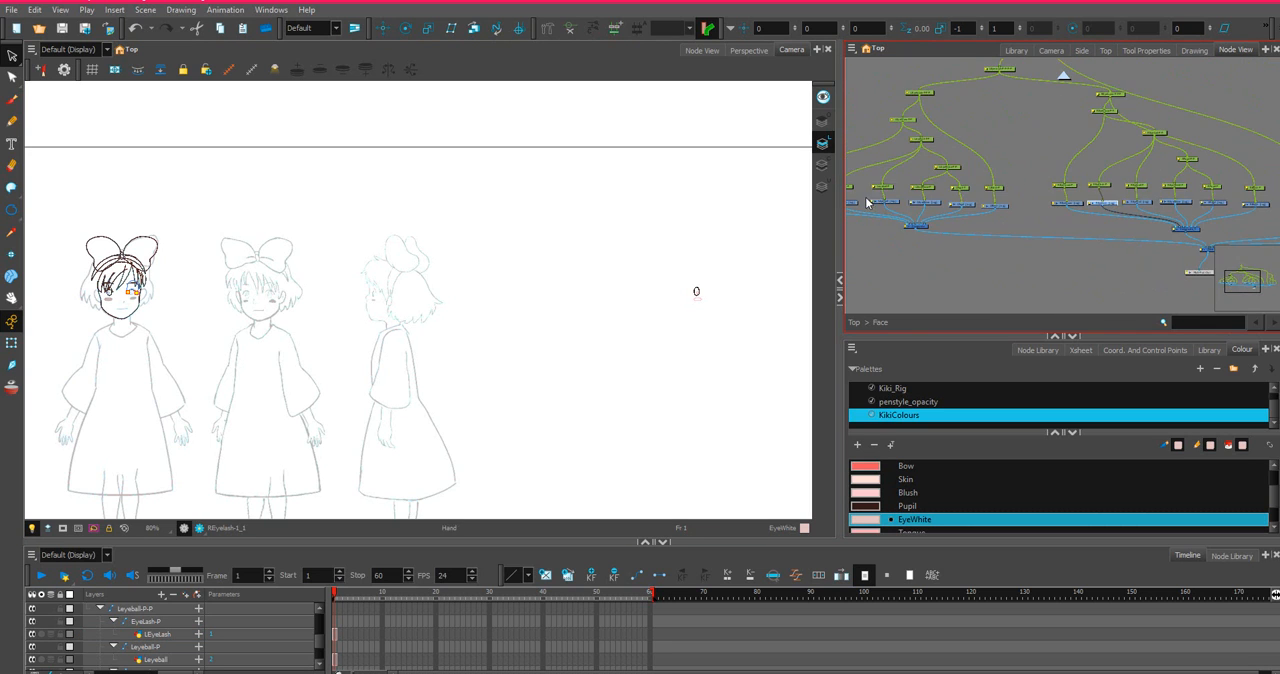
# Return to the LEyeLash drawing and copy its frame 1 cell again.
pyautogui.moveTo(868, 204); pyautogui.dragTo(986, 208)
pyautogui.scroll(2, 984, 210)
pyautogui.click(958, 216)
pyautogui.scroll(-1, 606, 460)
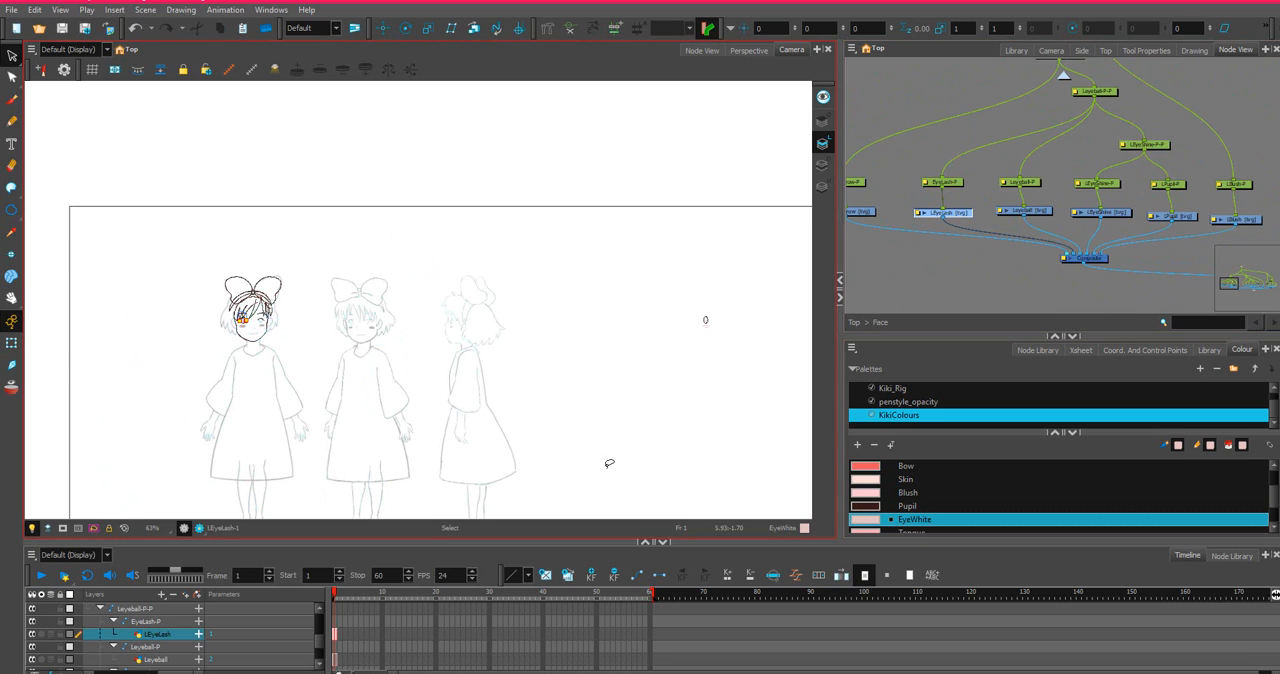
pyautogui.rightClick(338, 641)
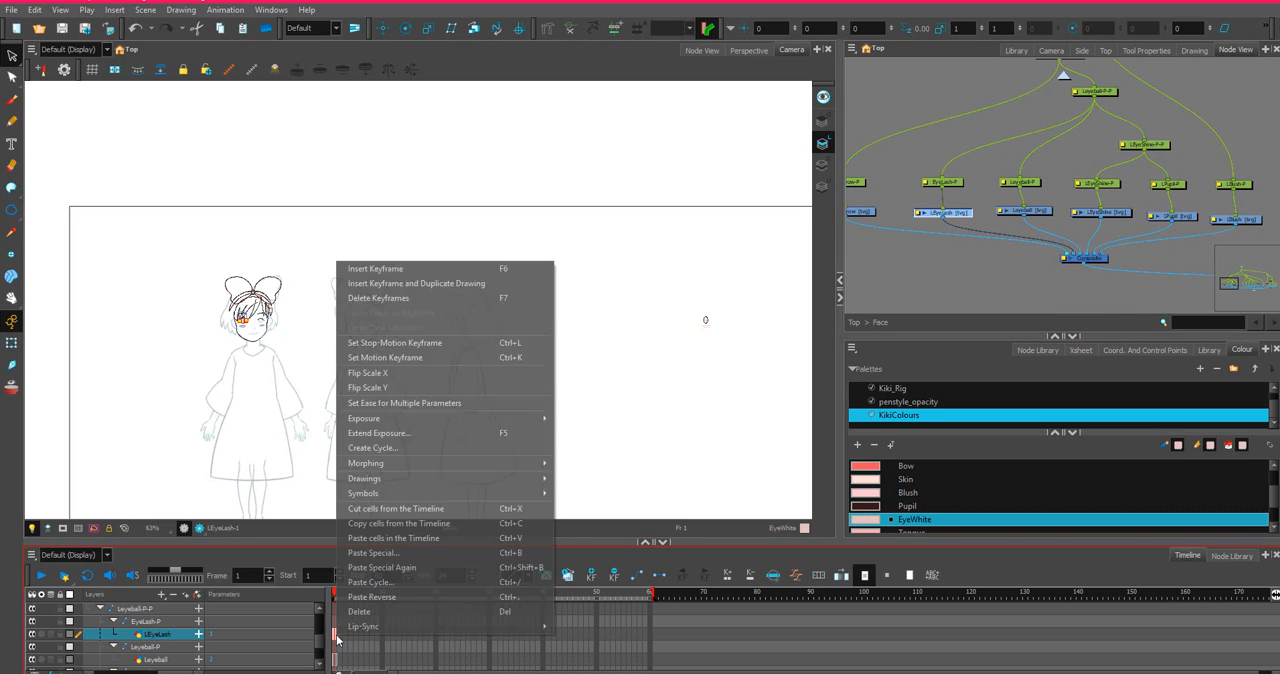
pyautogui.click(368, 529)
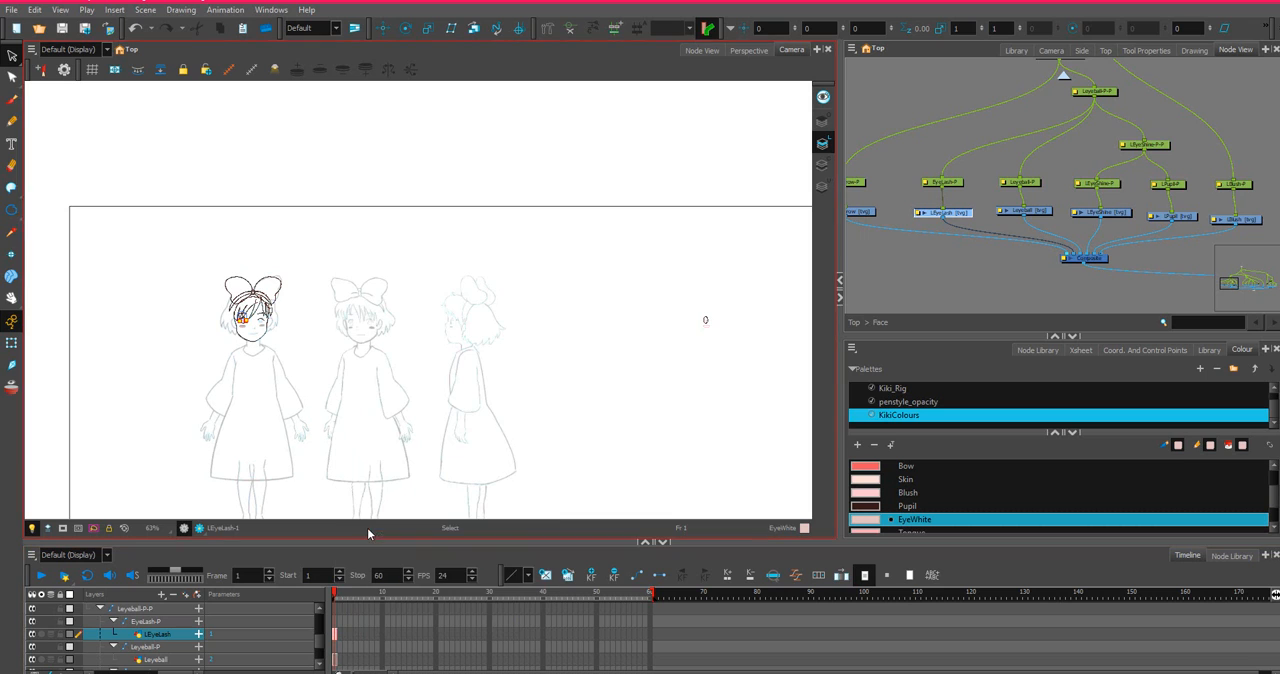
# Try to paste the copied left eyelash into frame 1 of the REyelash layer with Paste Reverse.
pyautogui.moveTo(1251, 165); pyautogui.dragTo(838, 160)
pyautogui.scroll(2, 996, 234)
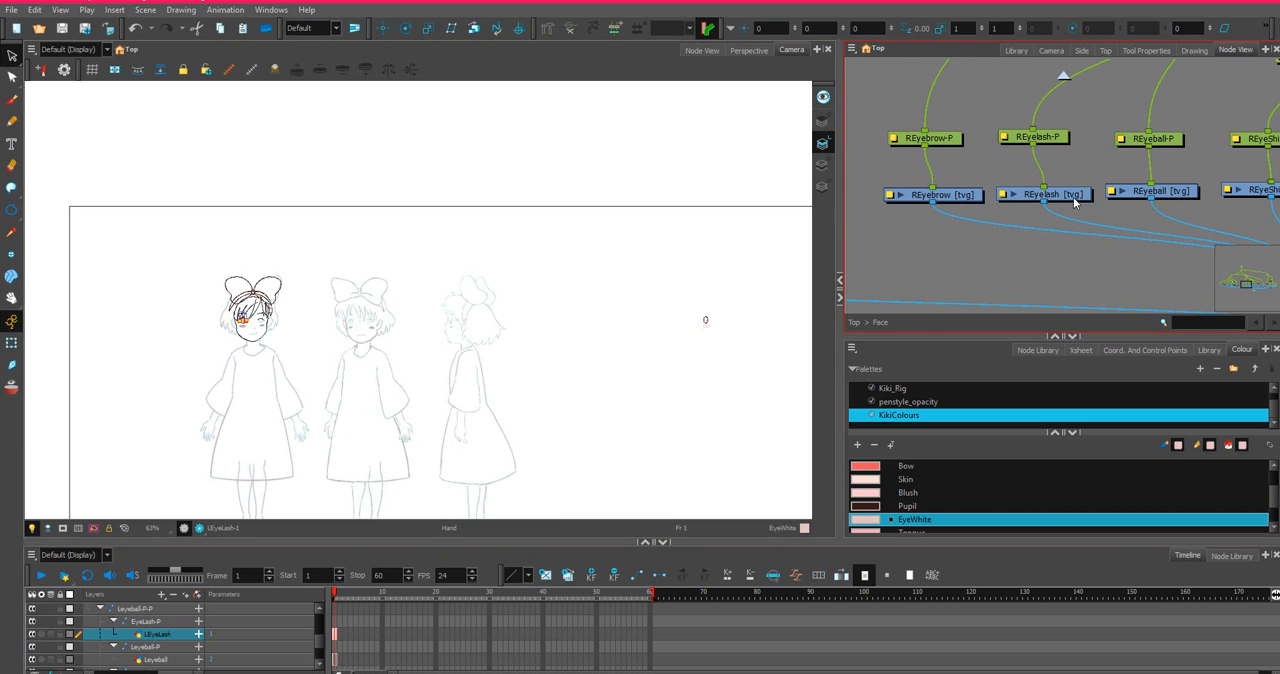
pyautogui.click(1074, 198)
pyautogui.scroll(-4, 295, 606)
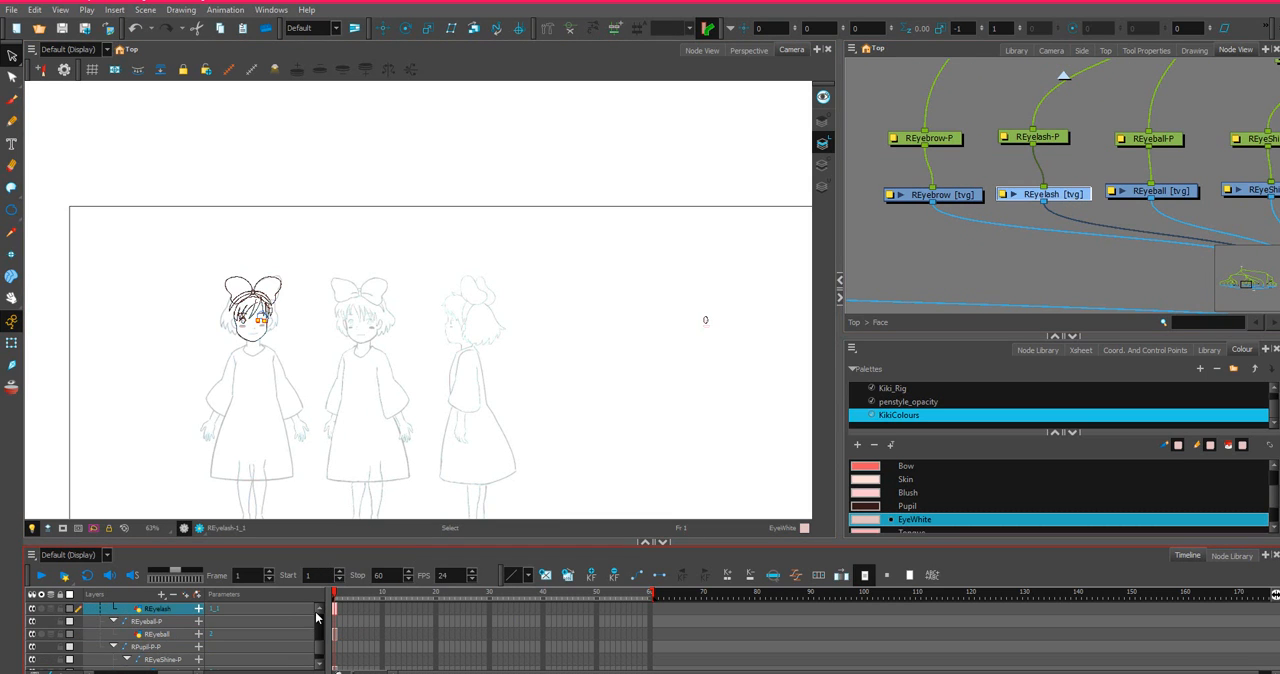
pyautogui.rightClick(333, 611)
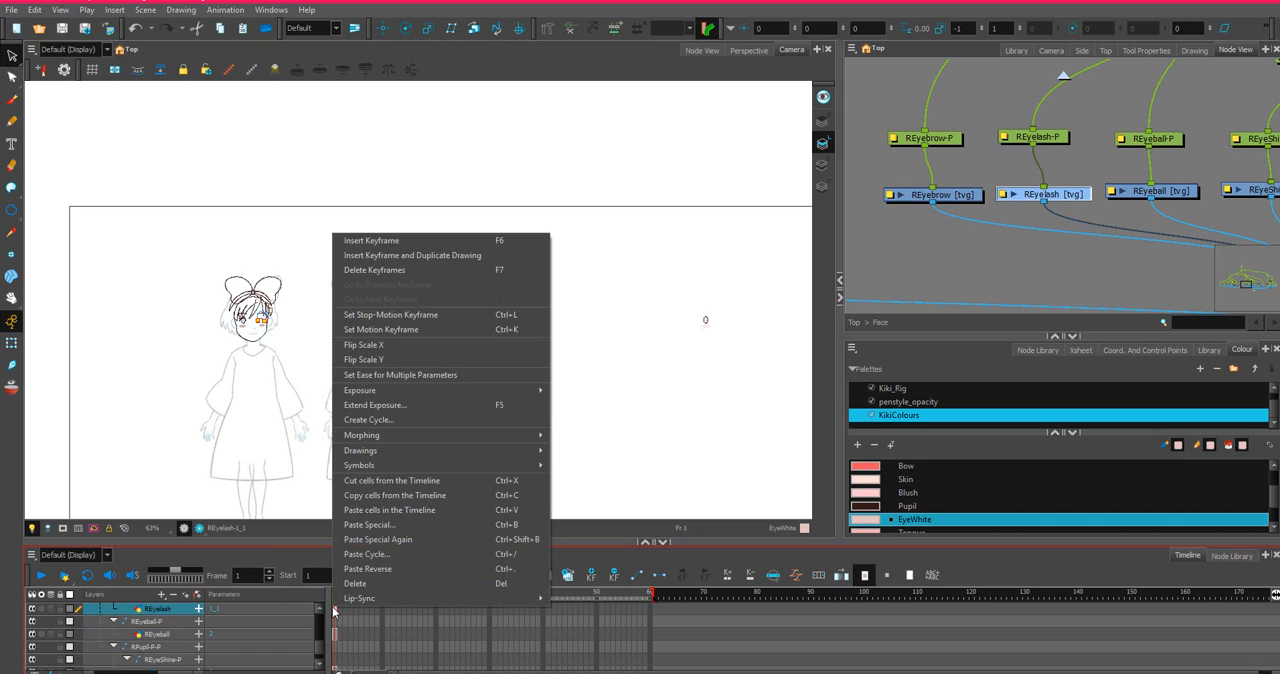
pyautogui.click(384, 569)
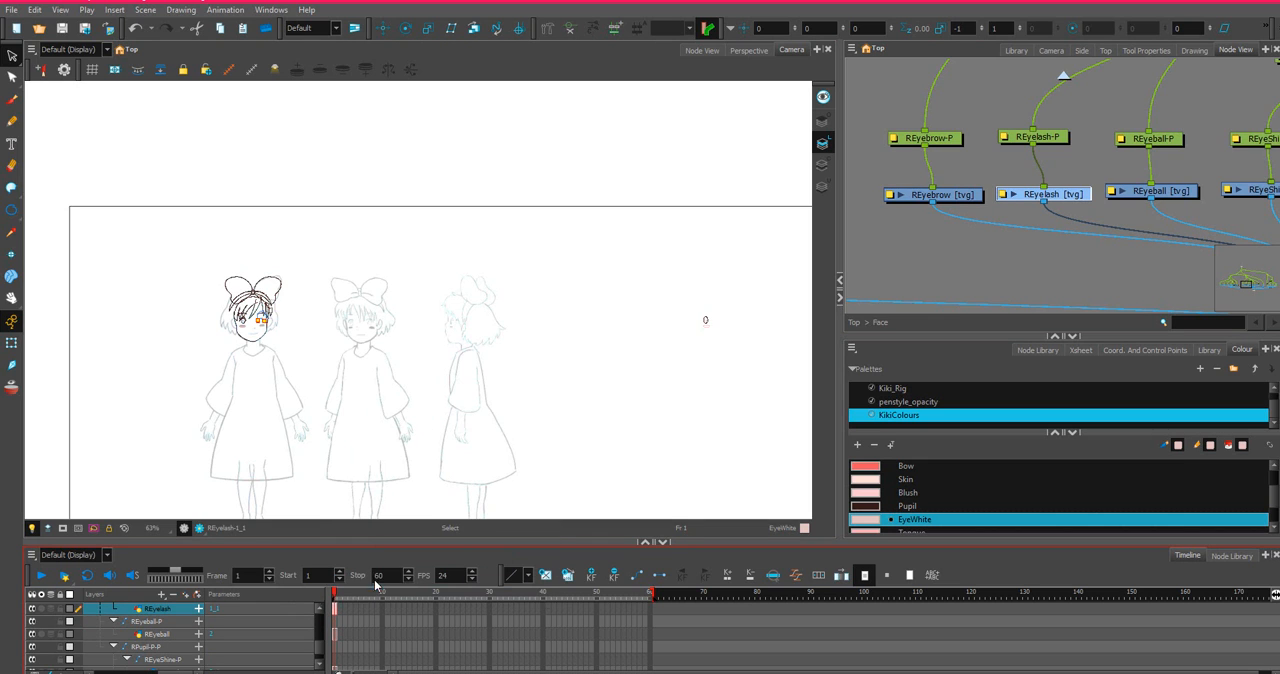
# Paste the copied left eyelash into frame 1 of the REyelash layer with Paste Special, always creating drawing files.
pyautogui.rightClick(336, 613)
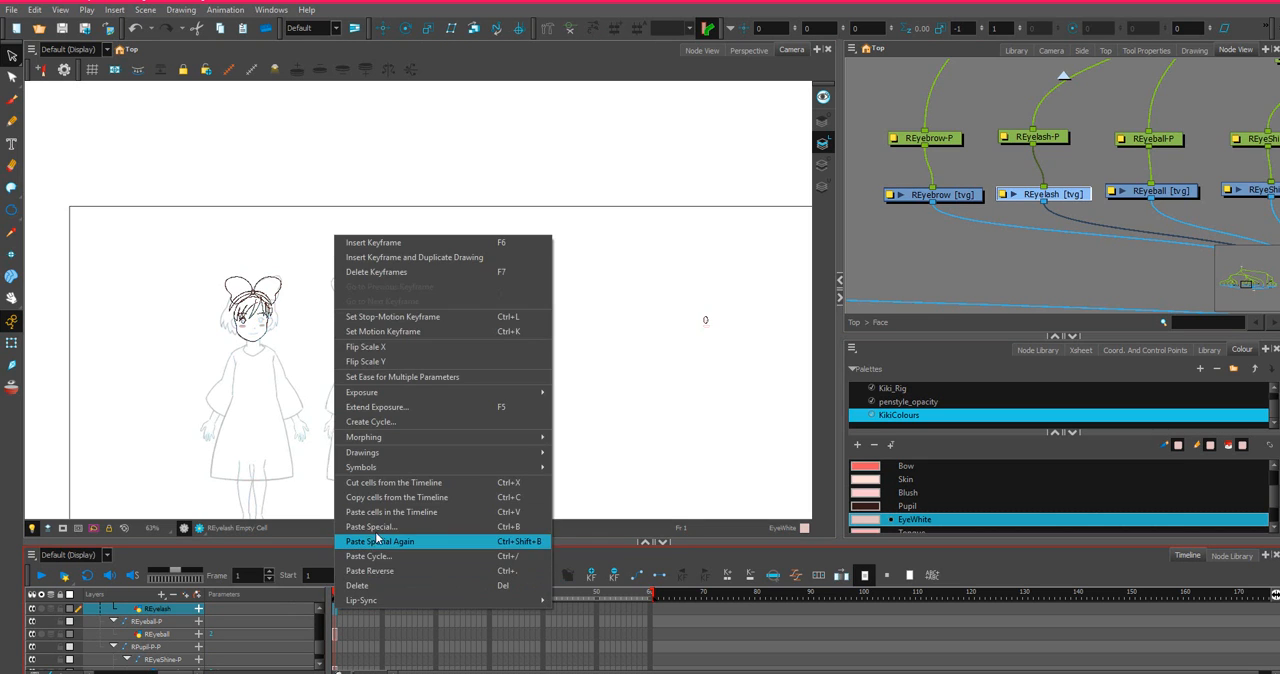
pyautogui.click(380, 525)
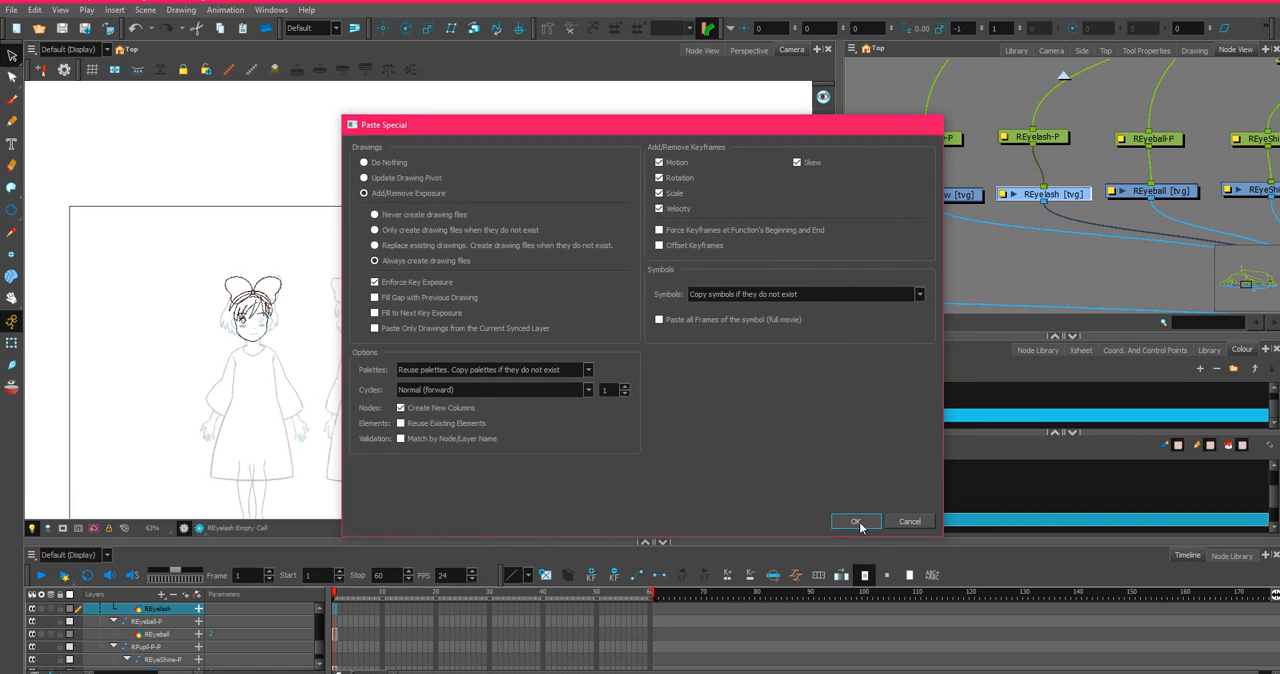
pyautogui.click(857, 521)
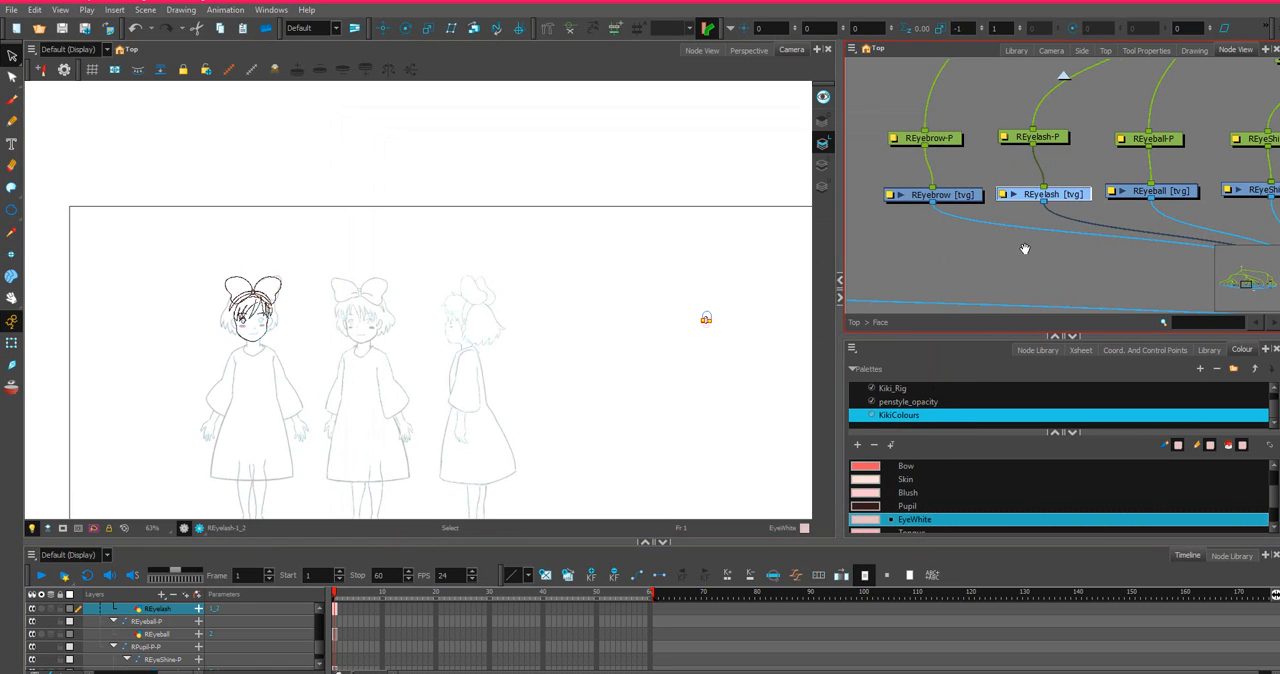
# Copy the left eyeball's frame 1 cell from the Leyeball layer.
pyautogui.moveTo(1026, 248); pyautogui.dragTo(1270, 261)
pyautogui.moveTo(963, 206); pyautogui.dragTo(1222, 228)
pyautogui.moveTo(914, 222); pyautogui.dragTo(1108, 240)
pyautogui.click(1108, 240)
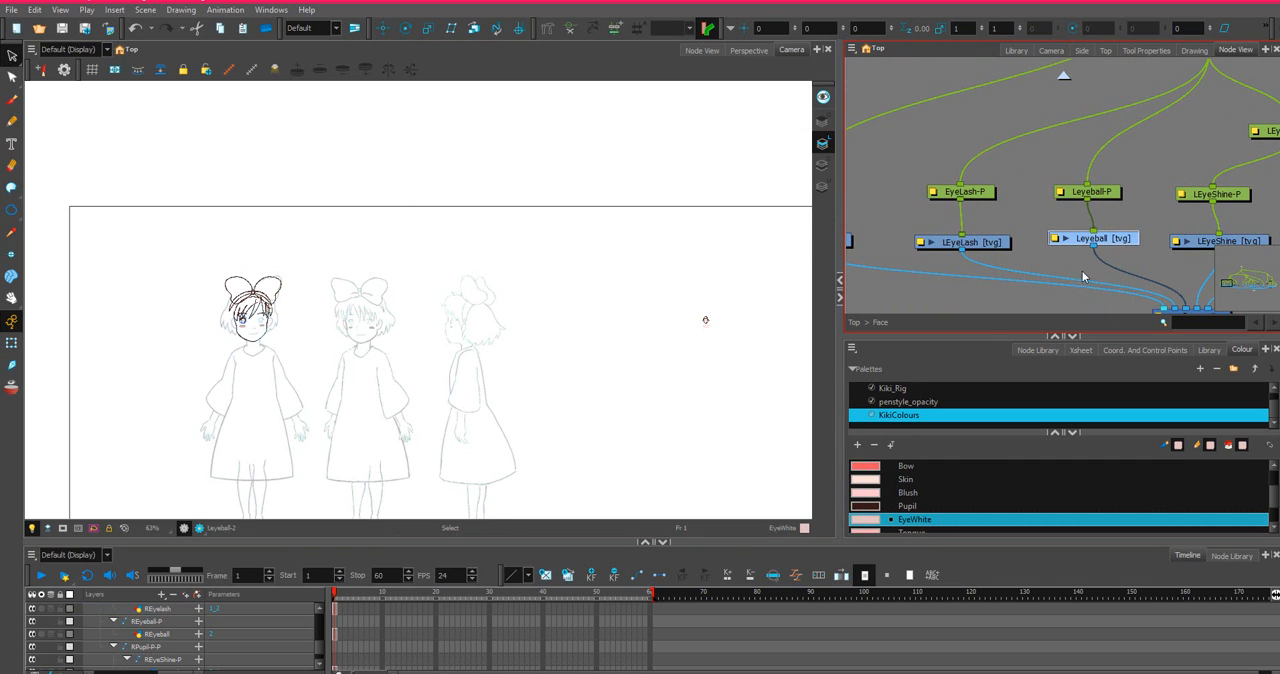
pyautogui.rightClick(342, 608)
pyautogui.click(386, 499)
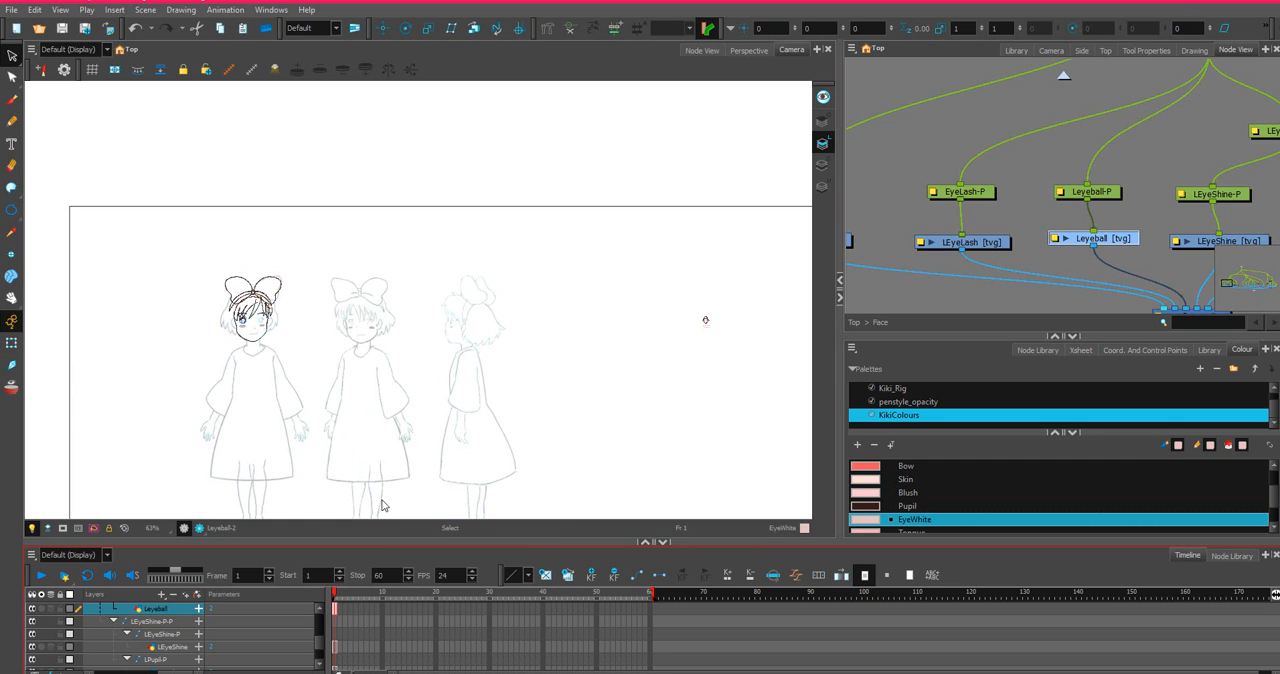
# Paste the copied eyeball into frame 1 of the REyeball layer with Paste Special, always creating drawing files.
pyautogui.moveTo(1126, 206); pyautogui.dragTo(773, 175)
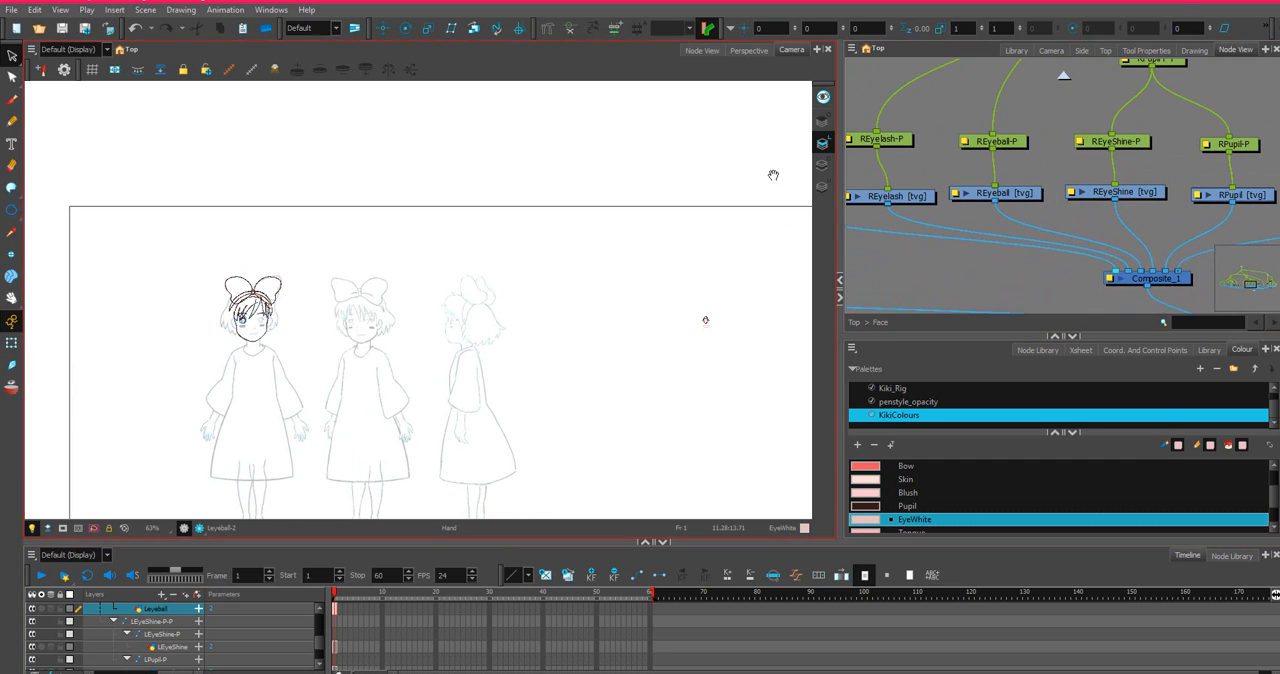
pyautogui.click(1030, 196)
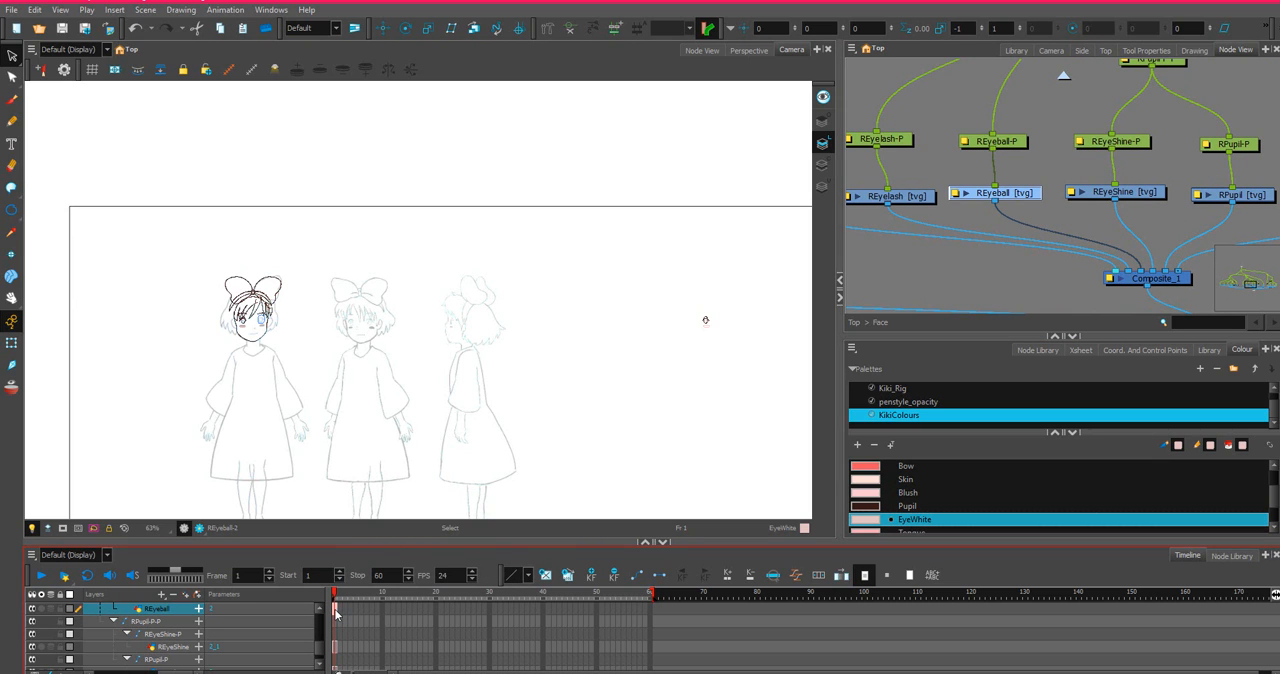
pyautogui.rightClick(335, 613)
pyautogui.click(350, 585)
pyautogui.rightClick(335, 612)
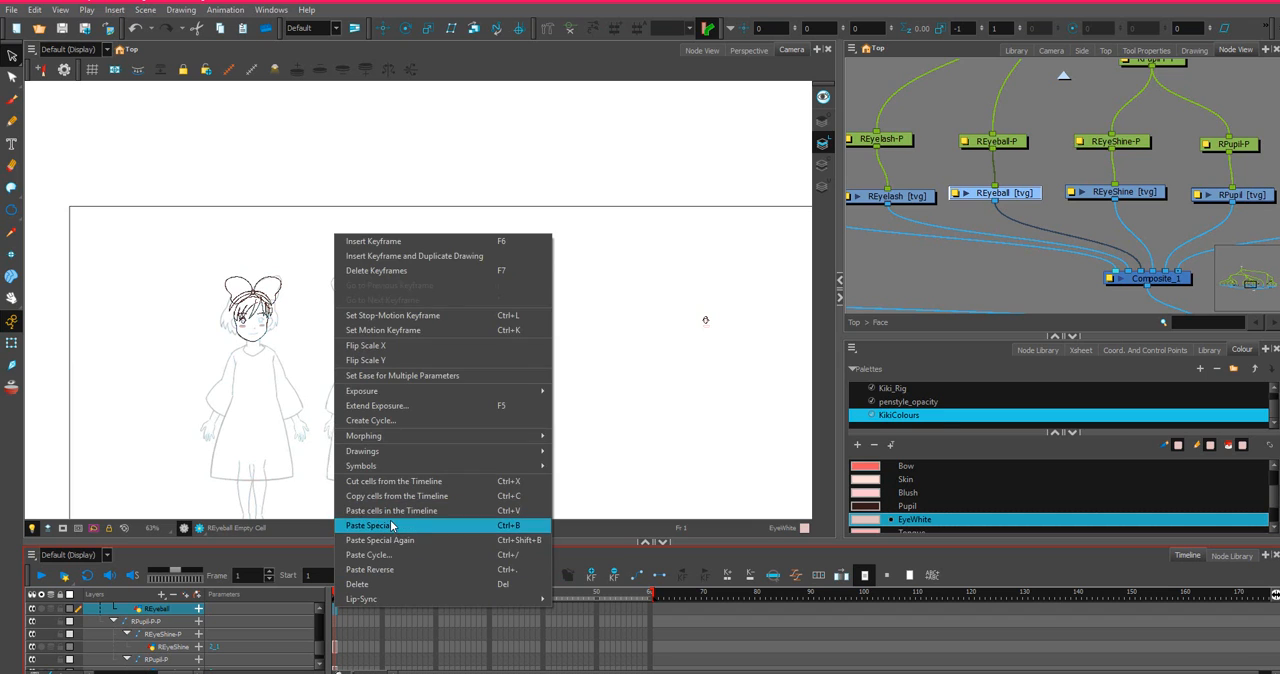
pyautogui.click(390, 520)
pyautogui.click(875, 523)
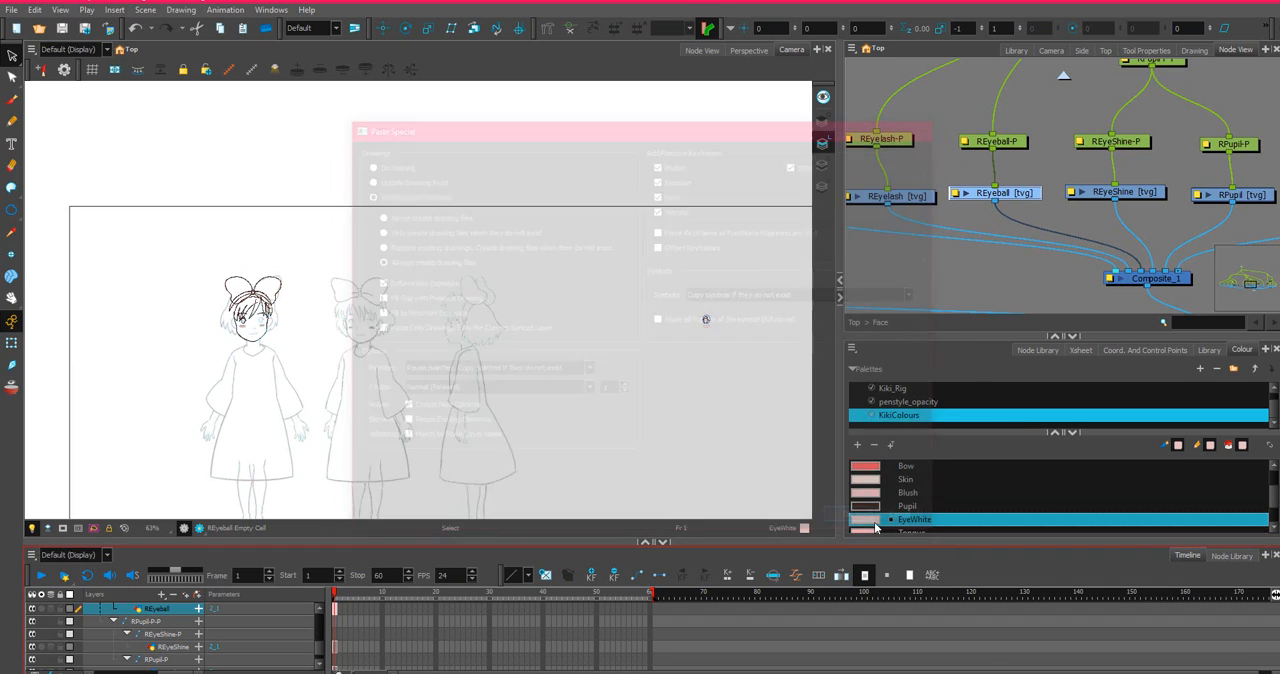
# Select all the flipped right eye drawings beyond the character sketches and move them together onto the front-view face's right eye.
pyautogui.scroll(9, 723, 347)
pyautogui.scroll(-1, 629, 287)
pyautogui.scroll(-1, 628, 286)
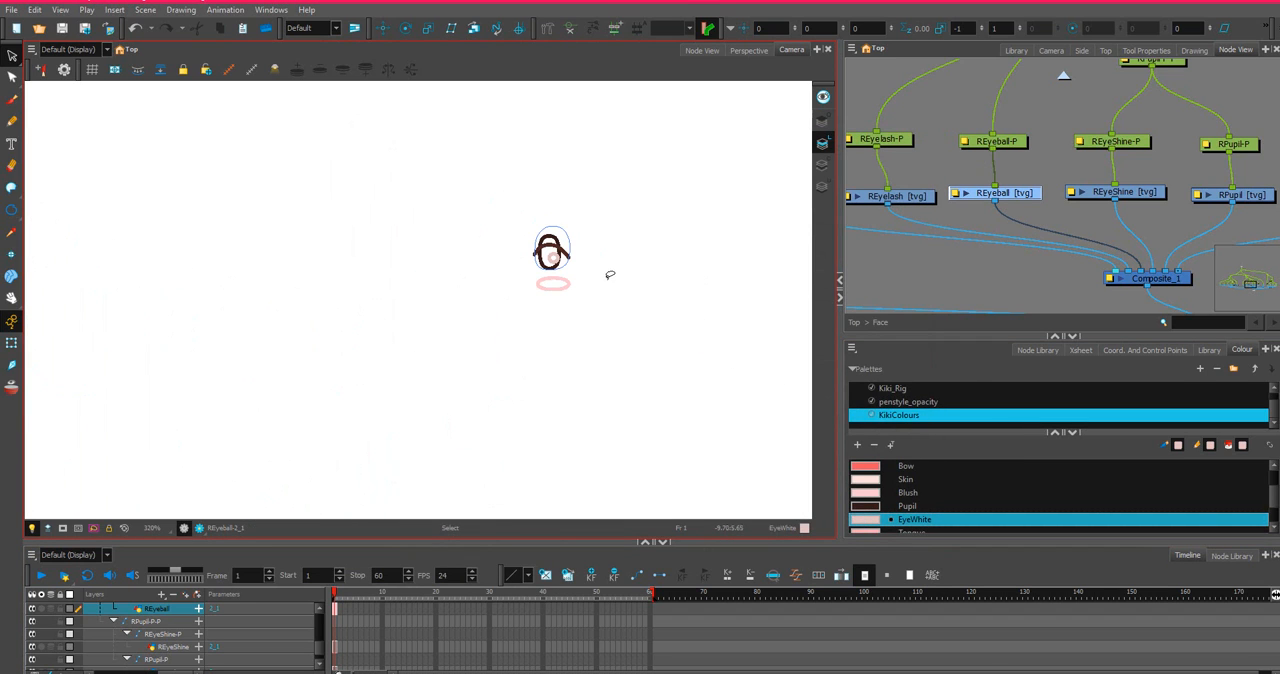
pyautogui.click(12, 56)
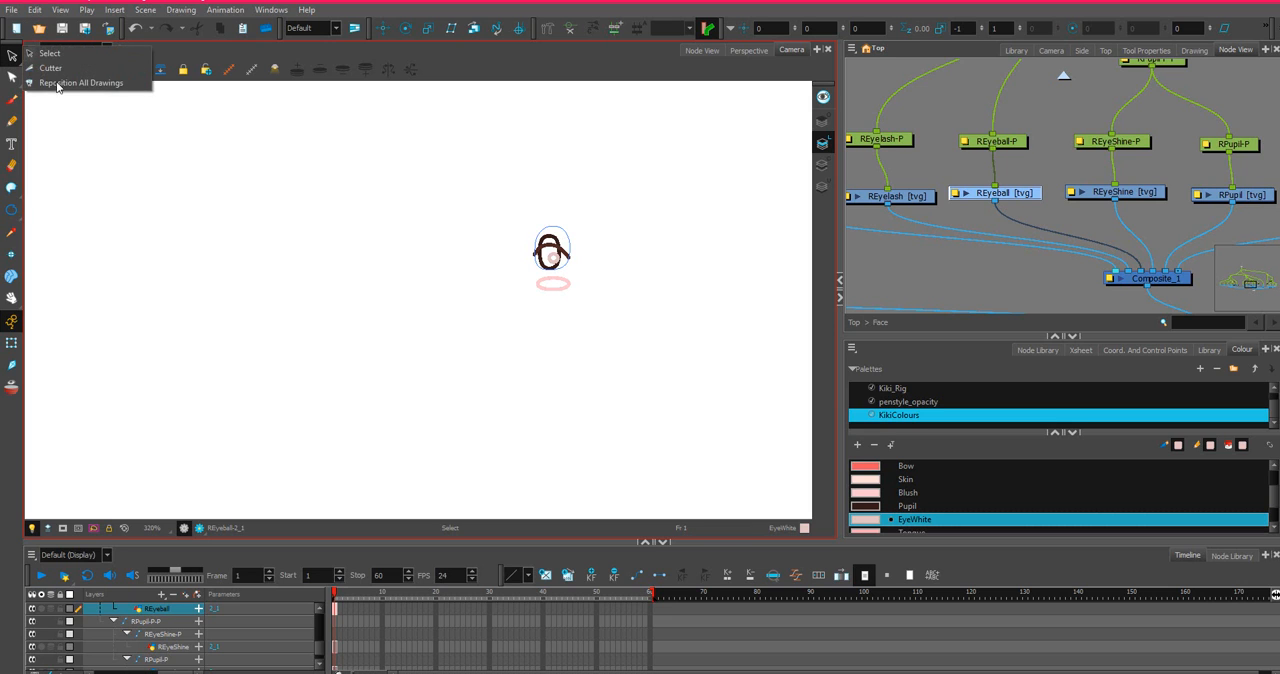
pyautogui.click(594, 219)
pyautogui.moveTo(562, 216); pyautogui.dragTo(609, 200)
pyautogui.scroll(-10, 437, 230)
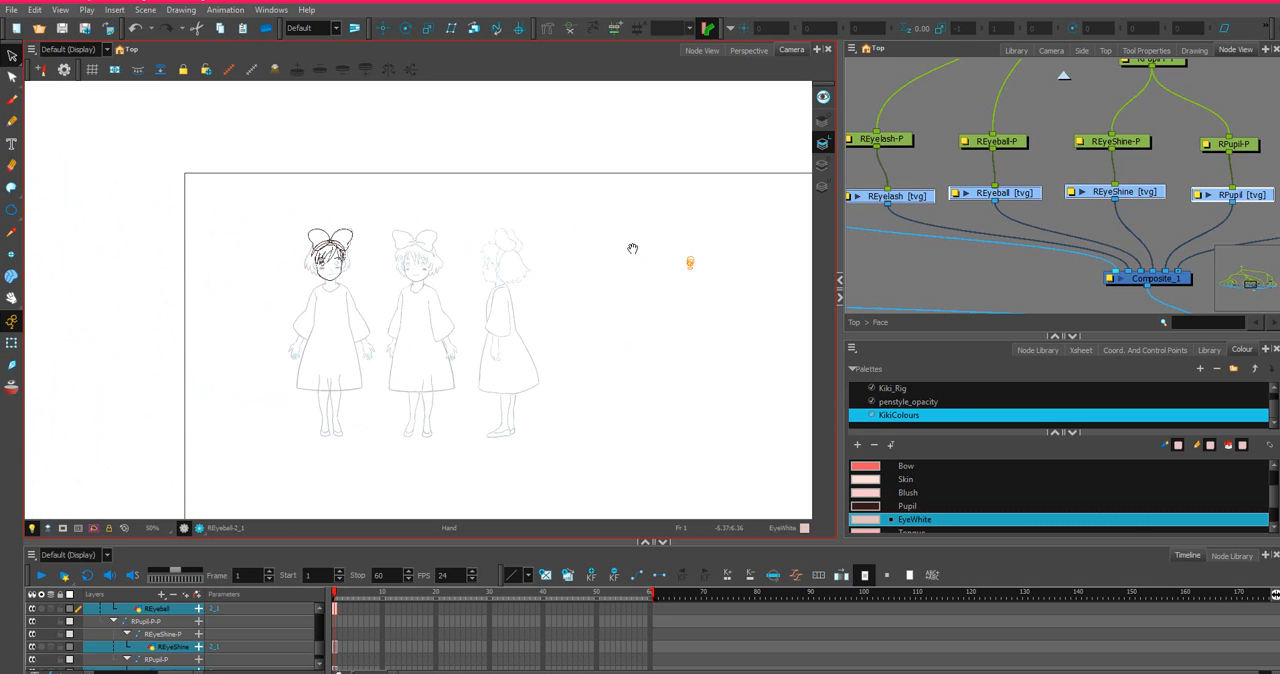
pyautogui.scroll(3, 632, 248)
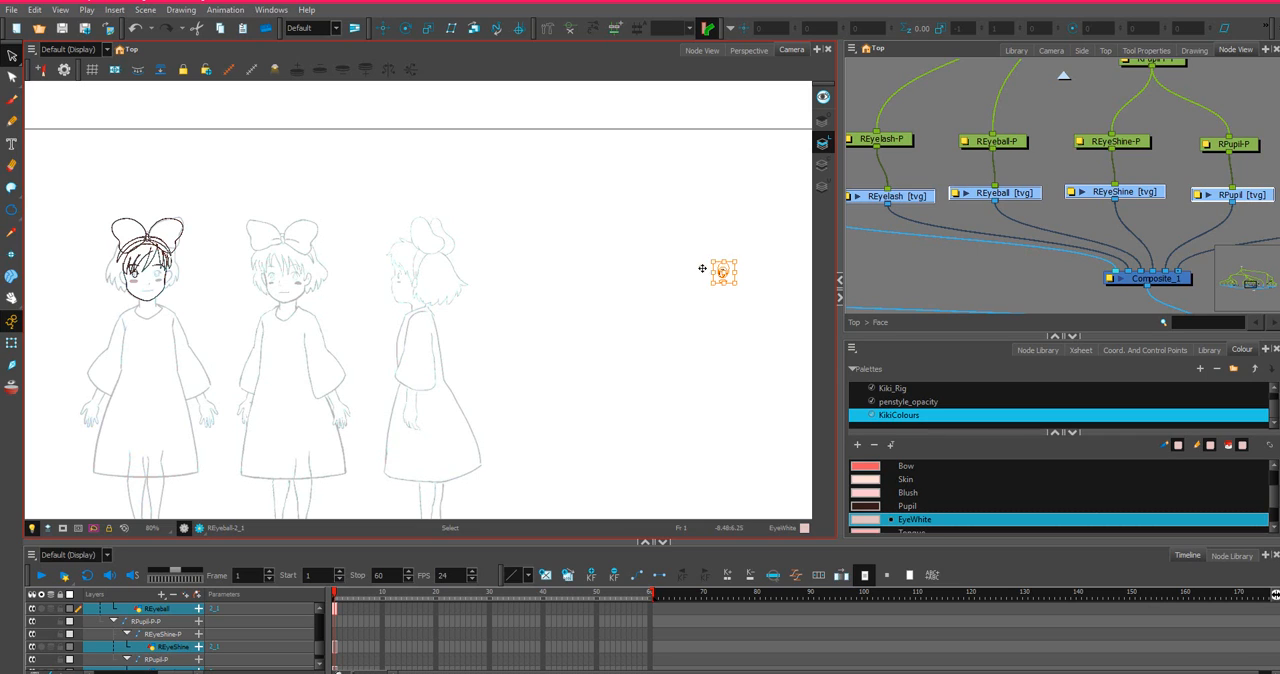
pyautogui.moveTo(724, 270); pyautogui.dragTo(162, 271)
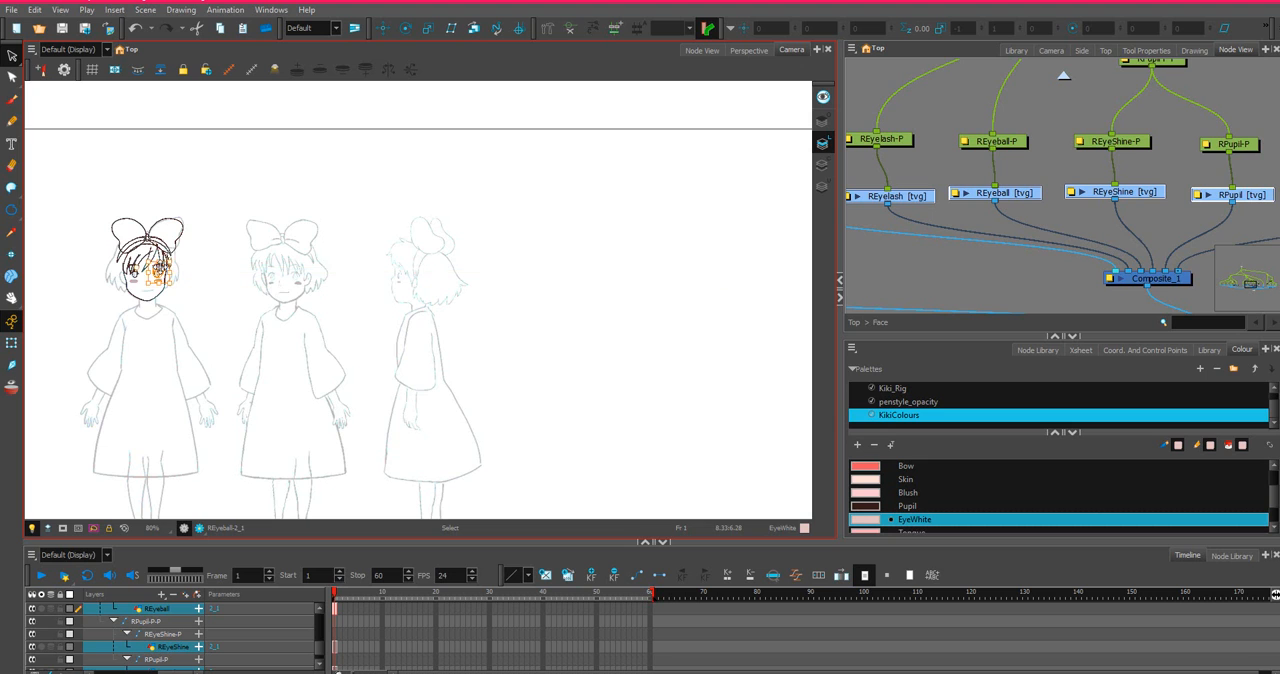
# Nudge the selected right eye drawings slightly left to line them up with the sketched eye.
pyautogui.scroll(8, 160, 275)
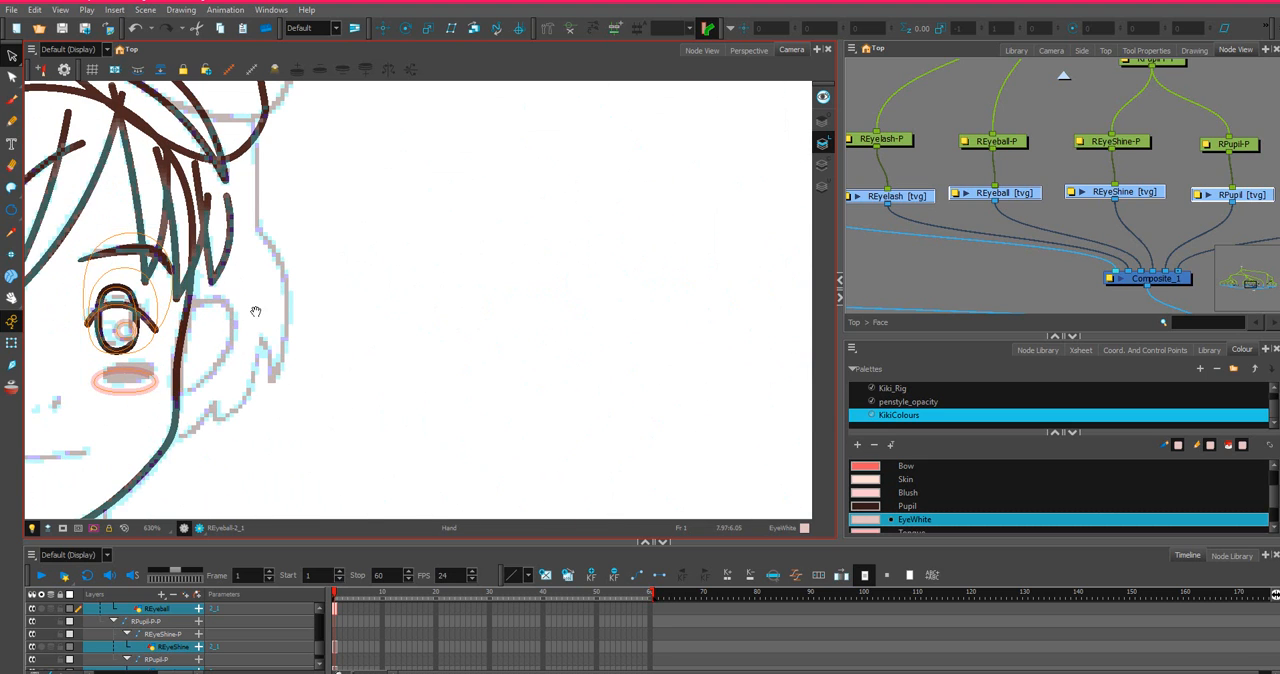
pyautogui.moveTo(256, 312); pyautogui.dragTo(623, 323)
pyautogui.scroll(2, 621, 305)
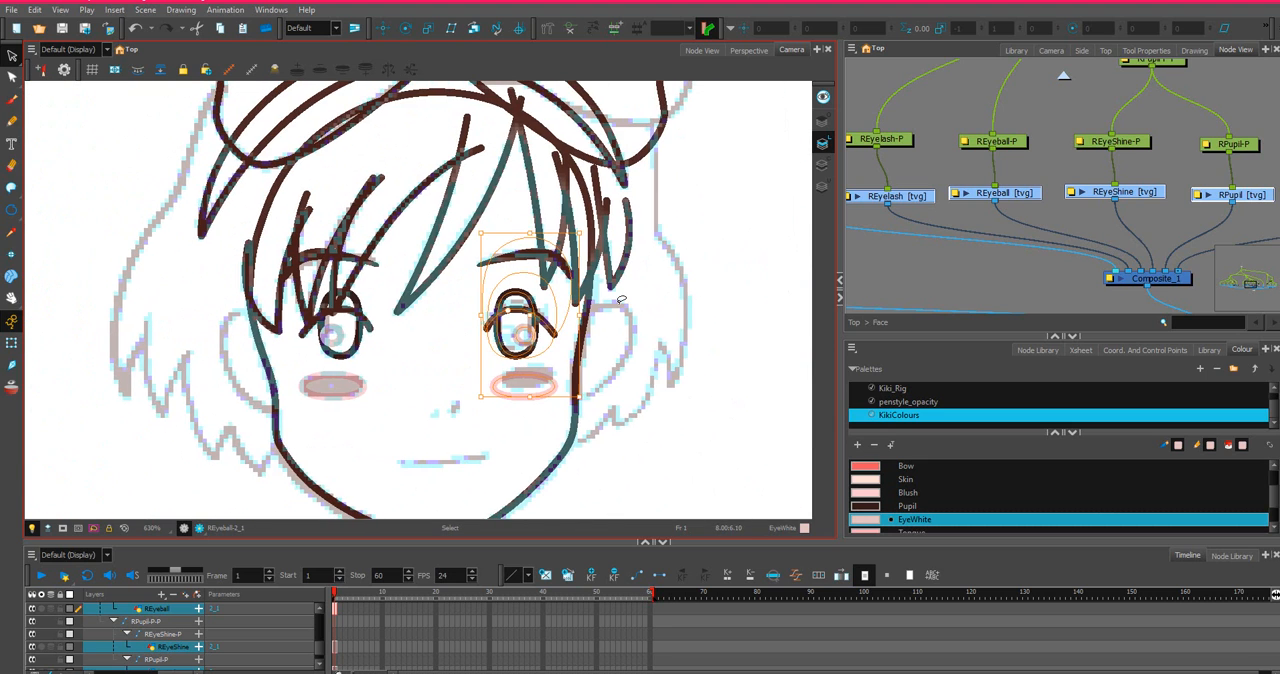
pyautogui.scroll(-1, 343, 316)
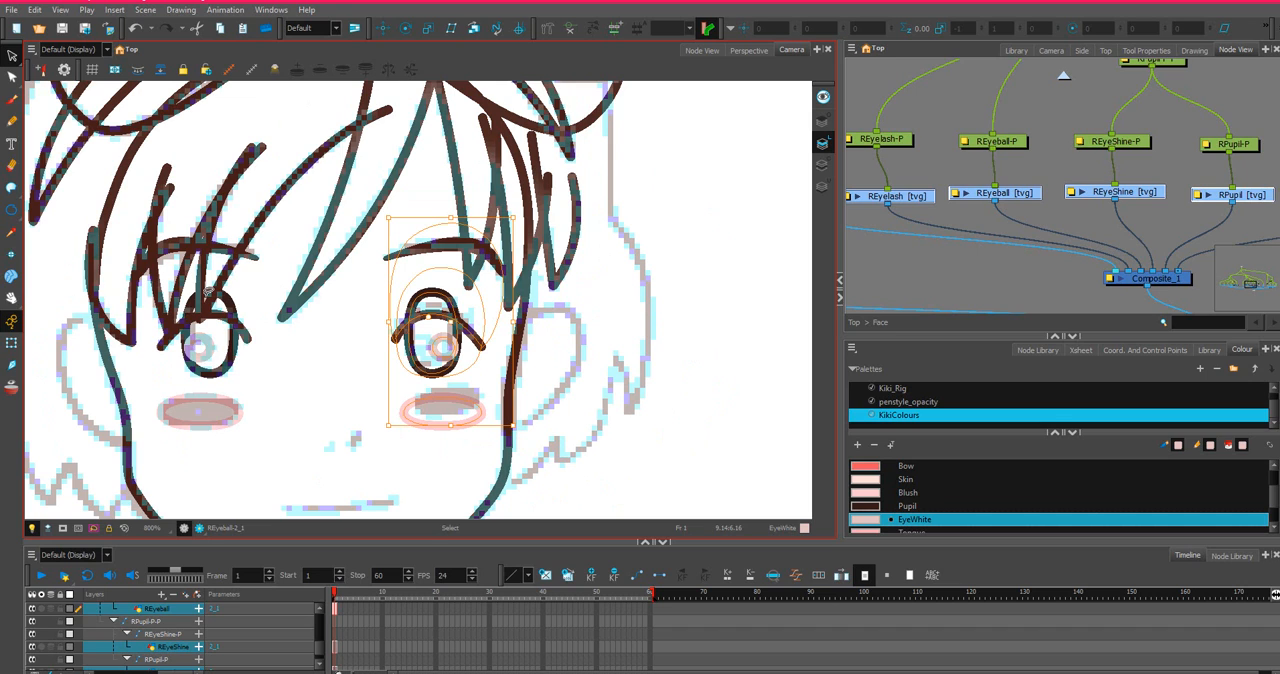
pyautogui.press('Left')
pyautogui.press('Left')
pyautogui.scroll(-2, 404, 294)
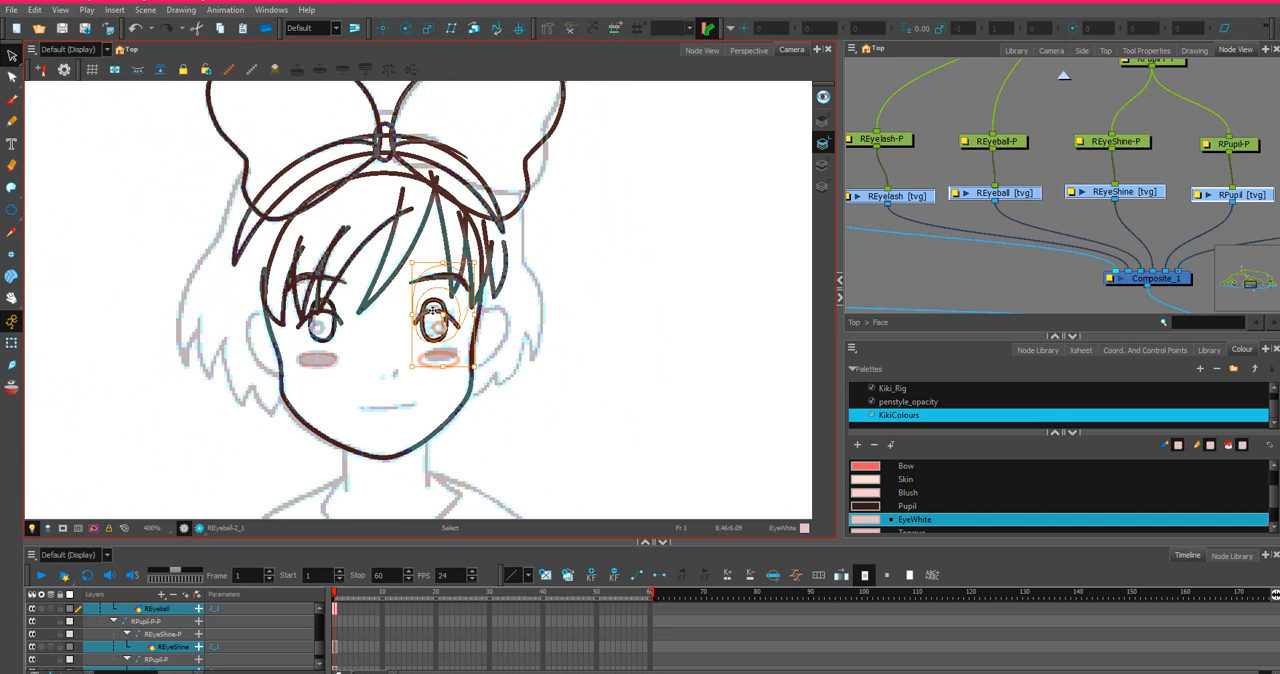
# Deselect the right eye drawings and examine how both eyes and blushes sit on the face sketch.
pyautogui.moveTo(287, 370); pyautogui.dragTo(548, 368)
pyautogui.scroll(-1, 548, 368)
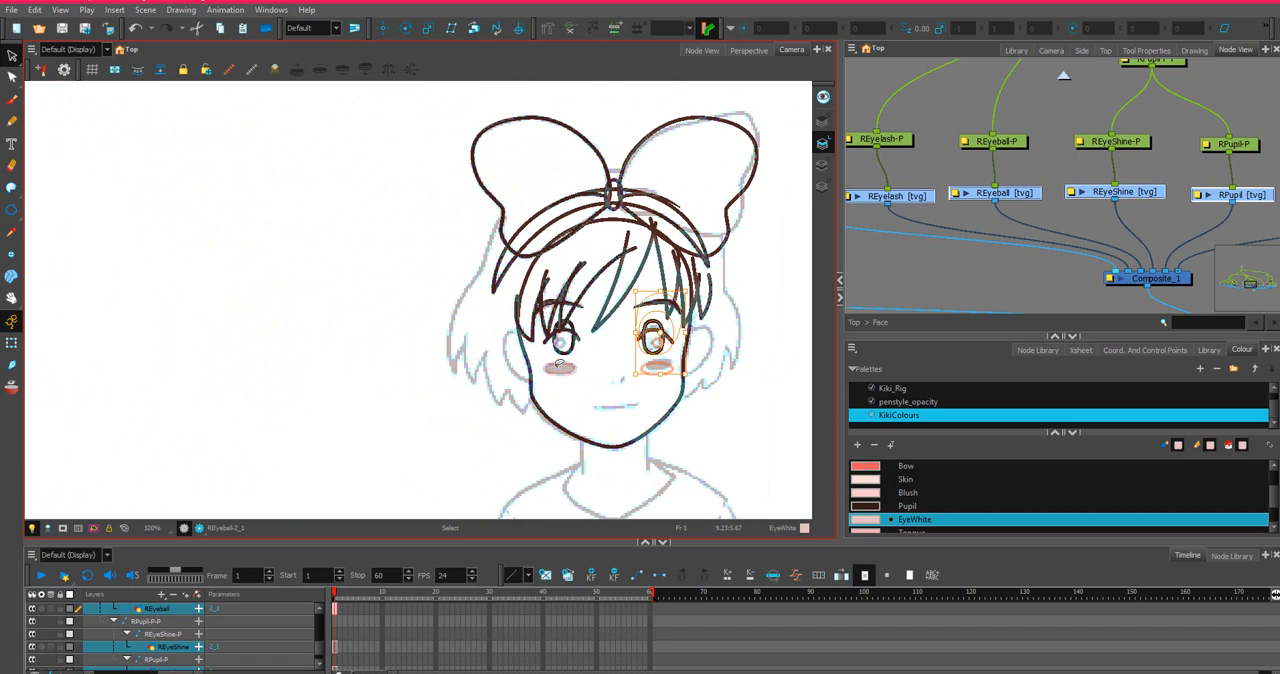
pyautogui.scroll(1, 559, 364)
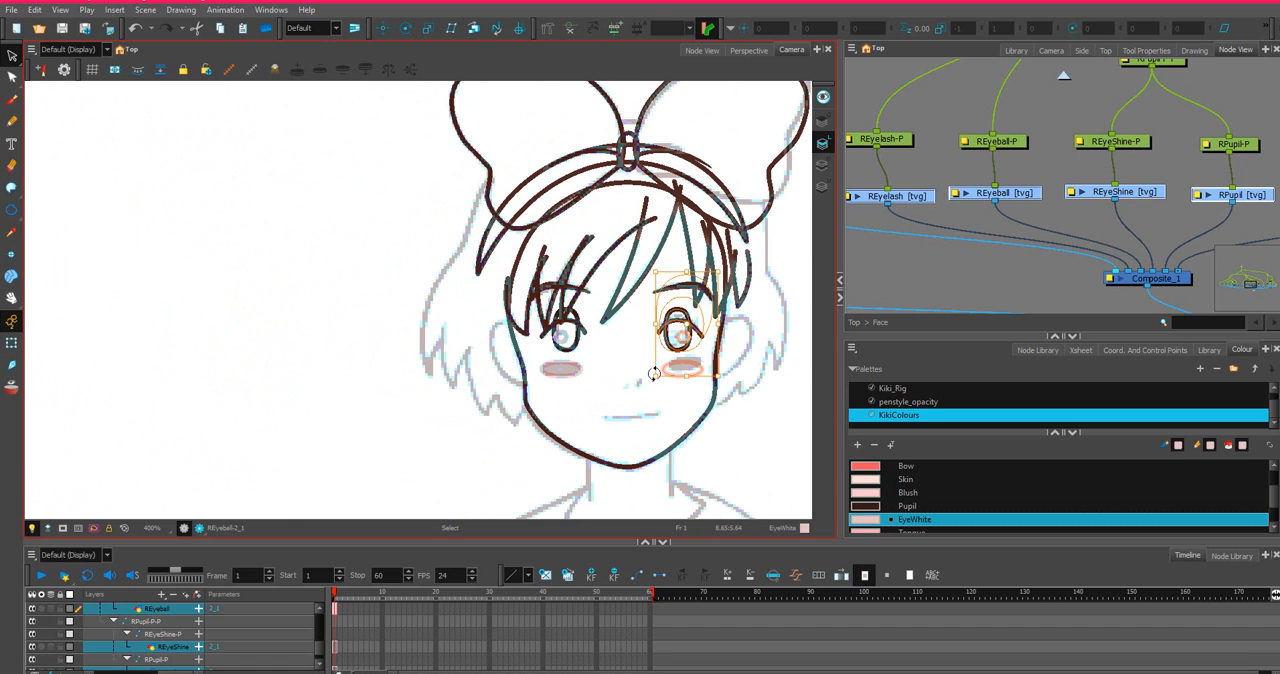
pyautogui.scroll(1, 653, 373)
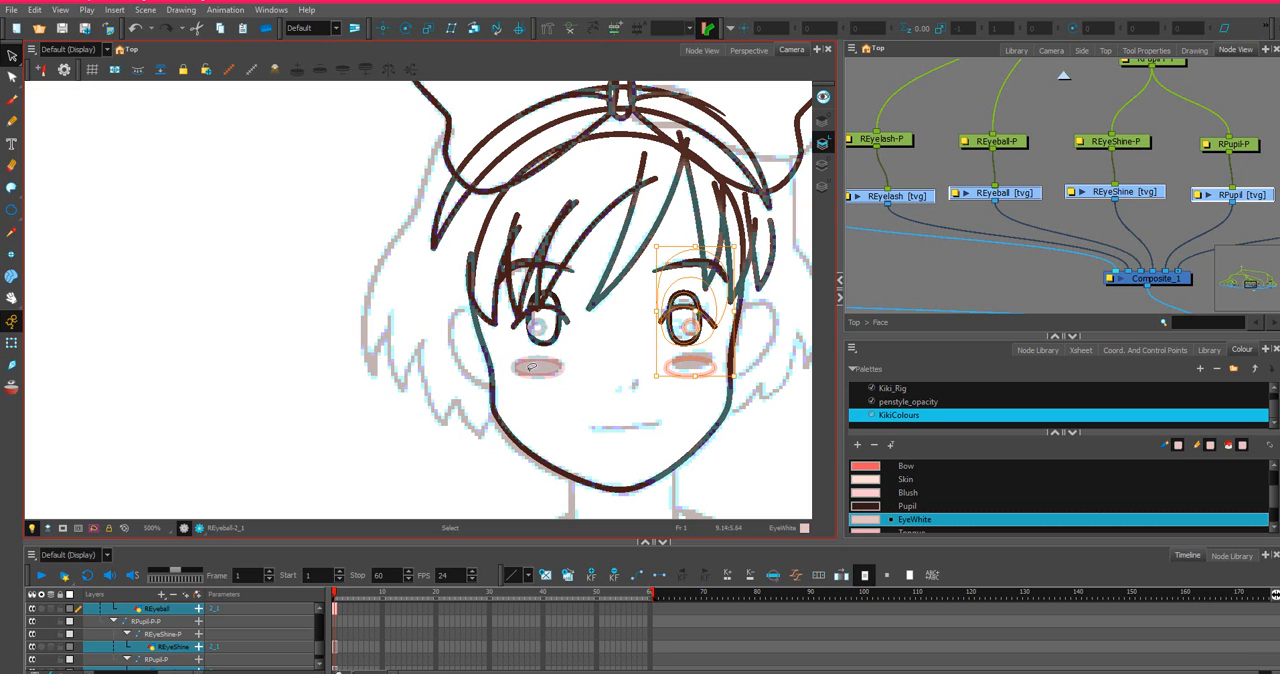
pyautogui.click(282, 357)
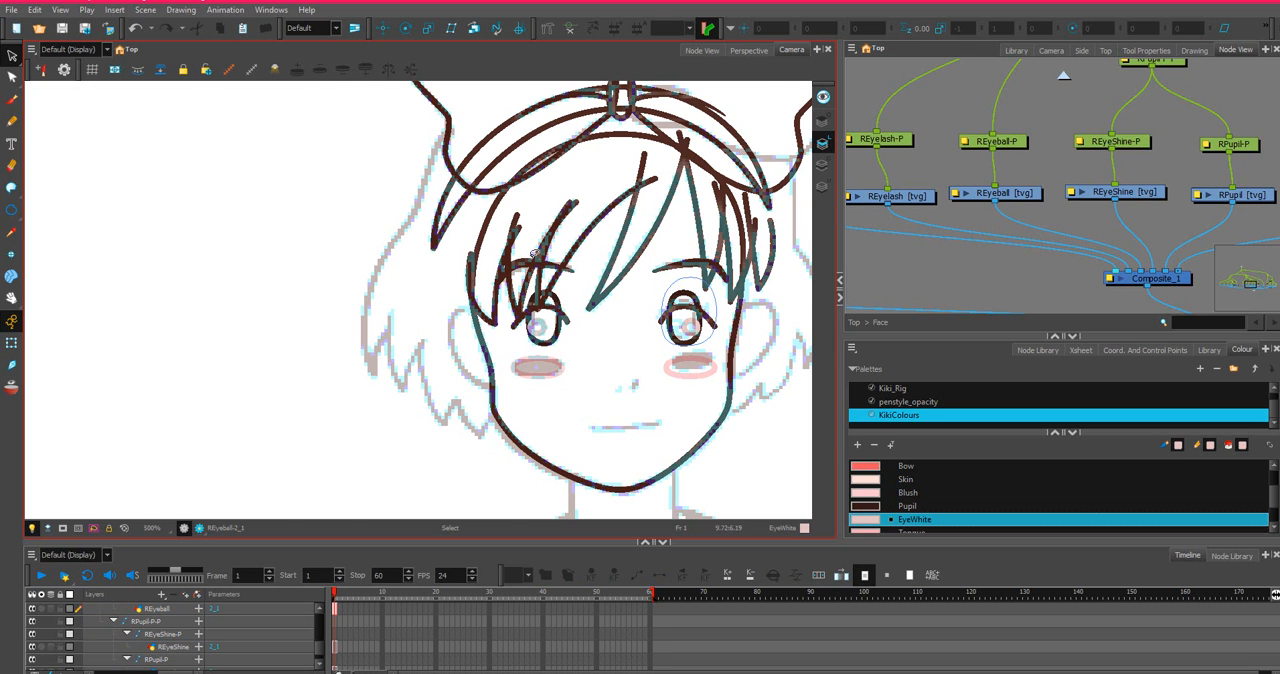
pyautogui.scroll(2, 572, 243)
pyautogui.scroll(-1, 692, 254)
pyautogui.press('space')
pyautogui.moveTo(595, 325); pyautogui.dragTo(430, 300)
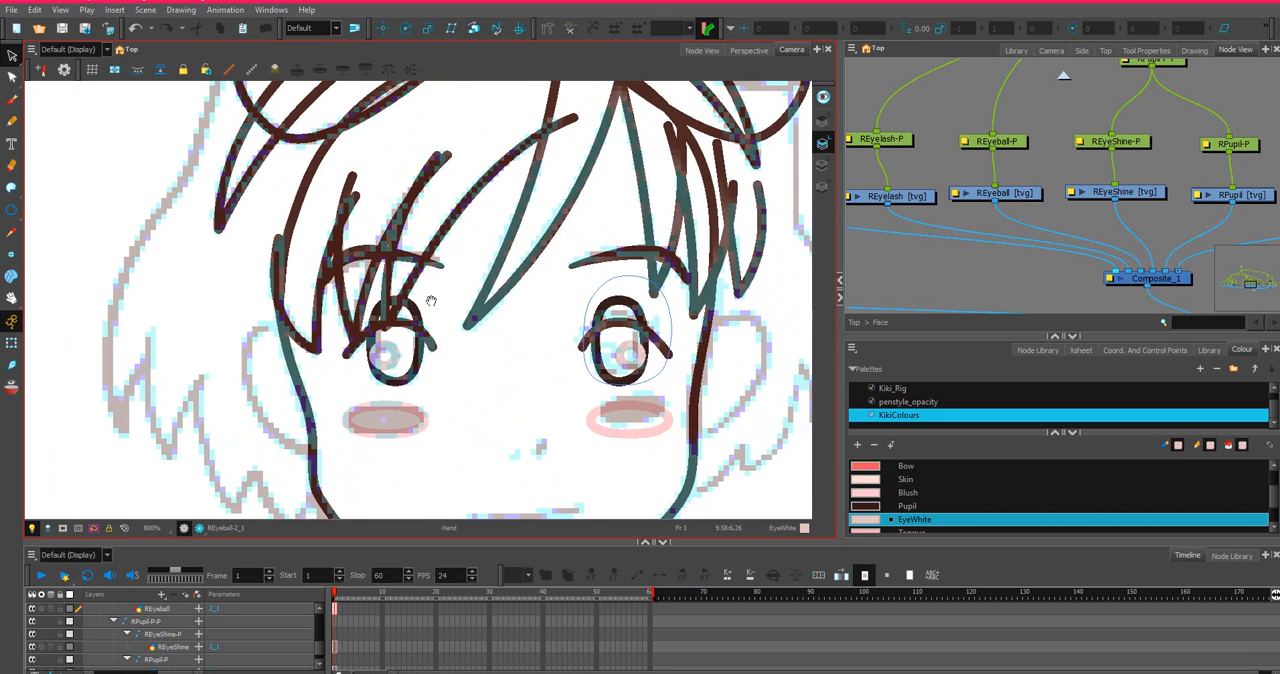
pyautogui.scroll(-2, 433, 295)
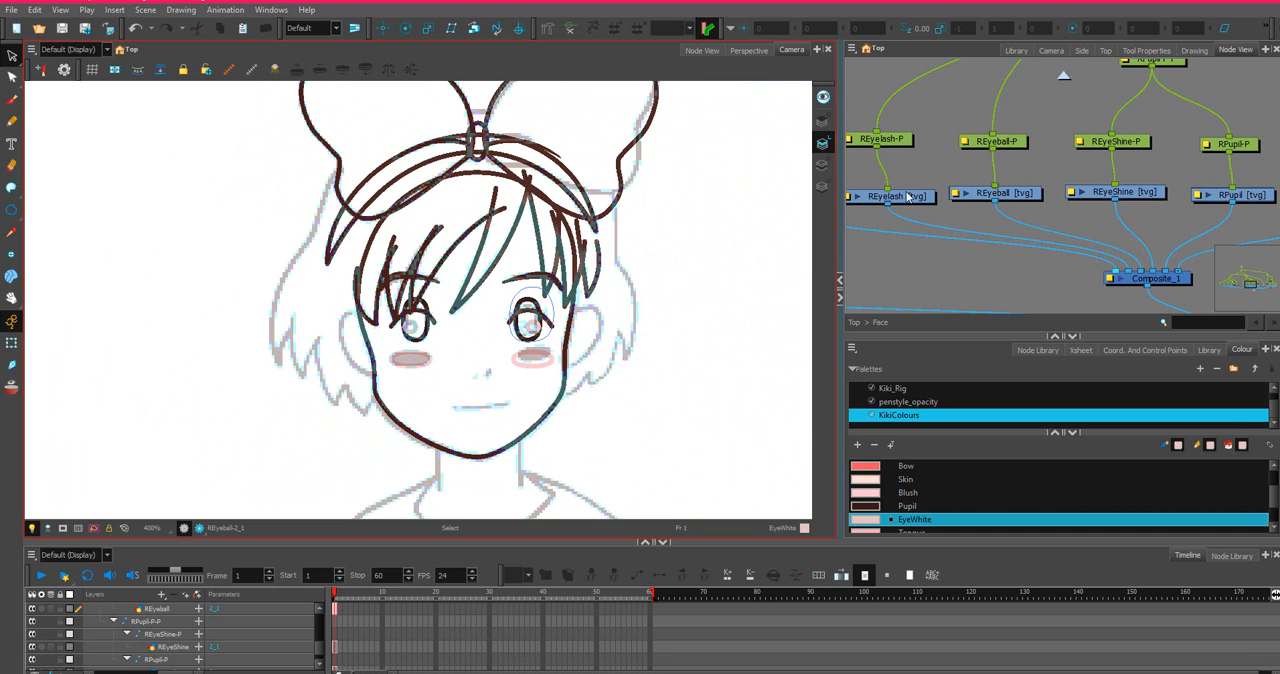
# Draw a short slanted line over the sketched nose on the Nose layer with the Line tool in the LineArt colour.
pyautogui.scroll(-4, 1137, 145)
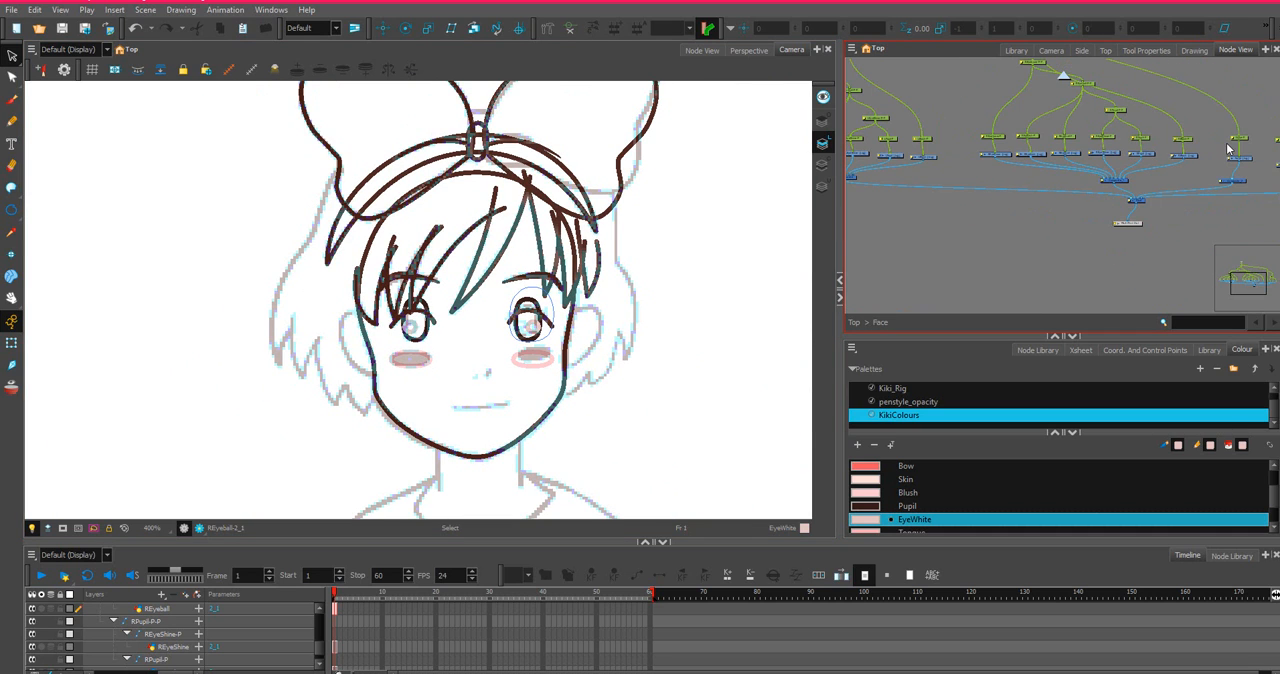
pyautogui.scroll(5, 1150, 140)
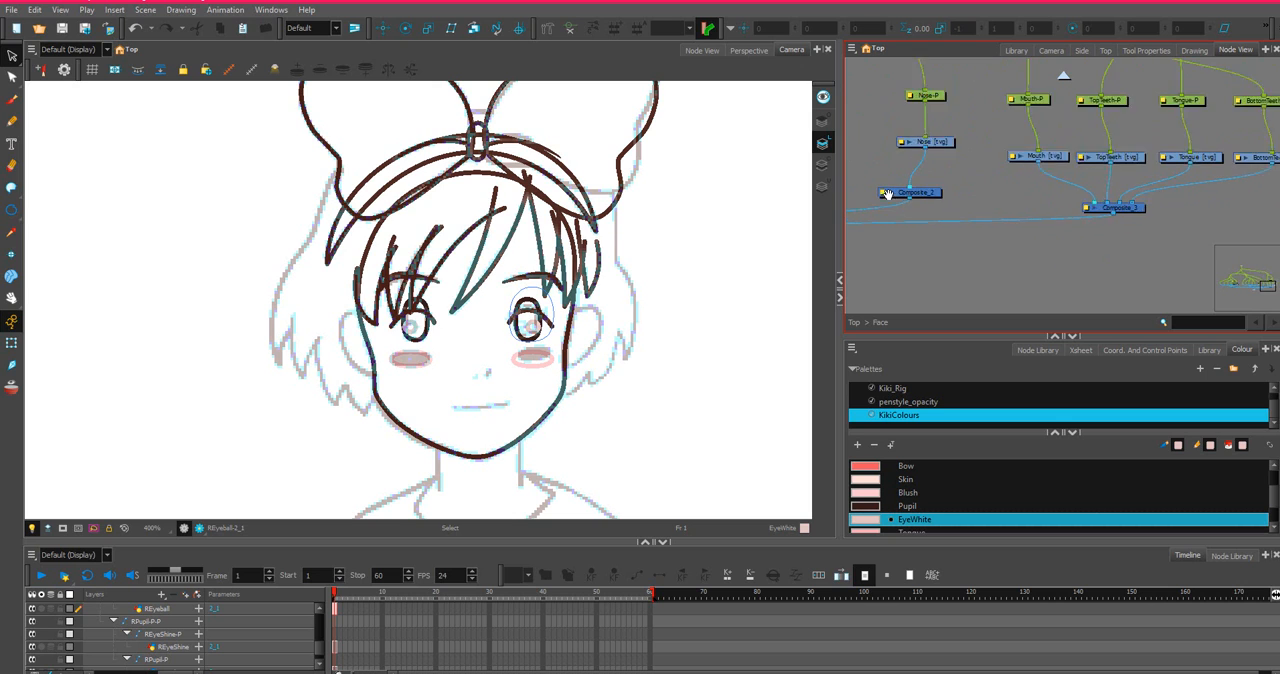
pyautogui.click(948, 136)
pyautogui.scroll(2, 225, 280)
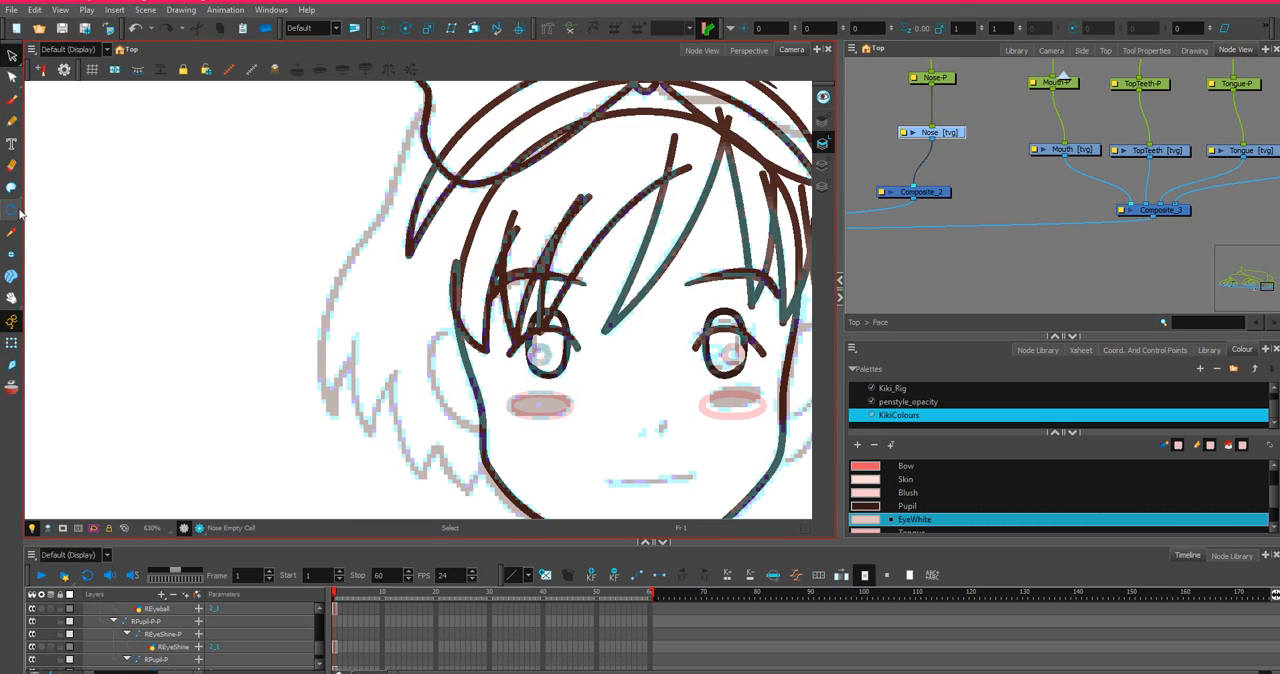
pyautogui.click(12, 212)
pyautogui.moveTo(12, 215); pyautogui.dragTo(40, 226)
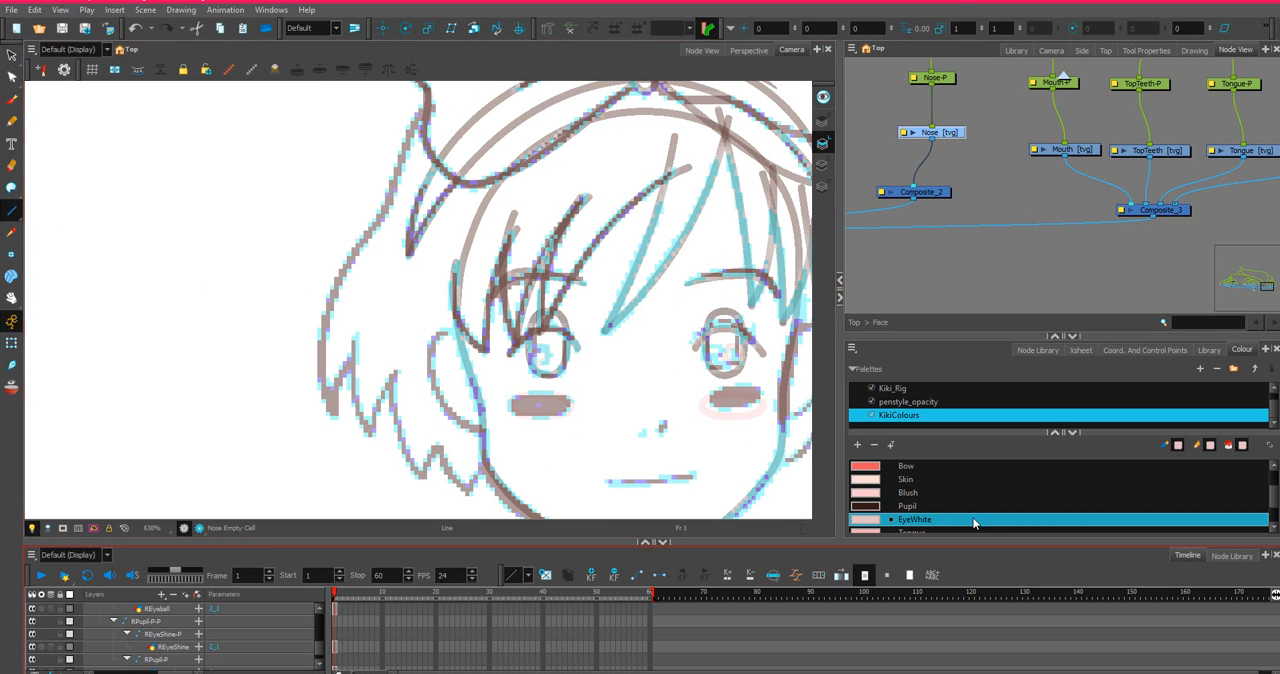
pyautogui.scroll(1, 878, 465)
pyautogui.scroll(-1, 874, 480)
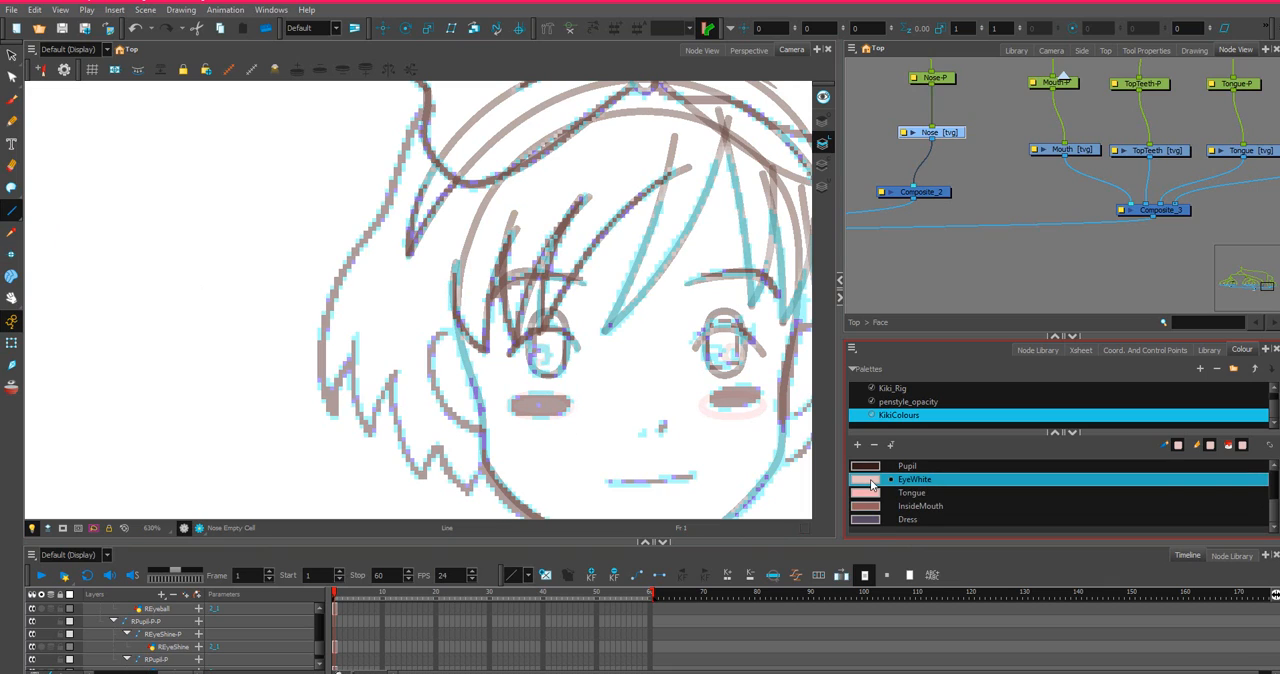
pyautogui.scroll(1, 870, 488)
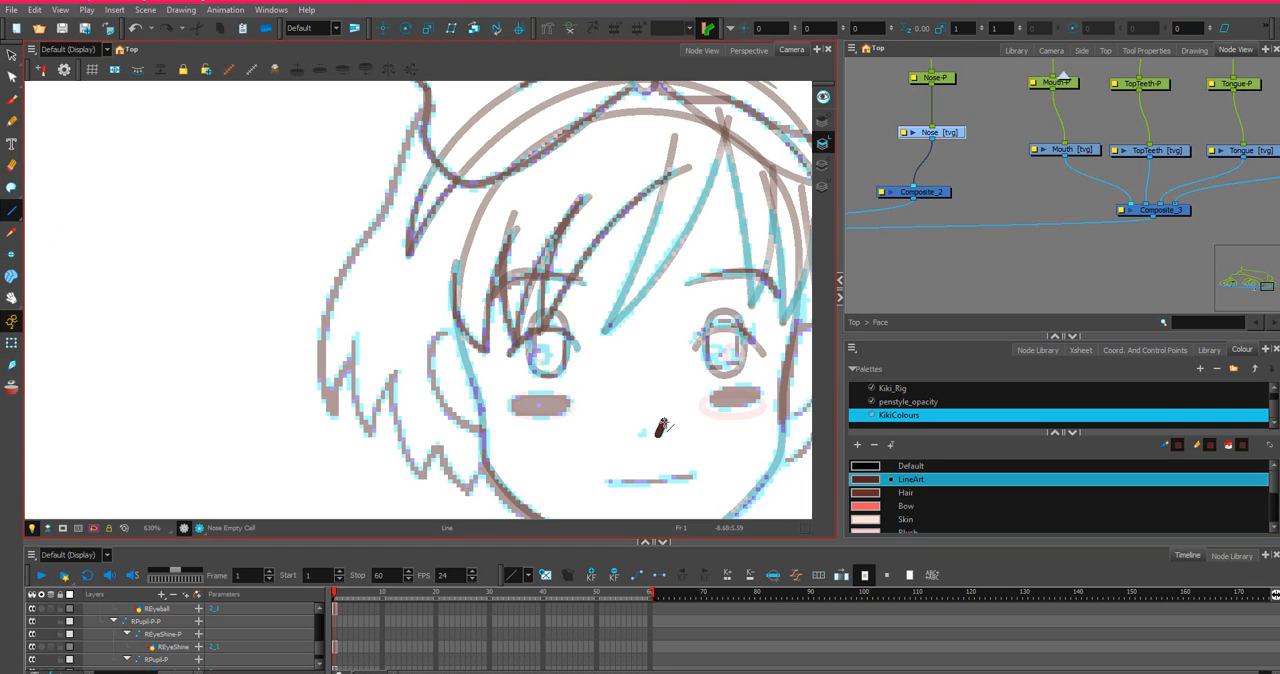
pyautogui.scroll(3, 664, 428)
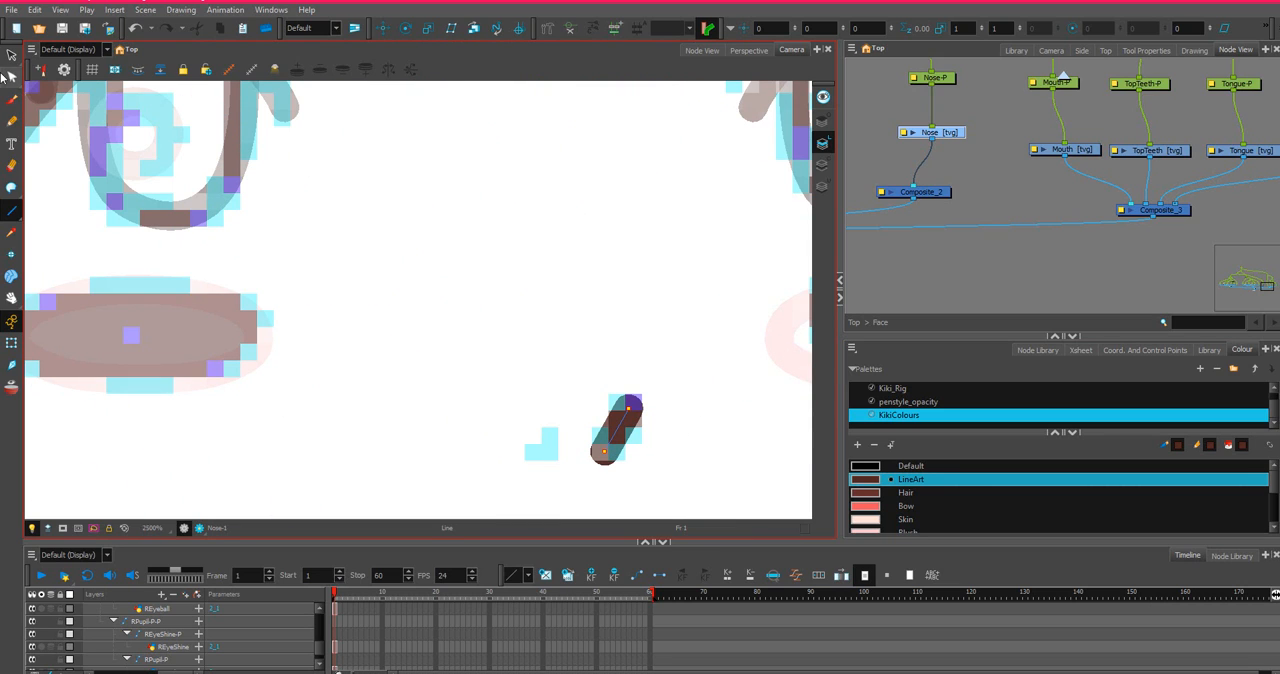
# Bend the nose line into a slight curve with the Contour Editor.
pyautogui.click(11, 77)
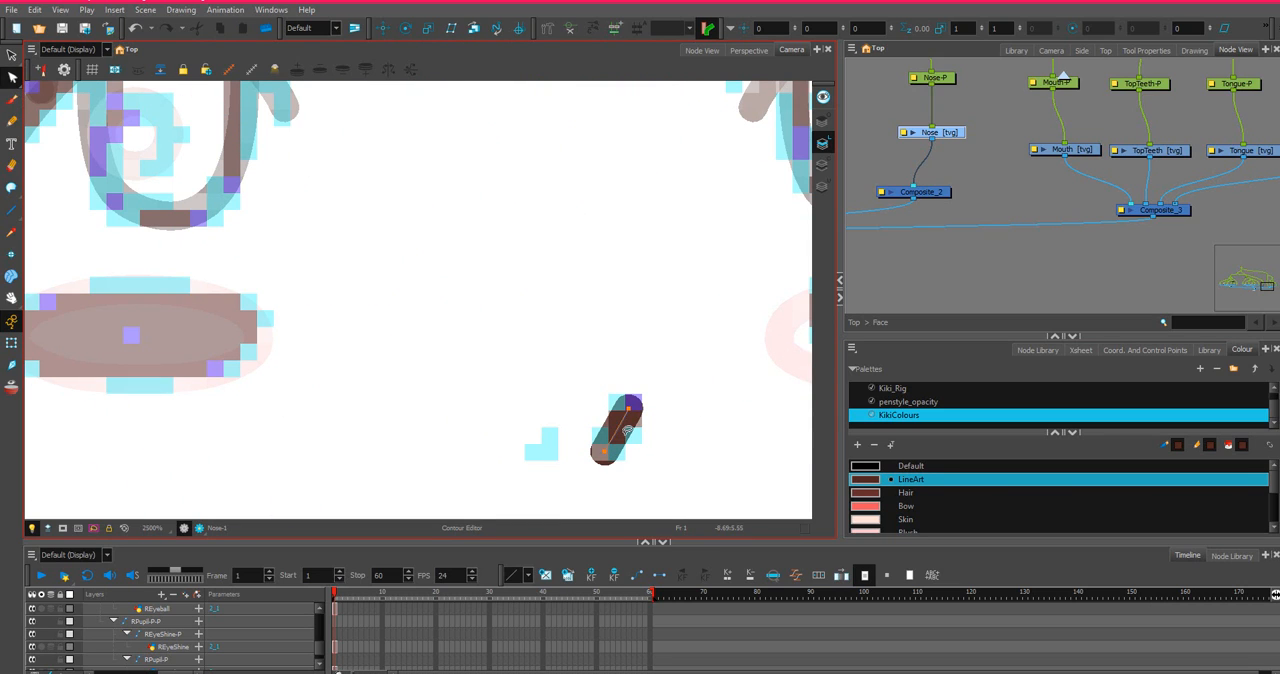
pyautogui.moveTo(629, 431); pyautogui.dragTo(631, 404)
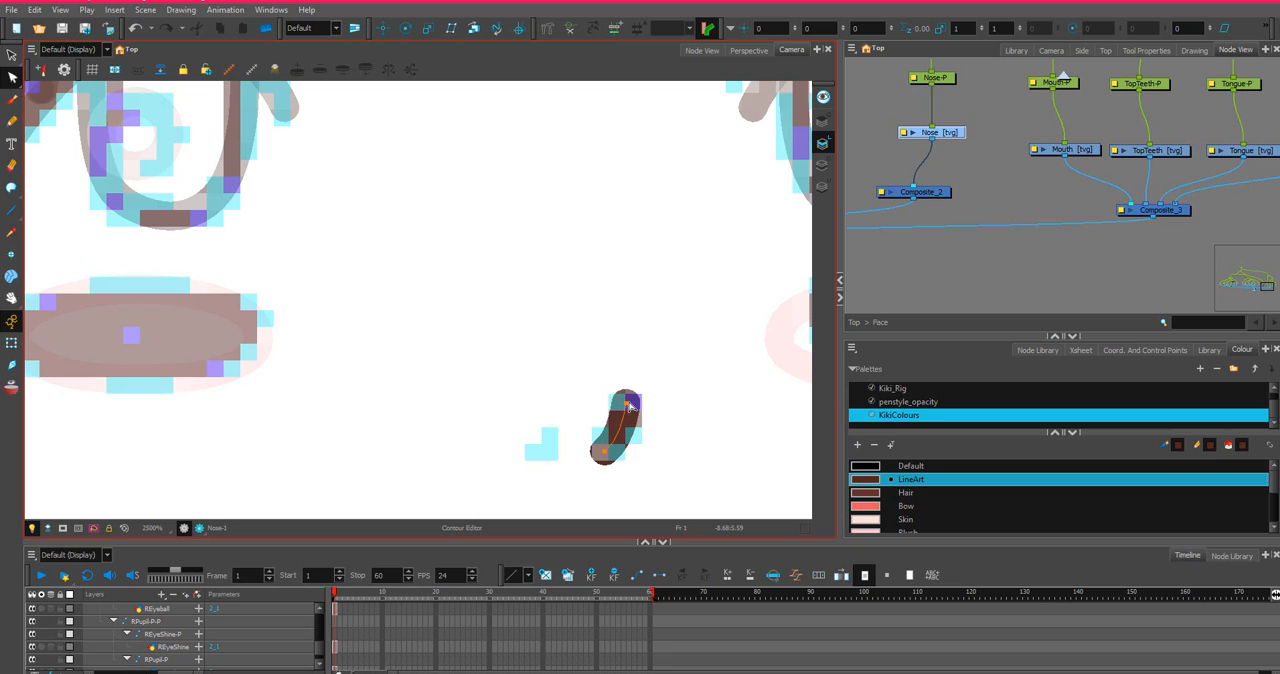
# Narrow the upper end of the curved nose line on the Nose layer with the Pencil Editor.
pyautogui.moveTo(13, 79); pyautogui.dragTo(55, 118)
pyautogui.press('Escape')
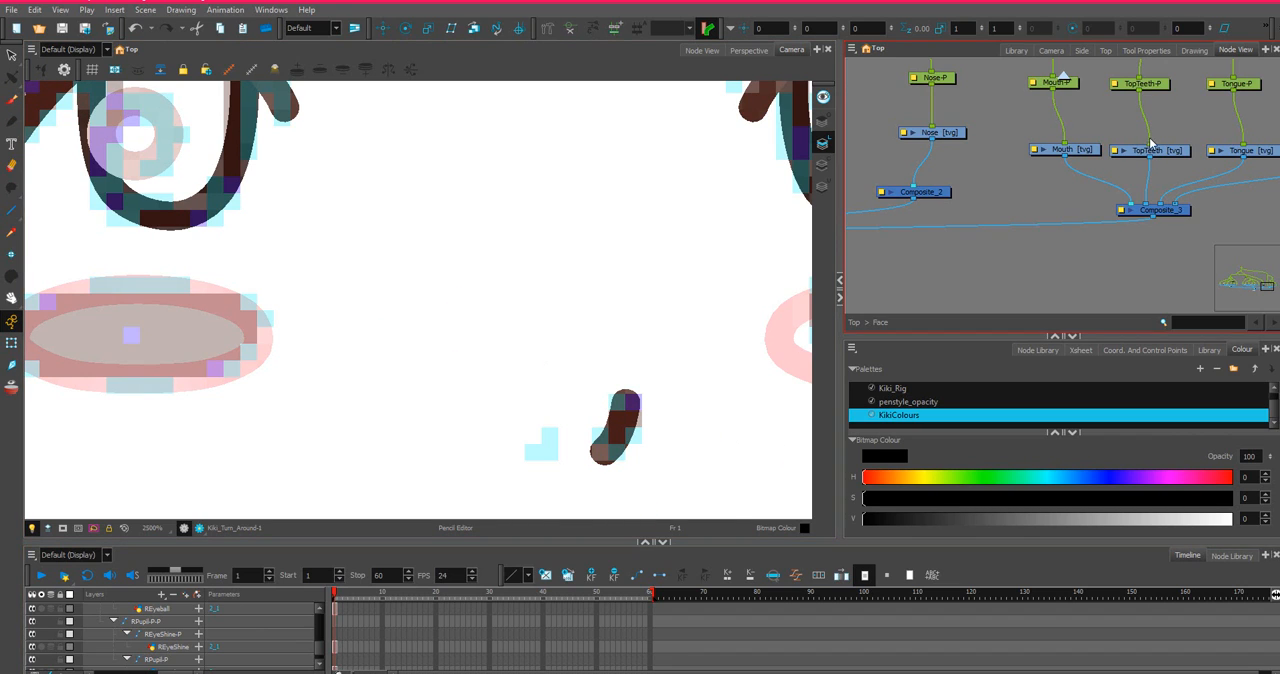
pyautogui.click(932, 134)
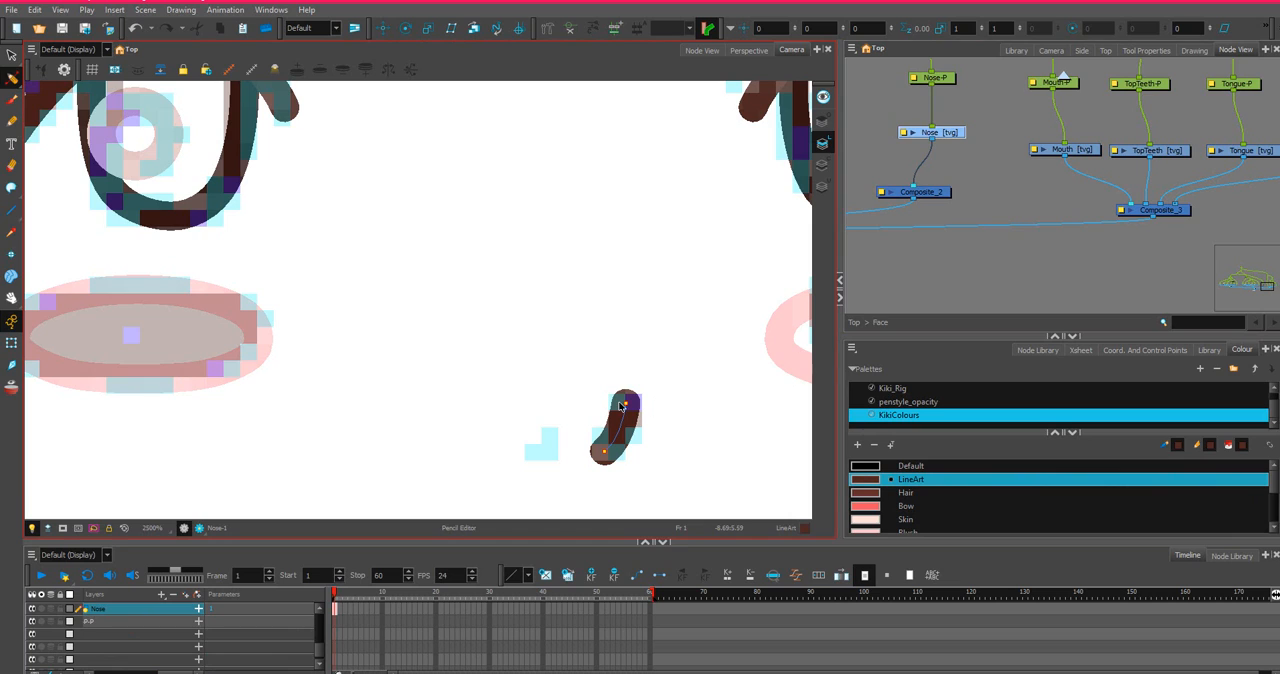
pyautogui.press('Escape')
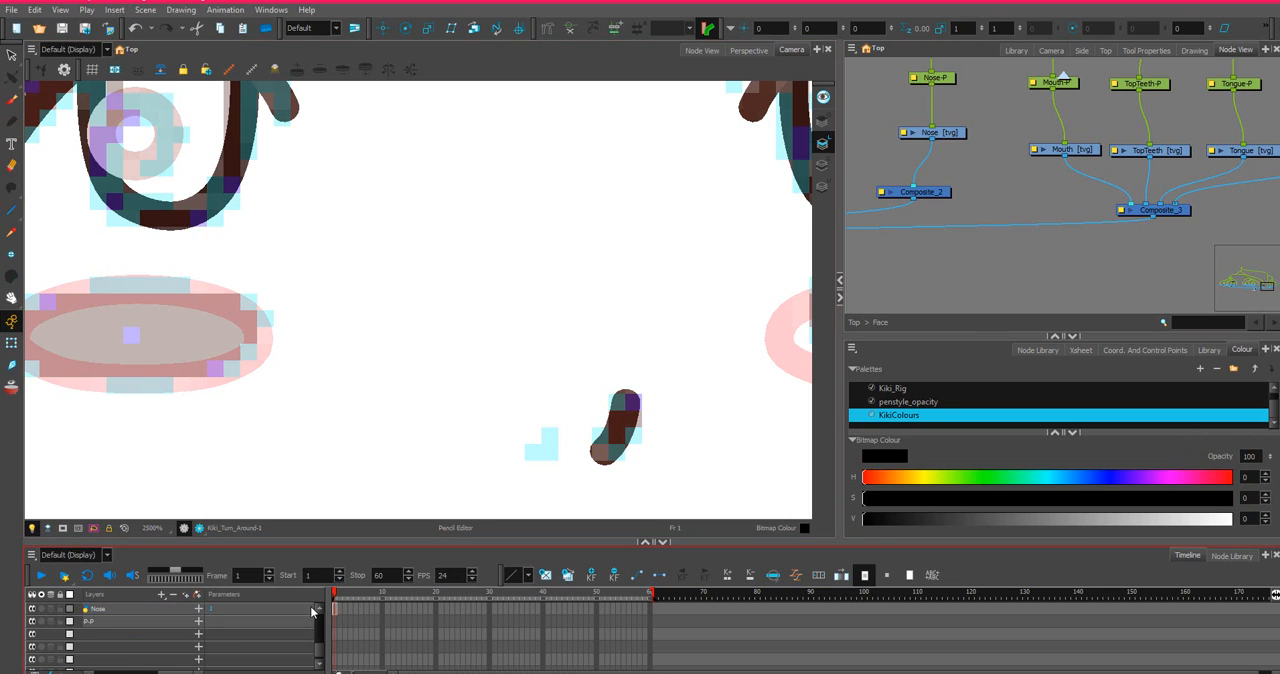
pyautogui.click(626, 405)
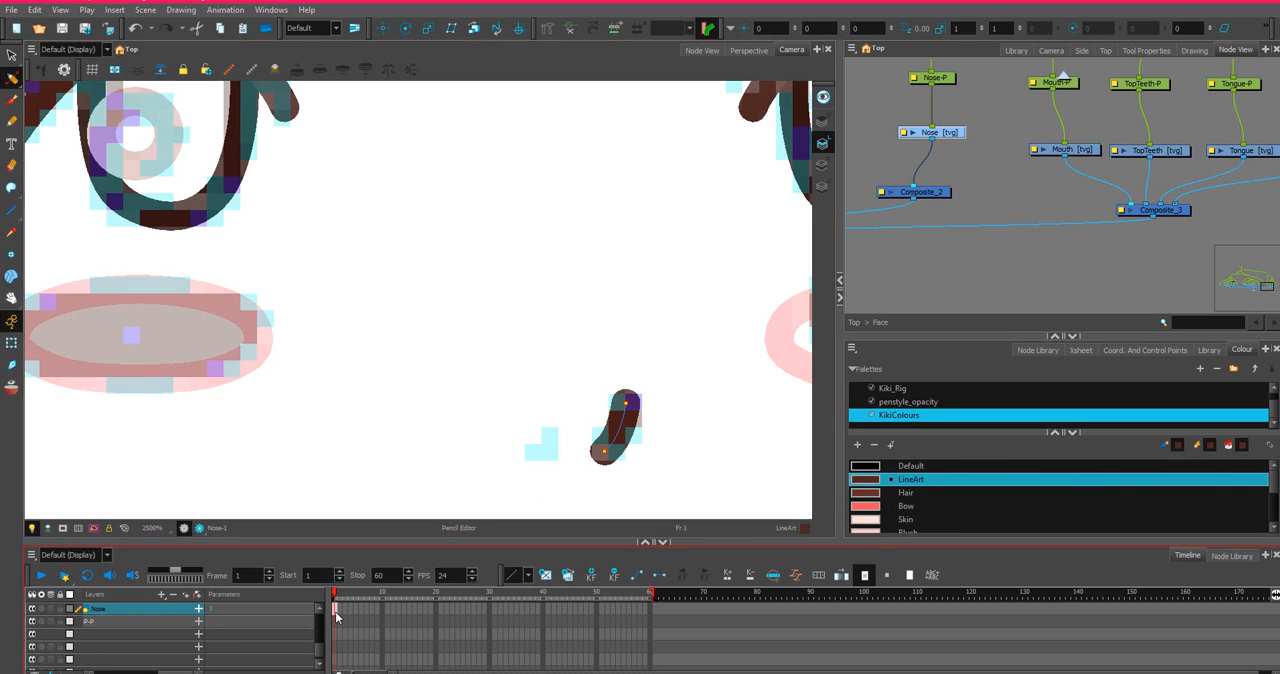
pyautogui.click(626, 405)
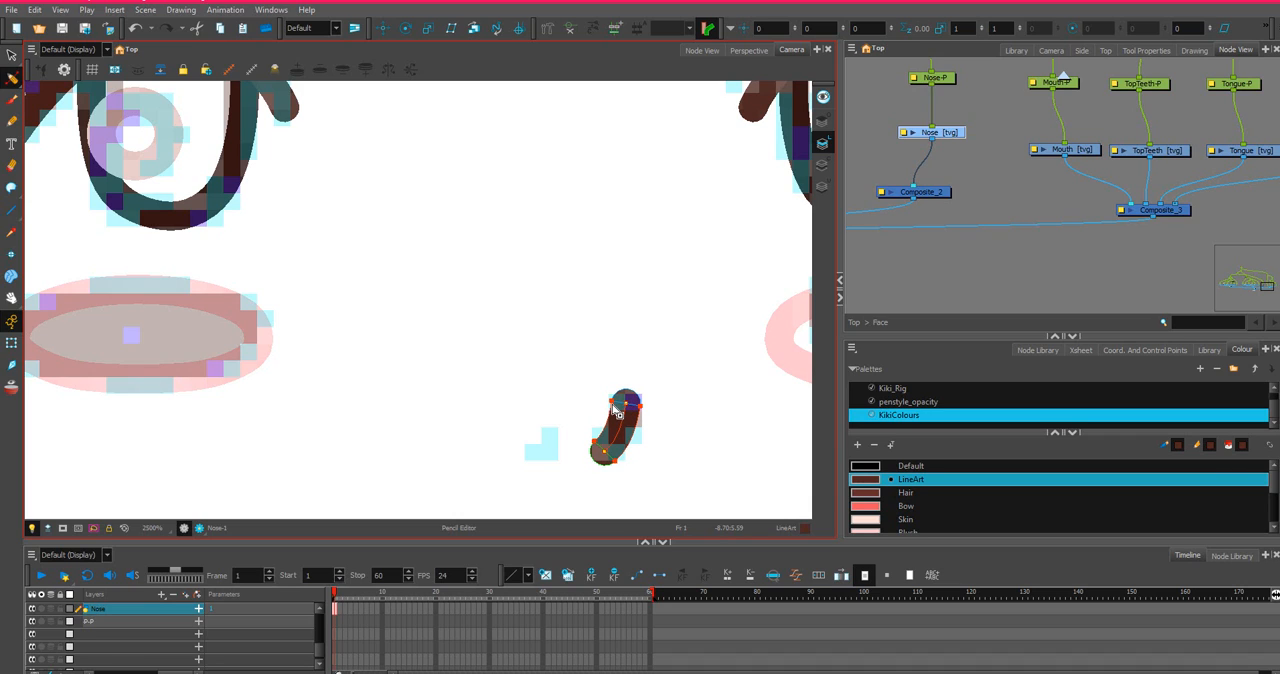
pyautogui.click(615, 403)
# Taper the lower end of the curved nose line and refine the thickness contour at its upper end.
pyautogui.click(600, 454)
pyautogui.click(597, 461)
pyautogui.click(599, 447)
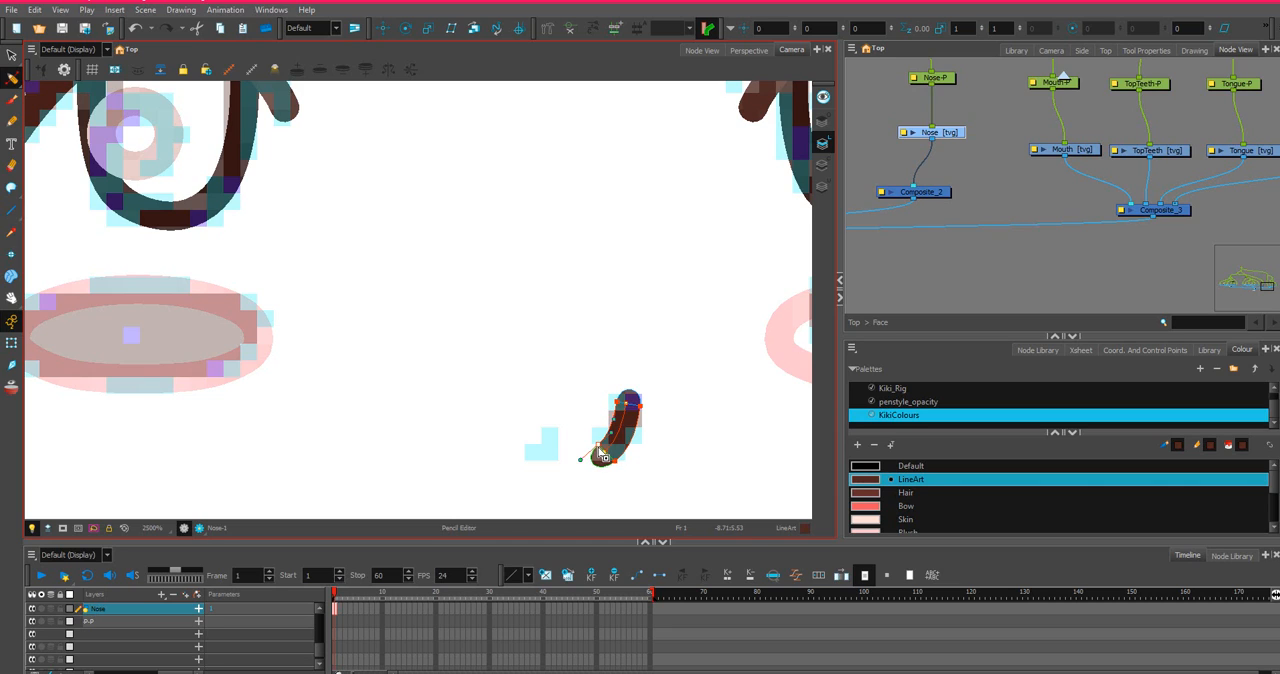
pyautogui.moveTo(582, 457); pyautogui.dragTo(585, 461)
pyautogui.click(630, 396)
pyautogui.moveTo(620, 382); pyautogui.dragTo(621, 375)
pyautogui.scroll(-3, 640, 400)
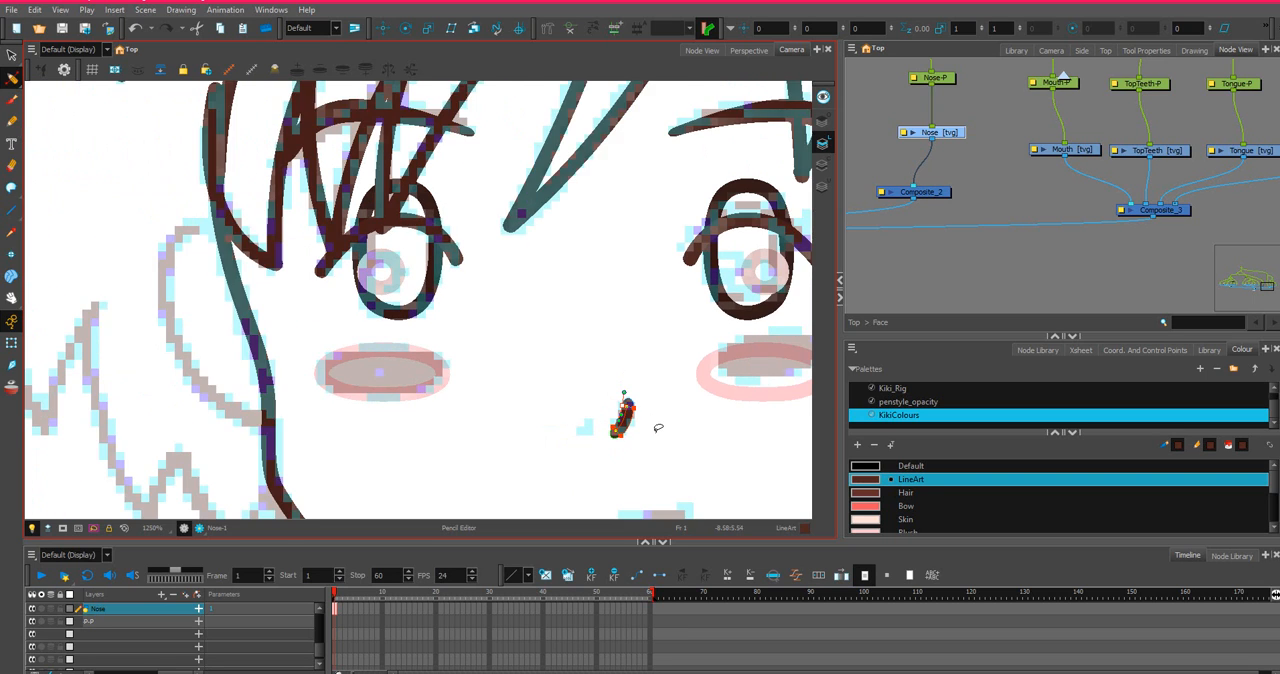
pyautogui.scroll(1, 600, 410)
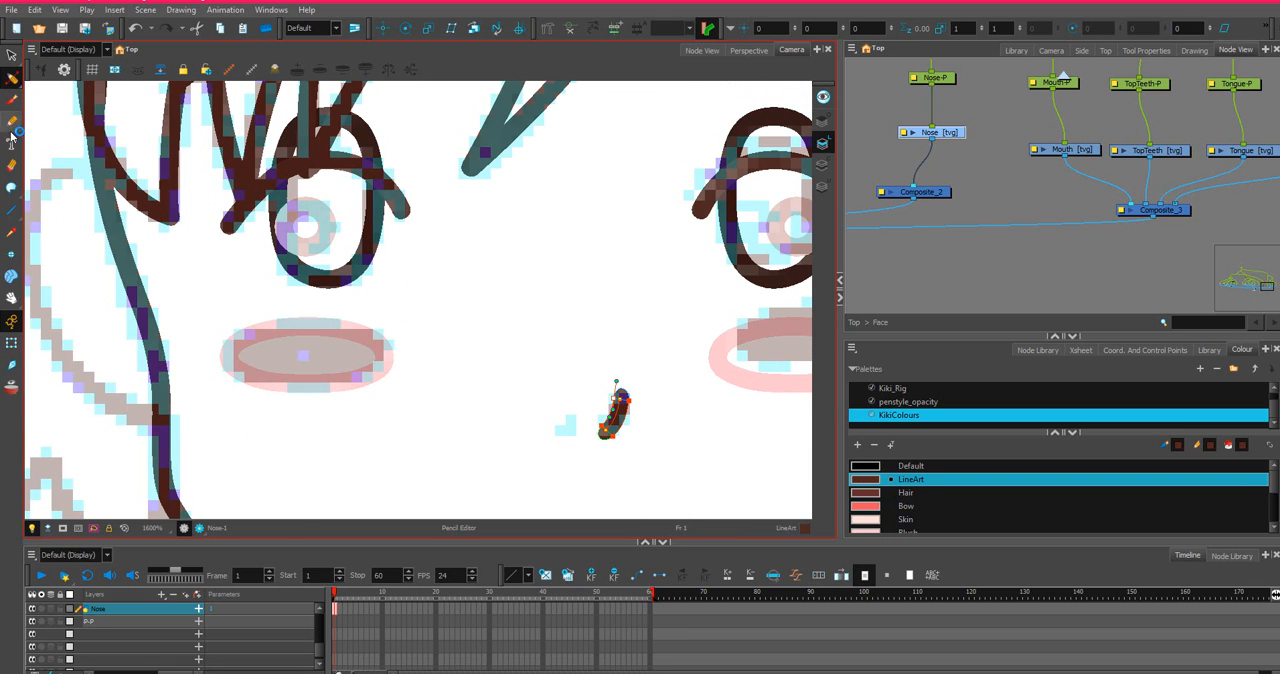
# Draw a second, shorter slanted line over the small sketched nose mark beside the curved one with the Line tool.
pyautogui.click(11, 210)
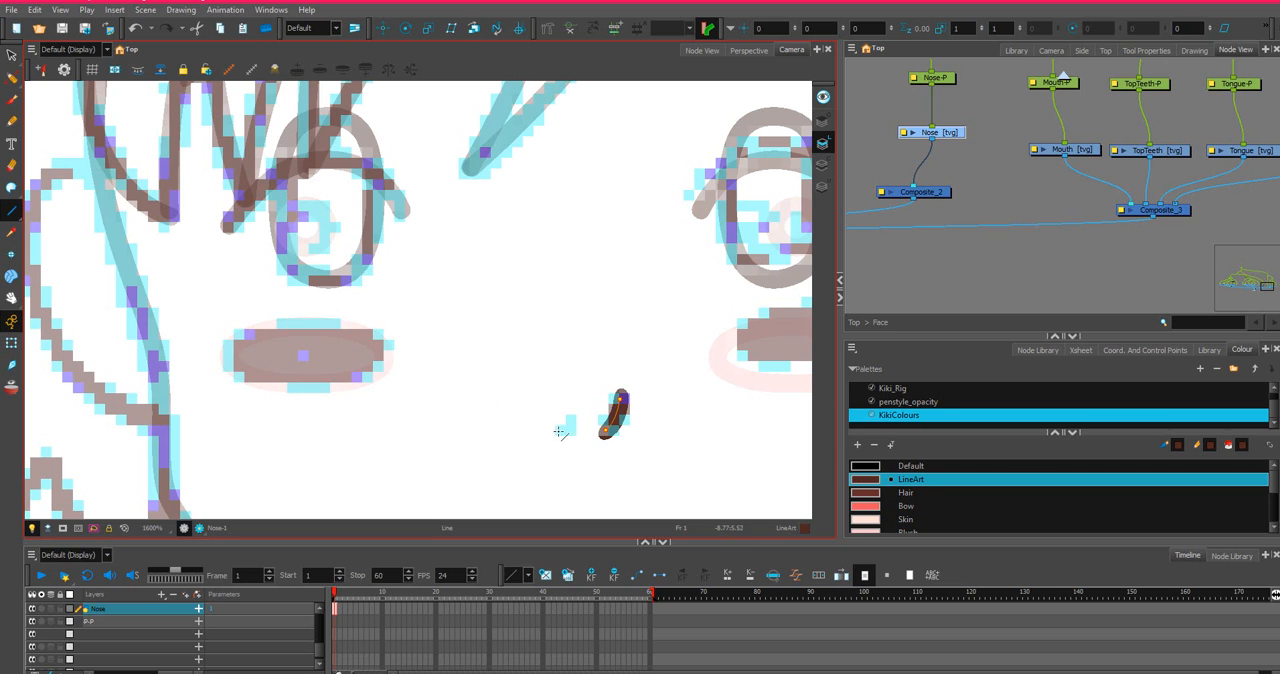
pyautogui.hotkey('alt', 's')
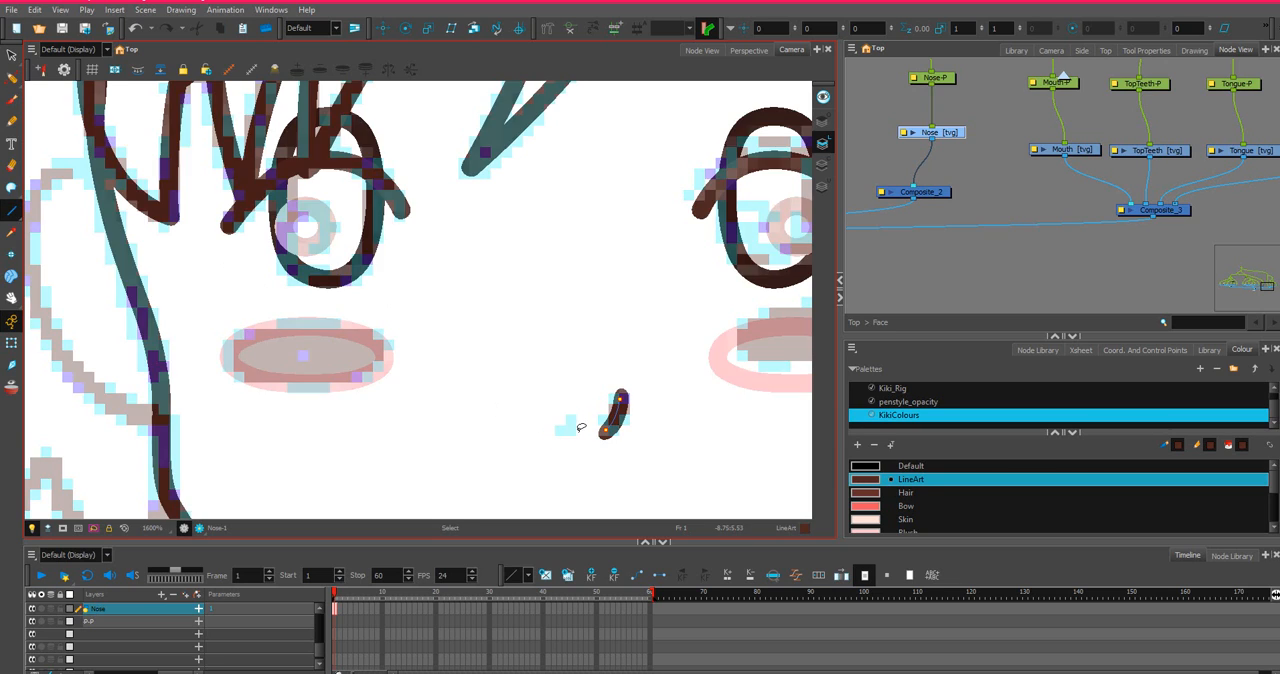
pyautogui.moveTo(564, 434); pyautogui.dragTo(570, 422)
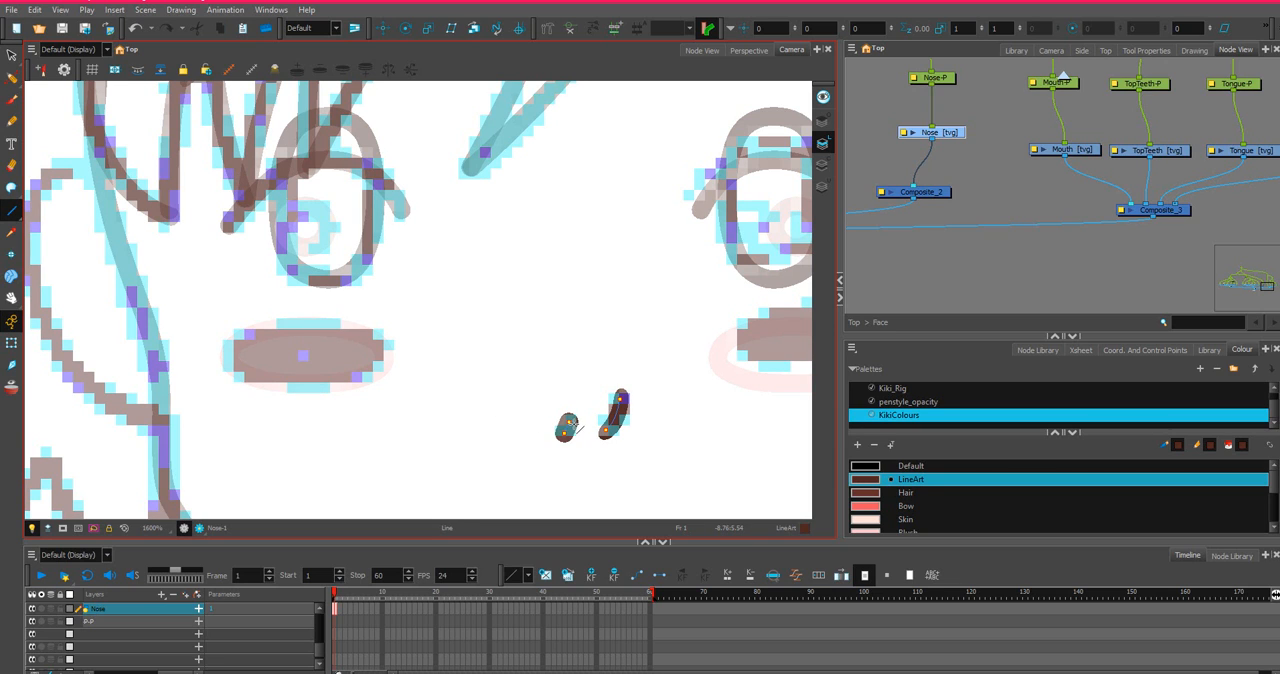
pyautogui.scroll(-1, 577, 428)
pyautogui.scroll(1, 556, 432)
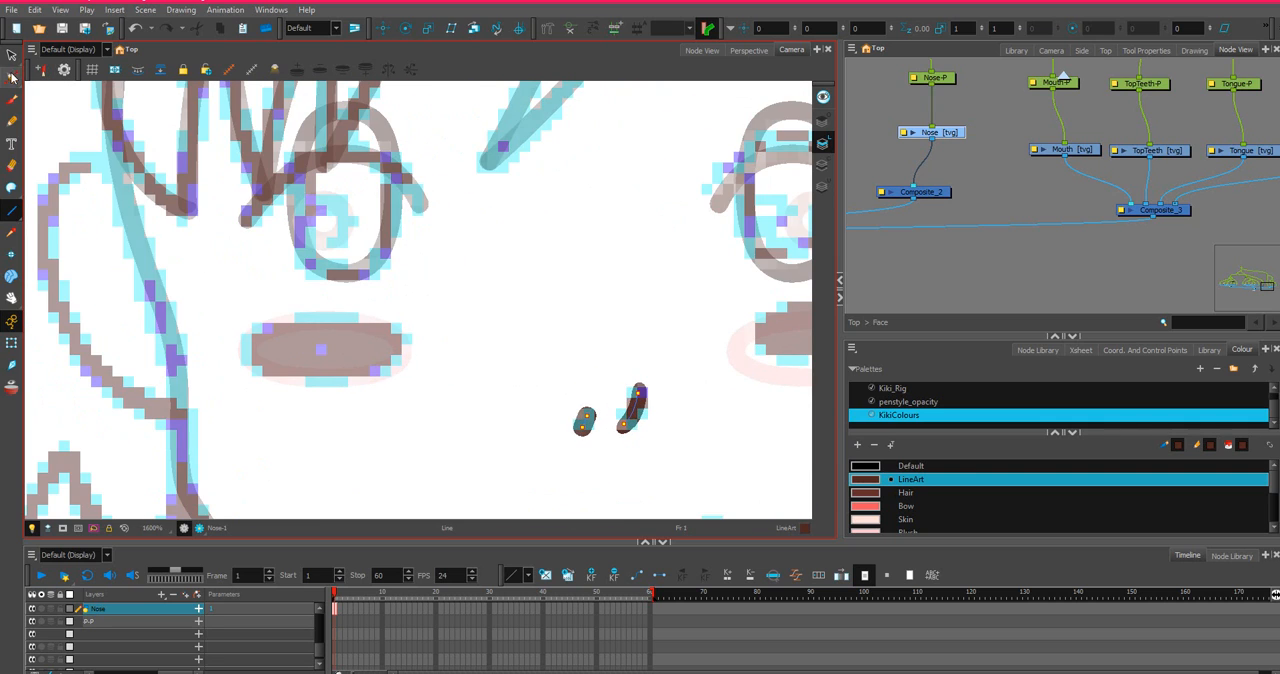
# Adjust the thickness of the shorter nose line with the Pencil Editor, slimming its upper end and rounding out its lower end.
pyautogui.click(12, 77)
pyautogui.scroll(3, 594, 388)
pyautogui.press('Escape')
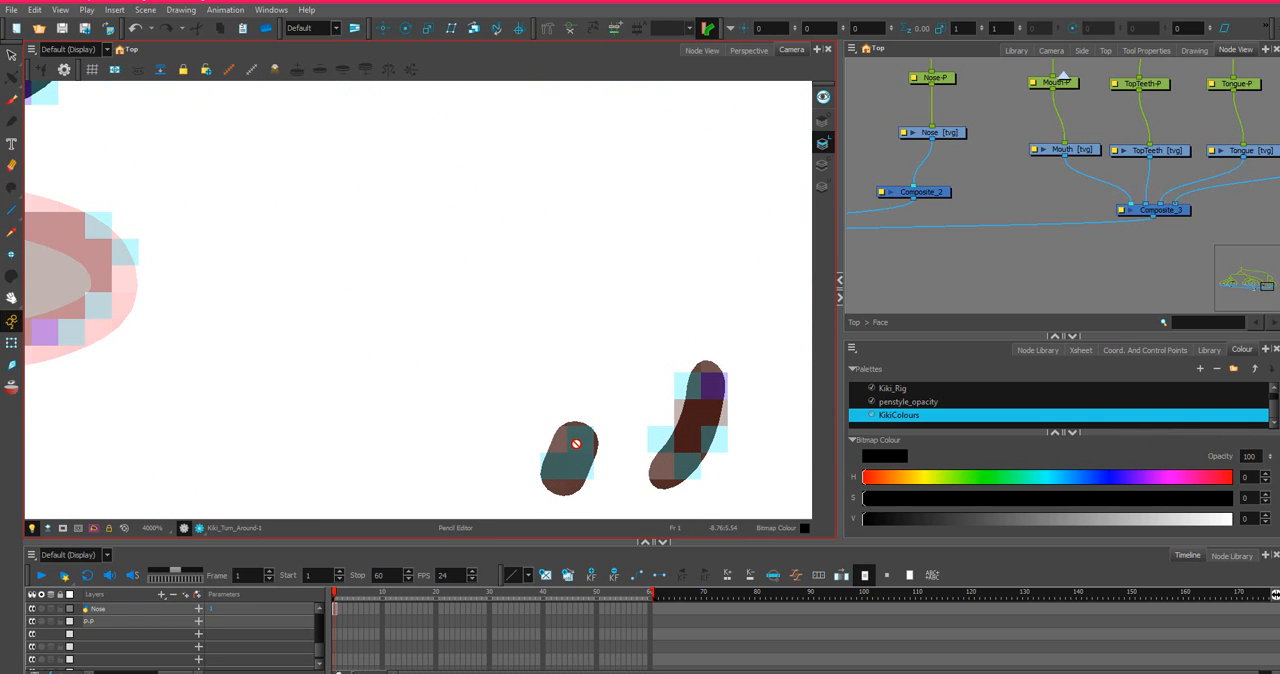
pyautogui.click(338, 612)
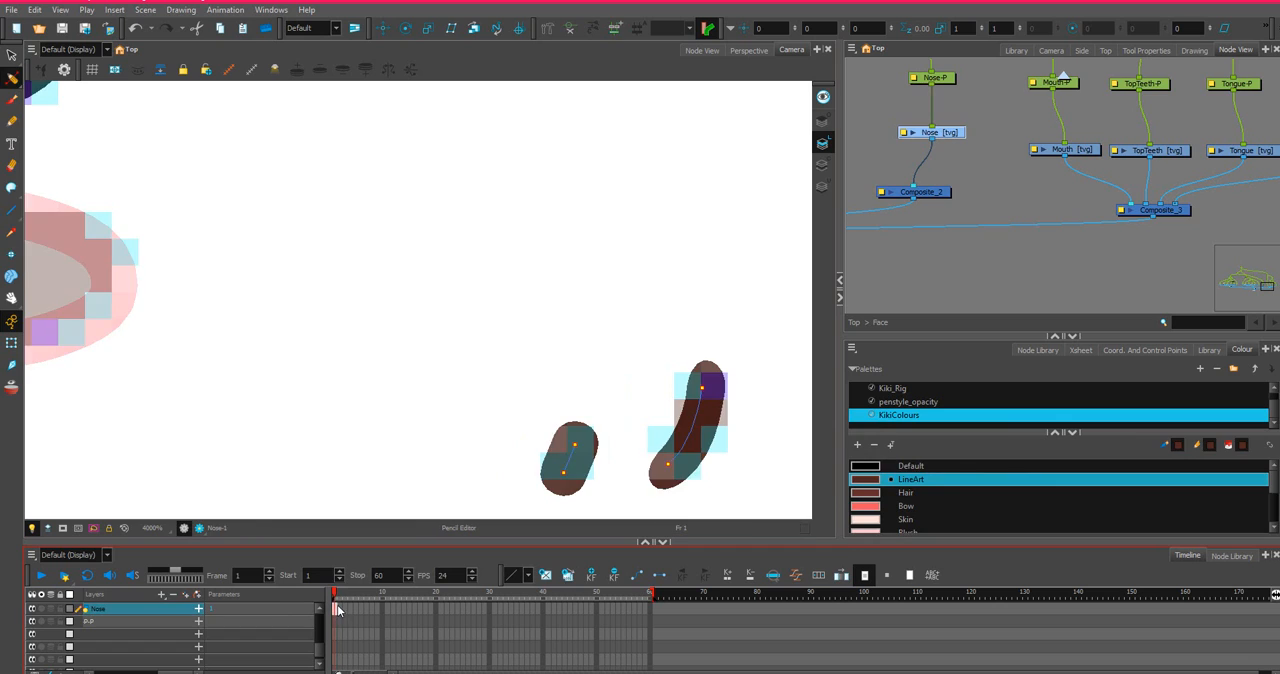
pyautogui.press('Escape')
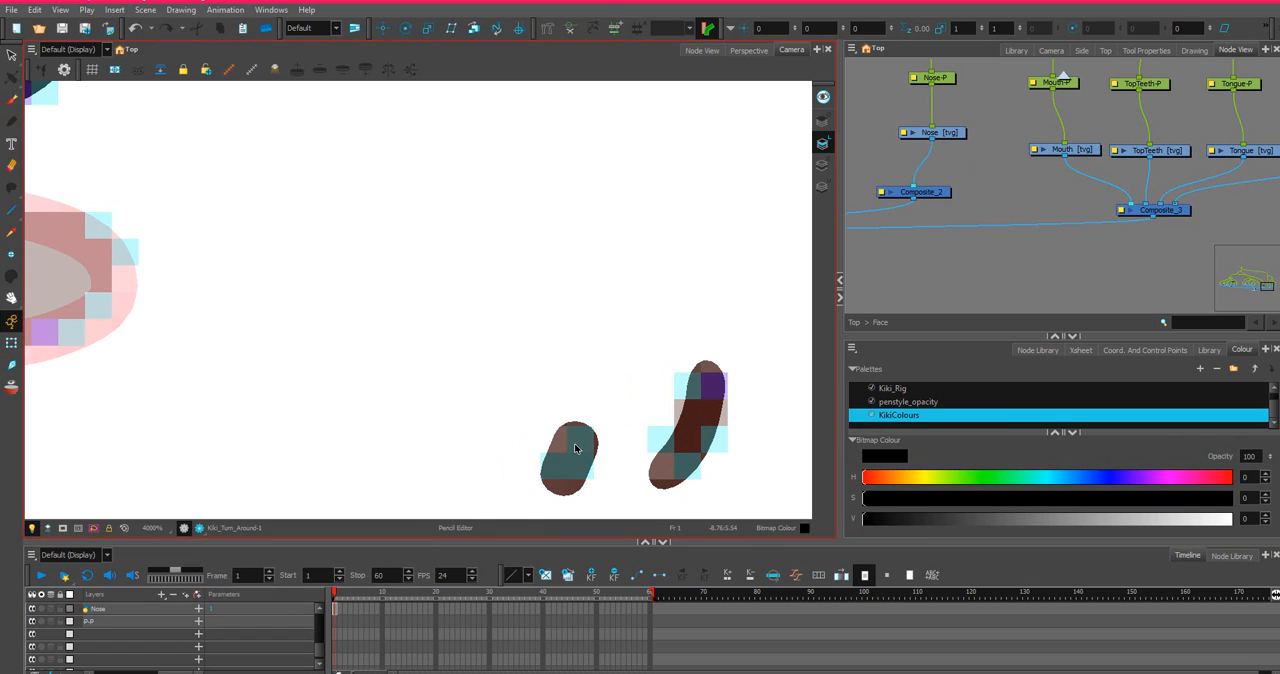
pyautogui.click(334, 613)
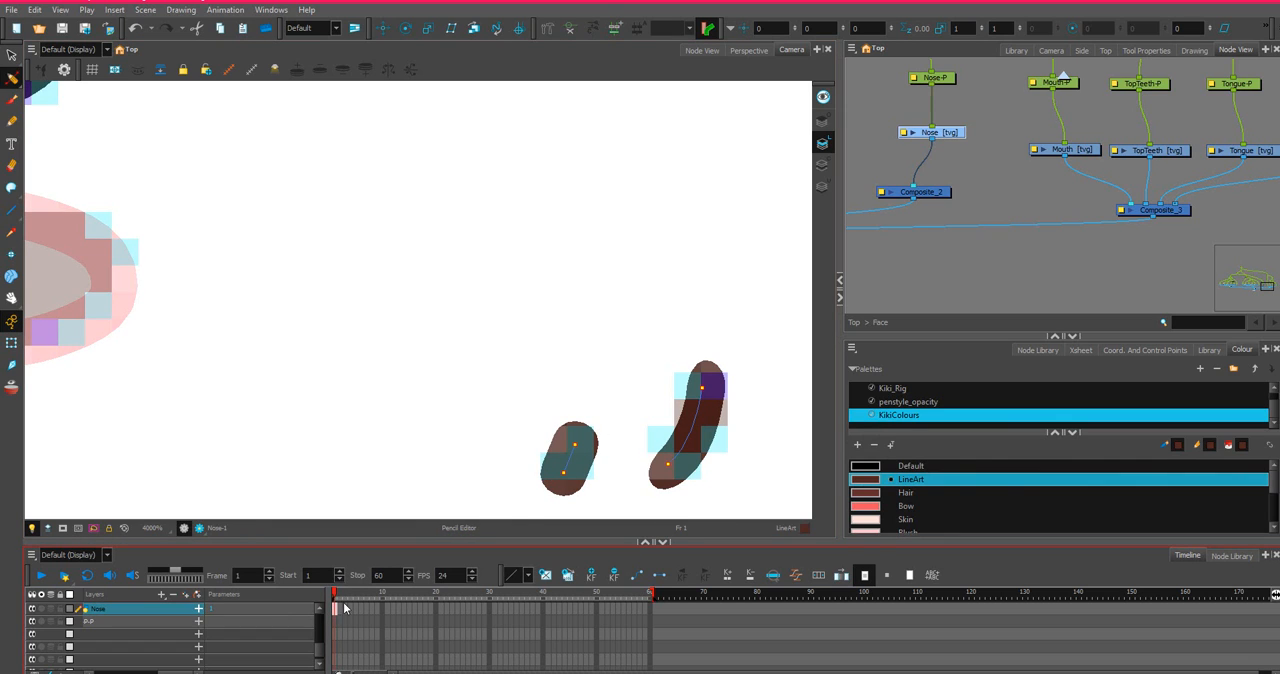
pyautogui.click(562, 447)
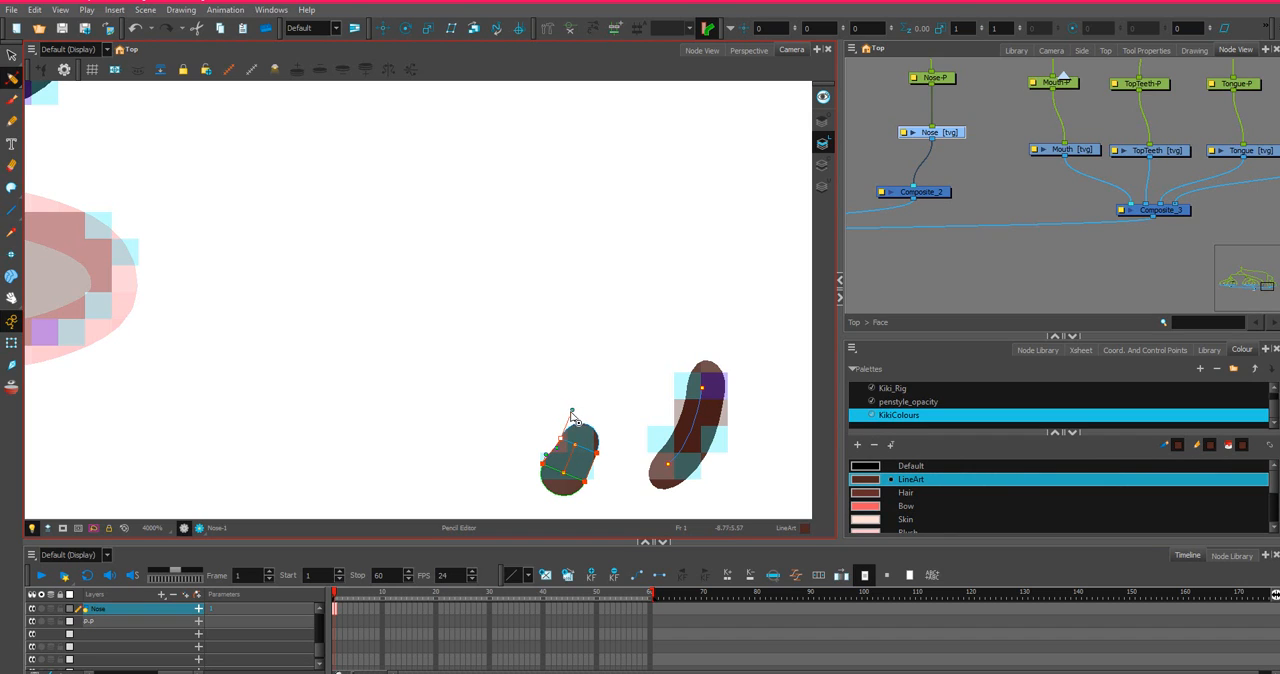
pyautogui.click(598, 455)
pyautogui.moveTo(608, 430); pyautogui.dragTo(600, 423)
pyautogui.moveTo(553, 496)
pyautogui.mouseDown()
pyautogui.moveTo(529, 491)
pyautogui.moveTo(533, 501)
pyautogui.mouseUp()
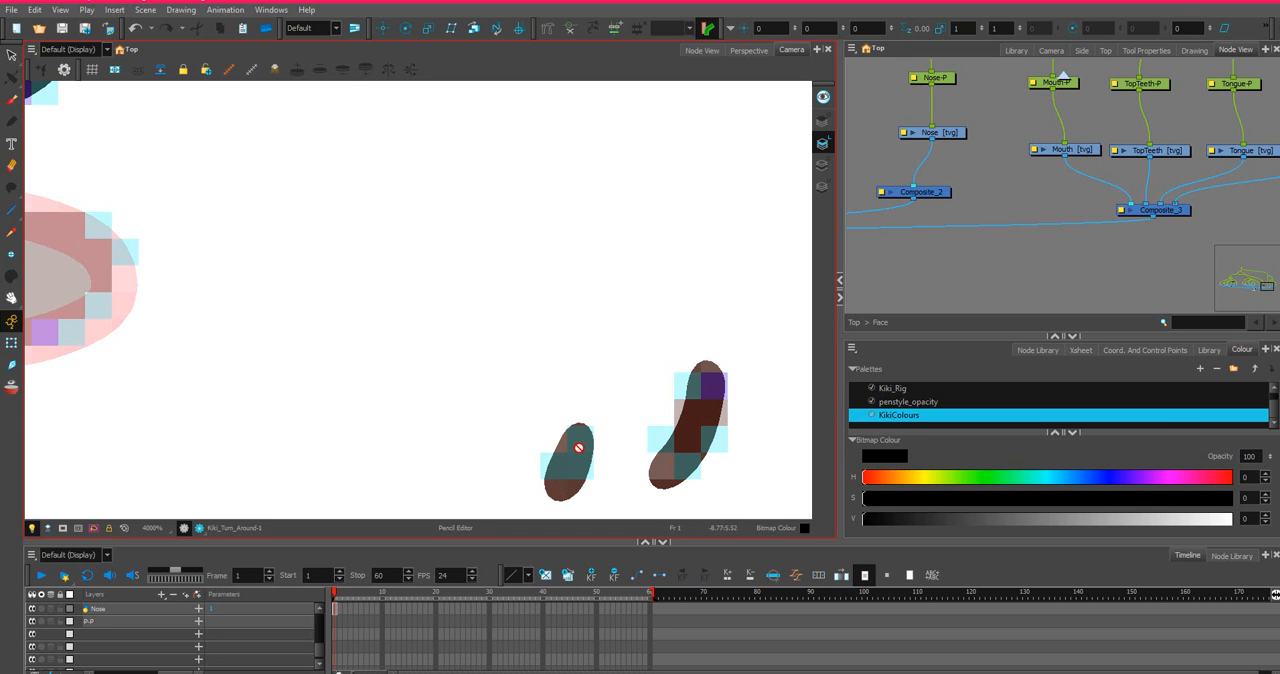
# Deselect the shorter nose line and examine both nose strokes against the face sketch.
pyautogui.scroll(-3, 669, 437)
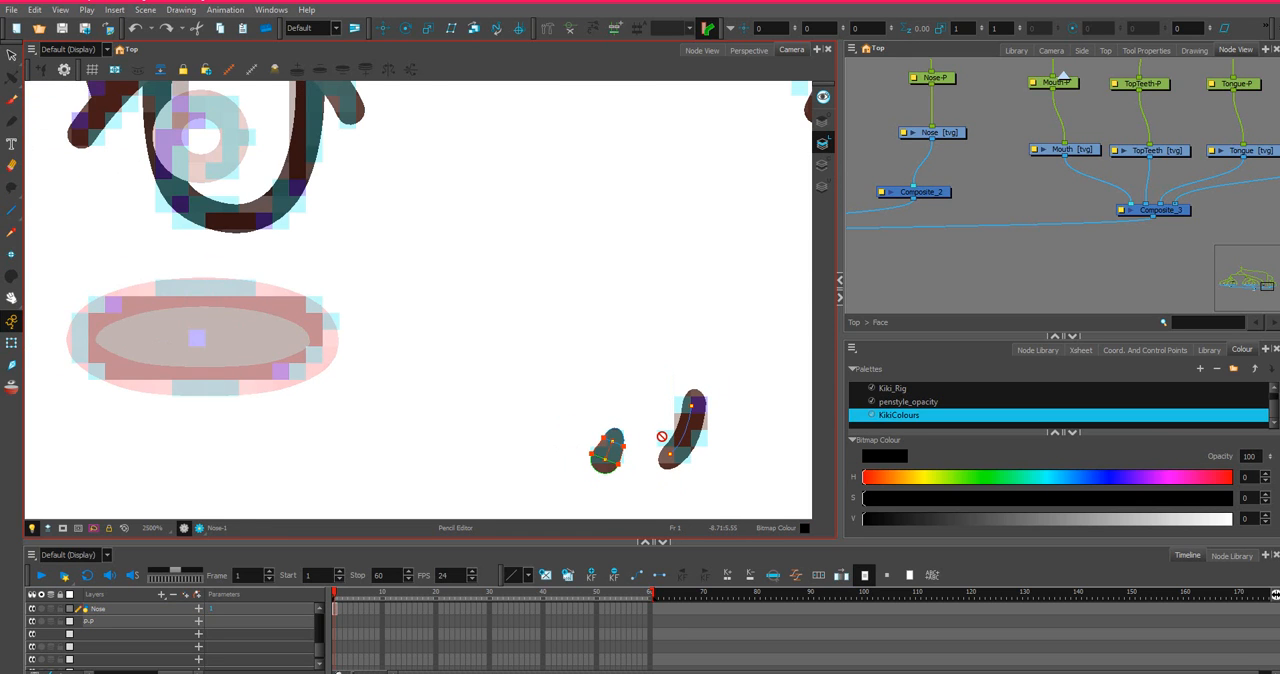
pyautogui.scroll(-2, 669, 437)
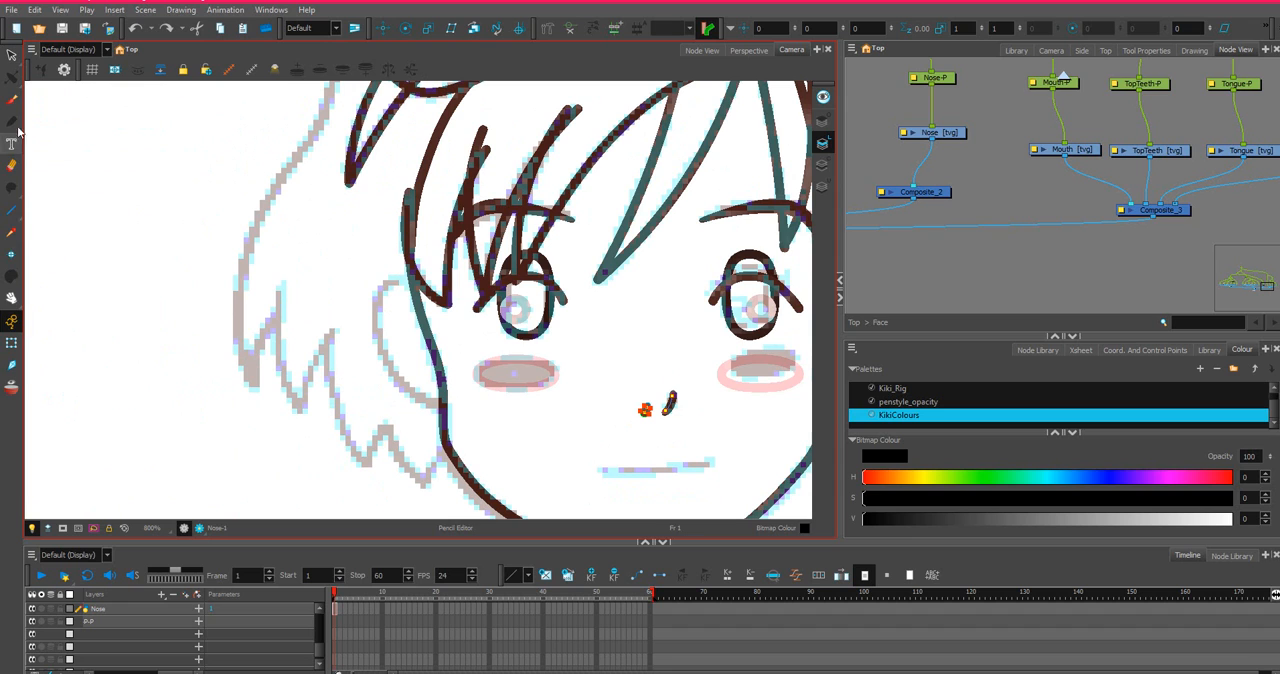
pyautogui.click(12, 55)
pyautogui.click(336, 610)
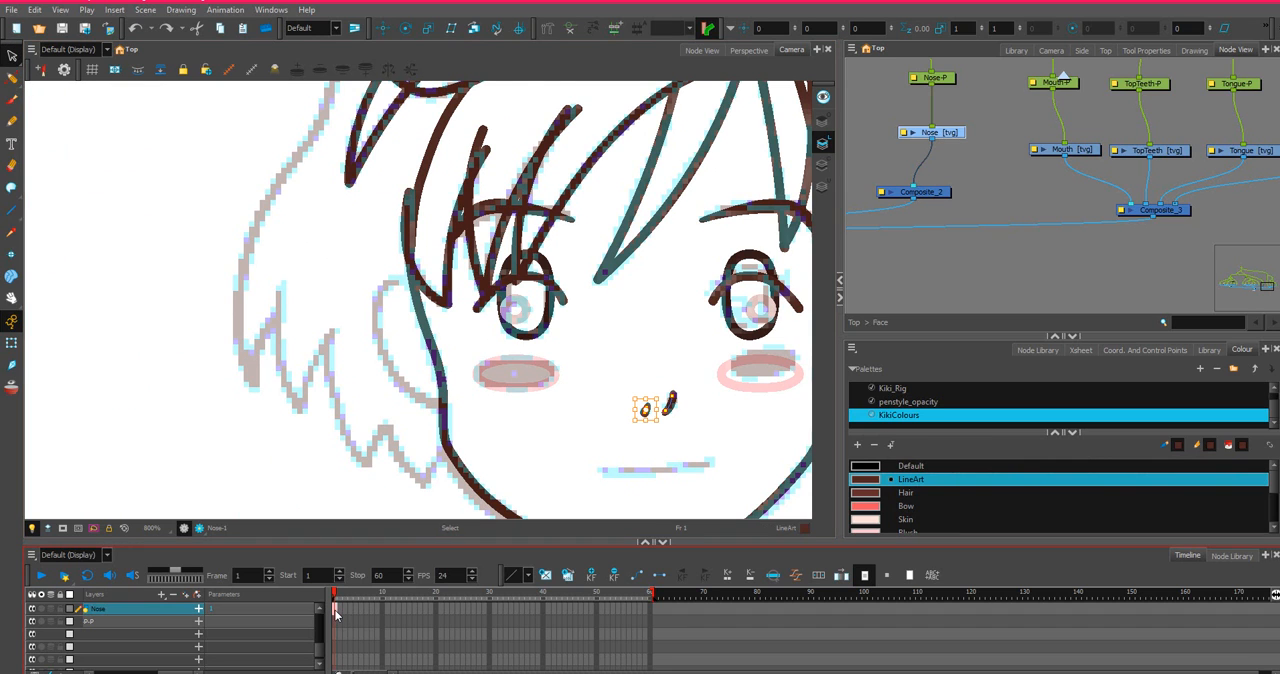
pyautogui.click(216, 204)
pyautogui.scroll(1, 723, 398)
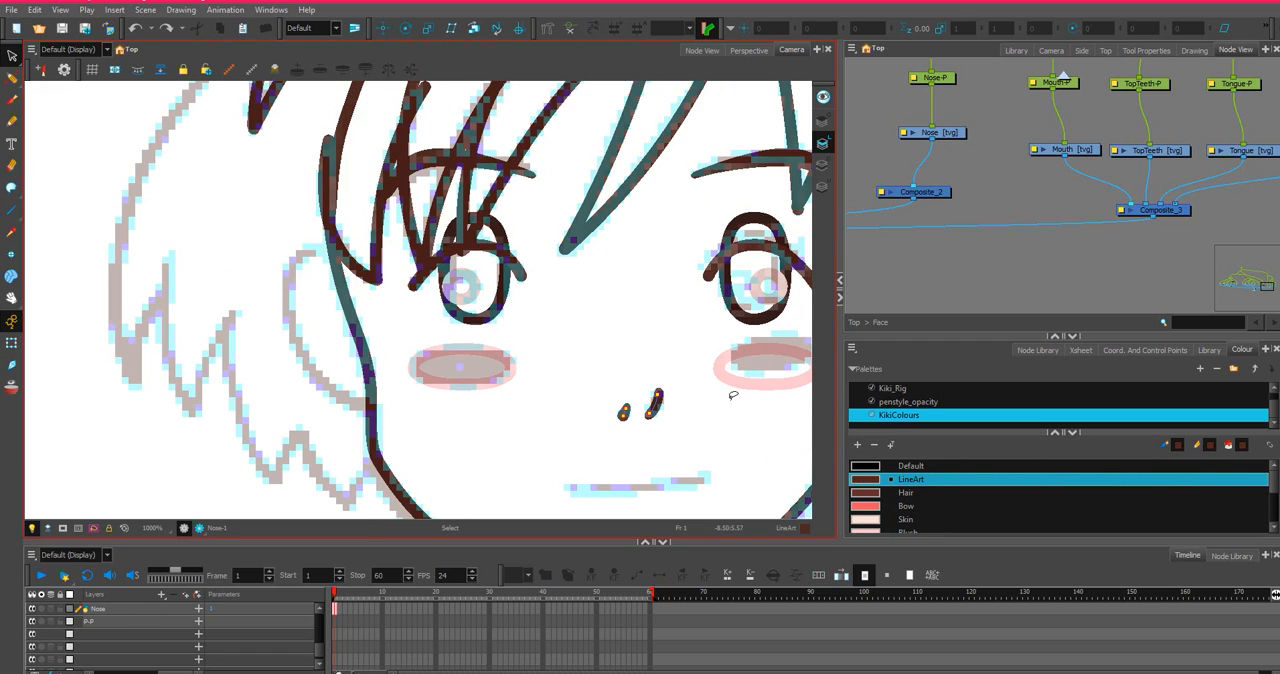
pyautogui.scroll(2, 596, 421)
pyautogui.scroll(2, 668, 430)
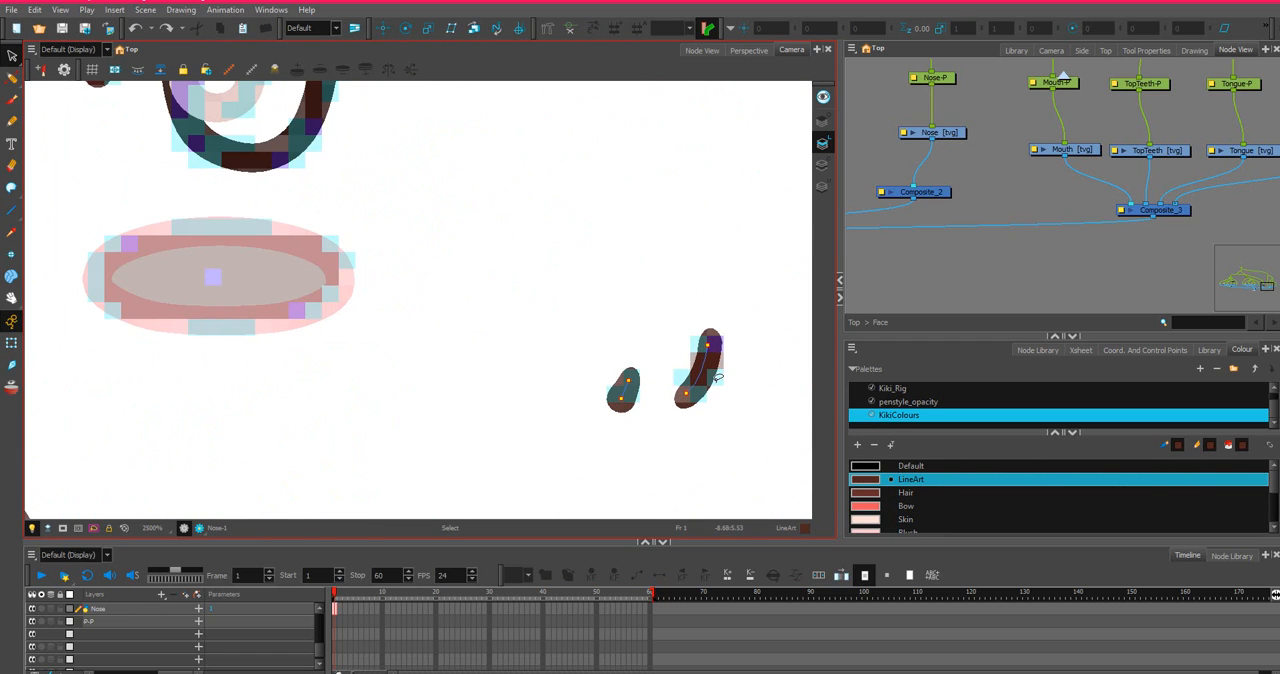
pyautogui.scroll(4, 706, 366)
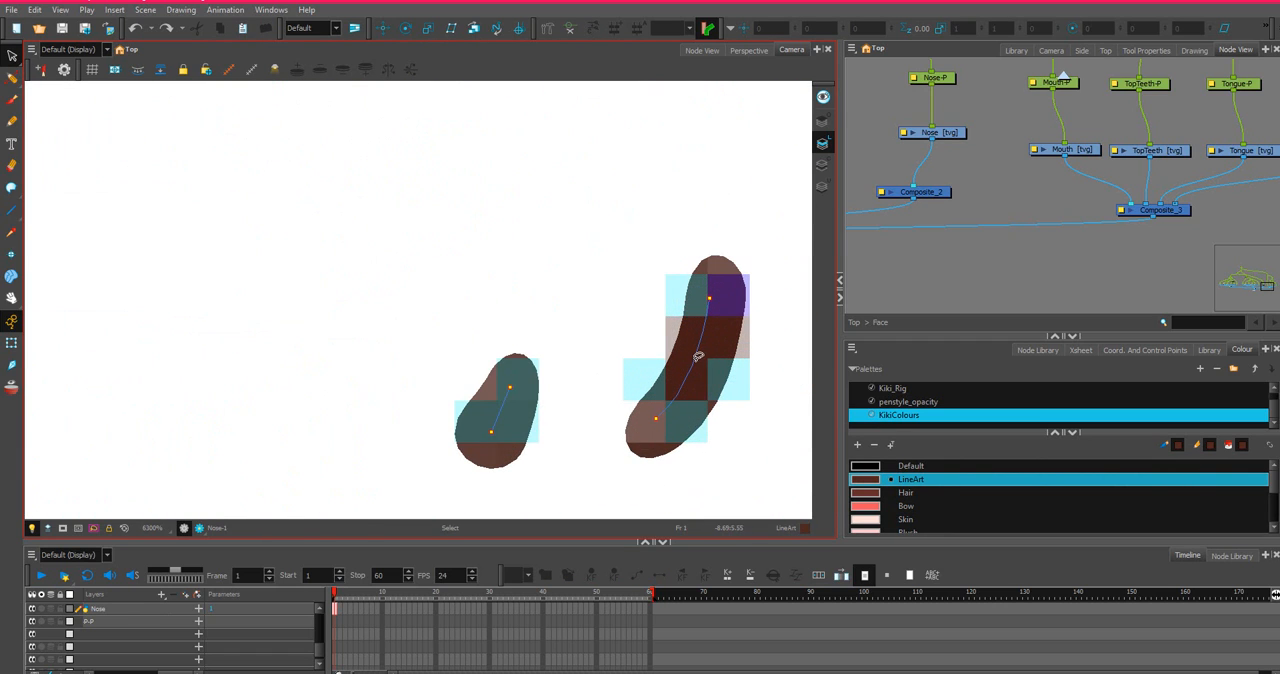
# Move the lower end point of the shorter nose line slightly outward to the left with the Contour Editor.
pyautogui.click(691, 367)
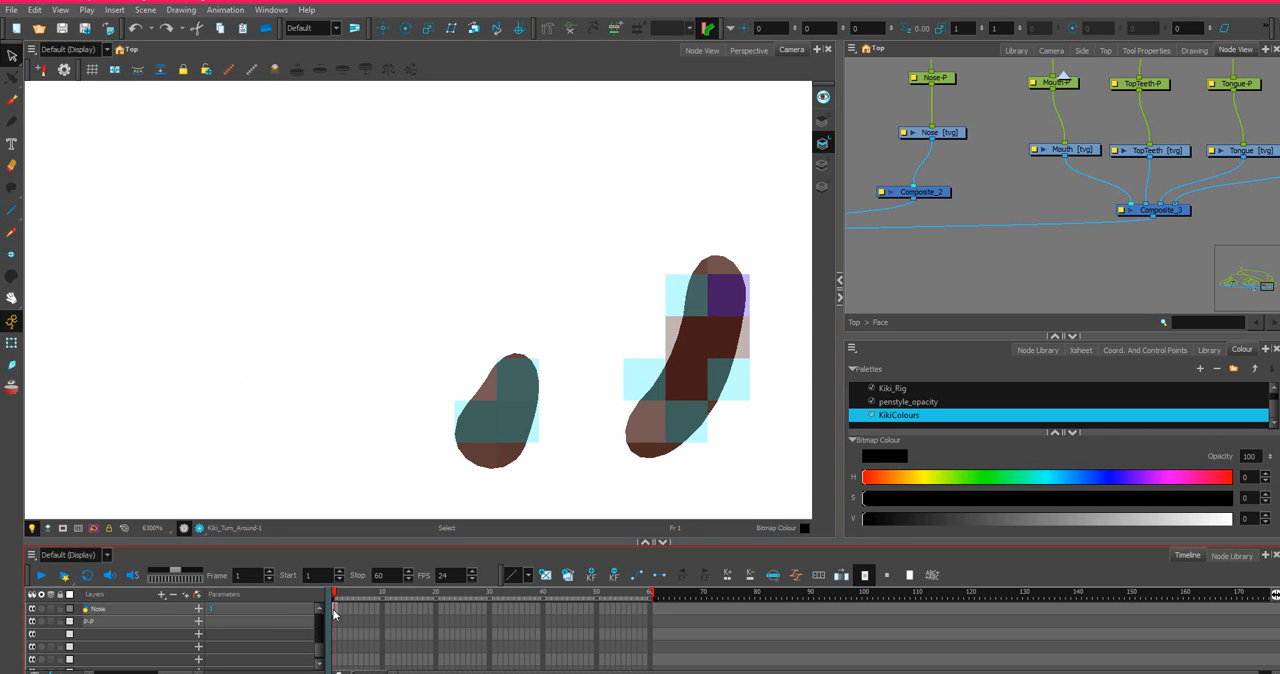
pyautogui.click(334, 609)
pyautogui.click(12, 78)
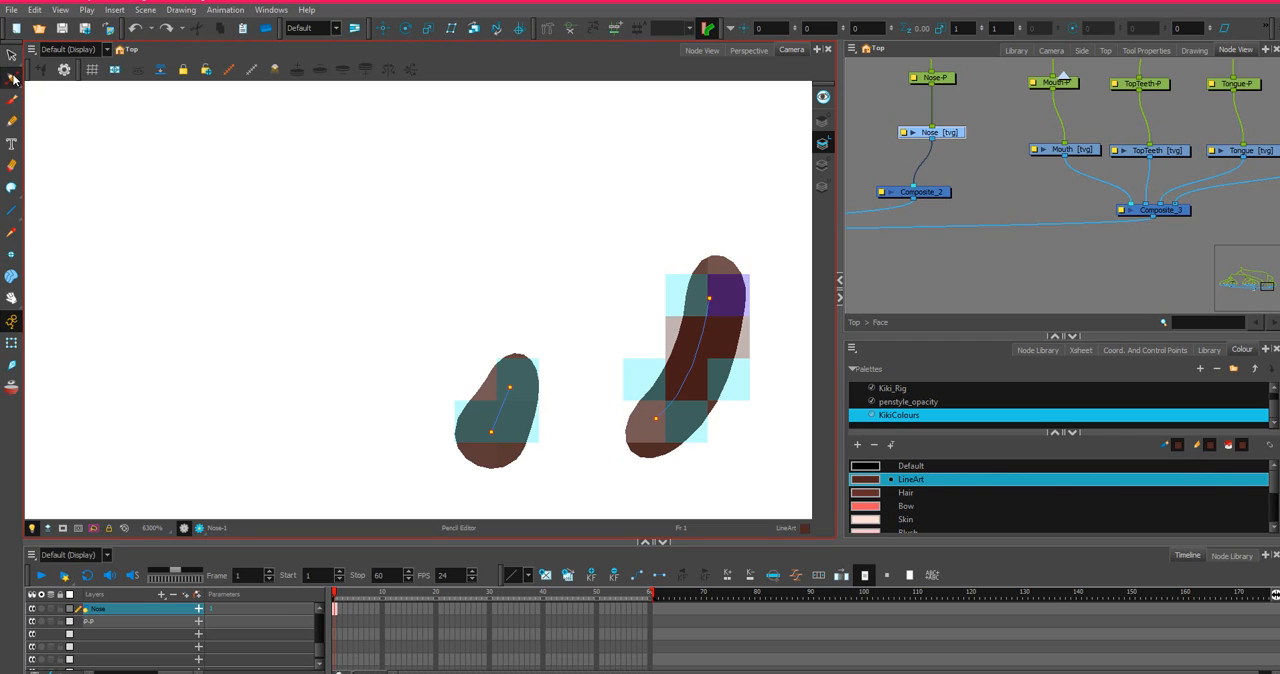
pyautogui.moveTo(12, 78); pyautogui.dragTo(60, 77)
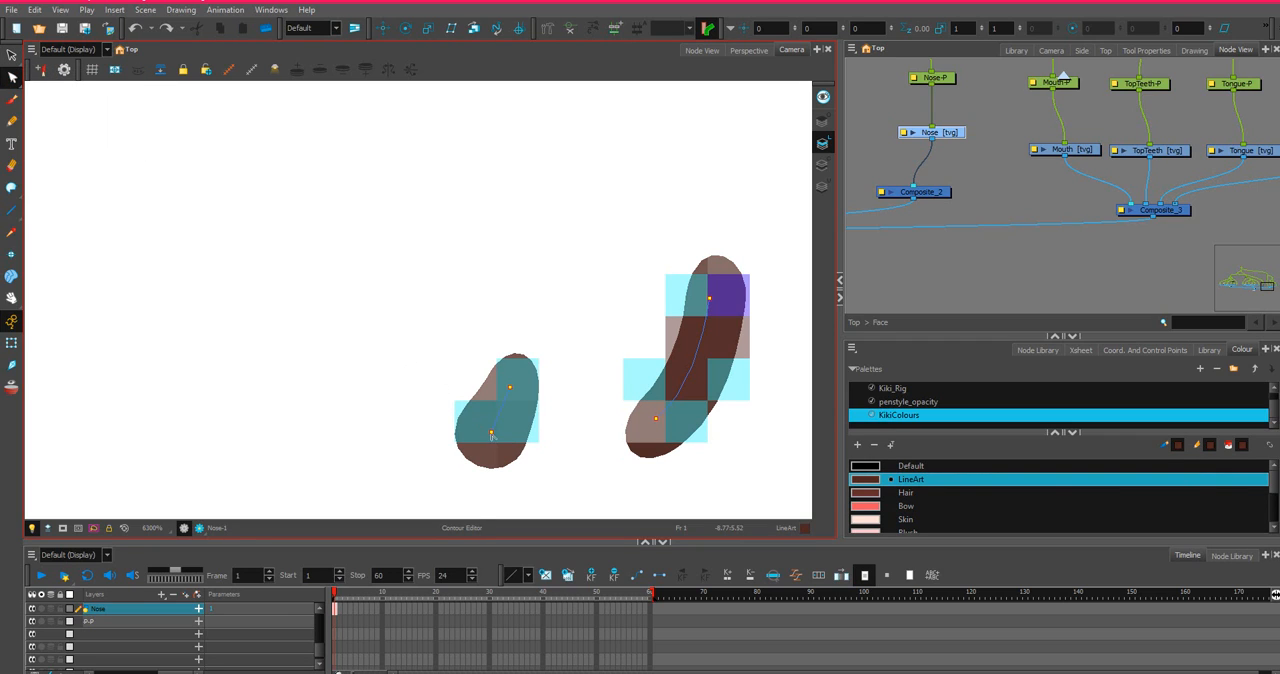
pyautogui.moveTo(492, 434); pyautogui.dragTo(487, 437)
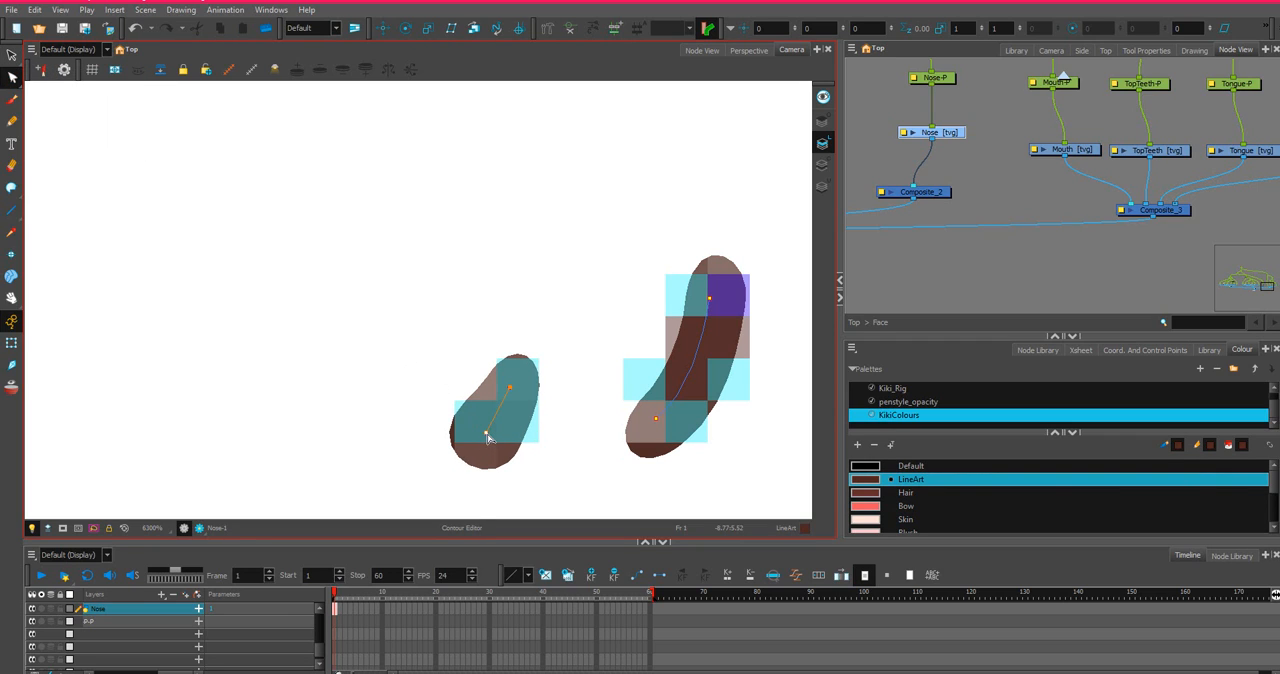
# Reshape the longer nose line with the Contour Editor by shifting its lower end point slightly right and adjusting its curve.
pyautogui.click(694, 367)
pyautogui.moveTo(692, 358); pyautogui.dragTo(690, 358)
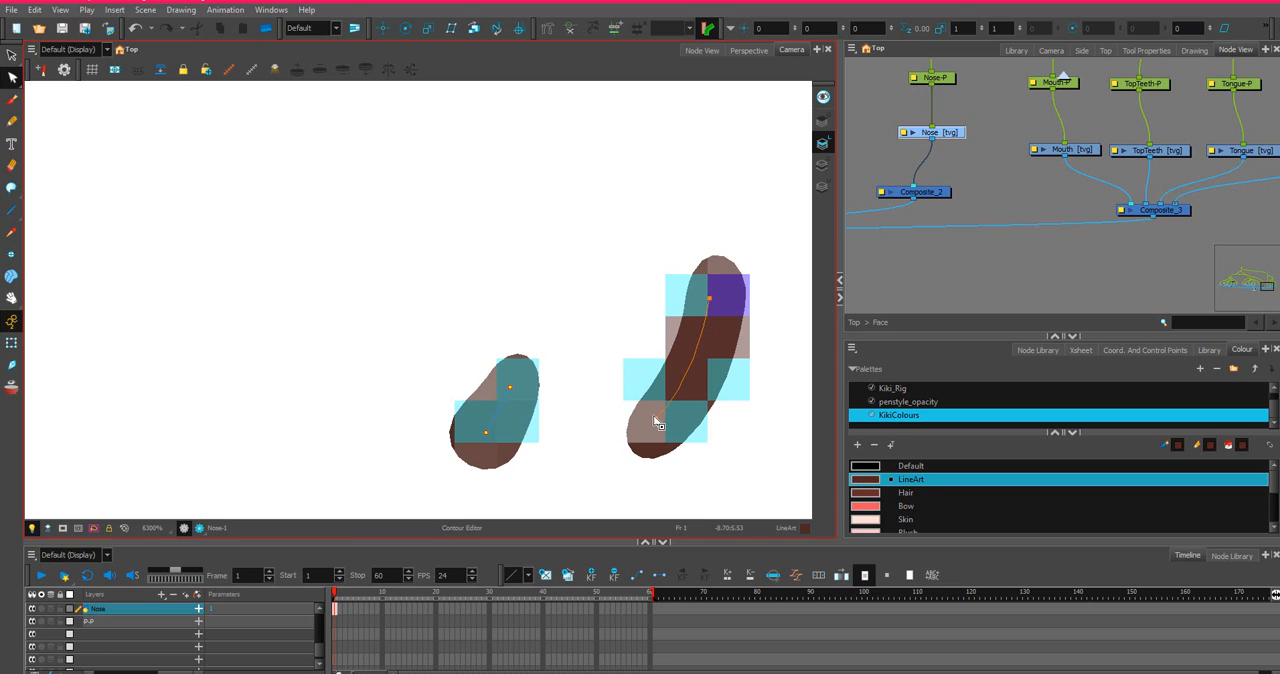
pyautogui.moveTo(656, 418); pyautogui.dragTo(670, 420)
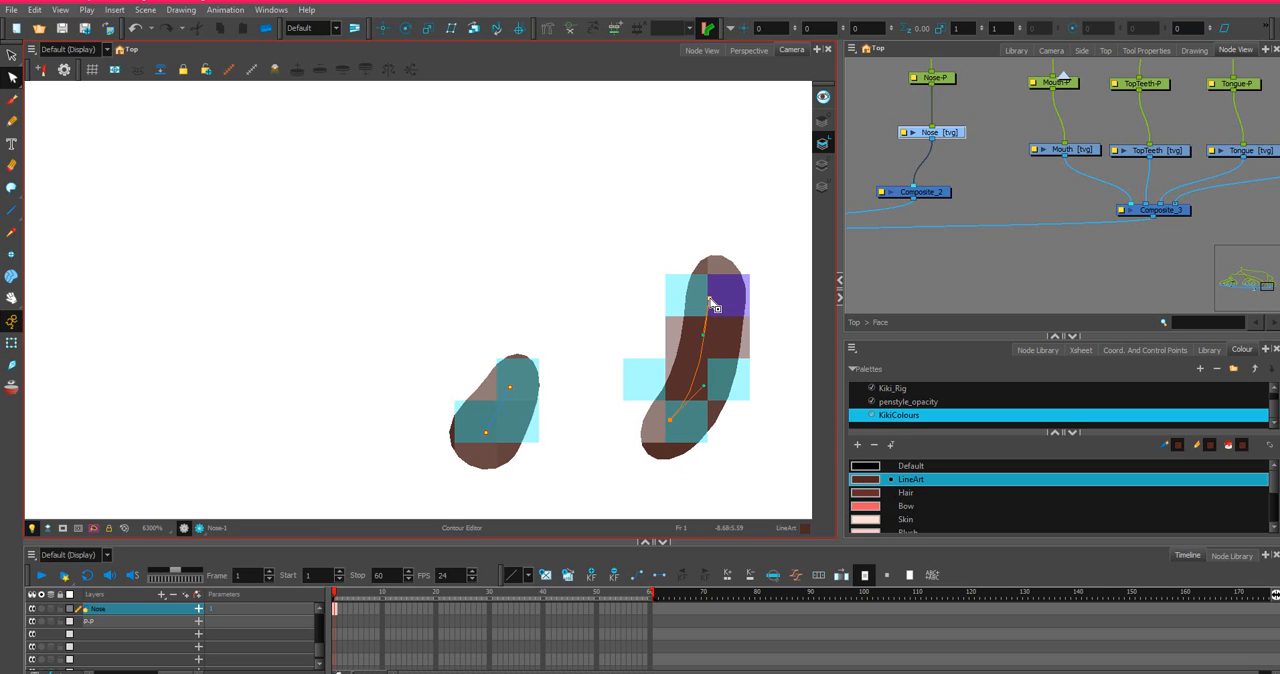
pyautogui.moveTo(712, 304)
pyautogui.mouseDown()
pyautogui.moveTo(702, 352)
pyautogui.moveTo(715, 342)
pyautogui.mouseUp()
pyautogui.scroll(-2, 709, 410)
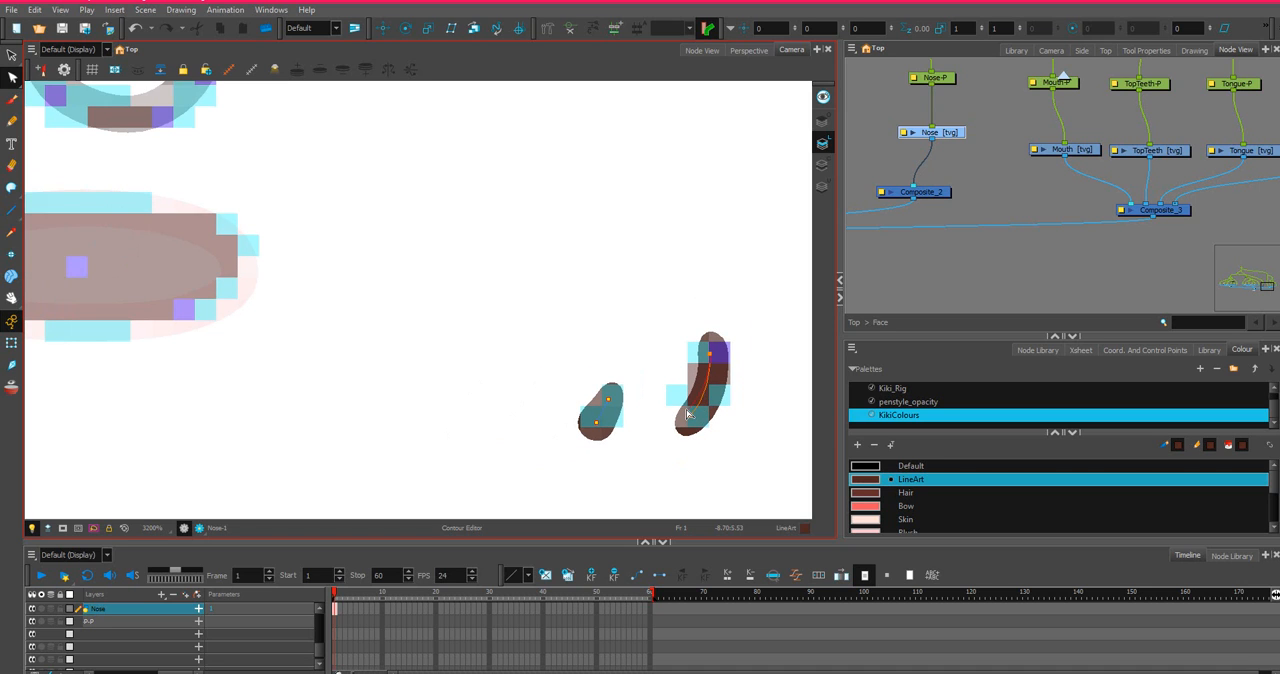
pyautogui.scroll(-4, 686, 409)
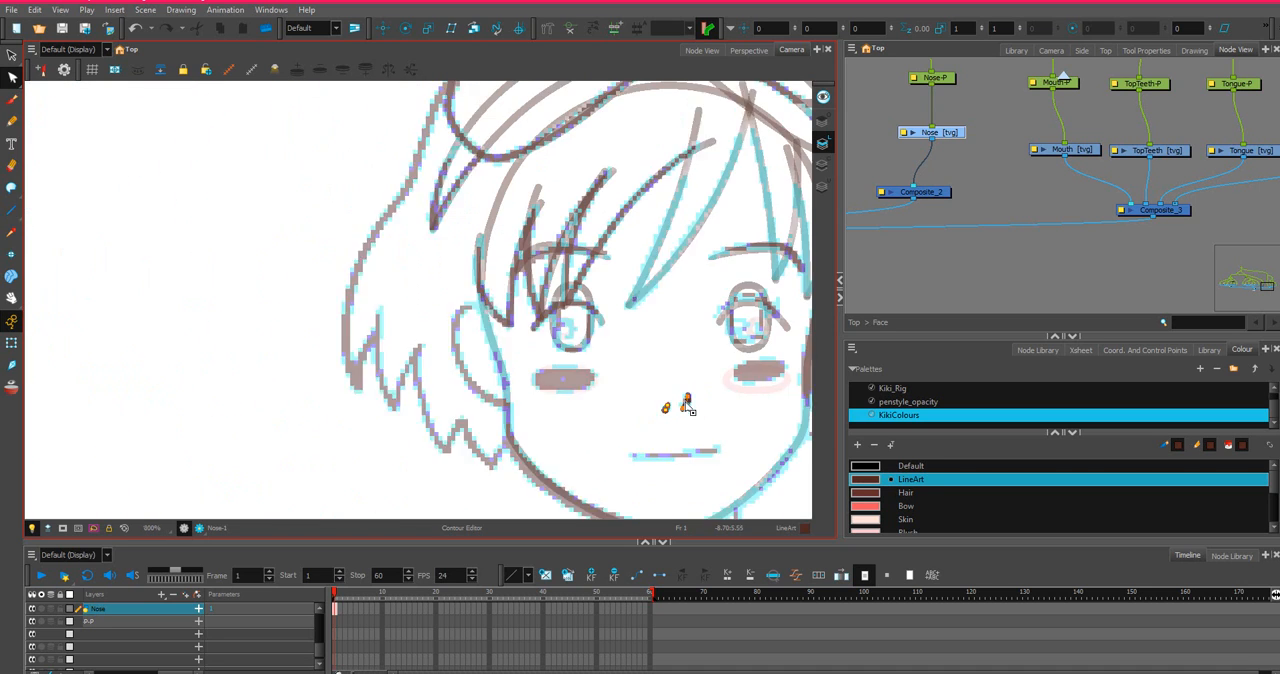
pyautogui.scroll(-2, 686, 405)
# Examine the Mouth, TopTeeth, Tongue and BottomTeeth drawing nodes and how they feed the mouth composite.
pyautogui.click(1084, 152)
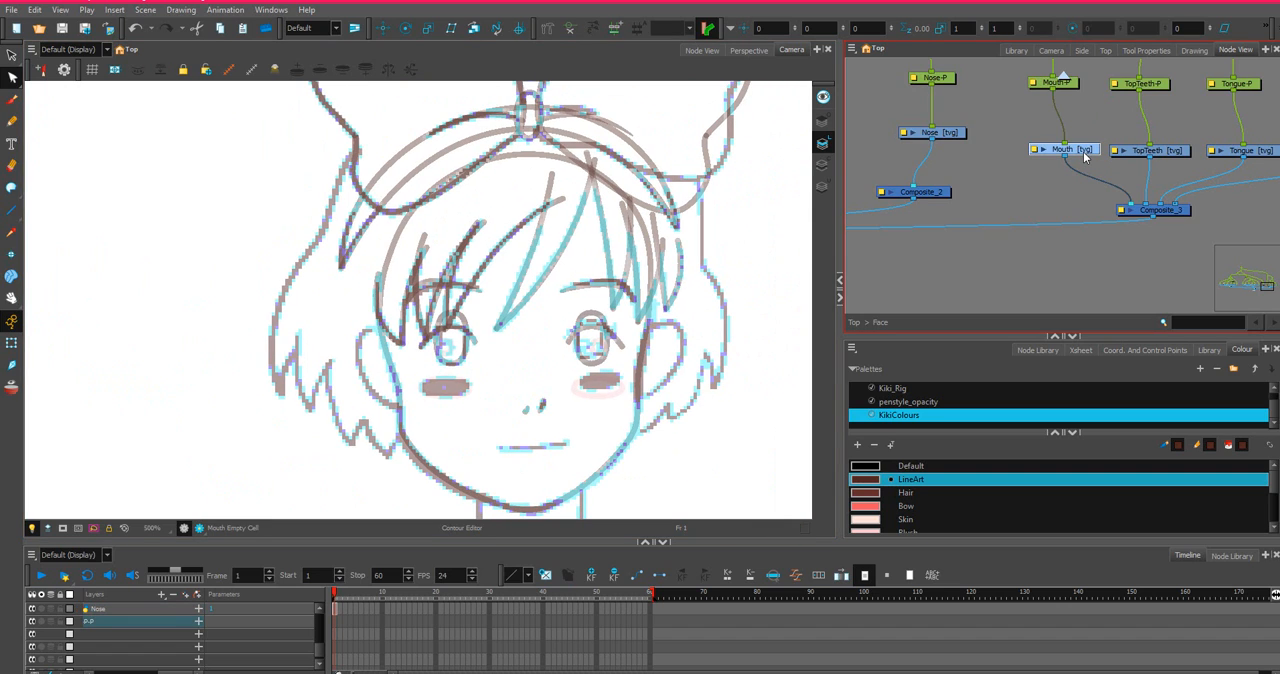
pyautogui.scroll(1, 555, 360)
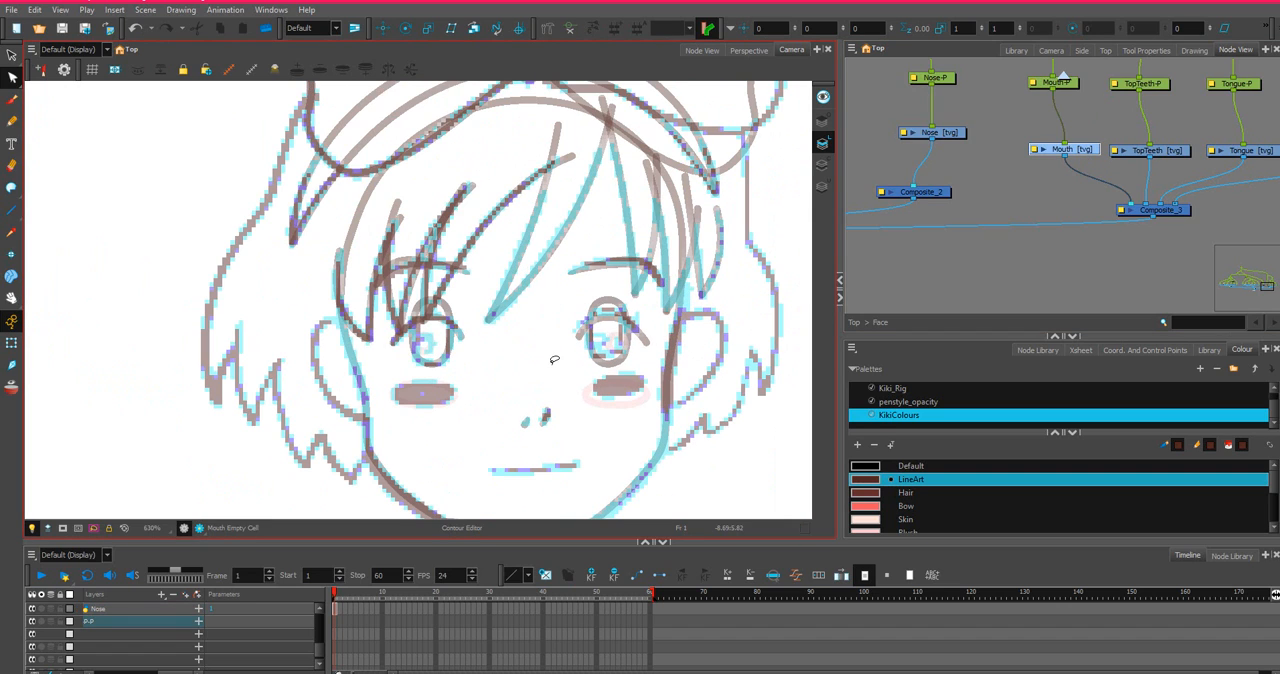
pyautogui.scroll(-2, 1180, 197)
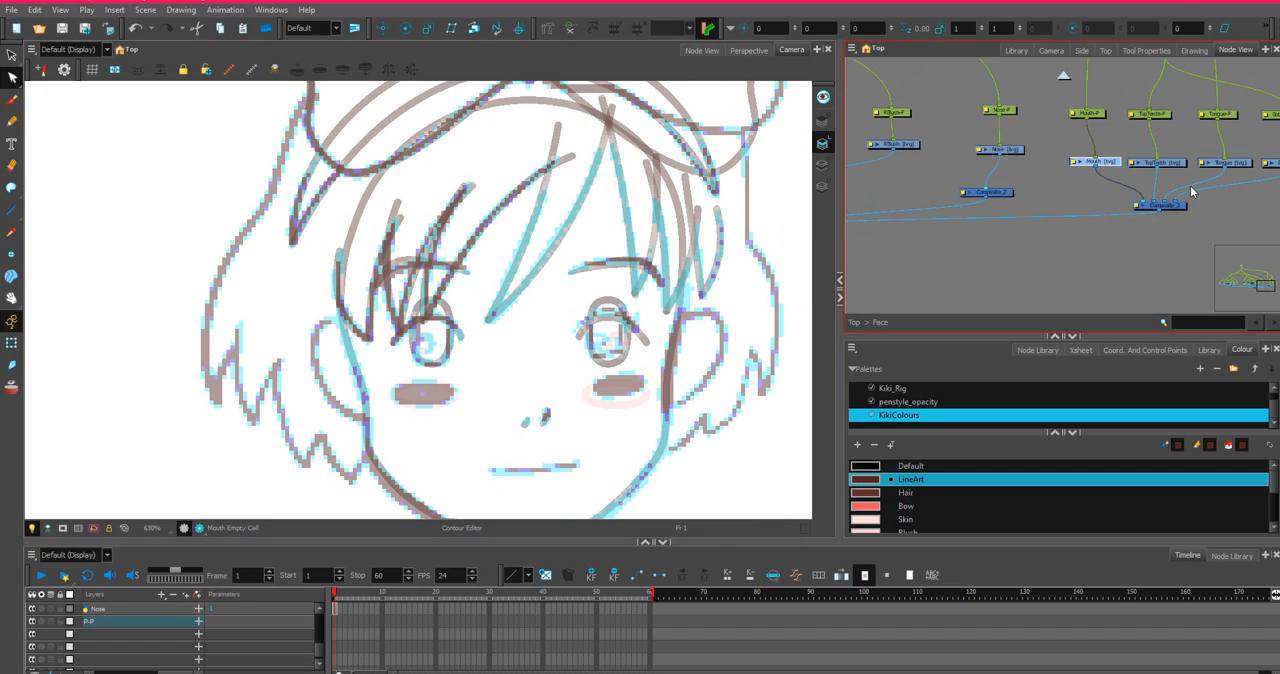
pyautogui.moveTo(1224, 191); pyautogui.dragTo(1063, 205)
pyautogui.scroll(1, 1100, 211)
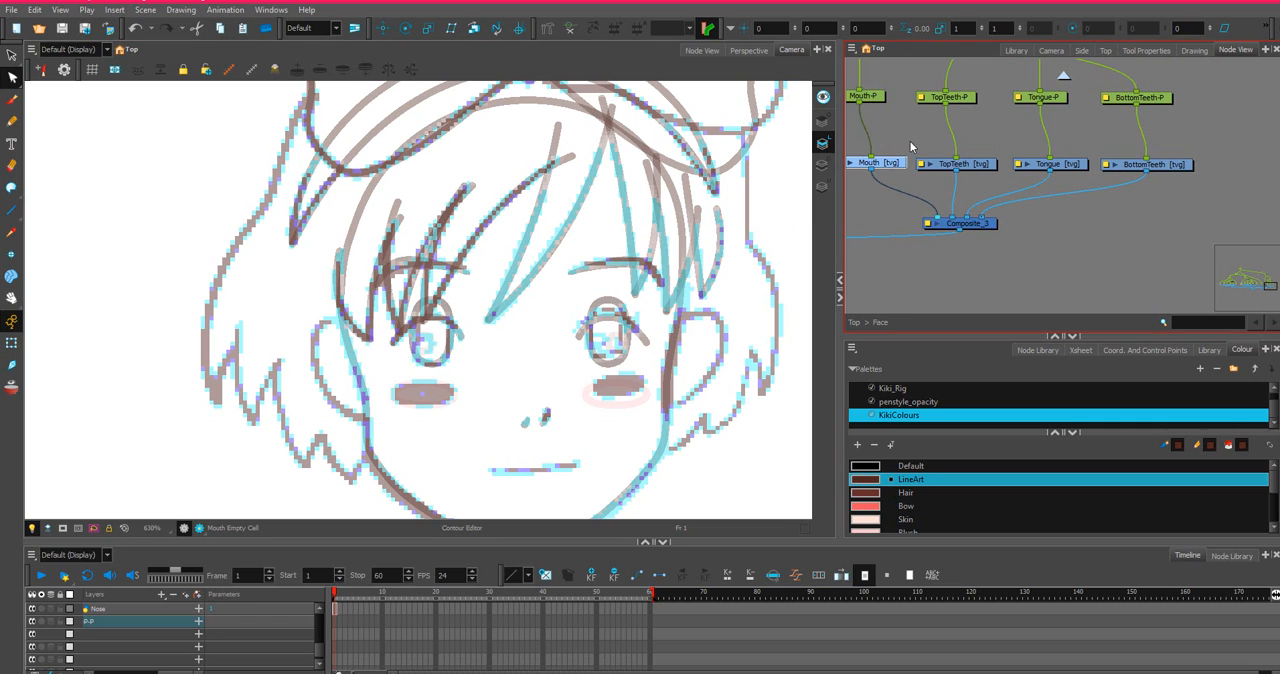
pyautogui.scroll(1, 900, 140)
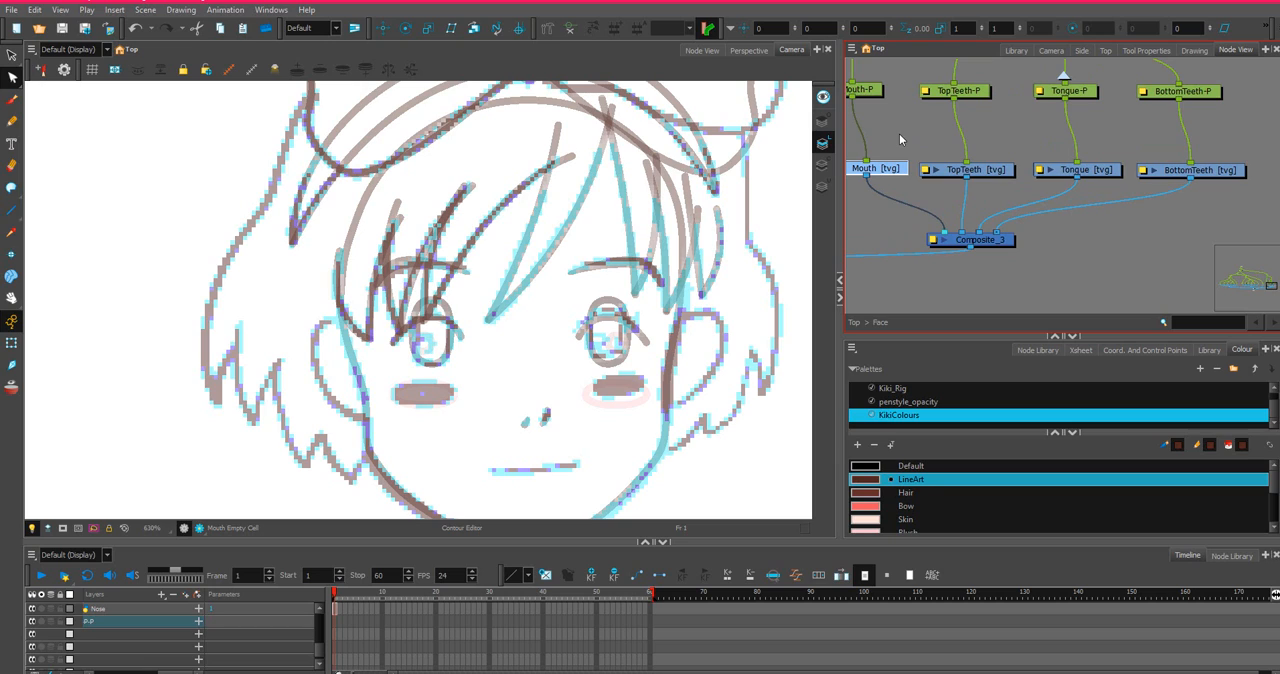
pyautogui.click(1205, 175)
pyautogui.click(1070, 170)
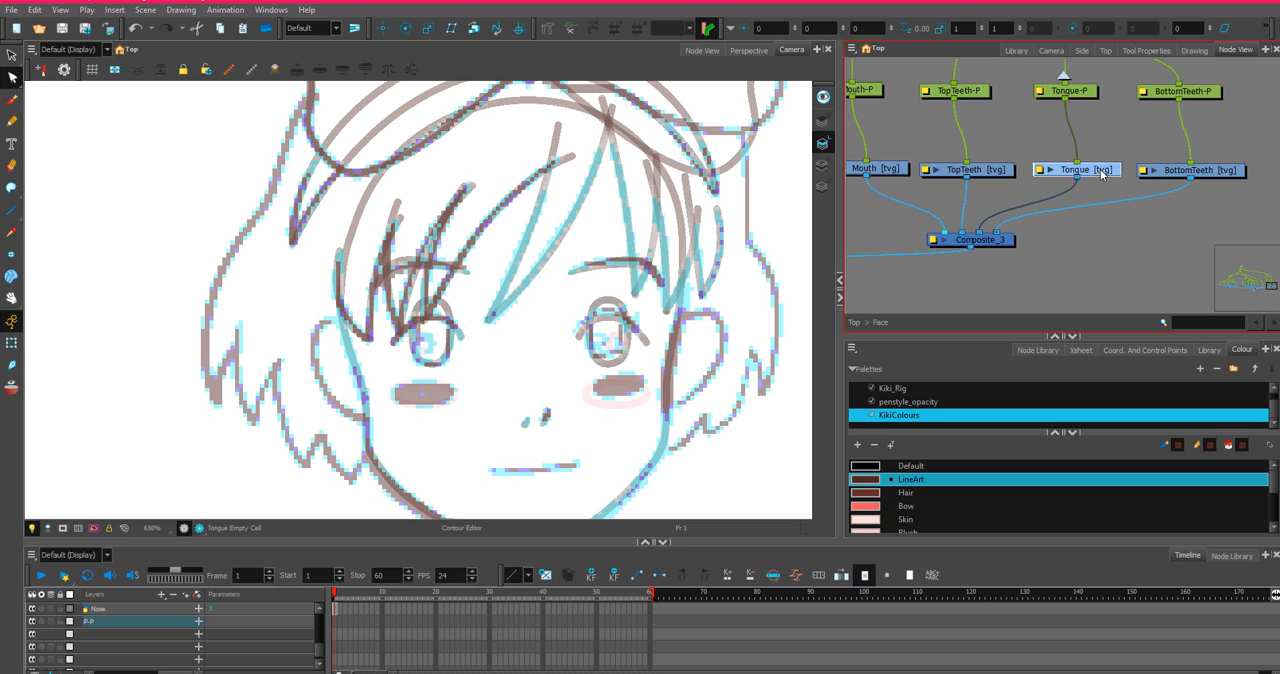
pyautogui.click(988, 172)
pyautogui.scroll(-2, 985, 176)
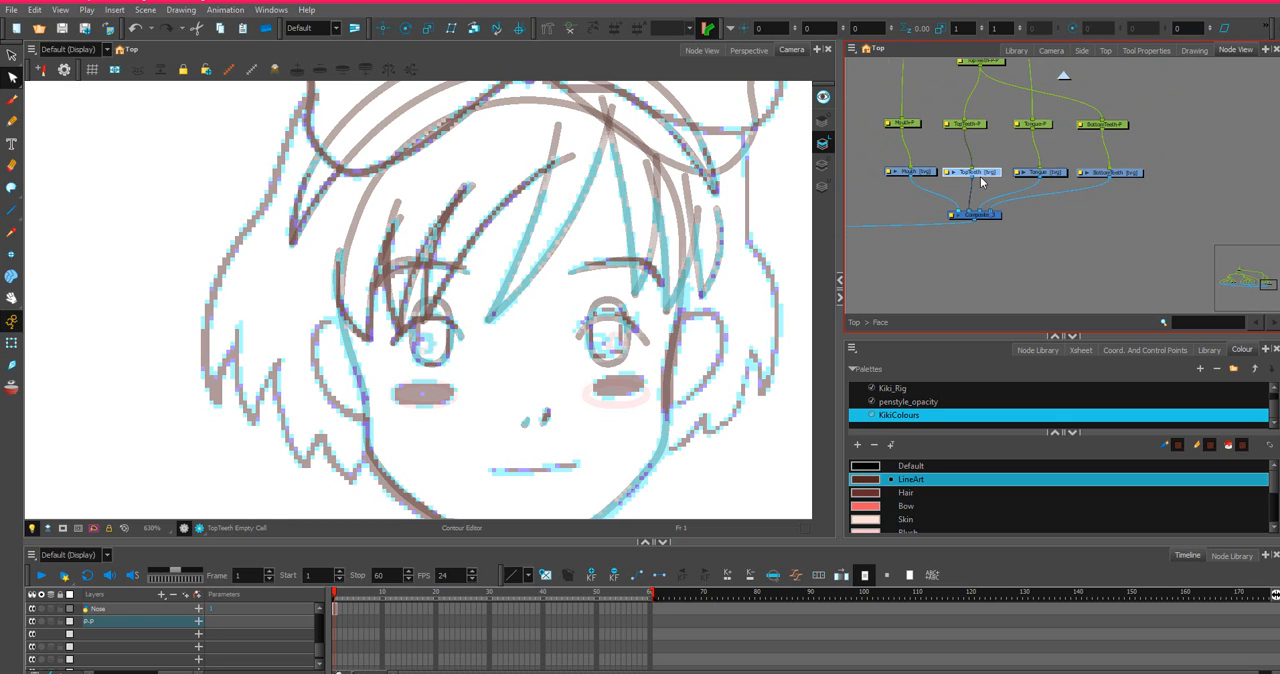
pyautogui.click(930, 175)
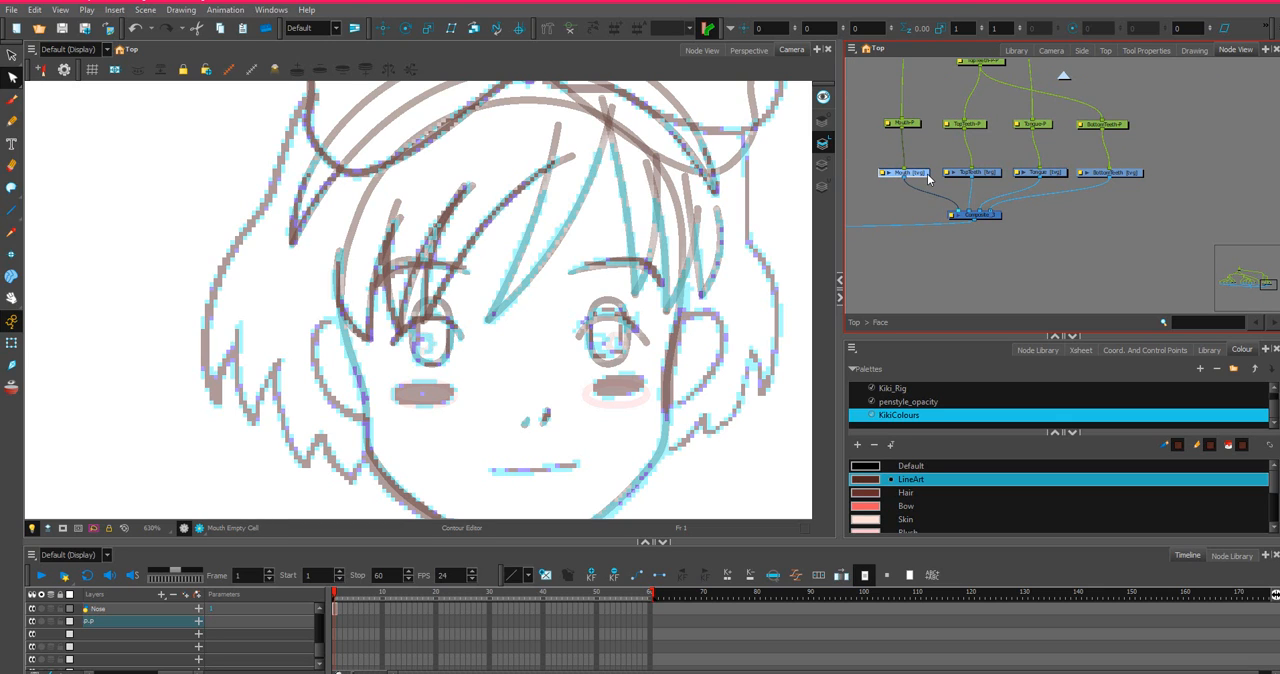
pyautogui.scroll(4, 930, 170)
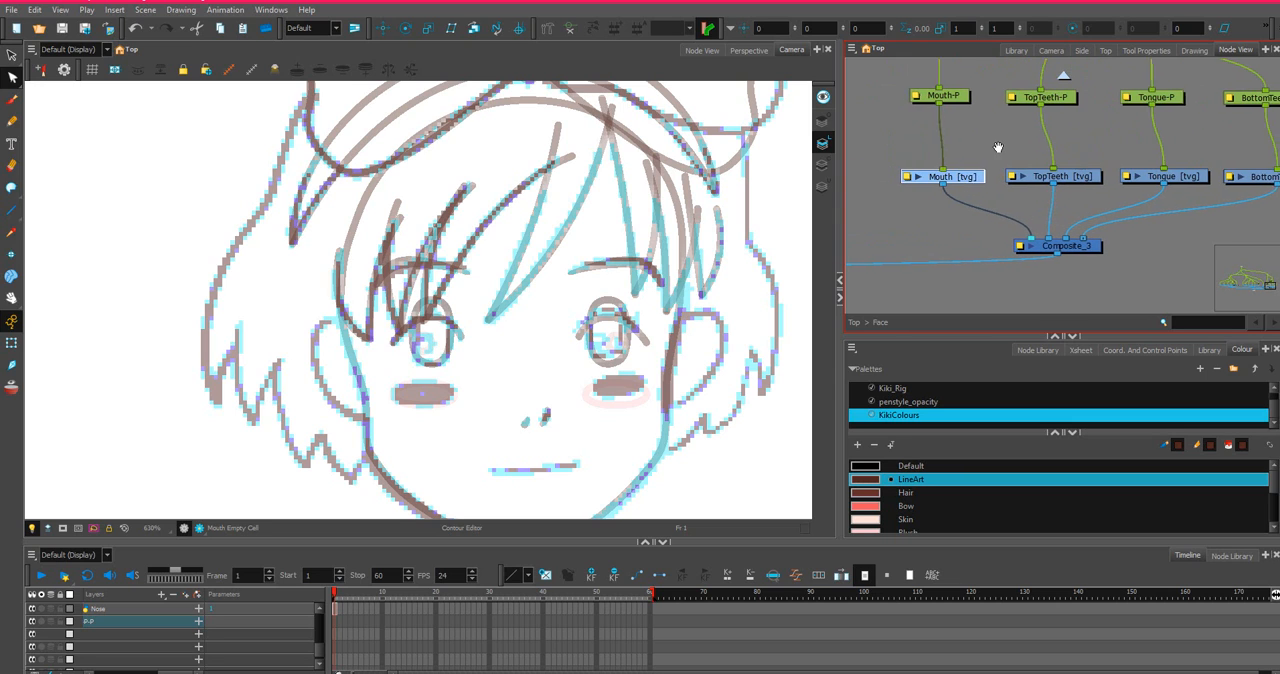
pyautogui.scroll(-1, 980, 188)
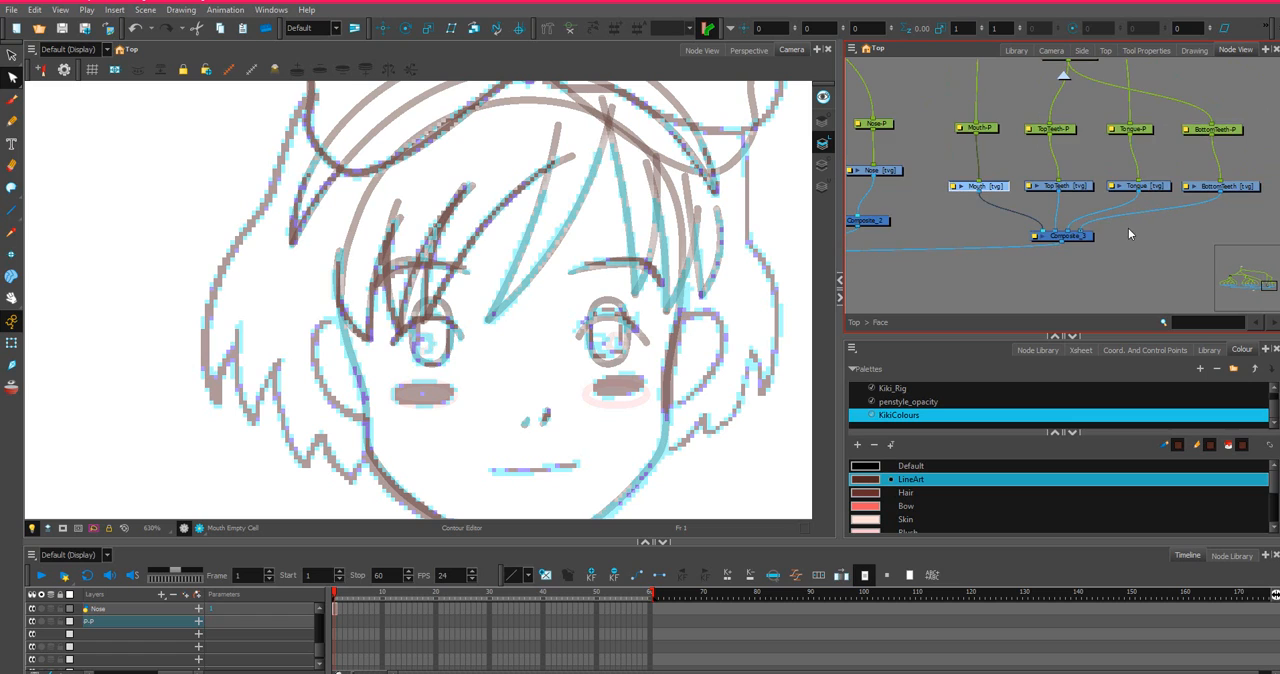
pyautogui.scroll(-2, 860, 155)
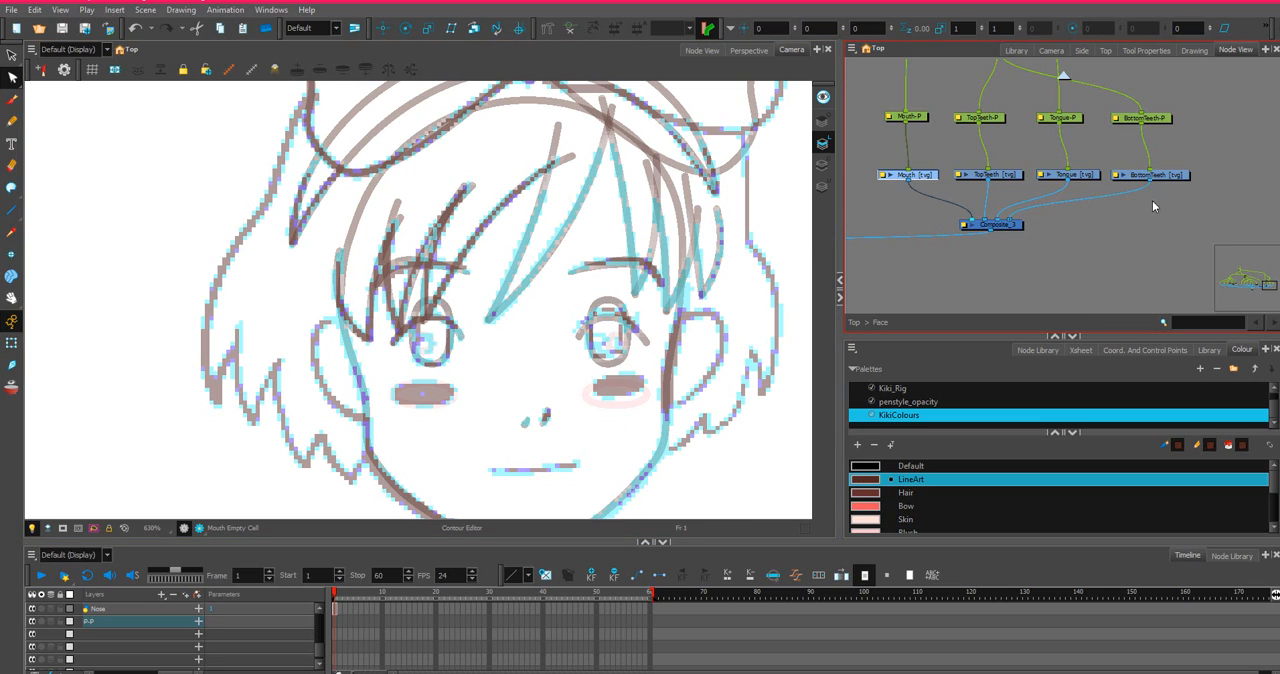
# Move the Mouth connection to the opposite end of the composite's ports and place the Mouth drawing and its peg beyond BottomTeeth.
pyautogui.click(1213, 206)
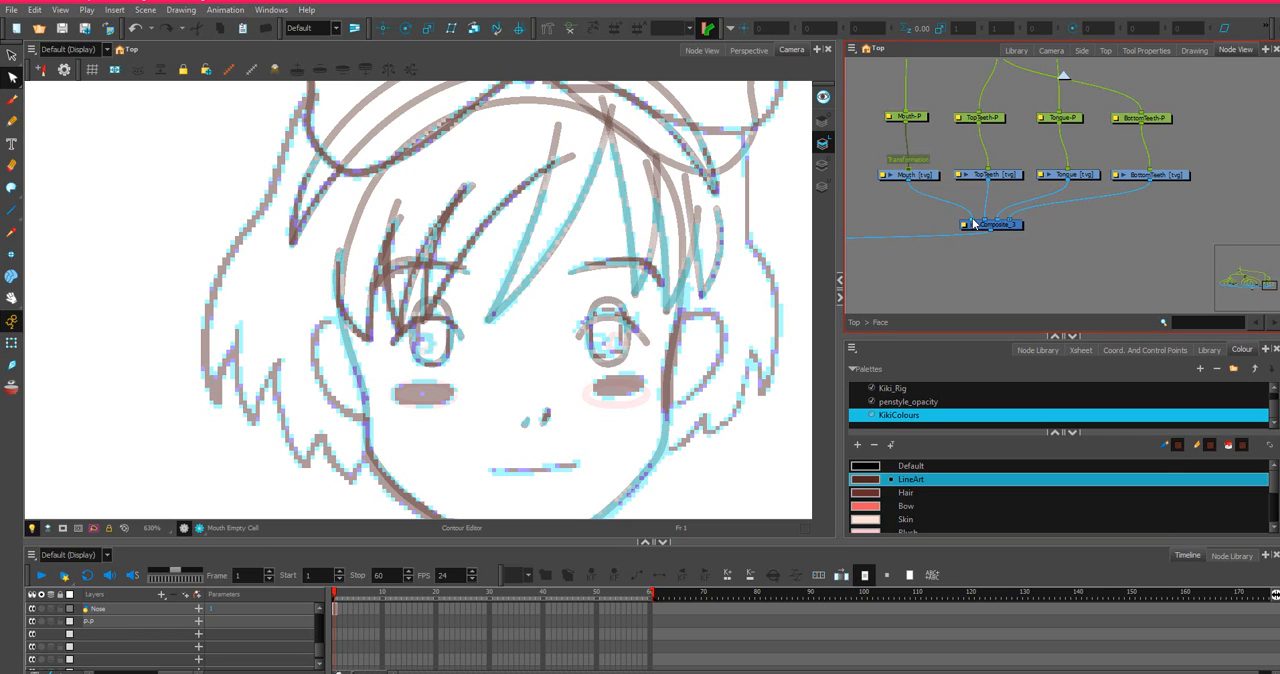
pyautogui.moveTo(975, 221); pyautogui.dragTo(1021, 223)
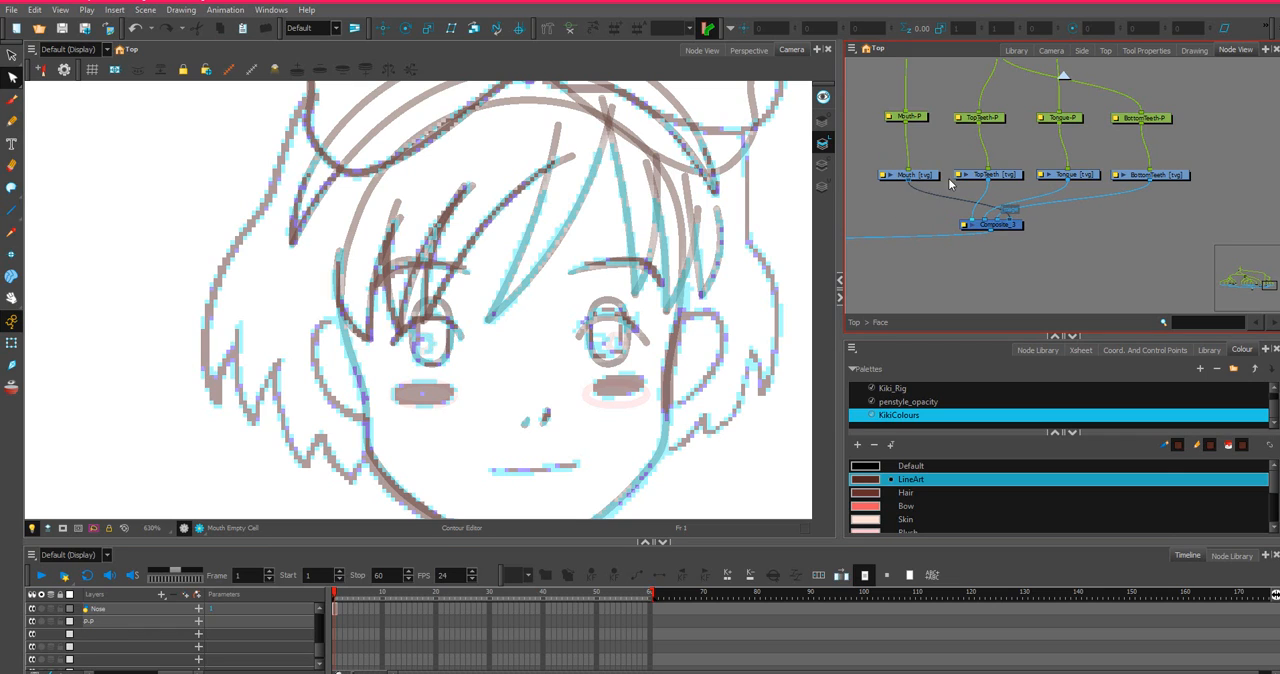
pyautogui.moveTo(934, 177); pyautogui.dragTo(1192, 182)
pyautogui.moveTo(857, 120); pyautogui.dragTo(1190, 125)
pyautogui.scroll(-3, 1028, 148)
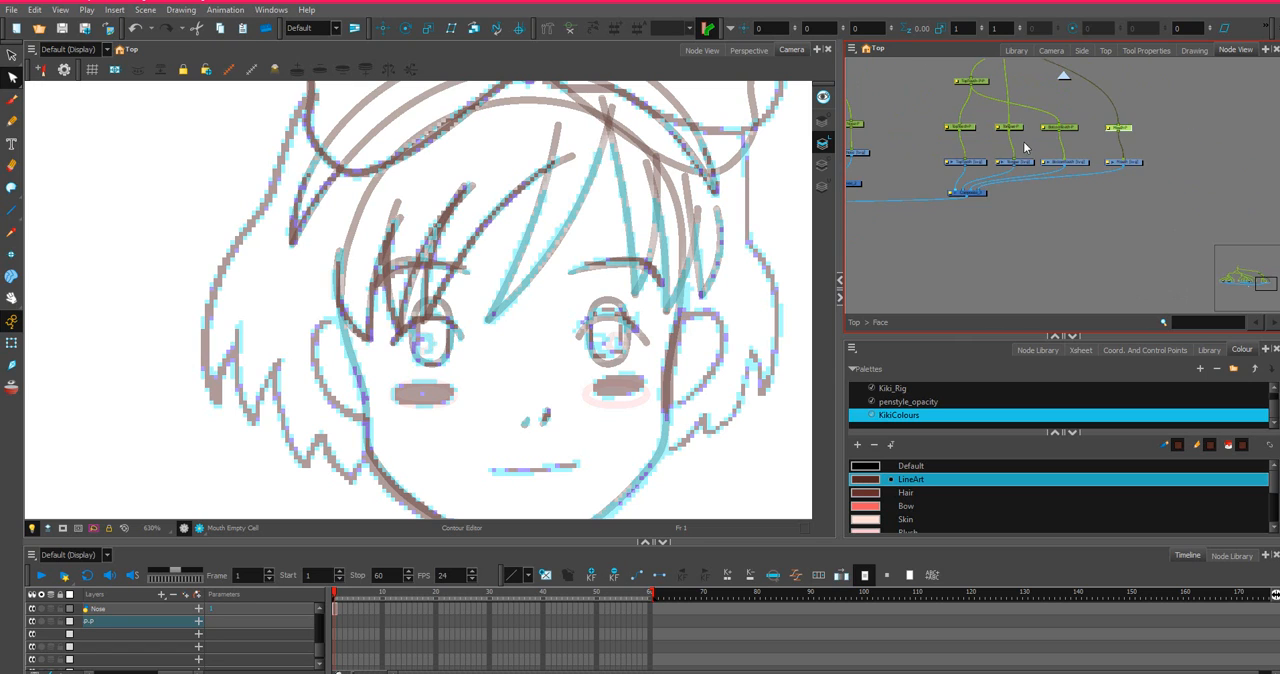
pyautogui.scroll(3, 999, 141)
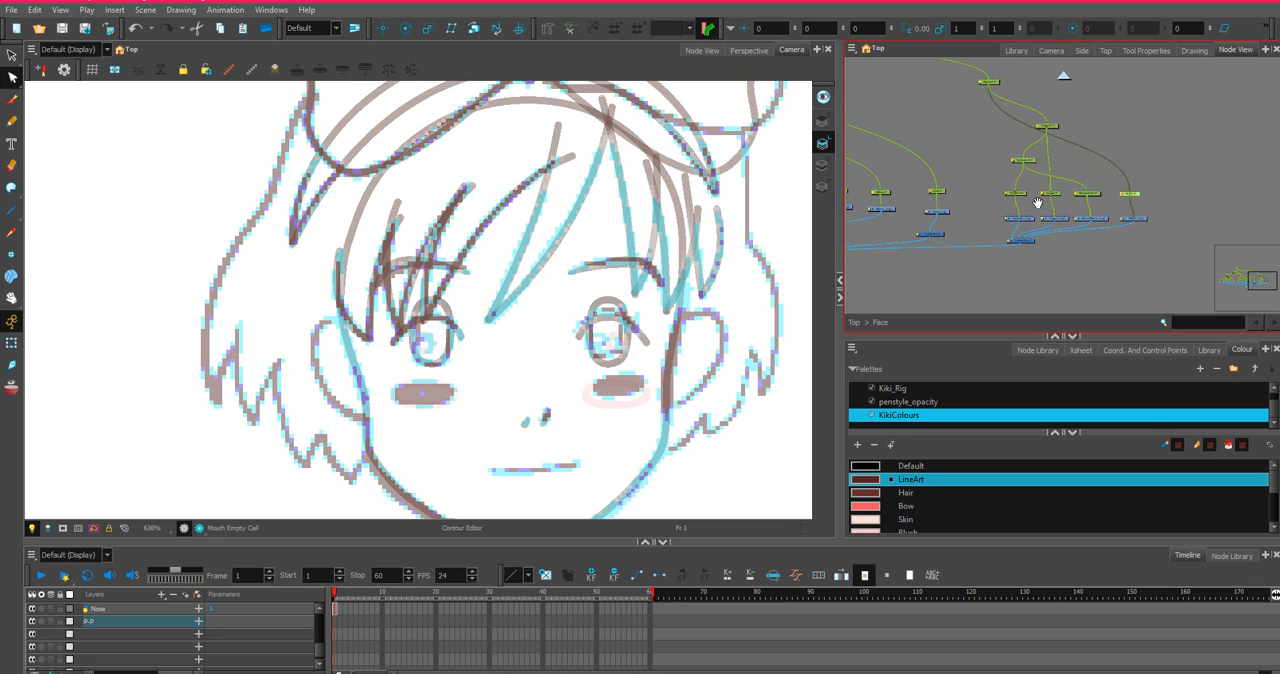
pyautogui.scroll(2, 1035, 195)
pyautogui.scroll(1, 970, 210)
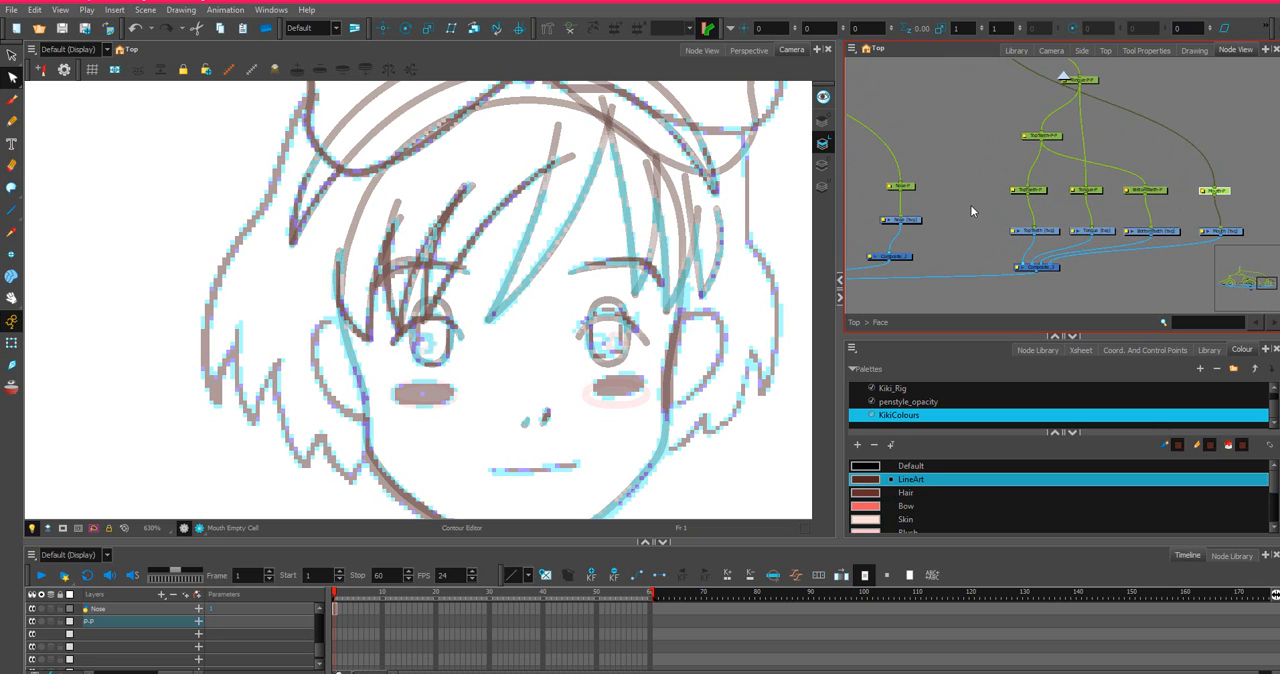
# Add two vector drawing layers named TopLip and BottomLip to the Face group.
pyautogui.click(985, 230)
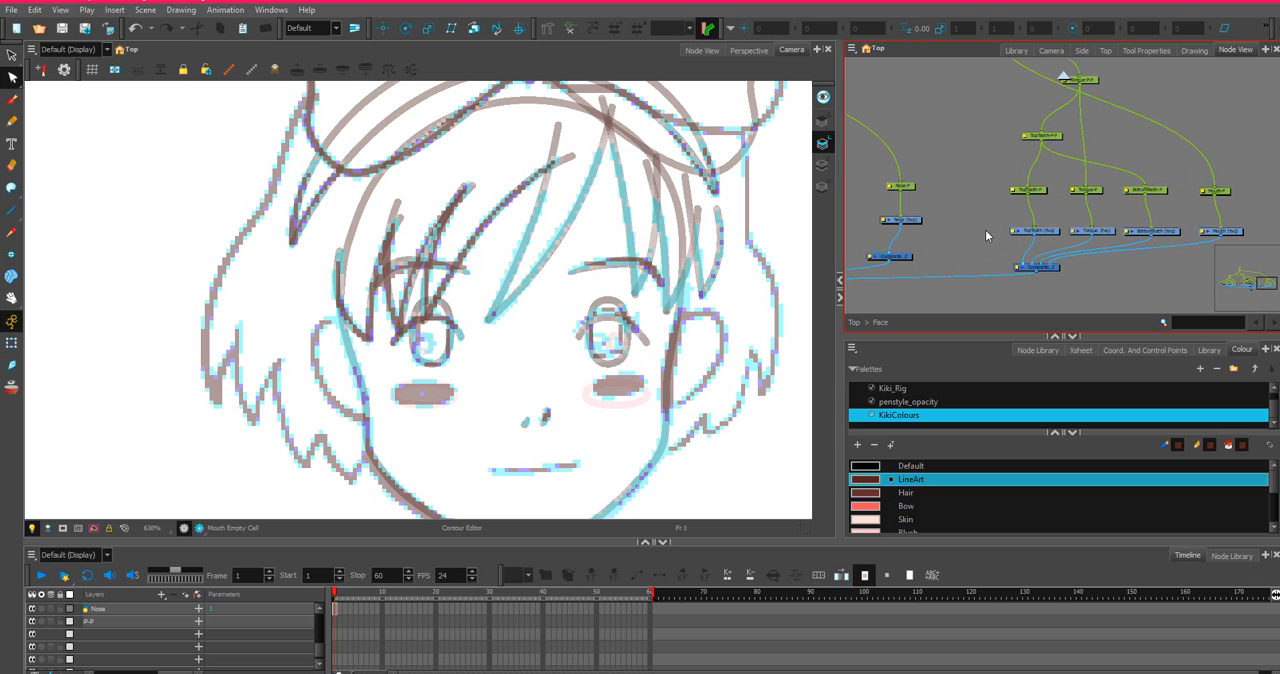
pyautogui.hotkey('ctrl', 'p')
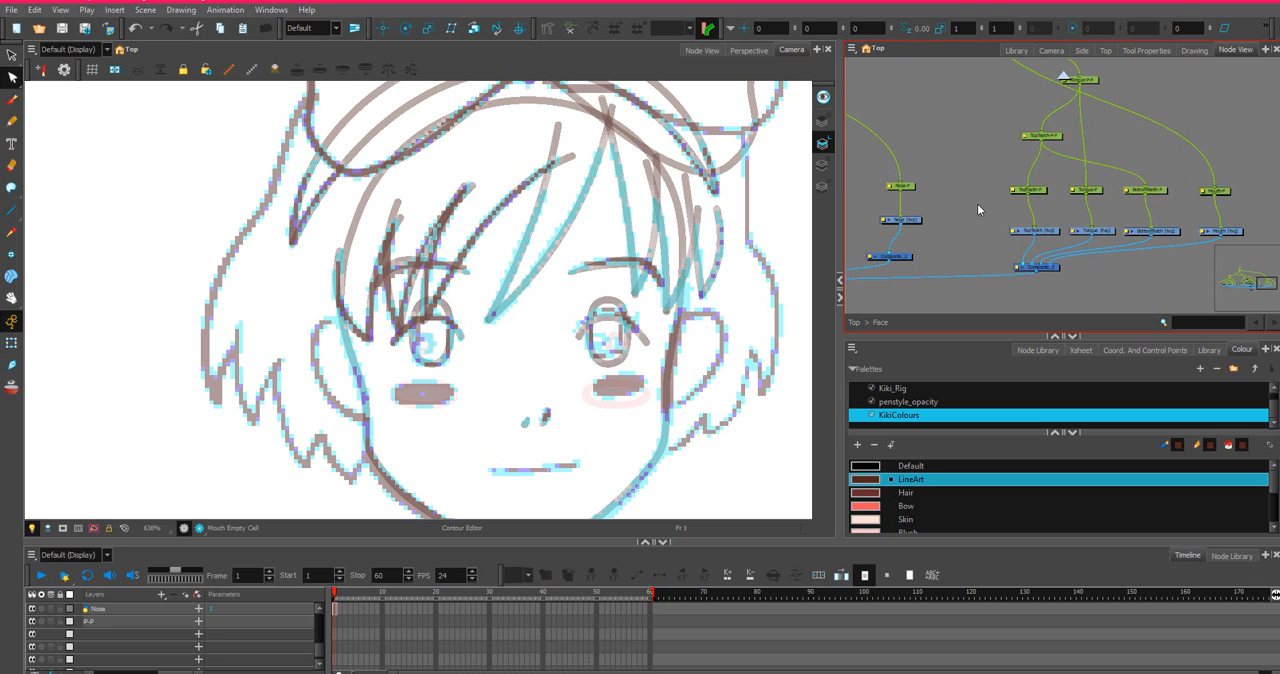
pyautogui.click(855, 49)
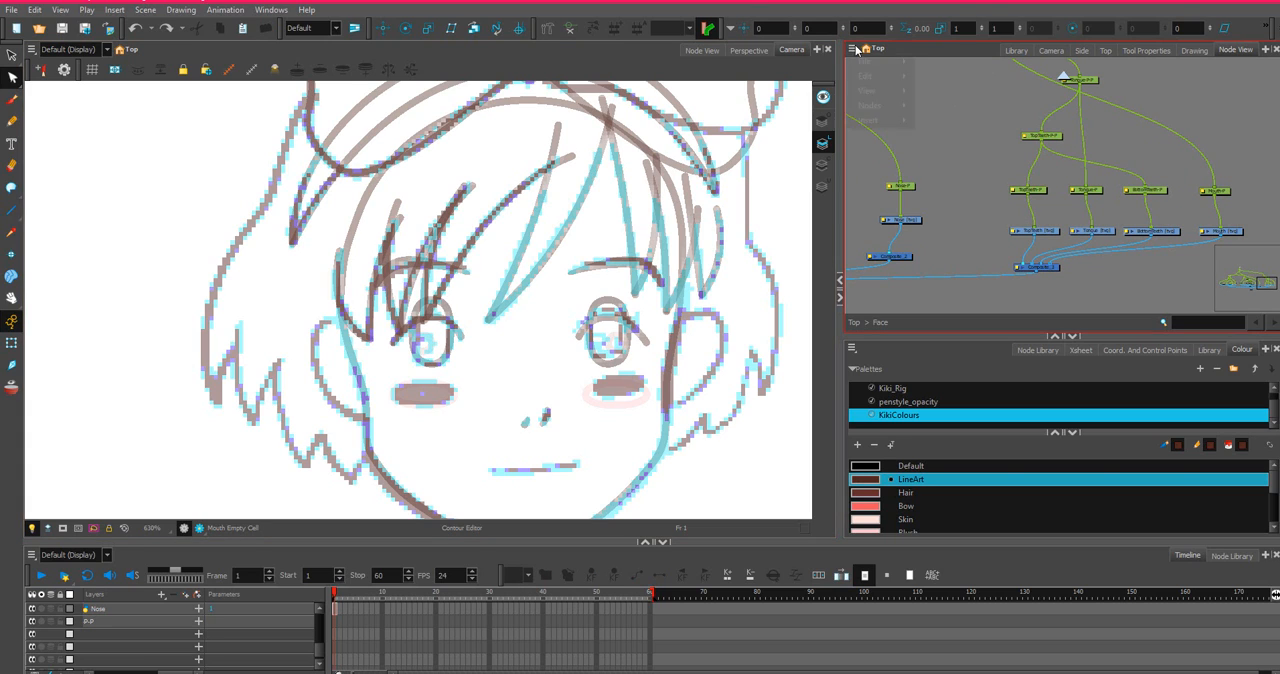
pyautogui.moveTo(880, 120)
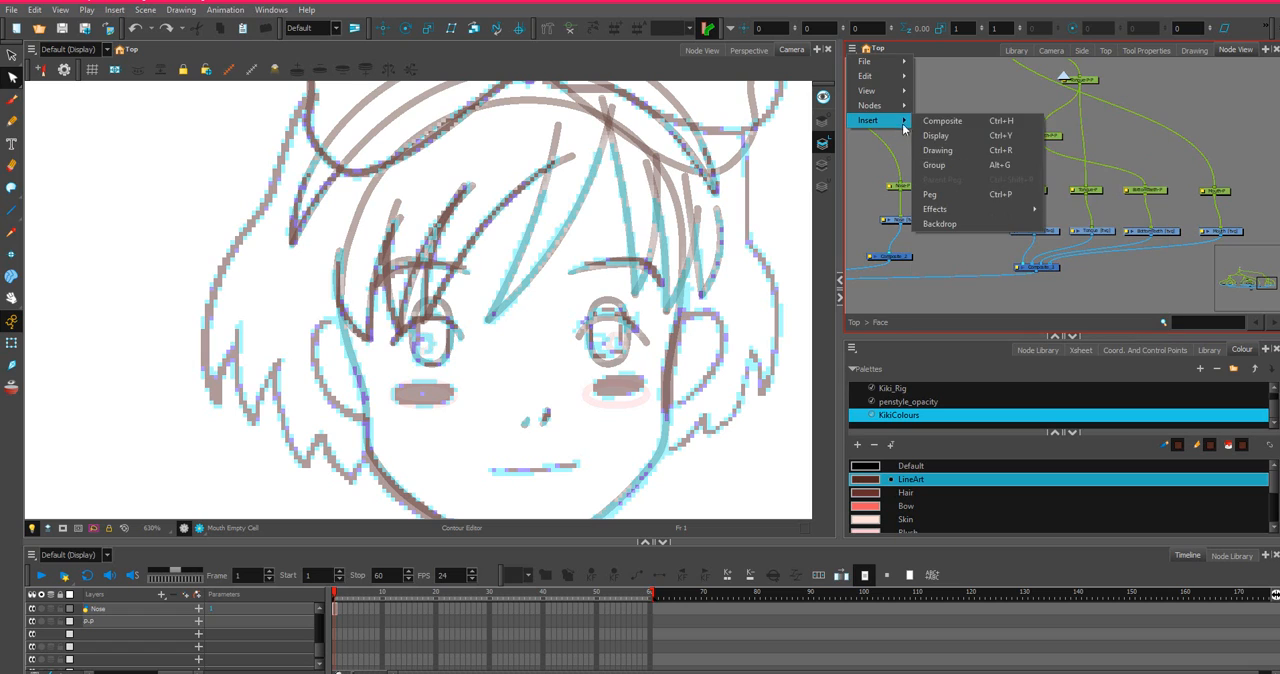
pyautogui.click(968, 153)
pyautogui.write('TopLip')
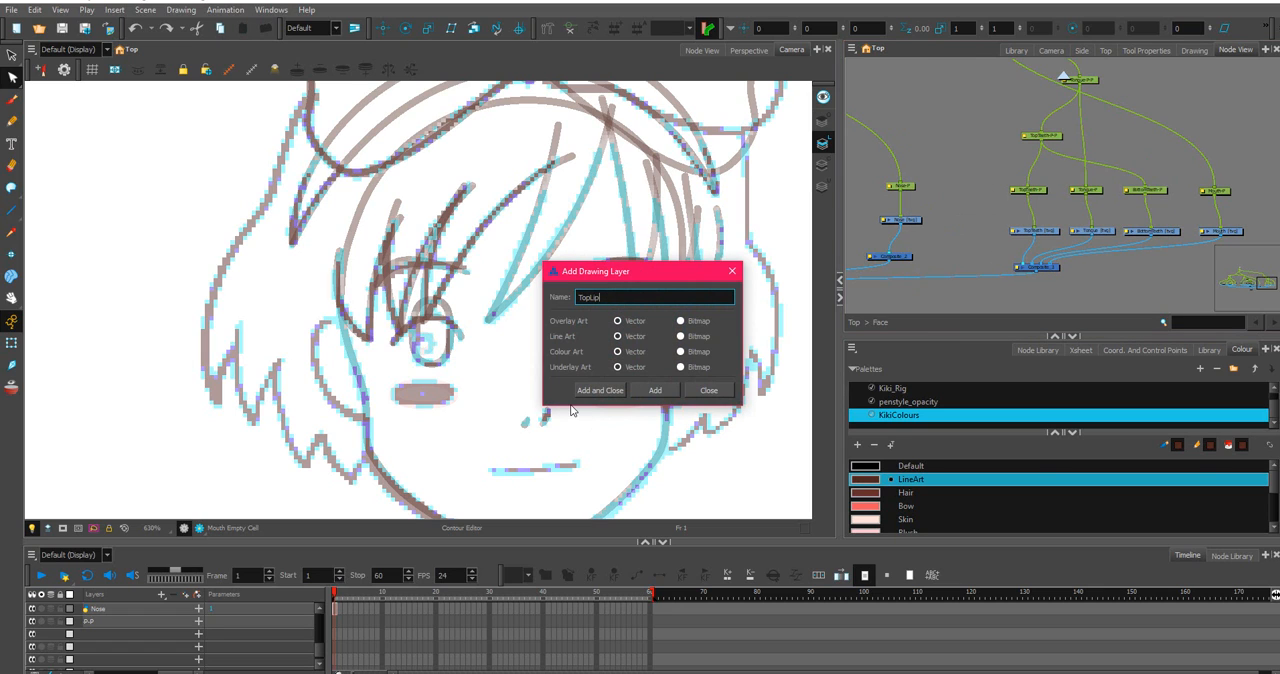
pyautogui.press('Return')
pyautogui.press('BackSpace')
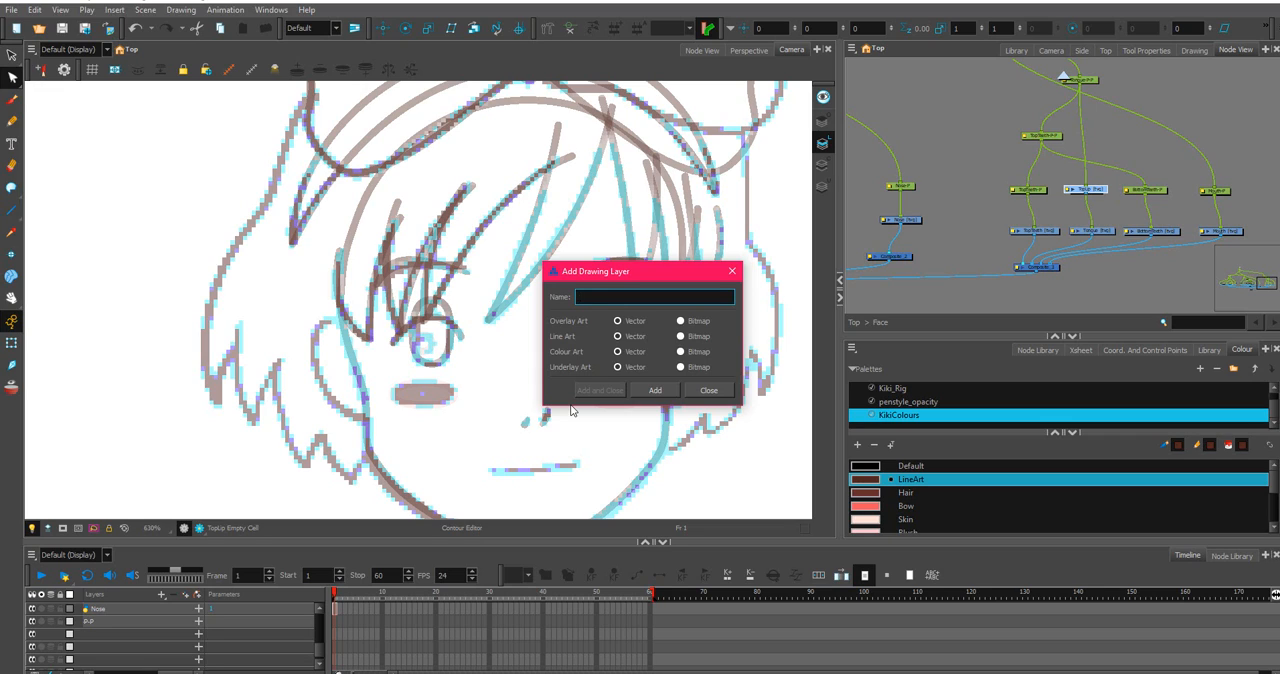
pyautogui.write('BottomLip')
pyautogui.press('Return')
pyautogui.click(700, 391)
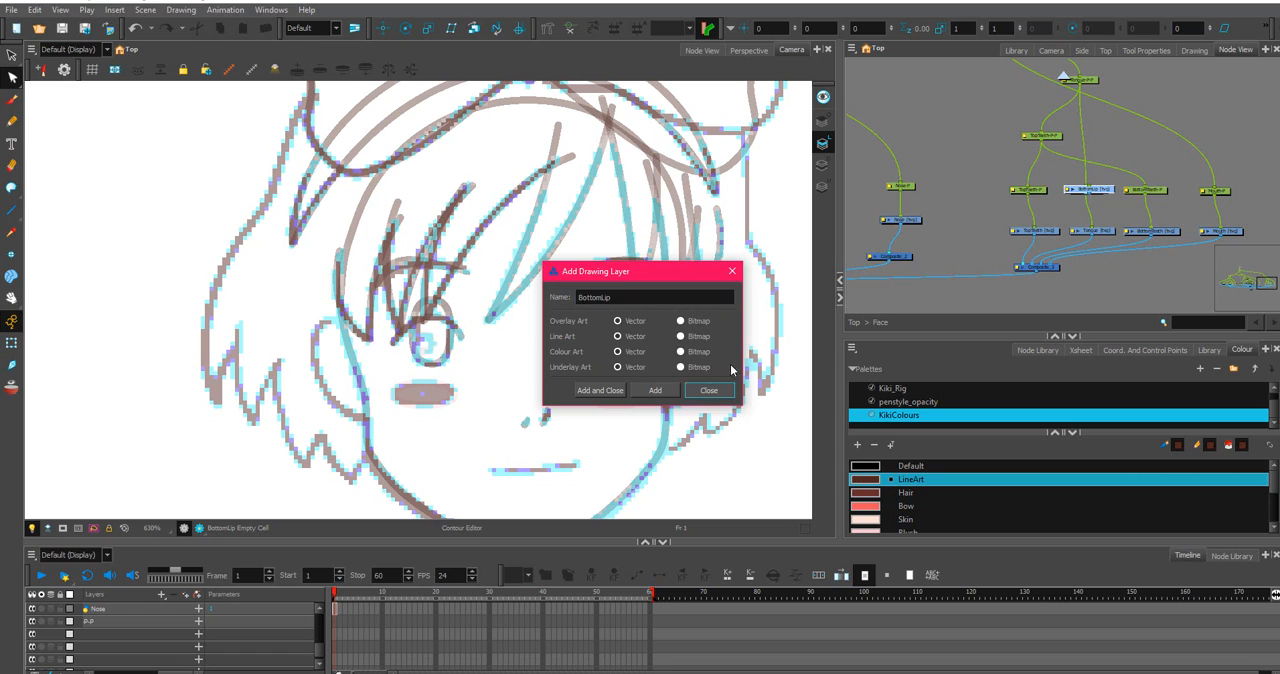
# Try to place the BottomLip drawing node beside the TopTeeth node, and undo the move.
pyautogui.scroll(3, 1104, 212)
pyautogui.moveTo(1134, 189); pyautogui.dragTo(1100, 247)
pyautogui.moveTo(1148, 292); pyautogui.dragTo(1135, 207)
pyautogui.scroll(-2, 1135, 207)
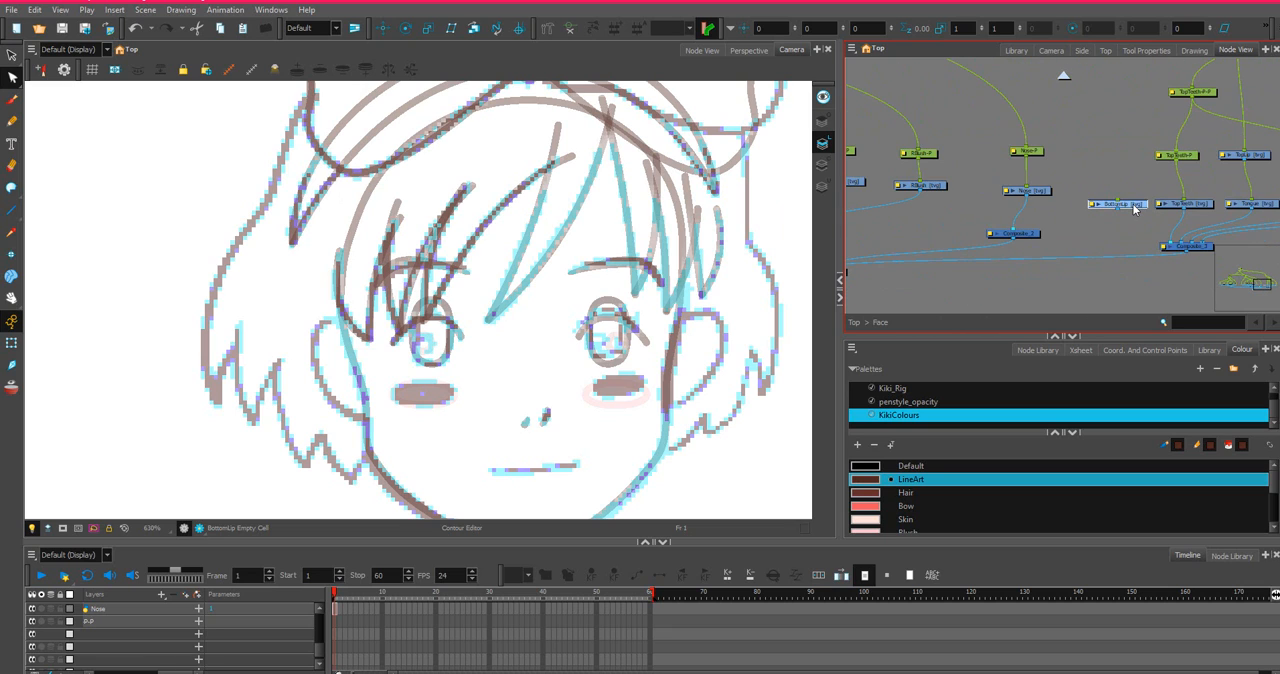
pyautogui.scroll(-1, 1135, 207)
pyautogui.hotkey('ctrl', 'z')
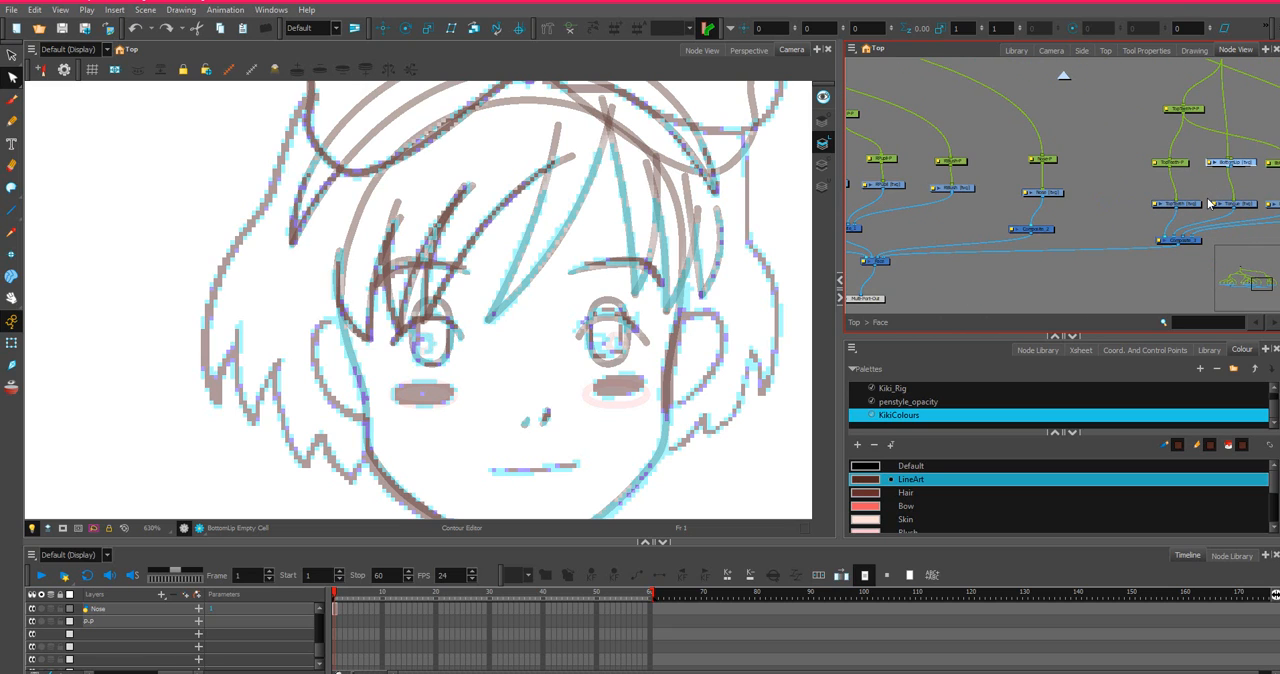
# Connect the TopLip drawing to the mouth composite in front of TopTeeth and align its node between Nose and TopTeeth.
pyautogui.moveTo(1238, 167); pyautogui.dragTo(1160, 238)
pyautogui.scroll(5, 1148, 222)
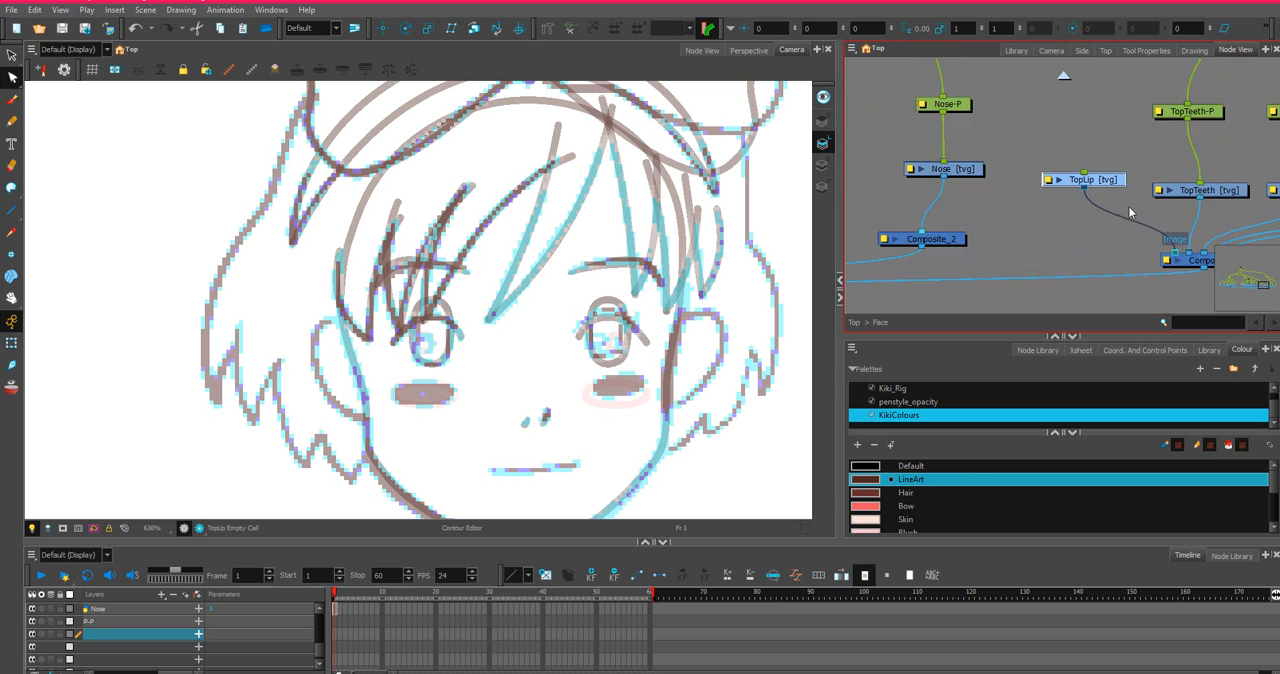
pyautogui.scroll(-2, 1096, 171)
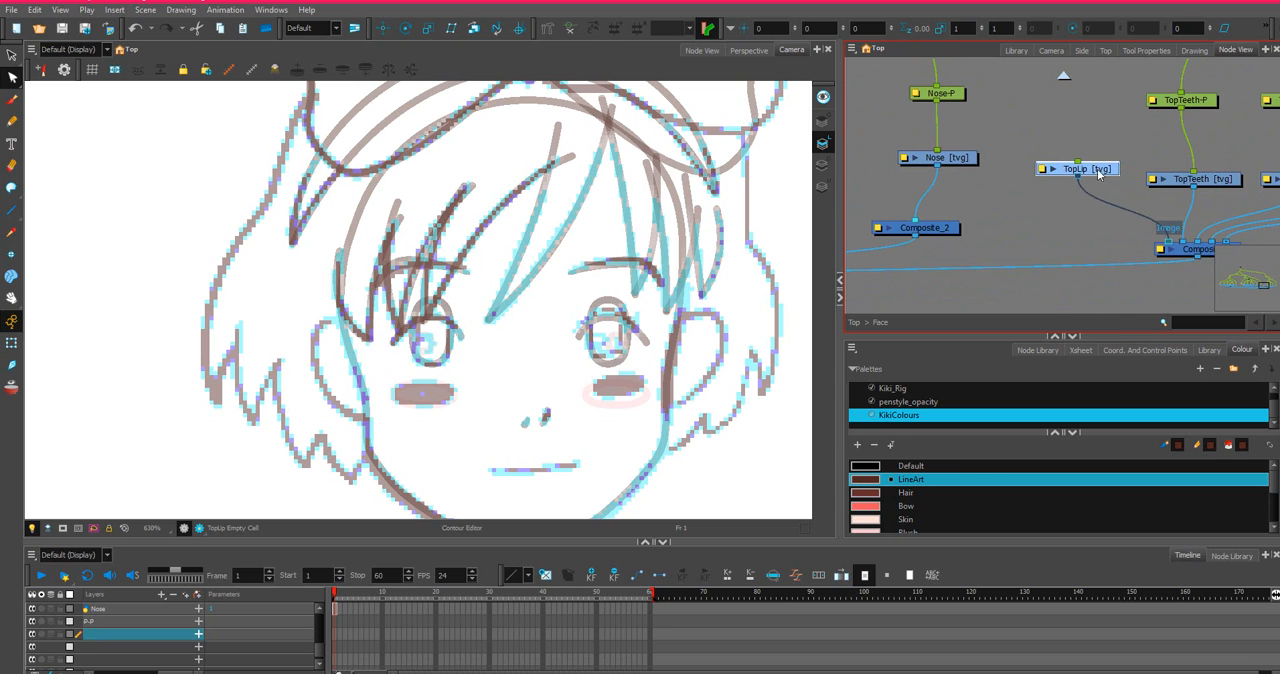
pyautogui.moveTo(1098, 171); pyautogui.dragTo(1112, 183)
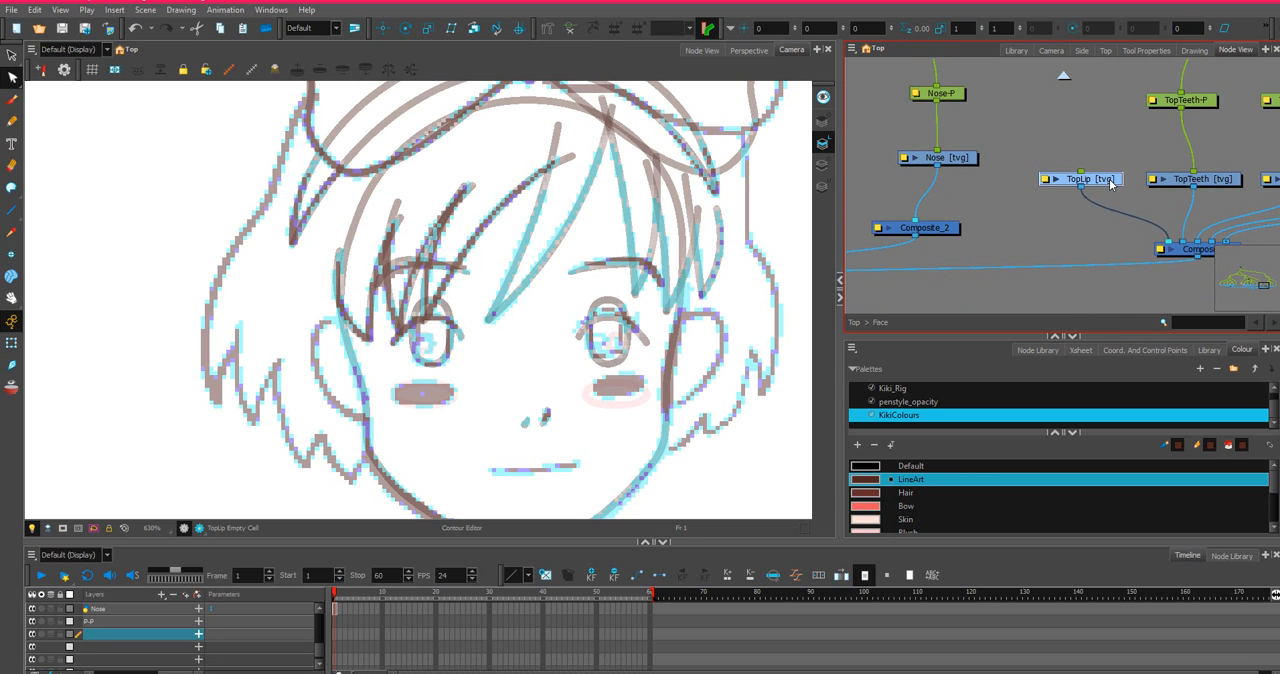
# Add a parent peg to the TopLip drawing and connect it to the upper peg that controls the mouth parts.
pyautogui.hotkey('ctrl', 'p')
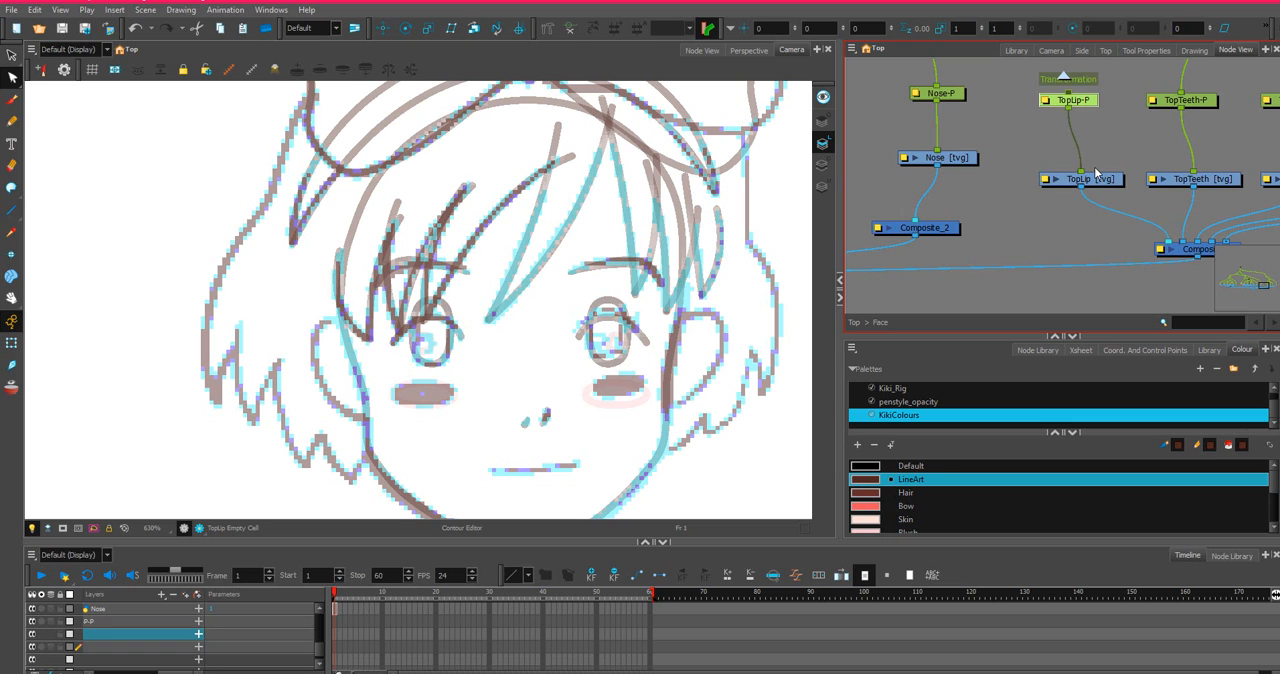
pyautogui.scroll(-3, 1111, 146)
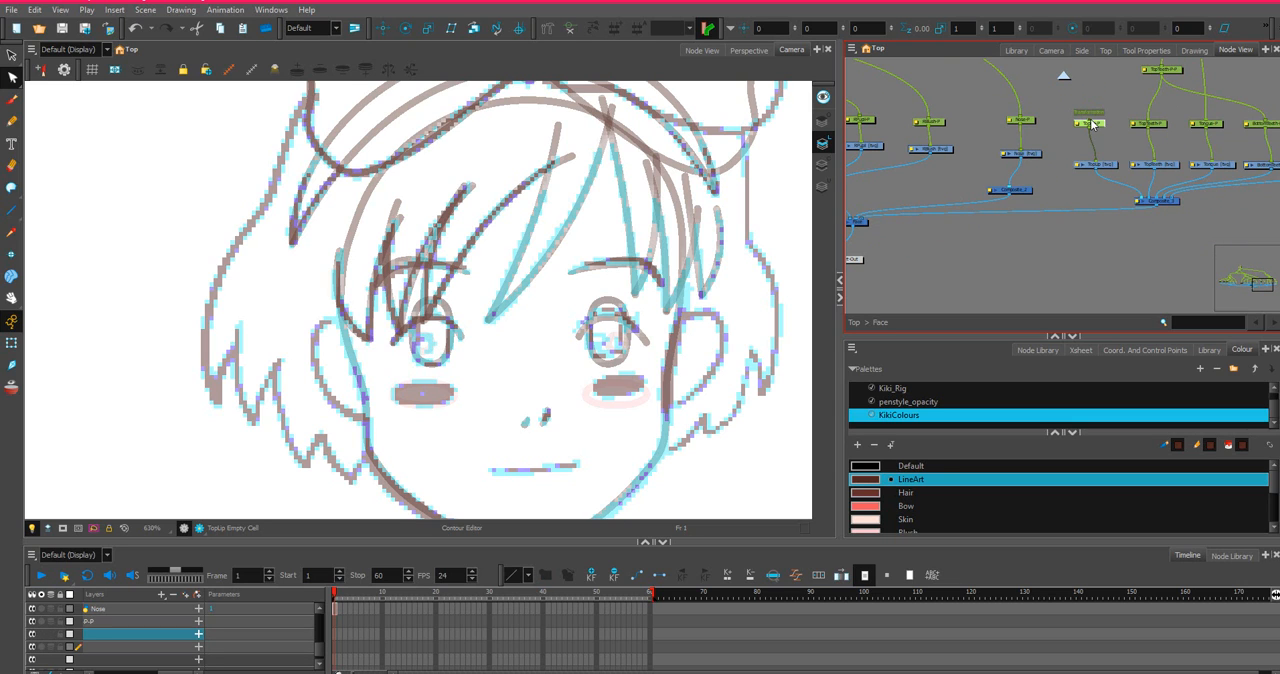
pyautogui.moveTo(1091, 120)
pyautogui.mouseDown()
pyautogui.moveTo(1137, 42)
pyautogui.moveTo(1172, 86)
pyautogui.moveTo(1099, 93)
pyautogui.moveTo(1101, 118)
pyautogui.mouseUp()
pyautogui.scroll(-4, 1181, 217)
pyautogui.moveTo(1152, 203); pyautogui.dragTo(1025, 138)
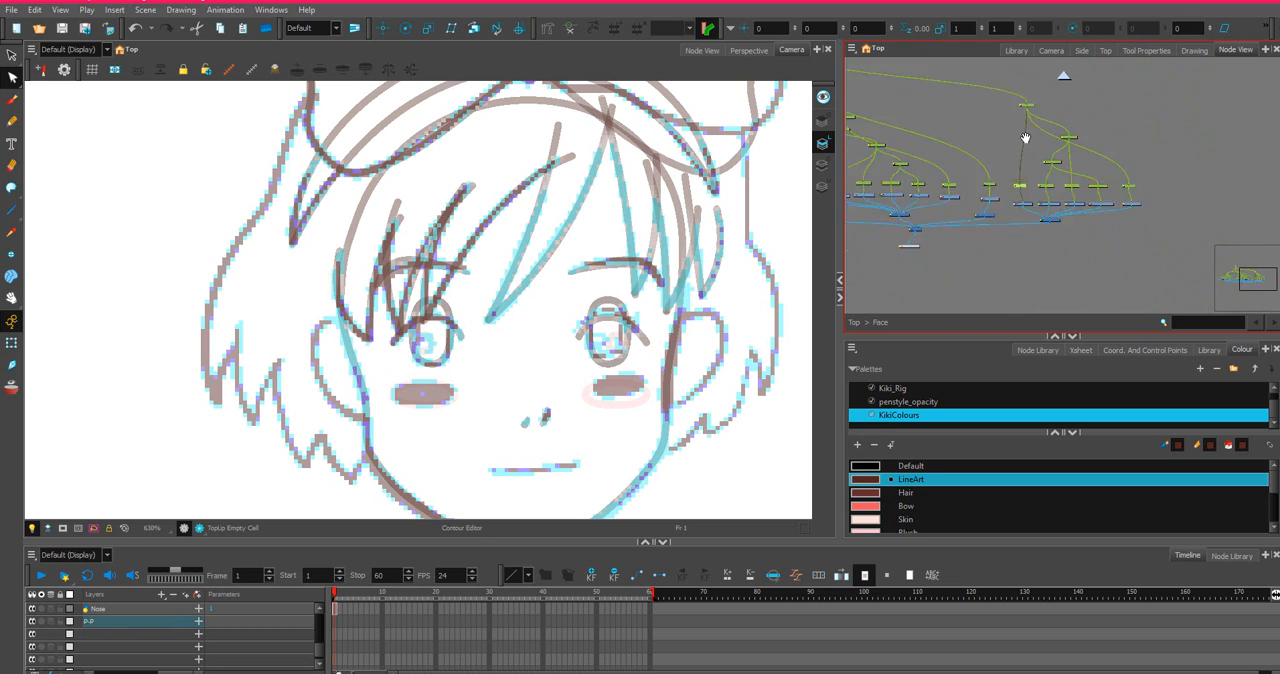
pyautogui.scroll(3, 1060, 190)
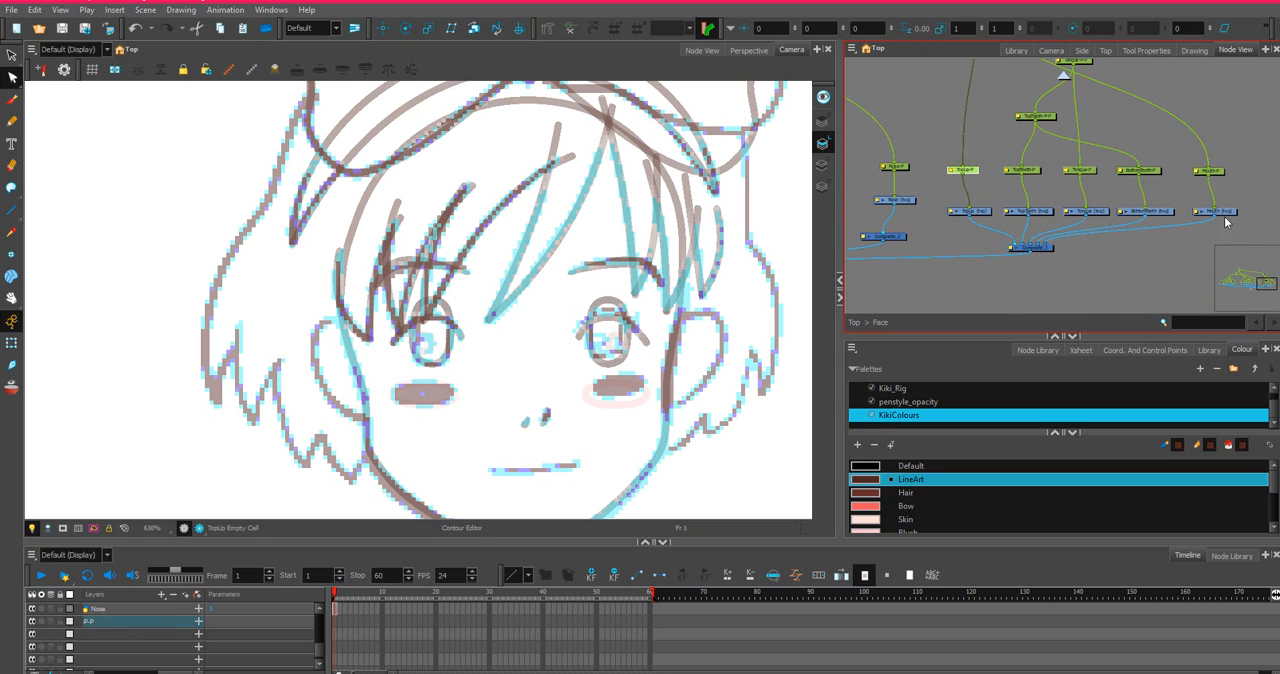
# Draw a tall LineArt ellipse on the Mouth drawing, enclosing the nose strokes and crossing the sketched mouth line.
pyautogui.click(1229, 213)
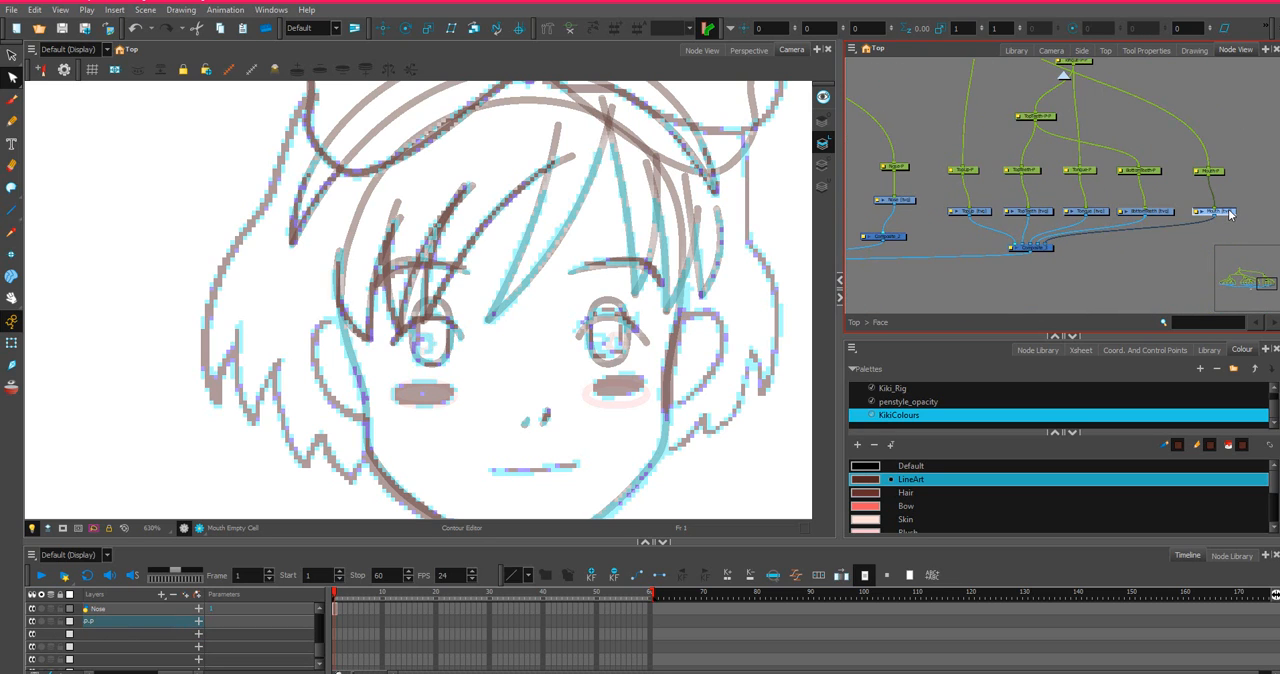
pyautogui.click(12, 211)
pyautogui.moveTo(12, 211); pyautogui.dragTo(40, 244)
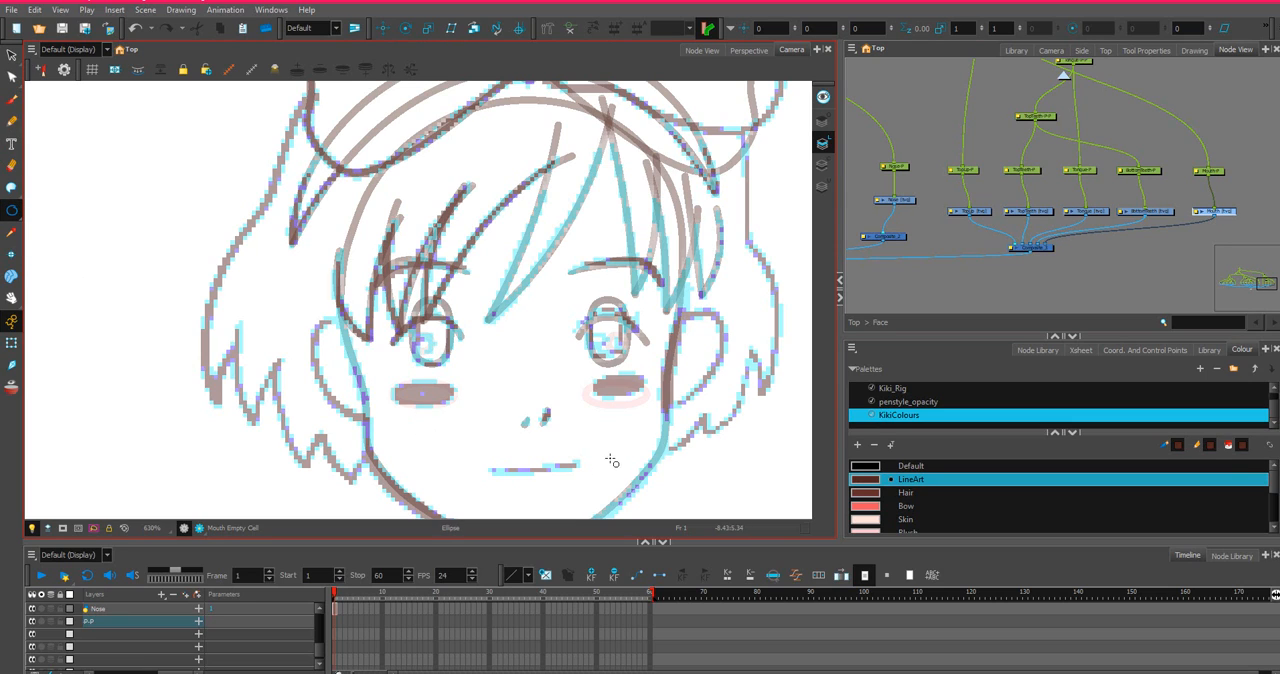
pyautogui.scroll(-3, 956, 503)
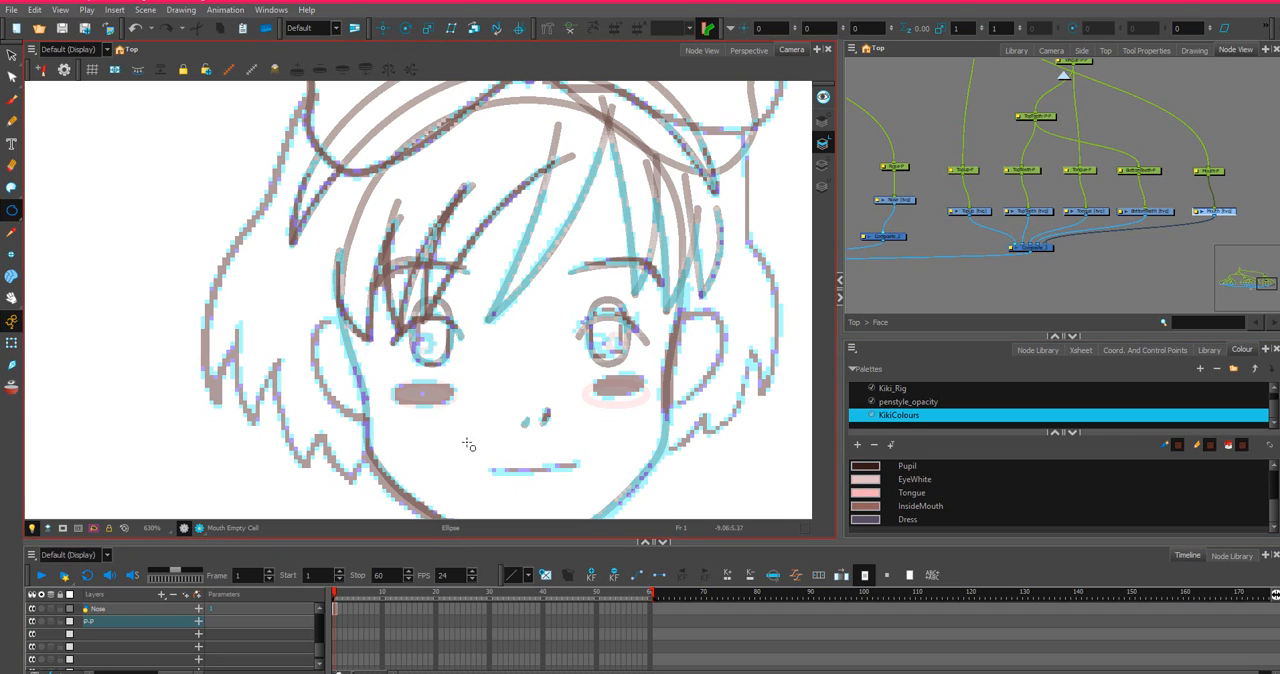
pyautogui.moveTo(474, 376)
pyautogui.mouseDown()
pyautogui.moveTo(520, 456)
pyautogui.moveTo(584, 498)
pyautogui.mouseUp()
pyautogui.scroll(2, 584, 498)
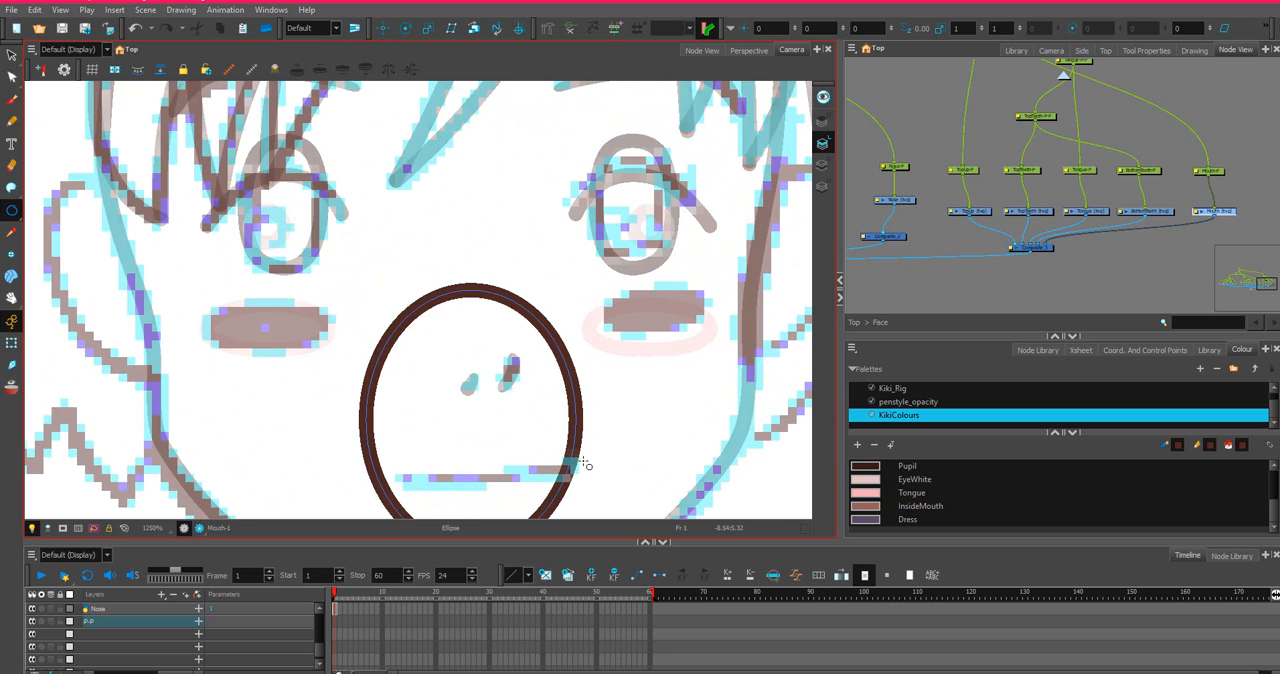
# Undo the thick mouth ellipse and redraw it at pencil size 2 around the nose strokes and sketched mouth line.
pyautogui.scroll(-2, 586, 464)
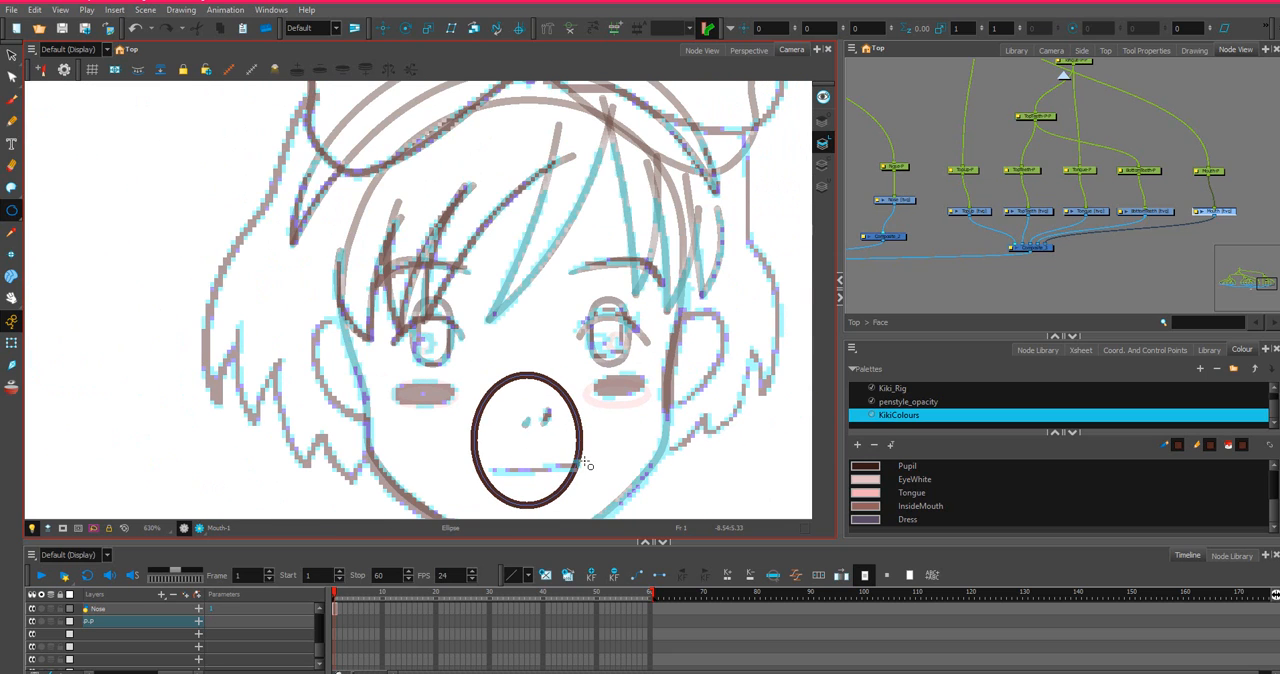
pyautogui.hotkey('ctrl', 'z')
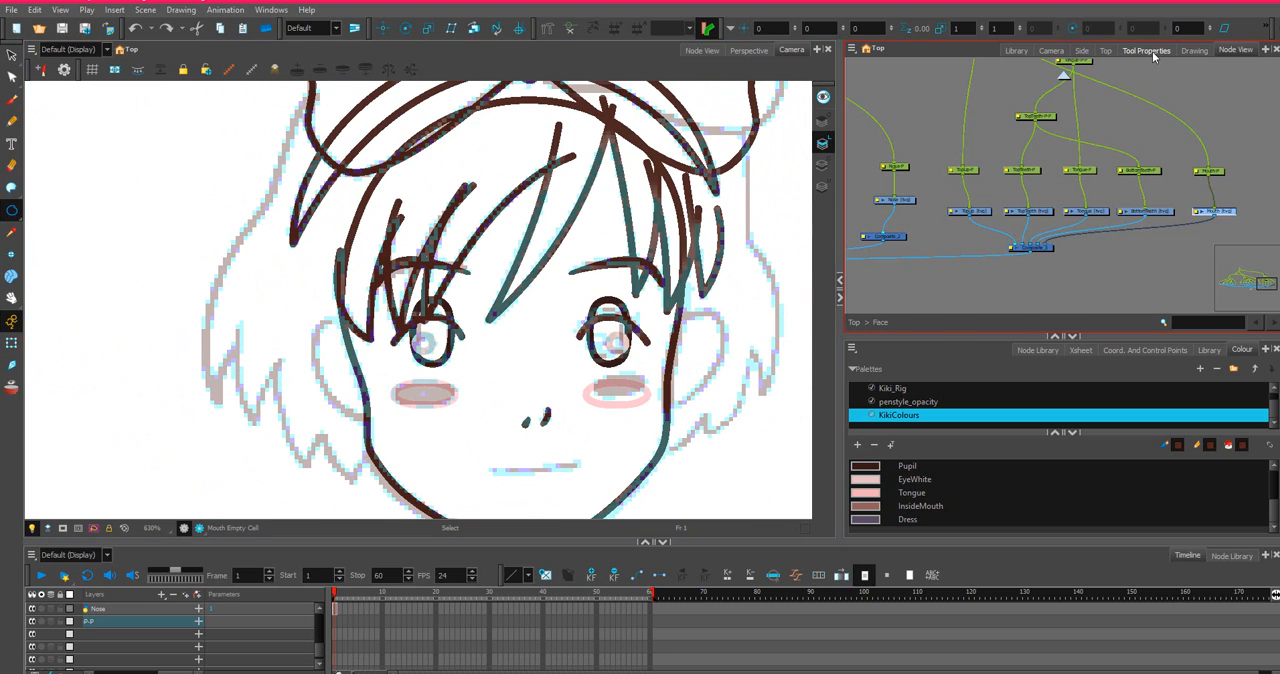
pyautogui.click(1147, 50)
pyautogui.click(1255, 149)
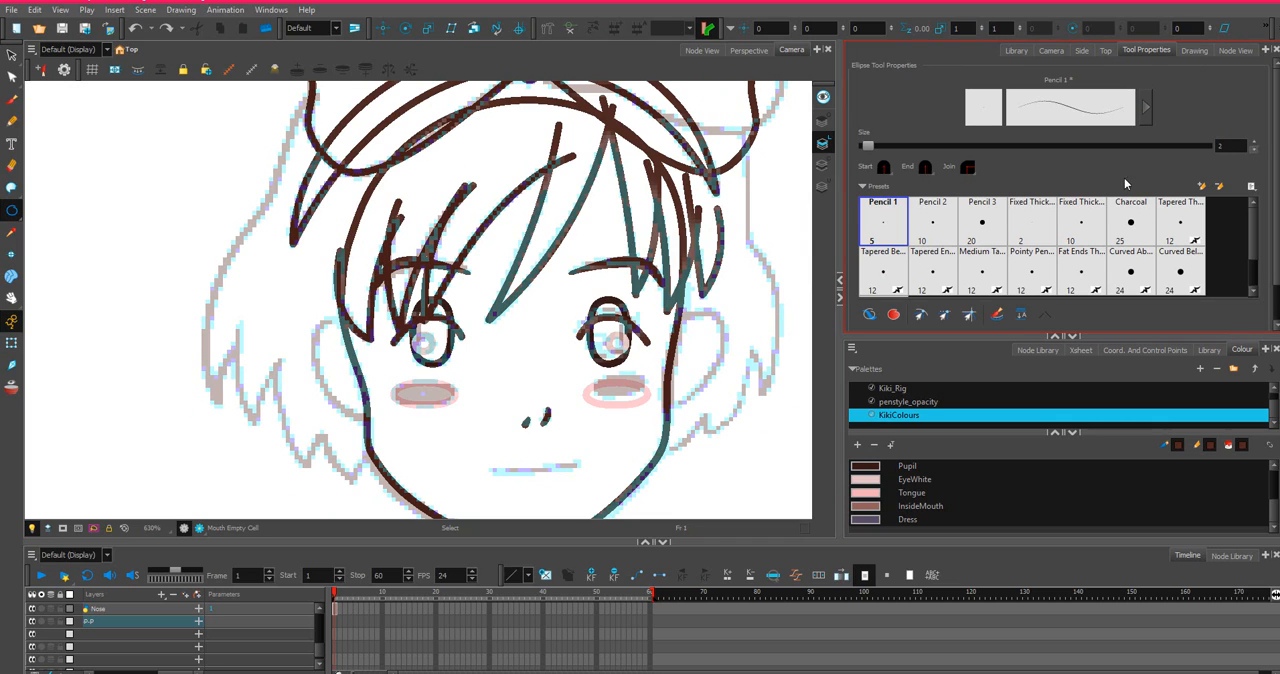
pyautogui.moveTo(471, 394)
pyautogui.mouseDown()
pyautogui.moveTo(586, 500)
pyautogui.moveTo(578, 514)
pyautogui.mouseUp()
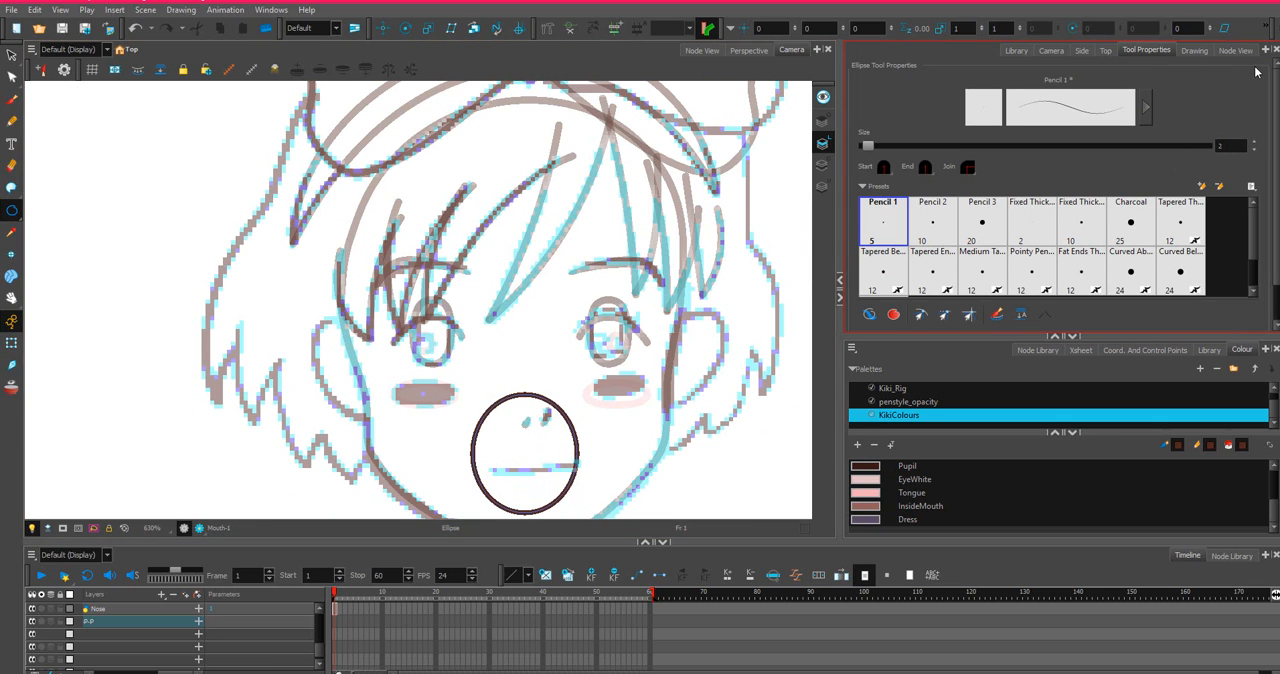
# Try to select the mouth ellipse on its own with the Select tool.
pyautogui.click(1234, 50)
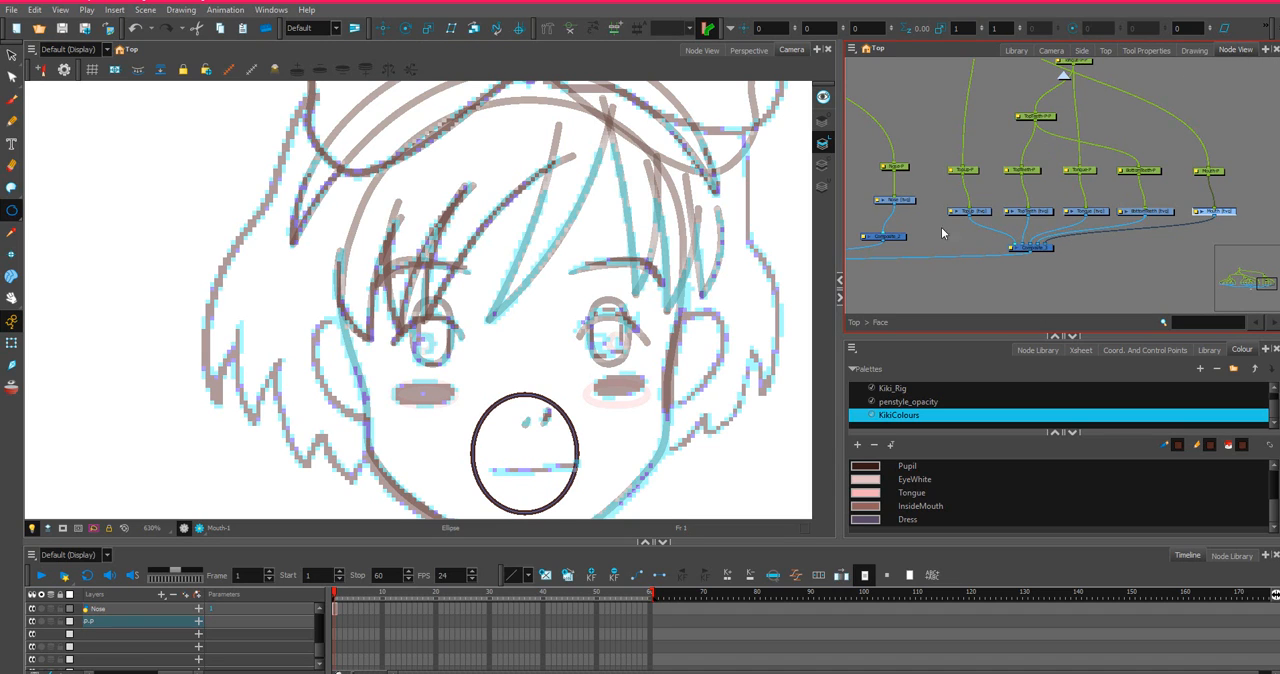
pyautogui.scroll(3, 1109, 214)
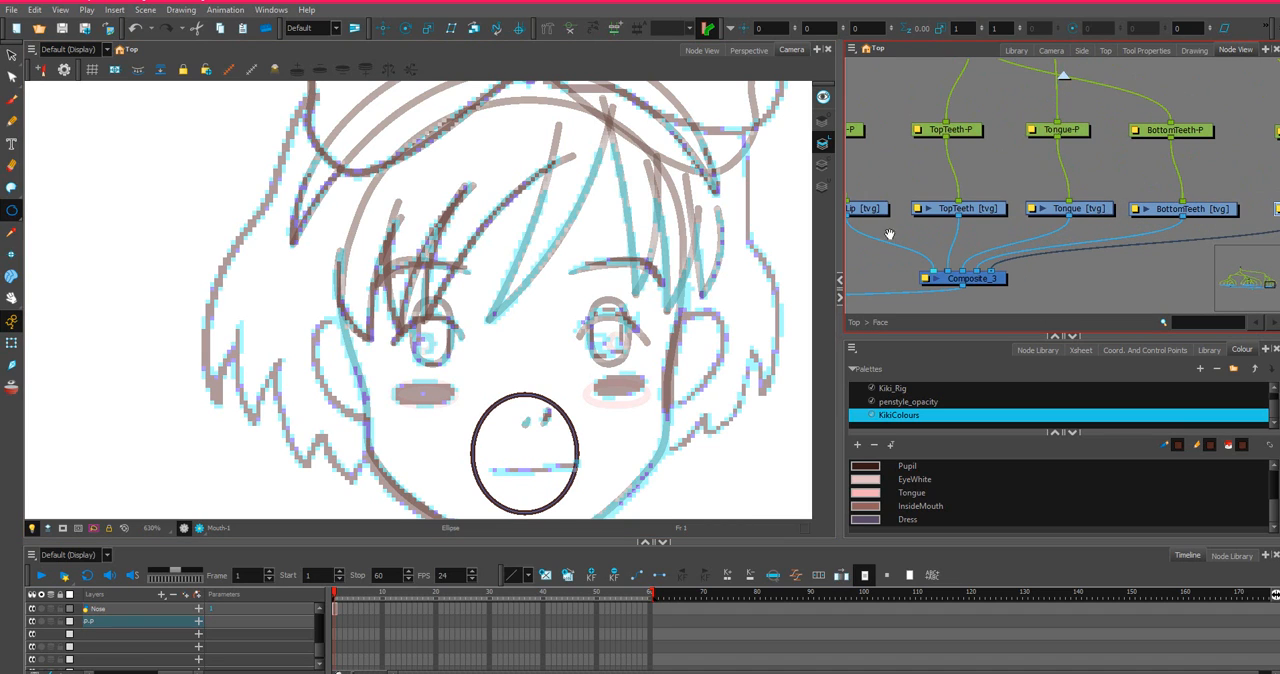
pyautogui.moveTo(889, 234); pyautogui.dragTo(933, 226)
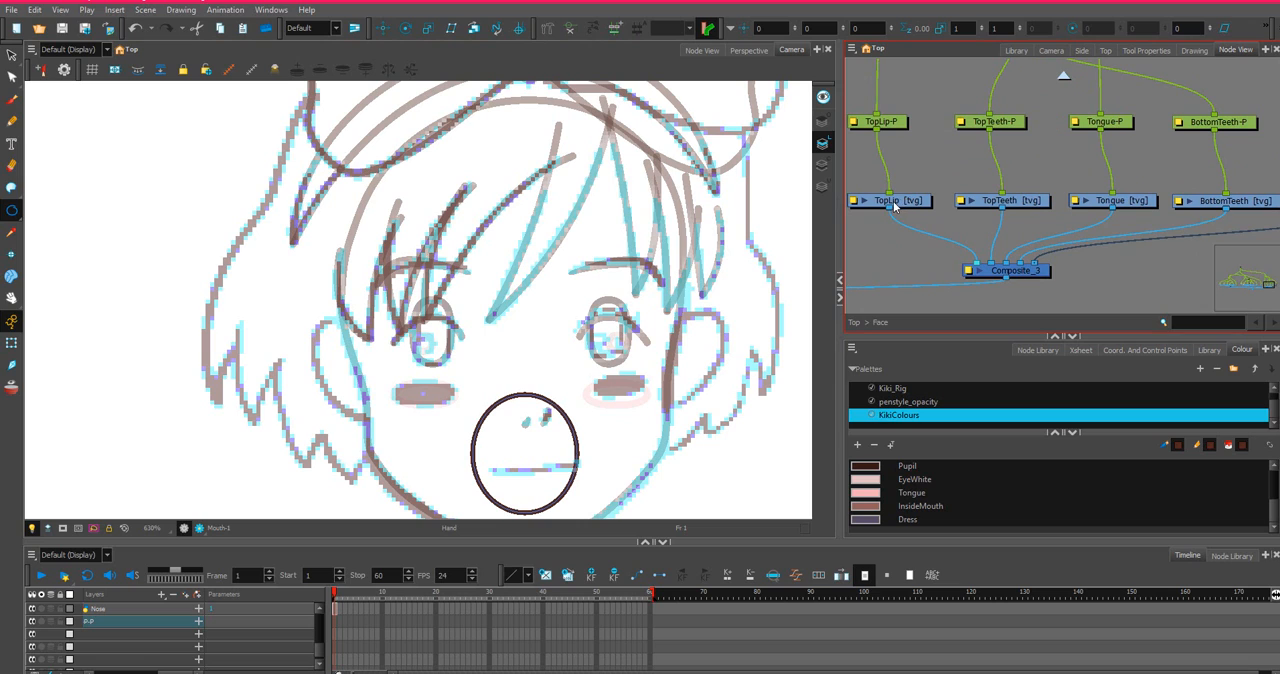
pyautogui.click(11, 55)
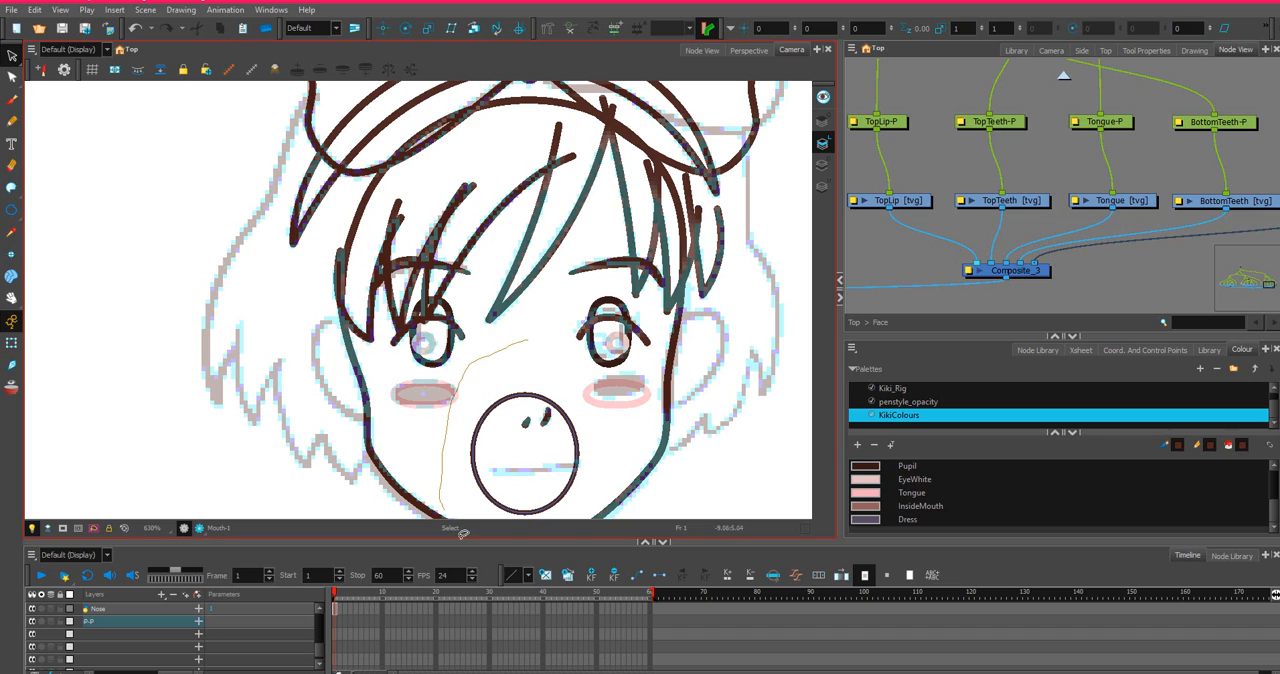
pyautogui.click(482, 415)
pyautogui.scroll(-1, 481, 414)
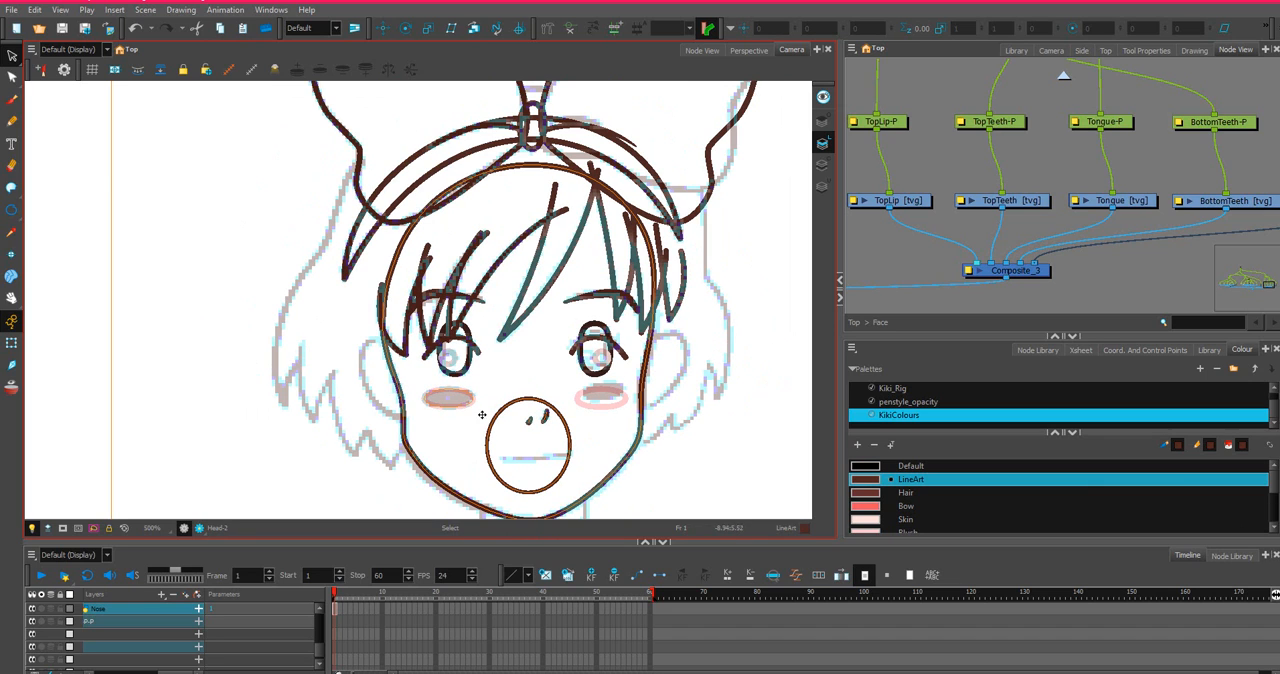
pyautogui.click(12, 56)
pyautogui.click(541, 370)
pyautogui.click(540, 418)
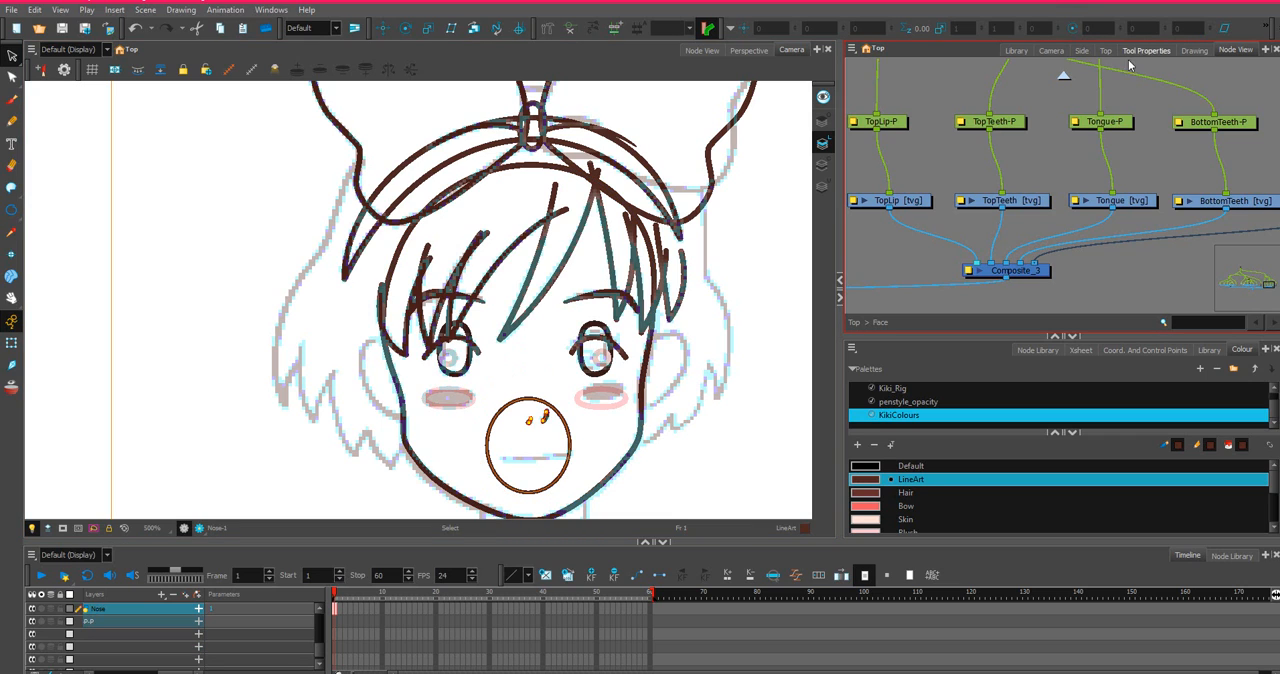
# Restrict the Select tool to work on a single drawing only.
pyautogui.click(1050, 50)
pyautogui.click(1194, 50)
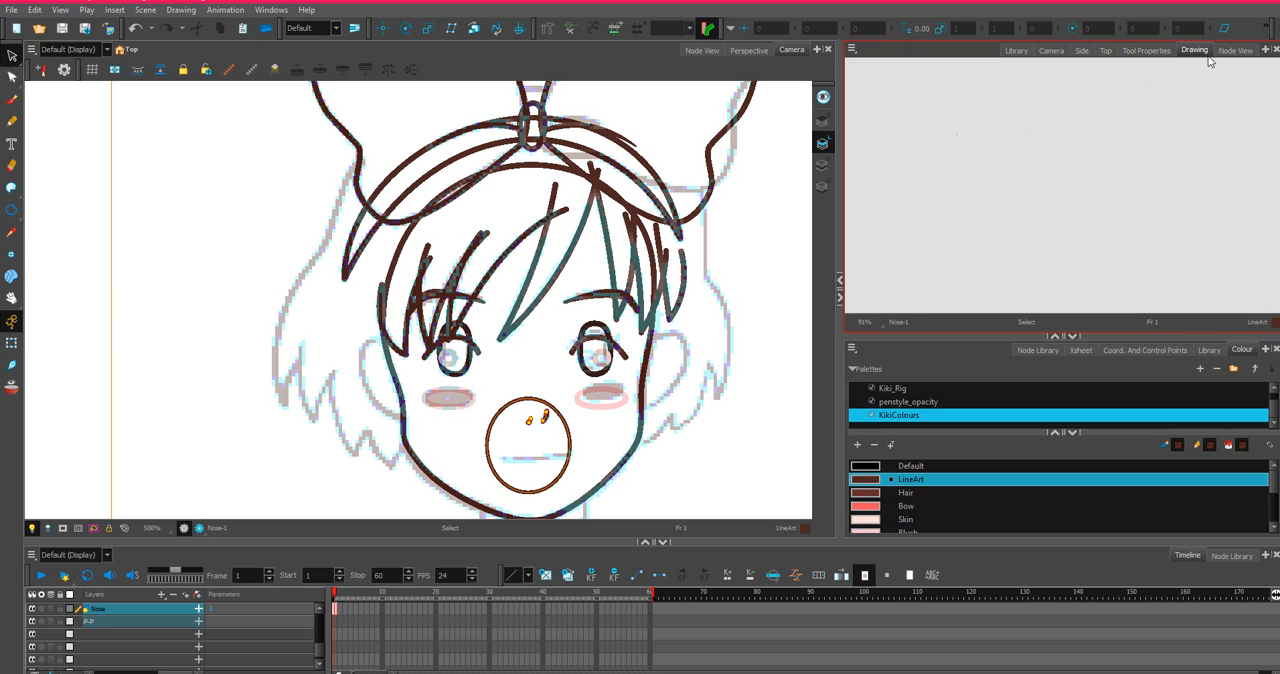
pyautogui.click(1146, 50)
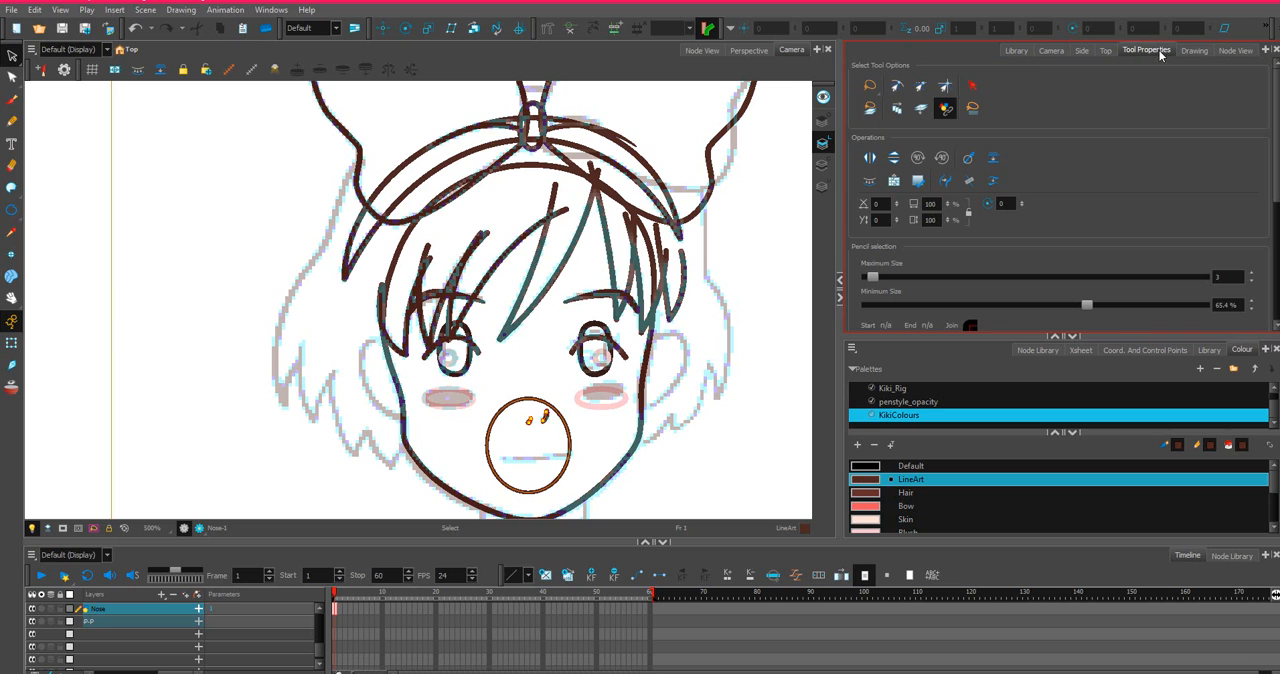
pyautogui.click(972, 110)
pyautogui.click(540, 305)
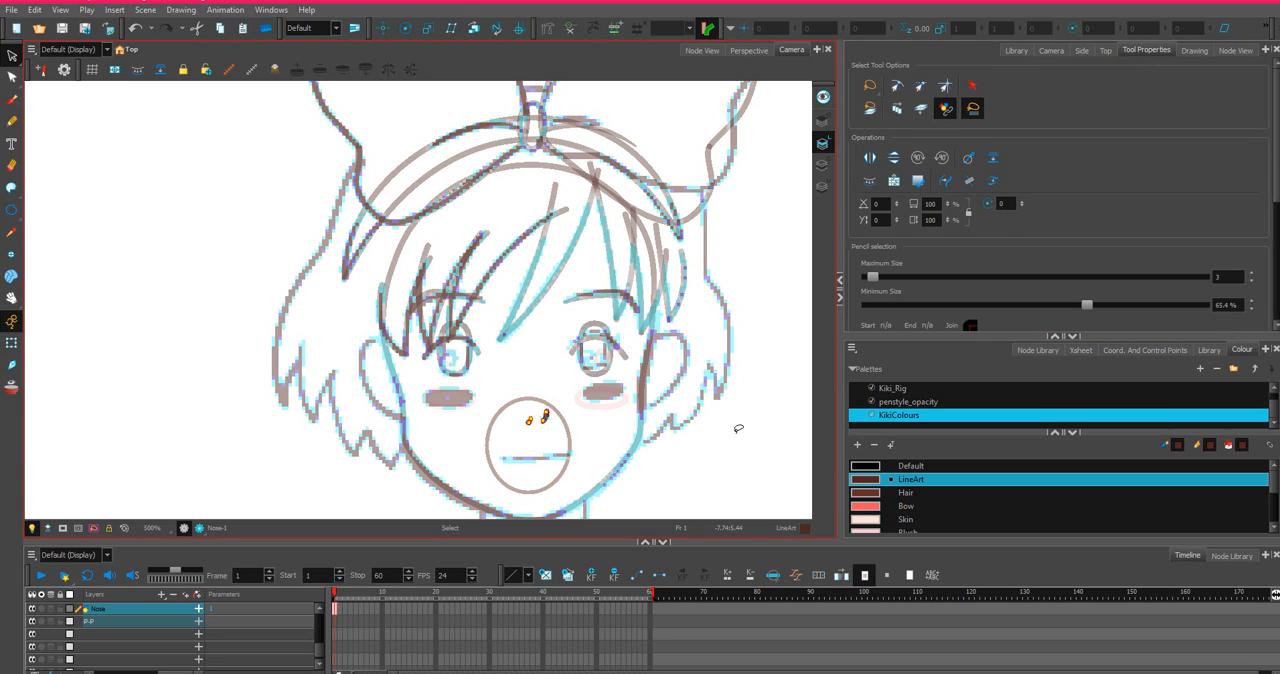
# Examine the Mouth, TopLip, teeth and Tongue nodes and how they connect to their shared composite.
pyautogui.click(1234, 50)
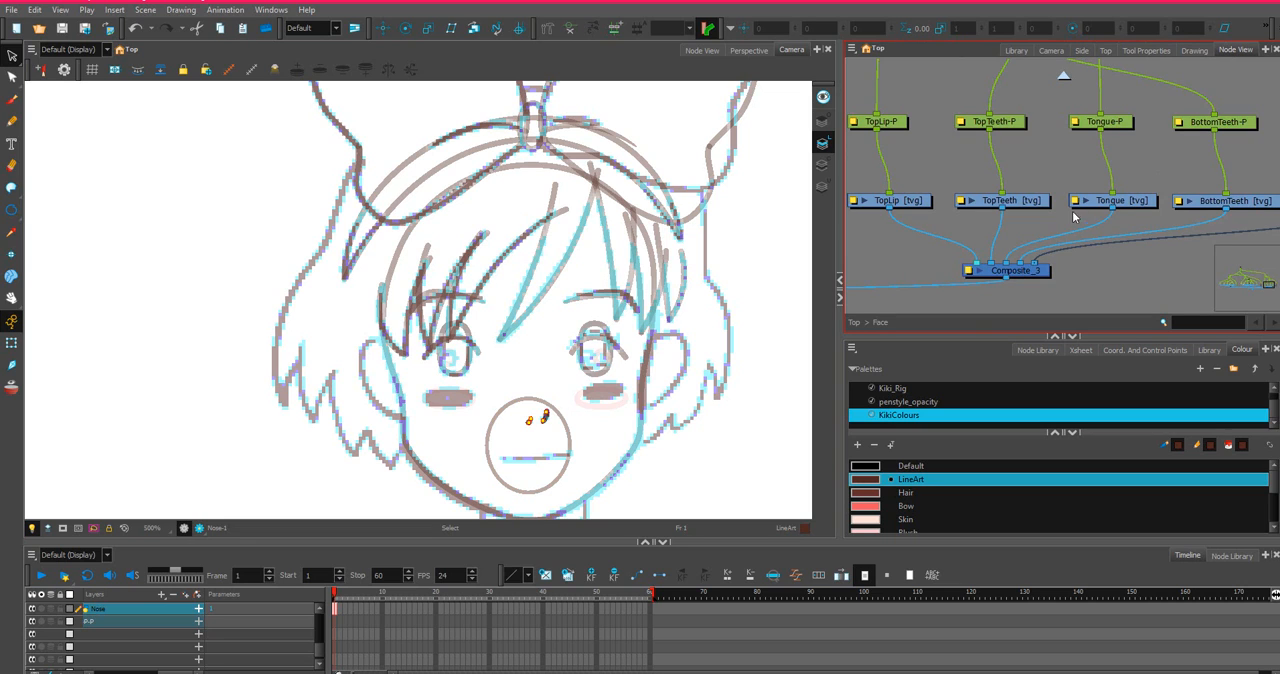
pyautogui.scroll(-4, 1244, 205)
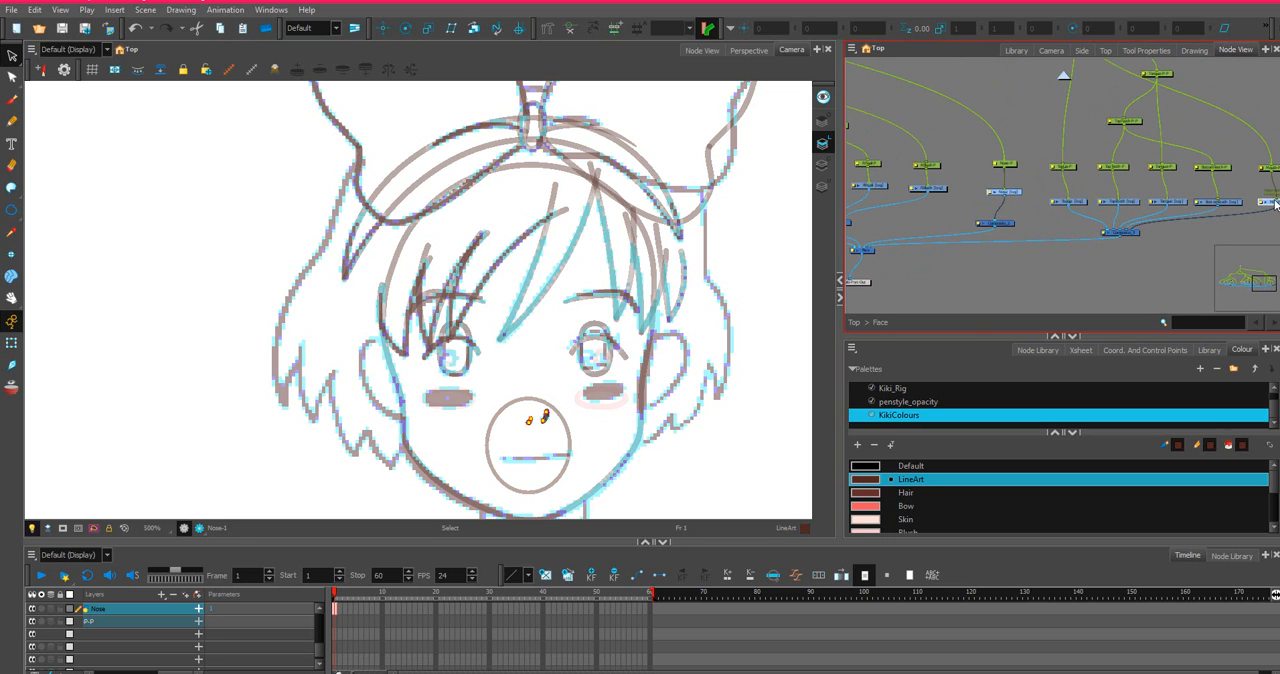
pyautogui.moveTo(589, 365)
pyautogui.mouseDown()
pyautogui.moveTo(474, 494)
pyautogui.moveTo(596, 446)
pyautogui.mouseUp()
pyautogui.moveTo(1231, 202); pyautogui.dragTo(1020, 180)
pyautogui.scroll(2, 1020, 180)
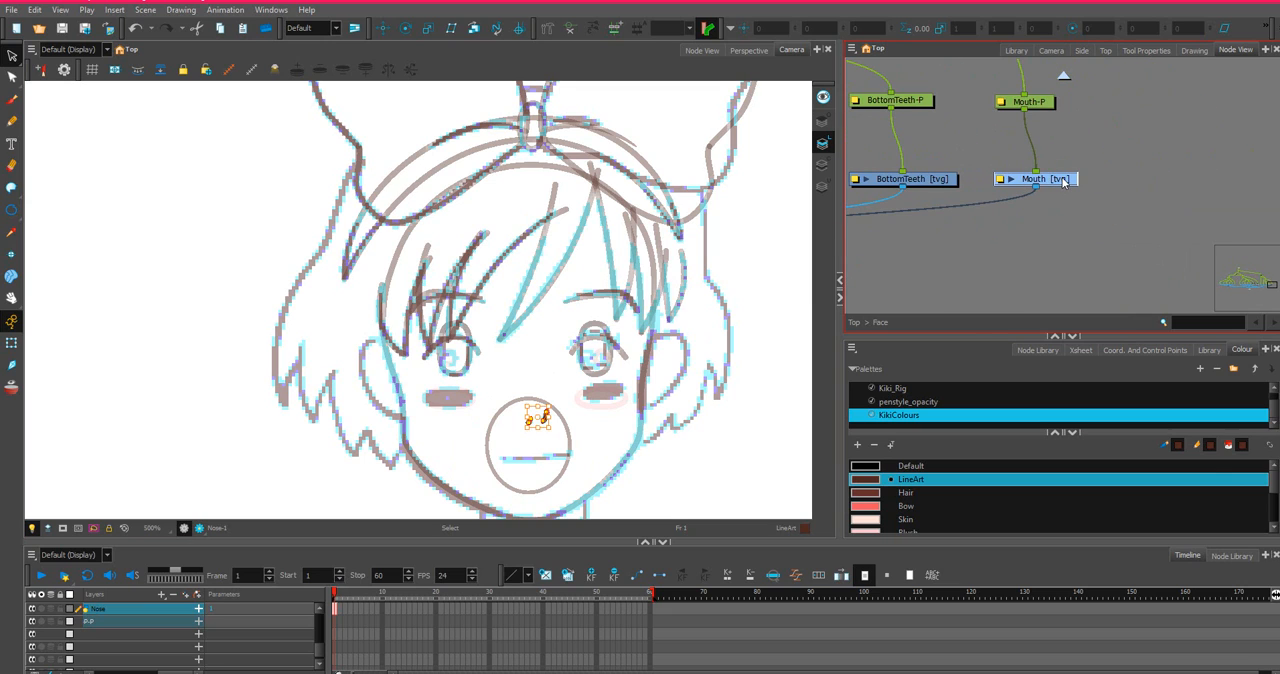
pyautogui.click(1001, 229)
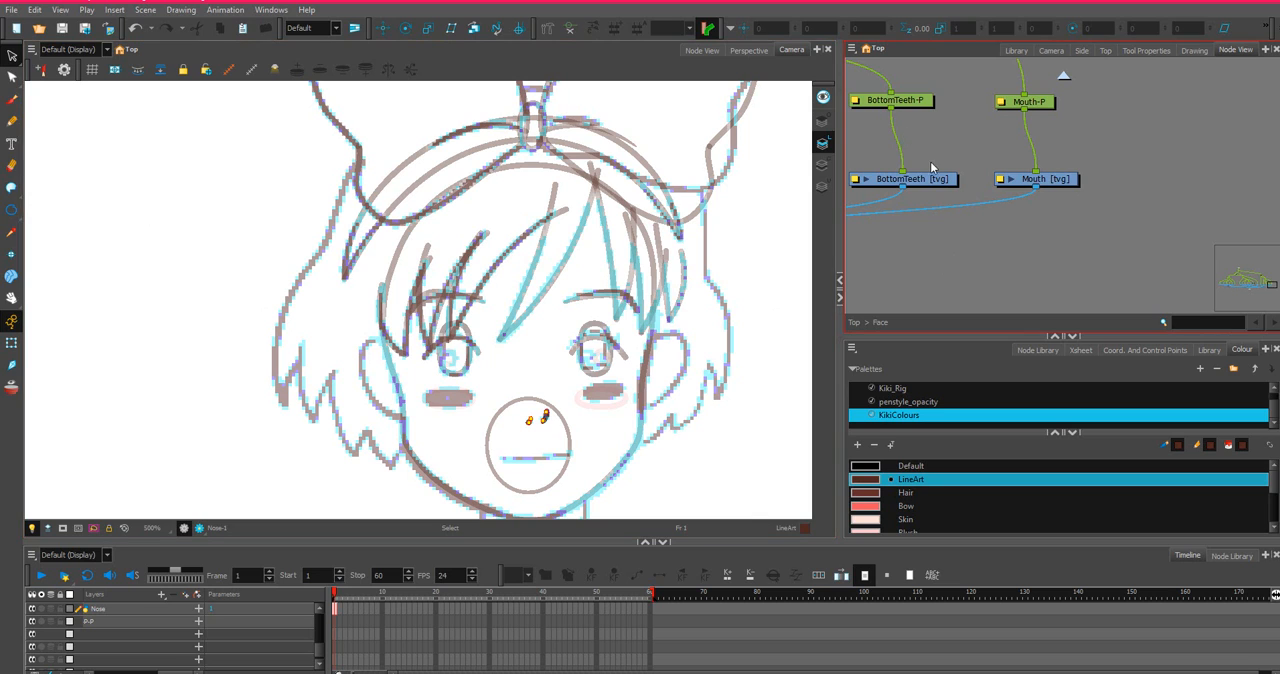
pyautogui.moveTo(985, 162); pyautogui.dragTo(1254, 177)
pyautogui.moveTo(884, 180); pyautogui.dragTo(950, 168)
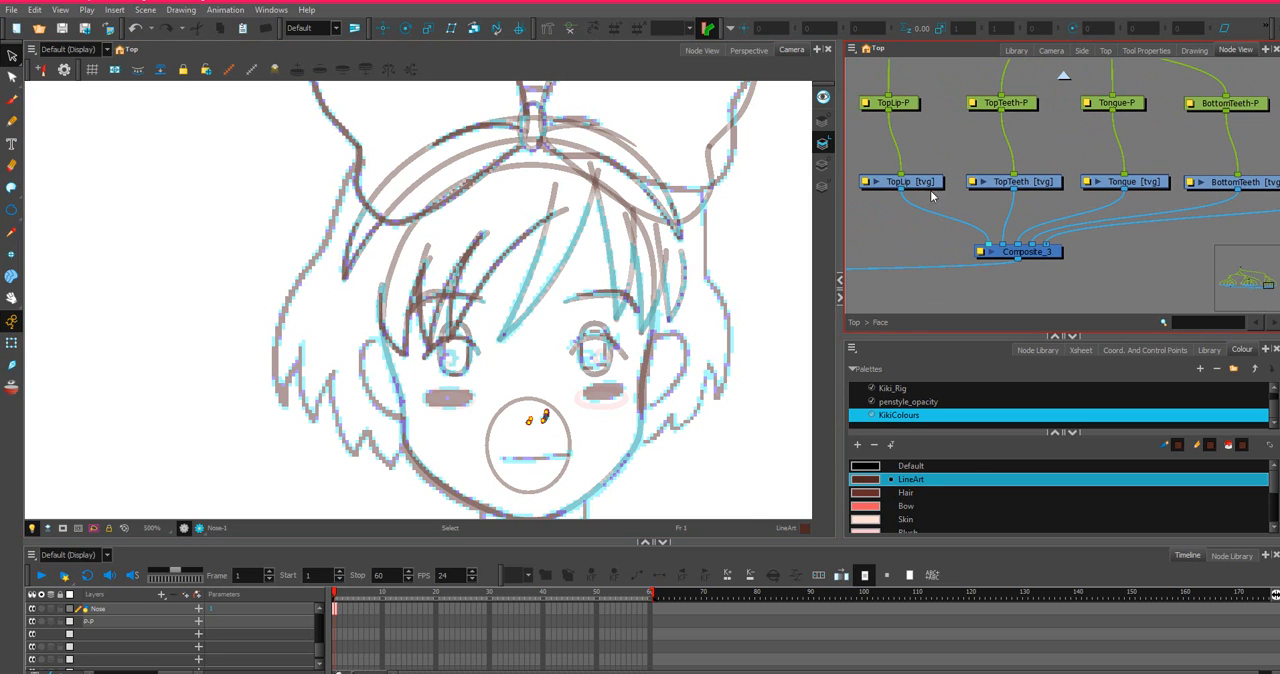
pyautogui.scroll(-1, 1083, 196)
pyautogui.hotkey('alt', 'space')
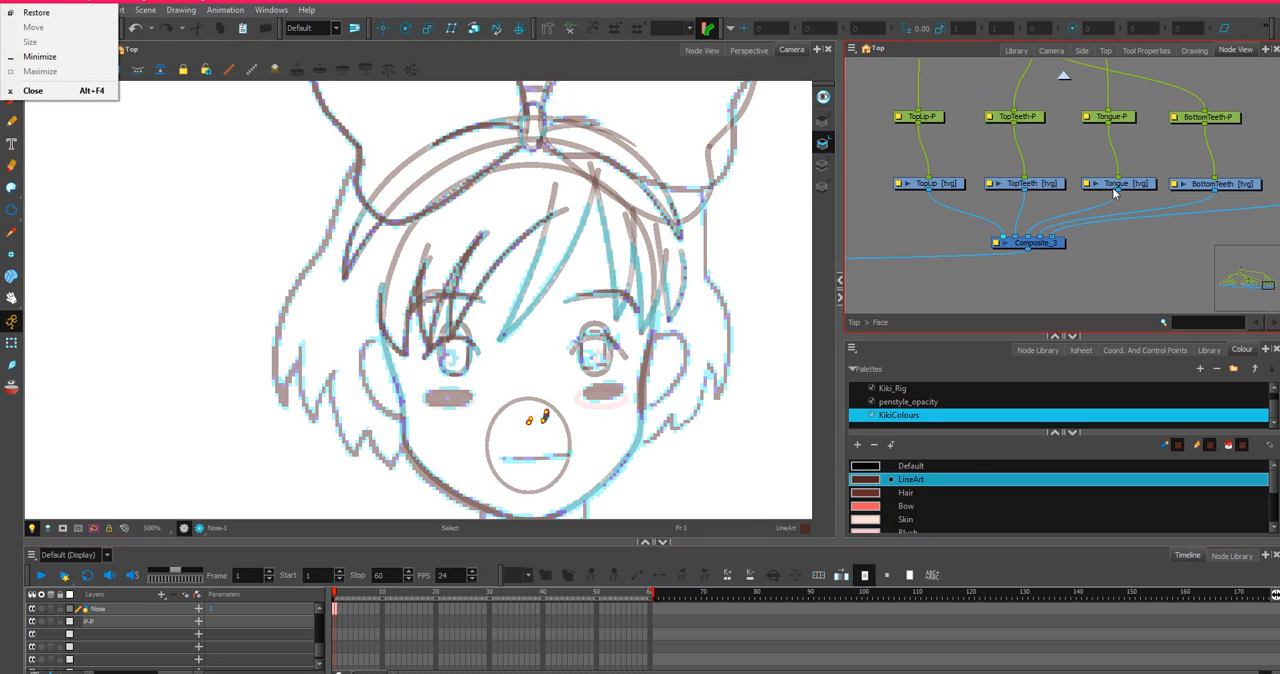
pyautogui.moveTo(1119, 220); pyautogui.dragTo(958, 231)
pyautogui.moveTo(958, 231); pyautogui.dragTo(998, 229)
pyautogui.hotkey('ctrl', 'z')
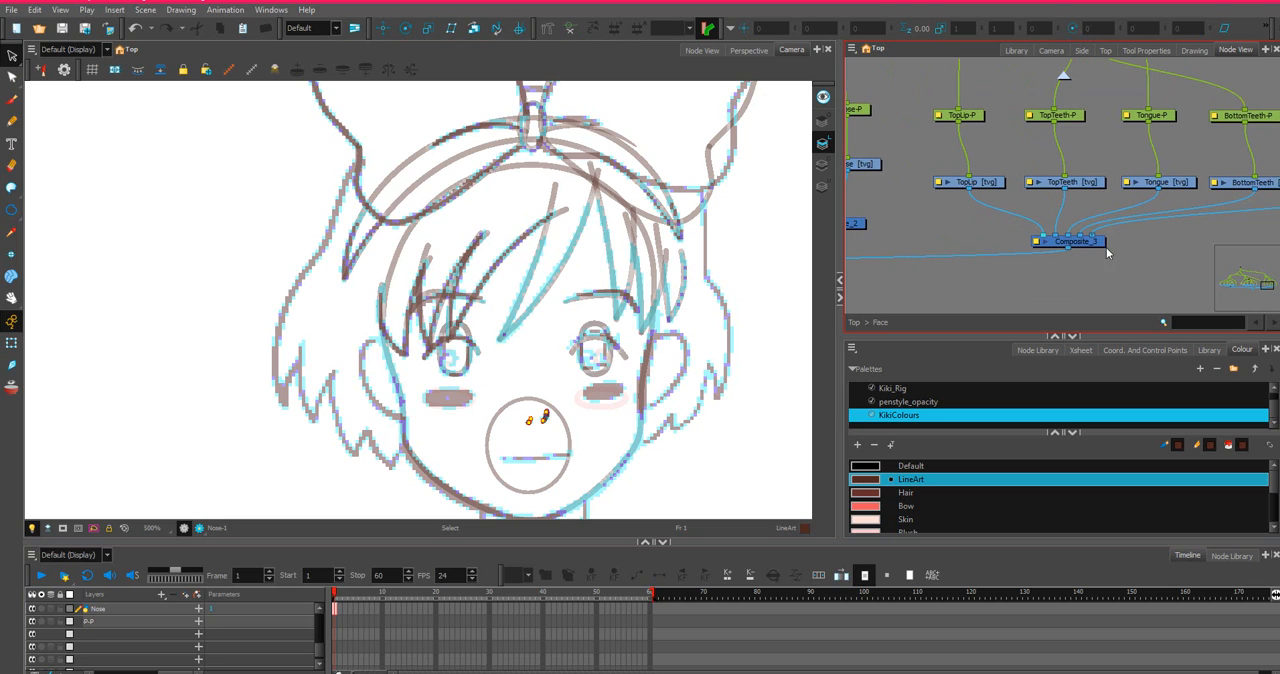
# Select the ellipse on the Mouth drawing and make it narrower by moving its outer edge inward.
pyautogui.moveTo(1146, 232); pyautogui.dragTo(880, 235)
pyautogui.click(1130, 189)
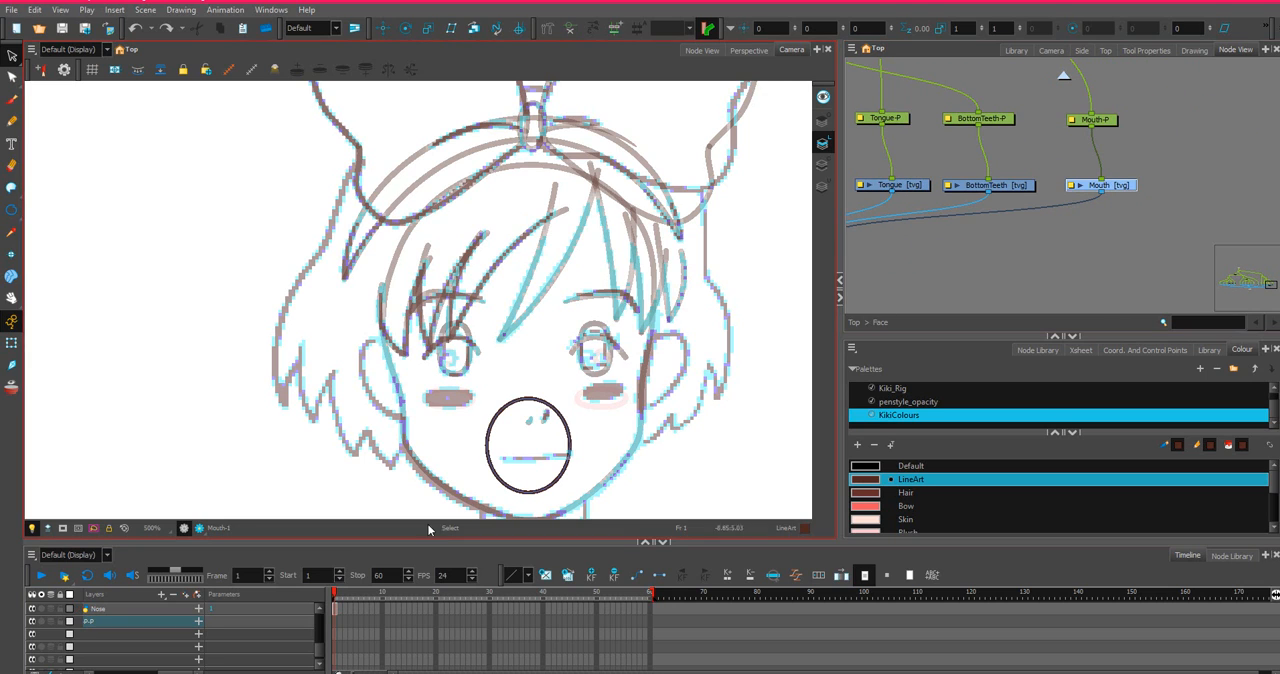
pyautogui.press('o')
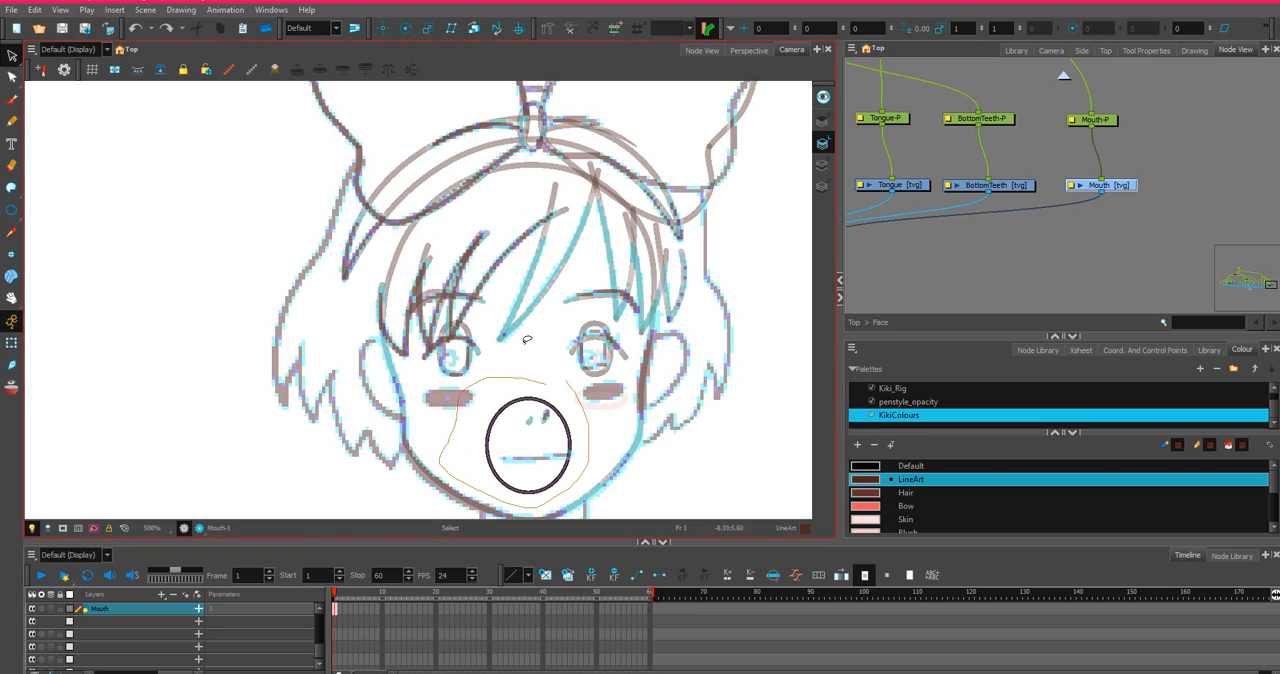
pyautogui.click(485, 441)
pyautogui.moveTo(483, 443); pyautogui.dragTo(499, 443)
pyautogui.scroll(2, 581, 431)
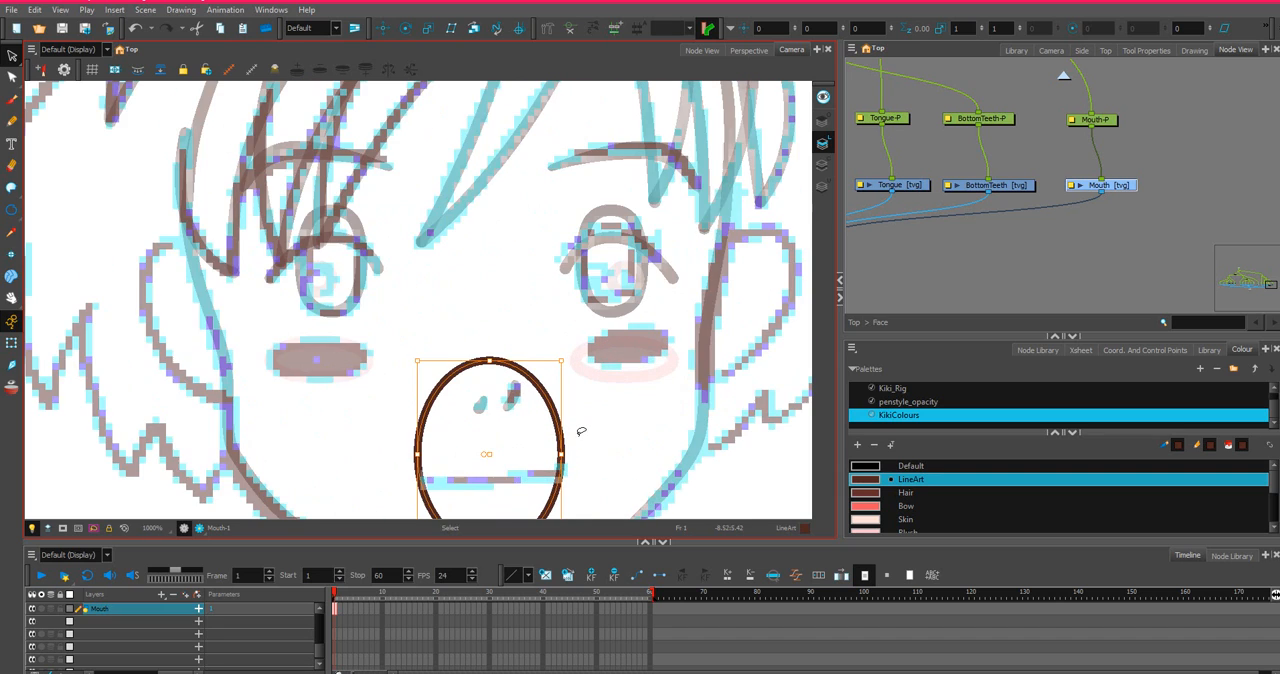
pyautogui.scroll(-2, 581, 431)
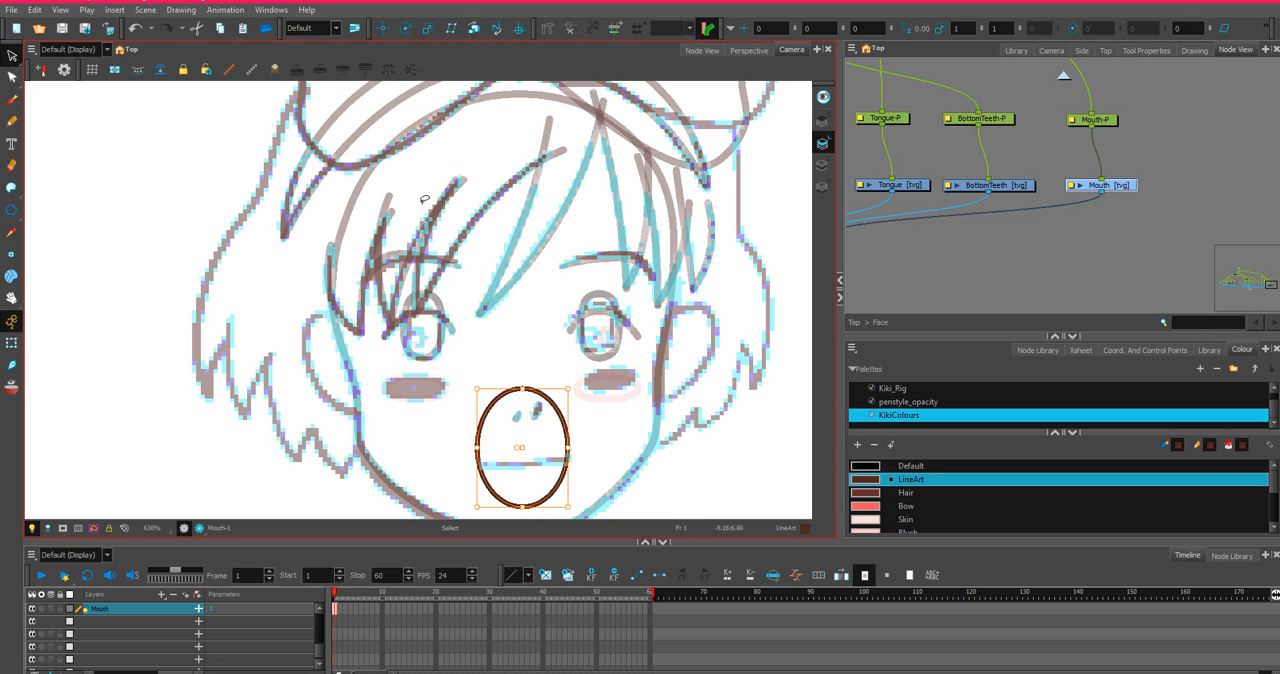
# Draw a straight LineArt line across the mouth oval along the sketched mouth line on the TopLip drawing.
pyautogui.scroll(-1, 936, 129)
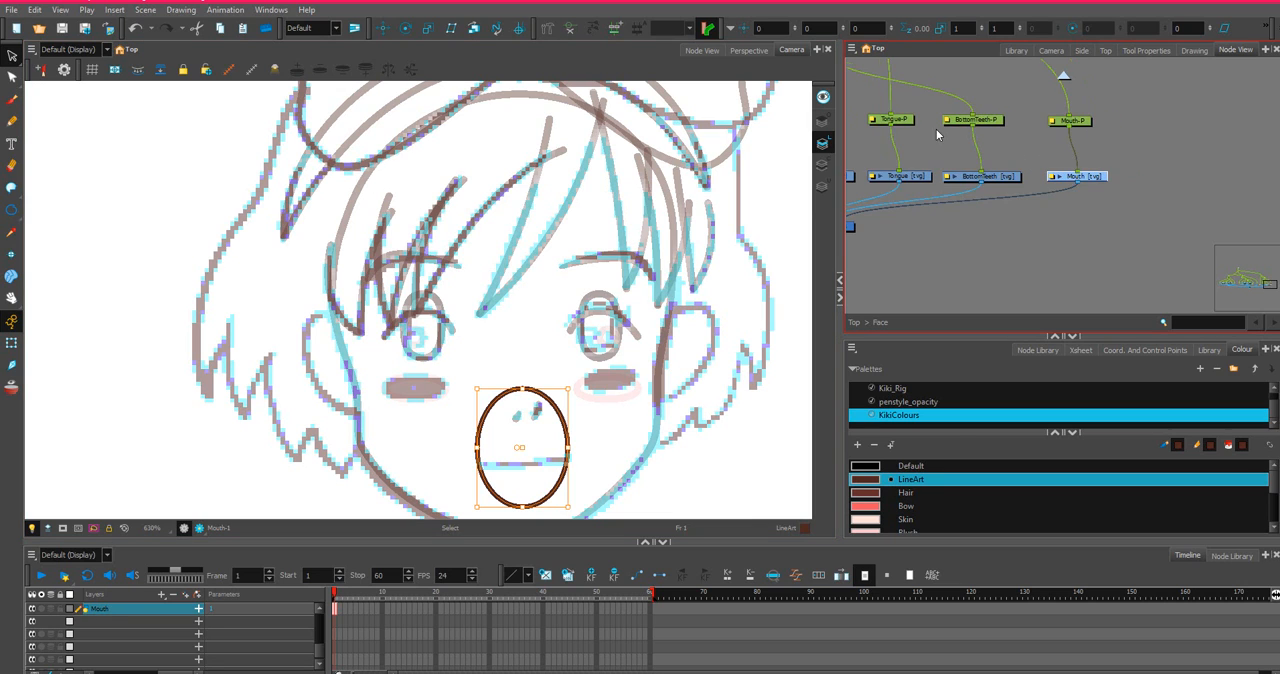
pyautogui.moveTo(911, 154); pyautogui.dragTo(1157, 150)
pyautogui.click(988, 176)
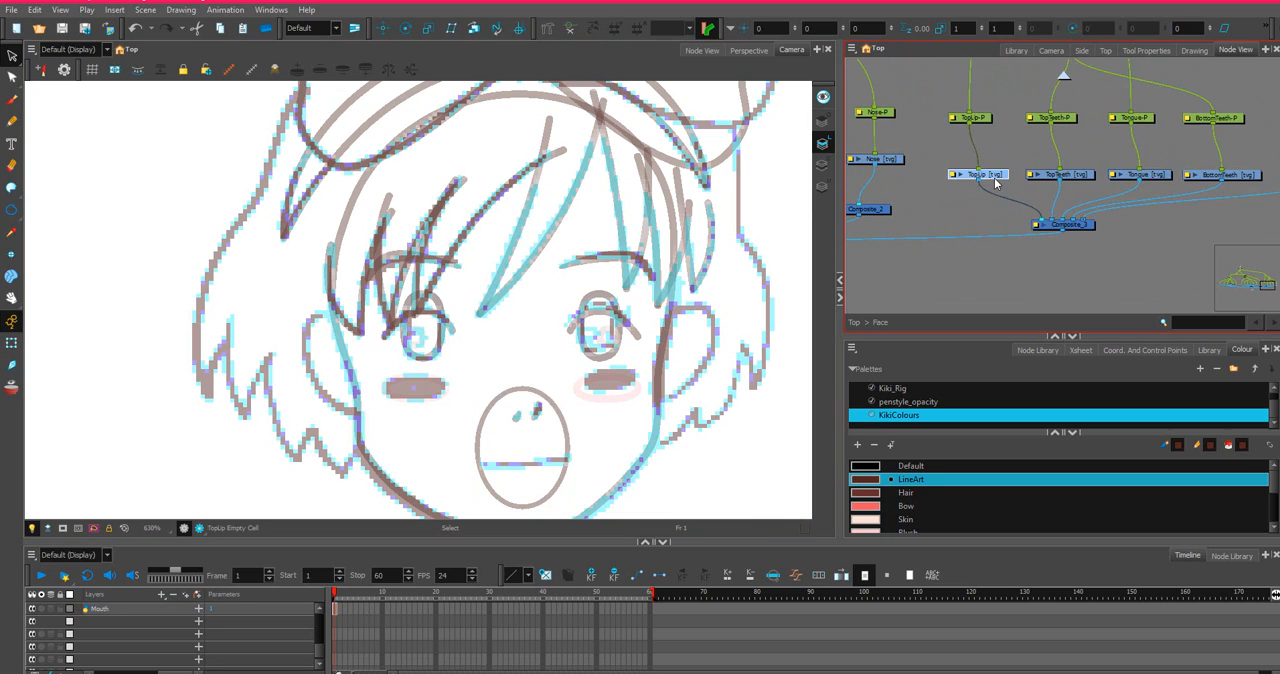
pyautogui.click(15, 211)
pyautogui.moveTo(15, 211); pyautogui.dragTo(42, 207)
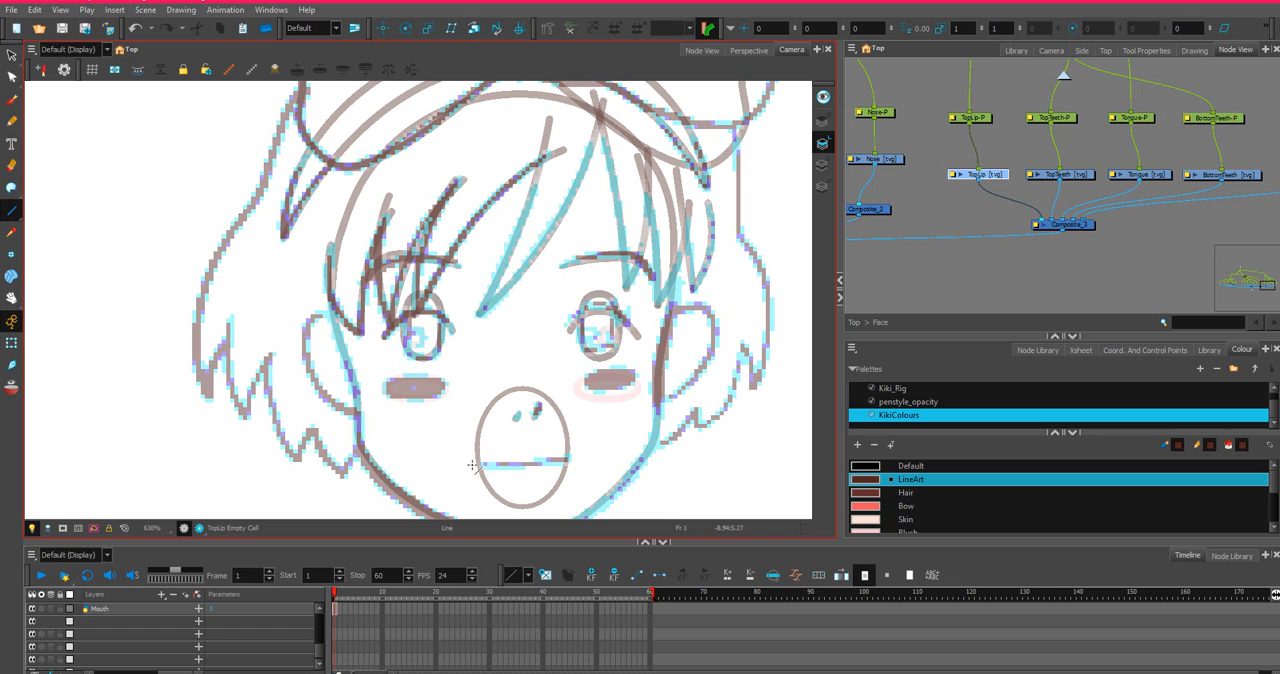
pyautogui.moveTo(472, 465); pyautogui.dragTo(567, 458)
pyautogui.scroll(2, 493, 467)
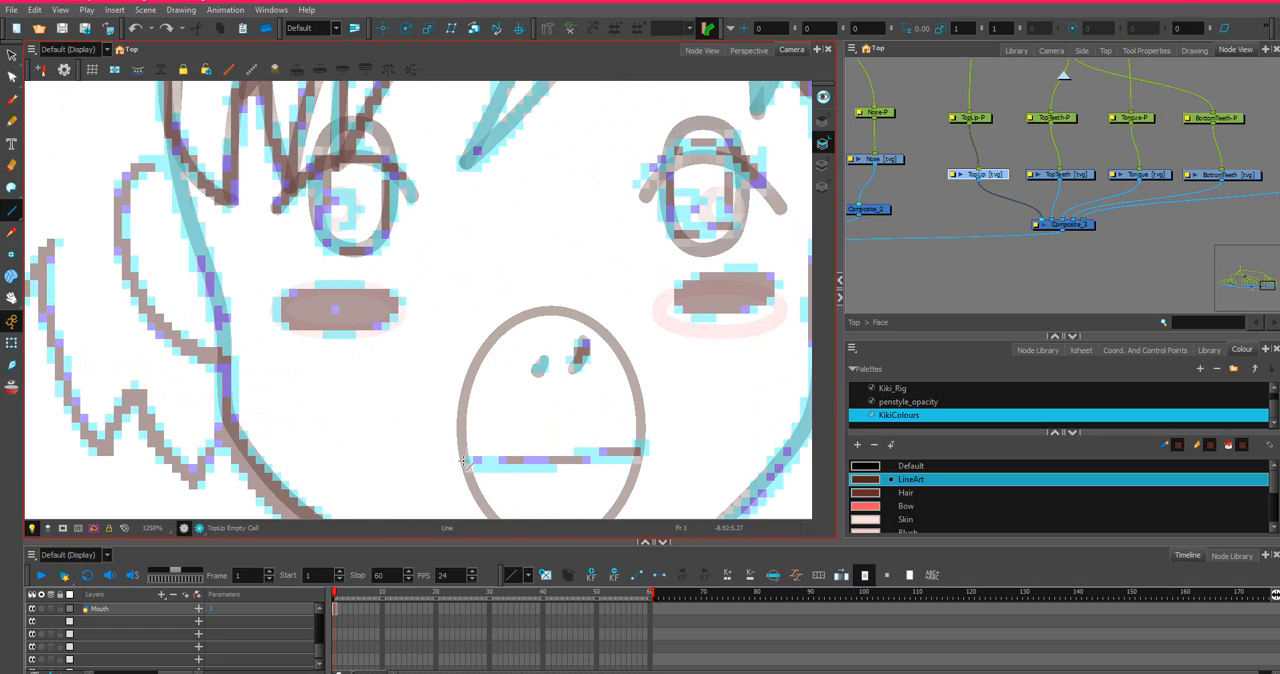
pyautogui.moveTo(463, 463)
pyautogui.mouseDown()
pyautogui.moveTo(647, 449)
pyautogui.moveTo(641, 460)
pyautogui.mouseUp()
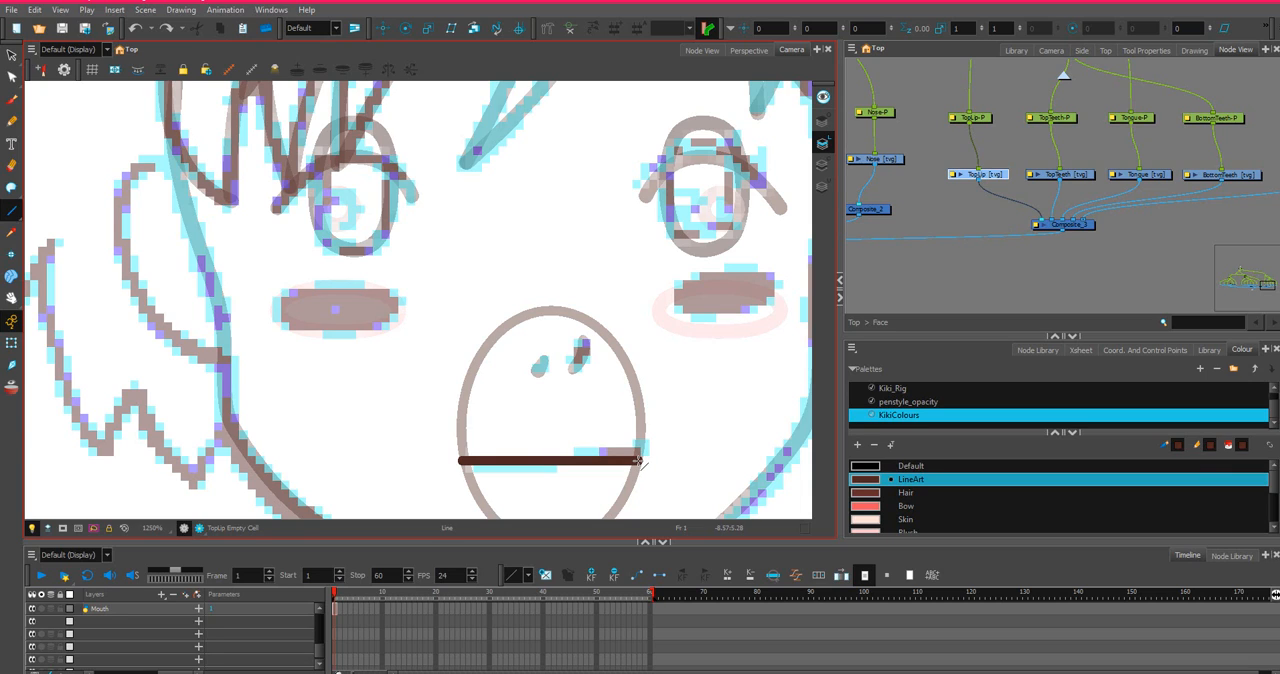
pyautogui.moveTo(641, 460); pyautogui.dragTo(641, 460)
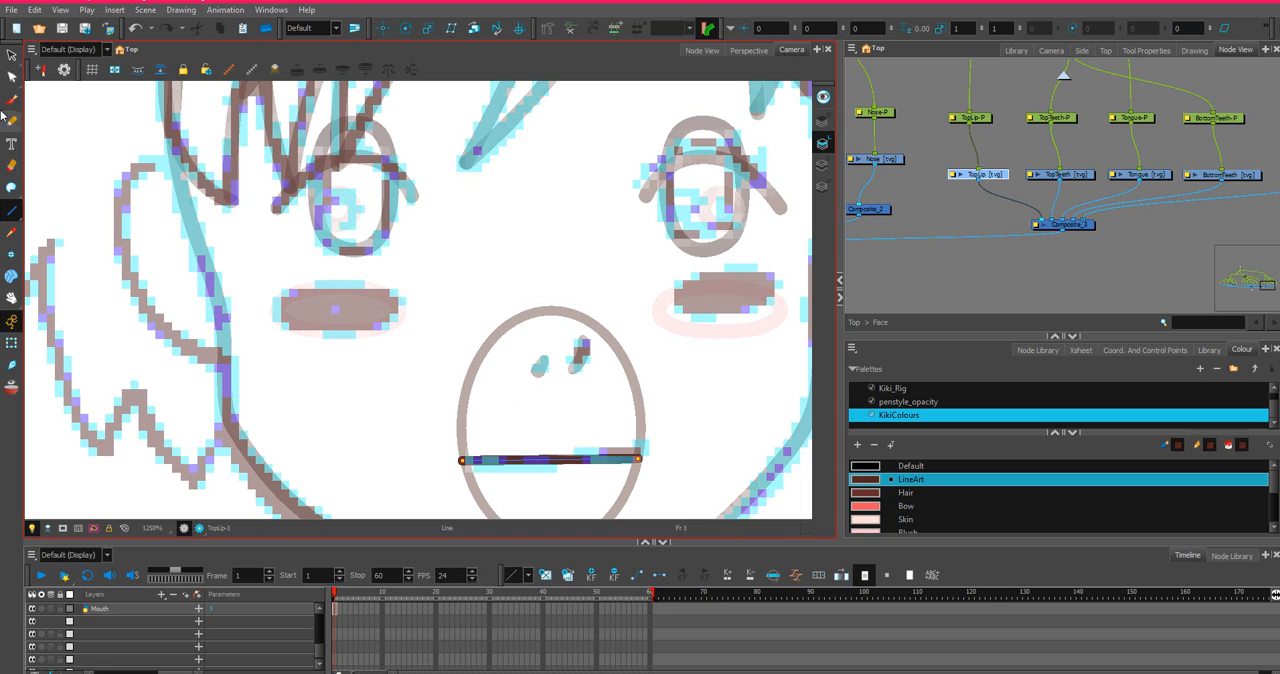
# Draw an invisible stroke arching over the mouth oval to join both ends of the top lip line.
pyautogui.click(15, 193)
pyautogui.click(17, 199)
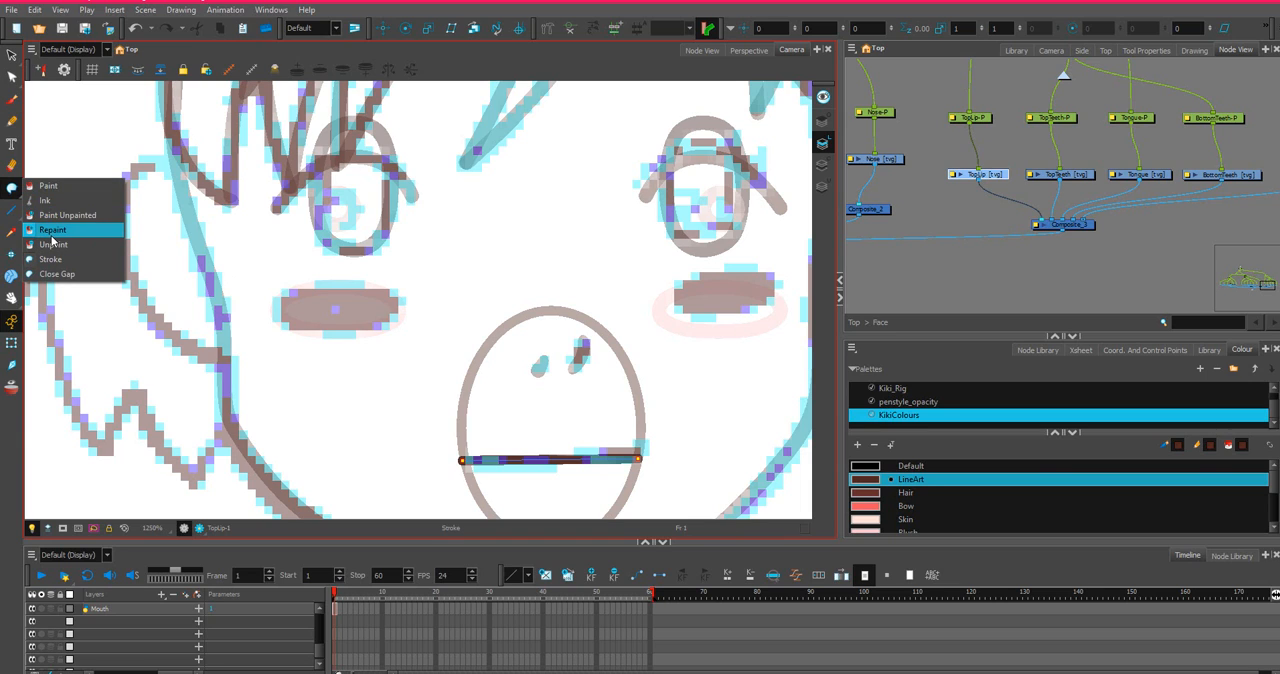
pyautogui.click(46, 186)
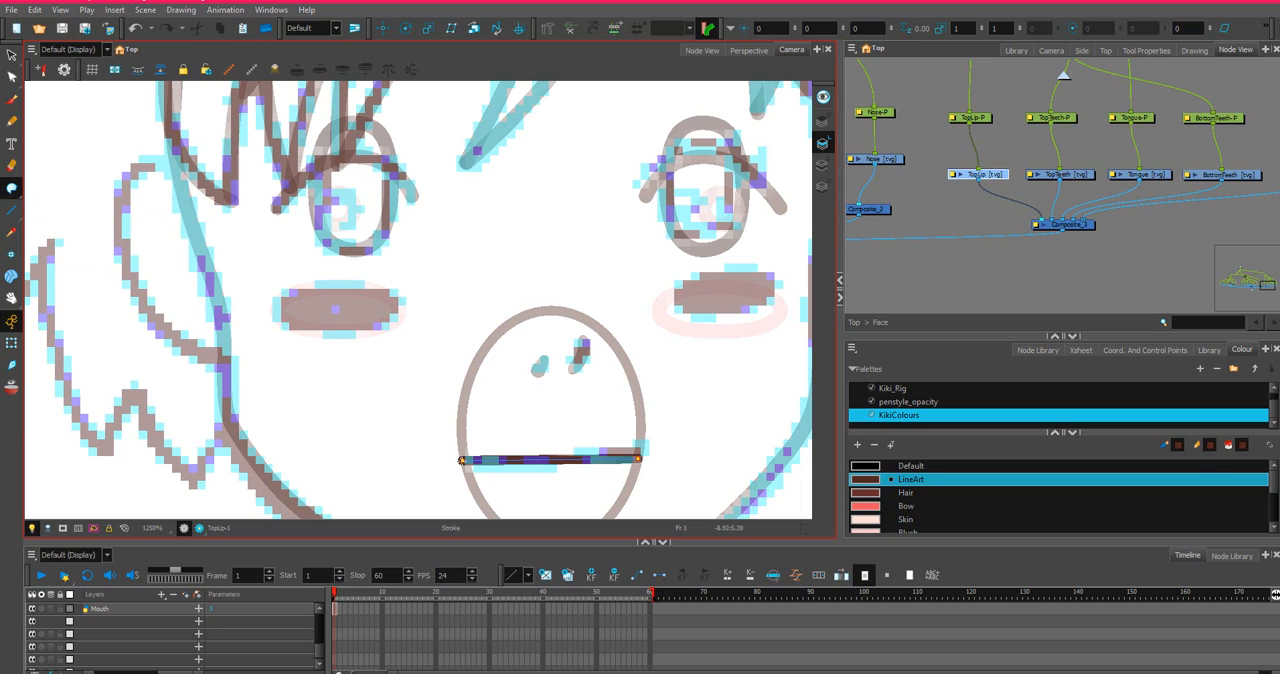
pyautogui.moveTo(461, 461)
pyautogui.mouseDown()
pyautogui.moveTo(430, 424)
pyautogui.moveTo(432, 348)
pyautogui.moveTo(481, 287)
pyautogui.moveTo(563, 272)
pyautogui.moveTo(623, 298)
pyautogui.moveTo(655, 351)
pyautogui.mouseUp()
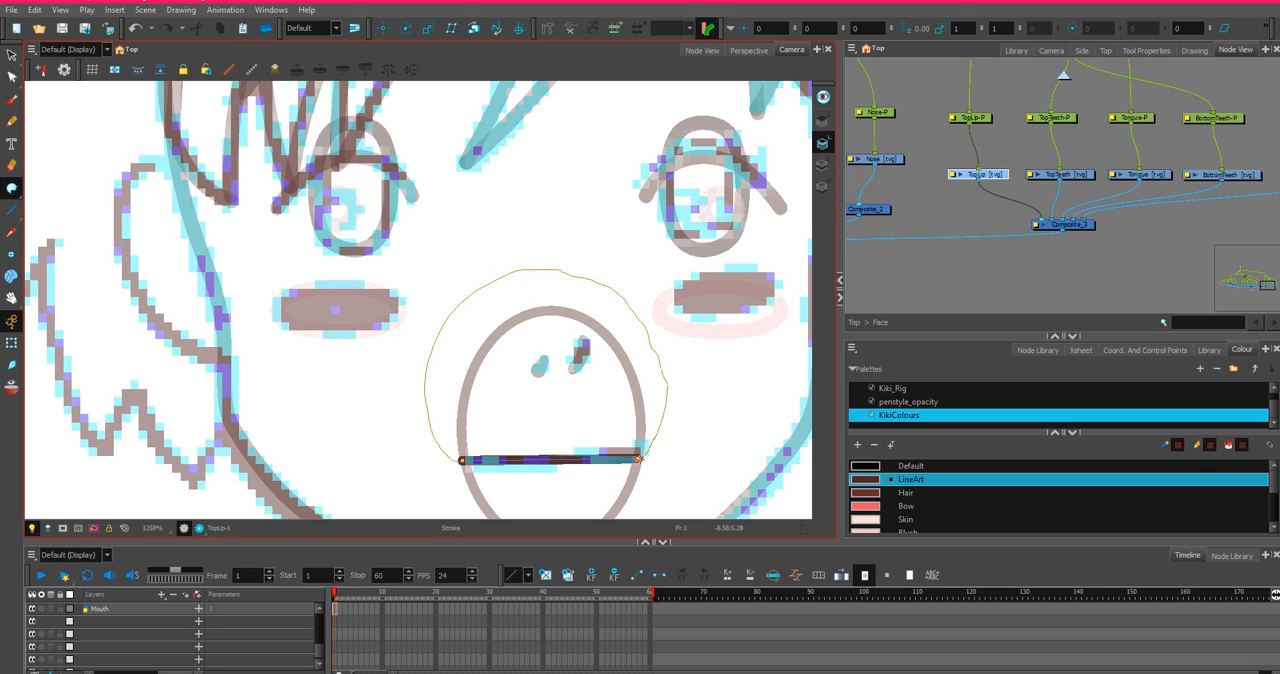
pyautogui.moveTo(637, 458); pyautogui.dragTo(638, 457)
# Try bending the top lip line upward with the Contour Editor, and undo the bend.
pyautogui.hotkey('alt', 'q')
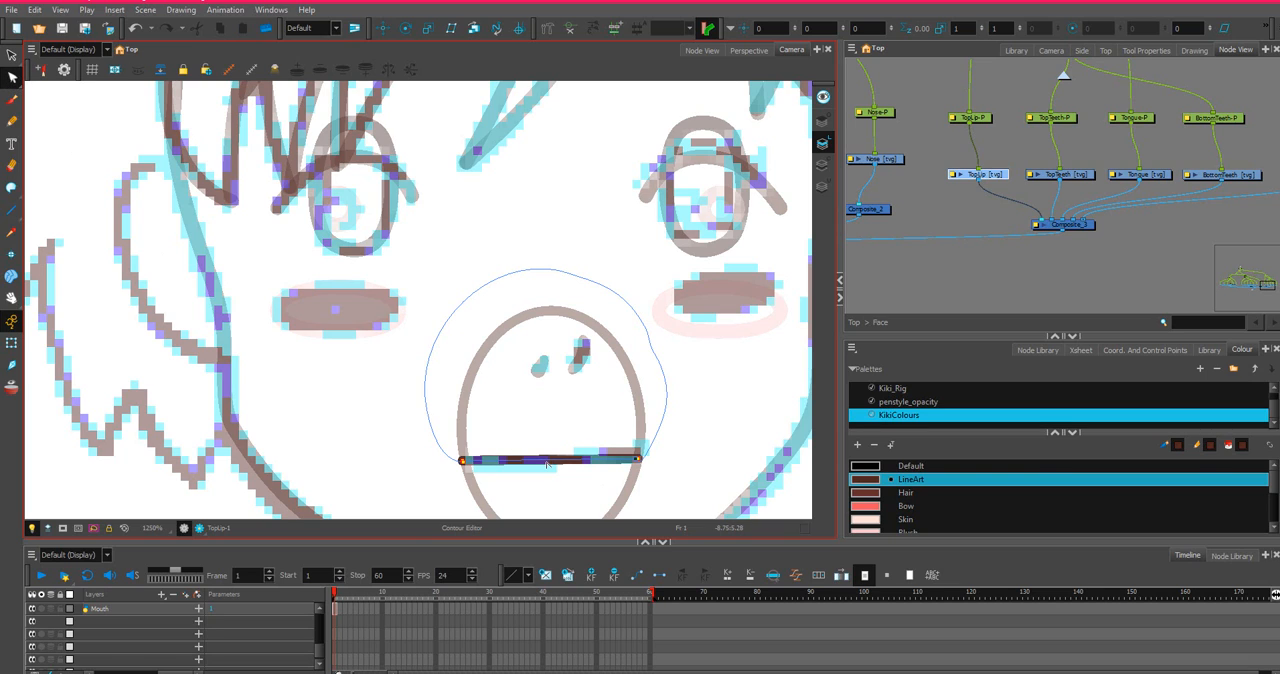
pyautogui.moveTo(547, 463); pyautogui.dragTo(573, 410)
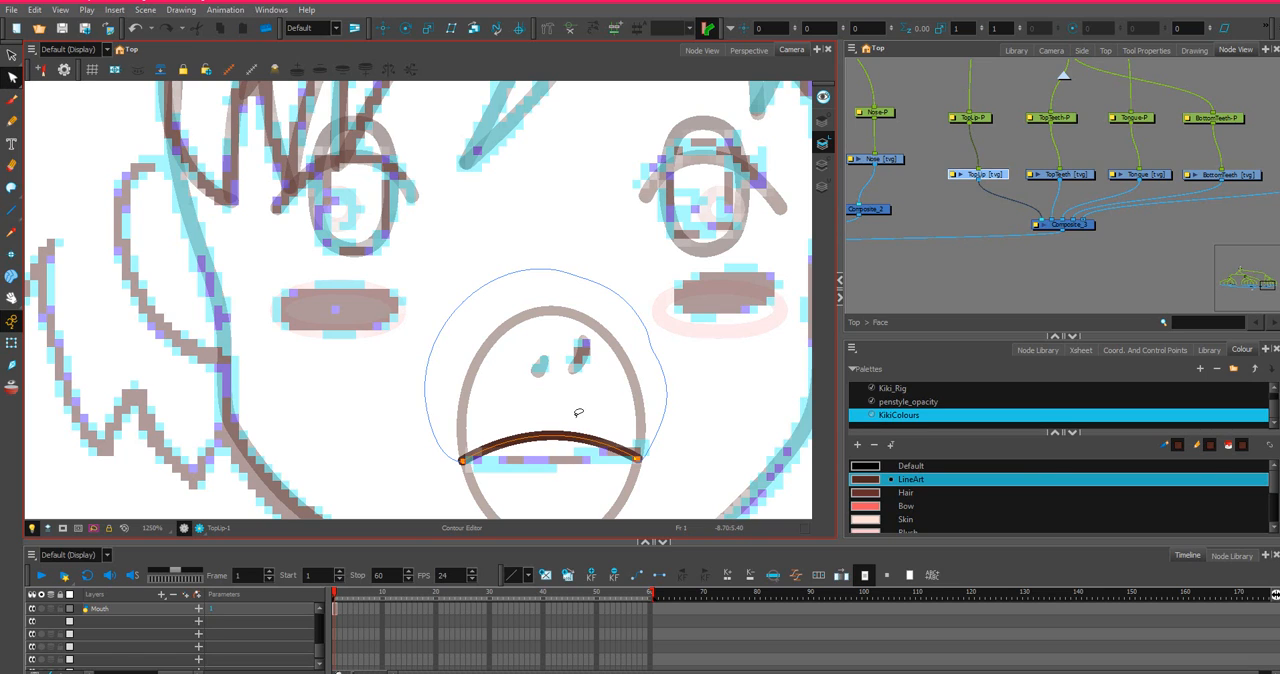
pyautogui.hotkey('ctrl', 'z')
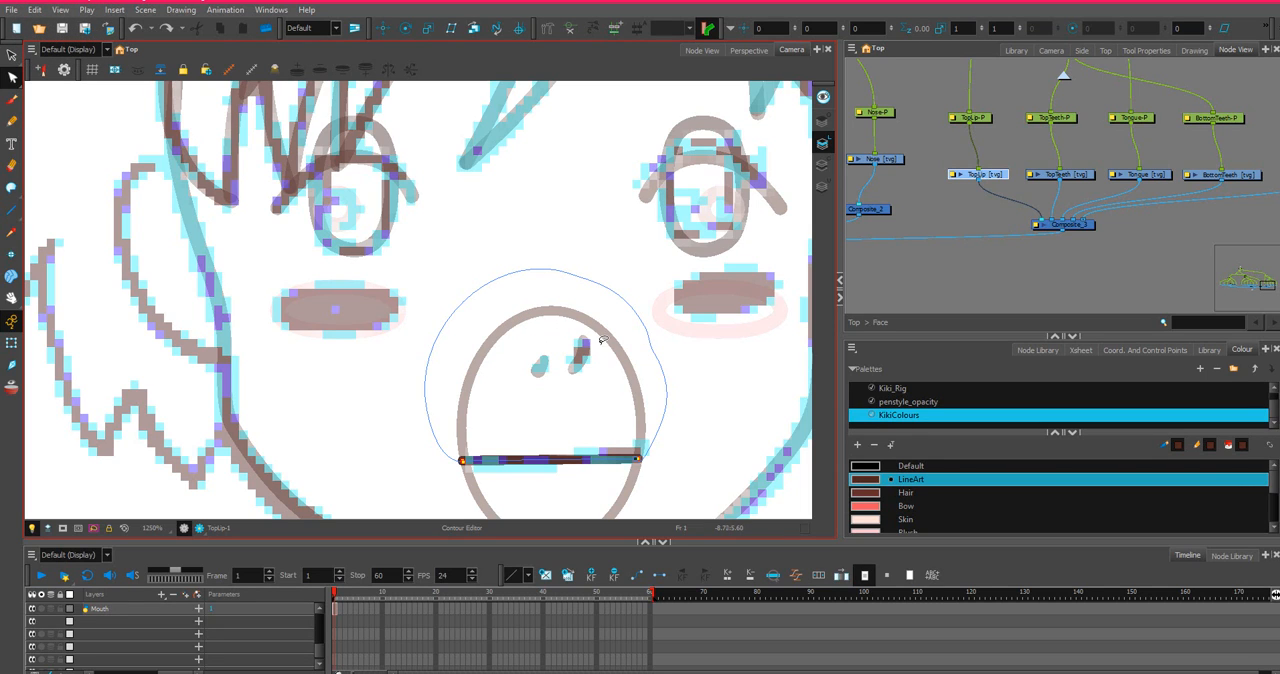
# Select the TopTeeth drawing node and choose the EyeWhite colour with the Line tool.
pyautogui.scroll(-3, 1033, 204)
pyautogui.scroll(-2, 1105, 199)
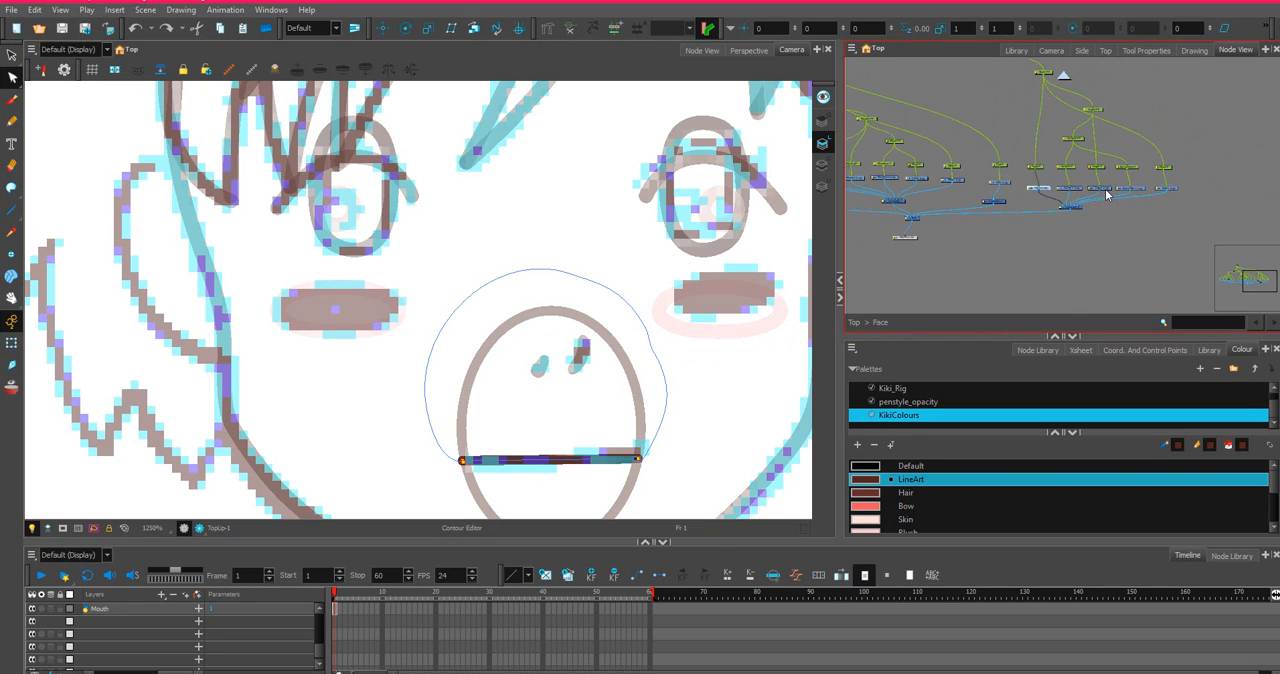
pyautogui.scroll(6, 1116, 192)
pyautogui.scroll(1, 1118, 191)
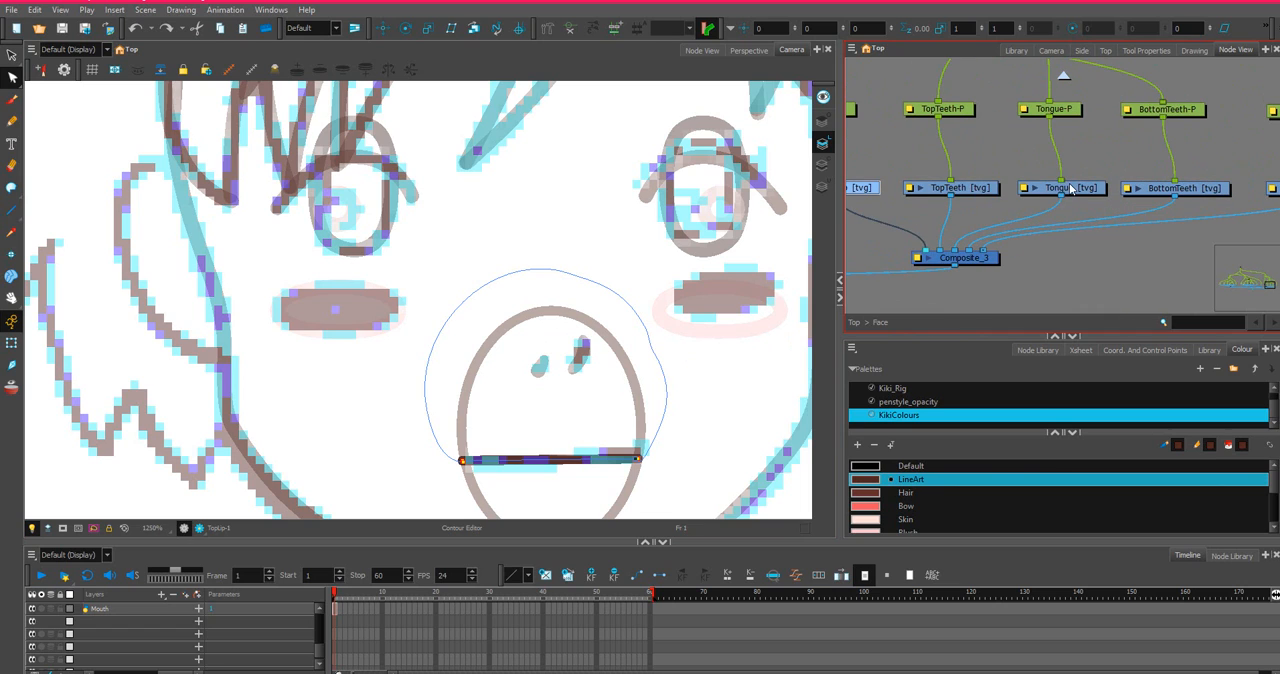
pyautogui.click(988, 190)
pyautogui.scroll(-1, 897, 505)
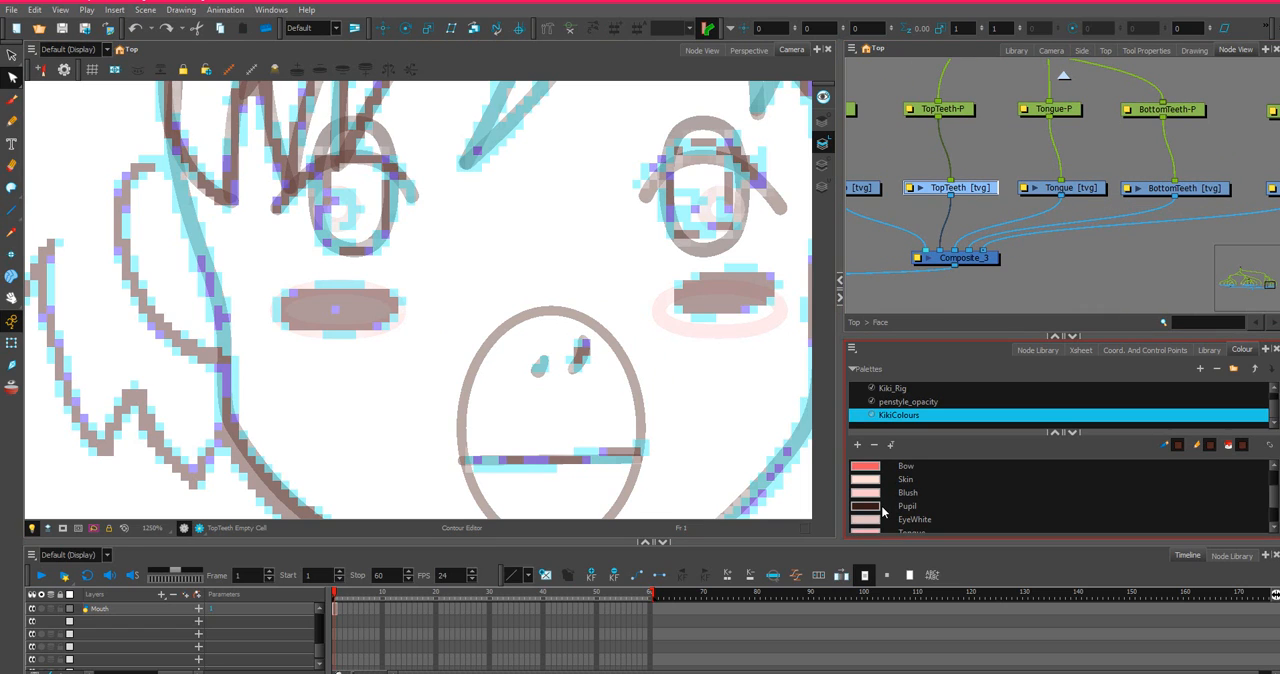
pyautogui.scroll(-1, 882, 511)
pyautogui.scroll(2, 866, 483)
pyautogui.scroll(-1, 868, 483)
pyautogui.scroll(-1, 875, 495)
pyautogui.click(865, 486)
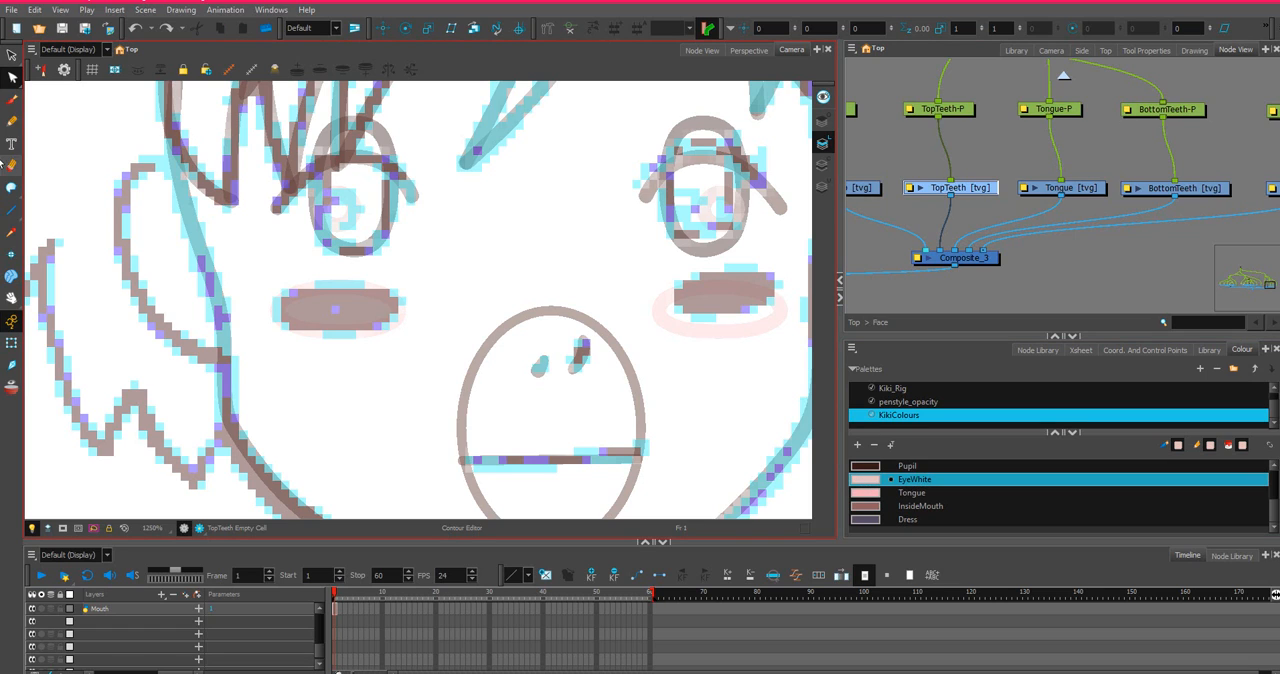
pyautogui.click(10, 213)
pyautogui.click(10, 213)
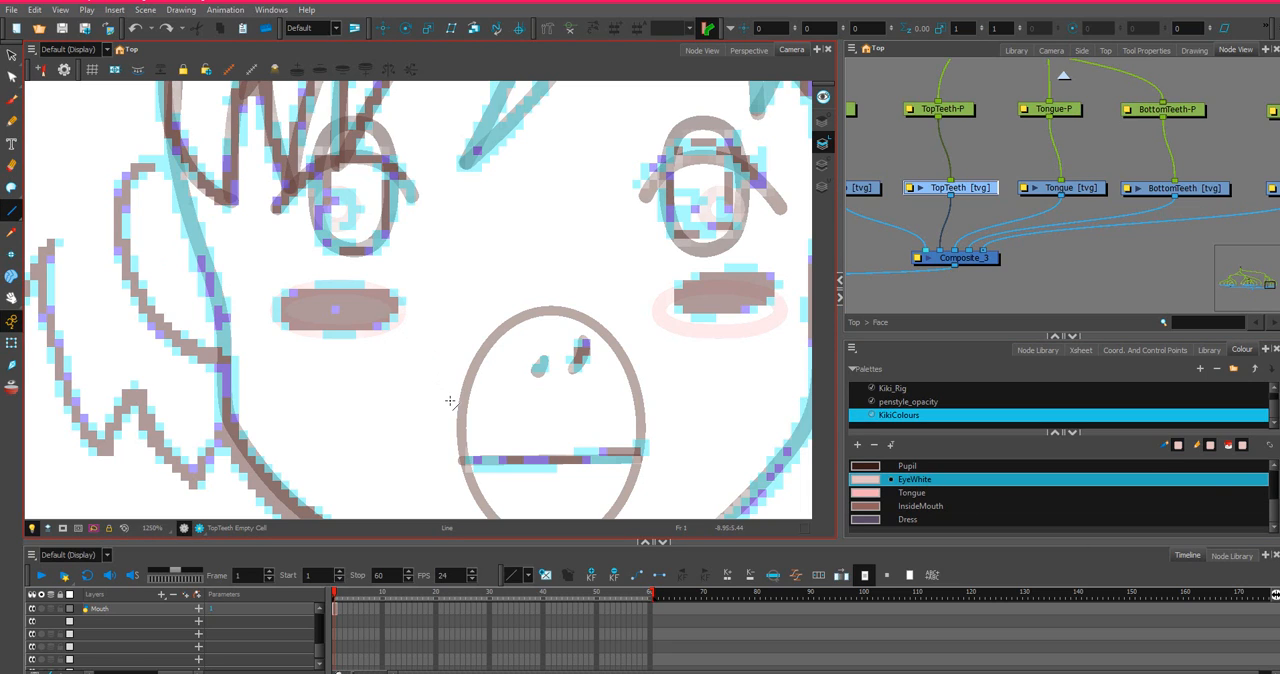
pyautogui.moveTo(450, 401); pyautogui.dragTo(450, 419)
pyautogui.moveTo(449, 426)
pyautogui.mouseDown()
pyautogui.moveTo(675, 426)
pyautogui.moveTo(664, 427)
pyautogui.moveTo(661, 390)
pyautogui.mouseUp()
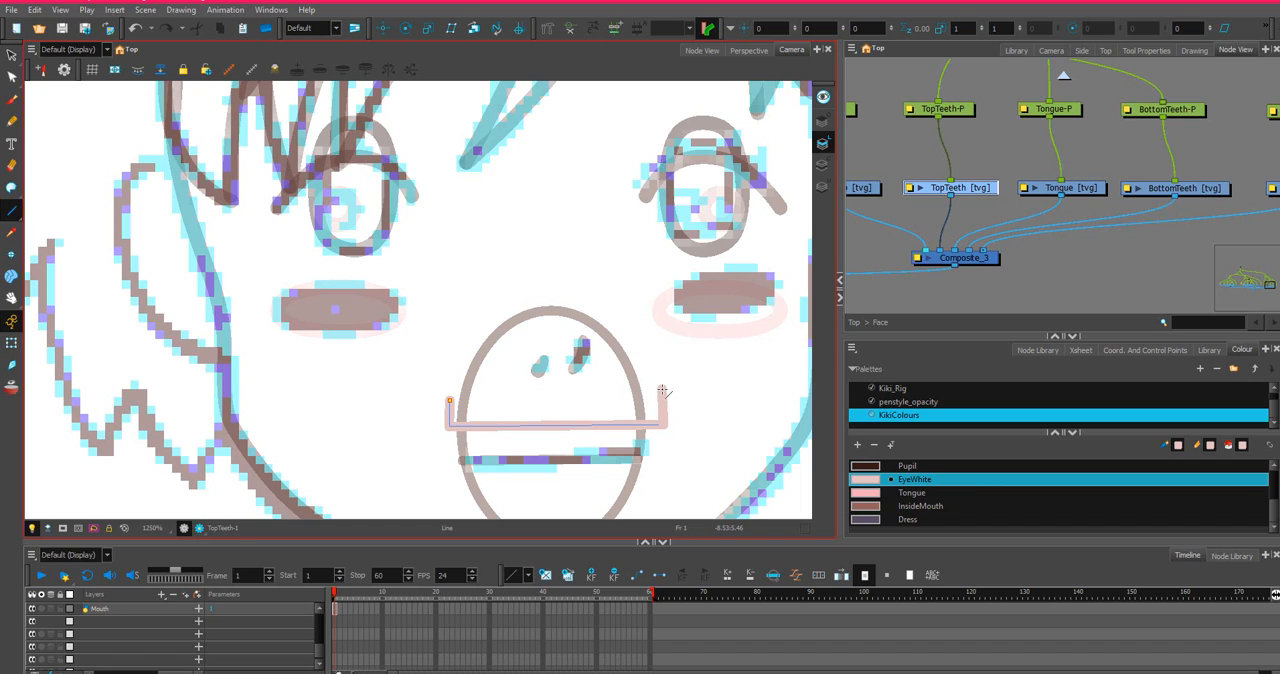
pyautogui.hotkey('ctrl', 'z')
pyautogui.hotkey('ctrl', 'z')
pyautogui.hotkey('ctrl', 'z')
# Draw a closed EyeWhite rectangle slightly wider than the mouth across its upper half, and select its points with the Contour Editor.
pyautogui.moveTo(440, 357); pyautogui.dragTo(441, 428)
pyautogui.moveTo(440, 427)
pyautogui.mouseDown()
pyautogui.moveTo(689, 437)
pyautogui.moveTo(671, 428)
pyautogui.moveTo(669, 356)
pyautogui.moveTo(414, 358)
pyautogui.moveTo(444, 361)
pyautogui.mouseUp()
pyautogui.click(11, 76)
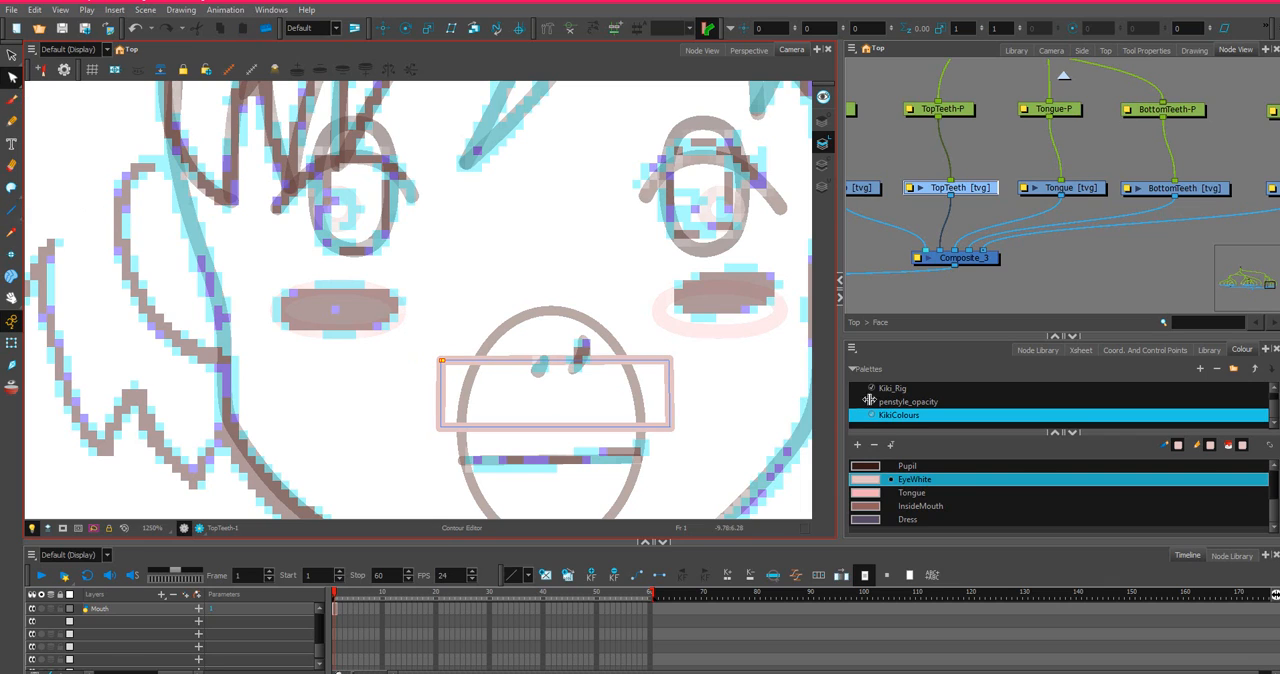
pyautogui.moveTo(682, 341)
pyautogui.mouseDown()
pyautogui.moveTo(661, 371)
pyautogui.moveTo(689, 350)
pyautogui.moveTo(672, 366)
pyautogui.mouseUp()
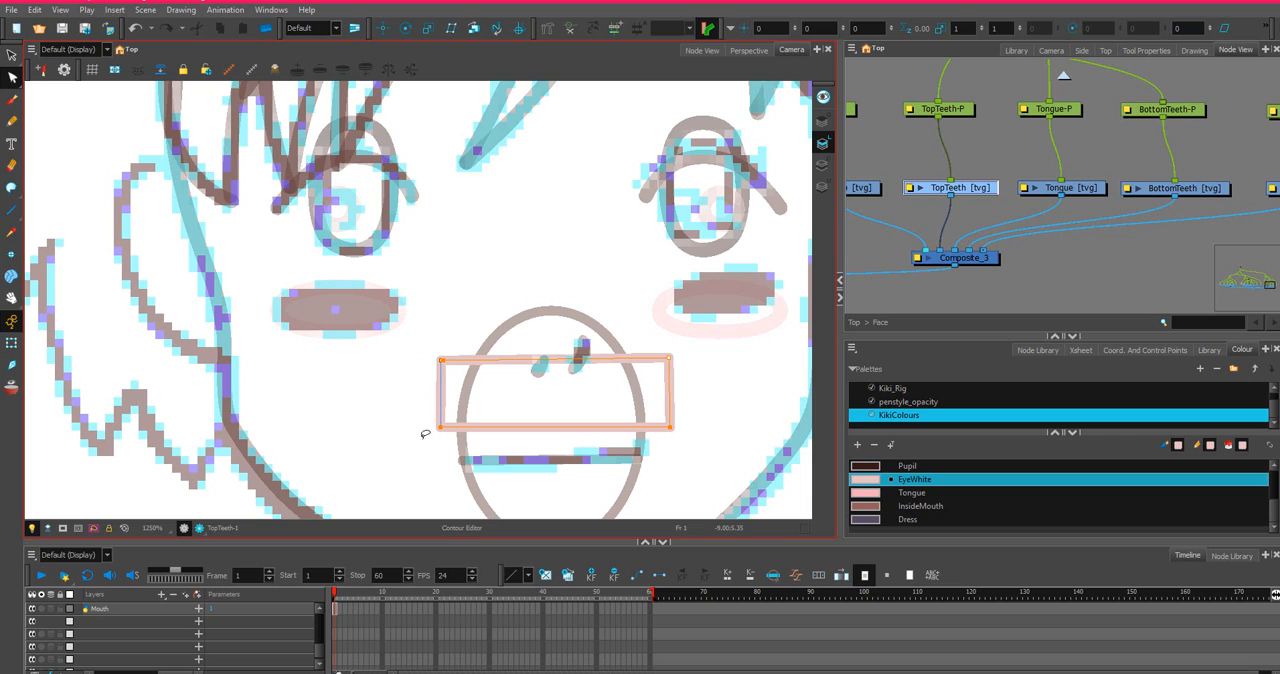
# Draw a closed EyeWhite rectangle across the lower part of the mouth, below the lip line, on the BottomTeeth drawing.
pyautogui.click(1216, 192)
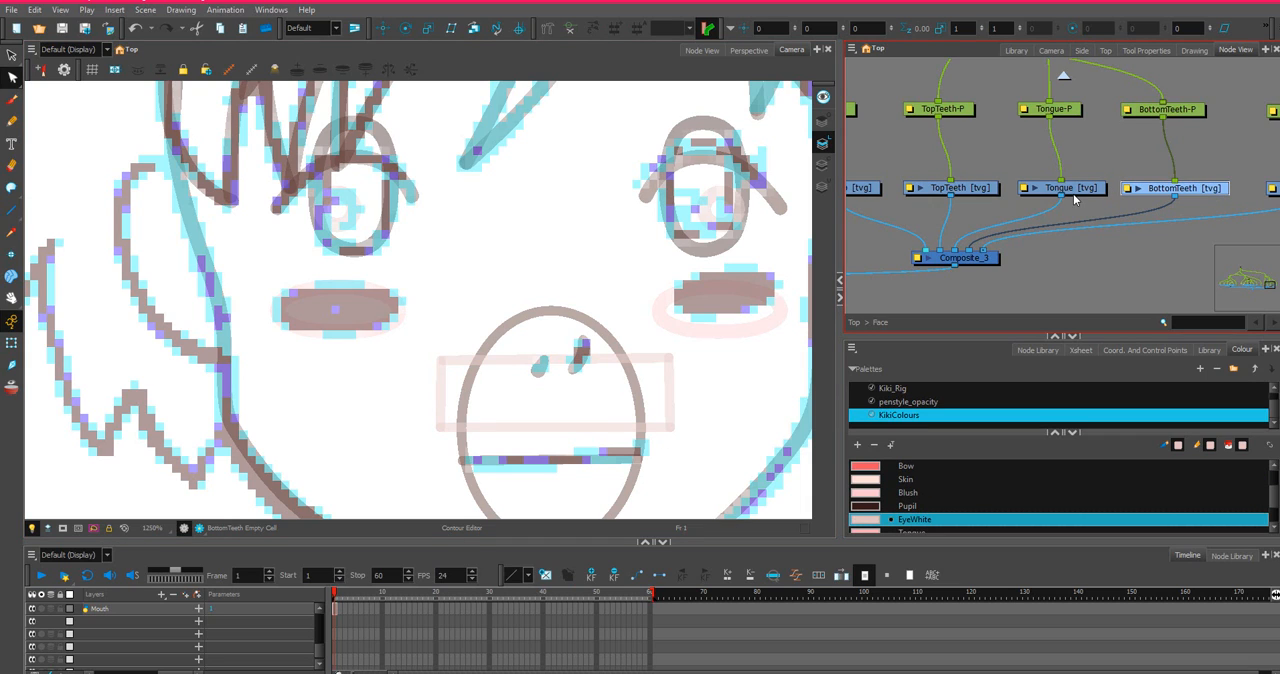
pyautogui.scroll(-3, 1070, 200)
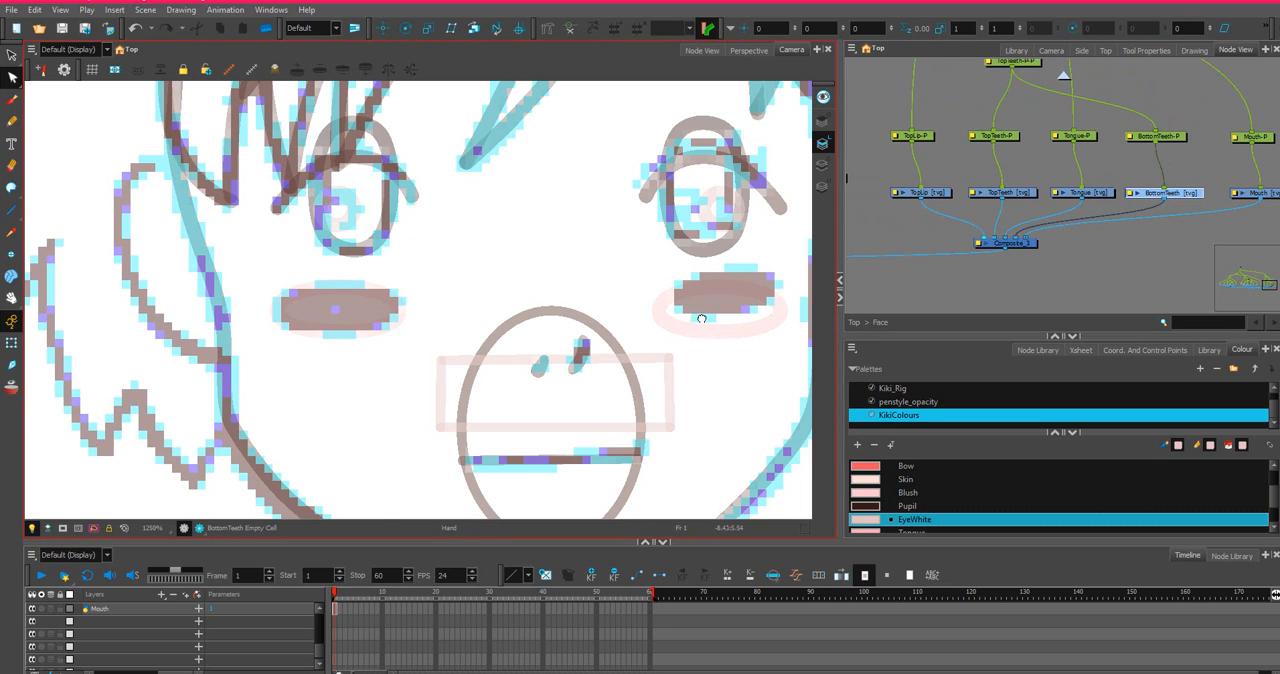
pyautogui.moveTo(715, 375); pyautogui.dragTo(699, 285)
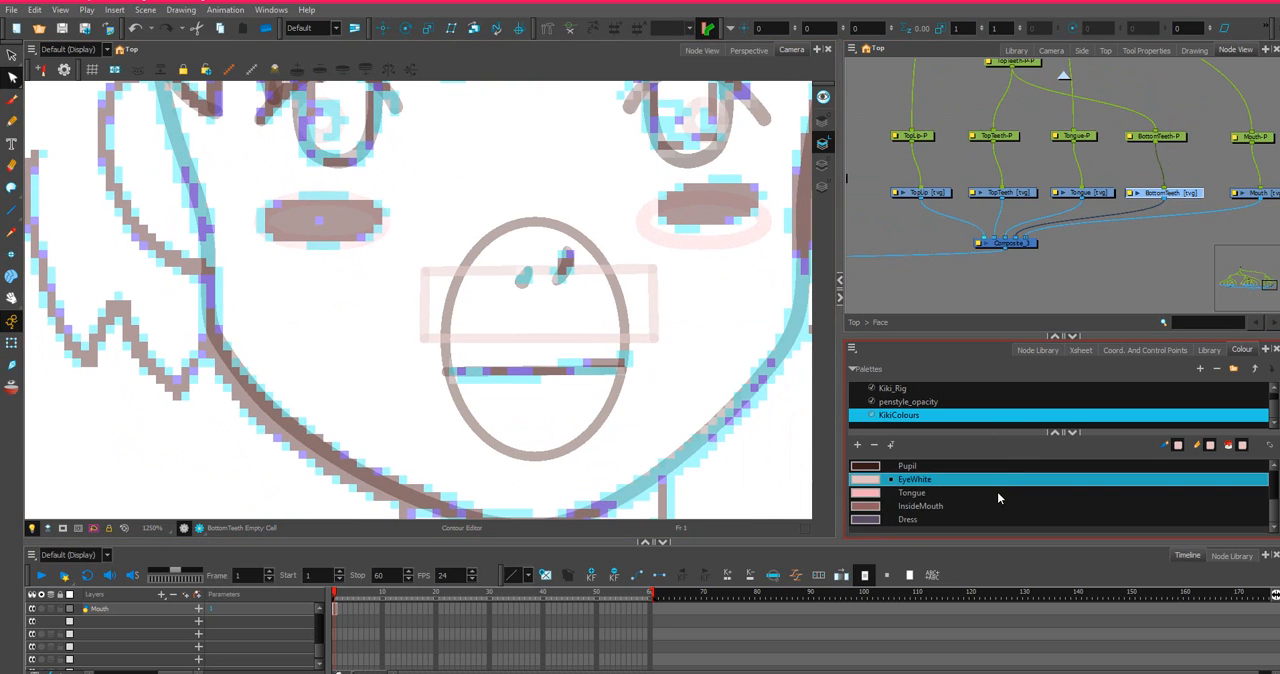
pyautogui.scroll(-1, 968, 502)
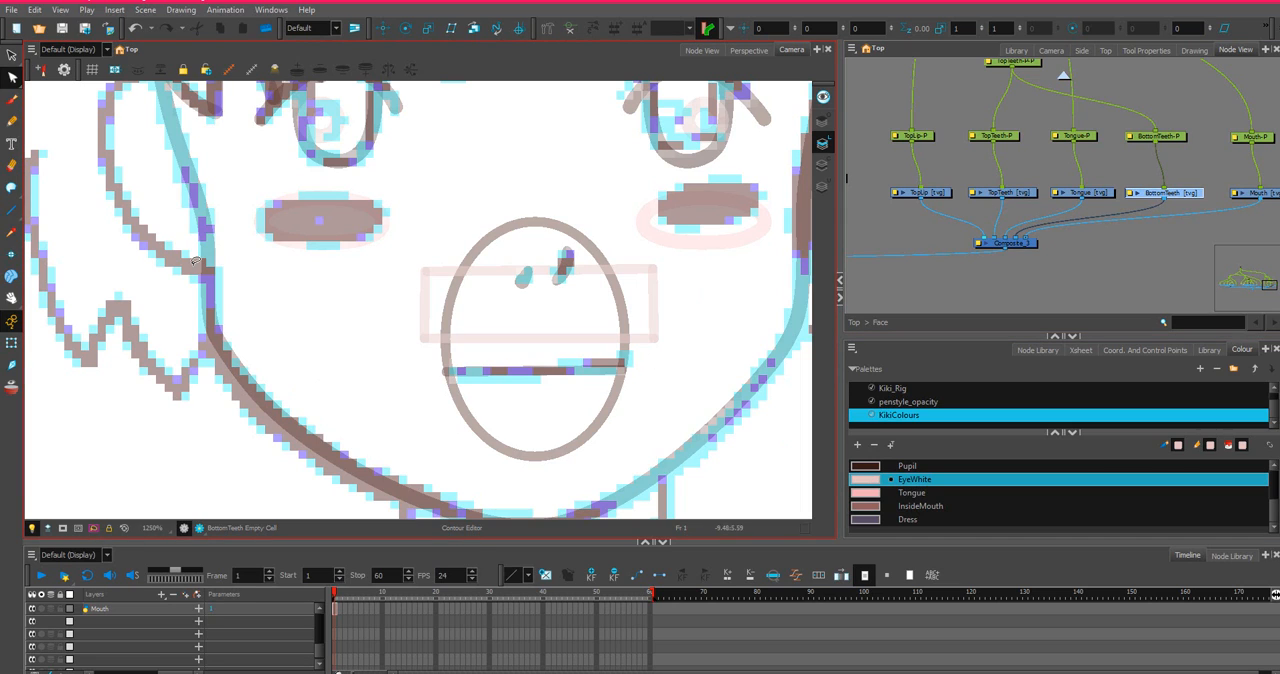
pyautogui.hotkey('alt', '6')
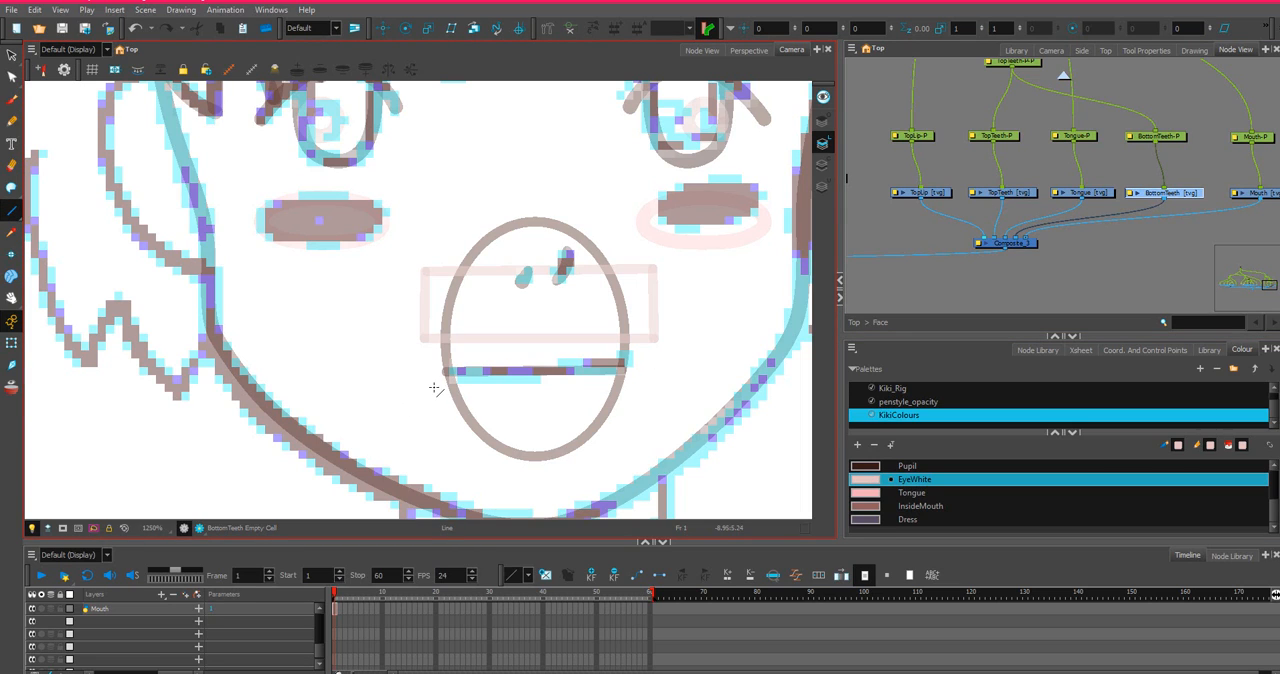
pyautogui.moveTo(428, 393)
pyautogui.mouseDown()
pyautogui.moveTo(652, 393)
pyautogui.moveTo(649, 435)
pyautogui.mouseUp()
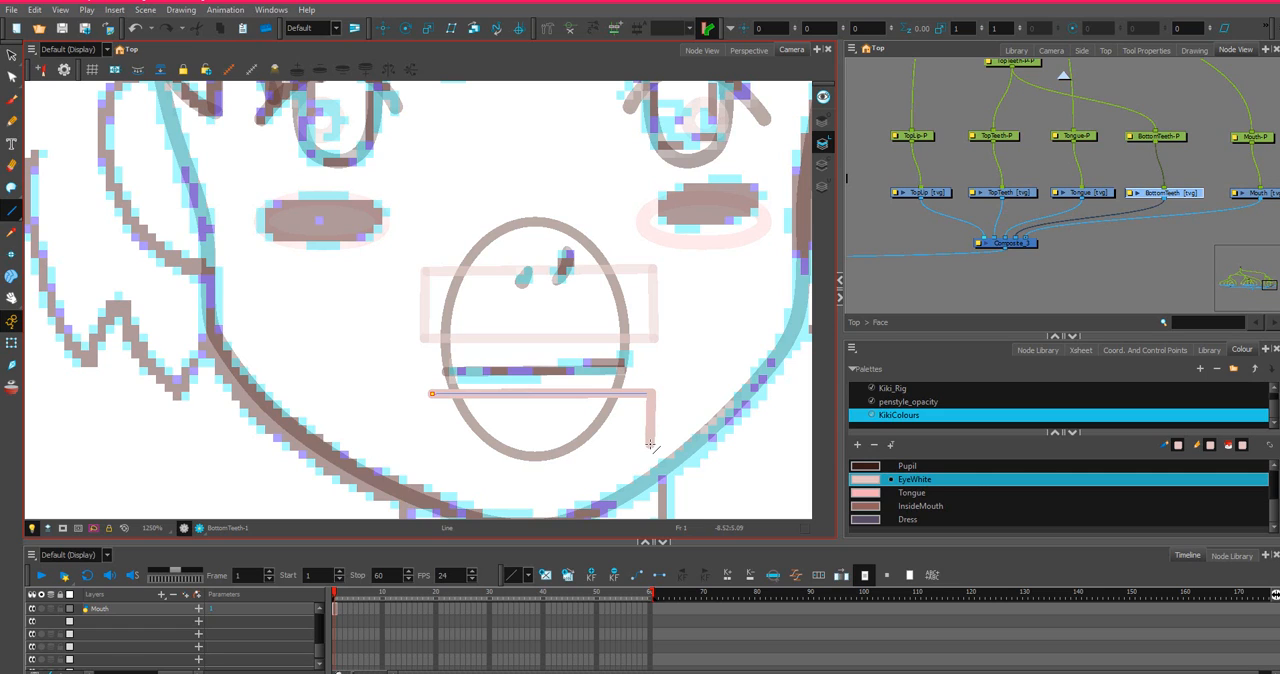
pyautogui.moveTo(650, 444); pyautogui.dragTo(456, 452)
pyautogui.hotkey('ctrl', 'z')
pyautogui.hotkey('ctrl', 'z')
pyautogui.moveTo(651, 394); pyautogui.dragTo(651, 460)
pyautogui.moveTo(651, 460)
pyautogui.mouseDown()
pyautogui.moveTo(429, 461)
pyautogui.moveTo(431, 398)
pyautogui.mouseUp()
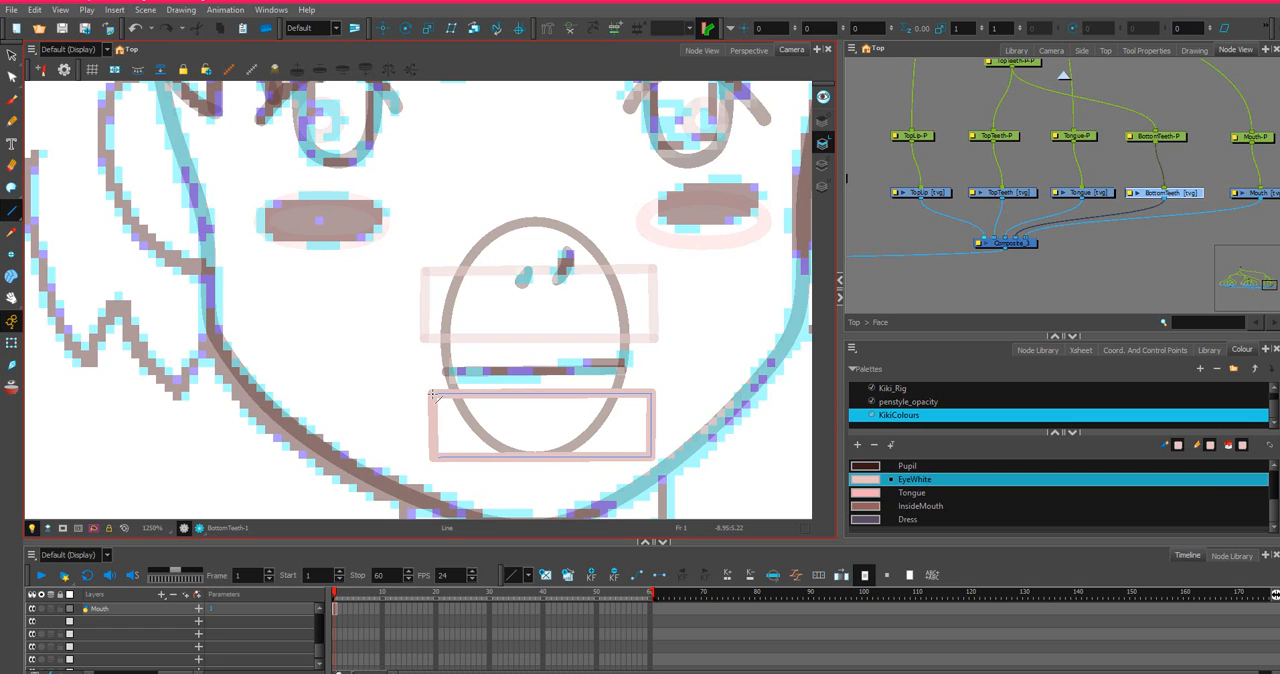
# Draw a wide, flat ellipse in the Tongue colour over the lower mouth on the Tongue drawing.
pyautogui.scroll(-2, 670, 277)
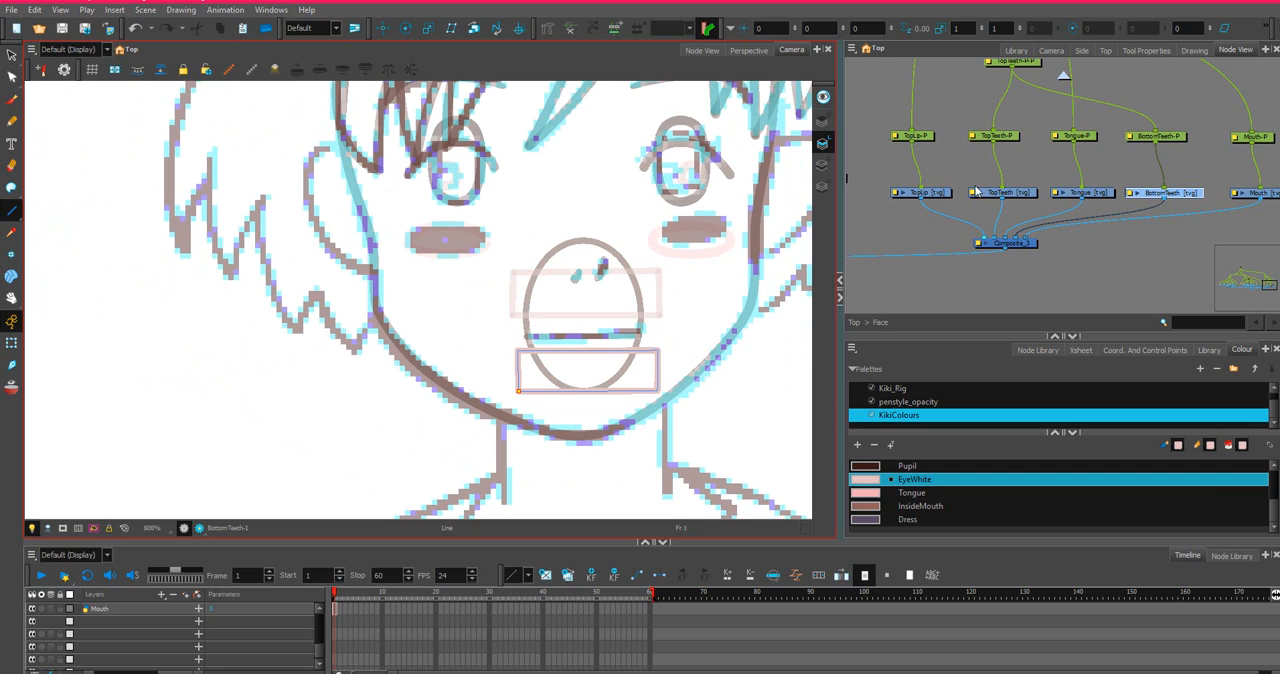
pyautogui.click(1209, 183)
pyautogui.click(1104, 200)
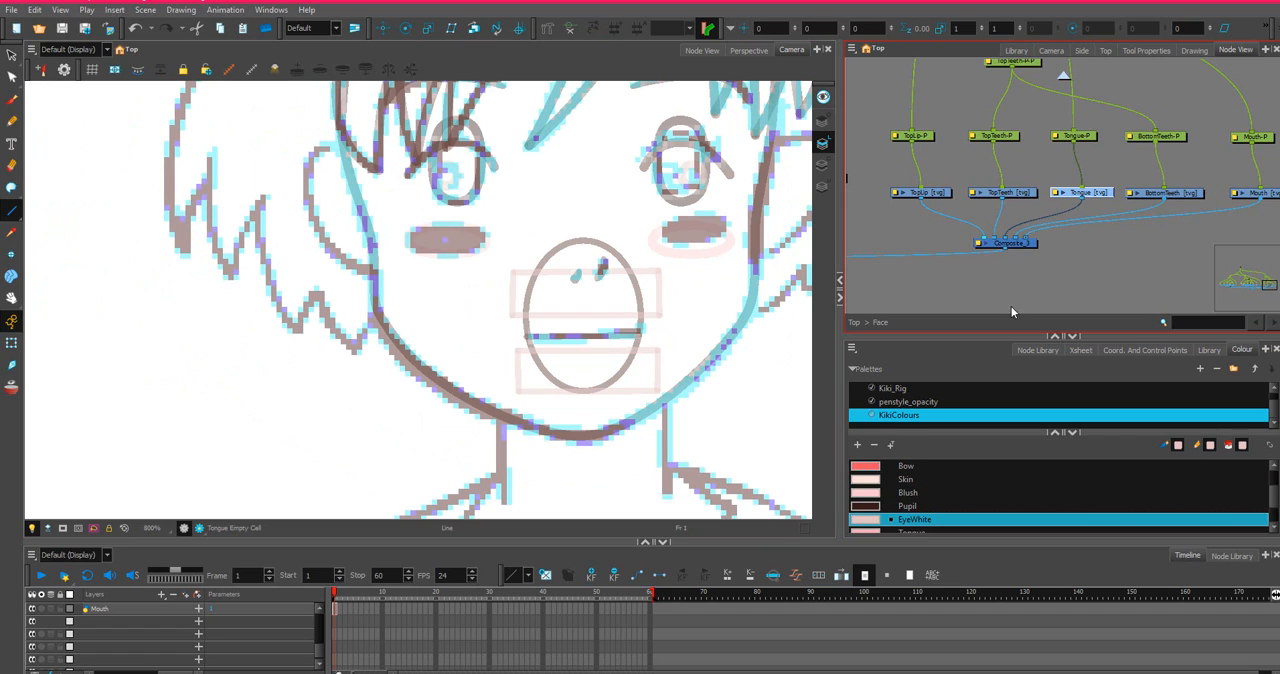
pyautogui.click(869, 496)
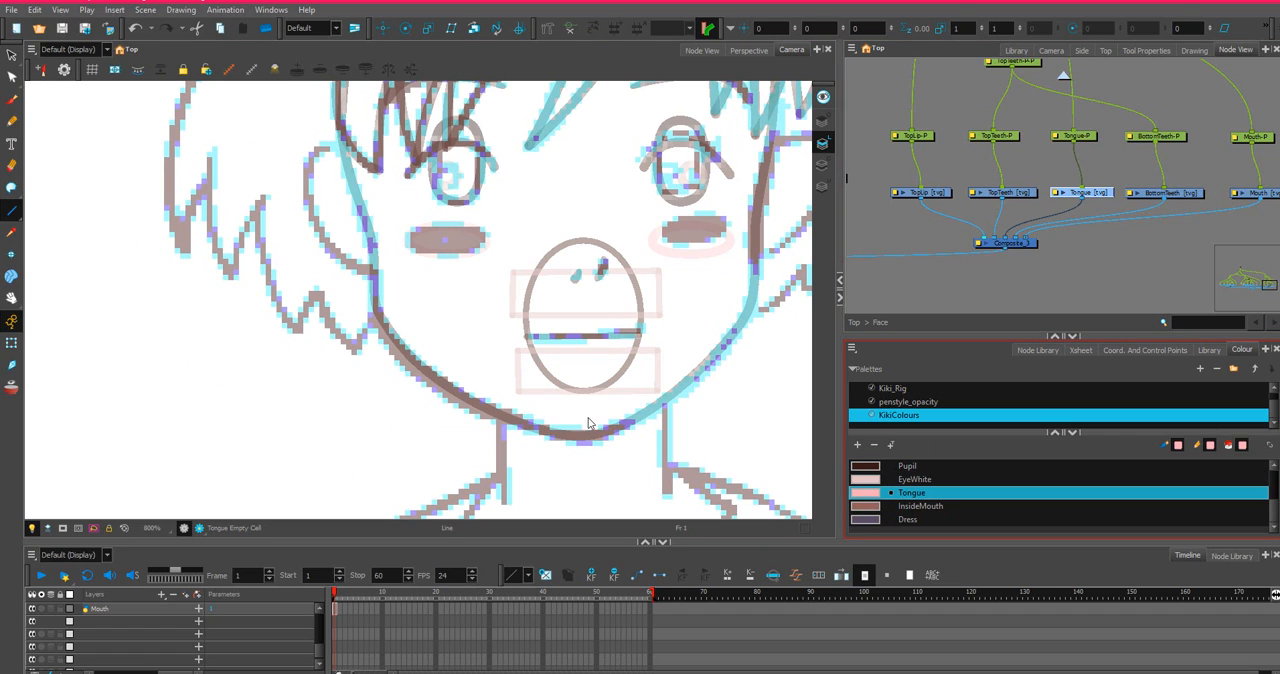
pyautogui.moveTo(13, 210); pyautogui.dragTo(45, 238)
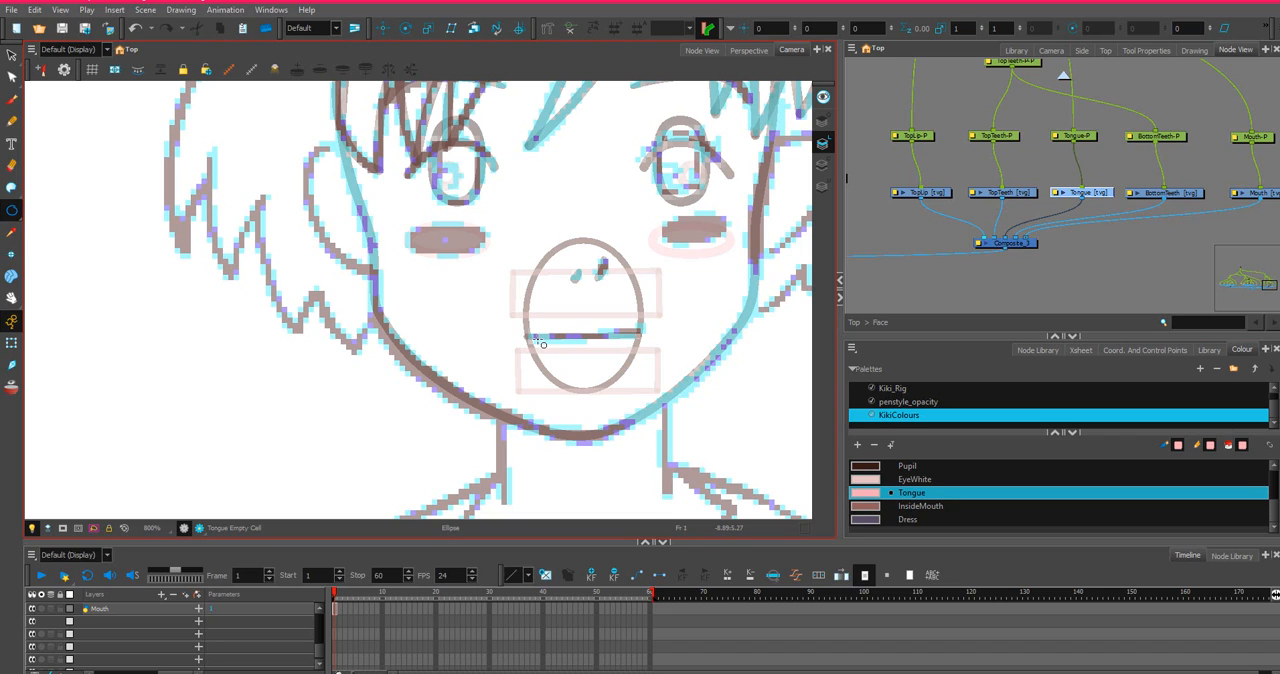
pyautogui.moveTo(530, 345)
pyautogui.mouseDown()
pyautogui.moveTo(634, 368)
pyautogui.moveTo(643, 384)
pyautogui.mouseUp()
pyautogui.scroll(4, 603, 305)
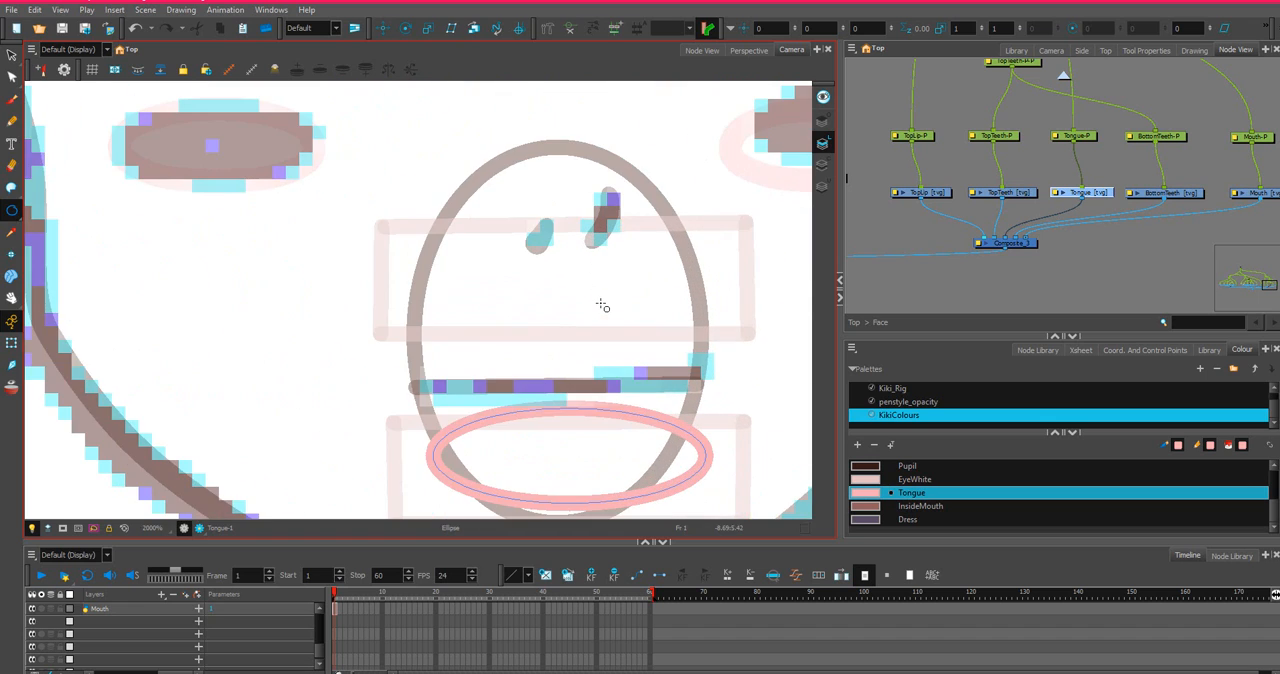
pyautogui.scroll(-3, 597, 313)
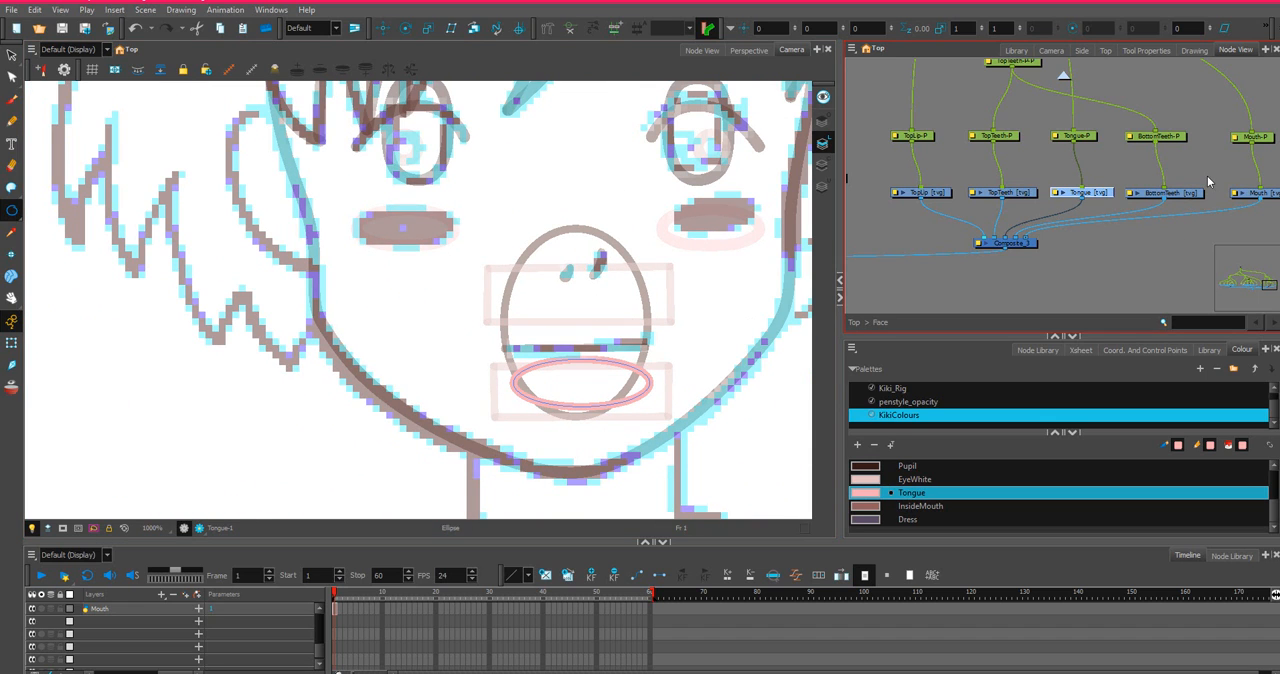
# Leave the Face group and return to the Top level of the node network.
pyautogui.scroll(-2, 1207, 180)
pyautogui.scroll(-2, 988, 184)
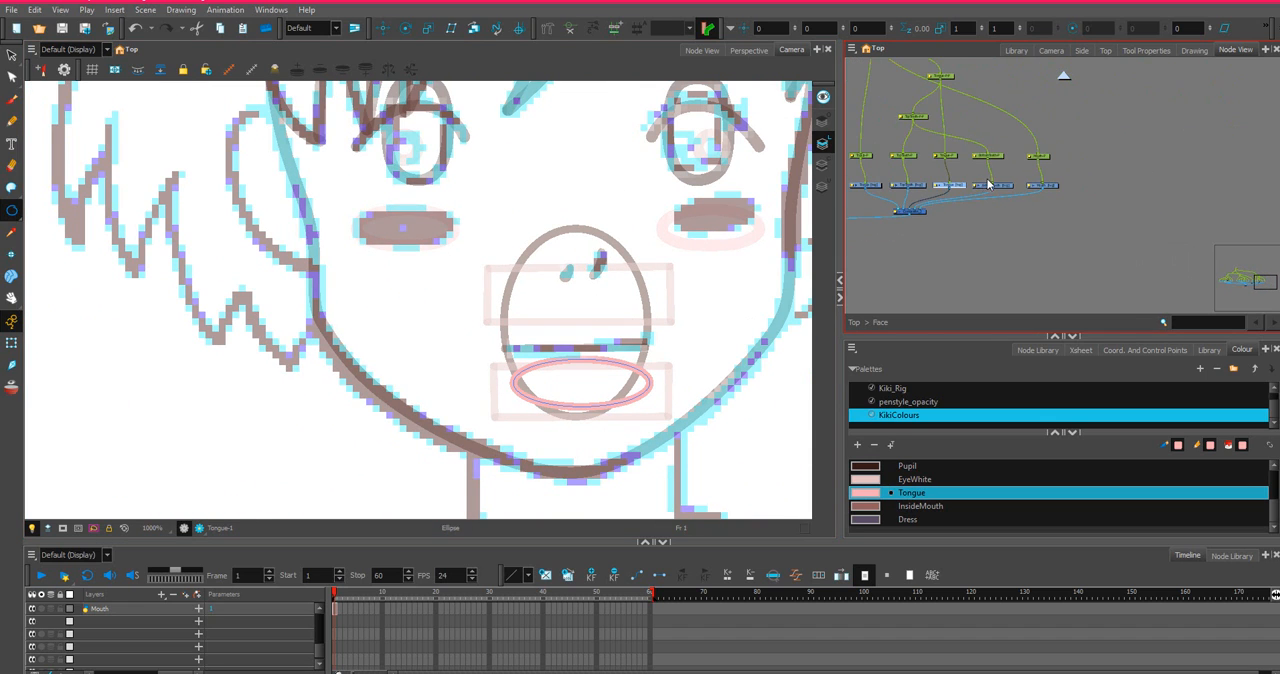
pyautogui.scroll(-2, 1047, 190)
pyautogui.moveTo(991, 156); pyautogui.dragTo(1069, 201)
pyautogui.click(1062, 74)
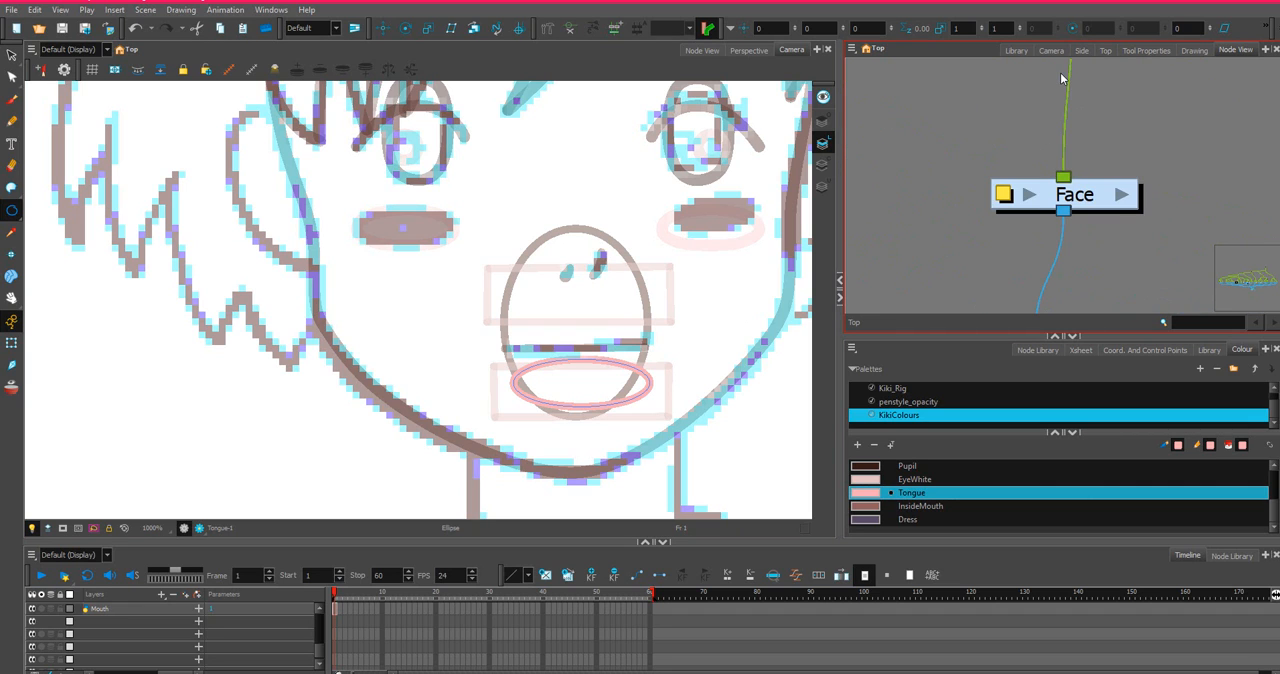
# Select the LEar drawing node in the node network and make LineArt the current drawing colour.
pyautogui.scroll(-3, 1030, 156)
pyautogui.scroll(-2, 1030, 164)
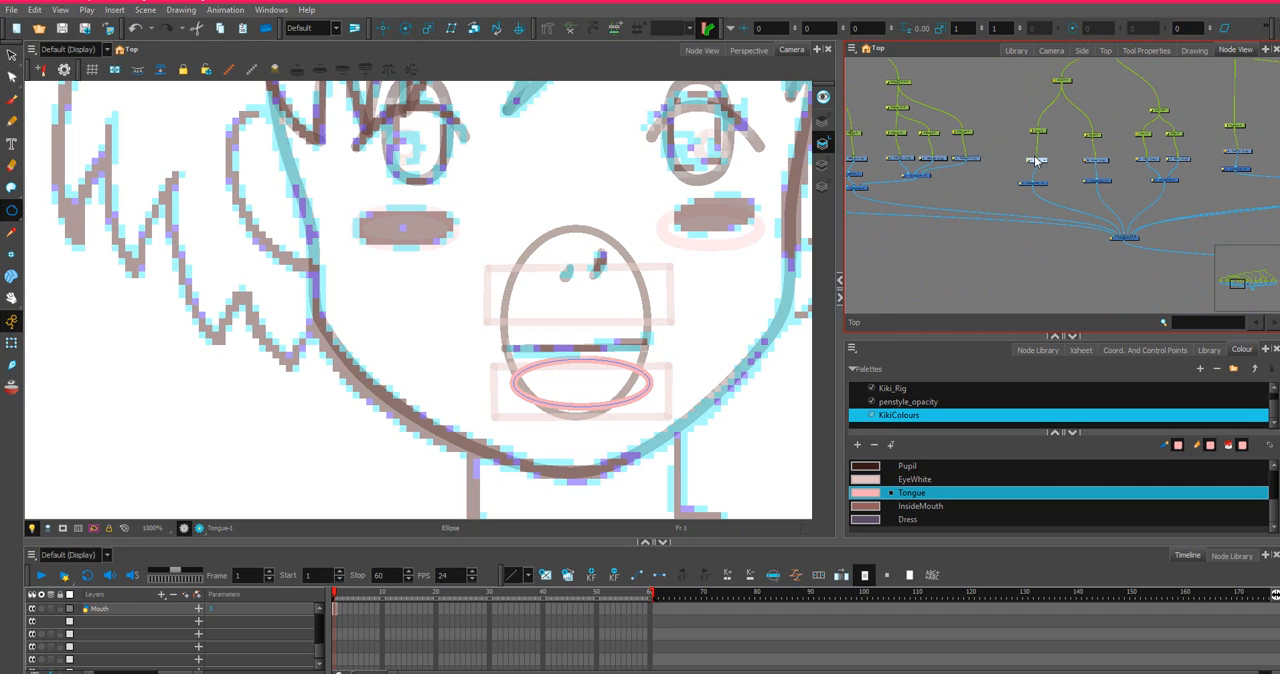
pyautogui.scroll(-5, 548, 288)
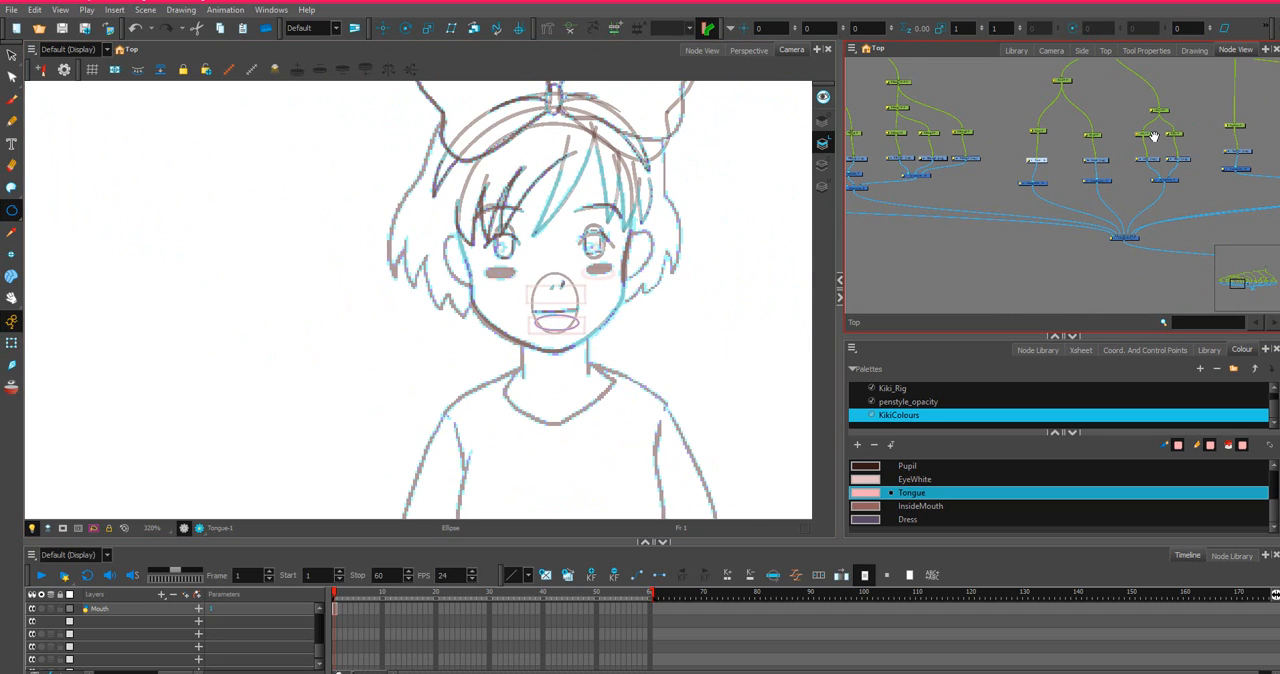
pyautogui.scroll(2, 1000, 193)
pyautogui.scroll(5, 1000, 193)
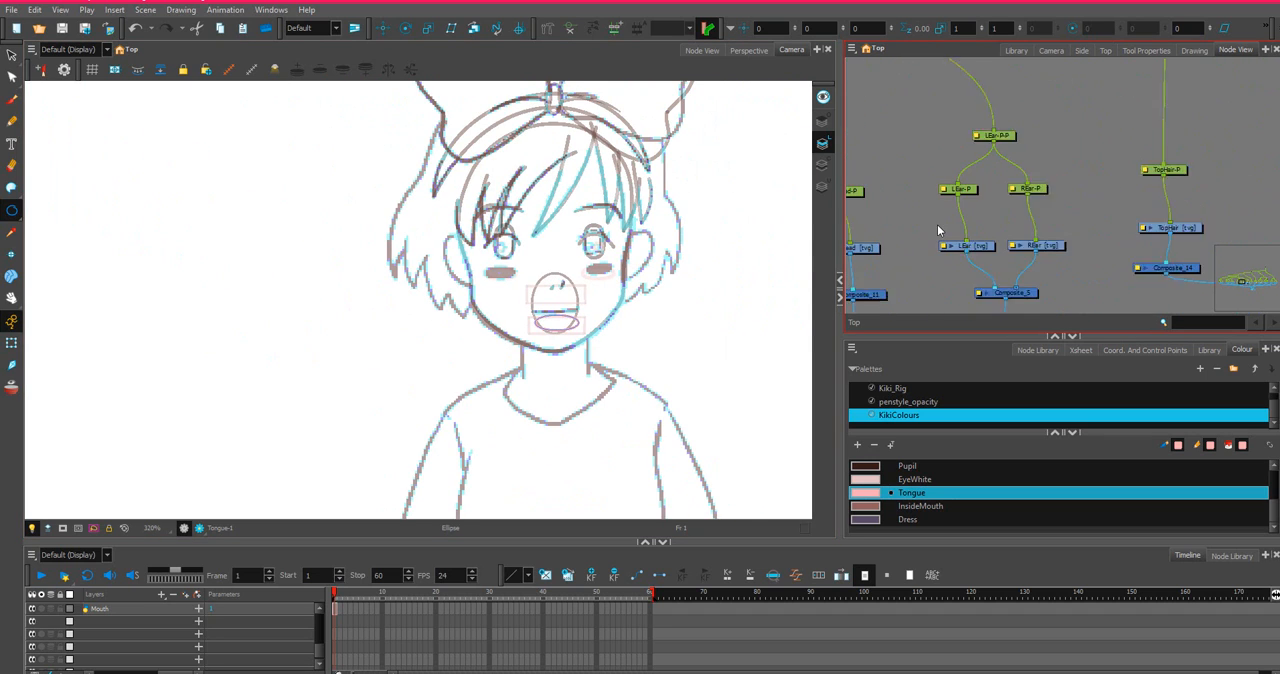
pyautogui.scroll(1, 955, 224)
pyautogui.click(993, 260)
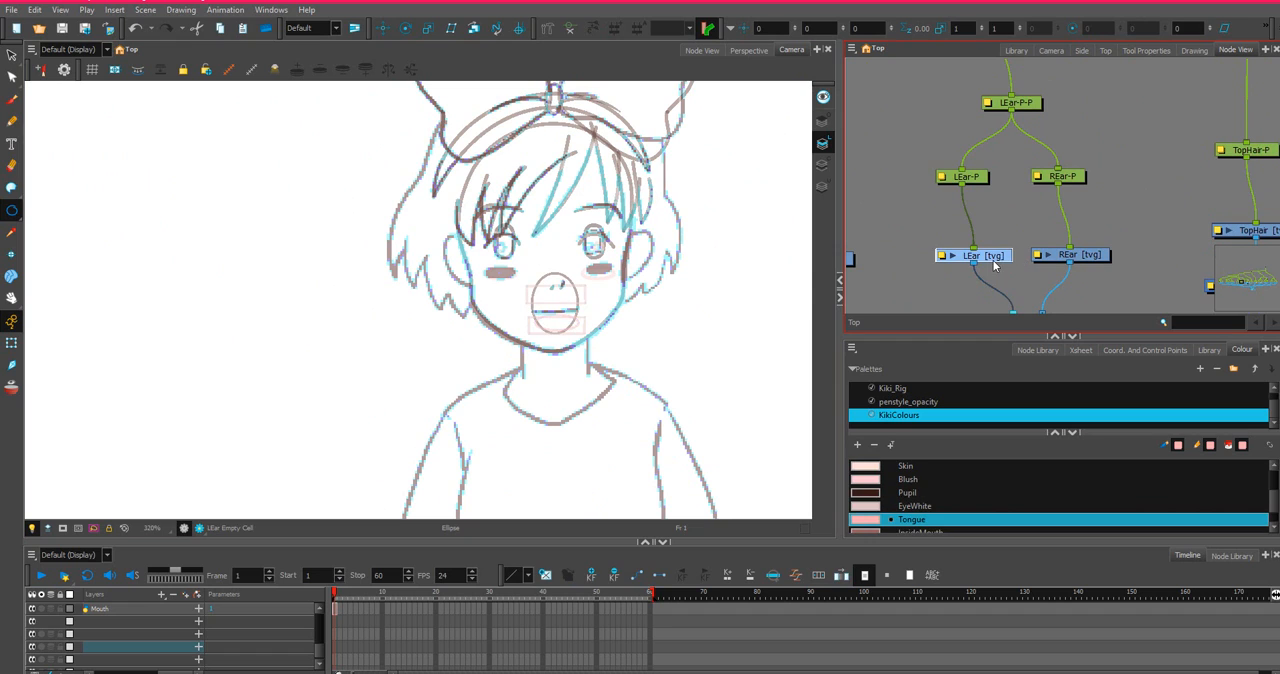
pyautogui.scroll(3, 879, 486)
pyautogui.click(879, 480)
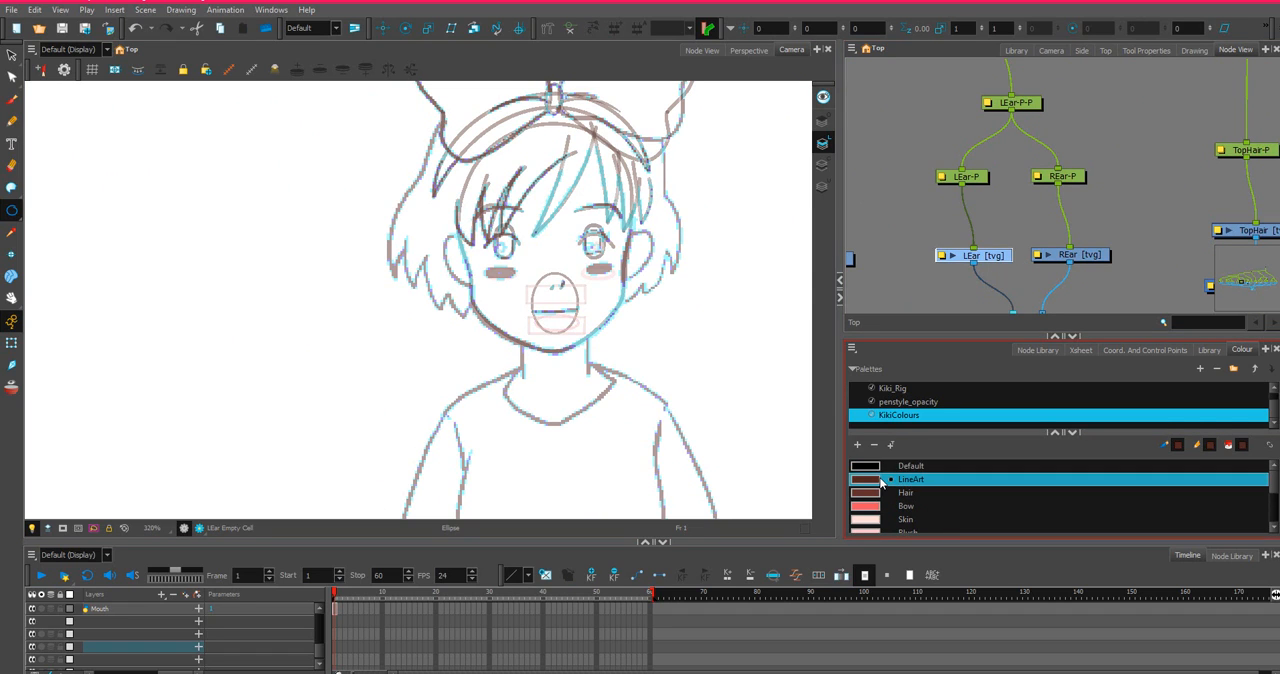
pyautogui.scroll(-3, 882, 488)
pyautogui.scroll(3, 208, 203)
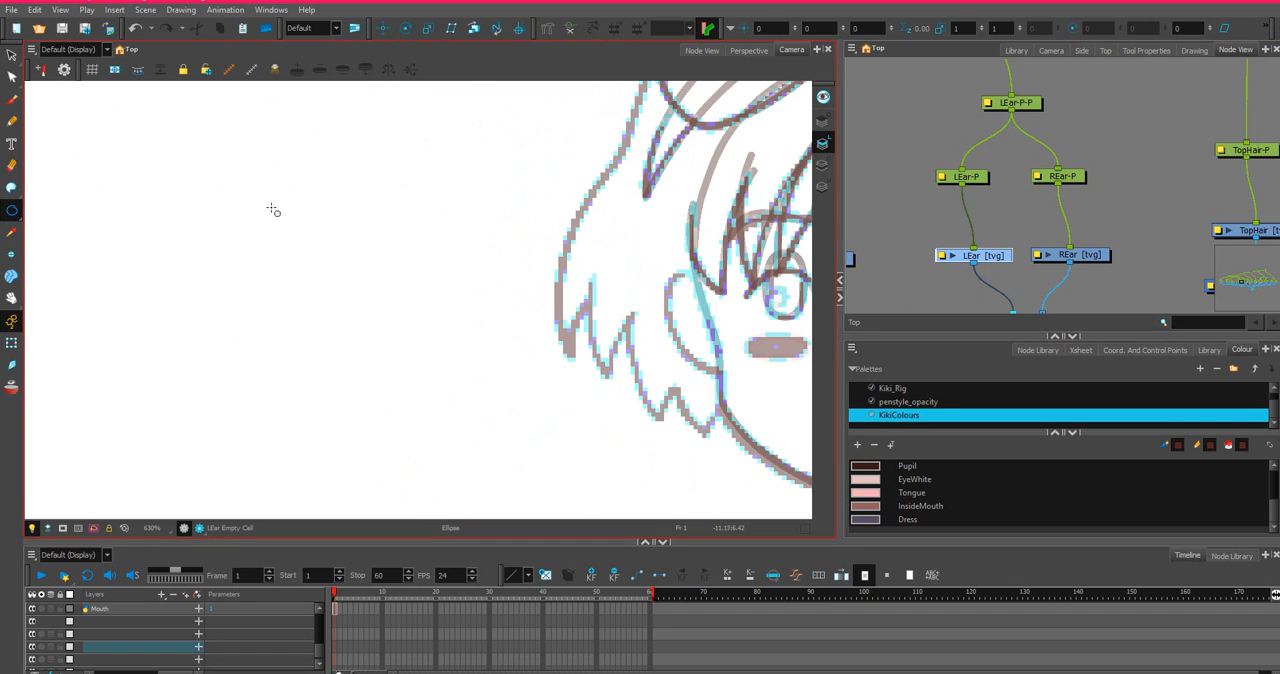
pyautogui.scroll(-1, 274, 209)
pyautogui.moveTo(447, 217); pyautogui.dragTo(251, 208)
pyautogui.click(12, 210)
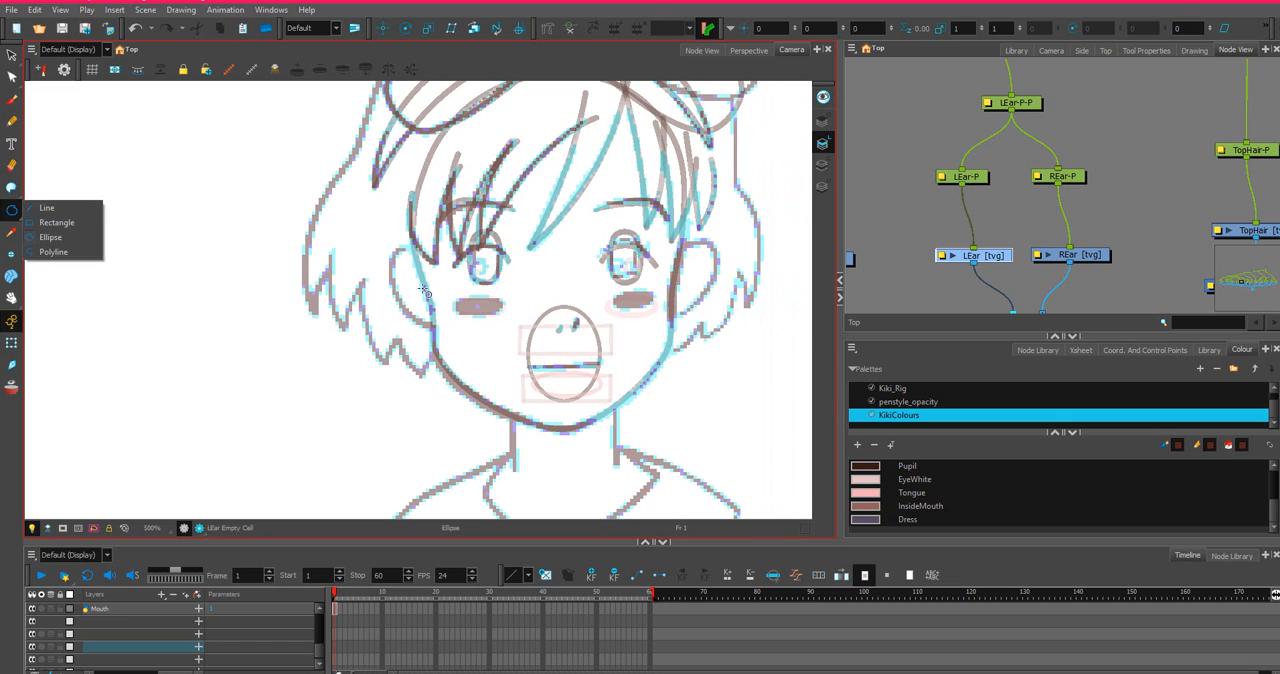
pyautogui.moveTo(377, 239); pyautogui.dragTo(447, 305)
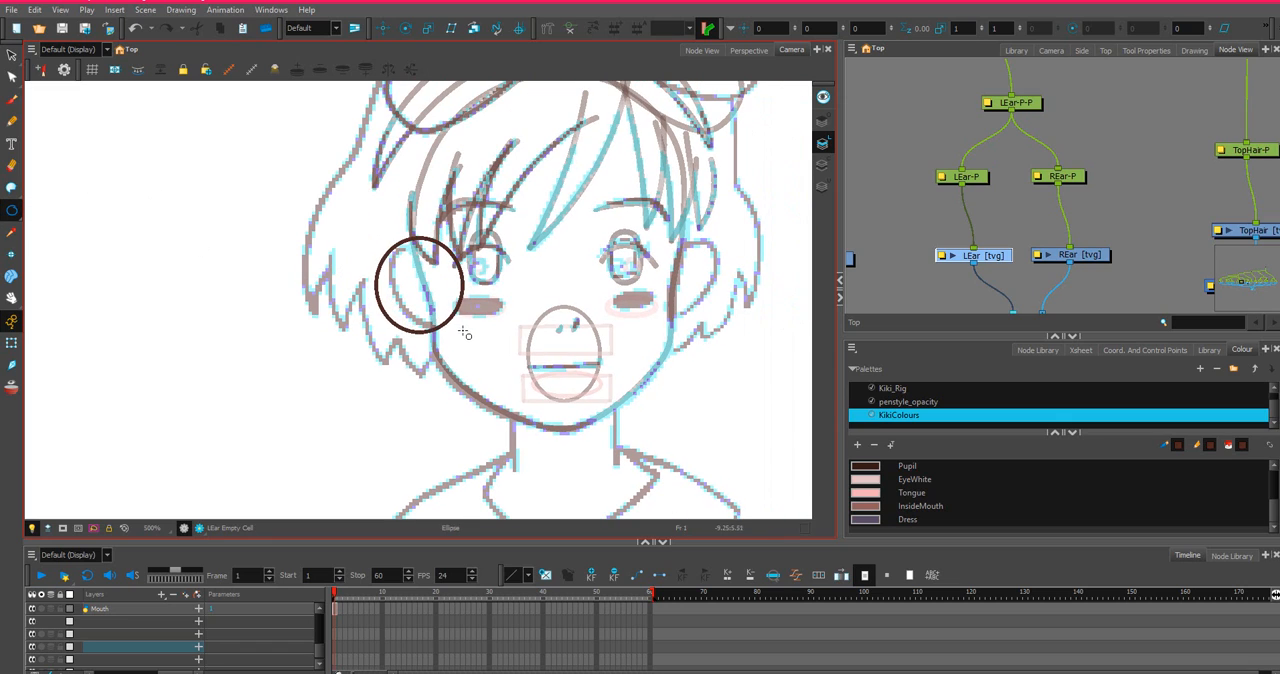
pyautogui.hotkey('ctrl', 'z')
pyautogui.click(1143, 51)
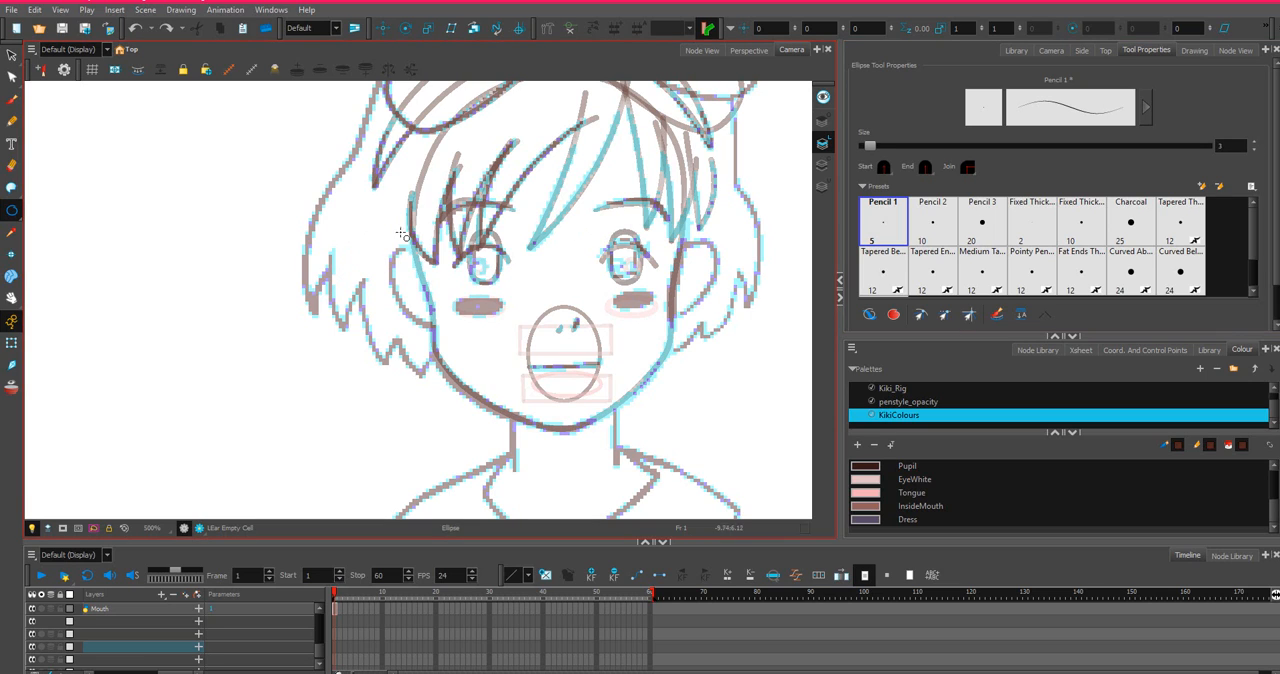
pyautogui.moveTo(389, 249); pyautogui.dragTo(465, 334)
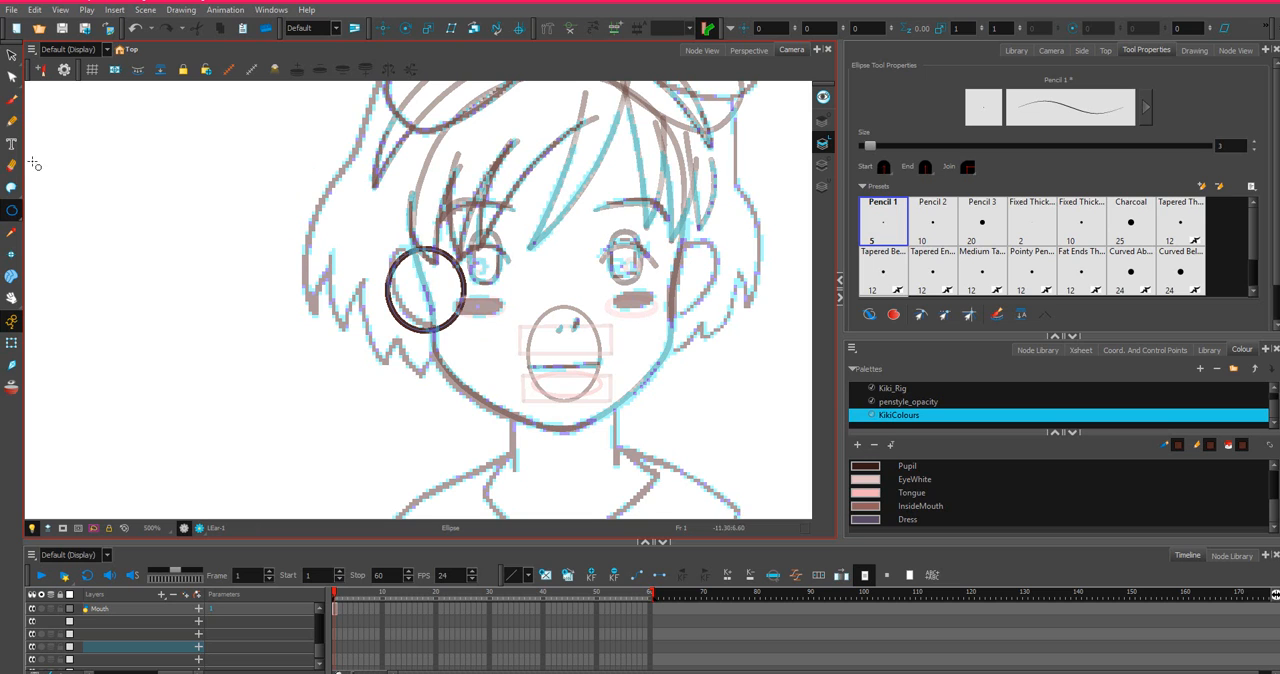
pyautogui.click(11, 77)
pyautogui.scroll(4, 410, 290)
pyautogui.click(403, 311)
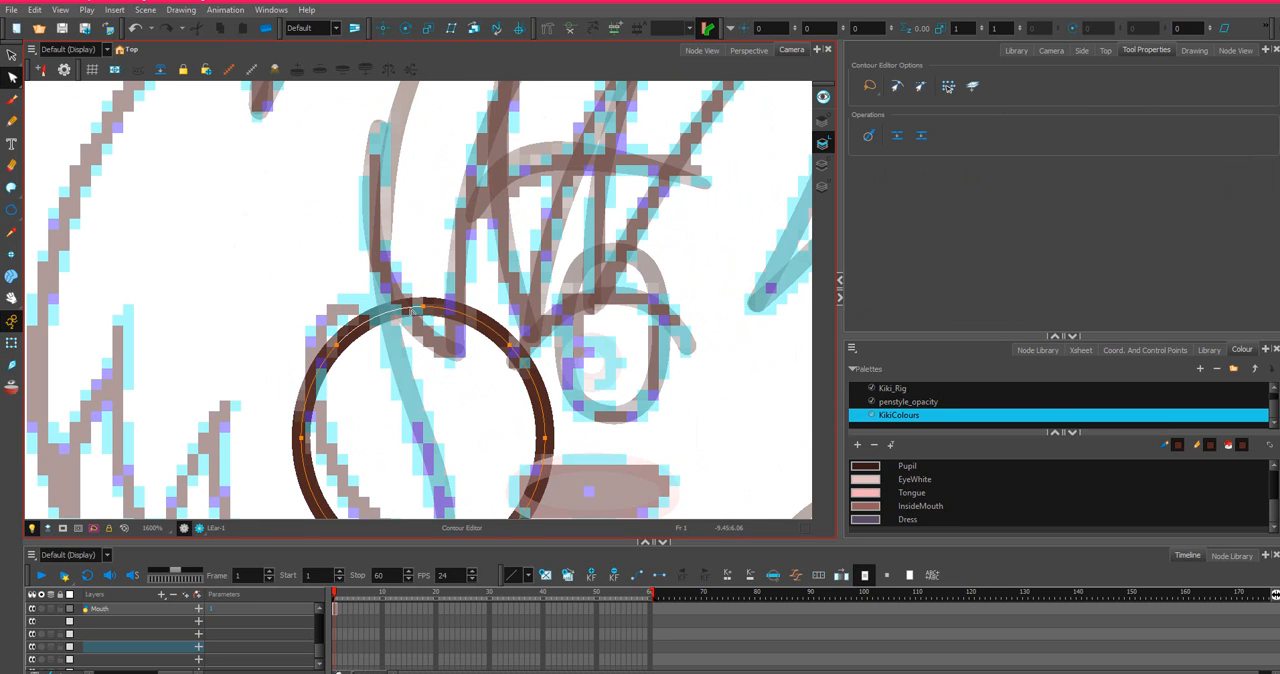
pyautogui.scroll(-4, 445, 304)
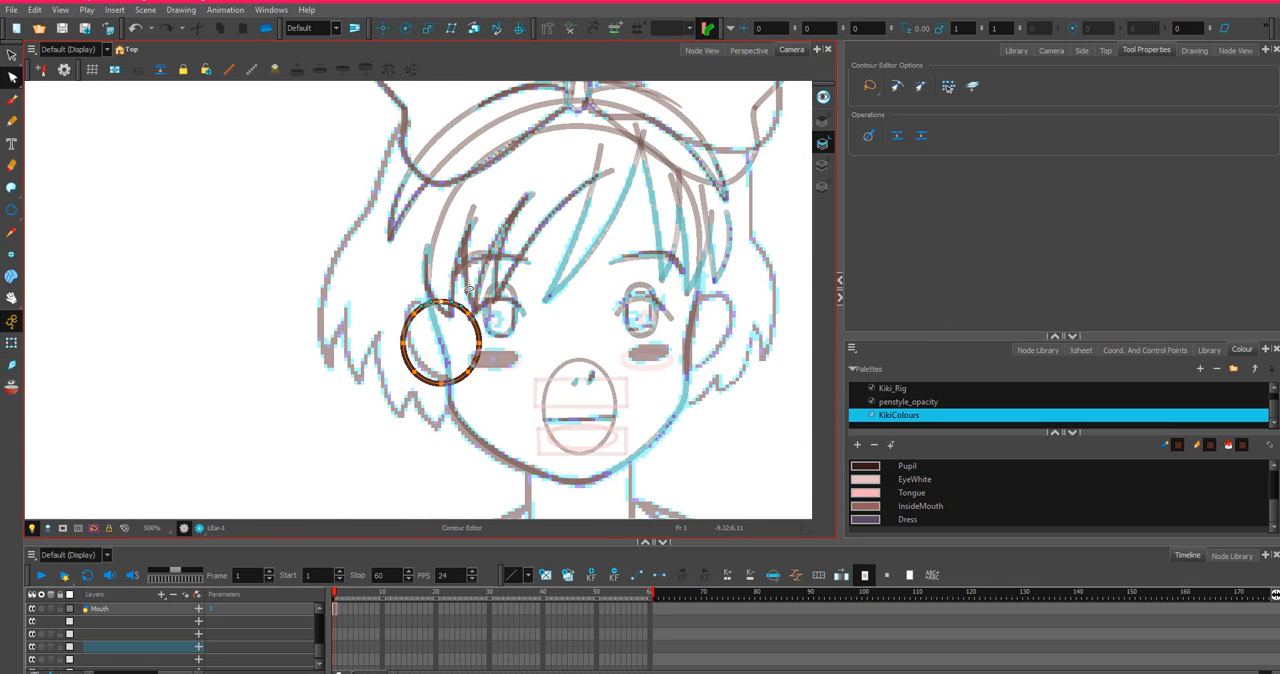
pyautogui.press('Delete')
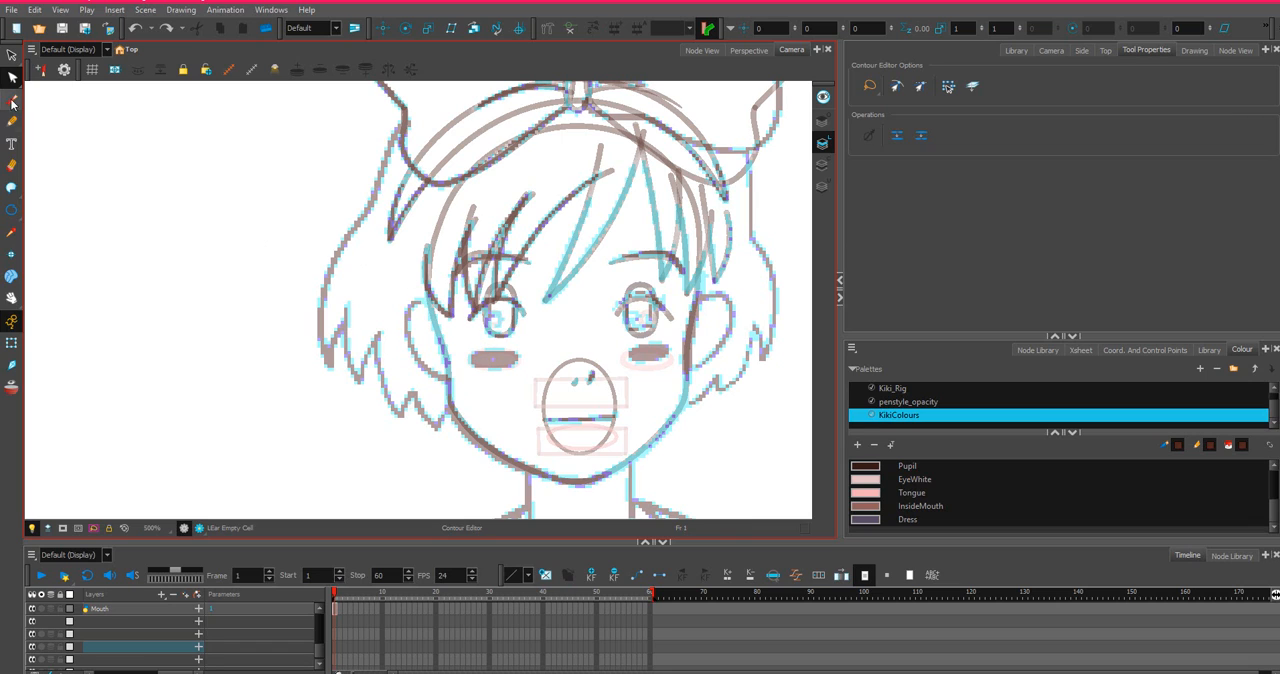
# Draw a closed, narrow triangle of straight LineArt lines from the ear's top to the cheek on the LEar drawing.
pyautogui.click(12, 211)
pyautogui.click(13, 211)
pyautogui.click(44, 208)
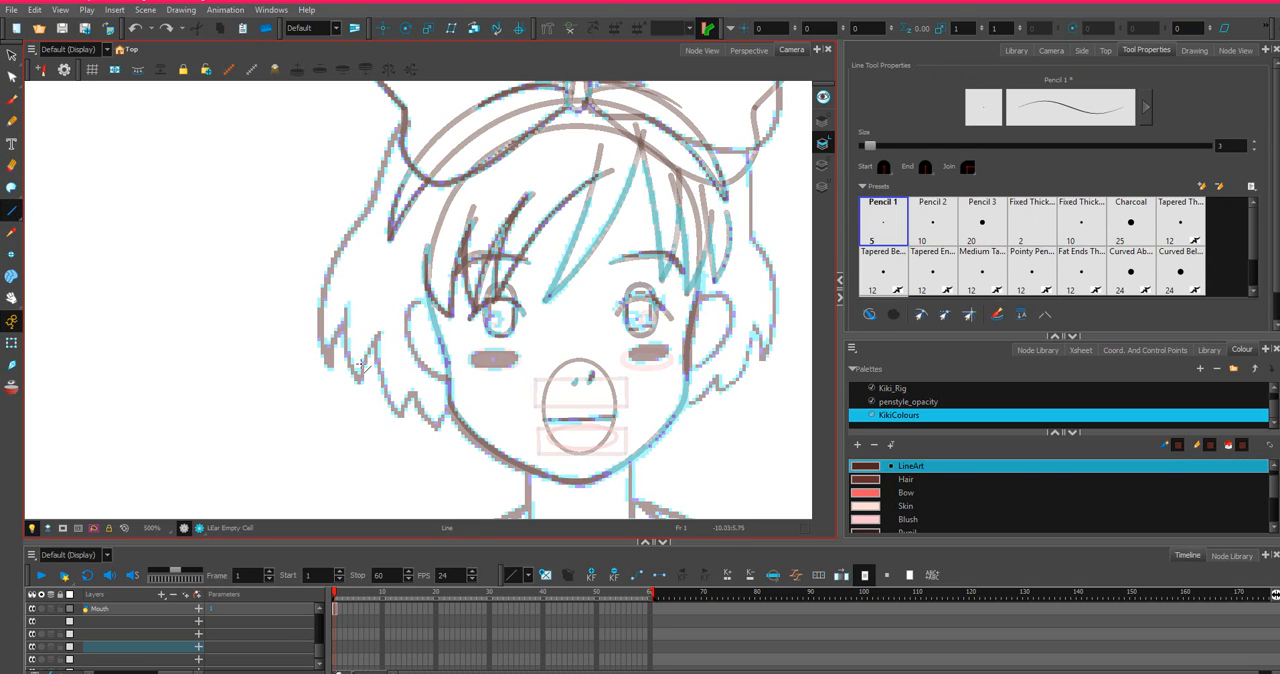
pyautogui.moveTo(474, 381)
pyautogui.mouseDown()
pyautogui.moveTo(403, 342)
pyautogui.moveTo(410, 305)
pyautogui.moveTo(457, 320)
pyautogui.moveTo(472, 350)
pyautogui.moveTo(468, 340)
pyautogui.mouseUp()
pyautogui.moveTo(468, 340); pyautogui.dragTo(475, 381)
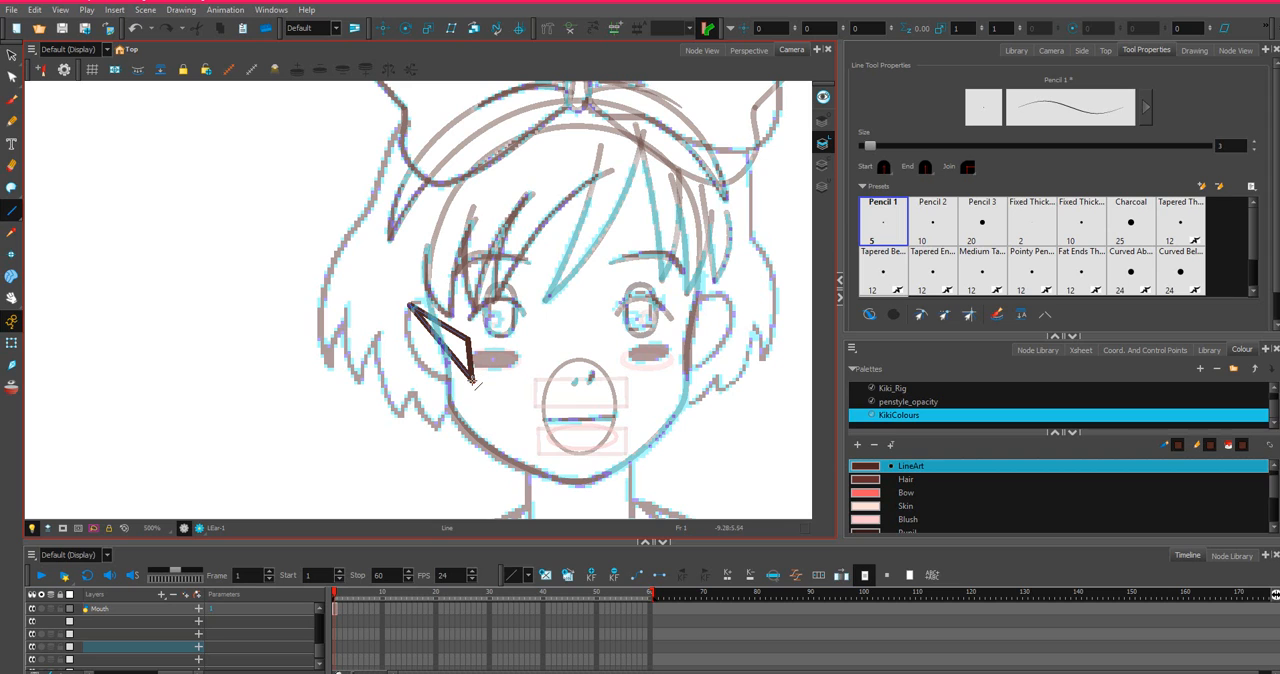
# Bend the ear triangle's outer edge and upper edge into curves that follow the sketched ear with the Contour Editor.
pyautogui.click(11, 77)
pyautogui.scroll(2, 430, 358)
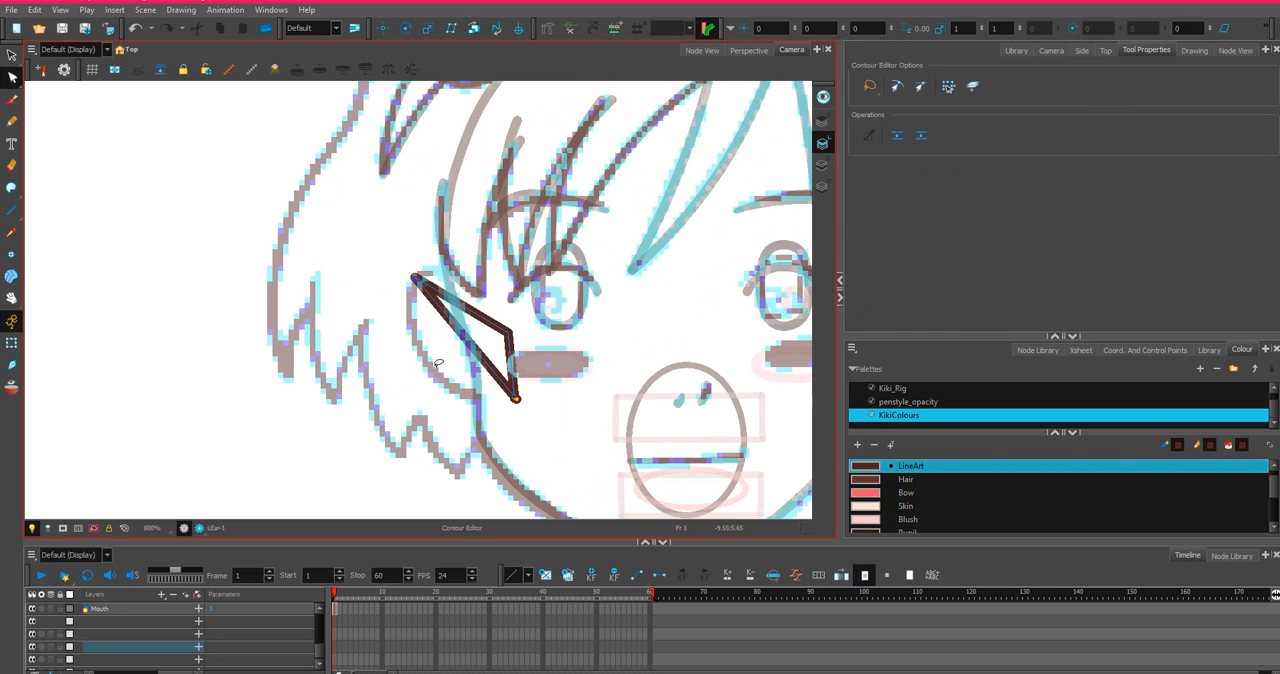
pyautogui.moveTo(466, 338); pyautogui.dragTo(438, 390)
pyautogui.scroll(2, 459, 321)
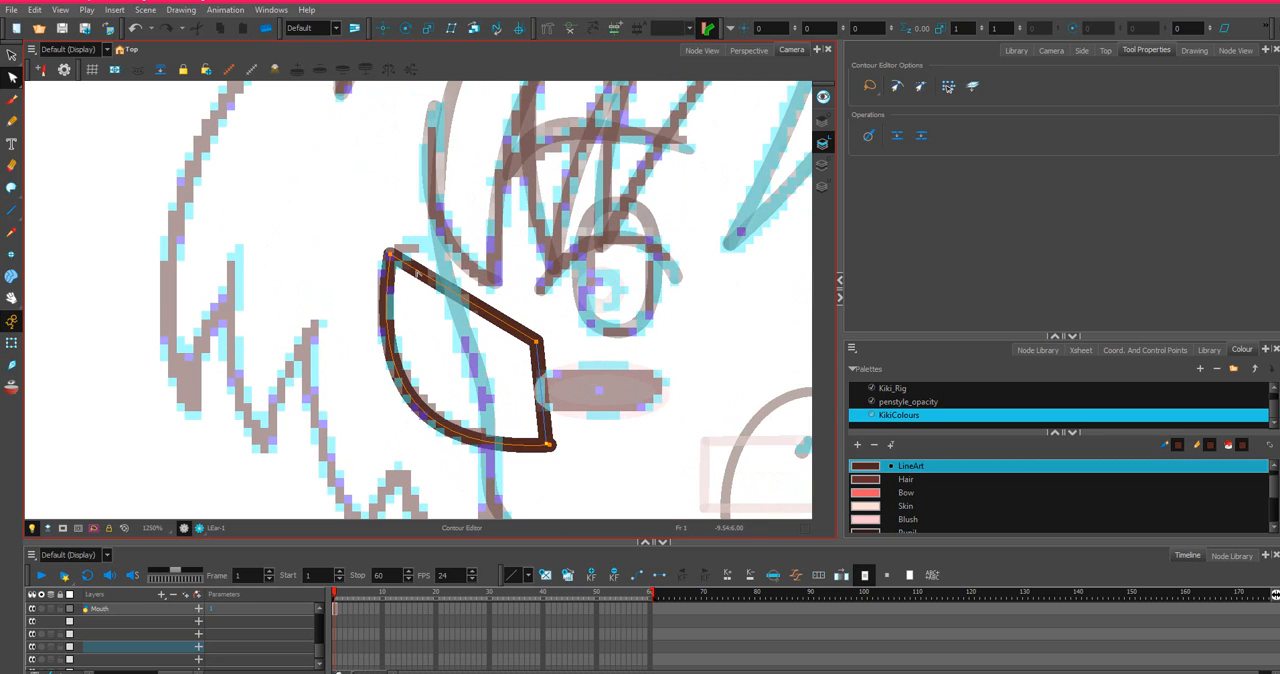
pyautogui.moveTo(417, 271); pyautogui.dragTo(400, 191)
pyautogui.scroll(3, 405, 265)
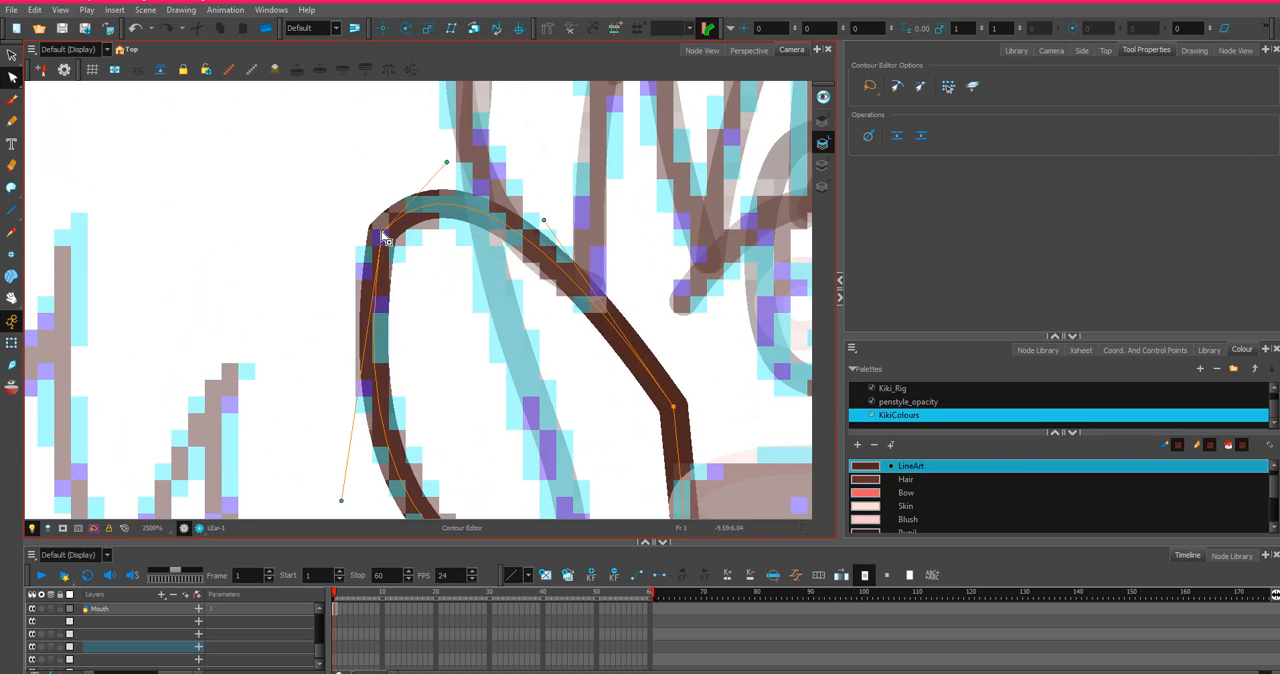
# Adjust the curve handles of the ear's outer edge so it rounds smoothly from the top to the lower corner.
pyautogui.scroll(-3, 337, 466)
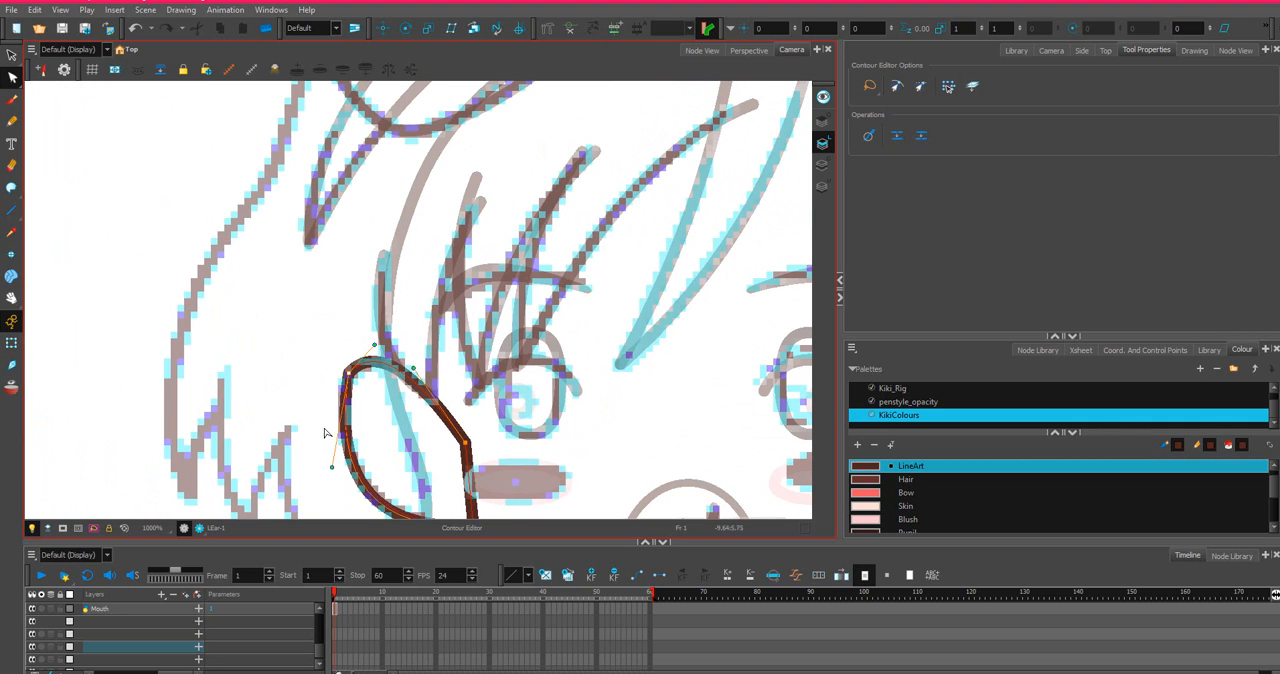
pyautogui.moveTo(332, 466); pyautogui.dragTo(537, 308)
pyautogui.scroll(-3, 321, 388)
pyautogui.scroll(3, 318, 386)
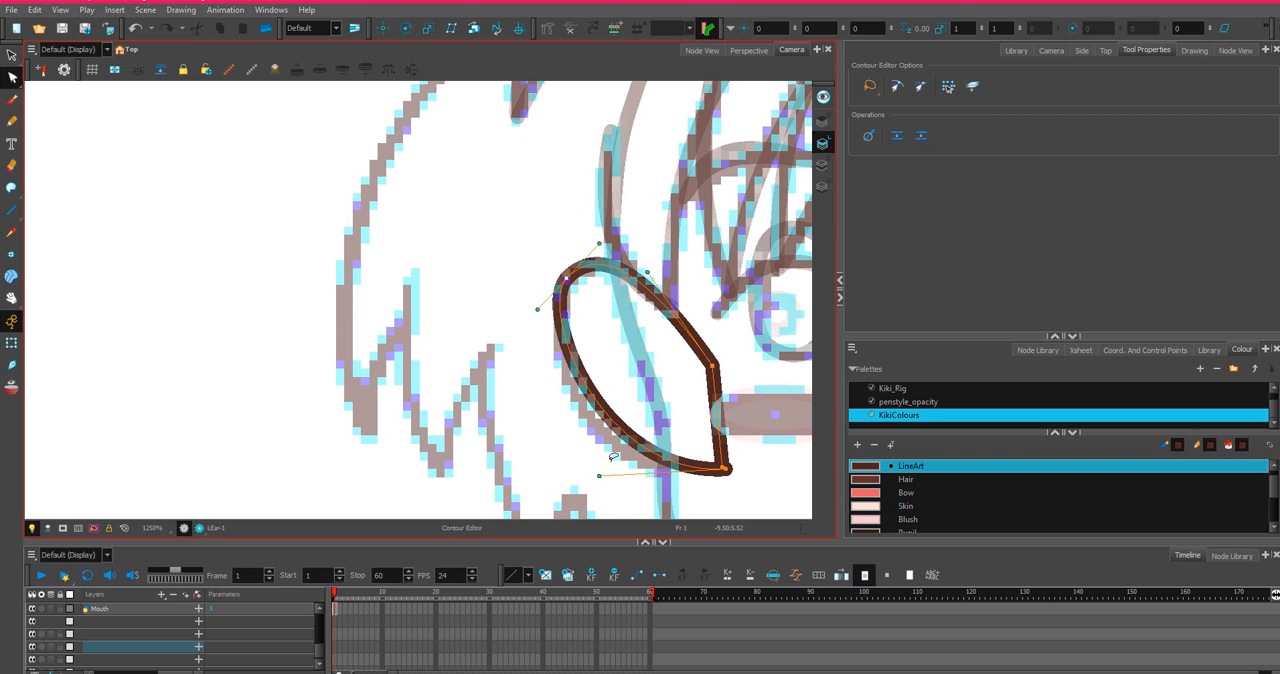
pyautogui.moveTo(597, 473); pyautogui.dragTo(571, 497)
pyautogui.scroll(1, 500, 352)
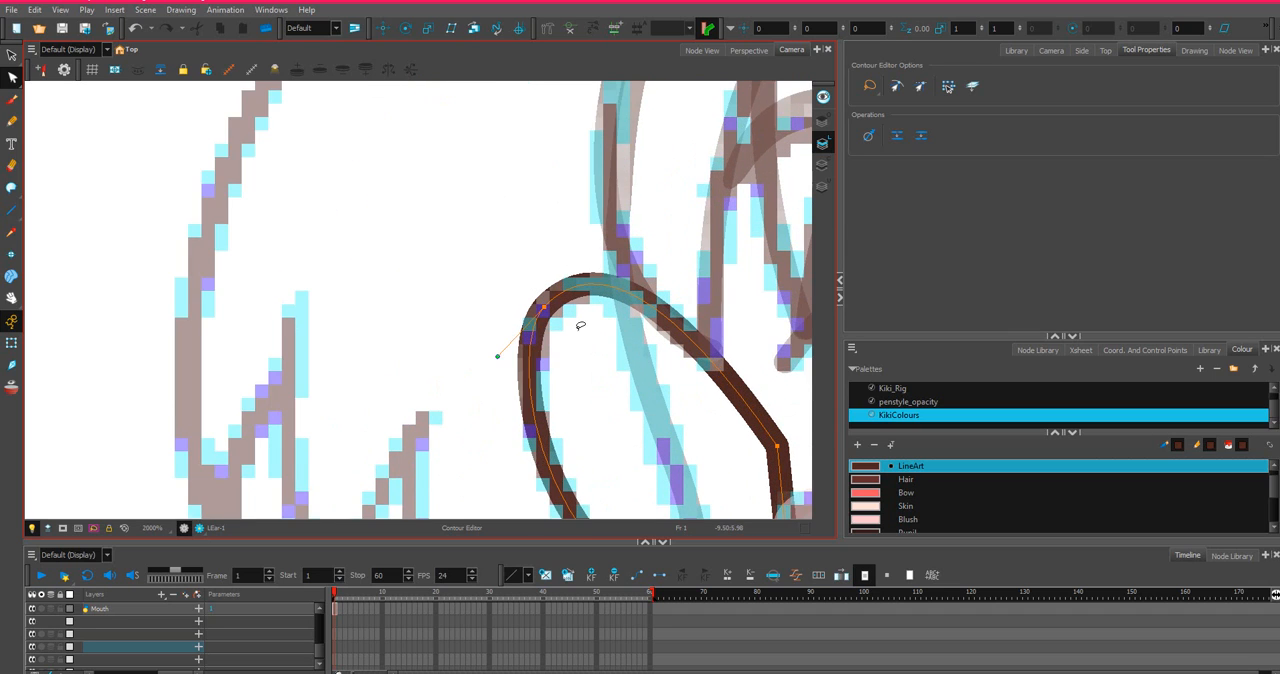
# Fine-tune the ear's top point and its upper handle to match the sketched ear outline.
pyautogui.scroll(1, 491, 357)
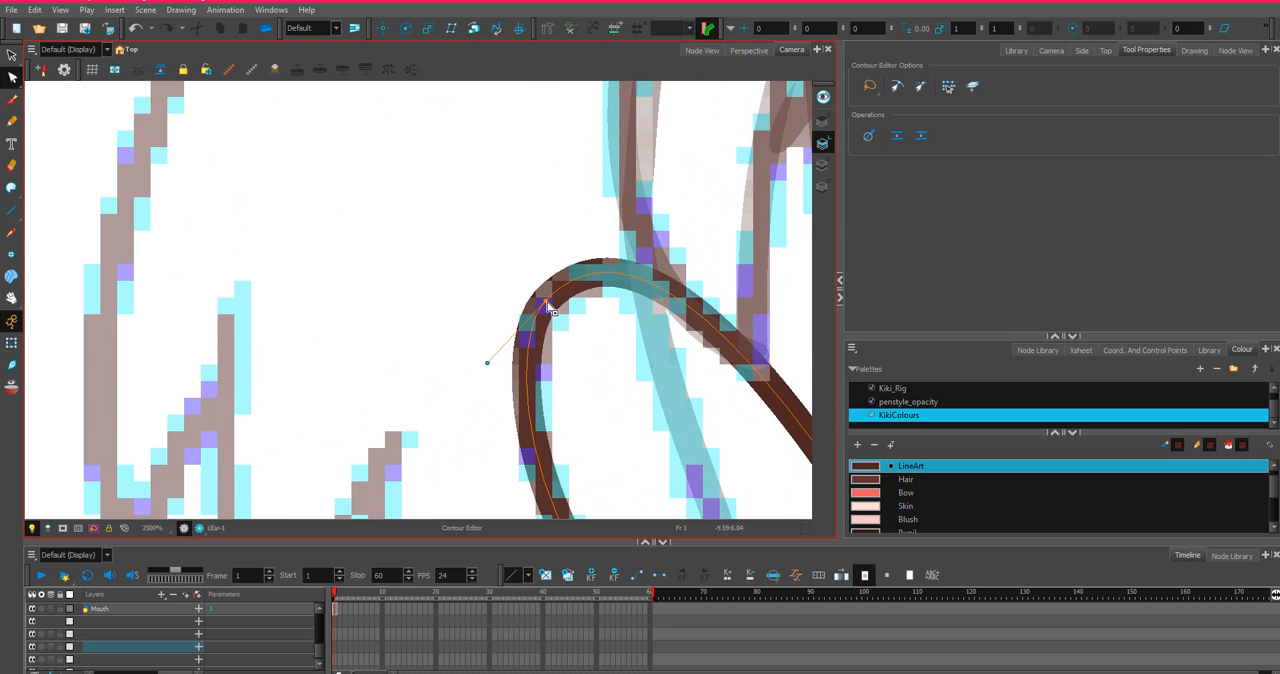
pyautogui.moveTo(547, 305); pyautogui.dragTo(553, 301)
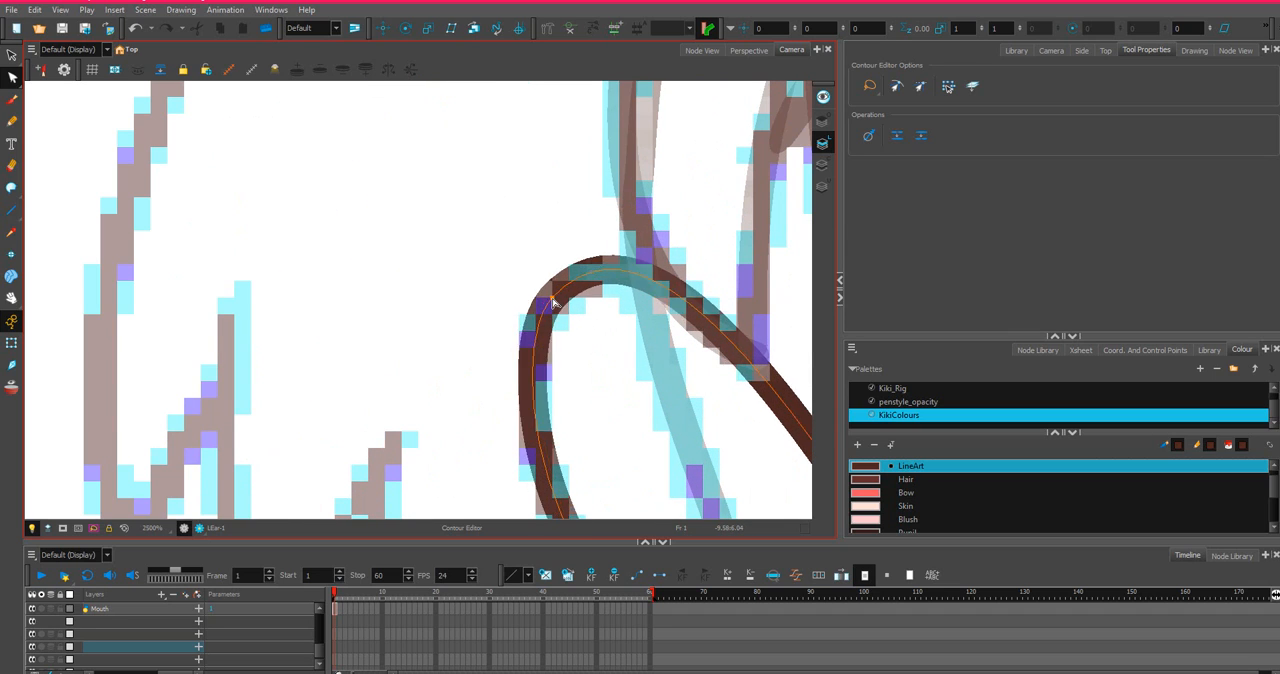
pyautogui.scroll(-1, 553, 301)
pyautogui.click(551, 298)
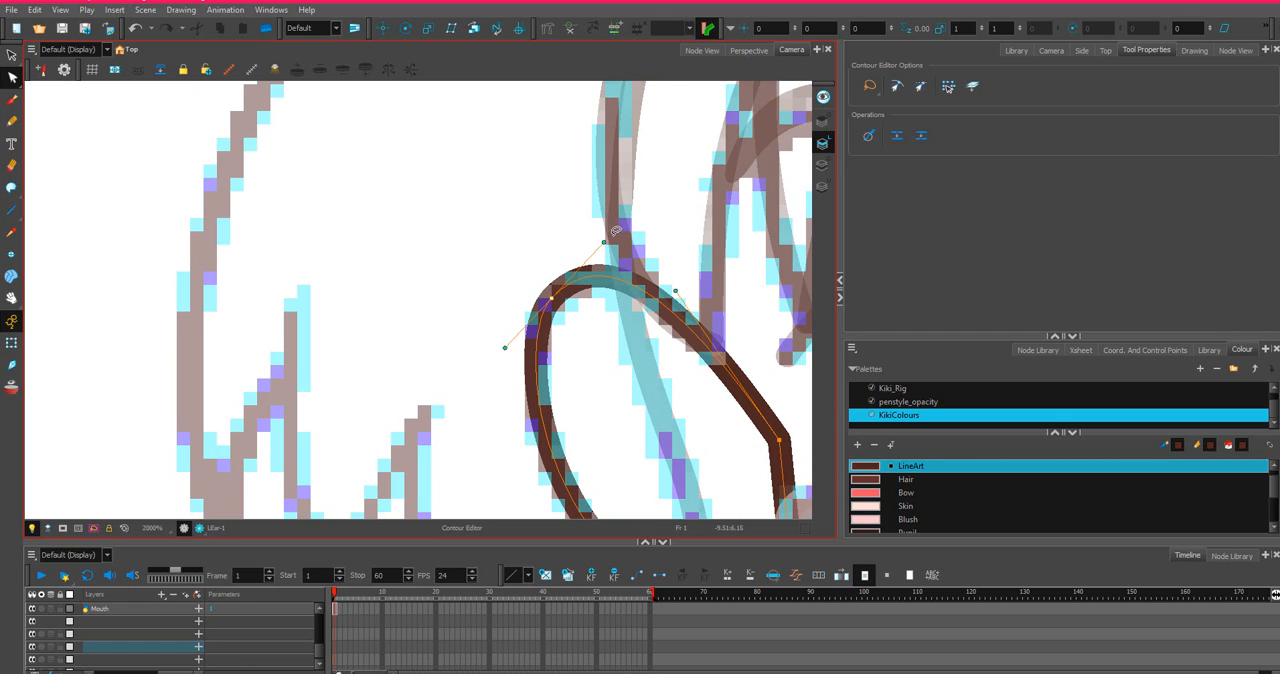
pyautogui.moveTo(604, 244); pyautogui.dragTo(597, 250)
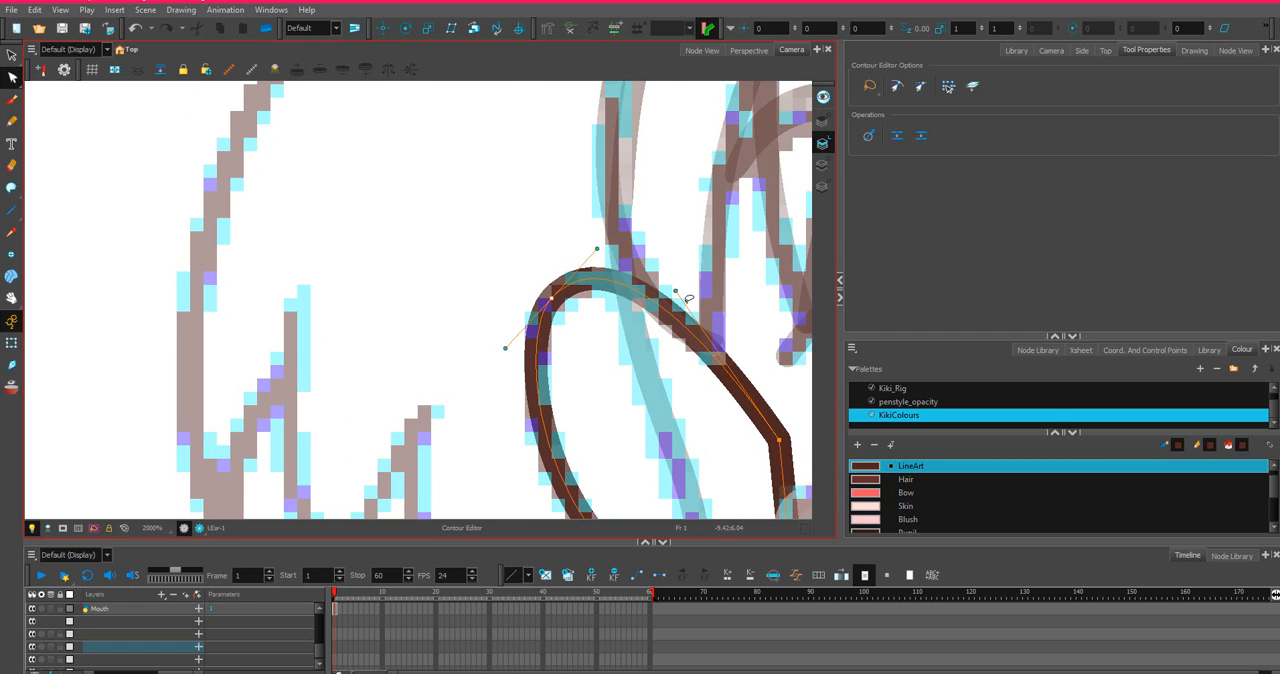
# Bow the ear's short inner edge outward and adjust its lower corner point to round off the shape.
pyautogui.scroll(-4, 688, 300)
pyautogui.moveTo(763, 375); pyautogui.dragTo(583, 320)
pyautogui.scroll(3, 617, 331)
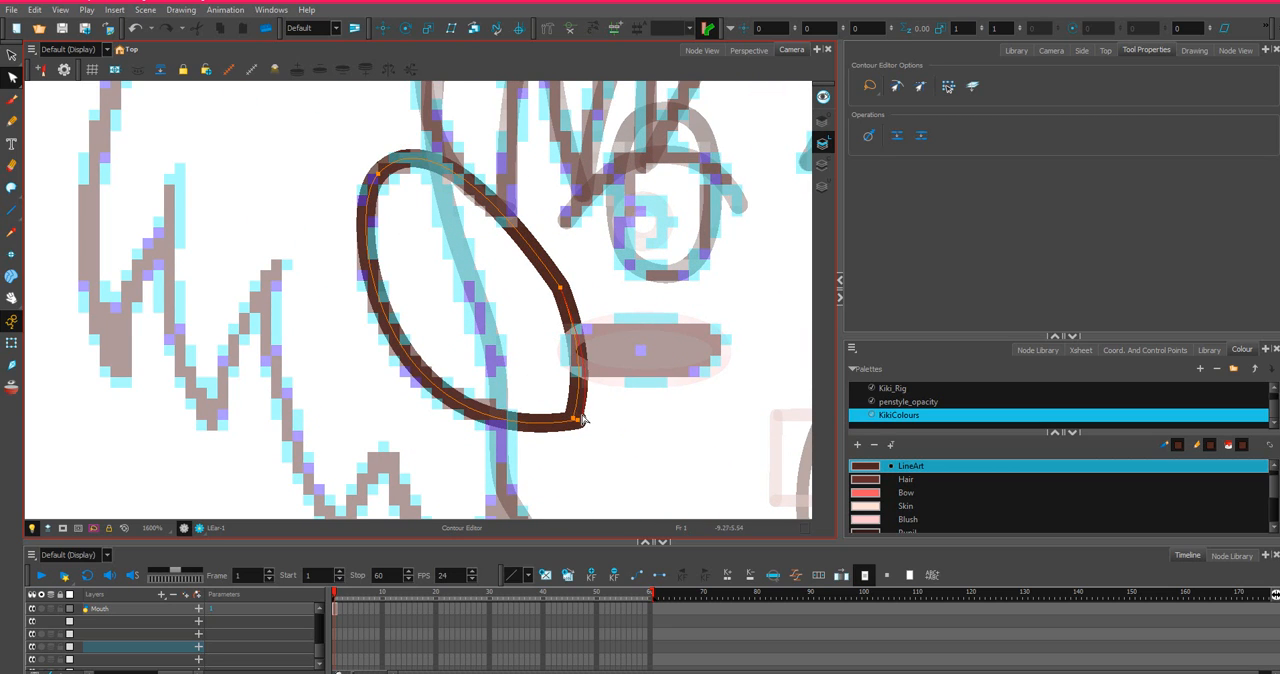
pyautogui.moveTo(575, 418); pyautogui.dragTo(582, 417)
pyautogui.click(561, 288)
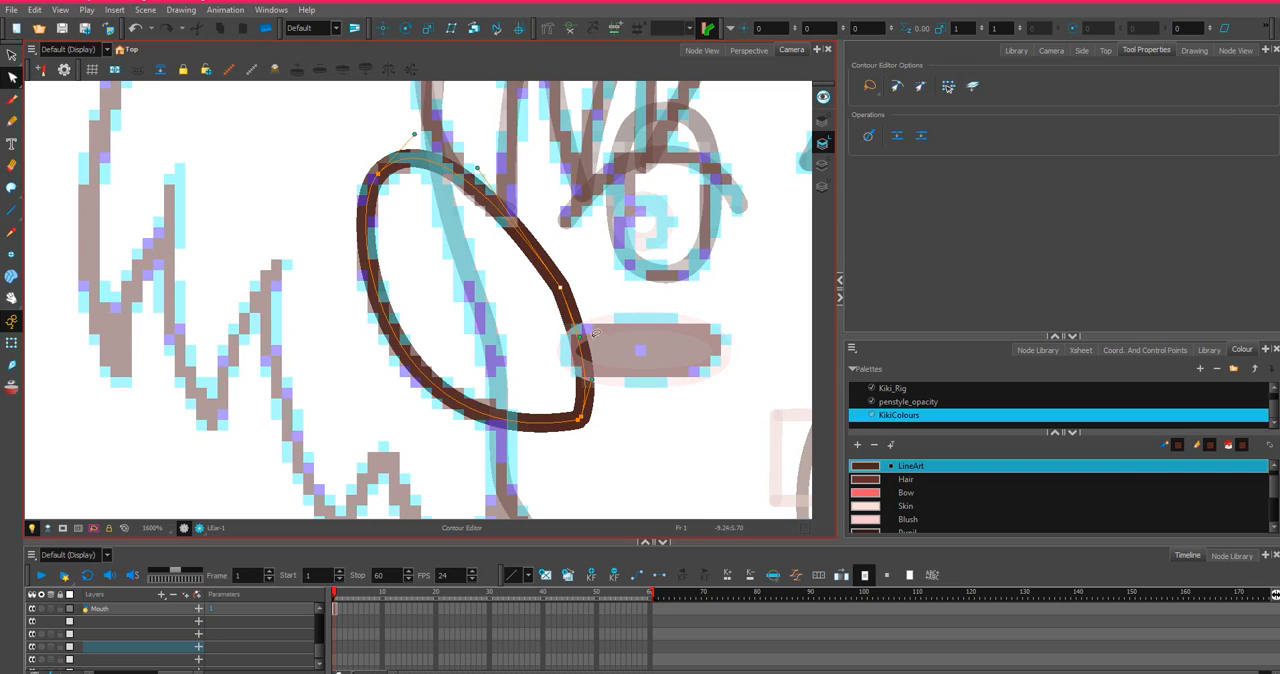
pyautogui.moveTo(580, 338); pyautogui.dragTo(594, 338)
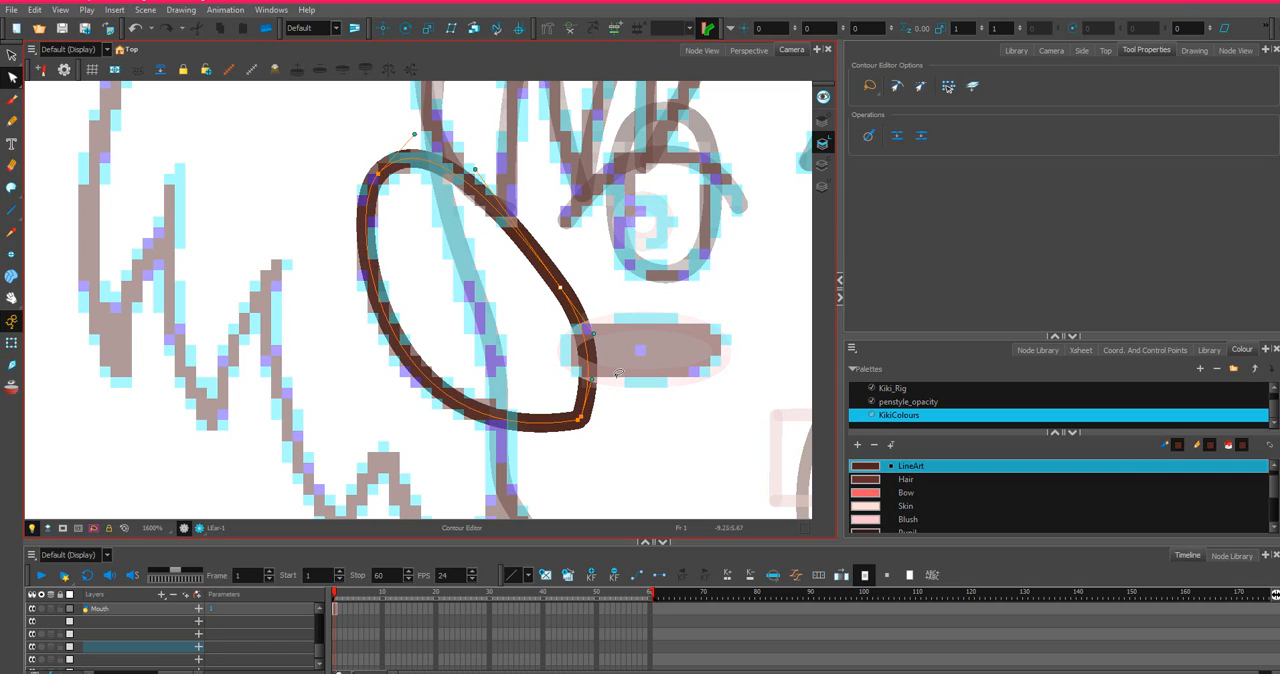
pyautogui.moveTo(597, 388); pyautogui.dragTo(595, 409)
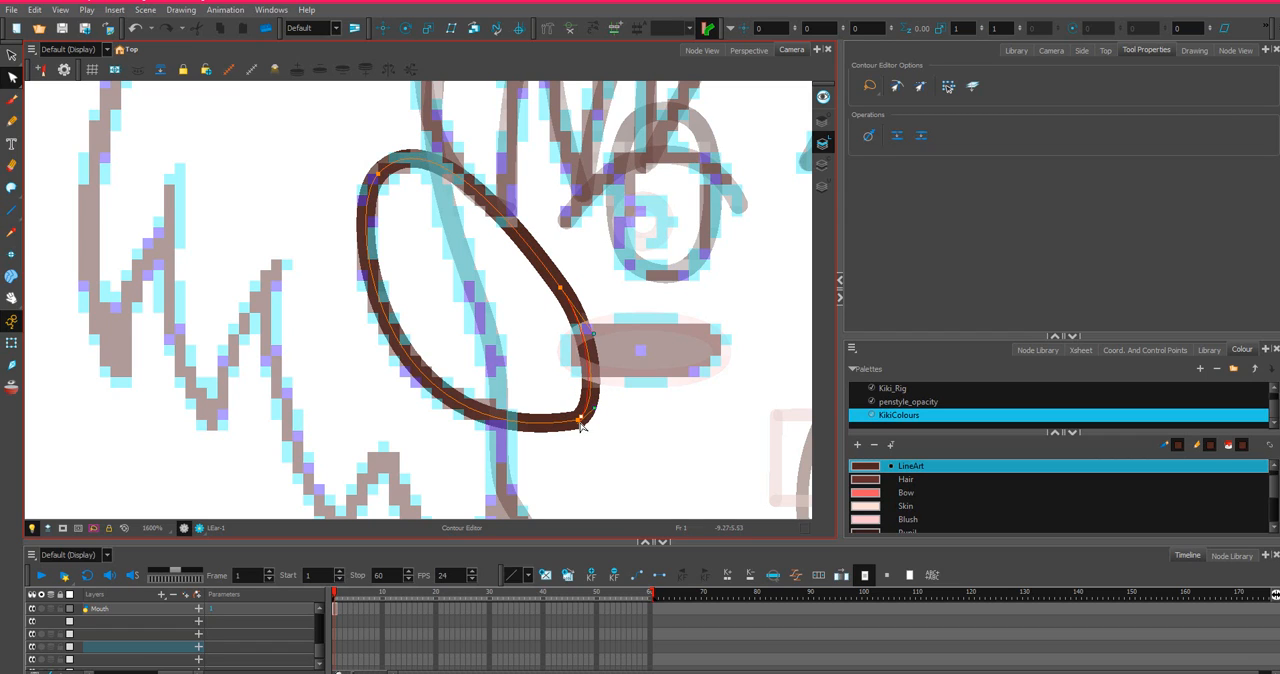
pyautogui.click(581, 423)
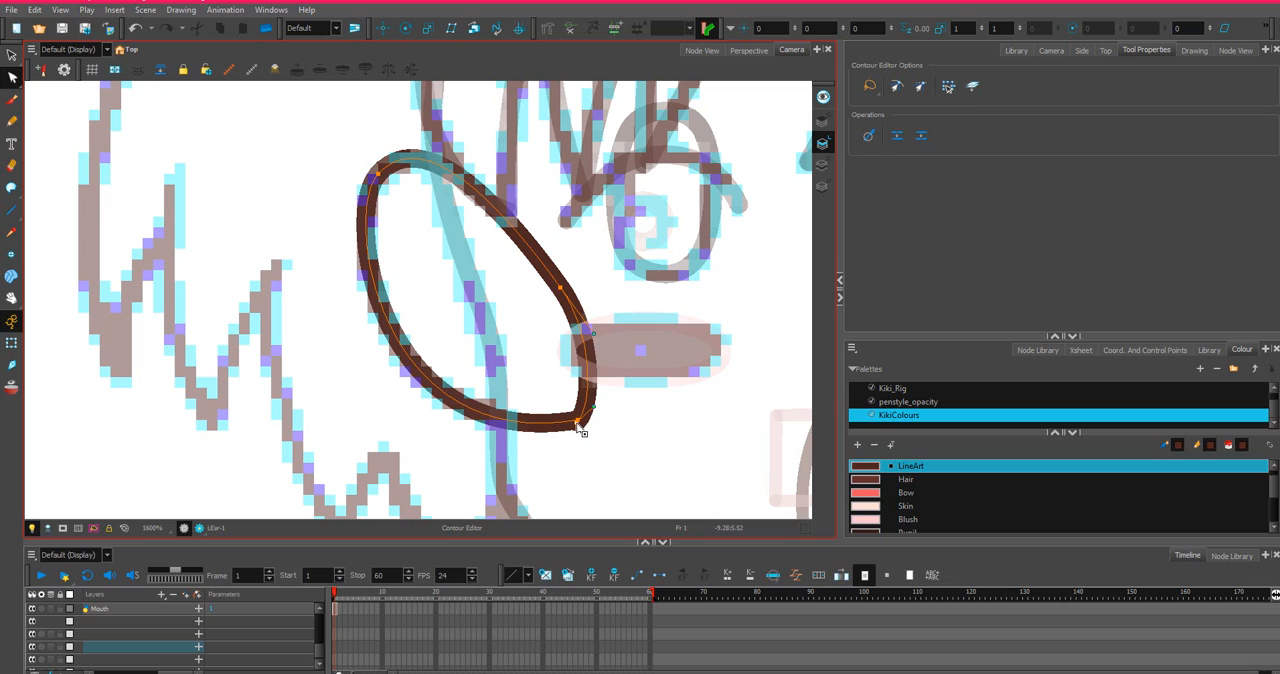
pyautogui.moveTo(577, 423); pyautogui.dragTo(580, 419)
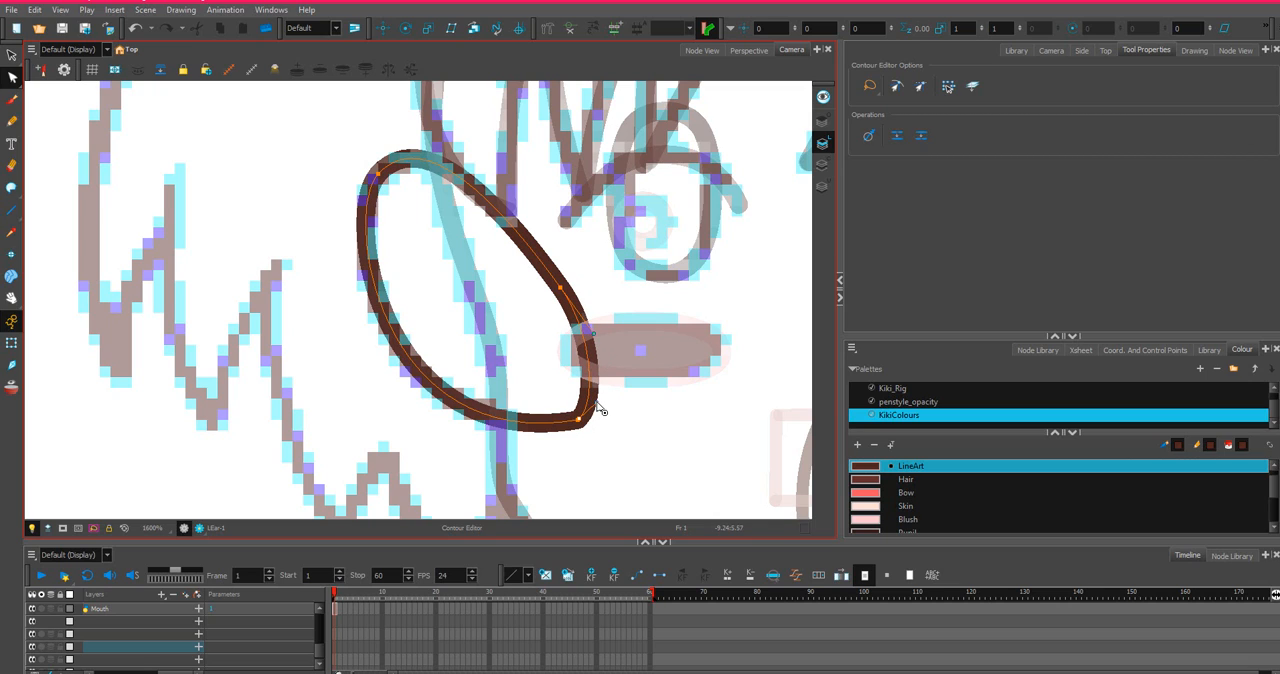
# Copy the Mouth layer's first-frame cell from the timeline and return to the node network.
pyautogui.scroll(-4, 600, 390)
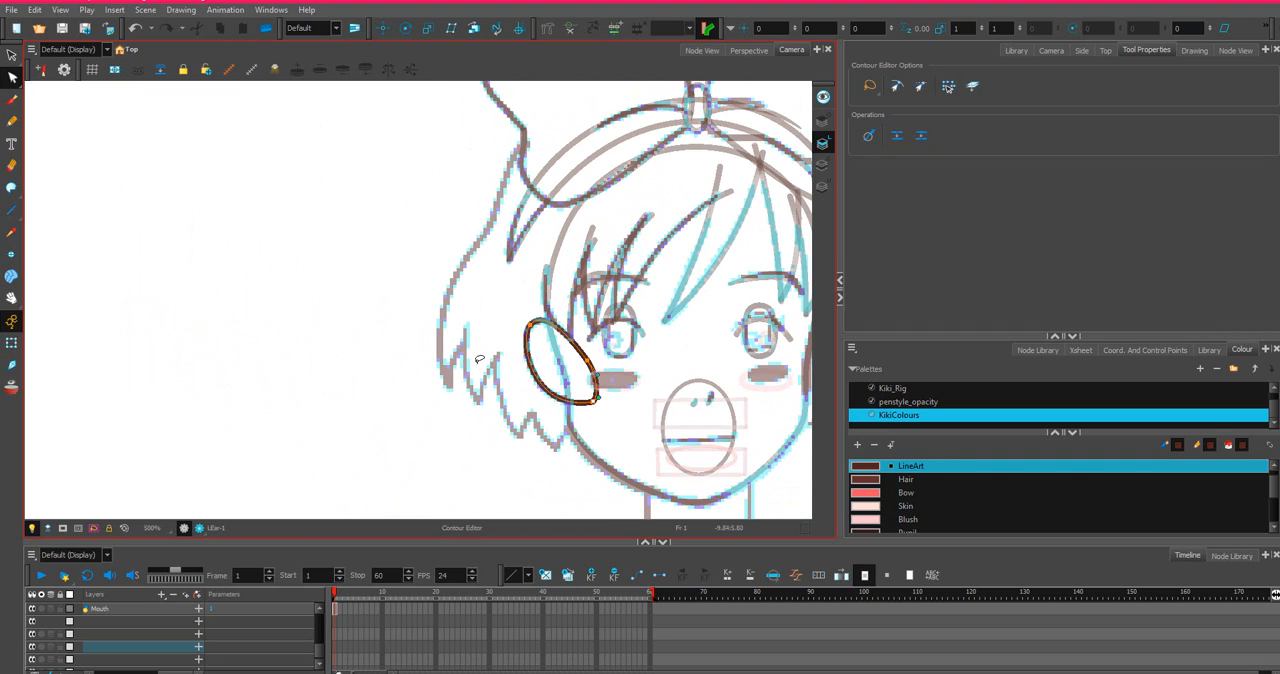
pyautogui.scroll(3, 560, 294)
pyautogui.scroll(-2, 540, 297)
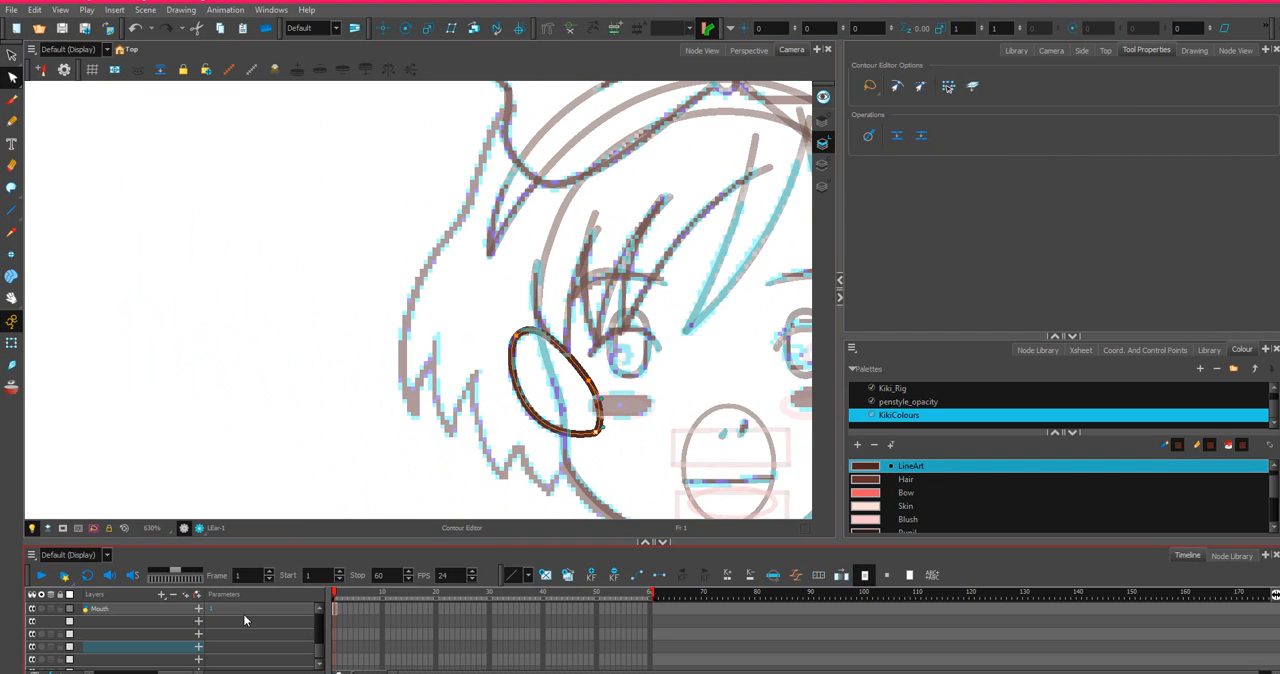
pyautogui.click(336, 609)
pyautogui.rightClick(335, 607)
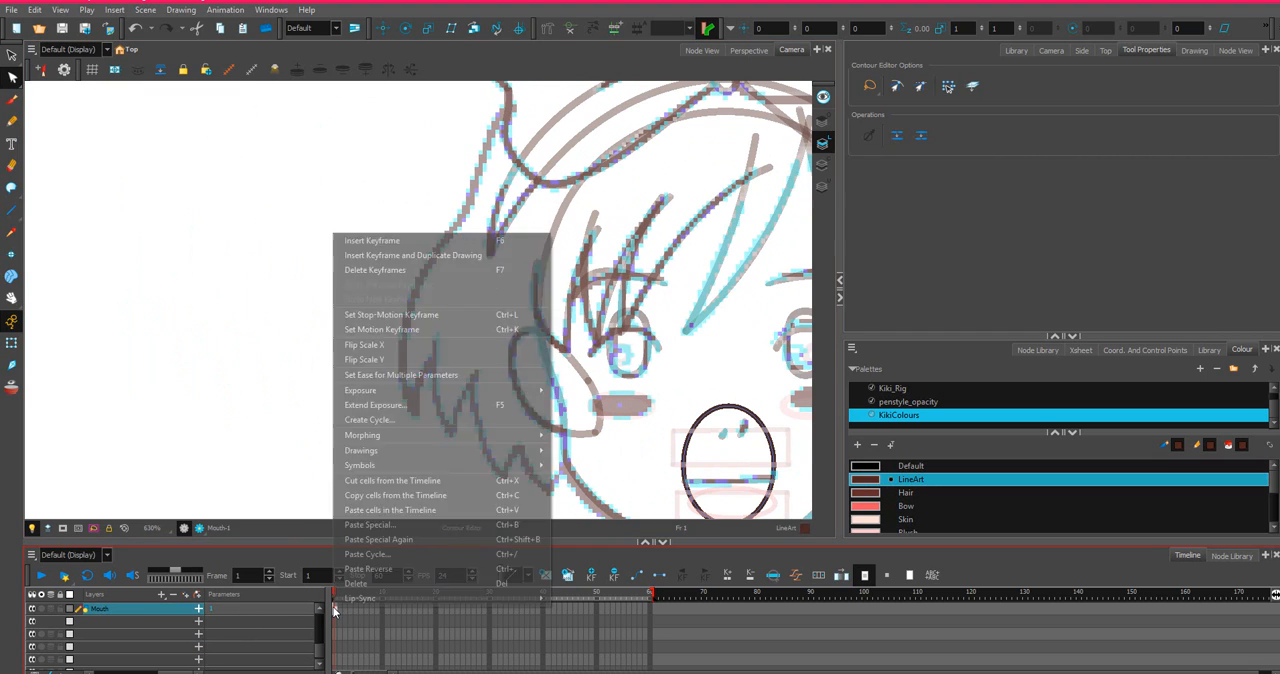
pyautogui.click(372, 496)
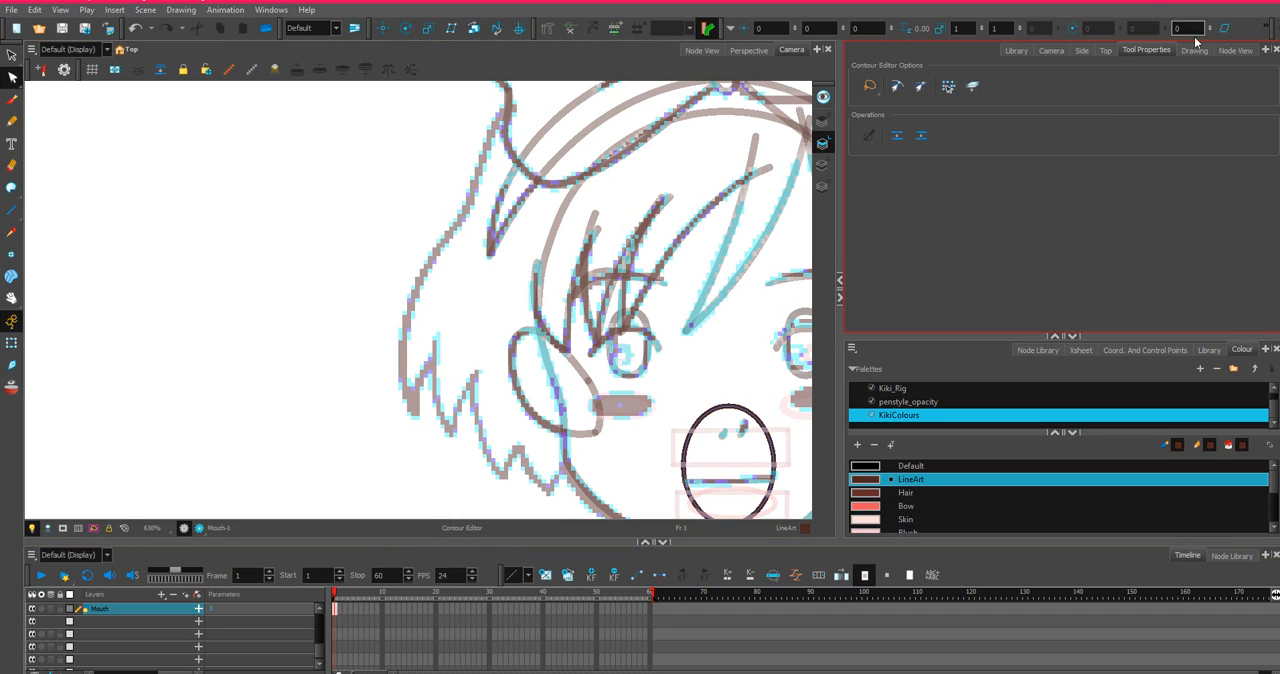
pyautogui.click(1234, 50)
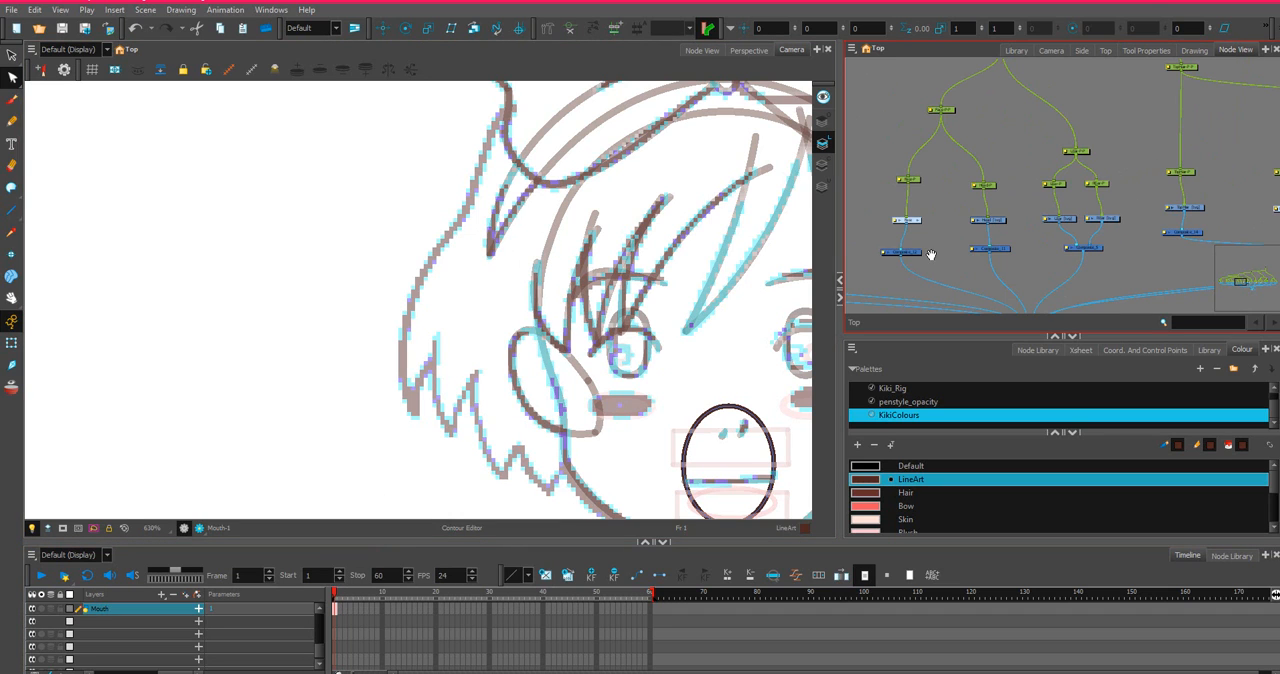
# Select the LEar drawing node and copy its first-frame cell from the timeline.
pyautogui.scroll(5, 901, 213)
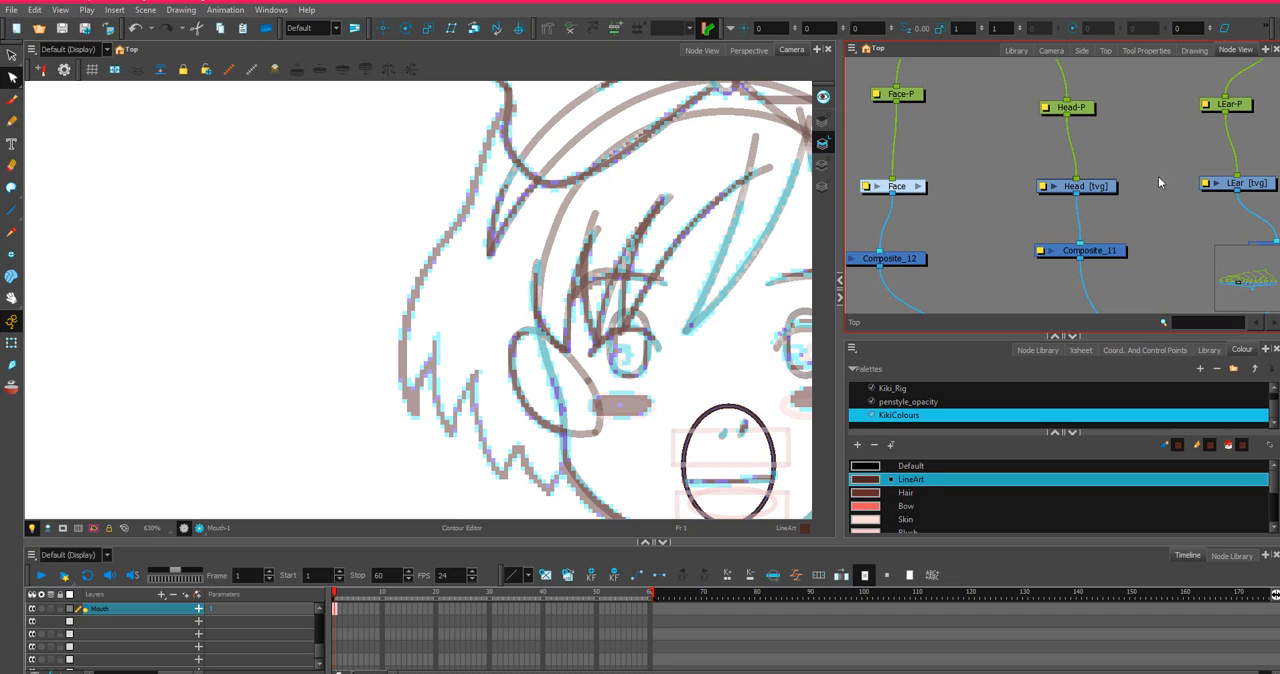
pyautogui.scroll(-4, 1181, 180)
pyautogui.scroll(-2, 746, 436)
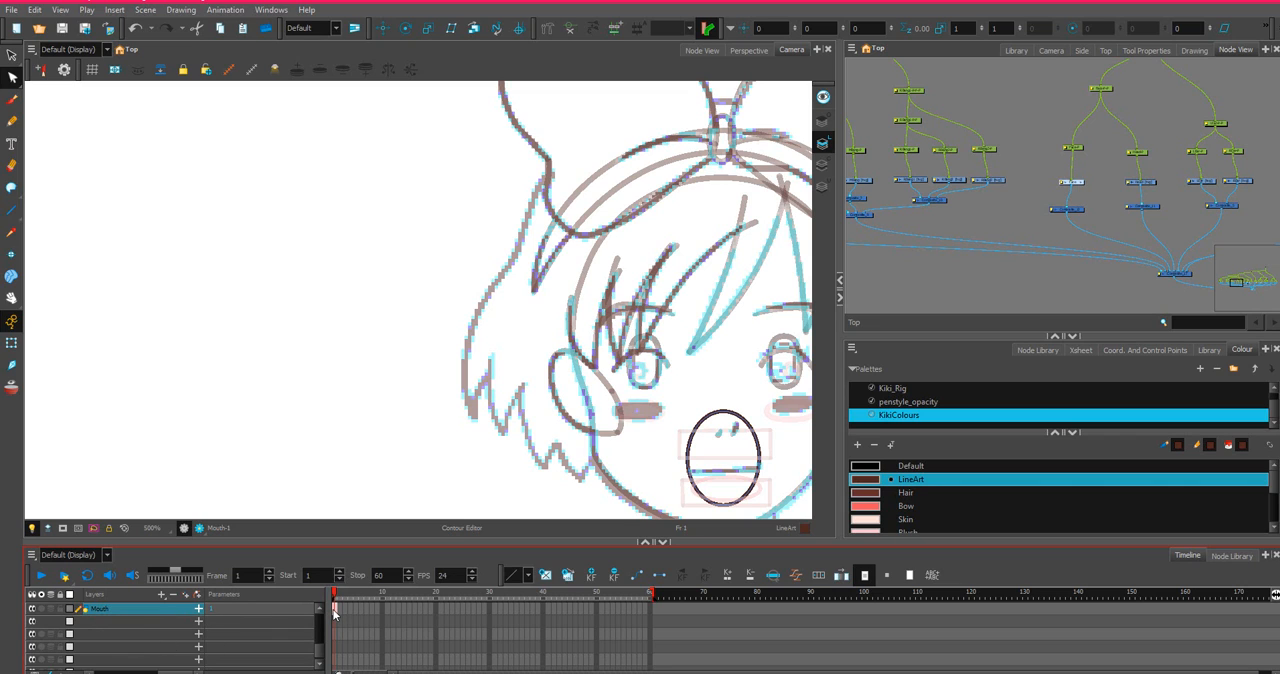
pyautogui.scroll(4, 1232, 177)
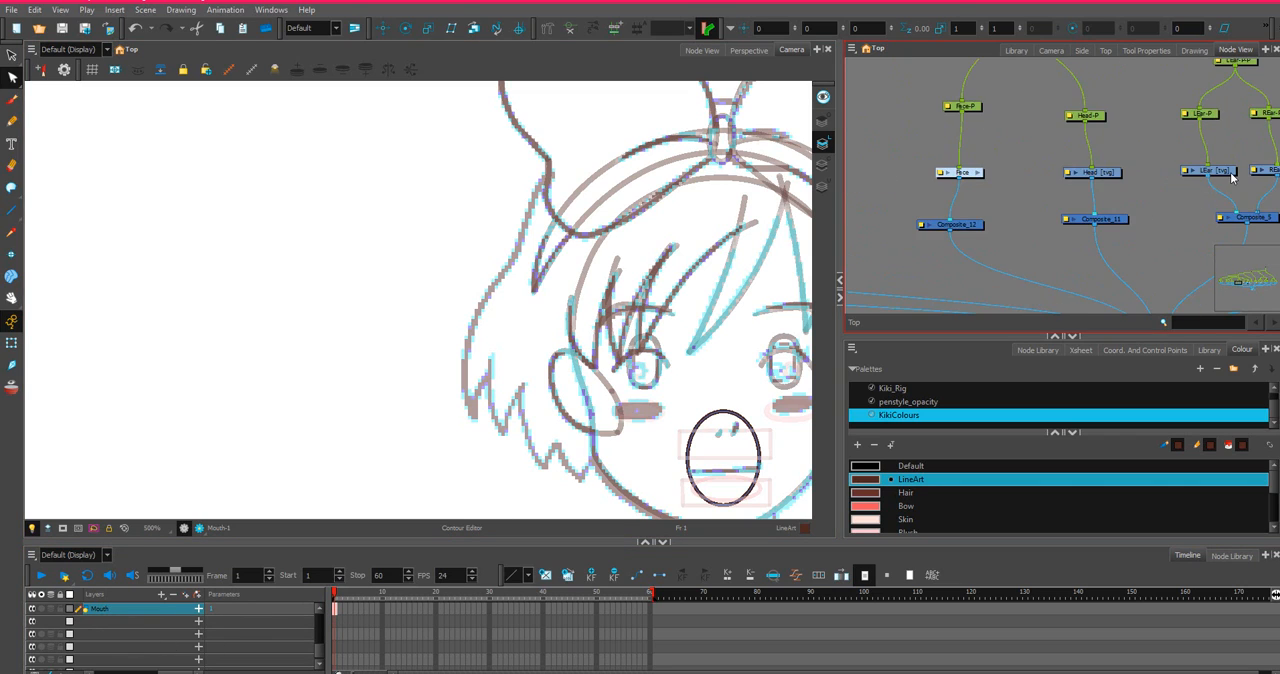
pyautogui.click(1228, 173)
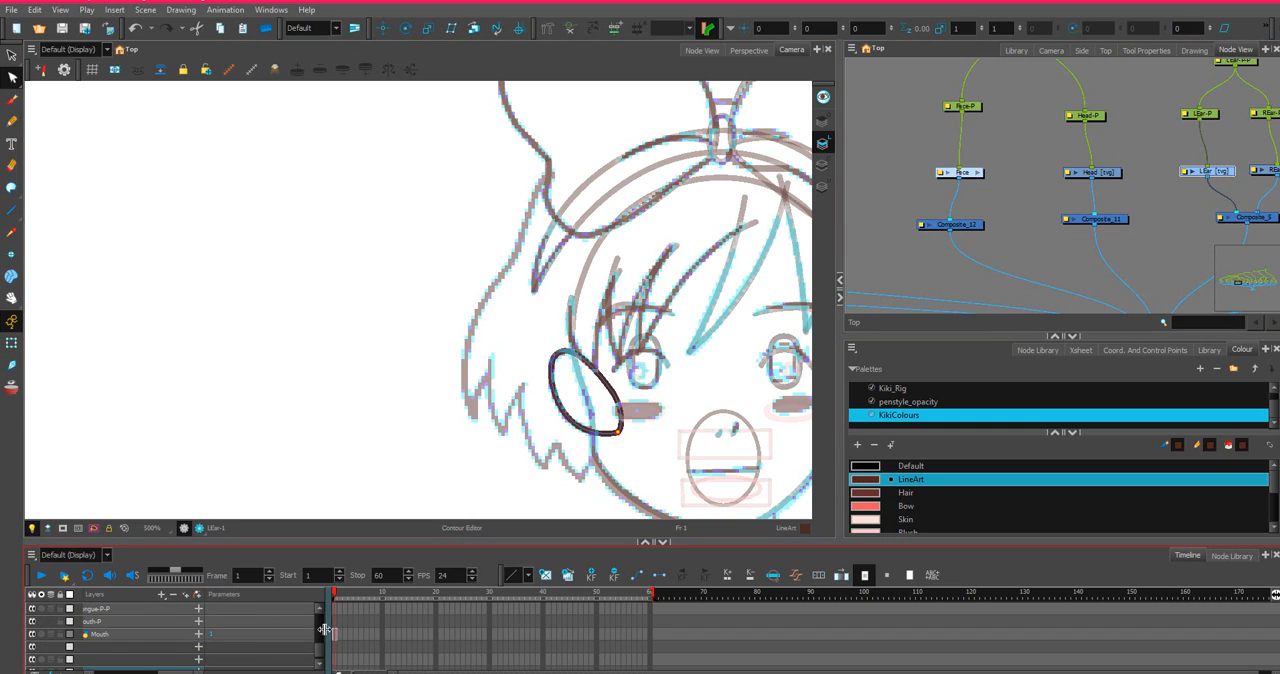
pyautogui.scroll(-1, 321, 638)
pyautogui.scroll(1, 321, 638)
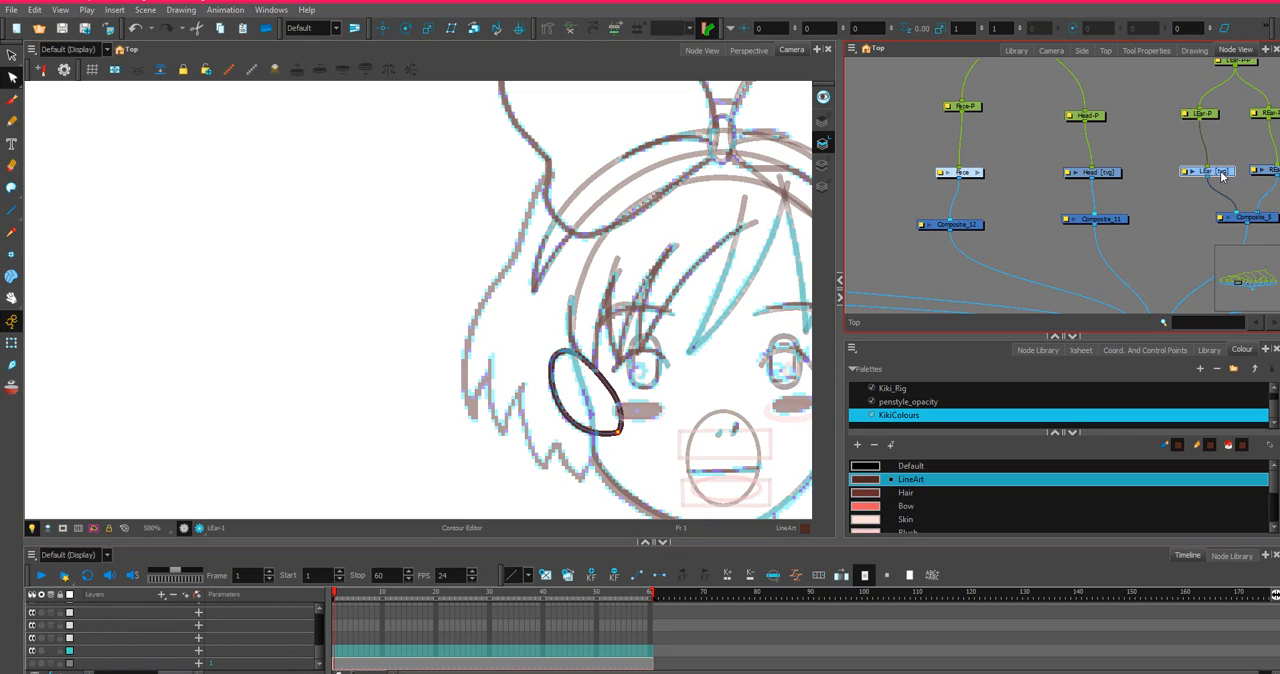
pyautogui.click(1172, 193)
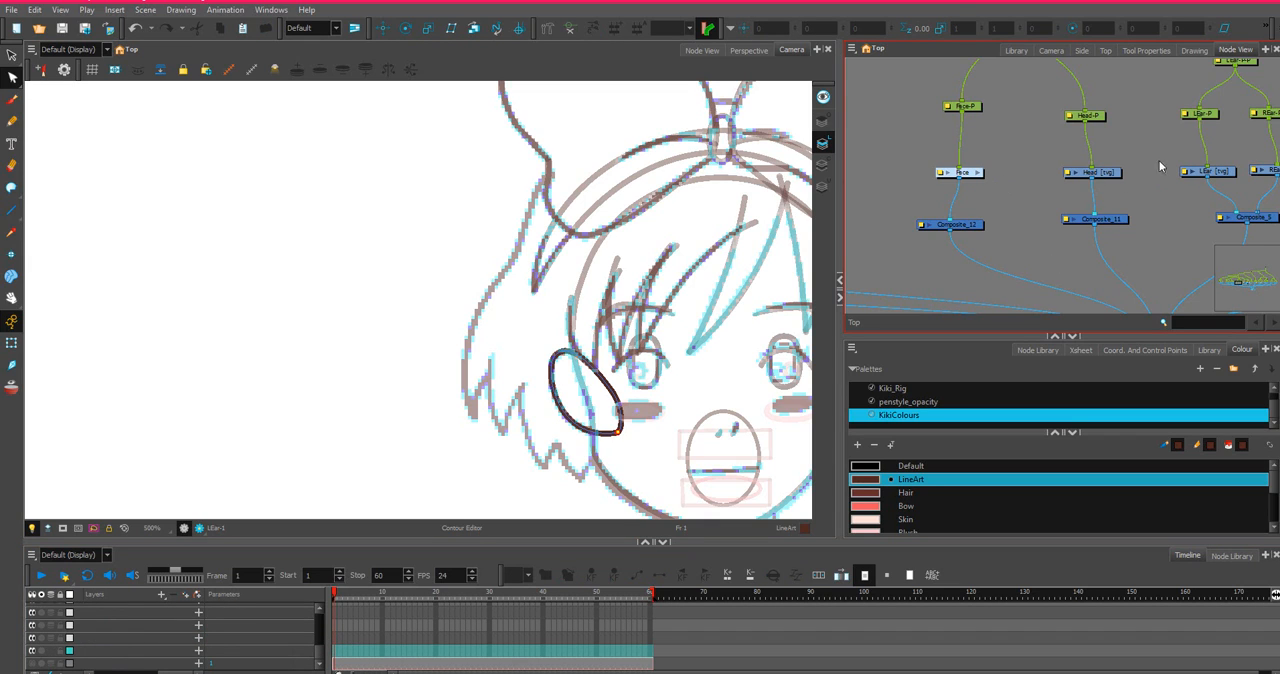
pyautogui.click(1208, 172)
pyautogui.click(337, 612)
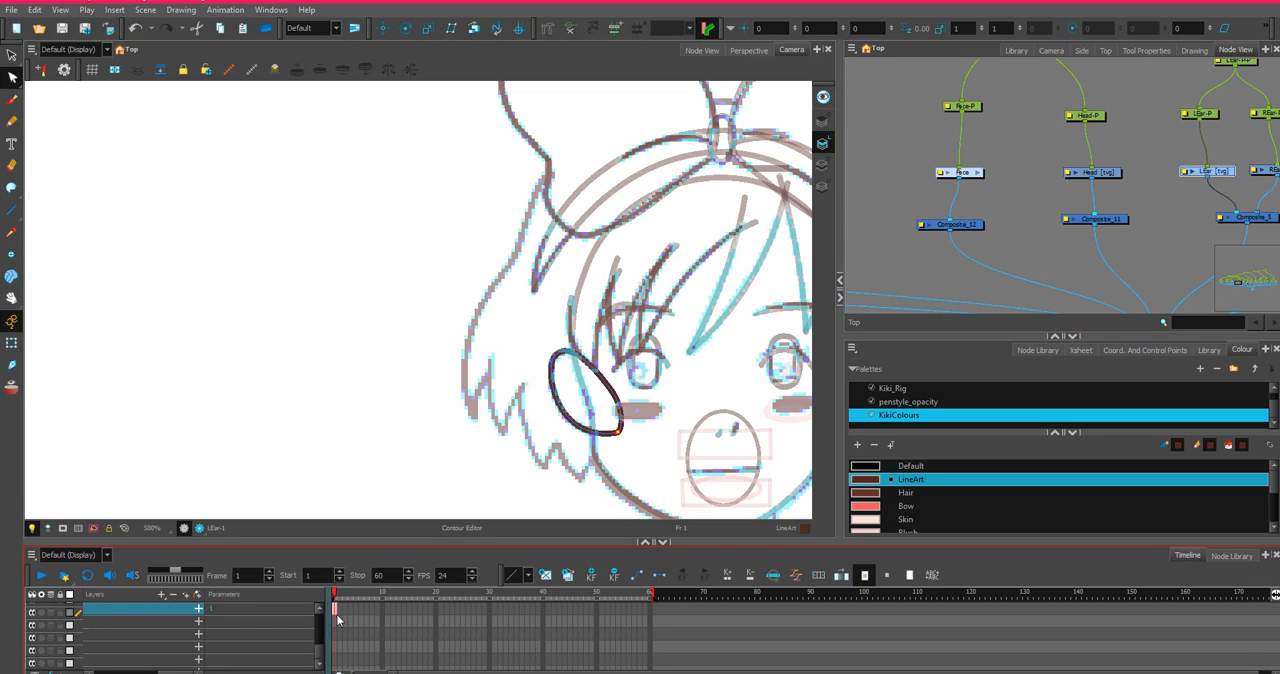
pyautogui.rightClick(335, 613)
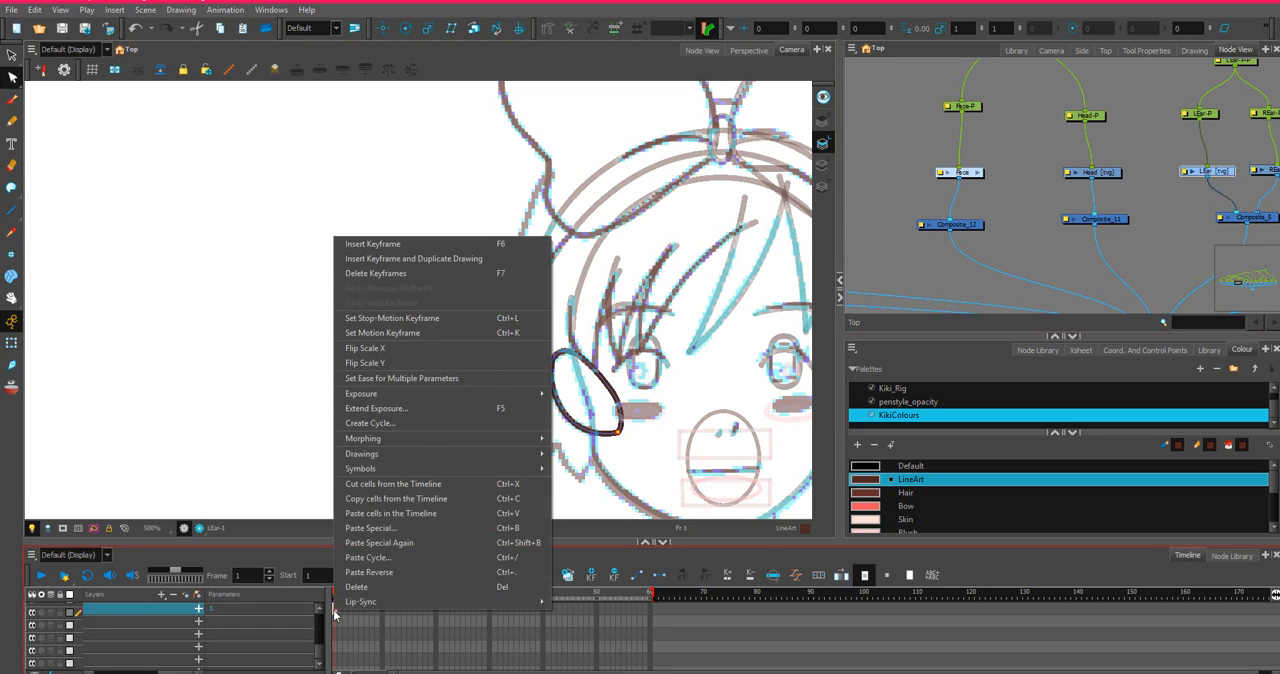
pyautogui.click(415, 505)
# Select the REar drawing layer and paste the copied ear cell into its first frame with Paste Special.
pyautogui.click(1272, 172)
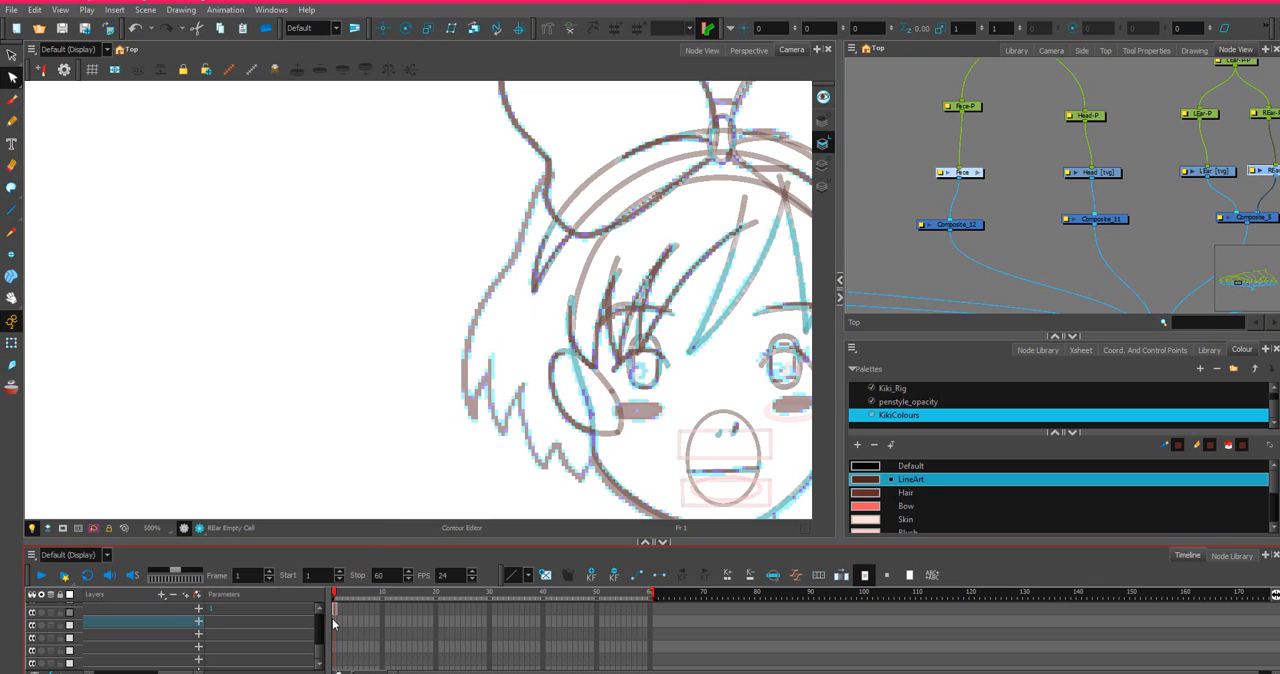
pyautogui.click(333, 622)
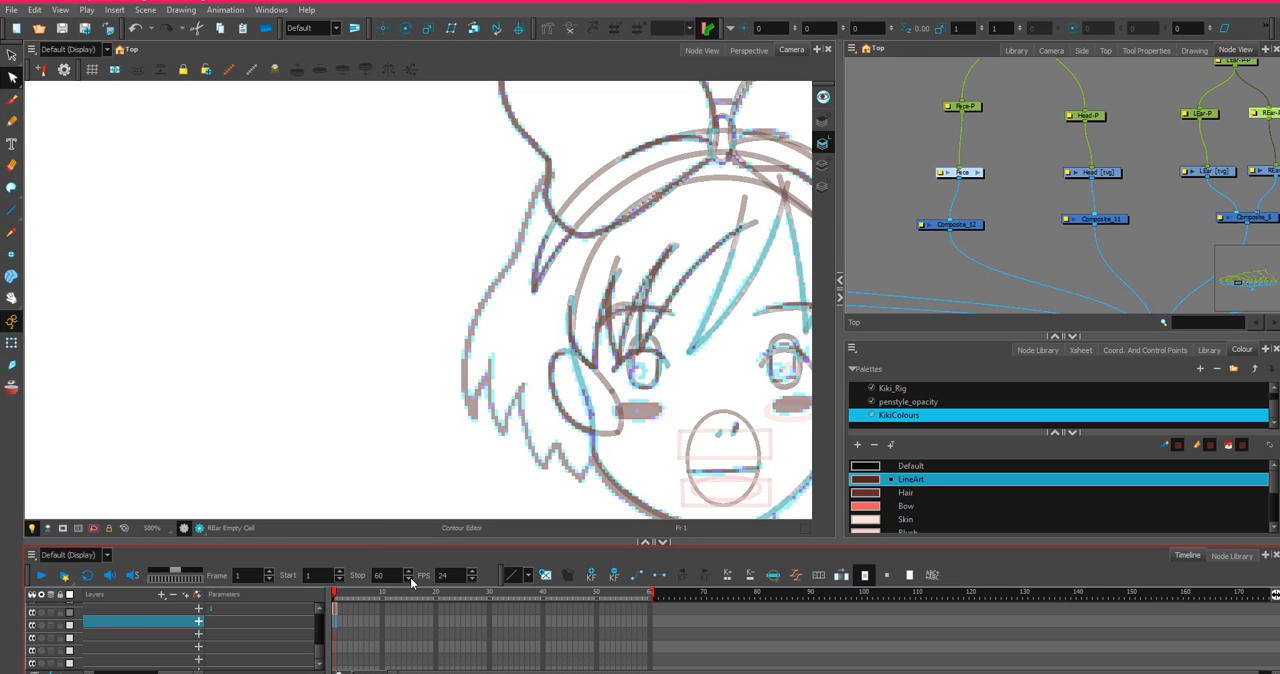
pyautogui.click(114, 634)
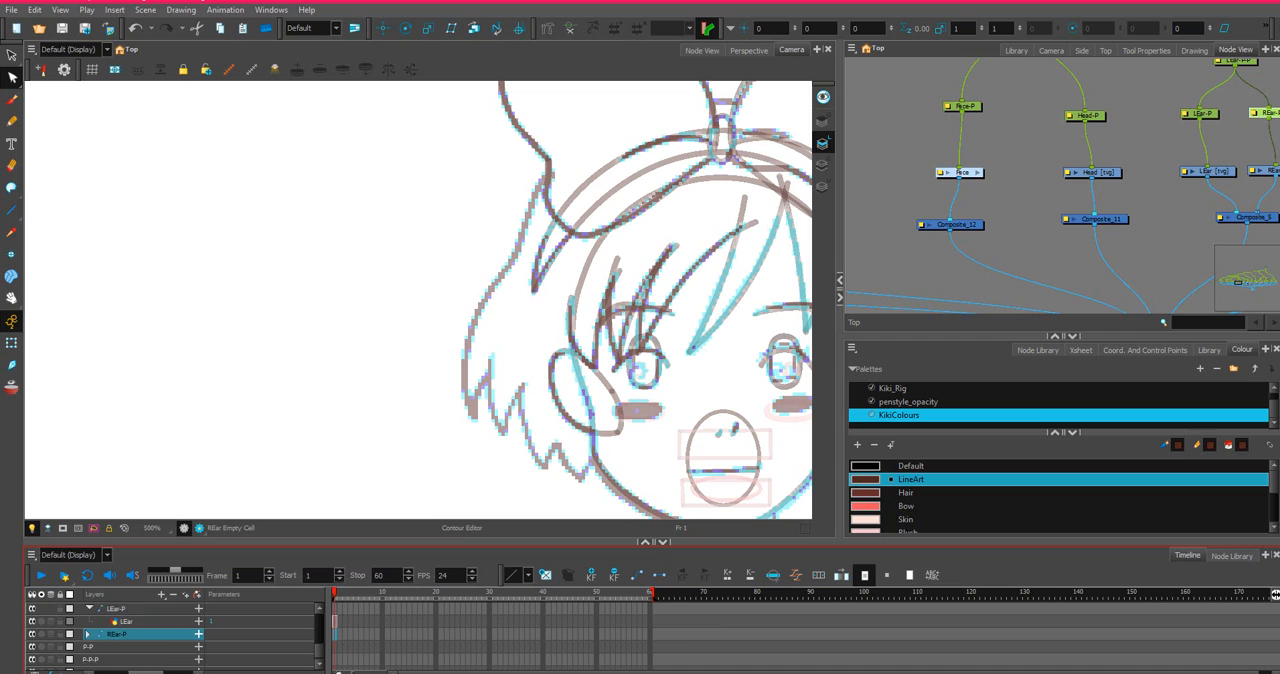
pyautogui.click(118, 634)
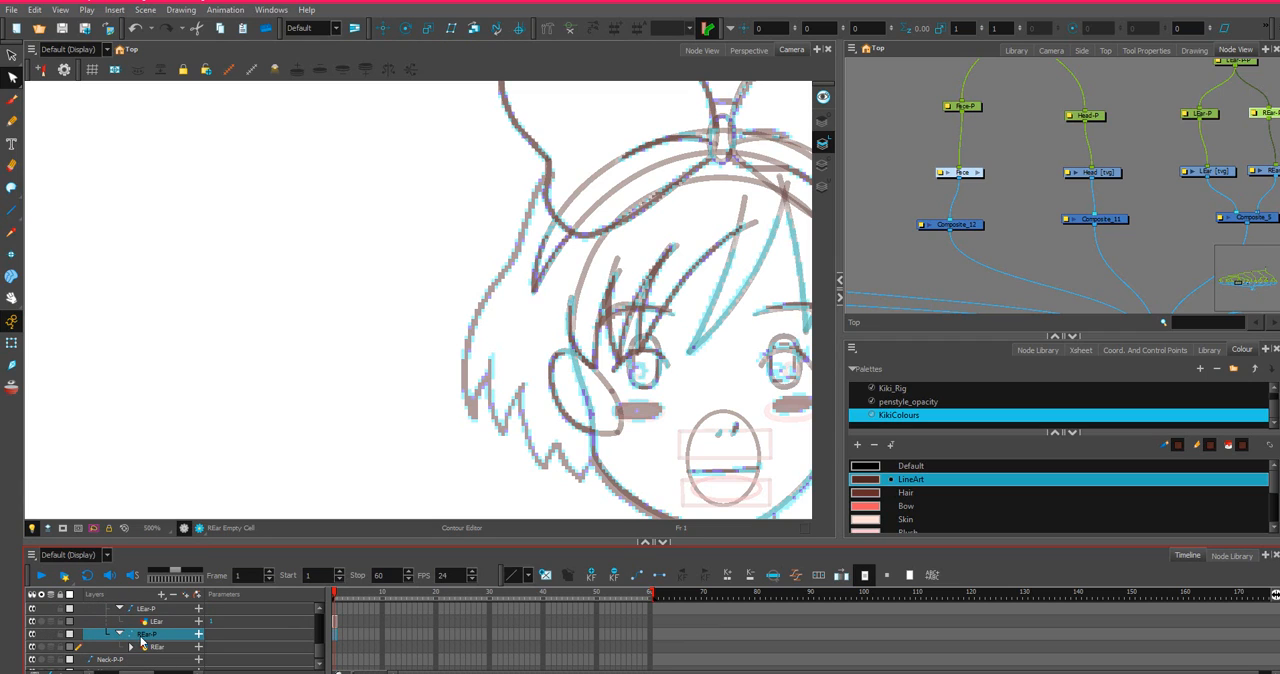
pyautogui.click(1270, 173)
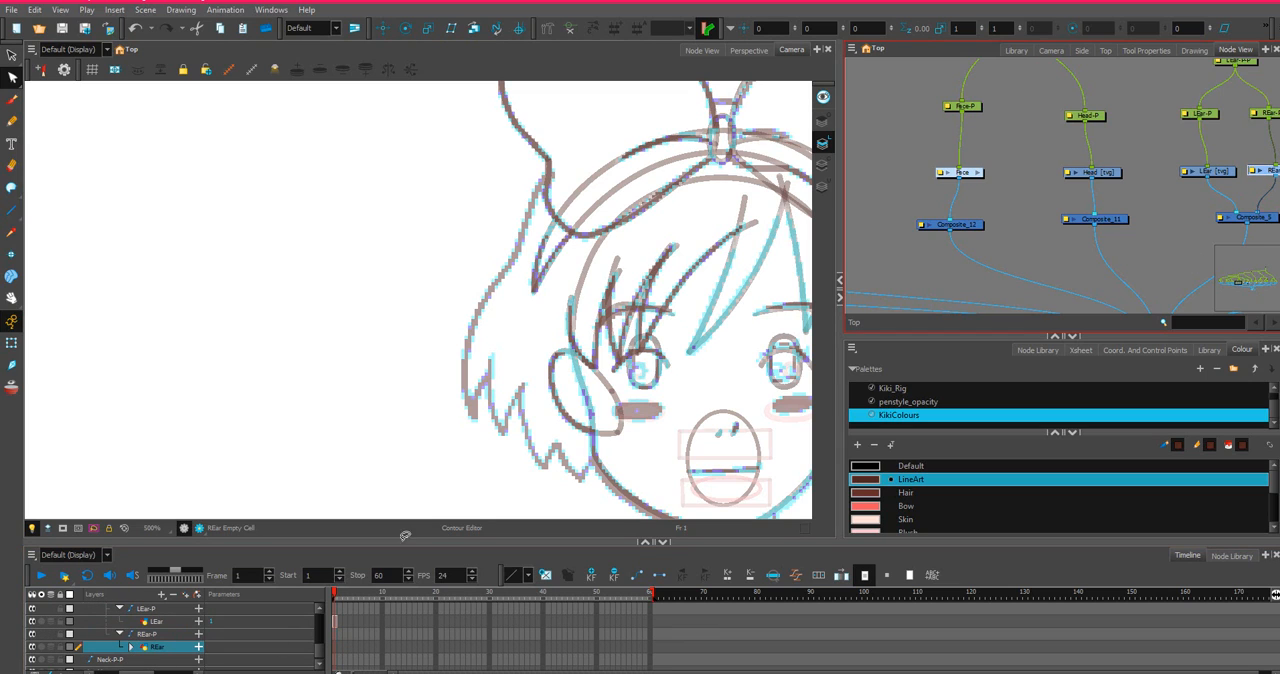
pyautogui.click(334, 648)
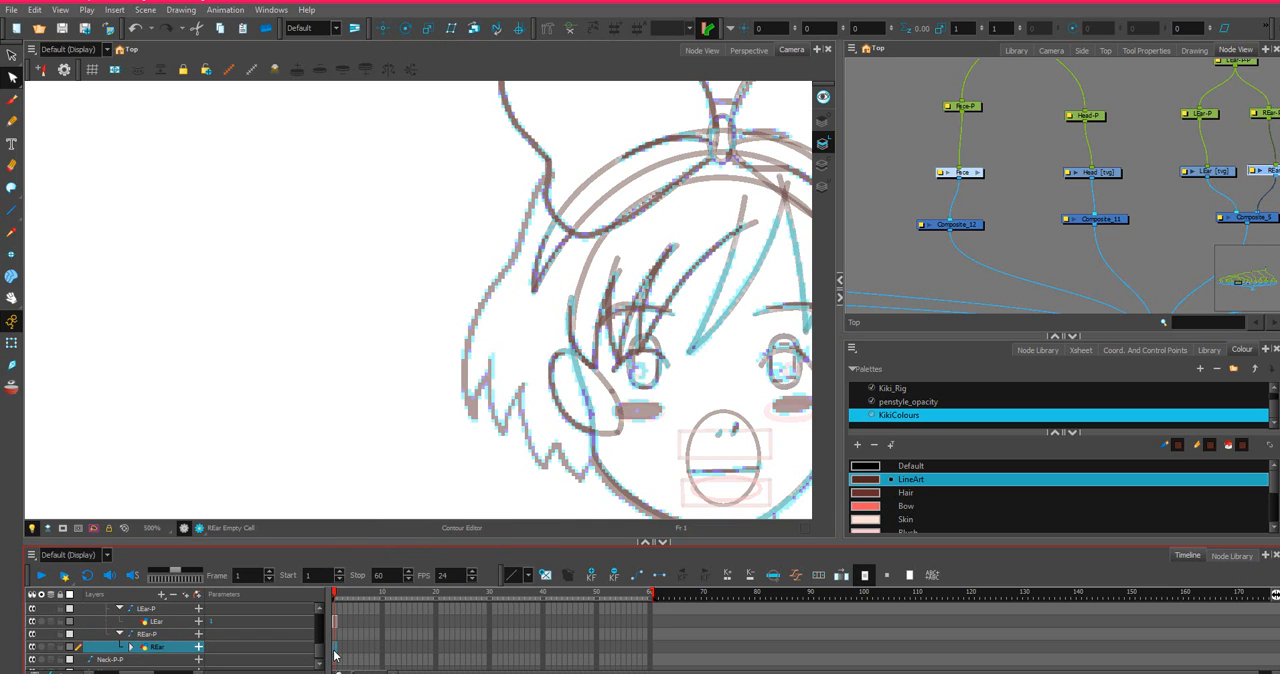
pyautogui.rightClick(334, 655)
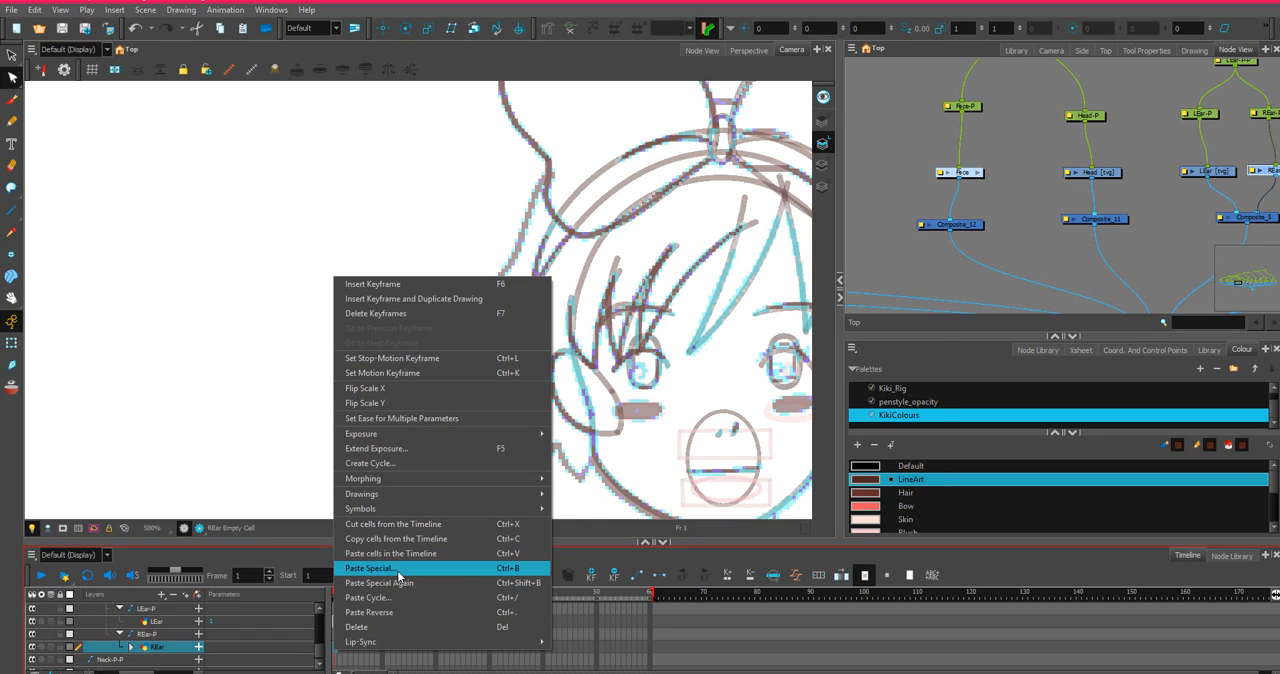
pyautogui.click(400, 568)
pyautogui.click(861, 521)
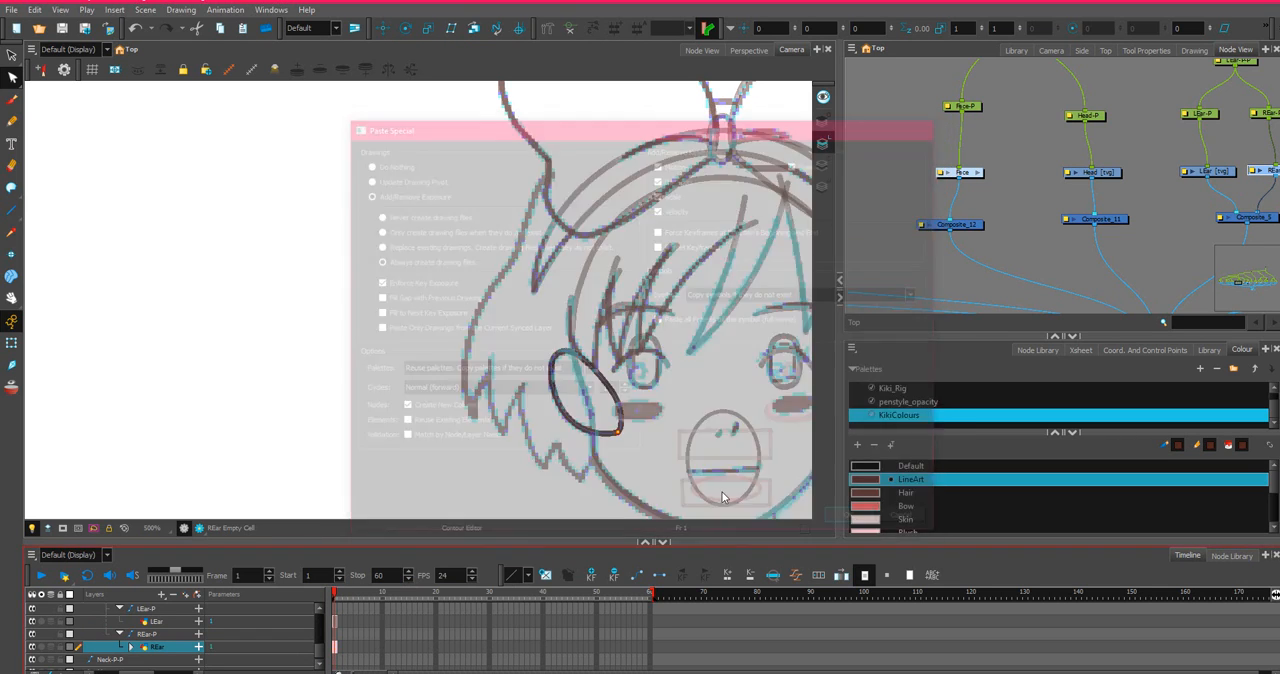
# Flip the pasted REar drawing horizontally on the first frame.
pyautogui.rightClick(334, 652)
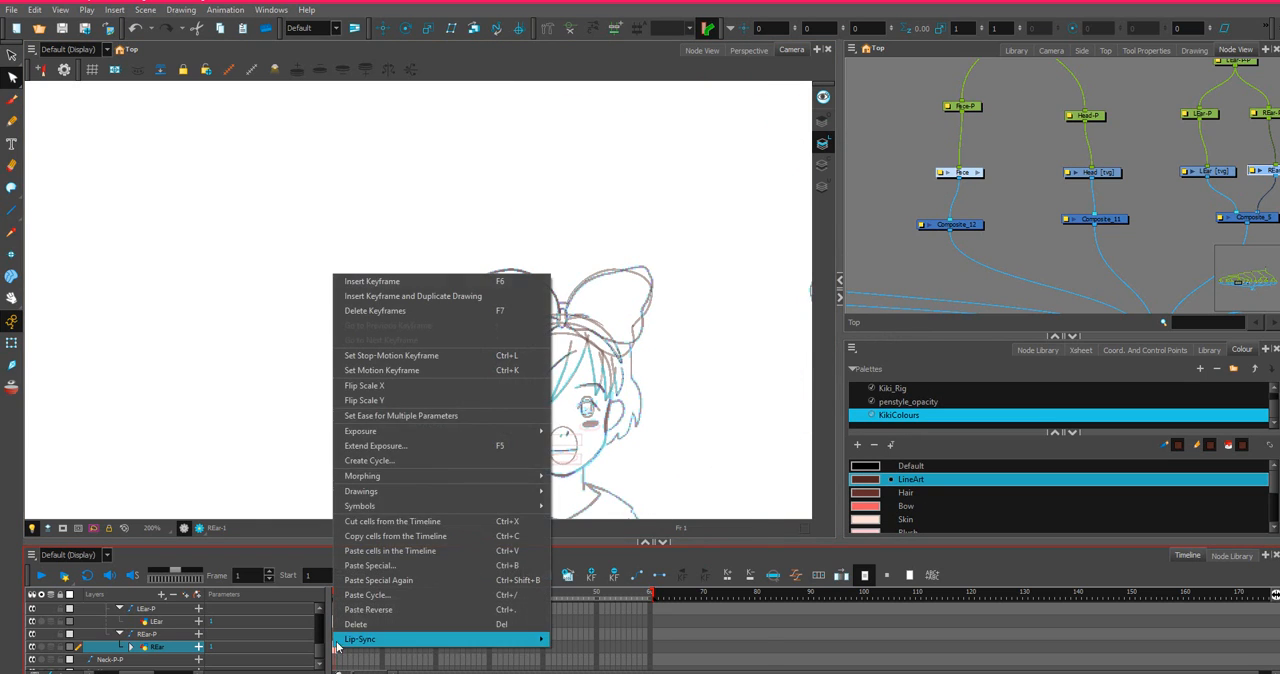
pyautogui.press('Escape')
pyautogui.scroll(-5, 469, 367)
pyautogui.scroll(-3, 556, 355)
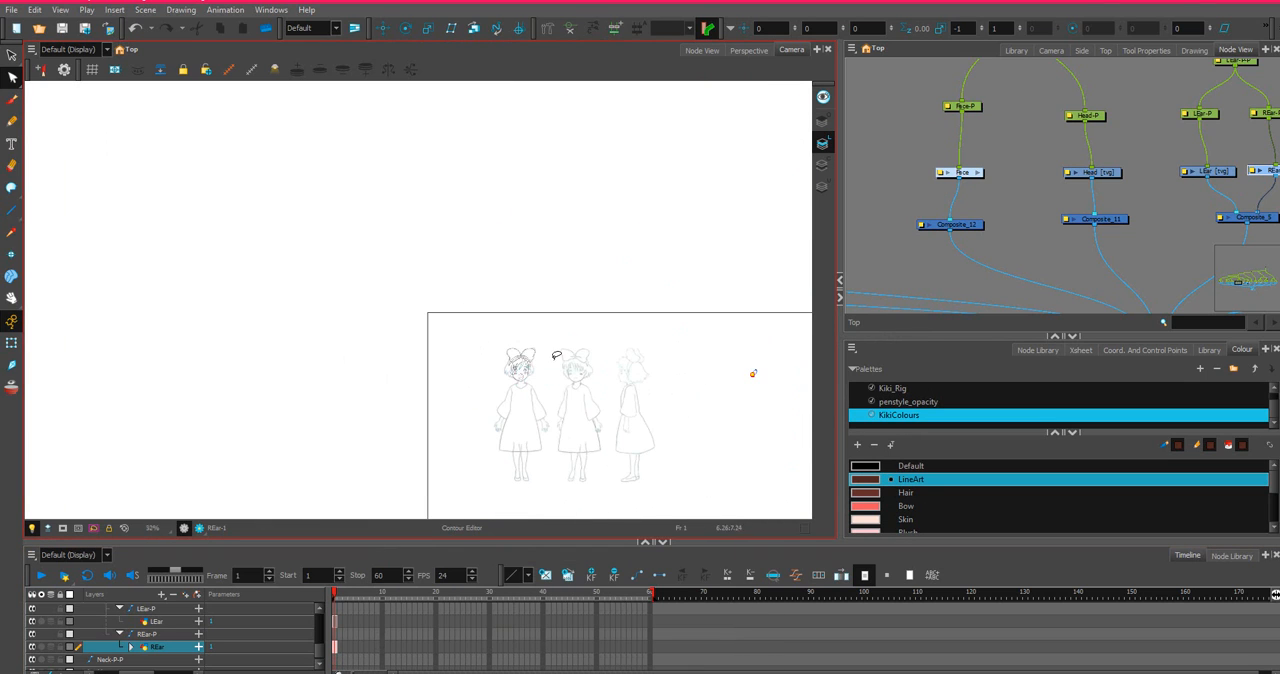
# Select the mirrored ear drawing and move it back horizontally to beside the side-view character sketch.
pyautogui.scroll(2, 570, 353)
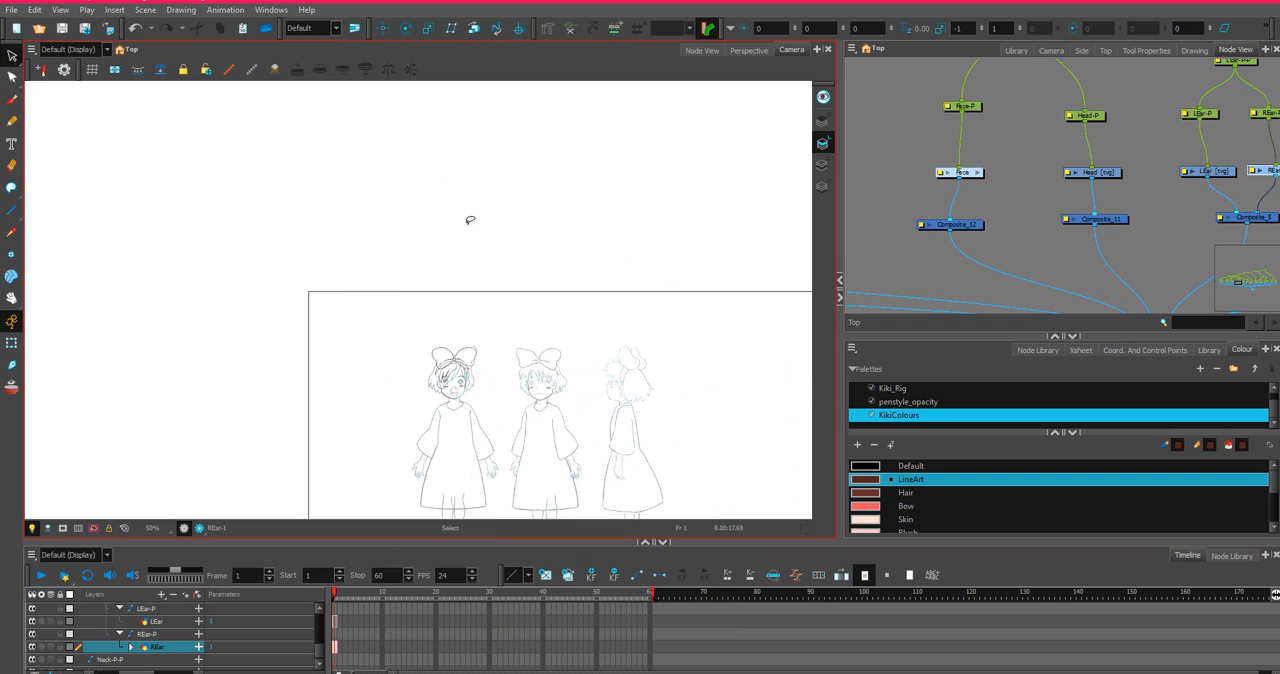
pyautogui.scroll(-2, 469, 222)
pyautogui.moveTo(683, 286); pyautogui.dragTo(588, 289)
pyautogui.scroll(4, 588, 289)
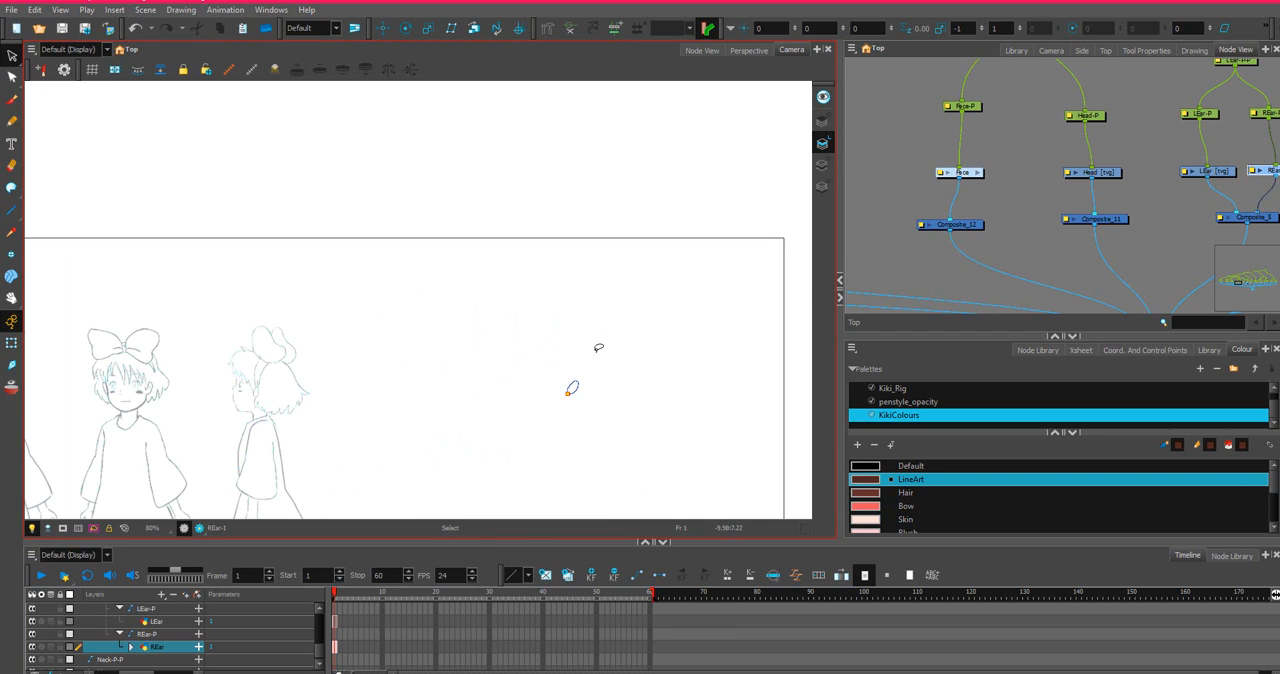
pyautogui.moveTo(598, 348)
pyautogui.mouseDown()
pyautogui.moveTo(641, 411)
pyautogui.moveTo(551, 420)
pyautogui.mouseUp()
pyautogui.scroll(3, 551, 420)
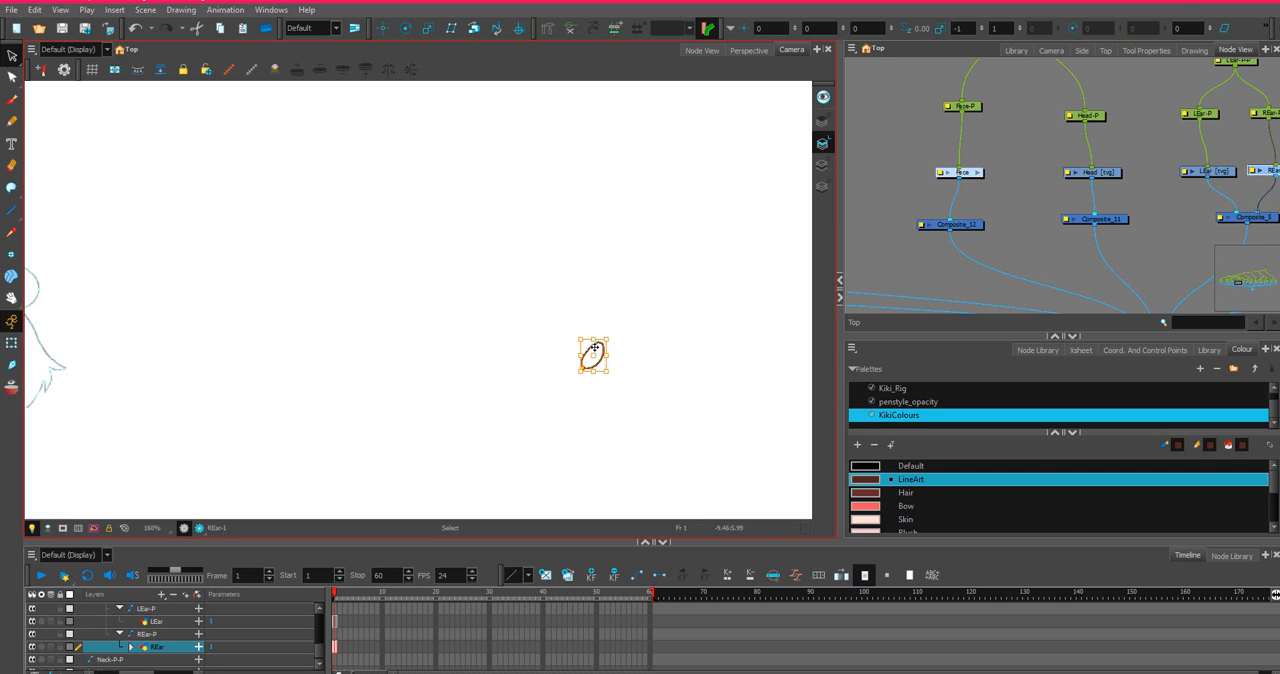
pyautogui.moveTo(594, 347); pyautogui.dragTo(71, 305)
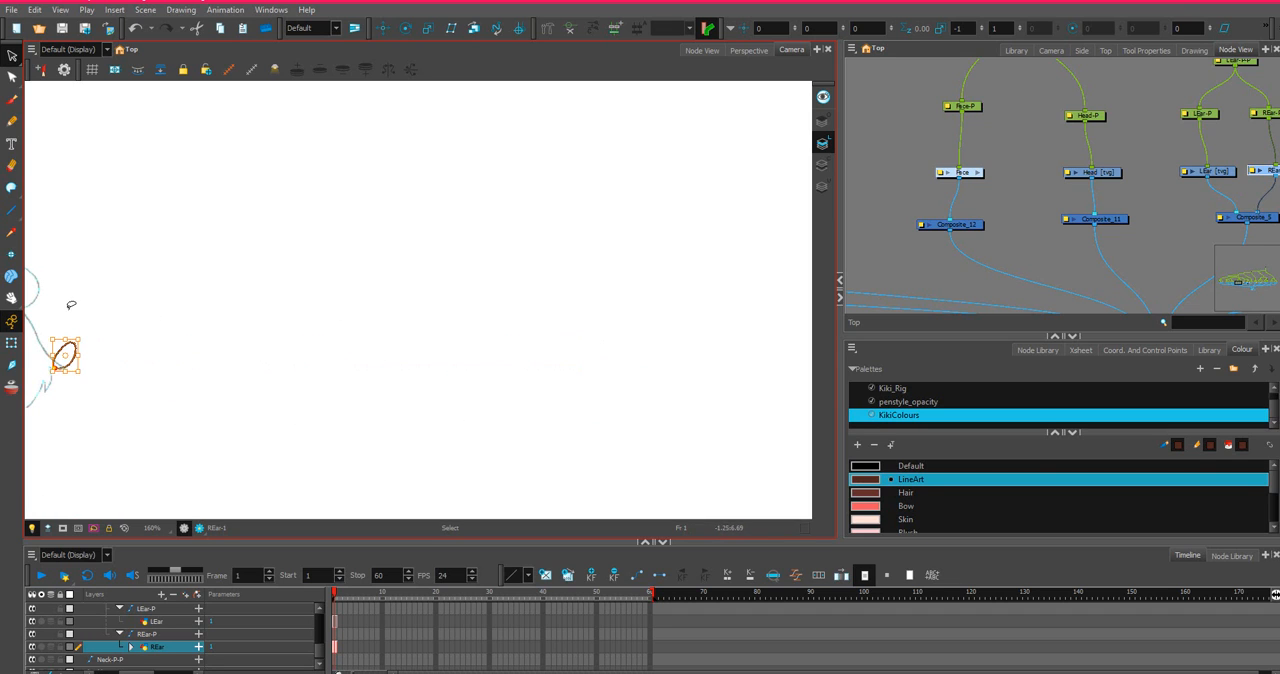
# Move the mirrored ear onto the front-view head, over the sketched ear opposite the finished one.
pyautogui.scroll(-4, 71, 305)
pyautogui.moveTo(140, 274); pyautogui.dragTo(608, 280)
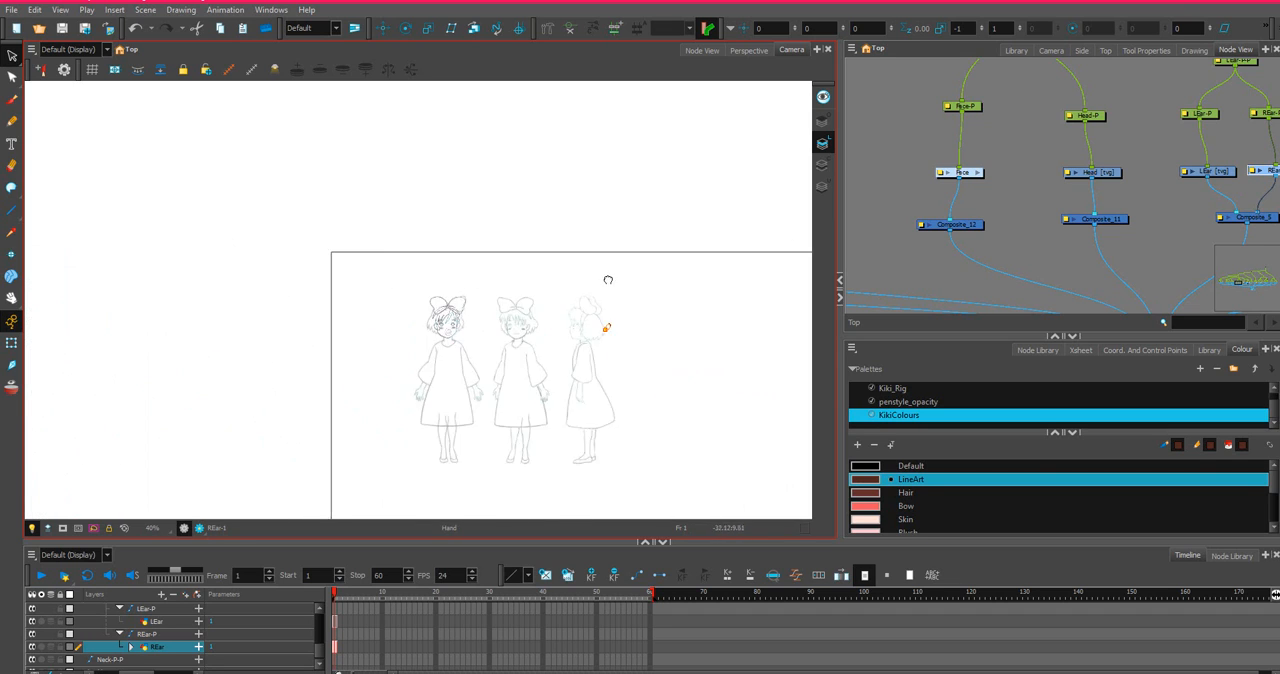
pyautogui.scroll(4, 644, 364)
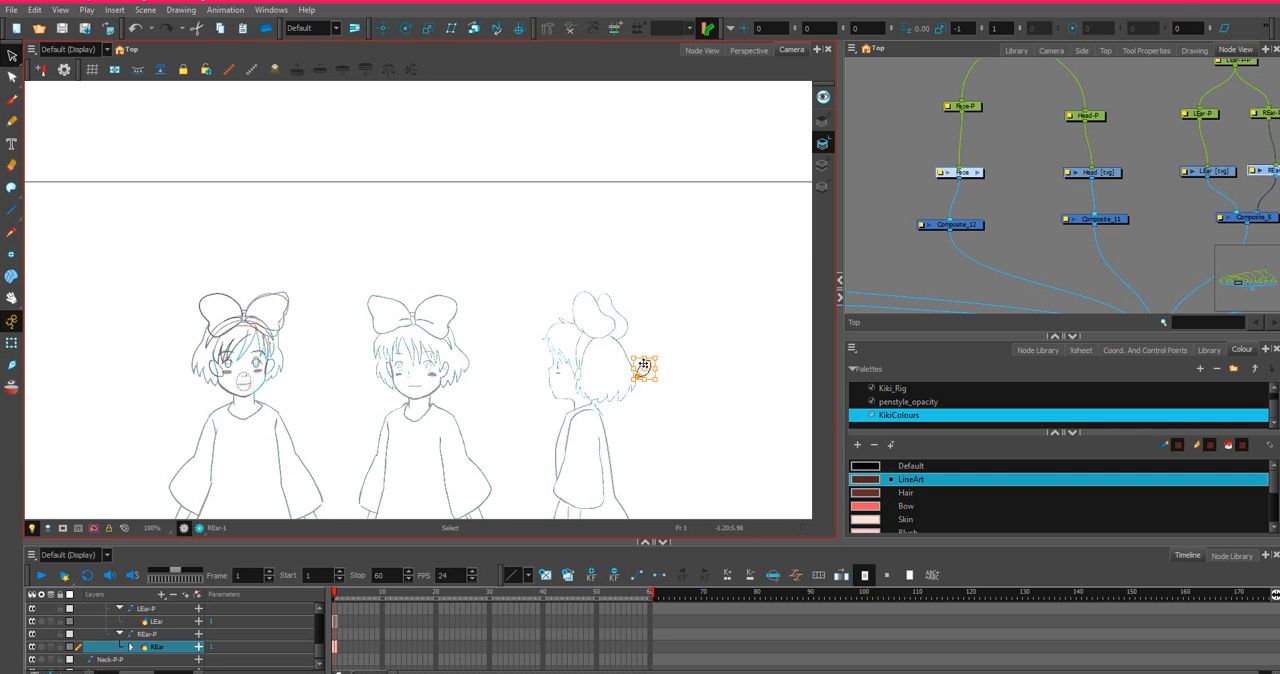
pyautogui.moveTo(644, 366)
pyautogui.mouseDown()
pyautogui.moveTo(267, 356)
pyautogui.moveTo(563, 380)
pyautogui.mouseUp()
pyautogui.scroll(5, 290, 350)
pyautogui.scroll(2, 564, 383)
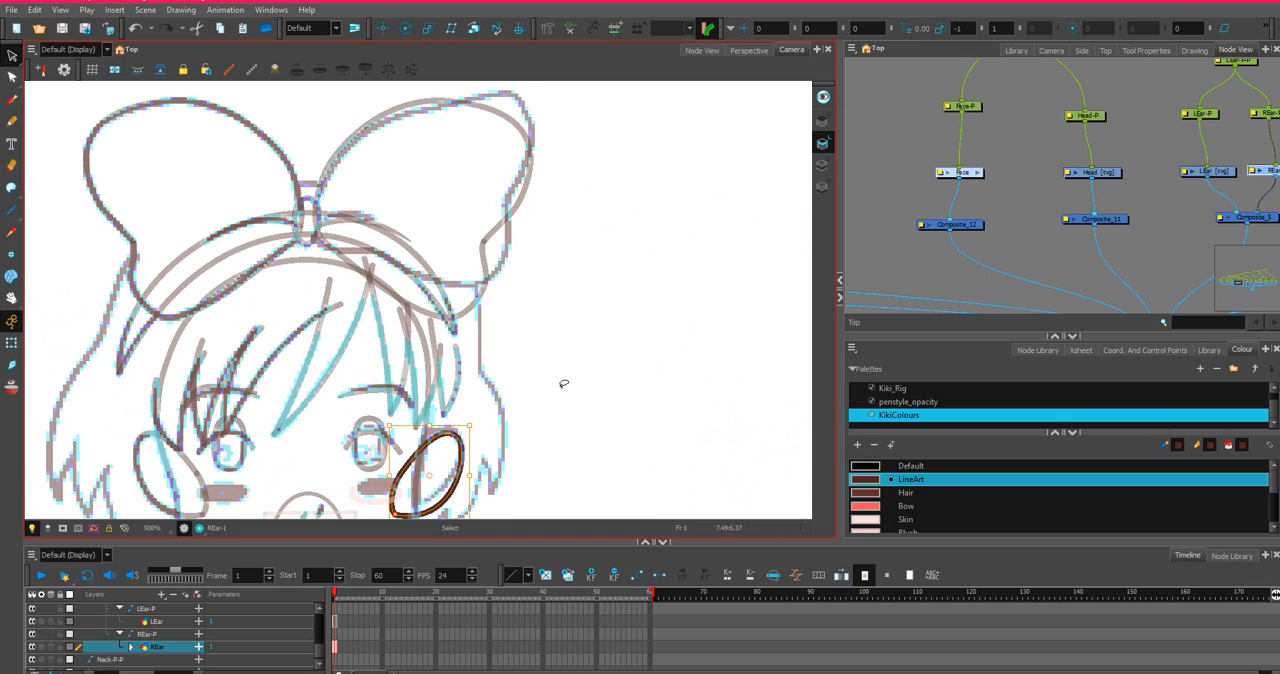
# Nudge the mirrored ear slightly inward toward the face and deselect it.
pyautogui.press('Left')
pyautogui.press('Left')
pyautogui.press('Left')
pyautogui.press('Left')
pyautogui.press('Left')
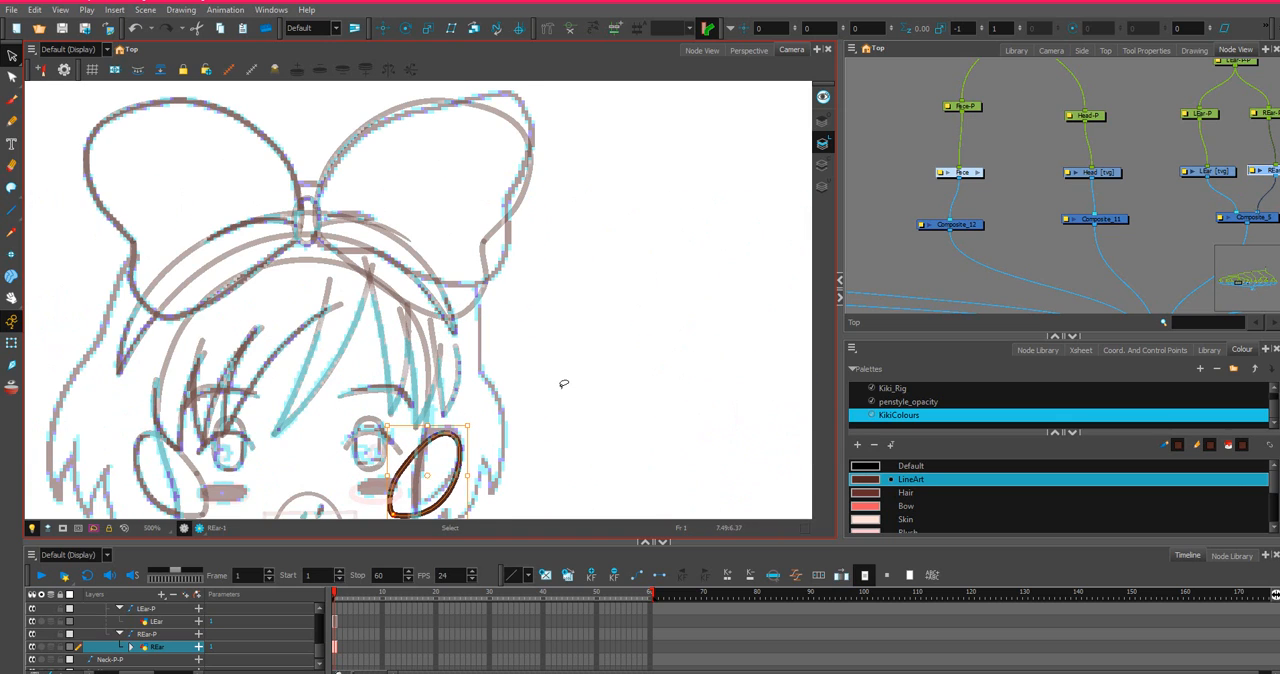
pyautogui.press('Left')
pyautogui.press('Left')
pyautogui.press('Left')
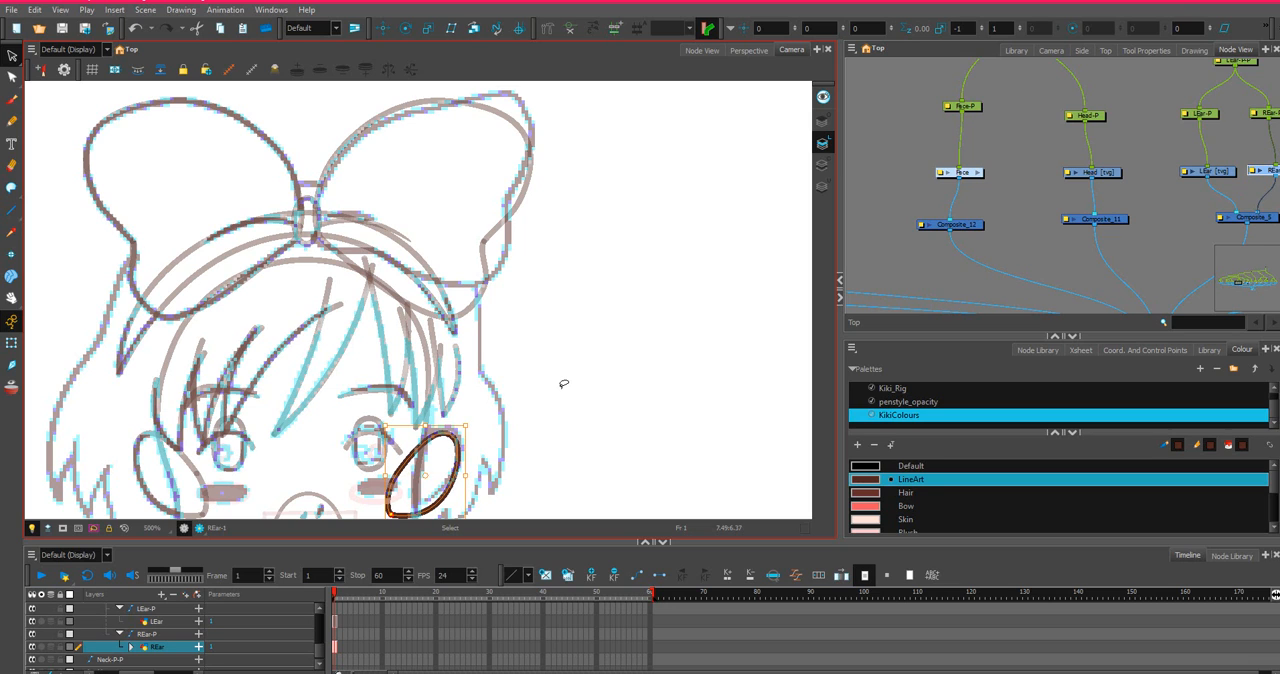
pyautogui.click(564, 383)
# Reselect the mirrored ear and fine-tune its horizontal position so it lines up symmetrically with the other ear.
pyautogui.scroll(-2, 556, 397)
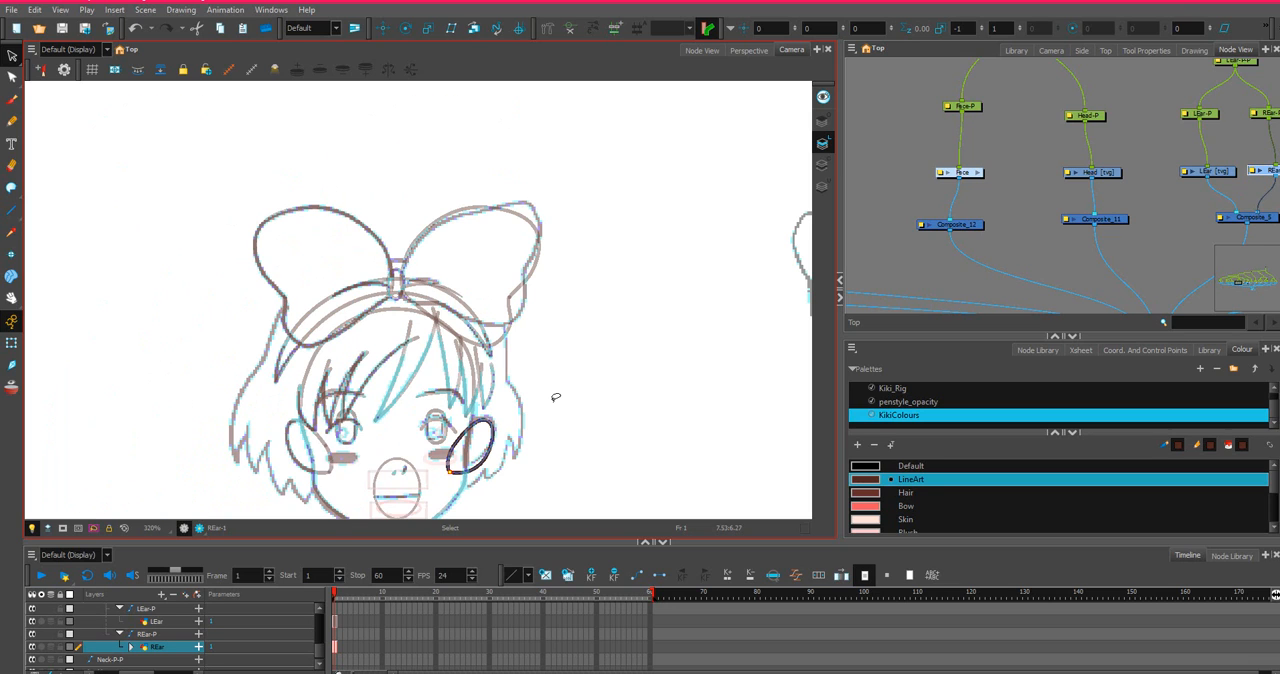
pyautogui.scroll(2, 556, 397)
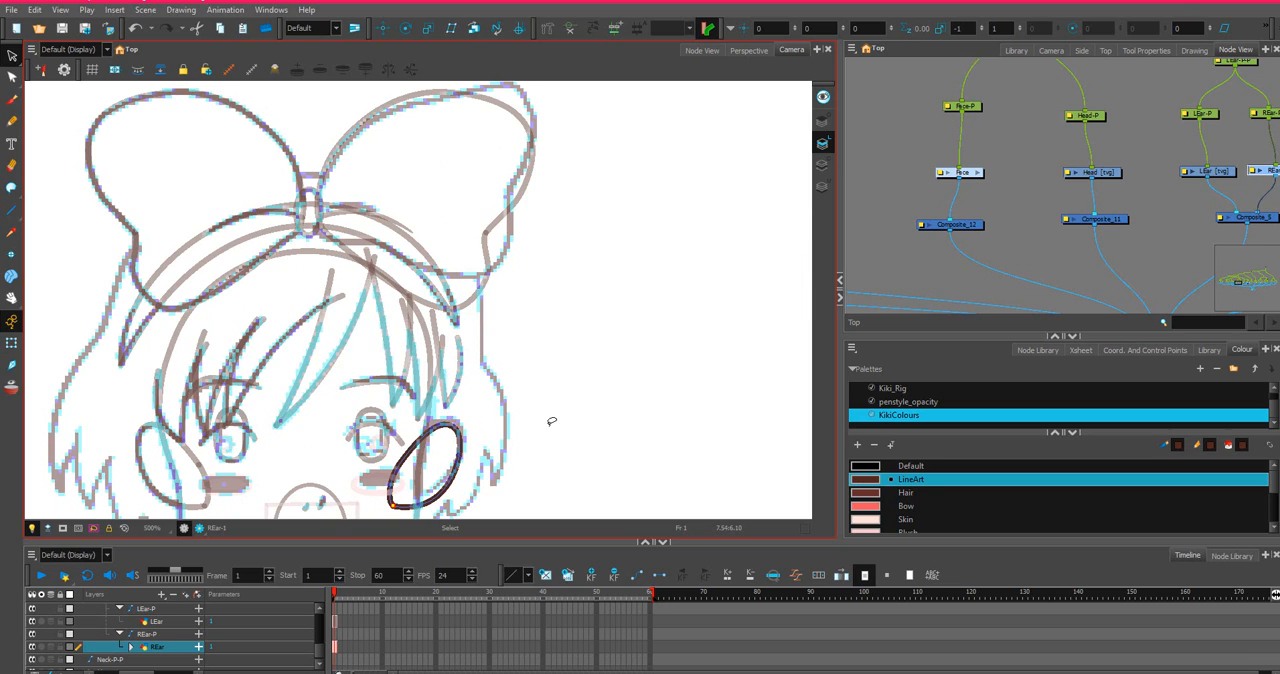
pyautogui.scroll(2, 551, 421)
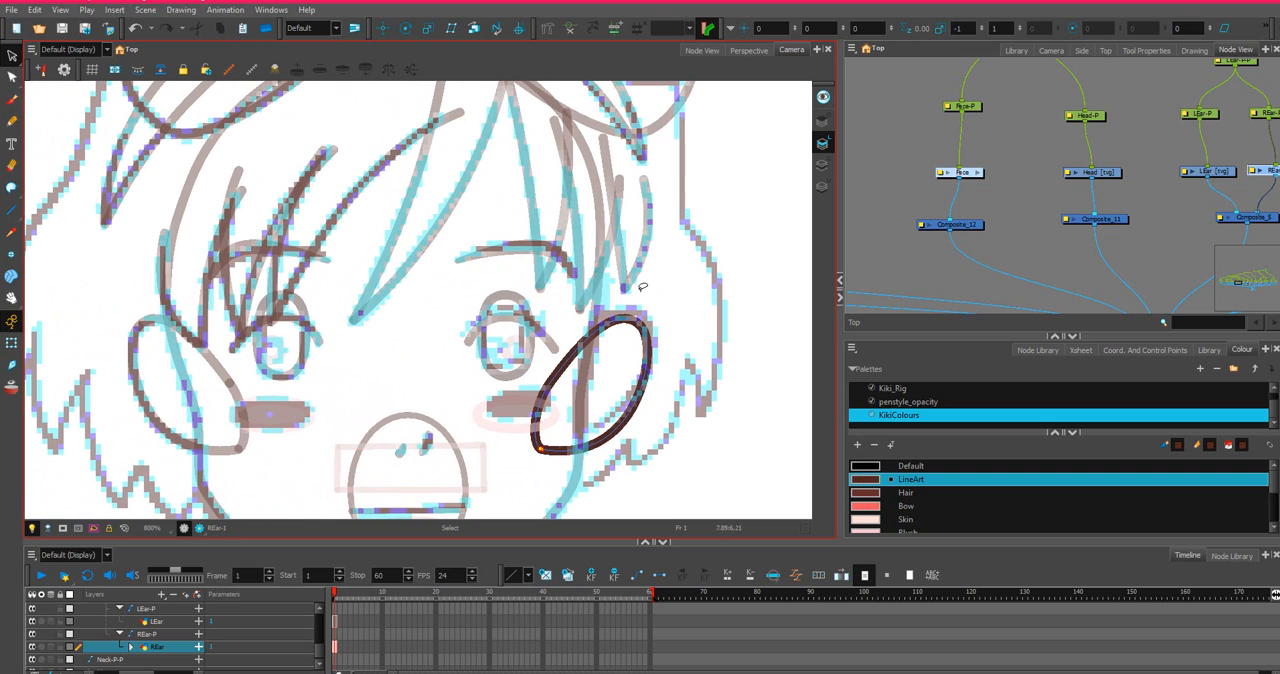
pyautogui.moveTo(641, 288); pyautogui.dragTo(656, 270)
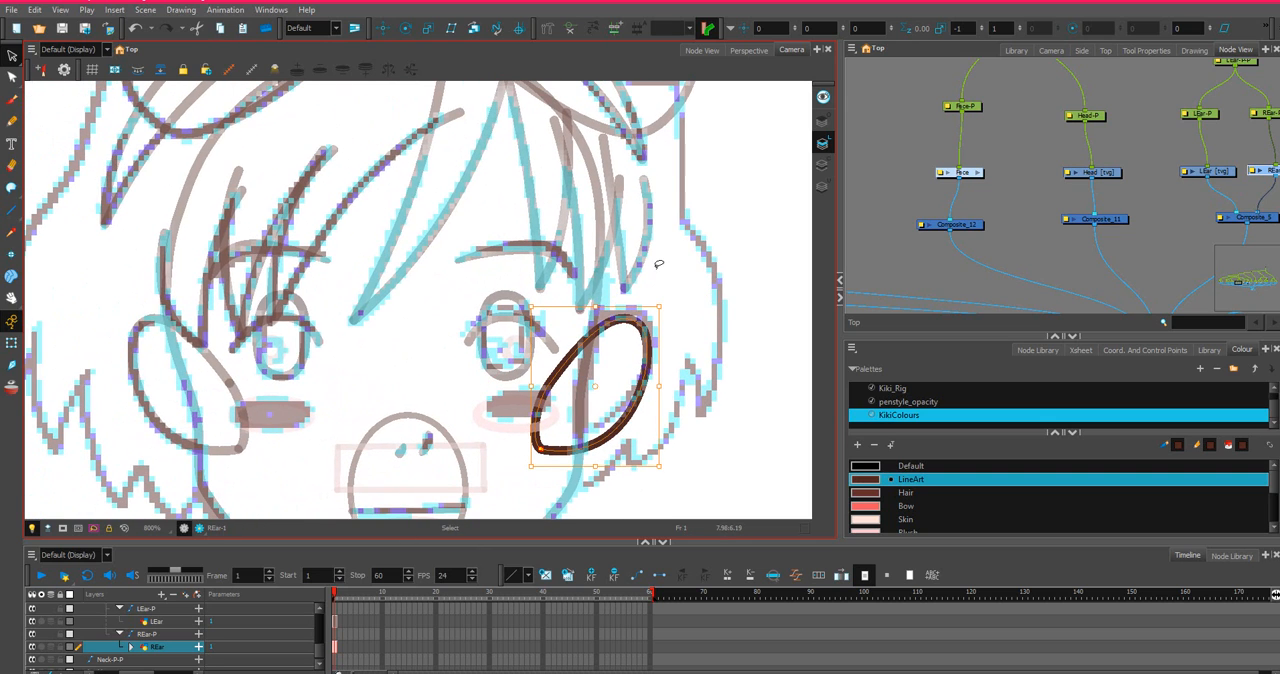
pyautogui.press('Left')
pyautogui.press('Left')
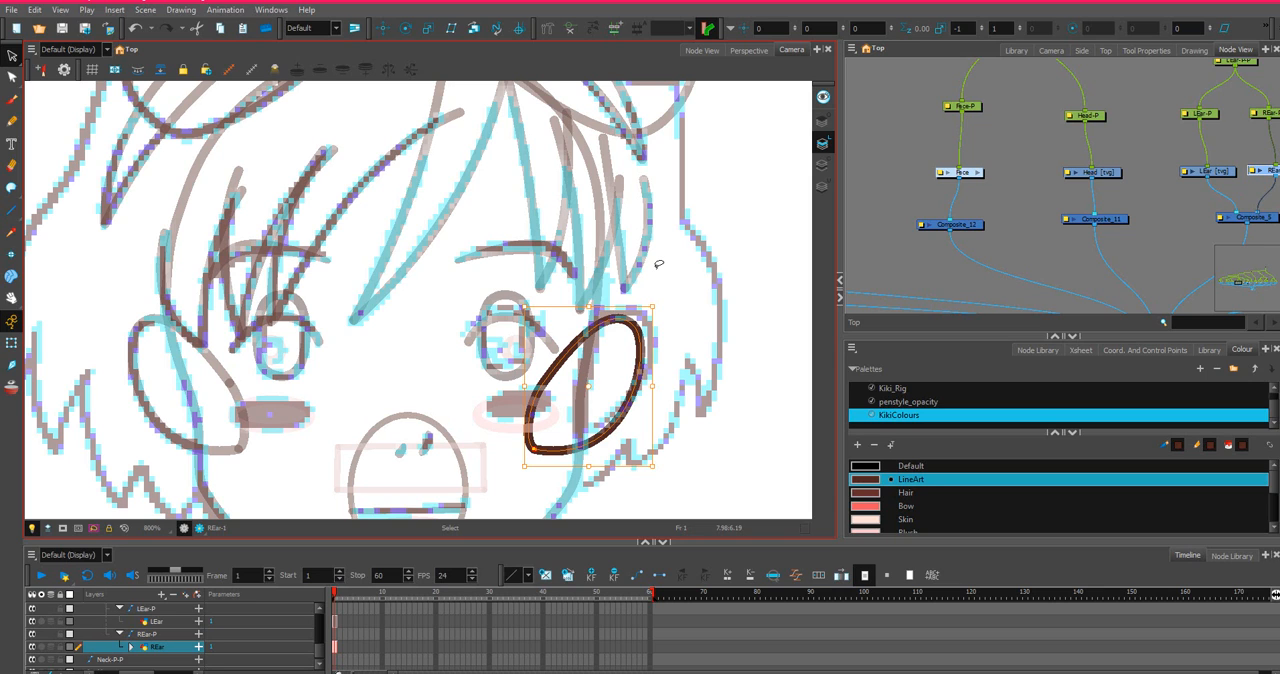
pyautogui.press('Right')
pyautogui.press('Right')
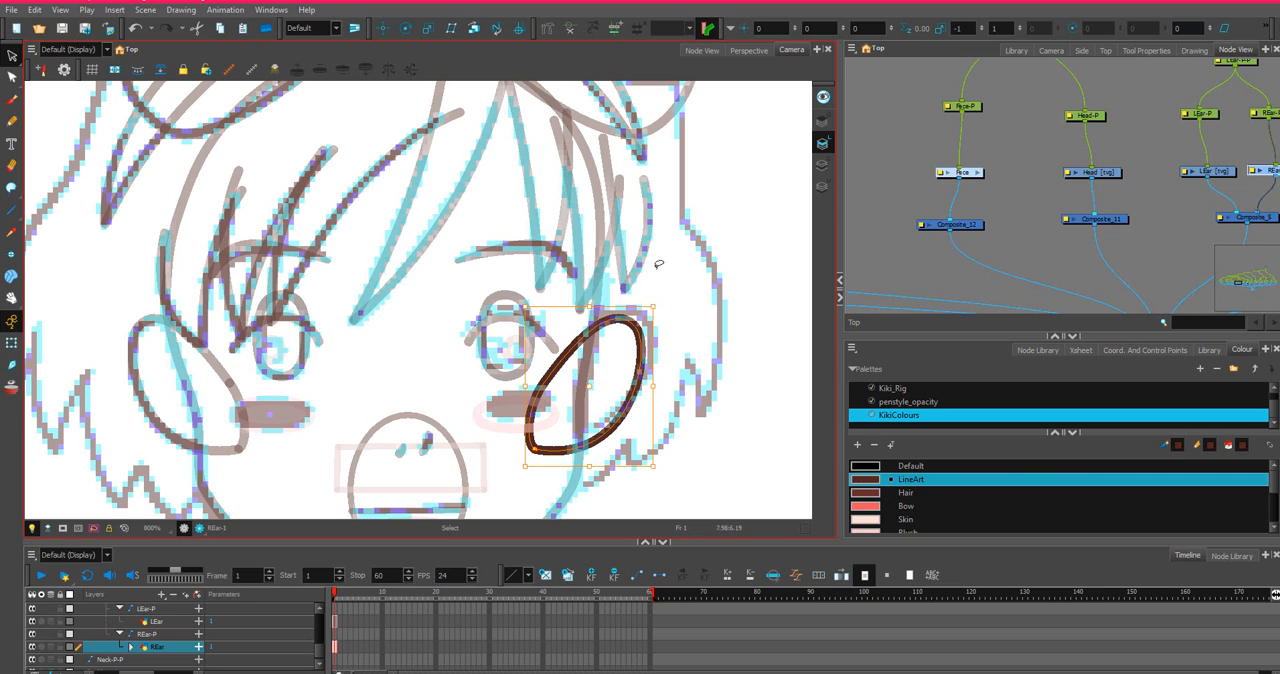
pyautogui.scroll(-2, 607, 247)
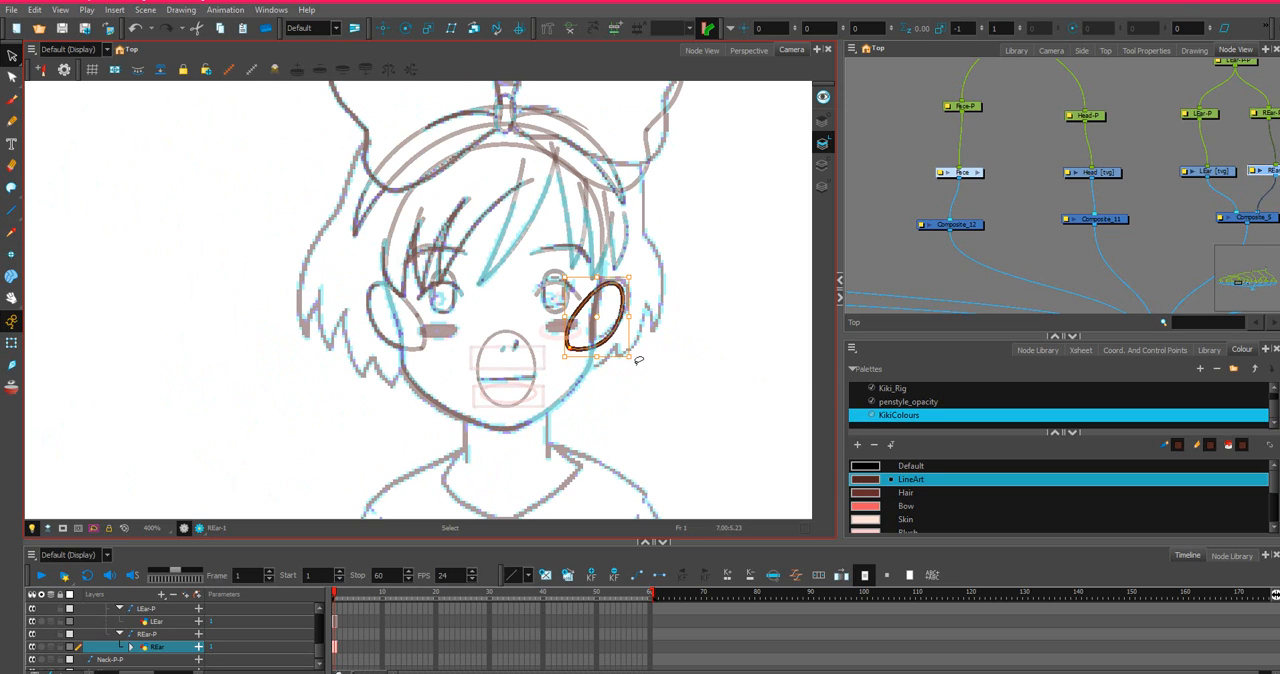
pyautogui.press('Escape')
# Draw an ellipse on the TopHair drawing layer, spanning from the front-view head's sketched hairline down to the cheeks.
pyautogui.click(1053, 265)
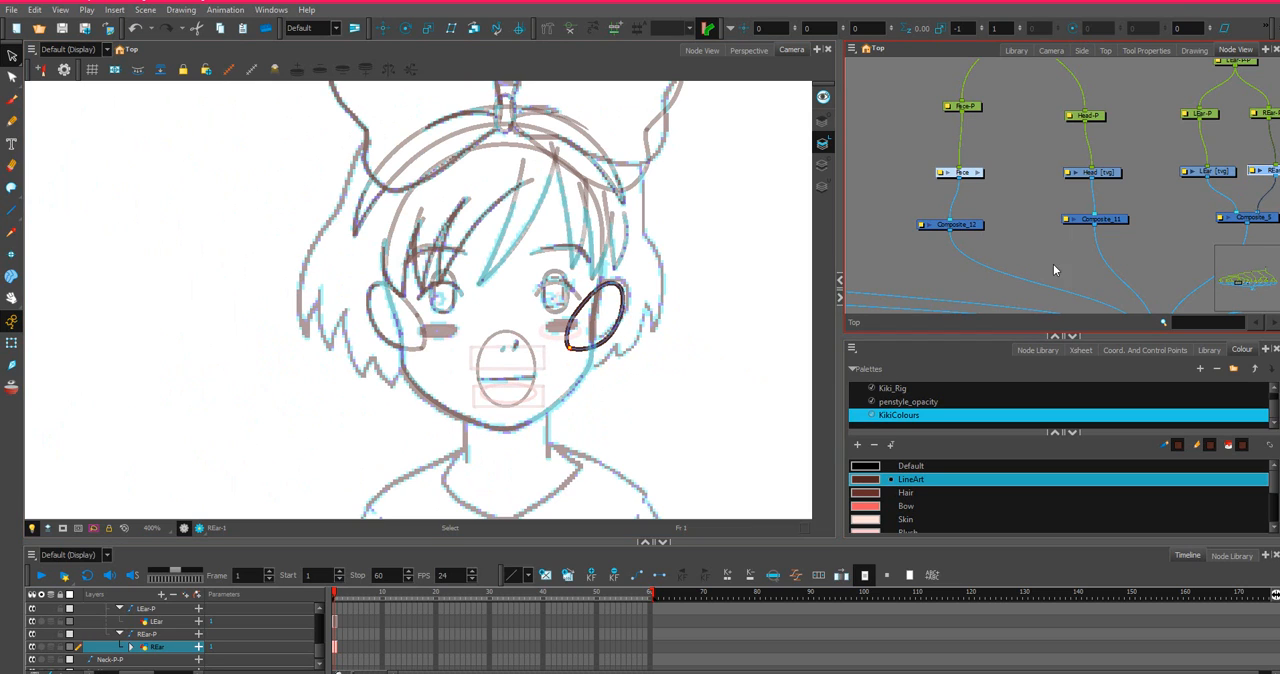
pyautogui.moveTo(1175, 209); pyautogui.dragTo(1065, 127)
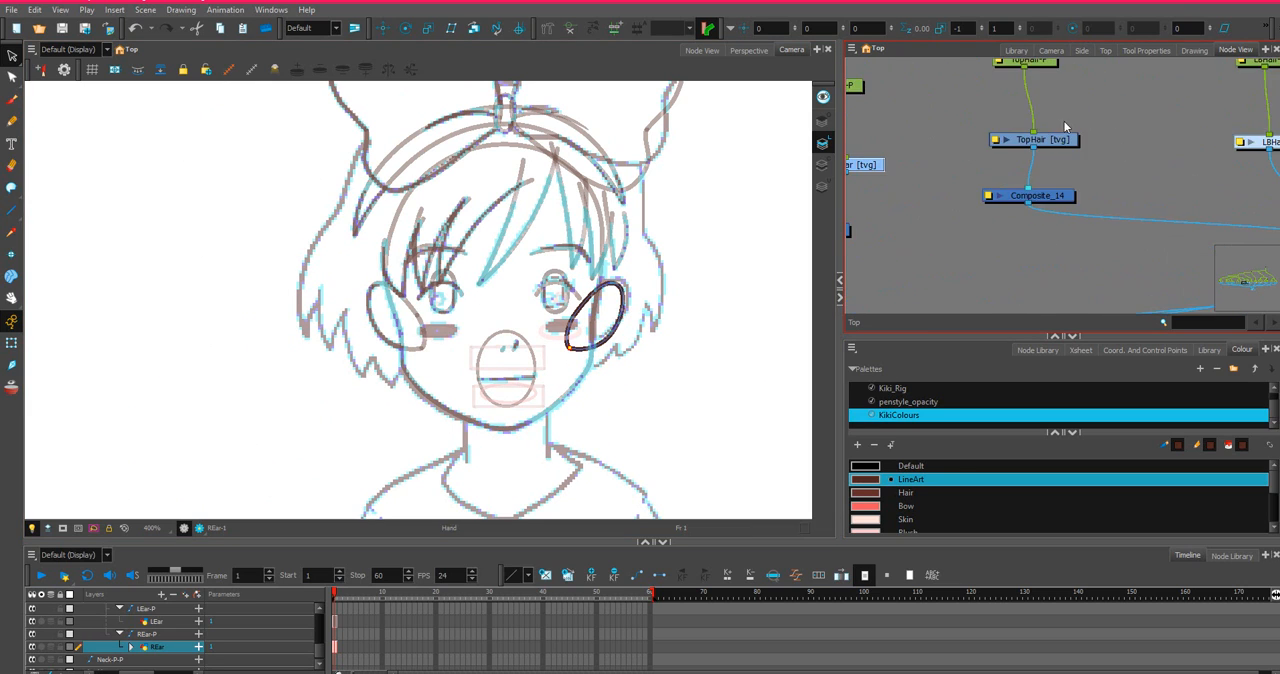
pyautogui.click(1062, 143)
pyautogui.scroll(-2, 687, 205)
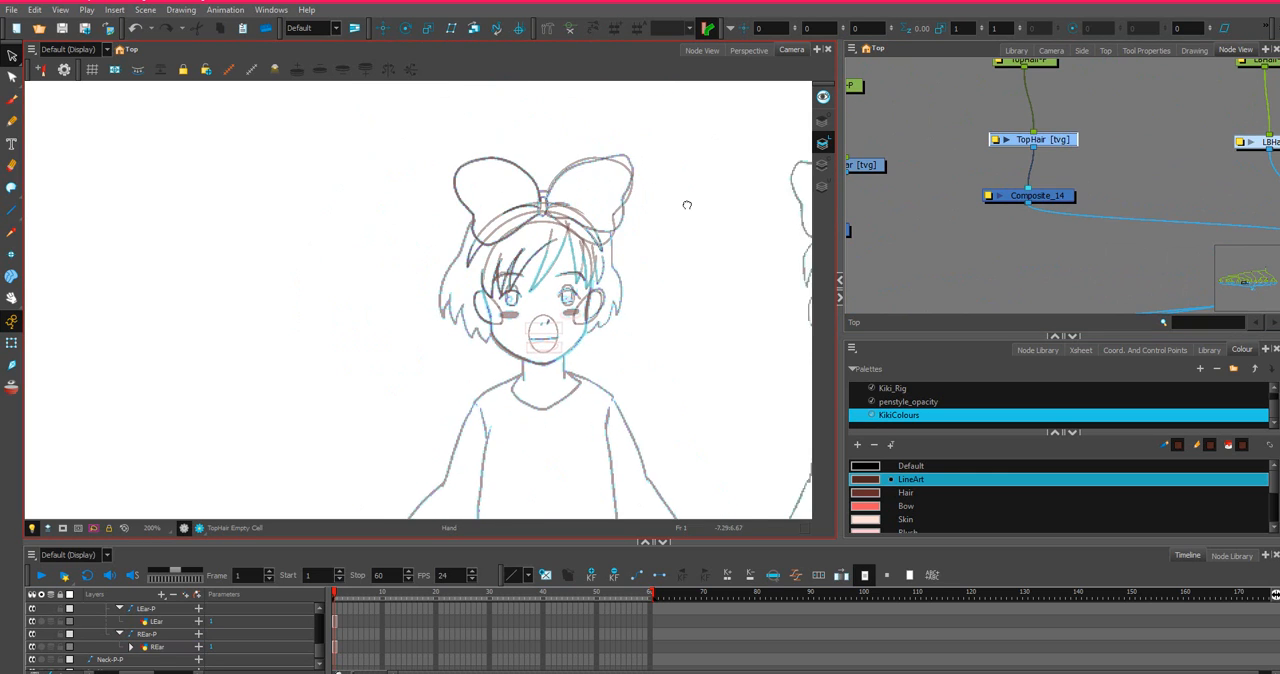
pyautogui.moveTo(687, 205); pyautogui.dragTo(632, 233)
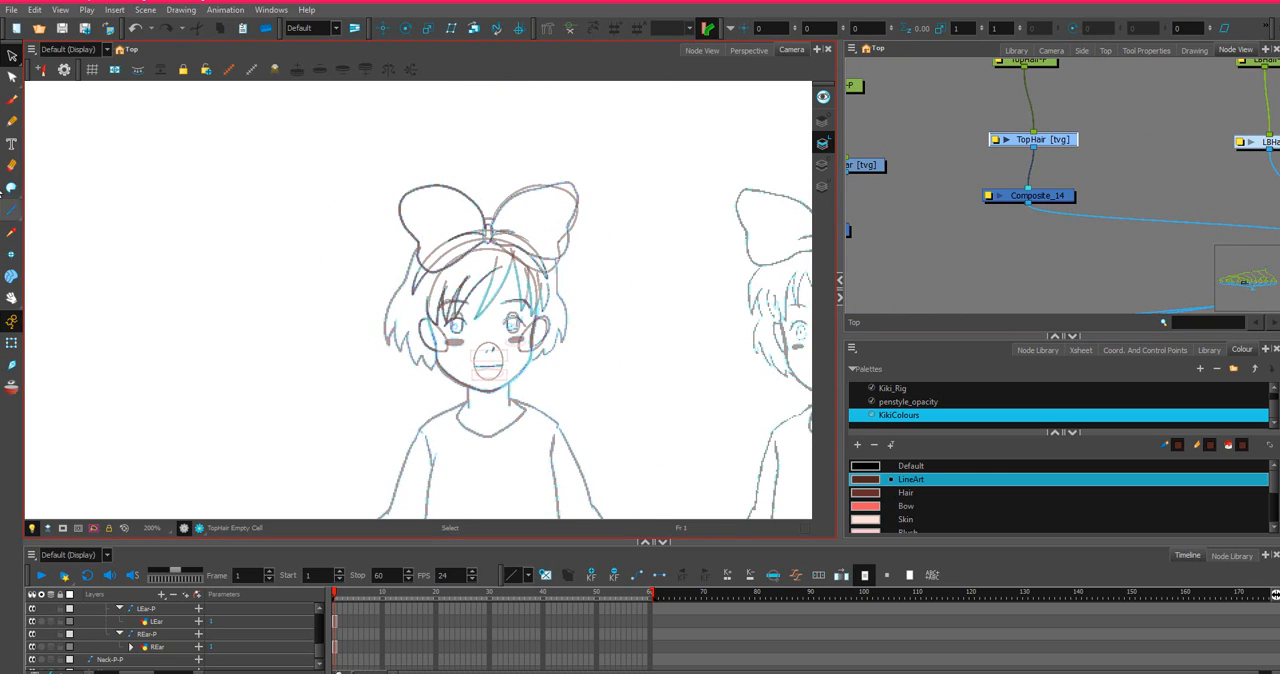
pyautogui.click(13, 196)
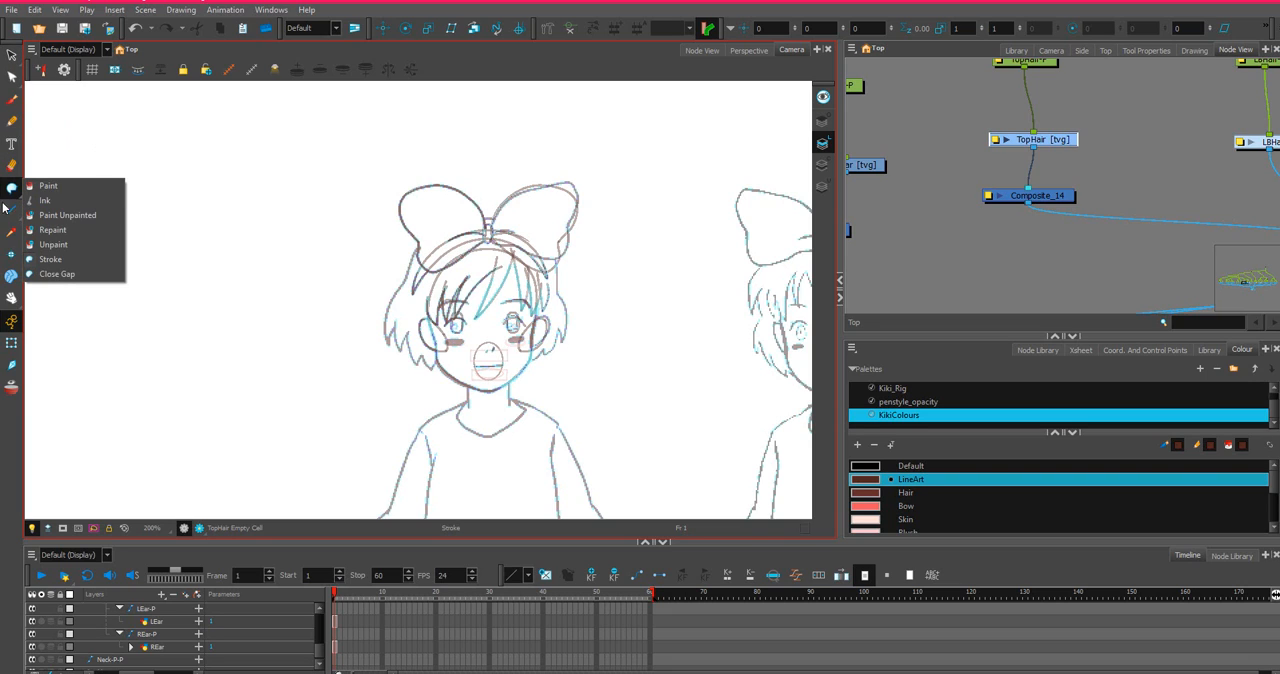
pyautogui.moveTo(12, 210); pyautogui.dragTo(45, 241)
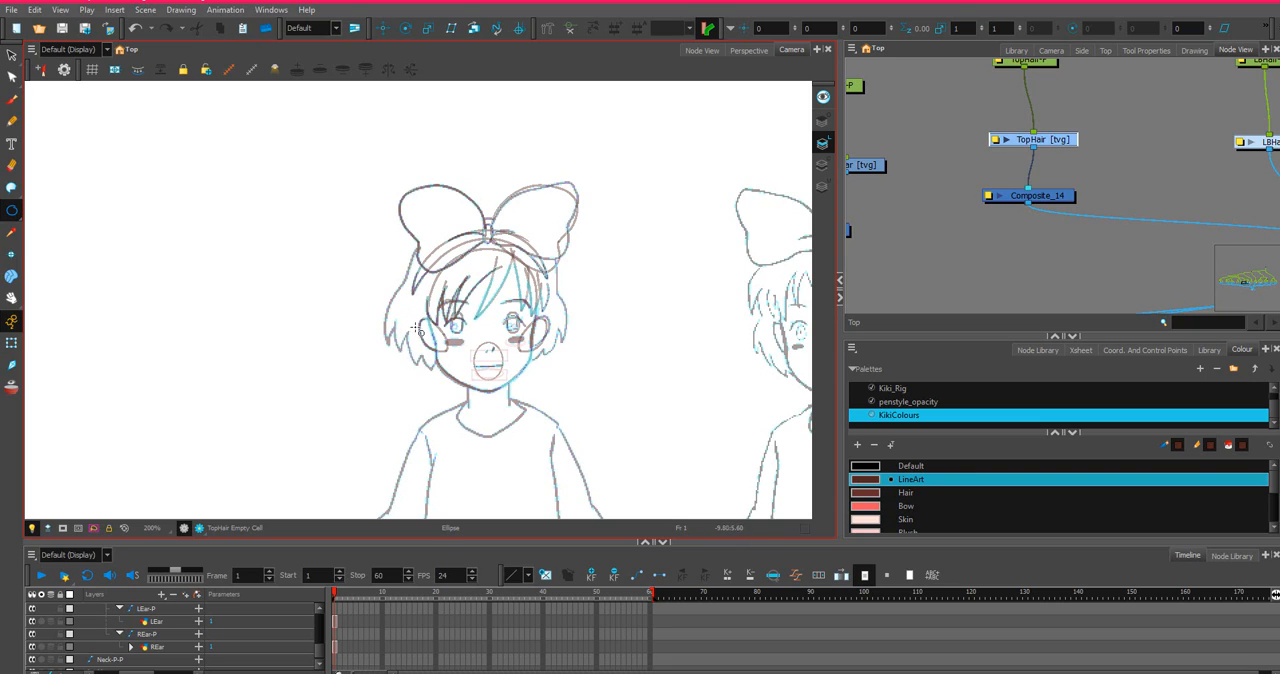
pyautogui.click(12, 210)
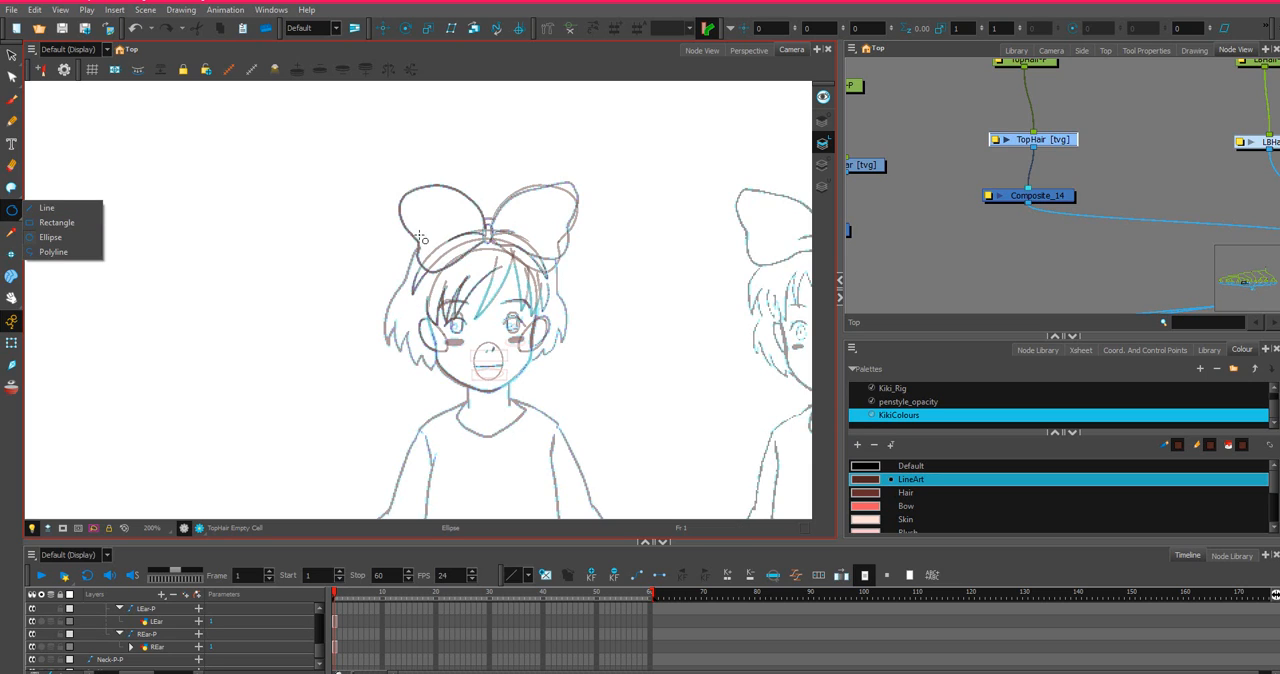
pyautogui.moveTo(419, 237)
pyautogui.mouseDown()
pyautogui.moveTo(494, 314)
pyautogui.moveTo(552, 335)
pyautogui.moveTo(557, 358)
pyautogui.mouseUp()
# Select the TopHair ellipse, move it up over the crown, and stretch it sideways and slightly upward around the sketched hair.
pyautogui.click(12, 56)
pyautogui.moveTo(604, 192)
pyautogui.mouseDown()
pyautogui.moveTo(448, 191)
pyautogui.moveTo(608, 281)
pyautogui.moveTo(510, 168)
pyautogui.mouseUp()
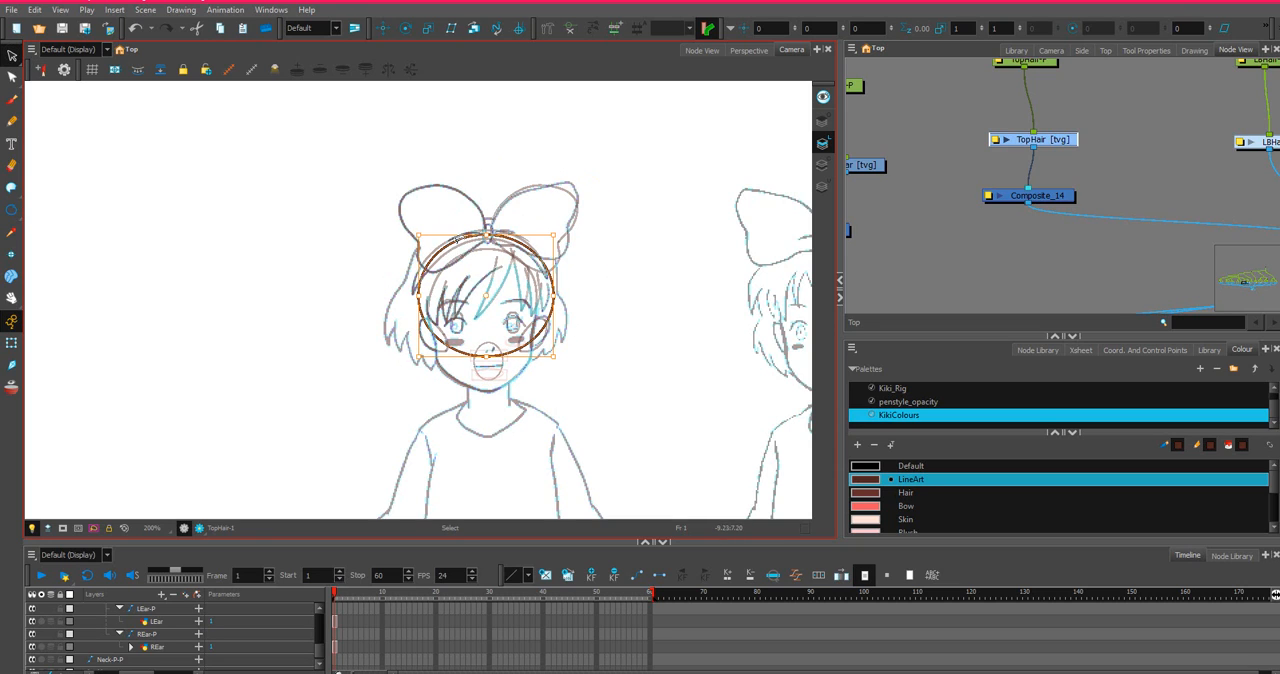
pyautogui.press('2')
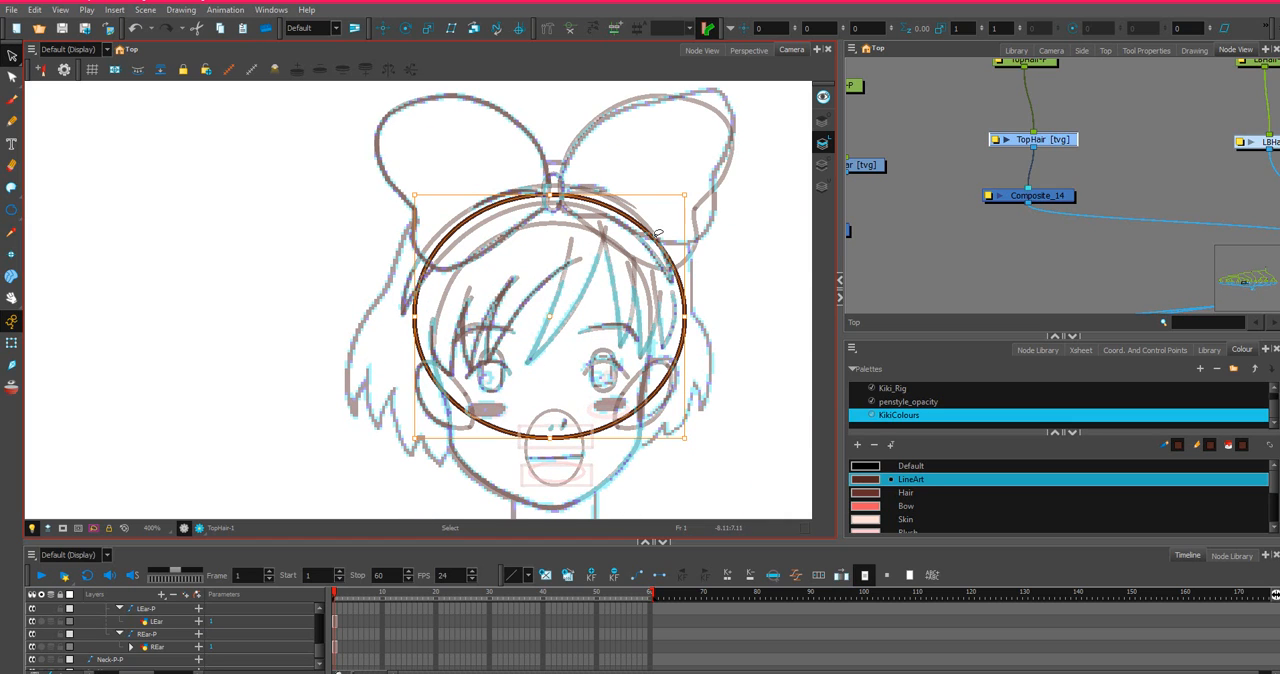
pyautogui.moveTo(657, 233); pyautogui.dragTo(645, 202)
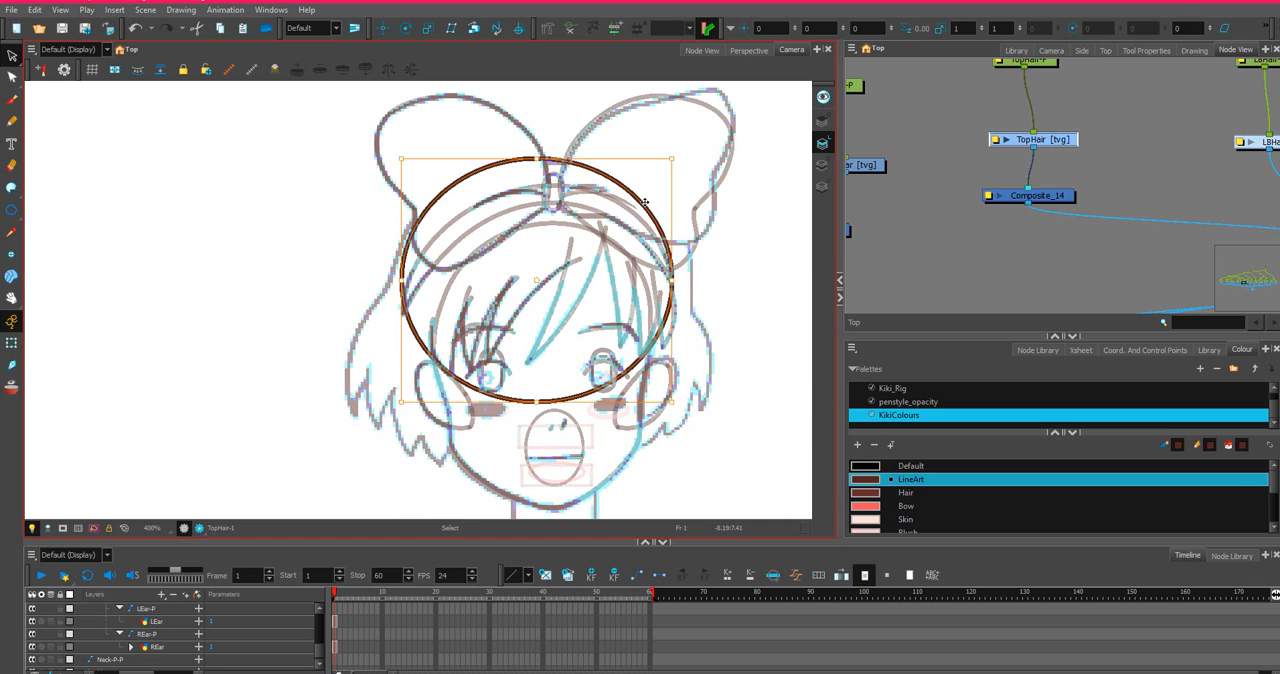
pyautogui.moveTo(675, 280); pyautogui.dragTo(689, 255)
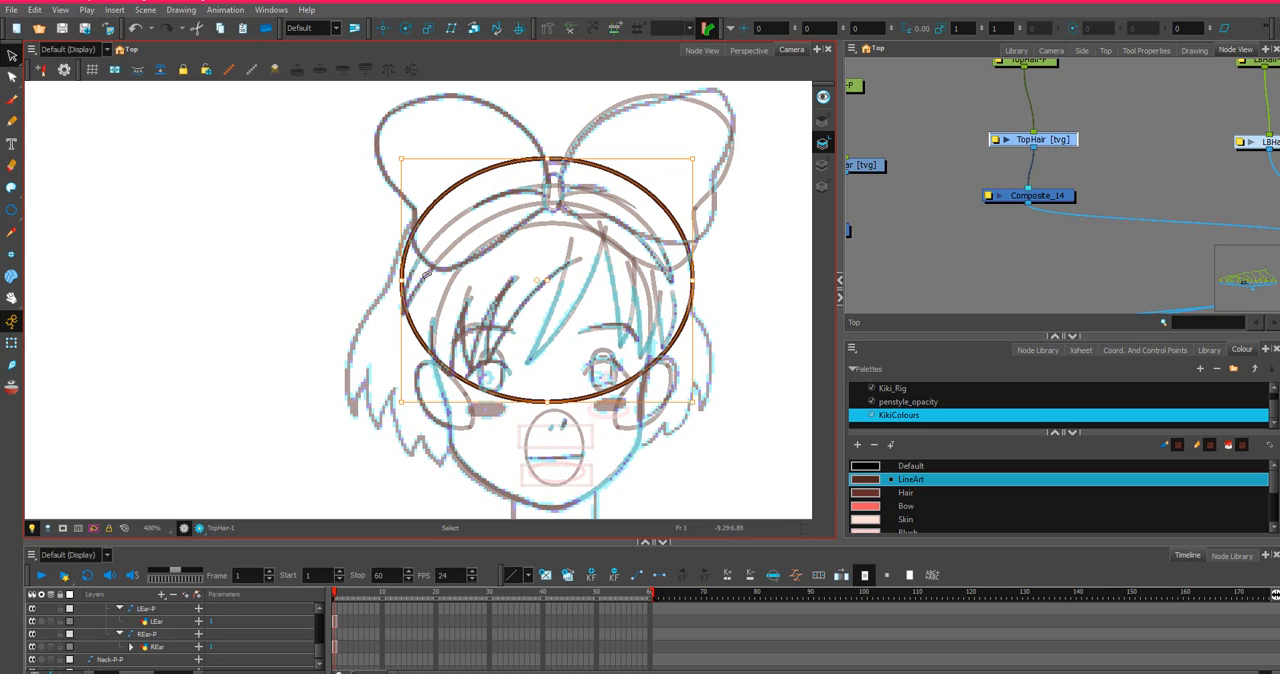
pyautogui.moveTo(402, 284); pyautogui.dragTo(392, 276)
pyautogui.moveTo(544, 160); pyautogui.dragTo(544, 155)
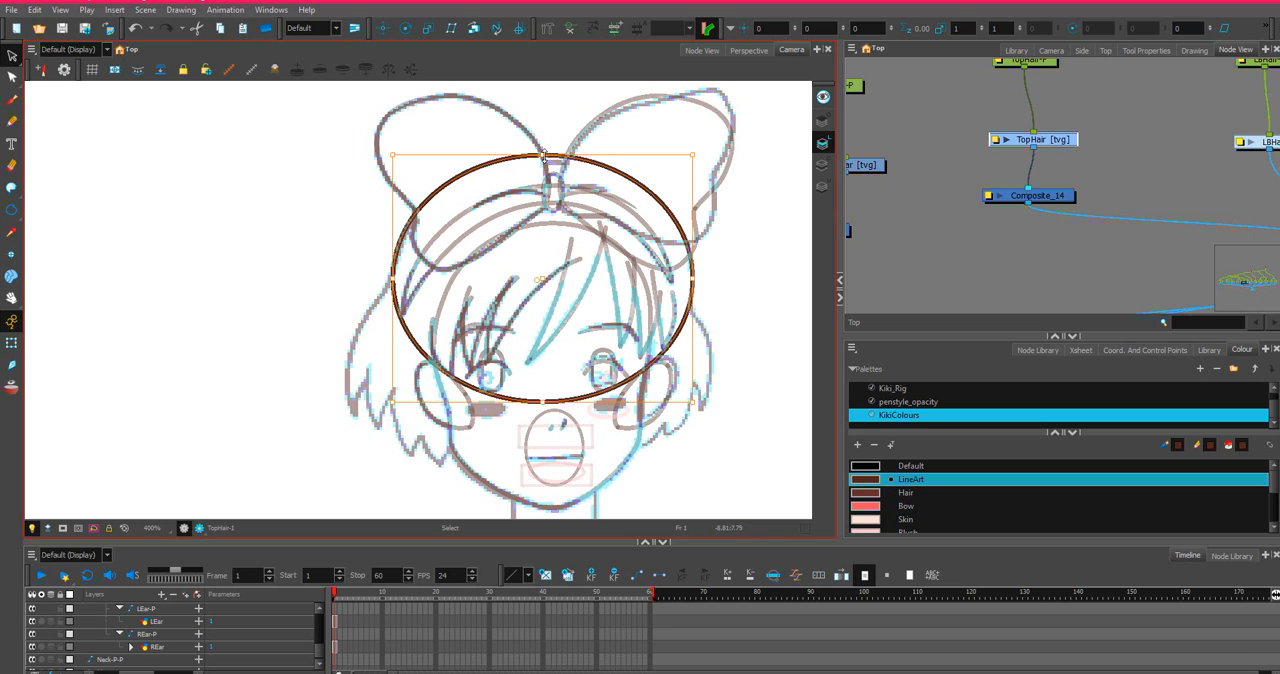
# Try reshaping the left and upper-left curve of the TopHair ellipse with the Contour Editor, and undo the point changes.
pyautogui.click(12, 77)
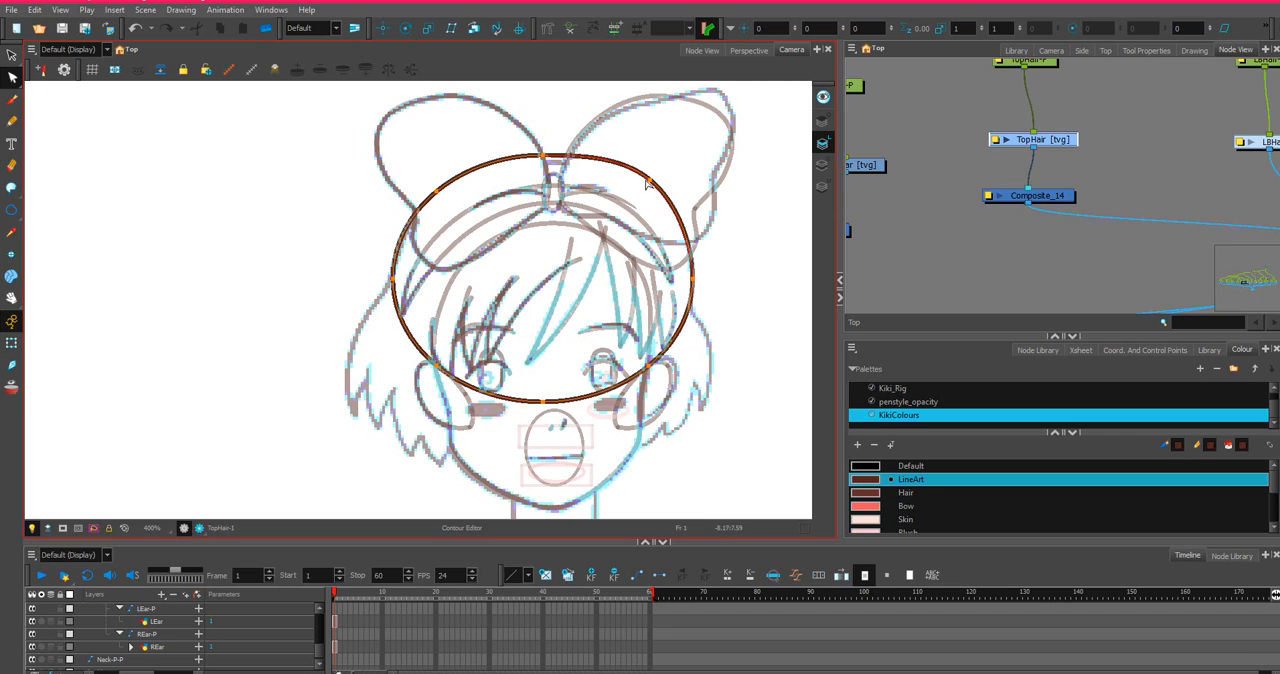
pyautogui.click(437, 194)
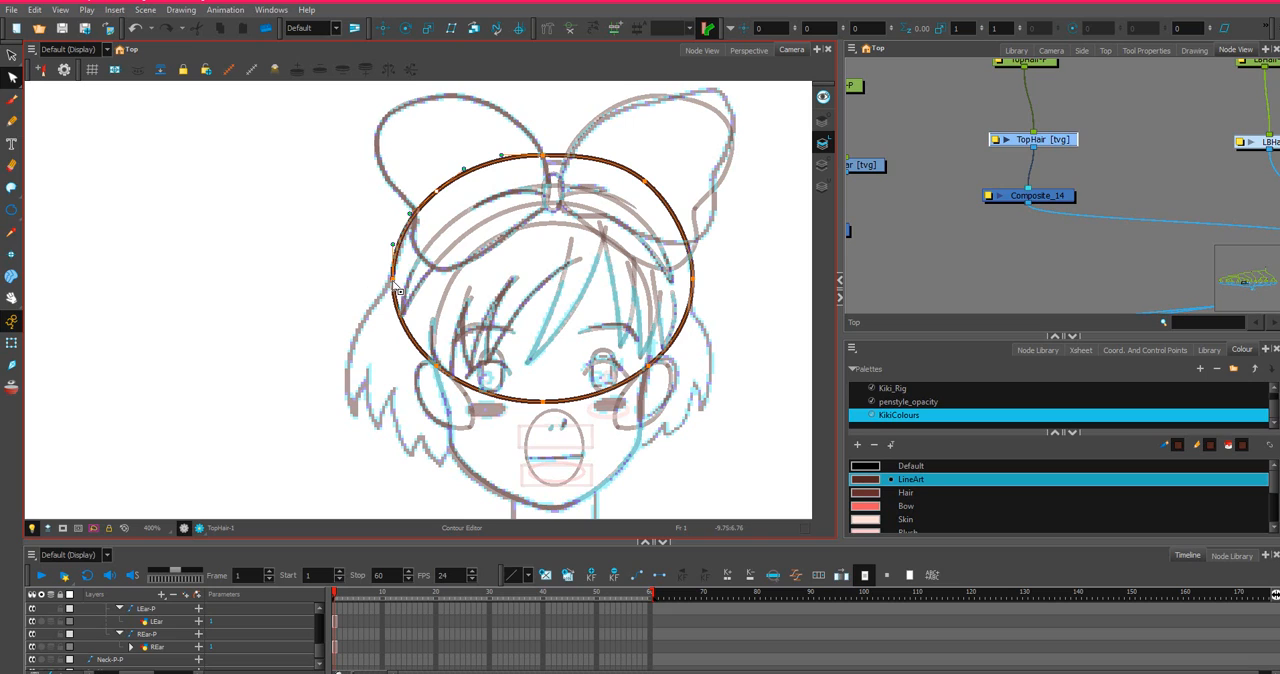
pyautogui.moveTo(393, 280); pyautogui.dragTo(390, 284)
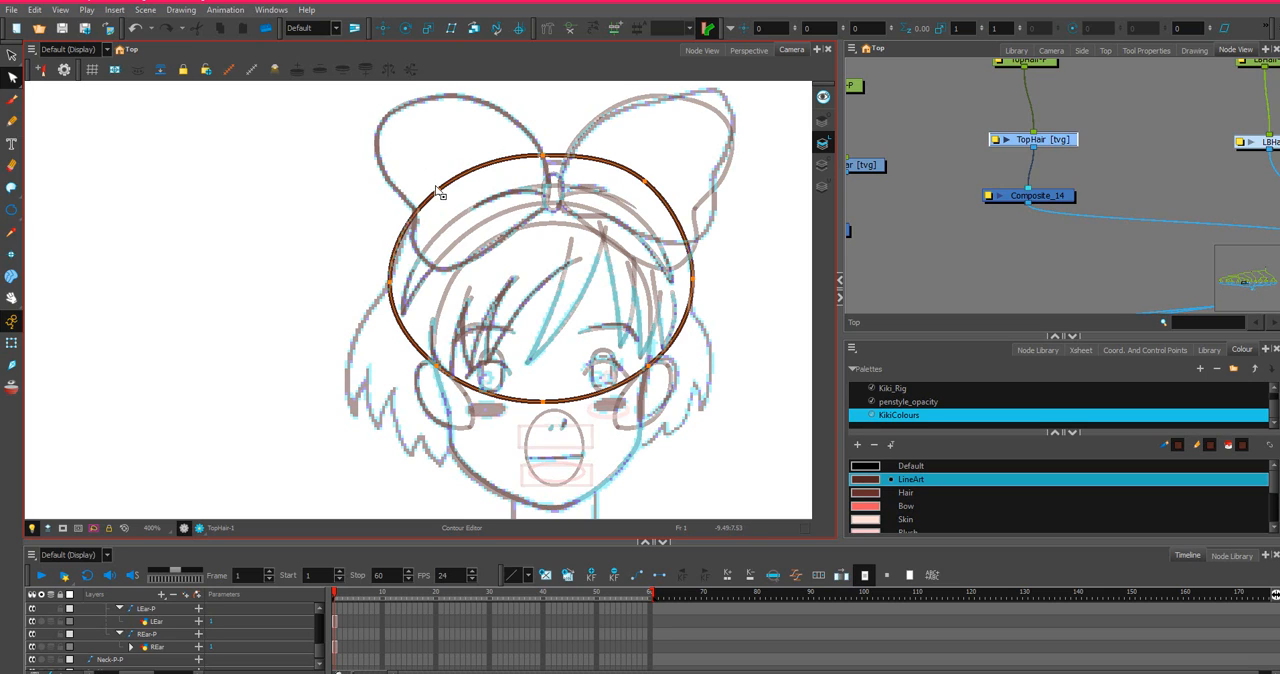
pyautogui.moveTo(440, 196); pyautogui.dragTo(446, 193)
pyautogui.hotkey('ctrl', 'z')
pyautogui.hotkey('ctrl', 'z')
pyautogui.hotkey('ctrl', 'z')
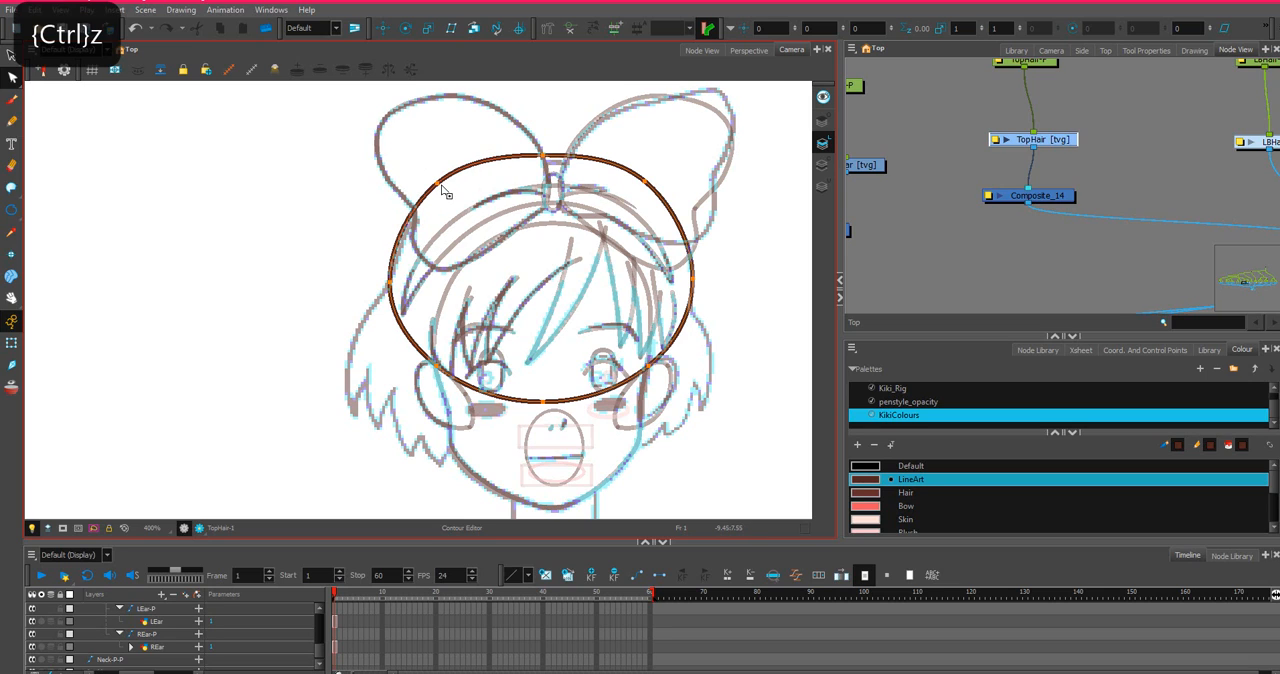
# Nudge the ellipse's leftmost contour point slightly outward and down onto the sketched outer hairline with the Contour Editor.
pyautogui.scroll(3, 397, 270)
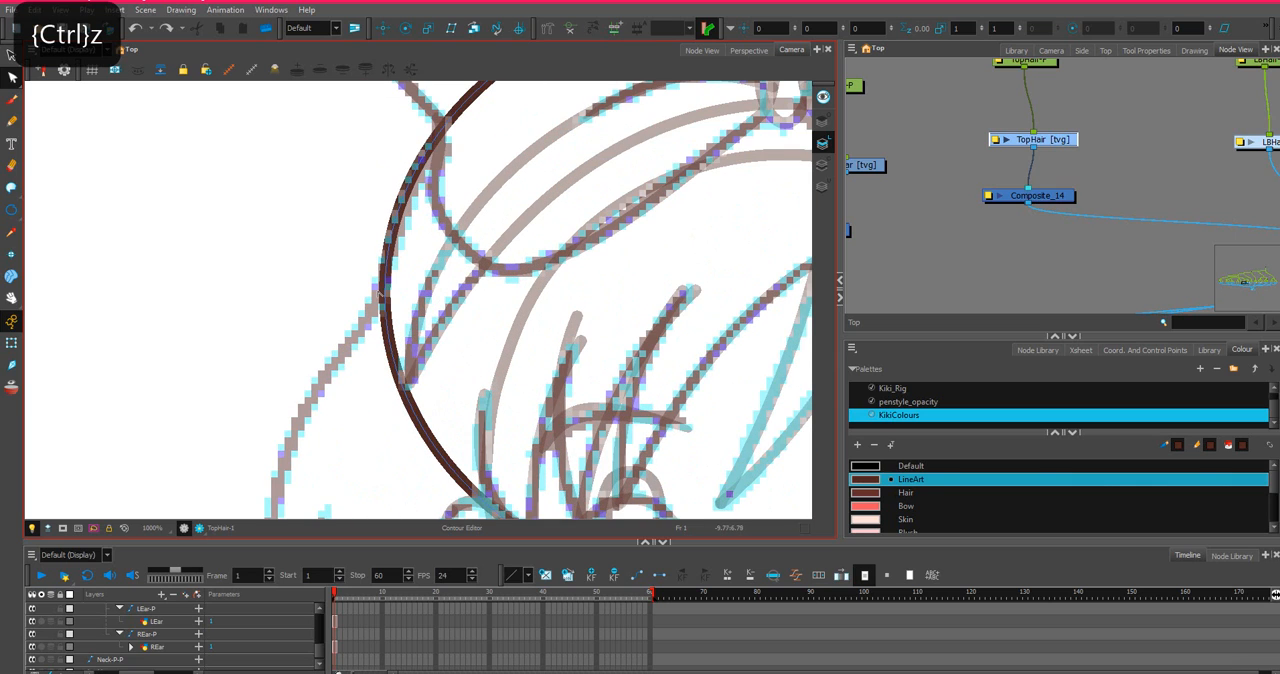
pyautogui.click(384, 300)
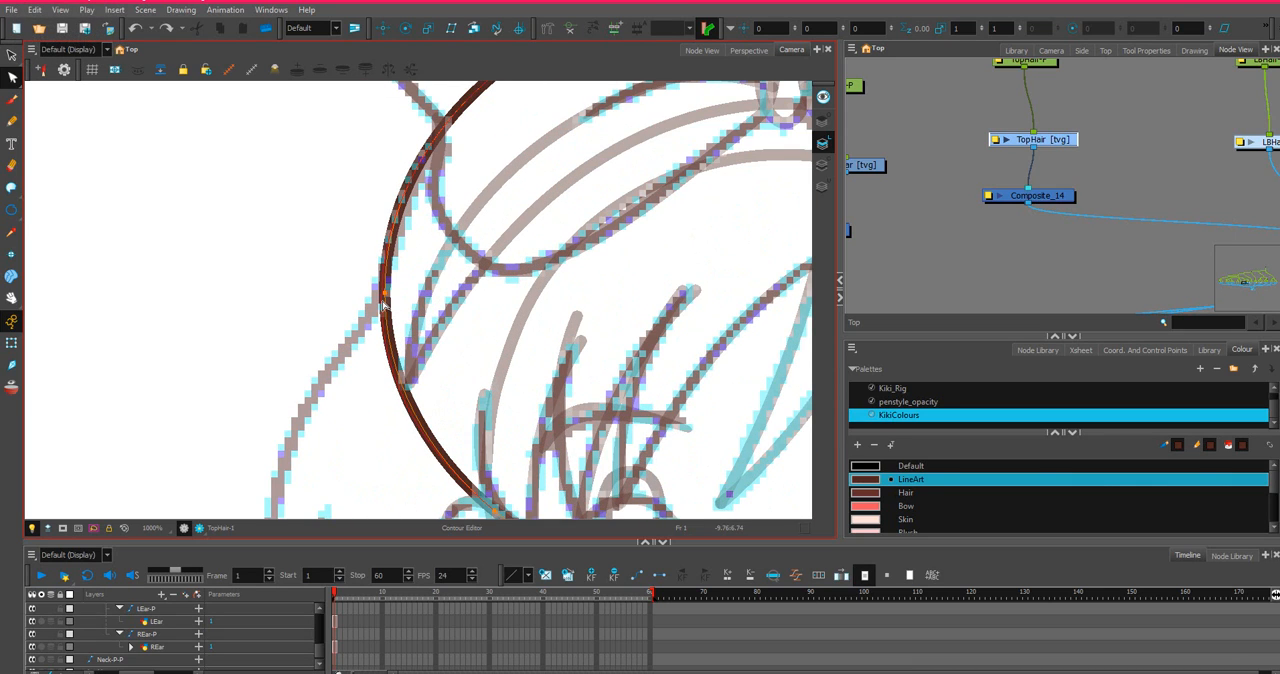
pyautogui.click(382, 301)
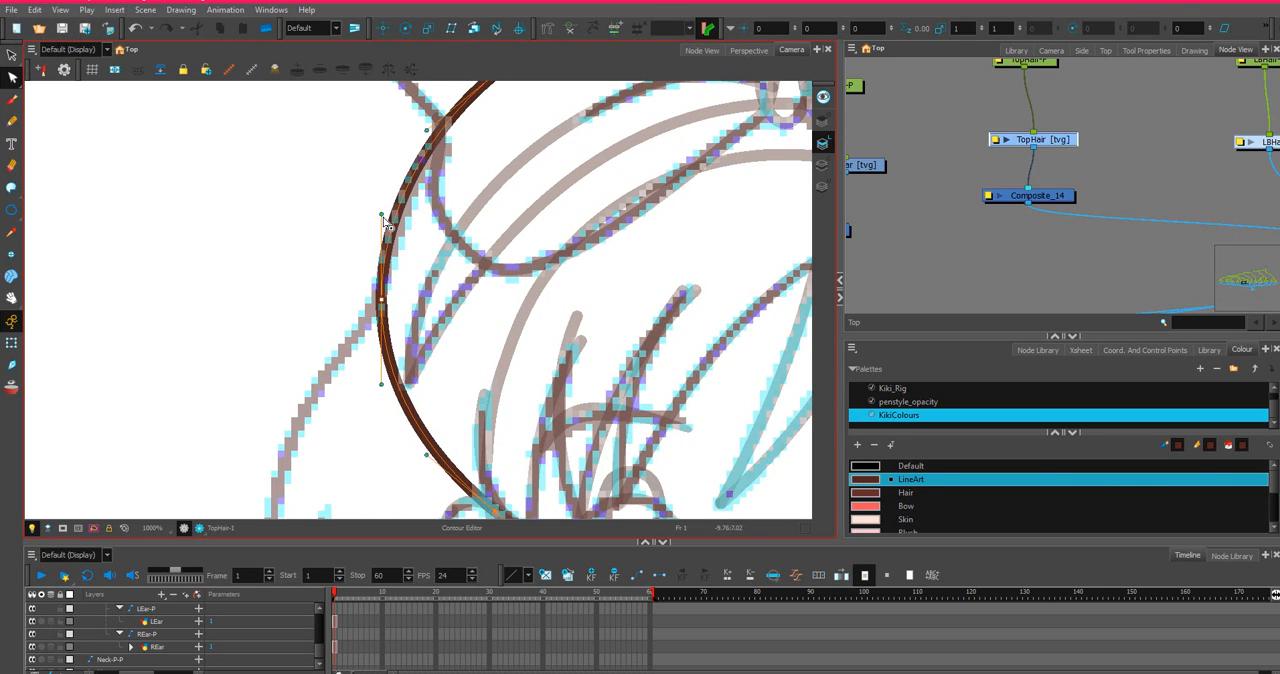
# Pull the lower contour points of the TopHair ellipse downward to deepen its bottom curve across the face.
pyautogui.scroll(-3, 451, 349)
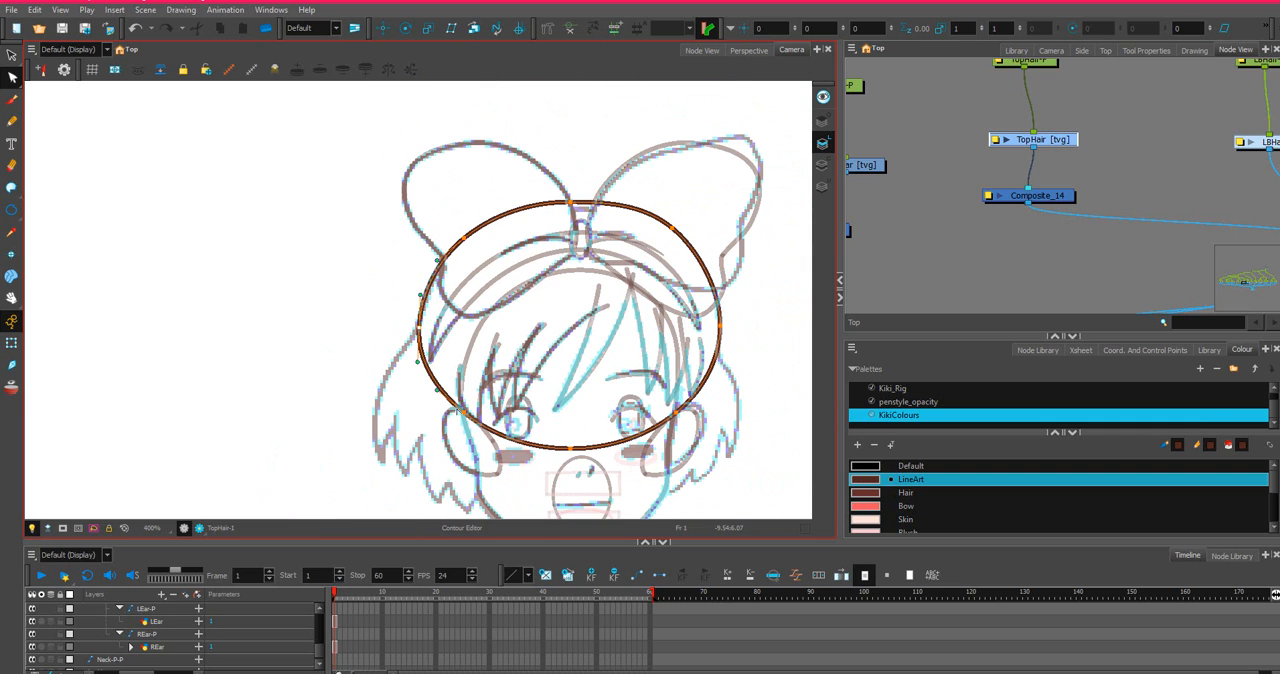
pyautogui.moveTo(464, 413); pyautogui.dragTo(465, 420)
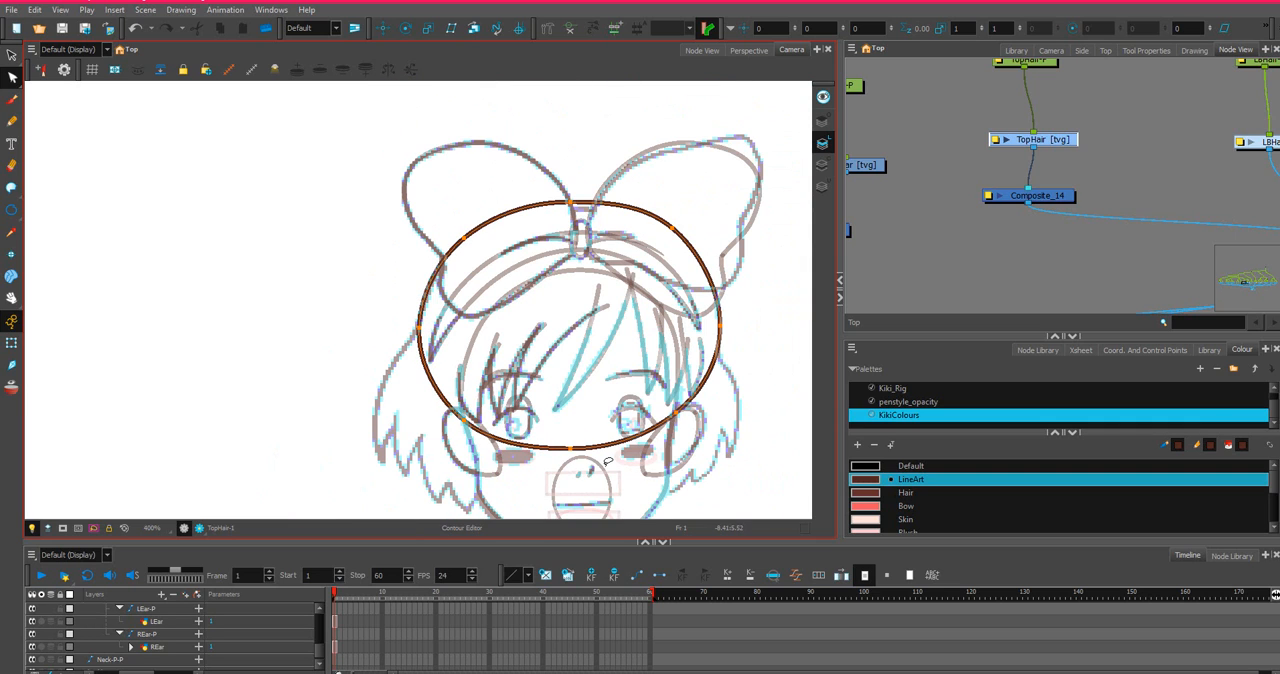
pyautogui.moveTo(604, 465)
pyautogui.mouseDown()
pyautogui.moveTo(725, 408)
pyautogui.moveTo(528, 392)
pyautogui.moveTo(660, 490)
pyautogui.moveTo(610, 470)
pyautogui.mouseUp()
pyautogui.moveTo(714, 441)
pyautogui.mouseDown()
pyautogui.moveTo(680, 395)
pyautogui.moveTo(432, 401)
pyautogui.moveTo(458, 484)
pyautogui.moveTo(690, 440)
pyautogui.mouseUp()
pyautogui.moveTo(563, 452); pyautogui.dragTo(575, 472)
# Fine-tune the contour points on the right and upper-right of the TopHair ellipse and deselect it.
pyautogui.scroll(-1, 574, 455)
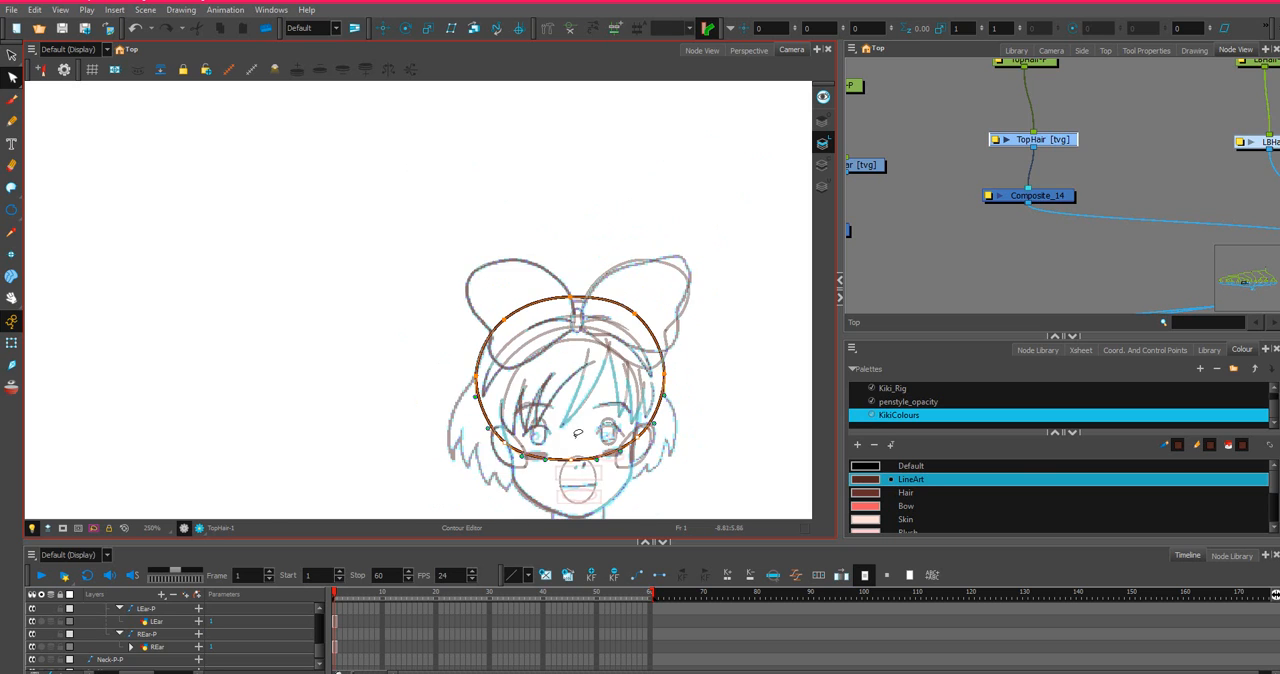
pyautogui.scroll(2, 669, 424)
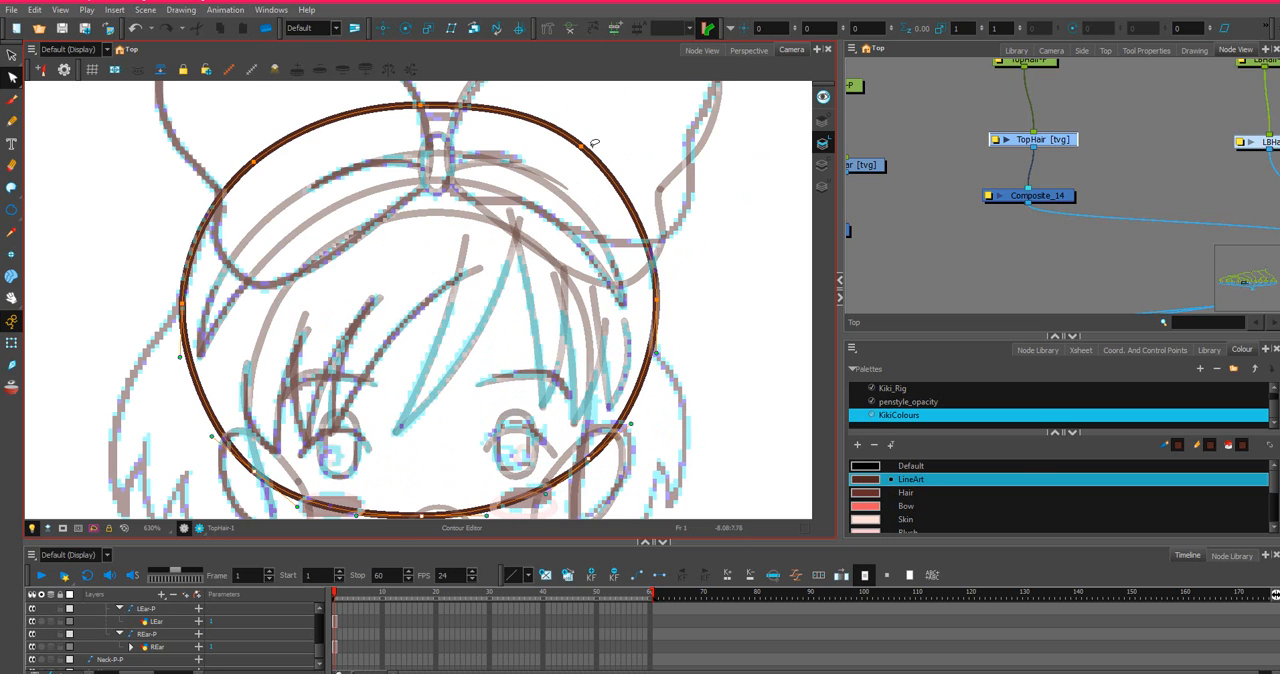
pyautogui.scroll(-1, 594, 143)
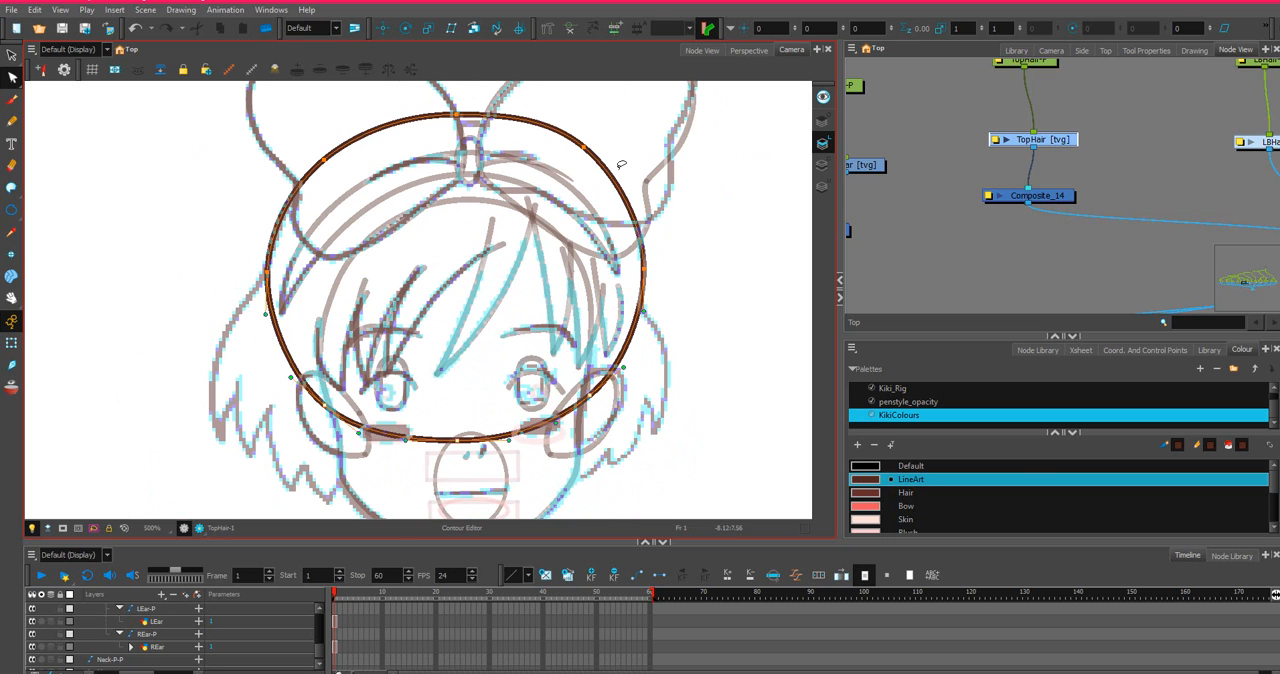
pyautogui.click(652, 268)
pyautogui.moveTo(619, 175); pyautogui.dragTo(625, 180)
pyautogui.scroll(-2, 634, 235)
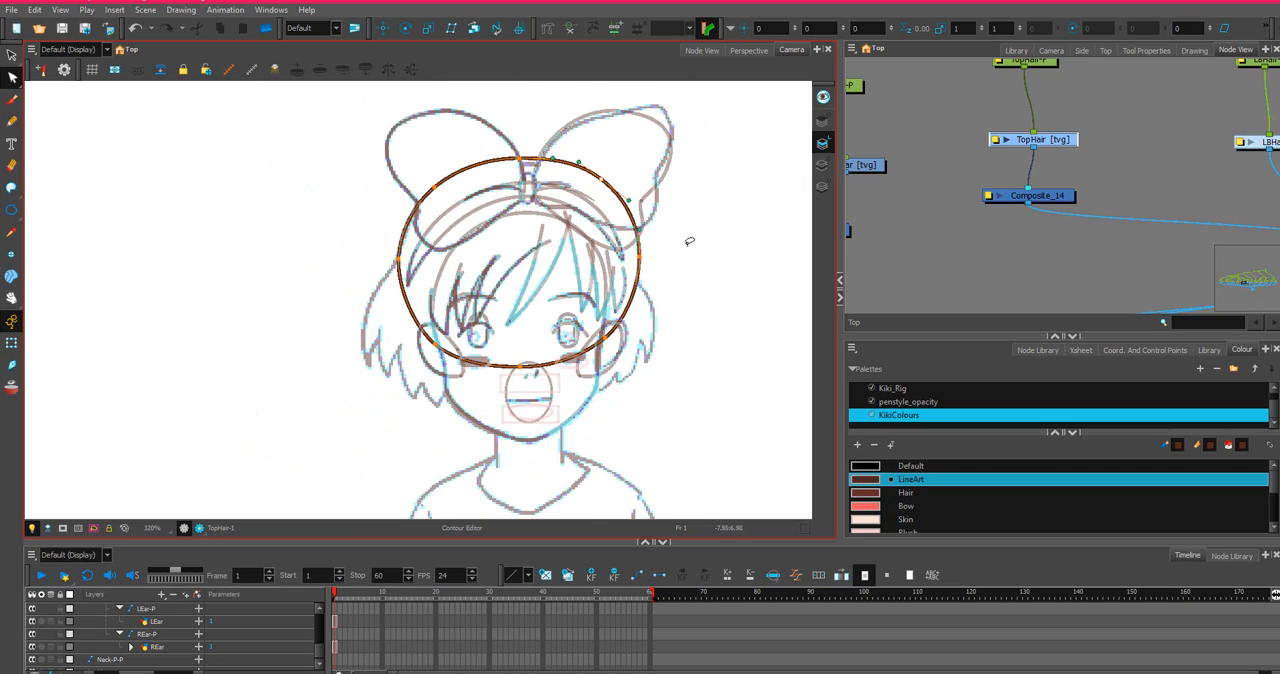
pyautogui.click(689, 239)
pyautogui.scroll(-1, 690, 236)
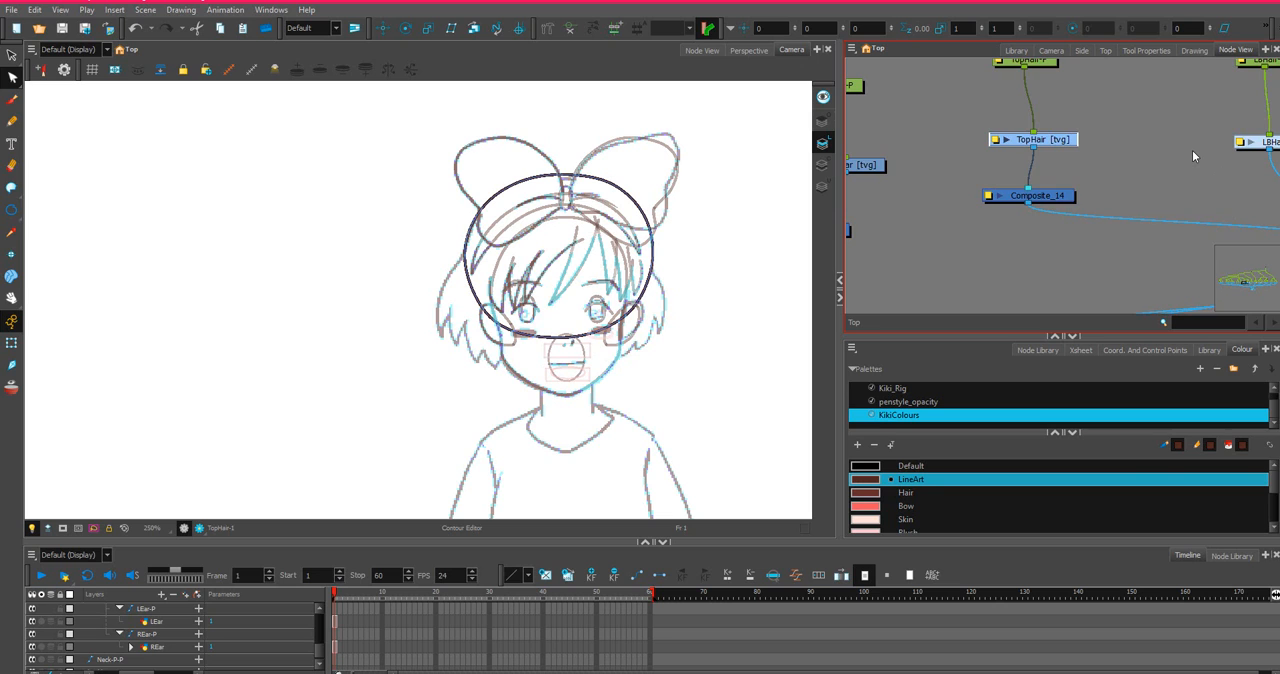
# Open the LBHair group in the node network and select its LBHair1 drawing.
pyautogui.moveTo(1192, 150); pyautogui.dragTo(918, 148)
pyautogui.click(950, 145)
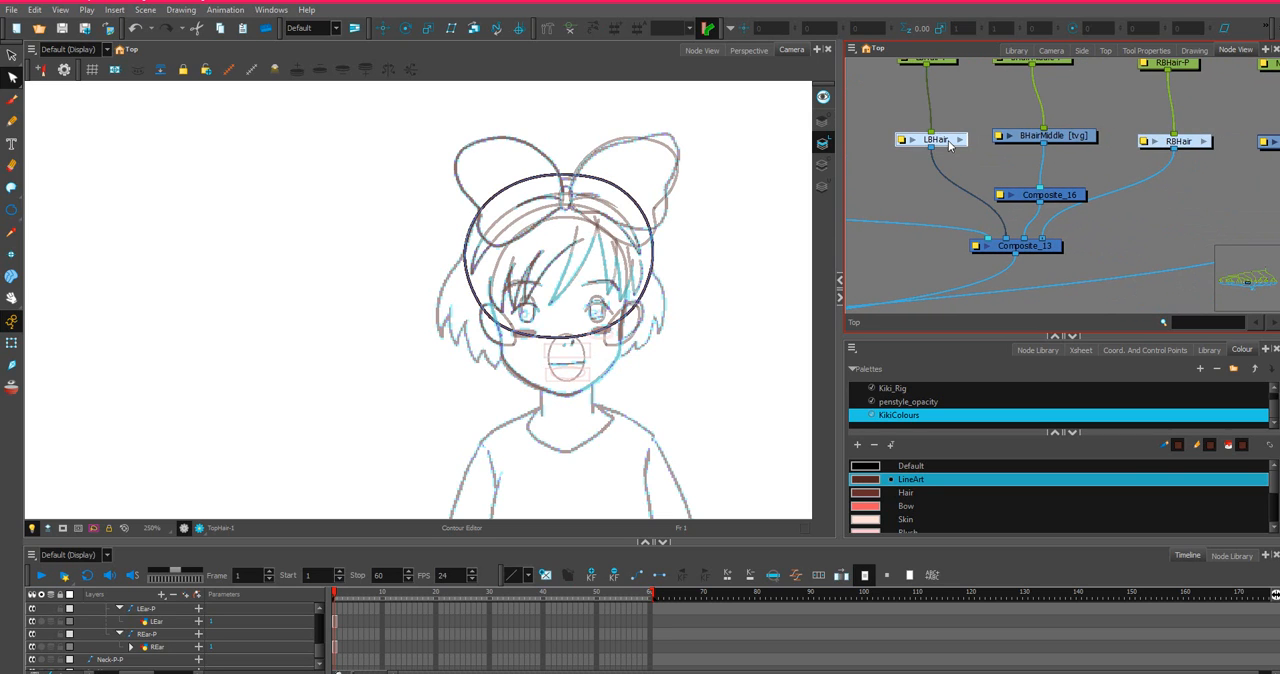
pyautogui.click(960, 141)
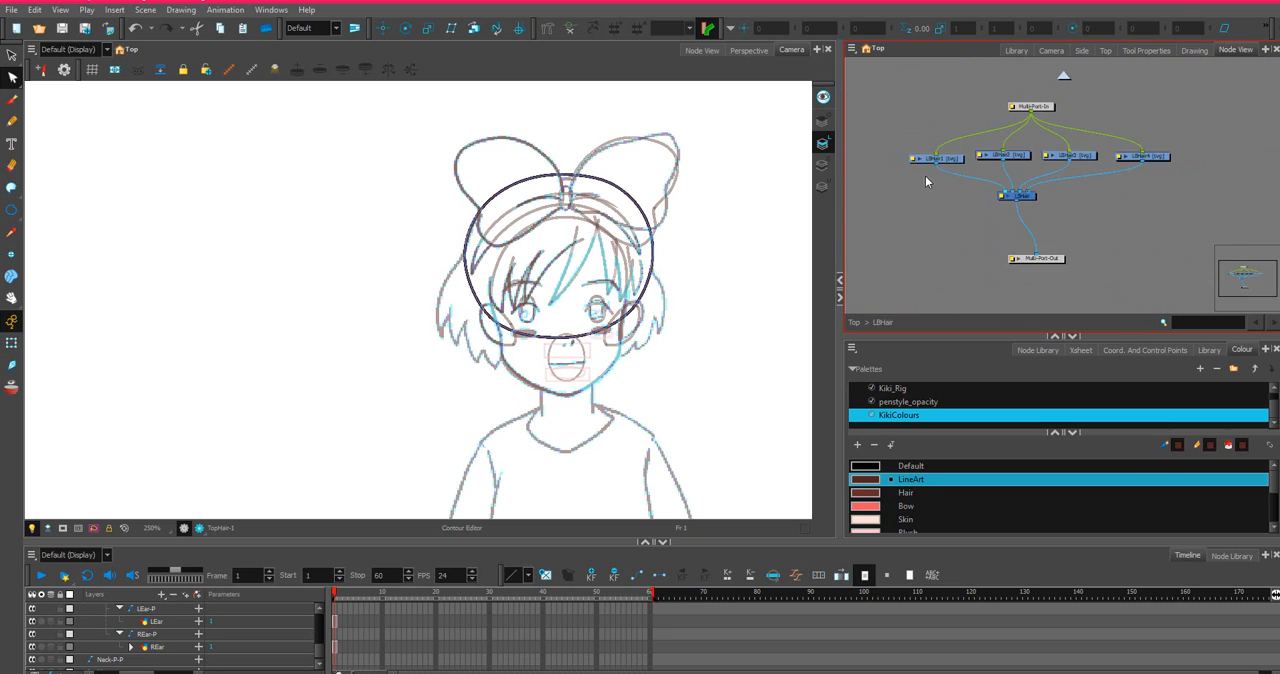
pyautogui.click(984, 143)
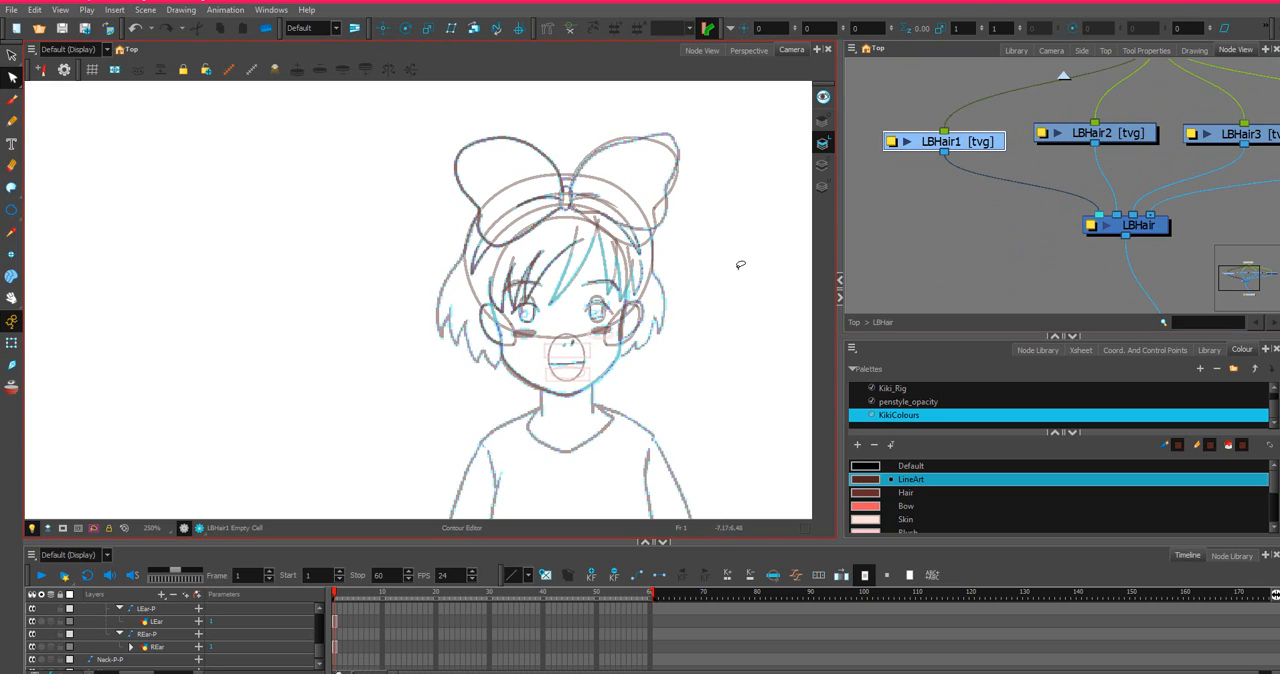
# Look through the drawings inside the LBHair group, including LBHair2 and LBHair4, and reselect LBHair1.
pyautogui.scroll(-3, 1063, 140)
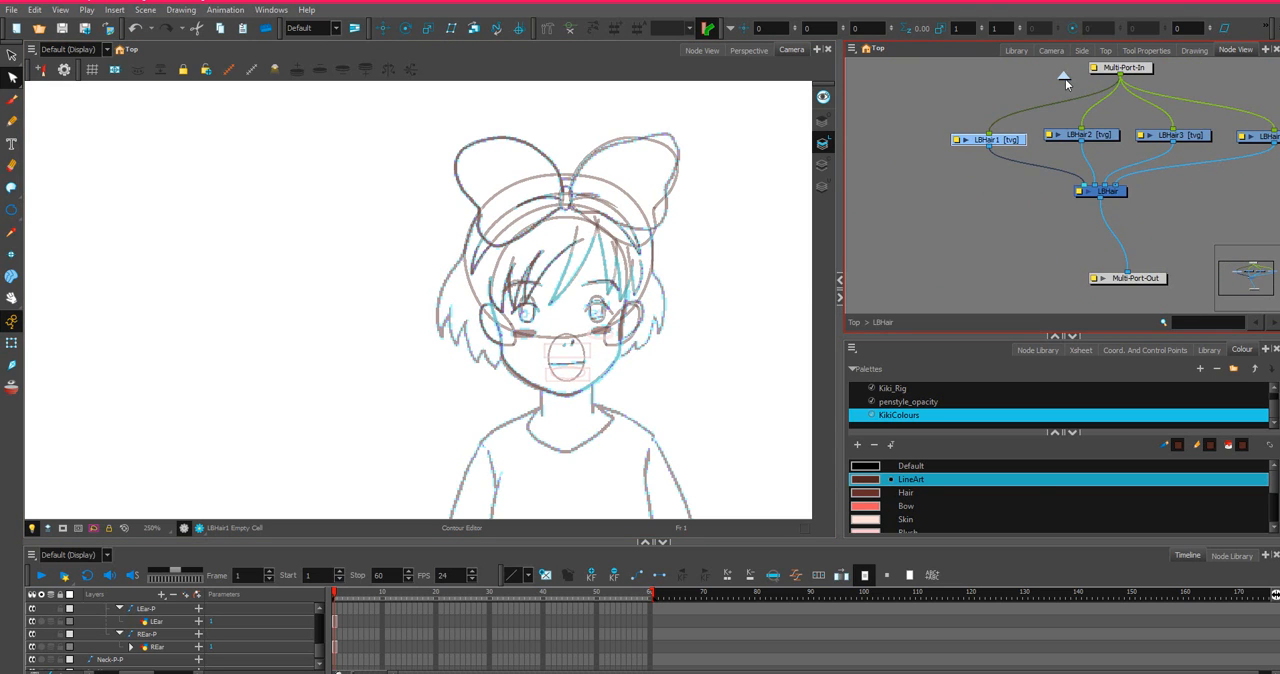
pyautogui.click(1063, 77)
pyautogui.scroll(5, 1162, 208)
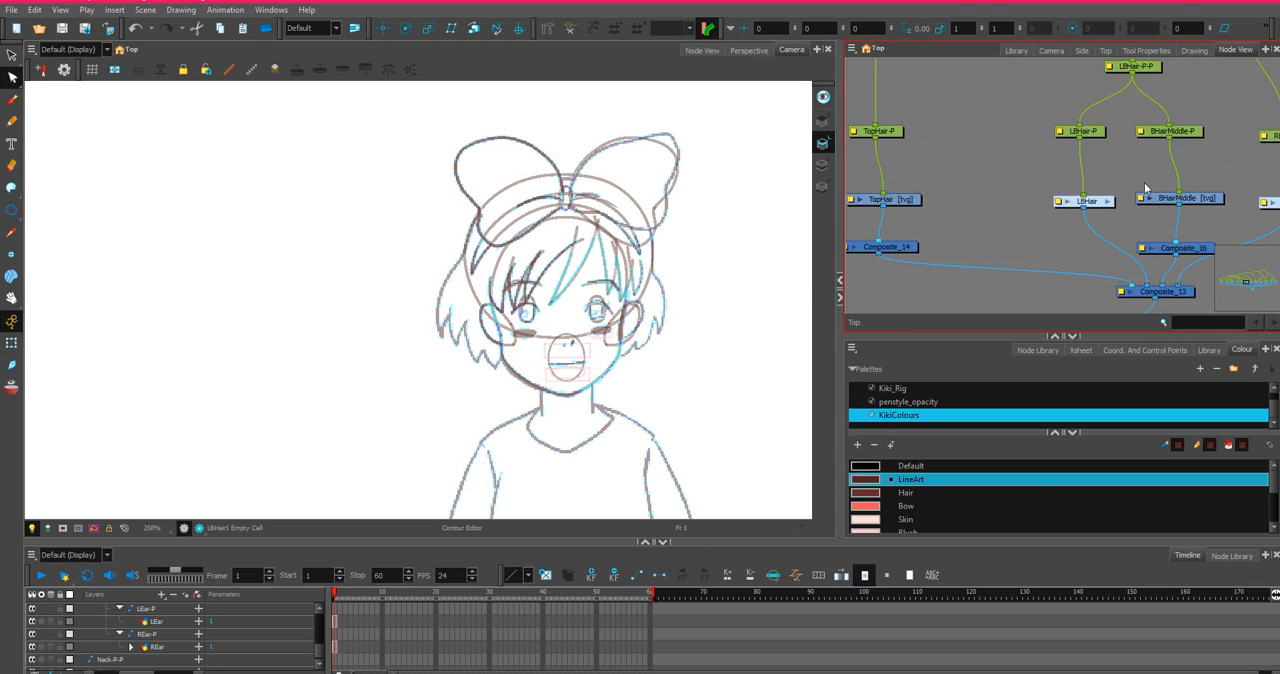
pyautogui.click(1083, 211)
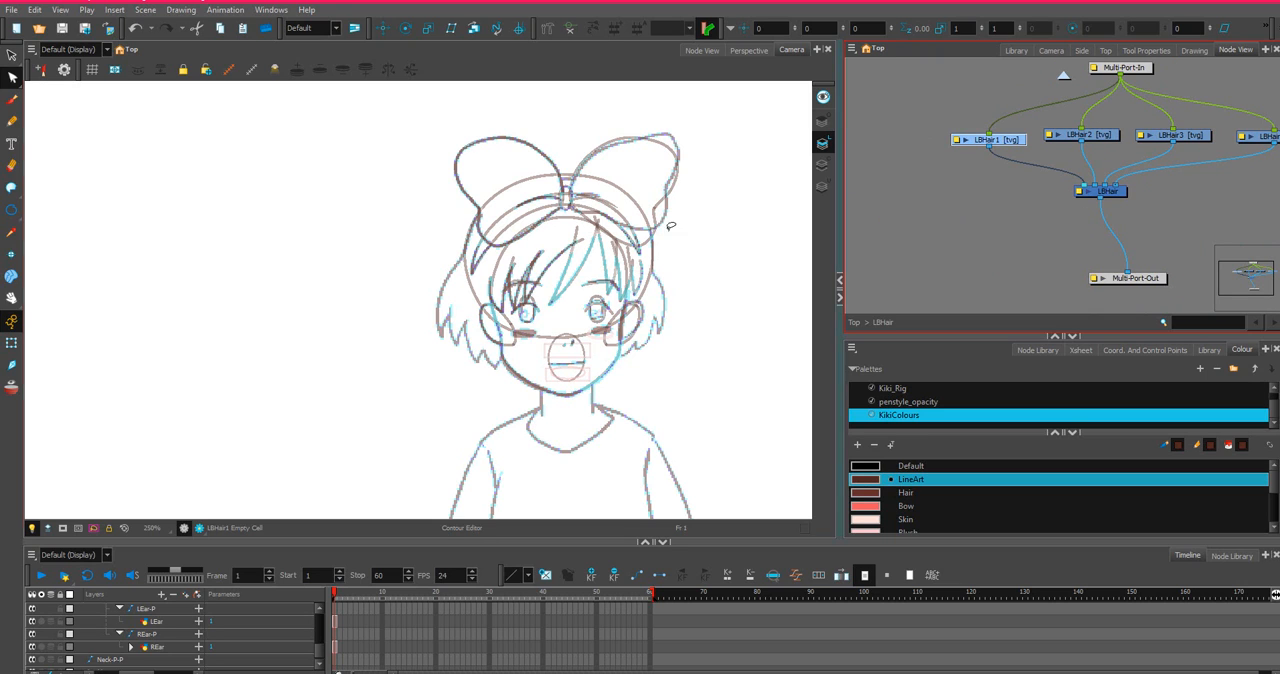
pyautogui.scroll(4, 1135, 157)
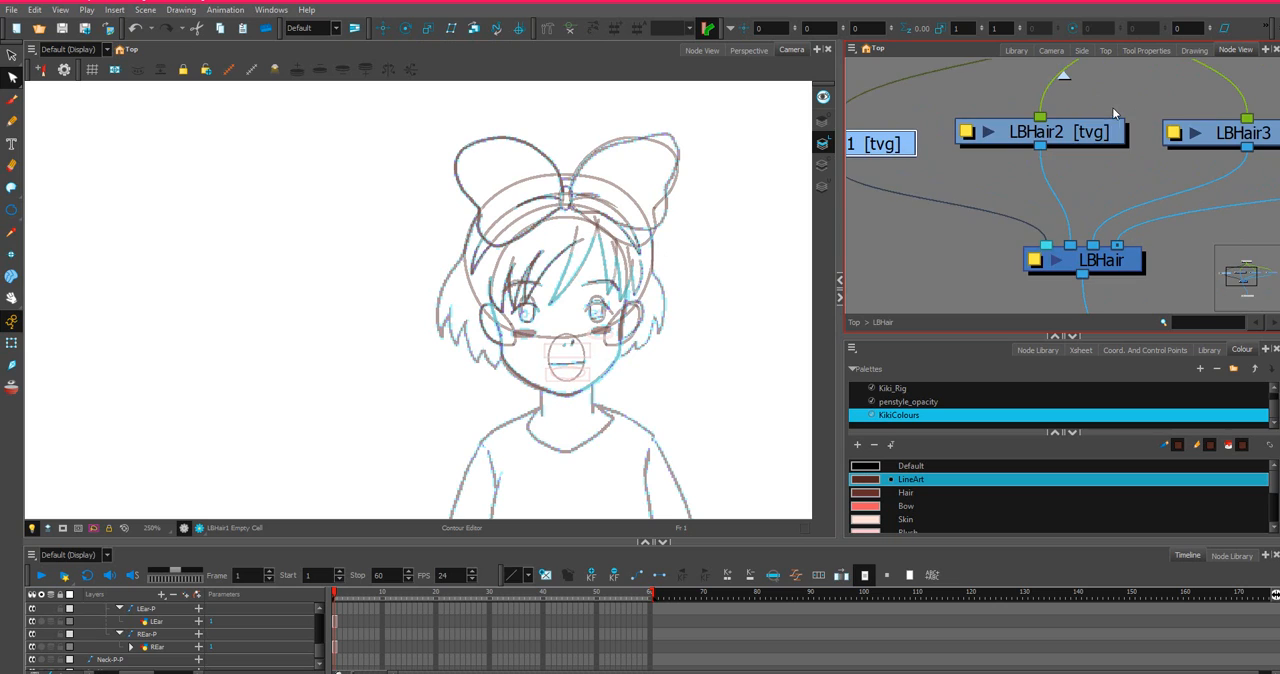
pyautogui.click(1088, 133)
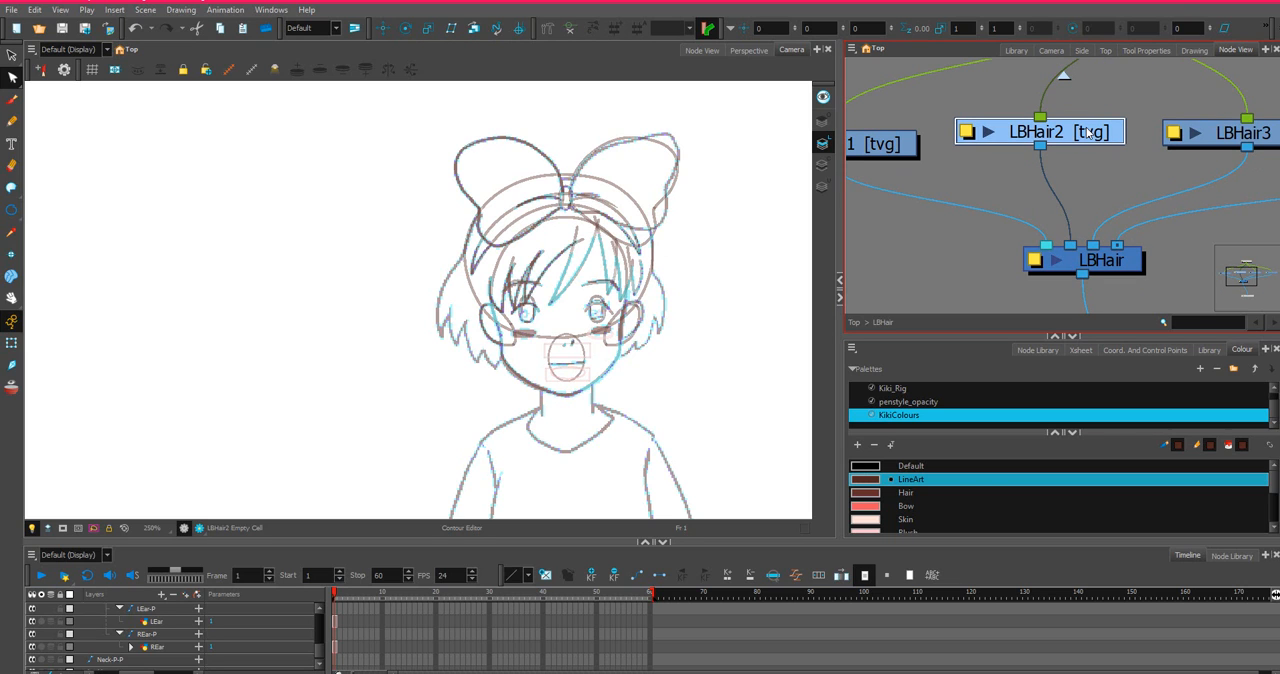
pyautogui.scroll(-6, 1095, 130)
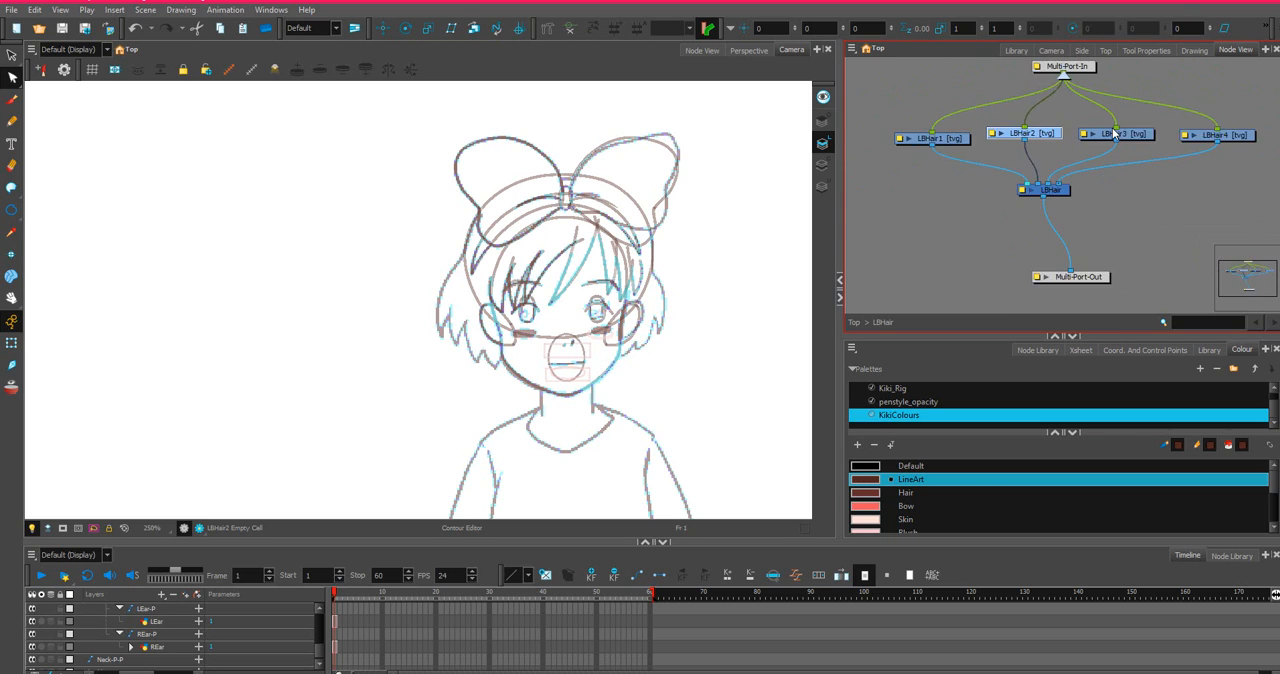
pyautogui.click(1224, 144)
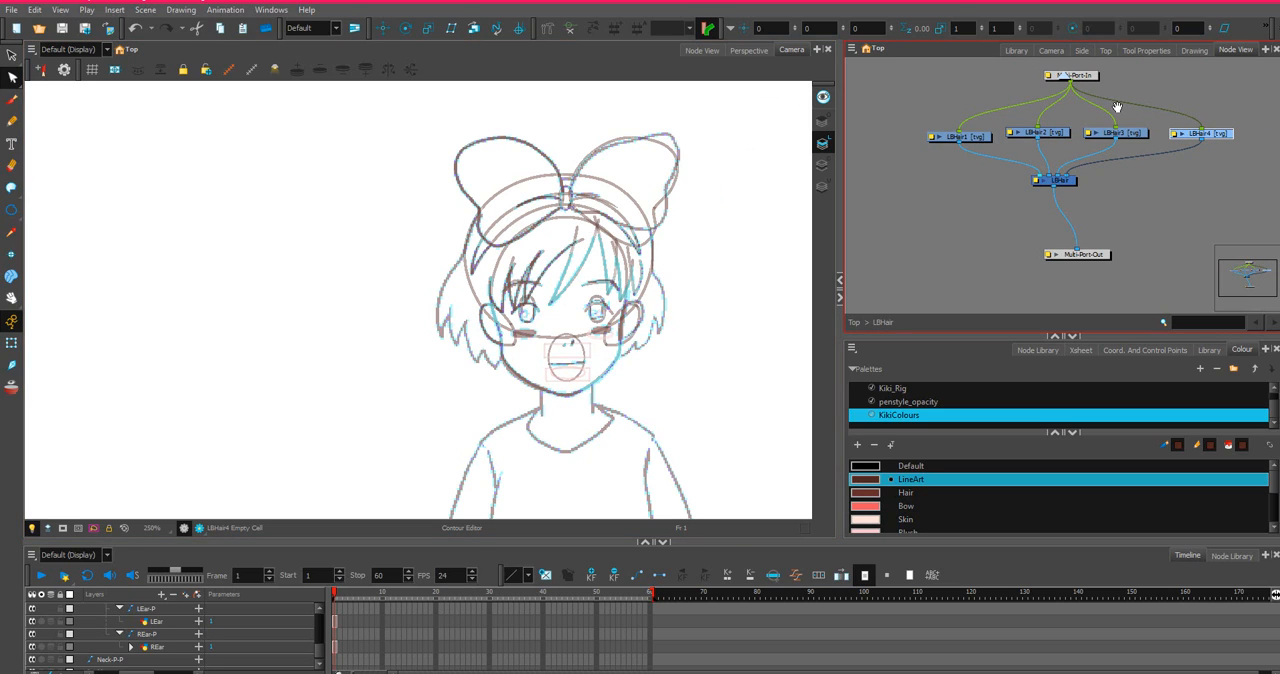
pyautogui.click(972, 137)
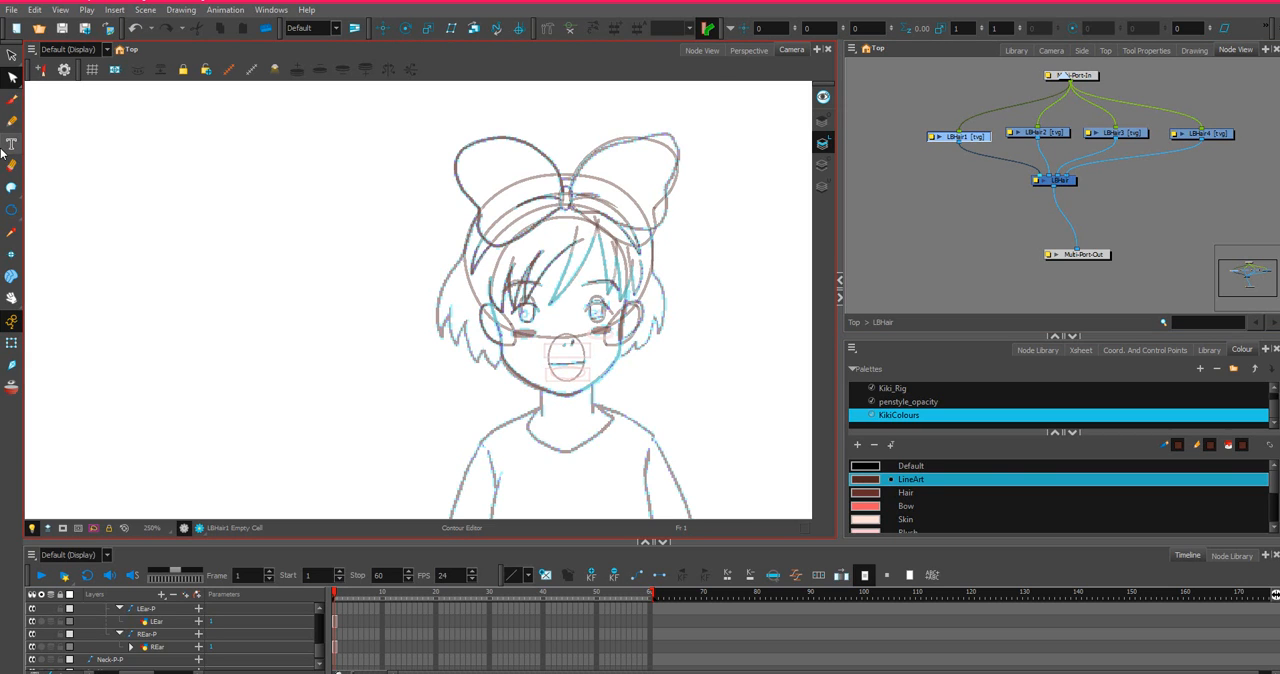
# Draw a line on LBHair1 along the outermost lock beside the left ear and bend it outward to match the sketch.
pyautogui.click(15, 212)
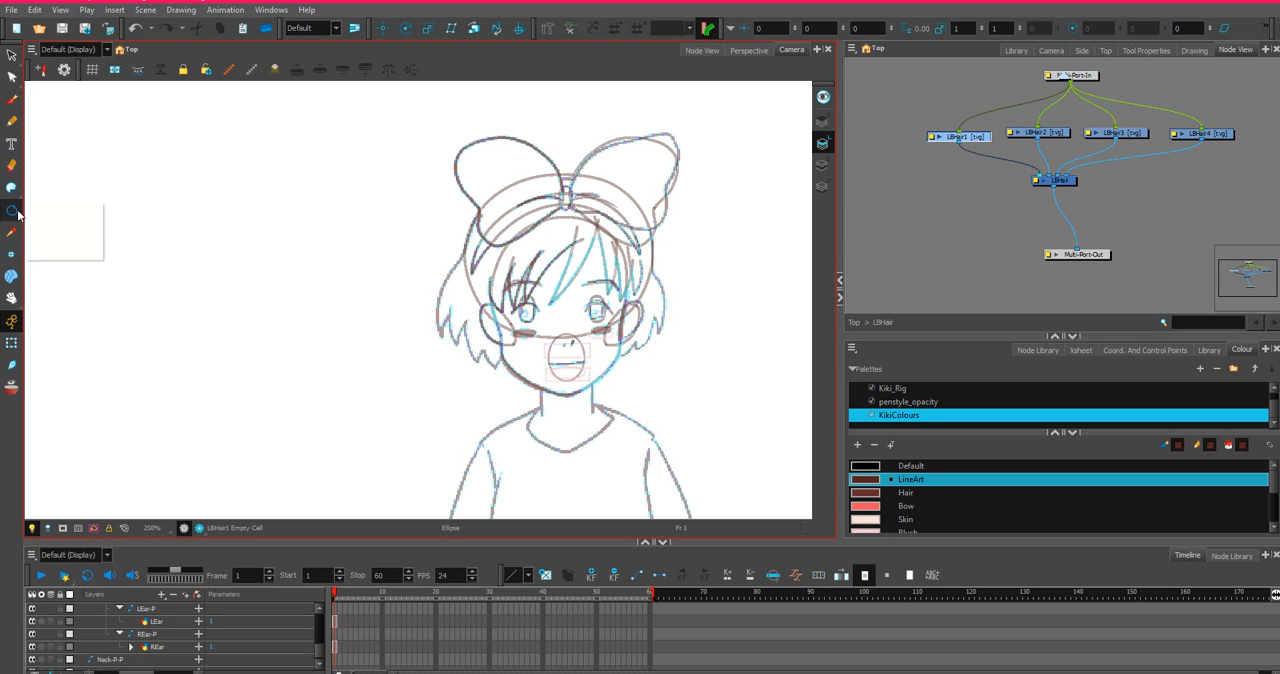
pyautogui.moveTo(18, 215); pyautogui.dragTo(50, 206)
pyautogui.scroll(5, 711, 345)
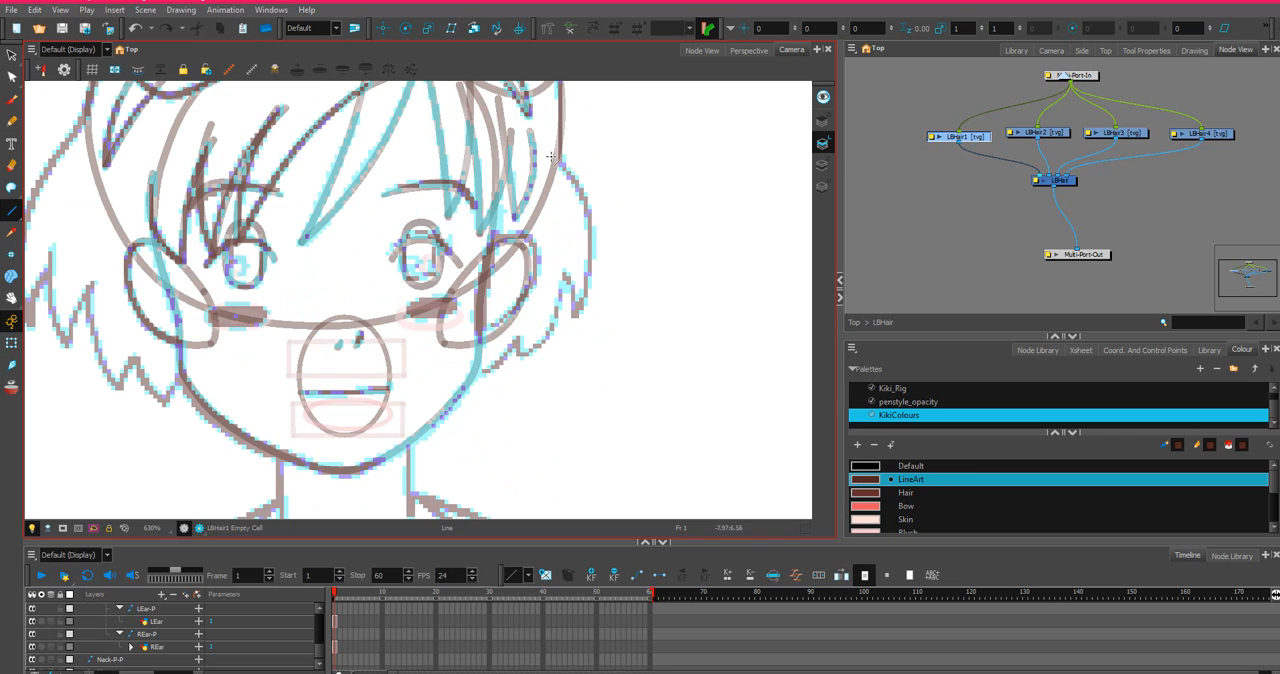
pyautogui.moveTo(561, 160)
pyautogui.mouseDown()
pyautogui.moveTo(603, 264)
pyautogui.moveTo(580, 324)
pyautogui.mouseUp()
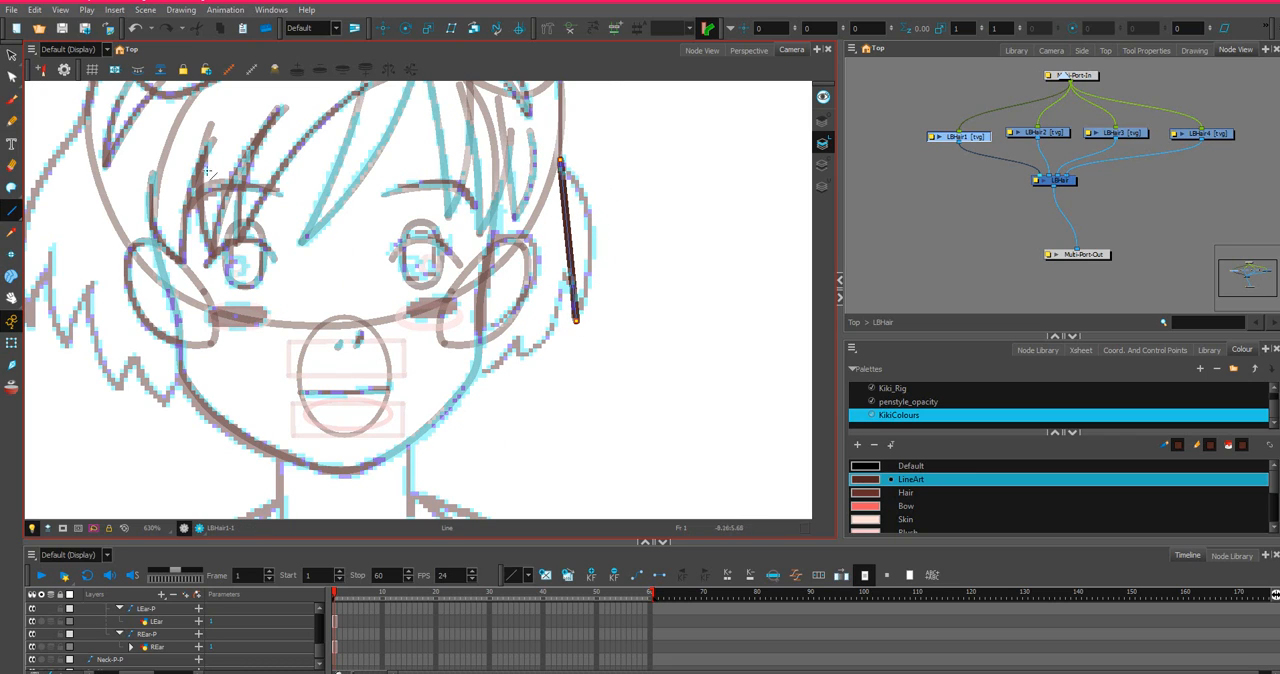
pyautogui.click(11, 77)
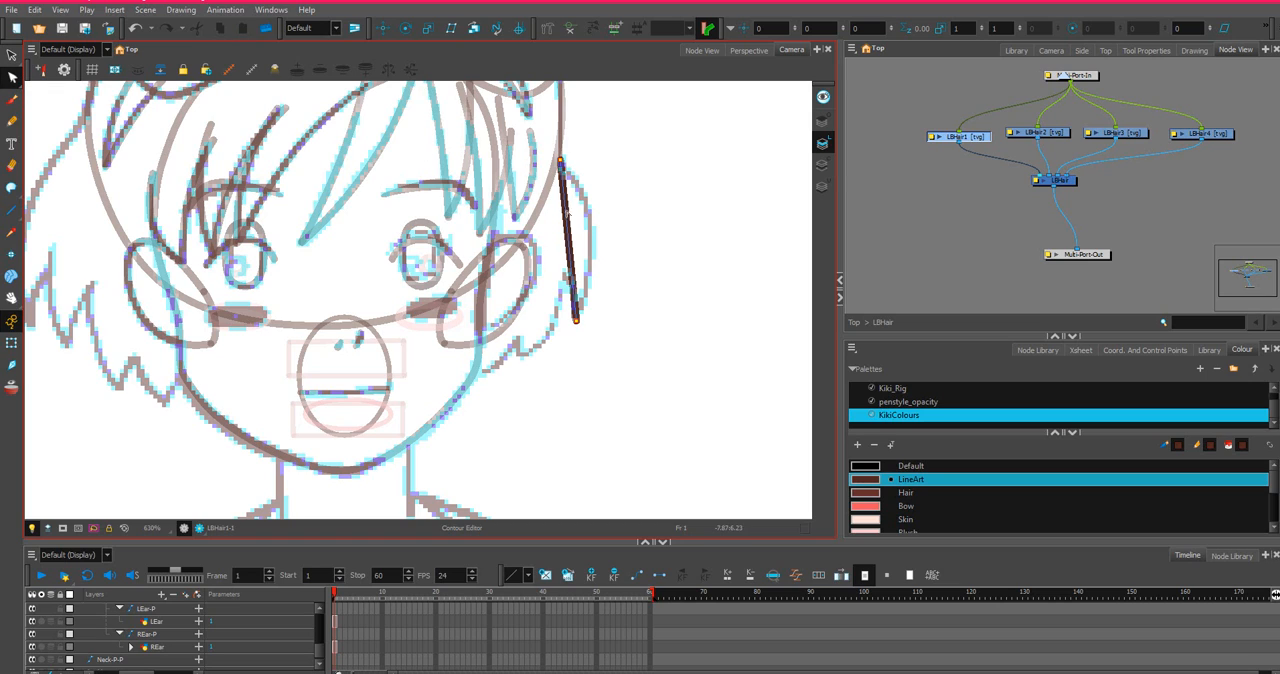
pyautogui.moveTo(567, 212)
pyautogui.mouseDown()
pyautogui.moveTo(600, 208)
pyautogui.moveTo(583, 200)
pyautogui.mouseUp()
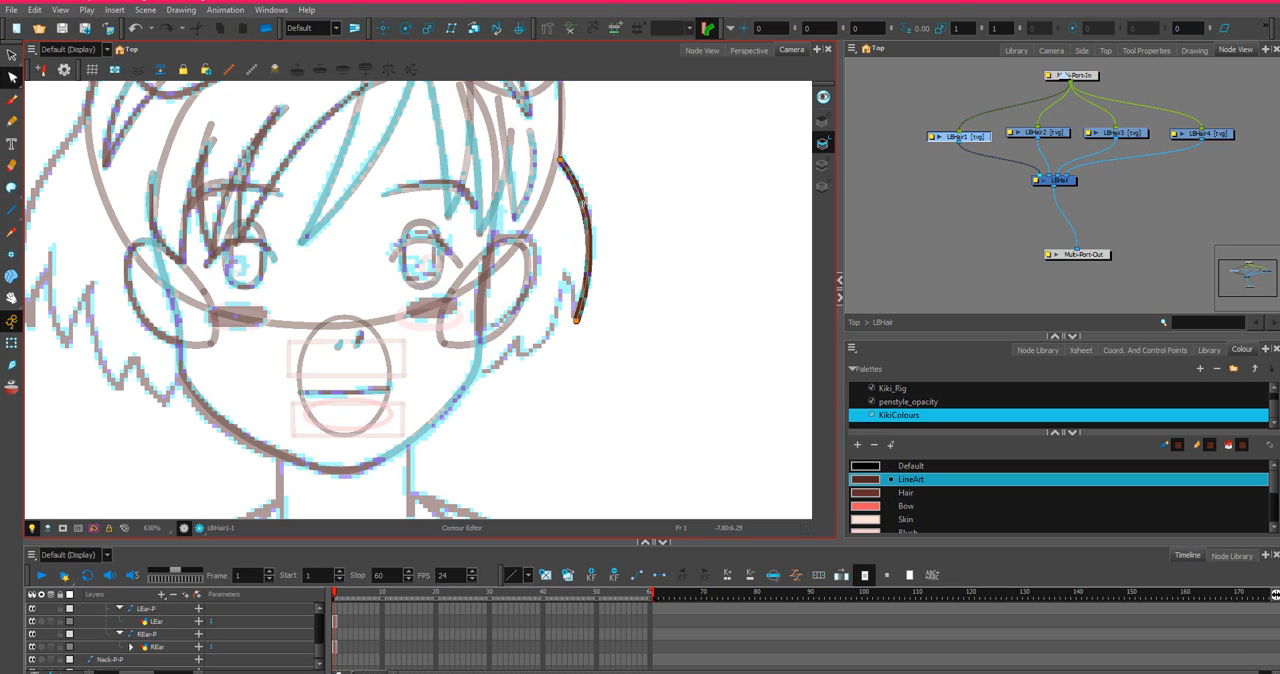
# Extend the upper end of the LBHair1 outer curve up and inward, inside the top hair outline.
pyautogui.moveTo(557, 155); pyautogui.dragTo(549, 130)
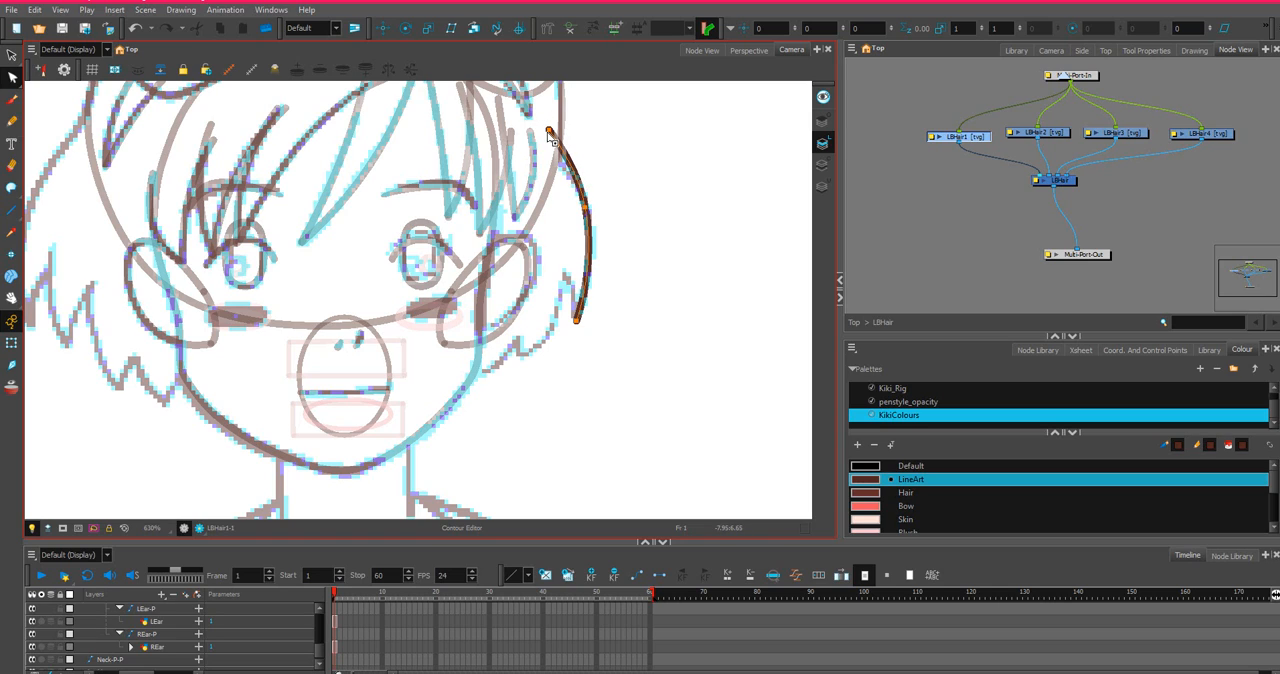
pyautogui.moveTo(540, 136); pyautogui.dragTo(541, 134)
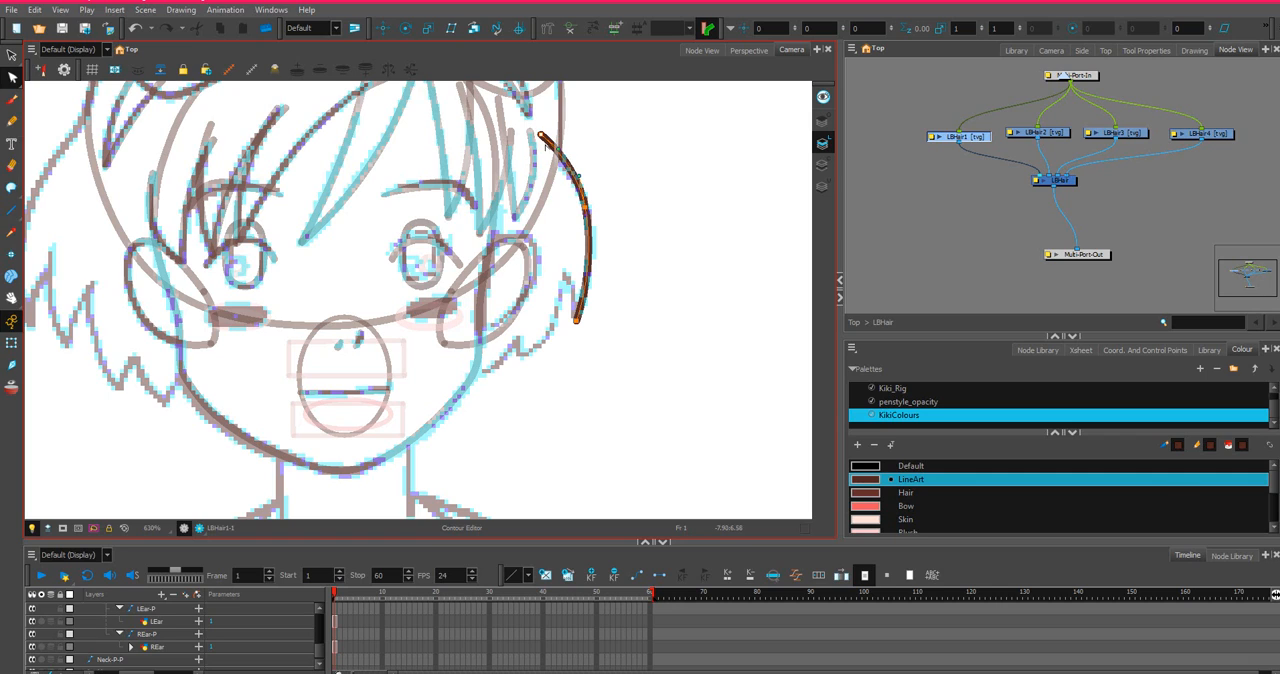
pyautogui.moveTo(541, 136); pyautogui.dragTo(533, 131)
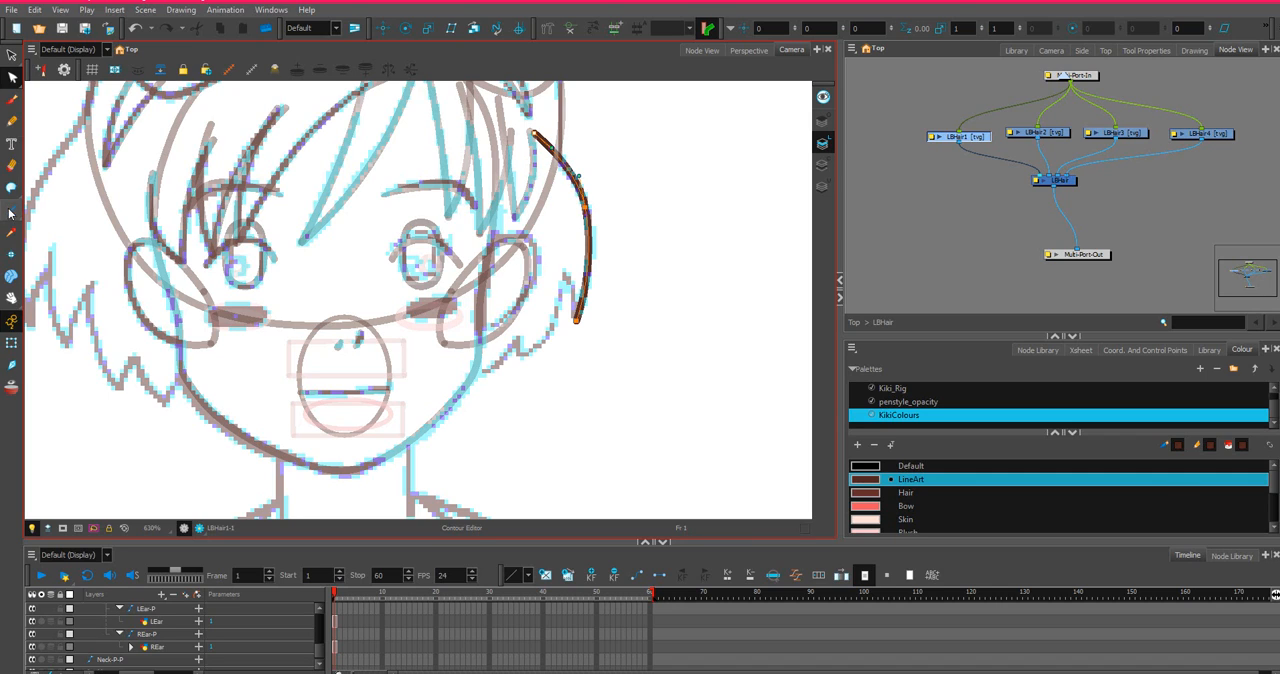
# Add a curved inner edge to LBHair1 from the lock's tip up into the head, and close the open top with a stroke.
pyautogui.click(12, 210)
pyautogui.moveTo(576, 321)
pyautogui.mouseDown()
pyautogui.moveTo(538, 158)
pyautogui.moveTo(540, 175)
pyautogui.mouseUp()
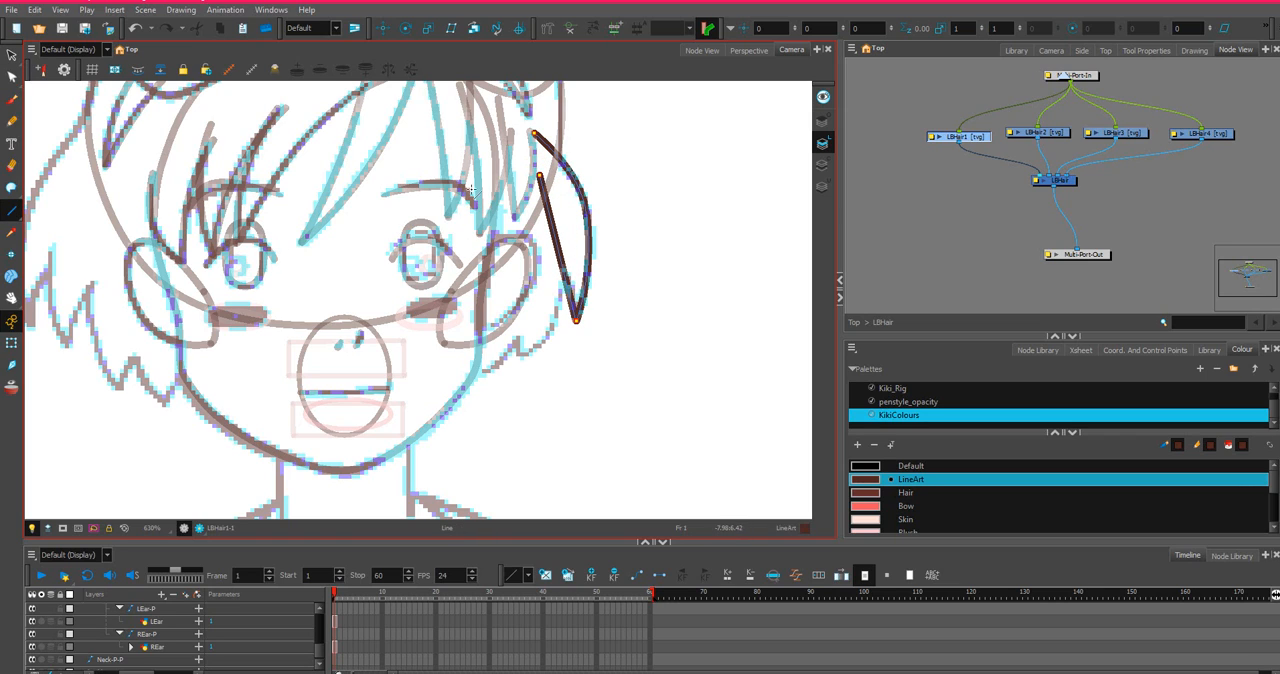
pyautogui.click(12, 77)
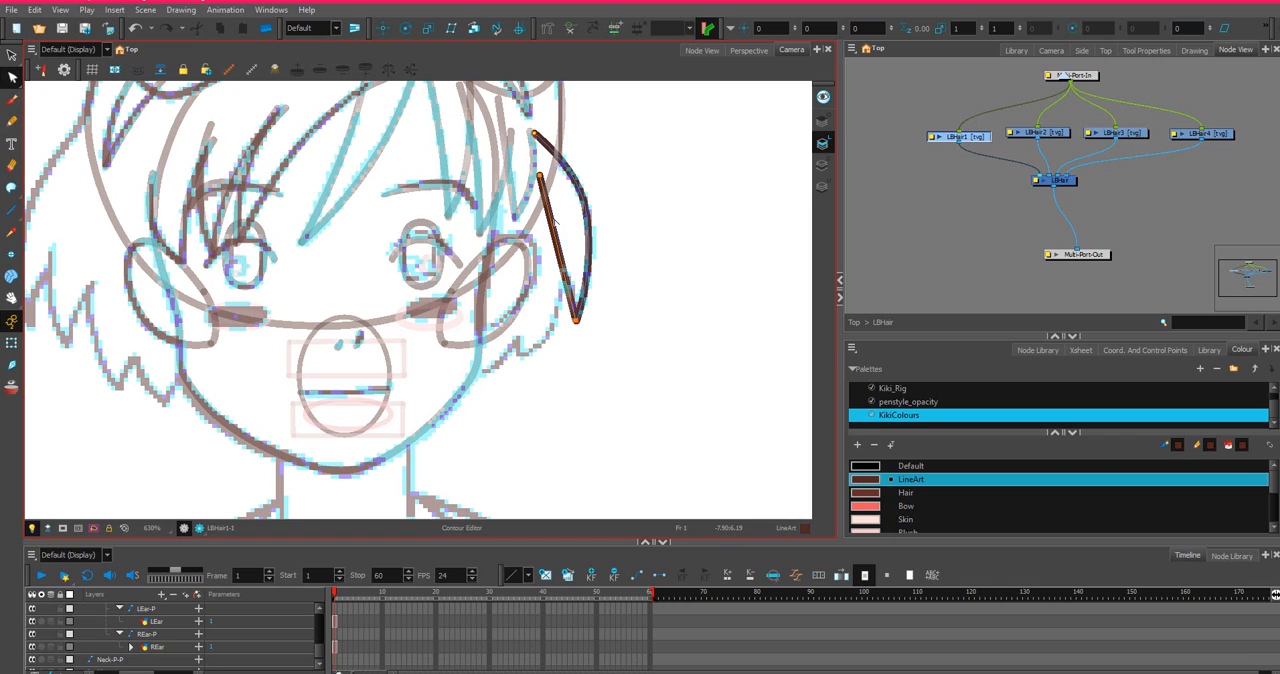
pyautogui.click(536, 172)
pyautogui.moveTo(537, 183); pyautogui.dragTo(528, 184)
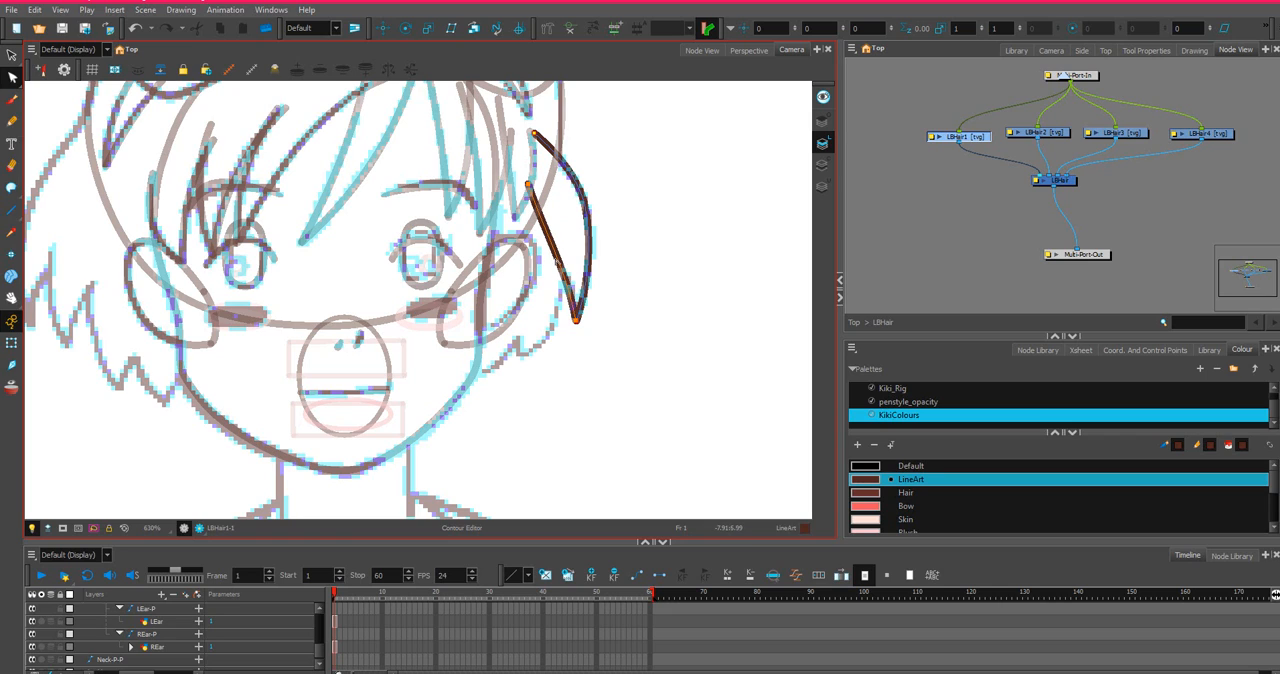
pyautogui.moveTo(549, 244); pyautogui.dragTo(566, 244)
pyautogui.moveTo(529, 186); pyautogui.dragTo(516, 191)
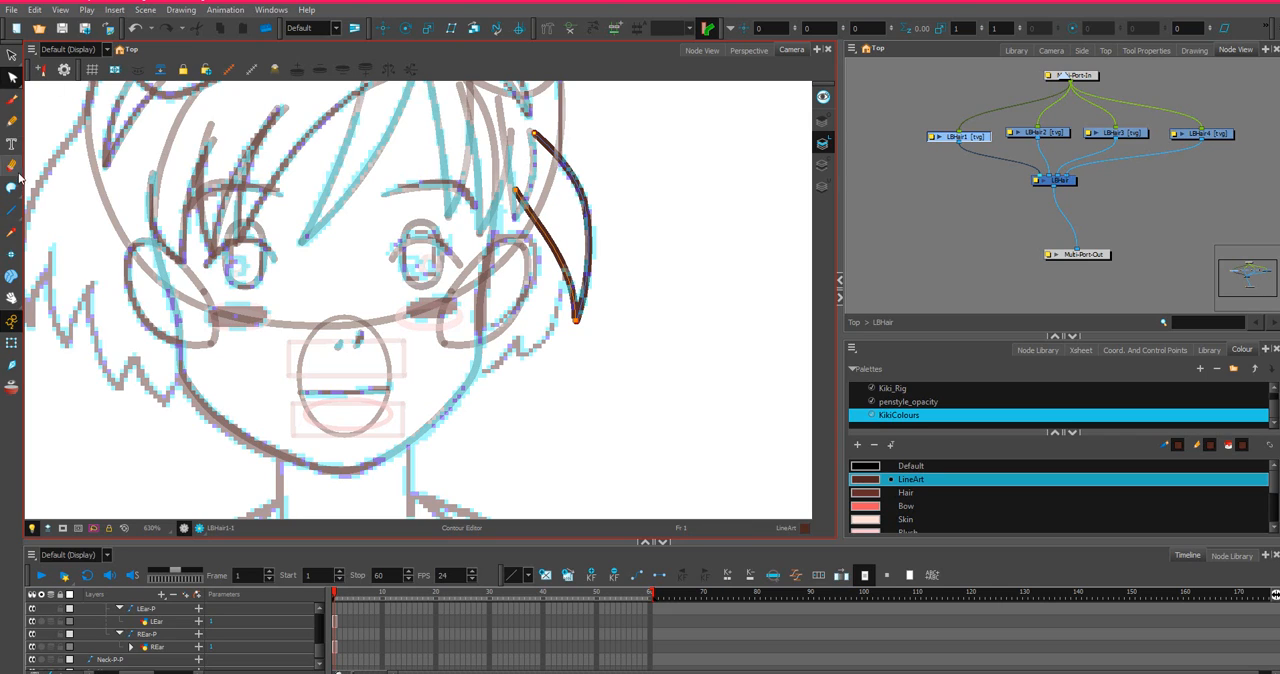
pyautogui.click(11, 188)
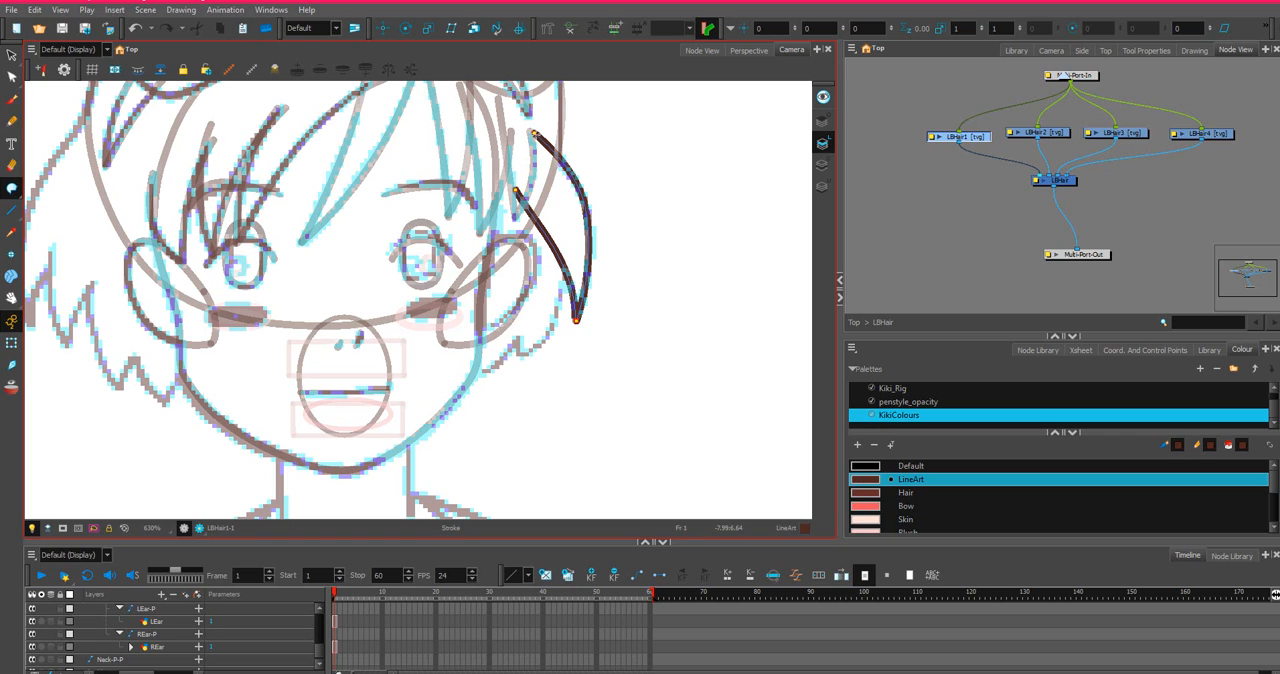
pyautogui.moveTo(489, 157); pyautogui.dragTo(518, 195)
# Draw the outer edge of the second lock on LBHair2 and bend it outward down to its tip below the ear.
pyautogui.click(1052, 136)
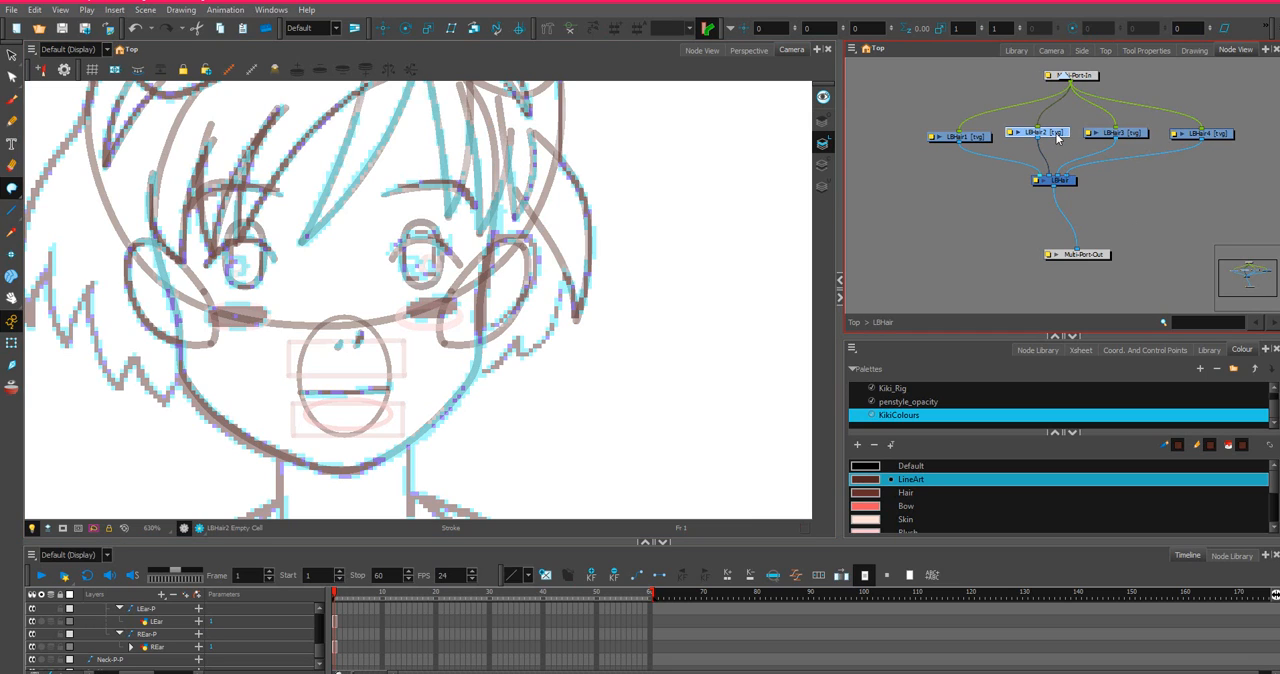
pyautogui.click(12, 211)
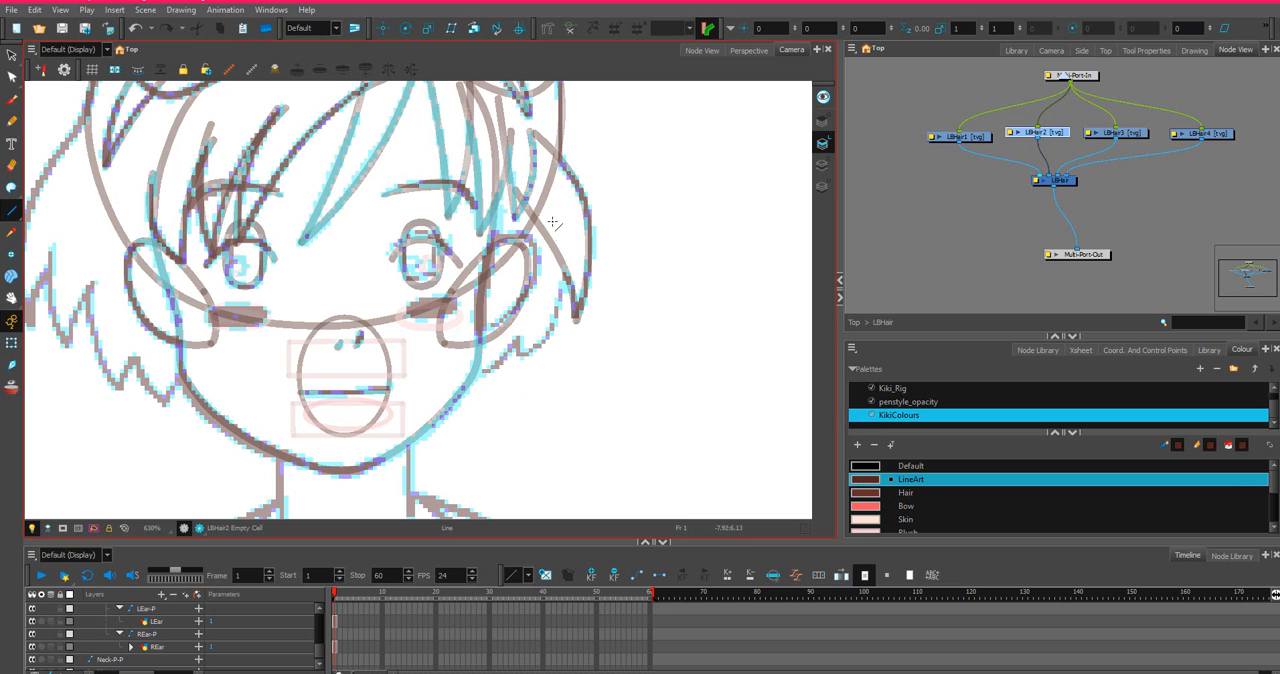
pyautogui.moveTo(543, 179)
pyautogui.mouseDown()
pyautogui.moveTo(572, 250)
pyautogui.moveTo(576, 330)
pyautogui.moveTo(519, 354)
pyautogui.mouseUp()
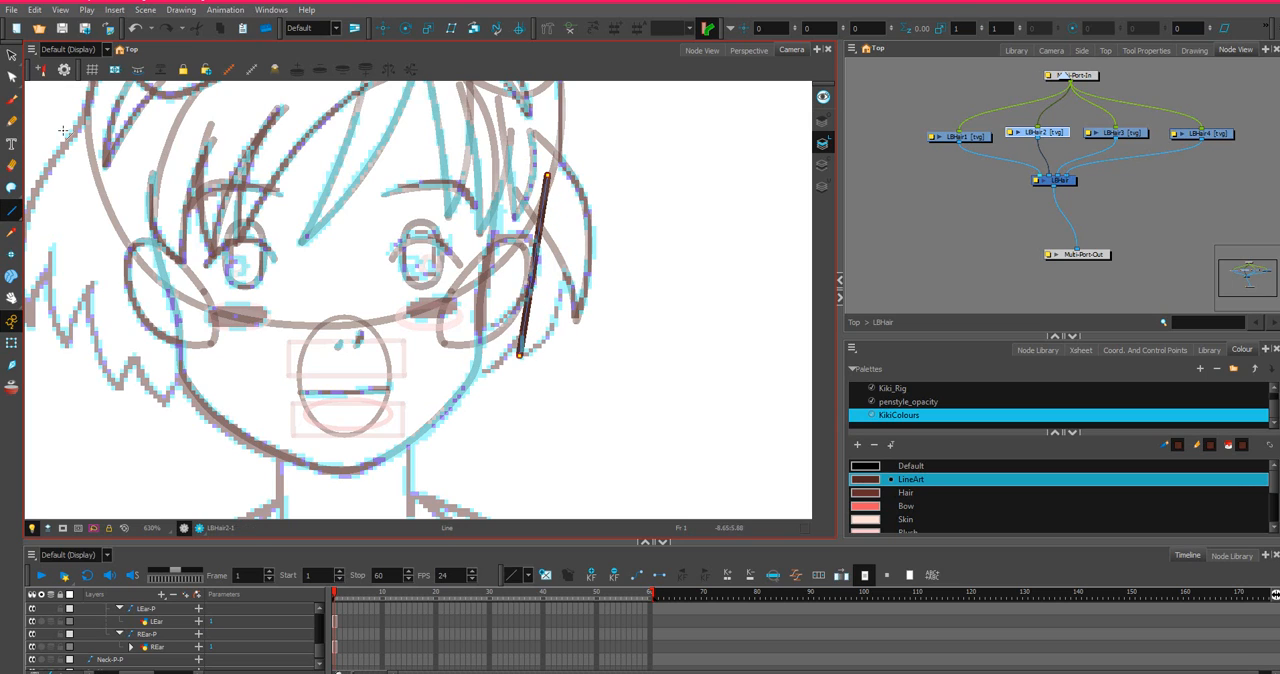
pyautogui.click(11, 80)
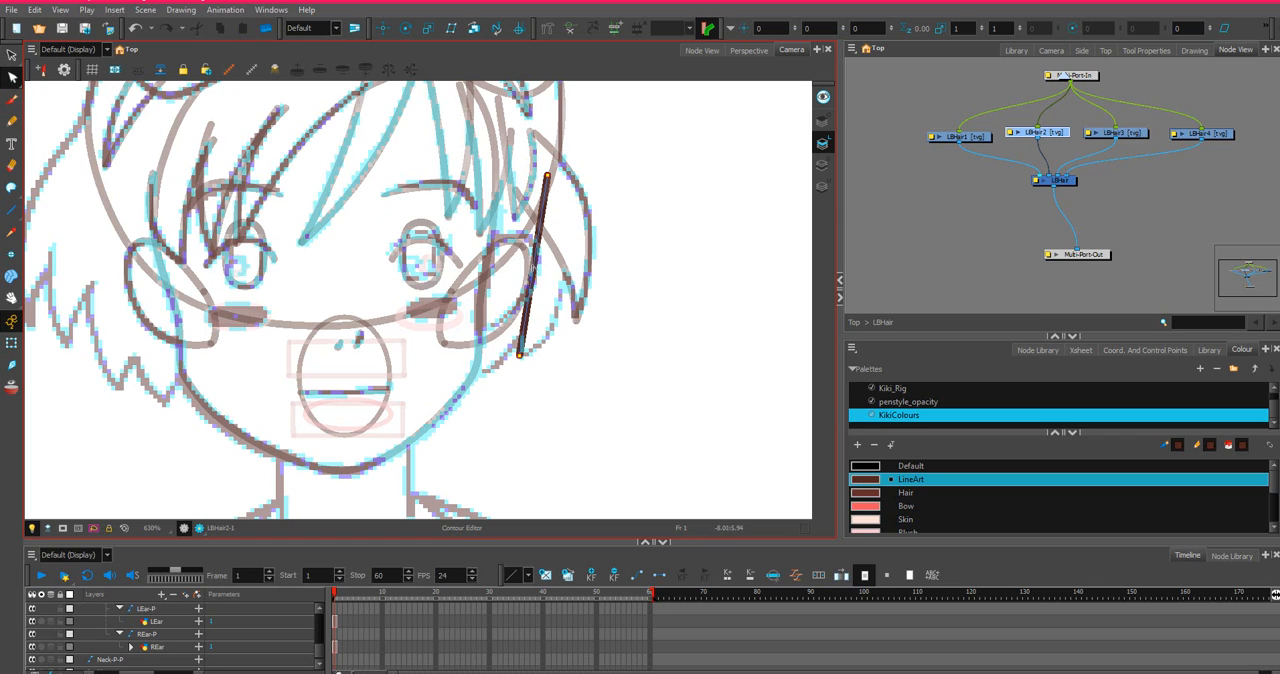
pyautogui.moveTo(538, 257); pyautogui.dragTo(583, 290)
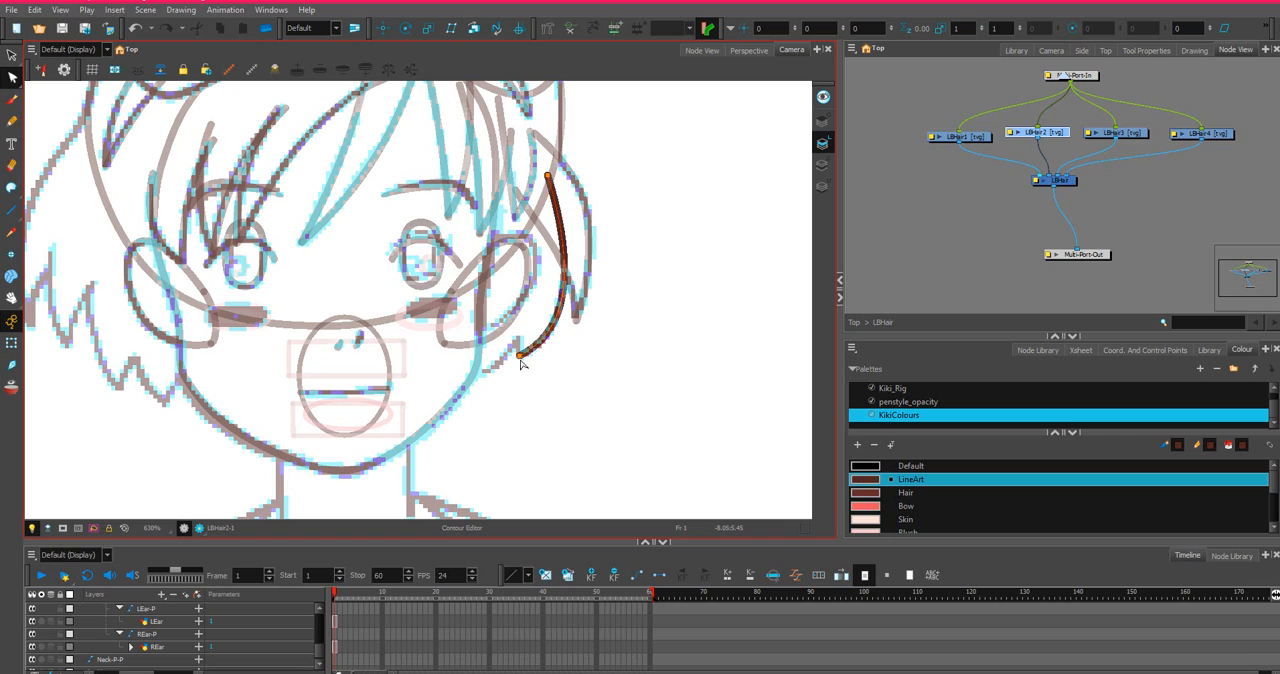
pyautogui.moveTo(520, 356); pyautogui.dragTo(519, 360)
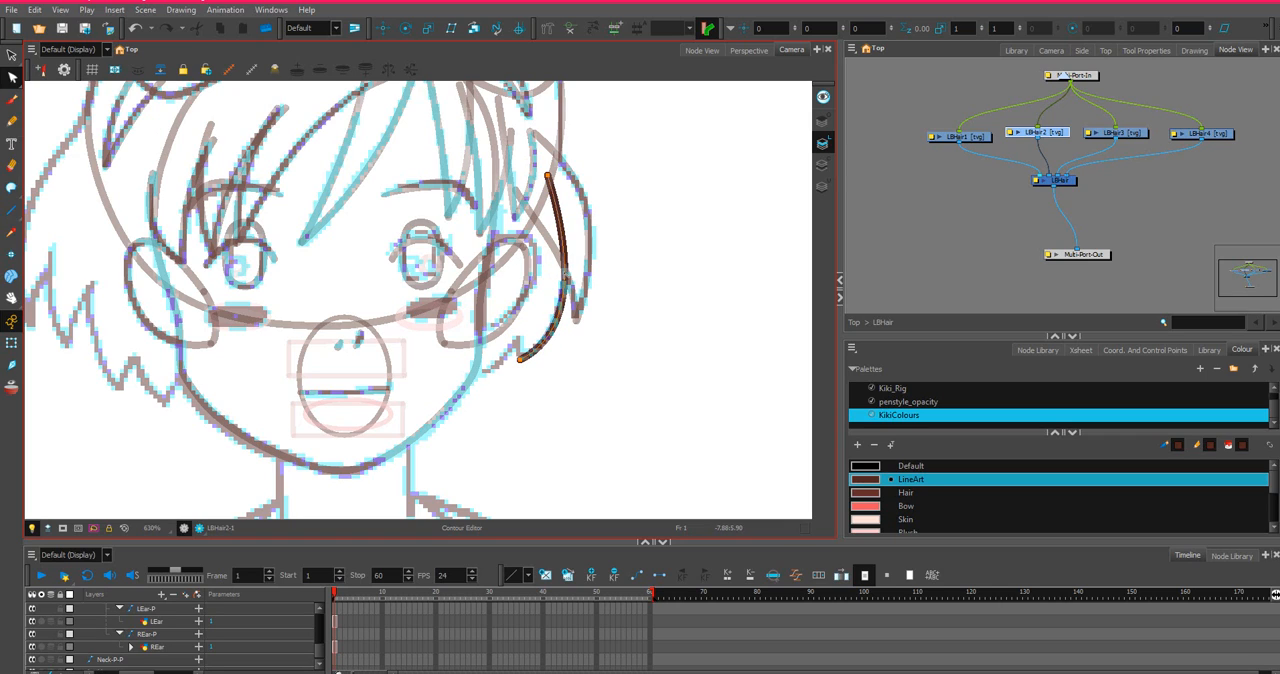
pyautogui.moveTo(566, 274); pyautogui.dragTo(564, 270)
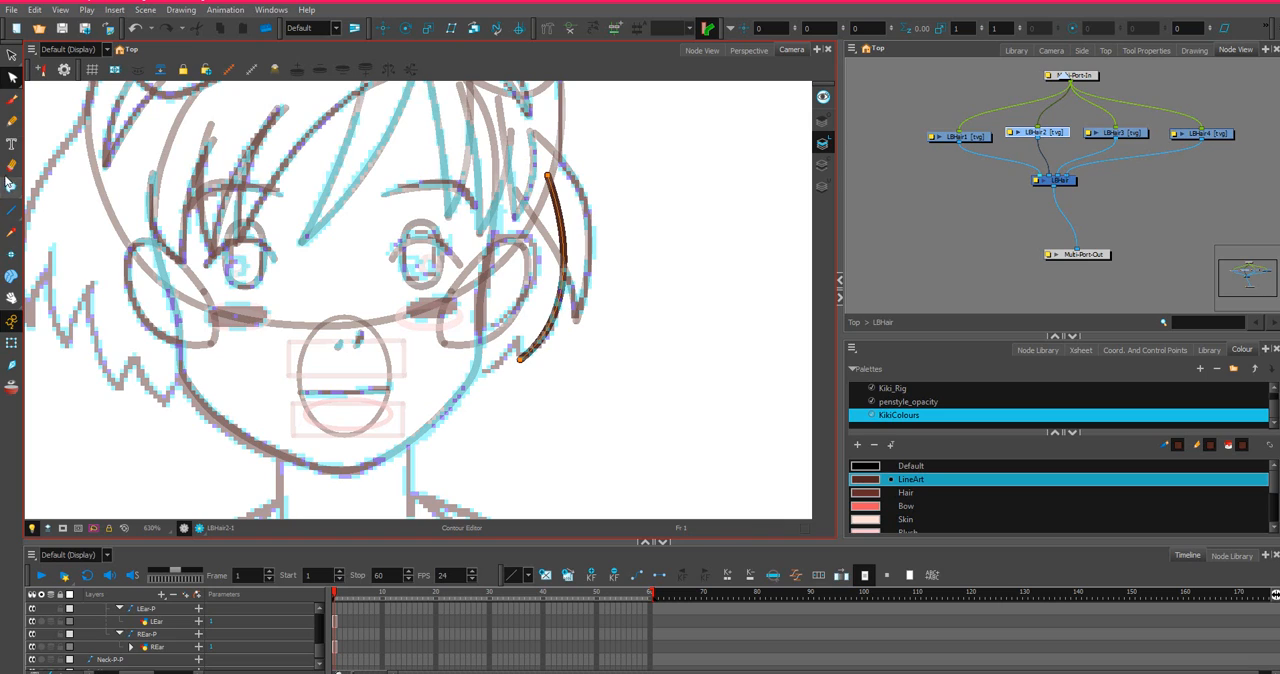
# Add the inner edge of LBHair2 from the tip up to the ear's top, refine the tip, and close the open top with a stroke.
pyautogui.click(11, 210)
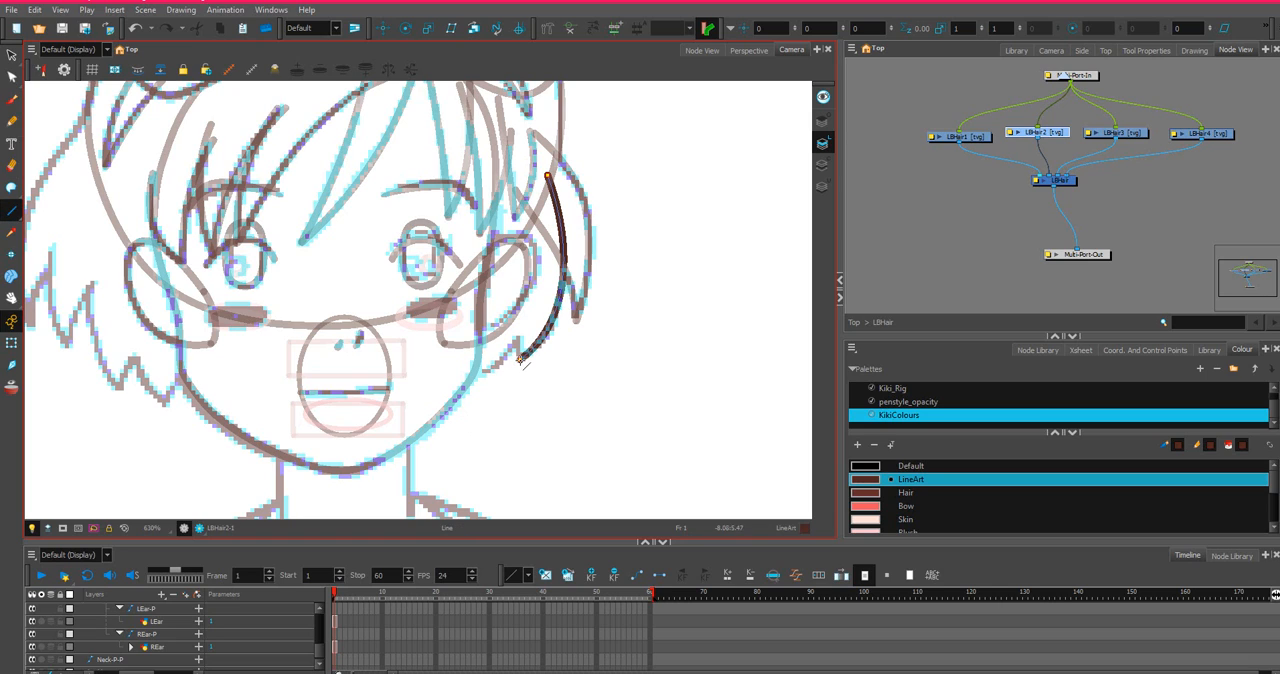
pyautogui.moveTo(519, 360); pyautogui.dragTo(518, 238)
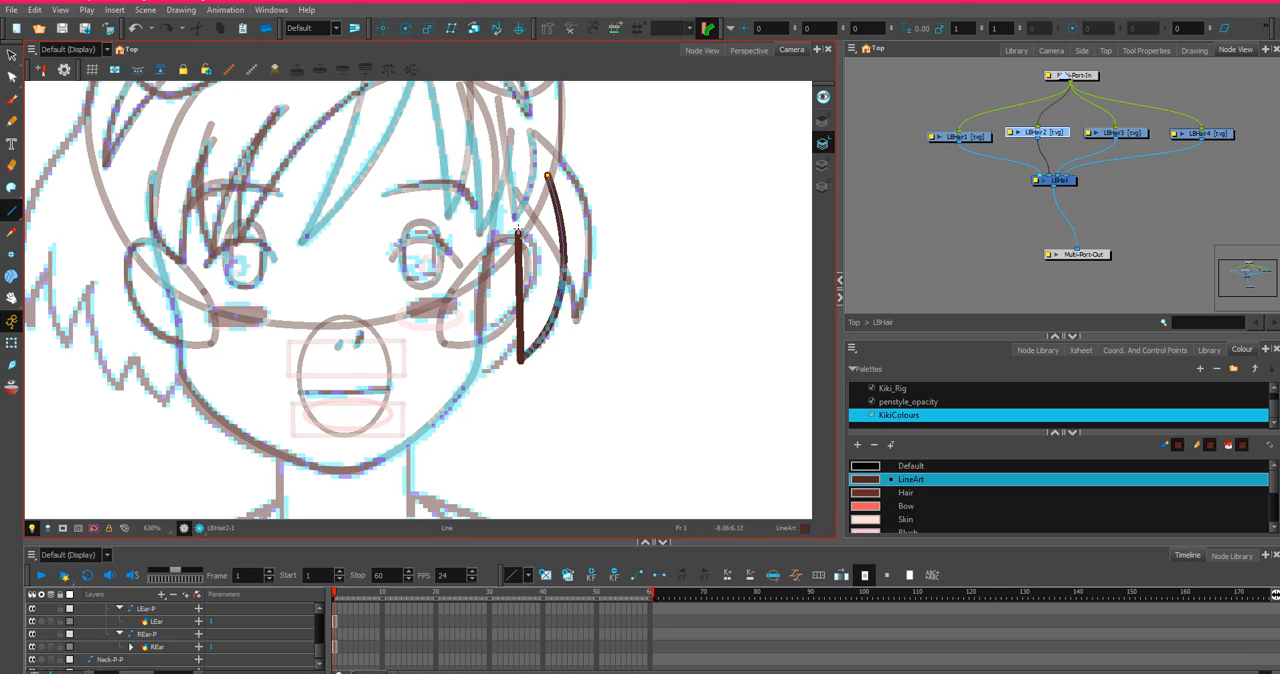
pyautogui.click(11, 77)
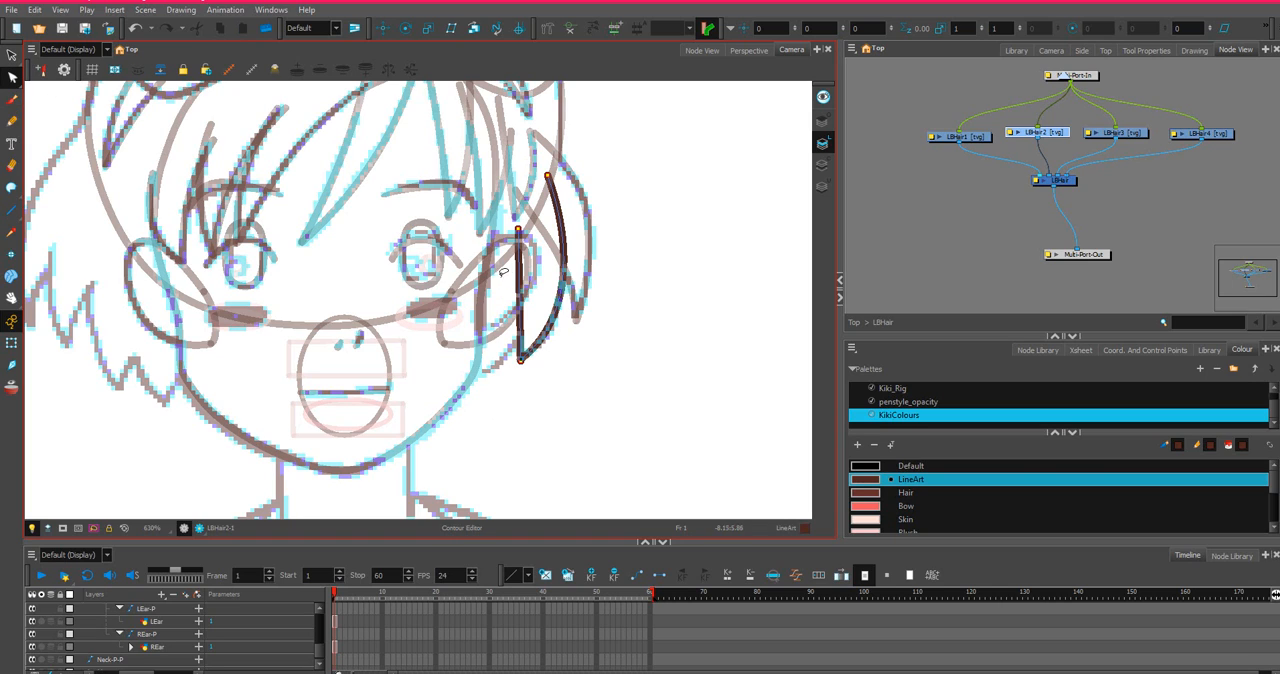
pyautogui.moveTo(521, 289); pyautogui.dragTo(525, 289)
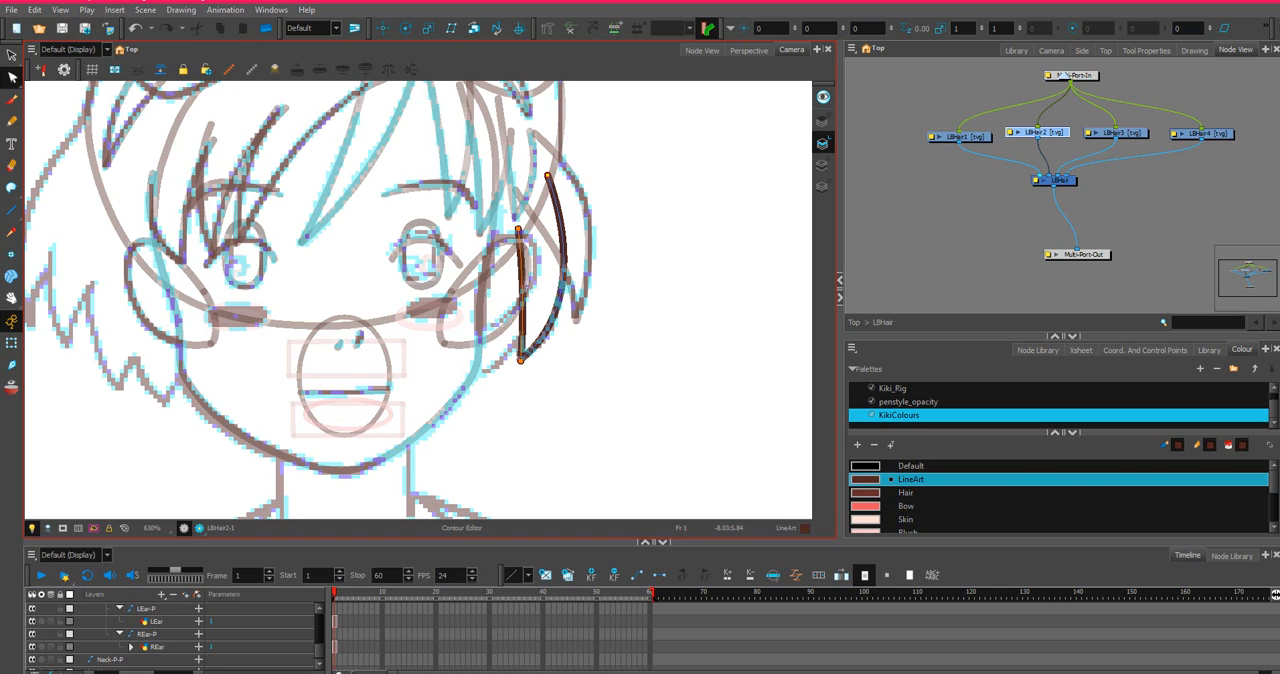
pyautogui.click(520, 358)
pyautogui.moveTo(519, 366); pyautogui.dragTo(516, 362)
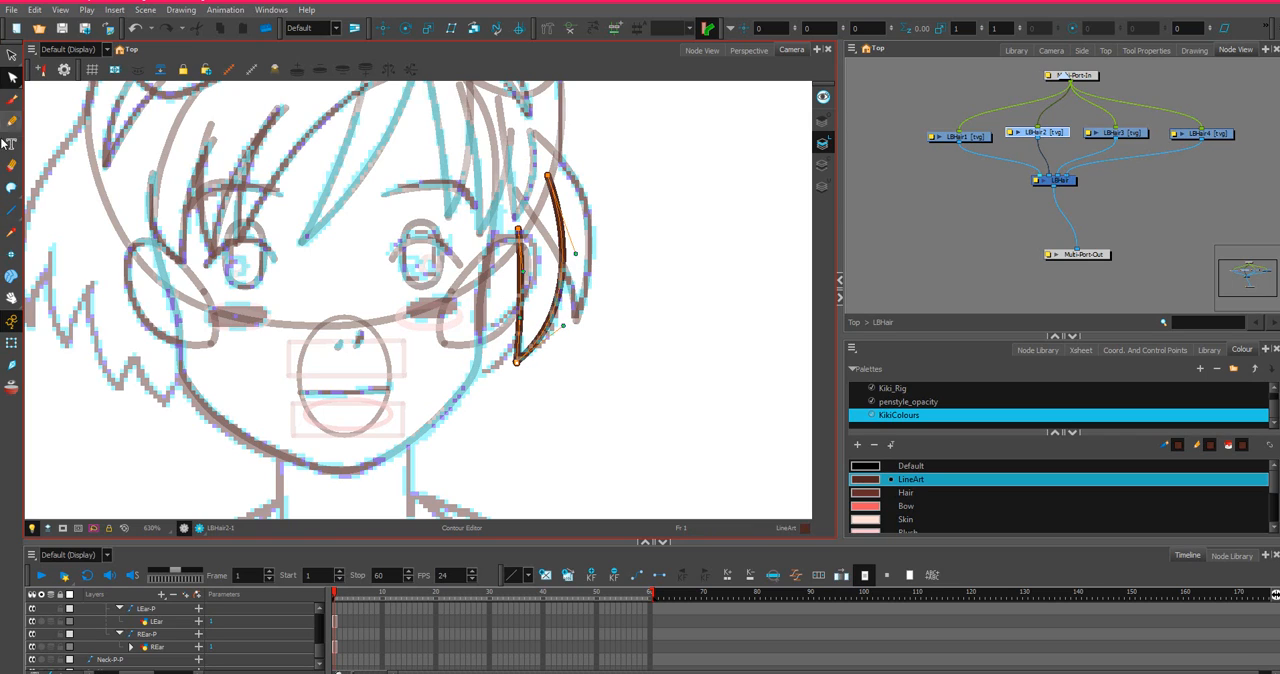
pyautogui.click(11, 188)
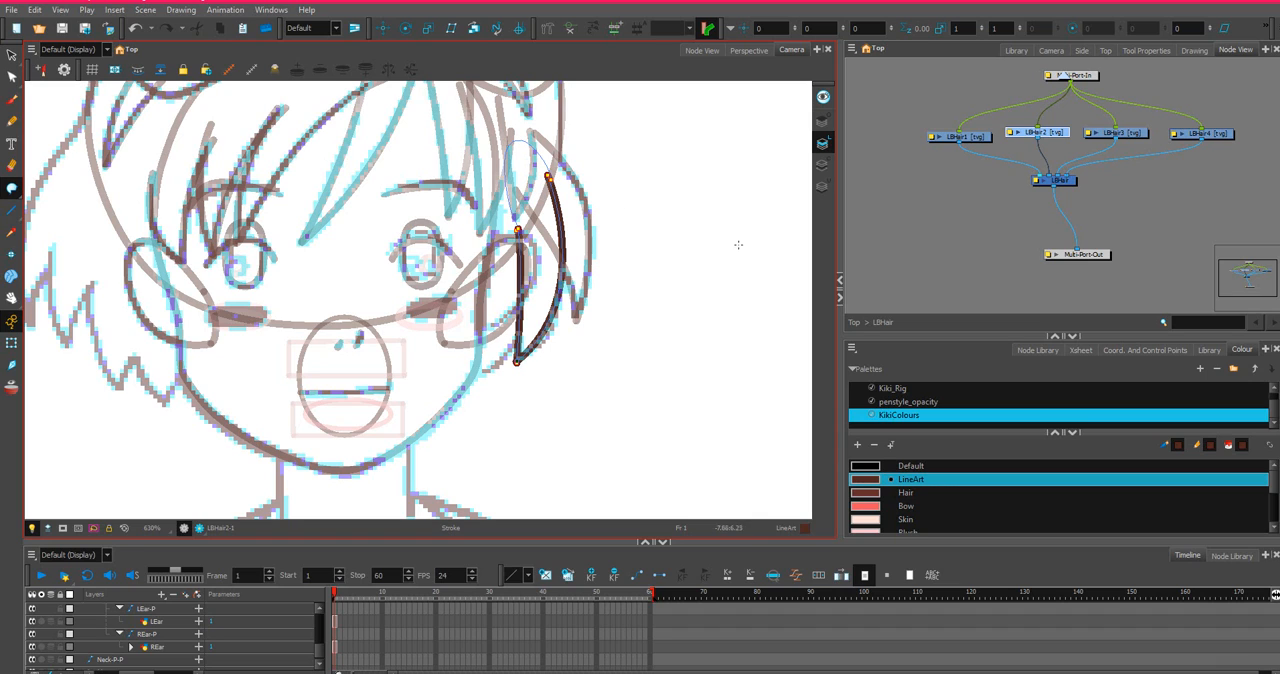
# Draw the outer edge of the third lock on LBHair3, curving from the ear's top down to a tip beside the jaw.
pyautogui.click(1129, 139)
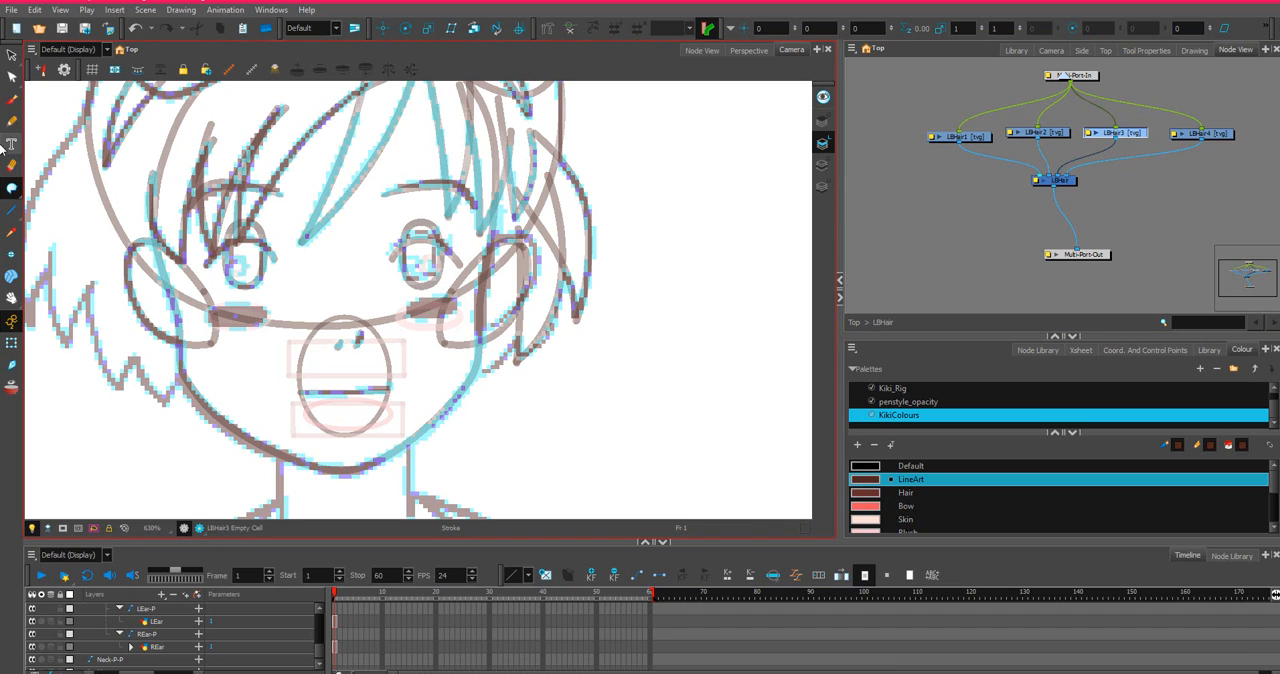
pyautogui.click(11, 210)
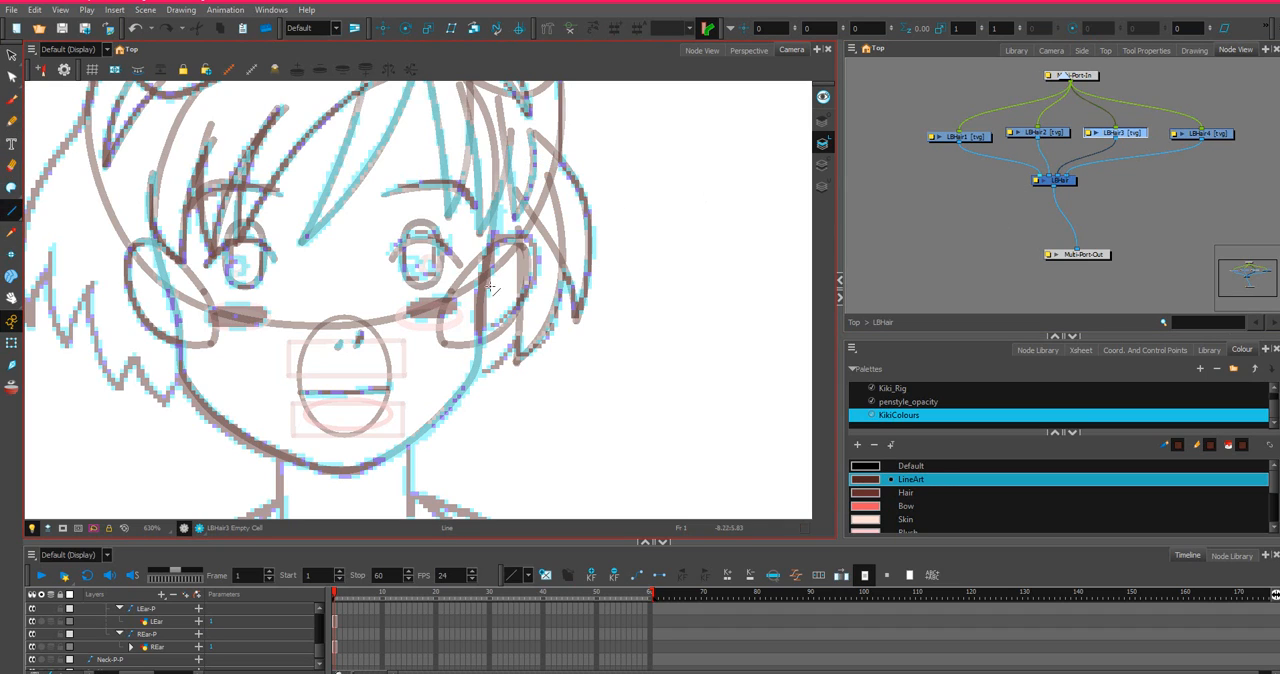
pyautogui.moveTo(538, 236); pyautogui.dragTo(484, 390)
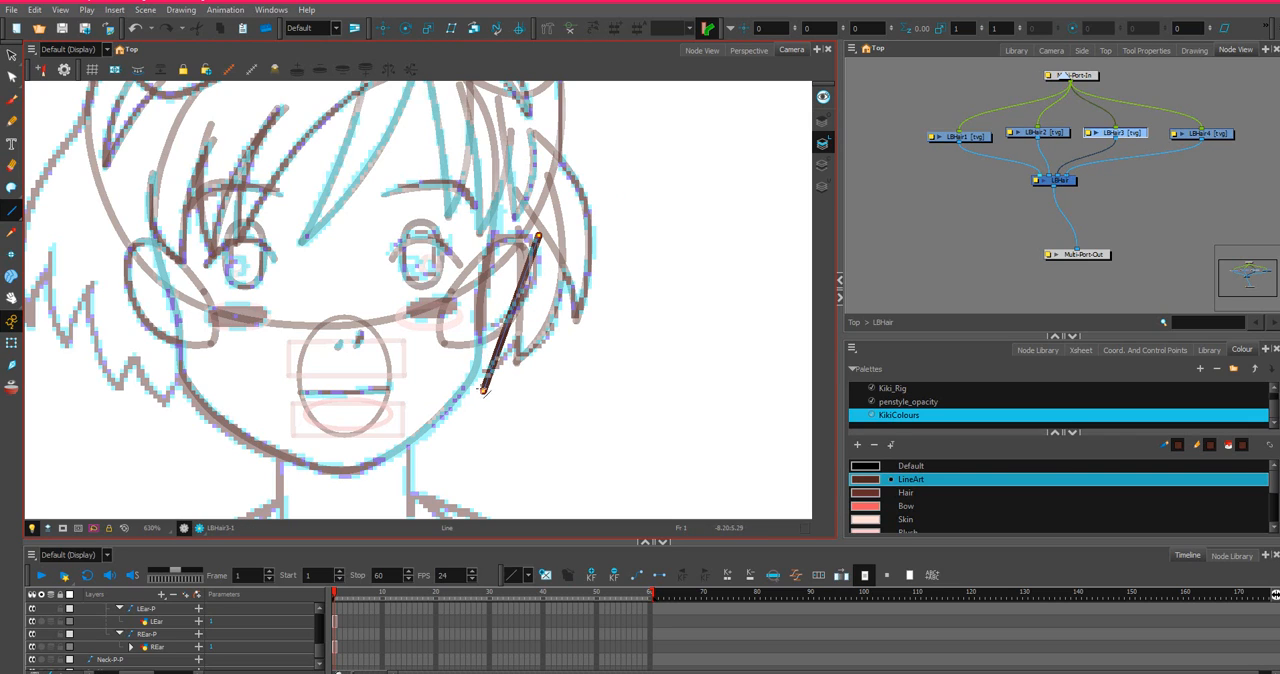
pyautogui.click(11, 77)
pyautogui.click(517, 298)
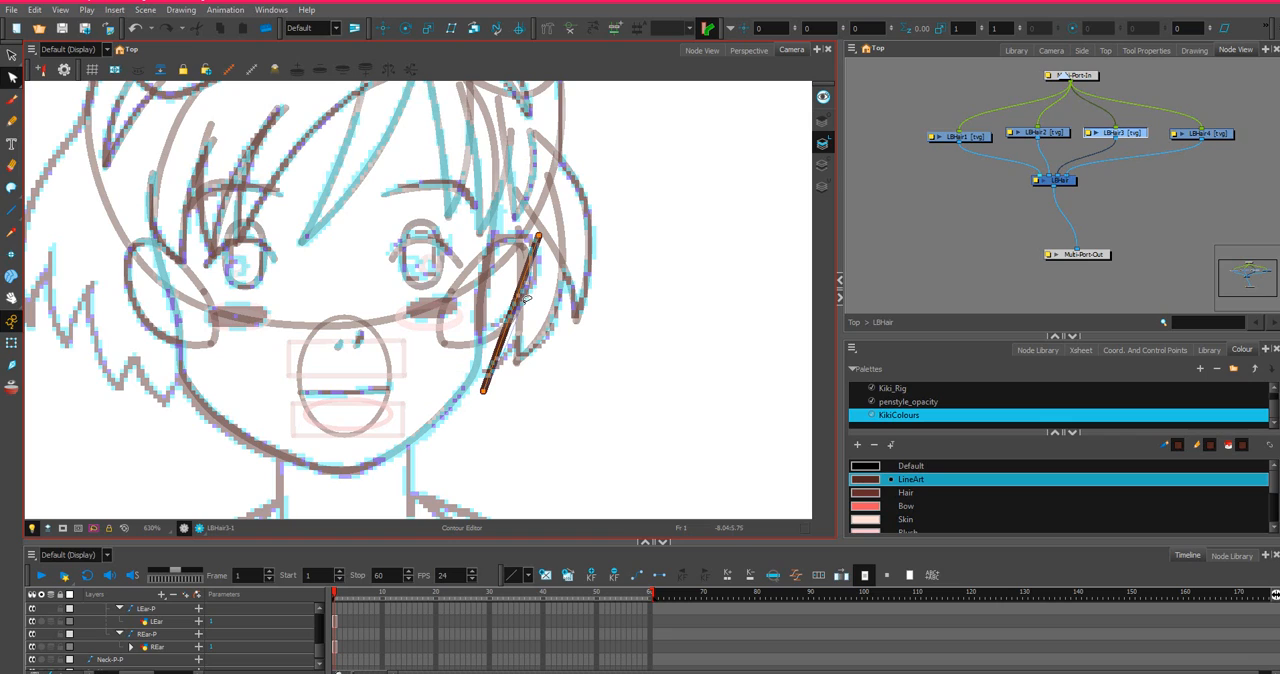
pyautogui.moveTo(530, 300); pyautogui.dragTo(522, 318)
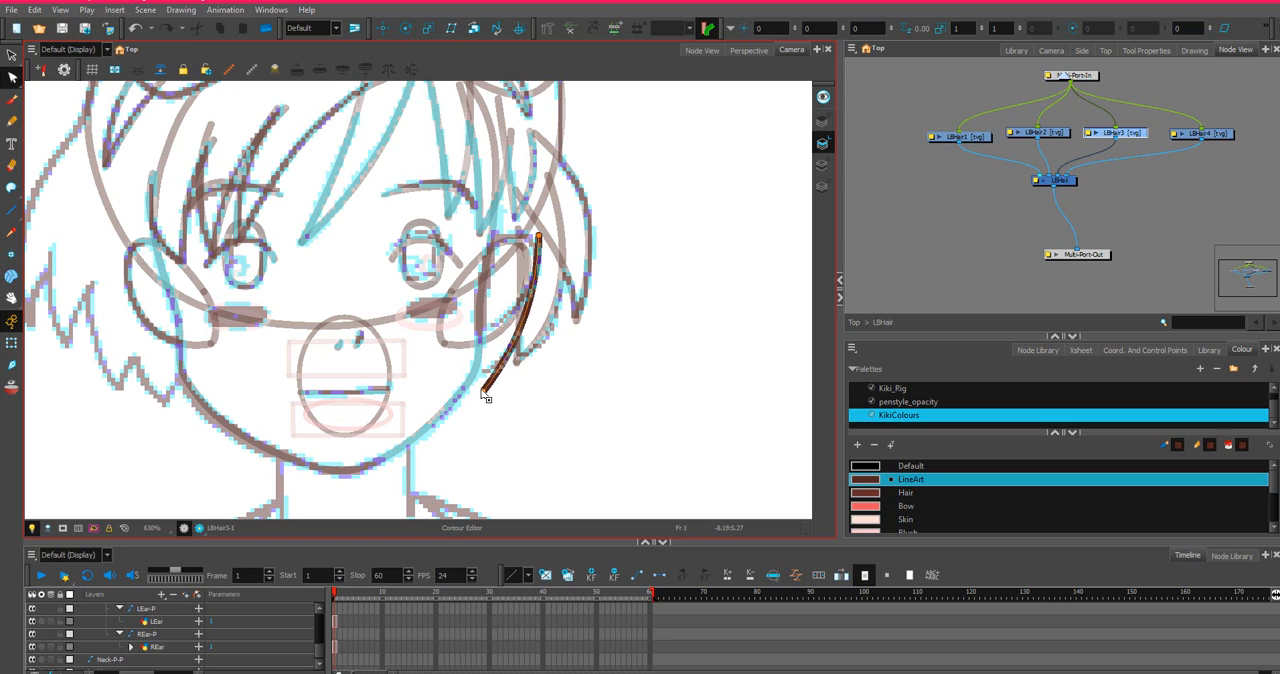
pyautogui.moveTo(483, 392); pyautogui.dragTo(481, 388)
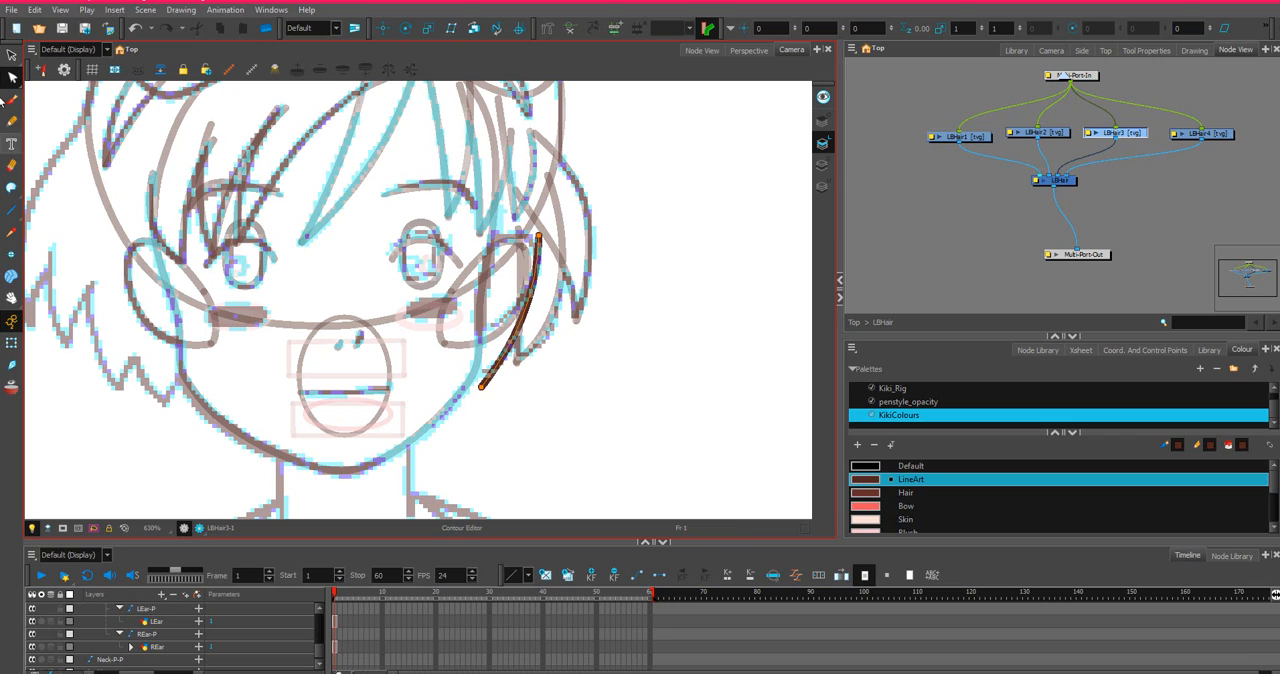
# Draw a straight inner edge on LBHair3 from the lock's tip up to the inner side of the ear, redoing the first attempt.
pyautogui.click(15, 211)
pyautogui.click(16, 210)
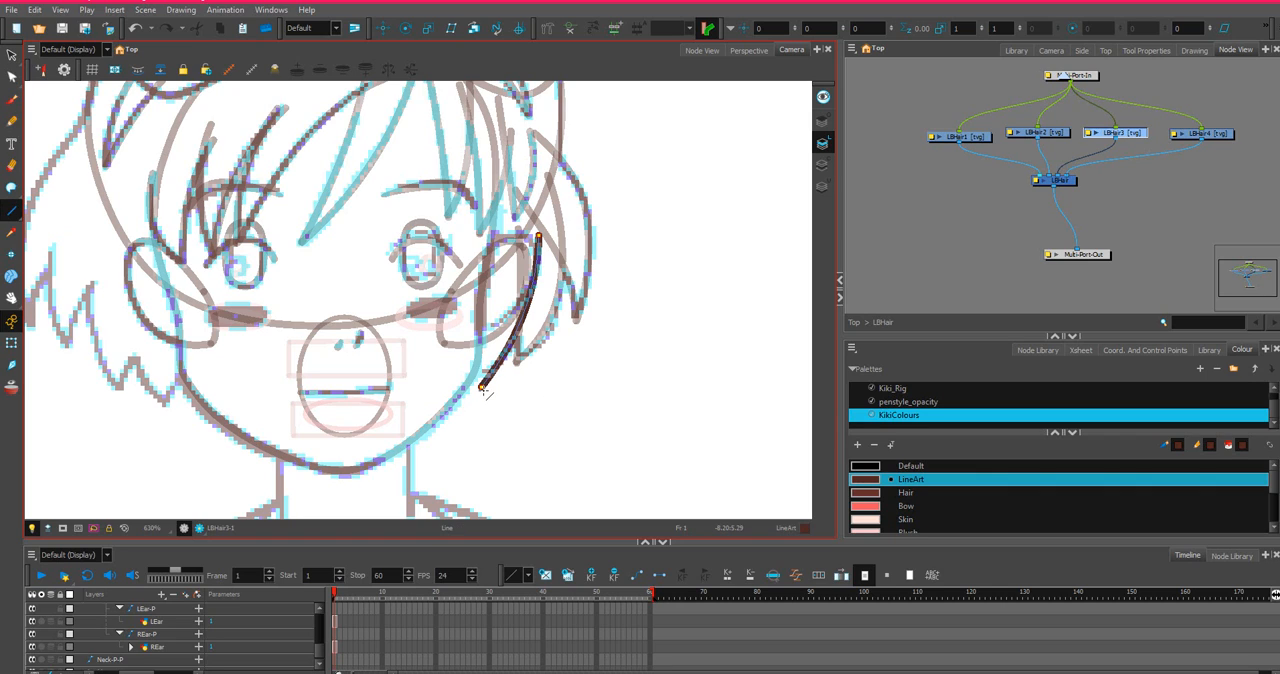
pyautogui.moveTo(482, 388); pyautogui.dragTo(489, 268)
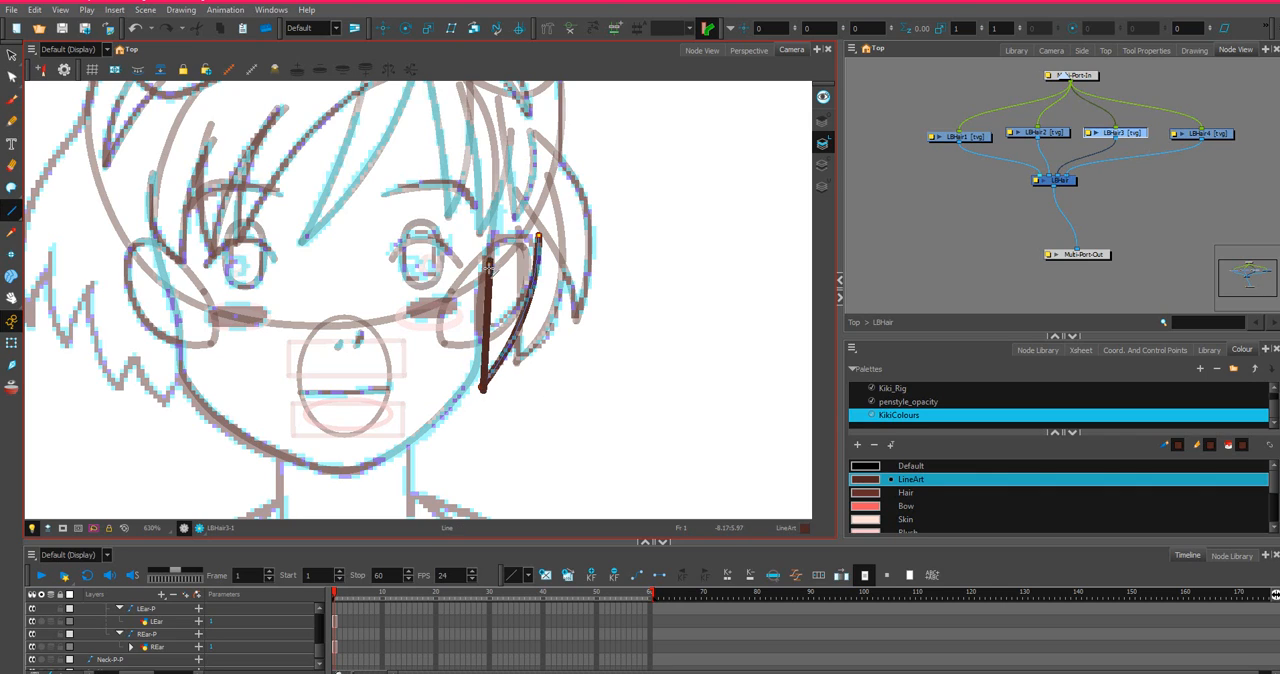
pyautogui.hotkey('ctrl', 'z')
pyautogui.moveTo(484, 388); pyautogui.dragTo(489, 254)
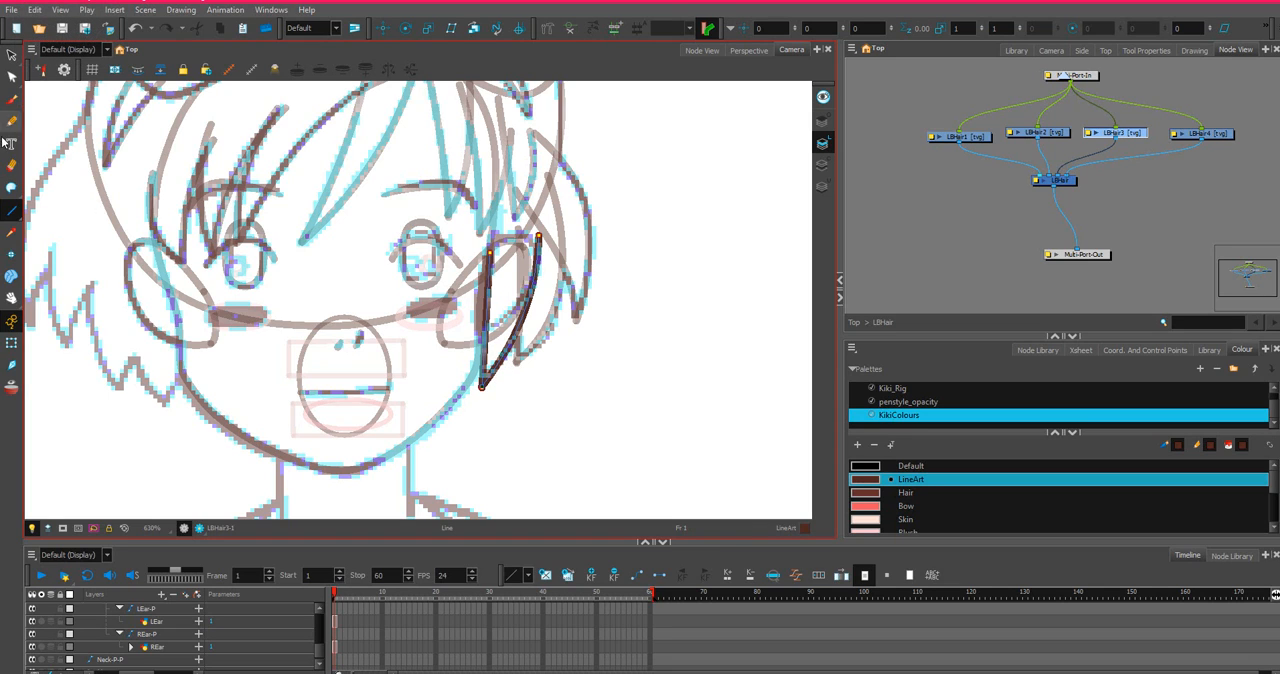
# Bend the inner edge of LBHair3 into a slight curve and close the lock's open top with an arched stroke.
pyautogui.click(12, 77)
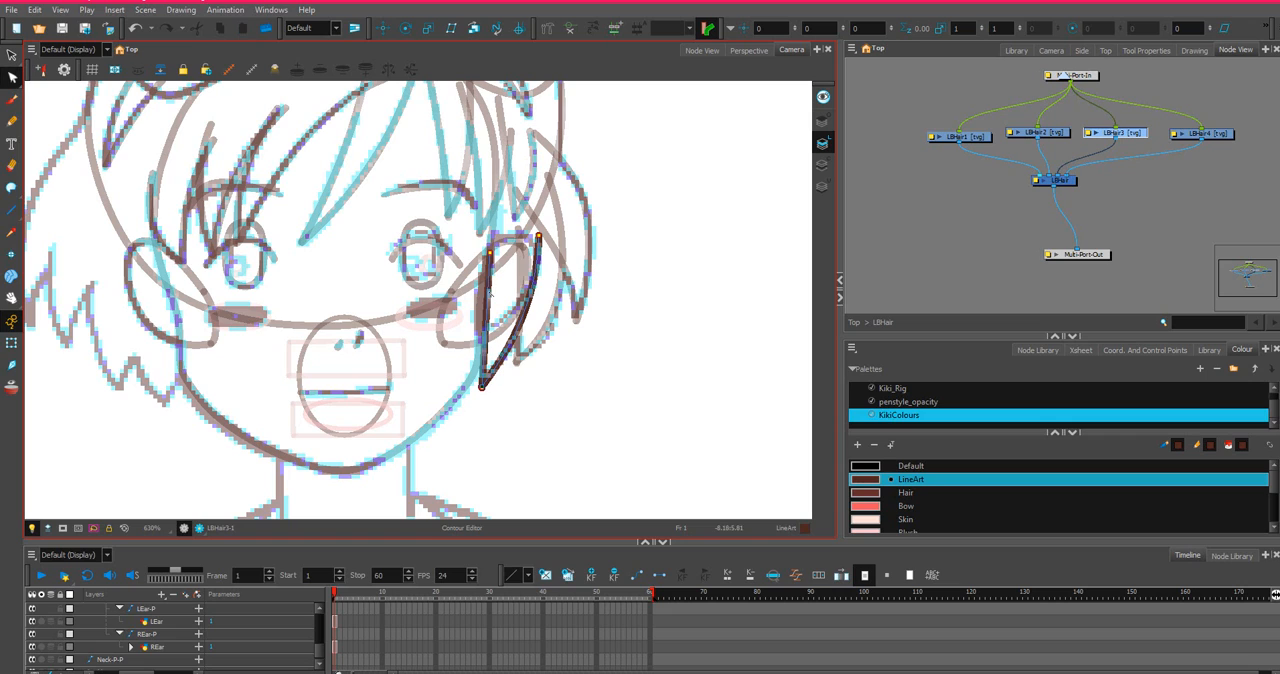
pyautogui.click(1052, 134)
pyautogui.click(1122, 134)
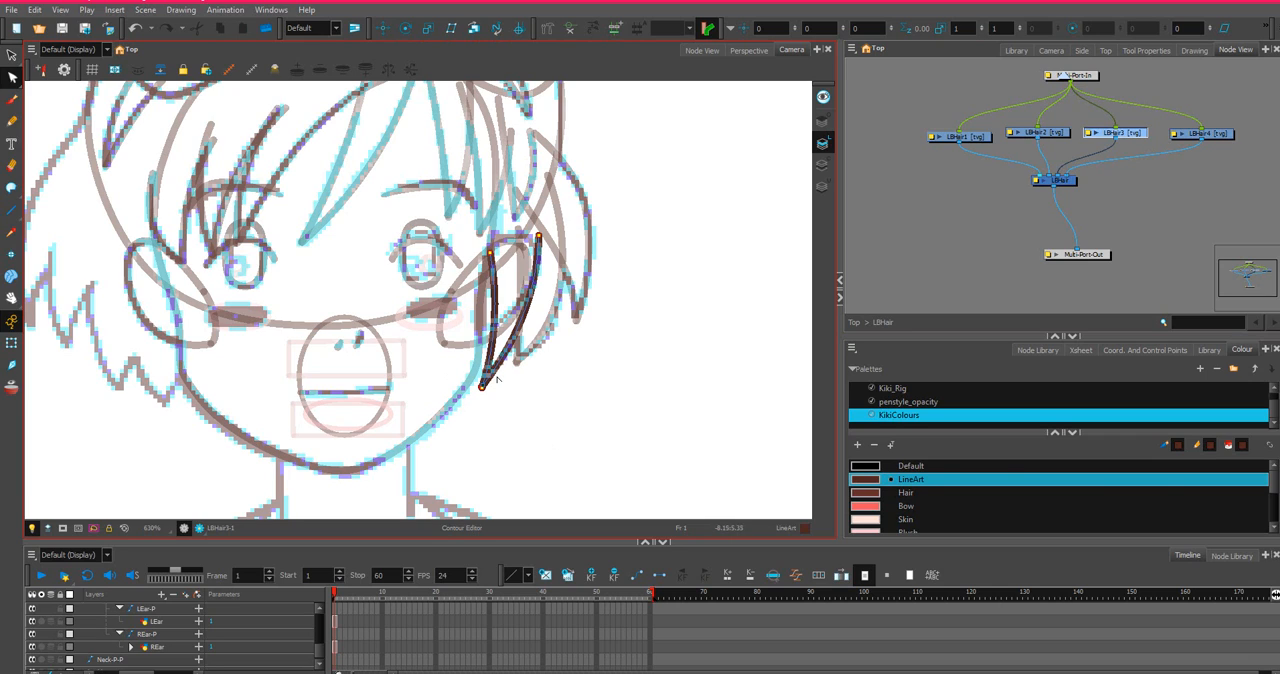
pyautogui.moveTo(493, 352); pyautogui.dragTo(488, 355)
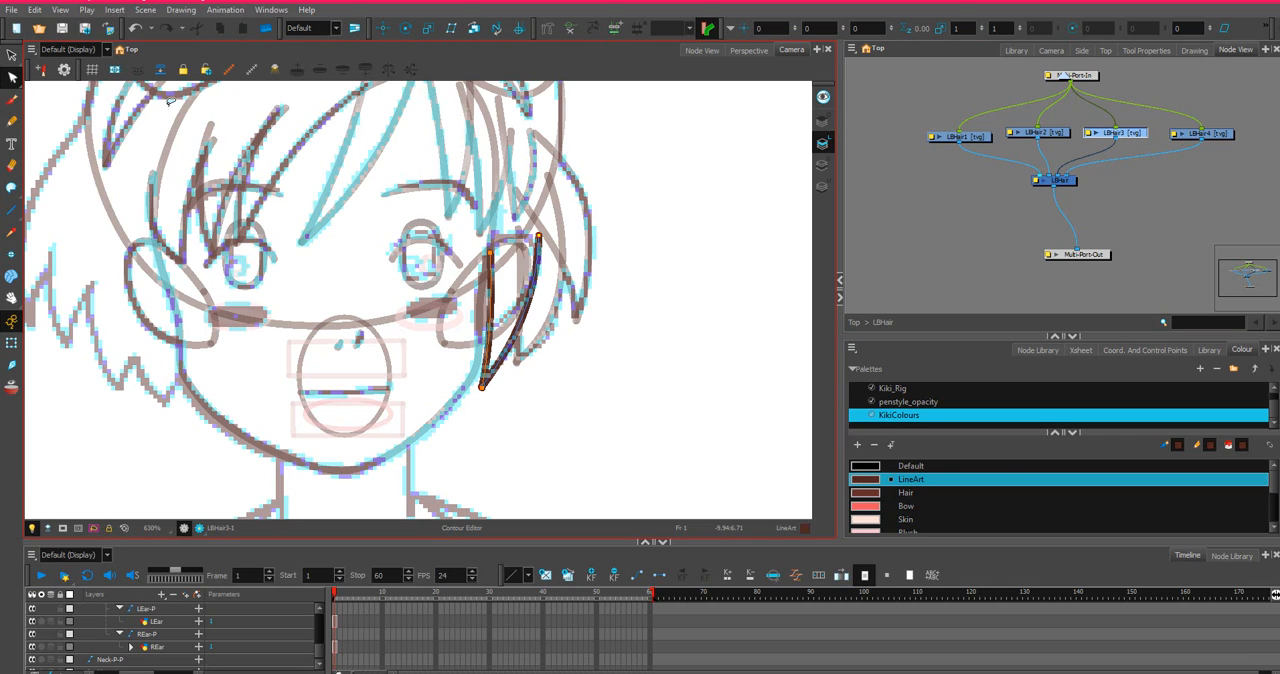
pyautogui.click(11, 187)
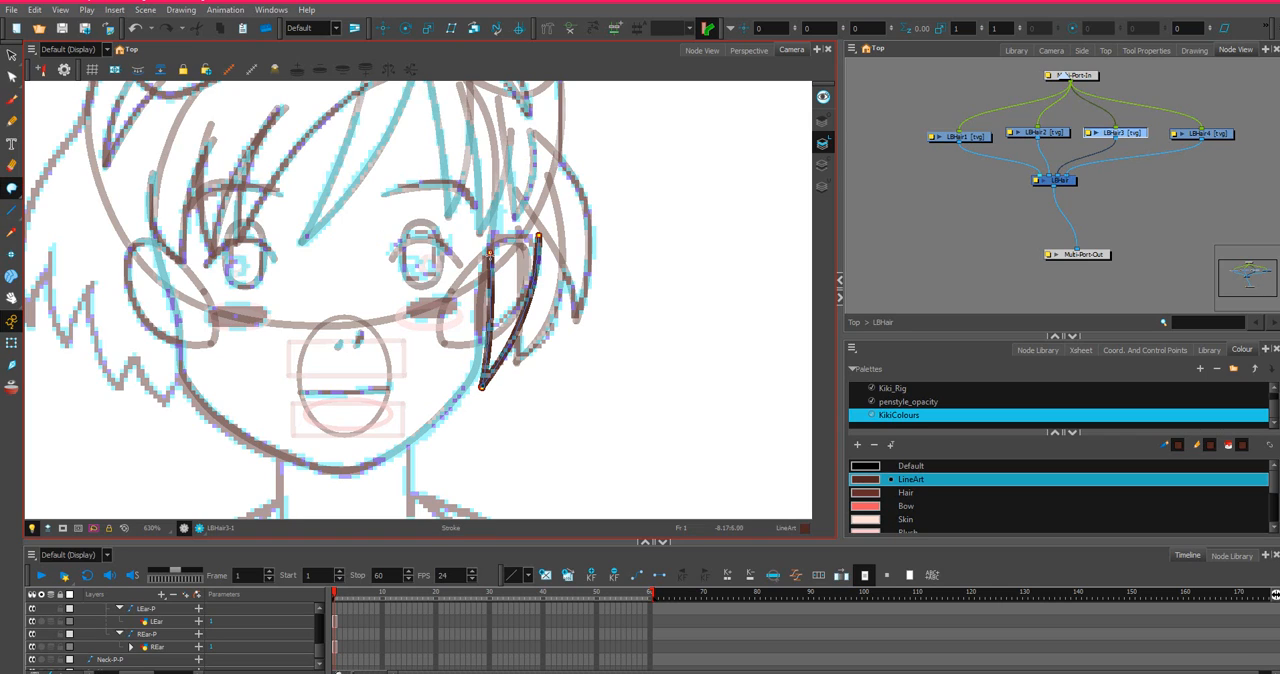
pyautogui.moveTo(538, 240); pyautogui.dragTo(536, 255)
# Draw the outer edge of the fourth lock on LBHair4 from the ear down to the jaw and bend it along the cheek.
pyautogui.click(1218, 135)
pyautogui.hotkey('alt', 'l')
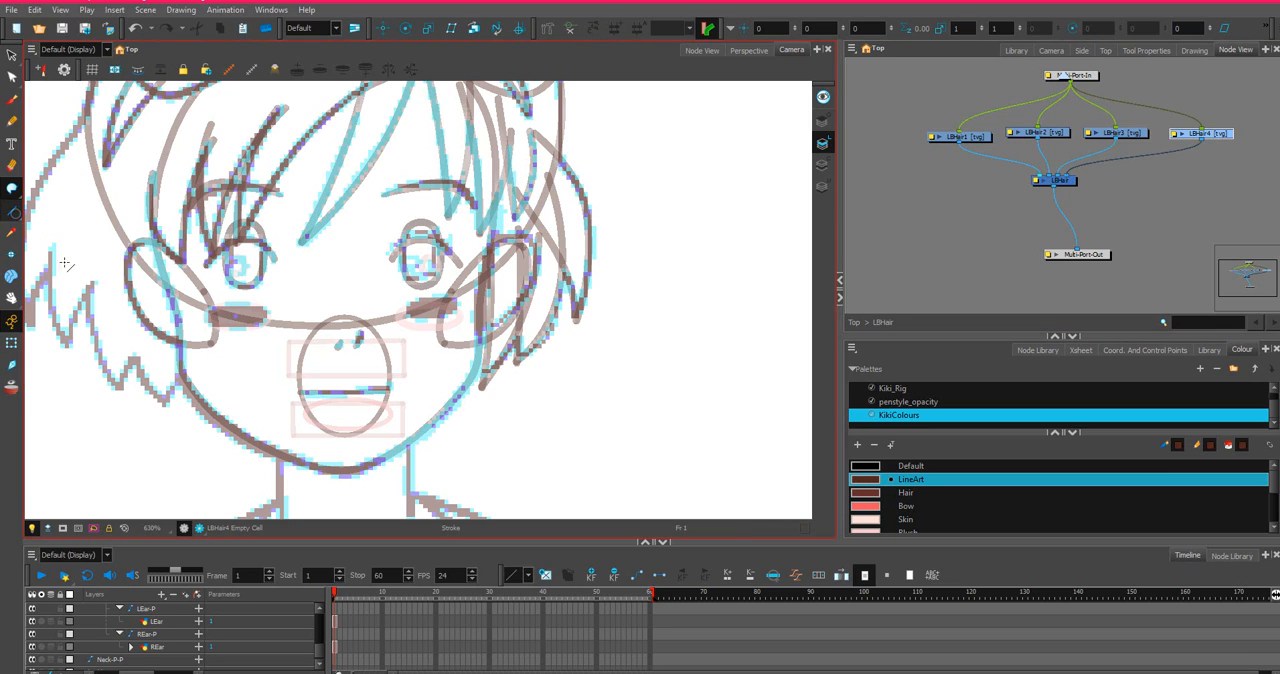
pyautogui.moveTo(512, 316); pyautogui.dragTo(427, 418)
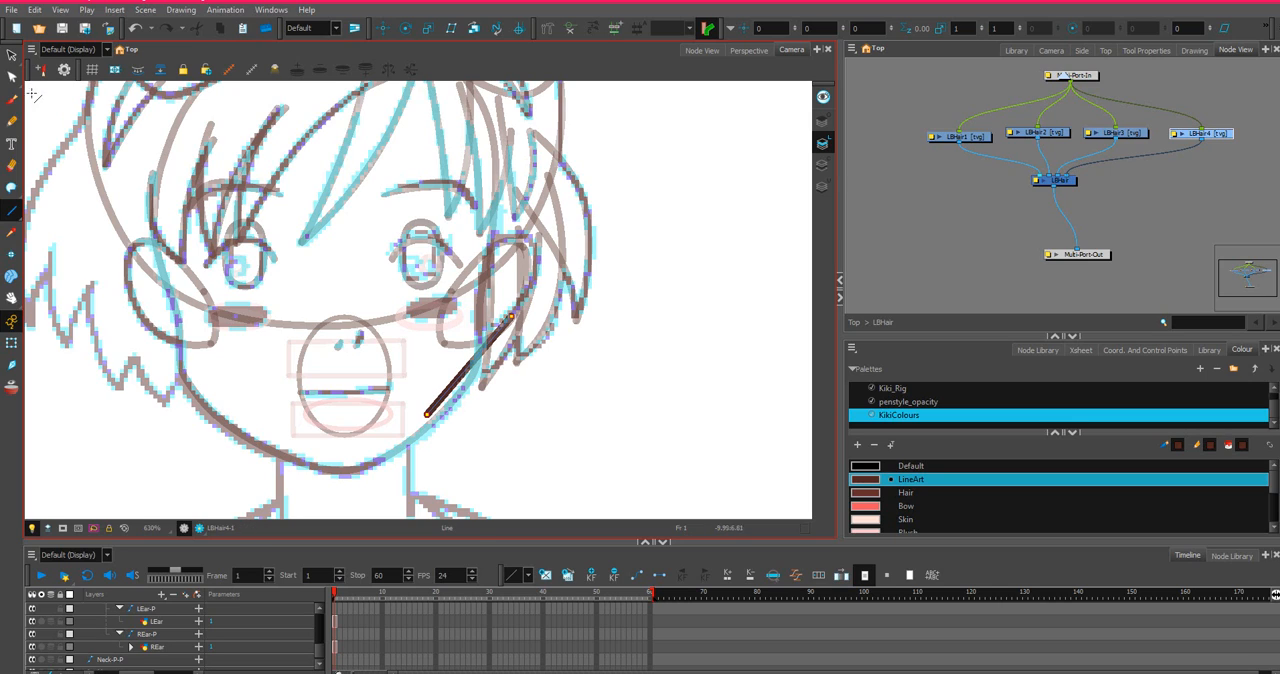
pyautogui.hotkey('alt', 'q')
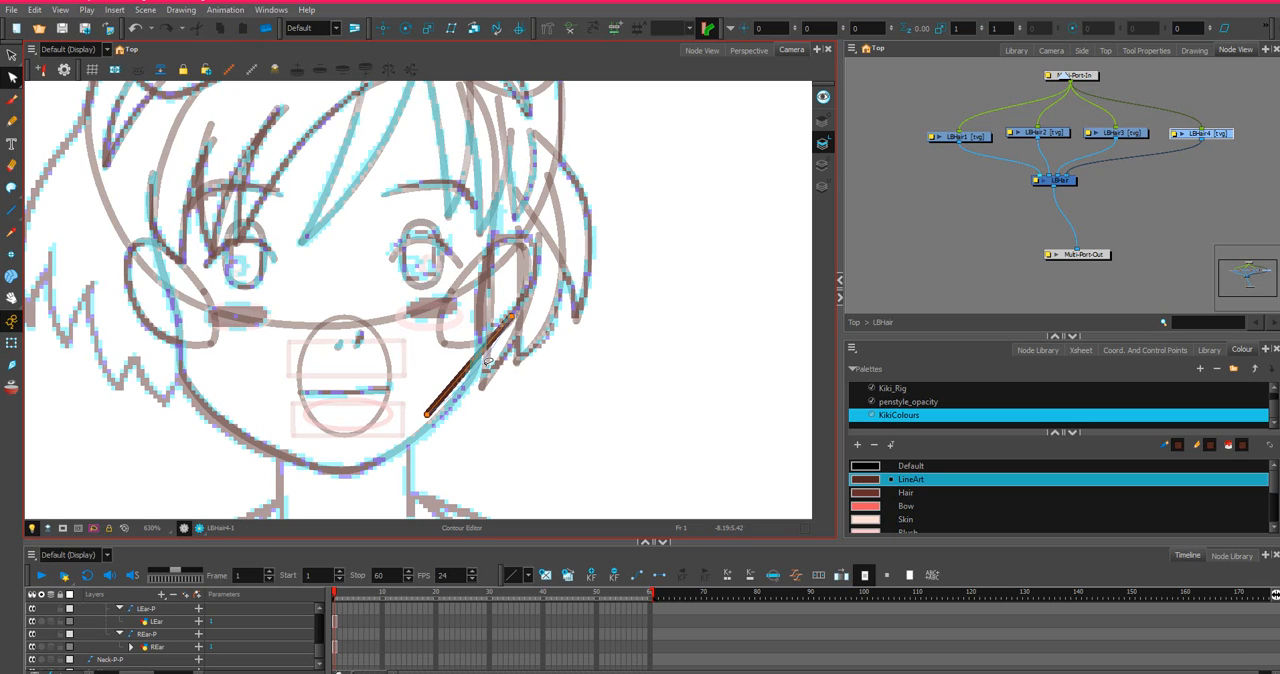
pyautogui.moveTo(488, 366); pyautogui.dragTo(476, 380)
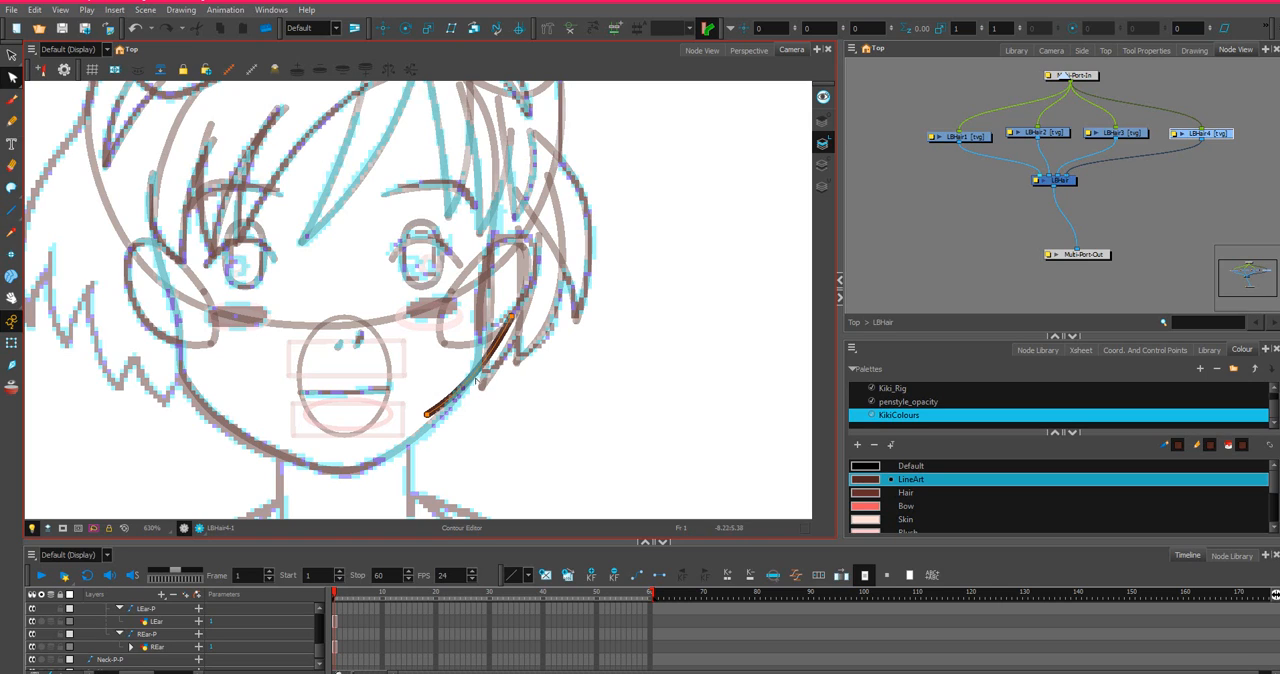
# Add a curved inner edge on LBHair4 from the tip up beside the ear, and close the open top with an arched stroke.
pyautogui.click(12, 210)
pyautogui.moveTo(426, 411)
pyautogui.mouseDown()
pyautogui.moveTo(482, 303)
pyautogui.moveTo(472, 352)
pyautogui.mouseUp()
pyautogui.click(12, 77)
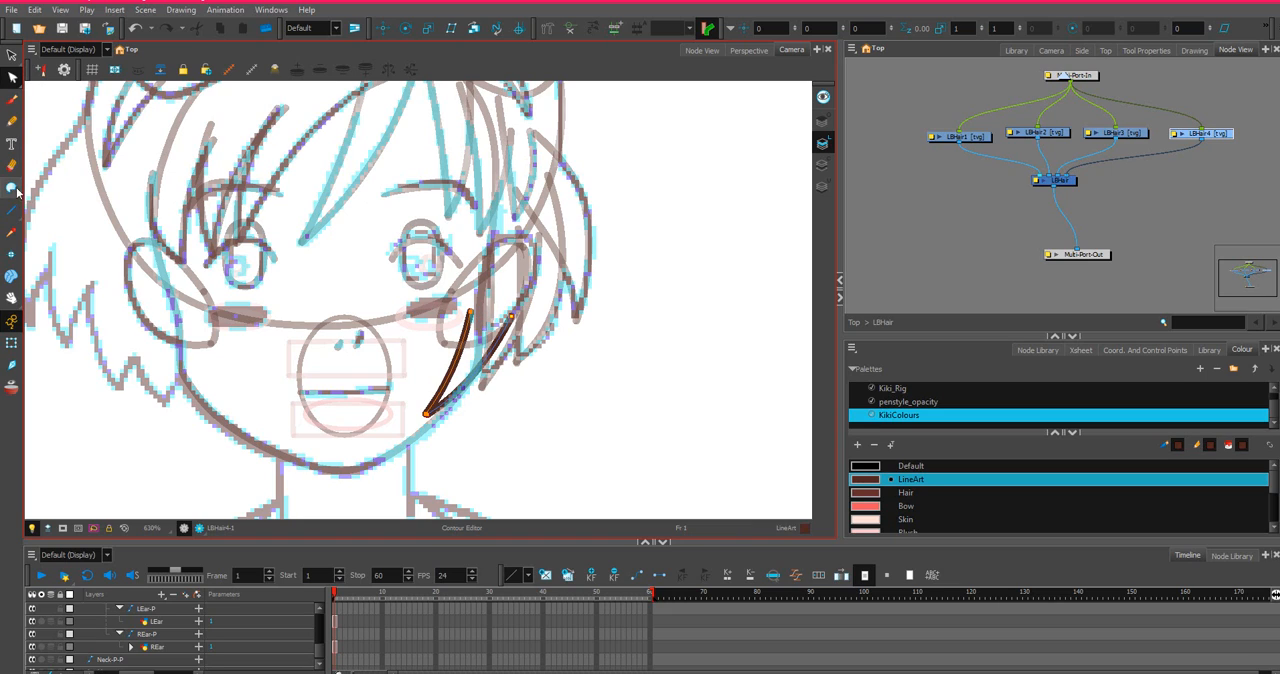
pyautogui.click(12, 187)
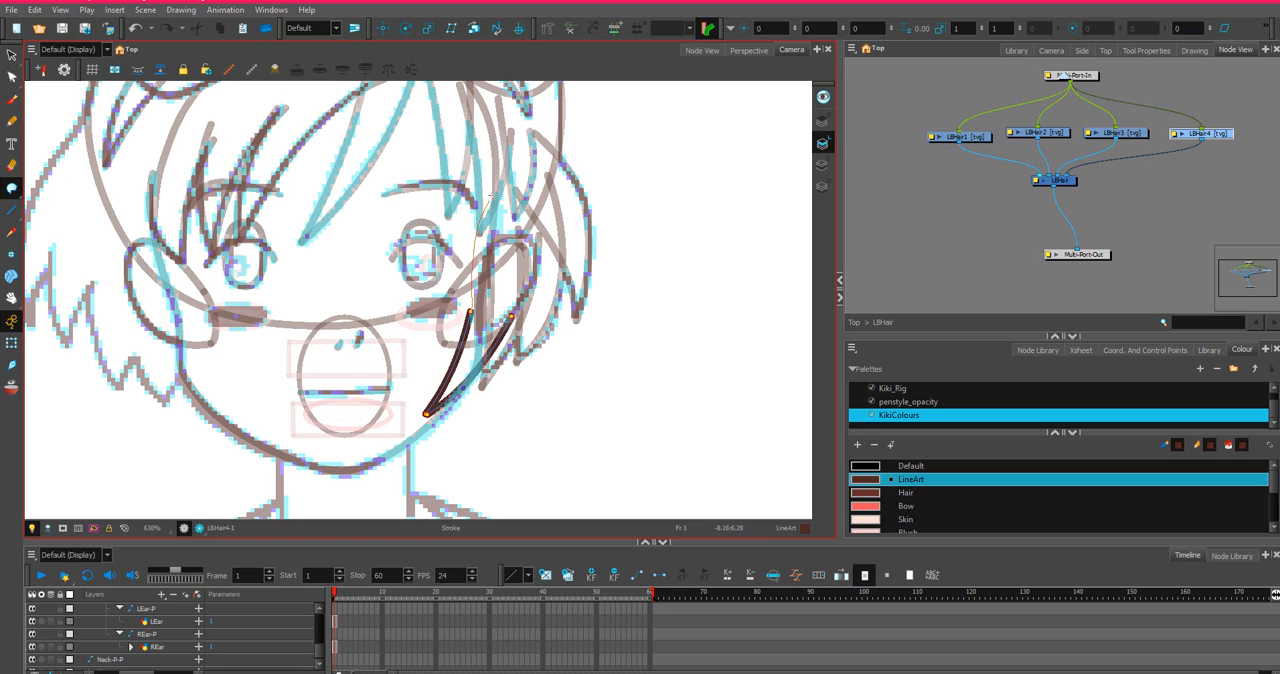
pyautogui.moveTo(514, 310); pyautogui.dragTo(510, 318)
pyautogui.hotkey('ctrl', 'z')
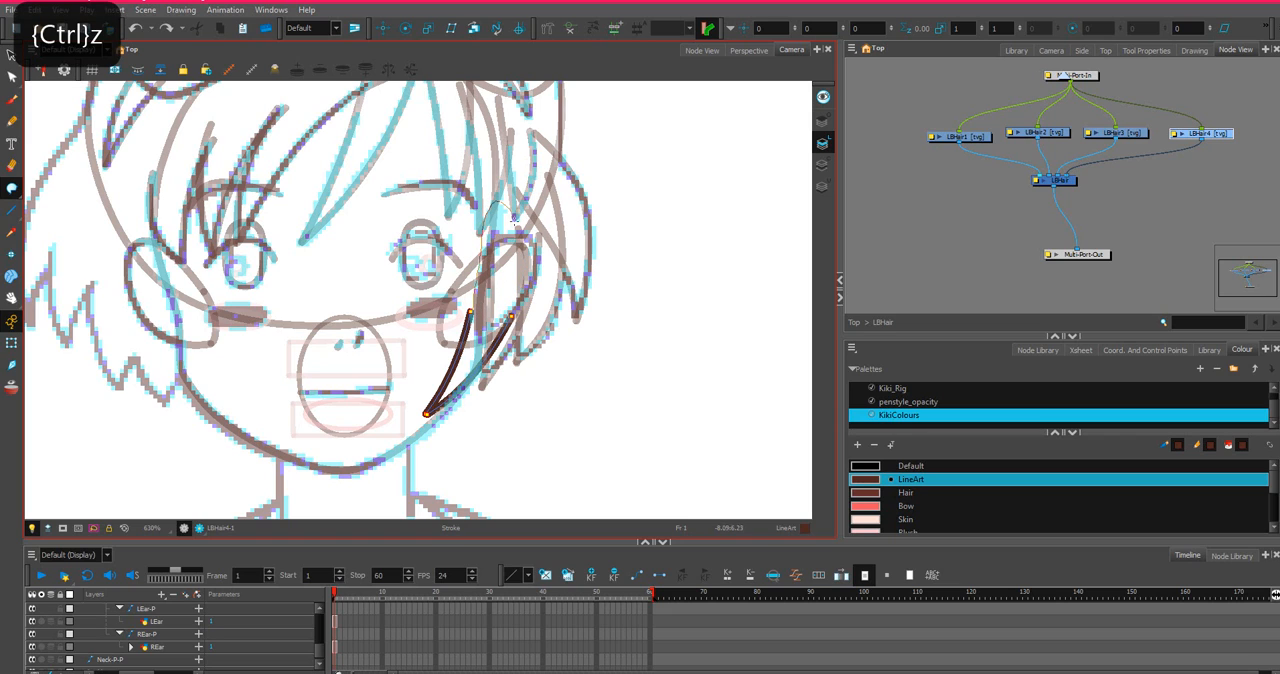
pyautogui.moveTo(514, 218)
pyautogui.mouseDown()
pyautogui.moveTo(511, 318)
pyautogui.moveTo(507, 305)
pyautogui.mouseUp()
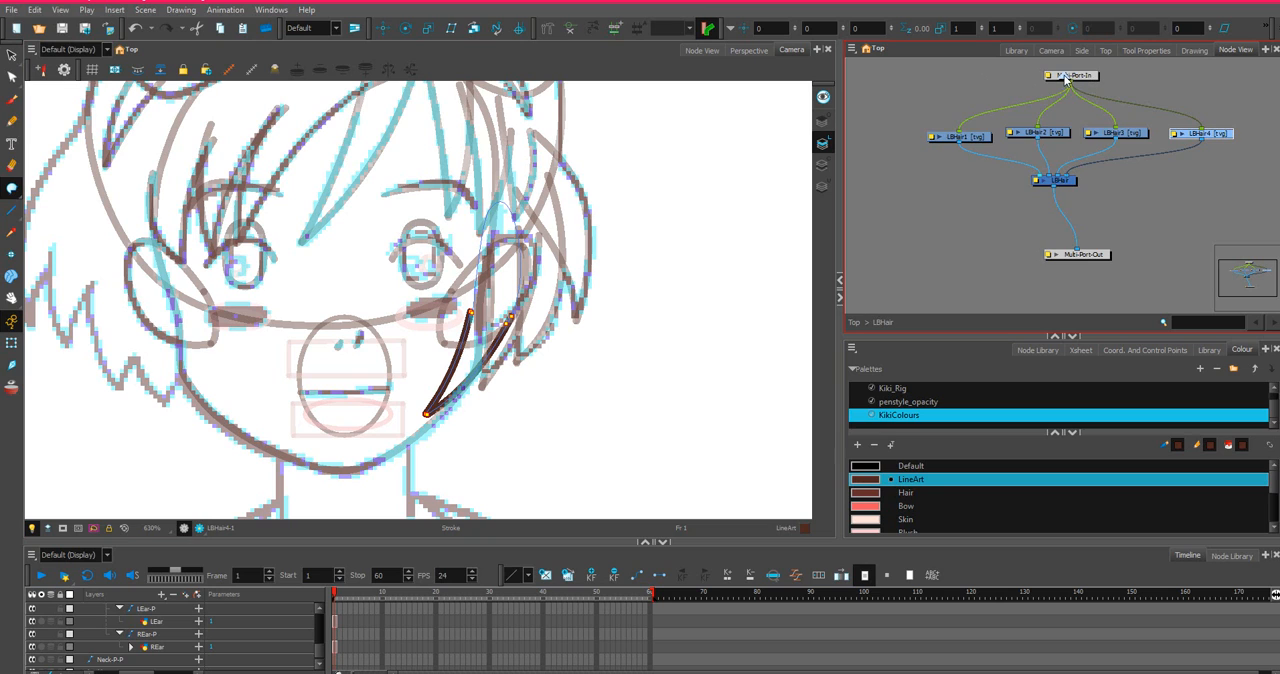
# Leave the LBHair group and select the BHairMiddle drawing in the main node network.
pyautogui.click(1066, 77)
pyautogui.scroll(-3, 987, 239)
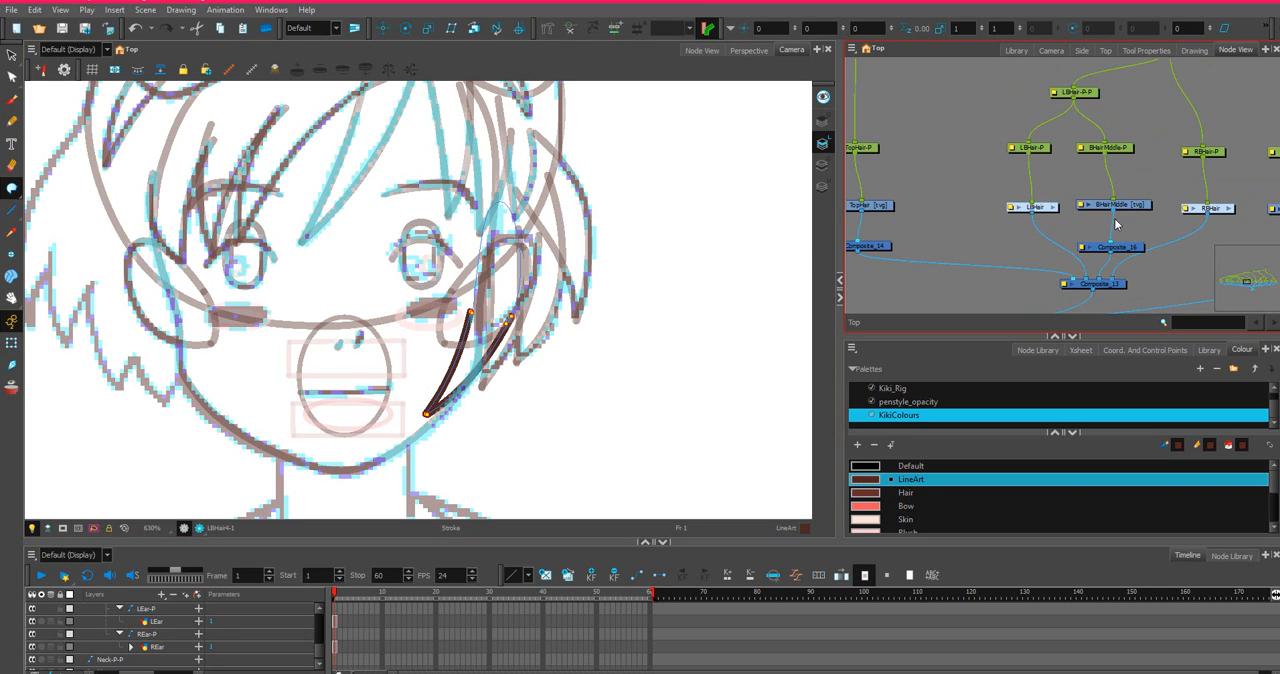
pyautogui.click(1127, 206)
pyautogui.scroll(-2, 754, 168)
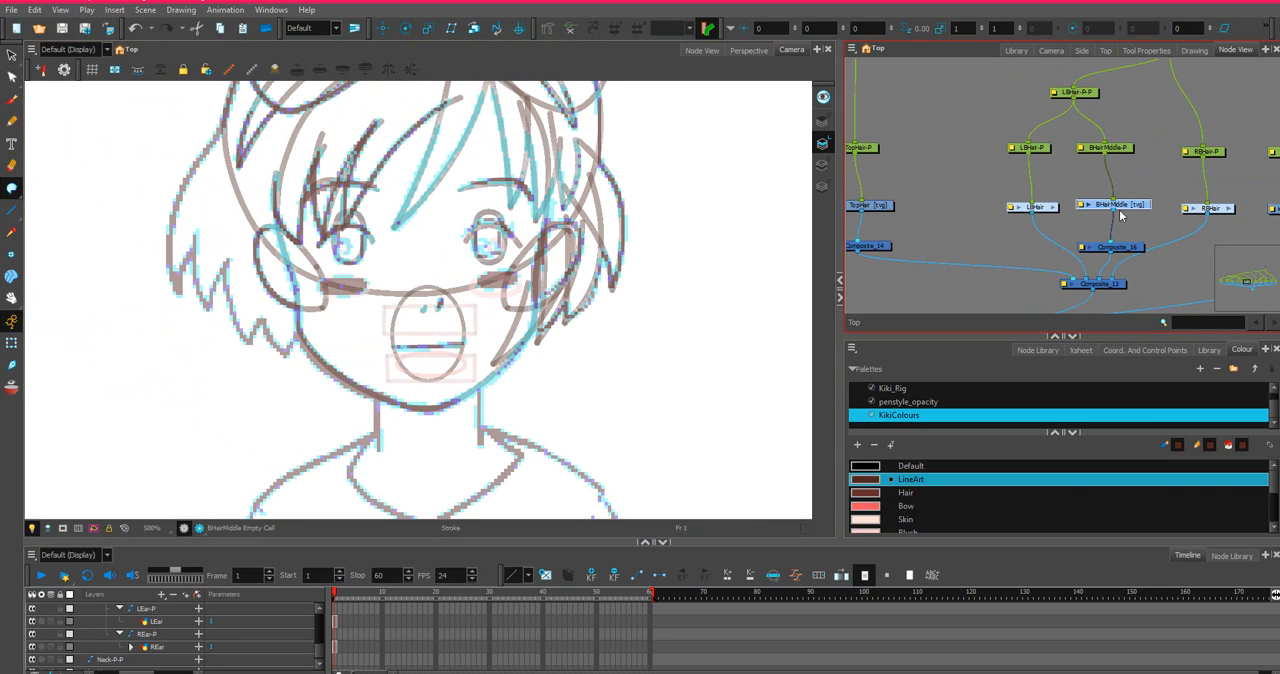
pyautogui.moveTo(1137, 209); pyautogui.dragTo(1144, 211)
pyautogui.scroll(4, 1144, 211)
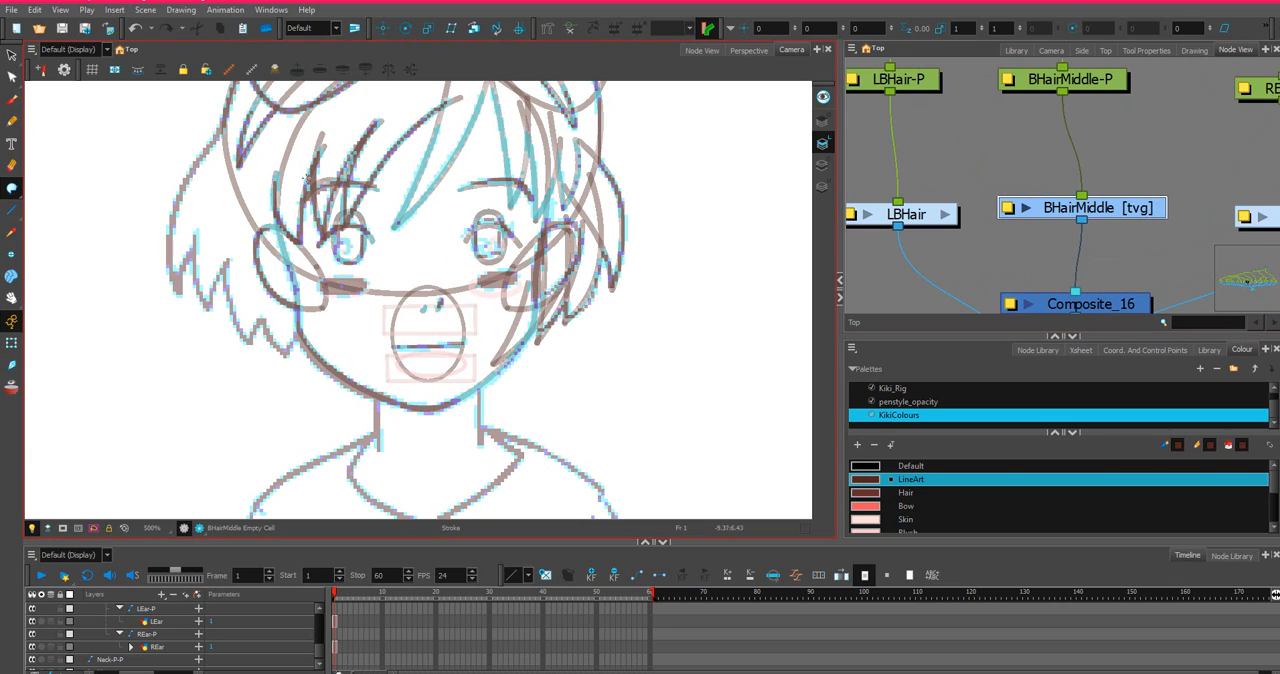
# Examine the back hair in the three-quarter and side views of the character sketch, returning to the front view's head.
pyautogui.scroll(-3, 692, 278)
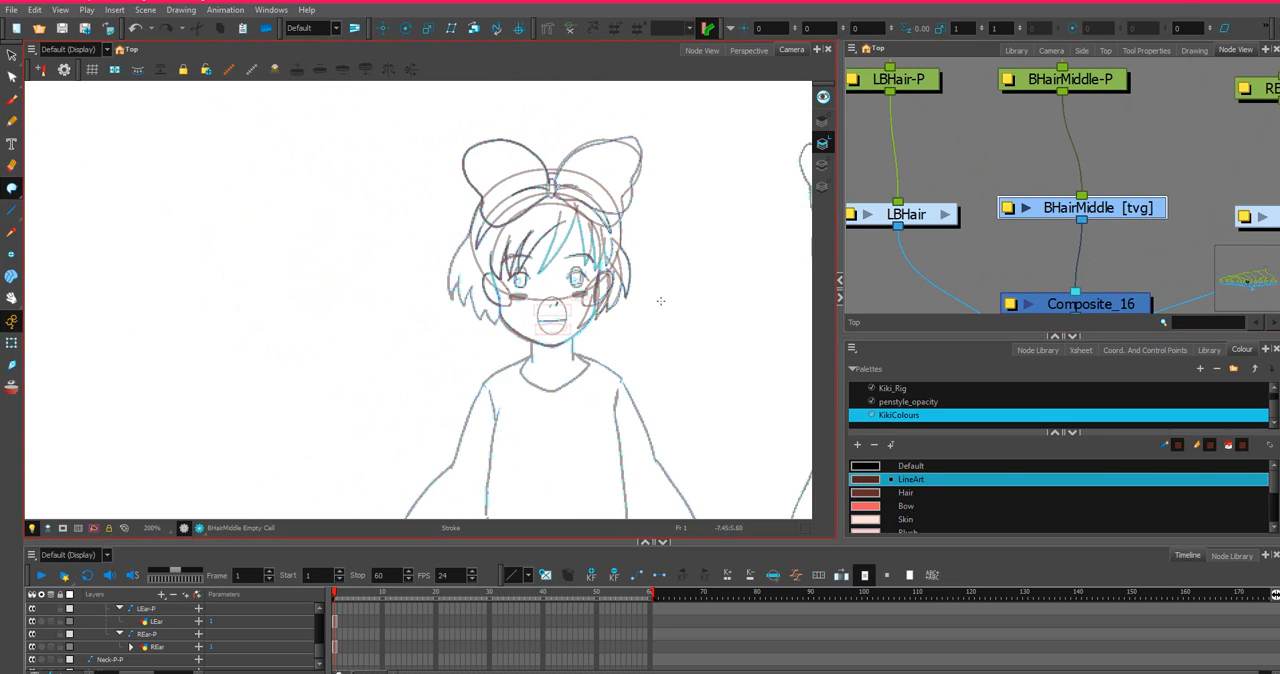
pyautogui.scroll(-2, 587, 249)
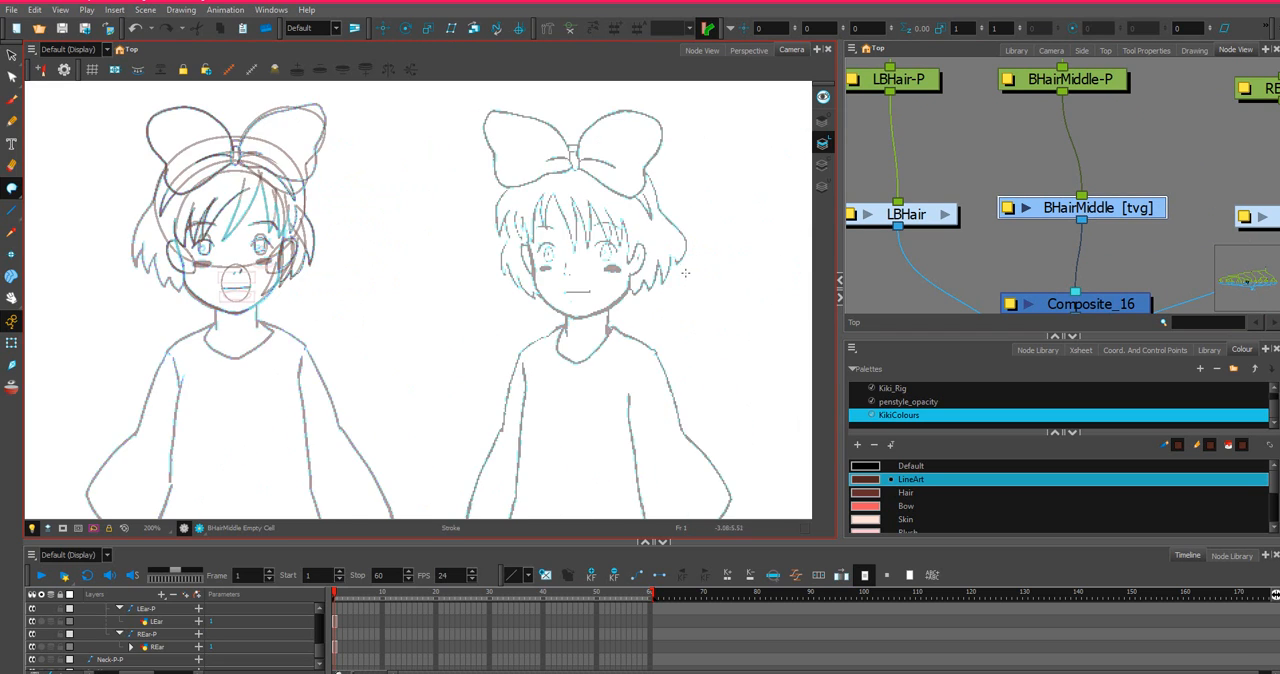
pyautogui.scroll(-1, 685, 272)
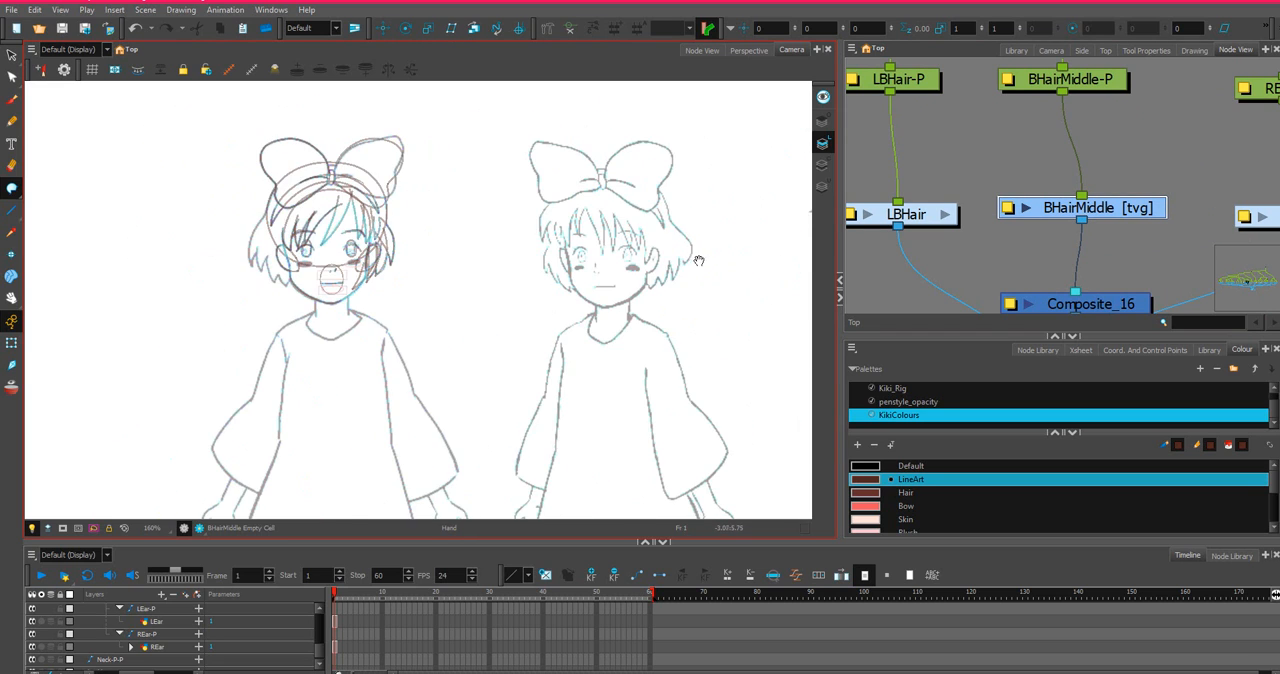
pyautogui.moveTo(760, 268)
pyautogui.mouseDown()
pyautogui.moveTo(505, 266)
pyautogui.moveTo(335, 240)
pyautogui.mouseUp()
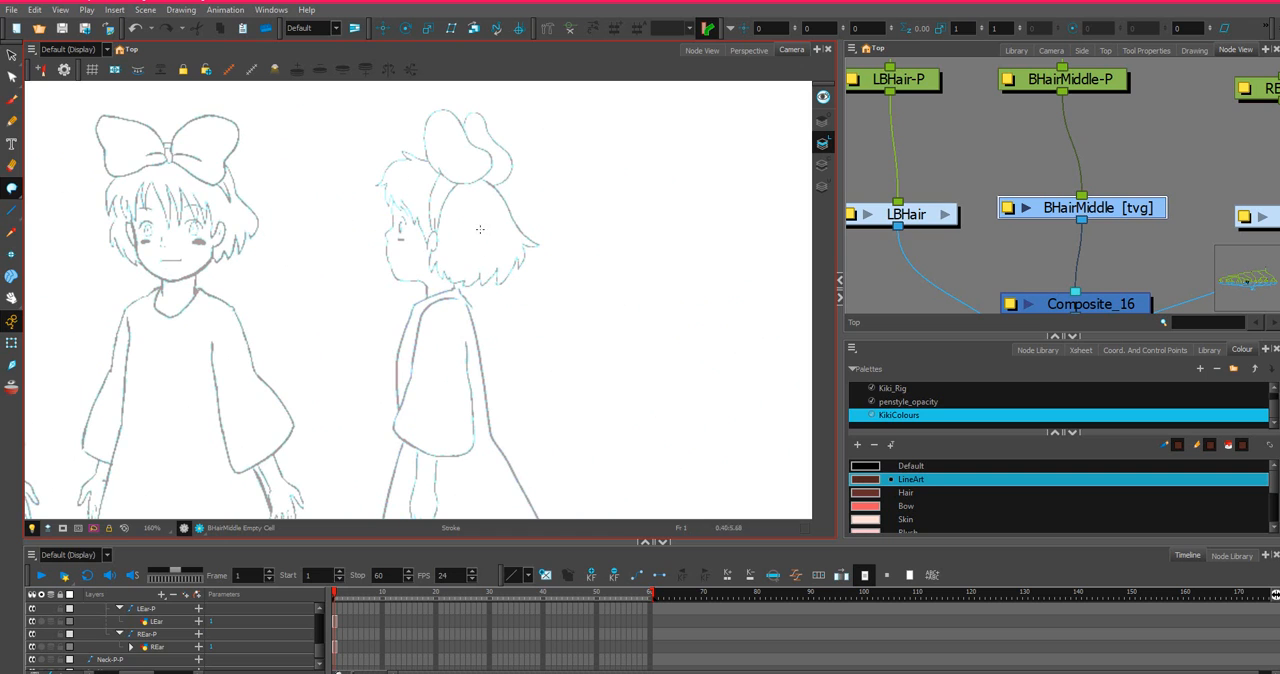
pyautogui.moveTo(391, 308); pyautogui.dragTo(831, 416)
pyautogui.scroll(3, 188, 319)
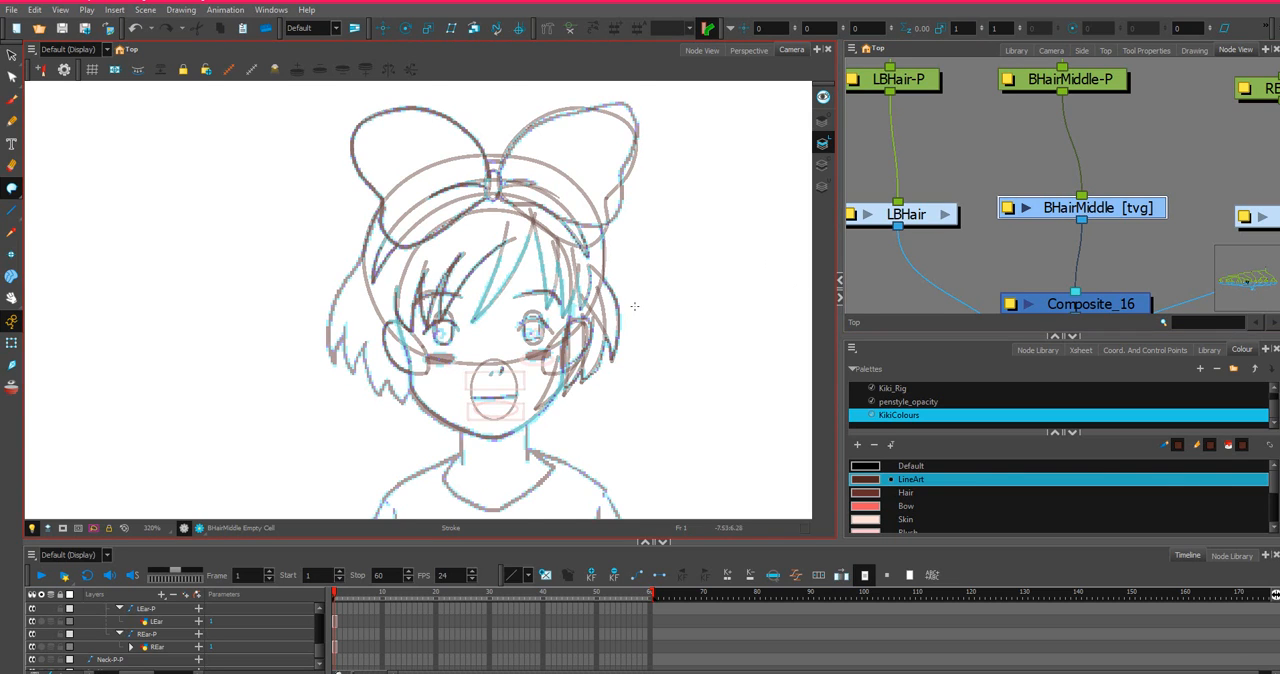
pyautogui.scroll(2, 645, 280)
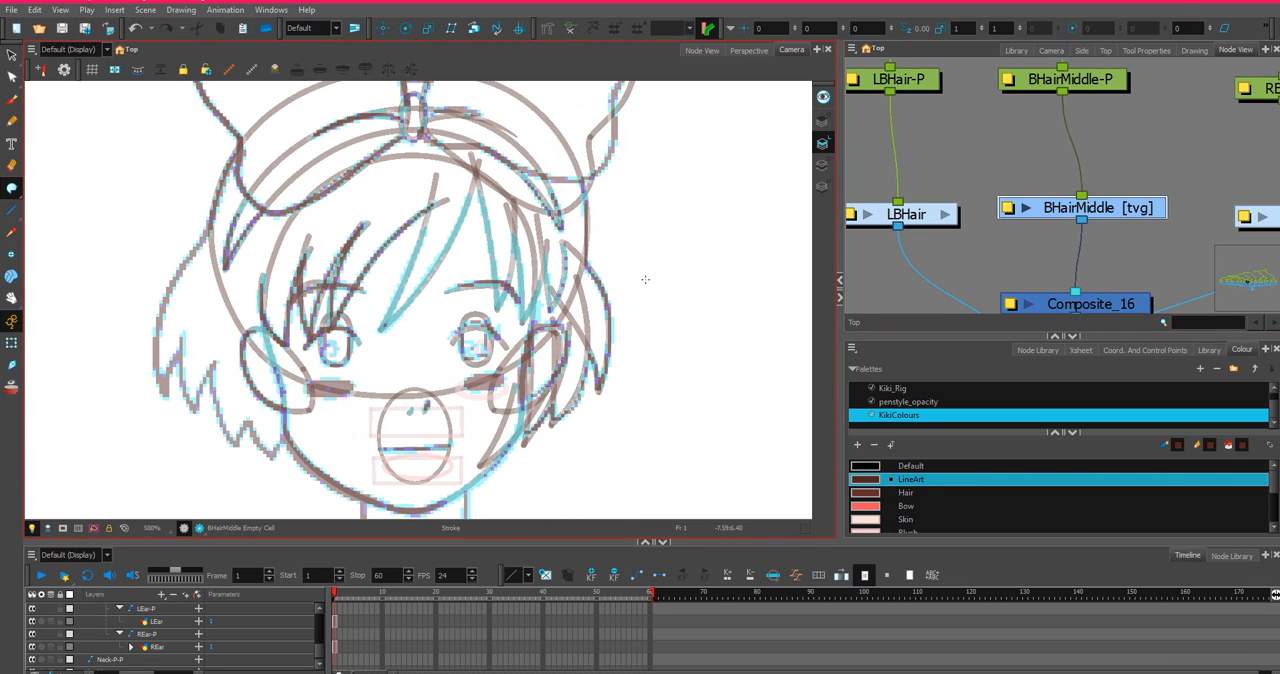
# Draw a connected zigzag line with five downward tips on BHairMiddle, running from one ear across the lower face to the other.
pyautogui.click(11, 210)
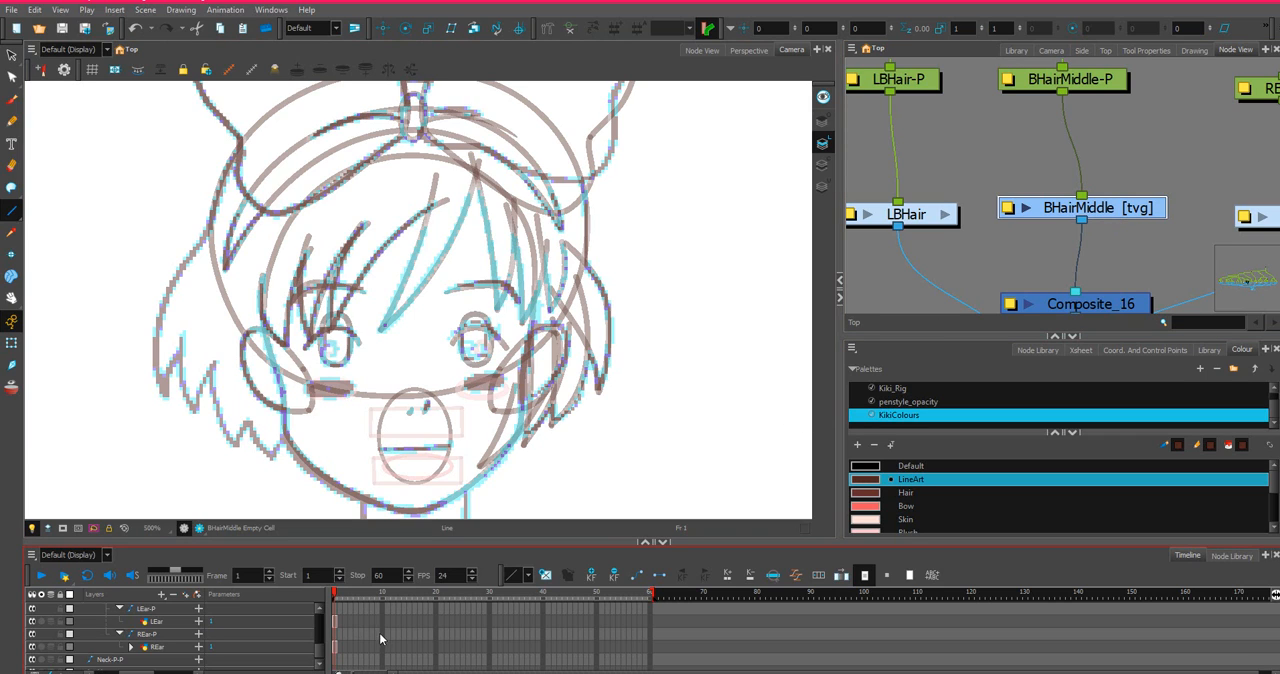
pyautogui.press('o')
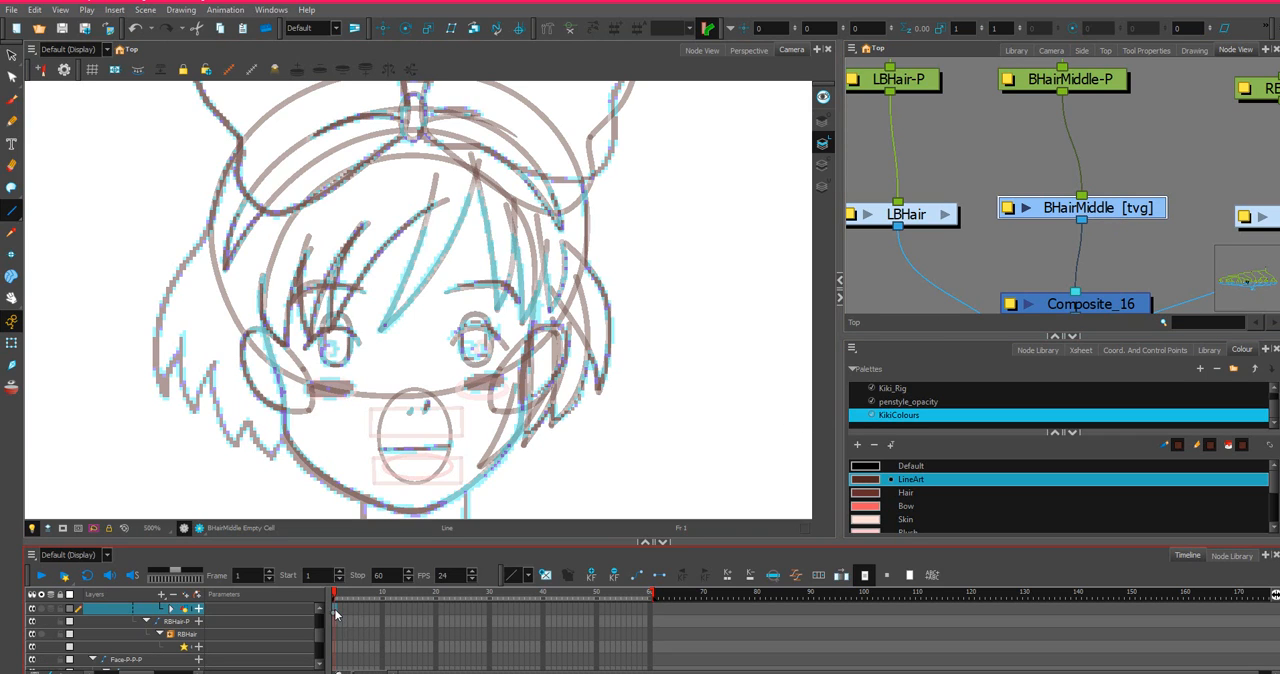
pyautogui.click(13, 212)
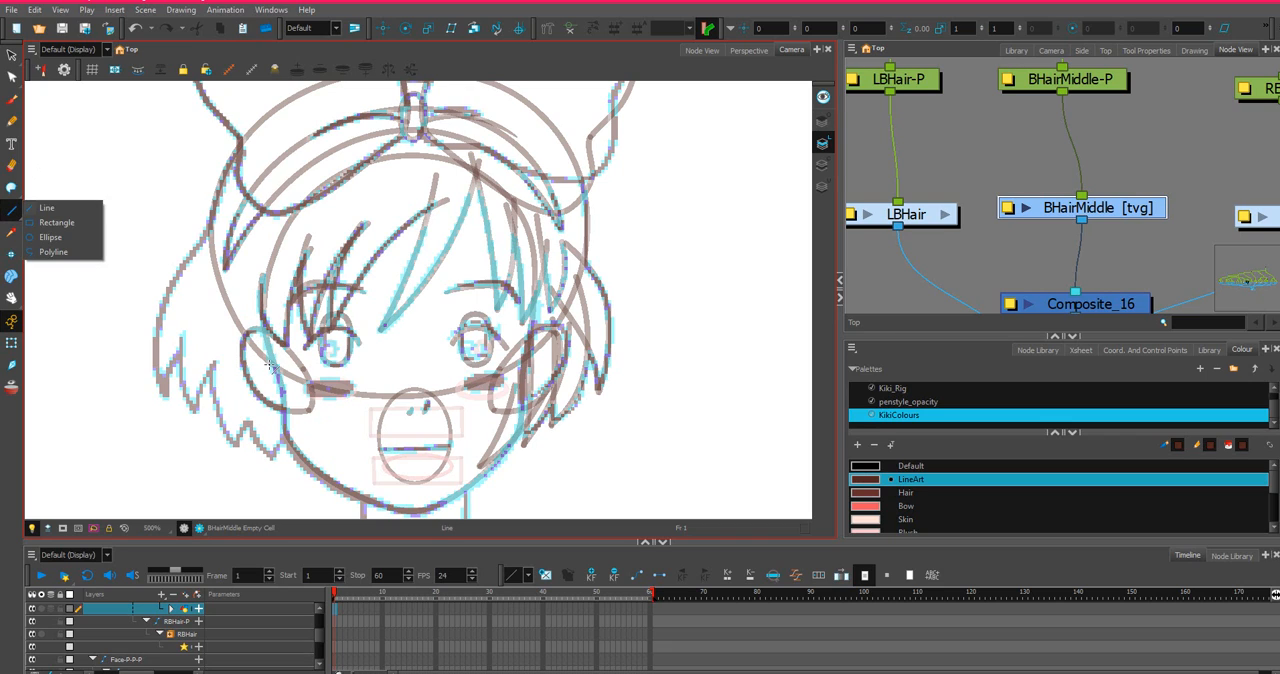
pyautogui.moveTo(270, 366)
pyautogui.mouseDown()
pyautogui.moveTo(320, 452)
pyautogui.moveTo(323, 409)
pyautogui.mouseUp()
pyautogui.moveTo(323, 409)
pyautogui.mouseDown()
pyautogui.moveTo(362, 487)
pyautogui.moveTo(381, 414)
pyautogui.moveTo(400, 507)
pyautogui.moveTo(450, 407)
pyautogui.moveTo(456, 483)
pyautogui.moveTo(494, 409)
pyautogui.moveTo(495, 449)
pyautogui.mouseUp()
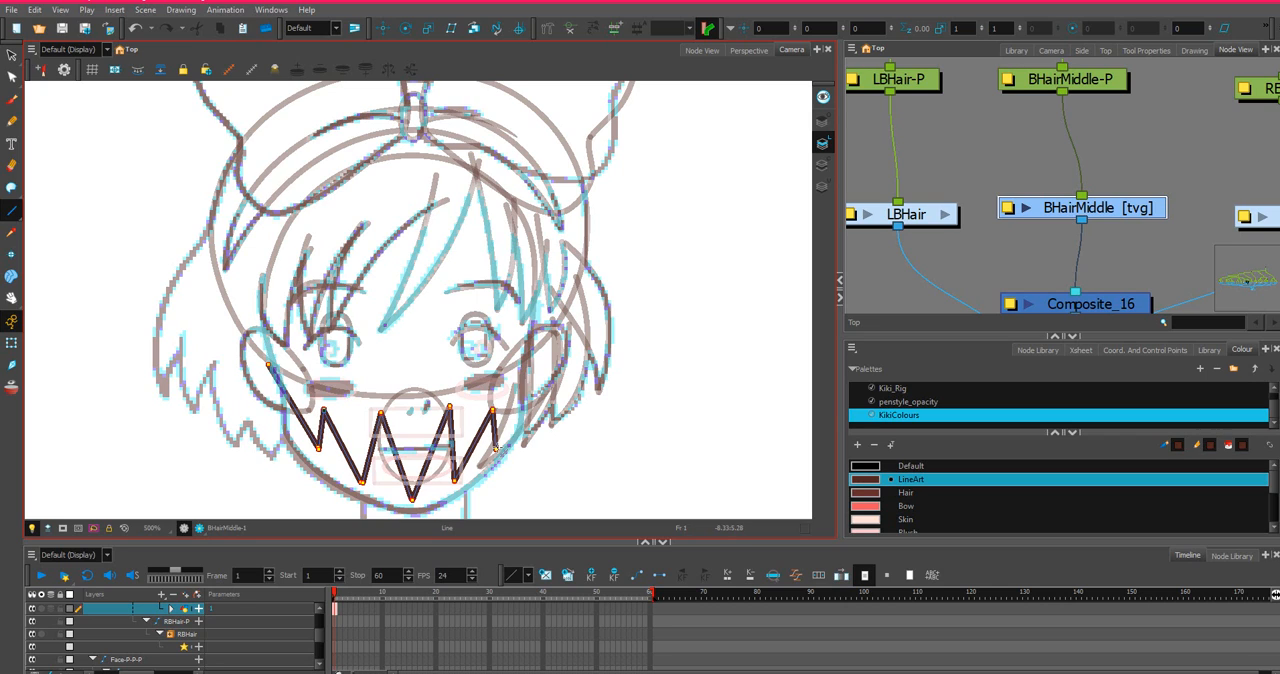
pyautogui.moveTo(525, 405); pyautogui.dragTo(547, 364)
# Bend the straight segments of the first two BHairMiddle hair tips into curves, starting from the ear on the sketch's unfinished hair side.
pyautogui.click(11, 77)
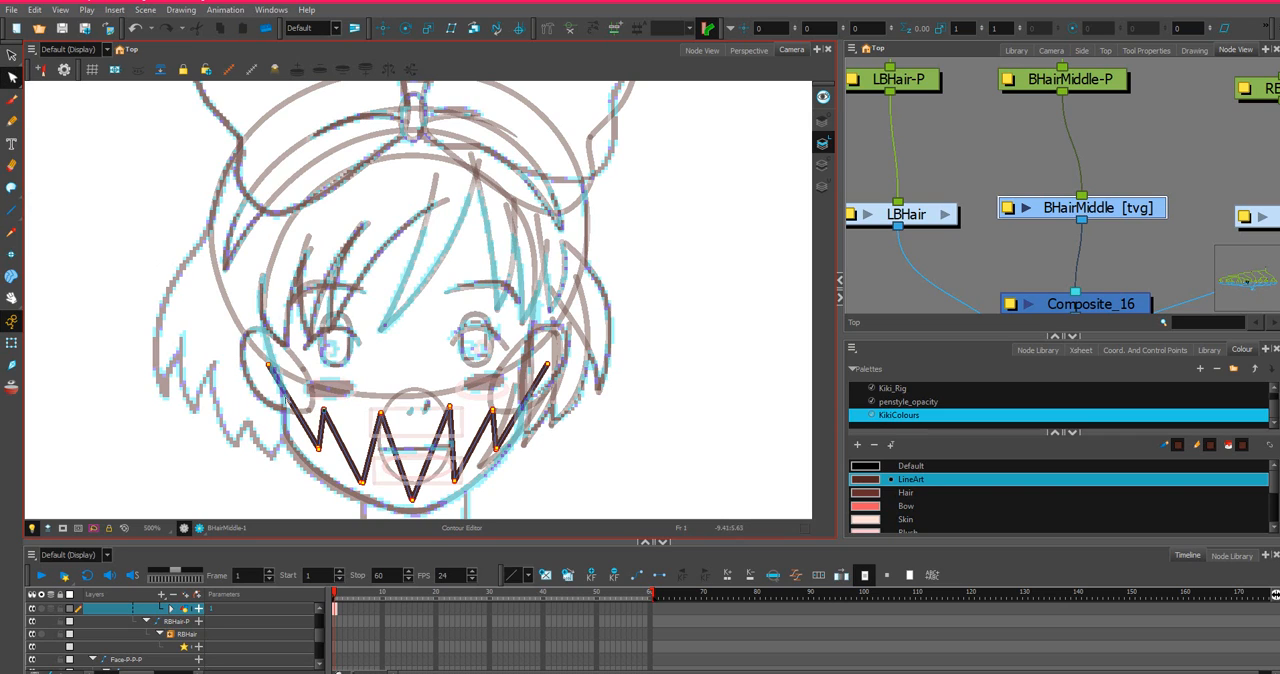
pyautogui.click(286, 408)
pyautogui.moveTo(286, 408); pyautogui.dragTo(280, 418)
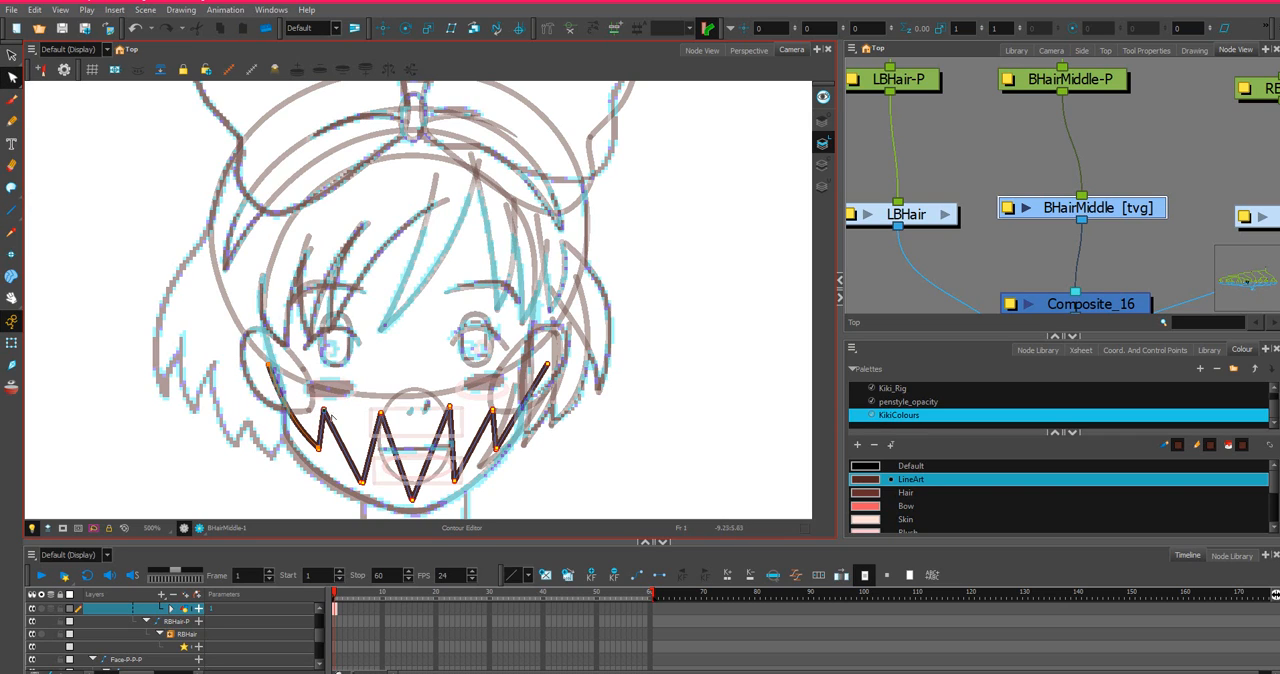
pyautogui.rightClick(316, 425)
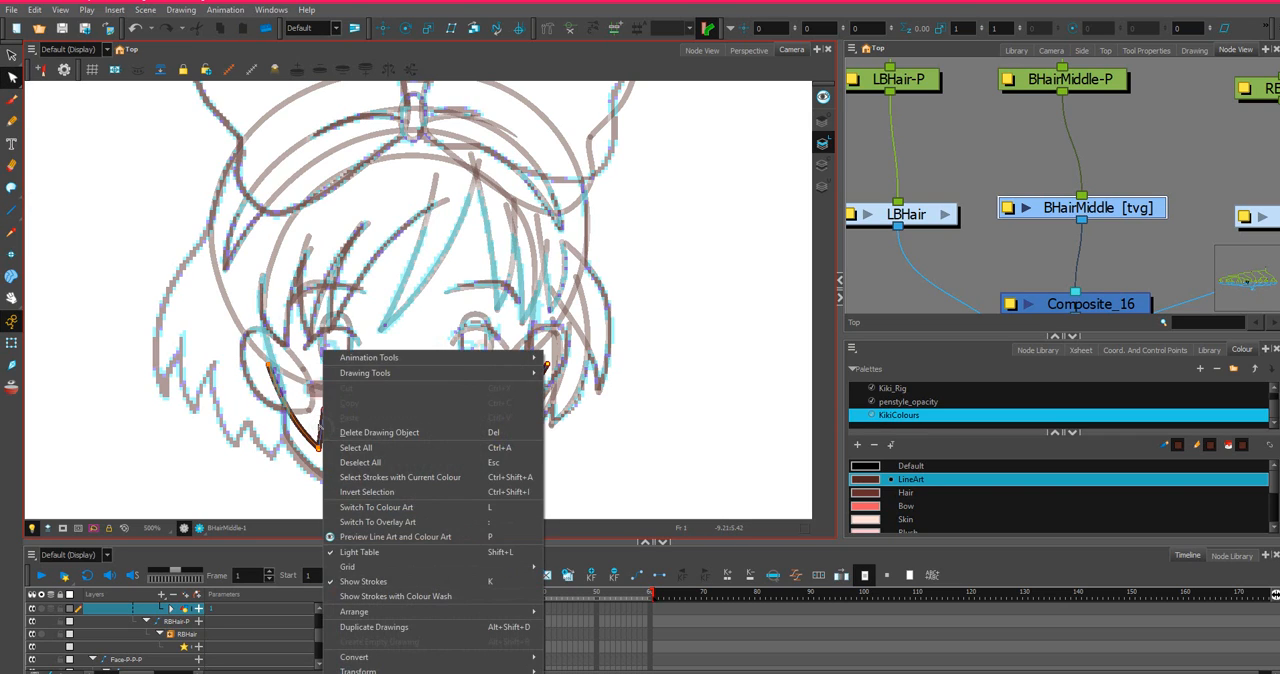
pyautogui.press('Escape')
pyautogui.moveTo(320, 424); pyautogui.dragTo(372, 457)
pyautogui.hotkey('ctrl', 'z')
pyautogui.click(372, 450)
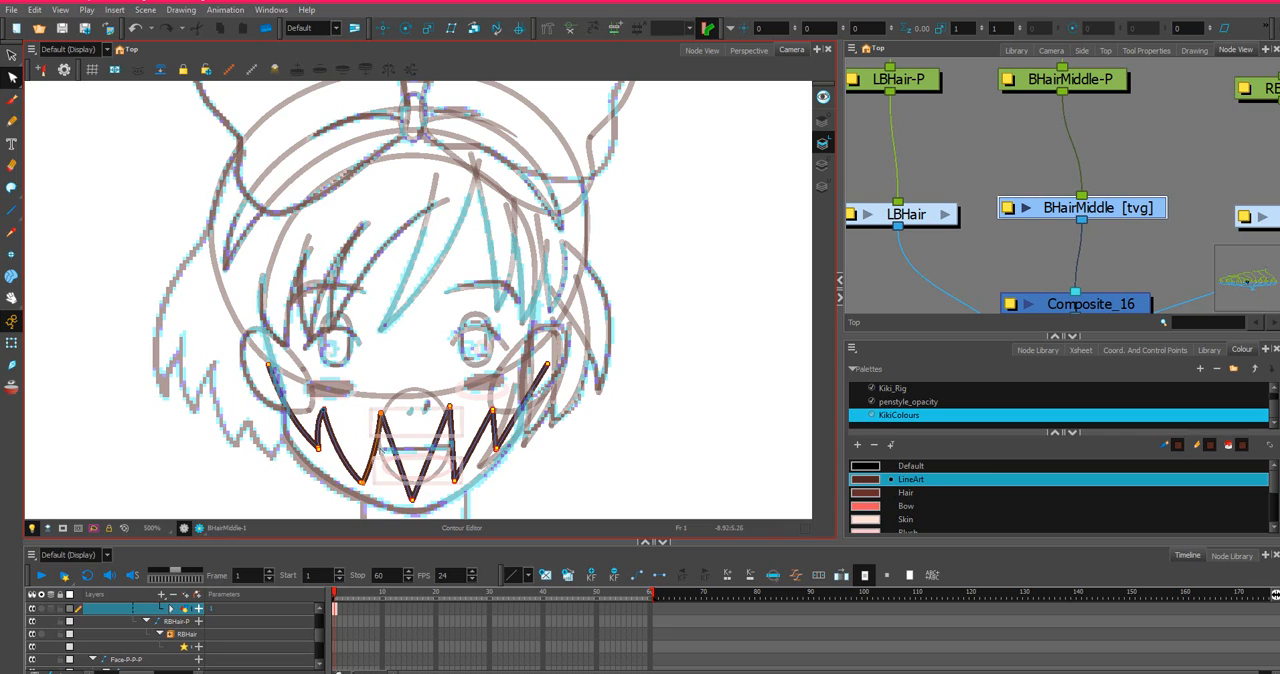
# Curve the remaining BHairMiddle zigzag segments from the middle tip to the far ear, shifting the fourth tip slightly outward.
pyautogui.click(396, 464)
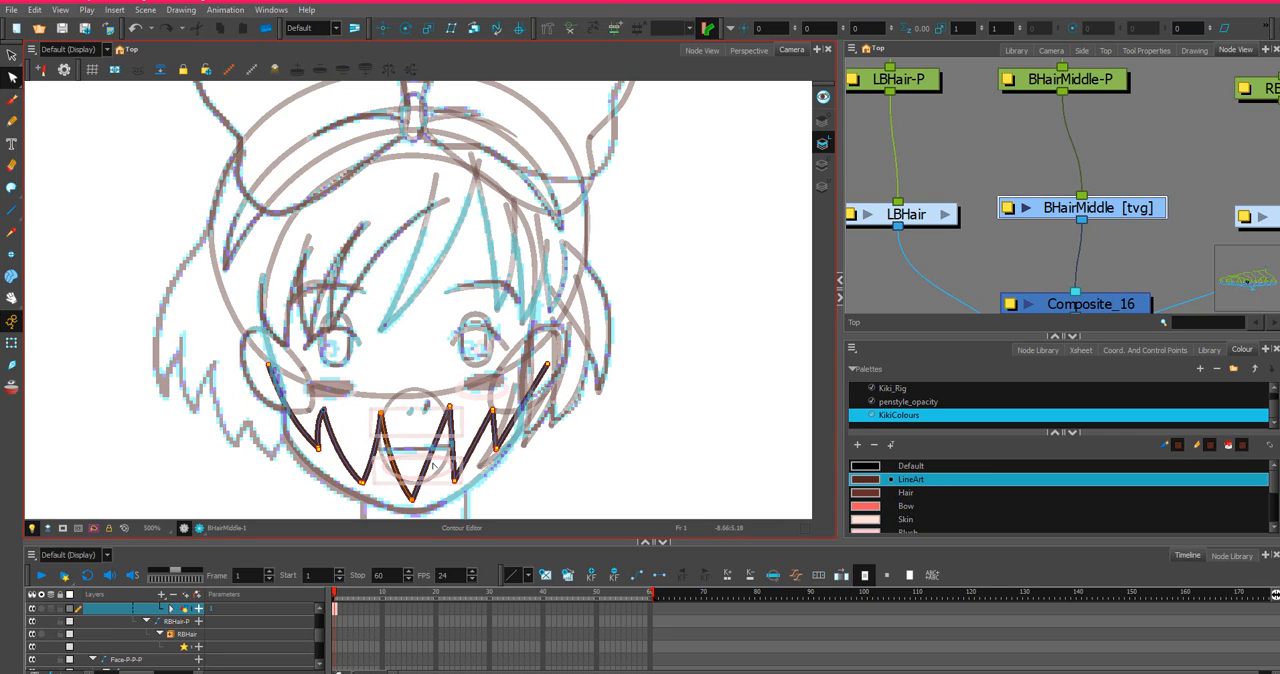
pyautogui.click(438, 463)
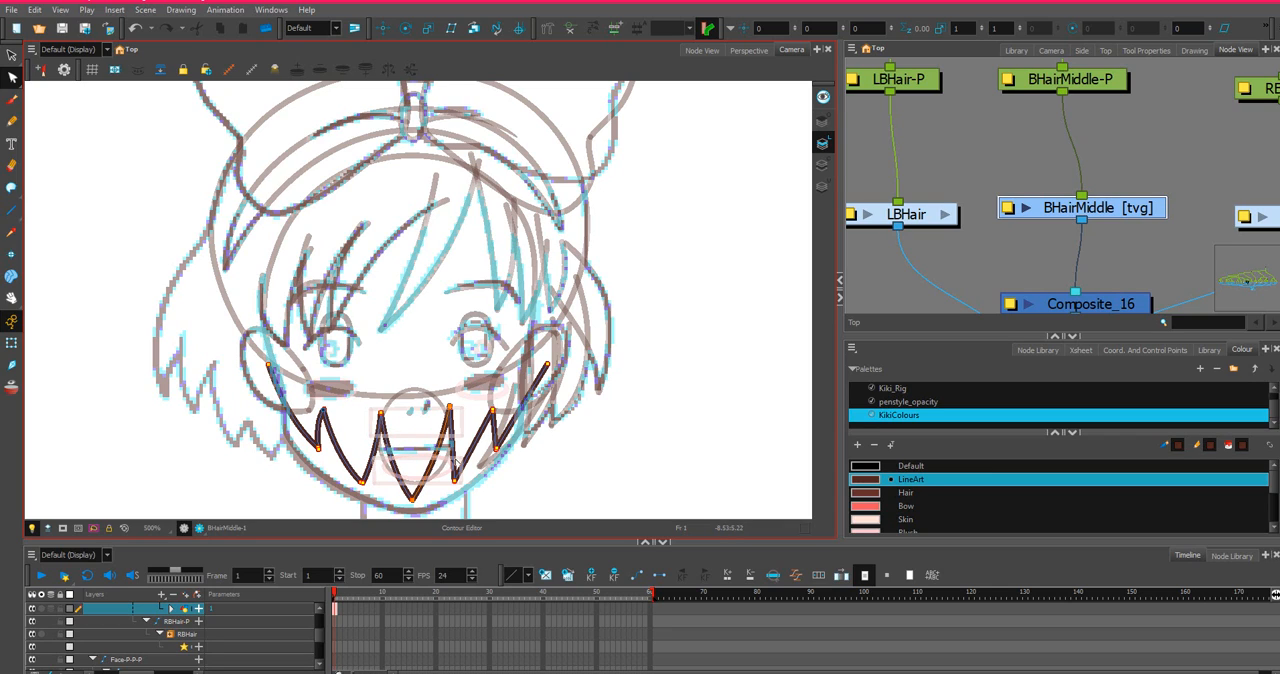
pyautogui.rightClick(444, 458)
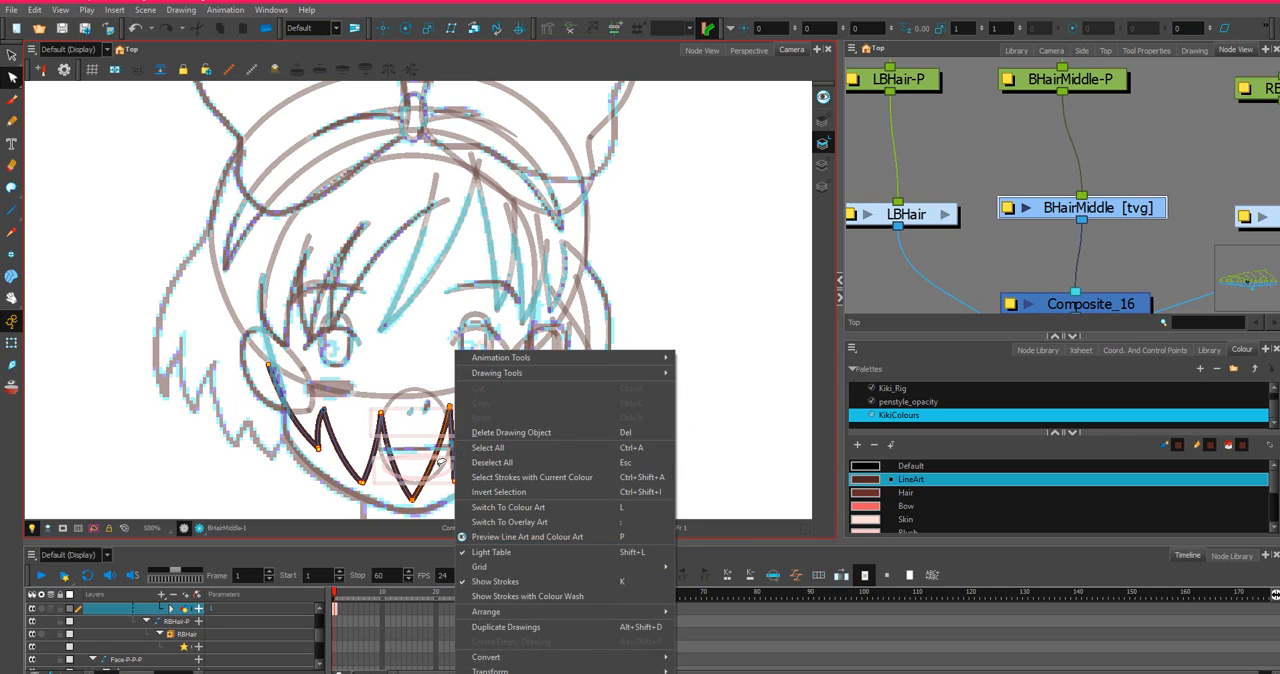
pyautogui.press('Escape')
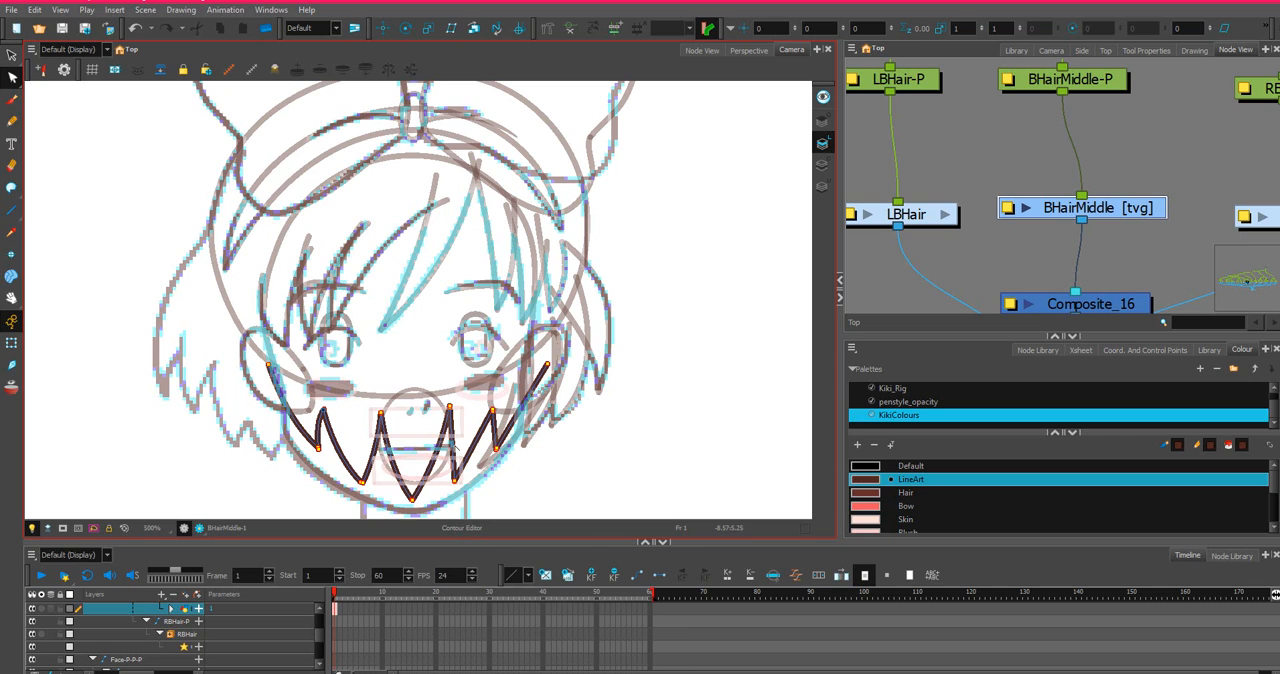
pyautogui.rightClick(450, 450)
pyautogui.click(761, 247)
pyautogui.moveTo(462, 484); pyautogui.dragTo(467, 483)
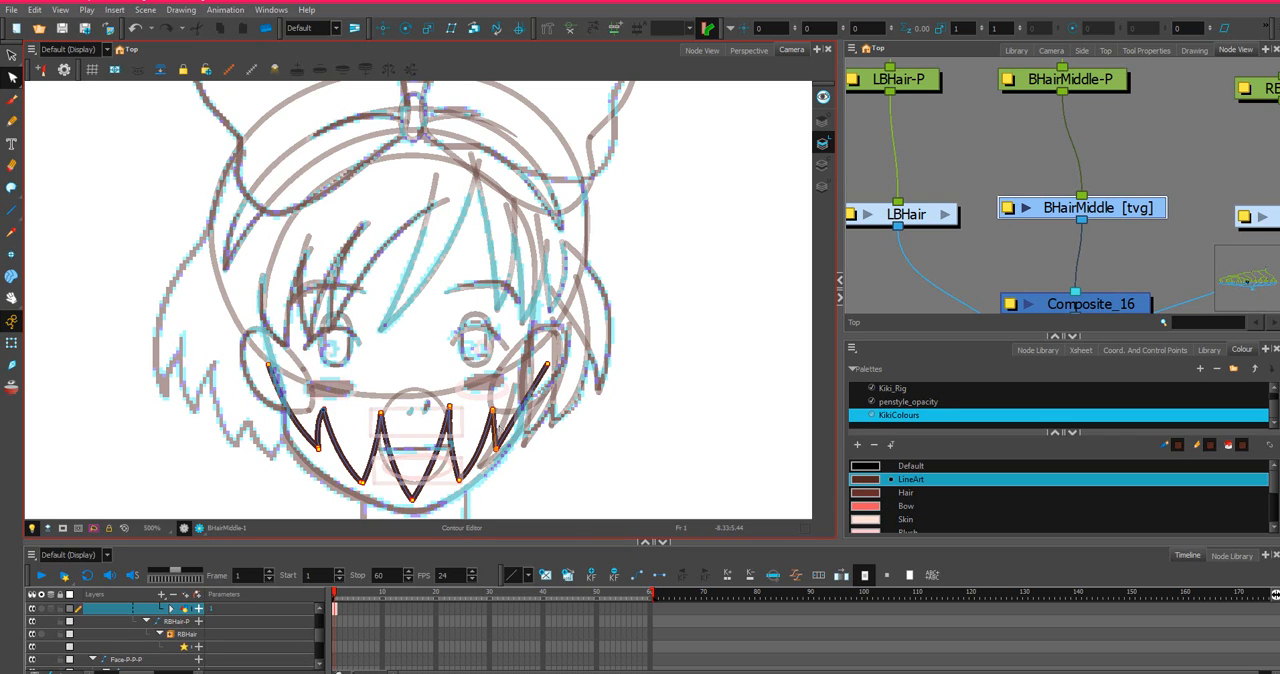
pyautogui.moveTo(496, 427); pyautogui.dragTo(529, 417)
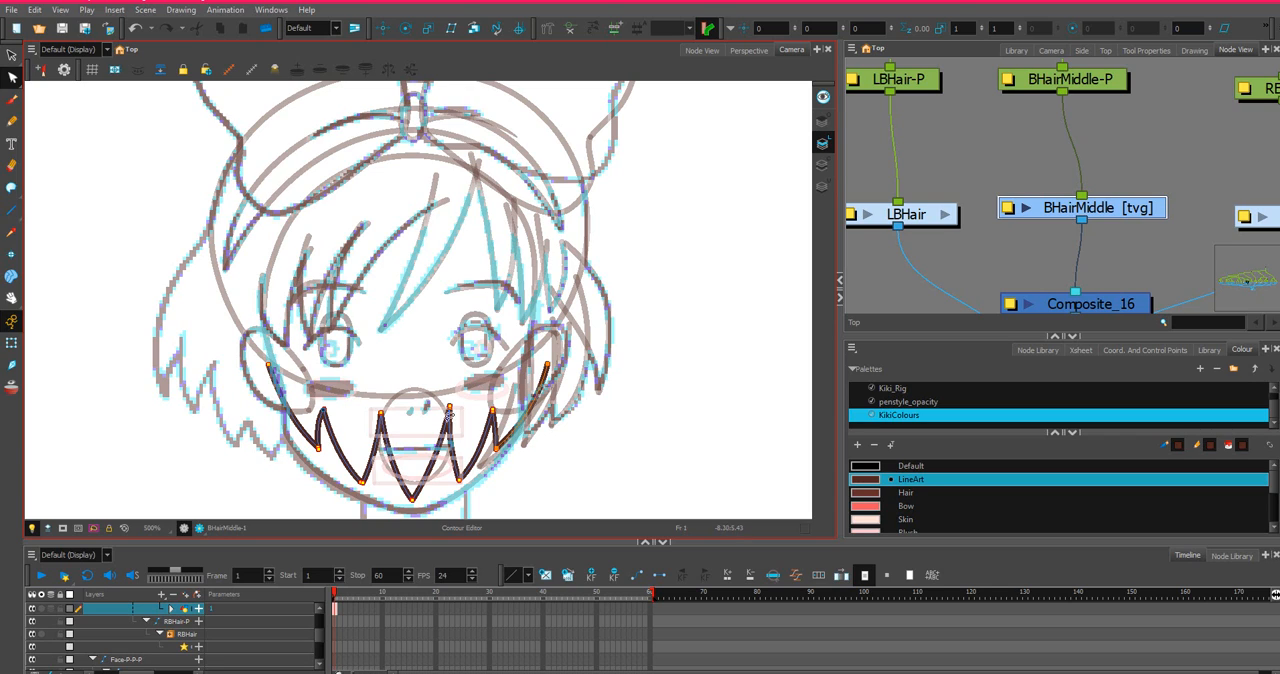
# Close the top of the BHairMiddle shape with an invisible Stroke line arching over the head from ear to ear.
pyautogui.click(12, 189)
pyautogui.moveTo(268, 365)
pyautogui.mouseDown()
pyautogui.moveTo(312, 184)
pyautogui.moveTo(532, 206)
pyautogui.mouseUp()
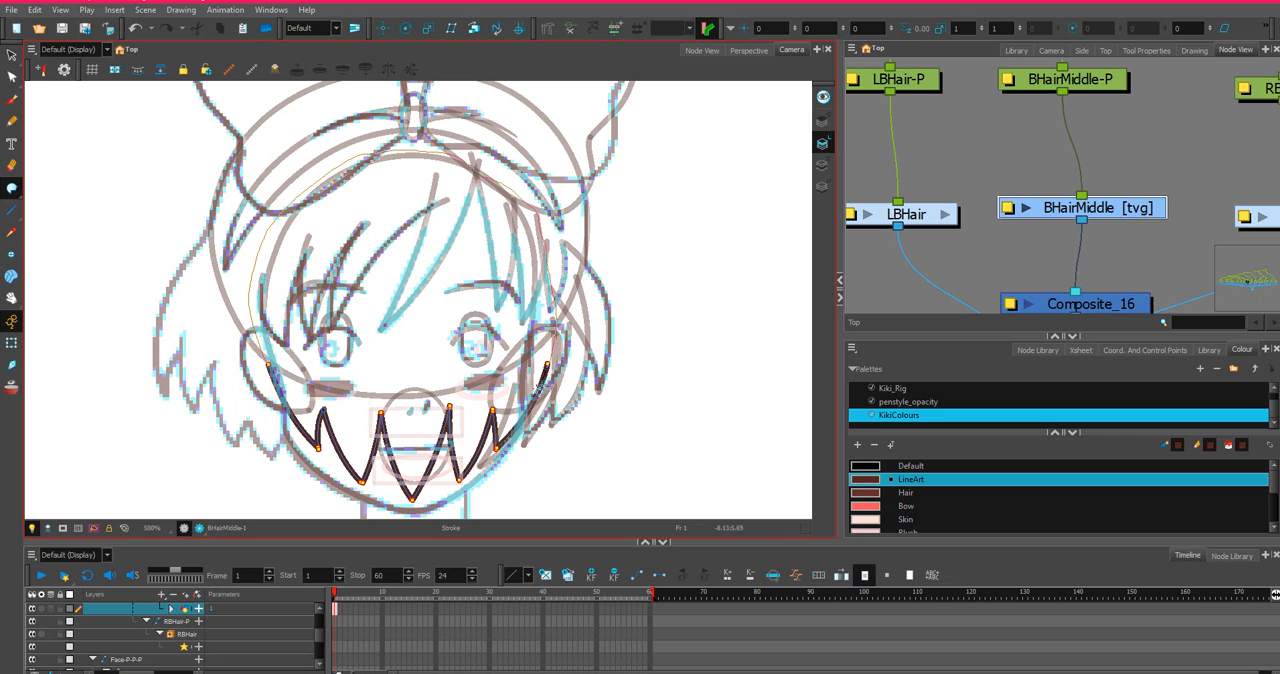
pyautogui.moveTo(539, 388); pyautogui.dragTo(537, 390)
# Inside the RBHair group, draw a V-shaped hair lock on RBHair1 hanging below the ear beside the jaw.
pyautogui.scroll(-3, 1240, 185)
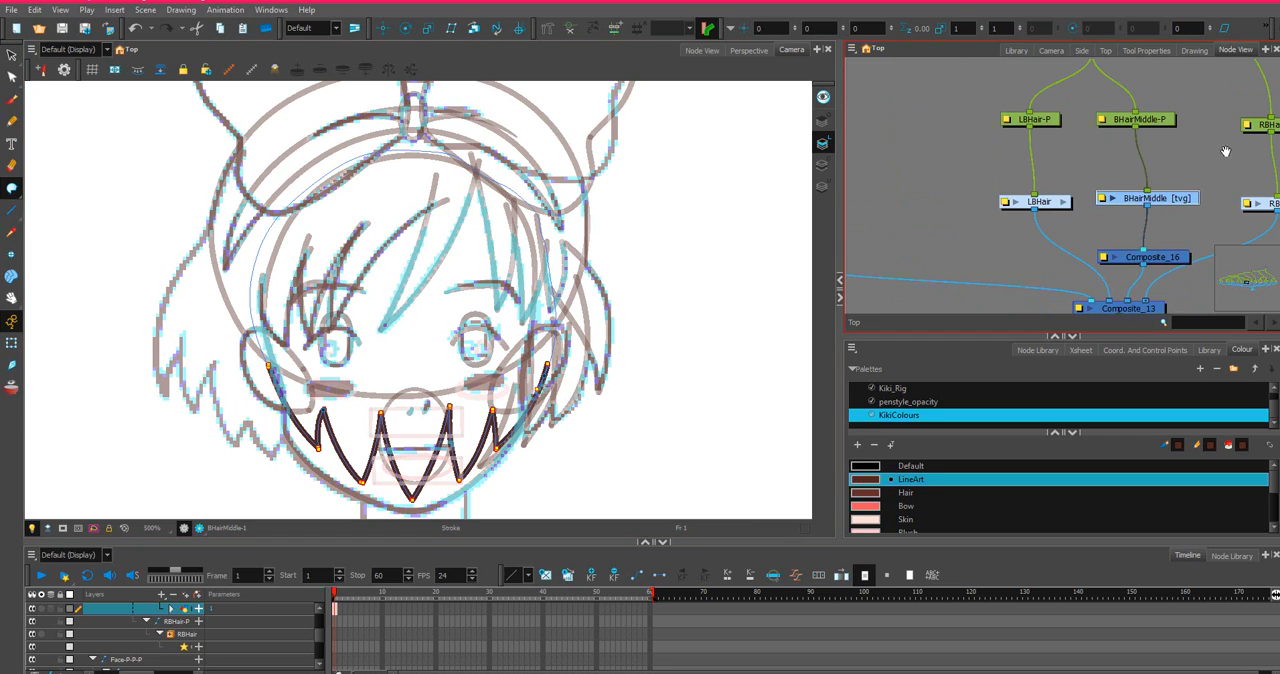
pyautogui.moveTo(1226, 152); pyautogui.dragTo(1046, 162)
pyautogui.click(1128, 214)
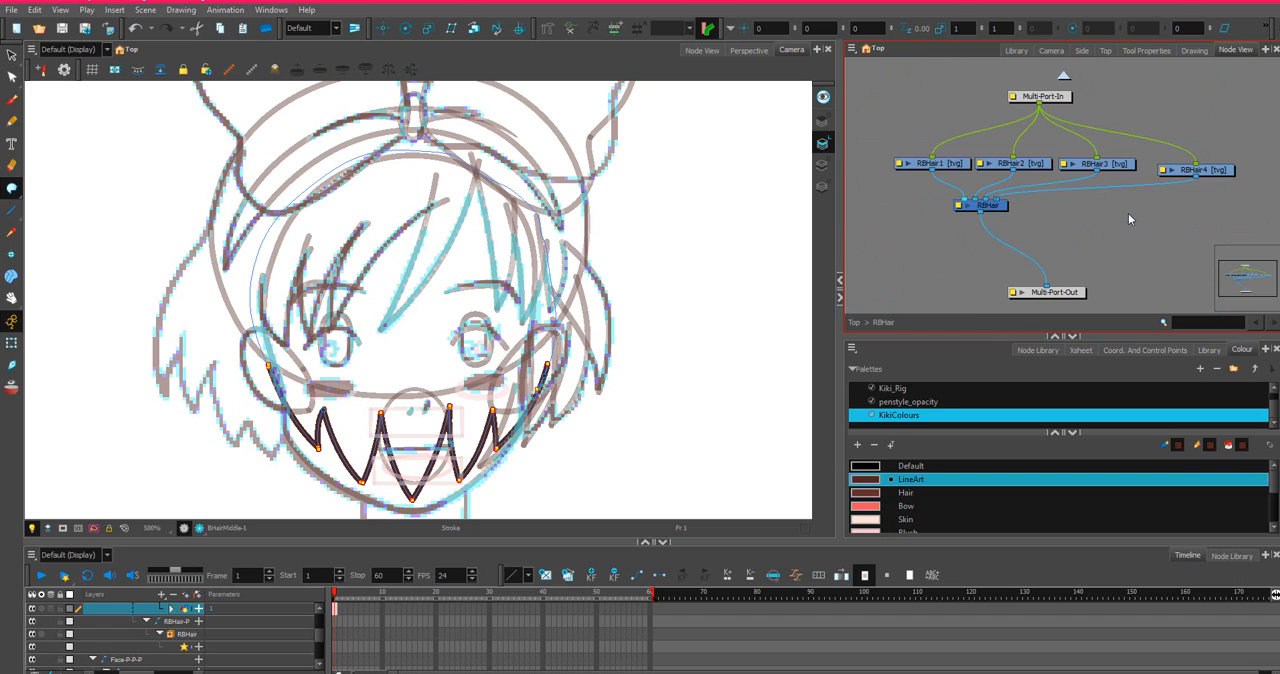
pyautogui.scroll(2, 1060, 190)
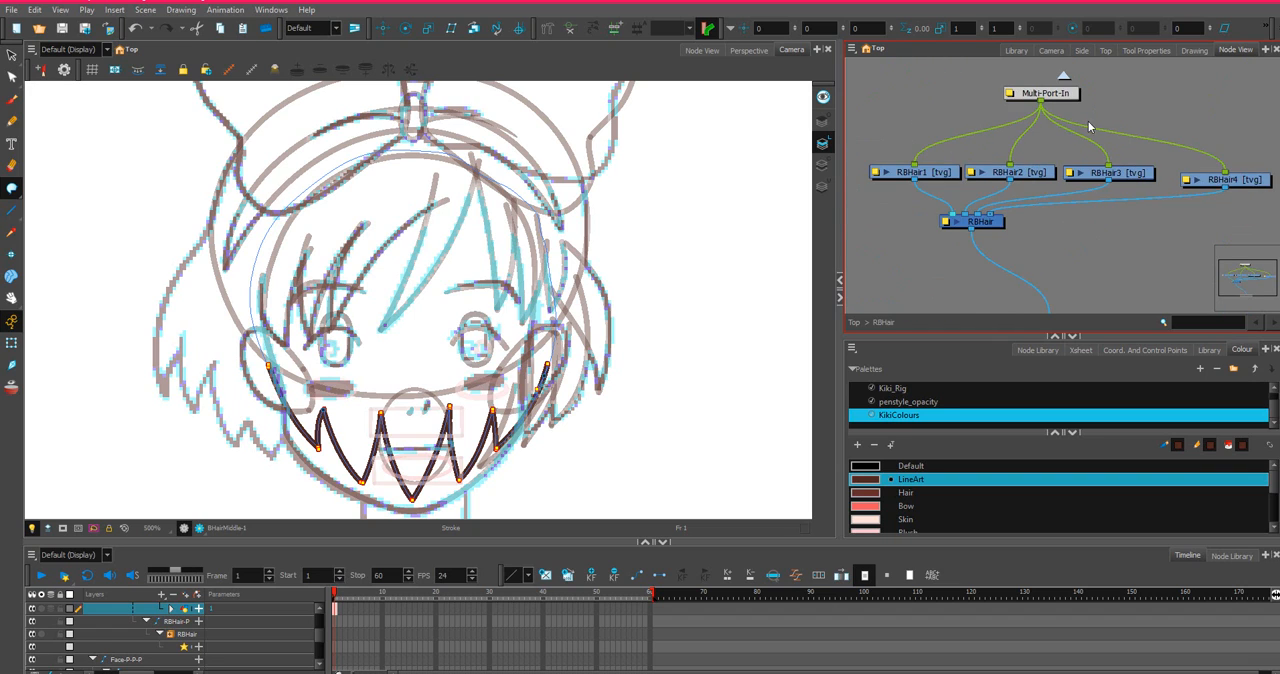
pyautogui.click(907, 183)
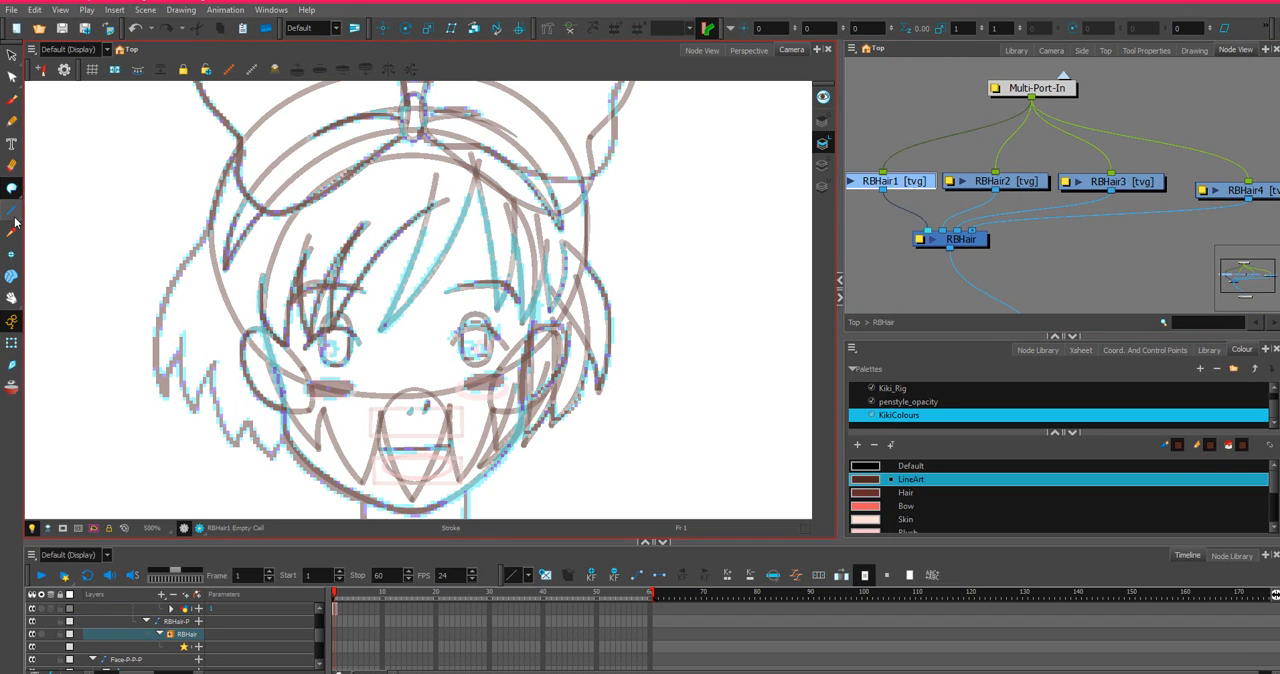
pyautogui.hotkey('alt', '/')
pyautogui.moveTo(246, 377)
pyautogui.mouseDown()
pyautogui.moveTo(272, 464)
pyautogui.moveTo(300, 405)
pyautogui.mouseUp()
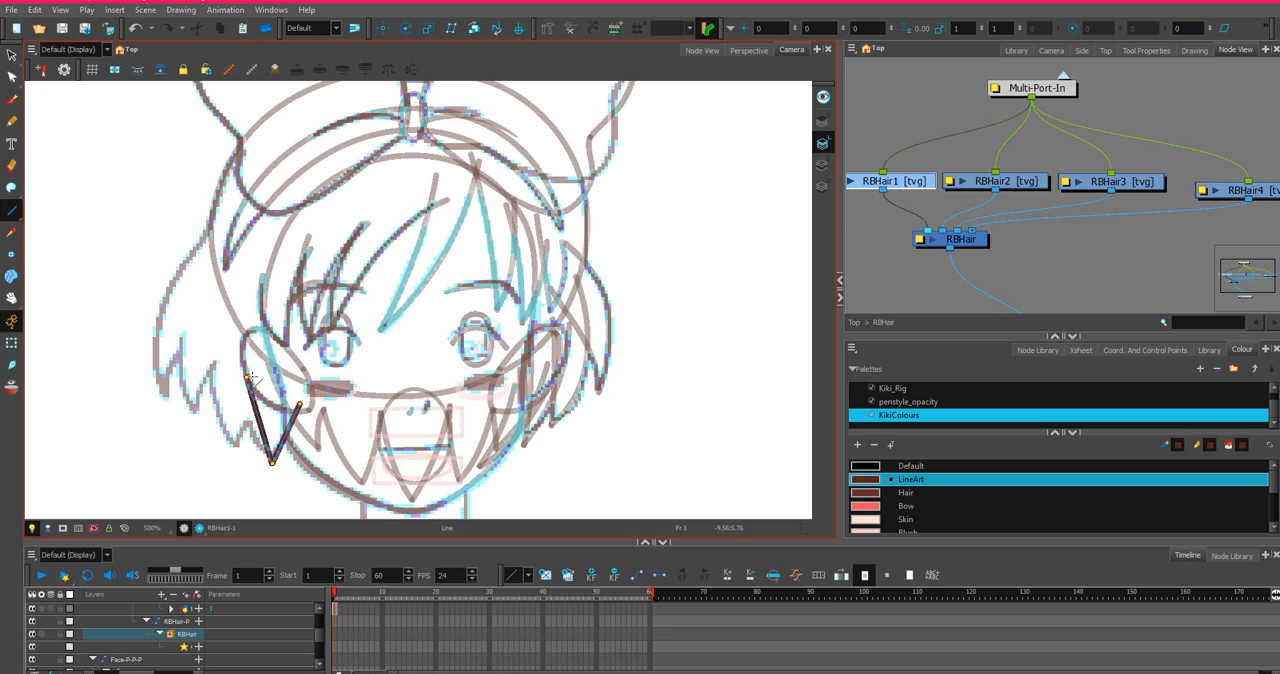
# Bend both sides of the RBHair1 lock into curves and adjust its lower tip to follow the sketch.
pyautogui.click(12, 77)
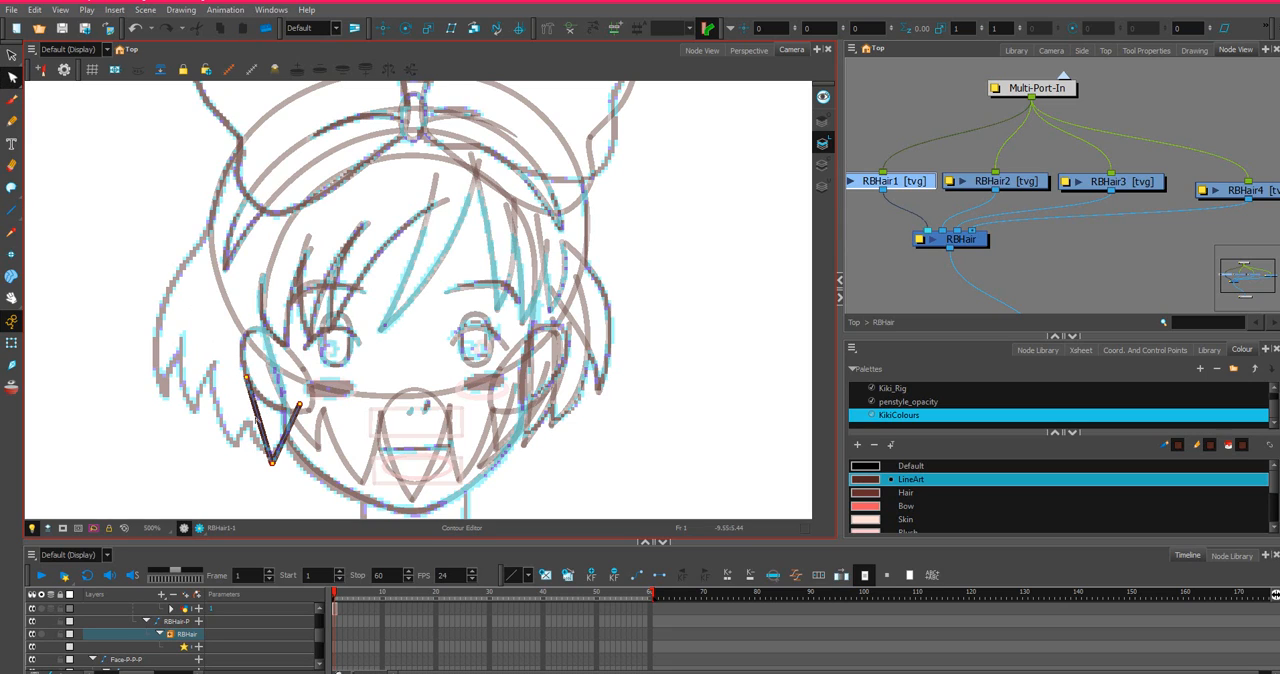
pyautogui.moveTo(258, 418)
pyautogui.mouseDown()
pyautogui.moveTo(247, 422)
pyautogui.moveTo(283, 425)
pyautogui.mouseUp()
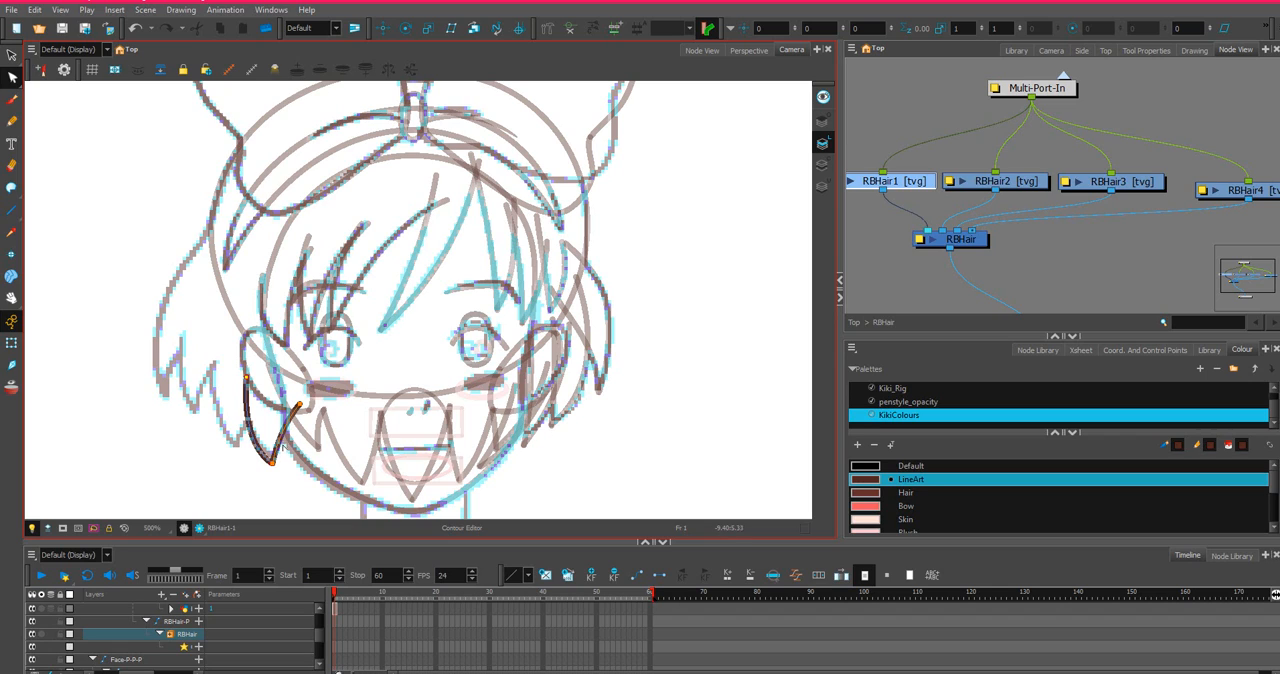
pyautogui.click(272, 463)
pyautogui.moveTo(279, 456); pyautogui.dragTo(281, 460)
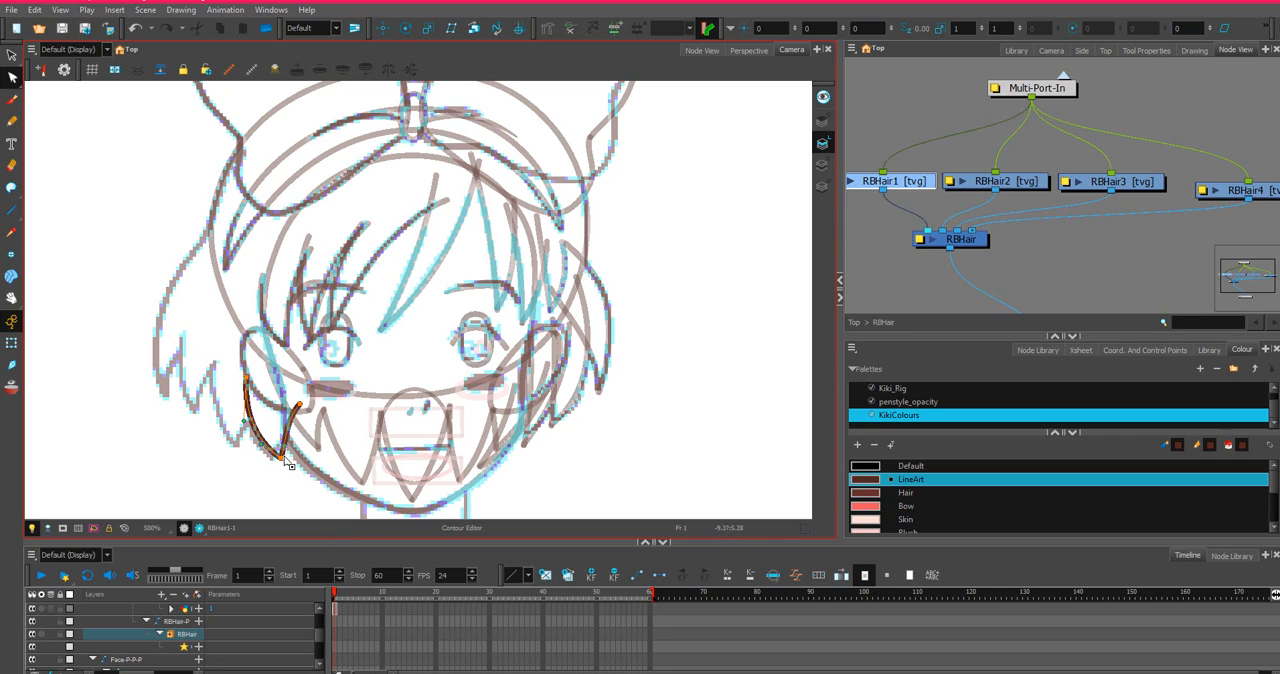
pyautogui.hotkey('ctrl', 'z')
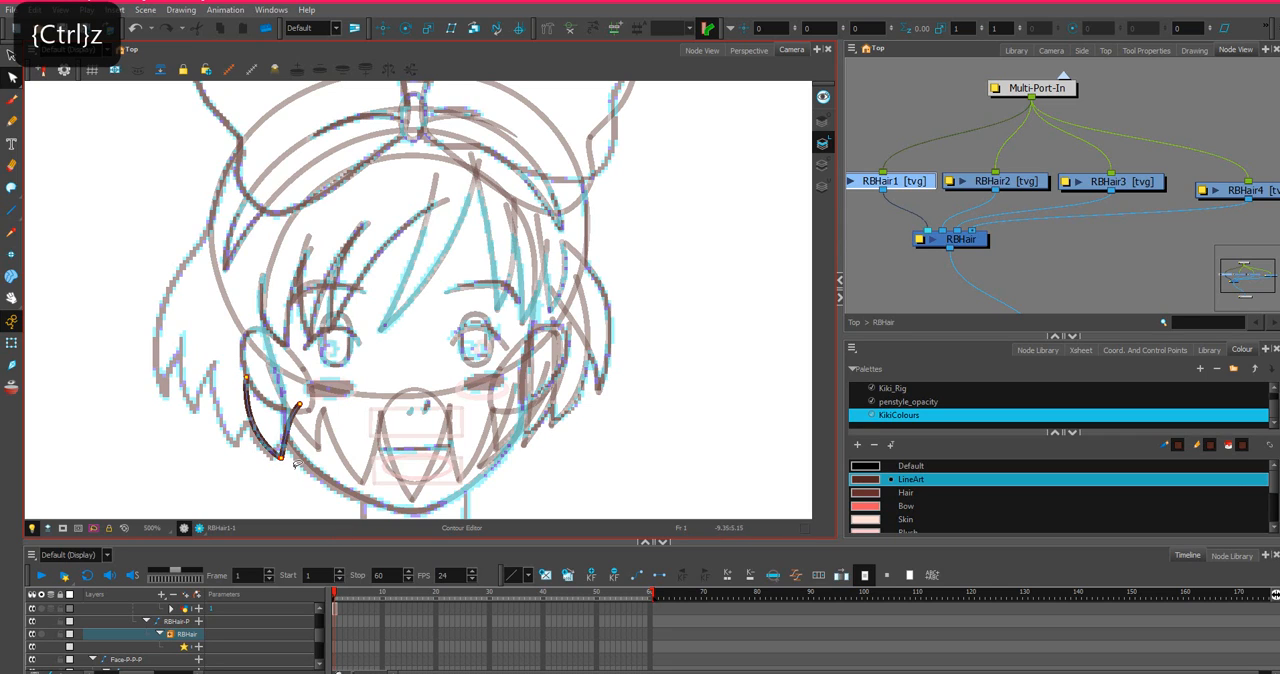
pyautogui.moveTo(281, 458); pyautogui.dragTo(267, 450)
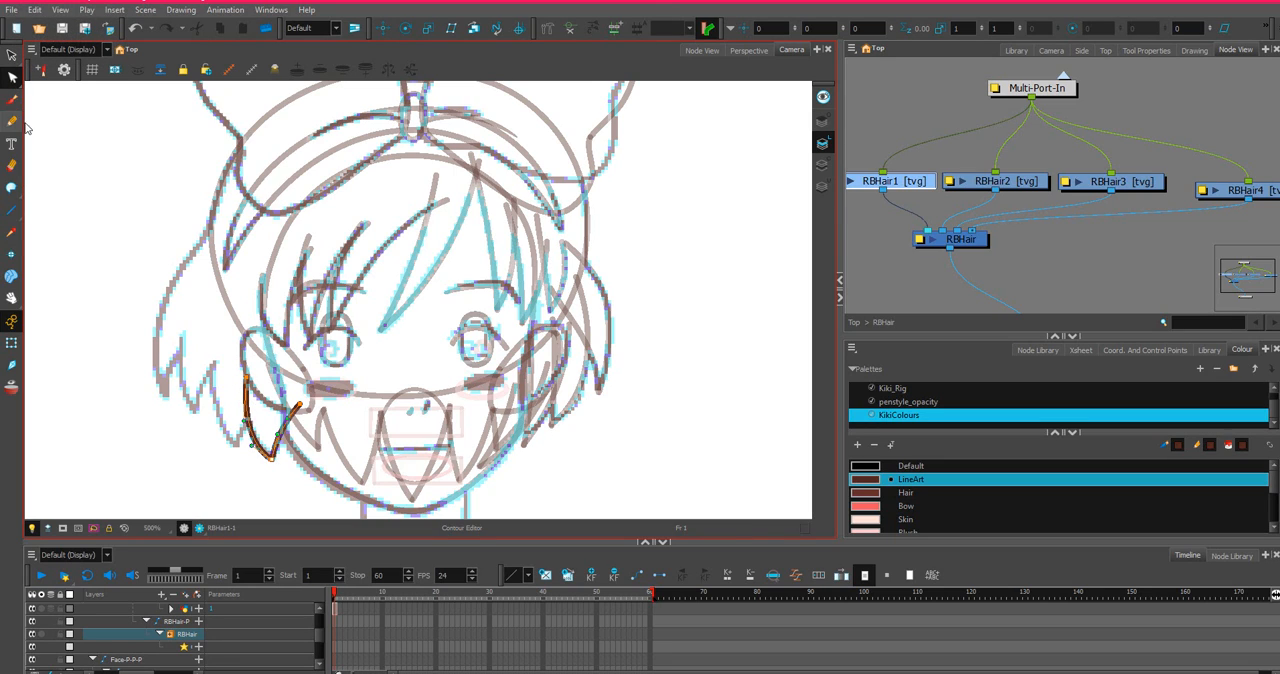
# Close the top of the RBHair1 lock with an invisible Stroke line arching up over the ear and eye.
pyautogui.click(11, 187)
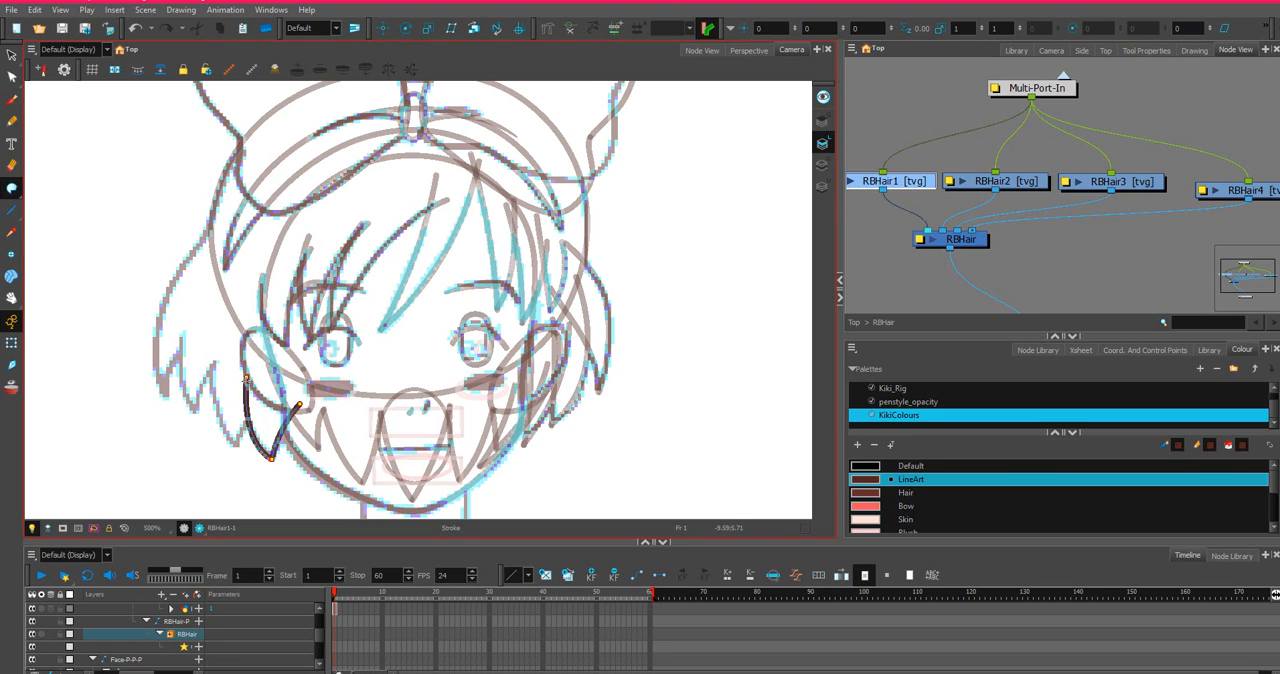
pyautogui.click(247, 376)
pyautogui.hotkey('ctrl', 'z')
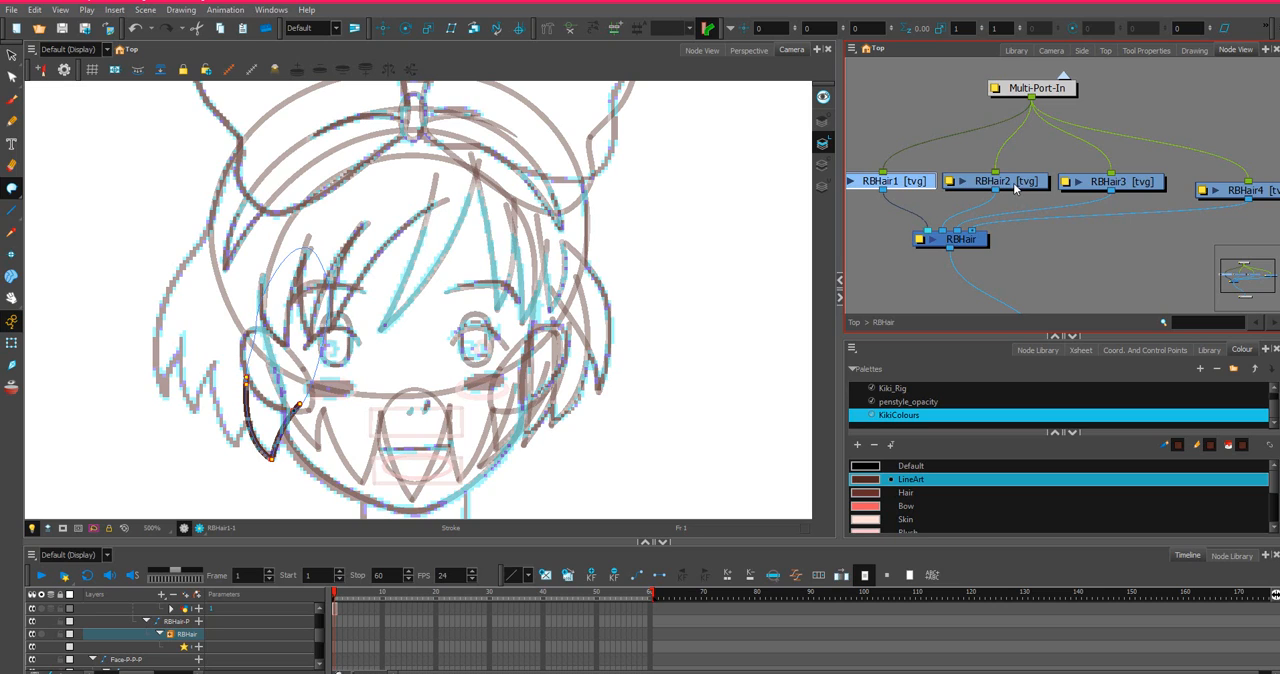
pyautogui.hotkey('ctrl', 'z')
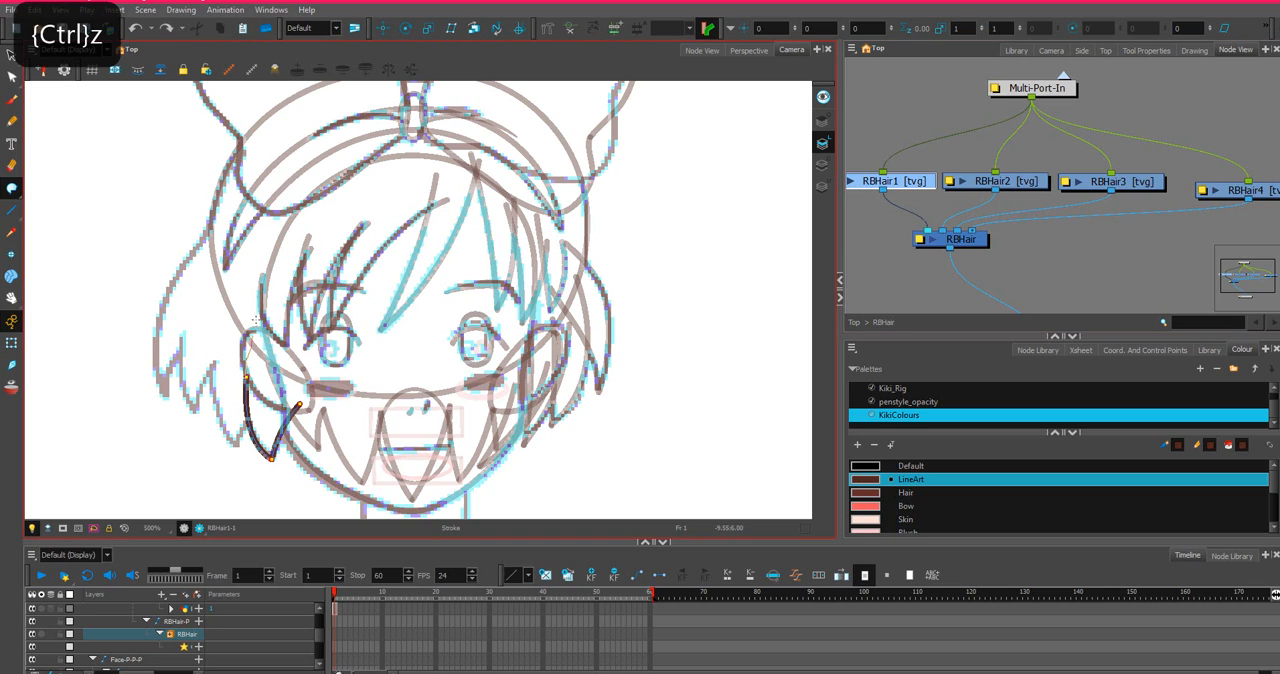
pyautogui.moveTo(256, 320)
pyautogui.mouseDown()
pyautogui.moveTo(345, 247)
pyautogui.moveTo(336, 335)
pyautogui.moveTo(295, 410)
pyautogui.mouseUp()
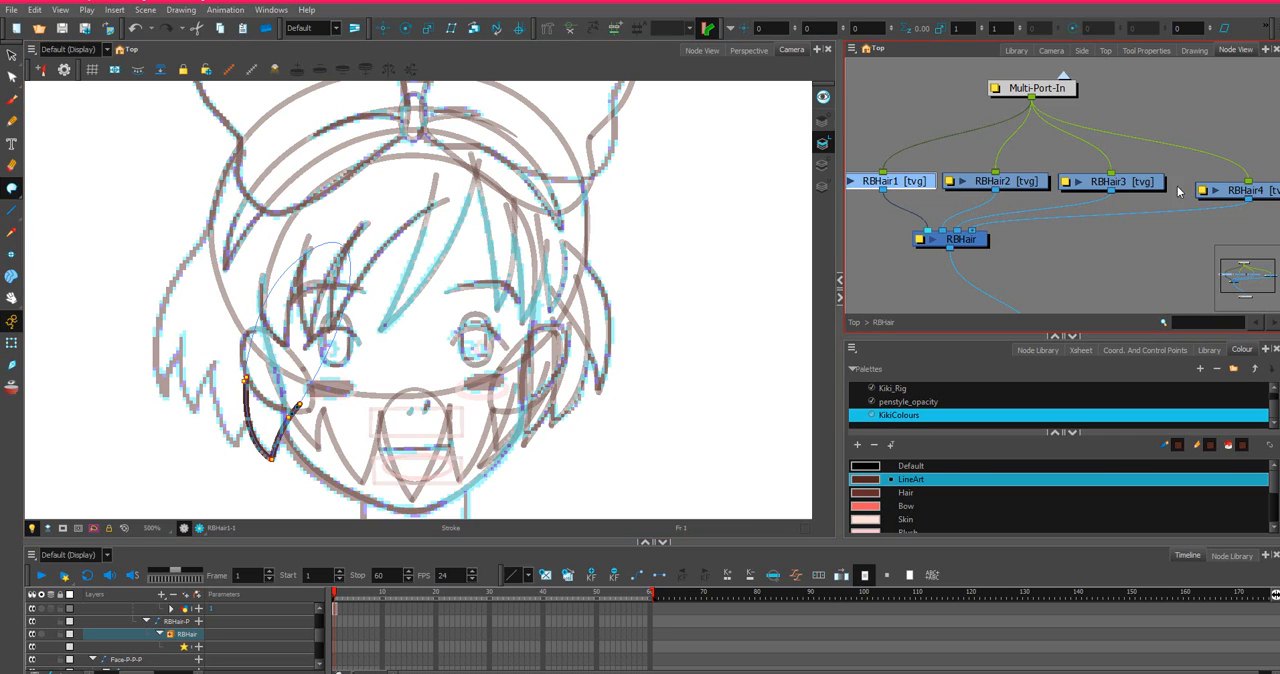
# Draw a taller V-shaped lock on RBHair2 just outside the first lock and bend its long side outward along the sketch.
pyautogui.click(1018, 185)
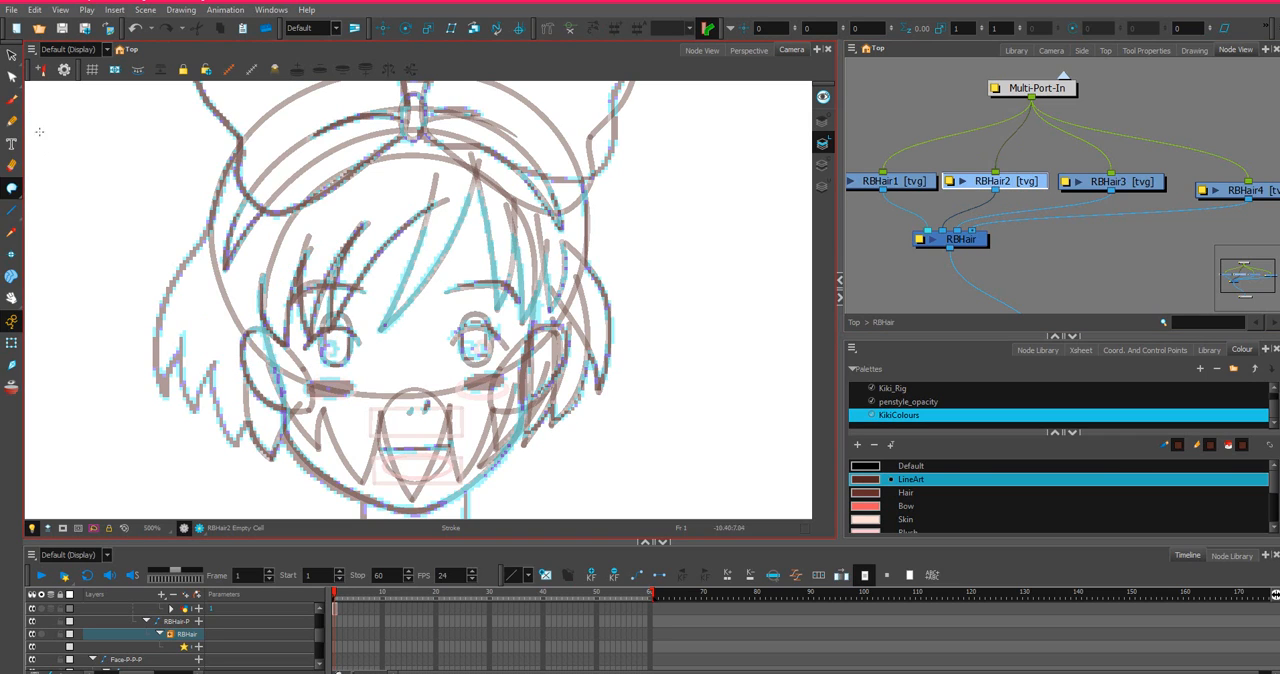
pyautogui.click(14, 210)
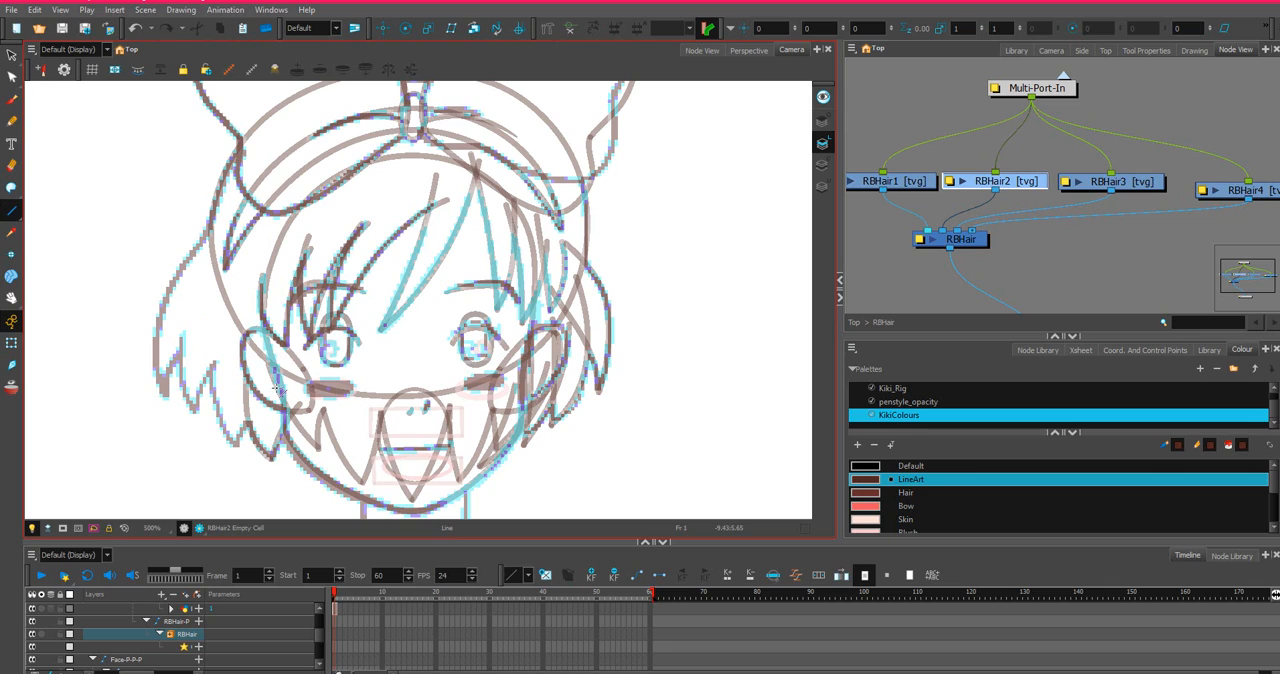
pyautogui.moveTo(281, 369)
pyautogui.mouseDown()
pyautogui.moveTo(237, 450)
pyautogui.moveTo(219, 393)
pyautogui.moveTo(234, 296)
pyautogui.mouseUp()
pyautogui.click(12, 77)
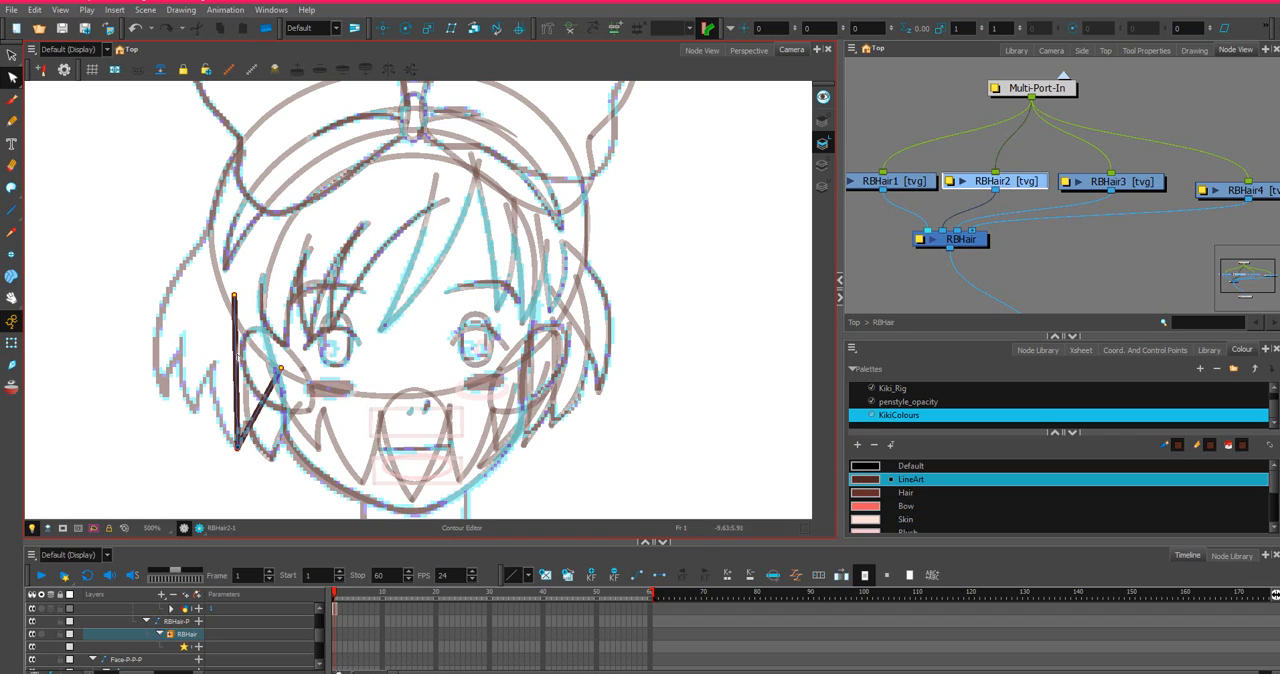
pyautogui.moveTo(236, 362); pyautogui.dragTo(213, 358)
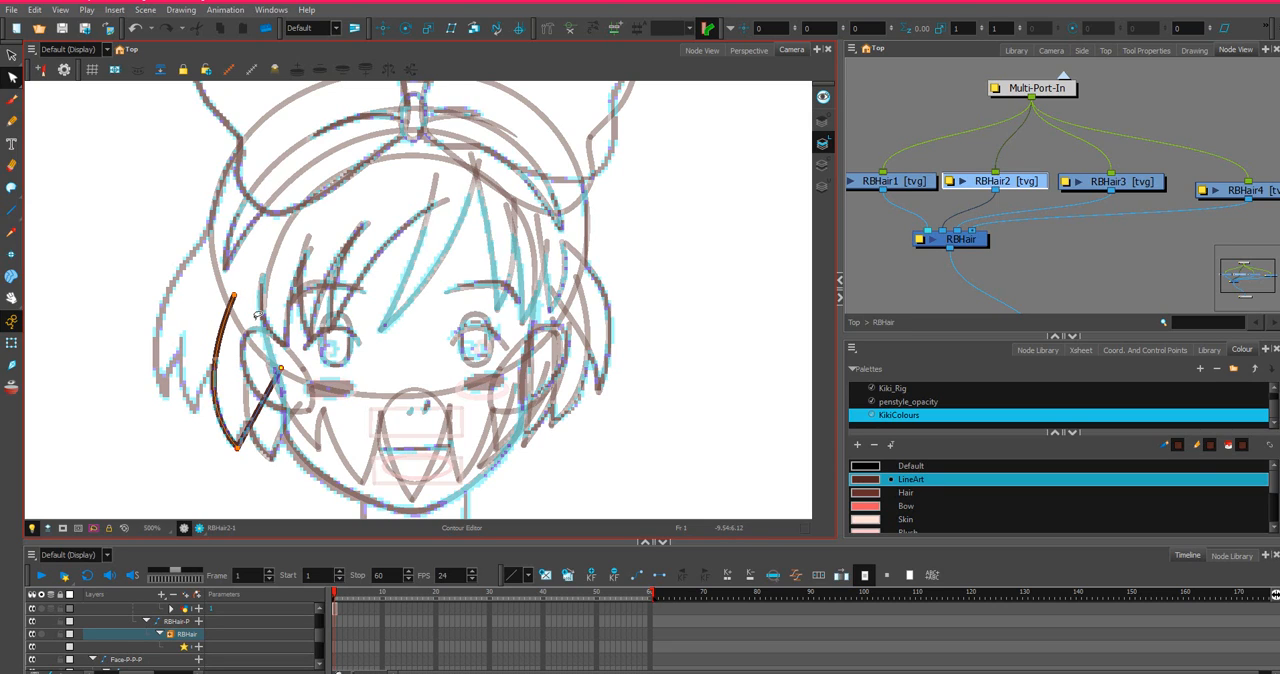
# Close the top of the RBHair2 lock with an invisible Stroke line arching up between its two upper ends.
pyautogui.click(12, 188)
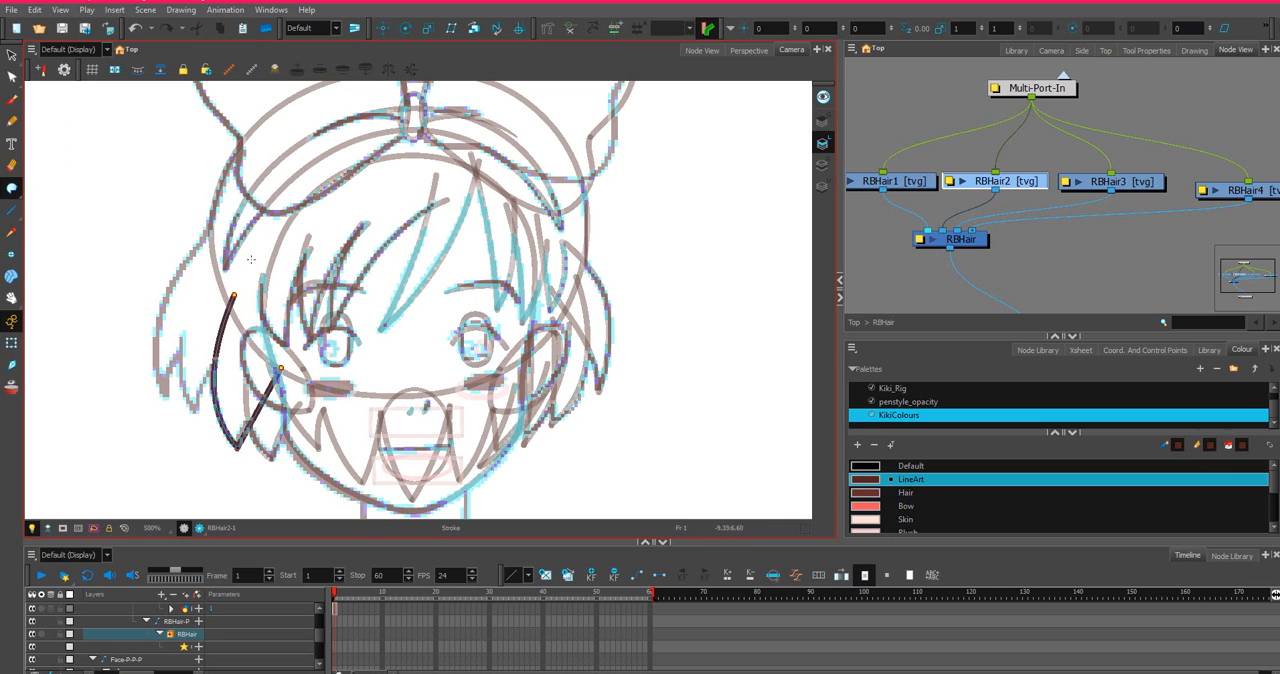
pyautogui.moveTo(233, 295); pyautogui.dragTo(317, 234)
pyautogui.moveTo(286, 356); pyautogui.dragTo(281, 368)
pyautogui.click(310, 634)
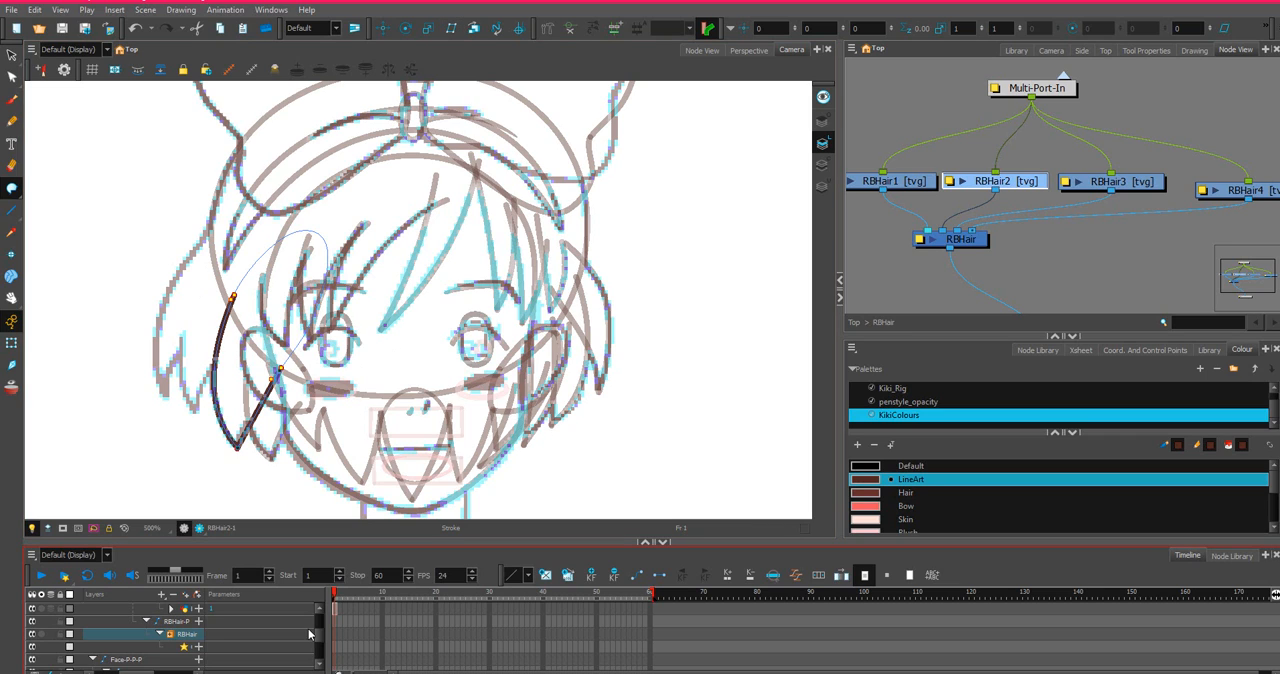
# On RBHair3, draw a V-shaped hair lock just outside the second lock, with its outer side reaching higher than the inner one.
pyautogui.click(1112, 183)
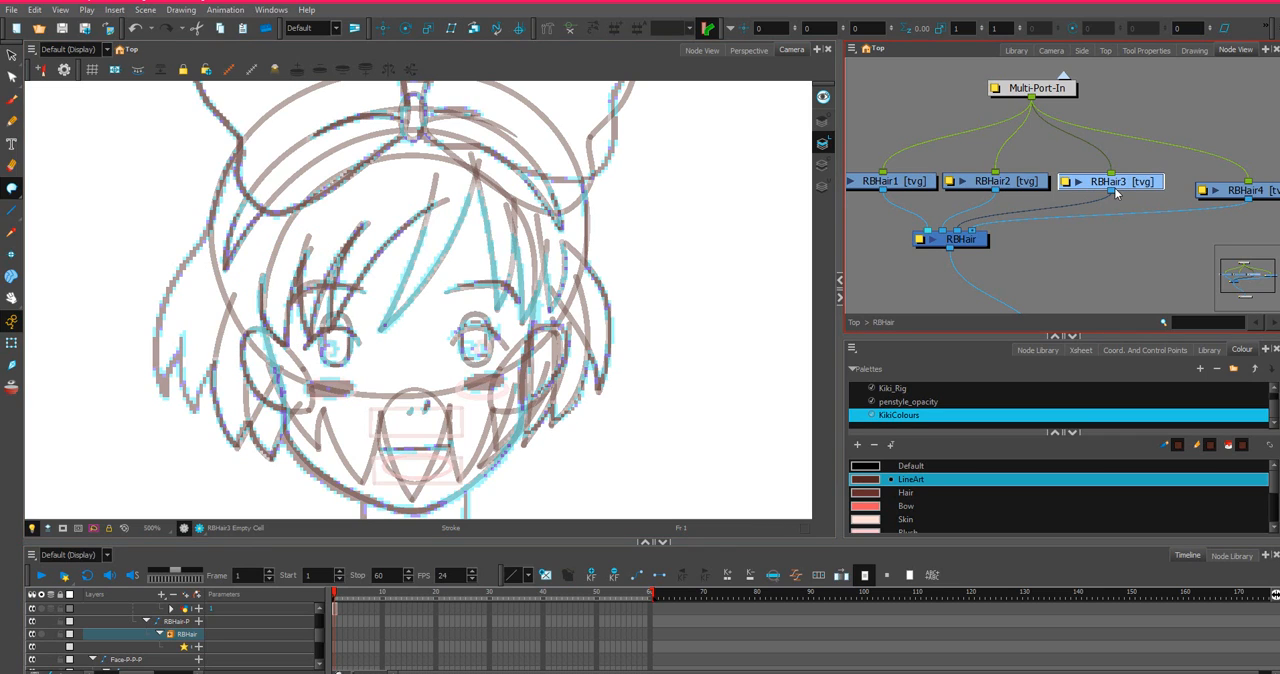
pyautogui.click(12, 210)
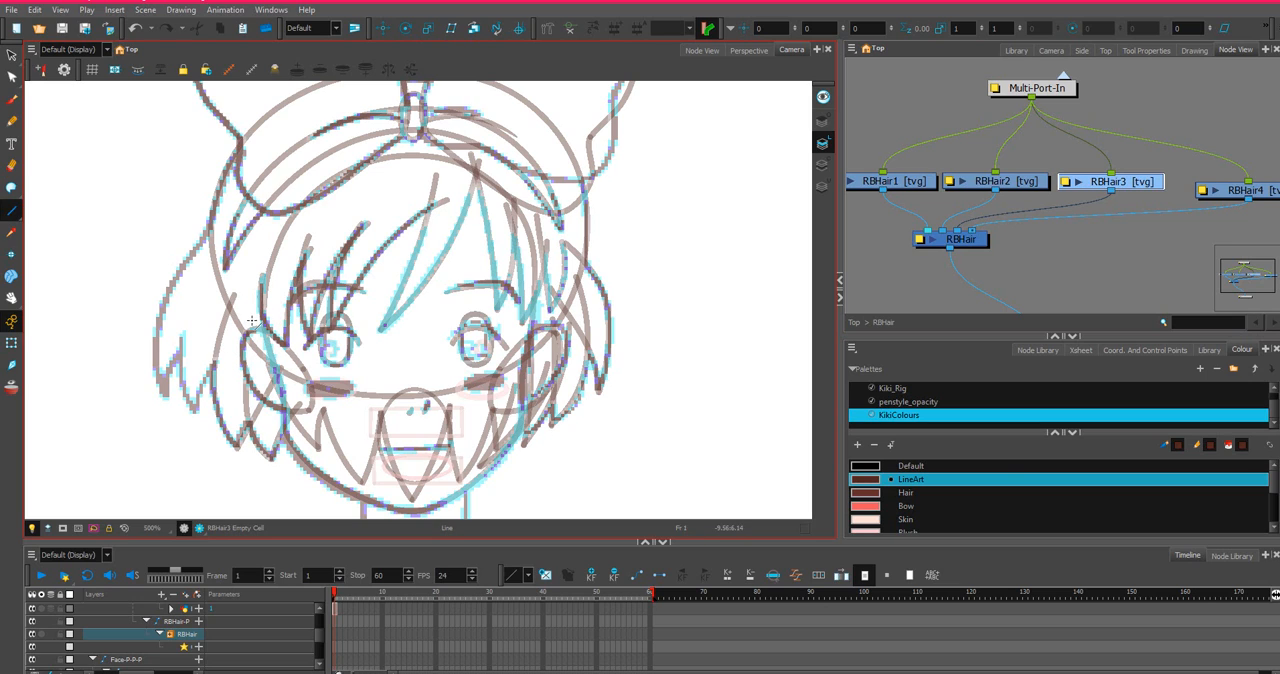
pyautogui.moveTo(252, 320)
pyautogui.mouseDown()
pyautogui.moveTo(194, 414)
pyautogui.moveTo(213, 249)
pyautogui.mouseUp()
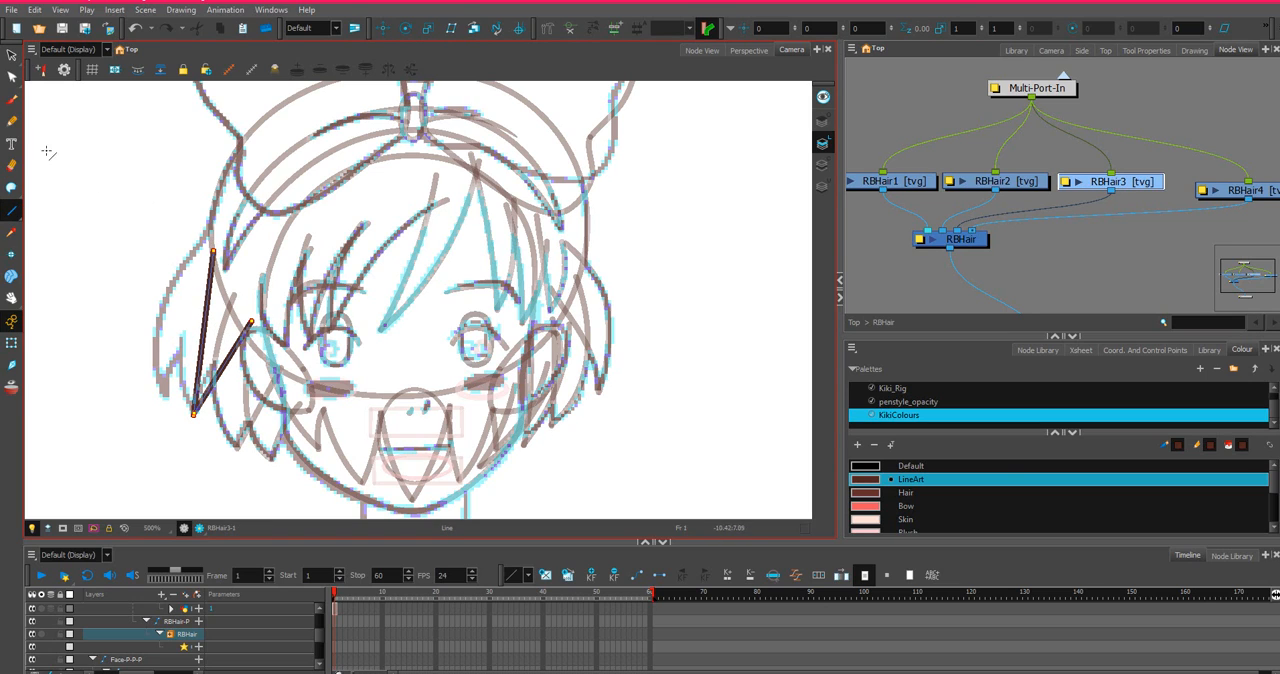
# Bend both sides of the RBHair3 lock along the sketch and close its top with an invisible arching Stroke line.
pyautogui.click(12, 77)
pyautogui.moveTo(198, 340)
pyautogui.mouseDown()
pyautogui.moveTo(180, 344)
pyautogui.moveTo(184, 332)
pyautogui.moveTo(217, 345)
pyautogui.moveTo(247, 308)
pyautogui.moveTo(235, 334)
pyautogui.mouseUp()
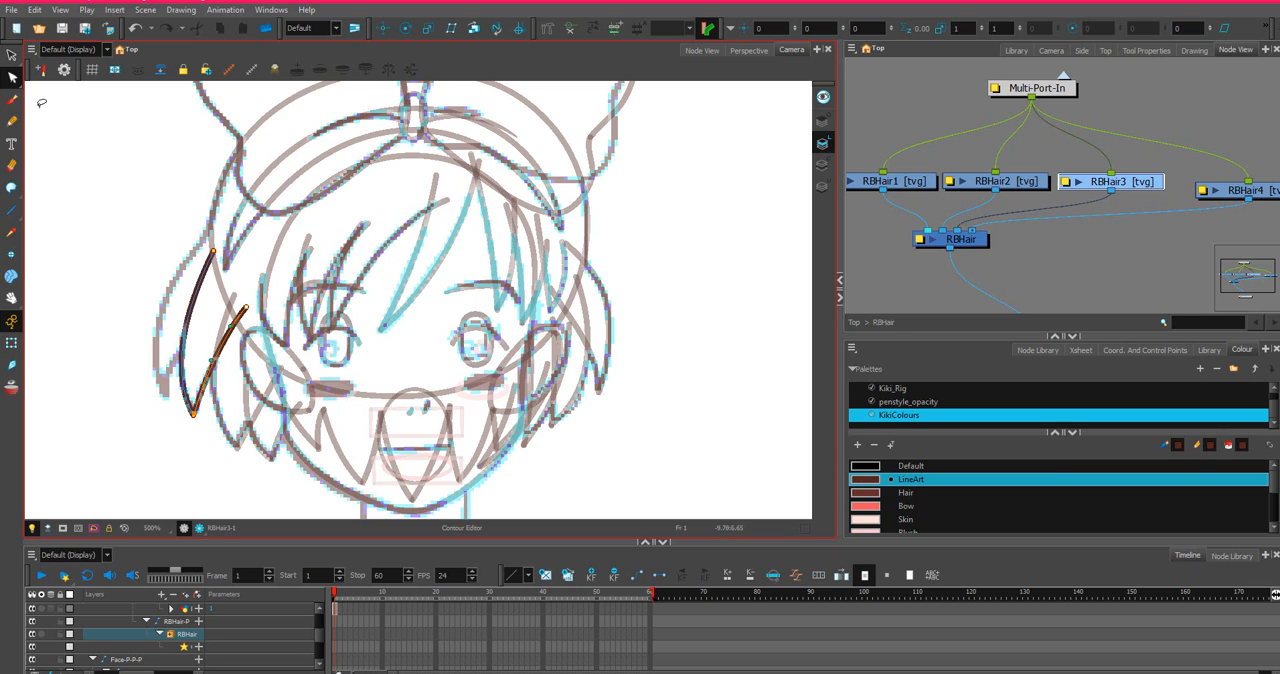
pyautogui.click(12, 187)
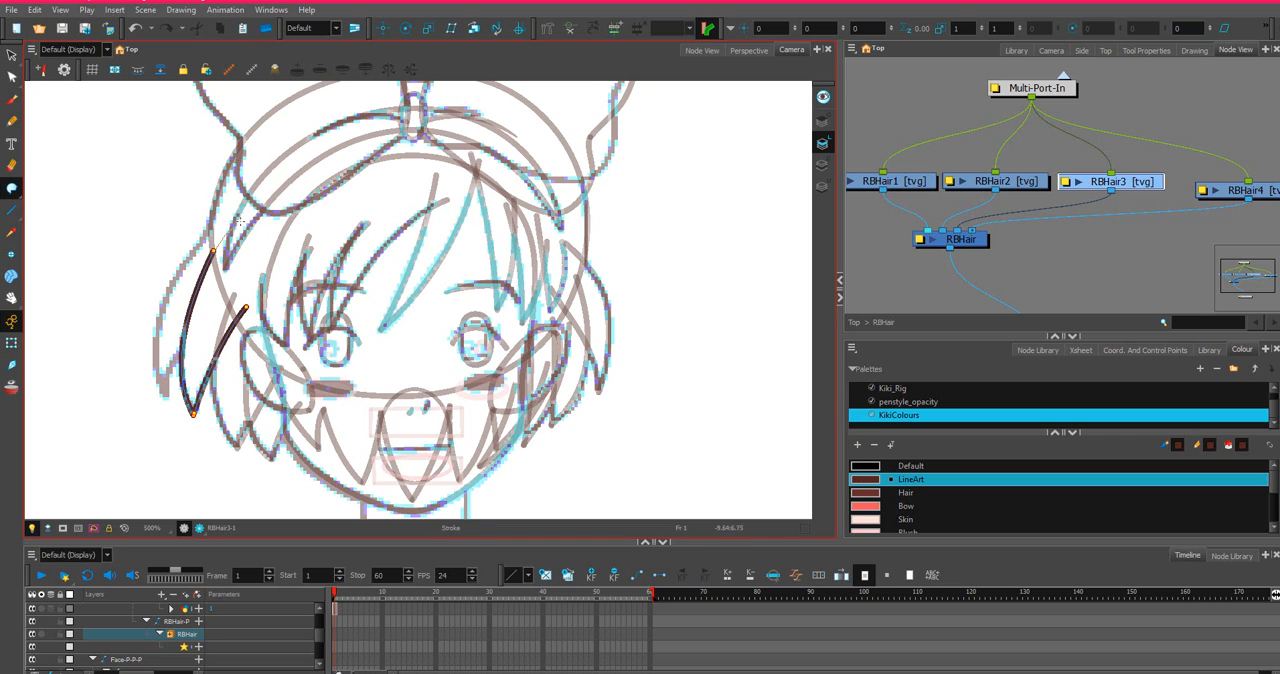
pyautogui.moveTo(256, 295); pyautogui.dragTo(241, 317)
# On RBHair4, draw the outermost V-shaped hair lock, with its long side rising to the base of the bow.
pyautogui.click(1245, 195)
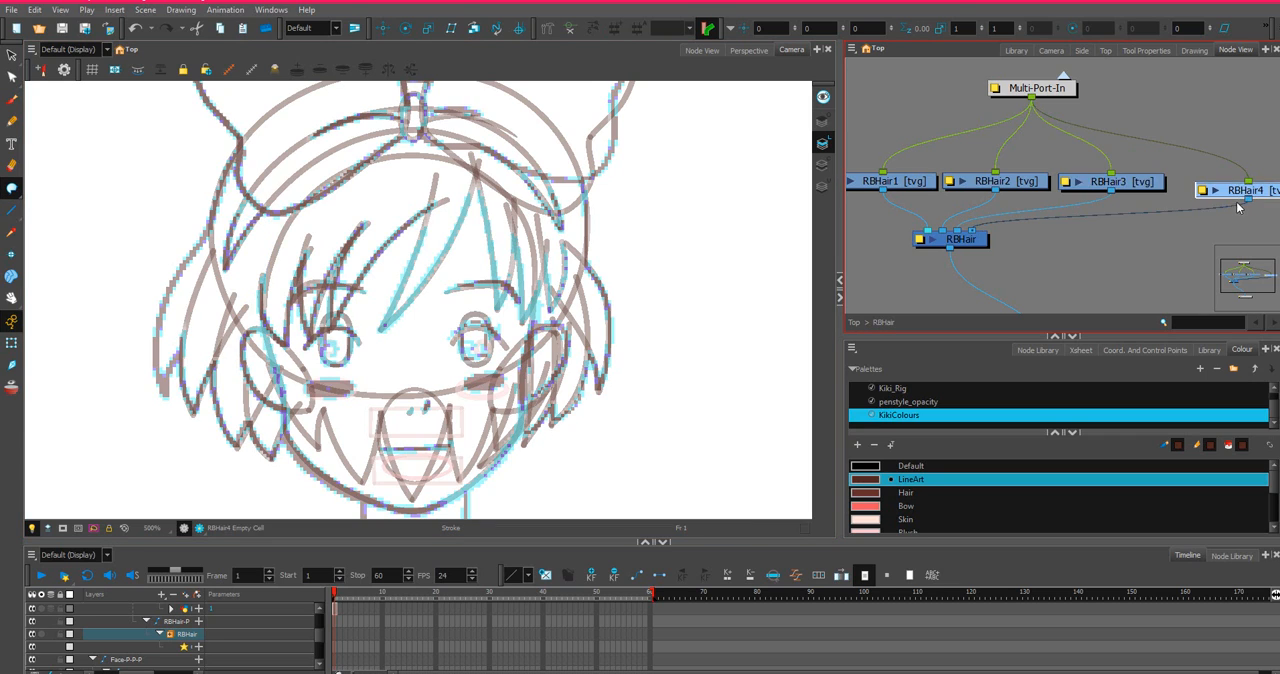
pyautogui.click(12, 210)
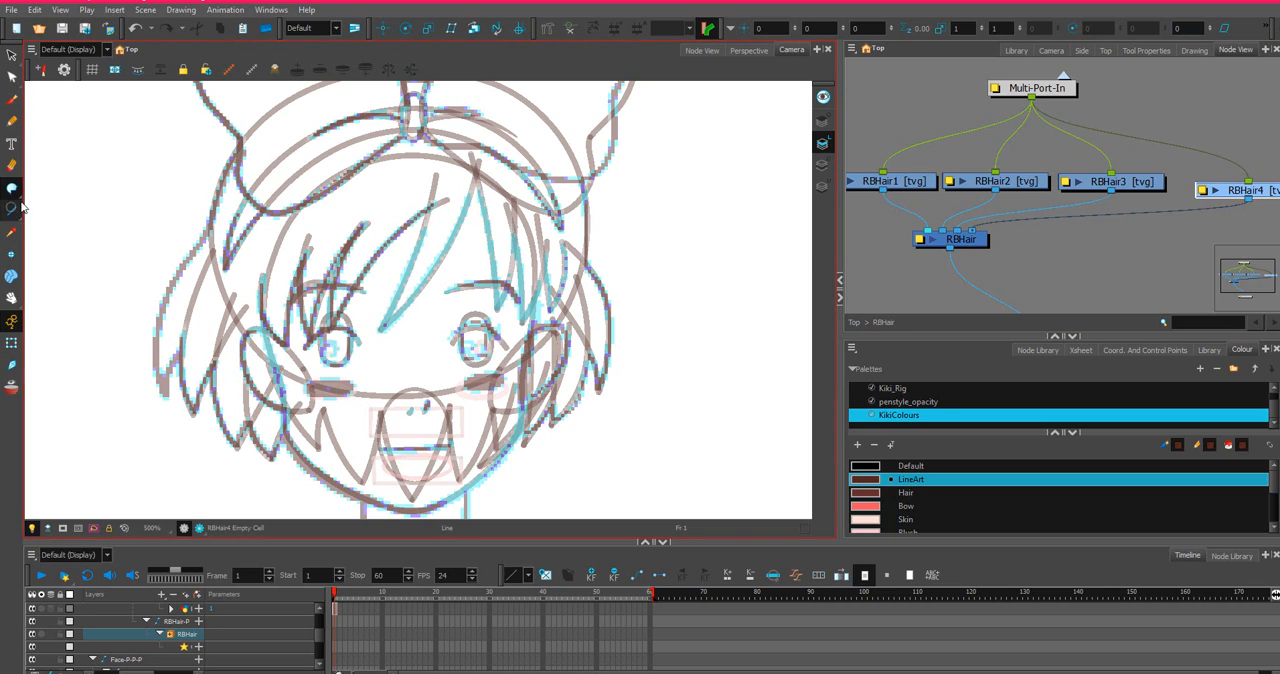
pyautogui.moveTo(234, 278)
pyautogui.mouseDown()
pyautogui.moveTo(172, 360)
pyautogui.moveTo(161, 400)
pyautogui.moveTo(240, 158)
pyautogui.mouseUp()
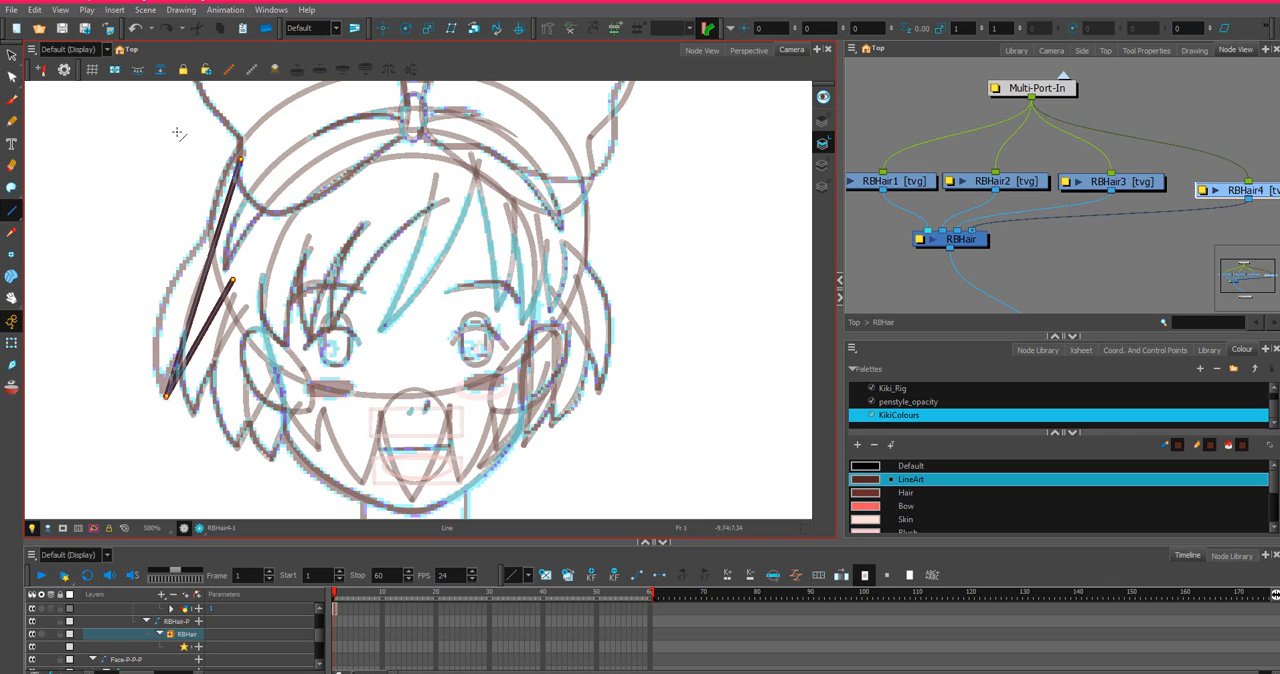
# Bend both sides of the RBHair4 lock to follow the sketch and lower the upper end of its outer side.
pyautogui.click(12, 77)
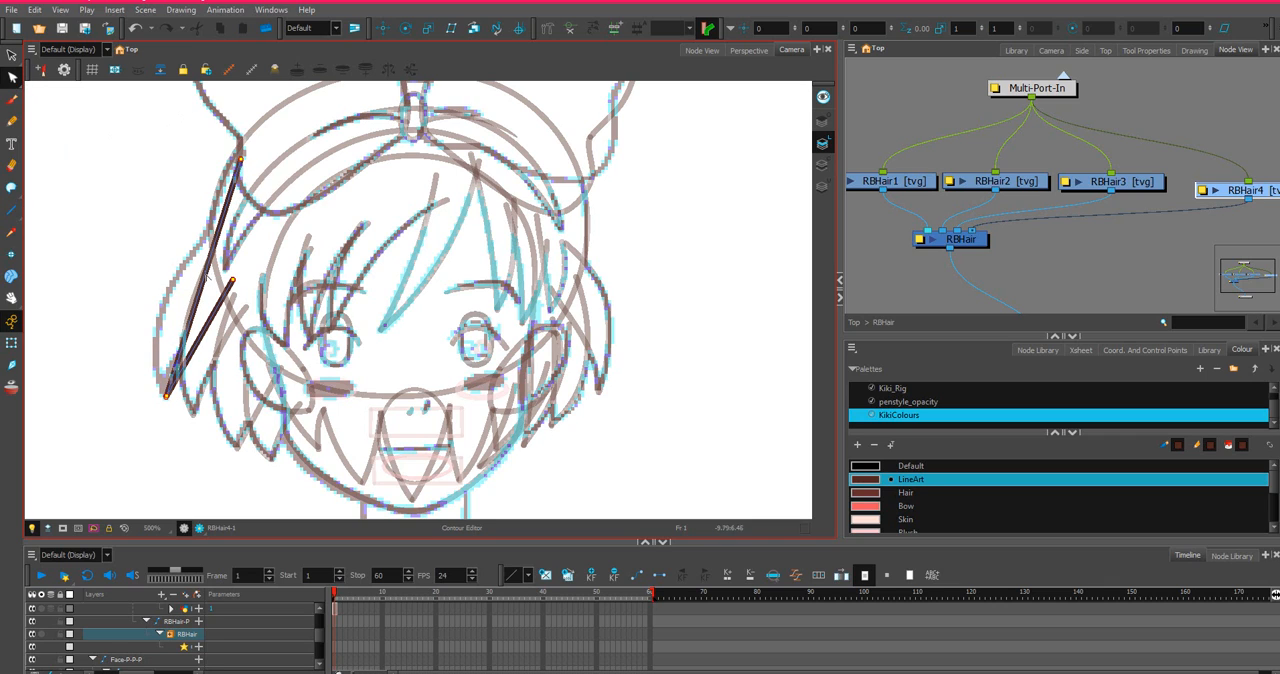
pyautogui.moveTo(205, 255); pyautogui.dragTo(155, 305)
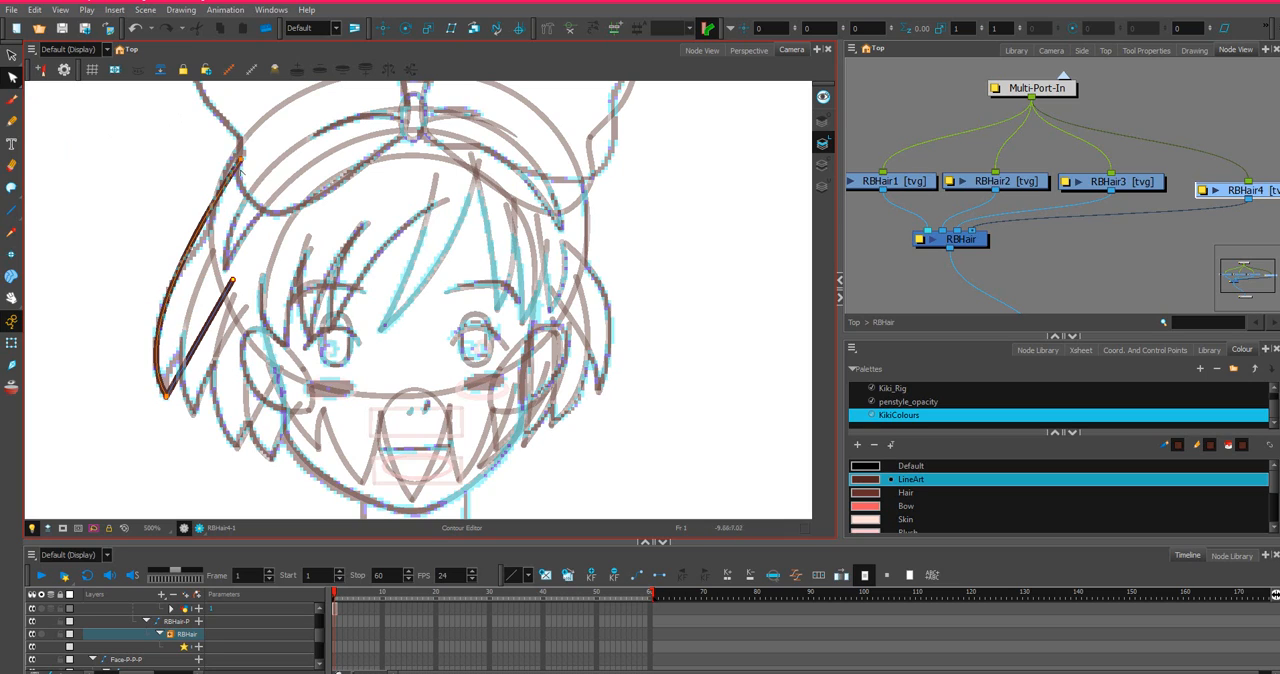
pyautogui.moveTo(211, 212); pyautogui.dragTo(223, 214)
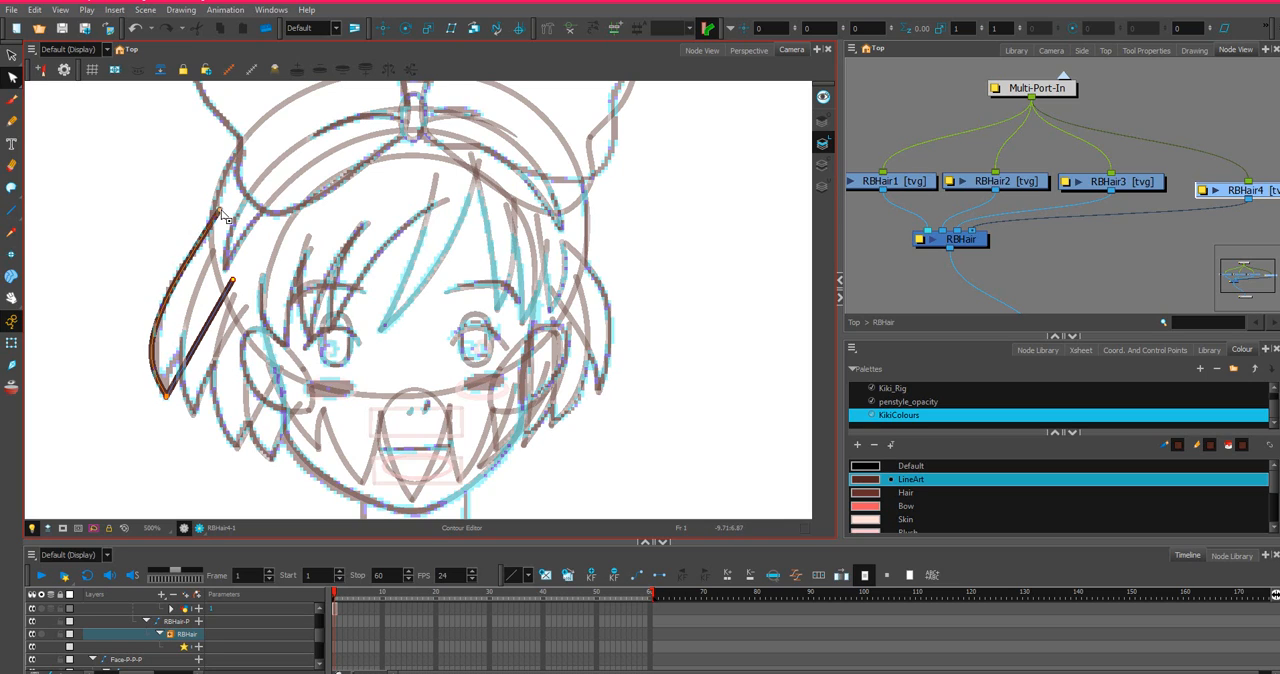
pyautogui.click(215, 220)
pyautogui.moveTo(140, 356); pyautogui.dragTo(147, 348)
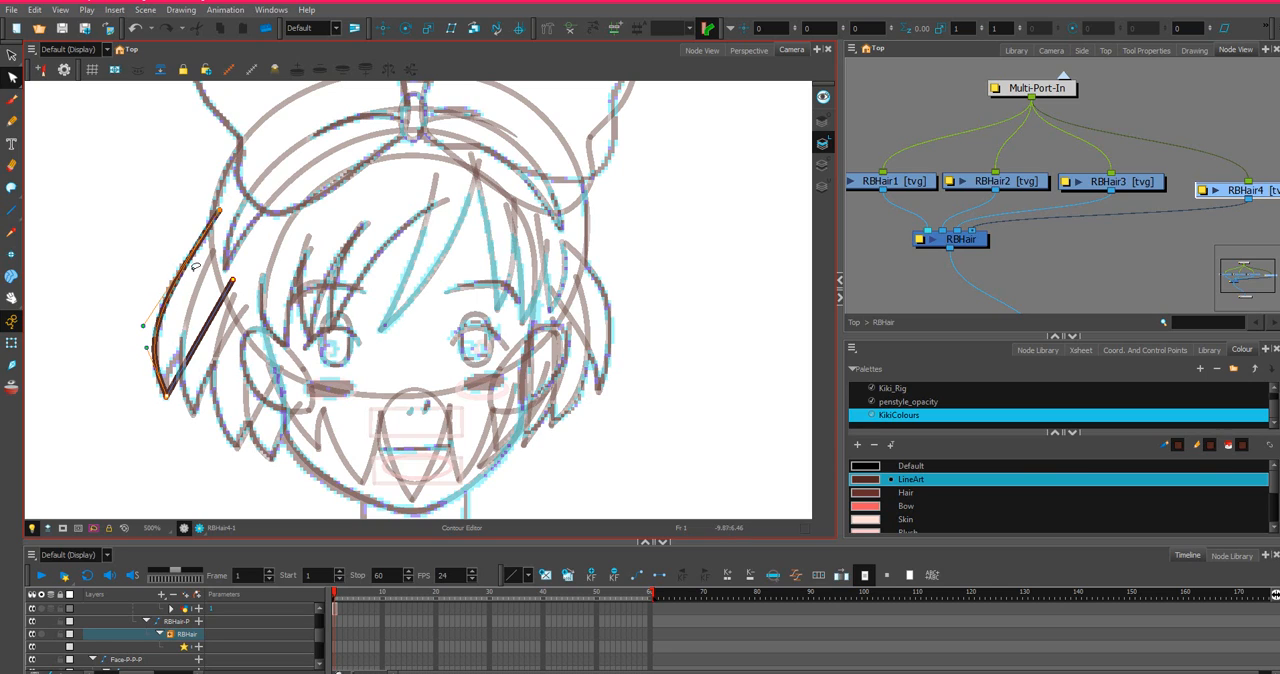
pyautogui.moveTo(201, 346)
pyautogui.mouseDown()
pyautogui.moveTo(194, 310)
pyautogui.moveTo(192, 327)
pyautogui.mouseUp()
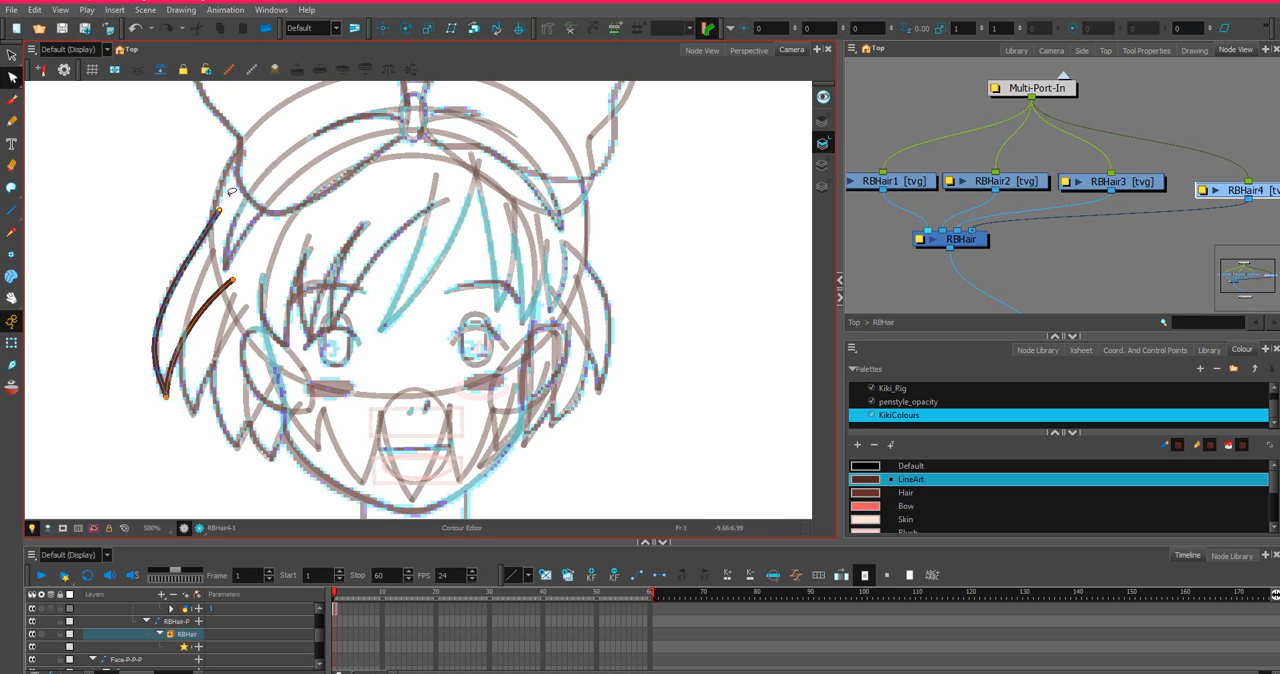
# Refine the upper end of the RBHair4 lock's outer side against the sketched hair outline.
pyautogui.click(219, 212)
pyautogui.moveTo(219, 212); pyautogui.dragTo(222, 216)
pyautogui.rightClick(222, 216)
pyautogui.press('Escape')
pyautogui.click(225, 222)
pyautogui.scroll(1, 230, 193)
pyautogui.scroll(4, 315, 131)
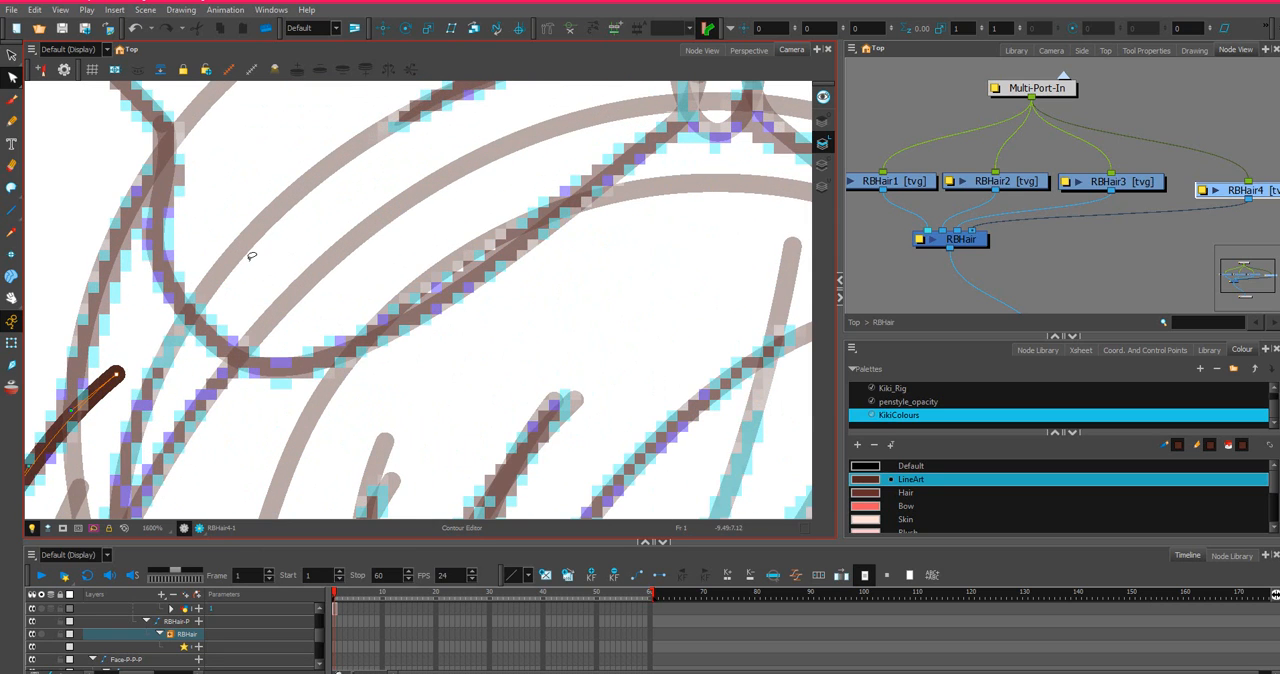
pyautogui.scroll(-1, 127, 338)
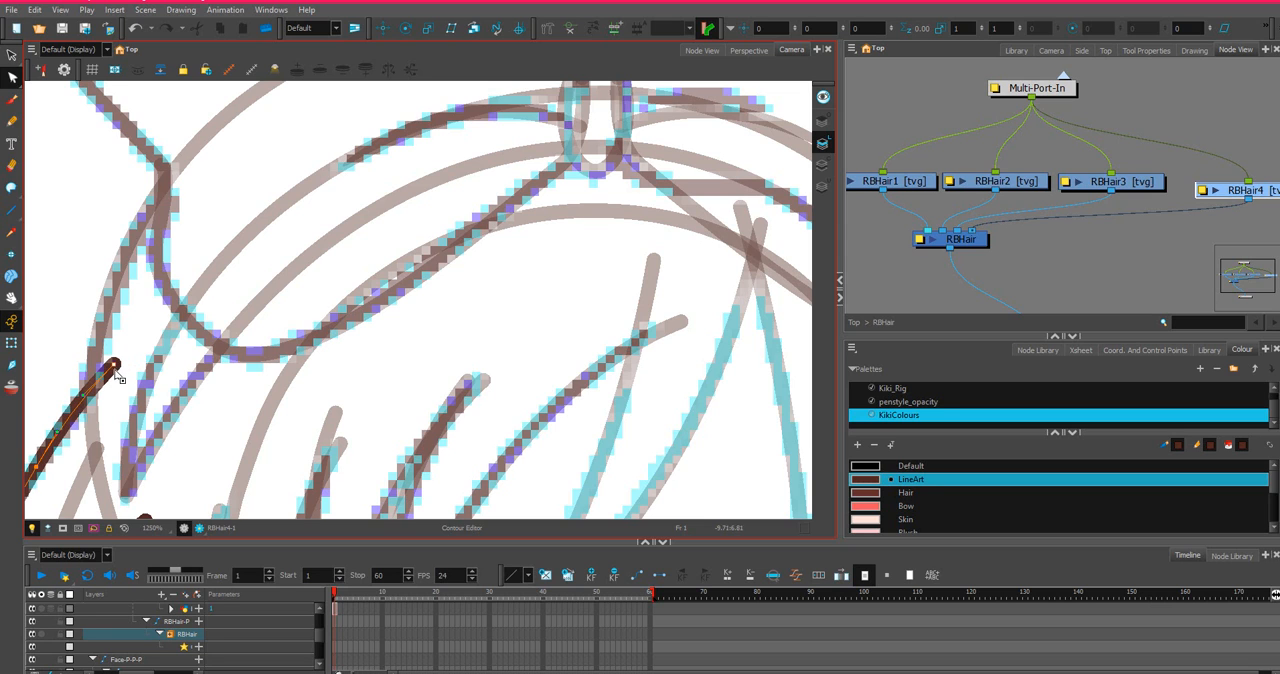
pyautogui.scroll(-3, 125, 352)
pyautogui.scroll(-2, 127, 346)
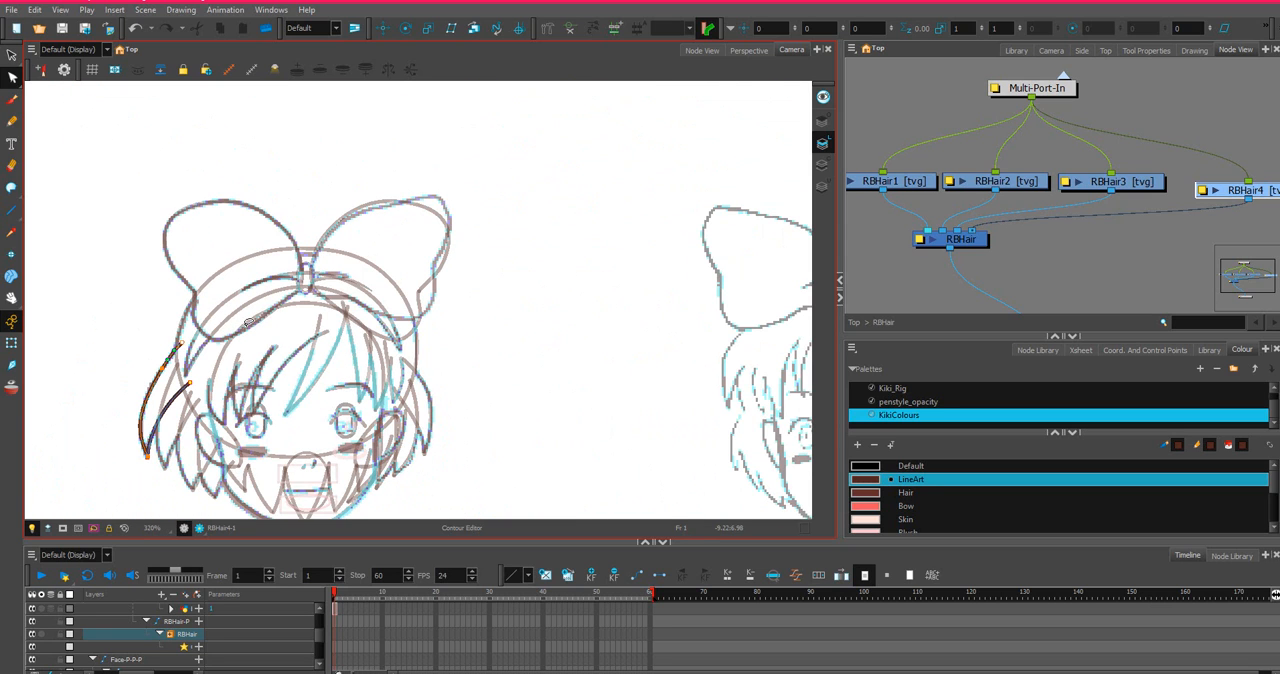
# Close the top of the RBHair4 lock with an invisible Stroke line curving under the bow between its two upper ends.
pyautogui.click(11, 188)
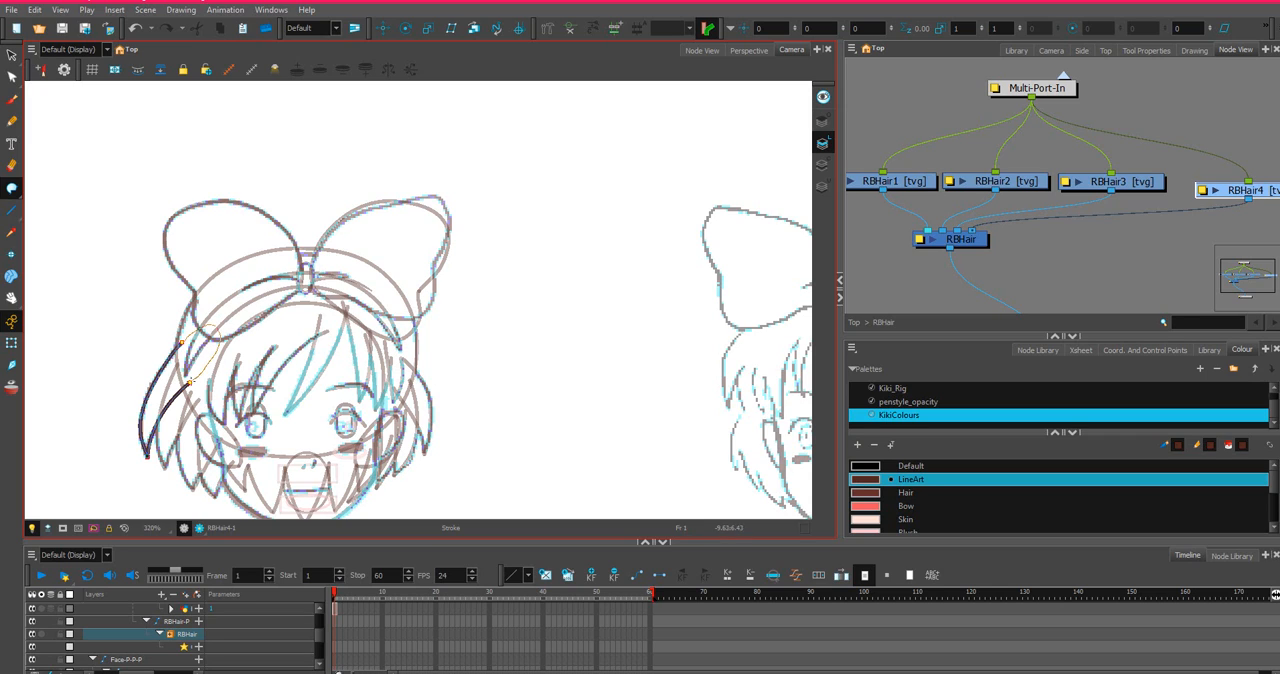
pyautogui.moveTo(190, 382); pyautogui.dragTo(189, 383)
pyautogui.hotkey('ctrl', 'z')
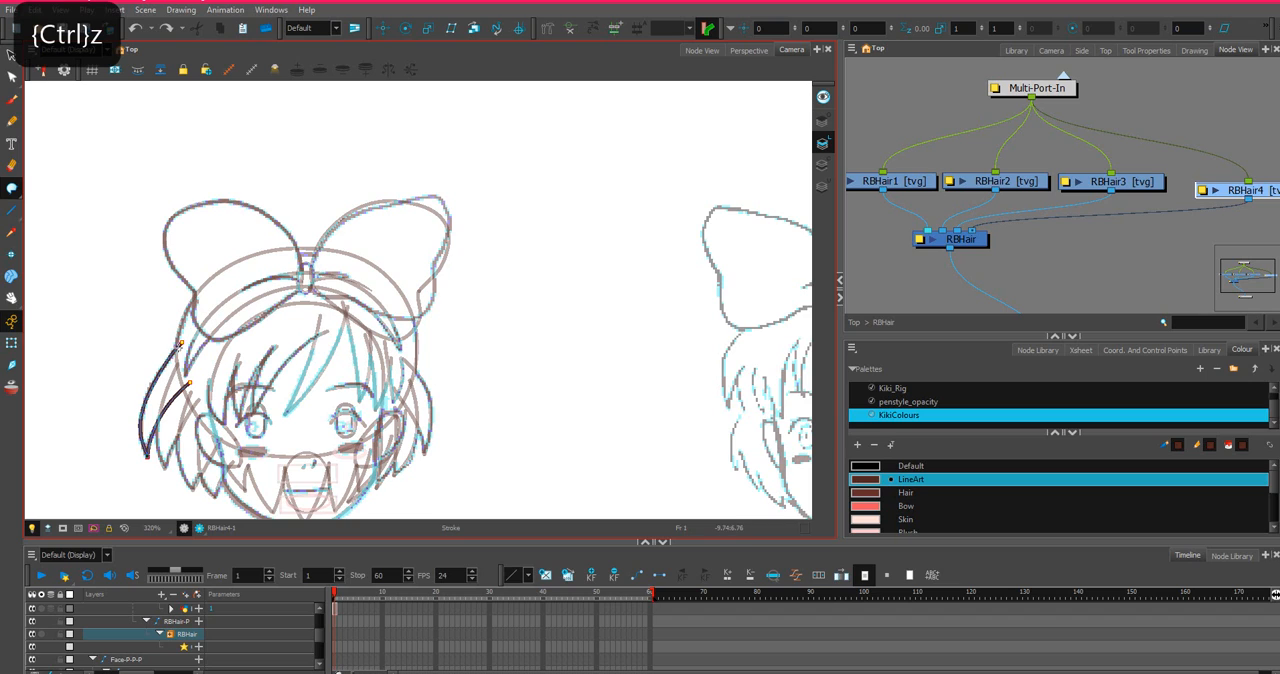
pyautogui.click(182, 343)
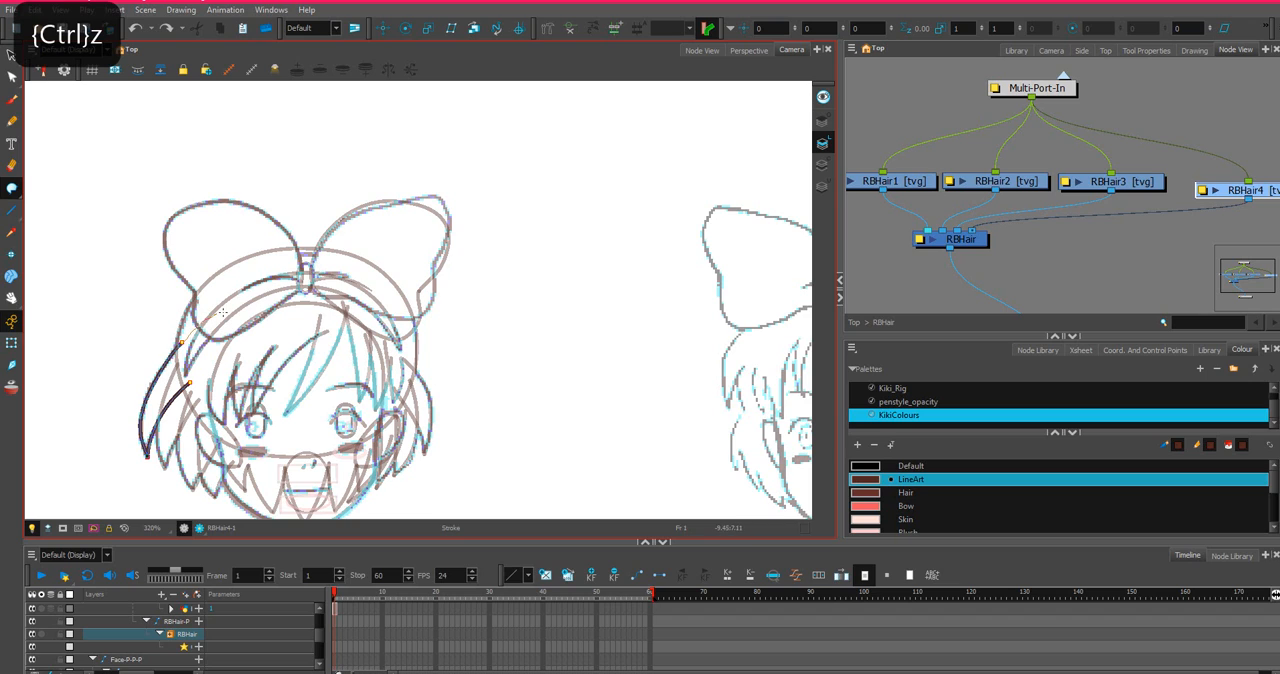
pyautogui.click(189, 381)
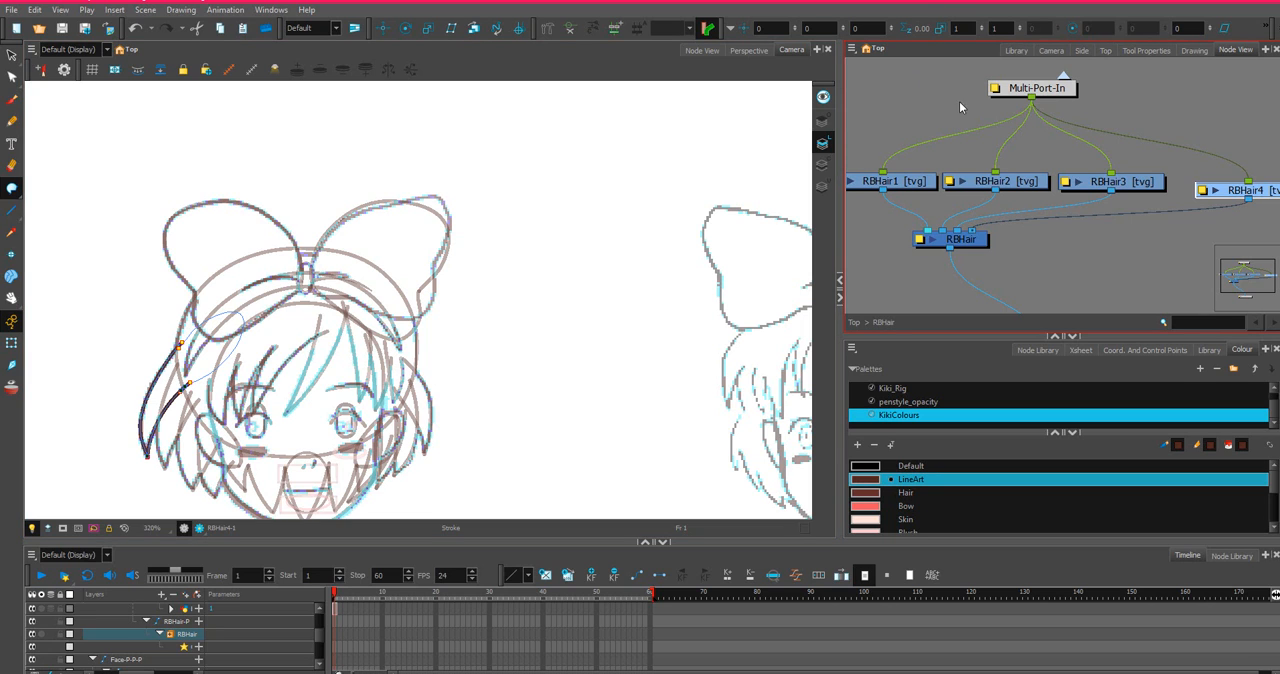
# Leave the RBHair group and, on the Neck layer, draw two vertical neck sides from the collar into the face, joined by a straight top.
pyautogui.click(1065, 77)
pyautogui.scroll(-2, 1060, 115)
pyautogui.scroll(2, 1183, 171)
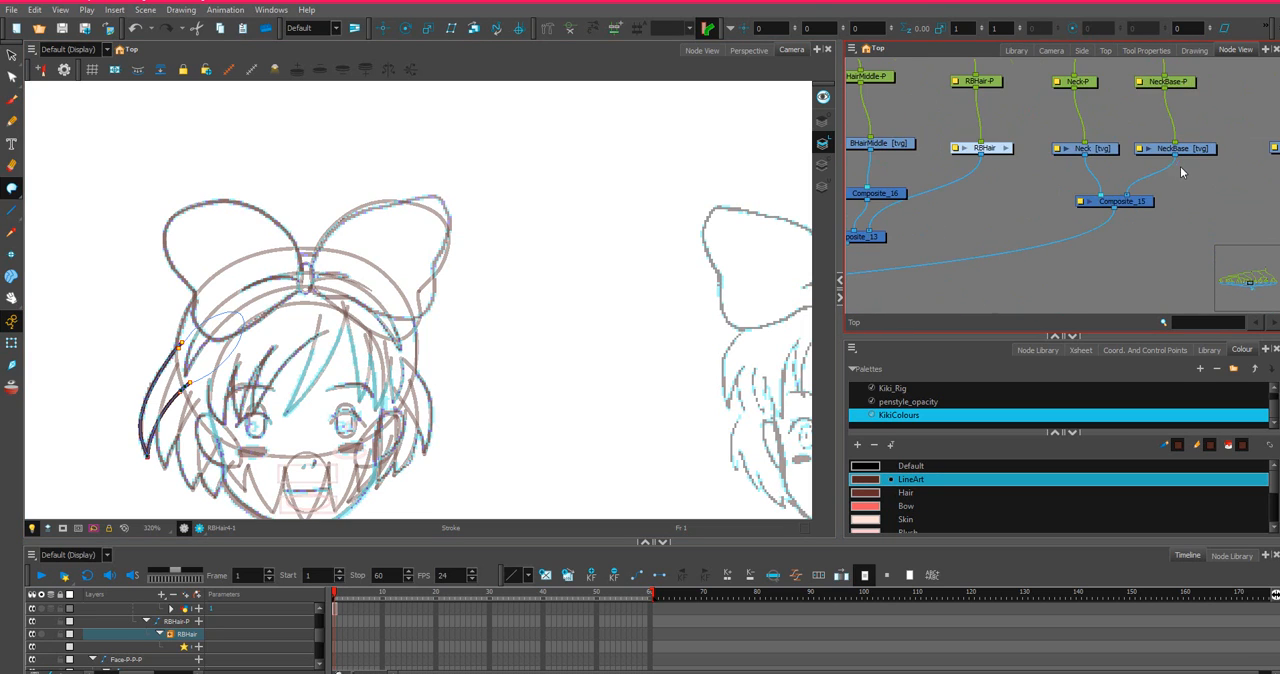
pyautogui.scroll(2, 1088, 133)
pyautogui.scroll(-4, 1090, 133)
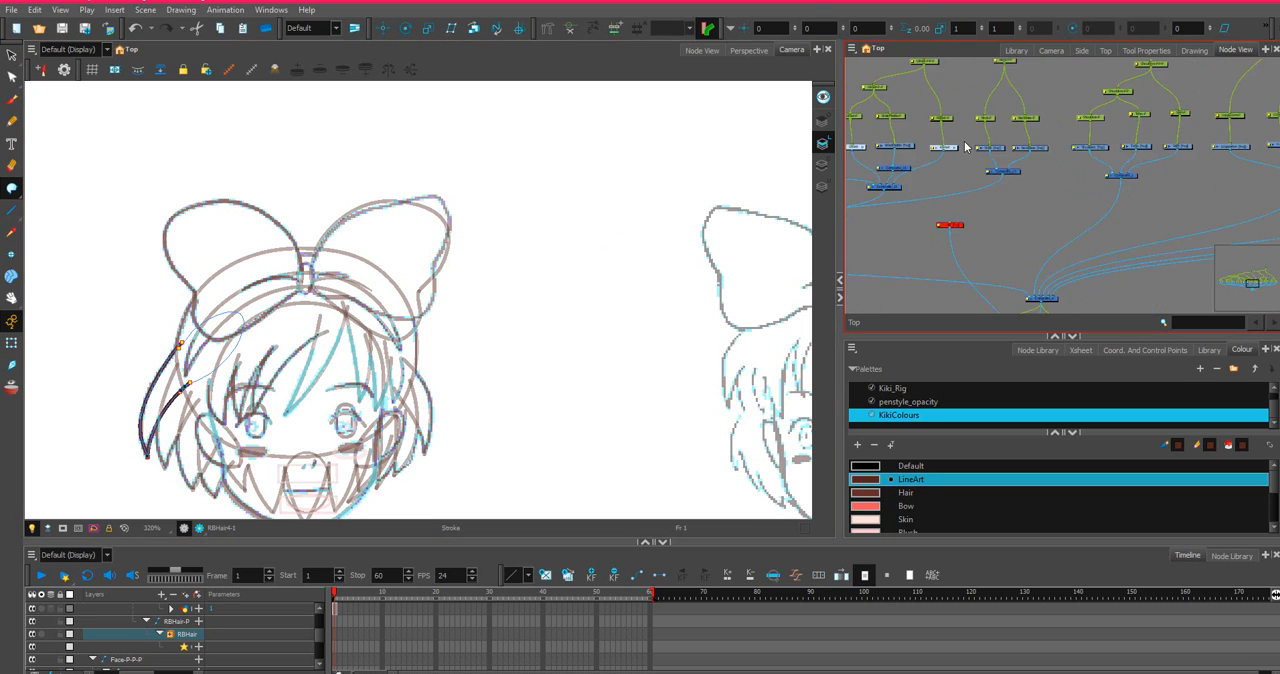
pyautogui.scroll(2, 1057, 194)
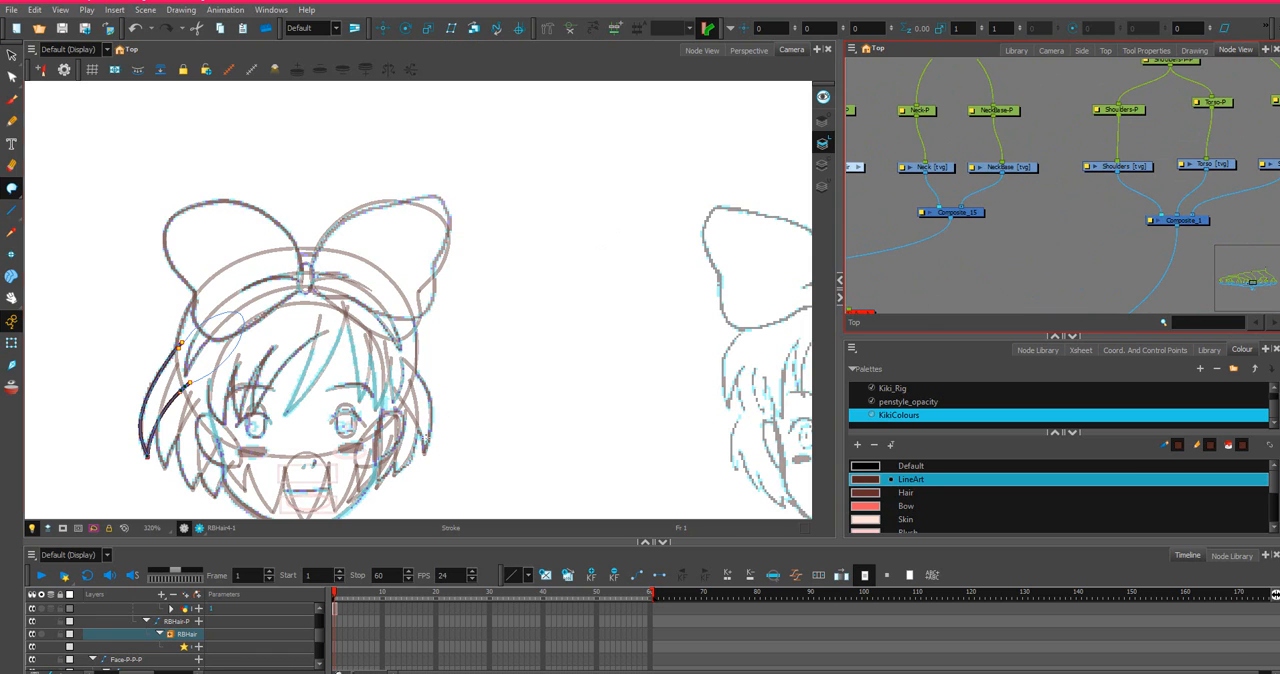
pyautogui.scroll(-2, 373, 276)
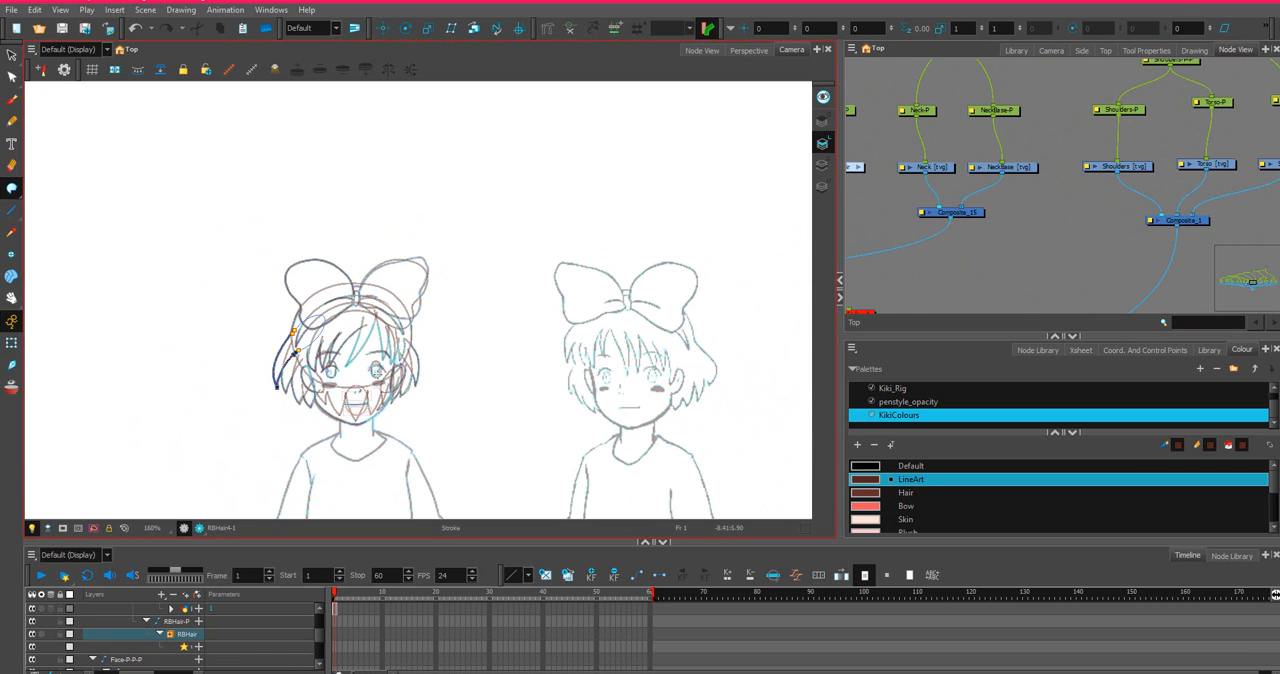
pyautogui.scroll(5, 422, 390)
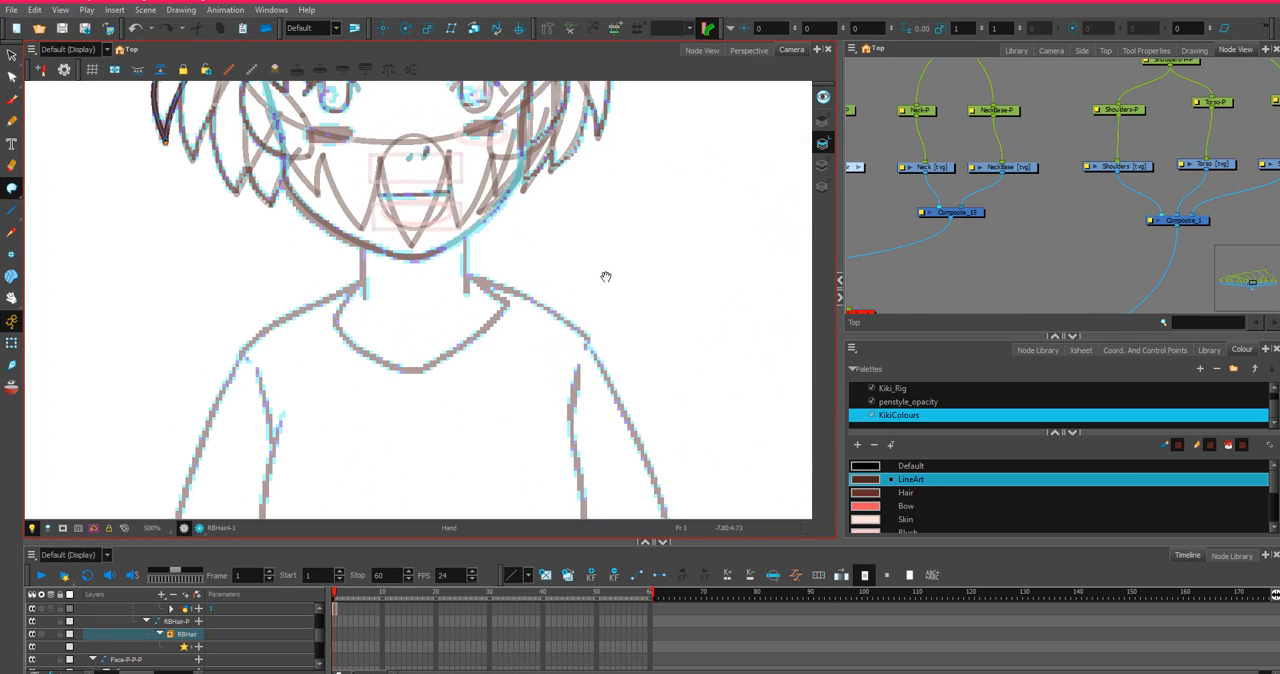
pyautogui.click(937, 169)
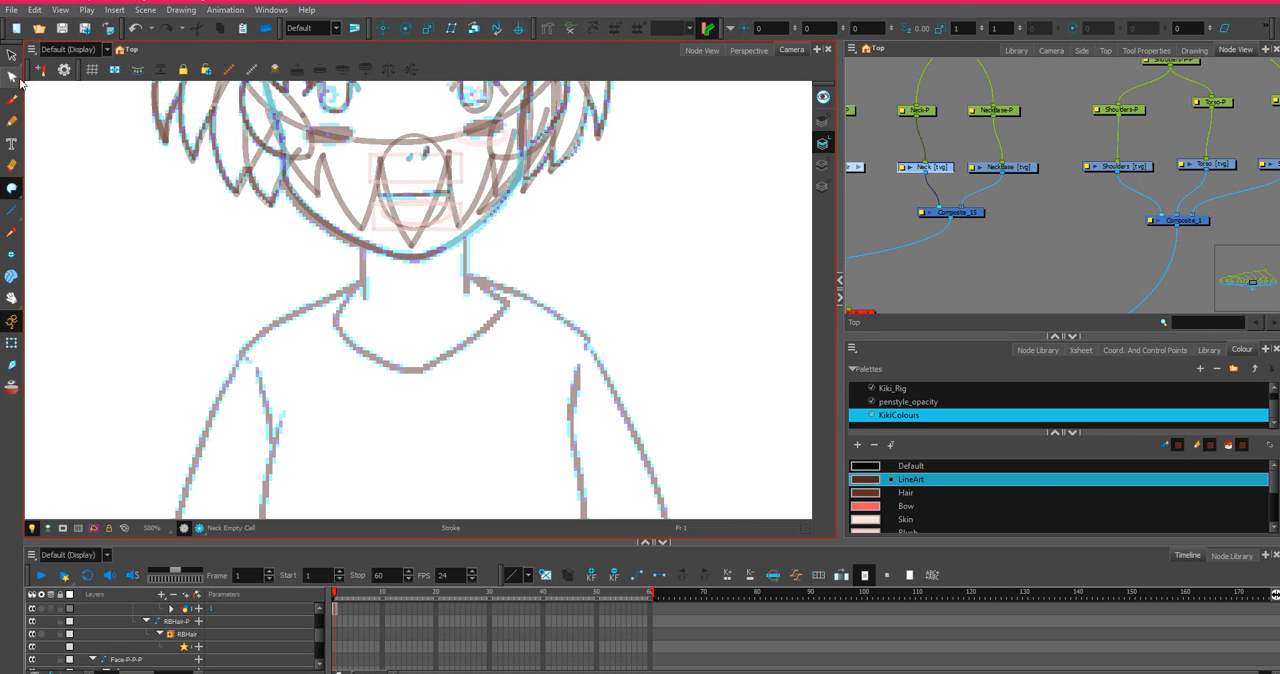
pyautogui.click(11, 210)
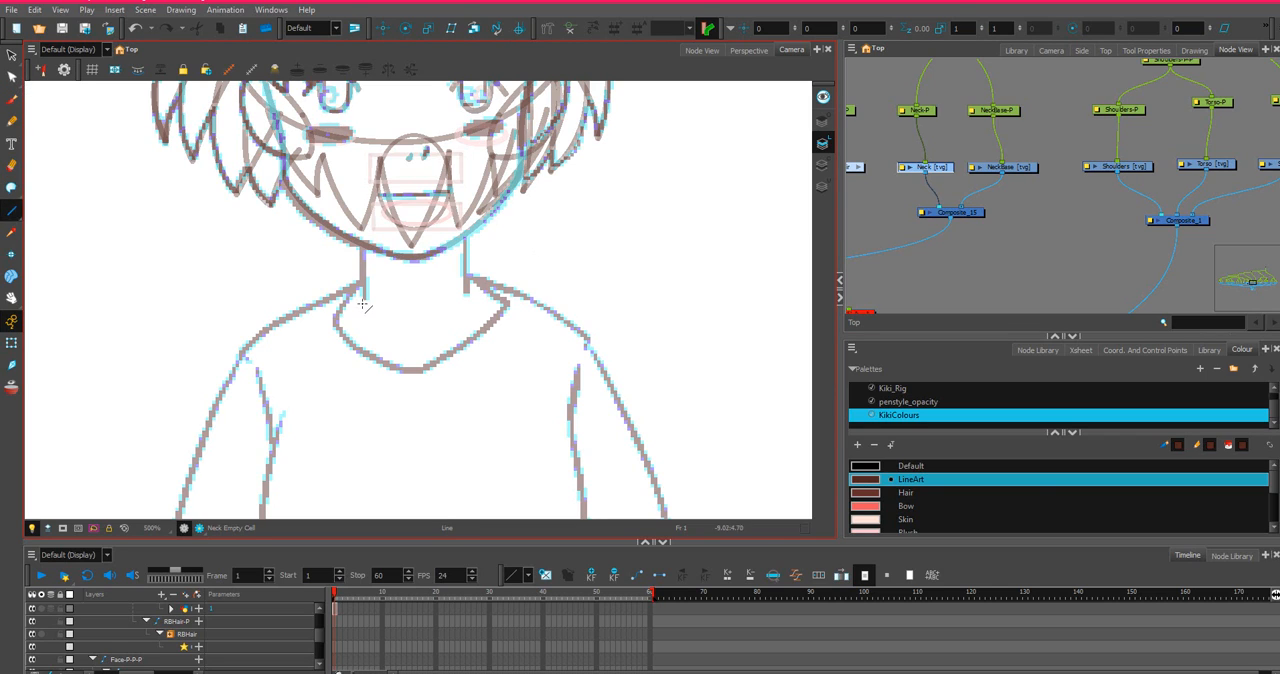
pyautogui.moveTo(364, 319); pyautogui.dragTo(363, 115)
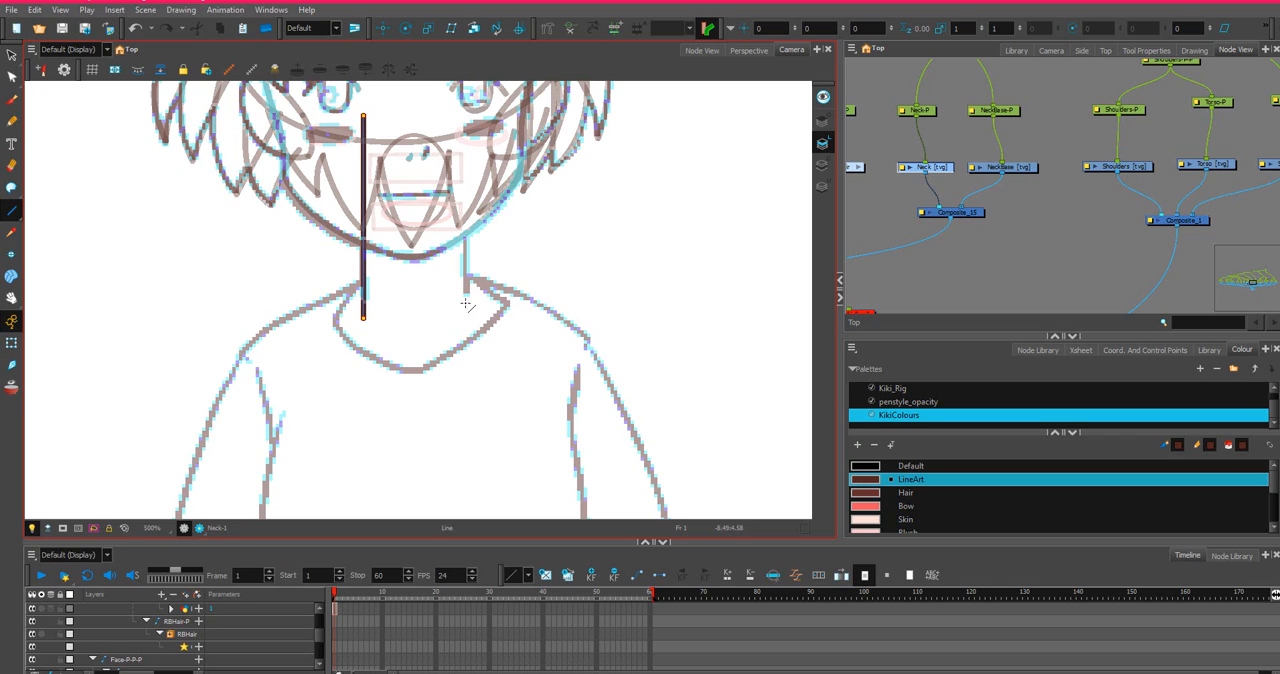
pyautogui.moveTo(465, 295)
pyautogui.mouseDown()
pyautogui.moveTo(460, 102)
pyautogui.moveTo(461, 116)
pyautogui.moveTo(364, 114)
pyautogui.mouseUp()
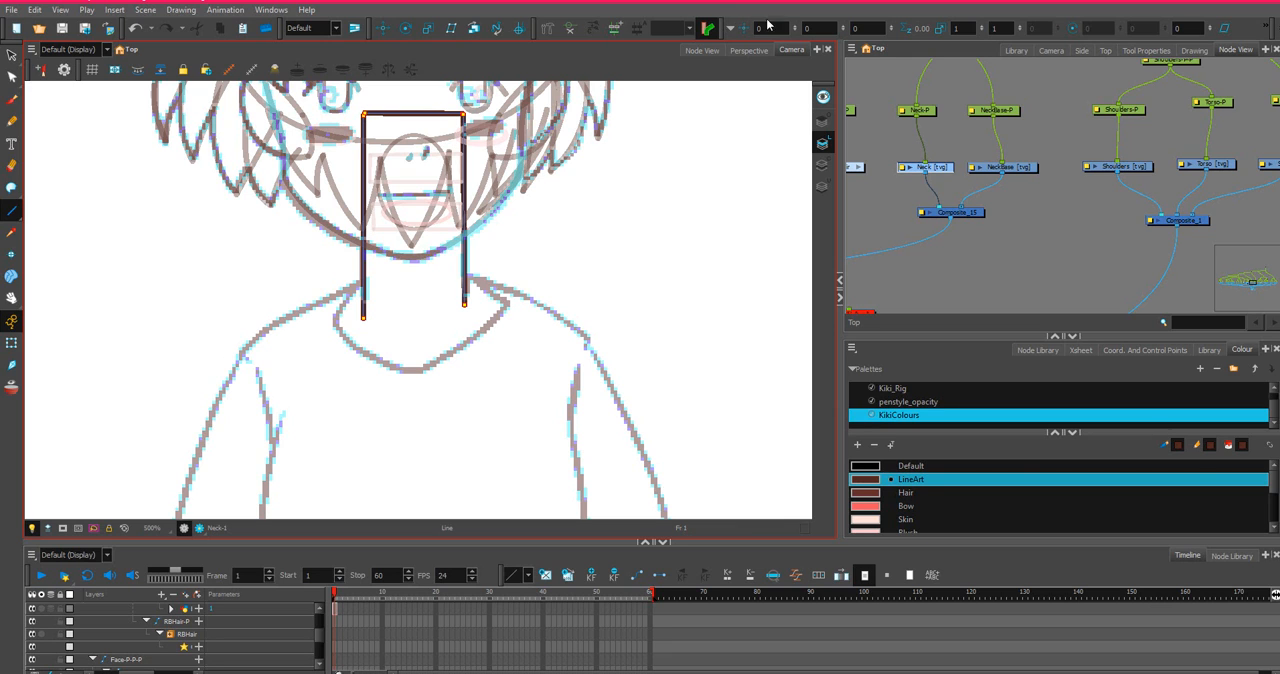
# Bend the neck's straight top line upward and adjust its curve handles to form a rounded arch between the eyes.
pyautogui.scroll(-3, 410, 169)
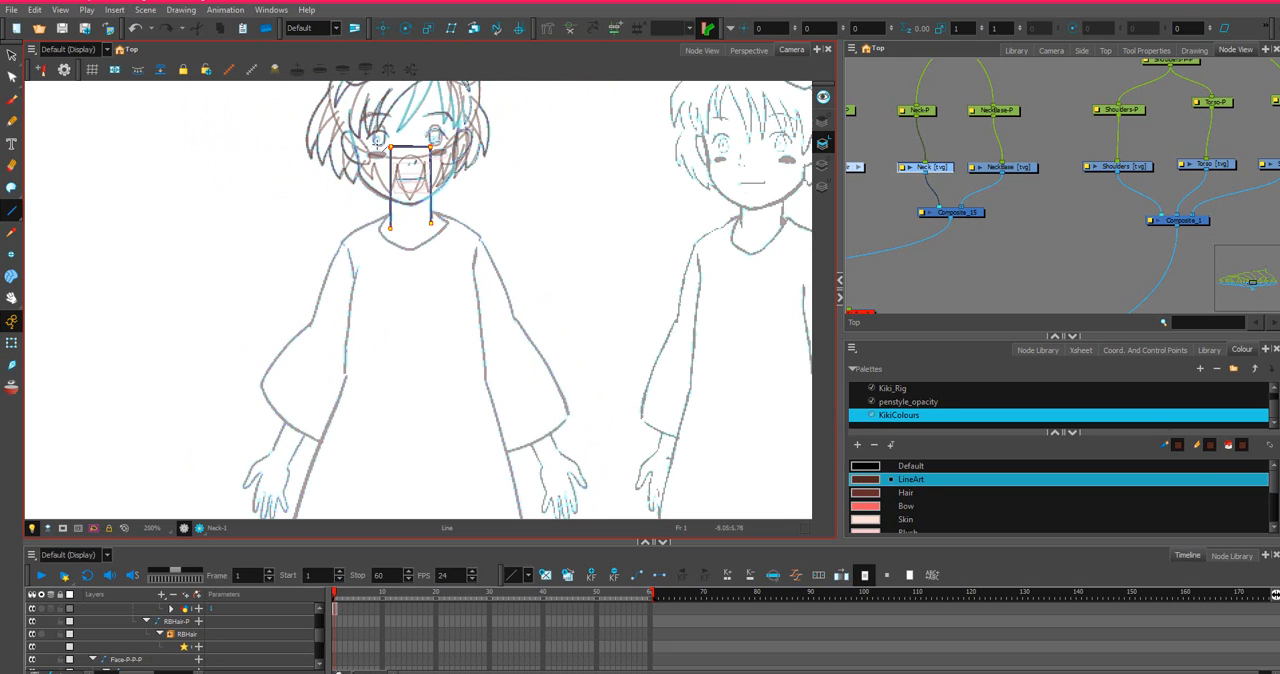
pyautogui.click(11, 77)
pyautogui.scroll(3, 368, 136)
pyautogui.moveTo(491, 161); pyautogui.dragTo(474, 114)
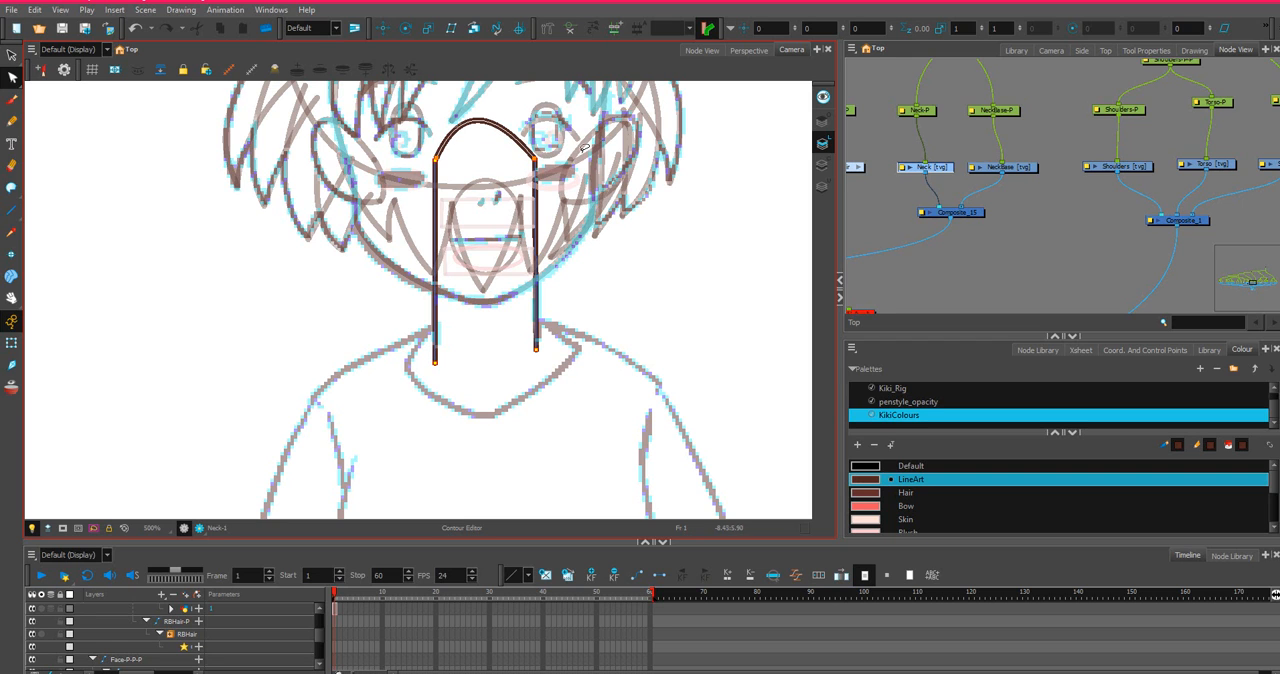
pyautogui.scroll(2, 534, 134)
pyautogui.scroll(-2, 478, 98)
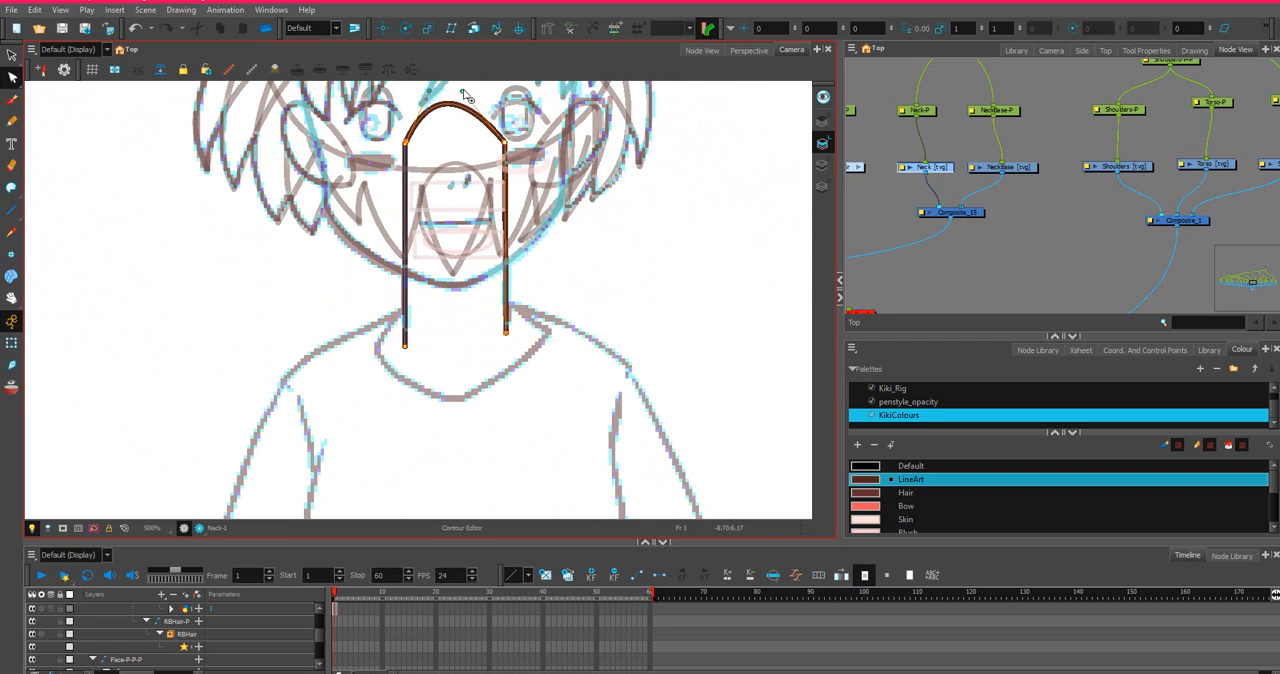
pyautogui.moveTo(463, 96); pyautogui.dragTo(405, 94)
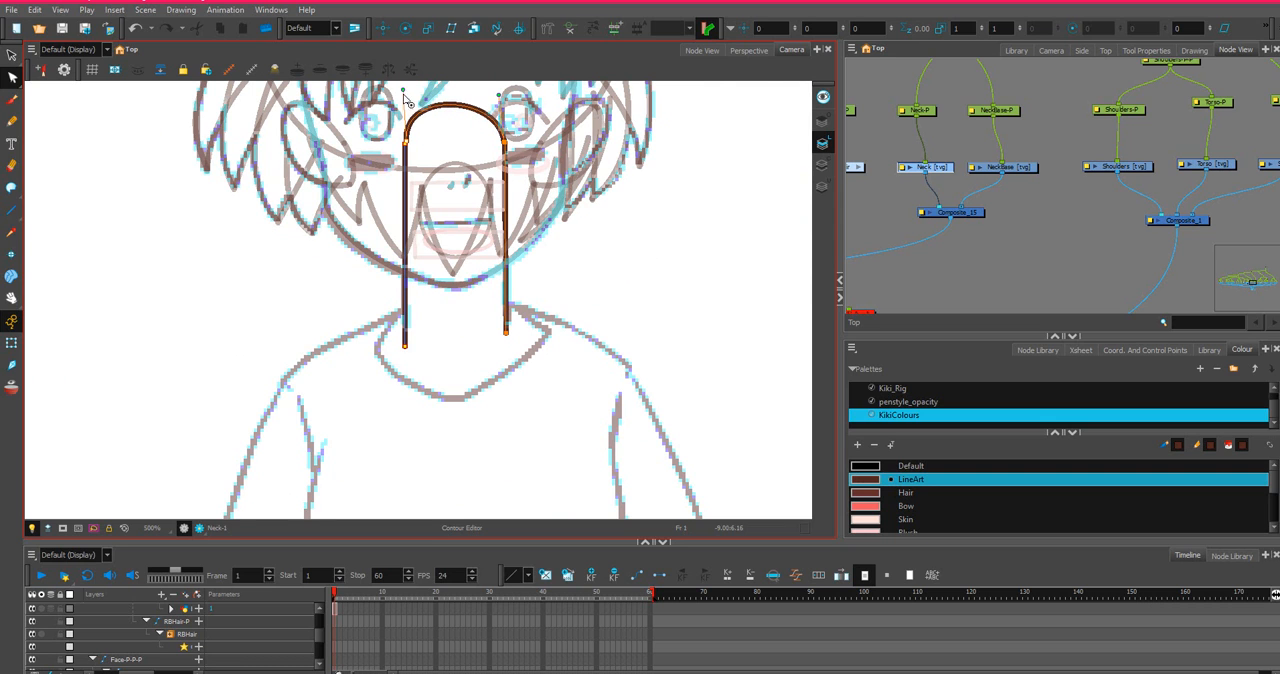
# Move both ends of the neck's rounded arch onto the upper ends of the two neck side lines.
pyautogui.scroll(-4, 405, 98)
pyautogui.scroll(5, 409, 104)
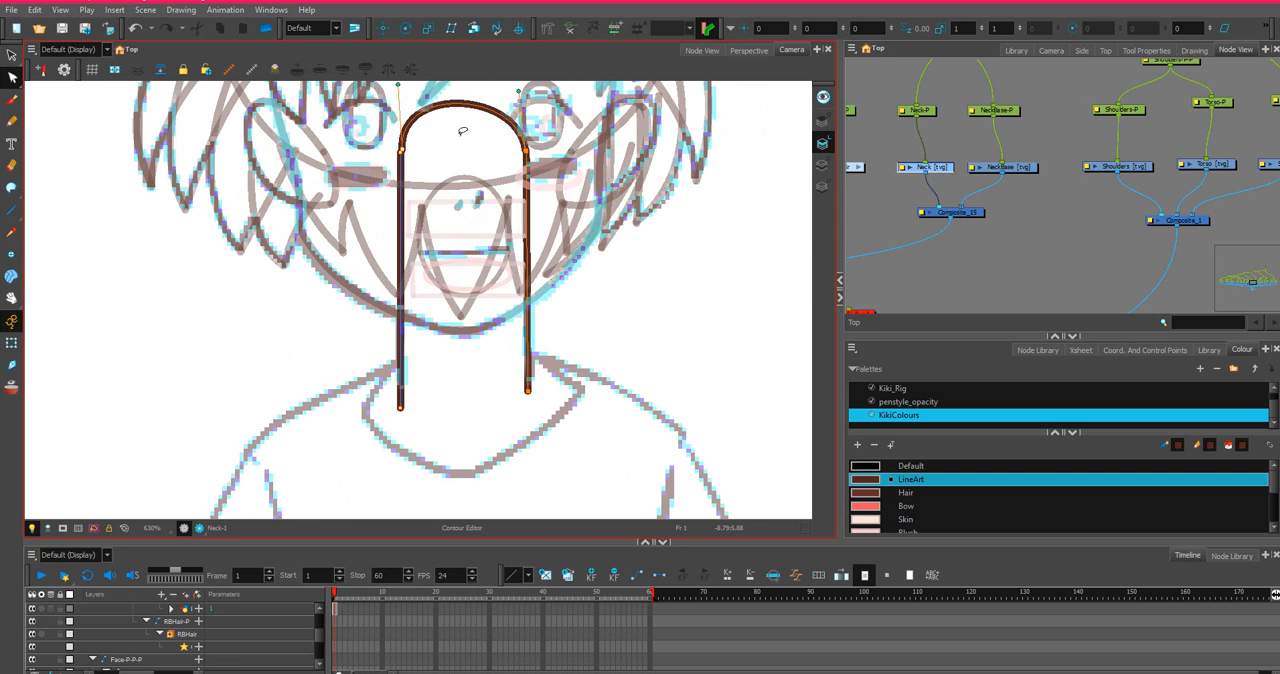
pyautogui.moveTo(462, 132); pyautogui.dragTo(469, 279)
pyautogui.moveTo(526, 242); pyautogui.dragTo(543, 233)
pyautogui.scroll(5, 536, 290)
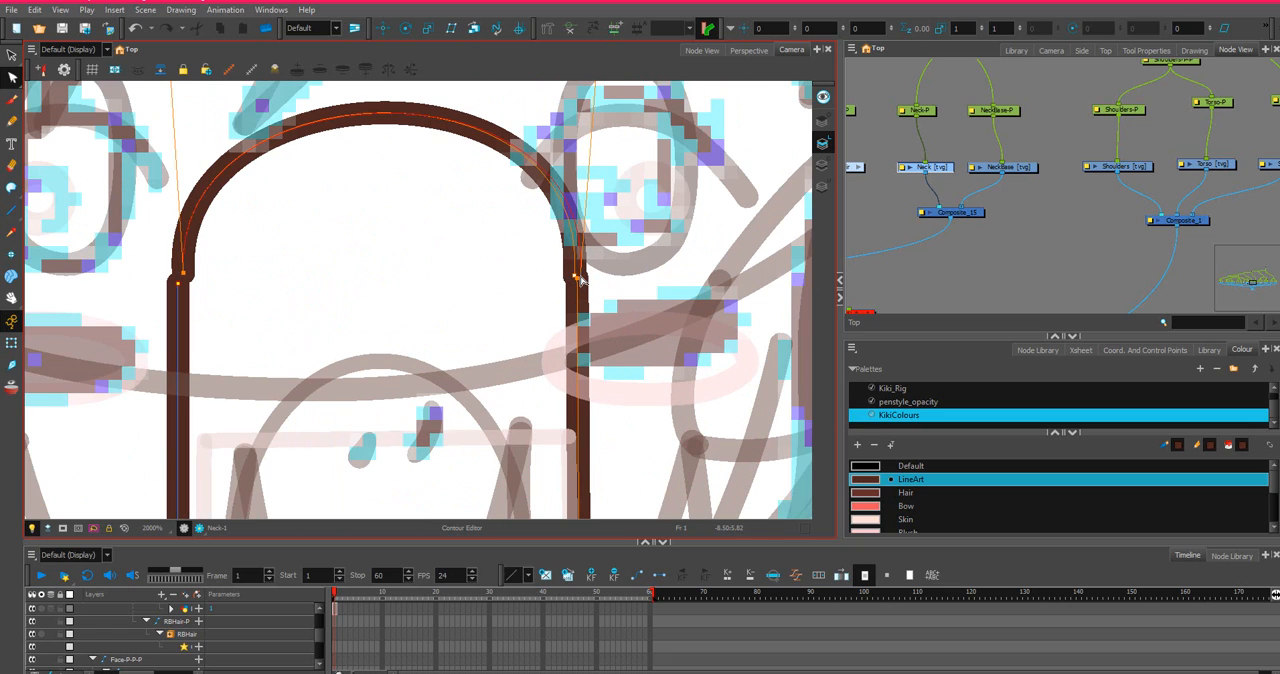
pyautogui.moveTo(580, 276); pyautogui.dragTo(577, 278)
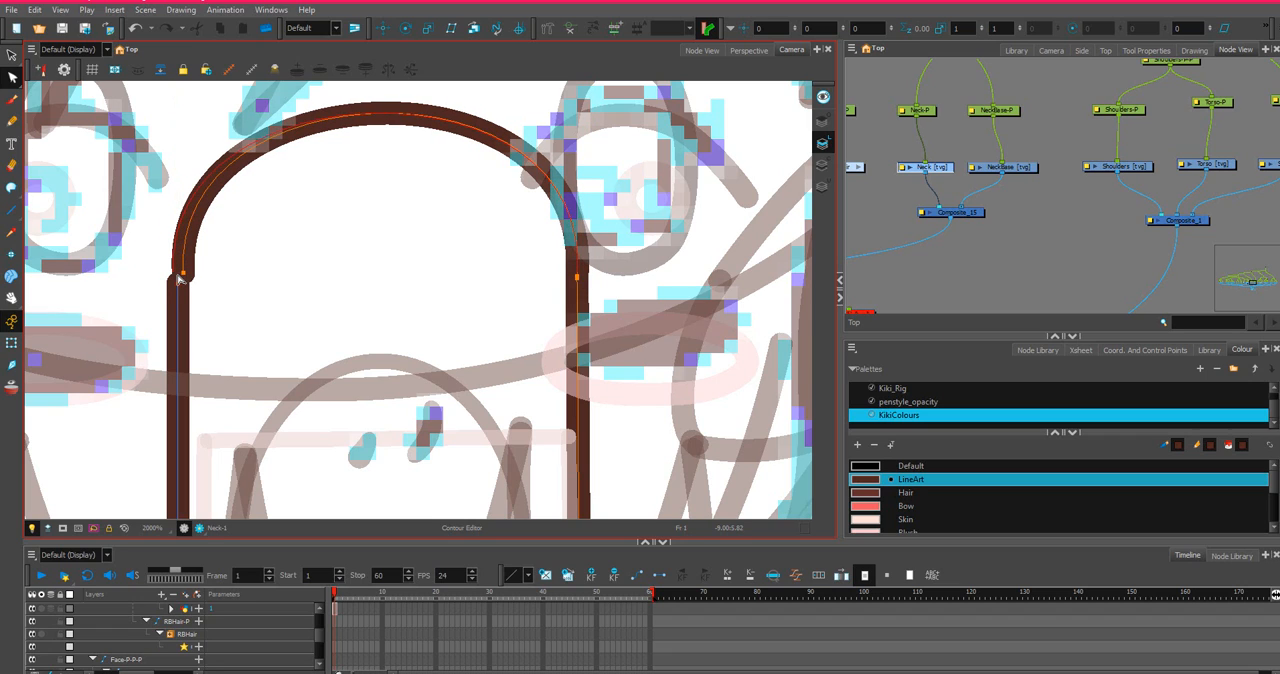
pyautogui.moveTo(178, 277); pyautogui.dragTo(181, 282)
pyautogui.scroll(-1, 183, 285)
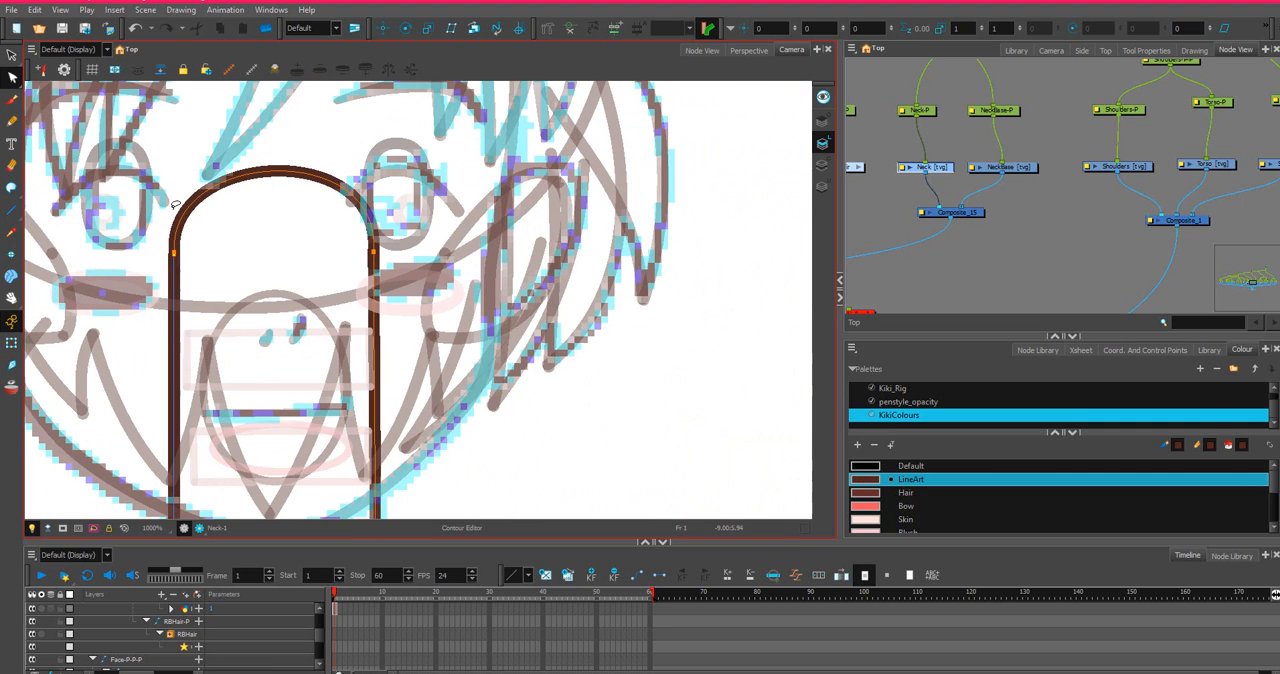
# Adjust the curve handle at the arch's left end and bring that end point onto the left neck side.
pyautogui.click(176, 256)
pyautogui.moveTo(167, 151); pyautogui.dragTo(168, 135)
pyautogui.scroll(1, 143, 212)
pyautogui.scroll(-1, 145, 215)
pyautogui.scroll(1, 151, 262)
pyautogui.scroll(2, 155, 256)
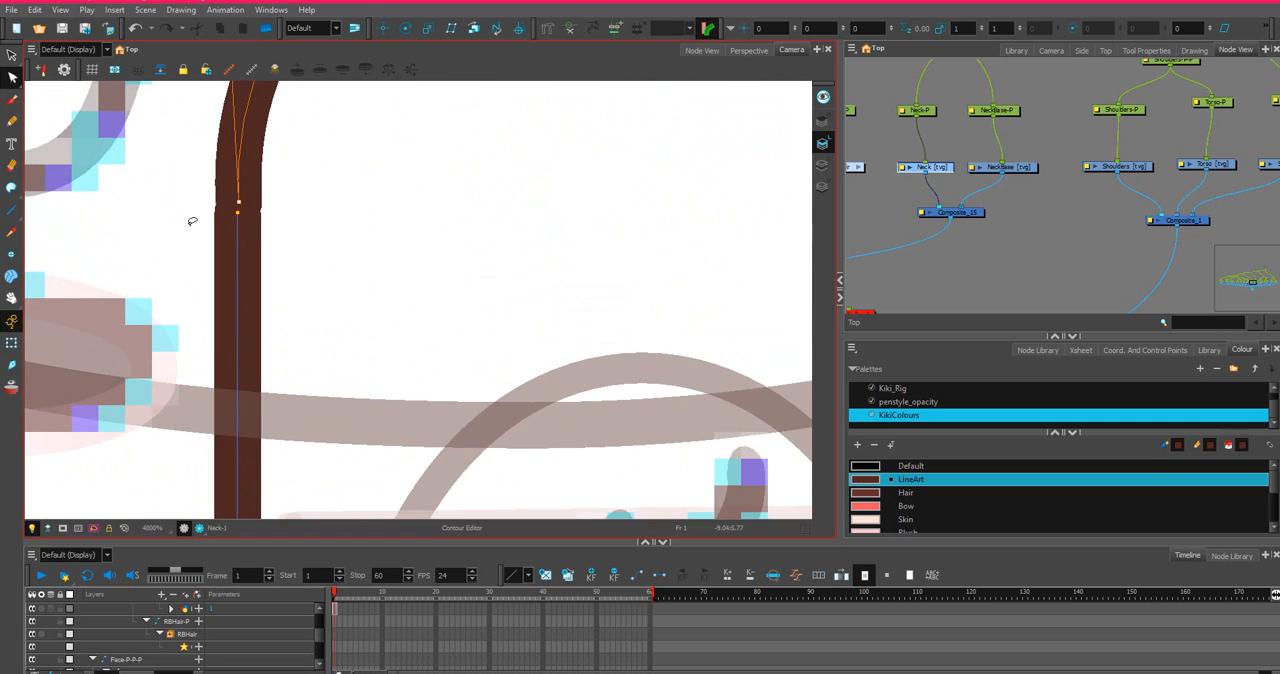
pyautogui.moveTo(243, 203); pyautogui.dragTo(237, 213)
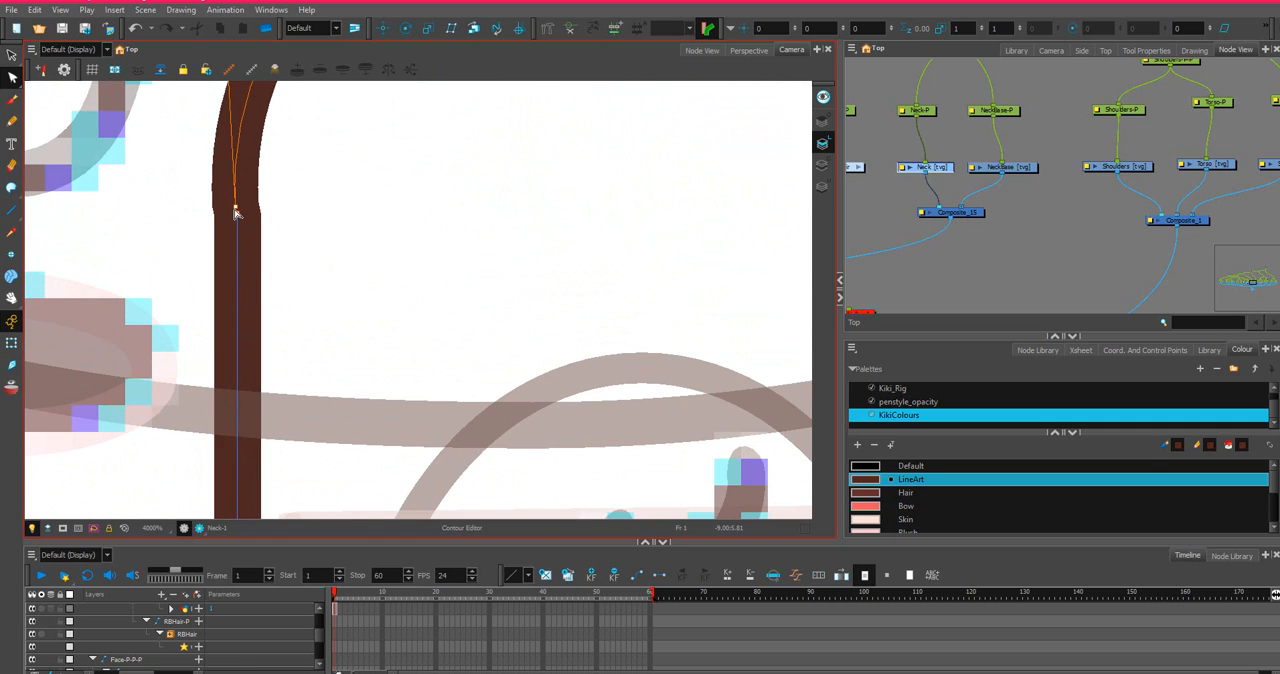
pyautogui.scroll(-2, 239, 201)
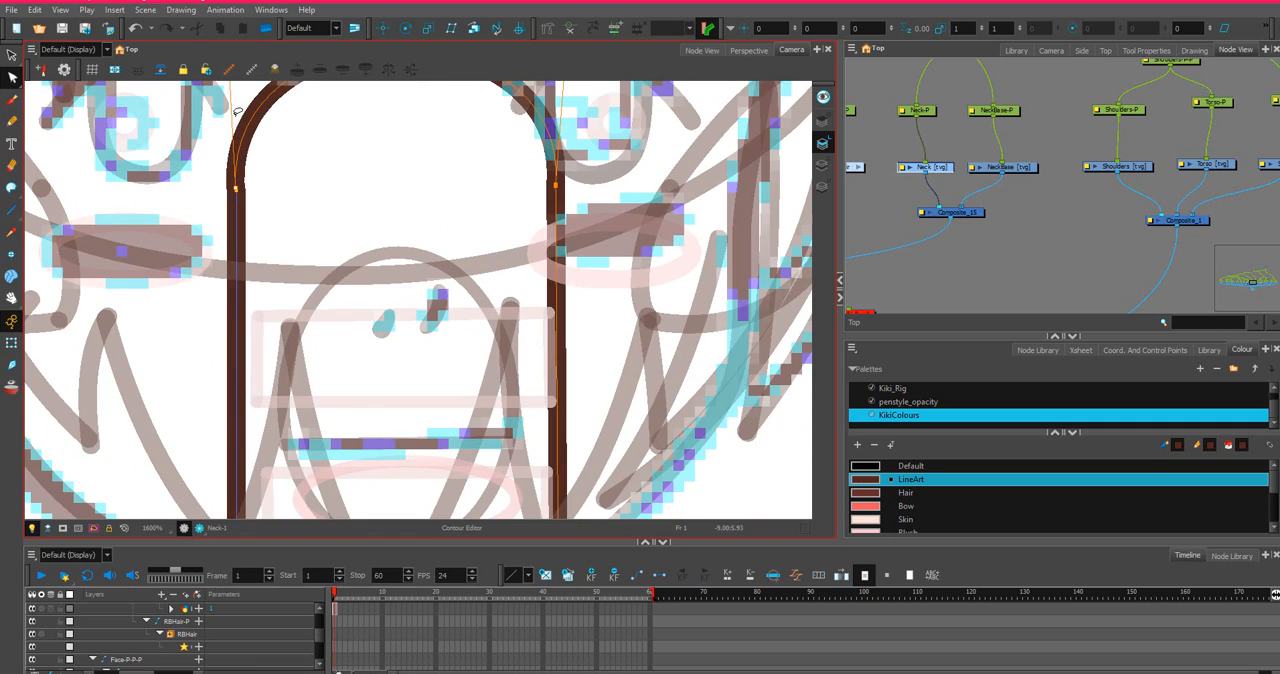
pyautogui.scroll(-2, 233, 115)
# Make the arch's left curve handle vertical and align its end point exactly with the neck side line.
pyautogui.moveTo(280, 148); pyautogui.dragTo(409, 314)
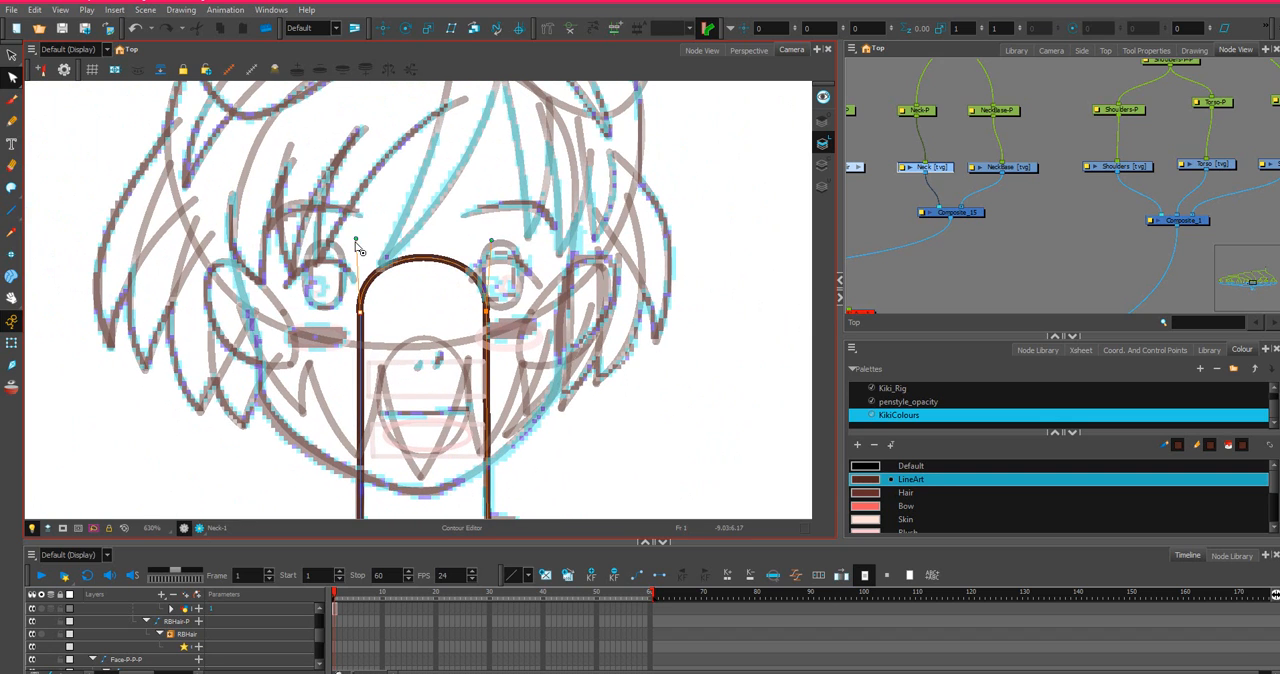
pyautogui.moveTo(355, 241); pyautogui.dragTo(360, 242)
pyautogui.scroll(3, 357, 293)
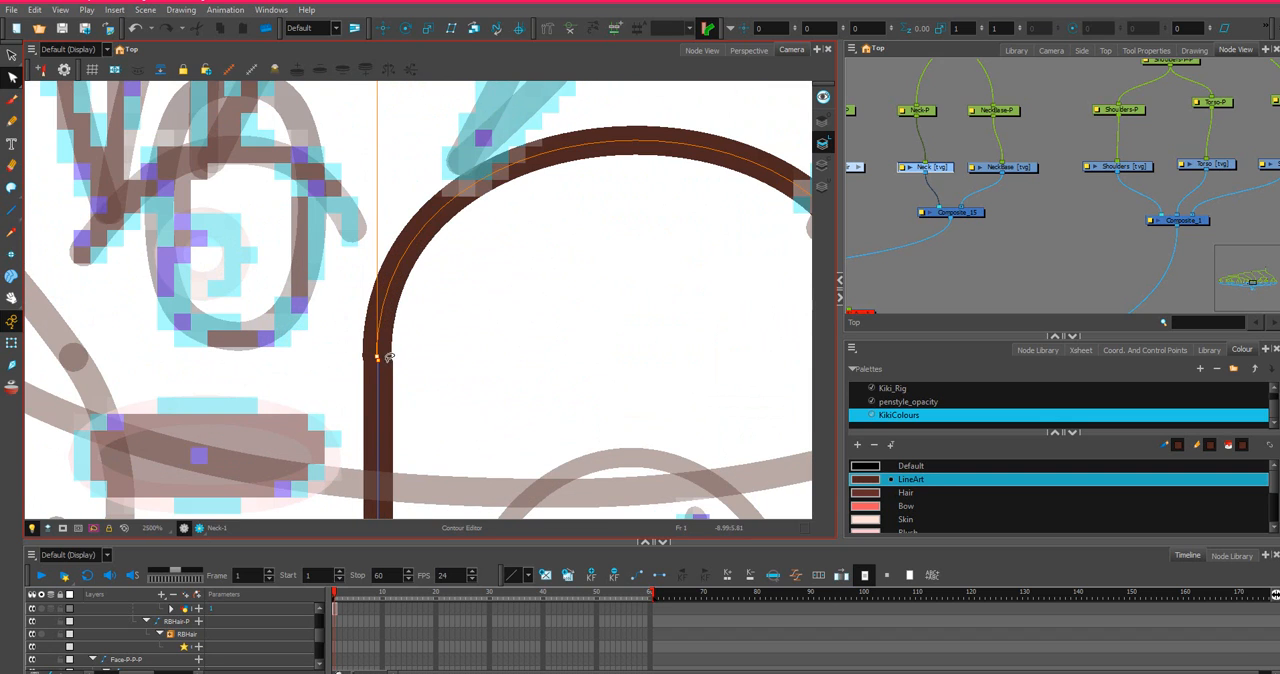
pyautogui.moveTo(377, 357); pyautogui.dragTo(378, 360)
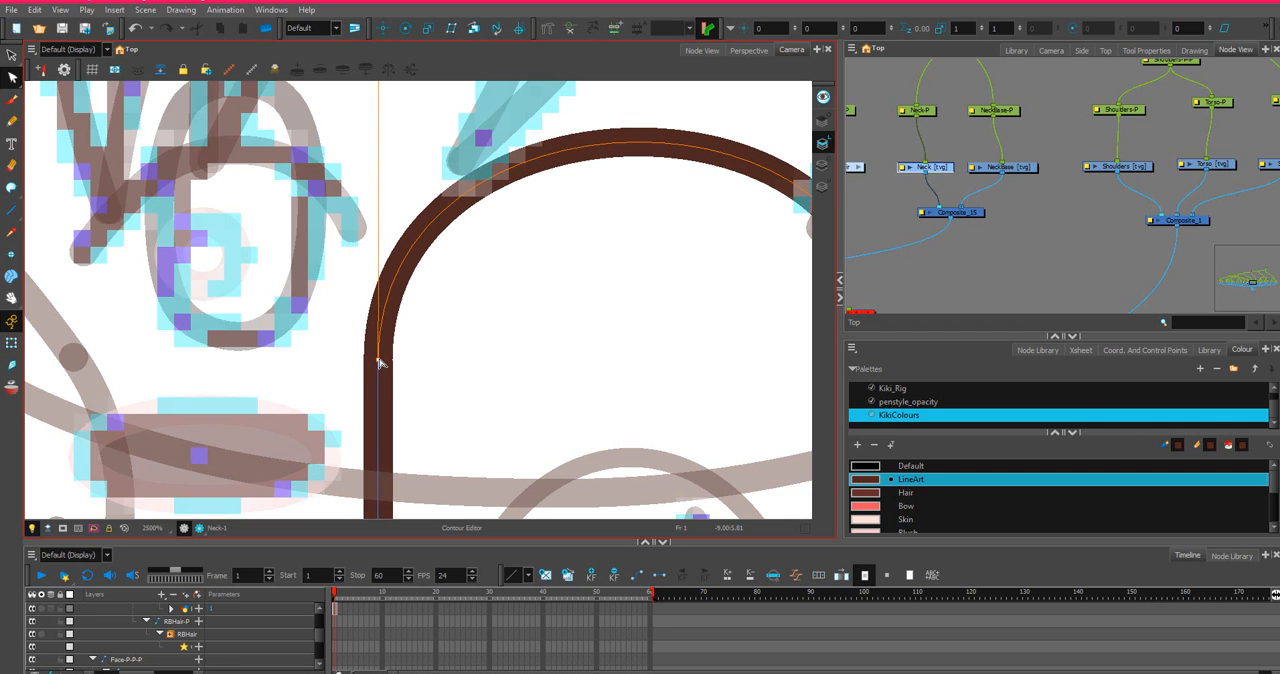
pyautogui.scroll(-5, 397, 331)
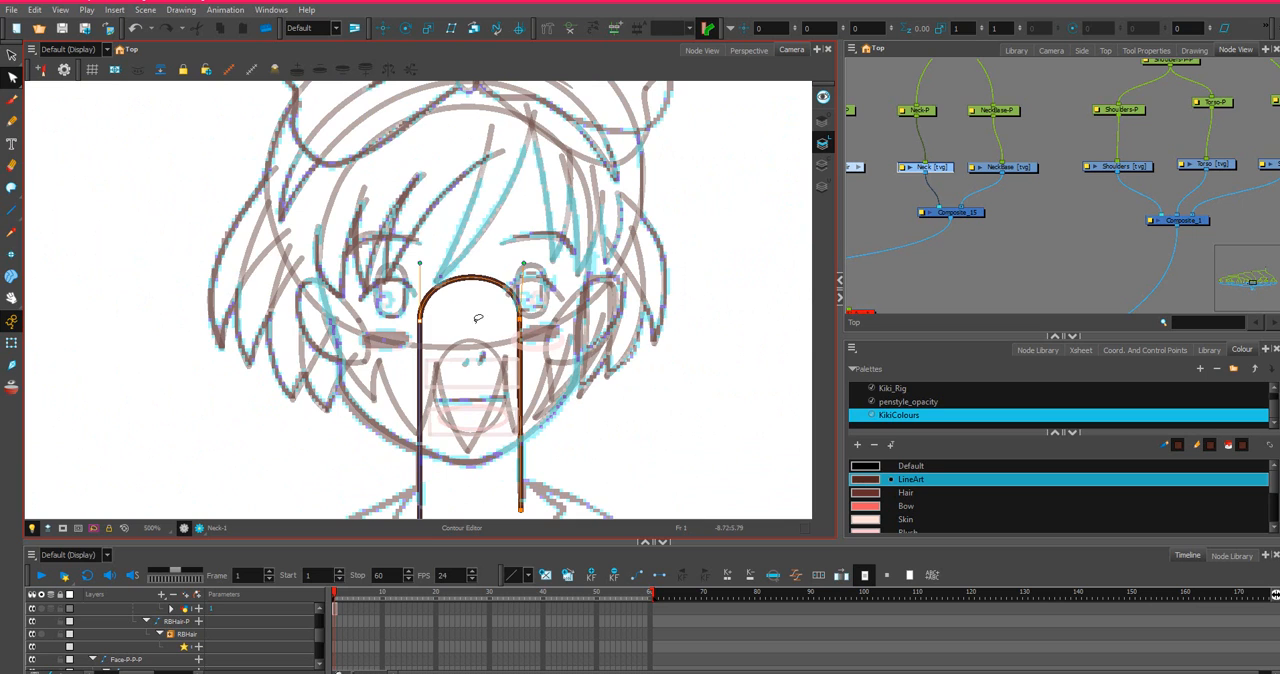
# Switch to the Stroke tool at the neck's open lower end.
pyautogui.scroll(-3, 478, 318)
pyautogui.scroll(3, 491, 420)
pyautogui.scroll(3, 429, 366)
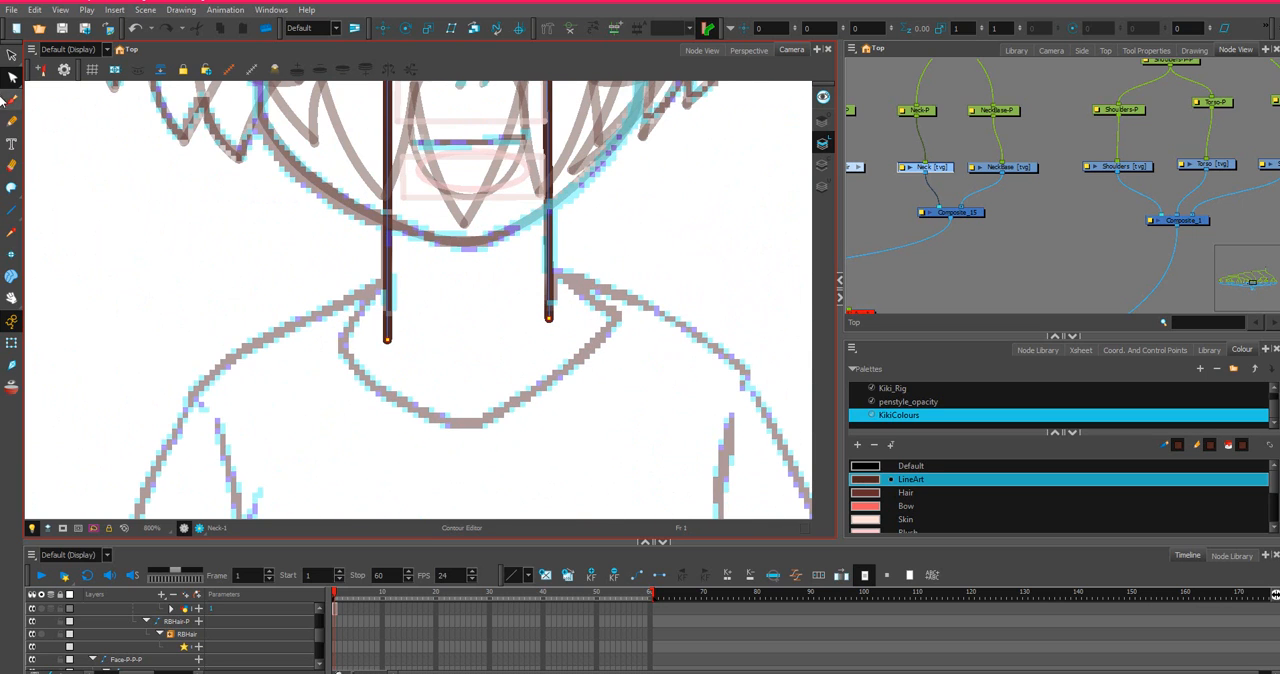
pyautogui.click(11, 188)
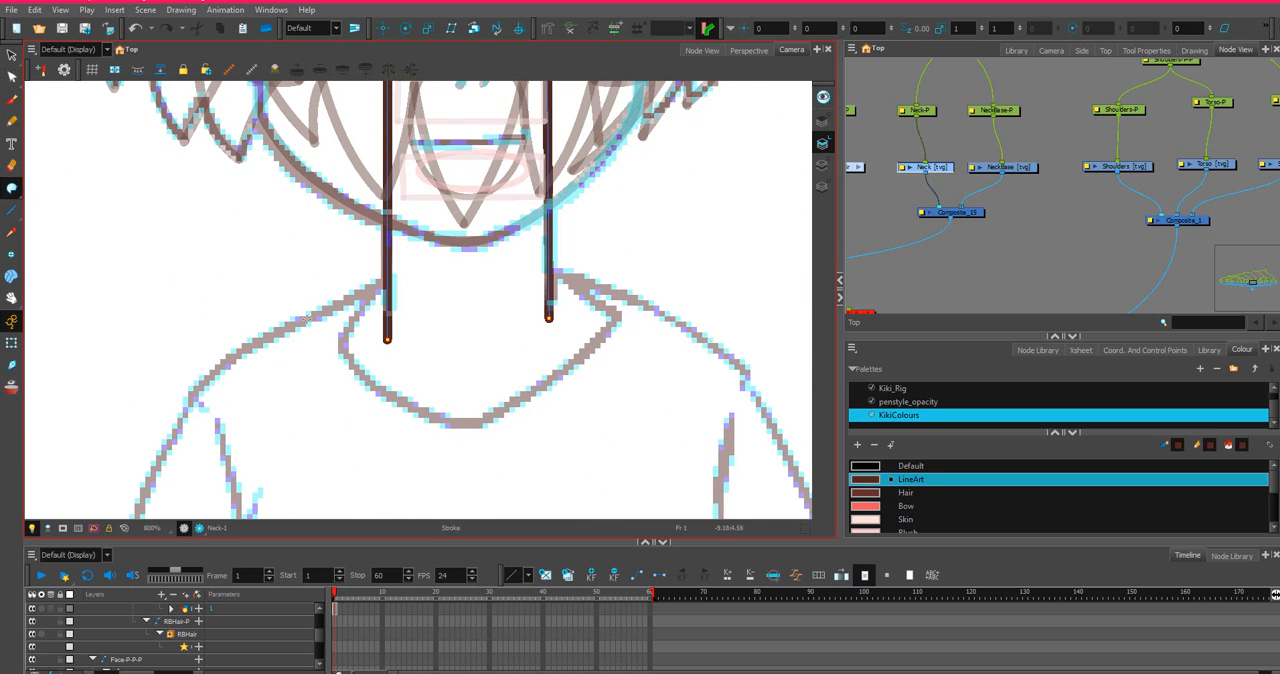
pyautogui.moveTo(387, 341)
pyautogui.mouseDown()
pyautogui.moveTo(495, 386)
pyautogui.moveTo(548, 326)
pyautogui.mouseUp()
pyautogui.hotkey('ctrl', 'z')
pyautogui.moveTo(387, 340)
pyautogui.mouseDown()
pyautogui.moveTo(490, 373)
pyautogui.moveTo(531, 325)
pyautogui.mouseUp()
pyautogui.hotkey('ctrl', 'z')
pyautogui.moveTo(387, 340)
pyautogui.mouseDown()
pyautogui.moveTo(433, 372)
pyautogui.moveTo(535, 368)
pyautogui.moveTo(550, 320)
pyautogui.mouseUp()
pyautogui.hotkey('ctrl', 'z')
pyautogui.moveTo(388, 340); pyautogui.dragTo(399, 373)
pyautogui.moveTo(483, 380)
pyautogui.mouseDown()
pyautogui.moveTo(526, 362)
pyautogui.moveTo(550, 318)
pyautogui.mouseUp()
pyautogui.hotkey('ctrl', 'z')
pyautogui.rightClick(387, 340)
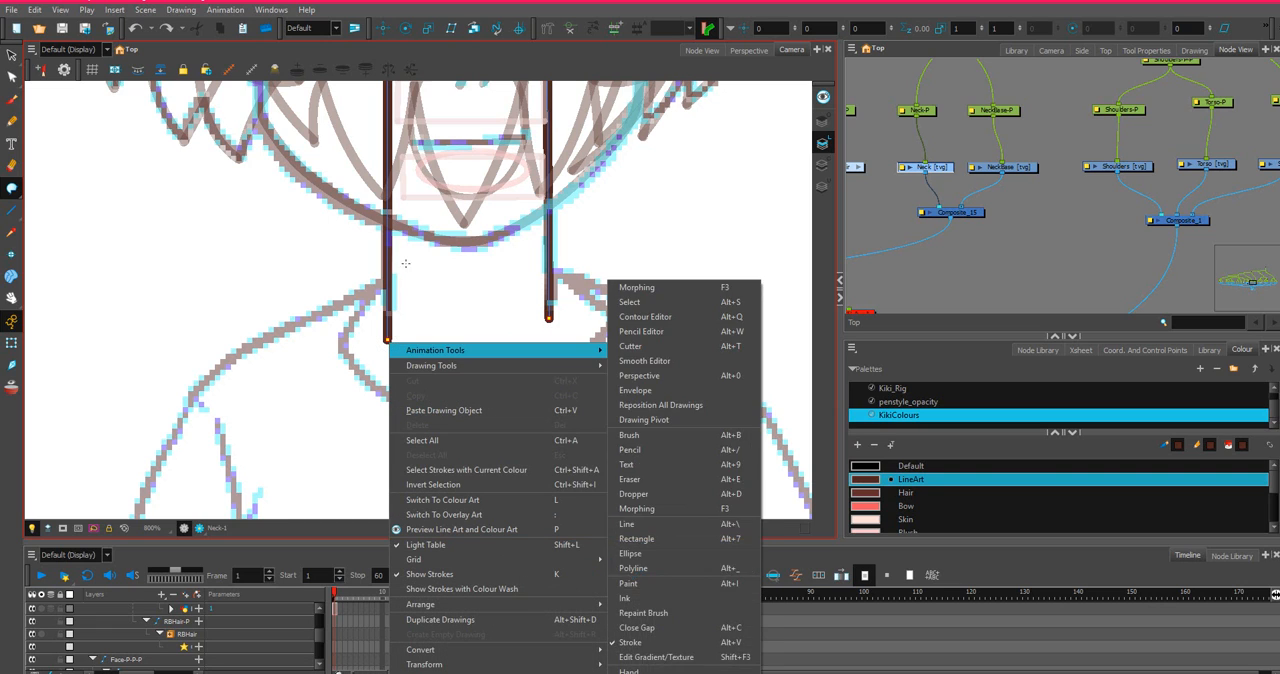
pyautogui.moveTo(435, 350)
pyautogui.click(704, 174)
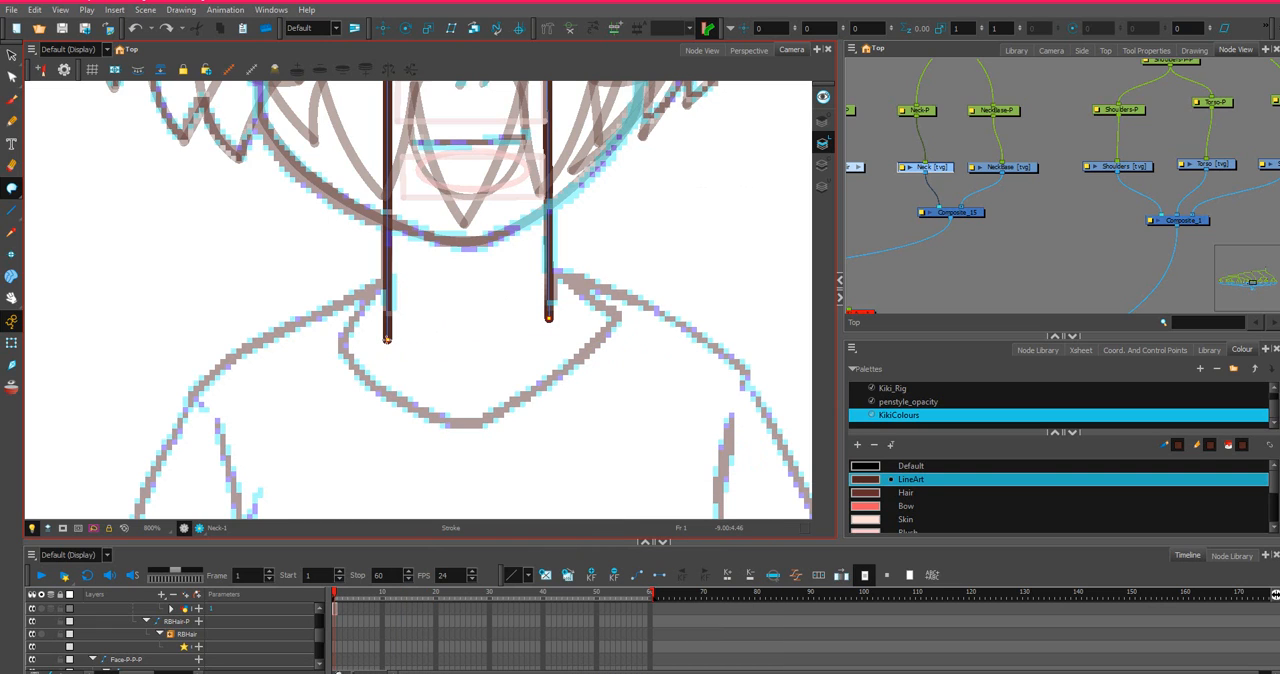
# Close the neck's bottom with an invisible Stroke curve between its two lower ends and delete surplus points from the curve's right half.
pyautogui.moveTo(390, 364)
pyautogui.mouseDown()
pyautogui.moveTo(450, 392)
pyautogui.moveTo(540, 368)
pyautogui.moveTo(561, 282)
pyautogui.mouseUp()
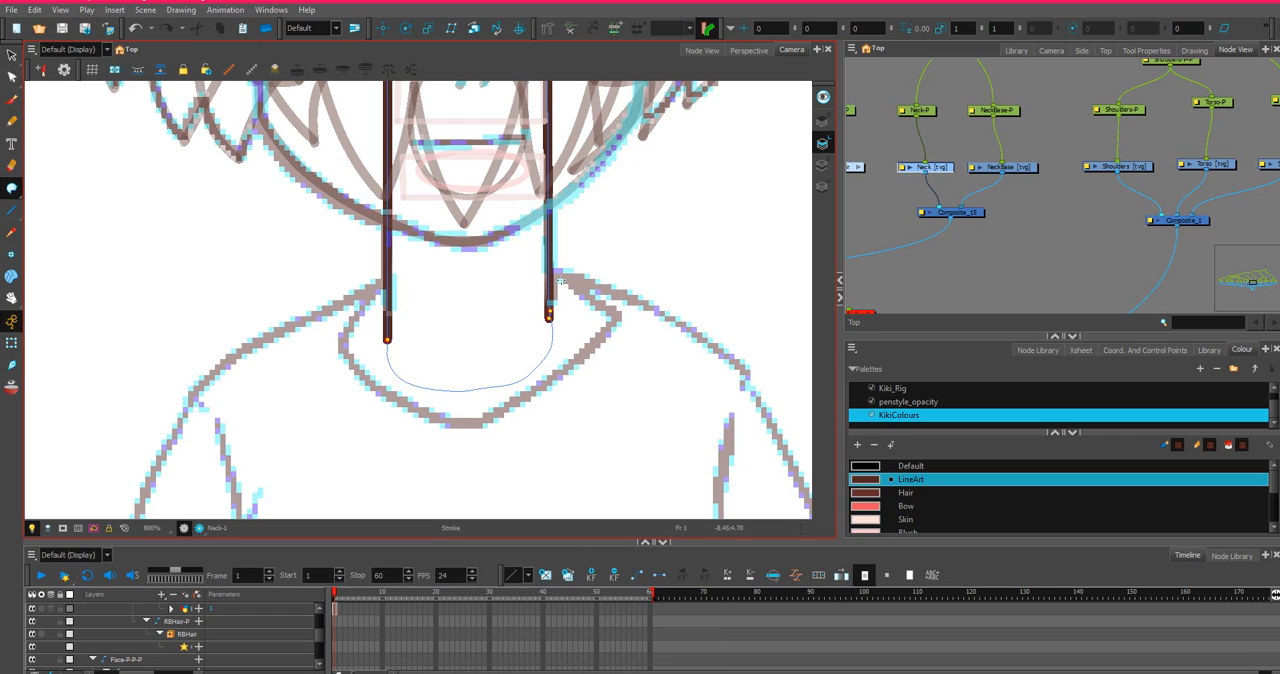
pyautogui.click(12, 76)
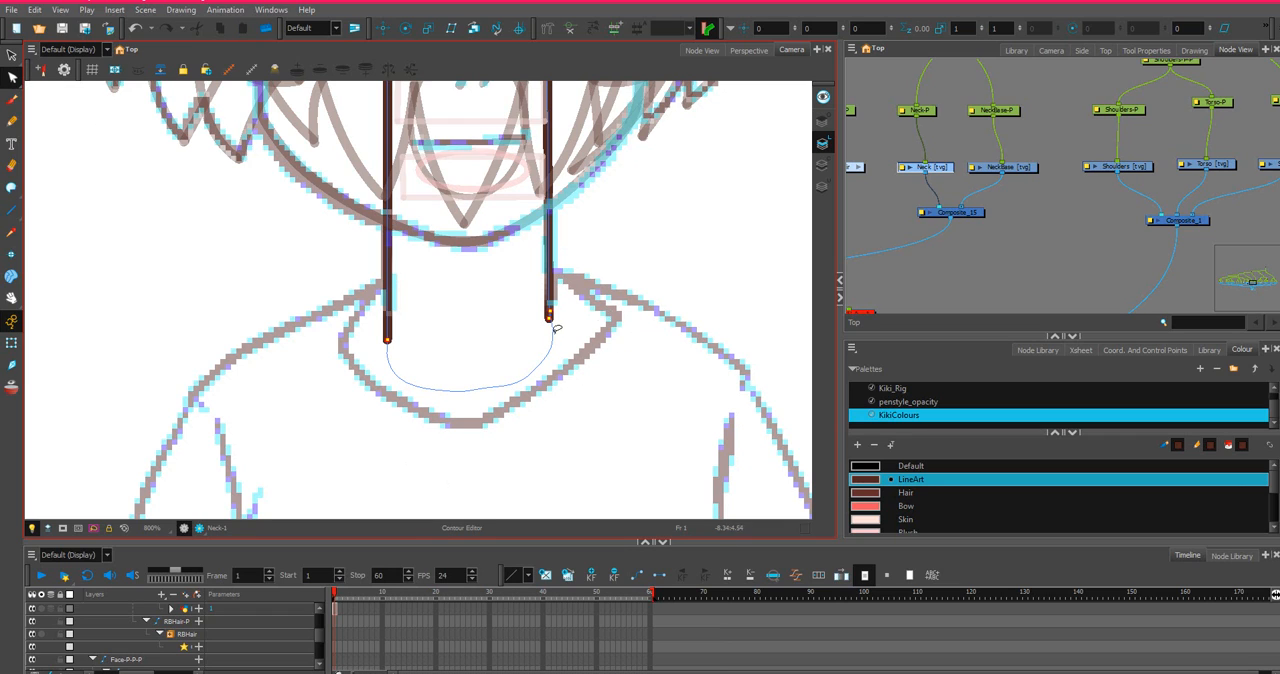
pyautogui.moveTo(648, 312); pyautogui.dragTo(523, 355)
pyautogui.scroll(3, 521, 358)
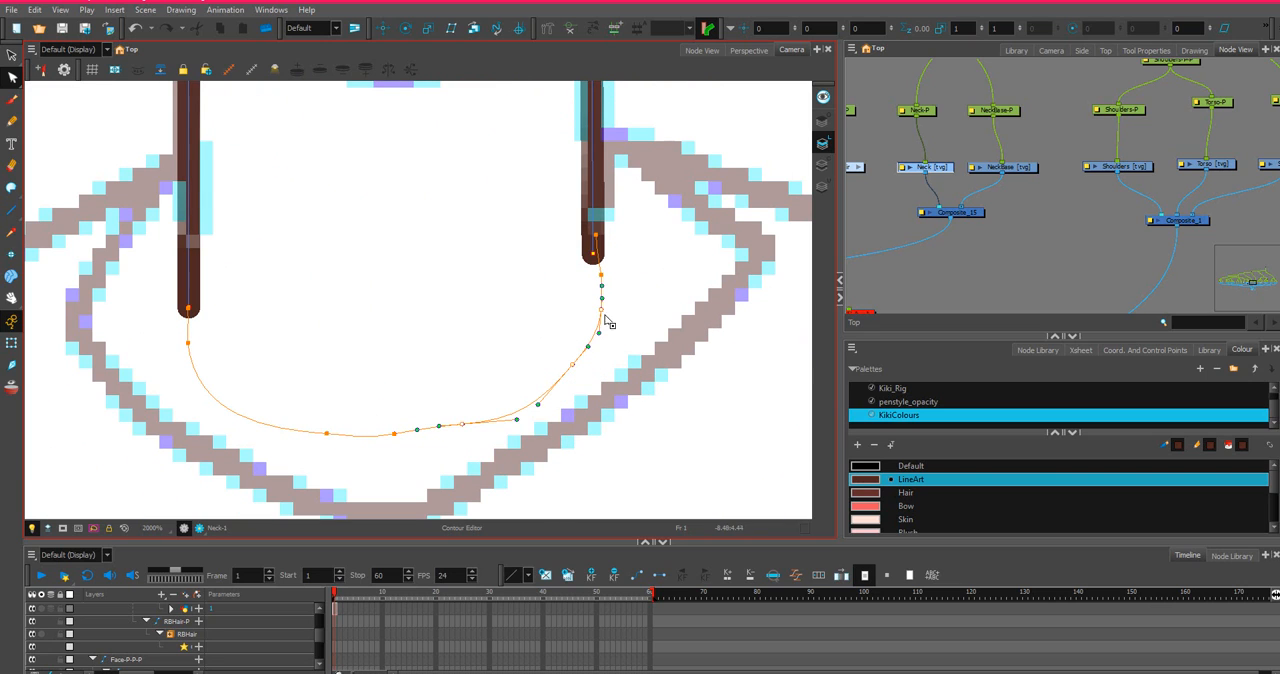
pyautogui.click(571, 364)
pyautogui.click(462, 427)
pyautogui.press('Delete')
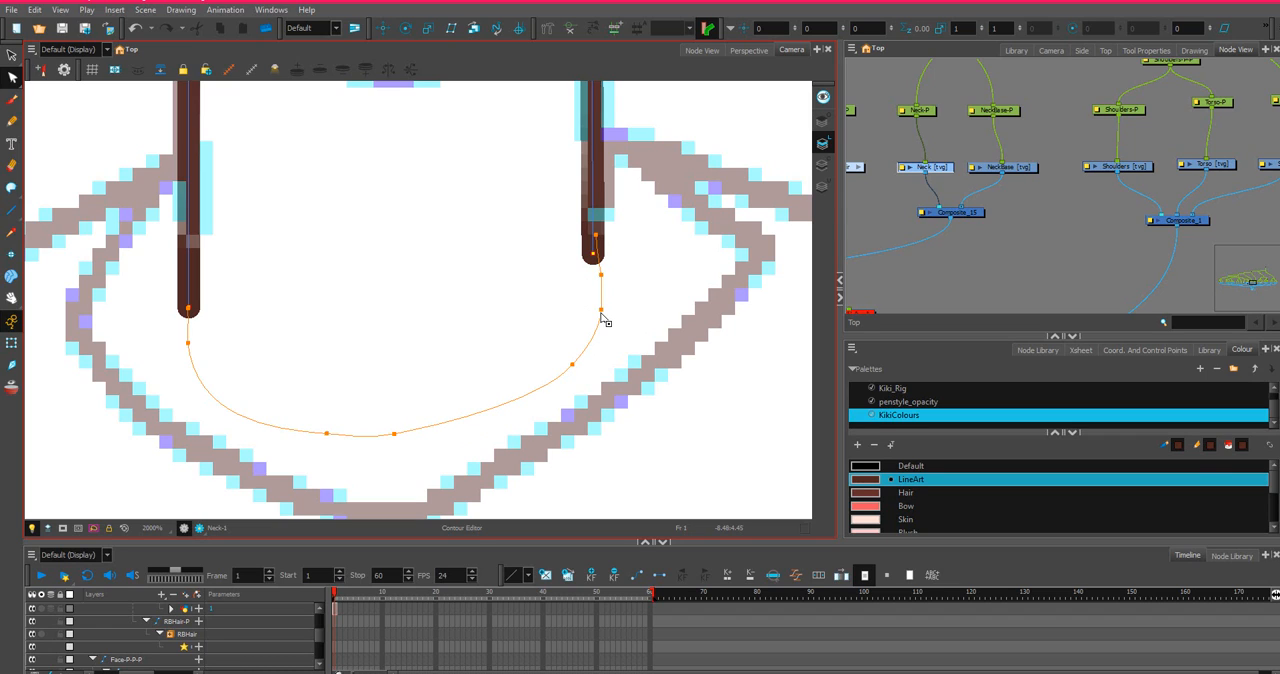
pyautogui.press('Delete')
# Smooth the neck's lower closing curve into an even round shape by adjusting its remaining right-hand points and handles.
pyautogui.moveTo(602, 275); pyautogui.dragTo(597, 282)
pyautogui.moveTo(576, 372); pyautogui.dragTo(546, 388)
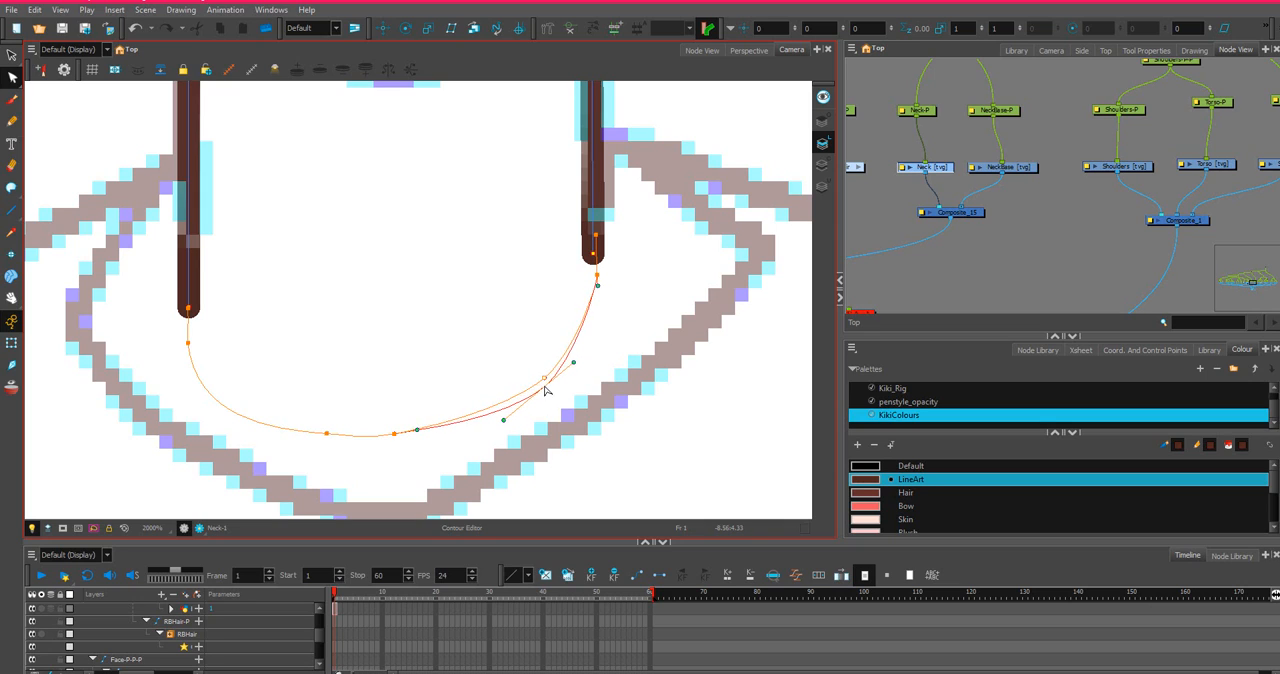
pyautogui.click(396, 434)
pyautogui.moveTo(418, 432)
pyautogui.mouseDown()
pyautogui.moveTo(406, 438)
pyautogui.moveTo(442, 434)
pyautogui.mouseUp()
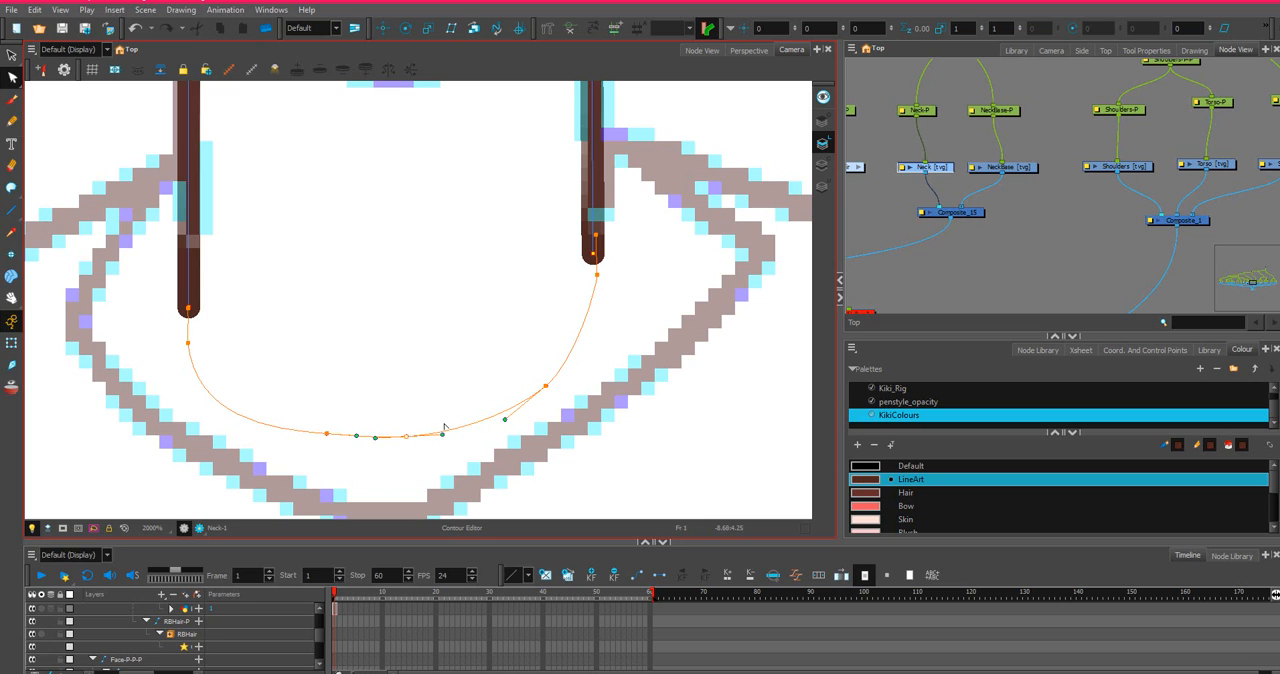
pyautogui.click(595, 274)
pyautogui.moveTo(595, 279); pyautogui.dragTo(593, 296)
pyautogui.scroll(-3, 406, 288)
pyautogui.scroll(1, 480, 298)
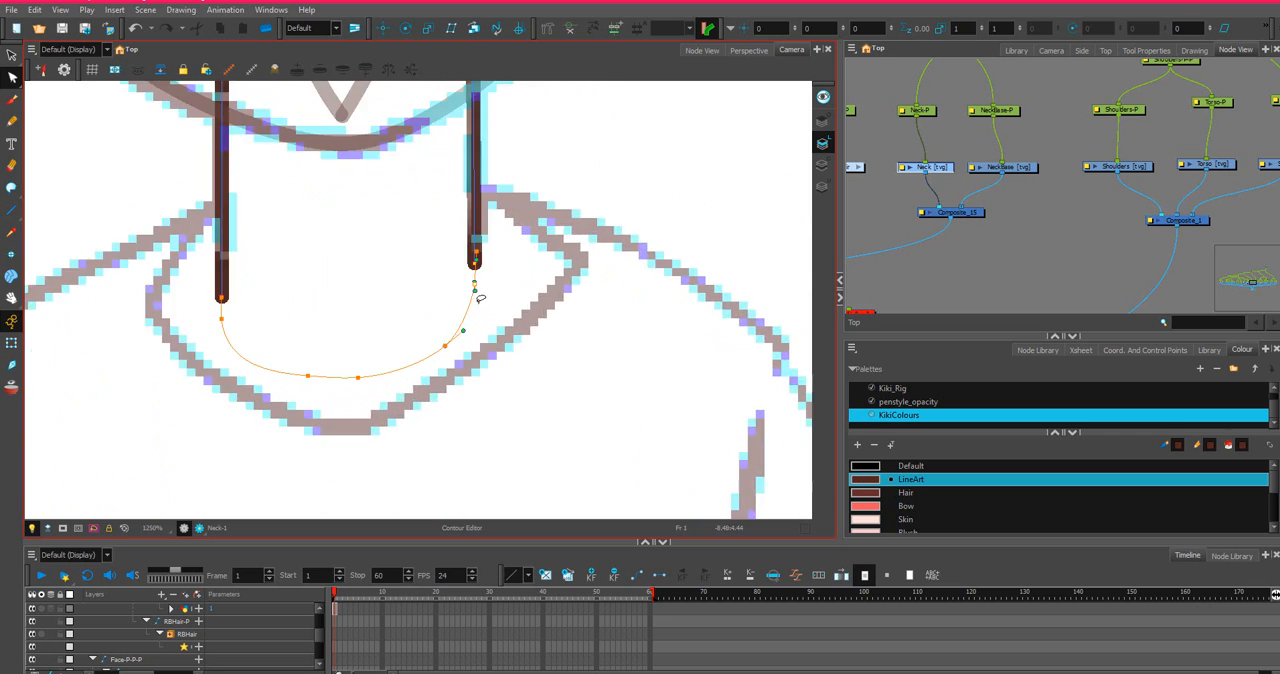
pyautogui.moveTo(476, 292)
pyautogui.mouseDown()
pyautogui.moveTo(482, 272)
pyautogui.moveTo(476, 290)
pyautogui.mouseUp()
# On the NeckBase layer, draw a line between the collar's two outer corners, arched up to just below the chin.
pyautogui.scroll(-3, 472, 280)
pyautogui.moveTo(457, 258); pyautogui.dragTo(537, 359)
pyautogui.click(1019, 170)
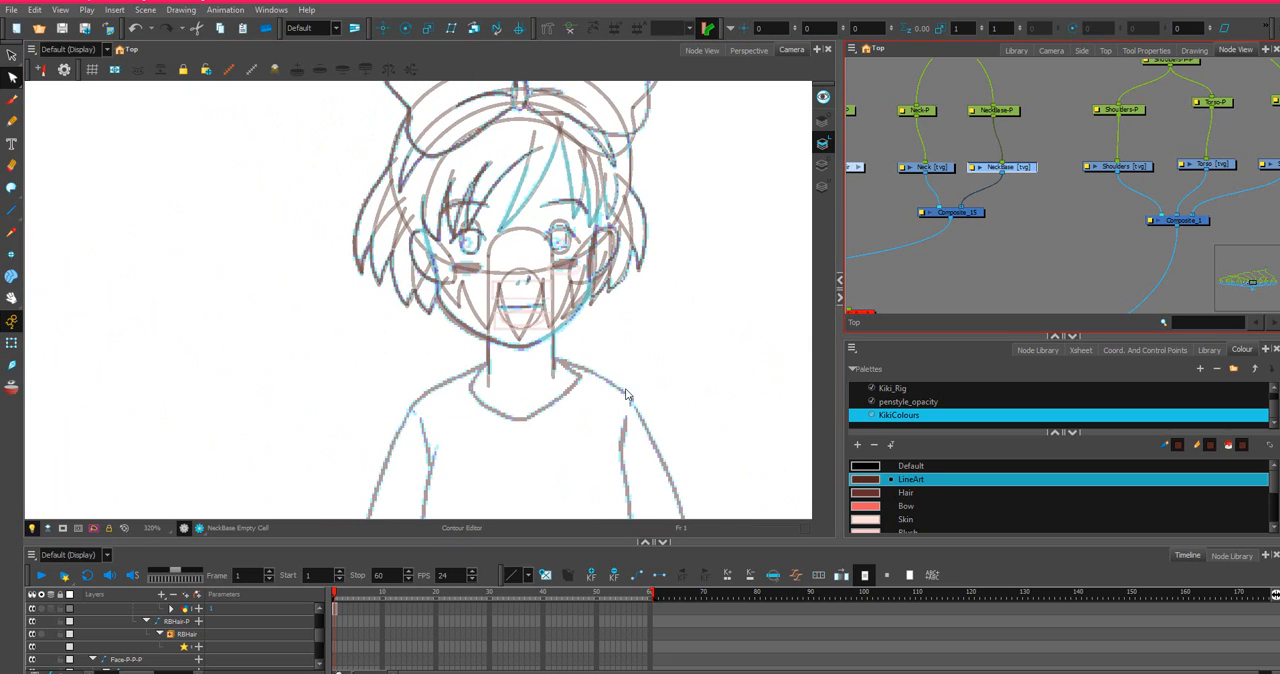
pyautogui.click(11, 210)
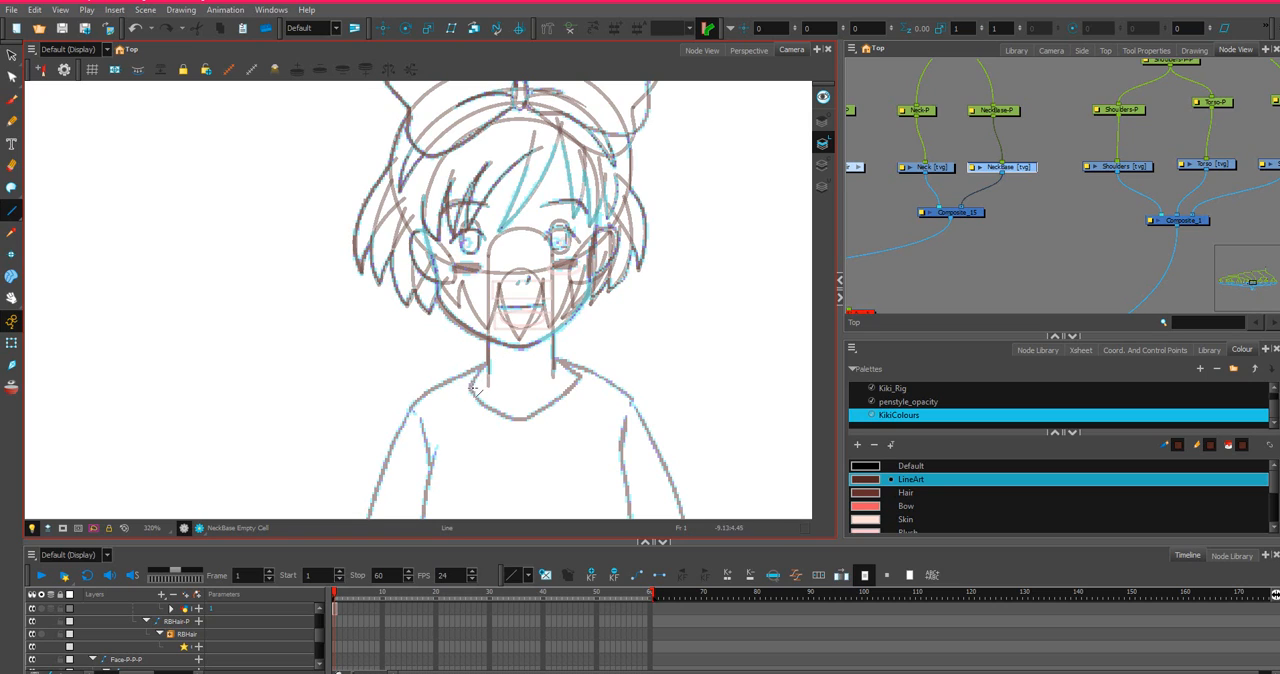
pyautogui.moveTo(475, 388); pyautogui.dragTo(507, 321)
pyautogui.click(11, 76)
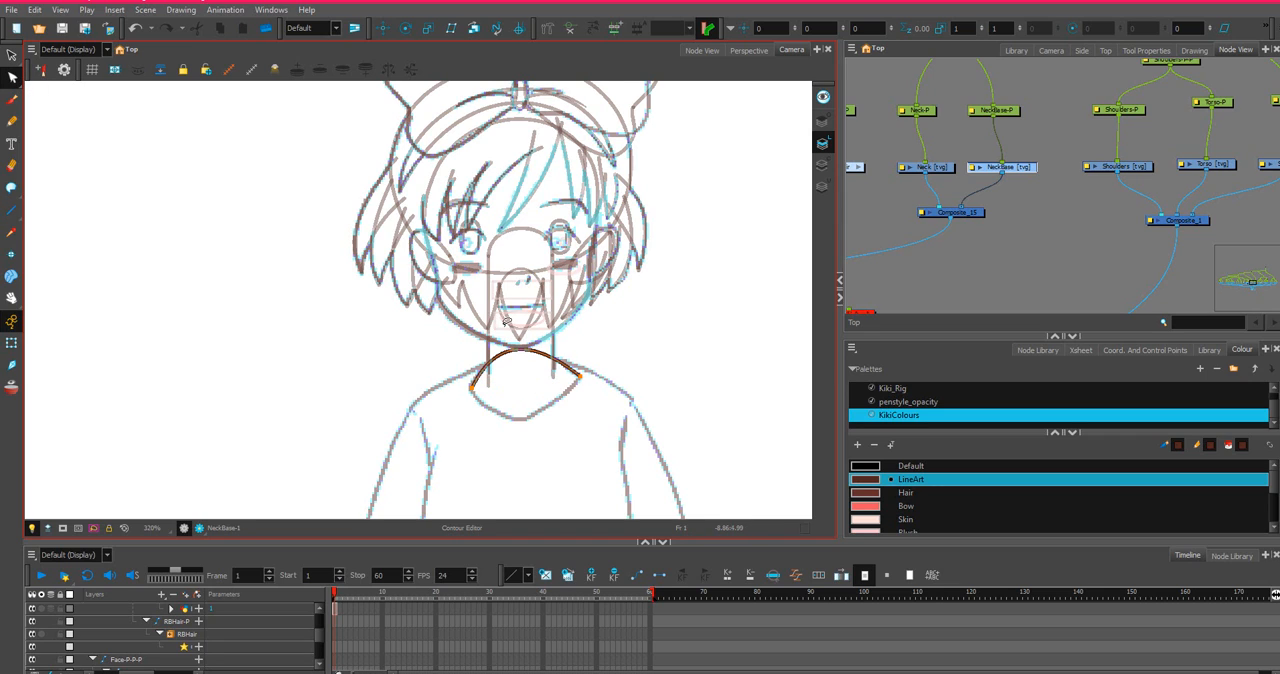
pyautogui.scroll(5, 555, 360)
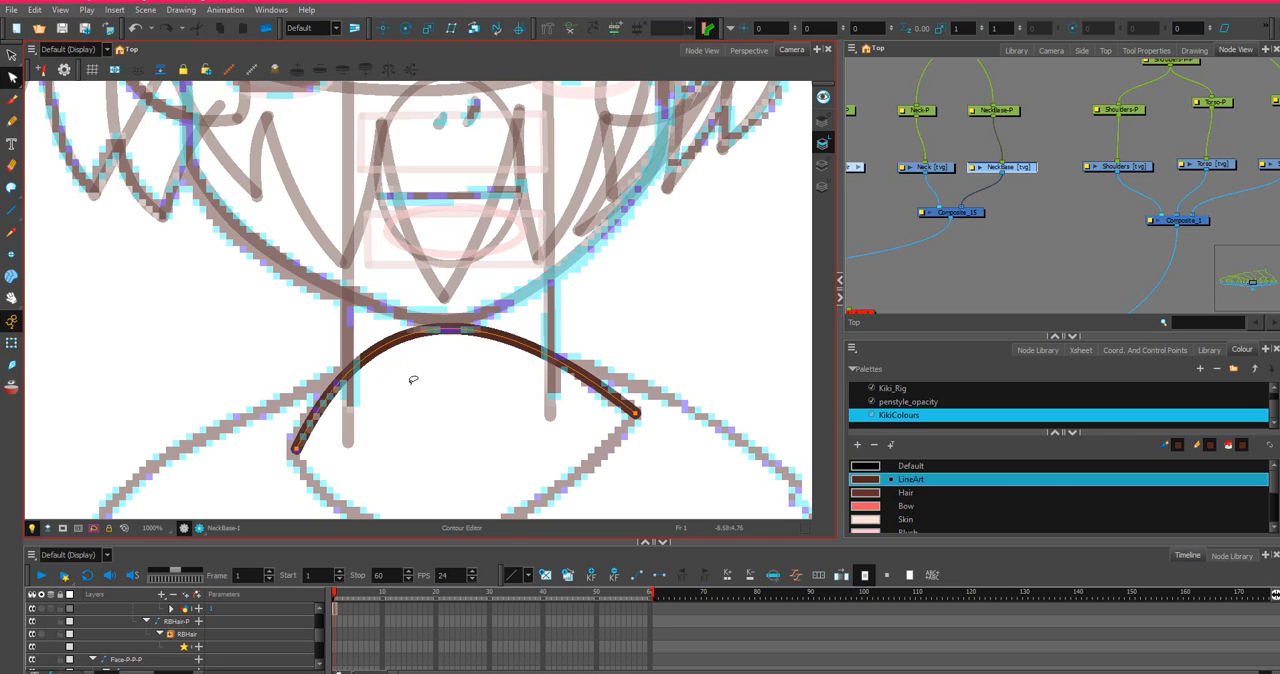
# Refine the NeckBase arch's curve and move its left end onto the sketched collar corner.
pyautogui.click(14, 78)
pyautogui.click(467, 325)
pyautogui.moveTo(478, 328); pyautogui.dragTo(479, 327)
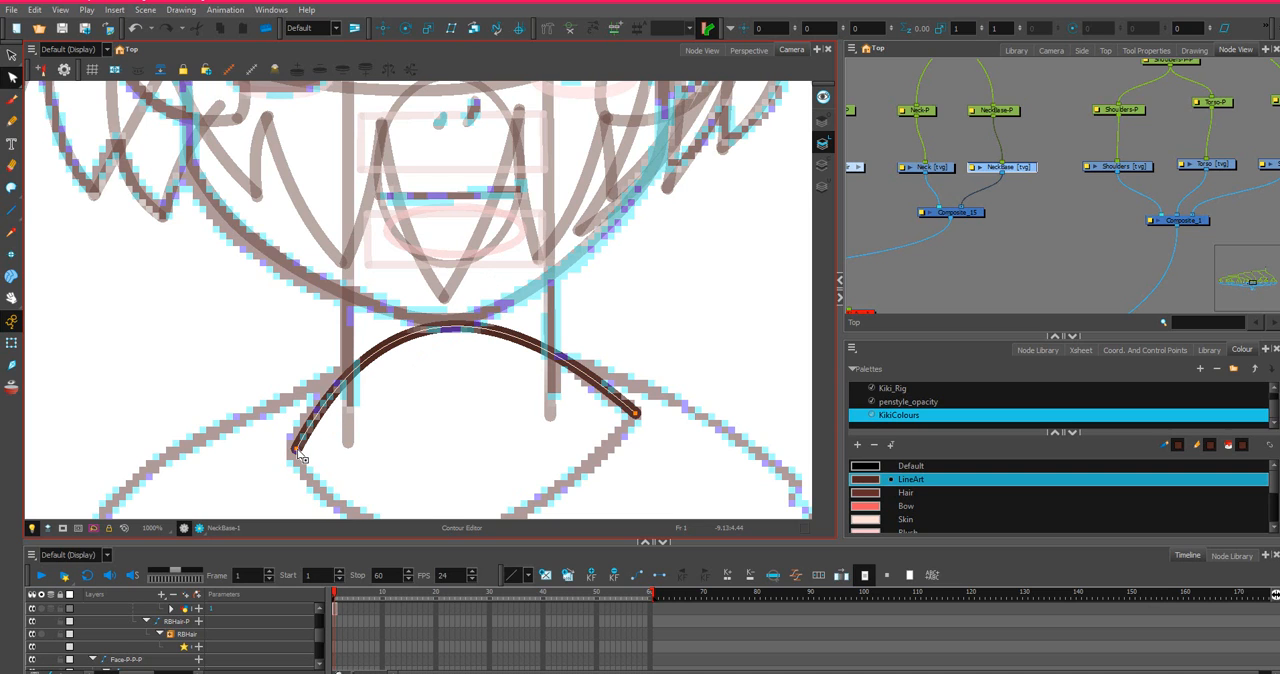
pyautogui.moveTo(296, 447); pyautogui.dragTo(289, 452)
pyautogui.scroll(-3, 294, 453)
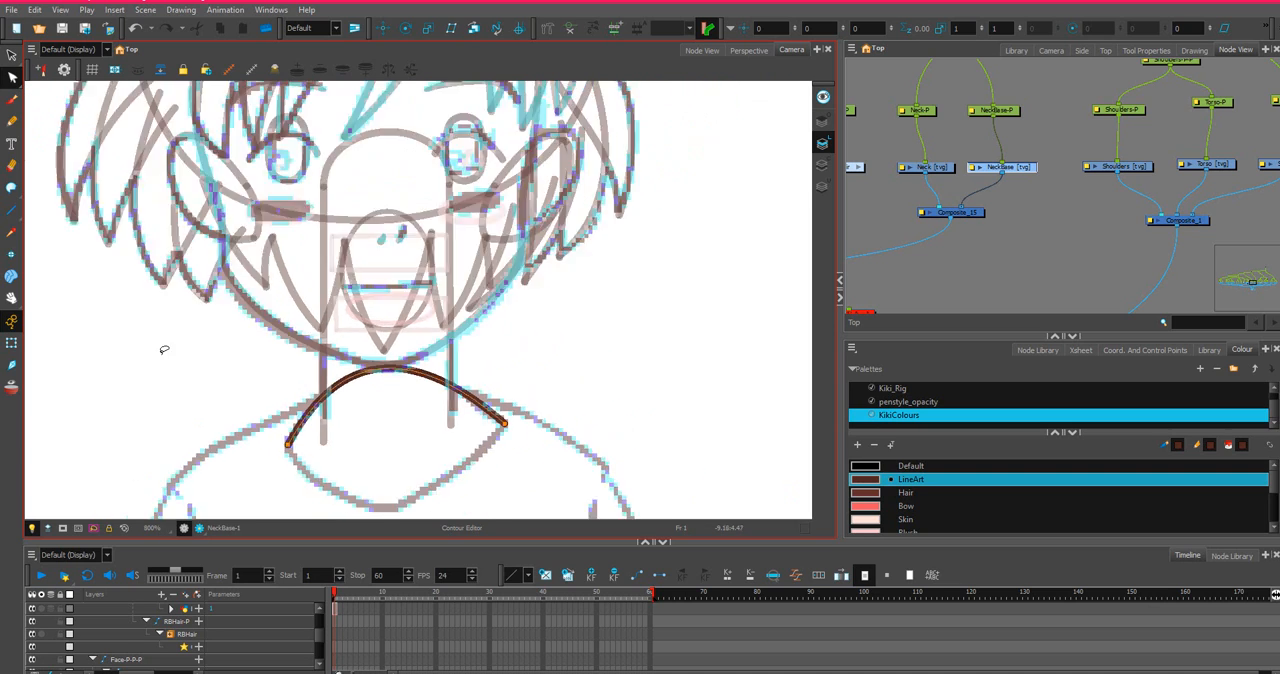
# Join the NeckBase arch's two ends with a straight line and bend it downward along the sketched collar.
pyautogui.click(13, 212)
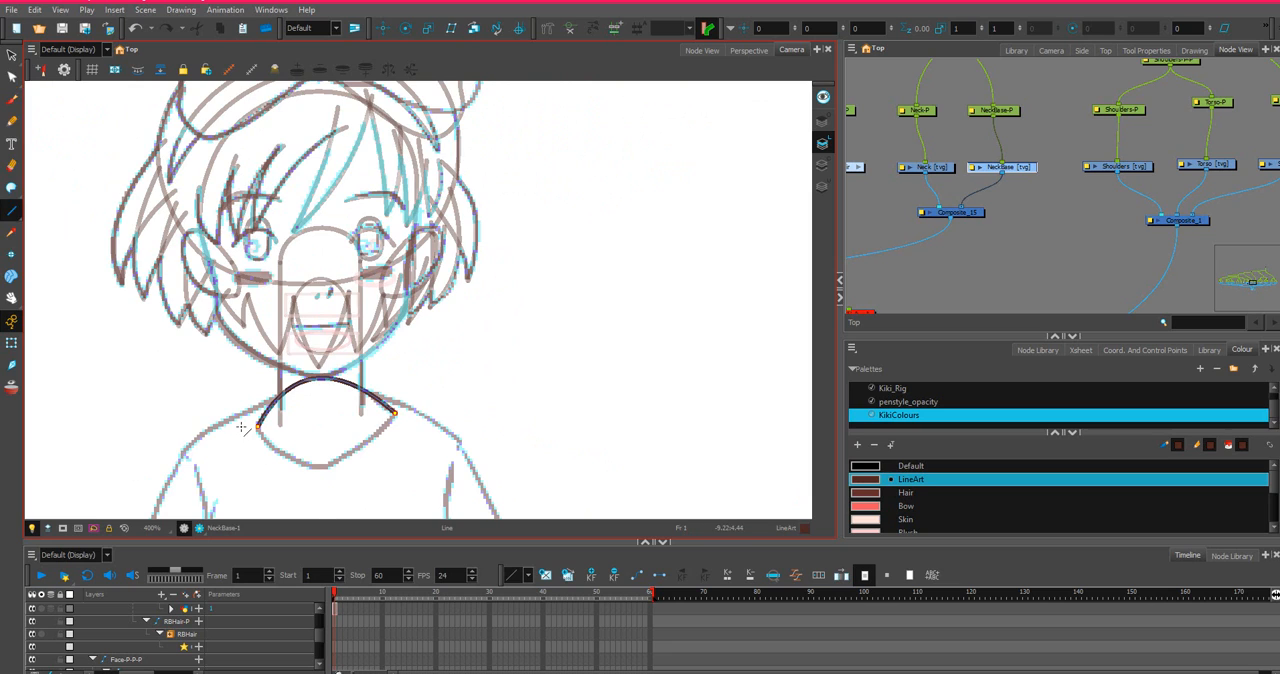
pyautogui.scroll(2, 274, 430)
pyautogui.moveTo(276, 428); pyautogui.dragTo(548, 401)
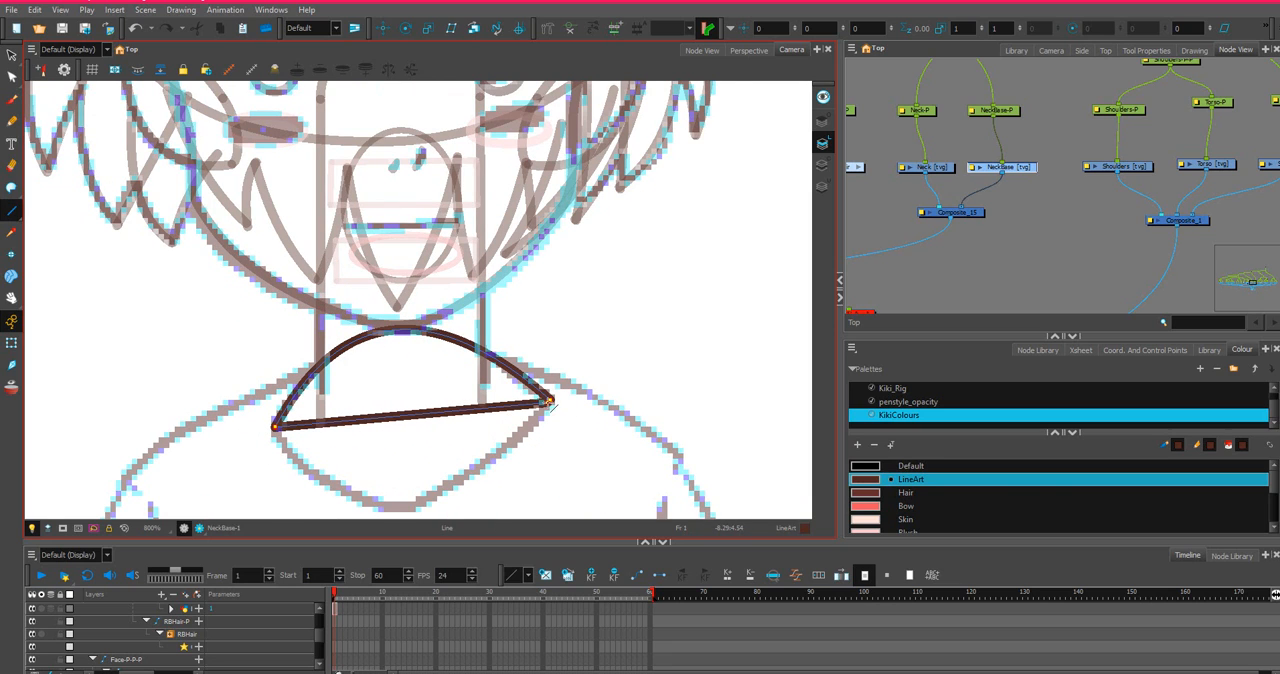
pyautogui.click(11, 77)
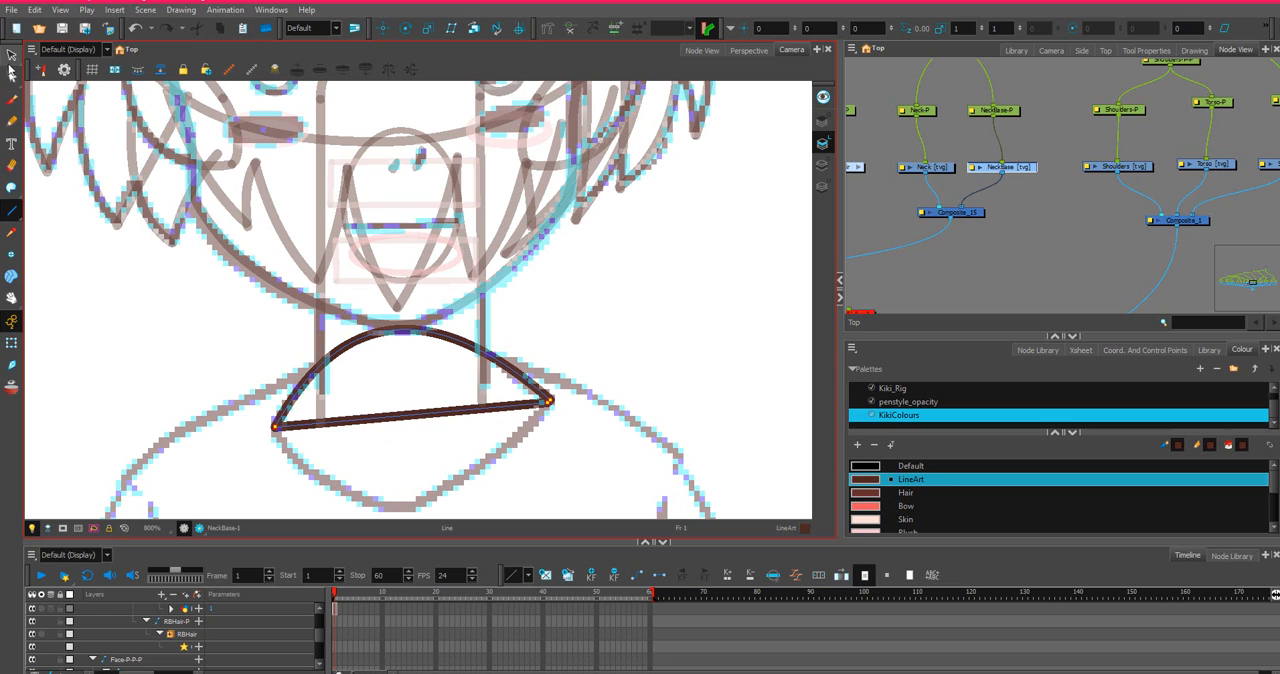
pyautogui.click(393, 420)
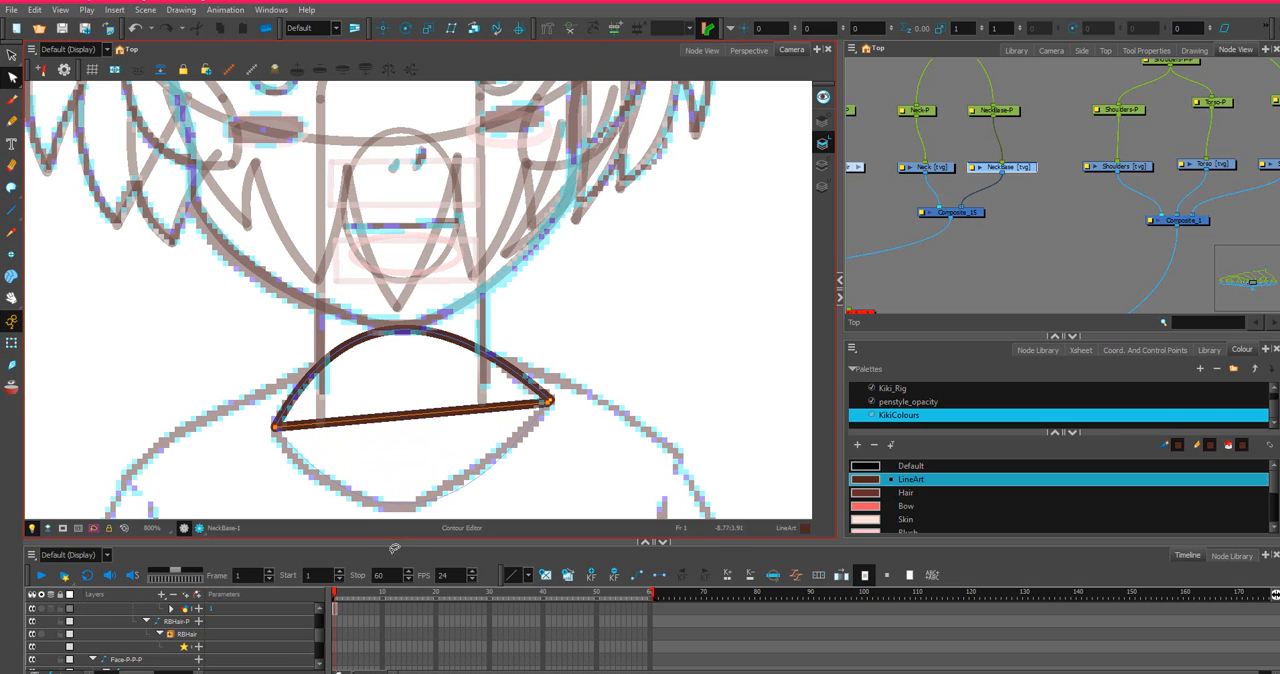
pyautogui.moveTo(380, 550); pyautogui.dragTo(381, 546)
# Refine the NeckBase lower curve near its right corner, moving its end and handle and adding a contour point just below the corner.
pyautogui.scroll(2, 570, 424)
pyautogui.press('space')
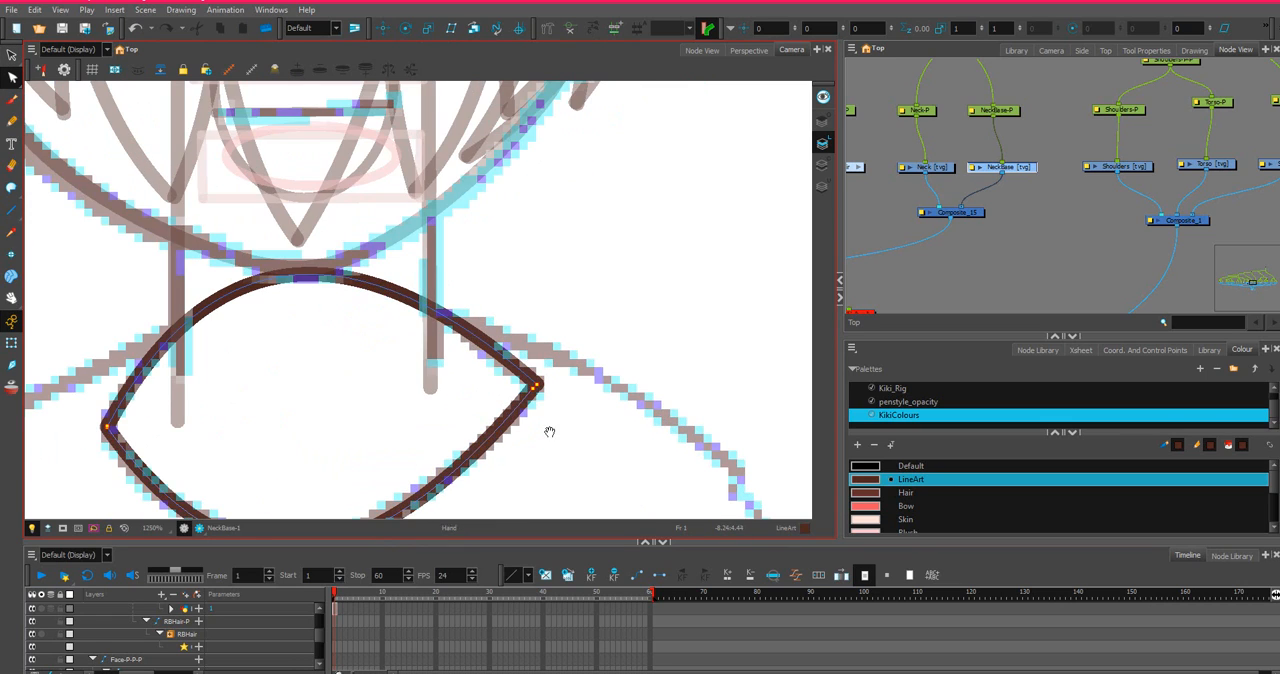
pyautogui.moveTo(549, 431); pyautogui.dragTo(704, 290)
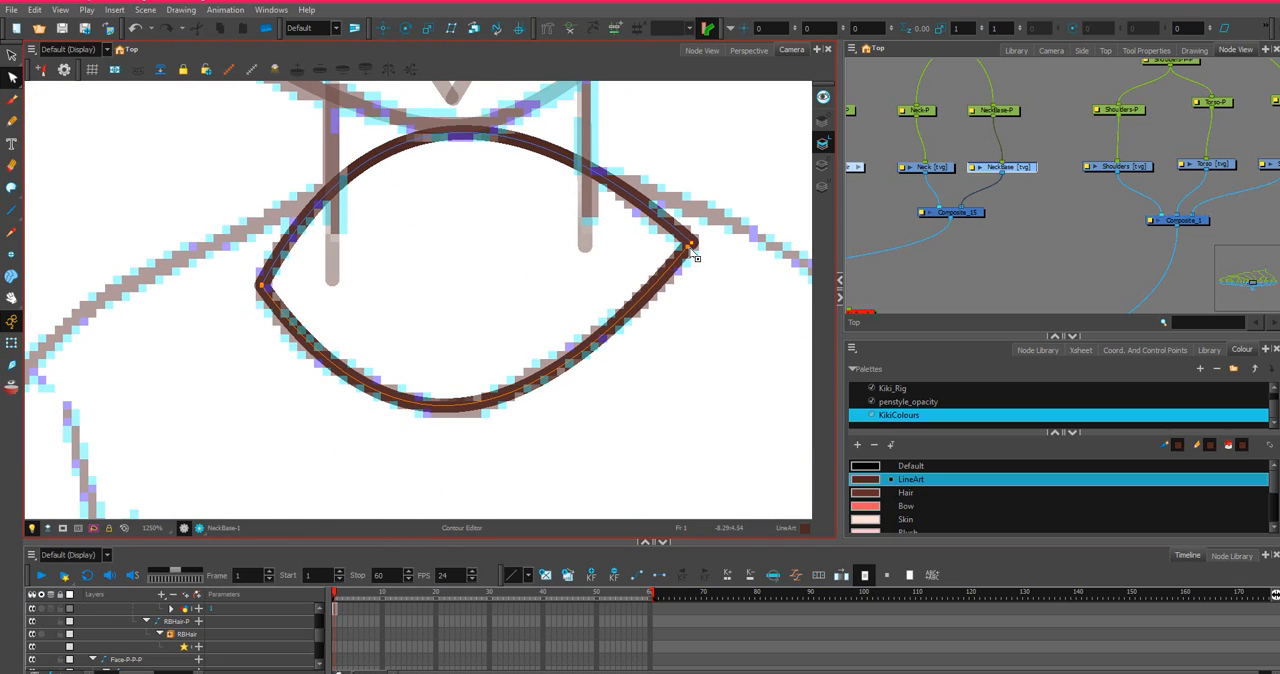
pyautogui.moveTo(688, 246); pyautogui.dragTo(691, 243)
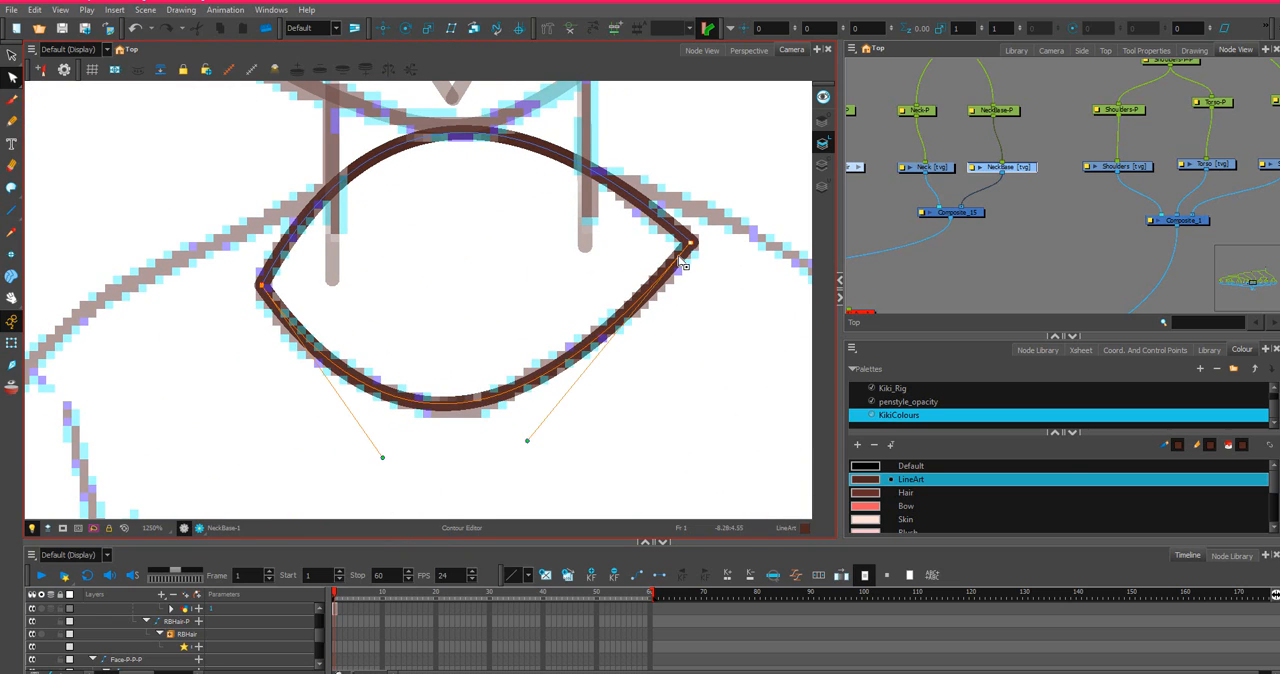
pyautogui.moveTo(528, 442); pyautogui.dragTo(535, 451)
pyautogui.click(685, 262)
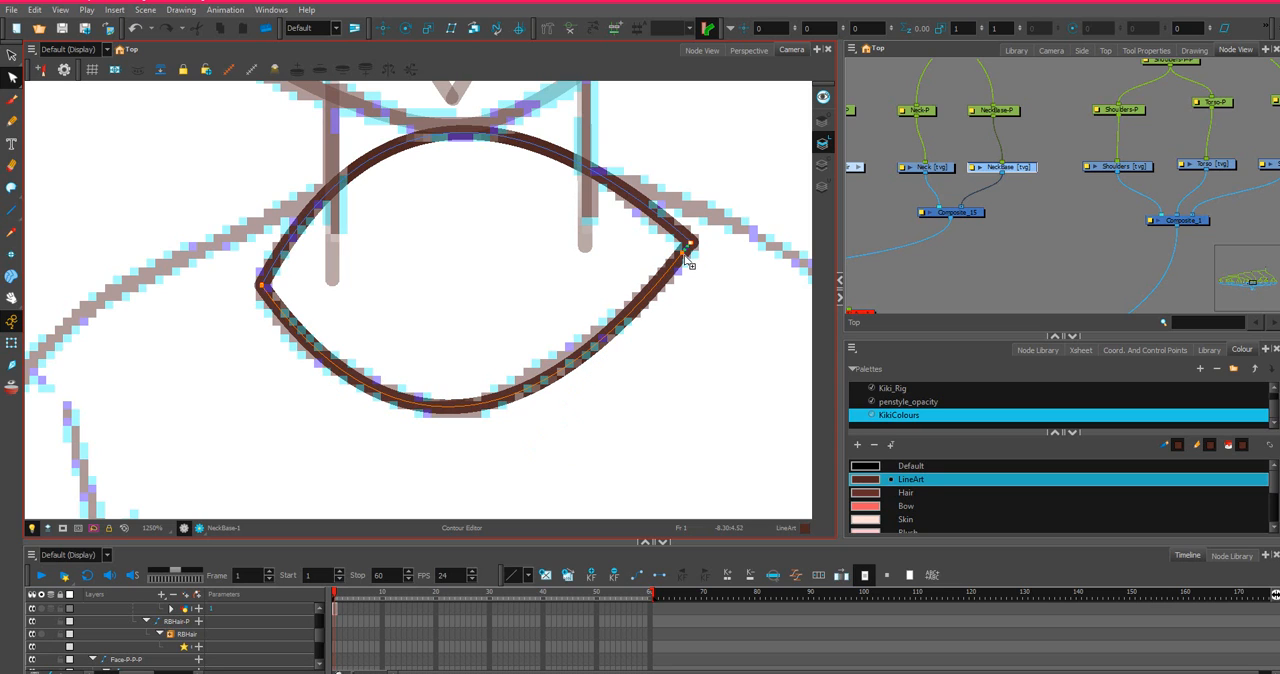
pyautogui.scroll(3, 683, 255)
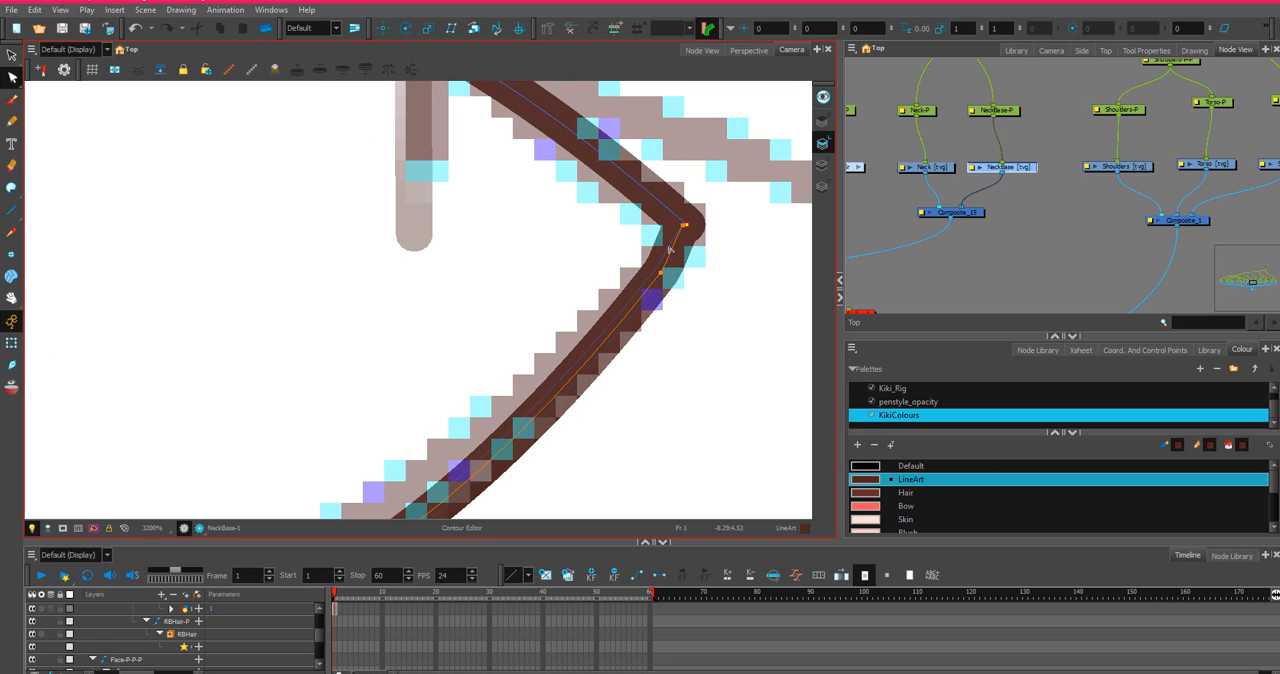
pyautogui.moveTo(670, 252); pyautogui.dragTo(669, 252)
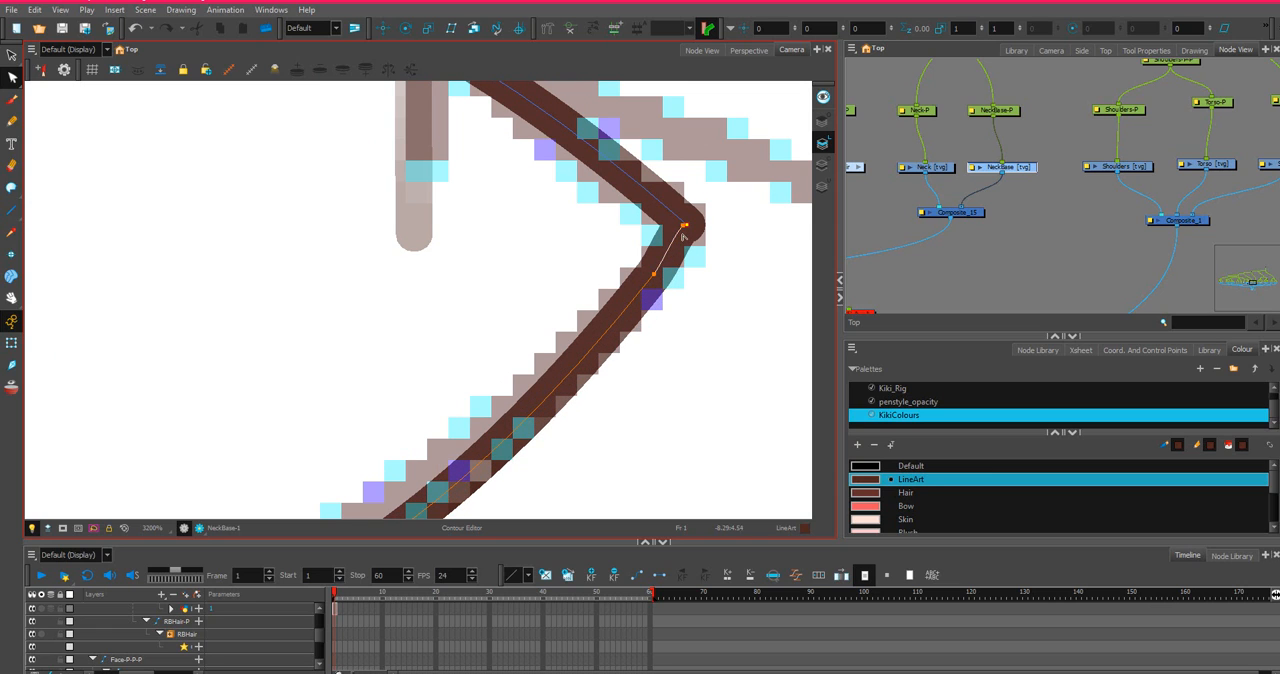
# Align the lower curve's right end with the arch's end and round the corner using its handles and the neighbouring point.
pyautogui.scroll(2, 685, 233)
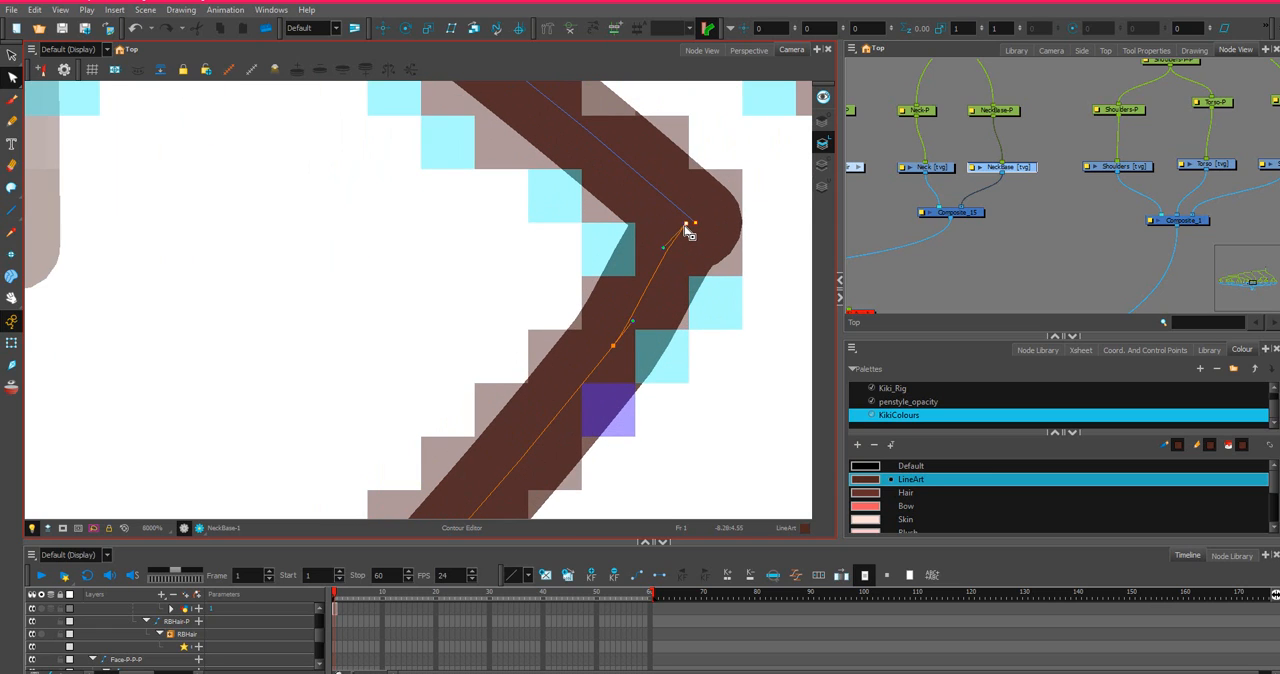
pyautogui.moveTo(665, 247); pyautogui.dragTo(708, 275)
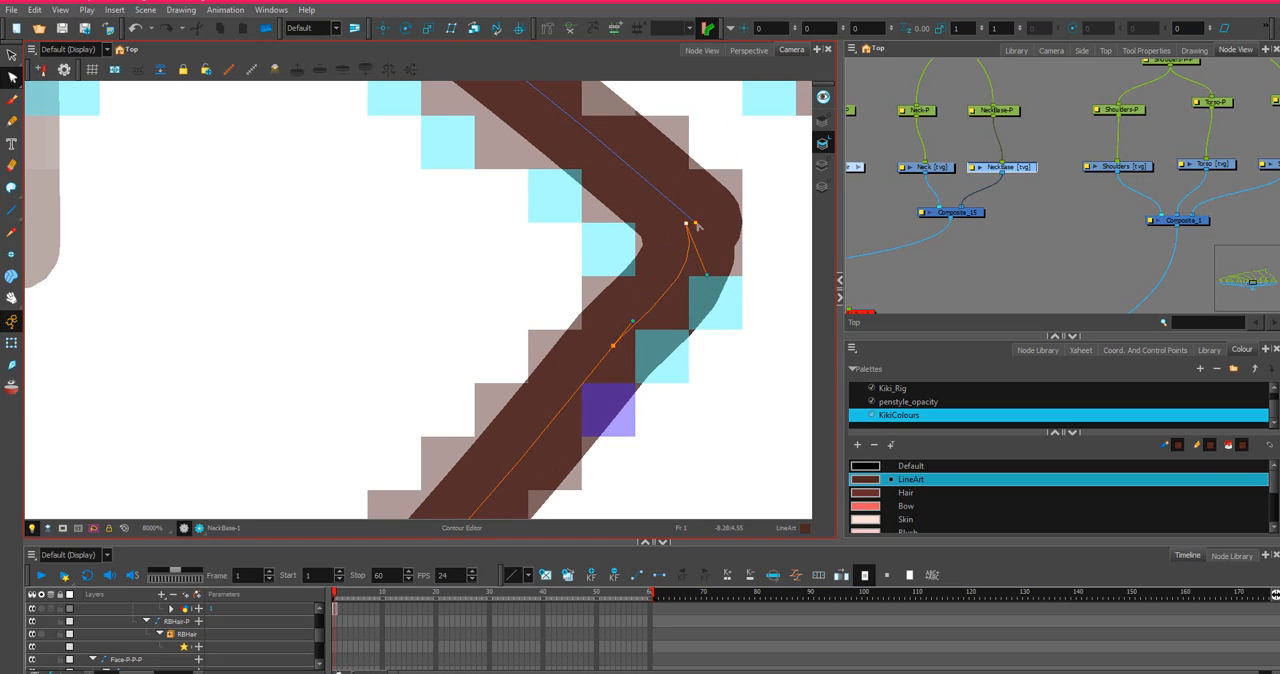
pyautogui.moveTo(687, 224); pyautogui.dragTo(696, 222)
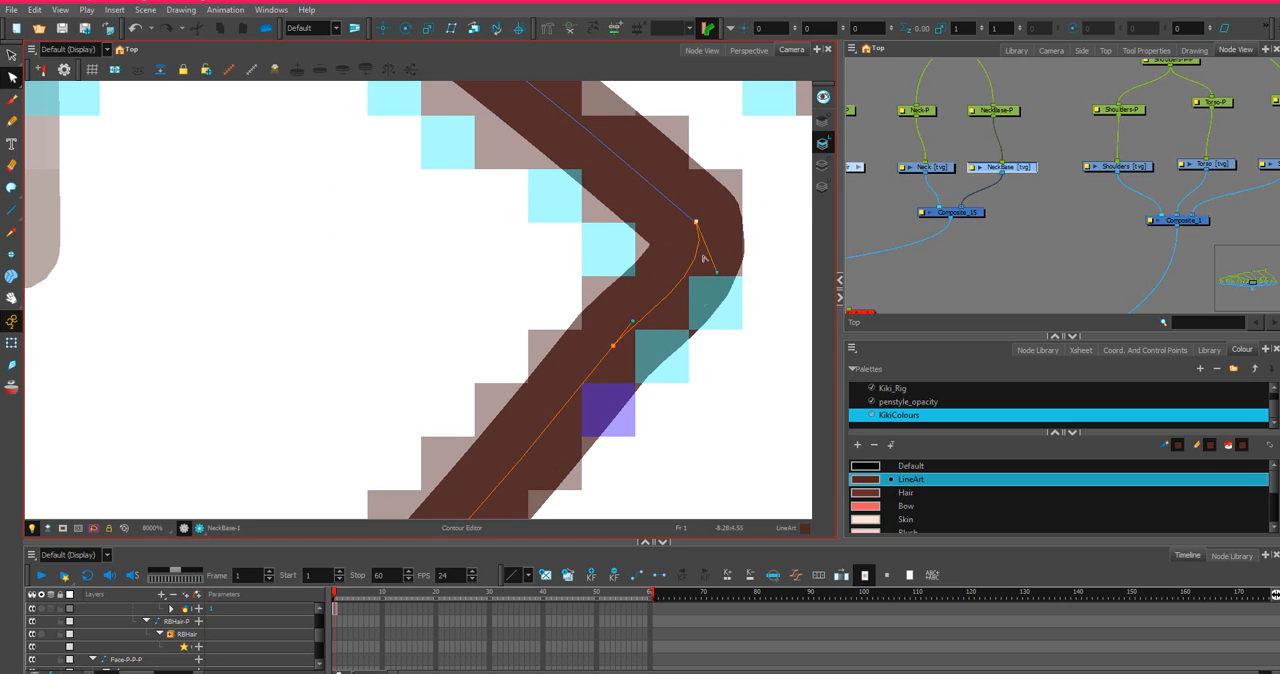
pyautogui.moveTo(612, 350)
pyautogui.mouseDown()
pyautogui.moveTo(612, 365)
pyautogui.moveTo(643, 333)
pyautogui.mouseUp()
pyautogui.scroll(-1, 615, 364)
pyautogui.click(613, 362)
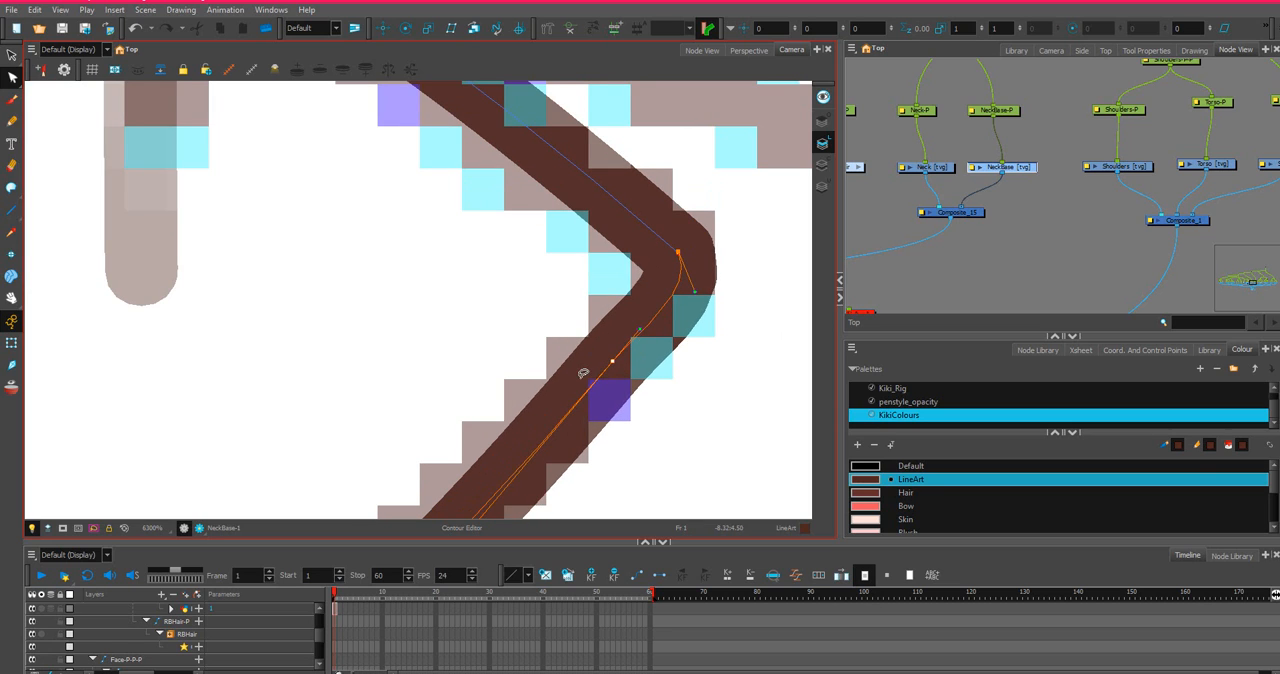
# Add a contour point at the bottom of the NeckBase curve and bring its right half closer to the sketched collar.
pyautogui.scroll(-4, 583, 374)
pyautogui.moveTo(546, 480); pyautogui.dragTo(693, 276)
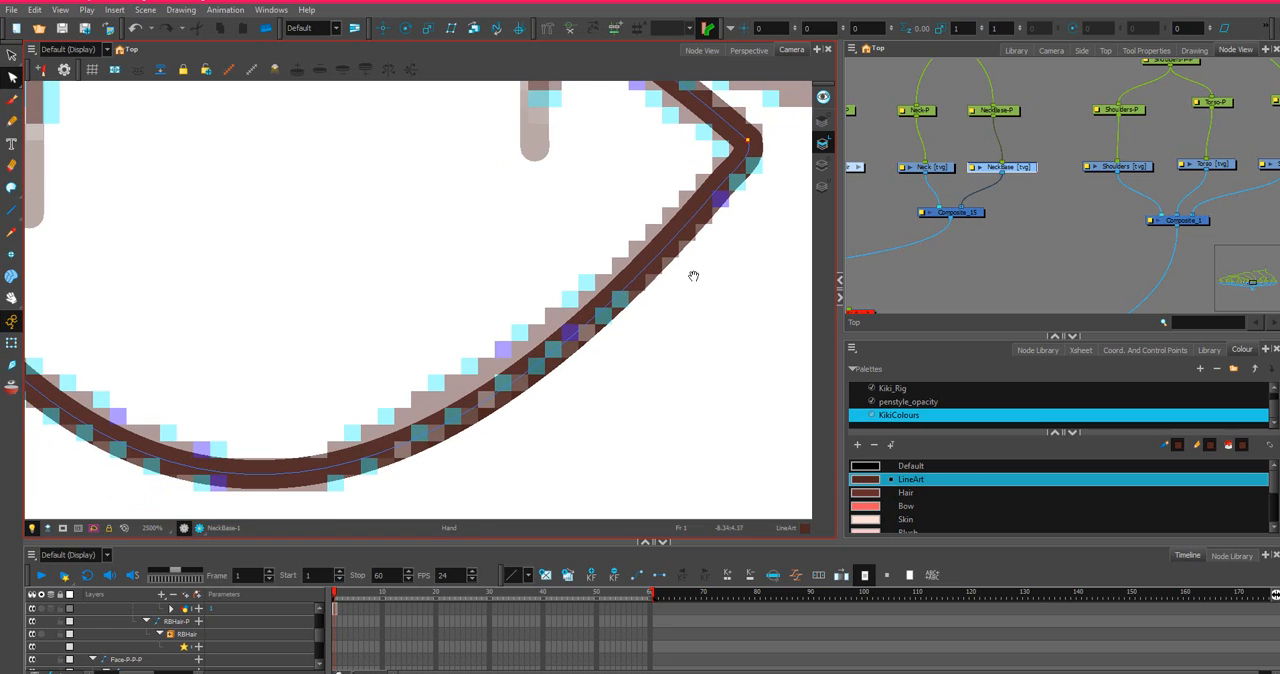
pyautogui.click(281, 474)
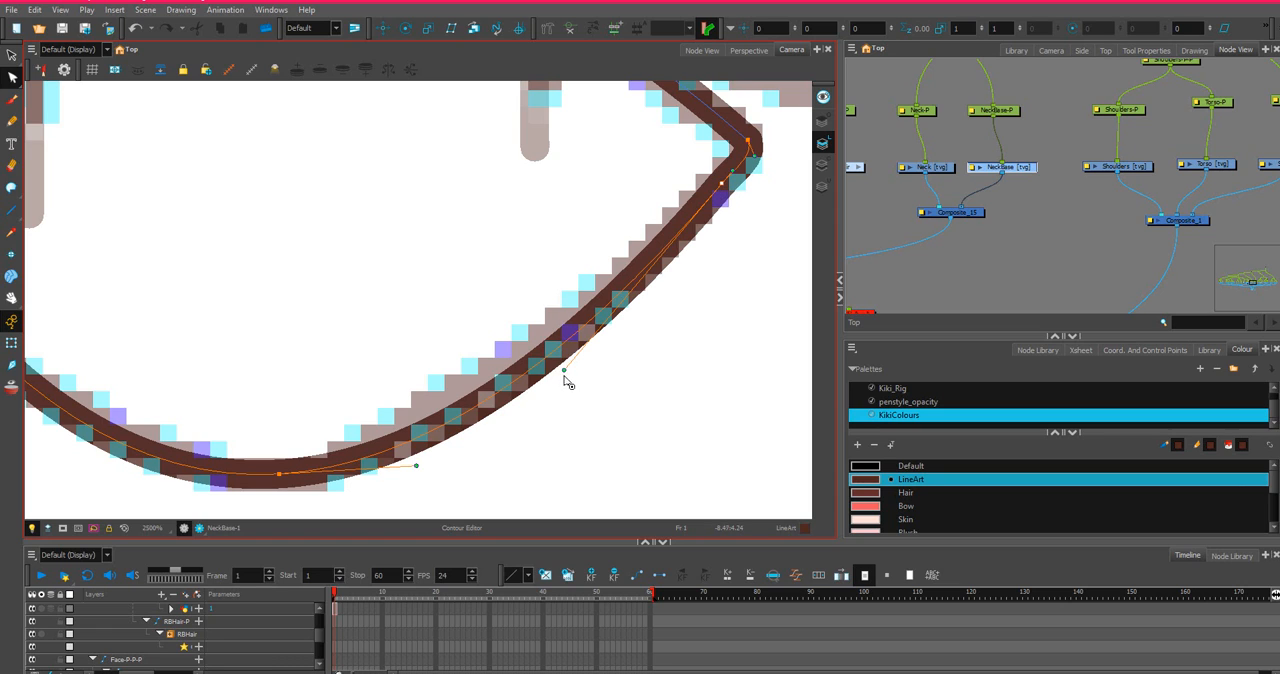
pyautogui.moveTo(564, 371); pyautogui.dragTo(579, 343)
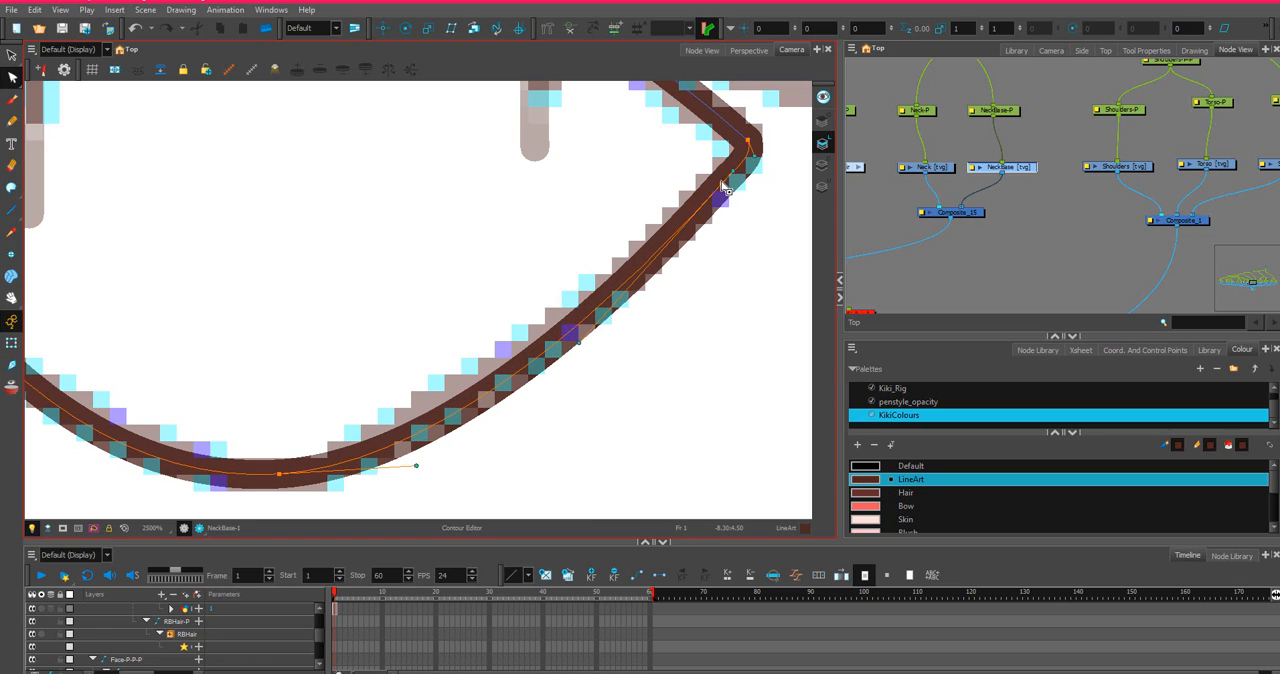
pyautogui.moveTo(722, 184); pyautogui.dragTo(726, 190)
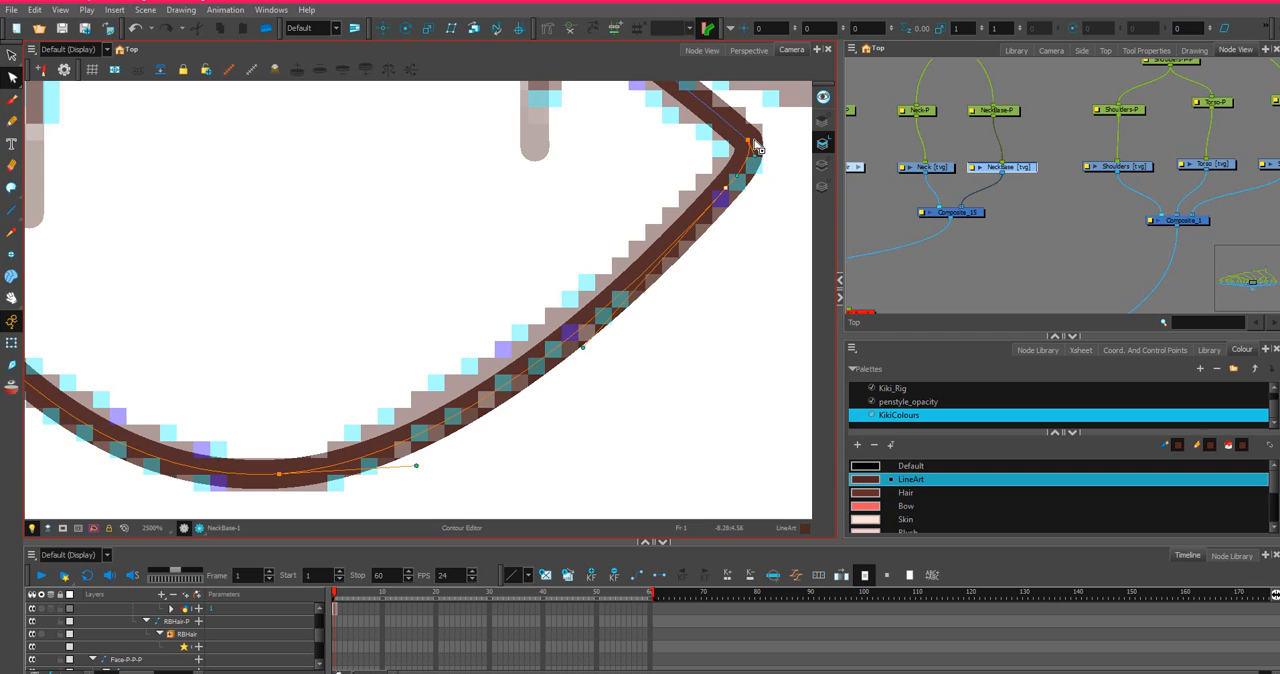
pyautogui.scroll(1, 756, 142)
pyautogui.scroll(-1, 731, 138)
pyautogui.moveTo(605, 157); pyautogui.dragTo(608, 350)
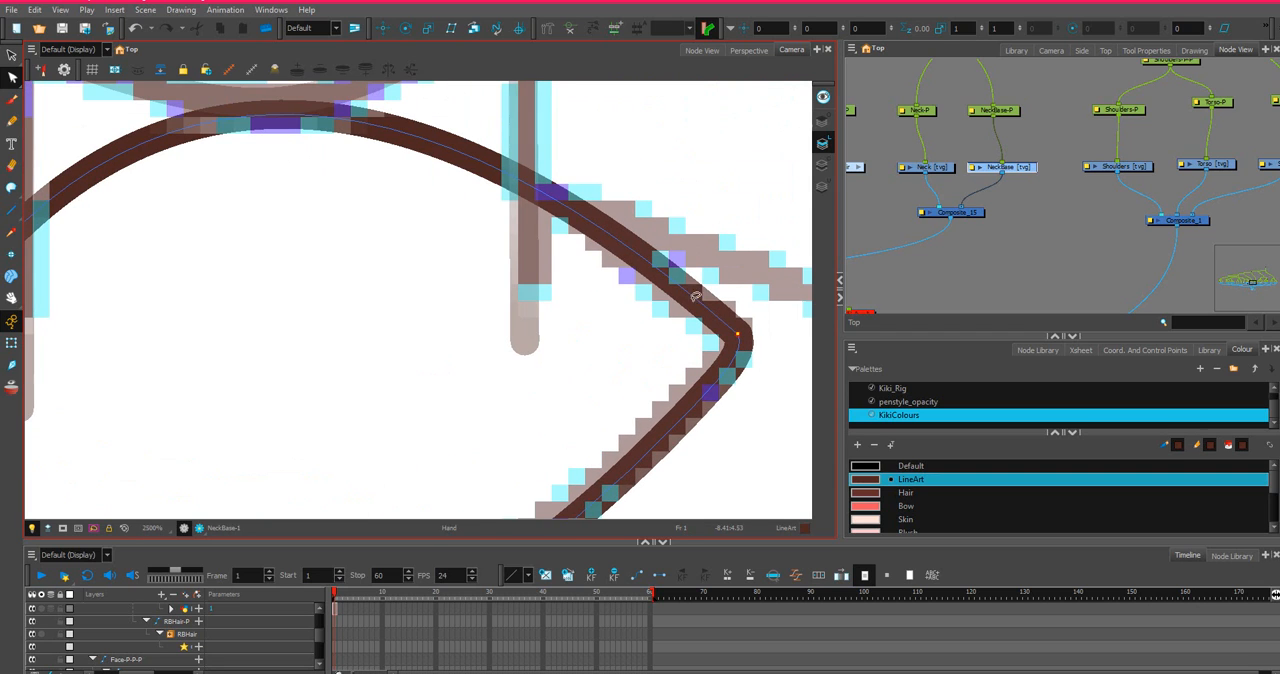
pyautogui.scroll(2, 742, 342)
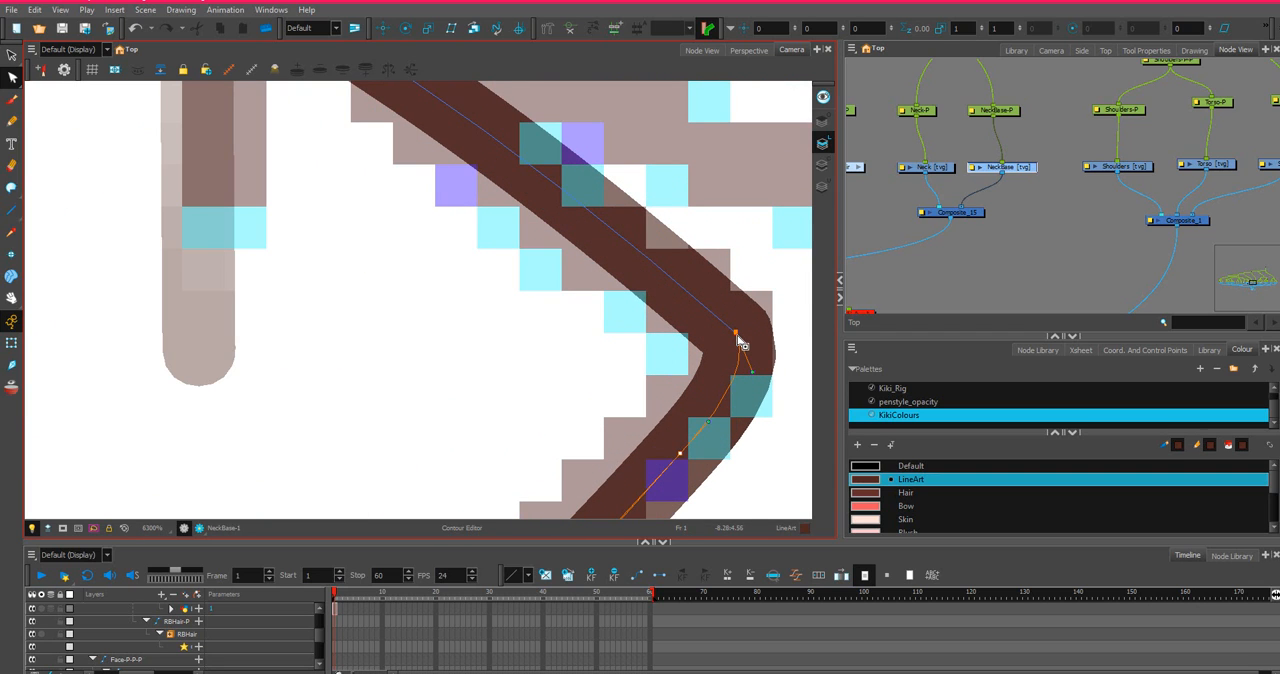
pyautogui.scroll(-2, 742, 342)
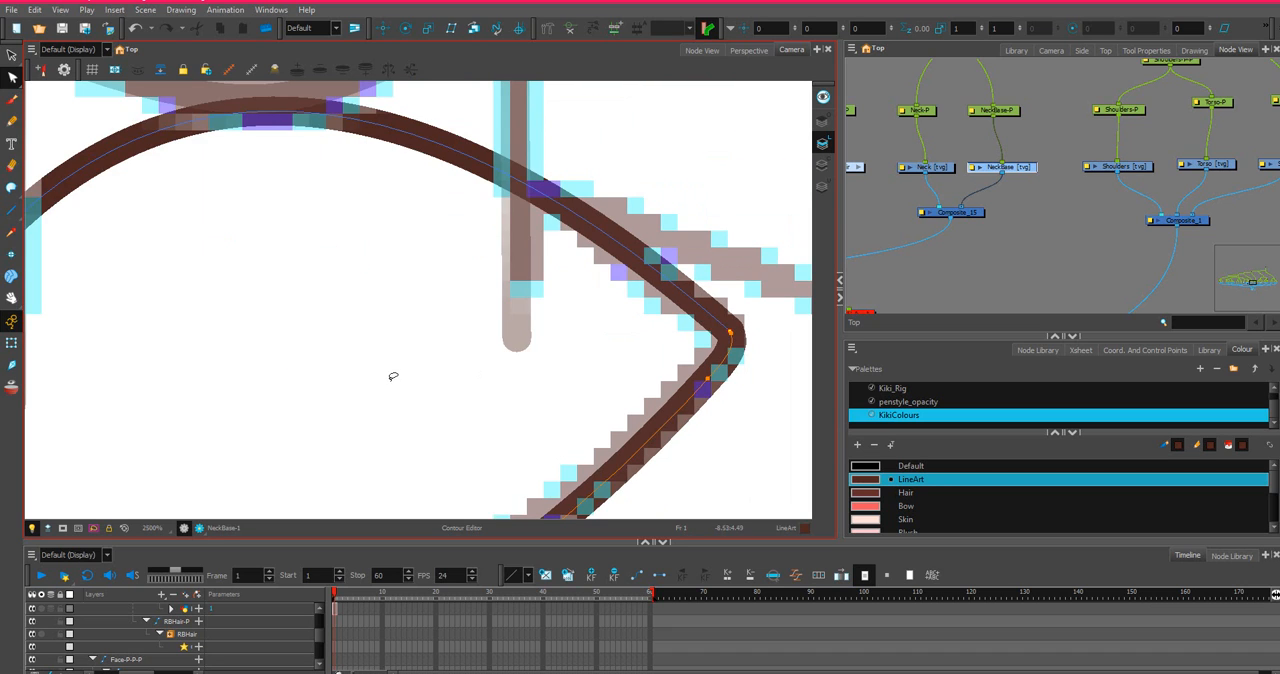
# Round the NeckBase's left corner by turning the lower curve's end handle downward and outward along the sketch.
pyautogui.moveTo(374, 392); pyautogui.dragTo(689, 277)
pyautogui.scroll(-1, 649, 280)
pyautogui.scroll(3, 576, 261)
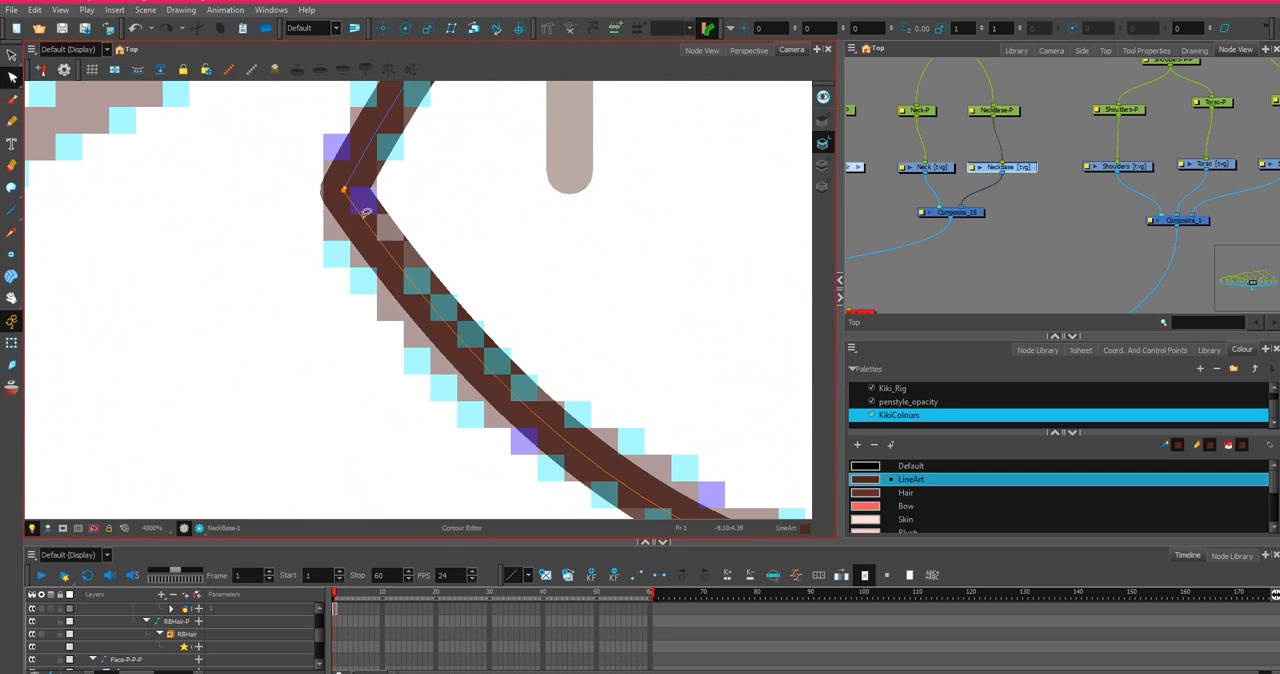
pyautogui.click(344, 192)
pyautogui.scroll(-3, 482, 420)
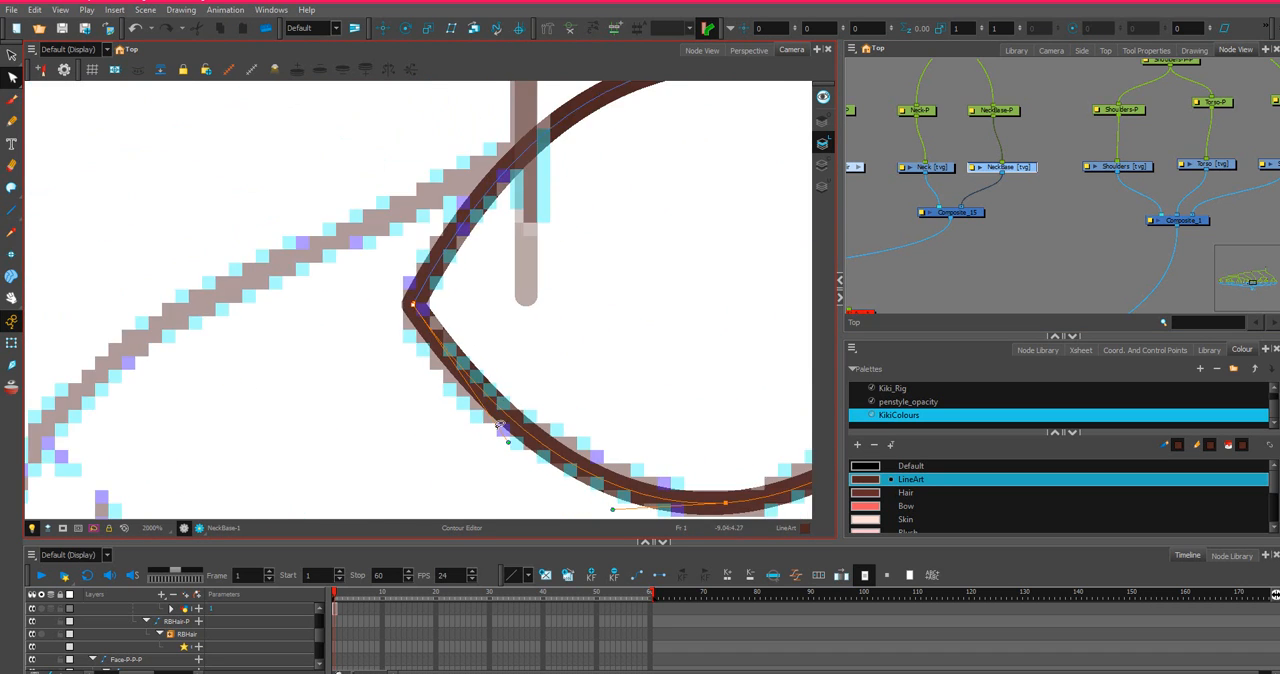
pyautogui.moveTo(509, 442)
pyautogui.mouseDown()
pyautogui.moveTo(446, 400)
pyautogui.moveTo(429, 365)
pyautogui.moveTo(415, 381)
pyautogui.moveTo(408, 368)
pyautogui.mouseUp()
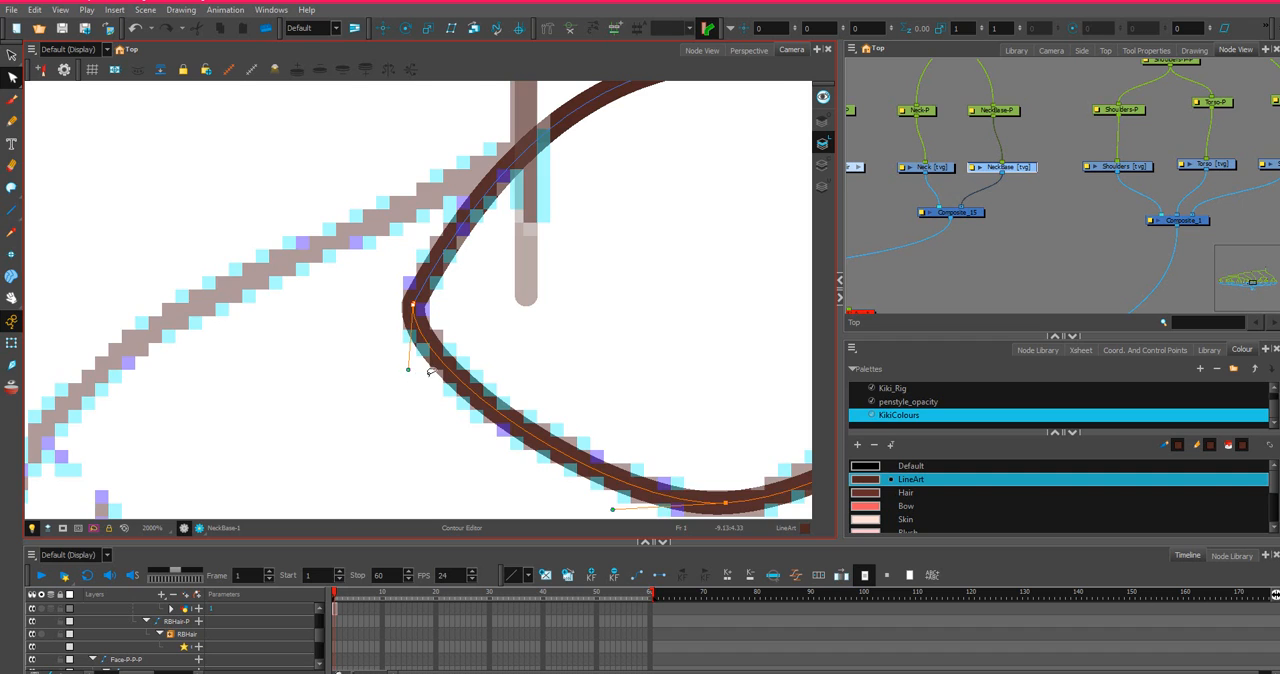
# Move the collar's bottom point slightly up and left, and pull the right segment's handle inward to follow the sketch.
pyautogui.scroll(-3, 420, 370)
pyautogui.scroll(-1, 592, 310)
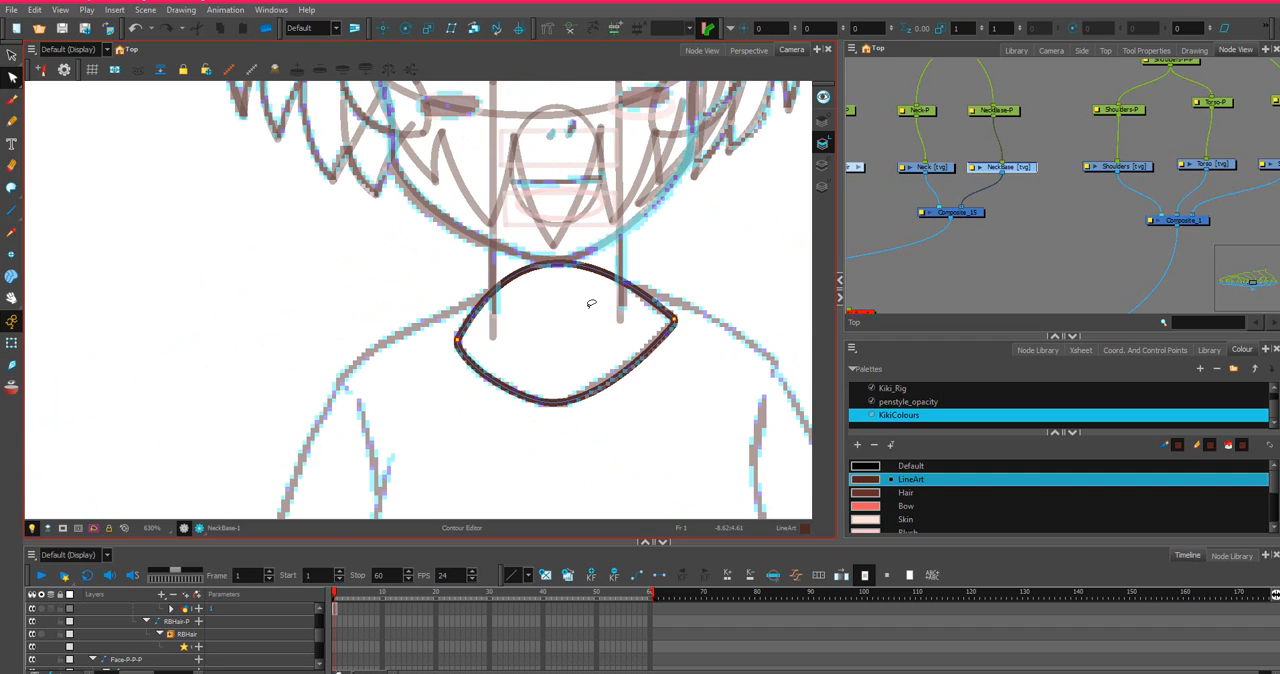
pyautogui.scroll(3, 680, 307)
pyautogui.click(404, 498)
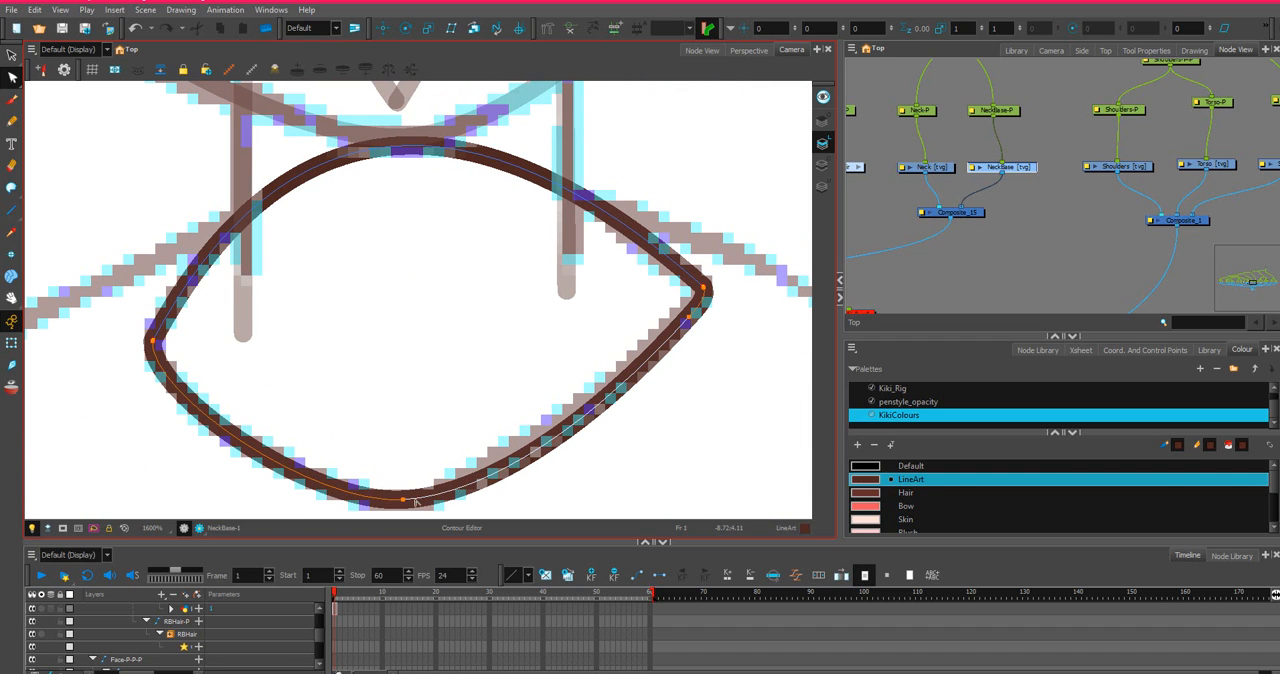
pyautogui.click(399, 500)
pyautogui.click(399, 498)
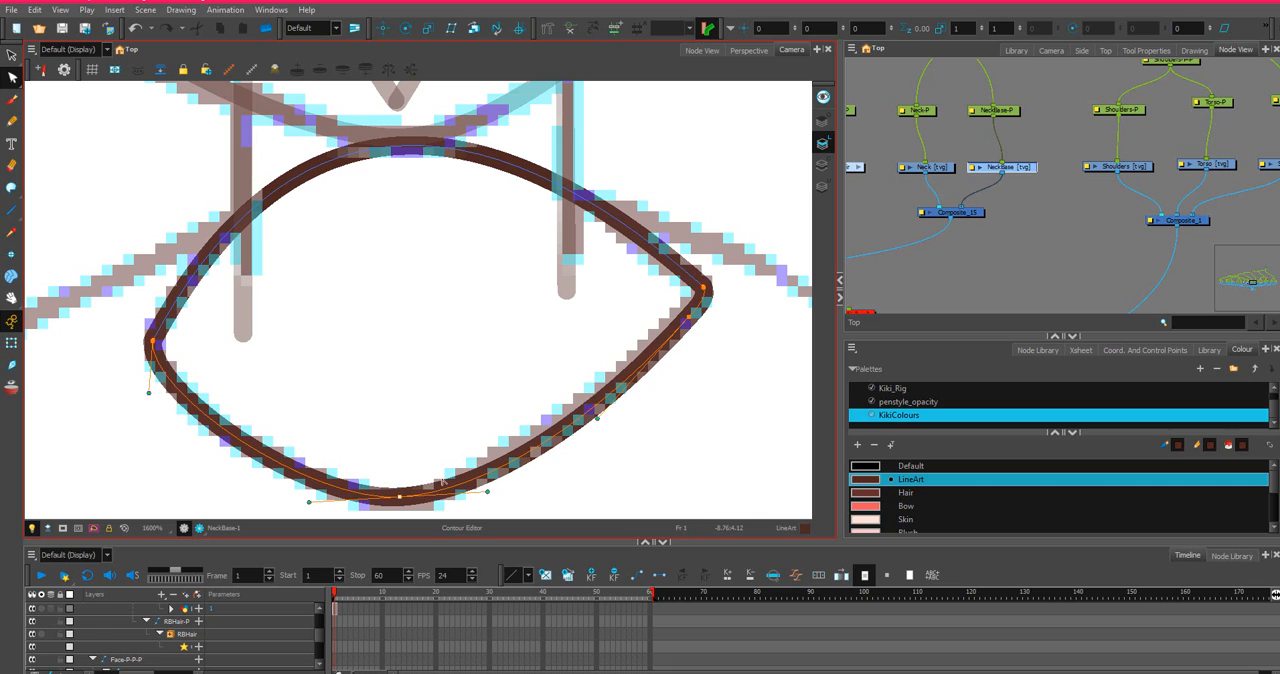
pyautogui.keyDown('ctrl'); pyautogui.click(690, 317); pyautogui.keyUp('ctrl')
pyautogui.moveTo(596, 418); pyautogui.dragTo(585, 413)
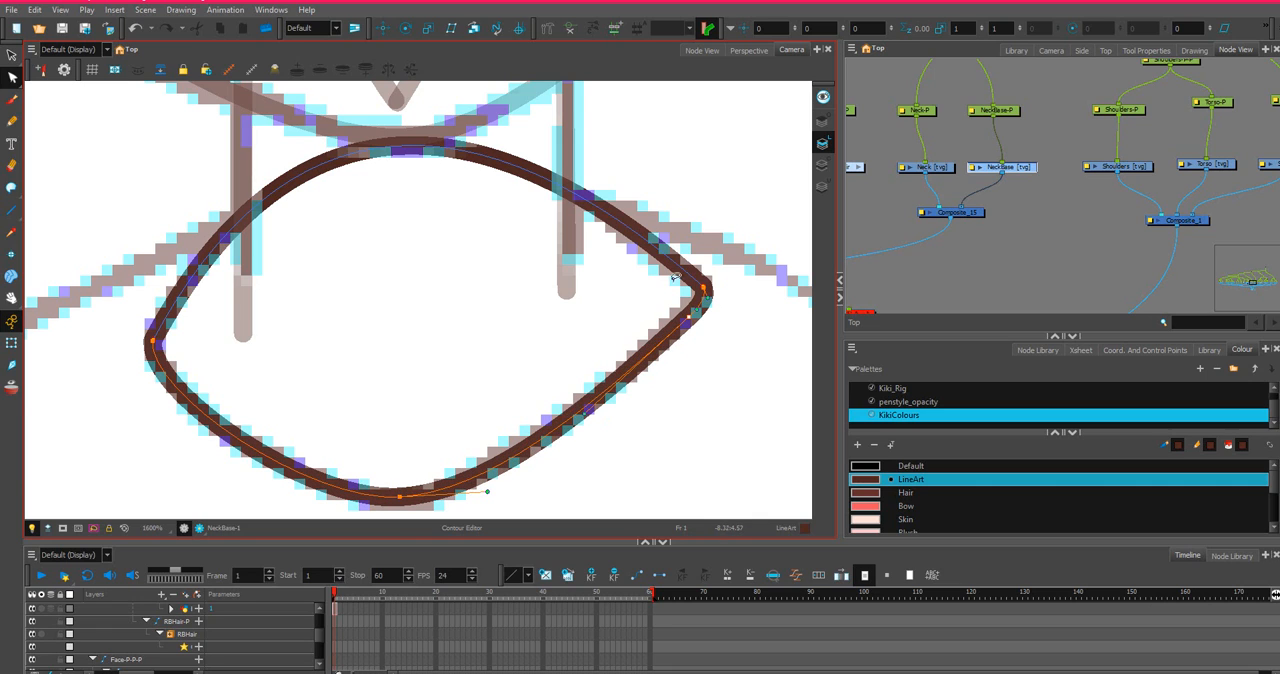
# Adjust the lower curve's handle at the right corner so the curve continues smoothly from the NeckBase arch.
pyautogui.scroll(3, 676, 280)
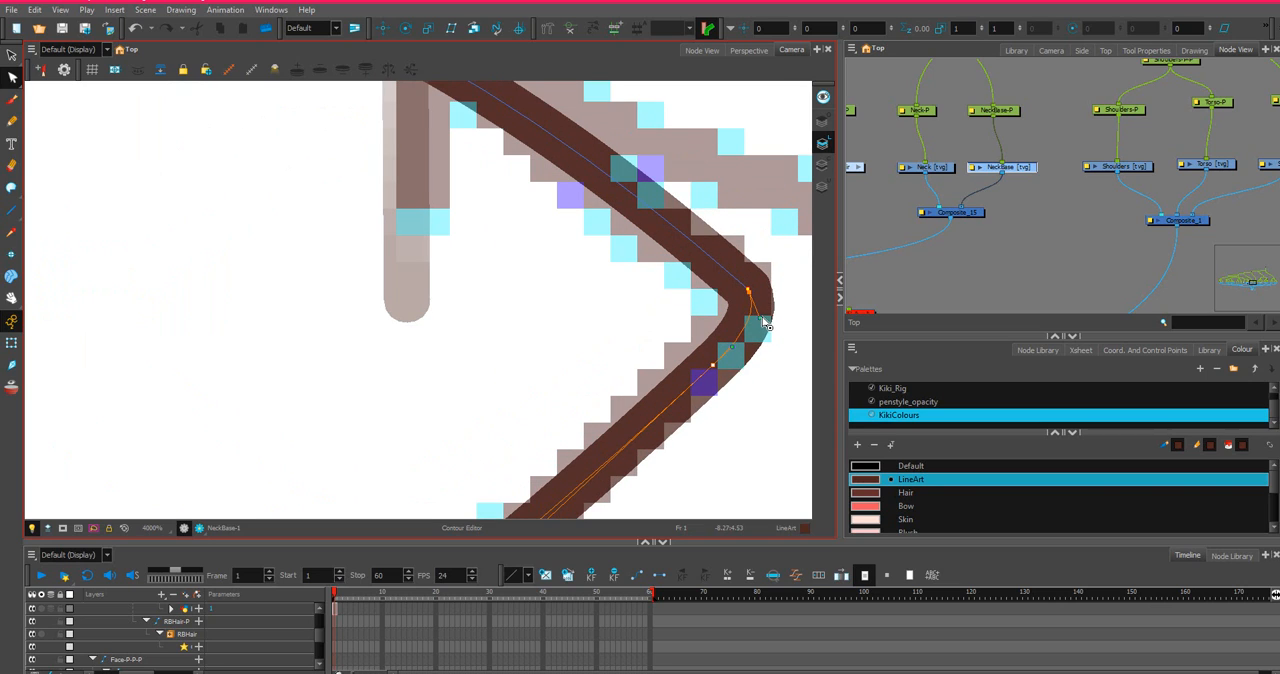
pyautogui.moveTo(762, 321); pyautogui.dragTo(741, 291)
pyautogui.scroll(2, 745, 288)
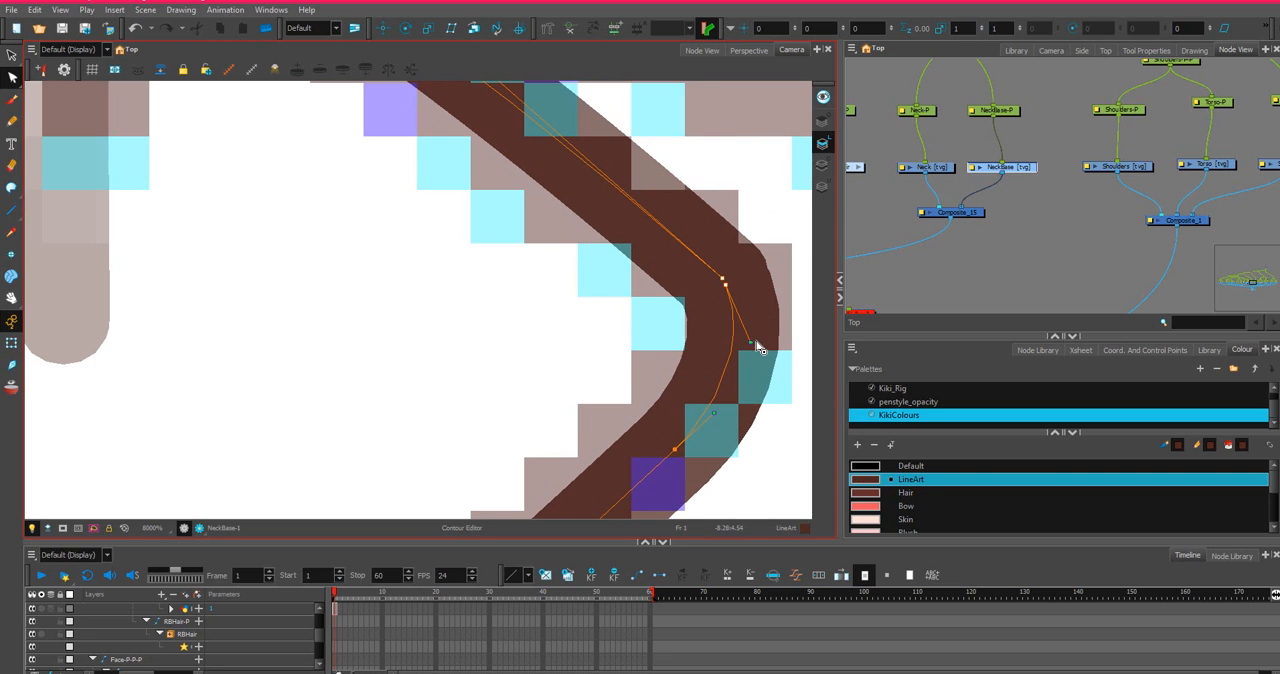
pyautogui.moveTo(752, 346); pyautogui.dragTo(763, 324)
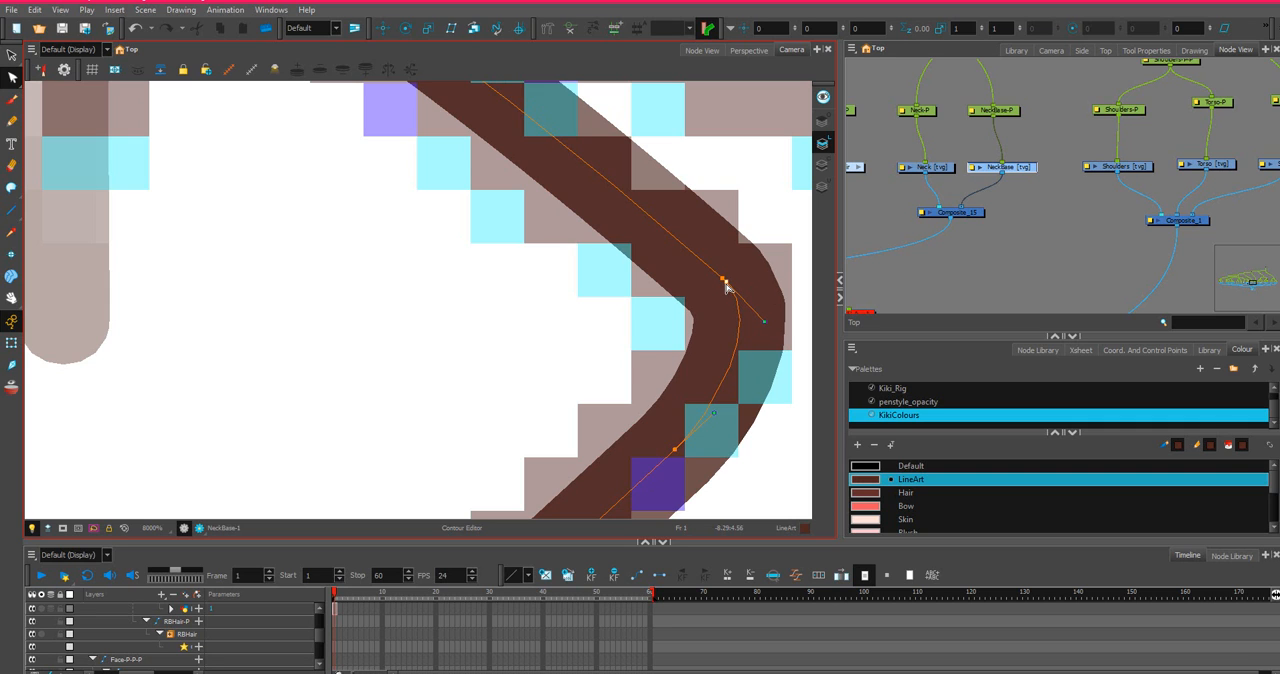
pyautogui.scroll(-6, 657, 289)
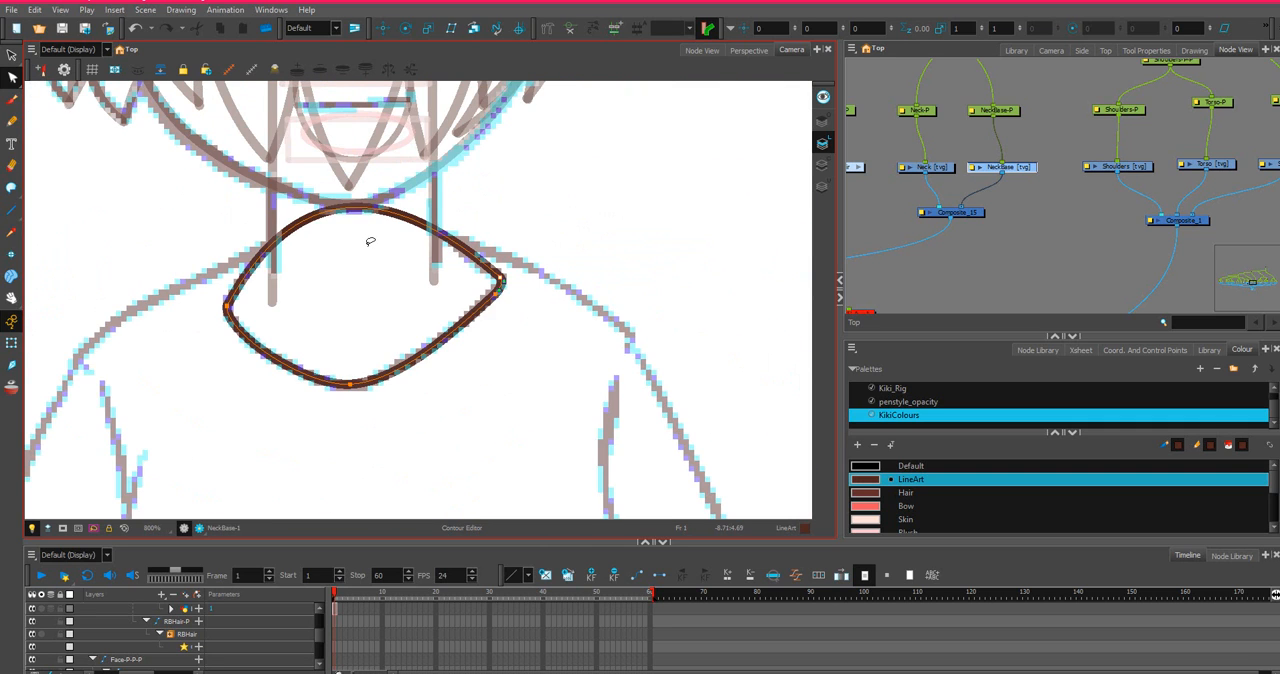
pyautogui.scroll(-3, 370, 241)
pyautogui.scroll(-2, 355, 248)
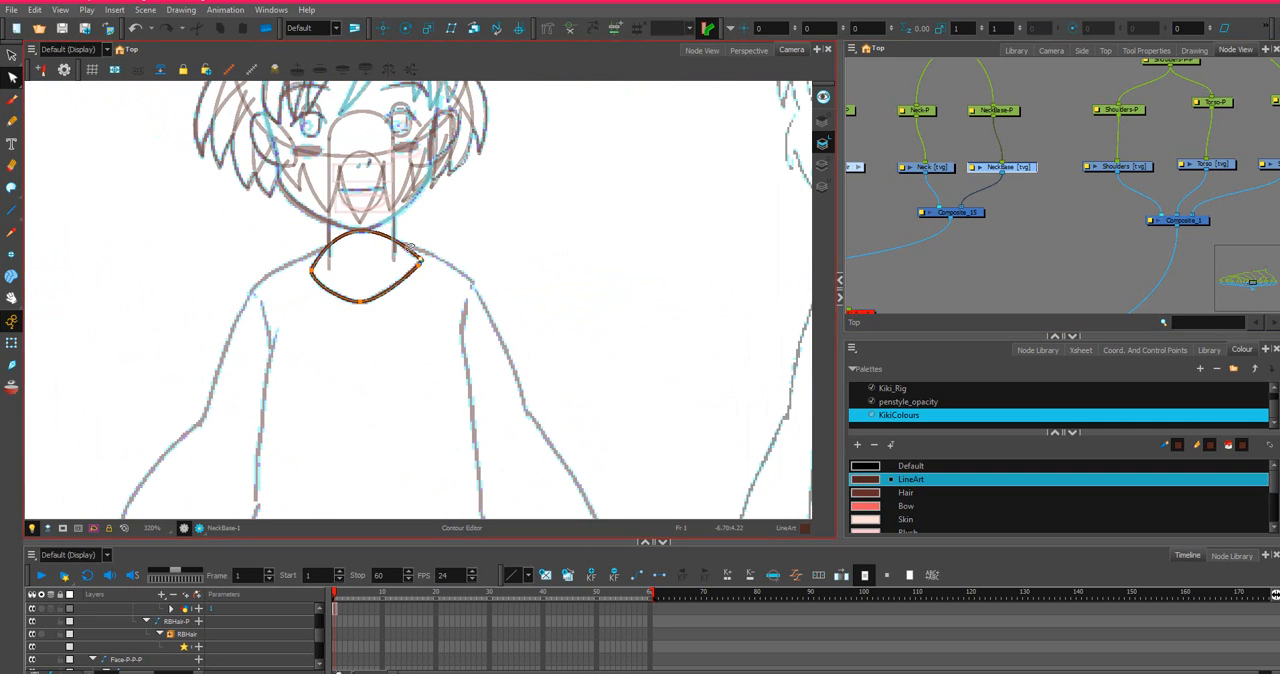
# On the Shoulders drawing, draw a straight line between the front-view sketch's shoulder tips, with a short downward line at each end.
pyautogui.click(1140, 168)
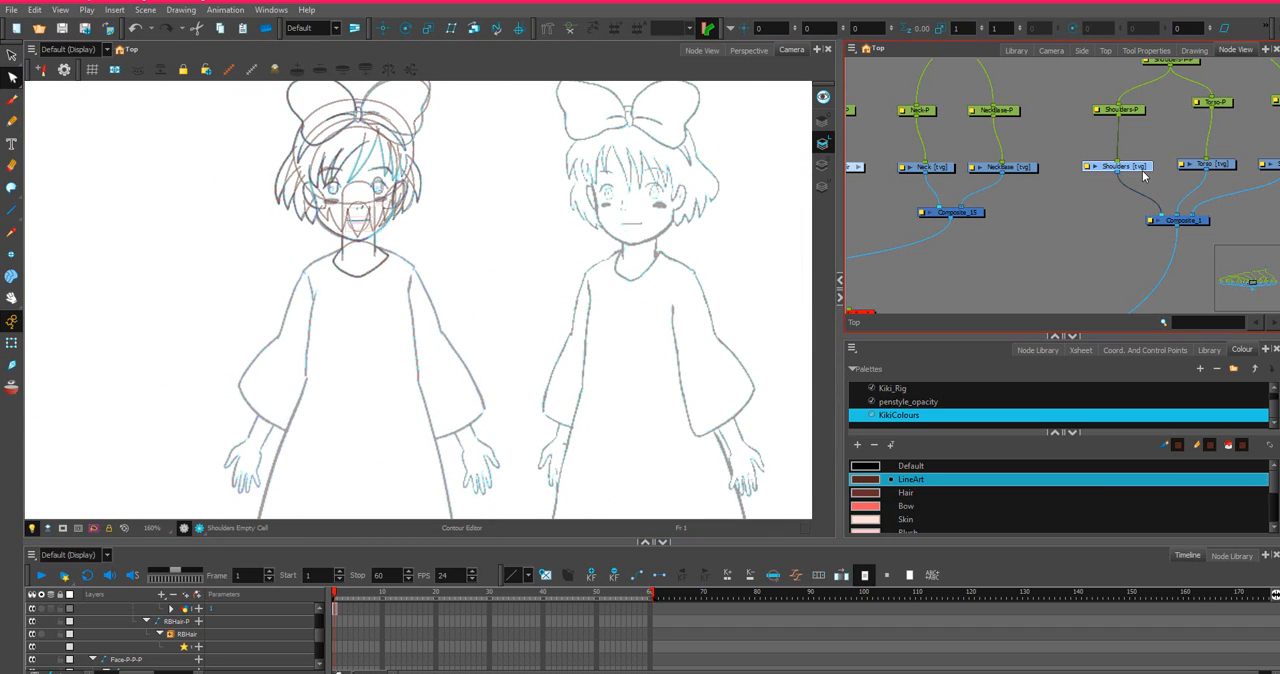
pyautogui.moveTo(180, 277); pyautogui.dragTo(397, 301)
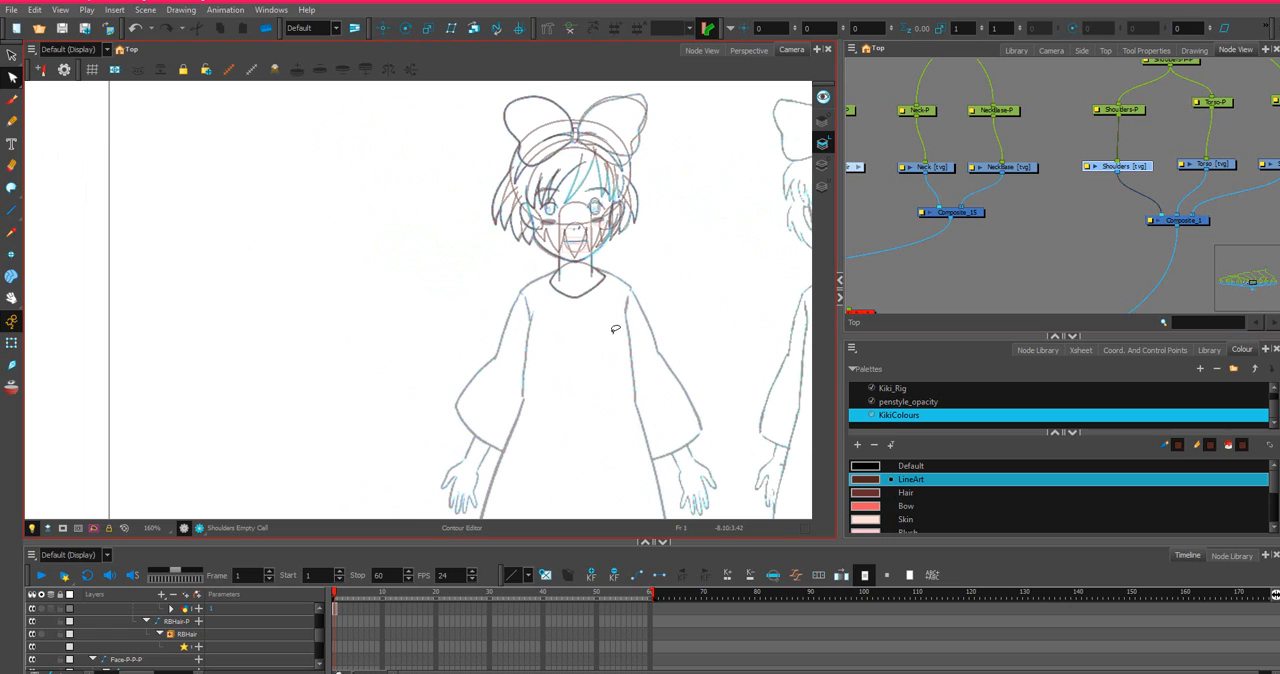
pyautogui.scroll(2, 1223, 131)
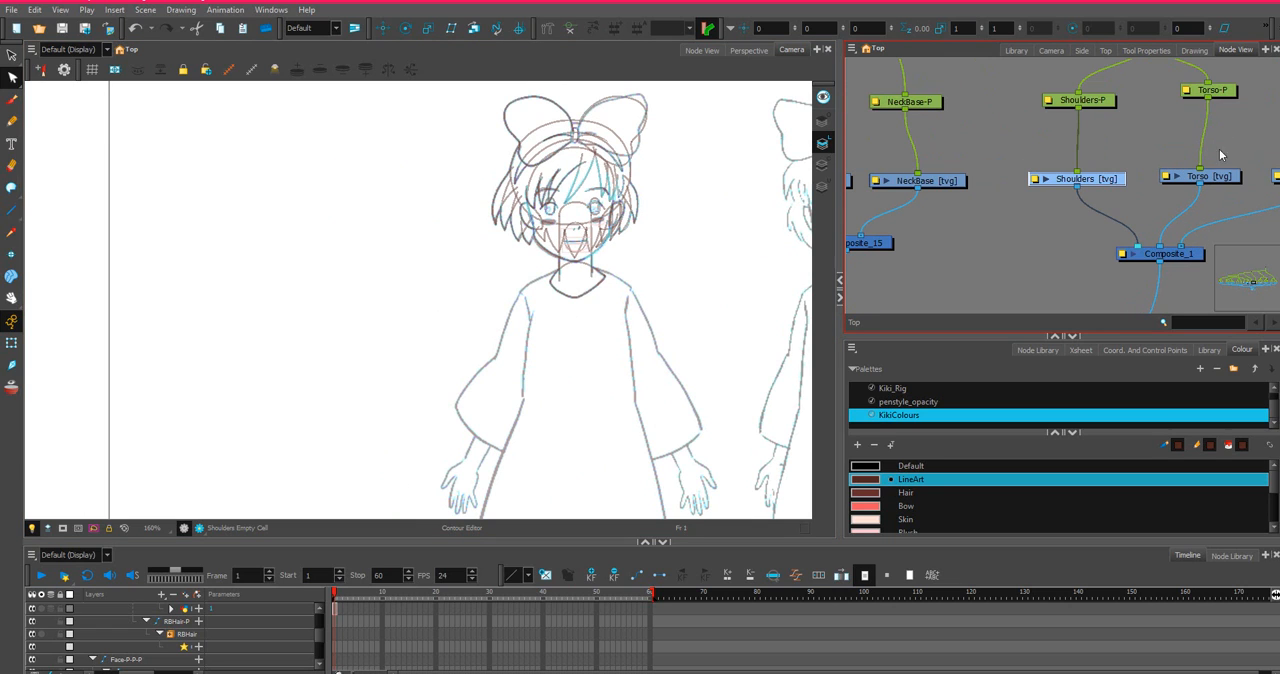
pyautogui.scroll(-2, 581, 312)
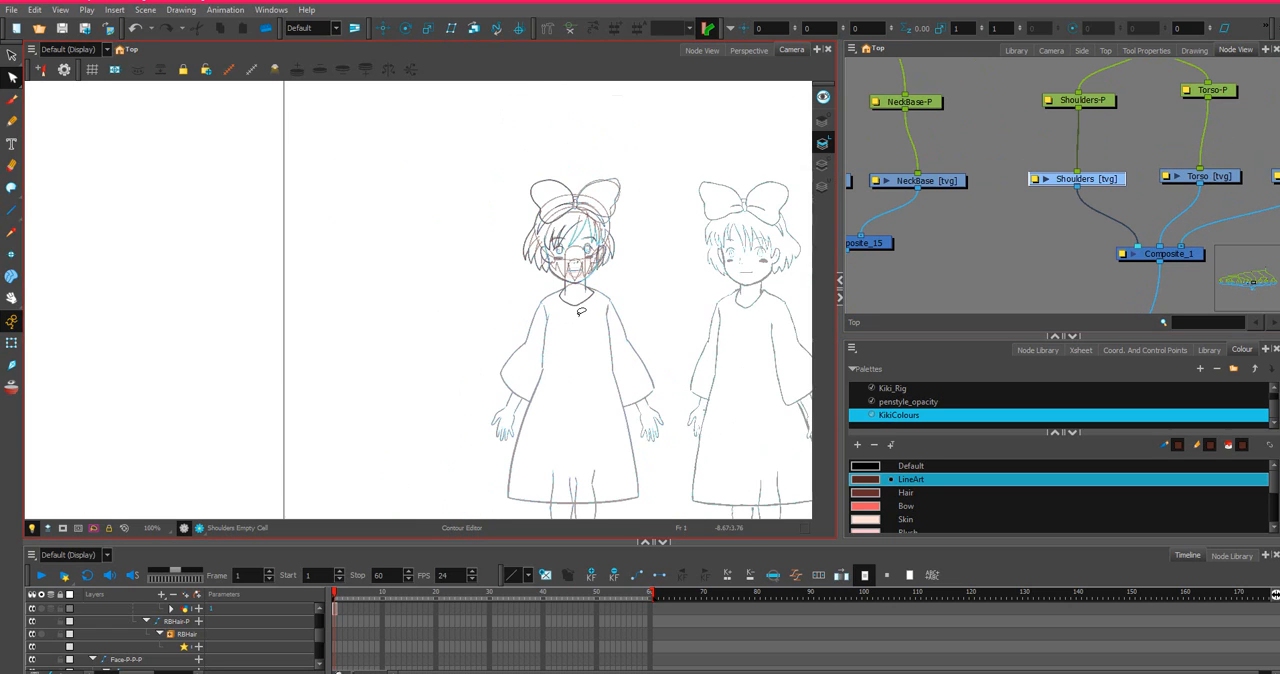
pyautogui.moveTo(634, 288); pyautogui.dragTo(510, 278)
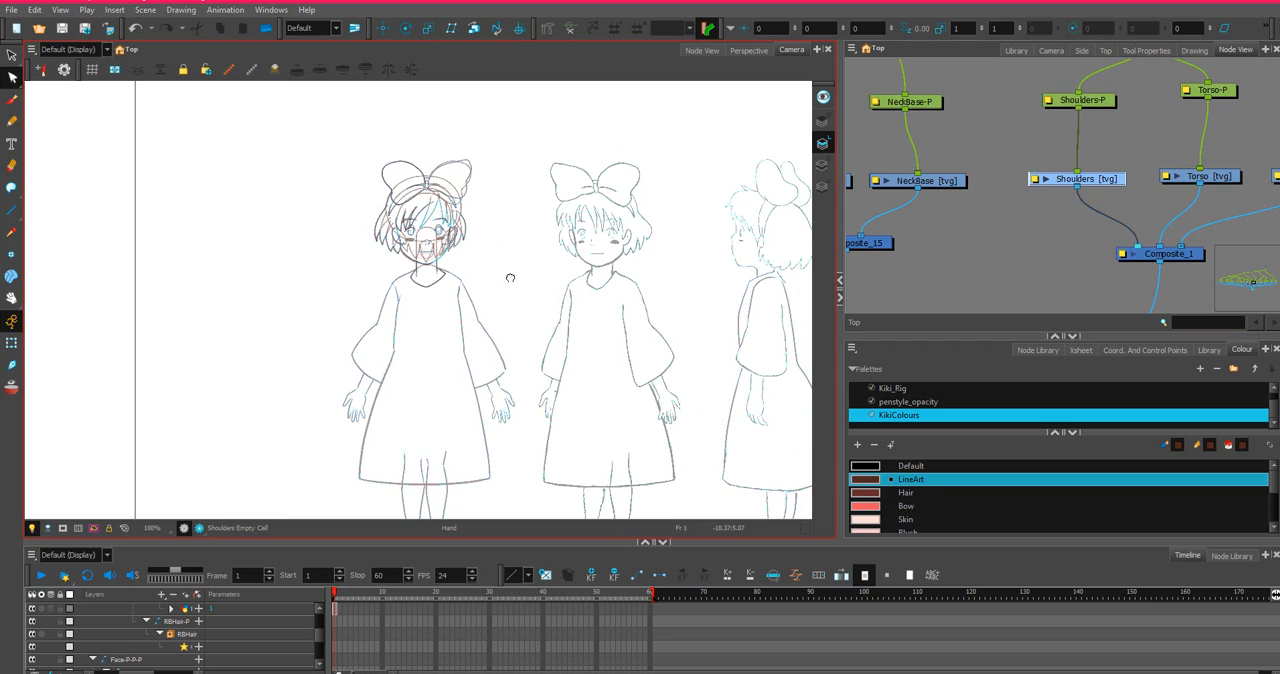
pyautogui.scroll(2, 310, 303)
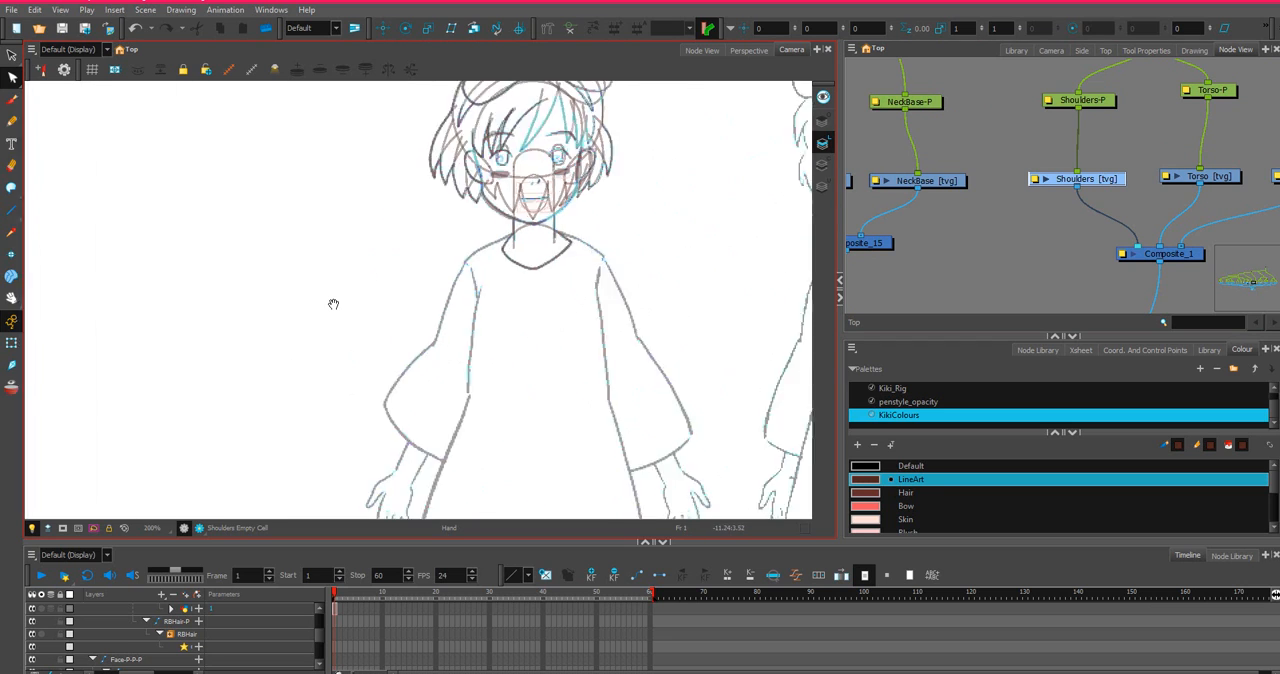
pyautogui.scroll(2, 420, 330)
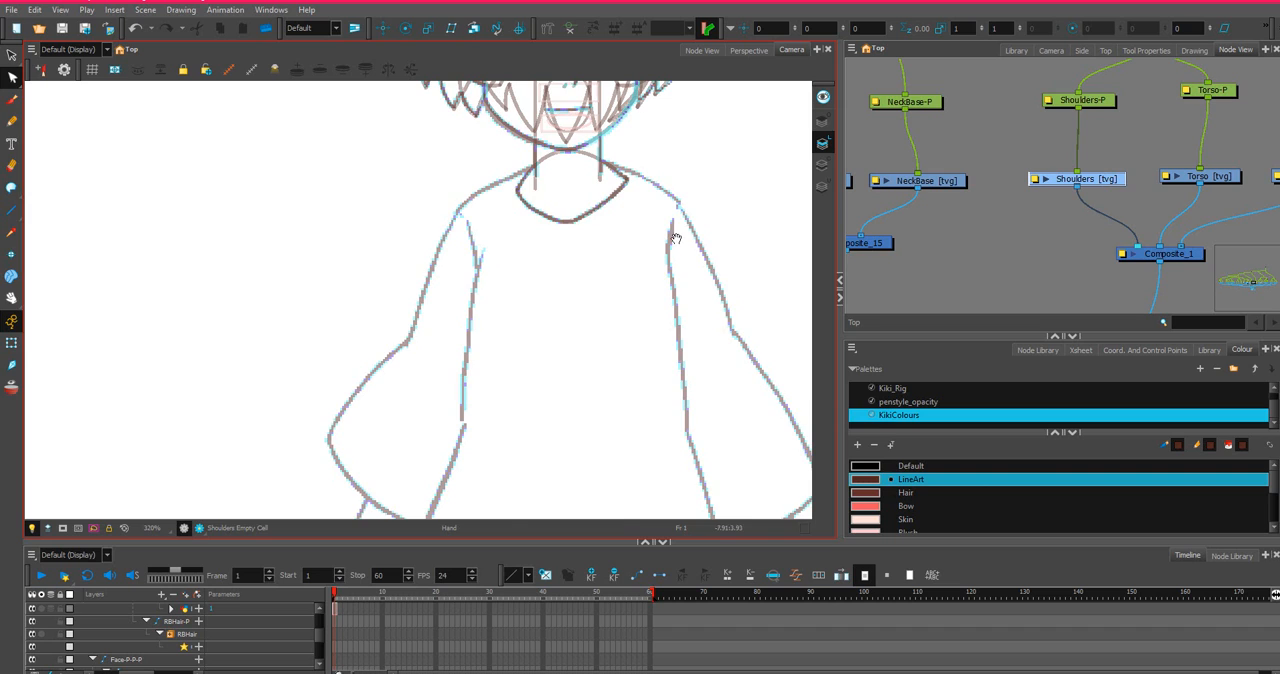
pyautogui.scroll(-2, 676, 238)
pyautogui.moveTo(754, 226); pyautogui.dragTo(566, 224)
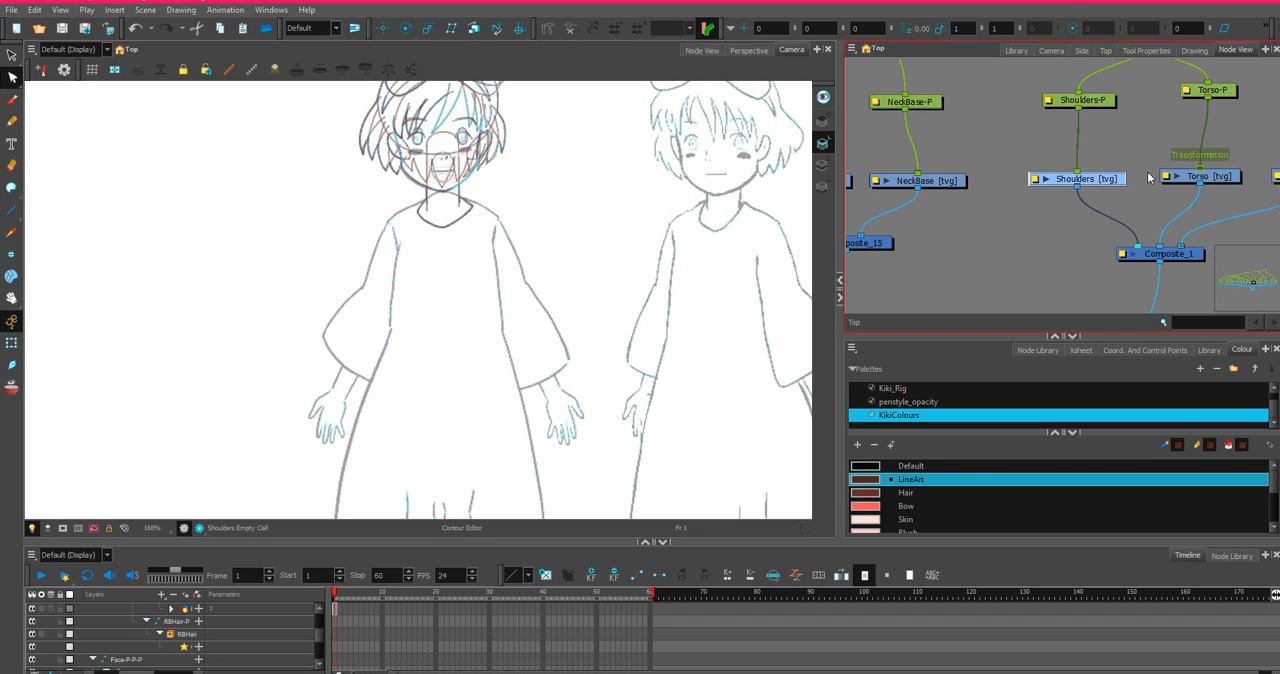
pyautogui.scroll(2, 57, 123)
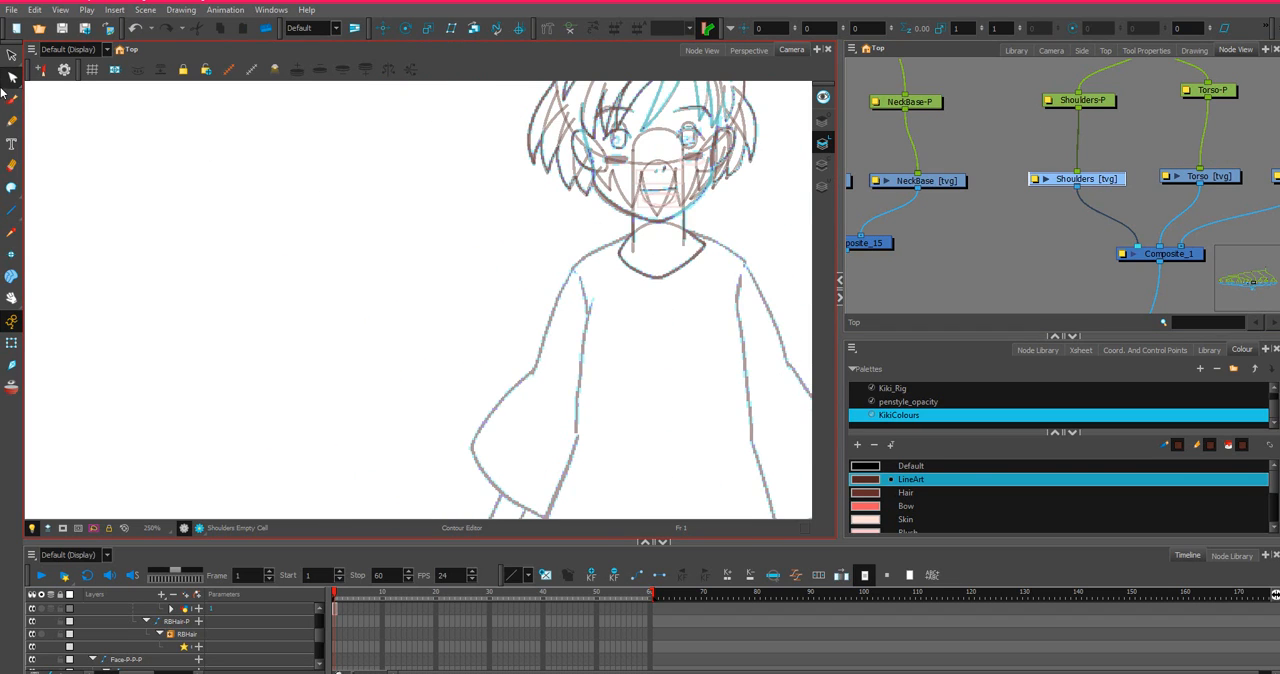
pyautogui.click(12, 211)
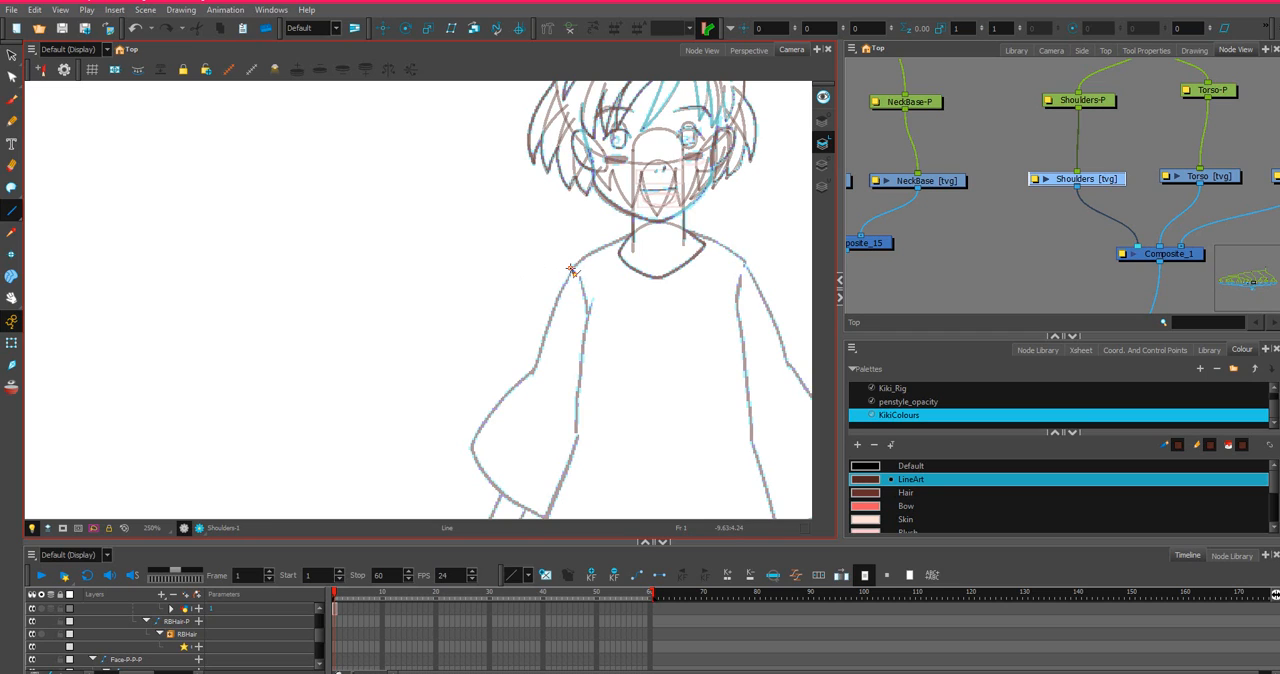
pyautogui.moveTo(571, 270)
pyautogui.mouseDown()
pyautogui.moveTo(672, 238)
pyautogui.moveTo(730, 242)
pyautogui.moveTo(746, 262)
pyautogui.mouseUp()
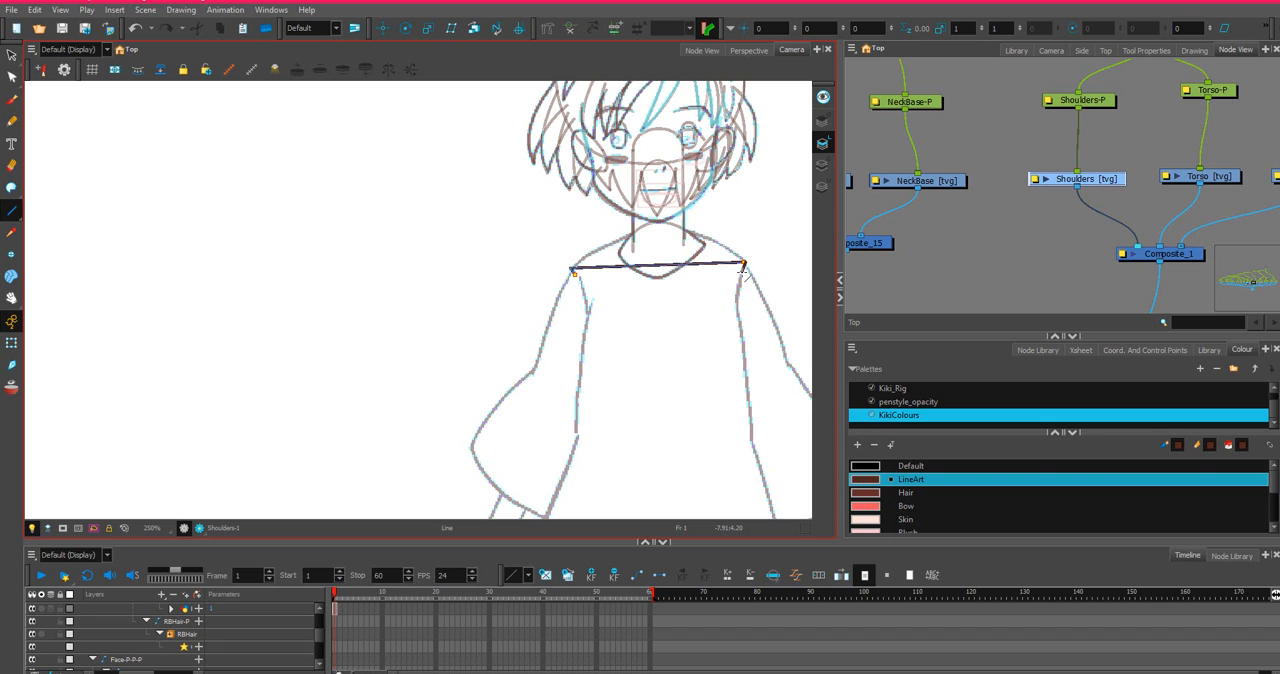
# Bend the Shoulders line upward into an arch along the sketch and add a contour point where it meets the neck's left side.
pyautogui.scroll(3, 604, 284)
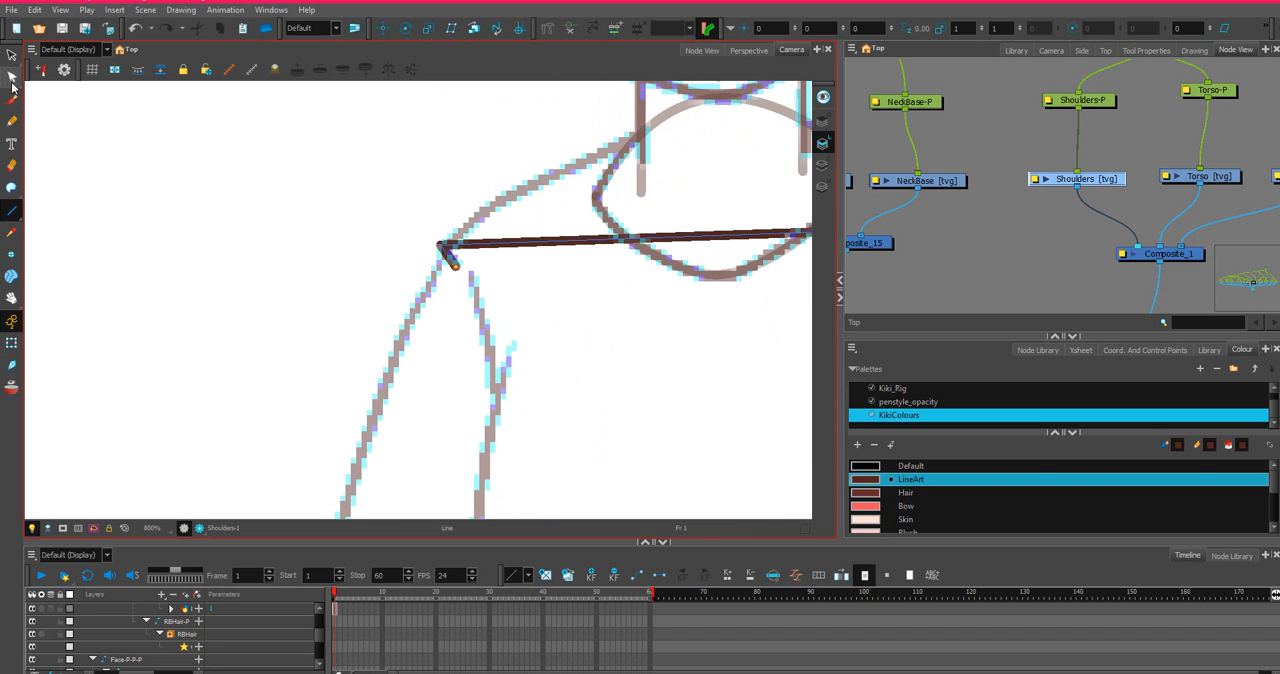
pyautogui.click(12, 78)
pyautogui.scroll(-3, 520, 240)
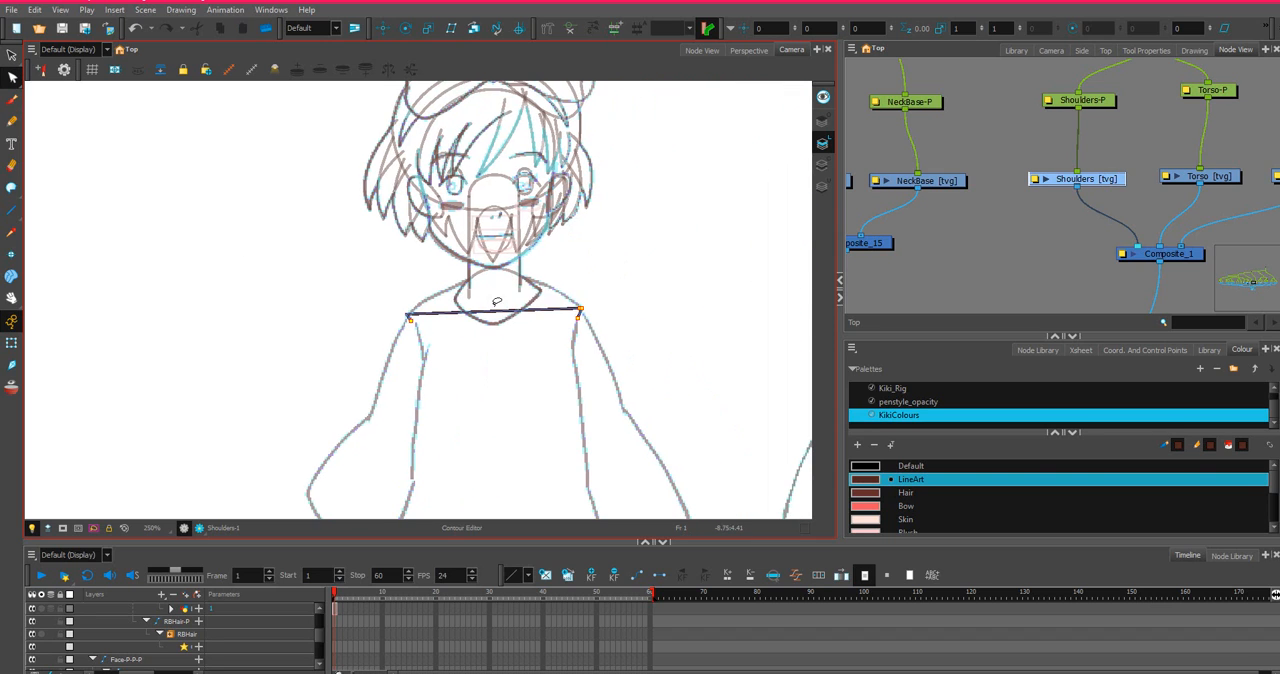
pyautogui.click(500, 314)
pyautogui.scroll(2, 500, 246)
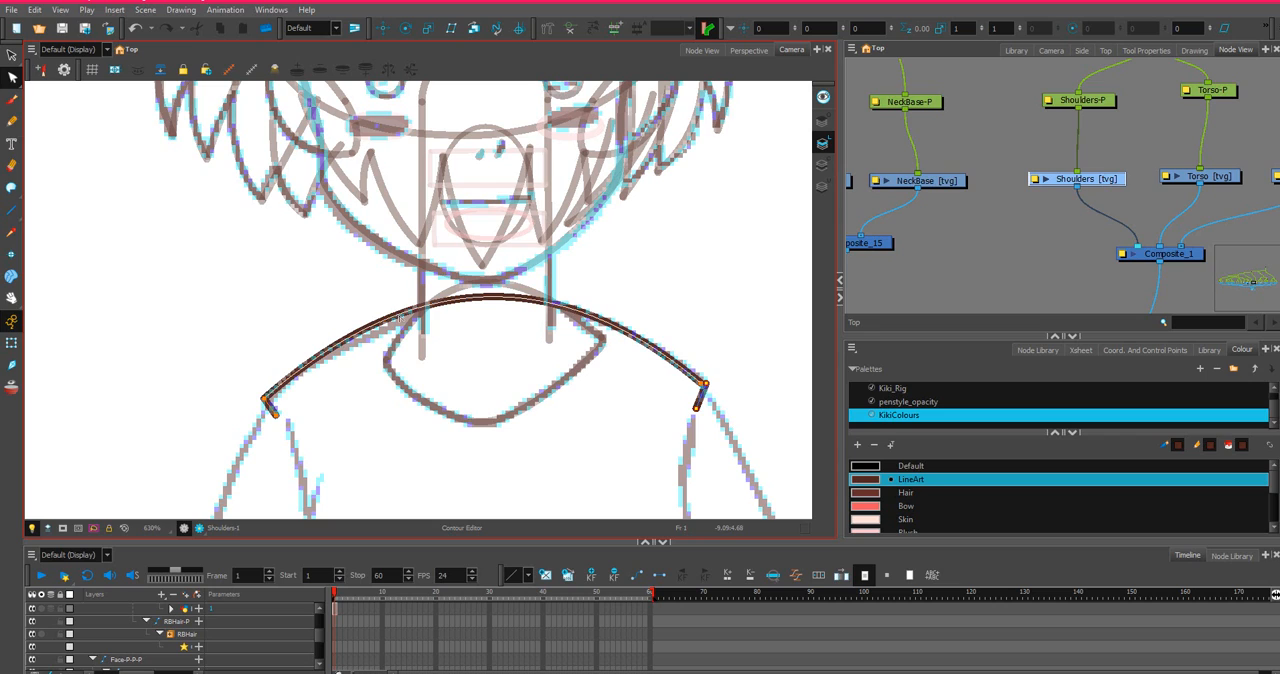
pyautogui.keyDown('ctrl'); pyautogui.click(407, 313); pyautogui.keyUp('ctrl')
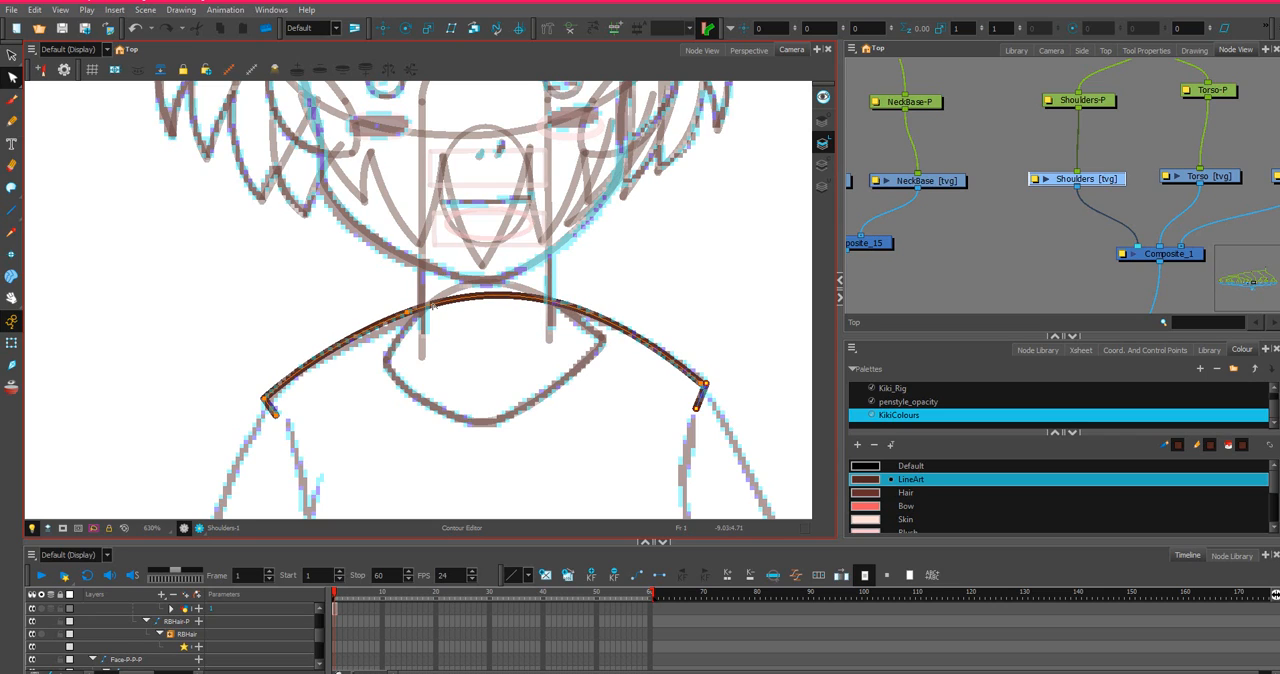
pyautogui.keyDown('ctrl'); pyautogui.click(594, 316); pyautogui.keyUp('ctrl')
pyautogui.keyDown('ctrl'); pyautogui.click(486, 298); pyautogui.keyUp('ctrl')
pyautogui.hotkey('ctrl', 'z')
pyautogui.hotkey('ctrl', 'z')
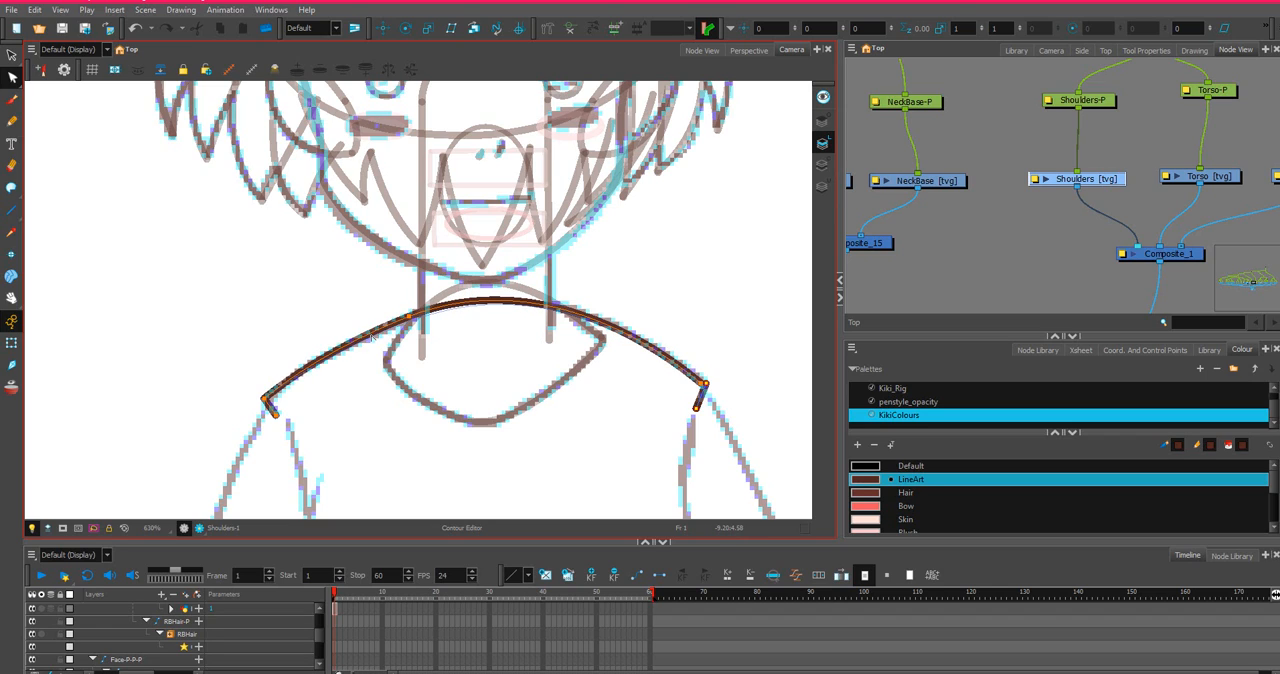
# Fit the Shoulders arch to the sketch by adjusting its left side, raising a new contour point at the peak and reshaping the right slope.
pyautogui.moveTo(370, 333); pyautogui.dragTo(393, 326)
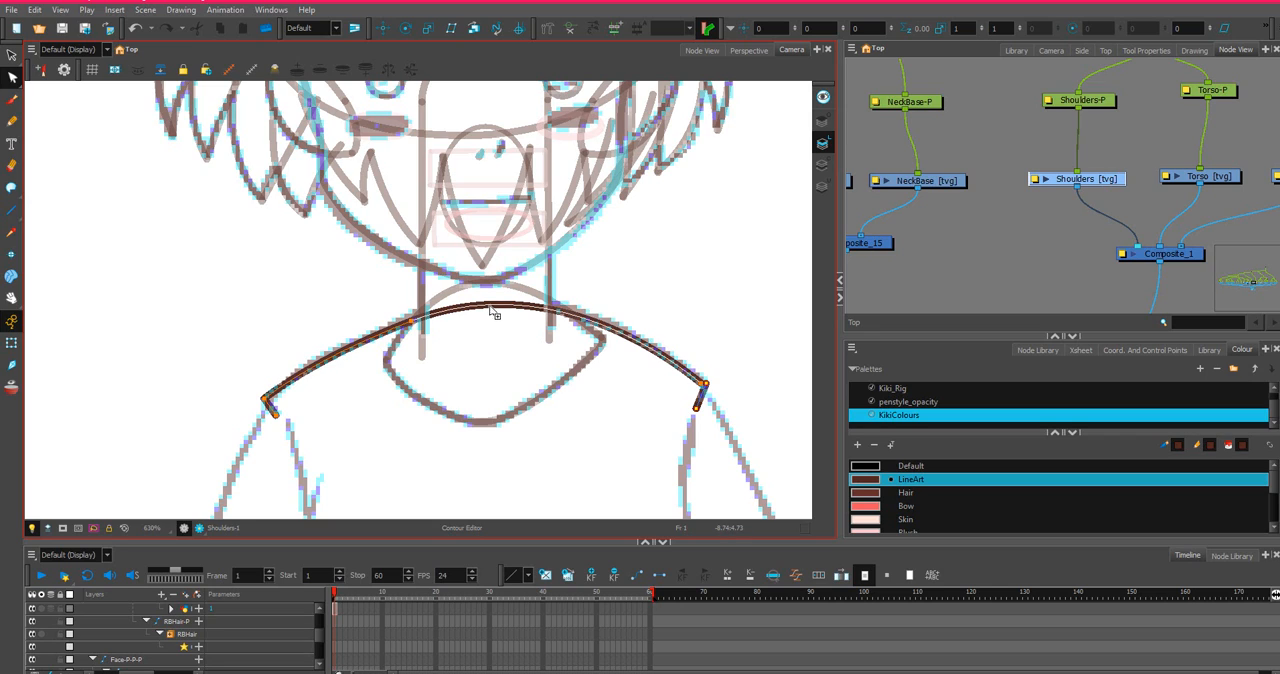
pyautogui.moveTo(492, 311); pyautogui.dragTo(488, 295)
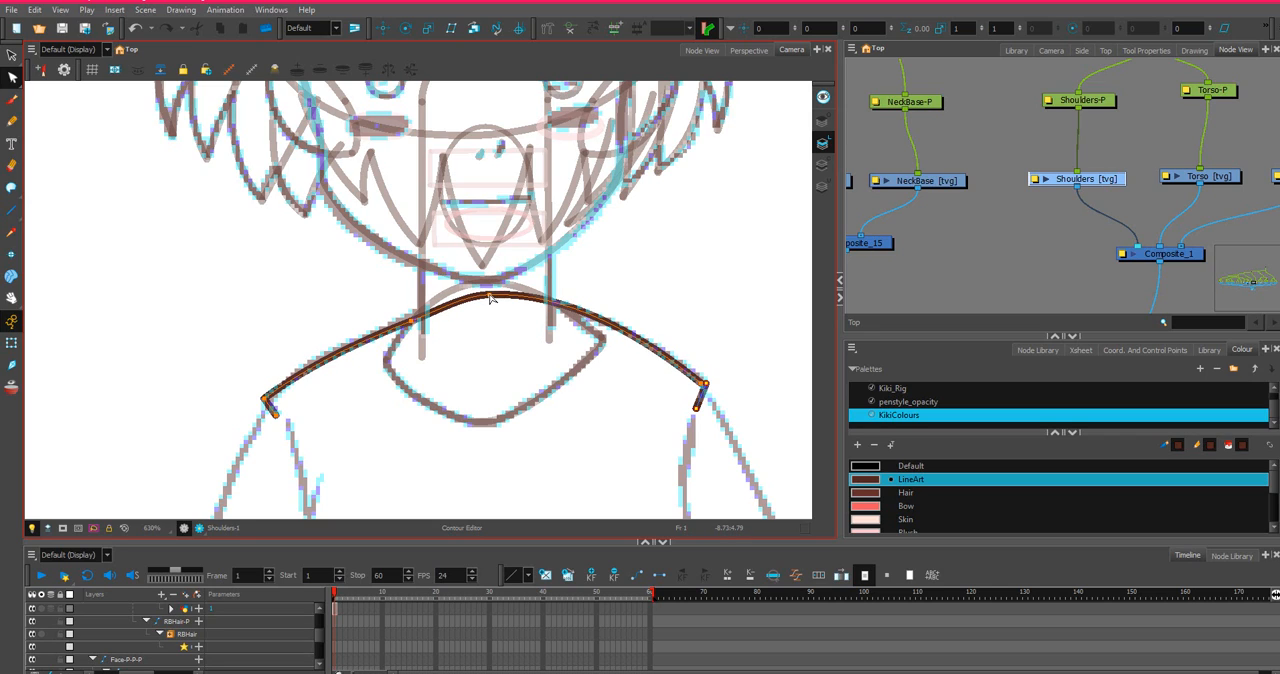
pyautogui.moveTo(411, 321); pyautogui.dragTo(403, 321)
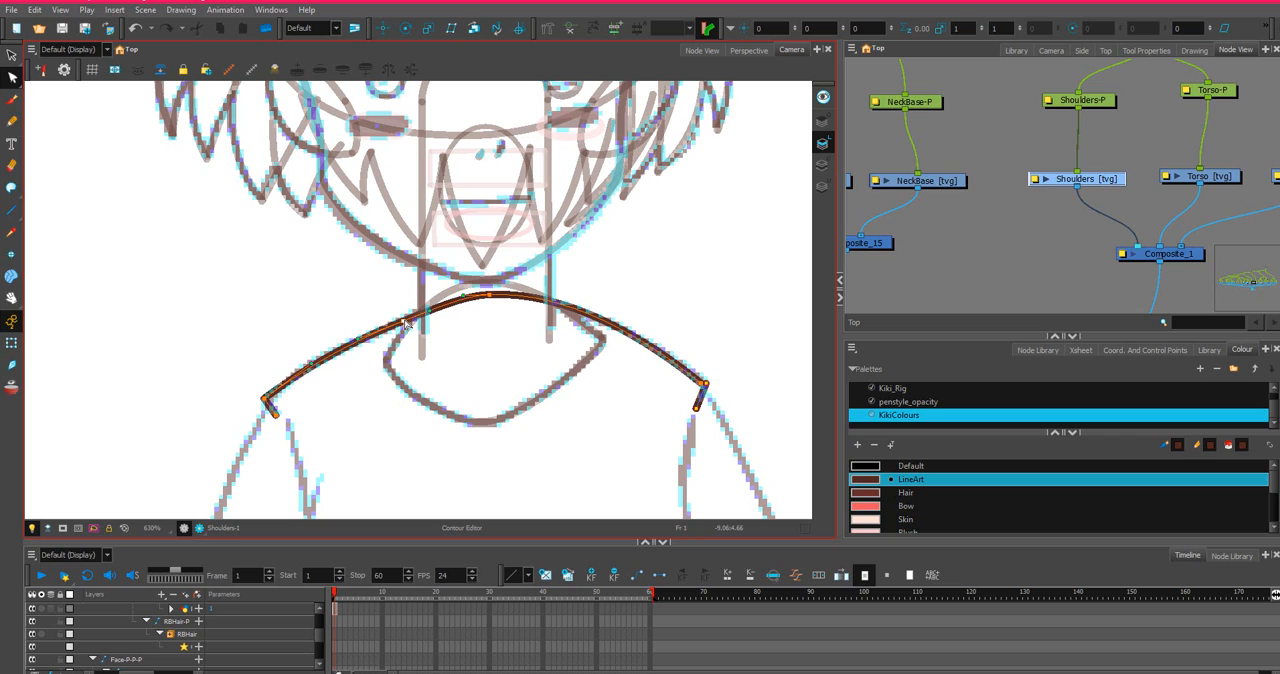
pyautogui.click(605, 321)
# Curve the short line at the right shoulder tip and nudge its corner point slightly outward onto the sketch.
pyautogui.scroll(4, 703, 384)
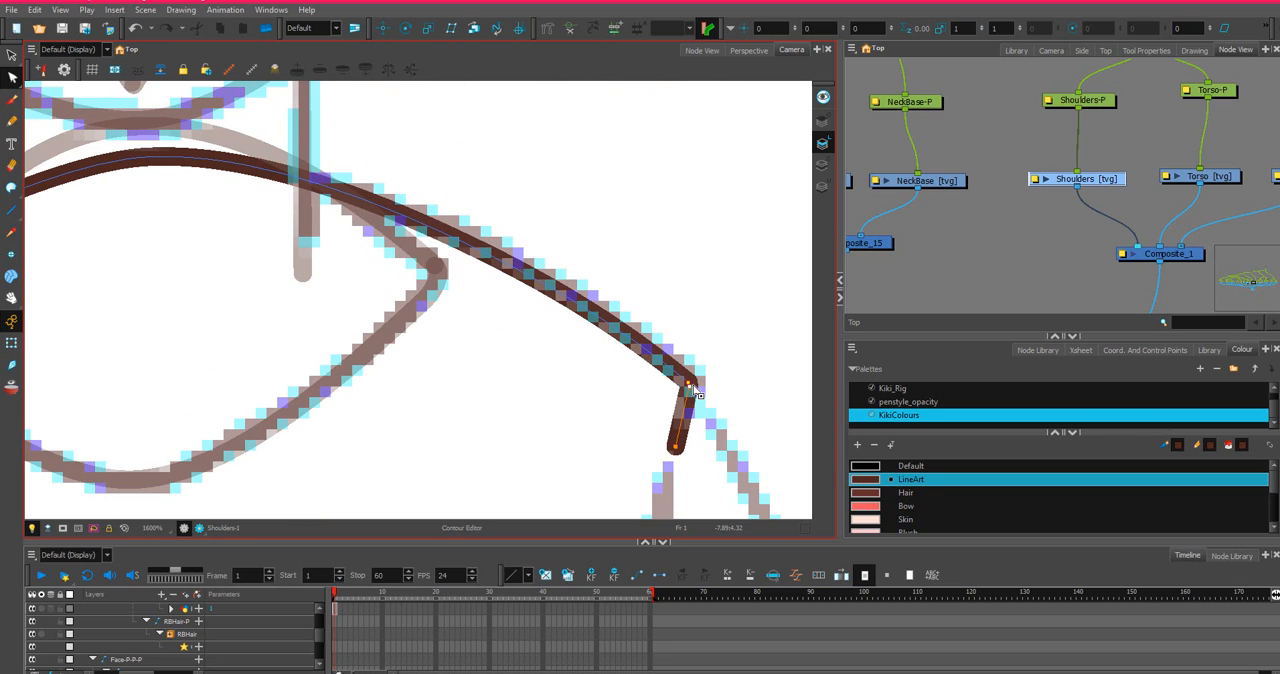
pyautogui.moveTo(680, 413); pyautogui.dragTo(698, 384)
pyautogui.hotkey('ctrl', 'z')
pyautogui.click(683, 381)
pyautogui.click(691, 385)
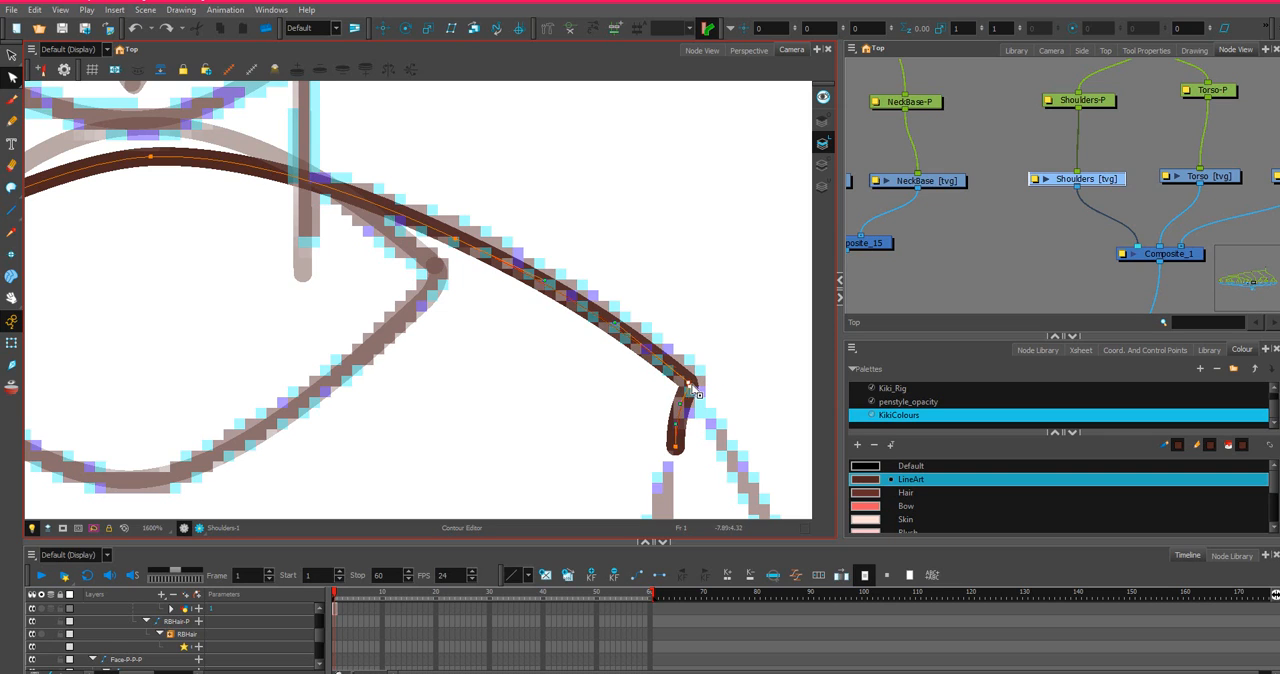
pyautogui.moveTo(691, 385); pyautogui.dragTo(696, 385)
pyautogui.scroll(-4, 450, 355)
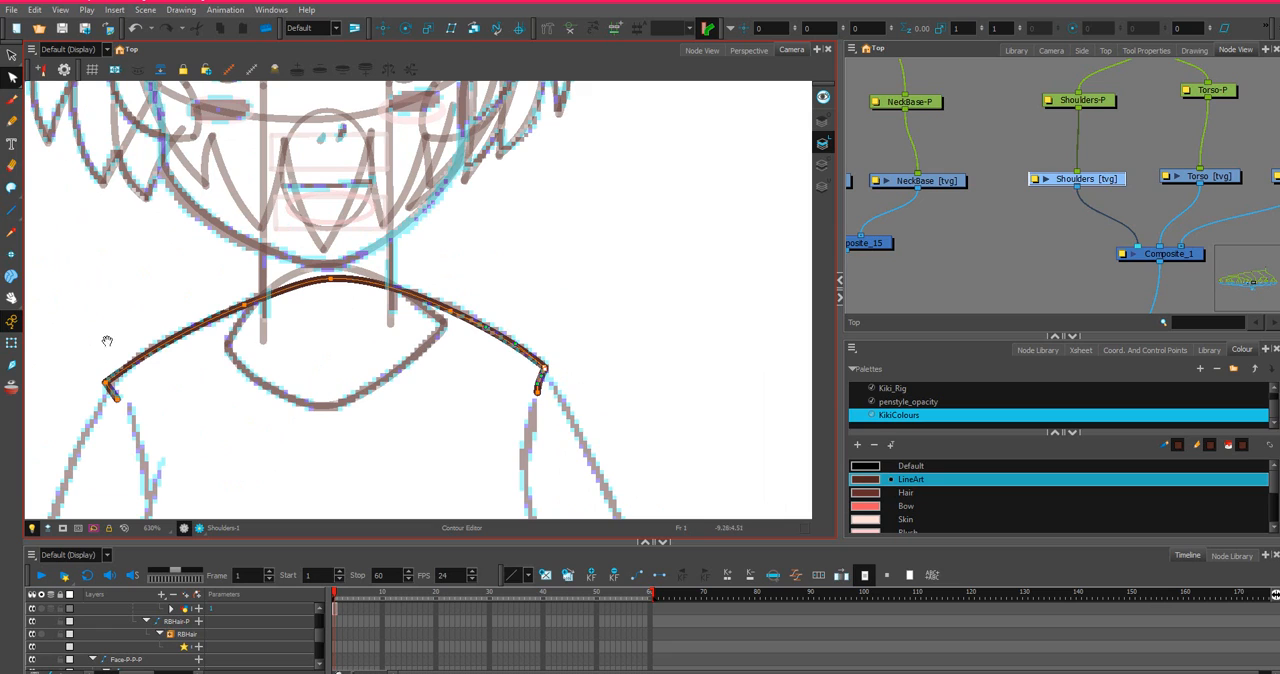
# Move the end of the left shoulder's short line slightly inward and curve the line to follow the sketch.
pyautogui.scroll(5, 71, 334)
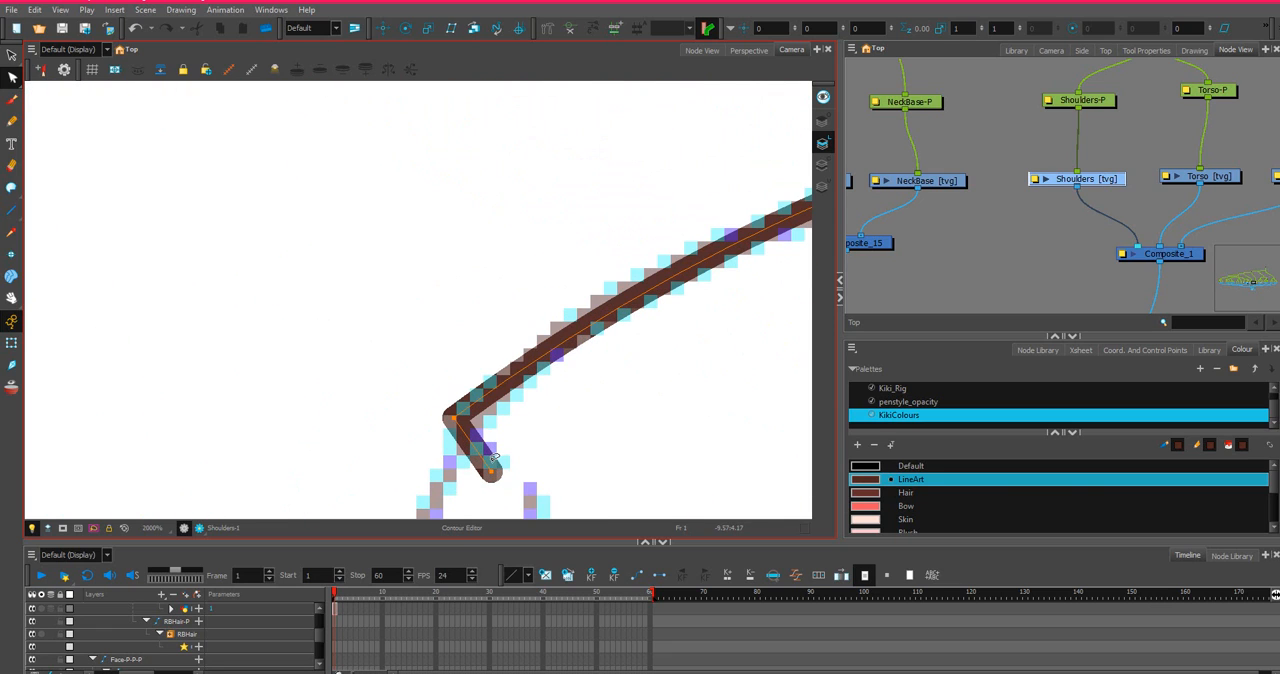
pyautogui.moveTo(491, 471)
pyautogui.mouseDown()
pyautogui.moveTo(502, 466)
pyautogui.moveTo(481, 432)
pyautogui.mouseUp()
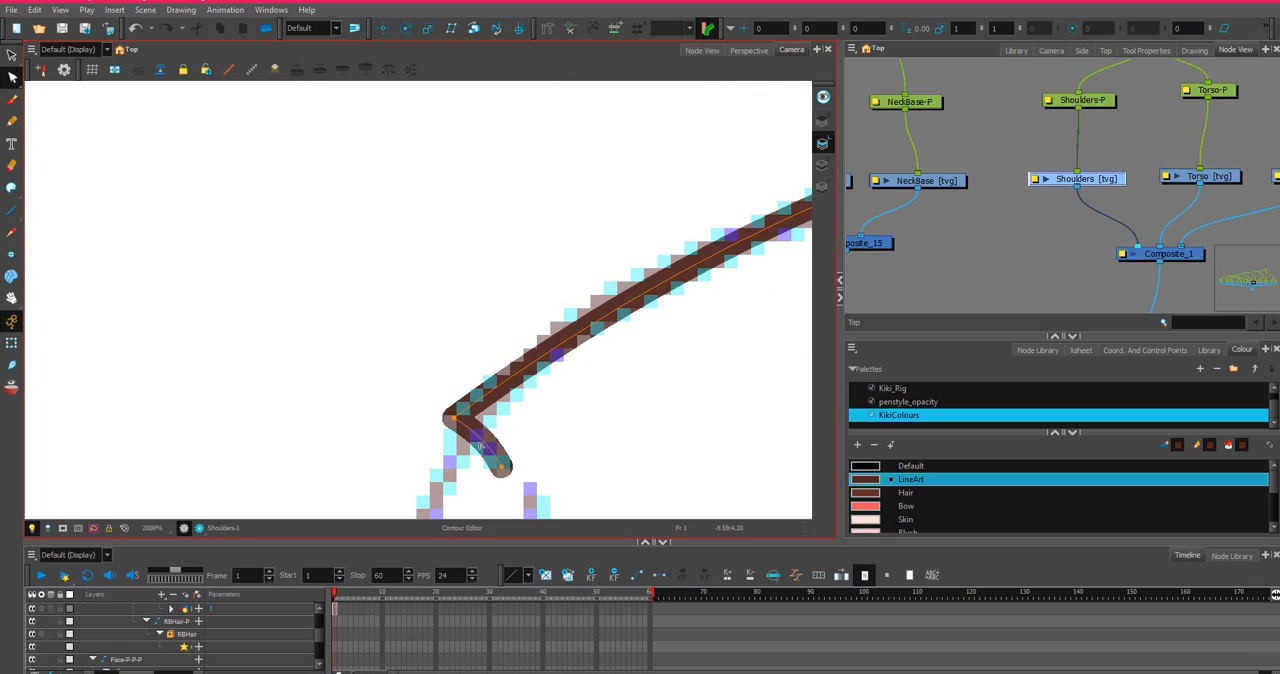
pyautogui.scroll(-5, 480, 442)
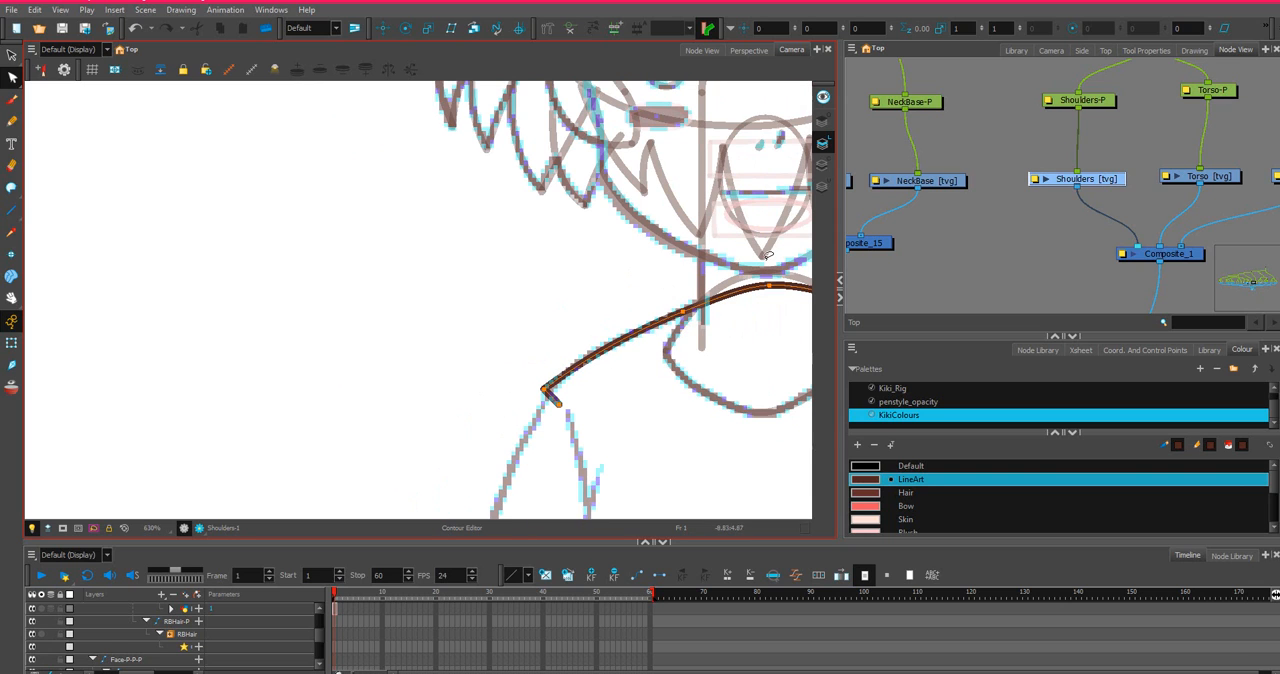
# Close the Shoulders shape with an invisible stroke running from the left end, down across the chest, and up to the right end.
pyautogui.click(1226, 176)
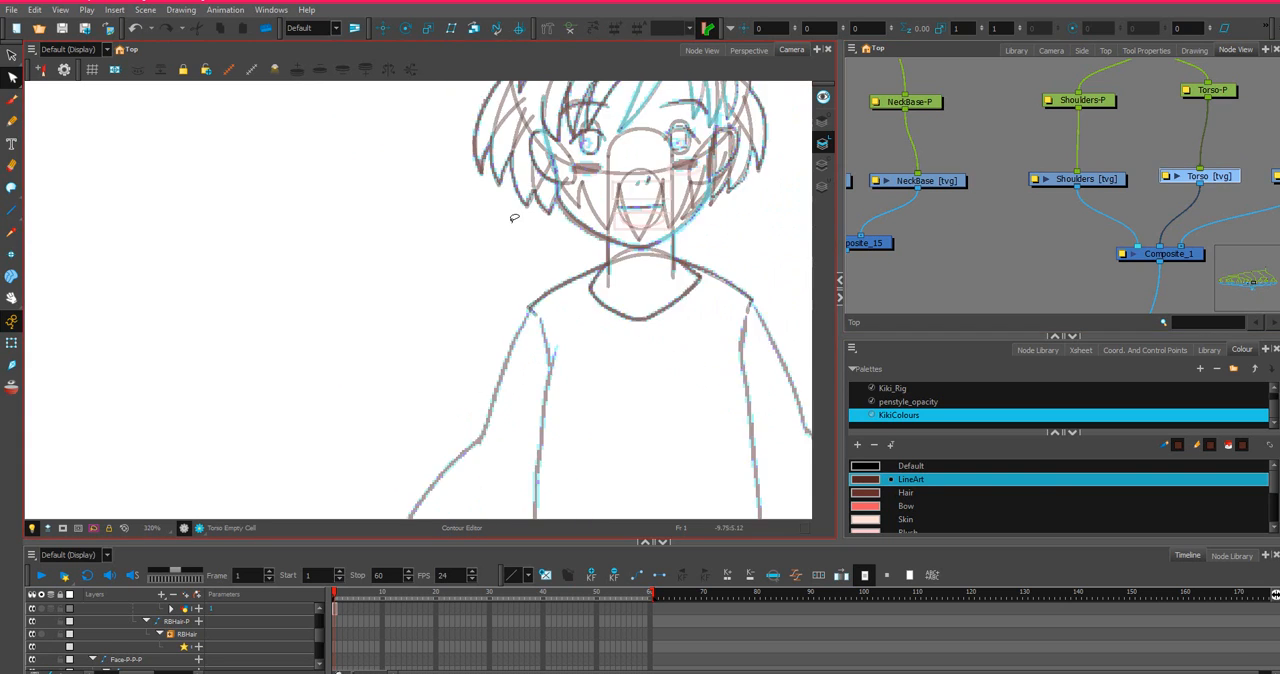
pyautogui.click(1100, 182)
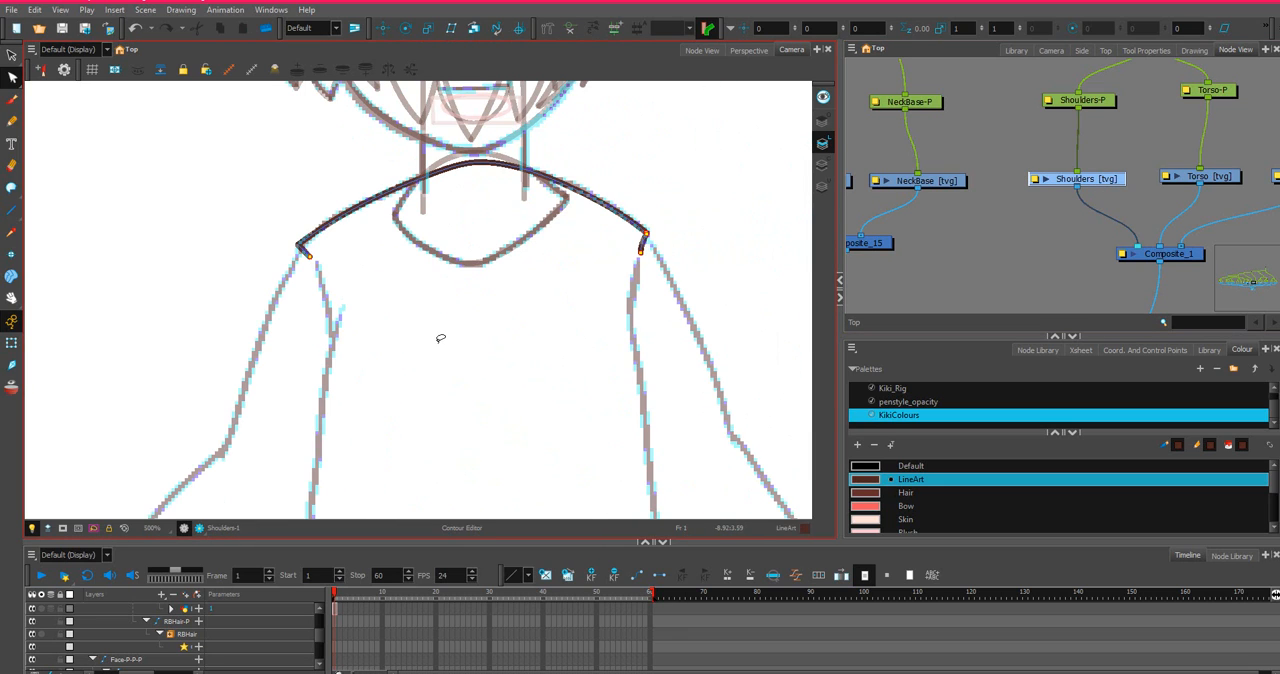
pyautogui.click(12, 188)
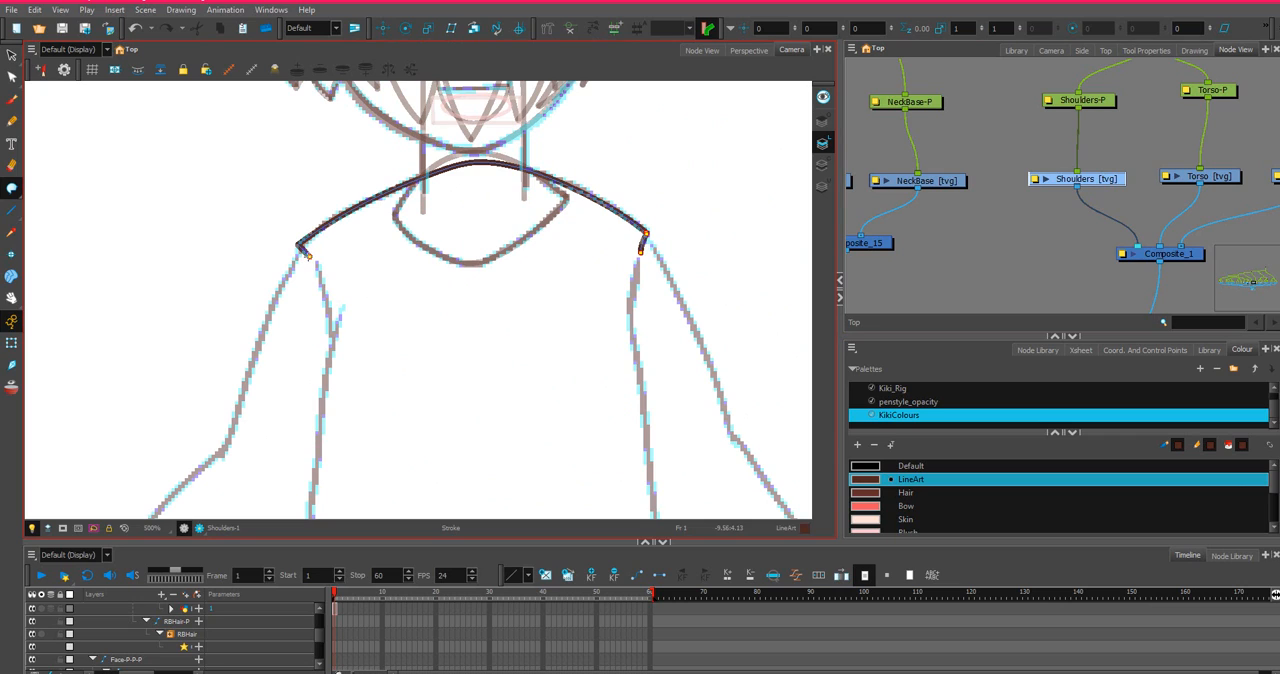
pyautogui.hotkey('ctrl', 'z')
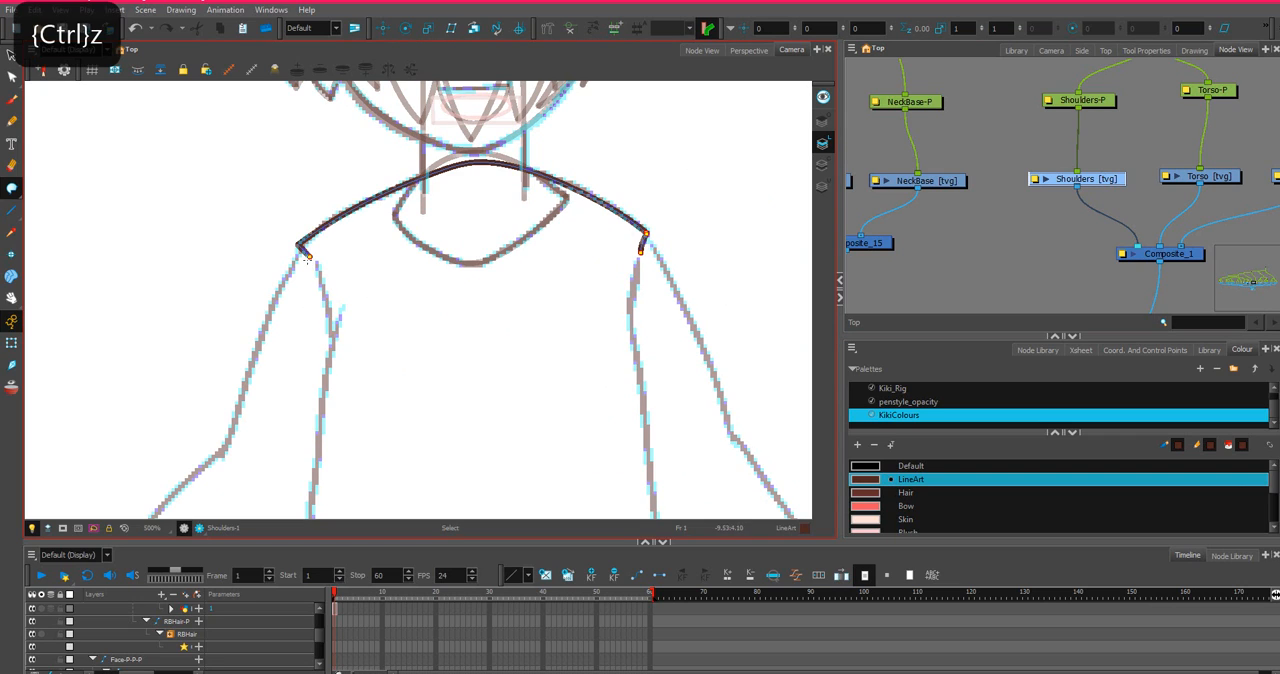
pyautogui.moveTo(336, 352)
pyautogui.mouseDown()
pyautogui.moveTo(387, 397)
pyautogui.moveTo(497, 402)
pyautogui.moveTo(586, 392)
pyautogui.moveTo(612, 364)
pyautogui.mouseUp()
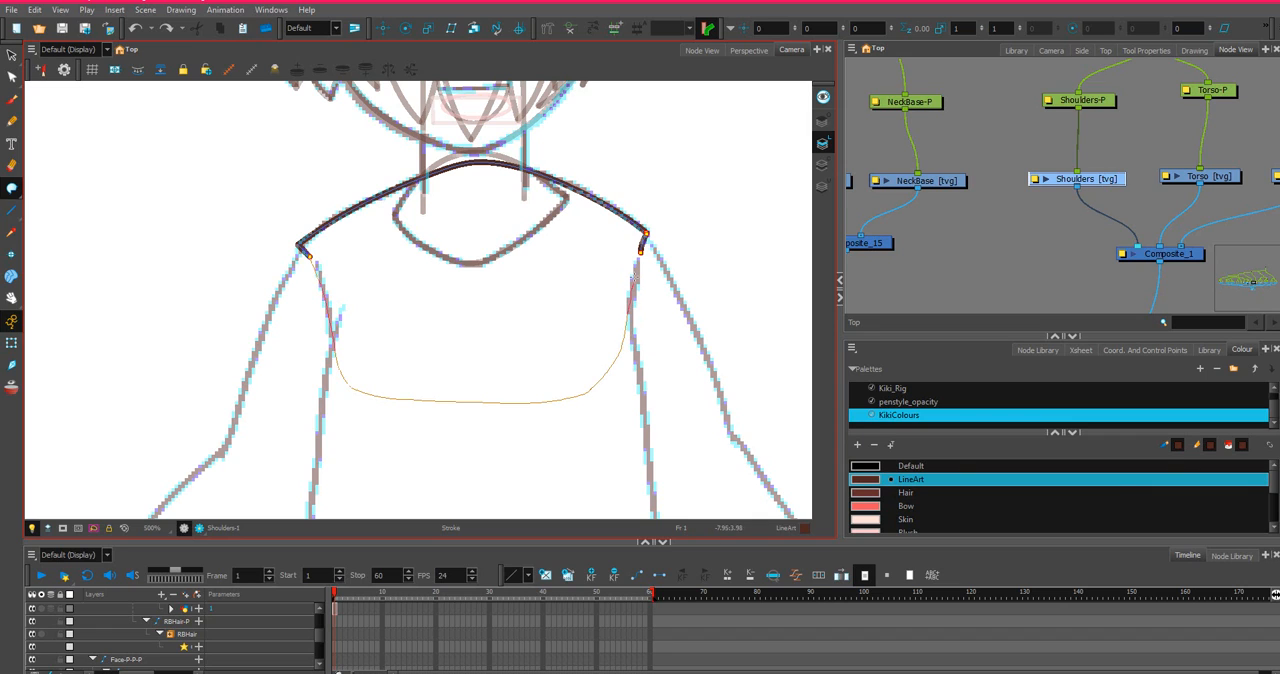
pyautogui.moveTo(640, 256); pyautogui.dragTo(641, 254)
# On the Torso drawing, draw straight lines for both armholes, the two sides and the waist between the sketched sleeves.
pyautogui.click(1230, 177)
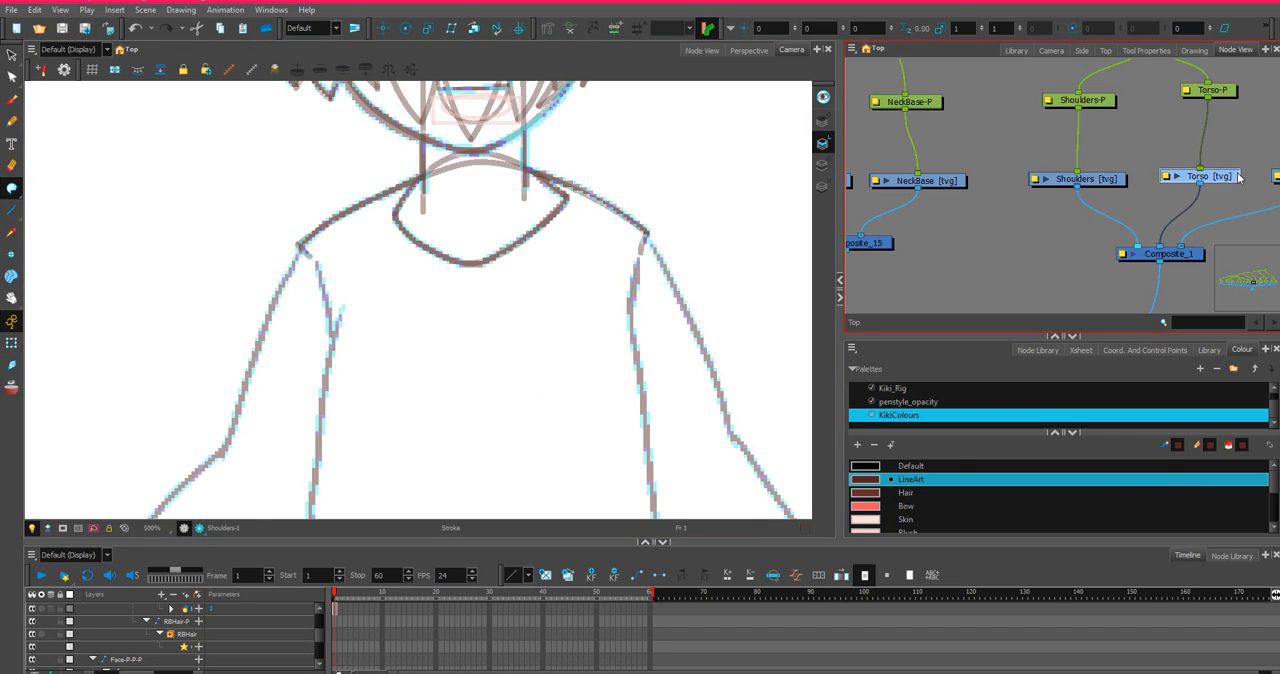
pyautogui.scroll(-3, 355, 229)
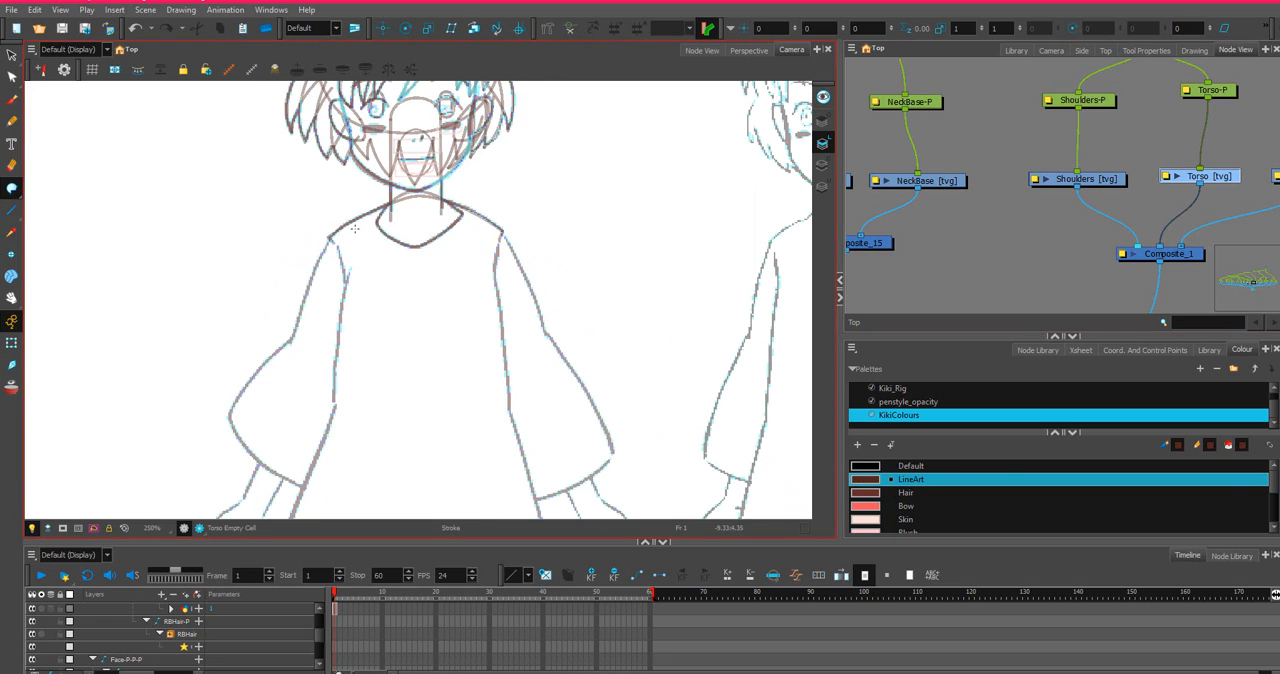
pyautogui.click(12, 209)
pyautogui.moveTo(336, 248); pyautogui.dragTo(336, 409)
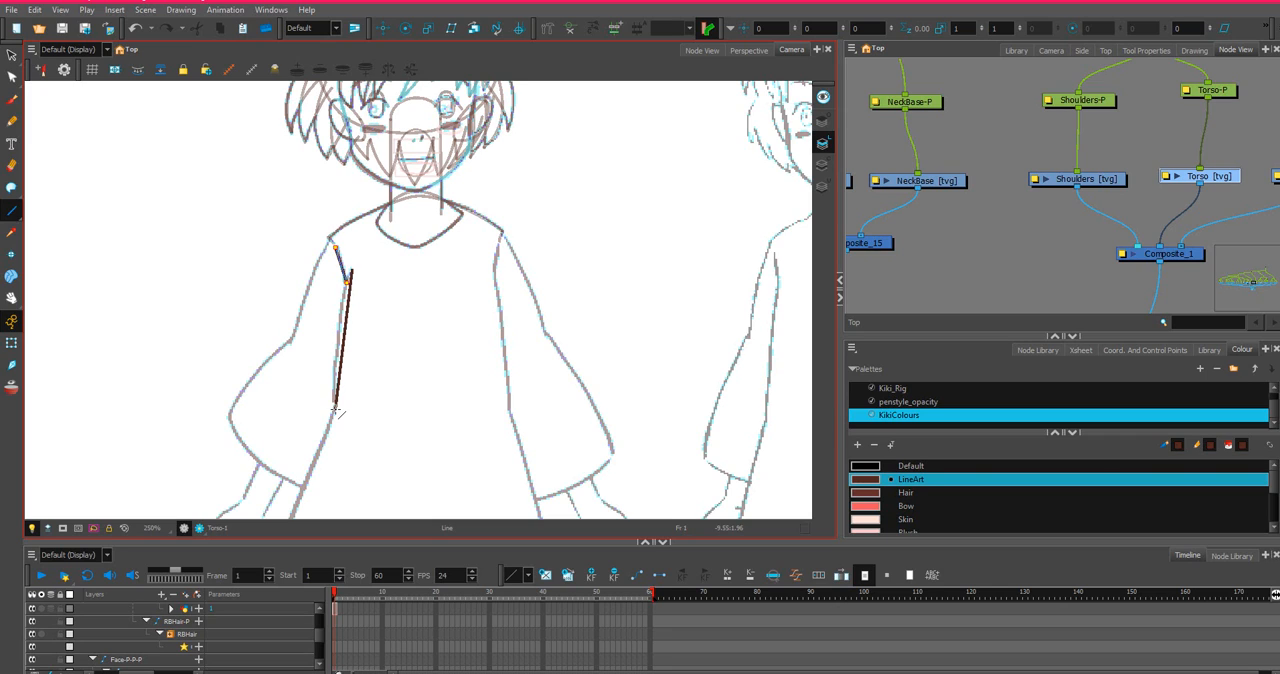
pyautogui.moveTo(336, 410)
pyautogui.mouseDown()
pyautogui.moveTo(511, 411)
pyautogui.moveTo(496, 250)
pyautogui.mouseUp()
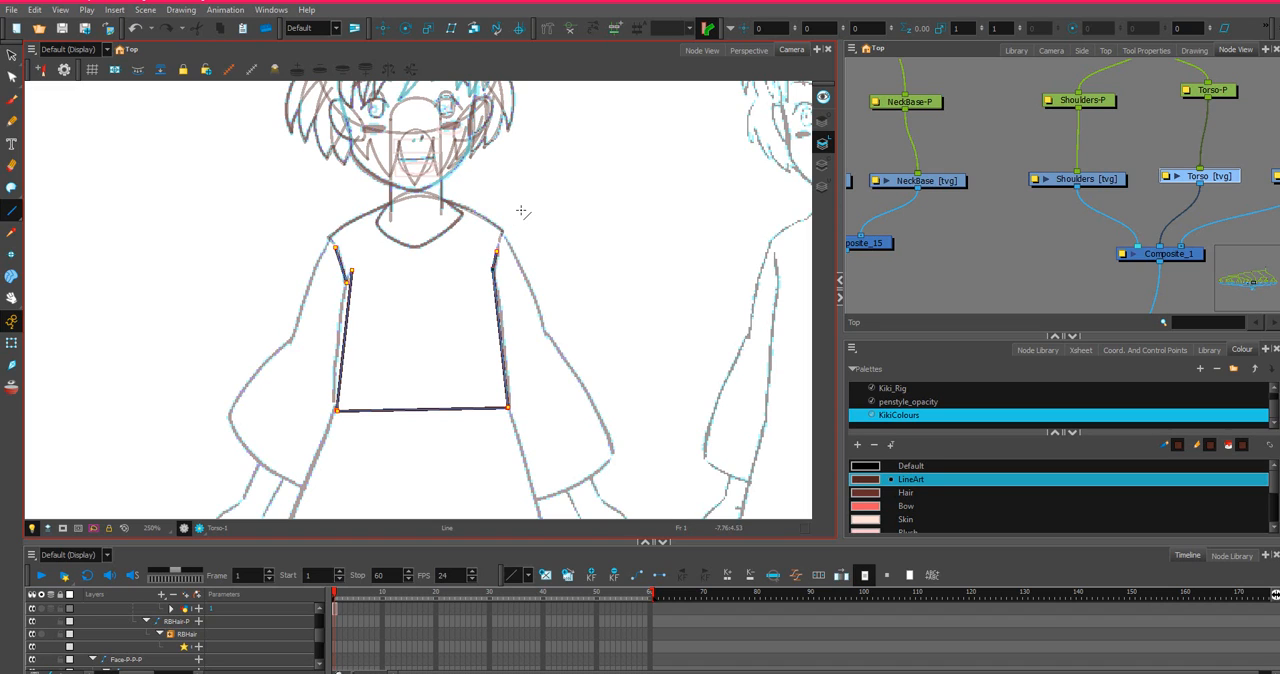
pyautogui.scroll(4, 383, 274)
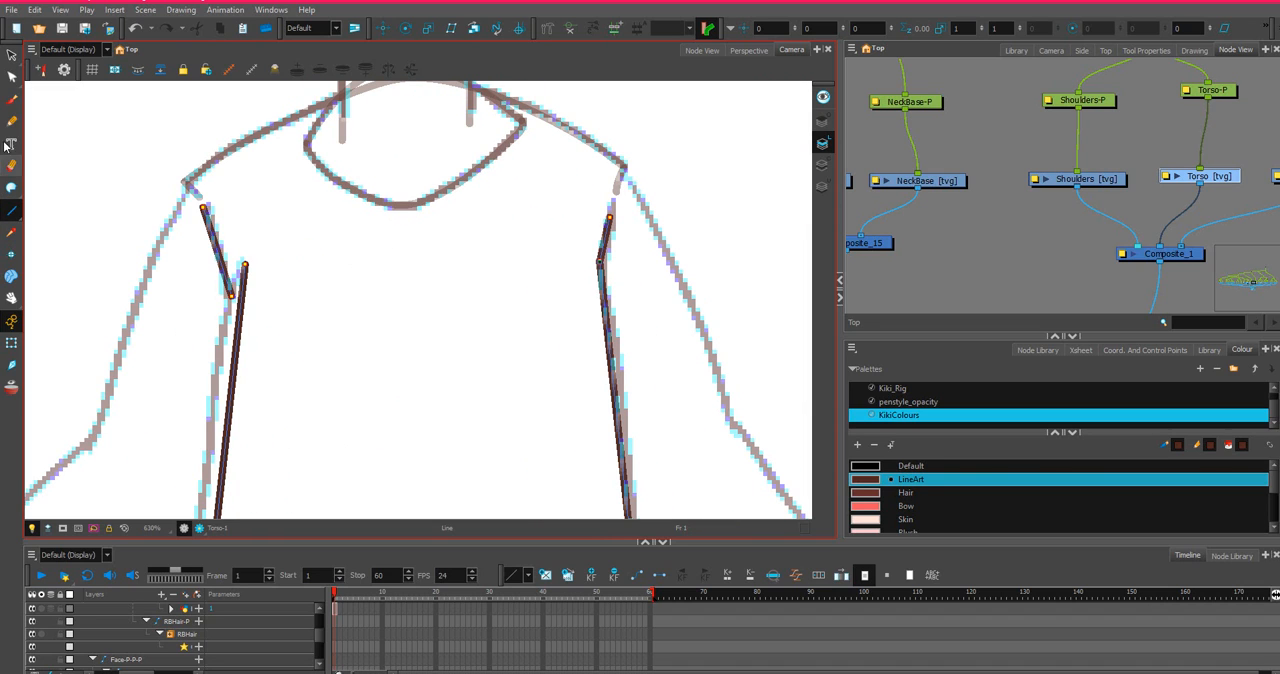
# Curve the left side line of the Torso outward so it follows the sketched side down to the waist.
pyautogui.click(11, 77)
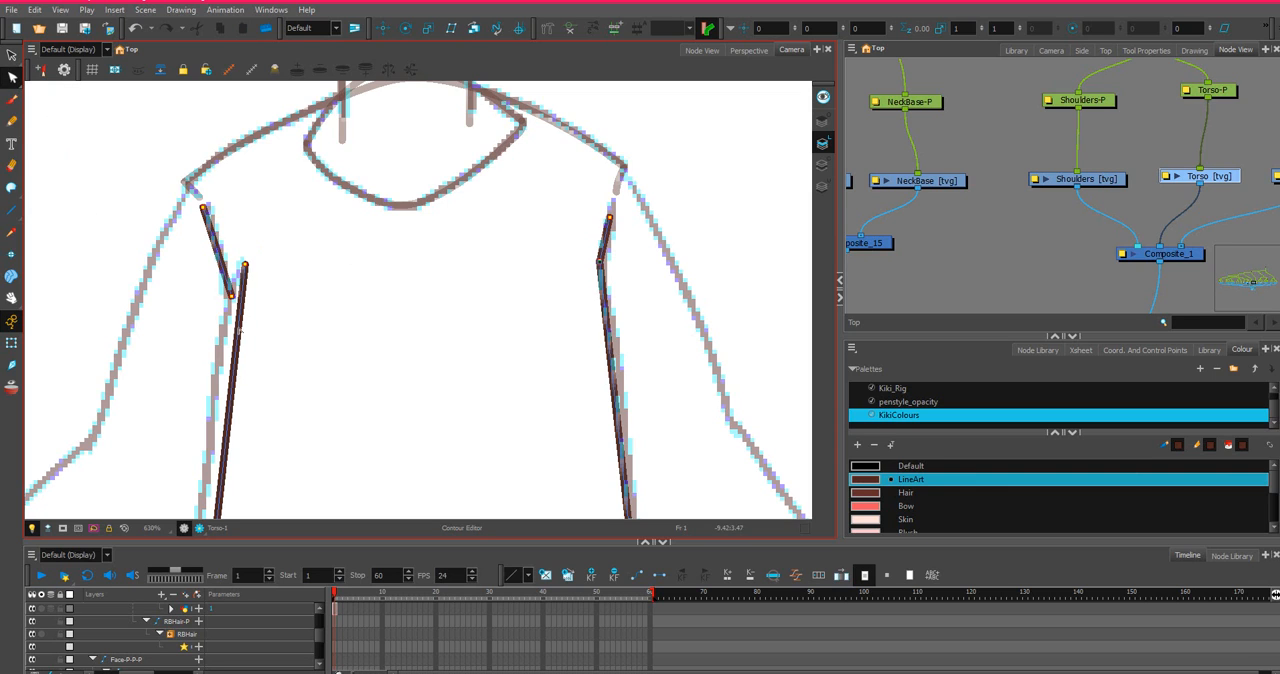
pyautogui.moveTo(238, 329); pyautogui.dragTo(208, 318)
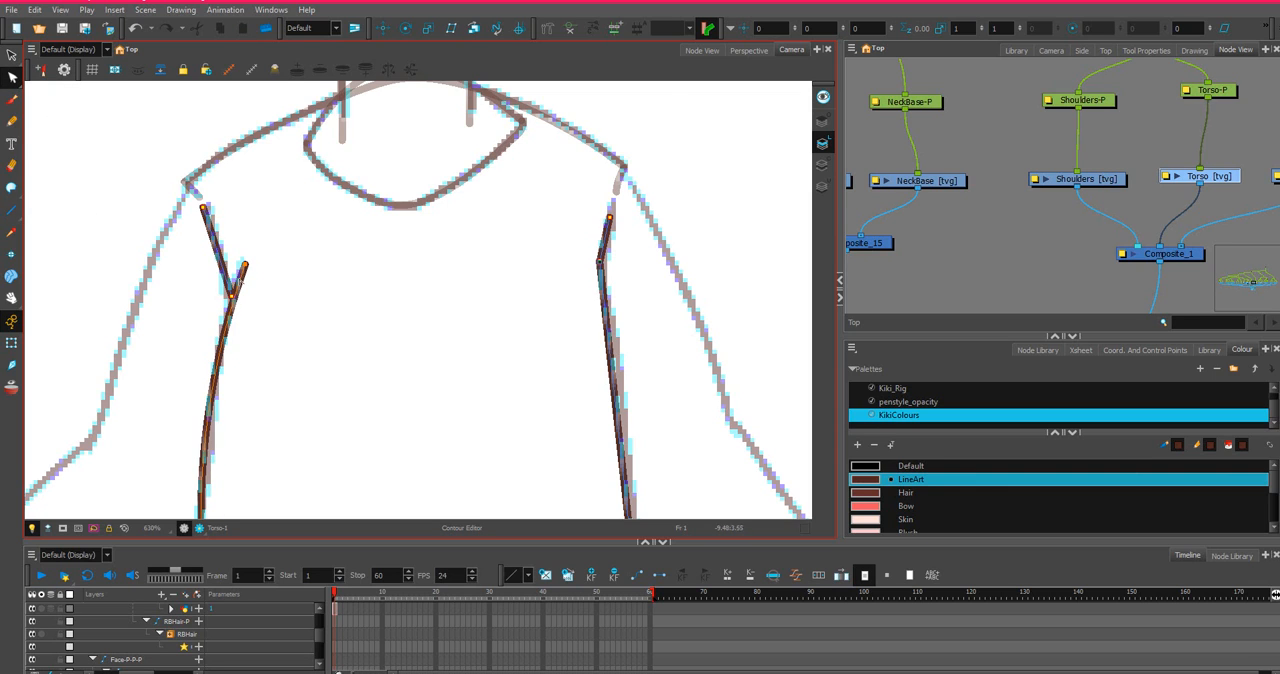
pyautogui.scroll(-1, 237, 281)
pyautogui.moveTo(303, 388); pyautogui.dragTo(500, 286)
pyautogui.scroll(4, 465, 286)
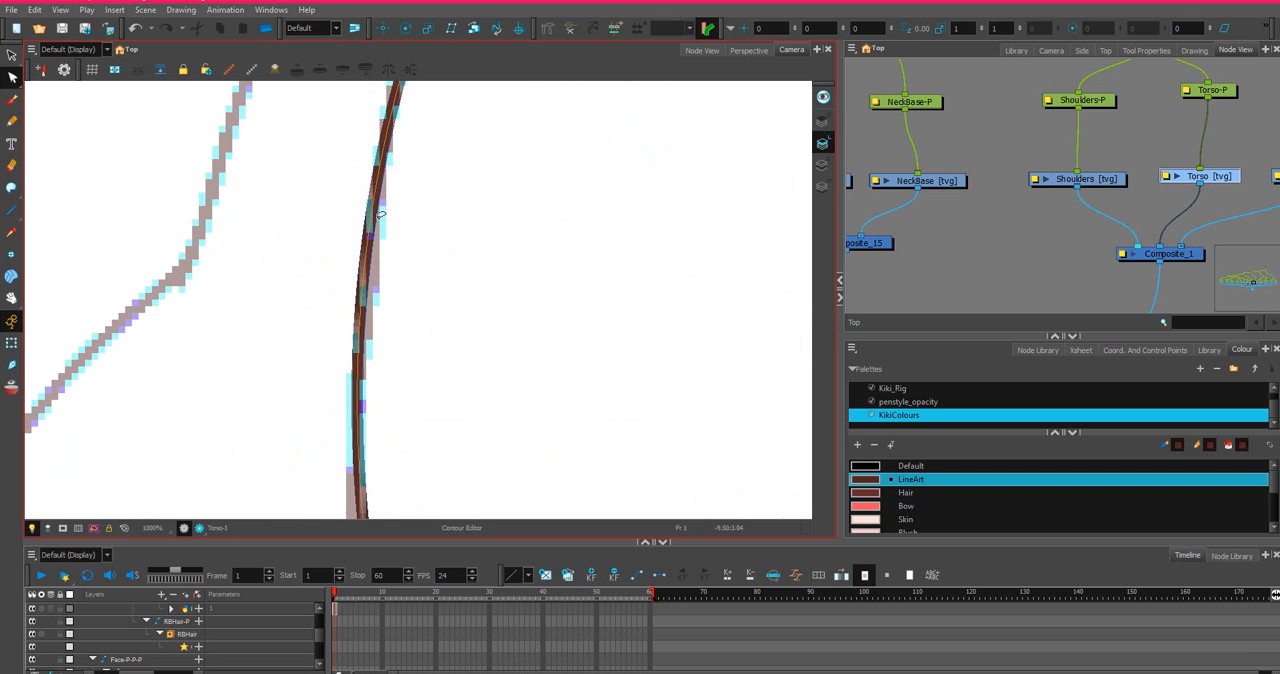
pyautogui.scroll(-5, 370, 220)
pyautogui.moveTo(406, 121); pyautogui.dragTo(490, 221)
pyautogui.scroll(3, 490, 221)
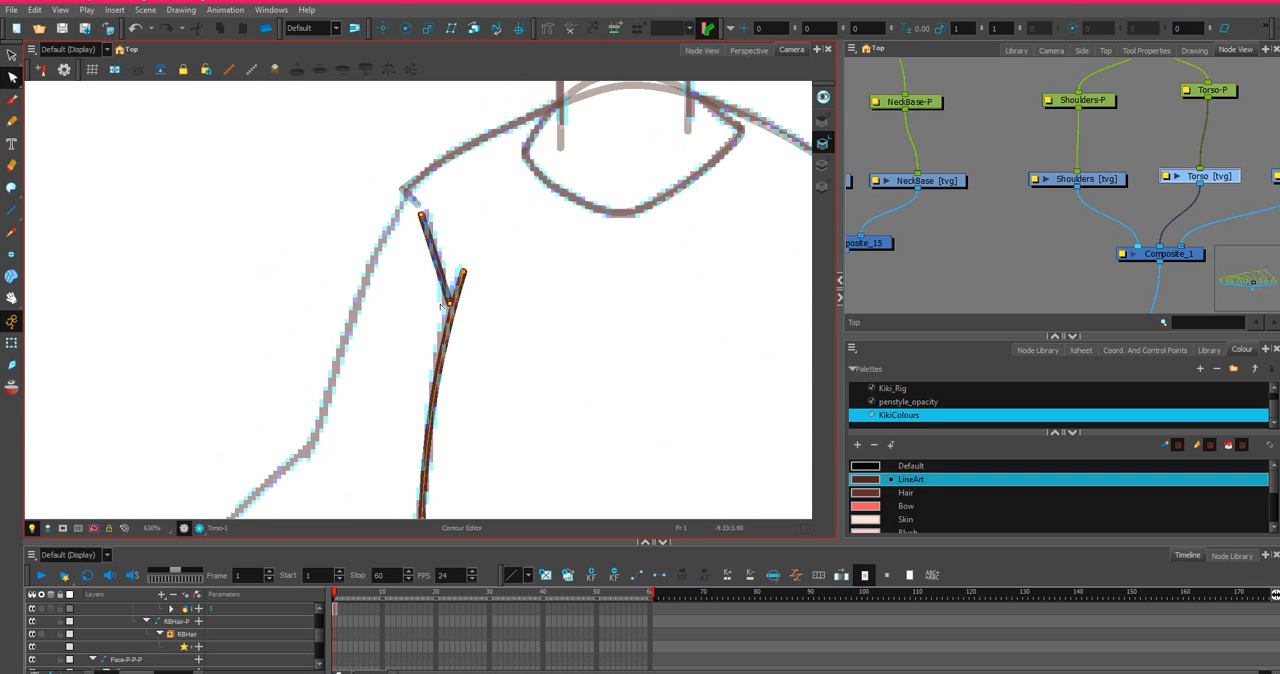
# Refine the curve of the Torso's left side through its intermediate points and nudge the left waist corner onto the sketch.
pyautogui.click(439, 371)
pyautogui.moveTo(452, 322); pyautogui.dragTo(446, 326)
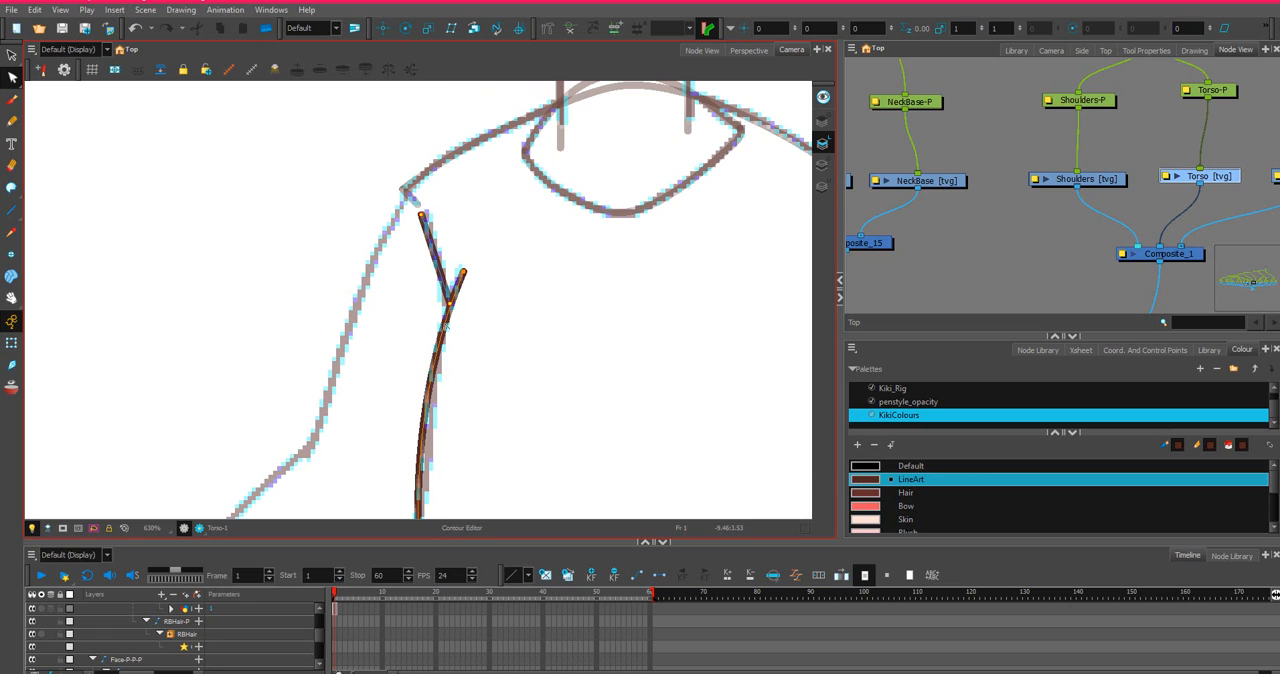
pyautogui.moveTo(449, 417); pyautogui.dragTo(553, 297)
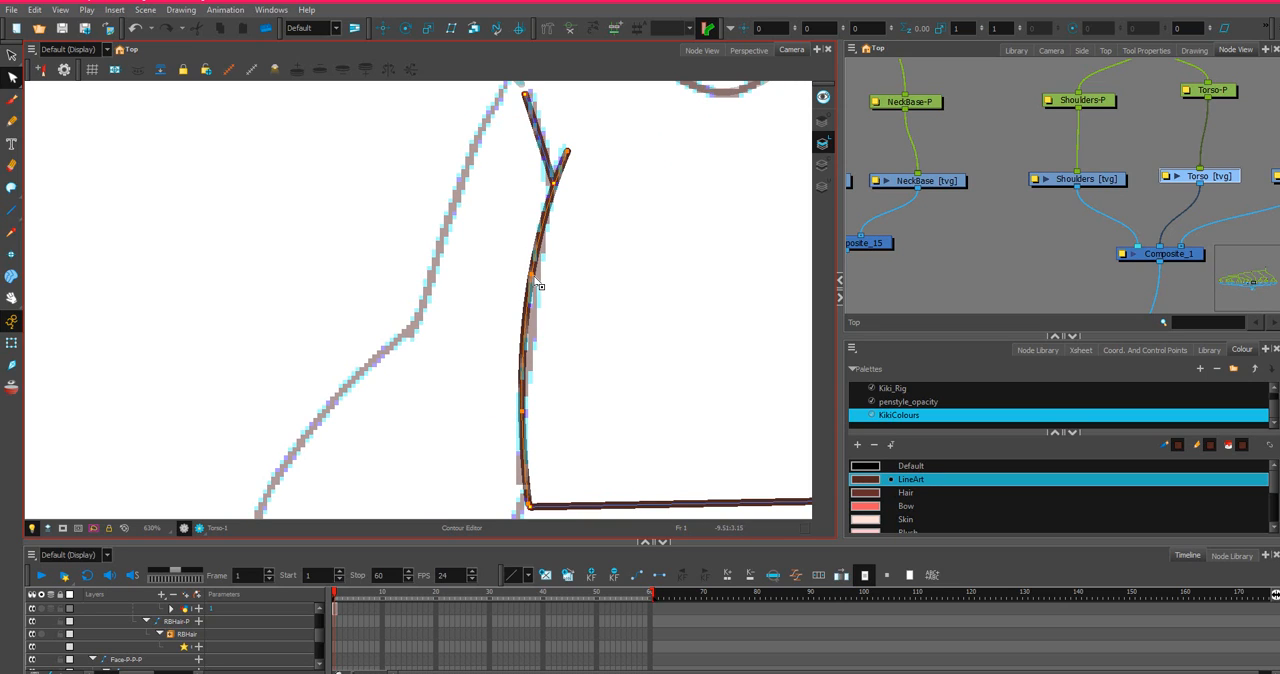
pyautogui.moveTo(538, 283); pyautogui.dragTo(542, 285)
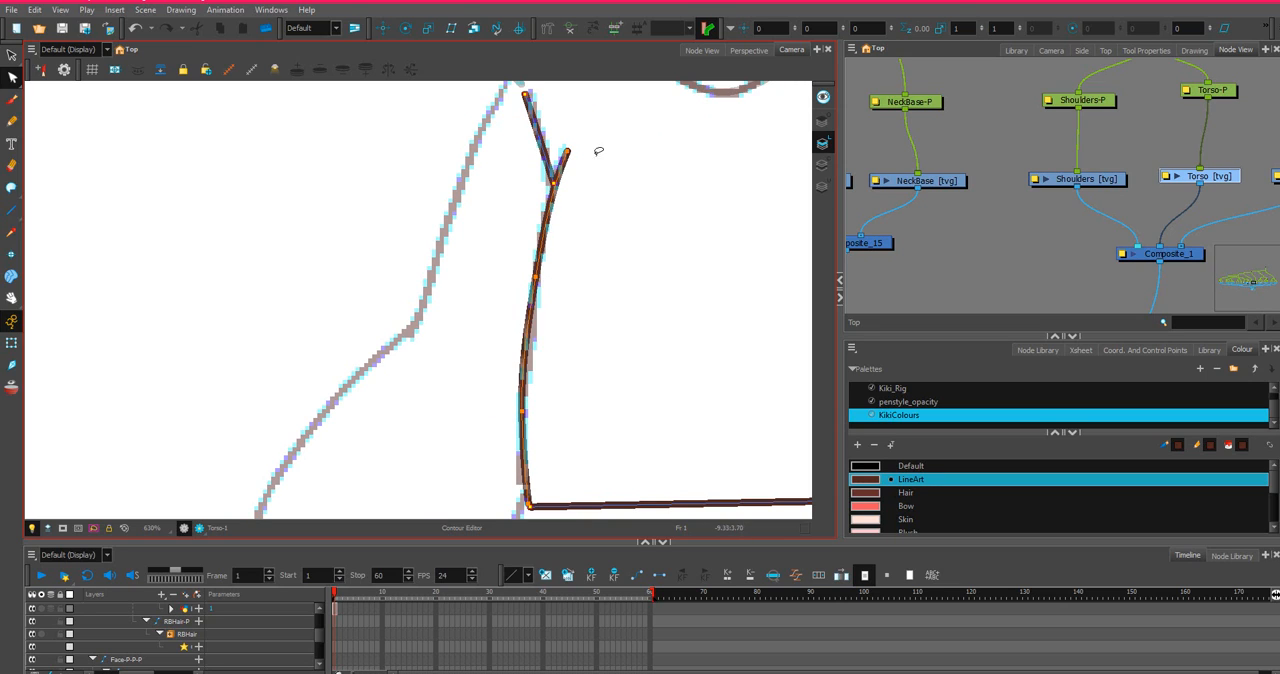
pyautogui.moveTo(554, 474)
pyautogui.mouseDown()
pyautogui.moveTo(591, 349)
pyautogui.moveTo(575, 373)
pyautogui.mouseUp()
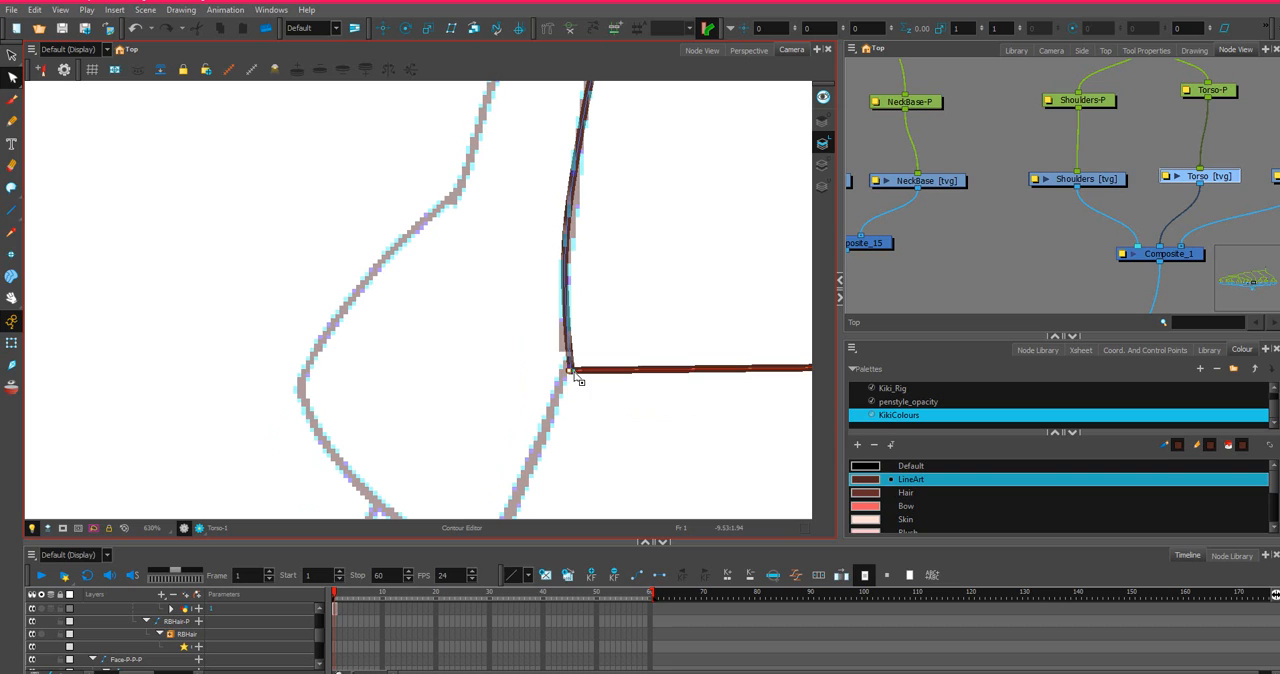
pyautogui.moveTo(596, 322)
pyautogui.mouseDown()
pyautogui.moveTo(556, 393)
pyautogui.moveTo(588, 376)
pyautogui.moveTo(571, 368)
pyautogui.mouseUp()
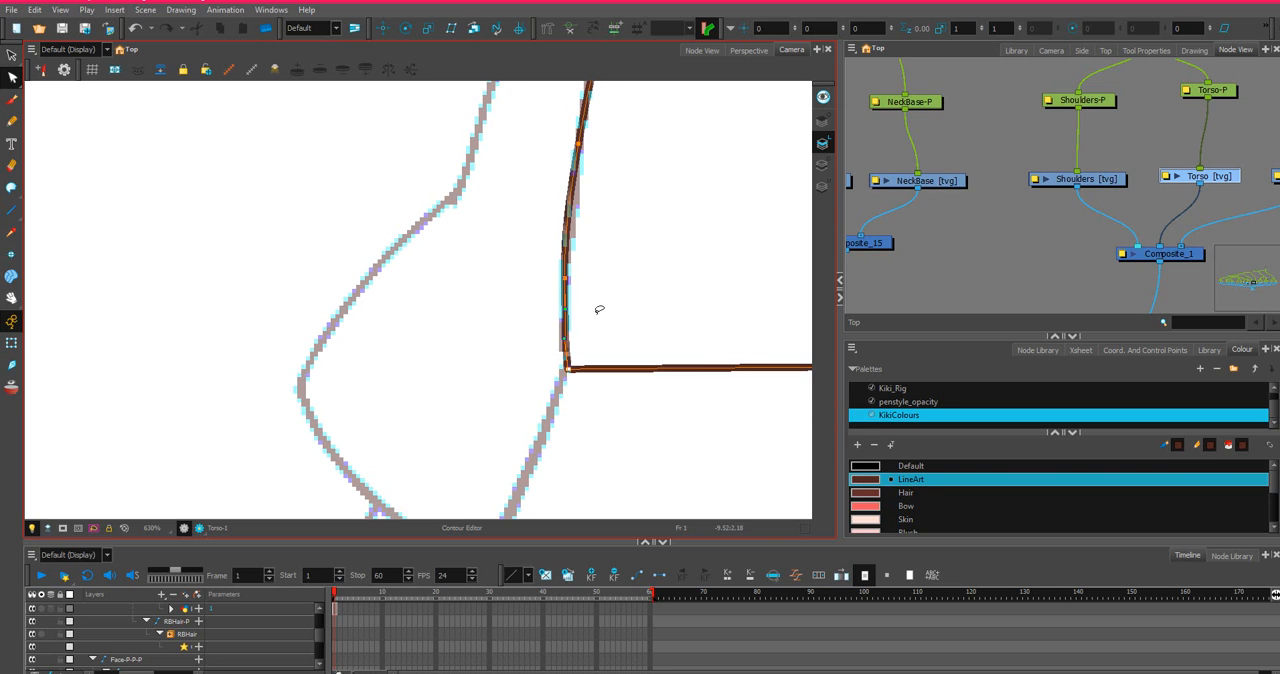
# Bend the straight right side line of the Torso slightly outward to match the sketch.
pyautogui.scroll(-4, 599, 310)
pyautogui.moveTo(697, 340); pyautogui.dragTo(517, 383)
pyautogui.scroll(2, 593, 268)
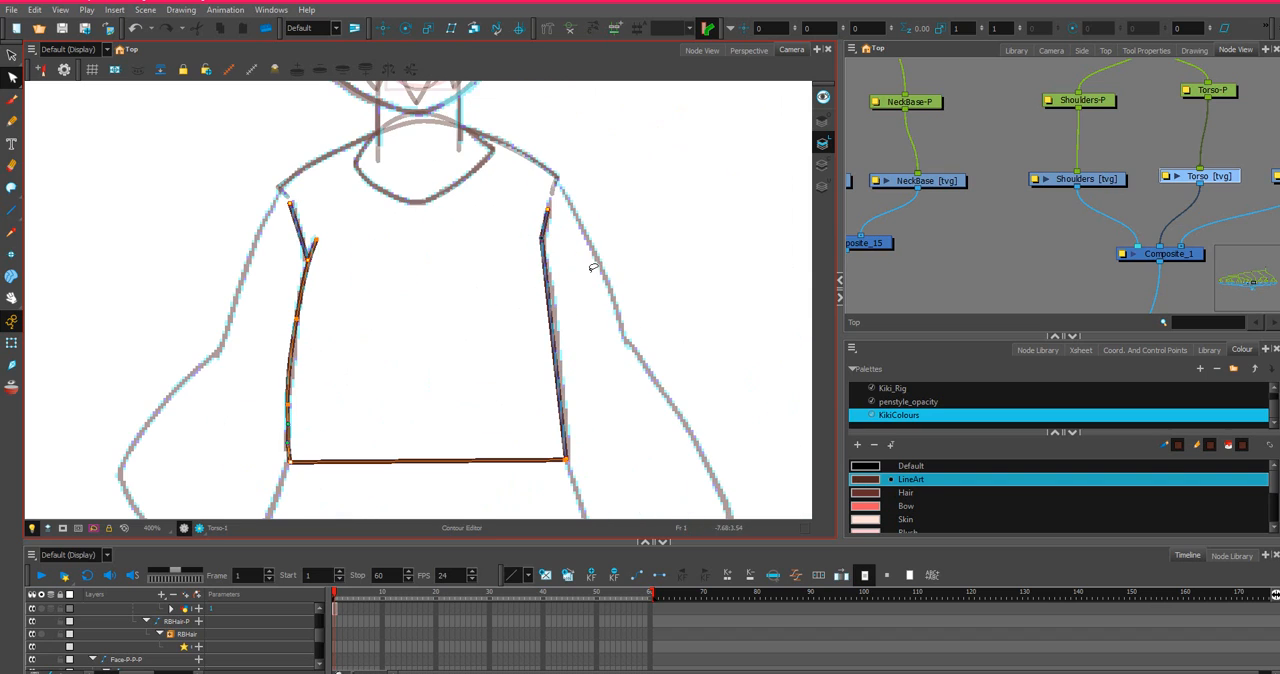
pyautogui.click(555, 318)
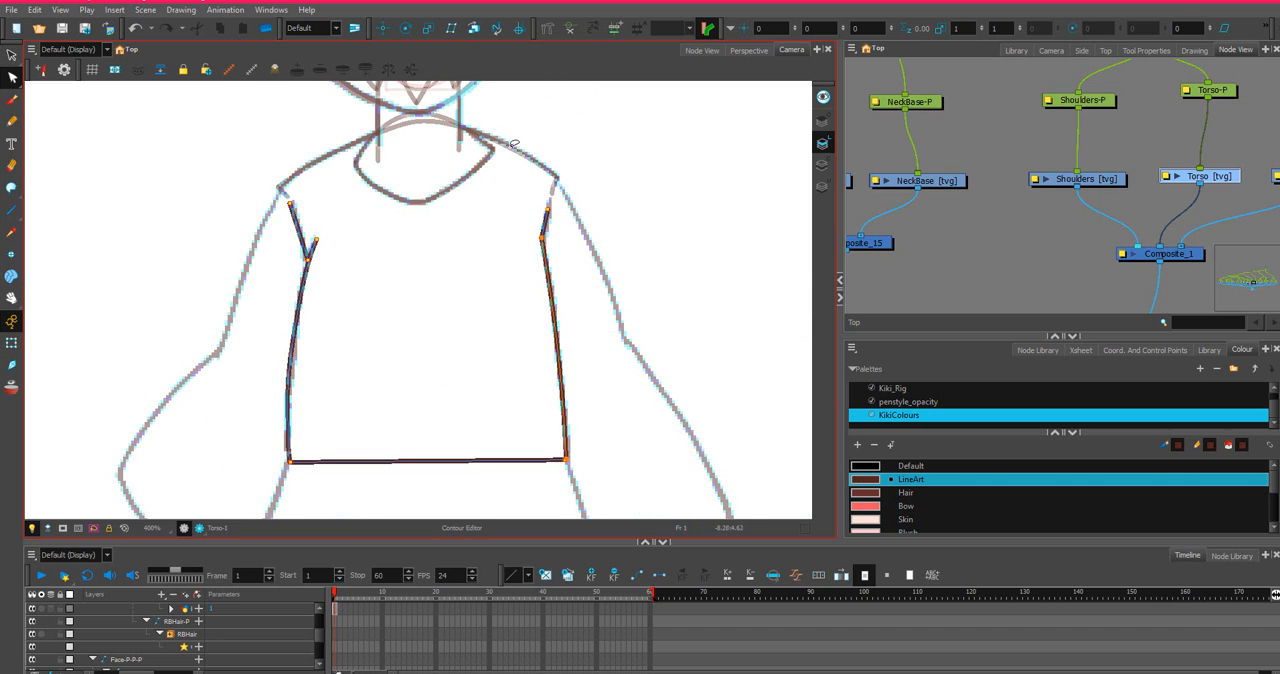
# Curve both armhole lines onto the sketch, extending the right one upward and lowering the left one's corner point slightly.
pyautogui.scroll(1, 514, 144)
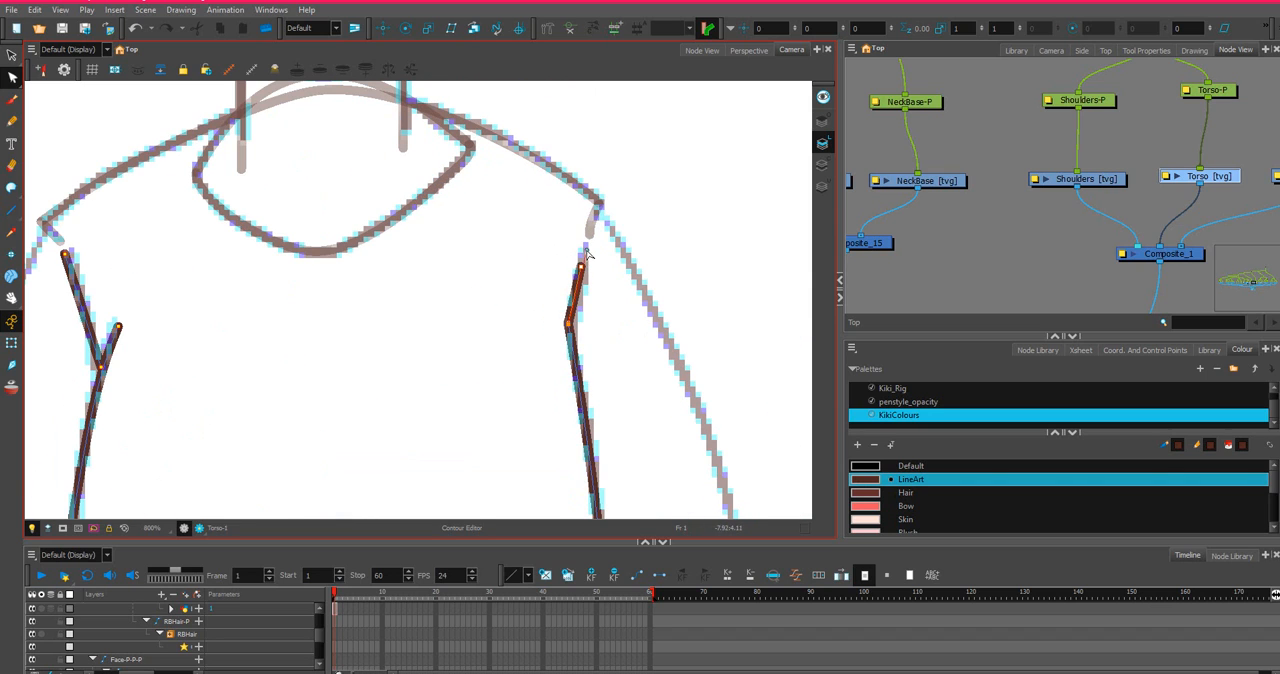
pyautogui.moveTo(581, 266)
pyautogui.mouseDown()
pyautogui.moveTo(586, 247)
pyautogui.moveTo(584, 289)
pyautogui.moveTo(578, 277)
pyautogui.mouseUp()
pyautogui.moveTo(585, 285); pyautogui.dragTo(584, 242)
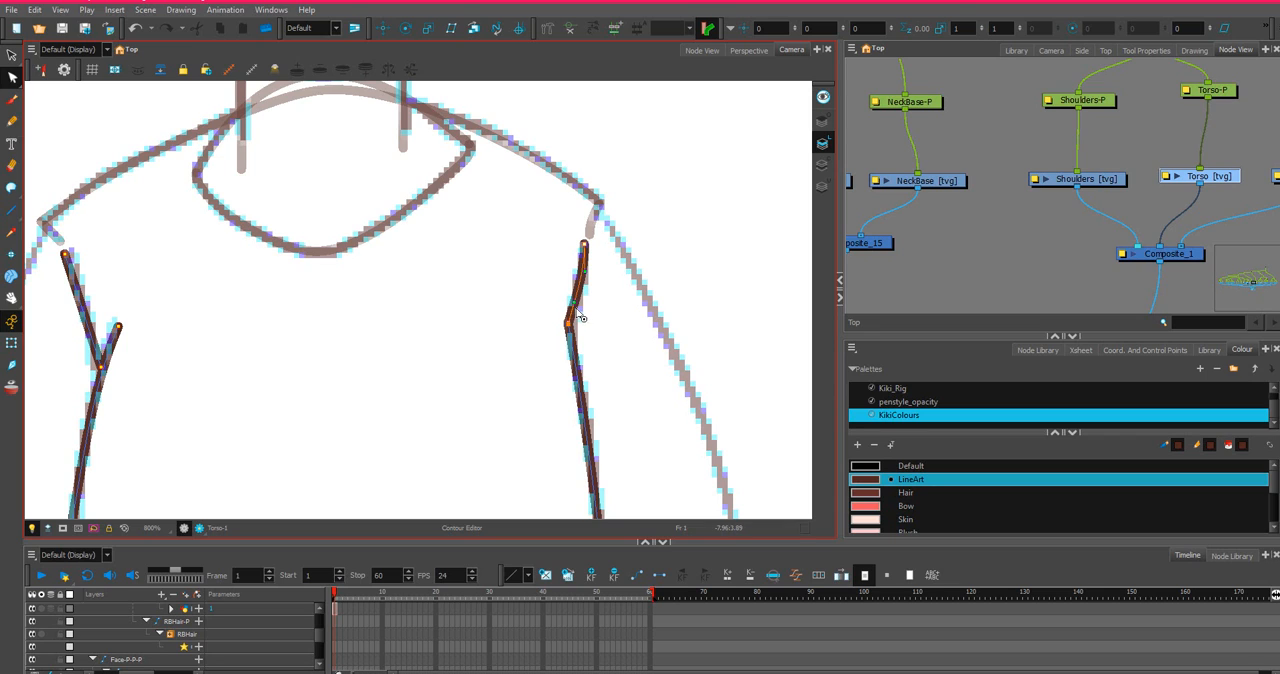
pyautogui.moveTo(575, 307); pyautogui.dragTo(580, 267)
pyautogui.moveTo(93, 316); pyautogui.dragTo(96, 322)
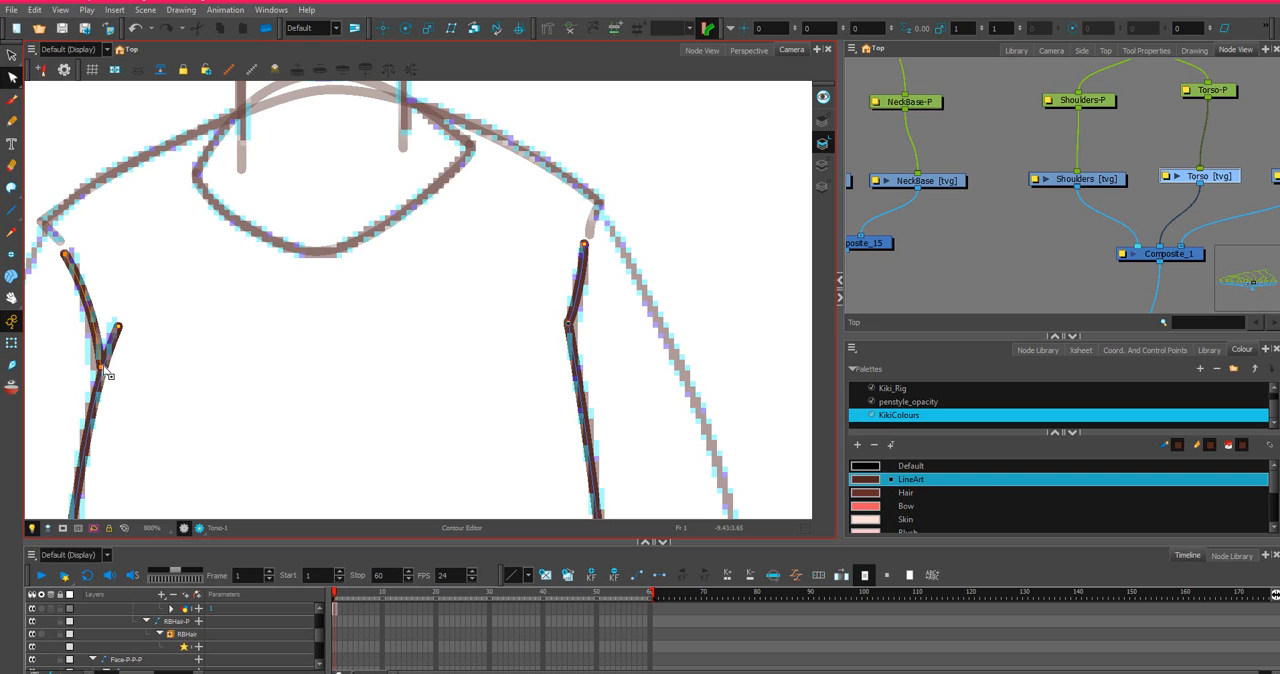
pyautogui.moveTo(100, 378); pyautogui.dragTo(98, 382)
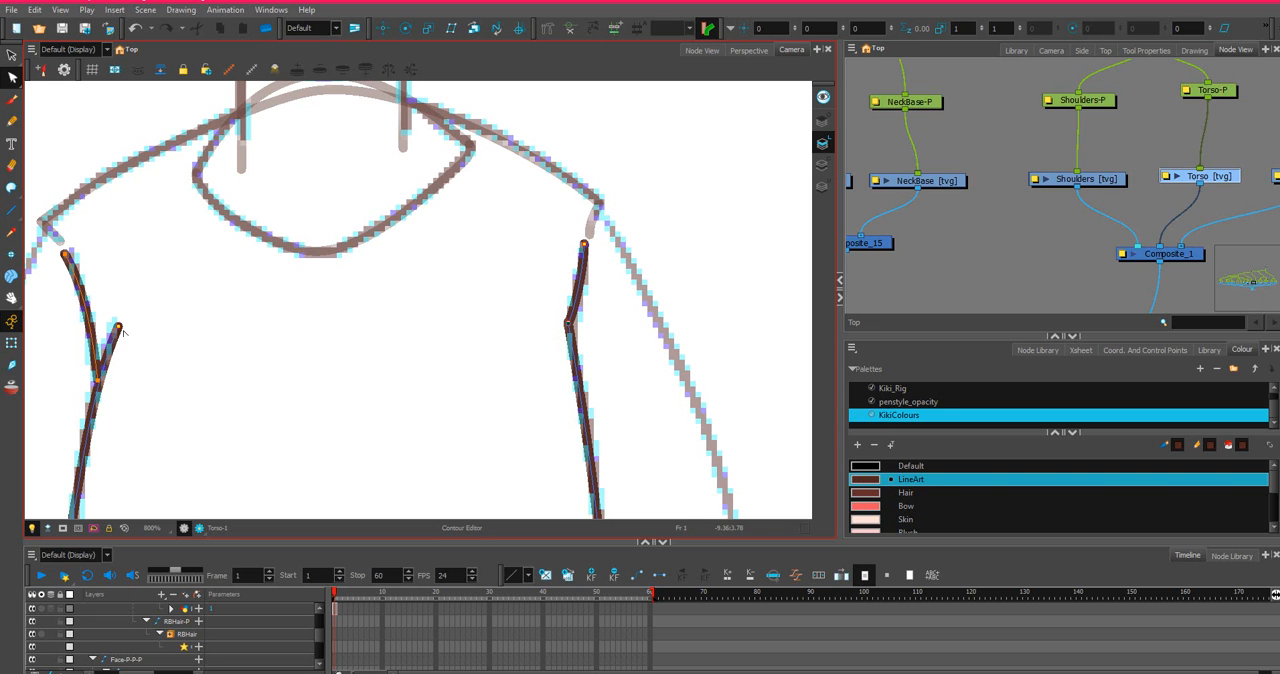
# Delete the overlapping duplicate point where the right armhole line meets the right side line.
pyautogui.scroll(-3, 193, 299)
pyautogui.scroll(3, 271, 314)
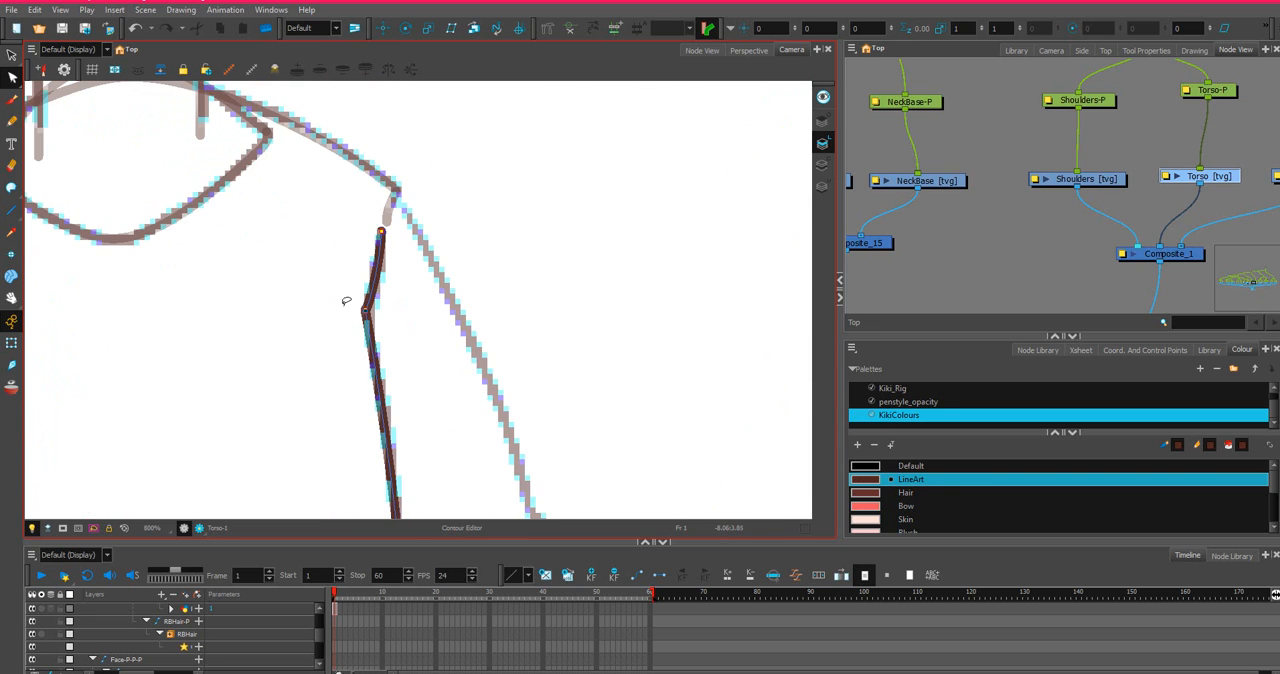
pyautogui.scroll(2, 346, 300)
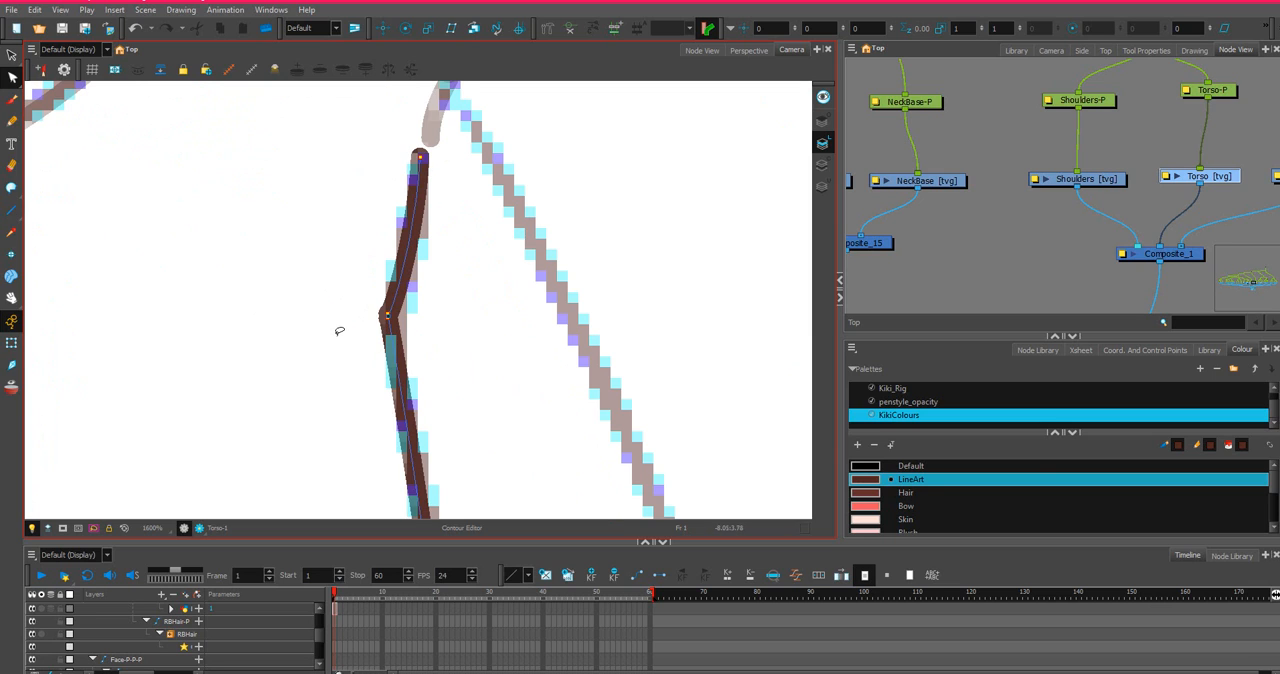
pyautogui.scroll(-1, 340, 331)
pyautogui.scroll(3, 366, 314)
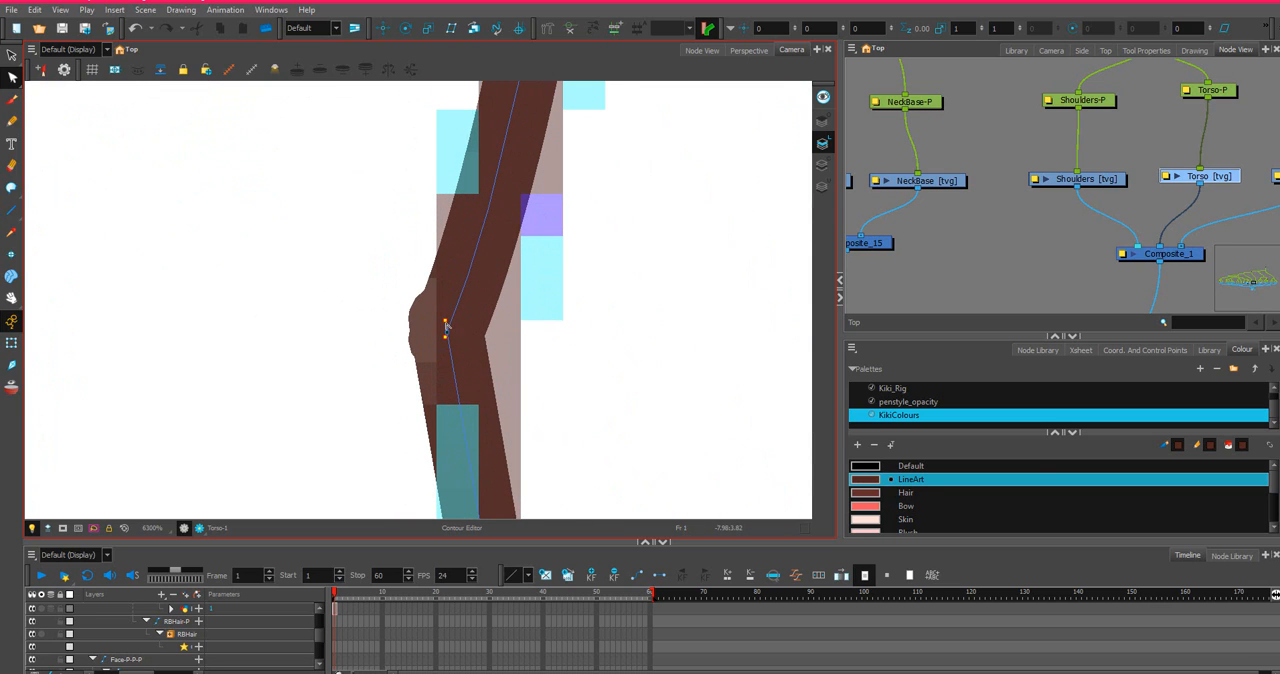
pyautogui.click(446, 337)
pyautogui.press('Delete')
# Move the right armhole's corner point slightly outward and reshape the armhole curve above it.
pyautogui.scroll(-1, 440, 345)
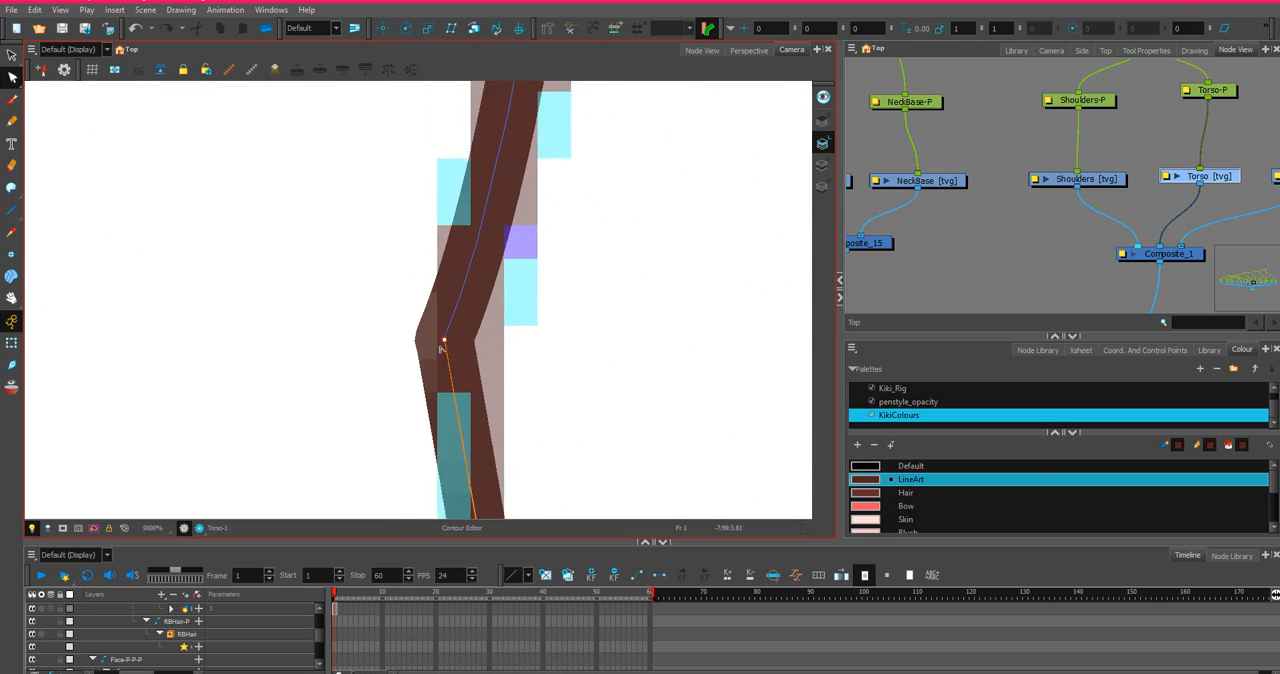
pyautogui.scroll(-4, 443, 346)
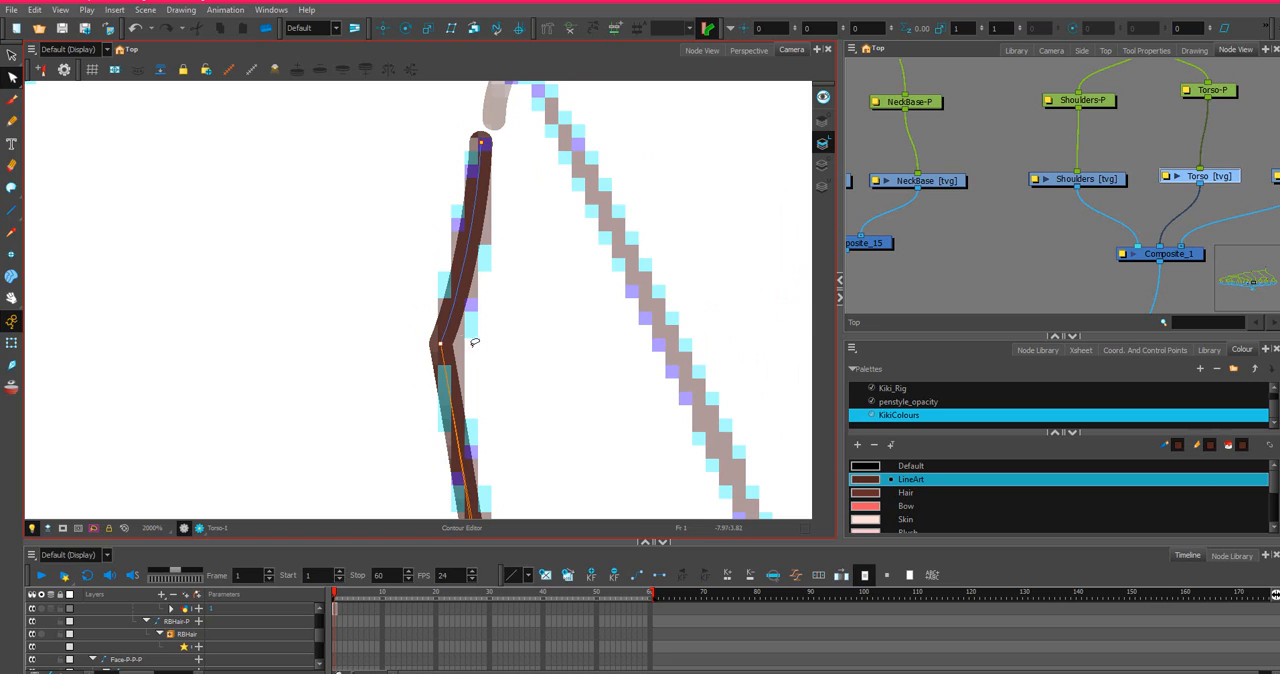
pyautogui.moveTo(440, 343); pyautogui.dragTo(455, 338)
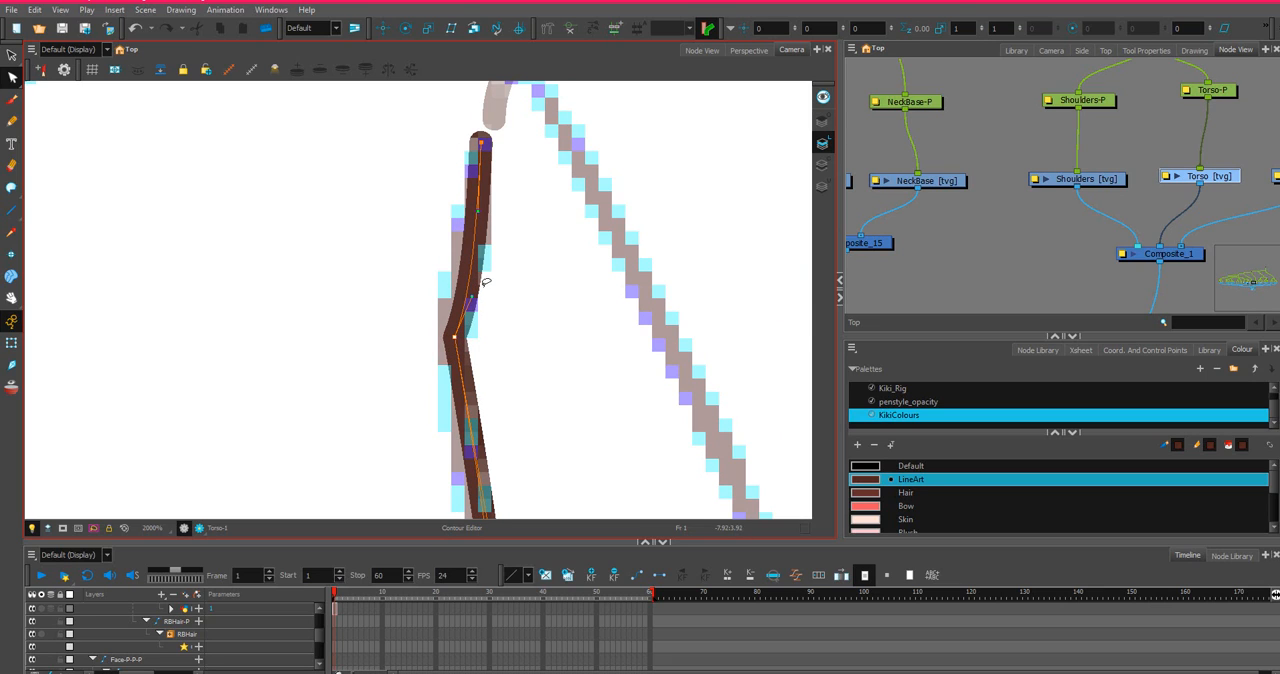
pyautogui.moveTo(472, 297); pyautogui.dragTo(479, 228)
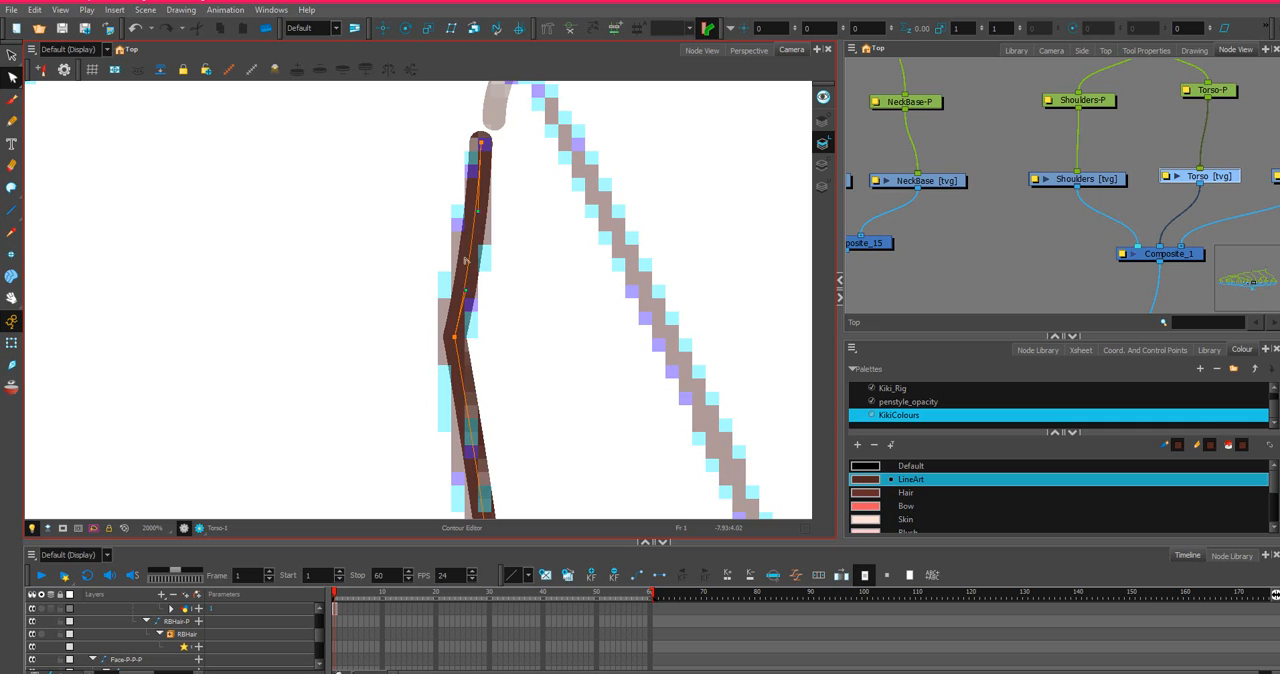
# Pull the straight waist line of the Torso down at its middle into a deep curve below the waist.
pyautogui.scroll(-5, 465, 290)
pyautogui.moveTo(480, 407); pyautogui.dragTo(526, 226)
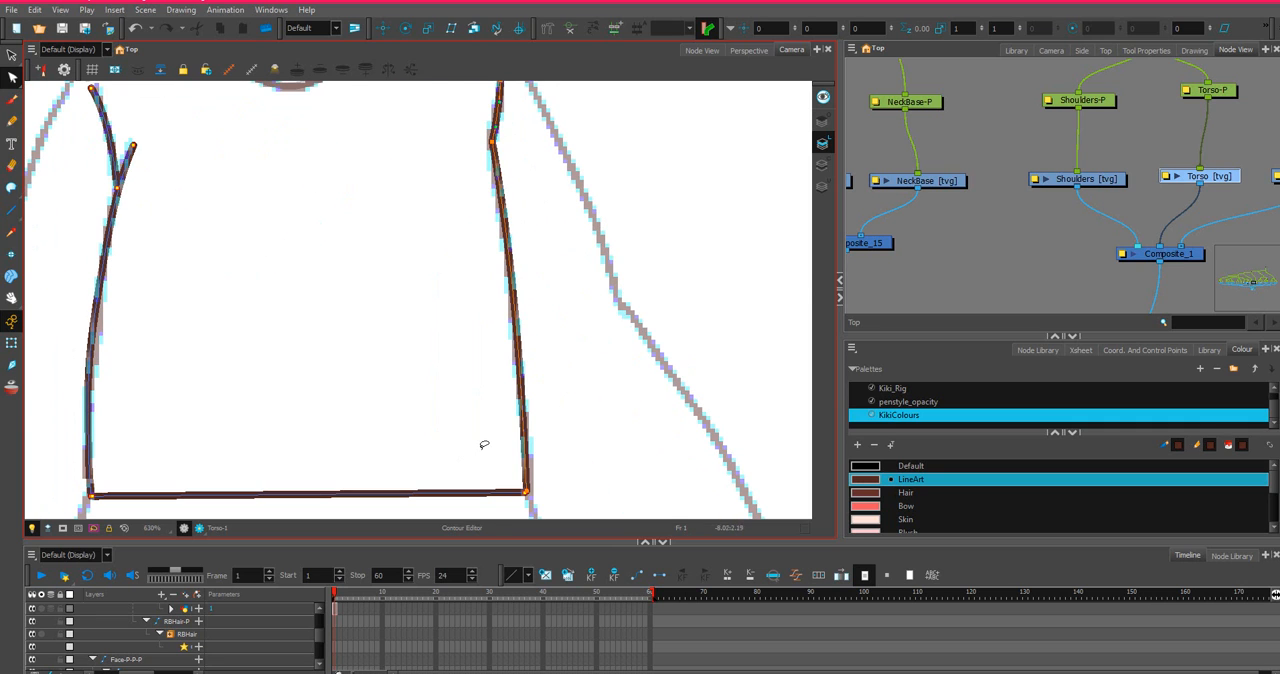
pyautogui.scroll(-3, 484, 444)
pyautogui.scroll(-1, 409, 394)
pyautogui.moveTo(391, 423); pyautogui.dragTo(488, 340)
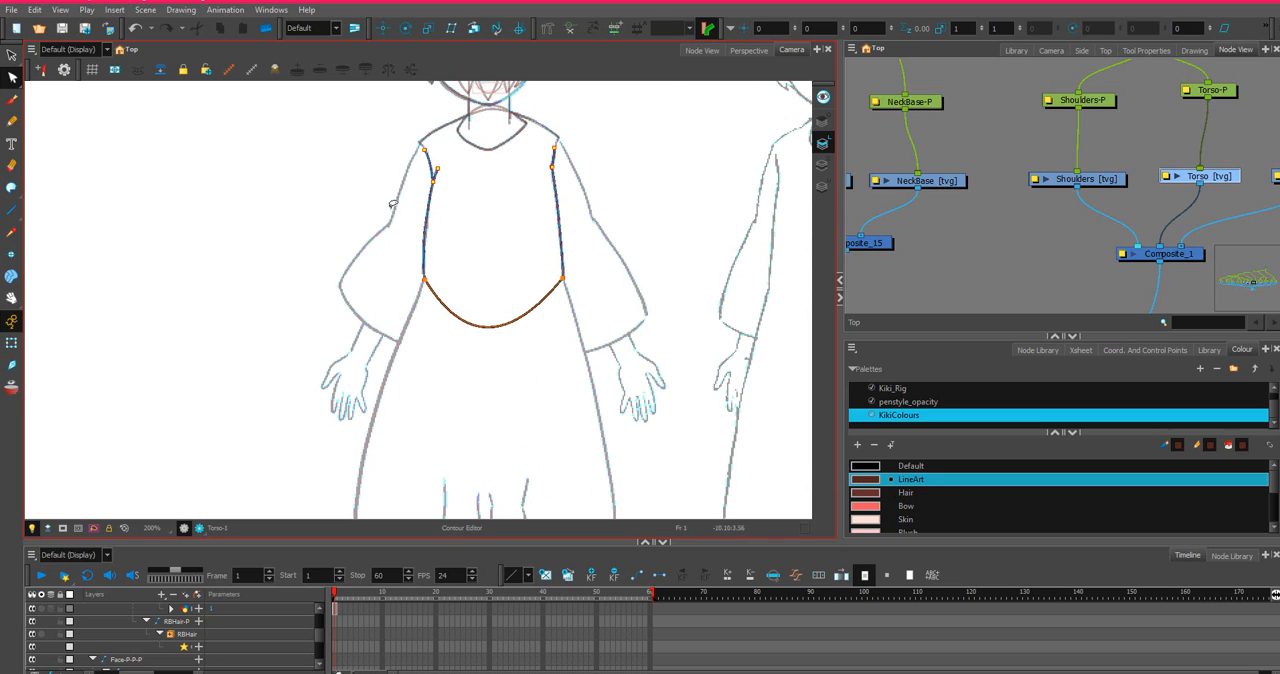
# Spread the curve handles at both ends of the waist line outward to make the Torso's bottom rounder.
pyautogui.scroll(2, 431, 326)
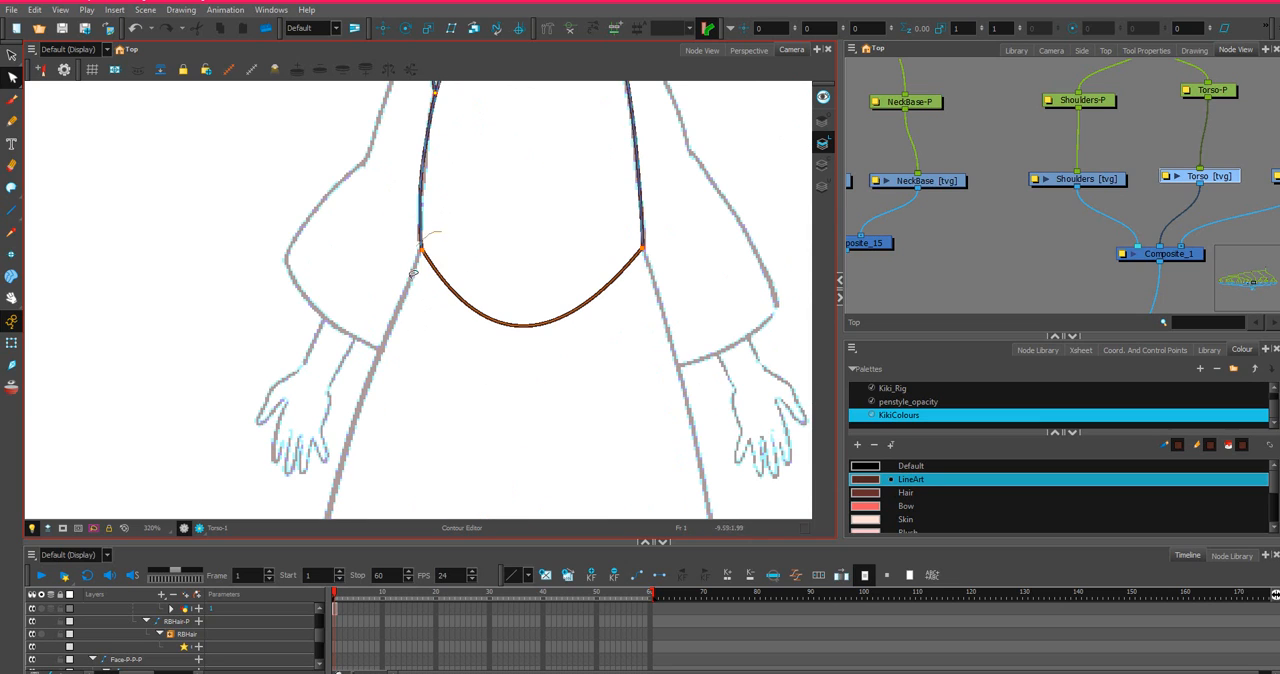
pyautogui.click(423, 261)
pyautogui.scroll(1, 428, 262)
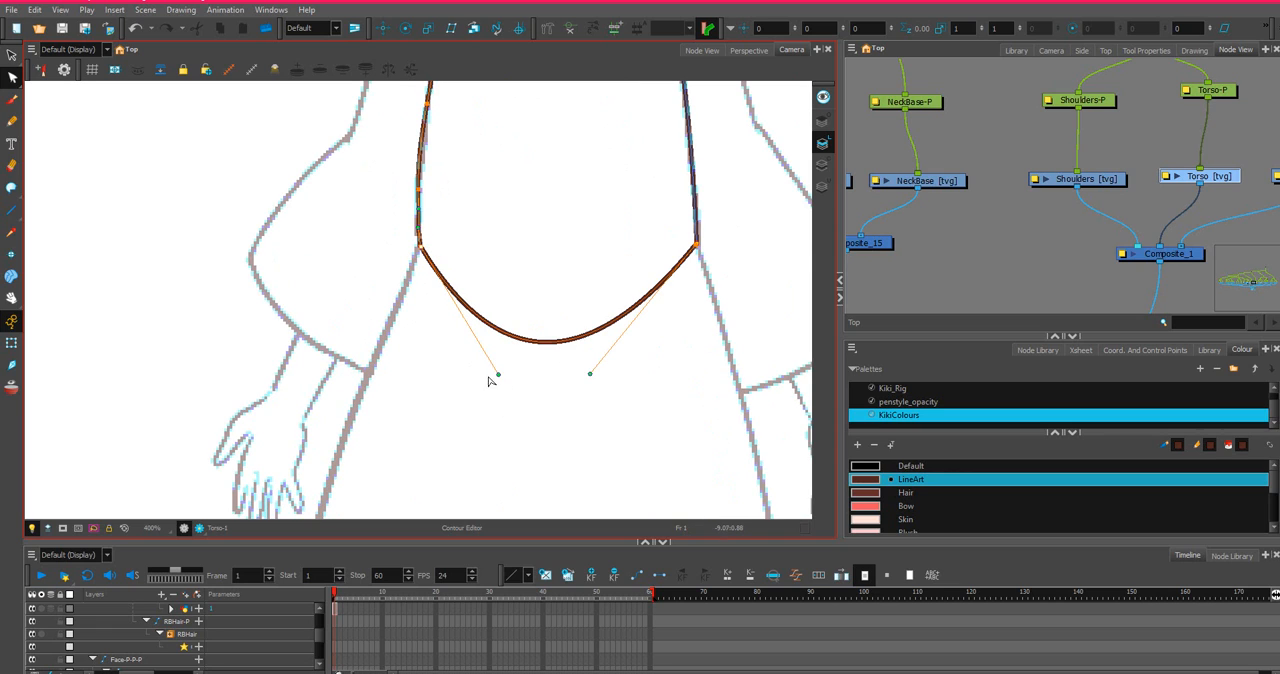
pyautogui.moveTo(497, 374); pyautogui.dragTo(453, 363)
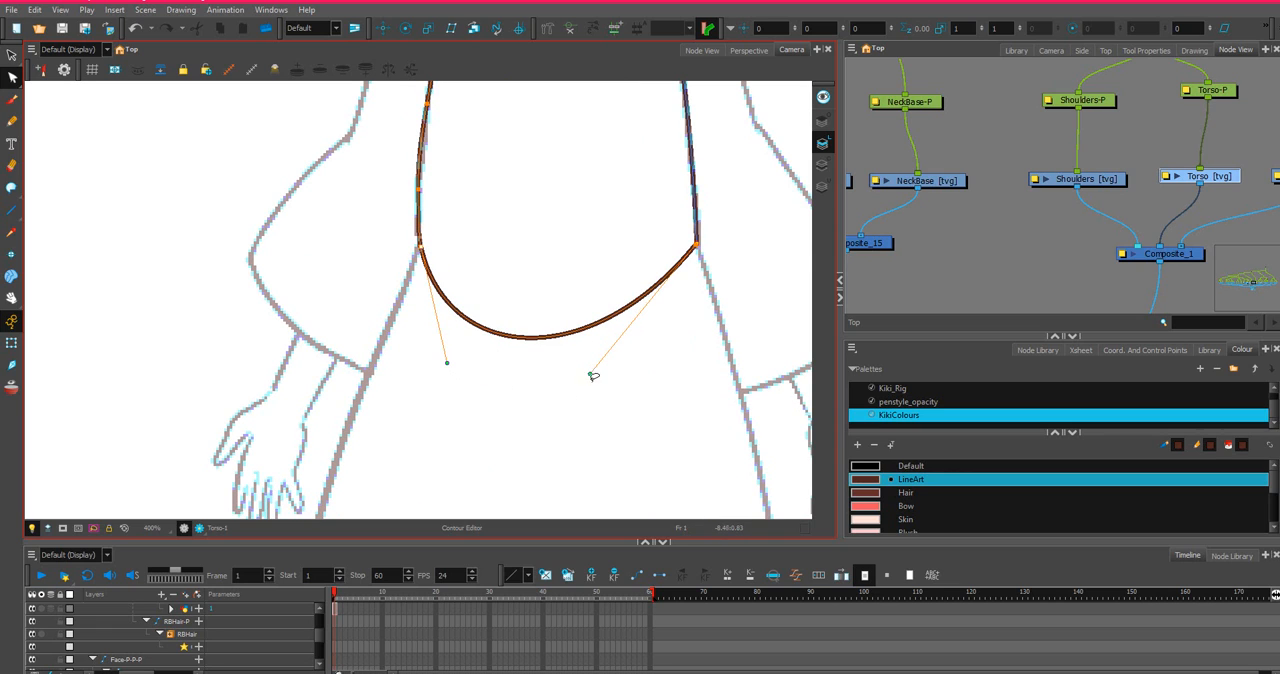
pyautogui.moveTo(589, 374); pyautogui.dragTo(682, 364)
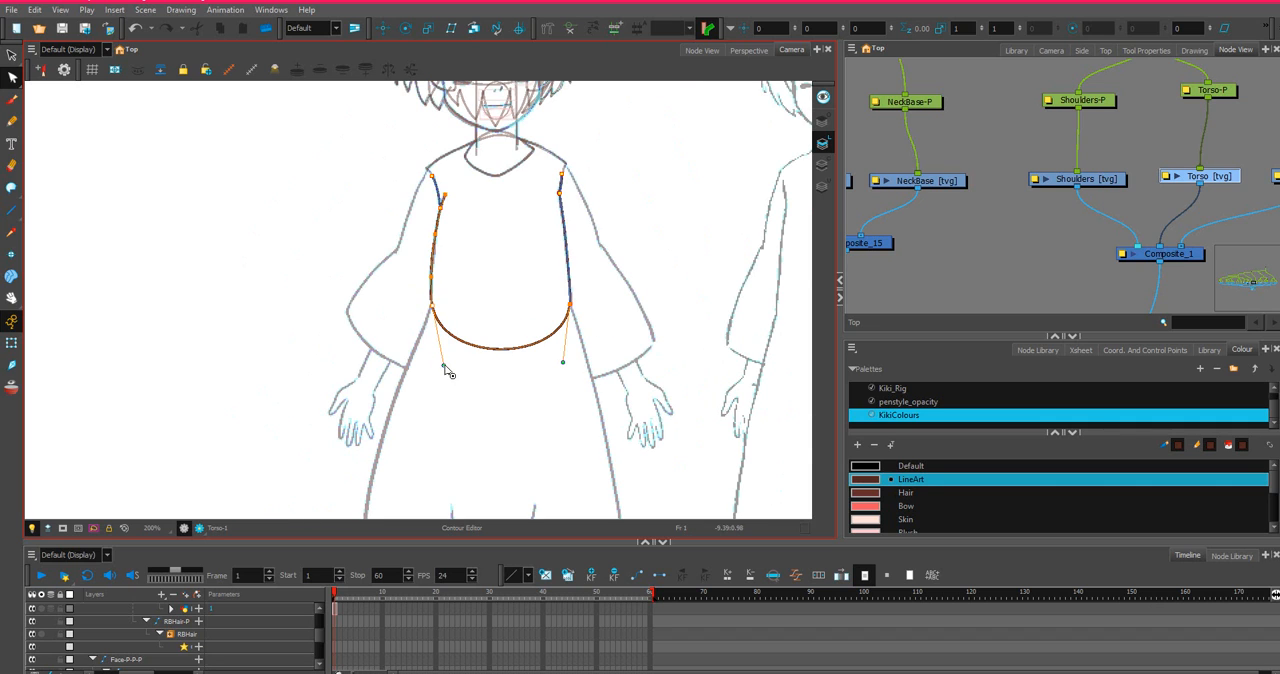
# On the Skirt drawing, draw straight lines for both sides and the hem, starting and ending slightly inside the torso.
pyautogui.scroll(-2, 447, 368)
pyautogui.scroll(-3, 1254, 170)
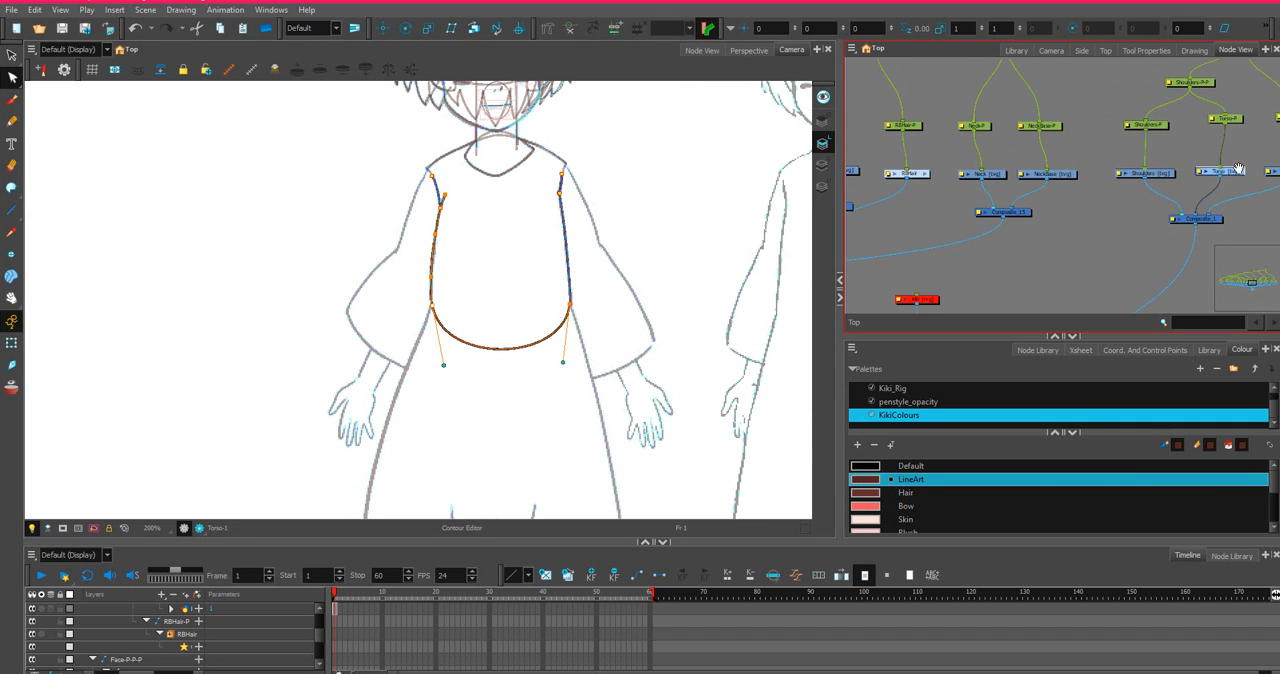
pyautogui.click(1074, 193)
pyautogui.scroll(-6, 406, 340)
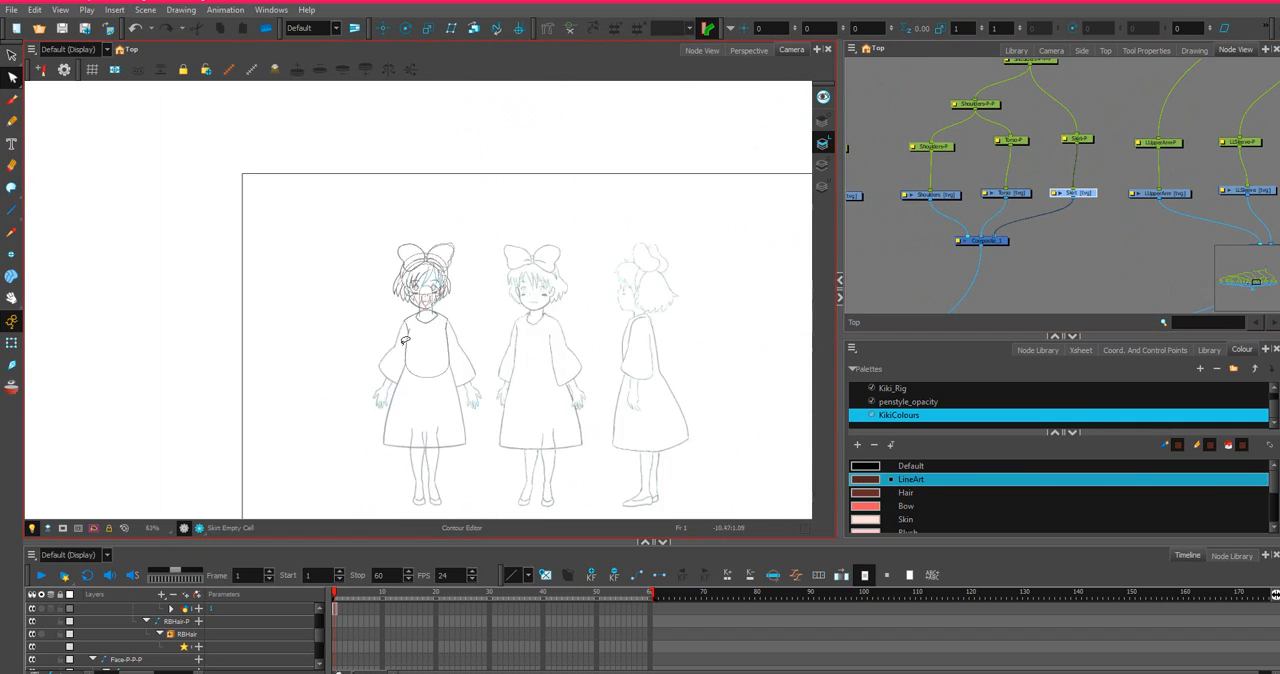
pyautogui.moveTo(363, 363); pyautogui.dragTo(430, 264)
pyautogui.scroll(5, 432, 268)
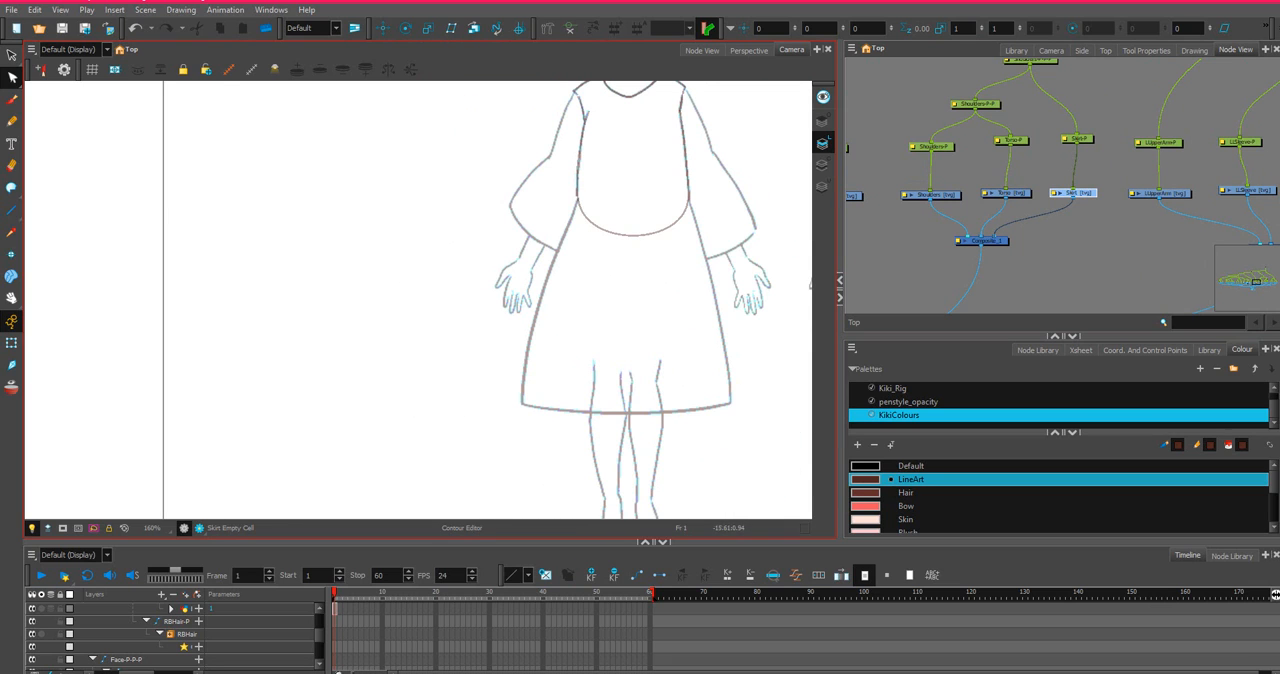
pyautogui.click(12, 210)
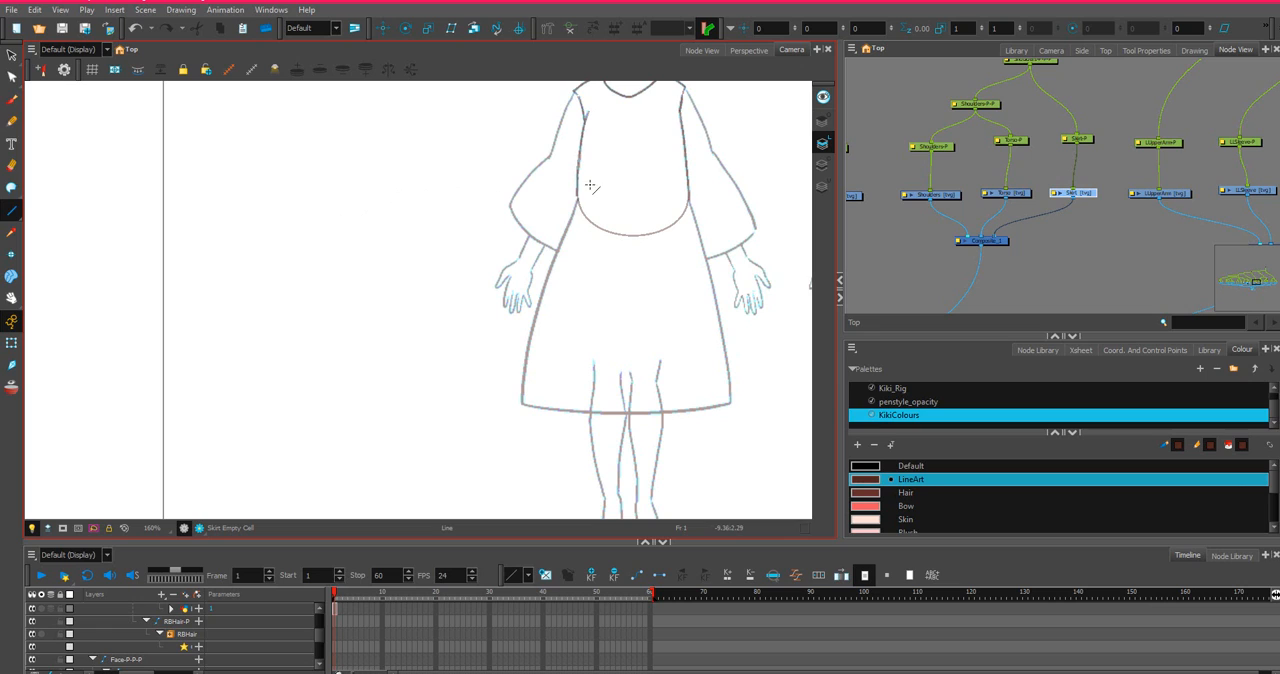
pyautogui.moveTo(590, 186); pyautogui.dragTo(731, 404)
pyautogui.moveTo(731, 404); pyautogui.dragTo(680, 176)
# Move the upper end of the skirt's left side line slightly upward inside the torso.
pyautogui.scroll(3, 680, 176)
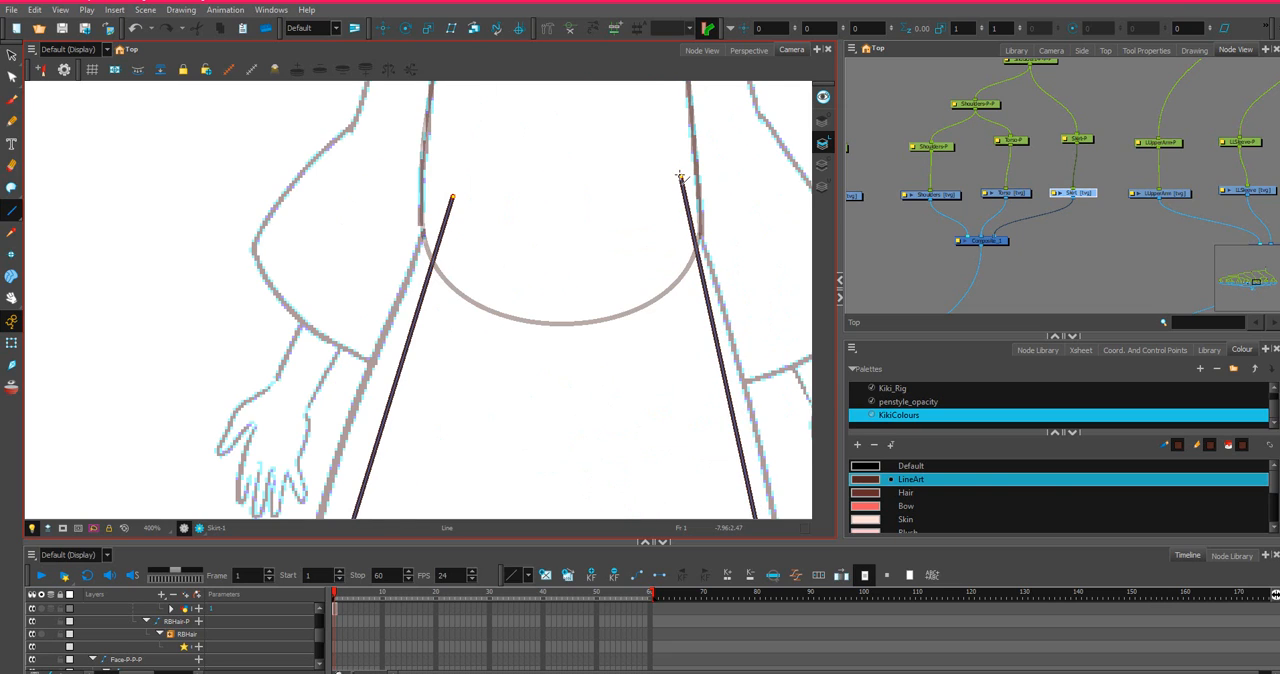
pyautogui.click(11, 77)
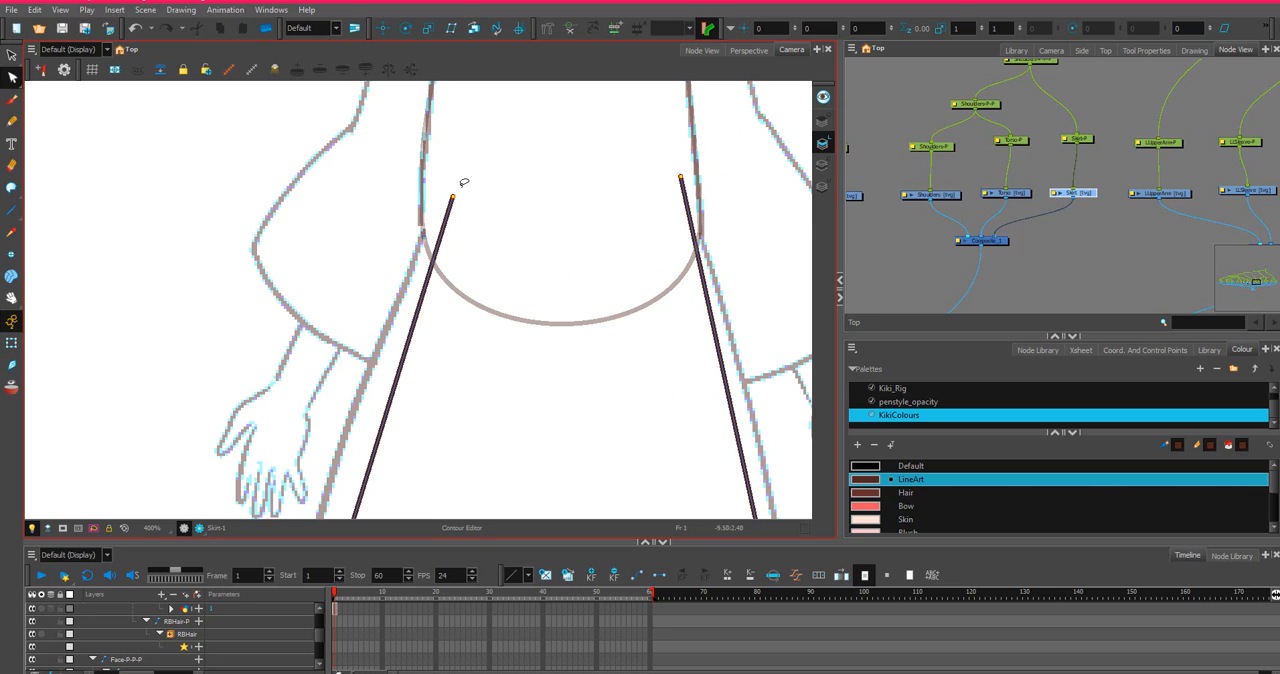
pyautogui.click(452, 192)
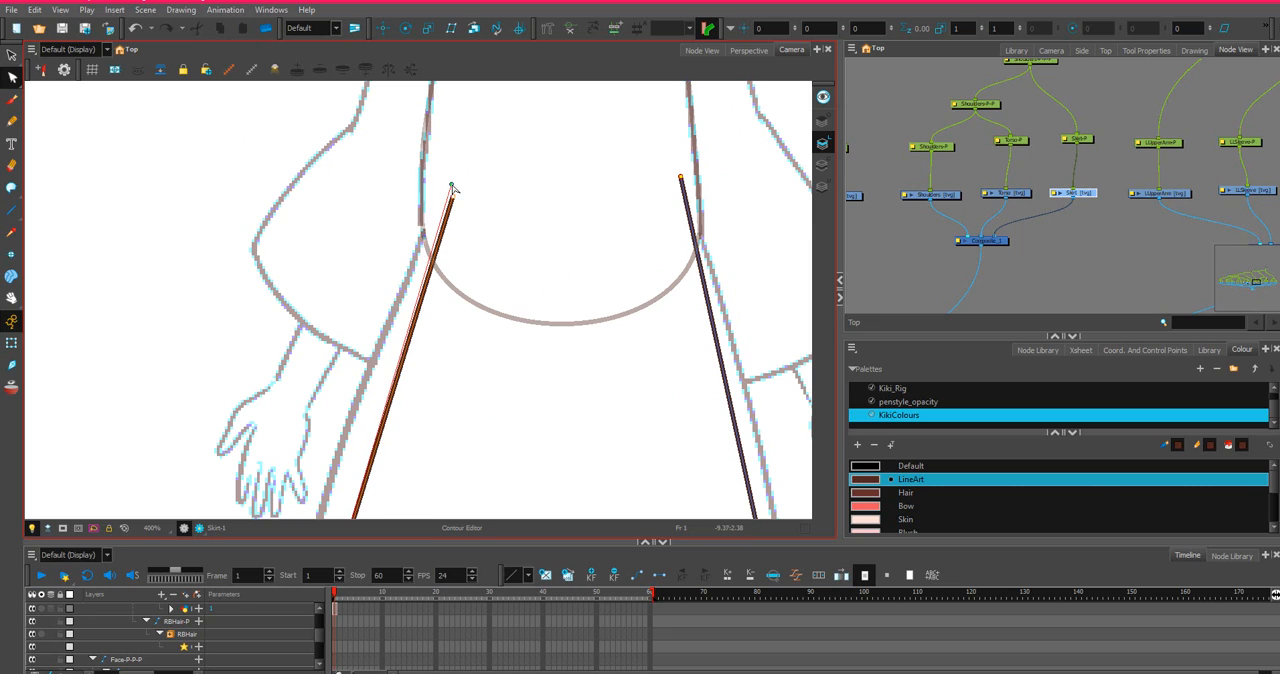
pyautogui.moveTo(452, 185); pyautogui.dragTo(452, 184)
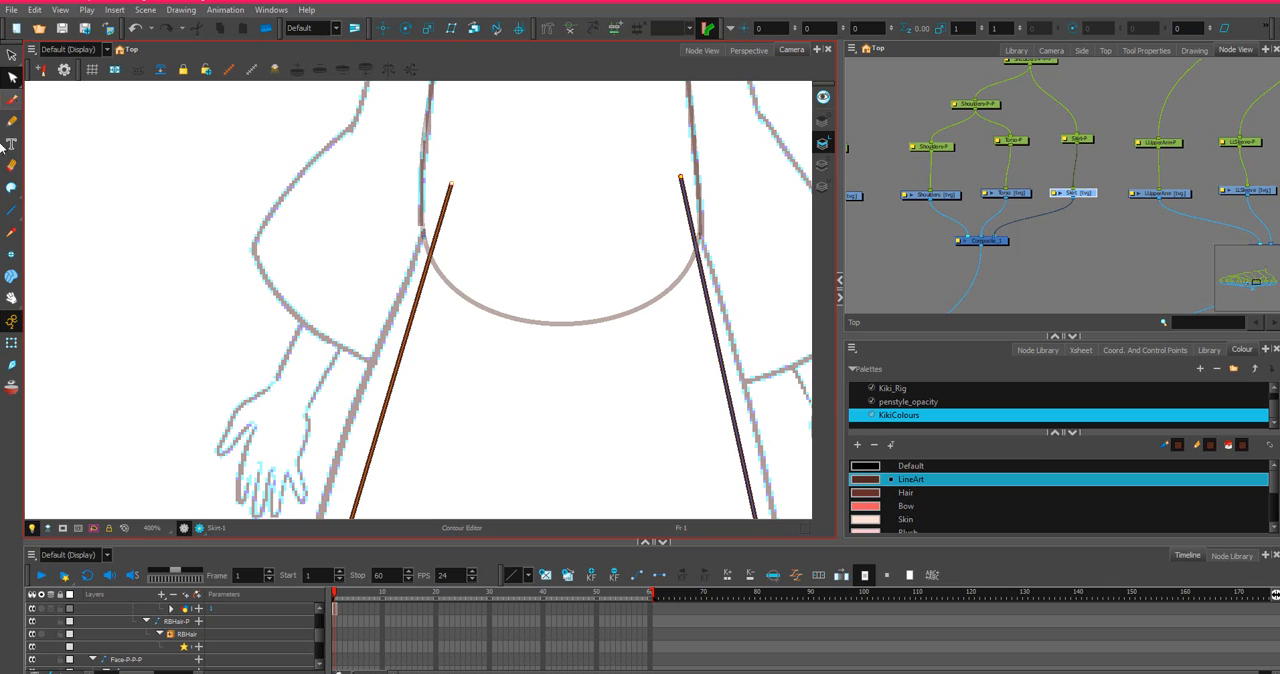
# Close the top of the Skirt outline with a straight line between the upper ends of its two side lines.
pyautogui.click(11, 210)
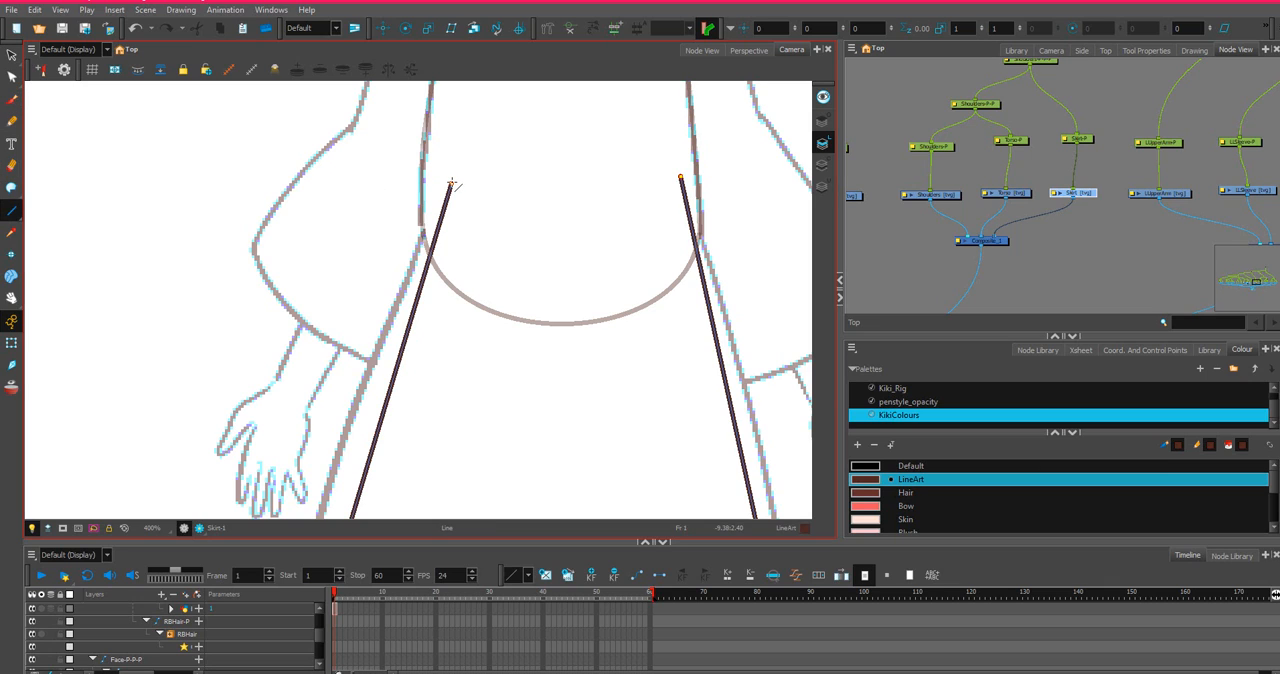
pyautogui.moveTo(452, 184); pyautogui.dragTo(681, 177)
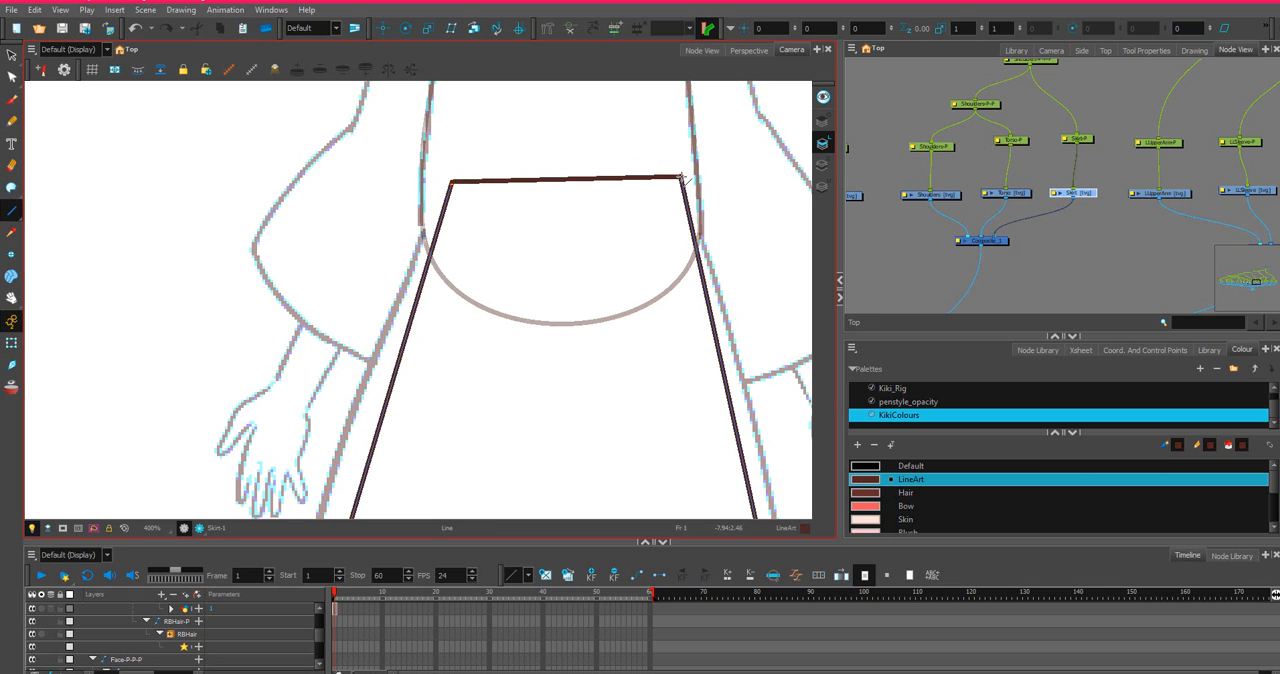
pyautogui.scroll(-1, 171, 163)
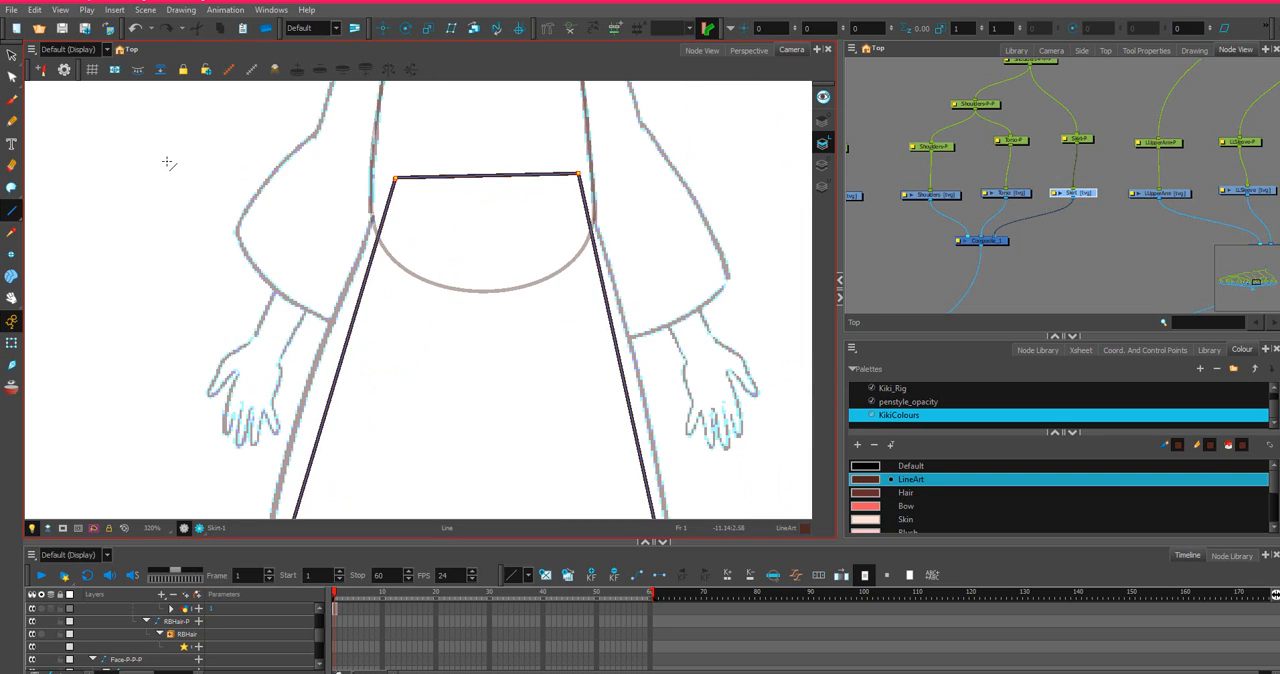
# Bend the skirt's straight top line upward into a rounded arch inside the torso and even out its curve handles.
pyautogui.click(11, 77)
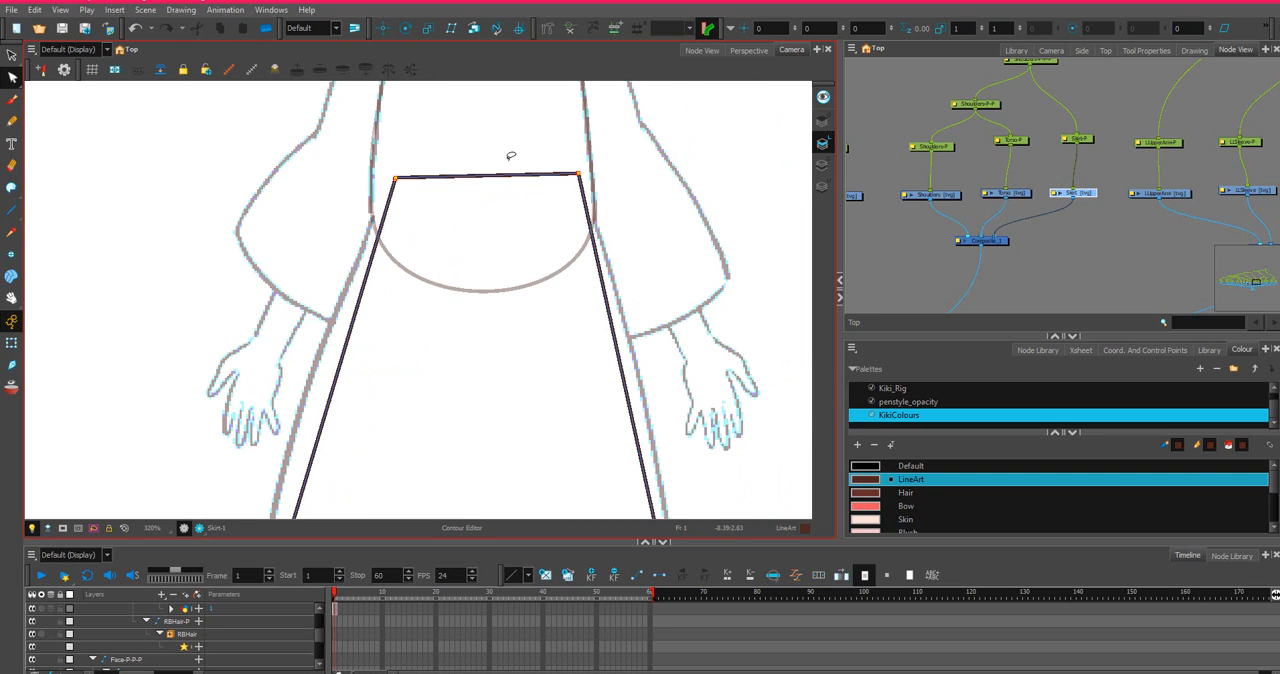
pyautogui.moveTo(498, 177); pyautogui.dragTo(414, 111)
pyautogui.click(397, 177)
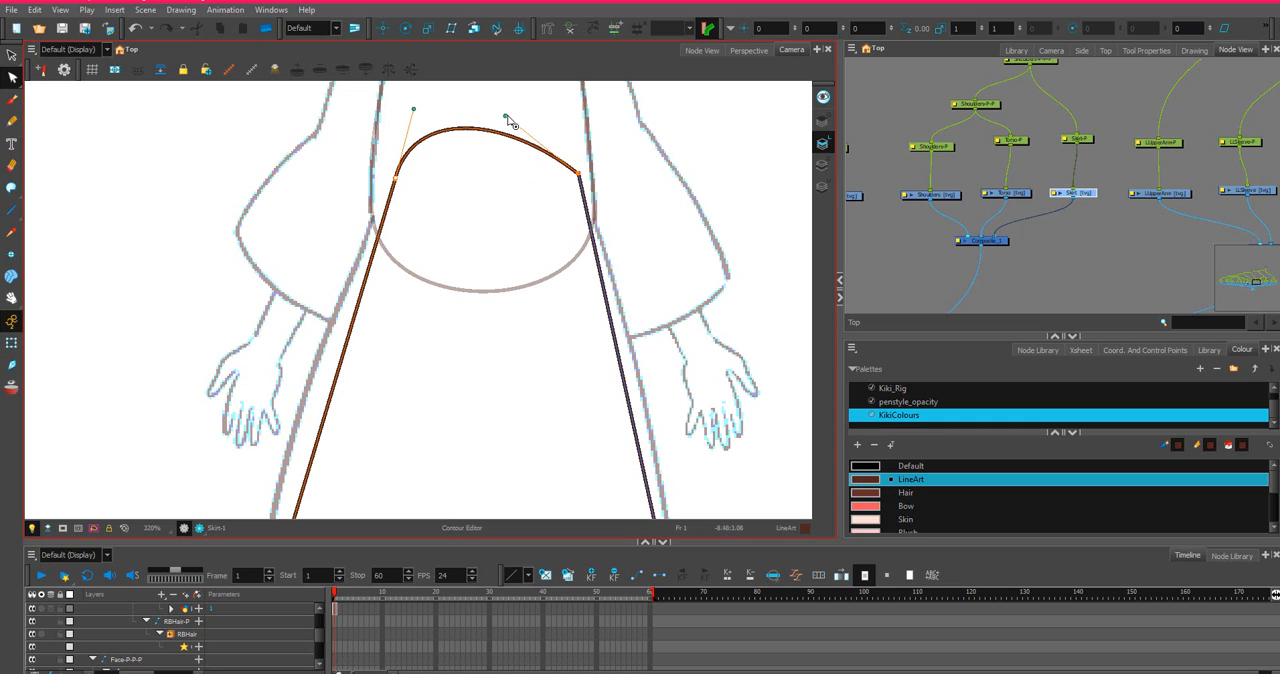
pyautogui.moveTo(507, 118); pyautogui.dragTo(539, 114)
pyautogui.scroll(-5, 585, 151)
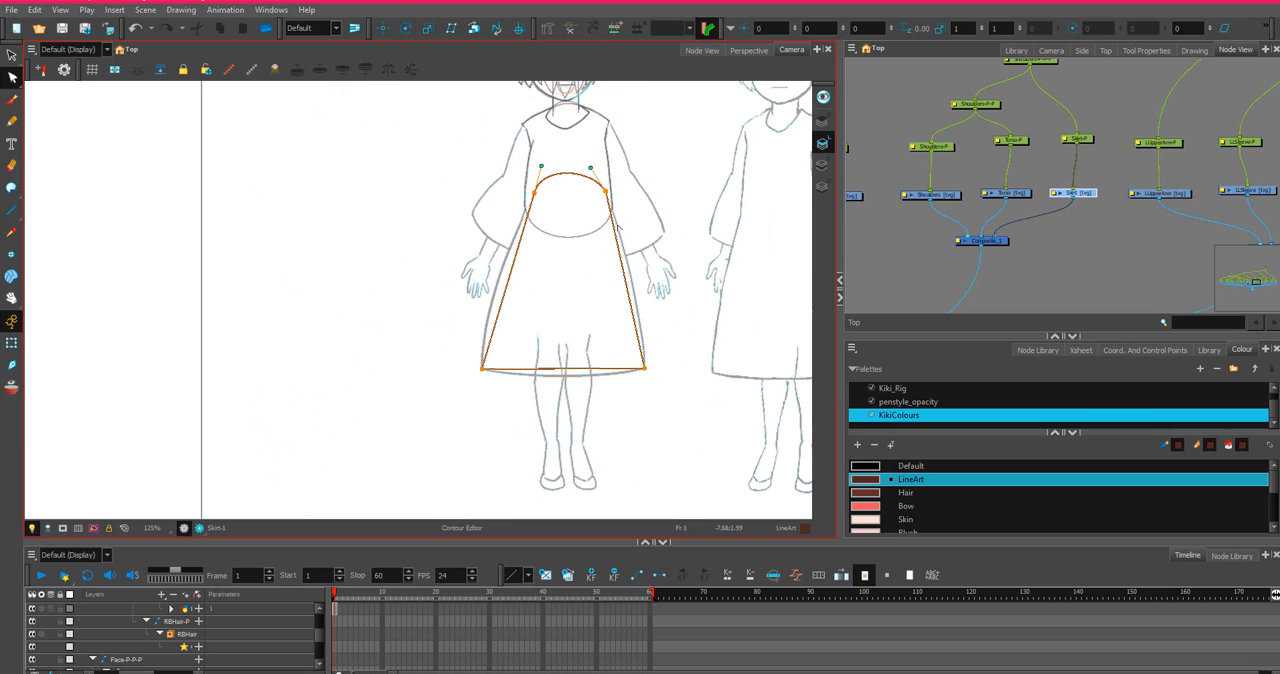
# Move the upper end of the skirt's right side out to the torso's edge and bend that side outward along the sketch.
pyautogui.moveTo(640, 178); pyautogui.dragTo(611, 200)
pyautogui.scroll(5, 655, 238)
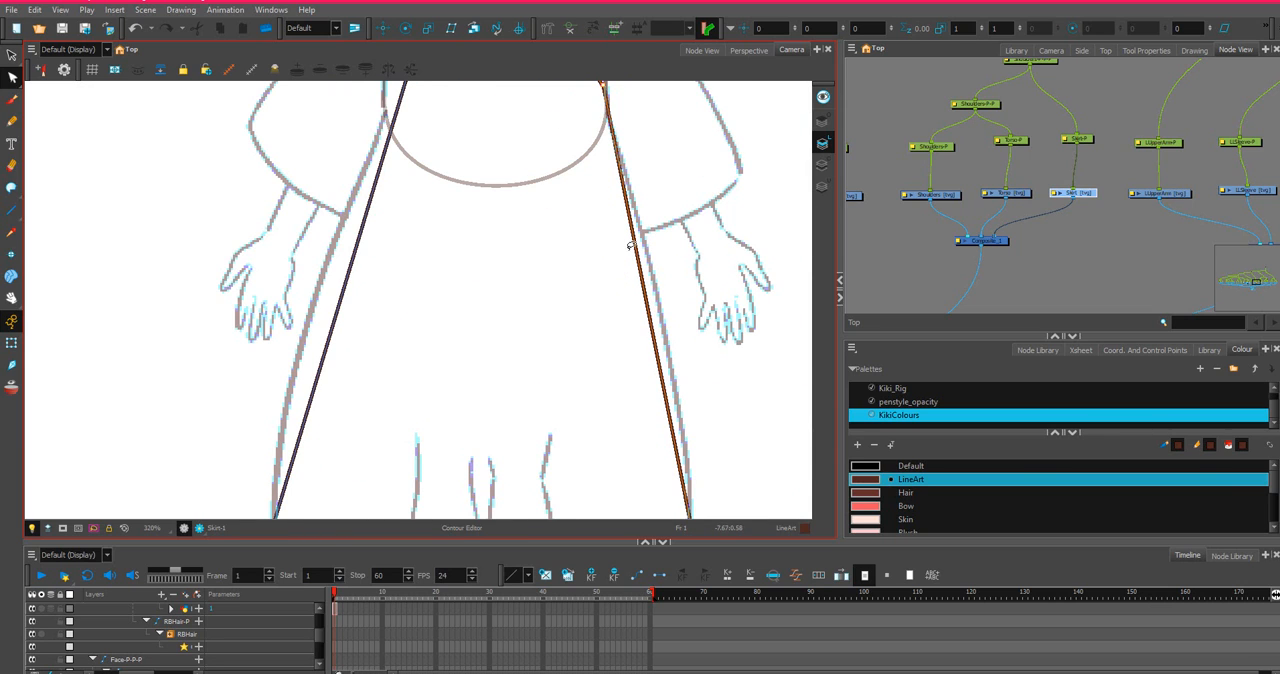
pyautogui.moveTo(640, 253); pyautogui.dragTo(649, 253)
pyautogui.scroll(-3, 644, 280)
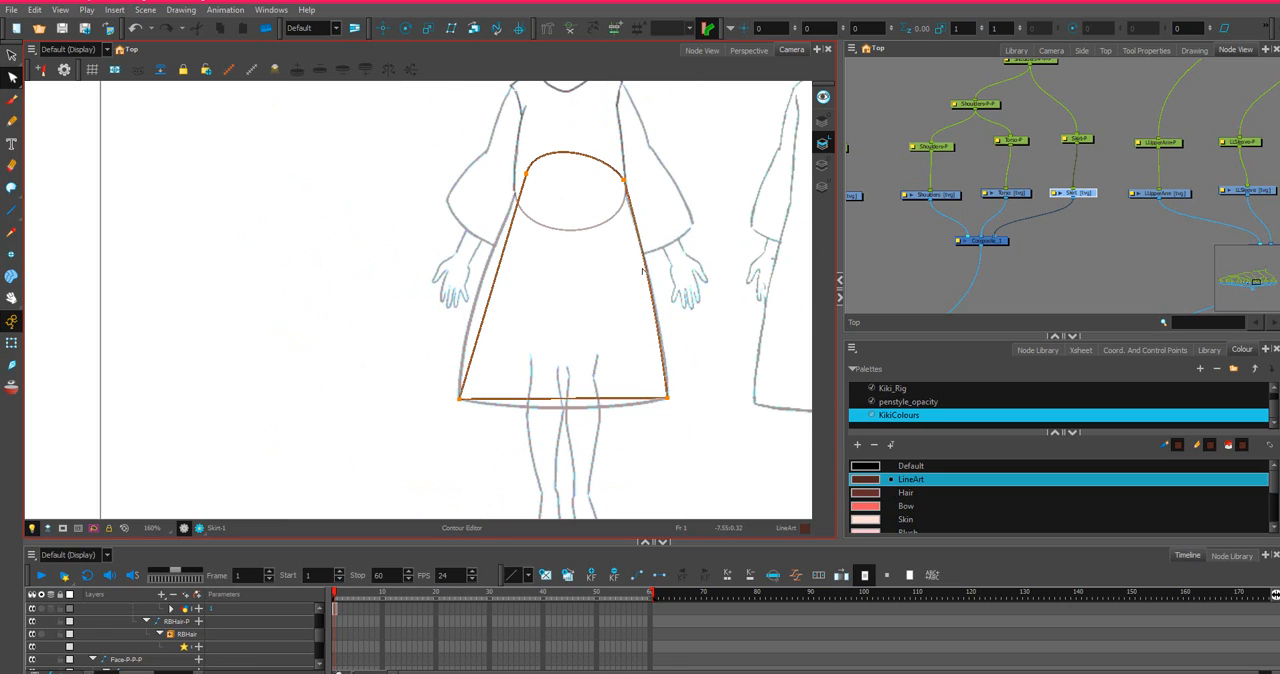
# Move the upper end of the skirt's left side out to the torso's edge and bend that side outward along the sketch.
pyautogui.click(527, 176)
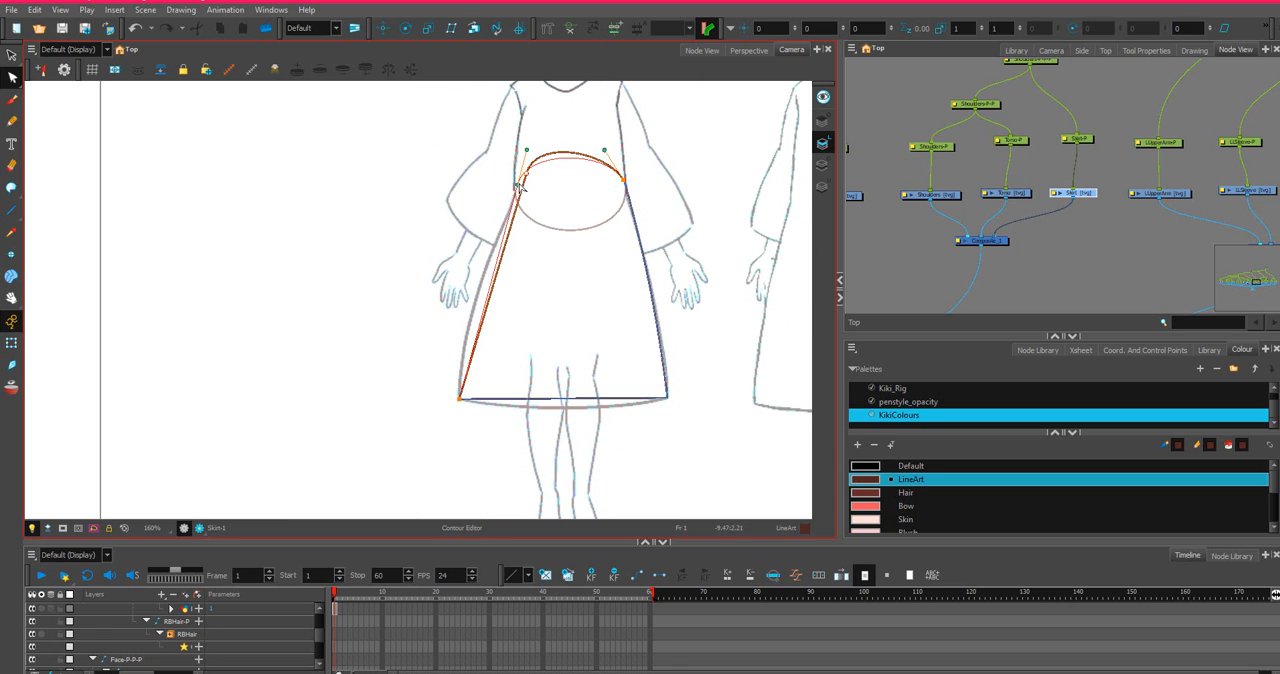
pyautogui.scroll(1, 520, 186)
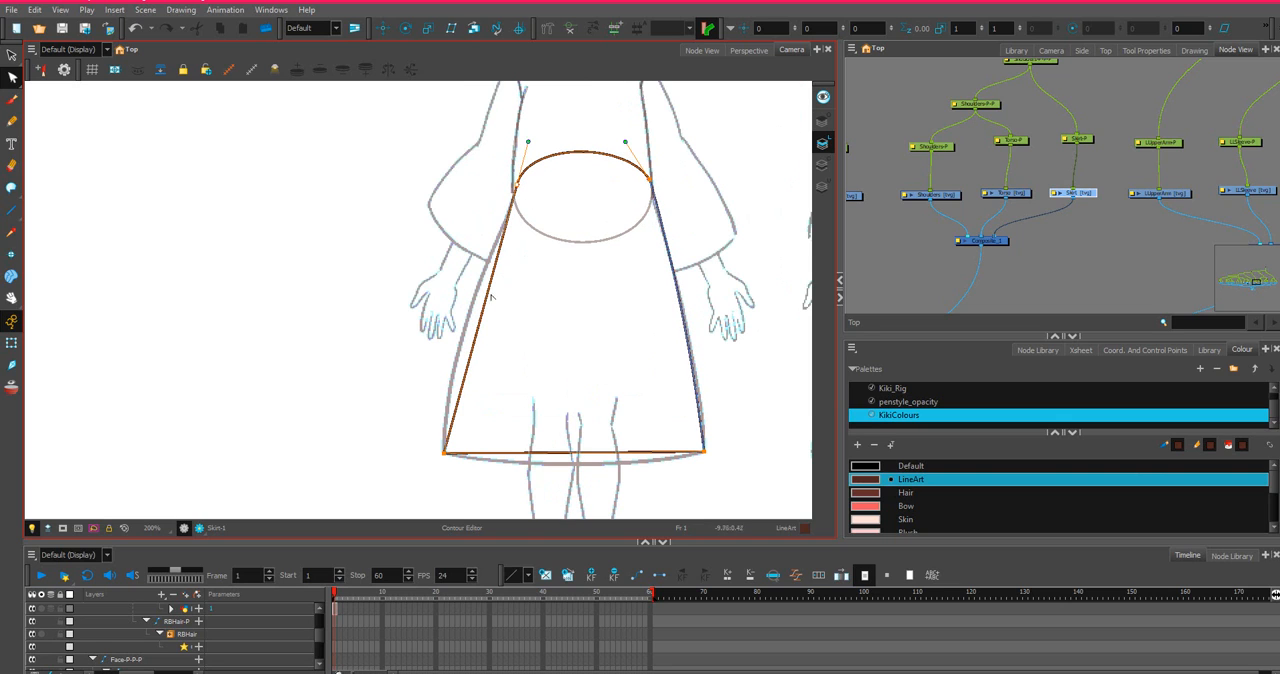
pyautogui.moveTo(484, 298); pyautogui.dragTo(470, 294)
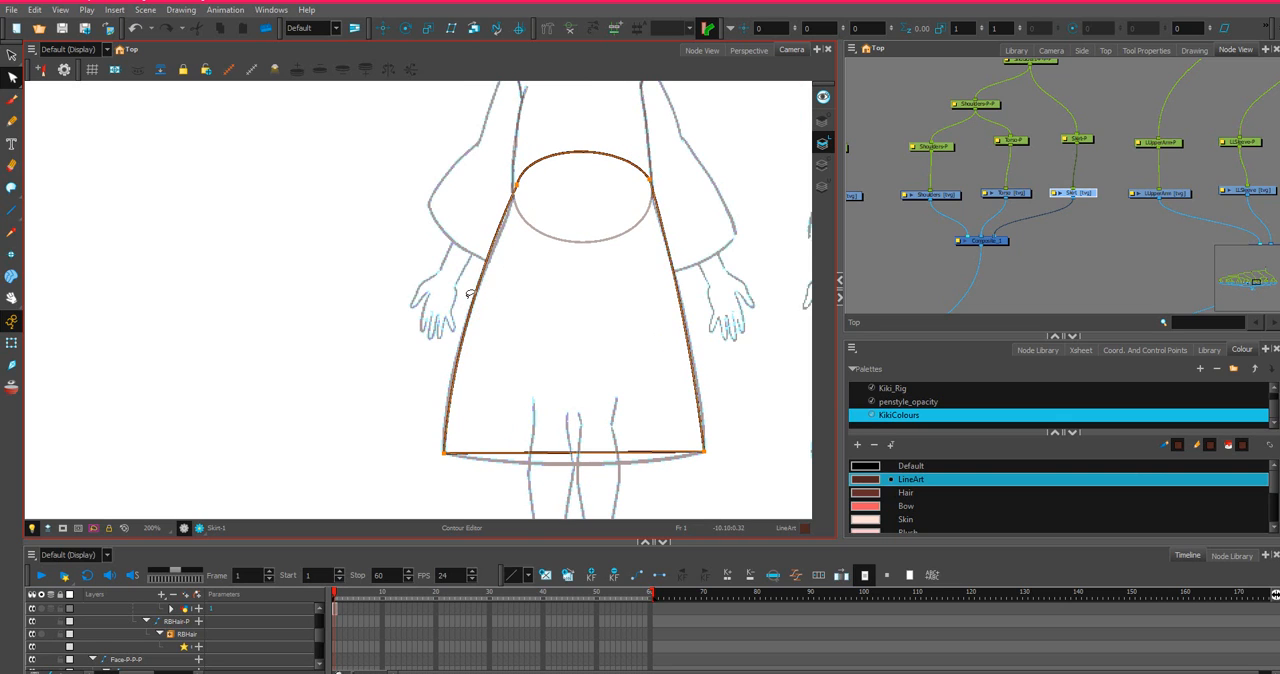
# Curve the skirt's hem down onto the sketch and adjust the lower curve handles of both sides to match it.
pyautogui.scroll(2, 572, 373)
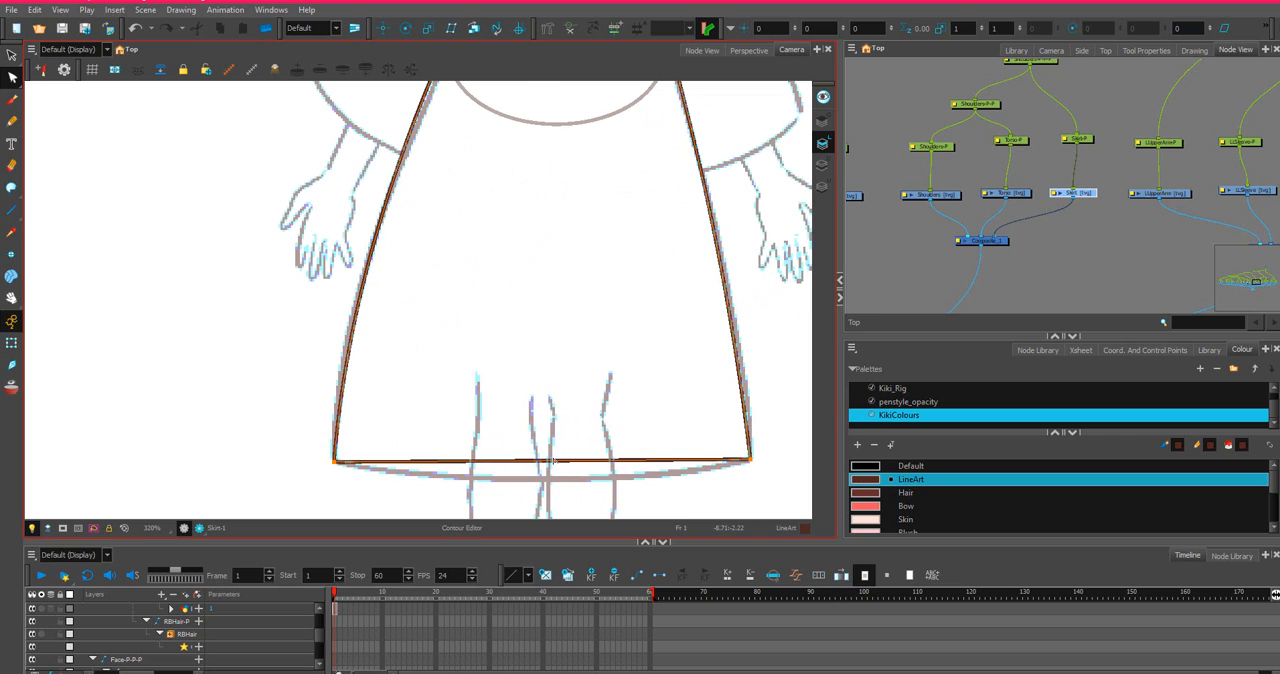
pyautogui.moveTo(556, 481); pyautogui.dragTo(557, 484)
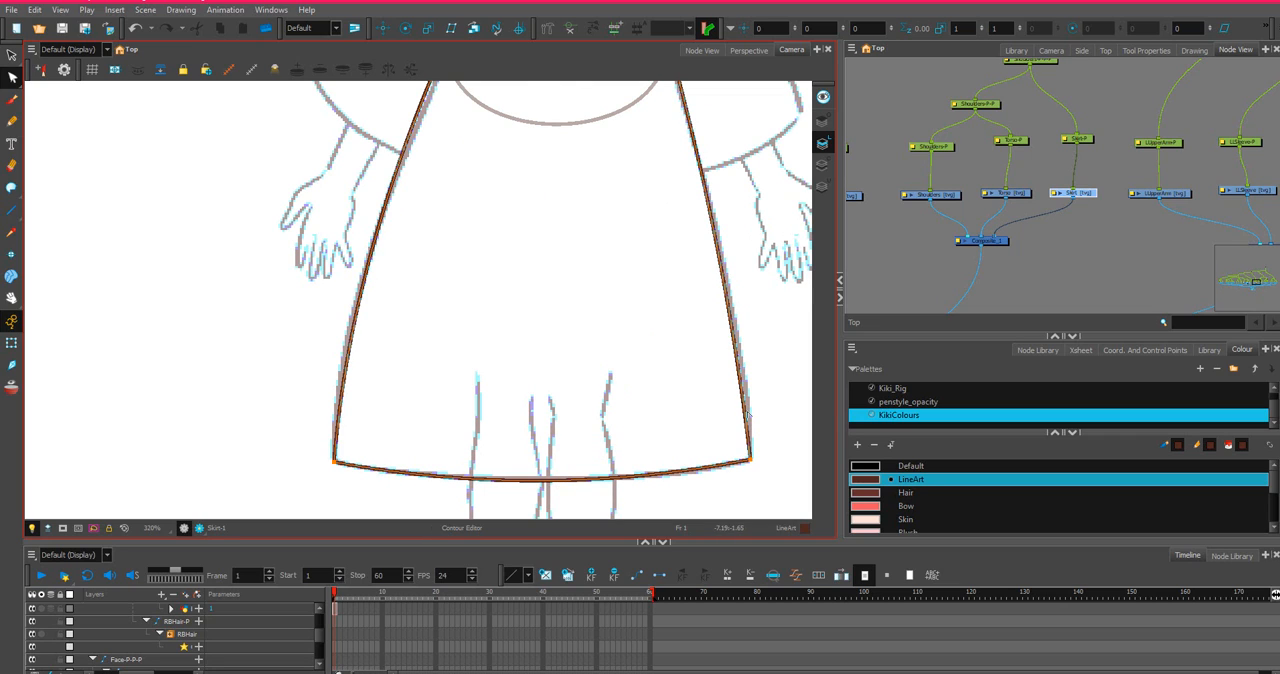
pyautogui.moveTo(772, 418)
pyautogui.mouseDown()
pyautogui.moveTo(763, 469)
pyautogui.moveTo(768, 422)
pyautogui.mouseUp()
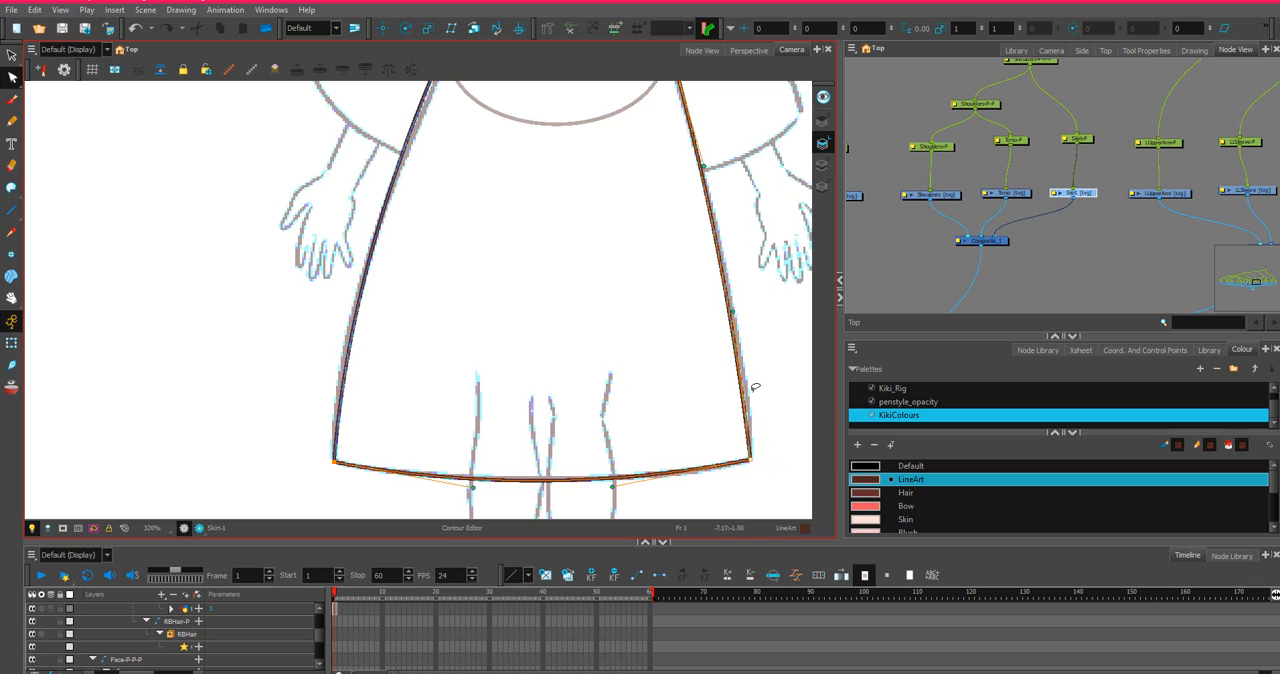
pyautogui.click(741, 315)
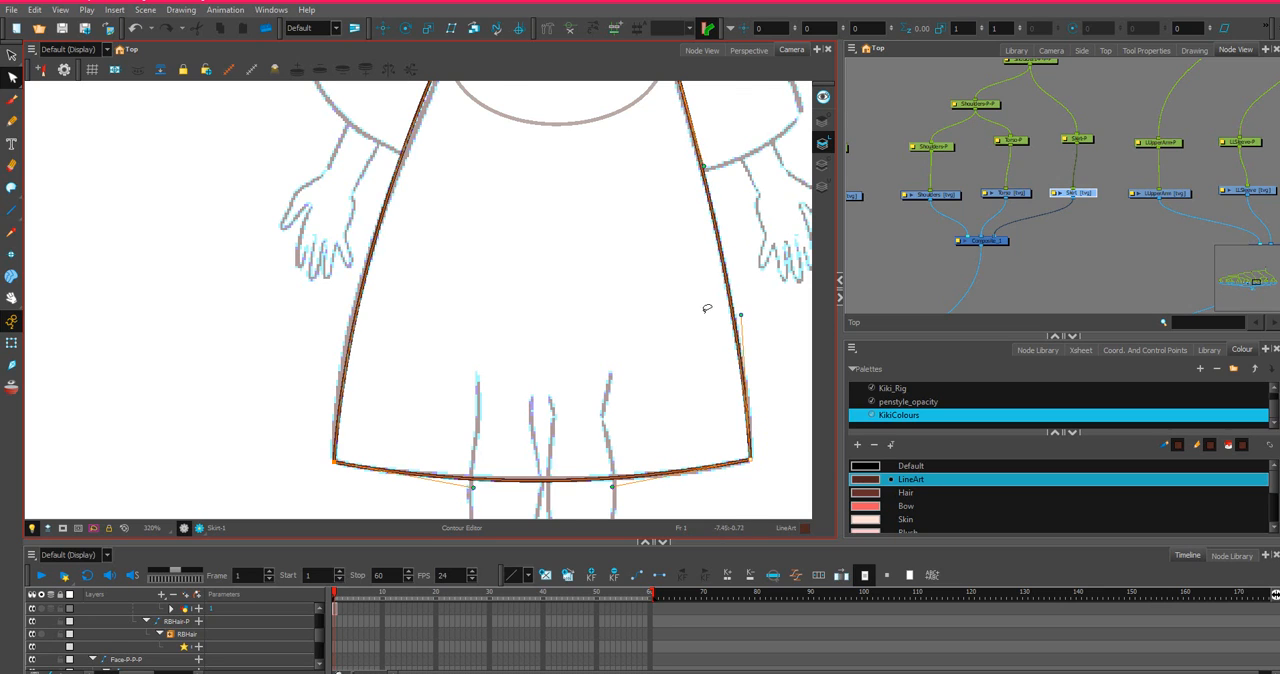
pyautogui.scroll(-1, 707, 309)
pyautogui.moveTo(474, 404)
pyautogui.mouseDown()
pyautogui.moveTo(400, 443)
pyautogui.moveTo(430, 412)
pyautogui.mouseUp()
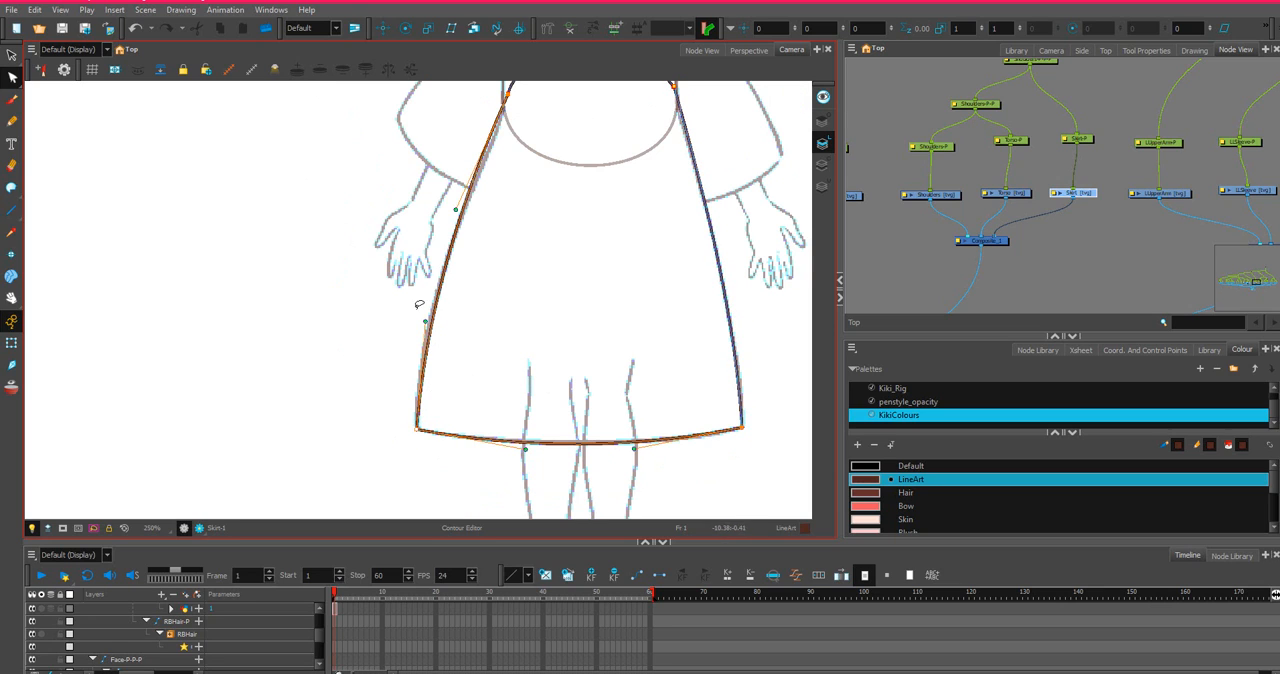
pyautogui.moveTo(425, 325); pyautogui.dragTo(419, 314)
# On the LUpperArm drawing, draw straight lines for the arm's outer side, elbow end and inner side, with the upper end left open.
pyautogui.scroll(-2, 540, 286)
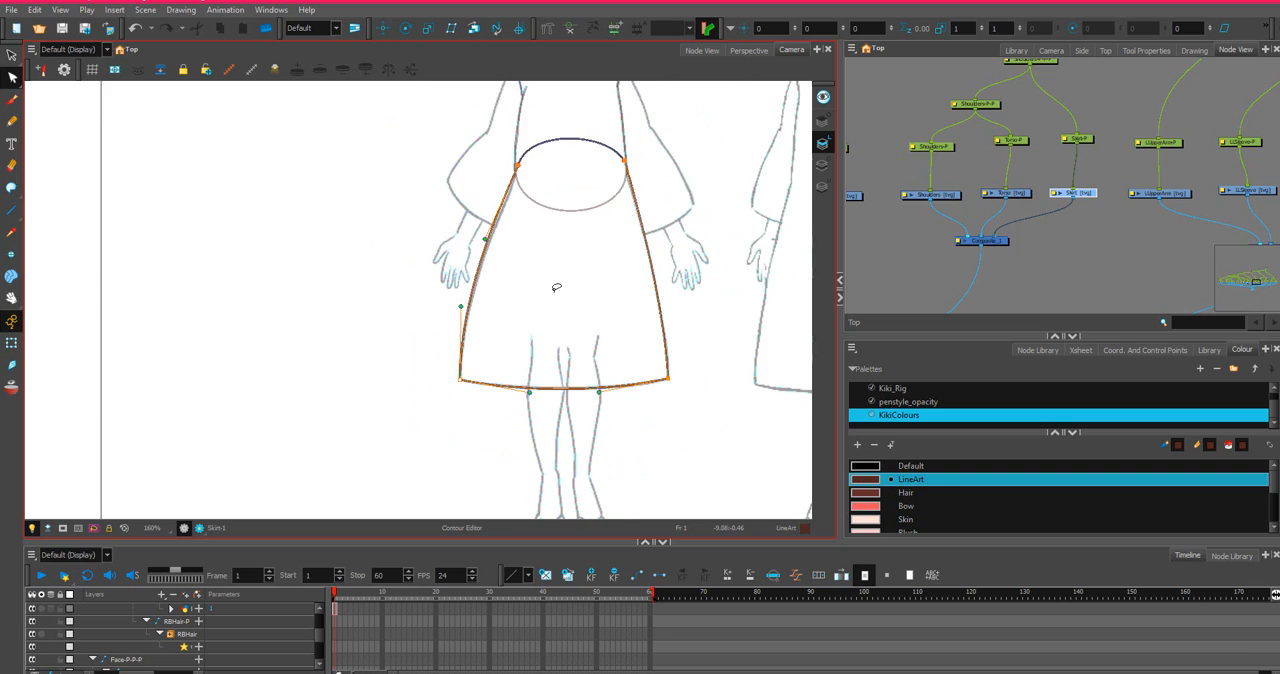
pyautogui.scroll(2, 566, 274)
pyautogui.scroll(-1, 1125, 167)
pyautogui.scroll(2, 1123, 165)
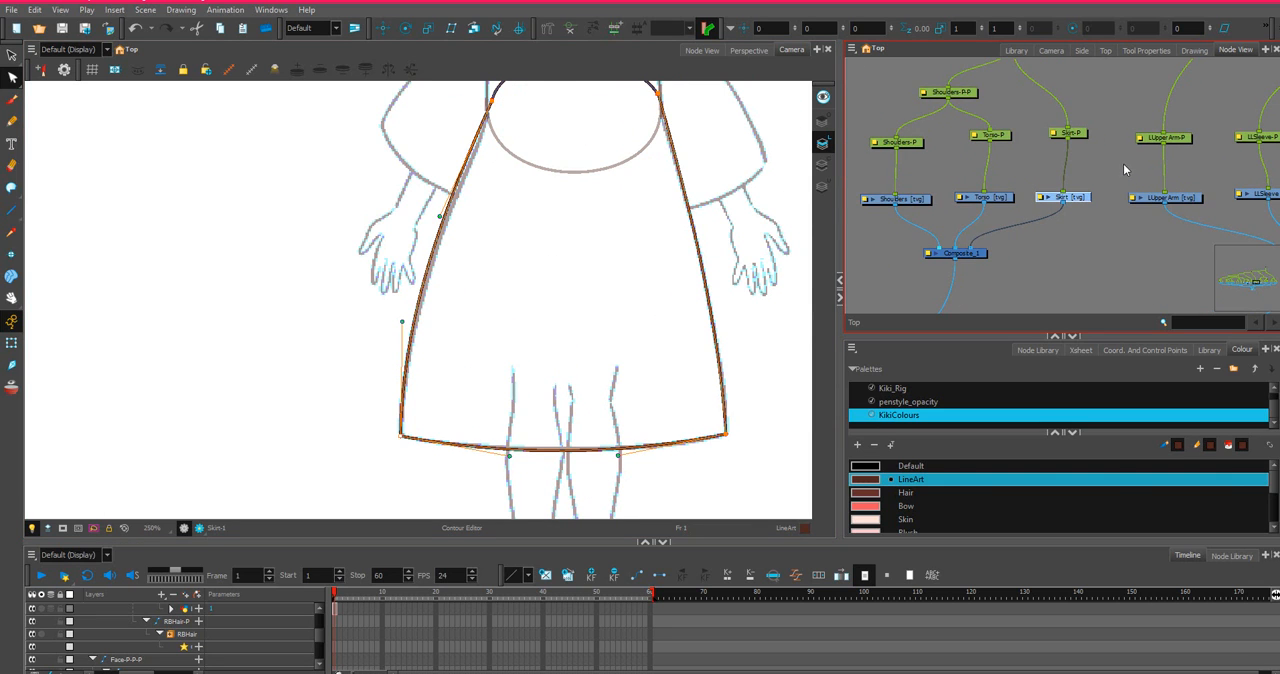
pyautogui.moveTo(1104, 186); pyautogui.dragTo(1091, 280)
pyautogui.scroll(-3, 437, 219)
pyautogui.moveTo(499, 174); pyautogui.dragTo(475, 275)
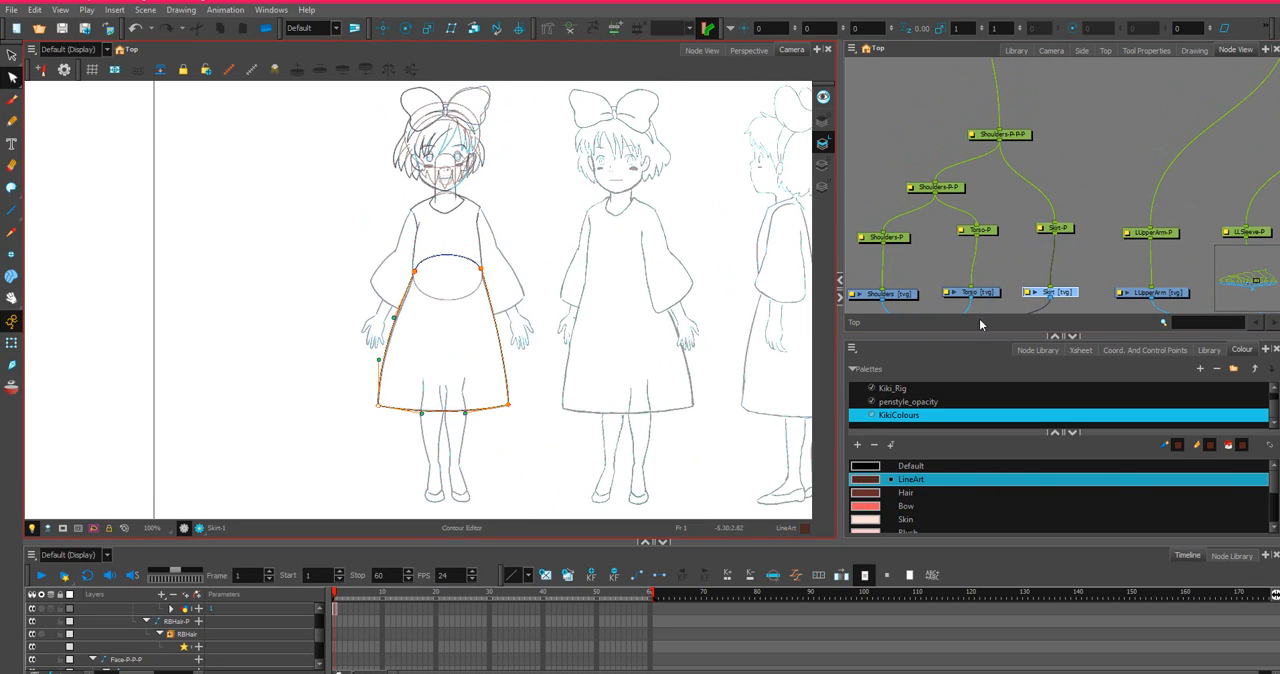
pyautogui.click(1152, 292)
pyautogui.scroll(3, 365, 163)
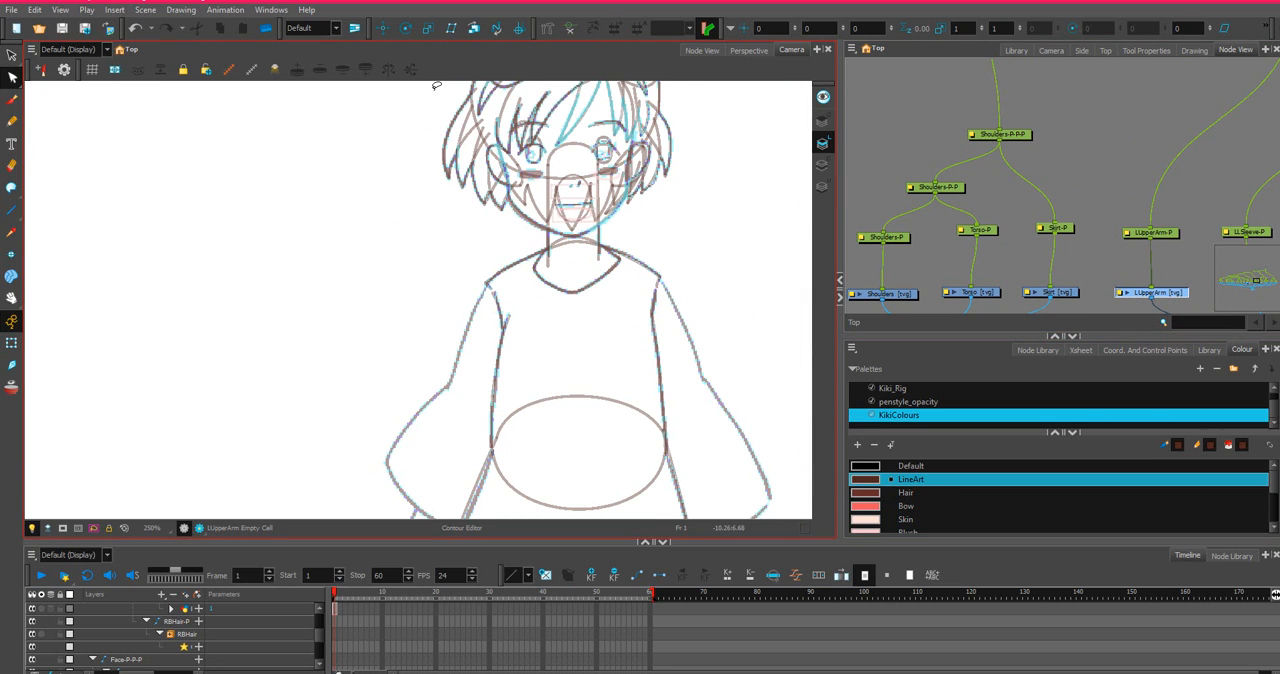
pyautogui.click(11, 210)
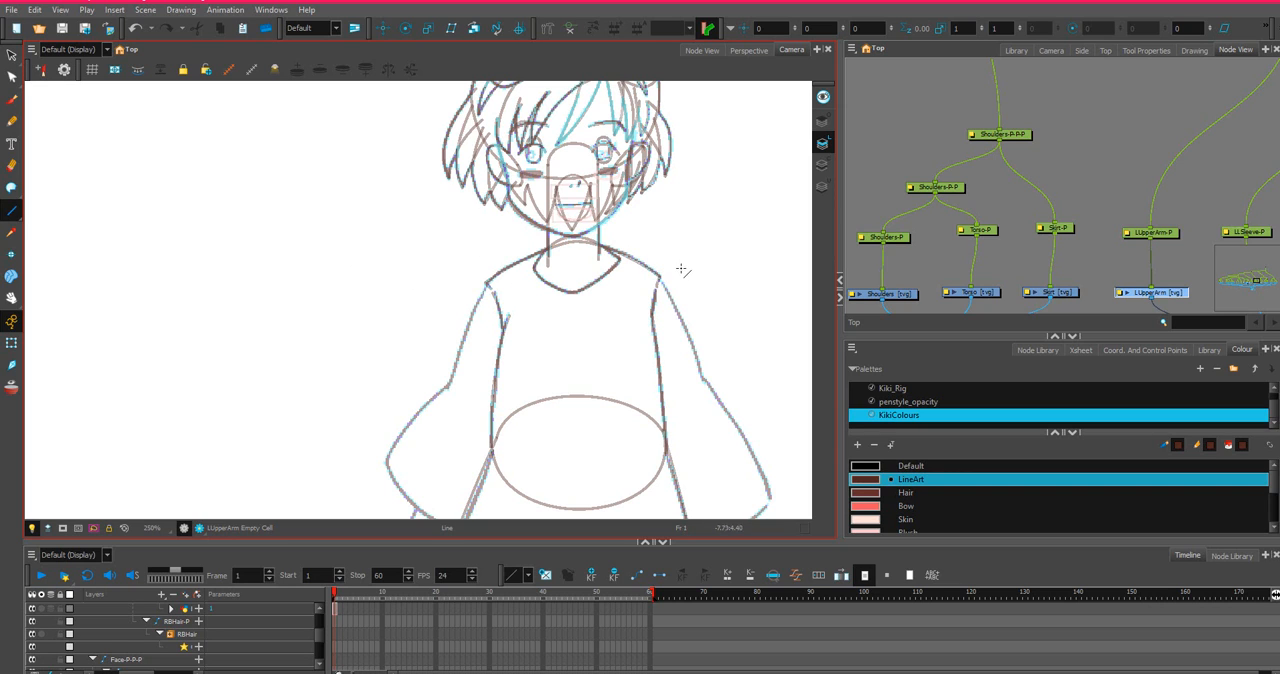
pyautogui.scroll(-2, 683, 270)
pyautogui.moveTo(714, 243)
pyautogui.mouseDown()
pyautogui.moveTo(643, 220)
pyautogui.moveTo(553, 228)
pyautogui.moveTo(591, 300)
pyautogui.moveTo(555, 318)
pyautogui.mouseUp()
pyautogui.moveTo(555, 318); pyautogui.dragTo(535, 250)
pyautogui.scroll(3, 560, 237)
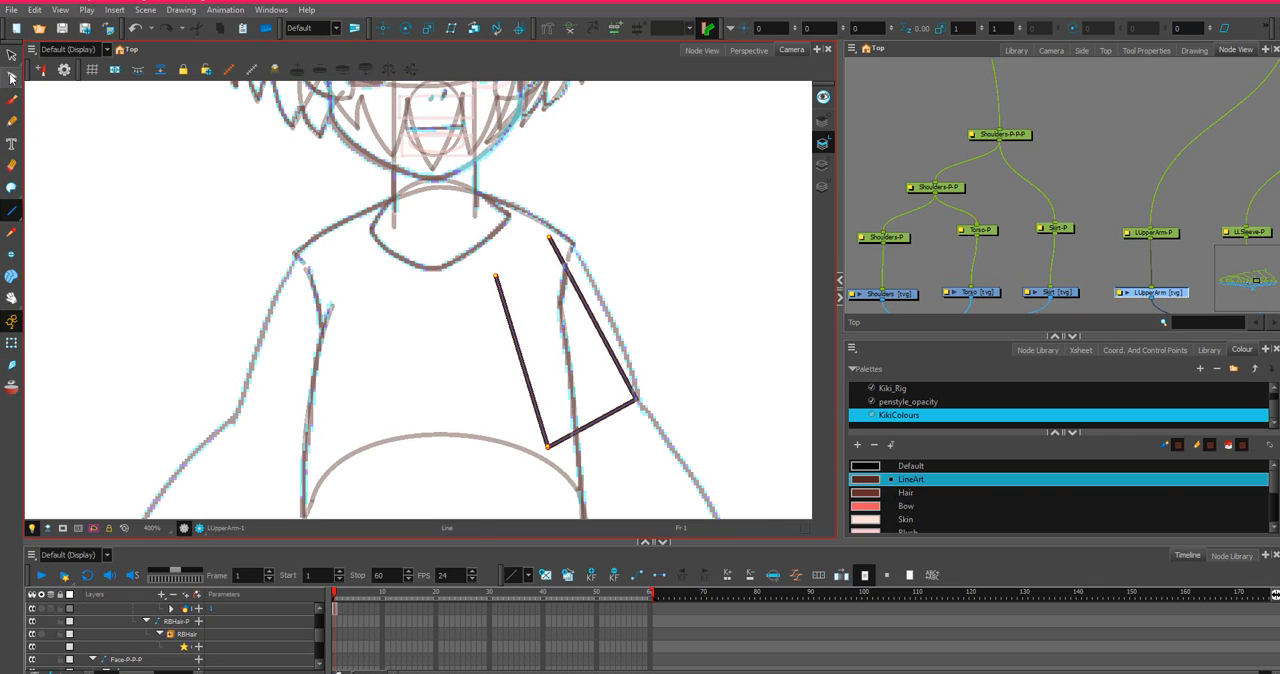
# Move the upper end of the arm's outer line to the shoulder tip and bend the line outward along the sketch.
pyautogui.click(11, 77)
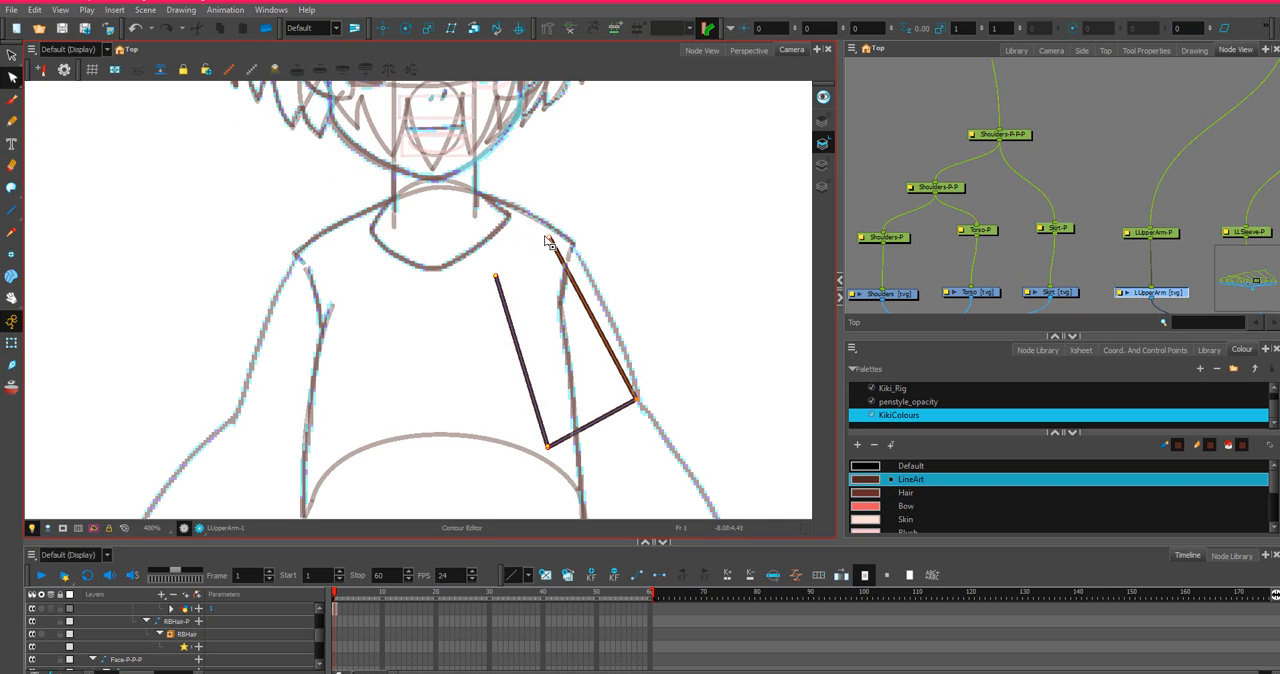
pyautogui.click(569, 245)
pyautogui.moveTo(571, 247); pyautogui.dragTo(575, 253)
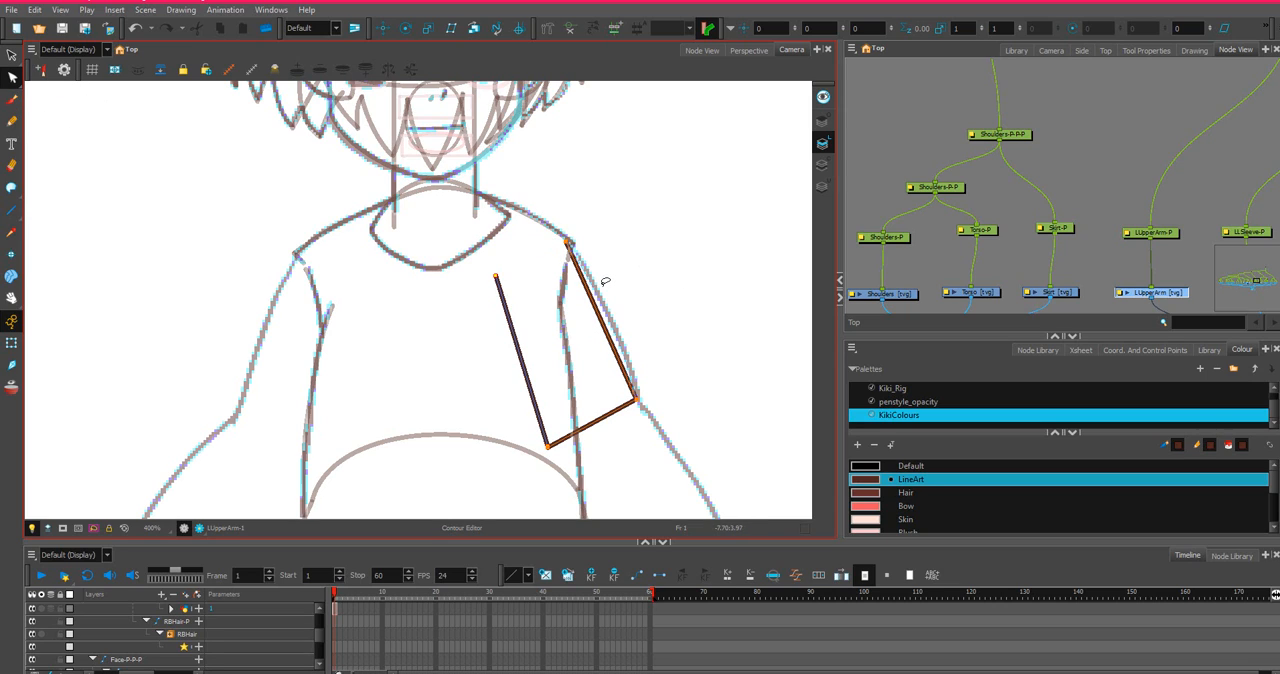
pyautogui.moveTo(590, 288); pyautogui.dragTo(604, 283)
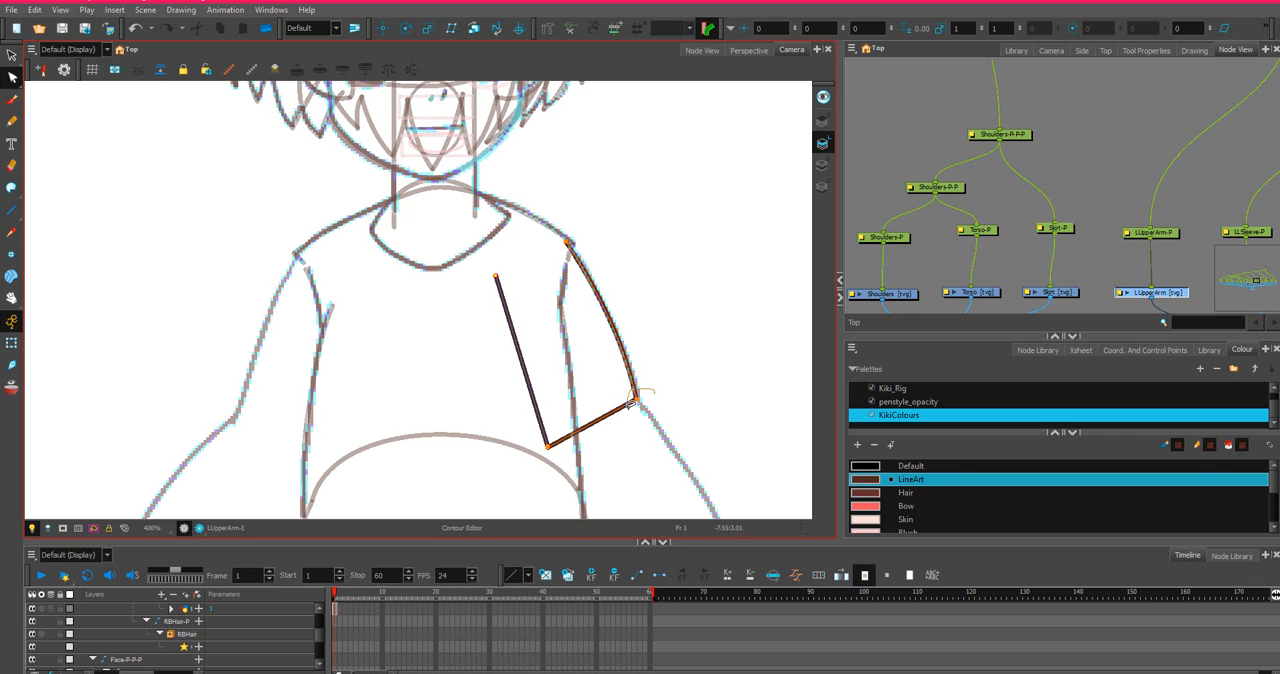
# Bend the upper arm's elbow end down into a curve, then reposition both ends of the inner line and bend it slightly.
pyautogui.click(638, 402)
pyautogui.moveTo(641, 402); pyautogui.dragTo(605, 462)
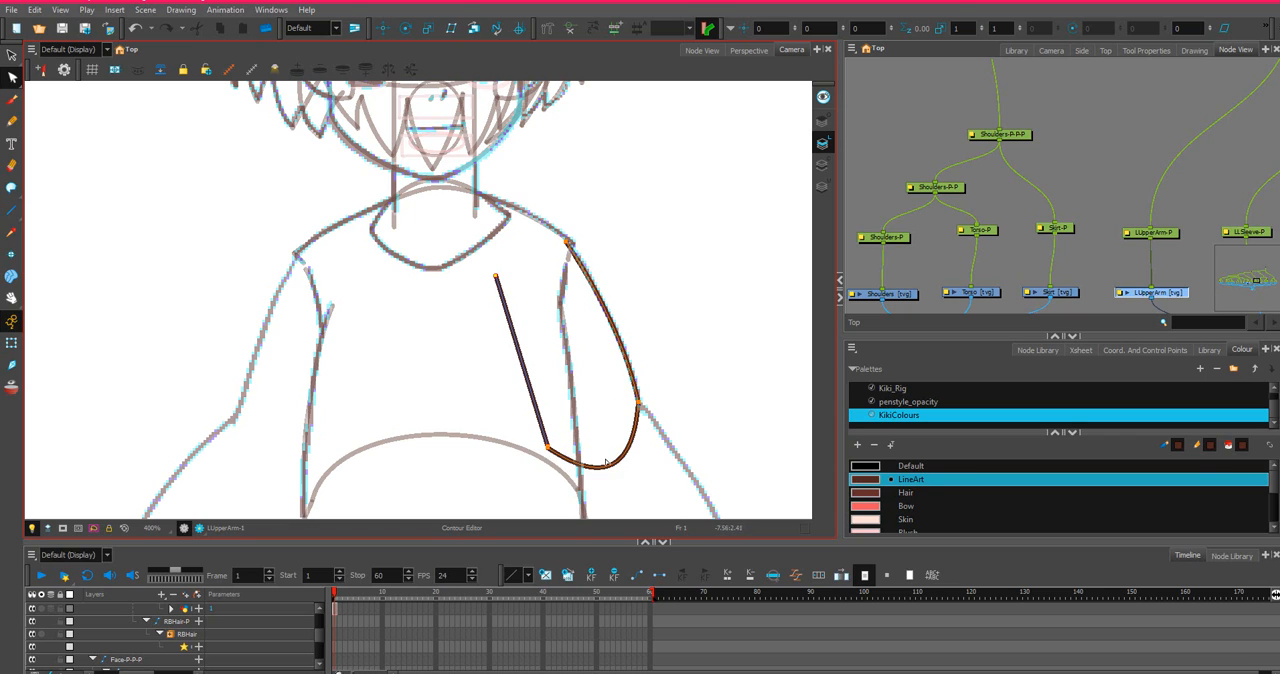
pyautogui.click(498, 292)
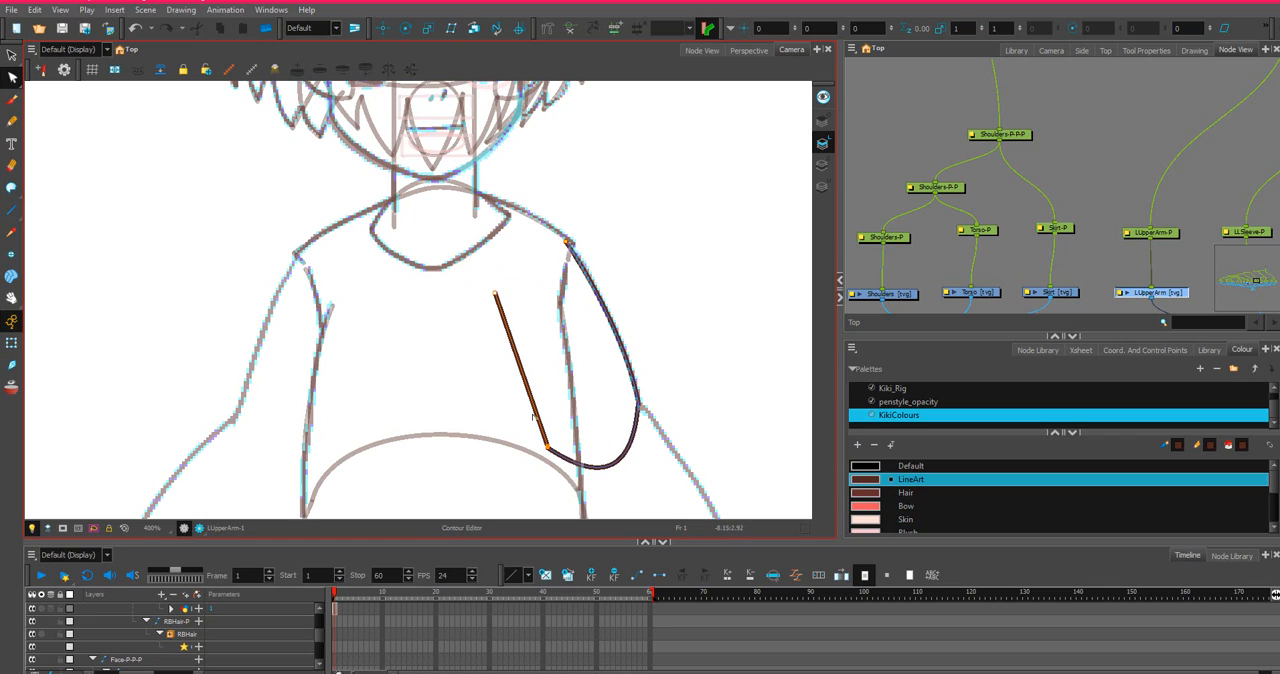
pyautogui.moveTo(532, 403)
pyautogui.mouseDown()
pyautogui.moveTo(571, 427)
pyautogui.moveTo(562, 446)
pyautogui.mouseUp()
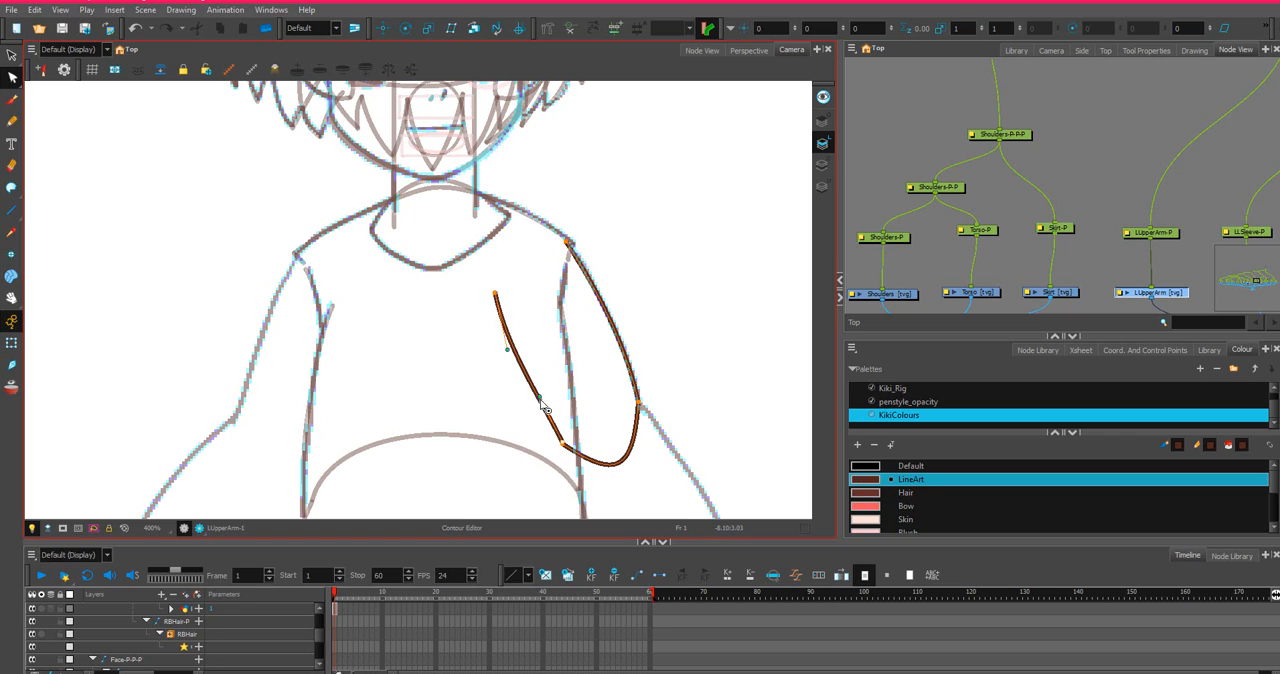
pyautogui.moveTo(541, 400)
pyautogui.mouseDown()
pyautogui.moveTo(549, 430)
pyautogui.moveTo(522, 428)
pyautogui.moveTo(528, 440)
pyautogui.mouseUp()
# Adjust the curve handles at the elbow end to make it evenly round and straighten the upper arm's inner line.
pyautogui.scroll(5, 578, 449)
pyautogui.scroll(-3, 524, 442)
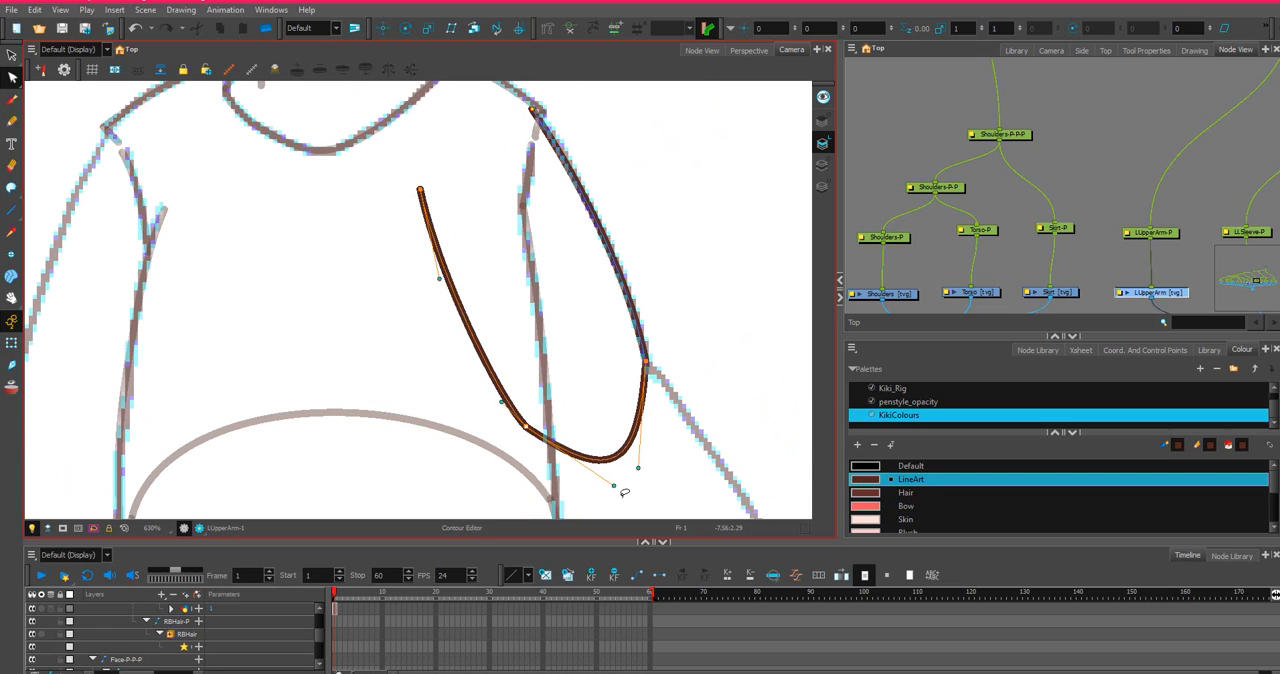
pyautogui.moveTo(619, 493)
pyautogui.mouseDown()
pyautogui.moveTo(577, 494)
pyautogui.moveTo(662, 442)
pyautogui.mouseUp()
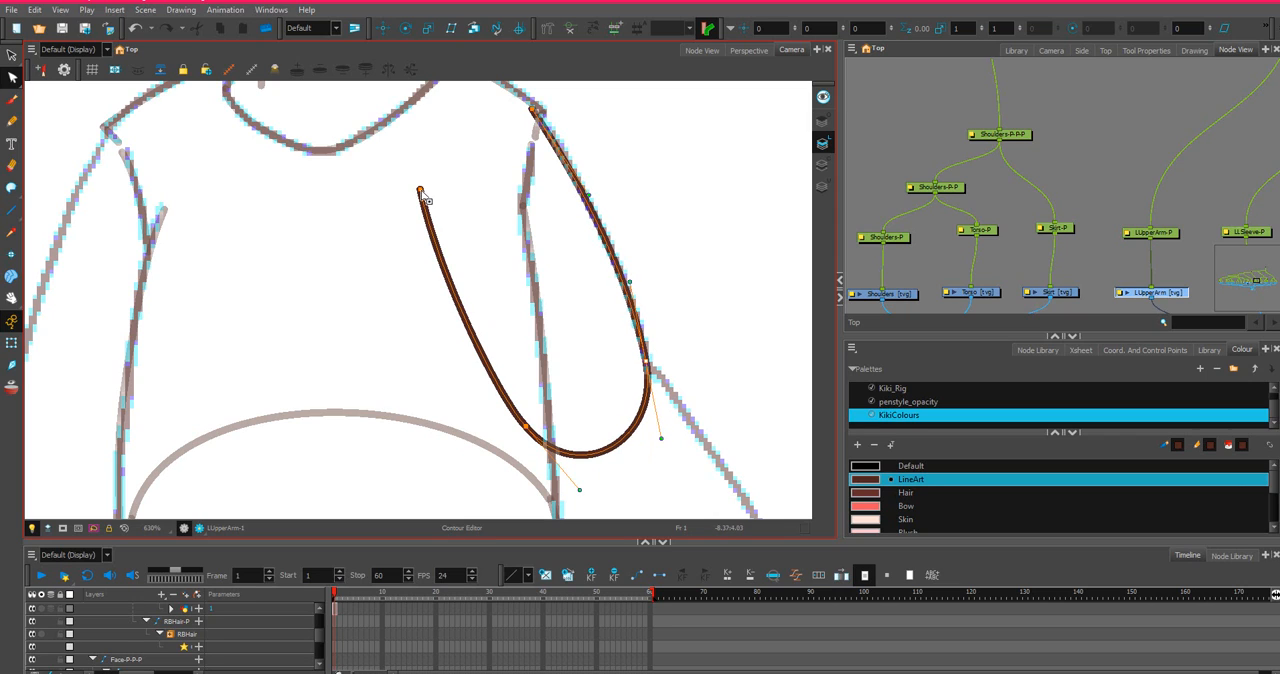
pyautogui.moveTo(424, 199); pyautogui.dragTo(428, 210)
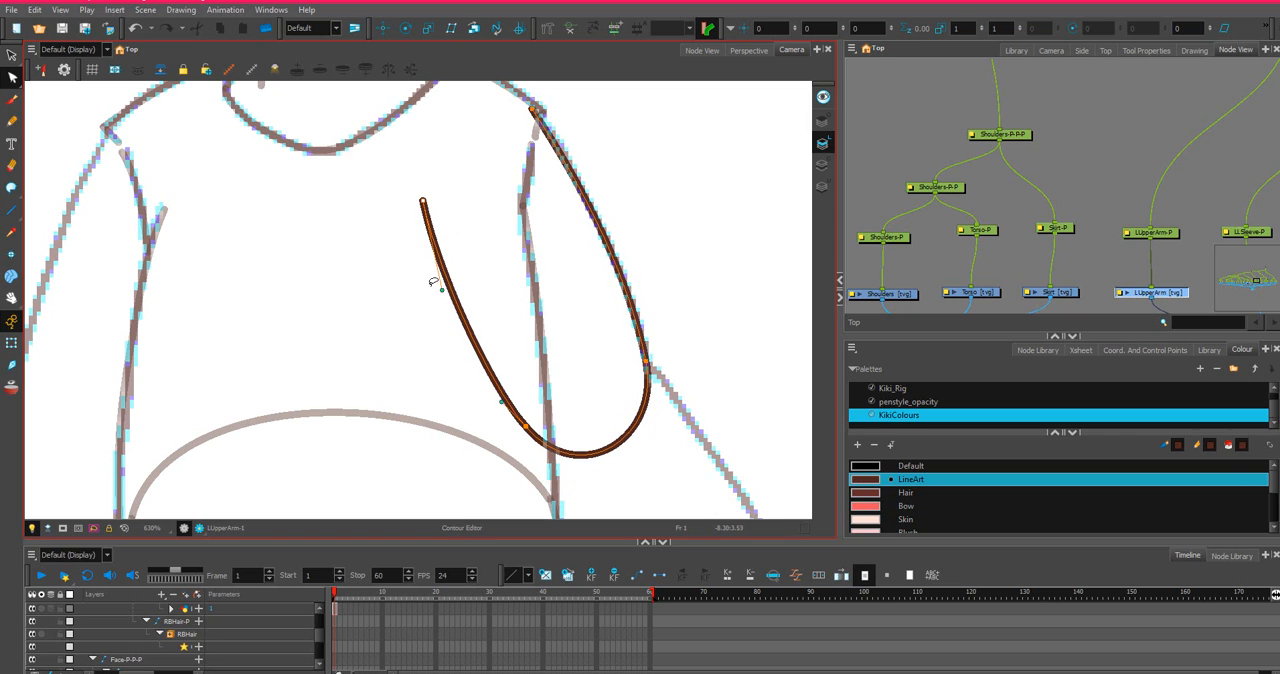
pyautogui.moveTo(444, 300); pyautogui.dragTo(456, 281)
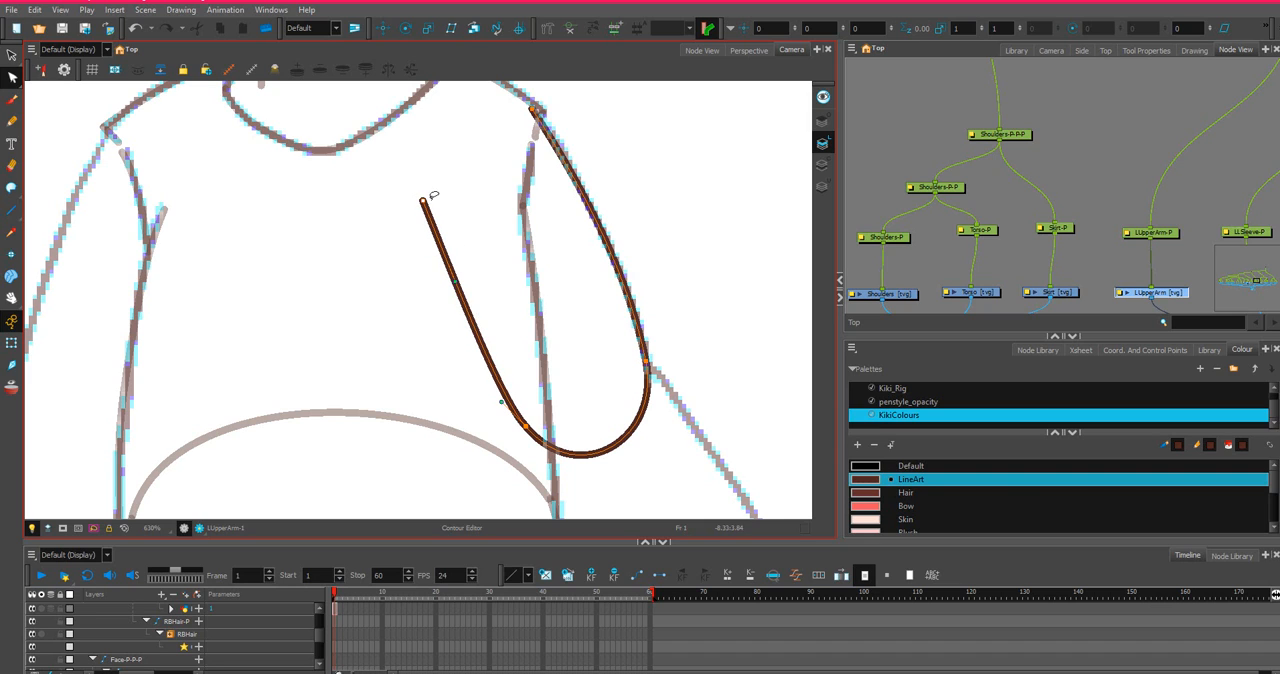
# Move the upper end of the arm's outer line exactly onto the corner of the shoulder outline.
pyautogui.scroll(1, 557, 100)
pyautogui.scroll(1, 574, 166)
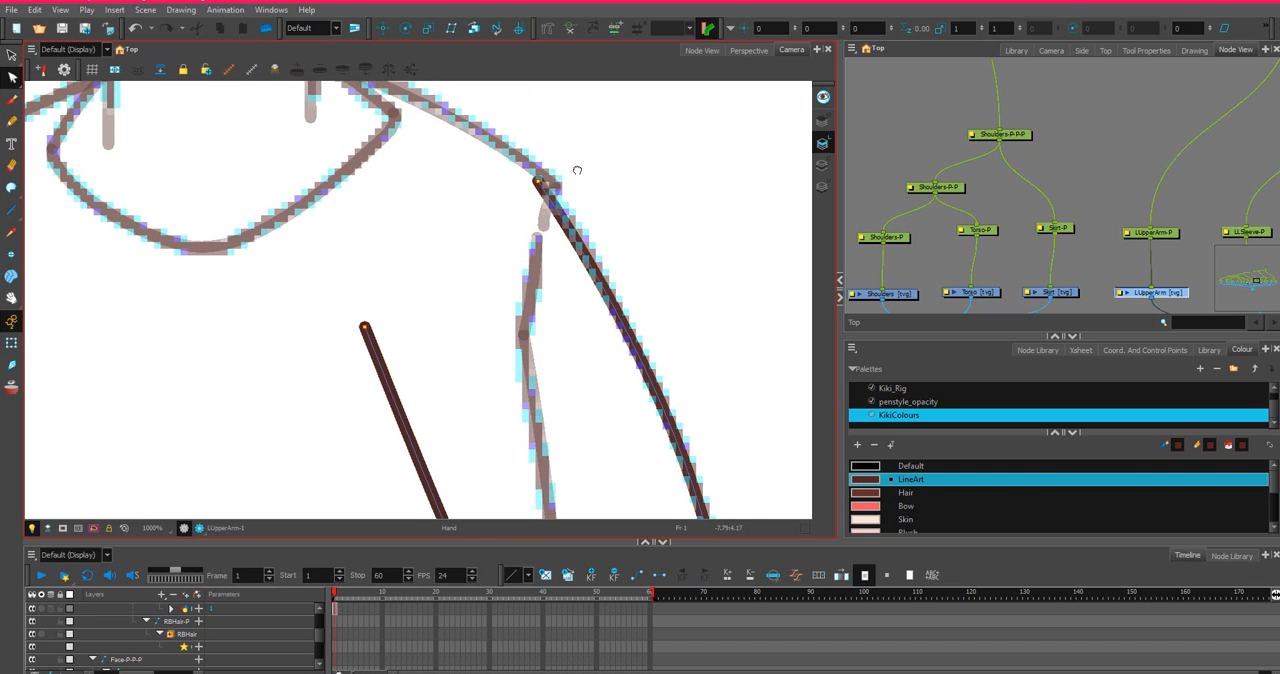
pyautogui.moveTo(537, 176); pyautogui.dragTo(548, 196)
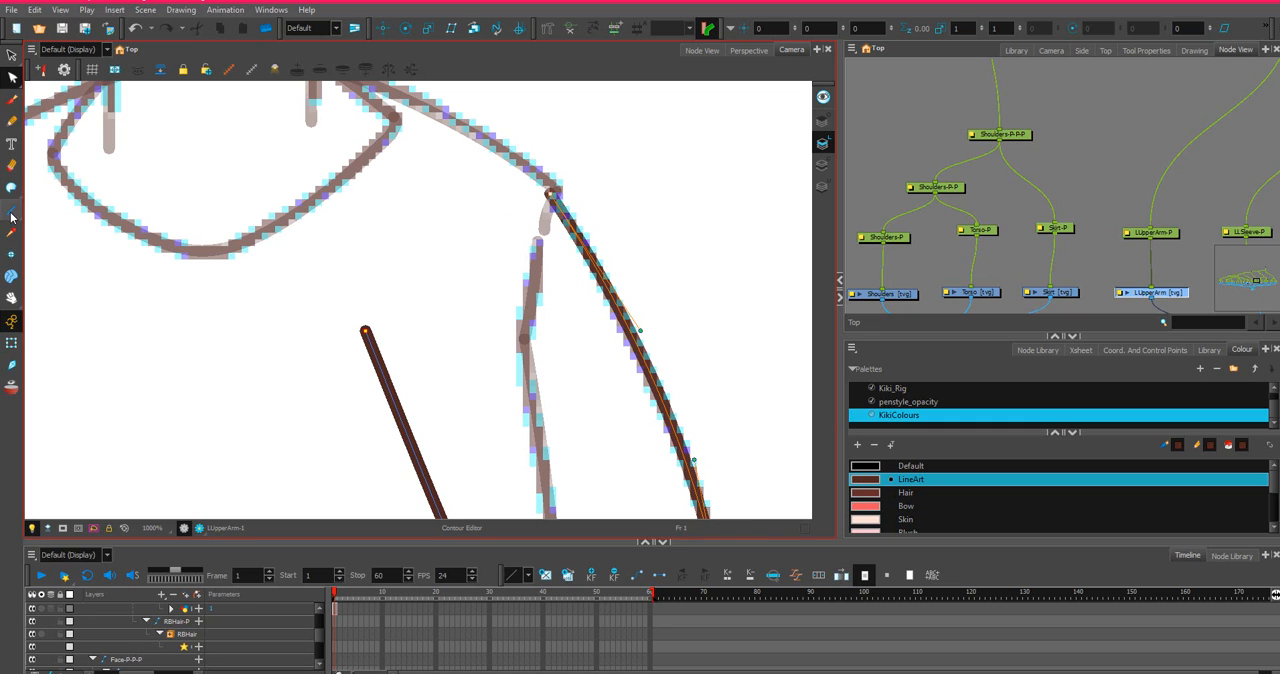
# Close the top of the upper arm with a straight line from the inner line's upper end to the shoulder corner.
pyautogui.click(11, 210)
pyautogui.moveTo(364, 331); pyautogui.dragTo(552, 192)
pyautogui.hotkey('ctrl', 'z')
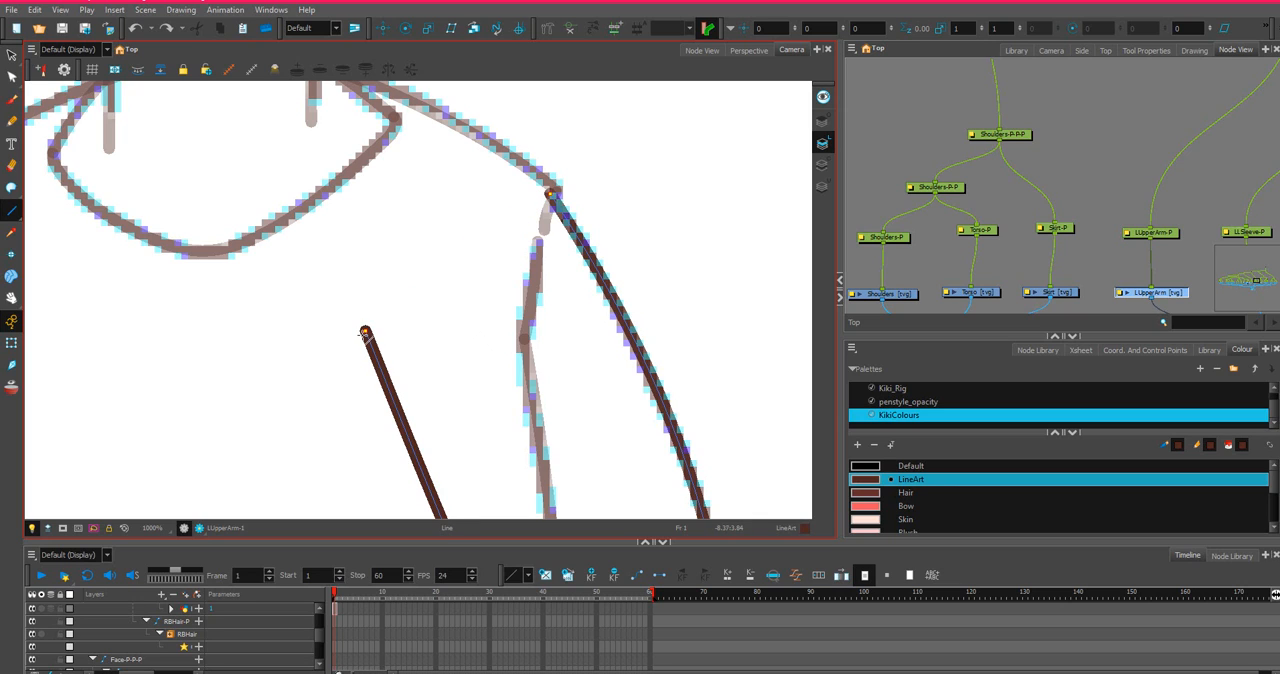
pyautogui.moveTo(365, 331); pyautogui.dragTo(549, 194)
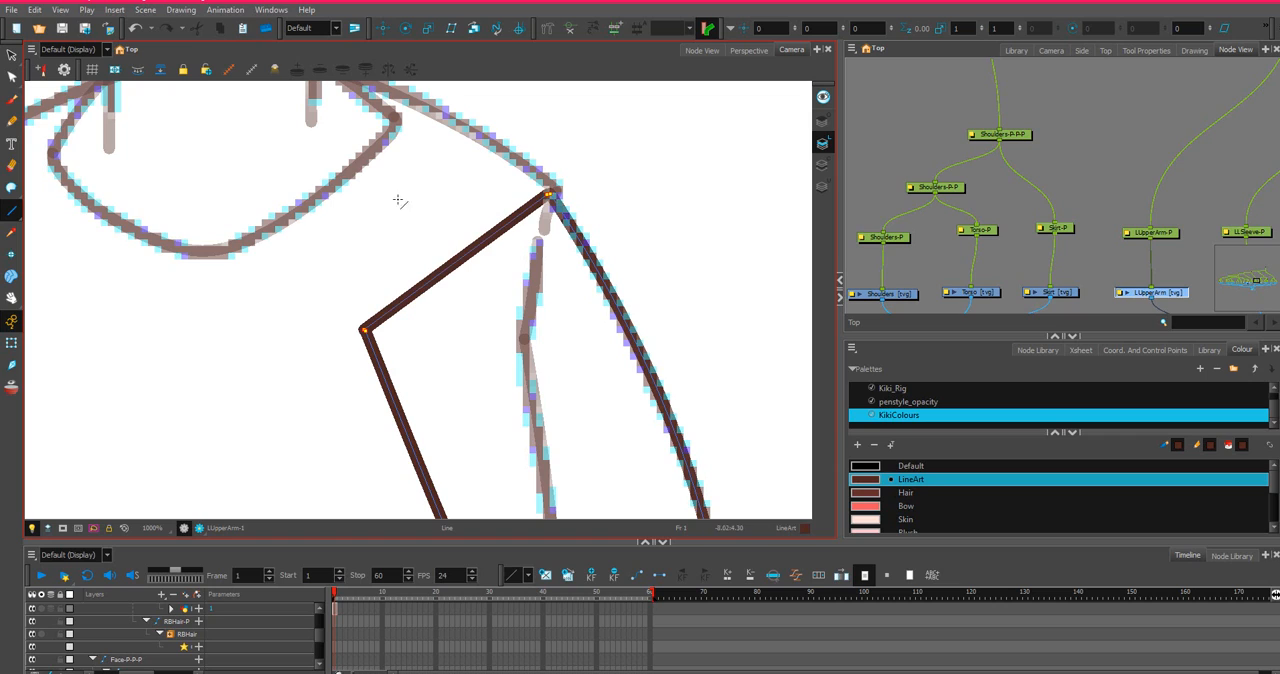
# Bend the upper arm's straight top line upward into a rounded cap inside the shoulder.
pyautogui.click(12, 77)
pyautogui.moveTo(462, 262); pyautogui.dragTo(399, 131)
pyautogui.scroll(-3, 399, 131)
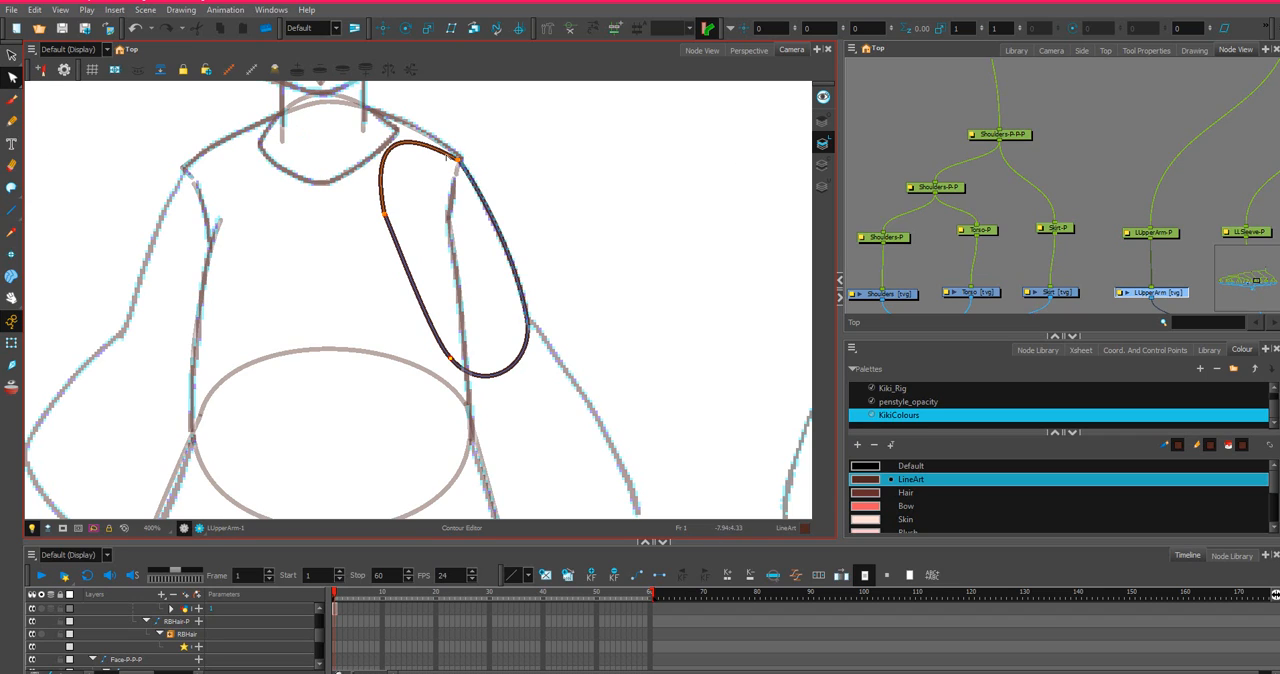
# Reshape the upper arm's top cap with the Contour Editor, pulling its two curve handles outward into a broader arc.
pyautogui.click(12, 77)
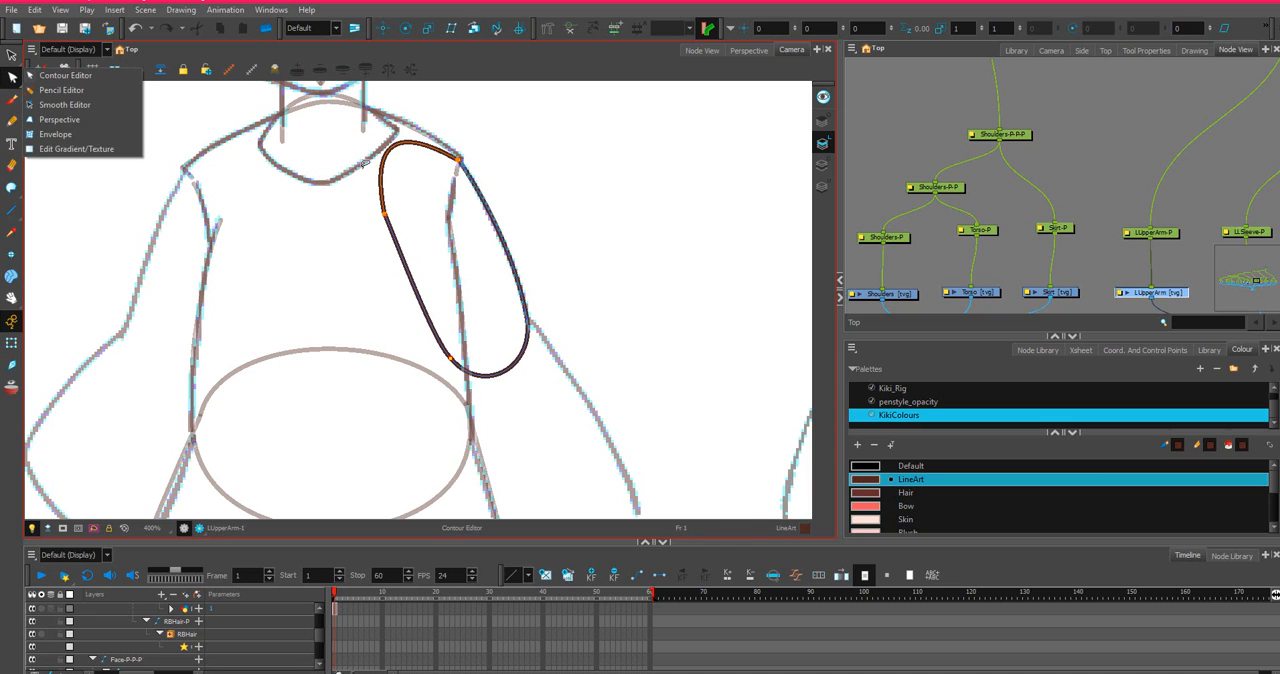
pyautogui.click(399, 137)
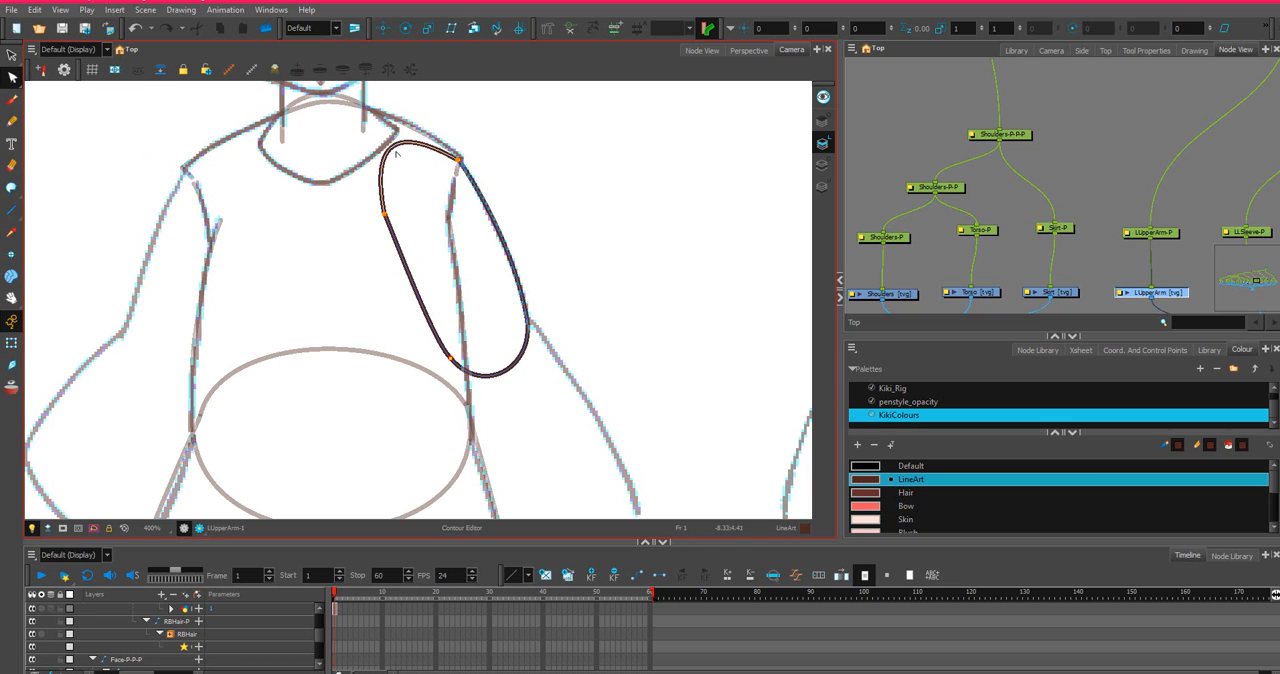
pyautogui.moveTo(395, 149); pyautogui.dragTo(408, 153)
pyautogui.scroll(1, 424, 163)
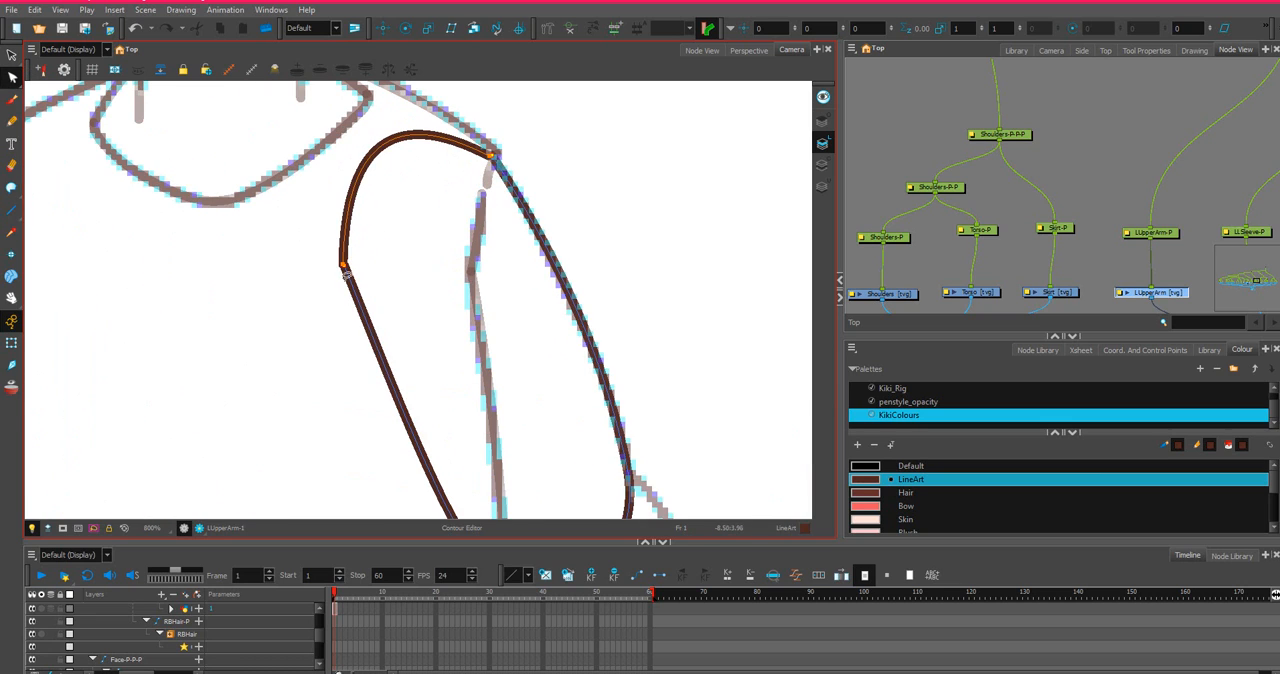
pyautogui.click(347, 243)
pyautogui.moveTo(345, 142); pyautogui.dragTo(307, 168)
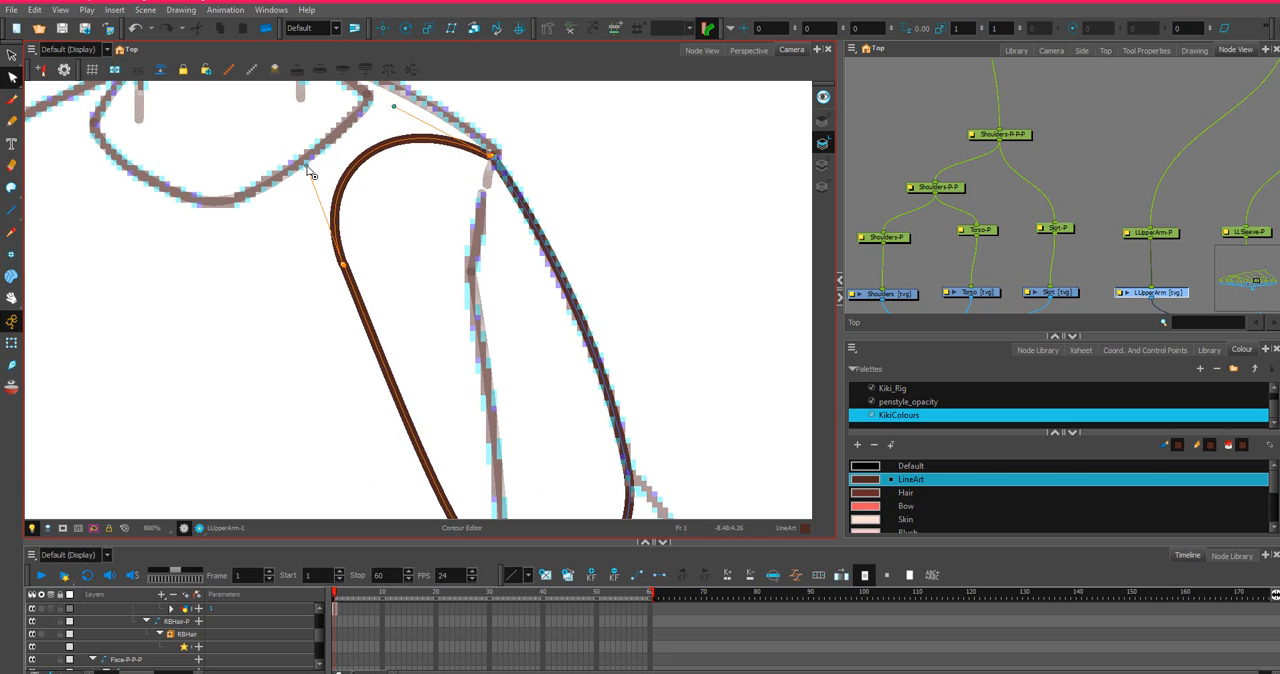
pyautogui.scroll(-1, 355, 153)
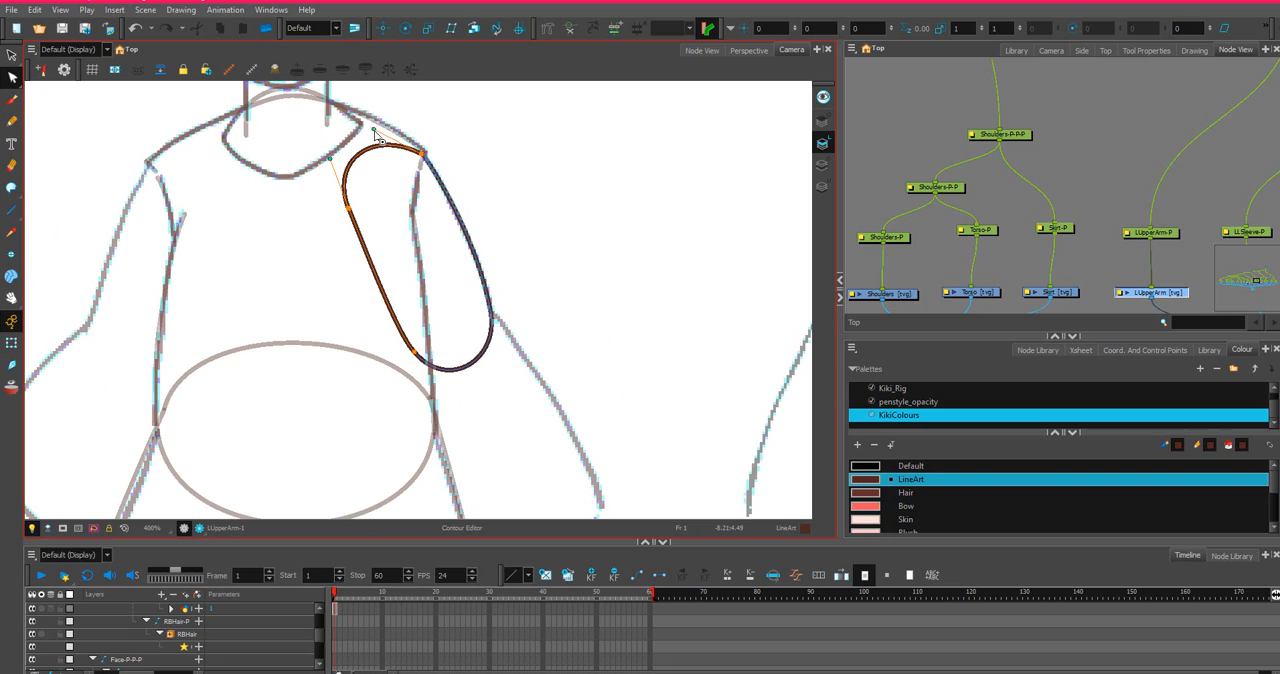
pyautogui.moveTo(375, 131); pyautogui.dragTo(387, 118)
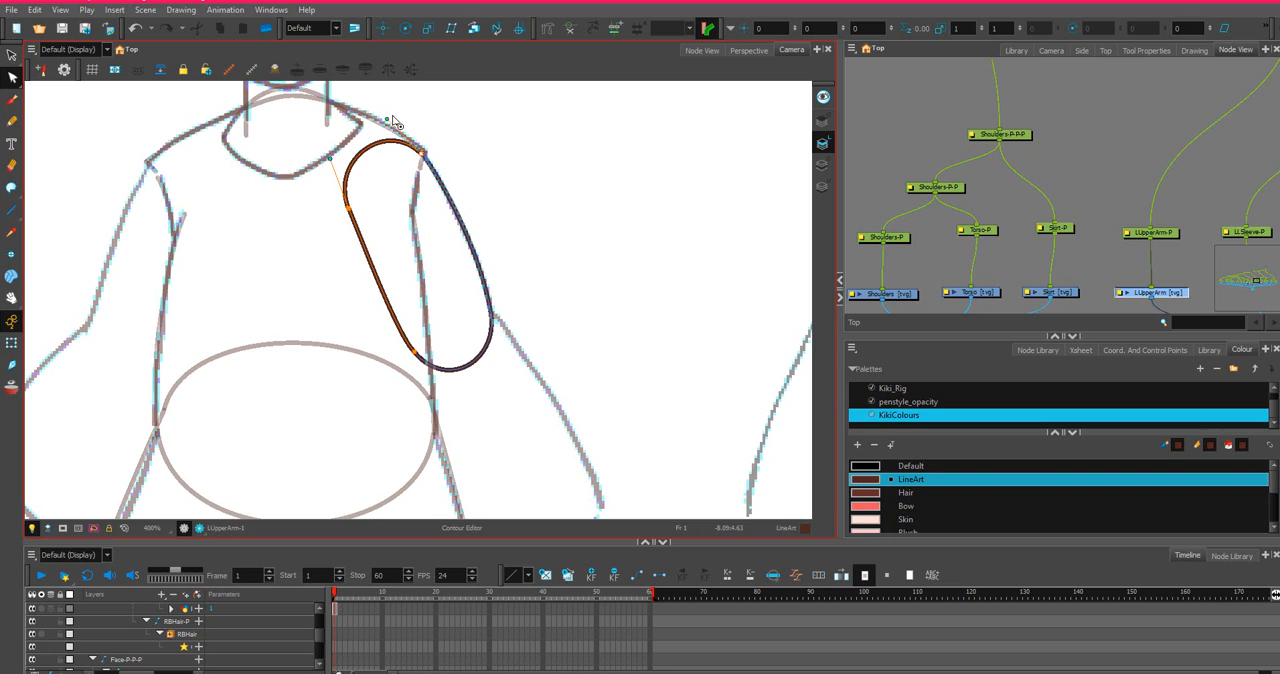
# Fine-tune the curve handles at both ends of the upper arm's cap to make it evenly round below the shoulder line.
pyautogui.scroll(2, 393, 122)
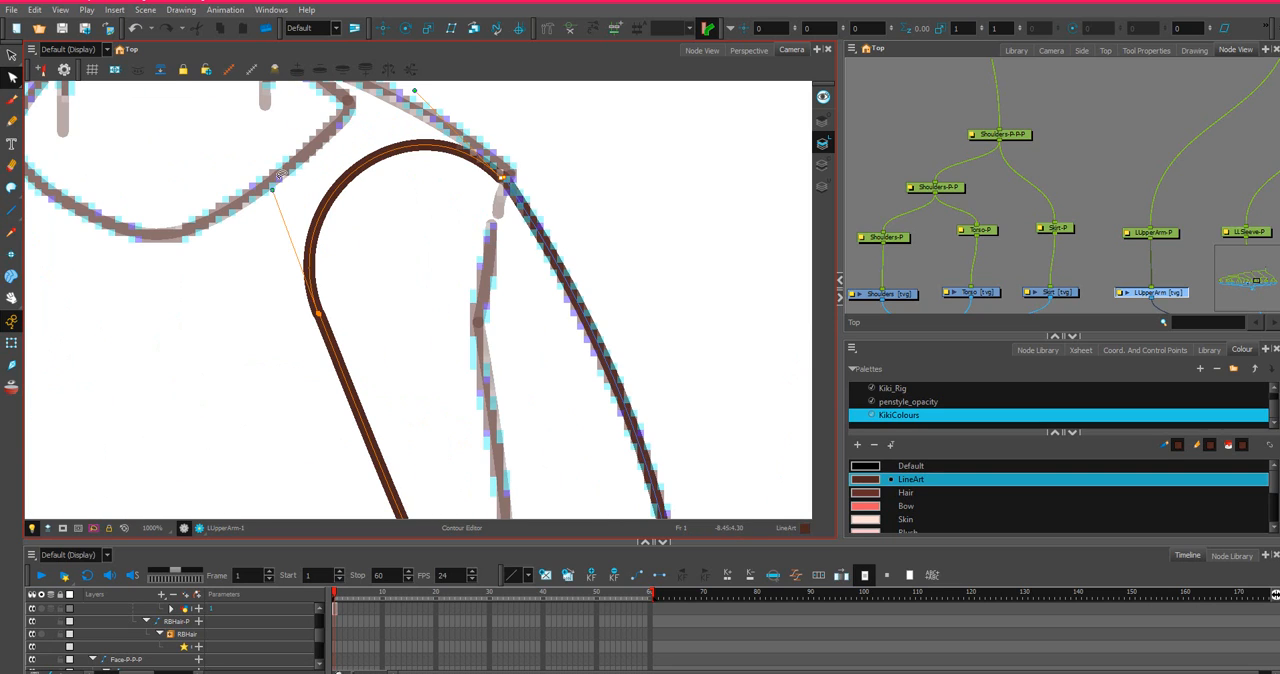
pyautogui.moveTo(272, 189)
pyautogui.mouseDown()
pyautogui.moveTo(261, 198)
pyautogui.moveTo(289, 205)
pyautogui.moveTo(285, 182)
pyautogui.mouseUp()
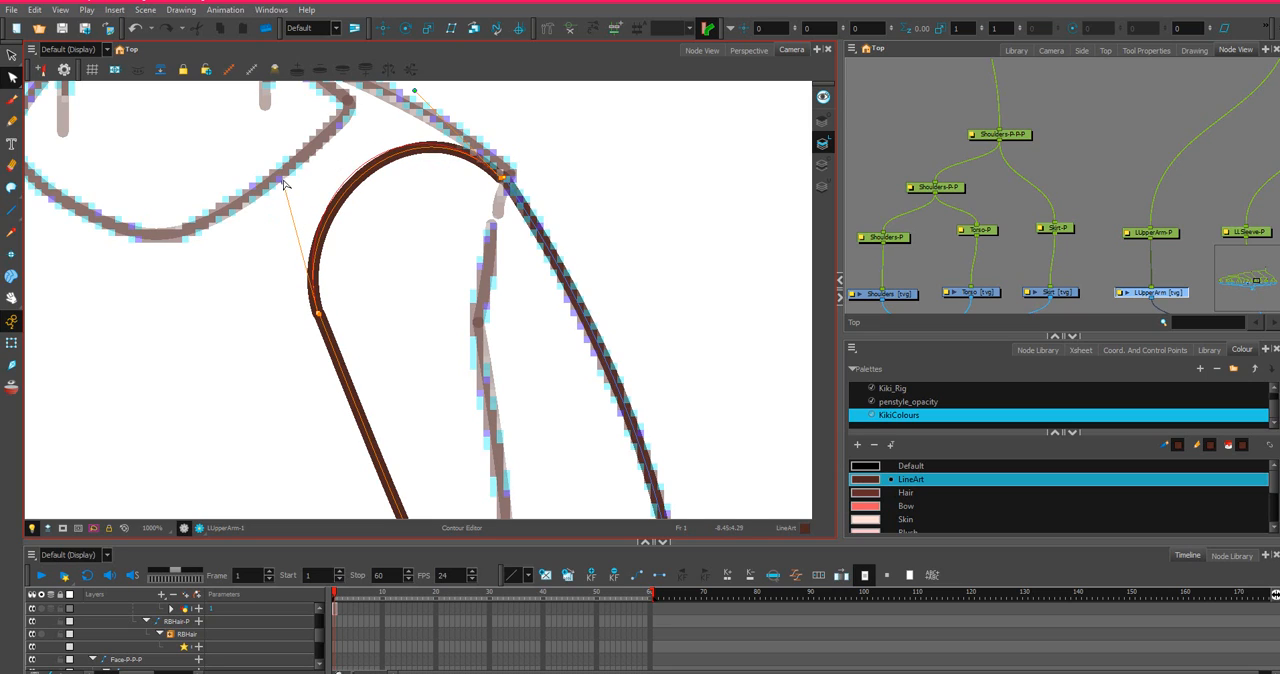
pyautogui.moveTo(414, 91); pyautogui.dragTo(423, 98)
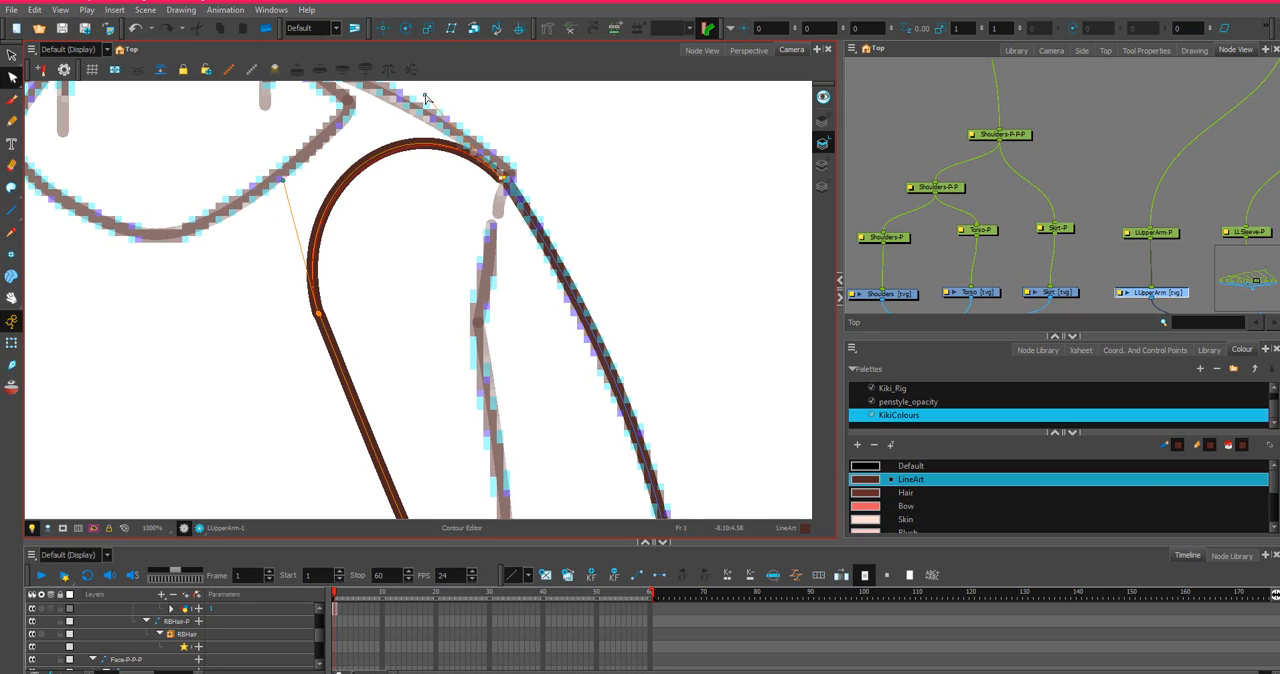
pyautogui.scroll(3, 492, 136)
pyautogui.moveTo(513, 251); pyautogui.dragTo(519, 246)
pyautogui.scroll(-2, 436, 157)
pyautogui.scroll(-2, 436, 157)
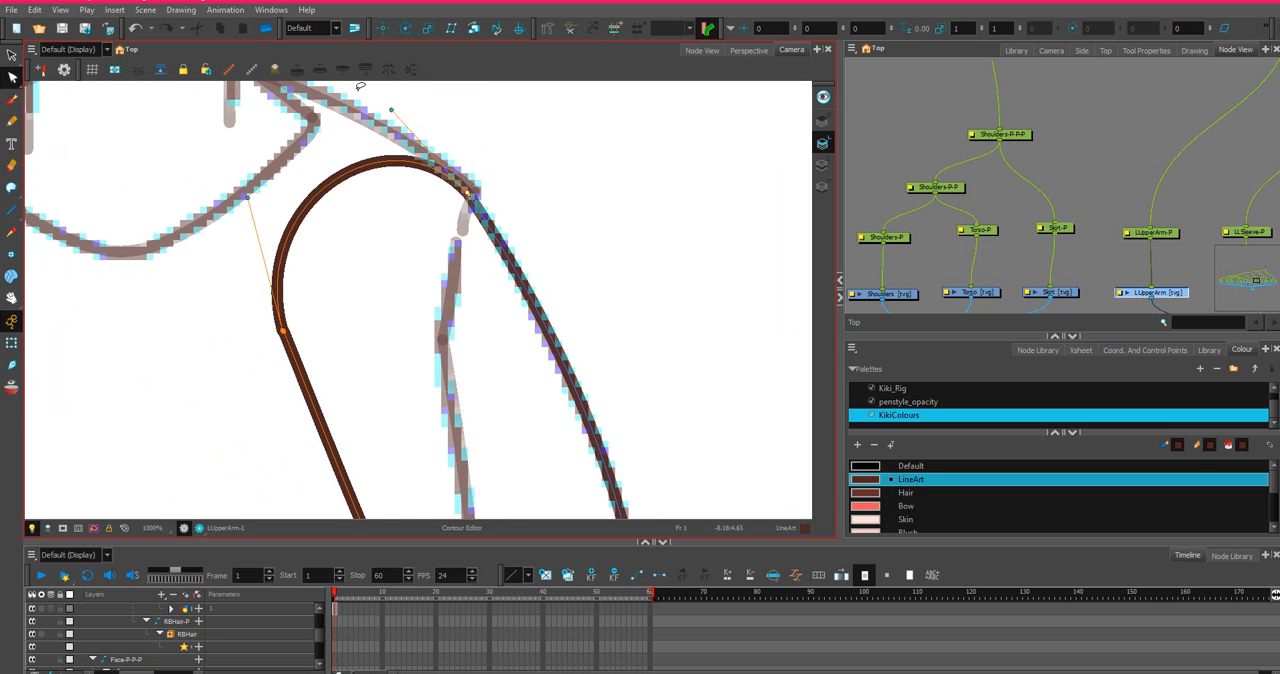
pyautogui.moveTo(236, 200); pyautogui.dragTo(235, 199)
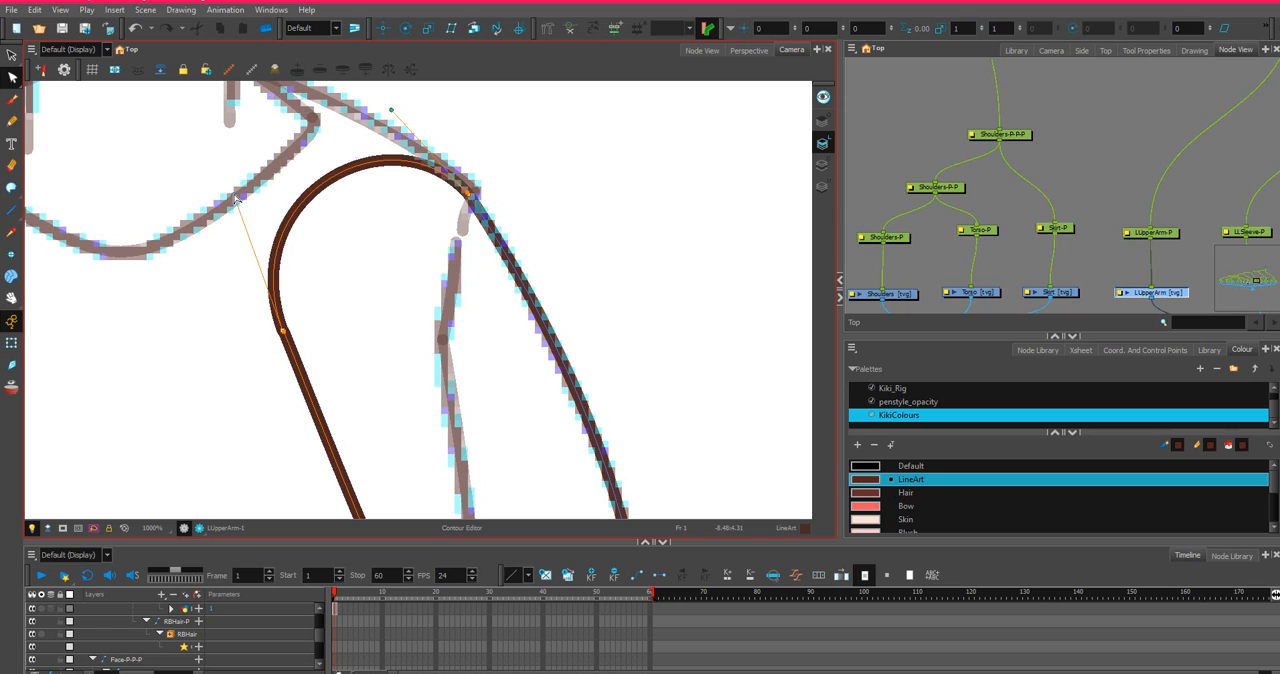
pyautogui.scroll(4, 259, 352)
pyautogui.moveTo(317, 297); pyautogui.dragTo(318, 297)
pyautogui.scroll(-6, 320, 283)
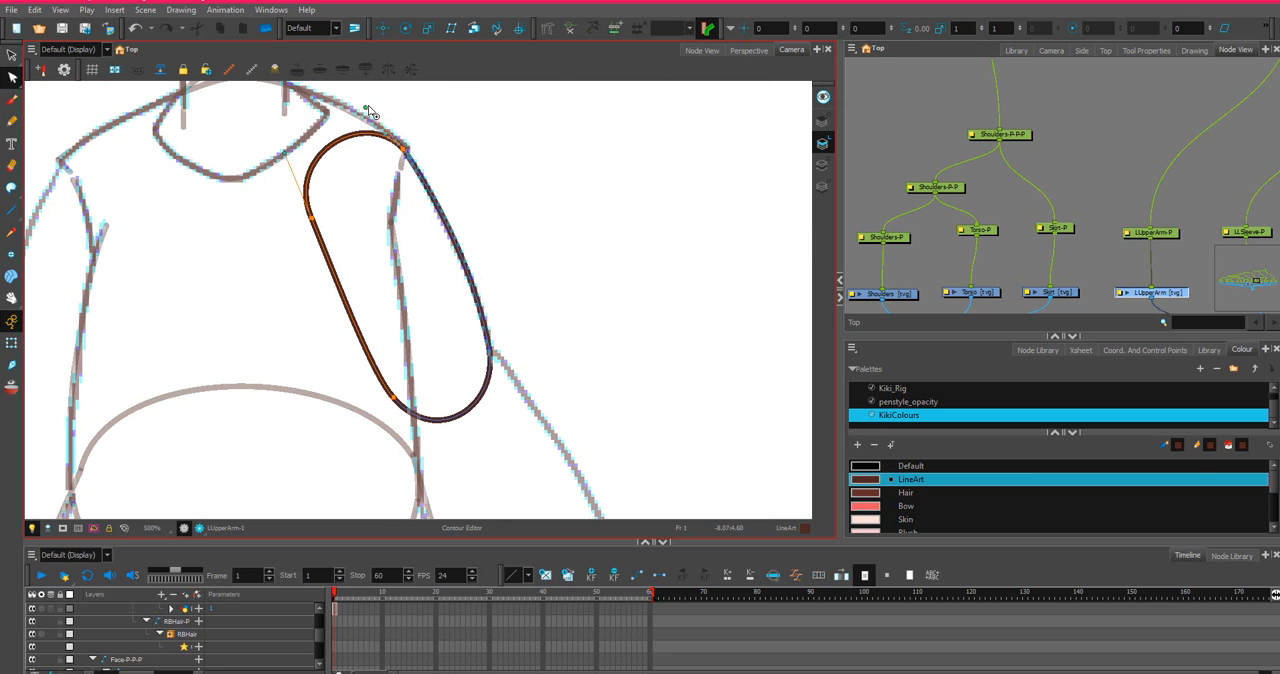
pyautogui.moveTo(366, 107); pyautogui.dragTo(366, 121)
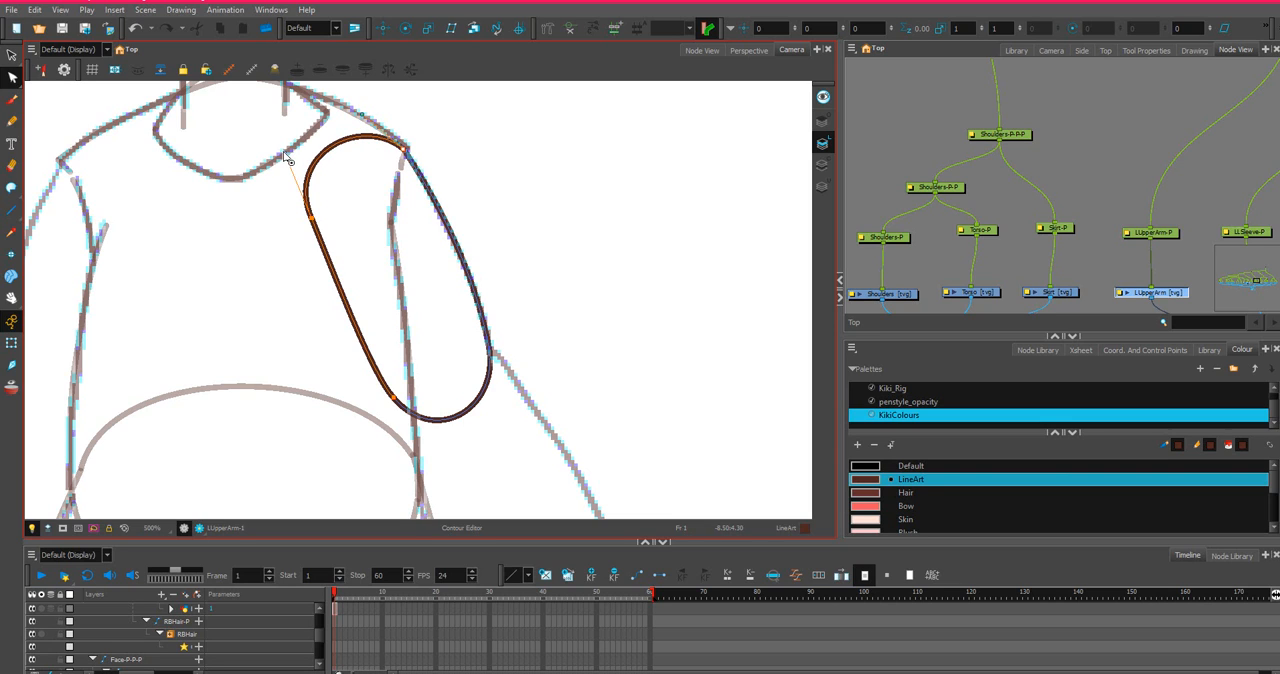
# Select the LLSleeve drawing layer beside LUpperArm in the node network.
pyautogui.scroll(-3, 447, 236)
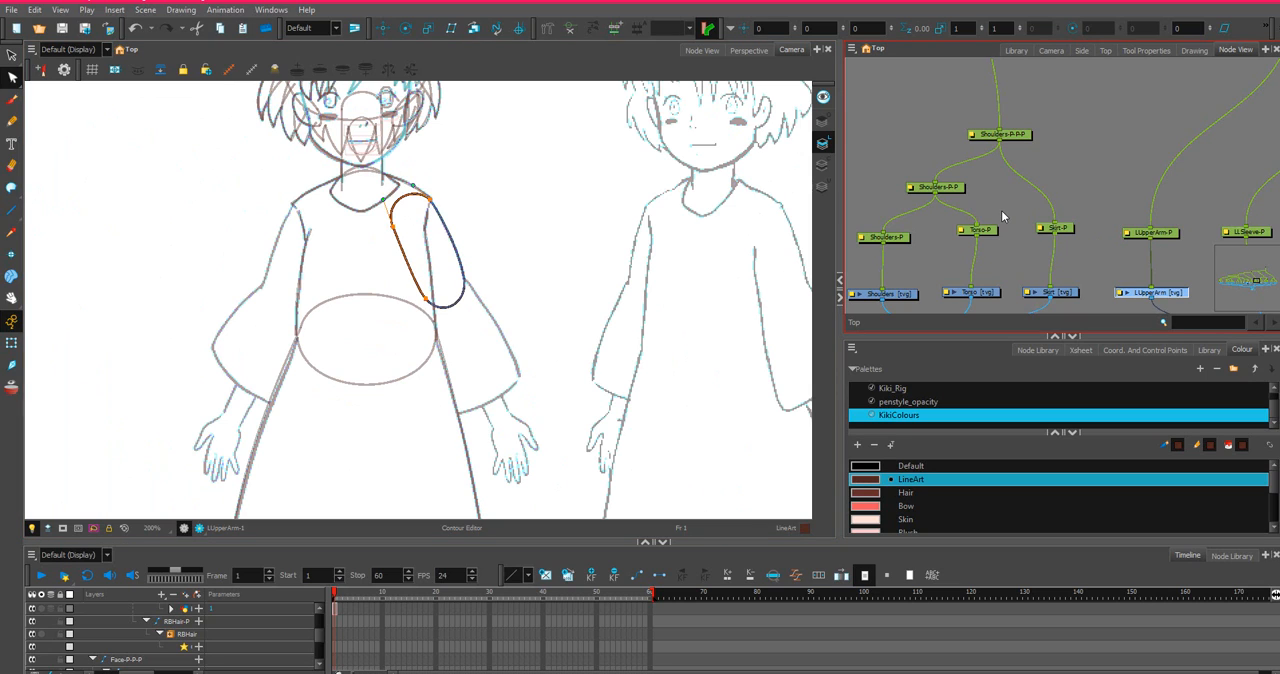
pyautogui.scroll(-2, 1070, 222)
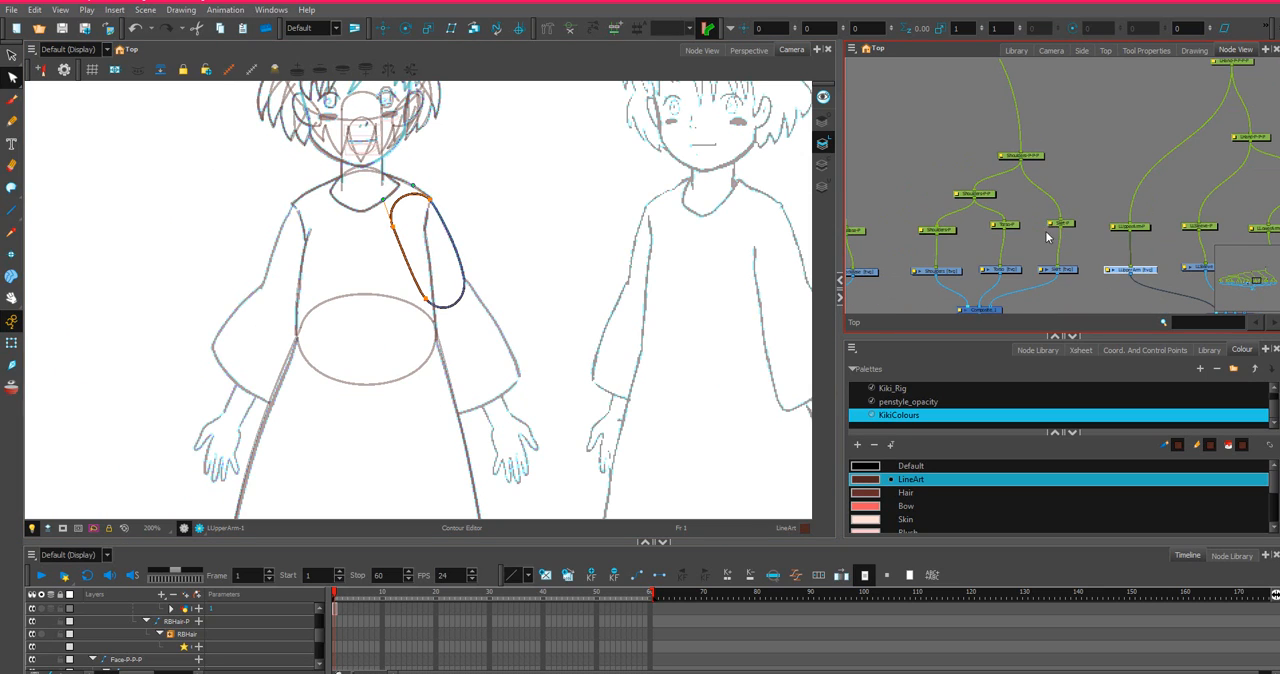
pyautogui.moveTo(1070, 214); pyautogui.dragTo(892, 152)
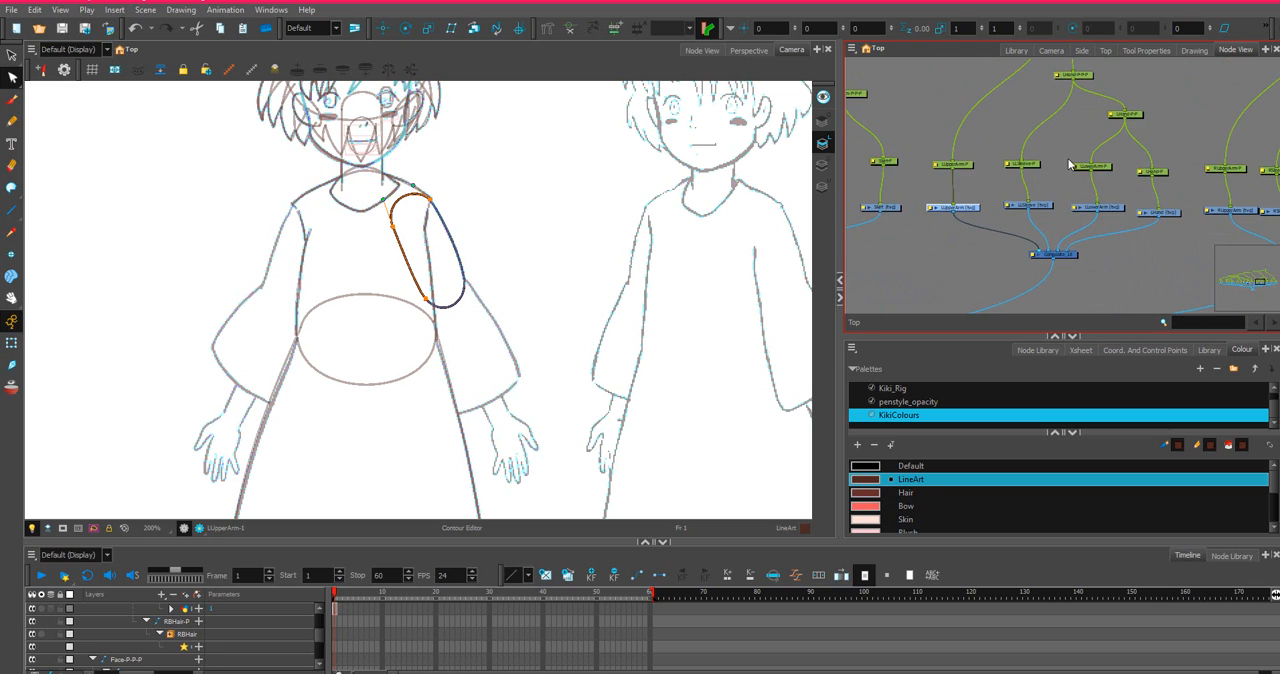
pyautogui.scroll(2, 1030, 178)
pyautogui.click(1047, 228)
pyautogui.scroll(-2, 530, 340)
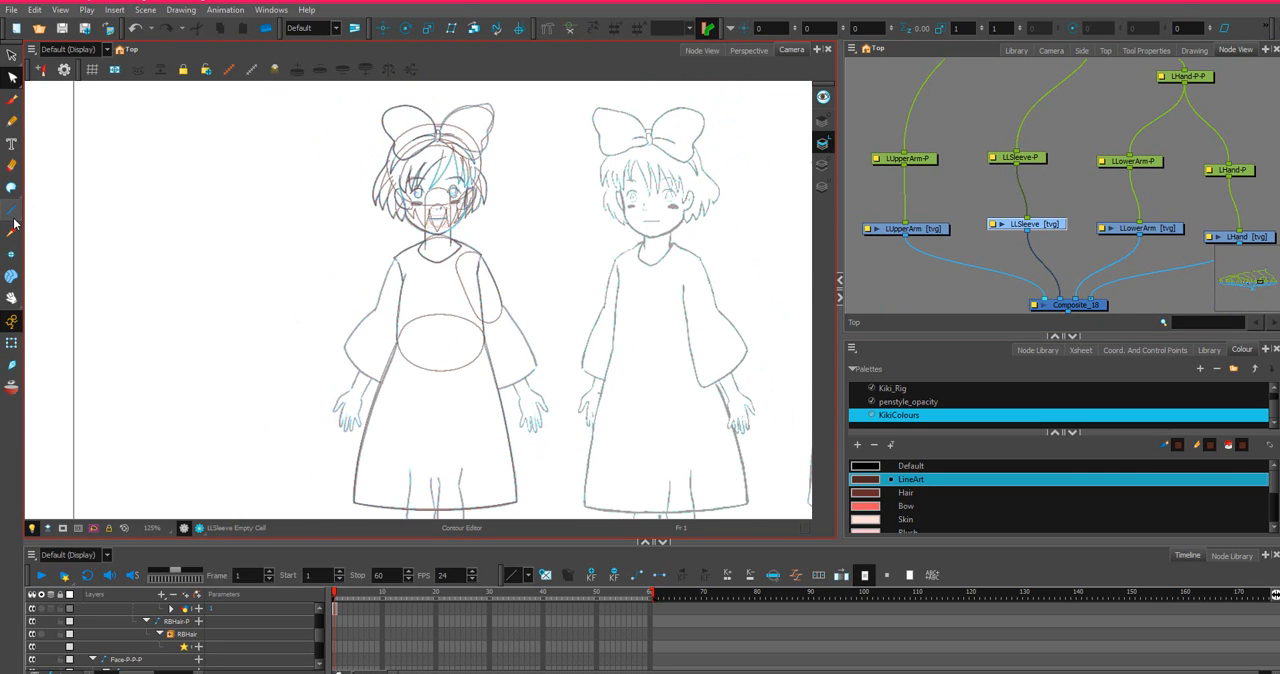
# Outline the sleeve with four straight lines over the sketch and join their open ends at the inner hem corner.
pyautogui.click(12, 212)
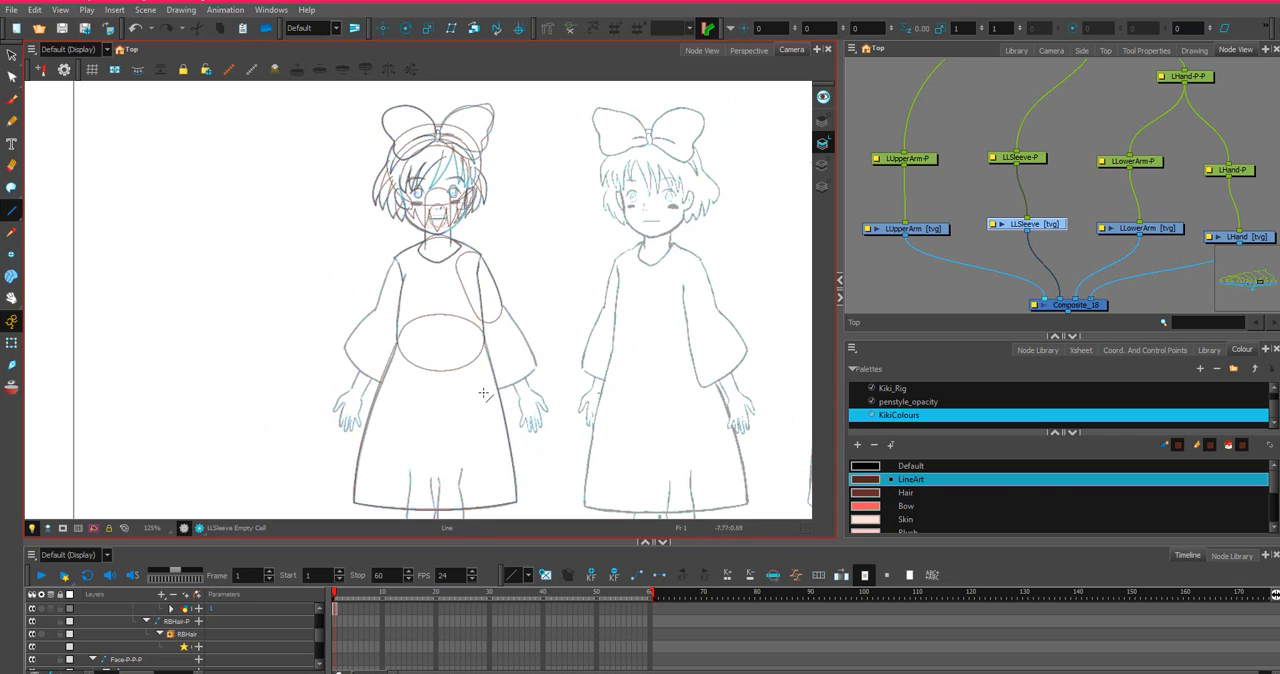
pyautogui.moveTo(485, 395)
pyautogui.mouseDown()
pyautogui.moveTo(543, 375)
pyautogui.moveTo(472, 264)
pyautogui.moveTo(497, 296)
pyautogui.moveTo(475, 303)
pyautogui.moveTo(485, 395)
pyautogui.mouseUp()
pyautogui.moveTo(486, 396); pyautogui.dragTo(482, 392)
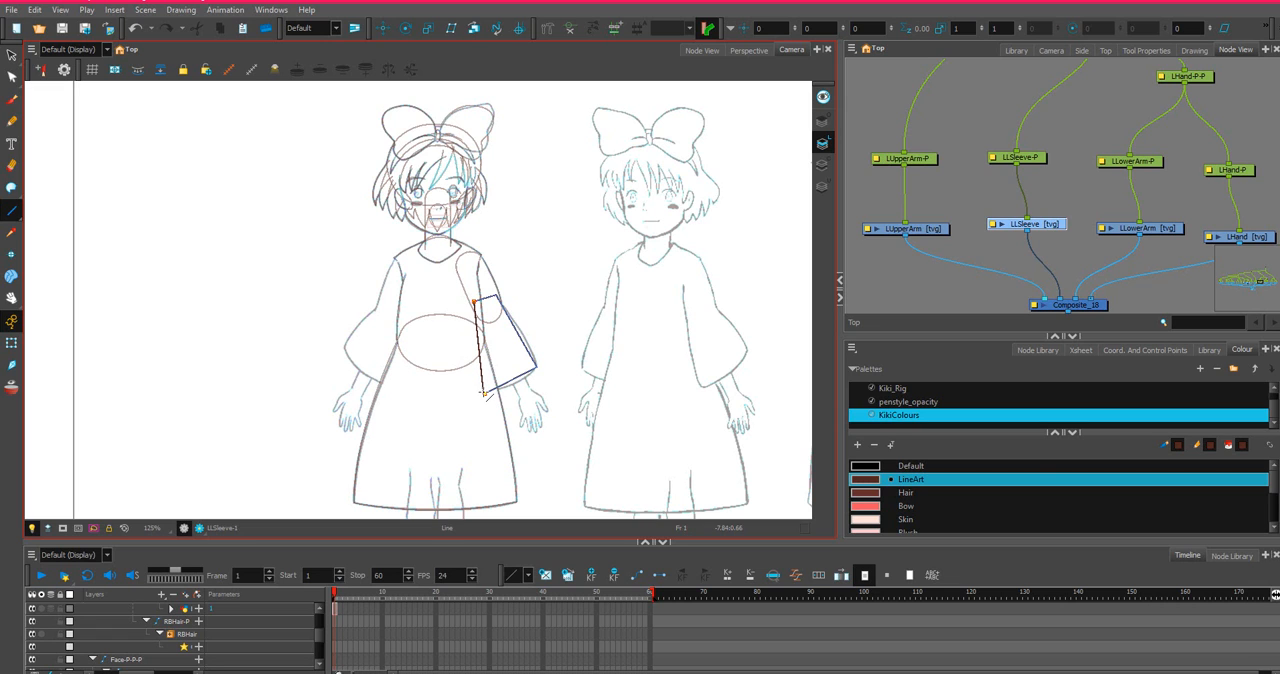
pyautogui.scroll(5, 482, 392)
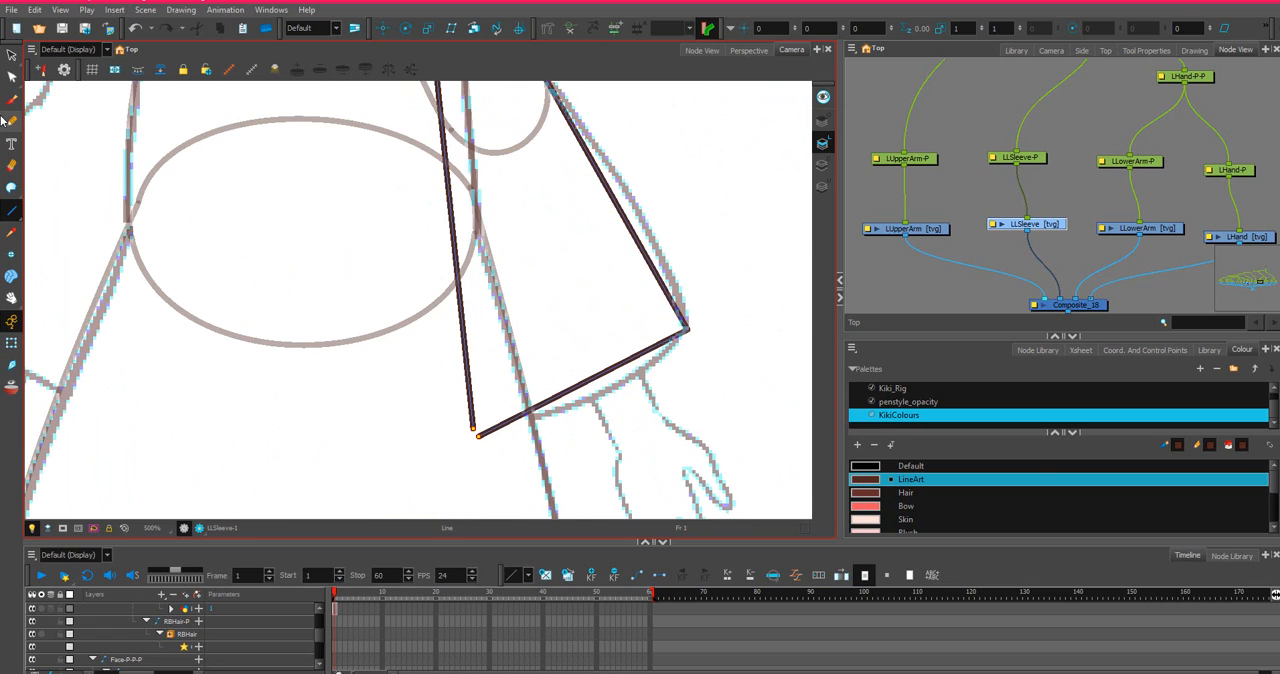
pyautogui.hotkey('alt', 'q')
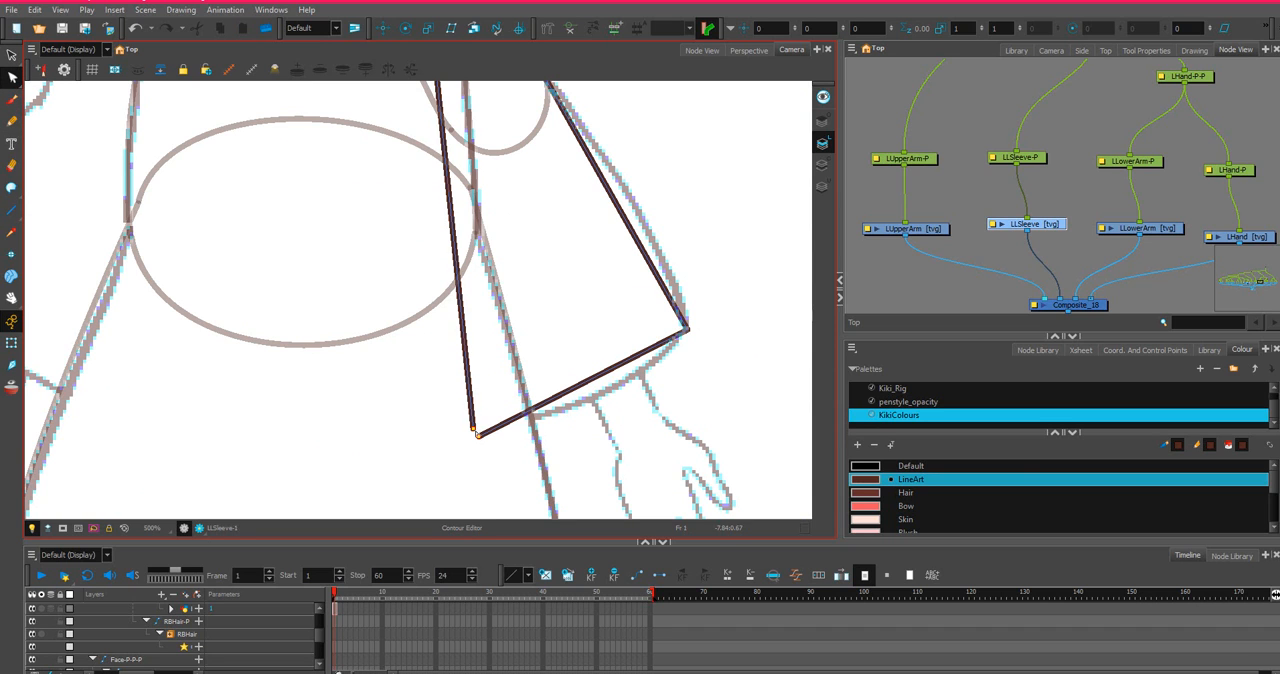
pyautogui.moveTo(474, 430); pyautogui.dragTo(480, 436)
pyautogui.scroll(-2, 631, 328)
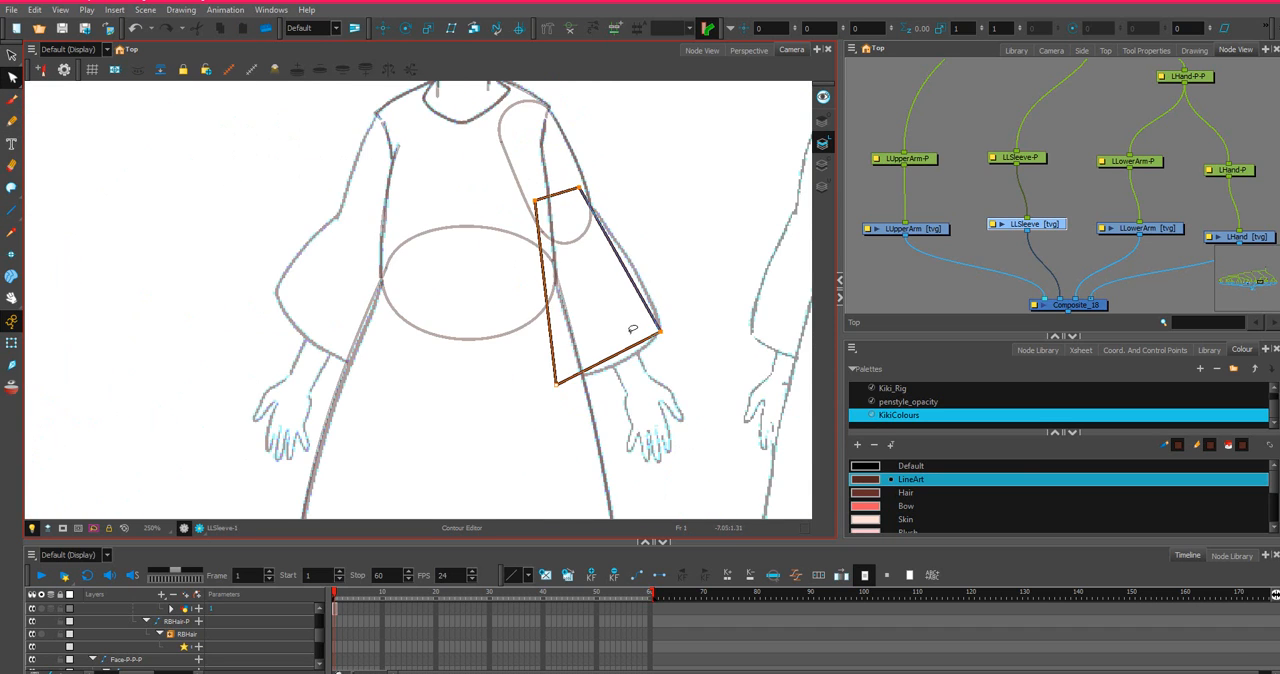
# Bend the sleeve's straight outer line and hem outward to follow the sketched sleeve curves.
pyautogui.scroll(-2, 443, 329)
pyautogui.scroll(1, 470, 327)
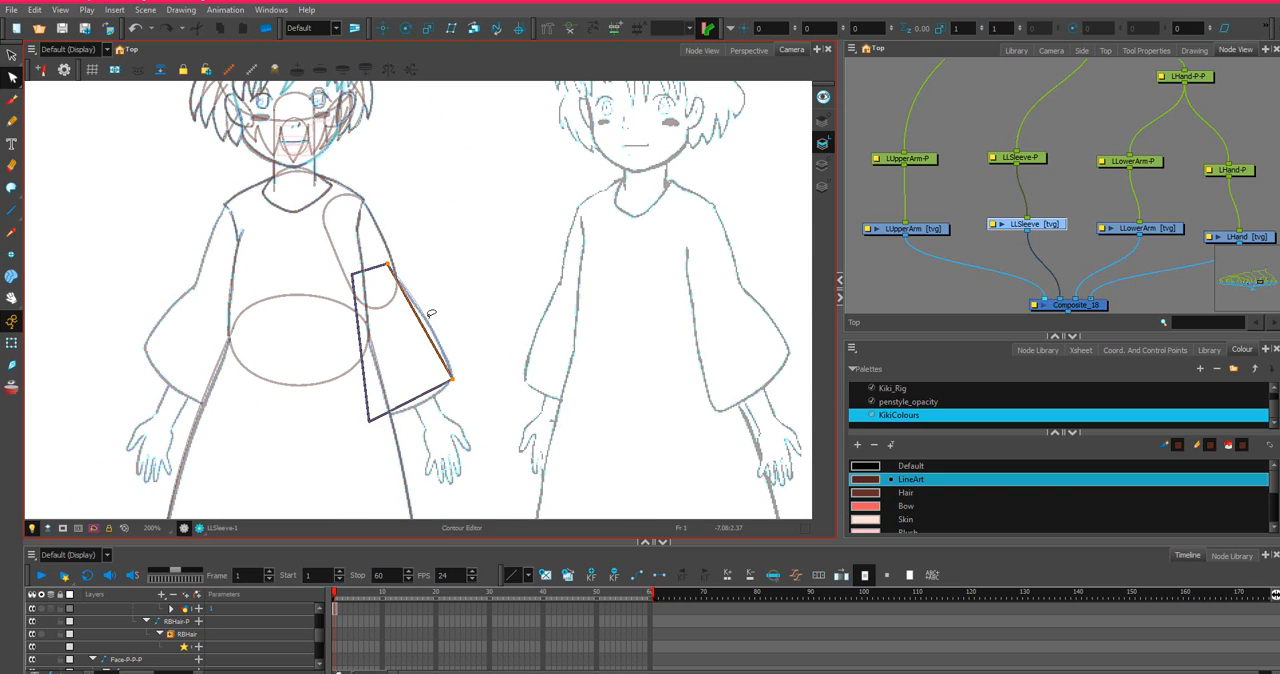
pyautogui.scroll(2, 442, 341)
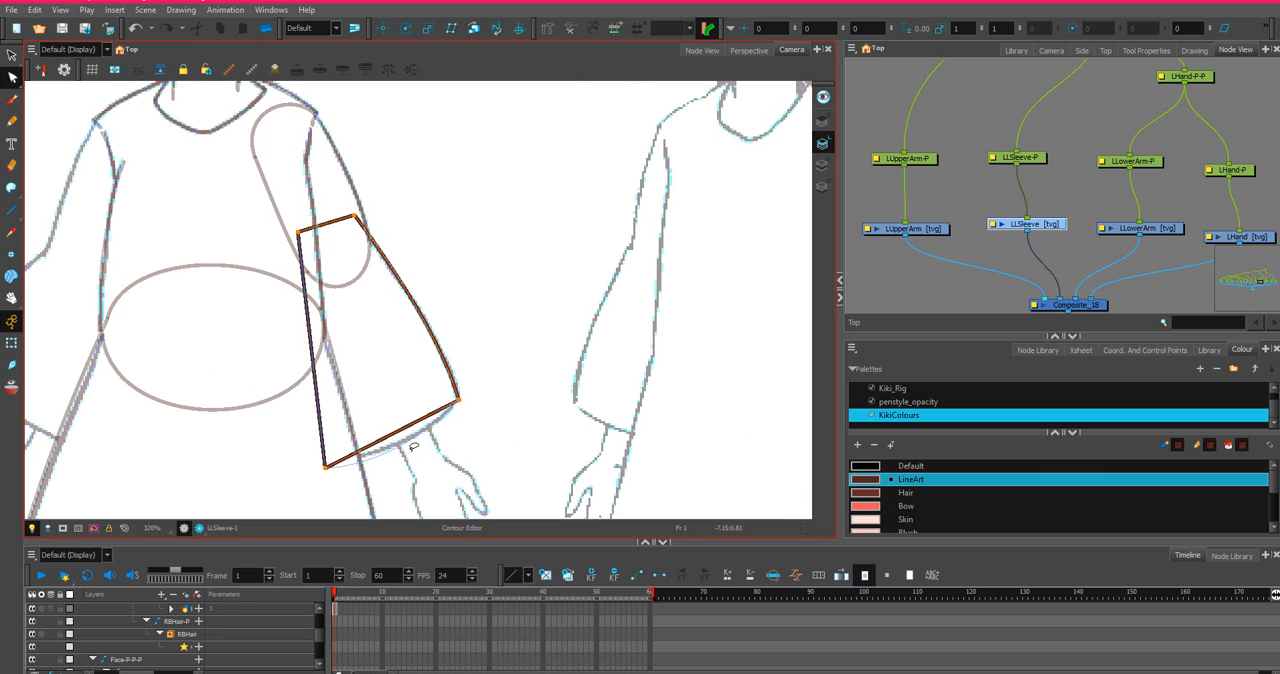
pyautogui.moveTo(413, 446); pyautogui.dragTo(414, 445)
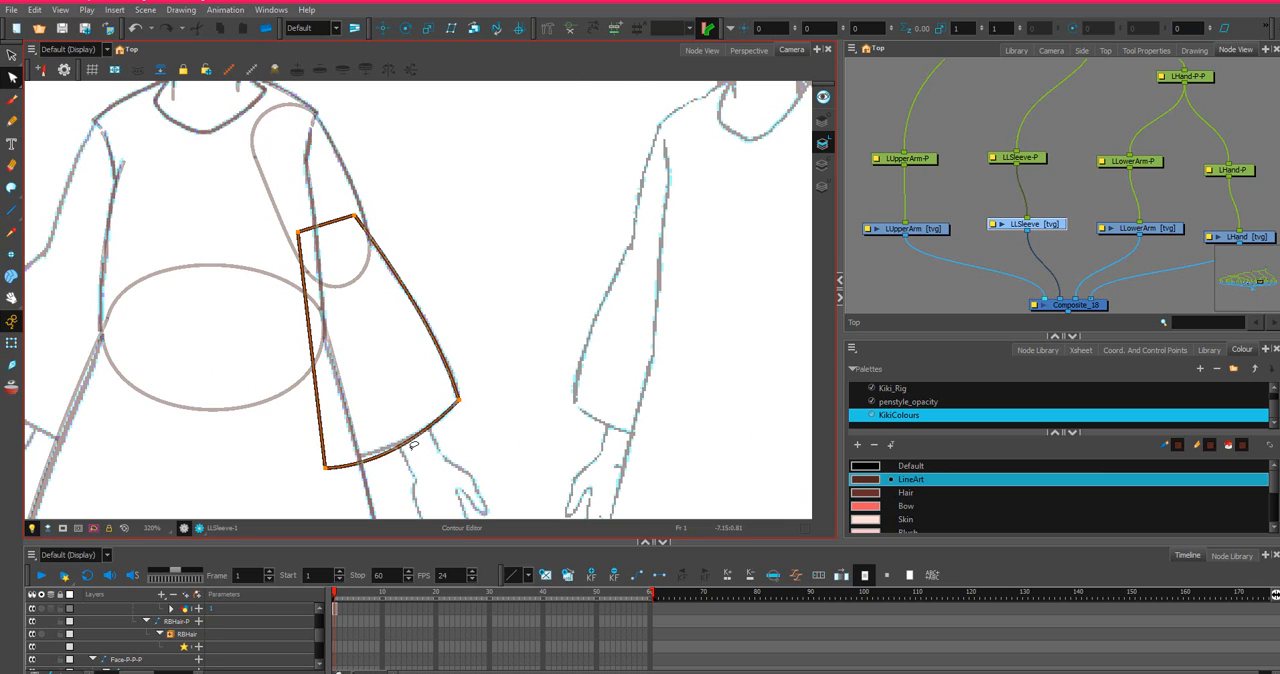
# Move the sleeve's inner hem corner slightly up to the sketched hem curve and bow the inner side outward toward the torso.
pyautogui.click(327, 465)
pyautogui.moveTo(327, 465); pyautogui.dragTo(330, 458)
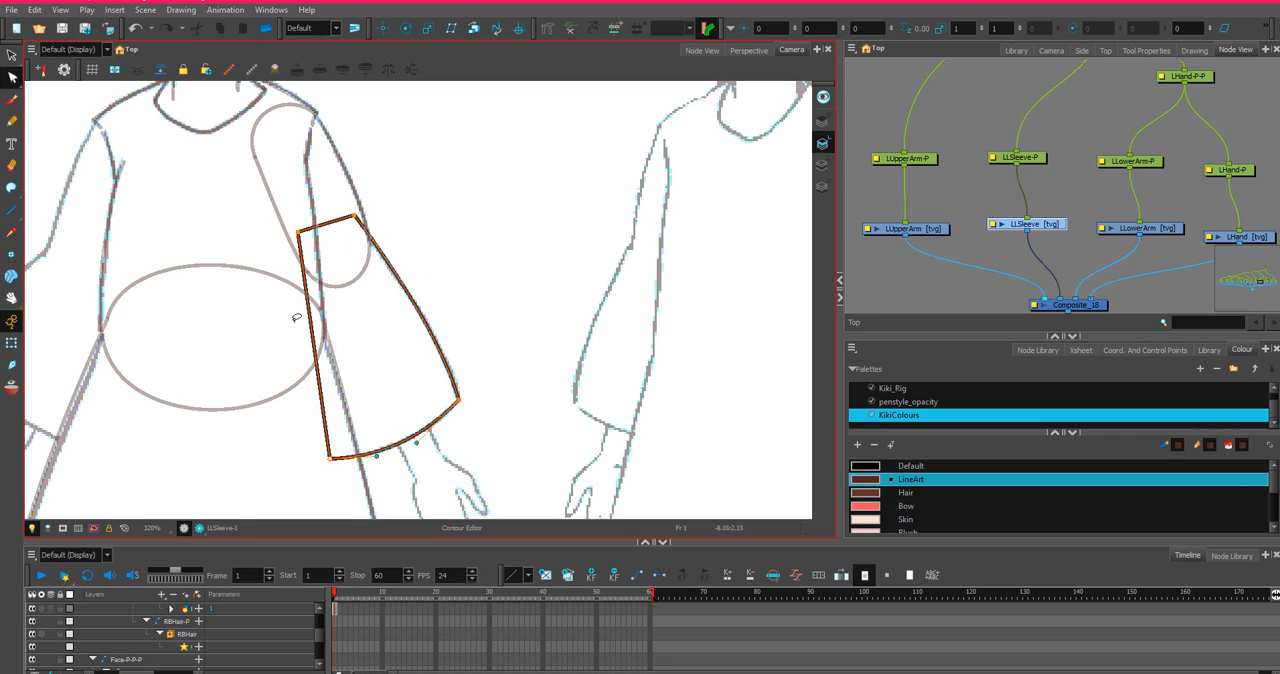
pyautogui.moveTo(312, 335); pyautogui.dragTo(298, 330)
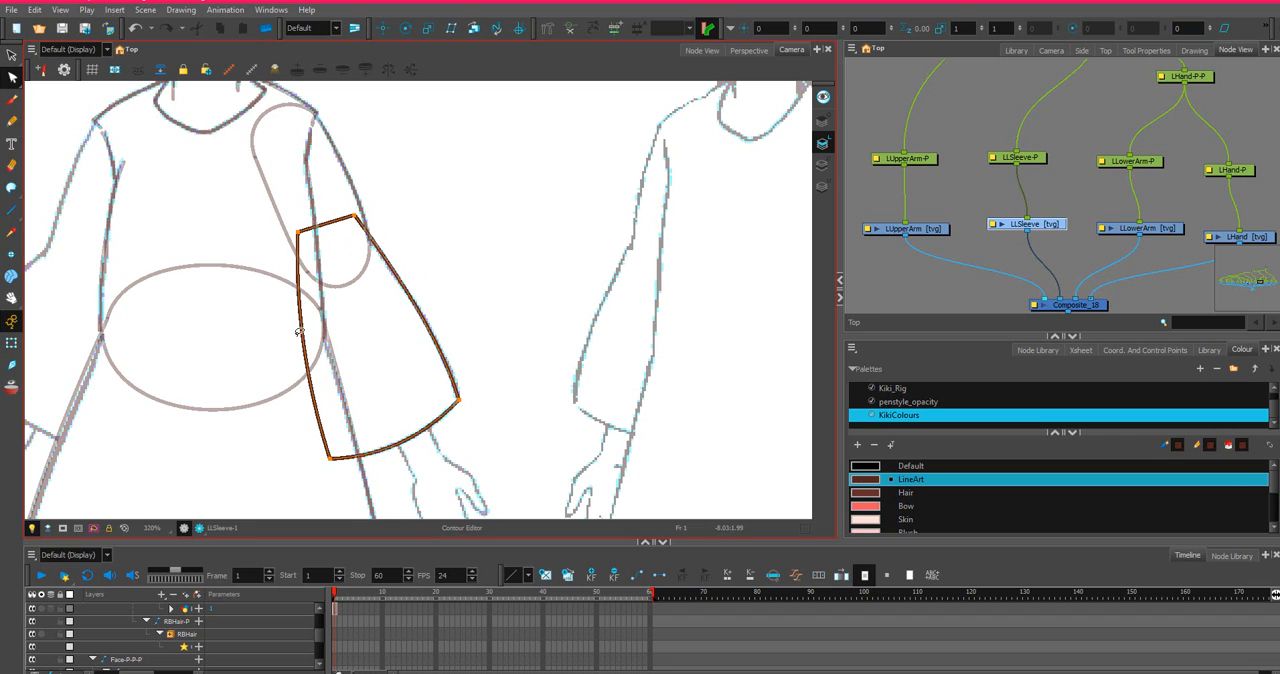
# Bend the sleeve's top line upward into a rounded cap and adjust the curve handles at both of its ends.
pyautogui.scroll(2, 313, 216)
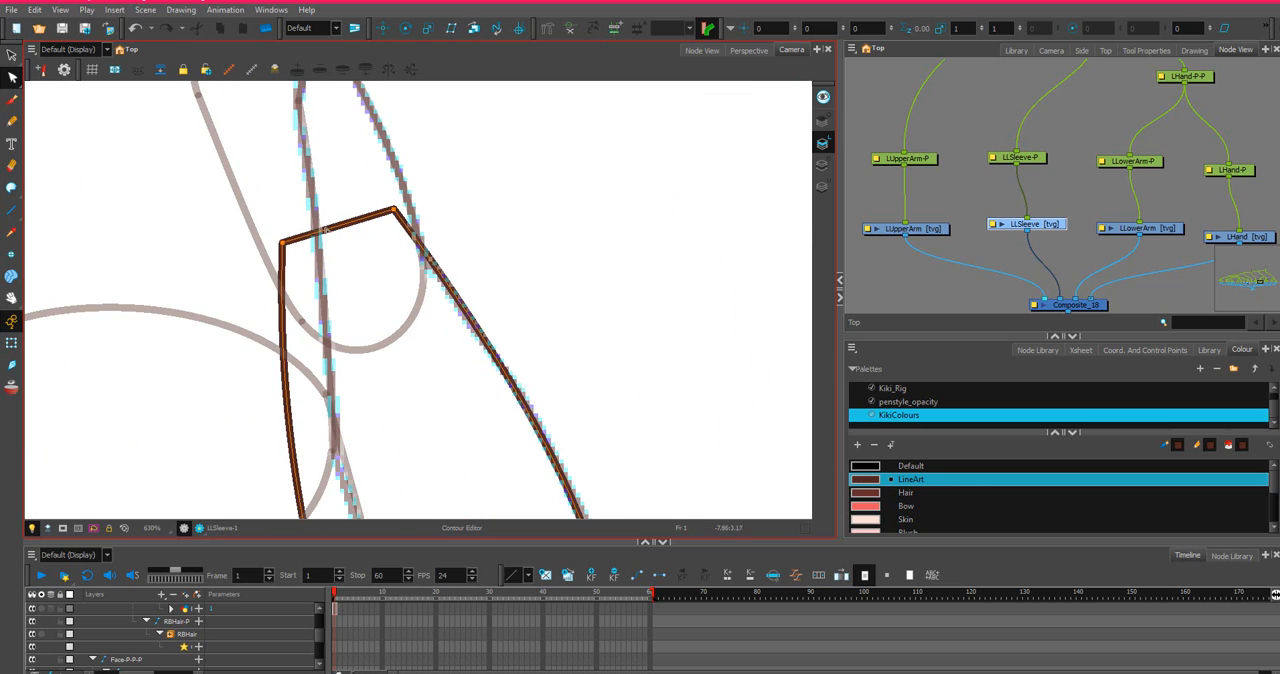
pyautogui.moveTo(323, 197); pyautogui.dragTo(352, 166)
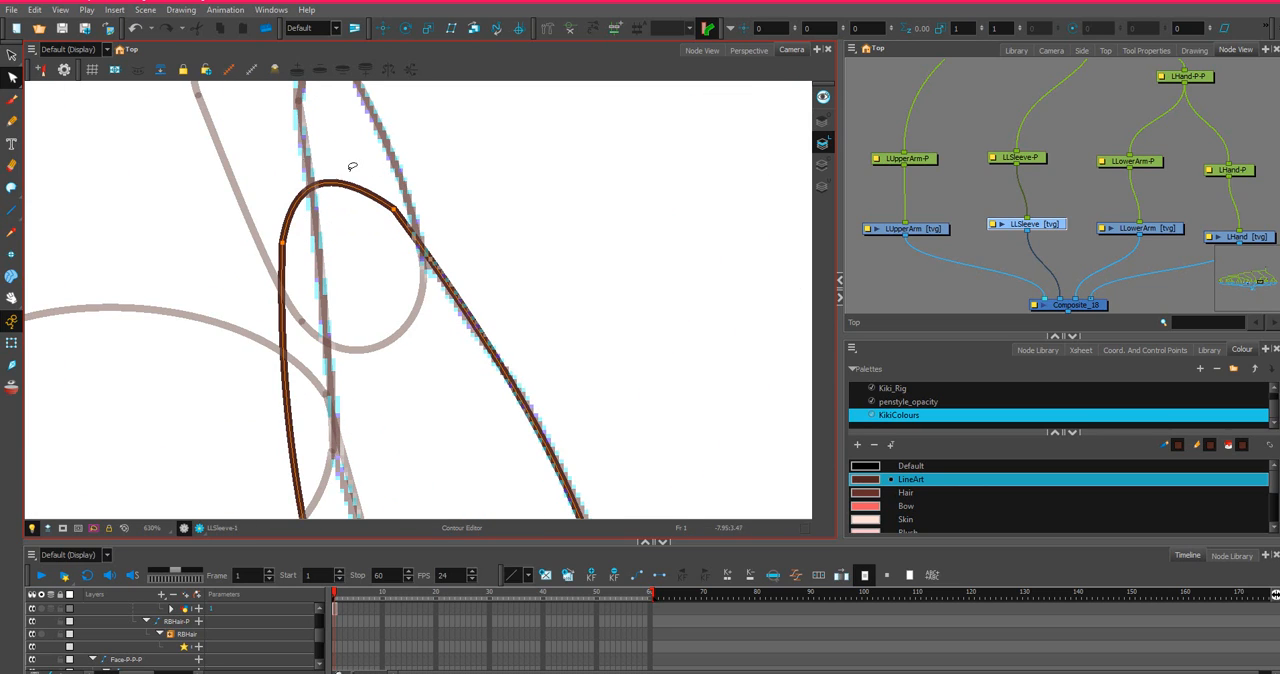
pyautogui.moveTo(346, 242); pyautogui.dragTo(412, 204)
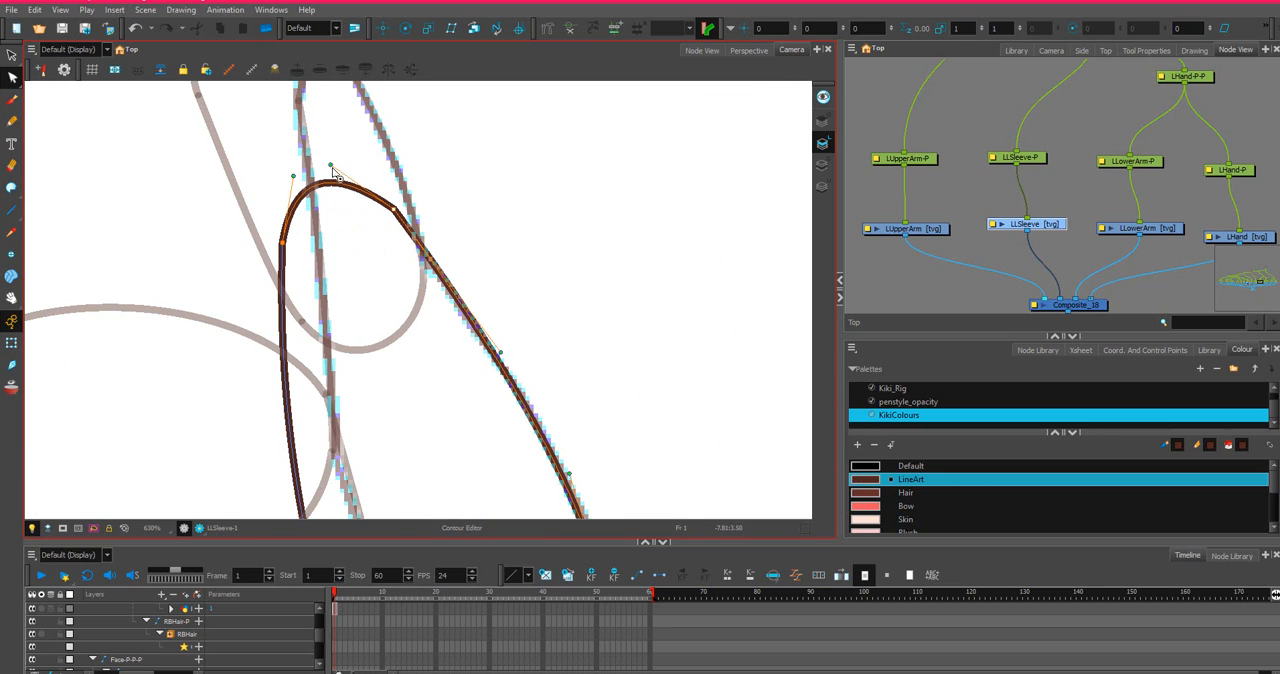
pyautogui.moveTo(330, 165)
pyautogui.mouseDown()
pyautogui.moveTo(357, 172)
pyautogui.moveTo(287, 186)
pyautogui.mouseUp()
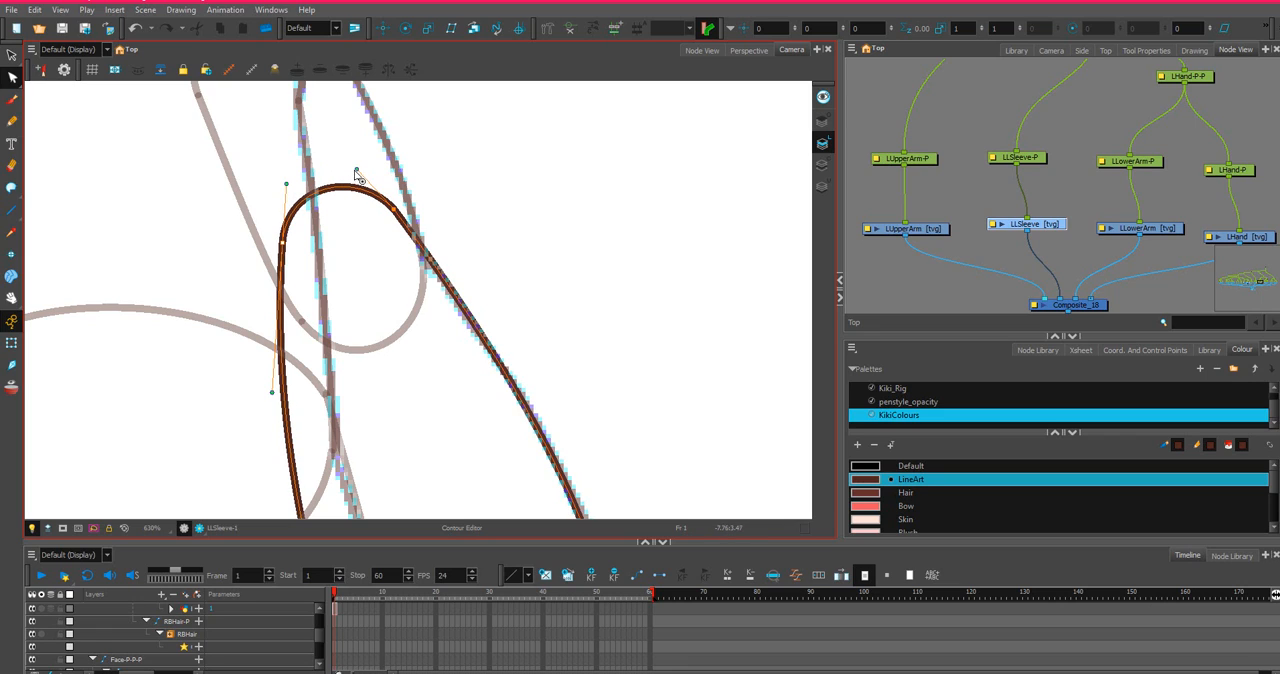
pyautogui.moveTo(358, 170); pyautogui.dragTo(361, 168)
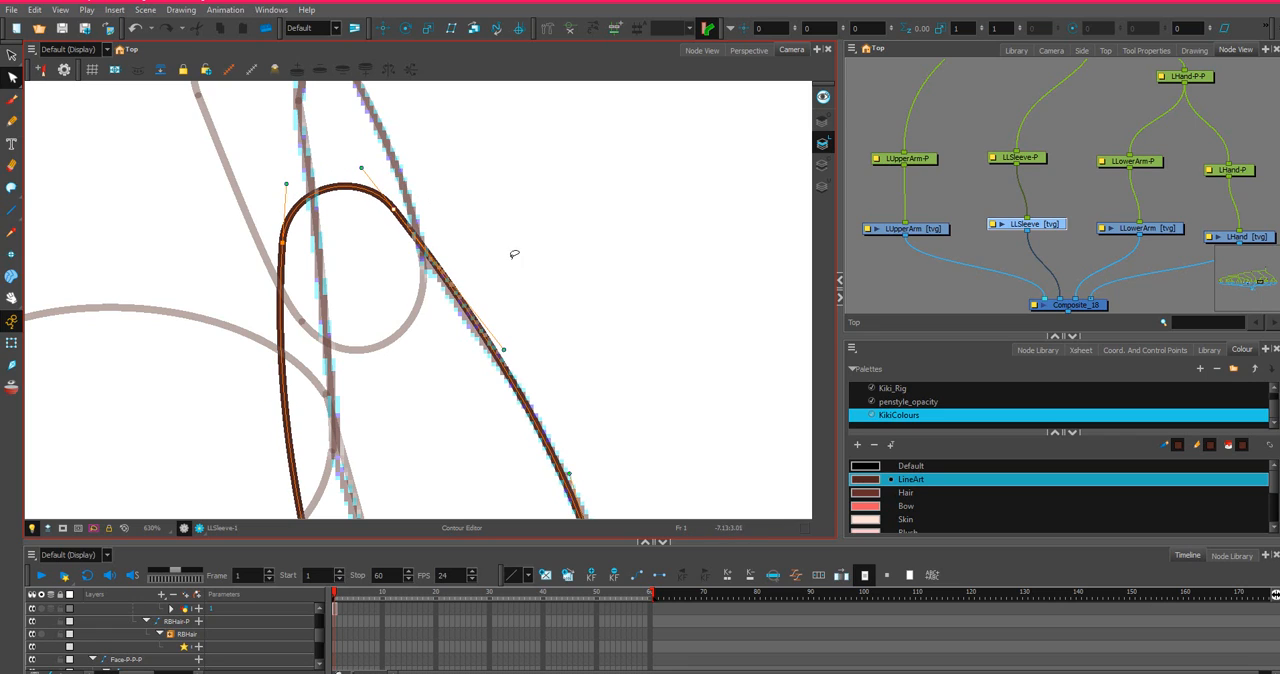
pyautogui.click(436, 197)
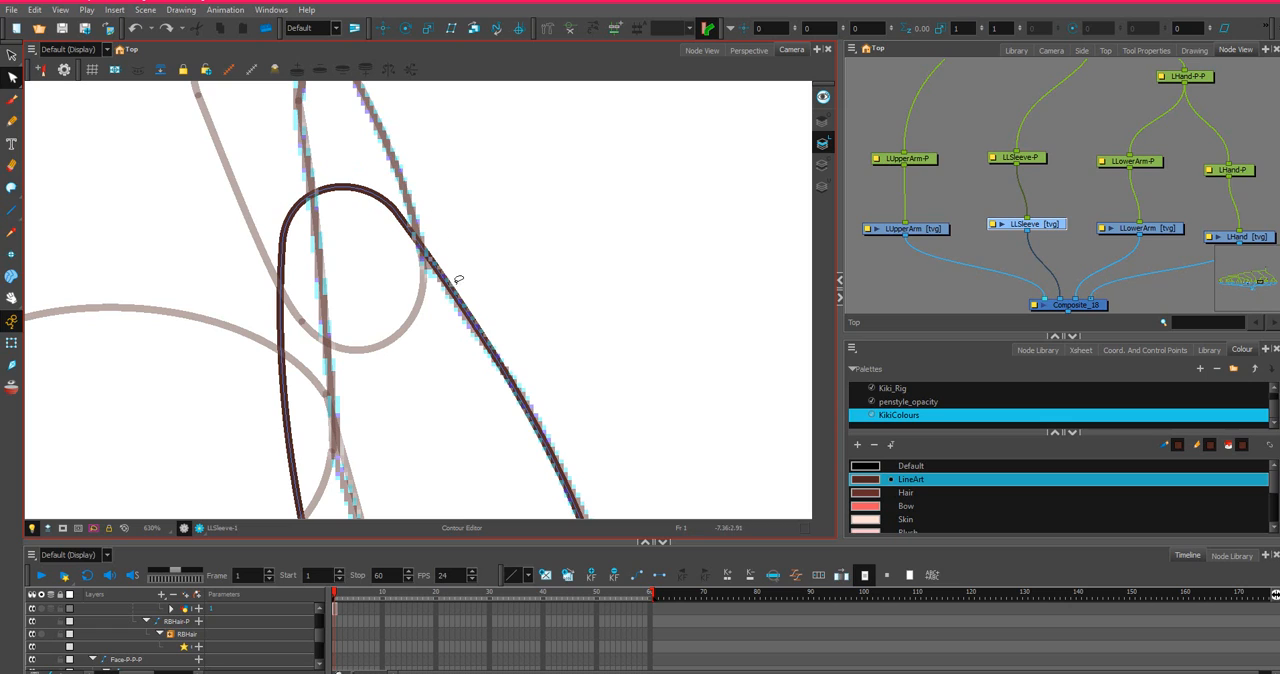
# Move the sleeve cap's two end points down onto the elbow and nudge the outer one onto the sketched arm line.
pyautogui.moveTo(448, 185)
pyautogui.mouseDown()
pyautogui.moveTo(514, 308)
pyautogui.moveTo(510, 338)
pyautogui.mouseUp()
pyautogui.moveTo(283, 242); pyautogui.dragTo(297, 271)
pyautogui.click(410, 240)
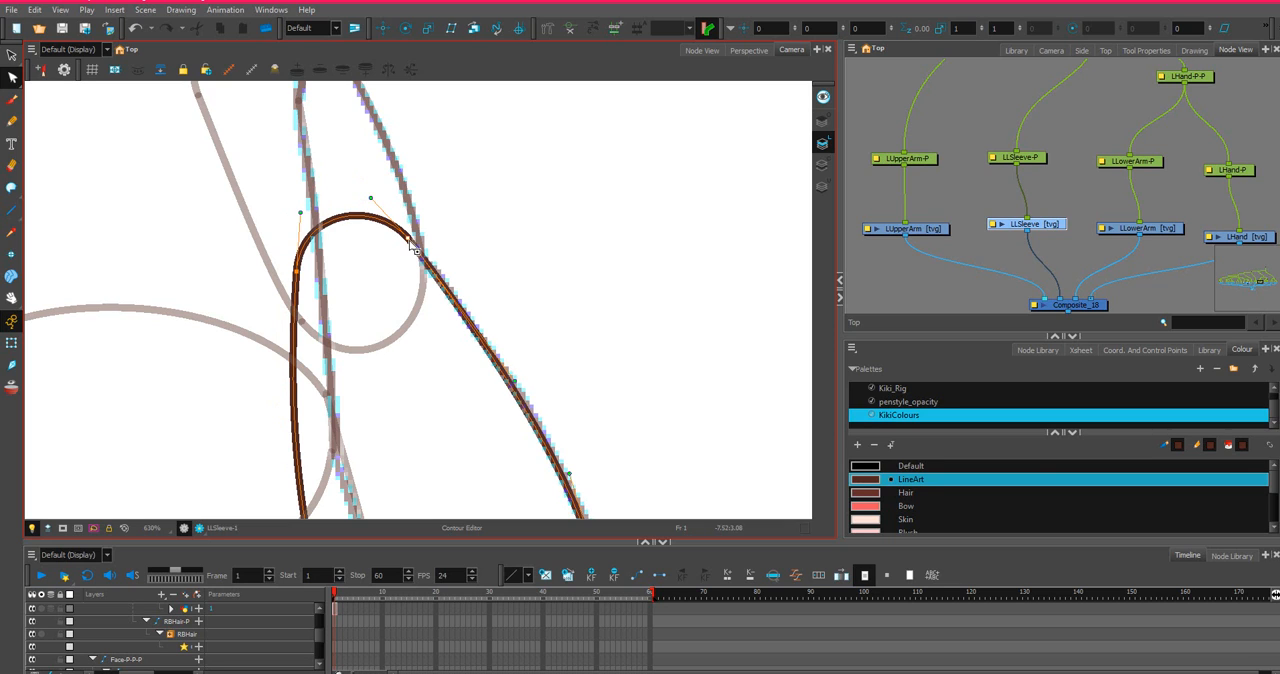
pyautogui.moveTo(410, 240); pyautogui.dragTo(412, 245)
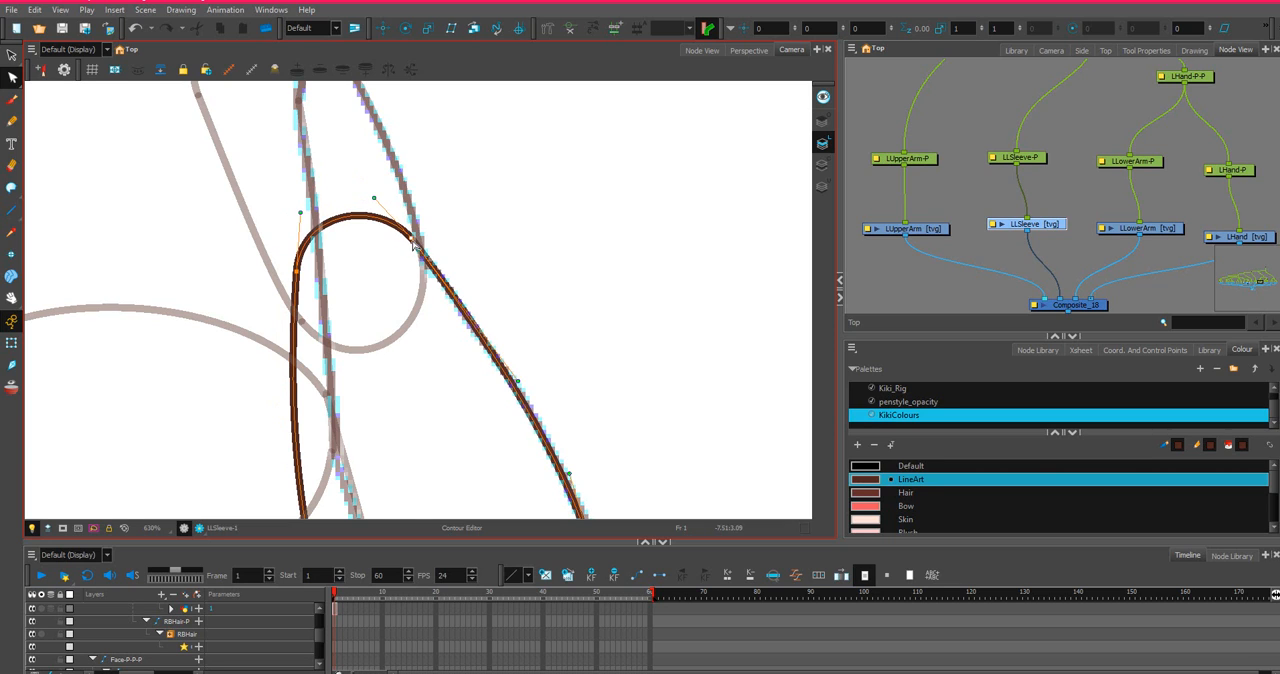
pyautogui.scroll(-3, 499, 288)
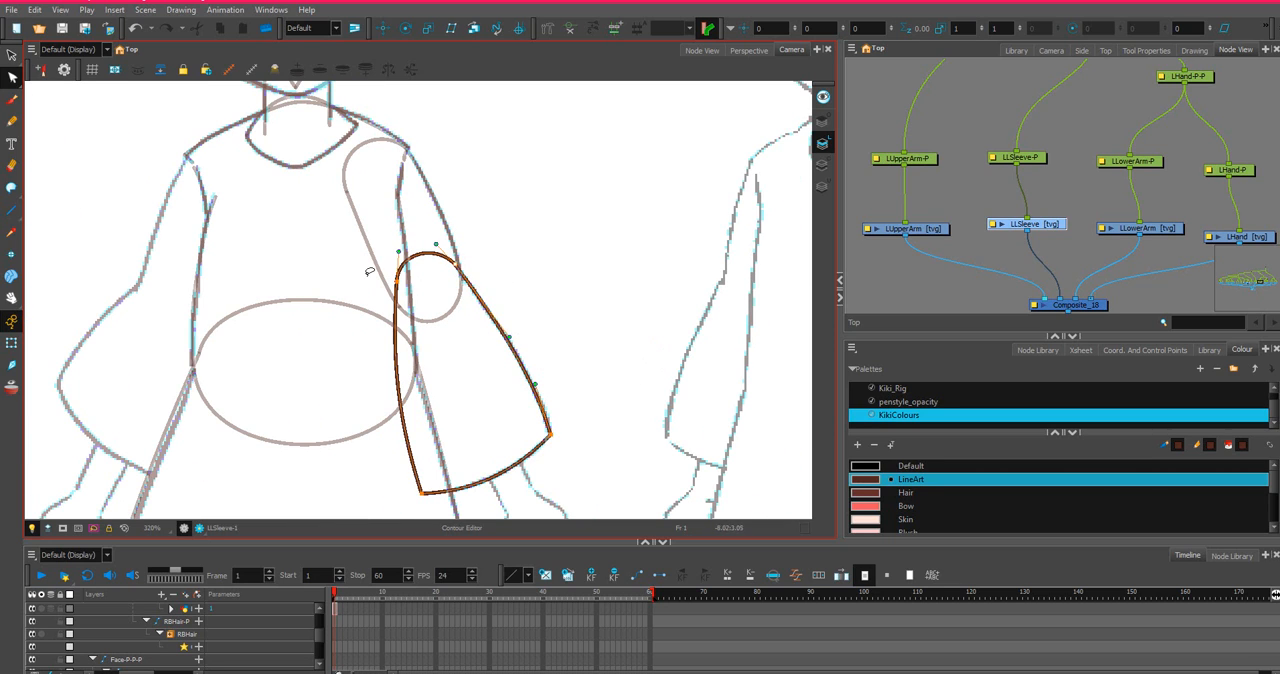
# Nudge the sleeve cap's inner end point slightly toward the torso and flatten the bow of the sleeve's inner side.
pyautogui.scroll(2, 369, 271)
pyautogui.moveTo(408, 289); pyautogui.dragTo(404, 287)
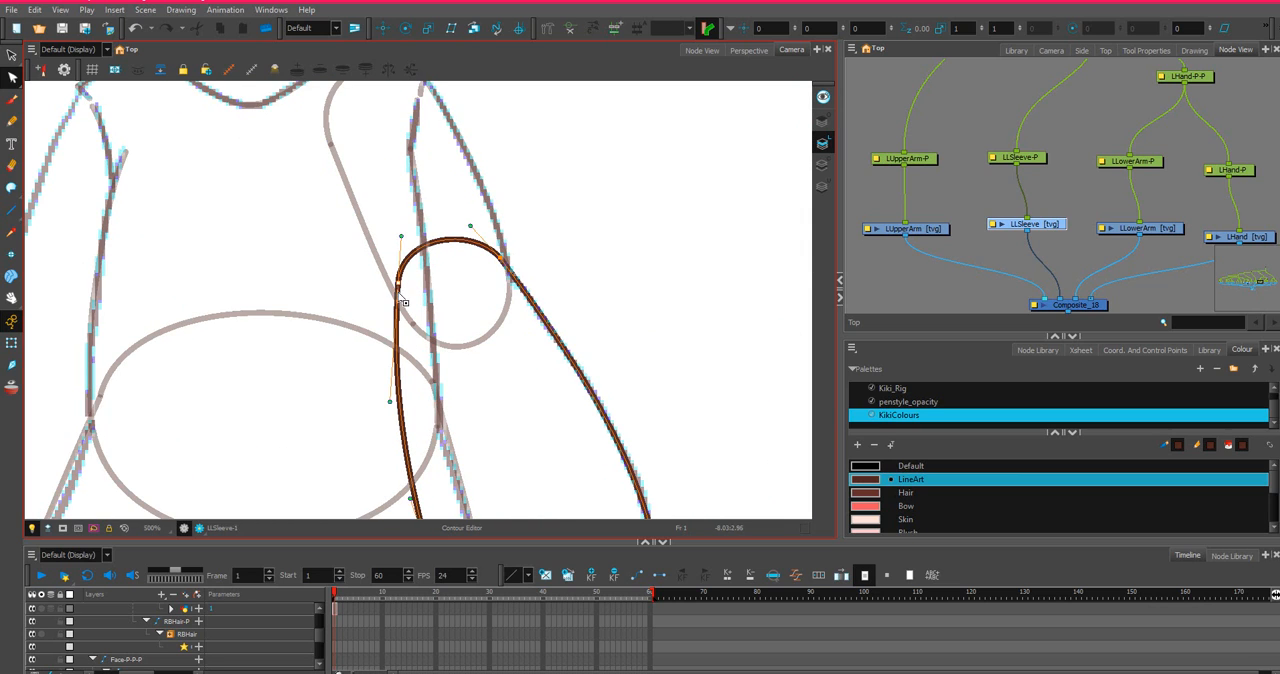
pyautogui.scroll(-2, 400, 300)
pyautogui.moveTo(395, 372); pyautogui.dragTo(404, 374)
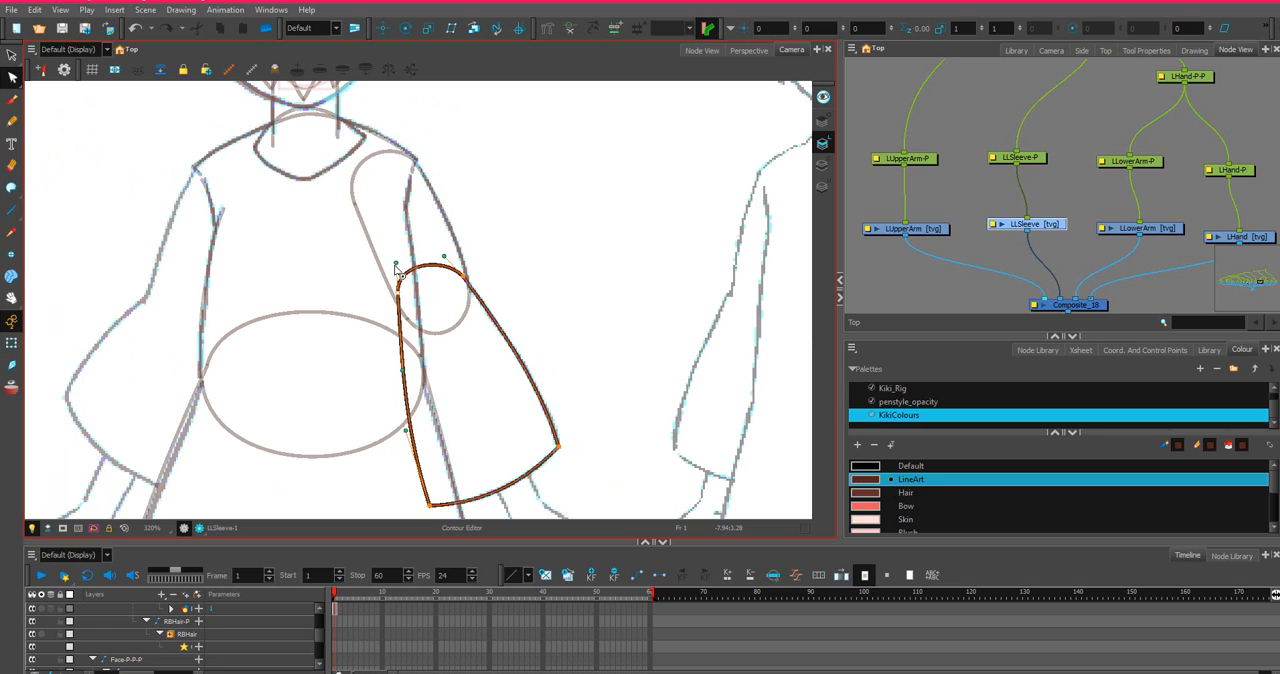
# Adjust the curve handles of the sleeve cap to smooth its rounding while keeping the outer line on the sketched arm.
pyautogui.moveTo(396, 264); pyautogui.dragTo(450, 241)
pyautogui.scroll(3, 424, 268)
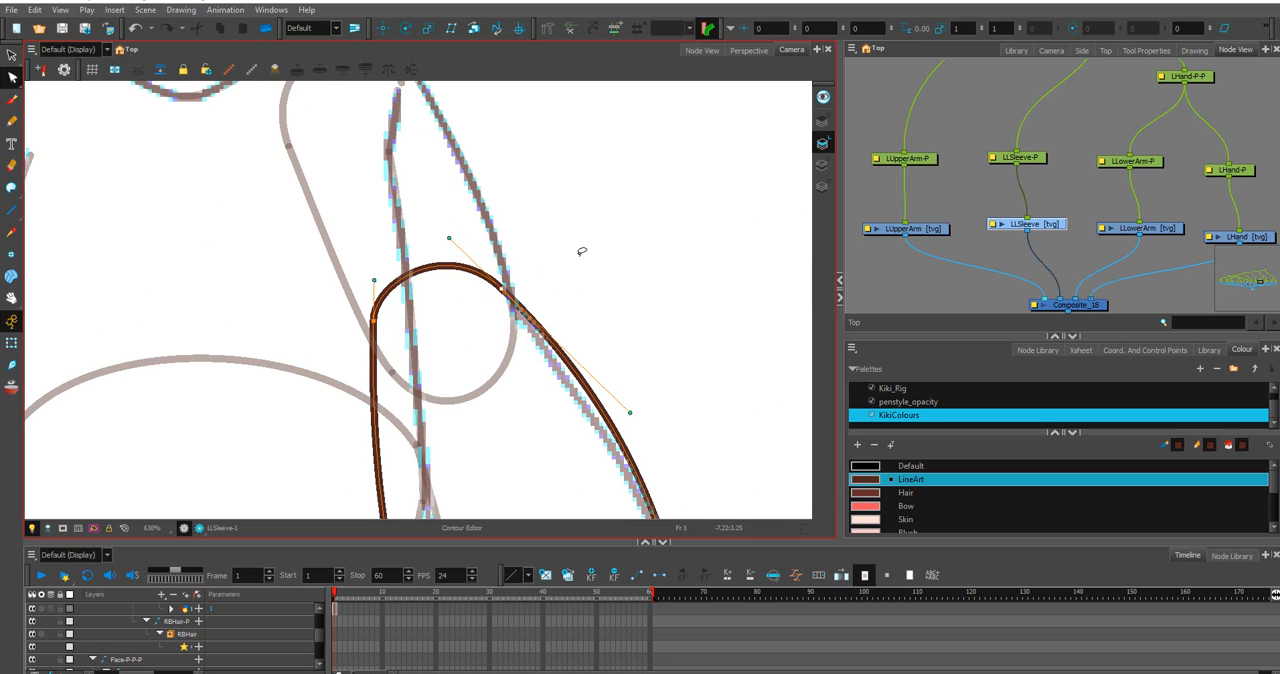
pyautogui.click(579, 255)
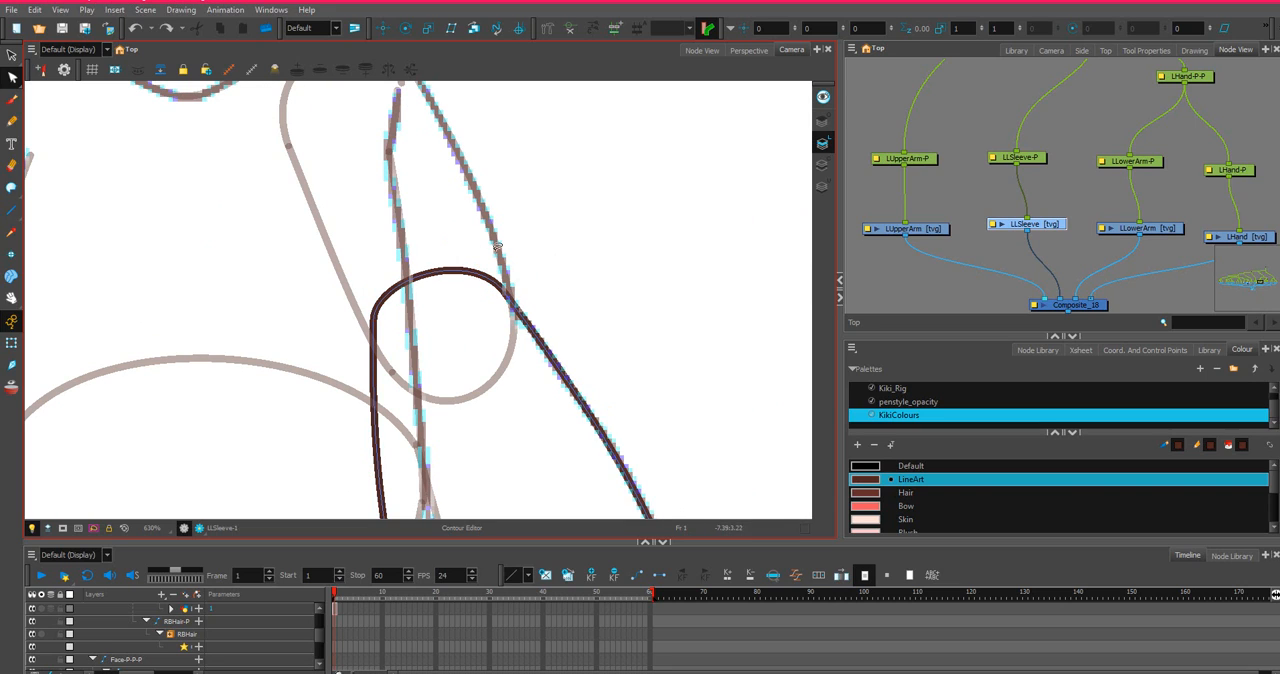
pyautogui.scroll(-3, 406, 313)
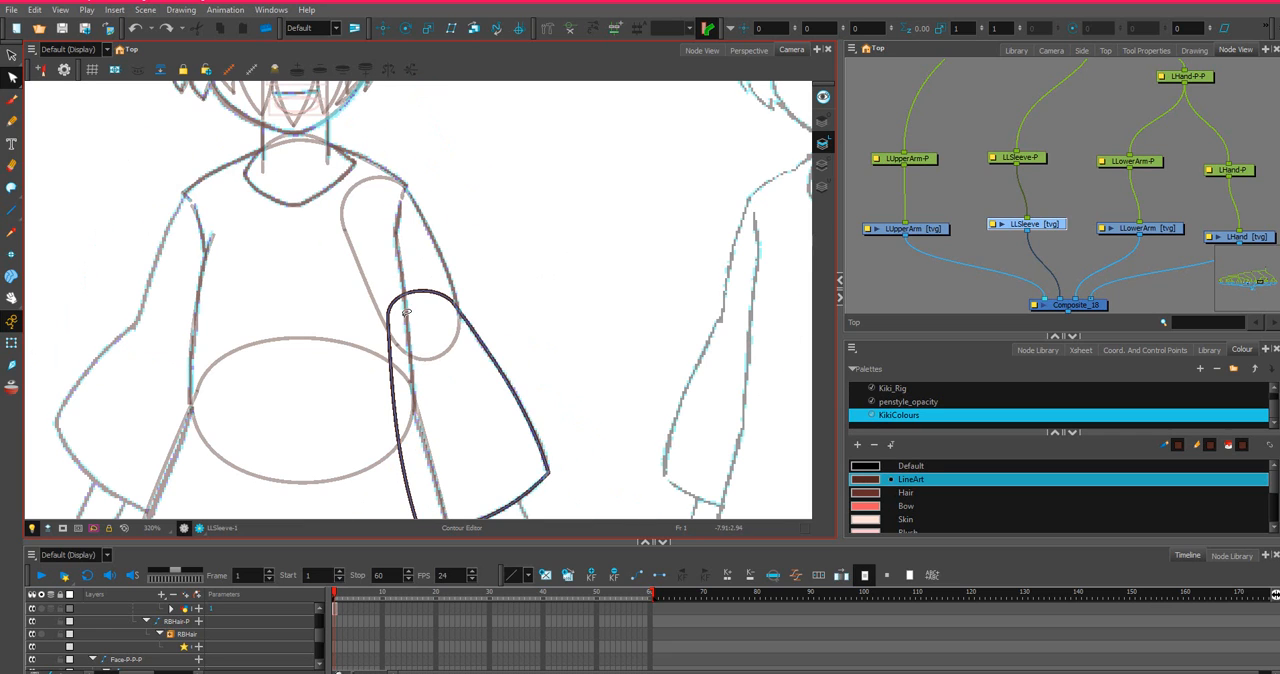
# Undo the last change to the sleeve cap and bend its top line slightly further upward.
pyautogui.click(444, 296)
pyautogui.scroll(2, 444, 296)
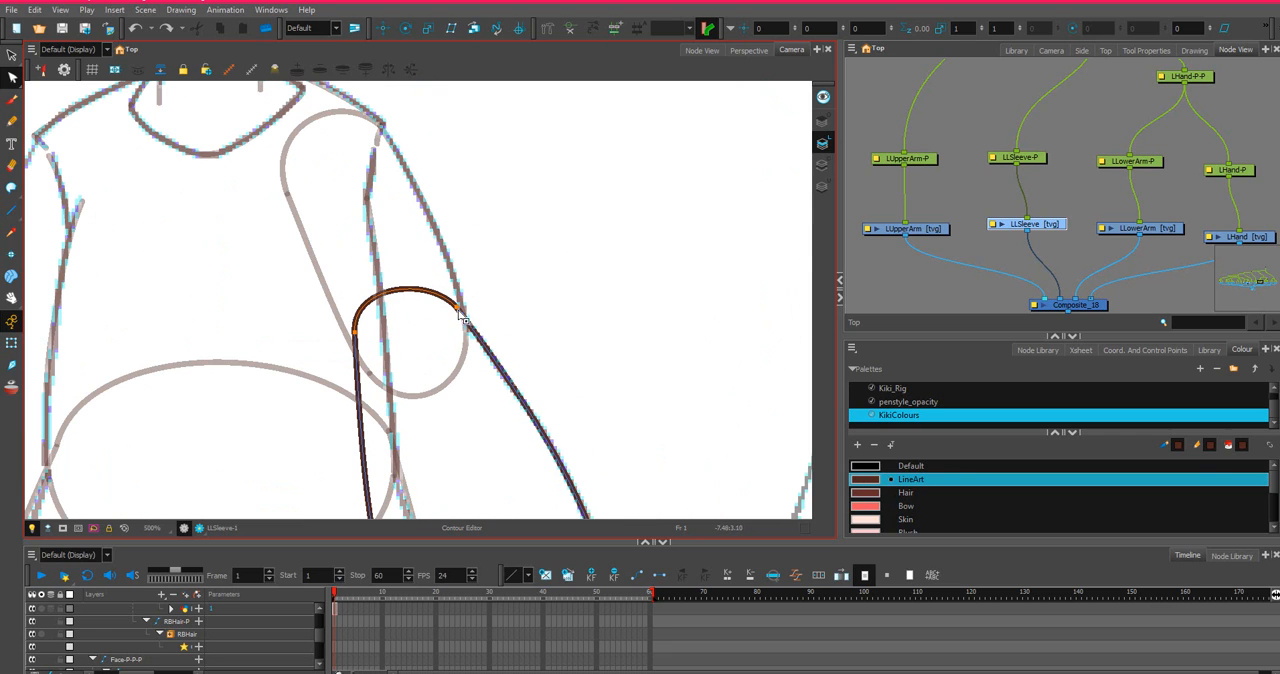
pyautogui.click(457, 309)
pyautogui.click(396, 290)
pyautogui.hotkey('ctrl', 'z')
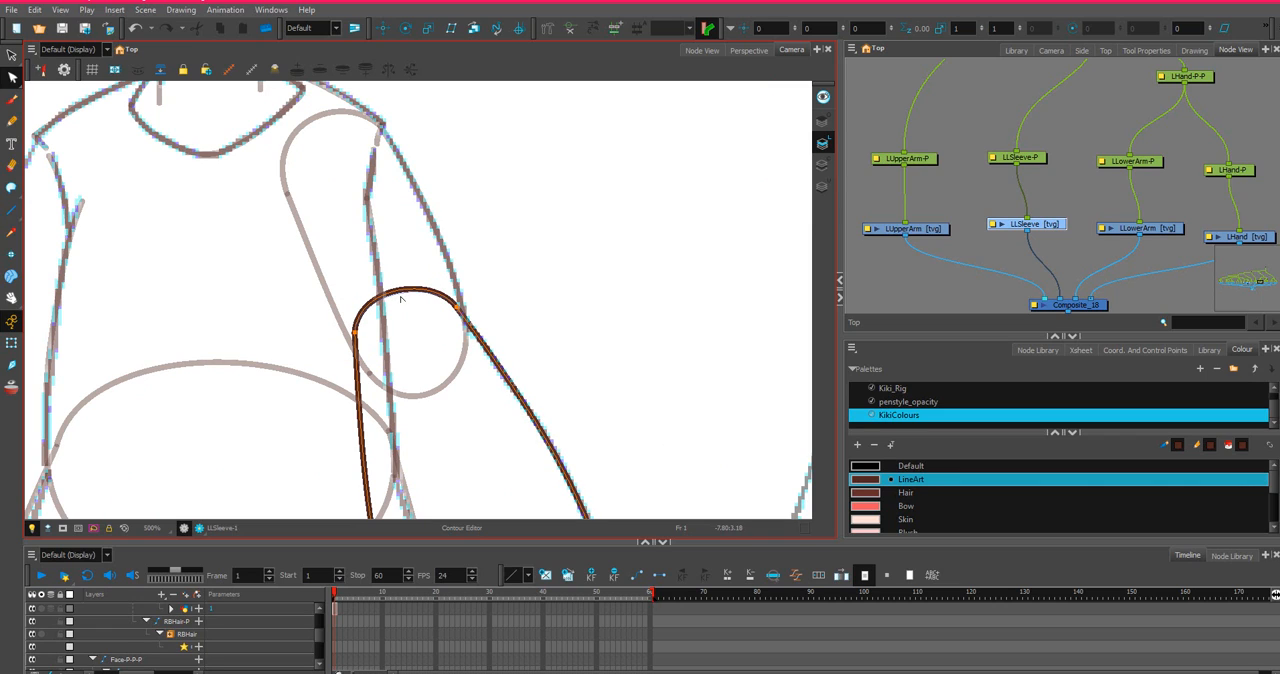
pyautogui.moveTo(402, 291); pyautogui.dragTo(393, 273)
pyautogui.scroll(-3, 390, 281)
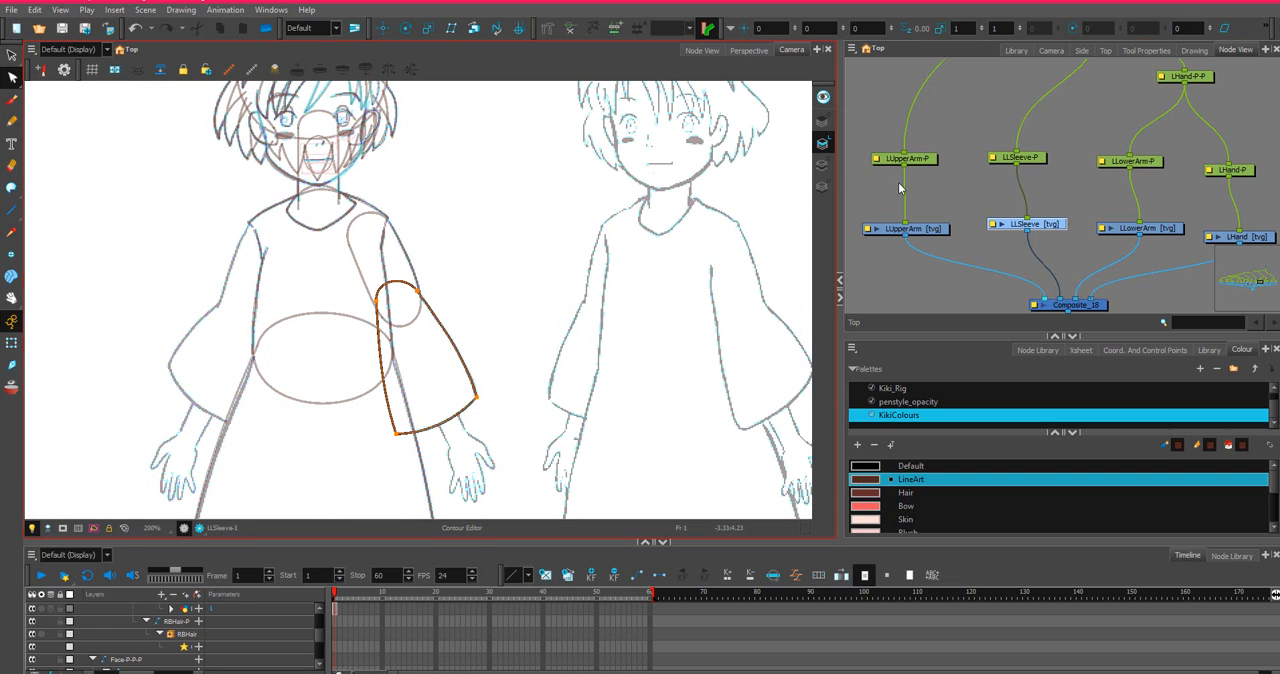
# Make LLowerArm the active drawing layer.
pyautogui.click(1160, 234)
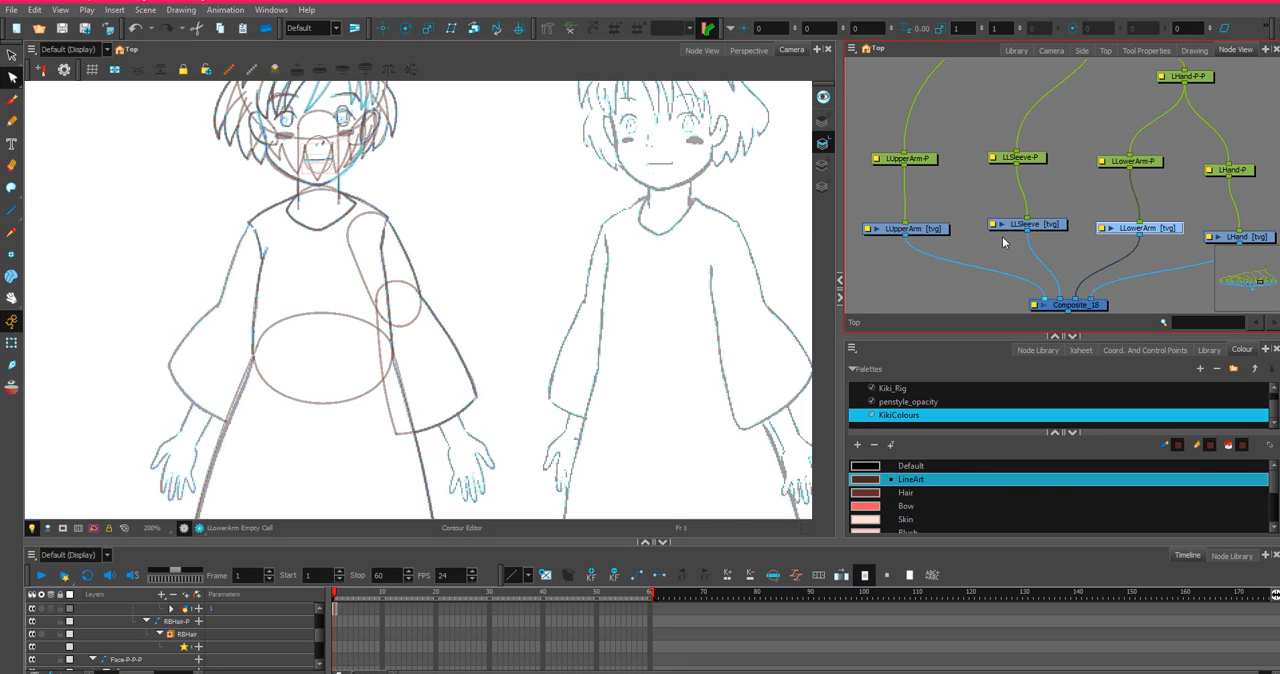
# Draw the forearm on LLowerArm with straight lines: two long sides from the elbow to the wrist and a short line across the wrist.
pyautogui.moveTo(1128, 174); pyautogui.dragTo(1044, 173)
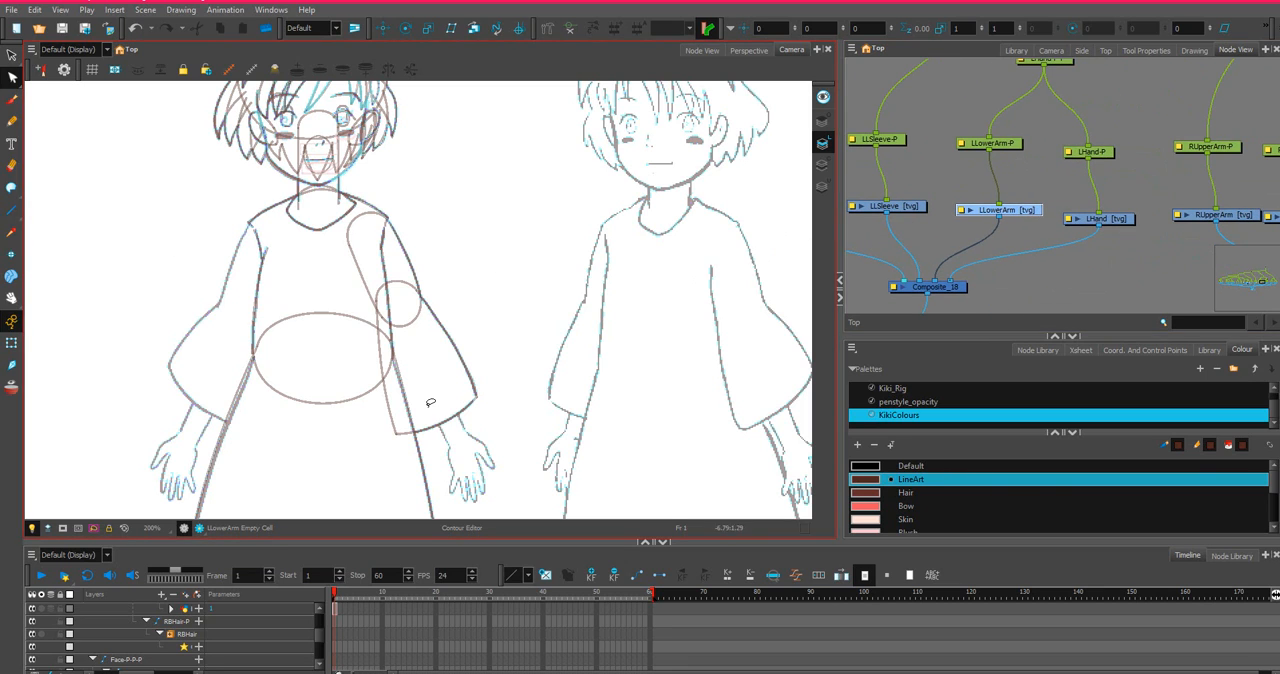
pyautogui.click(12, 212)
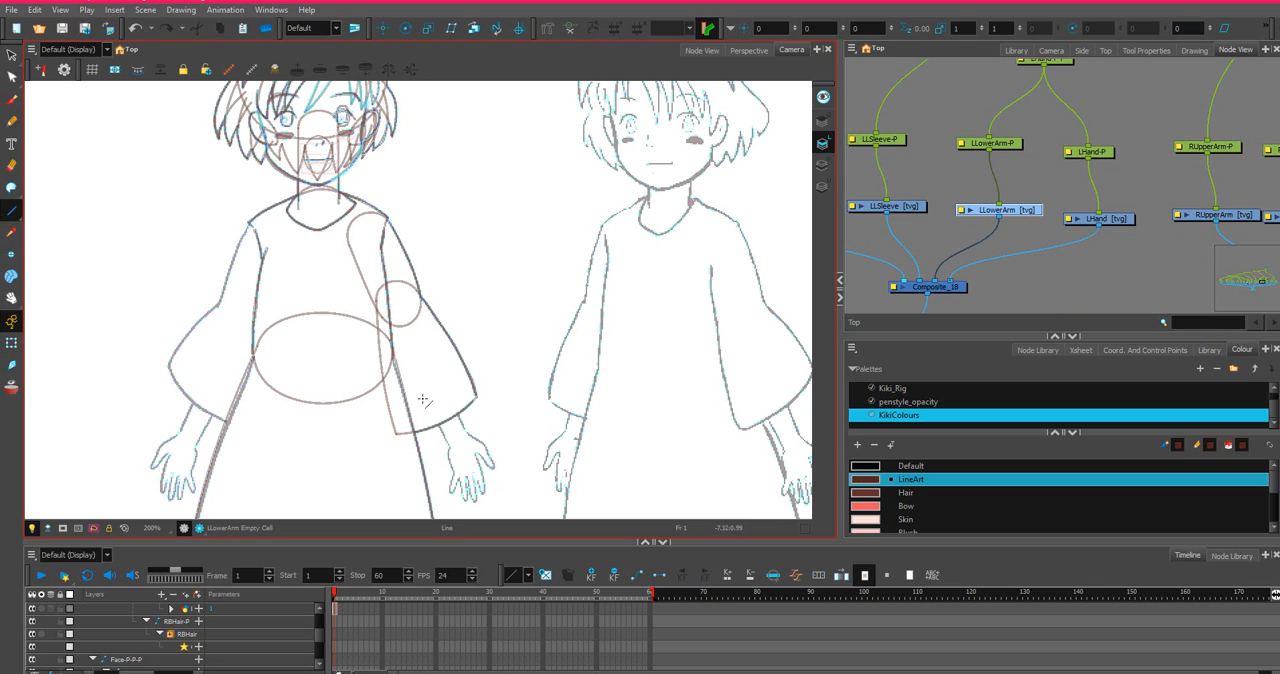
pyautogui.moveTo(412, 375); pyautogui.dragTo(452, 455)
pyautogui.hotkey('ctrl', 'z')
pyautogui.moveTo(390, 314)
pyautogui.mouseDown()
pyautogui.moveTo(428, 442)
pyautogui.moveTo(453, 457)
pyautogui.moveTo(478, 449)
pyautogui.moveTo(412, 310)
pyautogui.mouseUp()
pyautogui.scroll(1, 446, 386)
pyautogui.moveTo(501, 418); pyautogui.dragTo(603, 290)
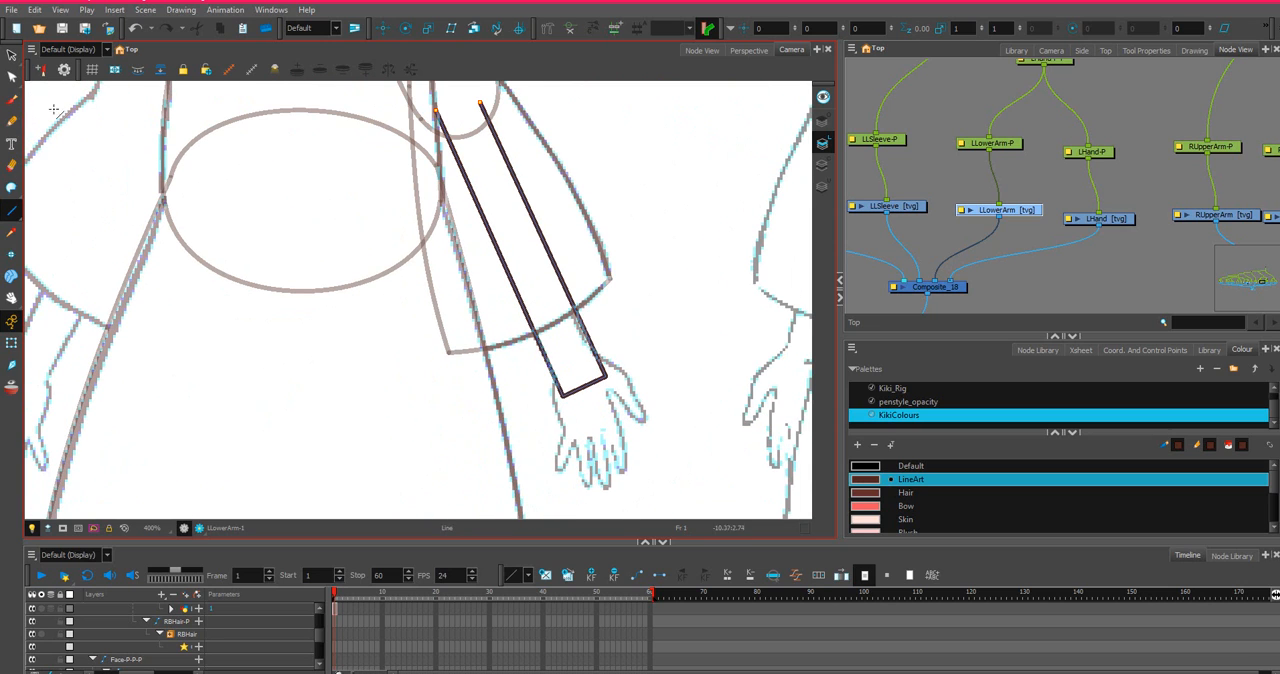
# Move the forearm's inner elbow end outside the sketched torso line and nudge the inner wrist corner onto the sketched arm.
pyautogui.click(12, 78)
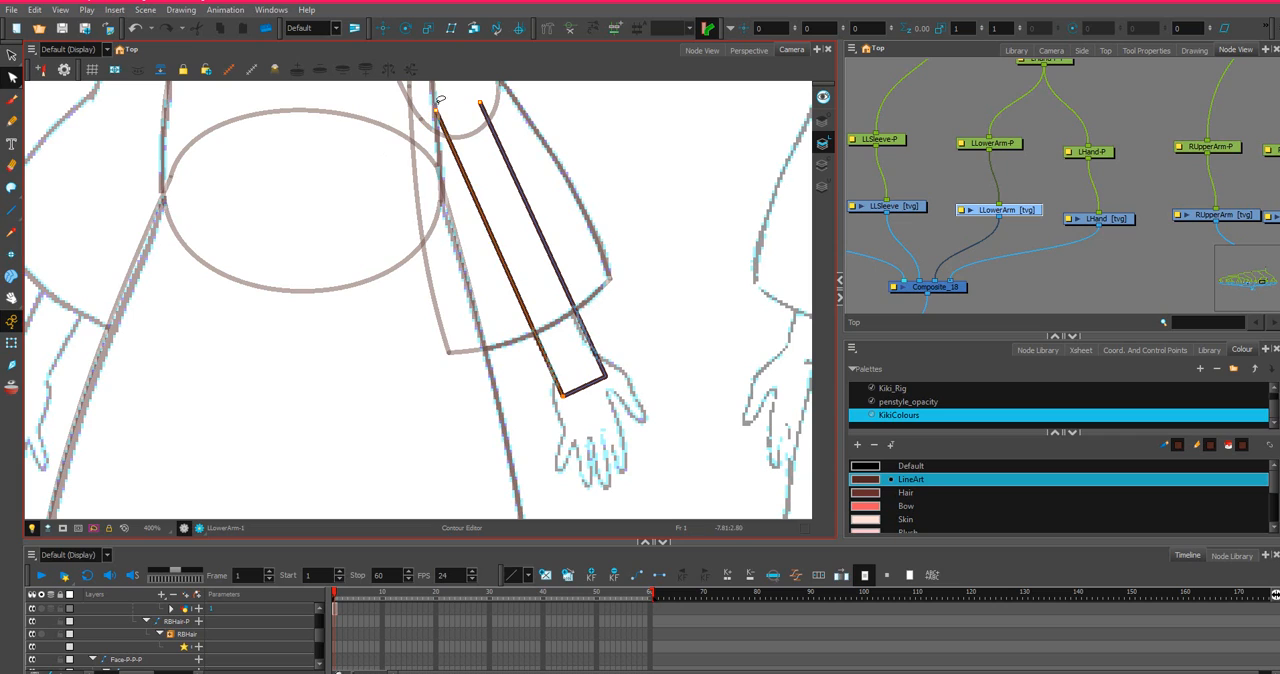
pyautogui.click(431, 121)
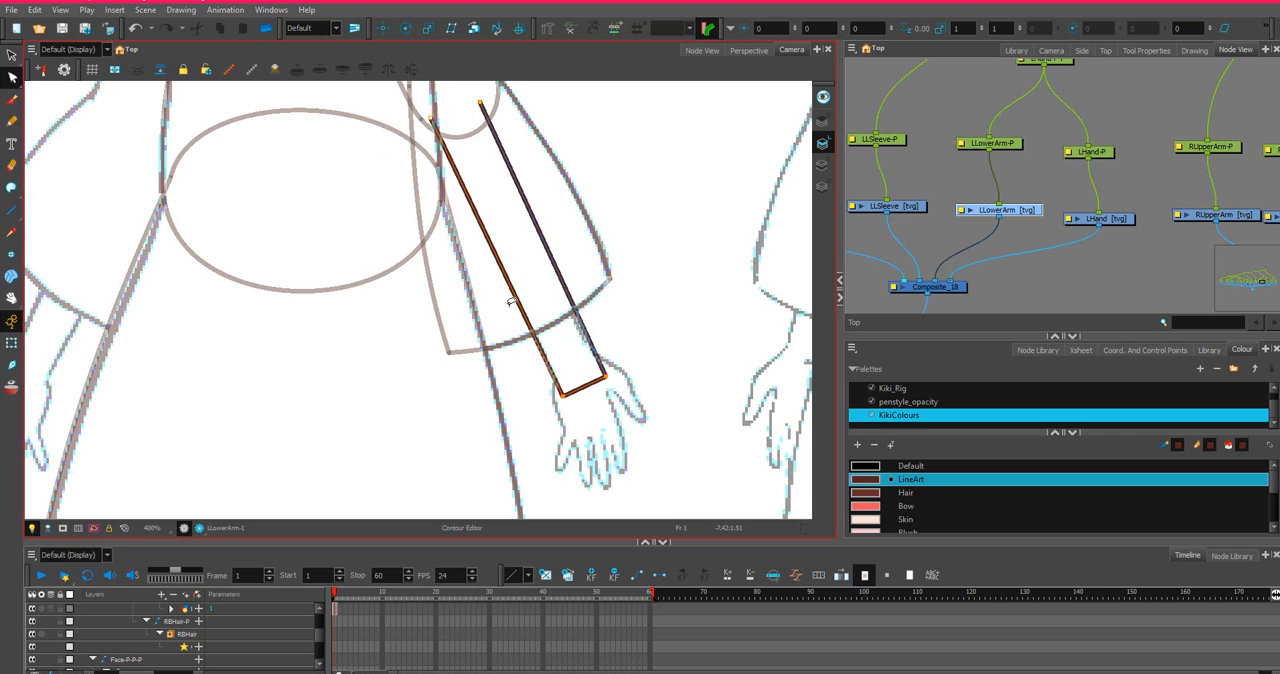
pyautogui.moveTo(549, 393)
pyautogui.mouseDown()
pyautogui.moveTo(586, 397)
pyautogui.moveTo(621, 349)
pyautogui.moveTo(528, 399)
pyautogui.moveTo(566, 402)
pyautogui.mouseUp()
pyautogui.moveTo(645, 369)
pyautogui.mouseDown()
pyautogui.moveTo(500, 396)
pyautogui.moveTo(602, 373)
pyautogui.mouseUp()
pyautogui.scroll(2, 603, 377)
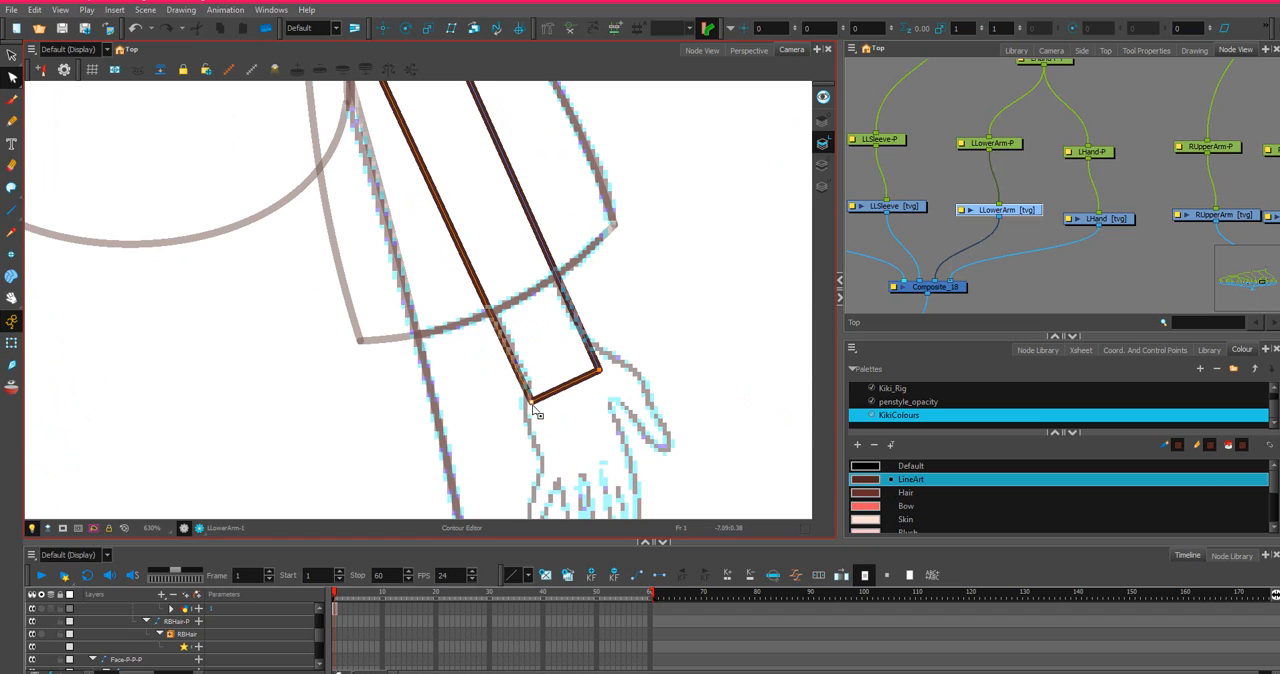
pyautogui.moveTo(531, 402); pyautogui.dragTo(538, 400)
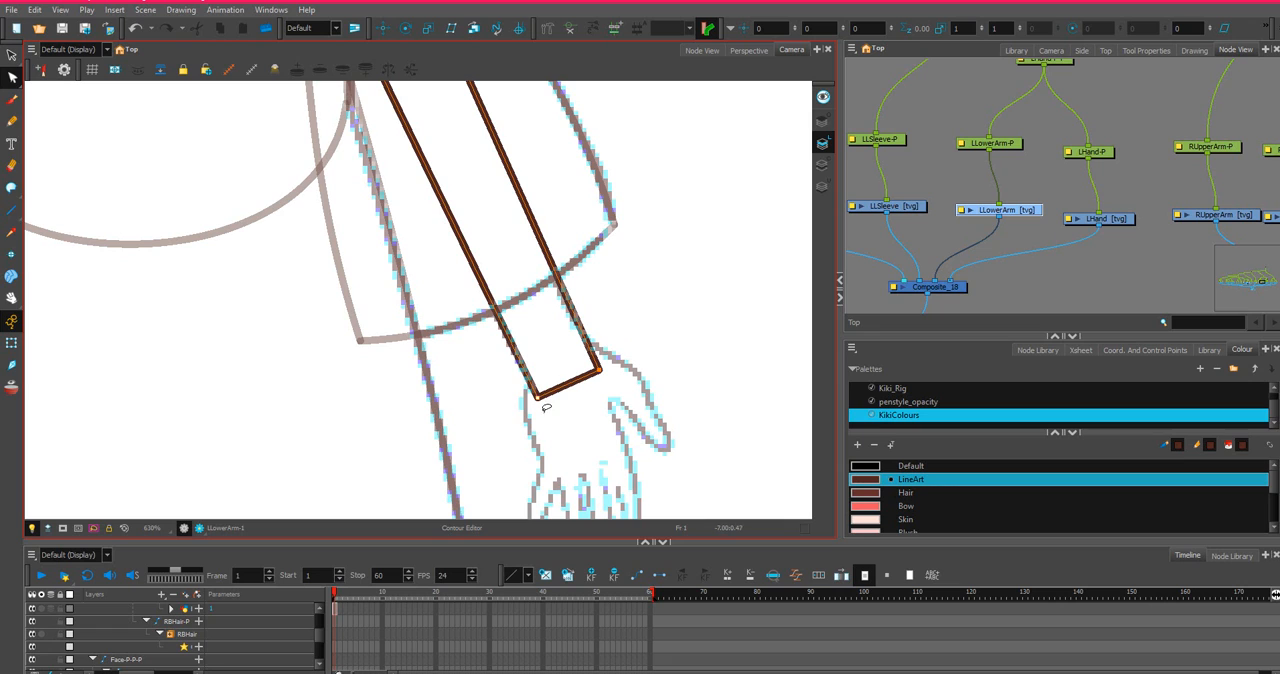
# Bend the line across the wrist into an even rounded cap and adjust its curve handles at both corners.
pyautogui.moveTo(569, 387); pyautogui.dragTo(647, 472)
pyautogui.scroll(2, 592, 398)
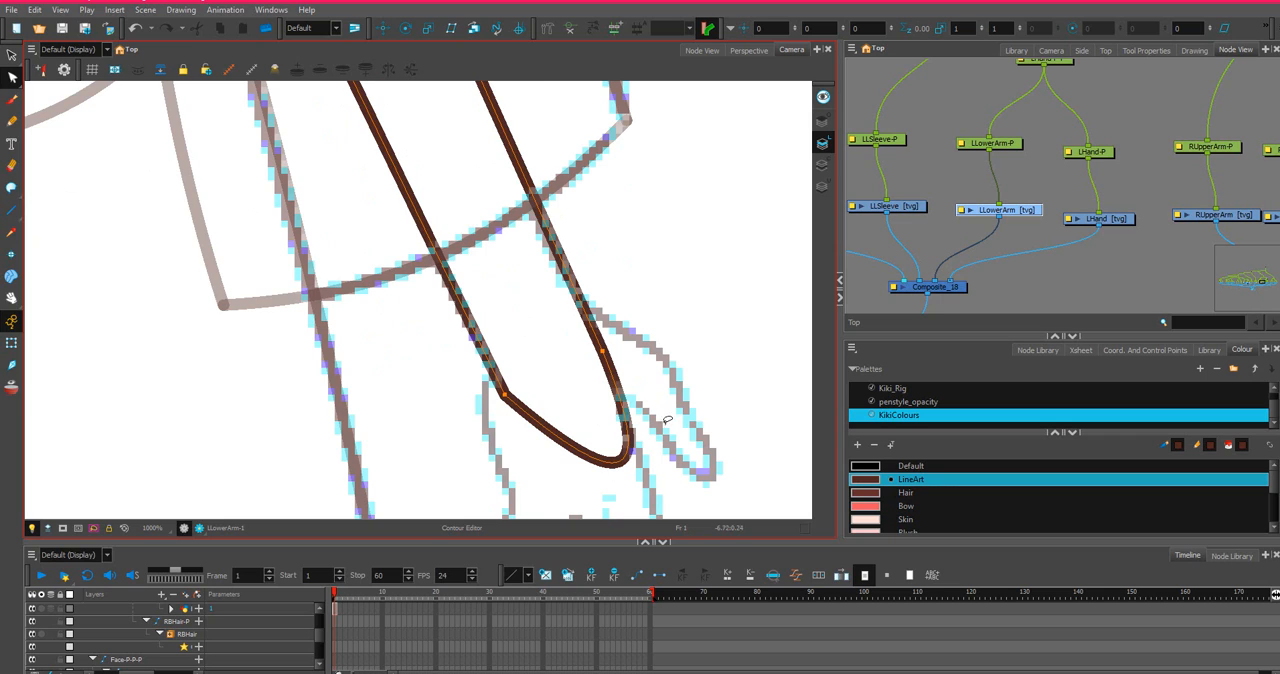
pyautogui.moveTo(627, 457); pyautogui.dragTo(578, 393)
pyautogui.moveTo(476, 400)
pyautogui.mouseDown()
pyautogui.moveTo(535, 368)
pyautogui.moveTo(522, 374)
pyautogui.mouseUp()
pyautogui.moveTo(553, 449); pyautogui.dragTo(538, 443)
pyautogui.moveTo(630, 332); pyautogui.dragTo(615, 352)
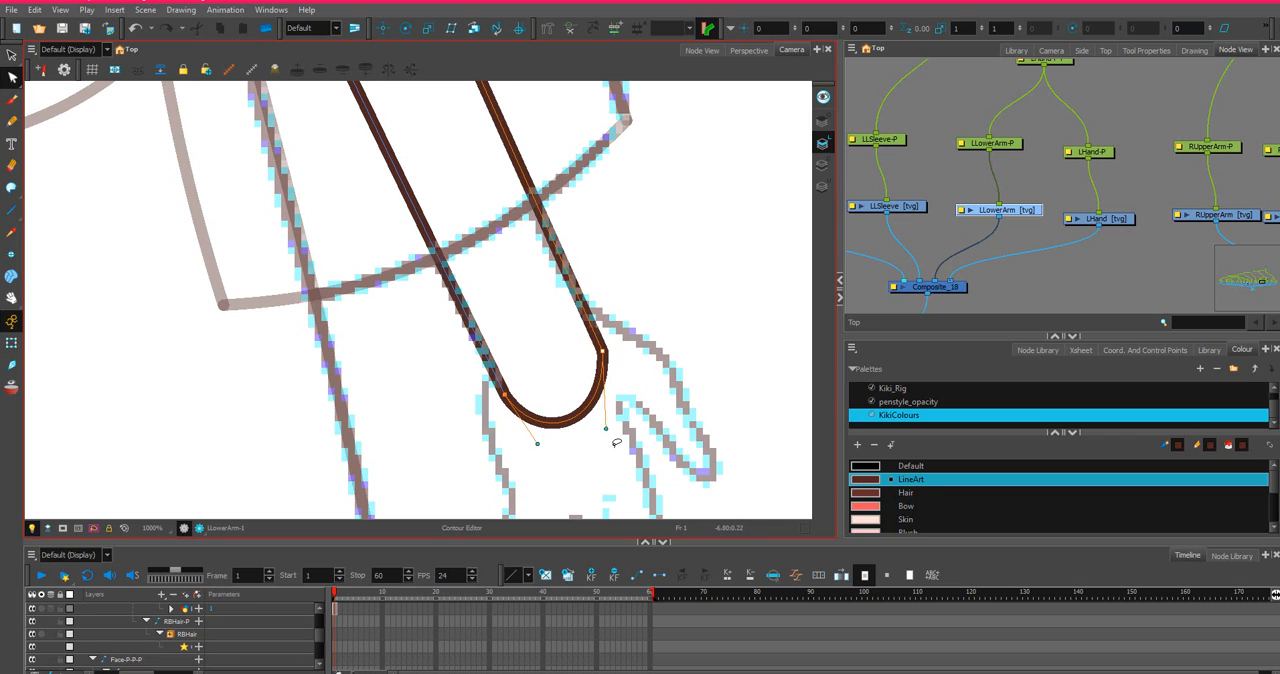
pyautogui.moveTo(607, 430); pyautogui.dragTo(619, 410)
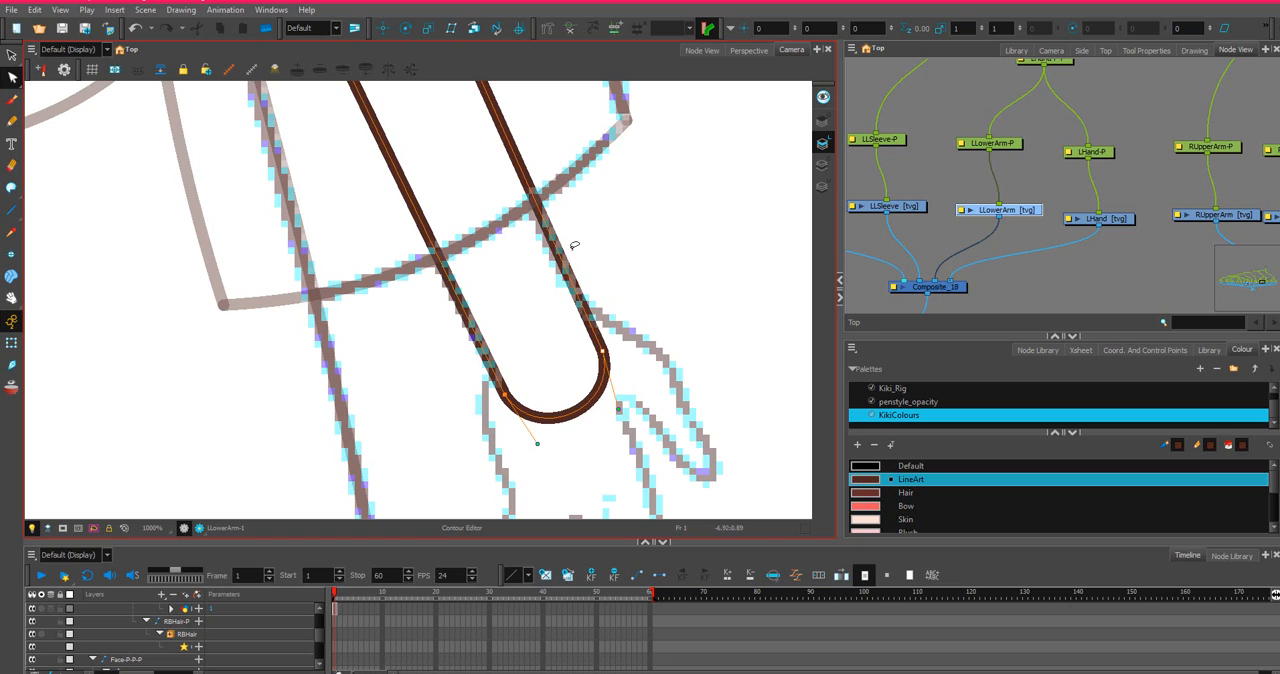
# Shift the rounded wrist cap slightly up the arm and nudge its outer corner inward to follow the sketched wrist.
pyautogui.moveTo(646, 298); pyautogui.dragTo(636, 314)
pyautogui.moveTo(605, 354); pyautogui.dragTo(595, 339)
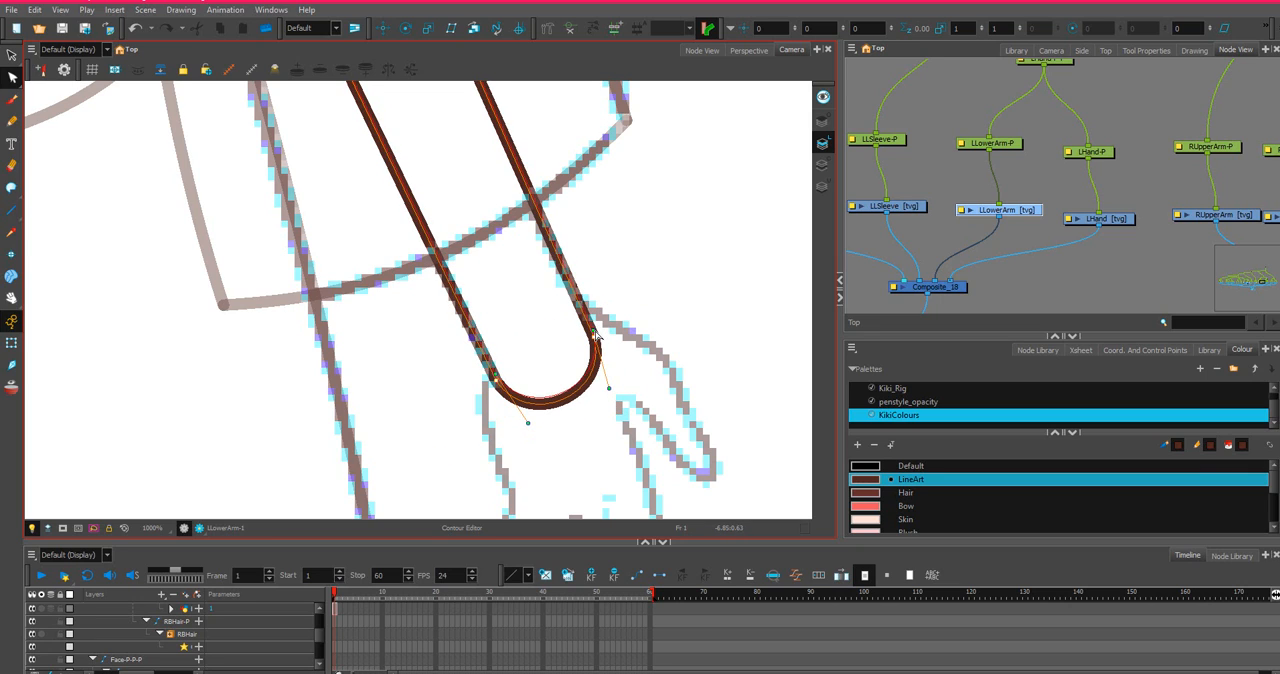
pyautogui.scroll(-5, 594, 338)
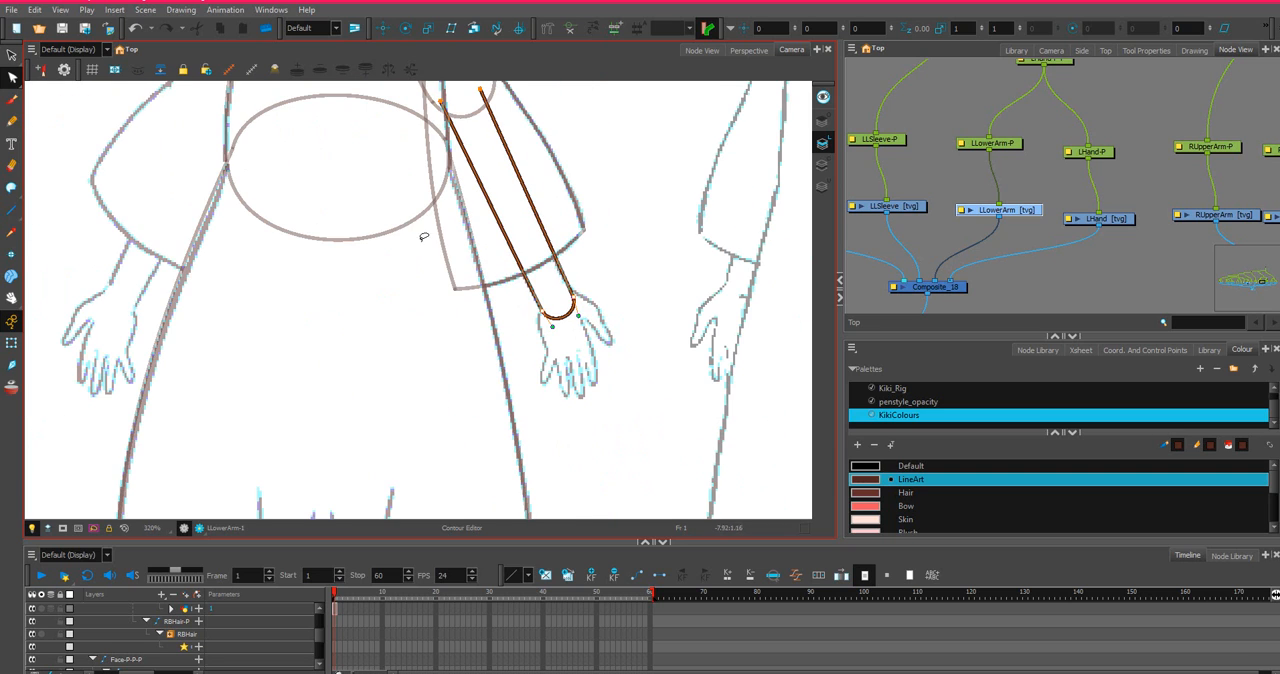
pyautogui.scroll(2, 437, 334)
pyautogui.moveTo(503, 283); pyautogui.dragTo(547, 275)
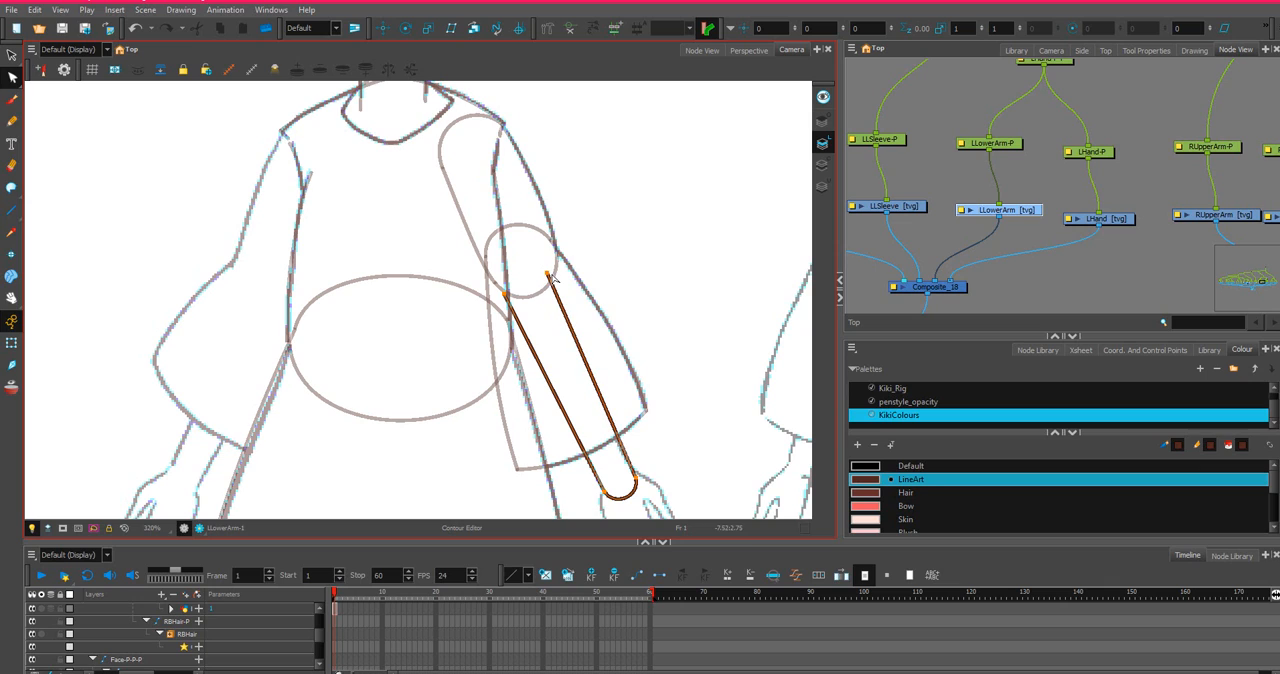
pyautogui.click(626, 468)
pyautogui.moveTo(664, 464); pyautogui.dragTo(608, 494)
pyautogui.click(638, 490)
pyautogui.click(638, 492)
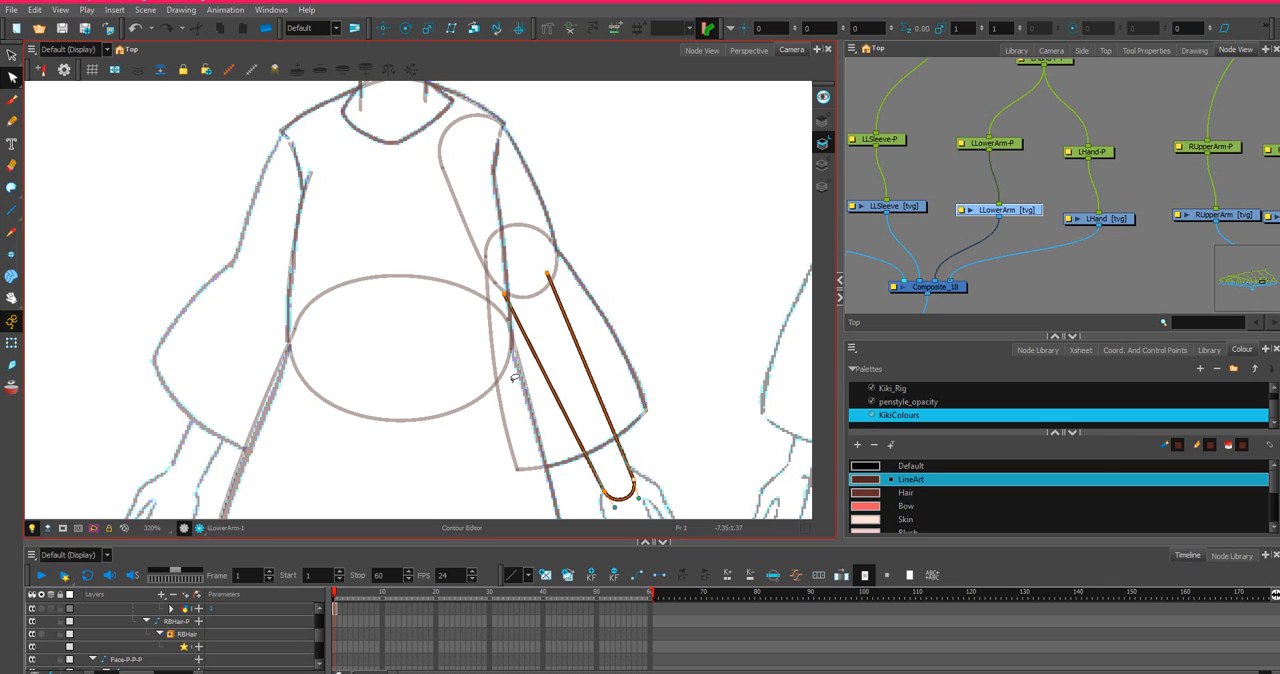
# Add a point on the upper part of the forearm's inner side and pull it slightly toward the torso.
pyautogui.click(13, 110)
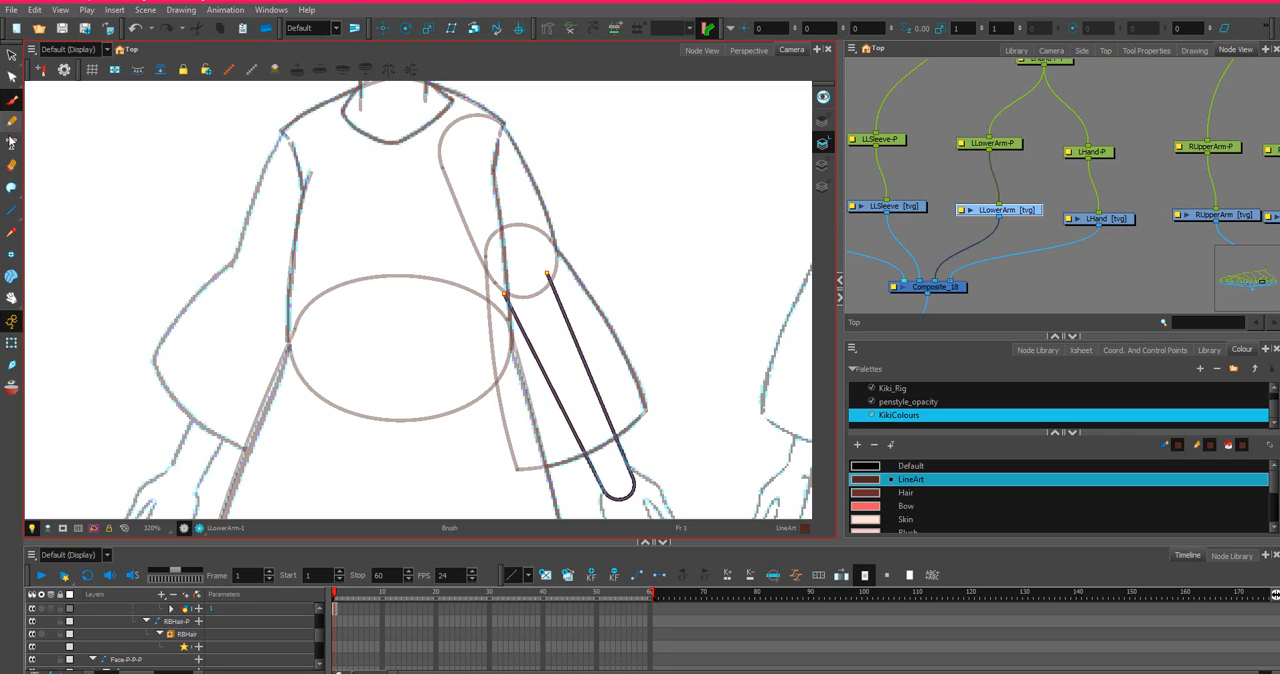
pyautogui.click(11, 77)
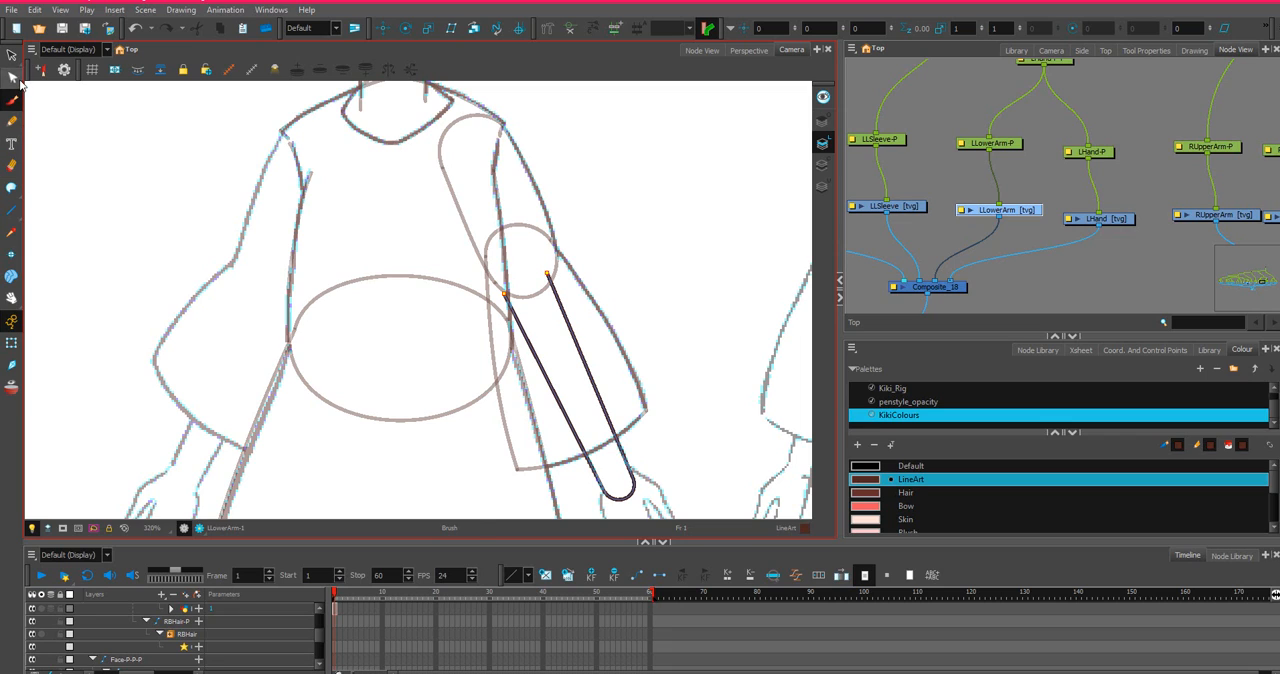
pyautogui.click(545, 376)
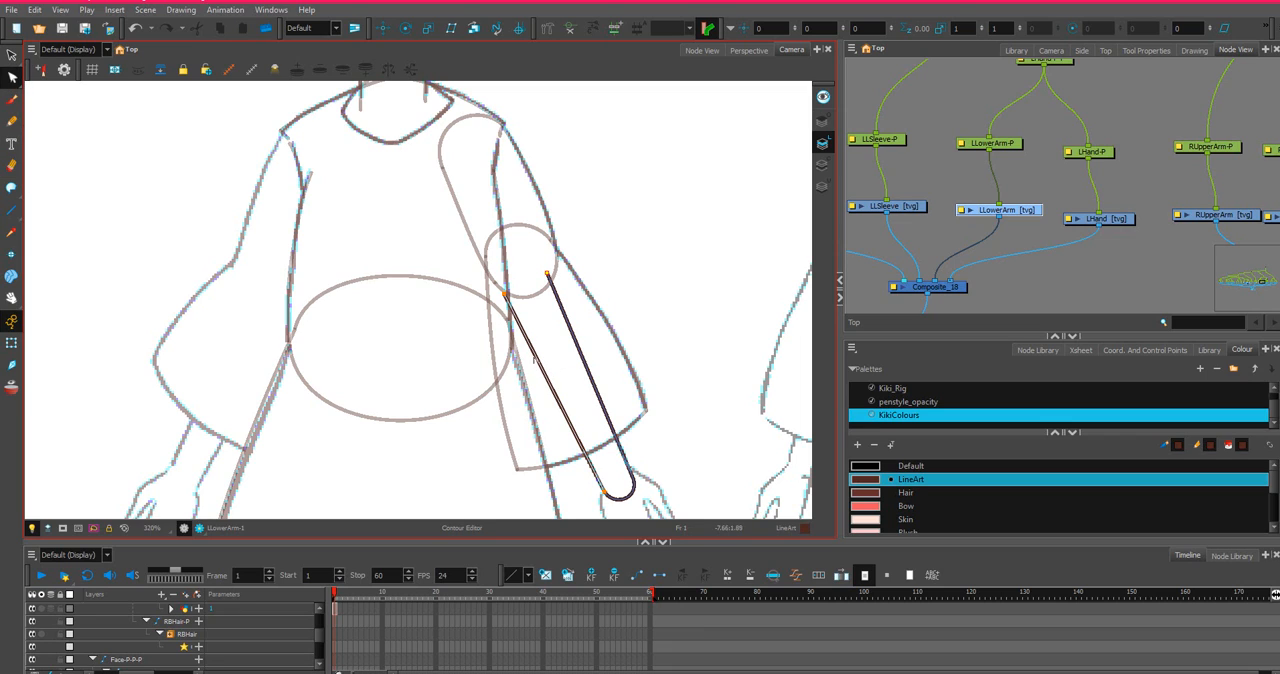
pyautogui.keyDown('ctrl'); pyautogui.click(537, 360); pyautogui.keyUp('ctrl')
pyautogui.moveTo(537, 360); pyautogui.dragTo(533, 369)
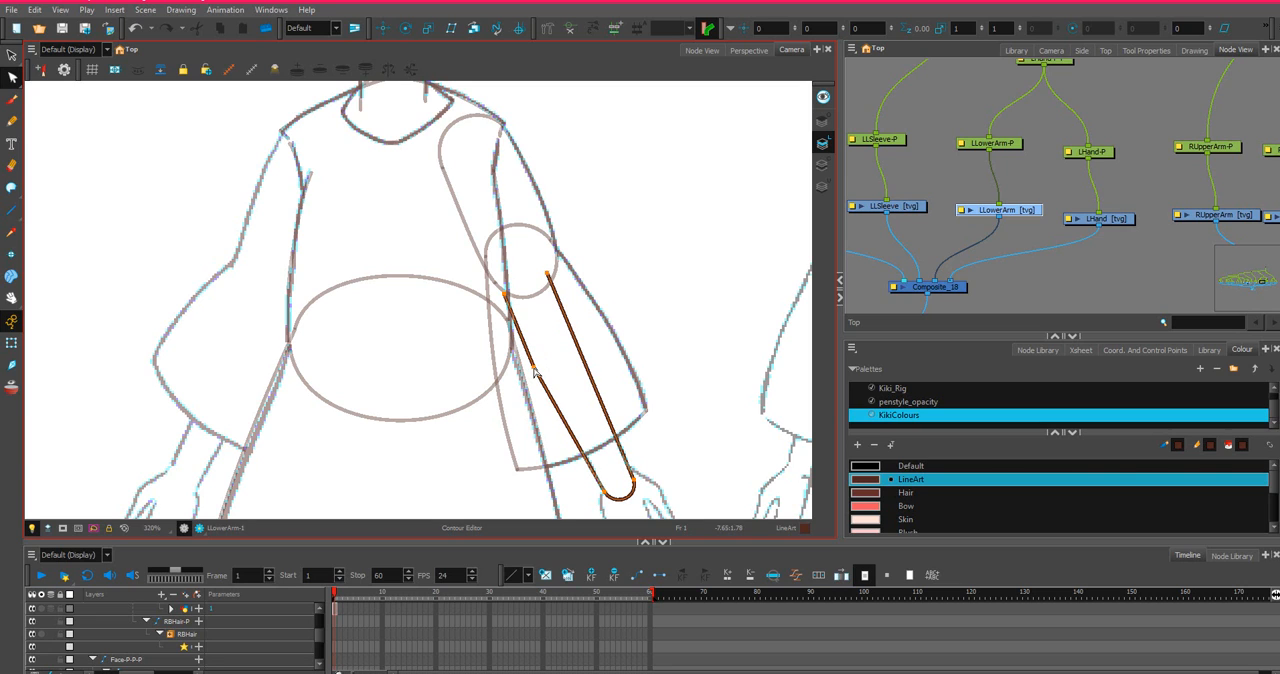
# Reposition the new inner-side point and smooth the line through it into a gentle curve toward the wrist.
pyautogui.scroll(3, 538, 374)
pyautogui.scroll(-2, 526, 349)
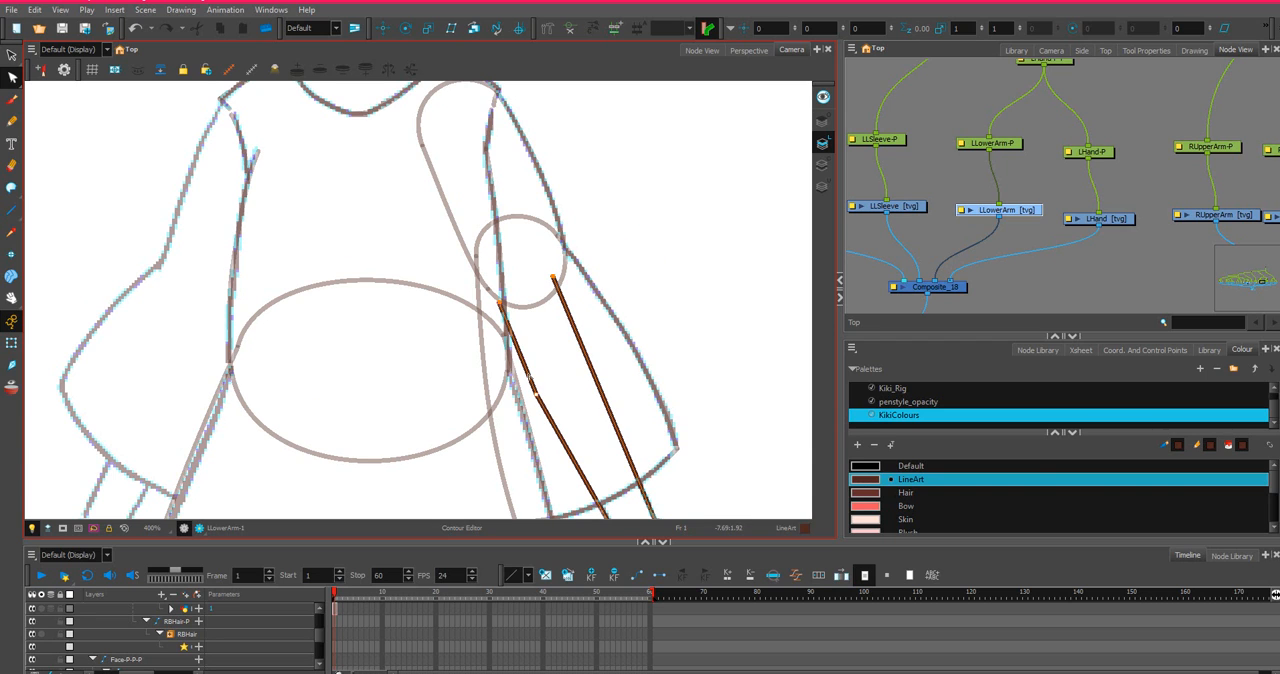
pyautogui.moveTo(530, 377); pyautogui.dragTo(529, 375)
pyautogui.scroll(-4, 532, 379)
pyautogui.scroll(3, 560, 372)
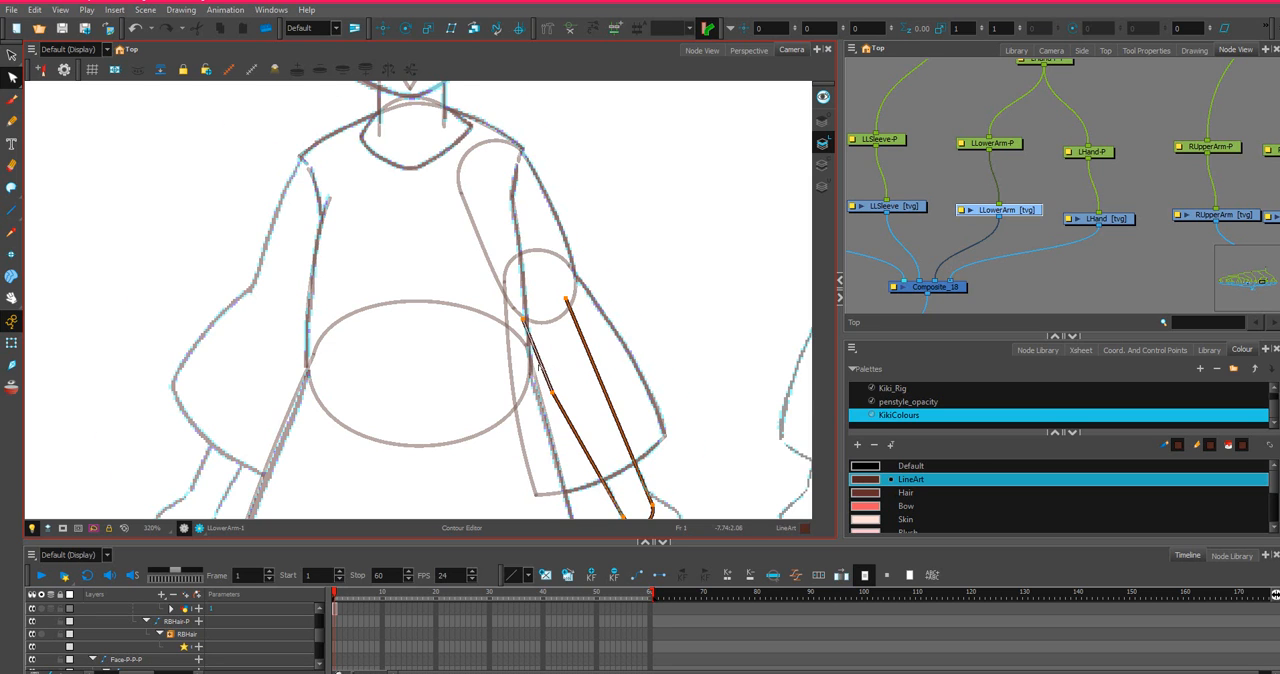
pyautogui.scroll(2, 540, 368)
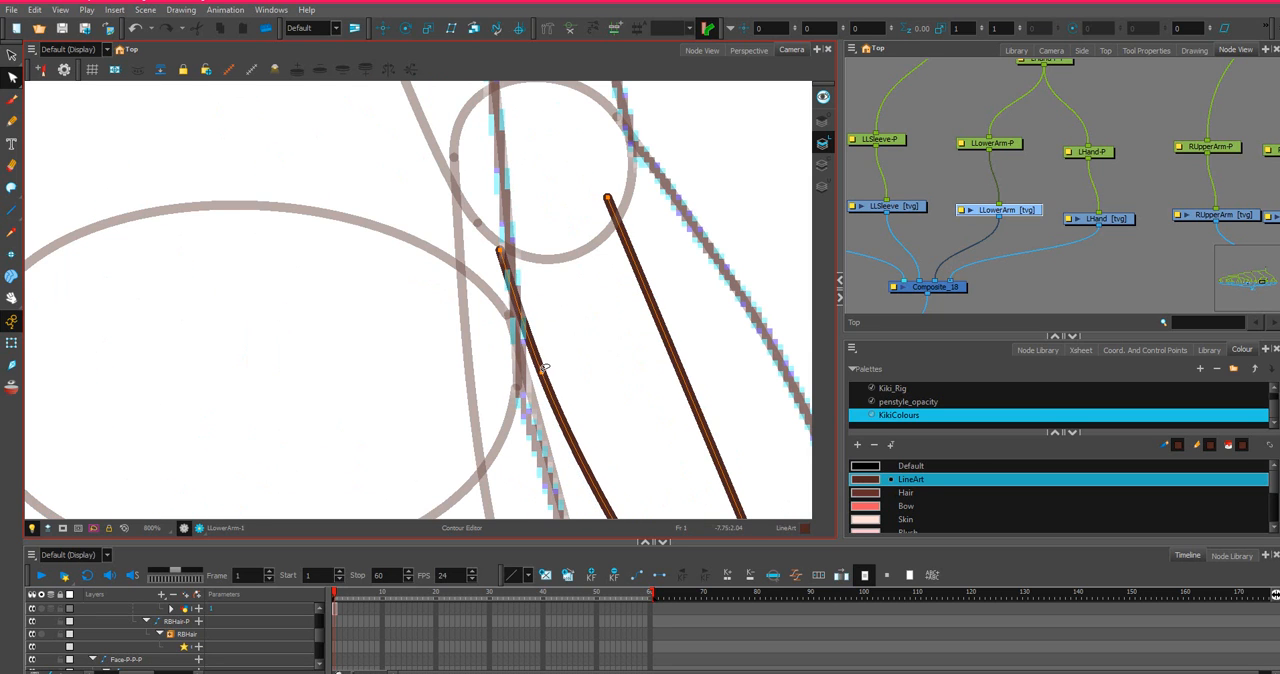
pyautogui.scroll(-5, 545, 371)
pyautogui.scroll(-3, 624, 429)
pyautogui.scroll(3, 624, 429)
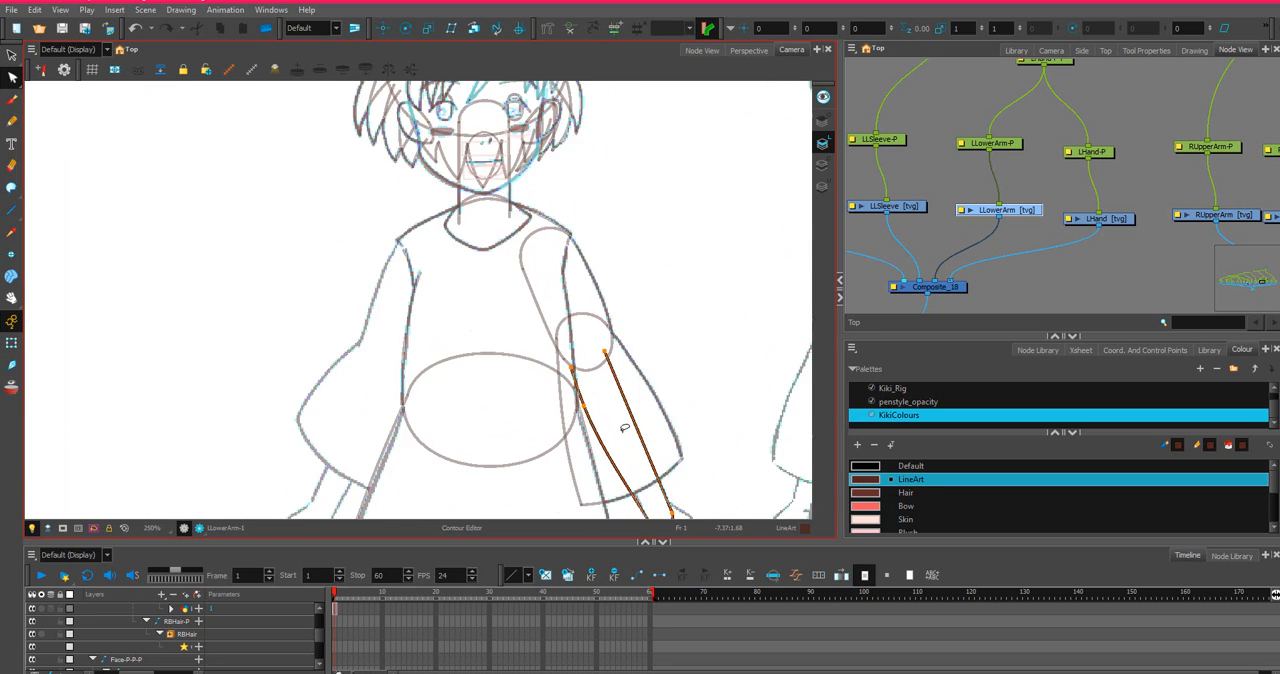
pyautogui.scroll(-2, 606, 417)
pyautogui.scroll(4, 640, 300)
pyautogui.scroll(-2, 647, 317)
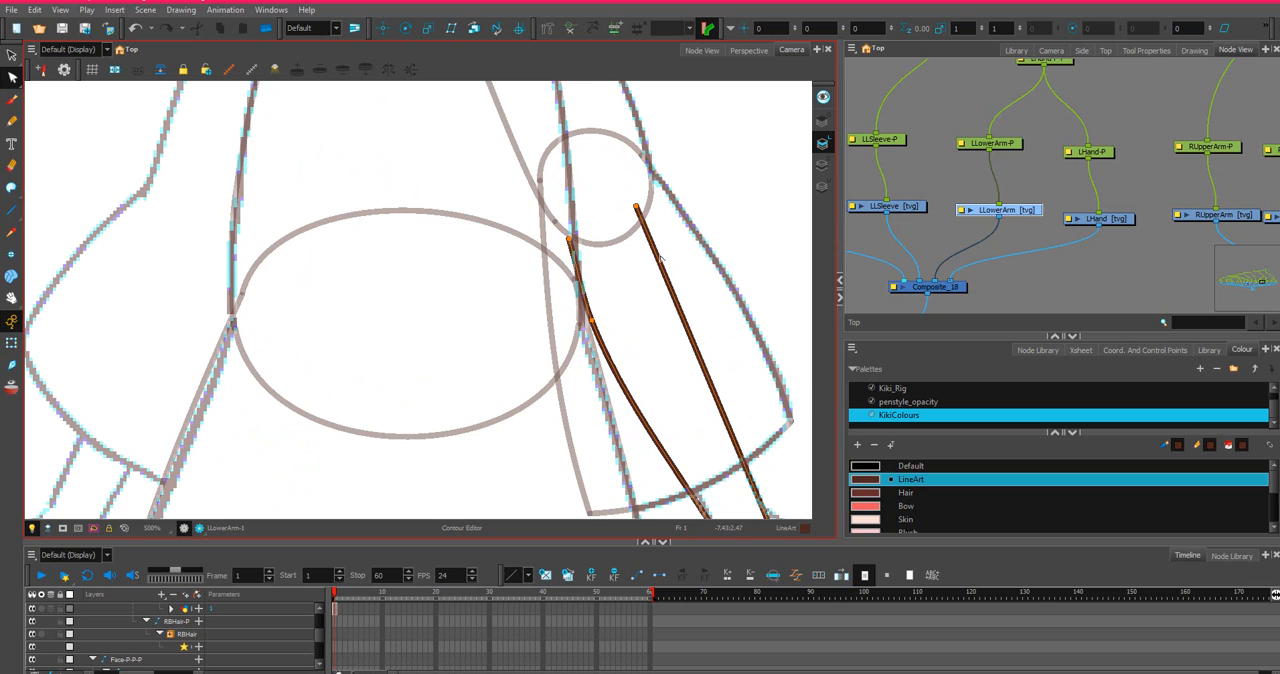
# Add points along the forearm's outer side and bow it outward below the elbow, undoing the kinked handle change.
pyautogui.moveTo(659, 257); pyautogui.dragTo(655, 227)
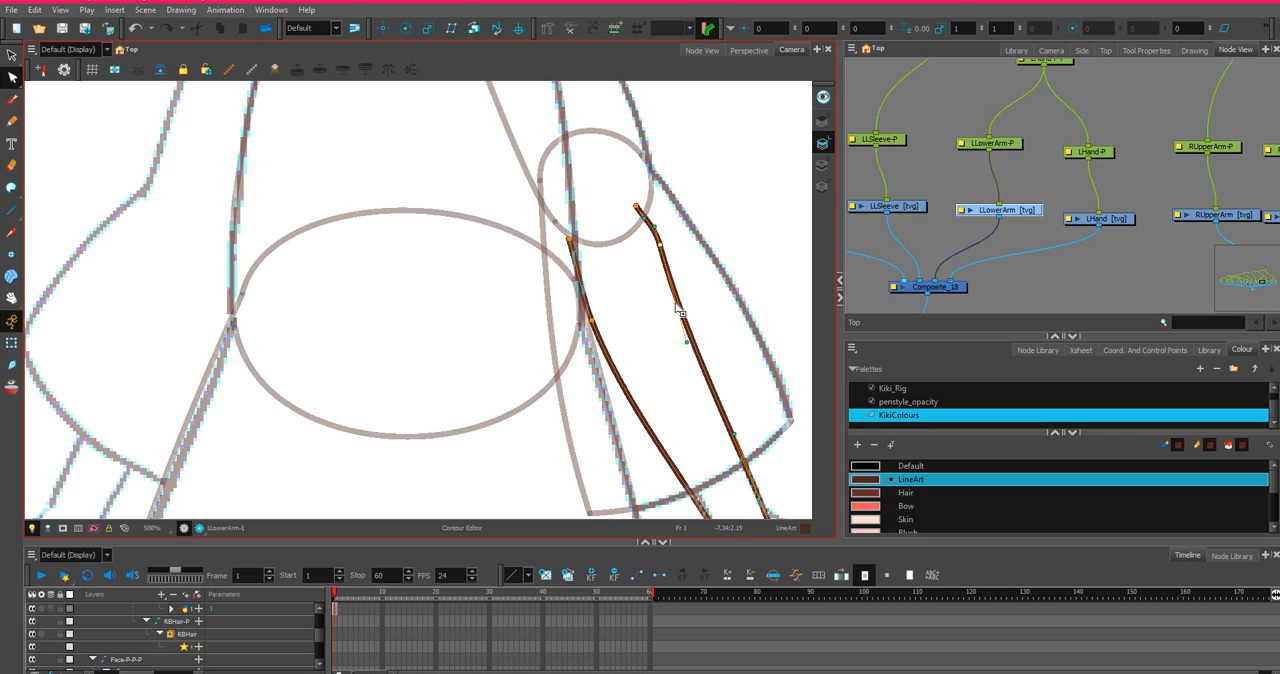
pyautogui.hotkey('ctrl', 'z')
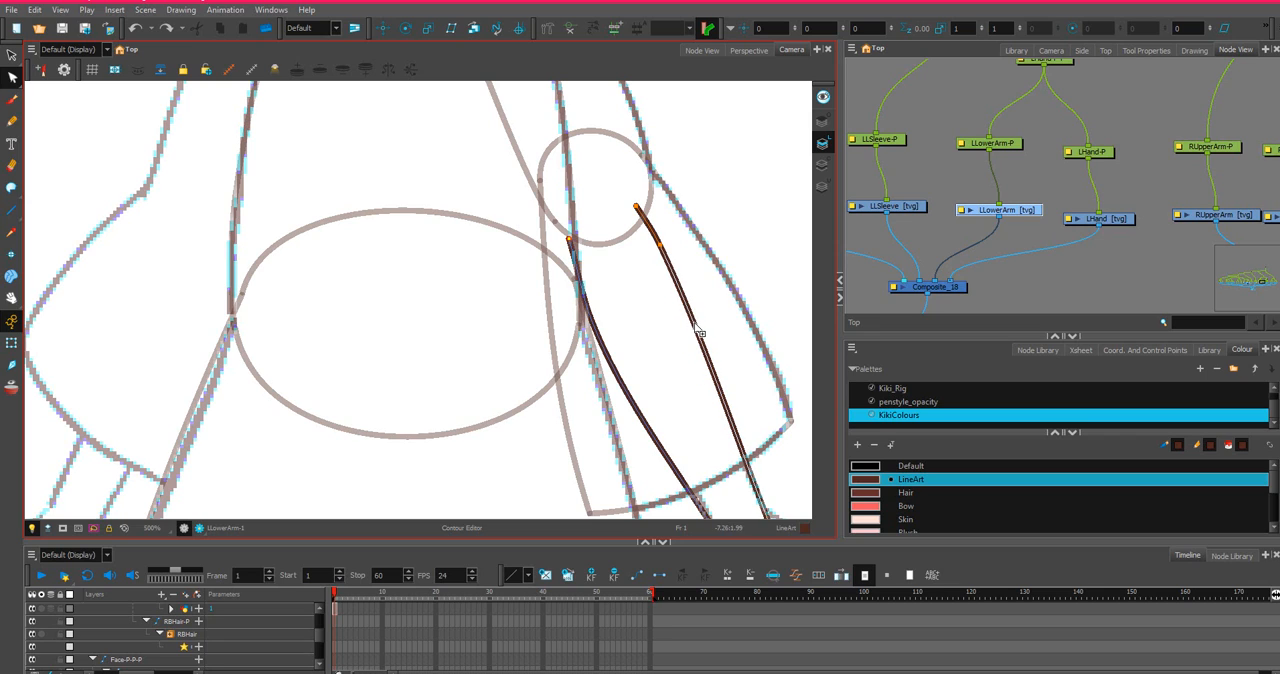
pyautogui.click(698, 330)
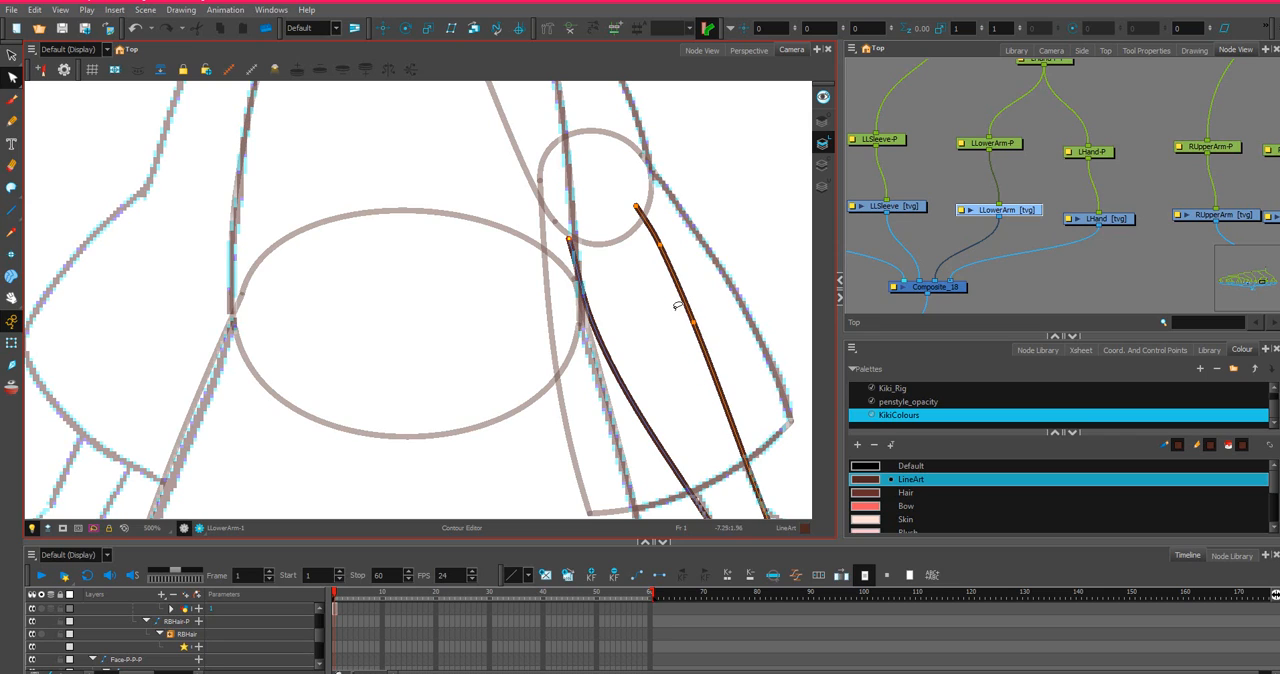
pyautogui.click(720, 397)
pyautogui.moveTo(682, 293); pyautogui.dragTo(662, 242)
pyautogui.scroll(-2, 693, 320)
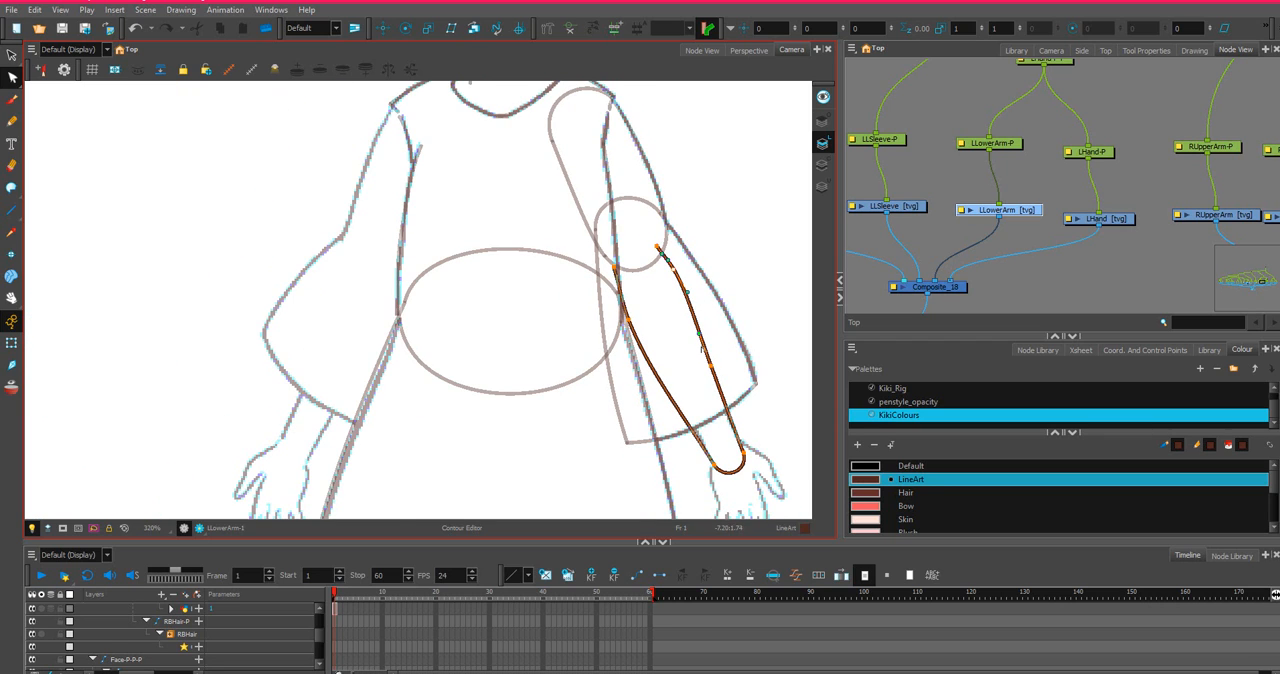
# Adjust the curve handle above the inner wrist corner so the forearm's inner side tapers smoothly into the cap.
pyautogui.scroll(-2, 720, 328)
pyautogui.scroll(4, 685, 372)
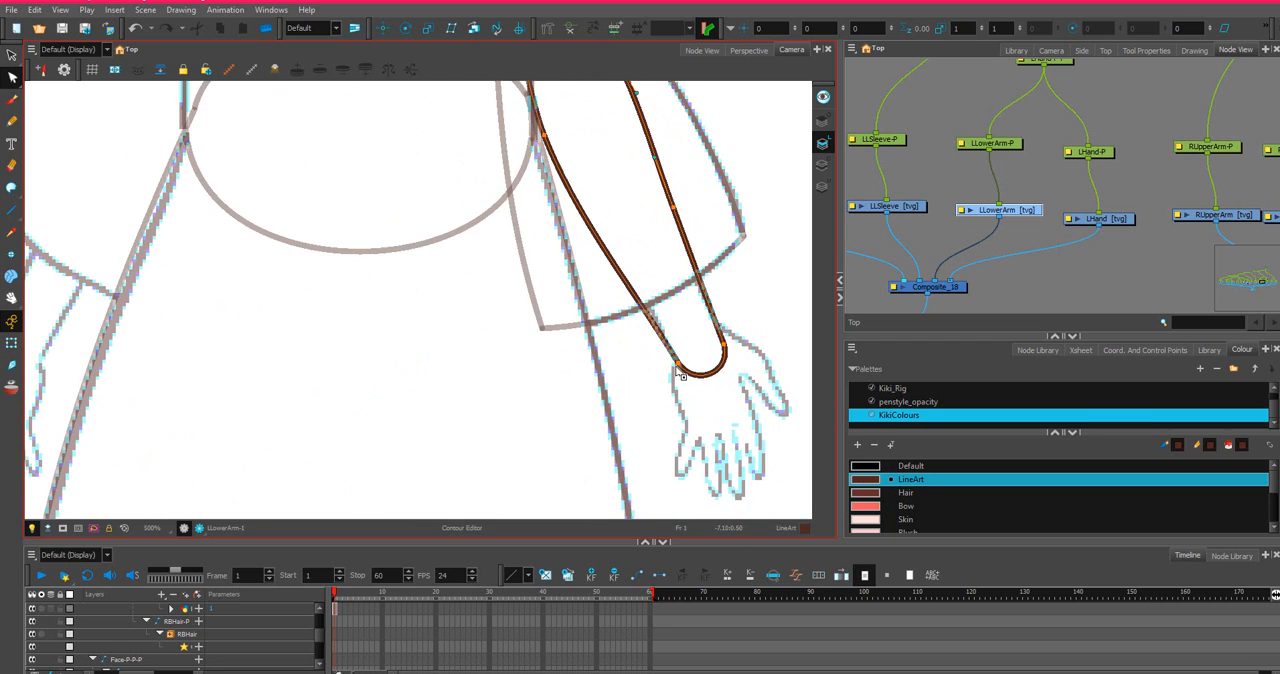
pyautogui.click(678, 367)
pyautogui.moveTo(633, 287); pyautogui.dragTo(637, 283)
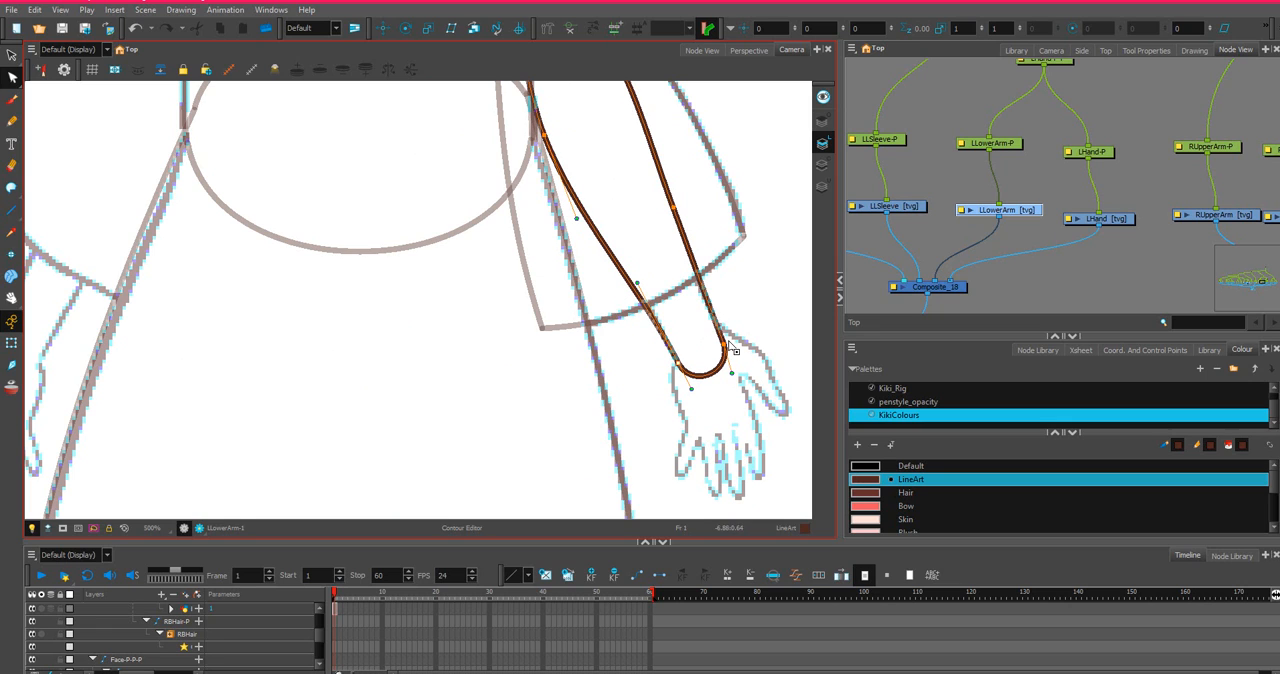
# Raise the forearm's inner elbow end slightly and adjust its curve handle to bow the line toward the torso.
pyautogui.scroll(-3, 654, 233)
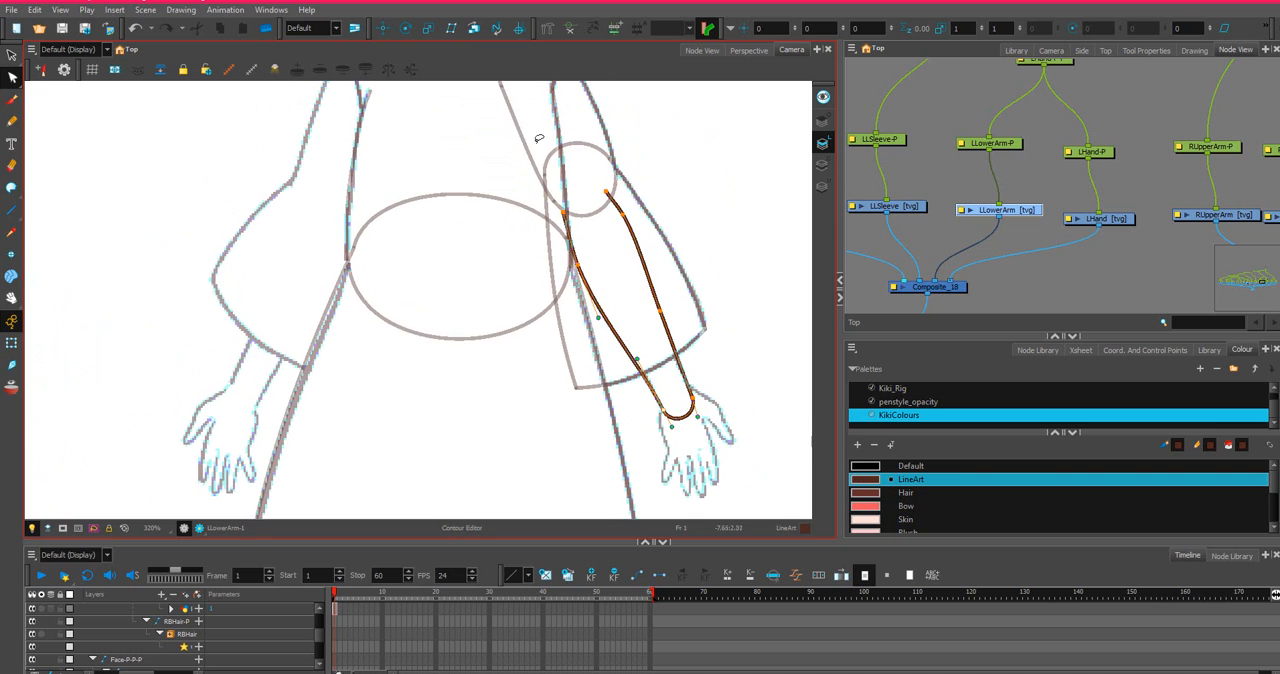
pyautogui.scroll(3, 591, 196)
pyautogui.scroll(3, 591, 196)
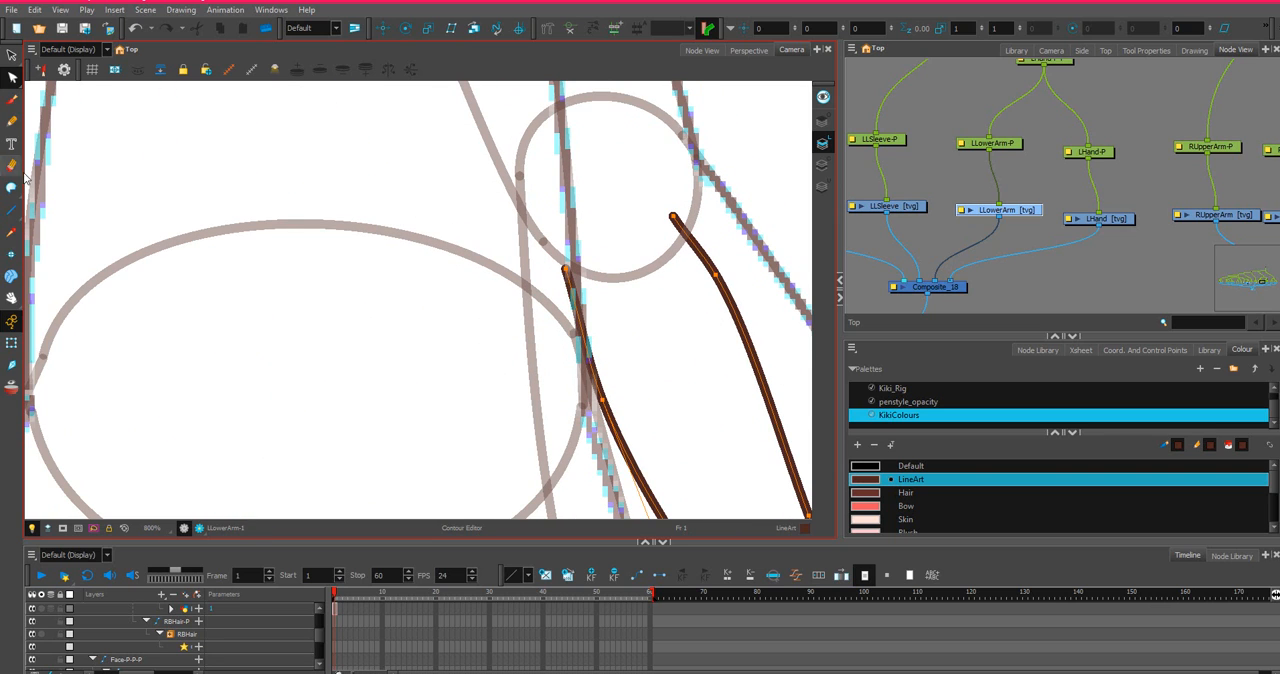
pyautogui.click(565, 265)
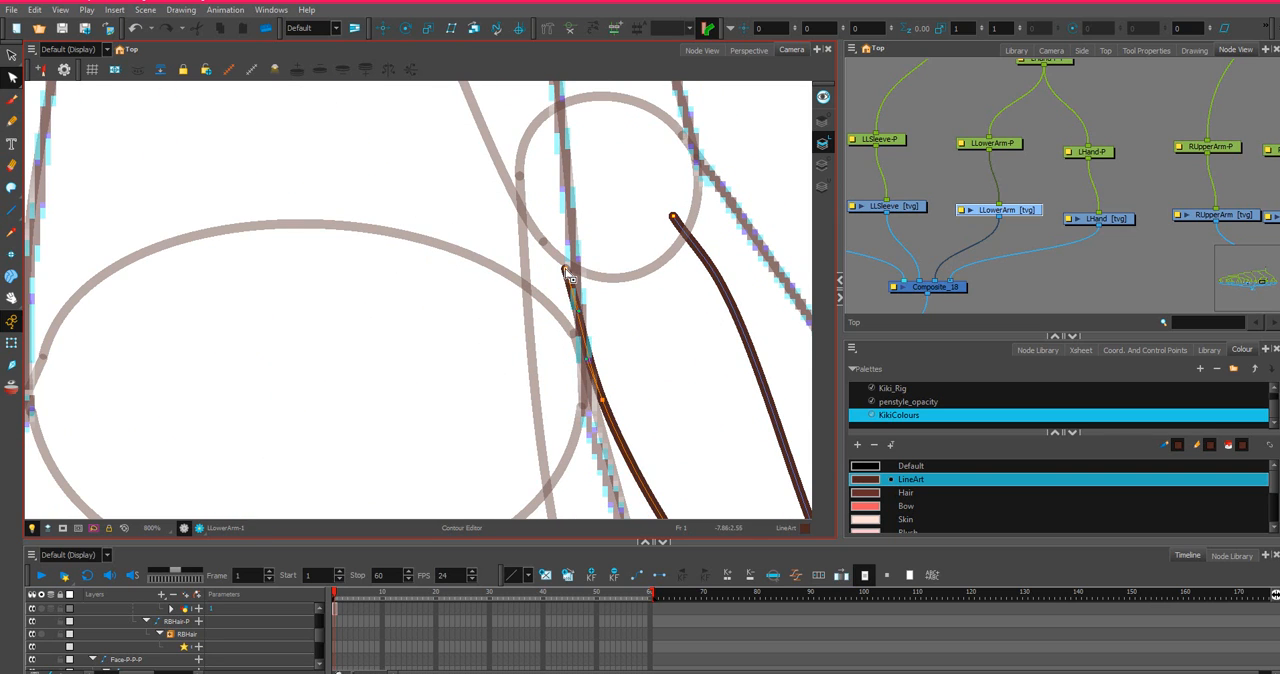
pyautogui.moveTo(567, 267); pyautogui.dragTo(565, 257)
pyautogui.moveTo(577, 299); pyautogui.dragTo(571, 299)
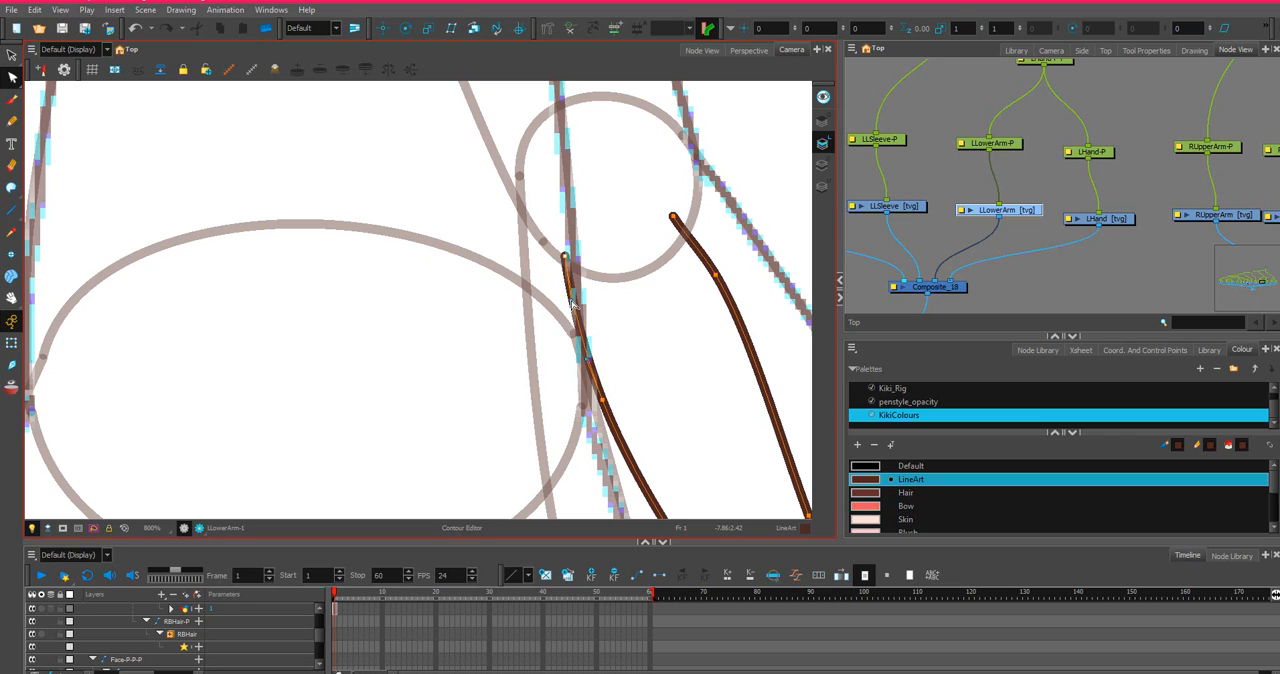
# Close the forearm's open elbow end with a straight line joining its two sides, ready for contour editing.
pyautogui.click(11, 210)
pyautogui.moveTo(565, 257); pyautogui.dragTo(673, 215)
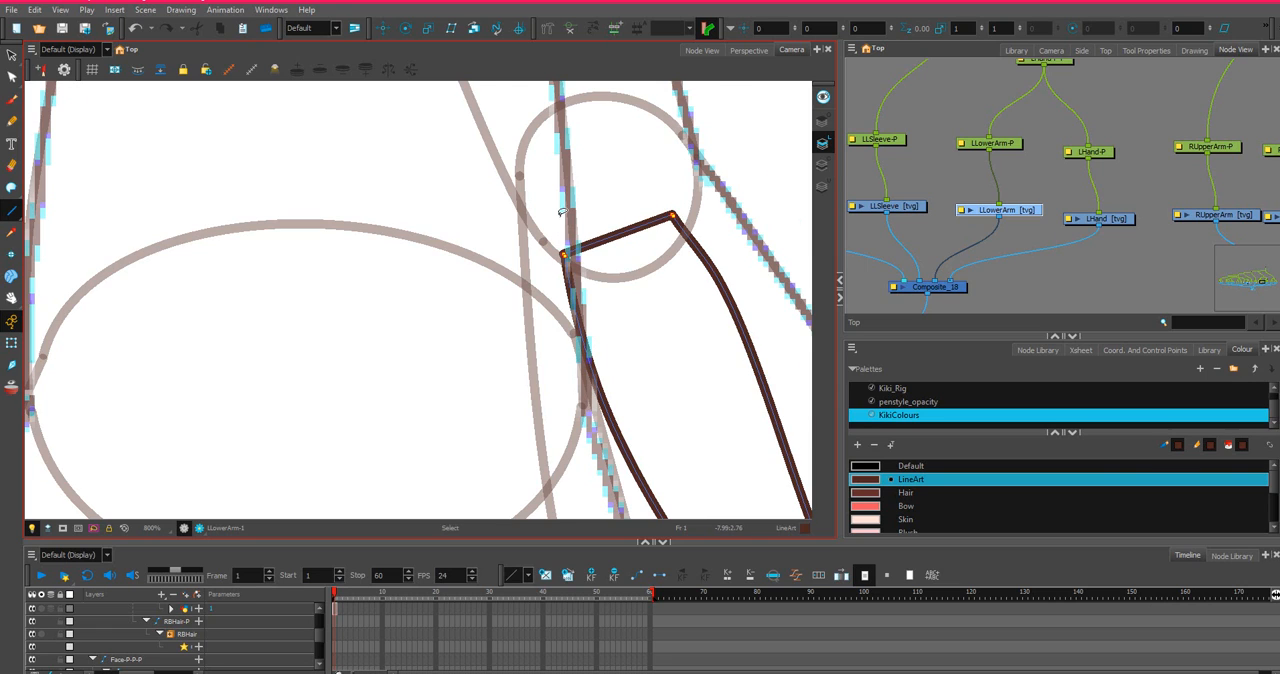
pyautogui.scroll(1, 561, 223)
pyautogui.moveTo(568, 296); pyautogui.dragTo(784, 214)
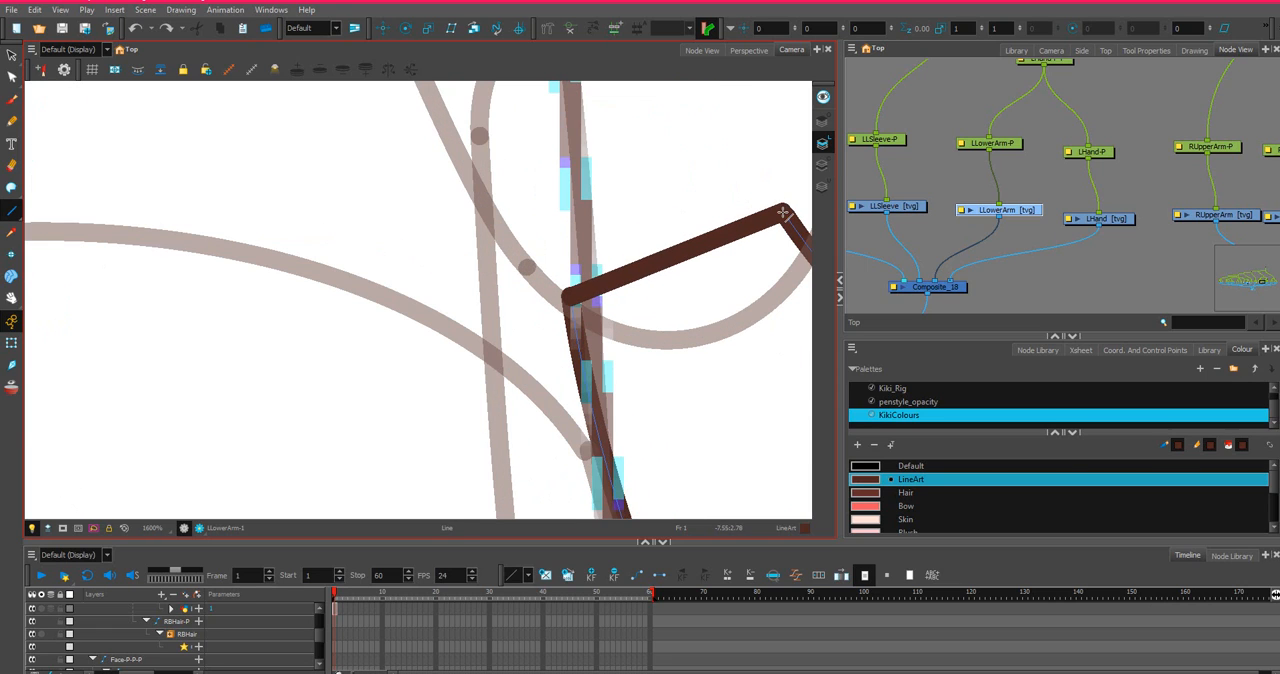
pyautogui.click(12, 76)
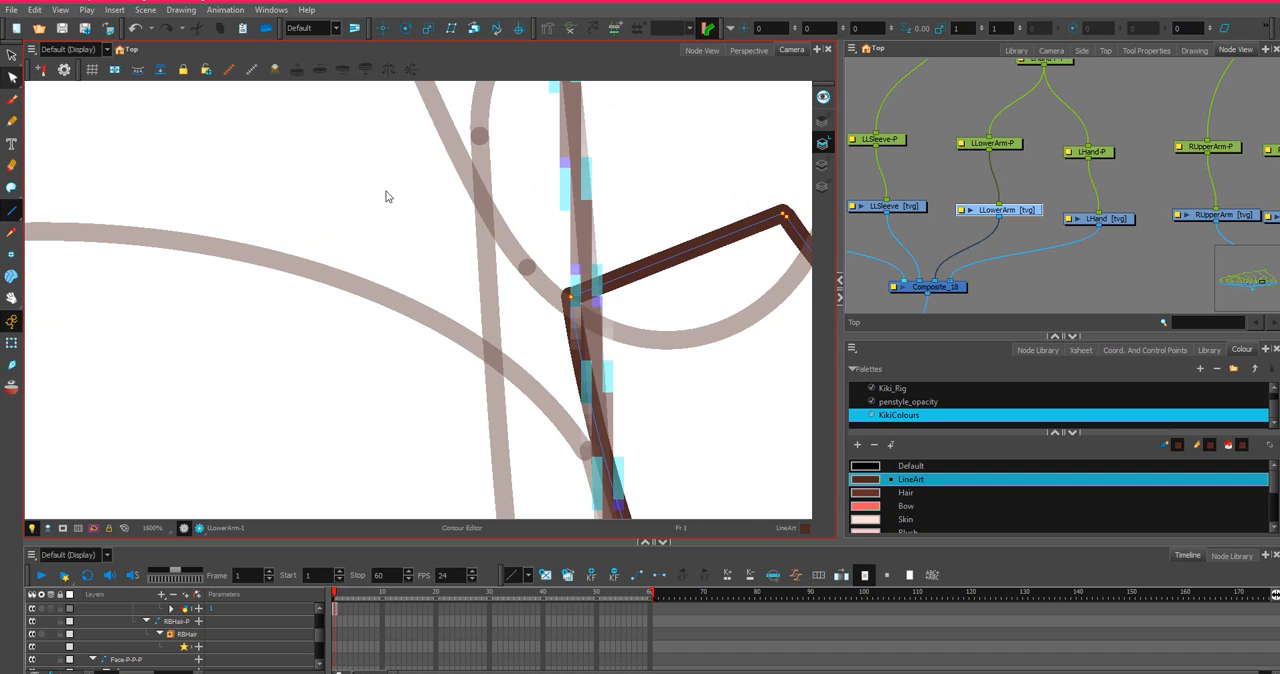
# Bow the forearm's closing elbow line upward and adjust the curve handle at its outer corner.
pyautogui.moveTo(710, 234)
pyautogui.mouseDown()
pyautogui.moveTo(680, 166)
pyautogui.moveTo(714, 211)
pyautogui.moveTo(607, 236)
pyautogui.mouseUp()
pyautogui.scroll(-1, 749, 183)
pyautogui.scroll(2, 607, 237)
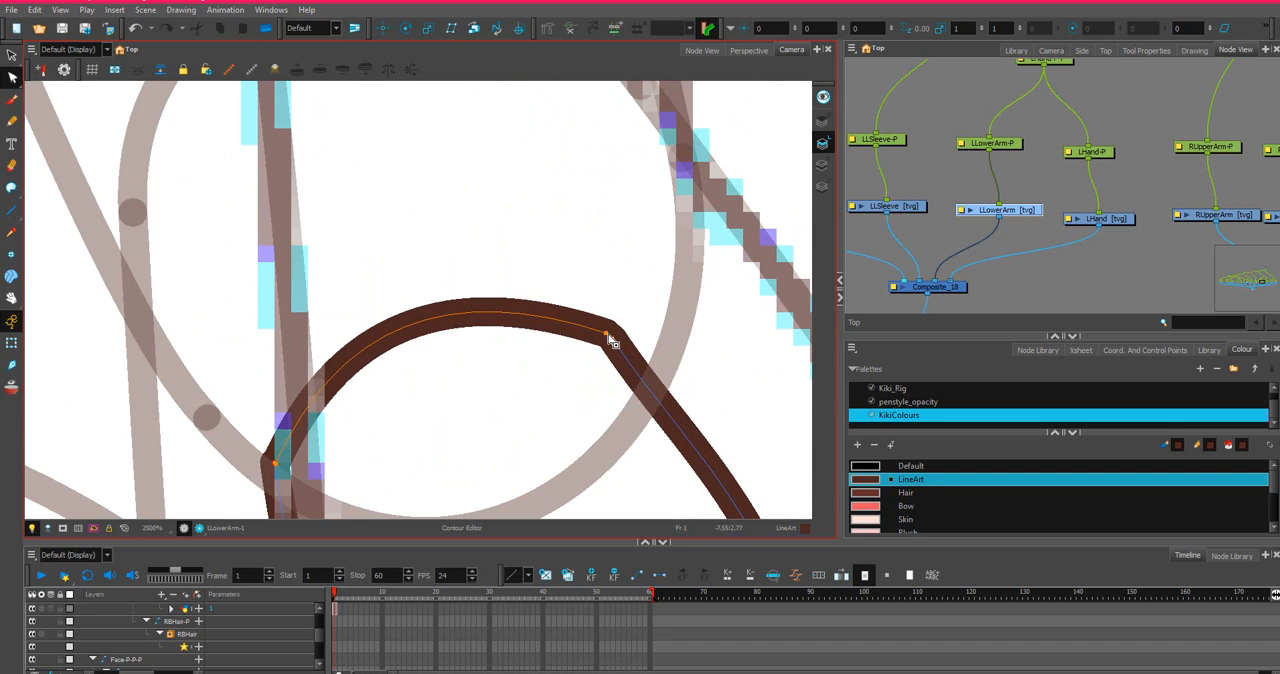
pyautogui.moveTo(610, 335); pyautogui.dragTo(612, 340)
pyautogui.click(612, 340)
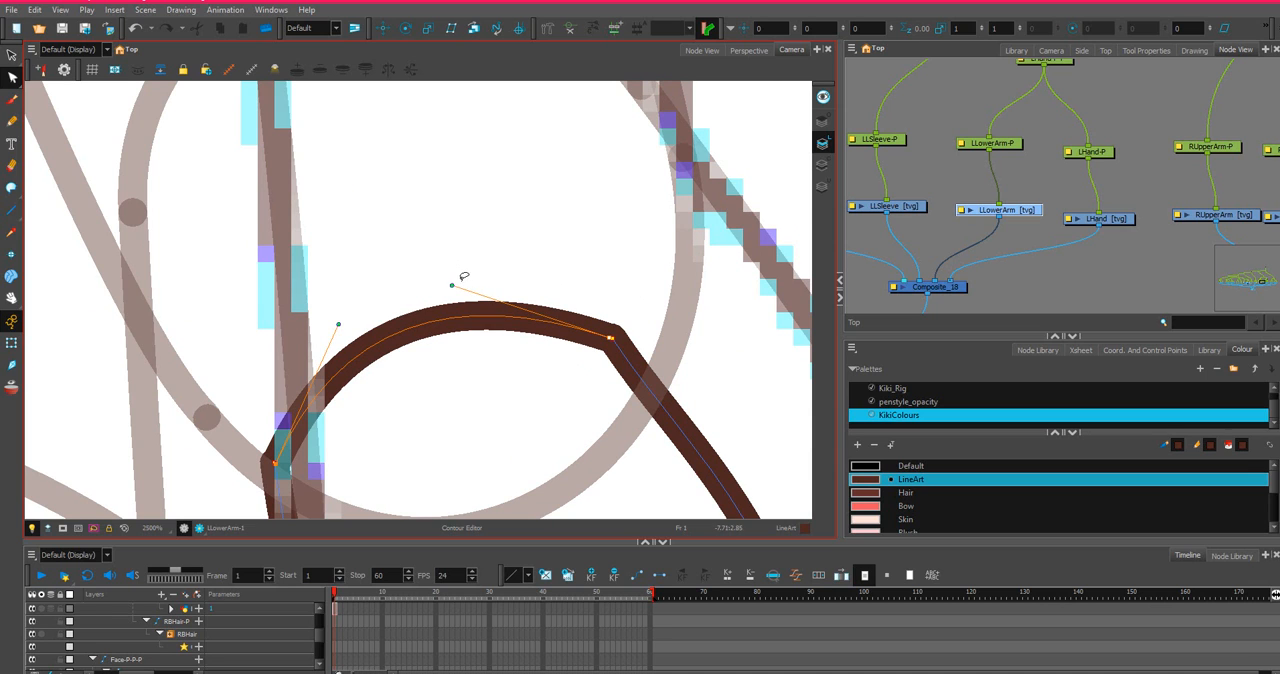
pyautogui.moveTo(452, 288); pyautogui.dragTo(487, 244)
pyautogui.scroll(-2, 550, 279)
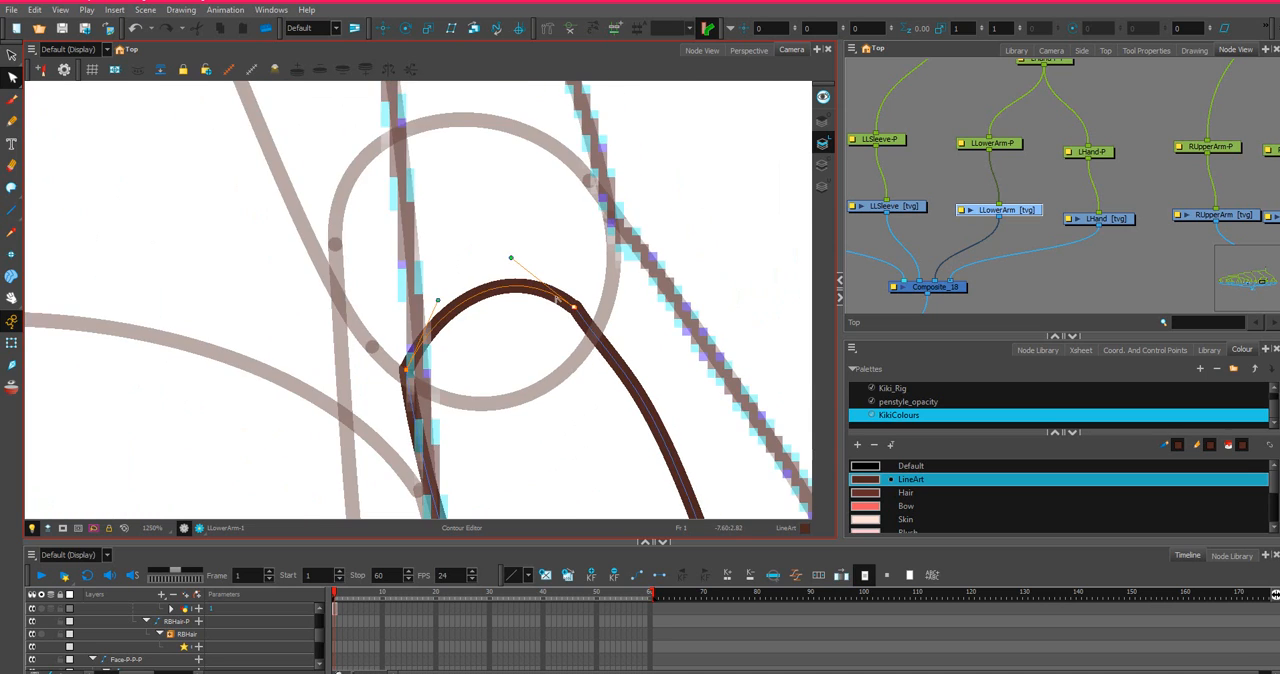
# Raise the curve handles on both sides of the elbow line so the forearm ends in a smooth rounded cap.
pyautogui.scroll(3, 577, 306)
pyautogui.moveTo(549, 292); pyautogui.dragTo(551, 291)
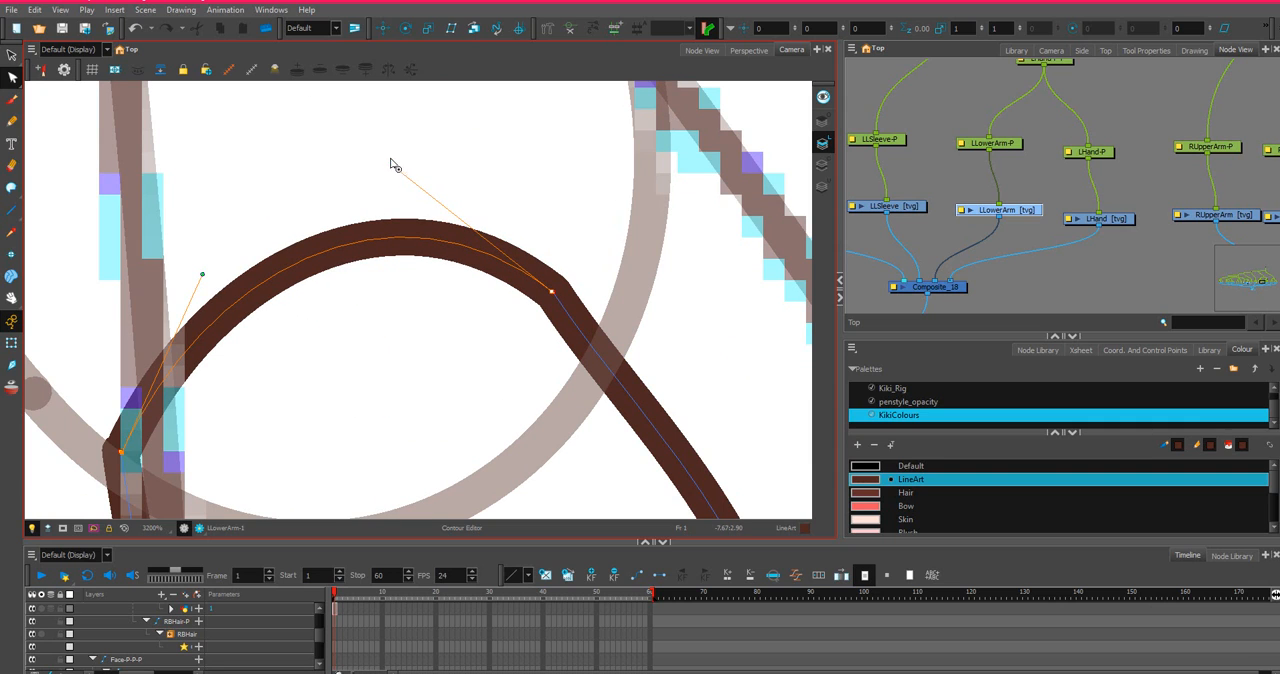
pyautogui.moveTo(393, 165); pyautogui.dragTo(391, 131)
pyautogui.scroll(-3, 321, 278)
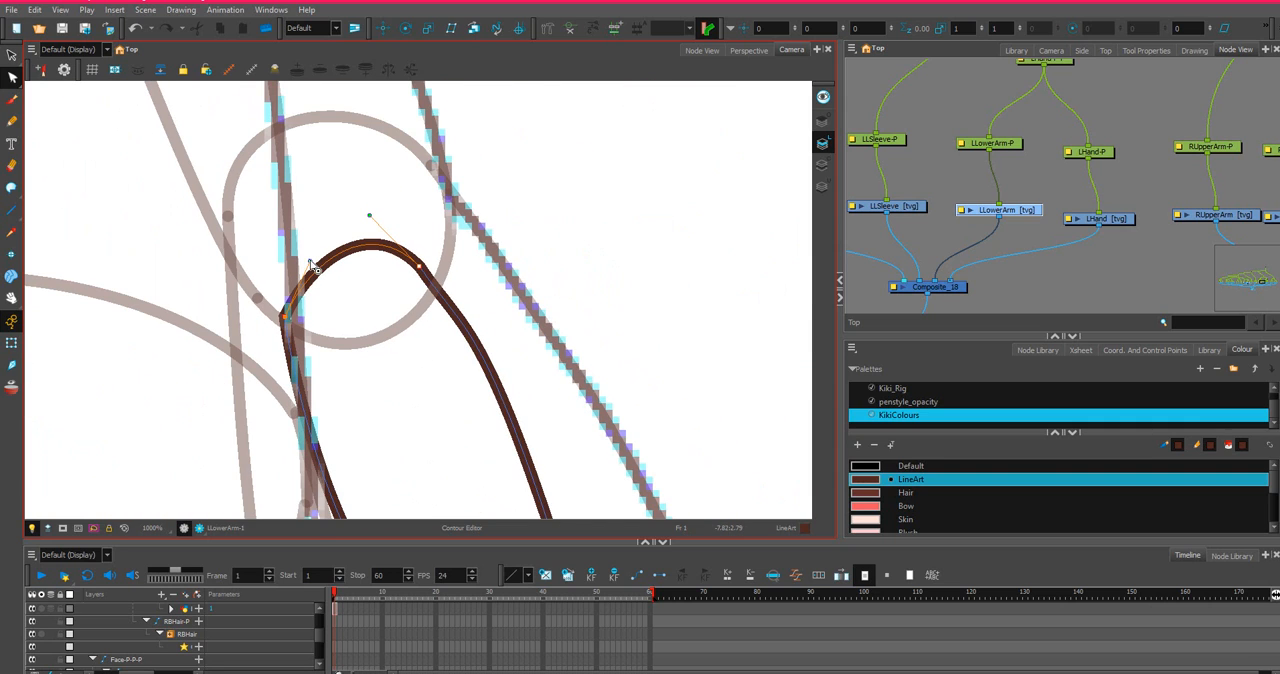
pyautogui.moveTo(310, 261); pyautogui.dragTo(351, 234)
pyautogui.scroll(-2, 300, 268)
pyautogui.scroll(-1, 398, 270)
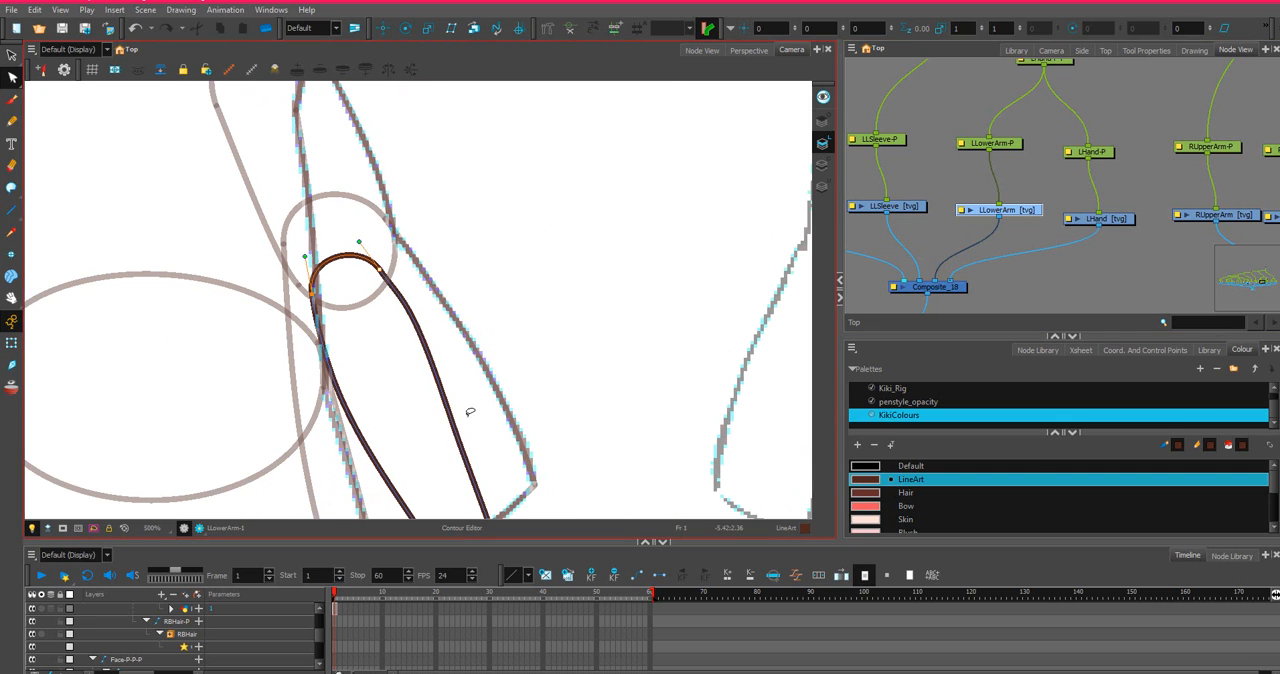
pyautogui.scroll(-2, 450, 440)
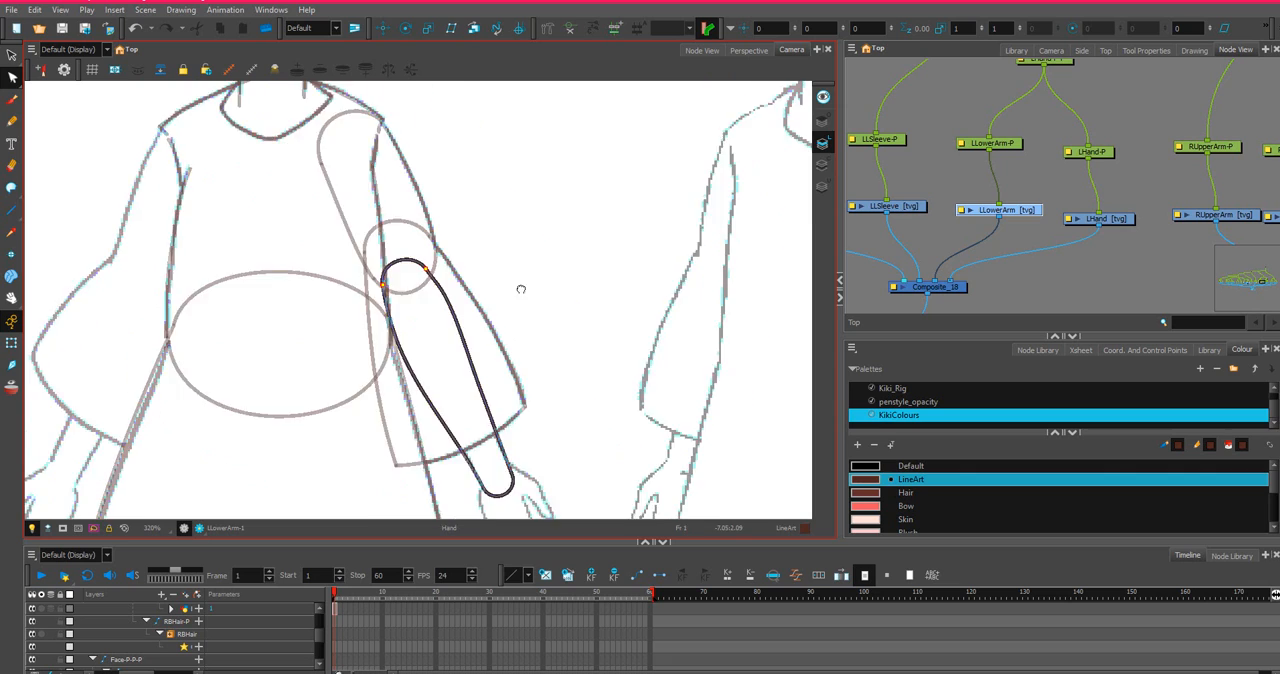
pyautogui.moveTo(521, 289); pyautogui.dragTo(581, 167)
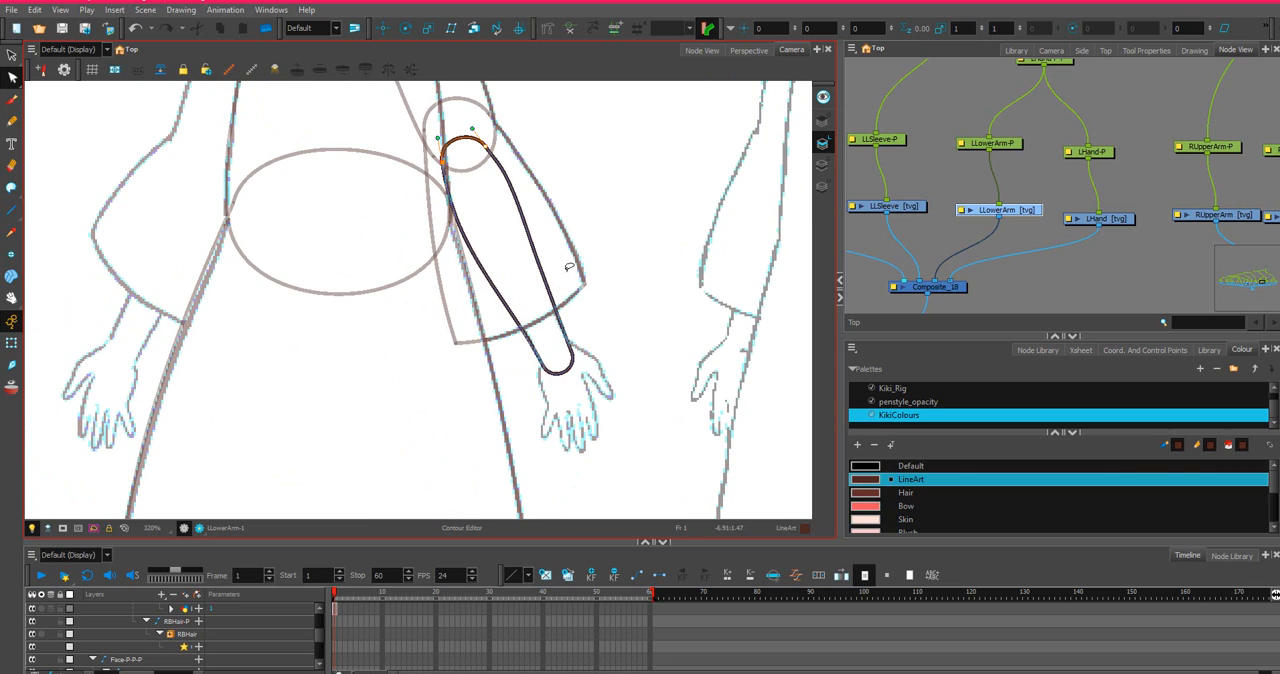
# Add a new colour based on Dress to the KikiColours palette.
pyautogui.scroll(-3, 906, 500)
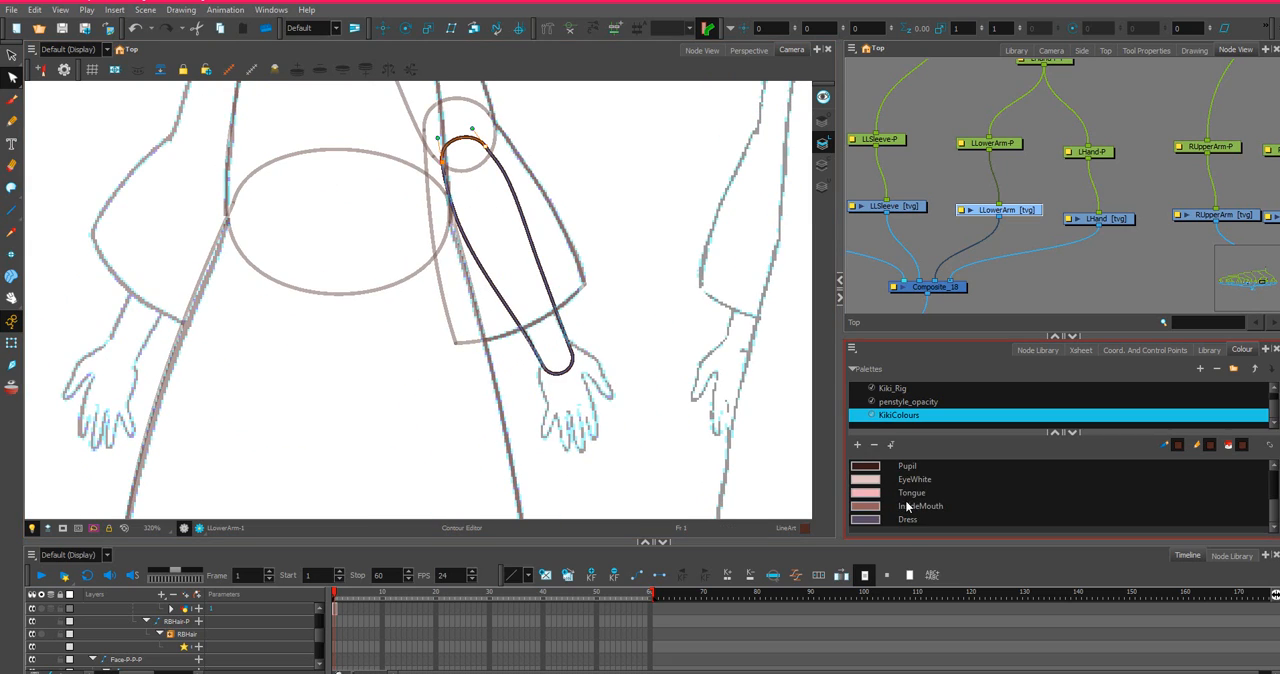
pyautogui.click(872, 518)
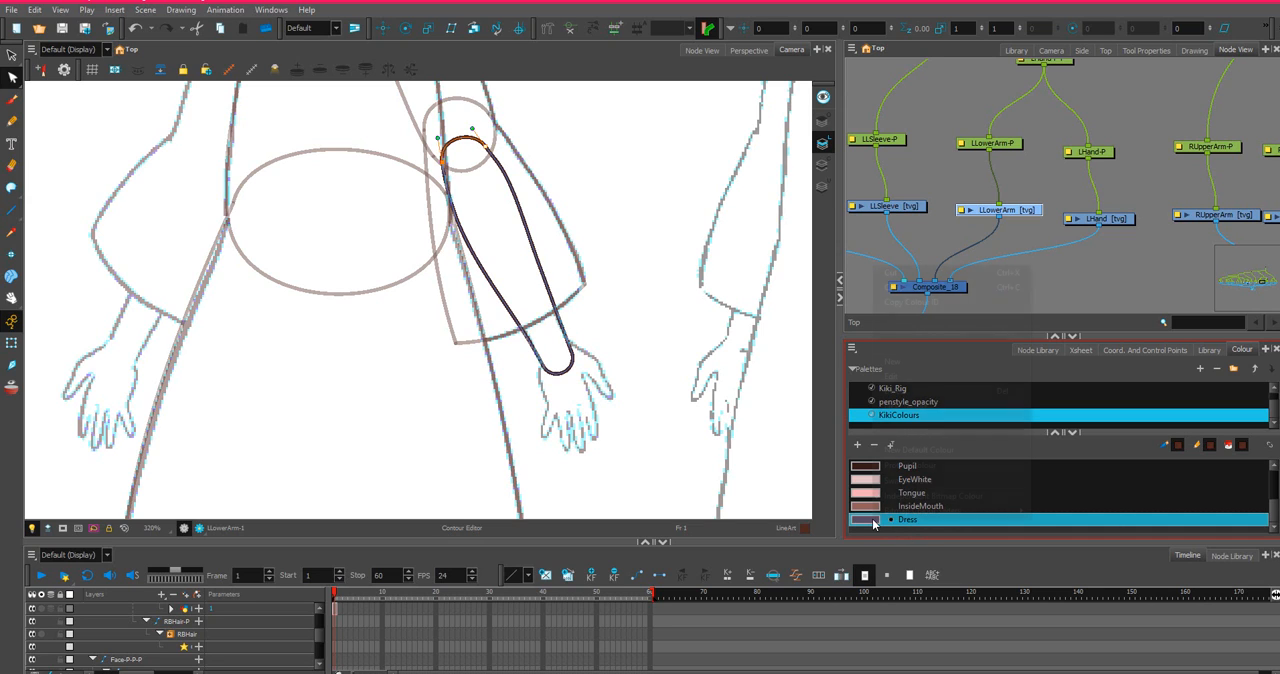
pyautogui.rightClick(872, 518)
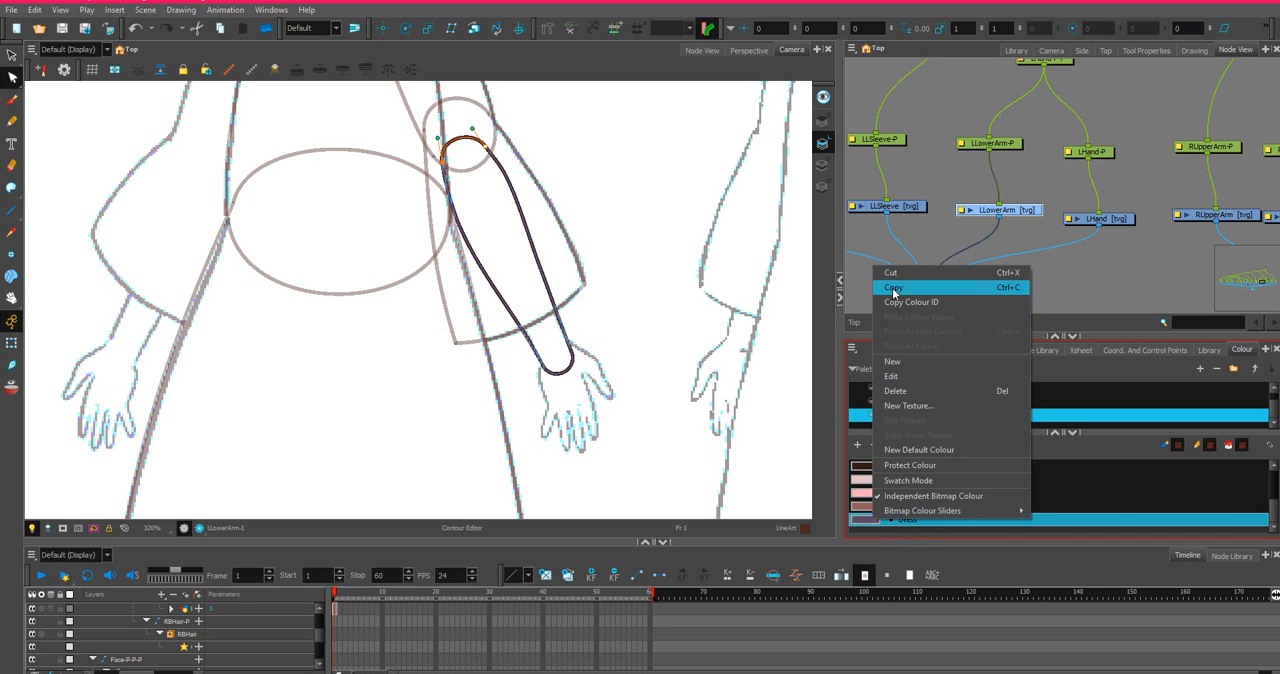
pyautogui.click(892, 361)
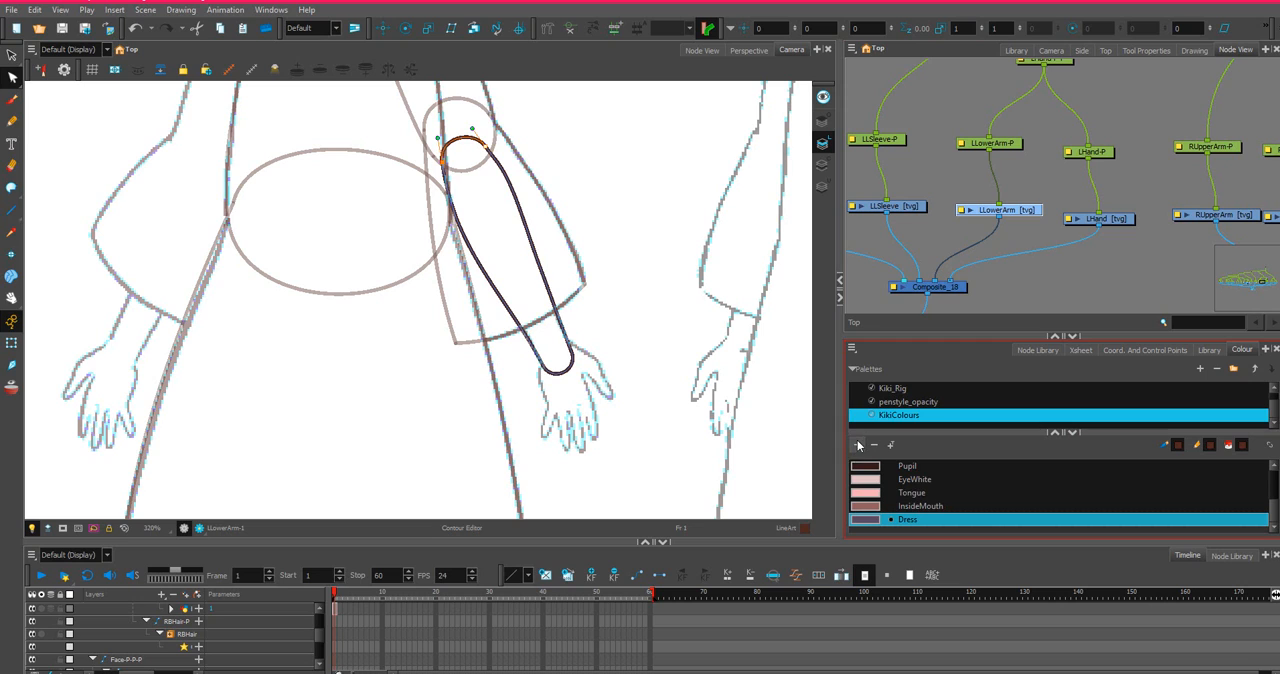
# Darken the new dress-based colour slightly in the multi-wheel colour picker, then make LineArt the active colour again.
pyautogui.doubleClick(872, 520)
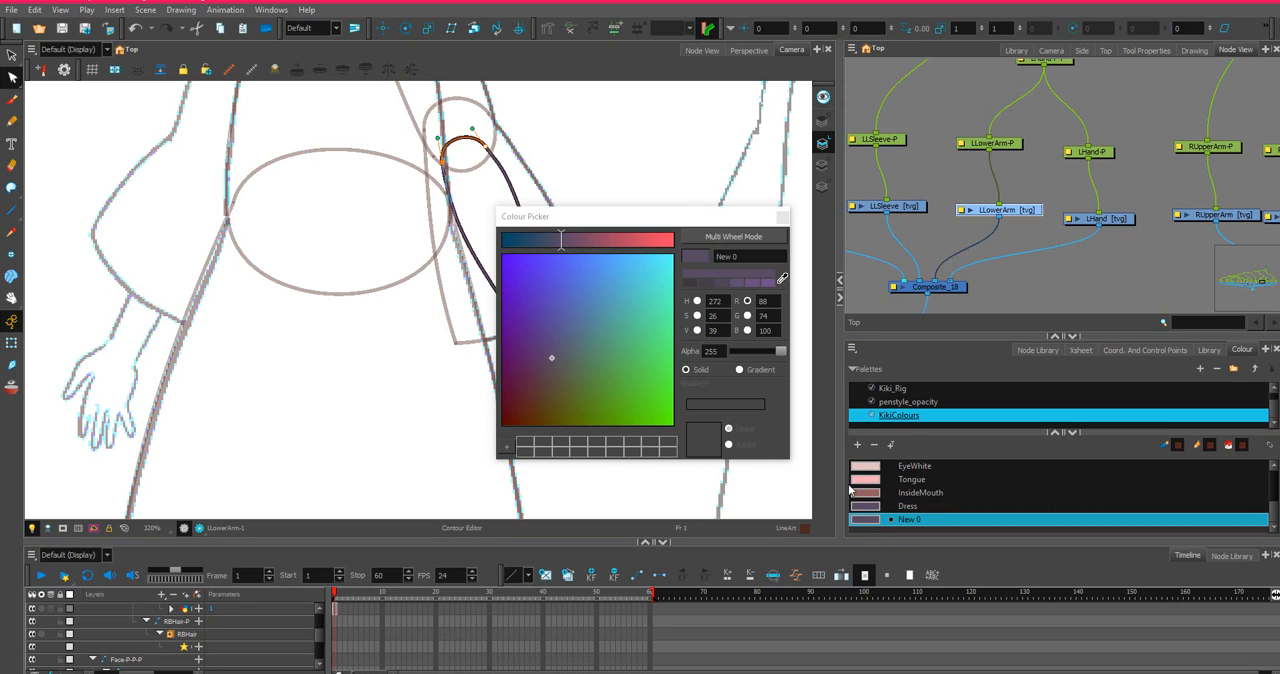
pyautogui.click(735, 238)
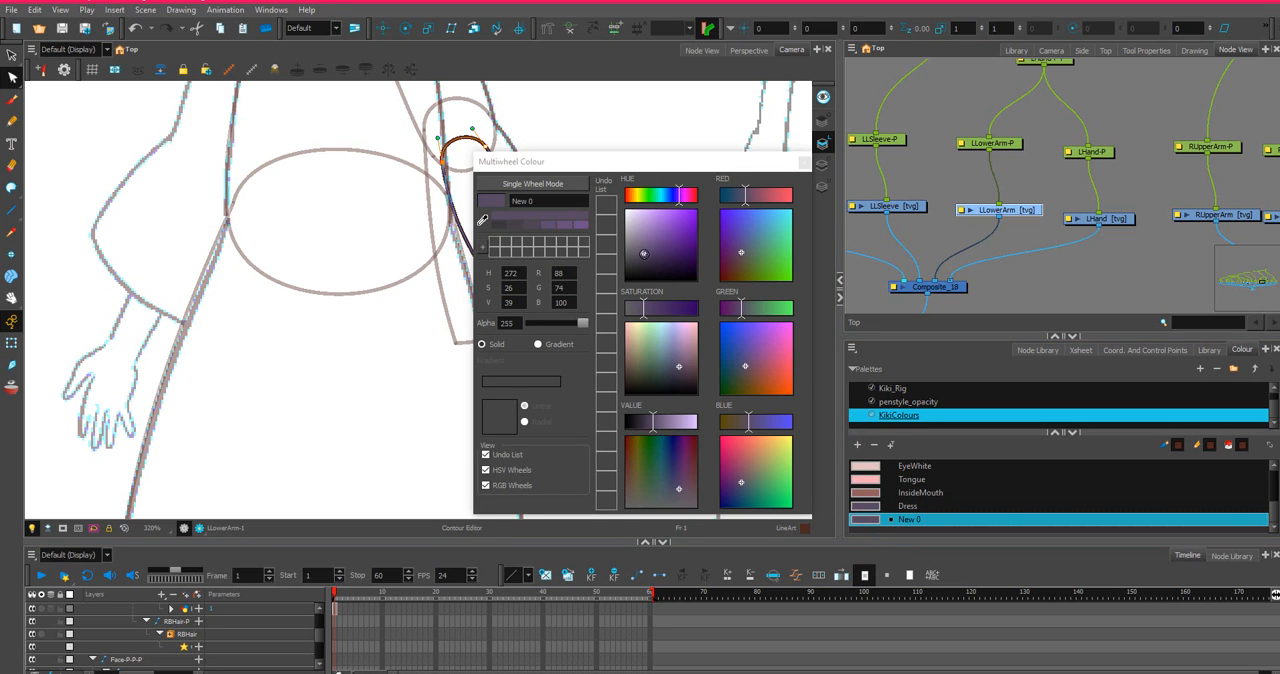
pyautogui.click(642, 255)
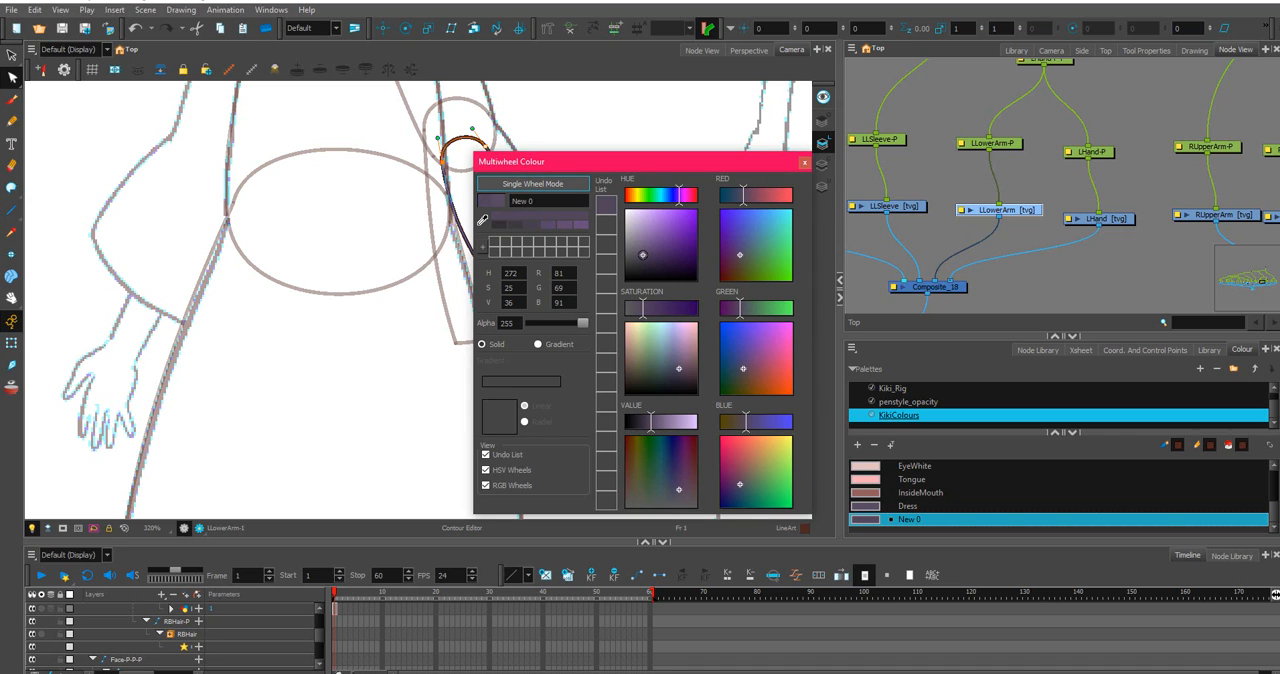
pyautogui.moveTo(642, 255); pyautogui.dragTo(642, 257)
pyautogui.click(805, 163)
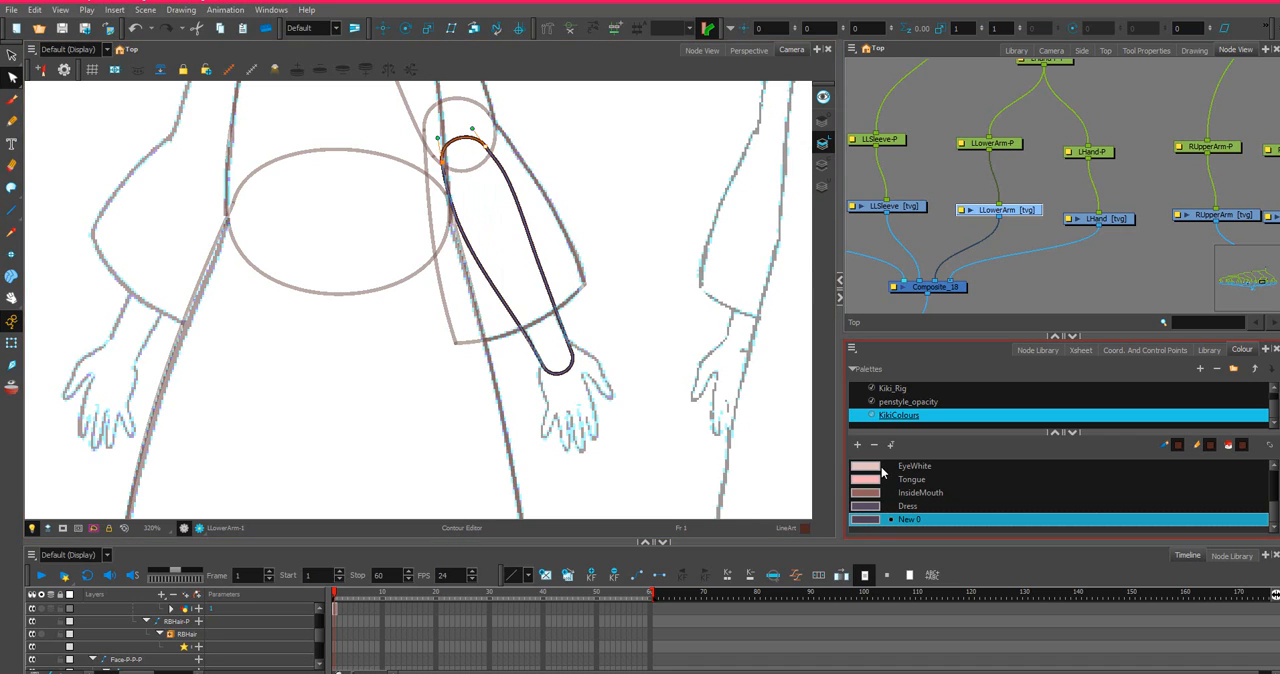
pyautogui.scroll(5, 873, 517)
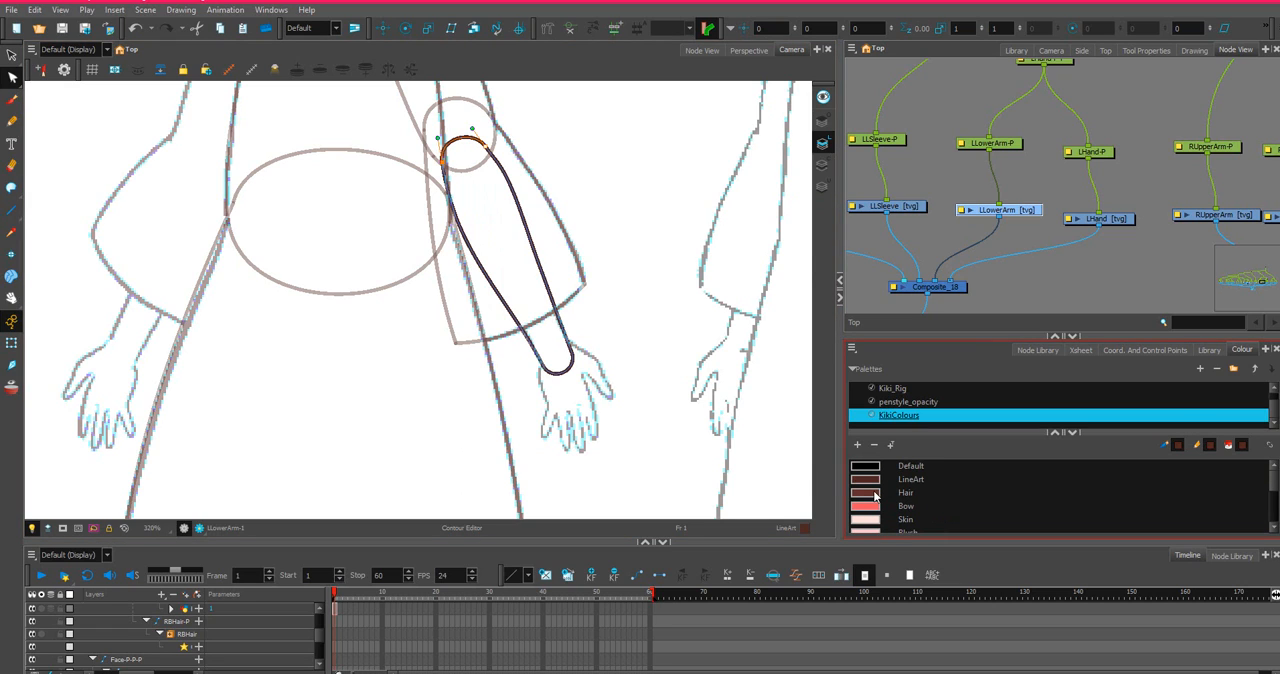
pyautogui.click(876, 484)
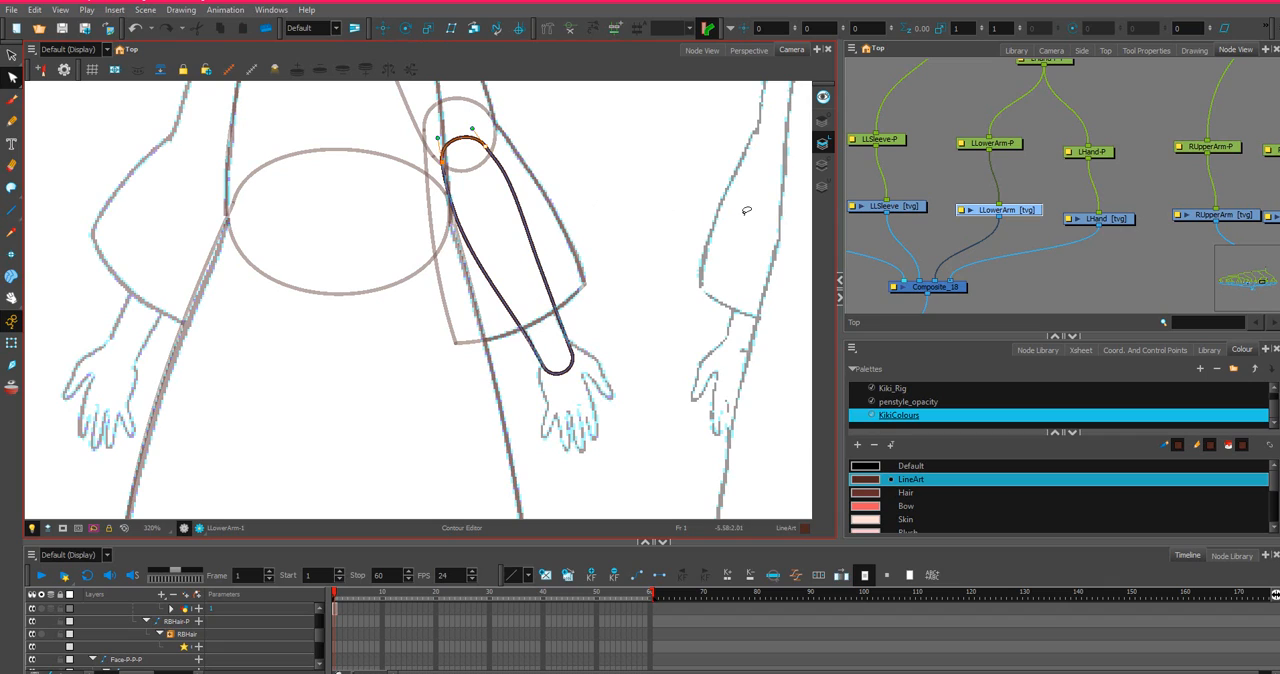
# Start the LHand drawing with a straight line across the wrist, from its inner side to the thumb side.
pyautogui.scroll(-5, 941, 491)
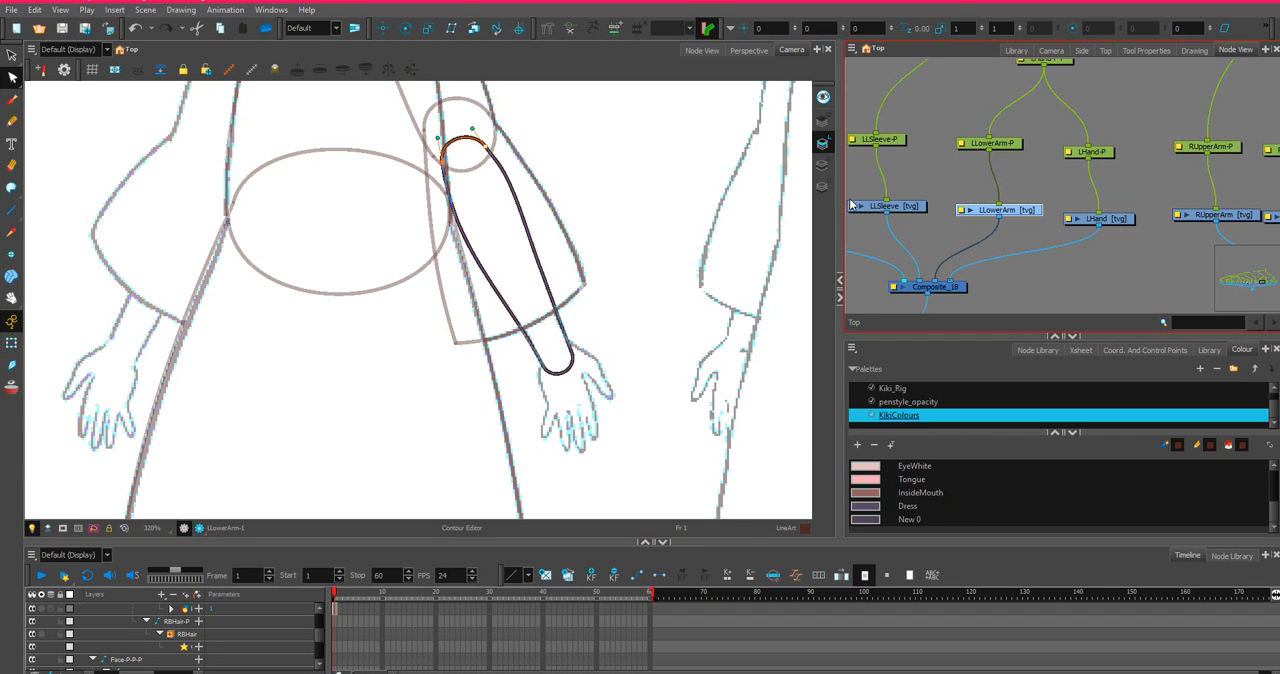
pyautogui.click(1125, 222)
pyautogui.scroll(4, 477, 194)
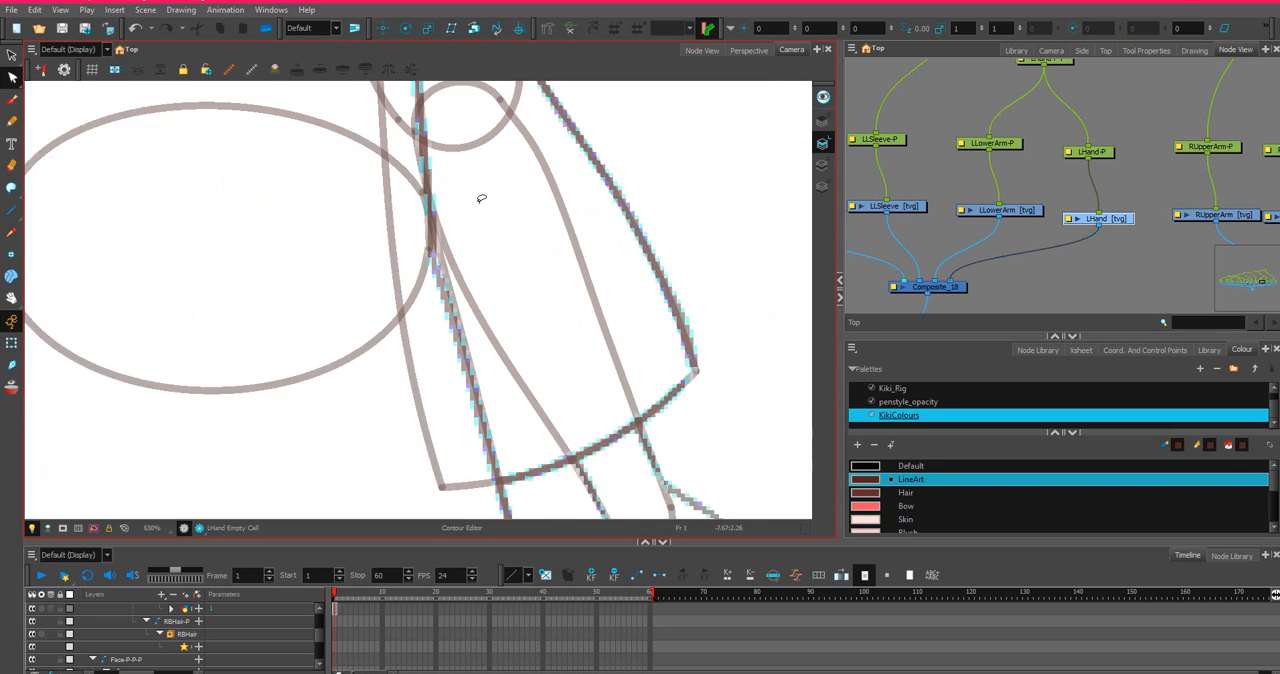
pyautogui.moveTo(547, 254); pyautogui.dragTo(407, 108)
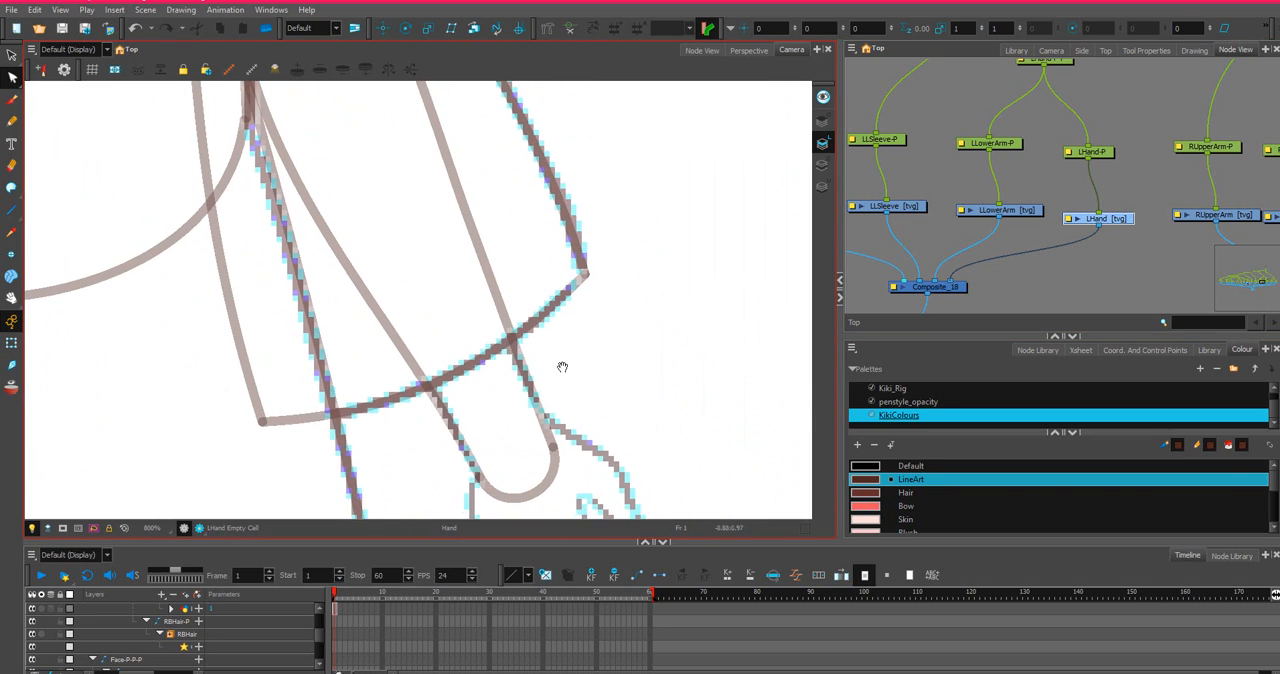
pyautogui.moveTo(563, 366); pyautogui.dragTo(488, 180)
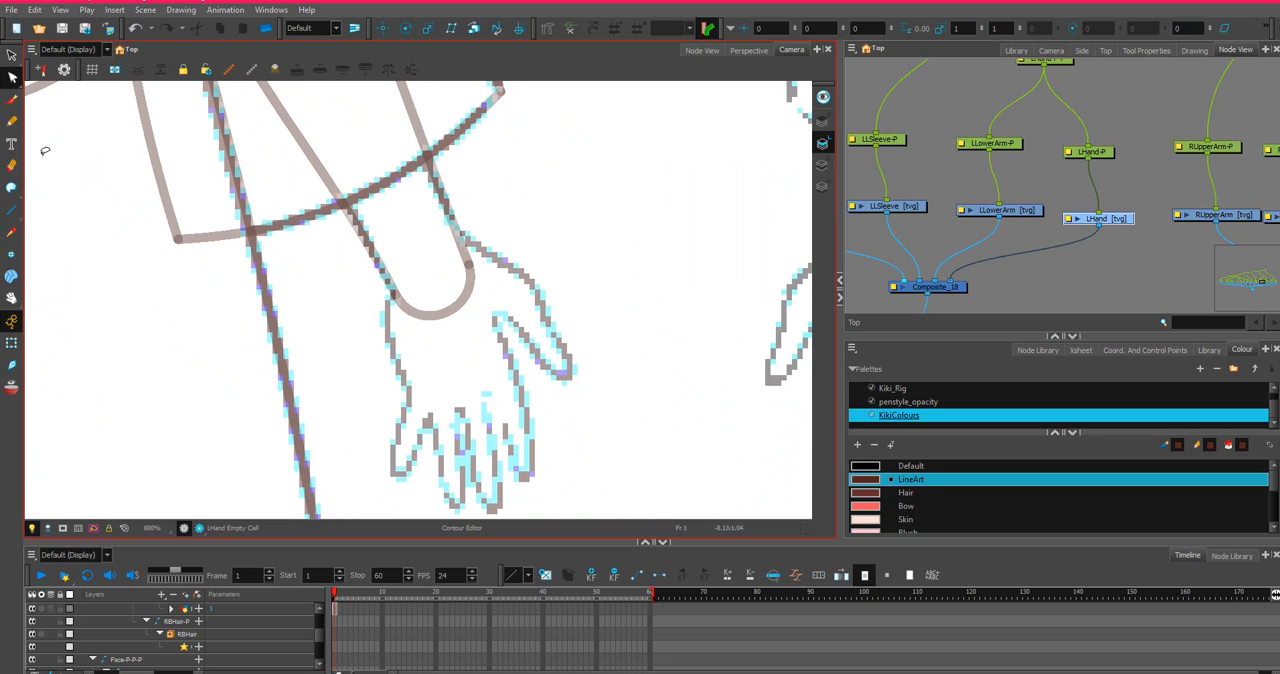
pyautogui.click(12, 207)
pyautogui.click(12, 209)
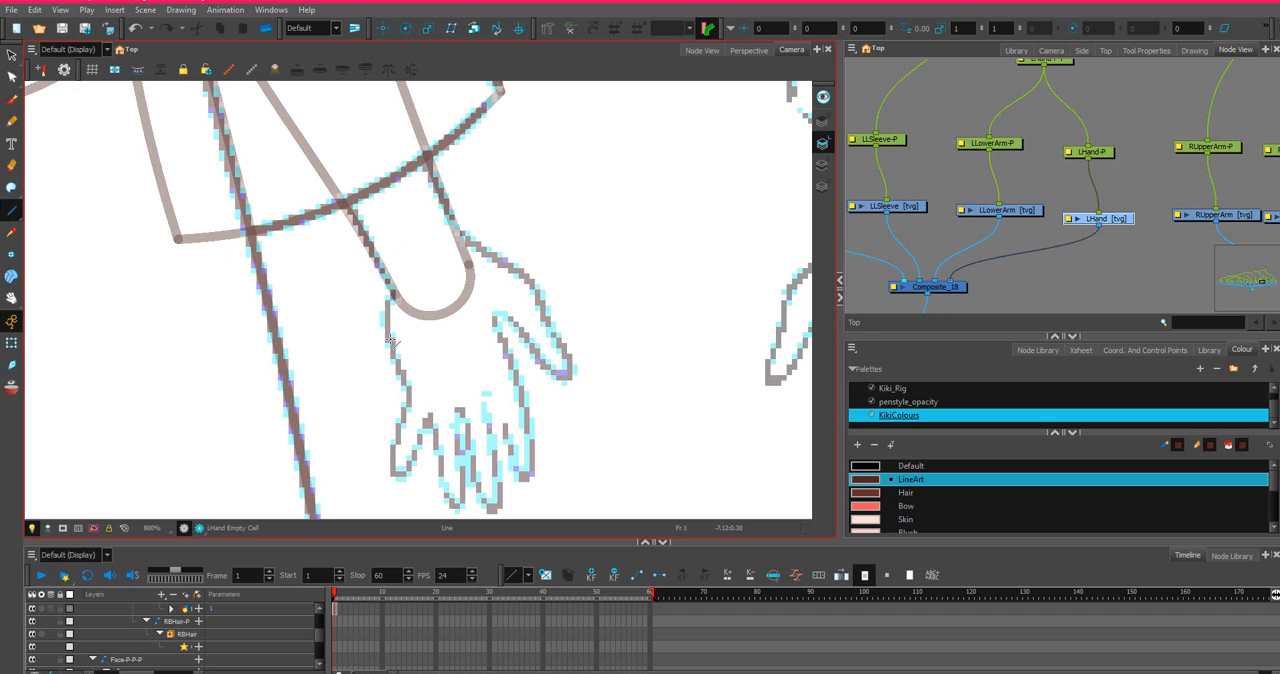
pyautogui.moveTo(388, 340)
pyautogui.mouseDown()
pyautogui.moveTo(480, 243)
pyautogui.moveTo(457, 251)
pyautogui.moveTo(462, 235)
pyautogui.mouseUp()
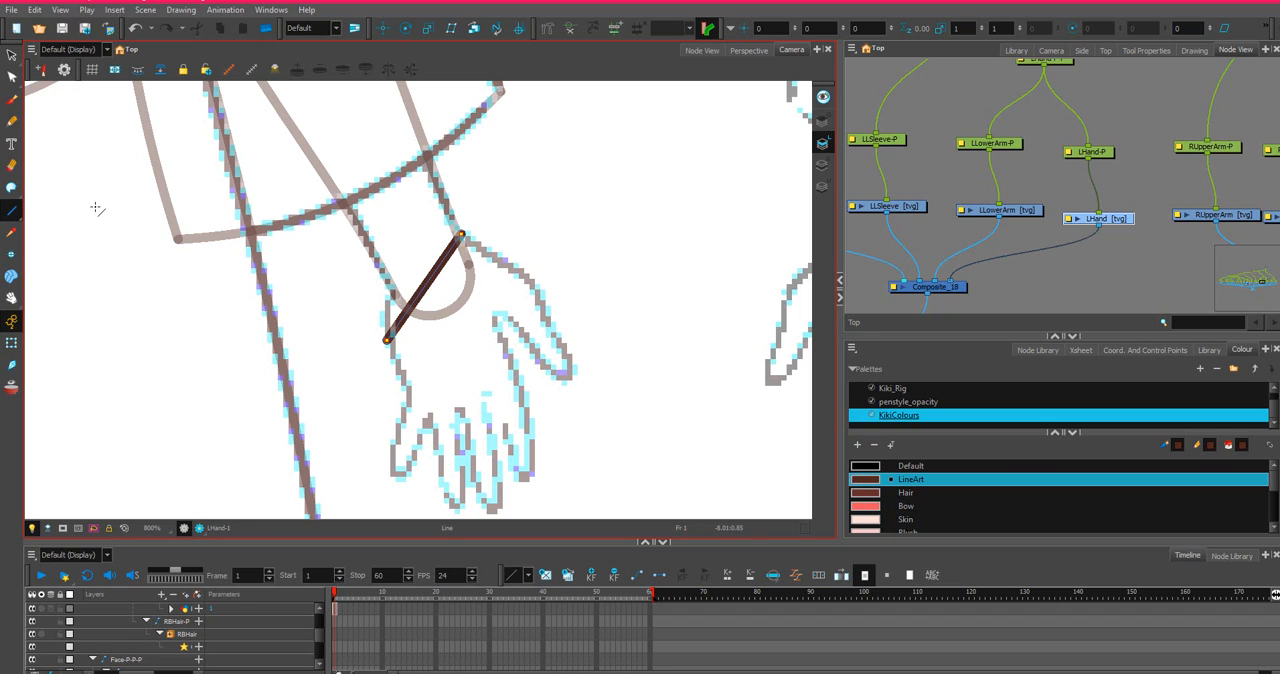
# Bow the wrist line up into a rounded cap, moving its thumb-side end onto the sketch and raising that end's curve handle.
pyautogui.click(12, 77)
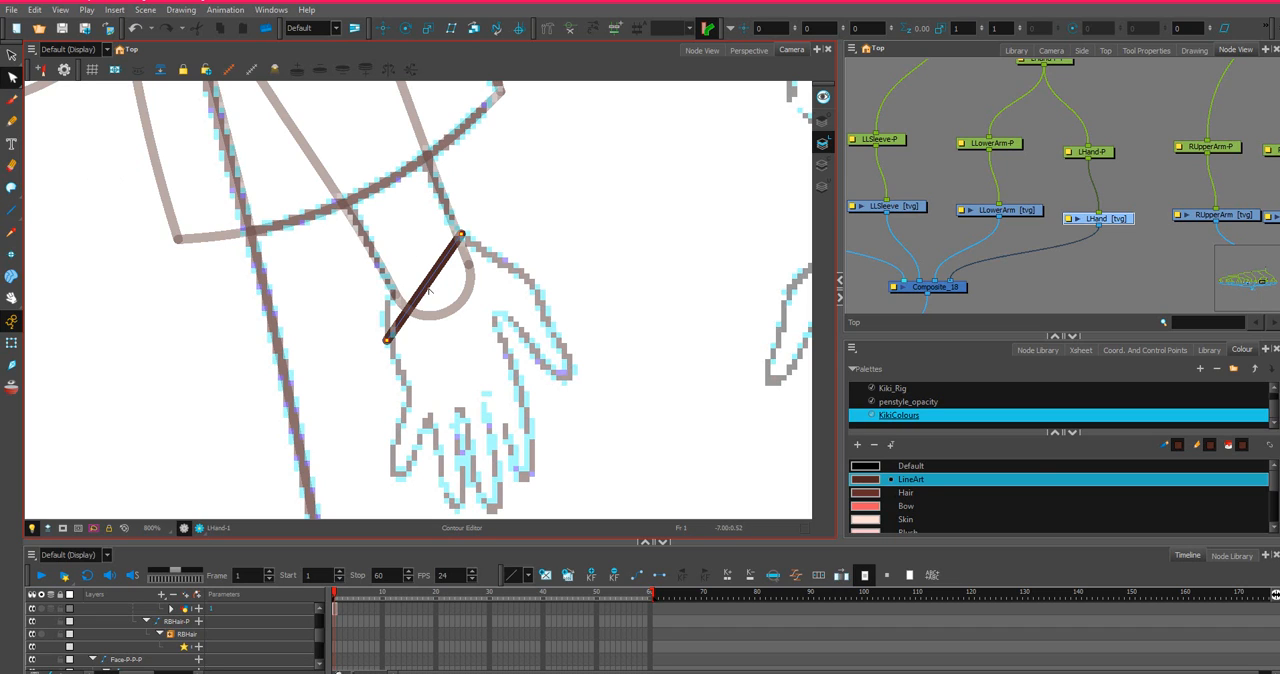
pyautogui.moveTo(428, 290); pyautogui.dragTo(398, 257)
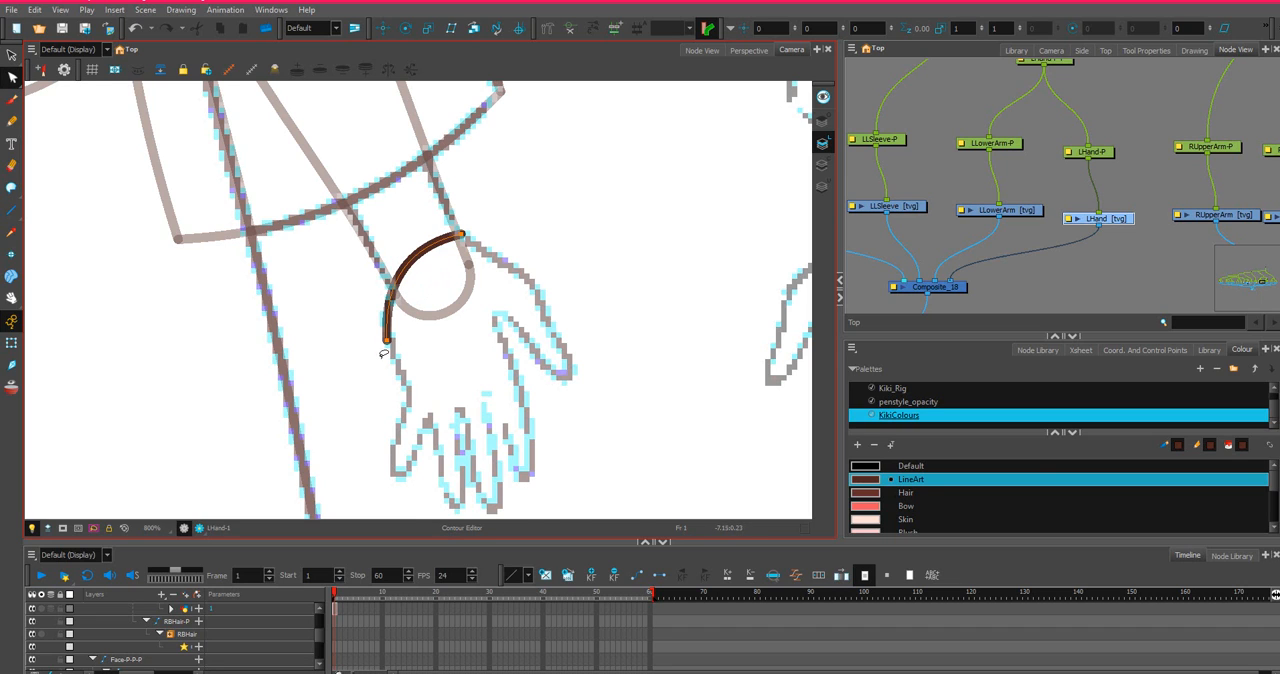
pyautogui.scroll(1, 383, 353)
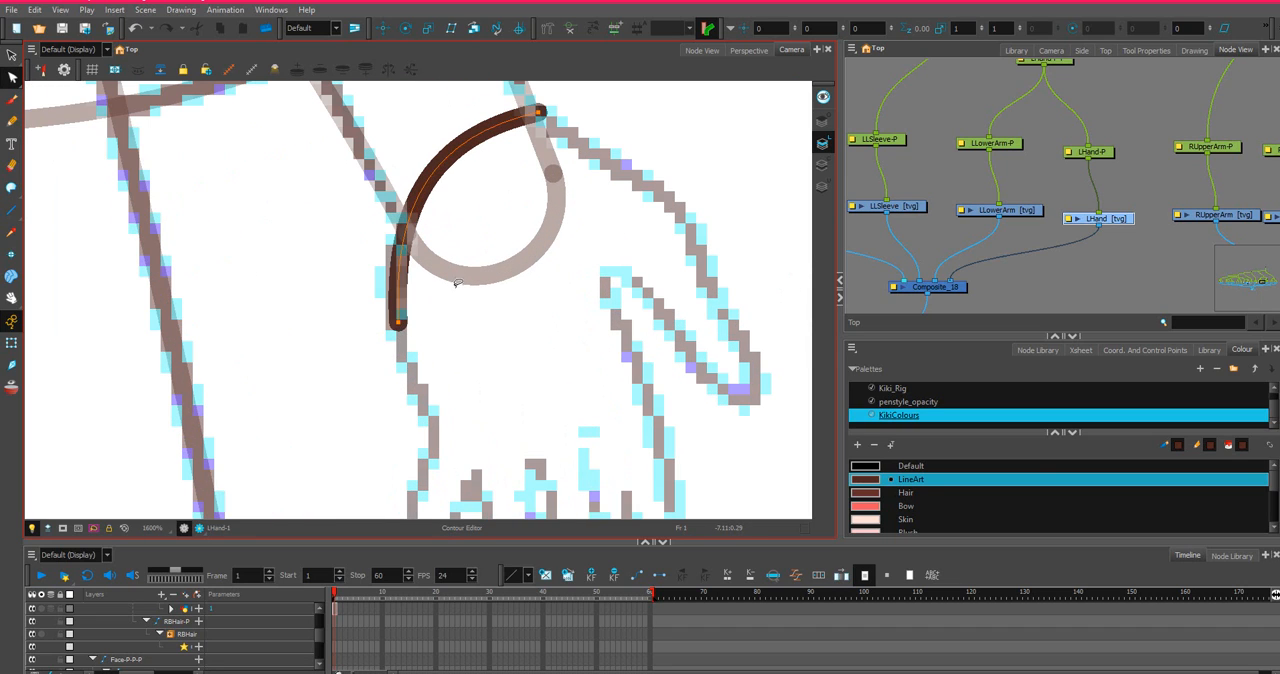
pyautogui.moveTo(540, 110); pyautogui.dragTo(550, 125)
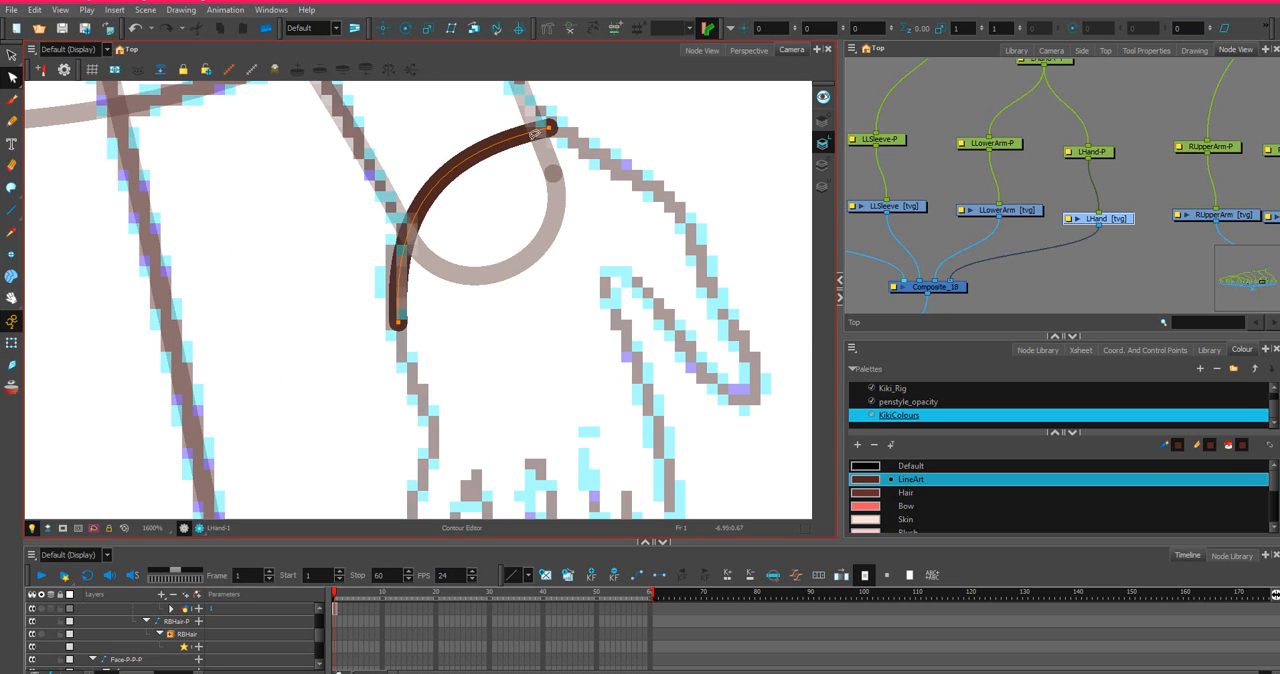
pyautogui.click(550, 129)
pyautogui.click(450, 147)
pyautogui.click(504, 139)
pyautogui.moveTo(442, 151)
pyautogui.mouseDown()
pyautogui.moveTo(417, 103)
pyautogui.moveTo(422, 80)
pyautogui.mouseUp()
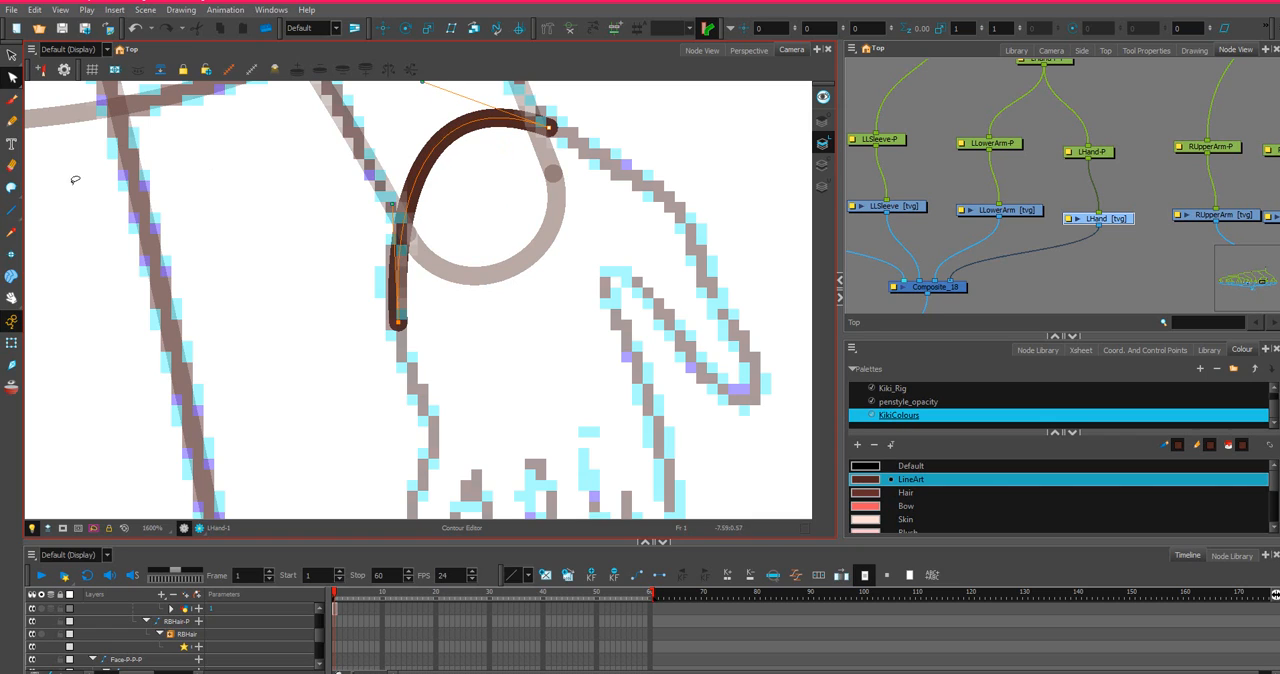
# Trace the hand from the wrist's thumb-side end with connected lines around the thumb and index finger.
pyautogui.click(12, 210)
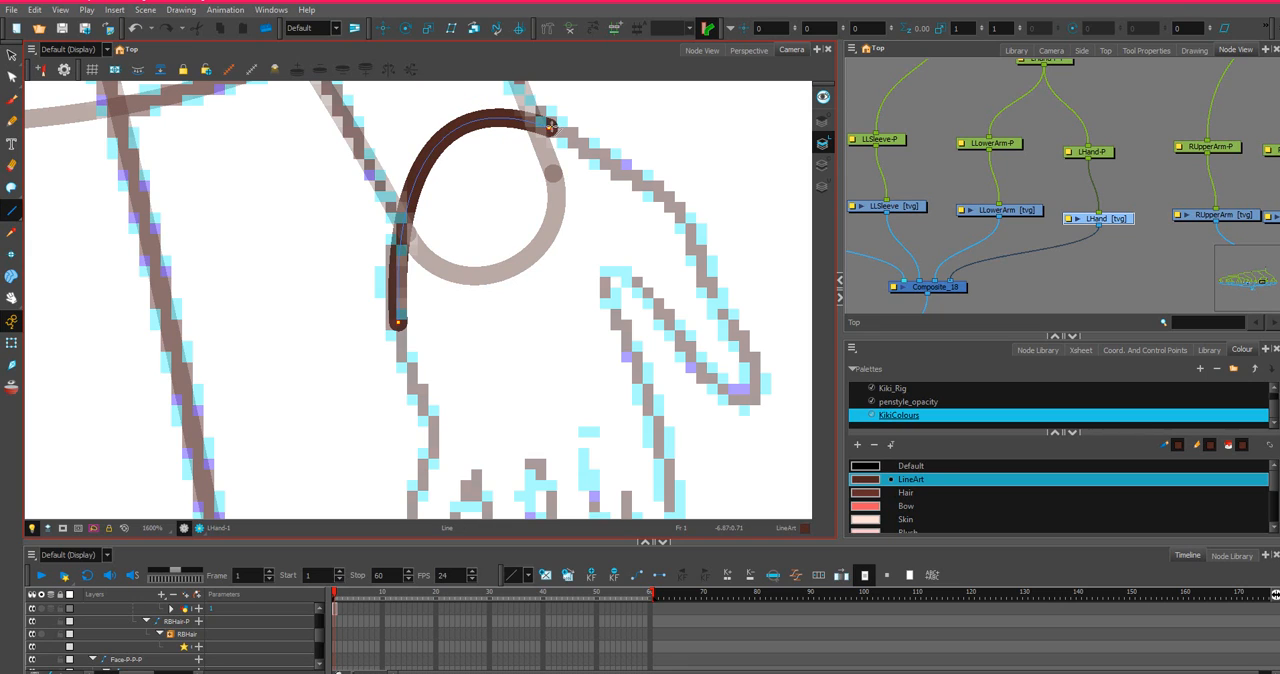
pyautogui.moveTo(549, 127)
pyautogui.mouseDown()
pyautogui.moveTo(694, 211)
pyautogui.moveTo(766, 371)
pyautogui.moveTo(735, 400)
pyautogui.mouseUp()
pyautogui.moveTo(735, 400)
pyautogui.mouseDown()
pyautogui.moveTo(616, 270)
pyautogui.moveTo(605, 301)
pyautogui.moveTo(650, 414)
pyautogui.moveTo(646, 388)
pyautogui.moveTo(649, 455)
pyautogui.moveTo(624, 436)
pyautogui.moveTo(621, 395)
pyautogui.mouseUp()
pyautogui.scroll(-2, 606, 301)
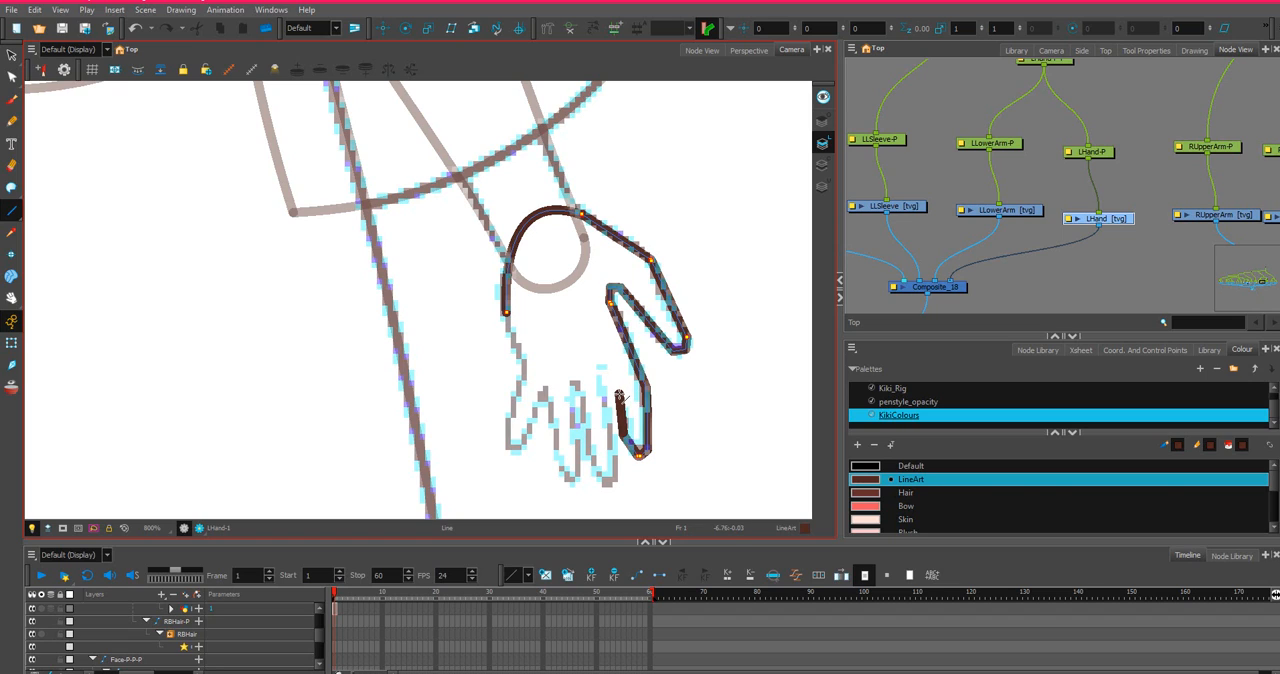
pyautogui.moveTo(621, 395)
pyautogui.mouseDown()
pyautogui.moveTo(600, 362)
pyautogui.moveTo(608, 440)
pyautogui.moveTo(607, 420)
pyautogui.mouseUp()
pyautogui.moveTo(607, 421); pyautogui.dragTo(614, 455)
pyautogui.click(615, 454)
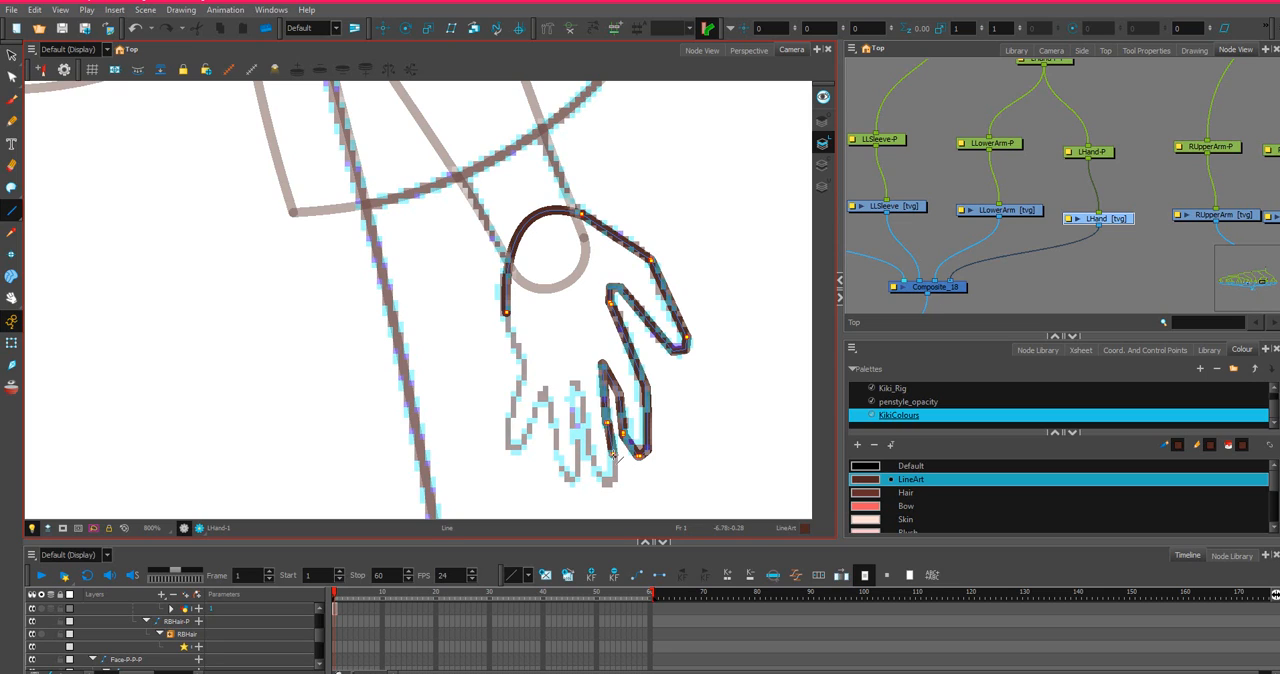
# Continue the hand outline around the middle and ring fingers, up to the gap before the little finger.
pyautogui.click(614, 479)
pyautogui.click(605, 488)
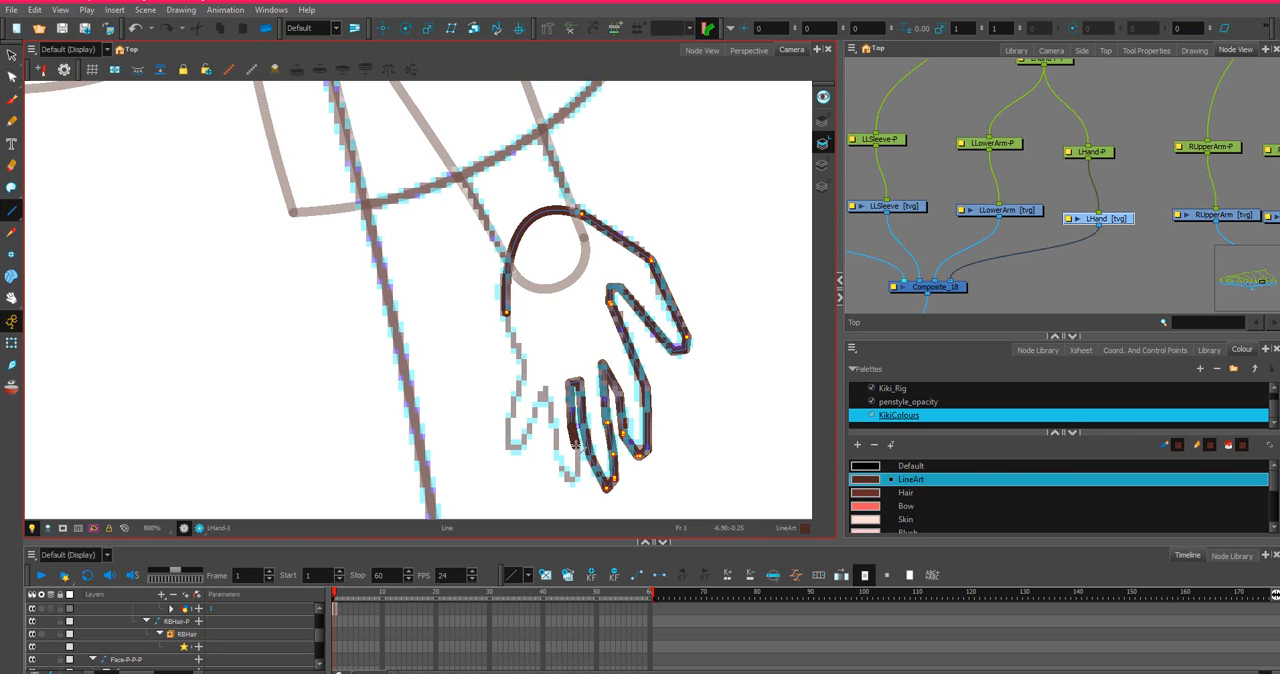
pyautogui.click(577, 445)
pyautogui.click(566, 485)
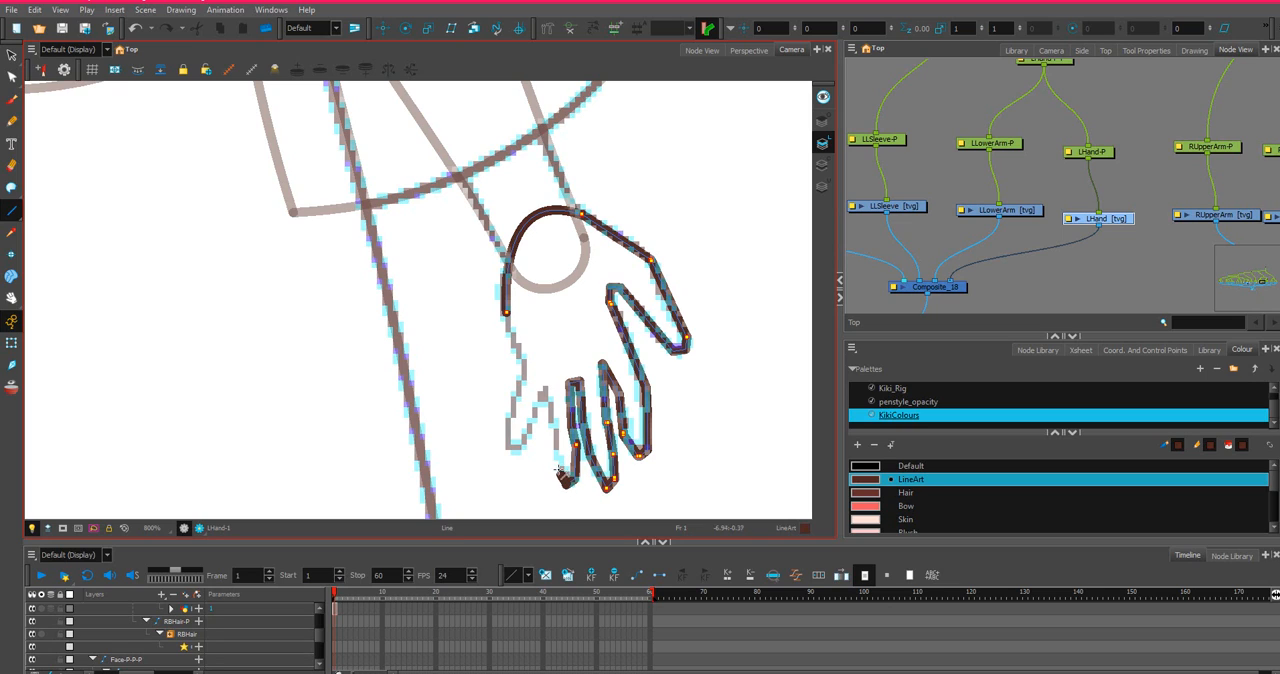
pyautogui.click(547, 393)
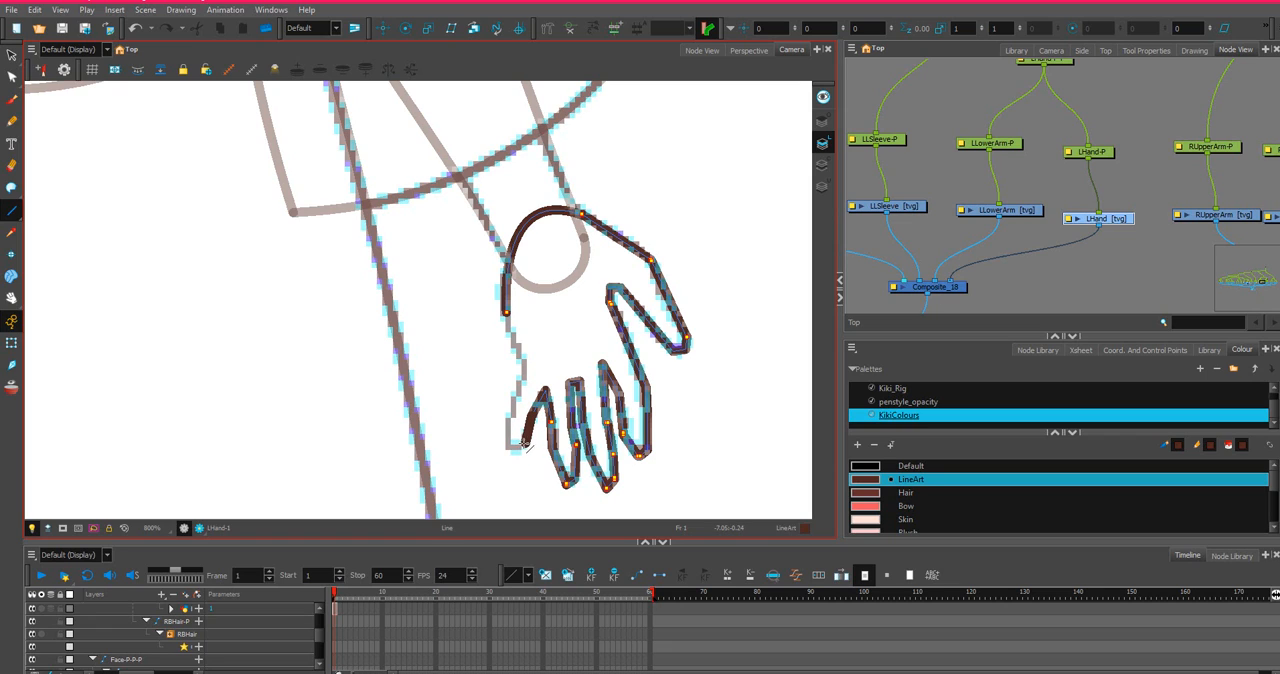
# Trace the little finger and the palm's side up to the wrist to close the hand outline, and switch to the Contour Editor.
pyautogui.click(511, 451)
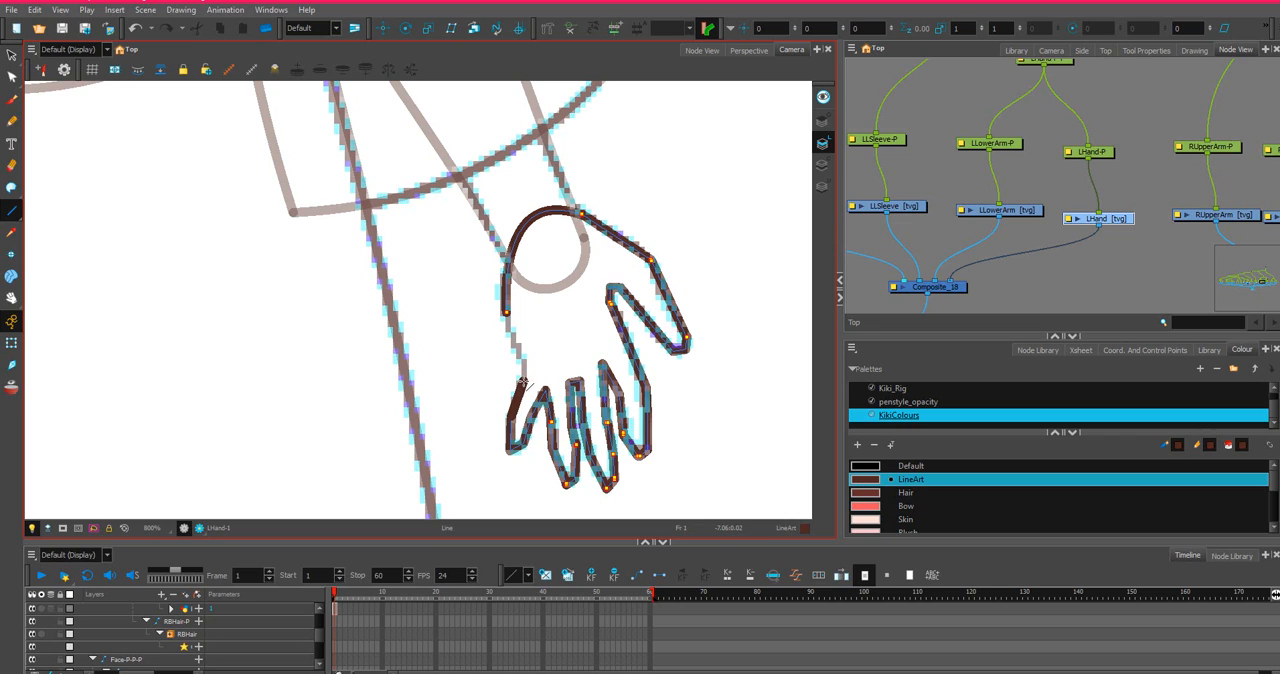
pyautogui.click(520, 380)
pyautogui.moveTo(524, 358); pyautogui.dragTo(507, 311)
pyautogui.scroll(2, 508, 309)
pyautogui.scroll(-1, 563, 297)
pyautogui.press('space')
pyautogui.moveTo(596, 276); pyautogui.dragTo(464, 328)
pyautogui.hotkey('alt', 'q')
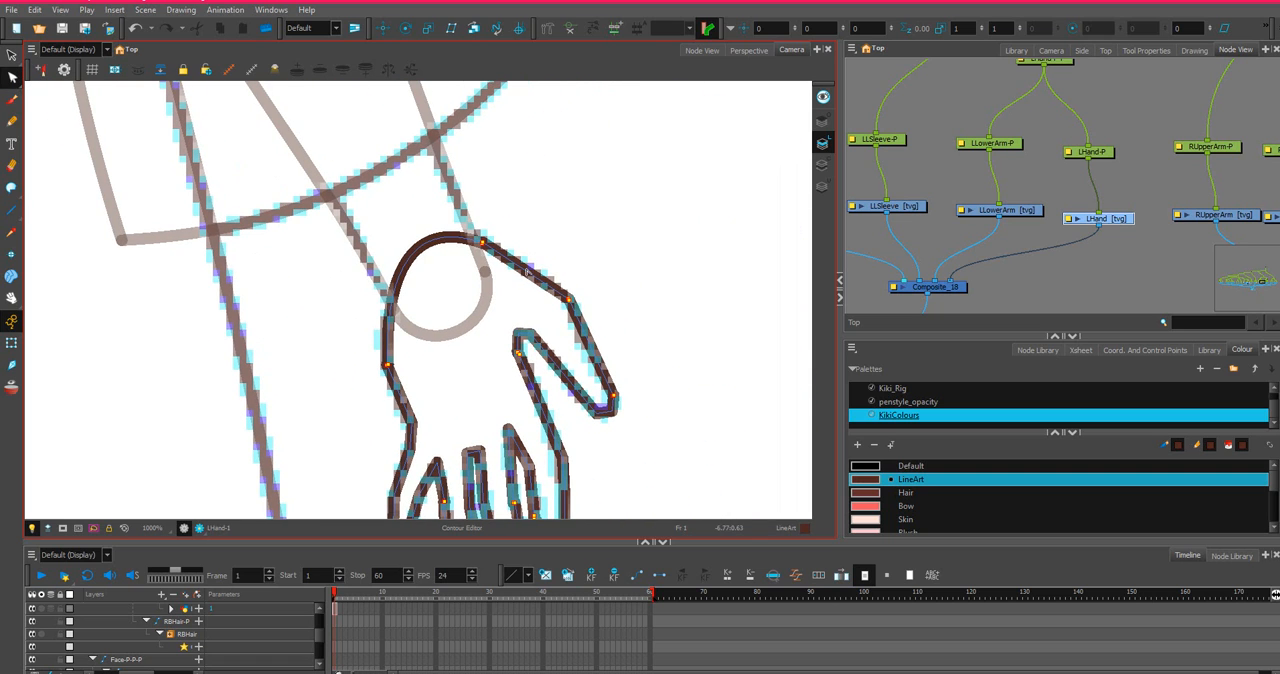
# Curve the back of the hand and the thumb's outer edge along the sketch, and round off the thumb tip.
pyautogui.scroll(4, 500, 243)
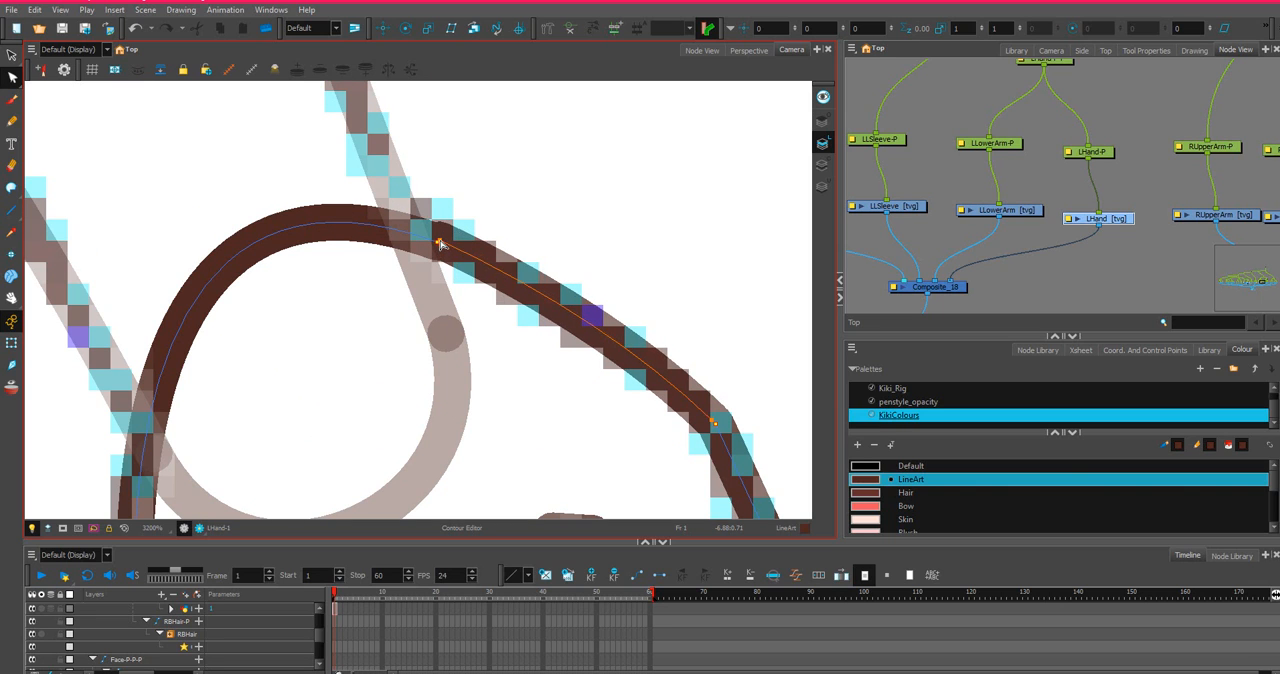
pyautogui.scroll(-3, 440, 244)
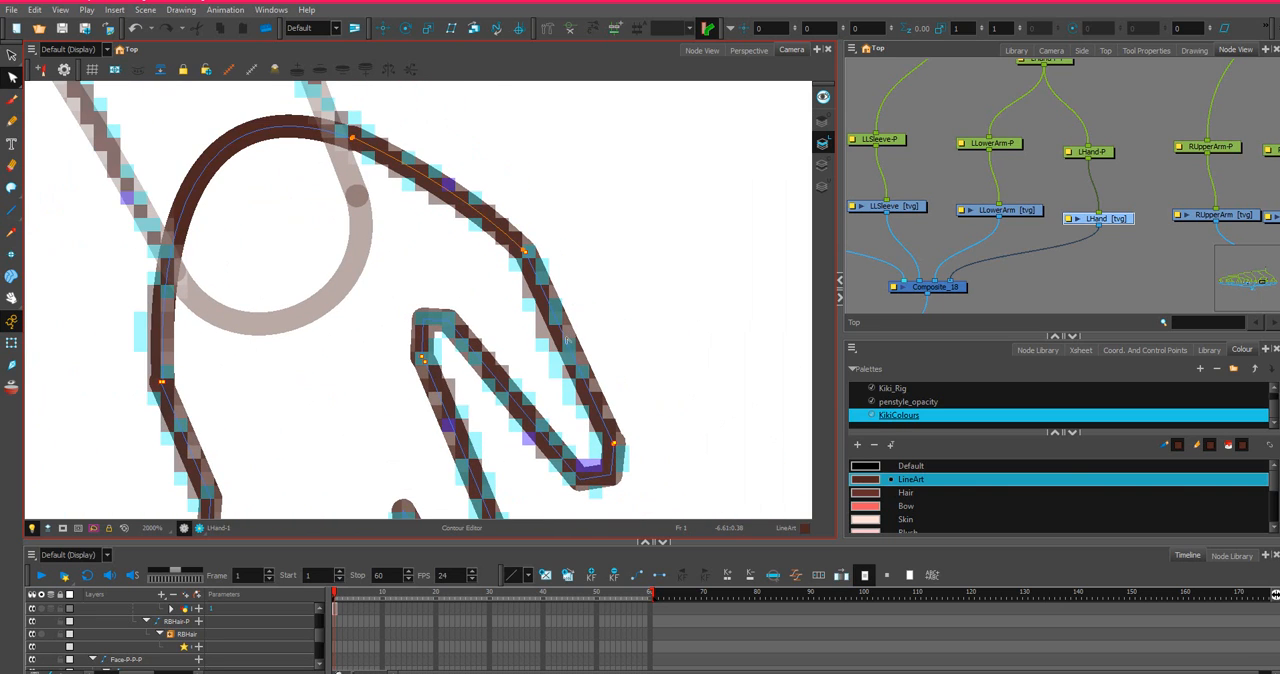
pyautogui.click(569, 352)
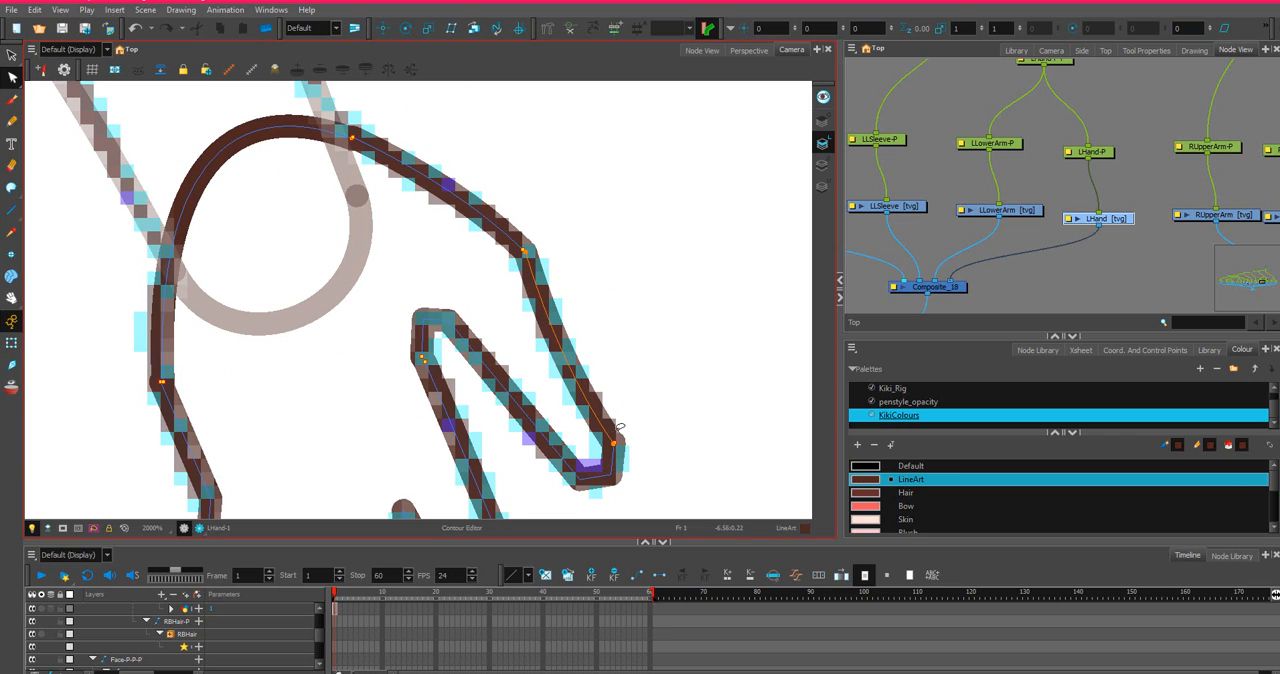
pyautogui.click(600, 480)
pyautogui.moveTo(597, 479); pyautogui.dragTo(597, 487)
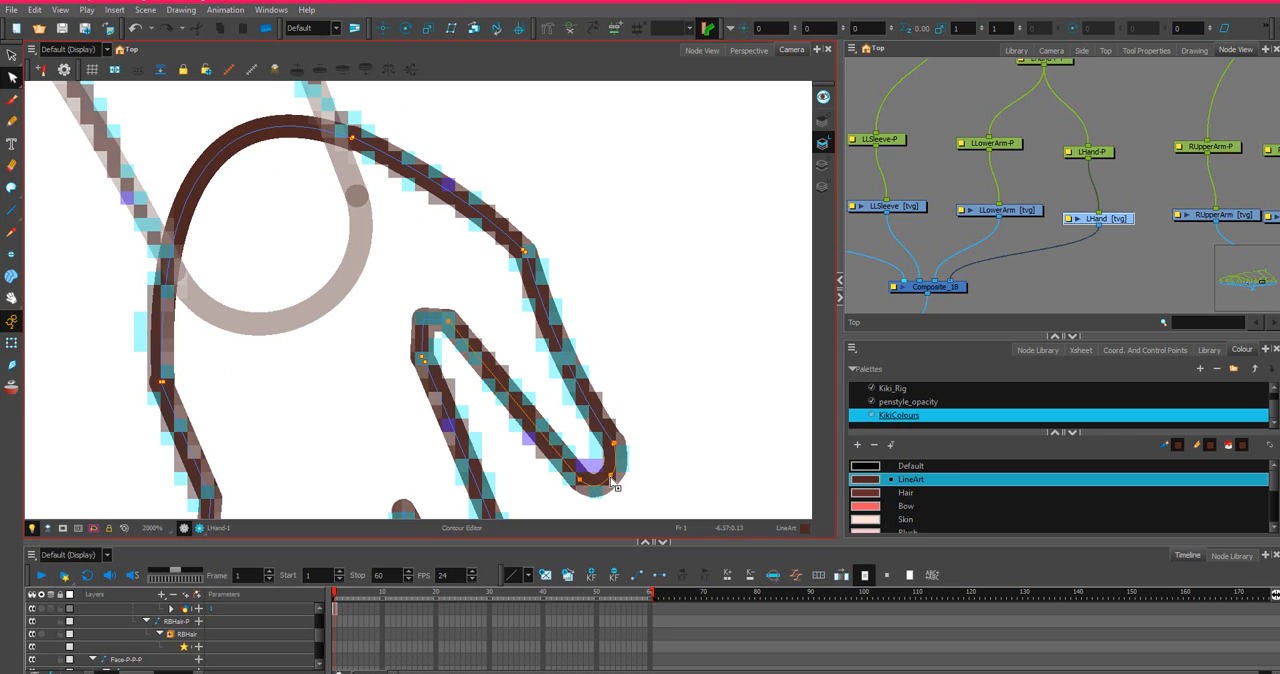
# Bend the thumb's inner edge into a smooth curve and round the web between the thumb and index finger.
pyautogui.click(514, 384)
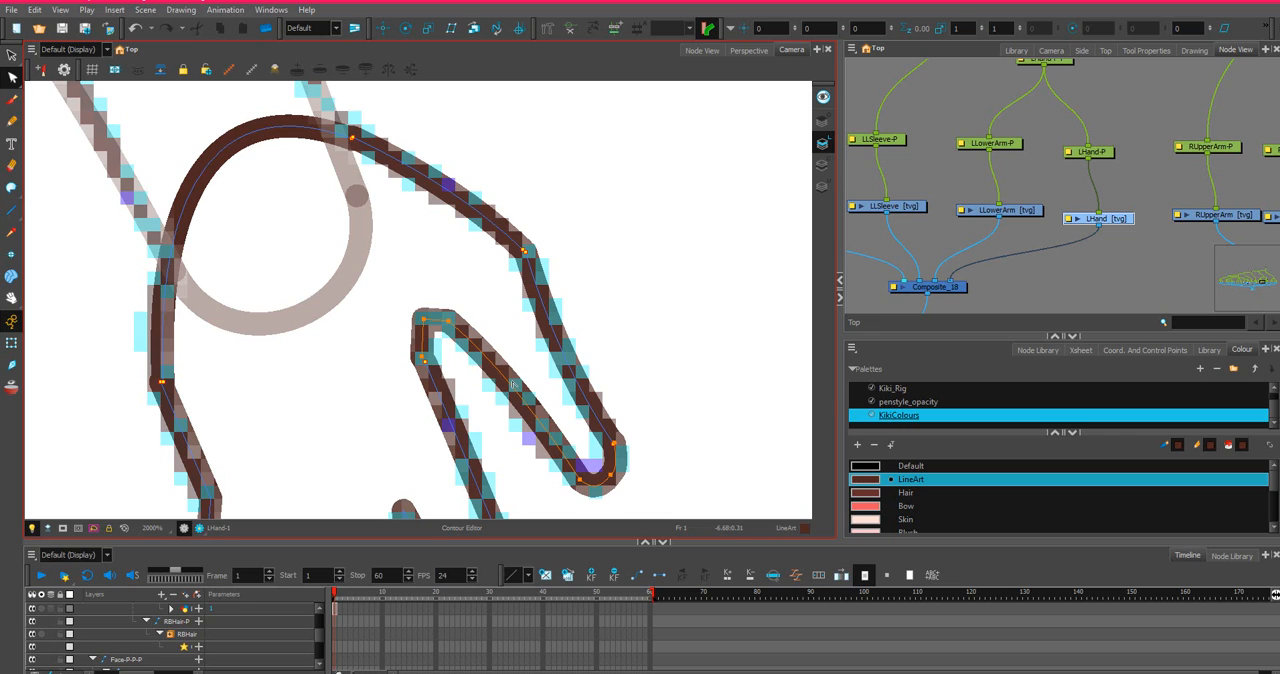
pyautogui.click(486, 362)
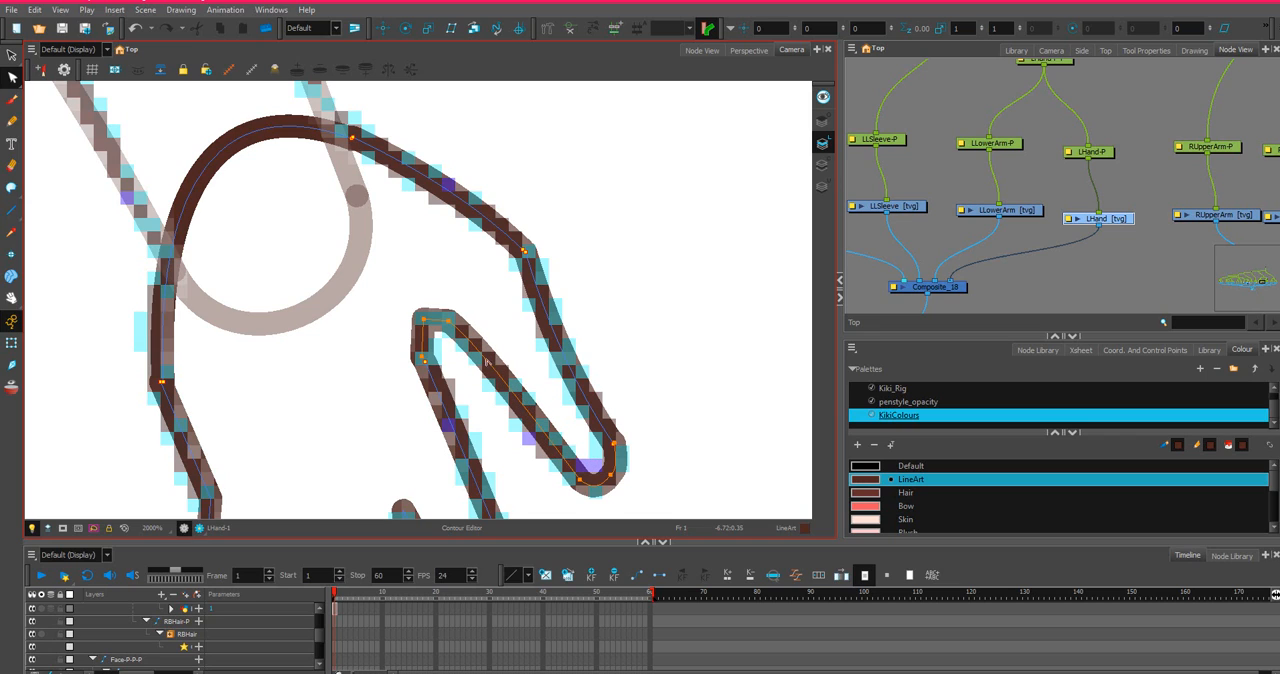
pyautogui.click(539, 436)
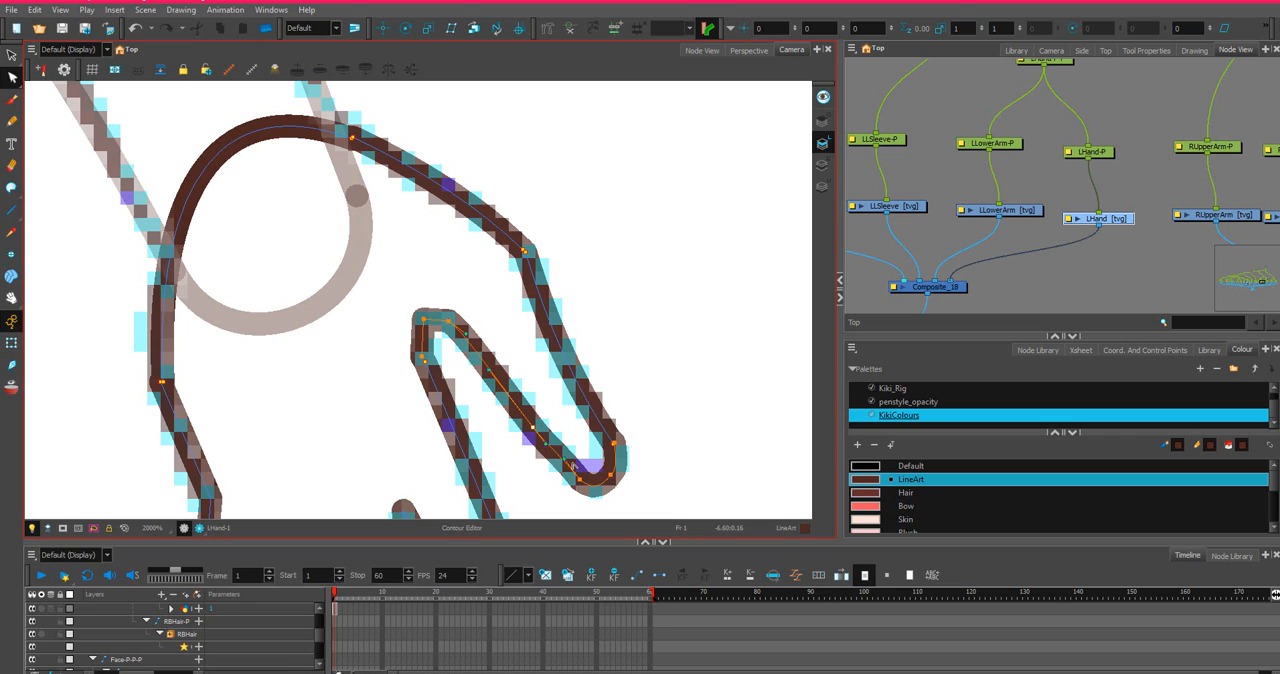
pyautogui.moveTo(566, 463); pyautogui.dragTo(557, 461)
pyautogui.click(448, 321)
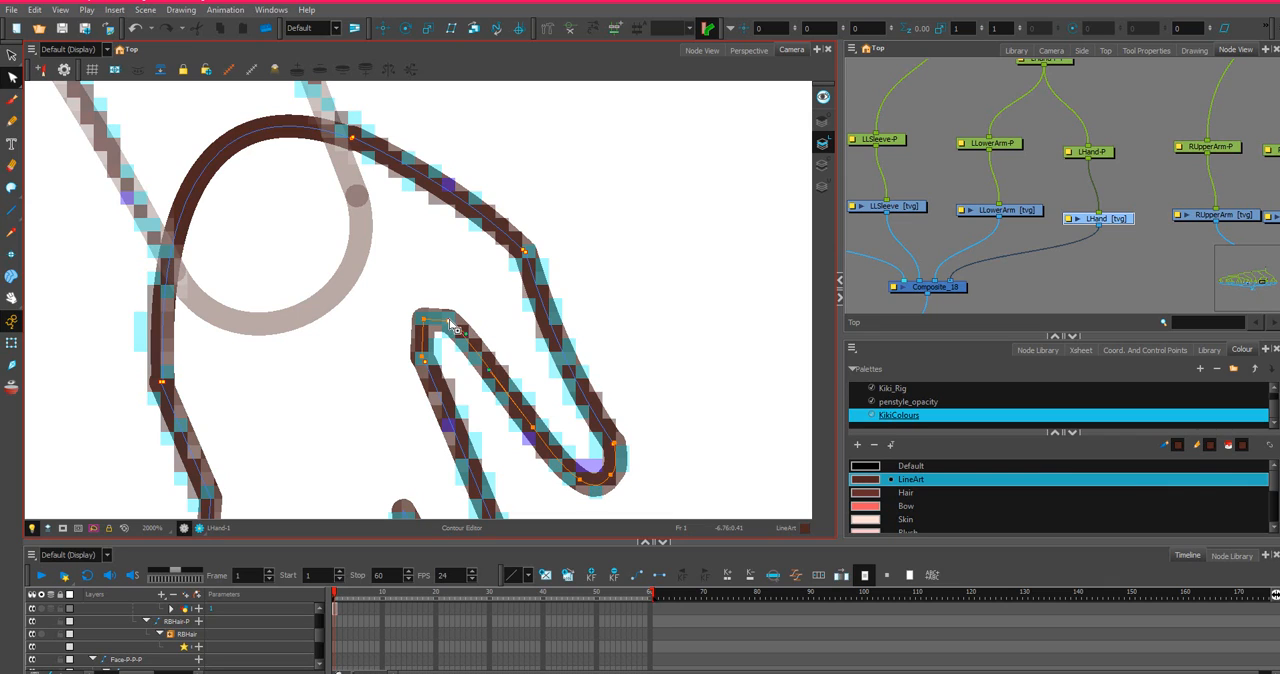
pyautogui.moveTo(466, 332); pyautogui.dragTo(478, 341)
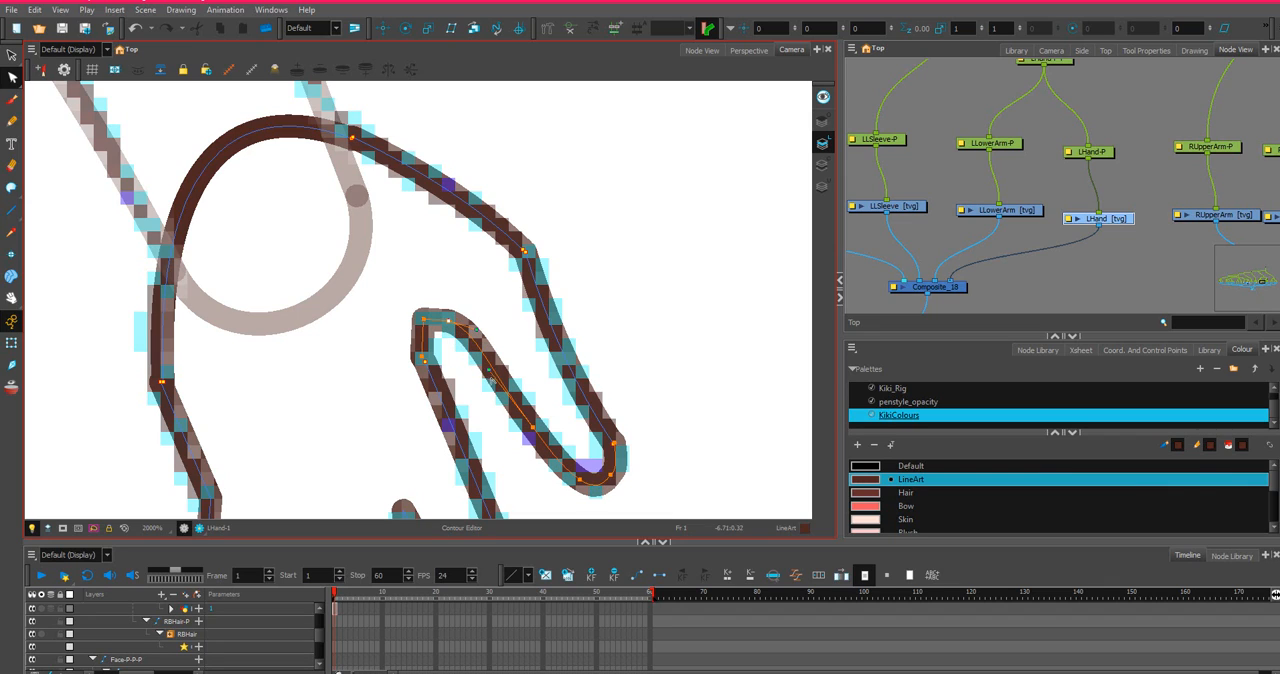
pyautogui.click(421, 333)
pyautogui.moveTo(420, 343); pyautogui.dragTo(417, 343)
pyautogui.click(425, 360)
# Smooth the line from the thumb web along the index finger and bow the line beside the index–middle finger gap.
pyautogui.scroll(-1, 438, 375)
pyautogui.press('space')
pyautogui.moveTo(470, 427); pyautogui.dragTo(503, 359)
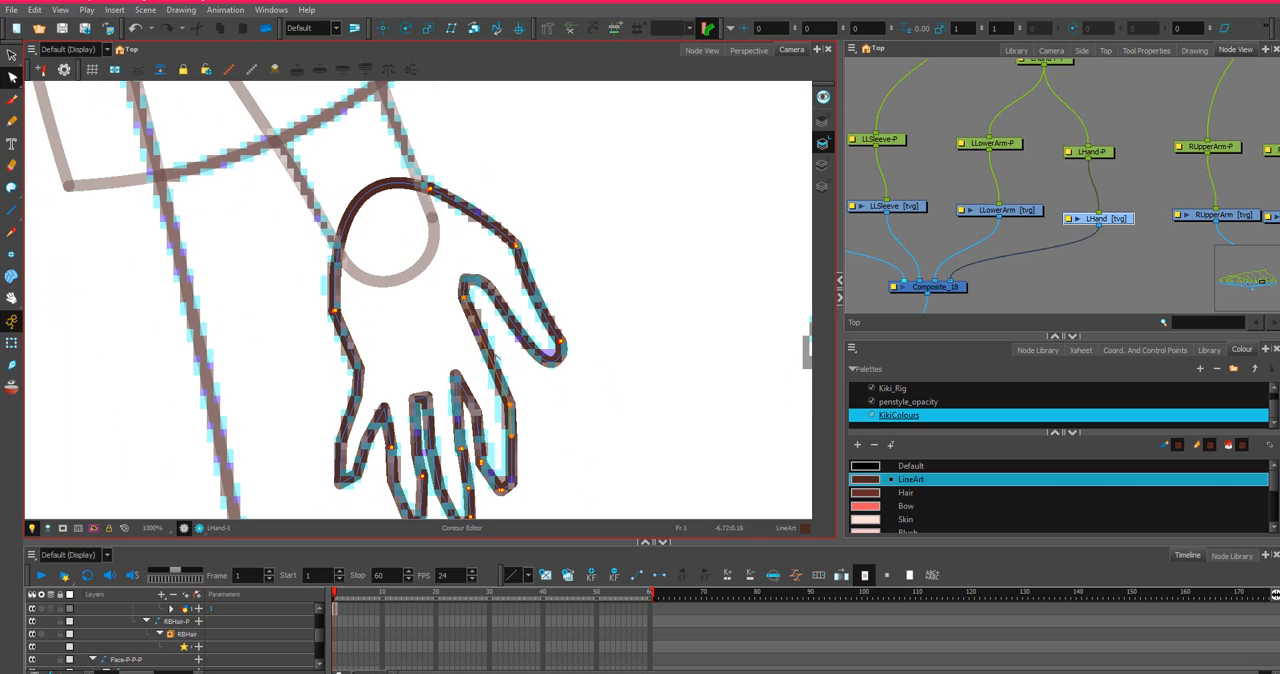
pyautogui.click(495, 357)
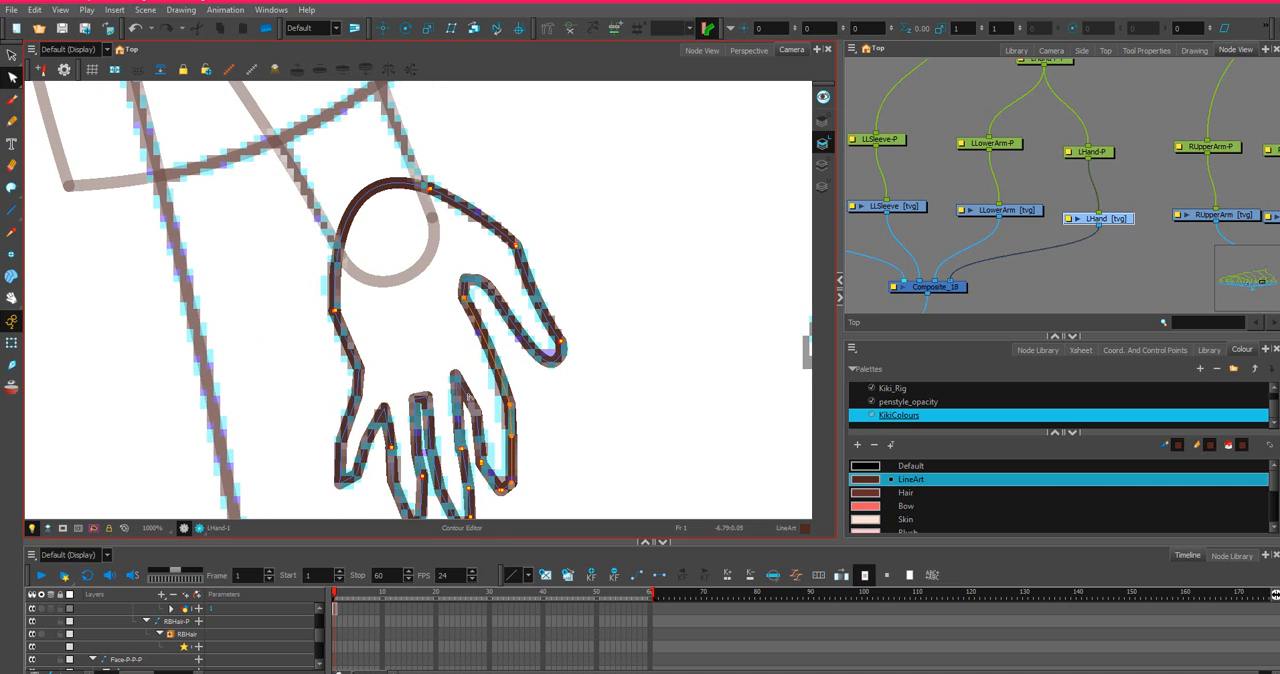
pyautogui.scroll(2, 478, 420)
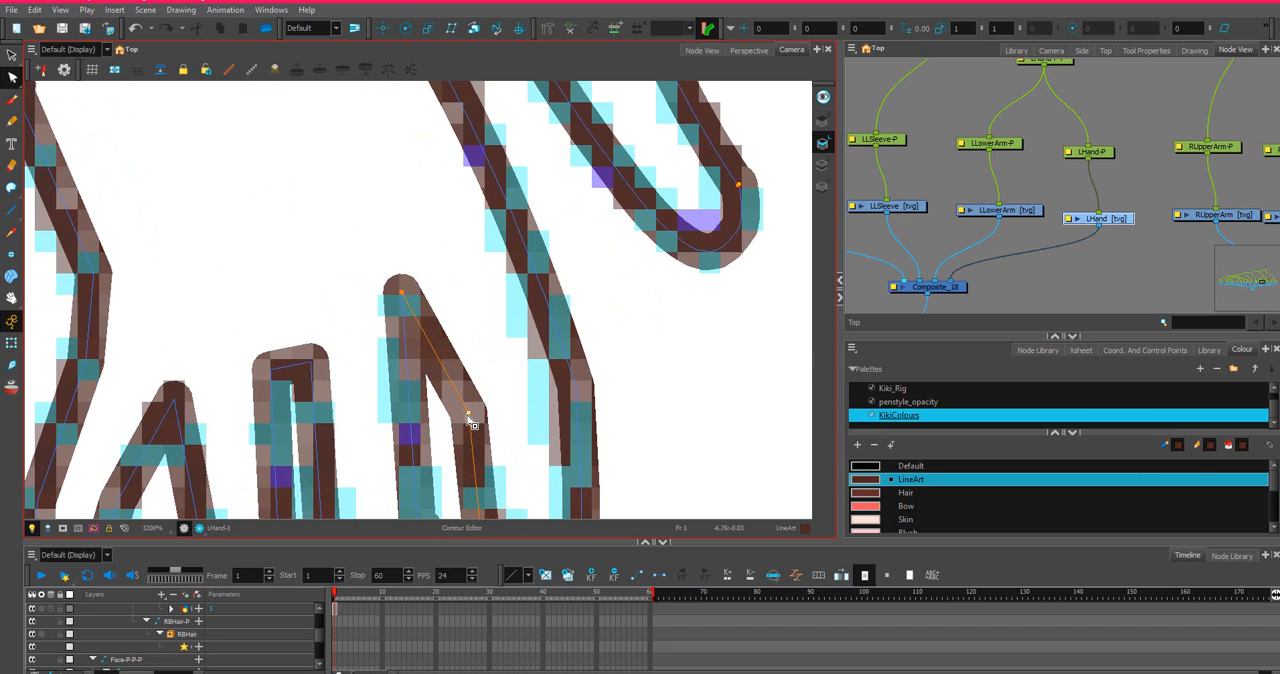
pyautogui.scroll(-1, 476, 410)
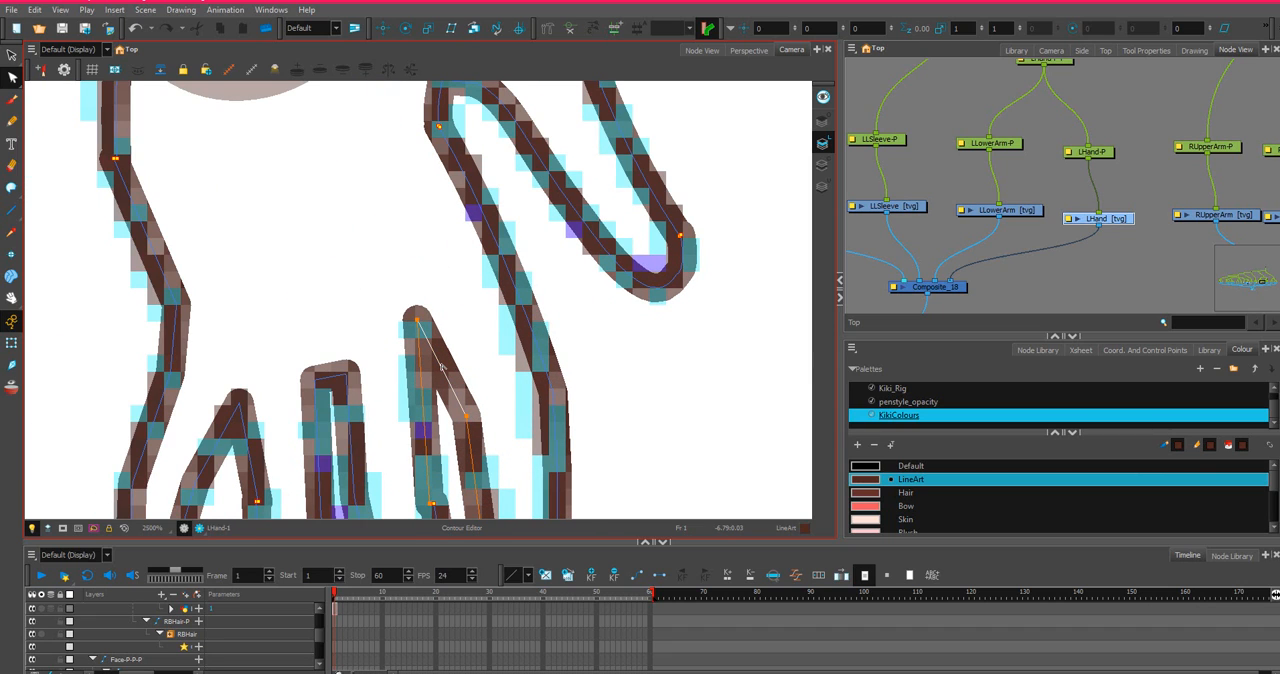
pyautogui.scroll(-2, 450, 365)
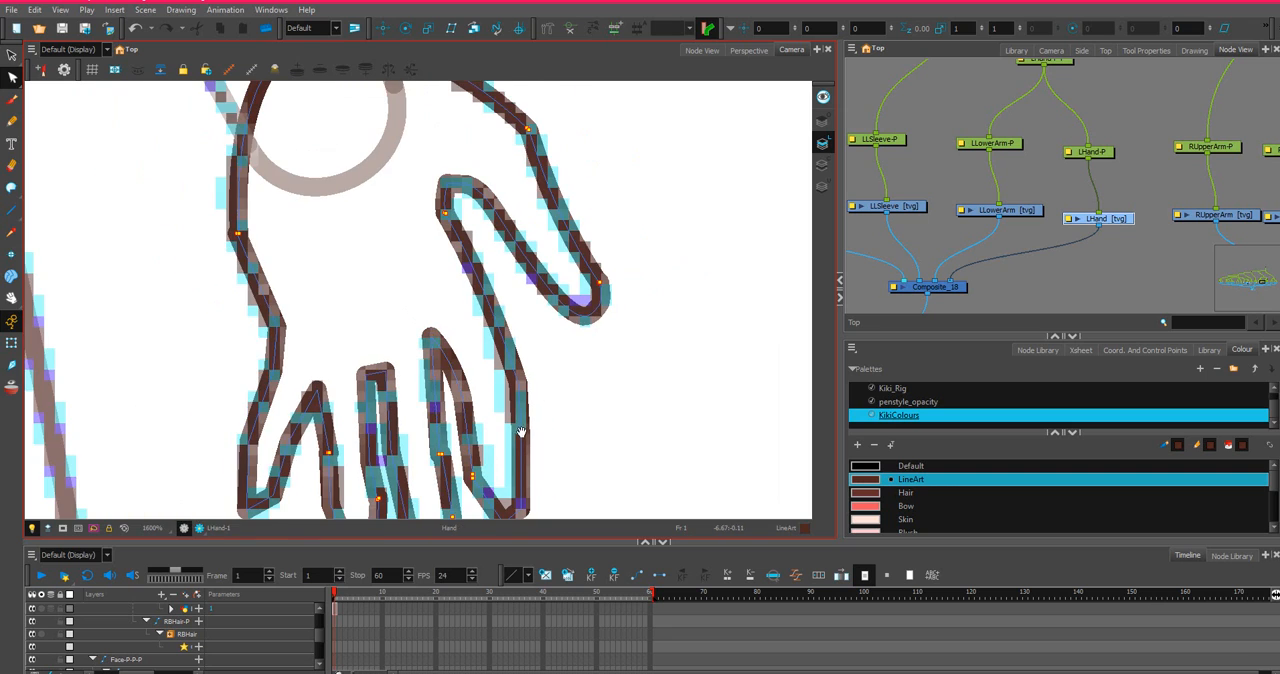
pyautogui.scroll(-2, 520, 432)
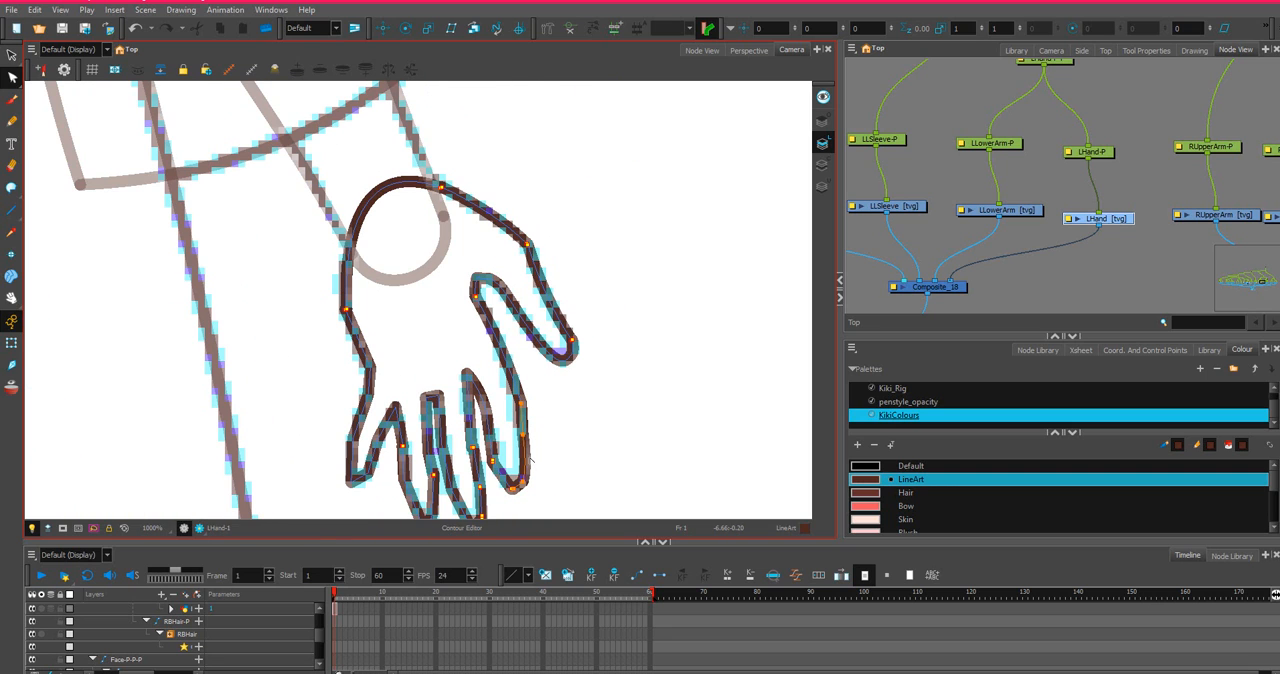
# Move the two points on the index finger's outer edge to smooth its bend along the sketch.
pyautogui.scroll(2, 527, 440)
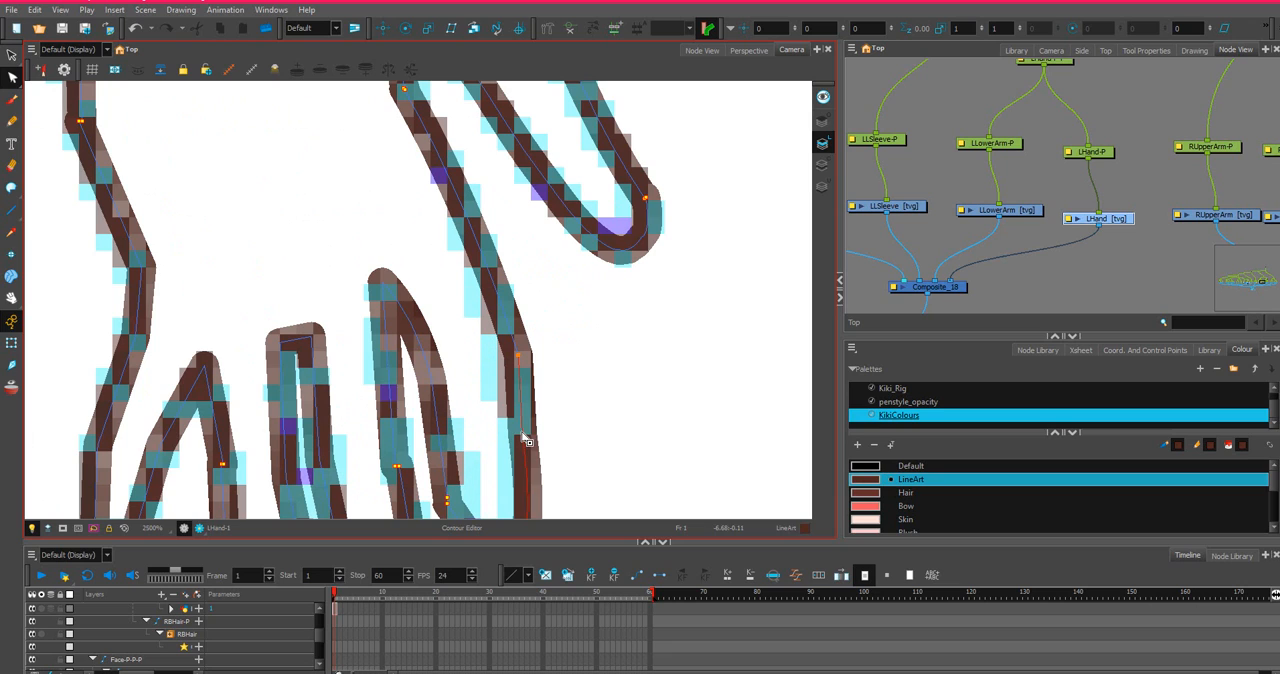
pyautogui.keyDown('ctrl'); pyautogui.click(522, 433); pyautogui.keyUp('ctrl')
pyautogui.moveTo(523, 433); pyautogui.dragTo(530, 432)
pyautogui.moveTo(523, 360); pyautogui.dragTo(517, 348)
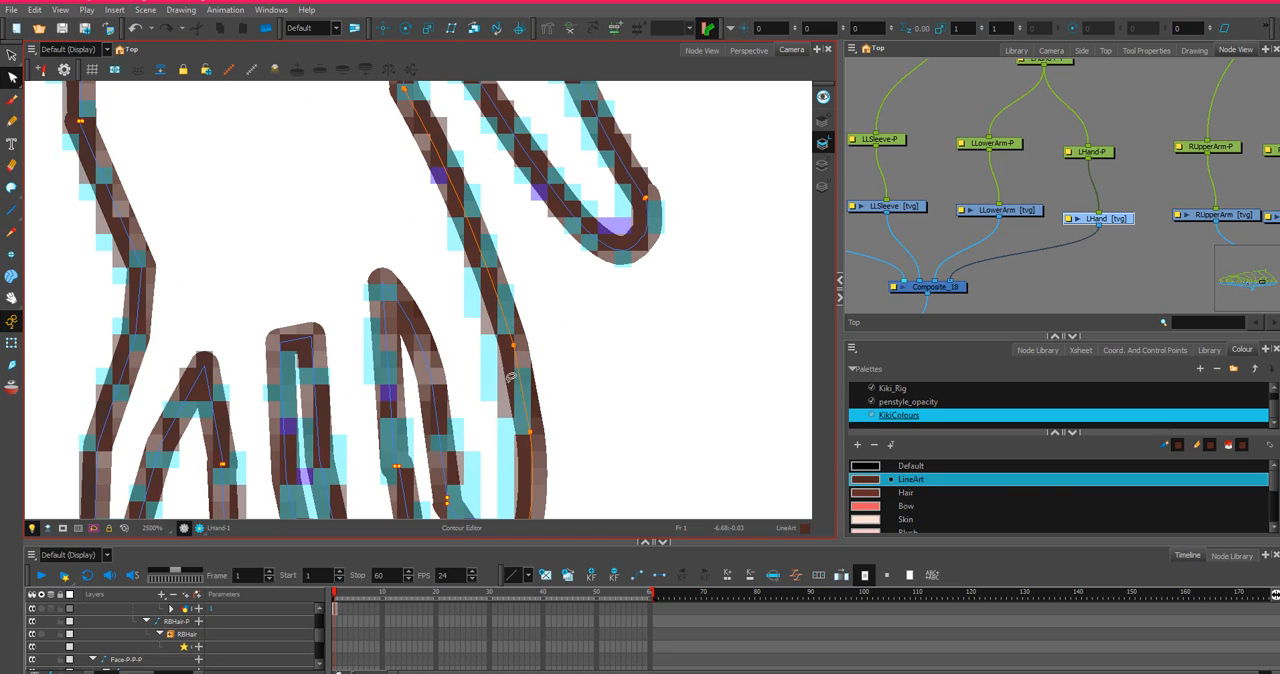
# Bow the index finger's inner edge and bring the split line ends partway down it closer together.
pyautogui.scroll(-2, 512, 378)
pyautogui.scroll(3, 476, 442)
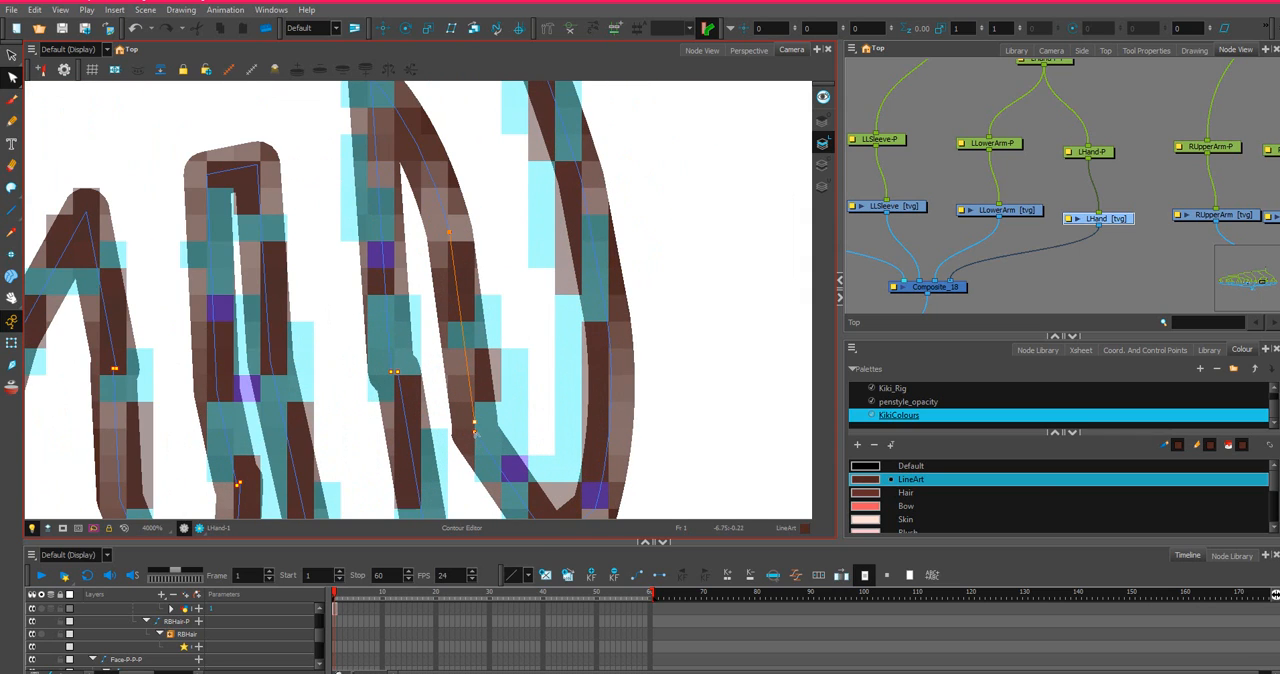
pyautogui.moveTo(474, 430); pyautogui.dragTo(480, 428)
pyautogui.moveTo(476, 423); pyautogui.dragTo(480, 426)
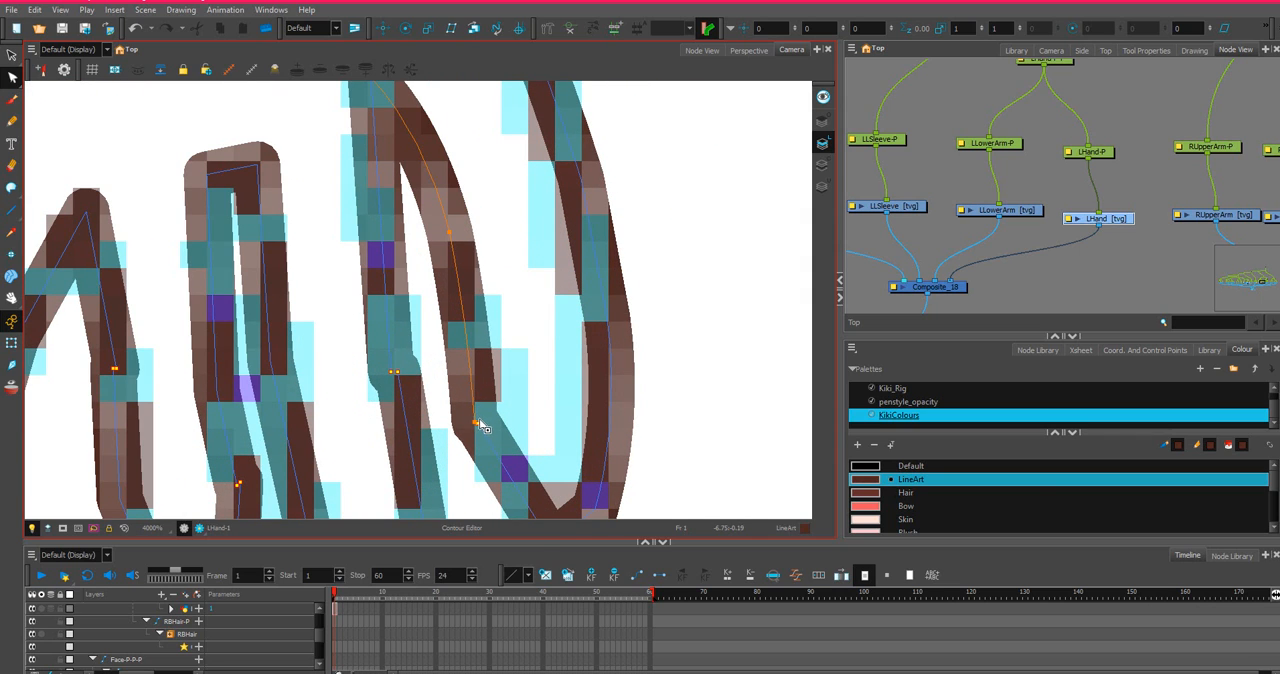
pyautogui.hotkey('ctrl', 'z')
pyautogui.click(477, 422)
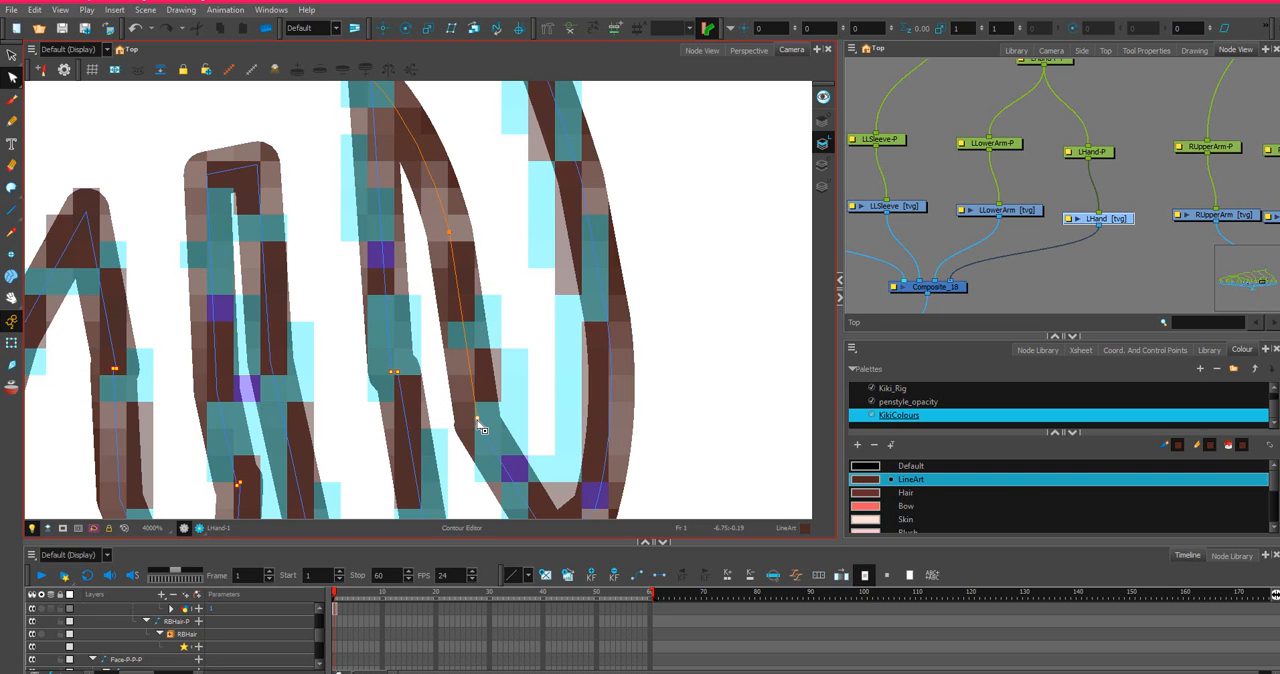
# Shift the index fingertip's line ends towards the middle finger and curve the fingertip line outward.
pyautogui.scroll(-1, 513, 434)
pyautogui.moveTo(525, 401); pyautogui.dragTo(545, 335)
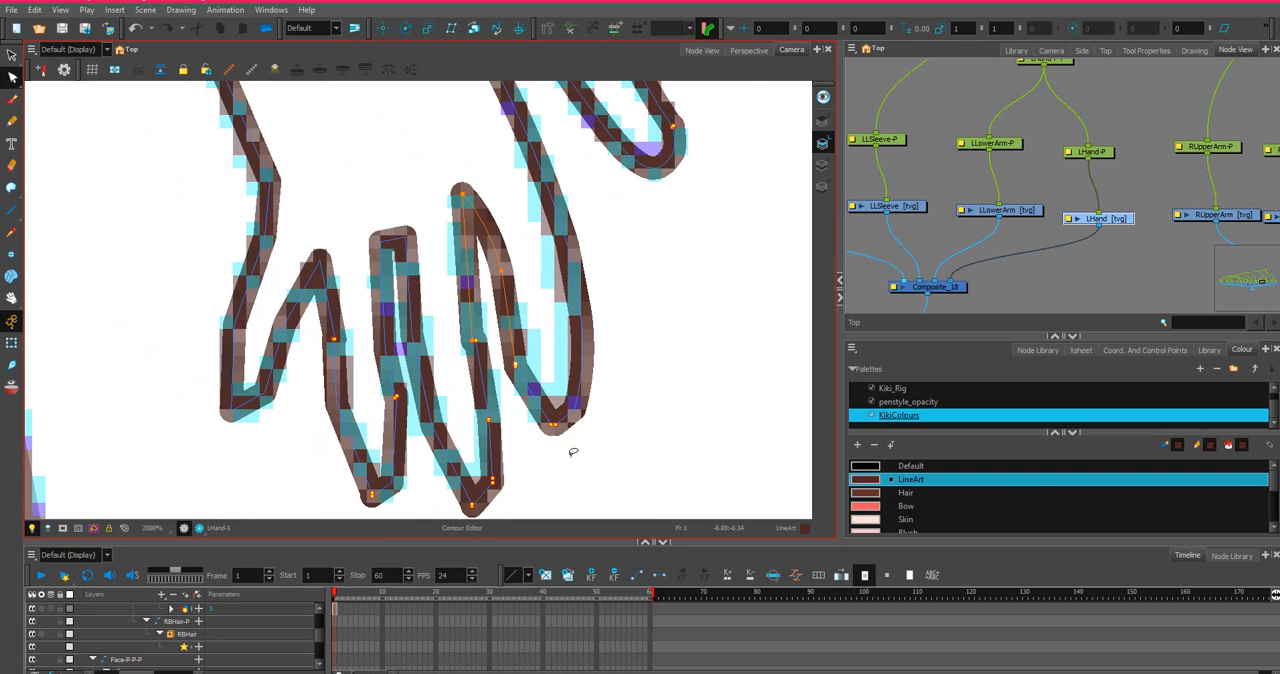
pyautogui.click(543, 430)
pyautogui.moveTo(547, 432); pyautogui.dragTo(545, 430)
pyautogui.click(532, 399)
pyautogui.click(562, 424)
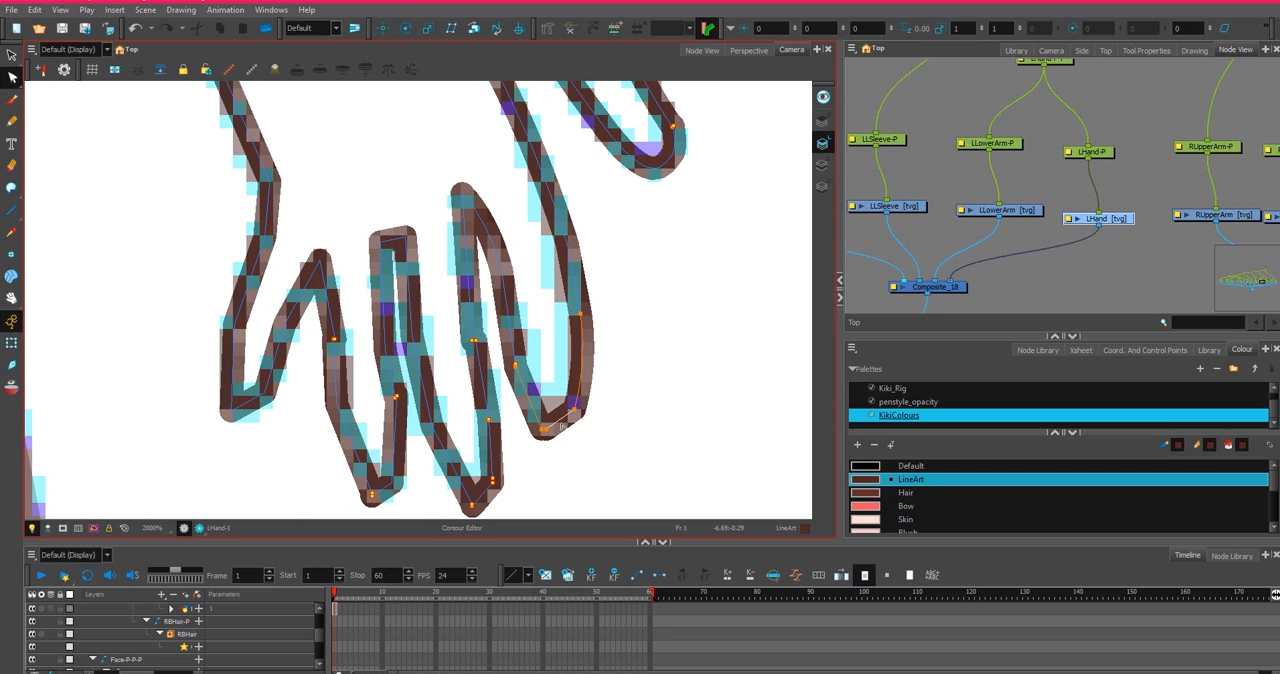
# Align the doubled line ends on the index finger's inner edge and reposition that joint onto the sketch.
pyautogui.scroll(2, 548, 428)
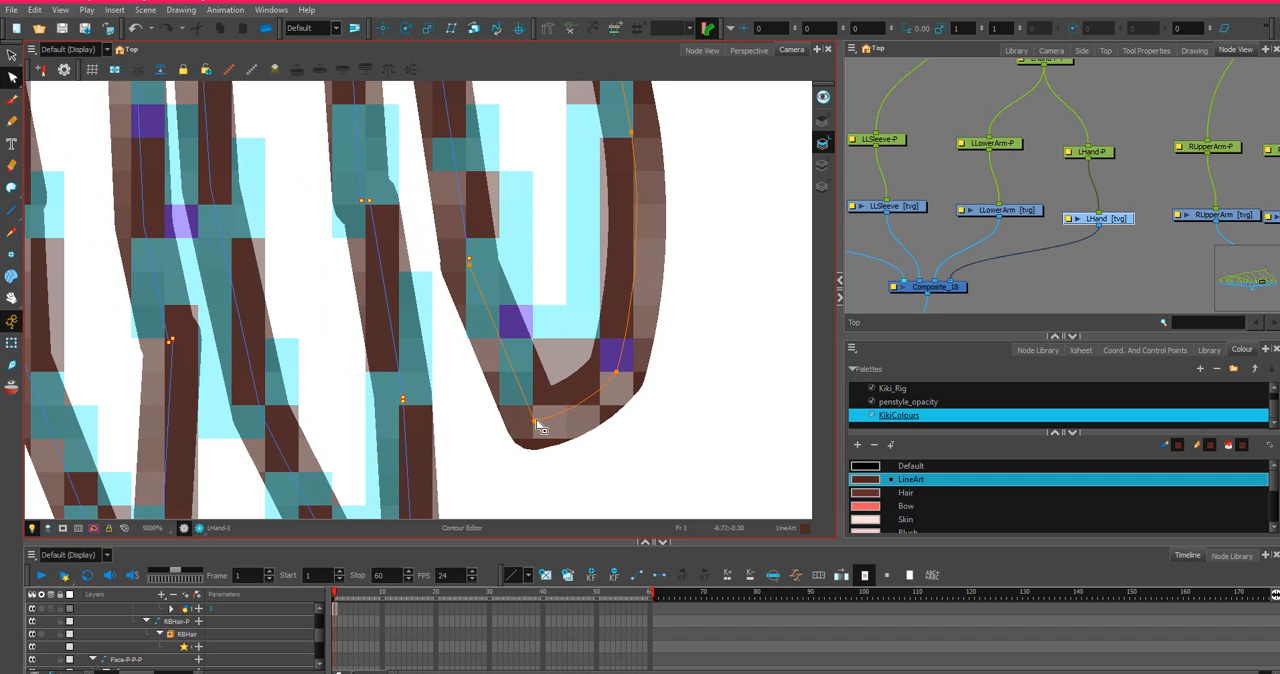
pyautogui.scroll(-3, 538, 418)
pyautogui.scroll(5, 489, 316)
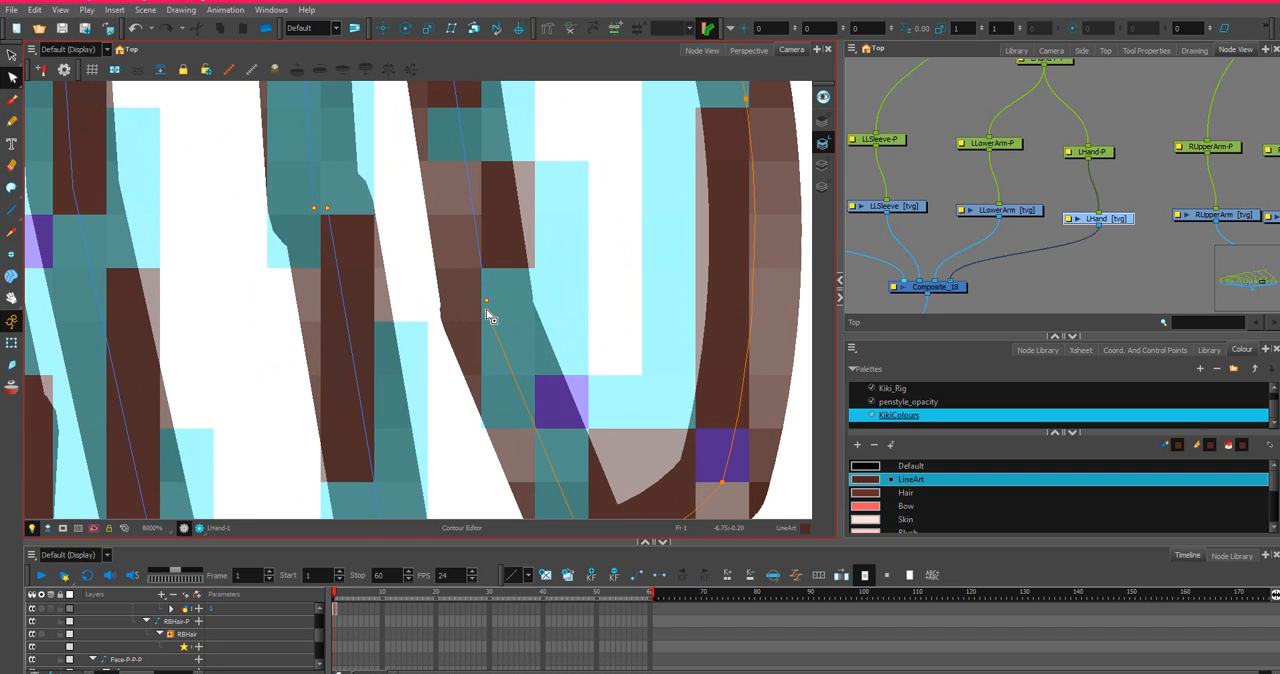
pyautogui.scroll(-4, 489, 316)
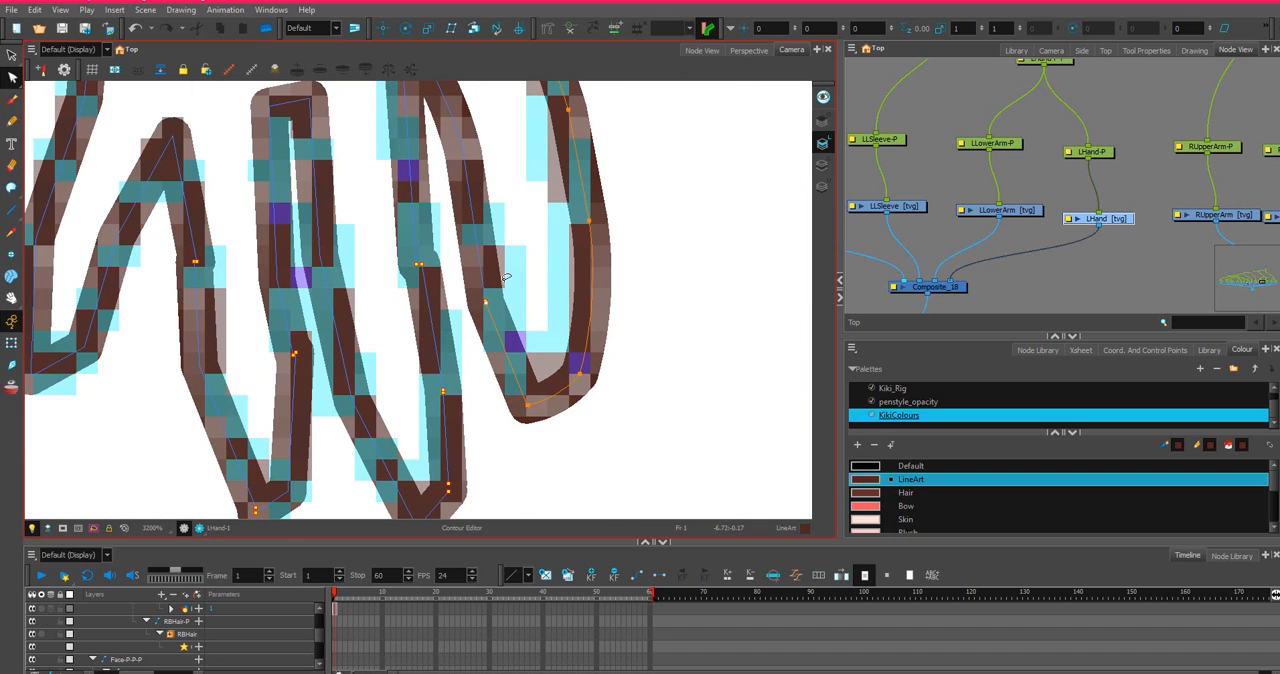
pyautogui.click(493, 302)
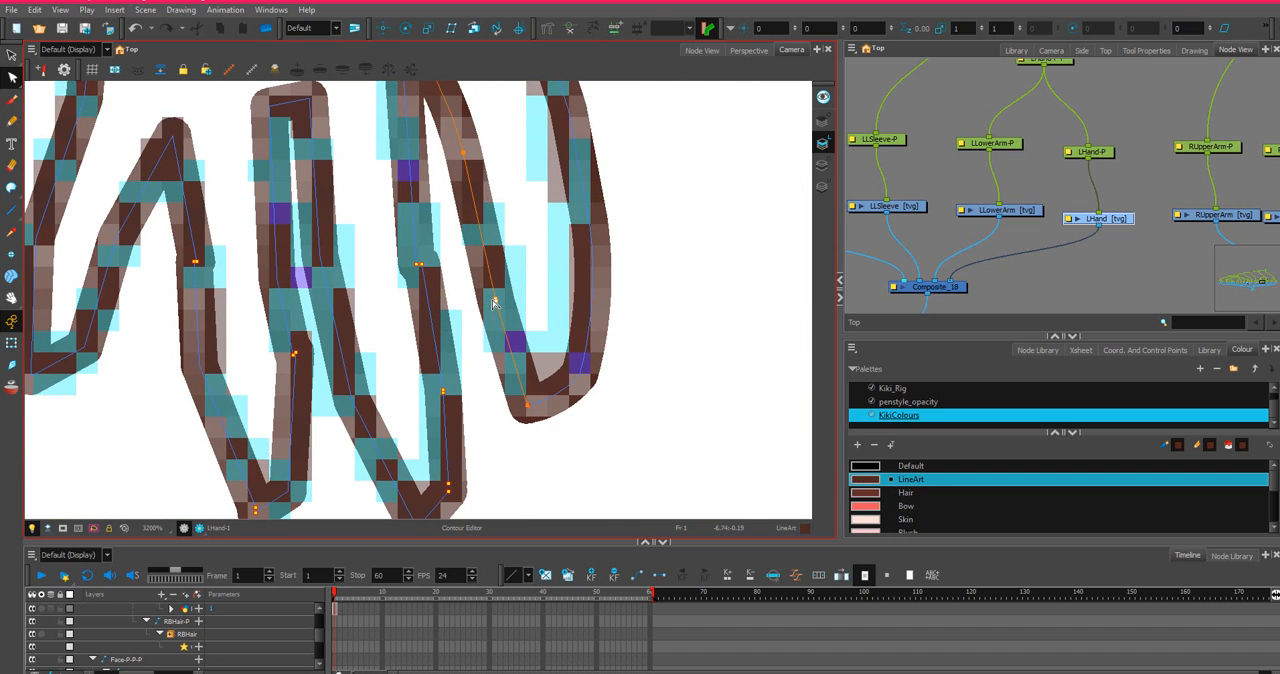
pyautogui.scroll(-4, 493, 302)
pyautogui.scroll(2, 492, 236)
pyautogui.scroll(2, 517, 193)
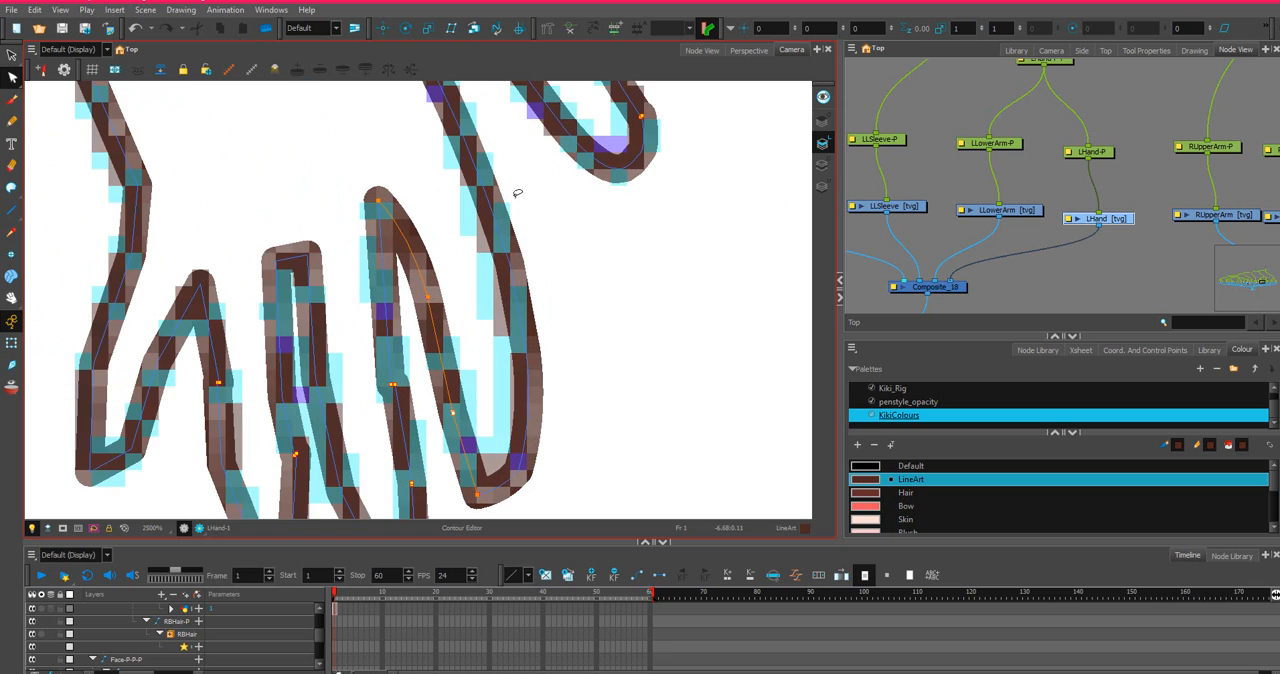
pyautogui.click(453, 414)
pyautogui.press('Delete')
pyautogui.moveTo(463, 420); pyautogui.dragTo(458, 417)
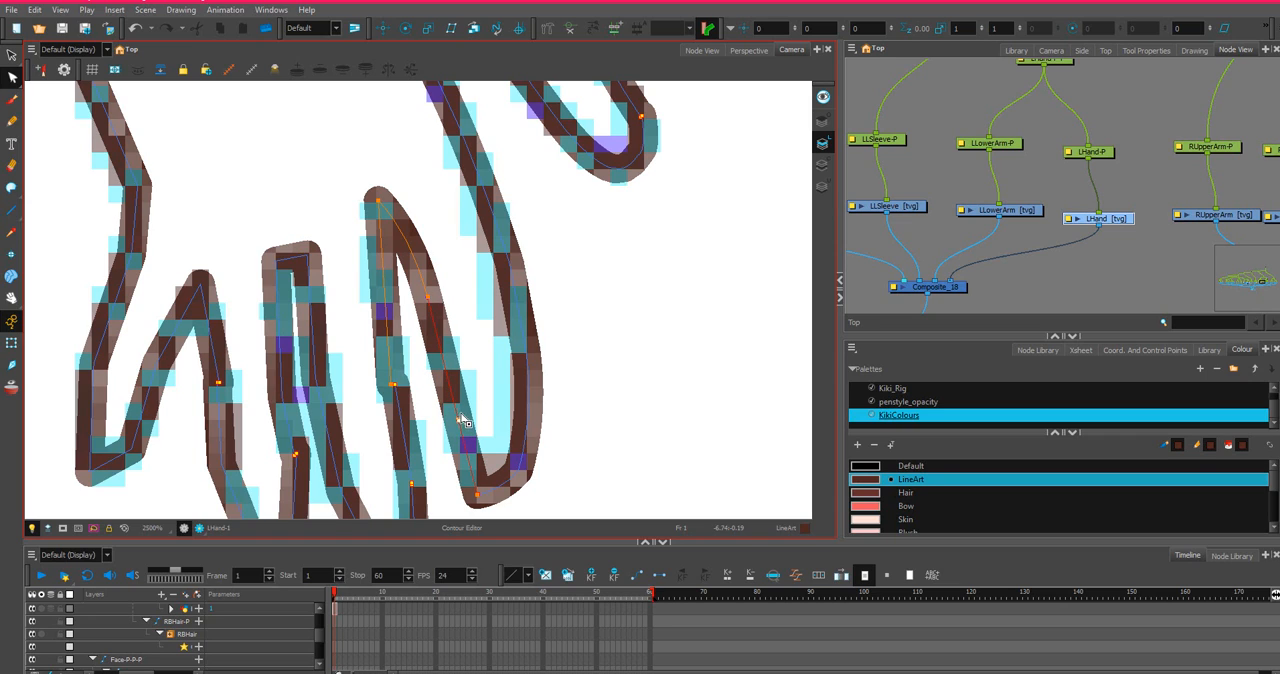
# Adjust the lower point on the index finger's outer edge and the curve handles rounding its fingertip.
pyautogui.click(551, 354)
pyautogui.moveTo(527, 356); pyautogui.dragTo(528, 361)
pyautogui.moveTo(610, 452)
pyautogui.mouseDown()
pyautogui.moveTo(481, 518)
pyautogui.moveTo(404, 474)
pyautogui.moveTo(514, 490)
pyautogui.mouseUp()
pyautogui.moveTo(597, 472)
pyautogui.mouseDown()
pyautogui.moveTo(474, 476)
pyautogui.moveTo(482, 502)
pyautogui.mouseUp()
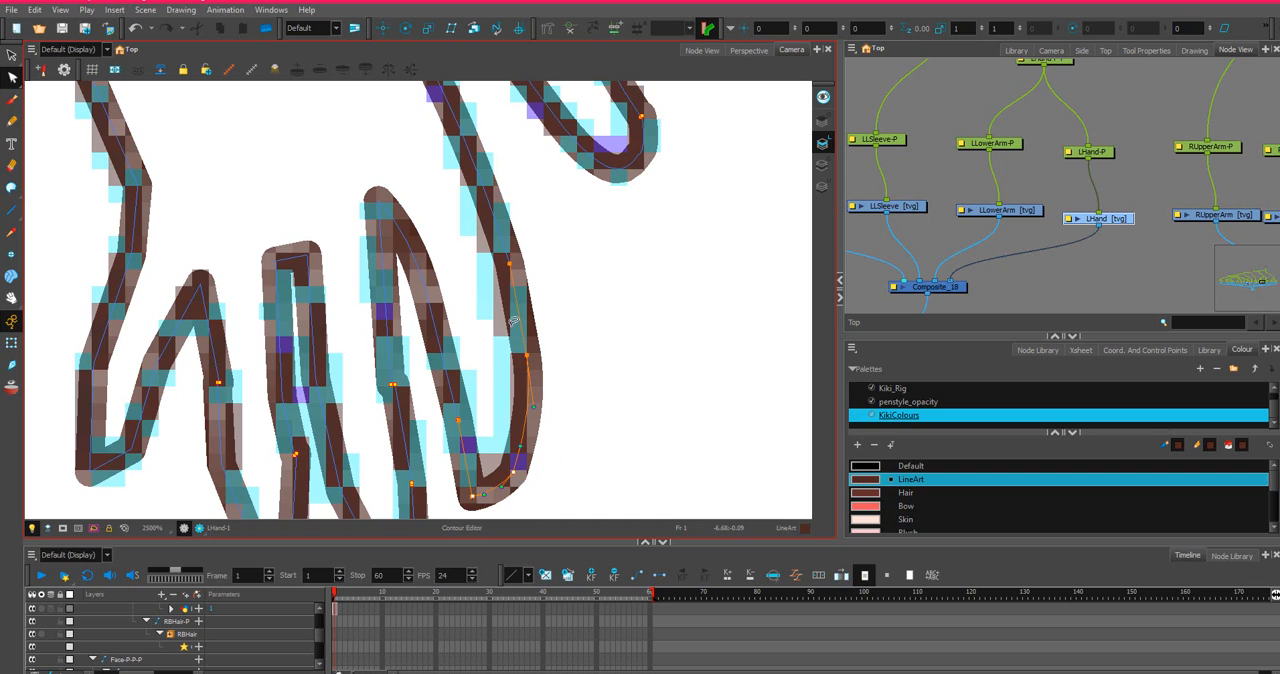
# Align the split line ends on the middle finger's index-side edge and bow that edge outward near the tip.
pyautogui.scroll(-3, 522, 293)
pyautogui.scroll(2, 583, 296)
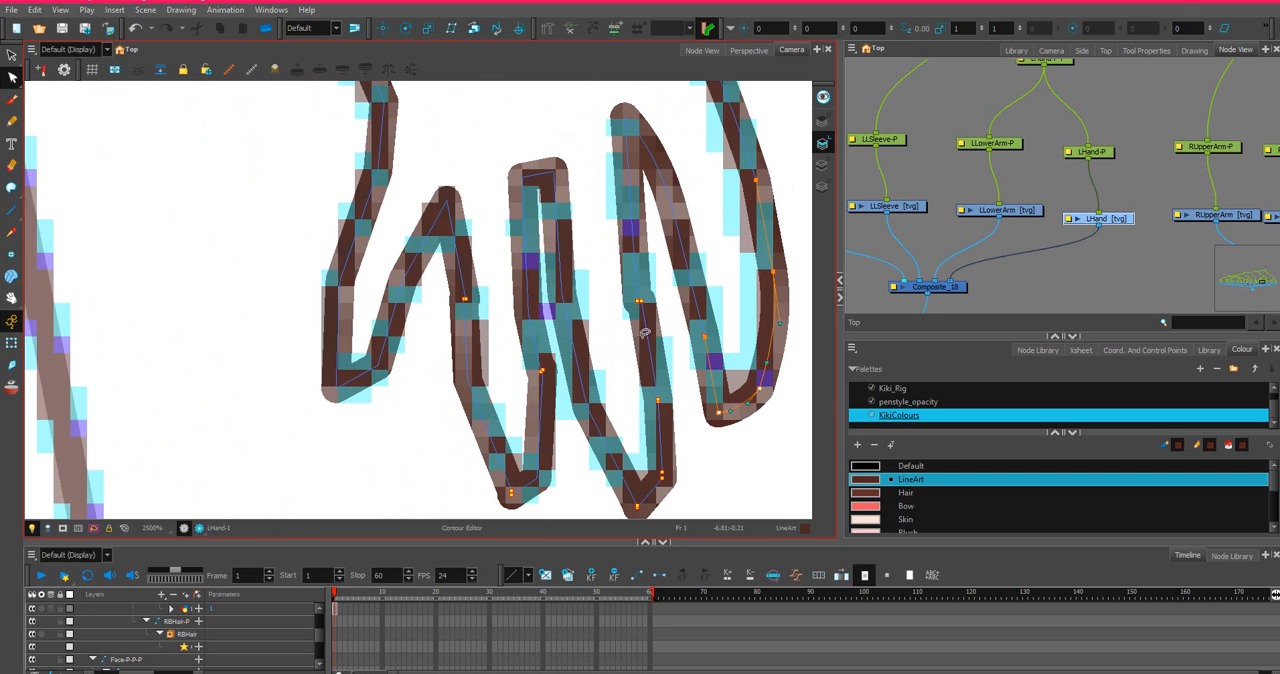
pyautogui.click(643, 306)
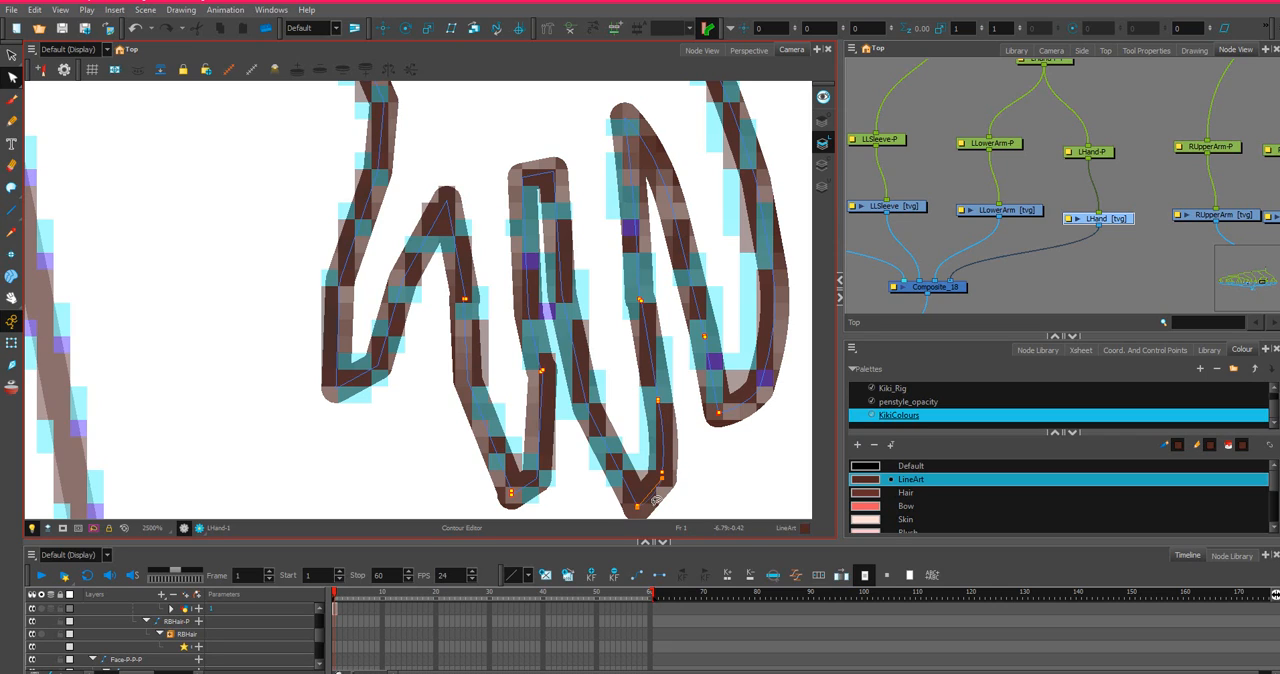
pyautogui.moveTo(663, 473); pyautogui.dragTo(661, 470)
pyautogui.press('space')
pyautogui.moveTo(635, 388); pyautogui.dragTo(681, 282)
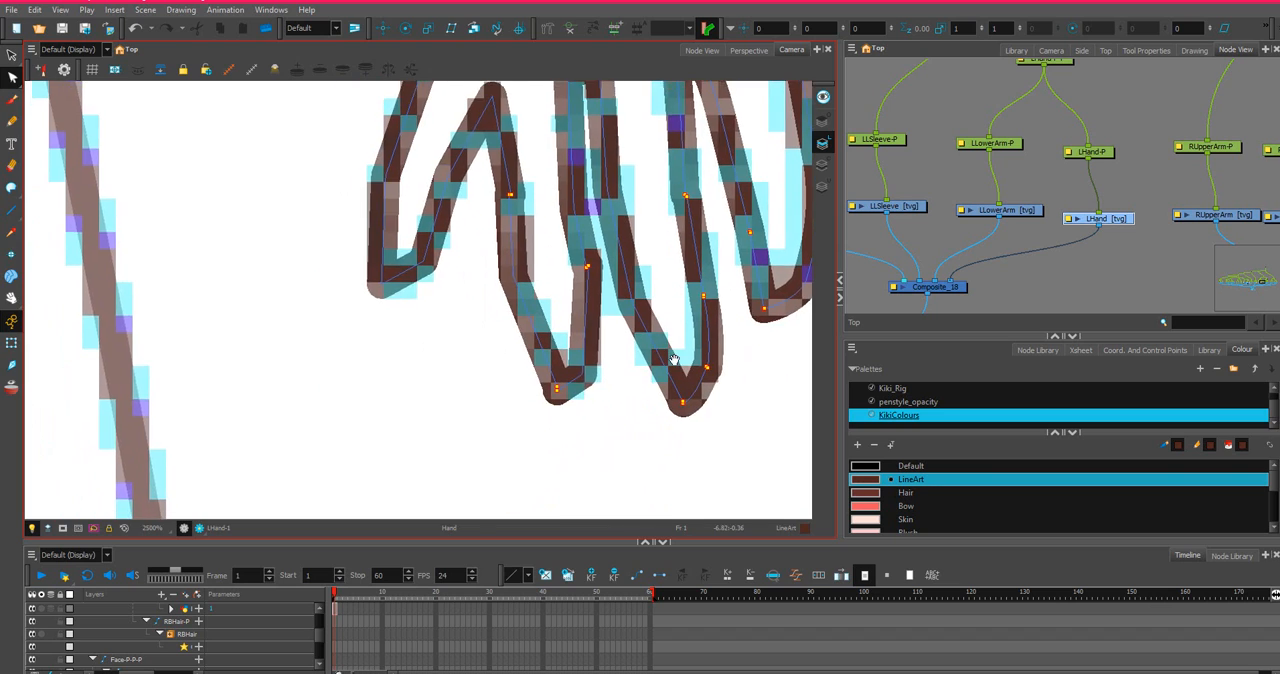
# Round the middle fingertip's curve and align the line ends meeting at its tip.
pyautogui.scroll(1, 673, 348)
pyautogui.moveTo(746, 379); pyautogui.dragTo(748, 381)
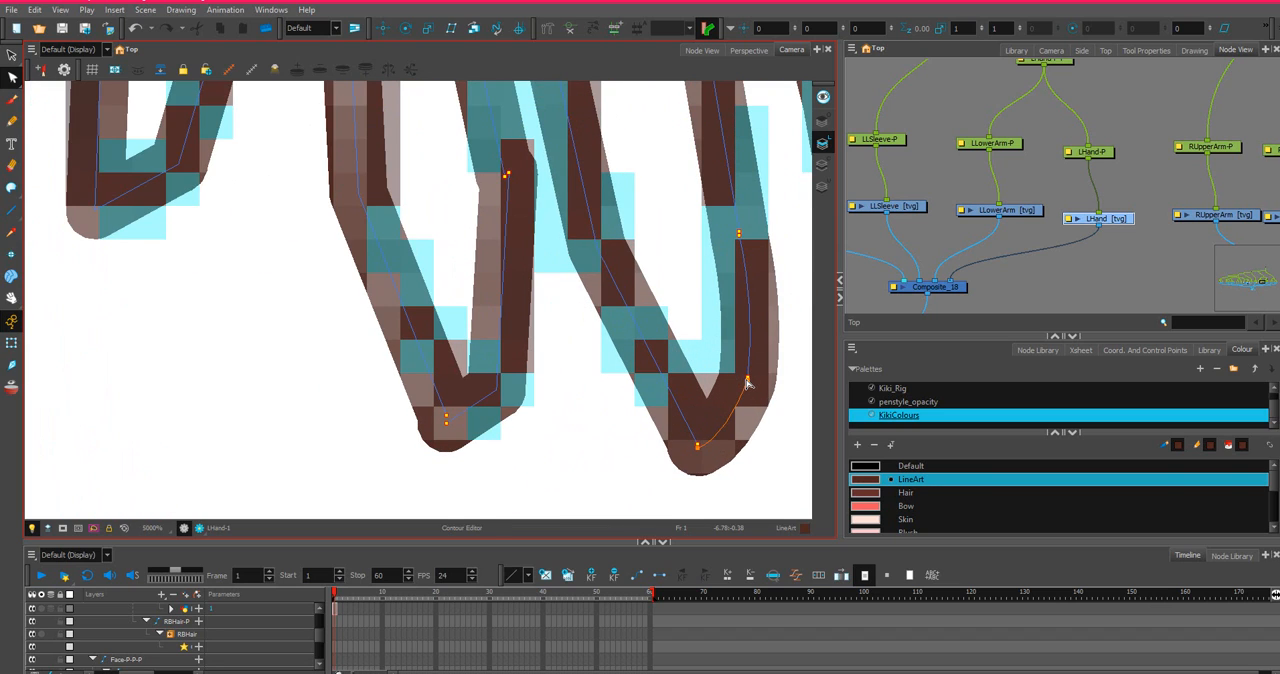
pyautogui.click(697, 448)
pyautogui.moveTo(698, 447); pyautogui.dragTo(701, 448)
# Bow the middle finger's ring-side edge along the sketch and tidy the joint on its index-side edge.
pyautogui.scroll(-2, 579, 242)
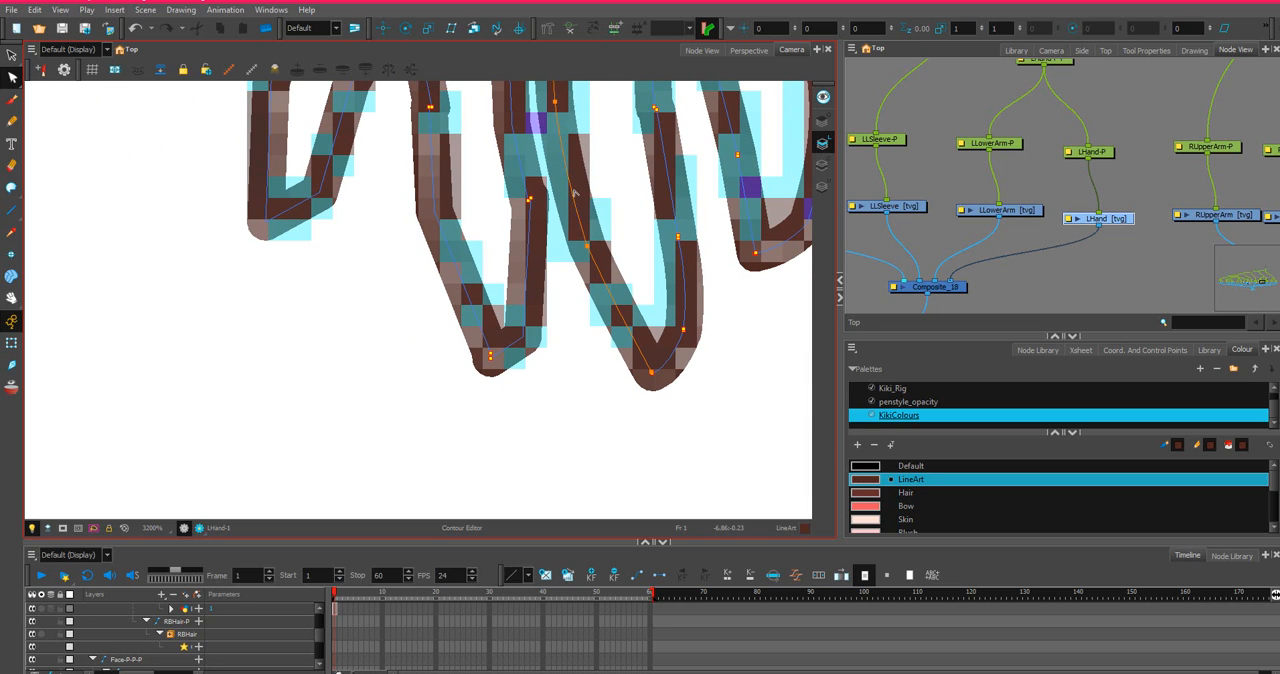
pyautogui.scroll(-1, 600, 194)
pyautogui.scroll(4, 640, 220)
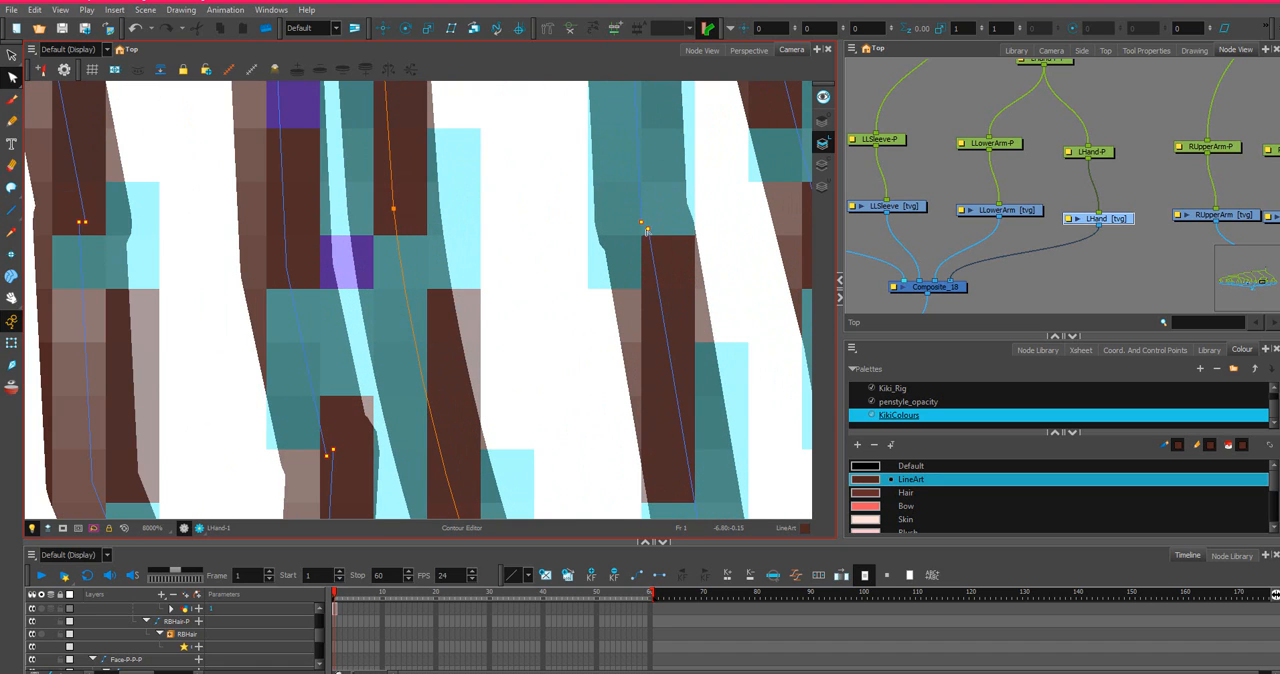
pyautogui.scroll(-2, 640, 218)
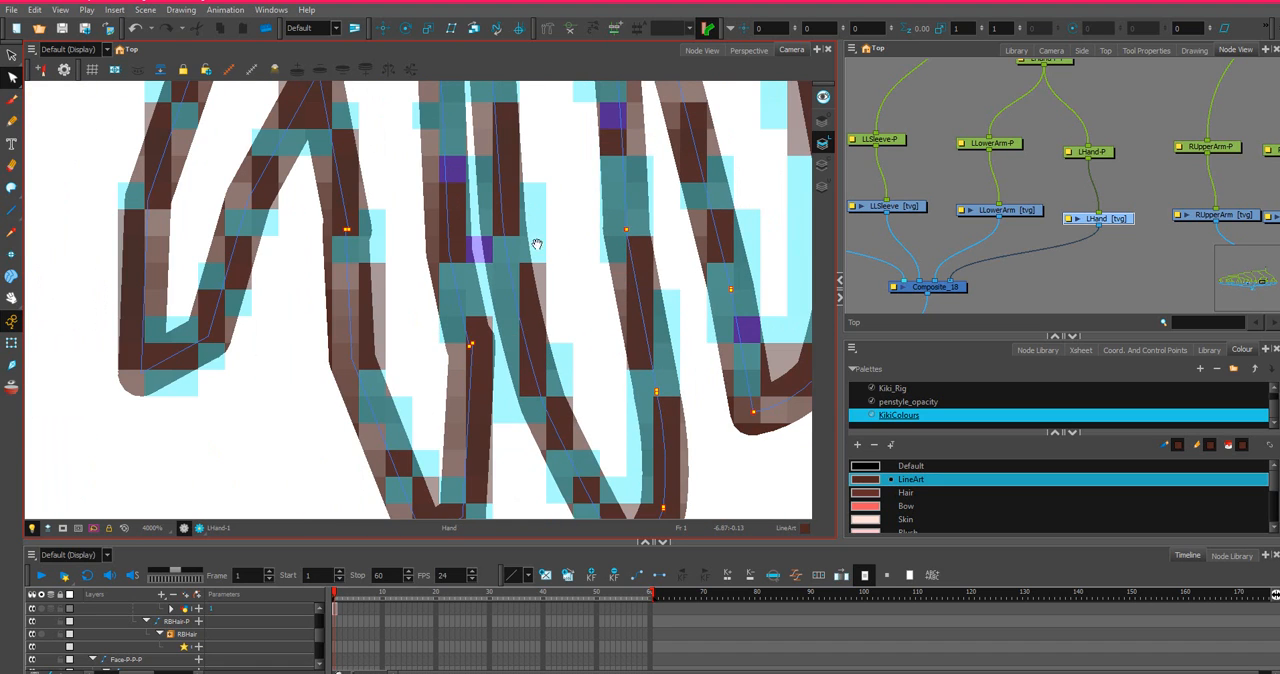
pyautogui.moveTo(537, 244); pyautogui.dragTo(564, 266)
pyautogui.scroll(-2, 674, 309)
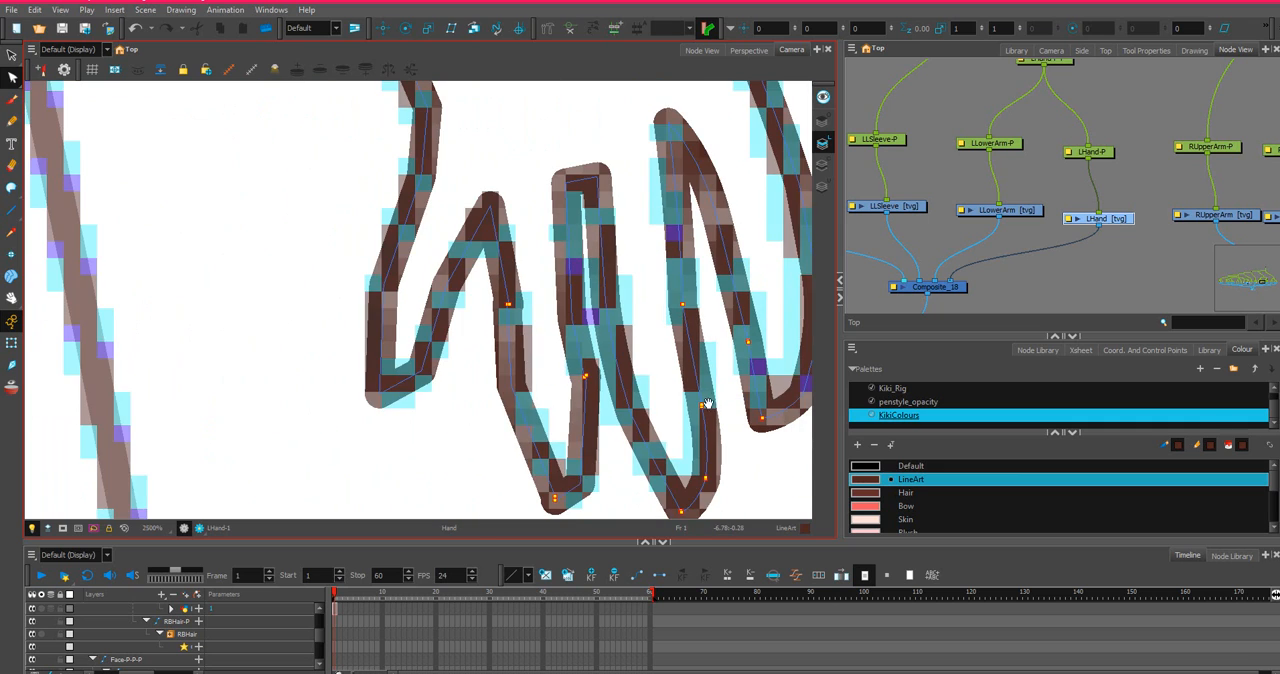
# Bow the lower part of the index finger's outer edge so it rounds smoothly into the fingertip along the sketch.
pyautogui.scroll(4, 715, 402)
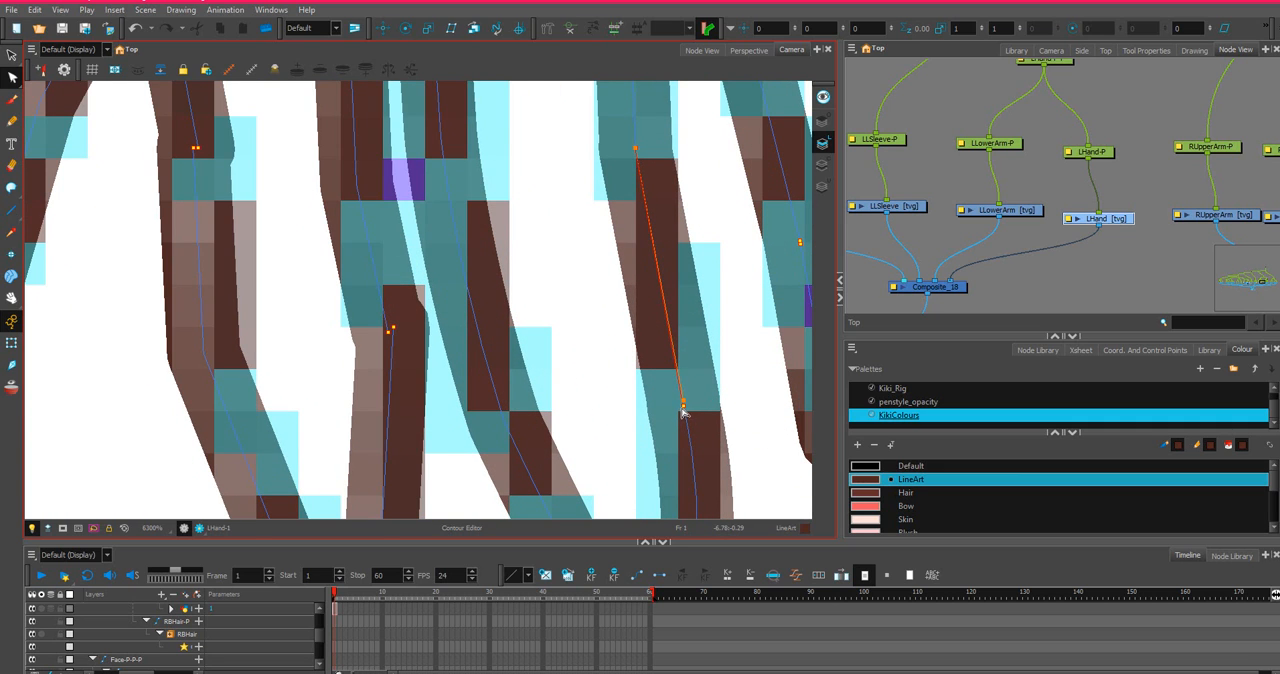
pyautogui.scroll(-2, 689, 414)
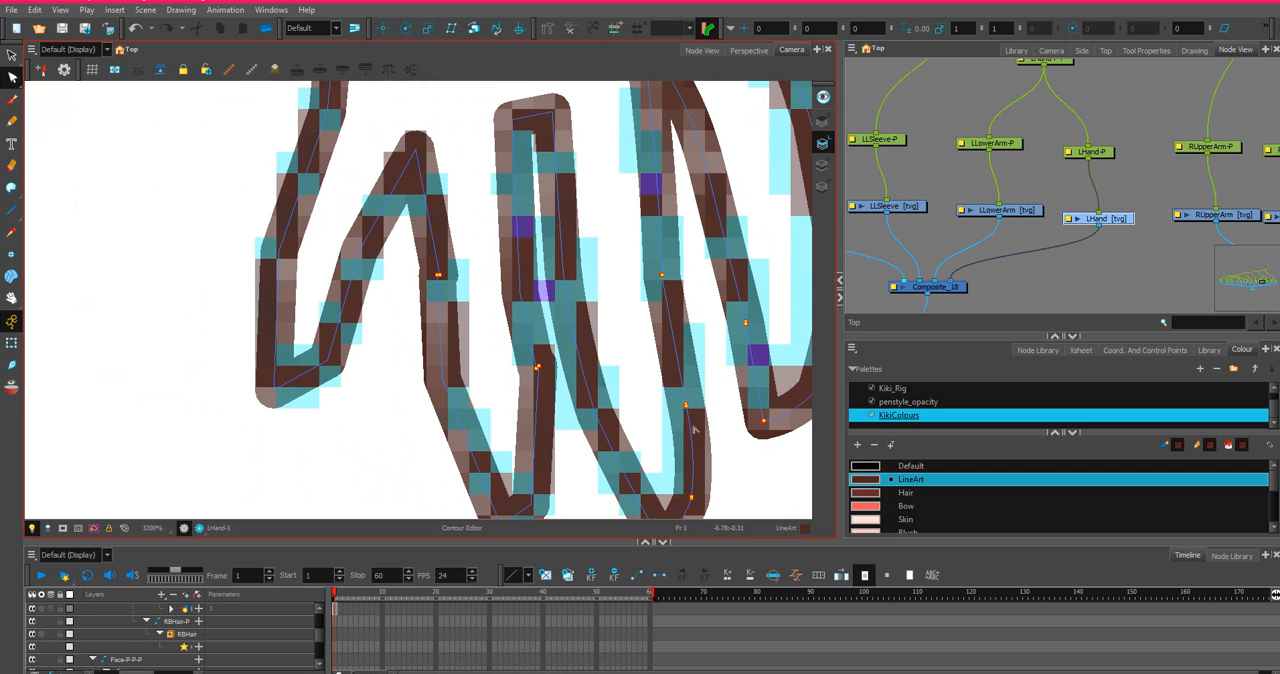
pyautogui.scroll(-2, 512, 334)
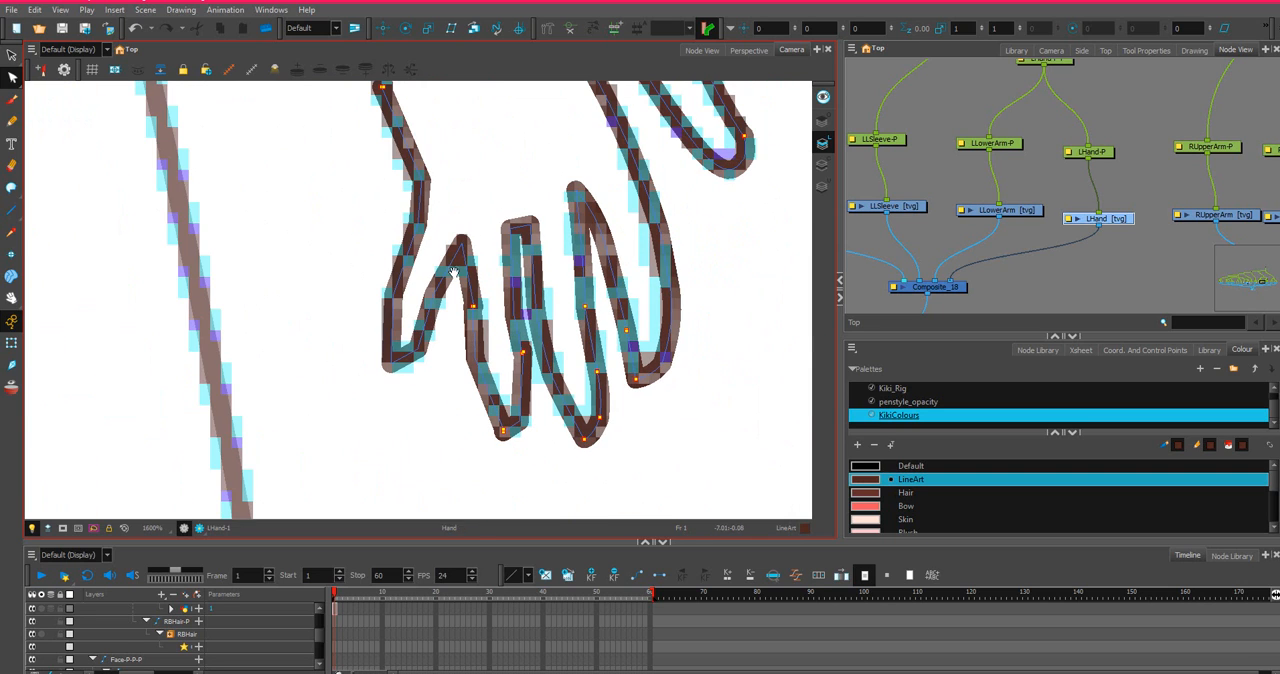
pyautogui.scroll(3, 660, 350)
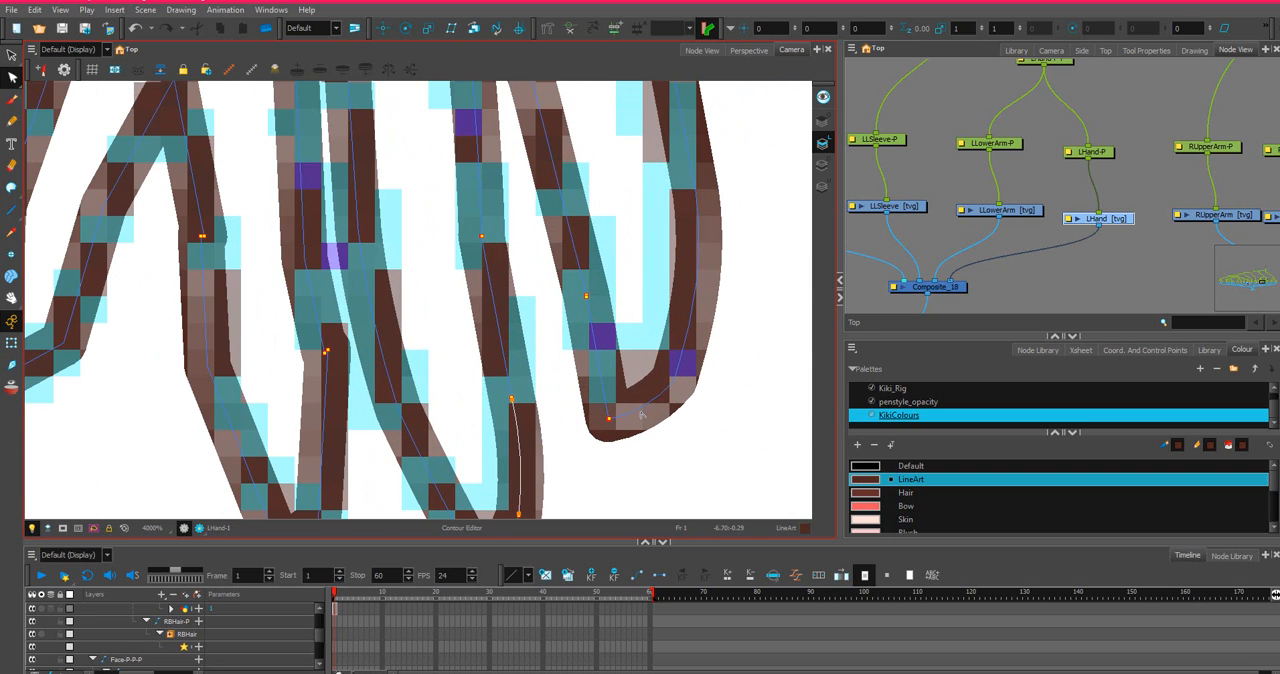
pyautogui.click(641, 416)
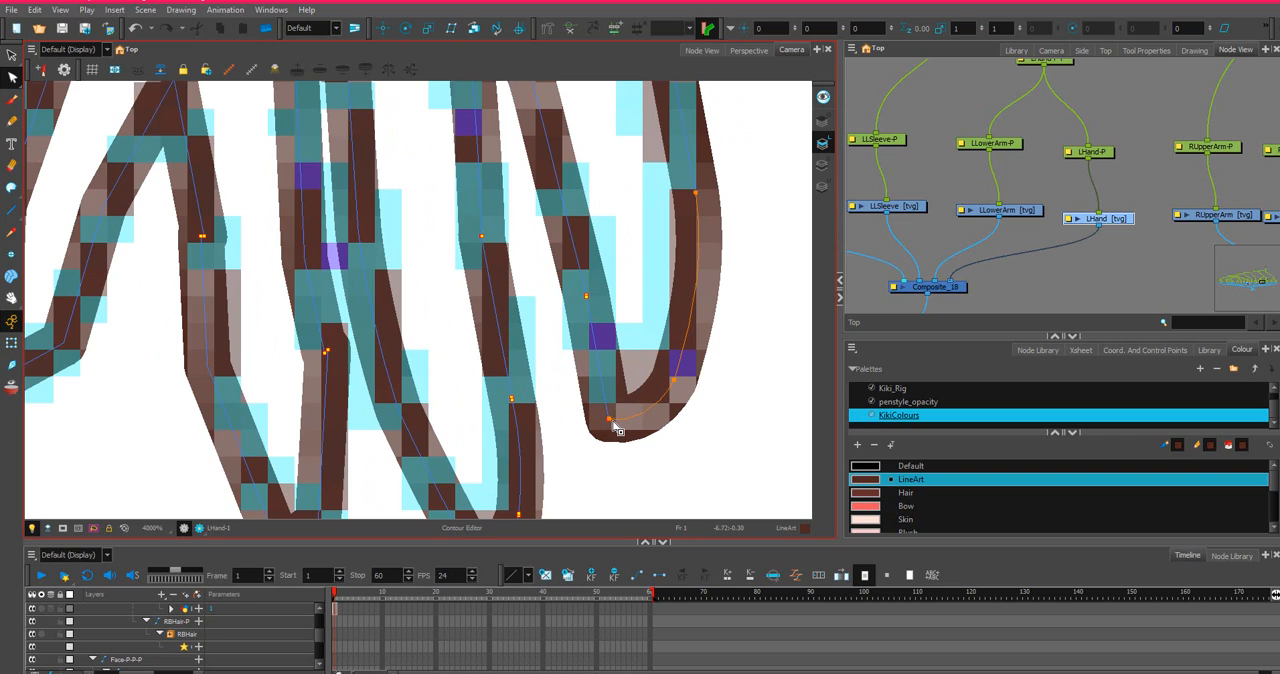
pyautogui.click(694, 326)
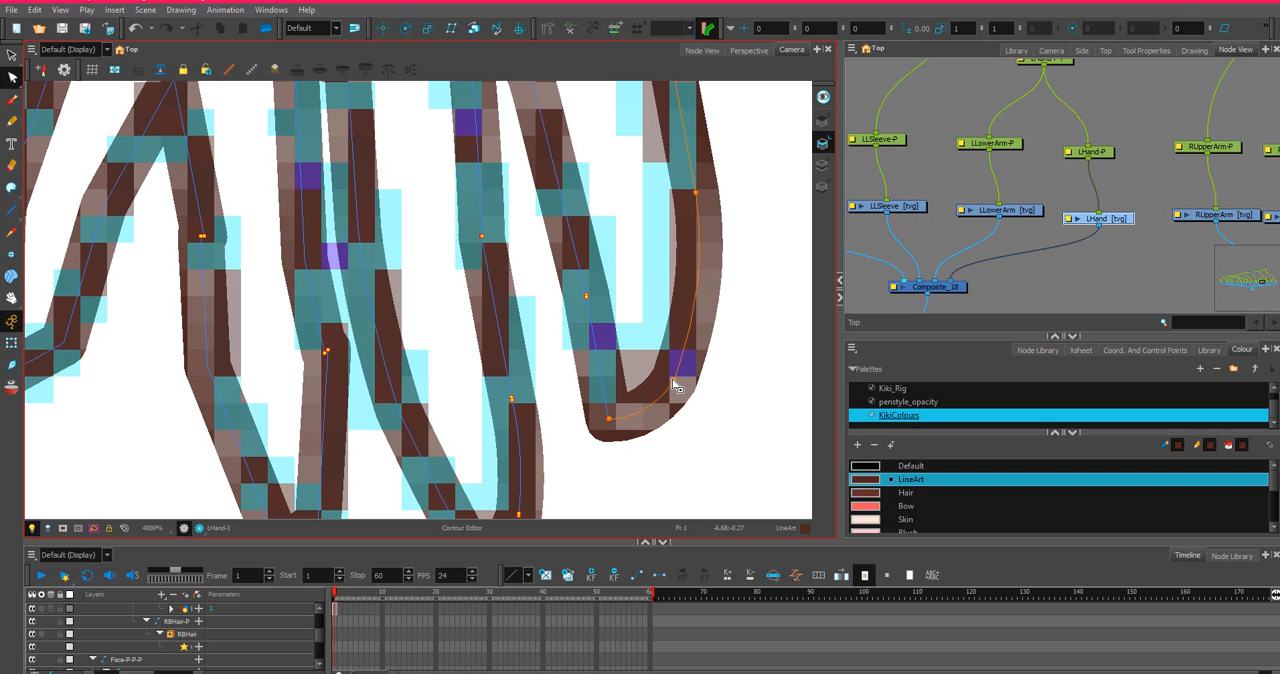
pyautogui.click(685, 352)
pyautogui.moveTo(686, 344); pyautogui.dragTo(690, 351)
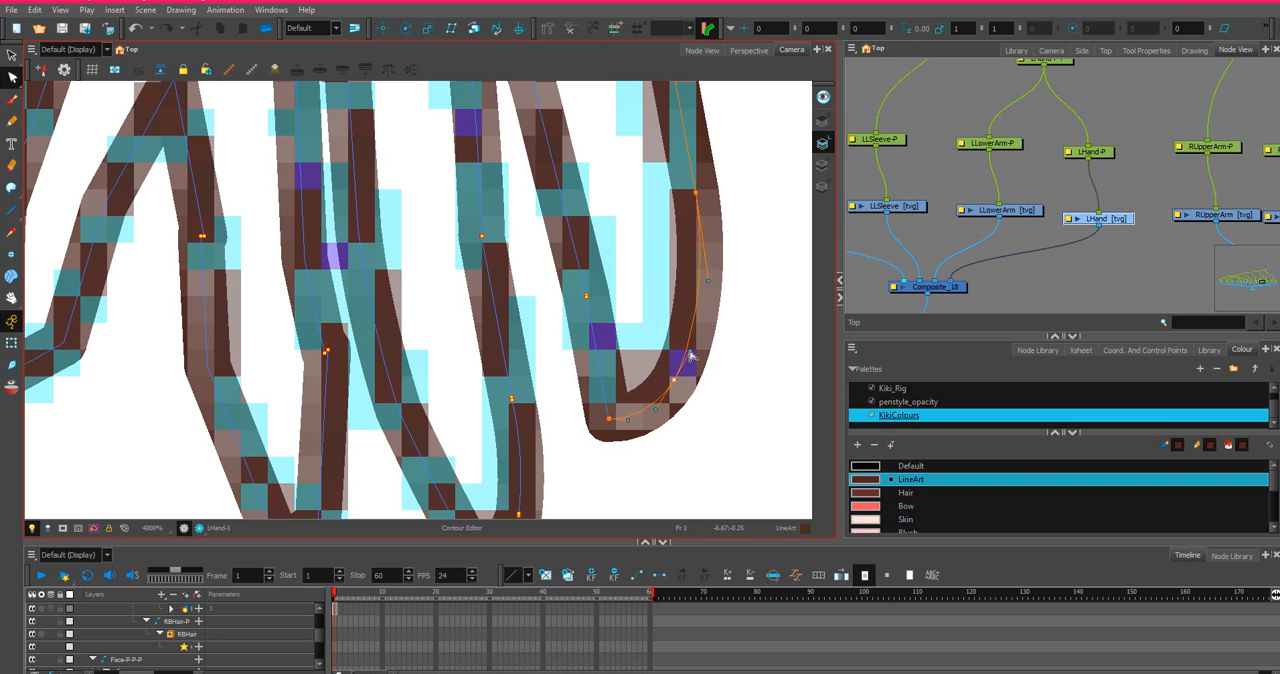
pyautogui.click(690, 351)
# Bend the short flat line joining the ring and middle fingers at their base into a slight curve.
pyautogui.scroll(-6, 432, 365)
pyautogui.moveTo(416, 357); pyautogui.dragTo(540, 366)
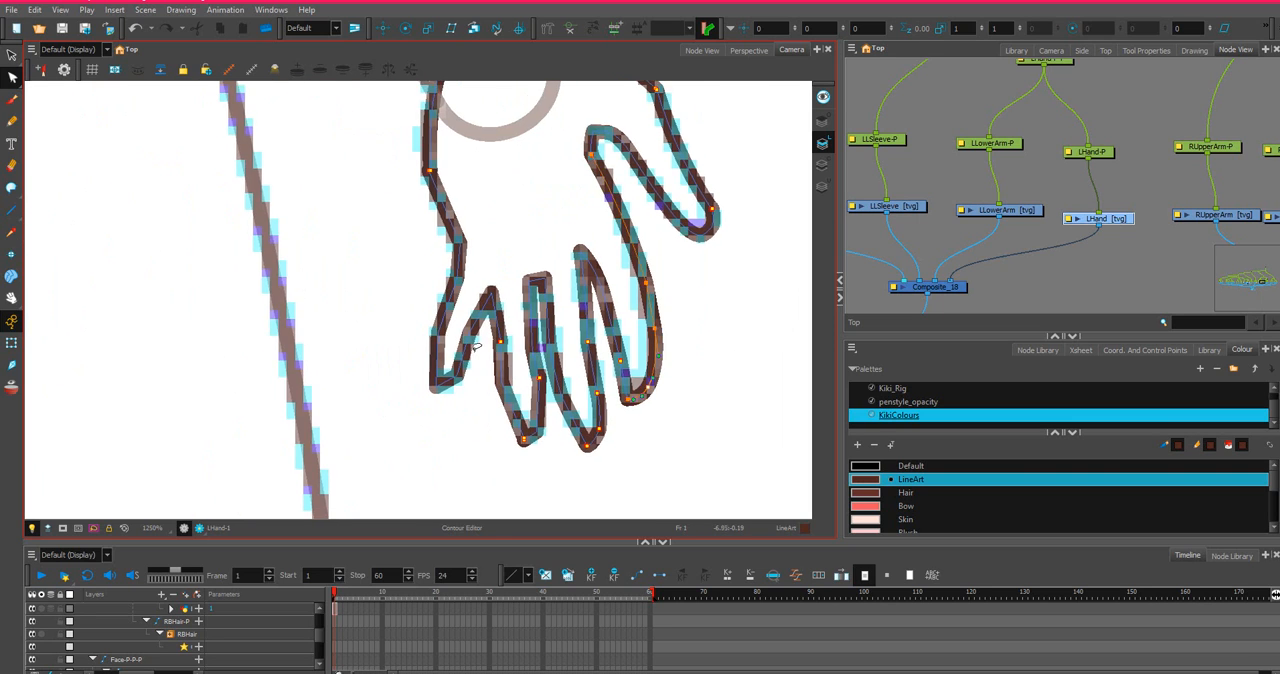
pyautogui.scroll(5, 495, 340)
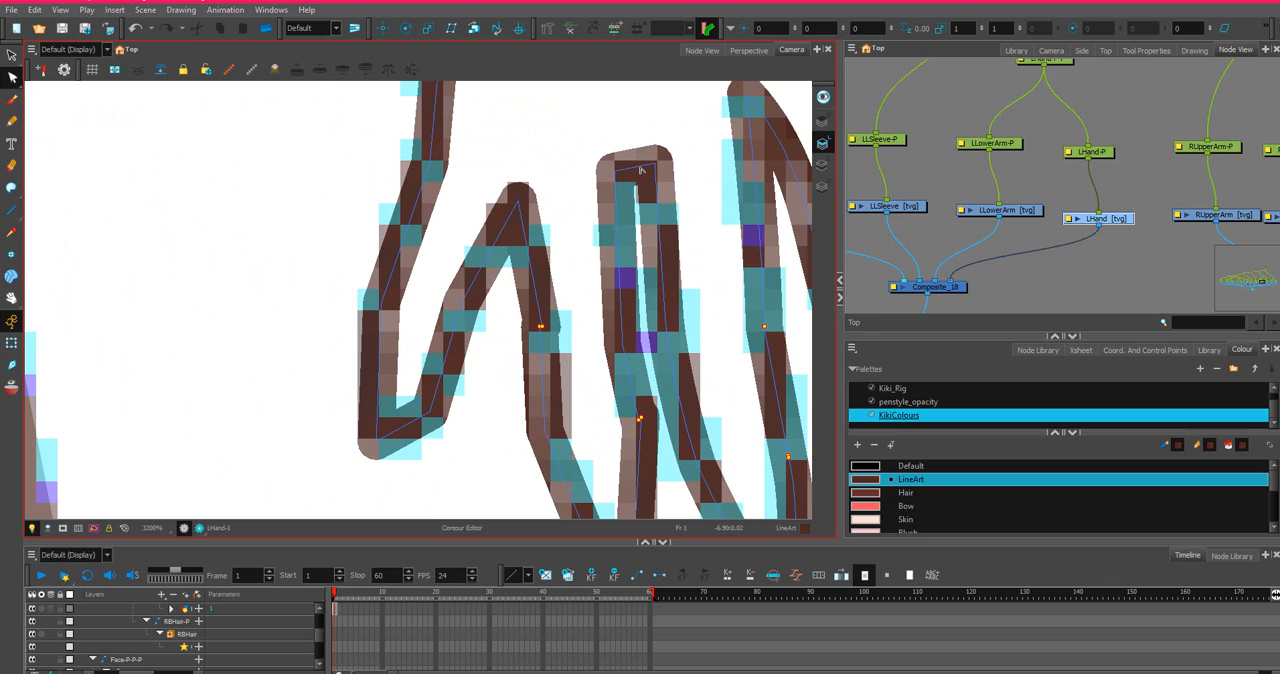
pyautogui.click(640, 171)
pyautogui.click(638, 166)
pyautogui.moveTo(638, 170); pyautogui.dragTo(638, 173)
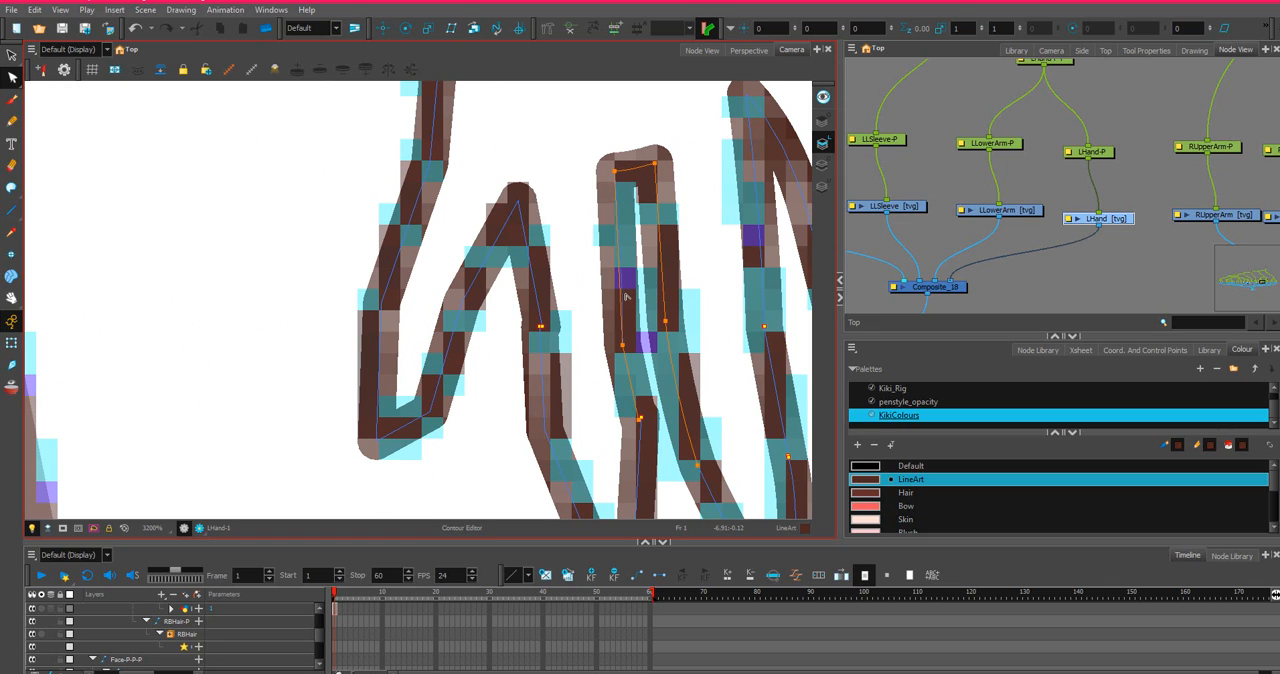
# Align the split line ends on the ring finger's pinky-side edge and adjust that edge down to the fingertip.
pyautogui.click(538, 324)
pyautogui.click(541, 327)
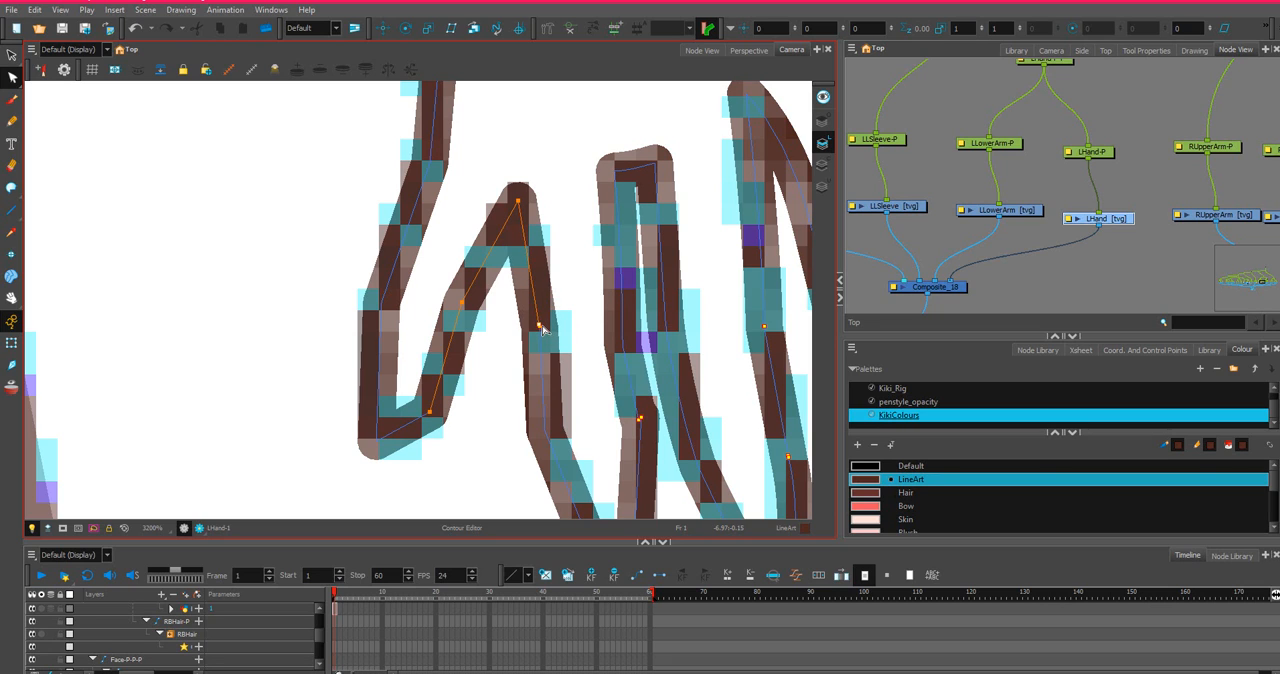
pyautogui.scroll(-1, 535, 270)
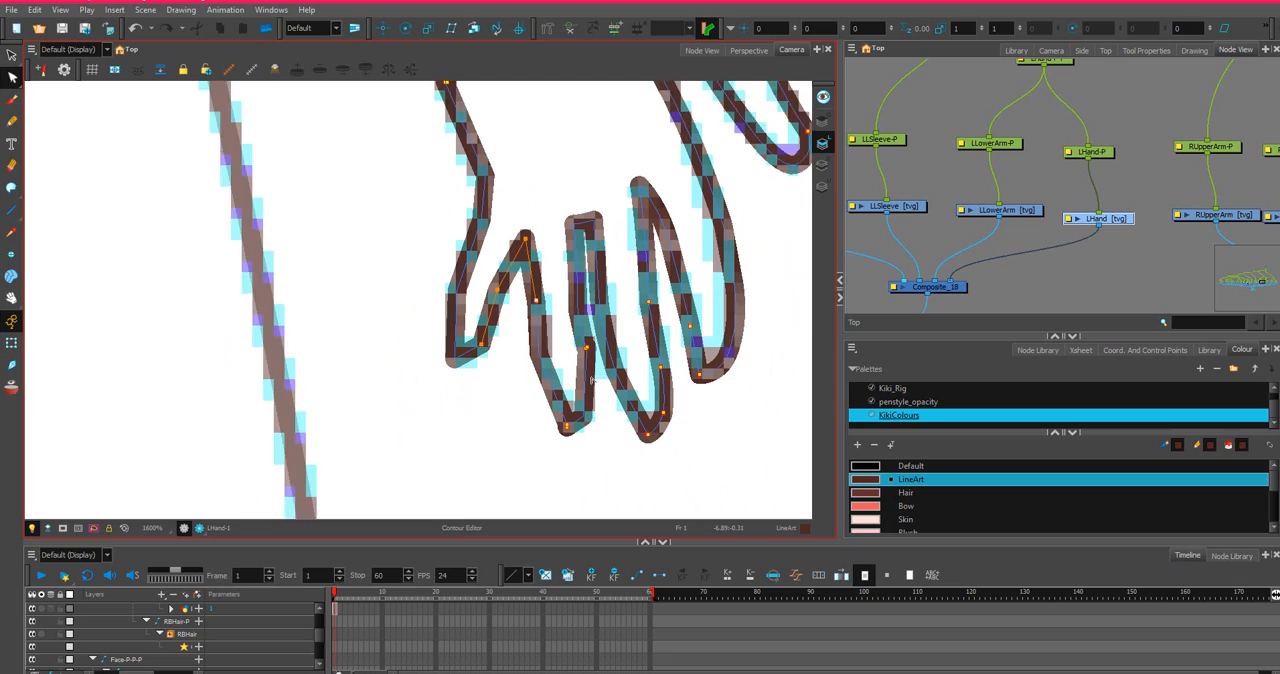
pyautogui.scroll(1, 592, 380)
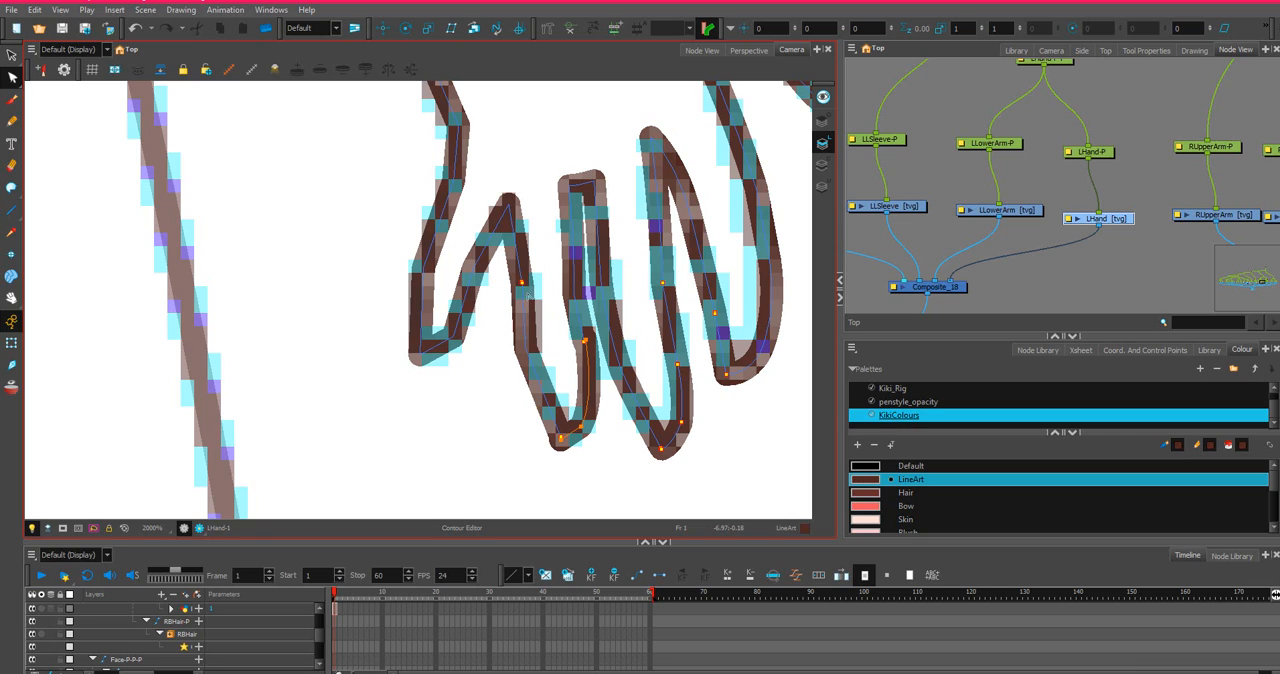
pyautogui.click(521, 284)
pyautogui.moveTo(522, 284); pyautogui.dragTo(526, 278)
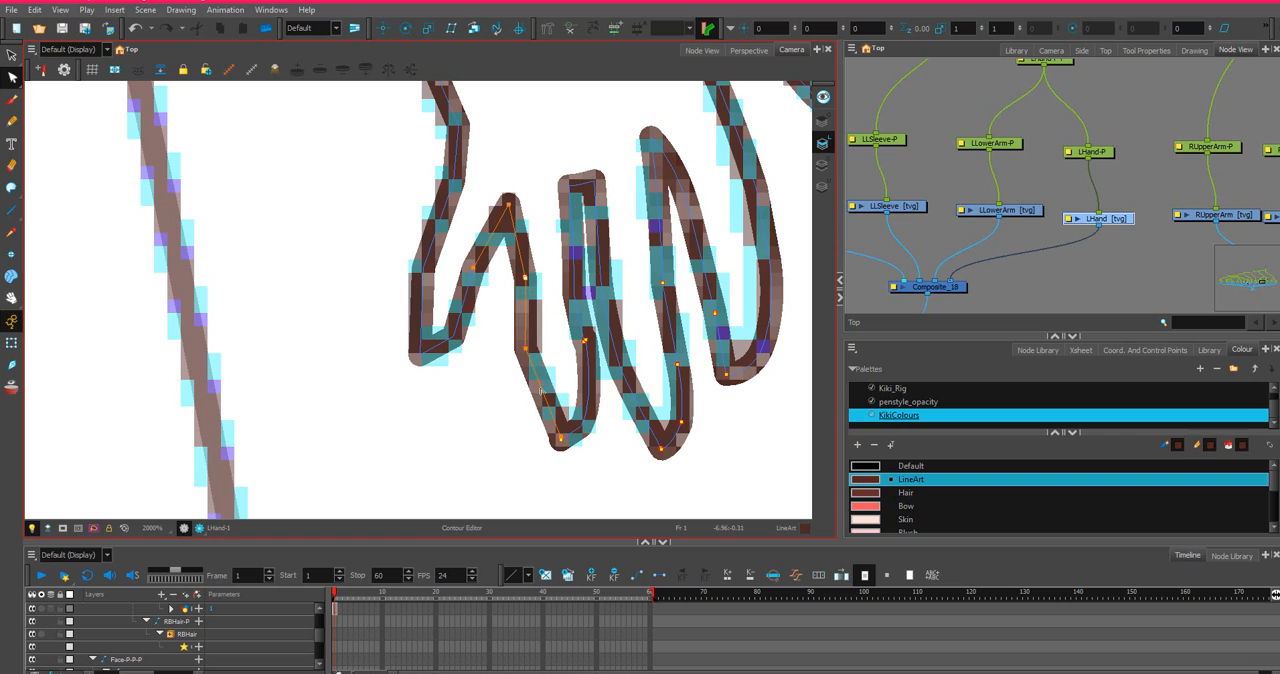
pyautogui.moveTo(529, 358); pyautogui.dragTo(532, 362)
pyautogui.moveTo(561, 440); pyautogui.dragTo(562, 440)
# Align the split line ends on the ring finger's middle-finger side and smooth the joint into the edge.
pyautogui.scroll(2, 562, 447)
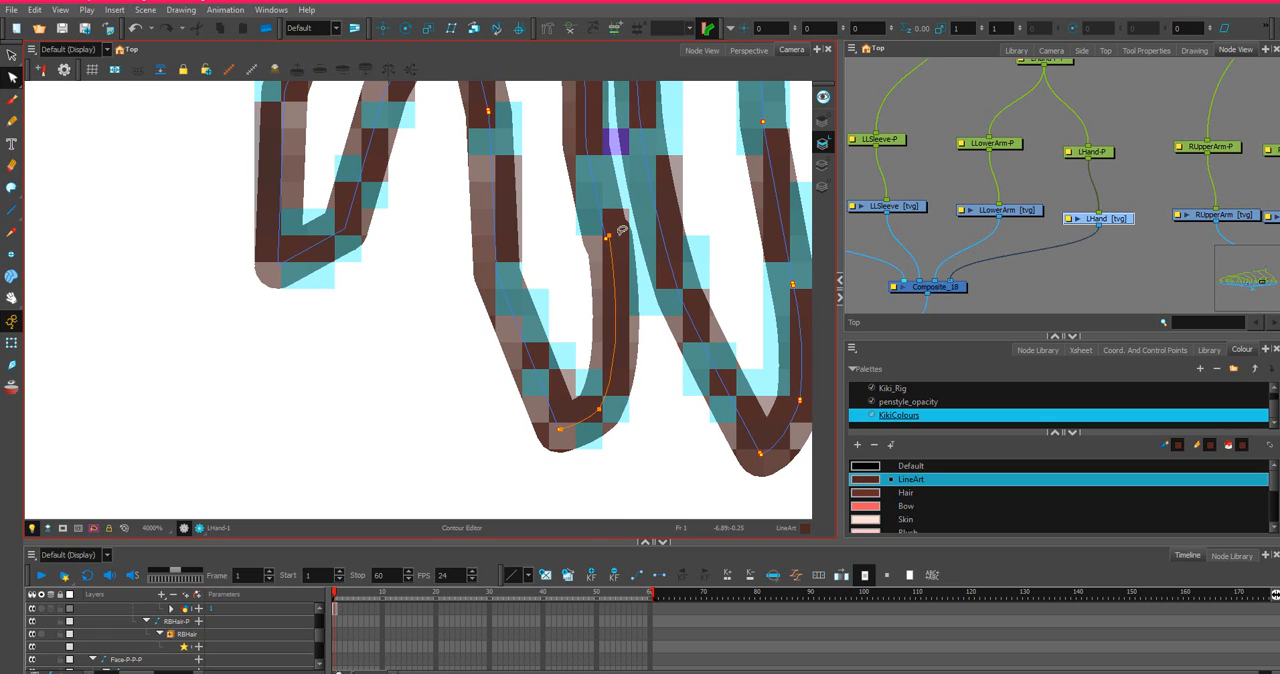
pyautogui.scroll(1, 598, 236)
pyautogui.moveTo(606, 238); pyautogui.dragTo(602, 245)
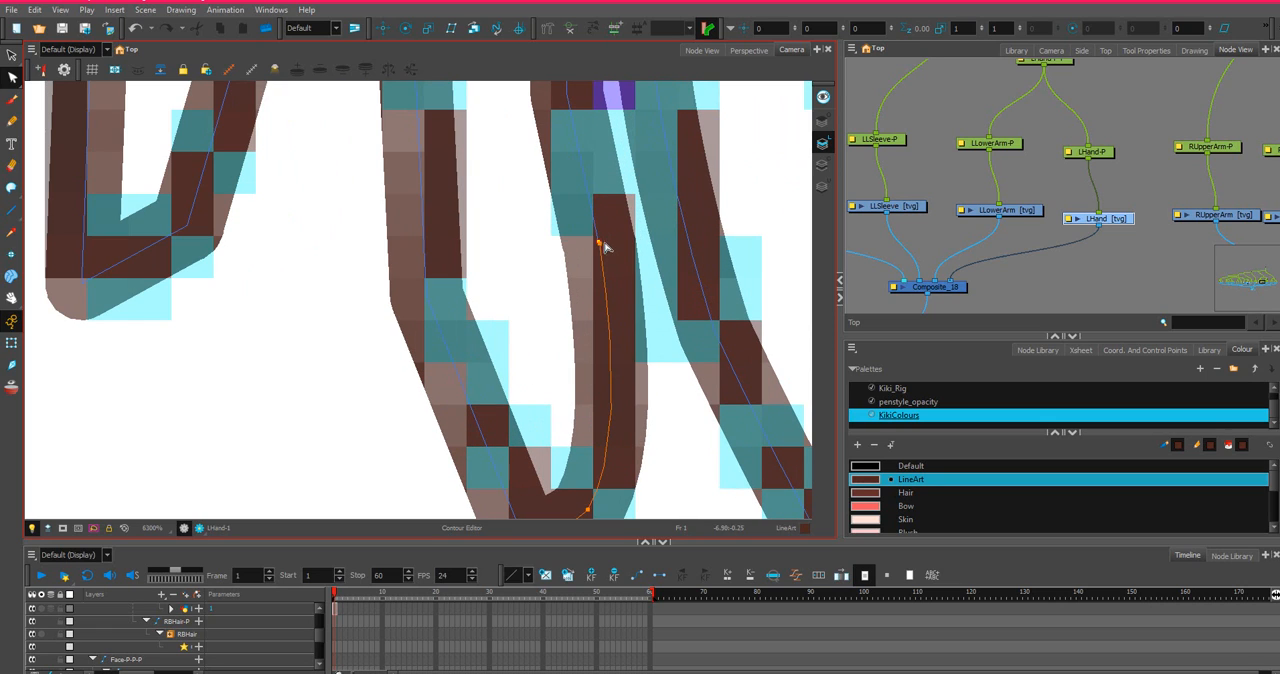
pyautogui.moveTo(600, 250); pyautogui.dragTo(637, 380)
pyautogui.scroll(-2, 545, 369)
pyautogui.scroll(-2, 545, 369)
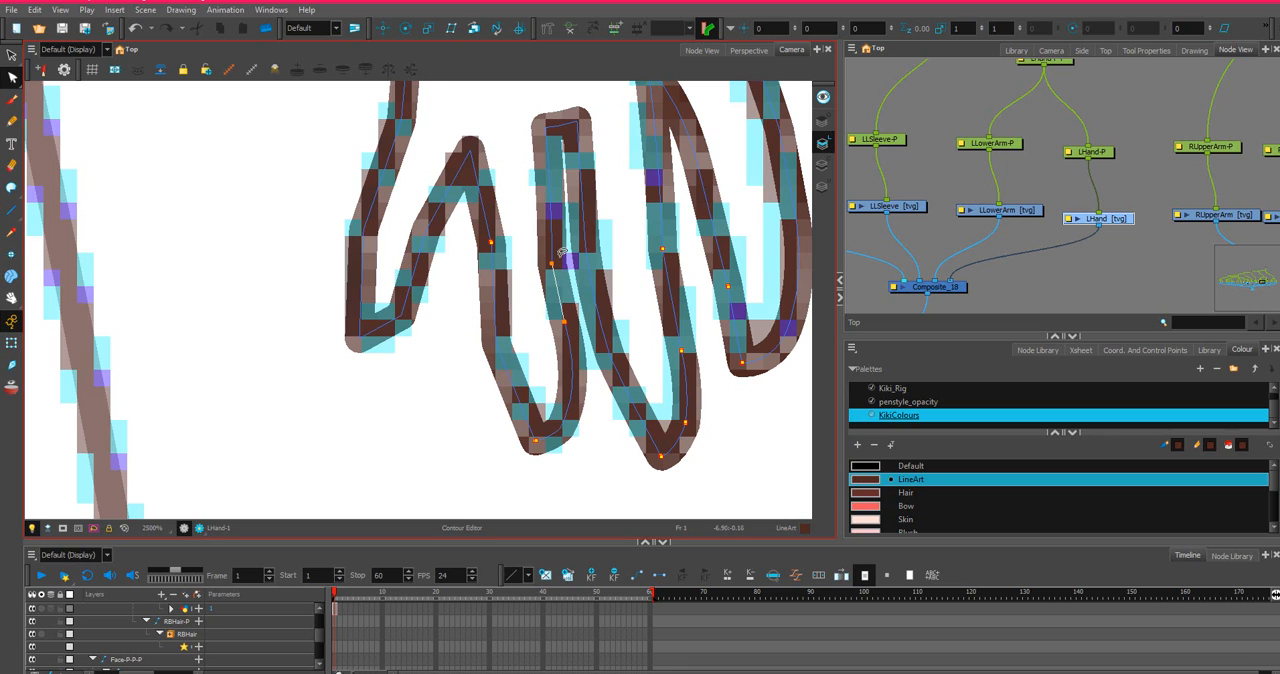
# Round the little finger's tip and bow its inner edge to follow the sketch.
pyautogui.scroll(-2, 505, 256)
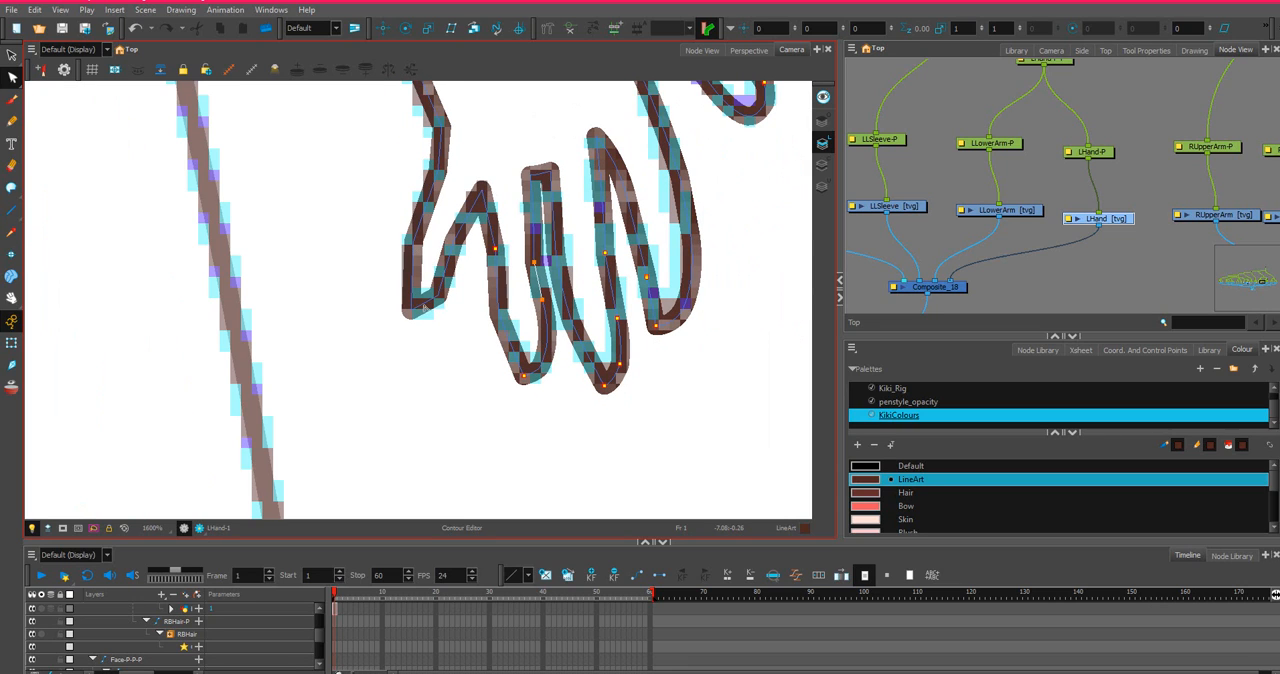
pyautogui.moveTo(426, 305); pyautogui.dragTo(428, 308)
pyautogui.moveTo(454, 265); pyautogui.dragTo(452, 263)
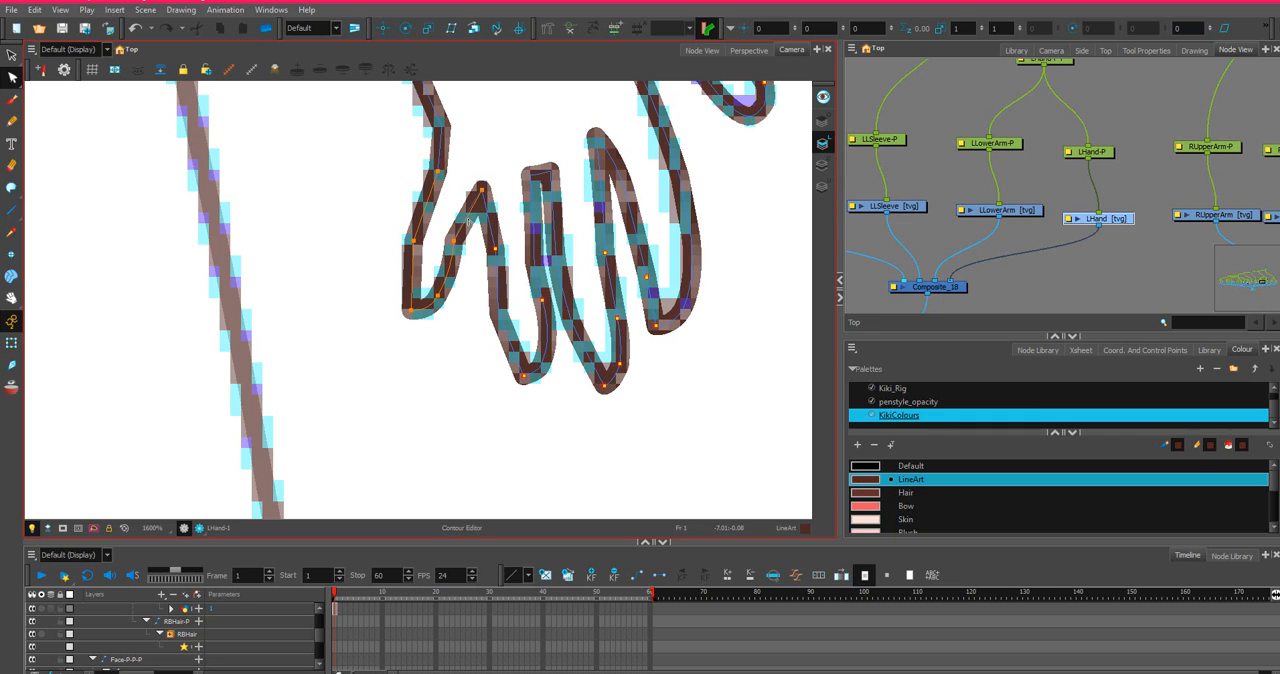
pyautogui.scroll(-1, 462, 225)
pyautogui.scroll(1, 456, 161)
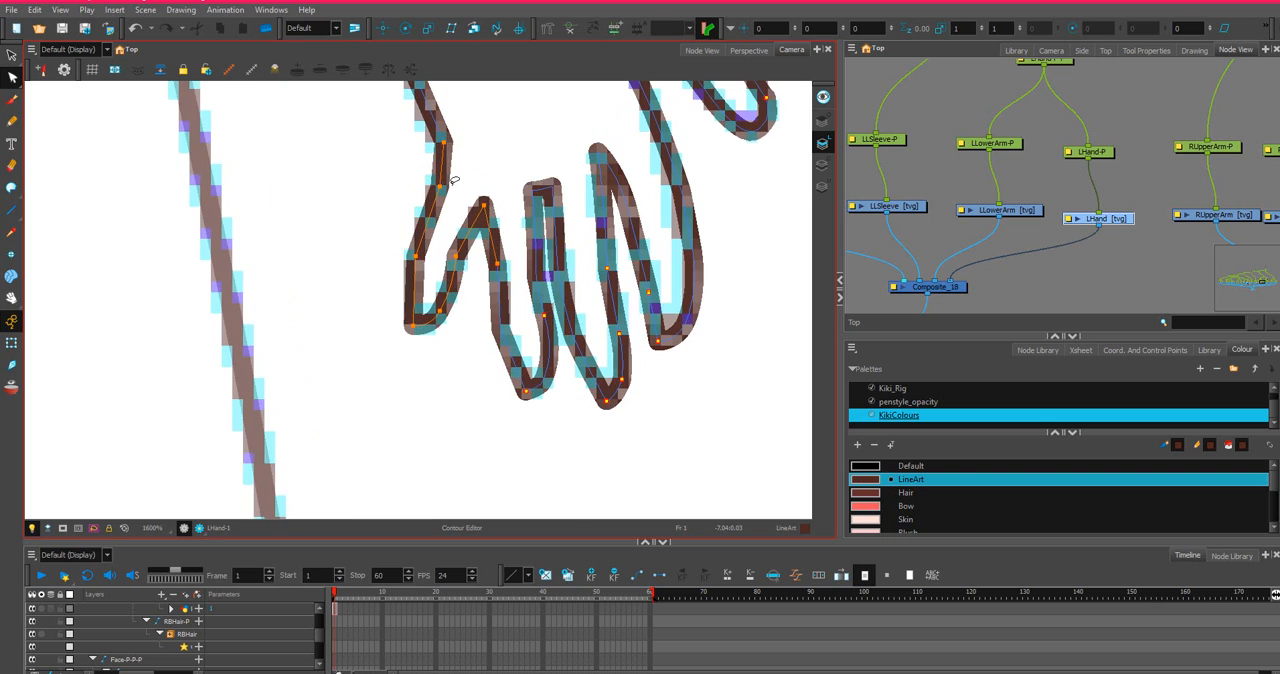
# Bow the palm's outer edge along the sketch and align the line ends where it meets the rounded wrist.
pyautogui.moveTo(488, 170)
pyautogui.mouseDown()
pyautogui.moveTo(508, 180)
pyautogui.moveTo(564, 282)
pyautogui.mouseUp()
pyautogui.click(510, 184)
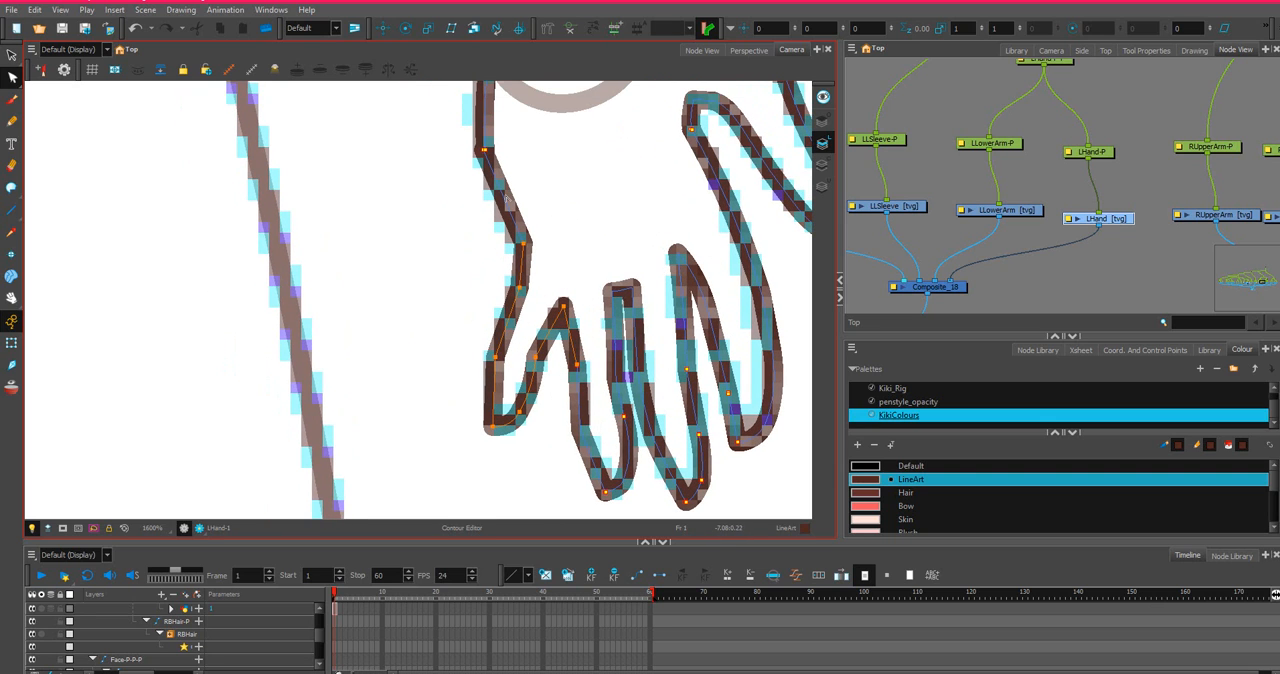
pyautogui.scroll(1, 508, 134)
pyautogui.moveTo(508, 131); pyautogui.dragTo(598, 347)
pyautogui.moveTo(538, 269); pyautogui.dragTo(535, 269)
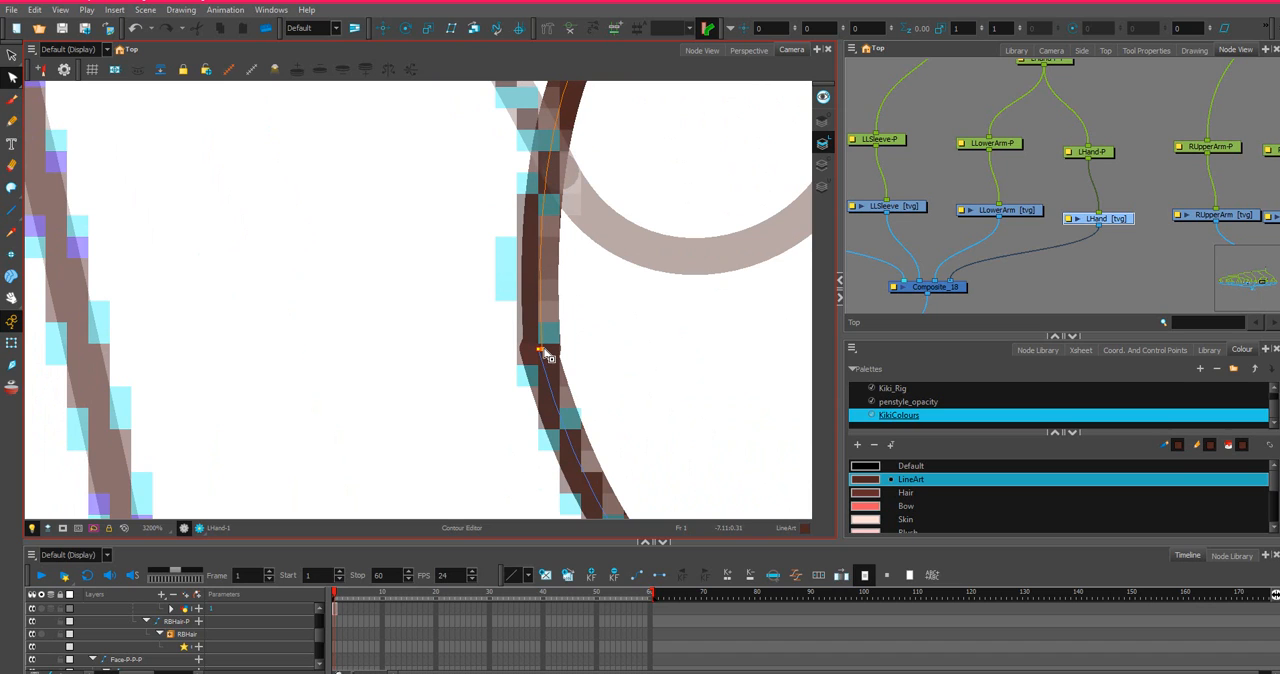
pyautogui.moveTo(542, 349); pyautogui.dragTo(539, 349)
# Adjust the lower handle of the wrist curve so it flows smoothly into the palm's outer edge.
pyautogui.scroll(-3, 542, 355)
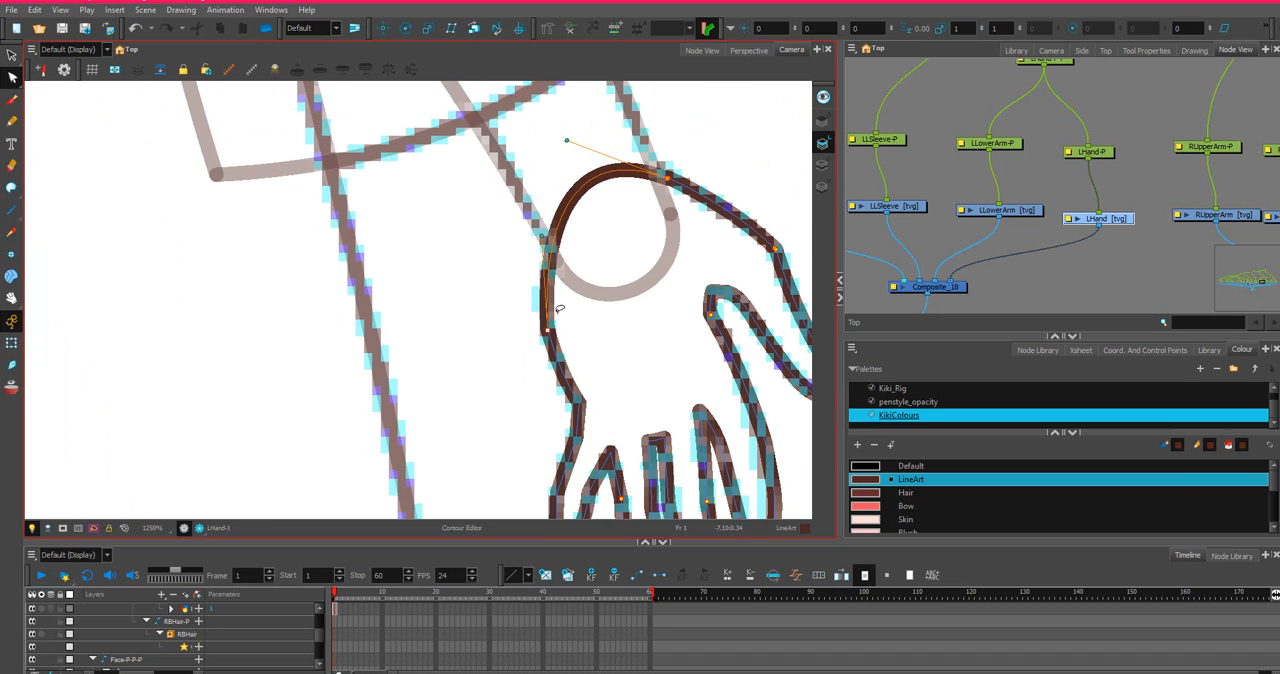
pyautogui.moveTo(542, 236); pyautogui.dragTo(528, 257)
pyautogui.scroll(3, 537, 308)
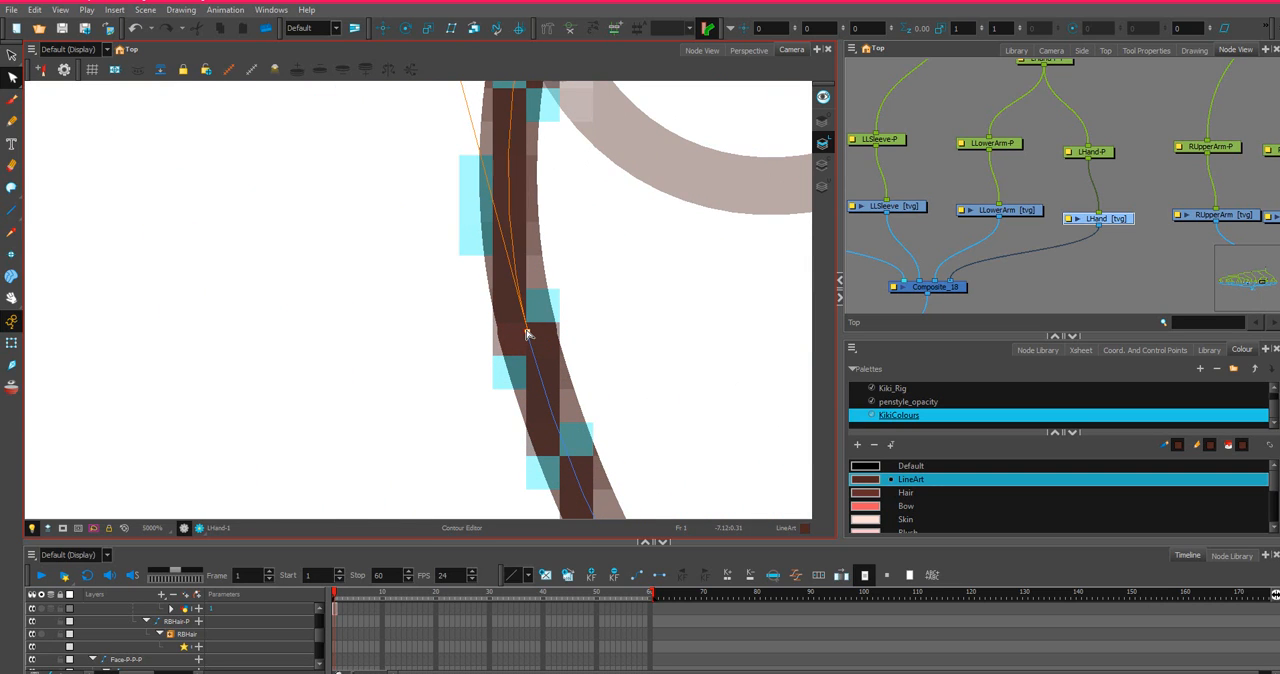
pyautogui.scroll(-2, 528, 338)
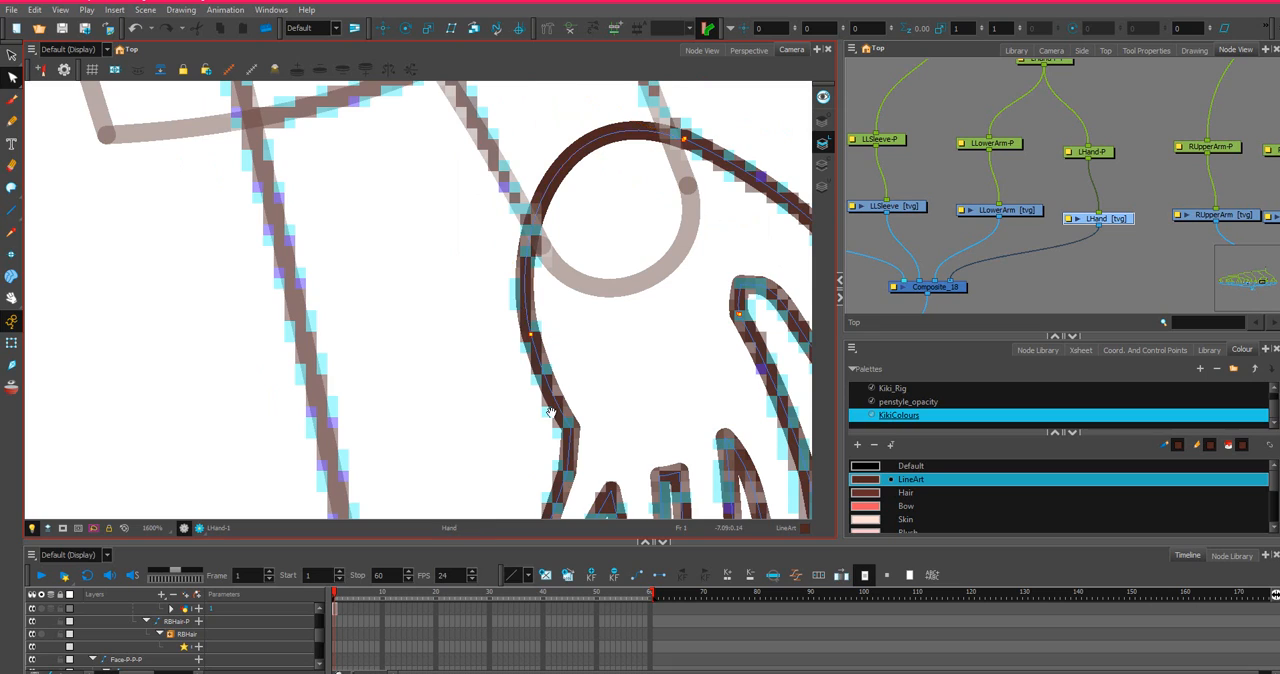
# Bow the hand's outer edge between the palm corner and the little finger along the sketch.
pyautogui.scroll(-1, 618, 303)
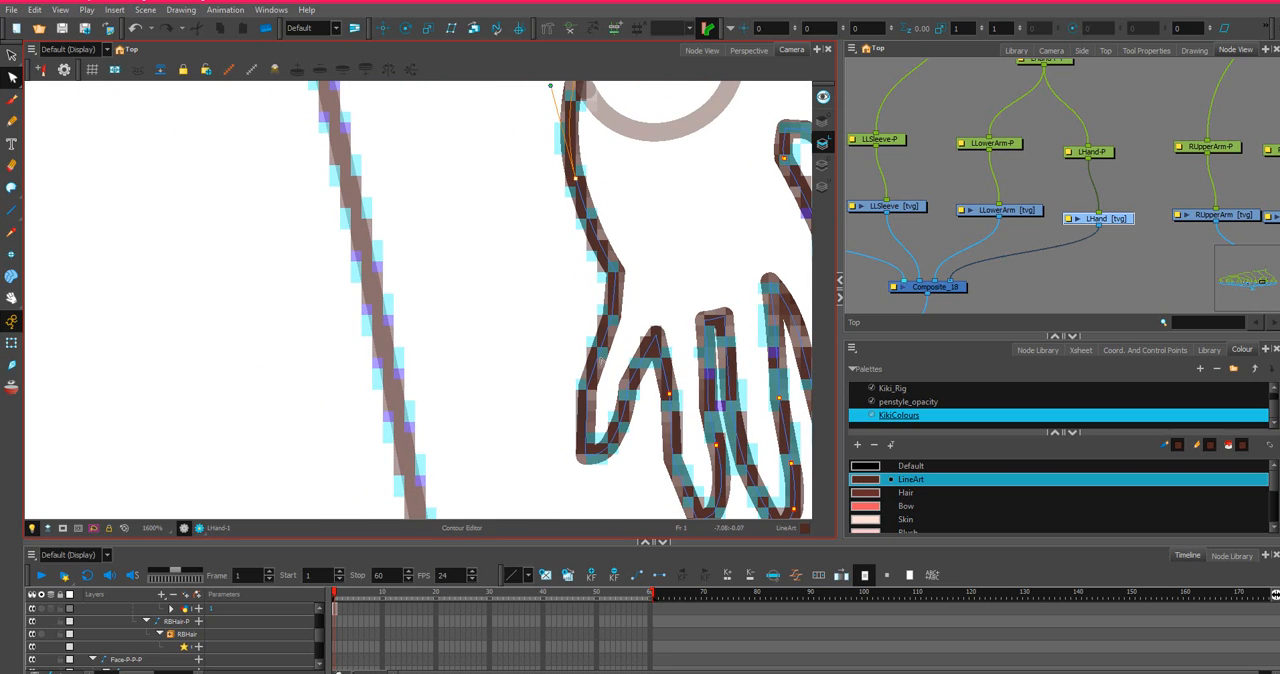
pyautogui.click(596, 337)
pyautogui.click(601, 352)
pyautogui.click(603, 343)
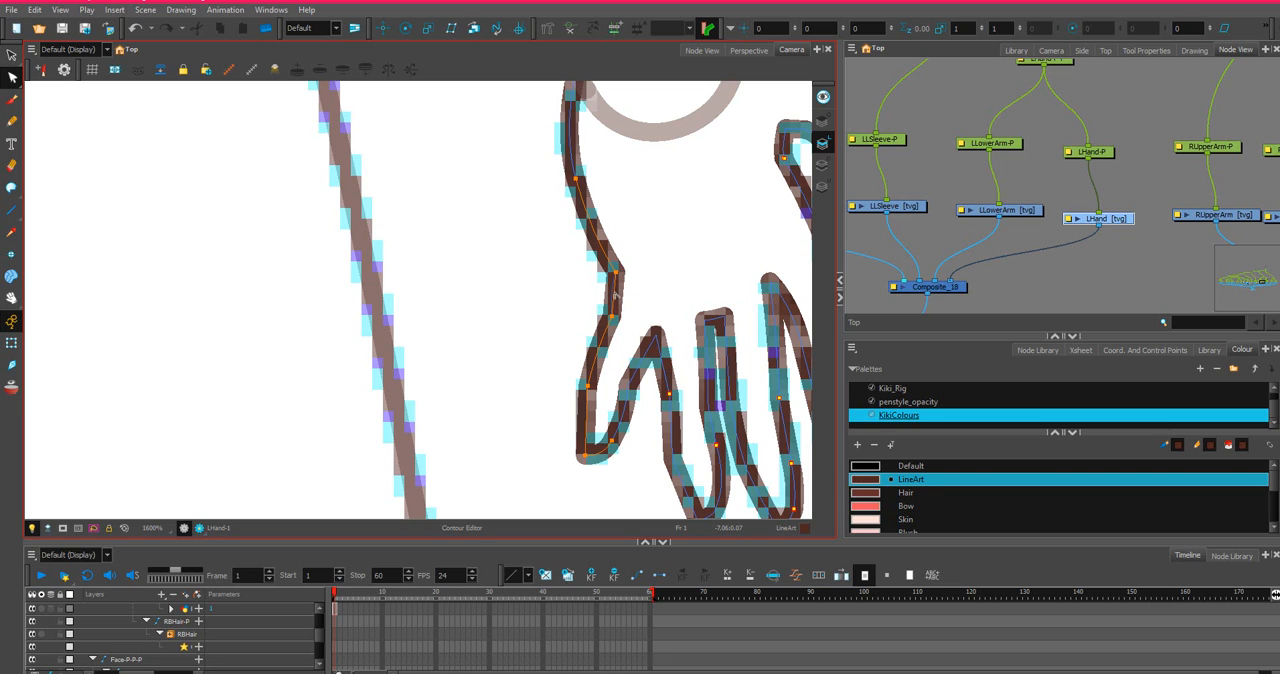
# Round the web between the thumb and index finger and check the whole hand contour.
pyautogui.scroll(-2, 631, 290)
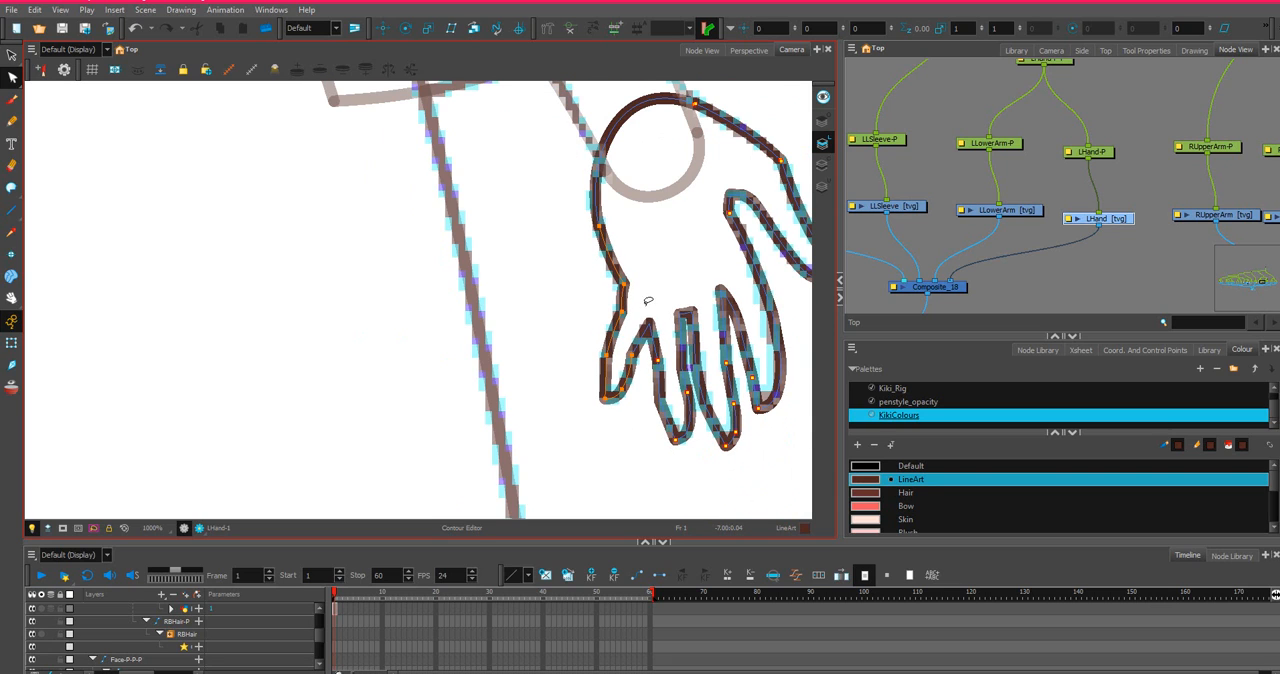
pyautogui.scroll(-3, 650, 295)
pyautogui.scroll(1, 660, 291)
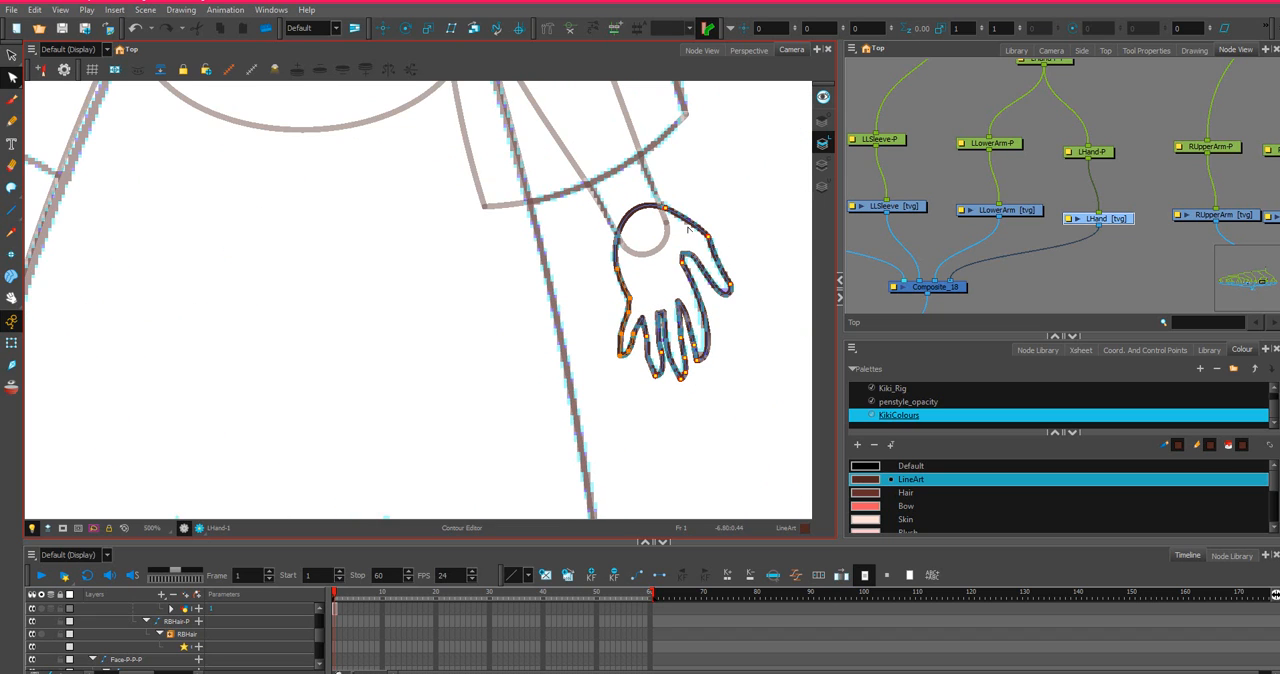
pyautogui.scroll(3, 688, 229)
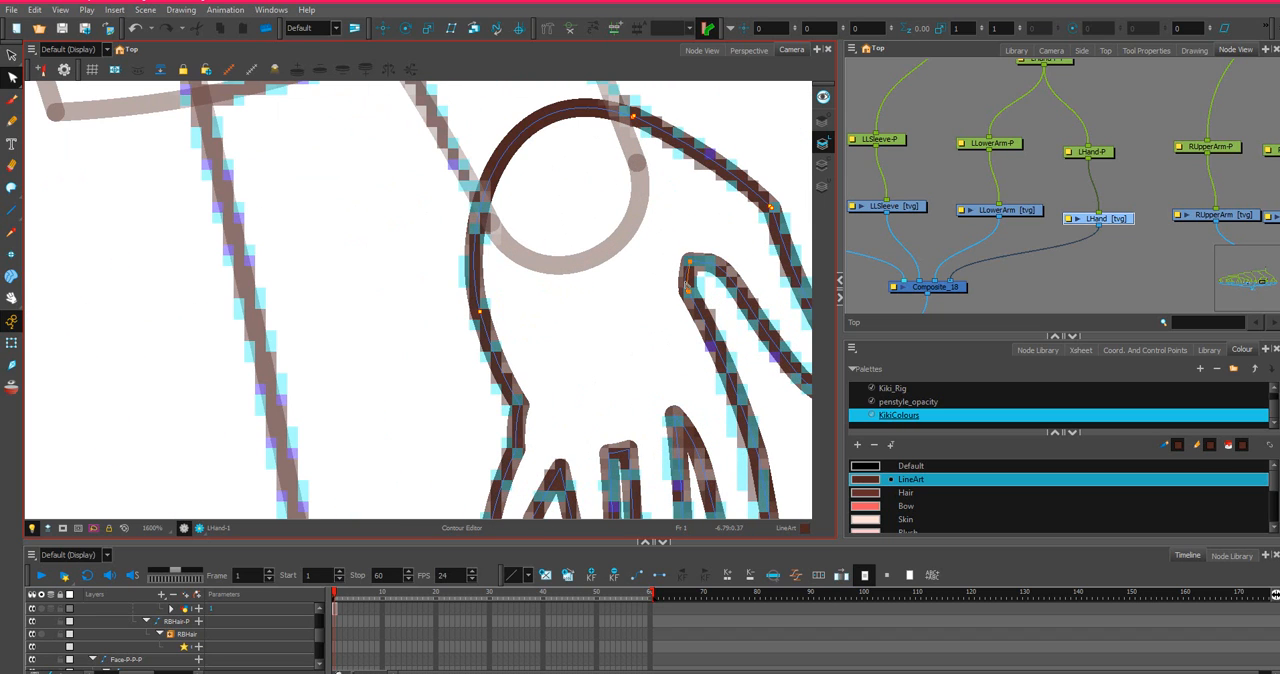
pyautogui.moveTo(688, 286); pyautogui.dragTo(703, 258)
pyautogui.scroll(-4, 703, 262)
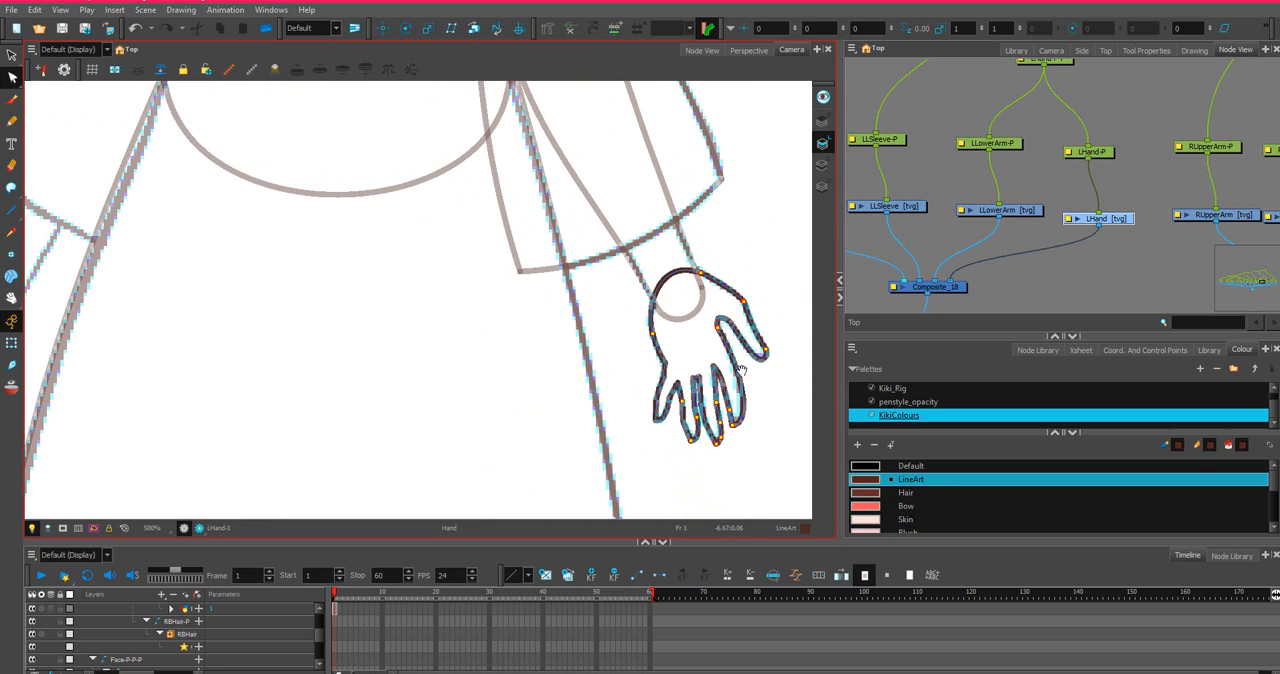
pyautogui.scroll(2, 738, 390)
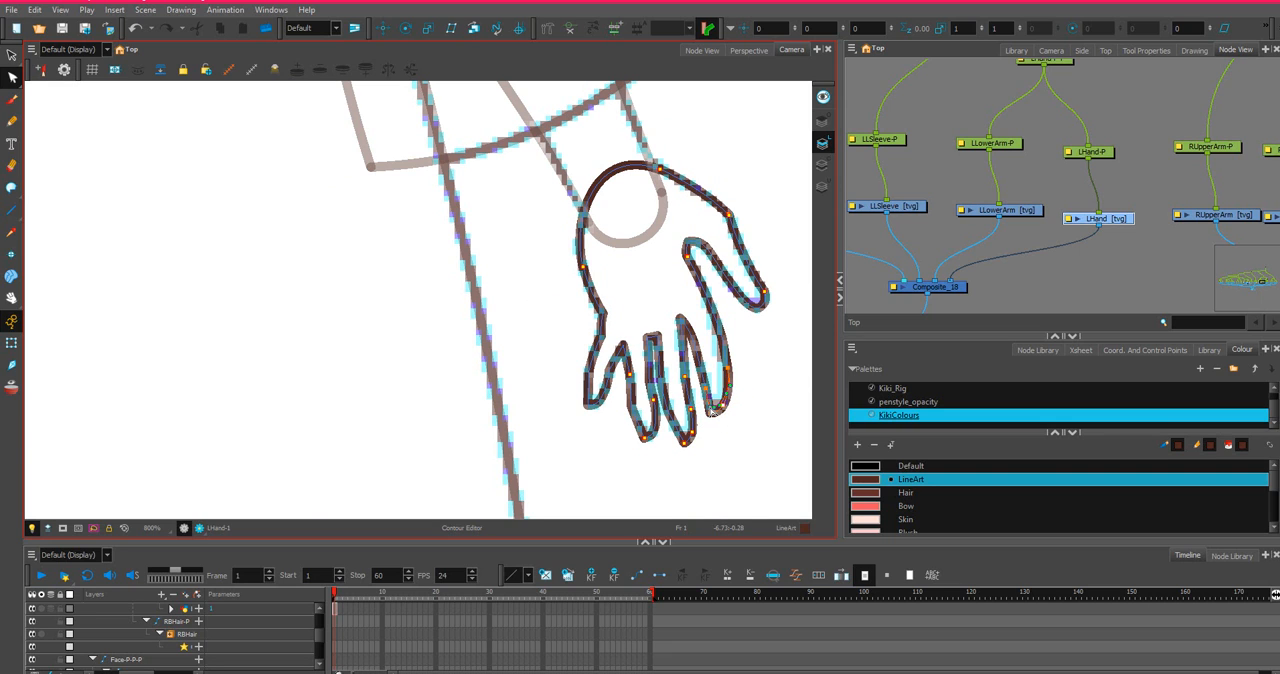
pyautogui.scroll(-2, 744, 358)
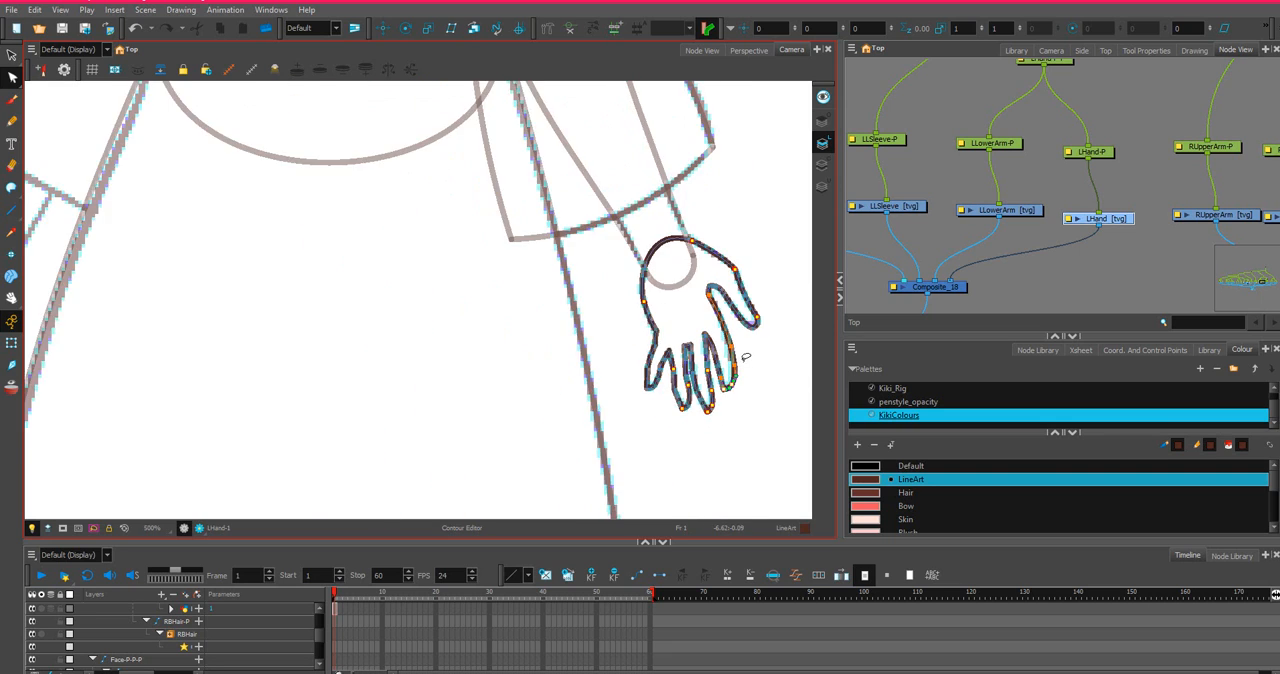
pyautogui.scroll(1, 692, 410)
pyautogui.scroll(-1, 692, 410)
# Copy the LUpperArm drawing's cell at frame 1 from the timeline.
pyautogui.scroll(-4, 672, 425)
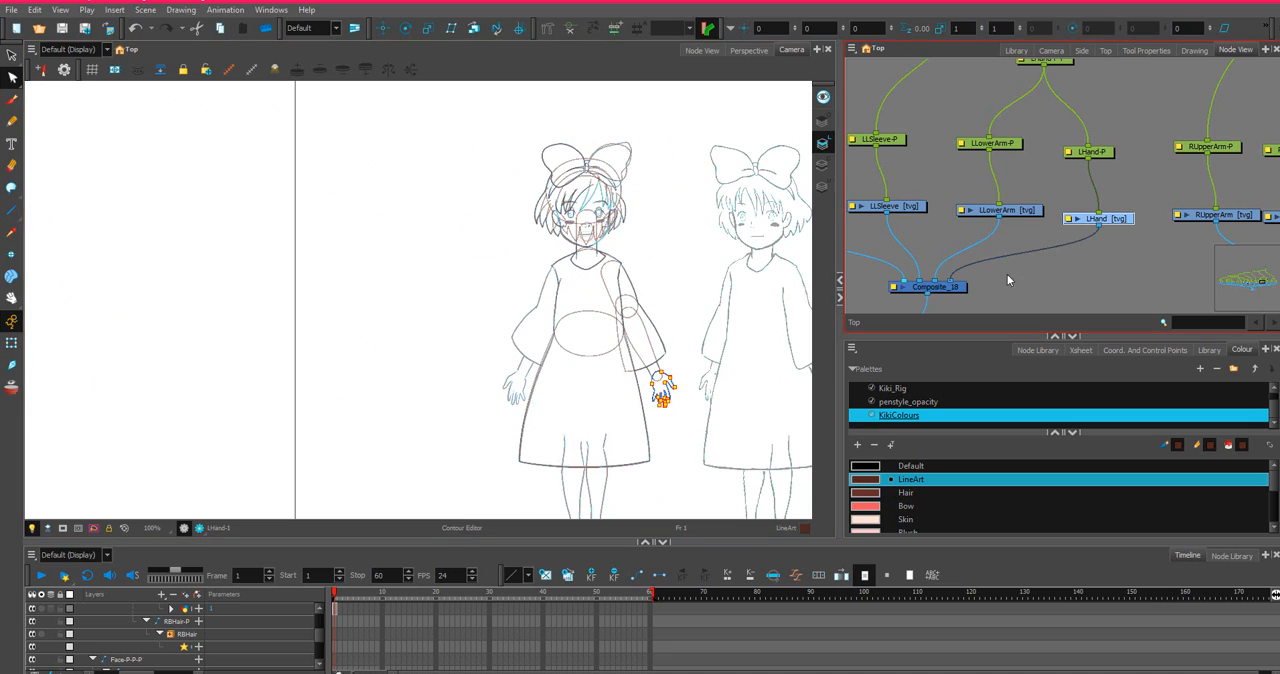
pyautogui.scroll(-3, 1061, 240)
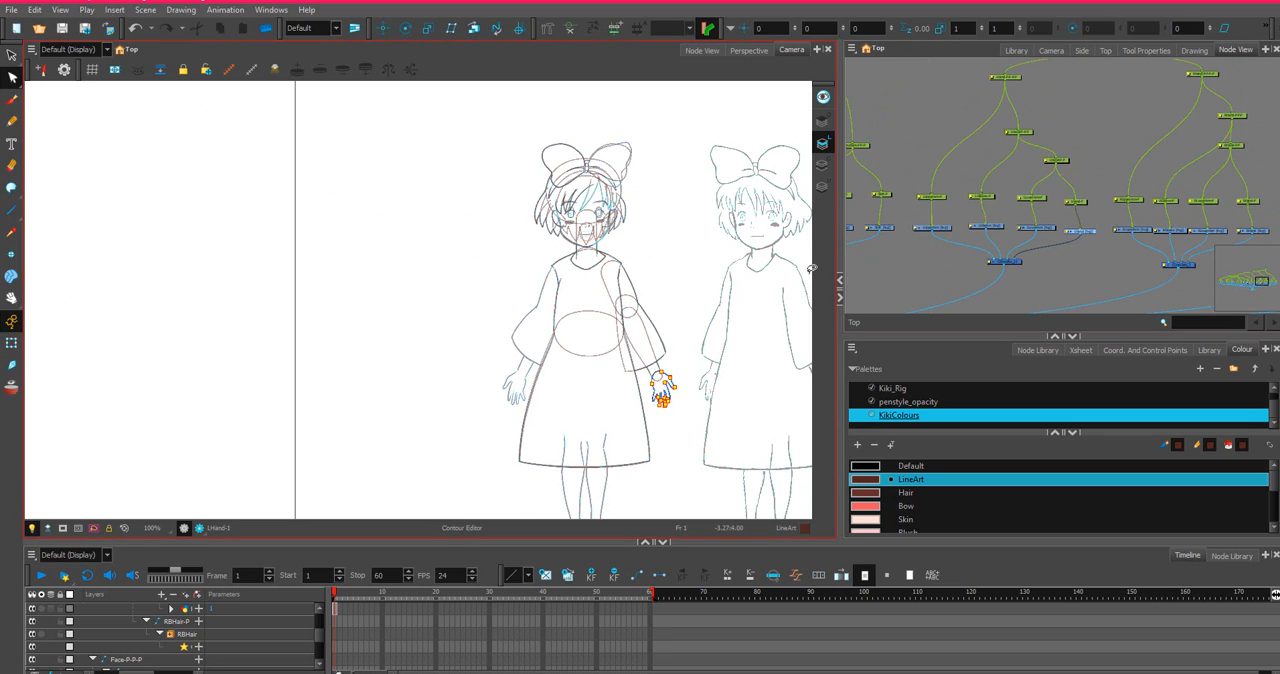
pyautogui.scroll(2, 905, 238)
pyautogui.click(979, 226)
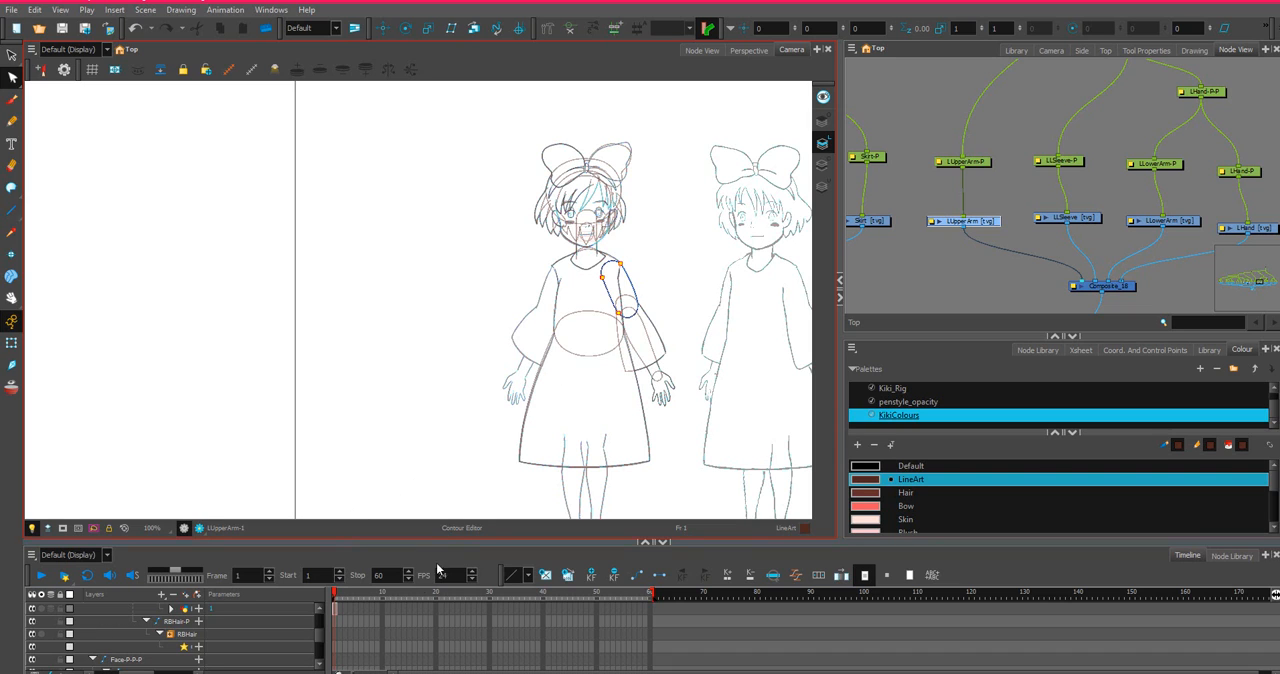
pyautogui.rightClick(335, 610)
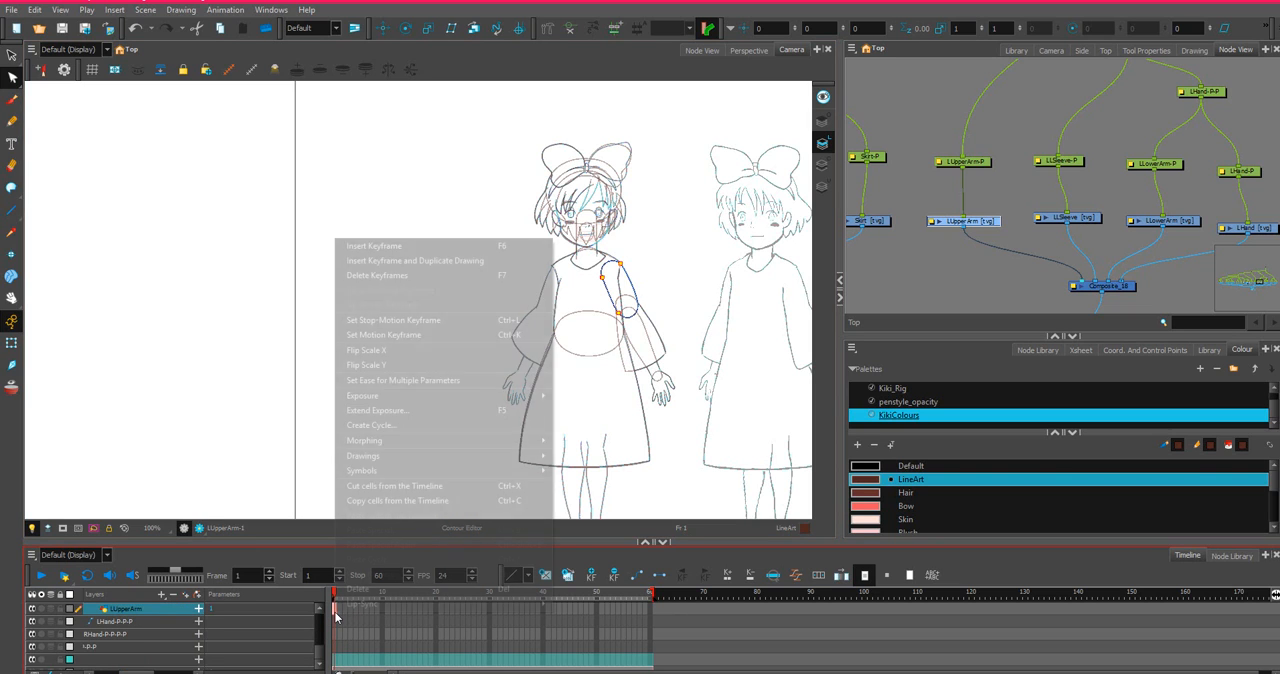
pyautogui.click(364, 501)
# Paste the upper arm drawing into RUpperArm at frame 1 with Paste Special, using Always create drawing files.
pyautogui.scroll(-5, 900, 215)
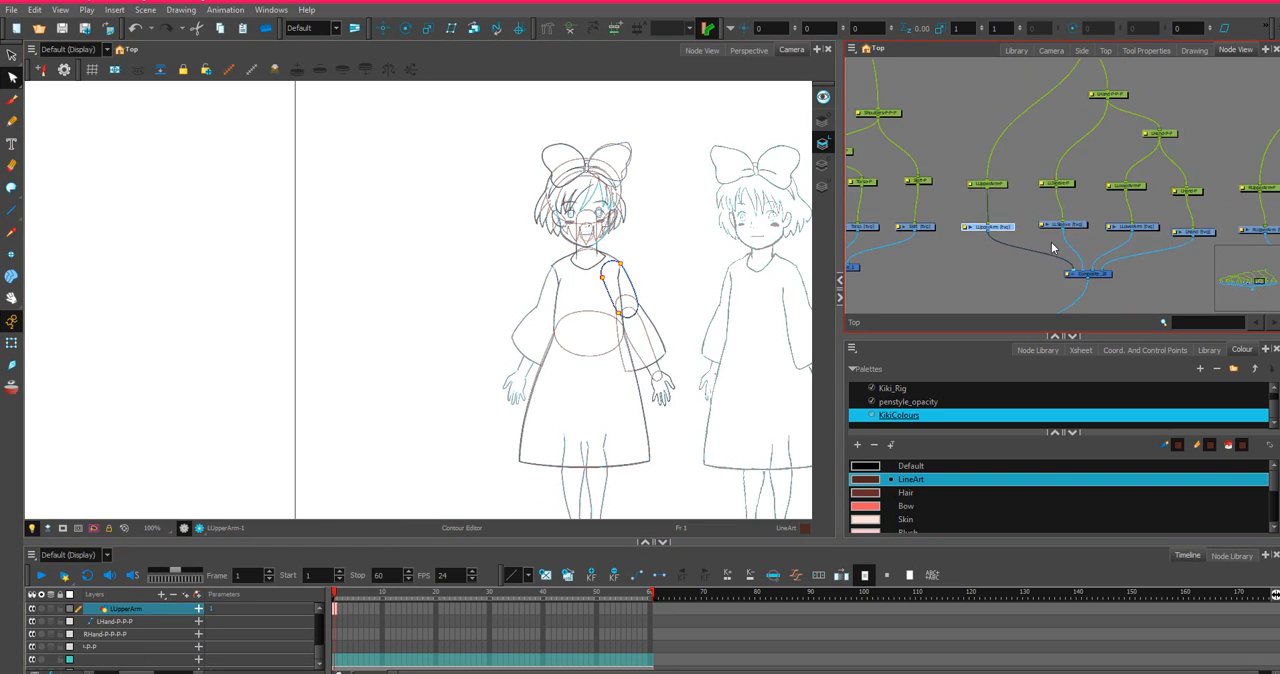
pyautogui.scroll(5, 900, 215)
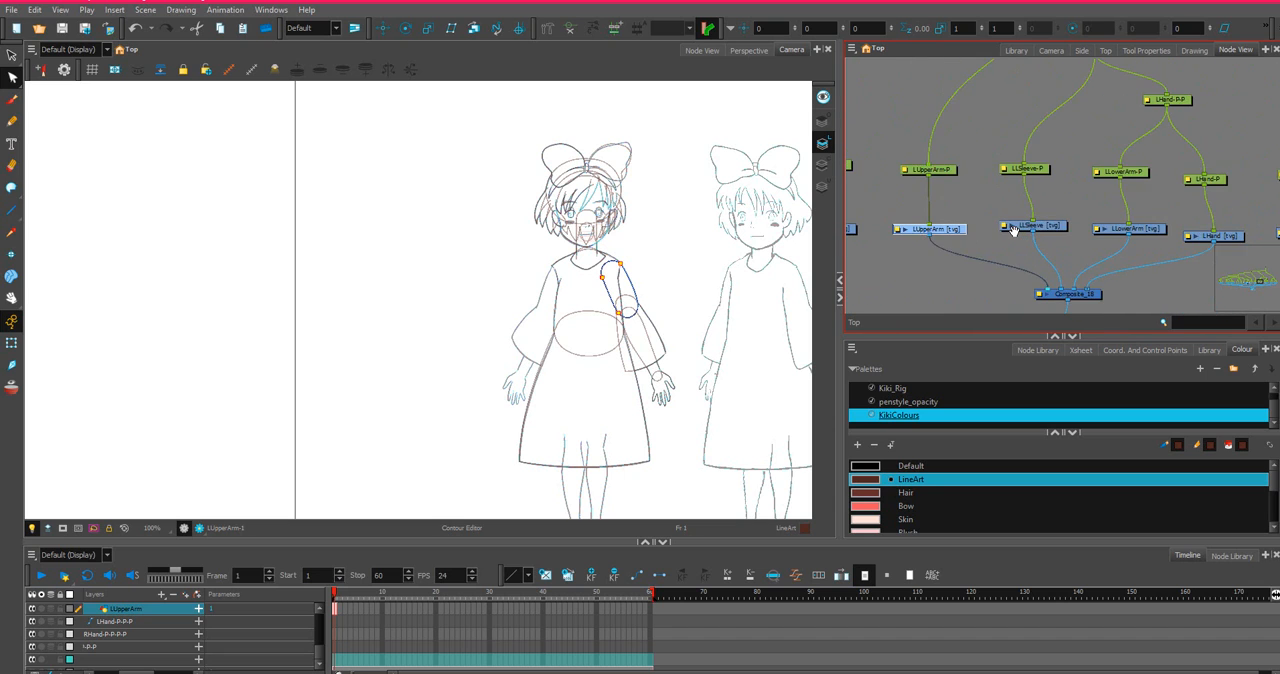
pyautogui.click(1080, 218)
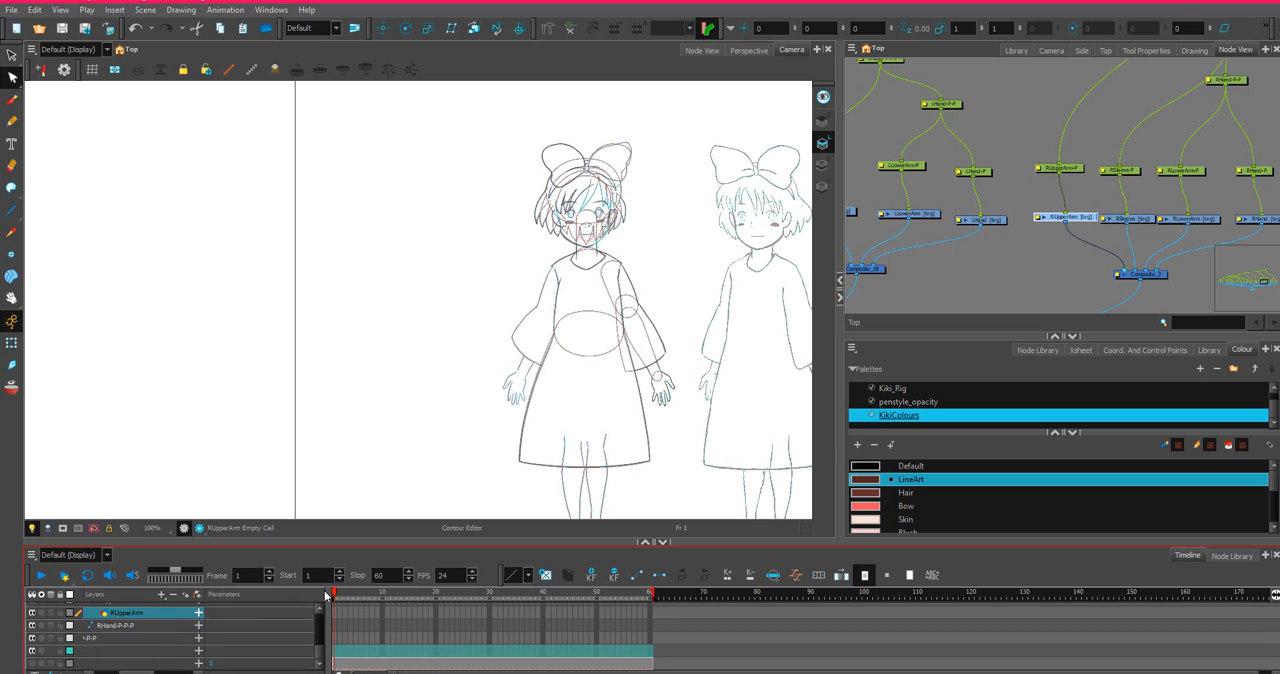
pyautogui.rightClick(334, 613)
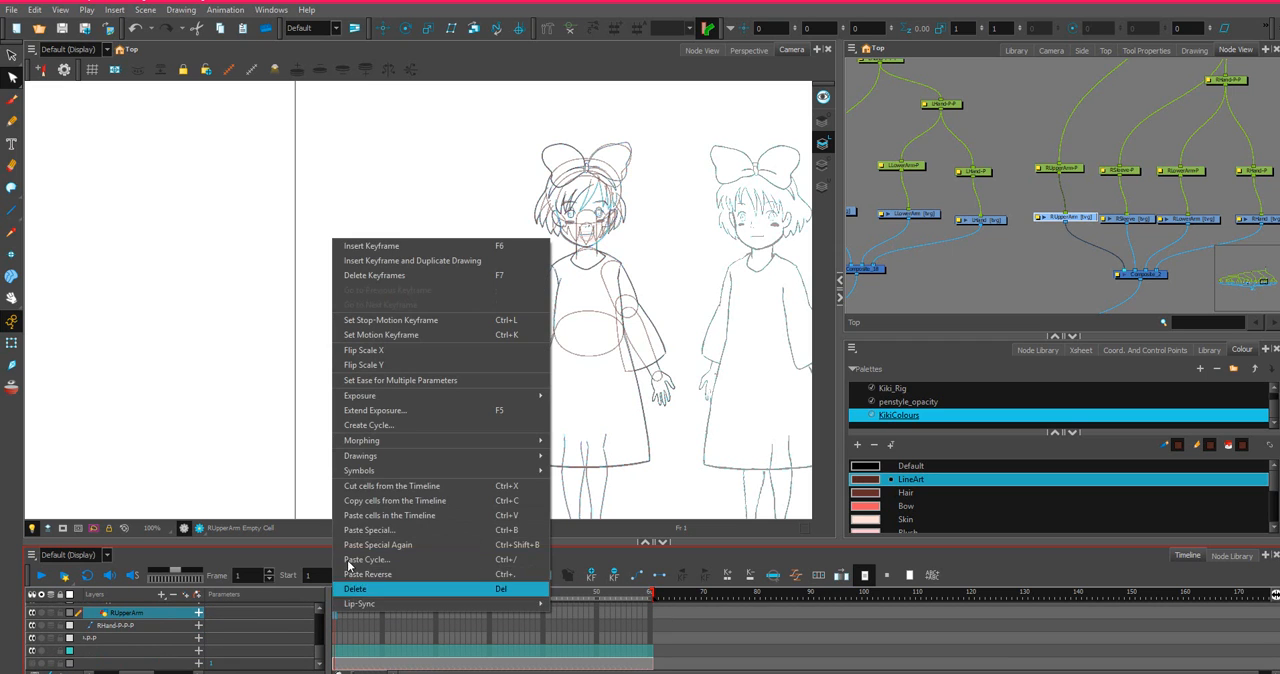
pyautogui.click(386, 529)
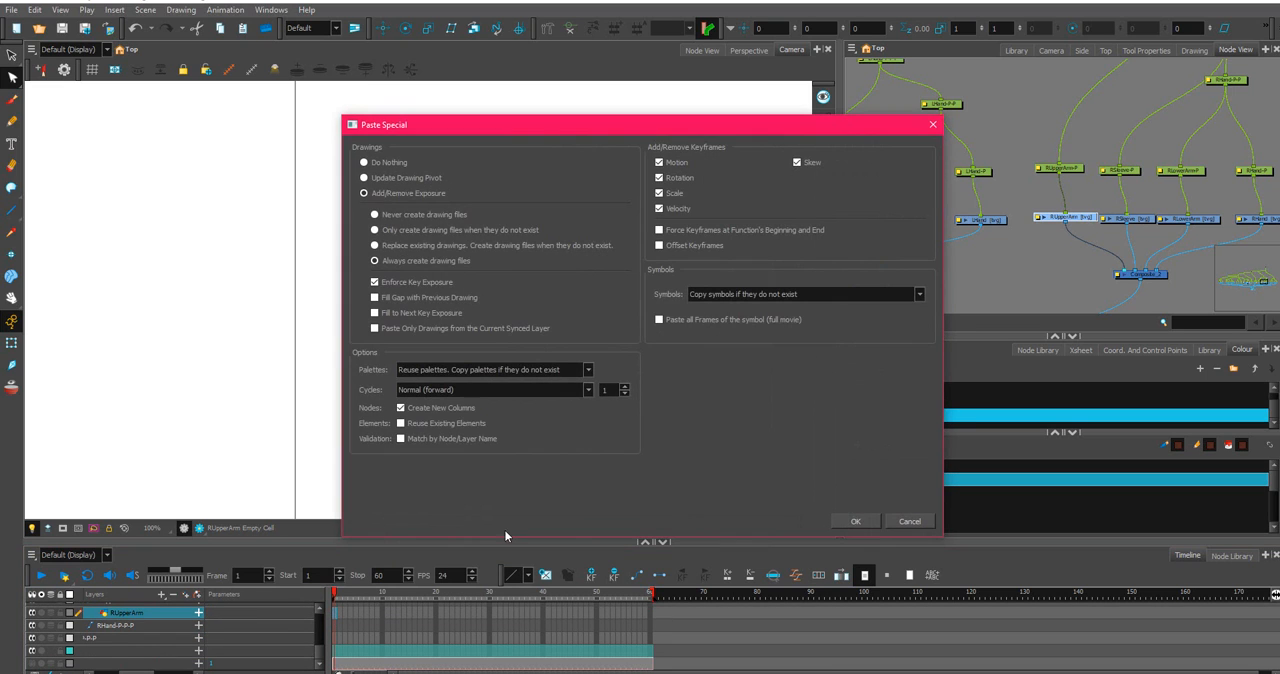
pyautogui.click(855, 522)
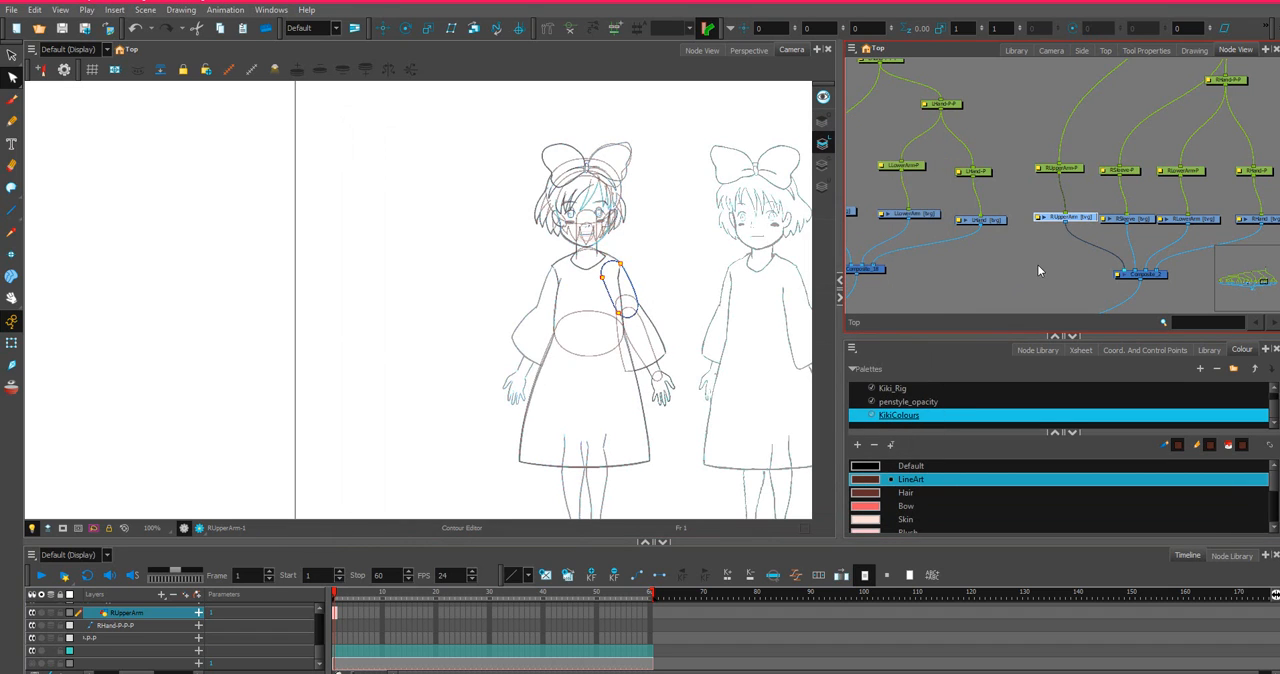
# Copy the LLSleeve drawing's cell at frame 1 from the timeline.
pyautogui.moveTo(947, 208); pyautogui.dragTo(1077, 219)
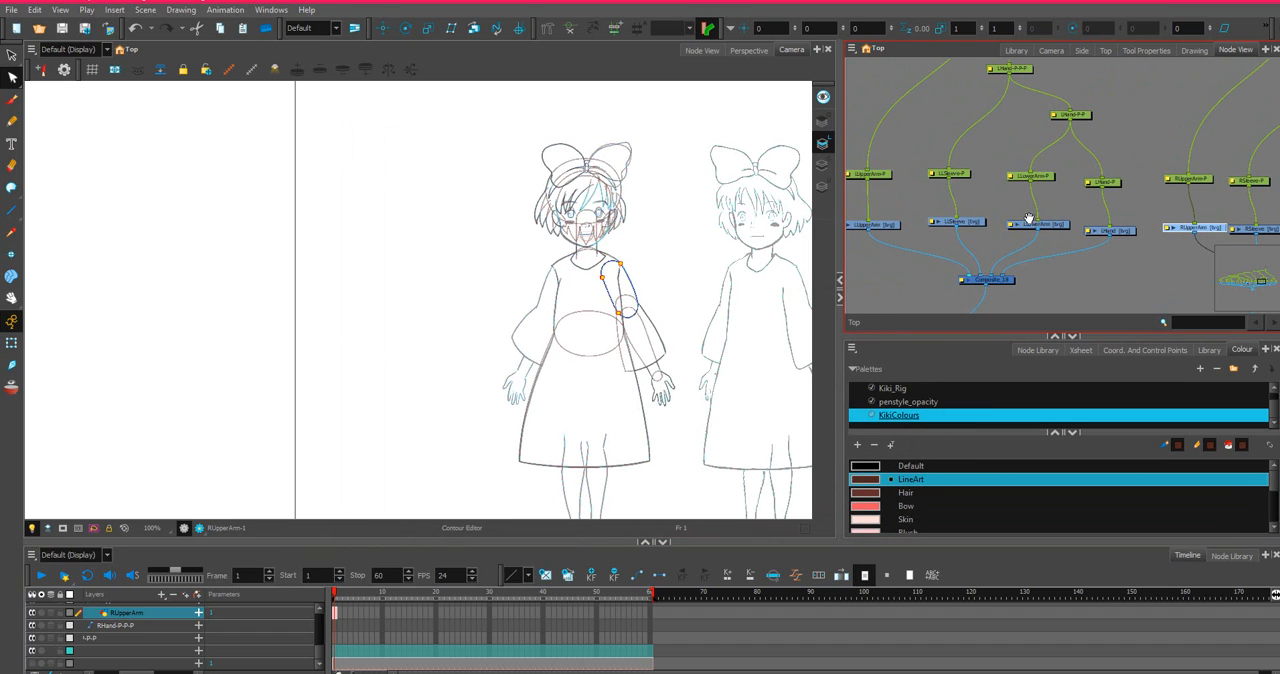
pyautogui.click(978, 223)
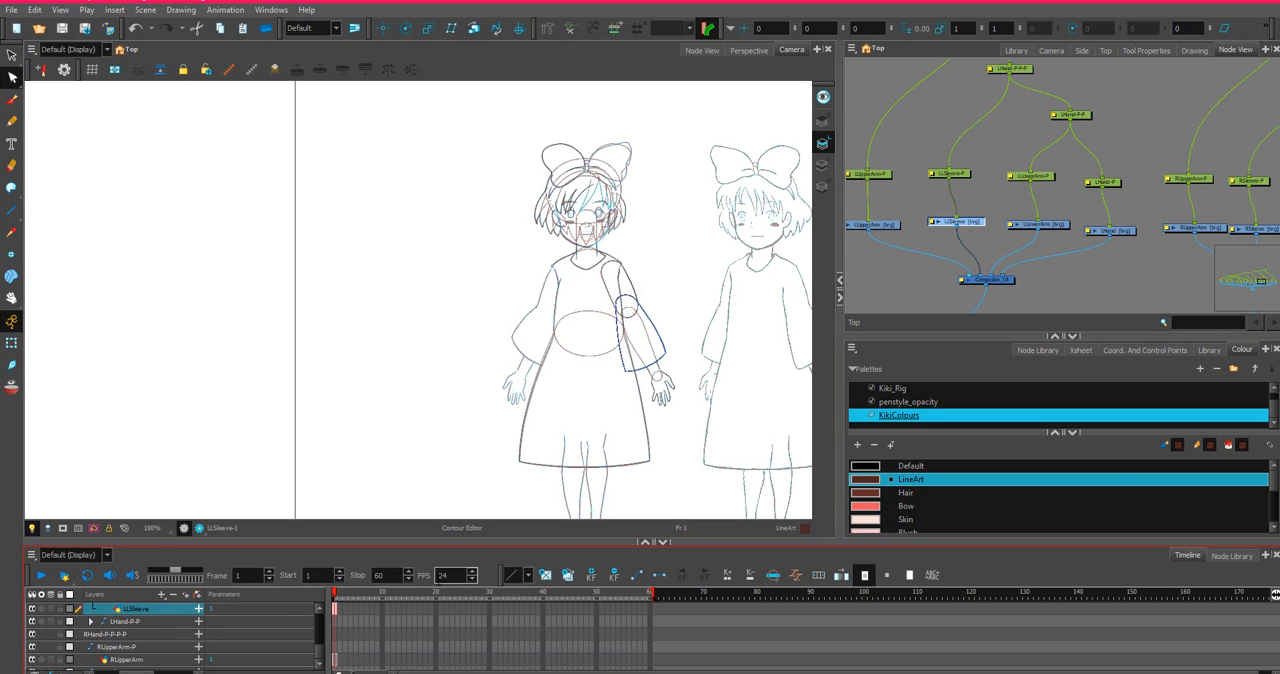
pyautogui.rightClick(337, 608)
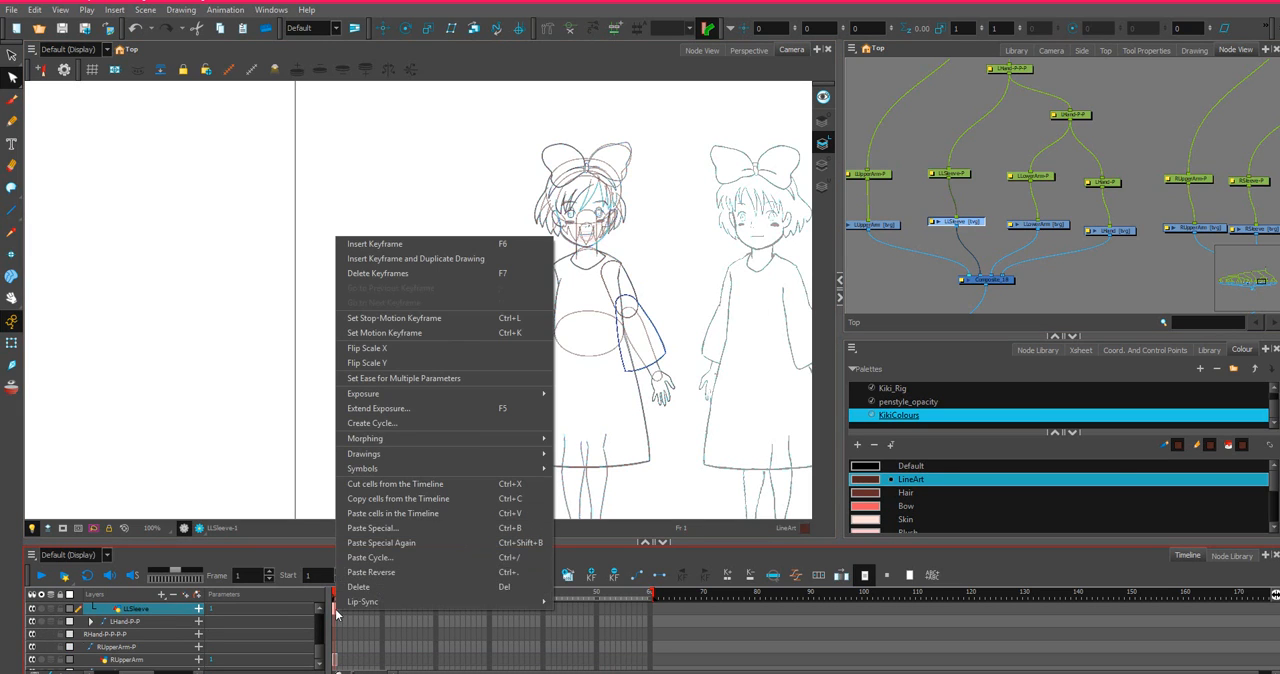
pyautogui.click(383, 505)
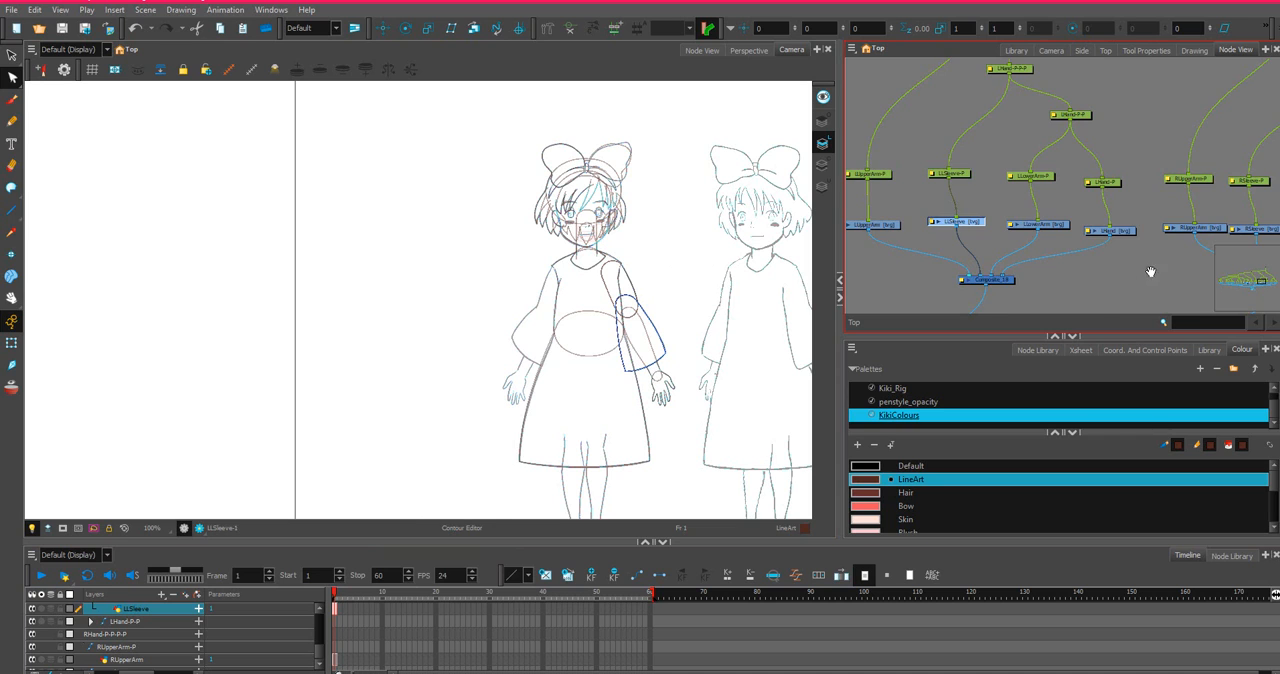
# Paste the sleeve drawing into RSleeve at frame 1 with Paste Special, using Always create drawing files.
pyautogui.moveTo(1151, 271); pyautogui.dragTo(948, 257)
pyautogui.click(1068, 218)
pyautogui.click(340, 632)
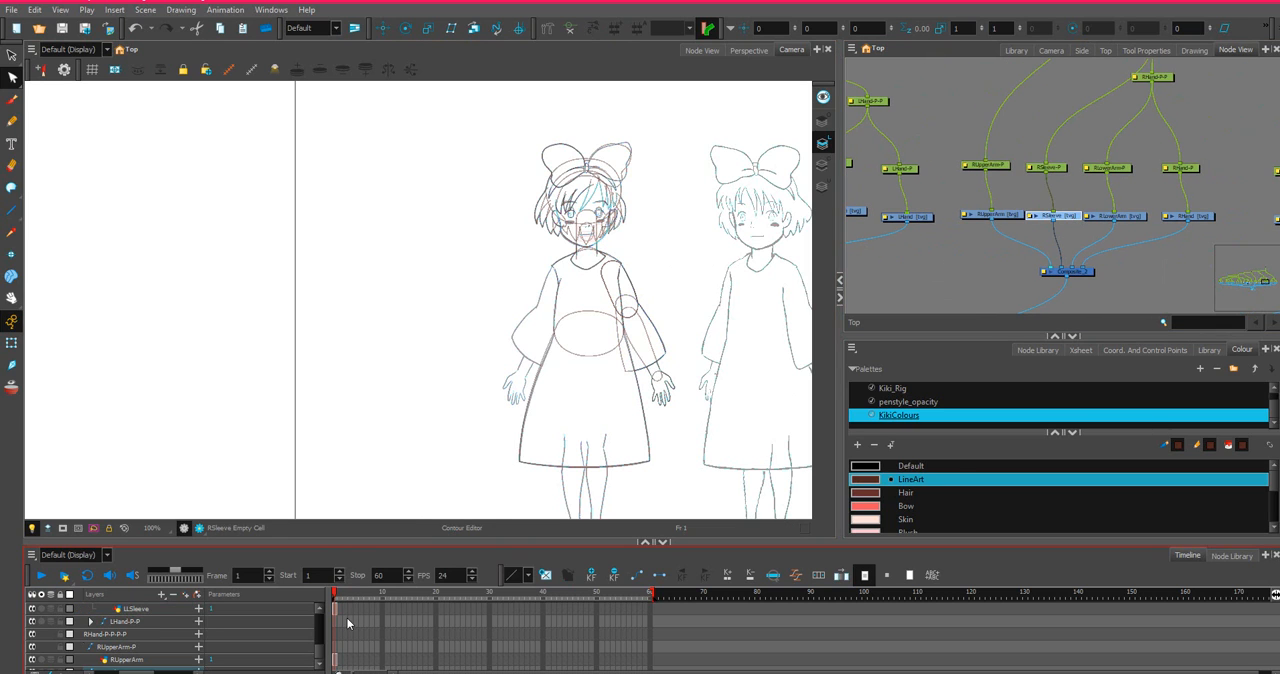
pyautogui.rightClick(334, 609)
pyautogui.press('Escape')
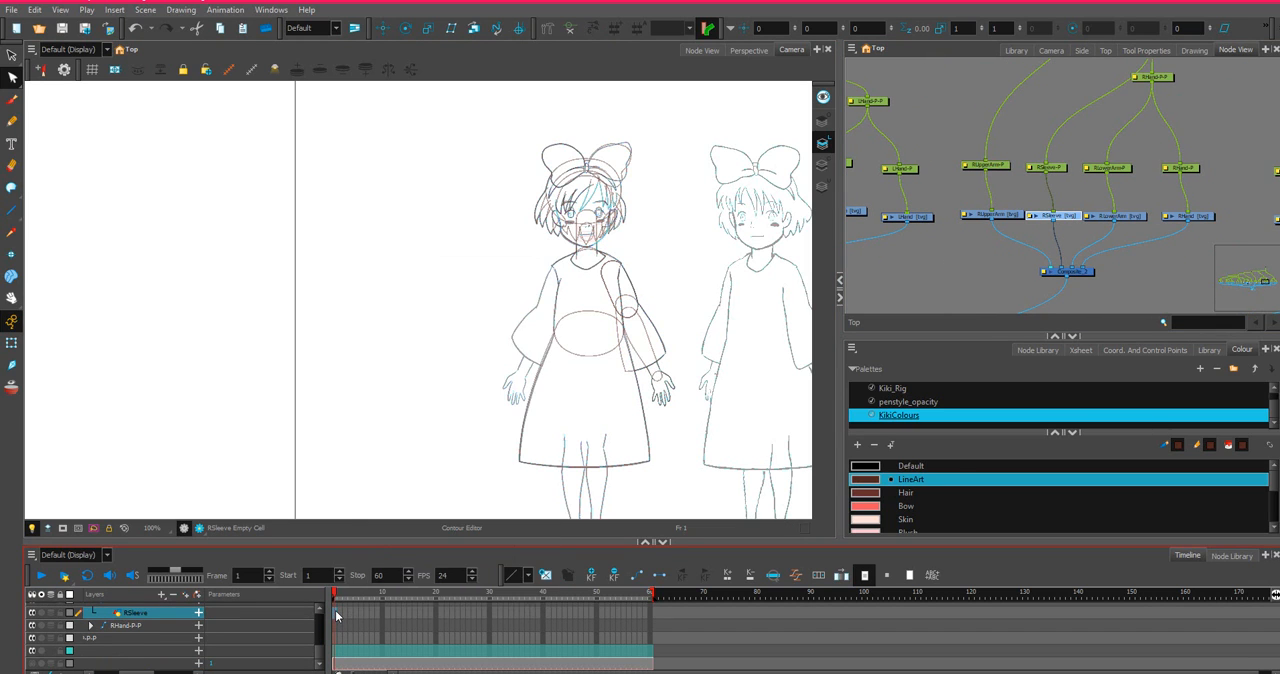
pyautogui.rightClick(335, 610)
pyautogui.click(356, 528)
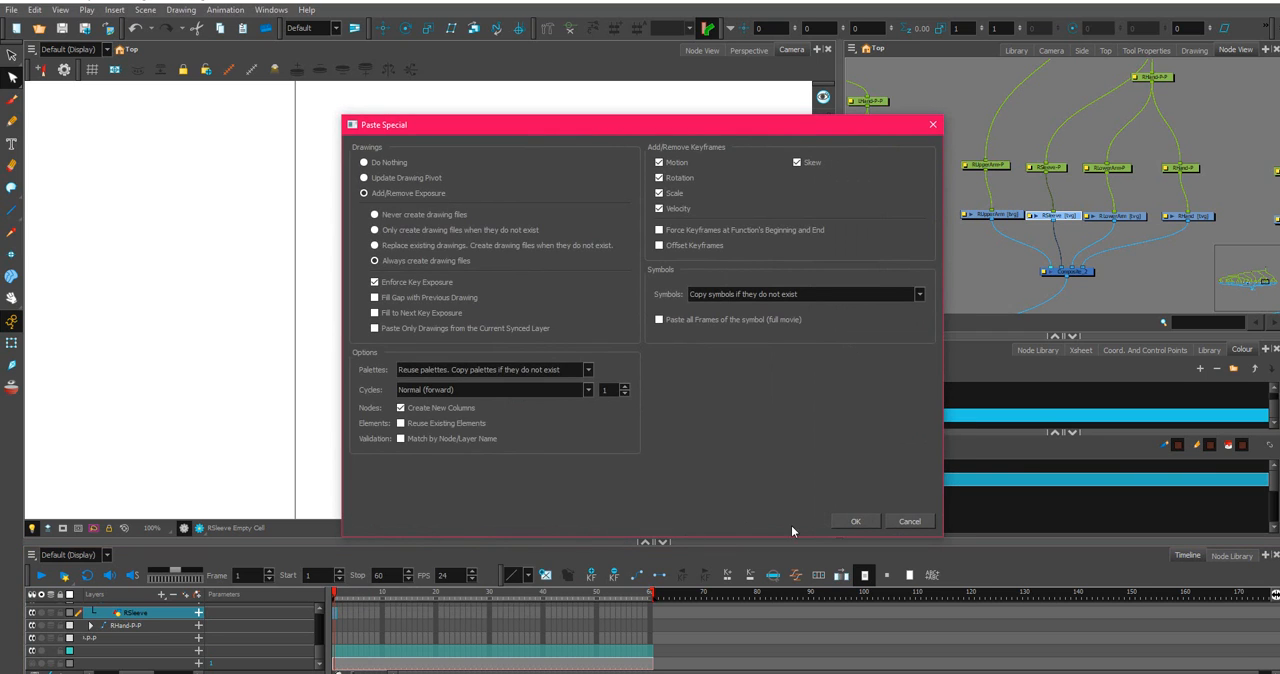
pyautogui.click(853, 521)
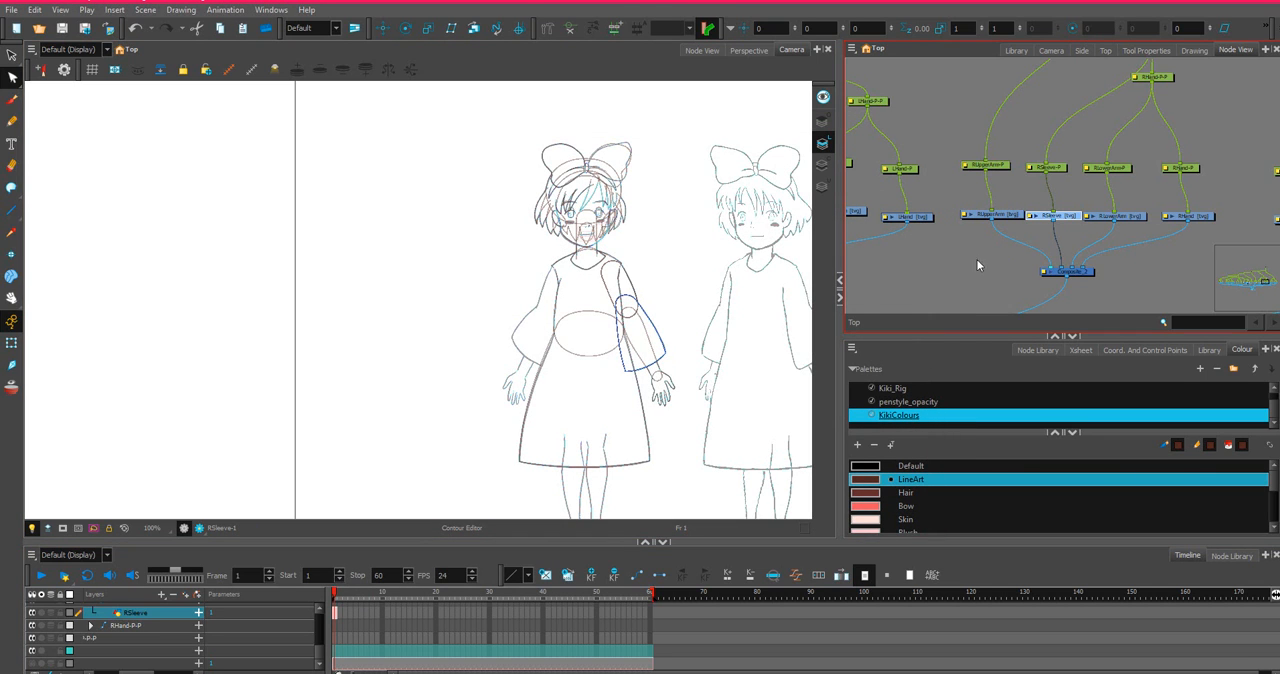
# Copy the LLowerArm drawing's cell at frame 1 from the timeline.
pyautogui.moveTo(957, 264); pyautogui.dragTo(1130, 269)
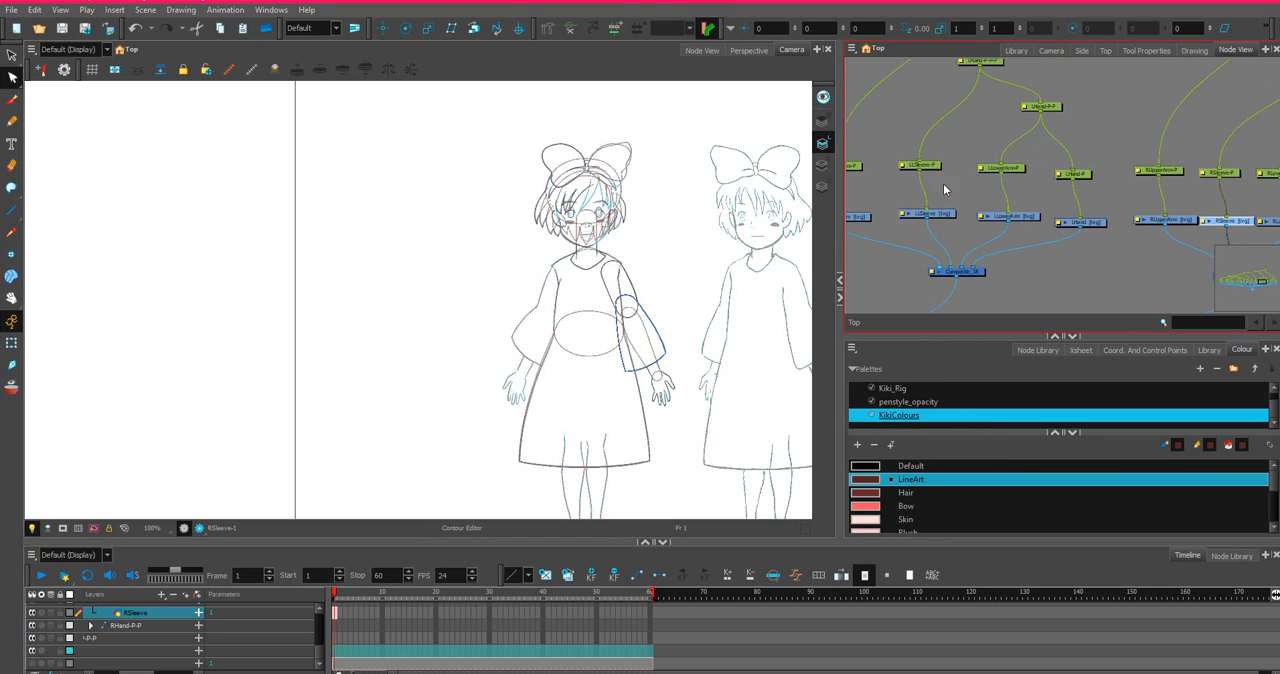
pyautogui.click(1018, 217)
pyautogui.rightClick(1021, 219)
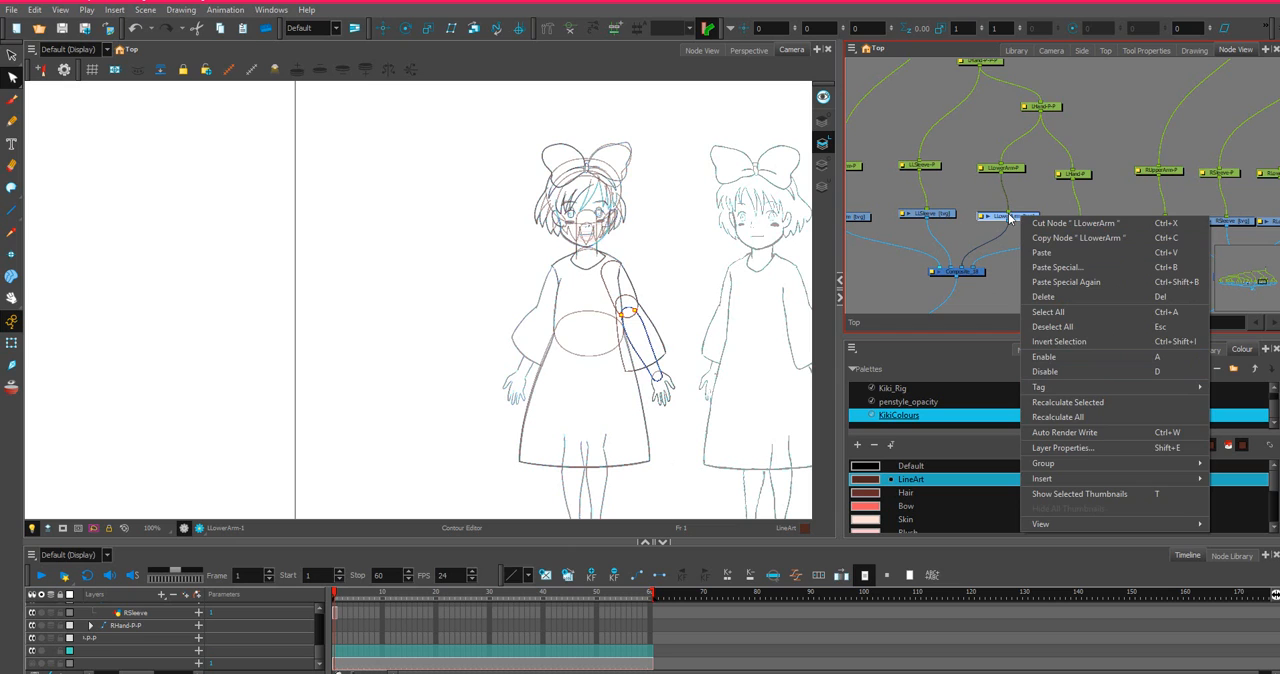
pyautogui.click(1012, 217)
pyautogui.click(399, 552)
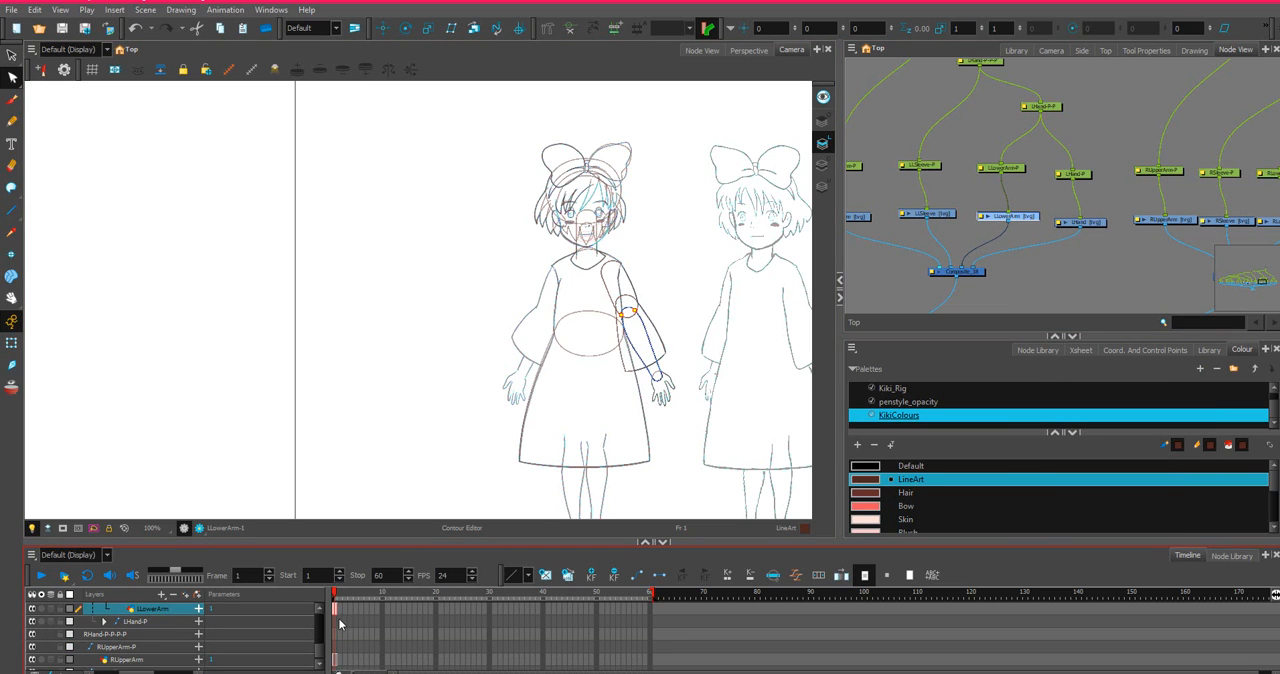
pyautogui.rightClick(335, 613)
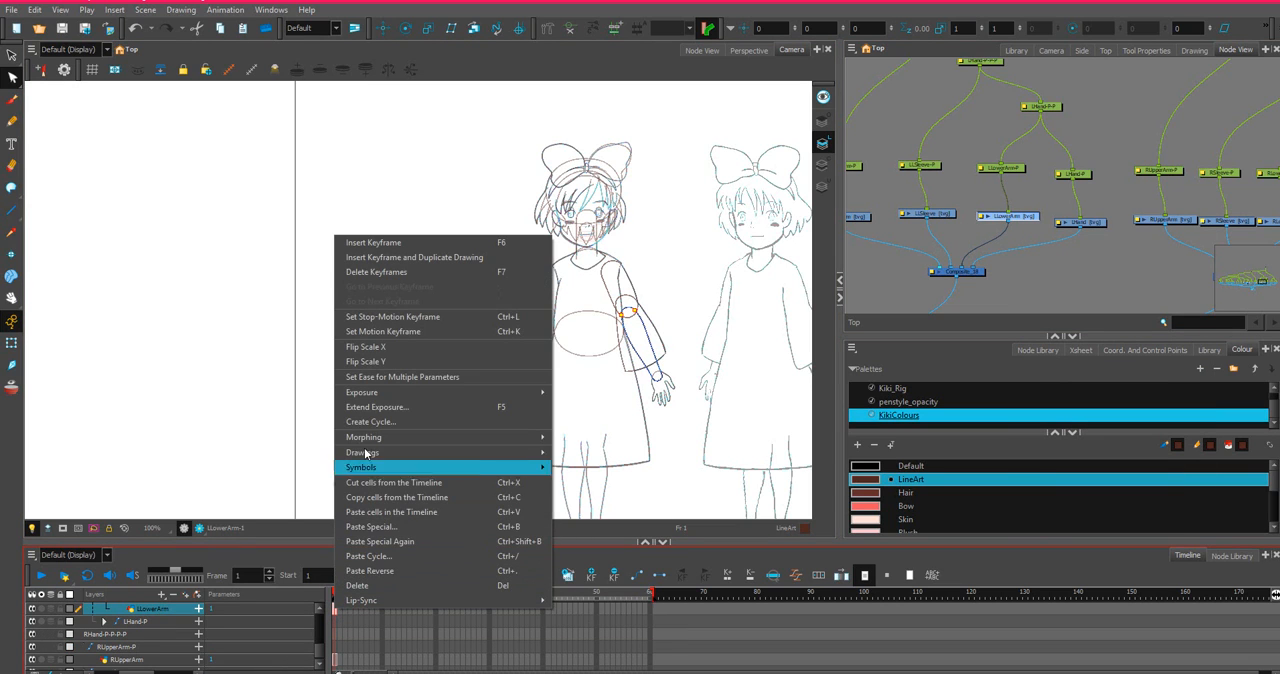
pyautogui.click(387, 502)
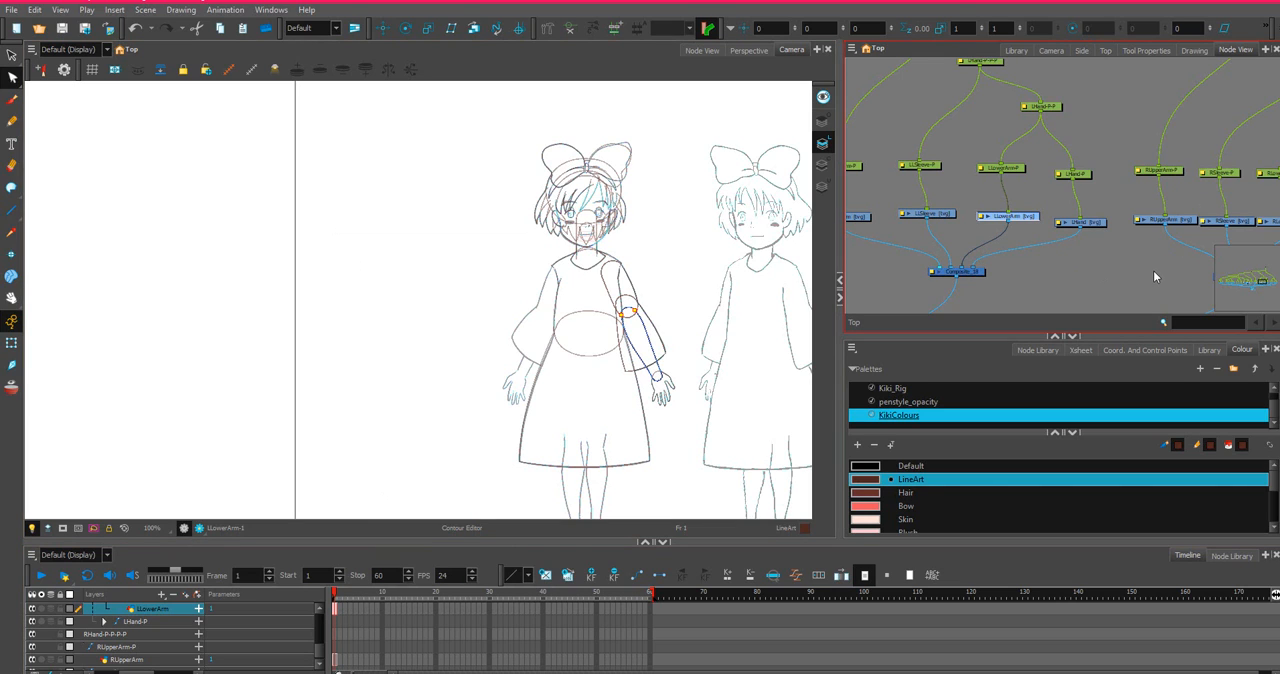
# Paste the lower arm drawing into RLowerArm at frame 1 with Paste Special, using Always create drawing files.
pyautogui.moveTo(1153, 271); pyautogui.dragTo(1016, 230)
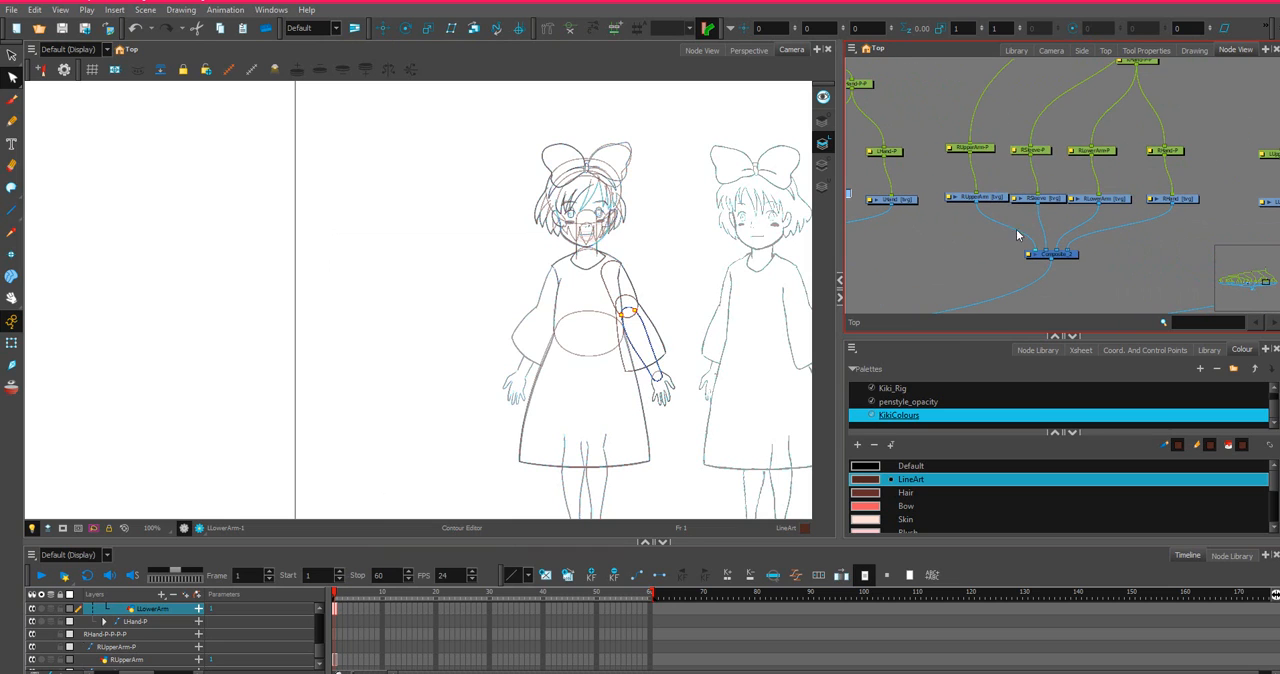
pyautogui.click(1127, 202)
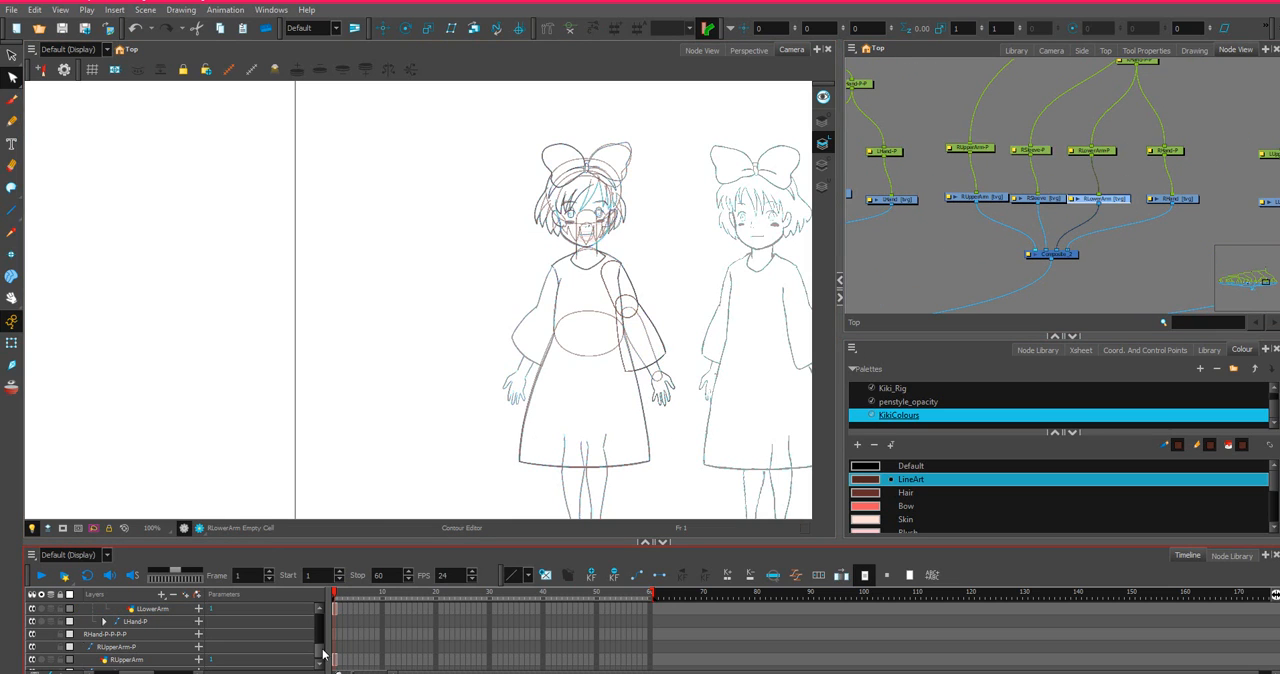
pyautogui.rightClick(334, 614)
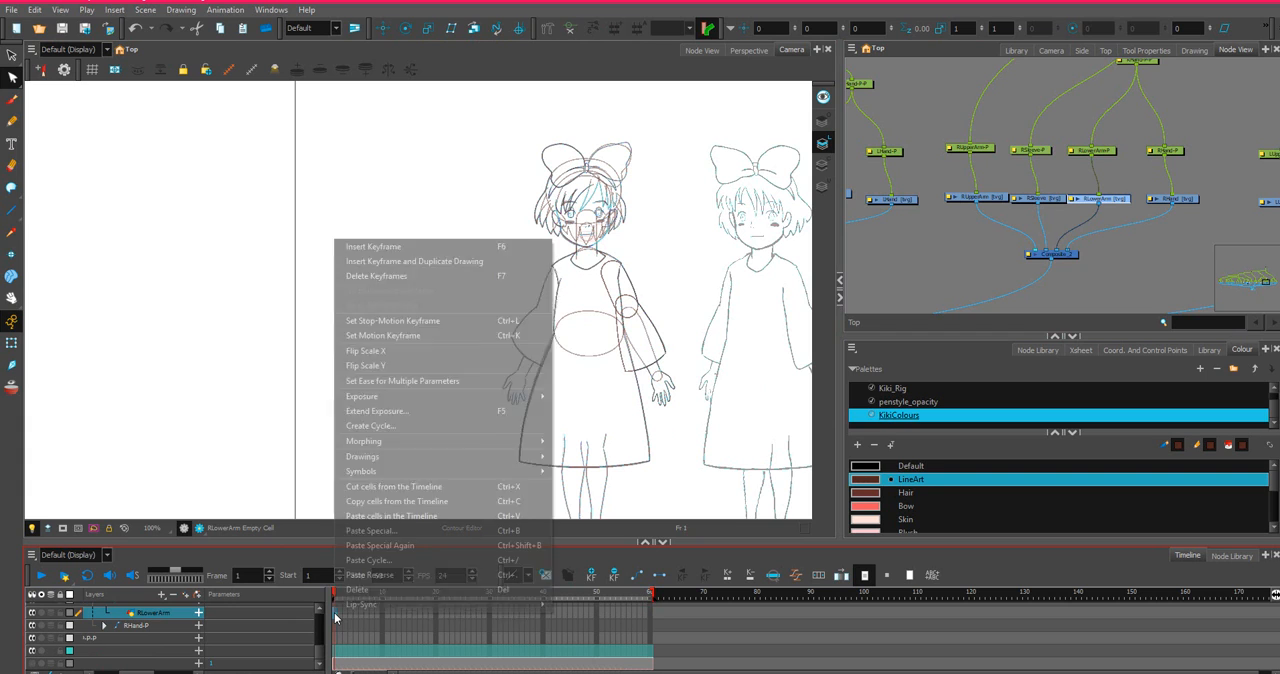
pyautogui.click(382, 530)
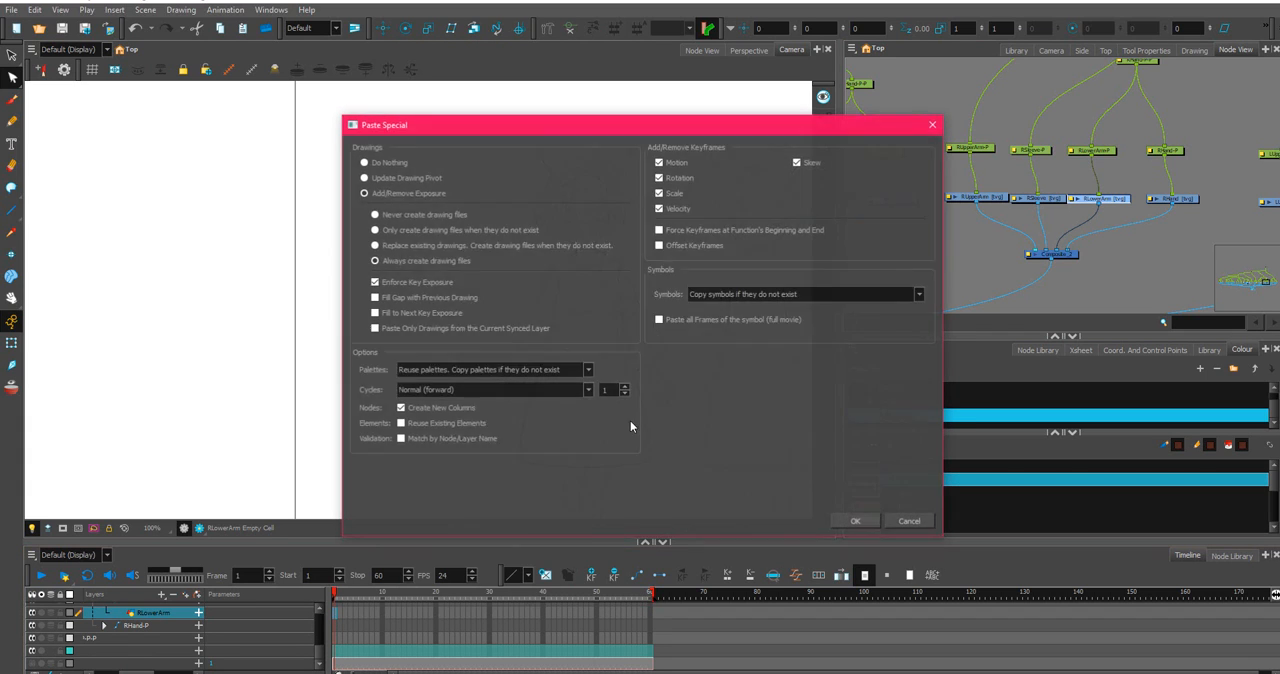
pyautogui.click(861, 524)
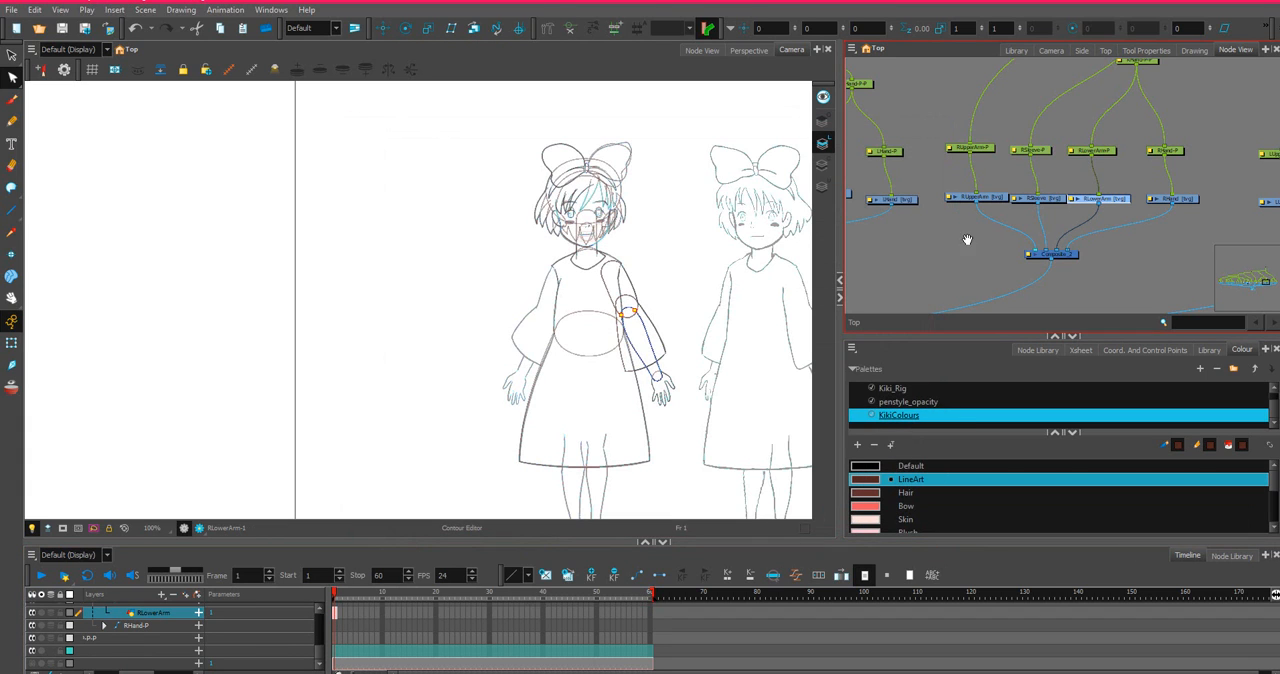
# Copy the LHand drawing's cell at frame 1 from the timeline.
pyautogui.moveTo(967, 240); pyautogui.dragTo(1158, 258)
pyautogui.click(1106, 219)
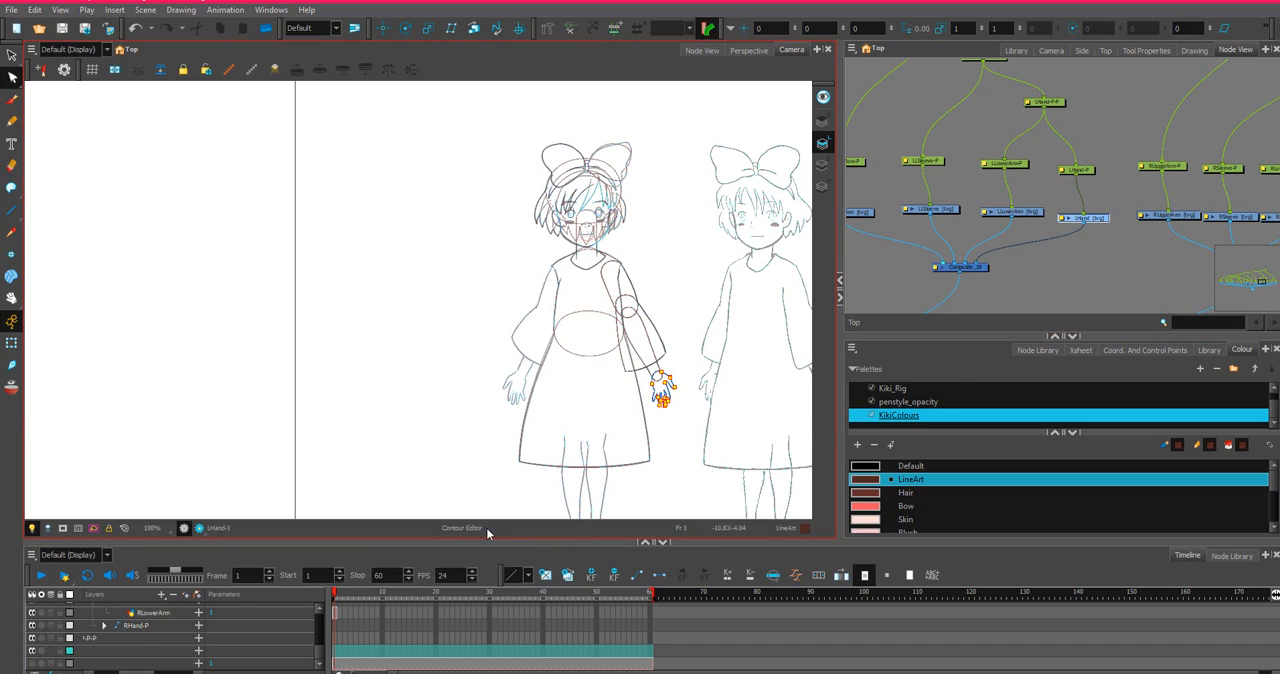
pyautogui.rightClick(336, 609)
pyautogui.click(355, 496)
# Paste the hand drawing into RHand at frame 1 with Paste Special, using Always create drawing files.
pyautogui.moveTo(1176, 204); pyautogui.dragTo(767, 194)
pyautogui.click(1048, 234)
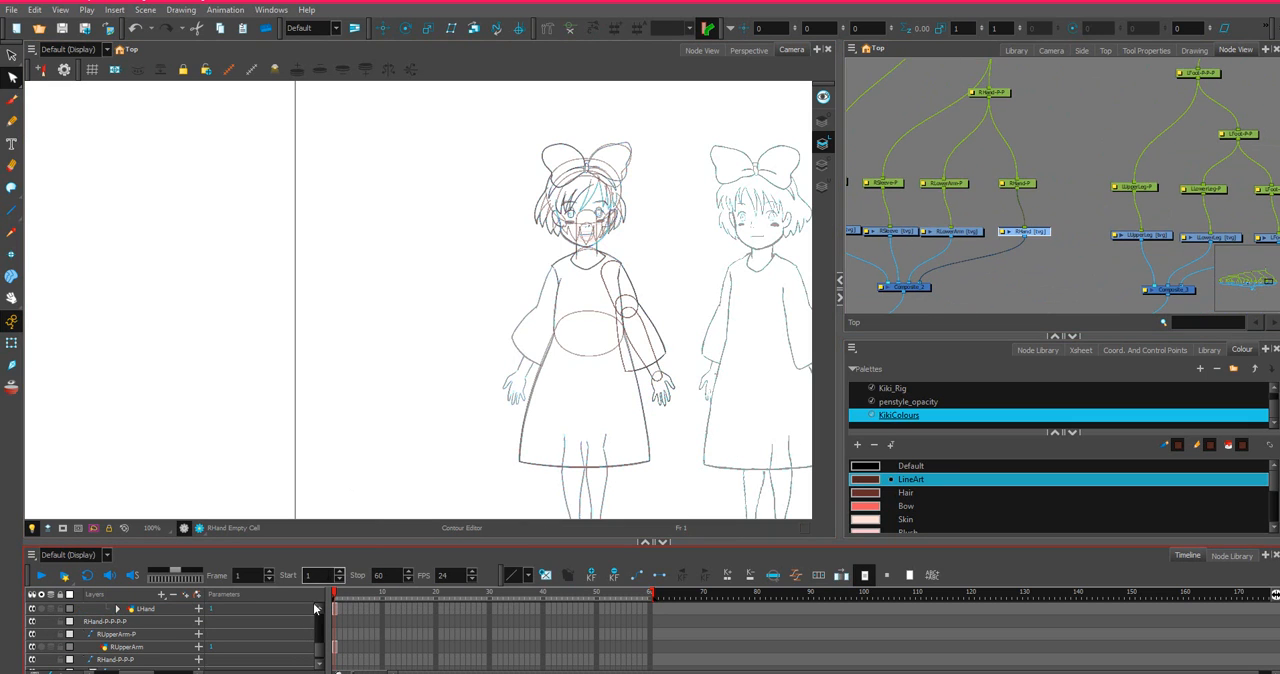
pyautogui.rightClick(335, 625)
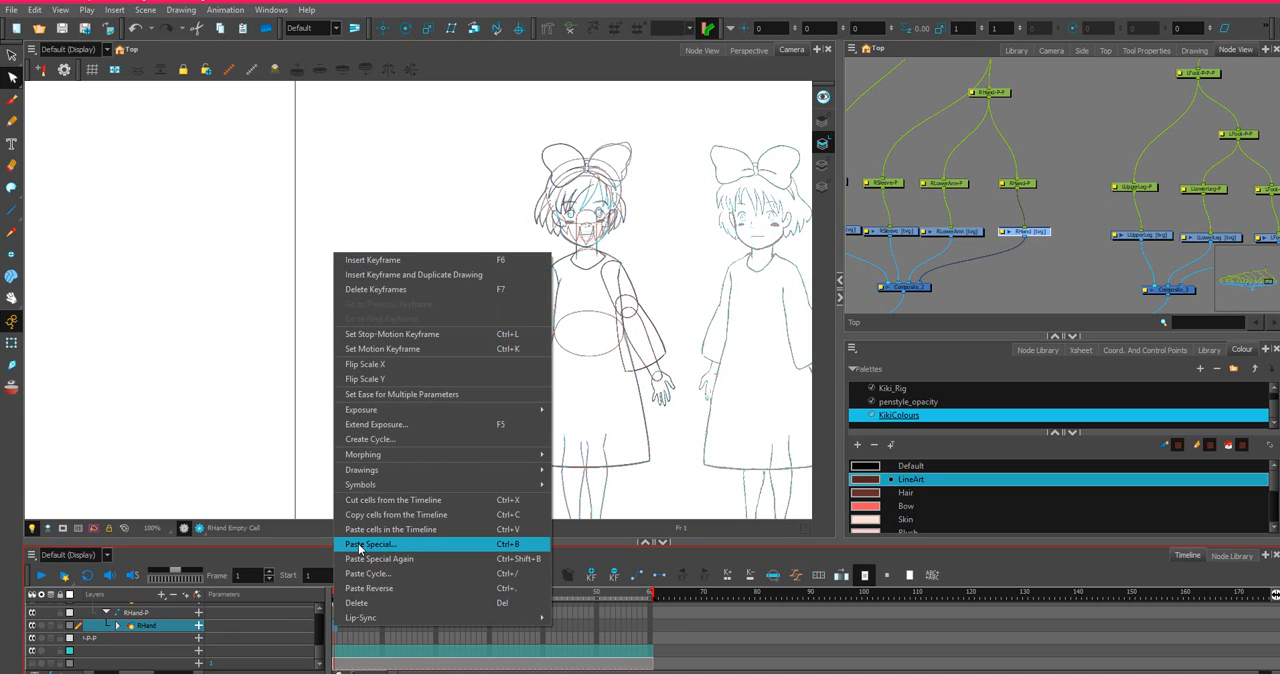
pyautogui.click(359, 546)
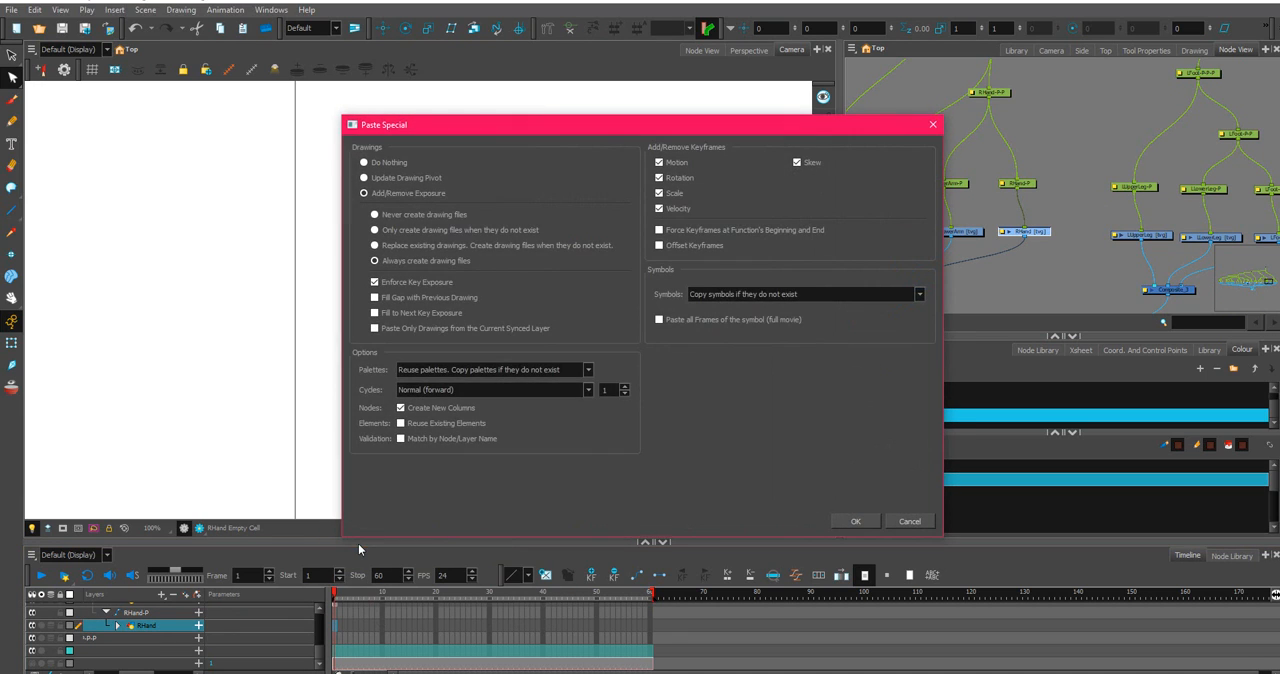
pyautogui.click(855, 522)
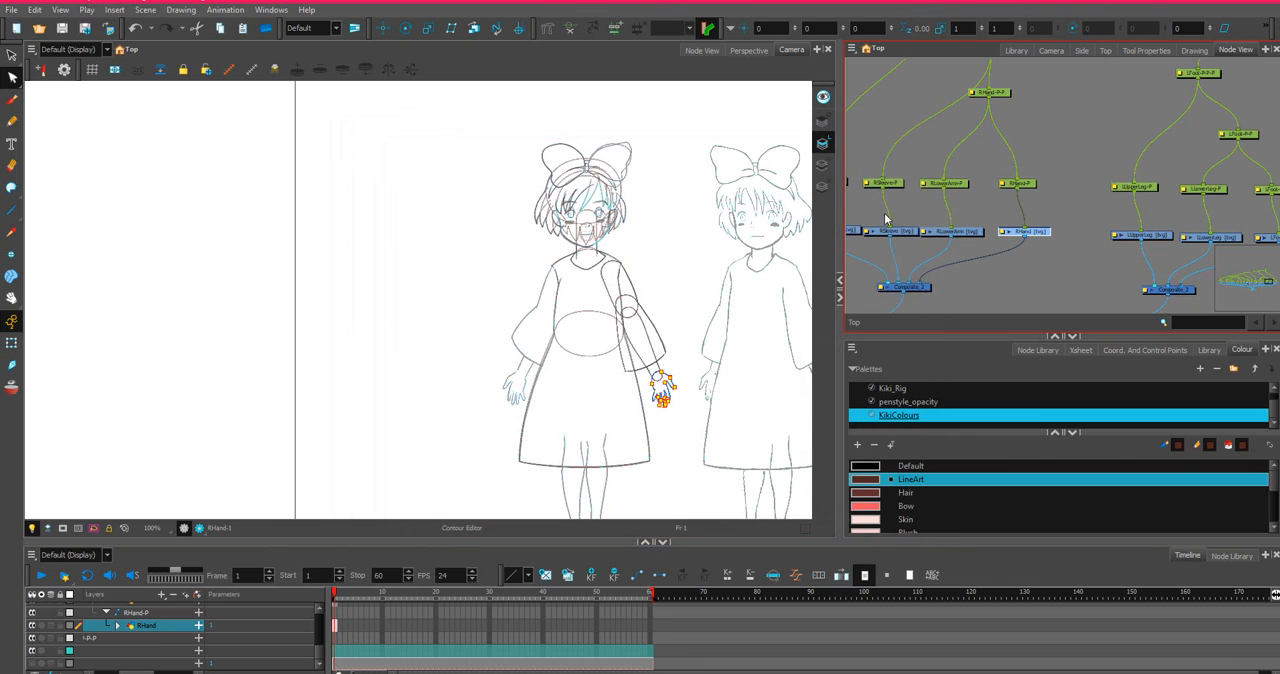
pyautogui.scroll(2, 958, 242)
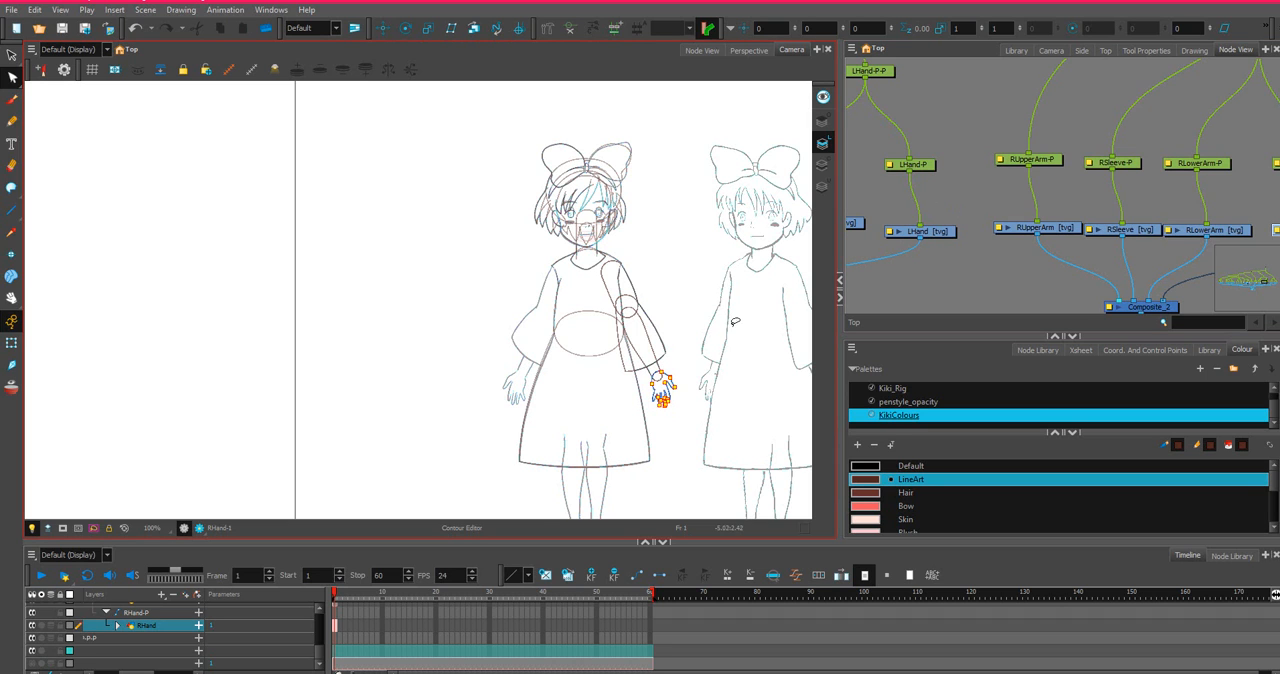
pyautogui.scroll(2, 599, 357)
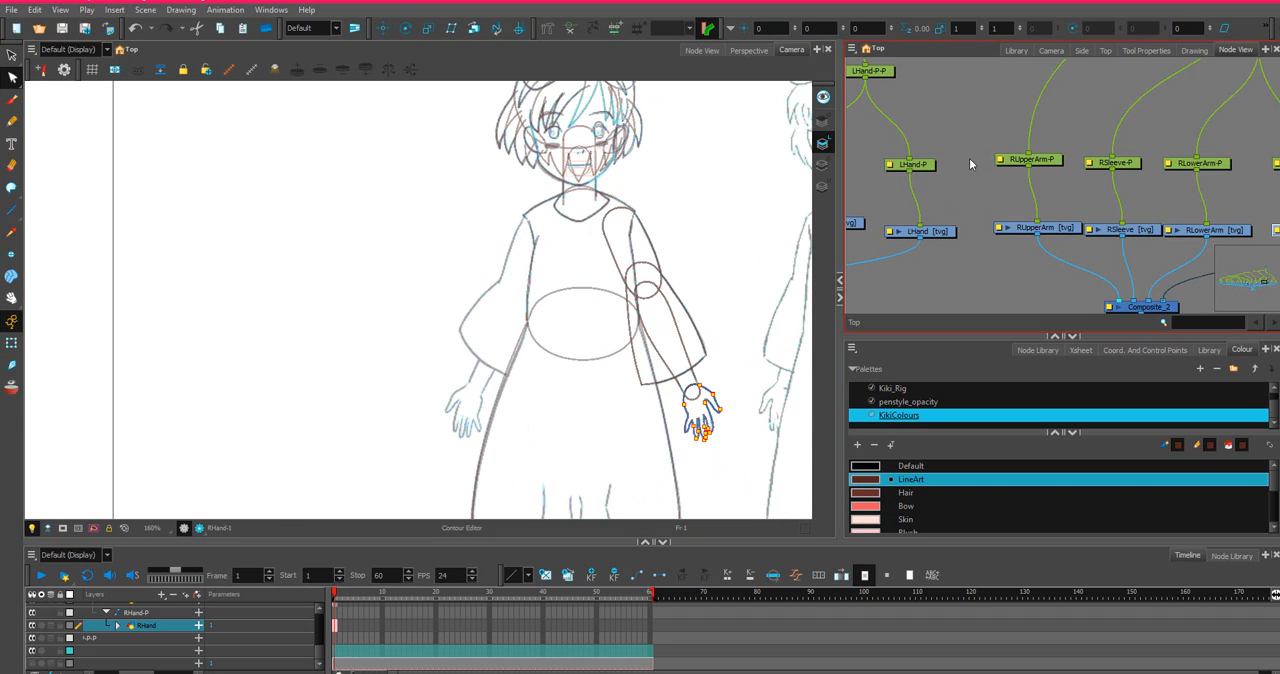
# Move the right arm and leg node groups further right in the node network to open space beside the left arm nodes.
pyautogui.scroll(-5, 958, 190)
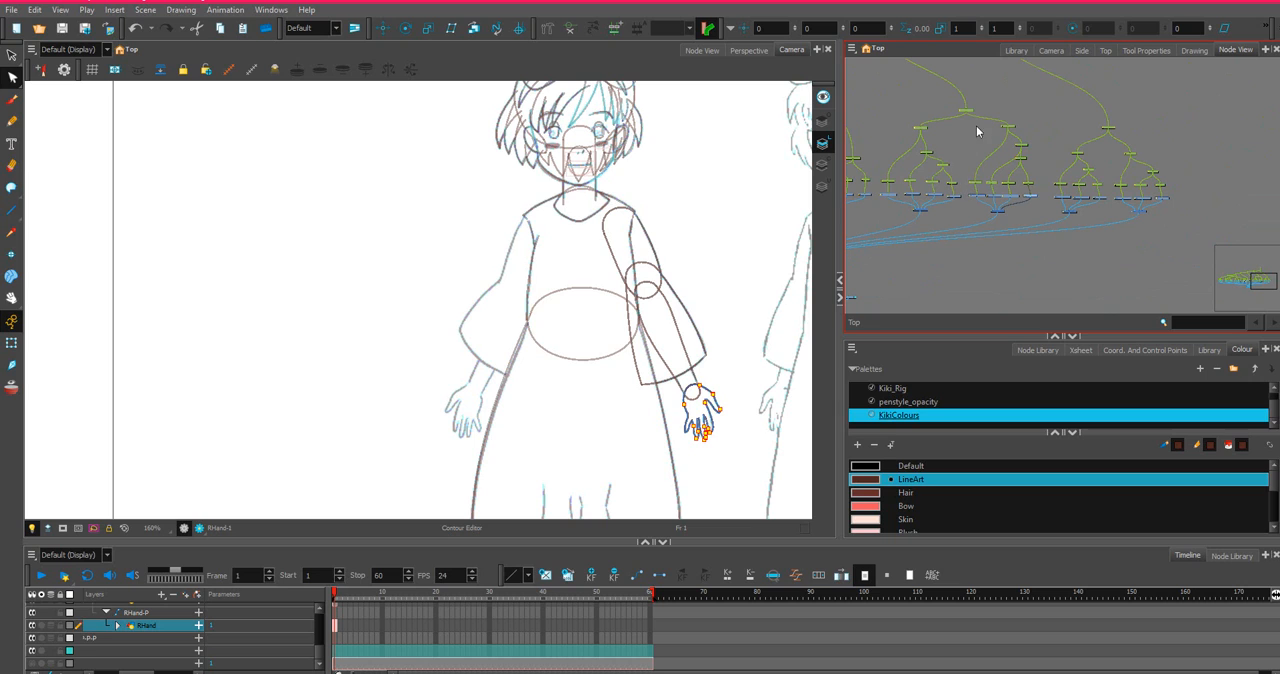
pyautogui.moveTo(969, 121); pyautogui.dragTo(1199, 239)
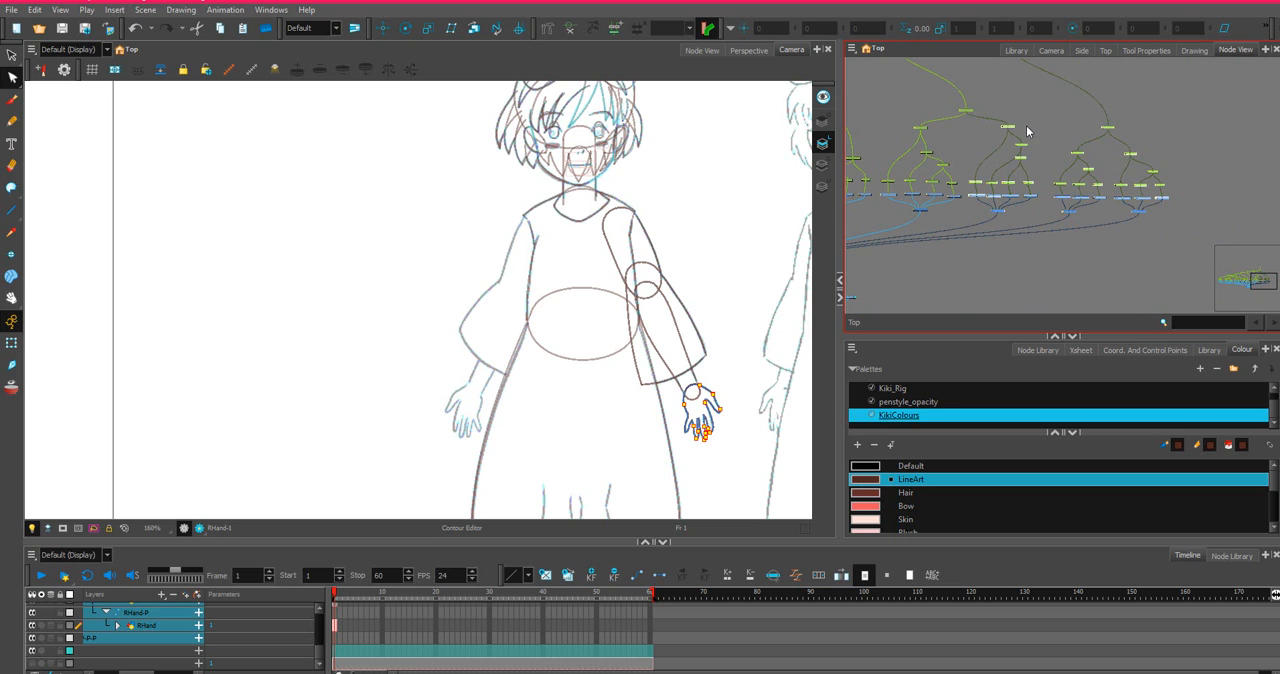
pyautogui.moveTo(1027, 131); pyautogui.dragTo(1039, 131)
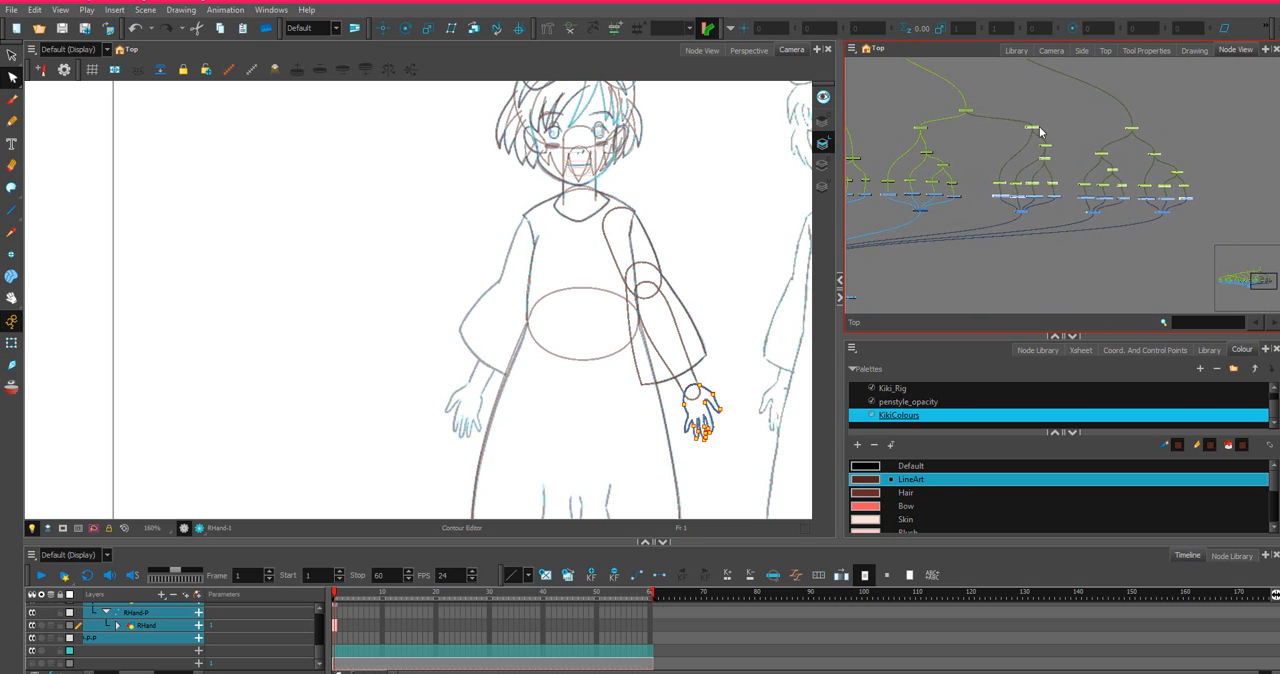
pyautogui.click(1201, 278)
pyautogui.click(1130, 126)
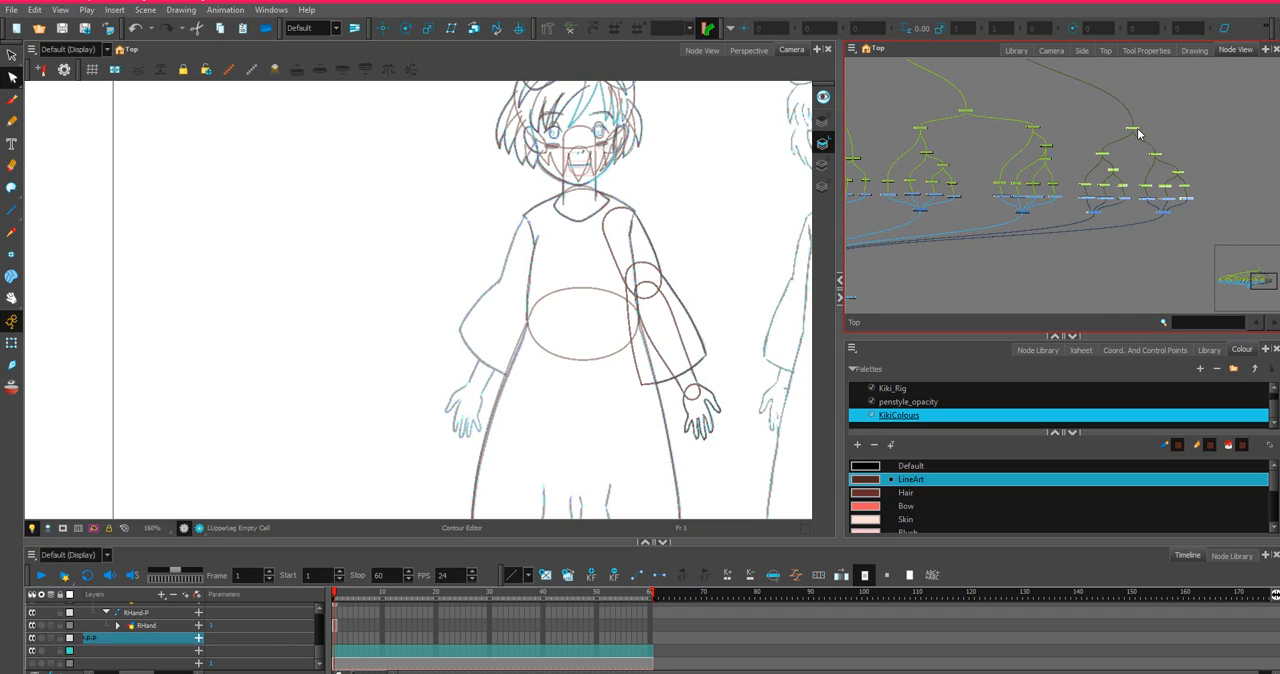
pyautogui.moveTo(1138, 132); pyautogui.dragTo(1159, 131)
# Add a vector drawing layer named LSleeveInside in the space beside the left arm nodes.
pyautogui.scroll(2, 899, 148)
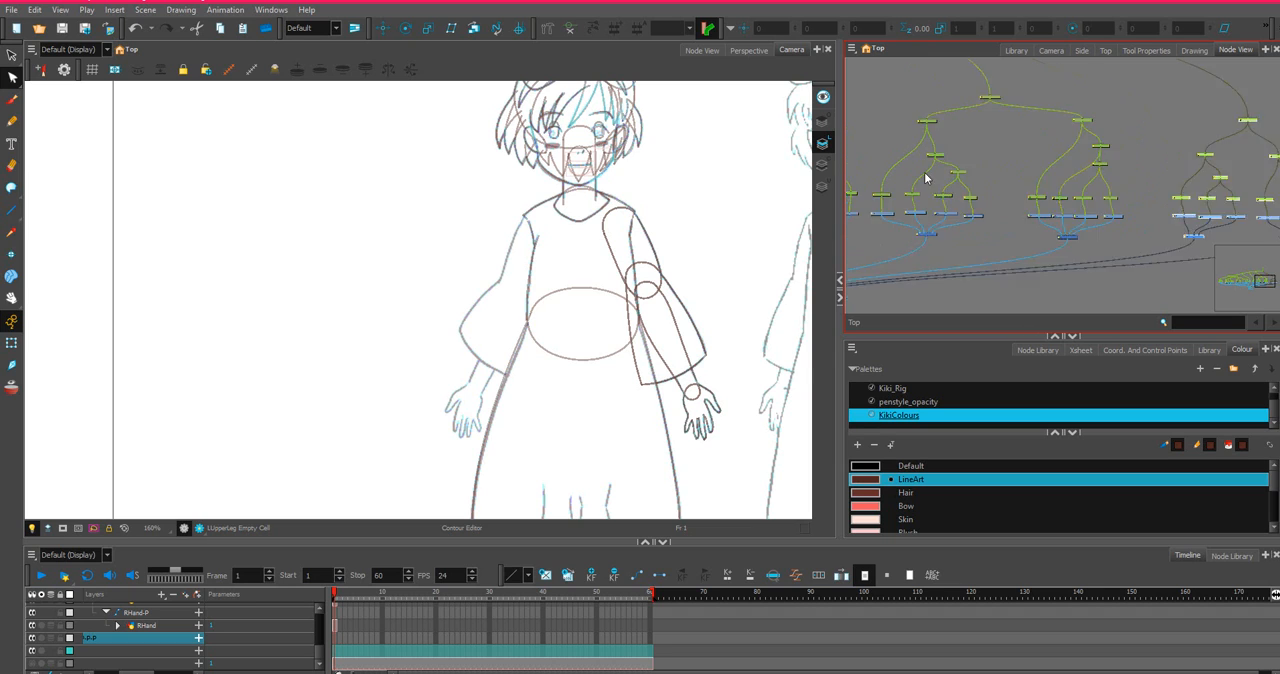
pyautogui.scroll(3, 925, 178)
pyautogui.click(1089, 278)
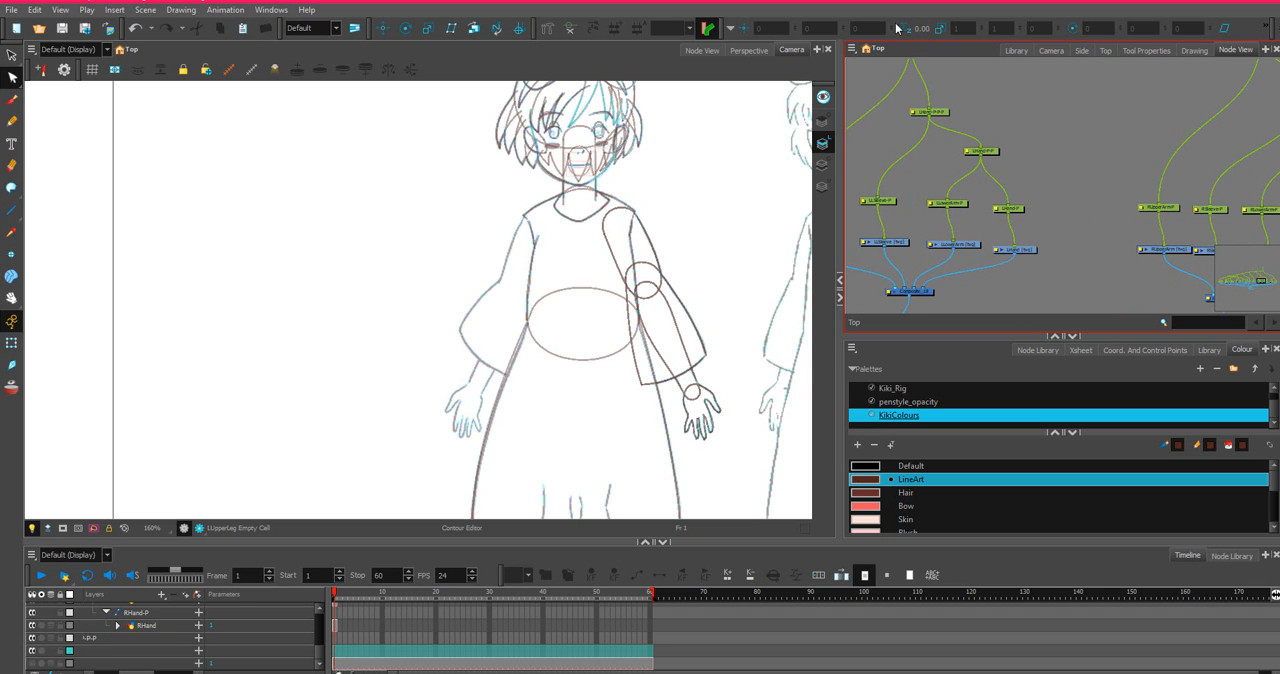
pyautogui.click(852, 49)
pyautogui.moveTo(885, 120)
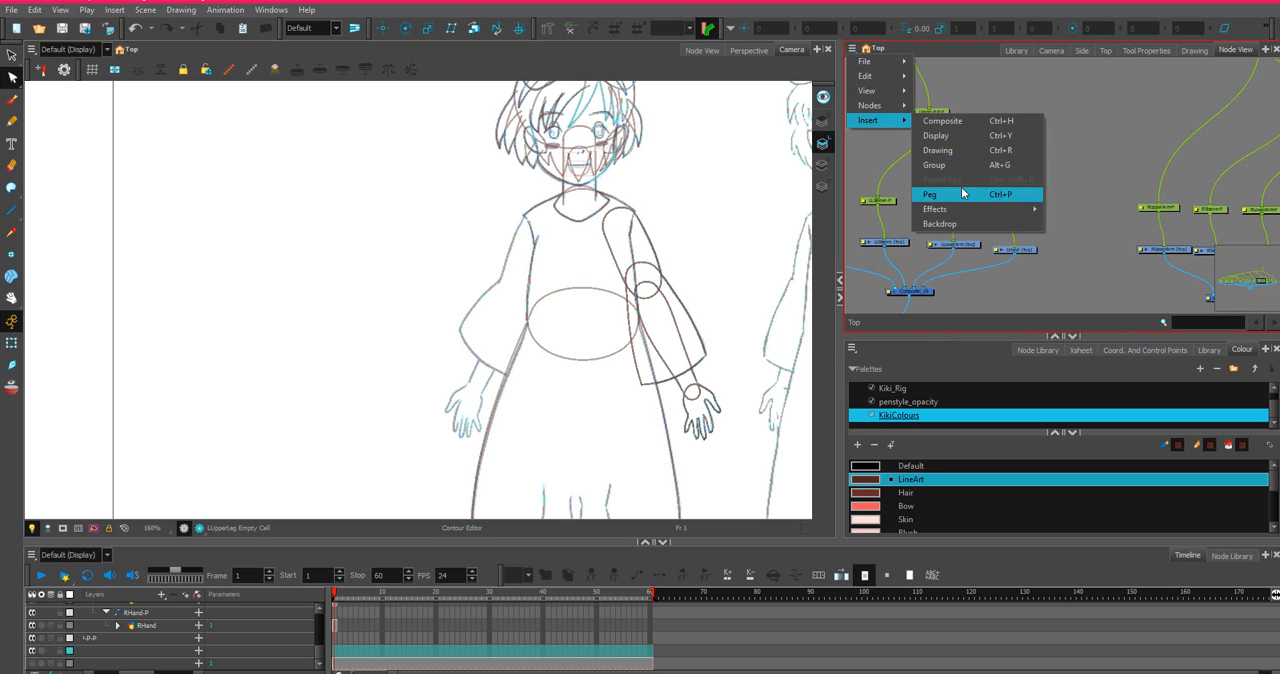
pyautogui.click(945, 150)
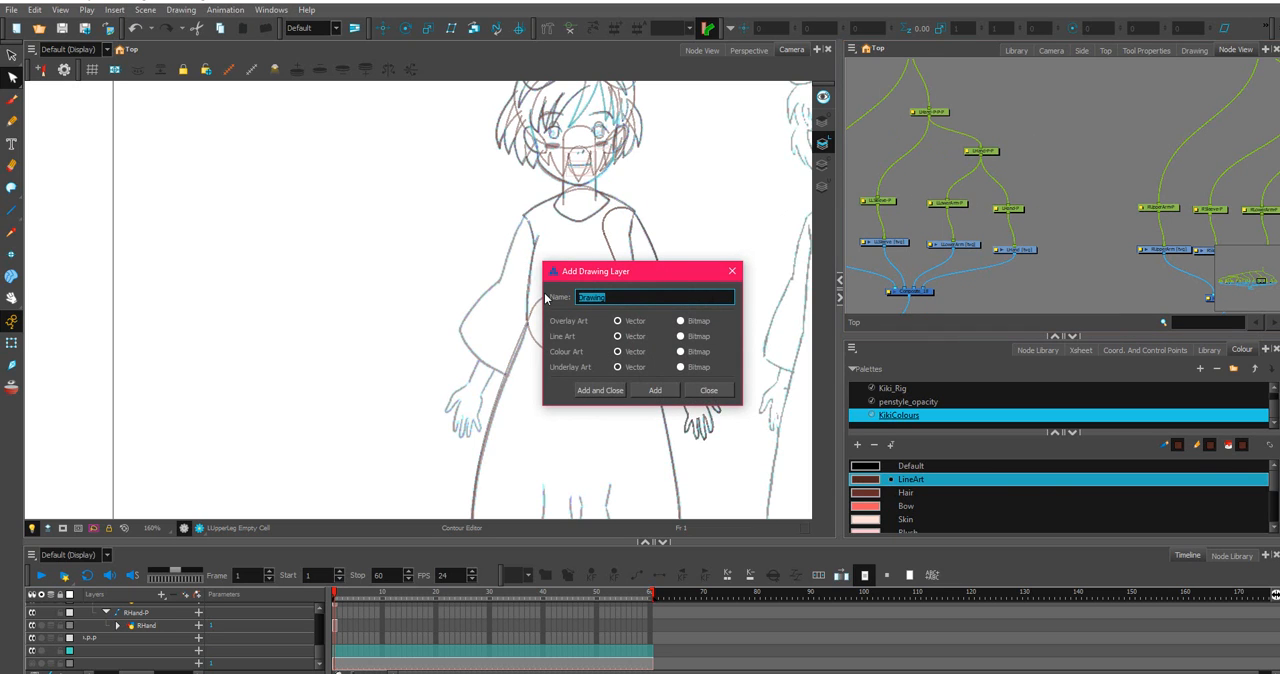
pyautogui.write('SleeveInside')
pyautogui.press('Return')
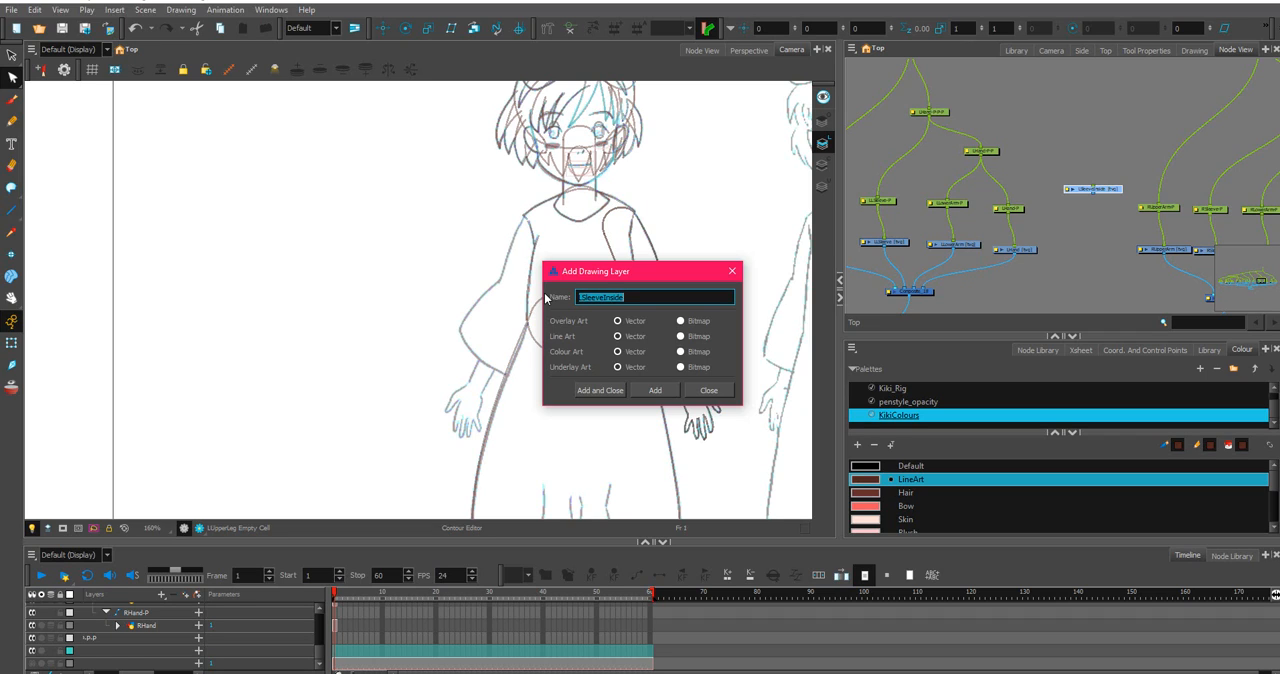
# Add a second vector drawing layer named RSleeveInside and finish adding layers.
pyautogui.click(583, 297)
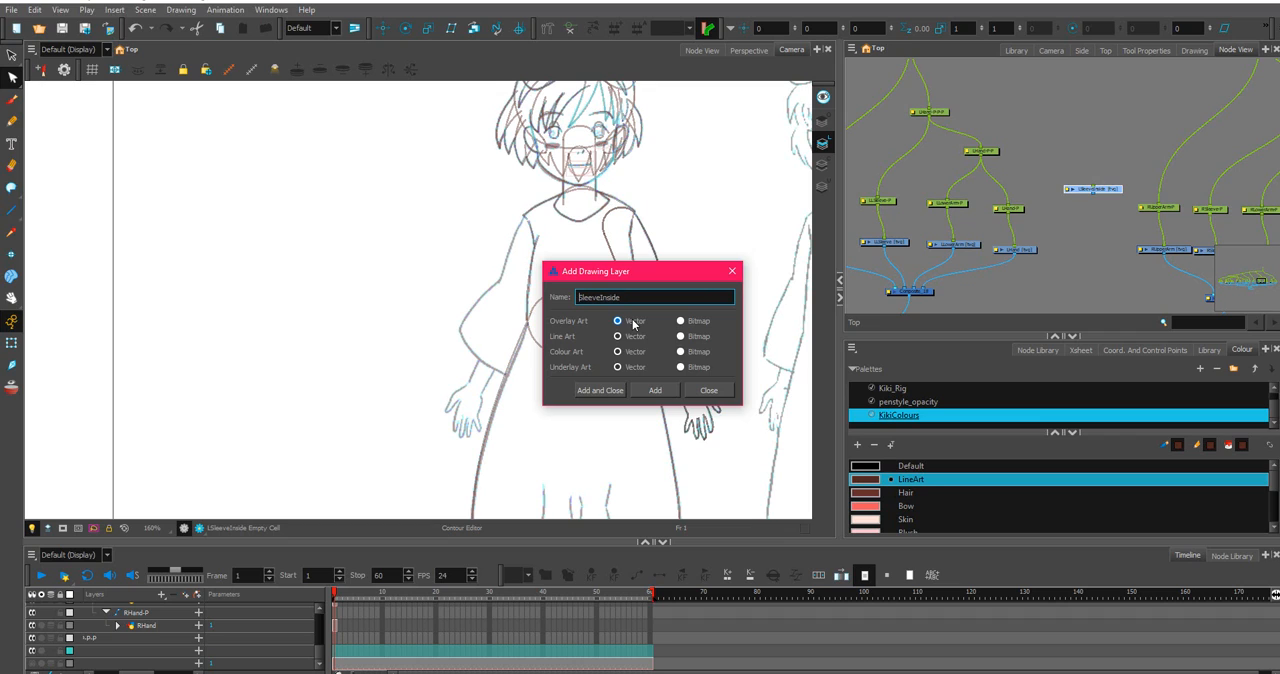
pyautogui.press('Return')
pyautogui.click(724, 394)
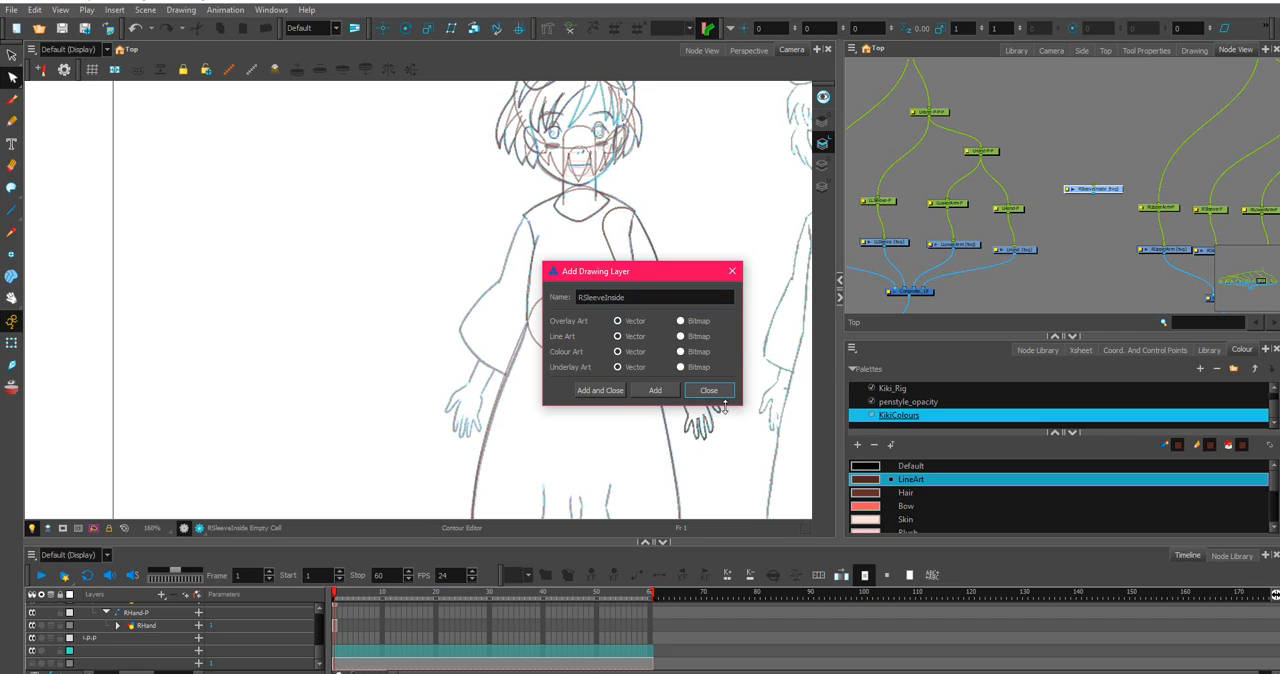
pyautogui.click(722, 395)
# Place LSleeveInside beside LHand and RSleeveInside beside RHand, connecting each to its arm's composite node.
pyautogui.click(1100, 189)
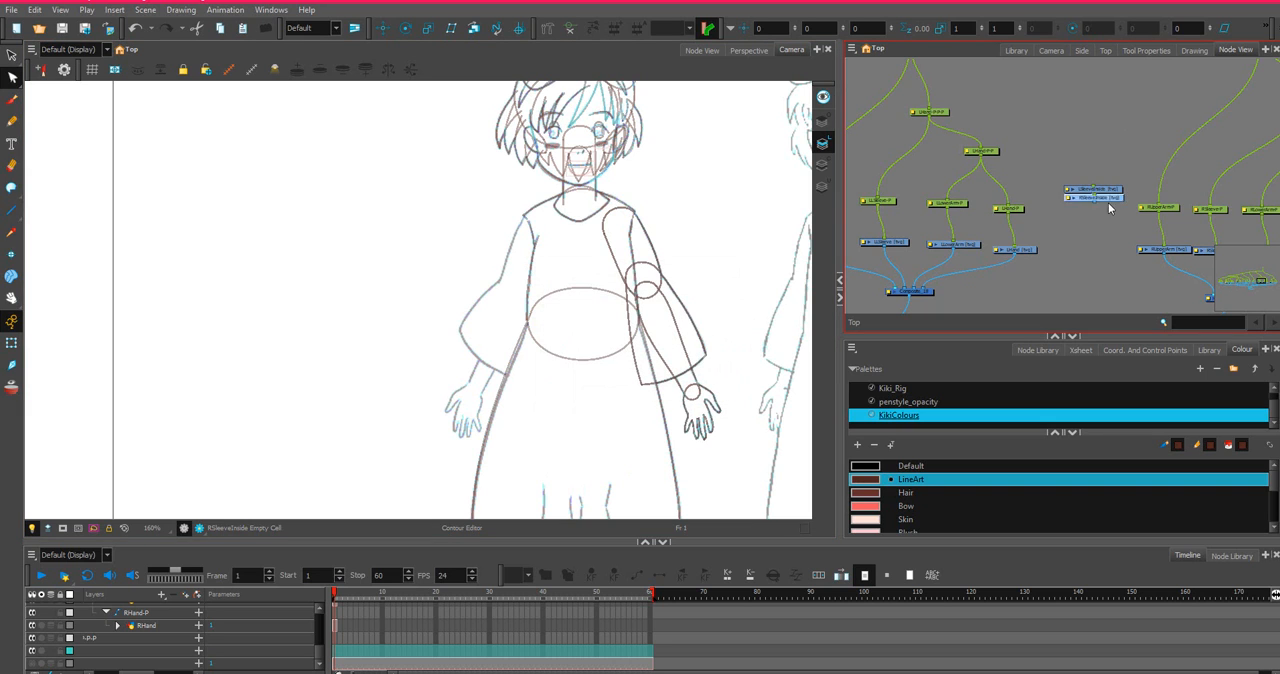
pyautogui.hscroll(3, 1060, 189)
pyautogui.moveTo(1272, 250); pyautogui.dragTo(1006, 246)
pyautogui.moveTo(908, 160); pyautogui.dragTo(855, 237)
pyautogui.scroll(3, 1008, 192)
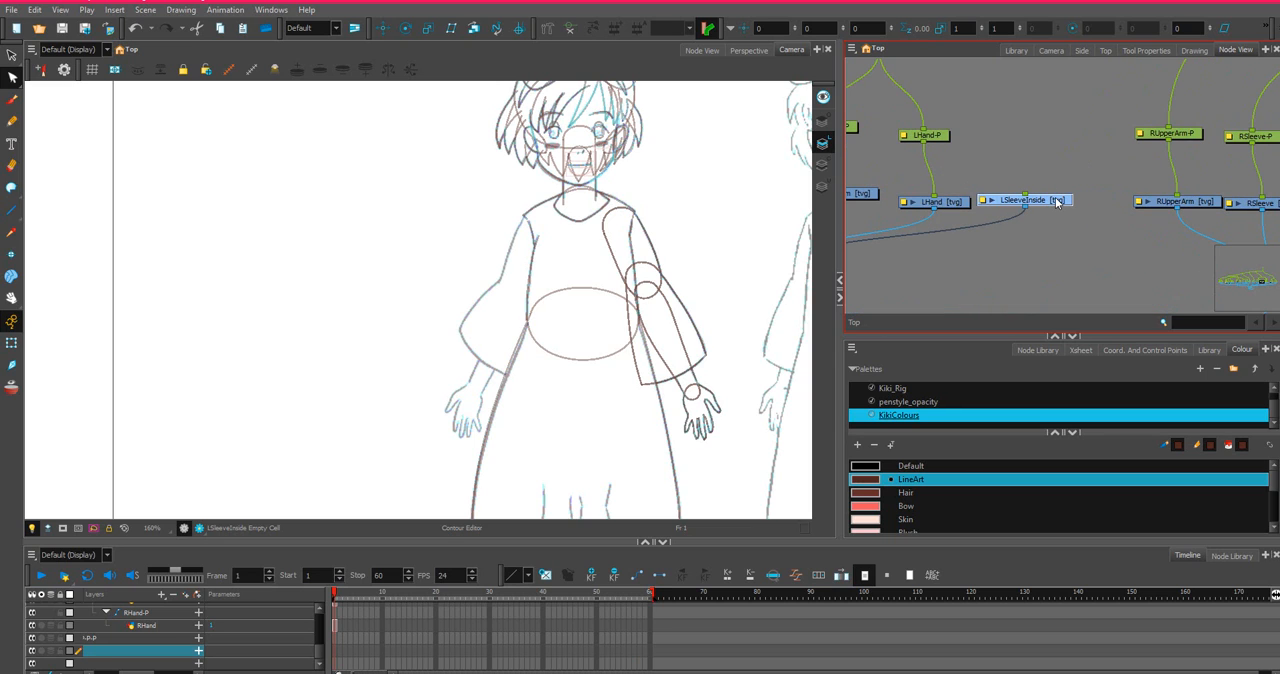
# Add a parent peg to LSleeveInside and connect it under the LHand-P-P peg.
pyautogui.hotkey('ctrl', 'p')
pyautogui.scroll(-2, 936, 75)
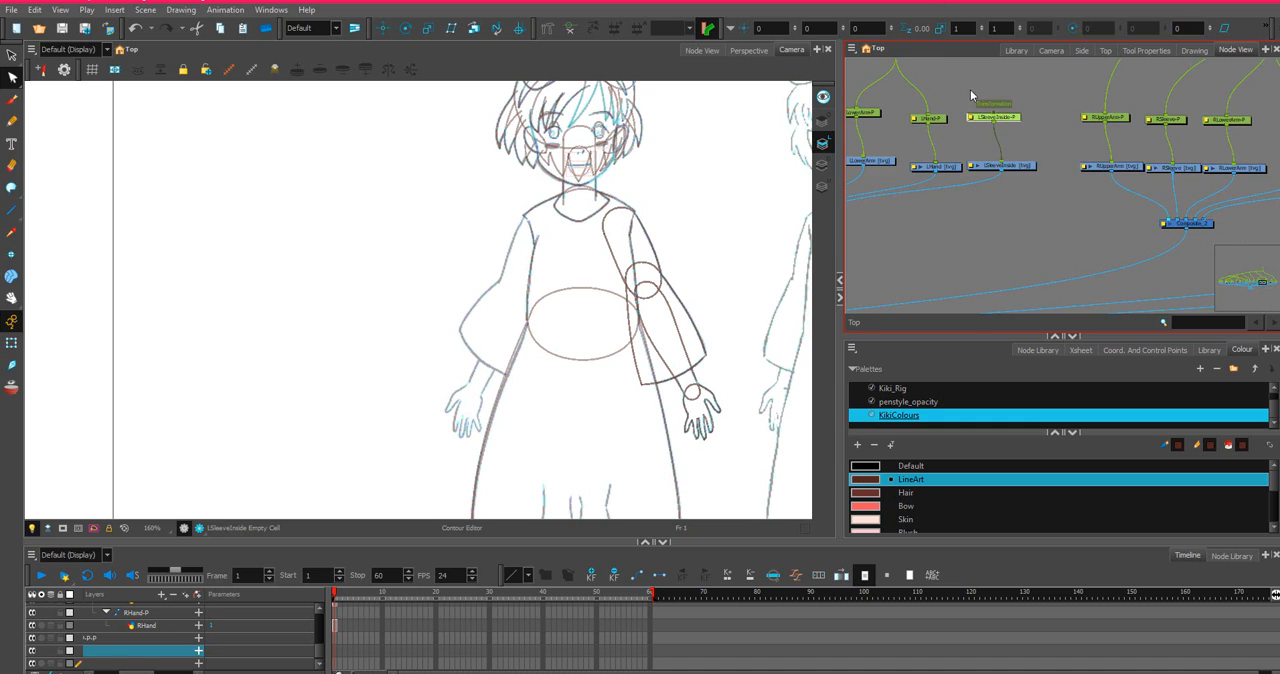
pyautogui.moveTo(970, 93); pyautogui.dragTo(948, 127)
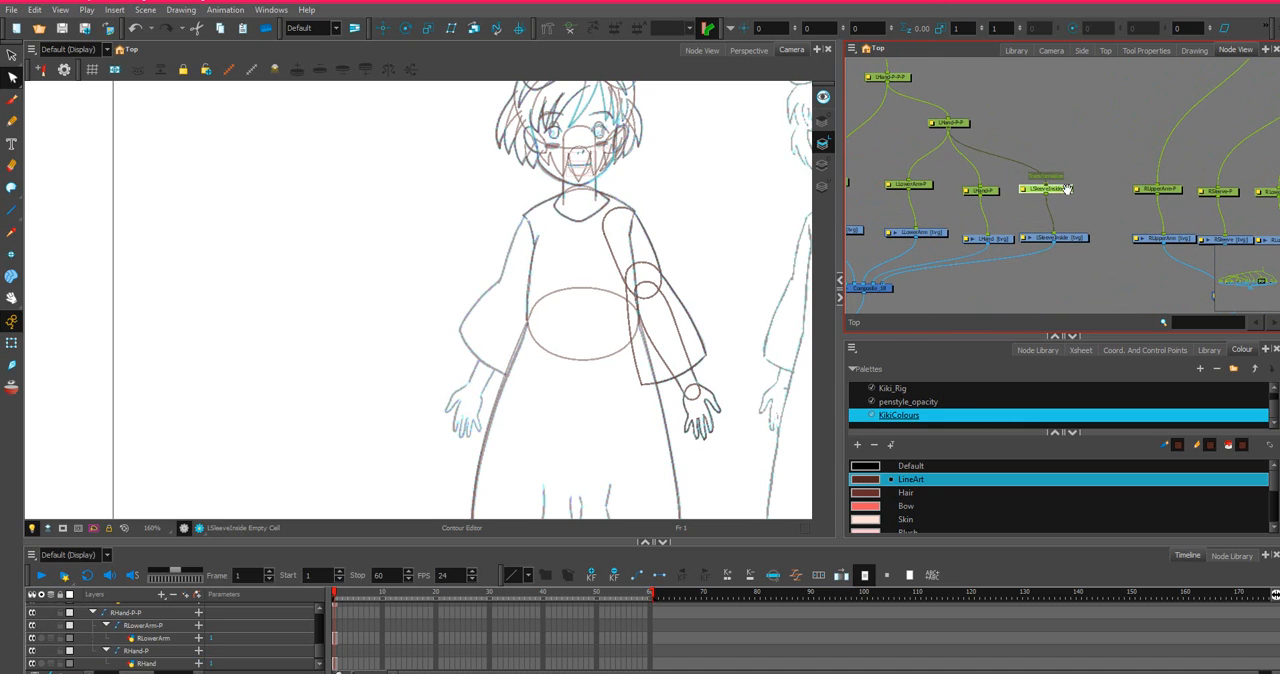
# Add a parent peg to RSleeveInside and connect it under the RHand-P-P peg.
pyautogui.moveTo(1060, 191); pyautogui.dragTo(745, 145)
pyautogui.click(1120, 209)
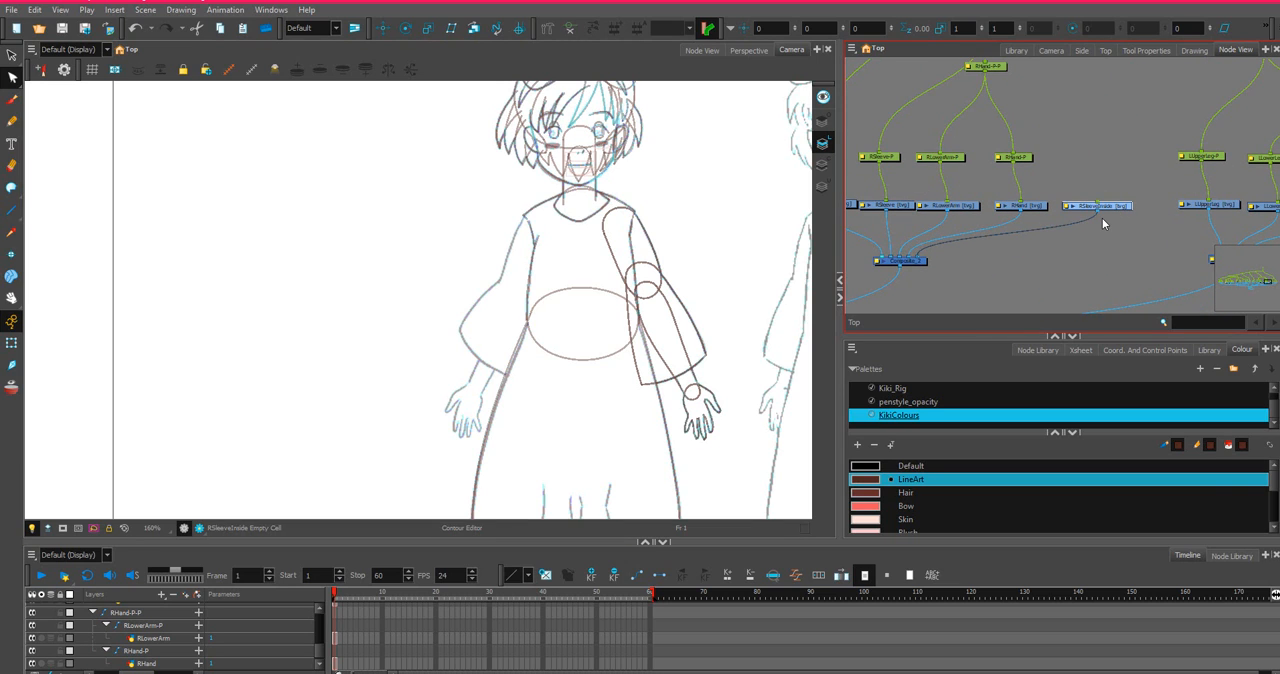
pyautogui.hotkey('ctrl', 'p')
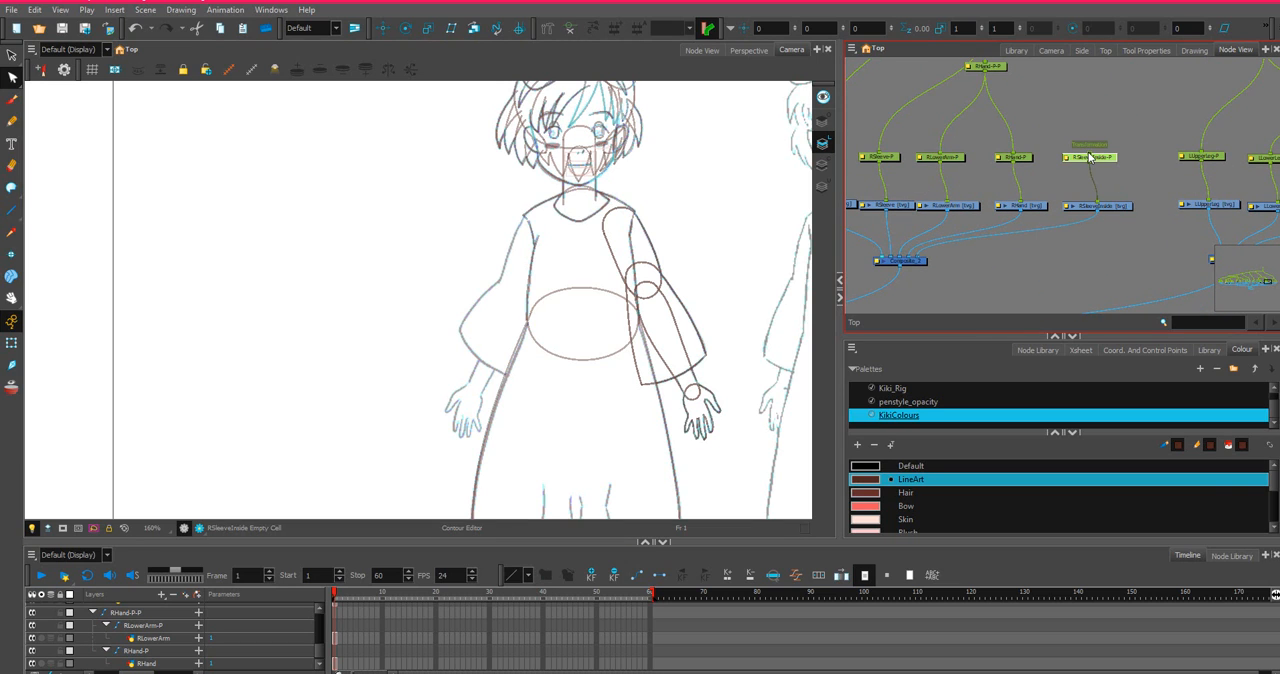
pyautogui.moveTo(1088, 153); pyautogui.dragTo(993, 66)
# On the LSleeveInside layer, draw two overlapping straight lines between the two corners of the sleeve opening with the Line tool.
pyautogui.scroll(-2, 1015, 135)
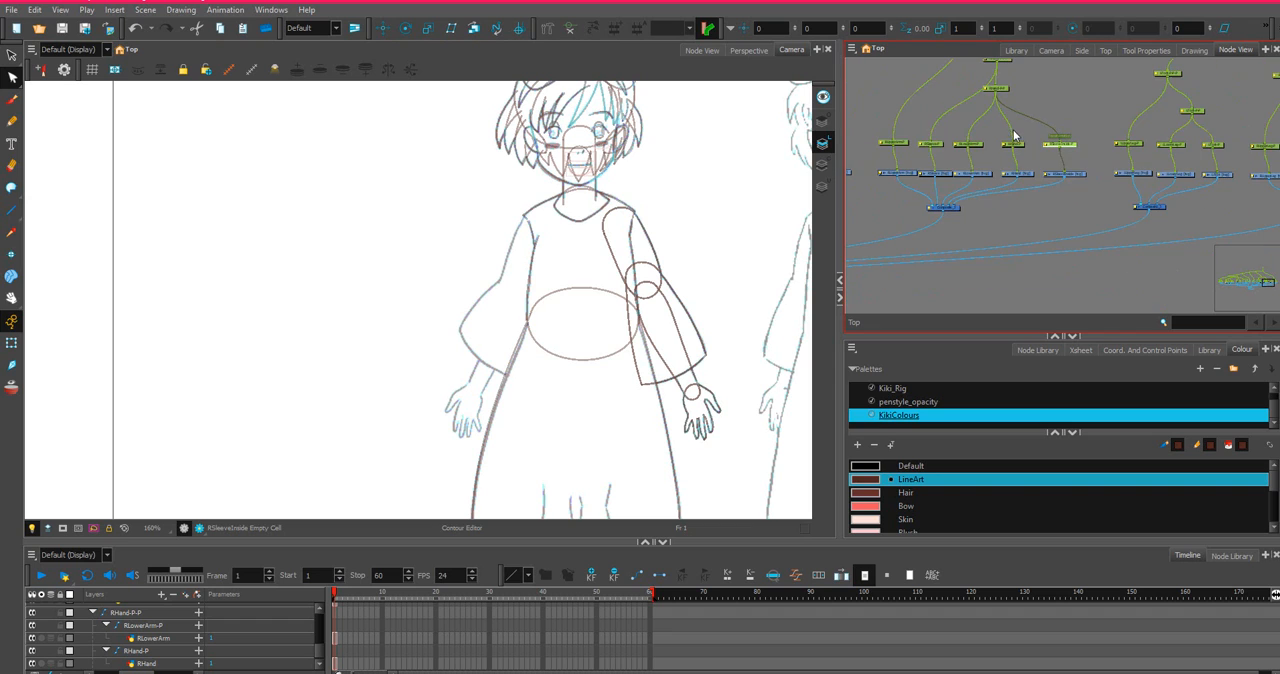
pyautogui.scroll(1, 1104, 234)
pyautogui.scroll(1, 1090, 205)
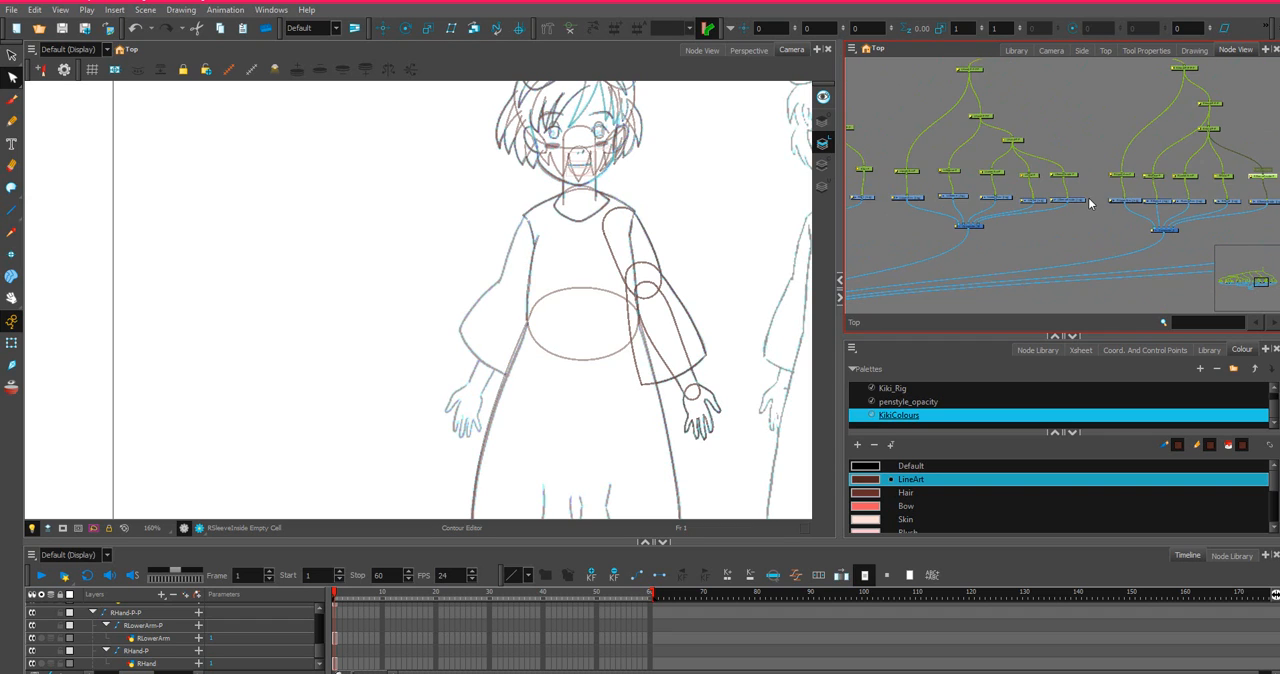
pyautogui.scroll(1, 1147, 220)
pyautogui.scroll(1, 990, 180)
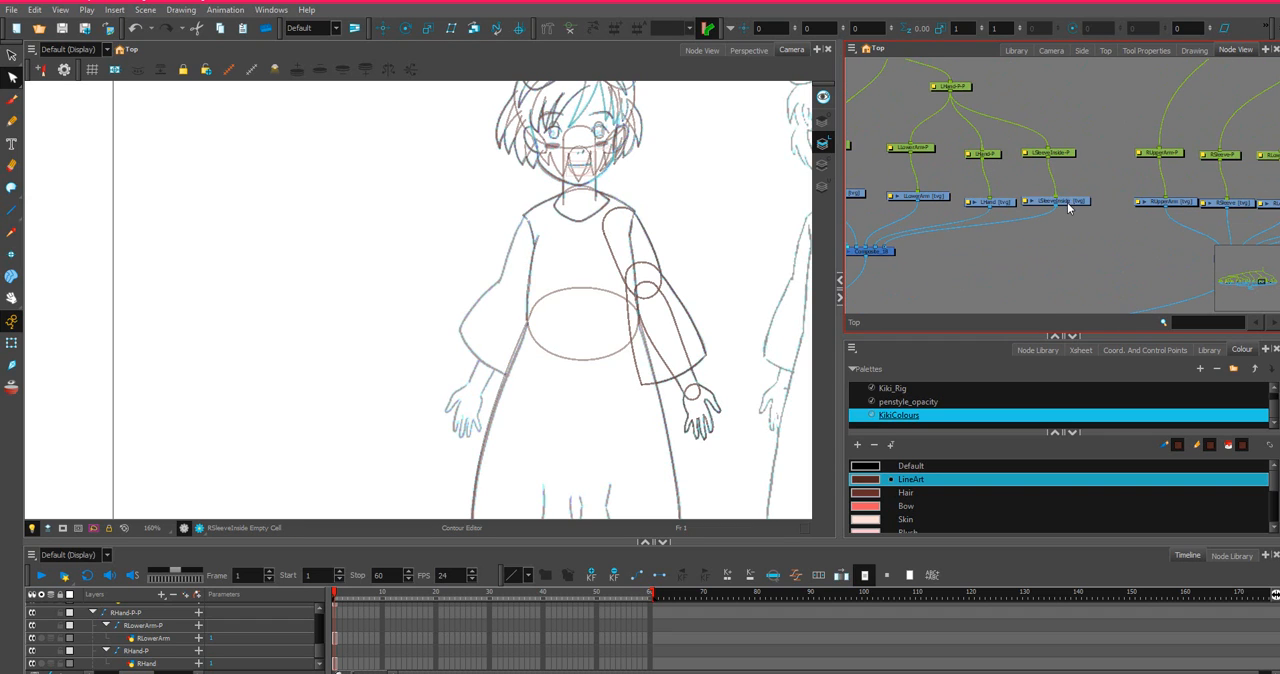
pyautogui.click(1067, 204)
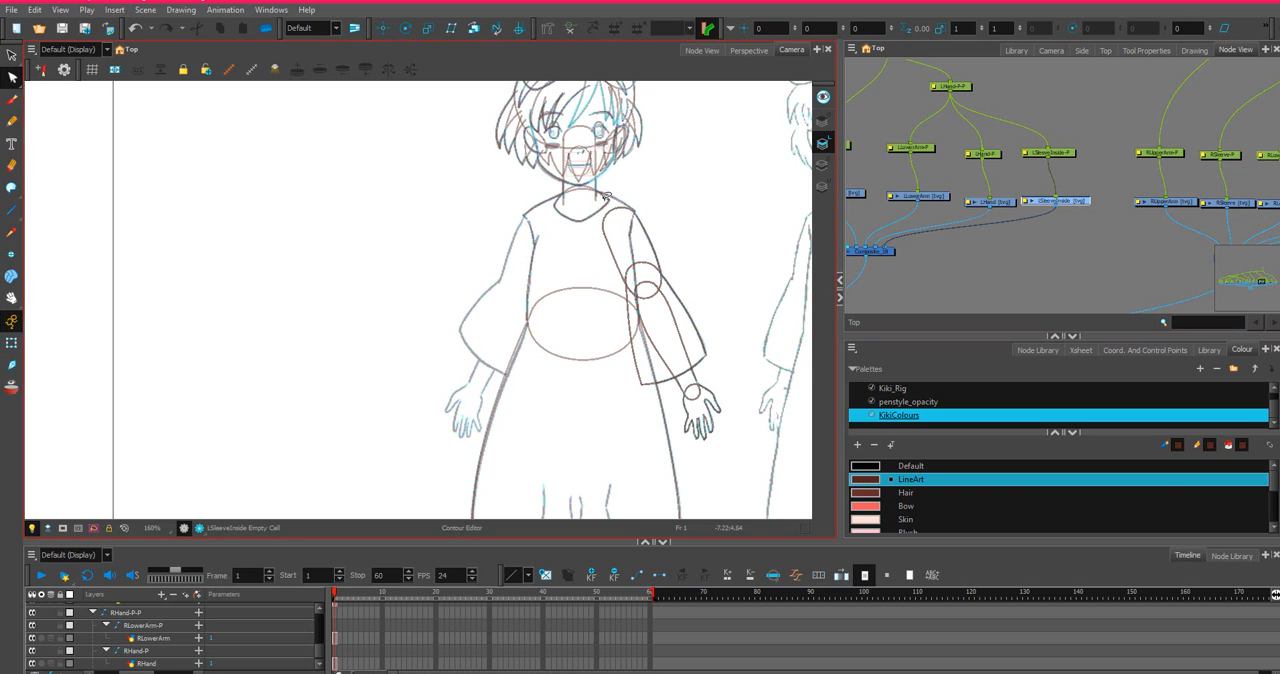
pyautogui.click(11, 213)
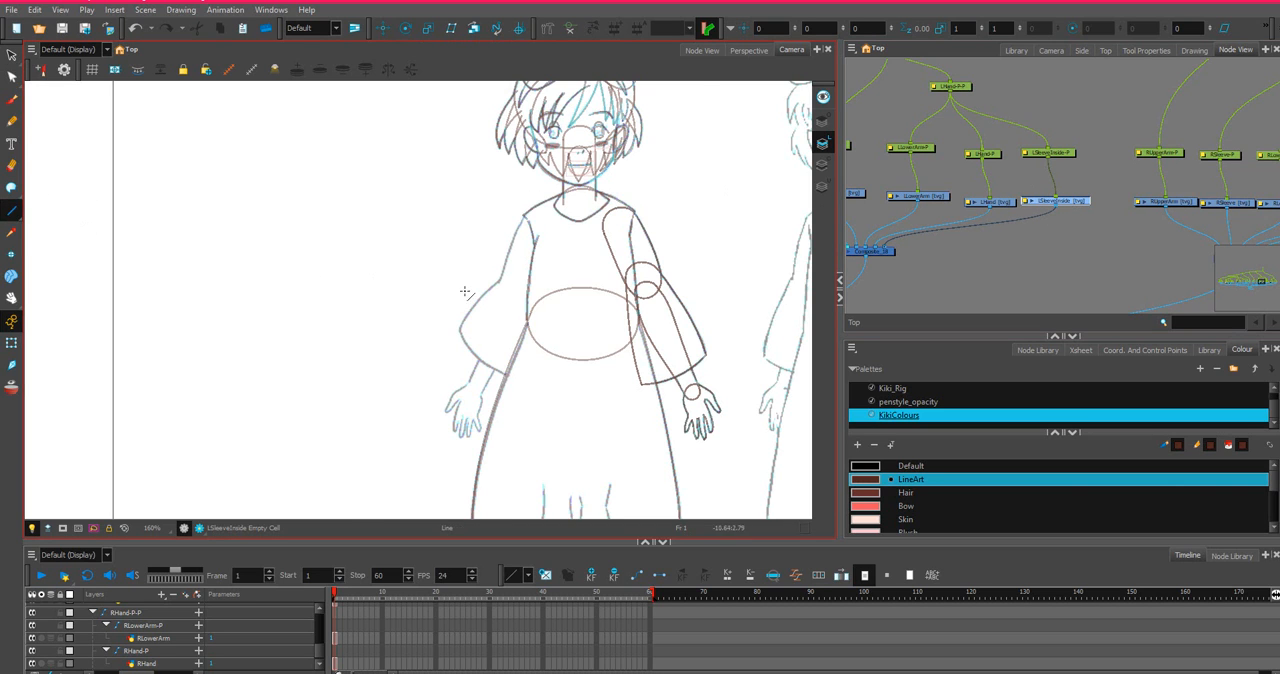
pyautogui.scroll(4, 511, 330)
pyautogui.moveTo(684, 378); pyautogui.dragTo(358, 341)
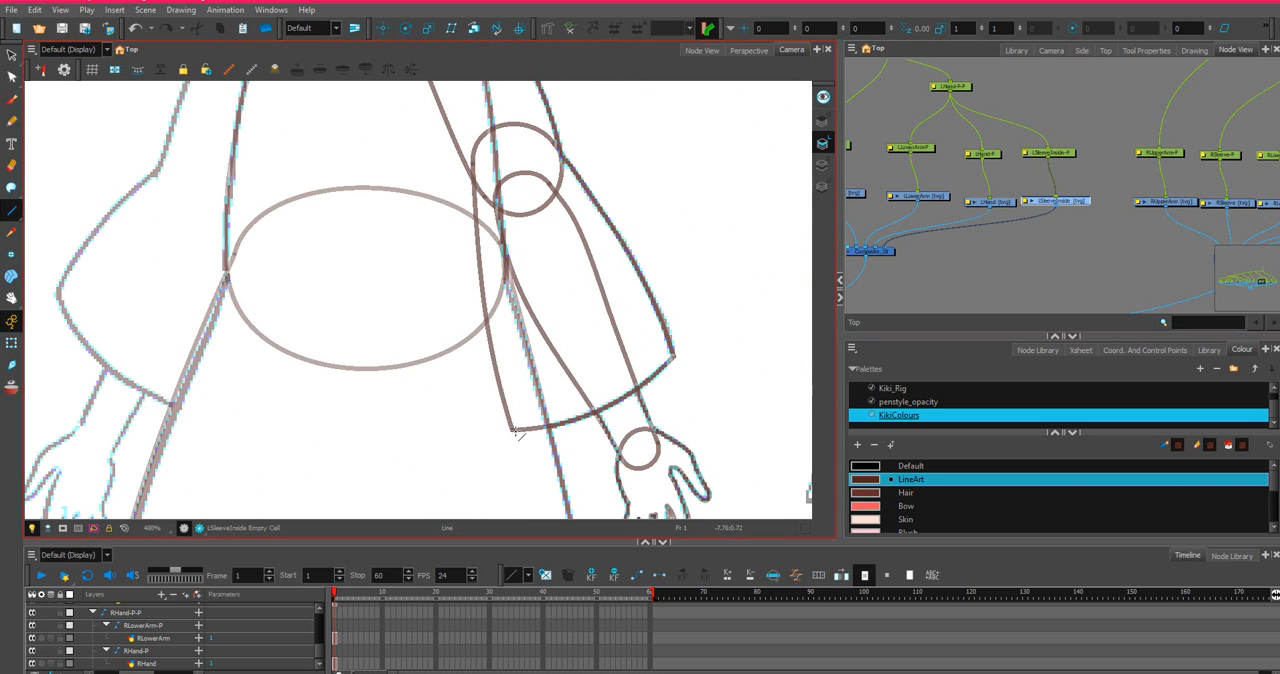
pyautogui.moveTo(515, 430)
pyautogui.mouseDown()
pyautogui.moveTo(655, 414)
pyautogui.moveTo(675, 358)
pyautogui.moveTo(616, 300)
pyautogui.moveTo(548, 293)
pyautogui.moveTo(494, 344)
pyautogui.moveTo(512, 433)
pyautogui.mouseUp()
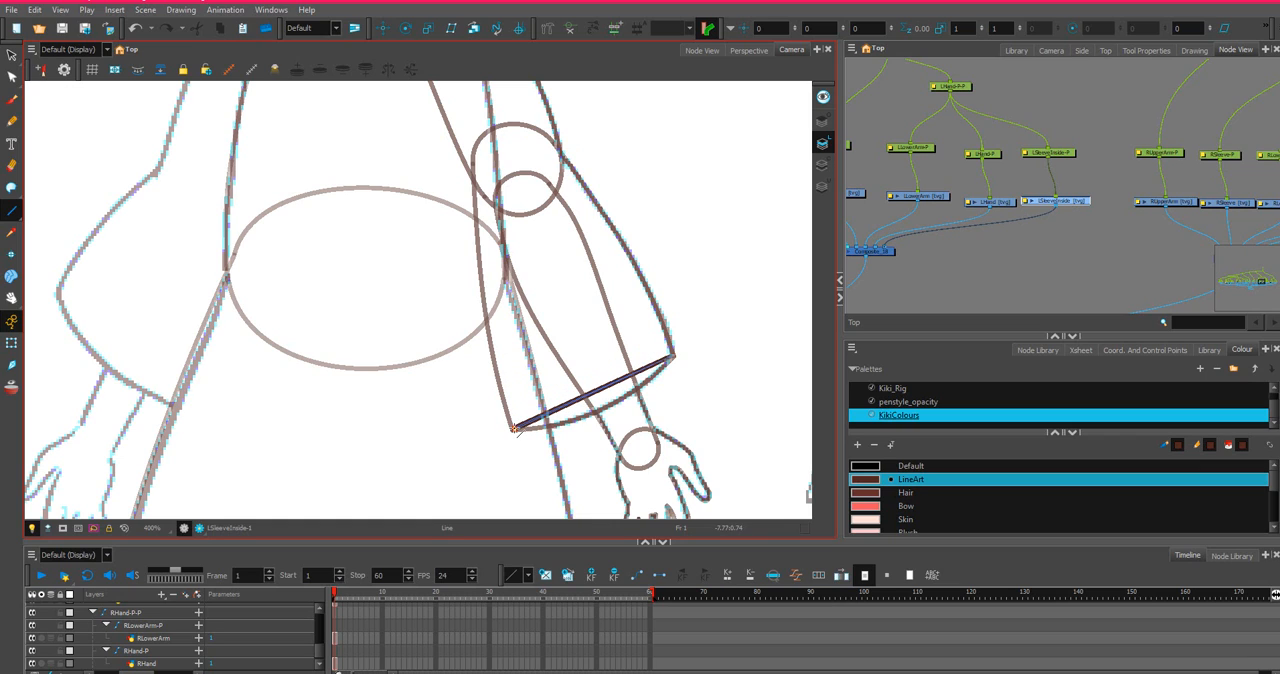
# Bend the two lines with the Contour Editor, arching one up into the sleeve and curving the other along the sleeve's hem.
pyautogui.click(11, 77)
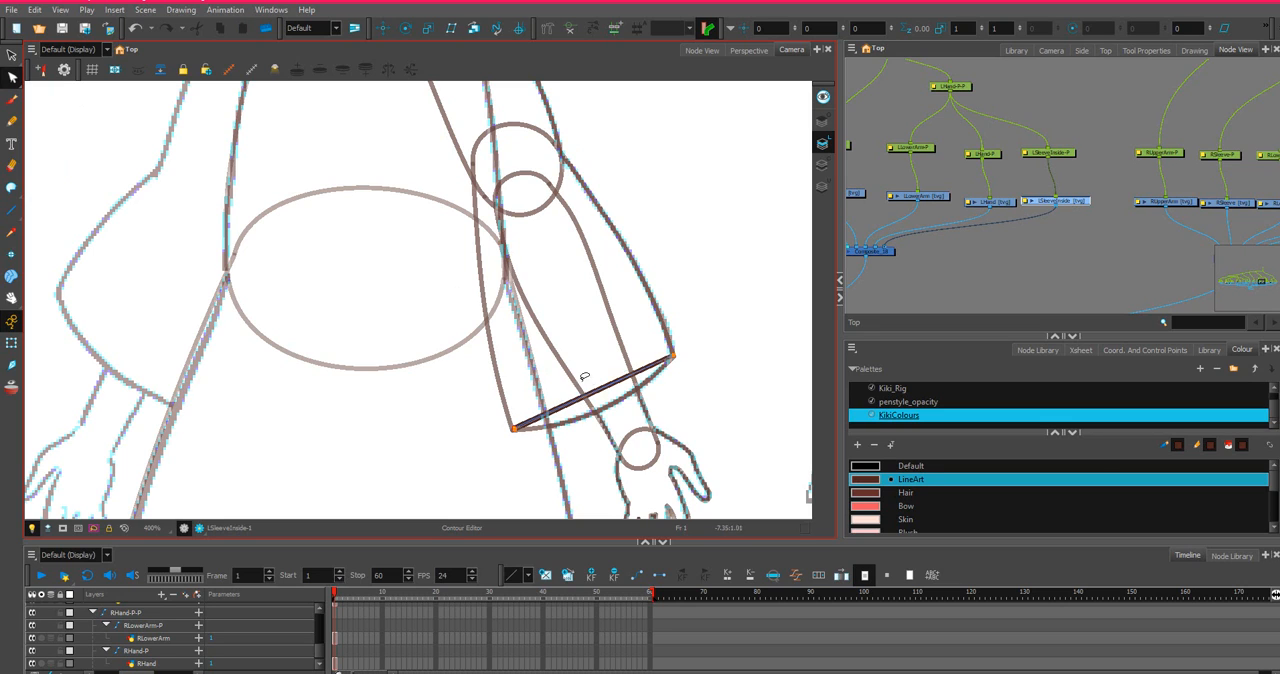
pyautogui.moveTo(585, 377); pyautogui.dragTo(542, 324)
pyautogui.scroll(1, 637, 395)
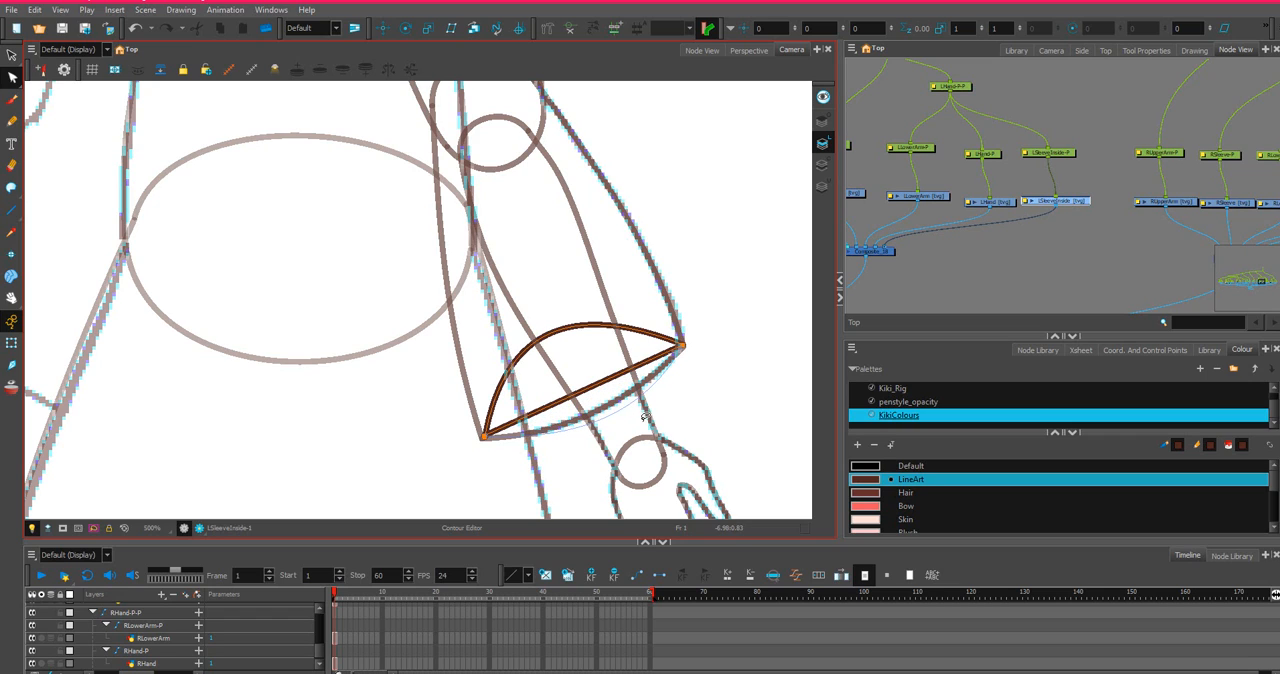
pyautogui.moveTo(644, 406); pyautogui.dragTo(643, 402)
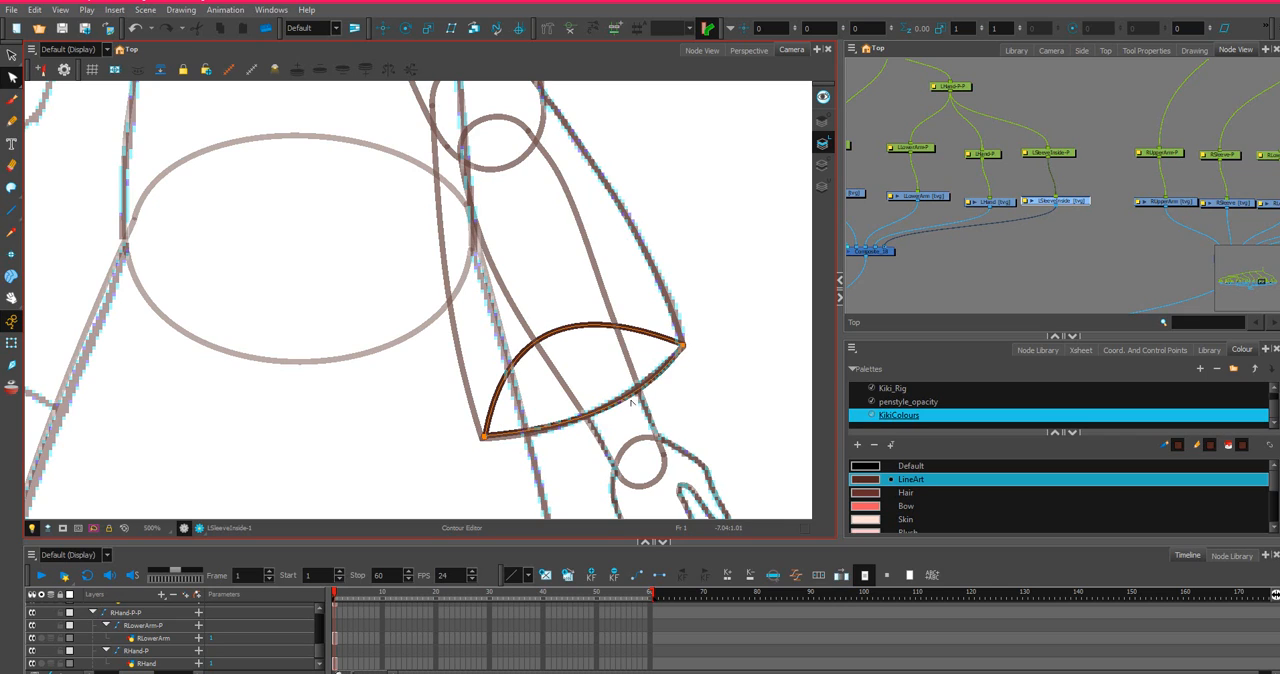
# Pull both corner points of the sleeve-inside shape slightly inward from the sleeve's outline.
pyautogui.moveTo(512, 404)
pyautogui.mouseDown()
pyautogui.moveTo(442, 446)
pyautogui.moveTo(513, 419)
pyautogui.moveTo(478, 429)
pyautogui.mouseUp()
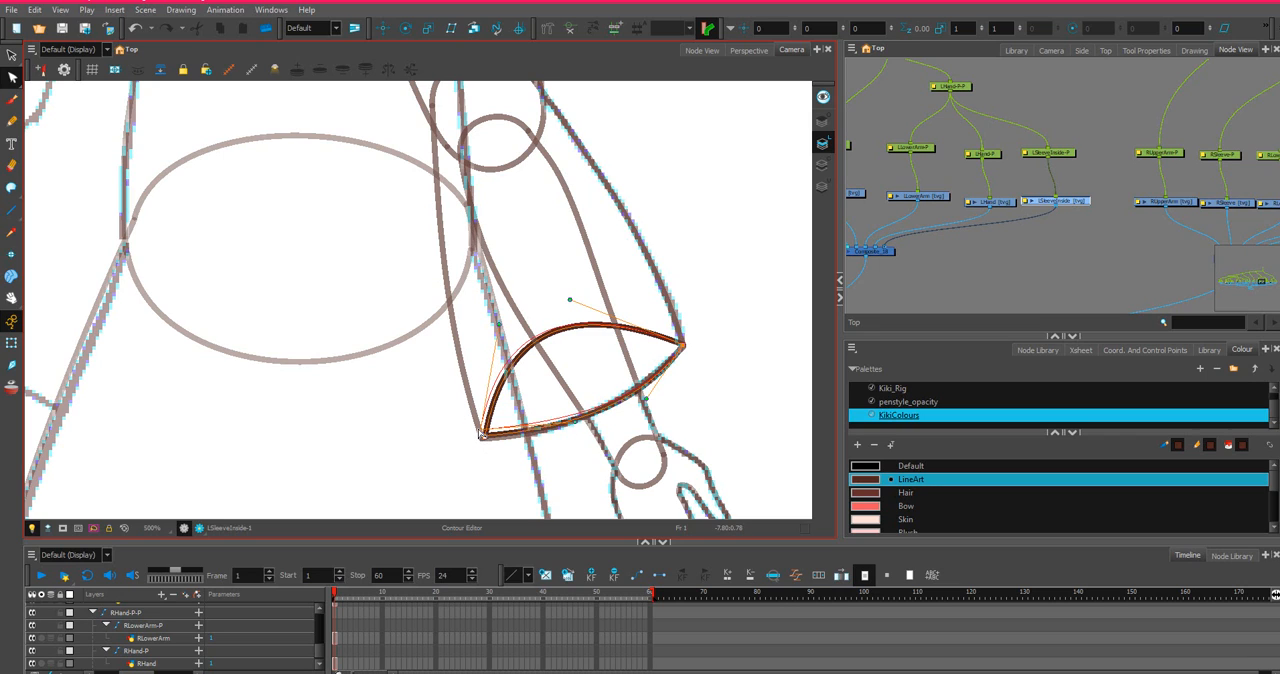
pyautogui.click(682, 346)
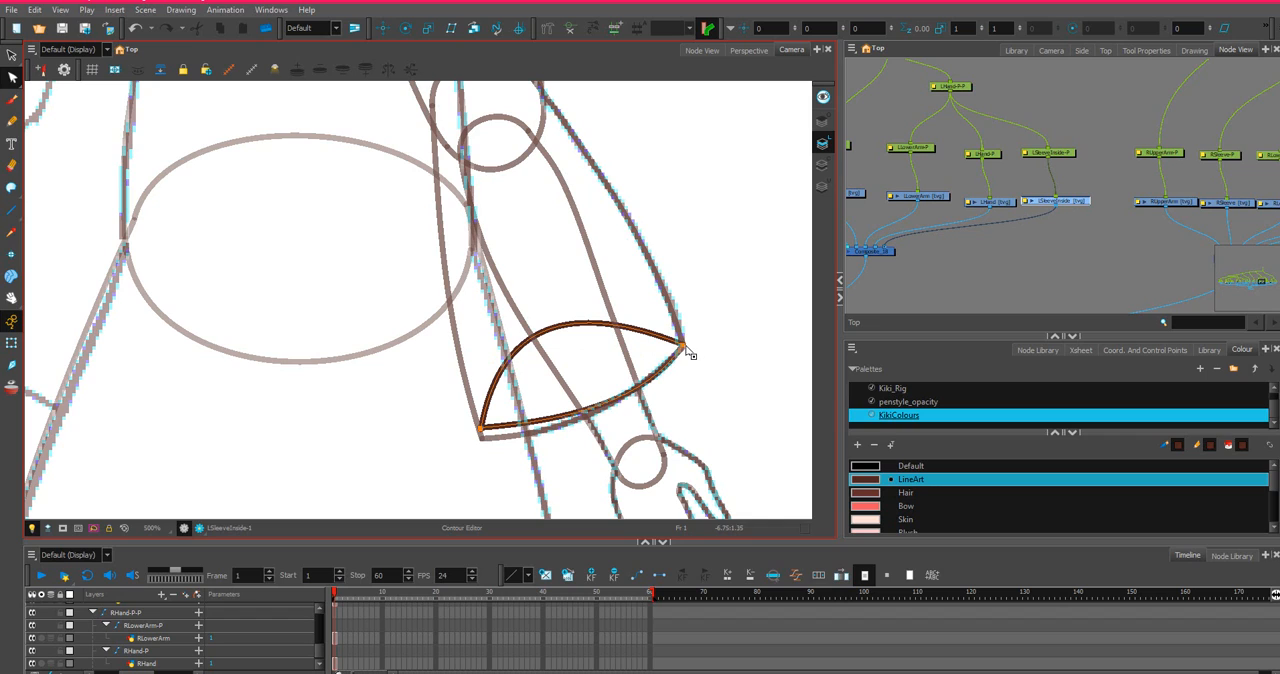
pyautogui.moveTo(677, 341); pyautogui.dragTo(680, 343)
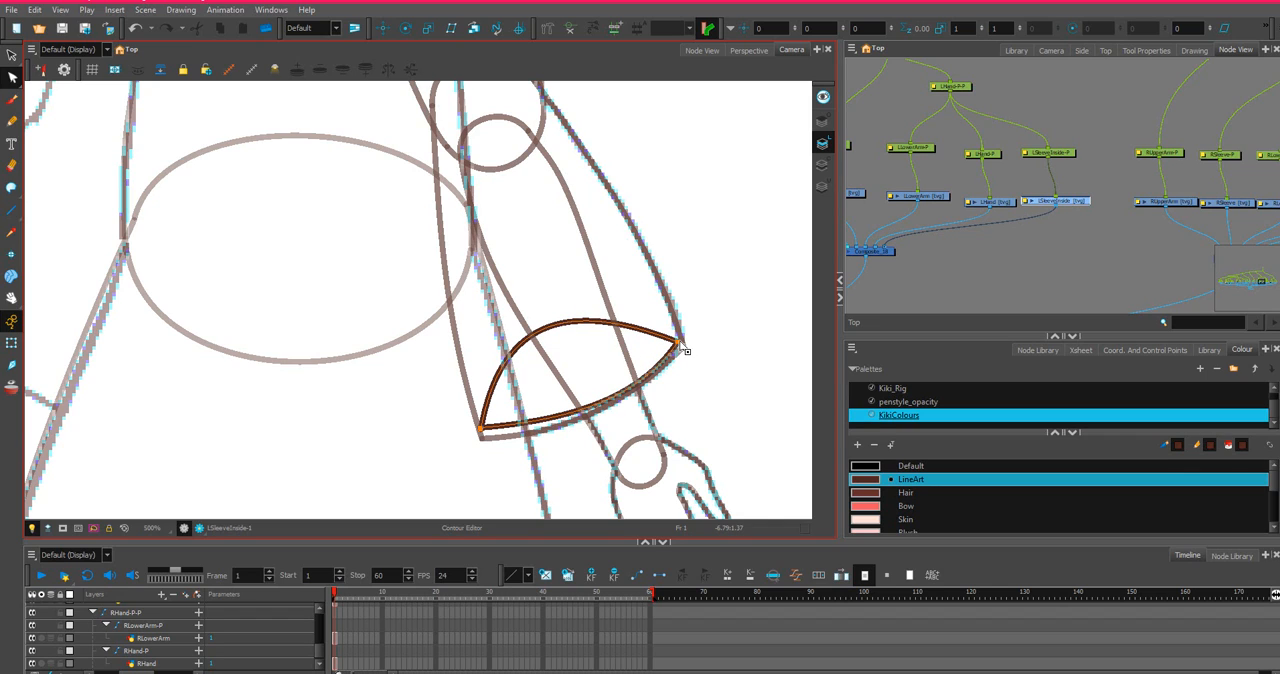
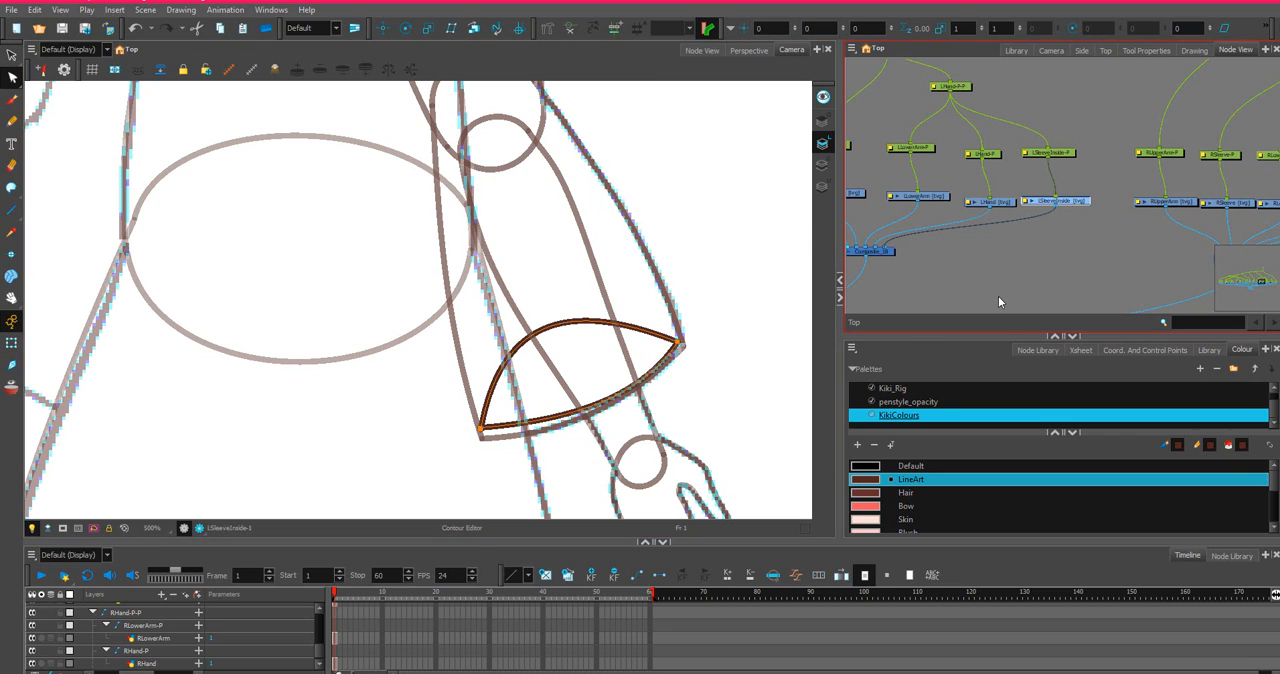
# Move both corner points of the sleeve-inside shape back onto the sleeve outline's corners and adjust its upper arc.
pyautogui.click(617, 320)
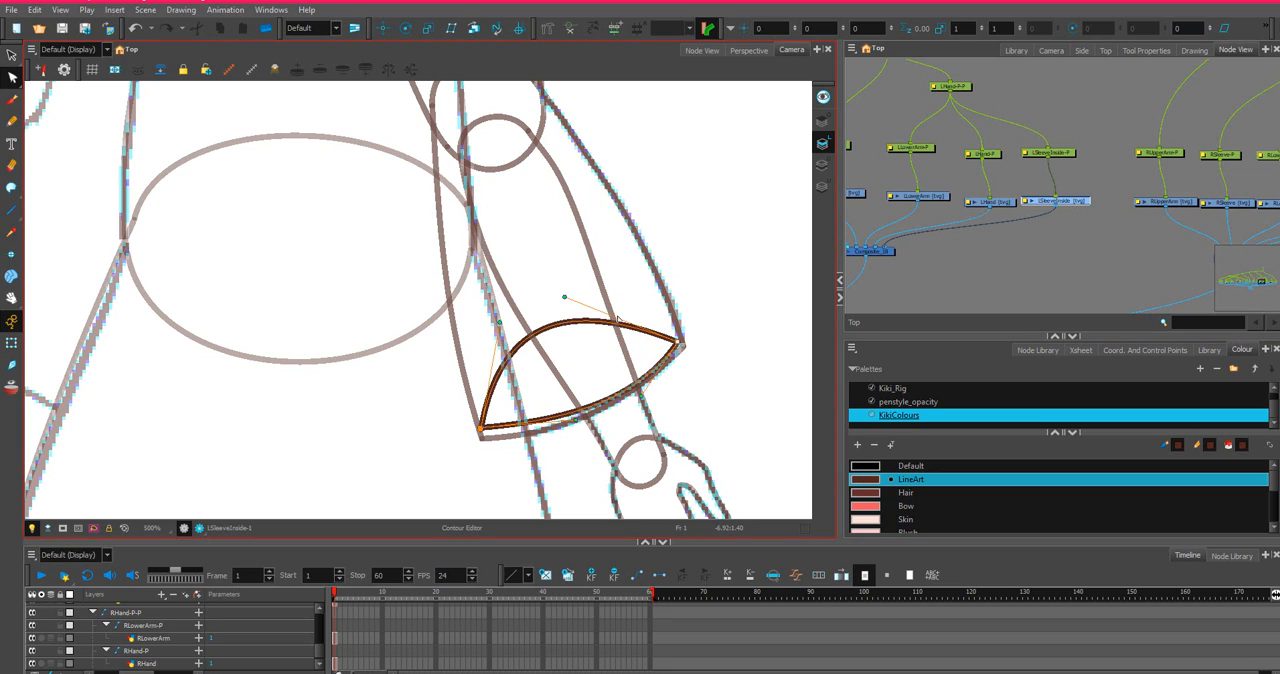
pyautogui.moveTo(570, 298); pyautogui.dragTo(582, 293)
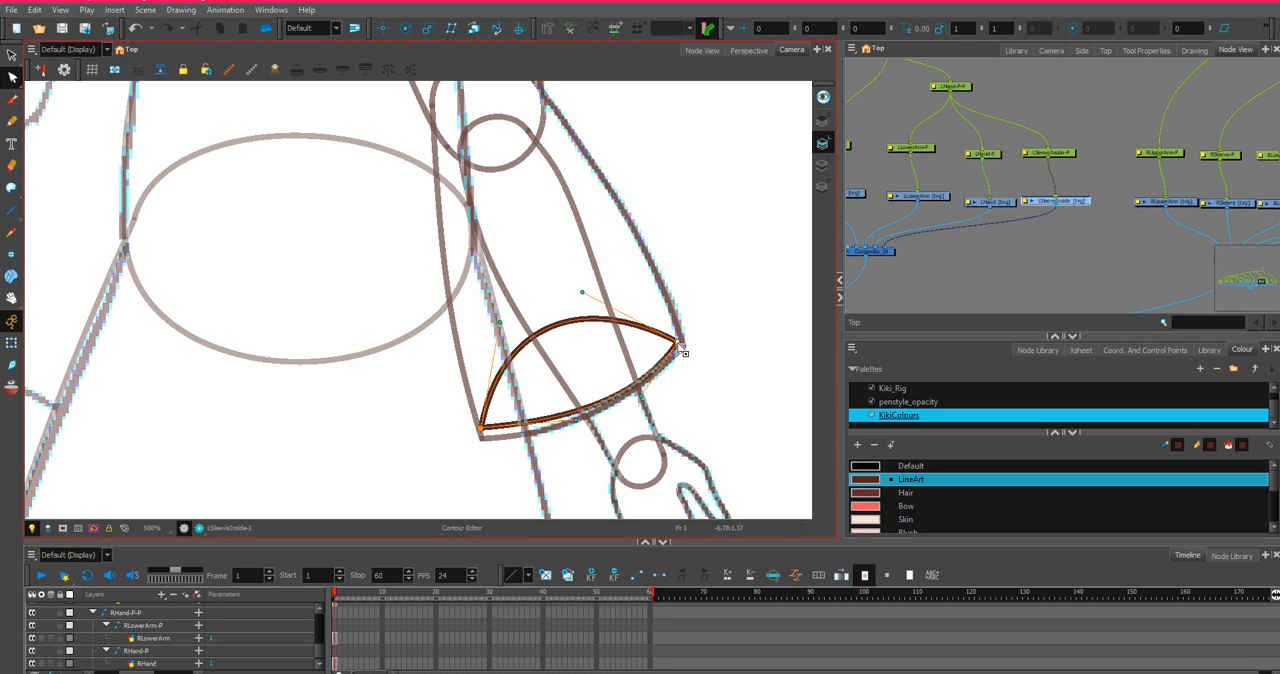
pyautogui.moveTo(680, 343); pyautogui.dragTo(685, 344)
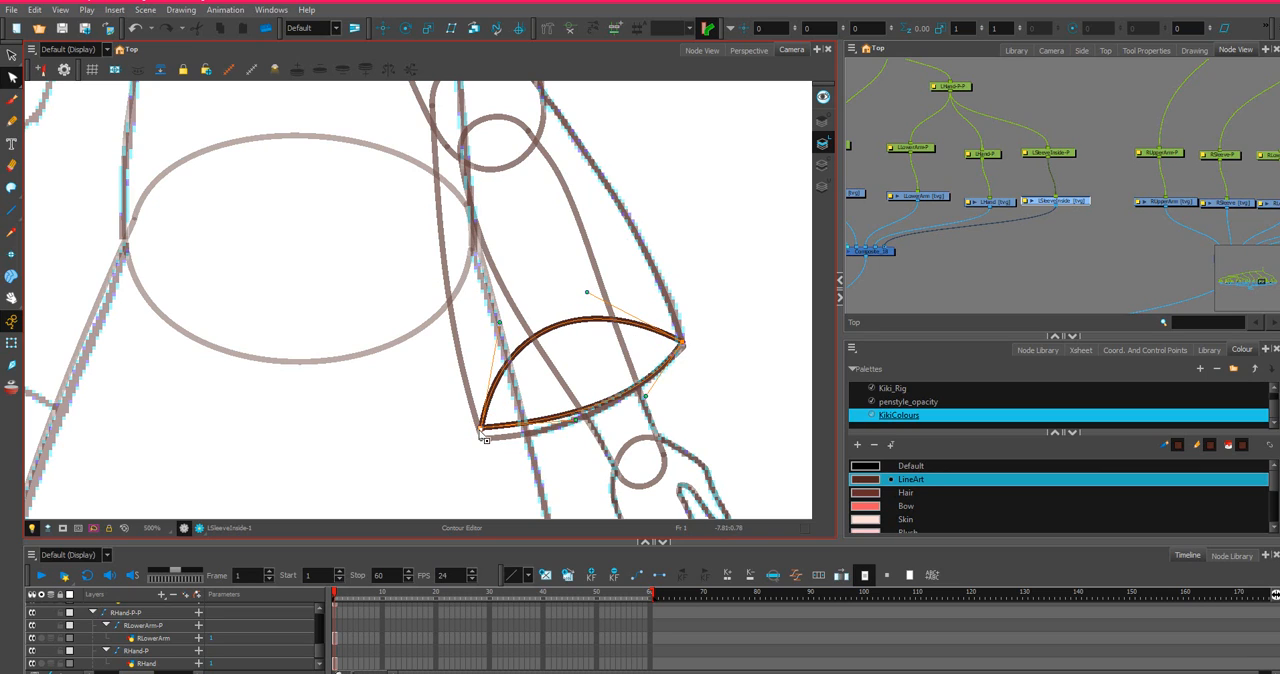
pyautogui.moveTo(481, 430); pyautogui.dragTo(483, 437)
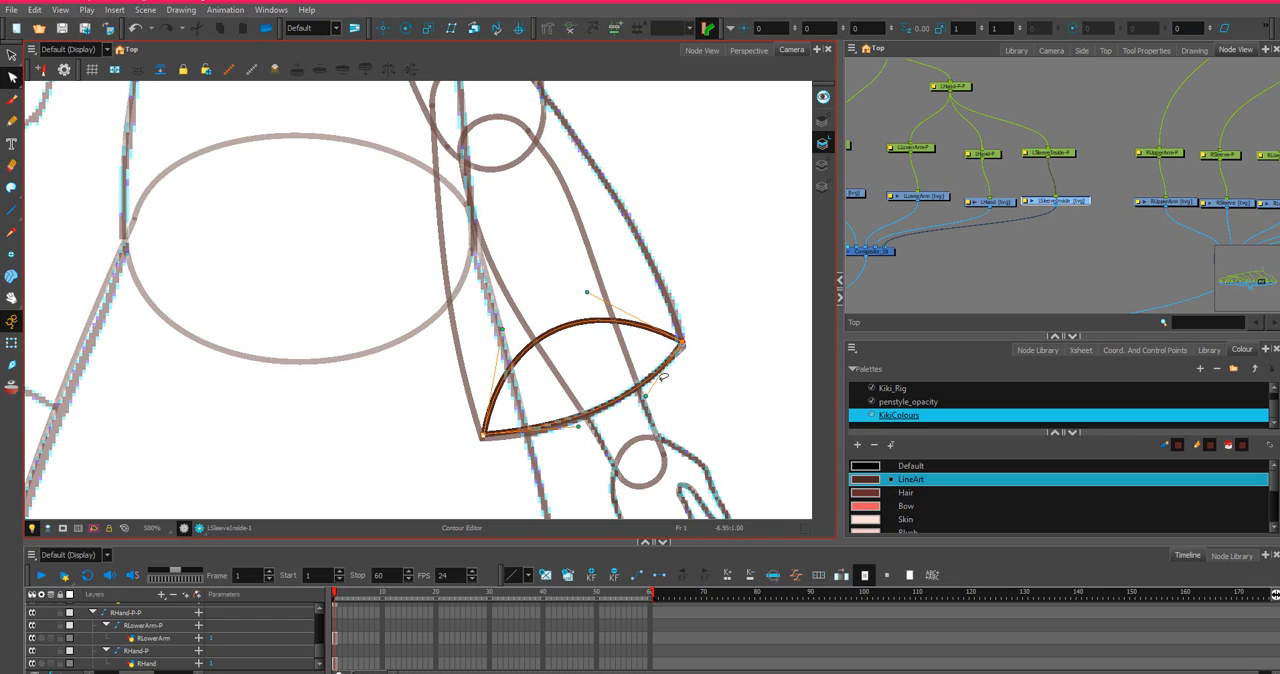
pyautogui.moveTo(683, 343); pyautogui.dragTo(681, 340)
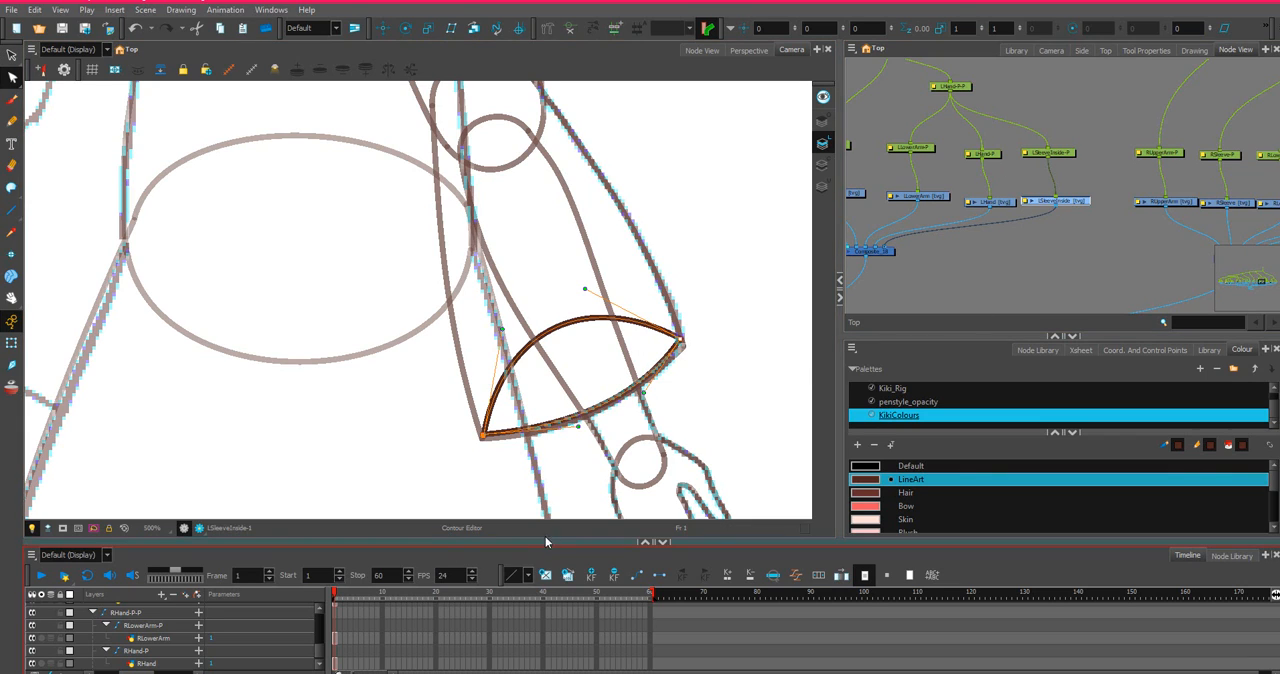
# Copy the LSleeveInside drawing's cell at frame 1.
pyautogui.press('o')
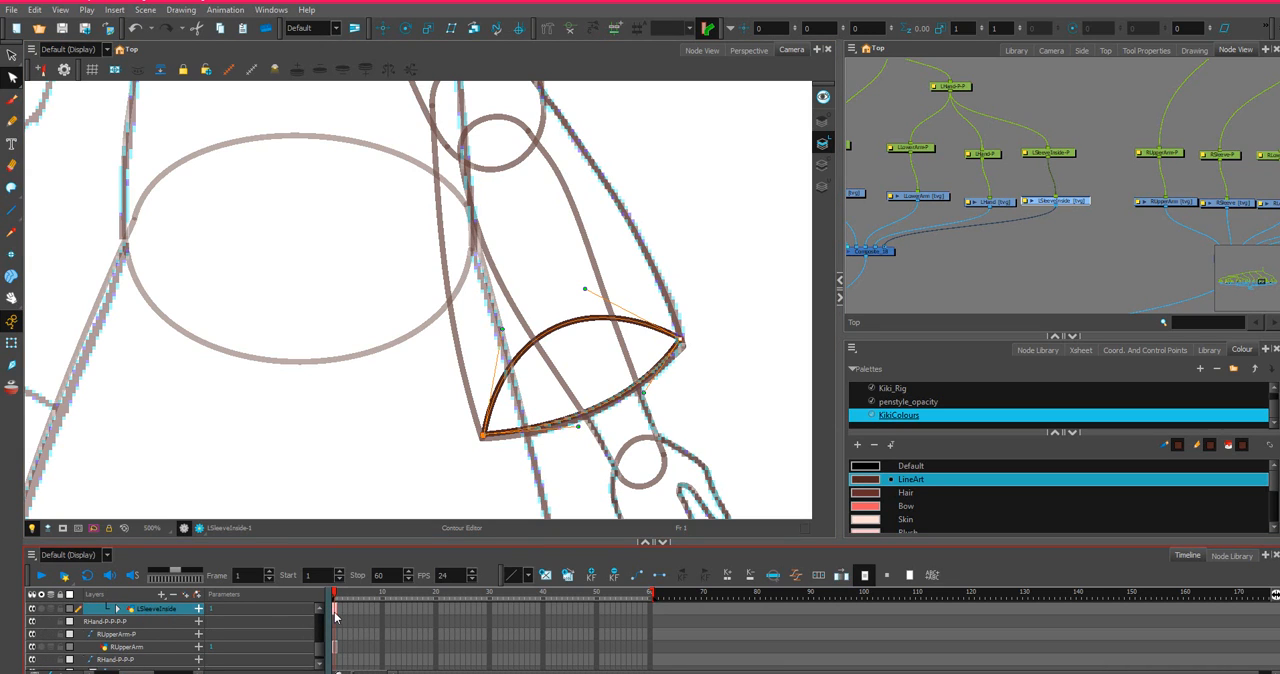
pyautogui.rightClick(336, 612)
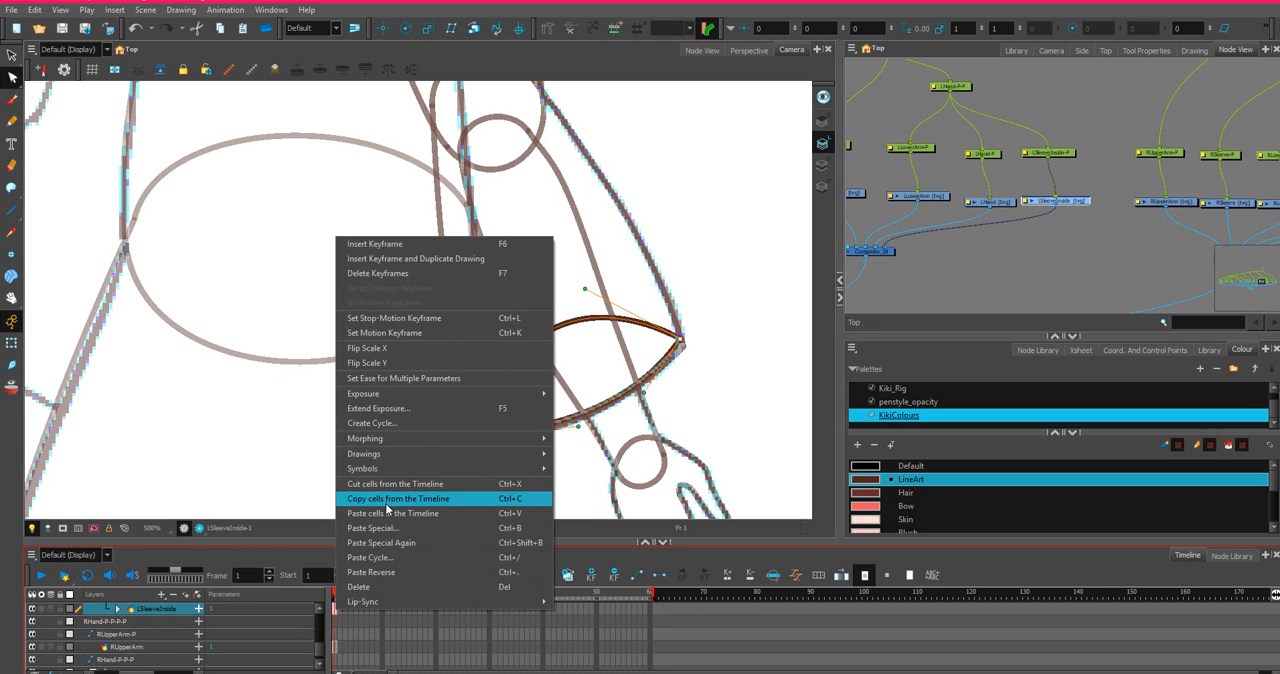
pyautogui.click(386, 502)
# Try to paste the copied cell at frame 1 of the RSleeveInside-P peg with Paste Special.
pyautogui.moveTo(1122, 248); pyautogui.dragTo(732, 193)
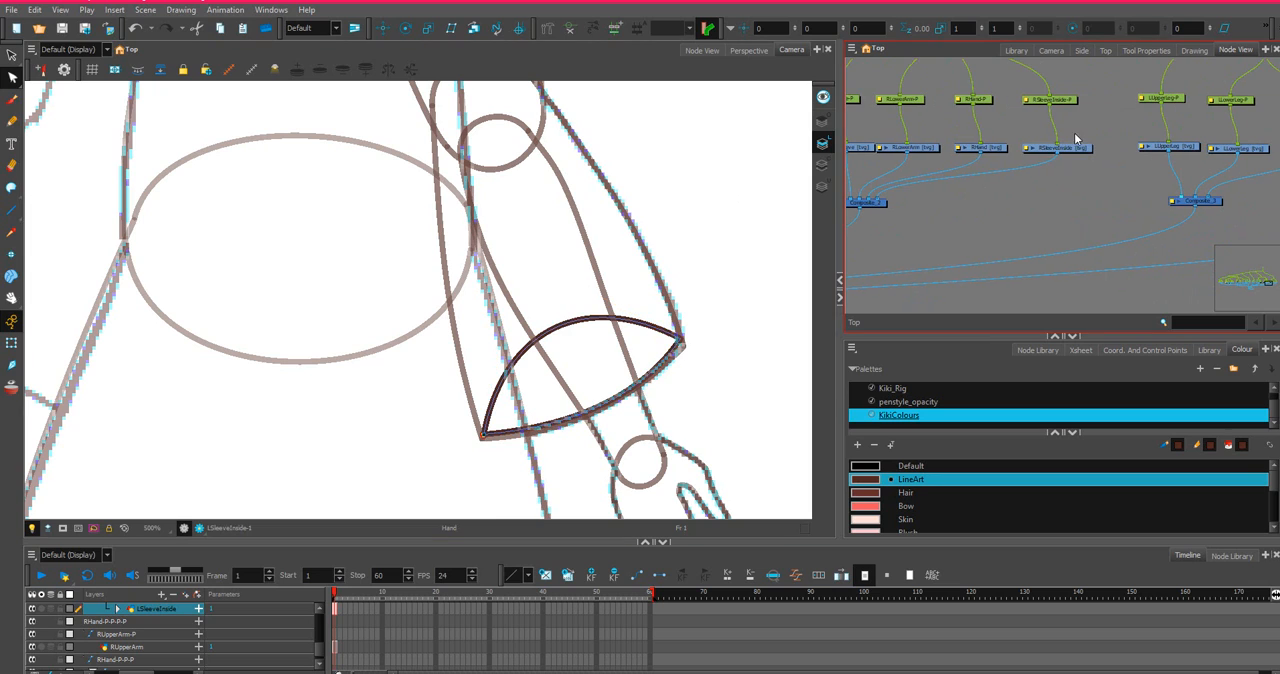
pyautogui.click(1076, 148)
pyautogui.press('o')
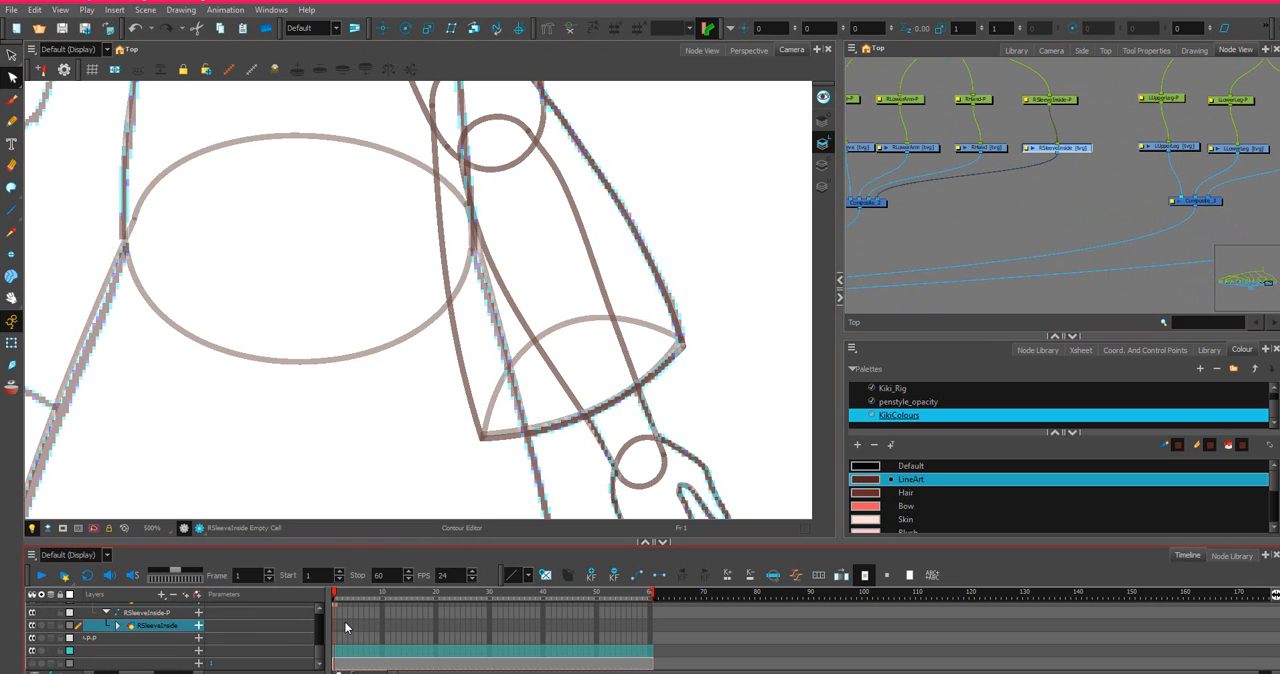
pyautogui.rightClick(333, 617)
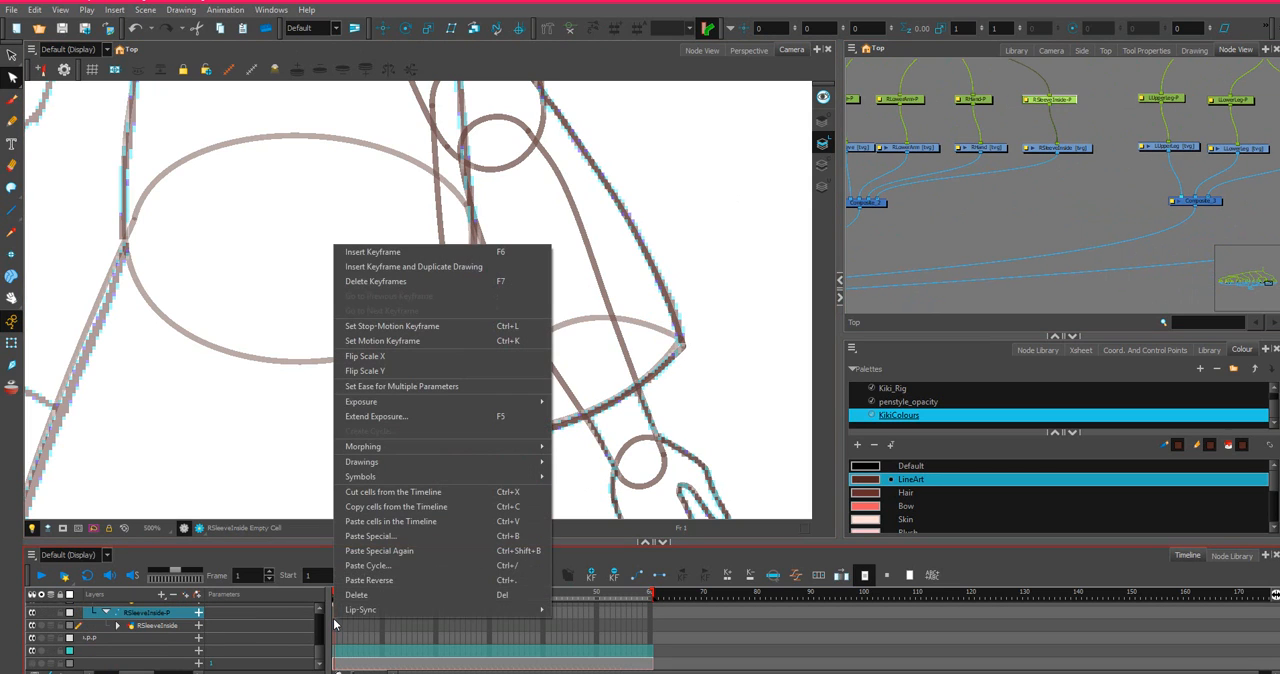
pyautogui.click(386, 532)
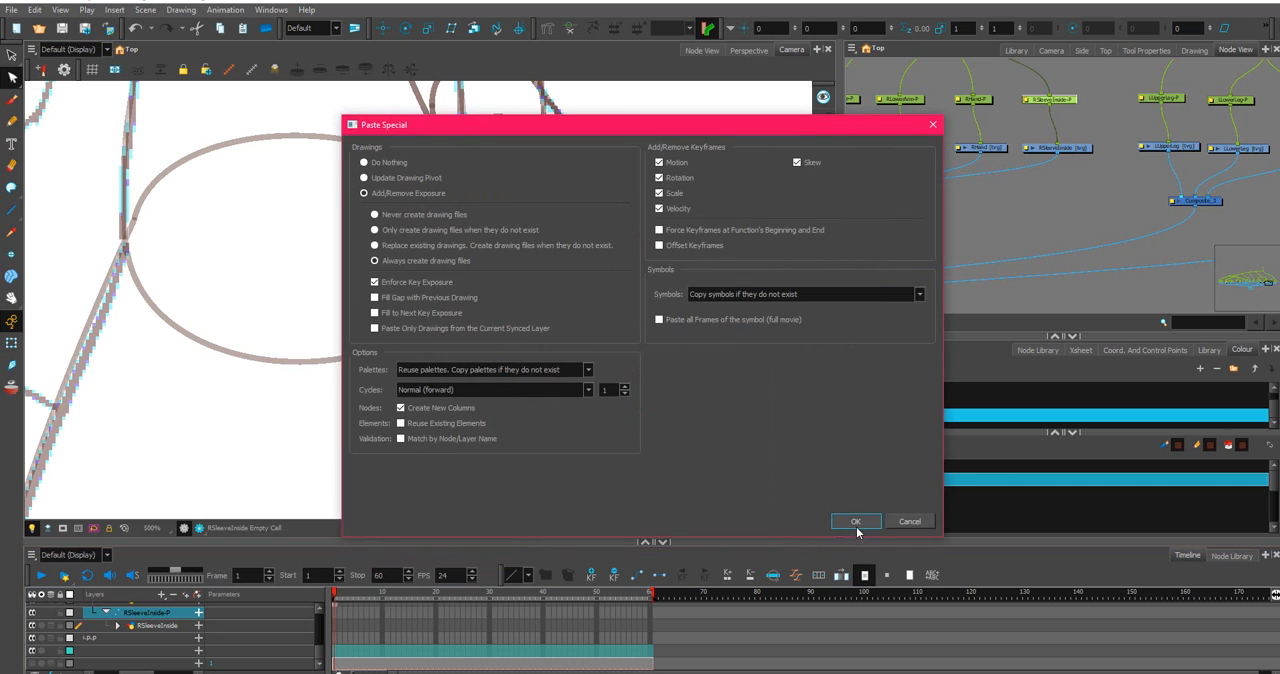
pyautogui.click(856, 524)
# Paste the copied sleeve-inside drawing into frame 1 of the RSleeveInside layer with Paste Special.
pyautogui.scroll(-2, 877, 197)
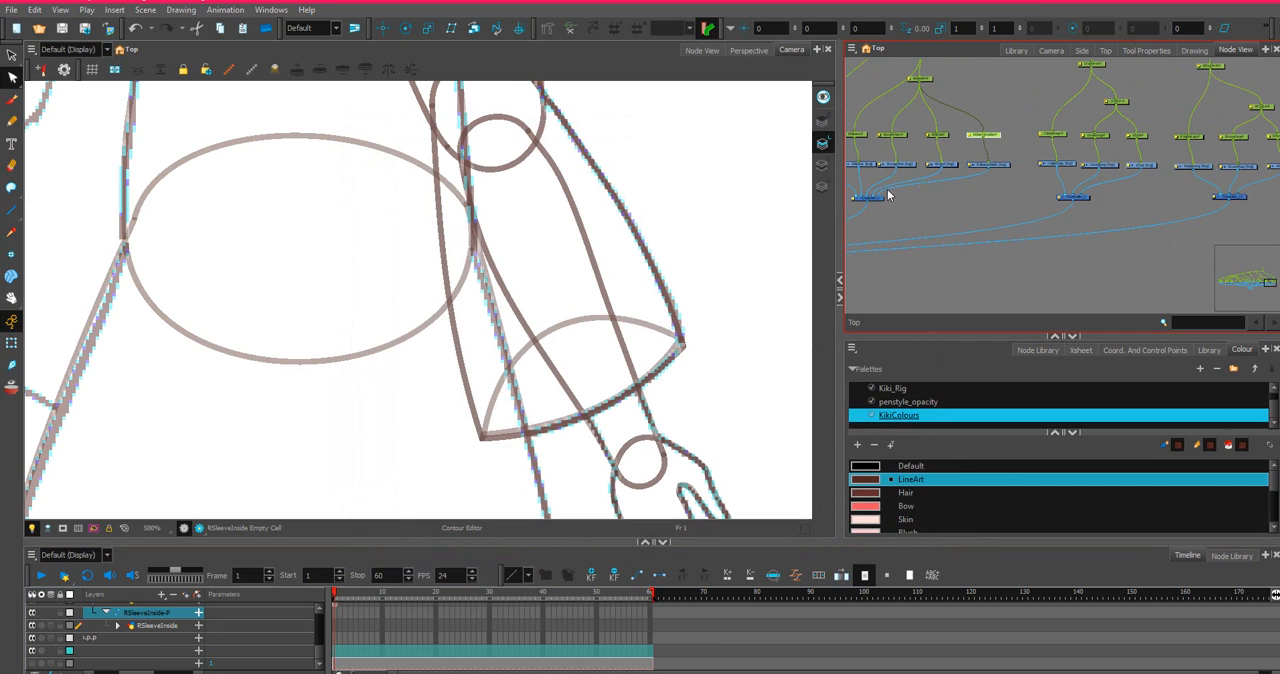
pyautogui.click(1004, 167)
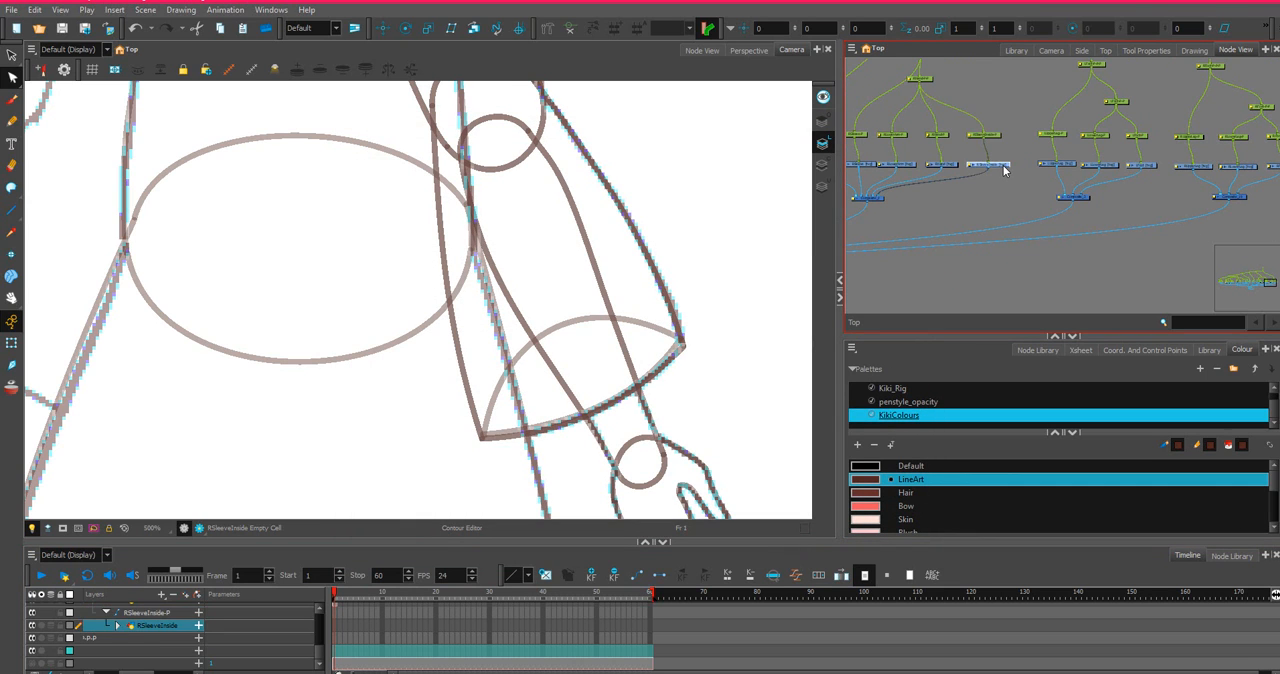
pyautogui.rightClick(335, 632)
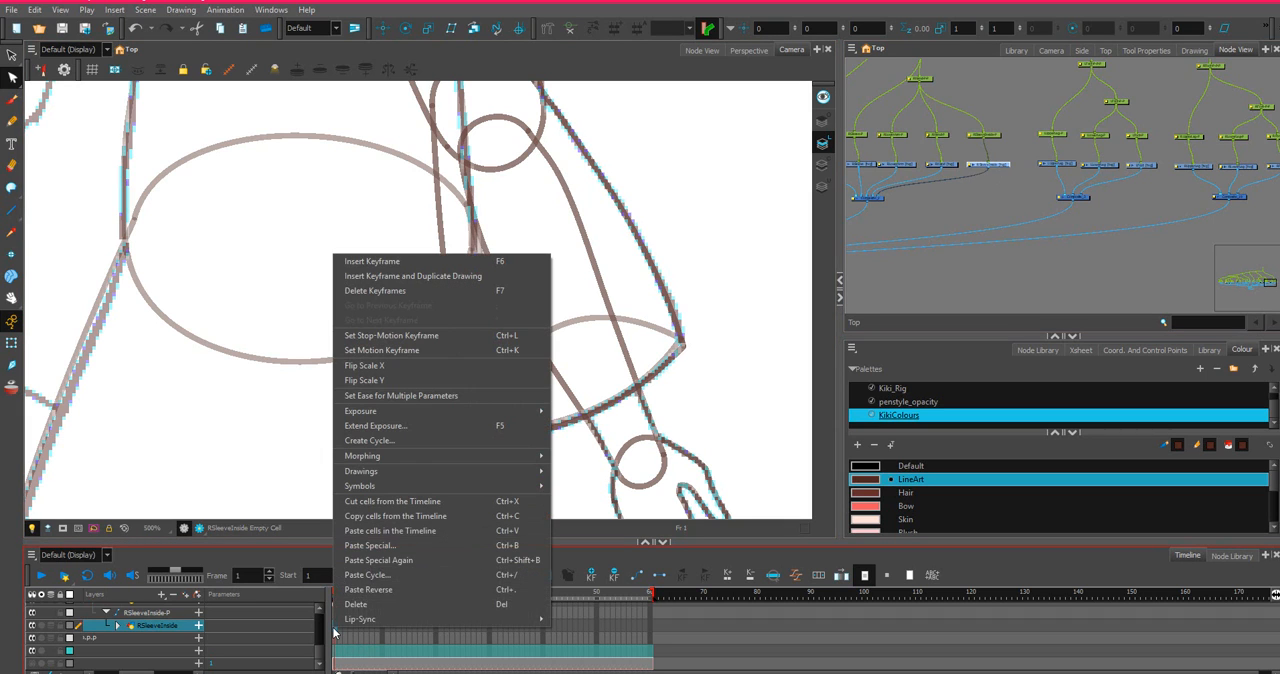
pyautogui.click(367, 545)
pyautogui.click(852, 523)
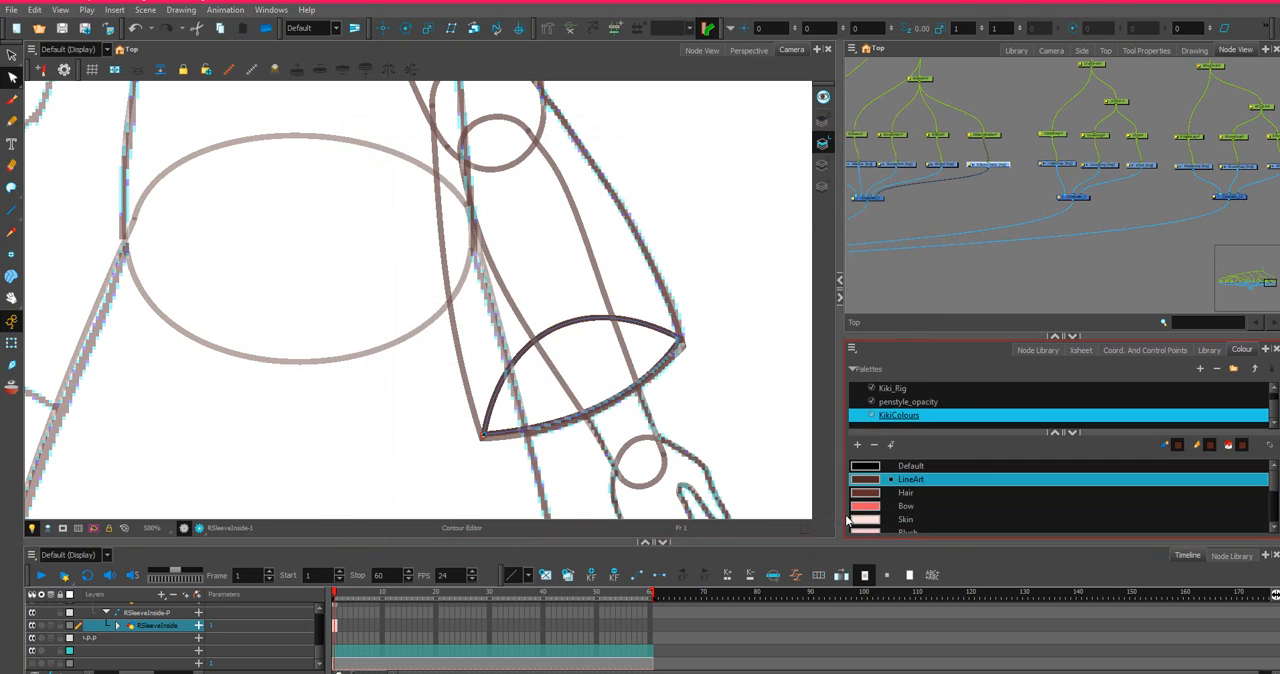
# Flip the RSleeveInside drawing horizontally with Flip Scale X.
pyautogui.scroll(3, 993, 157)
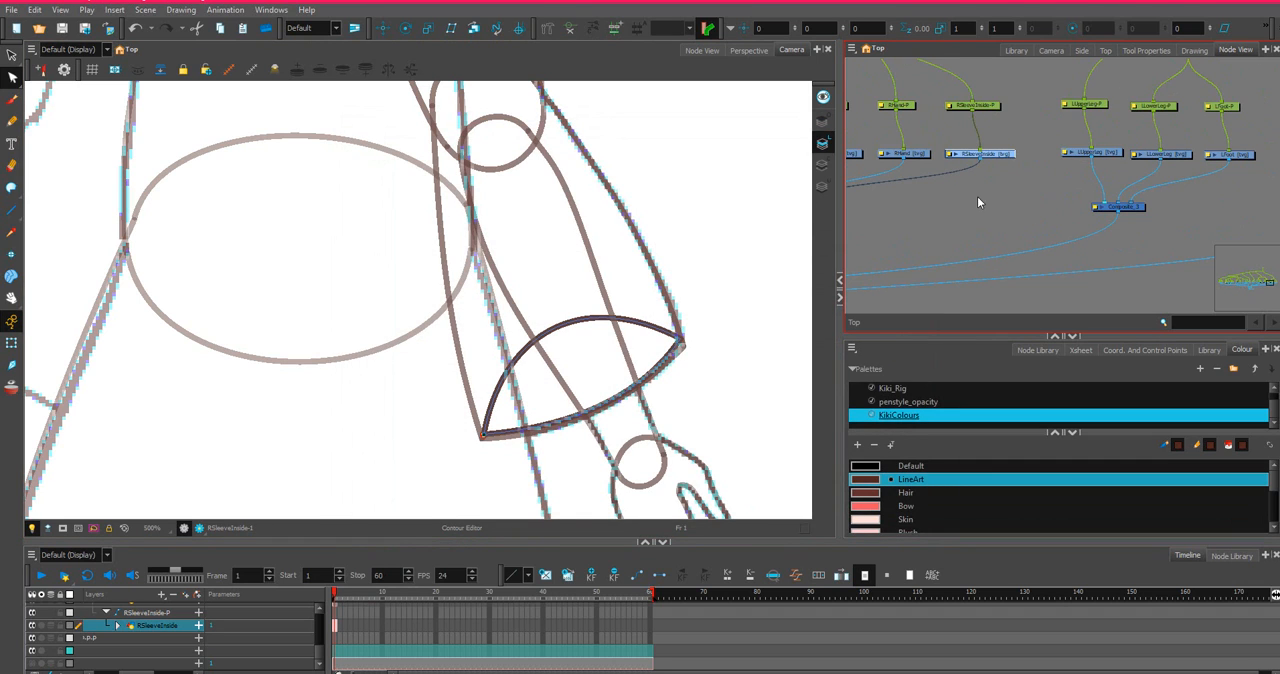
pyautogui.moveTo(972, 177); pyautogui.dragTo(1196, 245)
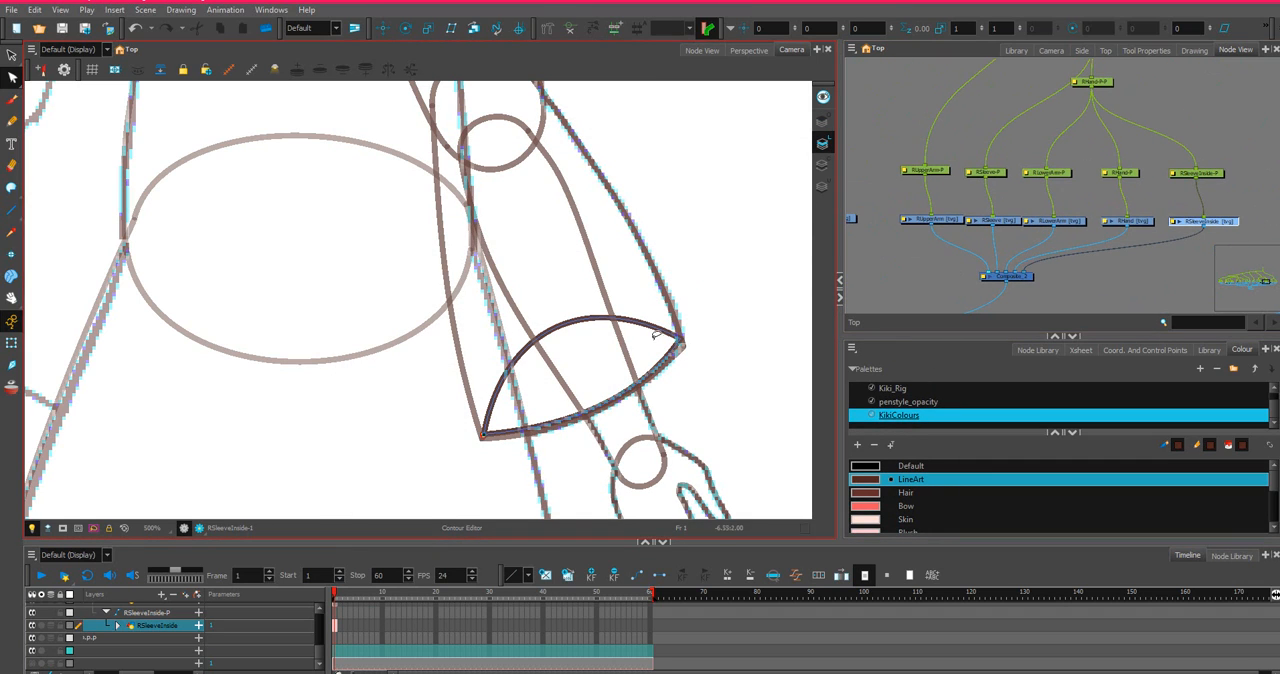
pyautogui.rightClick(336, 630)
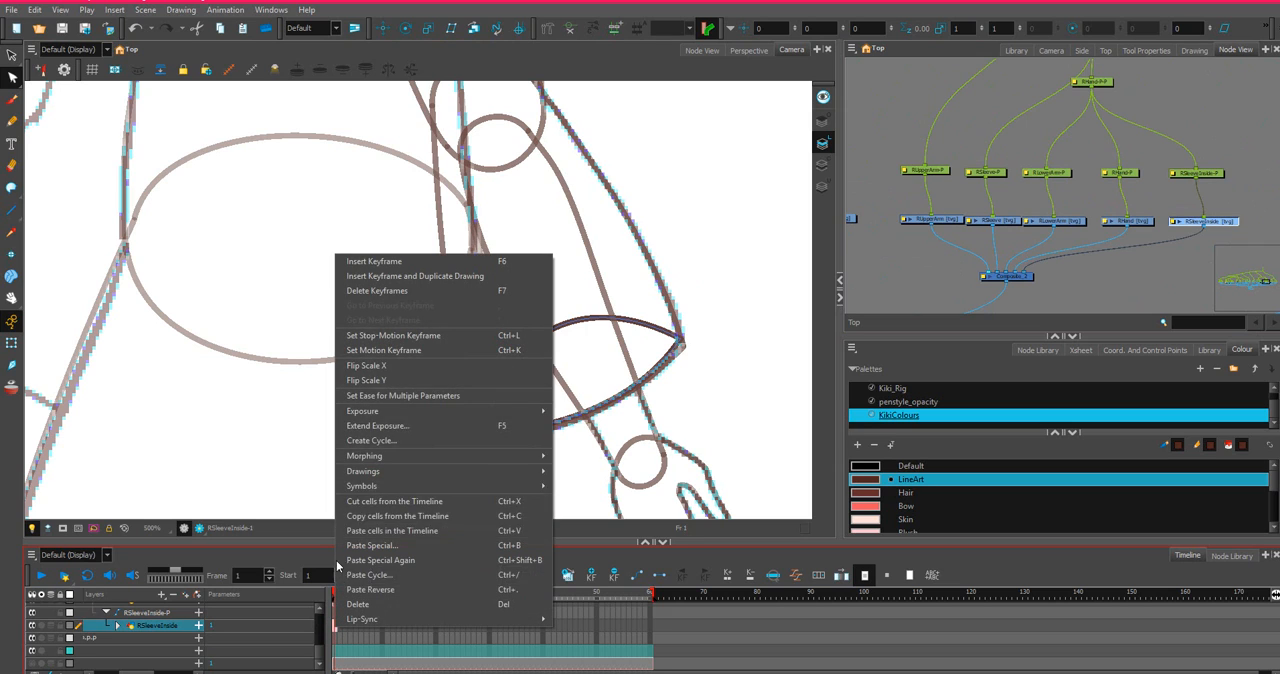
pyautogui.click(362, 367)
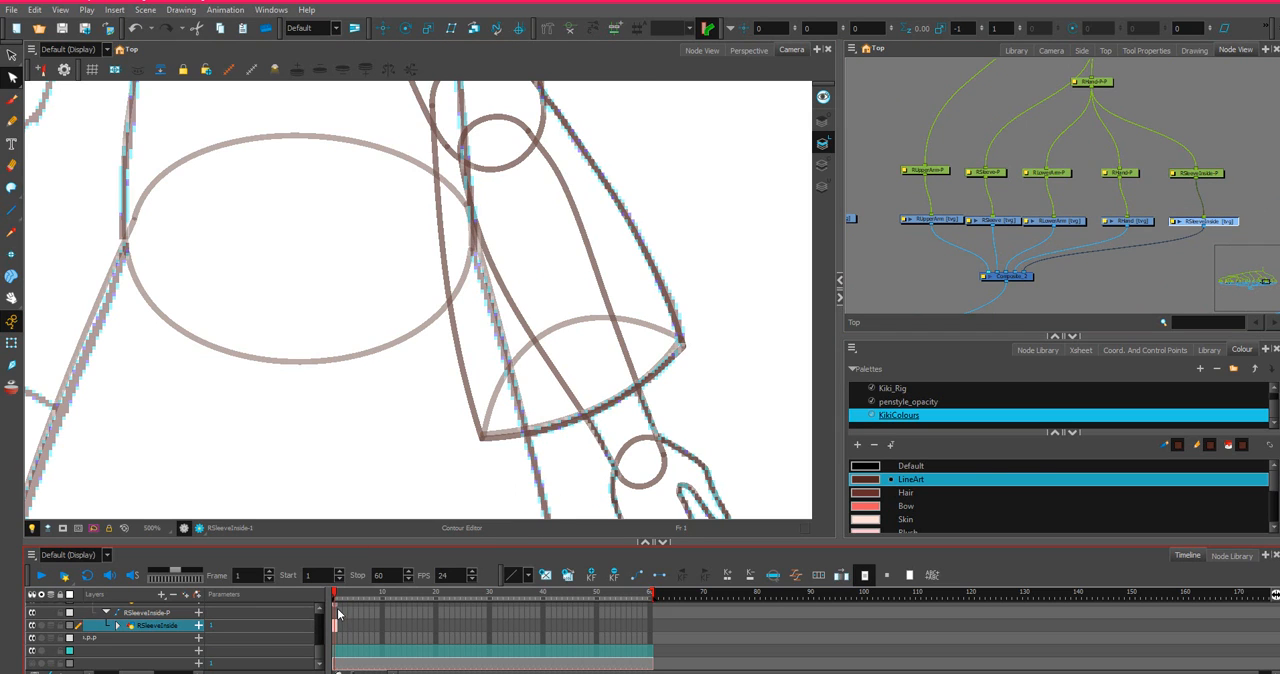
# Flip the RHand and RLowerArm drawings horizontally with Flip Scale X.
pyautogui.scroll(1, 336, 620)
pyautogui.click(339, 612)
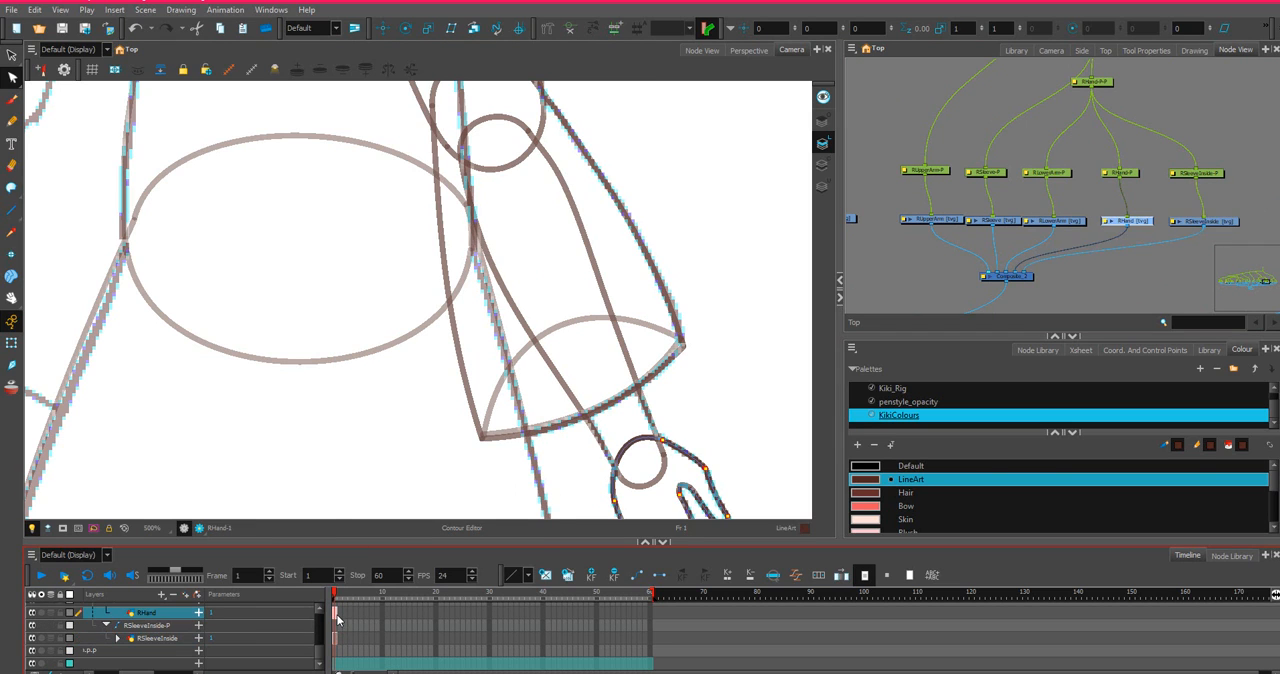
pyautogui.rightClick(340, 610)
pyautogui.click(390, 352)
pyautogui.scroll(3, 363, 648)
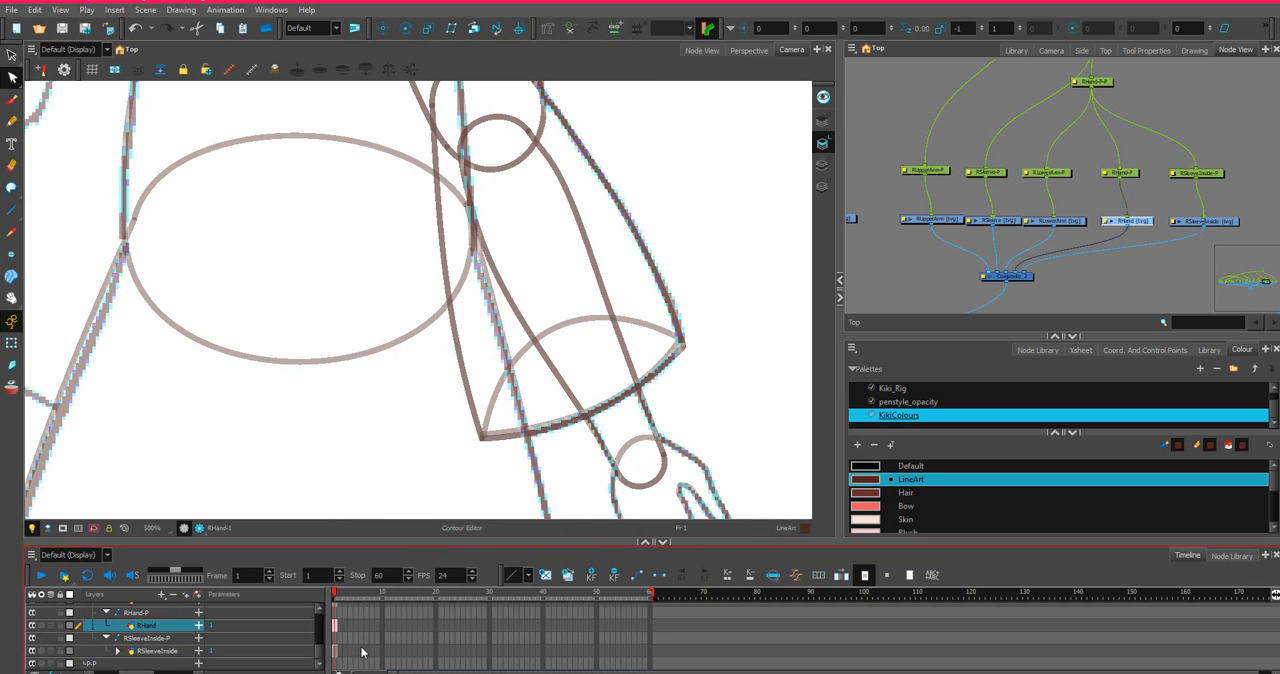
pyautogui.rightClick(334, 626)
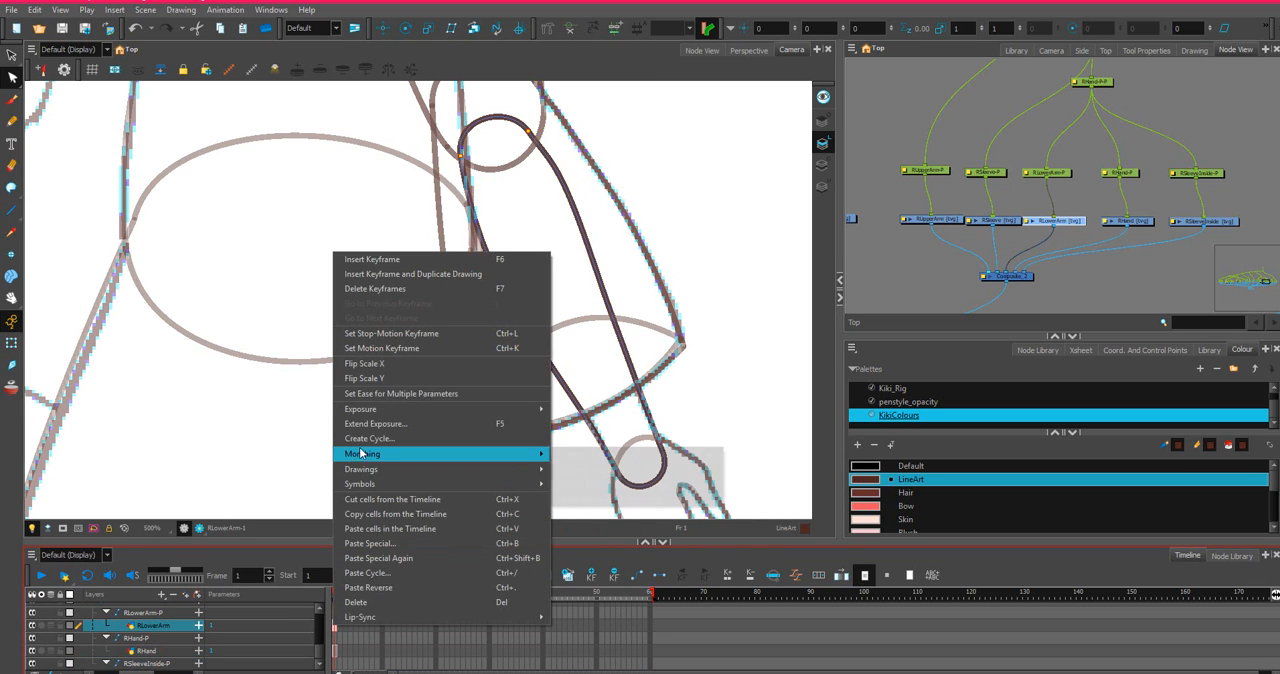
pyautogui.click(382, 364)
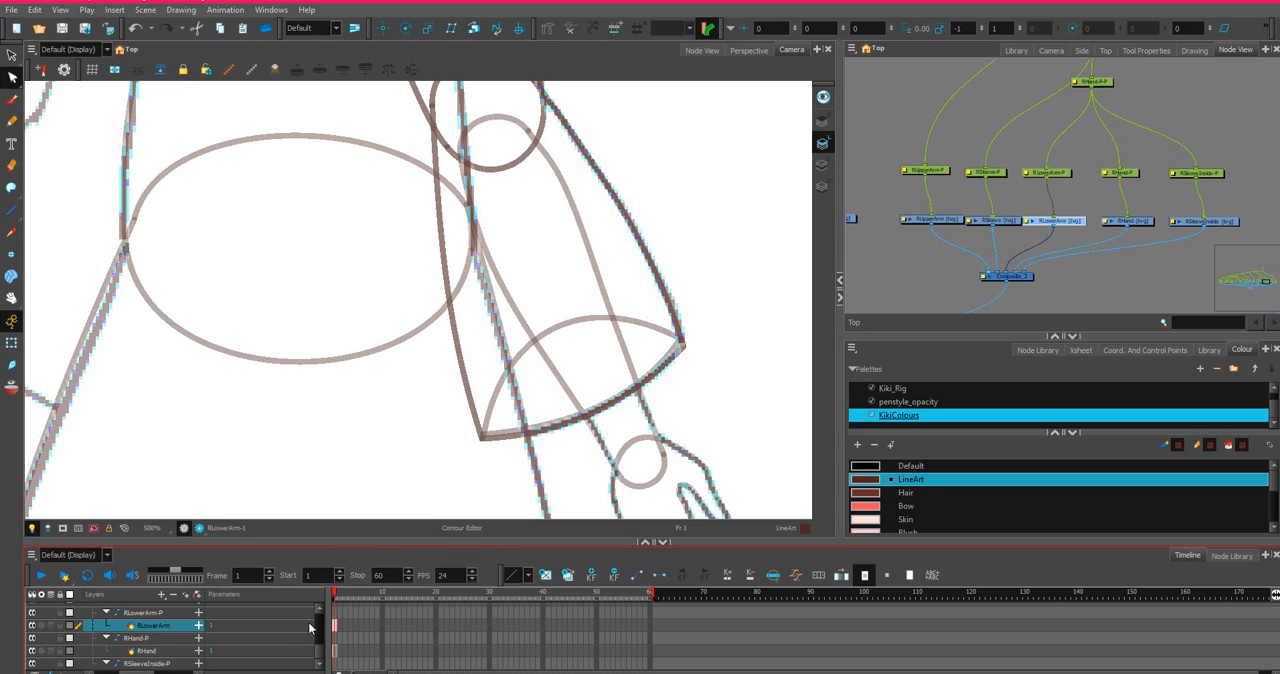
# Flip the RSleeve and RUpperArm drawings horizontally with Flip Scale X.
pyautogui.scroll(2, 335, 618)
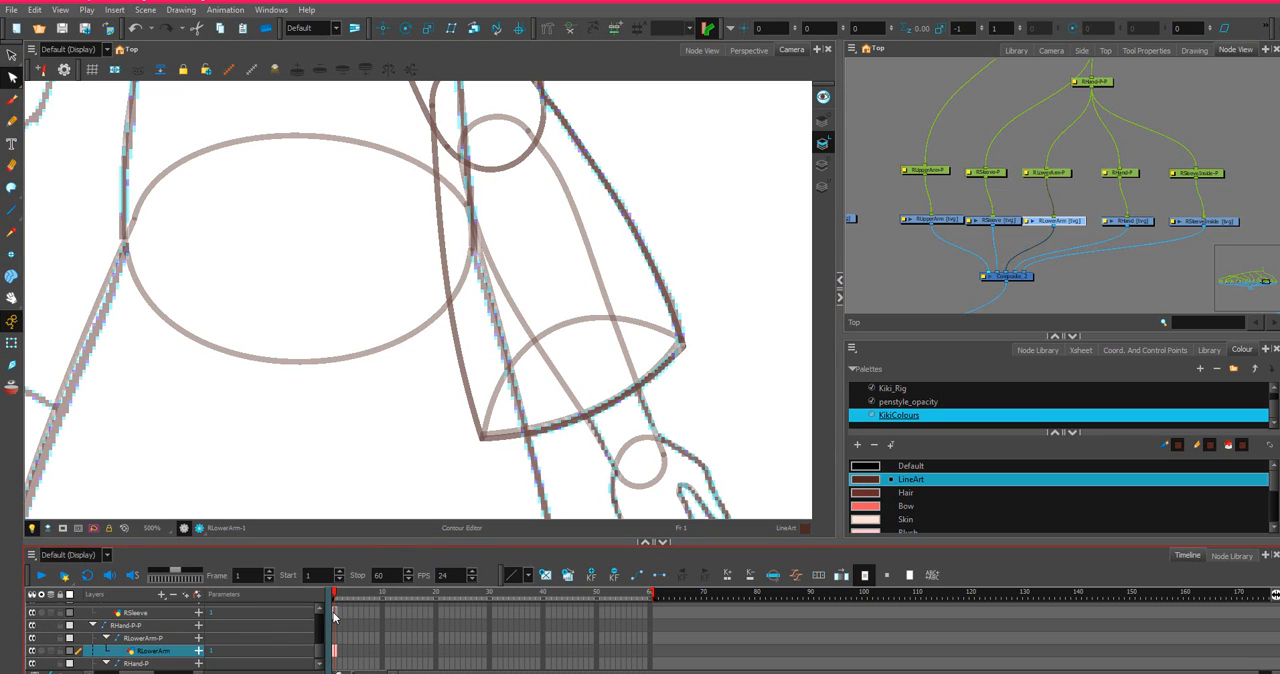
pyautogui.click(336, 611)
pyautogui.rightClick(336, 611)
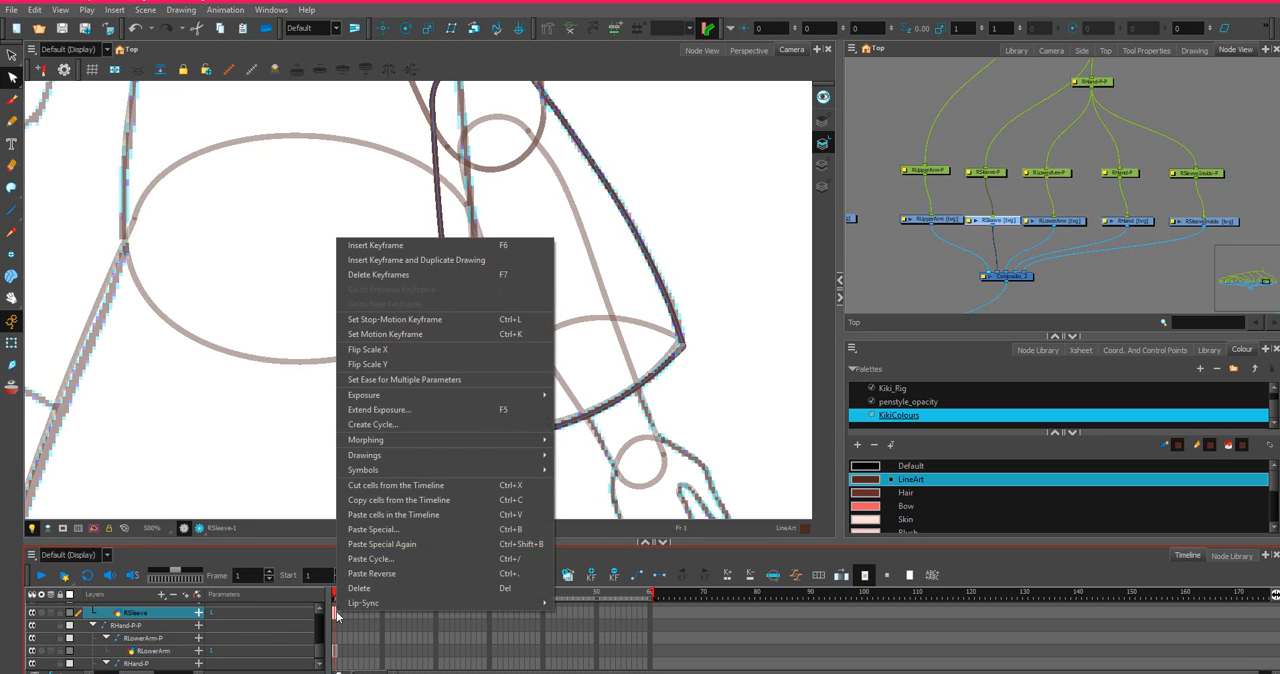
pyautogui.click(411, 364)
pyautogui.scroll(3, 357, 633)
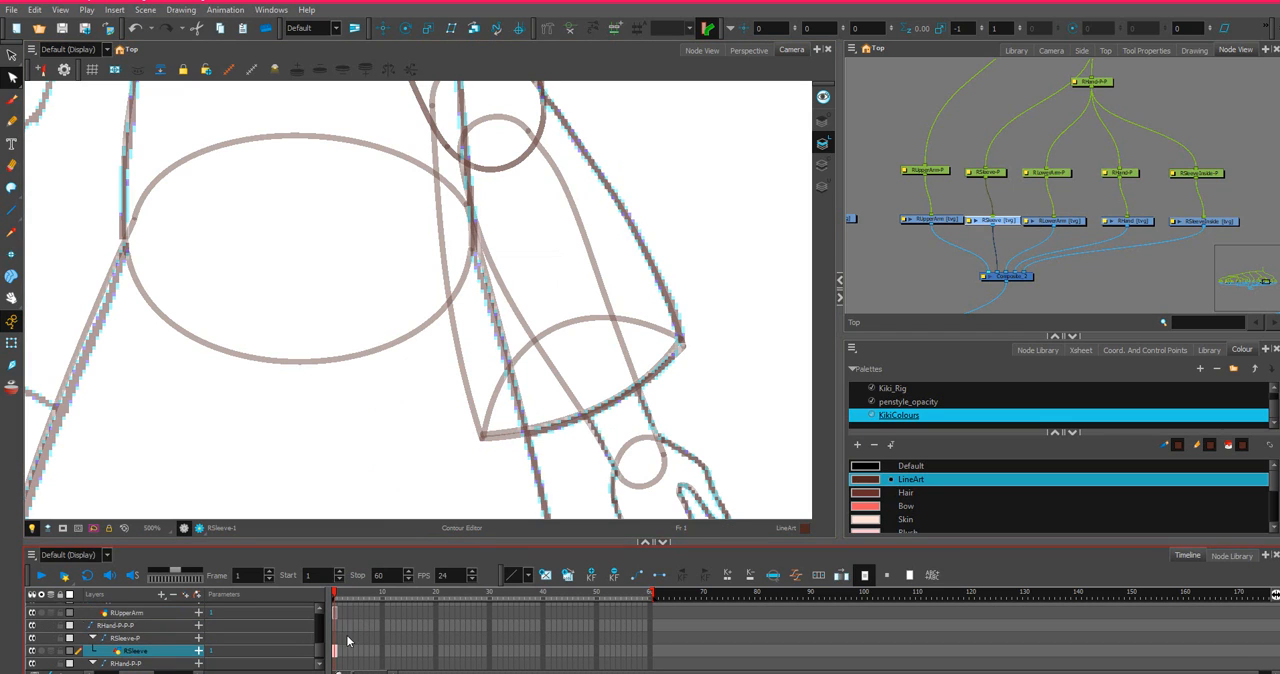
pyautogui.click(336, 611)
pyautogui.rightClick(336, 611)
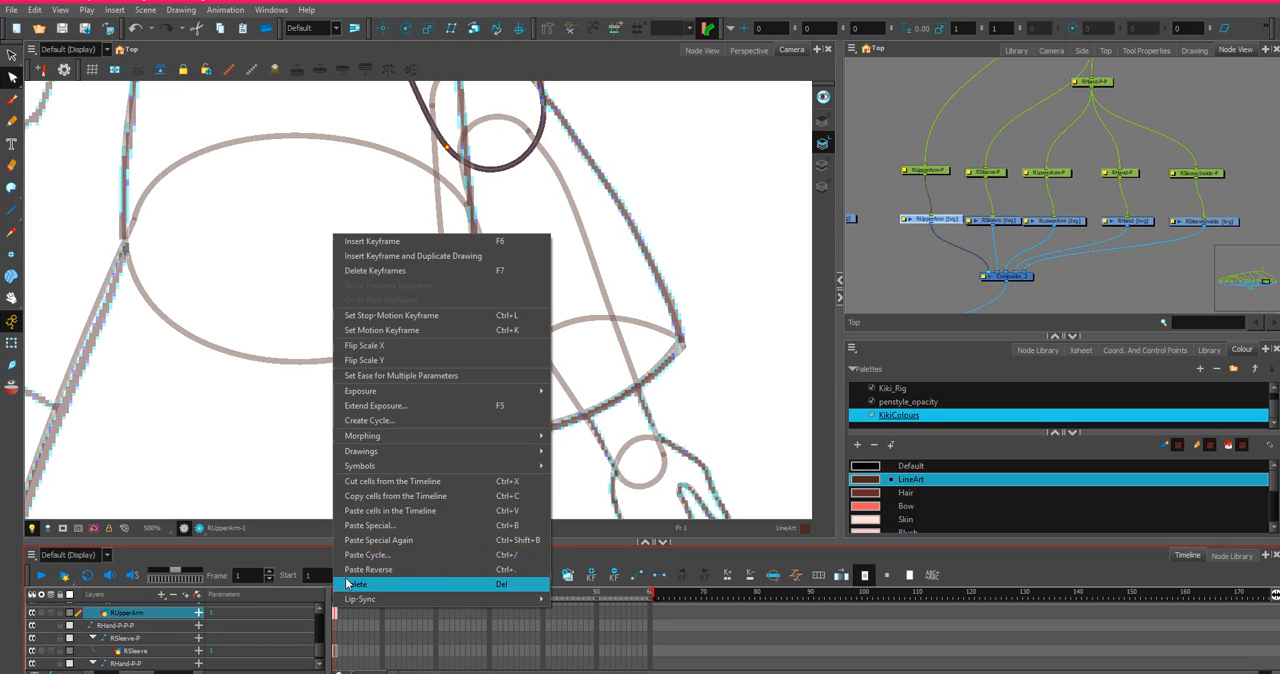
pyautogui.click(383, 347)
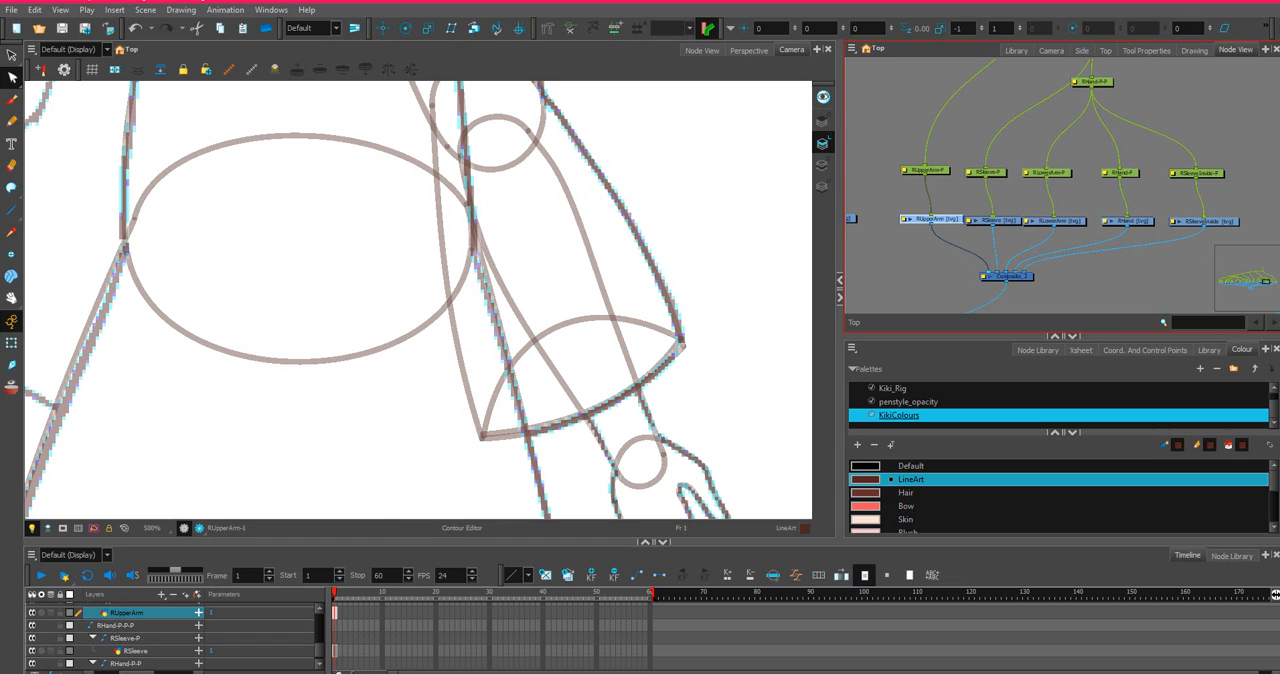
# Set the Select tool to work across multiple drawings and select all parts of the flipped right arm.
pyautogui.scroll(-10, 662, 300)
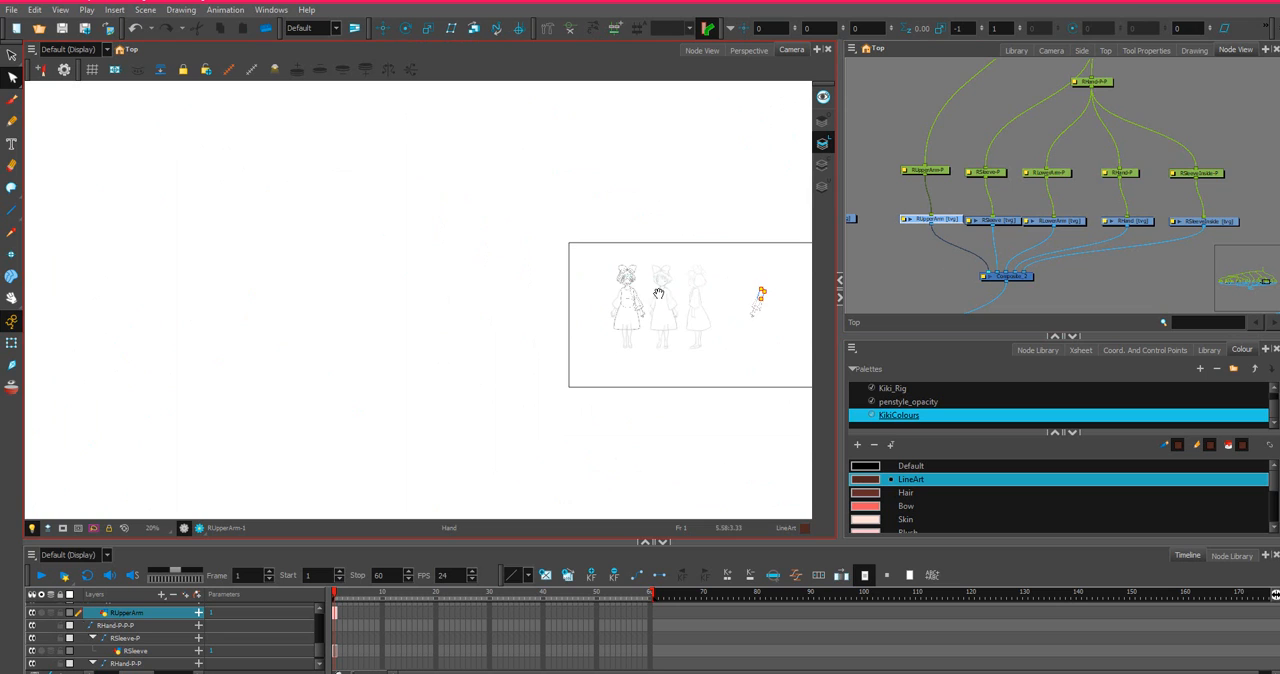
pyautogui.scroll(8, 659, 293)
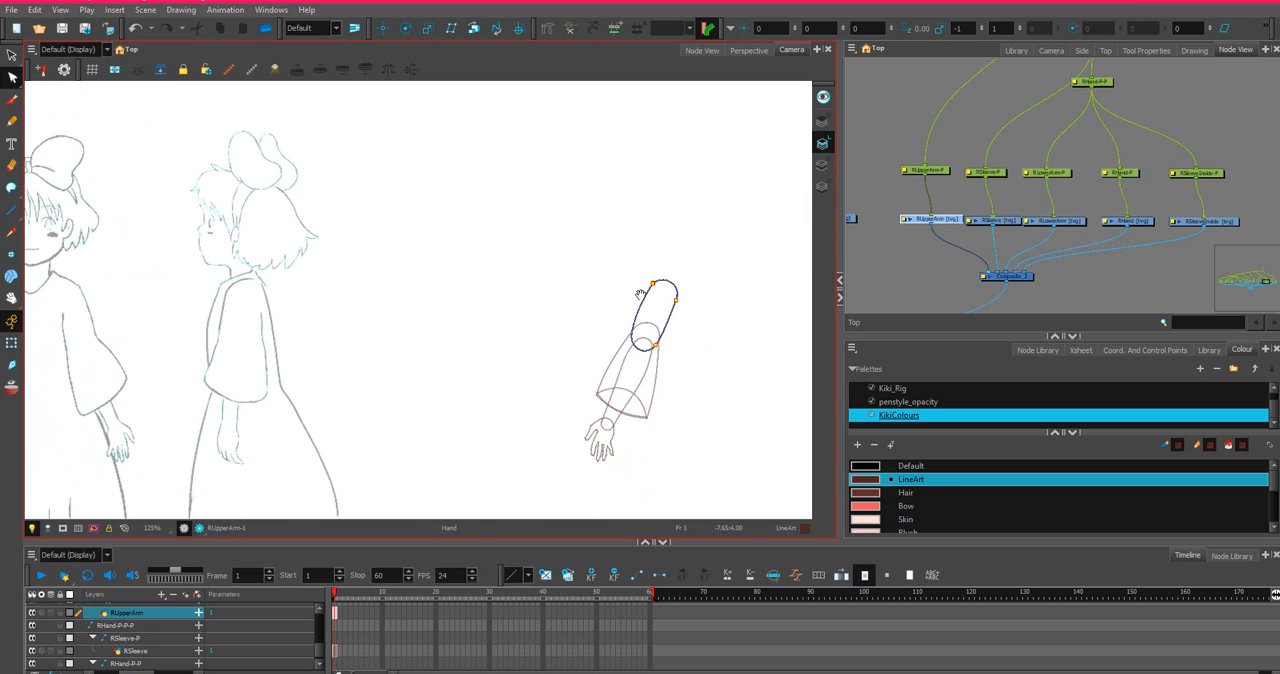
pyautogui.click(12, 56)
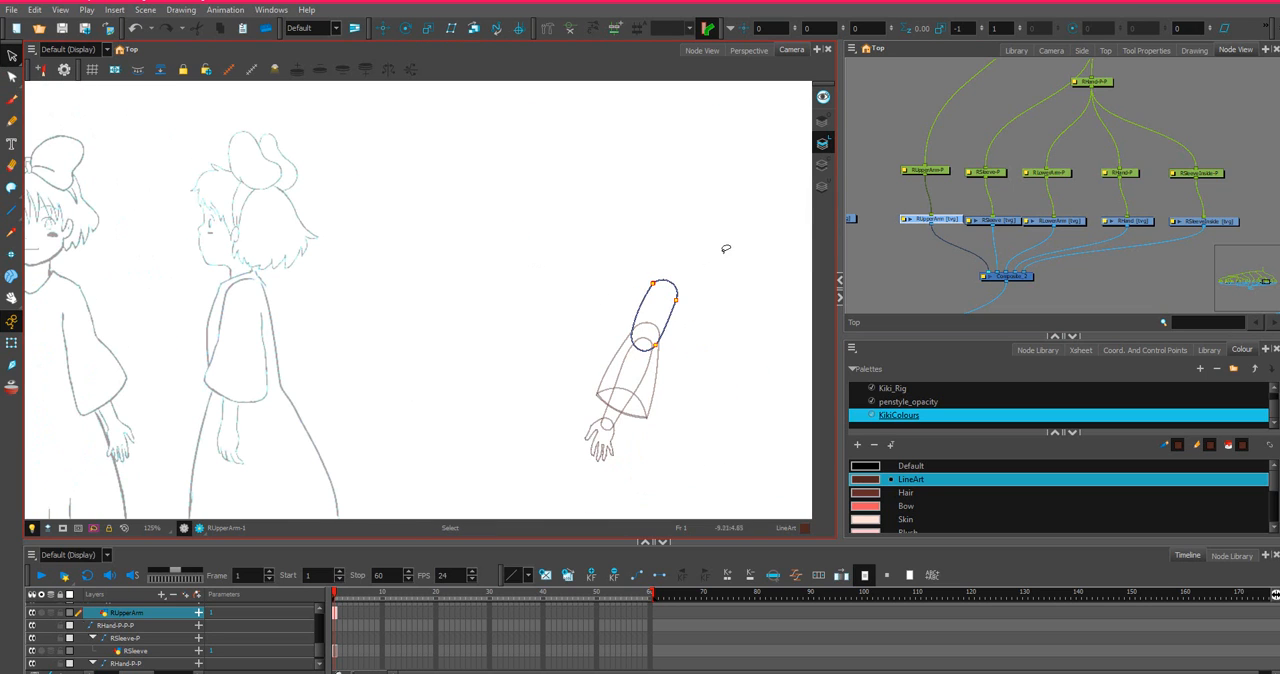
pyautogui.moveTo(726, 248)
pyautogui.mouseDown()
pyautogui.moveTo(494, 518)
pyautogui.moveTo(720, 189)
pyautogui.mouseUp()
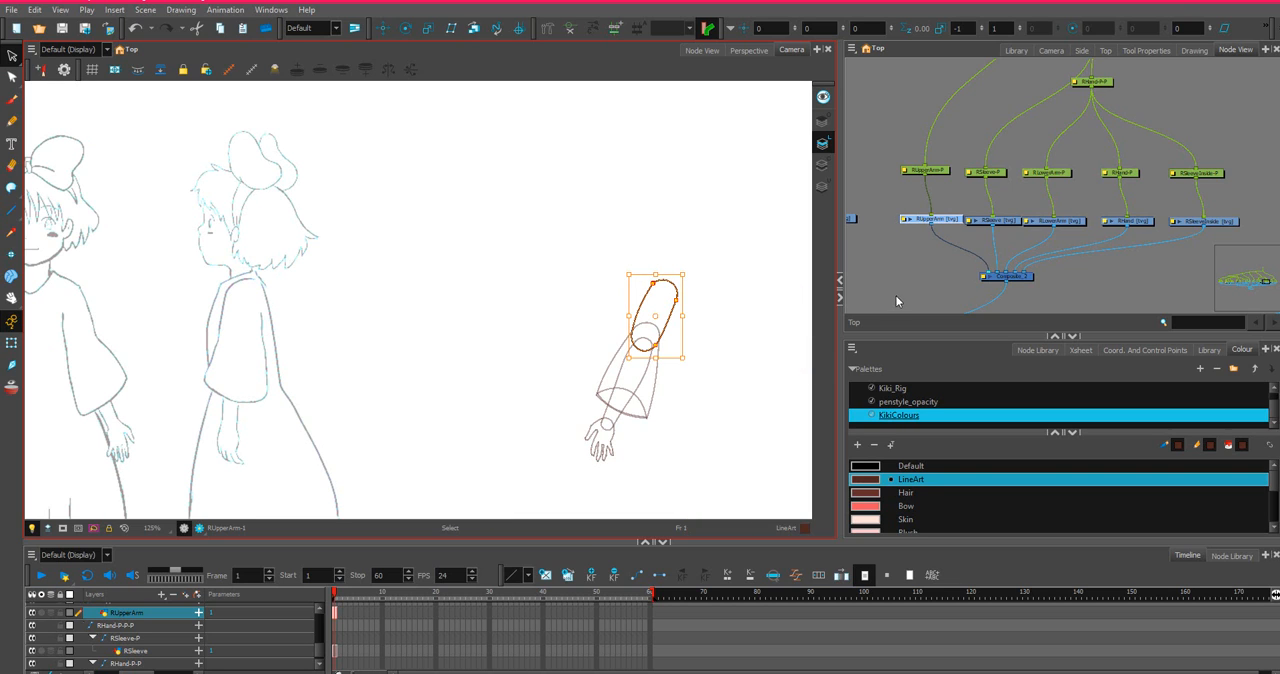
pyautogui.click(1229, 51)
pyautogui.click(1148, 51)
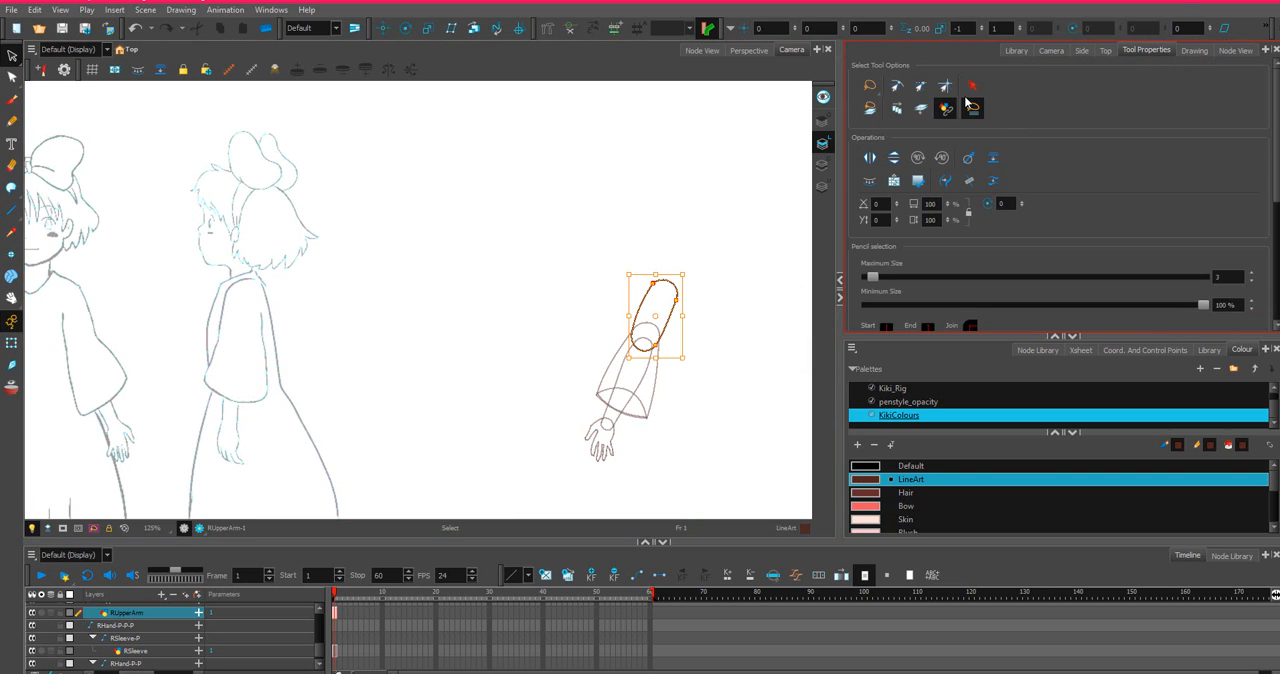
pyautogui.click(1237, 51)
pyautogui.moveTo(694, 226)
pyautogui.mouseDown()
pyautogui.moveTo(706, 206)
pyautogui.moveTo(540, 500)
pyautogui.moveTo(511, 258)
pyautogui.mouseUp()
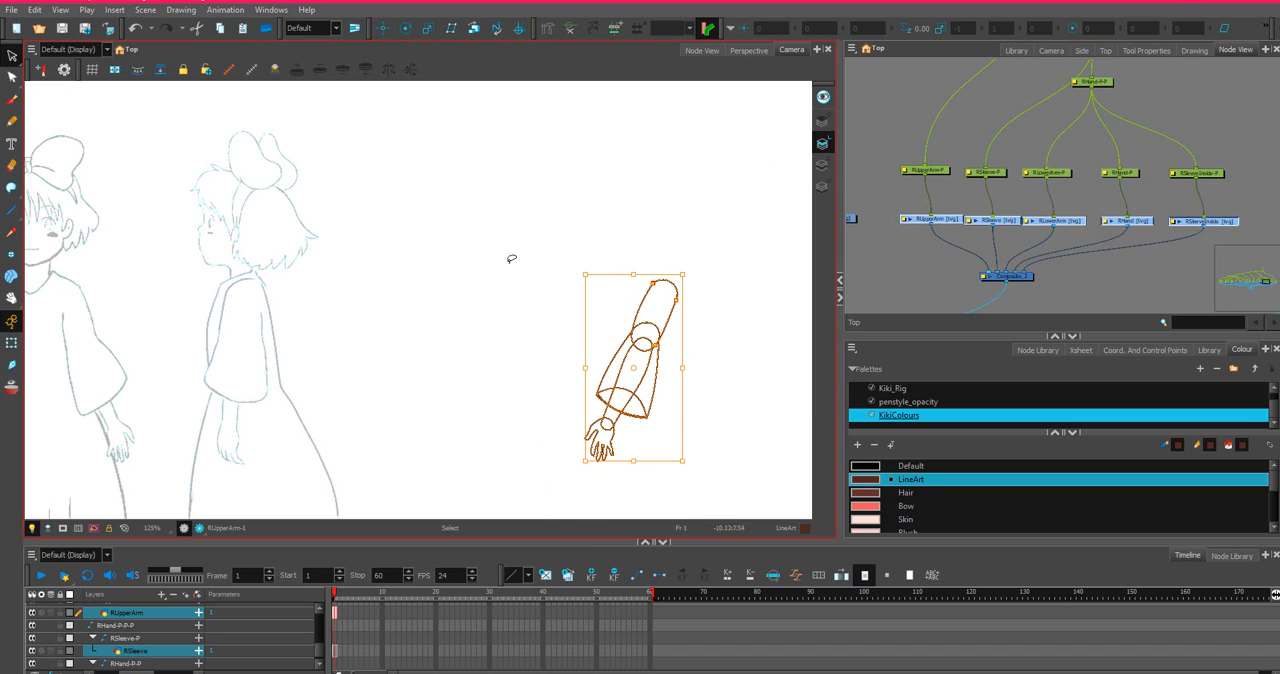
# Reselect all parts of the flipped right arm with the Select tool and move them onto the front-view figure's empty shoulder.
pyautogui.click(12, 343)
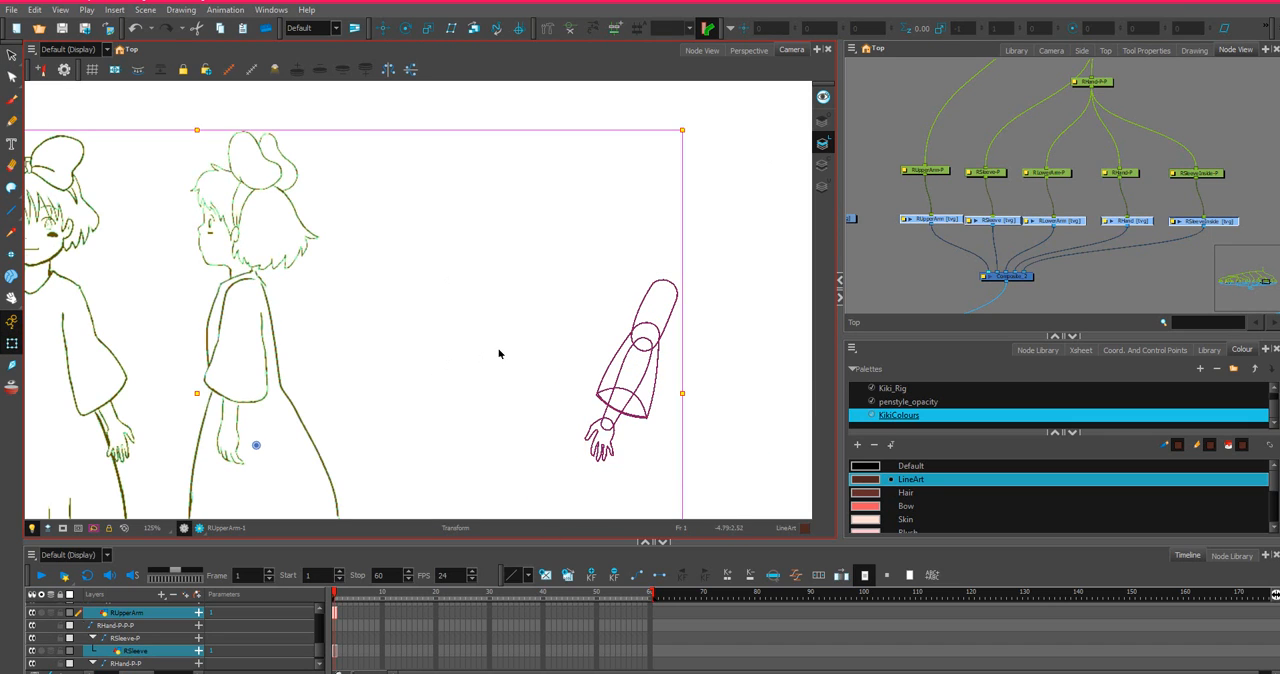
pyautogui.click(521, 266)
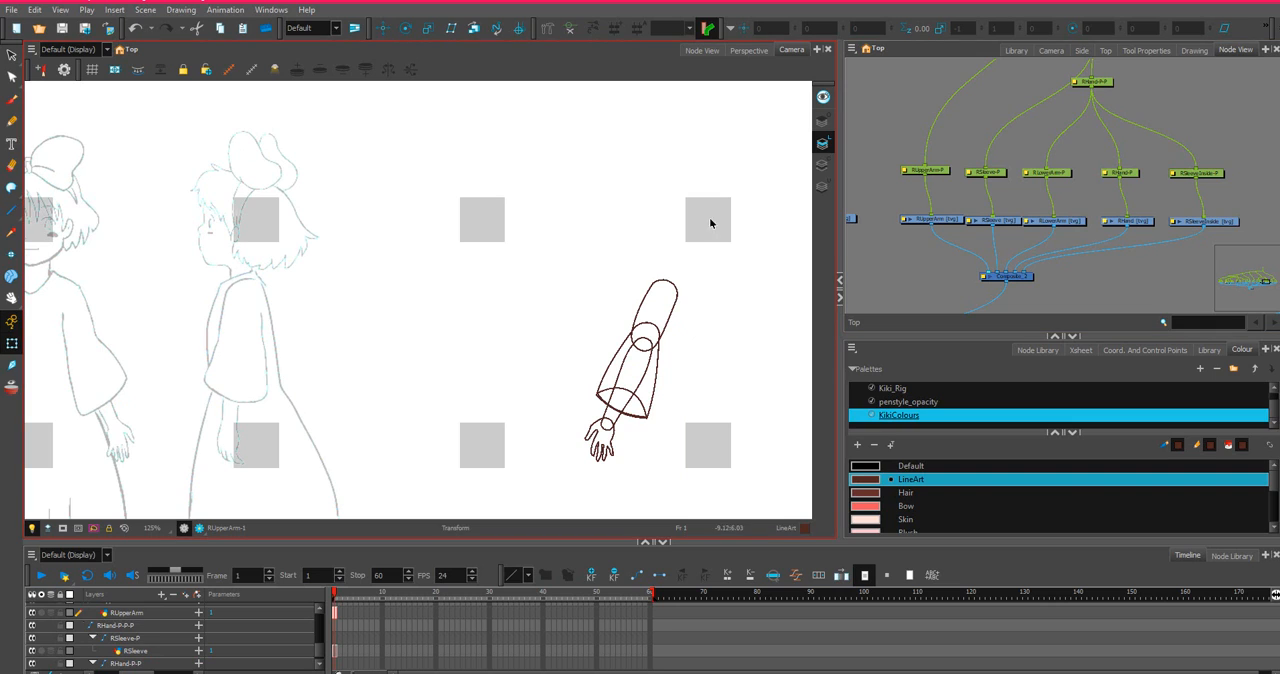
pyautogui.click(12, 56)
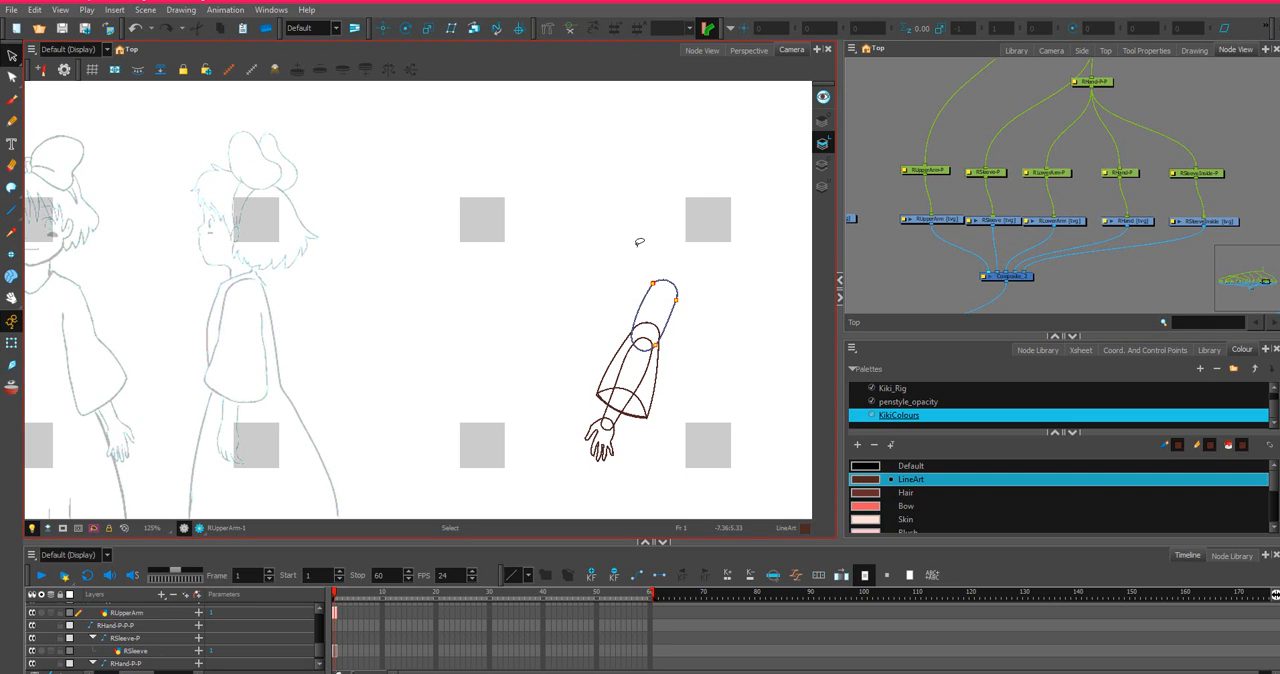
pyautogui.moveTo(637, 247)
pyautogui.mouseDown()
pyautogui.moveTo(519, 465)
pyautogui.moveTo(763, 285)
pyautogui.moveTo(600, 235)
pyautogui.mouseUp()
pyautogui.scroll(-3, 282, 350)
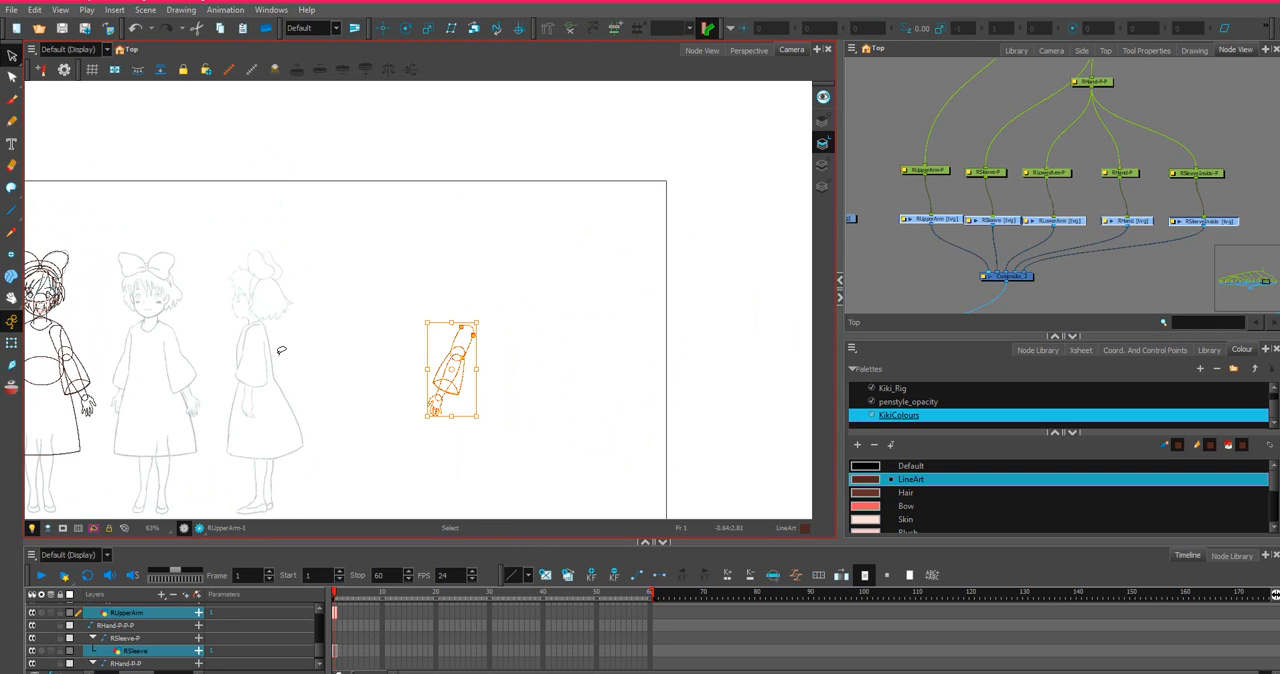
pyautogui.moveTo(264, 350); pyautogui.dragTo(474, 318)
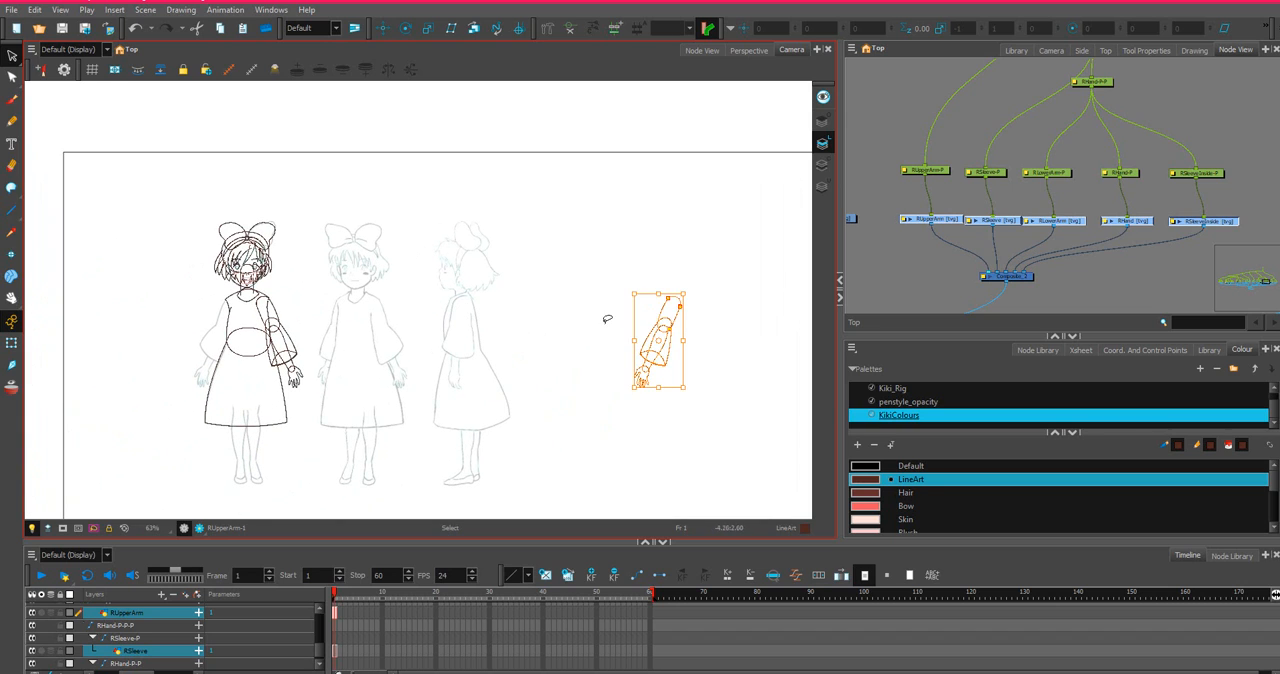
pyautogui.moveTo(647, 338); pyautogui.dragTo(206, 340)
pyautogui.scroll(3, 206, 340)
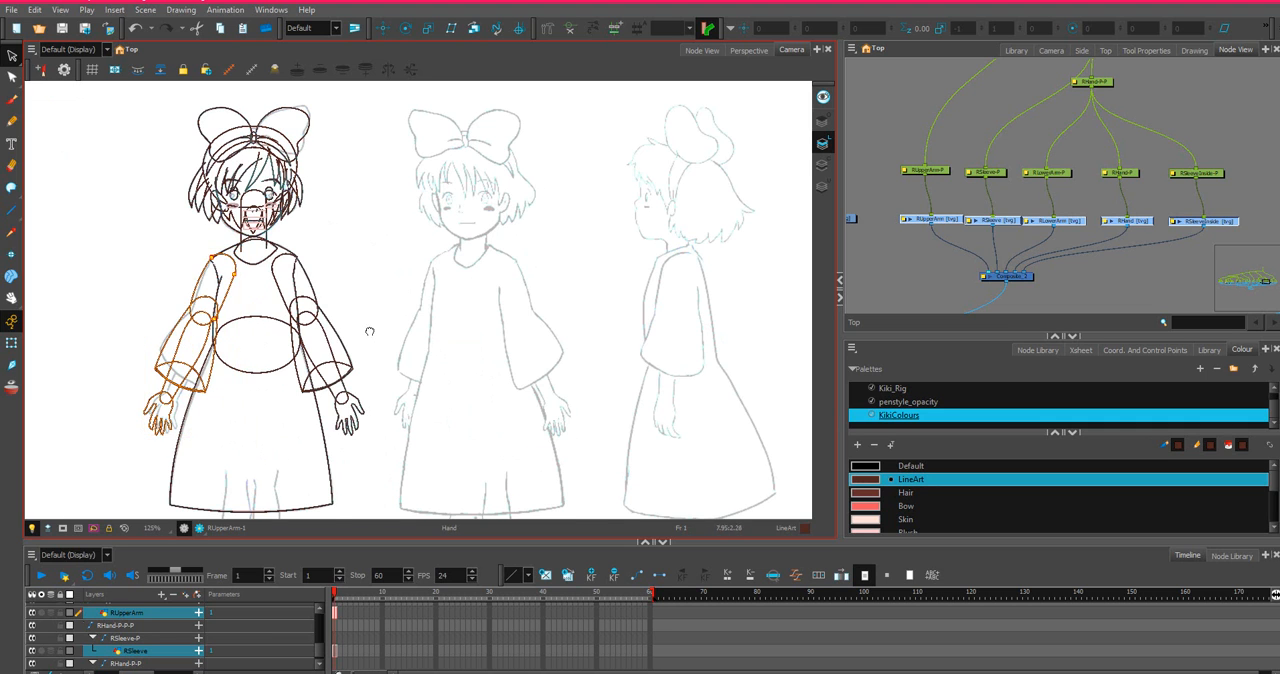
# Nudge the selected right arm drawings slightly toward the torso to line up with the front view's shoulder.
pyautogui.moveTo(371, 323); pyautogui.dragTo(570, 326)
pyautogui.scroll(3, 571, 325)
pyautogui.scroll(-1, 571, 325)
pyautogui.moveTo(481, 372); pyautogui.dragTo(658, 388)
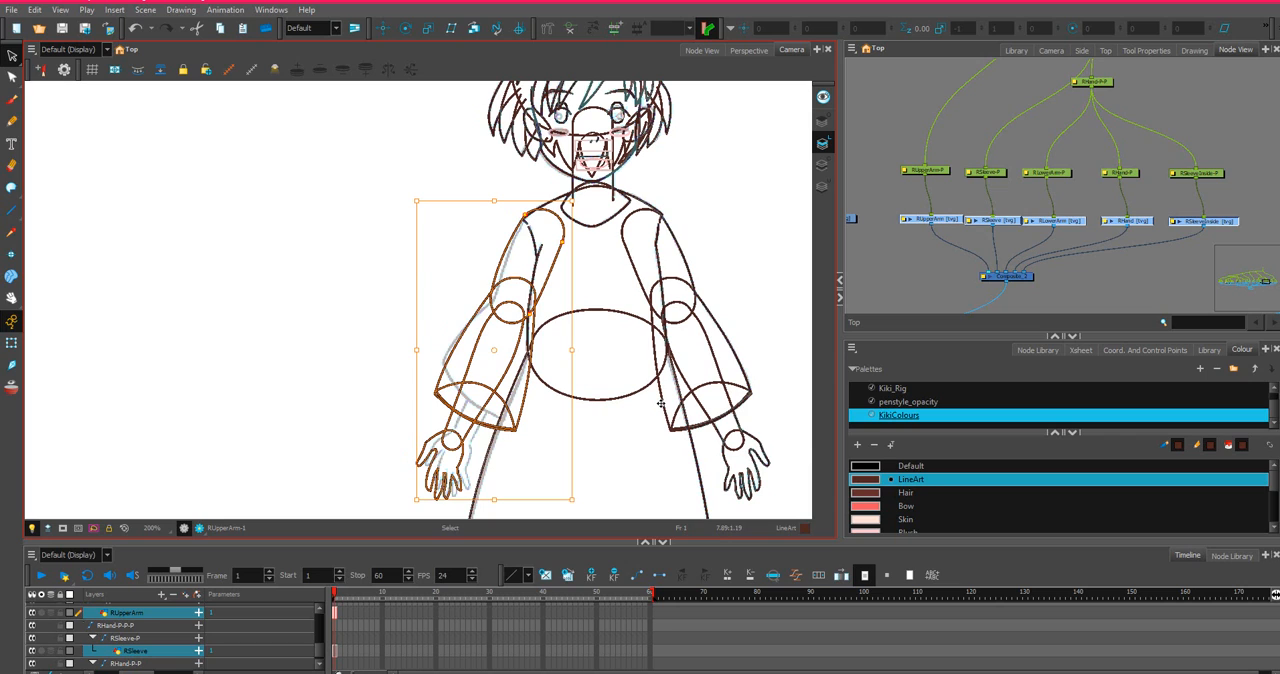
pyautogui.press('Right')
pyautogui.press('Right')
pyautogui.press('Right')
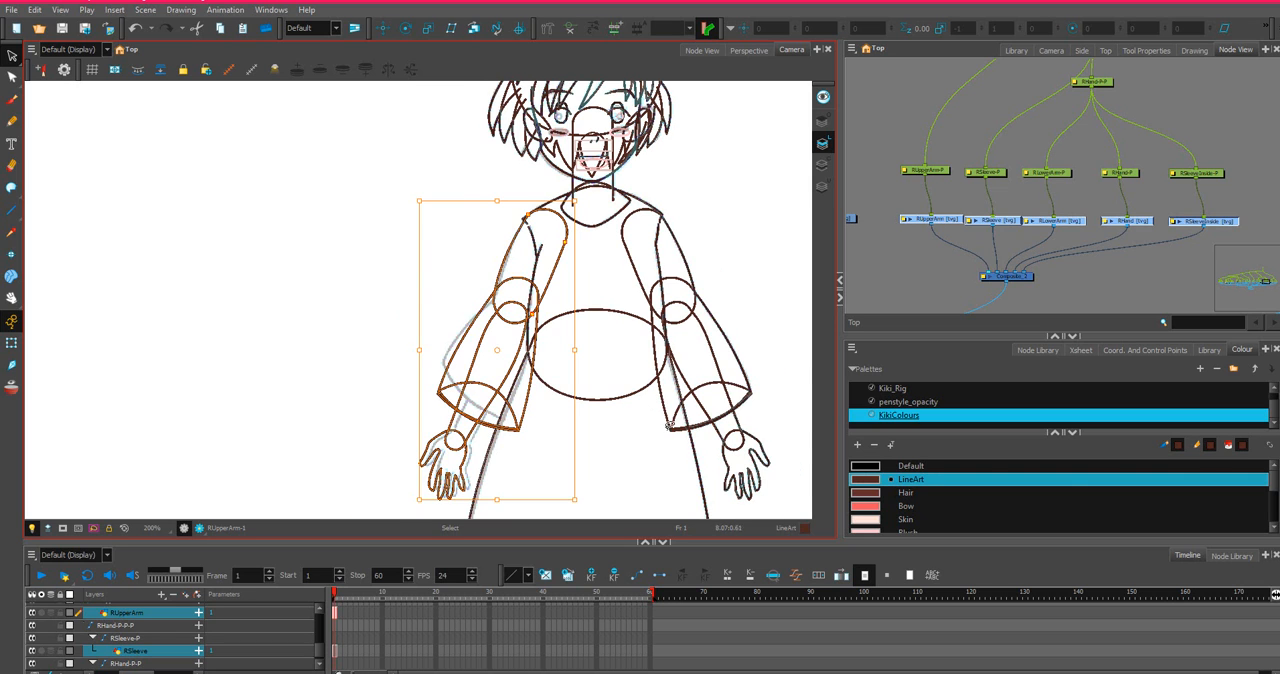
# Fine-tune the right arm's horizontal position at close range so the upper arm follows the sketched shoulder line.
pyautogui.scroll(2, 670, 425)
pyautogui.scroll(-1, 553, 338)
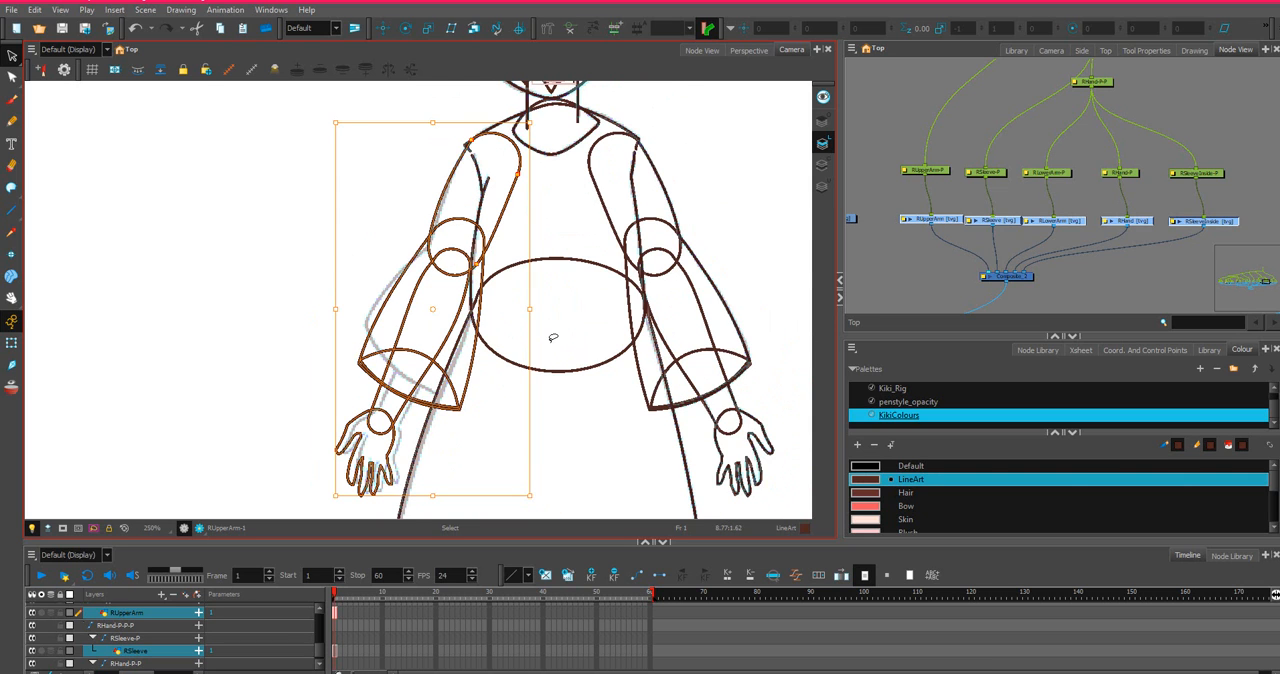
pyautogui.scroll(2, 553, 338)
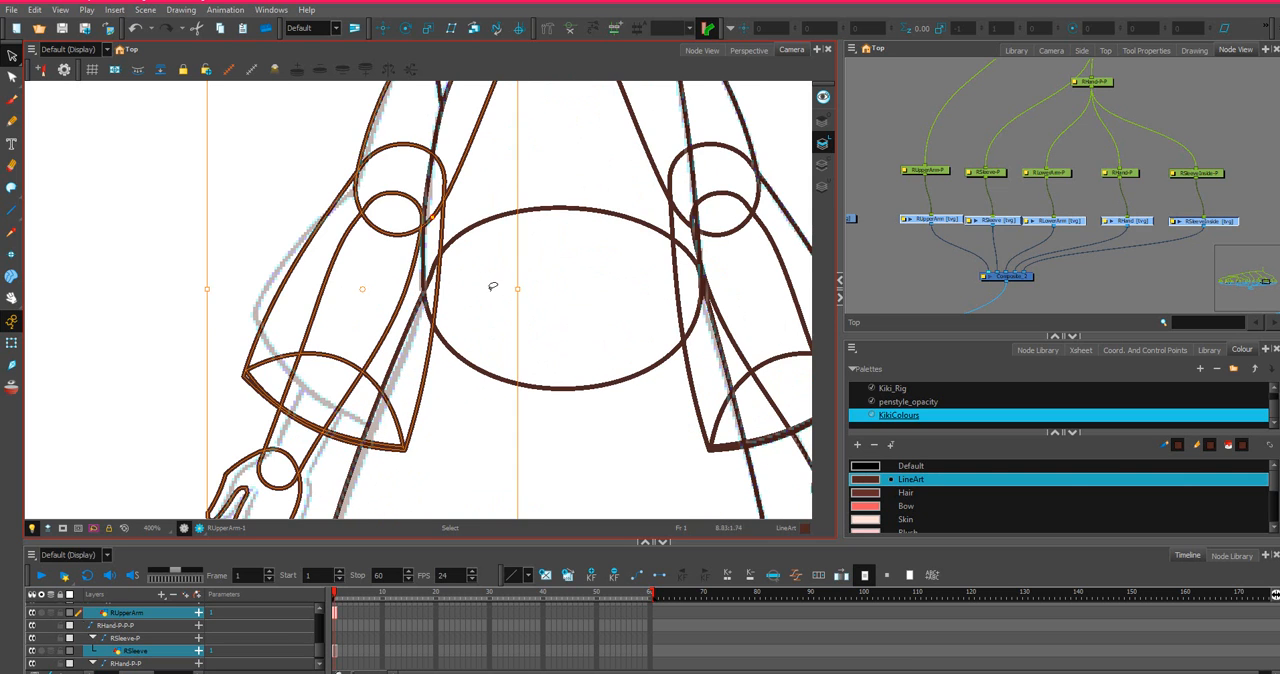
pyautogui.press('space')
pyautogui.moveTo(486, 300); pyautogui.dragTo(530, 507)
pyautogui.scroll(2, 478, 238)
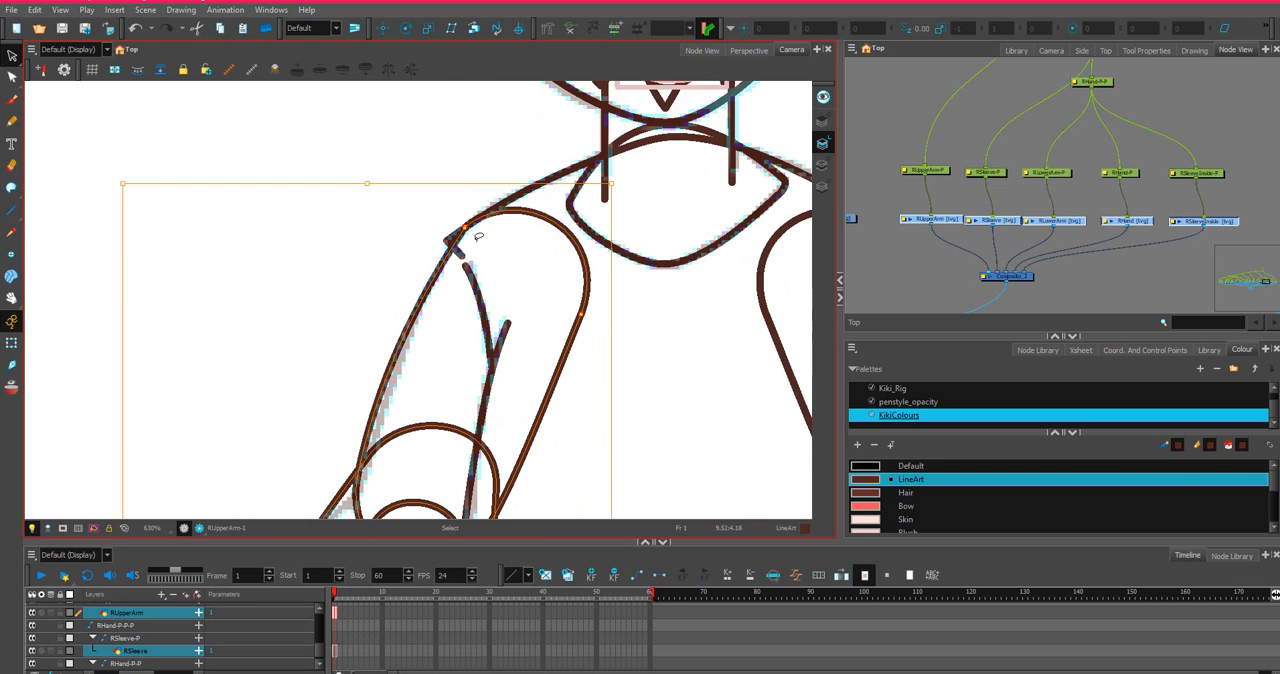
pyautogui.scroll(1, 478, 238)
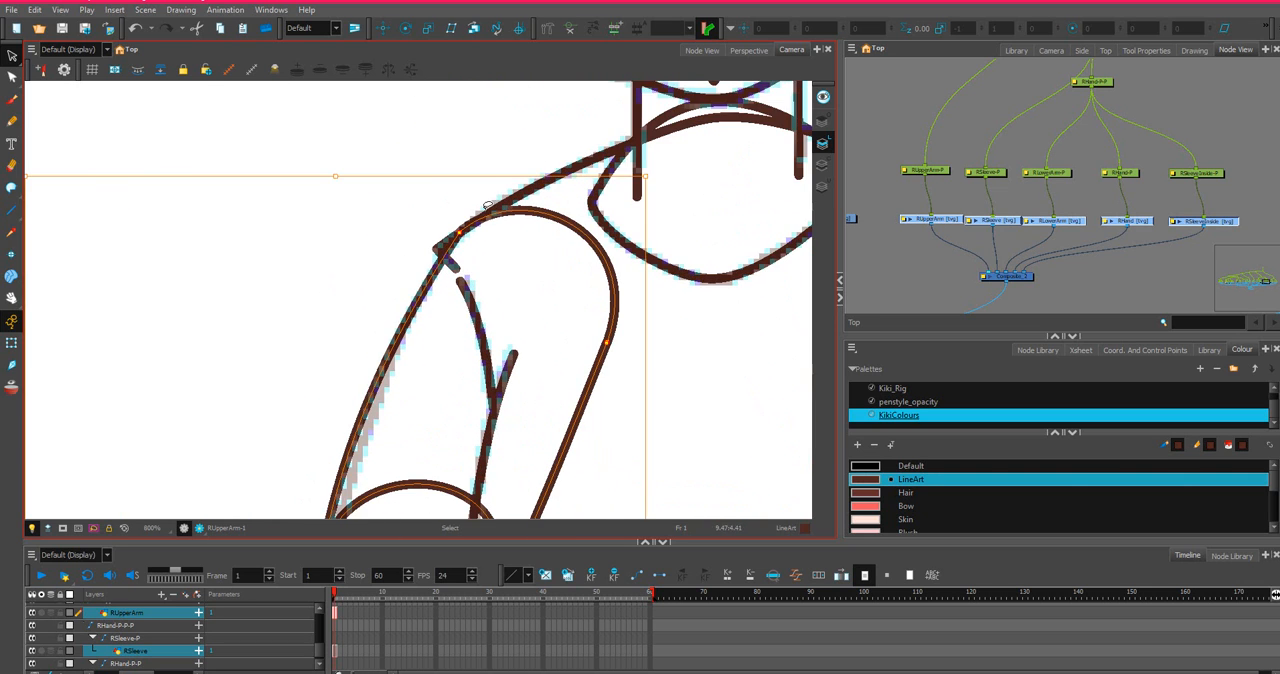
pyautogui.press('Right')
pyautogui.press('Right')
pyautogui.press('Right')
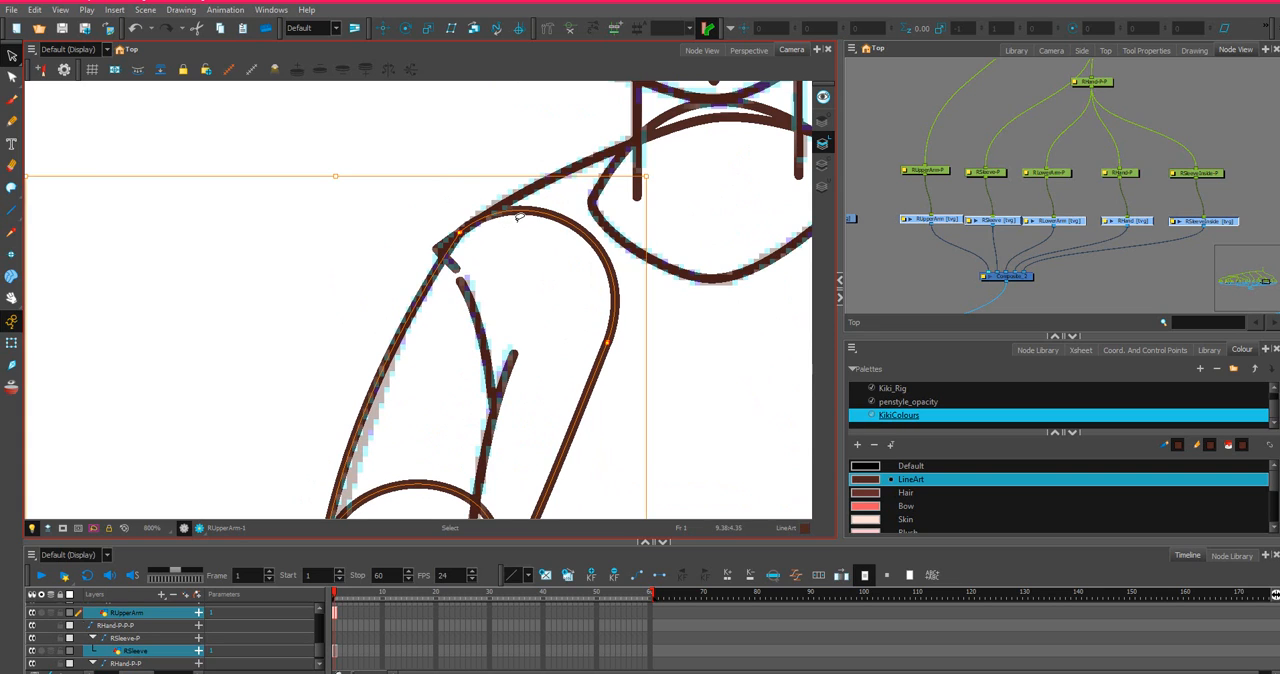
pyautogui.press('Right')
pyautogui.press('Right')
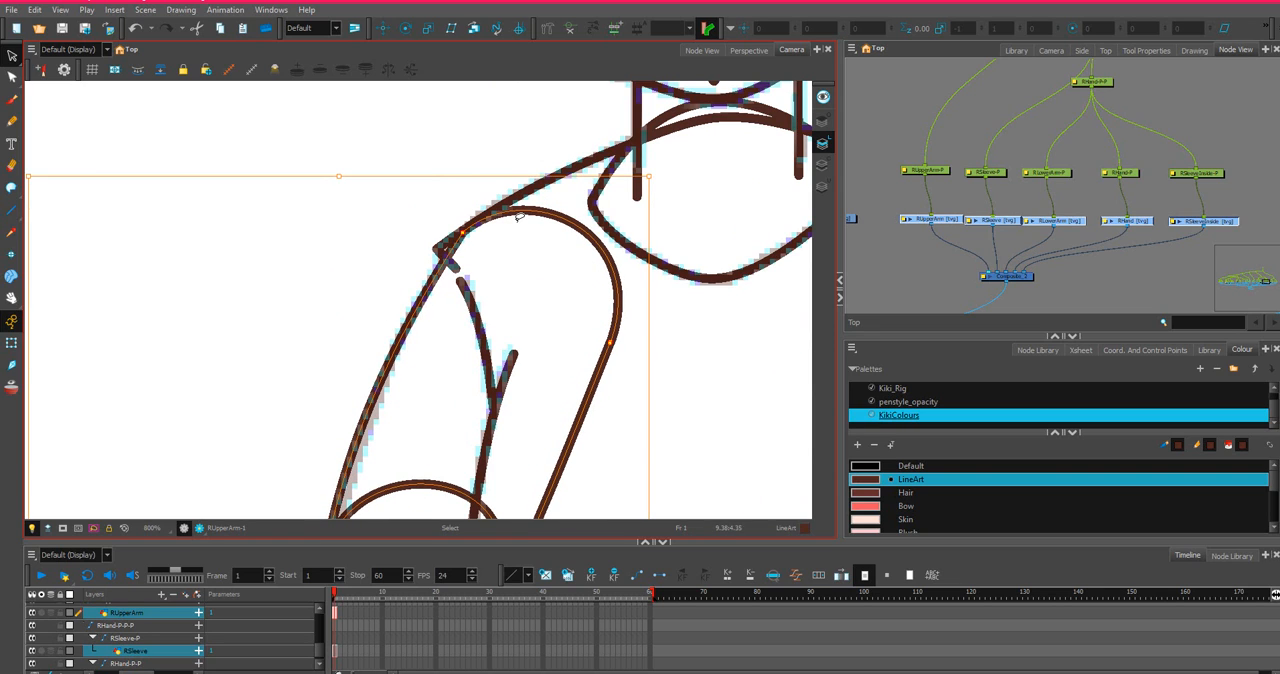
pyautogui.scroll(-3, 518, 215)
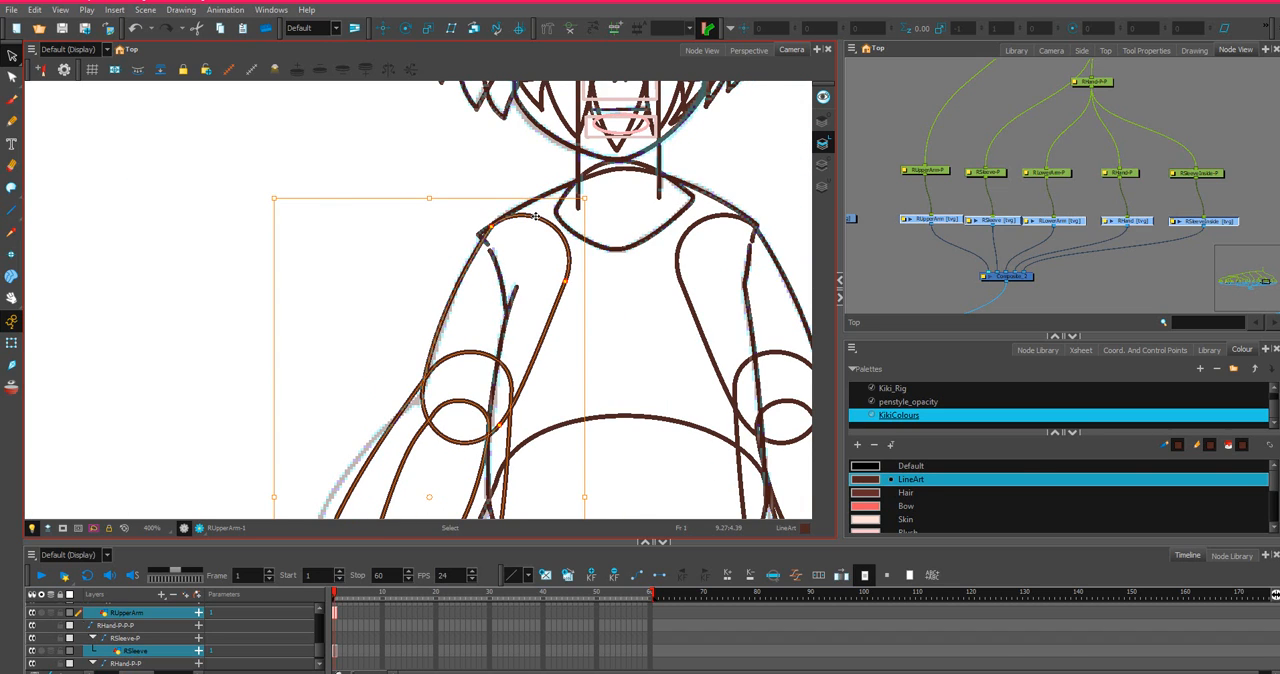
# Select the Shoulders drawing in the node network and activate the Contour Editor for it.
pyautogui.click(980, 141)
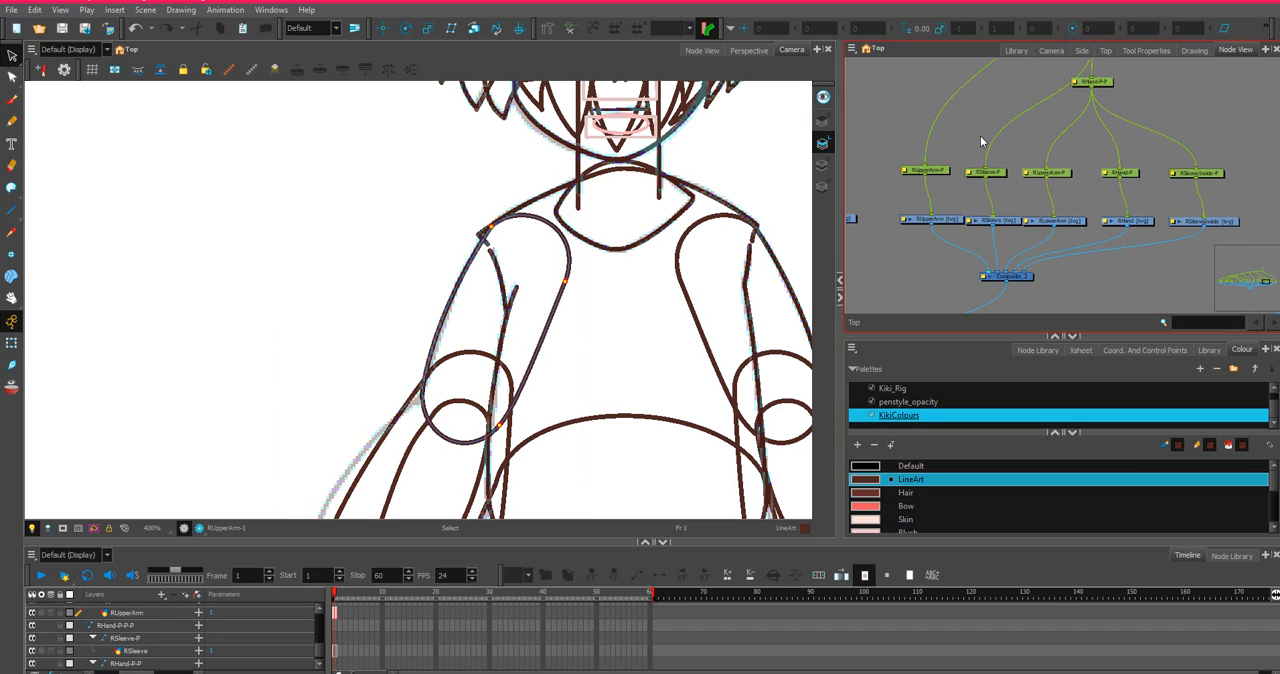
pyautogui.moveTo(942, 144); pyautogui.dragTo(1244, 194)
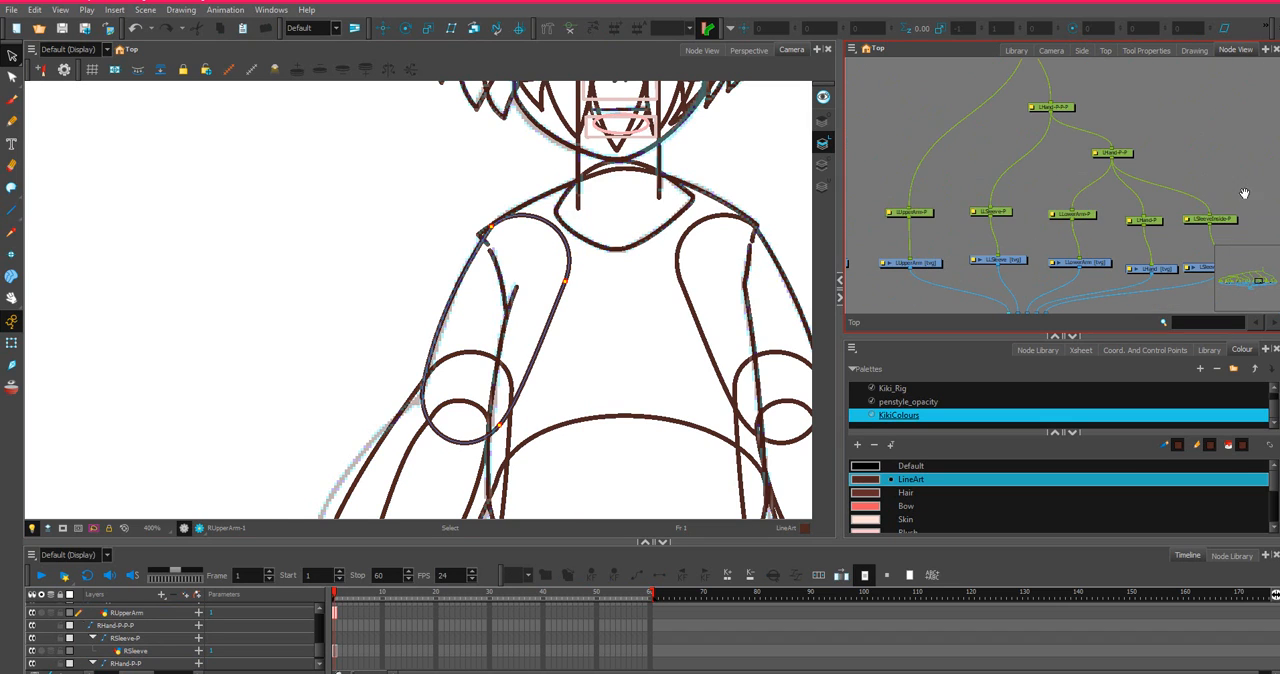
pyautogui.scroll(-1, 1040, 263)
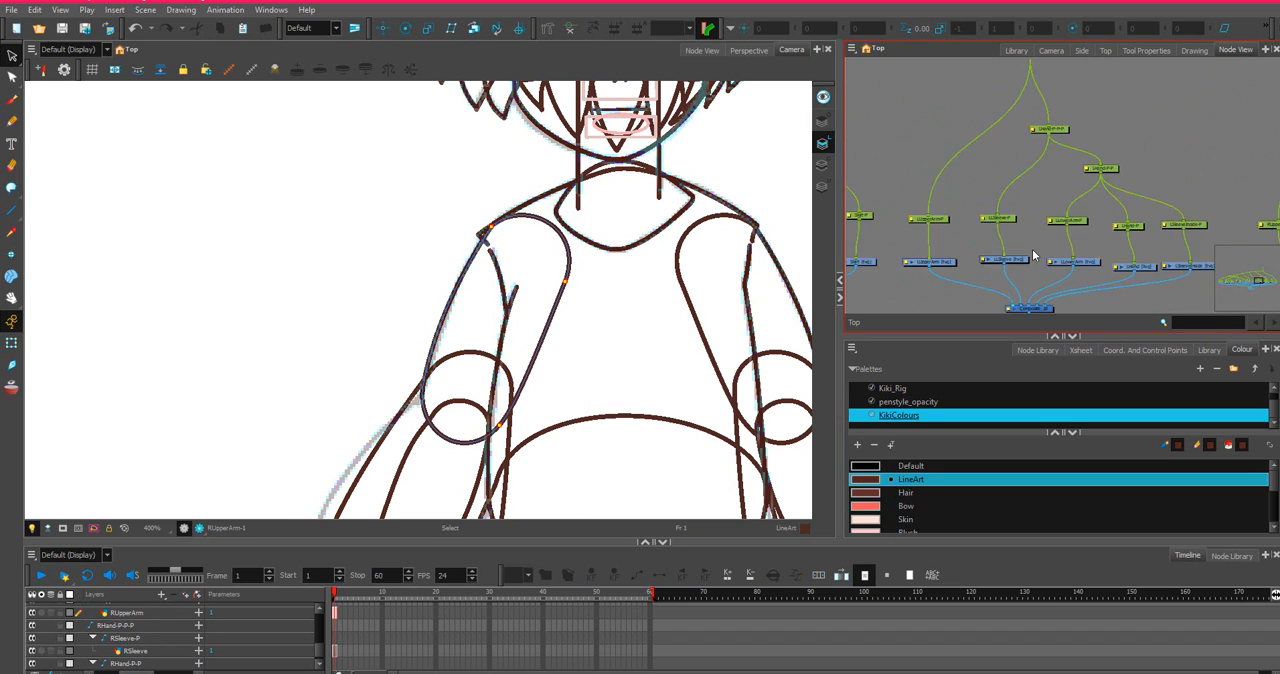
pyautogui.scroll(4, 973, 242)
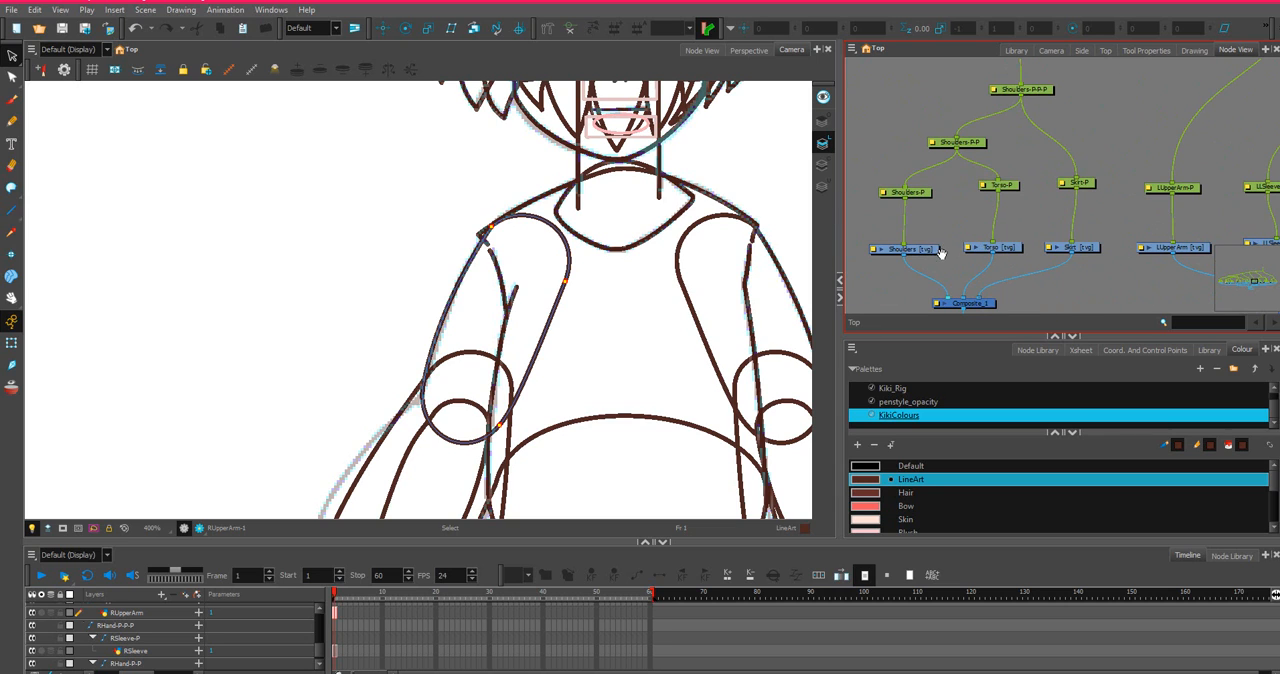
pyautogui.click(930, 251)
pyautogui.click(11, 77)
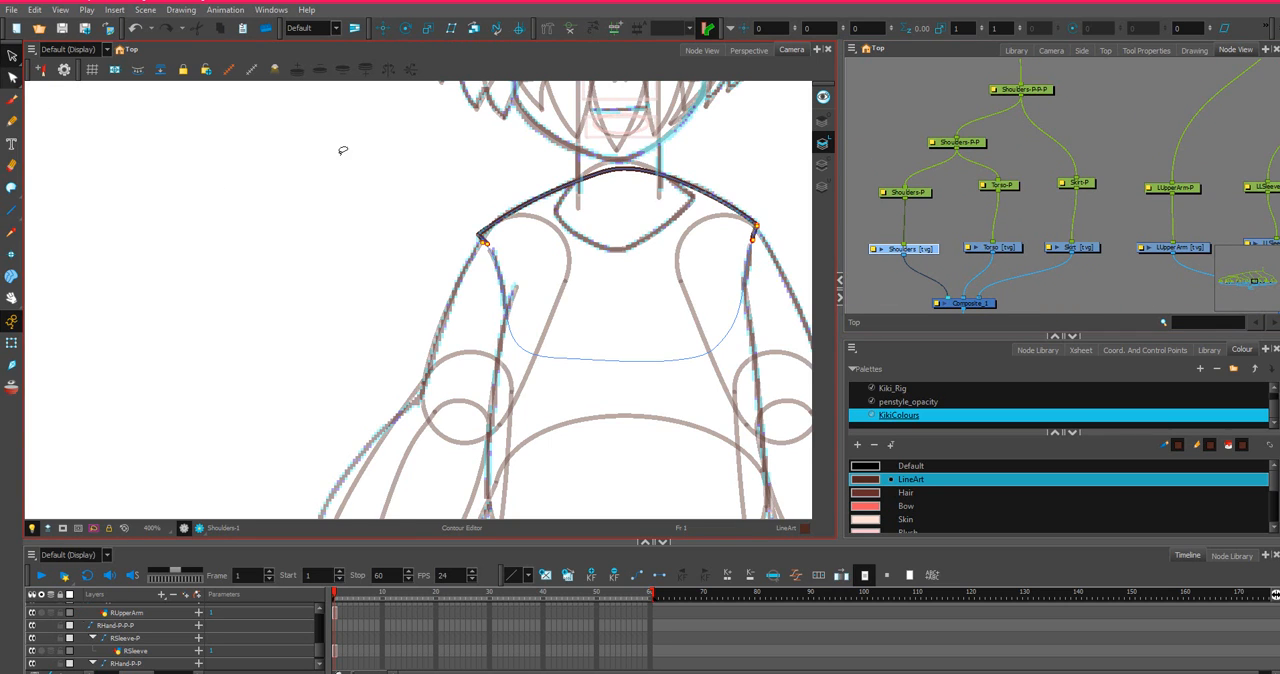
# Try moving the Shoulders outline's corner point beside the right arm and bending its curve, and undo these edits.
pyautogui.scroll(3, 481, 238)
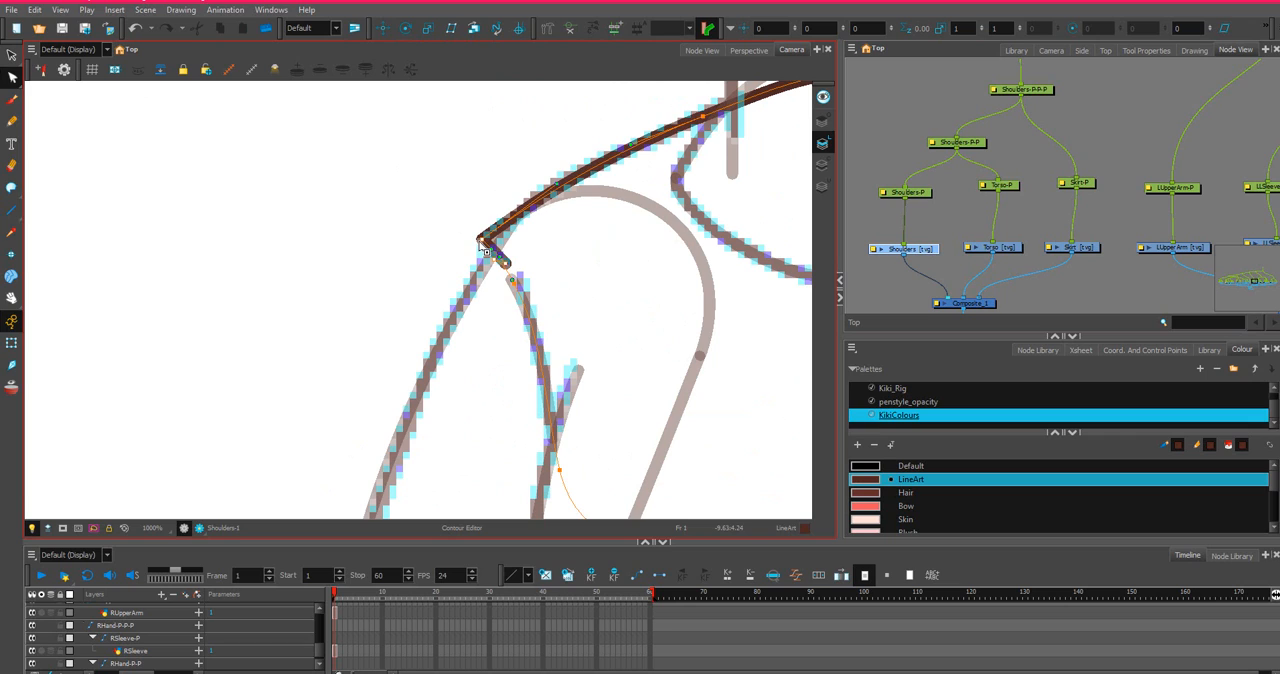
pyautogui.moveTo(485, 242); pyautogui.dragTo(497, 239)
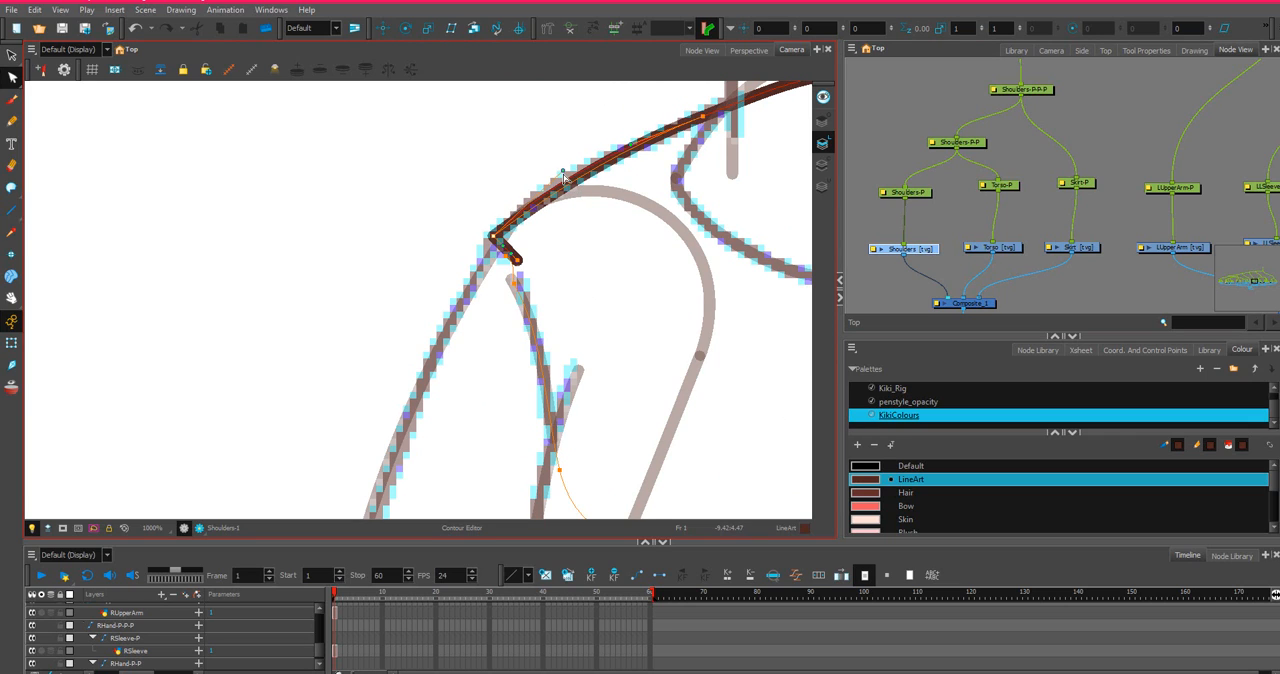
pyautogui.click(565, 178)
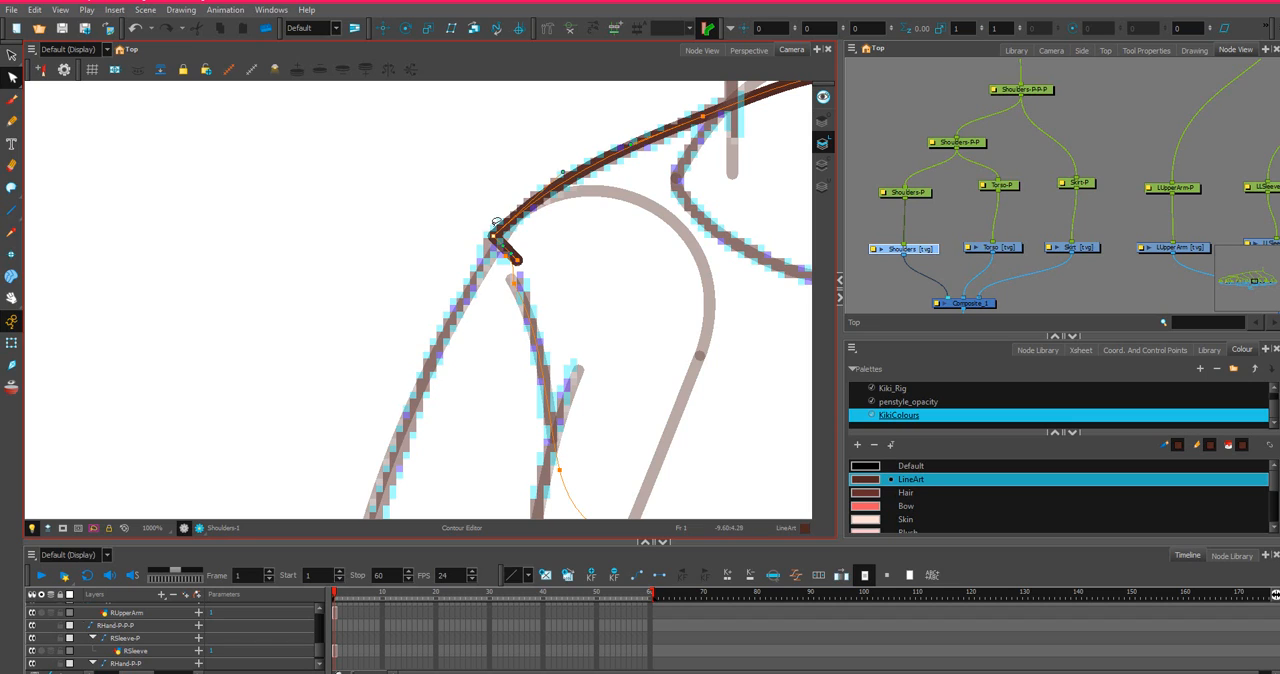
pyautogui.moveTo(494, 237); pyautogui.dragTo(487, 244)
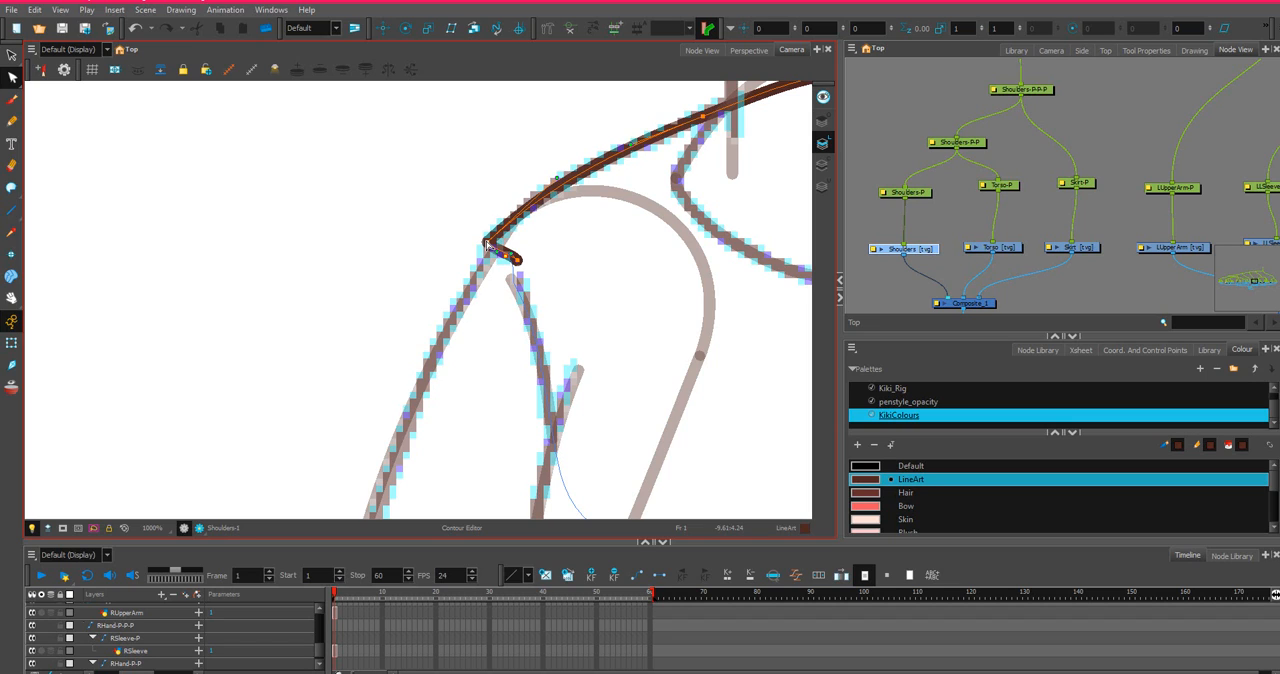
pyautogui.click(535, 243)
pyautogui.hotkey('ctrl', 'z')
pyautogui.hotkey('ctrl', 'z')
pyautogui.hotkey('ctrl', 'z')
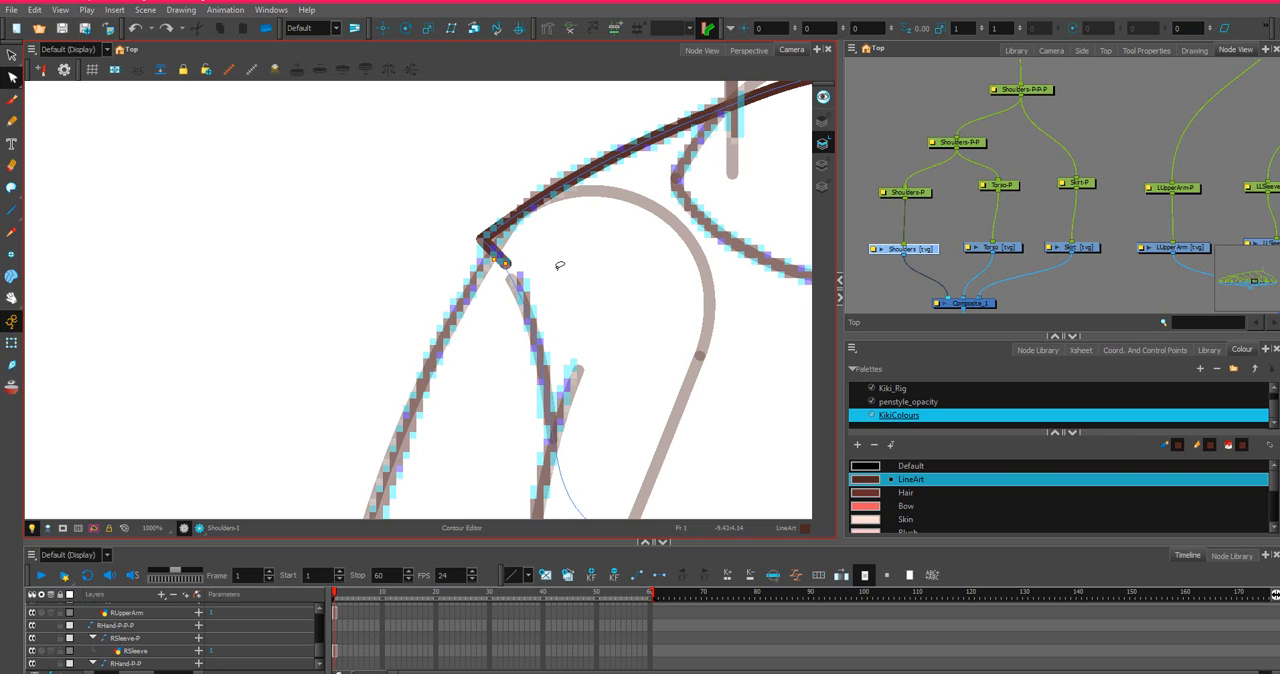
# Move the Shoulders outline's two corner points together onto the top of the right sleeve line and bend the shoulder curve outward.
pyautogui.moveTo(557, 260)
pyautogui.mouseDown()
pyautogui.moveTo(451, 284)
pyautogui.moveTo(522, 261)
pyautogui.moveTo(486, 247)
pyautogui.mouseUp()
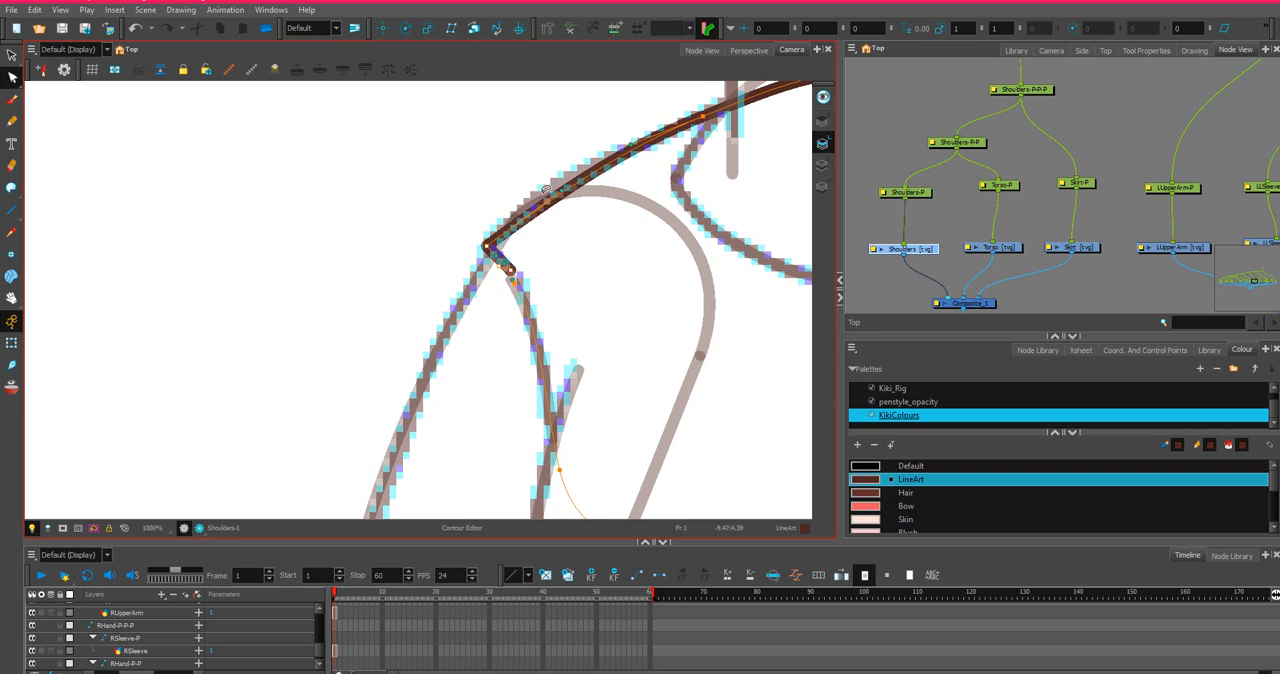
pyautogui.scroll(3, 546, 190)
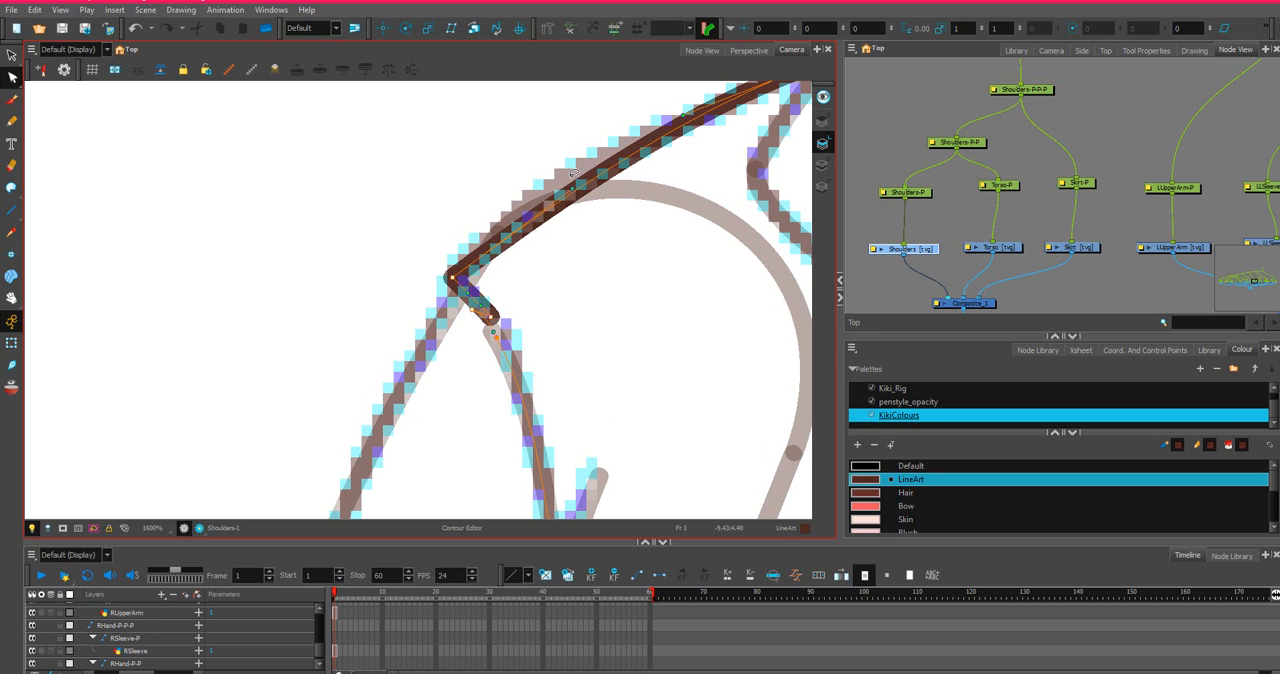
pyautogui.moveTo(574, 172); pyautogui.dragTo(534, 289)
pyautogui.scroll(-2, 563, 150)
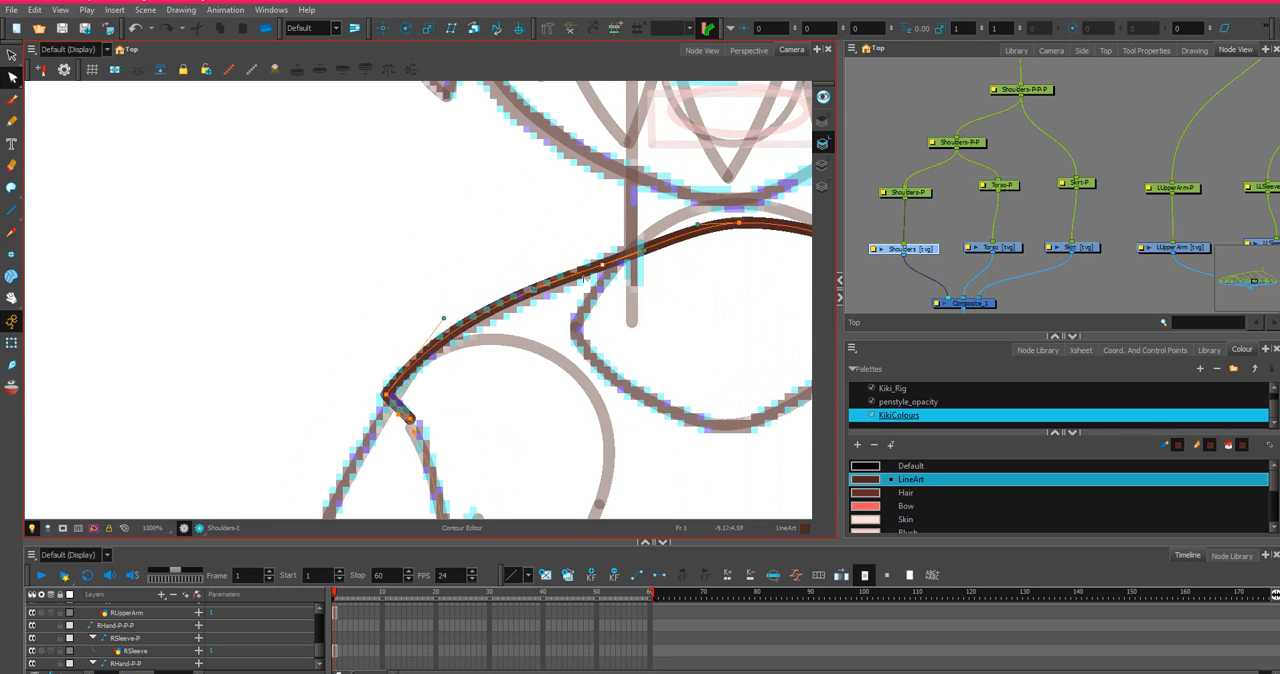
# Undo the last contour edit and refine the Shoulders curve between the neck and the right arm to follow the sketch.
pyautogui.hotkey('ctrl', 'z')
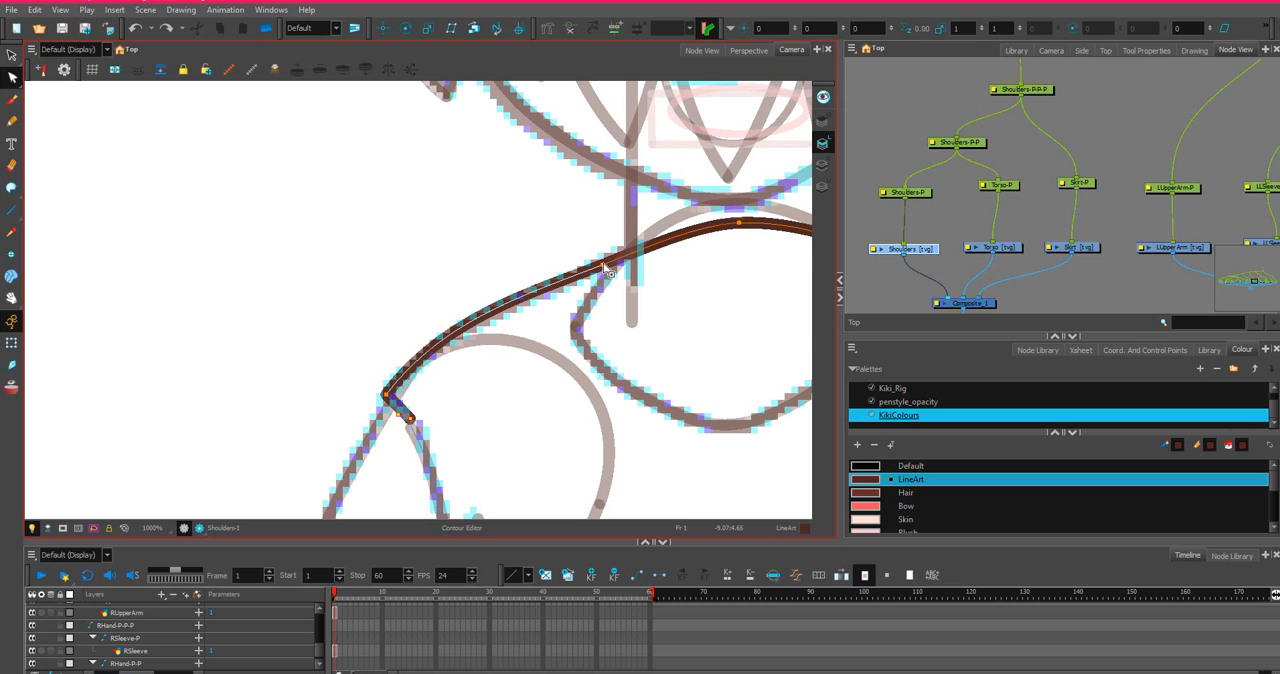
pyautogui.moveTo(603, 264); pyautogui.dragTo(600, 264)
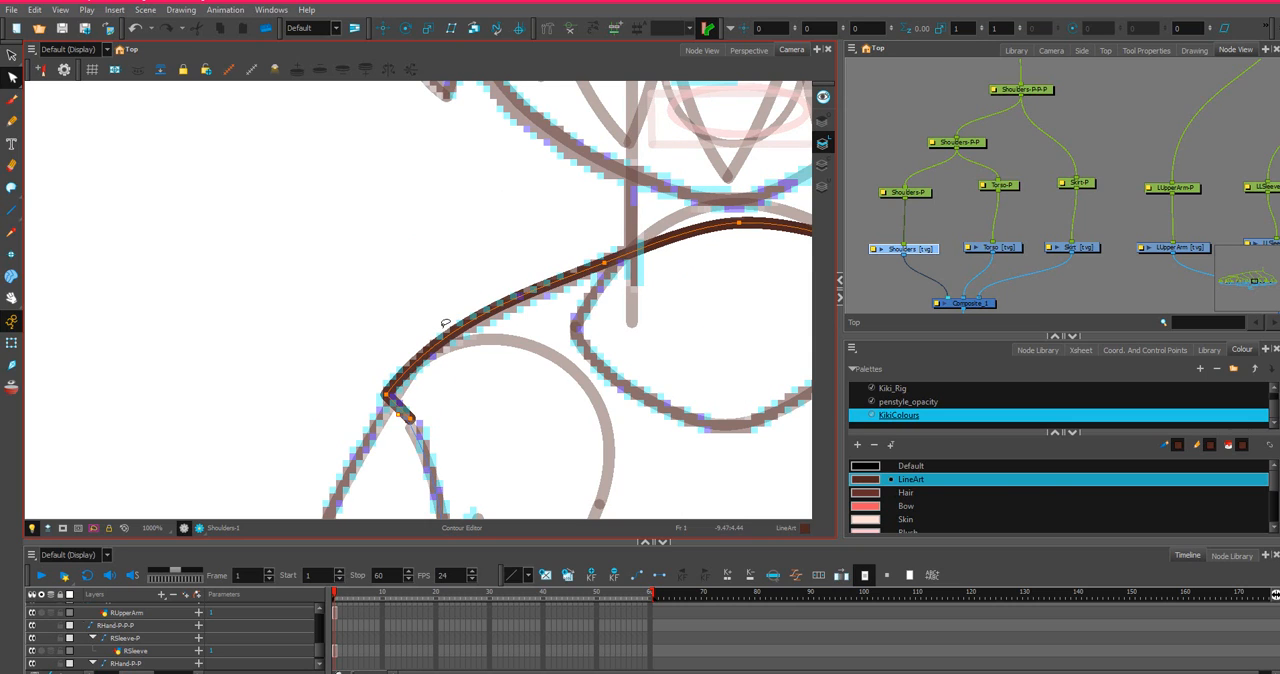
pyautogui.click(427, 375)
pyautogui.moveTo(443, 323); pyautogui.dragTo(466, 296)
pyautogui.scroll(-5, 620, 276)
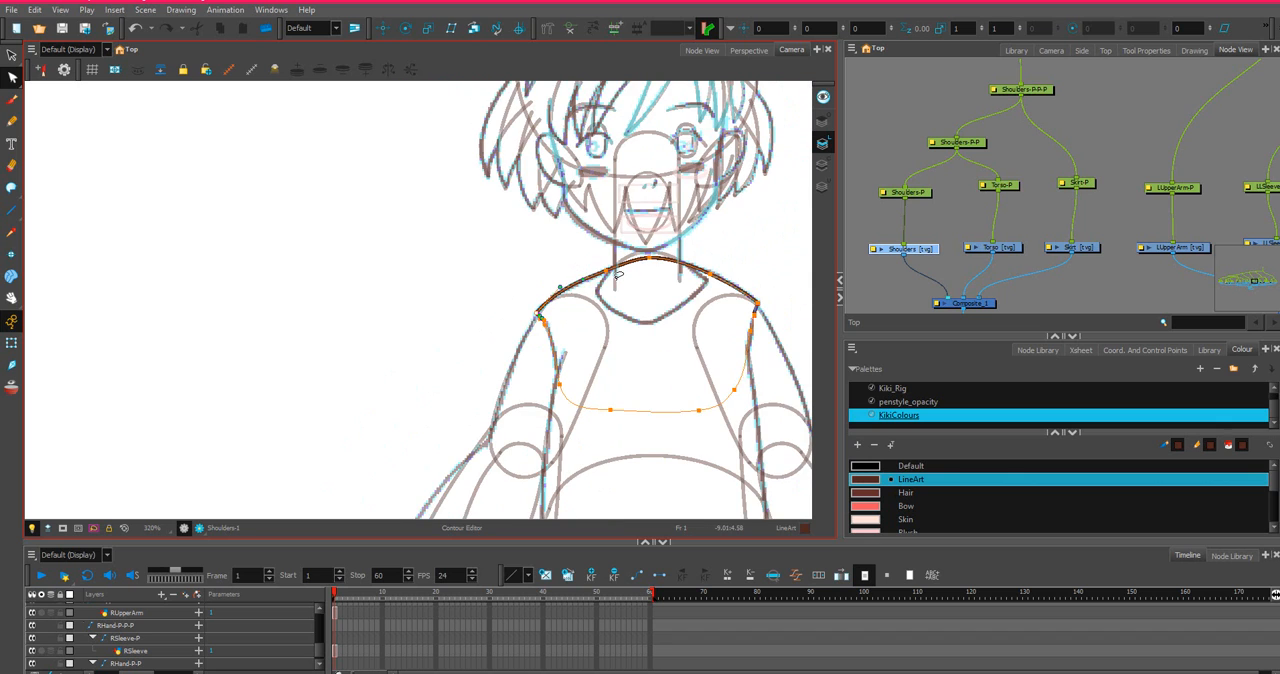
pyautogui.scroll(-3, 682, 232)
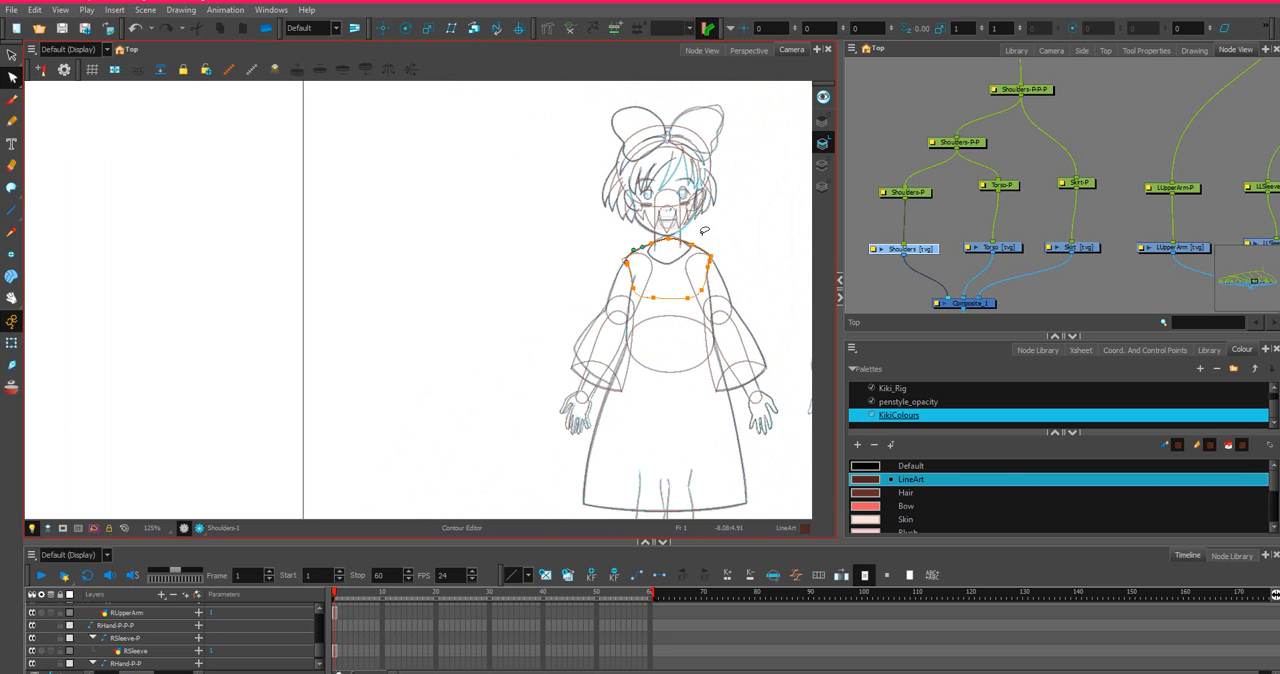
pyautogui.scroll(1, 682, 376)
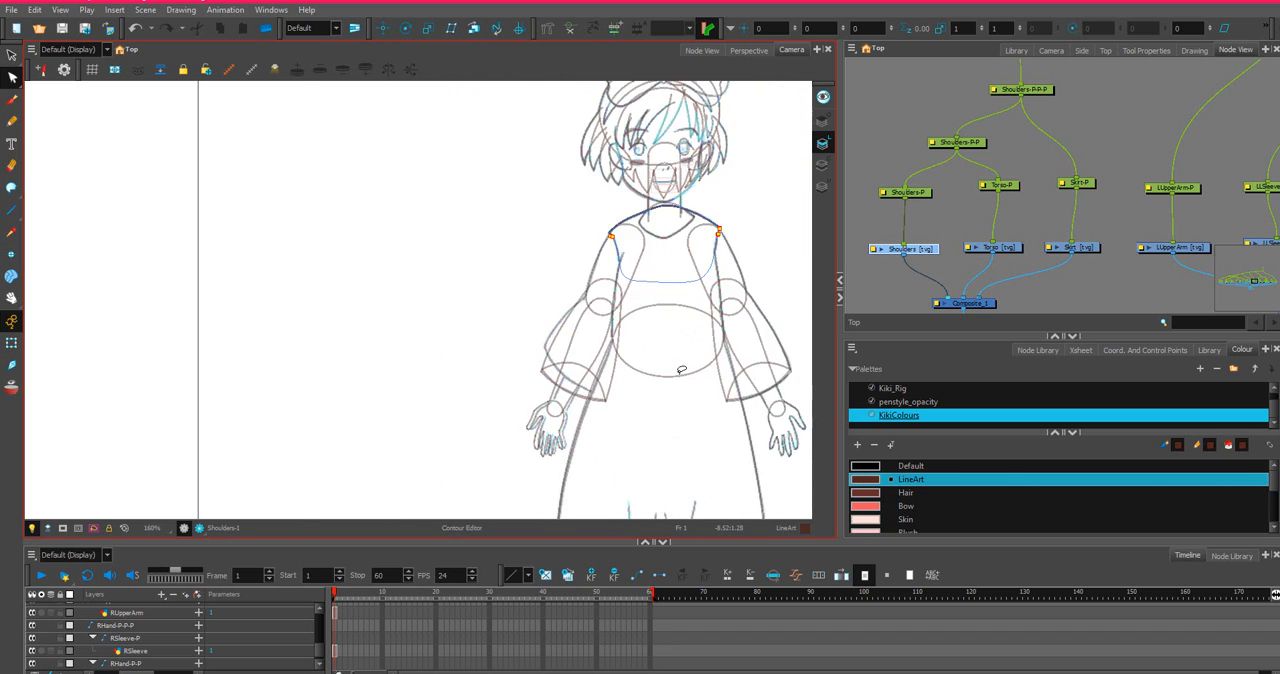
# Locate the left leg's nodes in the network and select the LUpperLeg drawing.
pyautogui.scroll(-3, 682, 370)
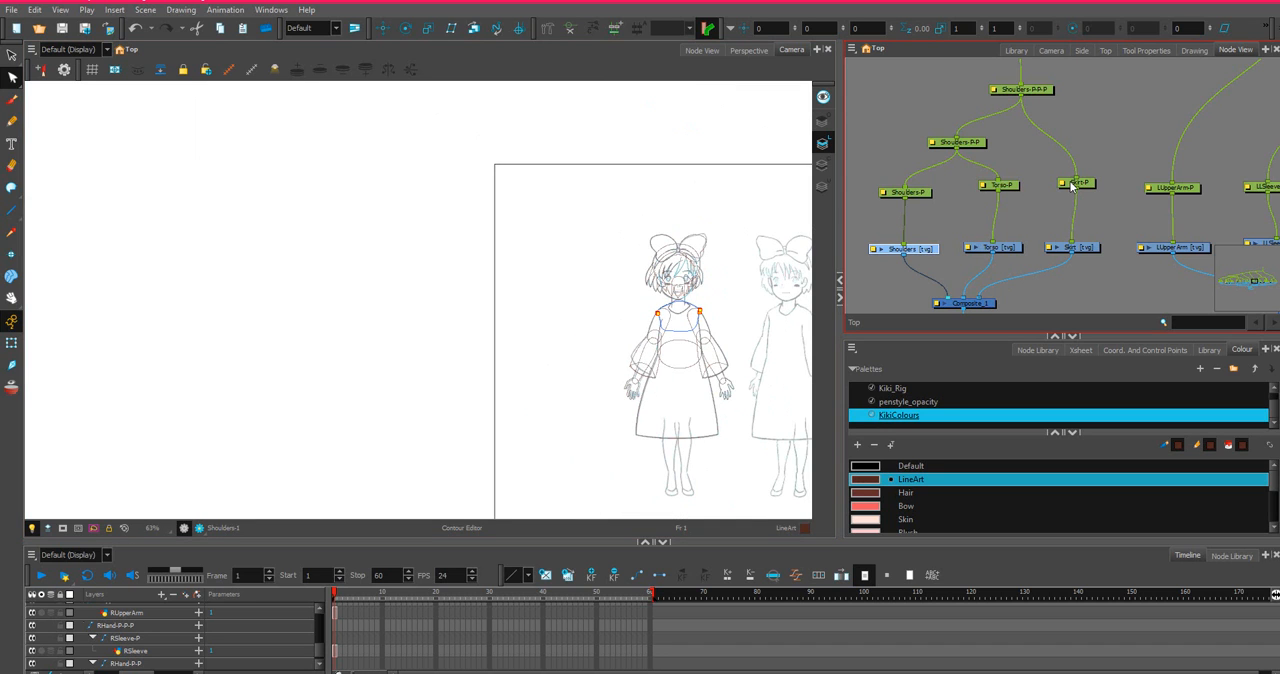
pyautogui.scroll(-2, 1066, 193)
pyautogui.moveTo(1178, 142); pyautogui.dragTo(837, 96)
pyautogui.scroll(-2, 1147, 163)
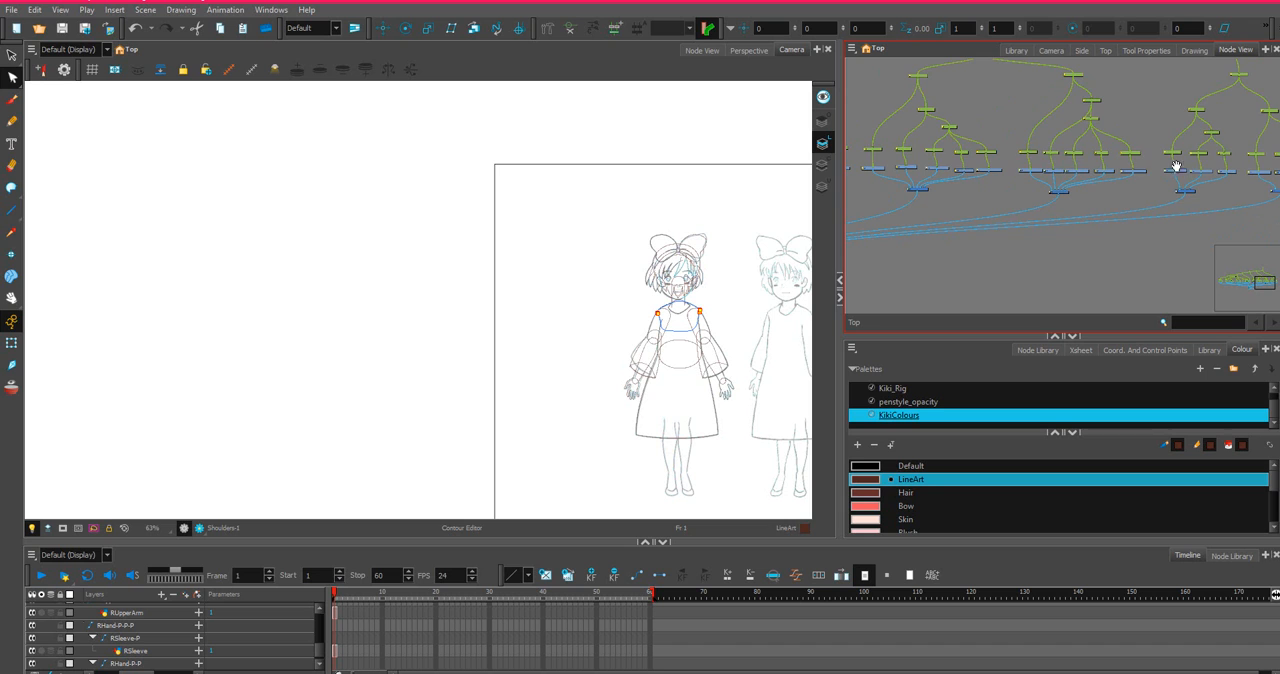
pyautogui.scroll(5, 1051, 180)
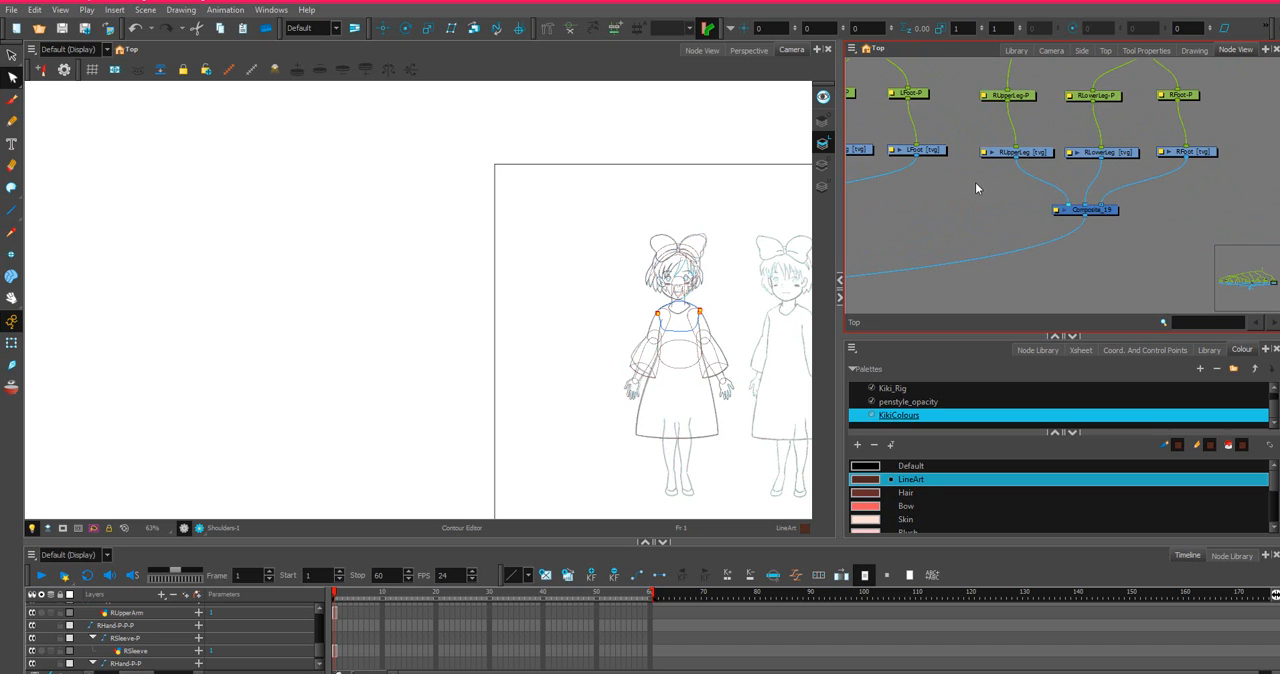
pyautogui.scroll(8, 905, 170)
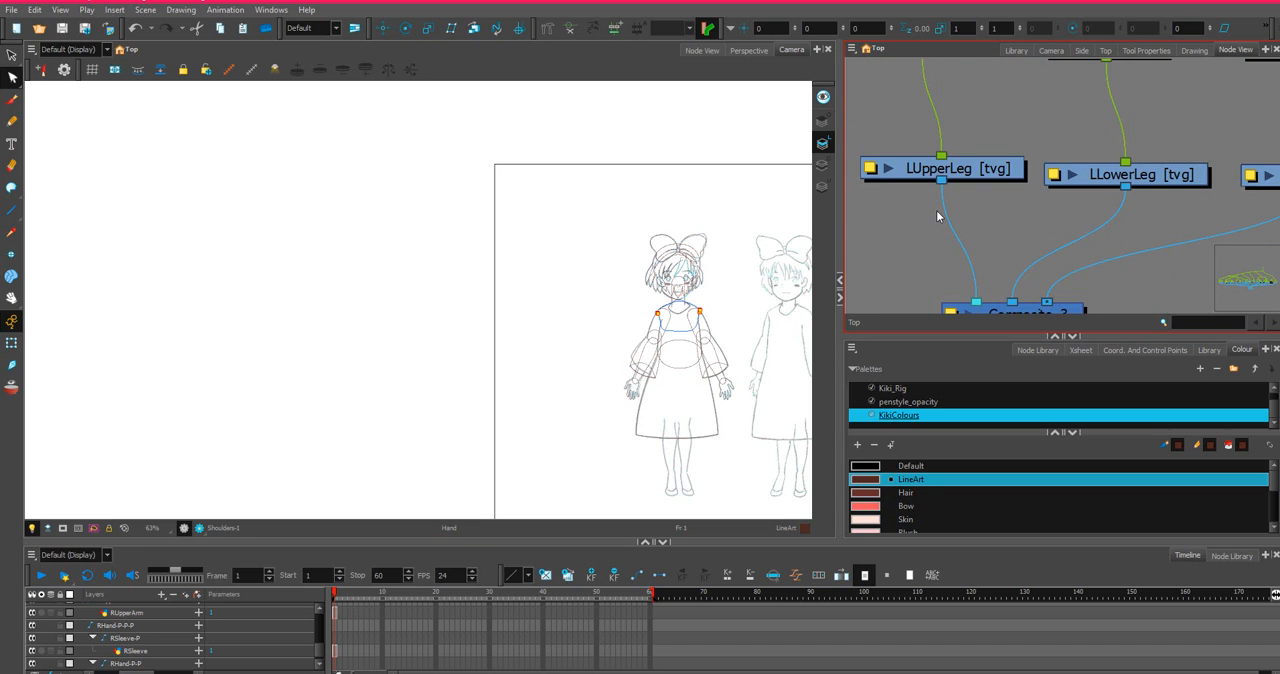
pyautogui.scroll(3, 936, 210)
pyautogui.click(1025, 143)
pyautogui.scroll(-2, 522, 304)
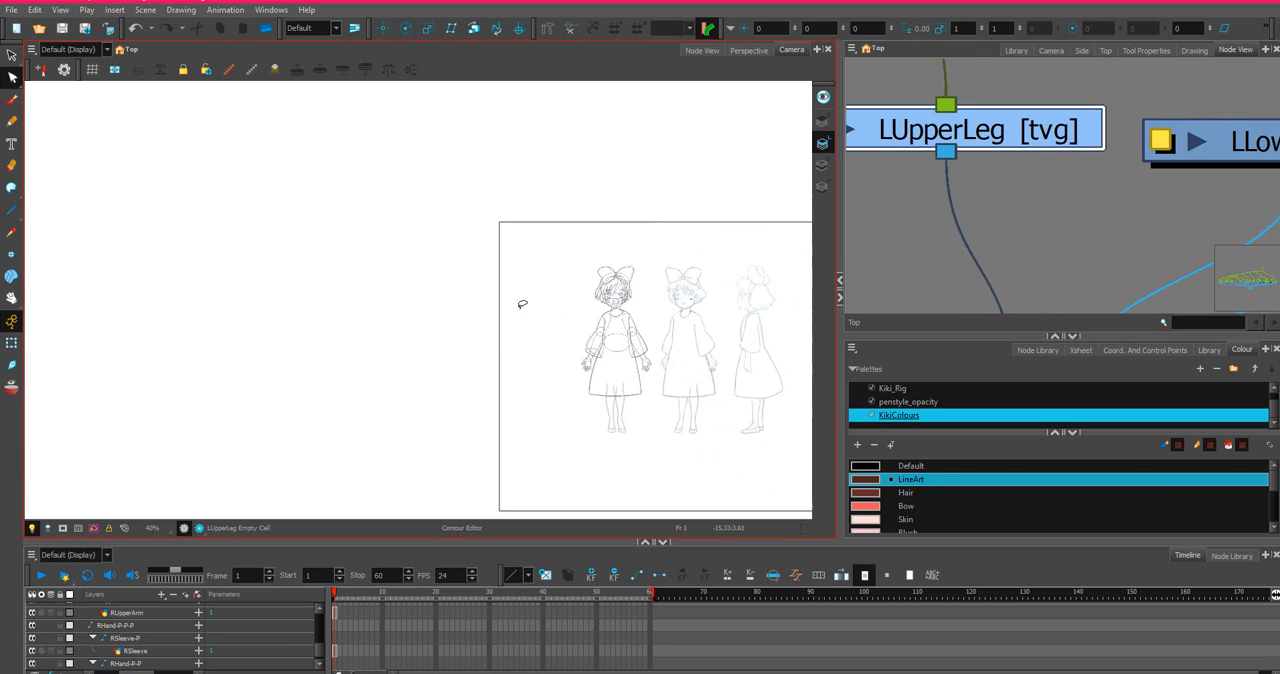
# Draw a straight knee line across the left leg sketch just above the skirt hem on the LUpperLeg drawing.
pyautogui.scroll(-2, 522, 304)
pyautogui.click(12, 210)
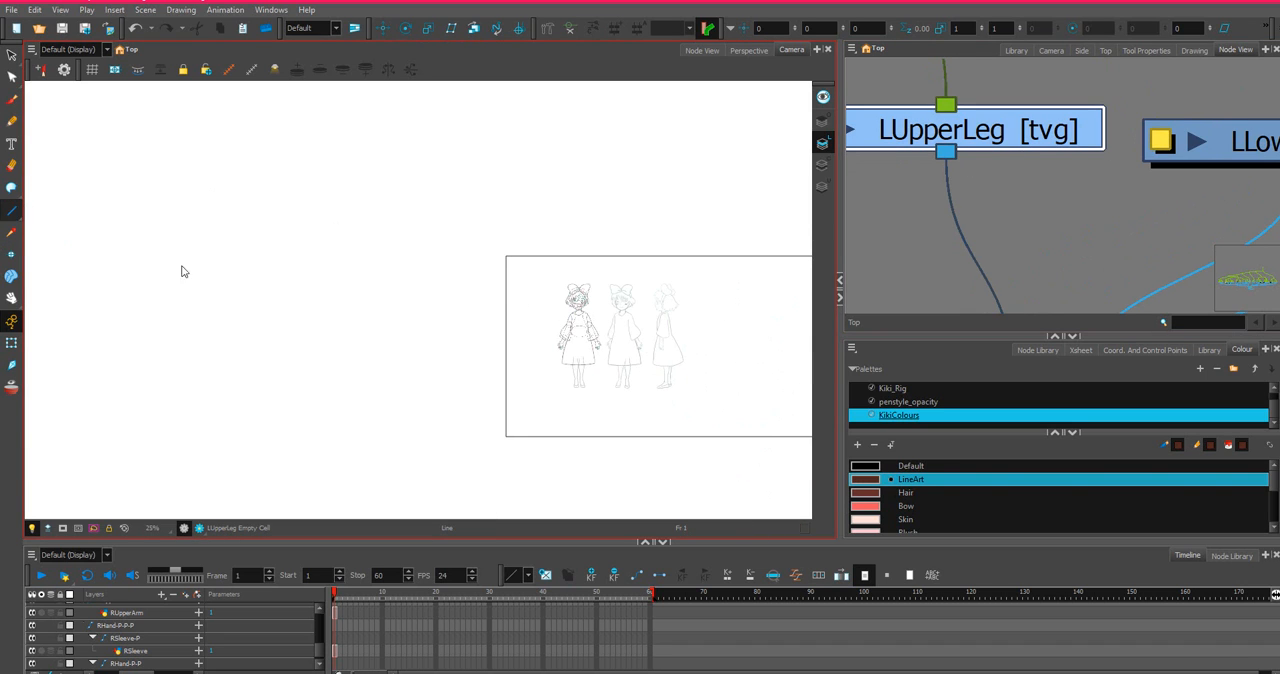
pyautogui.scroll(8, 532, 313)
pyautogui.moveTo(666, 380); pyautogui.dragTo(553, 180)
pyautogui.scroll(1, 568, 312)
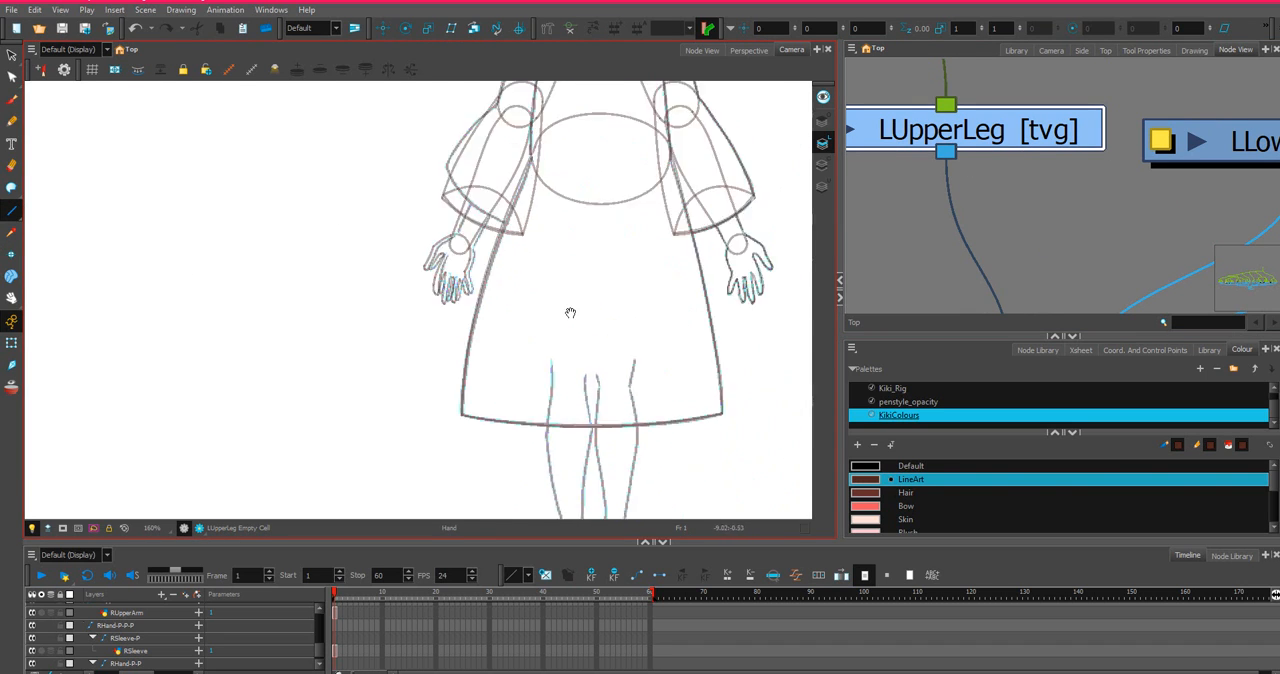
pyautogui.scroll(2, 570, 313)
pyautogui.scroll(-4, 557, 334)
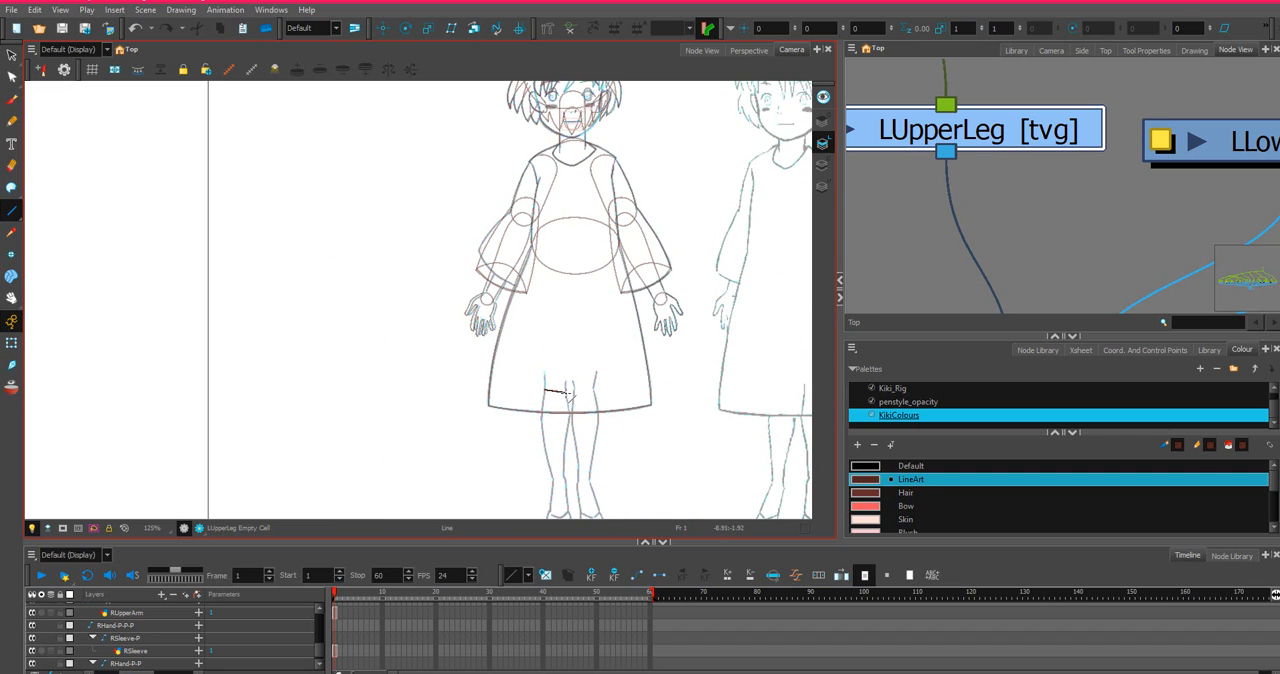
pyautogui.moveTo(566, 392); pyautogui.dragTo(631, 240)
pyautogui.scroll(6, 564, 396)
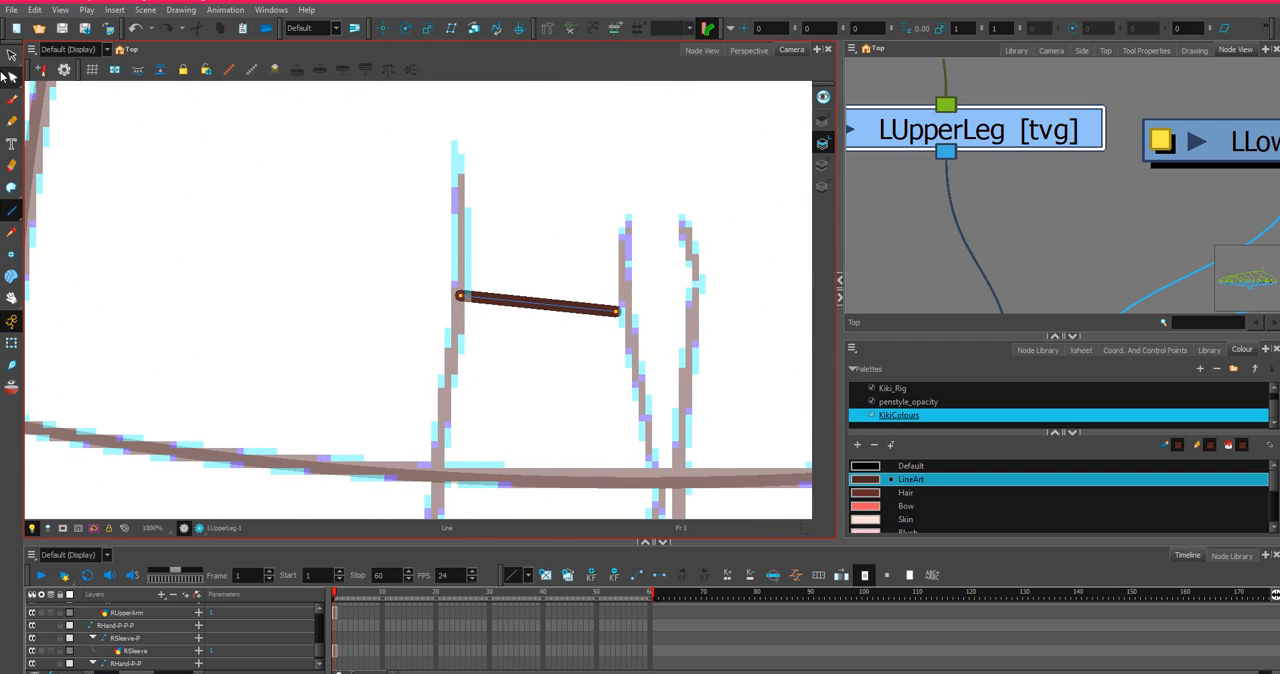
# Move both endpoints of the knee line onto the left leg's sketched side lines.
pyautogui.click(11, 77)
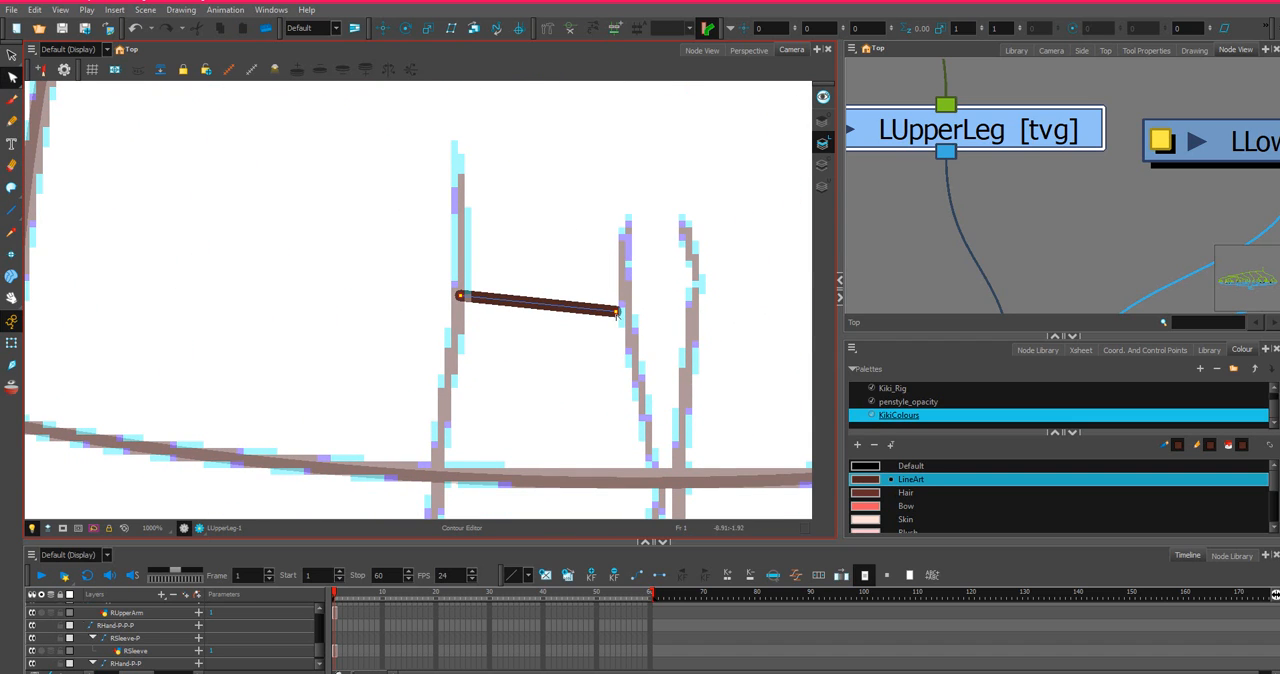
pyautogui.click(617, 312)
pyautogui.moveTo(619, 312); pyautogui.dragTo(628, 309)
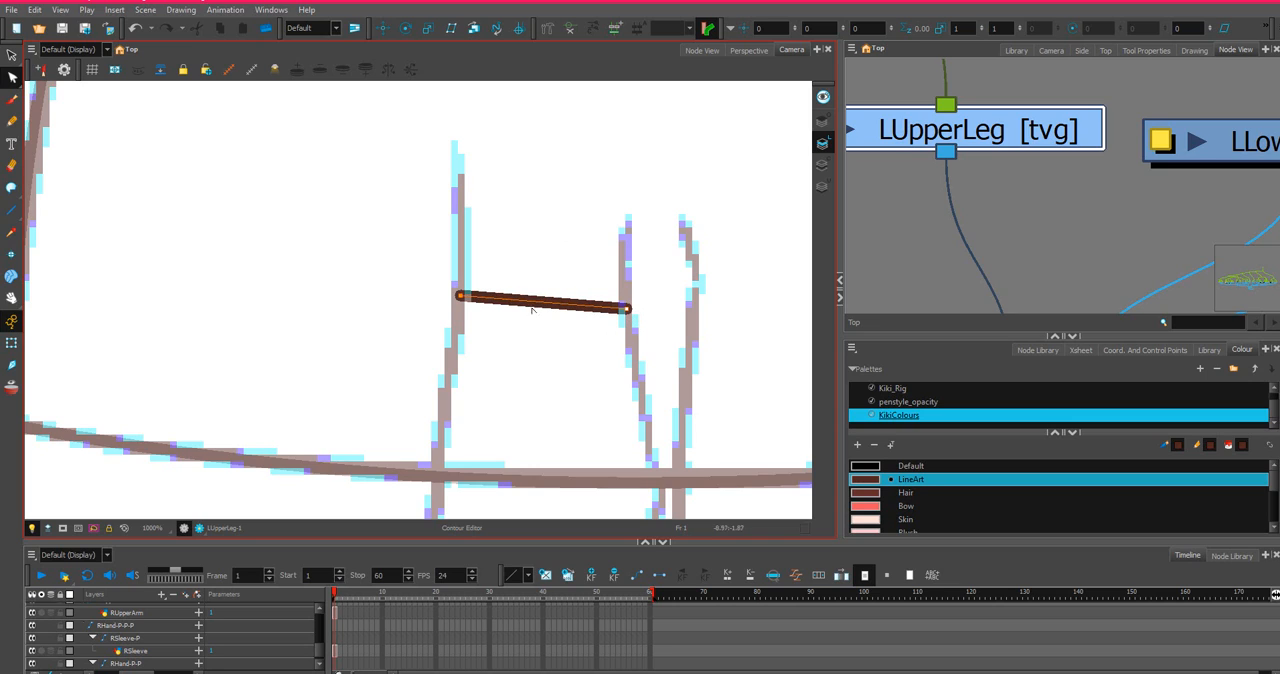
pyautogui.click(459, 298)
pyautogui.moveTo(456, 297); pyautogui.dragTo(452, 292)
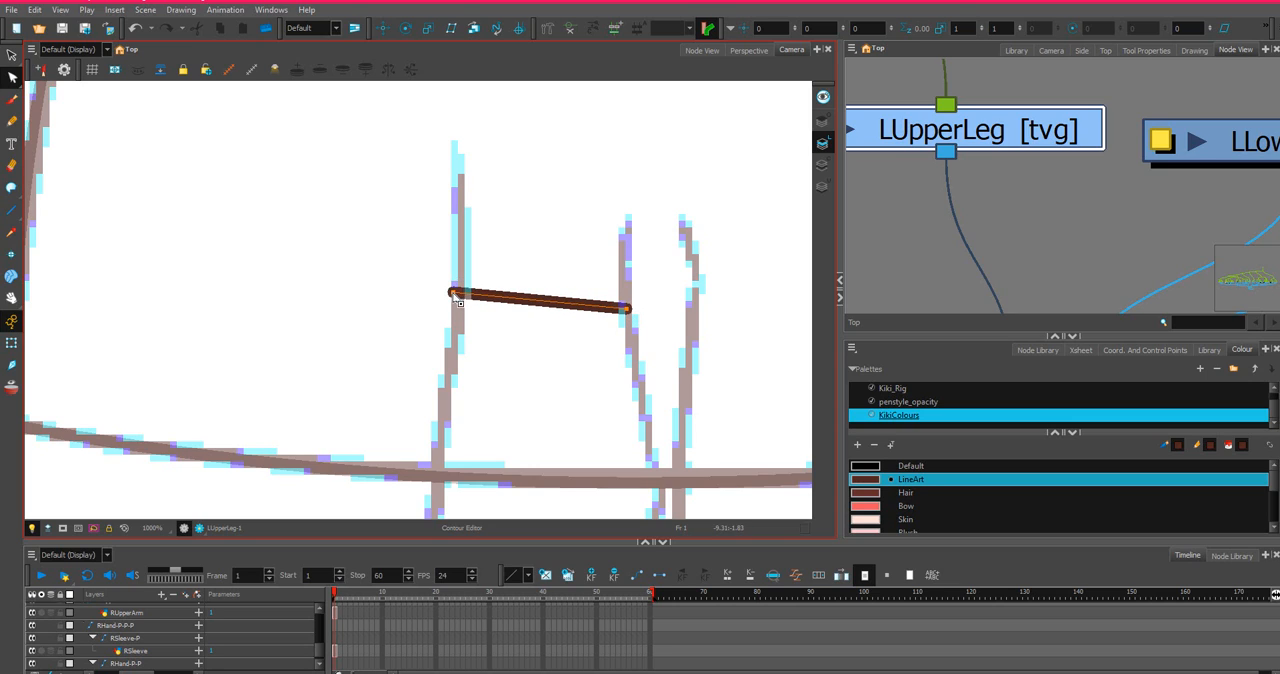
pyautogui.scroll(-2, 185, 184)
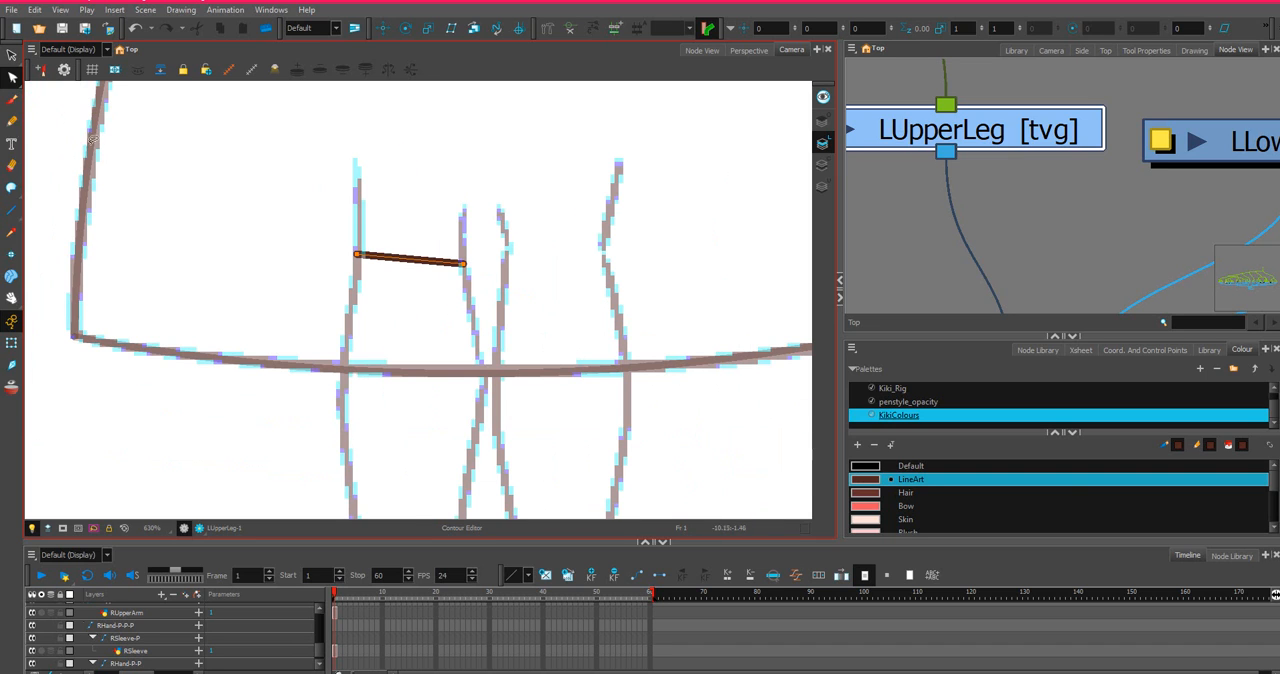
# Draw two sides and a wider upper edge above the knee line to close a tapered upper leg outline.
pyautogui.click(11, 210)
pyautogui.scroll(-3, 392, 190)
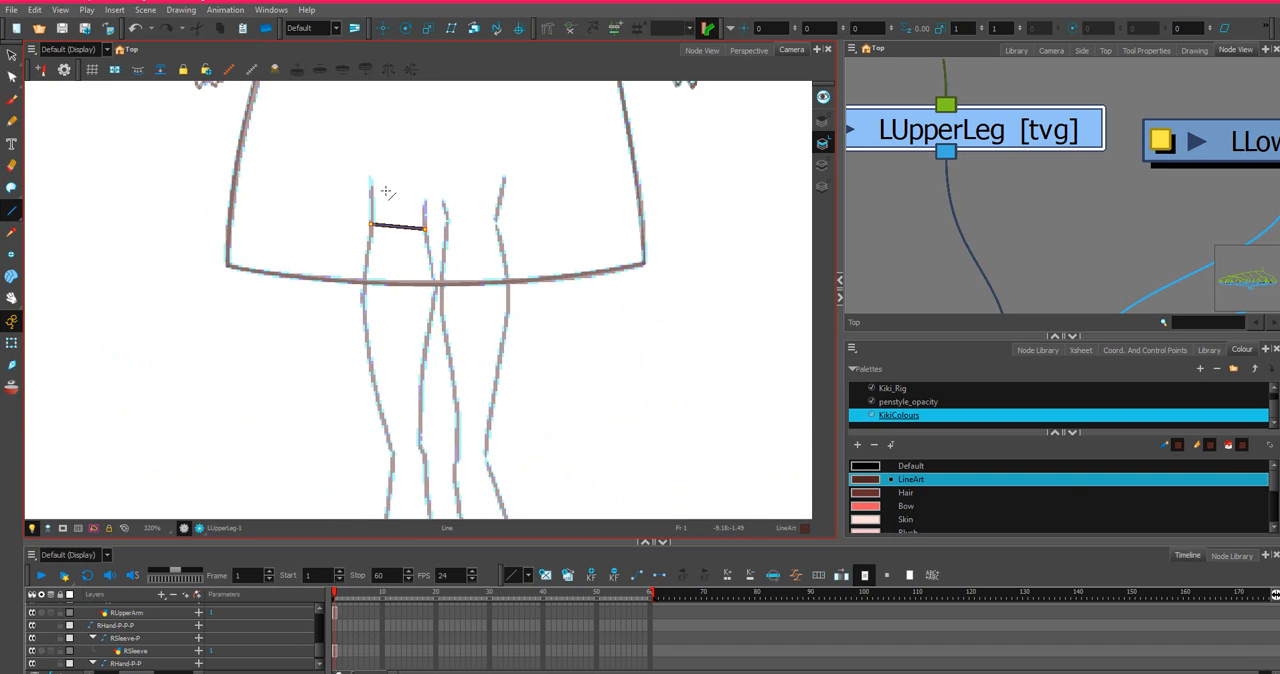
pyautogui.moveTo(391, 198); pyautogui.dragTo(426, 359)
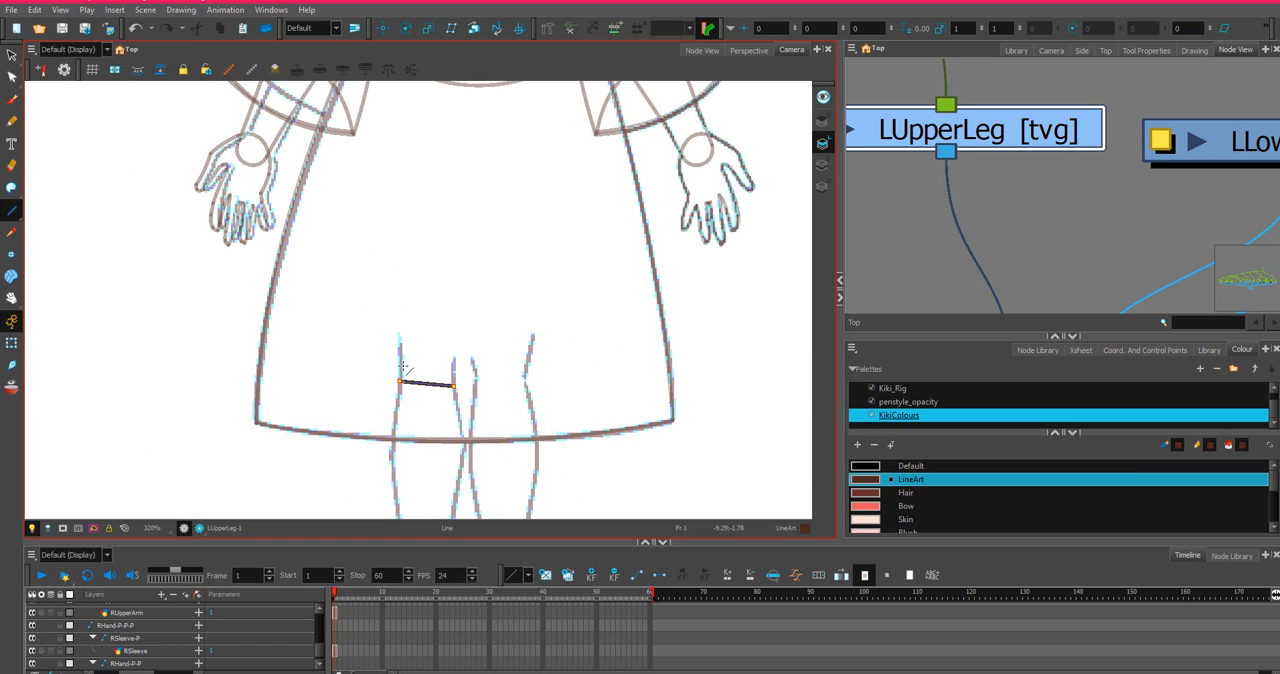
pyautogui.moveTo(401, 380)
pyautogui.mouseDown()
pyautogui.moveTo(386, 203)
pyautogui.moveTo(474, 214)
pyautogui.mouseUp()
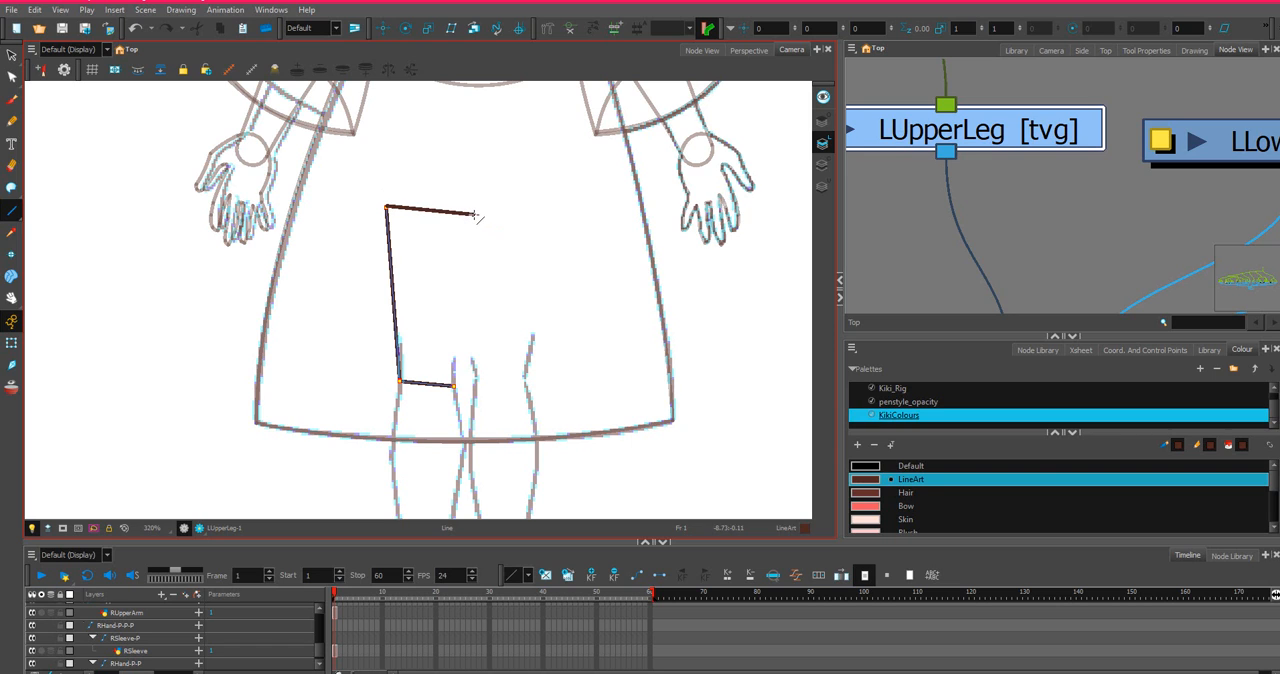
pyautogui.moveTo(464, 268); pyautogui.dragTo(454, 386)
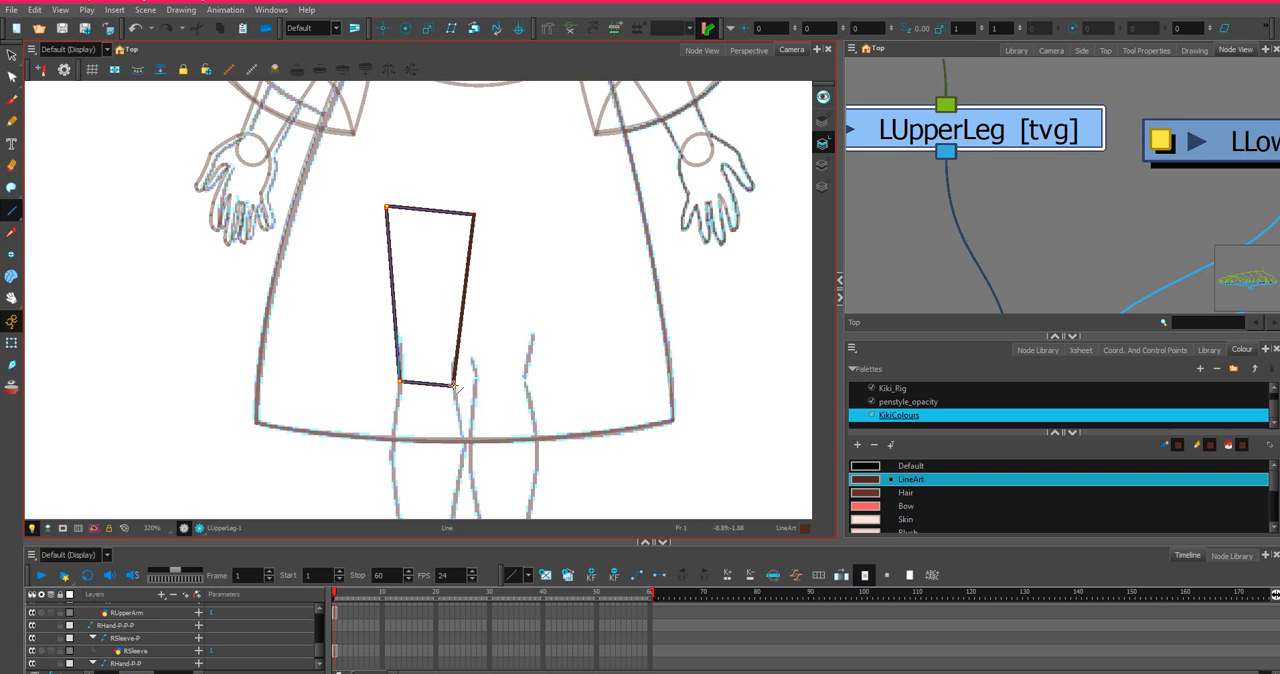
pyautogui.scroll(4, 449, 334)
pyautogui.scroll(-1, 445, 326)
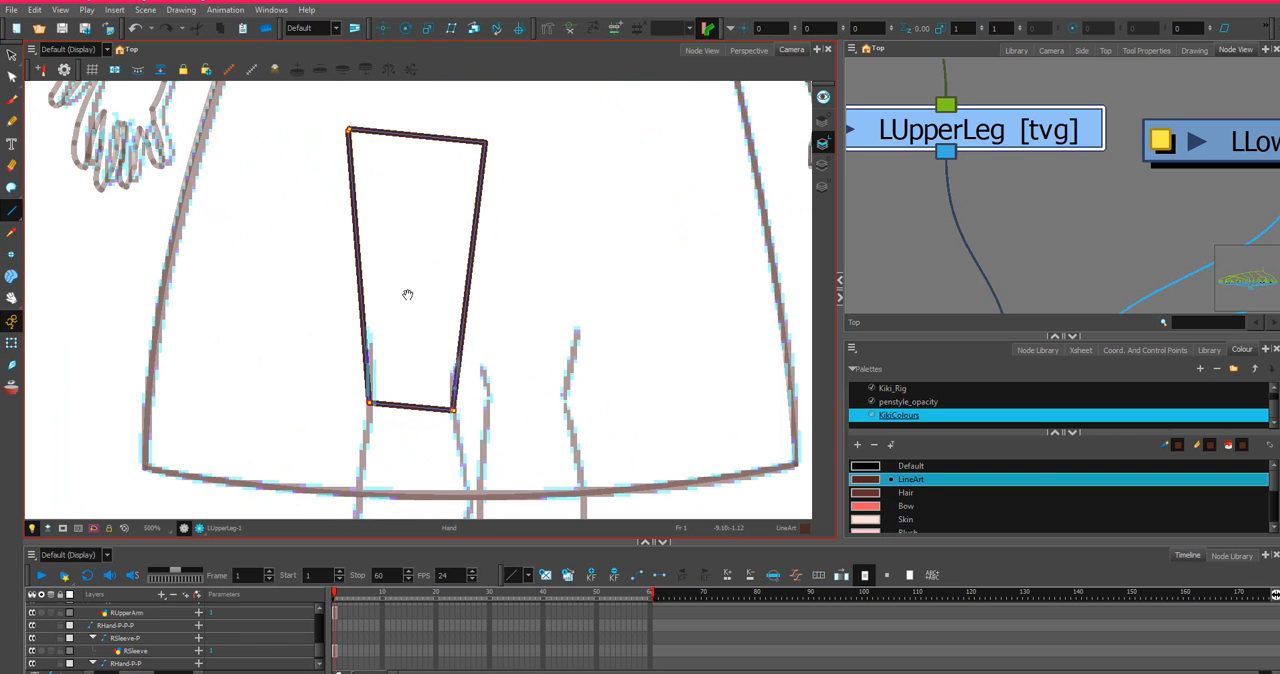
pyautogui.moveTo(408, 295); pyautogui.dragTo(497, 351)
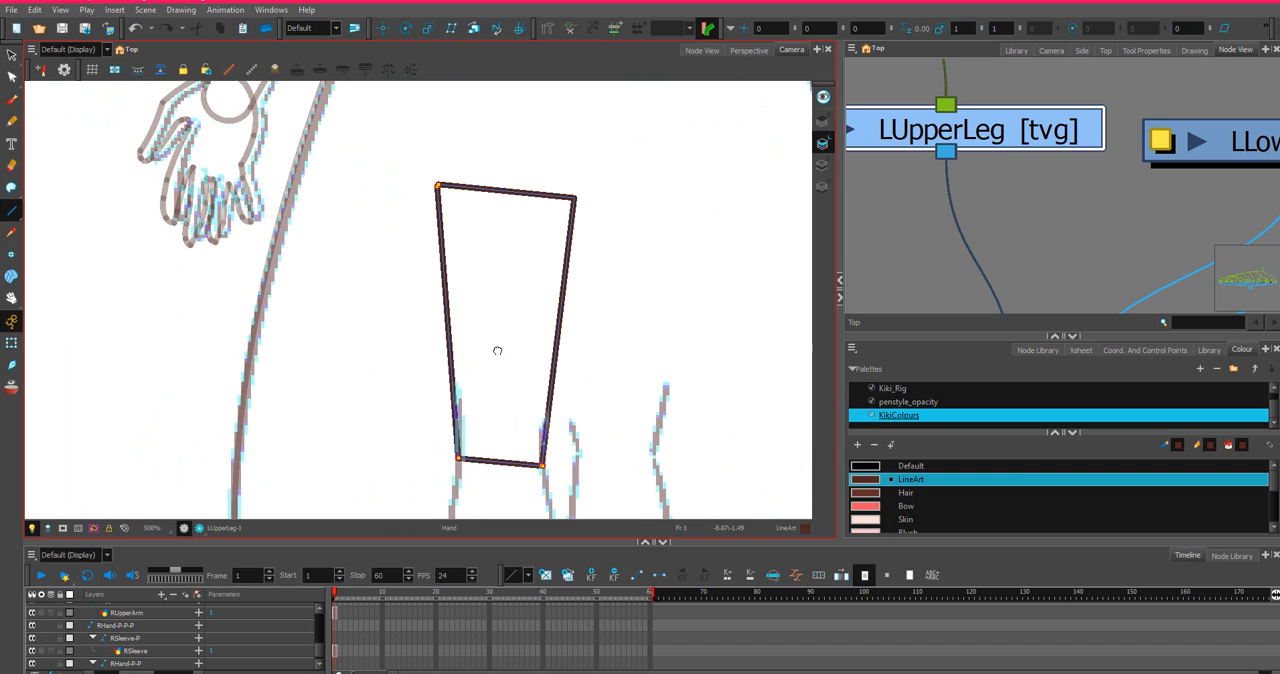
# Move the upper leg's two upper corners closer together and bend the edge between them into a rounded cap.
pyautogui.click(12, 76)
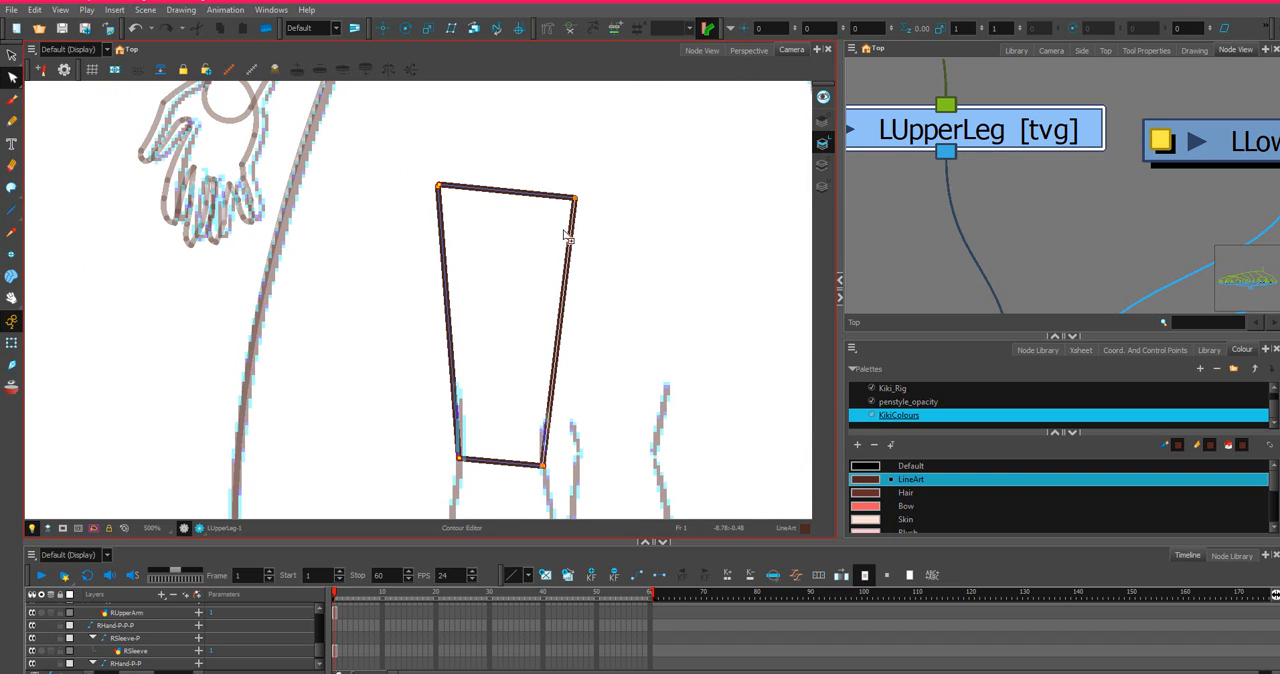
pyautogui.click(575, 199)
pyautogui.moveTo(577, 199); pyautogui.dragTo(563, 201)
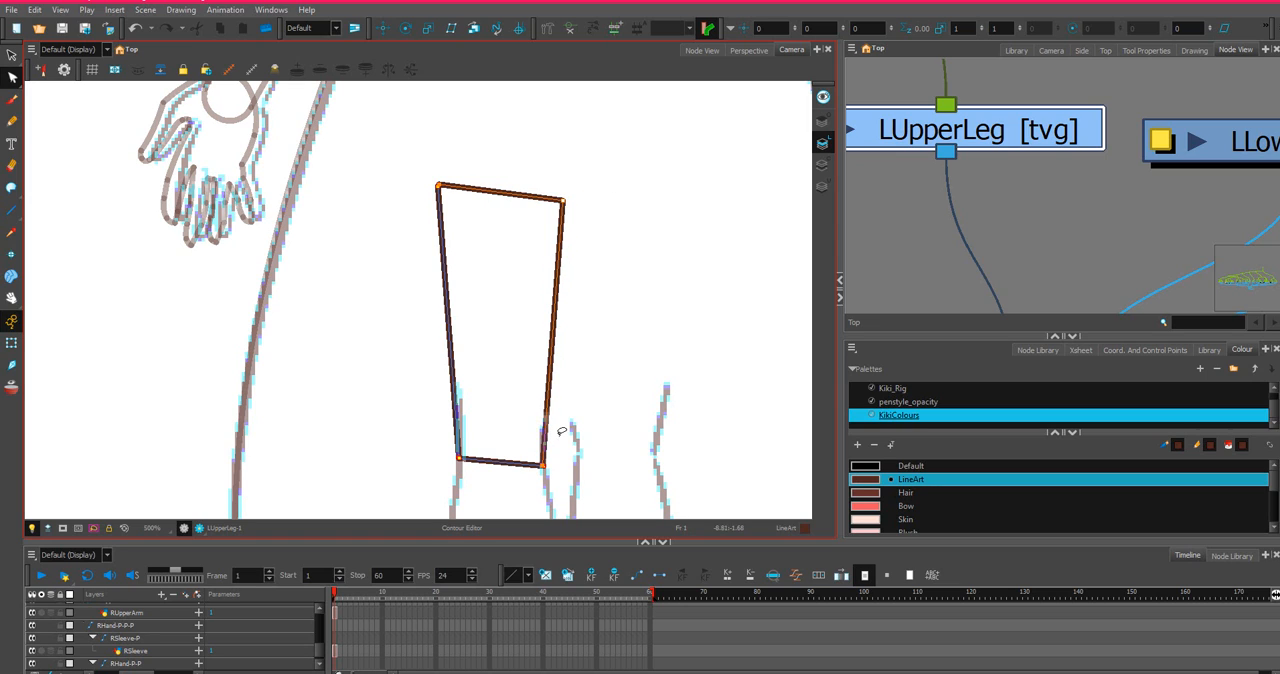
pyautogui.click(438, 188)
pyautogui.moveTo(441, 189)
pyautogui.mouseDown()
pyautogui.moveTo(456, 196)
pyautogui.moveTo(516, 118)
pyautogui.mouseUp()
pyautogui.moveTo(617, 170)
pyautogui.mouseDown()
pyautogui.moveTo(535, 278)
pyautogui.moveTo(565, 149)
pyautogui.moveTo(470, 132)
pyautogui.mouseUp()
pyautogui.press('space')
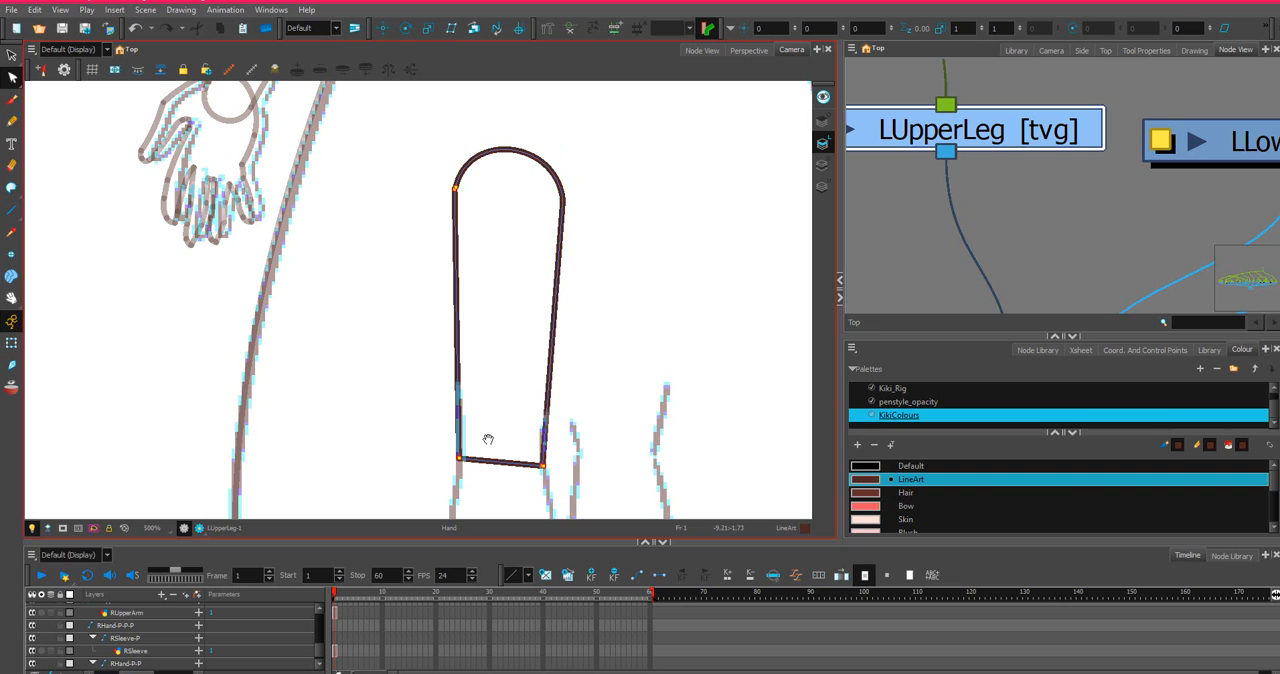
# Add a point on each side of the upper leg just above the knee and align both with the sketch.
pyautogui.moveTo(495, 385); pyautogui.dragTo(560, 250)
pyautogui.moveTo(564, 291); pyautogui.dragTo(509, 310)
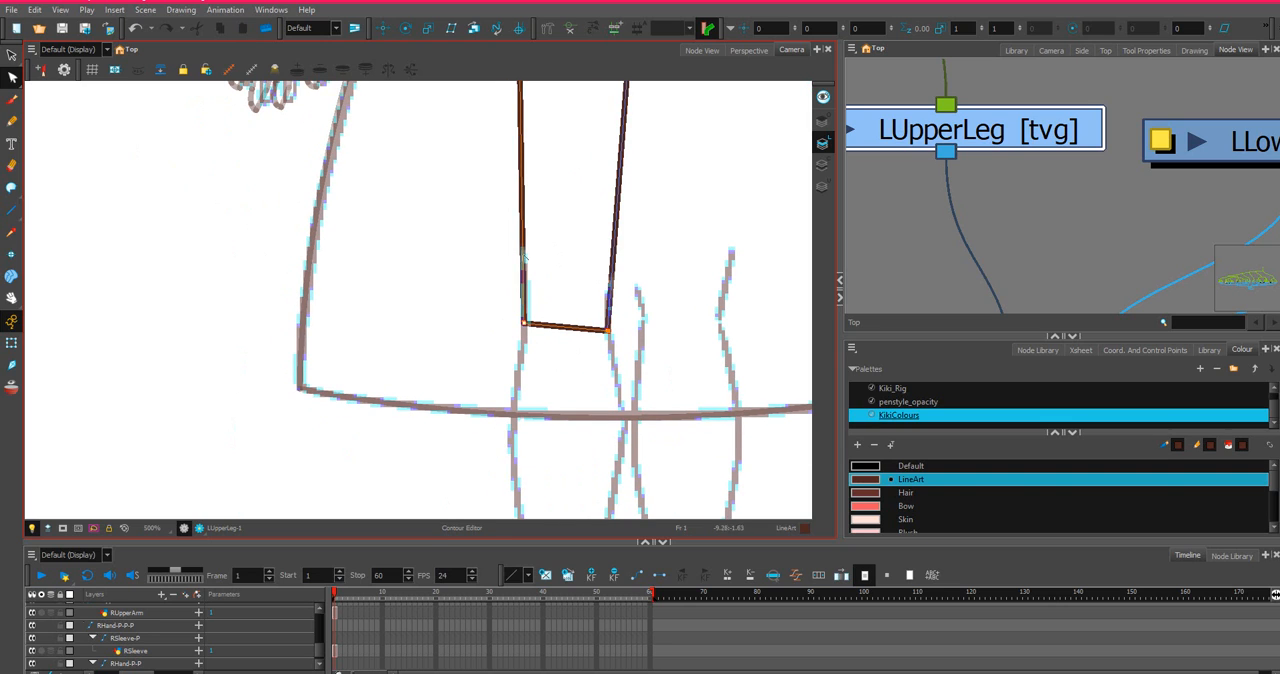
pyautogui.scroll(-3, 510, 231)
pyautogui.scroll(4, 515, 234)
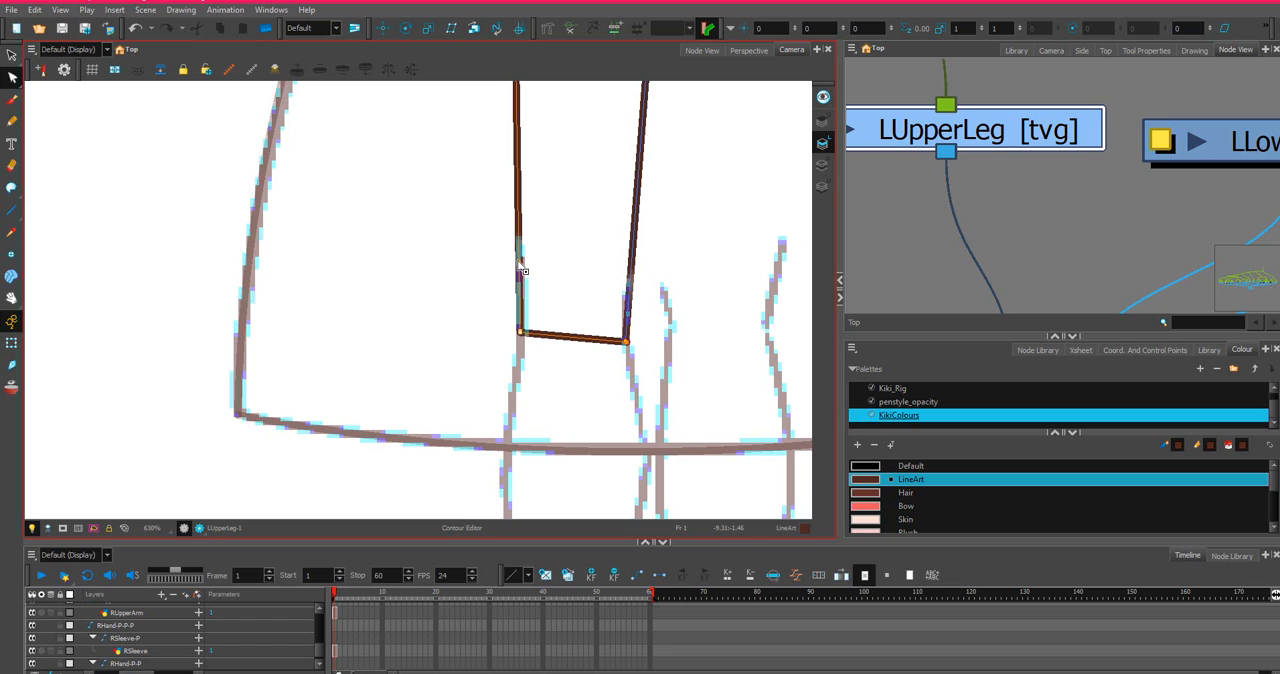
pyautogui.keyDown('ctrl'); pyautogui.click(518, 262); pyautogui.keyUp('ctrl')
pyautogui.moveTo(519, 262); pyautogui.dragTo(523, 262)
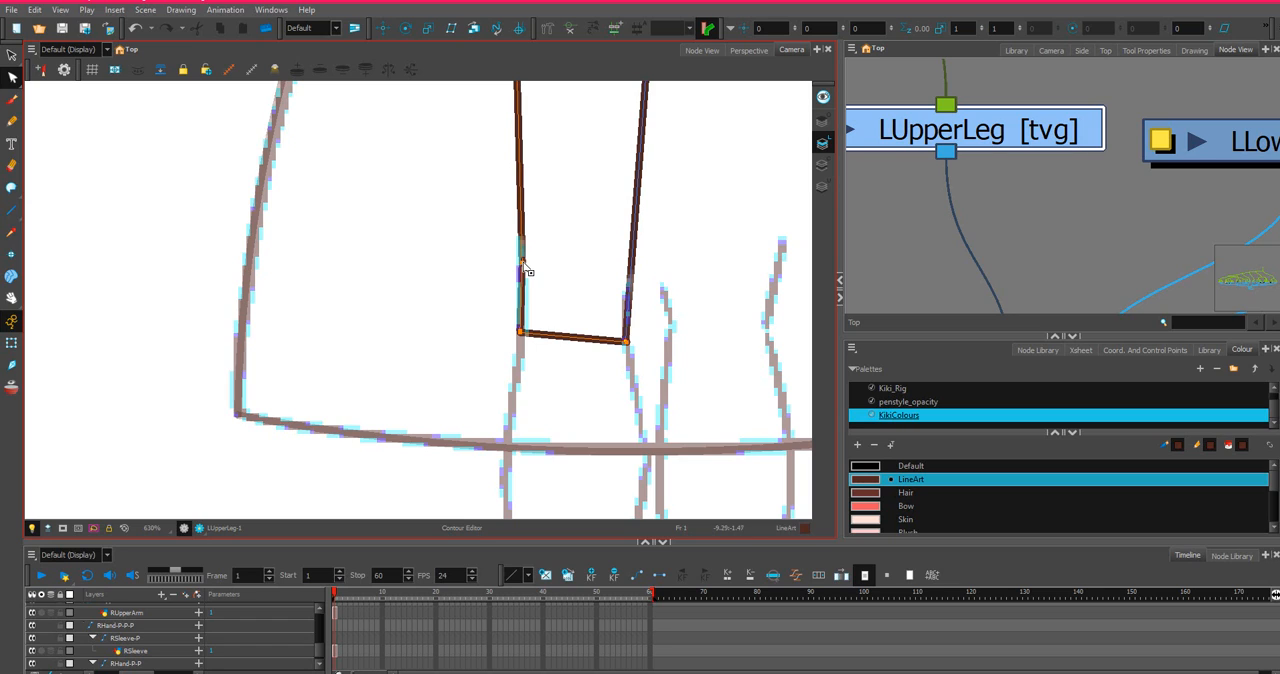
pyautogui.keyDown('ctrl'); pyautogui.click(630, 286); pyautogui.keyUp('ctrl')
pyautogui.moveTo(630, 289); pyautogui.dragTo(625, 288)
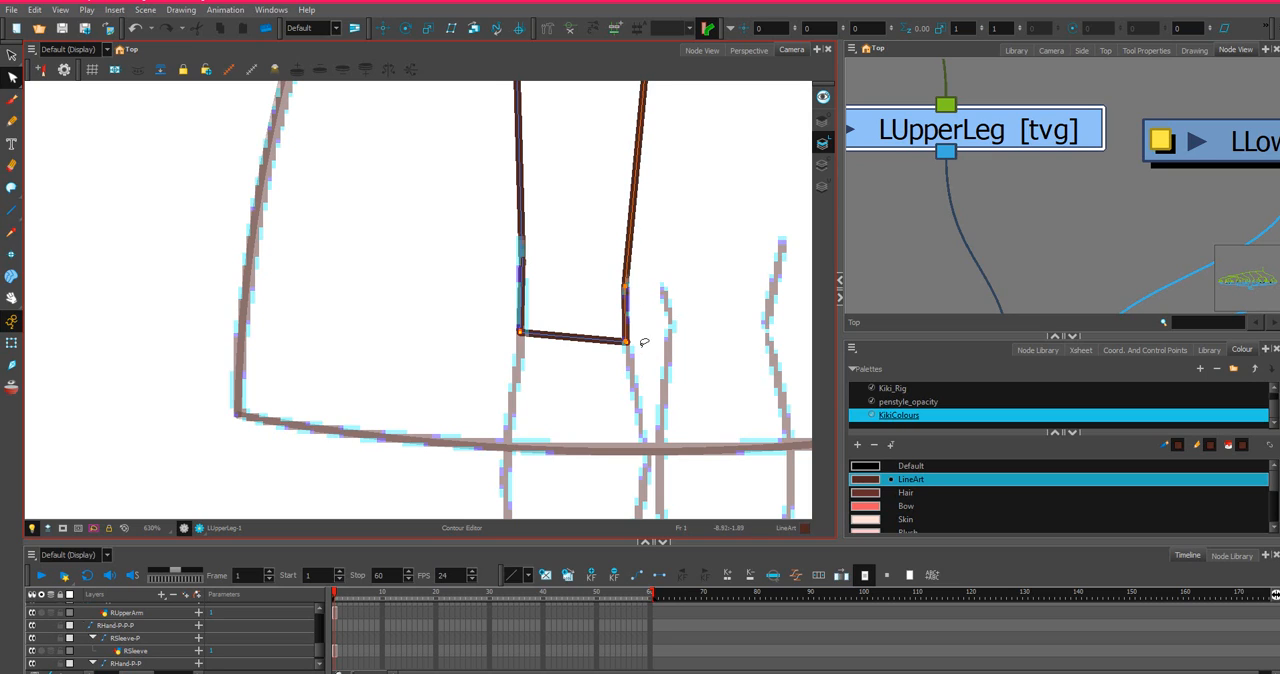
# Bend the upper leg's knee edge downward into a rounded end.
pyautogui.moveTo(565, 341); pyautogui.dragTo(554, 405)
pyautogui.moveTo(487, 348)
pyautogui.mouseDown()
pyautogui.moveTo(538, 368)
pyautogui.moveTo(519, 400)
pyautogui.moveTo(609, 404)
pyautogui.mouseUp()
pyautogui.scroll(5, 620, 347)
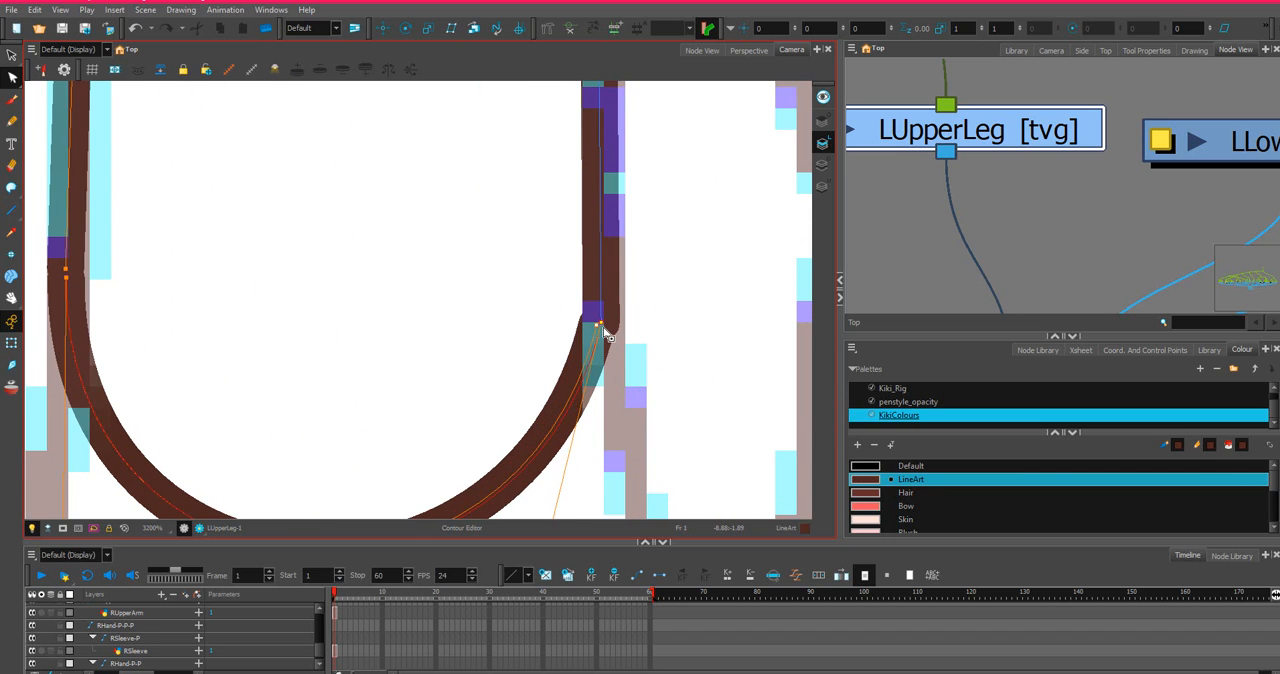
pyautogui.scroll(-3, 605, 333)
pyautogui.scroll(-5, 607, 335)
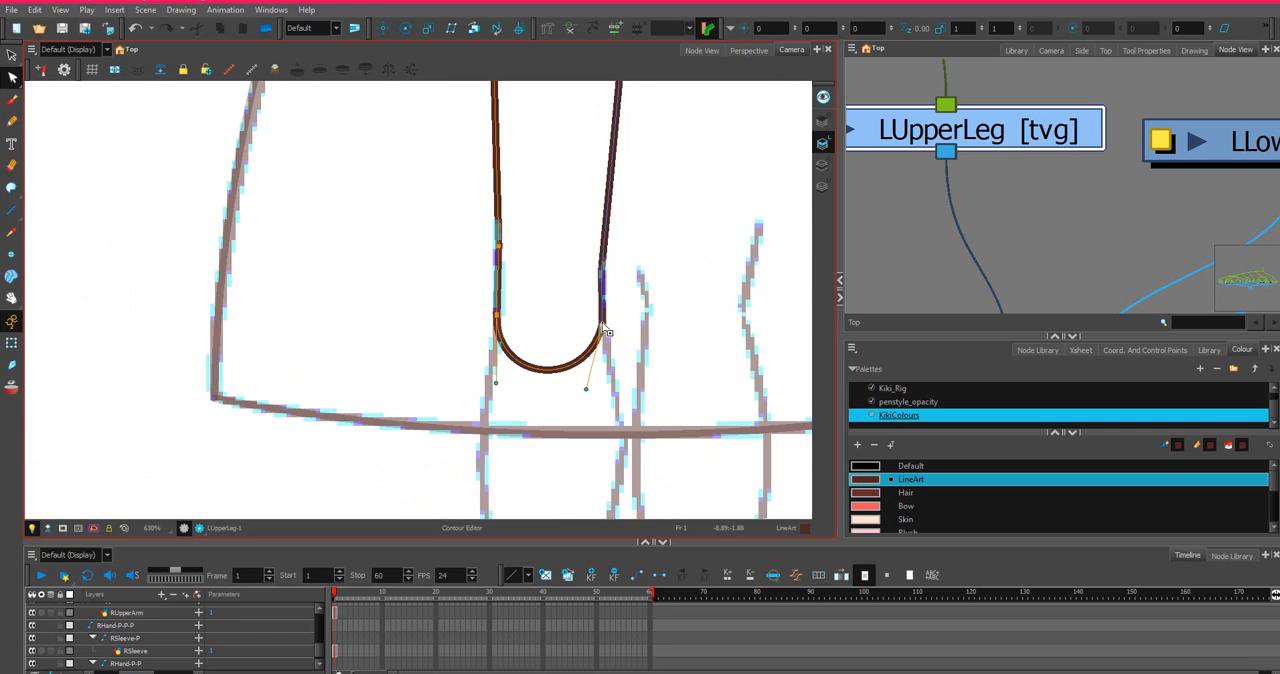
pyautogui.scroll(-3, 1125, 126)
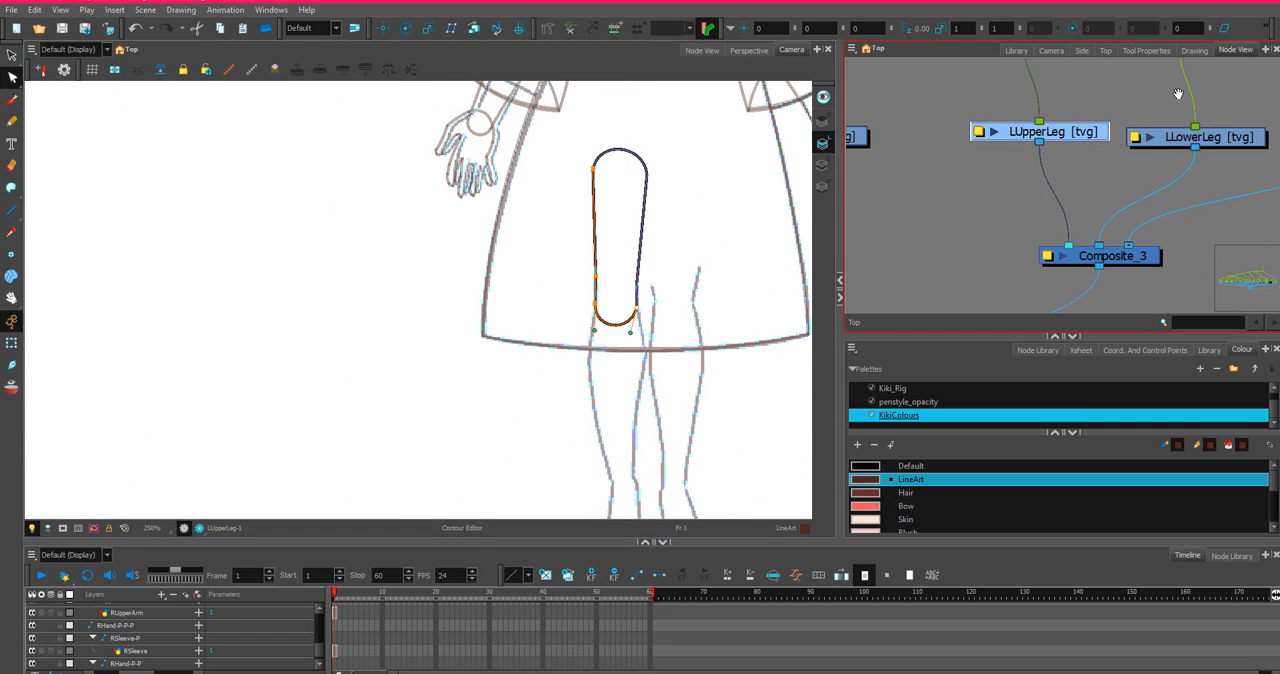
# Select the LLowerLeg drawing and outline the left lower leg from knee to ankle with connected straight lines.
pyautogui.scroll(-2, 1178, 94)
pyautogui.click(1090, 182)
pyautogui.scroll(-4, 445, 397)
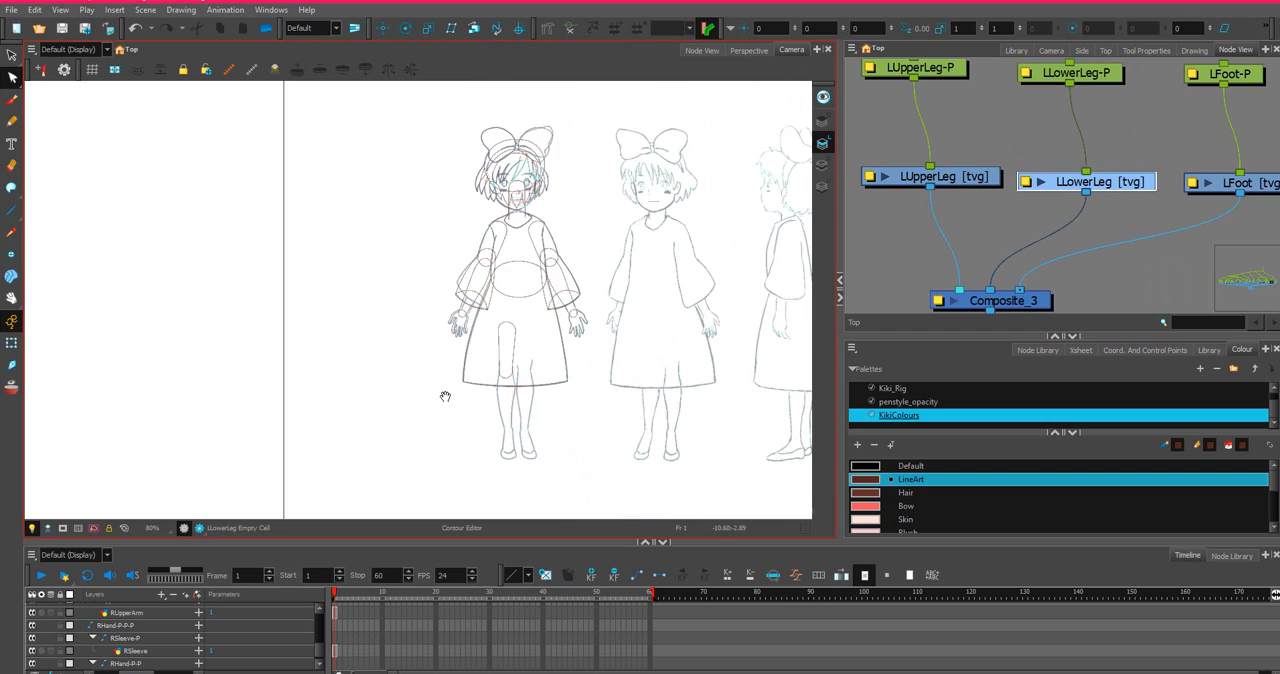
pyautogui.scroll(4, 445, 397)
pyautogui.scroll(1, 583, 343)
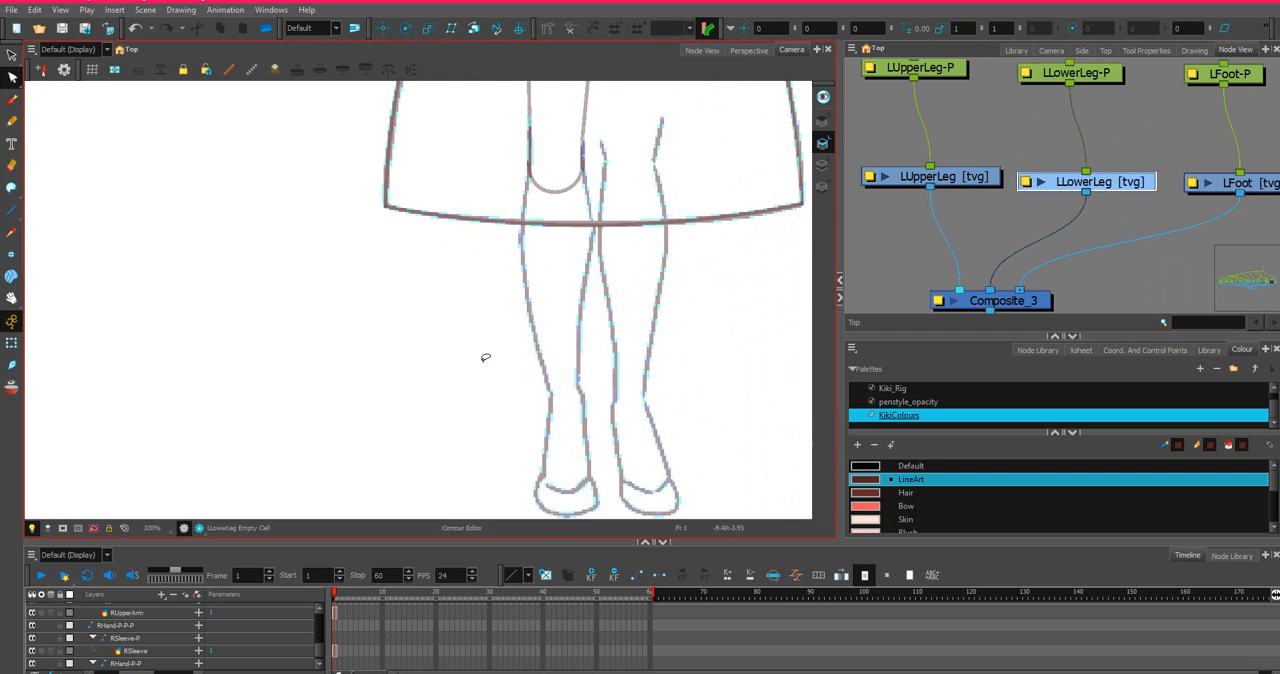
pyautogui.click(11, 210)
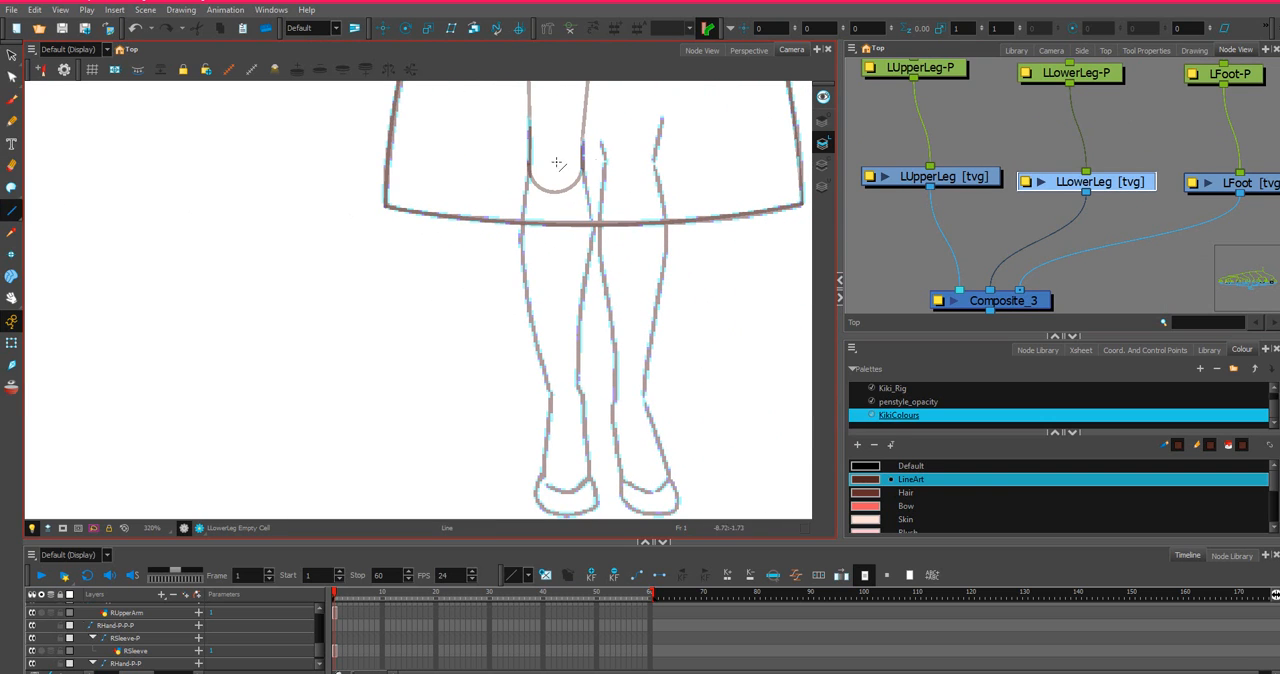
pyautogui.moveTo(530, 165)
pyautogui.mouseDown()
pyautogui.moveTo(582, 164)
pyautogui.moveTo(595, 226)
pyautogui.moveTo(575, 388)
pyautogui.moveTo(549, 394)
pyautogui.moveTo(518, 237)
pyautogui.moveTo(529, 166)
pyautogui.mouseUp()
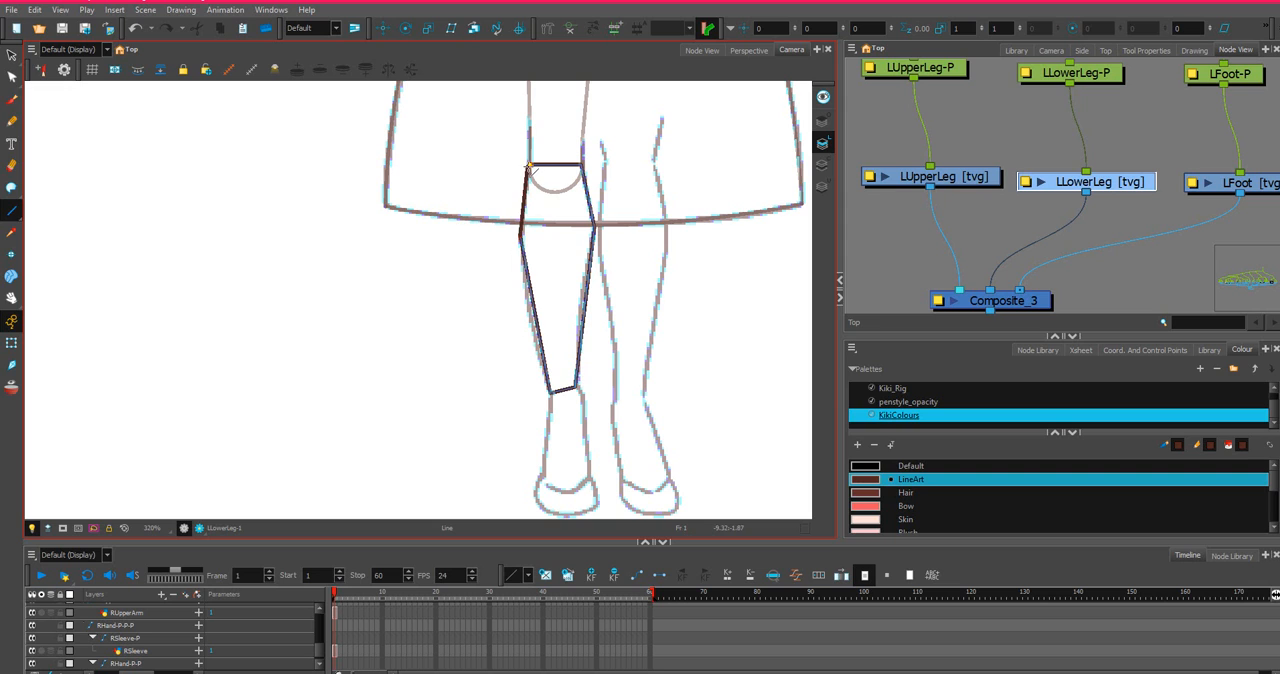
pyautogui.scroll(4, 569, 166)
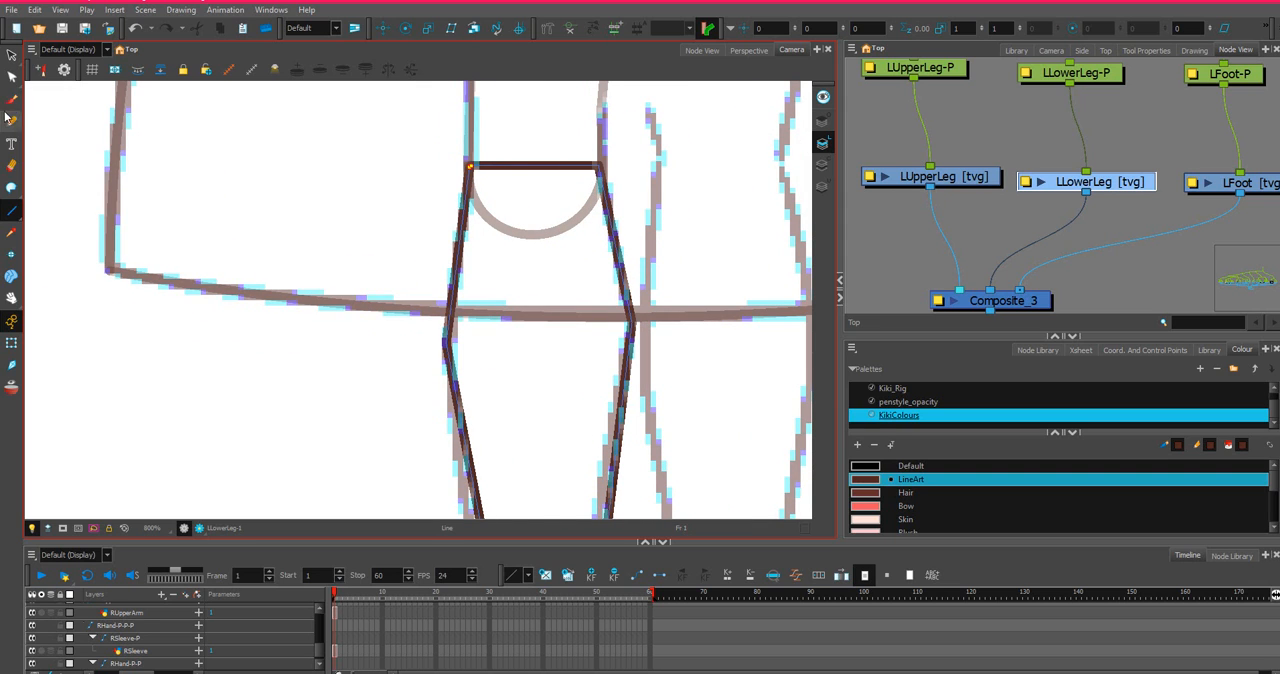
# Bend the lower leg's knee edge upward into a rounded cap that completes a circle with the upper leg's end.
pyautogui.click(11, 77)
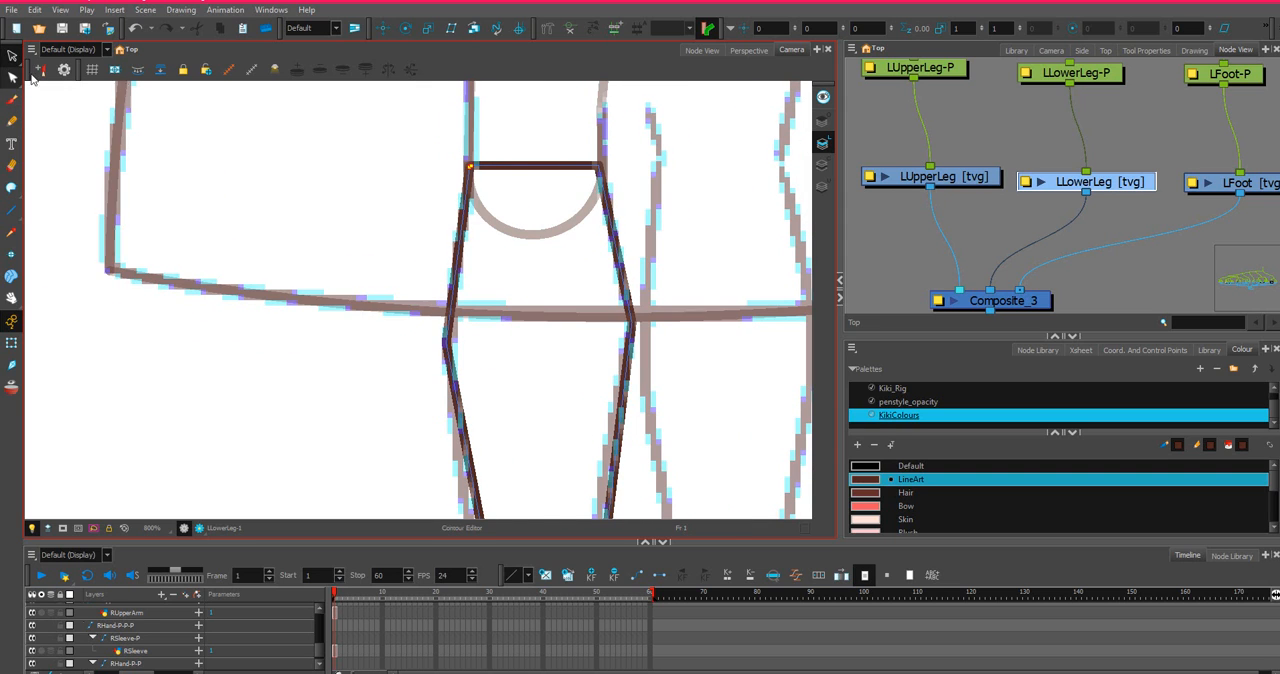
pyautogui.moveTo(529, 166); pyautogui.dragTo(526, 97)
pyautogui.moveTo(703, 166)
pyautogui.mouseDown()
pyautogui.moveTo(602, 156)
pyautogui.moveTo(660, 158)
pyautogui.mouseUp()
pyautogui.click(517, 142)
pyautogui.moveTo(556, 110); pyautogui.dragTo(482, 103)
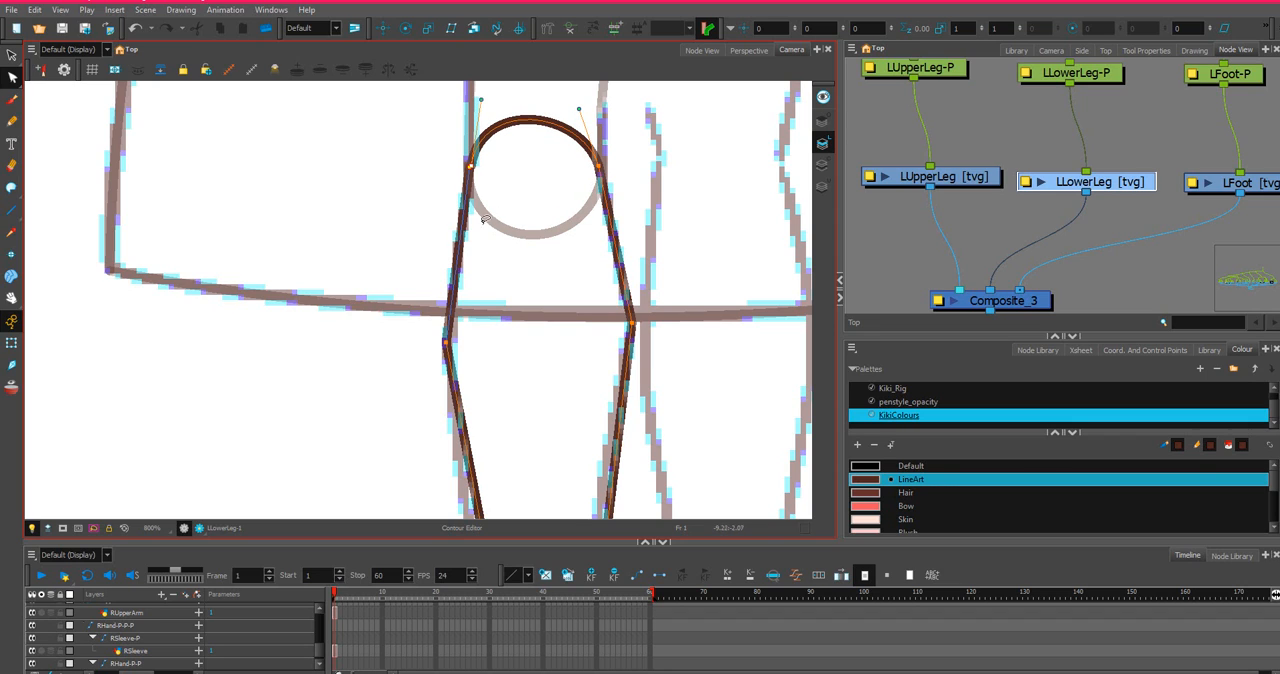
# Curve the lower leg's outer side above and below the calf point to follow the sketch.
pyautogui.moveTo(492, 444); pyautogui.dragTo(631, 202)
pyautogui.scroll(-2, 662, 336)
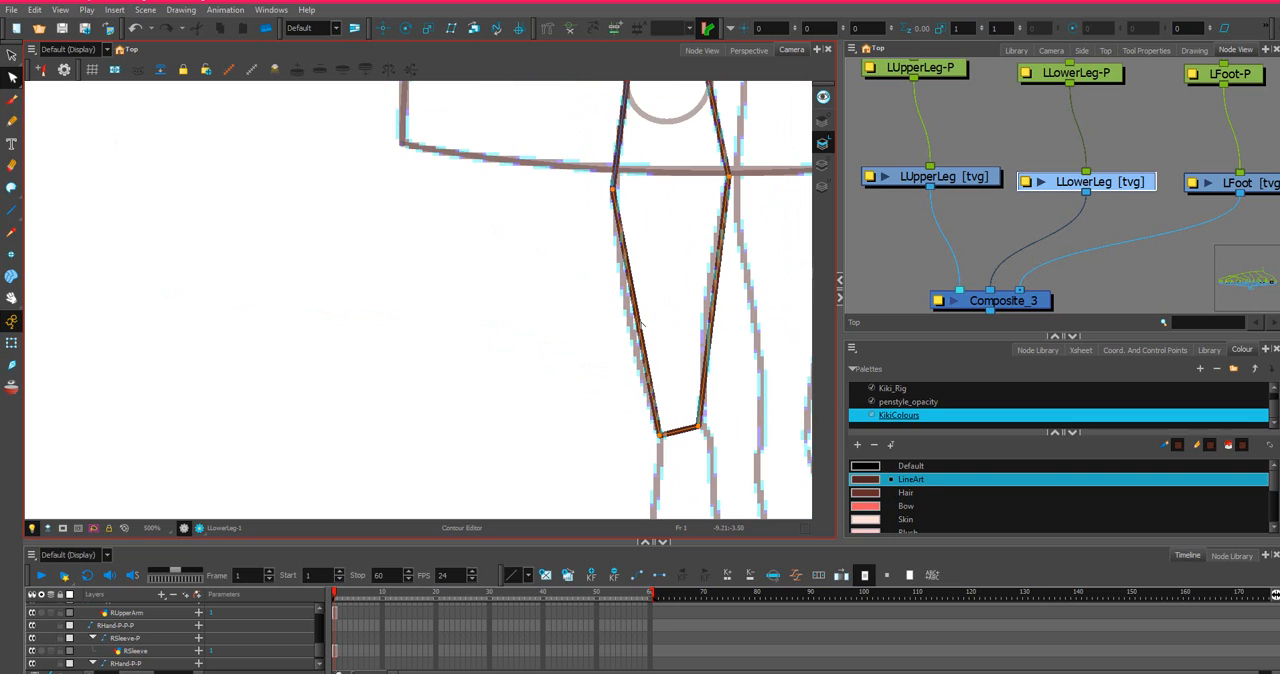
pyautogui.moveTo(634, 352); pyautogui.dragTo(634, 353)
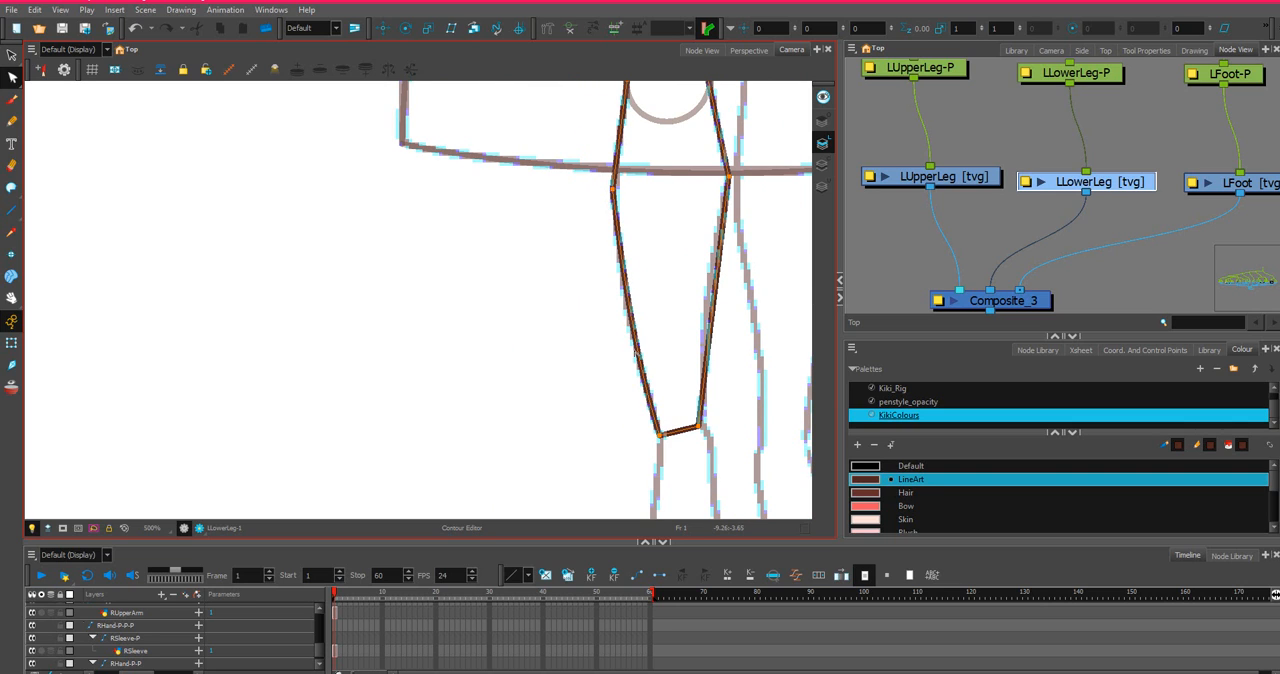
pyautogui.scroll(3, 614, 118)
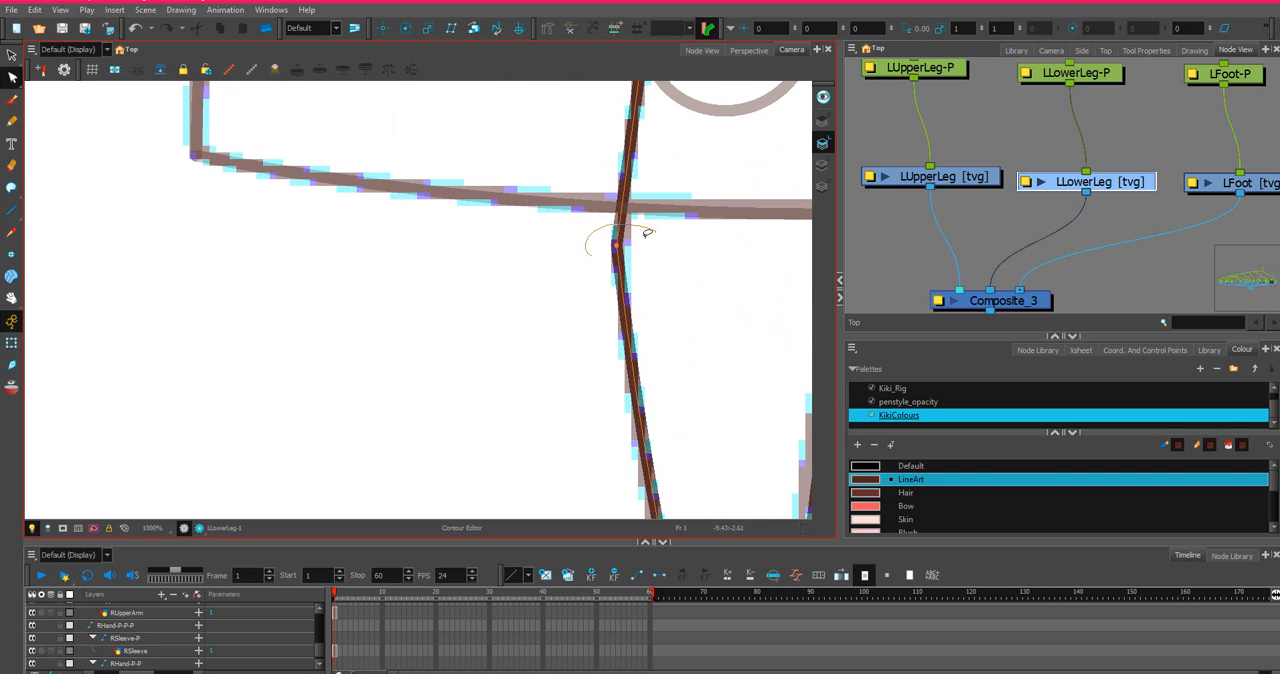
pyautogui.scroll(-3, 634, 202)
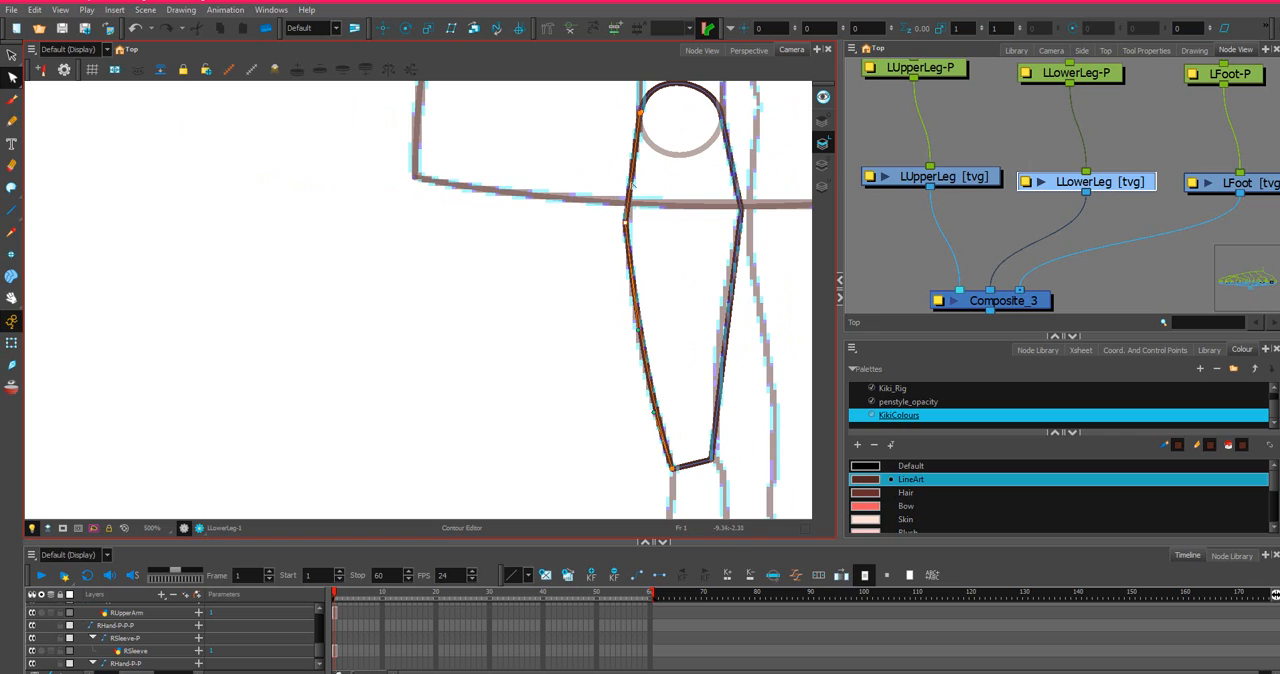
pyautogui.moveTo(631, 184); pyautogui.dragTo(634, 183)
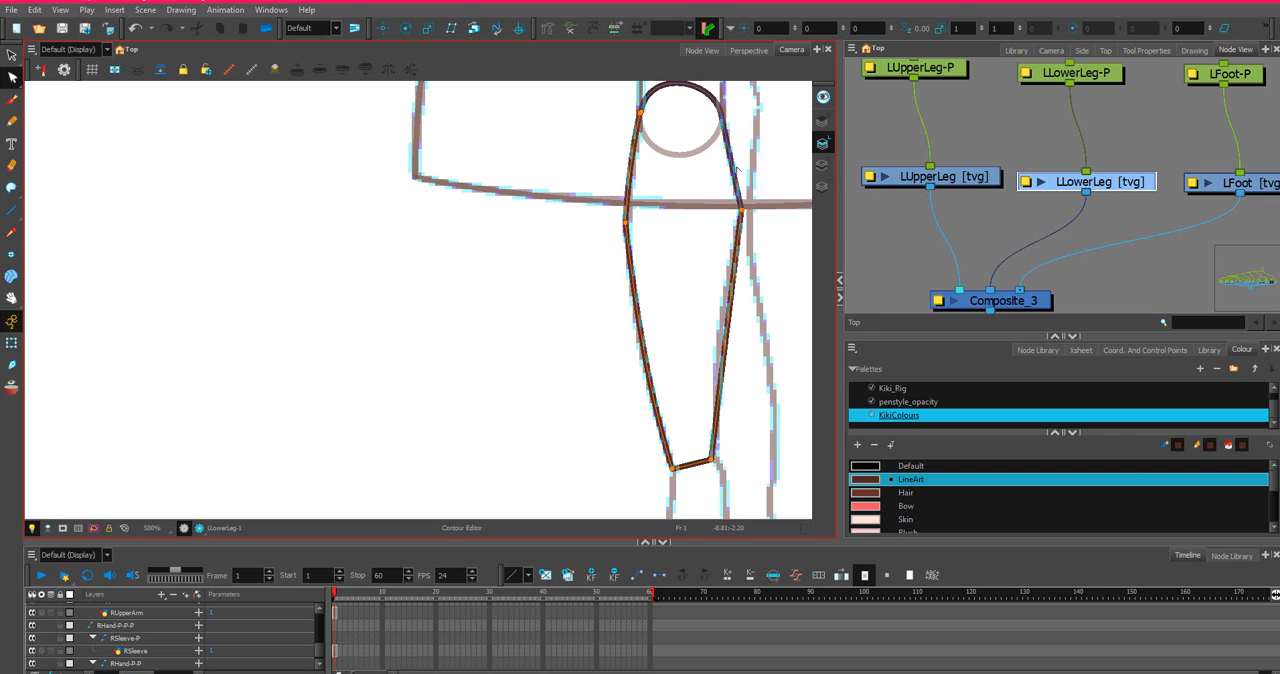
# Curve the lower leg's inner side above and below the calf point to follow the sketch.
pyautogui.click(735, 166)
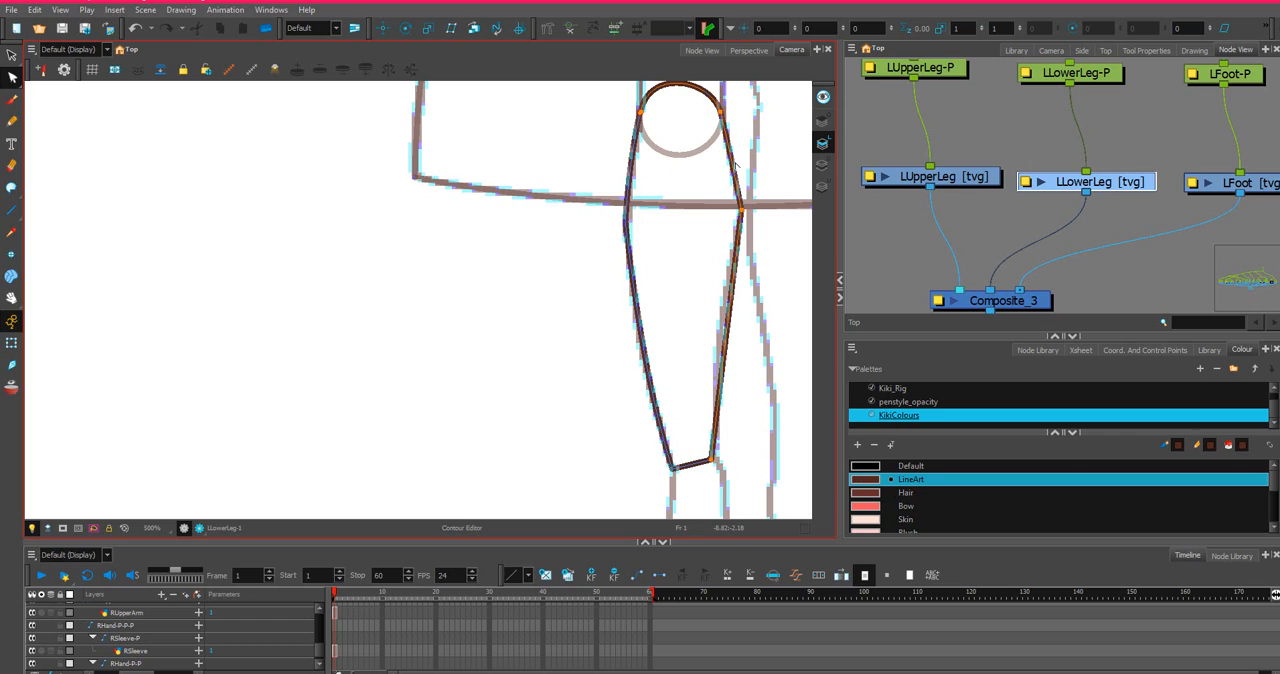
pyautogui.click(737, 267)
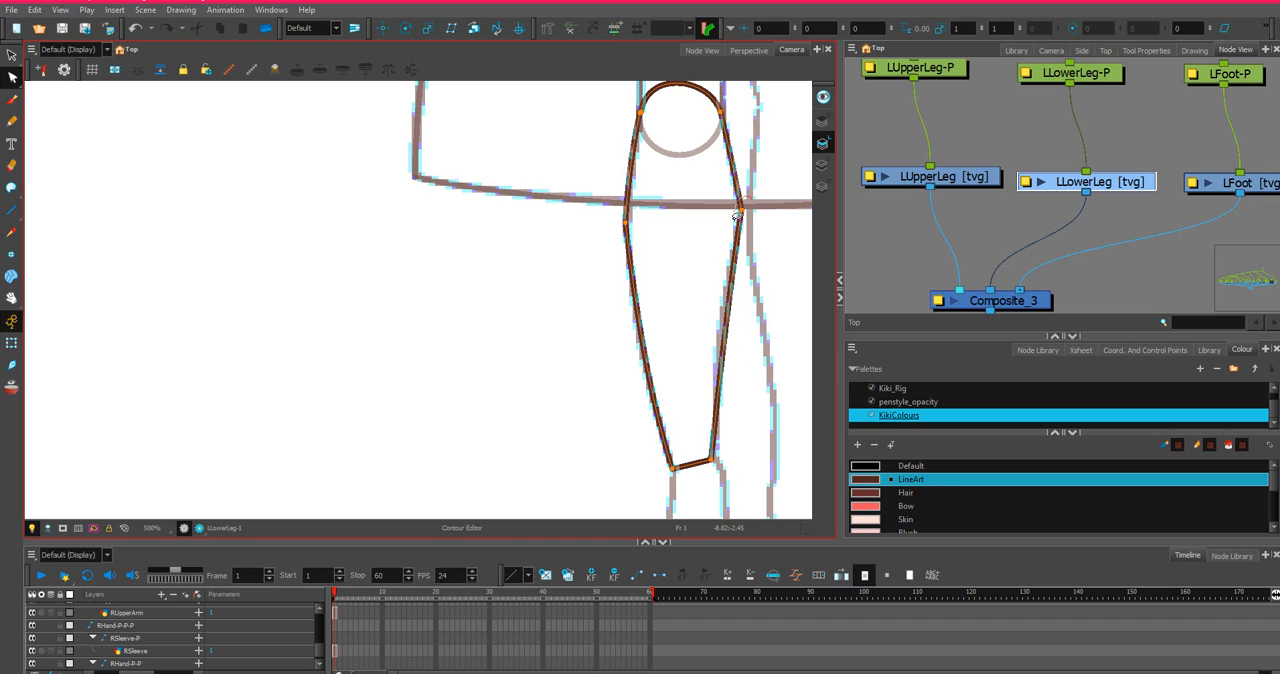
pyautogui.scroll(2, 737, 215)
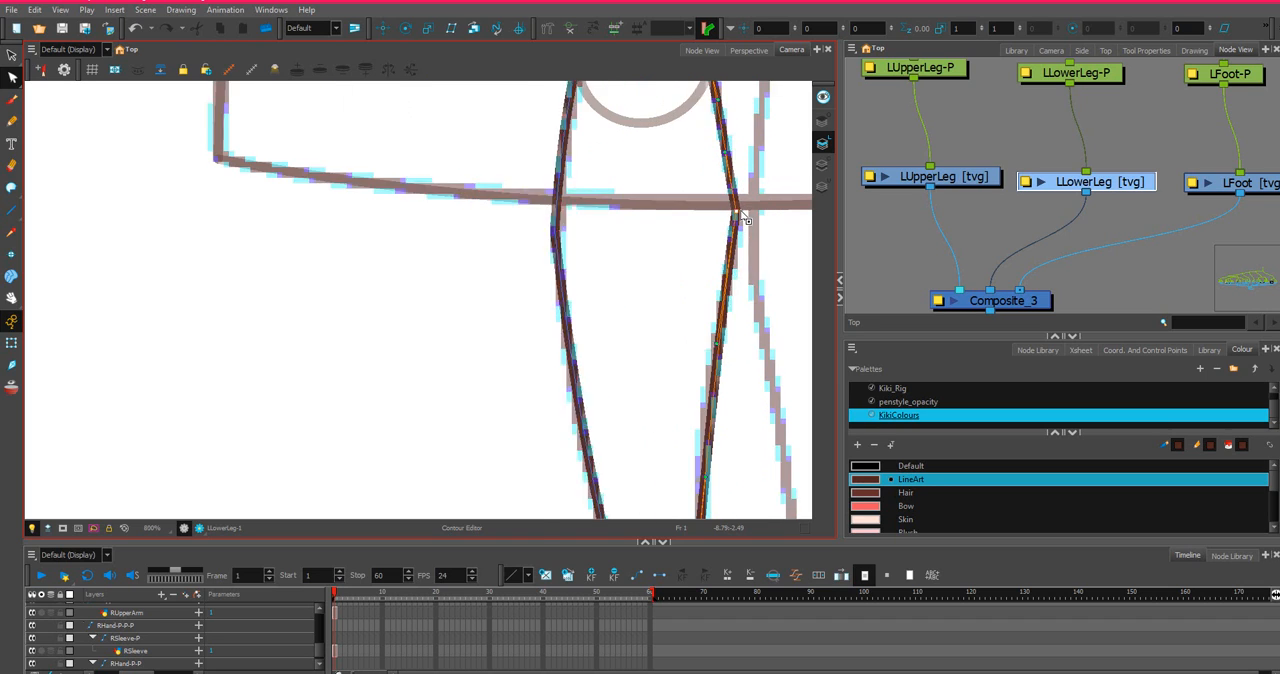
pyautogui.scroll(1, 742, 218)
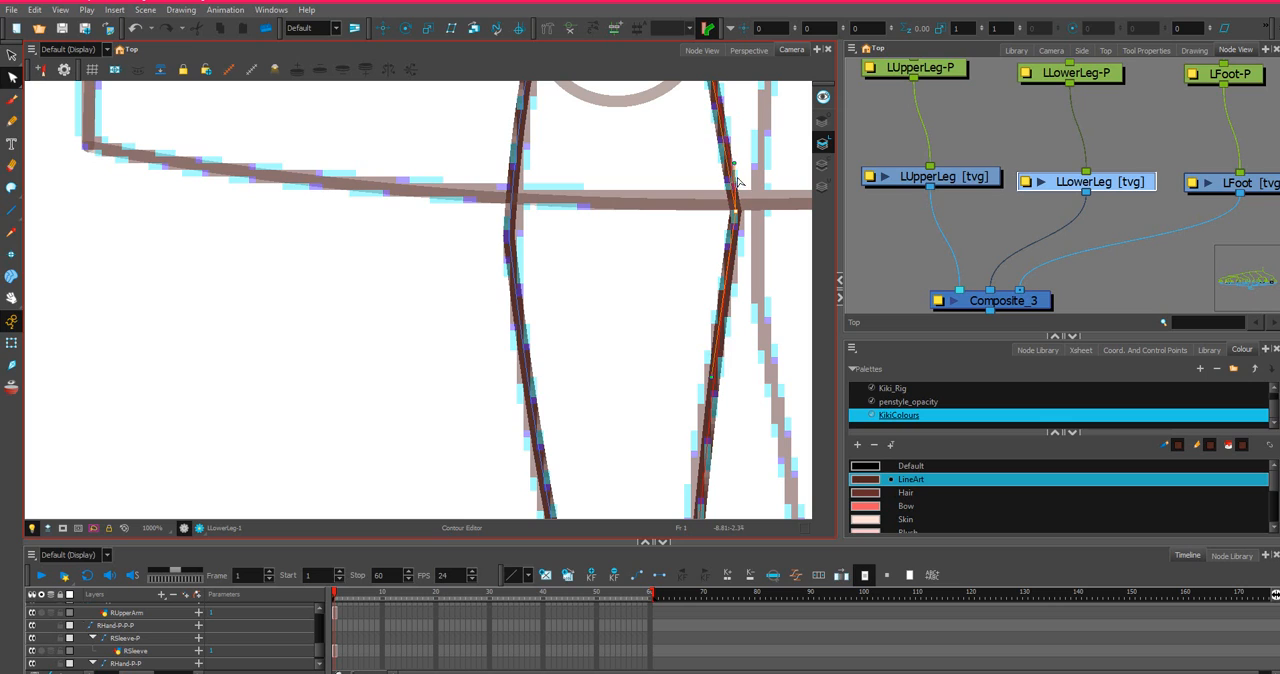
pyautogui.moveTo(735, 166); pyautogui.dragTo(737, 184)
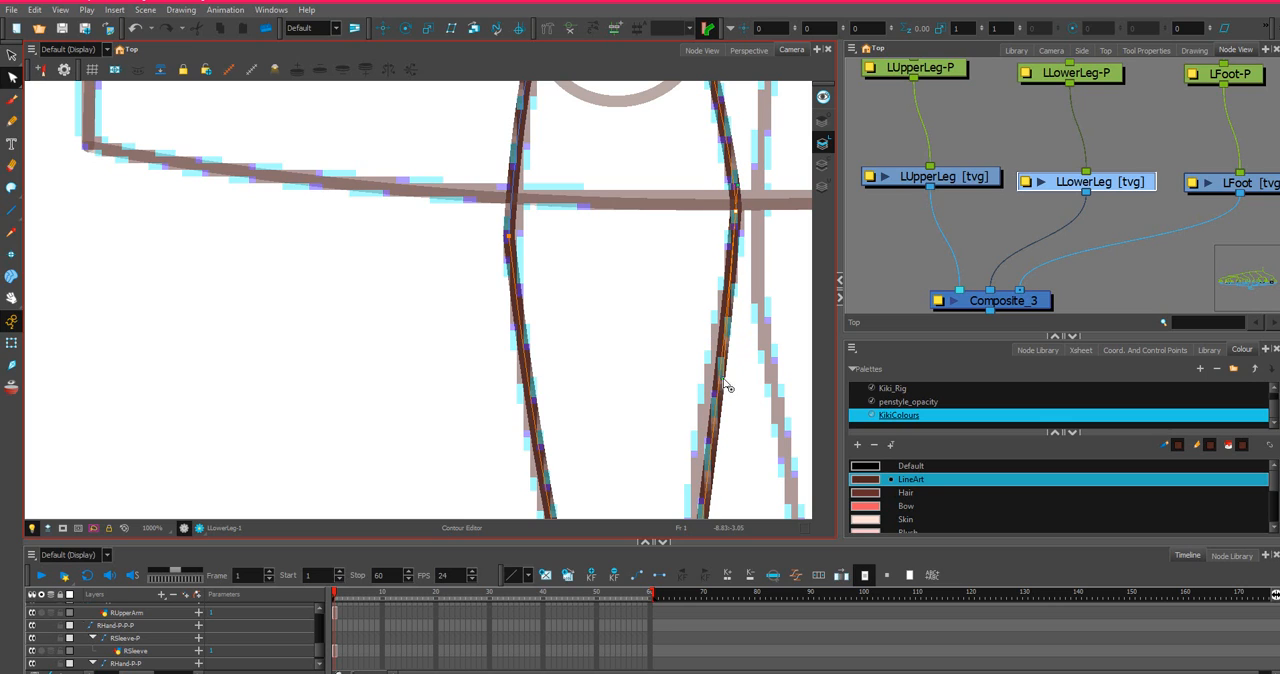
# Add a contour point on the lower leg's inner side above the ankle and shape the line down to the ankle along the sketch.
pyautogui.scroll(-1, 717, 382)
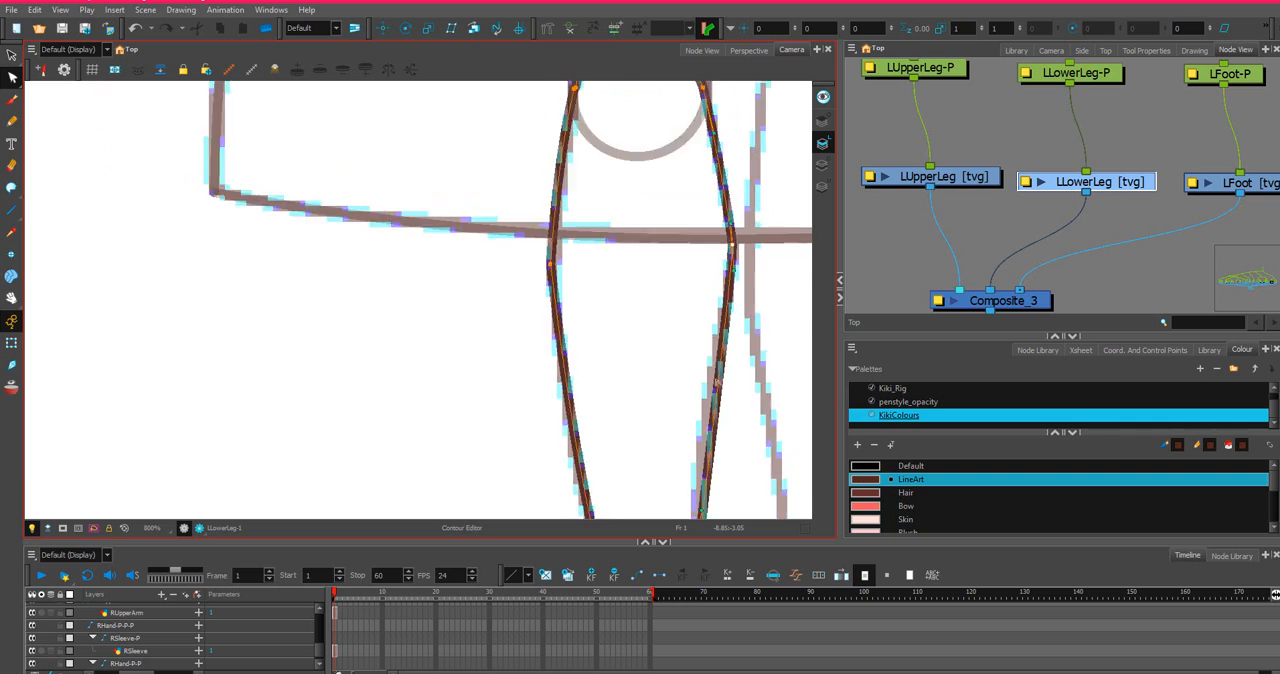
pyautogui.scroll(-4, 718, 385)
pyautogui.moveTo(726, 406); pyautogui.dragTo(704, 308)
pyautogui.scroll(5, 700, 303)
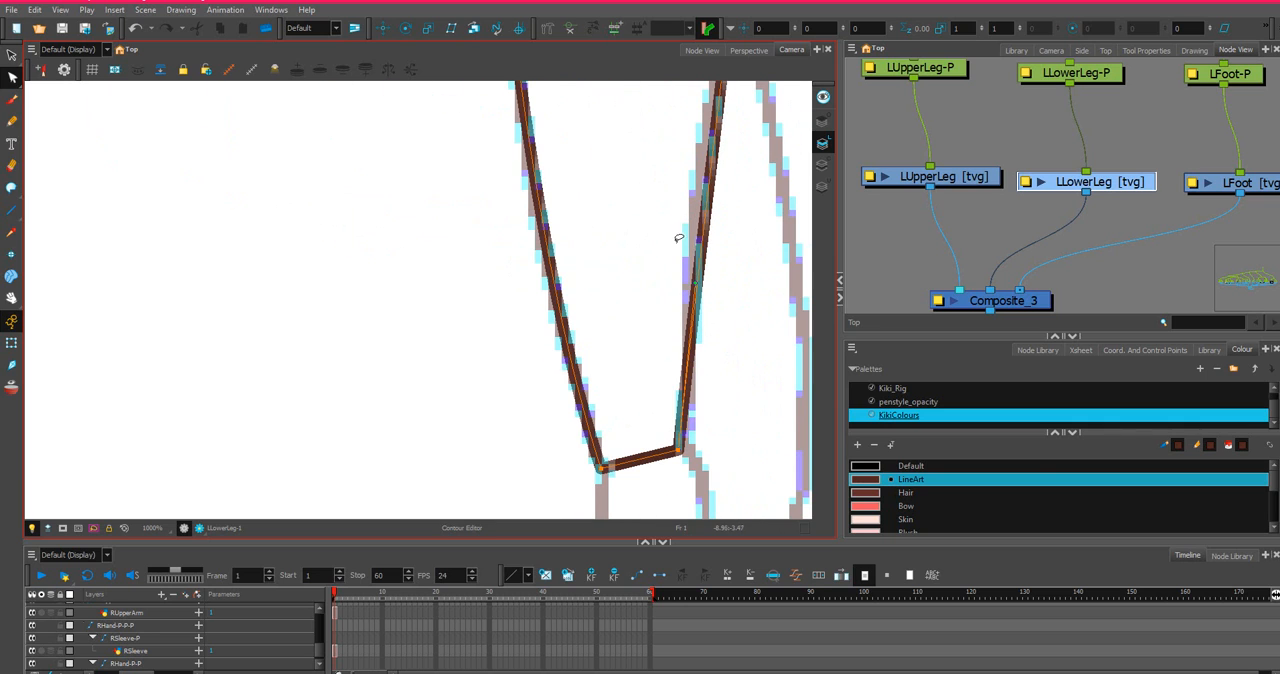
pyautogui.keyDown('ctrl'); pyautogui.click(700, 271); pyautogui.keyUp('ctrl')
pyautogui.moveTo(693, 278); pyautogui.dragTo(689, 280)
pyautogui.scroll(-2, 697, 258)
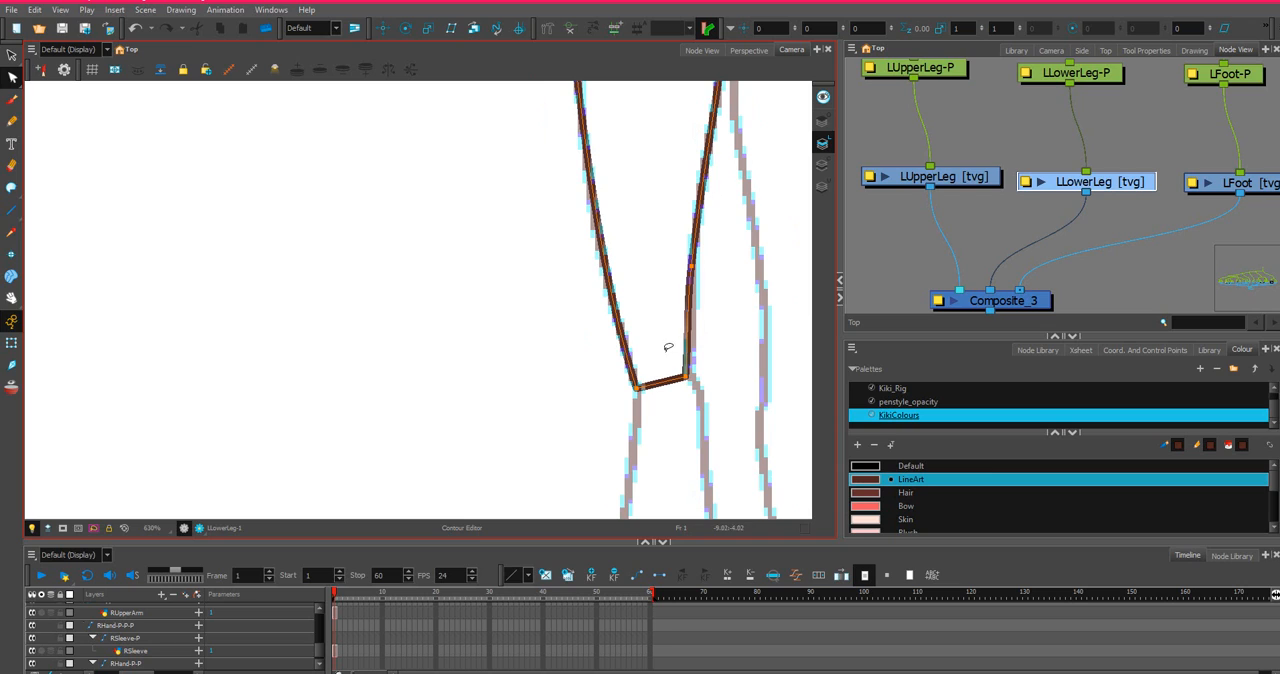
pyautogui.moveTo(695, 357); pyautogui.dragTo(690, 376)
pyautogui.moveTo(687, 308); pyautogui.dragTo(690, 308)
pyautogui.scroll(-2, 690, 195)
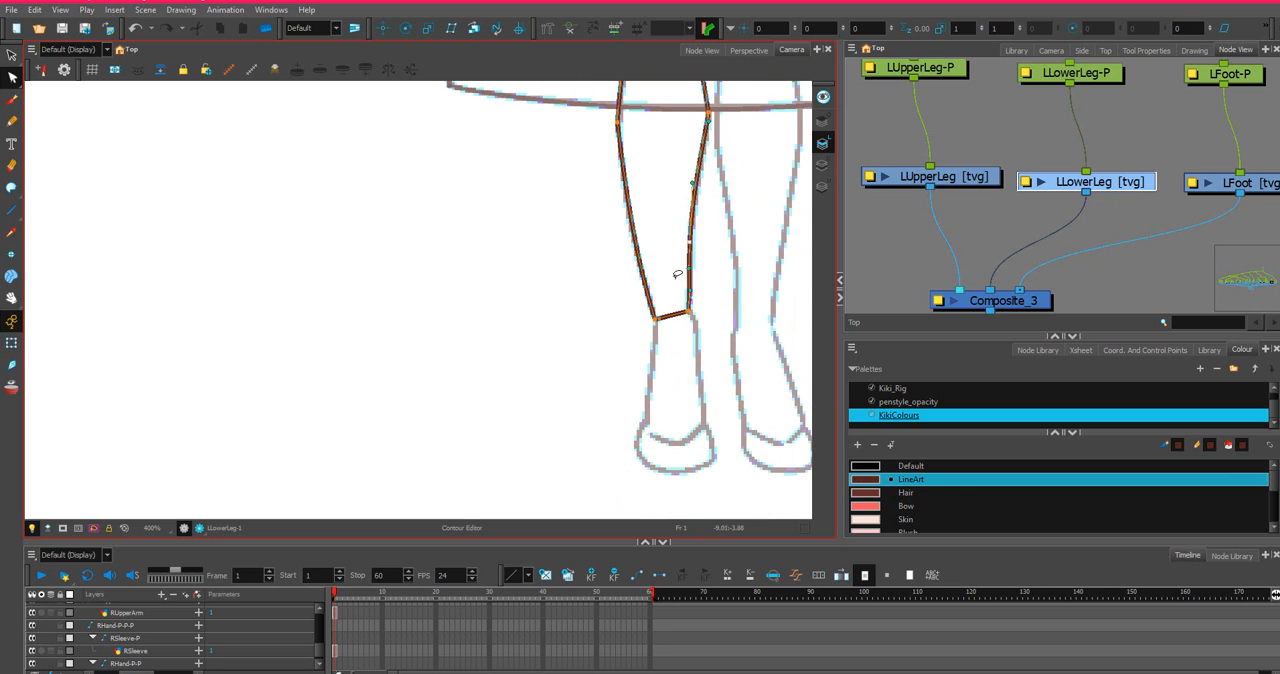
# Bend the lower leg's ankle edge downward into a rounded end and align its curve handles and corner points with the leg sides.
pyautogui.moveTo(668, 318); pyautogui.dragTo(678, 334)
pyautogui.scroll(5, 690, 318)
pyautogui.click(676, 349)
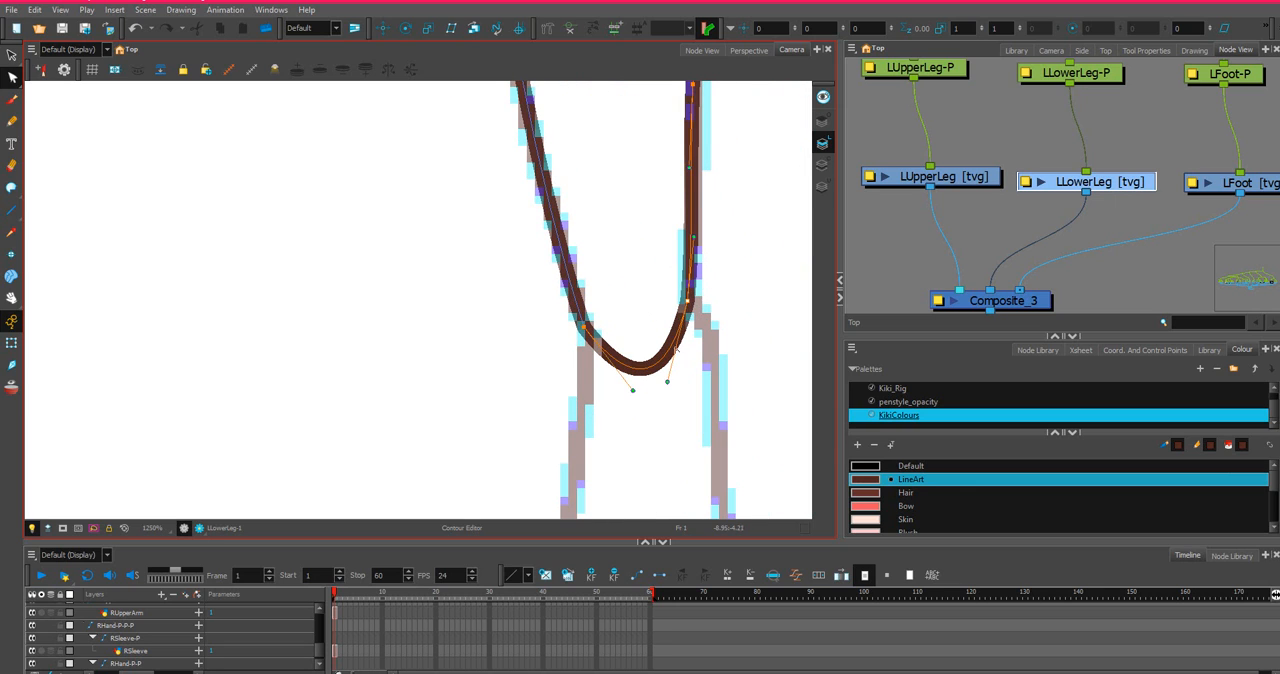
pyautogui.moveTo(669, 382); pyautogui.dragTo(614, 396)
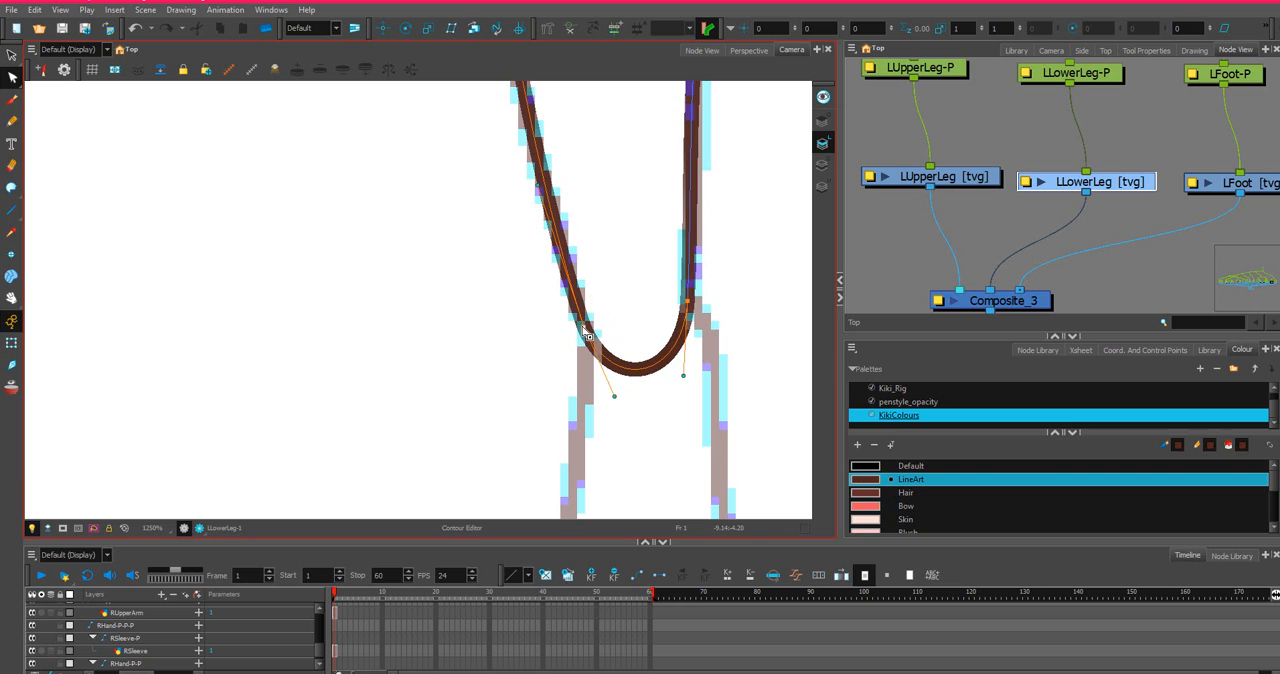
pyautogui.moveTo(584, 326); pyautogui.dragTo(590, 335)
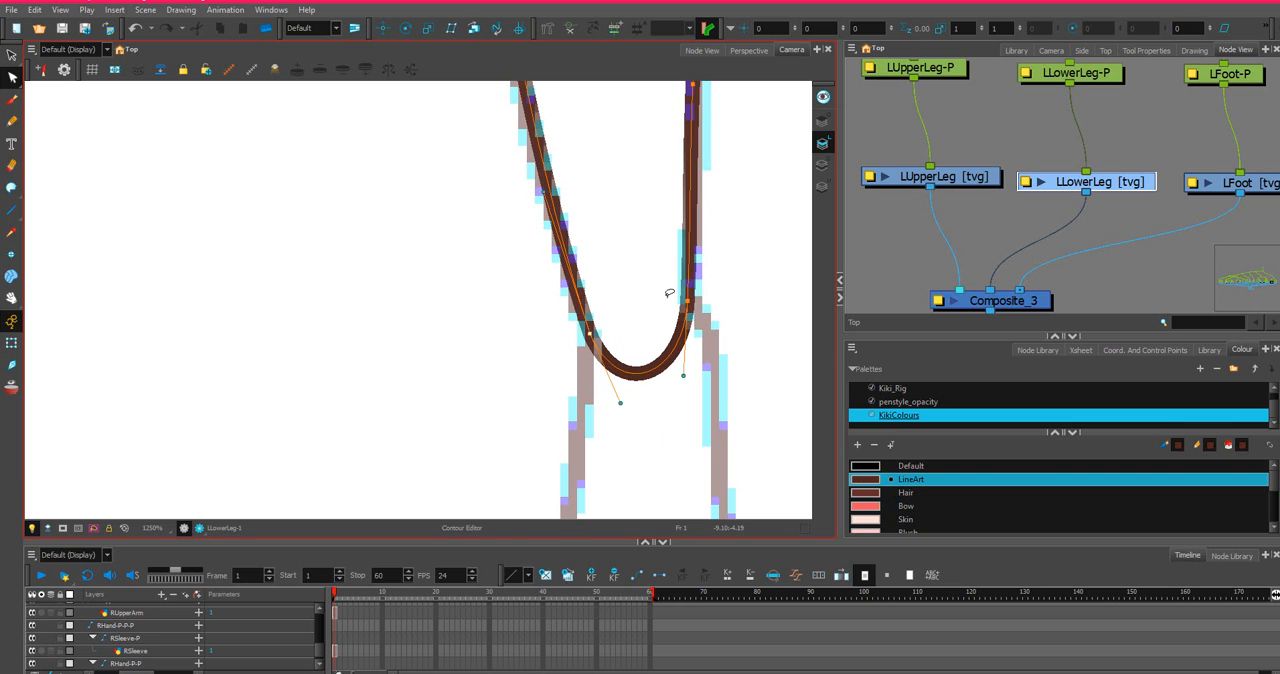
pyautogui.moveTo(728, 289)
pyautogui.mouseDown()
pyautogui.moveTo(649, 322)
pyautogui.moveTo(704, 295)
pyautogui.mouseUp()
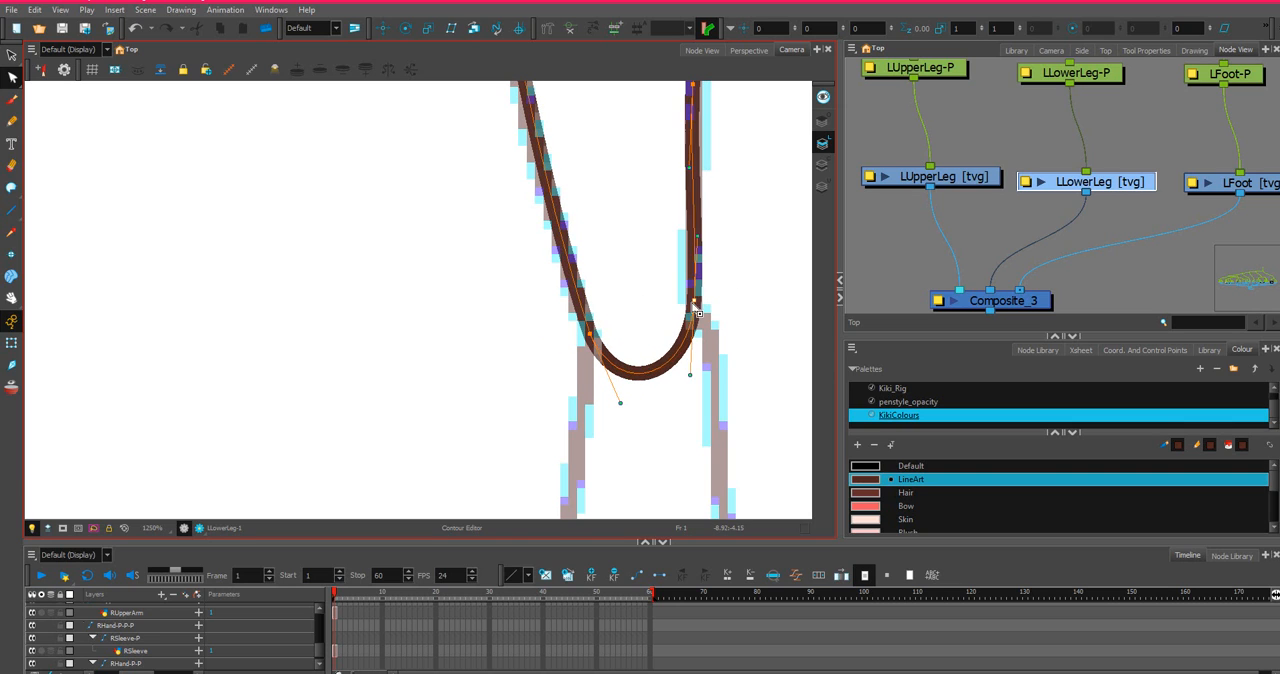
# Smooth the lower leg's inner contour at the calf point by adjusting the curve just above it.
pyautogui.scroll(-3, 700, 300)
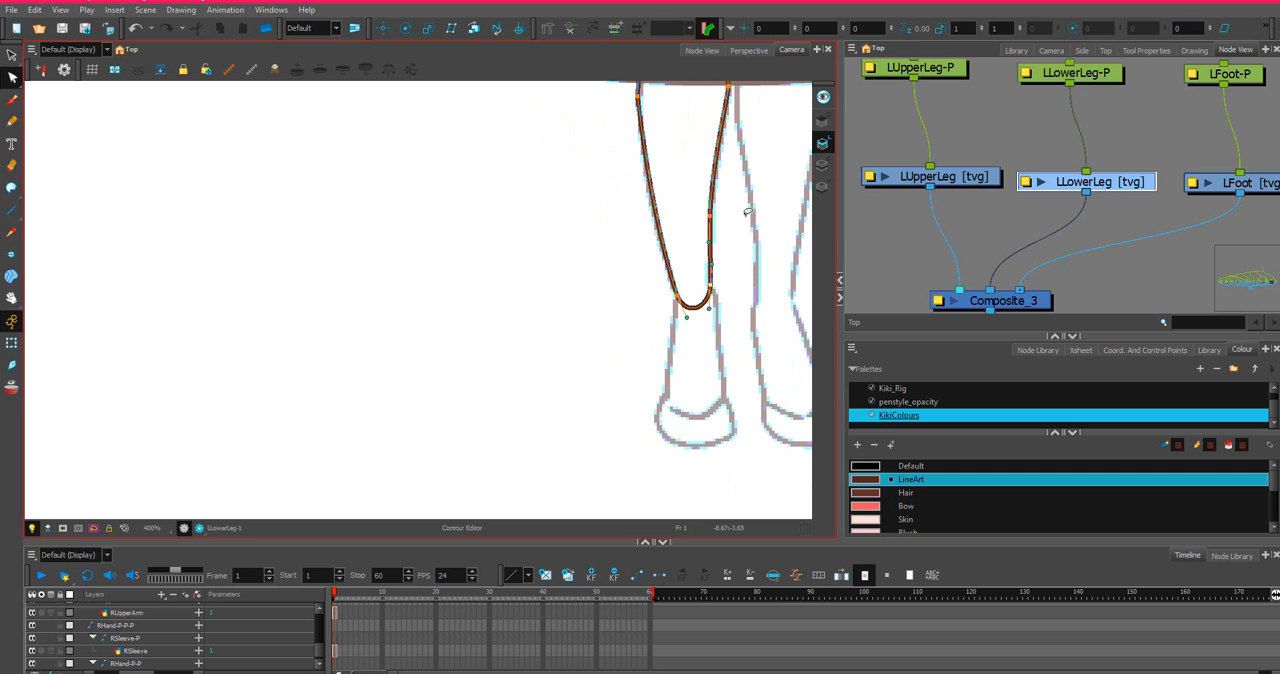
pyautogui.moveTo(712, 138); pyautogui.dragTo(724, 342)
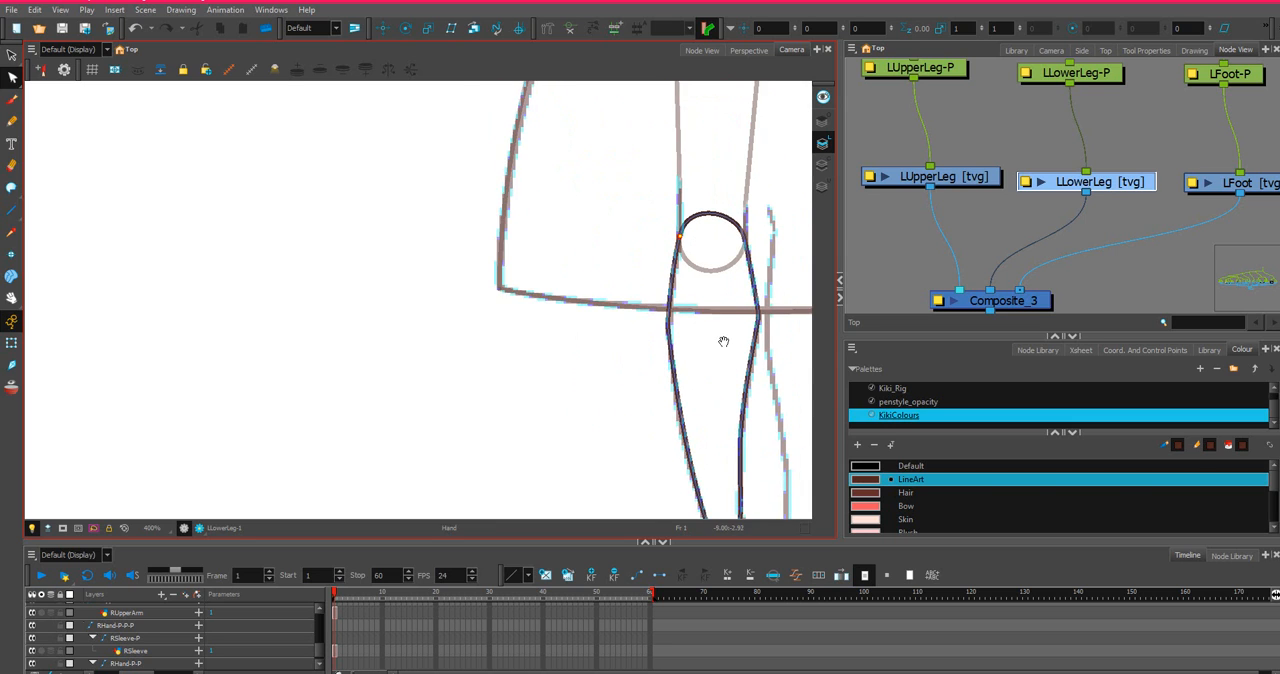
pyautogui.scroll(2, 724, 342)
pyautogui.scroll(-2, 727, 328)
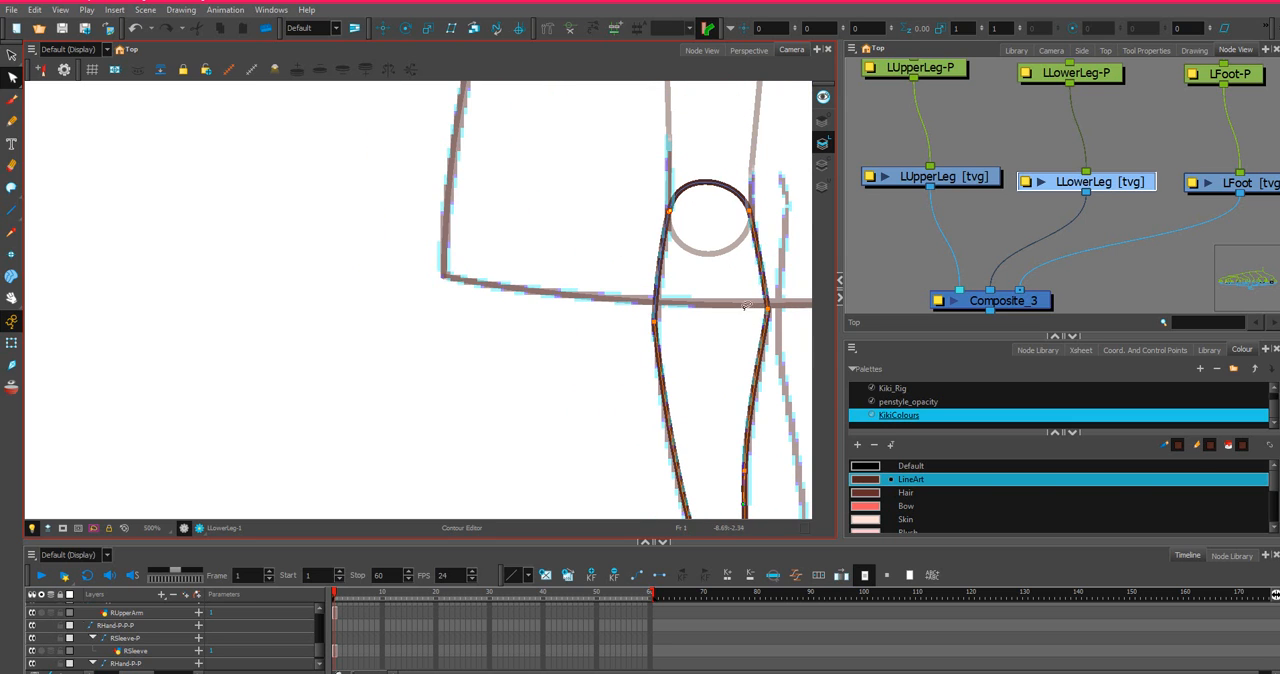
pyautogui.scroll(3, 745, 306)
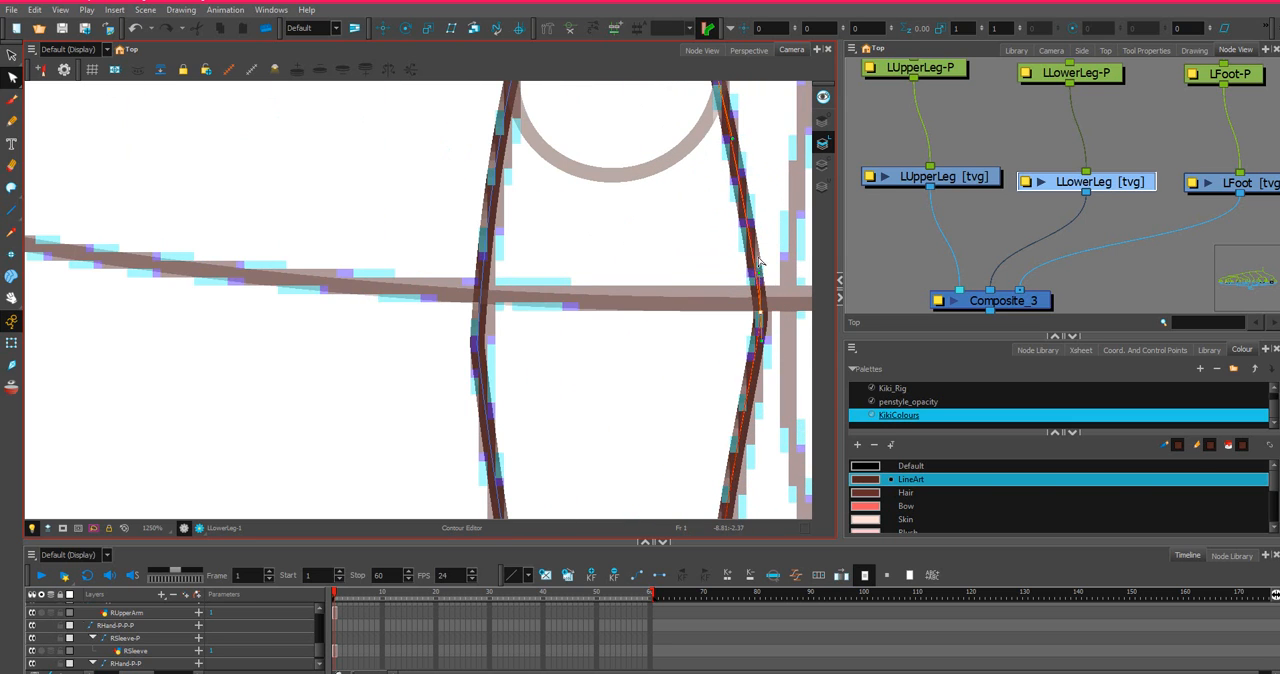
pyautogui.moveTo(759, 258); pyautogui.dragTo(757, 253)
pyautogui.scroll(-2, 759, 258)
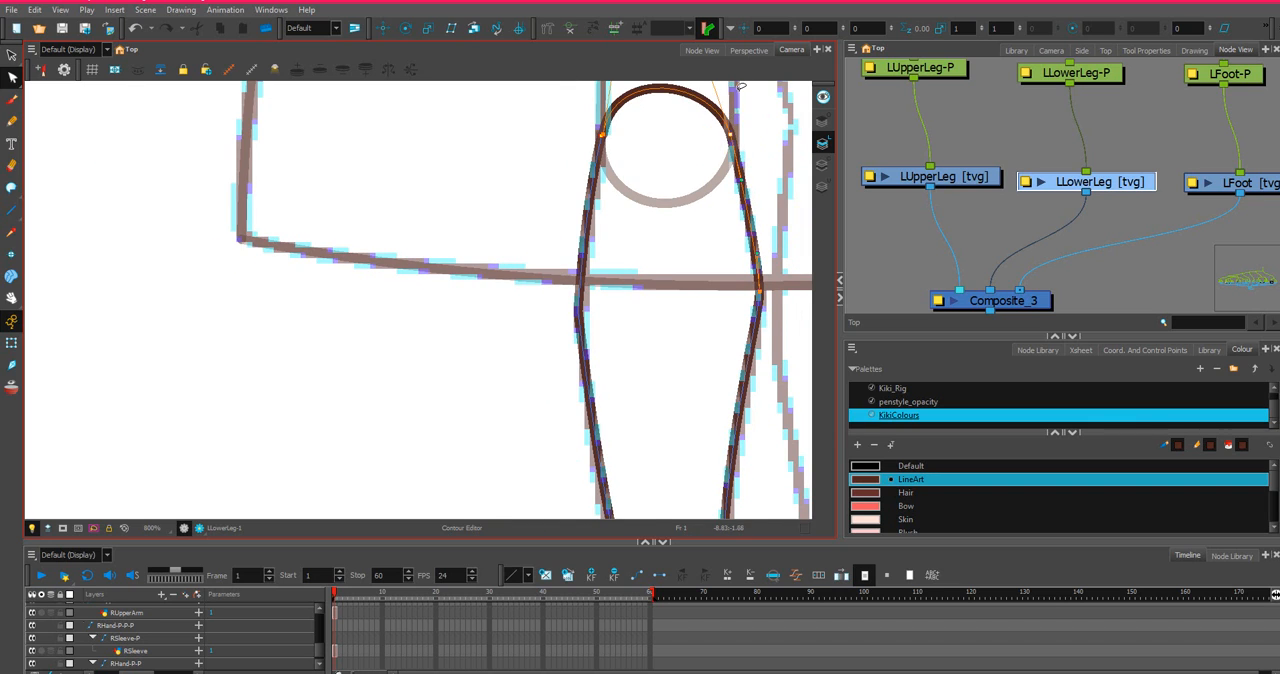
pyautogui.scroll(-2, 741, 86)
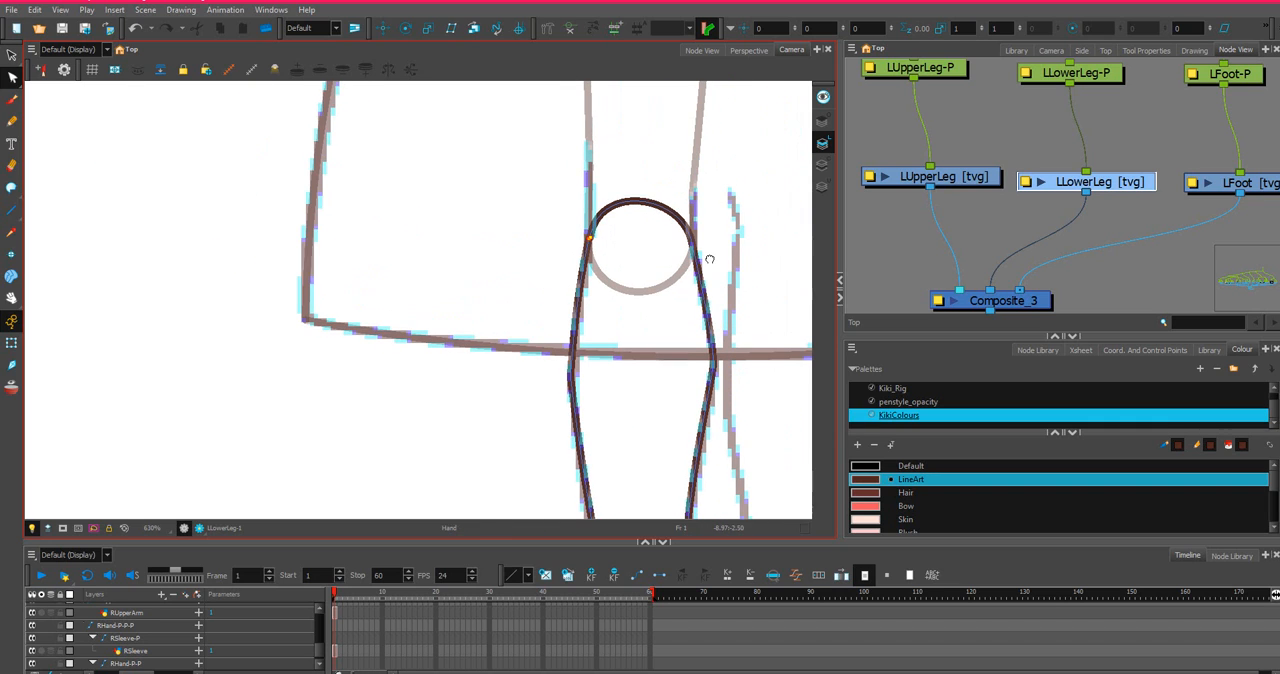
pyautogui.moveTo(675, 203); pyautogui.dragTo(668, 187)
# Select the LFoot drawing and outline the ankle section down to the shoe with straight lines, undoing the stray diagonal across the shoe.
pyautogui.scroll(-2, 1094, 163)
pyautogui.click(1186, 173)
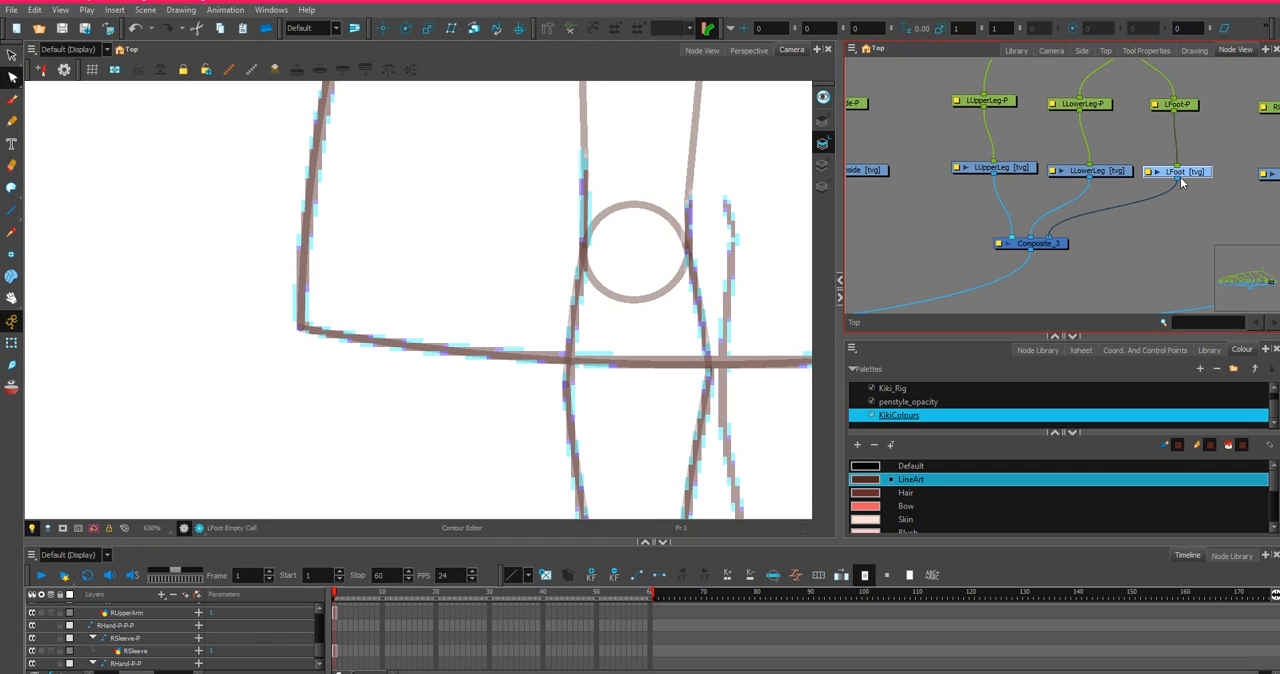
pyautogui.scroll(-2, 677, 406)
pyautogui.moveTo(526, 428); pyautogui.dragTo(589, 180)
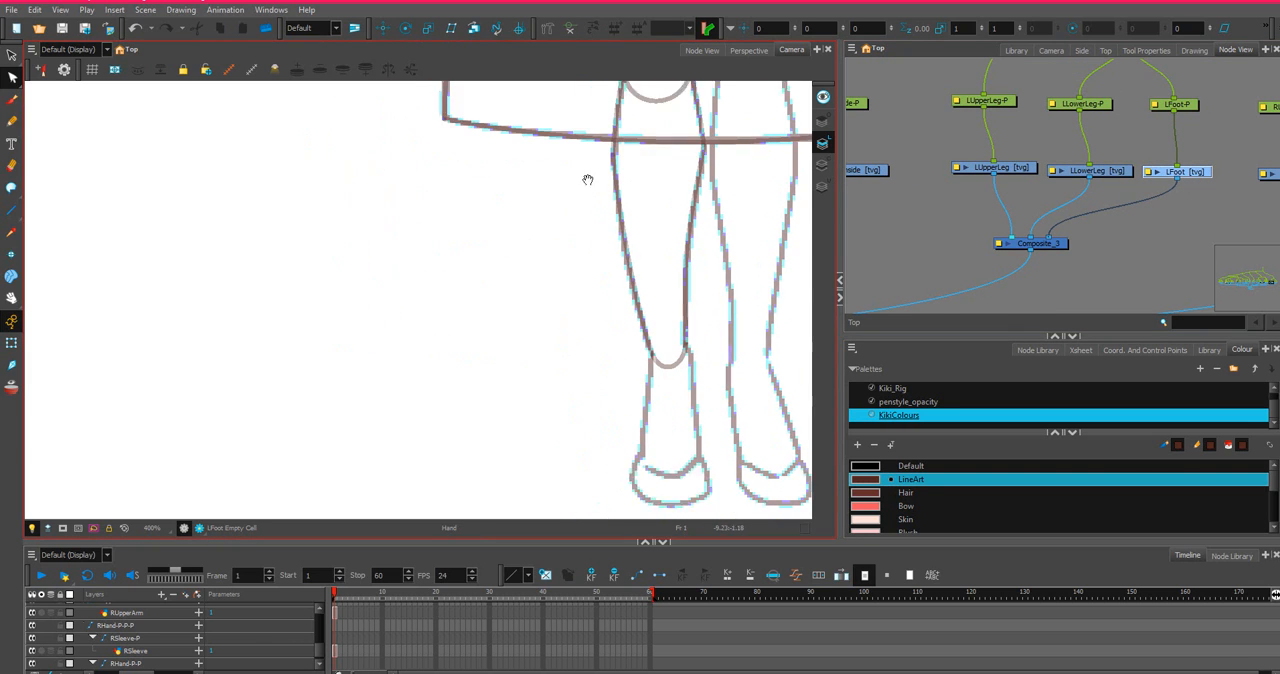
pyautogui.moveTo(688, 431); pyautogui.dragTo(706, 402)
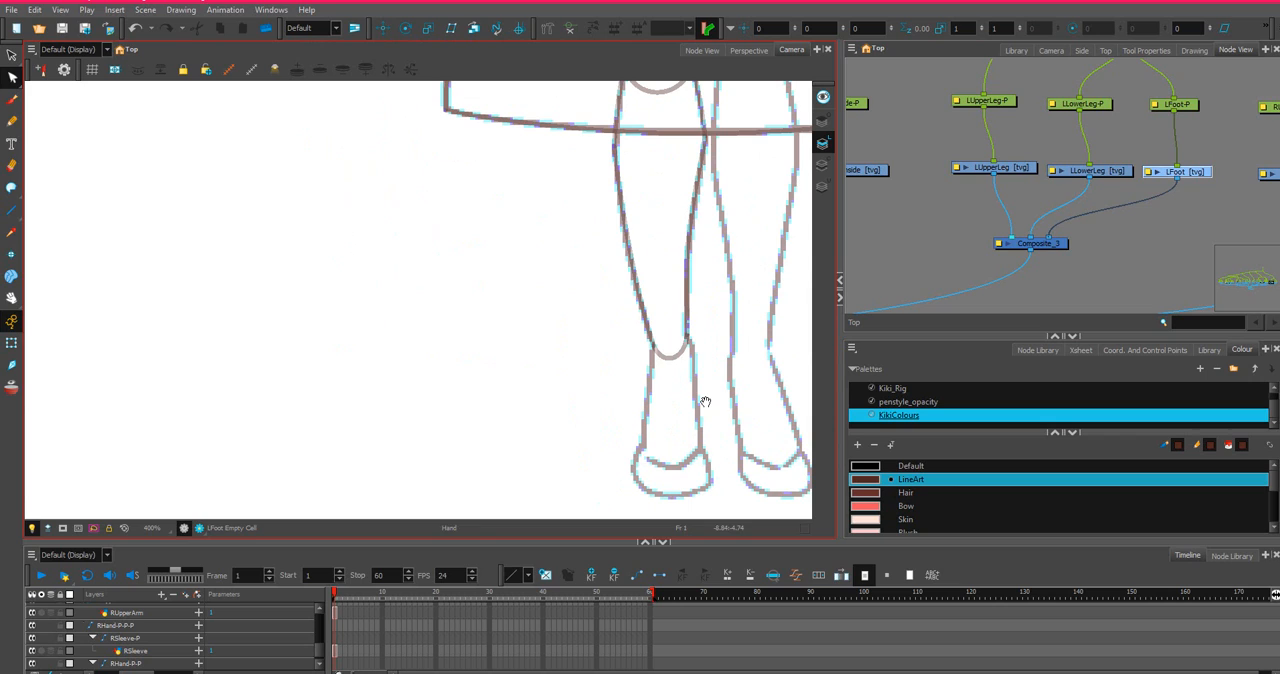
pyautogui.click(12, 210)
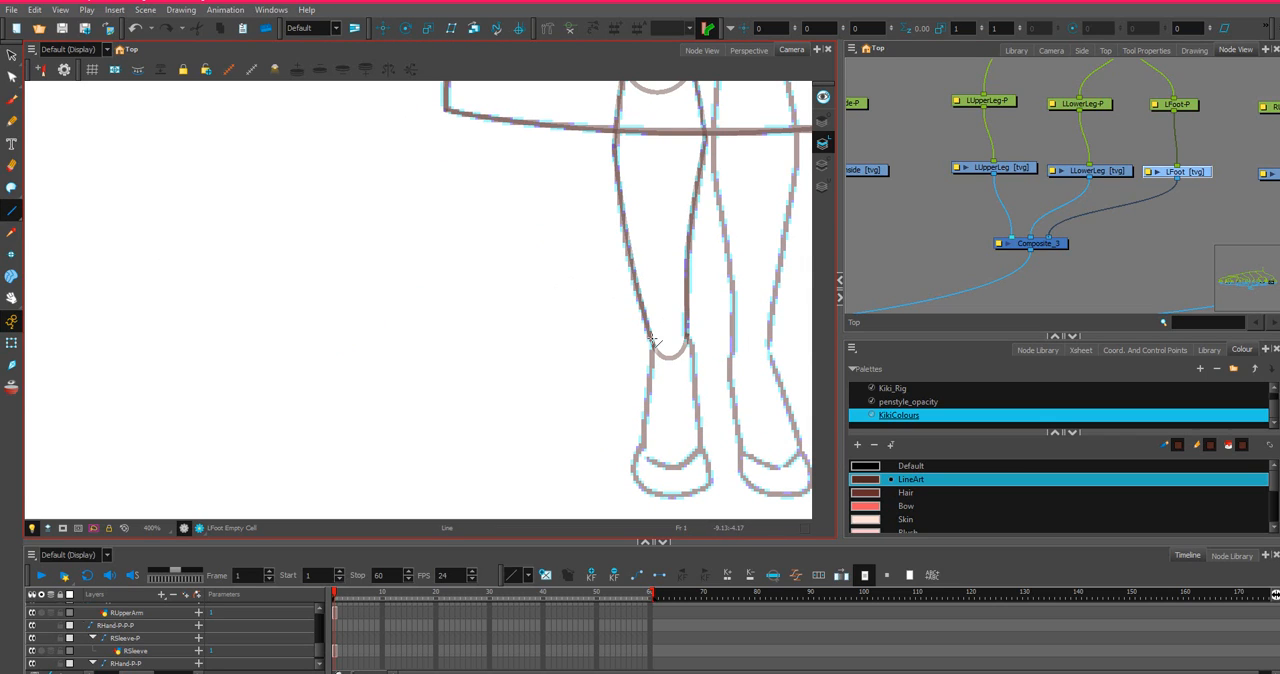
pyautogui.moveTo(653, 341)
pyautogui.mouseDown()
pyautogui.moveTo(686, 332)
pyautogui.moveTo(695, 346)
pyautogui.mouseUp()
pyautogui.moveTo(695, 348); pyautogui.dragTo(700, 449)
pyautogui.moveTo(700, 449); pyautogui.dragTo(648, 459)
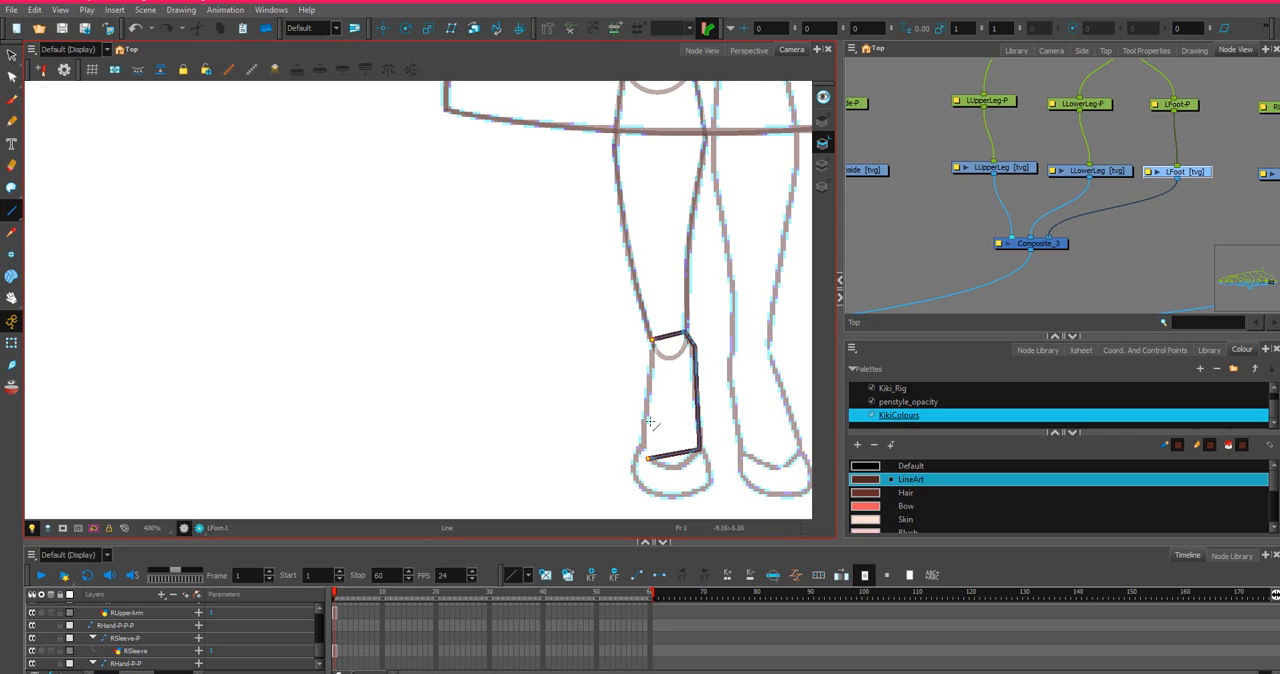
pyautogui.moveTo(653, 346)
pyautogui.mouseDown()
pyautogui.moveTo(632, 498)
pyautogui.moveTo(709, 484)
pyautogui.mouseUp()
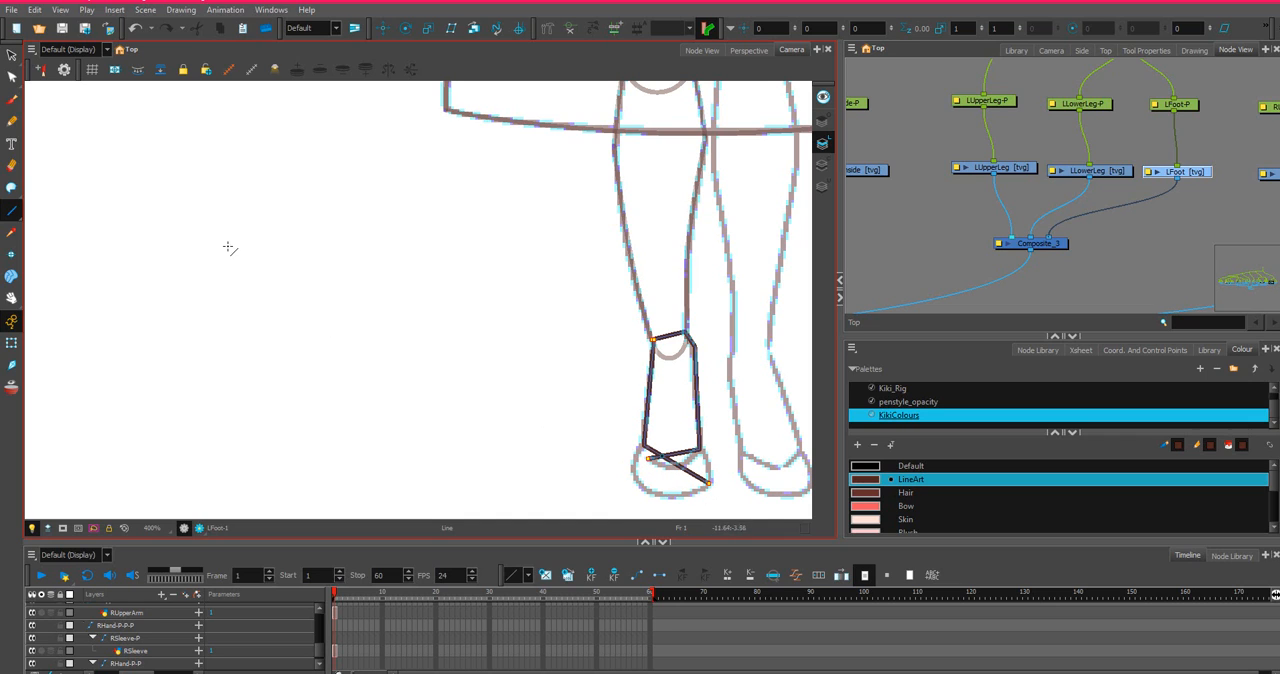
pyautogui.hotkey('ctrl', 'z')
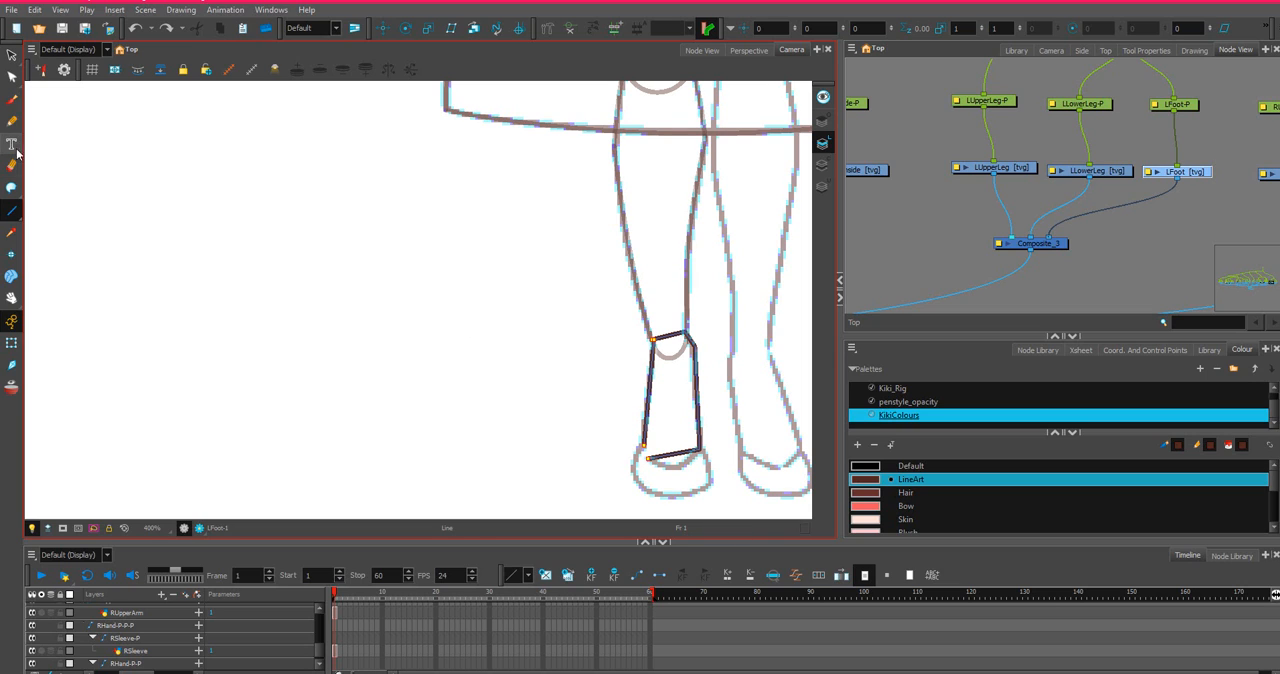
# Bend the ankle section's bottom edge downward into a curve along the shoe opening and round its outer end.
pyautogui.click(12, 77)
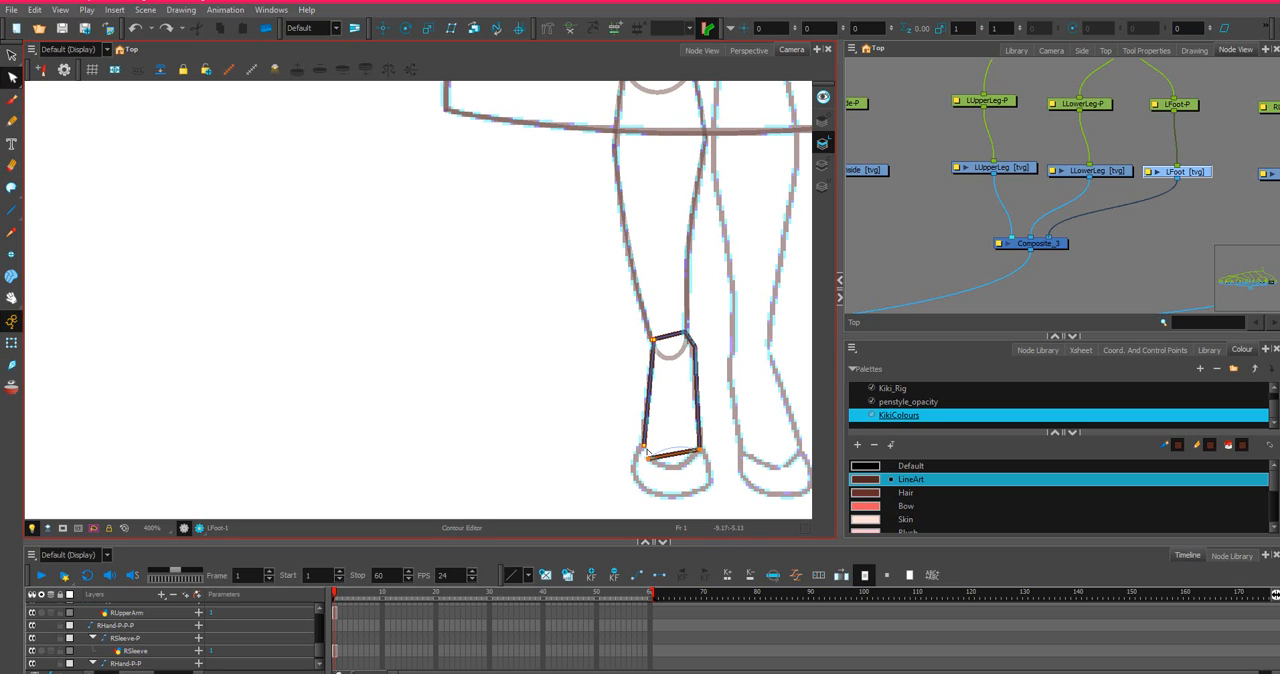
pyautogui.moveTo(647, 449)
pyautogui.mouseDown()
pyautogui.moveTo(652, 462)
pyautogui.moveTo(644, 449)
pyautogui.mouseUp()
pyautogui.hotkey('ctrl', 'z')
pyautogui.scroll(5, 670, 470)
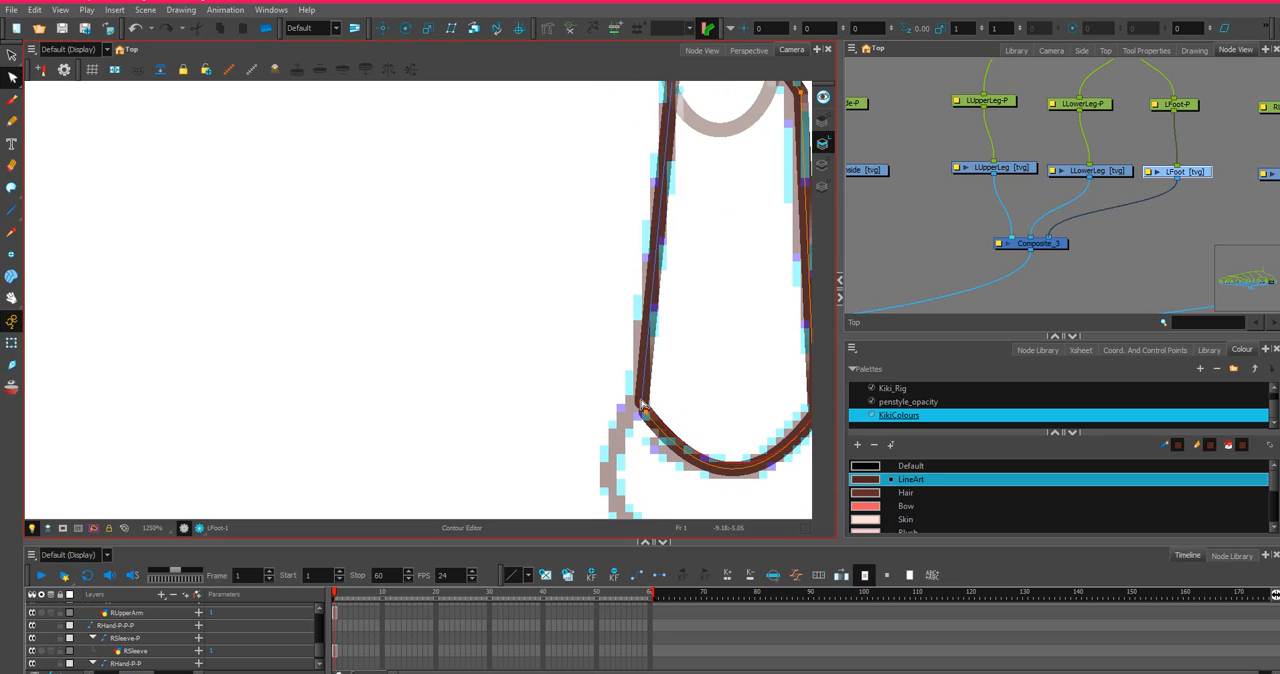
pyautogui.moveTo(643, 406); pyautogui.dragTo(657, 444)
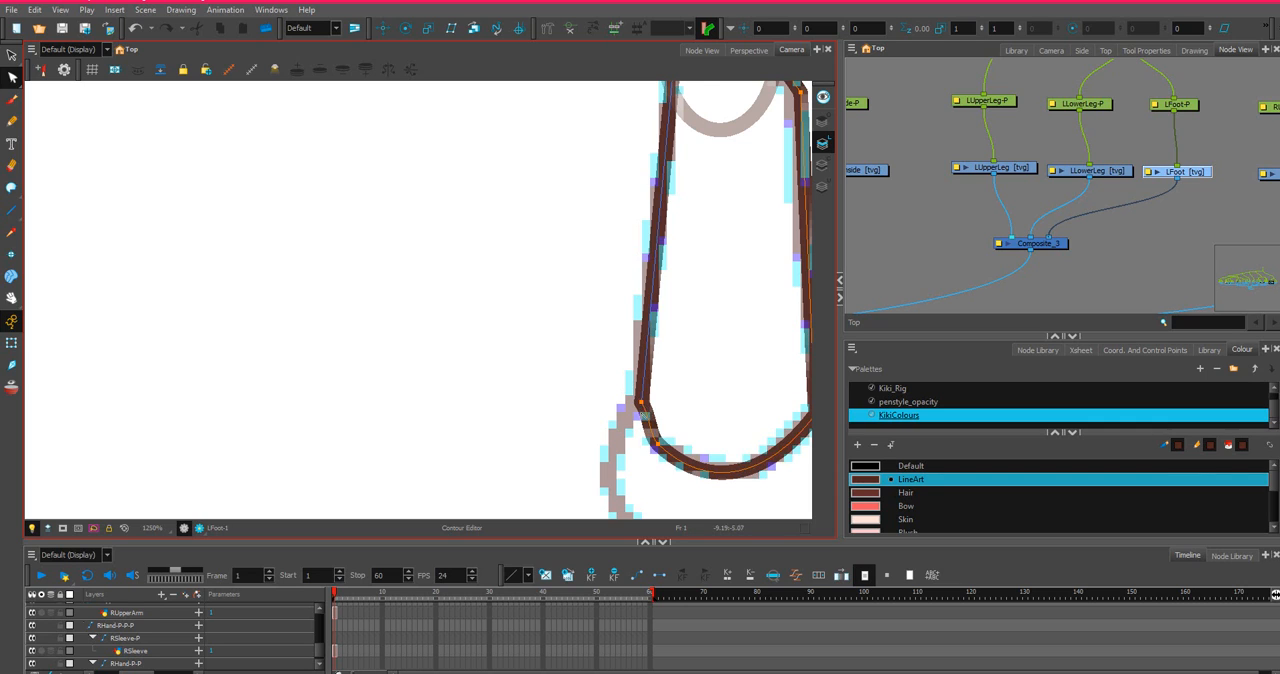
# Move the shoe-opening curve's outer endpoint onto the end of the ankle's outer line.
pyautogui.scroll(3, 643, 408)
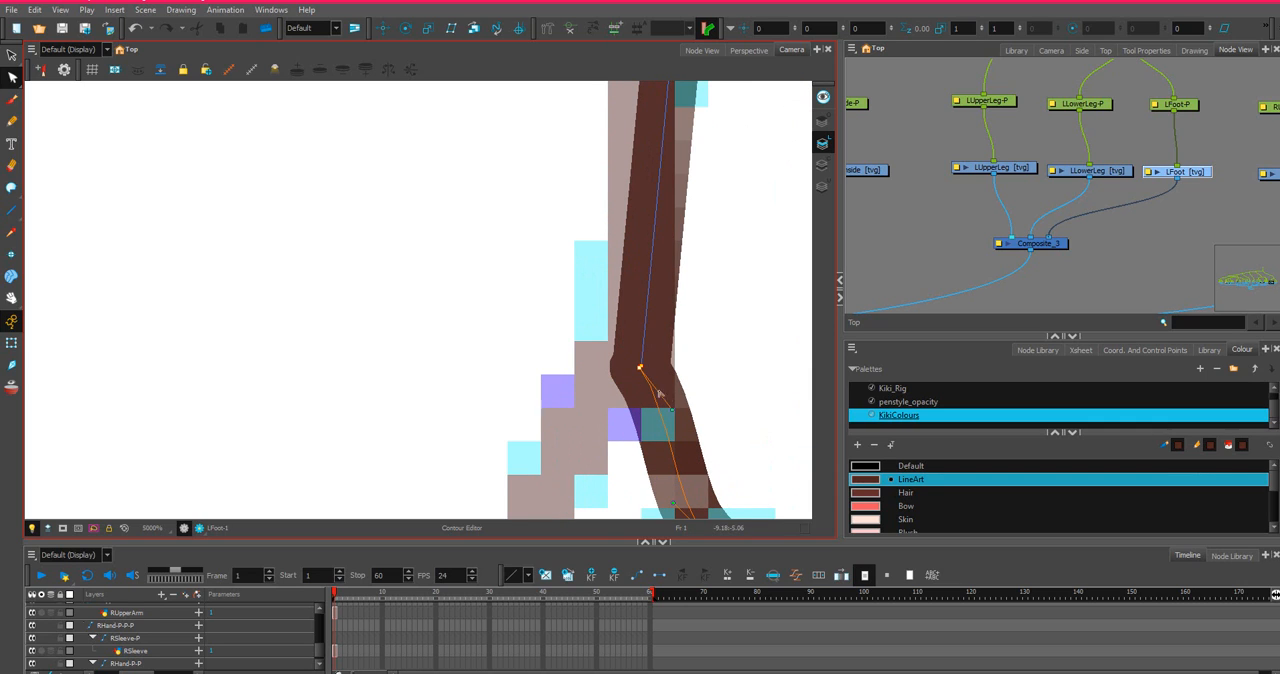
pyautogui.scroll(-2, 651, 431)
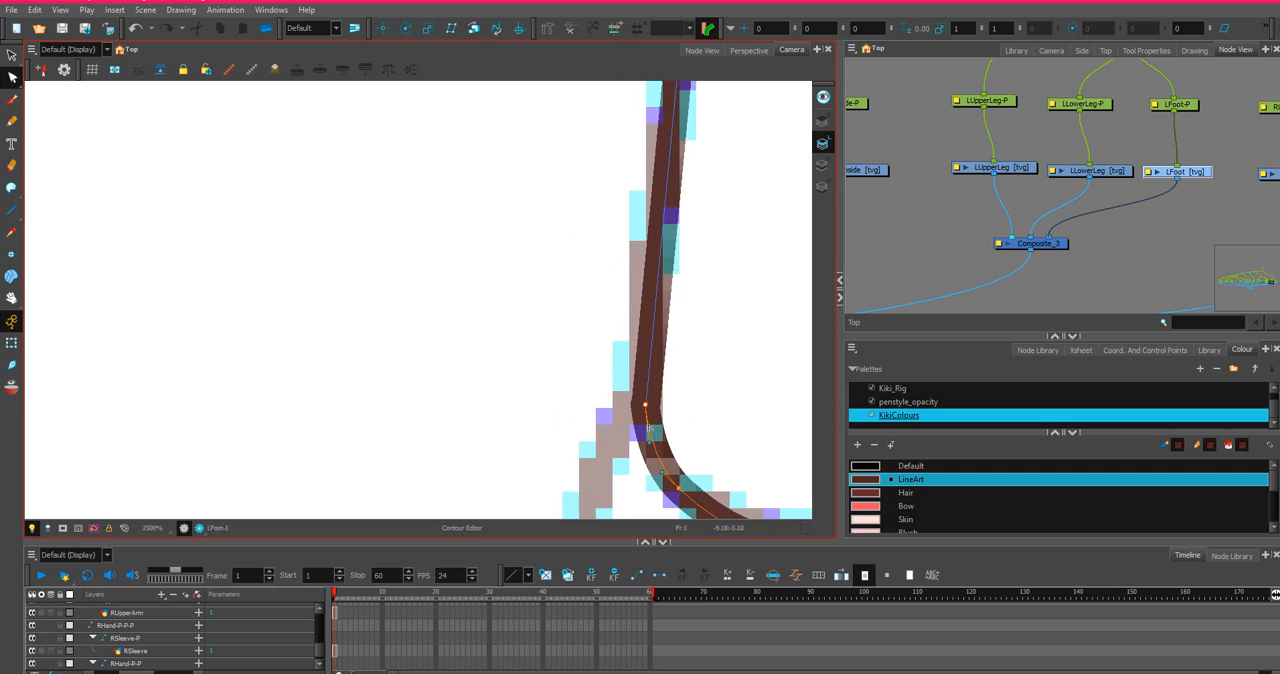
pyautogui.scroll(4, 648, 408)
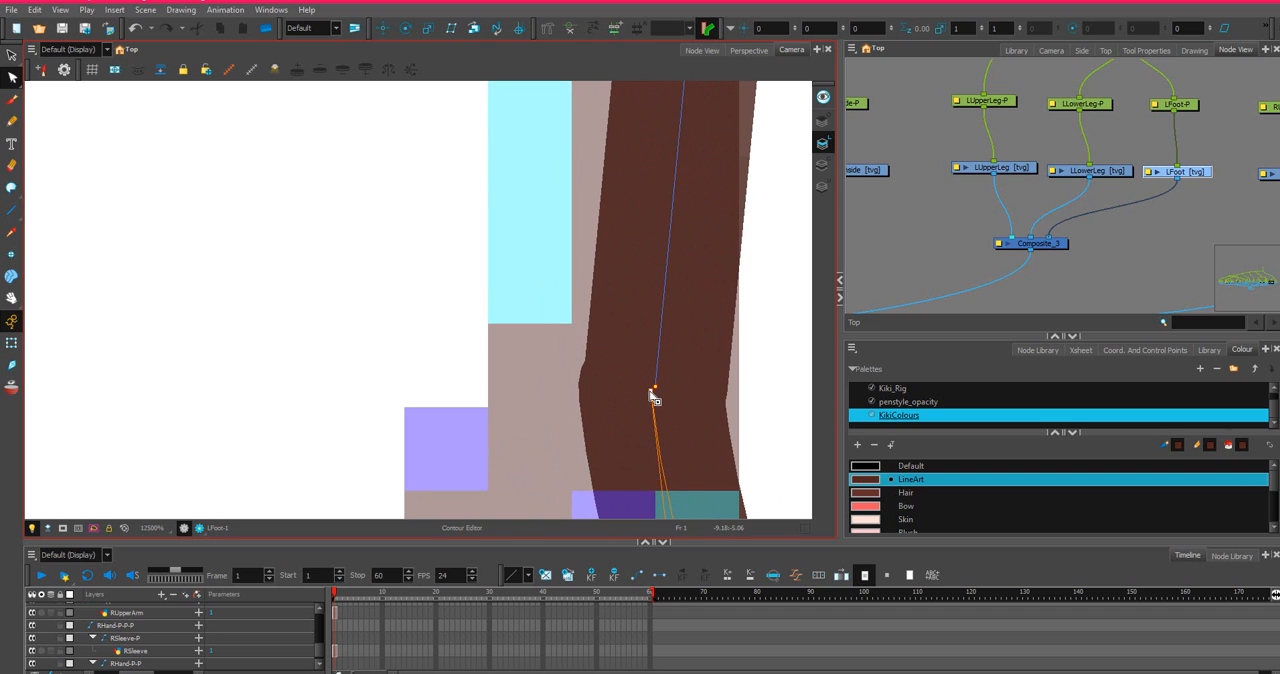
pyautogui.moveTo(652, 391); pyautogui.dragTo(653, 389)
pyautogui.scroll(-4, 655, 421)
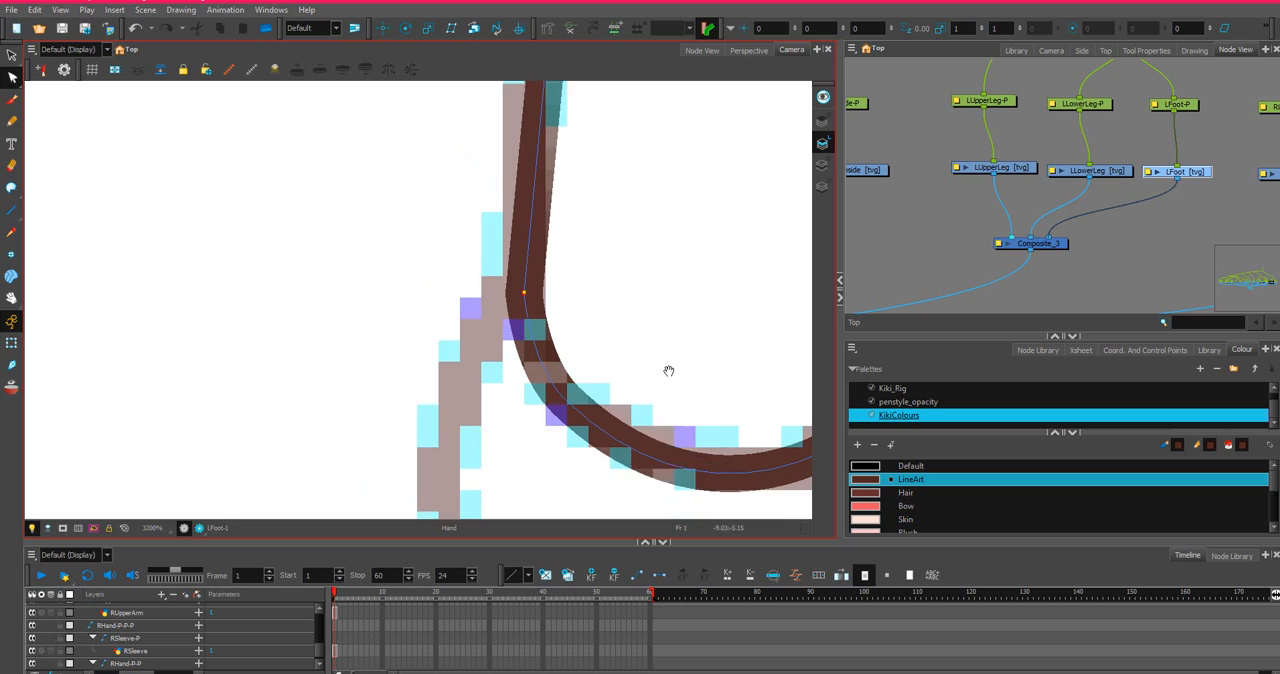
# Add a point at the lowest part of the shoe-opening curve and round the corner where it meets the ankle's inner side.
pyautogui.moveTo(669, 371); pyautogui.dragTo(489, 331)
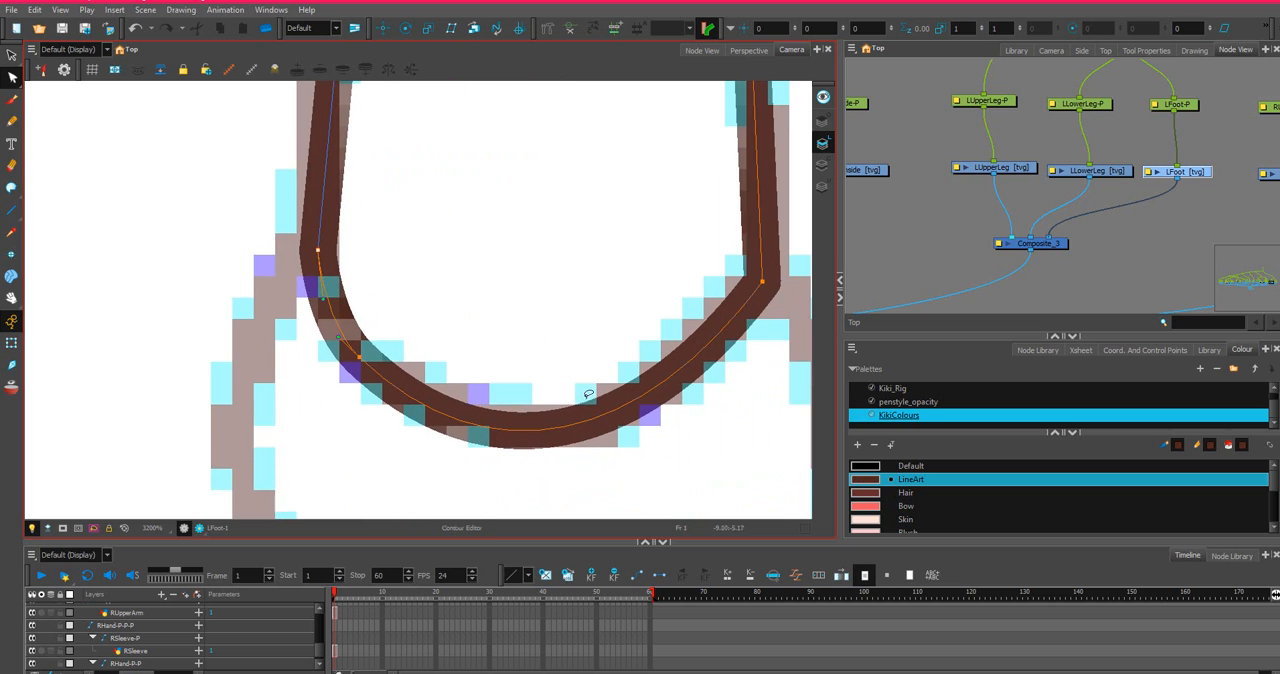
pyautogui.keyDown('ctrl'); pyautogui.click(531, 431); pyautogui.keyUp('ctrl')
pyautogui.moveTo(531, 431); pyautogui.dragTo(537, 426)
pyautogui.scroll(-2, 750, 330)
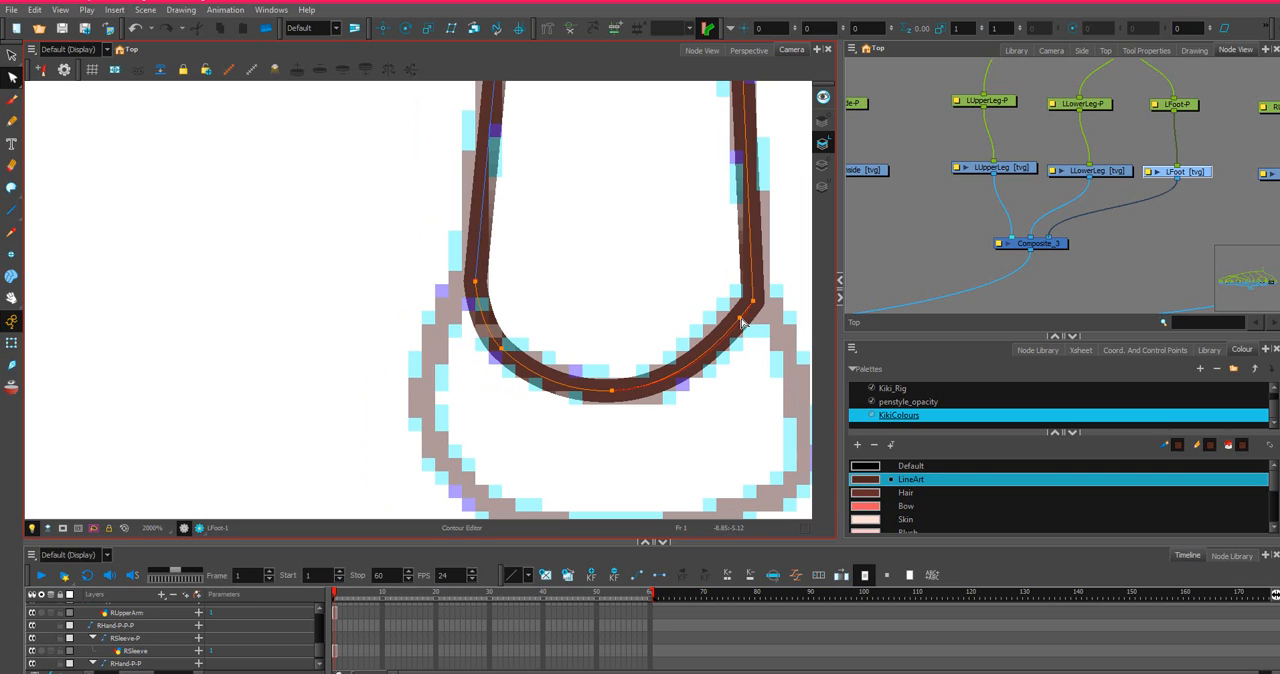
pyautogui.scroll(3, 748, 318)
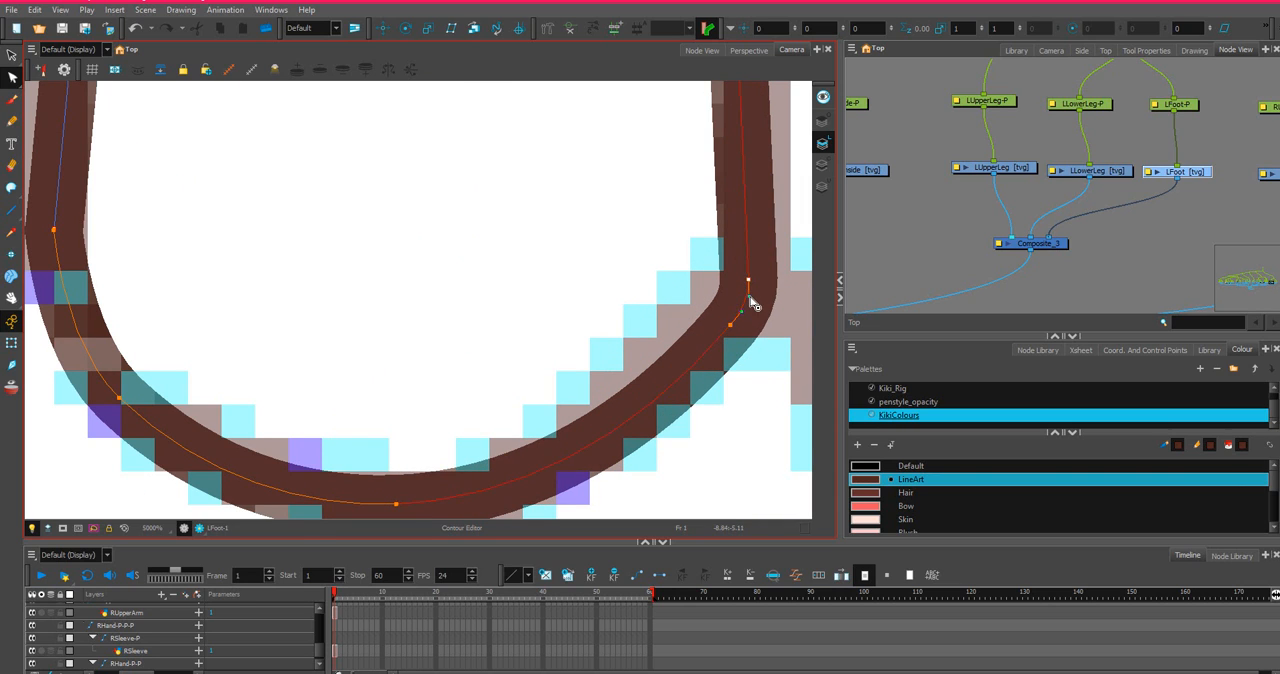
pyautogui.scroll(-3, 518, 316)
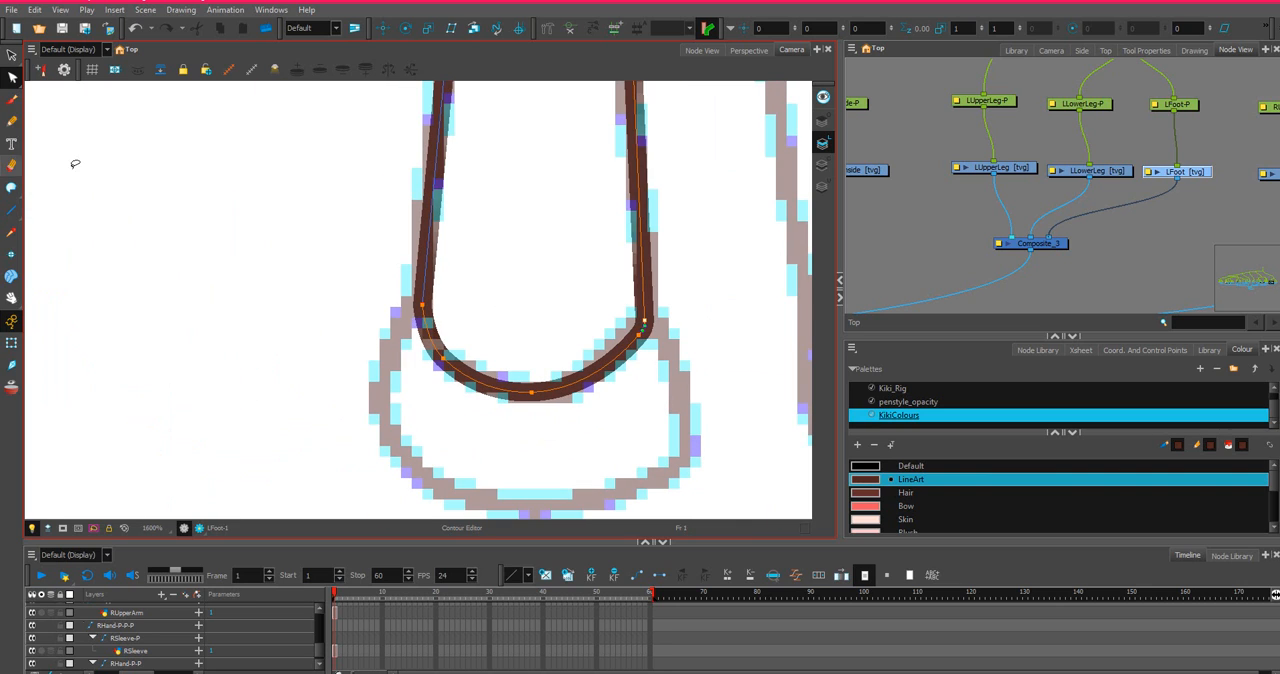
# Outline the shoe with straight lines from the ankle's outer side around to its inner side, and bend the shoe's inner side outward.
pyautogui.click(12, 211)
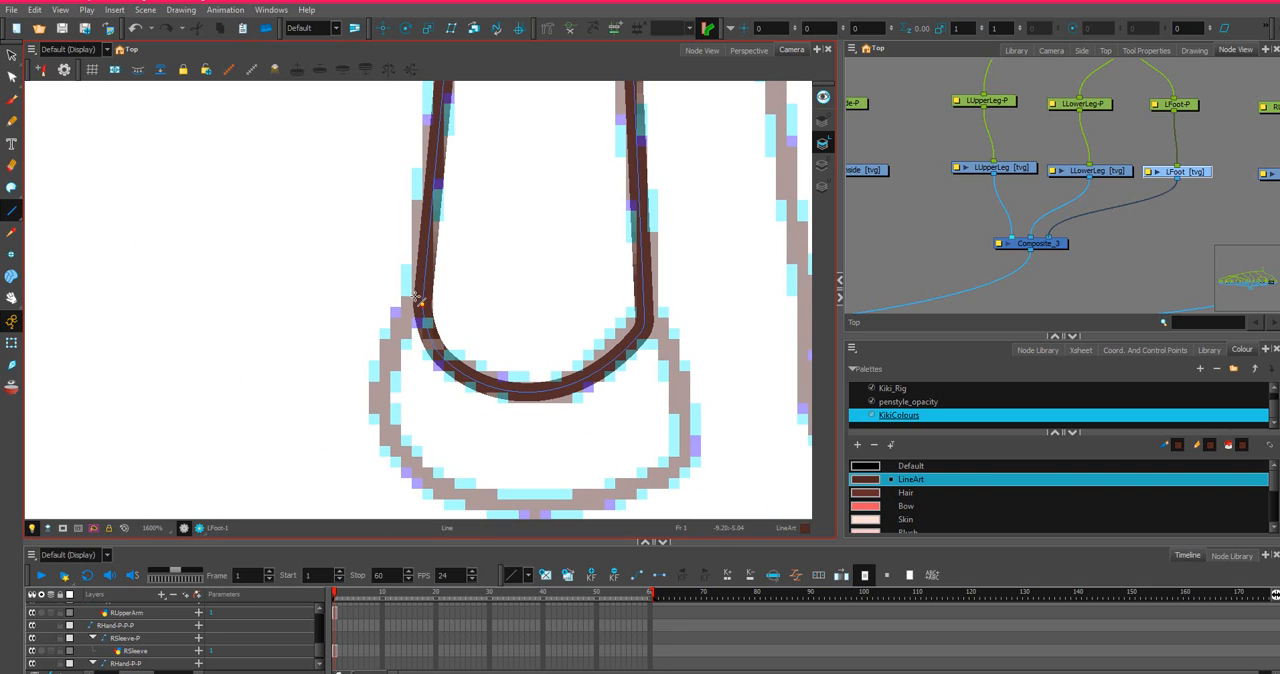
pyautogui.moveTo(418, 300)
pyautogui.mouseDown()
pyautogui.moveTo(383, 351)
pyautogui.moveTo(372, 405)
pyautogui.moveTo(660, 460)
pyautogui.moveTo(697, 448)
pyautogui.moveTo(657, 305)
pyautogui.moveTo(649, 316)
pyautogui.mouseUp()
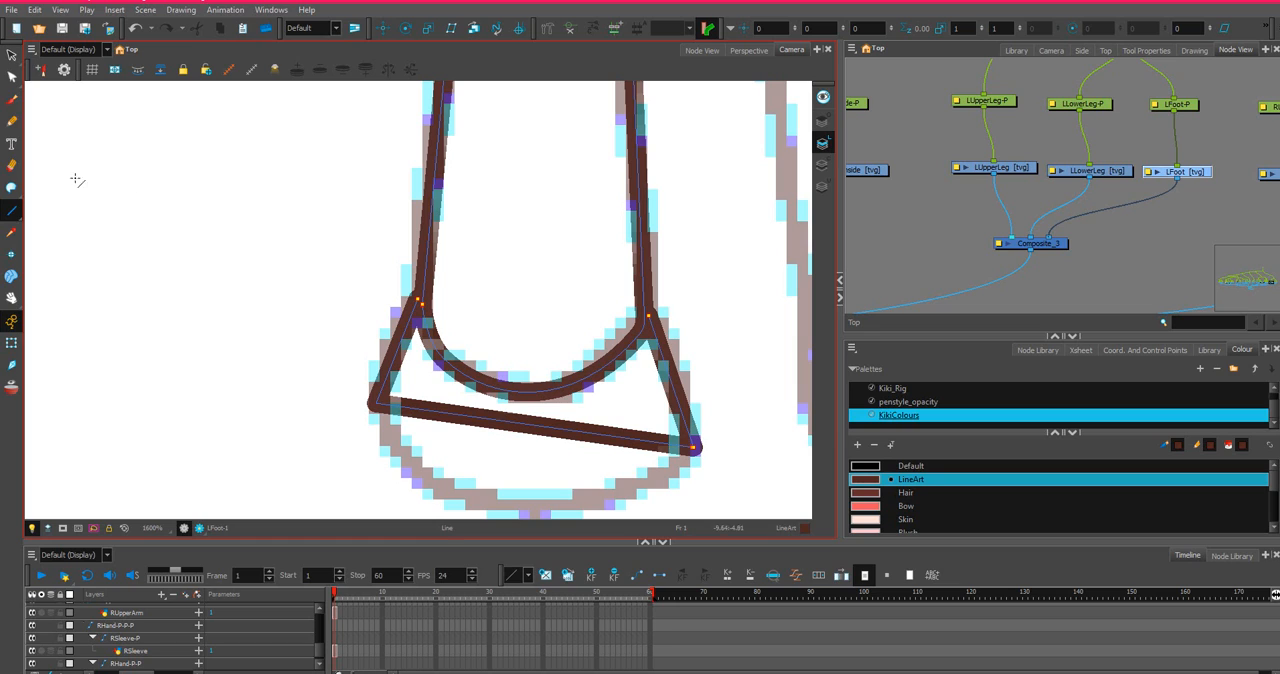
pyautogui.click(12, 77)
pyautogui.moveTo(675, 382); pyautogui.dragTo(689, 358)
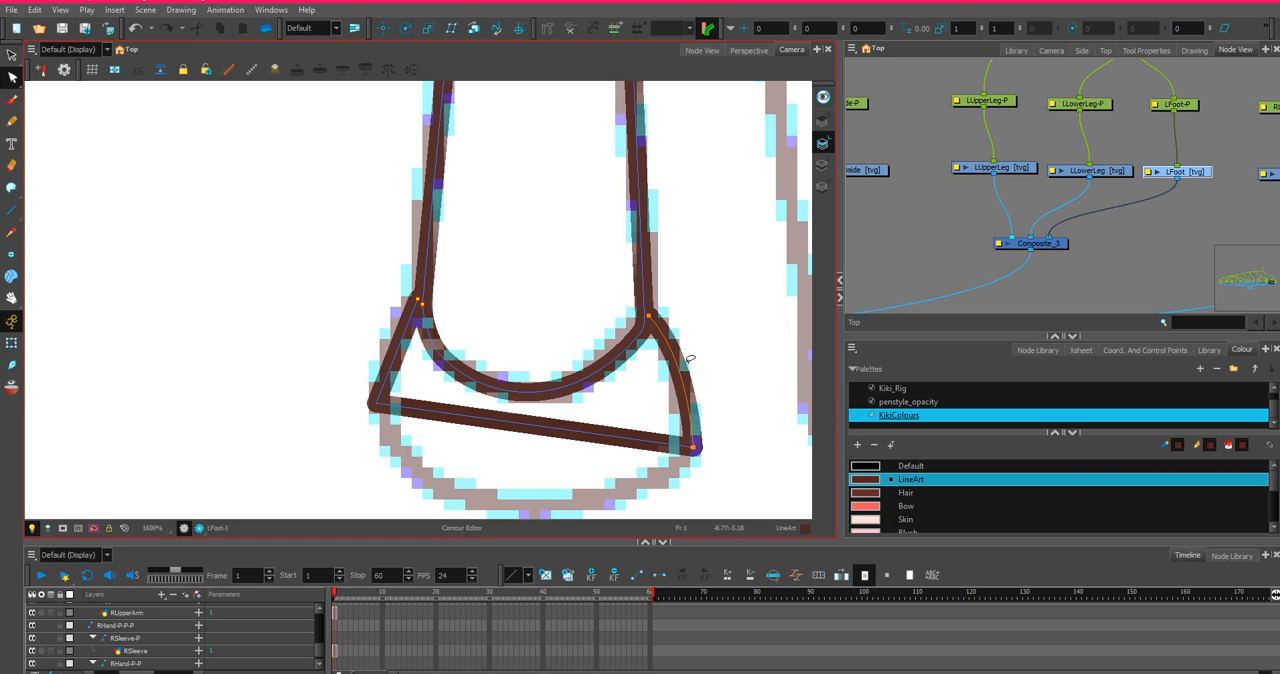
# Bend the shoe's bottom edge down along the sketched sole and curve its outer side outward.
pyautogui.click(616, 441)
pyautogui.moveTo(574, 571); pyautogui.dragTo(574, 571)
pyautogui.click(378, 404)
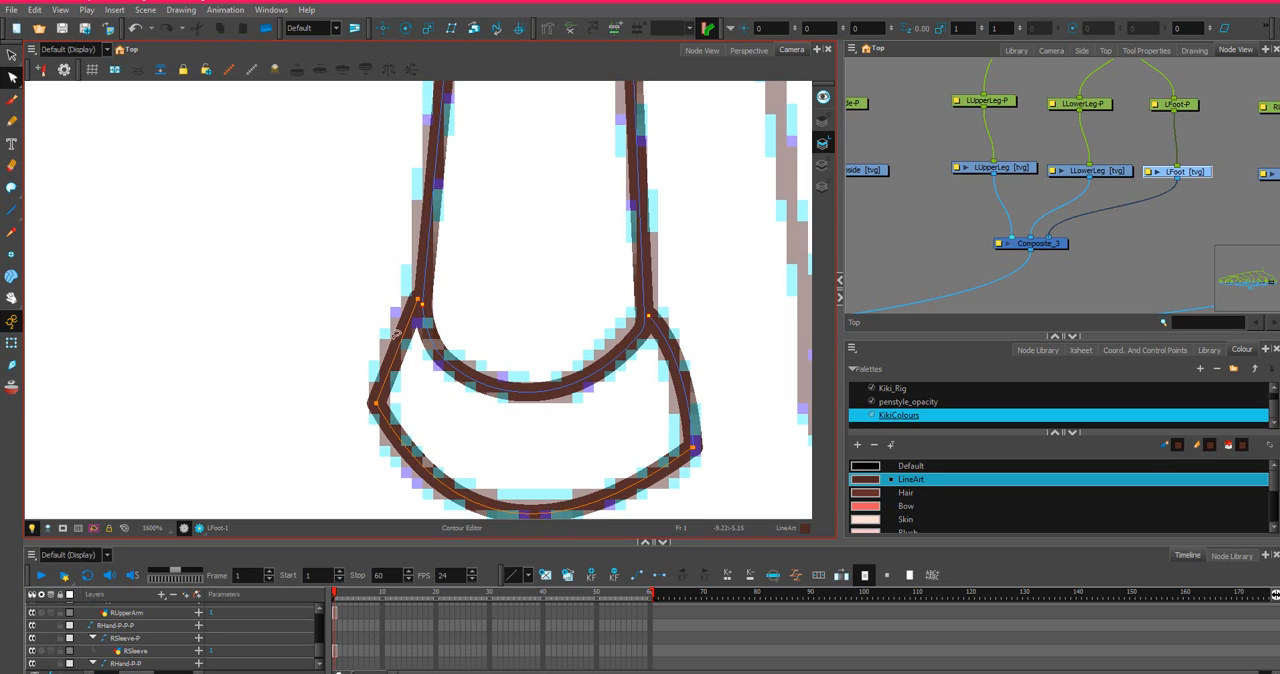
pyautogui.scroll(2, 437, 371)
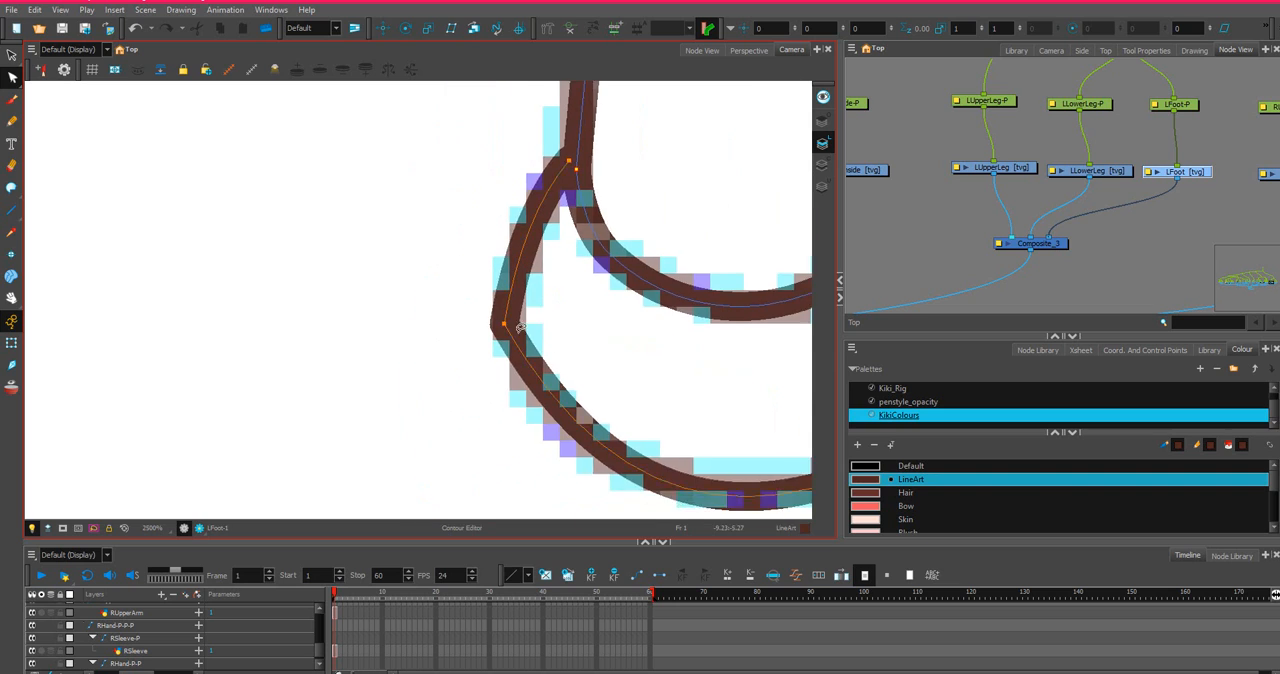
pyautogui.scroll(-3, 518, 331)
# Move the shoe's inner lower corner slightly inward and adjust the curve handles so the sole rounds smoothly at its outer end.
pyautogui.moveTo(573, 312)
pyautogui.mouseDown()
pyautogui.moveTo(522, 343)
pyautogui.moveTo(516, 301)
pyautogui.mouseUp()
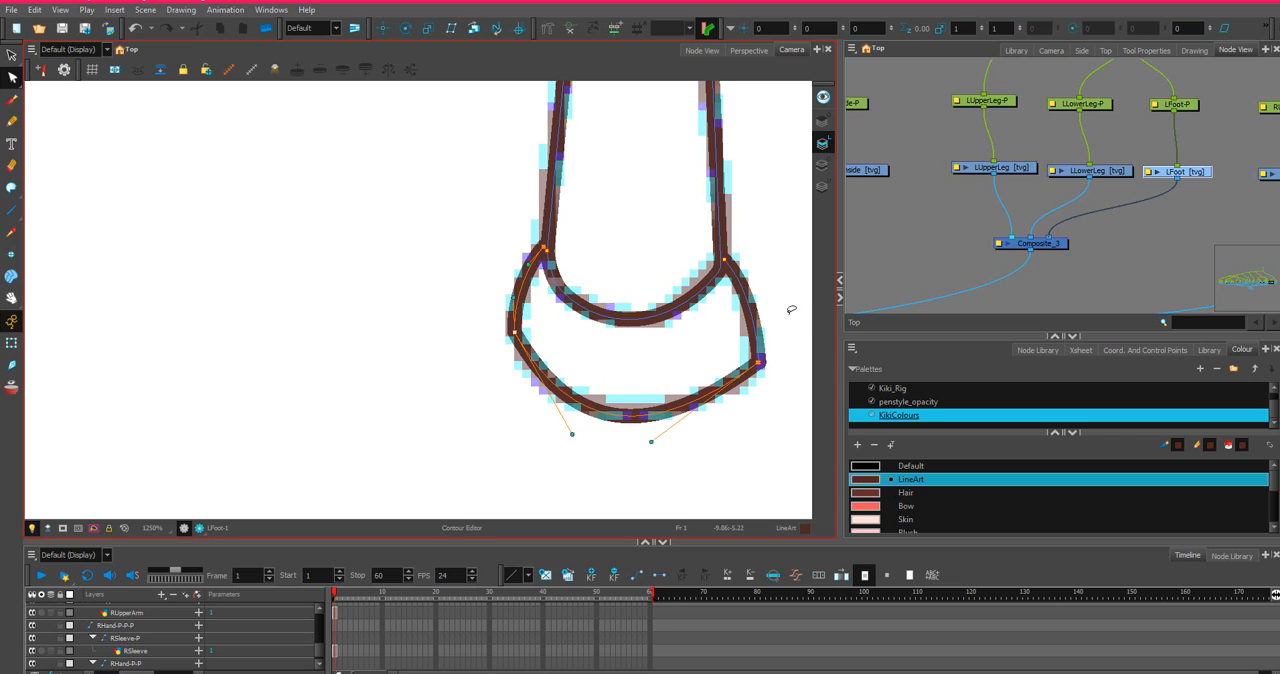
pyautogui.moveTo(650, 444); pyautogui.dragTo(670, 441)
pyautogui.click(777, 357)
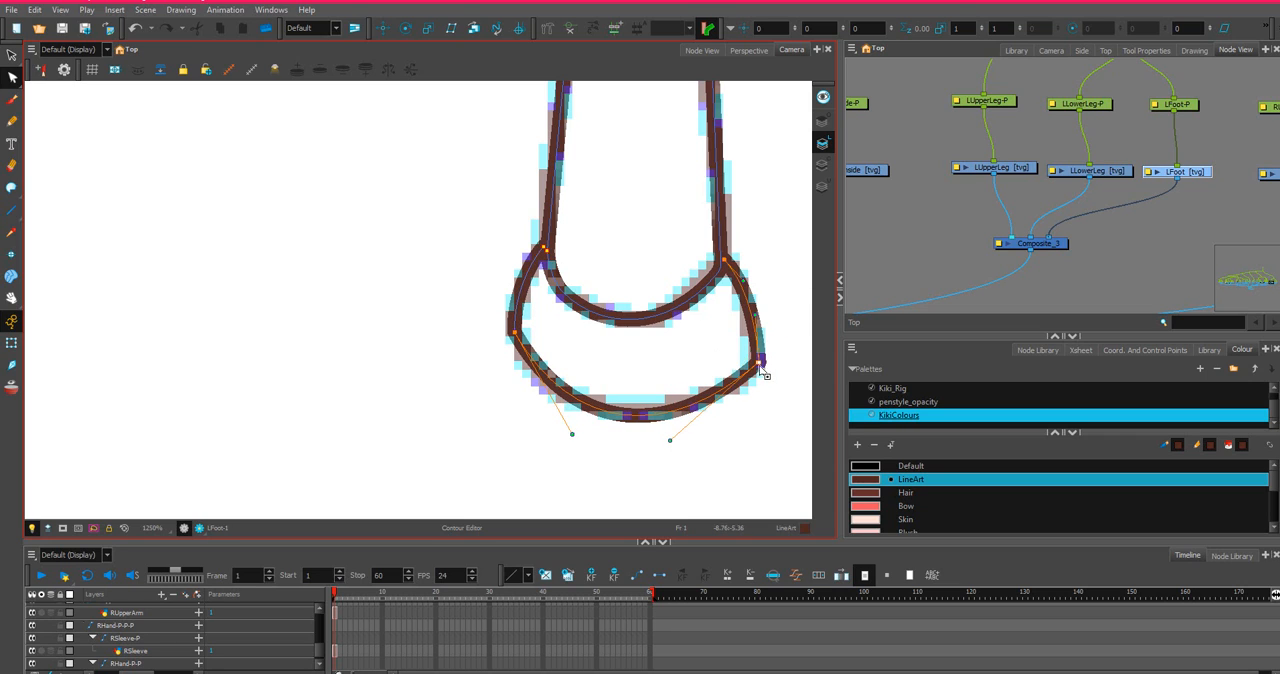
pyautogui.moveTo(760, 363); pyautogui.dragTo(753, 368)
pyautogui.moveTo(757, 323); pyautogui.dragTo(753, 318)
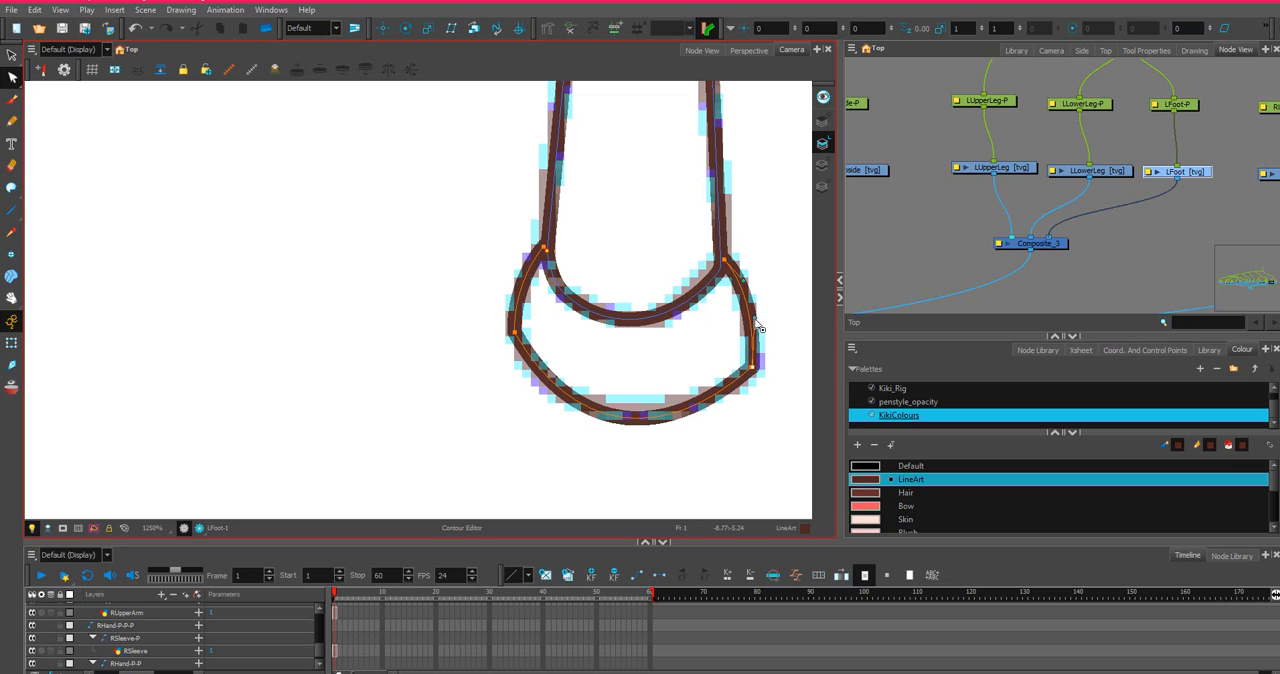
pyautogui.click(522, 342)
pyautogui.moveTo(572, 435); pyautogui.dragTo(534, 421)
# Adjust the curve handles of the shoe's inner side so it bulges outward above the inner lower corner.
pyautogui.scroll(3, 785, 338)
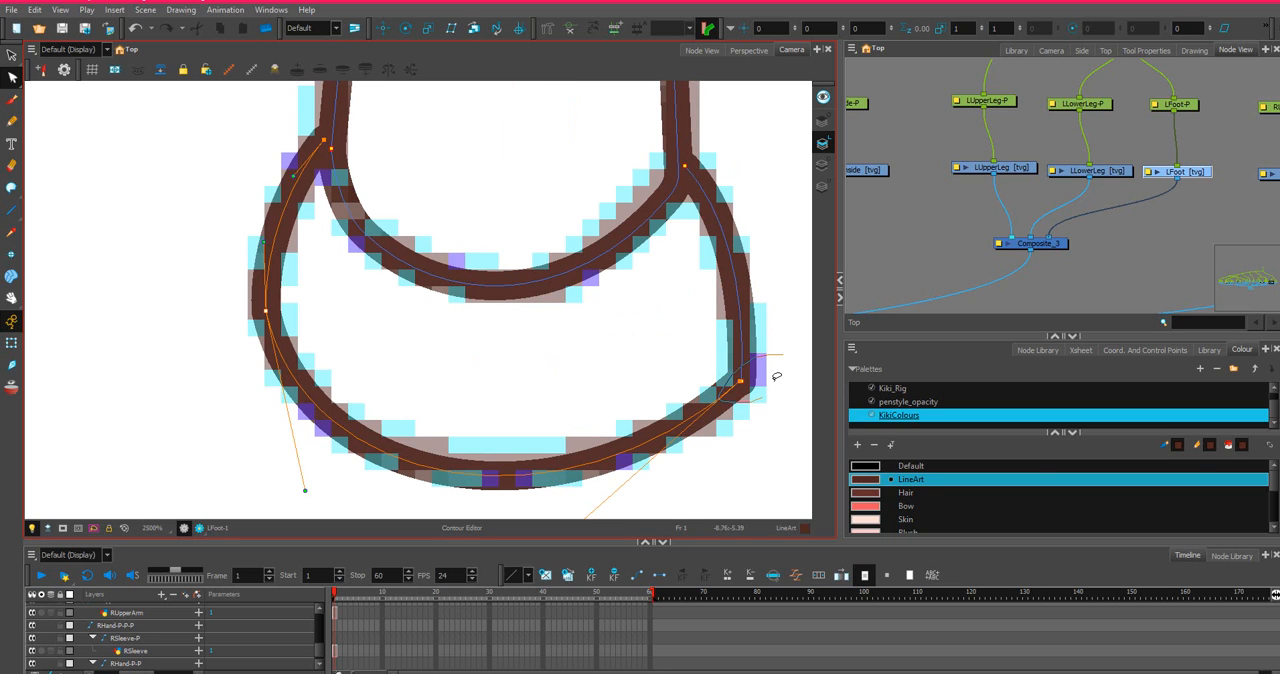
pyautogui.click(747, 372)
pyautogui.moveTo(747, 284); pyautogui.dragTo(756, 358)
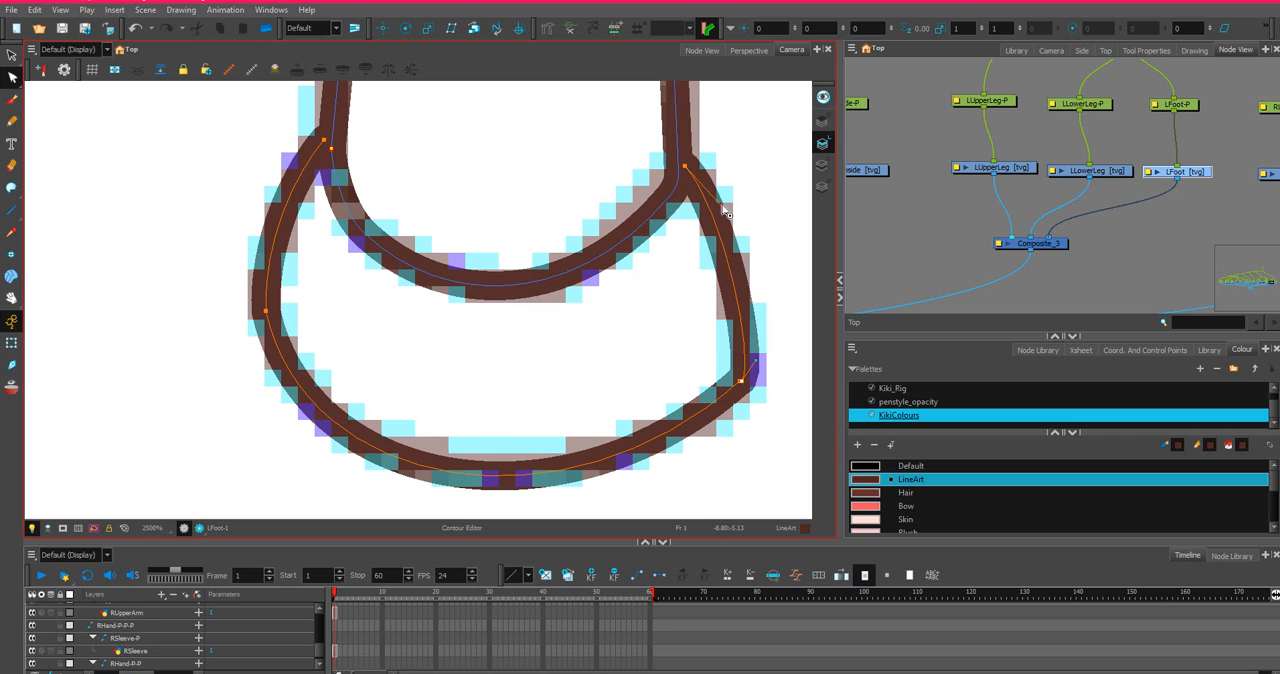
pyautogui.moveTo(722, 206); pyautogui.dragTo(730, 208)
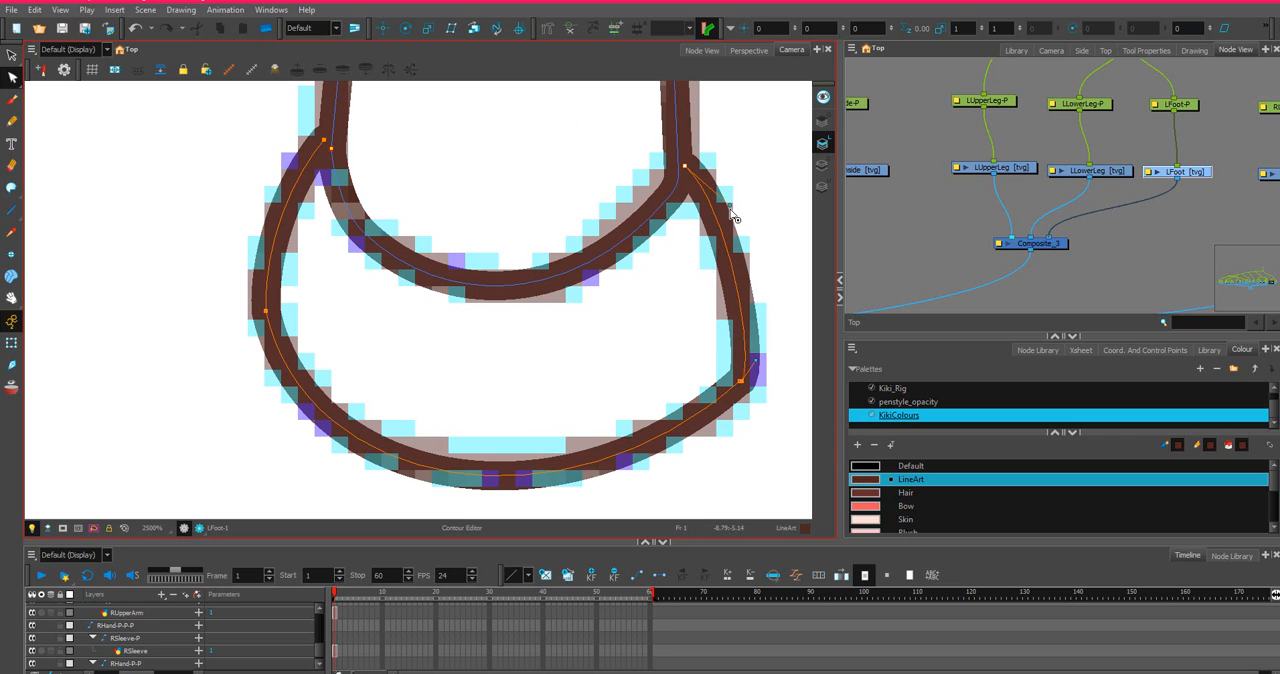
pyautogui.moveTo(757, 362)
pyautogui.mouseDown()
pyautogui.moveTo(754, 347)
pyautogui.moveTo(731, 352)
pyautogui.mouseUp()
pyautogui.scroll(1, 748, 411)
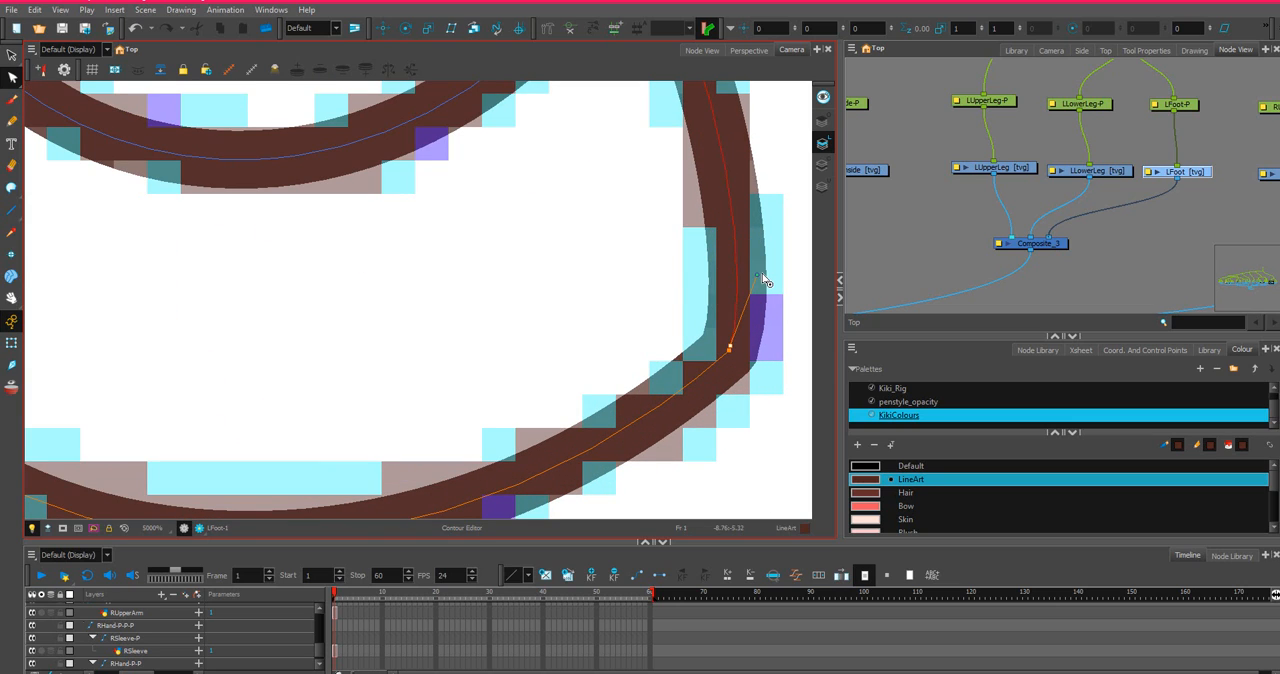
pyautogui.moveTo(760, 267); pyautogui.dragTo(776, 252)
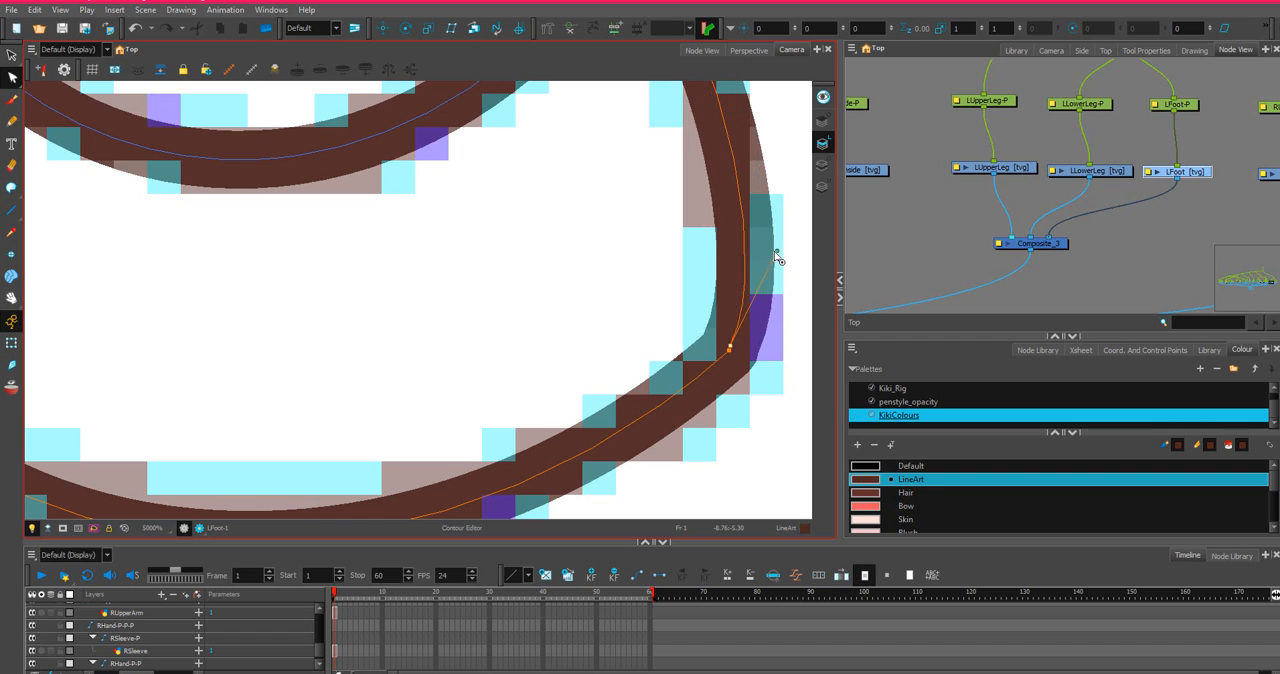
pyautogui.scroll(-2, 768, 252)
pyautogui.scroll(-4, 486, 455)
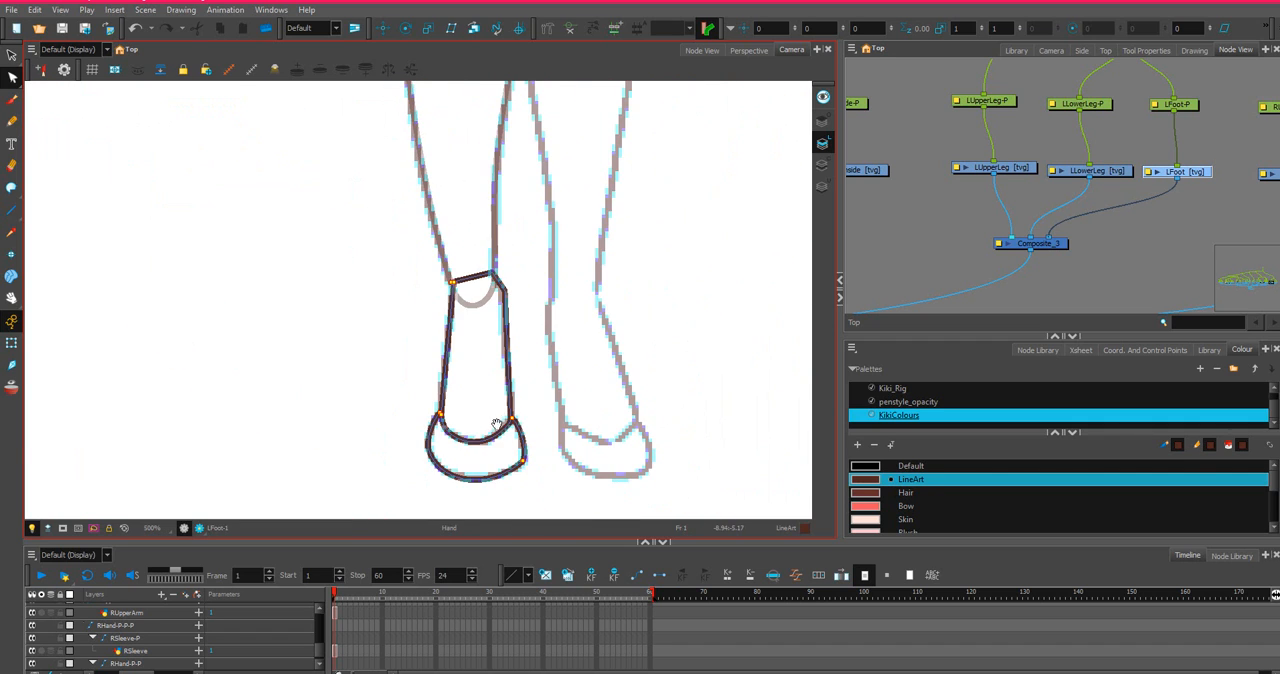
# Bend the ankle section's top edge upward into an arch and steepen the curve where it meets the outer side.
pyautogui.scroll(5, 486, 343)
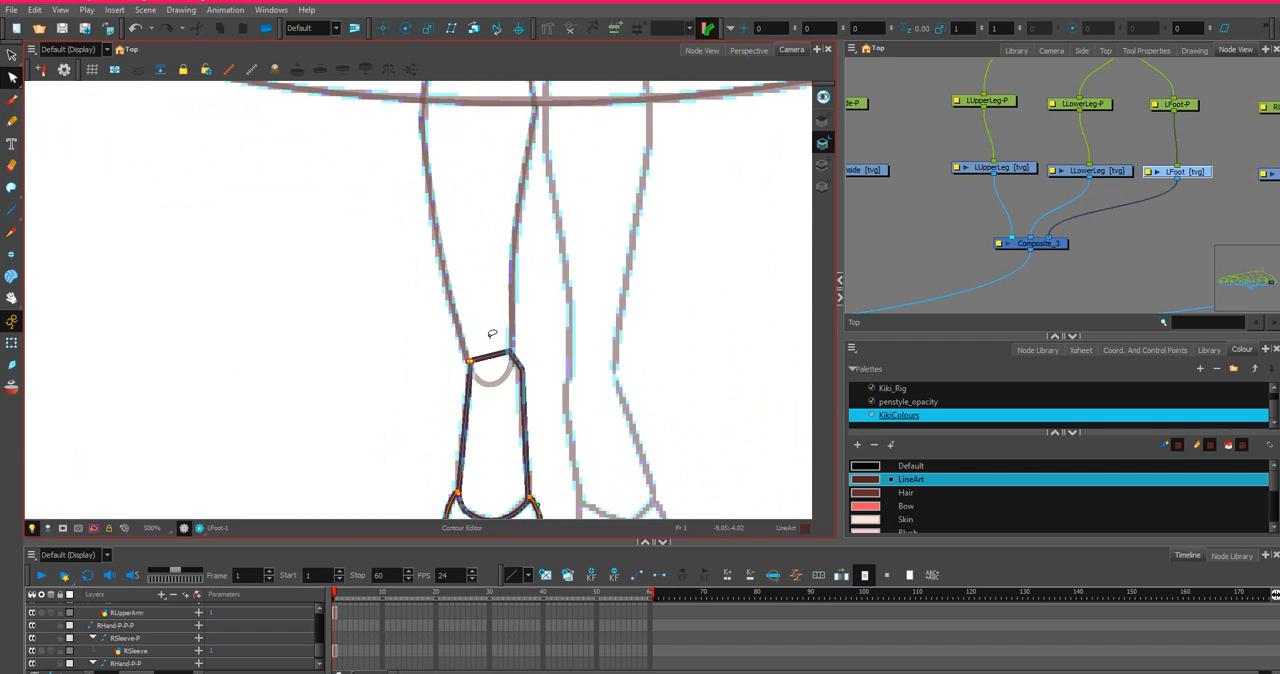
pyautogui.moveTo(505, 363); pyautogui.dragTo(497, 308)
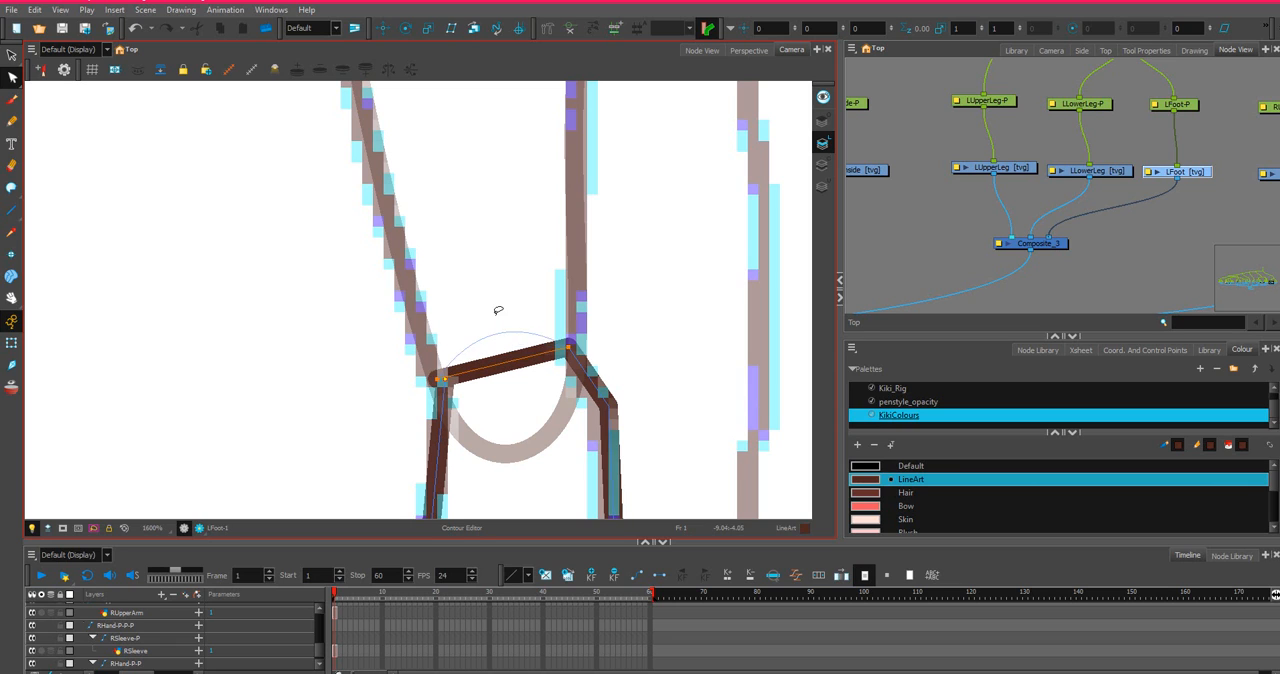
pyautogui.scroll(3, 445, 360)
pyautogui.moveTo(416, 411)
pyautogui.mouseDown()
pyautogui.moveTo(438, 406)
pyautogui.moveTo(415, 380)
pyautogui.moveTo(479, 412)
pyautogui.moveTo(427, 411)
pyautogui.mouseUp()
pyautogui.scroll(-2, 448, 379)
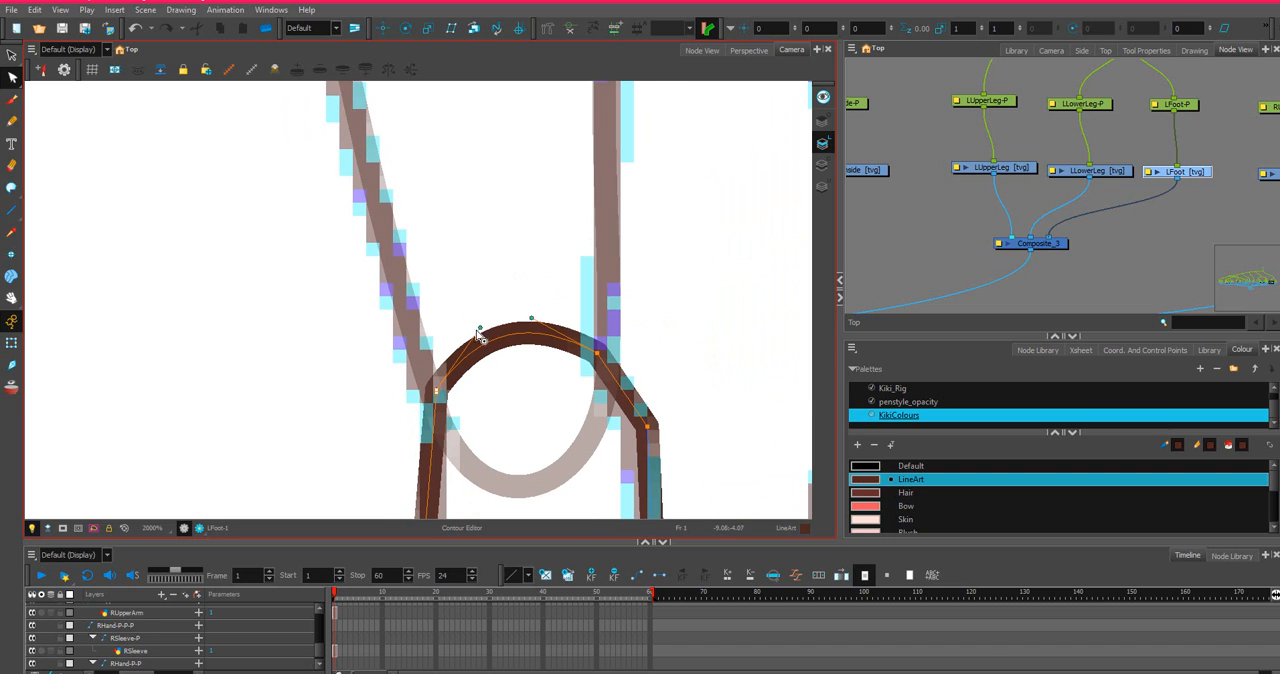
pyautogui.moveTo(480, 330); pyautogui.dragTo(433, 334)
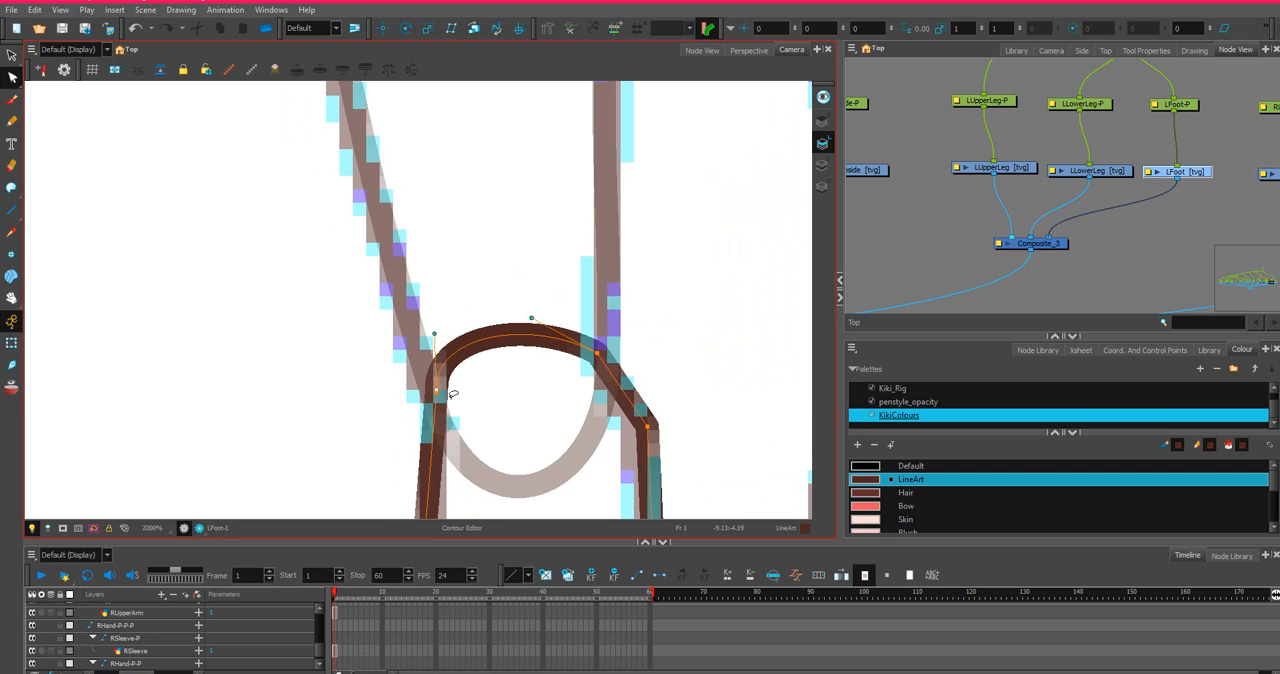
pyautogui.scroll(2, 435, 330)
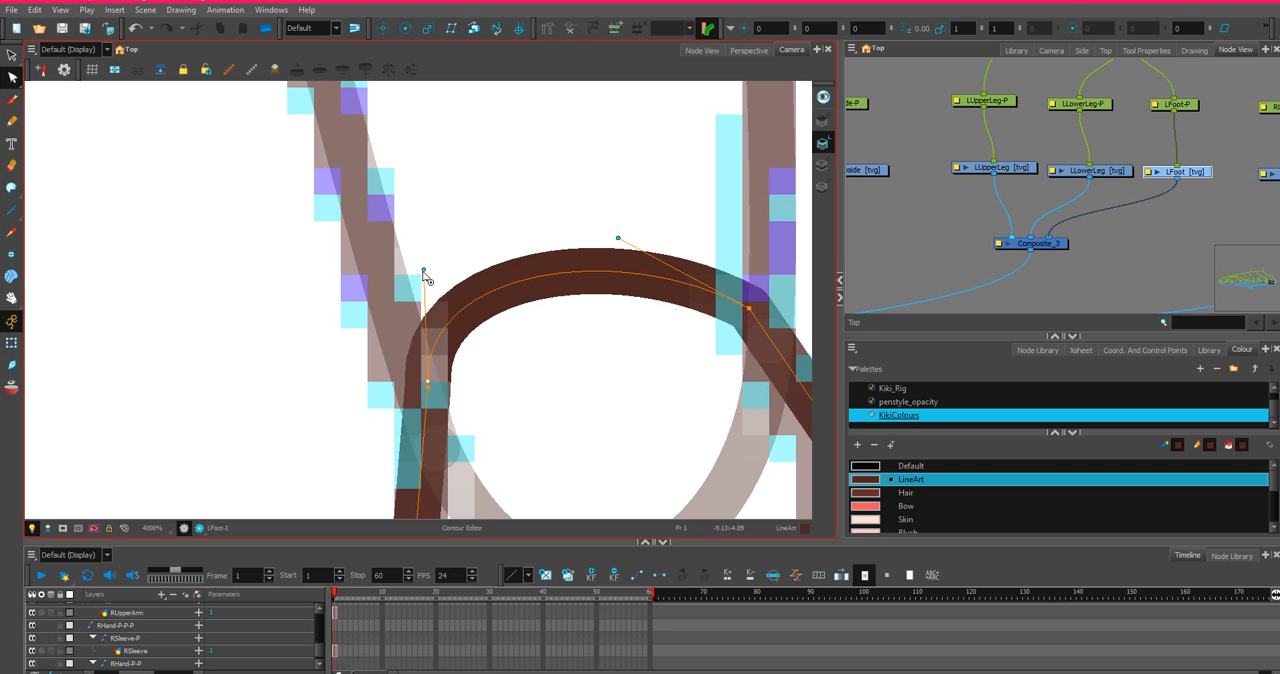
pyautogui.moveTo(430, 277); pyautogui.dragTo(442, 294)
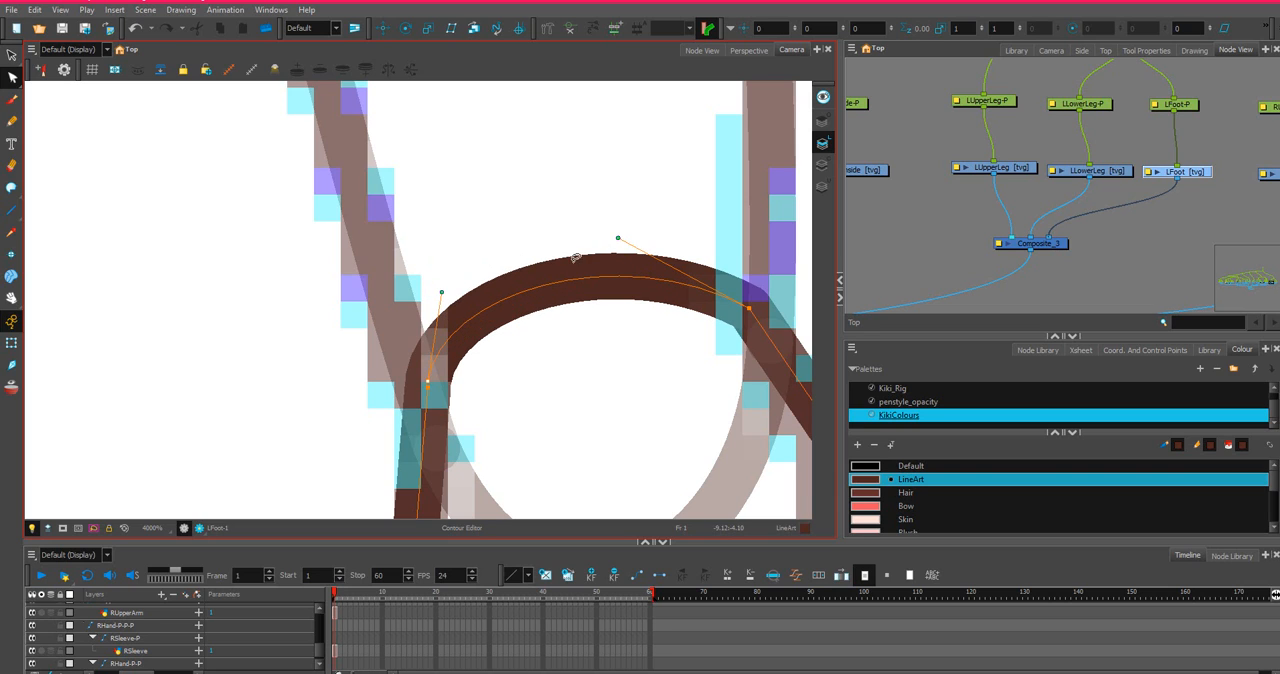
# Curve the short slanted line at the ankle's upper inner corner and shift its upper point so it flows into the arch.
pyautogui.scroll(-2, 678, 242)
pyautogui.click(752, 303)
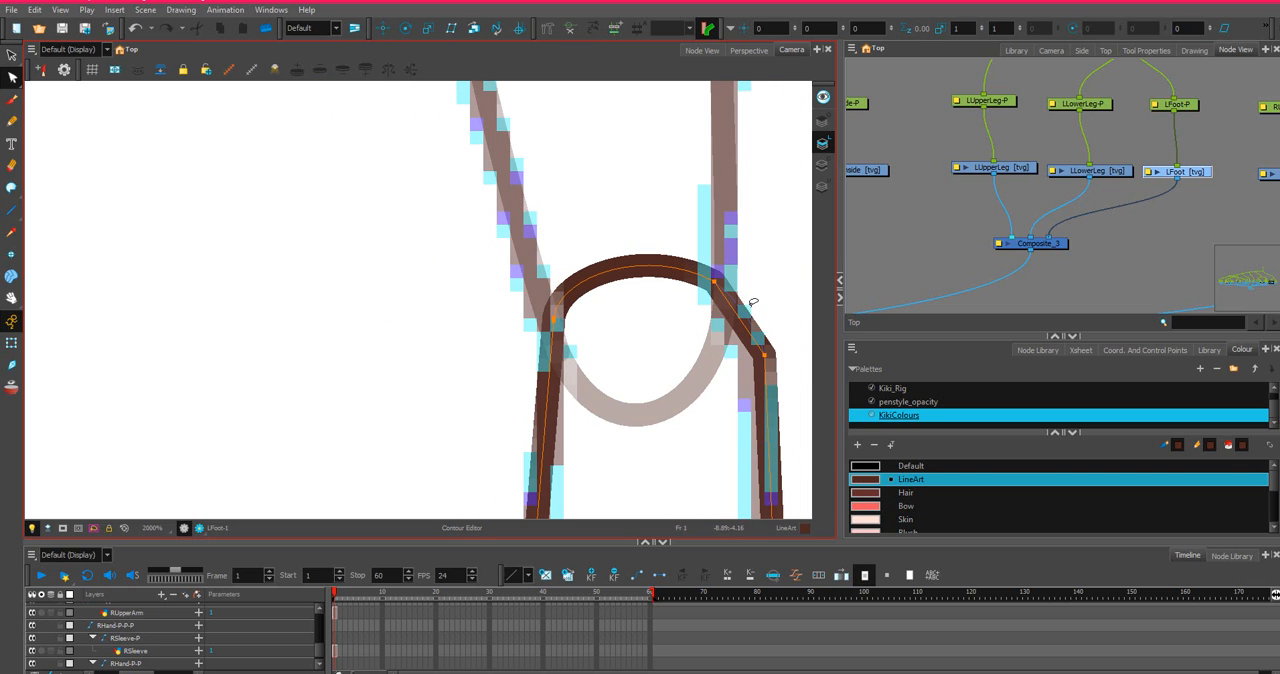
pyautogui.scroll(-2, 772, 368)
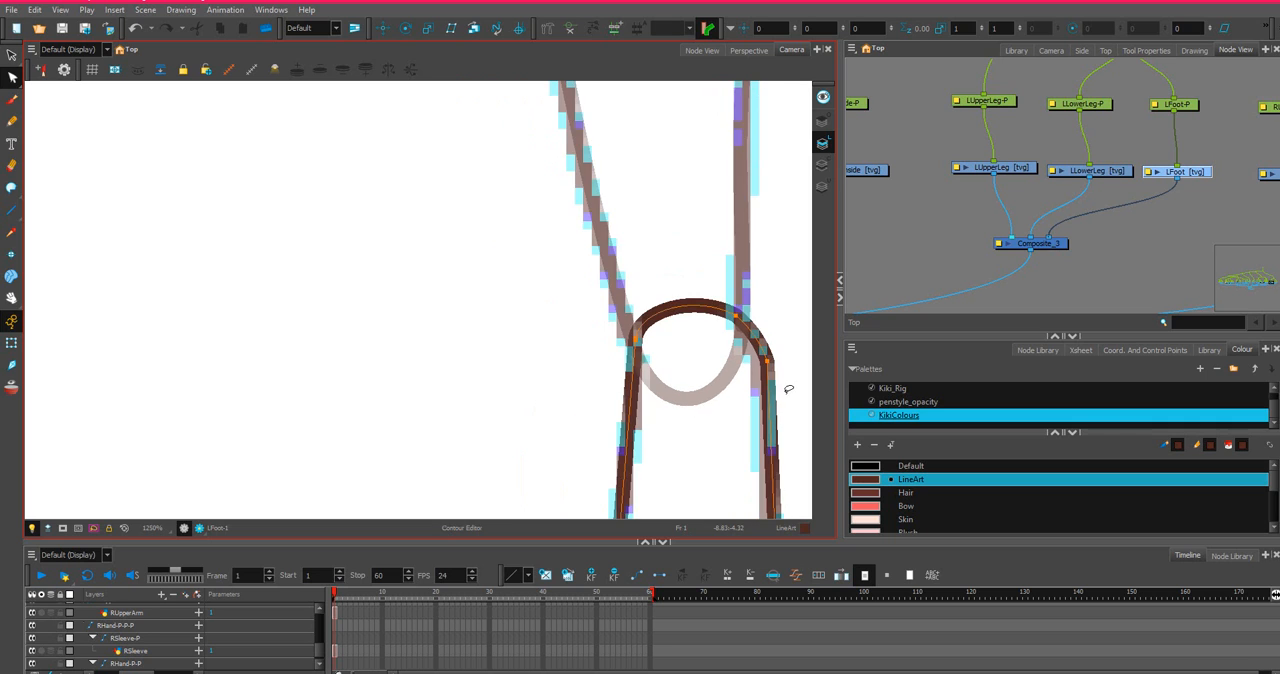
pyautogui.scroll(-4, 786, 389)
pyautogui.scroll(4, 772, 370)
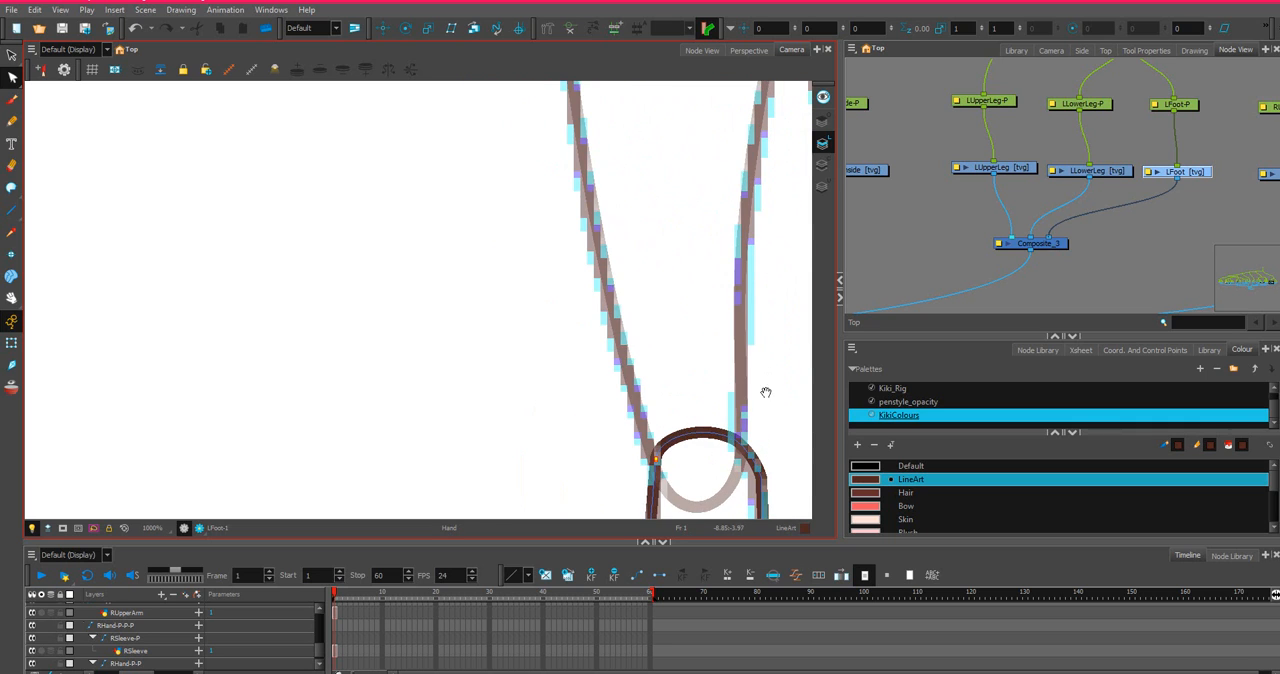
pyautogui.moveTo(766, 392); pyautogui.dragTo(651, 211)
pyautogui.scroll(2, 640, 260)
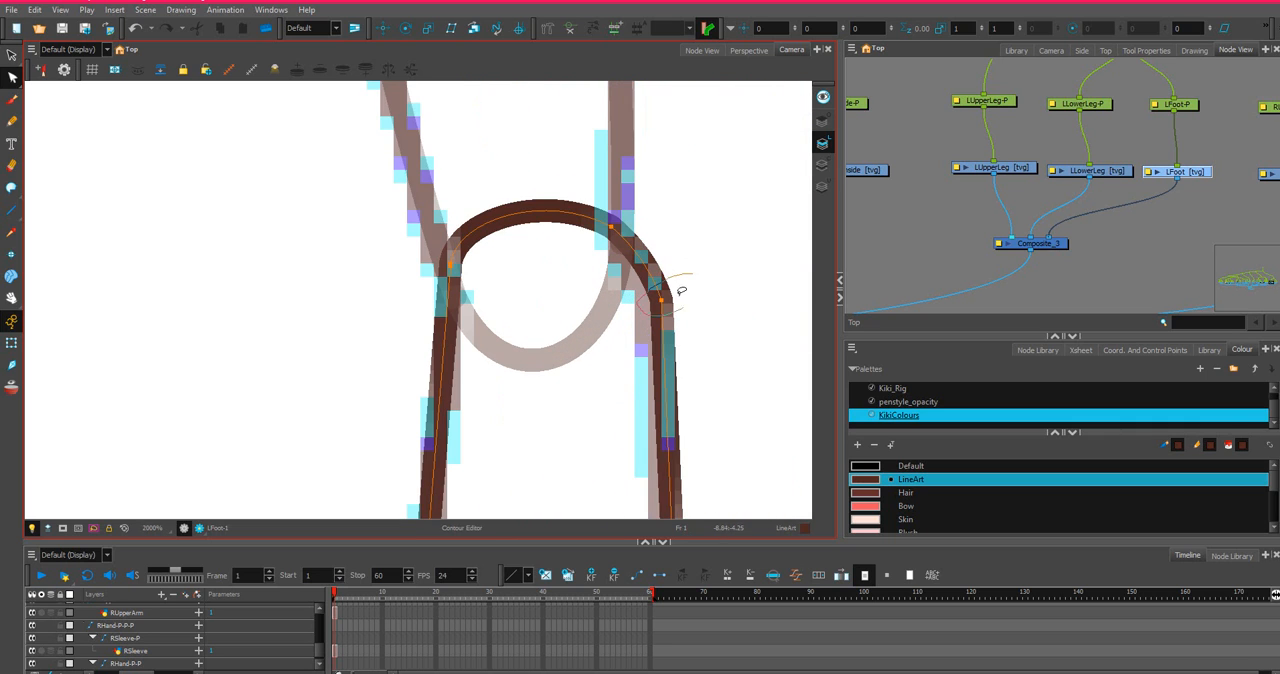
pyautogui.moveTo(679, 293)
pyautogui.mouseDown()
pyautogui.moveTo(686, 284)
pyautogui.moveTo(658, 305)
pyautogui.mouseUp()
pyautogui.scroll(-5, 661, 313)
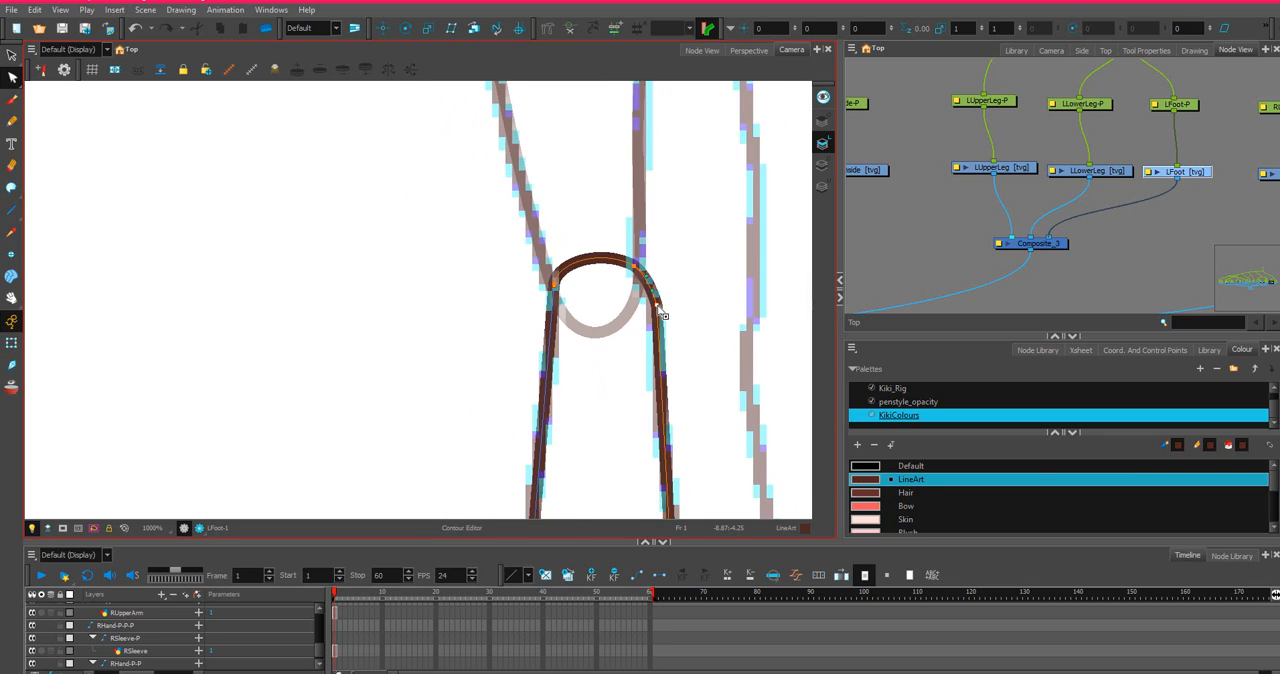
pyautogui.scroll(4, 642, 265)
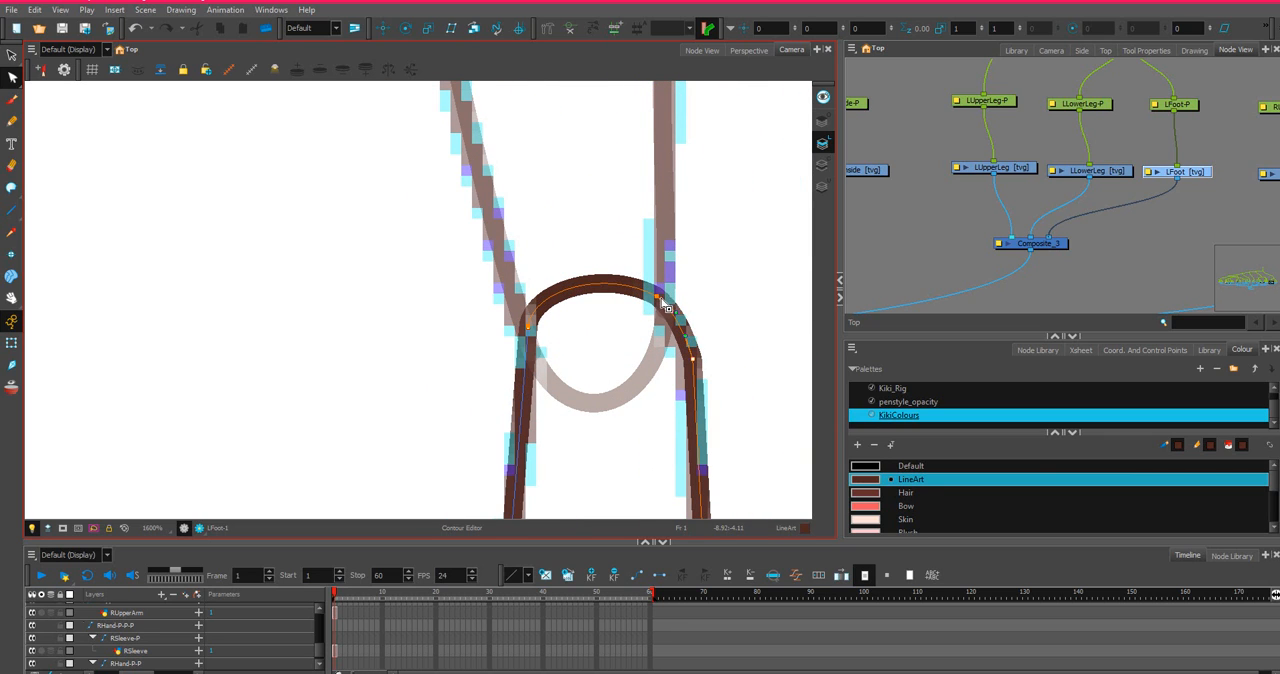
pyautogui.moveTo(666, 300); pyautogui.dragTo(650, 300)
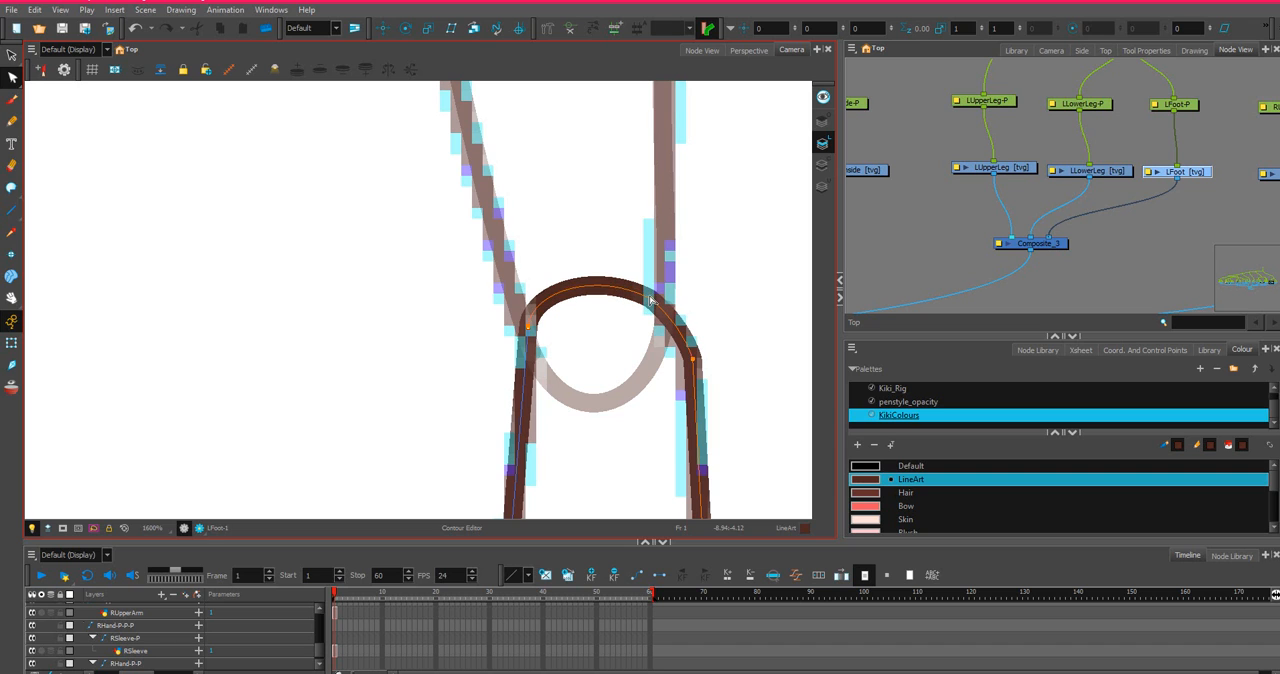
# Pull the curve of the shoe's inner side slightly inward.
pyautogui.scroll(2, 553, 318)
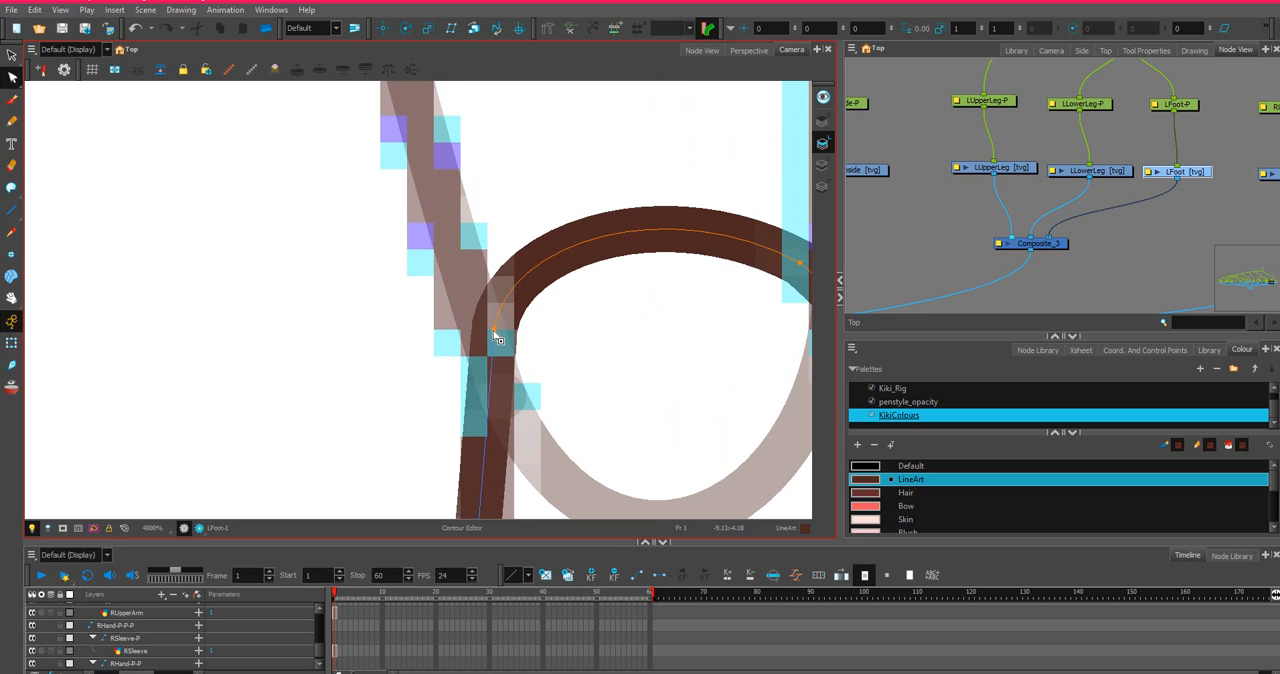
pyautogui.scroll(-4, 557, 296)
pyautogui.scroll(-2, 663, 297)
pyautogui.scroll(3, 680, 451)
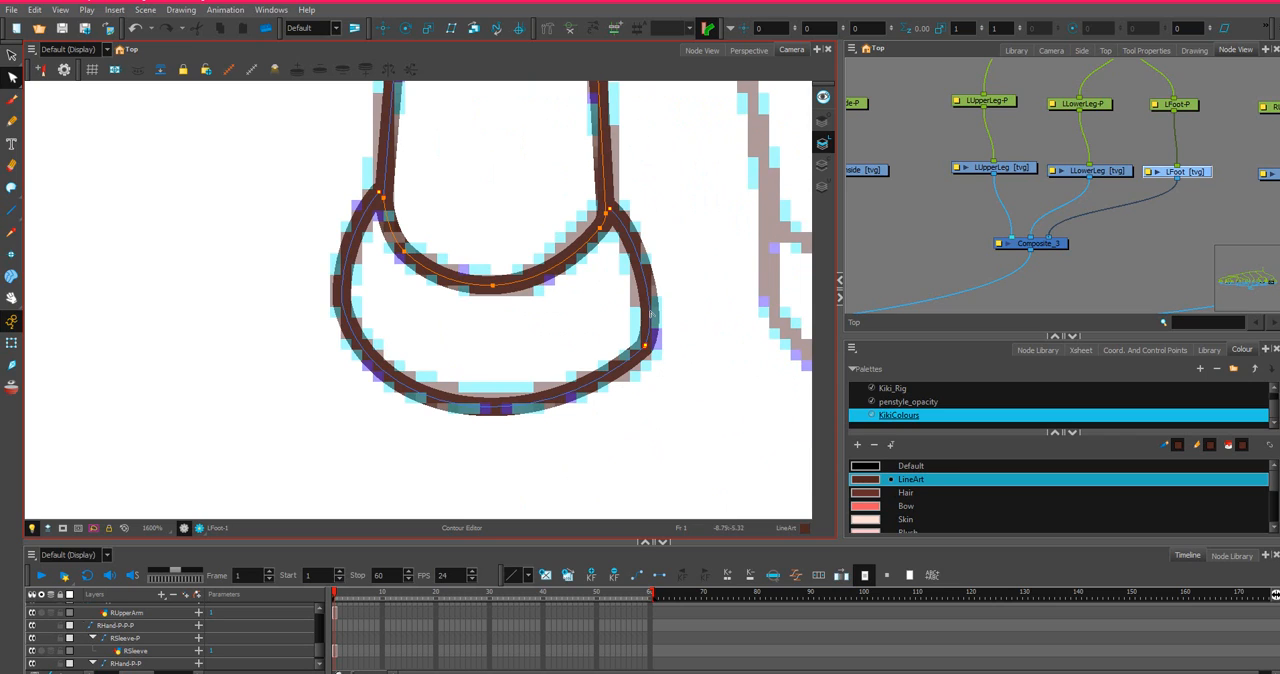
pyautogui.moveTo(651, 308); pyautogui.dragTo(644, 303)
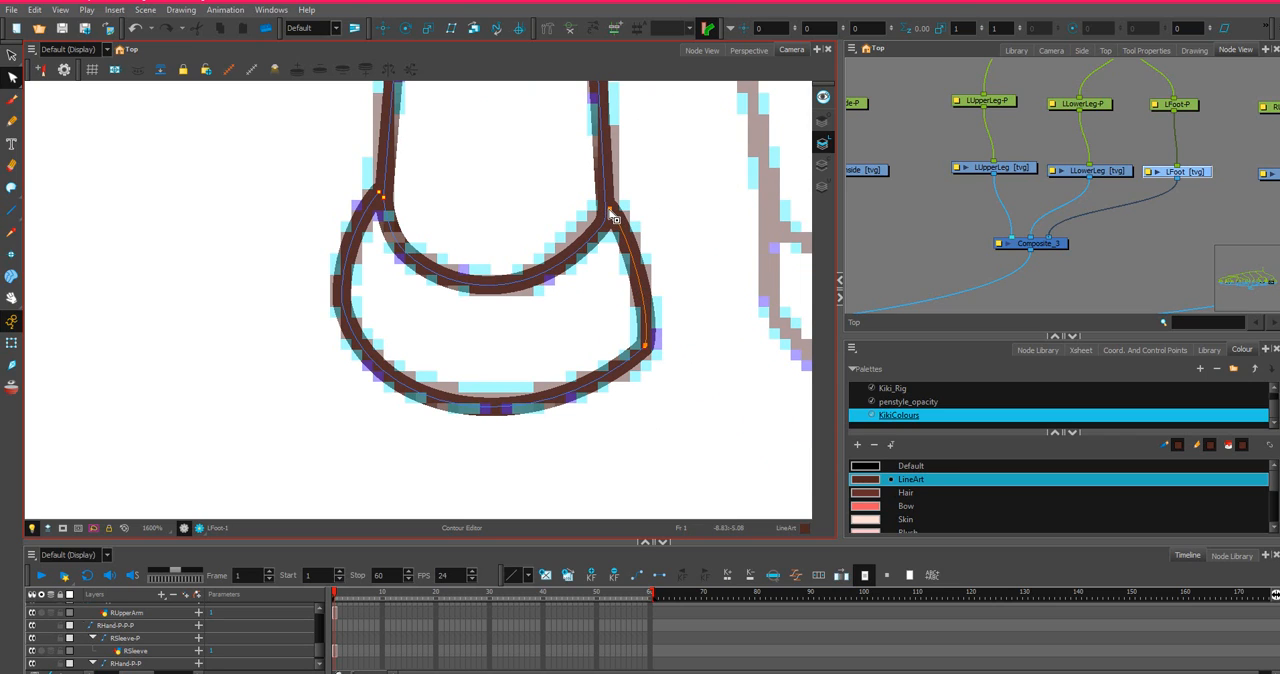
# Move the upper endpoint of the shoe's outer side onto the ankle line and raise its handle for a rounder curve.
pyautogui.scroll(3, 350, 182)
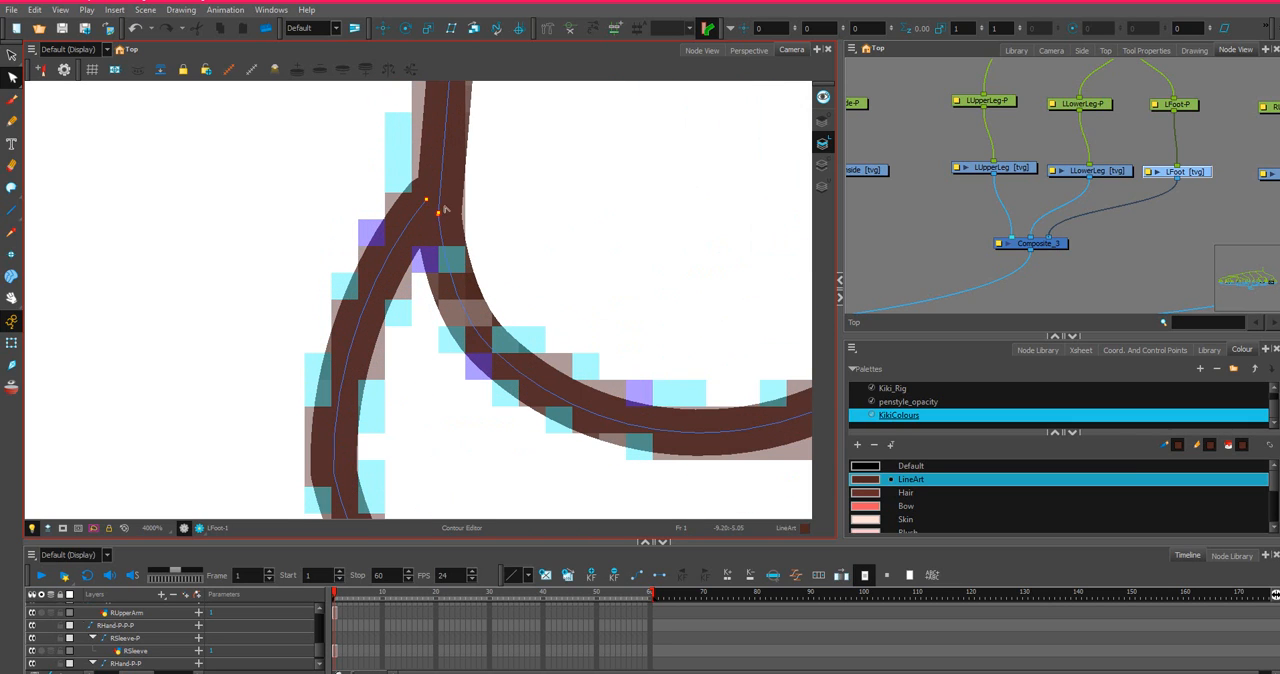
pyautogui.click(427, 203)
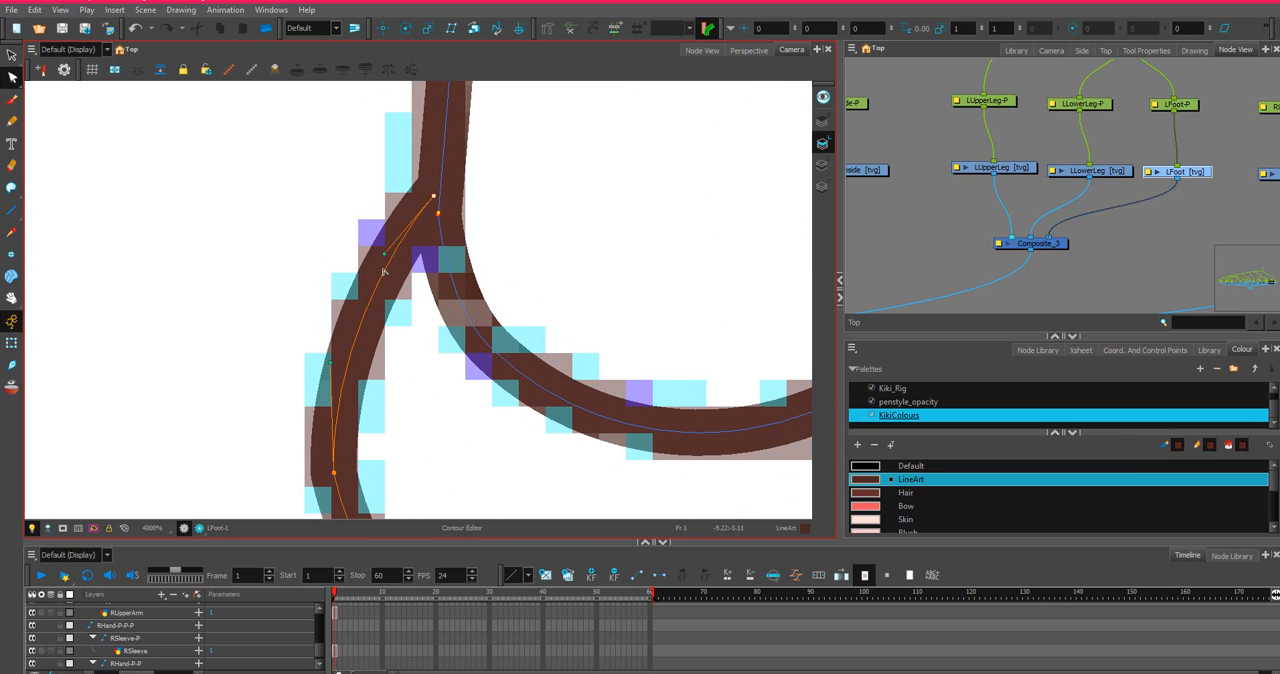
pyautogui.moveTo(384, 256); pyautogui.dragTo(384, 227)
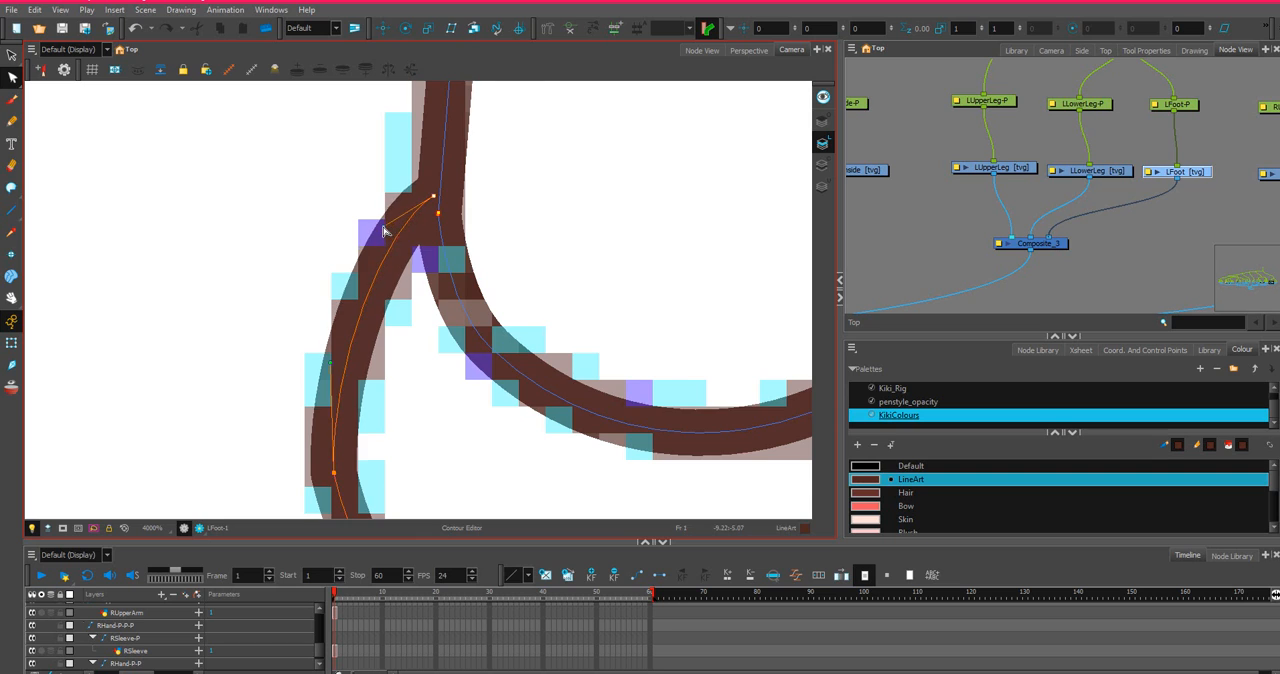
# Add a point on the shoe-opening curve between its lowest point and the inner corner, and nudge it slightly upward.
pyautogui.scroll(-2, 670, 280)
pyautogui.moveTo(694, 263); pyautogui.dragTo(474, 308)
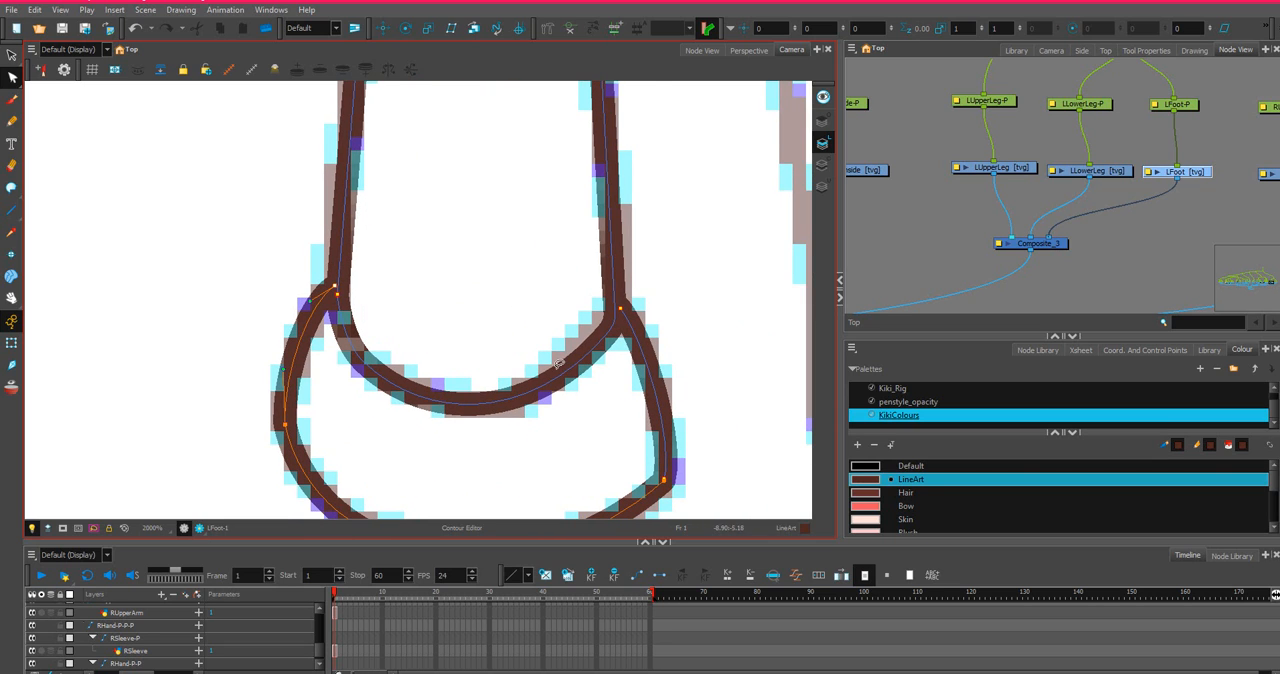
pyautogui.click(518, 402)
pyautogui.click(521, 402)
pyautogui.moveTo(533, 401); pyautogui.dragTo(531, 398)
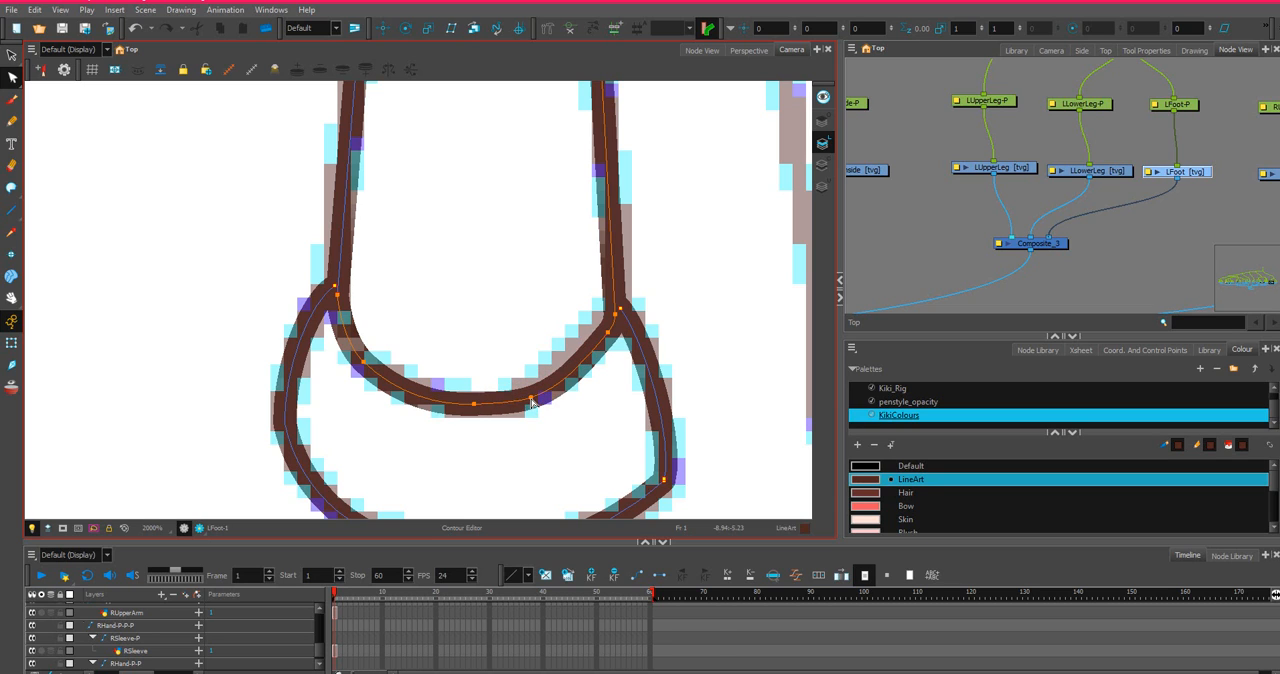
# Nudge the two points of the ankle outline at the inner corner of the shoe opening so they meet the shoe's side line.
pyautogui.scroll(-2, 556, 373)
pyautogui.scroll(4, 612, 333)
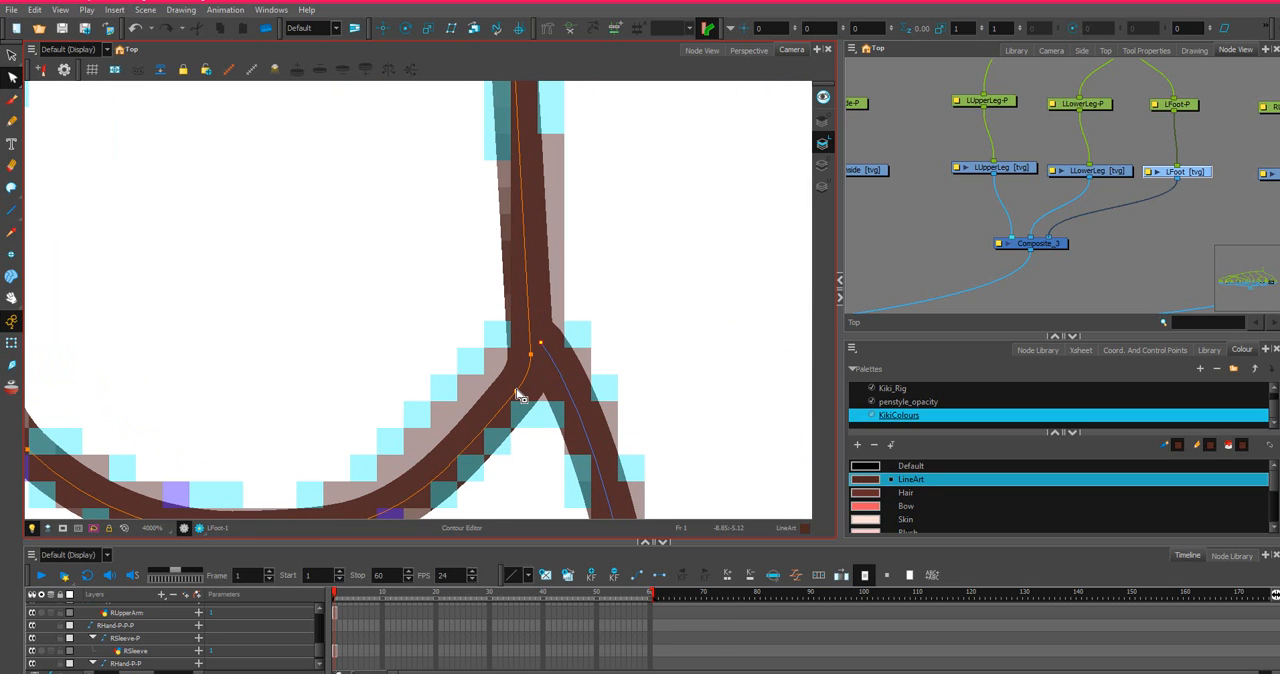
pyautogui.moveTo(517, 391); pyautogui.dragTo(516, 385)
pyautogui.moveTo(534, 343); pyautogui.dragTo(535, 346)
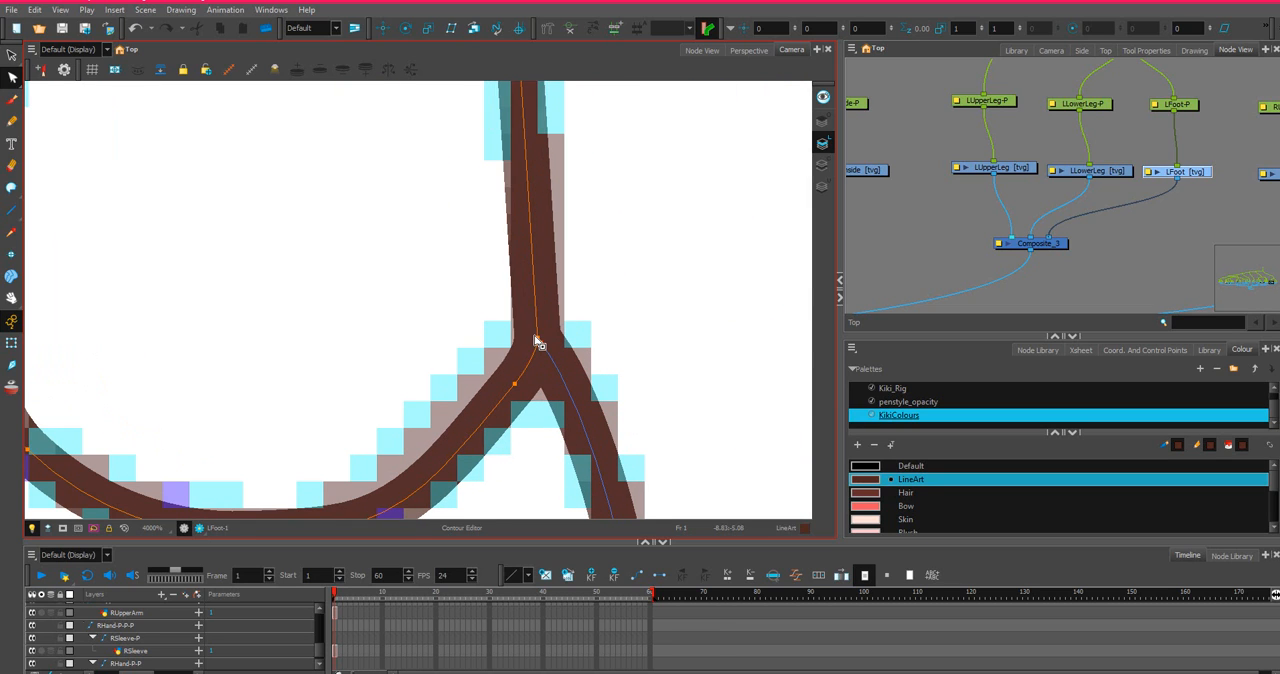
# Copy the frame 1 cell of the LUpperLeg drawing in the timeline.
pyautogui.scroll(-4, 520, 339)
pyautogui.scroll(-2, 518, 341)
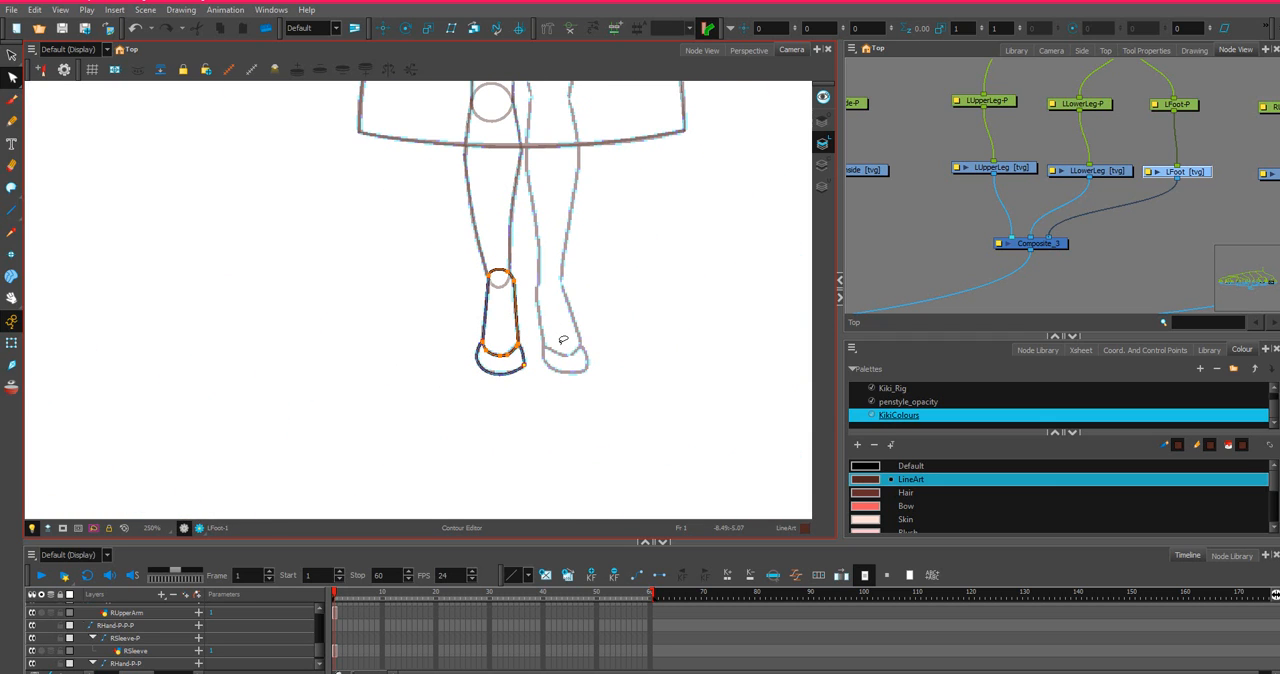
pyautogui.scroll(-2, 1021, 203)
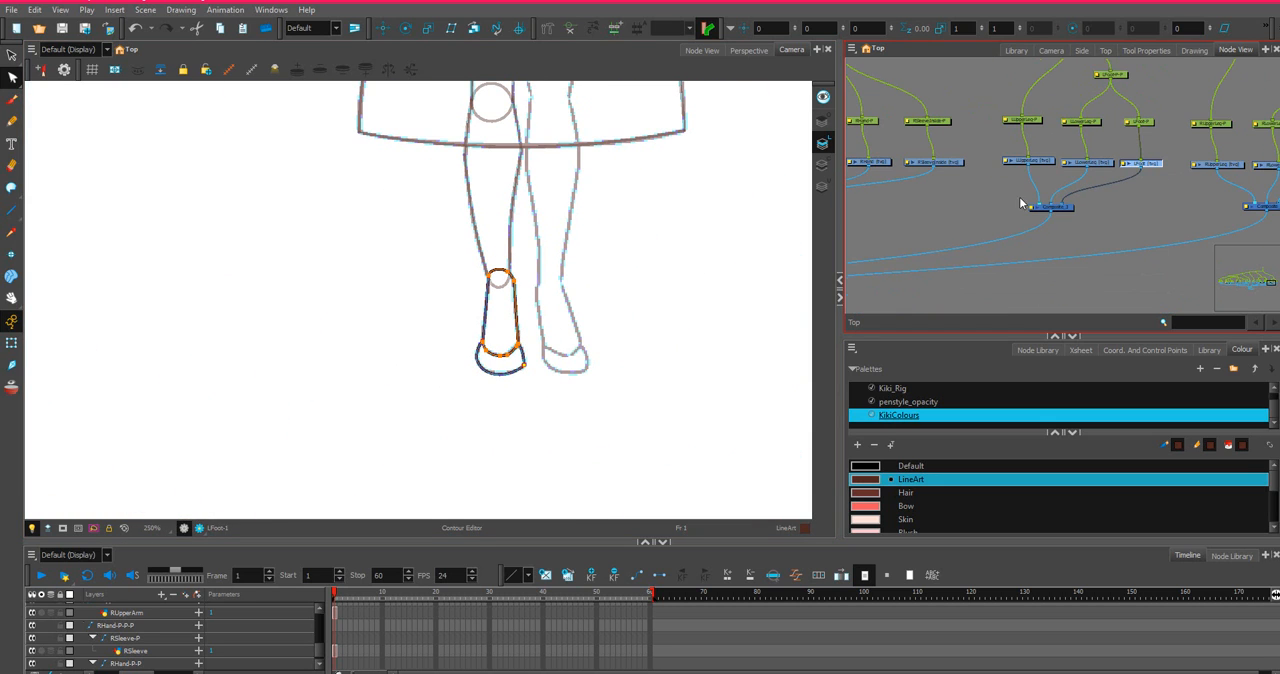
pyautogui.scroll(-2, 1046, 158)
pyautogui.scroll(-3, 489, 190)
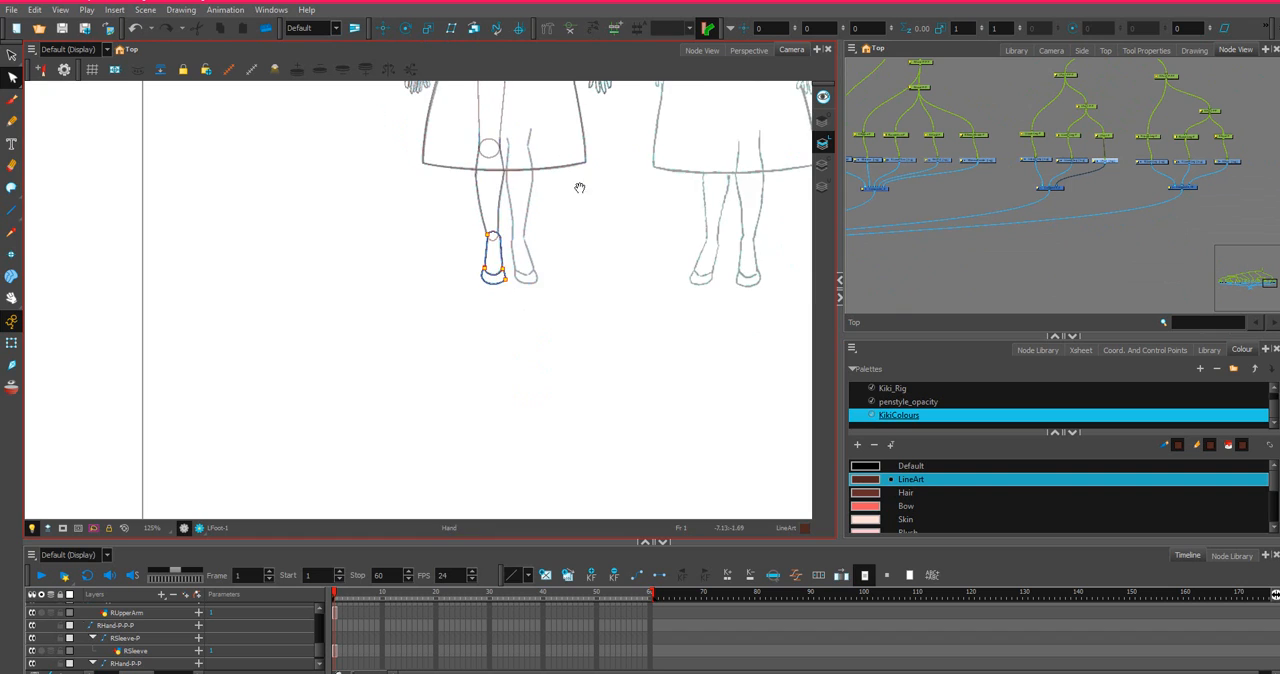
pyautogui.moveTo(583, 148); pyautogui.dragTo(607, 267)
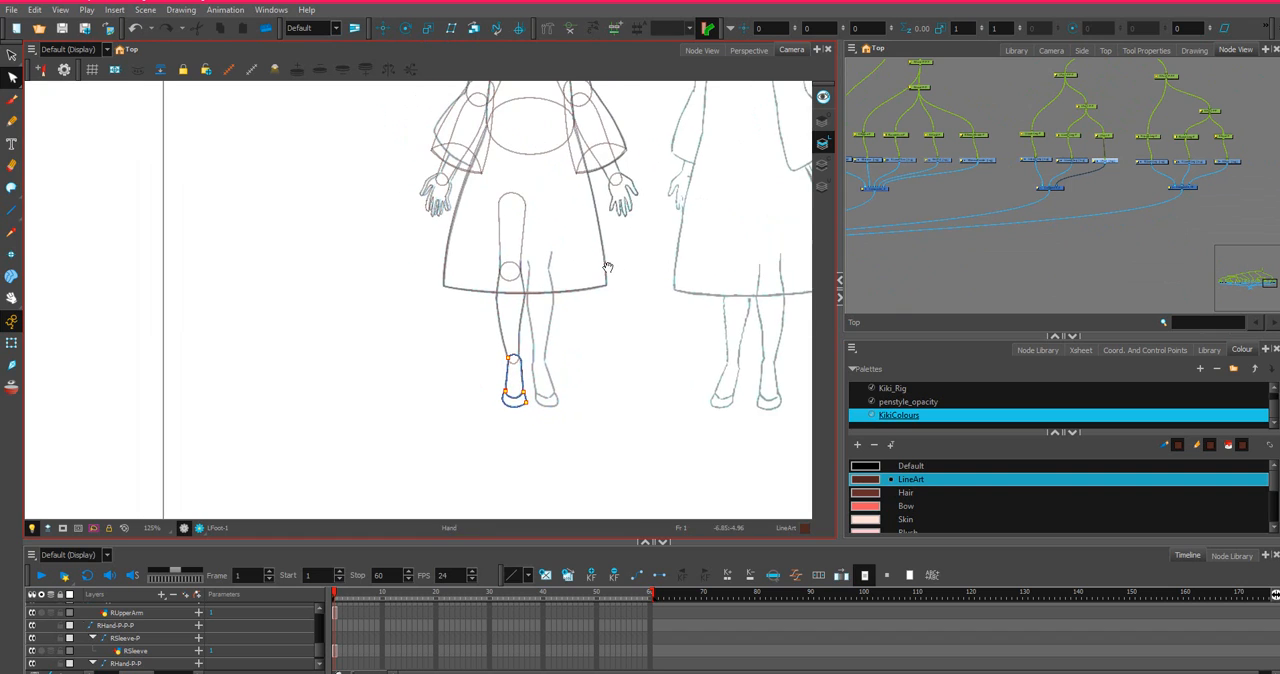
pyautogui.click(1046, 162)
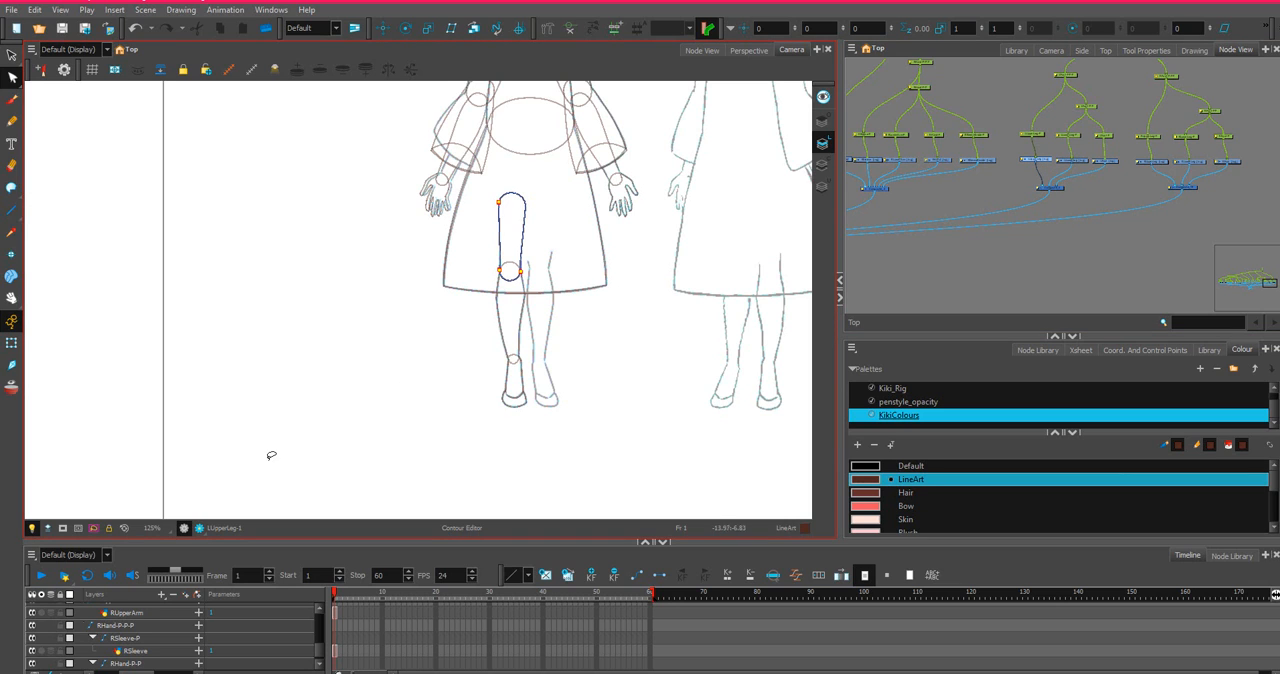
pyautogui.press('o')
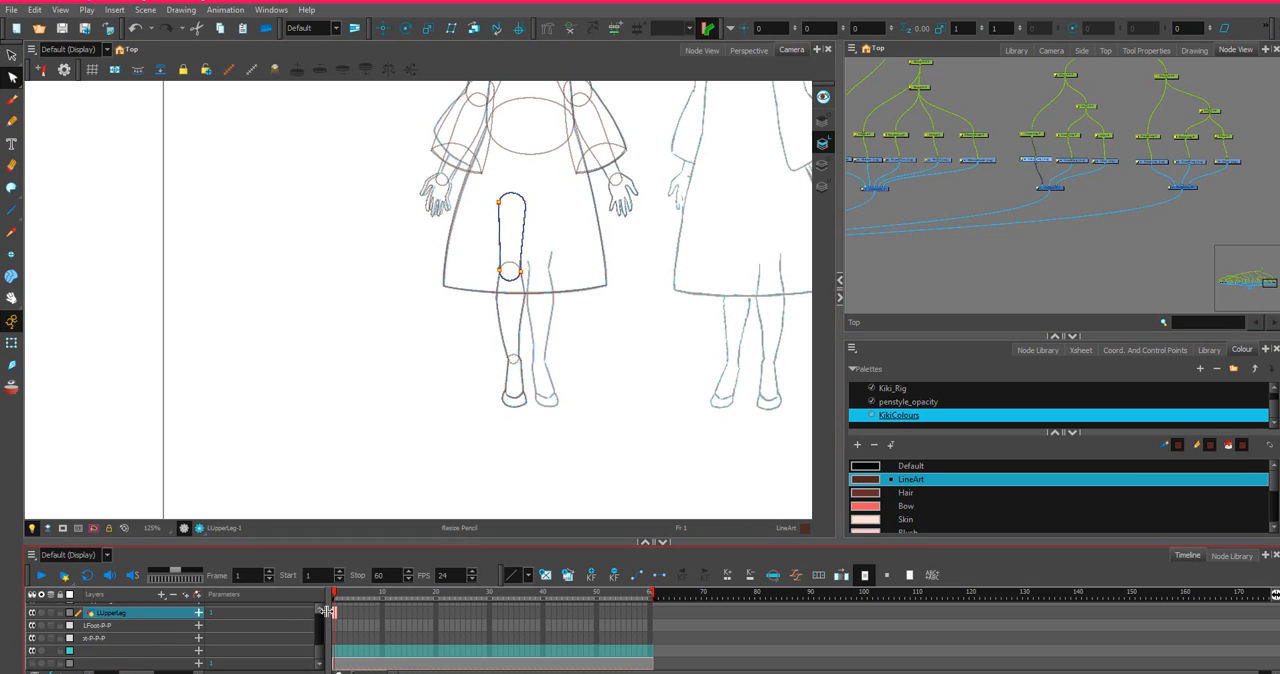
pyautogui.rightClick(335, 612)
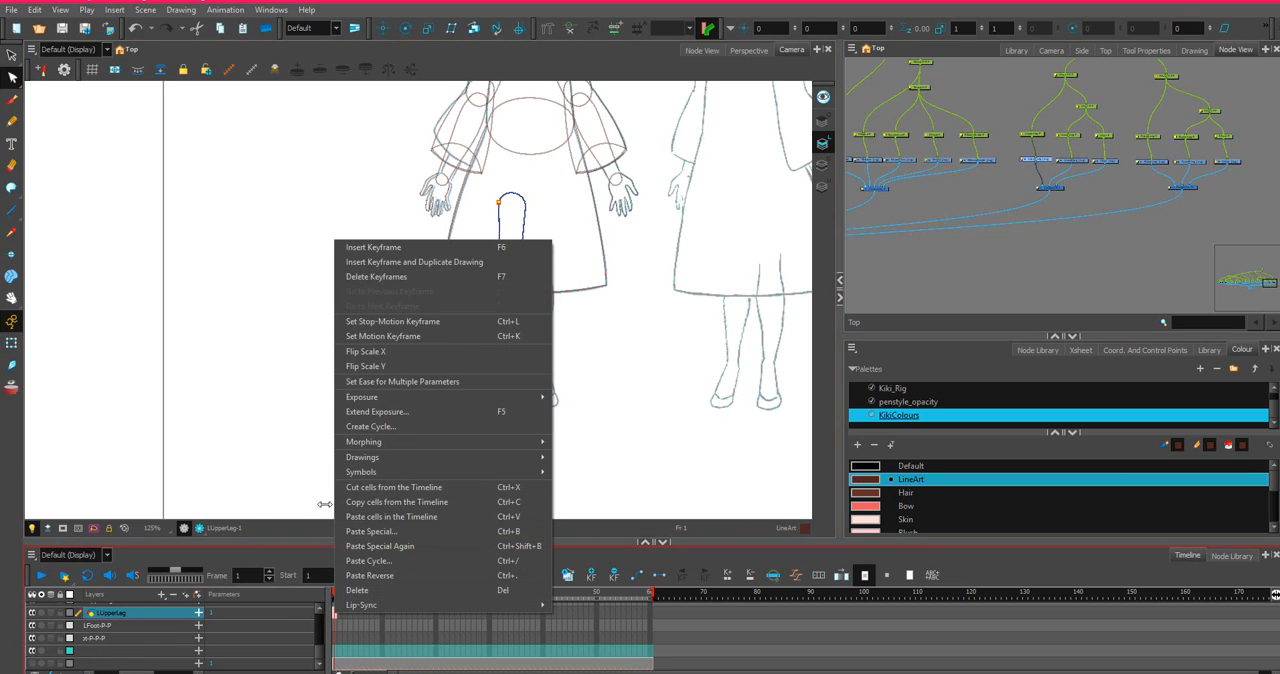
pyautogui.click(360, 503)
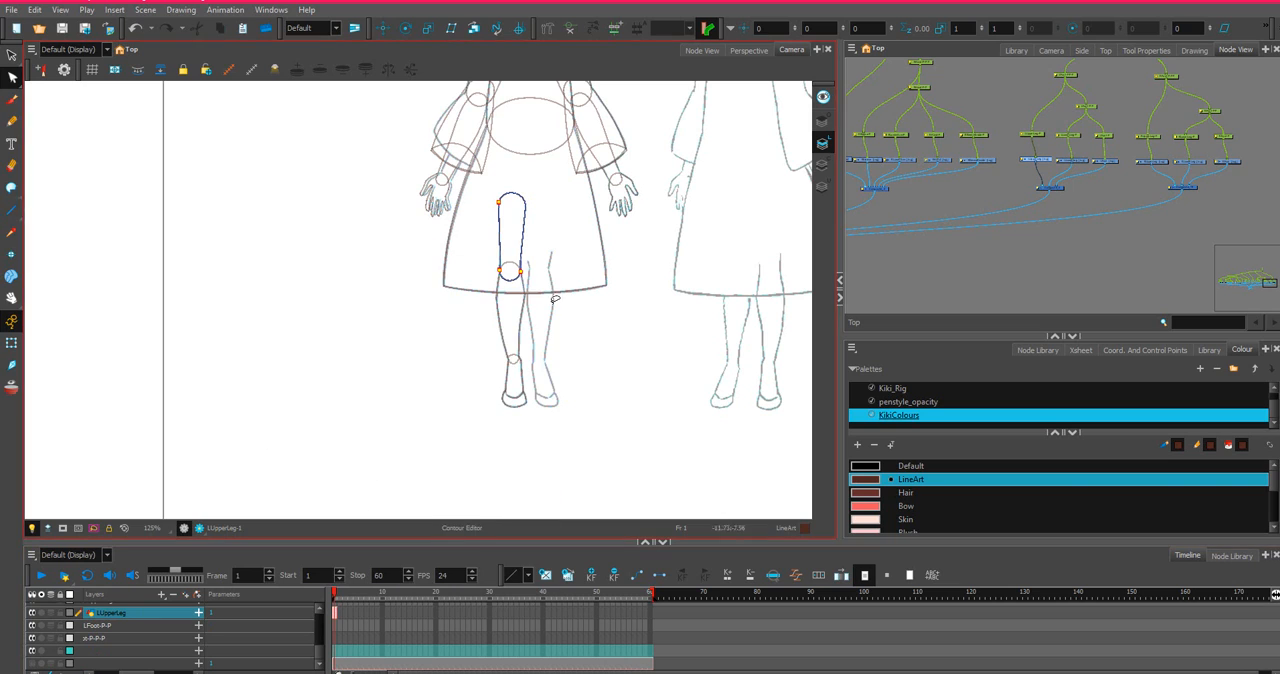
# Paste the copied upper leg into frame 1 of RUpperLeg with Paste Special, always creating drawing files.
pyautogui.click(1160, 169)
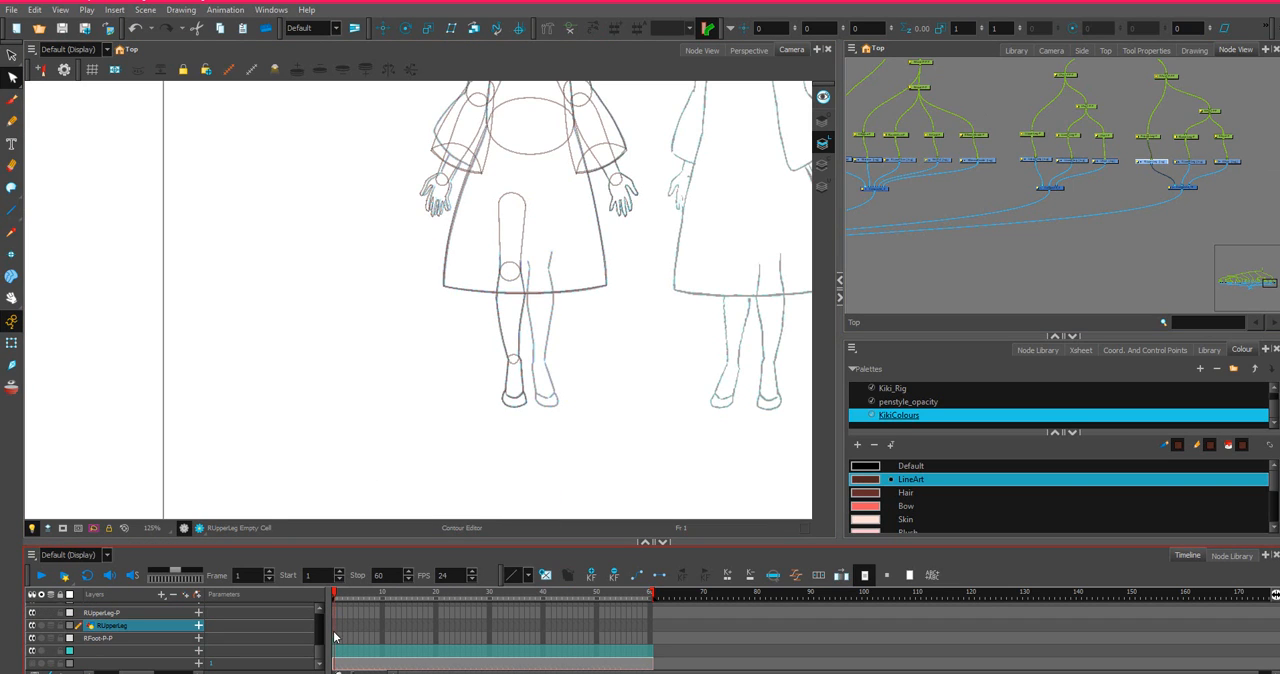
pyautogui.rightClick(336, 630)
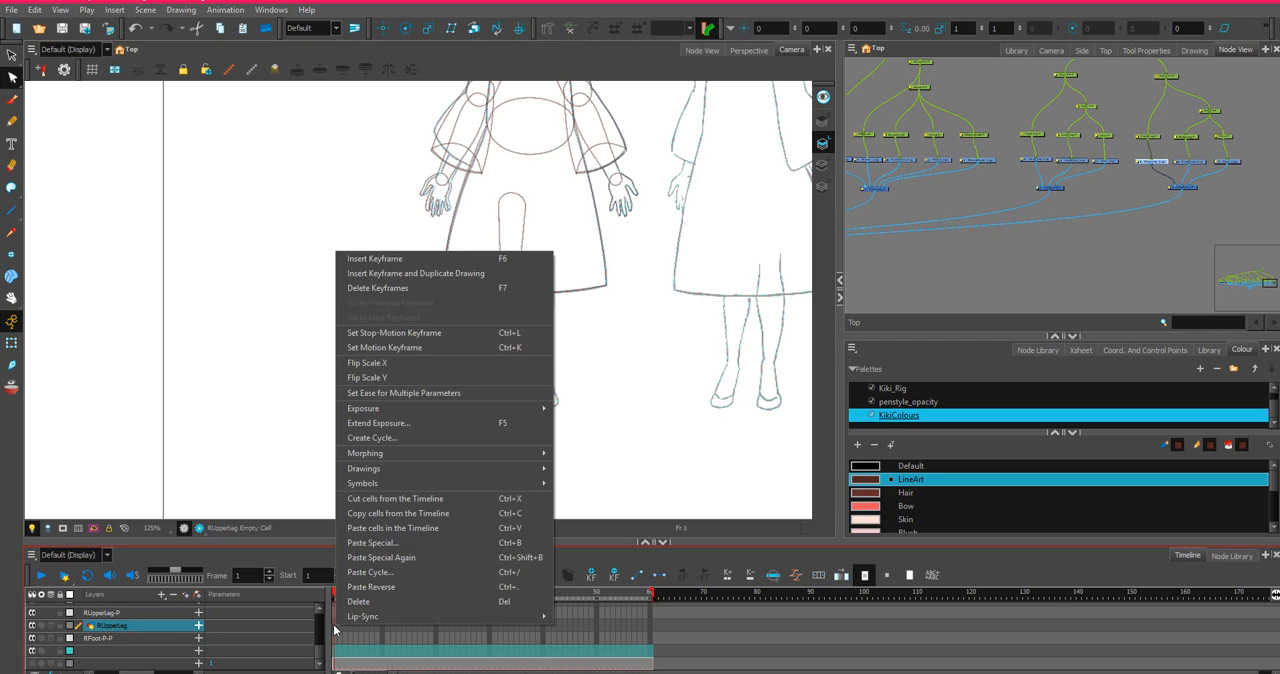
pyautogui.click(334, 627)
pyautogui.rightClick(334, 627)
pyautogui.click(378, 542)
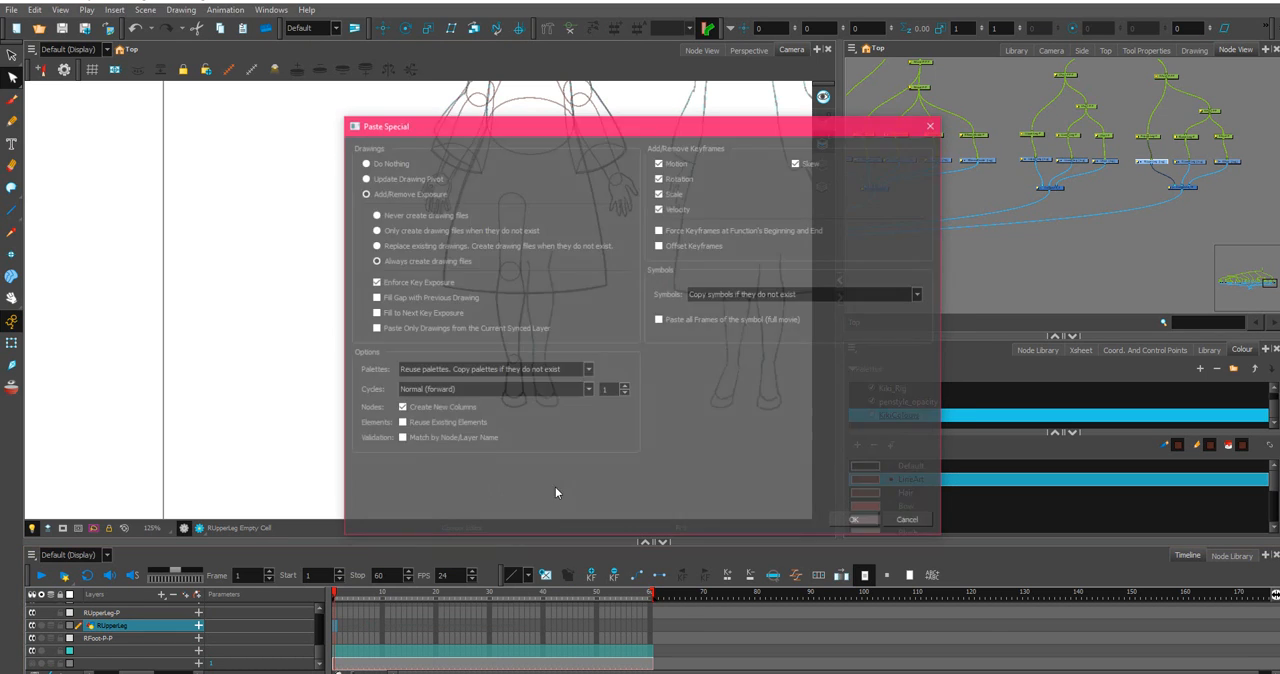
pyautogui.click(856, 521)
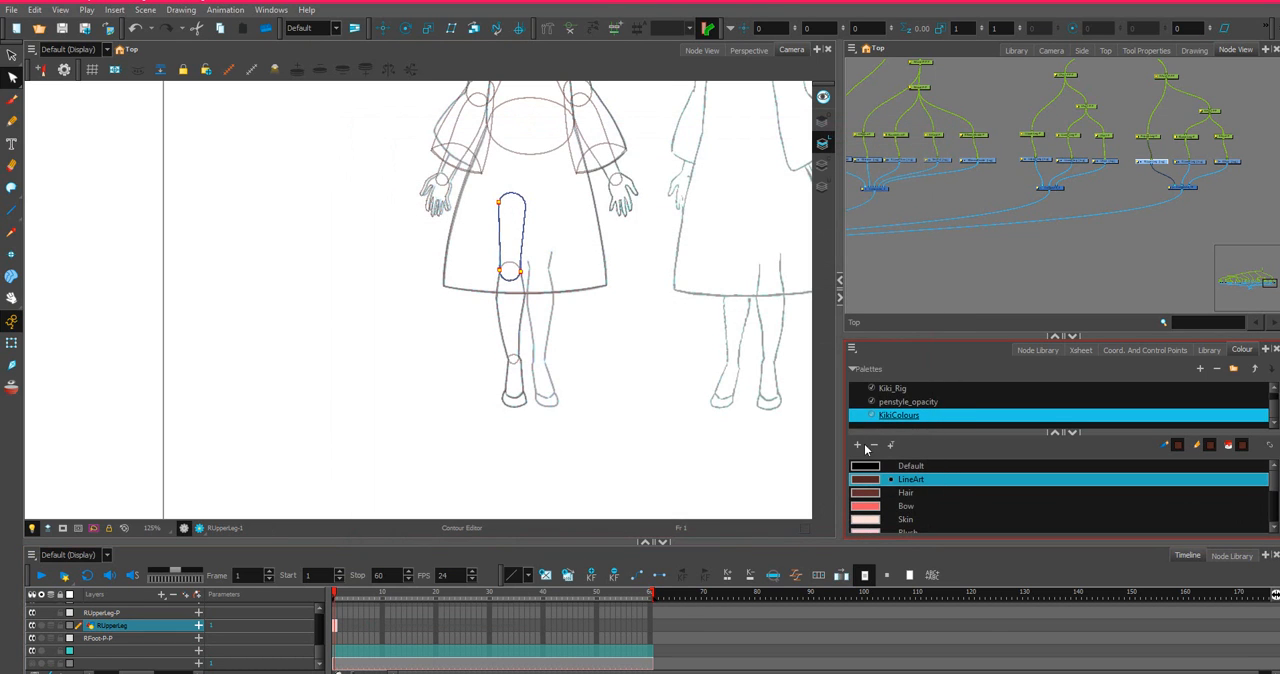
# Copy the frame 1 cell of the LLowerLeg drawing in the timeline.
pyautogui.click(1074, 163)
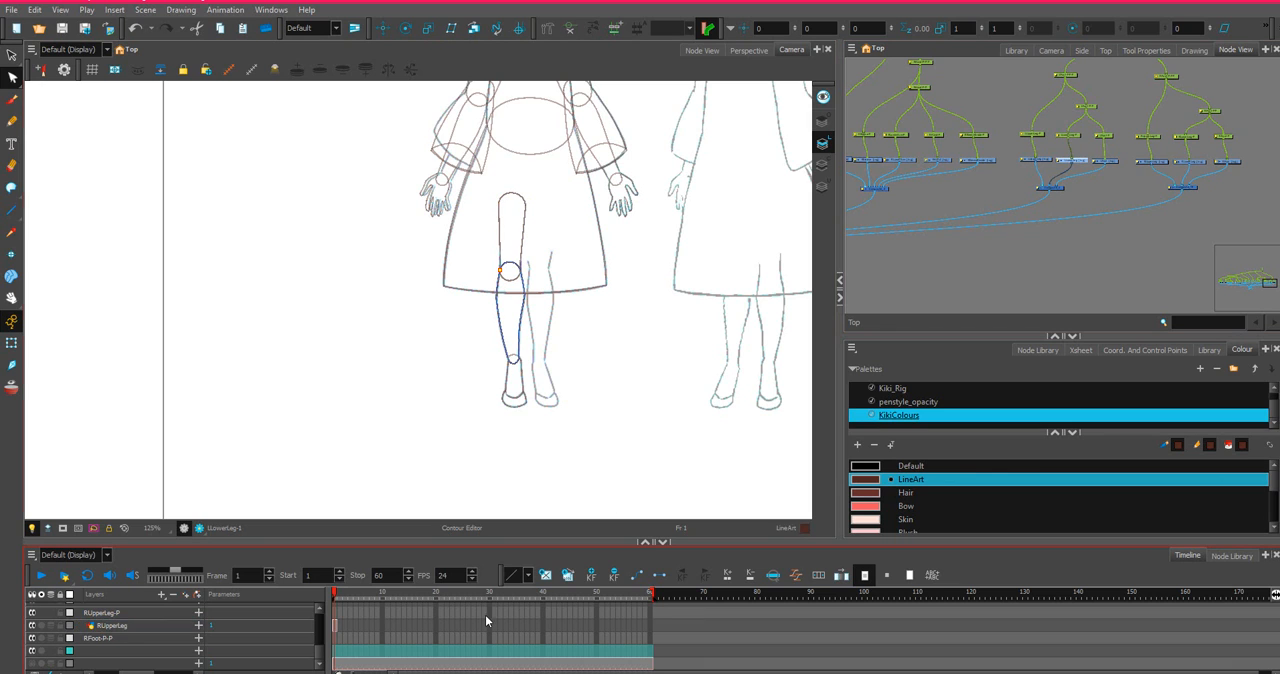
pyautogui.scroll(2, 486, 617)
pyautogui.rightClick(335, 611)
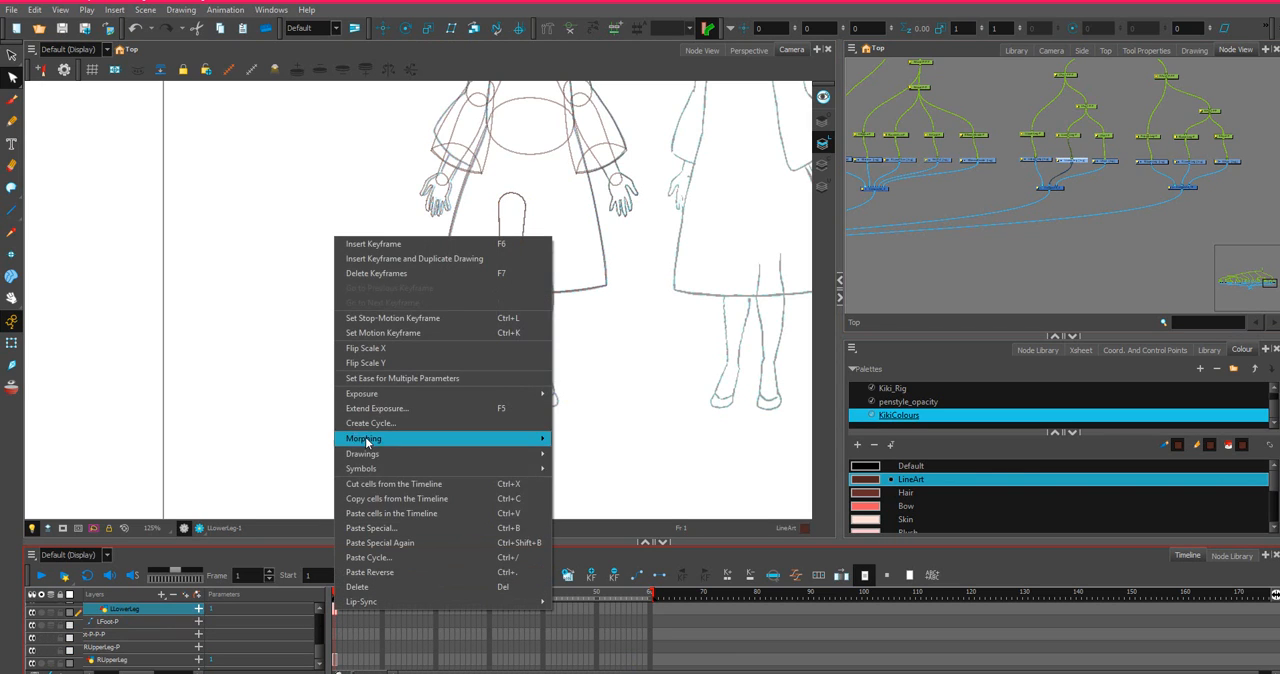
pyautogui.click(364, 499)
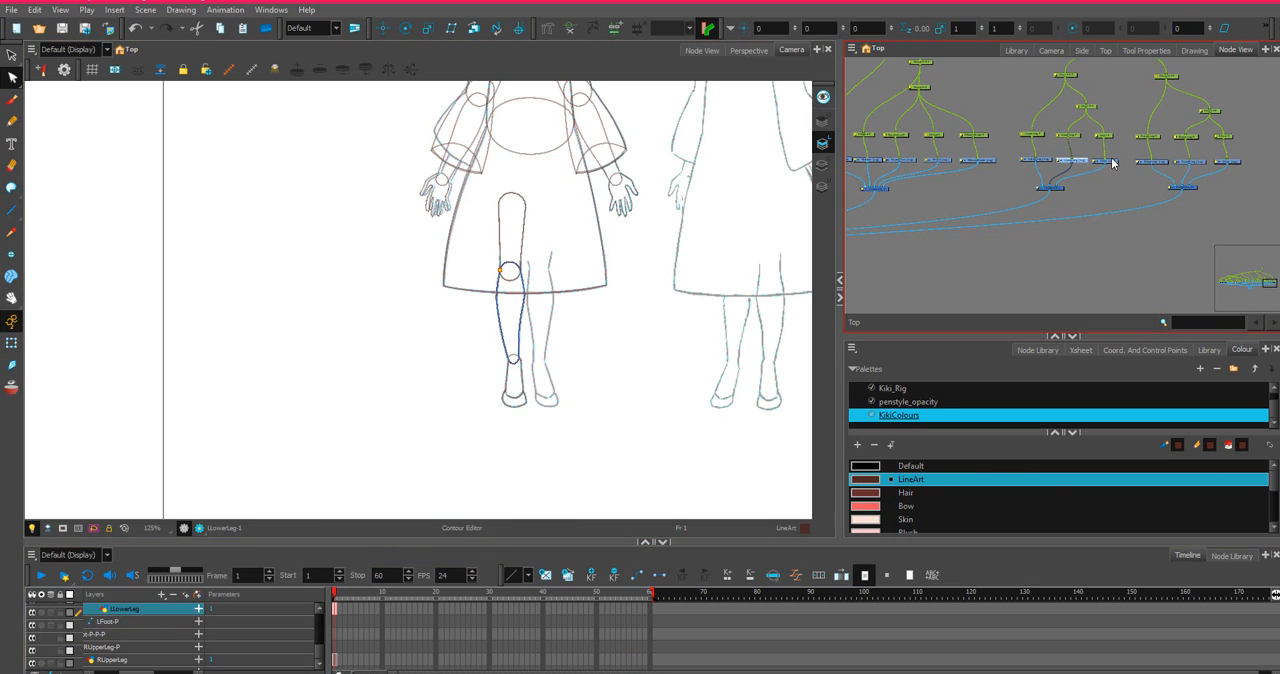
# Paste the copied lower leg into frame 1 of RLowerLeg with Paste Special, always creating drawing files.
pyautogui.click(1189, 164)
pyautogui.scroll(-2, 335, 646)
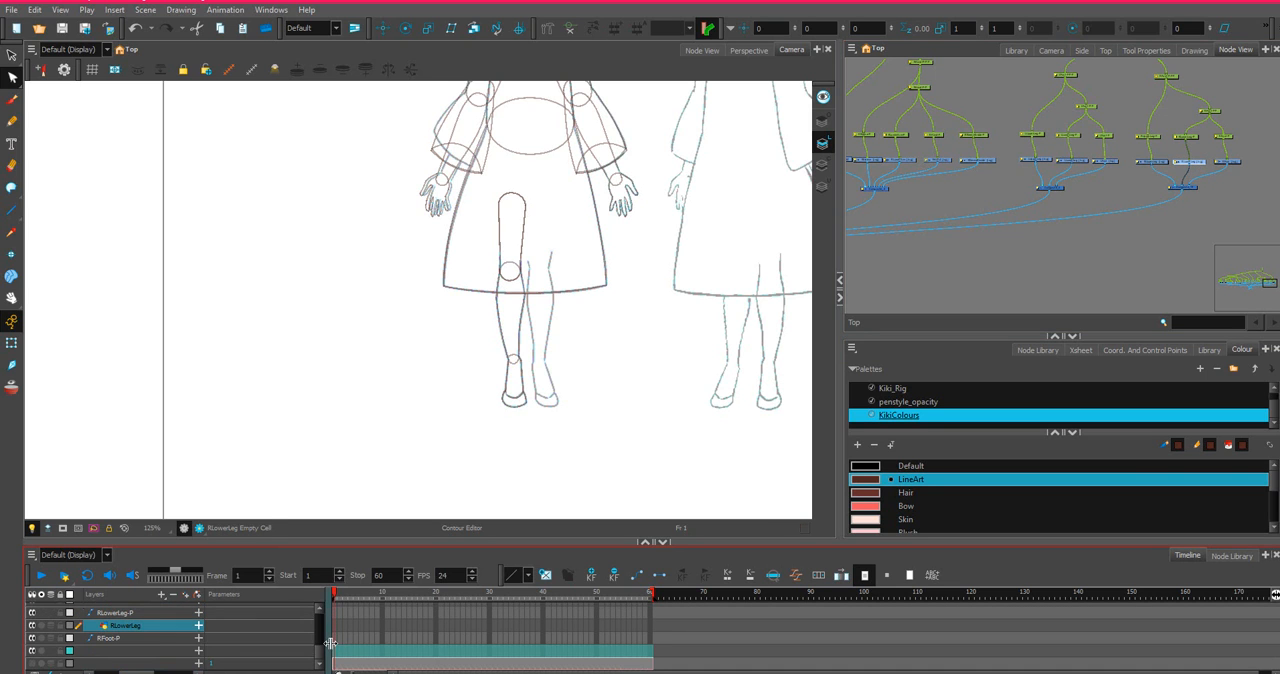
pyautogui.rightClick(336, 628)
pyautogui.click(336, 628)
pyautogui.rightClick(336, 628)
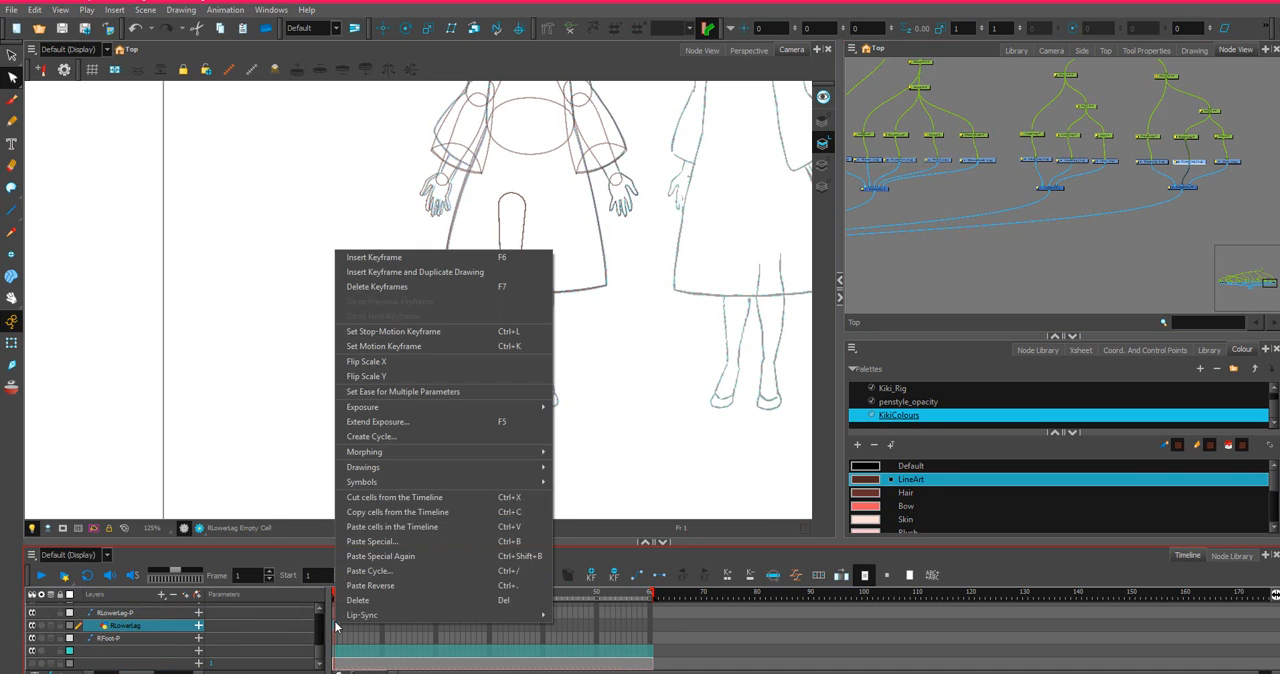
pyautogui.click(389, 545)
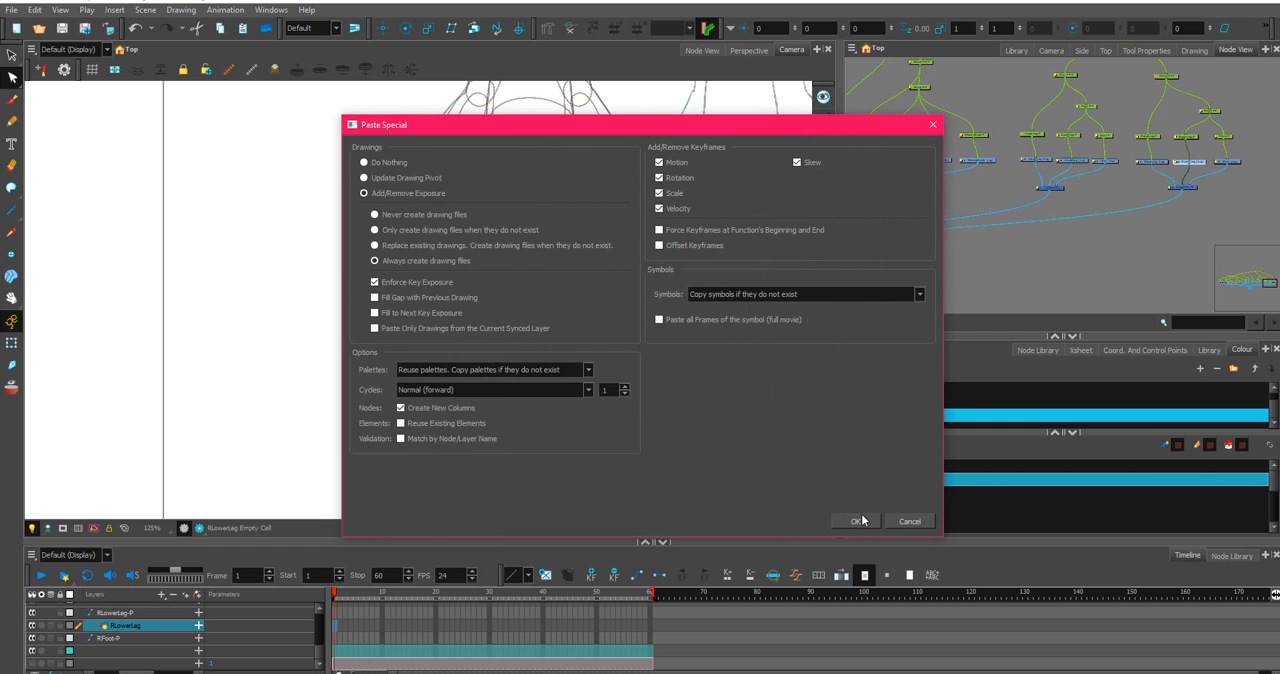
pyautogui.click(860, 521)
# Copy the frame 1 cell of the LFoot drawing in the timeline.
pyautogui.click(1111, 163)
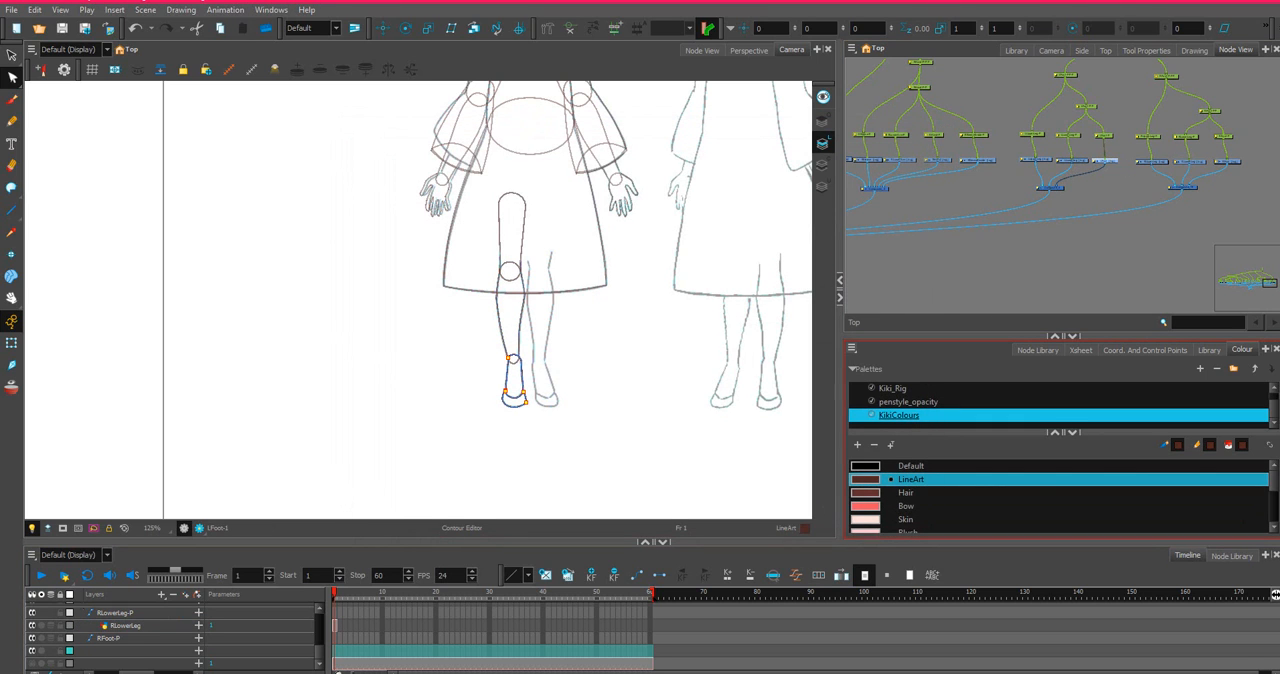
pyautogui.rightClick(338, 611)
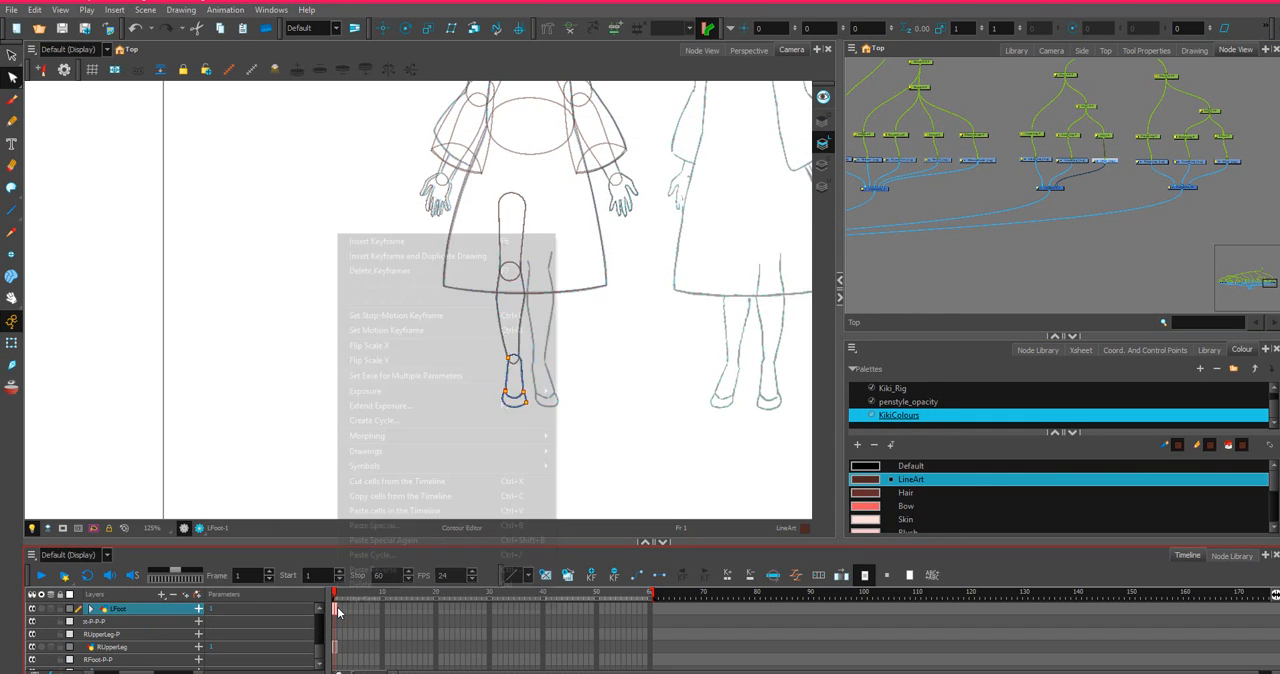
pyautogui.click(338, 611)
pyautogui.rightClick(338, 611)
pyautogui.click(388, 505)
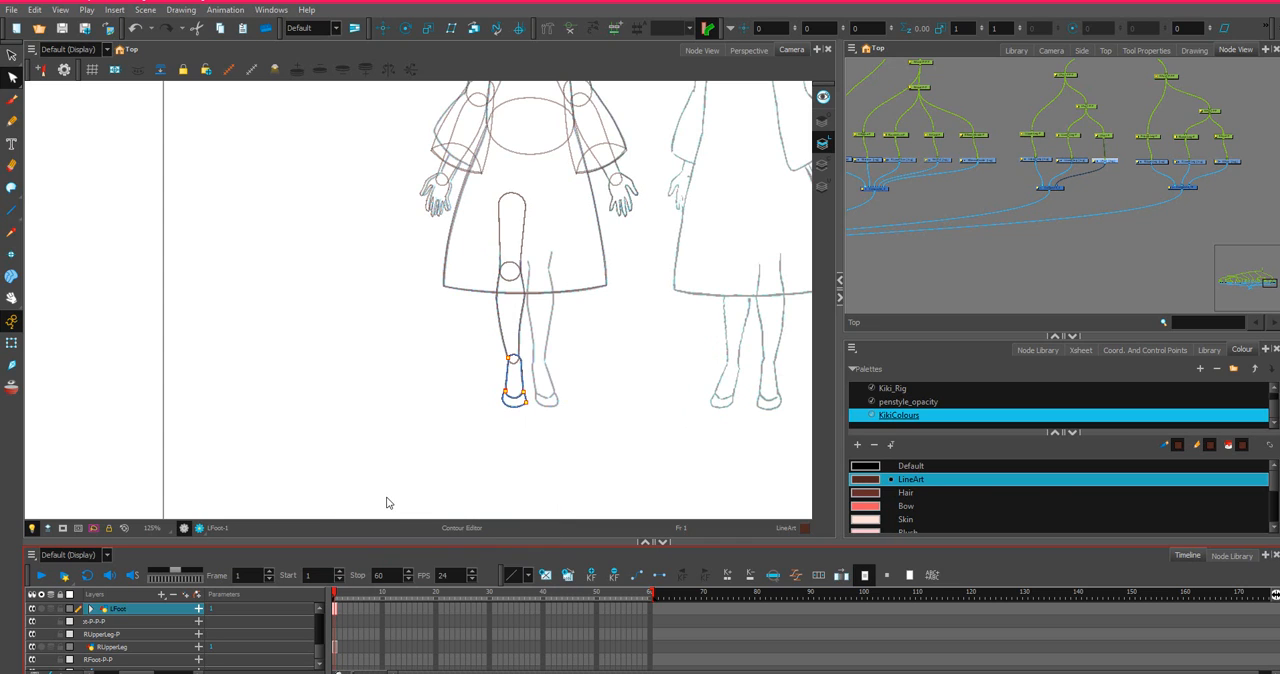
# Paste the copied foot into frame 1 of RFoot with Paste Special, always creating drawing files.
pyautogui.click(1235, 163)
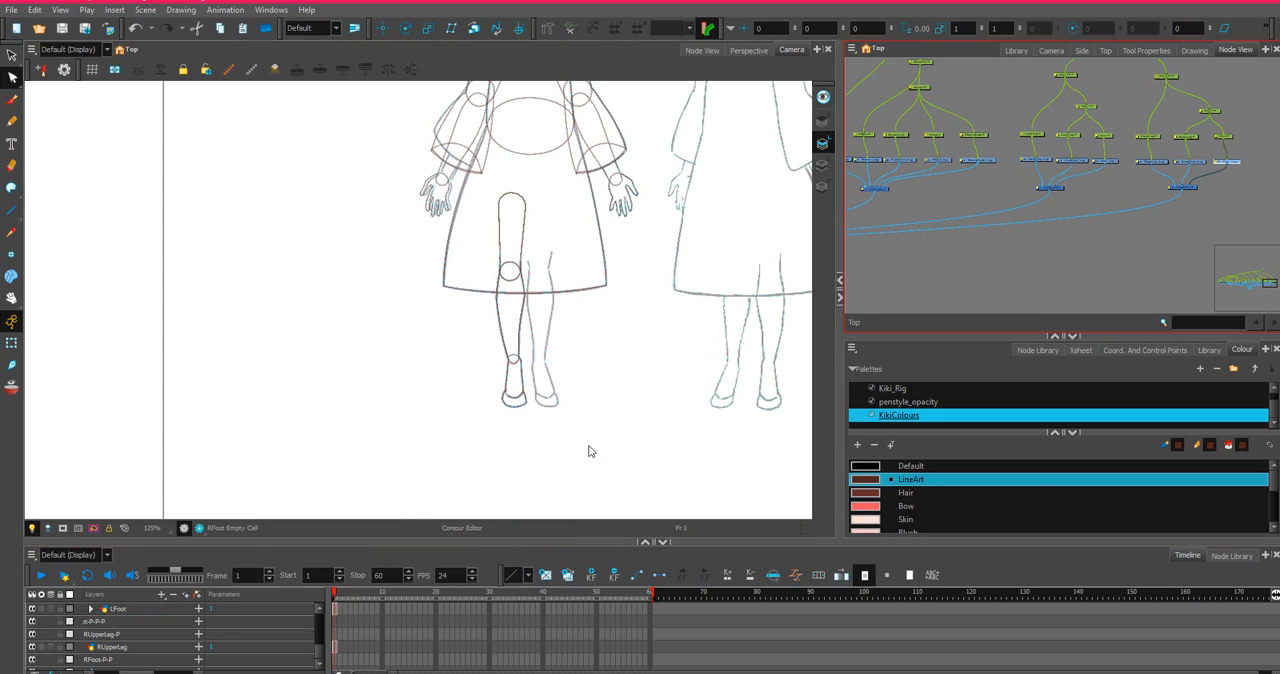
pyautogui.press('o')
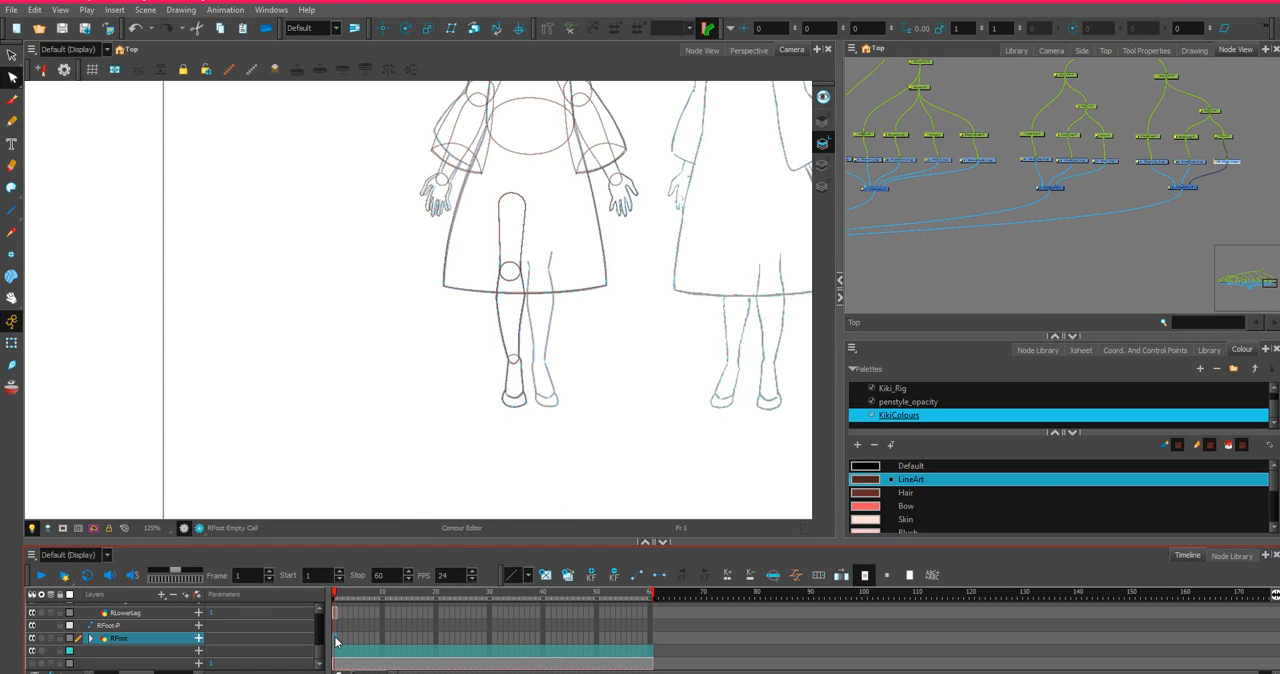
pyautogui.rightClick(337, 641)
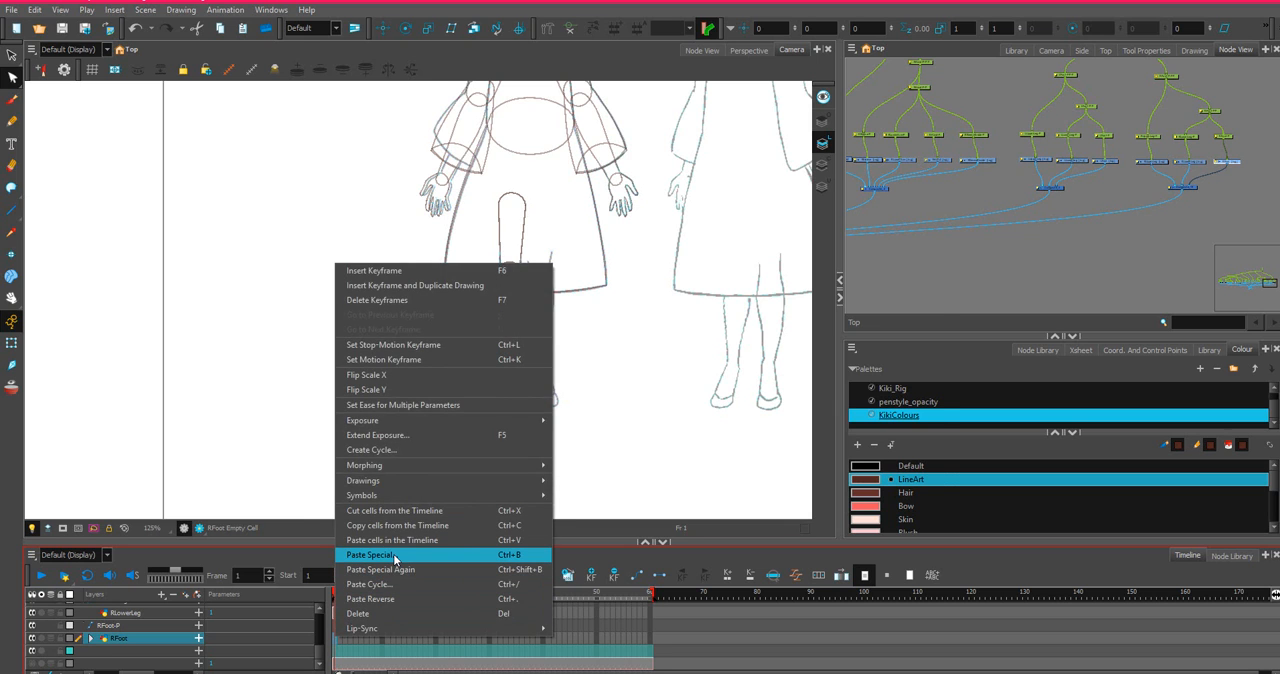
pyautogui.click(372, 555)
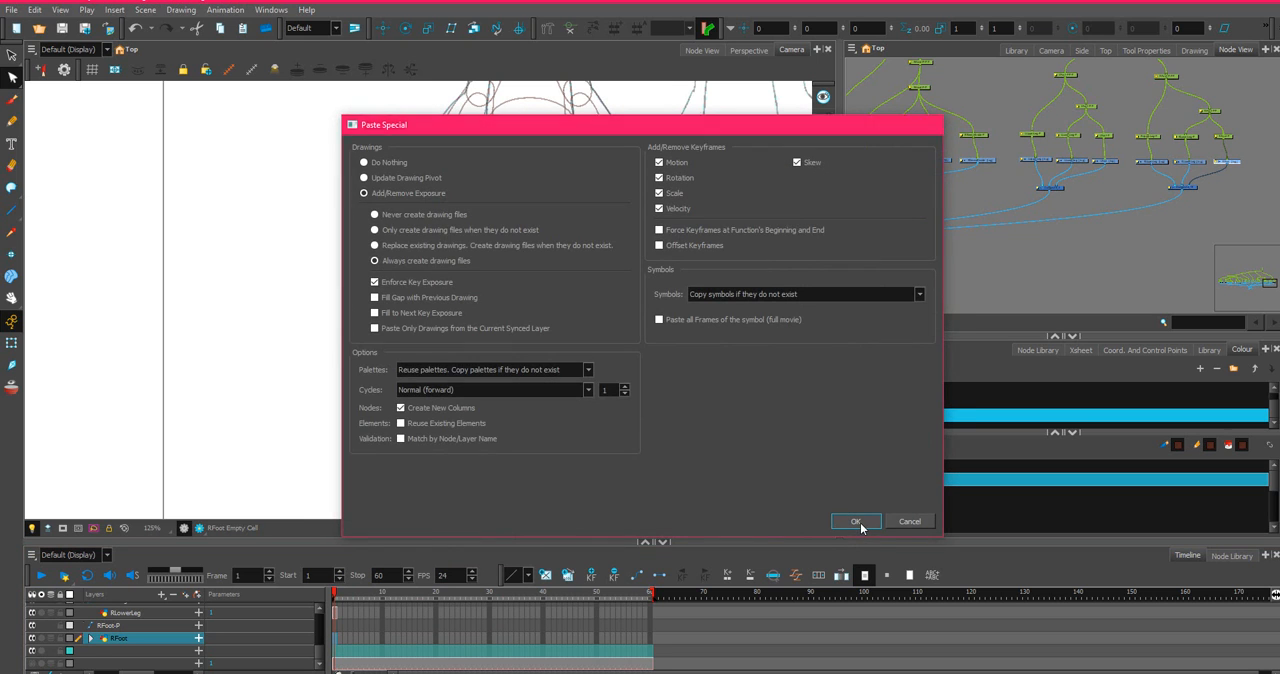
pyautogui.click(856, 521)
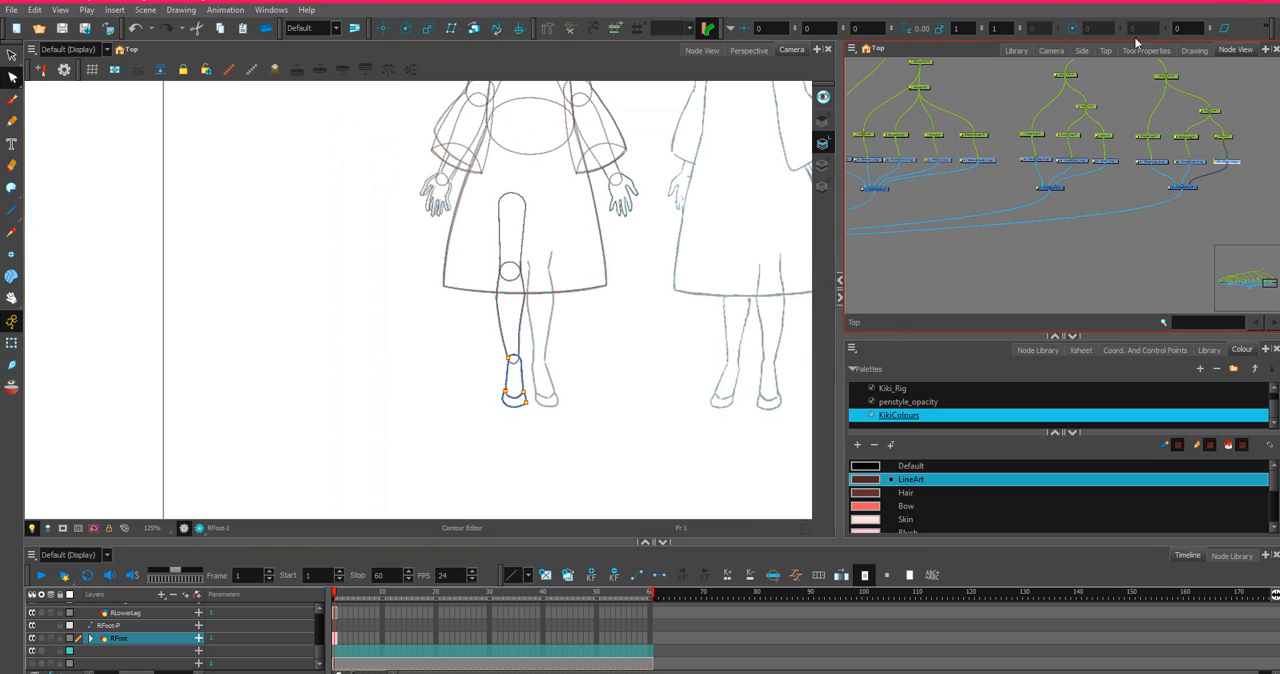
# Try to mirror the pasted RFoot drawing horizontally with Flip Scale X.
pyautogui.click(336, 640)
pyautogui.rightClick(336, 641)
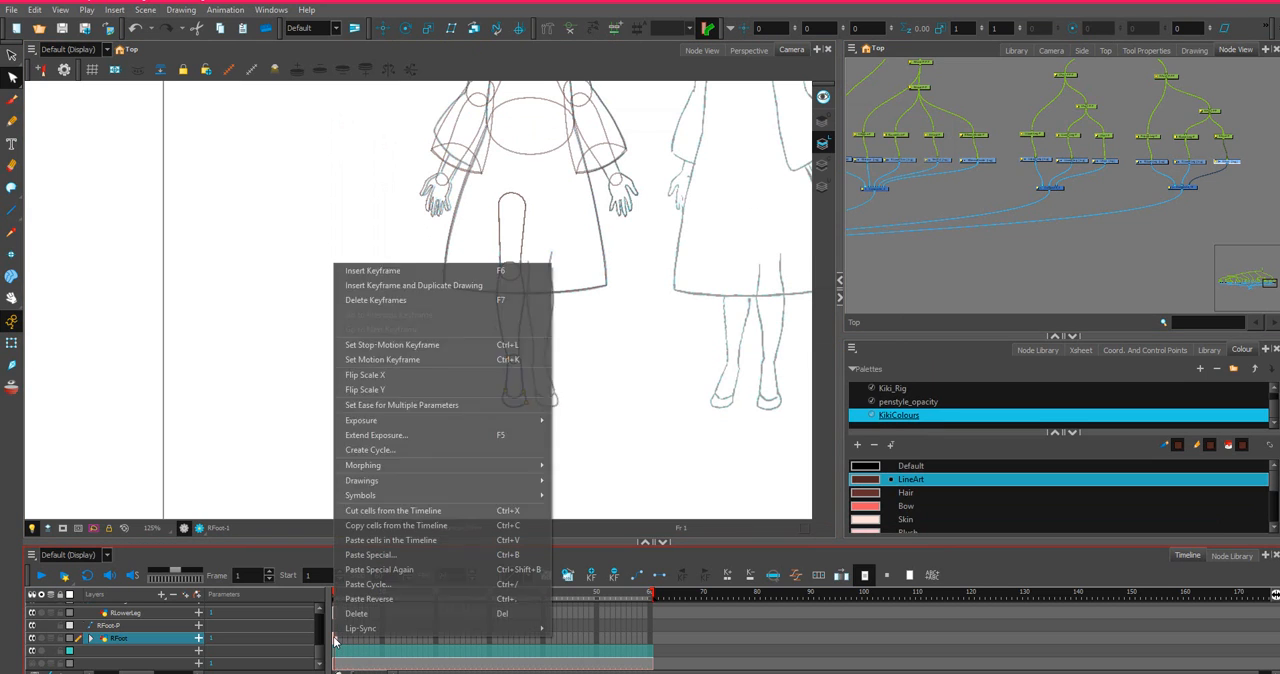
pyautogui.click(371, 376)
pyautogui.scroll(1, 339, 619)
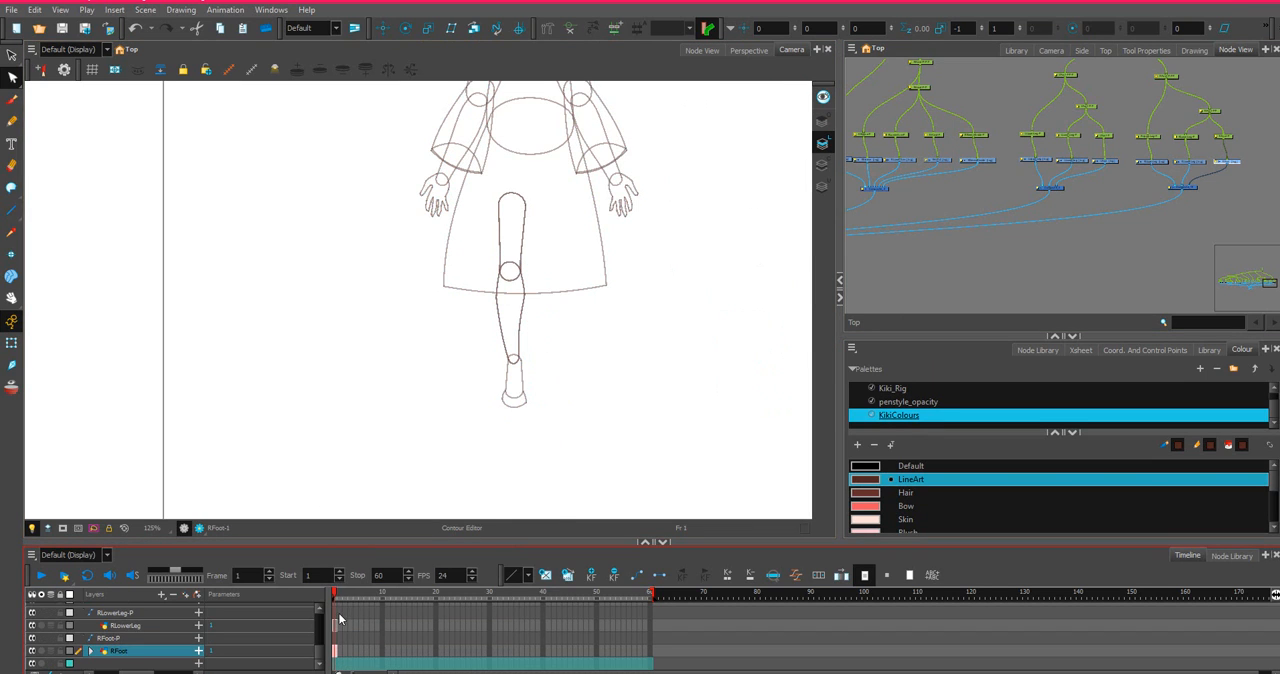
pyautogui.click(336, 626)
pyautogui.rightClick(336, 627)
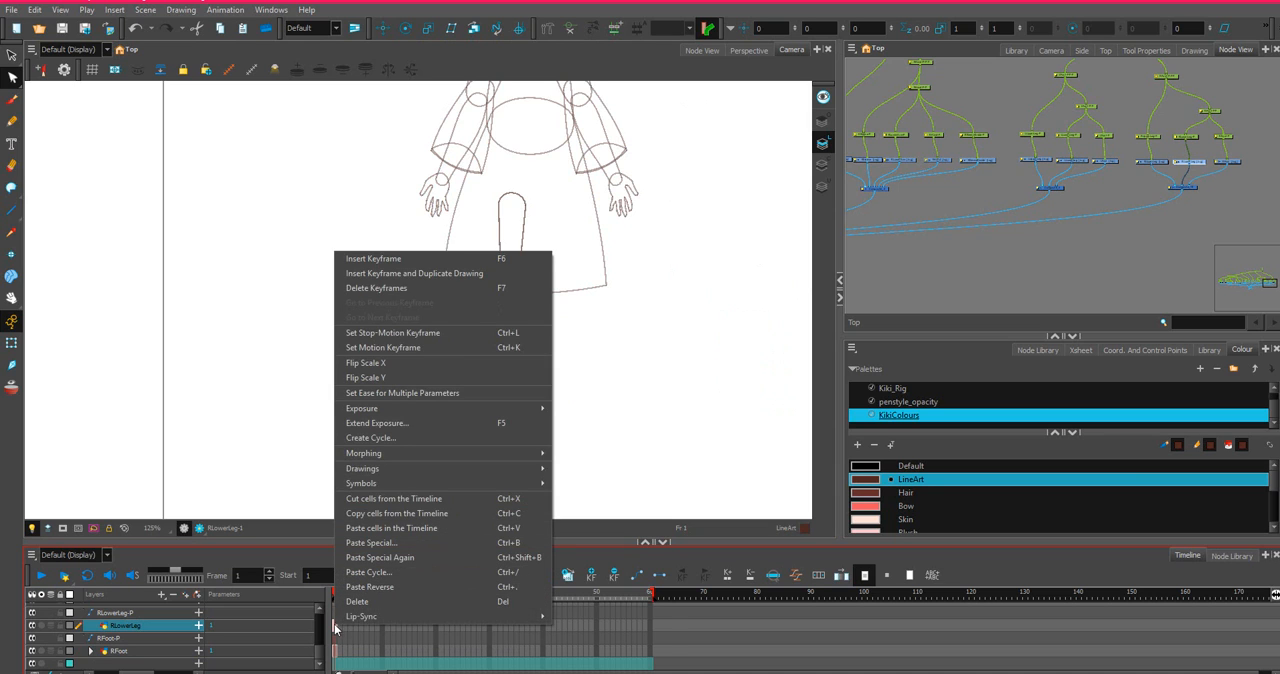
pyautogui.moveTo(335, 624)
pyautogui.click(338, 662)
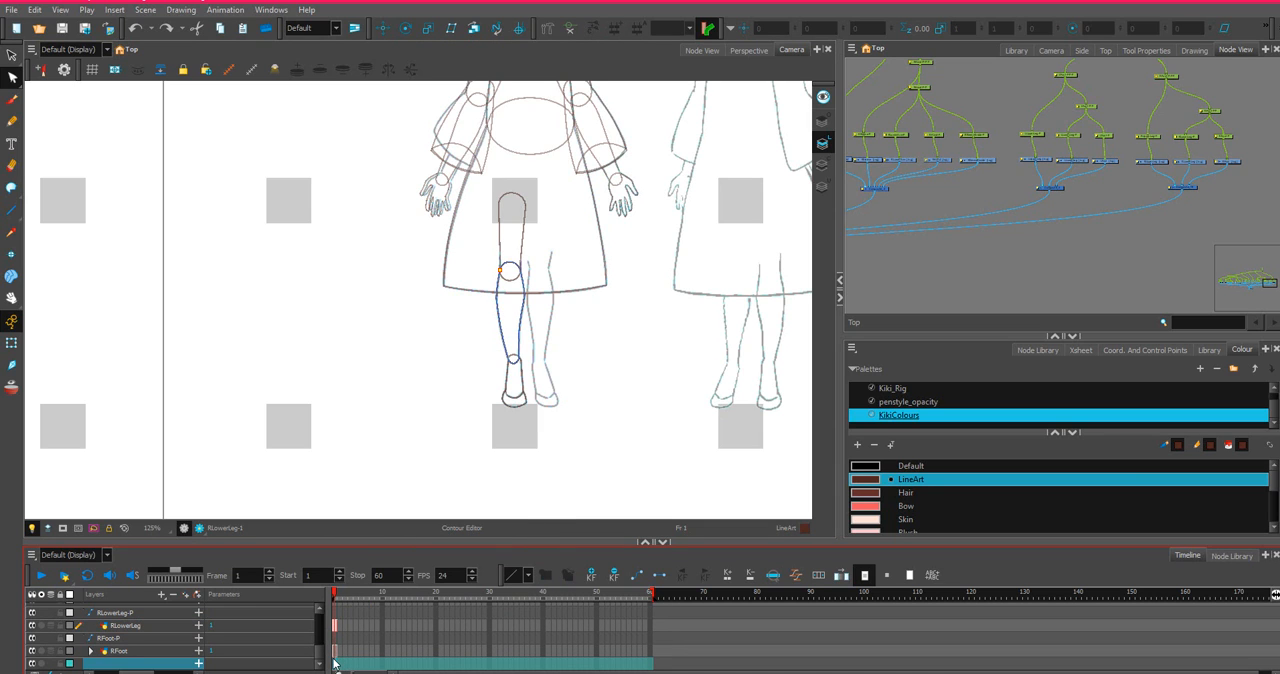
# Apply Flip Scale X to the RFoot cell at frame 1 again, check the whole character, and undo the flip.
pyautogui.click(336, 652)
pyautogui.rightClick(336, 652)
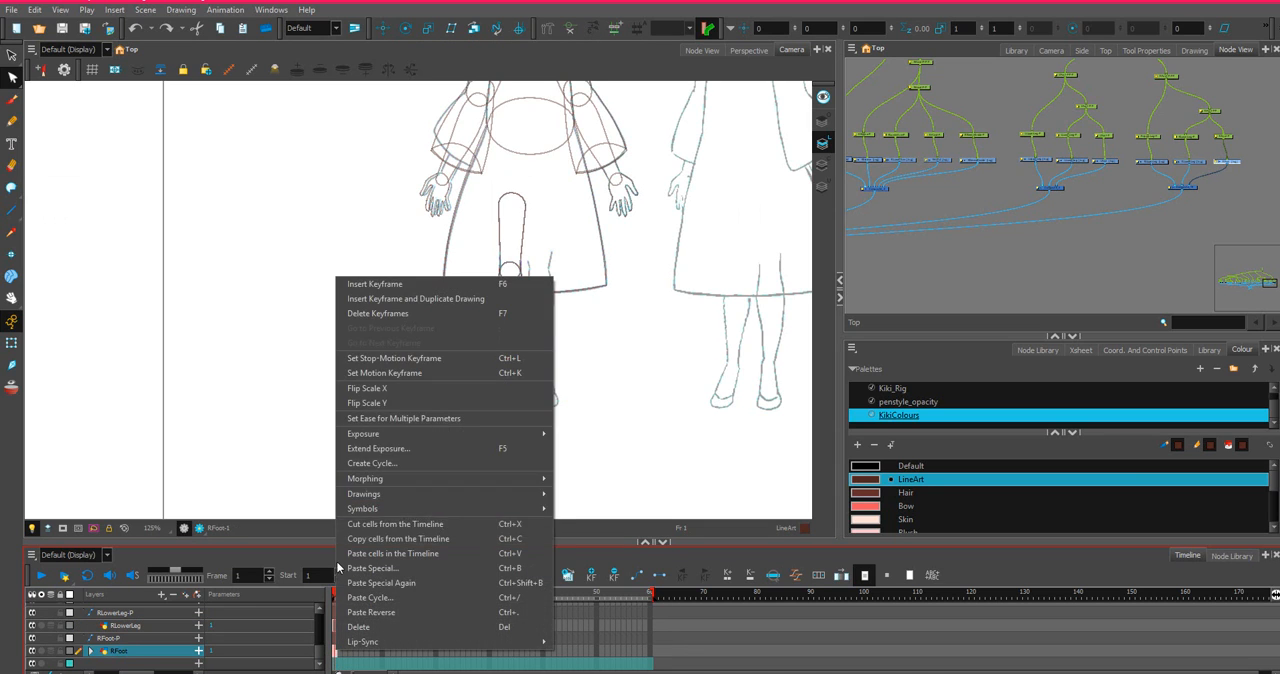
pyautogui.click(386, 390)
pyautogui.scroll(-2, 528, 347)
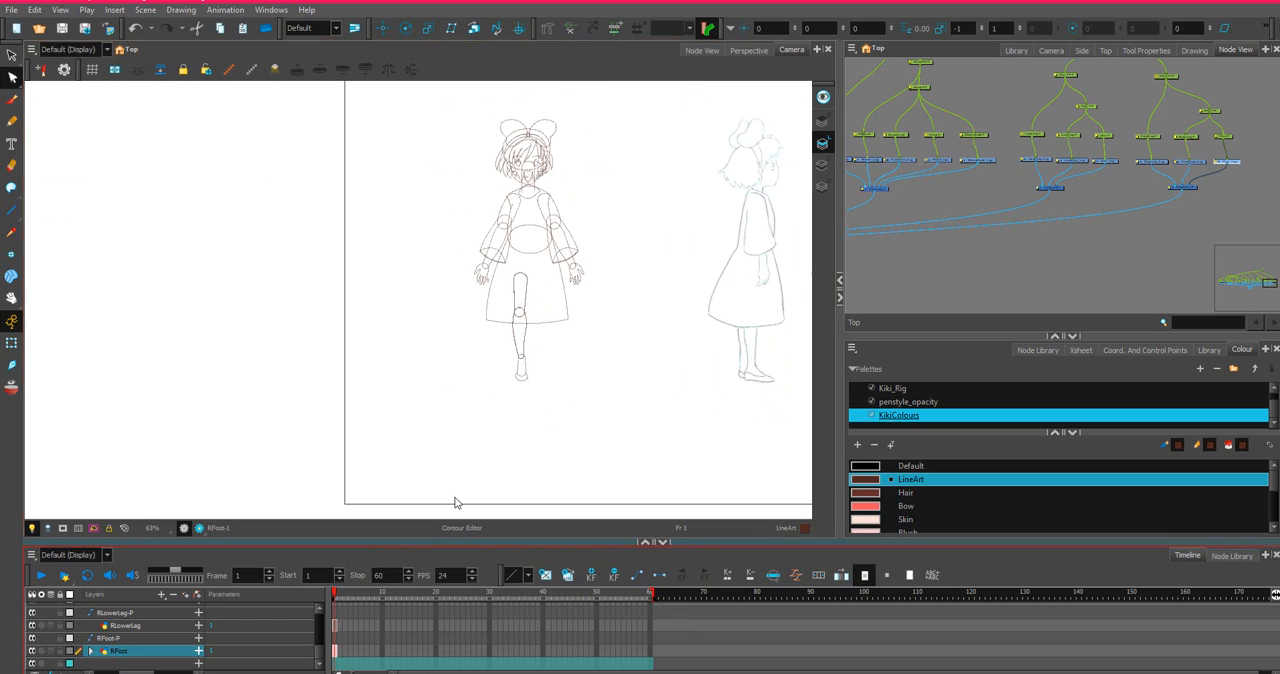
pyautogui.hotkey('ctrl', 'z')
pyautogui.click(1223, 200)
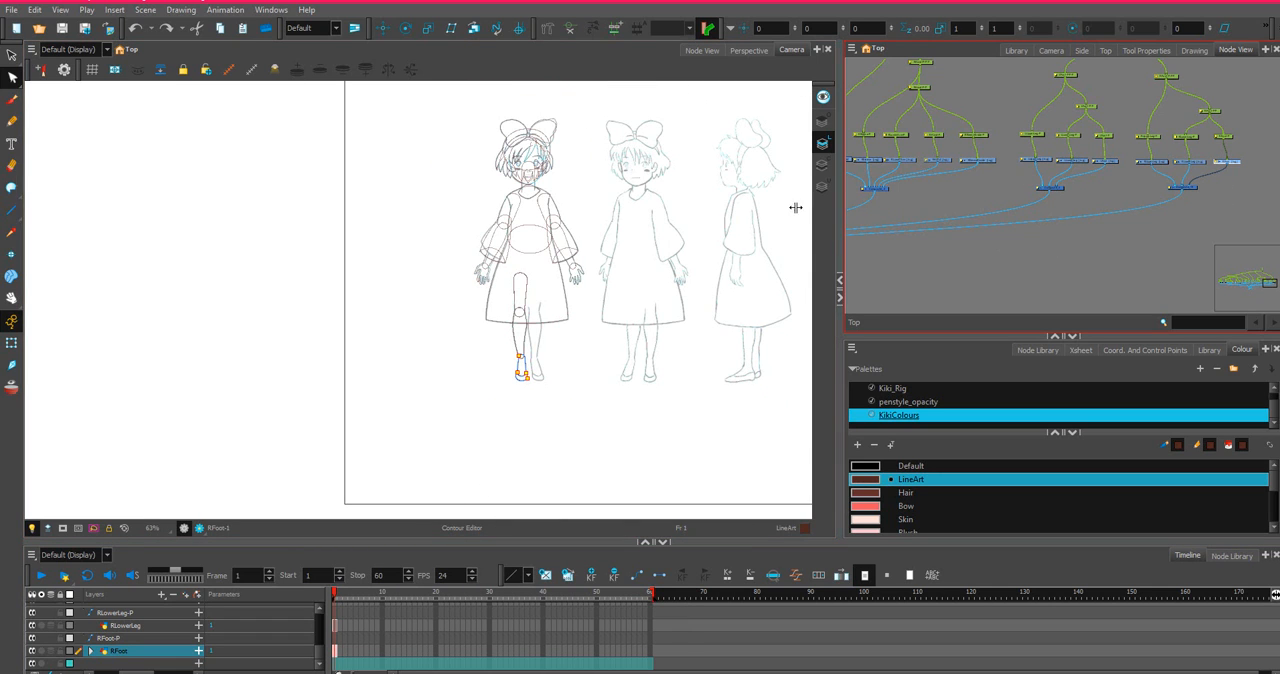
# Toggle the RFoot layer's visibility and examine its node connections around Composite_19.
pyautogui.scroll(-3, 795, 207)
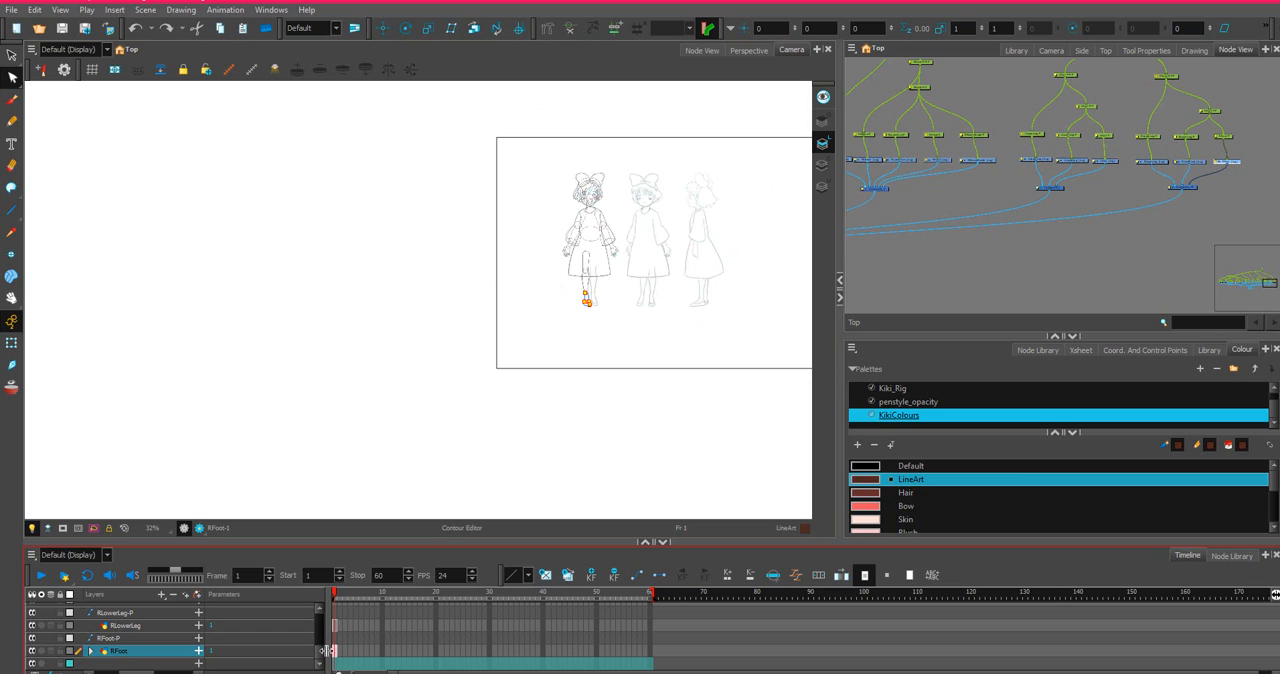
pyautogui.moveTo(118, 672)
pyautogui.mouseDown()
pyautogui.moveTo(83, 673)
pyautogui.moveTo(110, 673)
pyautogui.mouseUp()
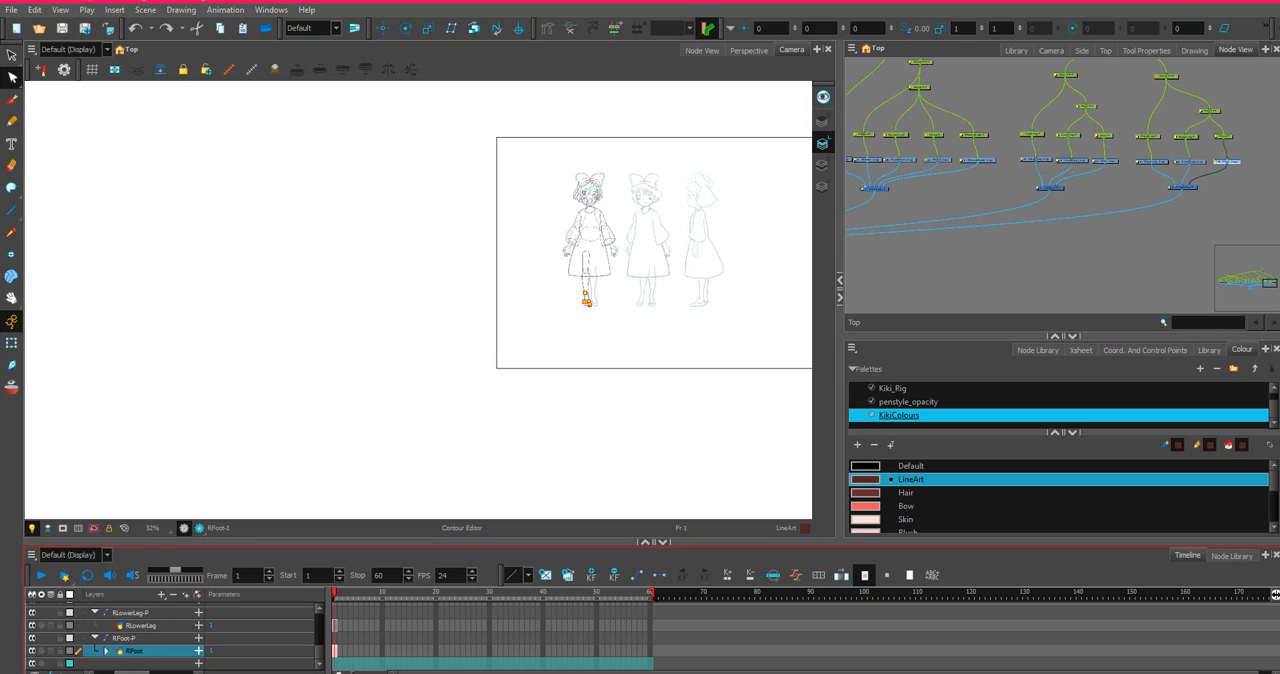
pyautogui.click(34, 651)
pyautogui.click(34, 651)
pyautogui.click(34, 651)
pyautogui.click(34, 651)
pyautogui.click(34, 651)
pyautogui.click(34, 651)
pyautogui.scroll(3, 1110, 205)
pyautogui.moveTo(1111, 130); pyautogui.dragTo(850, 160)
pyautogui.scroll(3, 1148, 150)
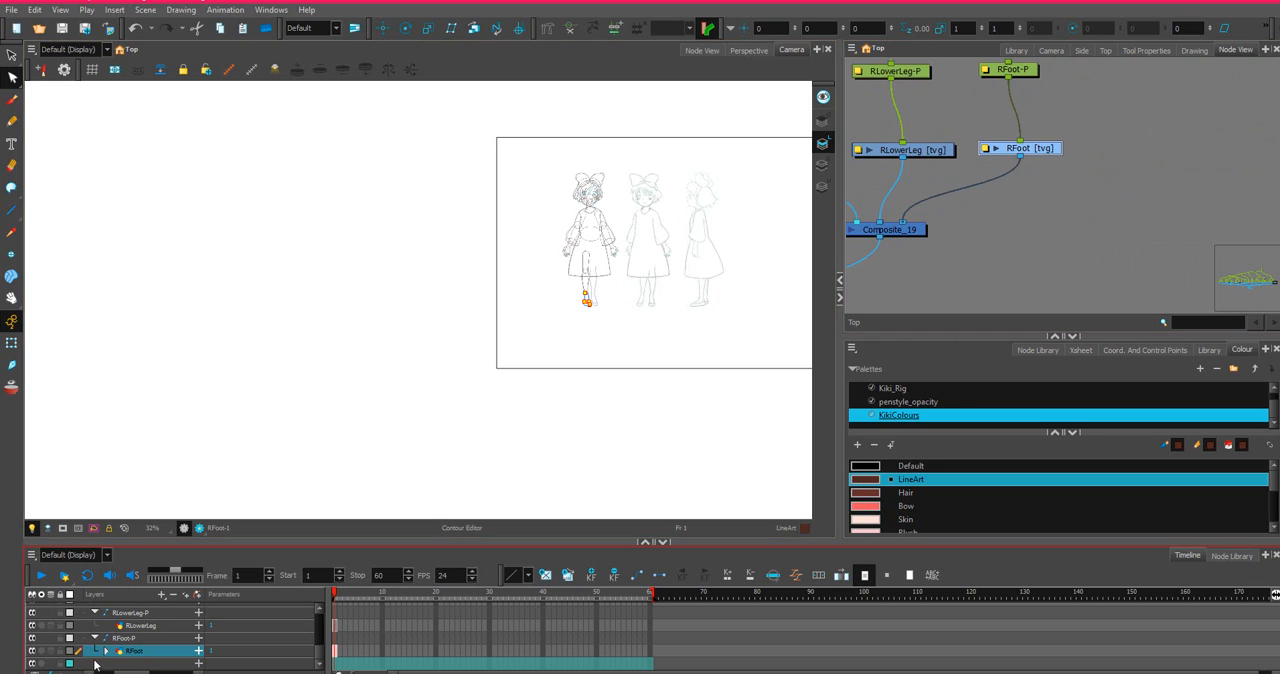
# Check what hiding RFoot affects by switching its visibility off and on and expanding its sublayers.
pyautogui.click(34, 651)
pyautogui.click(34, 651)
pyautogui.click(34, 651)
pyautogui.click(34, 651)
pyautogui.click(34, 651)
pyautogui.click(34, 651)
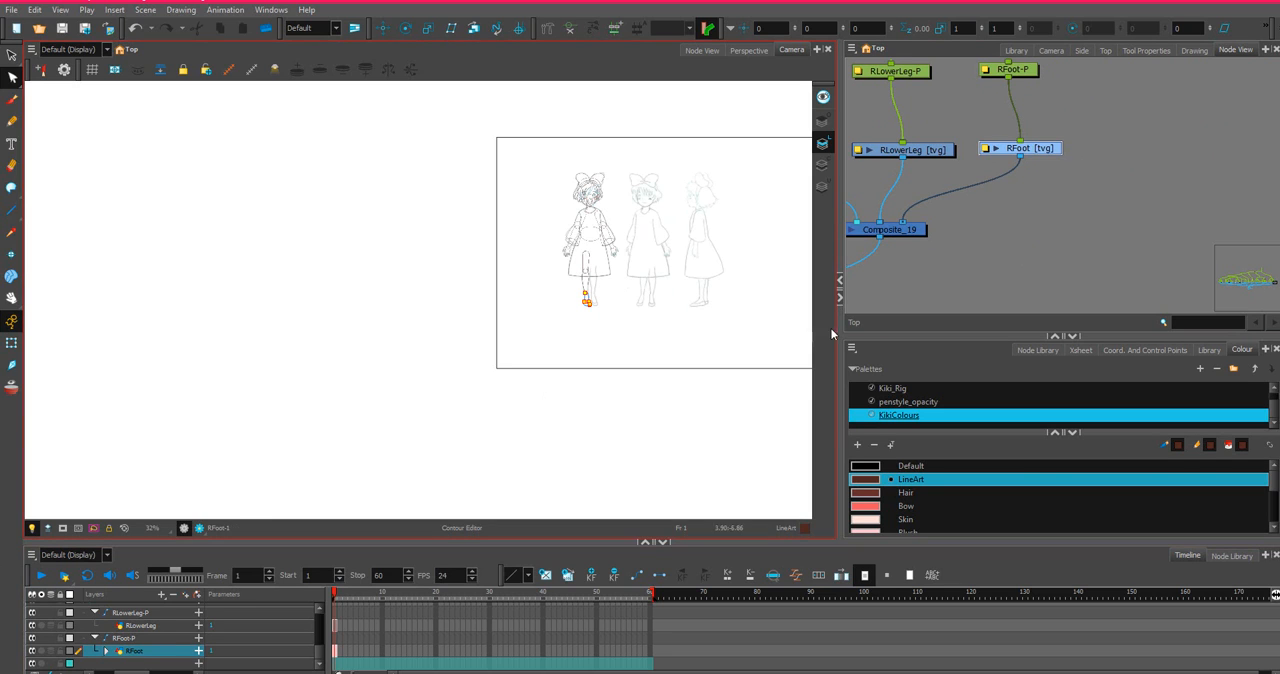
pyautogui.click(34, 651)
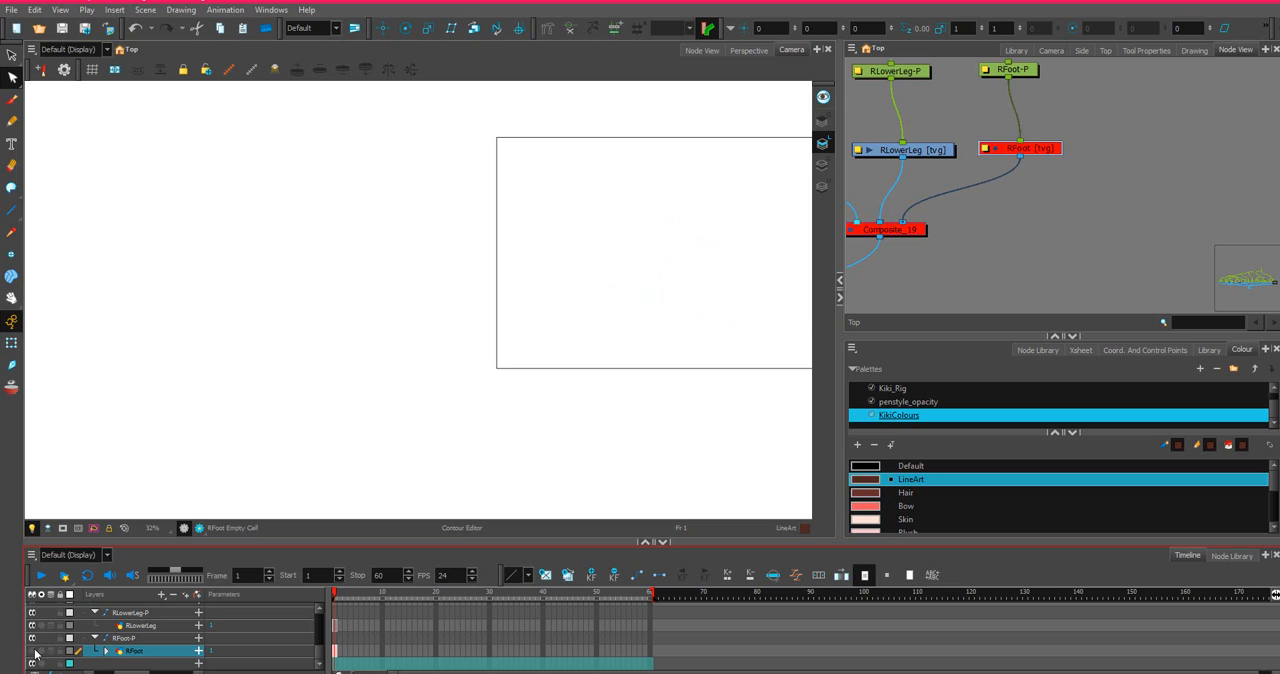
pyautogui.click(34, 651)
pyautogui.click(106, 651)
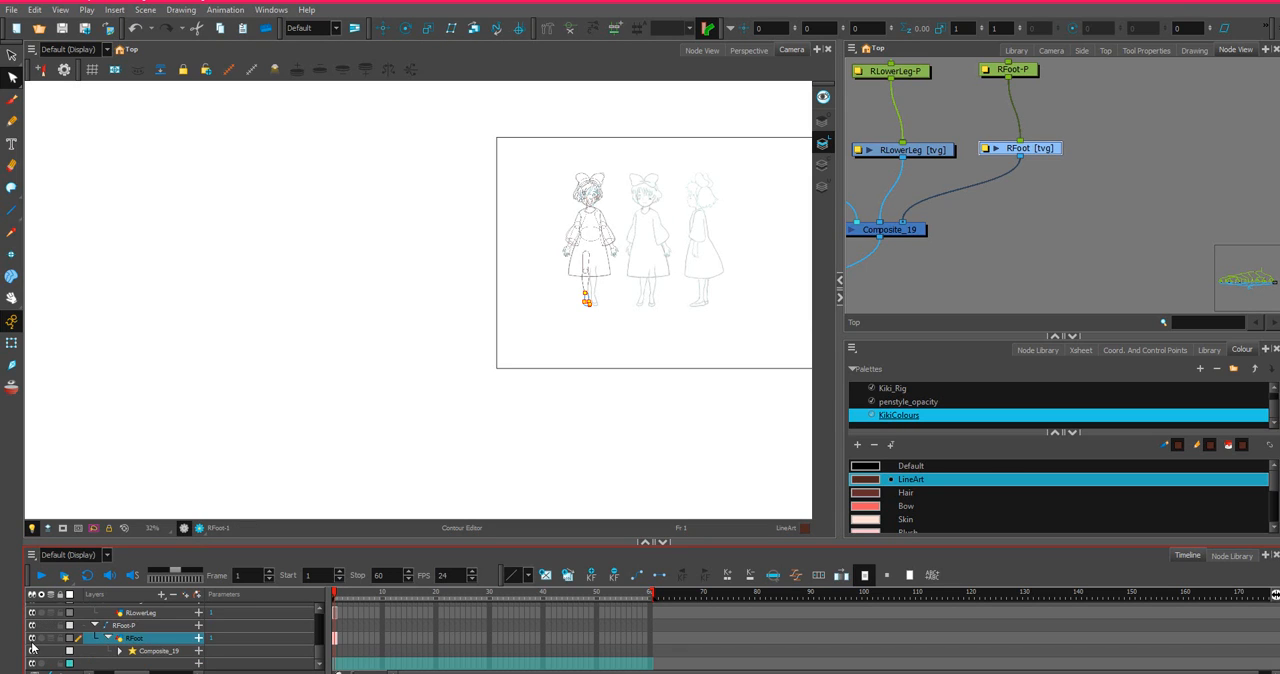
pyautogui.click(33, 637)
pyautogui.click(33, 637)
# Mirror the RFoot and RLowerLeg drawings horizontally by applying Flip Scale X to their frame 1 cells.
pyautogui.scroll(3, 586, 314)
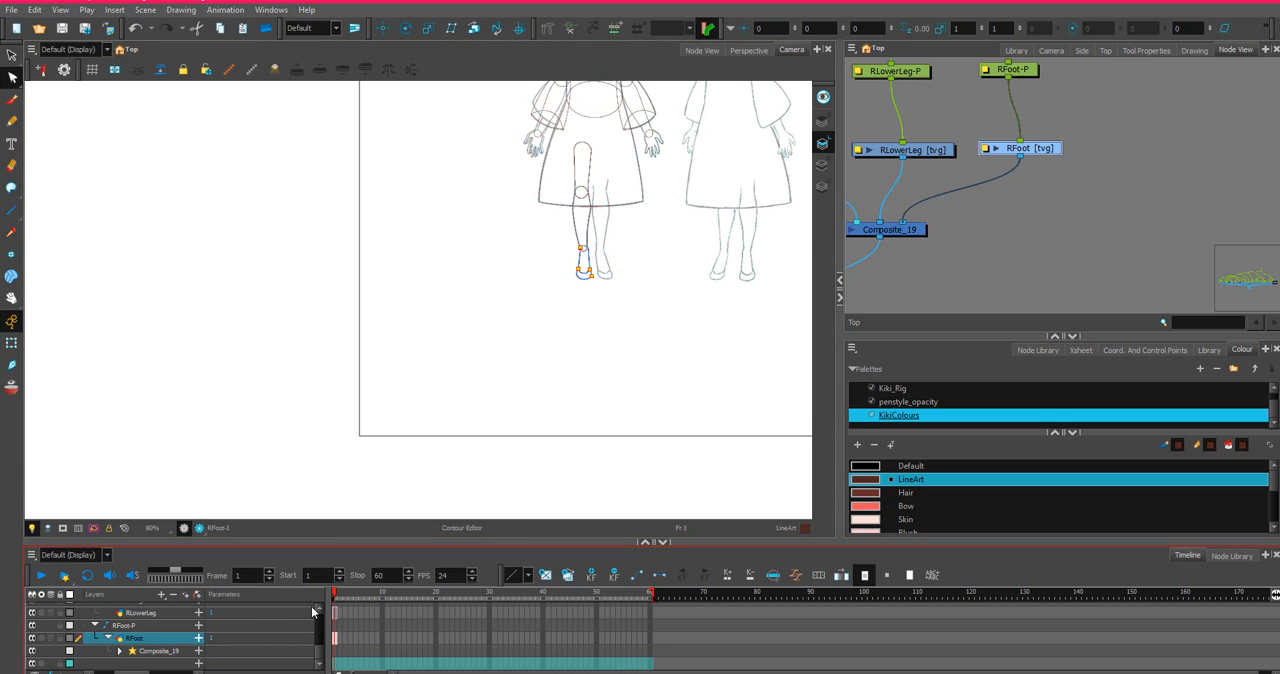
pyautogui.rightClick(337, 646)
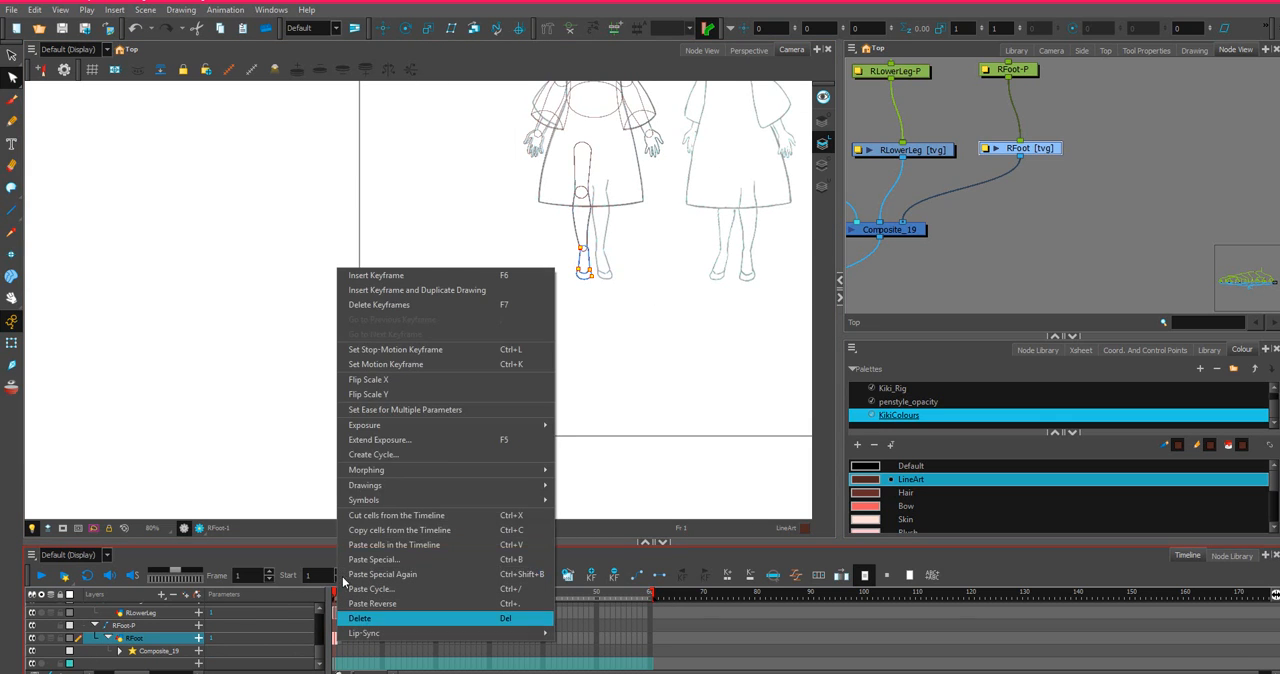
pyautogui.click(371, 389)
pyautogui.scroll(1, 342, 643)
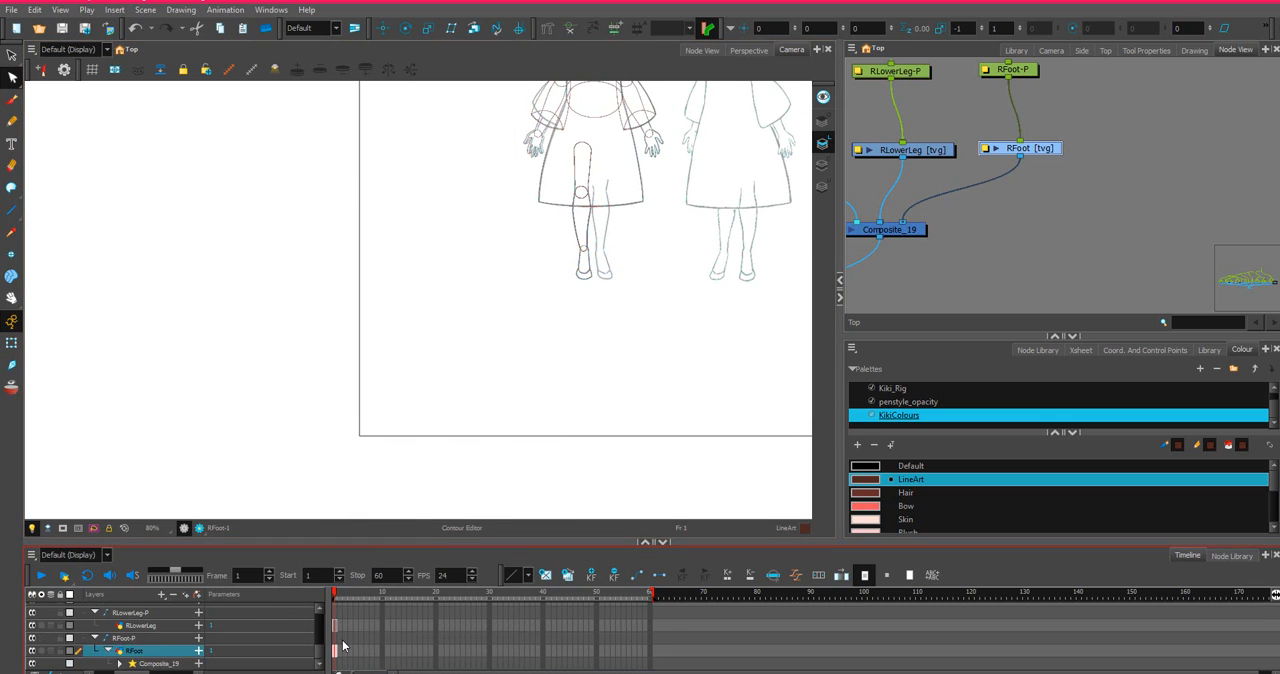
pyautogui.click(336, 626)
pyautogui.rightClick(336, 625)
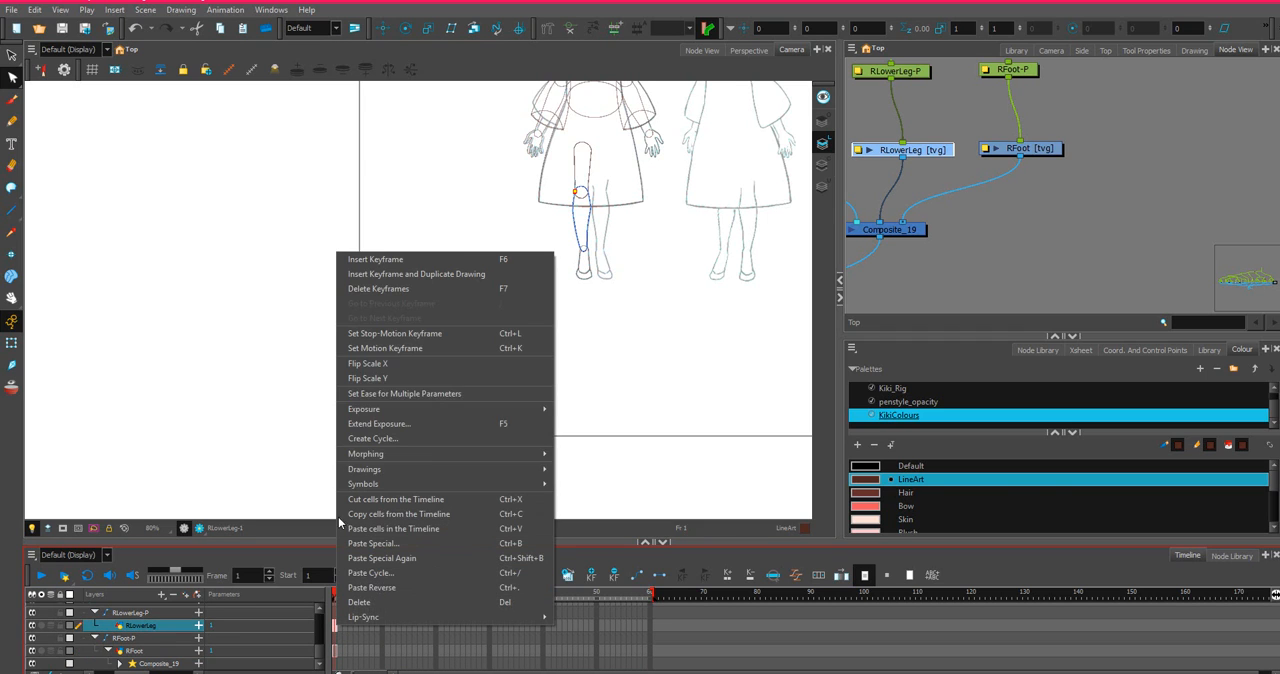
pyautogui.click(388, 365)
# Apply Flip Scale X to the RUpperLeg cell at frame 1.
pyautogui.scroll(2, 349, 648)
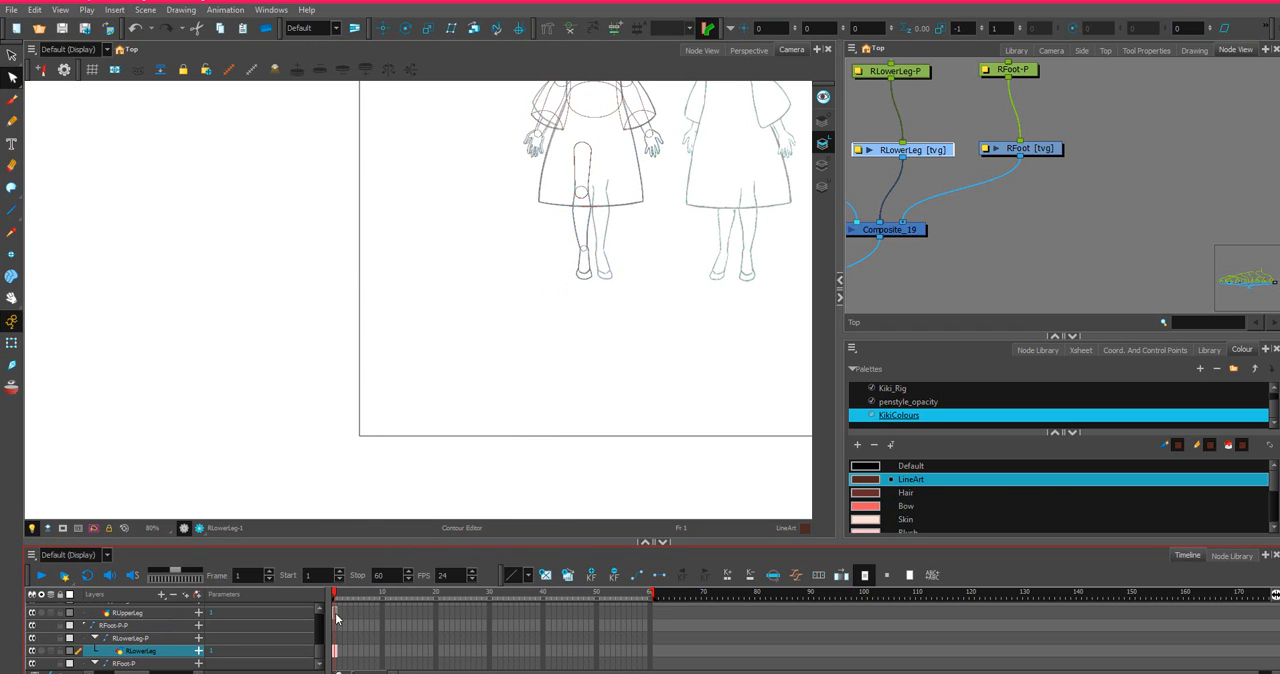
pyautogui.click(336, 614)
pyautogui.rightClick(336, 614)
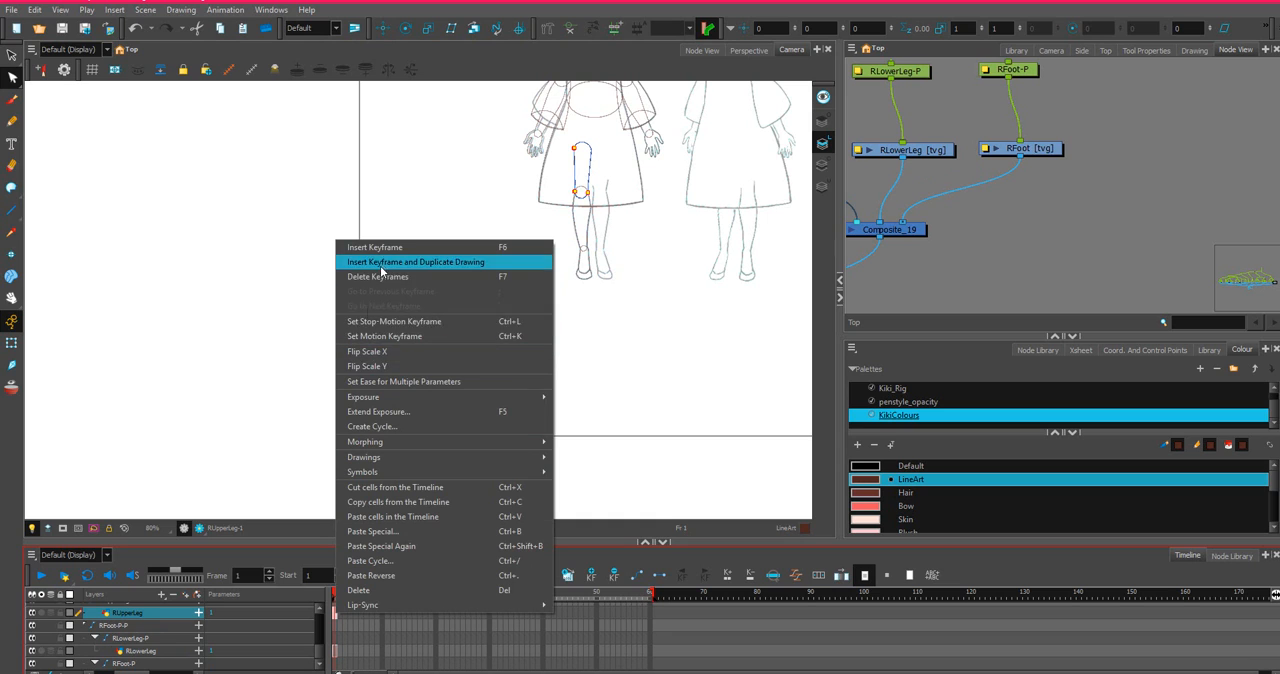
pyautogui.click(371, 351)
pyautogui.scroll(-2, 503, 160)
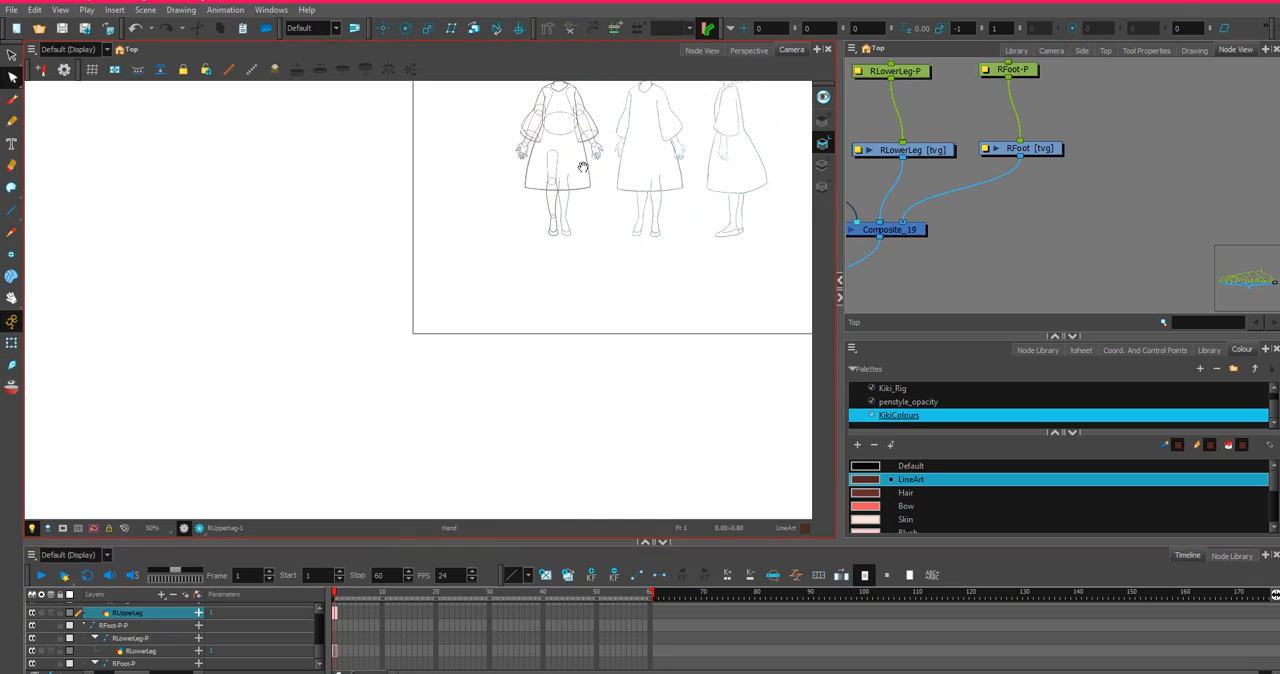
# Select the flipped upper leg, lower leg and foot drawings together with the Select tool.
pyautogui.click(11, 72)
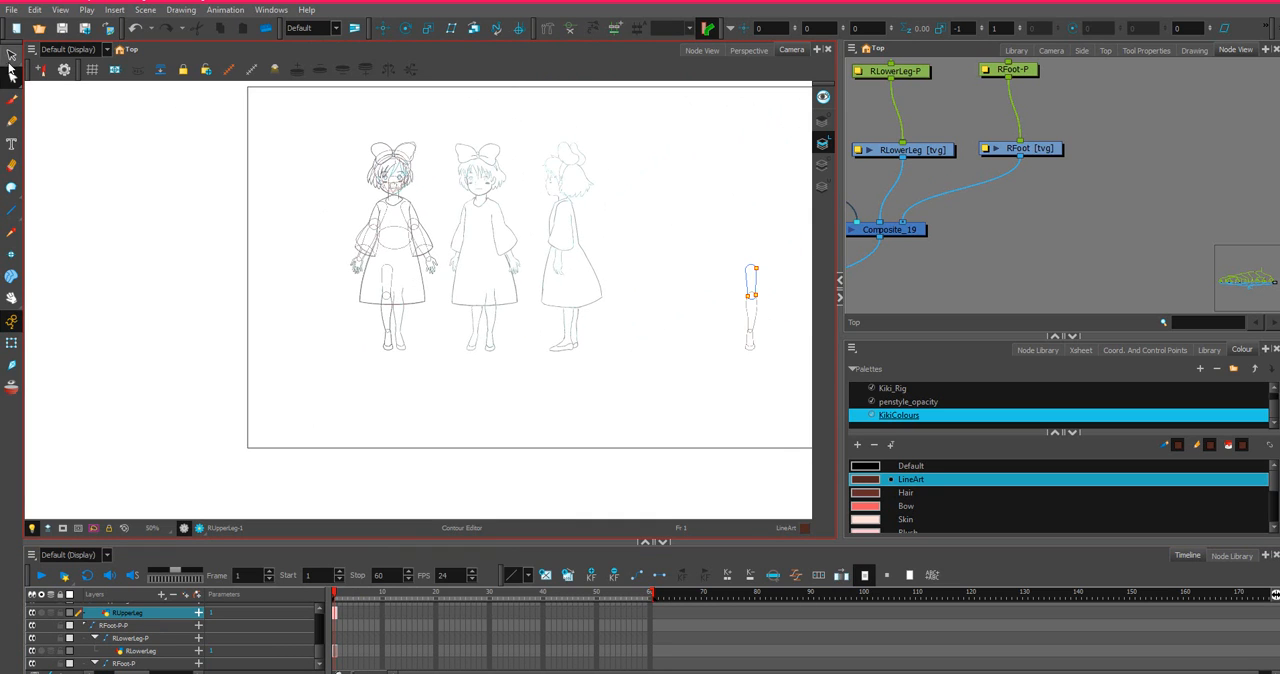
pyautogui.click(11, 57)
pyautogui.moveTo(777, 230); pyautogui.dragTo(788, 226)
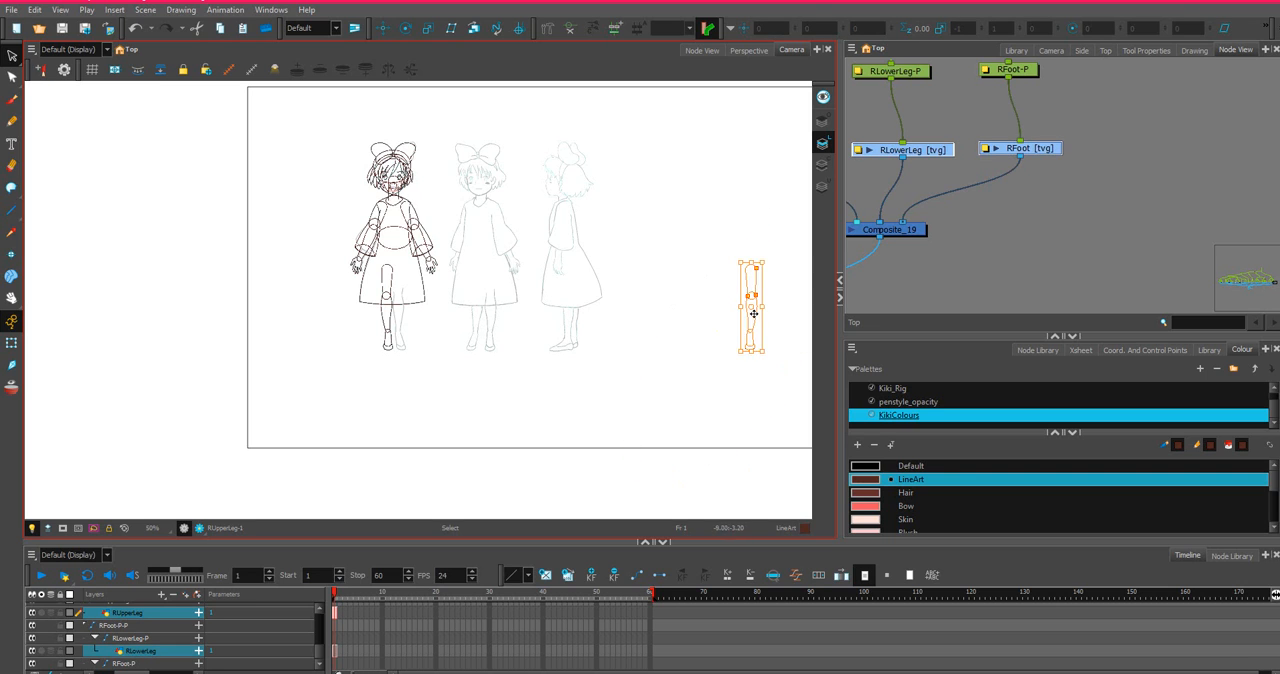
pyautogui.scroll(2, 710, 270)
pyautogui.scroll(-1, 710, 270)
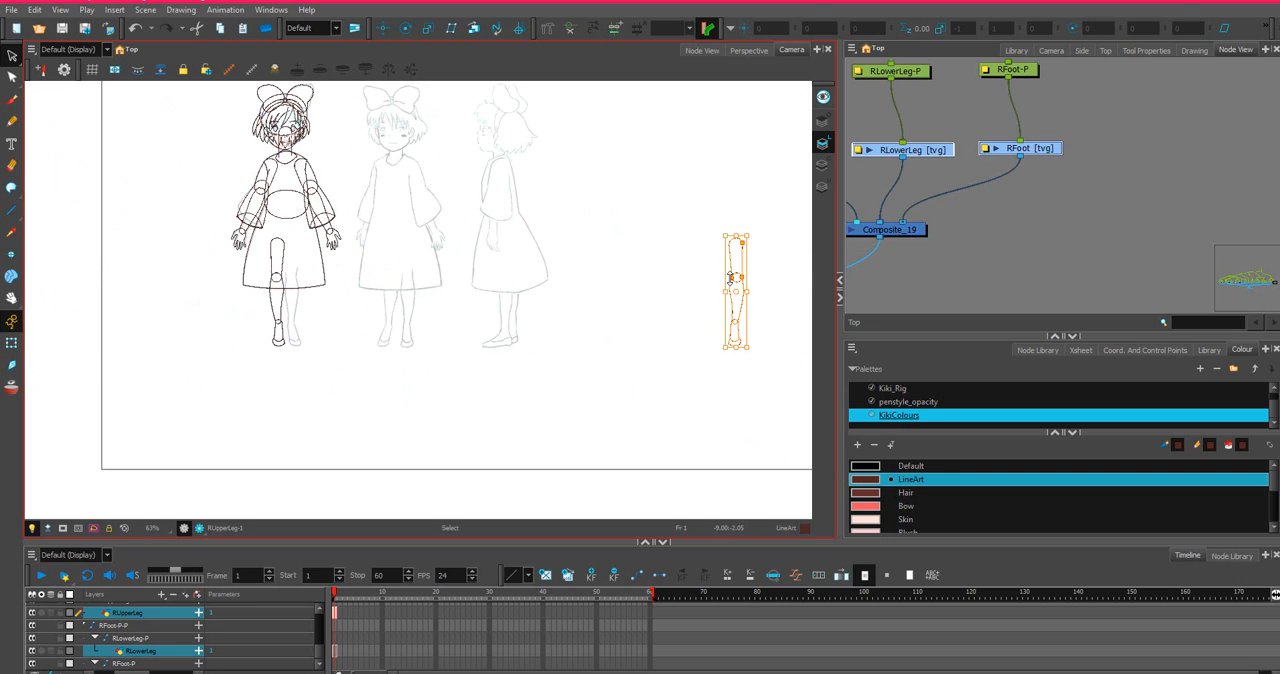
pyautogui.moveTo(734, 265); pyautogui.dragTo(417, 264)
pyautogui.hotkey('ctrl', 'z')
pyautogui.moveTo(780, 254)
pyautogui.mouseDown()
pyautogui.moveTo(611, 357)
pyautogui.moveTo(743, 177)
pyautogui.moveTo(749, 245)
pyautogui.moveTo(629, 257)
pyautogui.moveTo(471, 246)
pyautogui.mouseUp()
pyautogui.hotkey('ctrl', 'z')
# Move the selected mirrored leg onto the front-view character, beside the existing leg and level with it.
pyautogui.moveTo(590, 309)
pyautogui.mouseDown()
pyautogui.moveTo(884, 253)
pyautogui.moveTo(656, 270)
pyautogui.moveTo(682, 219)
pyautogui.moveTo(715, 286)
pyautogui.moveTo(719, 267)
pyautogui.moveTo(690, 357)
pyautogui.moveTo(793, 323)
pyautogui.moveTo(726, 324)
pyautogui.moveTo(716, 346)
pyautogui.moveTo(756, 282)
pyautogui.moveTo(731, 299)
pyautogui.moveTo(713, 204)
pyautogui.moveTo(762, 389)
pyautogui.moveTo(759, 257)
pyautogui.mouseUp()
pyautogui.scroll(2, 722, 272)
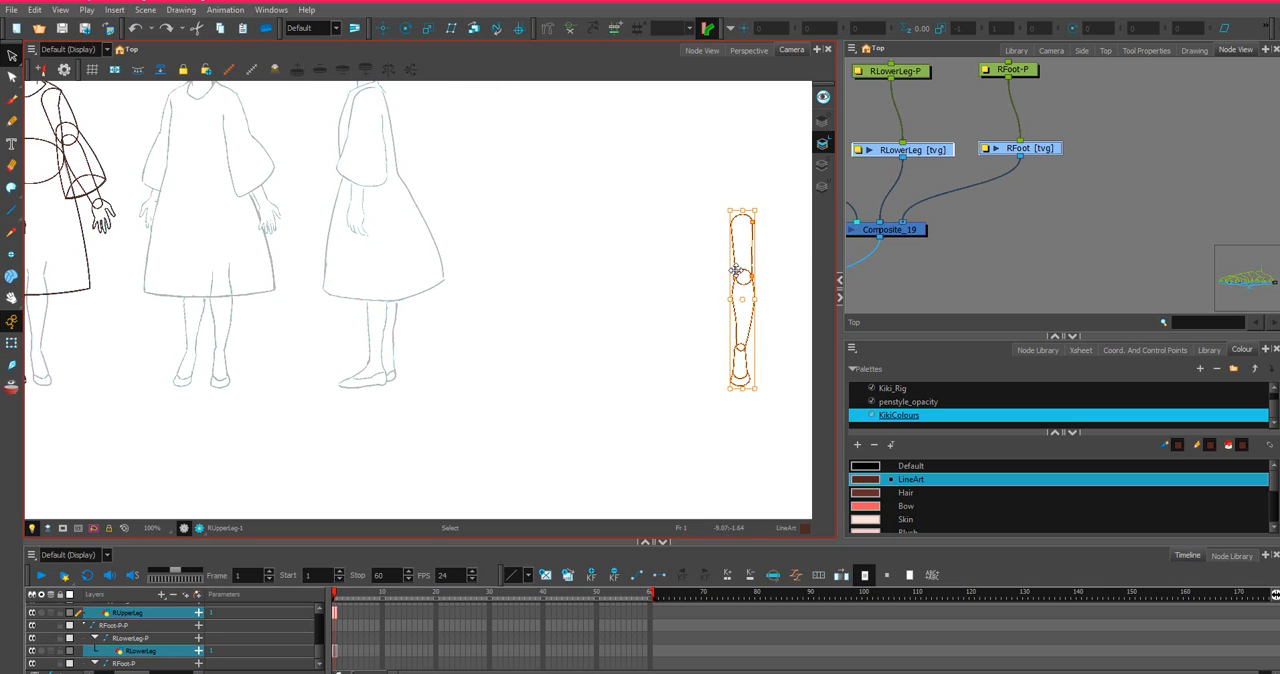
pyautogui.moveTo(735, 270)
pyautogui.mouseDown()
pyautogui.moveTo(93, 252)
pyautogui.moveTo(147, 287)
pyautogui.moveTo(32, 270)
pyautogui.moveTo(24, 258)
pyautogui.moveTo(39, 244)
pyautogui.mouseUp()
pyautogui.moveTo(143, 274); pyautogui.dragTo(423, 277)
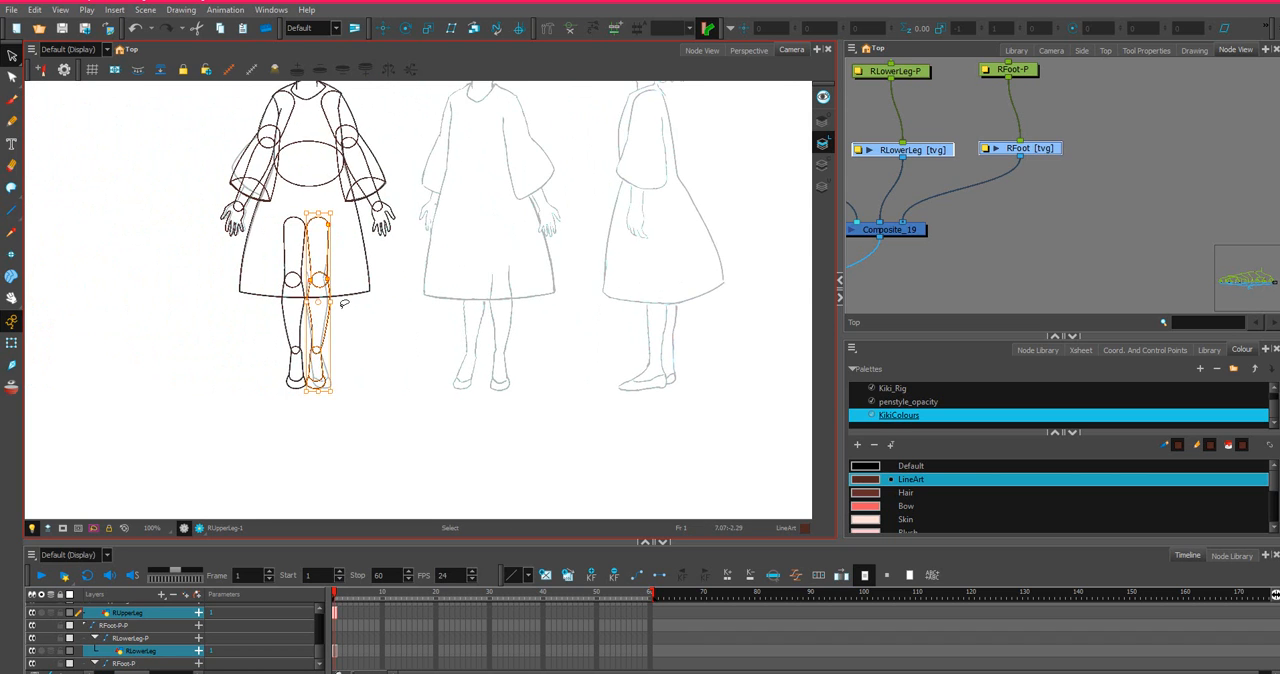
# Nudge the mirrored leg slightly away from the other leg to open a small gap between them.
pyautogui.scroll(2, 344, 303)
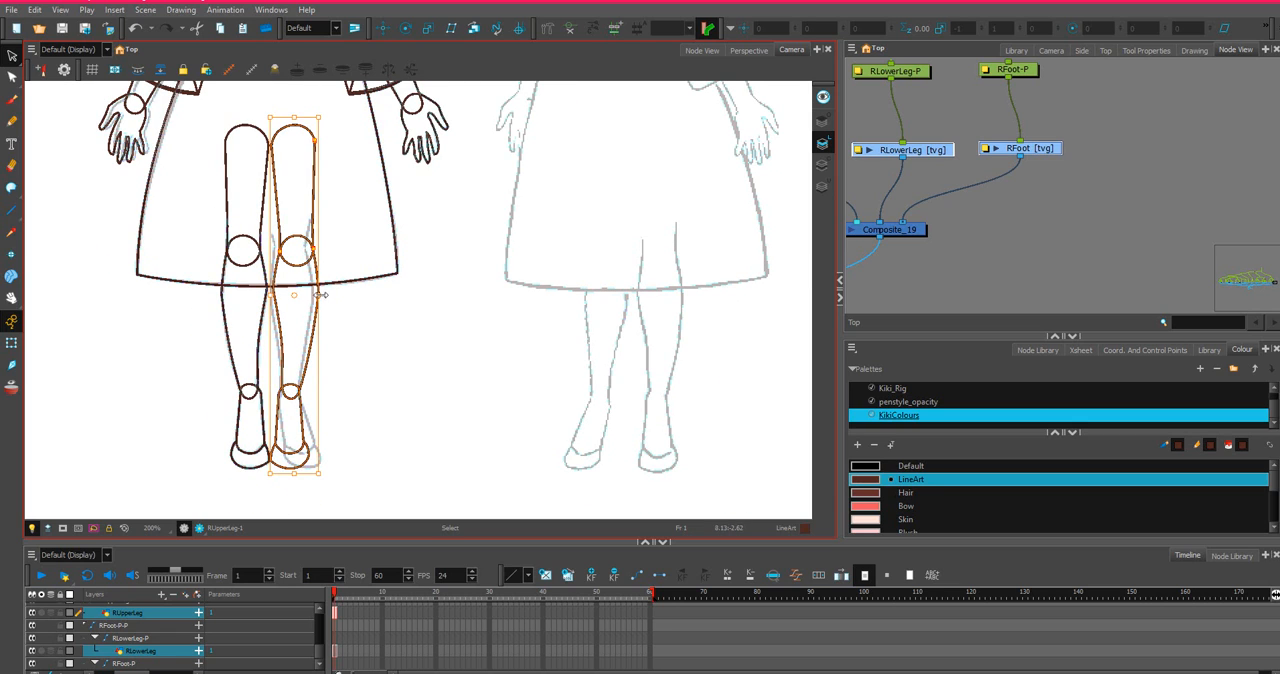
pyautogui.press('Right')
pyautogui.press('Right')
pyautogui.press('Right')
pyautogui.press('Right')
pyautogui.press('Right')
pyautogui.press('Right')
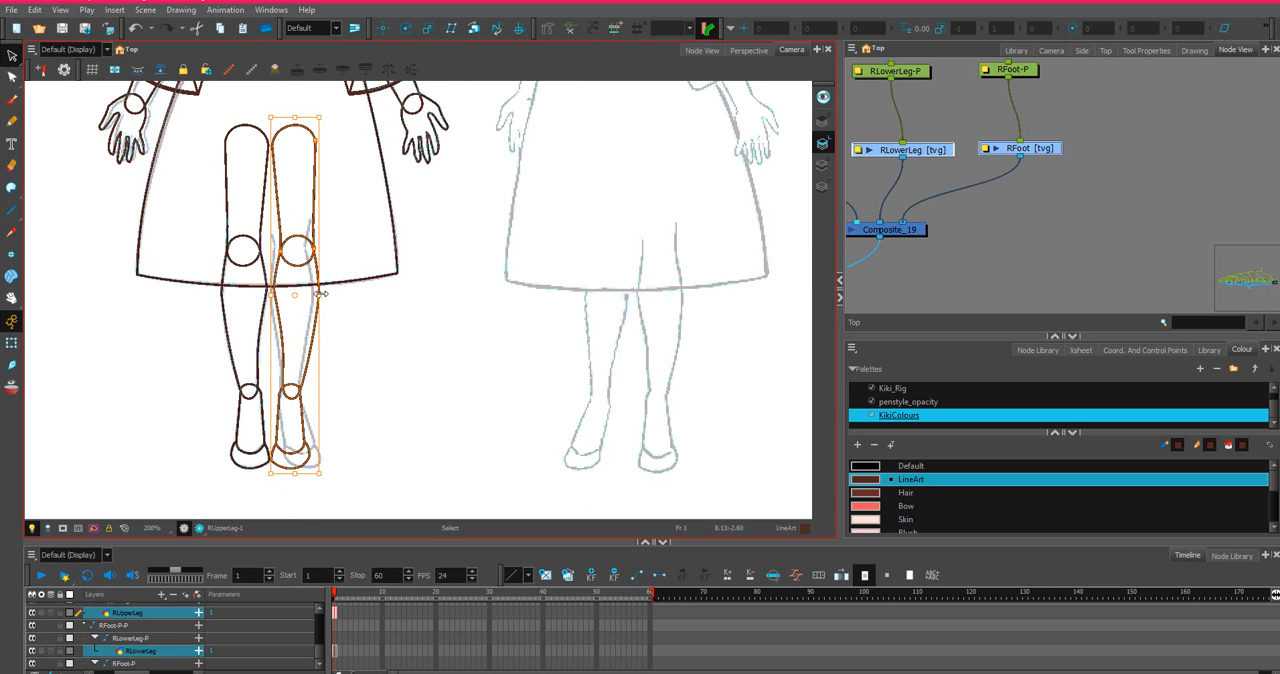
pyautogui.press('Right')
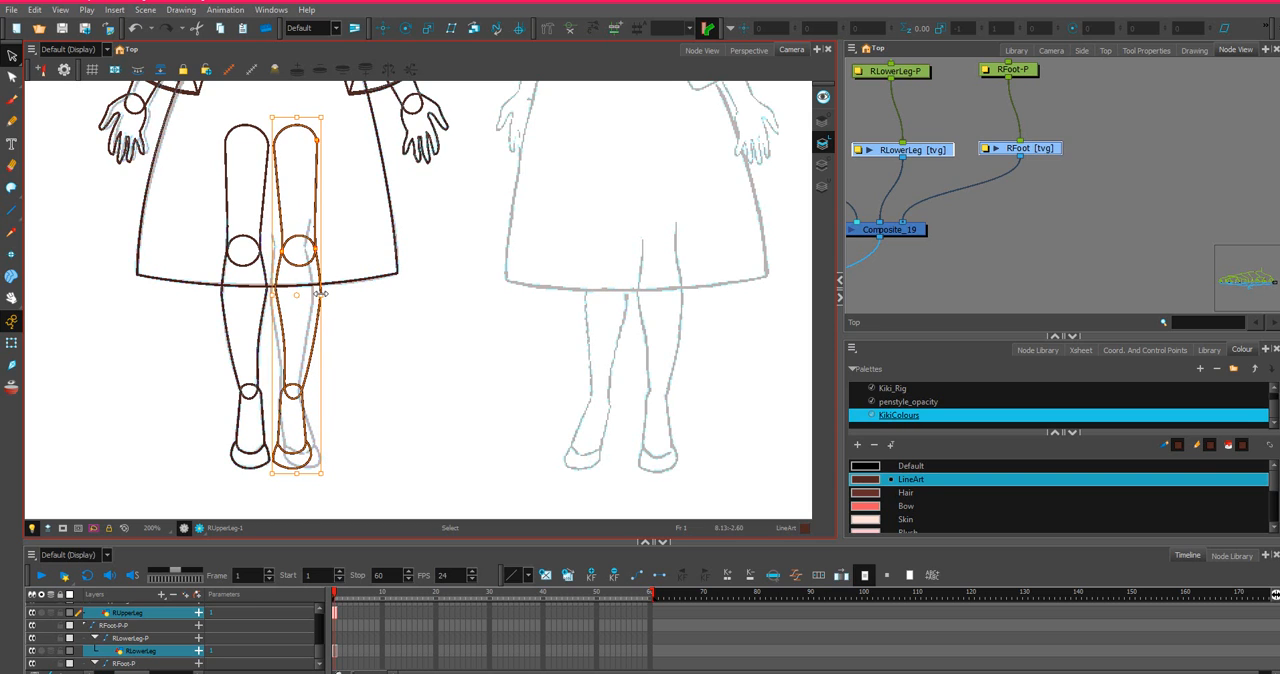
# Clear the leg selection and examine the placement of both legs against the whole front-view character and the sketches.
pyautogui.scroll(-2, 289, 381)
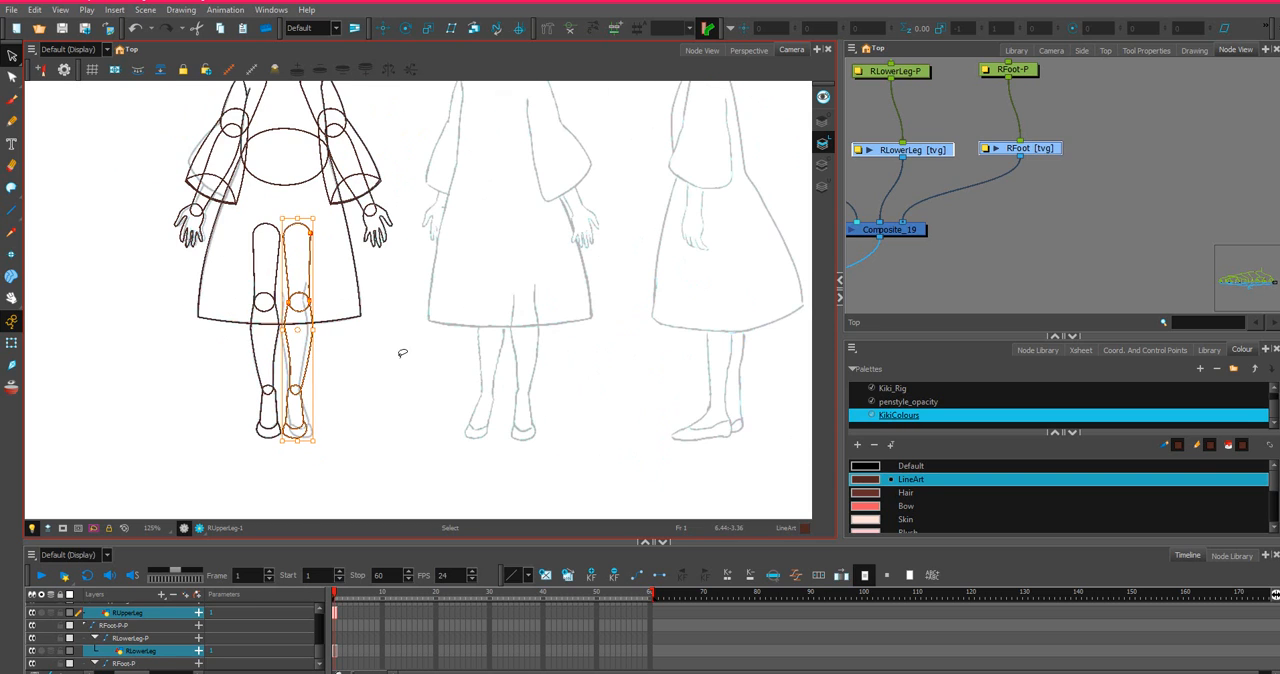
pyautogui.moveTo(436, 376); pyautogui.dragTo(598, 414)
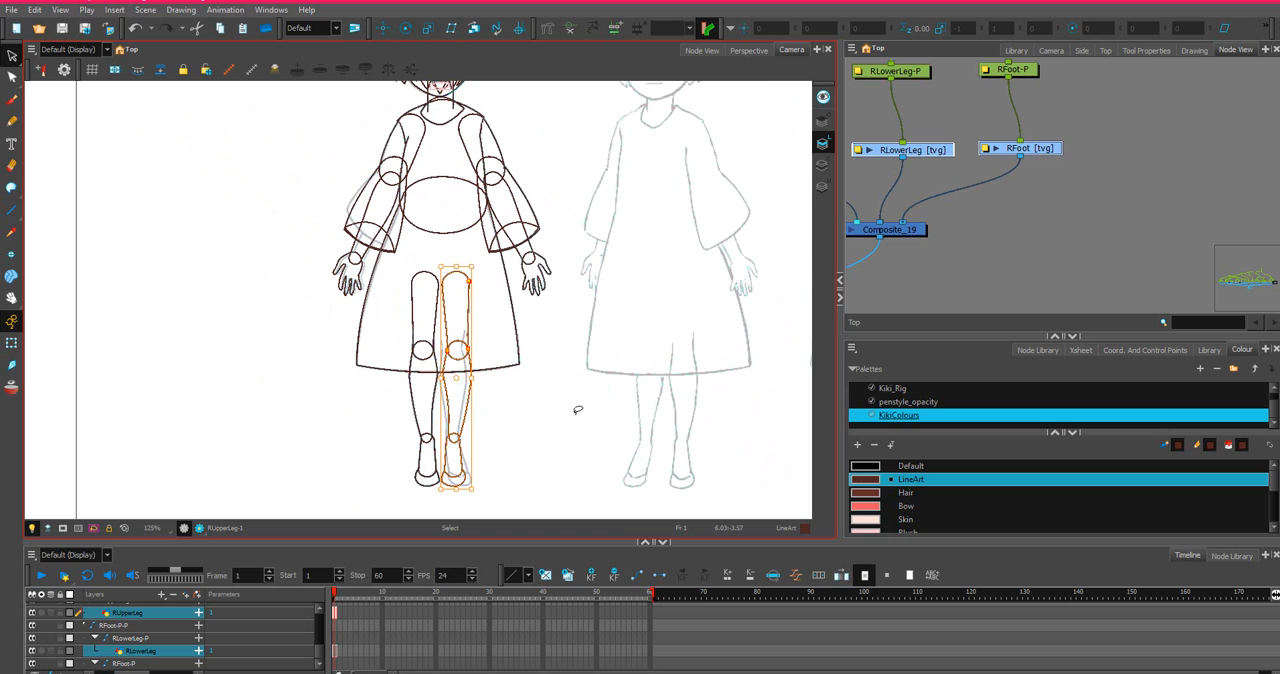
pyautogui.scroll(1, 577, 410)
pyautogui.scroll(-2, 577, 410)
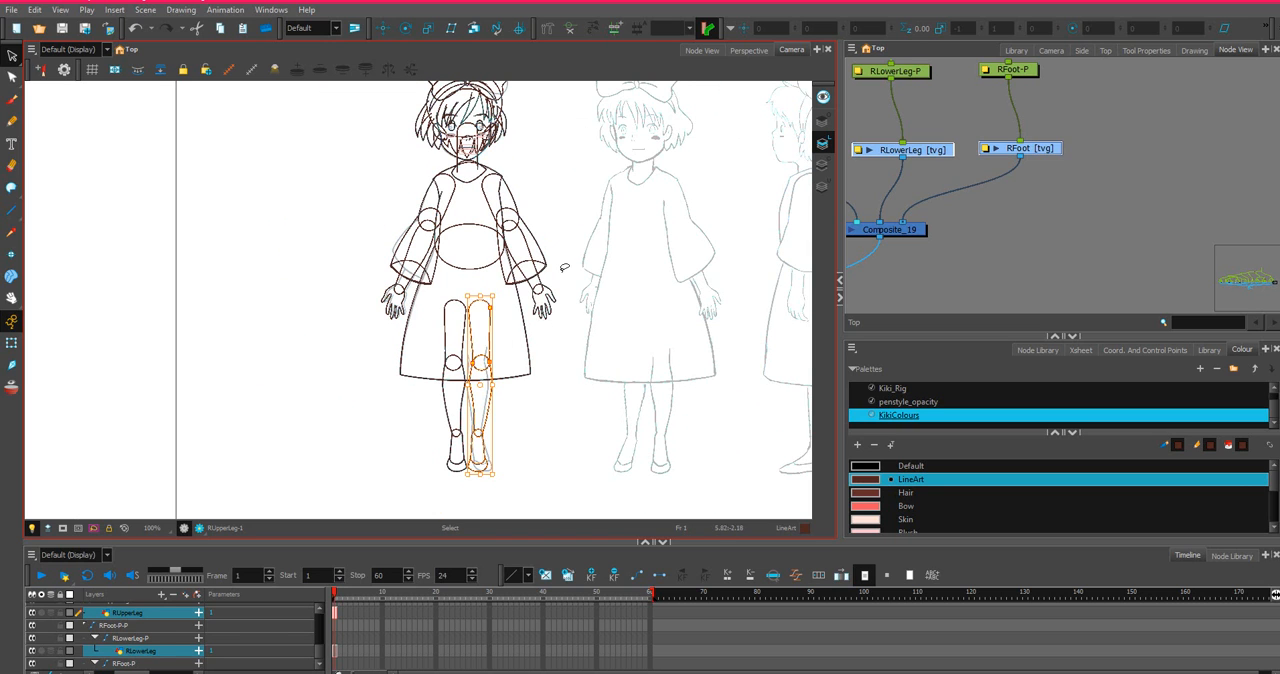
pyautogui.click(578, 227)
pyautogui.scroll(-1, 570, 197)
pyautogui.scroll(-1, 570, 197)
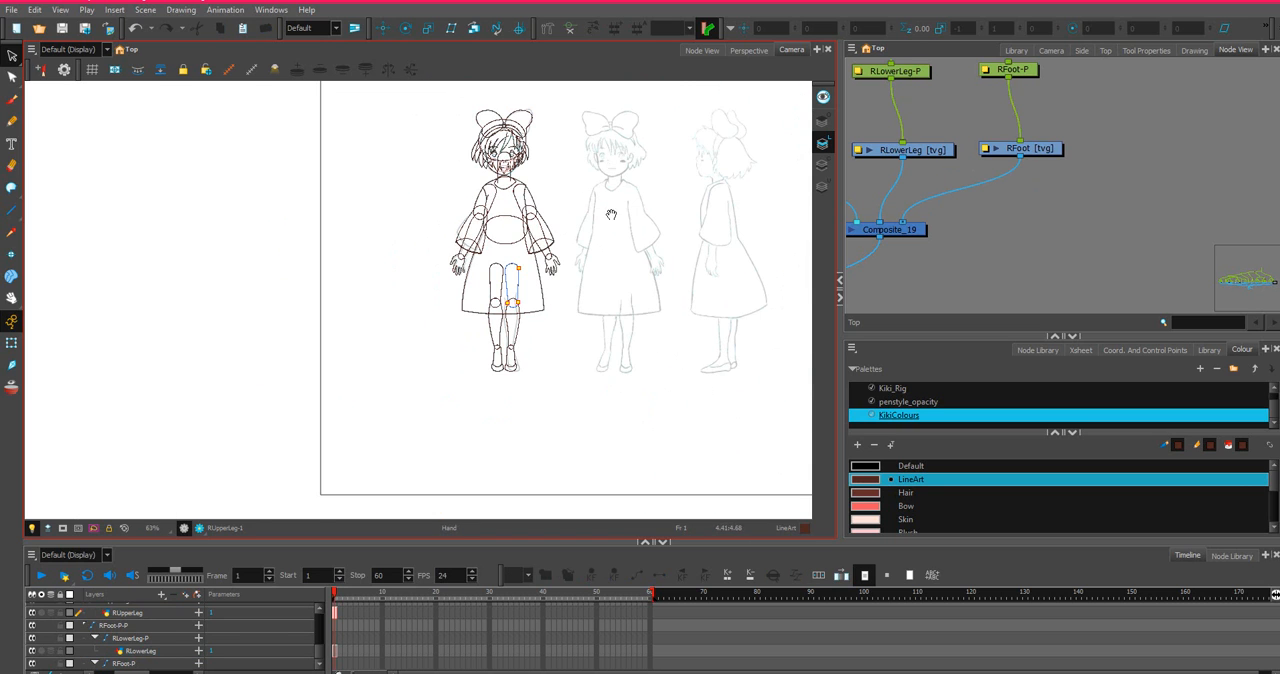
pyautogui.moveTo(611, 214); pyautogui.dragTo(619, 254)
pyautogui.scroll(-1, 626, 243)
pyautogui.scroll(1, 626, 243)
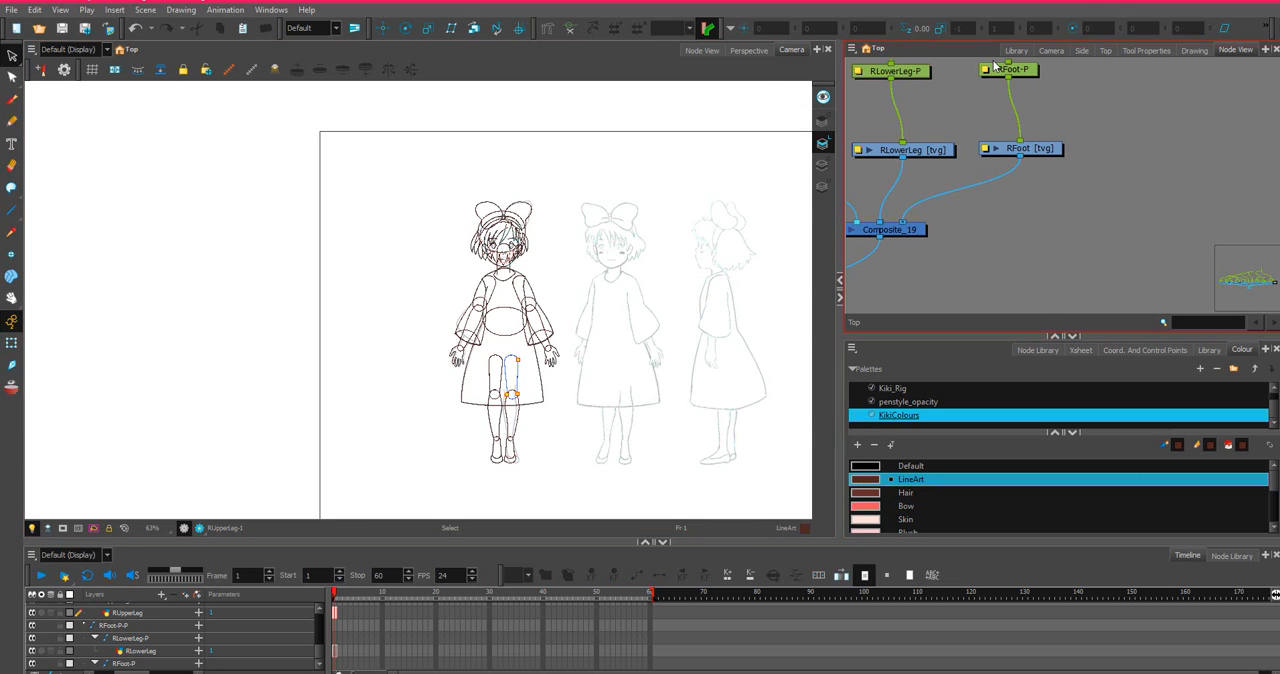
pyautogui.scroll(1, 588, 271)
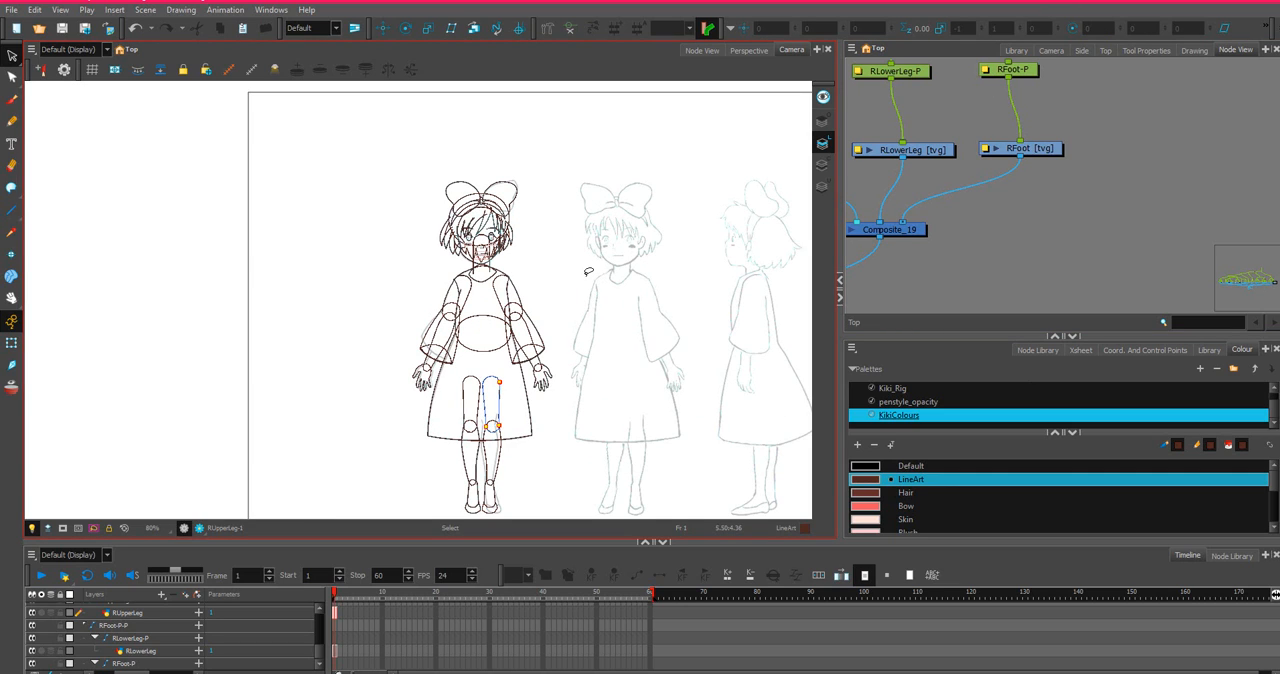